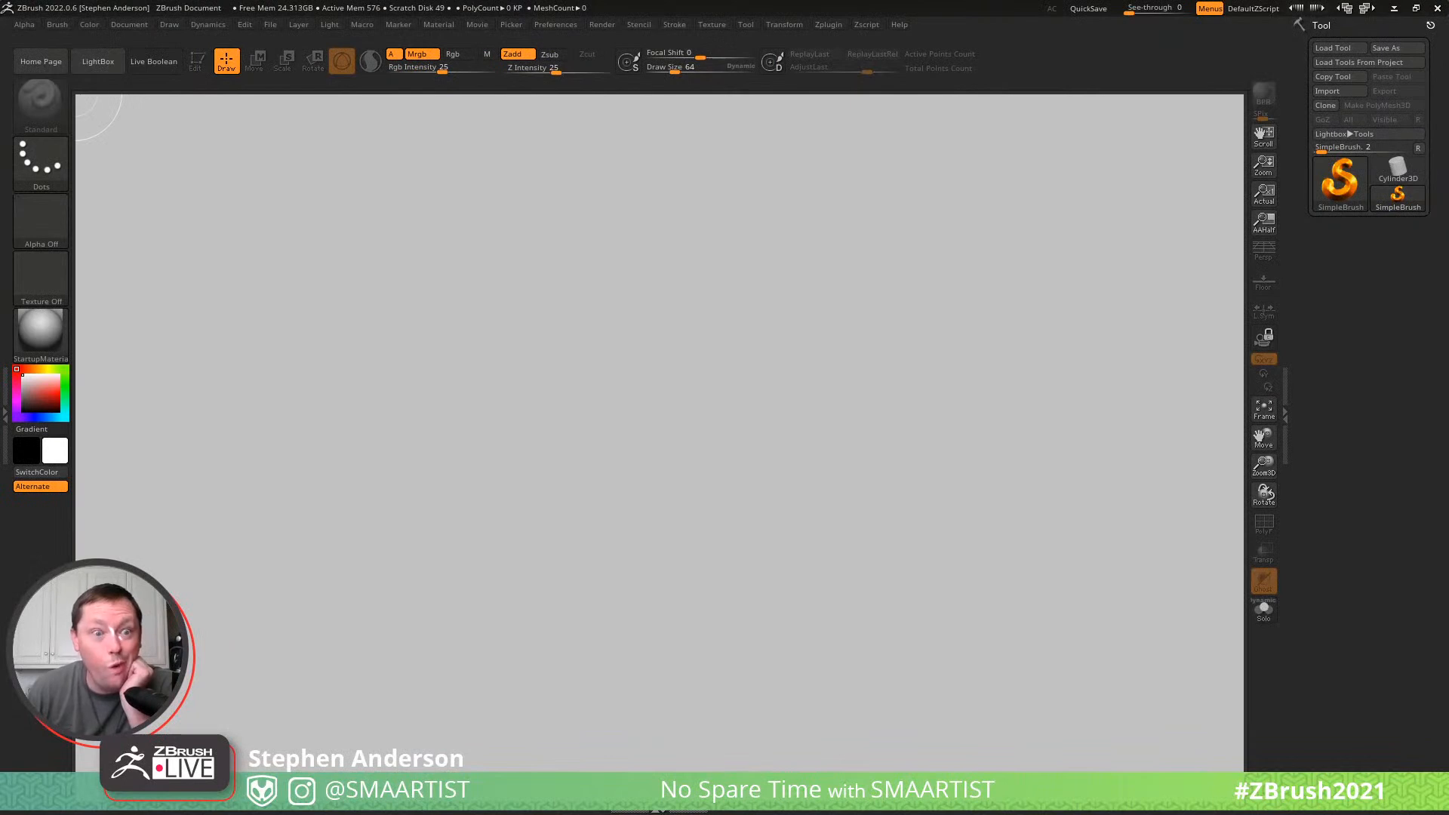
# - Load the Elf_04 tool from the _Santa folder, place it on the canvas in edit mode, and frame the full figure
pyautogui.click(1330, 46)
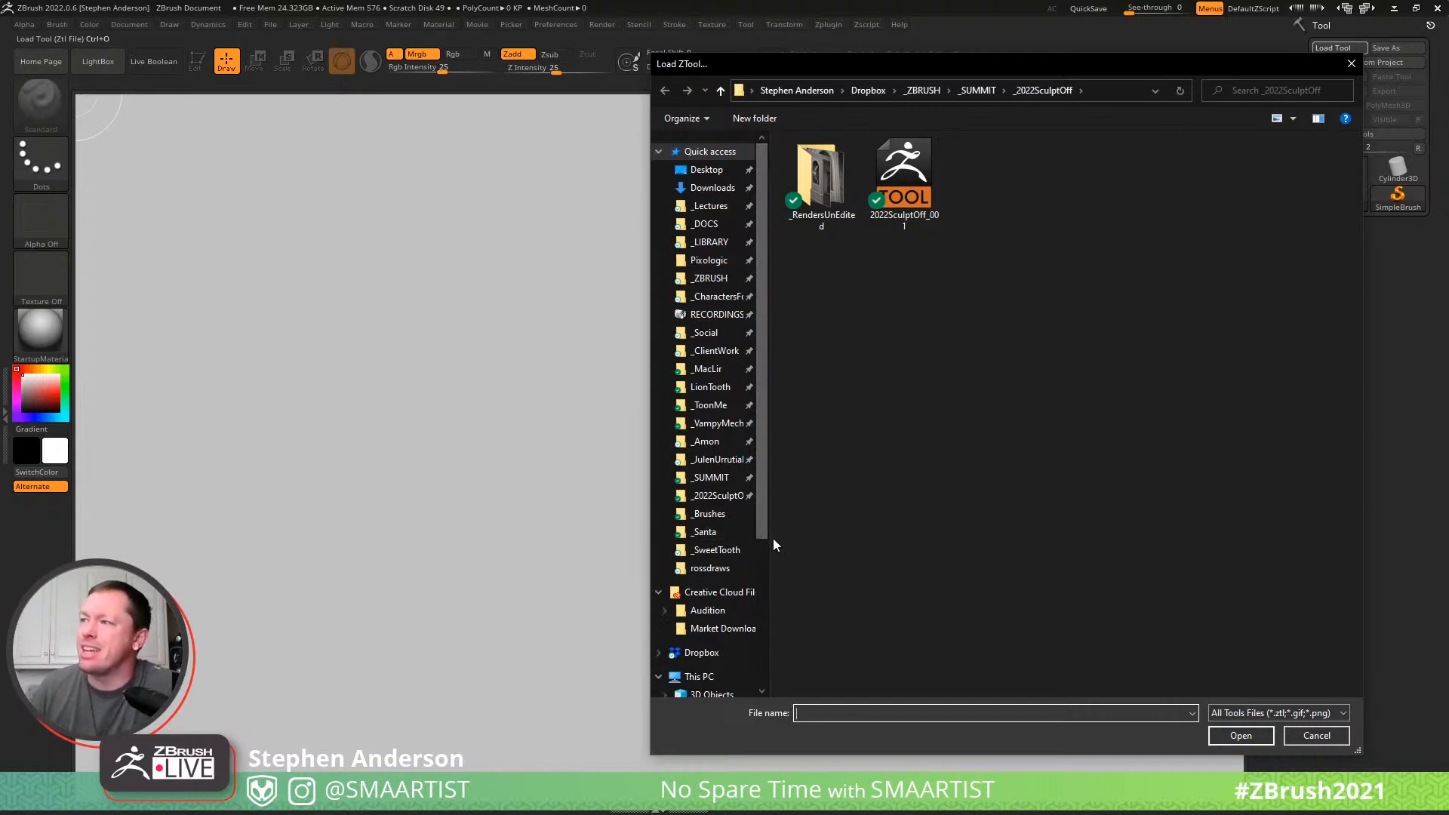
pyautogui.click(678, 533)
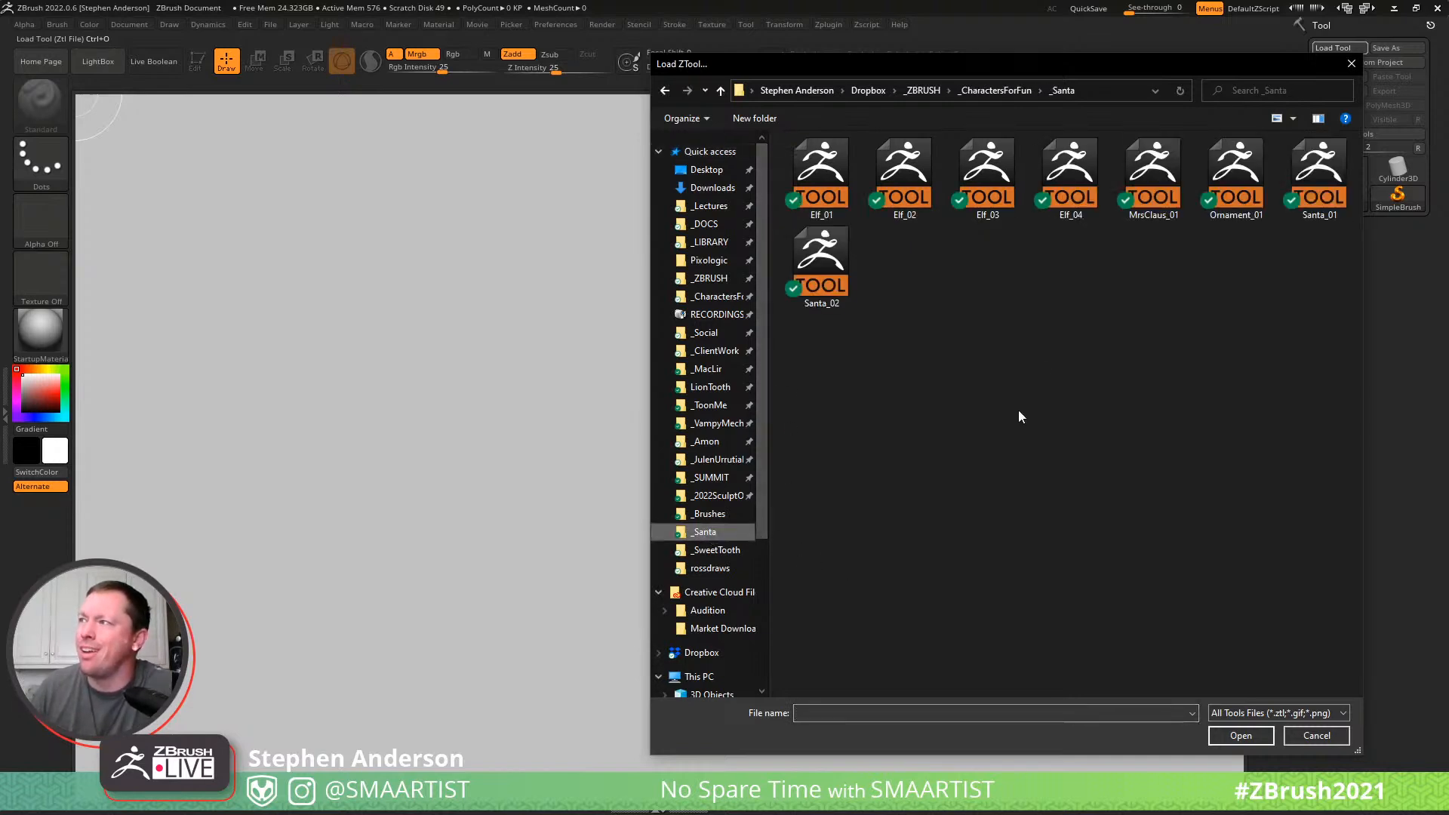
pyautogui.doubleClick(1075, 160)
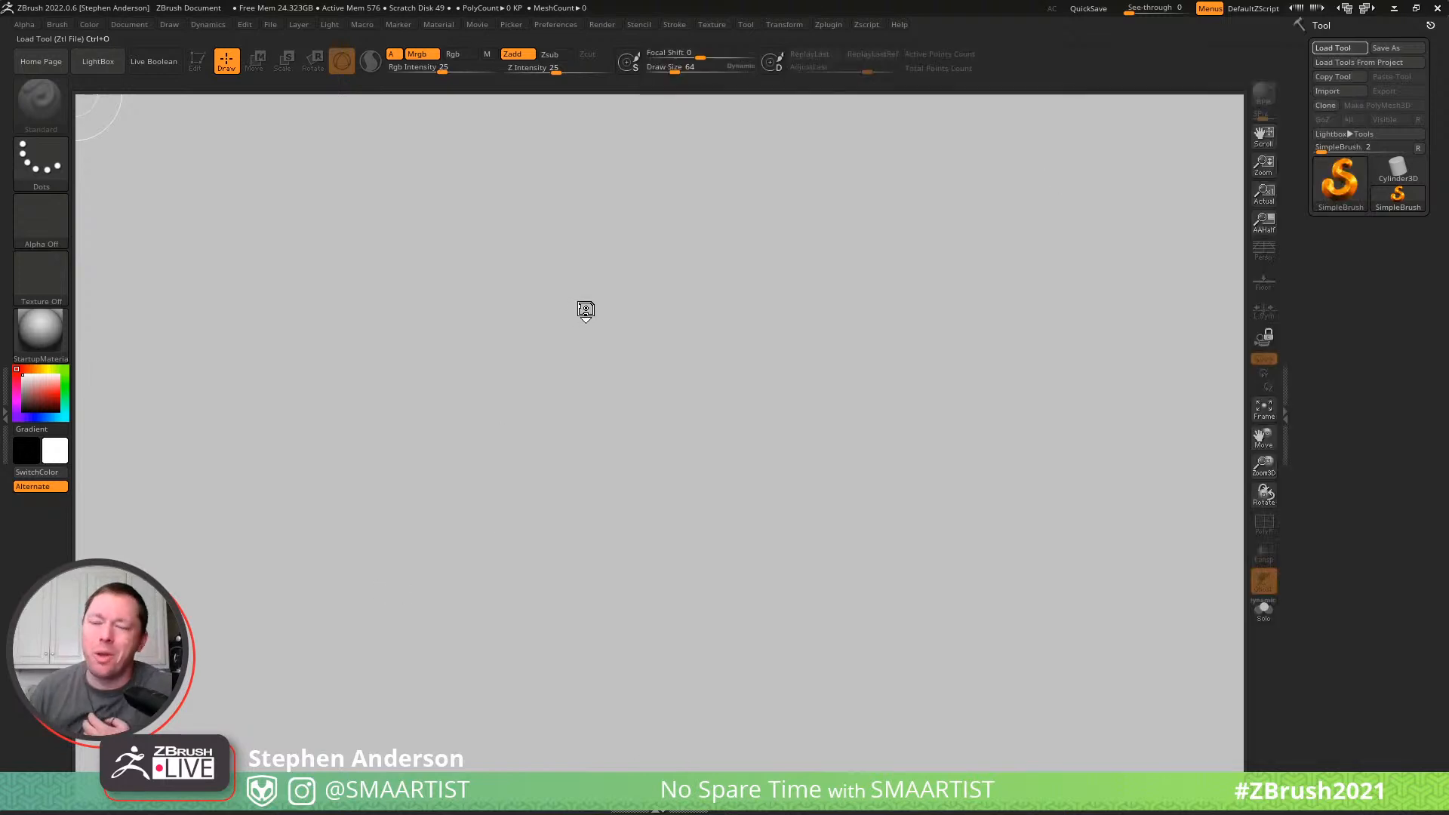
pyautogui.moveTo(650, 352); pyautogui.dragTo(637, 461)
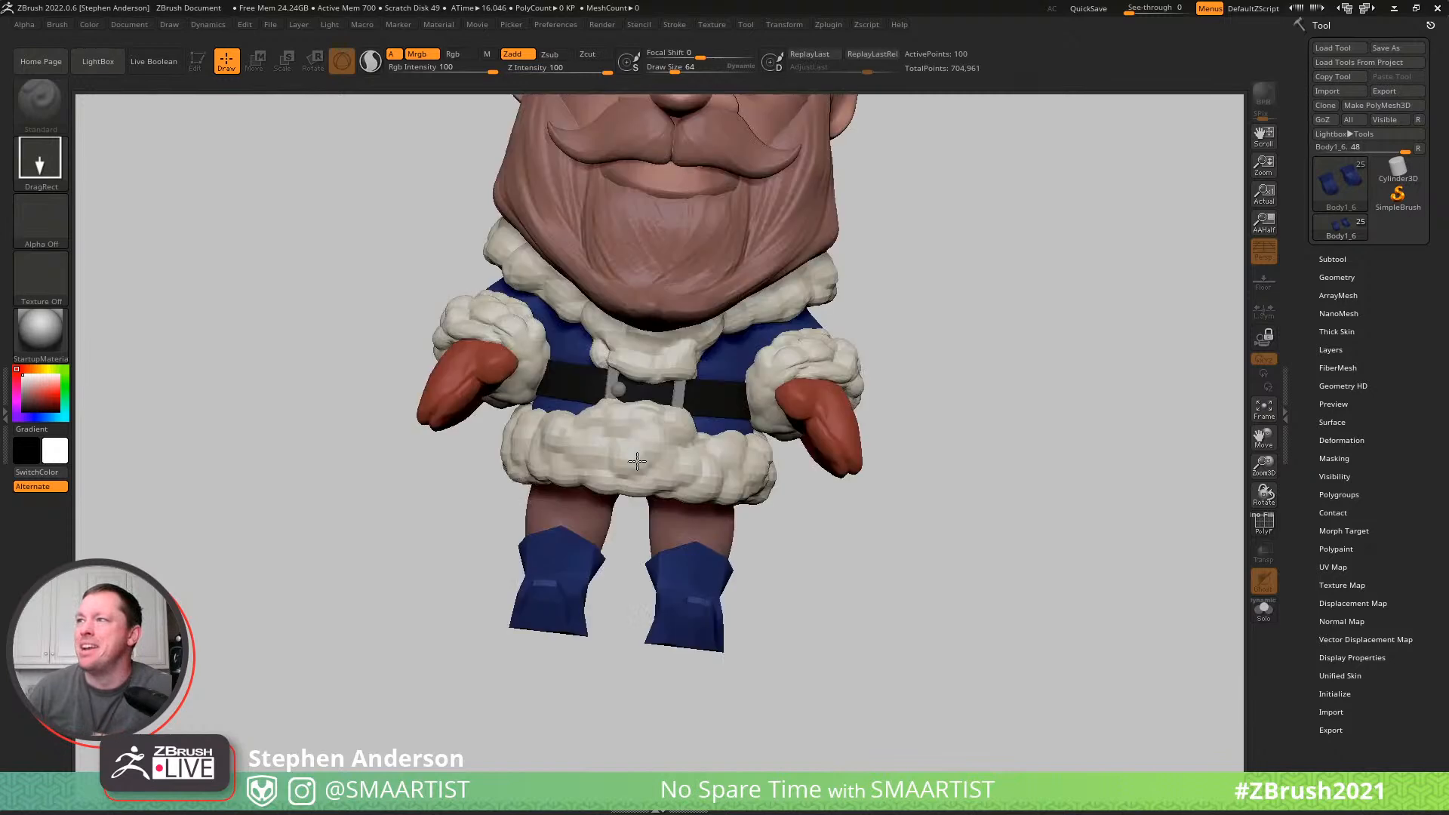
pyautogui.press('t')
pyautogui.press('f')
pyautogui.moveTo(865, 424); pyautogui.dragTo(974, 364)
# - Change the elf's preview material to SkinShade4
pyautogui.click(34, 334)
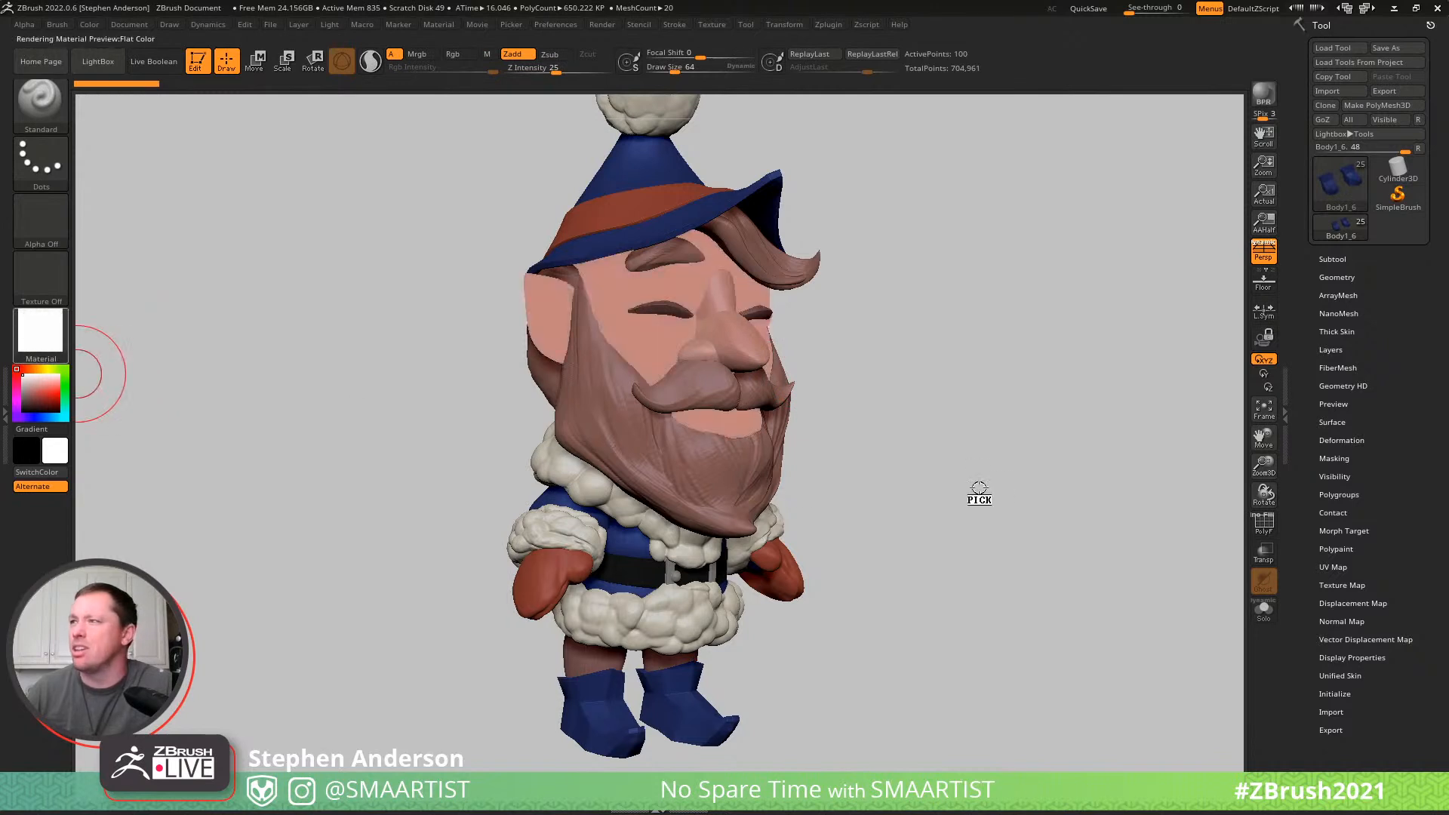
pyautogui.click(740, 489)
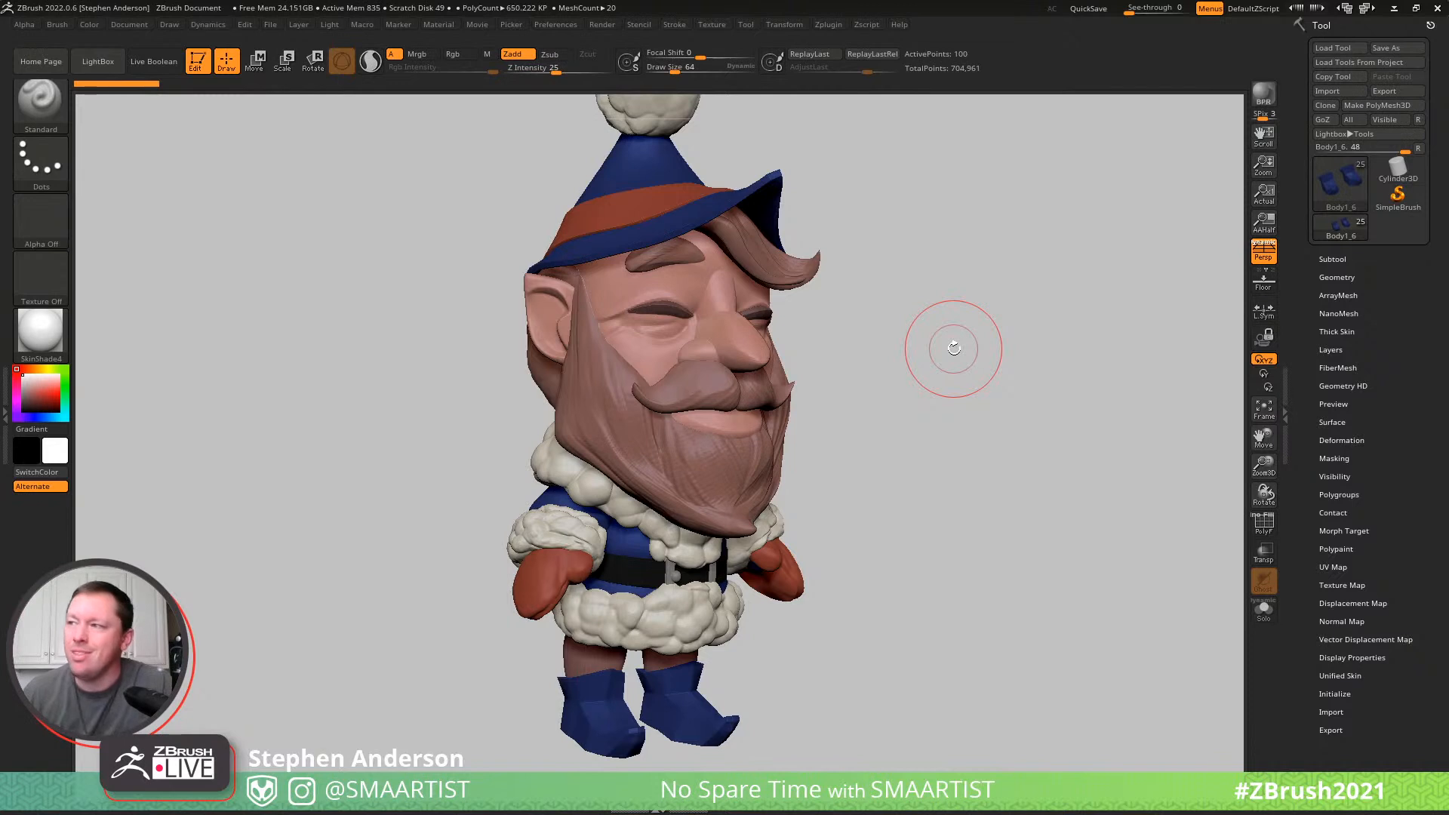
# - Place a snapshot of the elf beside the live model, compare different angles, and clear the snapshot from the canvas
pyautogui.moveTo(918, 392)
pyautogui.keyDown('ctrl'); pyautogui.mouseDown(button='right')
pyautogui.moveTo(759, 385)
pyautogui.moveTo(772, 386)
pyautogui.mouseUp(button='right'); pyautogui.keyUp('ctrl')
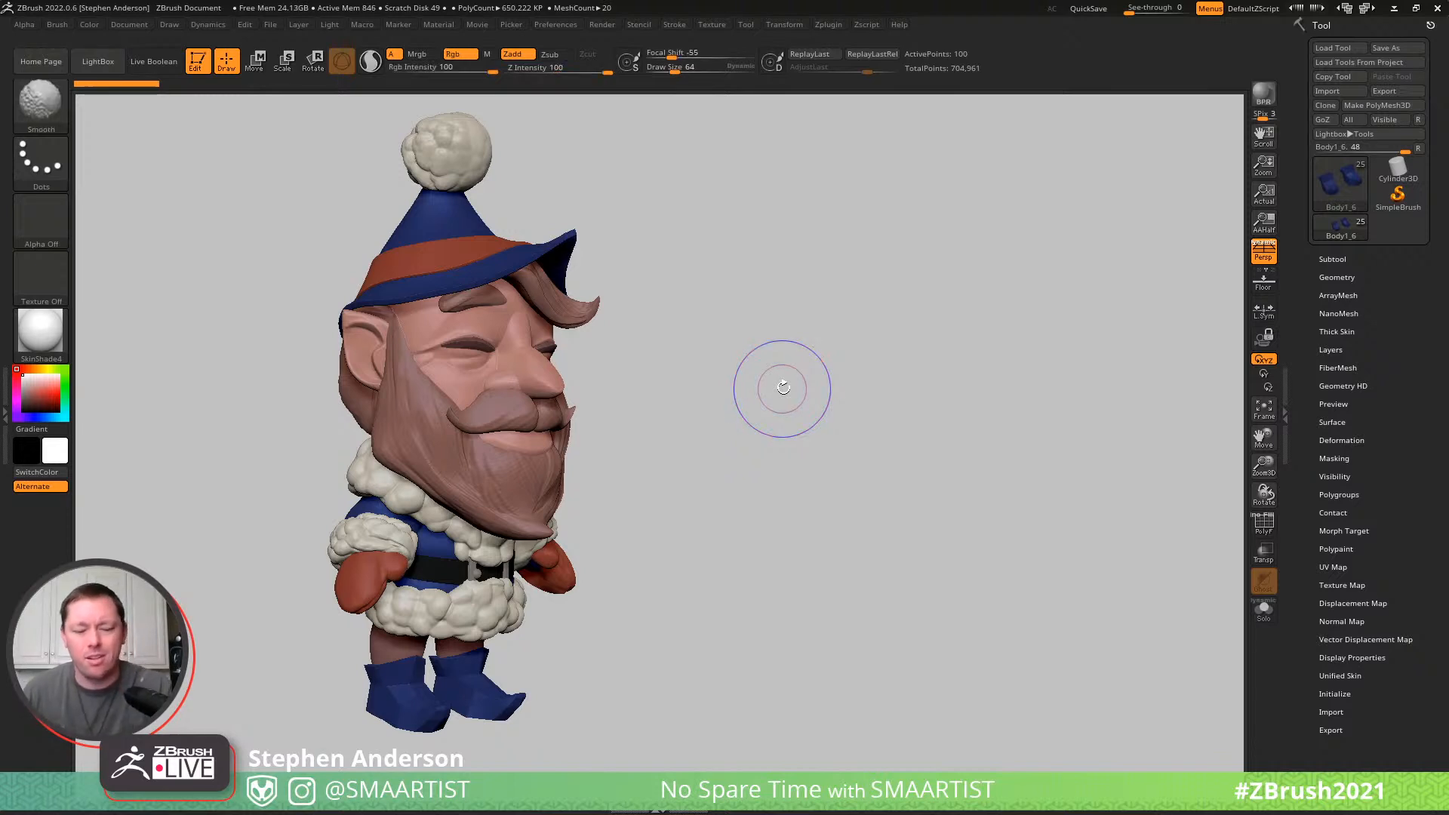
pyautogui.moveTo(835, 388)
pyautogui.mouseDown()
pyautogui.moveTo(815, 492)
pyautogui.moveTo(779, 478)
pyautogui.moveTo(1145, 475)
pyautogui.moveTo(1099, 505)
pyautogui.moveTo(1034, 515)
pyautogui.mouseUp()
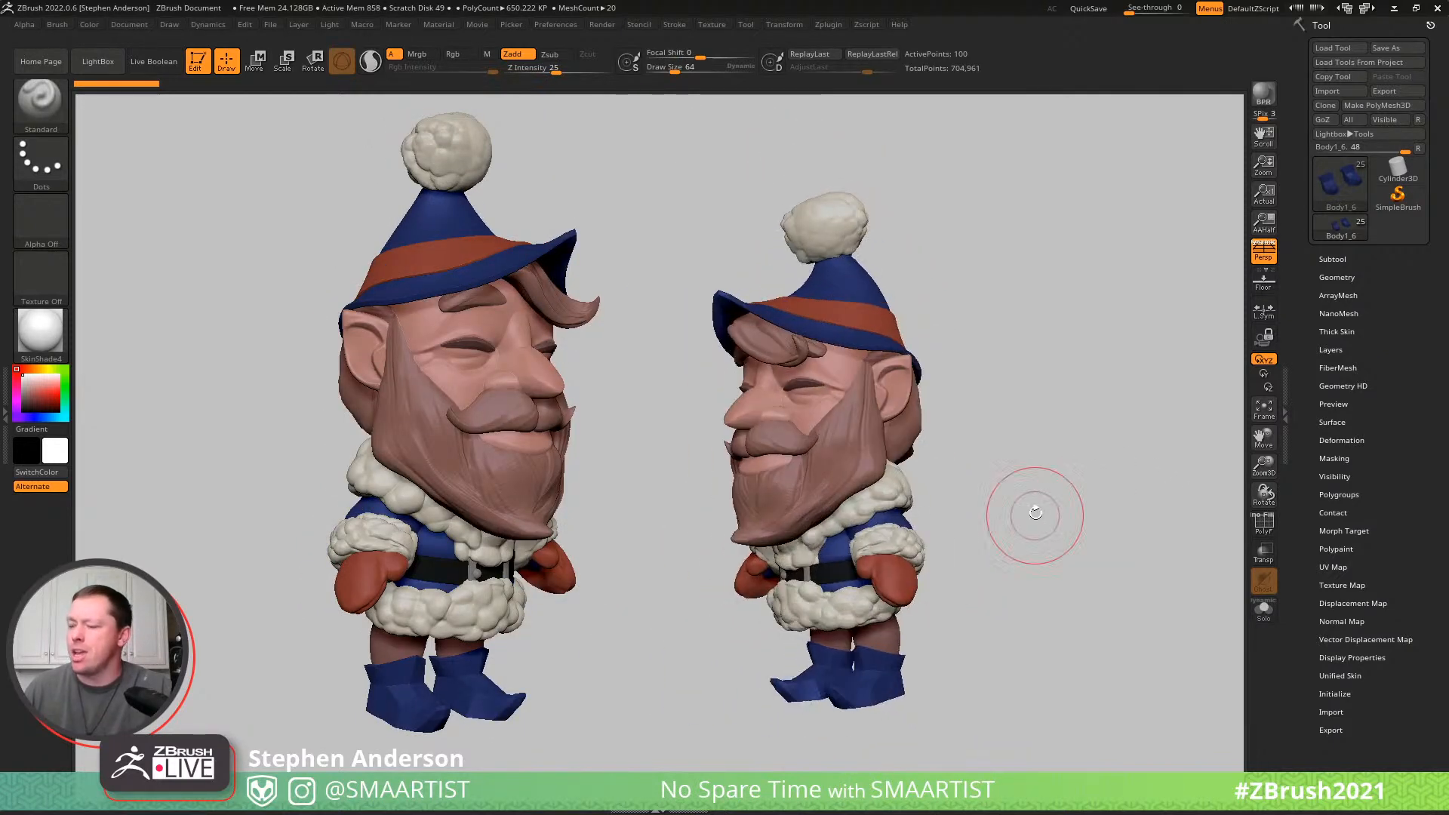
pyautogui.keyDown('ctrl'); pyautogui.moveTo(970, 445); pyautogui.dragTo(1020, 476, button='right'); pyautogui.keyUp('ctrl')
pyautogui.moveTo(1021, 476); pyautogui.dragTo(1146, 466)
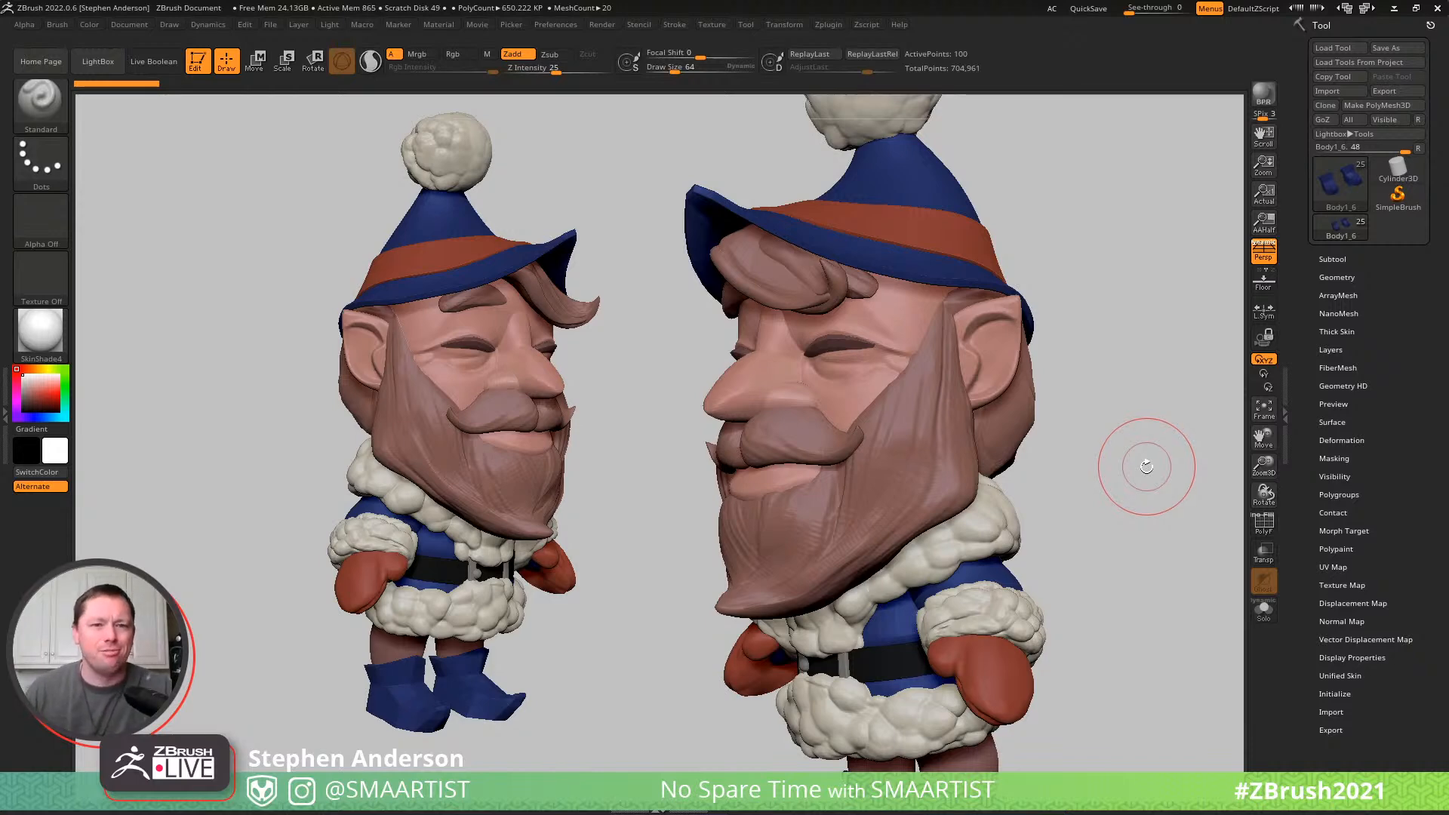
pyautogui.moveTo(865, 432)
pyautogui.mouseDown(button='right')
pyautogui.moveTo(897, 447)
pyautogui.moveTo(860, 441)
pyautogui.moveTo(874, 446)
pyautogui.moveTo(830, 494)
pyautogui.moveTo(1060, 440)
pyautogui.moveTo(1006, 434)
pyautogui.moveTo(1019, 451)
pyautogui.mouseUp(button='right')
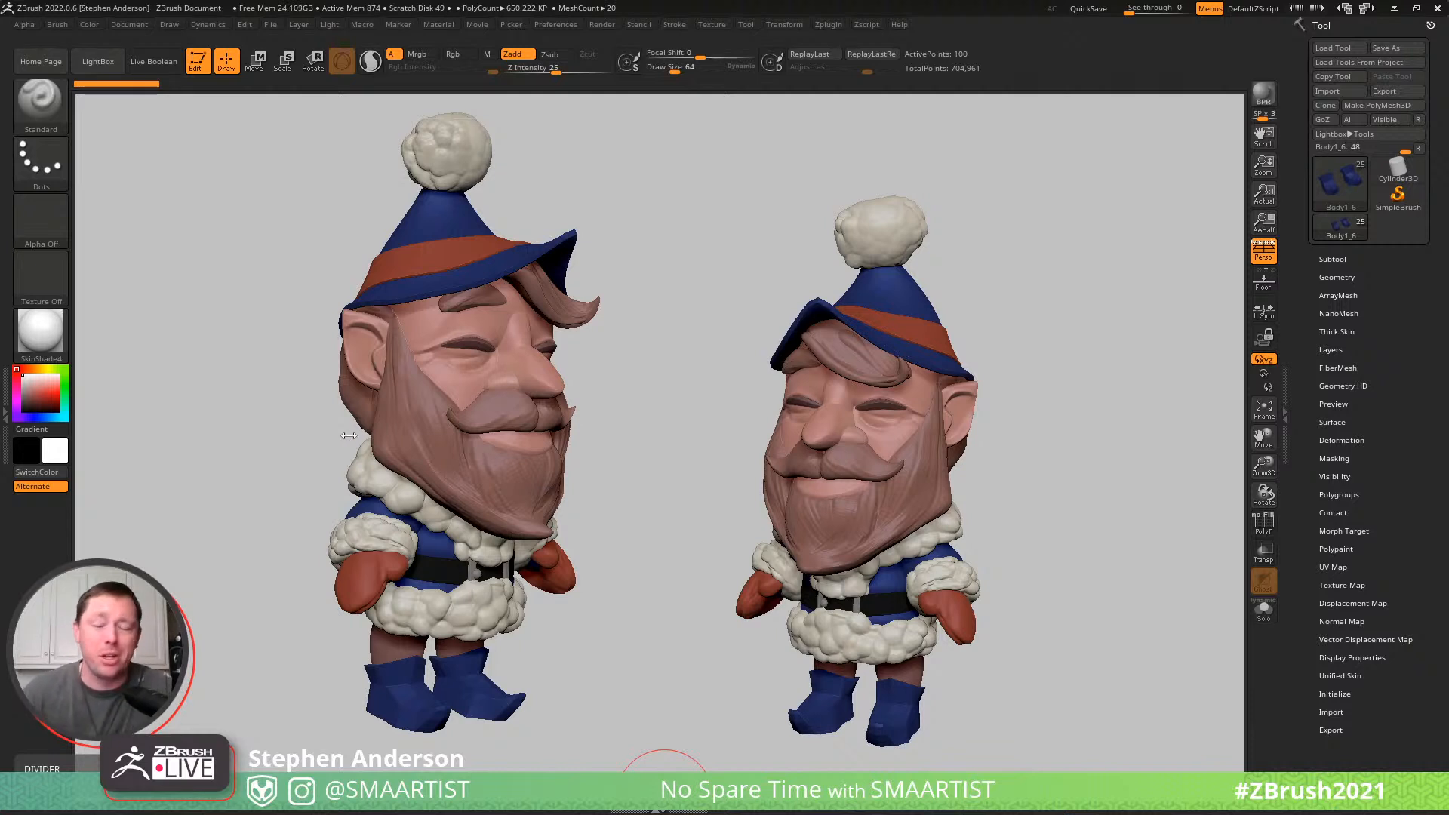
pyautogui.moveTo(1053, 322); pyautogui.dragTo(1008, 327)
pyautogui.hotkey('ctrl', 'n')
# - Make the elf's Beard2 subtool active and switch to the Move Topological brush
pyautogui.moveTo(947, 421)
pyautogui.mouseDown(button='right')
pyautogui.moveTo(788, 400)
pyautogui.moveTo(1010, 450)
pyautogui.mouseUp(button='right')
pyautogui.moveTo(896, 444); pyautogui.dragTo(969, 410, button='right')
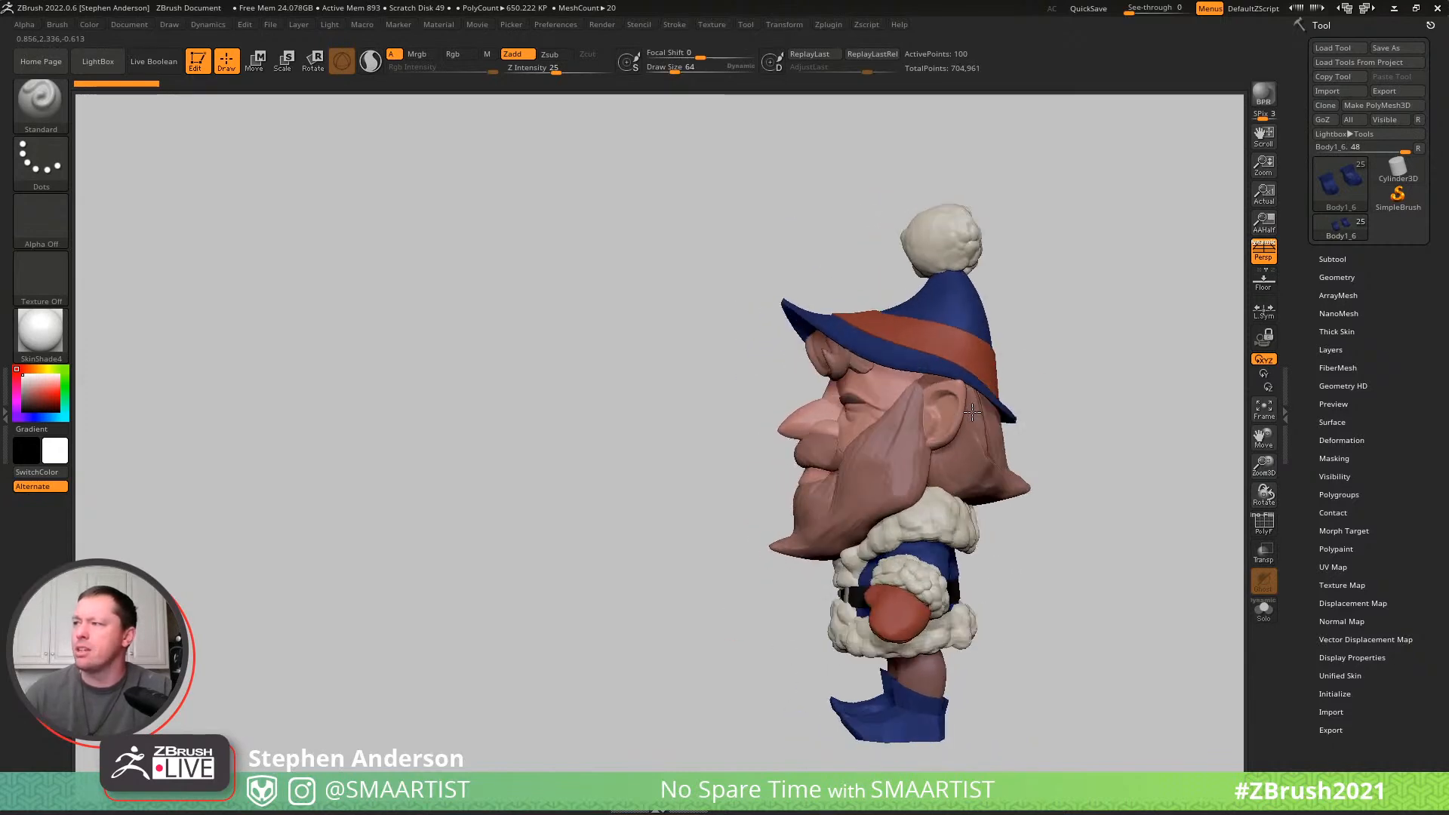
pyautogui.keyDown('alt'); pyautogui.click(907, 482); pyautogui.keyUp('alt')
pyautogui.keyDown('ctrl'); pyautogui.moveTo(915, 459); pyautogui.dragTo(952, 486, button='right'); pyautogui.keyUp('ctrl')
pyautogui.press('b')
pyautogui.press('m')
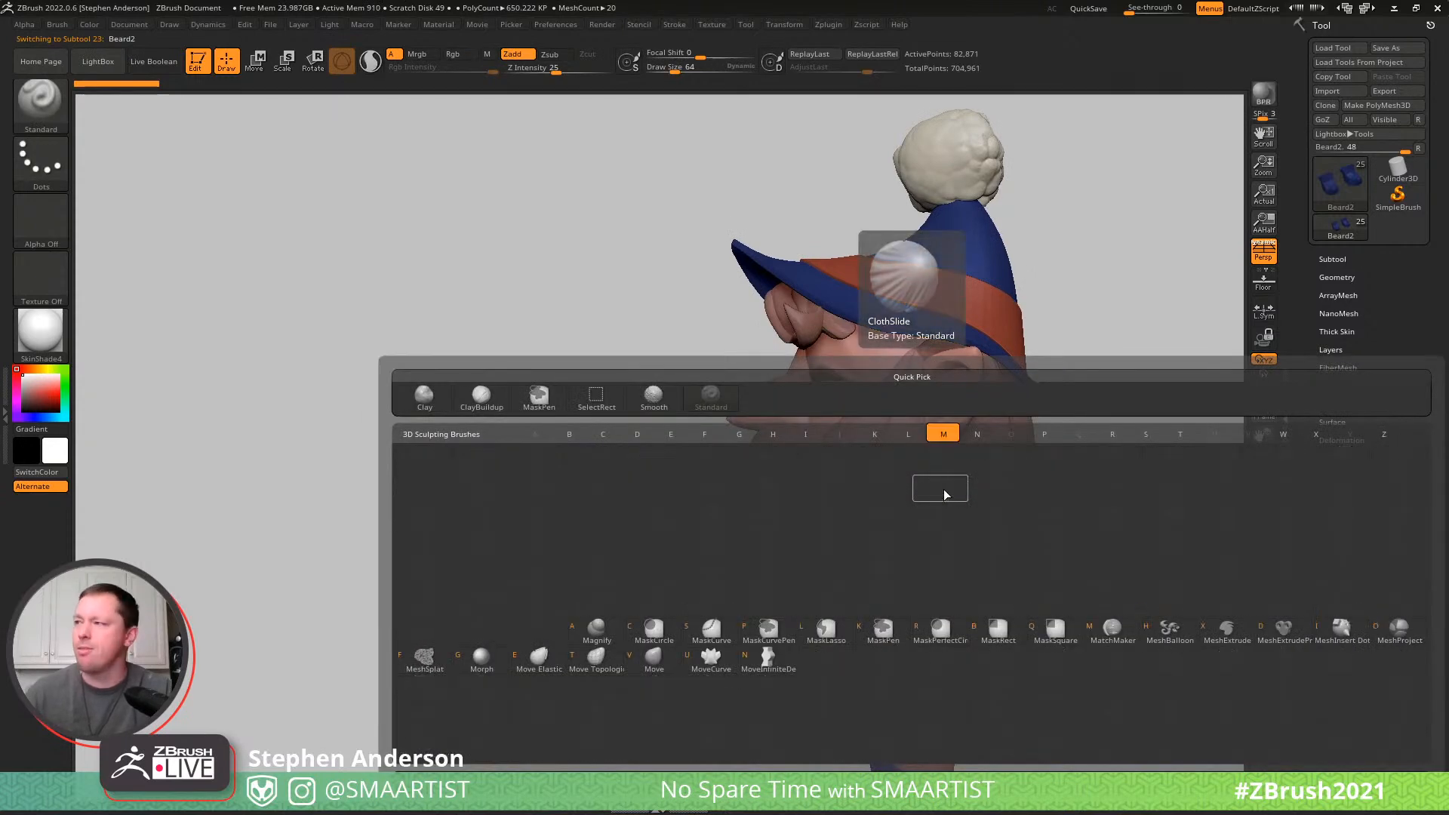
pyautogui.press('v')
pyautogui.hotkey('shift', 'f')
pyautogui.hotkey('shift', 'f')
# - Adjust the brush size and reshape the beard's back edge below the ear in side view
pyautogui.press('s')
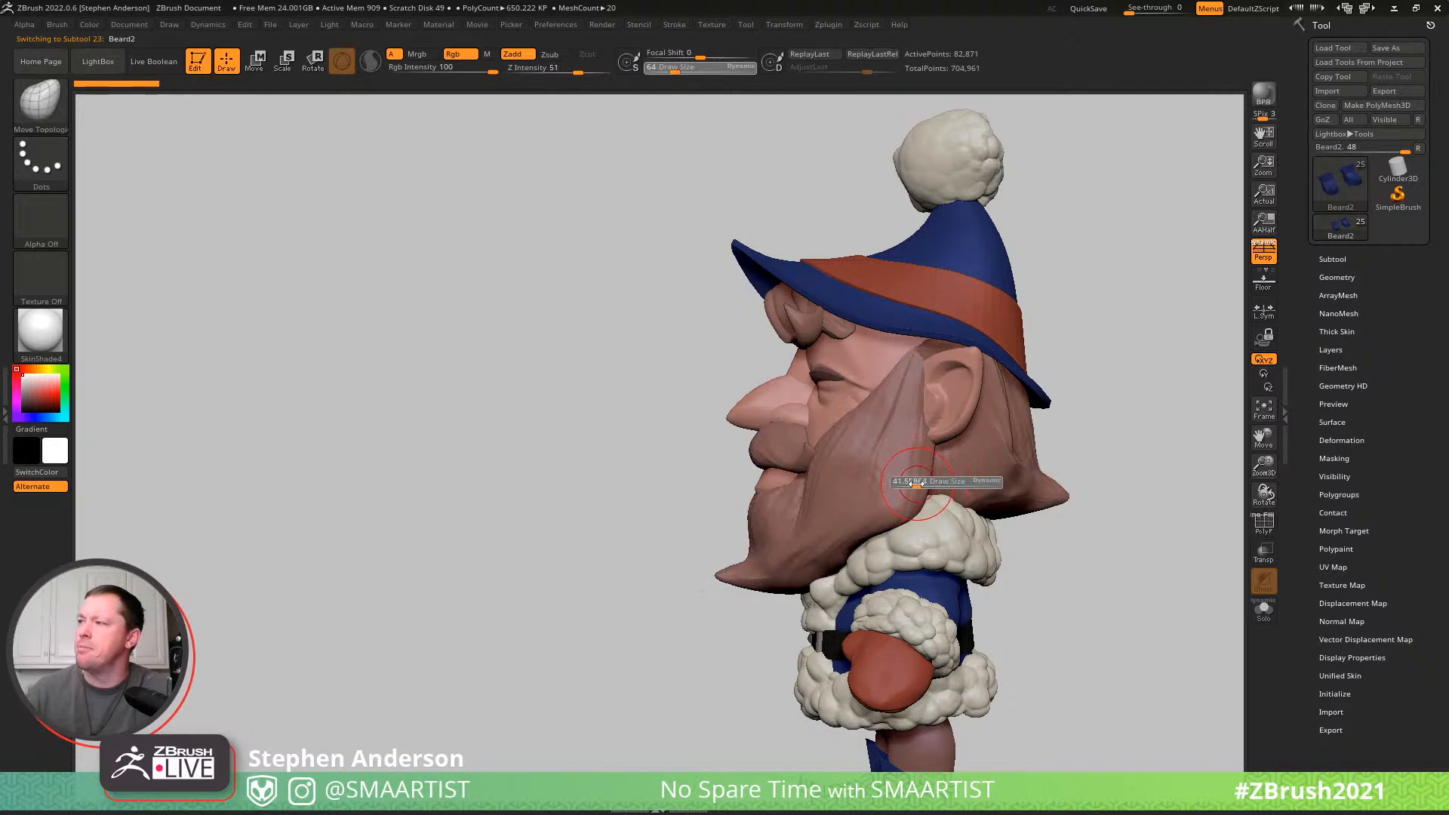
pyautogui.moveTo(910, 483); pyautogui.dragTo(926, 498)
pyautogui.press('s')
pyautogui.moveTo(927, 481); pyautogui.dragTo(935, 448)
pyautogui.press('s')
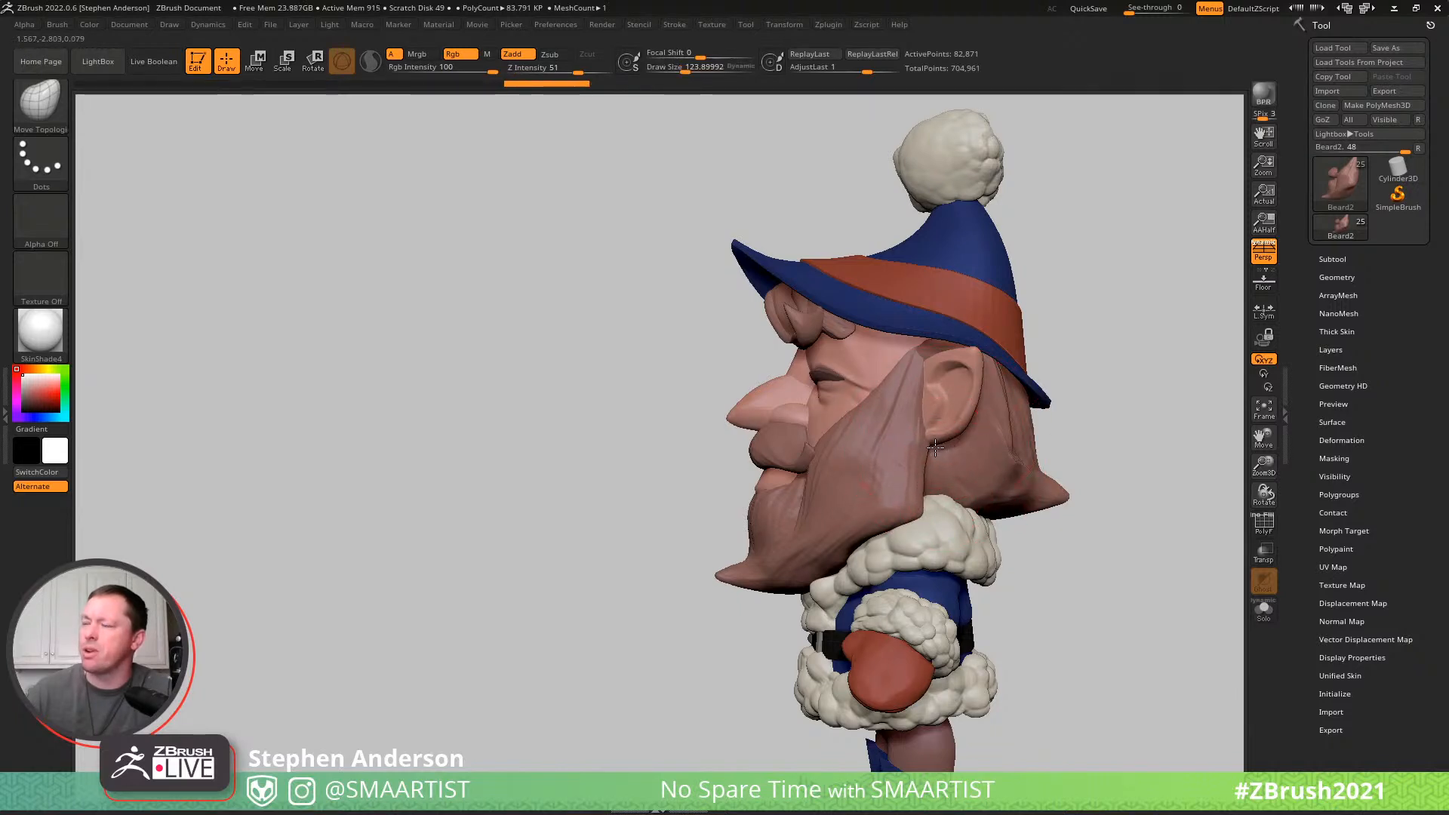
# - Reshape the beard's lower edge and chin tip in profile using a smaller Move Topological brush
pyautogui.moveTo(774, 593); pyautogui.dragTo(775, 580)
pyautogui.moveTo(859, 539)
pyautogui.mouseDown(button='right')
pyautogui.moveTo(935, 540)
pyautogui.moveTo(848, 540)
pyautogui.mouseUp(button='right')
pyautogui.press('s')
pyautogui.moveTo(848, 539); pyautogui.dragTo(804, 556)
pyautogui.moveTo(814, 553); pyautogui.dragTo(886, 548, button='right')
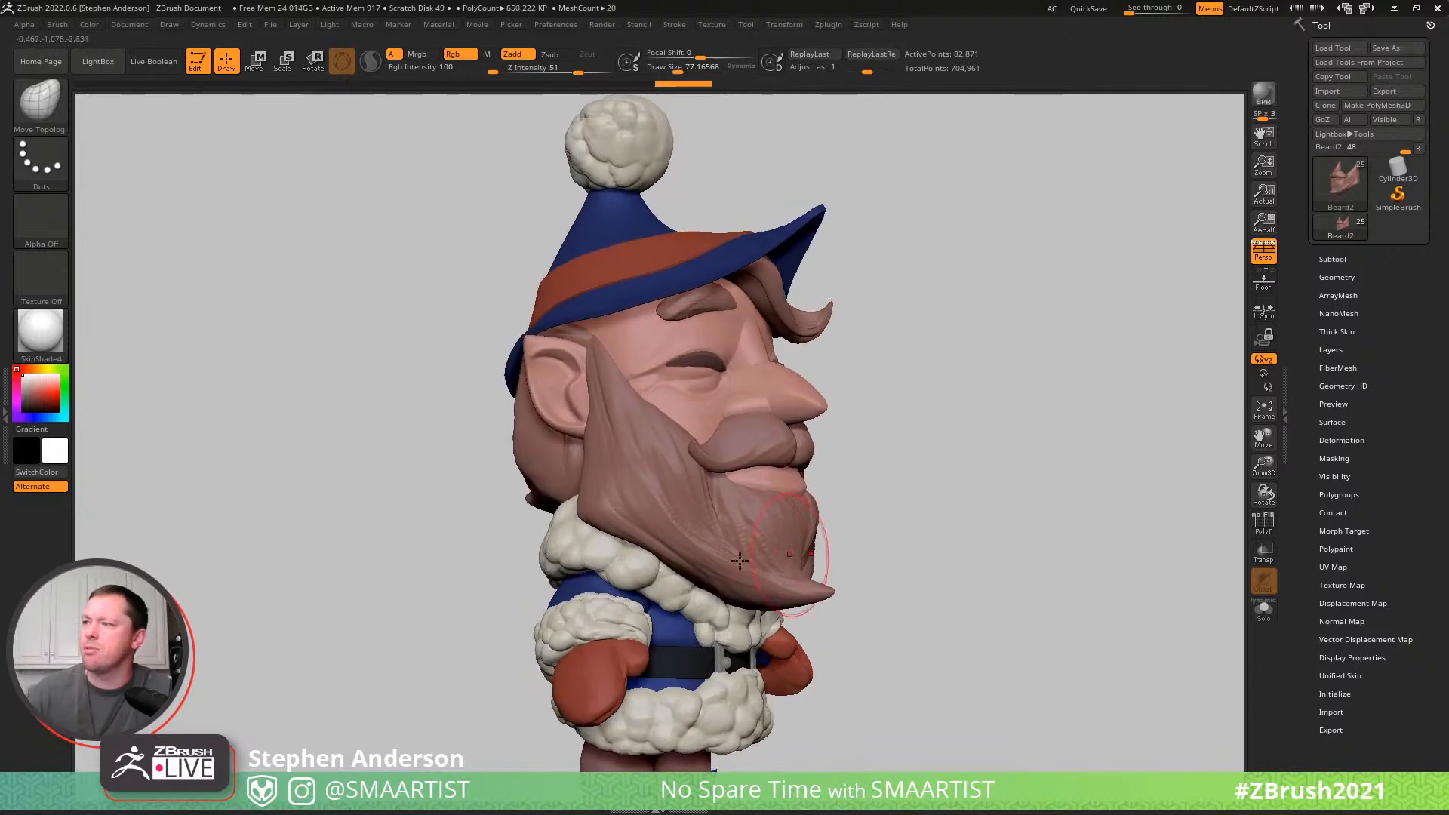
# - Refine the beard's cheek and jaw volume from the side and from below, varying the brush size
pyautogui.press('s')
pyautogui.moveTo(643, 534); pyautogui.dragTo(636, 536)
pyautogui.moveTo(714, 490)
pyautogui.mouseDown(button='right')
pyautogui.moveTo(683, 434)
pyautogui.moveTo(686, 479)
pyautogui.moveTo(718, 483)
pyautogui.moveTo(707, 461)
pyautogui.mouseUp(button='right')
pyautogui.press('s')
pyautogui.moveTo(671, 465); pyautogui.dragTo(691, 466)
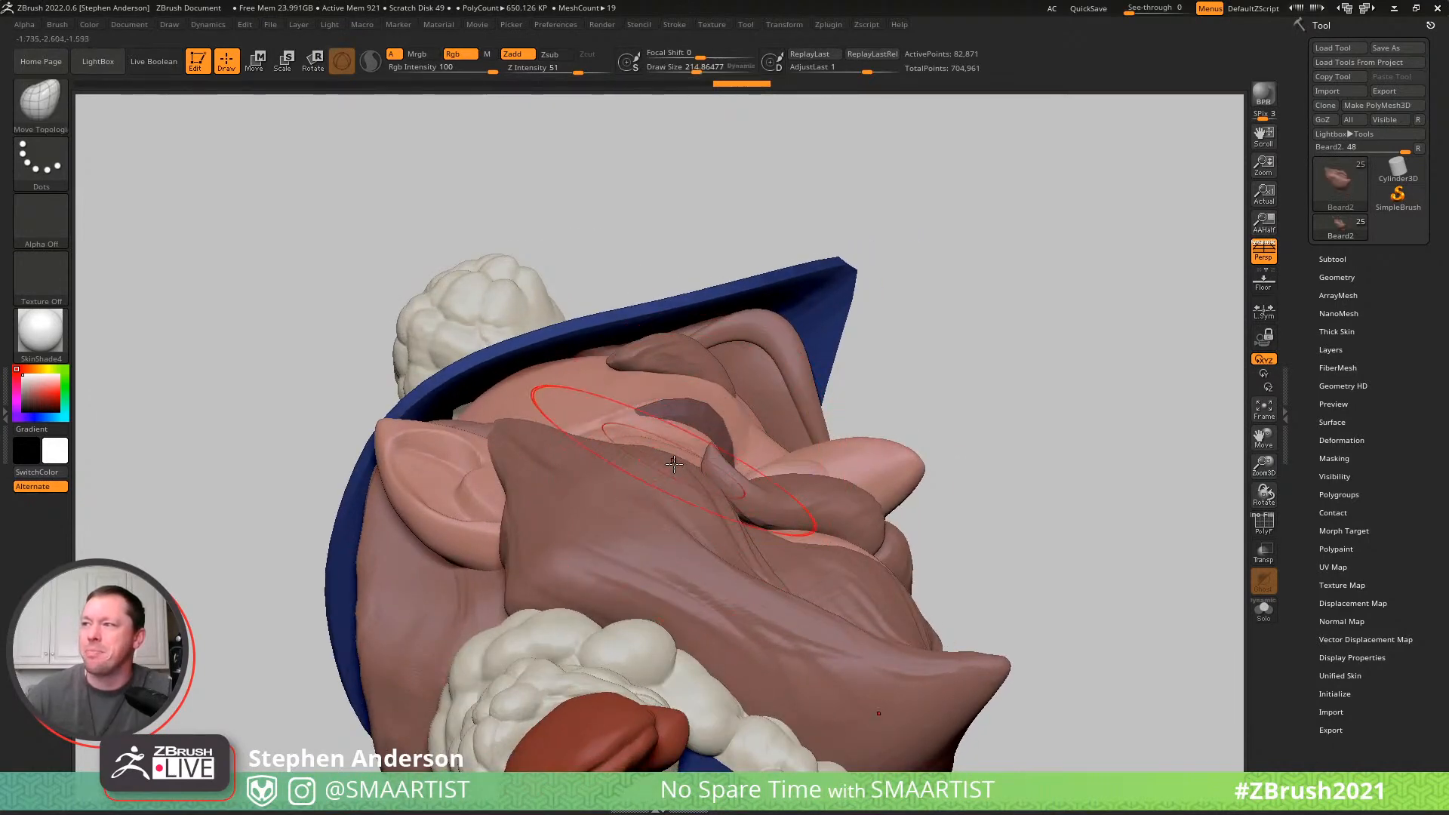
pyautogui.moveTo(674, 465)
pyautogui.mouseDown(button='right')
pyautogui.moveTo(761, 507)
pyautogui.moveTo(741, 532)
pyautogui.mouseUp(button='right')
pyautogui.press('s')
pyautogui.moveTo(741, 532); pyautogui.dragTo(732, 535)
pyautogui.moveTo(732, 537); pyautogui.dragTo(744, 530)
# - Pull the beard's sideburn edge and lower back corner slightly toward the back of the head
pyautogui.moveTo(800, 531)
pyautogui.mouseDown(button='right')
pyautogui.moveTo(742, 560)
pyautogui.moveTo(587, 426)
pyautogui.moveTo(565, 424)
pyautogui.moveTo(626, 476)
pyautogui.moveTo(613, 617)
pyautogui.mouseUp(button='right')
pyautogui.moveTo(540, 450); pyautogui.dragTo(568, 390, button='right')
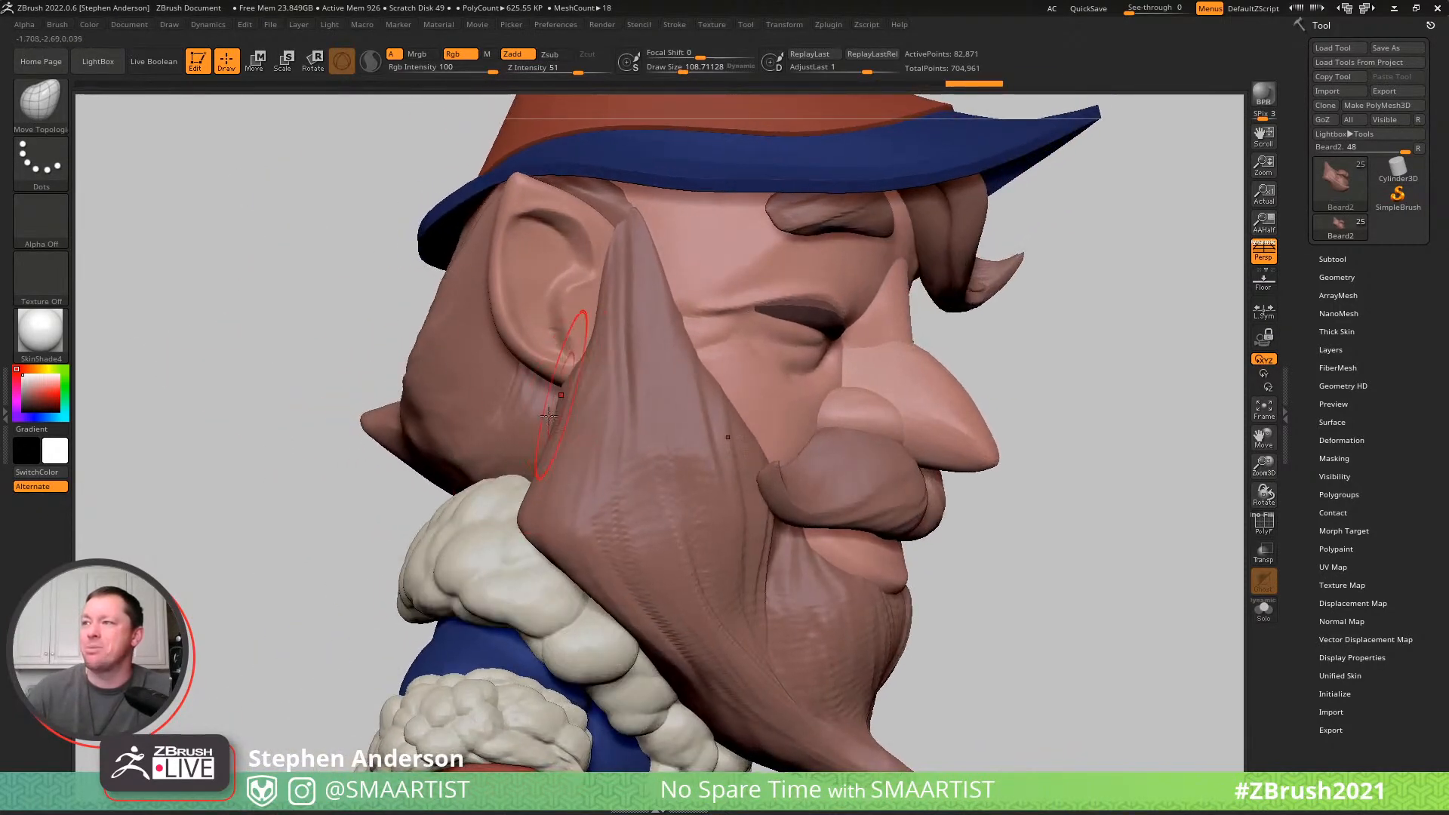
pyautogui.moveTo(554, 401); pyautogui.dragTo(539, 404)
pyautogui.moveTo(584, 537); pyautogui.dragTo(566, 541)
pyautogui.moveTo(568, 539)
pyautogui.keyDown('ctrl'); pyautogui.mouseDown(button='right')
pyautogui.moveTo(620, 479)
pyautogui.moveTo(567, 496)
pyautogui.moveTo(679, 545)
pyautogui.mouseUp(button='right'); pyautogui.keyUp('ctrl')
pyautogui.moveTo(846, 535)
pyautogui.mouseDown(button='right')
pyautogui.moveTo(784, 538)
pyautogui.moveTo(864, 508)
pyautogui.moveTo(860, 557)
pyautogui.moveTo(756, 556)
pyautogui.moveTo(841, 553)
pyautogui.moveTo(851, 475)
pyautogui.moveTo(785, 479)
pyautogui.moveTo(824, 508)
pyautogui.moveTo(810, 541)
pyautogui.moveTo(782, 500)
pyautogui.mouseUp(button='right')
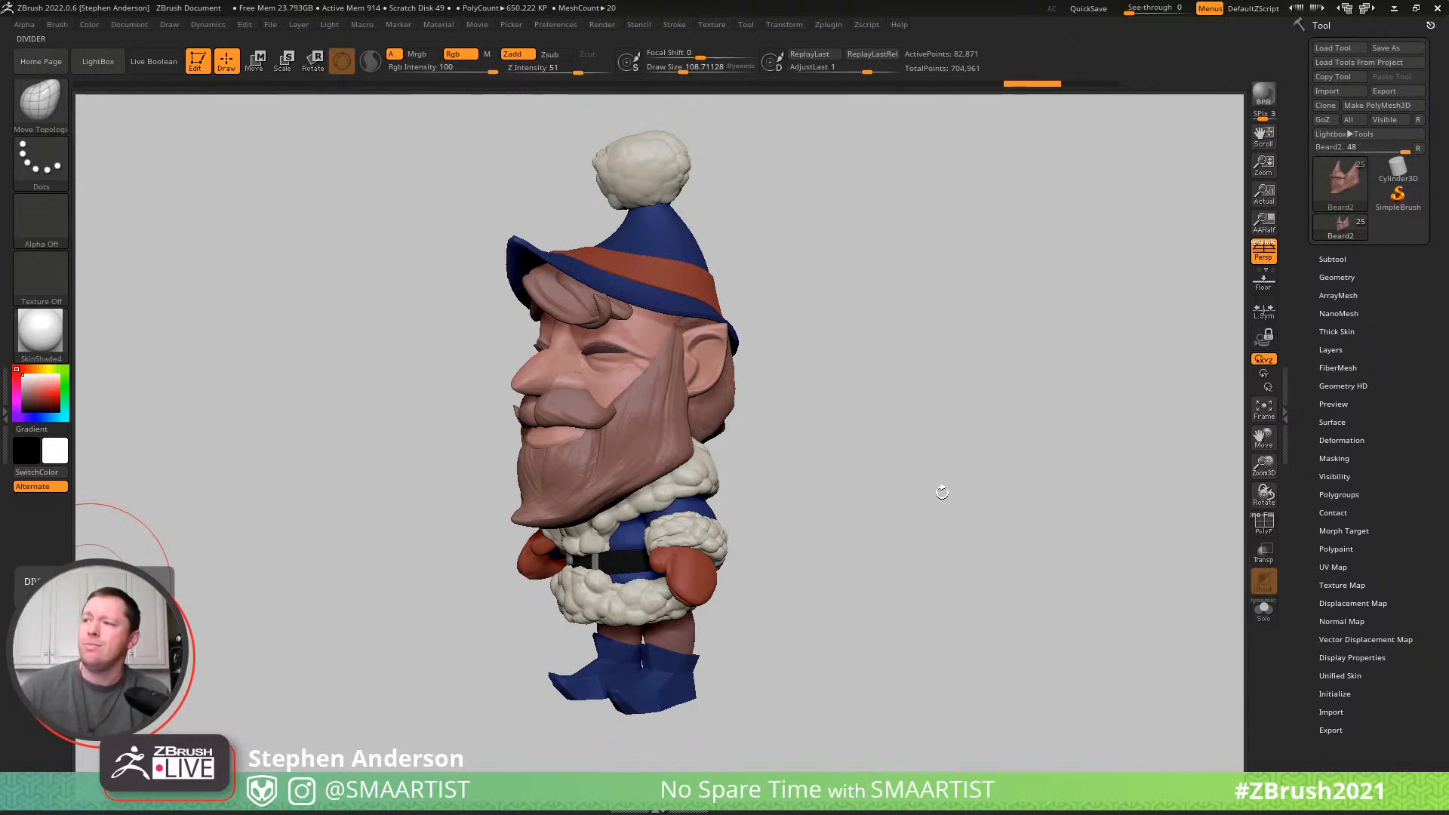
# - Capture the screen area around the elf, sketch red freehand shapes beside the figure, and discard the capture
pyautogui.moveTo(919, 523)
pyautogui.mouseDown(button='right')
pyautogui.moveTo(948, 524)
pyautogui.moveTo(926, 518)
pyautogui.mouseUp(button='right')
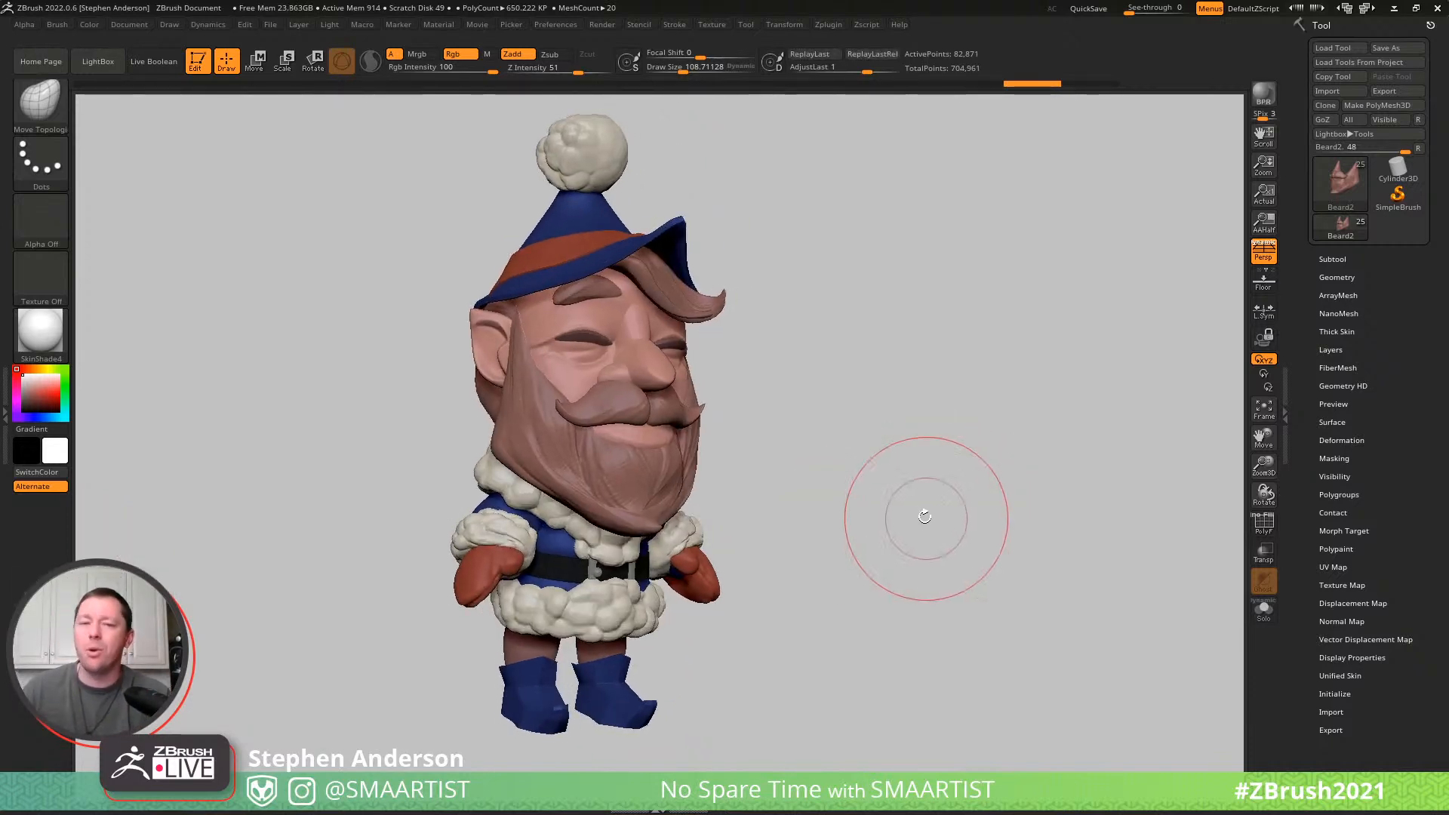
pyautogui.moveTo(915, 463)
pyautogui.keyDown('ctrl'); pyautogui.mouseDown(button='right')
pyautogui.moveTo(876, 430)
pyautogui.moveTo(909, 420)
pyautogui.moveTo(870, 424)
pyautogui.moveTo(880, 430)
pyautogui.mouseUp(button='right'); pyautogui.keyUp('ctrl')
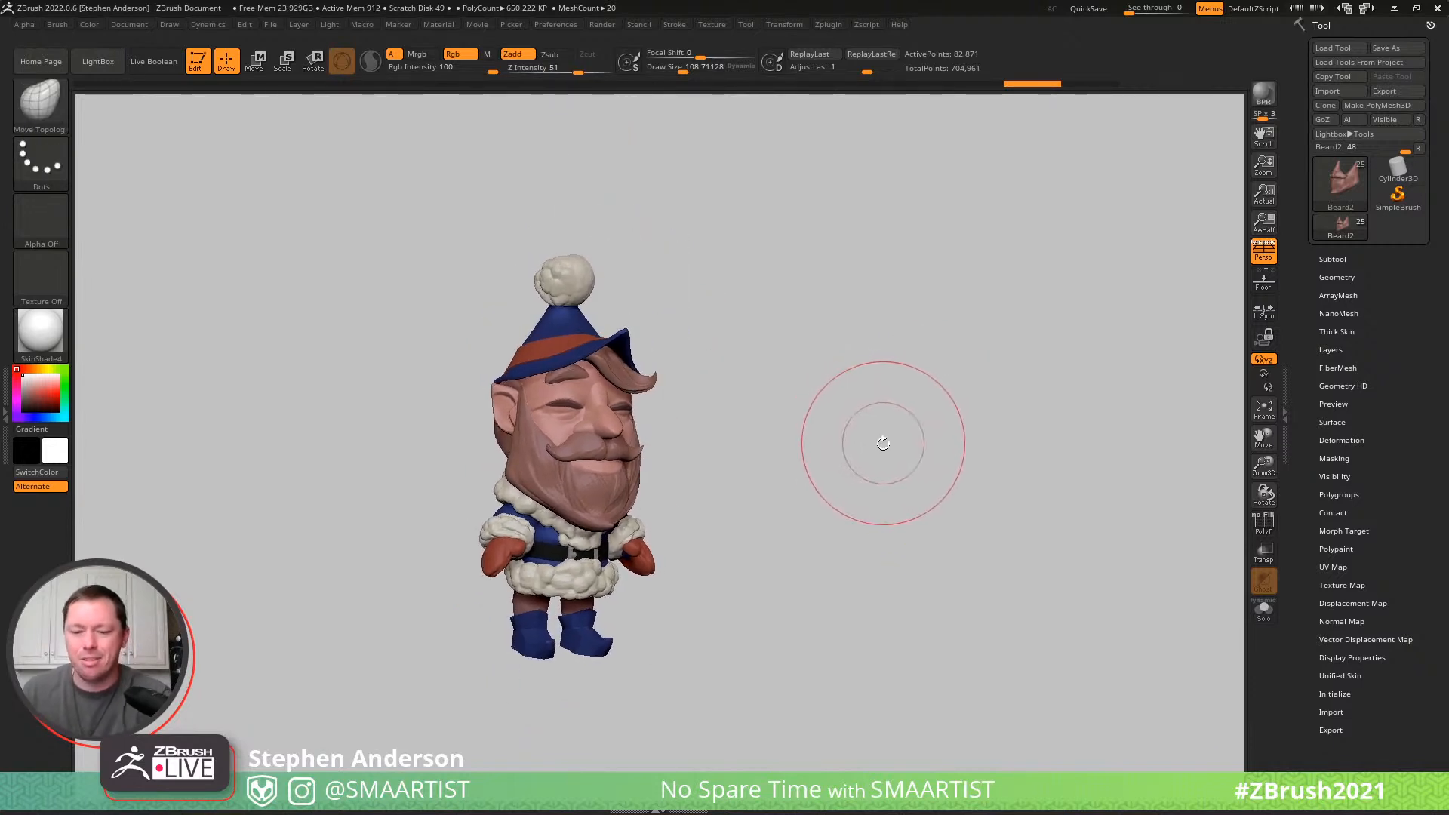
pyautogui.press('Print')
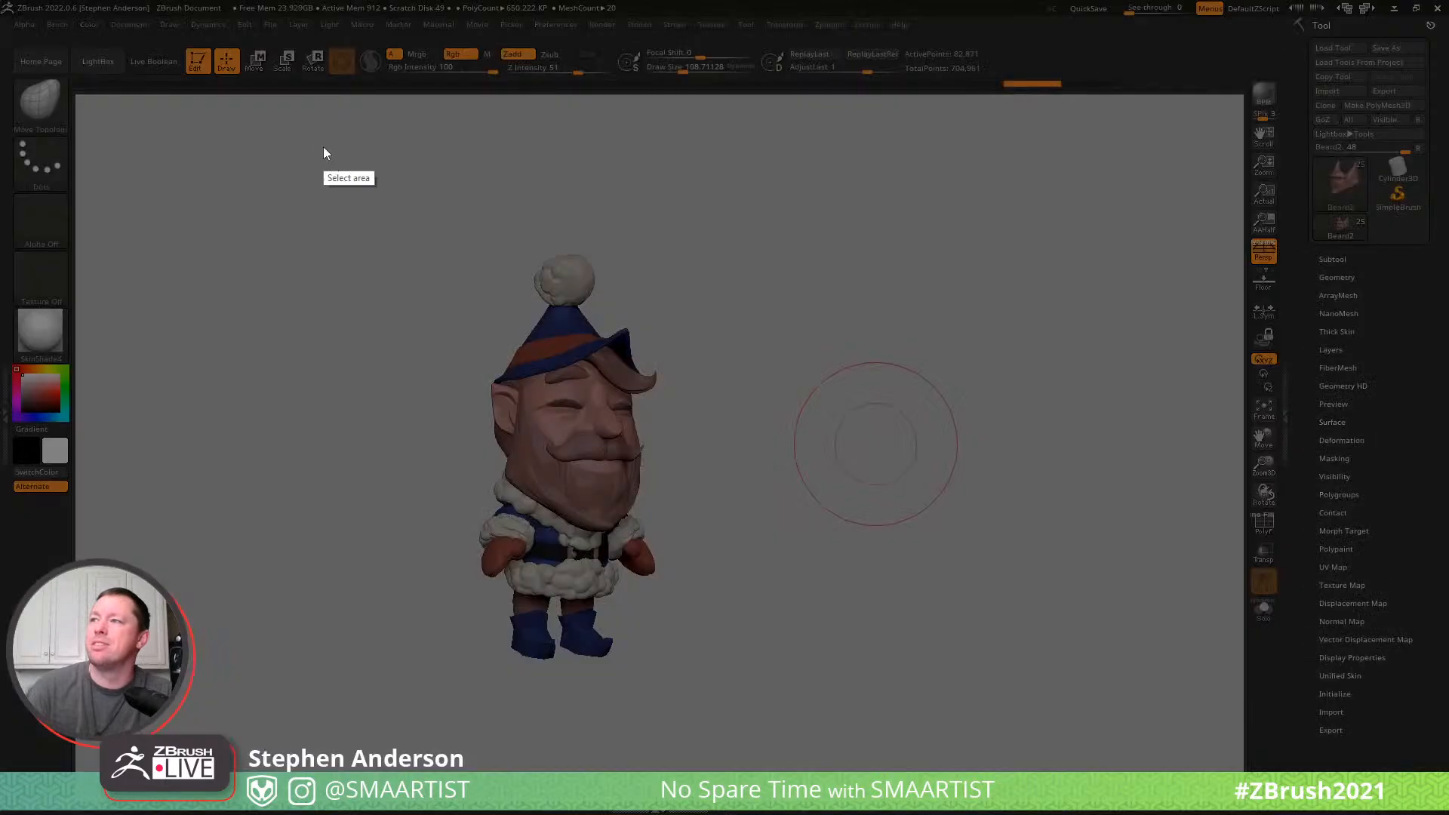
pyautogui.moveTo(448, 134); pyautogui.dragTo(830, 737)
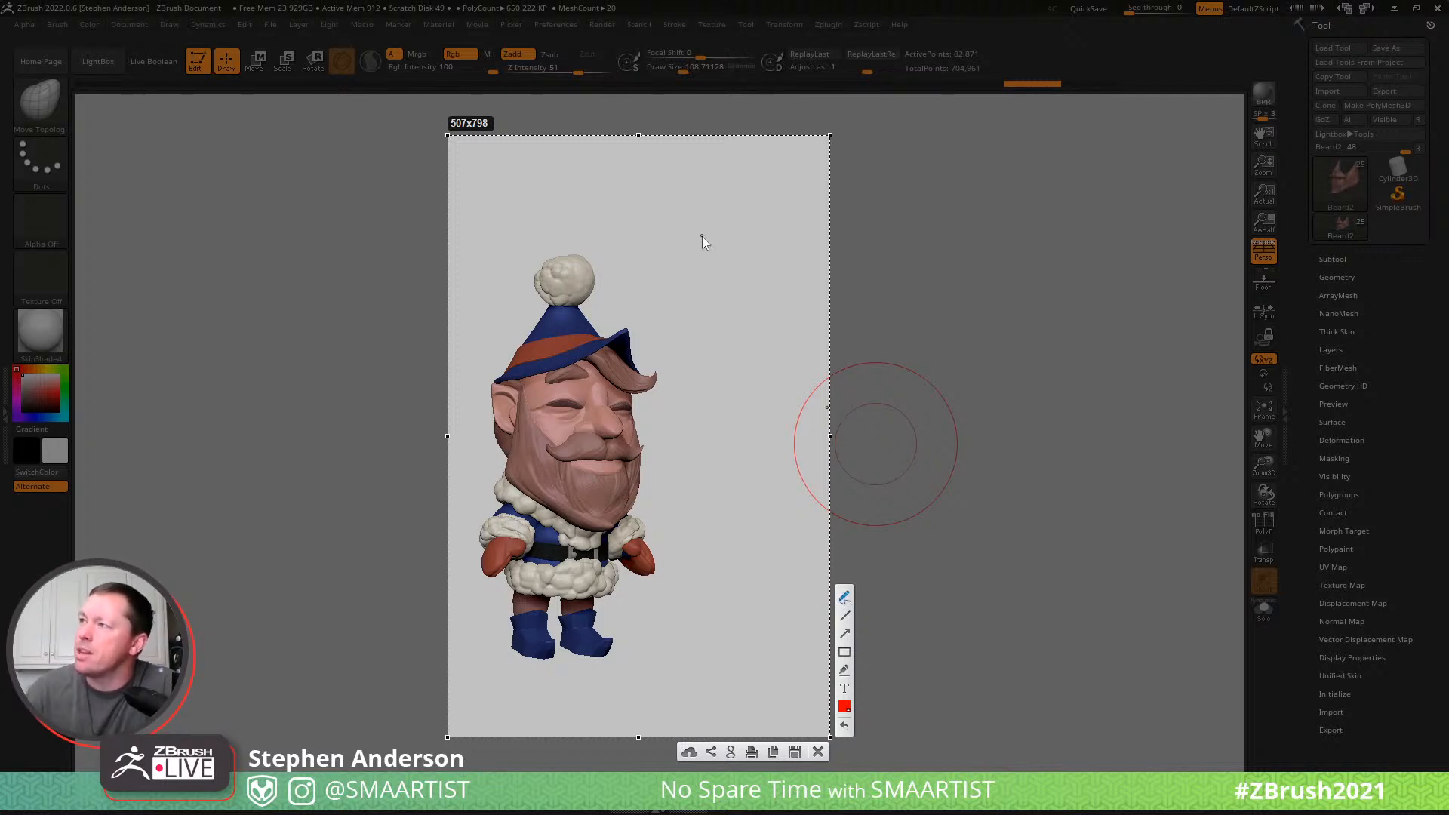
pyautogui.moveTo(701, 237); pyautogui.dragTo(756, 336)
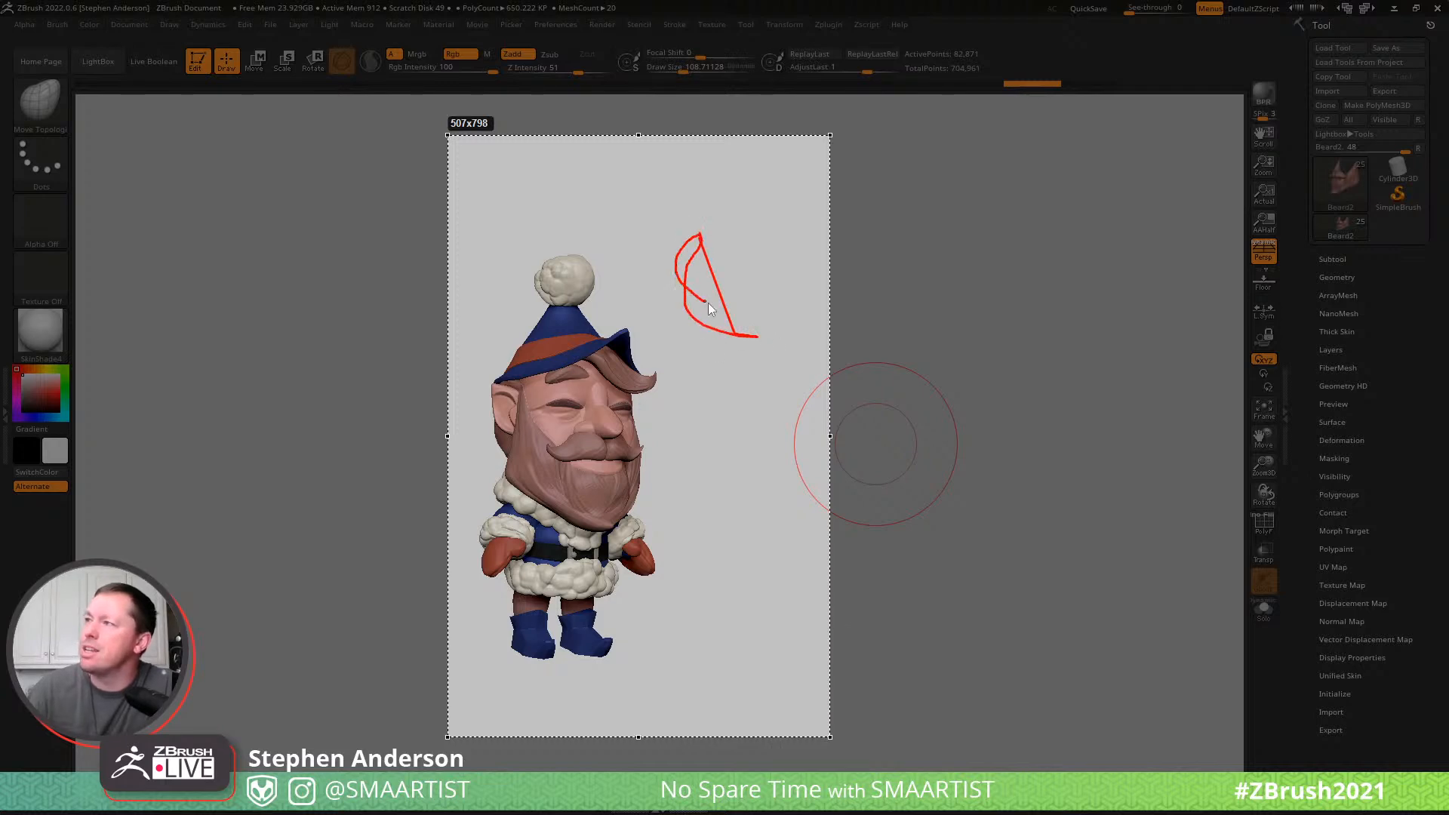
pyautogui.moveTo(702, 316)
pyautogui.mouseDown()
pyautogui.moveTo(669, 290)
pyautogui.moveTo(726, 266)
pyautogui.mouseUp()
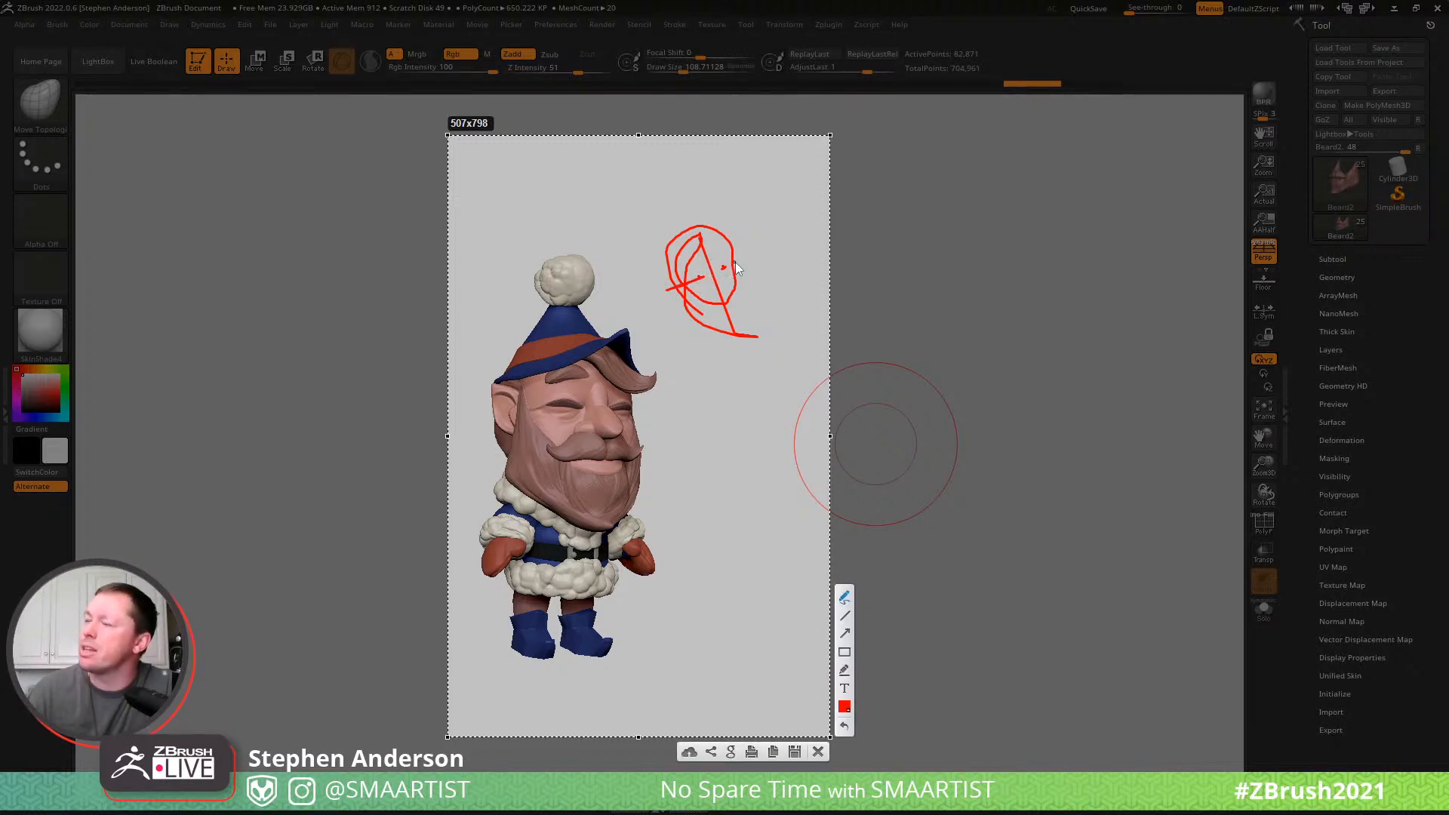
pyautogui.rightClick(759, 306)
pyautogui.click(789, 272)
pyautogui.moveTo(763, 281); pyautogui.dragTo(775, 352)
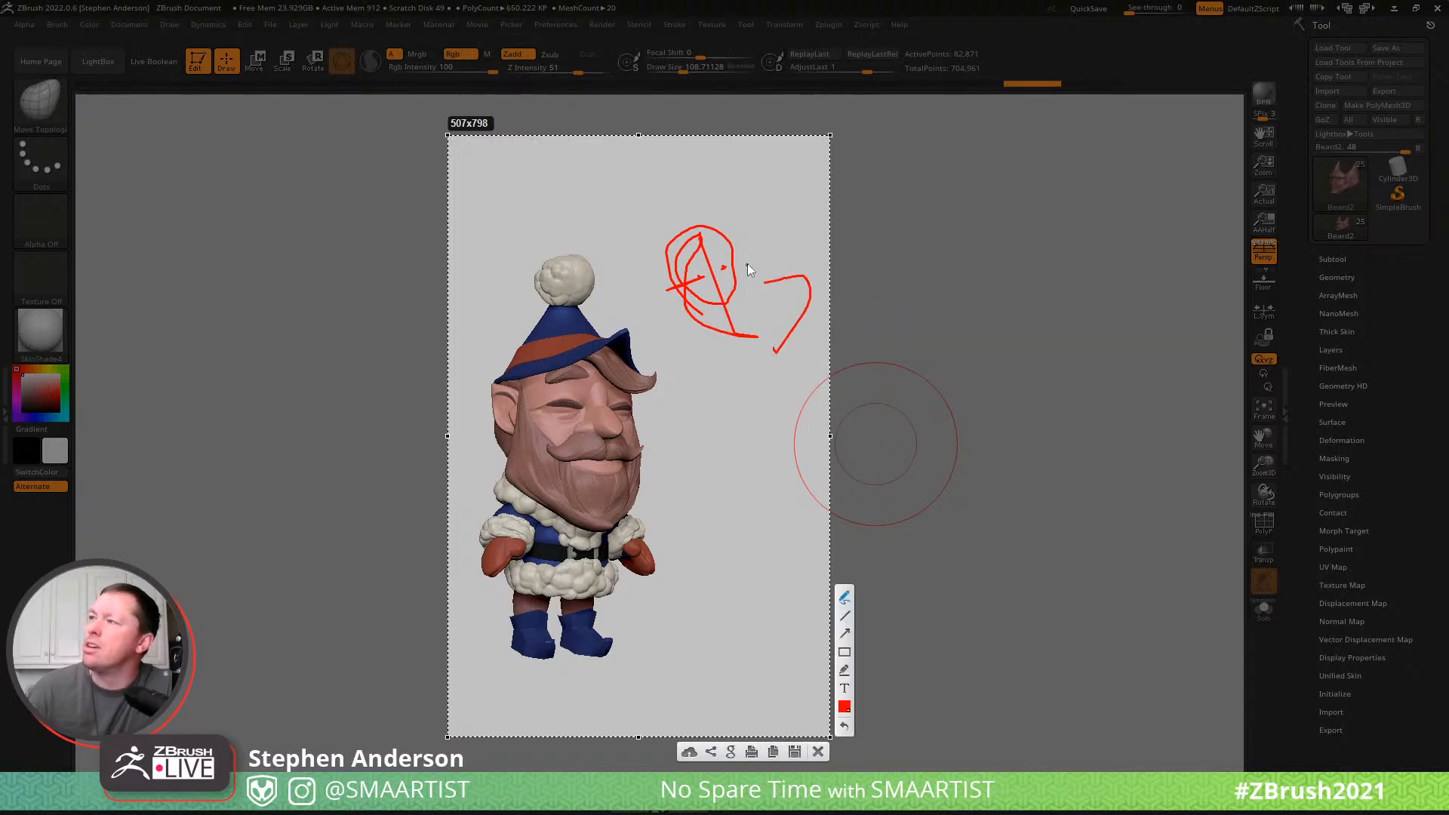
pyautogui.click(817, 752)
# - Leave snapshot copies of the elf on the canvas, clear them, and return to a three-quarter view of the model
pyautogui.moveTo(837, 391)
pyautogui.mouseDown()
pyautogui.moveTo(792, 414)
pyautogui.moveTo(835, 450)
pyautogui.moveTo(841, 415)
pyautogui.moveTo(808, 353)
pyautogui.moveTo(750, 323)
pyautogui.moveTo(660, 324)
pyautogui.moveTo(815, 330)
pyautogui.moveTo(825, 292)
pyautogui.moveTo(828, 310)
pyautogui.moveTo(806, 466)
pyautogui.moveTo(751, 491)
pyautogui.moveTo(750, 544)
pyautogui.moveTo(754, 447)
pyautogui.moveTo(693, 600)
pyautogui.moveTo(697, 548)
pyautogui.moveTo(679, 545)
pyautogui.mouseUp()
pyautogui.hotkey('shift', 's')
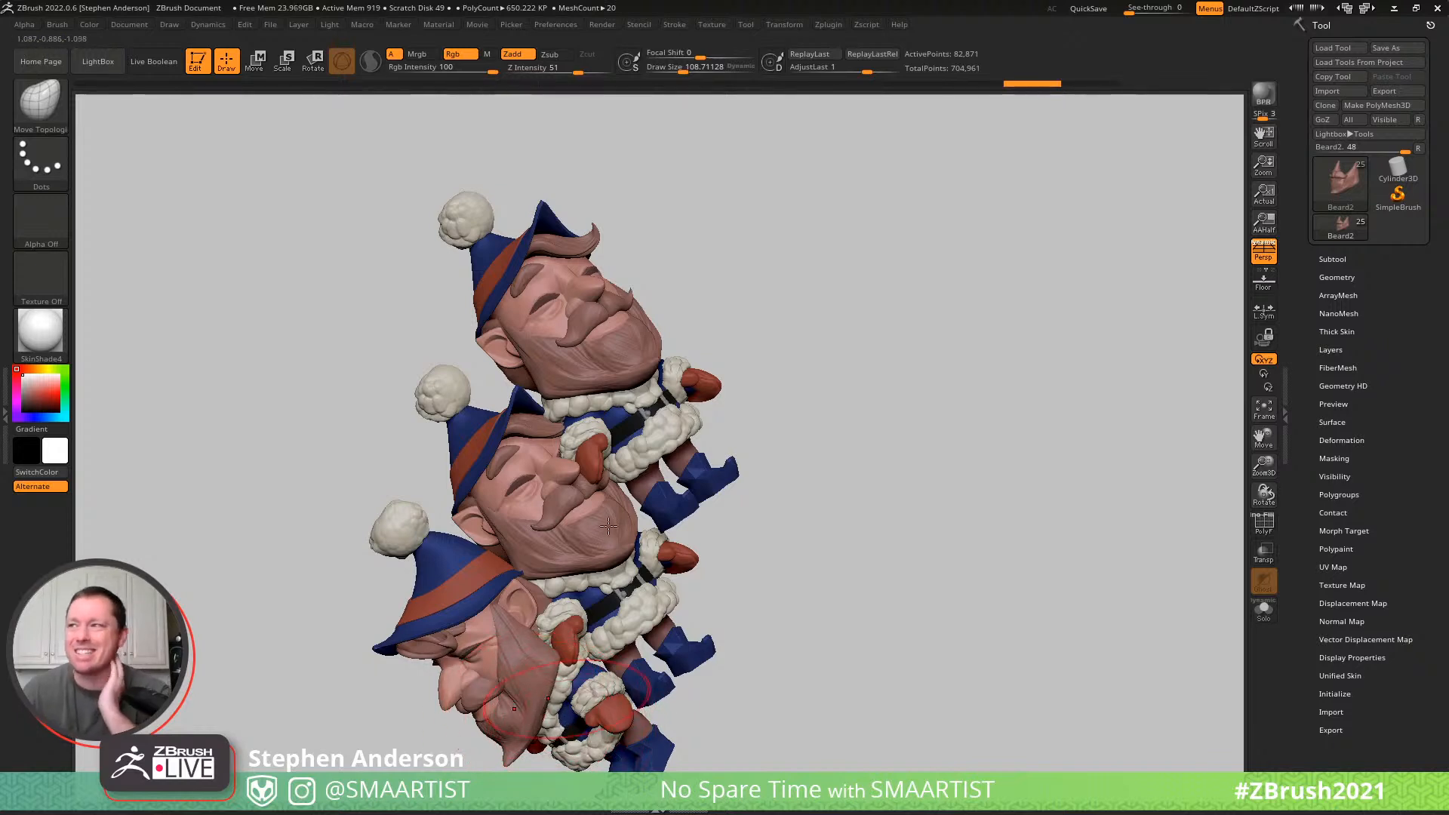
pyautogui.press('ctrl')
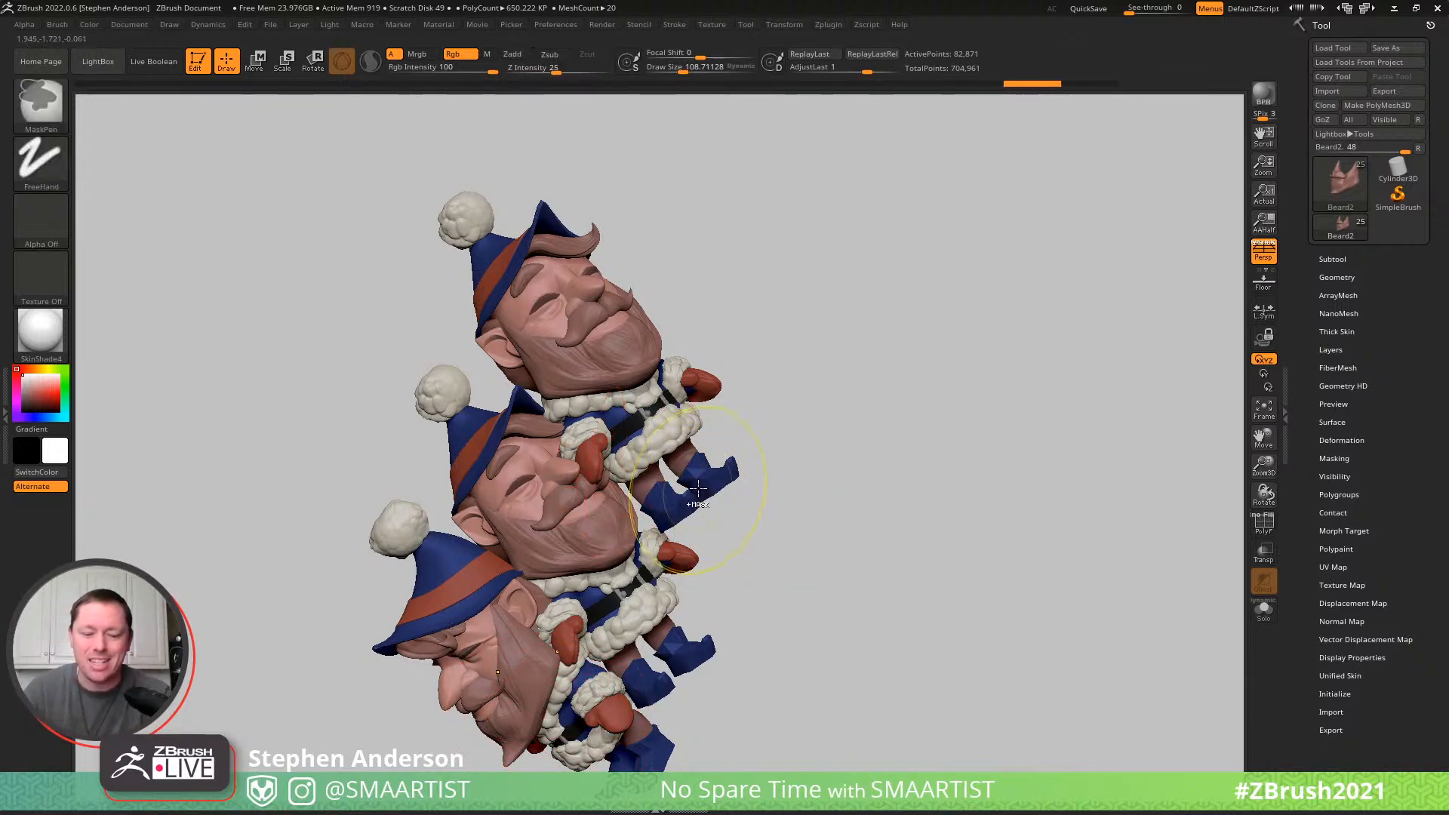
pyautogui.hotkey('ctrl', 'n')
pyautogui.moveTo(686, 537); pyautogui.dragTo(711, 539)
pyautogui.keyDown('alt'); pyautogui.moveTo(755, 437); pyautogui.dragTo(842, 160); pyautogui.keyUp('alt')
pyautogui.moveTo(932, 370); pyautogui.dragTo(602, 386)
pyautogui.moveTo(602, 385); pyautogui.dragTo(602, 462, button='right')
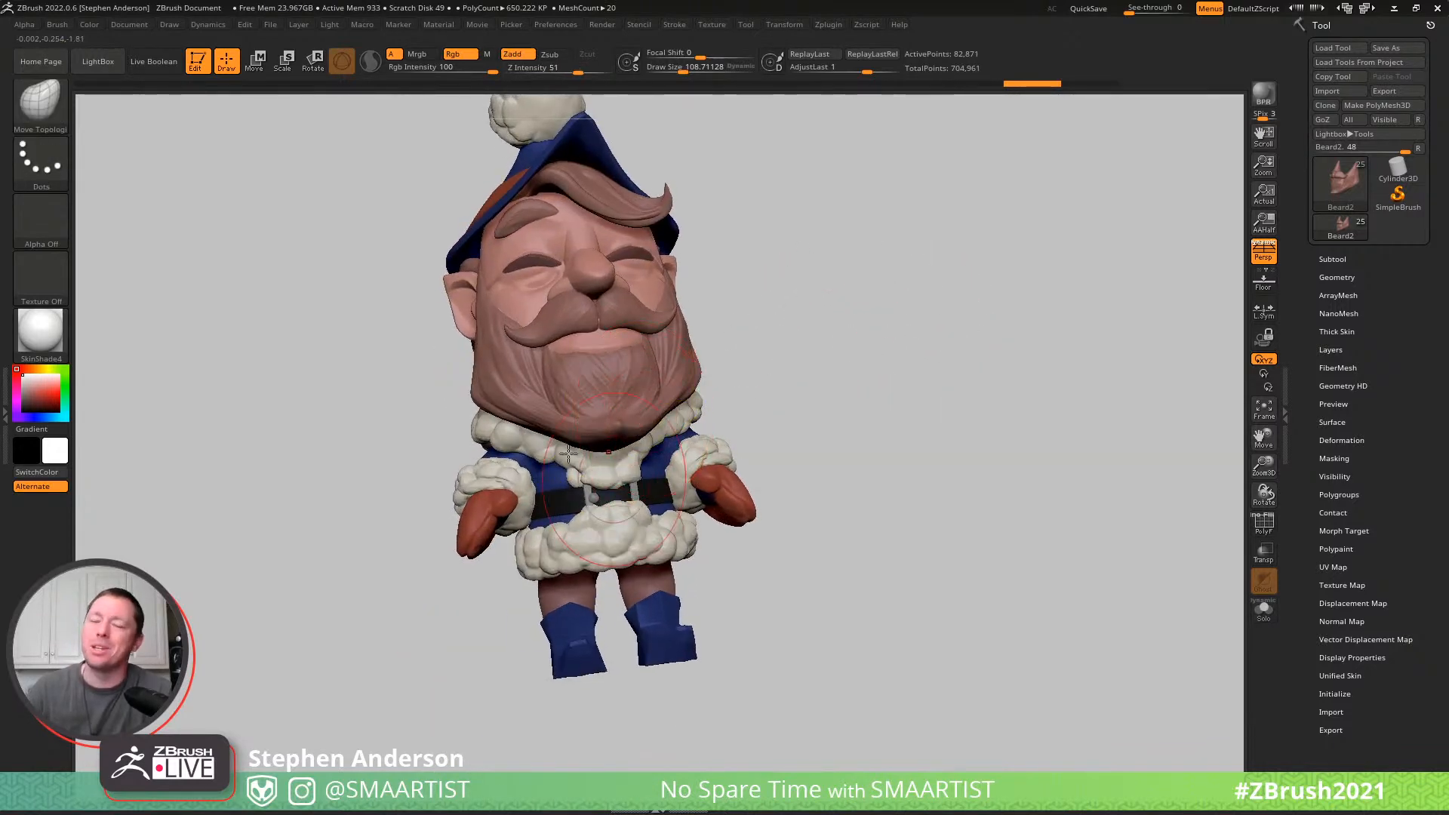
pyautogui.moveTo(628, 481); pyautogui.dragTo(702, 483, button='right')
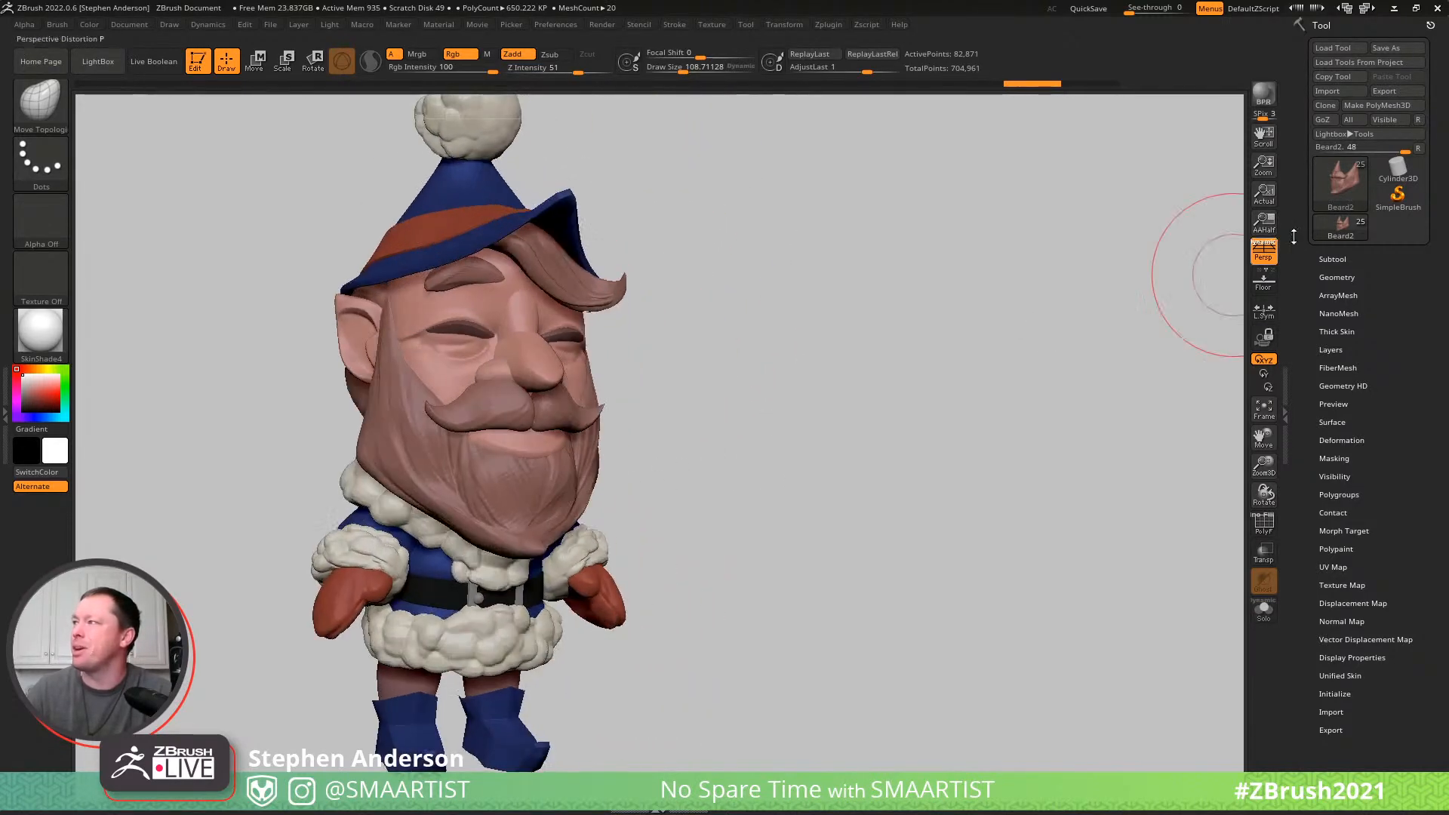
# - Delete the hidden Body1 subtool from the elf and confirm its removal
pyautogui.click(1331, 259)
pyautogui.moveTo(1316, 379); pyautogui.dragTo(1325, 317)
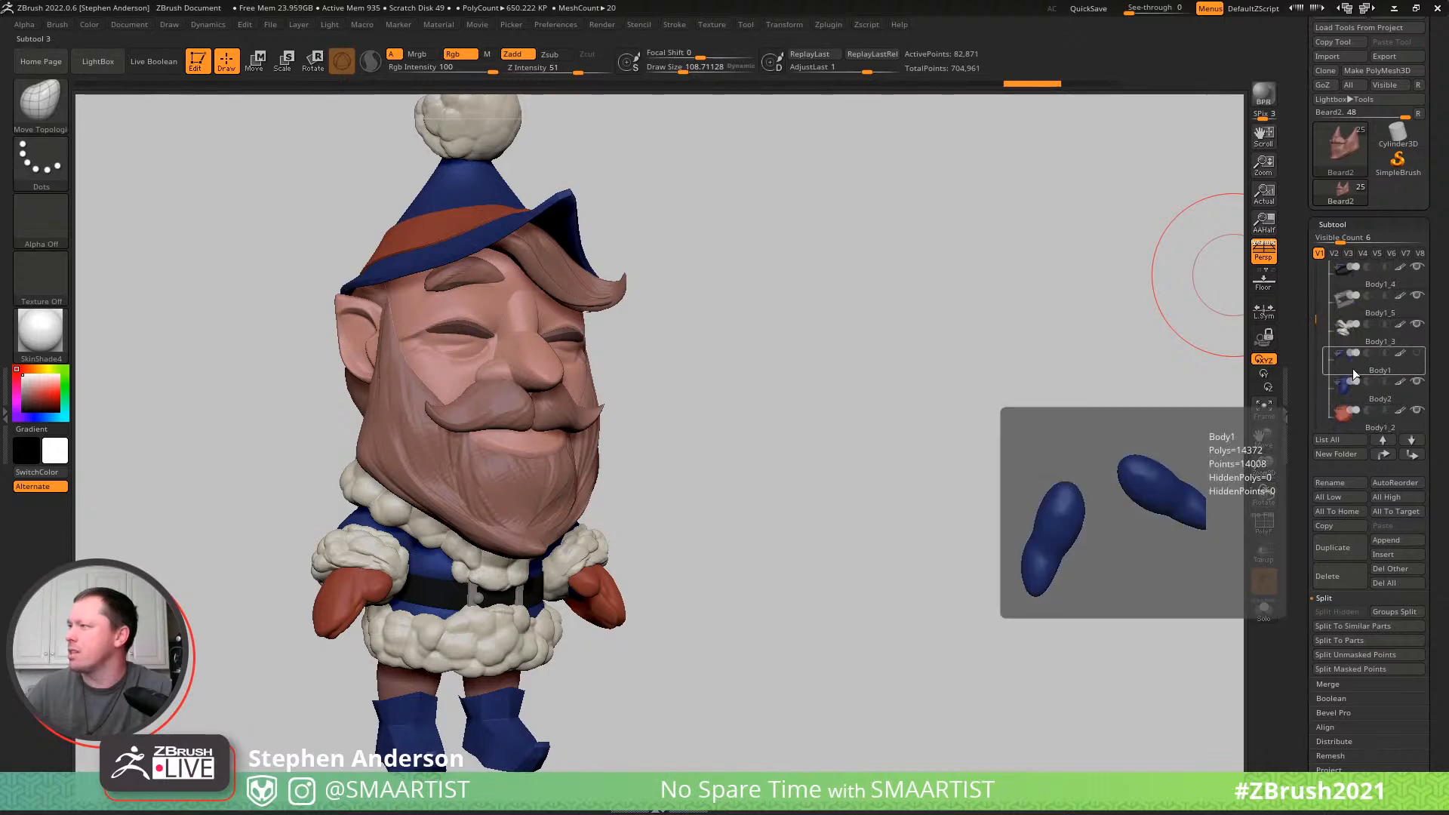
pyautogui.click(1365, 368)
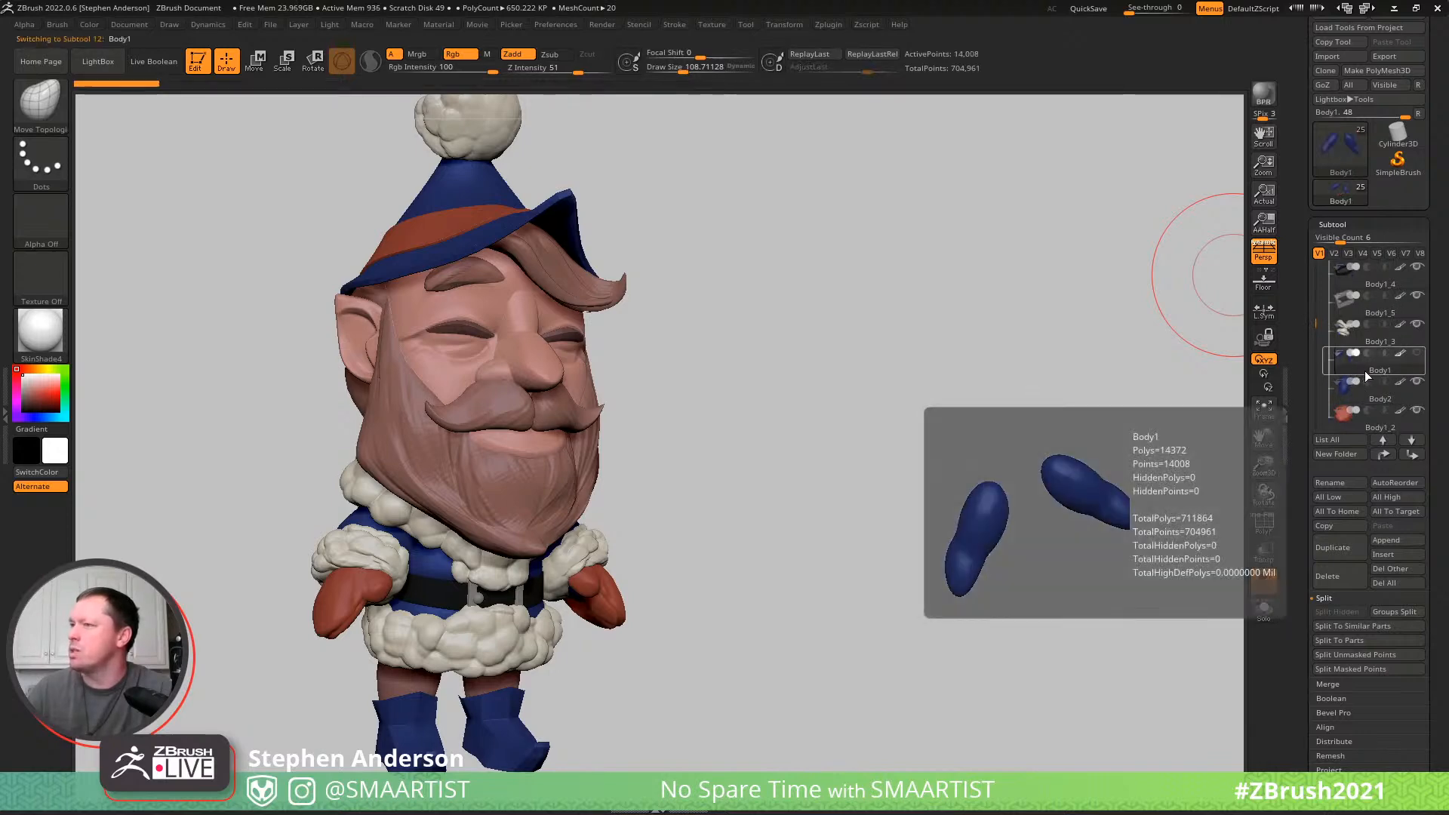
pyautogui.moveTo(1070, 513)
pyautogui.mouseDown()
pyautogui.moveTo(1021, 531)
pyautogui.moveTo(1044, 533)
pyautogui.mouseUp()
pyautogui.press('ctrl')
pyautogui.hotkey('ctrl', 'q')
pyautogui.hotkey('ctrl', 'q')
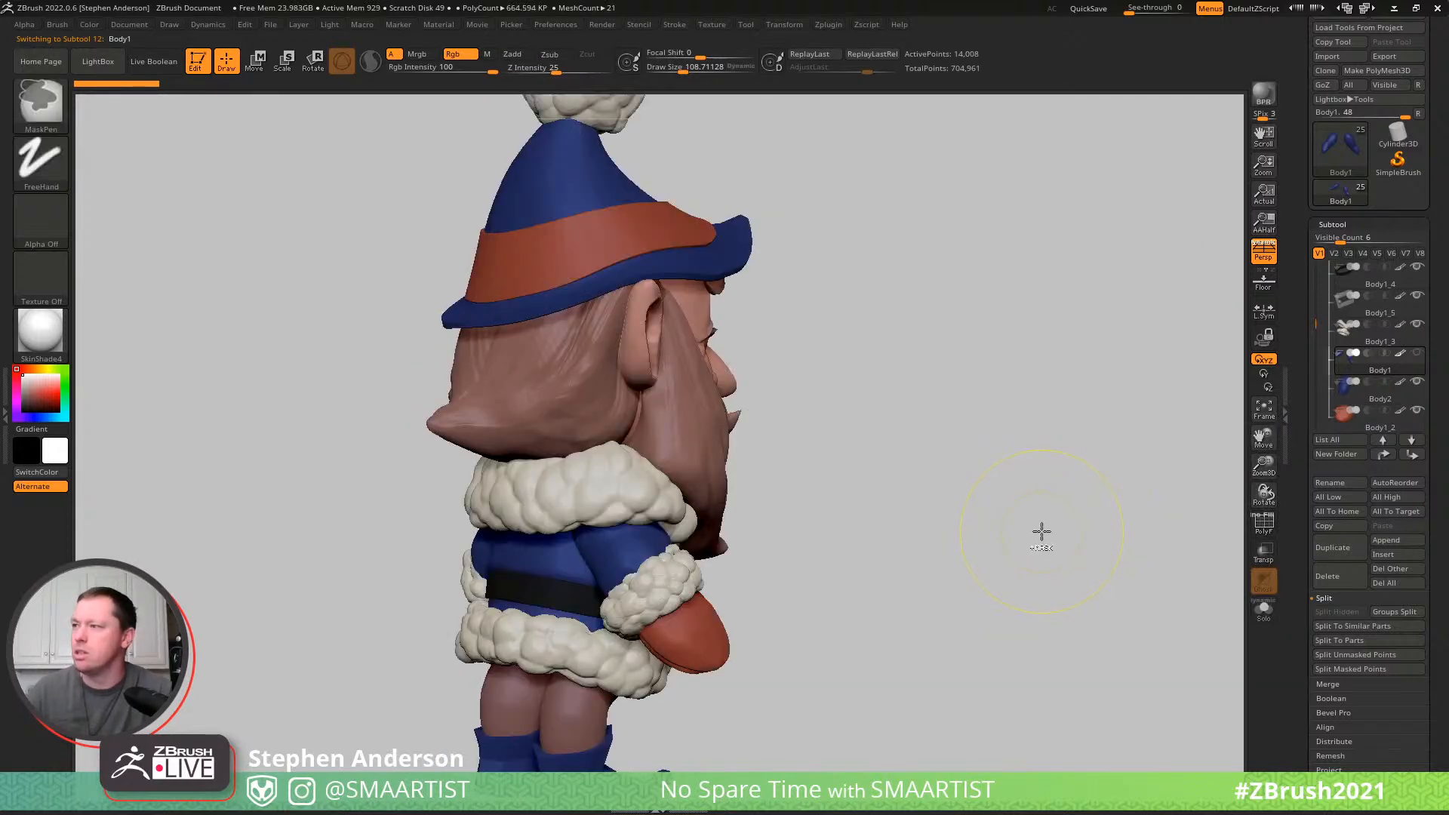
pyautogui.click(1336, 576)
pyautogui.click(1197, 605)
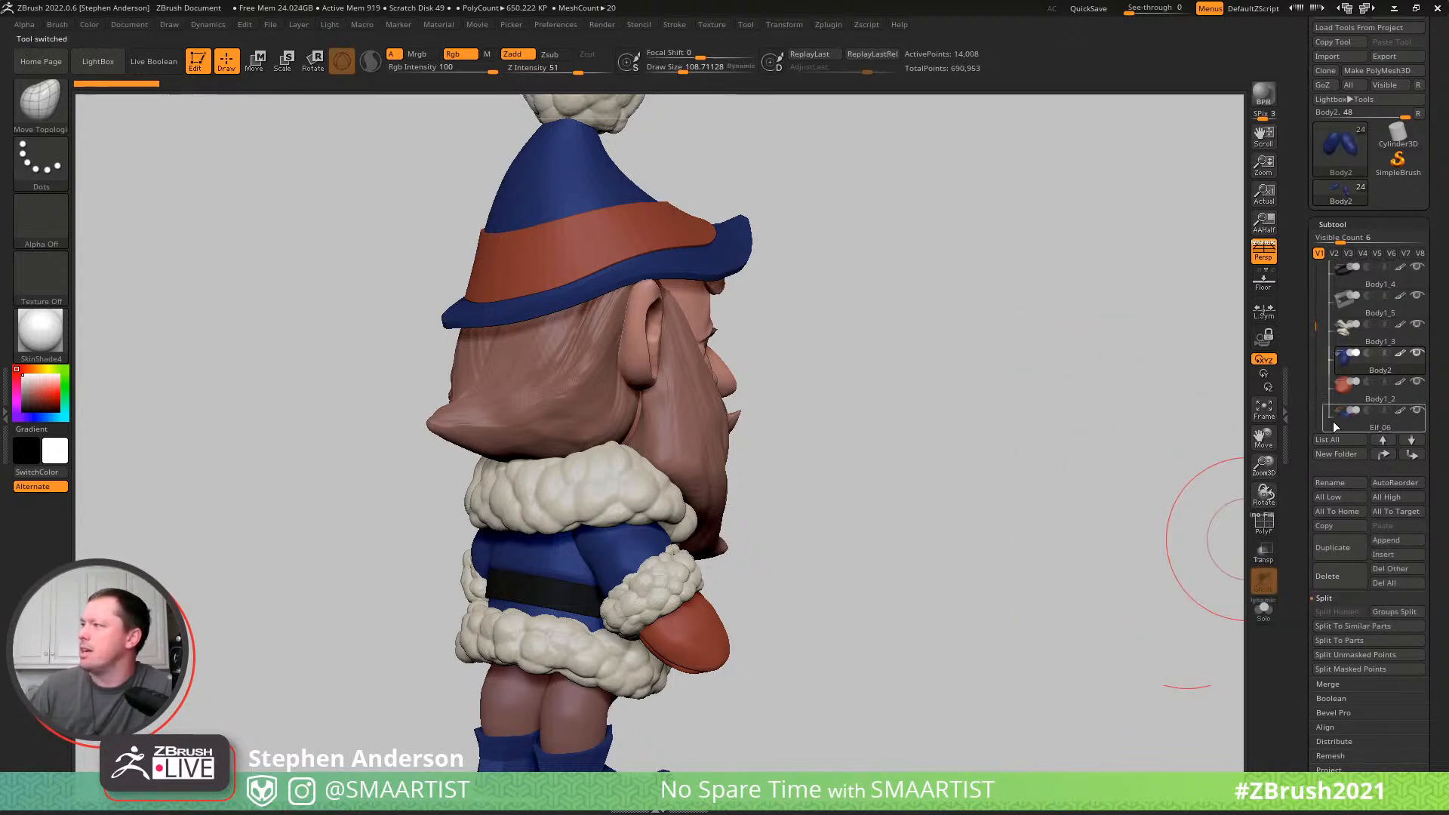
# - Delete the hidden PM3D_Cylinder3D1 subtool from the elf and confirm its removal
pyautogui.moveTo(1324, 333); pyautogui.dragTo(1320, 266)
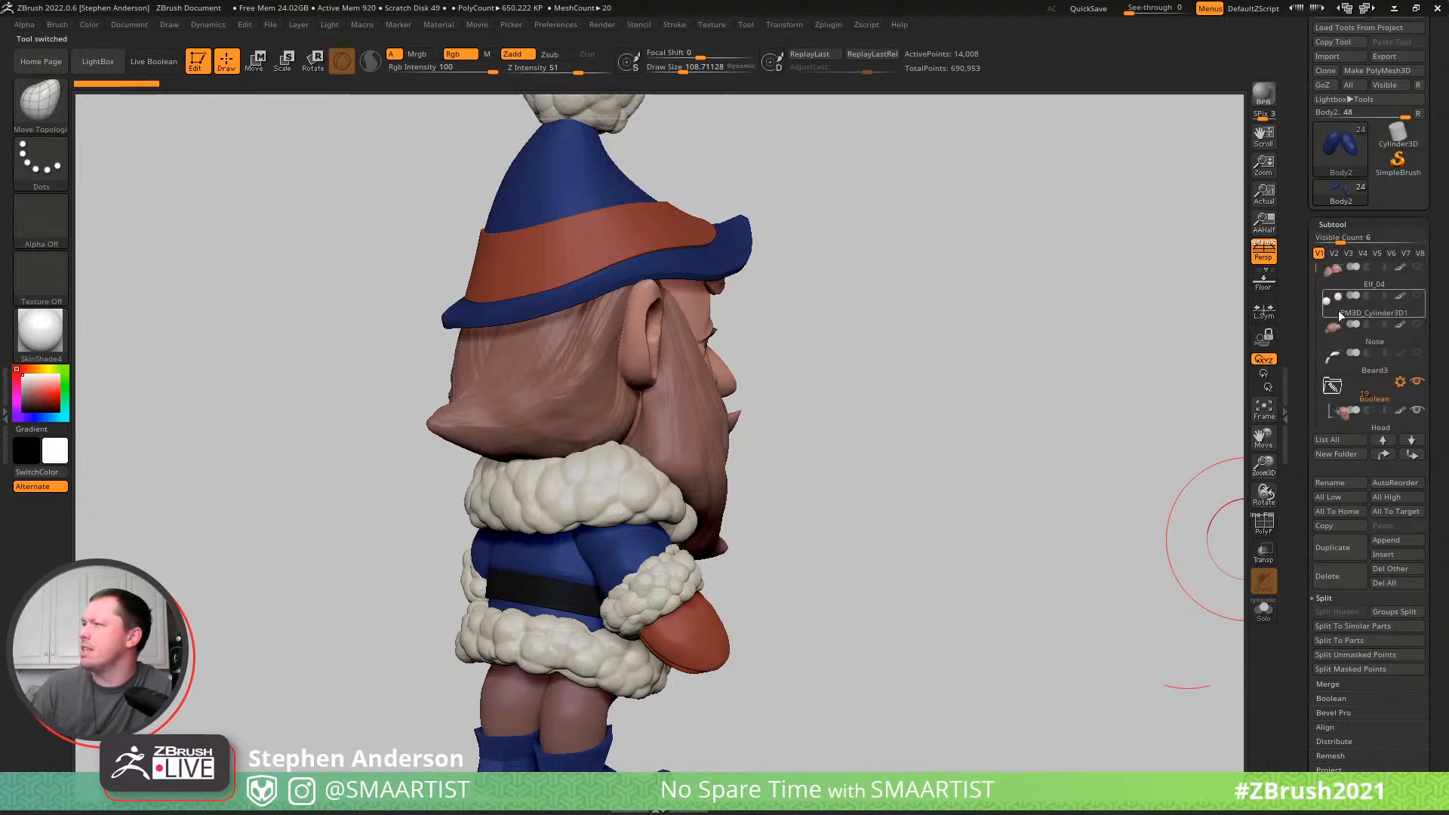
pyautogui.moveTo(1364, 273)
pyautogui.click(1370, 313)
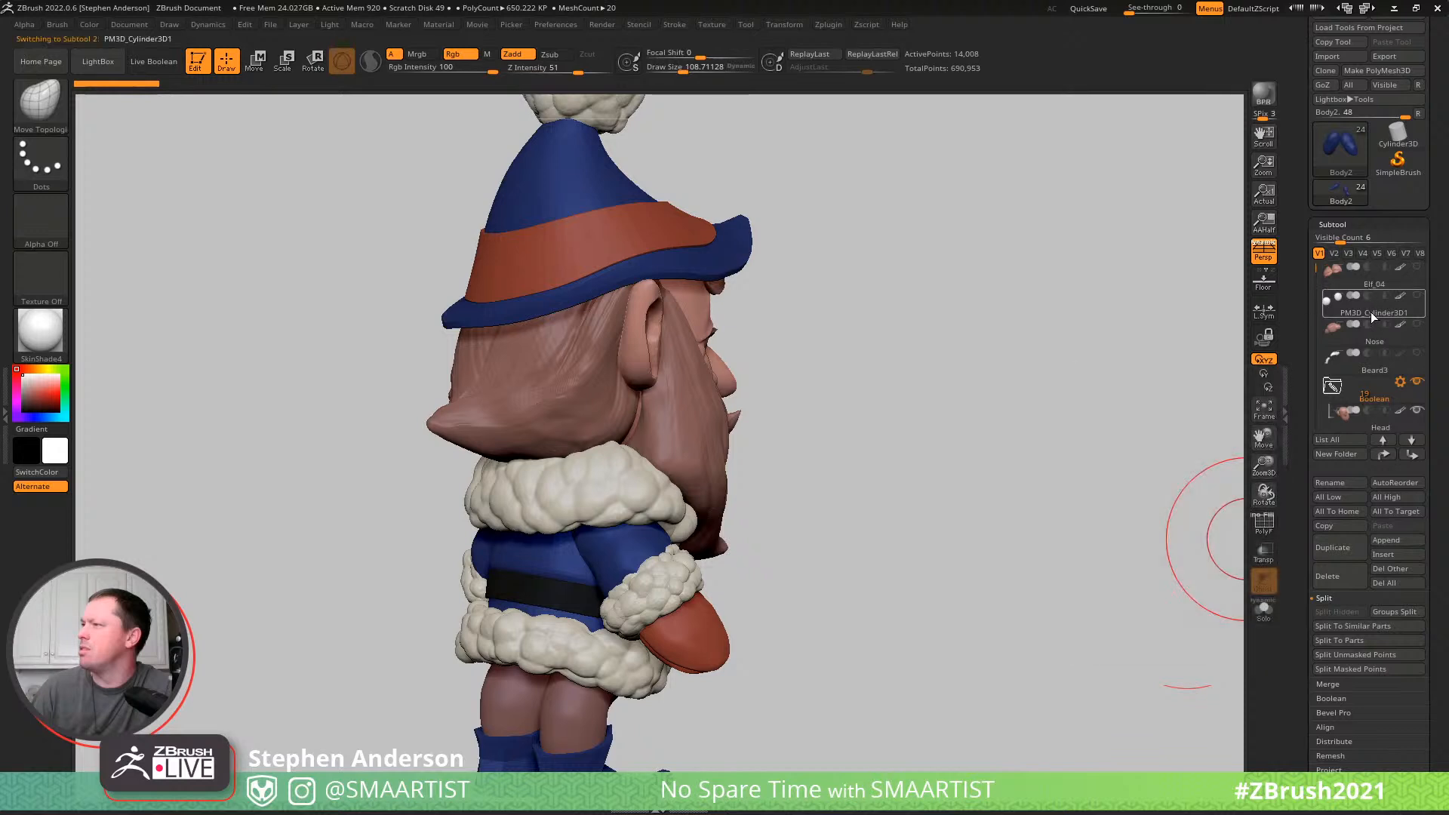
pyautogui.click(1338, 577)
pyautogui.click(1195, 612)
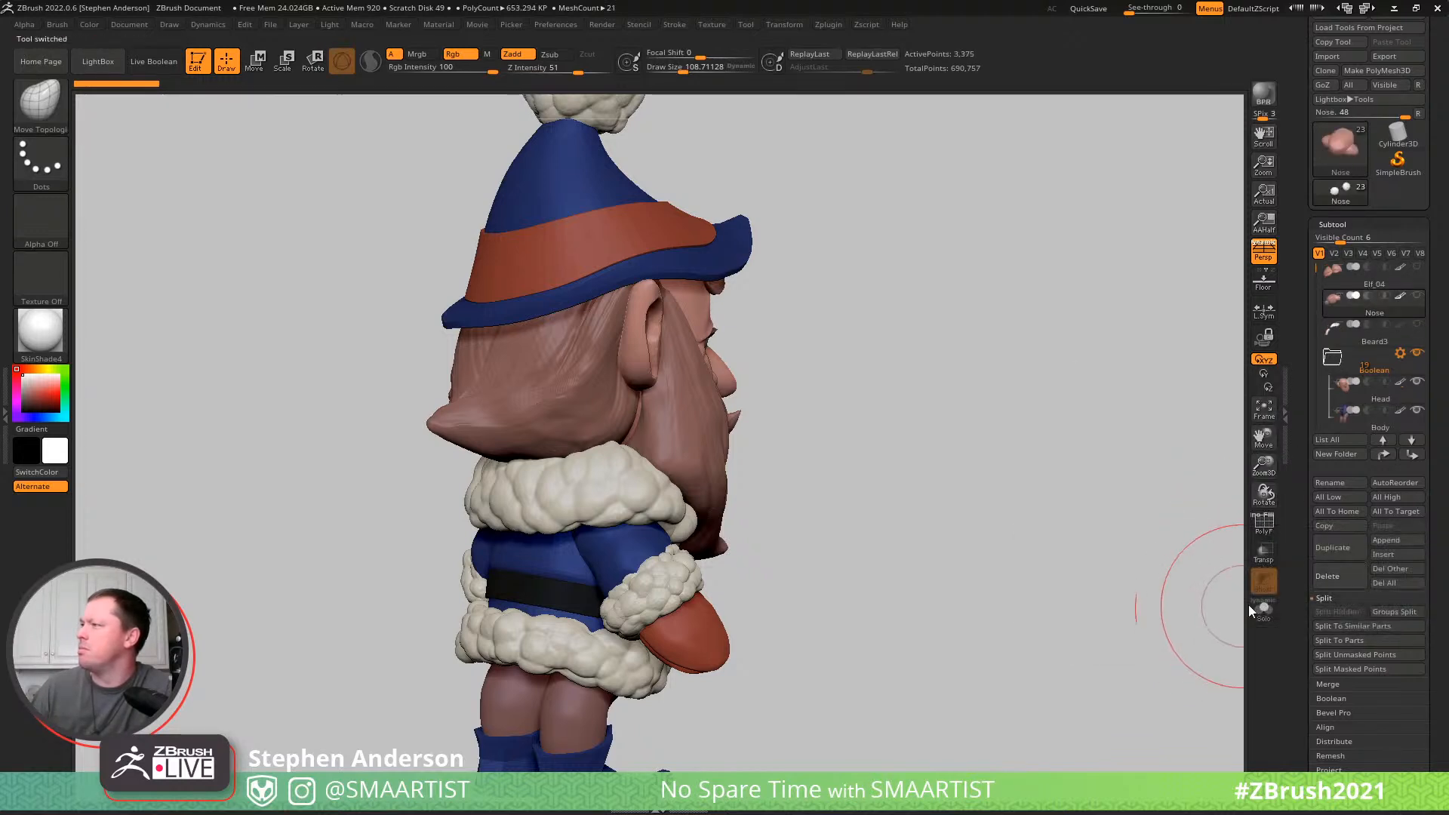
# - Delete the leftover Nose and Beard3 subtools that sit above the Boolean folder, confirming each removal
pyautogui.click(1332, 585)
pyautogui.click(1198, 612)
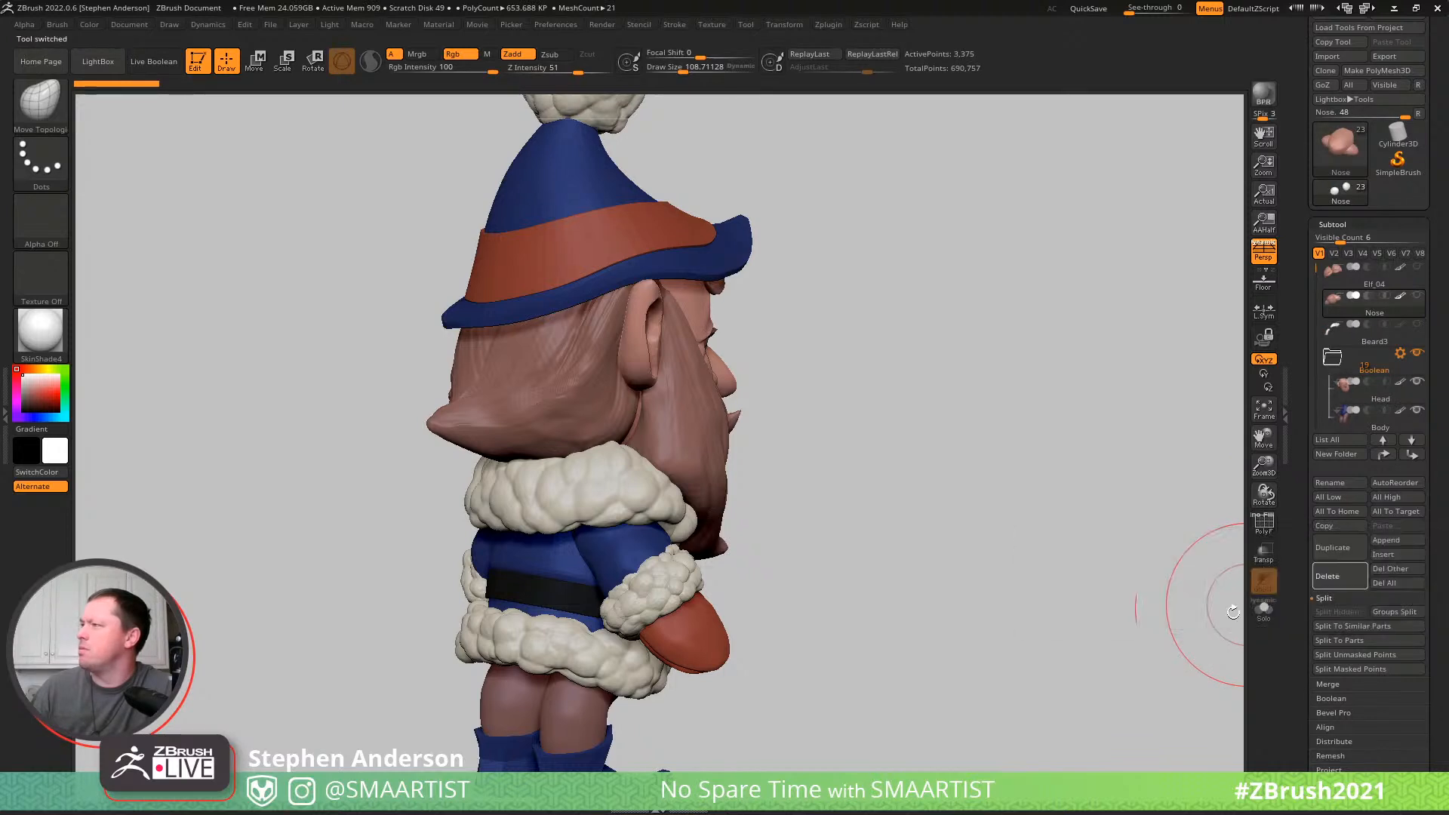
pyautogui.click(1351, 611)
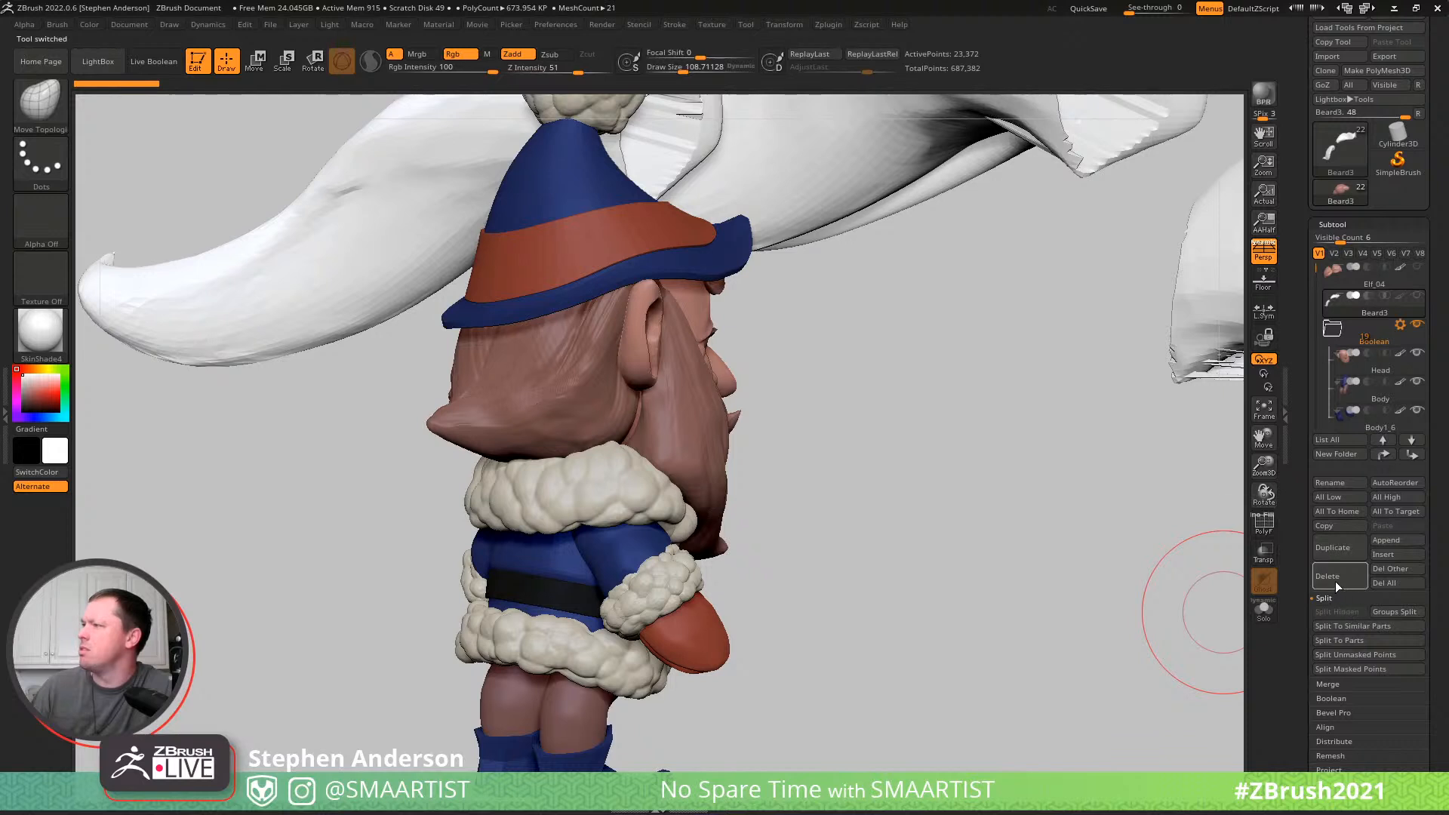
pyautogui.click(1197, 613)
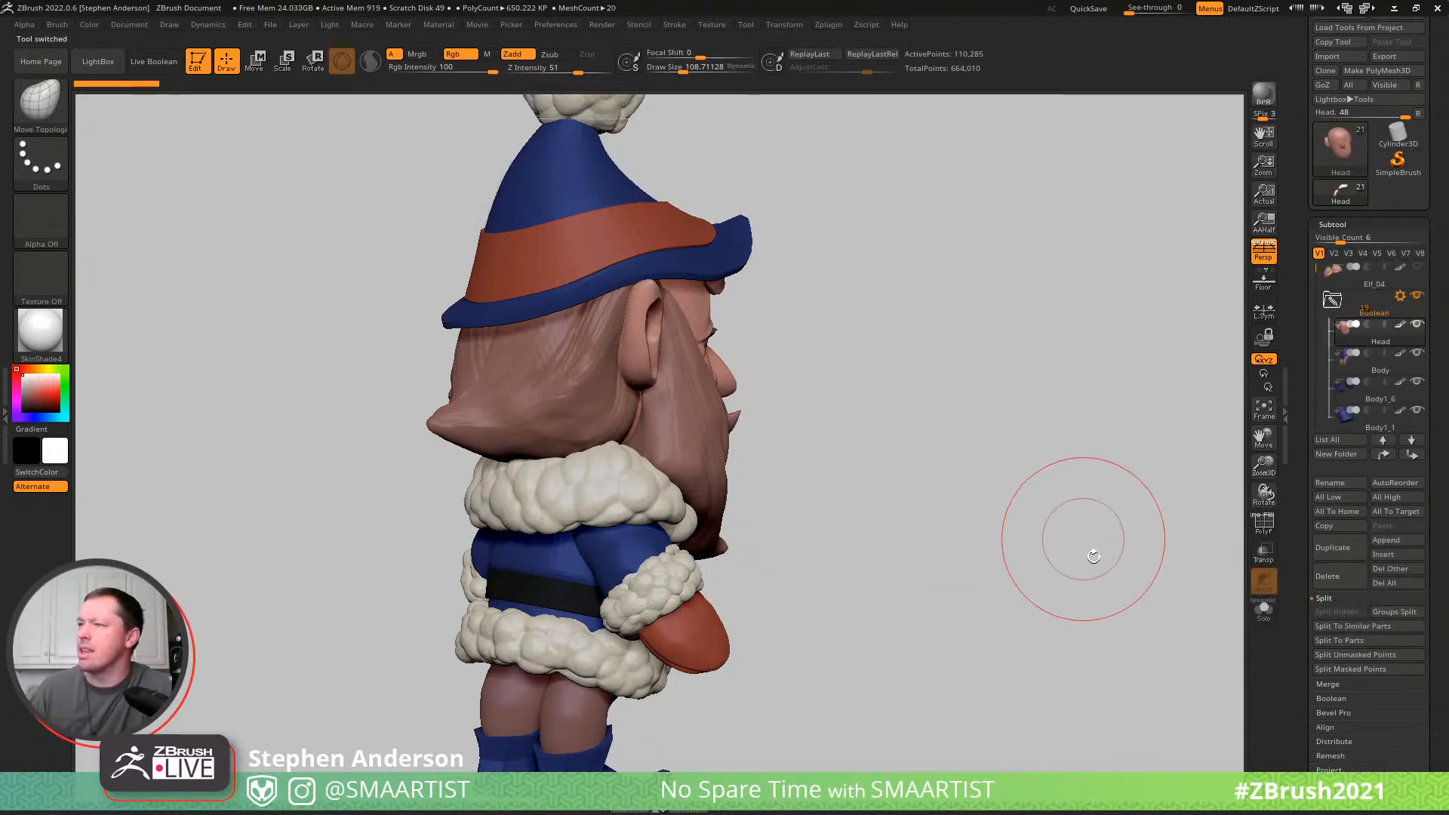
# - Leave a snapshot of the whole elf at the far side of the canvas and place the live model beside it in three-quarter view
pyautogui.moveTo(916, 475)
pyautogui.mouseDown()
pyautogui.moveTo(807, 480)
pyautogui.moveTo(951, 489)
pyautogui.moveTo(918, 463)
pyautogui.mouseUp()
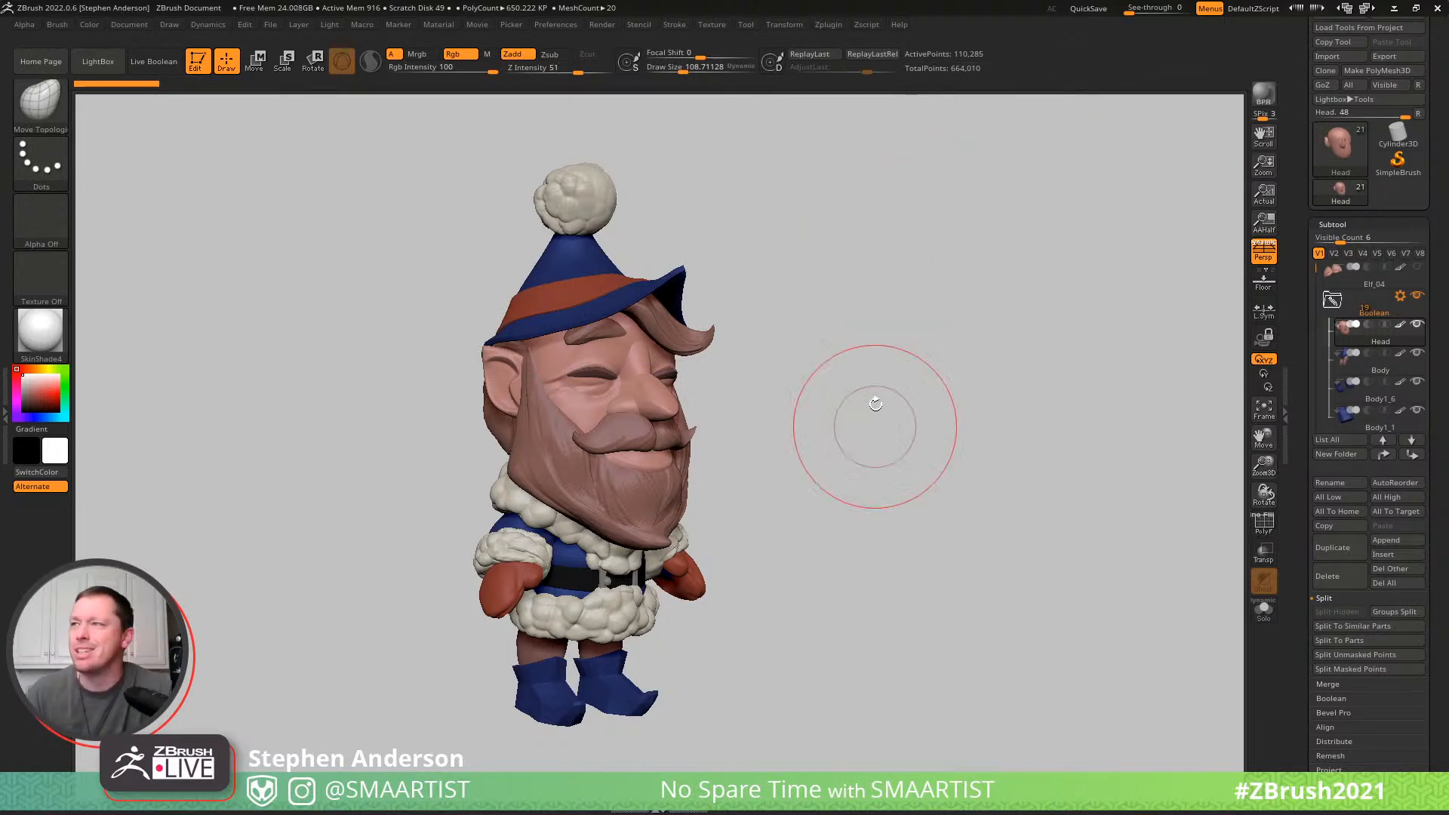
pyautogui.keyDown('alt'); pyautogui.moveTo(795, 391); pyautogui.dragTo(550, 372); pyautogui.keyUp('alt')
pyautogui.moveTo(568, 379)
pyautogui.keyDown('ctrl'); pyautogui.mouseDown(button='right')
pyautogui.moveTo(543, 369)
pyautogui.moveTo(555, 407)
pyautogui.moveTo(542, 336)
pyautogui.moveTo(510, 315)
pyautogui.mouseUp(button='right'); pyautogui.keyUp('ctrl')
pyautogui.moveTo(510, 316); pyautogui.dragTo(535, 354)
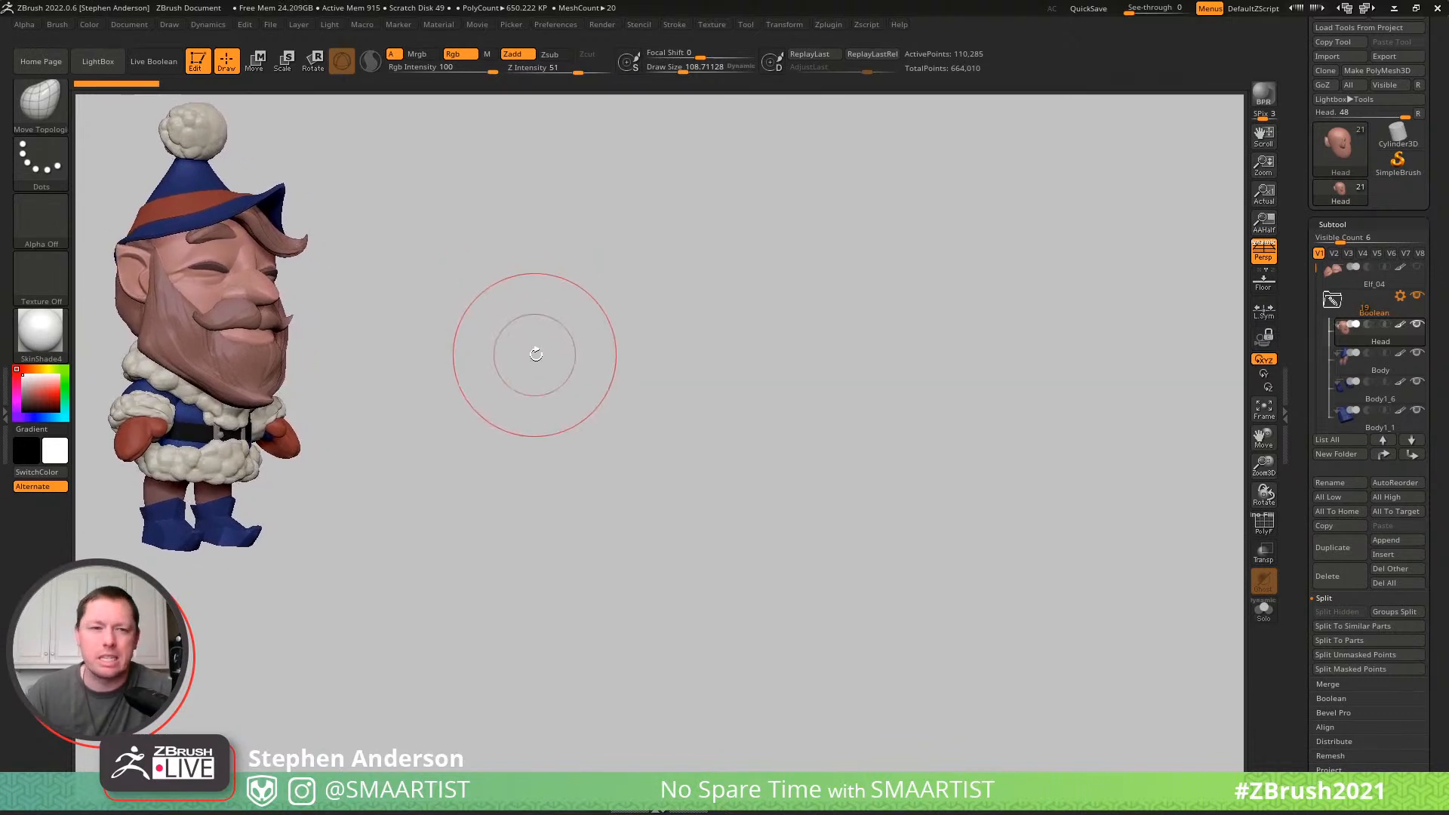
pyautogui.press('shift')
pyautogui.hotkey('shift', 's')
pyautogui.keyDown('alt'); pyautogui.moveTo(602, 458); pyautogui.dragTo(911, 466); pyautogui.keyUp('alt')
pyautogui.moveTo(911, 466)
pyautogui.mouseDown(button='right')
pyautogui.moveTo(747, 422)
pyautogui.moveTo(664, 465)
pyautogui.moveTo(806, 454)
pyautogui.moveTo(795, 412)
pyautogui.moveTo(835, 411)
pyautogui.mouseUp(button='right')
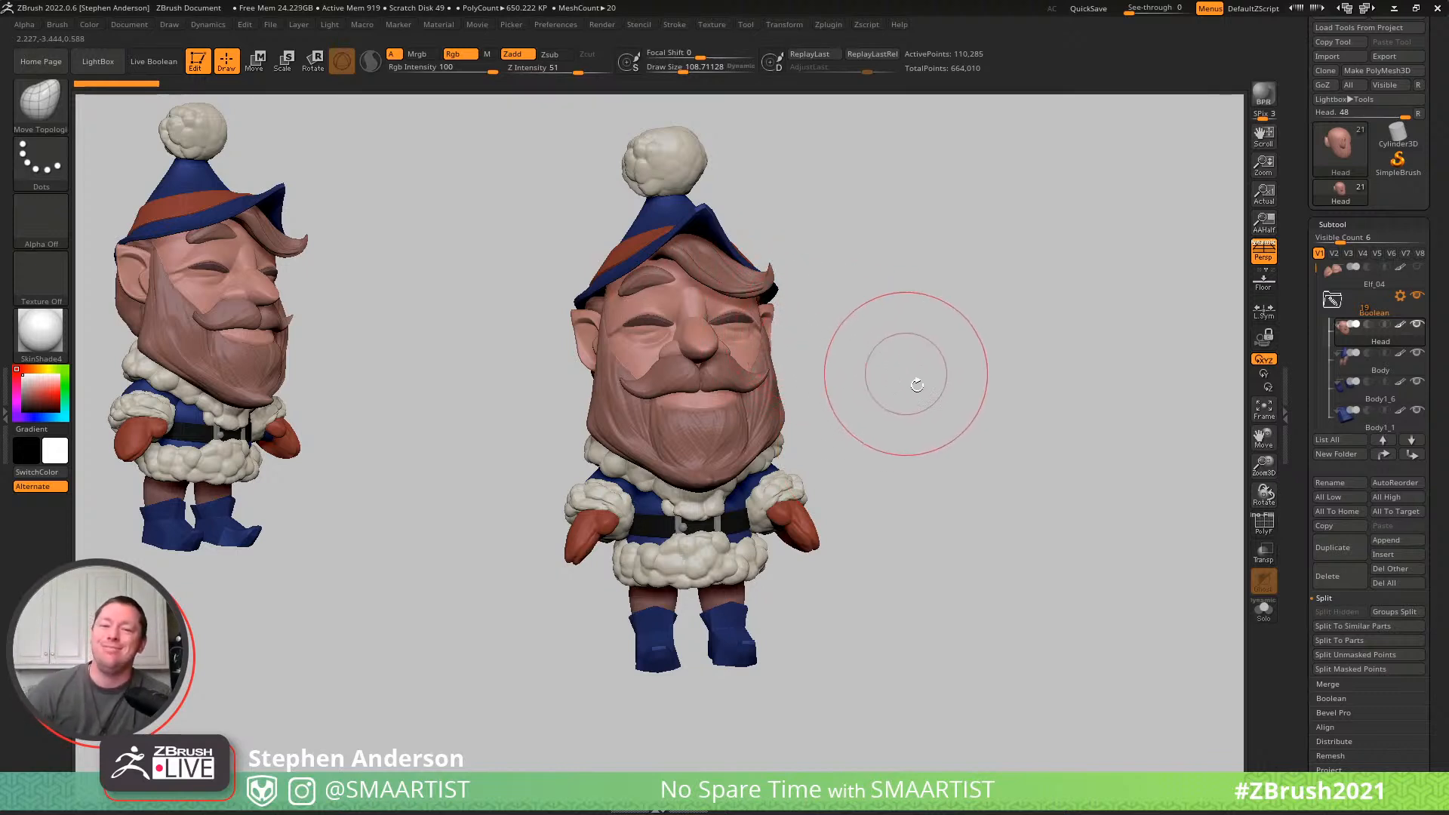
pyautogui.moveTo(908, 392); pyautogui.dragTo(909, 380)
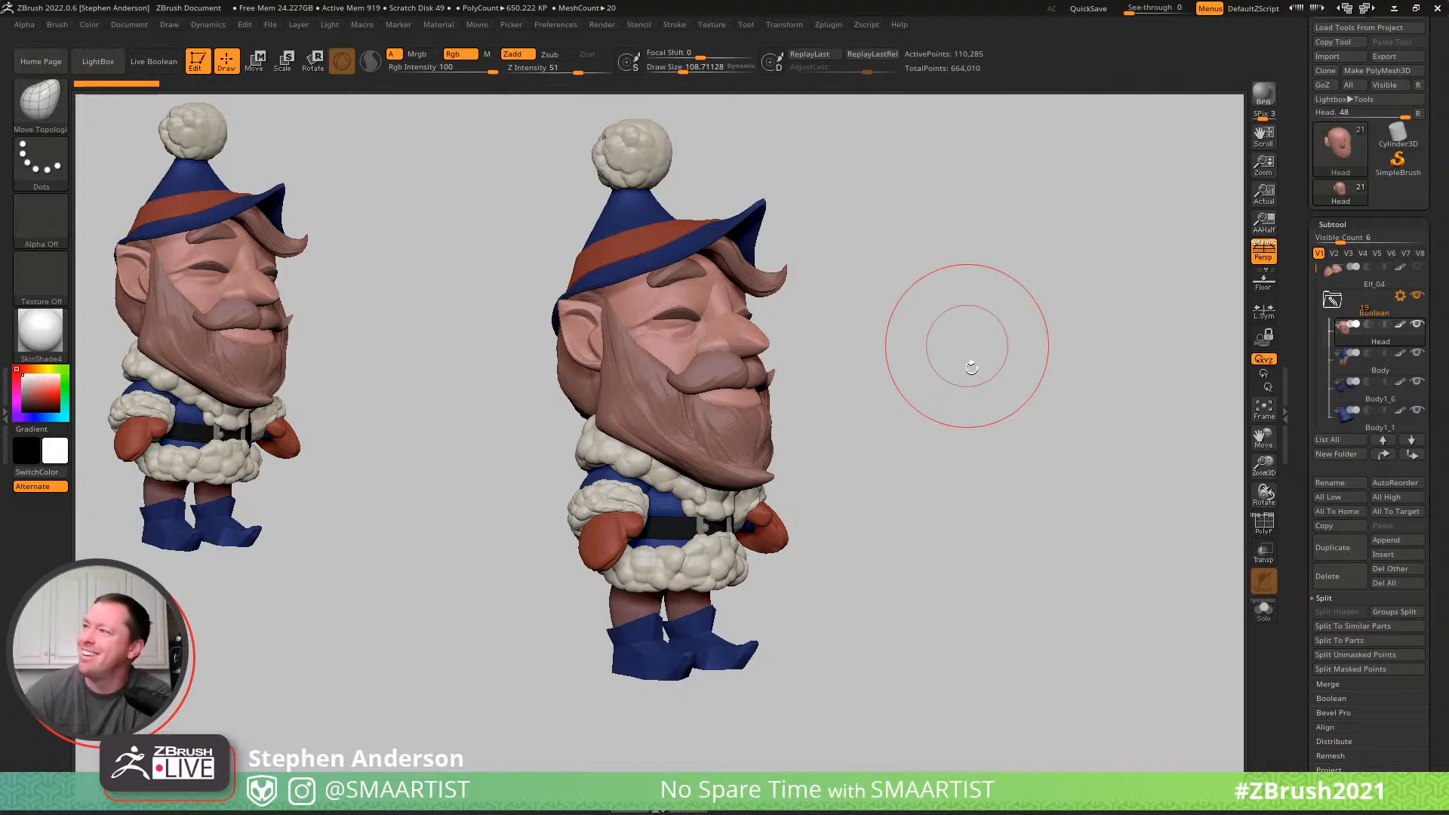
pyautogui.moveTo(1003, 377)
pyautogui.mouseDown()
pyautogui.moveTo(1035, 366)
pyautogui.moveTo(995, 377)
pyautogui.moveTo(938, 333)
pyautogui.moveTo(926, 364)
pyautogui.moveTo(999, 359)
pyautogui.moveTo(999, 343)
pyautogui.mouseUp()
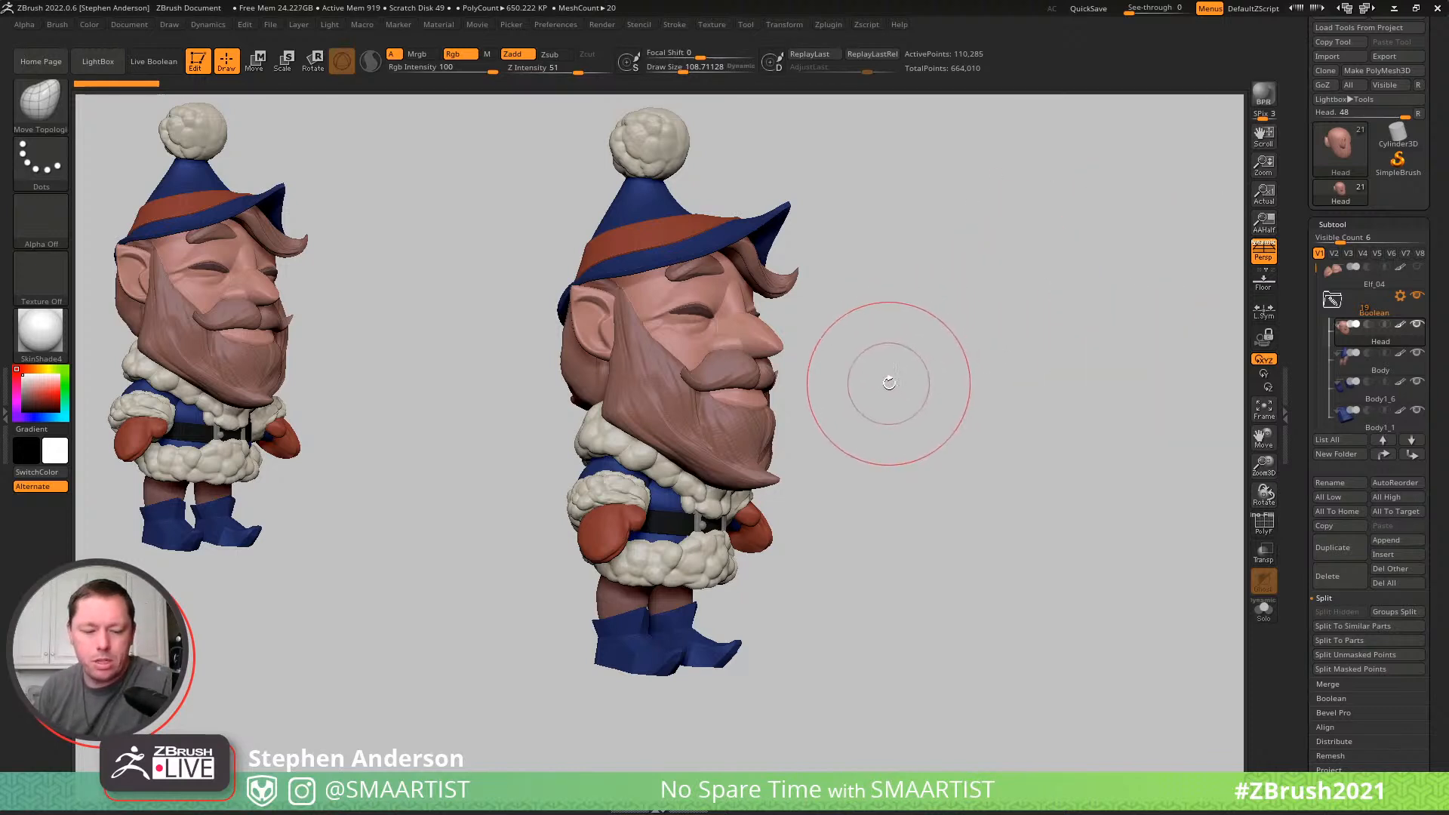
# - Save the tool as ElfOrnament_01 in the _Santa folder
pyautogui.press('ctrl')
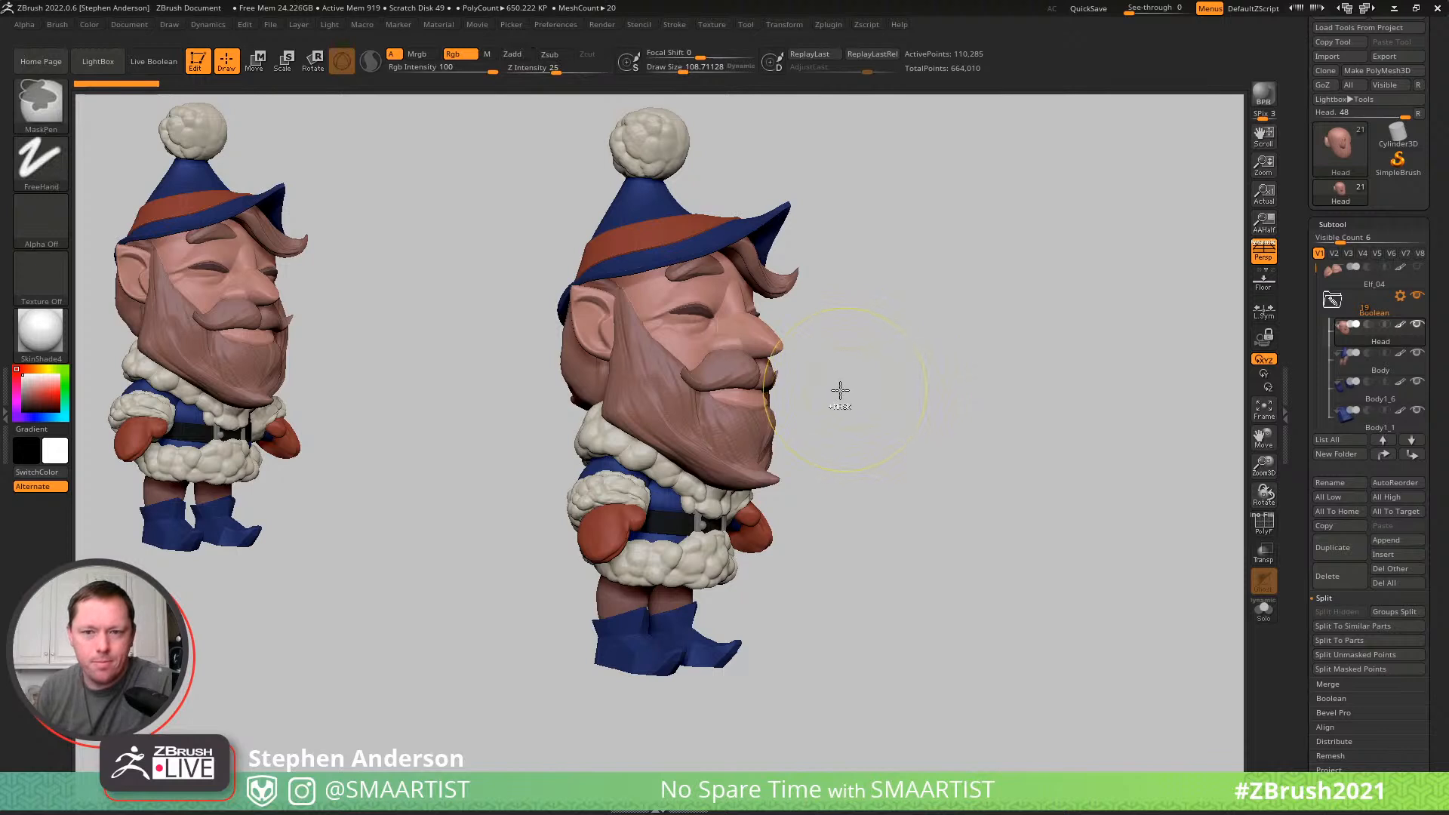
pyautogui.hotkey('ctrl', 'shift')
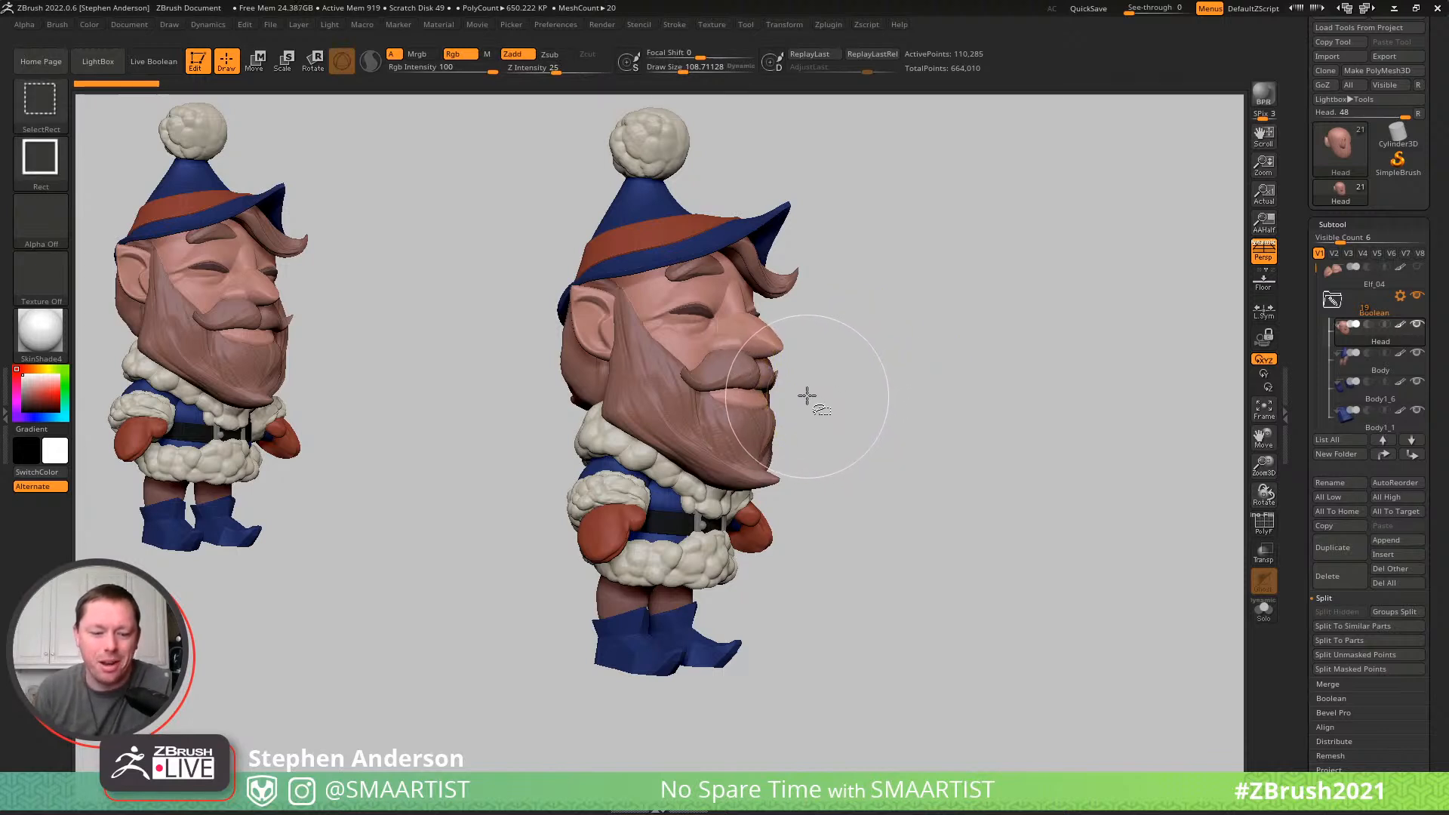
pyautogui.press('ctrl')
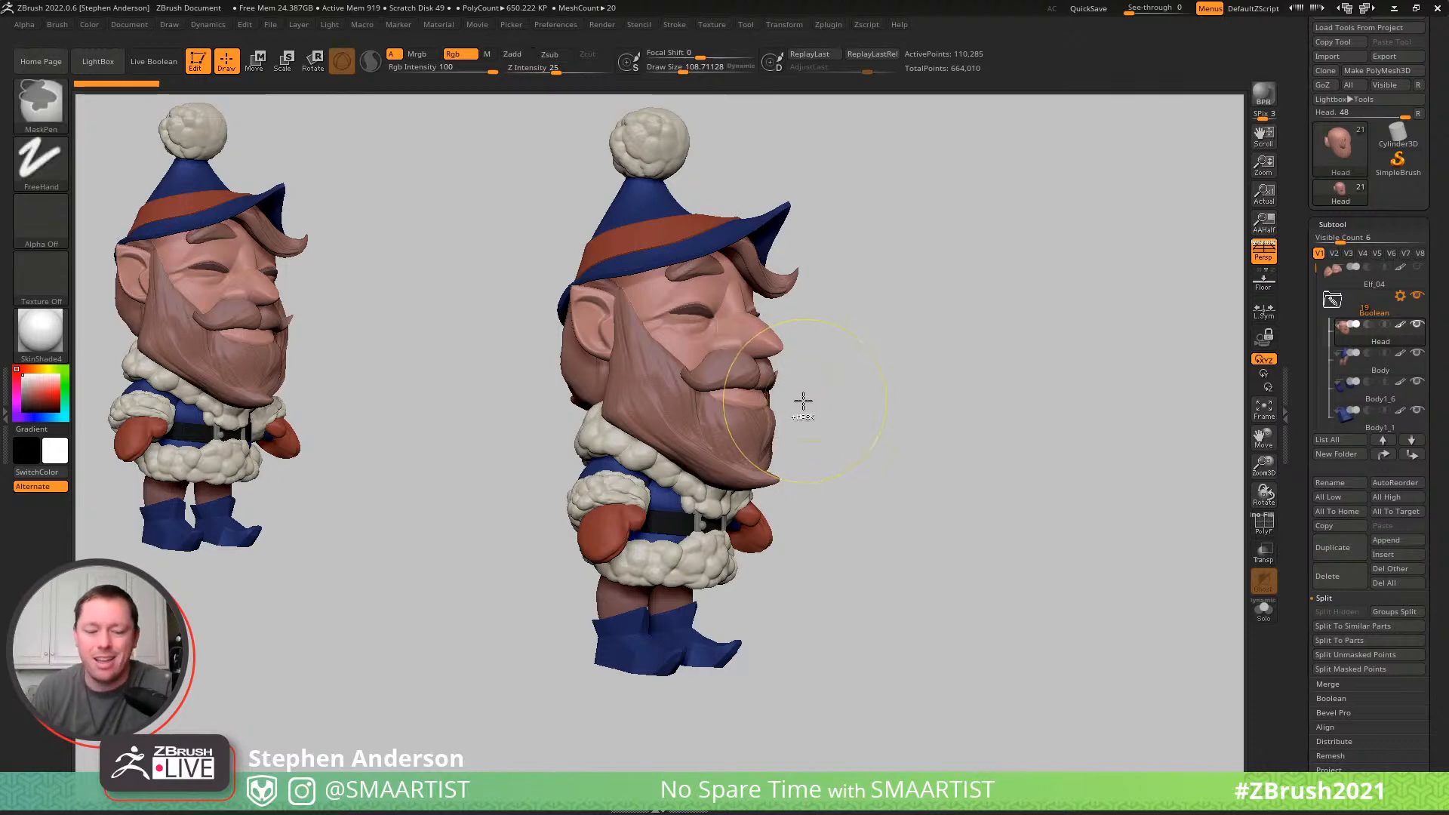
pyautogui.hotkey('ctrl', 's')
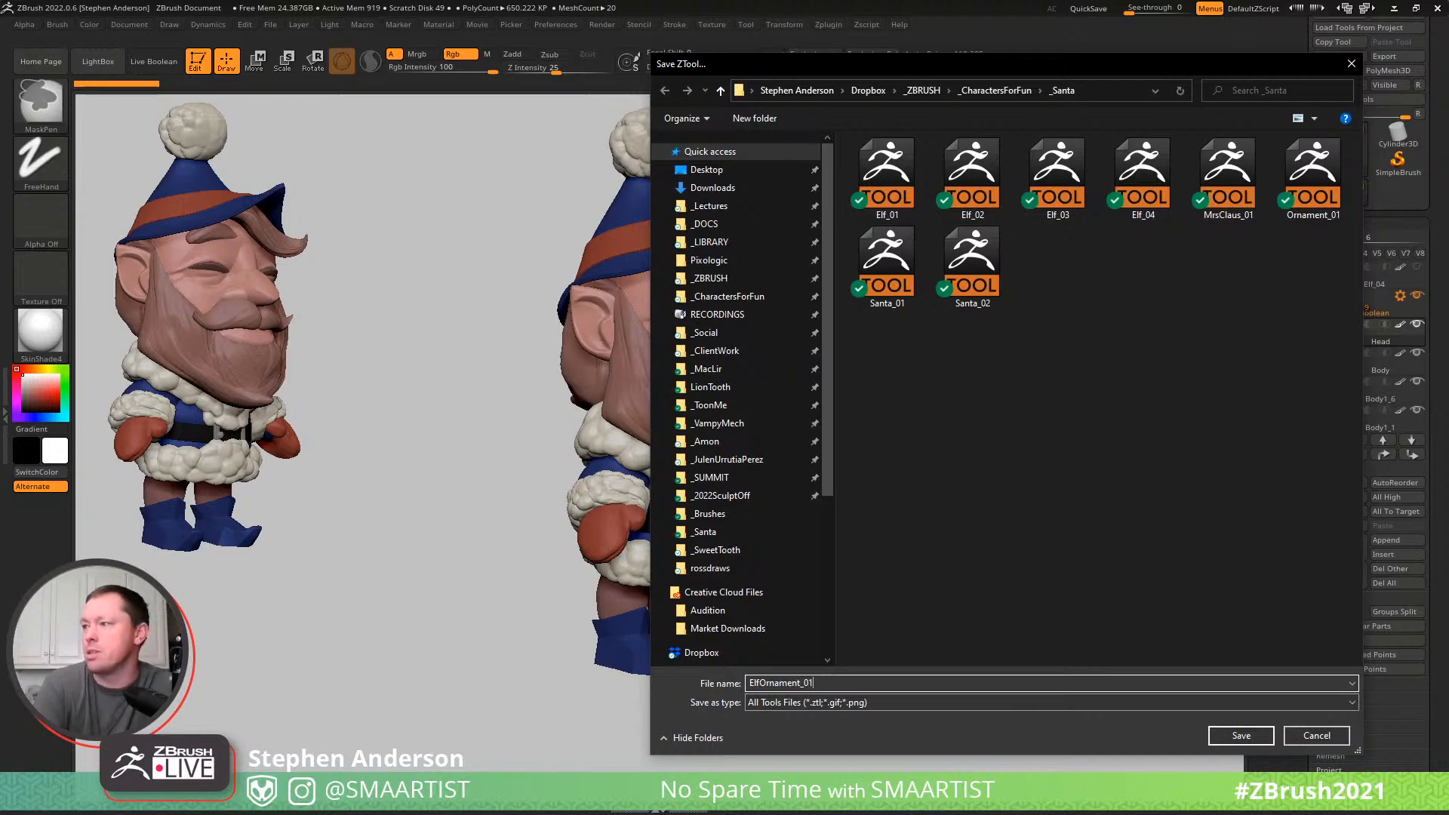
pyautogui.click(1241, 736)
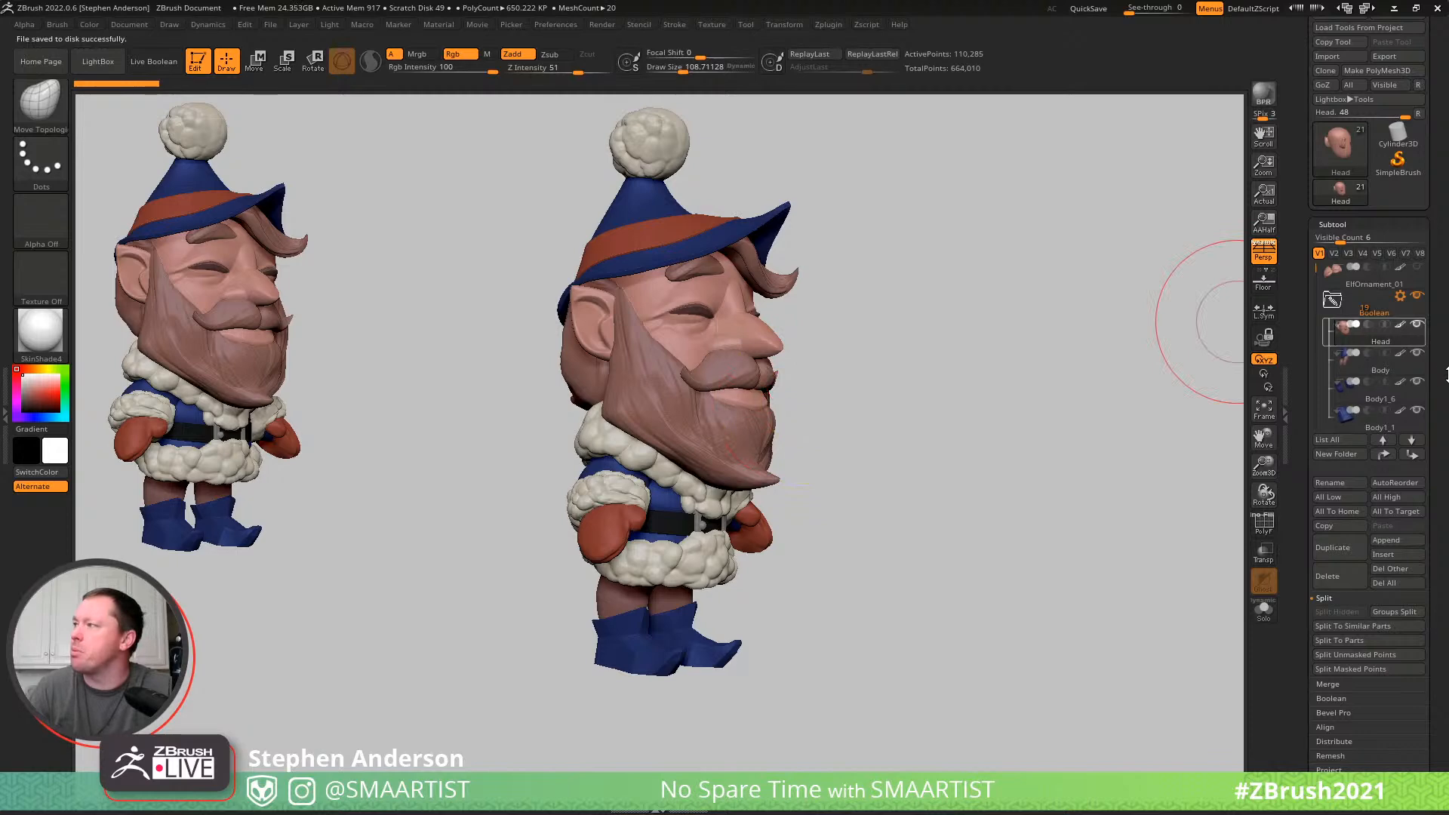
# - View the elf in plain grey with all subtools' polypaint switched off, and restore the colours
pyautogui.press('shift')
pyautogui.keyDown('shift'); pyautogui.click(1400, 330); pyautogui.keyUp('shift')
pyautogui.moveTo(912, 347)
pyautogui.mouseDown()
pyautogui.moveTo(996, 349)
pyautogui.moveTo(1006, 369)
pyautogui.moveTo(951, 358)
pyautogui.moveTo(717, 585)
pyautogui.mouseUp()
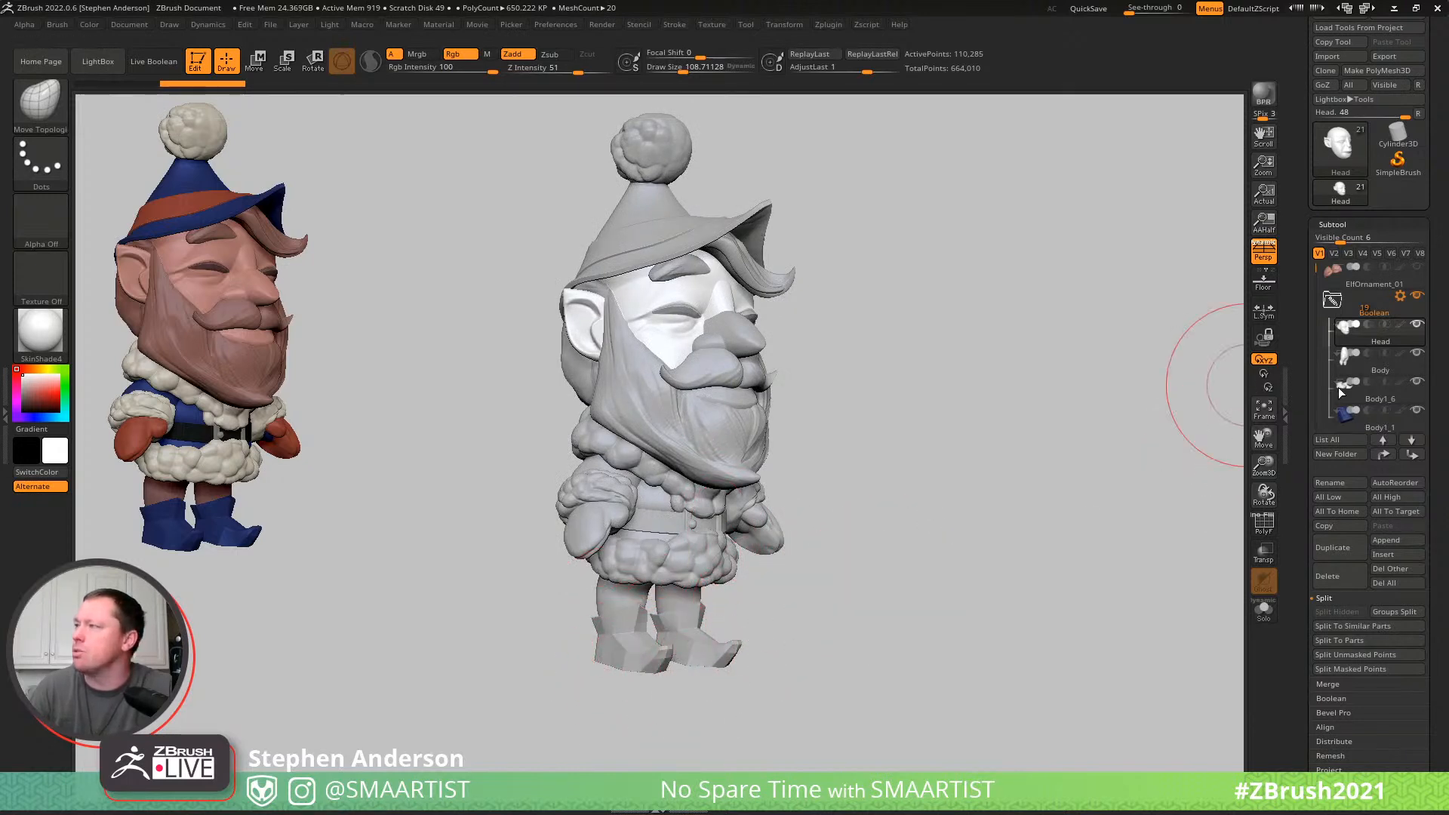
pyautogui.keyDown('shift'); pyautogui.click(1400, 323); pyautogui.keyUp('shift')
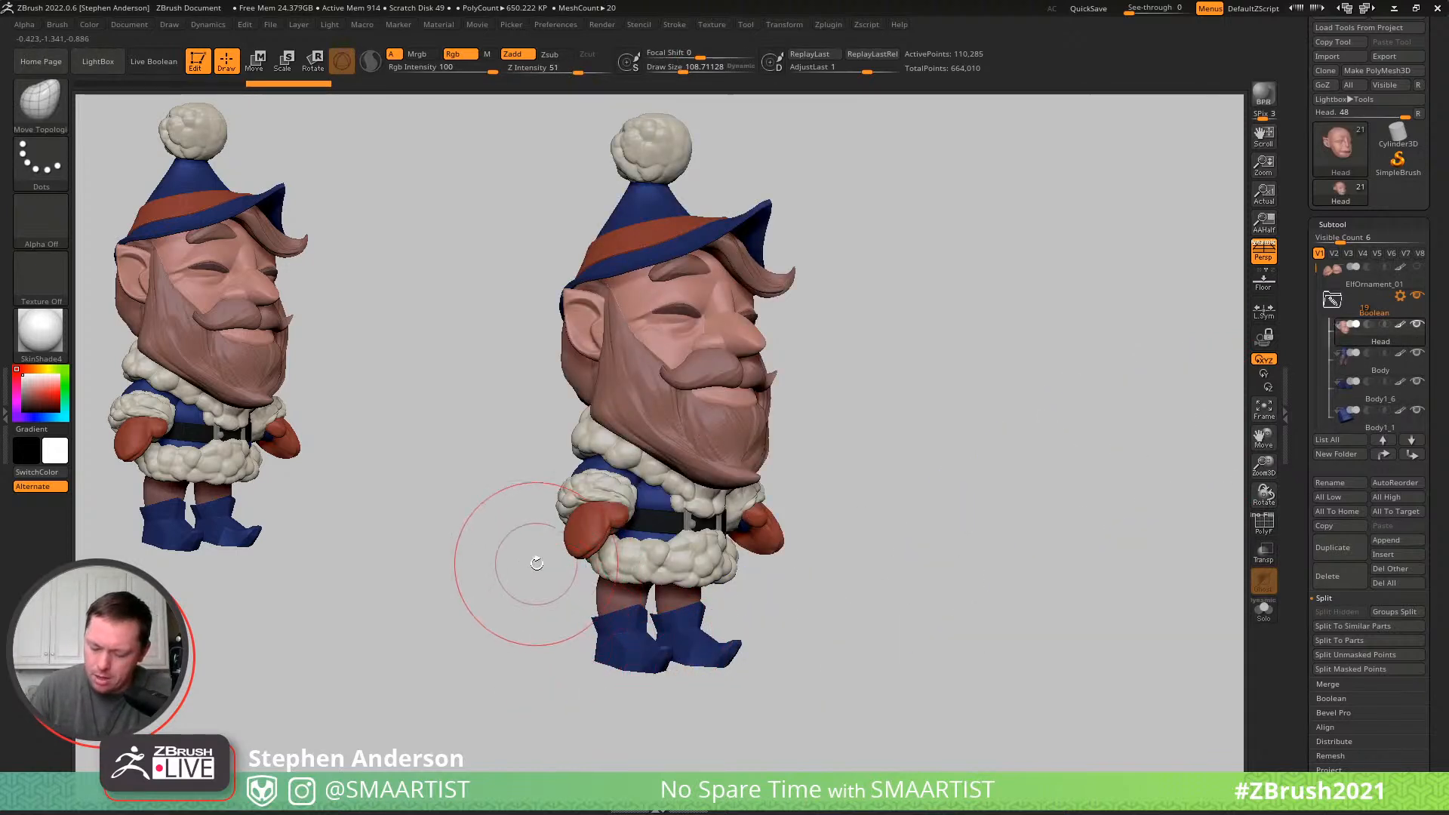
# - Isolate the boots subtool Body1_6 with its polyframe shown, in a side view without perspective
pyautogui.keyDown('alt'); pyautogui.click(618, 646); pyautogui.keyUp('alt')
pyautogui.hotkey('shift', 'f')
pyautogui.moveTo(606, 655)
pyautogui.keyDown('ctrl'); pyautogui.mouseDown(button='right')
pyautogui.moveTo(673, 688)
pyautogui.moveTo(556, 616)
pyautogui.moveTo(588, 630)
pyautogui.moveTo(559, 575)
pyautogui.mouseUp(button='right'); pyautogui.keyUp('ctrl')
pyautogui.hotkey('ctrl', 'alt', 's')
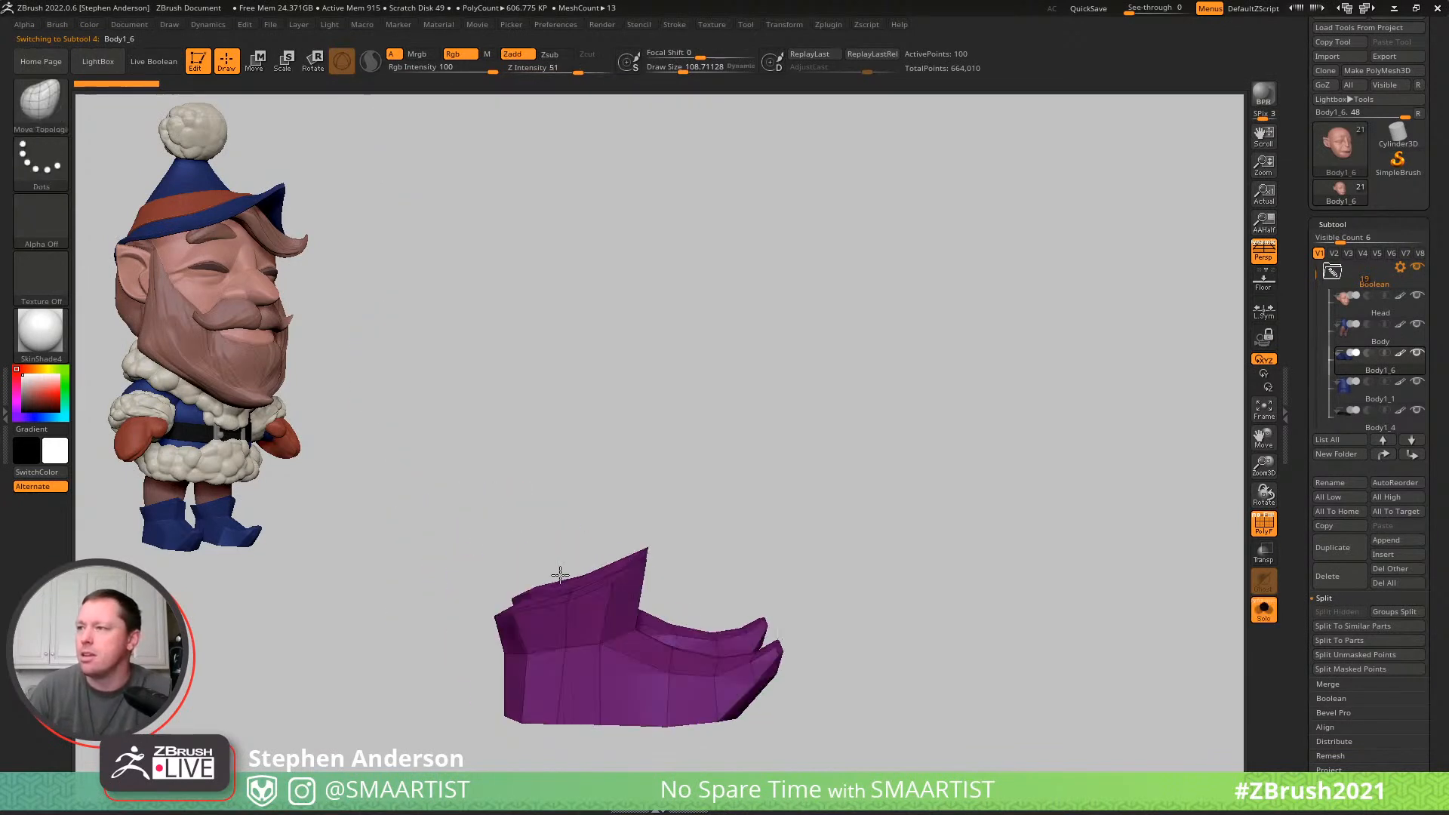
pyautogui.click(1263, 252)
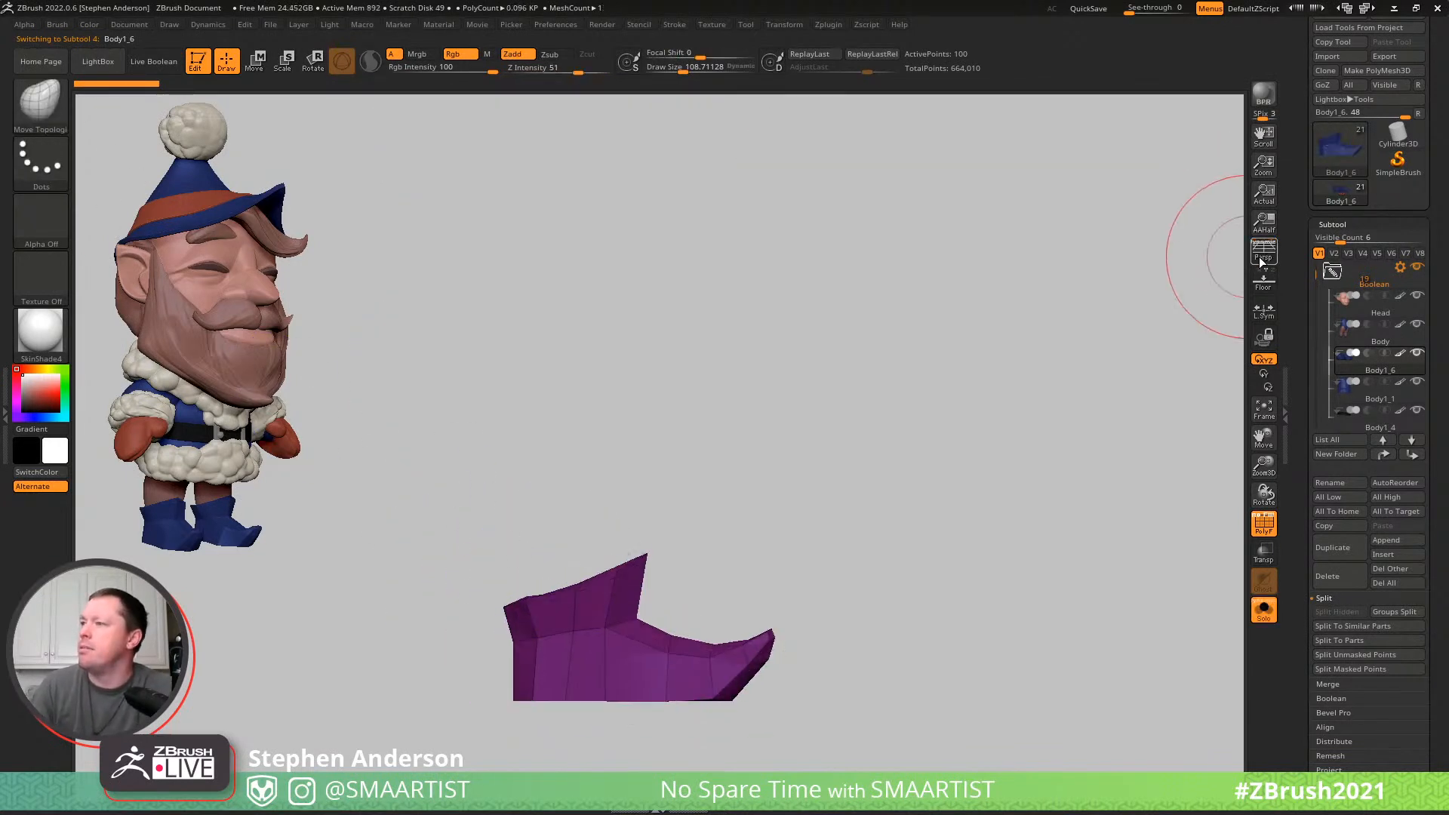
# - Mask parts of the boots with MaskLasso and nudge the collar rim and sole using the Move Topological brush
pyautogui.press('shift')
pyautogui.click(37, 111)
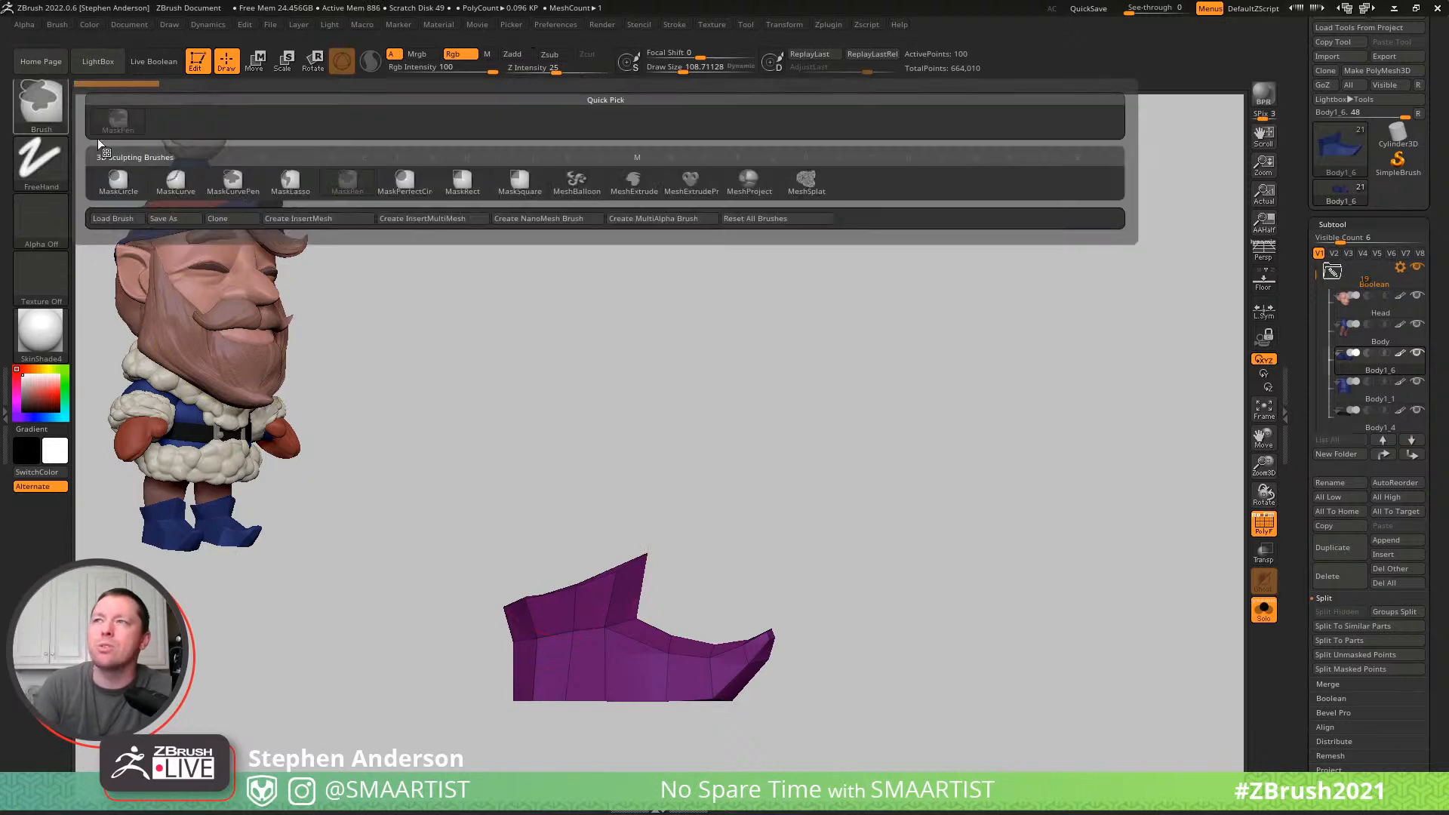
pyautogui.click(321, 197)
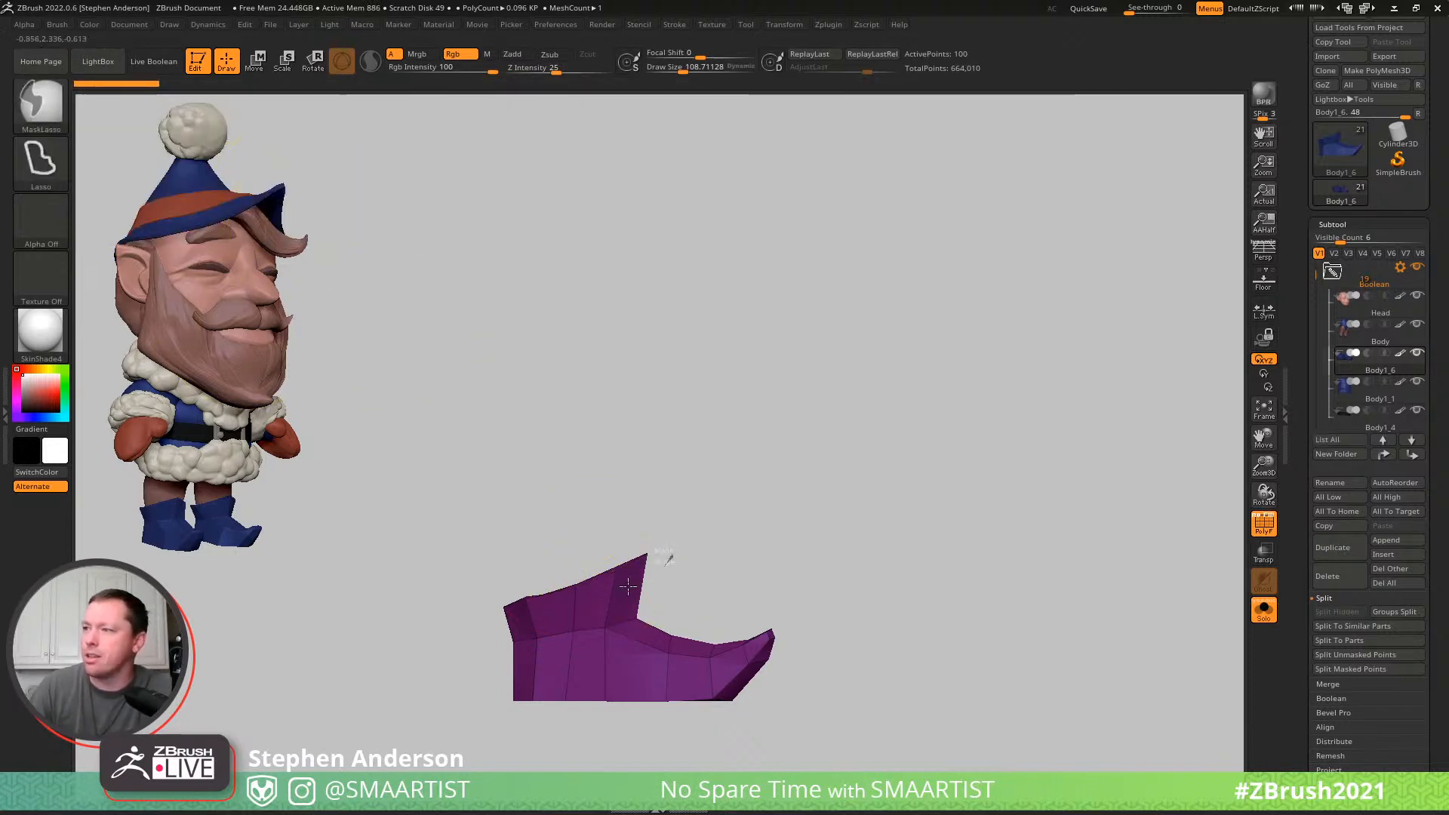
pyautogui.moveTo(511, 622)
pyautogui.keyDown('ctrl'); pyautogui.mouseDown()
pyautogui.moveTo(717, 431)
pyautogui.moveTo(823, 433)
pyautogui.mouseUp(); pyautogui.keyUp('ctrl')
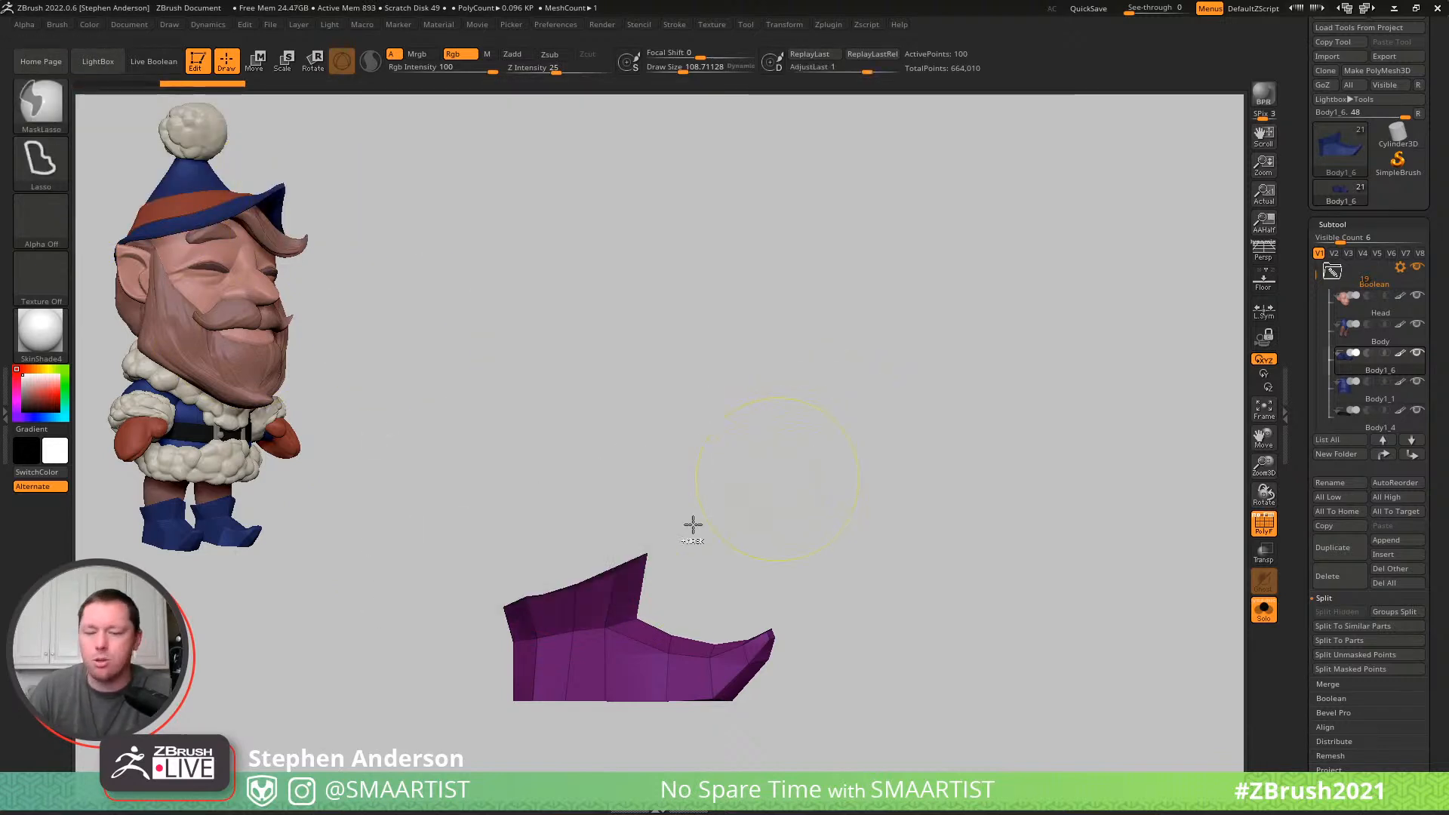
pyautogui.keyDown('ctrl'); pyautogui.moveTo(722, 509); pyautogui.dragTo(683, 534); pyautogui.keyUp('ctrl')
pyautogui.moveTo(578, 615)
pyautogui.mouseDown(button='right')
pyautogui.moveTo(648, 679)
pyautogui.moveTo(585, 590)
pyautogui.mouseUp(button='right')
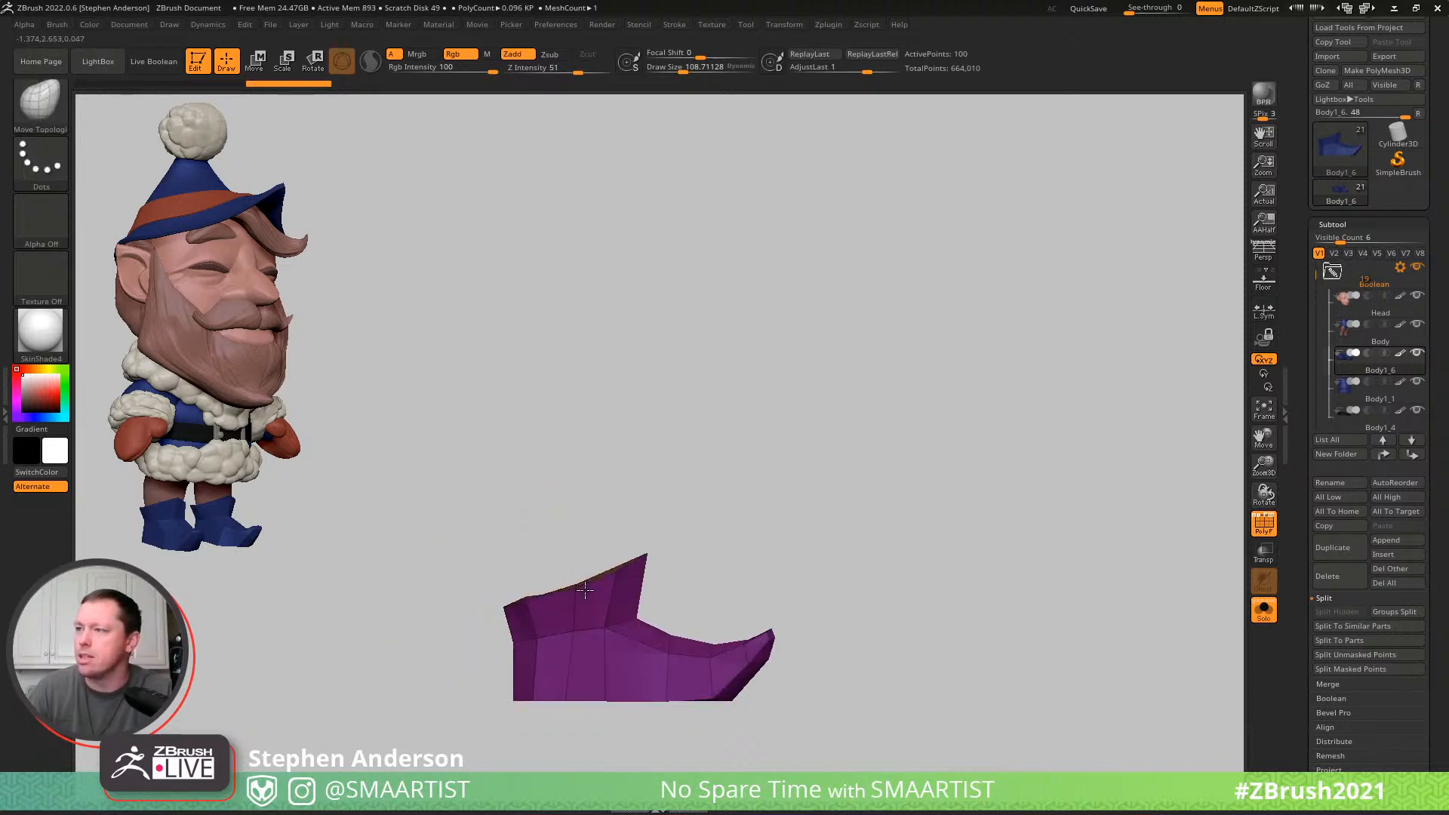
pyautogui.moveTo(760, 688)
pyautogui.keyDown('ctrl'); pyautogui.mouseDown()
pyautogui.moveTo(738, 720)
pyautogui.moveTo(348, 690)
pyautogui.moveTo(381, 698)
pyautogui.mouseUp(); pyautogui.keyUp('ctrl')
pyautogui.moveTo(589, 713)
pyautogui.mouseDown(button='right')
pyautogui.moveTo(586, 544)
pyautogui.moveTo(566, 696)
pyautogui.moveTo(604, 679)
pyautogui.mouseUp(button='right')
# - Preview the boots with Dynamic Subdiv, always allowing its auto-activation, and return to the low-poly side view
pyautogui.press('d')
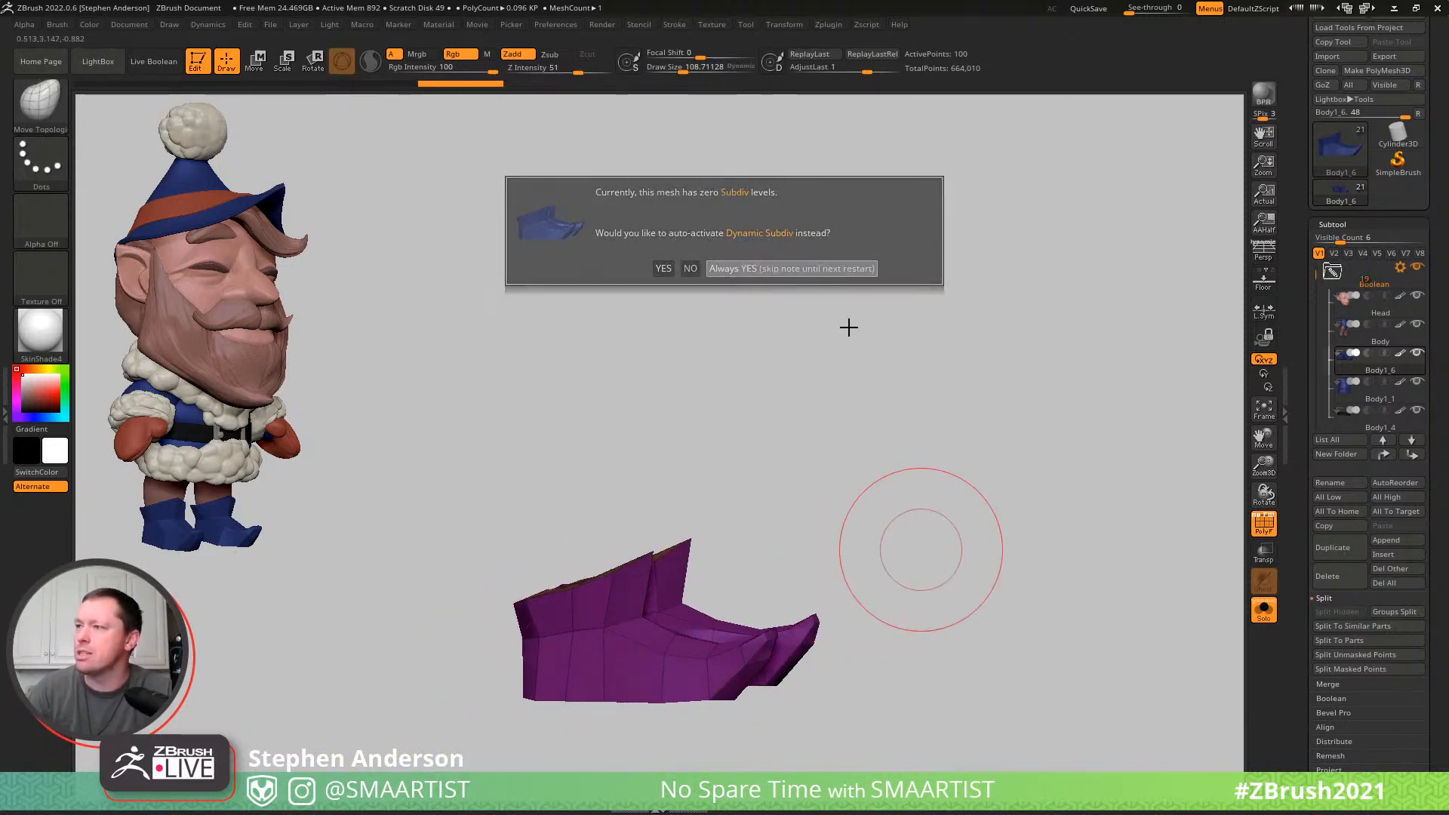
pyautogui.click(813, 270)
pyautogui.moveTo(935, 439)
pyautogui.mouseDown()
pyautogui.moveTo(906, 447)
pyautogui.moveTo(969, 443)
pyautogui.mouseUp()
pyautogui.hotkey('shift', 'd')
pyautogui.moveTo(990, 373); pyautogui.dragTo(956, 398)
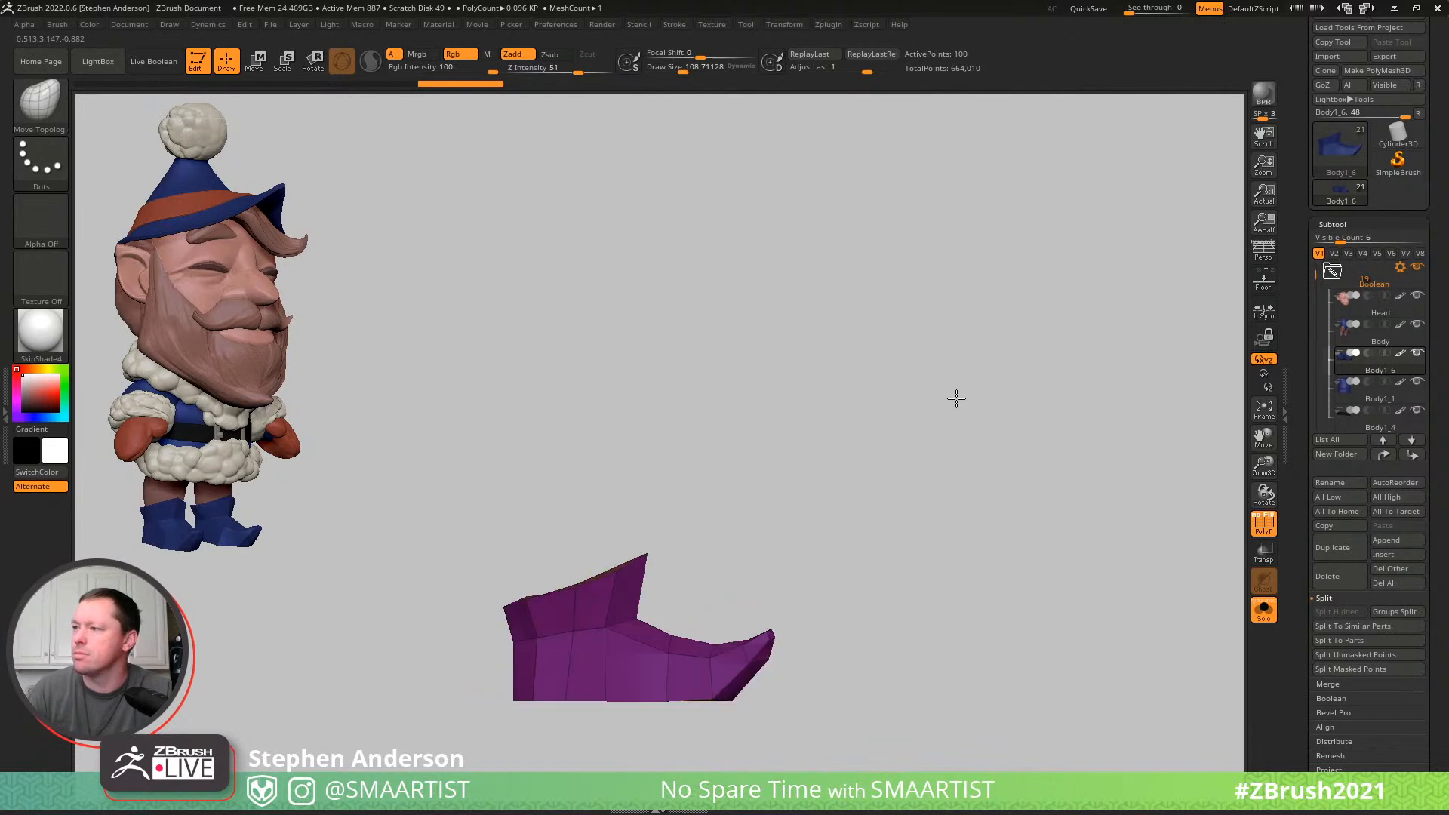
# - Isolate the boots' soles and give the masked toe-tip faces a polygroup separate from the rest of the sole
pyautogui.keyDown('ctrl'); pyautogui.moveTo(806, 631); pyautogui.dragTo(721, 667); pyautogui.keyUp('ctrl')
pyautogui.moveTo(636, 681)
pyautogui.keyDown('ctrl'); pyautogui.mouseDown()
pyautogui.moveTo(430, 660)
pyautogui.moveTo(889, 699)
pyautogui.moveTo(916, 559)
pyautogui.moveTo(914, 579)
pyautogui.moveTo(880, 521)
pyautogui.moveTo(886, 487)
pyautogui.mouseUp(); pyautogui.keyUp('ctrl')
pyautogui.hotkey('ctrl', 'w')
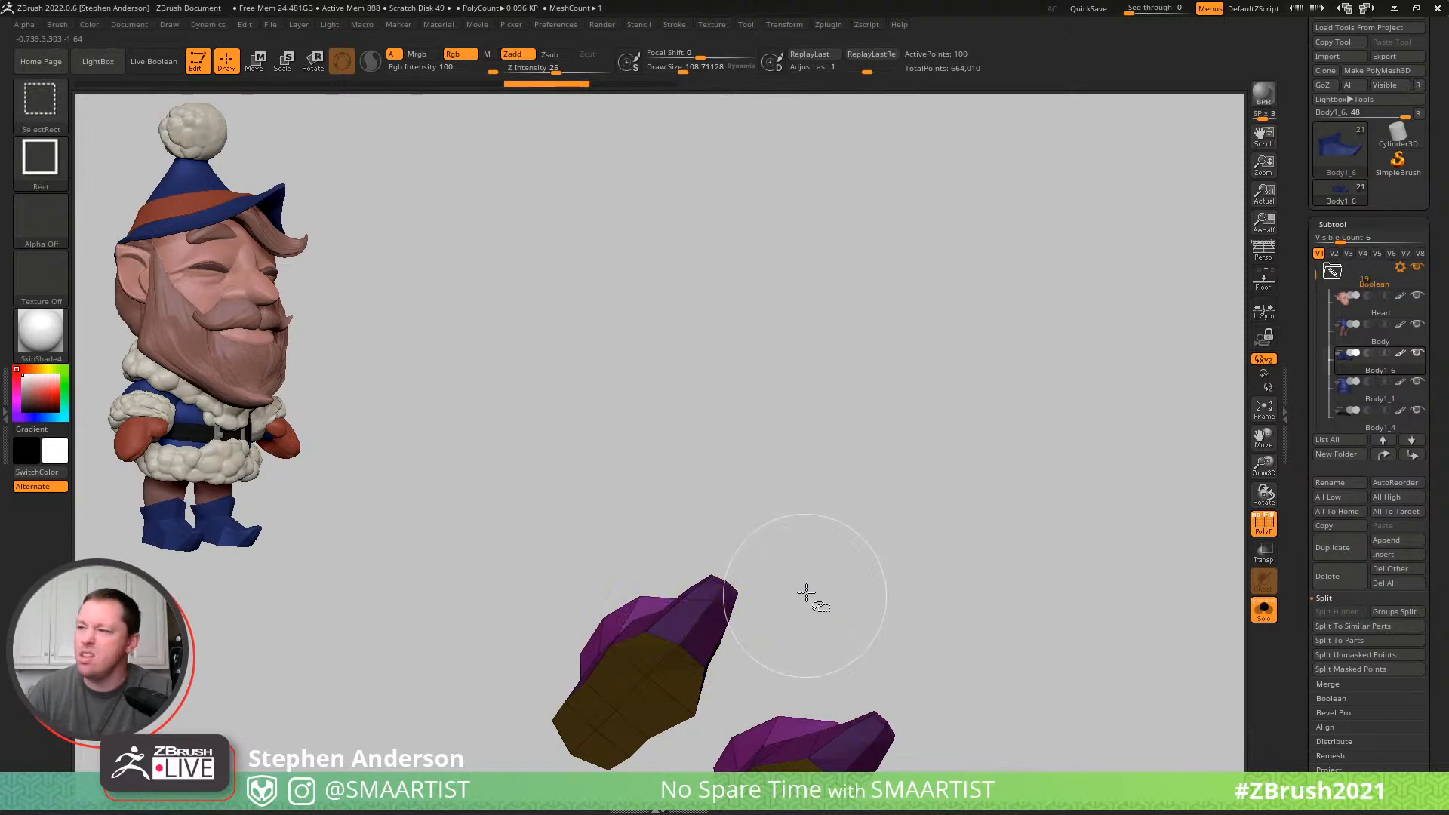
pyautogui.hotkey('ctrl', 'w')
pyautogui.keyDown('ctrl'); pyautogui.keyDown('shift'); pyautogui.click(676, 644); pyautogui.keyUp('shift'); pyautogui.keyUp('ctrl')
pyautogui.moveTo(808, 511); pyautogui.dragTo(619, 582)
pyautogui.moveTo(748, 695)
pyautogui.keyDown('ctrl'); pyautogui.mouseDown()
pyautogui.moveTo(866, 566)
pyautogui.moveTo(860, 589)
pyautogui.mouseUp(); pyautogui.keyUp('ctrl')
pyautogui.hotkey('ctrl', 'w')
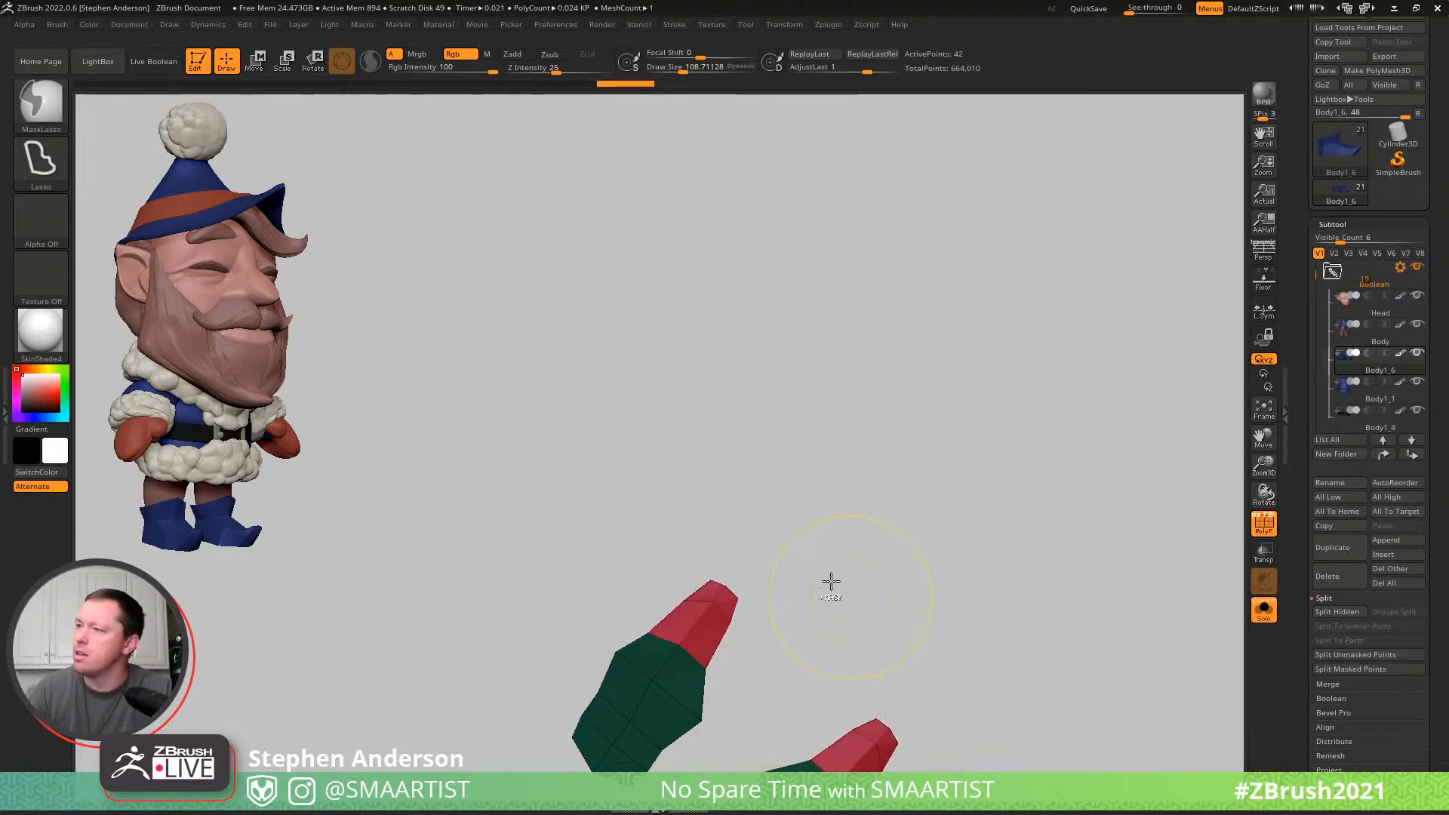
# - Show the full boots again and assign both collars their own polygroup
pyautogui.keyDown('ctrl'); pyautogui.keyDown('shift'); pyautogui.click(827, 555); pyautogui.keyUp('shift'); pyautogui.keyUp('ctrl')
pyautogui.moveTo(754, 615)
pyautogui.mouseDown()
pyautogui.moveTo(767, 694)
pyautogui.moveTo(825, 657)
pyautogui.moveTo(780, 589)
pyautogui.moveTo(776, 605)
pyautogui.moveTo(857, 577)
pyautogui.moveTo(847, 548)
pyautogui.mouseUp()
pyautogui.moveTo(786, 560)
pyautogui.keyDown('ctrl'); pyautogui.mouseDown(button='right')
pyautogui.moveTo(659, 606)
pyautogui.moveTo(617, 583)
pyautogui.mouseUp(button='right'); pyautogui.keyUp('ctrl')
pyautogui.keyDown('ctrl'); pyautogui.keyDown('shift'); pyautogui.click(616, 582); pyautogui.keyUp('shift'); pyautogui.keyUp('ctrl')
pyautogui.moveTo(688, 554)
pyautogui.keyDown('ctrl'); pyautogui.mouseDown()
pyautogui.moveTo(592, 609)
pyautogui.moveTo(710, 372)
pyautogui.moveTo(792, 384)
pyautogui.mouseUp(); pyautogui.keyUp('ctrl')
pyautogui.keyDown('ctrl'); pyautogui.keyDown('shift'); pyautogui.click(785, 453); pyautogui.keyUp('shift'); pyautogui.keyUp('ctrl')
pyautogui.moveTo(610, 589); pyautogui.dragTo(836, 577, button='right')
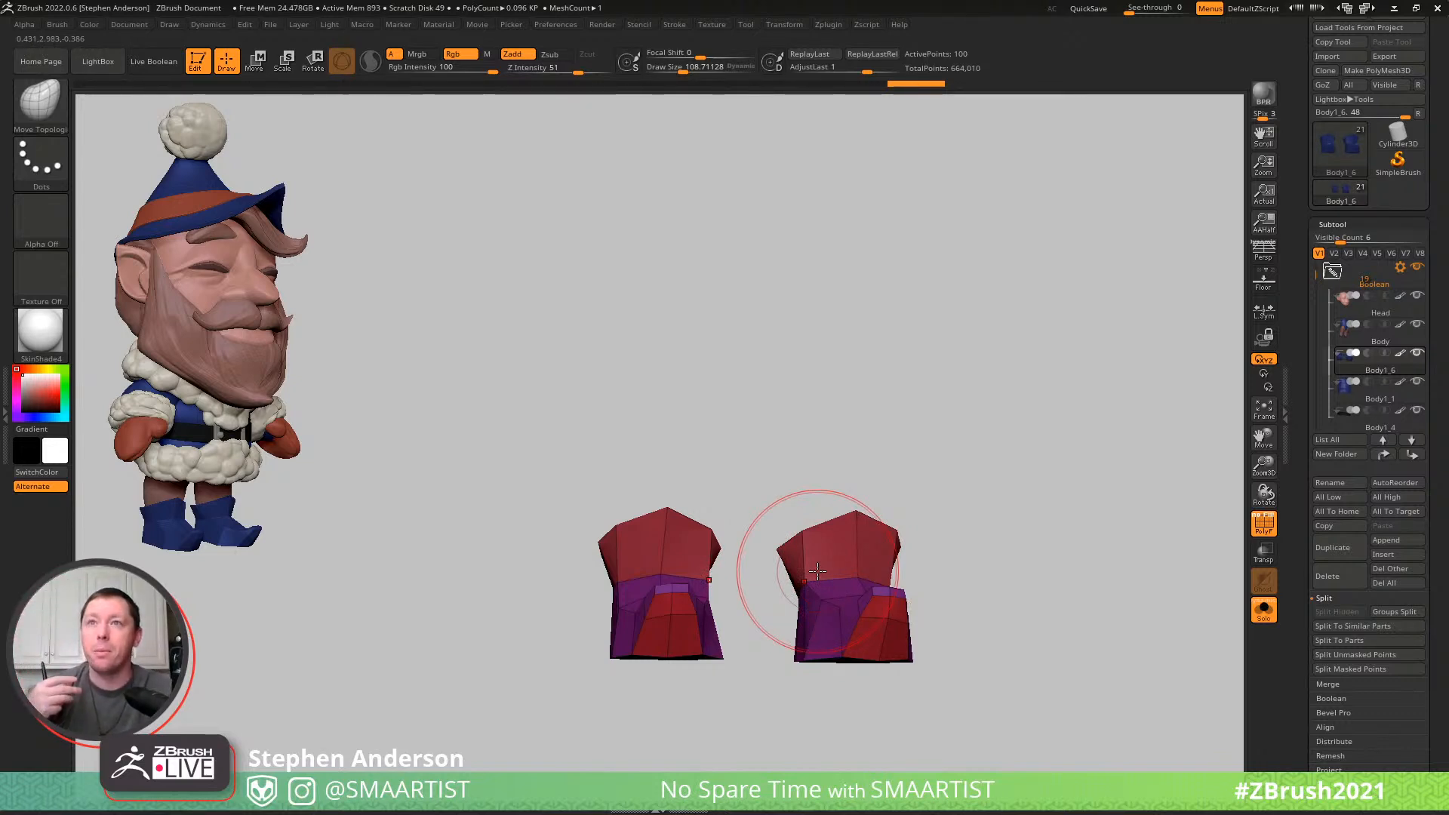
# - Crease the boots along their polygroup borders and smooth them with Dynamic Subdiv, with the polyframe hidden
pyautogui.moveTo(785, 550)
pyautogui.mouseDown()
pyautogui.moveTo(868, 588)
pyautogui.moveTo(1139, 647)
pyautogui.mouseUp()
pyautogui.moveTo(1439, 761); pyautogui.dragTo(1393, 669)
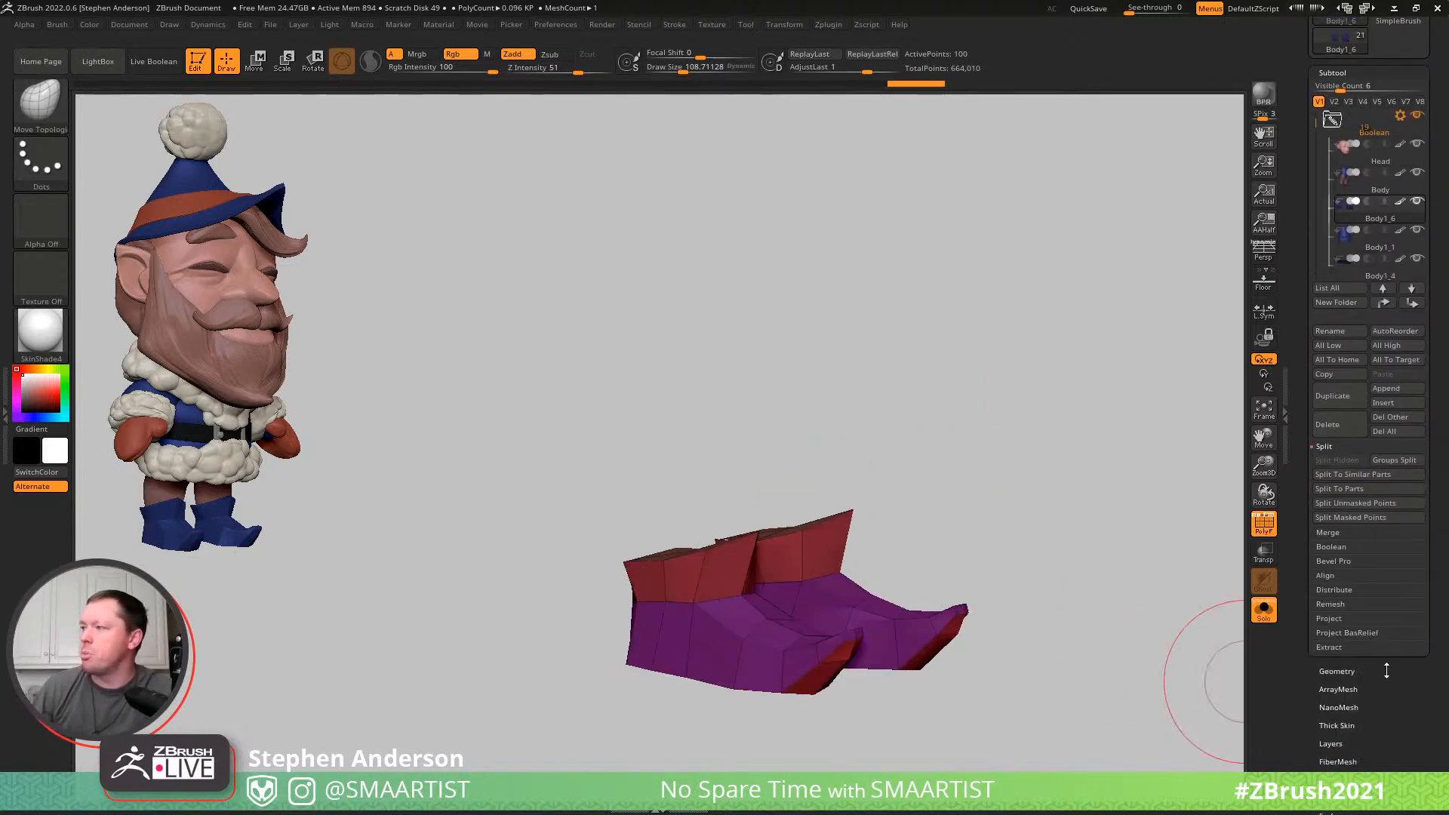
pyautogui.click(1352, 671)
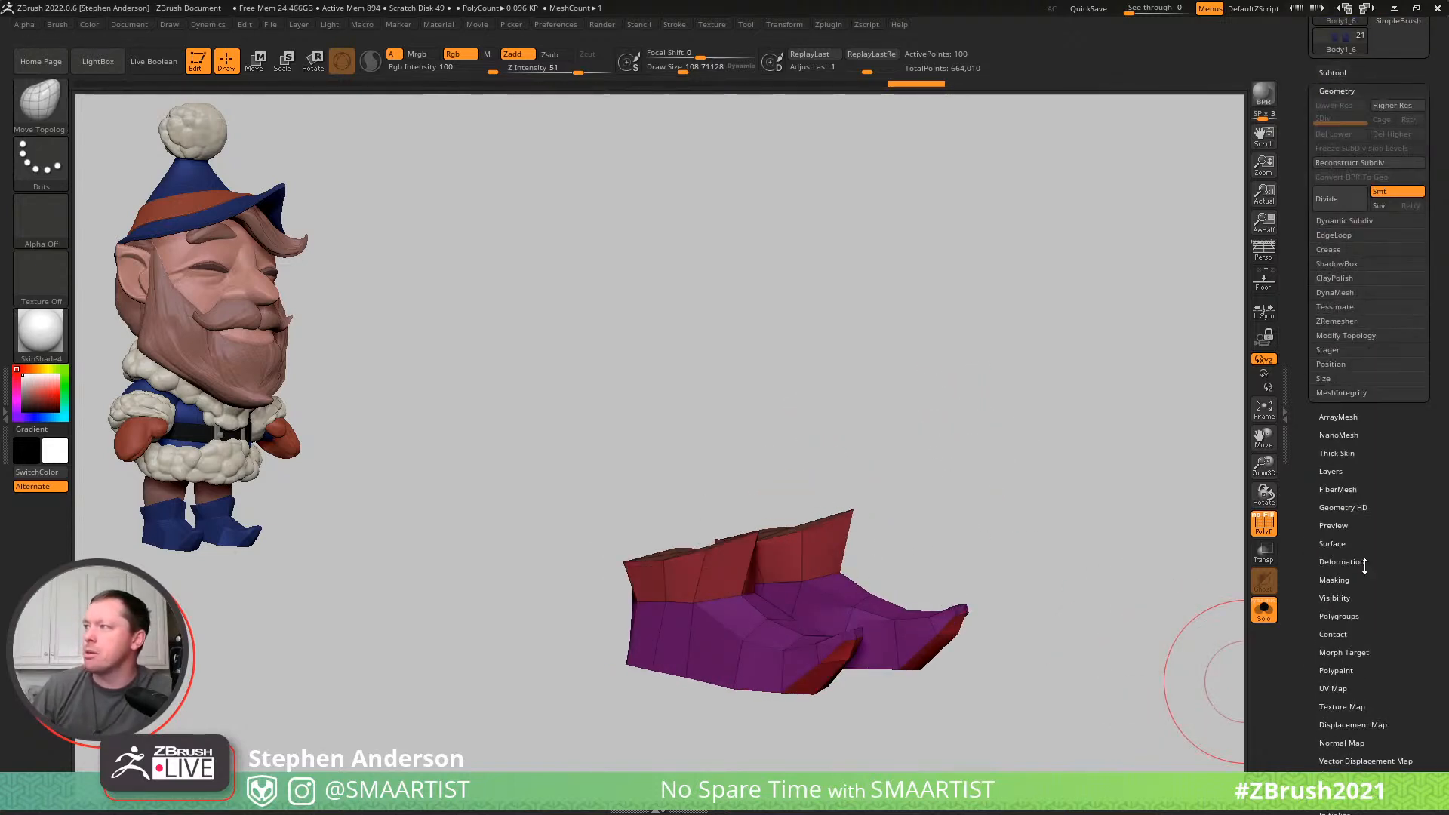
pyautogui.click(1332, 250)
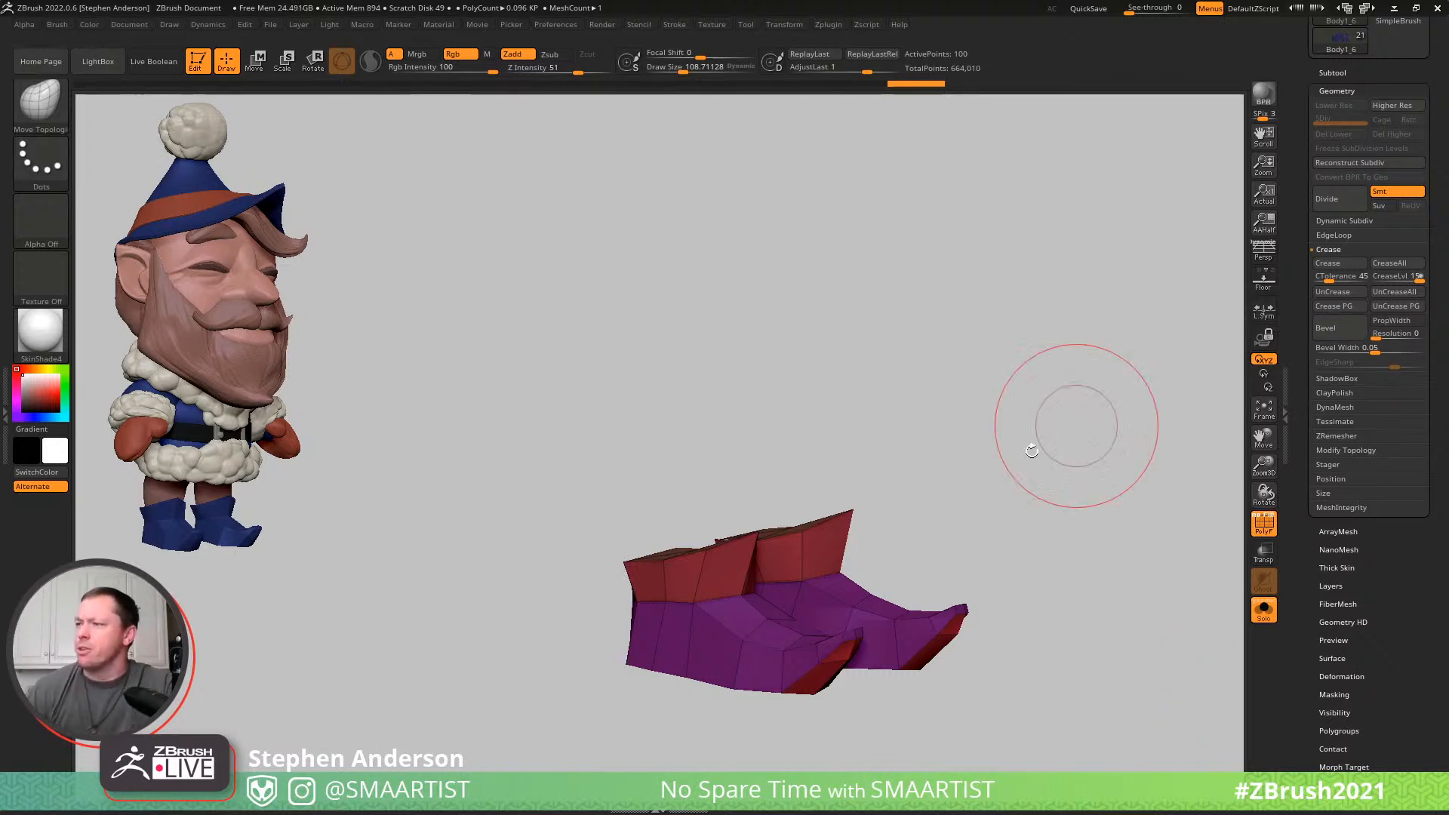
pyautogui.hotkey('ctrl', 'd')
pyautogui.hotkey('shift', 'f')
pyautogui.moveTo(1004, 436)
pyautogui.mouseDown()
pyautogui.moveTo(968, 375)
pyautogui.moveTo(1003, 346)
pyautogui.moveTo(989, 363)
pyautogui.moveTo(961, 314)
pyautogui.moveTo(964, 576)
pyautogui.moveTo(974, 501)
pyautogui.mouseUp()
# - Set the boots' crease level to 2 and raise the Dynamic Subdiv smooth subdivision level
pyautogui.moveTo(1400, 282); pyautogui.dragTo(1379, 283)
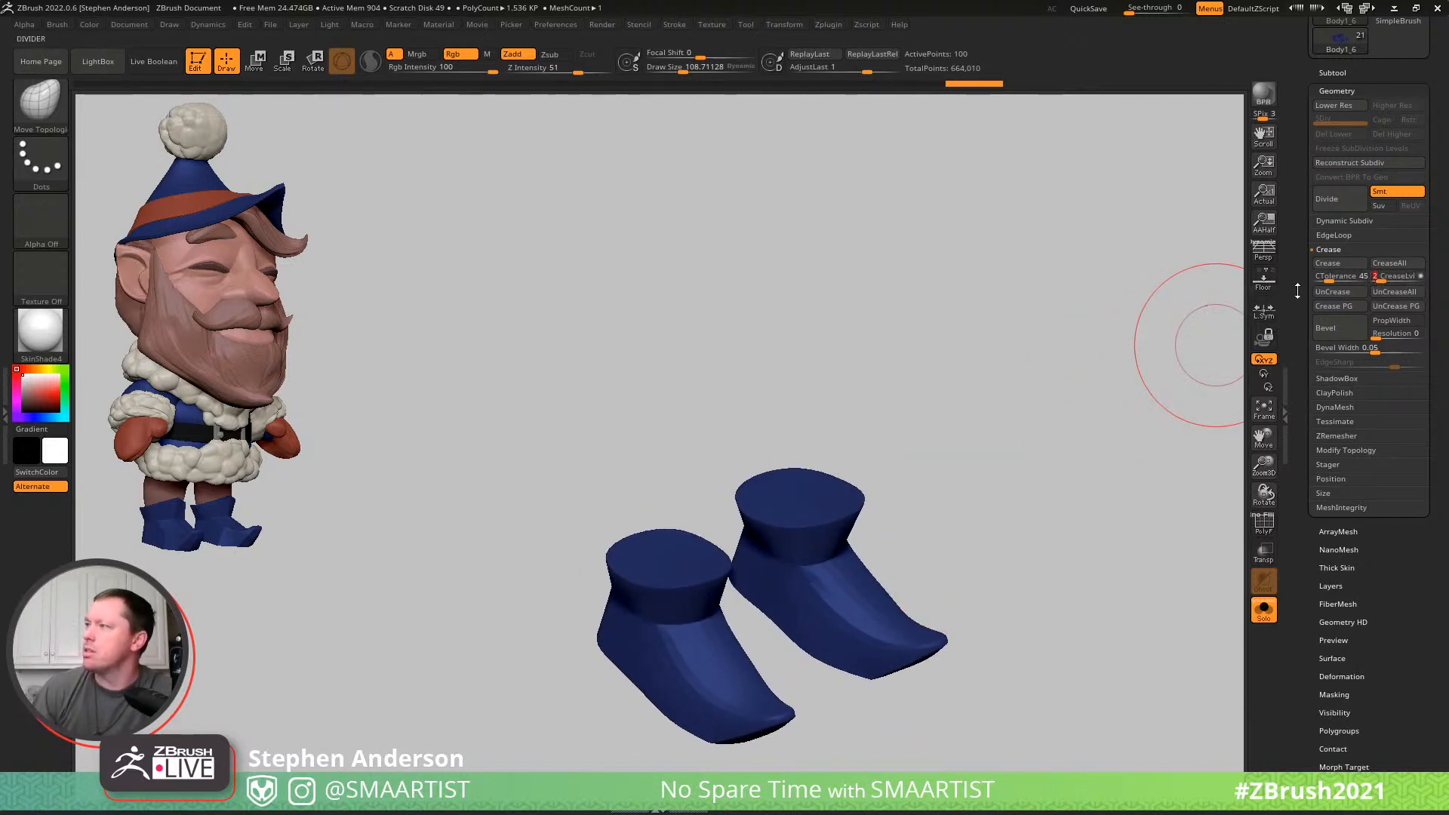
pyautogui.click(1359, 219)
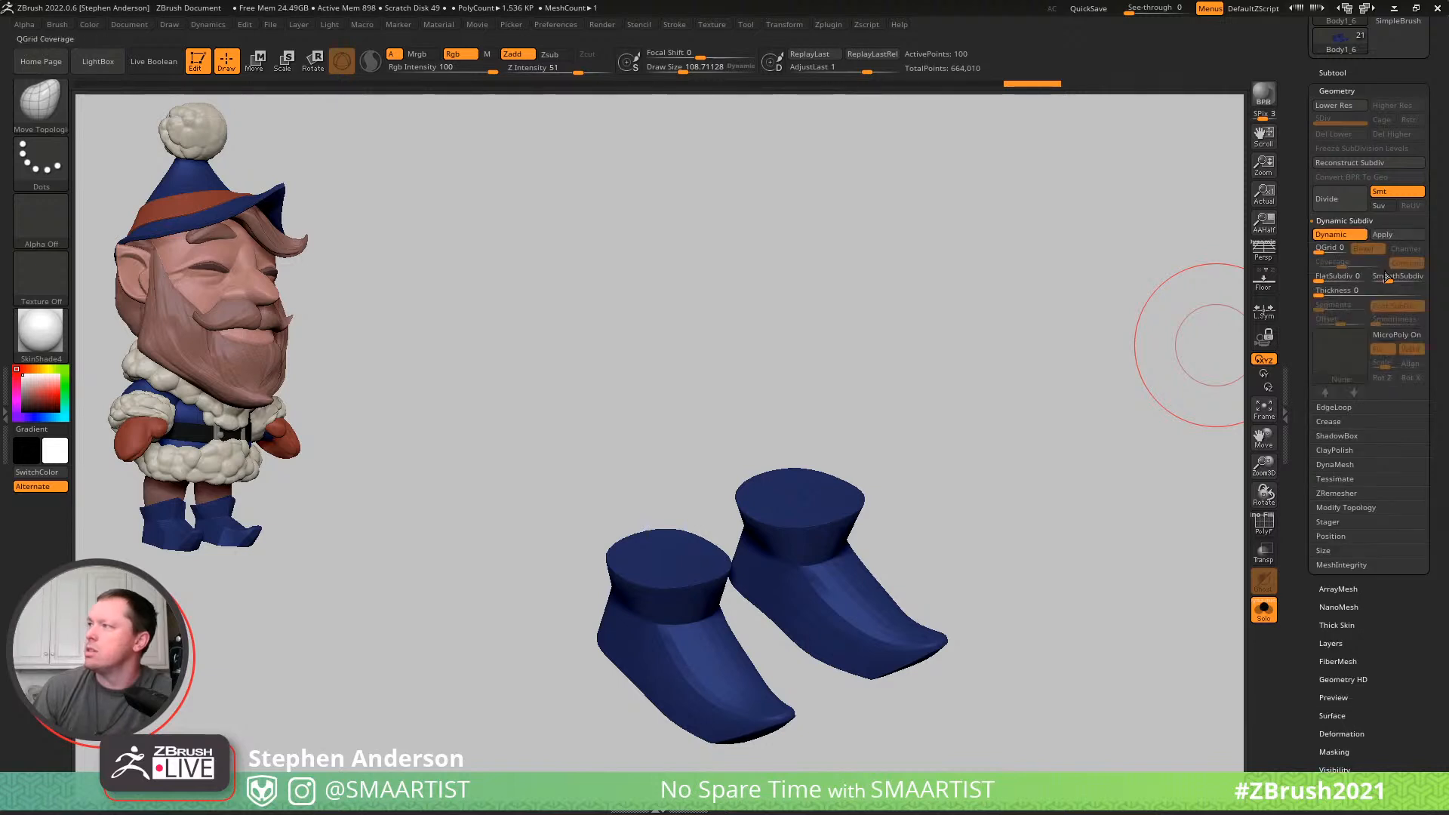
pyautogui.moveTo(1385, 276); pyautogui.dragTo(1379, 281)
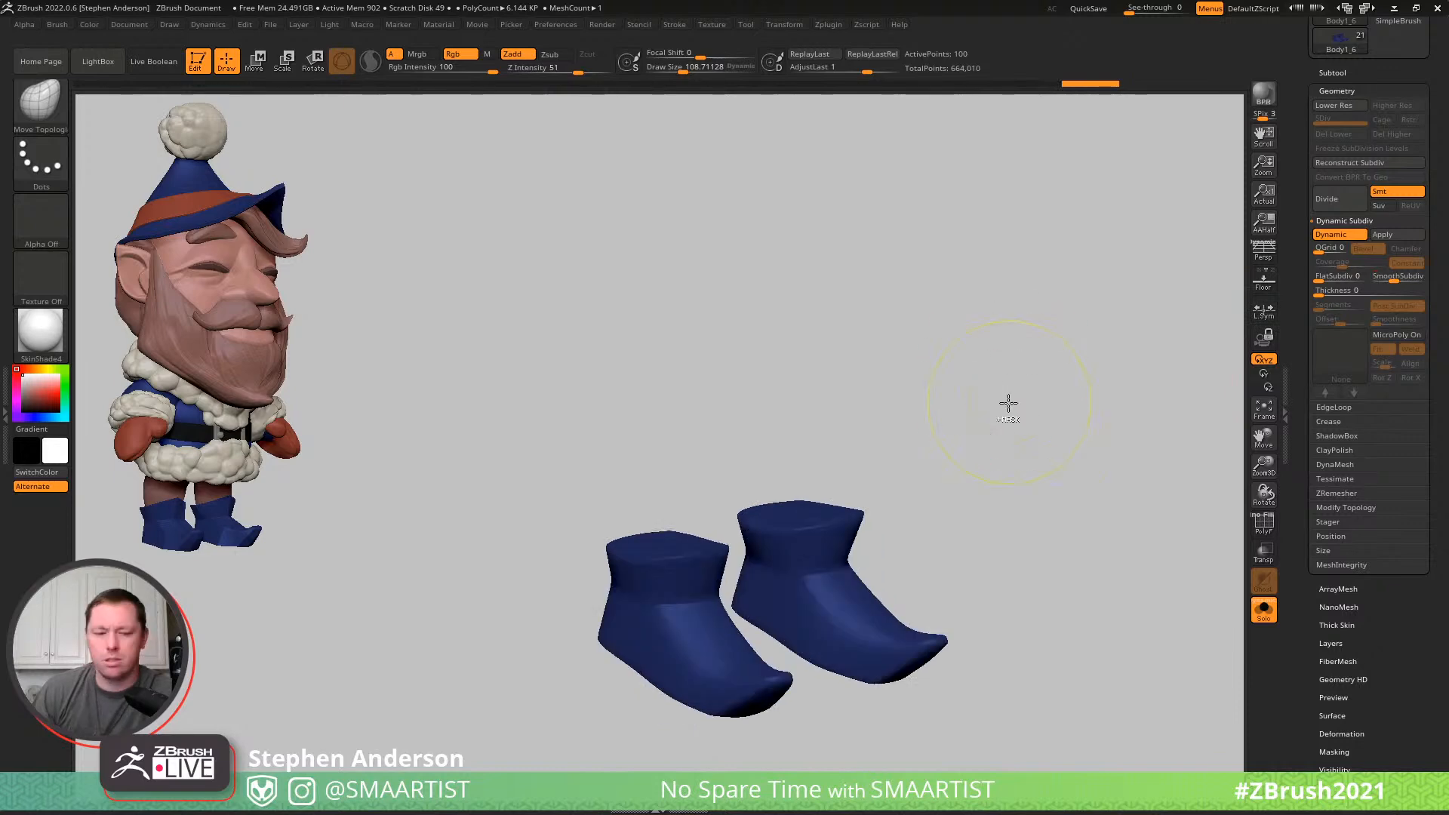
# - Show the whole character again and pull the boots' collars outward around the legs with the Move brush
pyautogui.hotkey('ctrl', 'alt', 's')
pyautogui.moveTo(911, 368)
pyautogui.keyDown('ctrl'); pyautogui.mouseDown(button='right')
pyautogui.moveTo(910, 265)
pyautogui.moveTo(768, 317)
pyautogui.moveTo(766, 573)
pyautogui.moveTo(834, 575)
pyautogui.mouseUp(button='right'); pyautogui.keyUp('ctrl')
pyautogui.press('b')
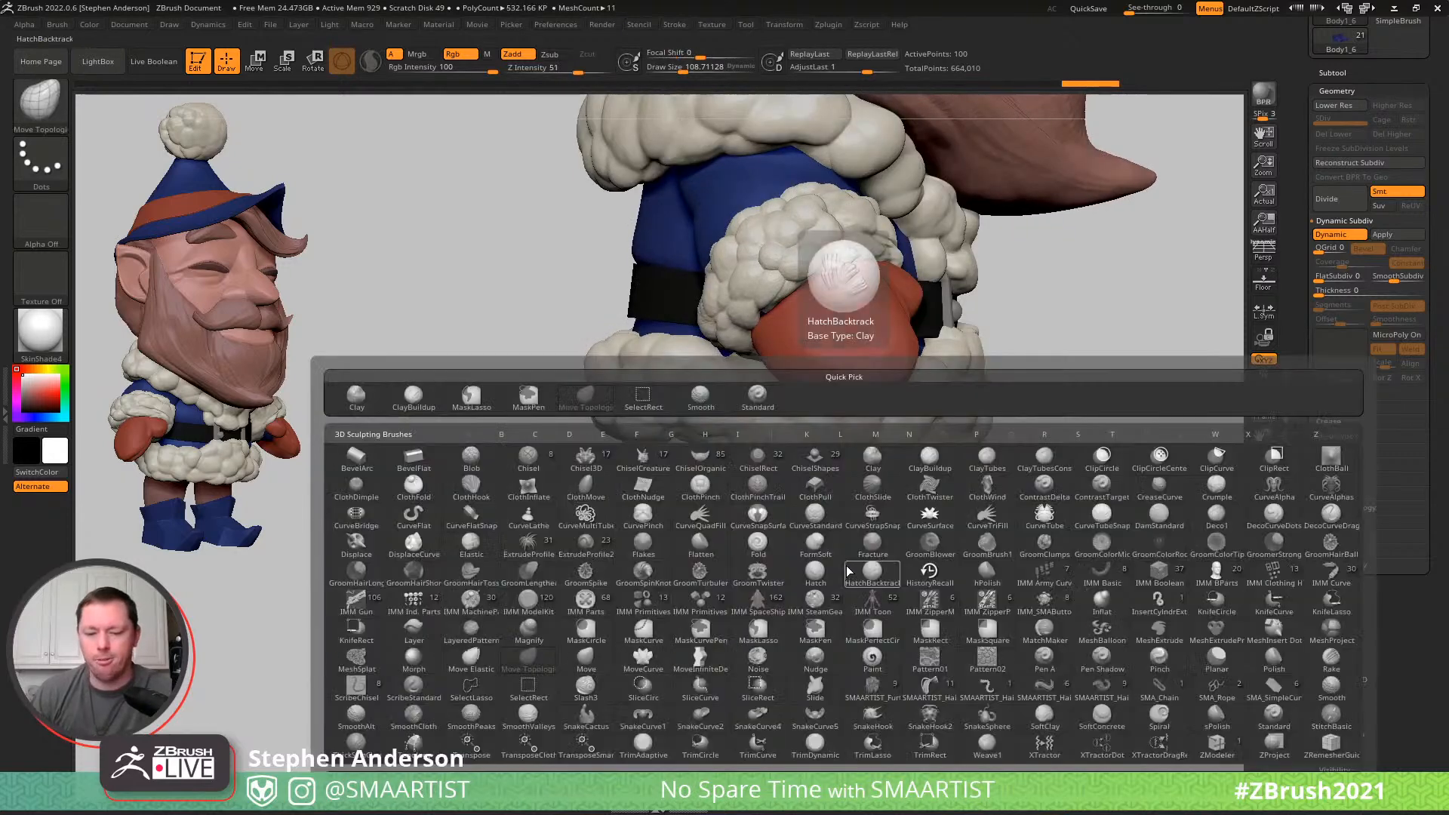
pyautogui.press('m')
pyautogui.press('v')
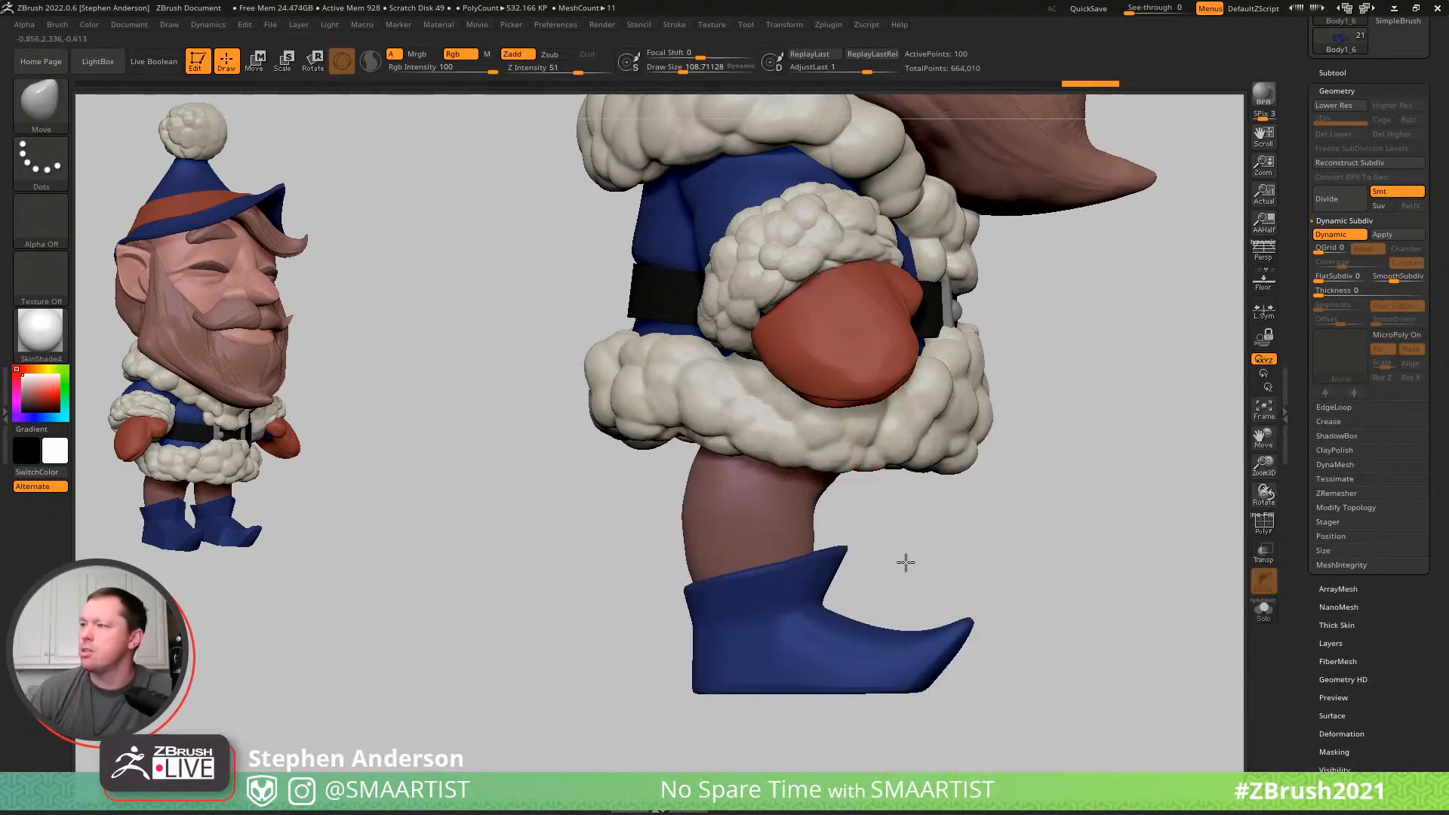
pyautogui.moveTo(664, 591); pyautogui.dragTo(752, 581, button='right')
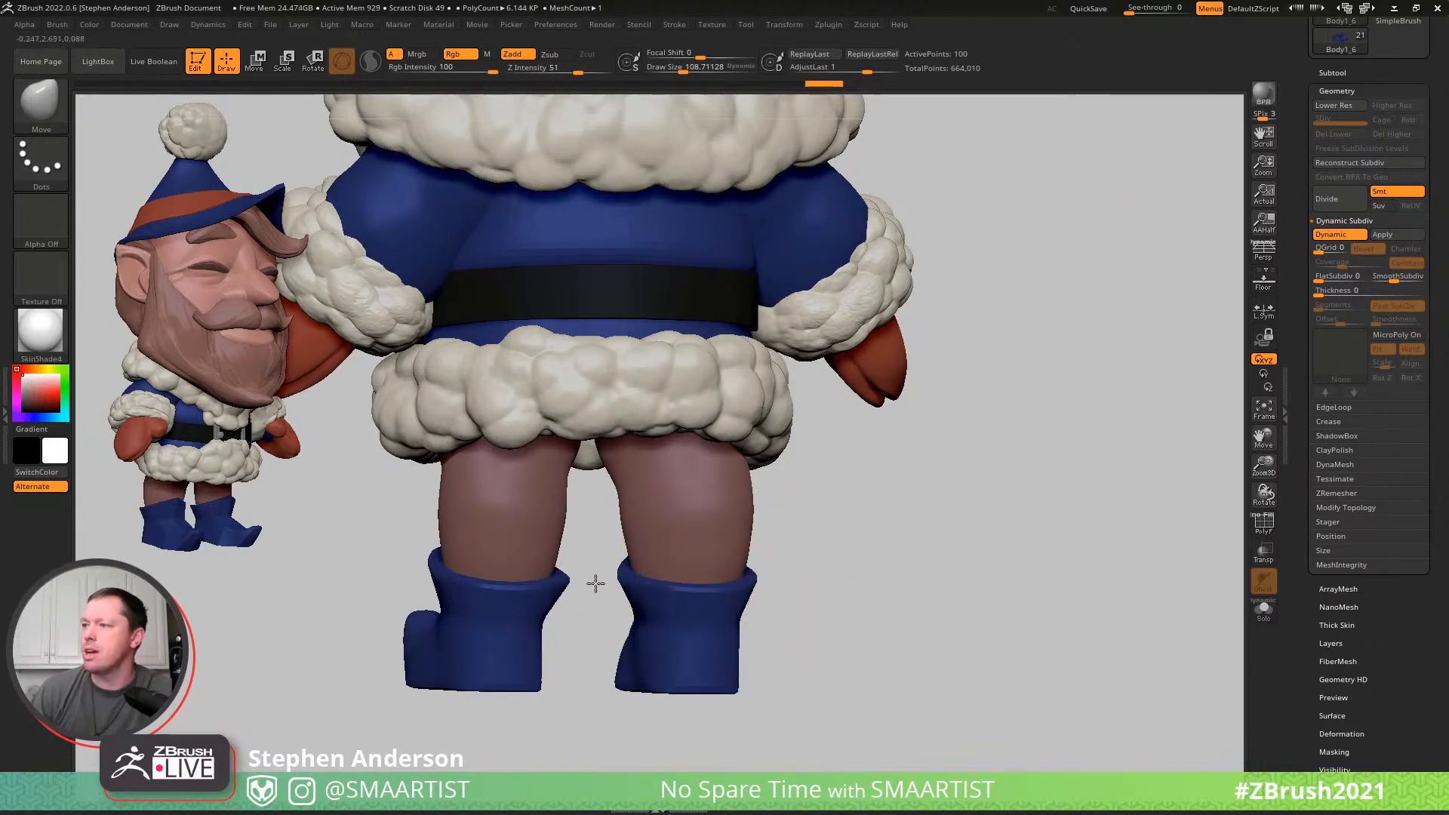
pyautogui.moveTo(676, 588); pyautogui.dragTo(722, 579, button='right')
pyautogui.moveTo(719, 593); pyautogui.dragTo(718, 615)
pyautogui.moveTo(722, 573)
pyautogui.mouseDown(button='right')
pyautogui.moveTo(760, 533)
pyautogui.moveTo(647, 589)
pyautogui.moveTo(479, 507)
pyautogui.moveTo(633, 549)
pyautogui.moveTo(459, 394)
pyautogui.moveTo(467, 355)
pyautogui.moveTo(633, 483)
pyautogui.moveTo(782, 569)
pyautogui.moveTo(786, 588)
pyautogui.moveTo(775, 553)
pyautogui.moveTo(815, 553)
pyautogui.moveTo(803, 669)
pyautogui.moveTo(713, 556)
pyautogui.mouseUp(button='right')
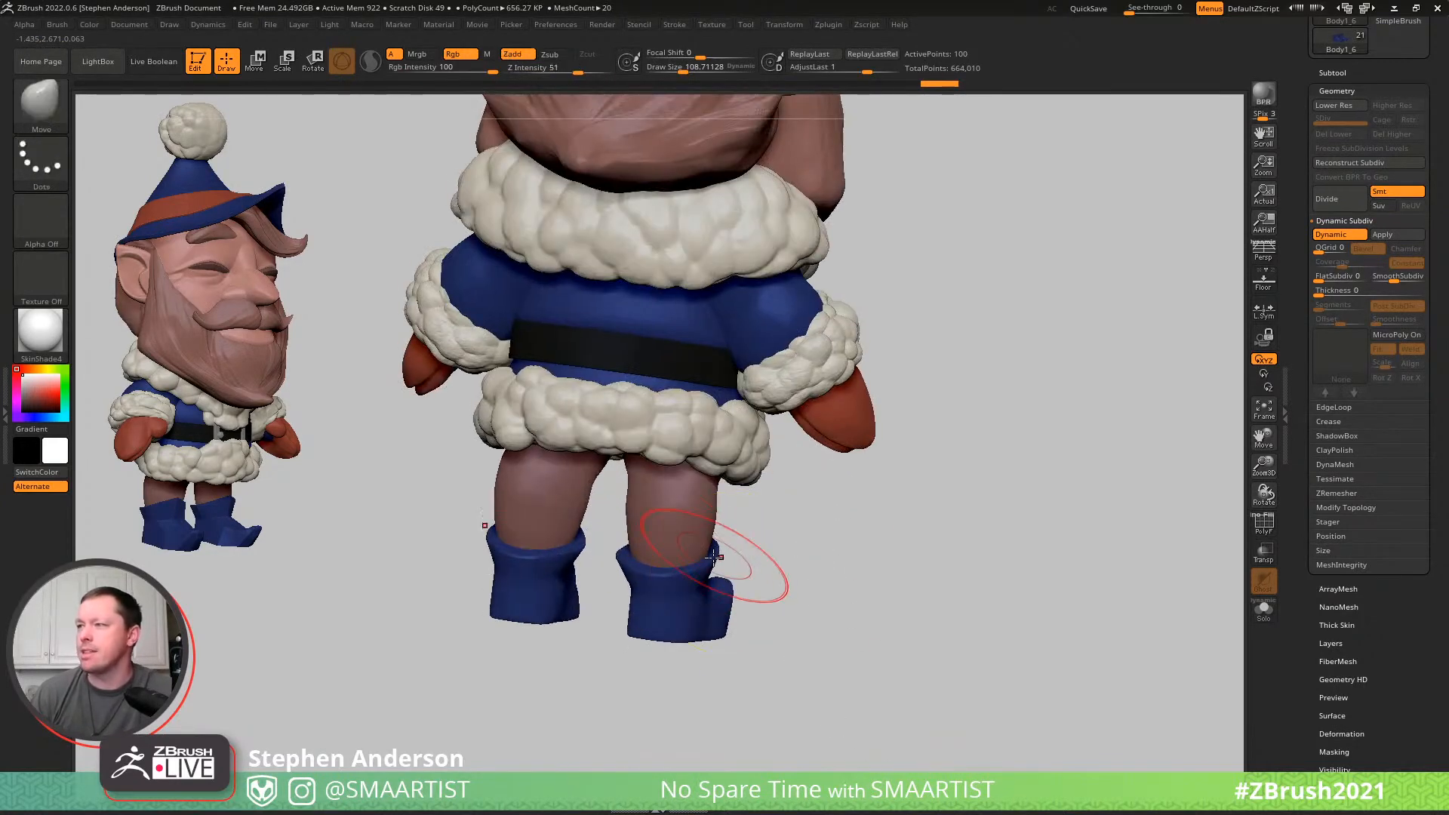
pyautogui.moveTo(719, 560); pyautogui.dragTo(735, 565)
# - Reshape the boots' soles from below with the Move brush, adjusting their inner edges and toes
pyautogui.moveTo(605, 577); pyautogui.dragTo(599, 145, button='right')
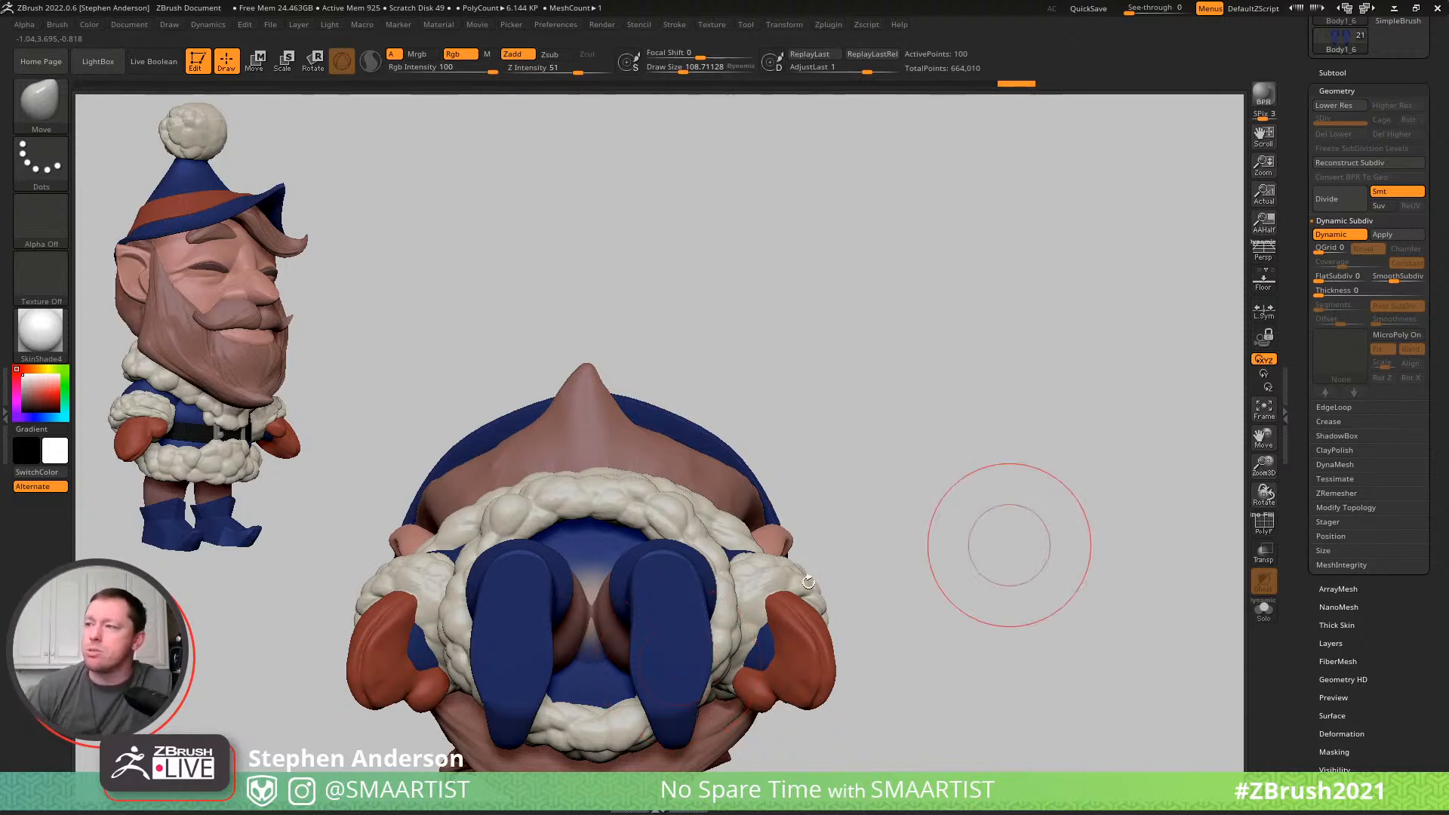
pyautogui.moveTo(640, 650); pyautogui.dragTo(629, 652)
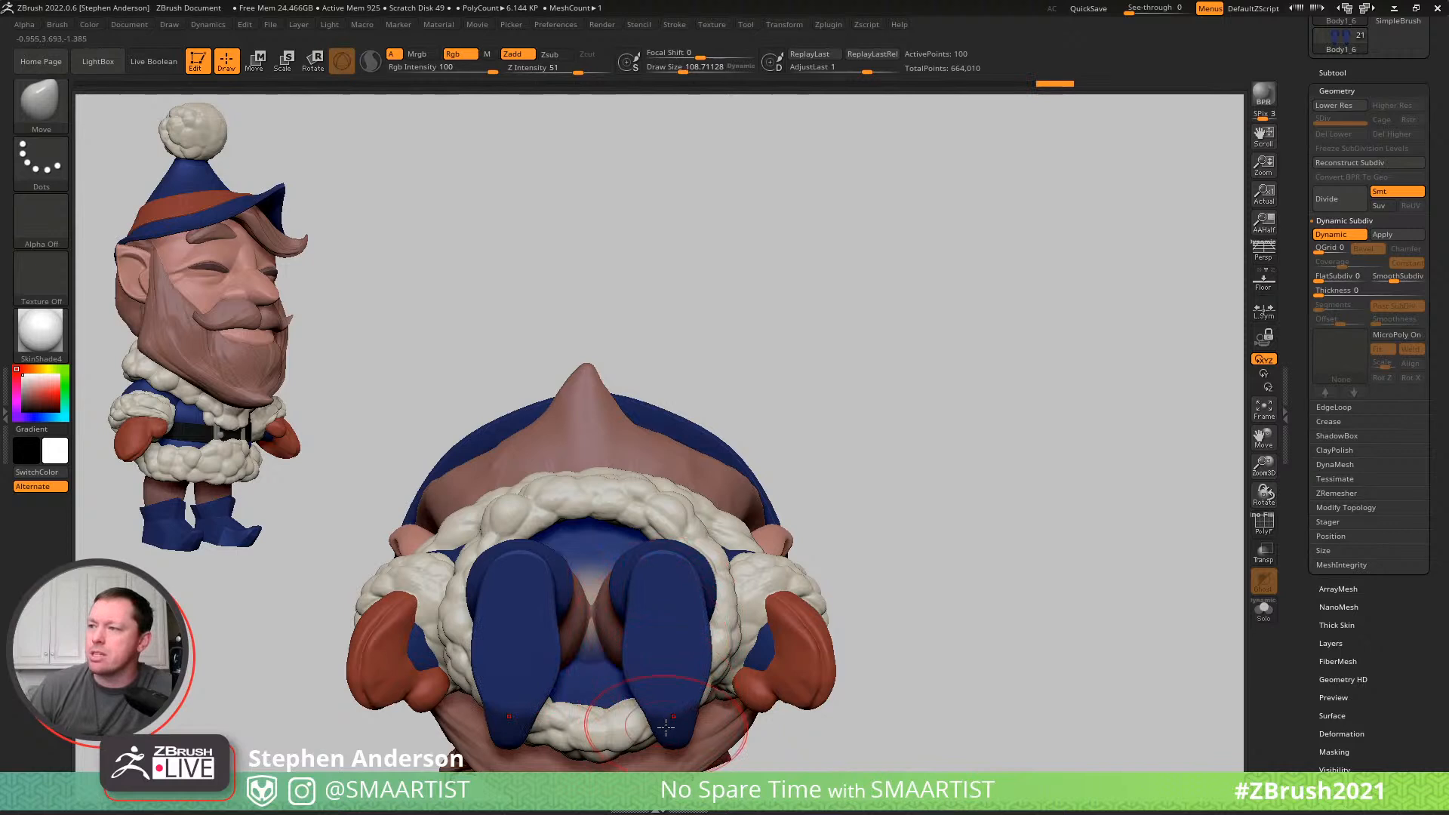
pyautogui.moveTo(666, 729)
pyautogui.mouseDown()
pyautogui.moveTo(682, 750)
pyautogui.moveTo(669, 751)
pyautogui.moveTo(705, 710)
pyautogui.moveTo(651, 731)
pyautogui.mouseUp()
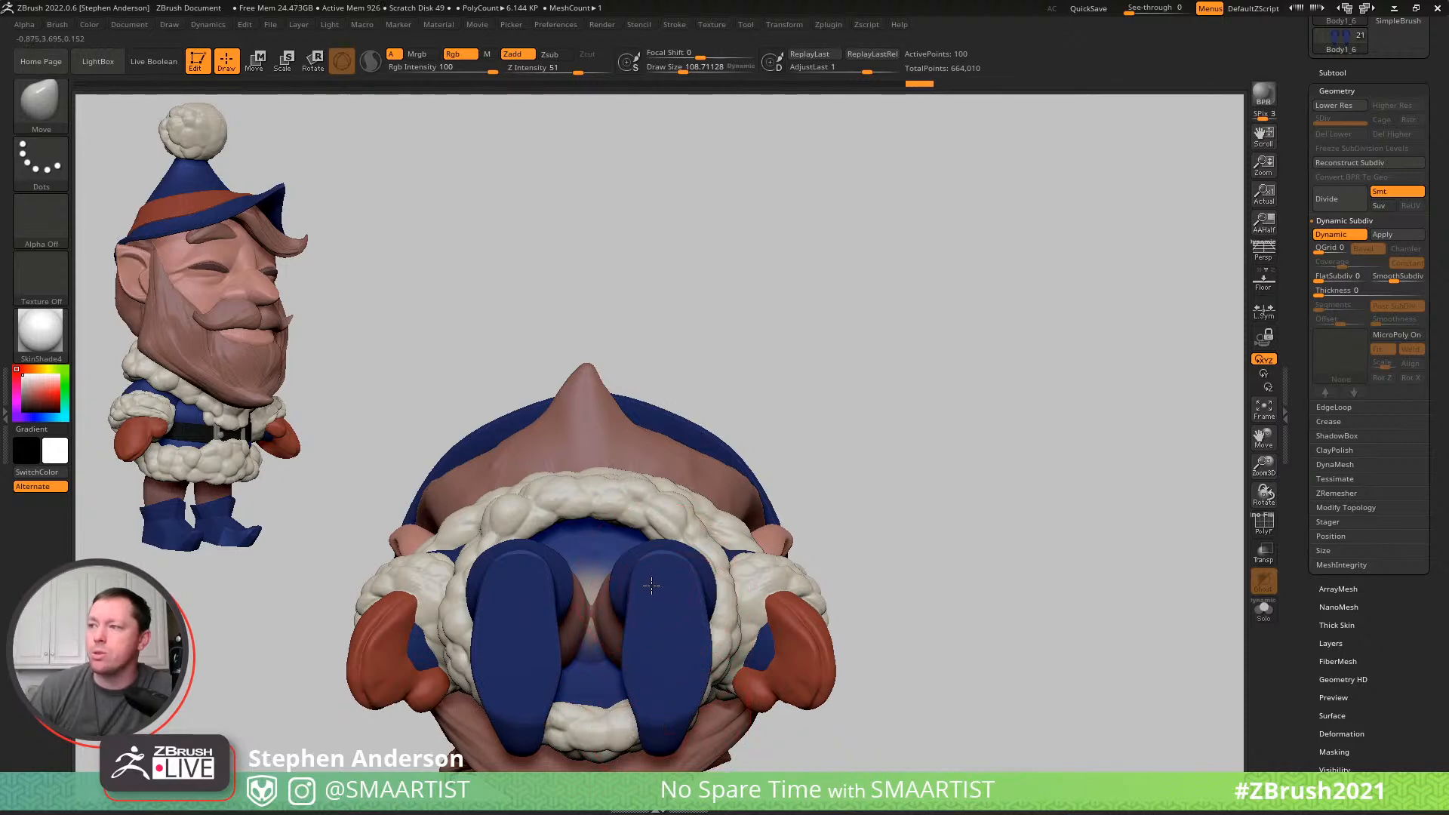
pyautogui.moveTo(676, 608); pyautogui.dragTo(669, 606)
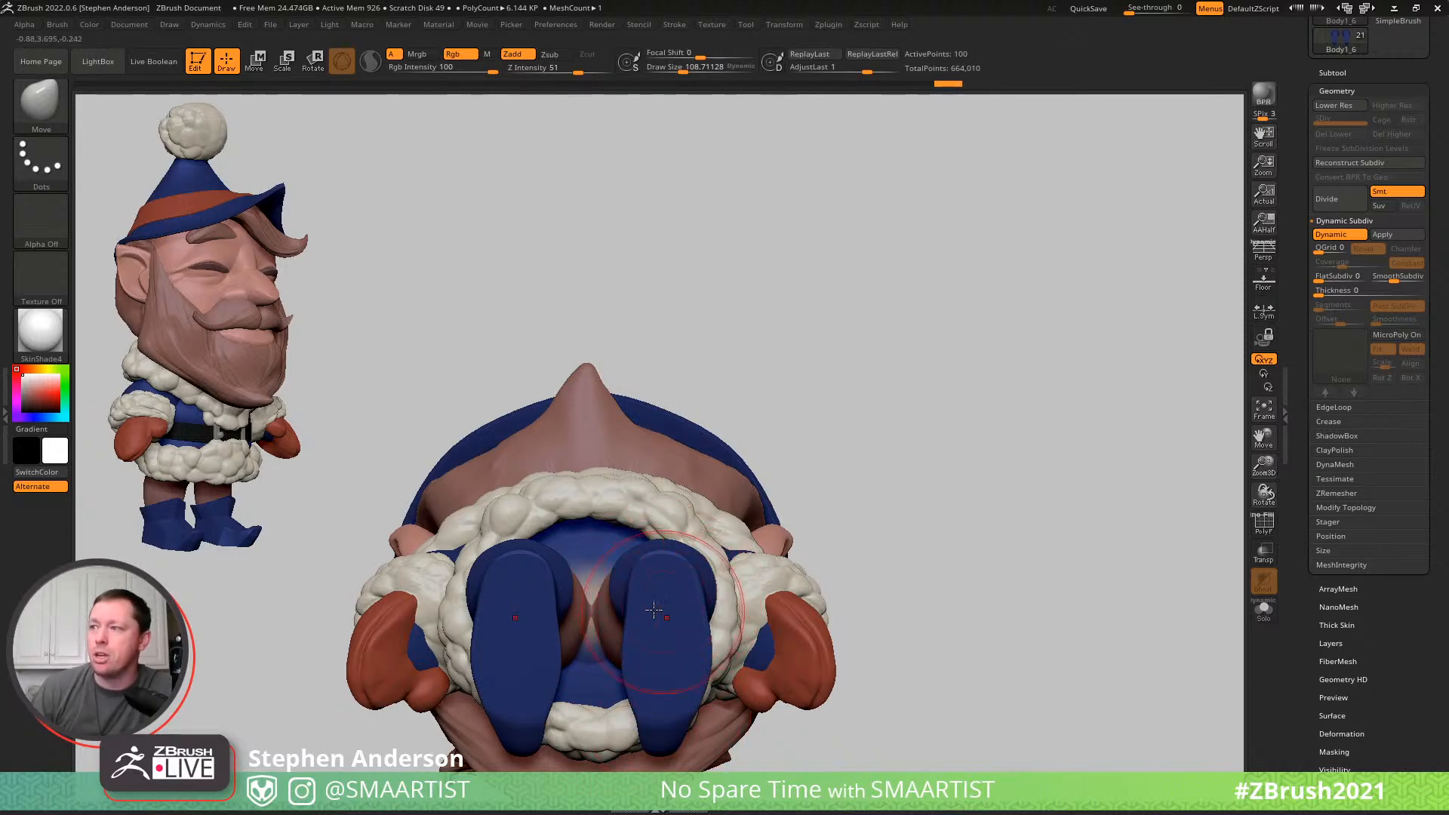
pyautogui.moveTo(658, 613); pyautogui.dragTo(604, 738, button='right')
pyautogui.moveTo(656, 662)
pyautogui.mouseDown(button='right')
pyautogui.moveTo(689, 679)
pyautogui.moveTo(629, 628)
pyautogui.moveTo(666, 688)
pyautogui.mouseUp(button='right')
pyautogui.moveTo(650, 636); pyautogui.dragTo(800, 409, button='right')
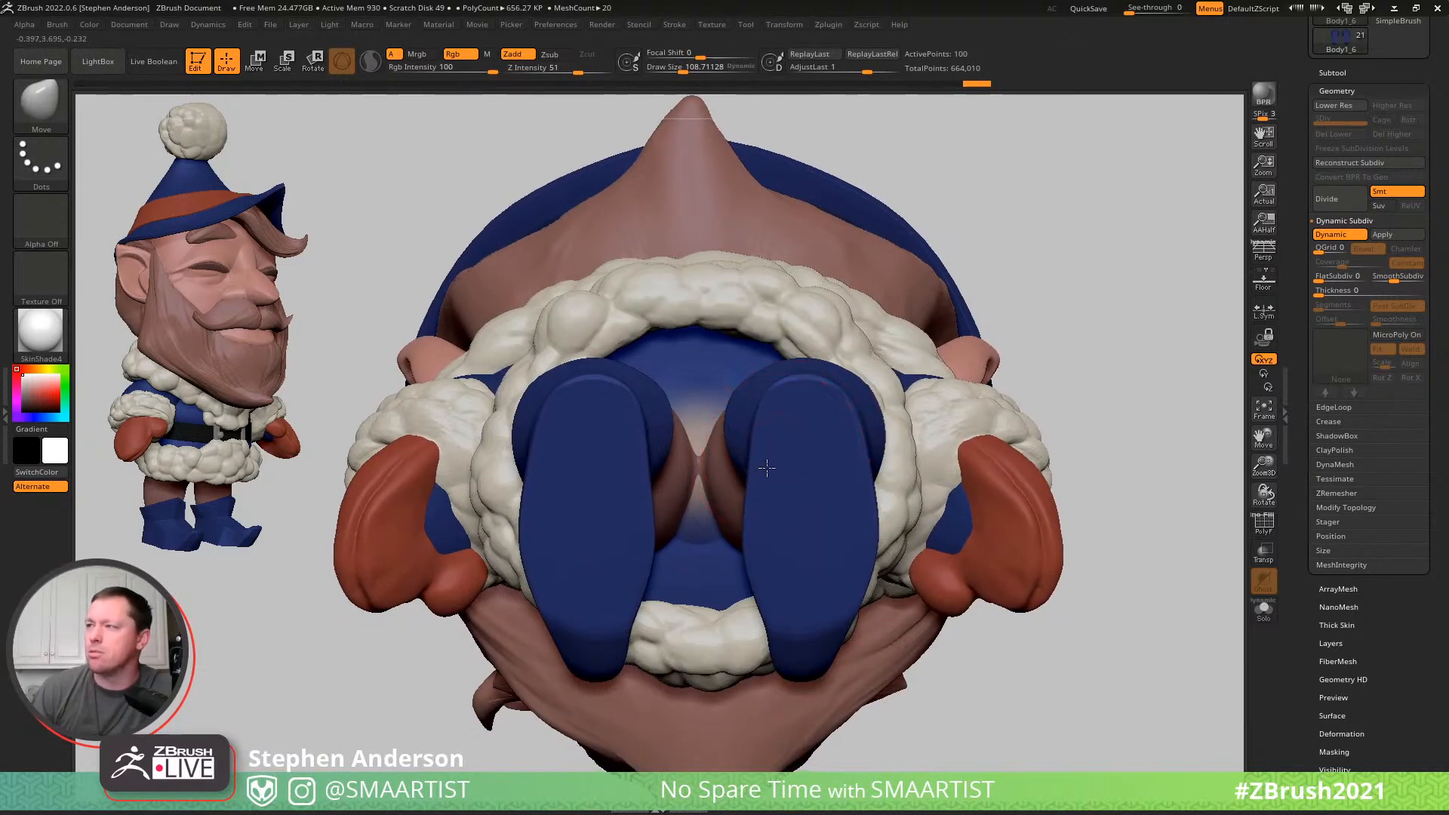
pyautogui.moveTo(766, 480); pyautogui.dragTo(758, 478)
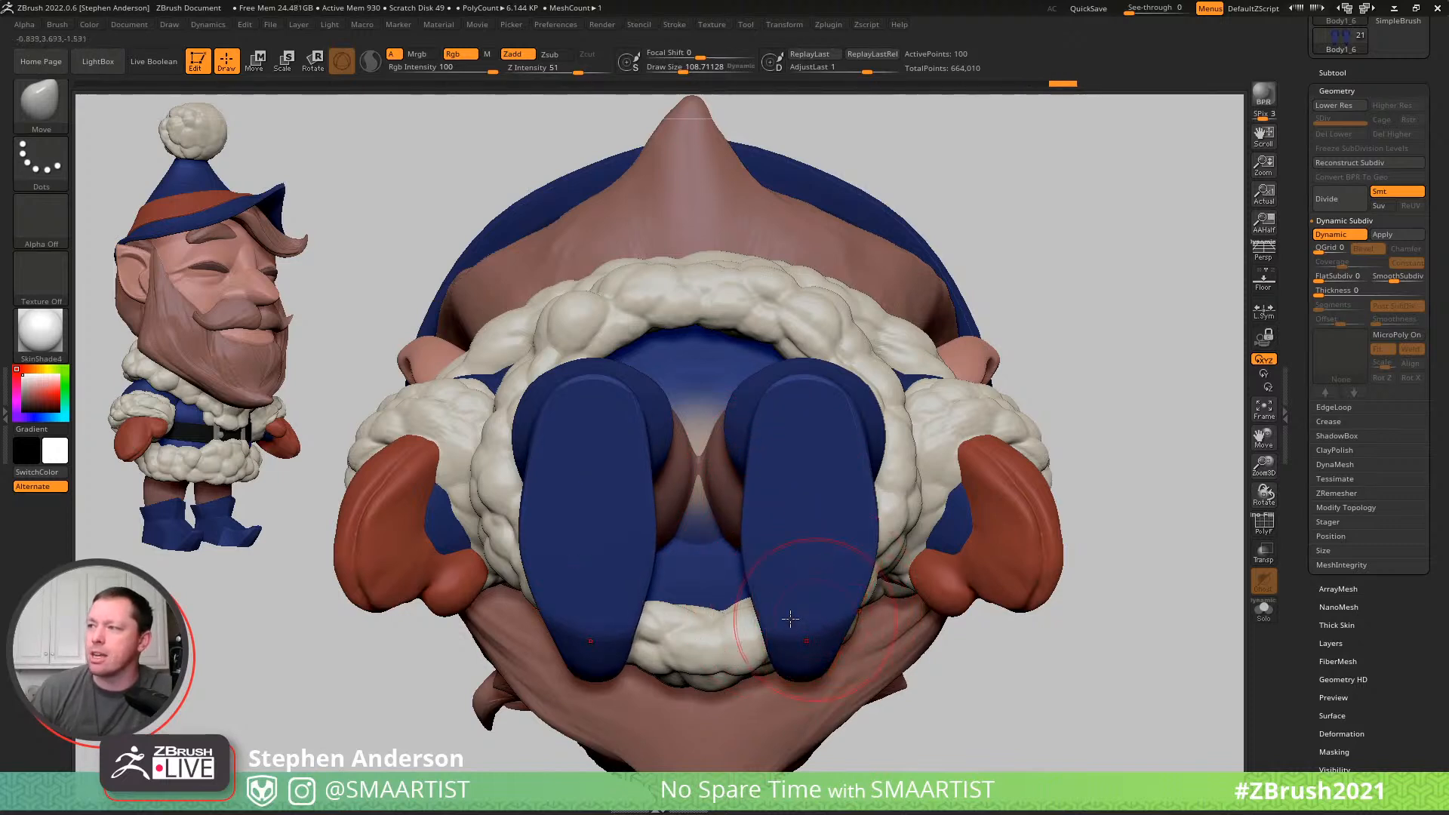
pyautogui.moveTo(781, 638)
pyautogui.mouseDown()
pyautogui.moveTo(768, 633)
pyautogui.moveTo(857, 613)
pyautogui.mouseUp()
pyautogui.moveTo(789, 545)
pyautogui.keyDown('ctrl'); pyautogui.mouseDown(button='right')
pyautogui.moveTo(790, 512)
pyautogui.moveTo(812, 656)
pyautogui.moveTo(892, 491)
pyautogui.moveTo(996, 495)
pyautogui.moveTo(812, 560)
pyautogui.moveTo(744, 666)
pyautogui.moveTo(785, 695)
pyautogui.moveTo(747, 641)
pyautogui.moveTo(756, 686)
pyautogui.moveTo(838, 731)
pyautogui.moveTo(703, 578)
pyautogui.moveTo(664, 655)
pyautogui.mouseUp(button='right'); pyautogui.keyUp('ctrl')
pyautogui.moveTo(769, 612)
pyautogui.mouseDown(button='right')
pyautogui.moveTo(825, 582)
pyautogui.moveTo(762, 558)
pyautogui.moveTo(743, 509)
pyautogui.moveTo(919, 488)
pyautogui.moveTo(822, 593)
pyautogui.mouseUp(button='right')
pyautogui.moveTo(821, 593)
pyautogui.mouseDown(button='right')
pyautogui.moveTo(886, 556)
pyautogui.moveTo(883, 537)
pyautogui.mouseUp(button='right')
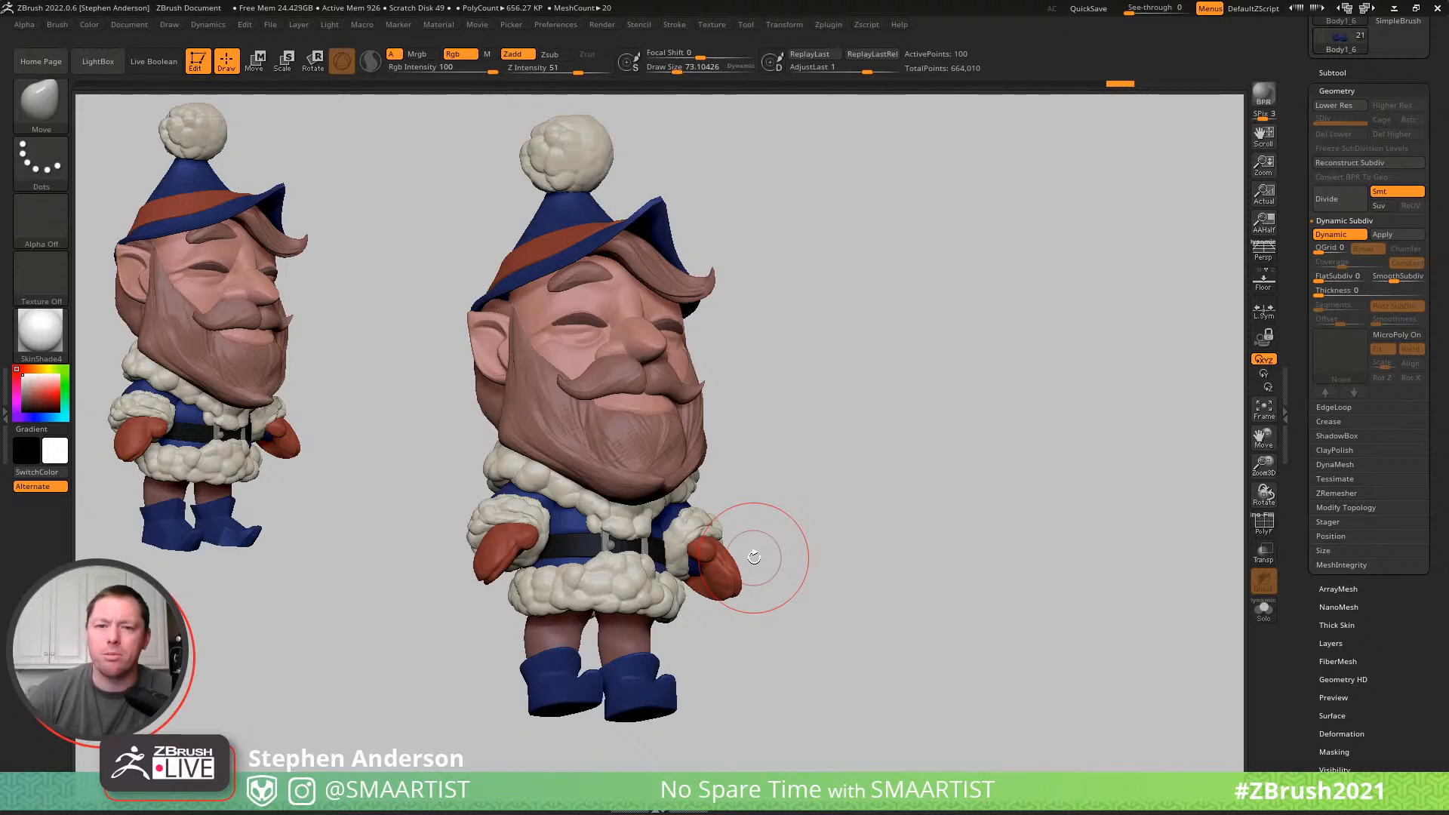
# - Examine the whole elf from the front, back and both sides to judge the silhouette and the reshaped boots
pyautogui.moveTo(483, 636)
pyautogui.mouseDown()
pyautogui.moveTo(667, 617)
pyautogui.moveTo(615, 533)
pyautogui.mouseUp()
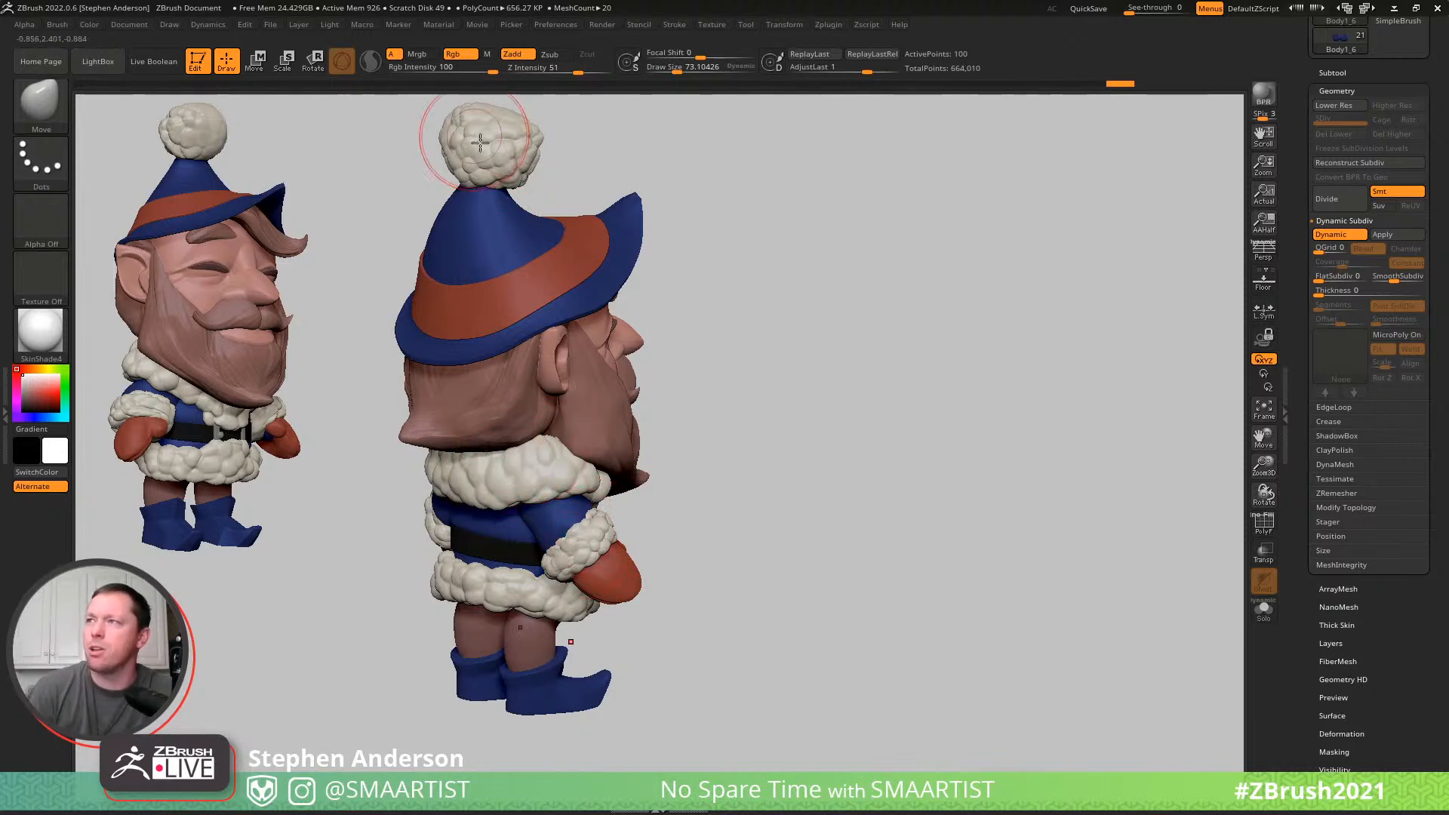
pyautogui.keyDown('alt'); pyautogui.moveTo(815, 337); pyautogui.dragTo(871, 366); pyautogui.keyUp('alt')
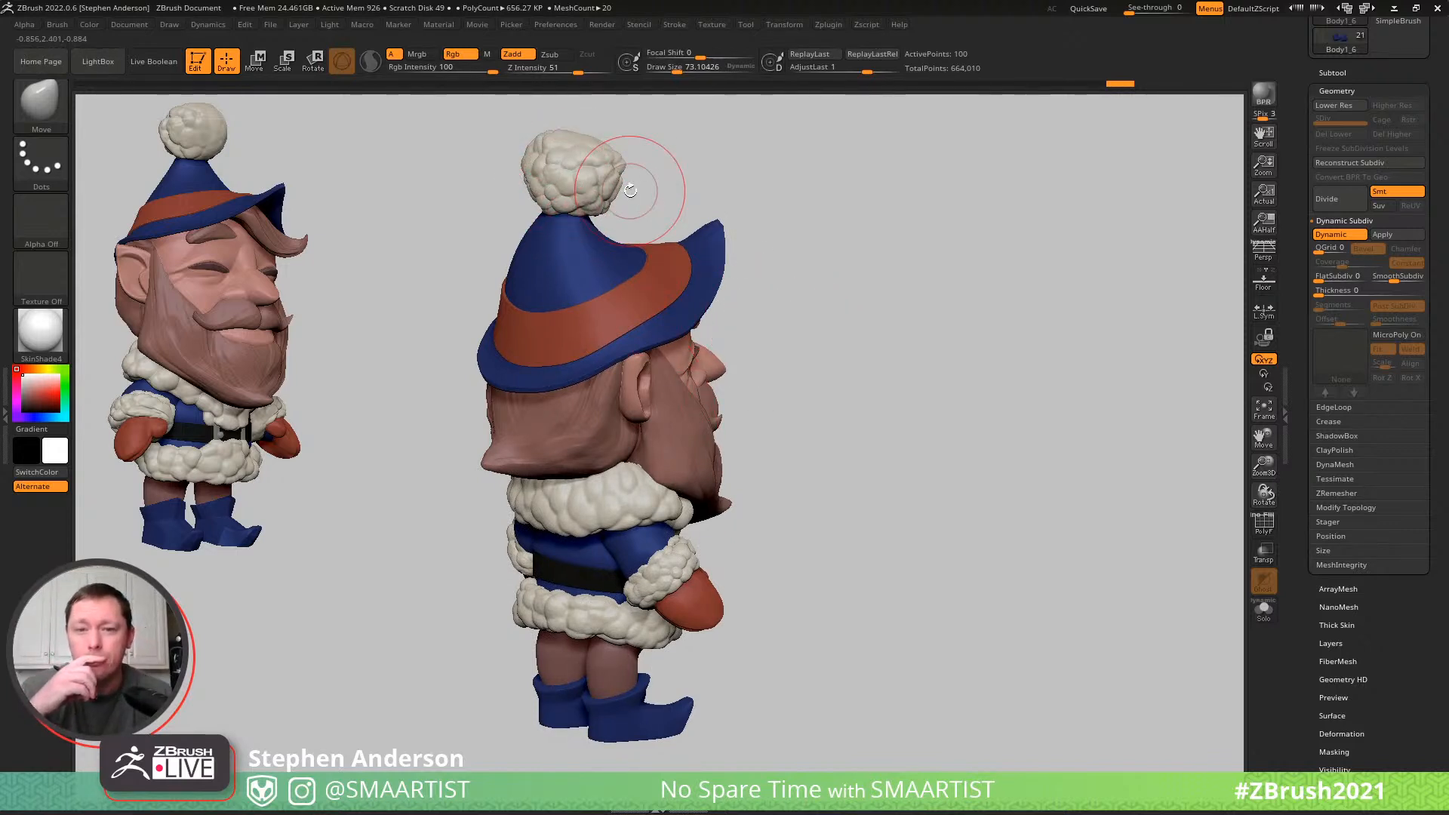
pyautogui.moveTo(761, 592)
pyautogui.mouseDown()
pyautogui.moveTo(709, 570)
pyautogui.moveTo(452, 362)
pyautogui.mouseUp()
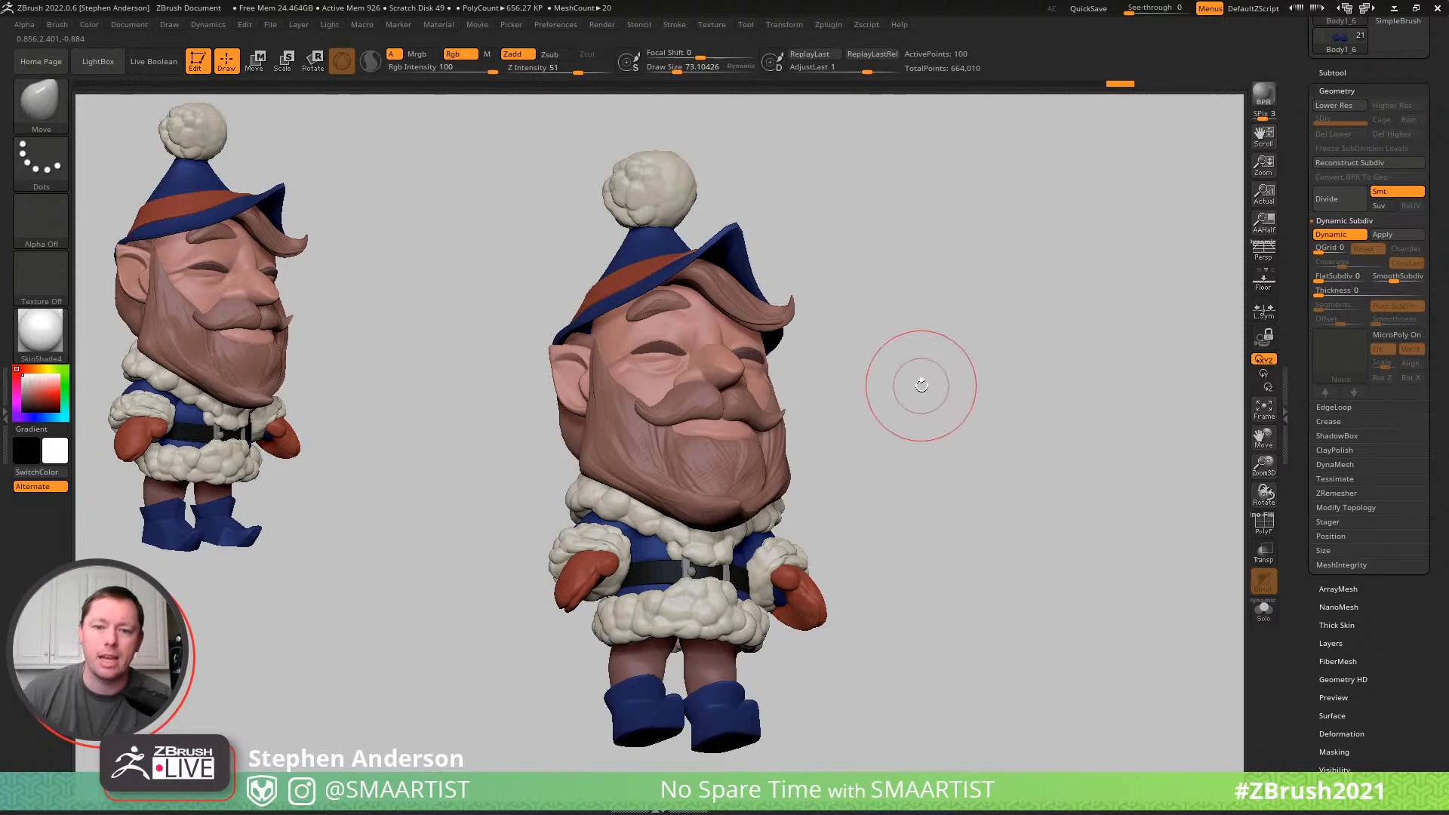
pyautogui.moveTo(911, 375); pyautogui.dragTo(883, 391)
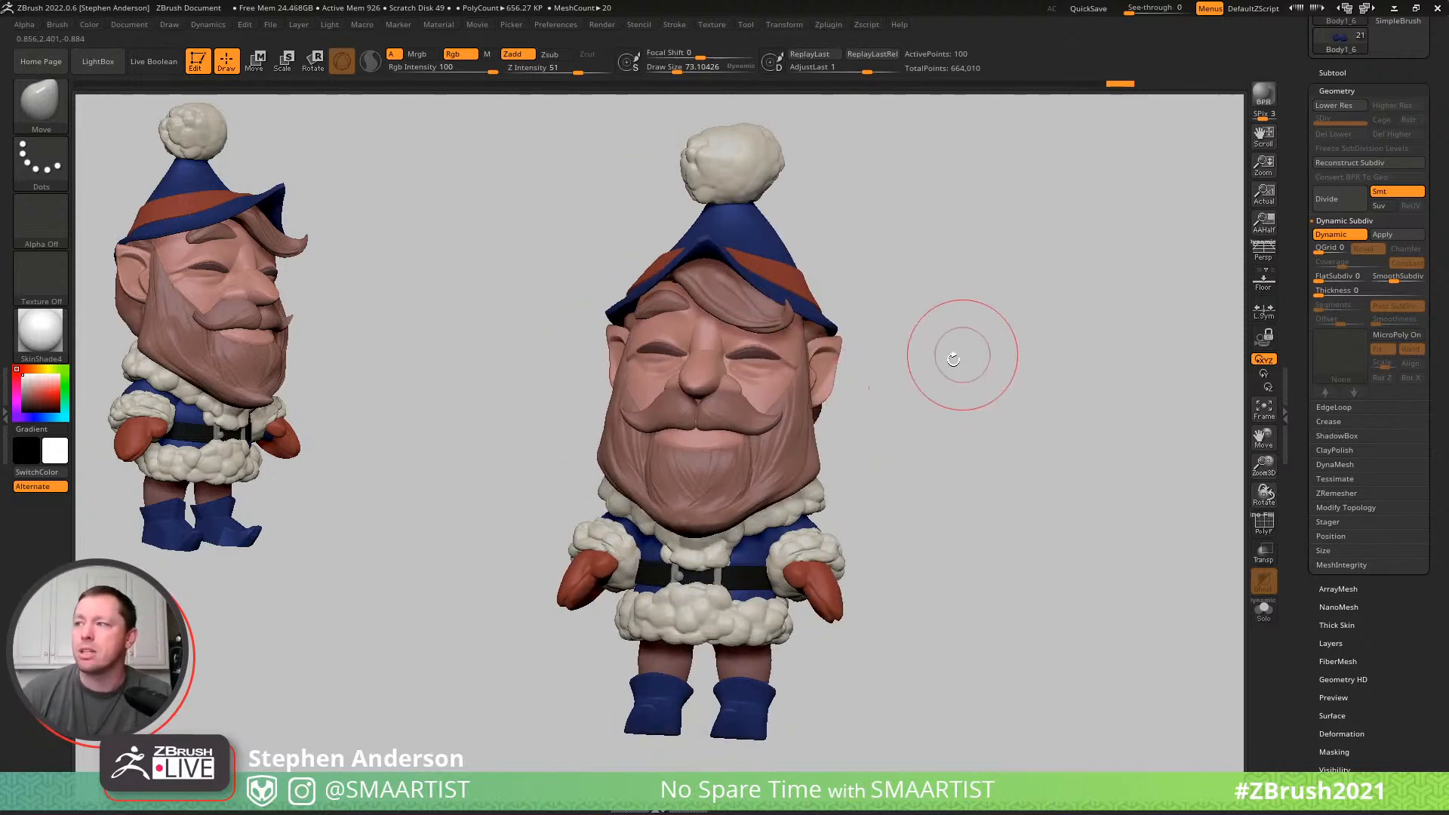
pyautogui.moveTo(938, 366)
pyautogui.mouseDown()
pyautogui.moveTo(962, 373)
pyautogui.moveTo(951, 405)
pyautogui.moveTo(925, 414)
pyautogui.moveTo(873, 394)
pyautogui.moveTo(915, 411)
pyautogui.mouseUp()
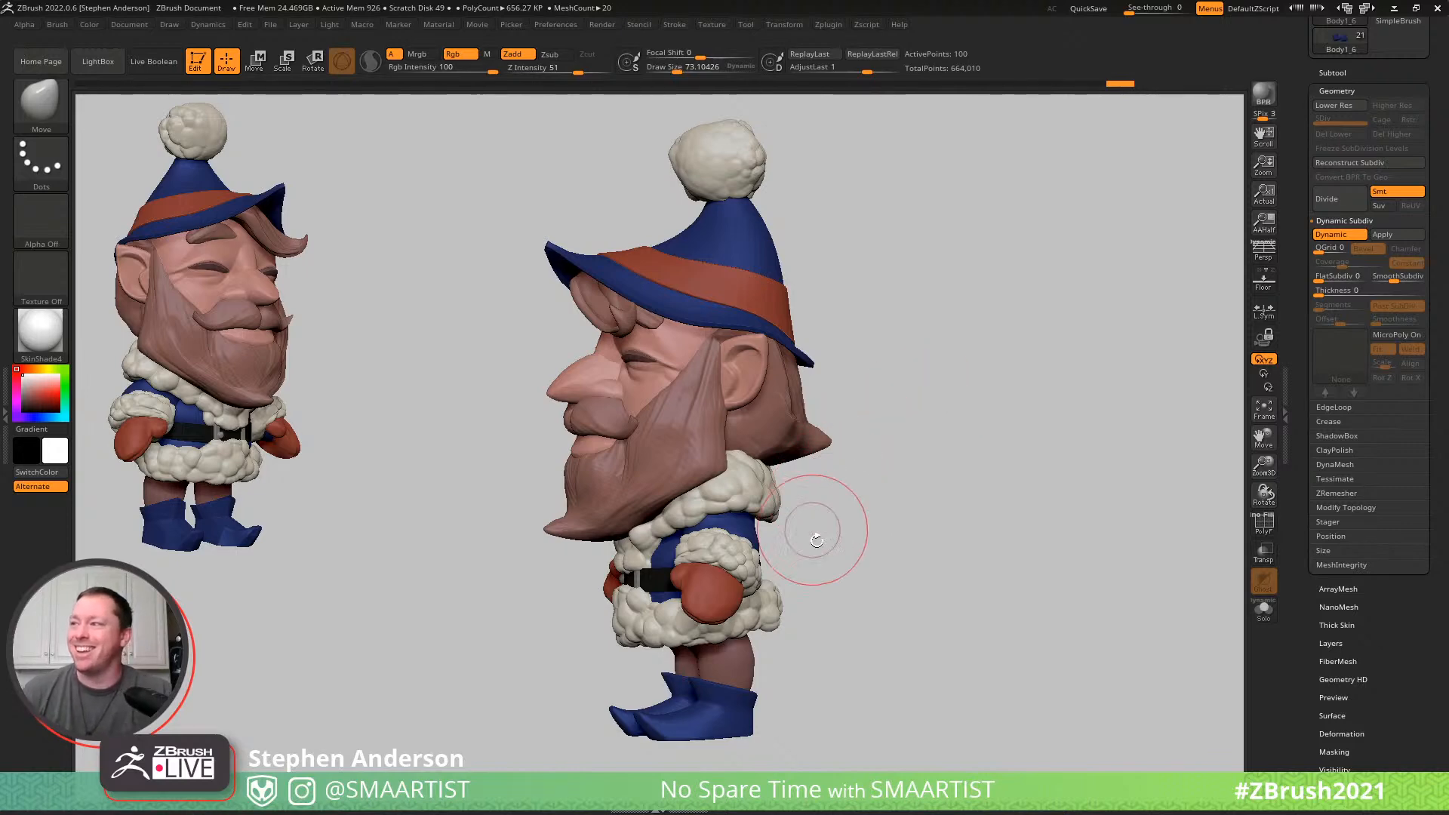
pyautogui.moveTo(825, 517)
pyautogui.mouseDown()
pyautogui.moveTo(803, 524)
pyautogui.moveTo(822, 528)
pyautogui.mouseUp()
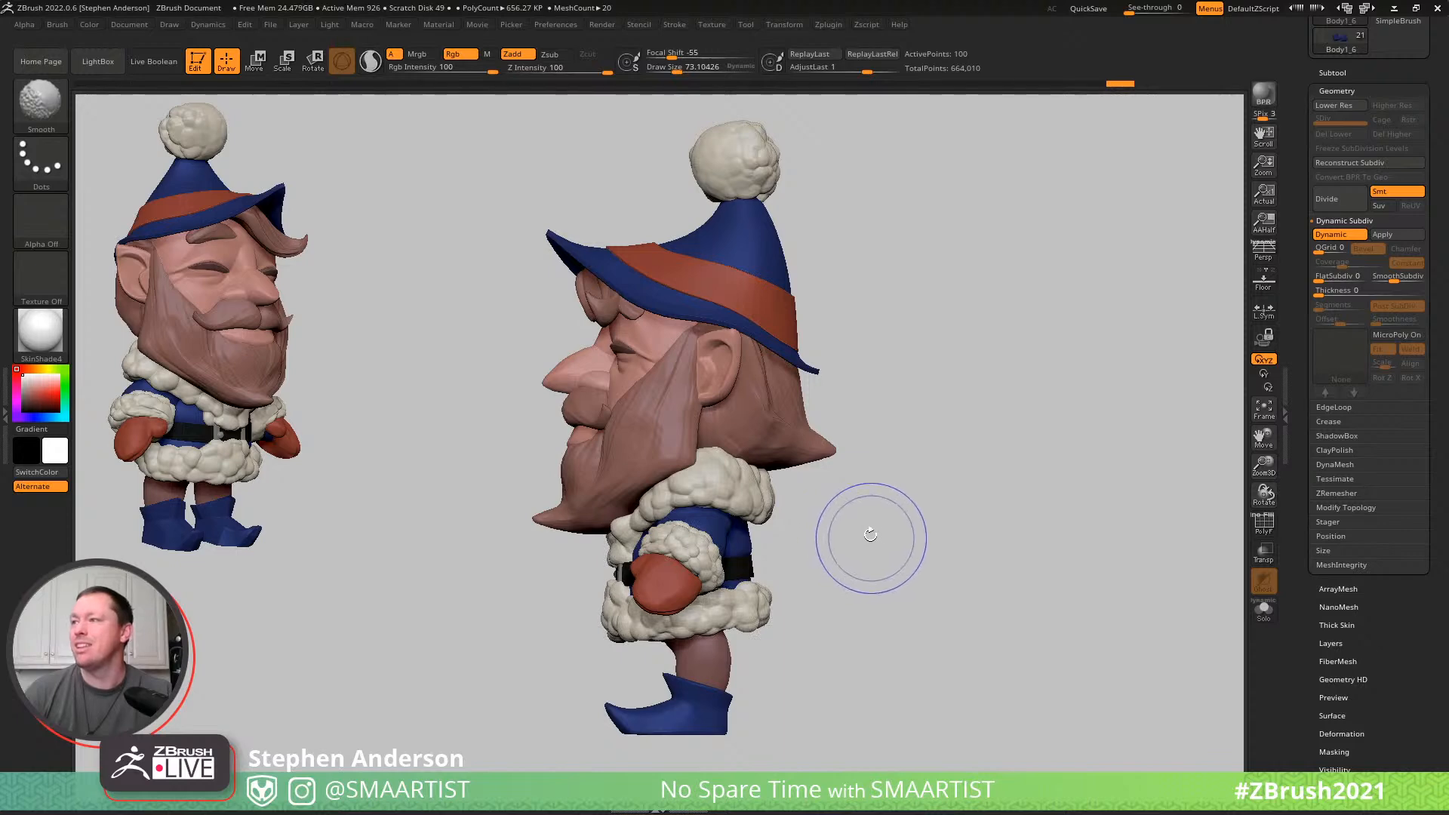
pyautogui.moveTo(879, 528); pyautogui.dragTo(862, 488)
pyautogui.moveTo(862, 487)
pyautogui.mouseDown(button='right')
pyautogui.moveTo(898, 472)
pyautogui.moveTo(896, 485)
pyautogui.mouseUp(button='right')
# - Save the tool as Elf_04, replacing the existing file
pyautogui.hotkey('ctrl', 's')
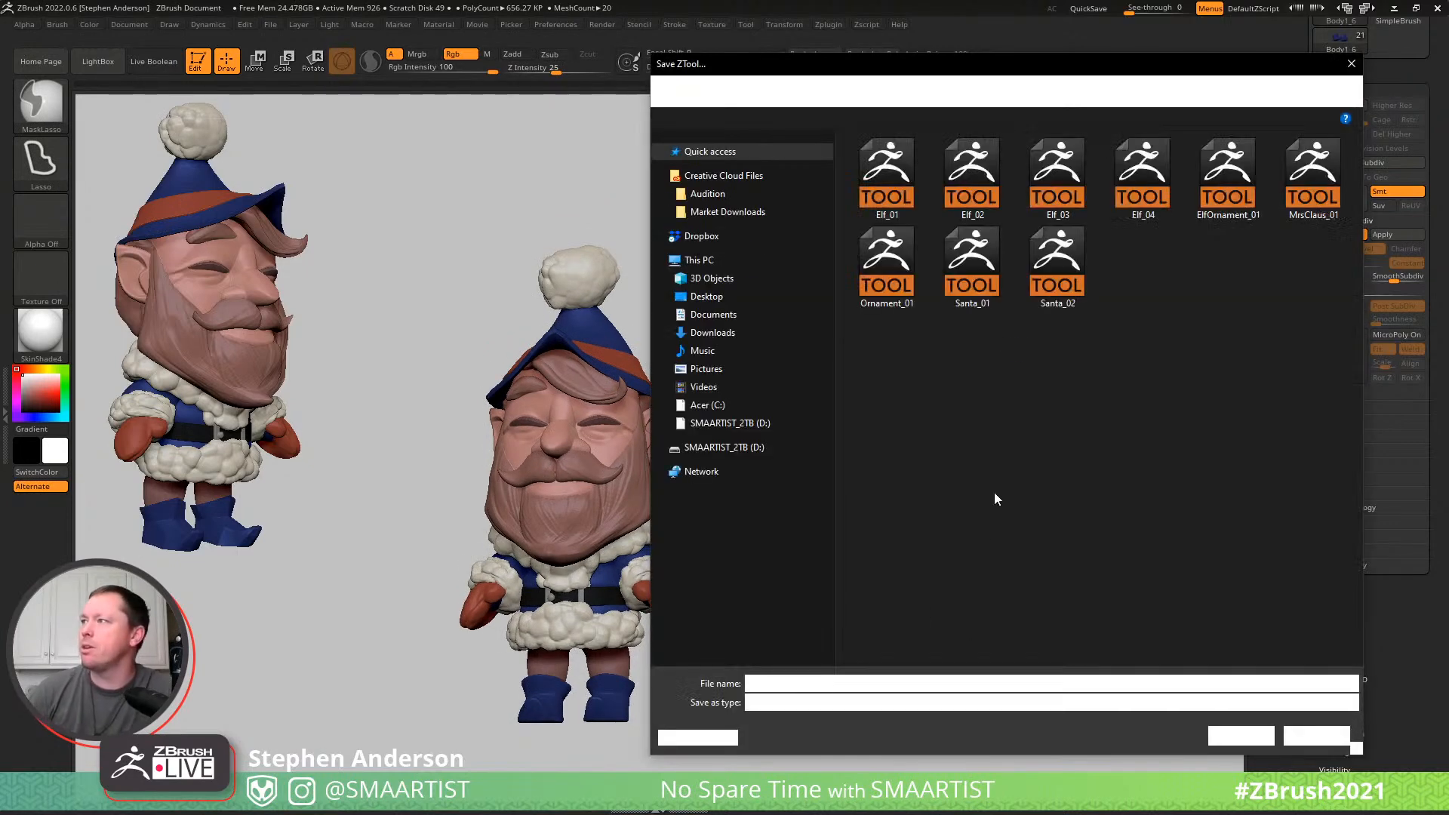
pyautogui.click(1139, 178)
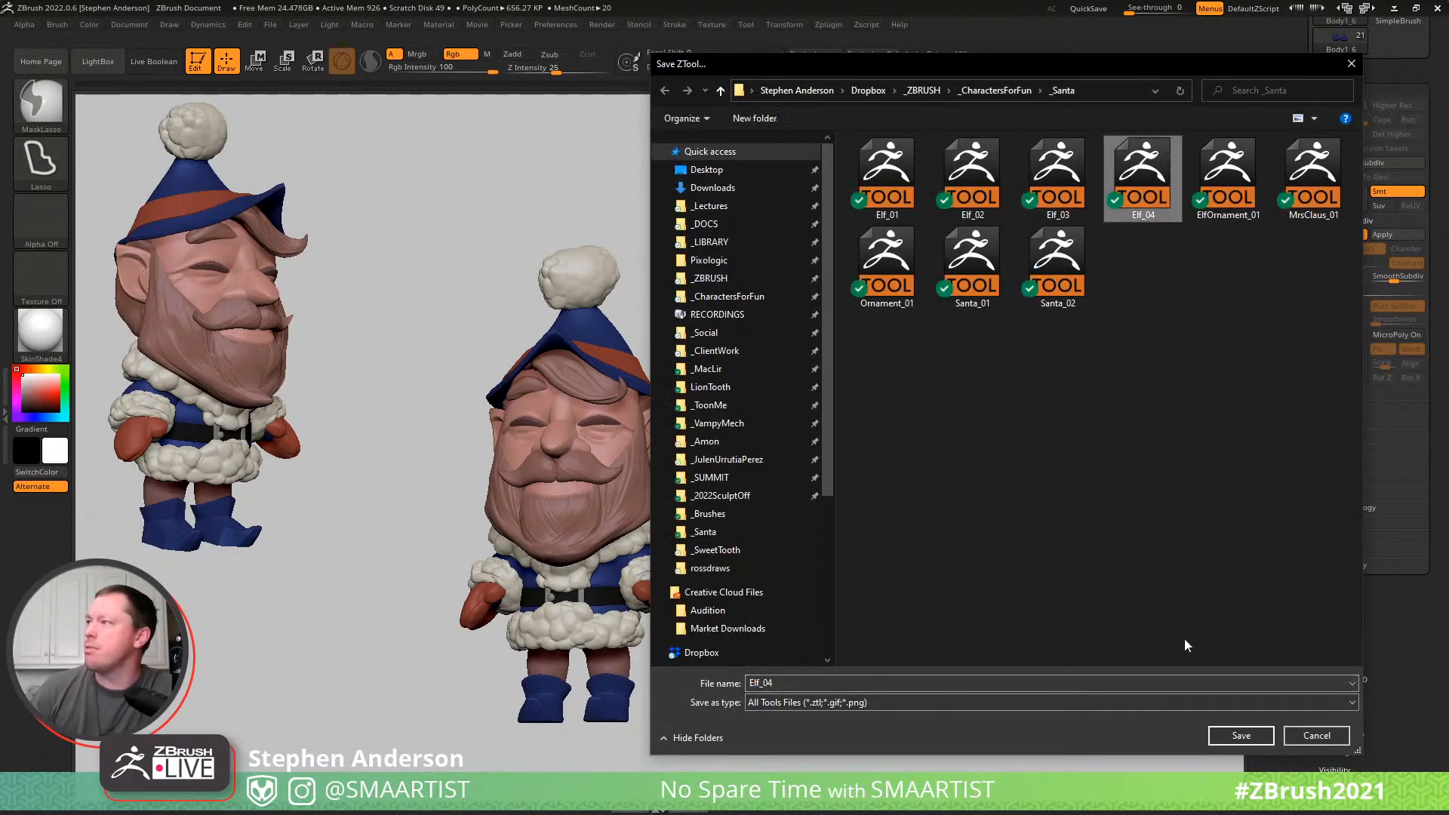
pyautogui.click(1240, 736)
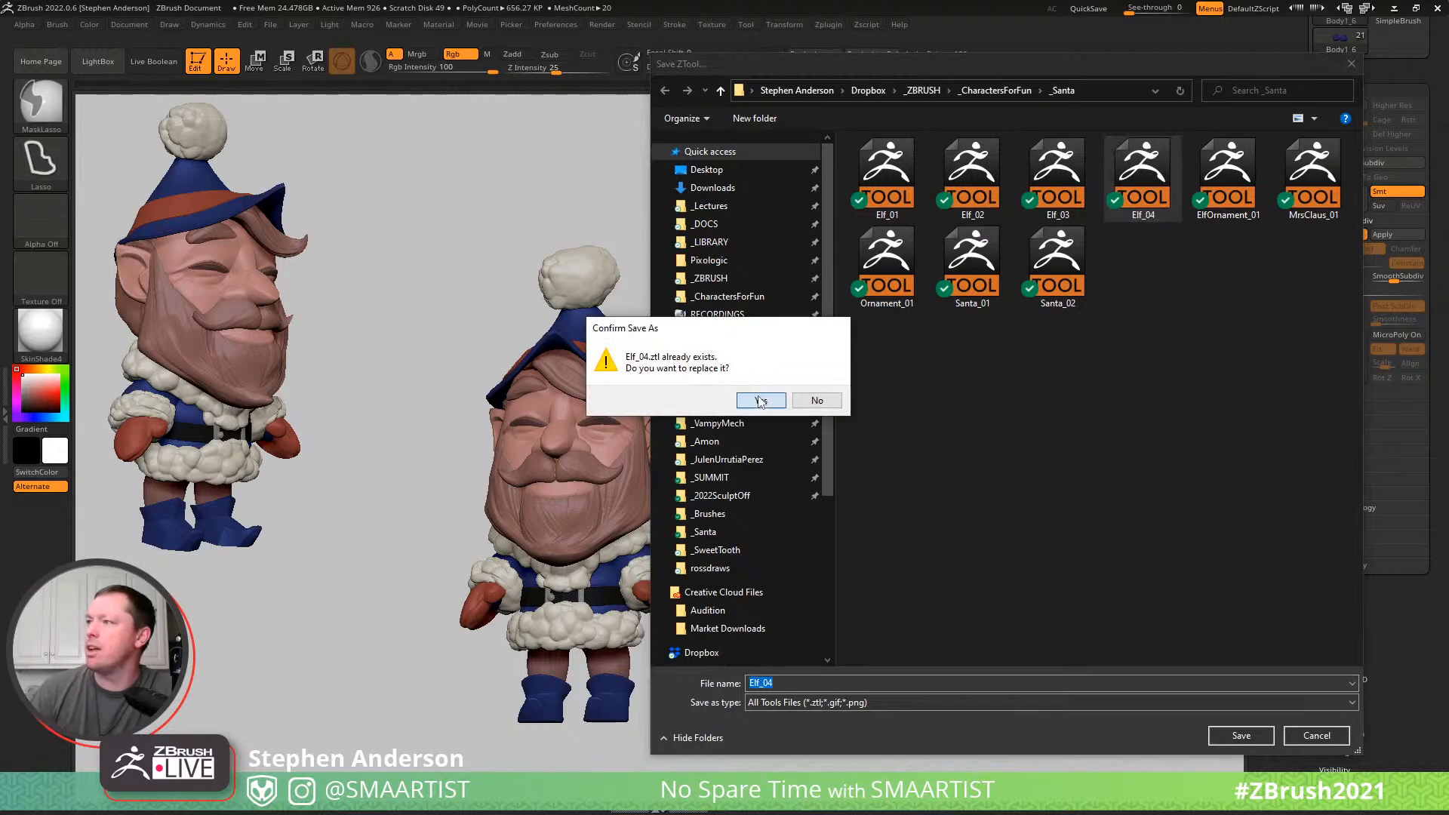
pyautogui.click(761, 401)
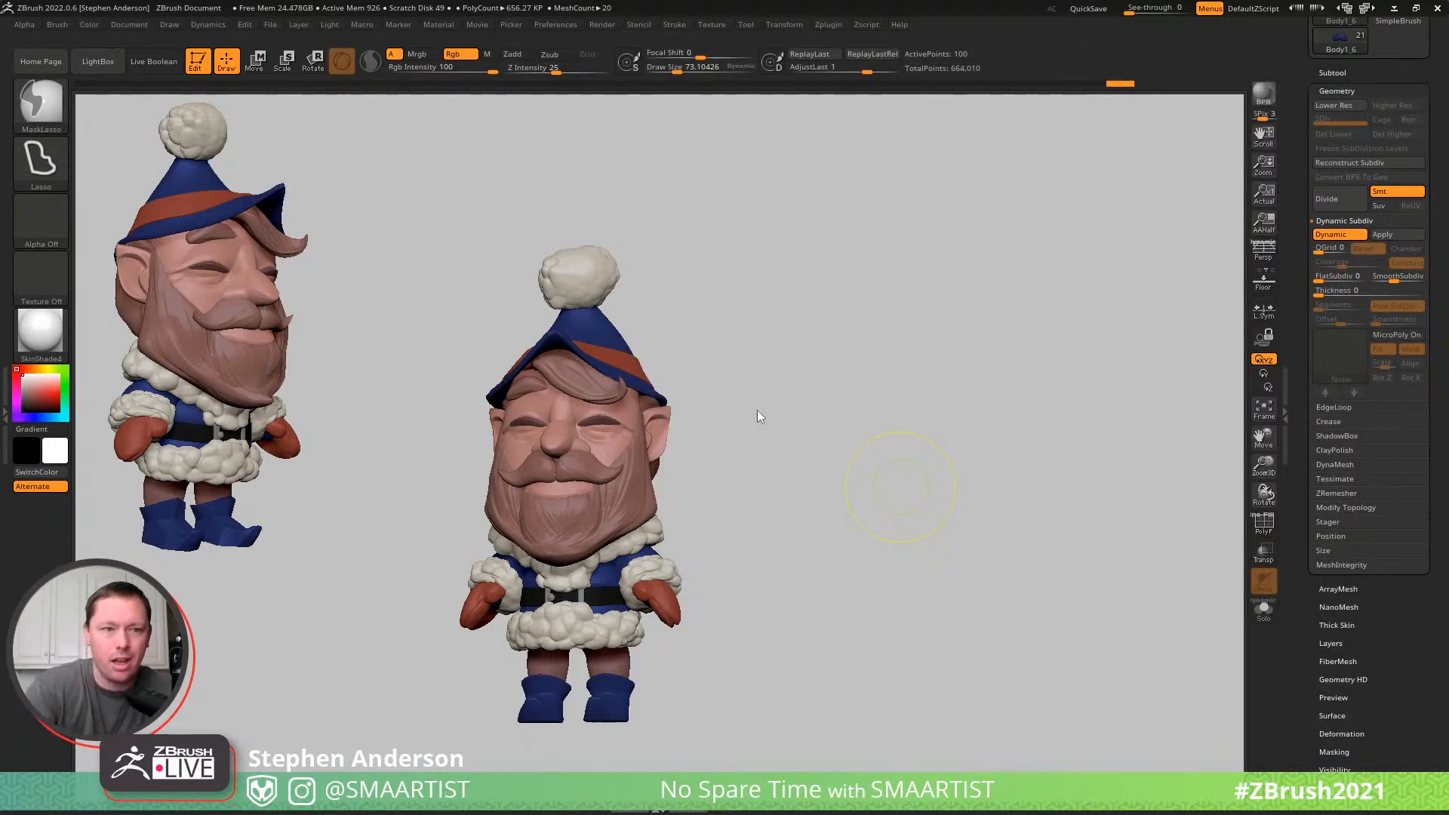
# - Save the tool as ElfOrnament_01, replacing the existing file
pyautogui.moveTo(802, 453); pyautogui.dragTo(784, 445)
pyautogui.press('ctrl')
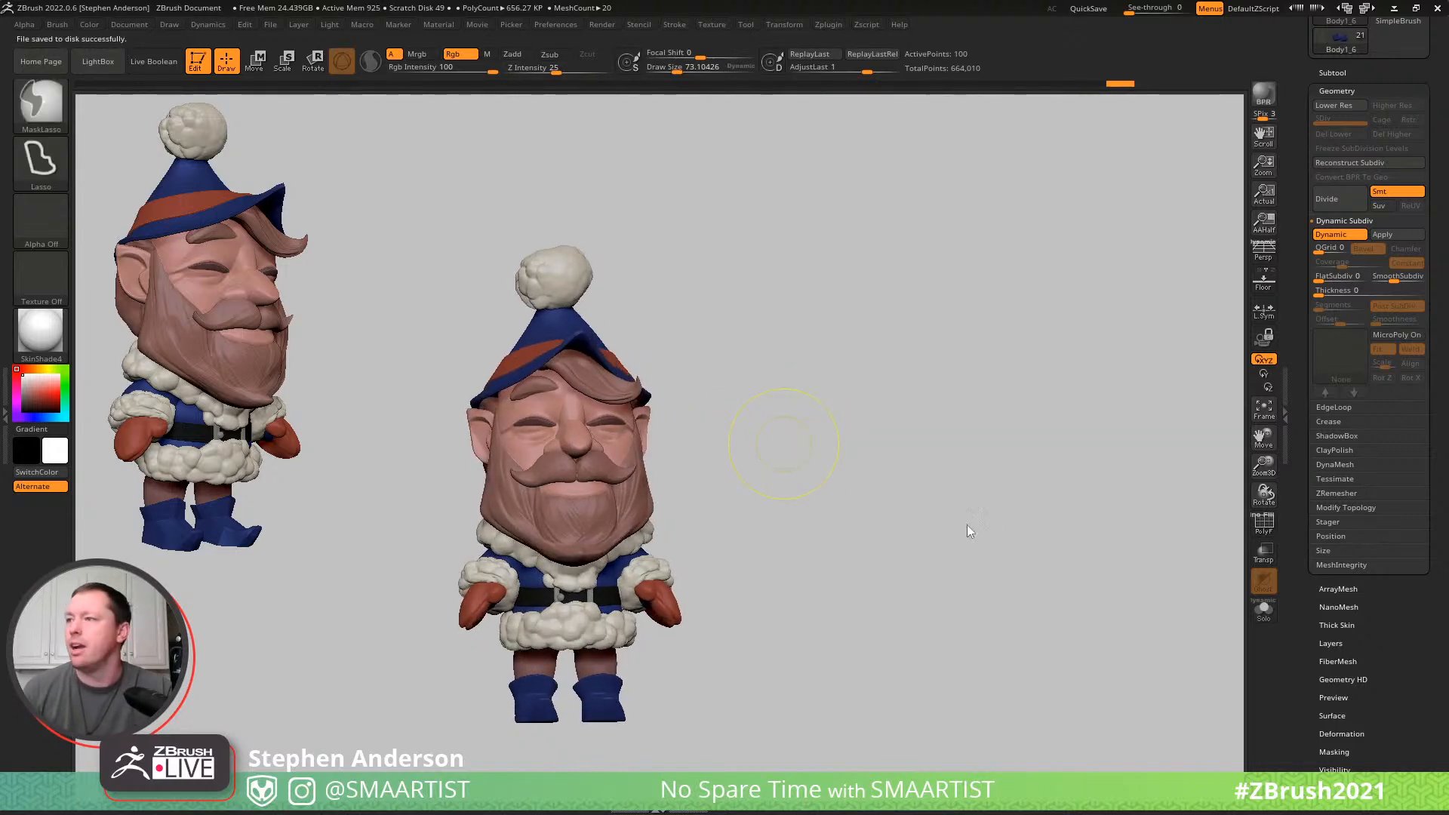
pyautogui.hotkey('ctrl', 's')
pyautogui.doubleClick(1231, 202)
pyautogui.click(761, 401)
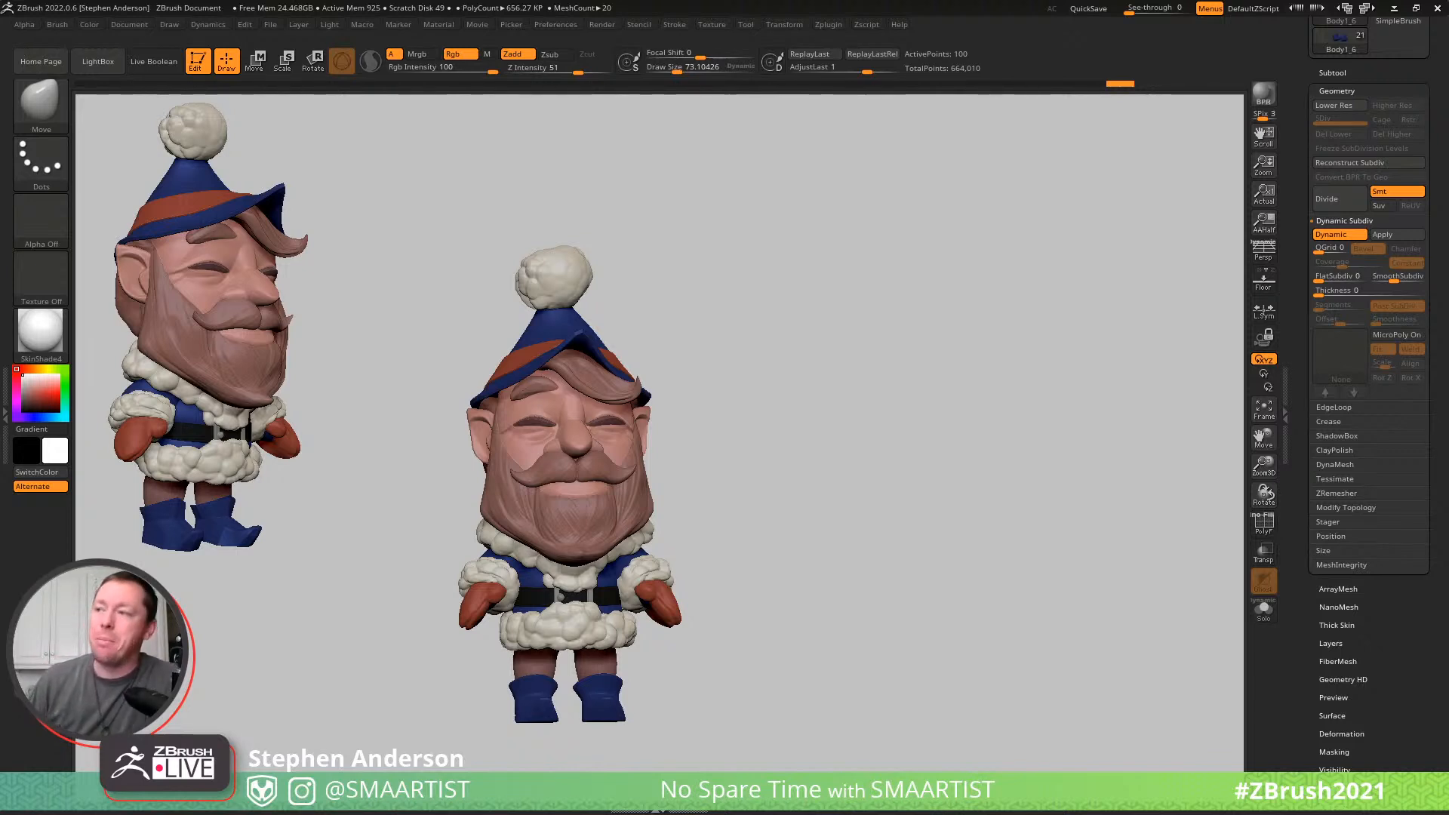
# - Collapse the Boolean subtool folder and rename it Elf_01
pyautogui.moveTo(740, 534)
pyautogui.mouseDown()
pyautogui.moveTo(799, 534)
pyautogui.moveTo(698, 550)
pyautogui.moveTo(861, 528)
pyautogui.moveTo(821, 533)
pyautogui.moveTo(911, 562)
pyautogui.moveTo(981, 537)
pyautogui.mouseUp()
pyautogui.click(1340, 72)
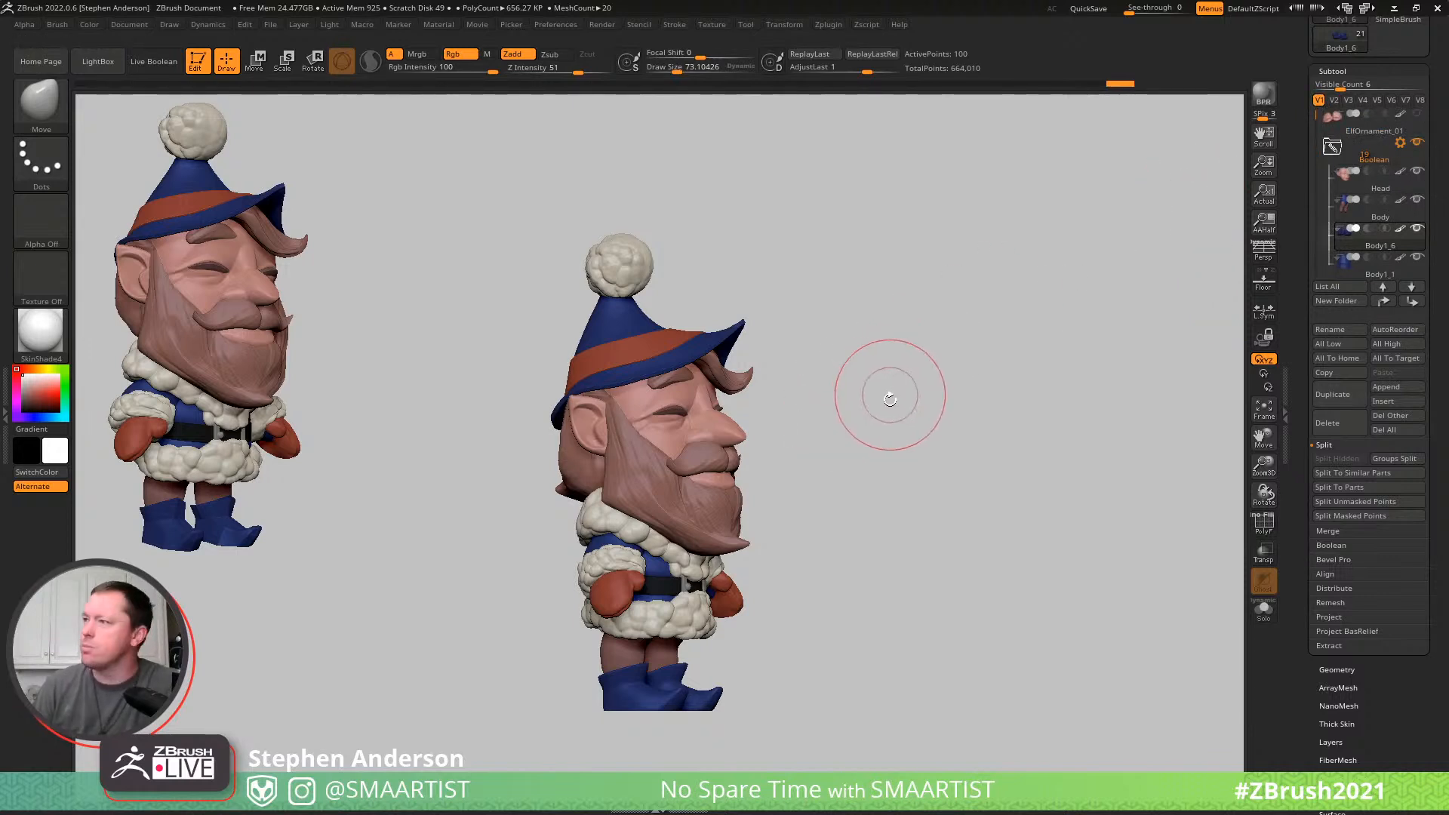
pyautogui.moveTo(867, 415); pyautogui.dragTo(898, 415)
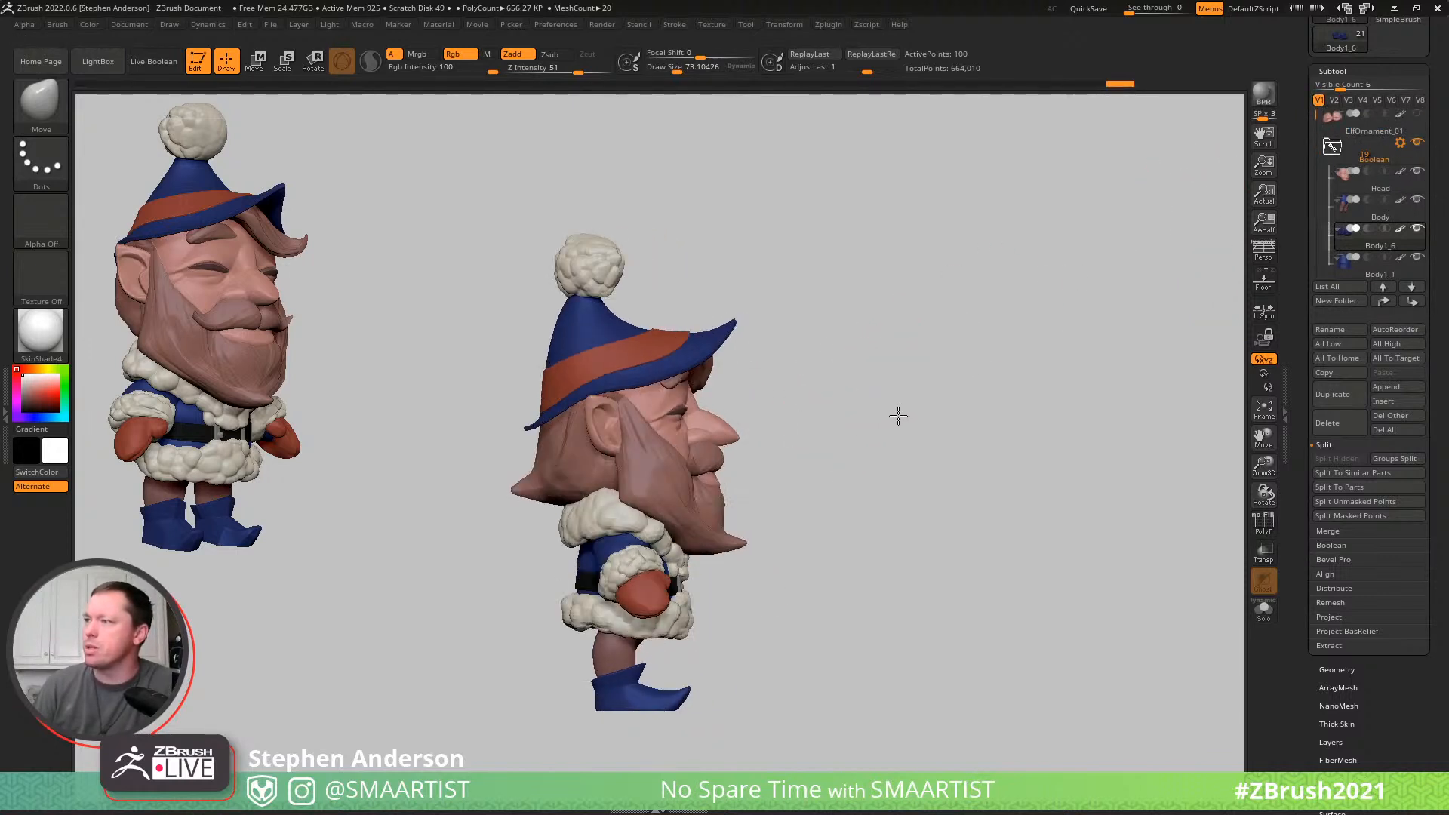
pyautogui.click(1333, 149)
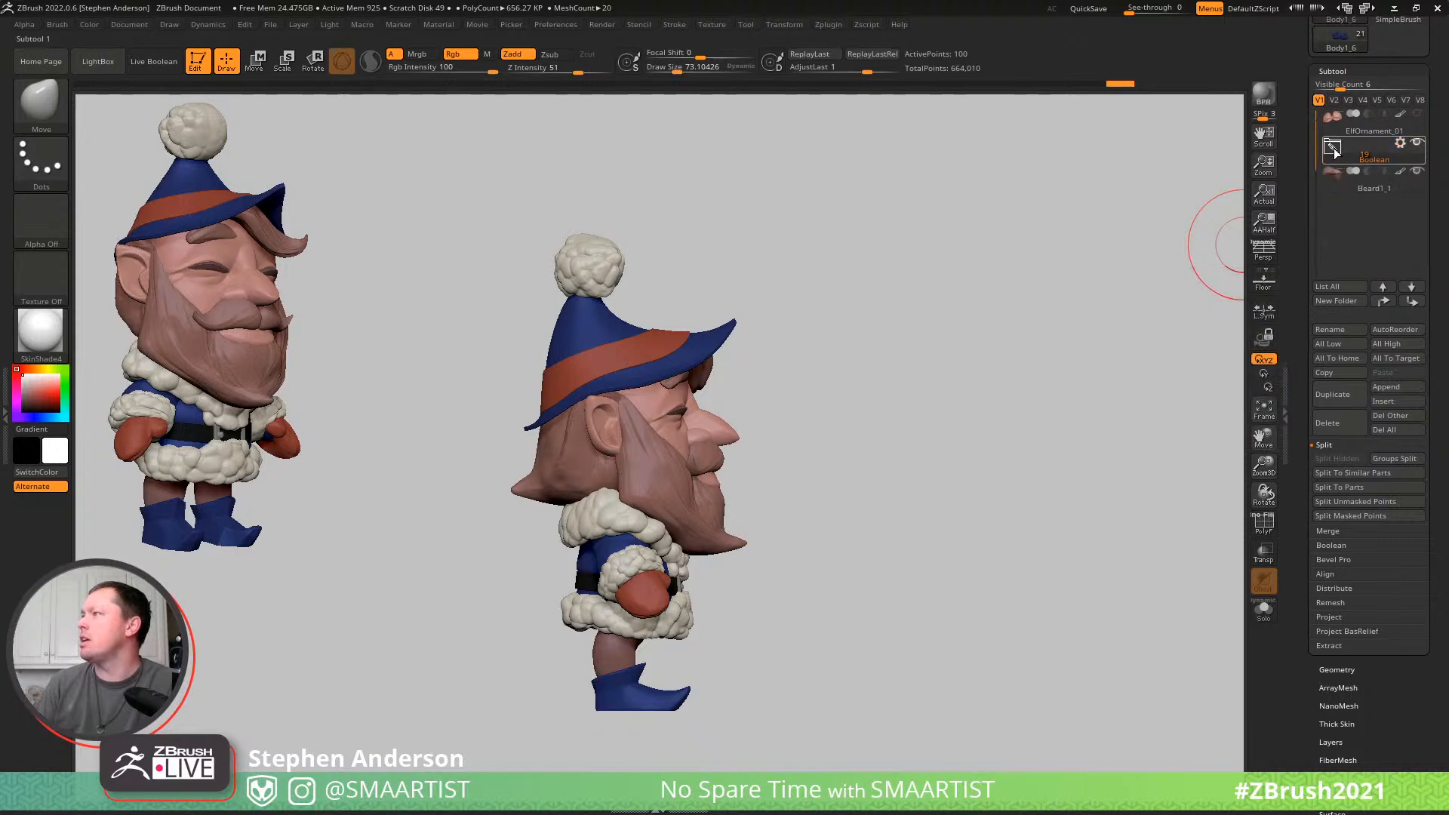
pyautogui.click(1371, 163)
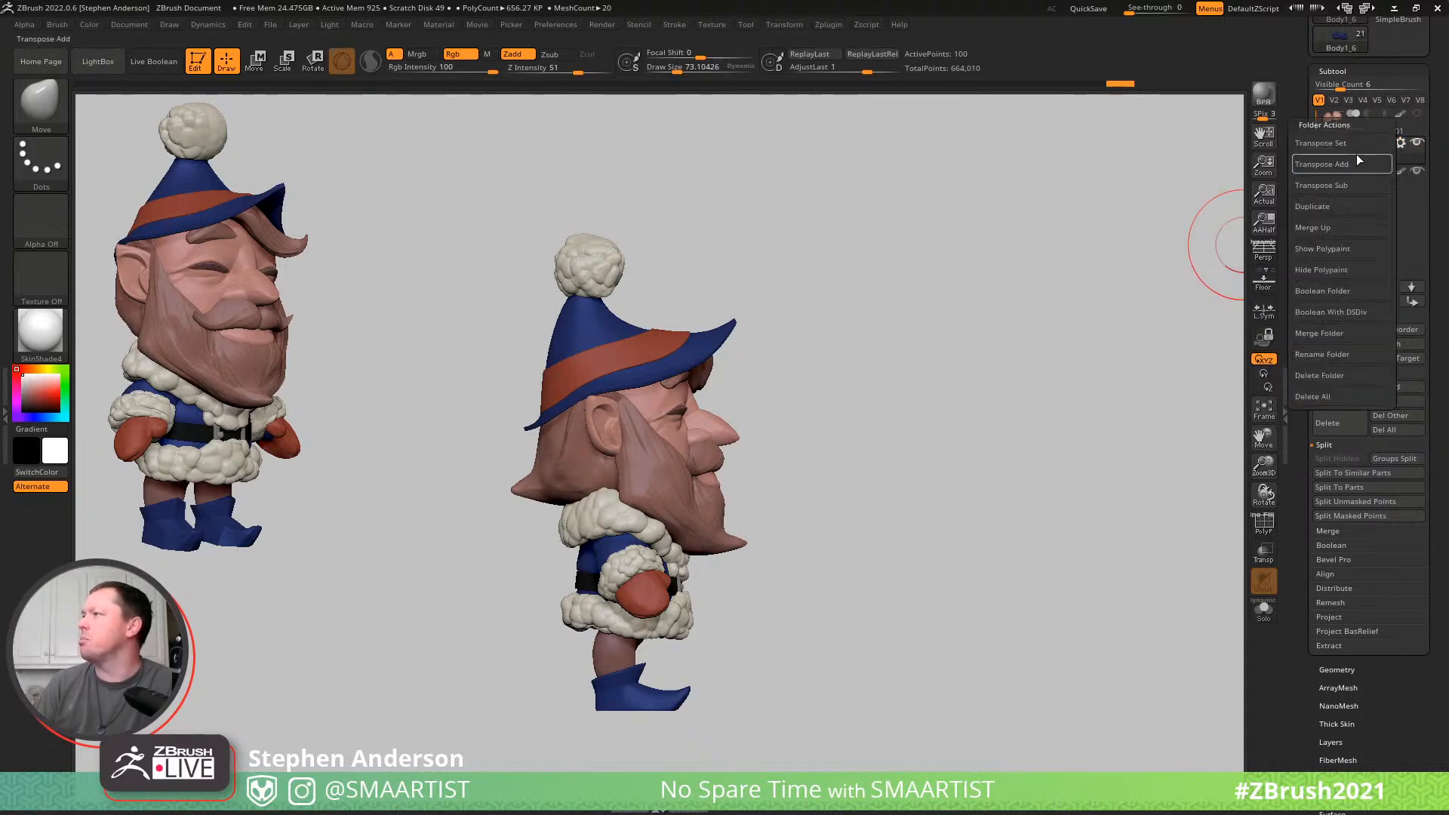
pyautogui.click(1344, 352)
pyautogui.write('Elf_01')
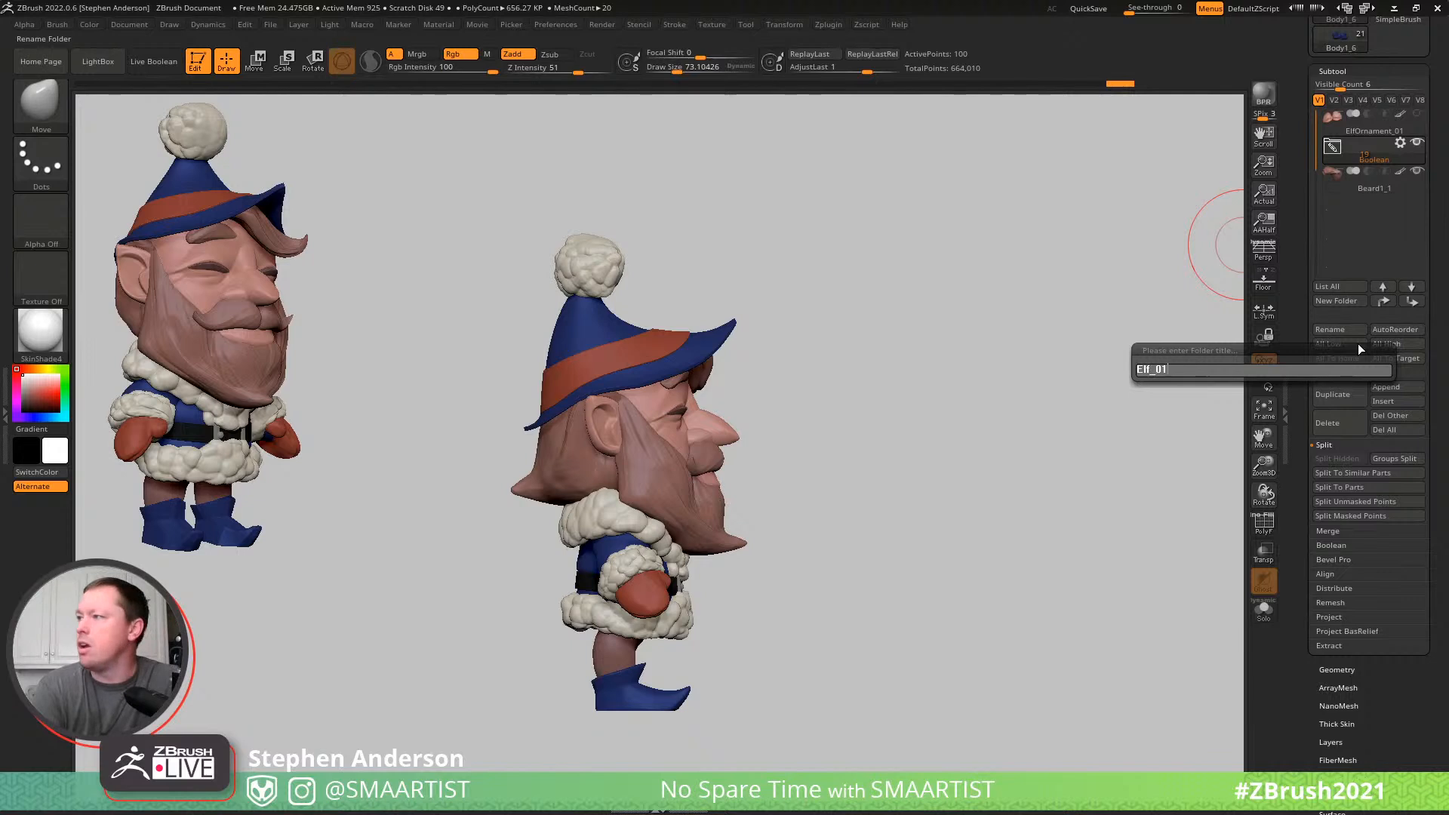
pyautogui.press('Return')
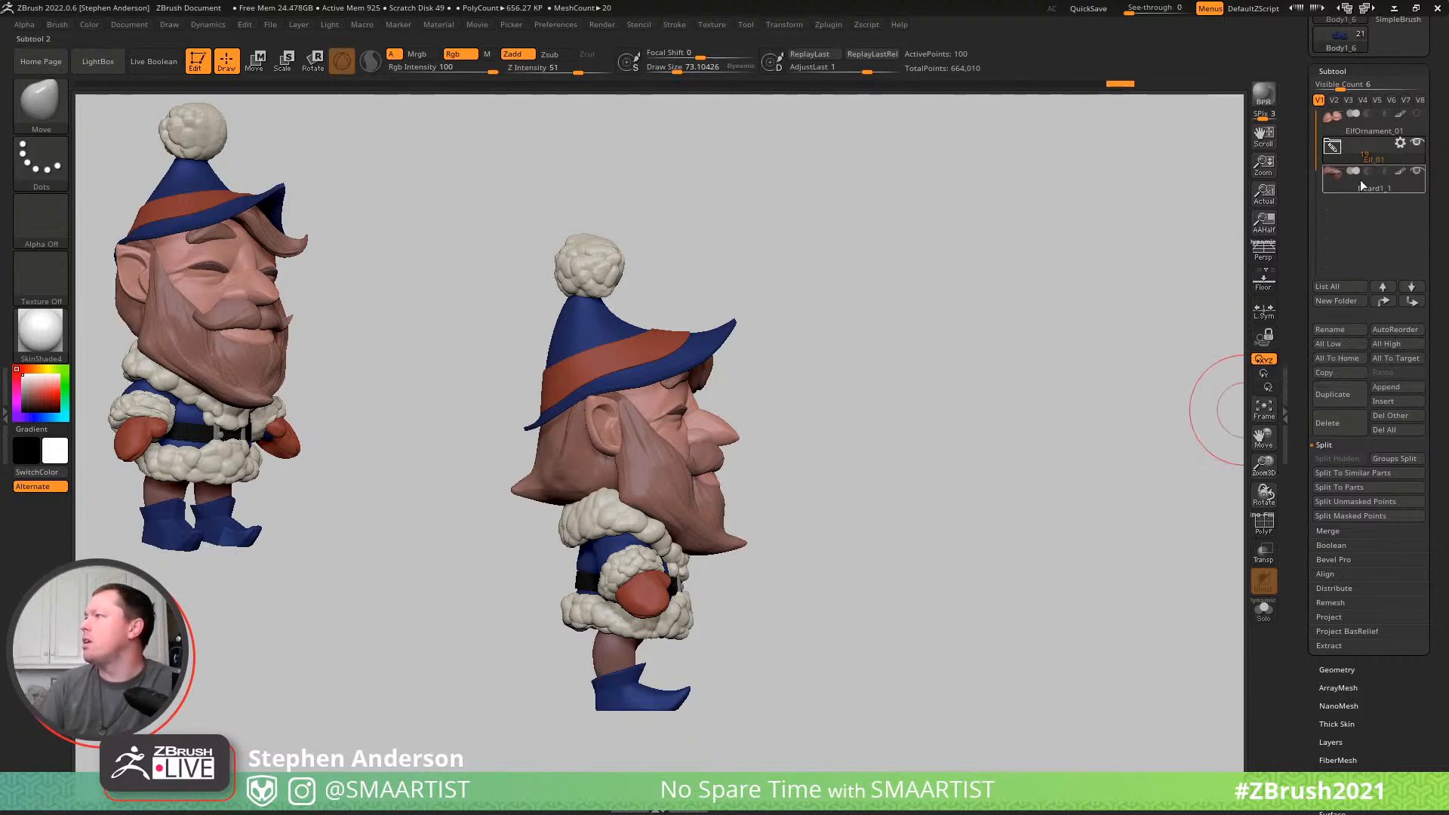
# - Make the Beard1_1 hair lock the active subtool with the polyframe shown and rename it Hair
pyautogui.moveTo(1342, 186)
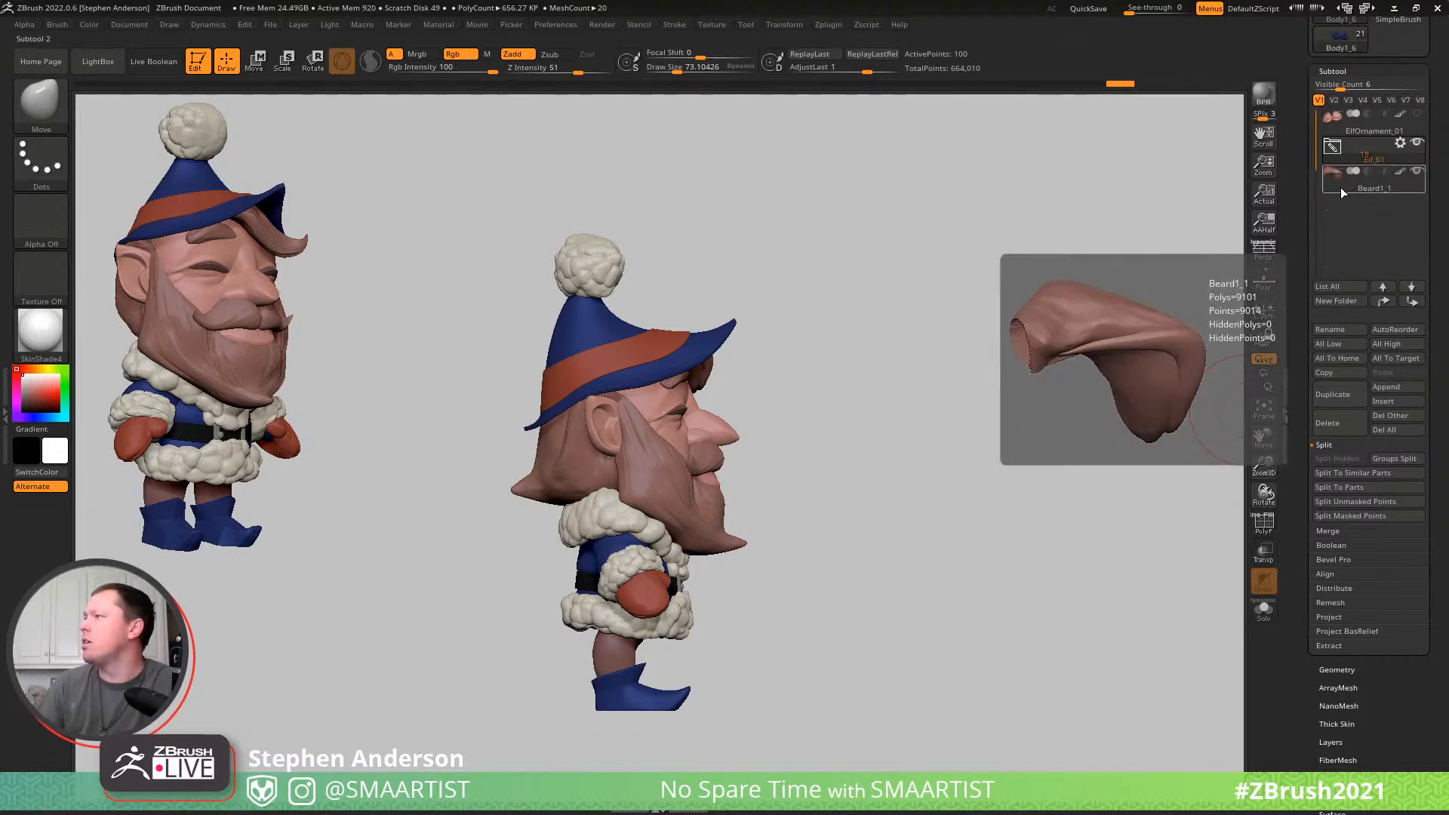
pyautogui.click(1356, 187)
pyautogui.moveTo(907, 376)
pyautogui.mouseDown()
pyautogui.moveTo(846, 382)
pyautogui.moveTo(883, 365)
pyautogui.mouseUp()
pyautogui.hotkey('shift', 'f')
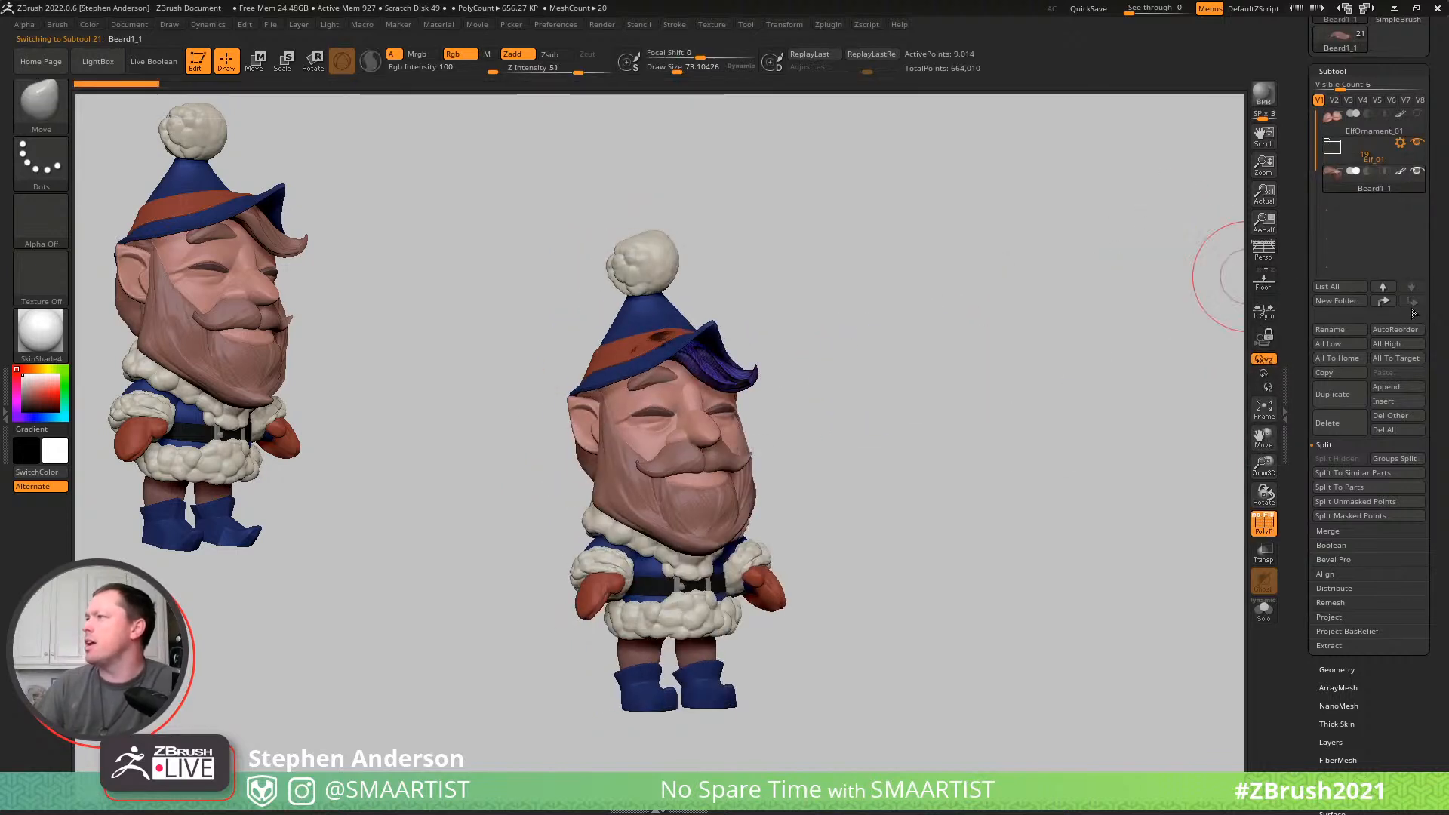
pyautogui.click(1326, 330)
pyautogui.write('Hair')
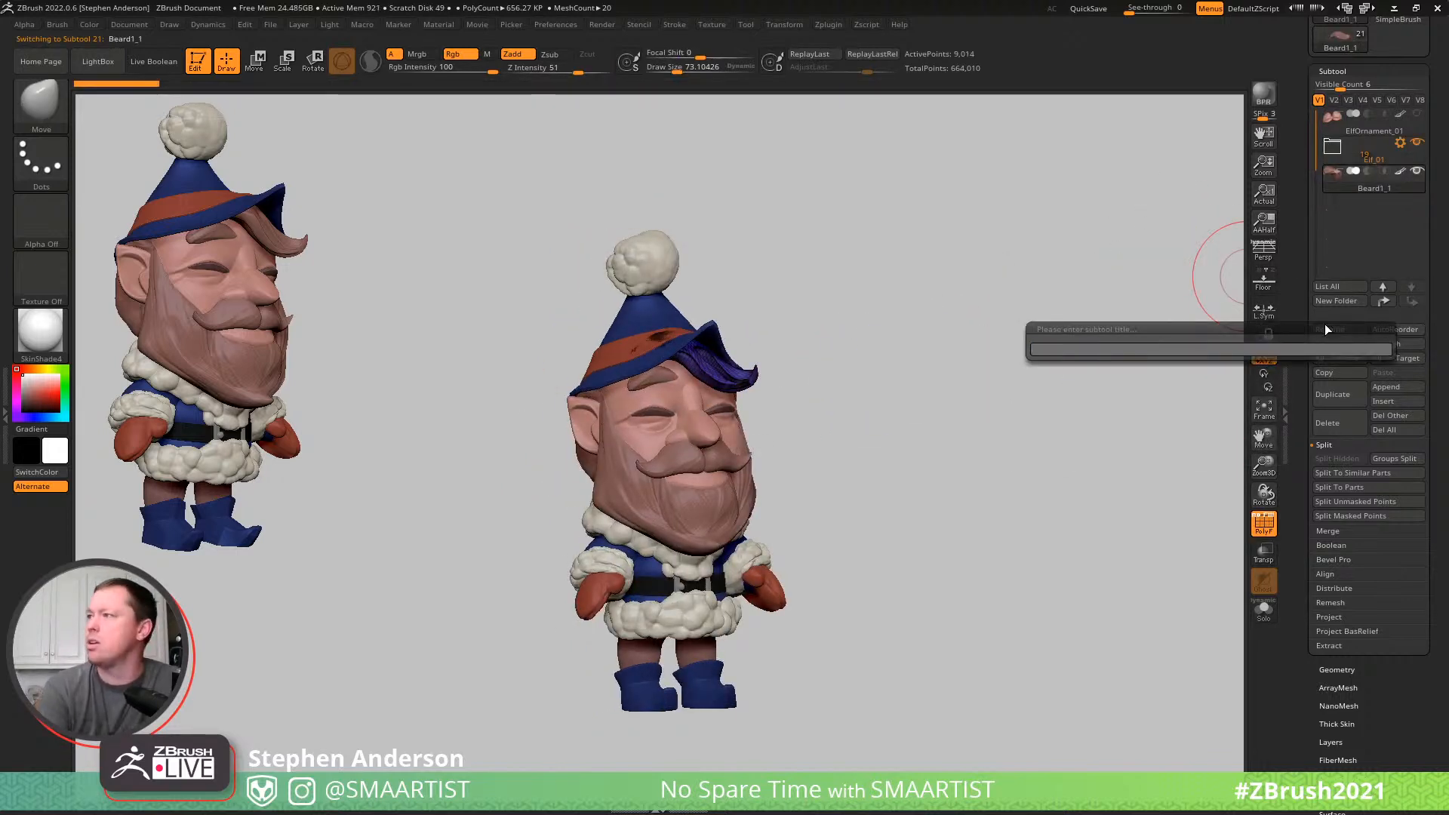
pyautogui.press('Return')
# - Expand the Elf_01 folder and move the Hair subtool into it above Head
pyautogui.press('ctrl')
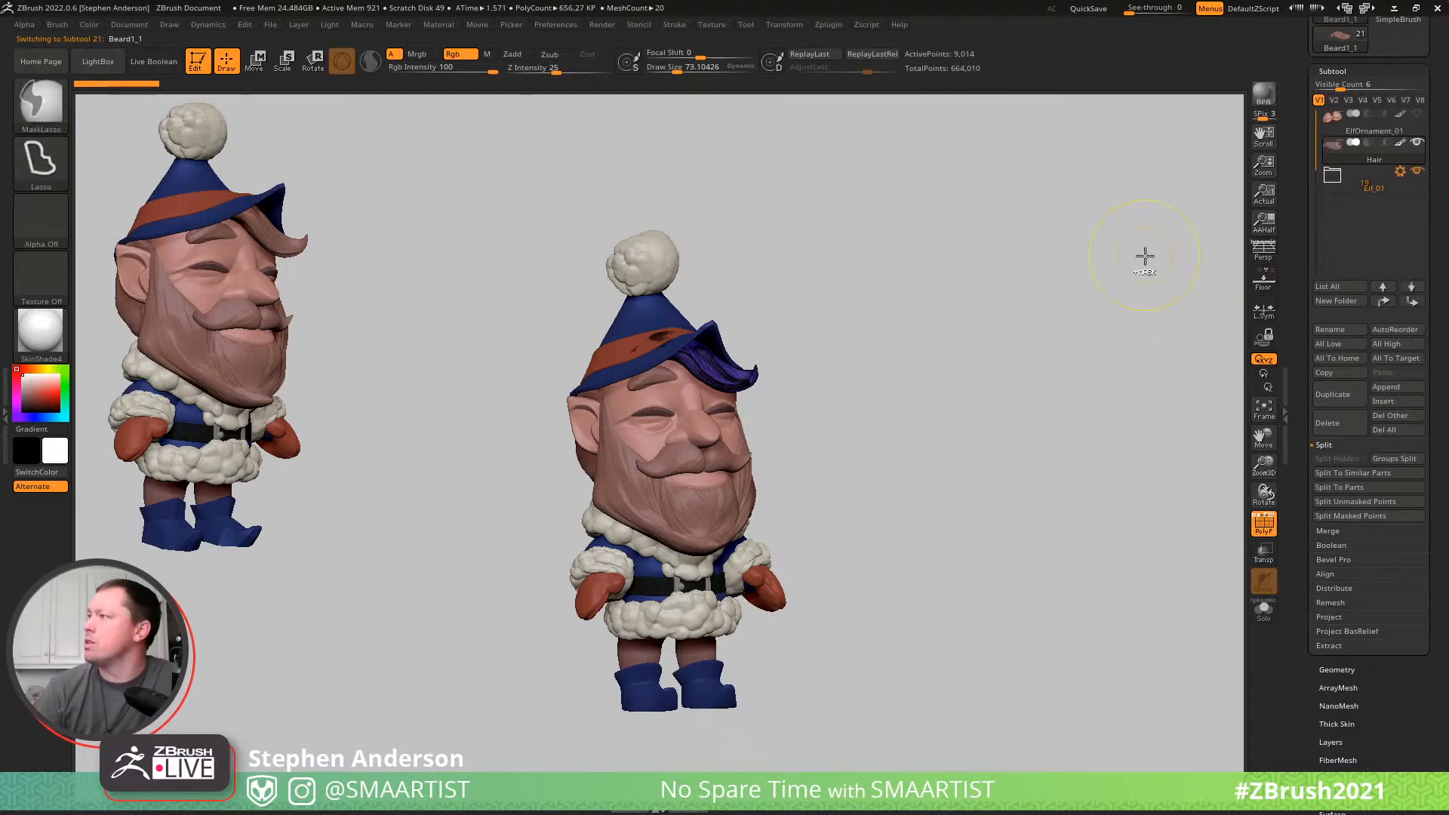
pyautogui.click(1332, 178)
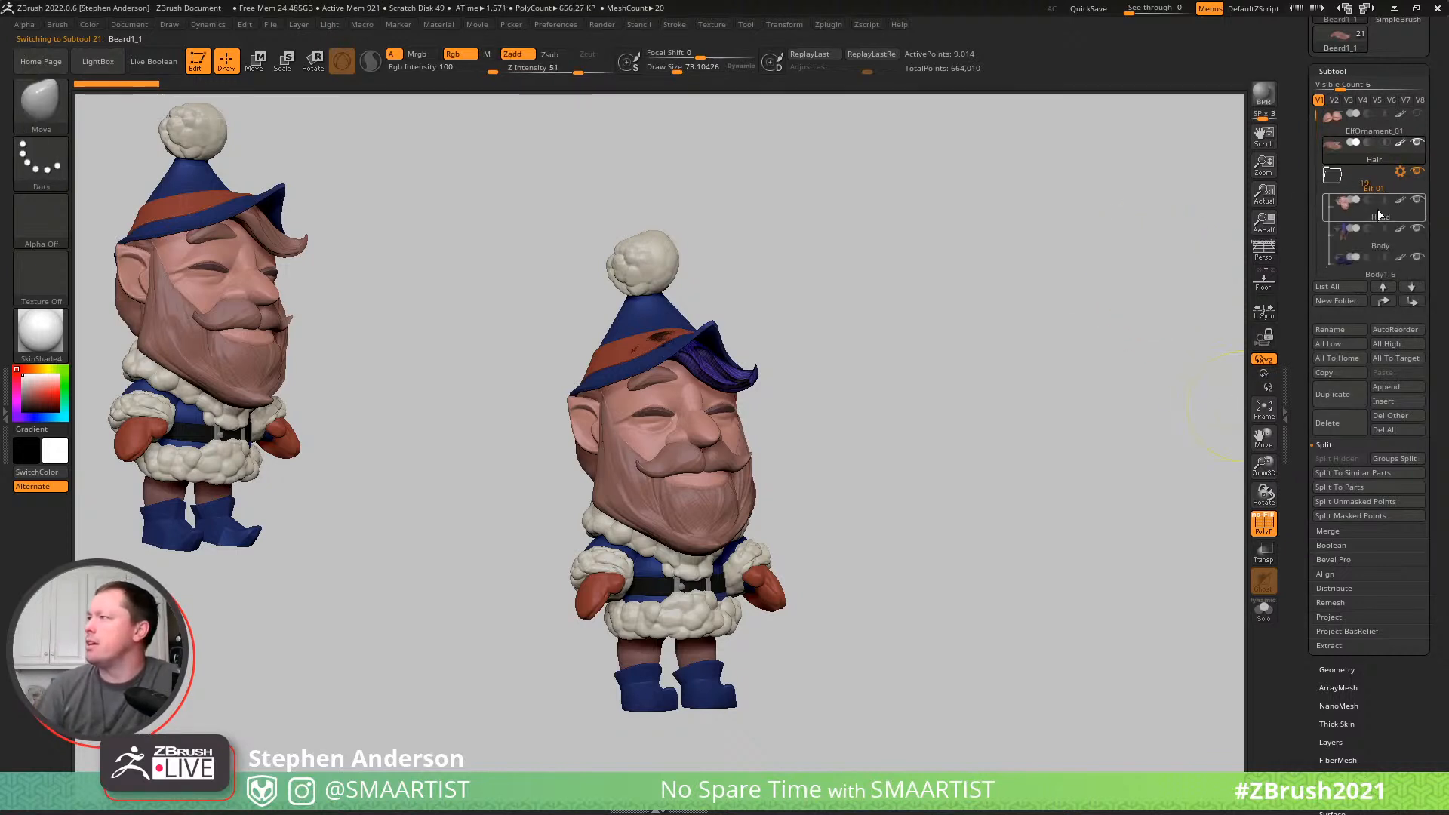
pyautogui.press('ctrl')
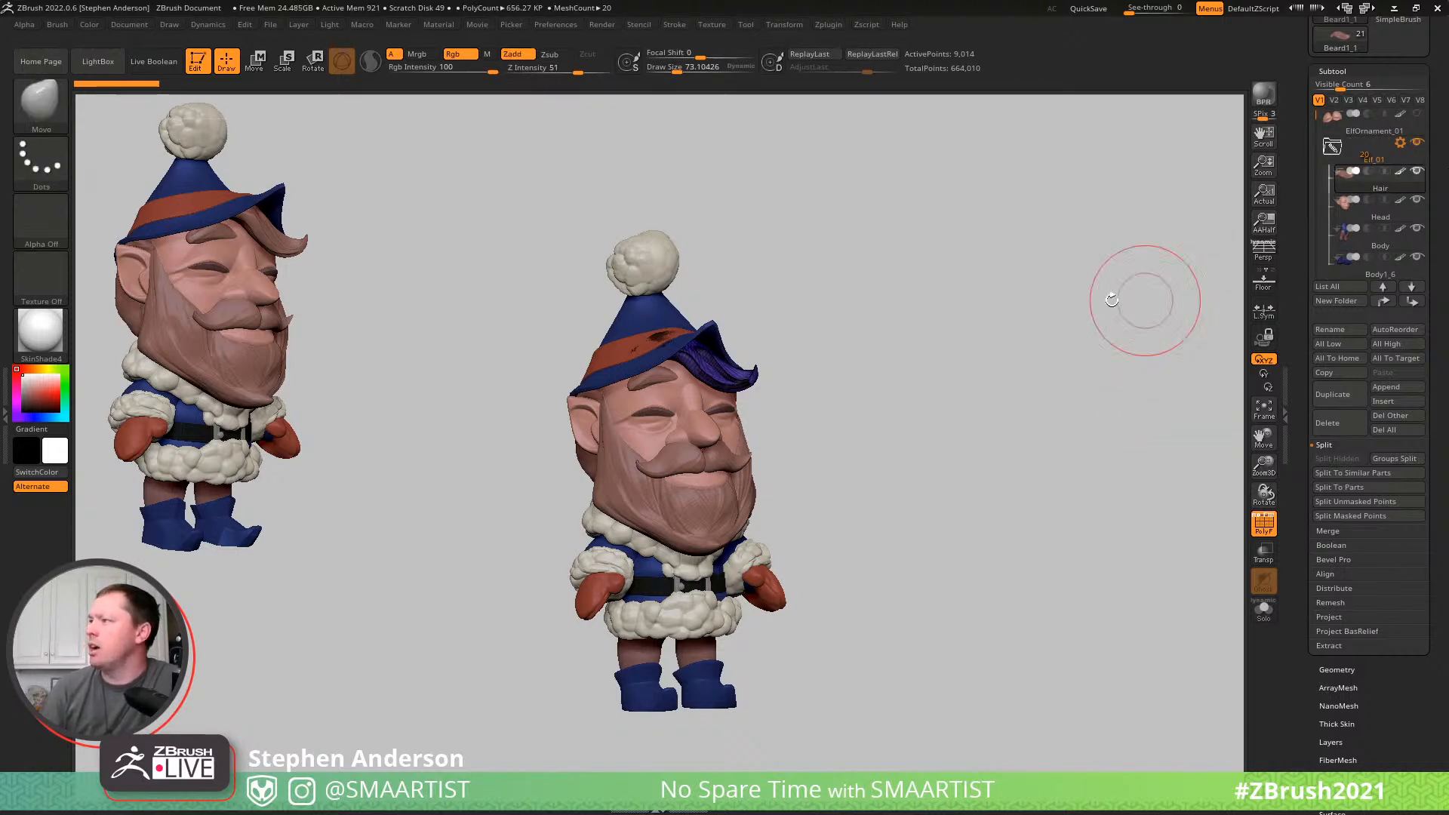
# - Make the Body1_6 boots the active subtool in the Elf_01 folder and rename it Shoes
pyautogui.press('Down')
pyautogui.press('Down')
pyautogui.press('Down')
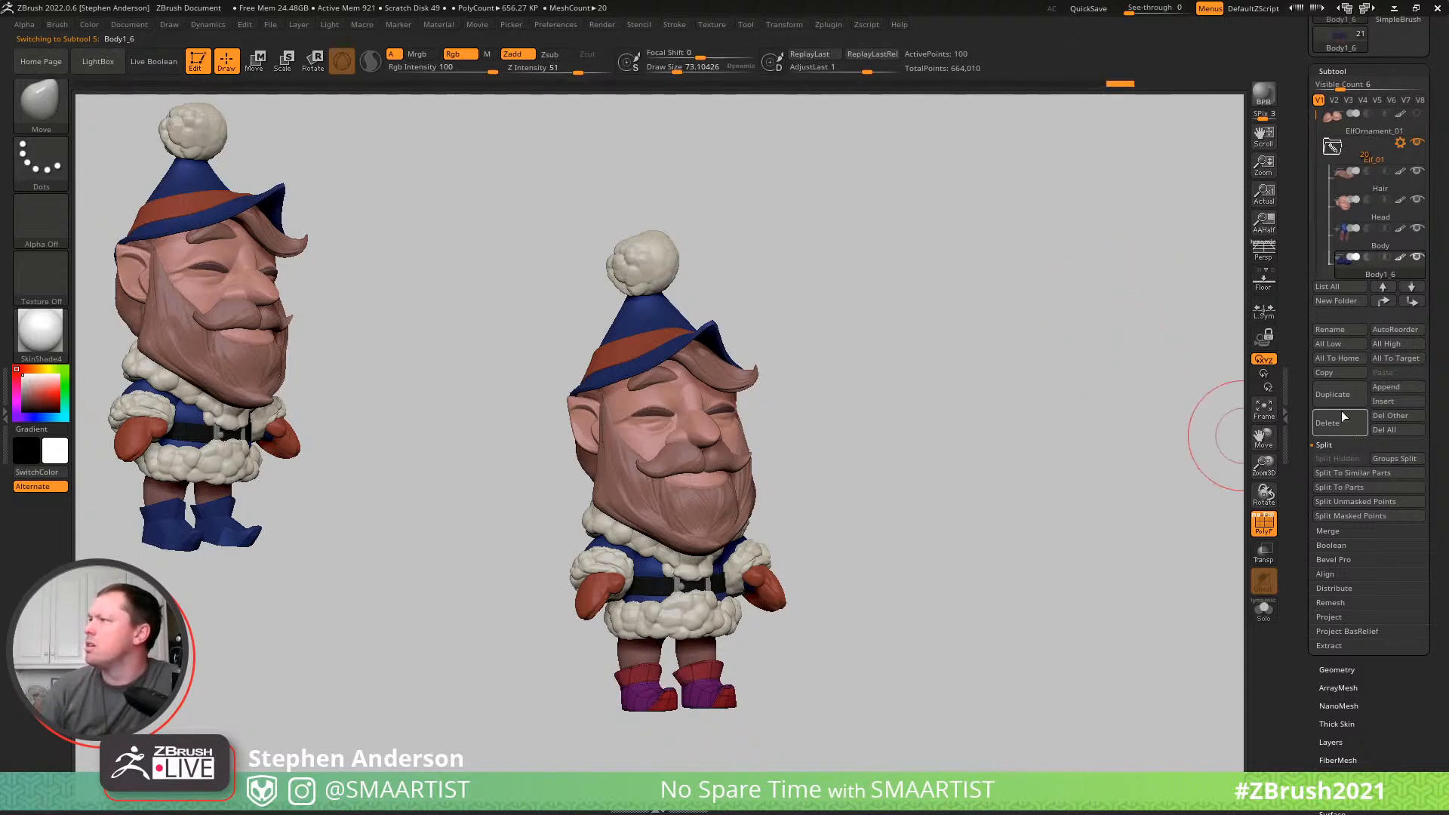
pyautogui.click(1347, 328)
pyautogui.write('Shoes')
pyautogui.press('Return')
# - Make the Body1_1 blue coat torso the active subtool and rename it Body
pyautogui.press('Down')
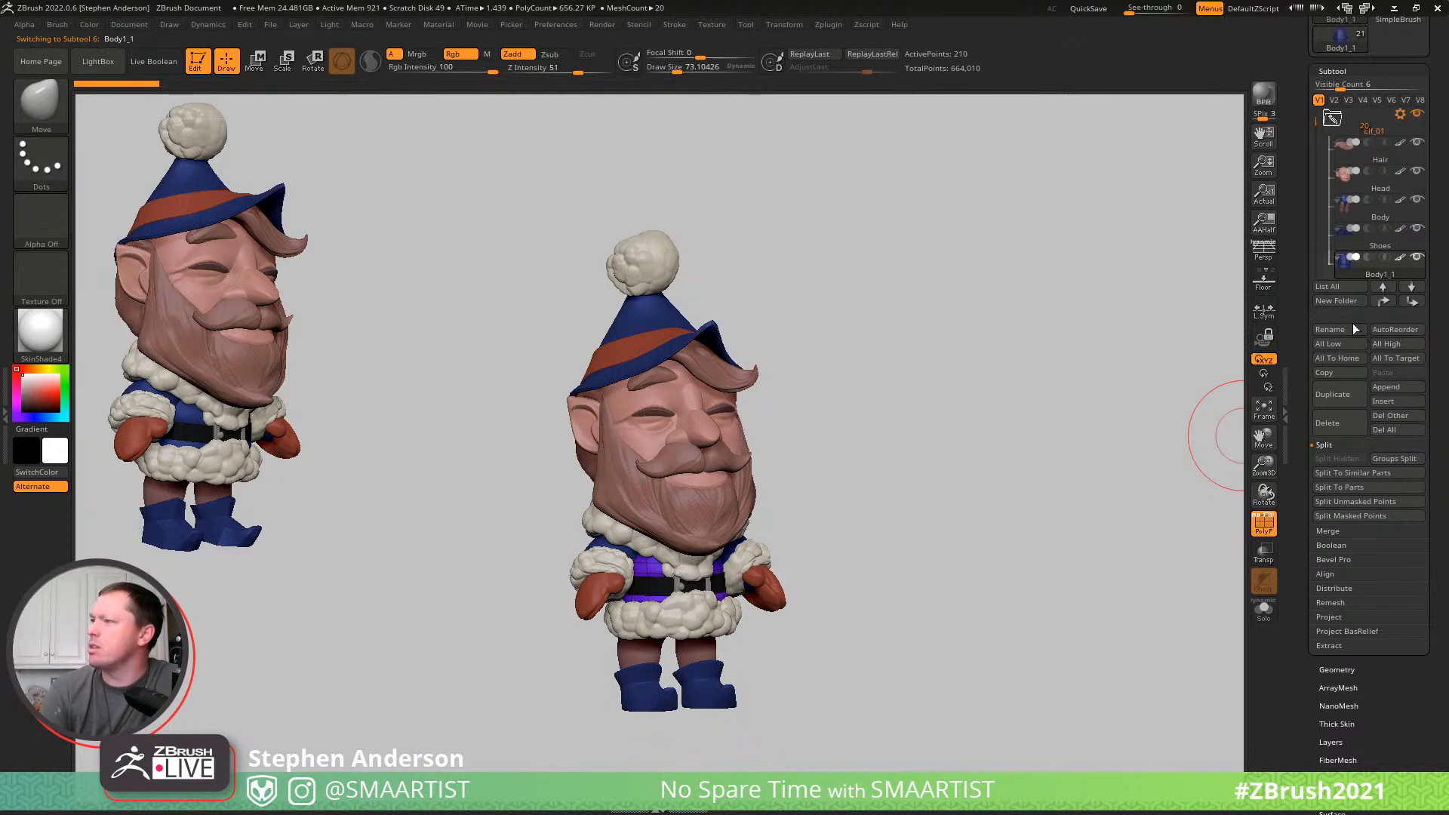
pyautogui.click(1342, 329)
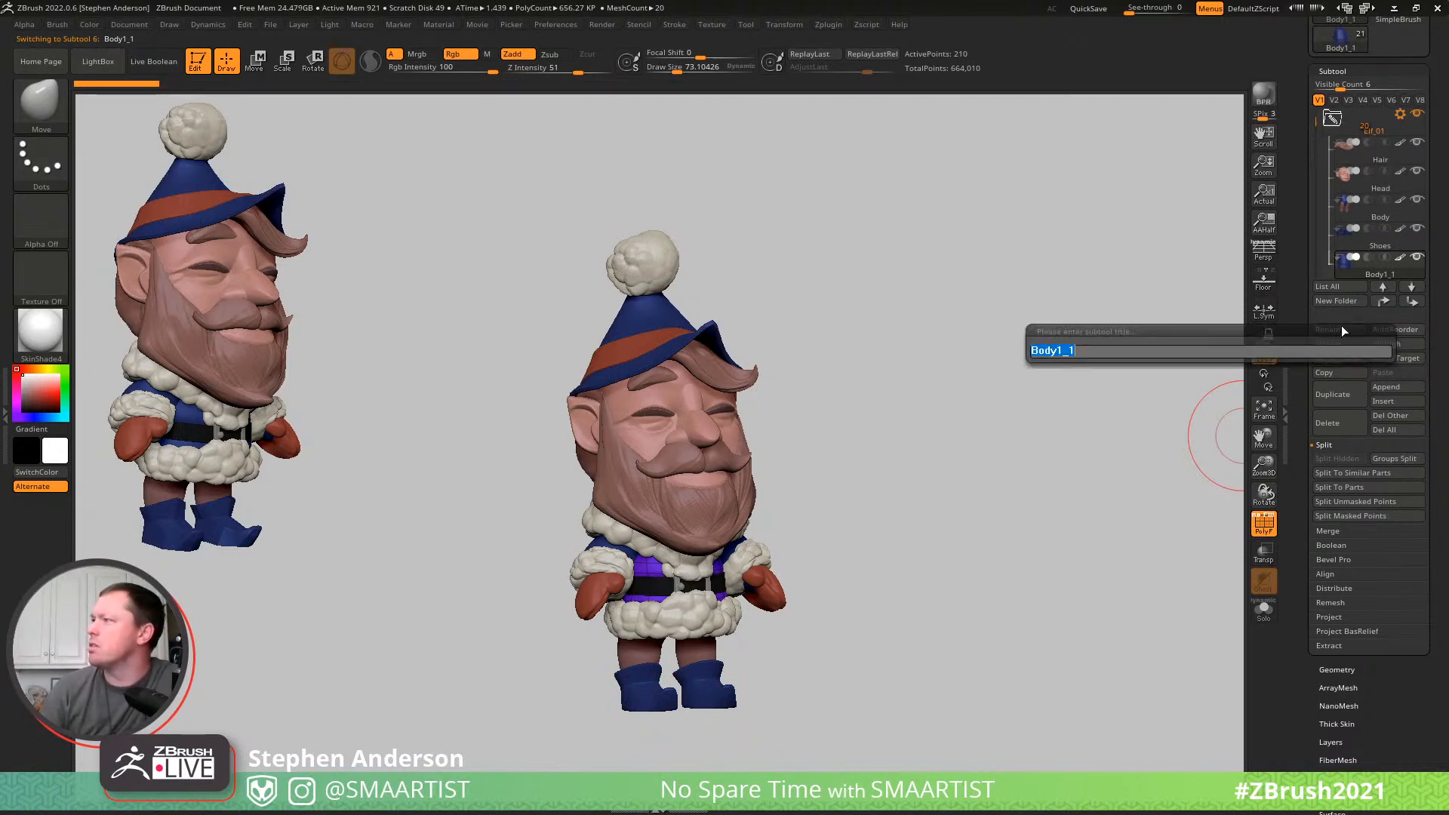
pyautogui.write('Bio')
pyautogui.press('BackSpace')
pyautogui.press('BackSpace')
pyautogui.write('o')
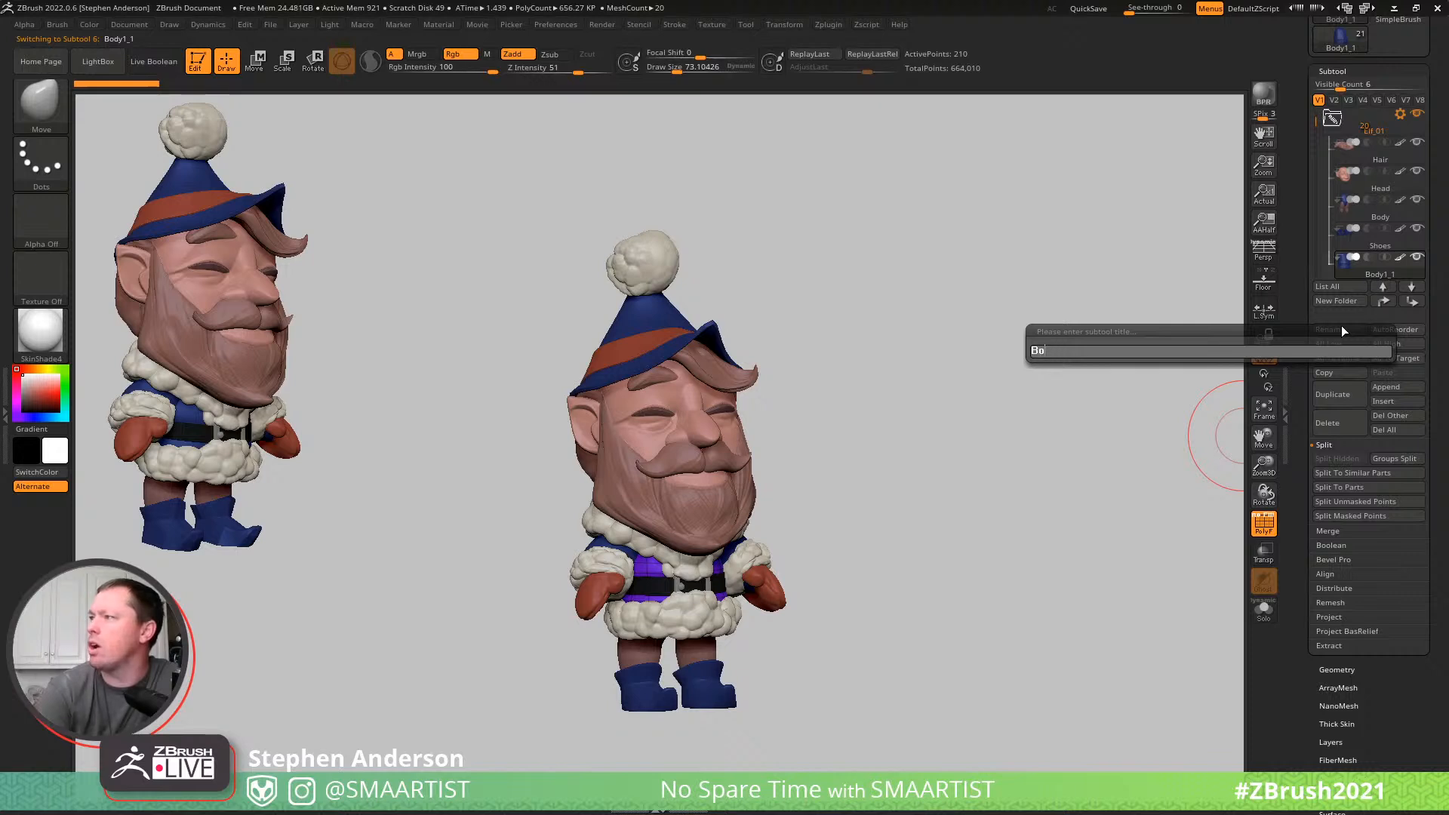
pyautogui.write('py')
pyautogui.press('Return')
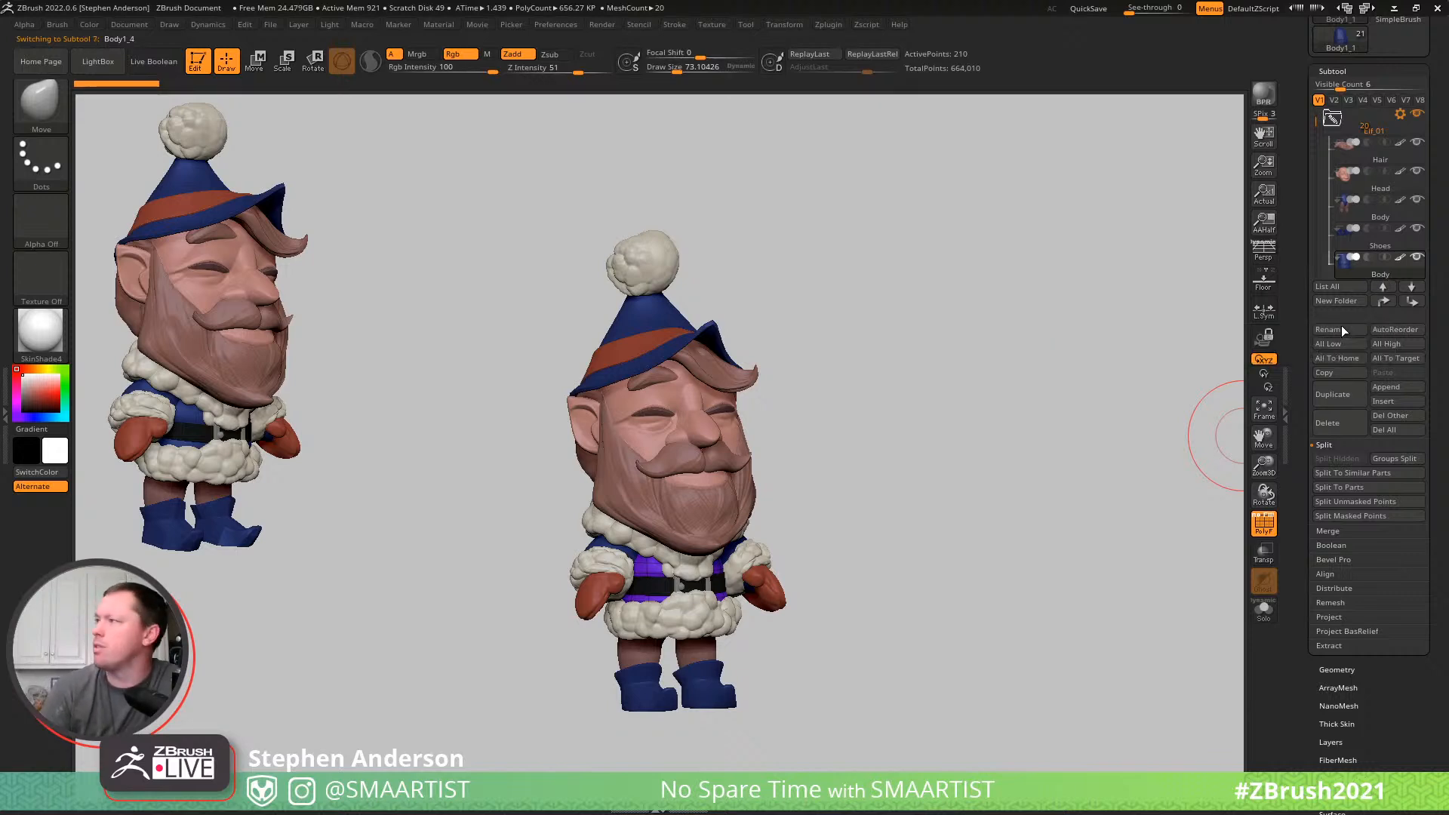
# - Rename the Body1_4 belt subtool Belt and the Body1_5 buckle subtool BeltBuckle
pyautogui.press('Down')
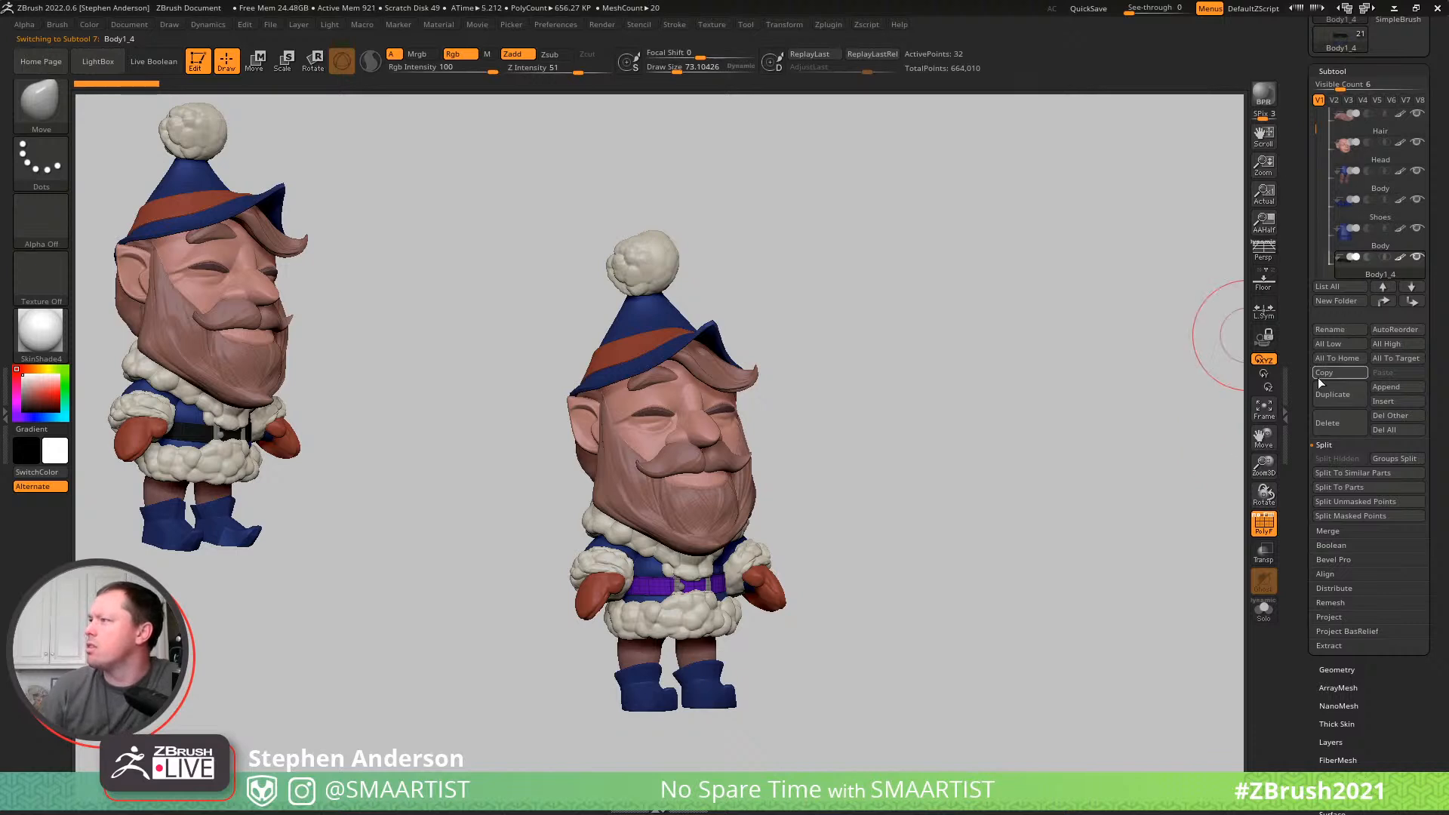
pyautogui.click(1349, 324)
pyautogui.write('Belt')
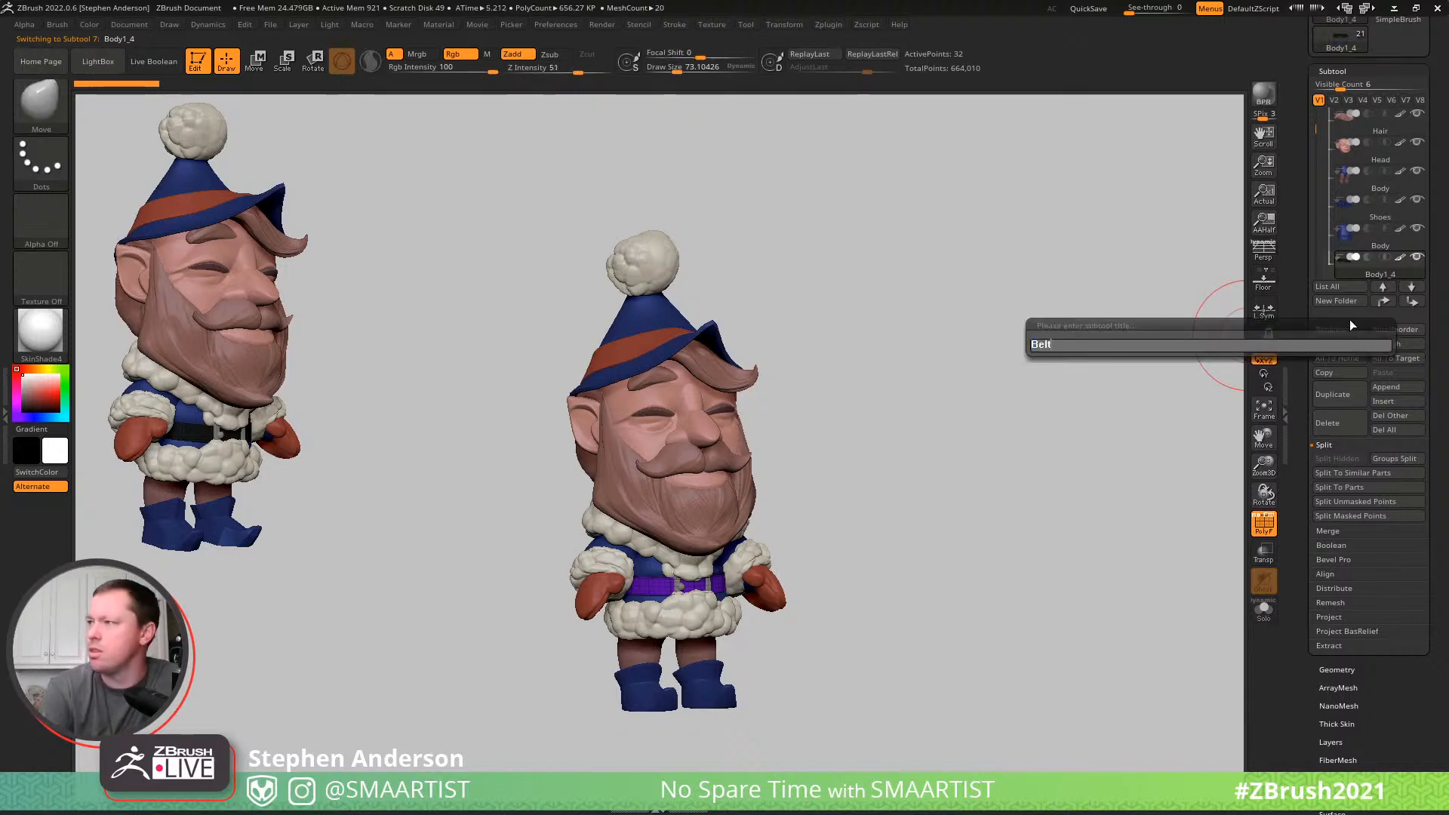
pyautogui.press('Return')
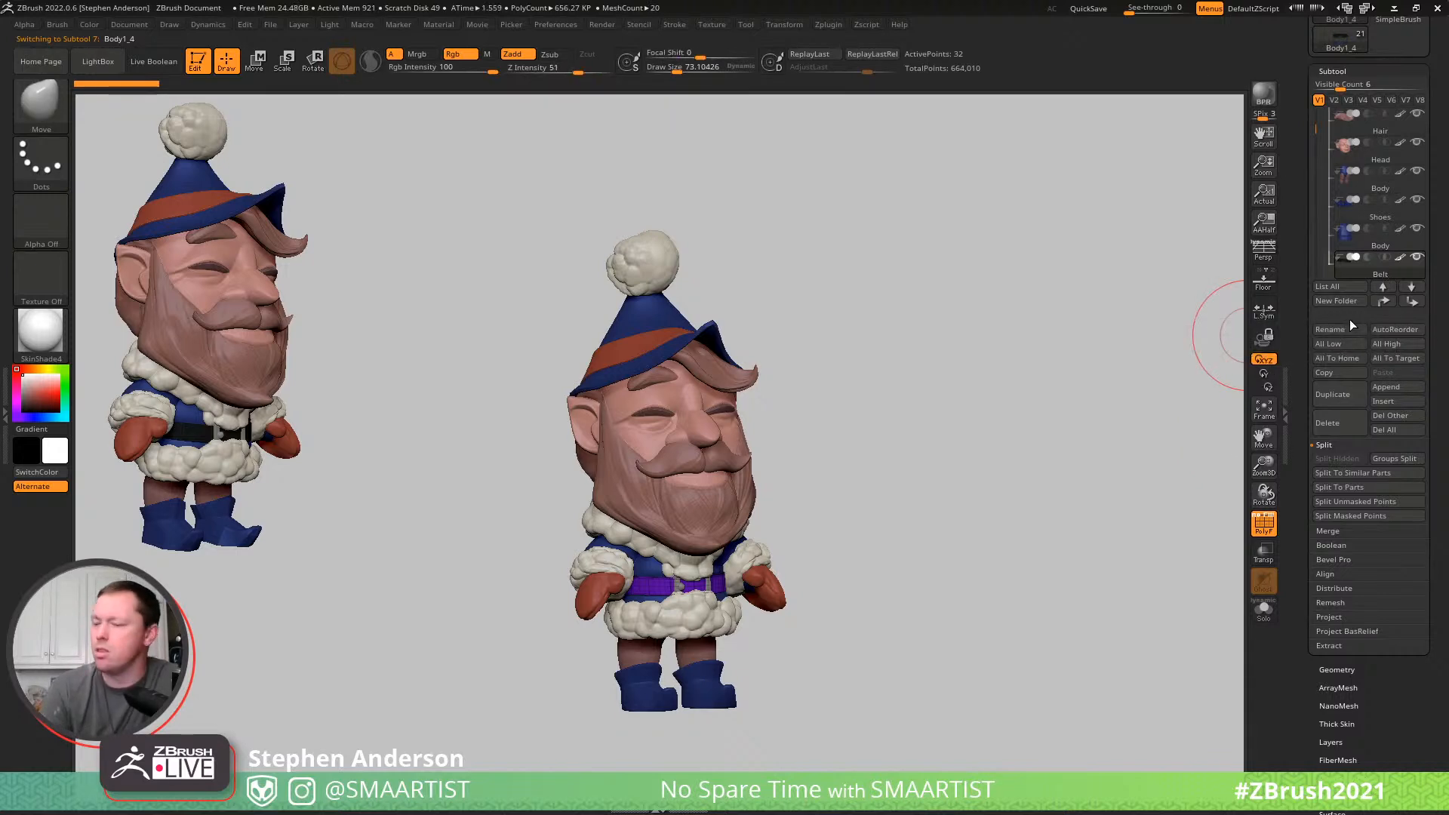
pyautogui.press('Down')
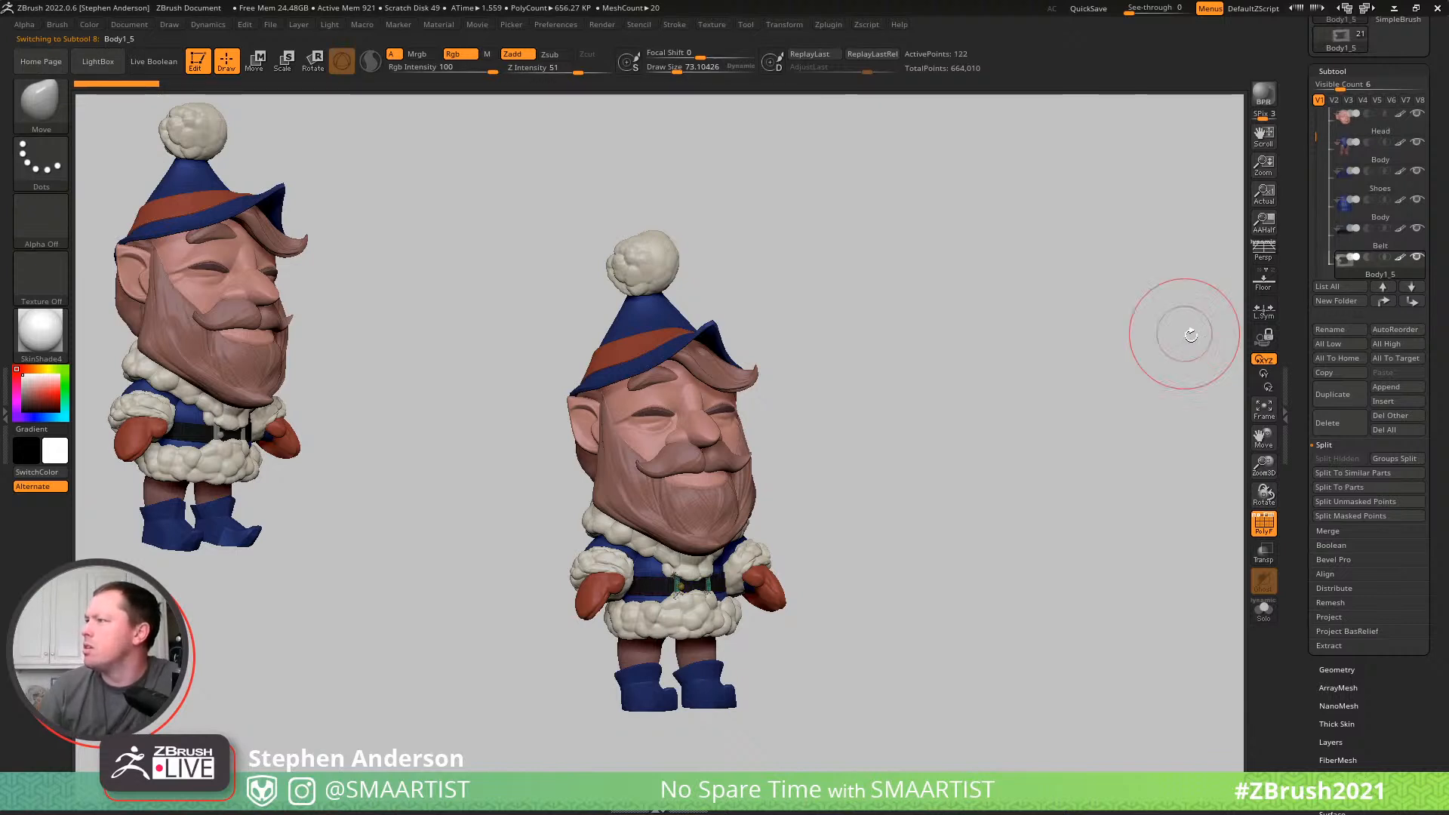
pyautogui.click(1343, 321)
pyautogui.write('B')
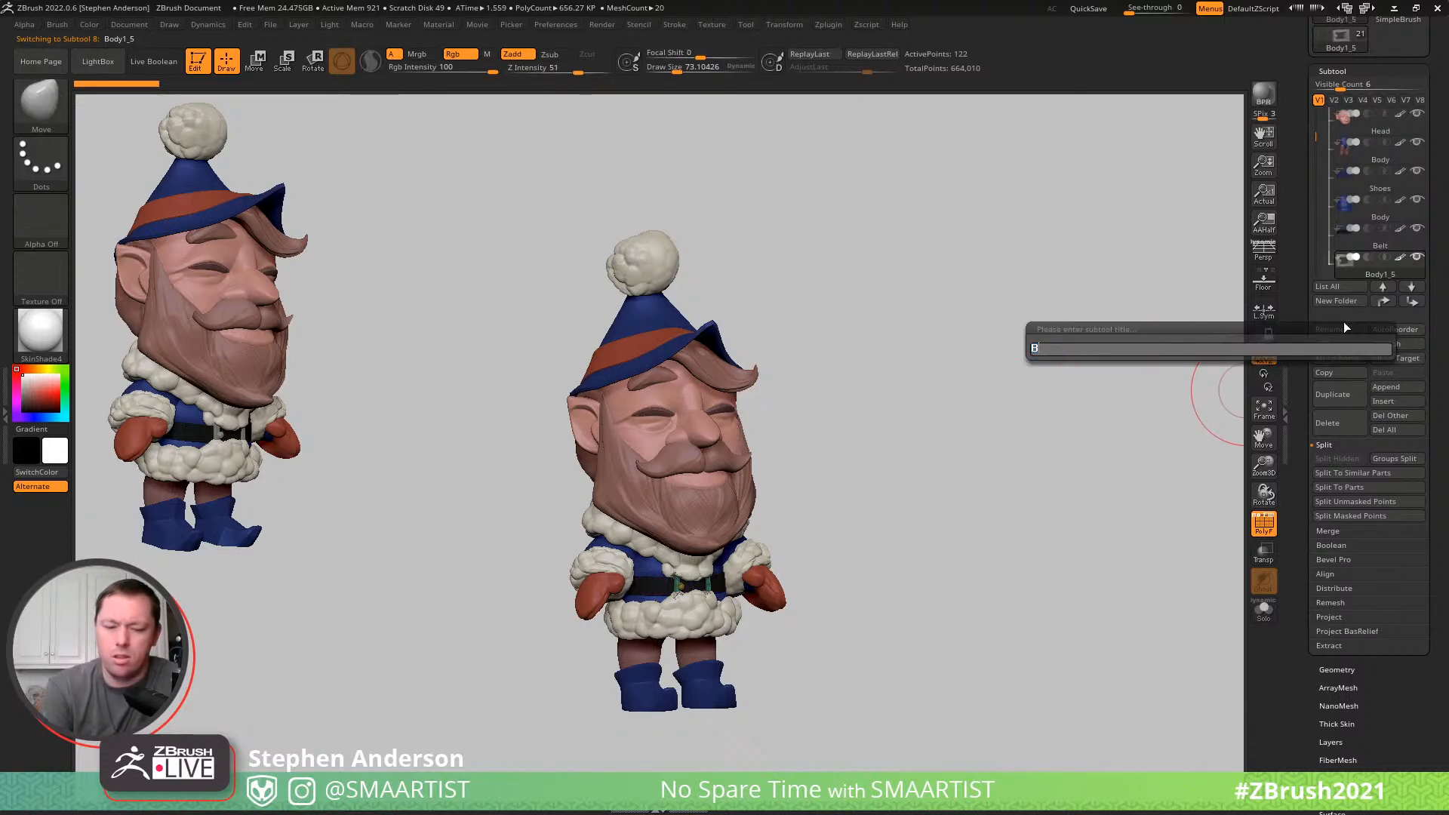
pyautogui.write('eltBuckle')
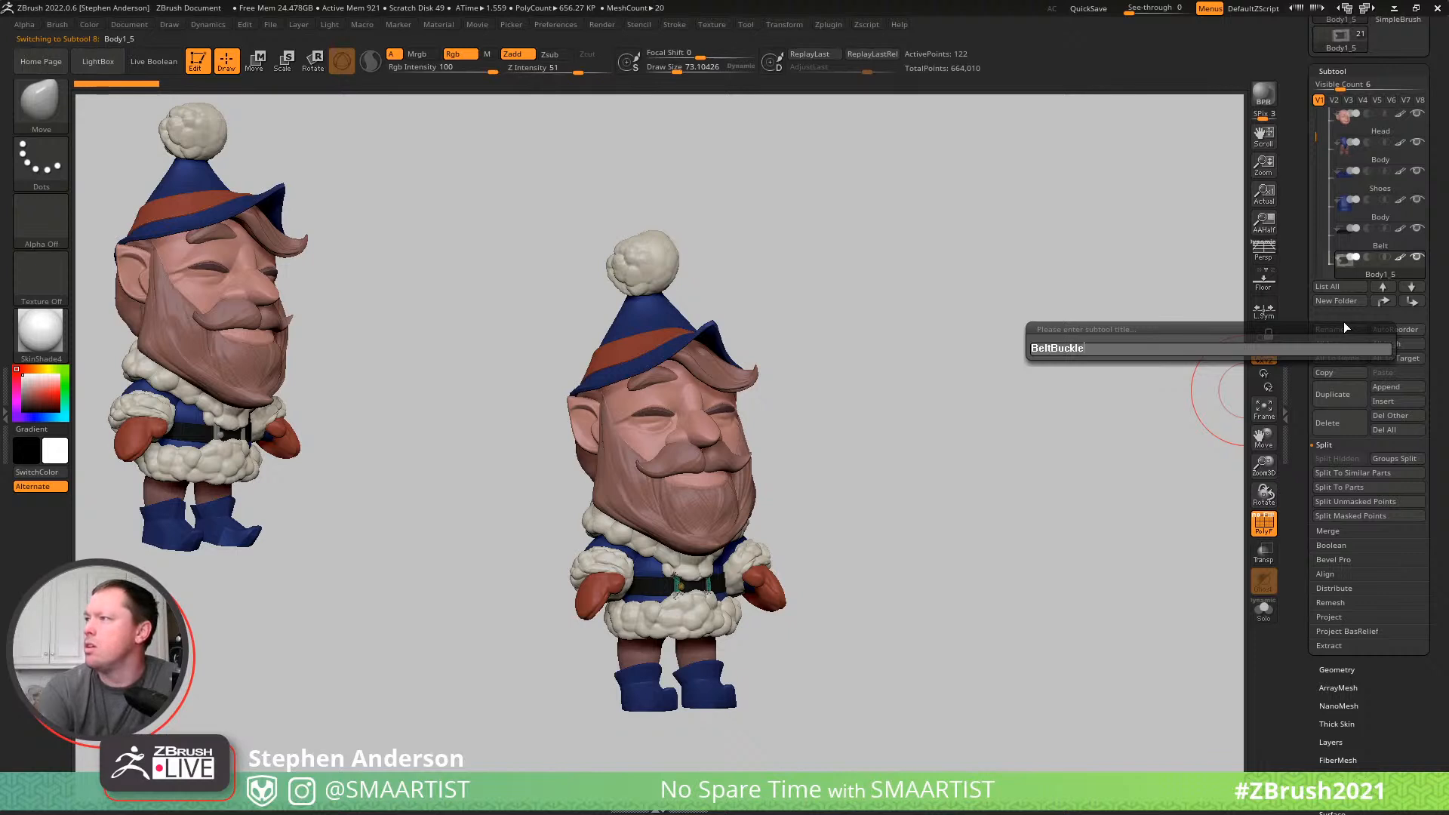
pyautogui.press('Return')
# - Make the Body1_3 fur trim on the collar and coat hem active and rename it FluffBody
pyautogui.press('Down')
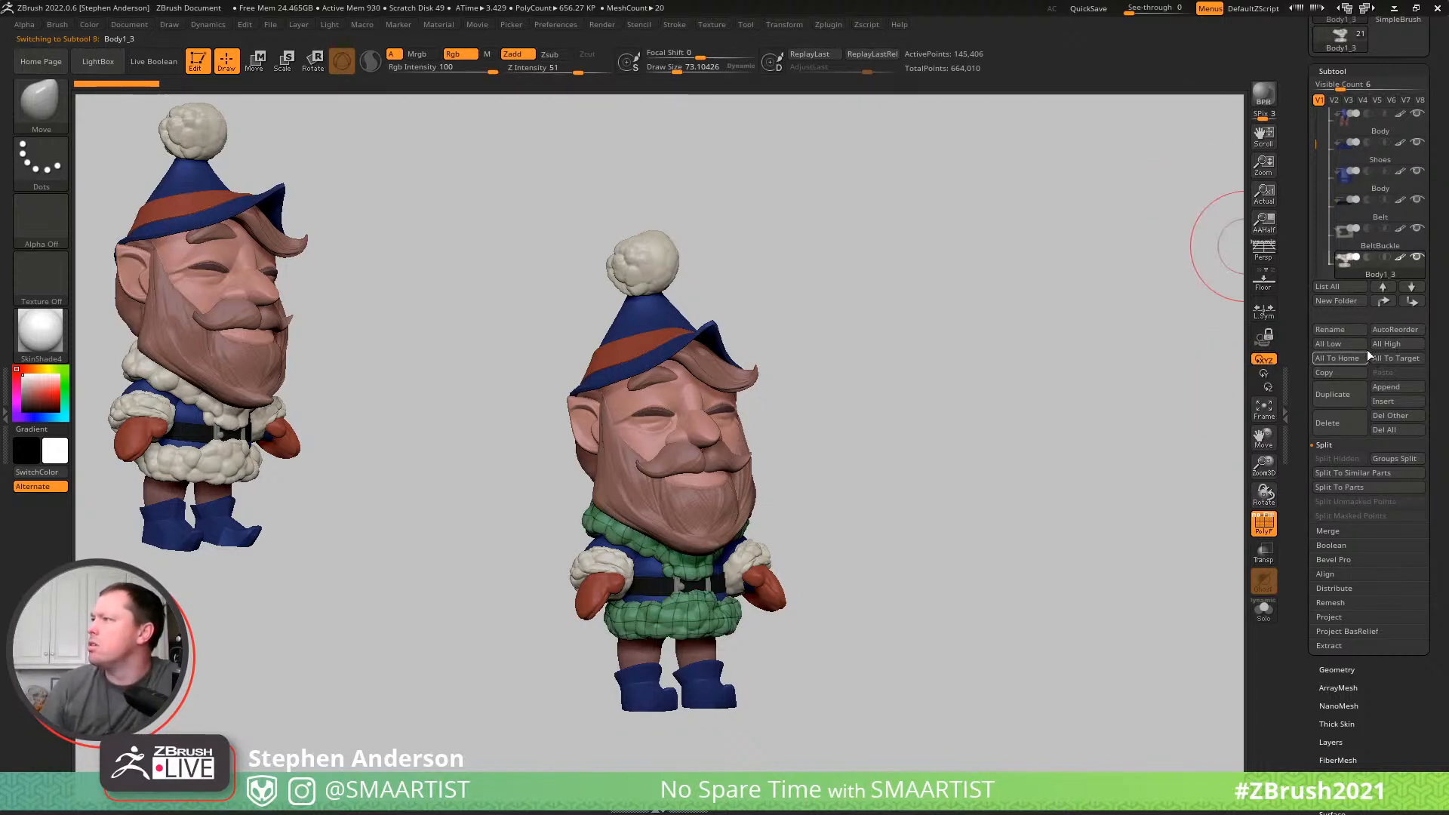
pyautogui.click(1356, 328)
pyautogui.write('Fluf')
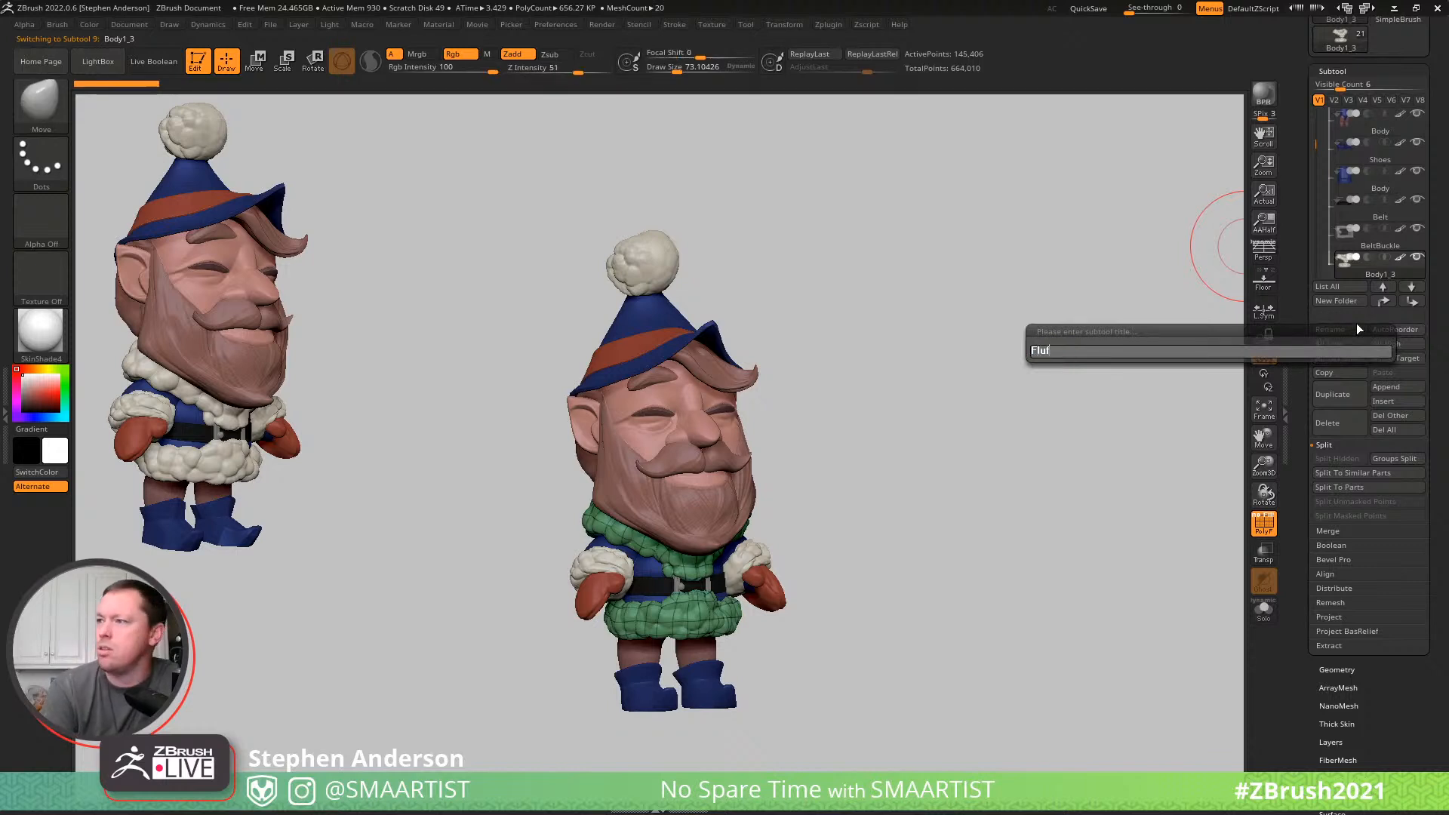
pyautogui.write('fBod')
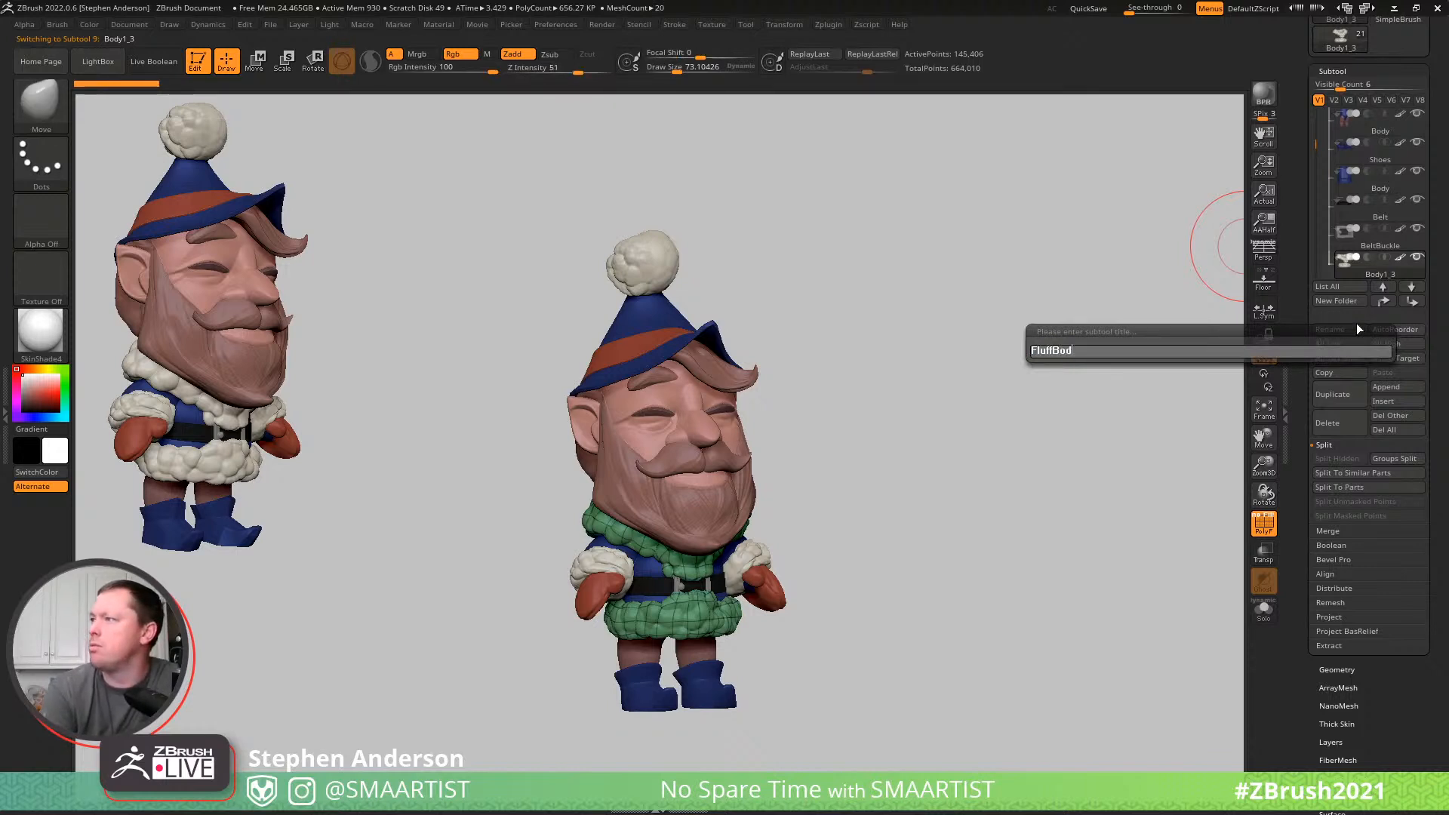
pyautogui.write('y')
pyautogui.press('Return')
# - Rename the Body2 sleeves subtool Arms and the Body1_2 gloves subtool Mittens
pyautogui.press('Down')
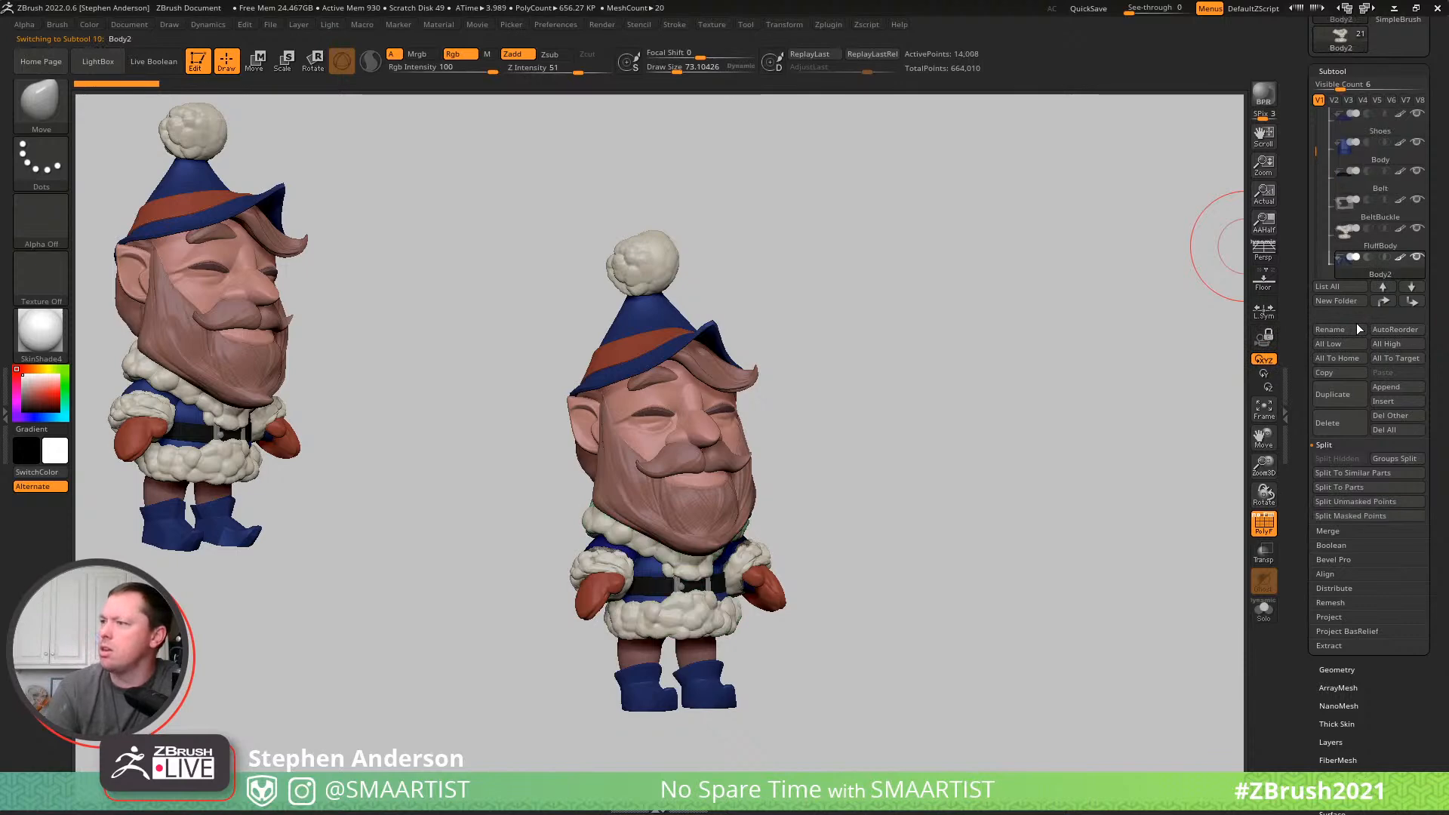
pyautogui.moveTo(851, 332); pyautogui.dragTo(1133, 477)
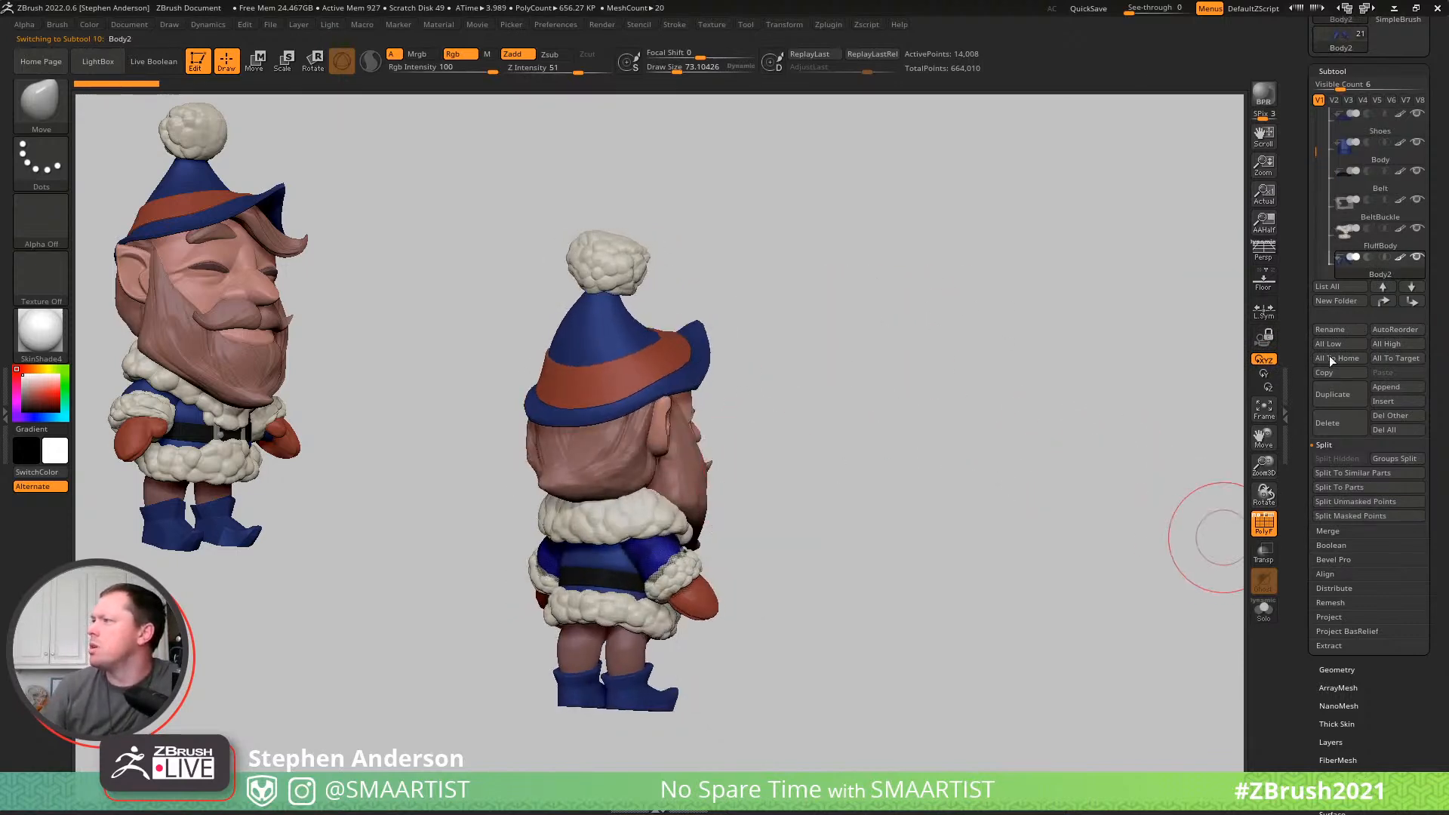
pyautogui.click(1346, 328)
pyautogui.write('Arms')
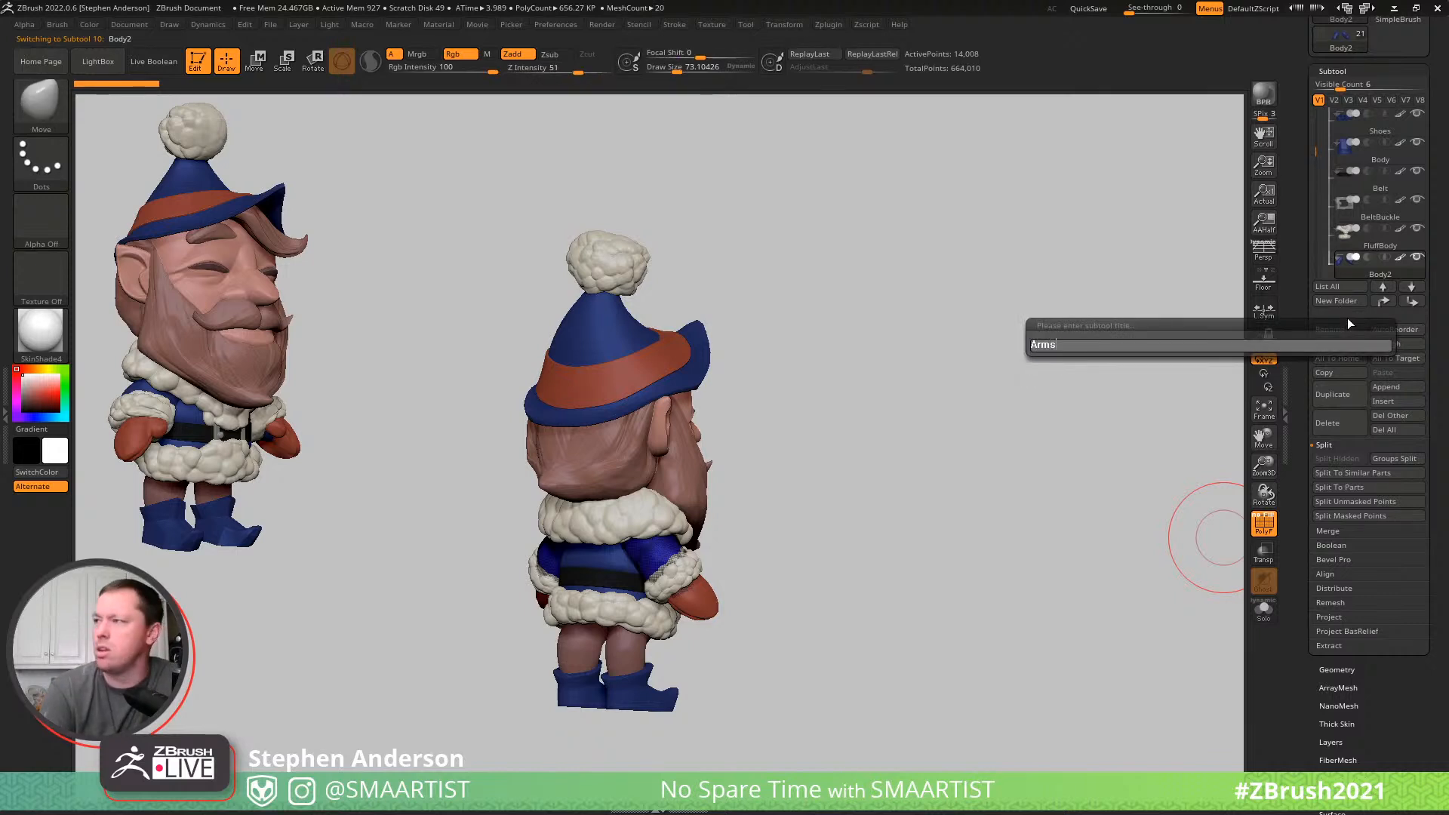
pyautogui.press('Return')
pyautogui.press('Down')
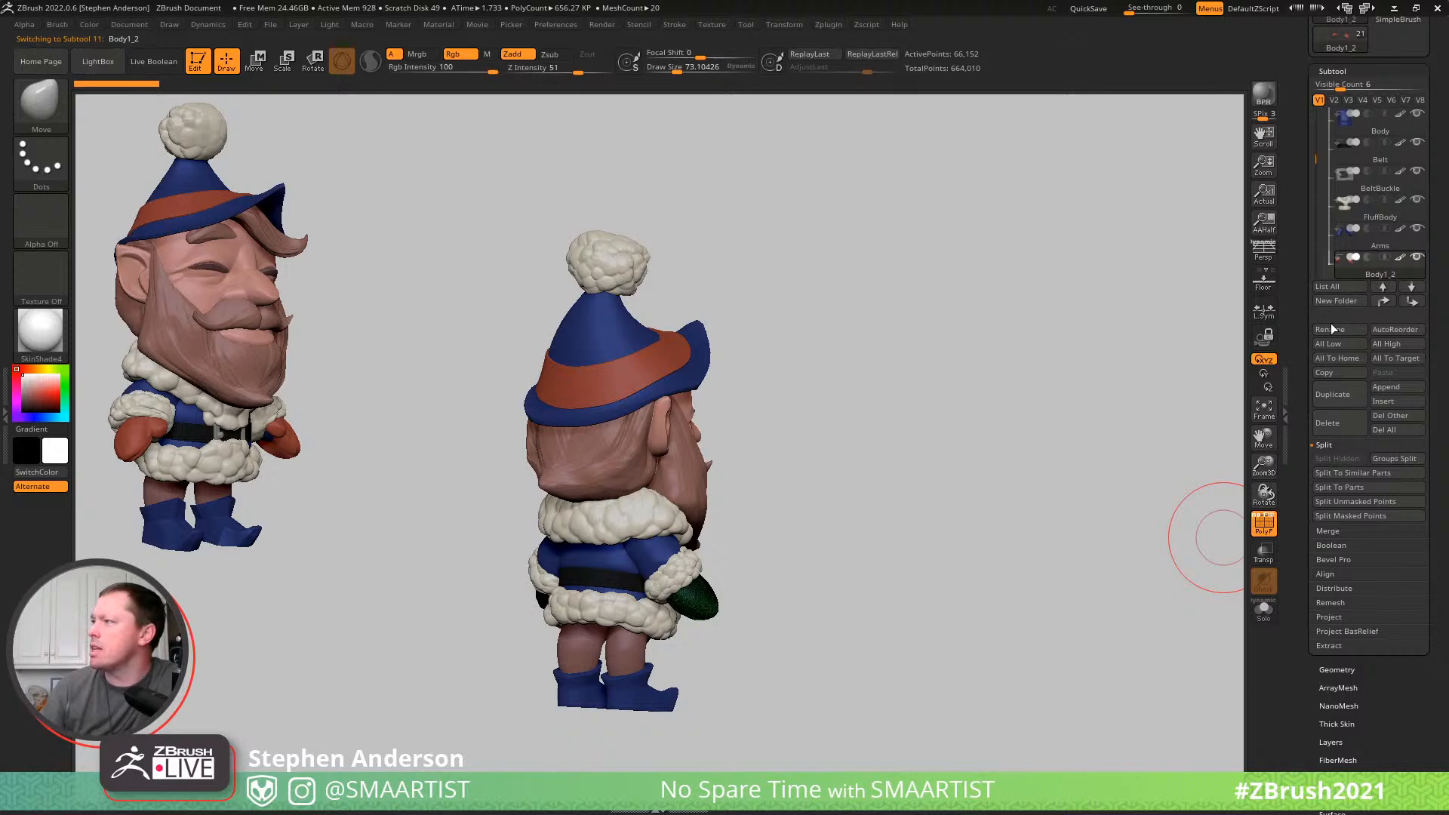
pyautogui.click(1338, 321)
pyautogui.write('Mittens')
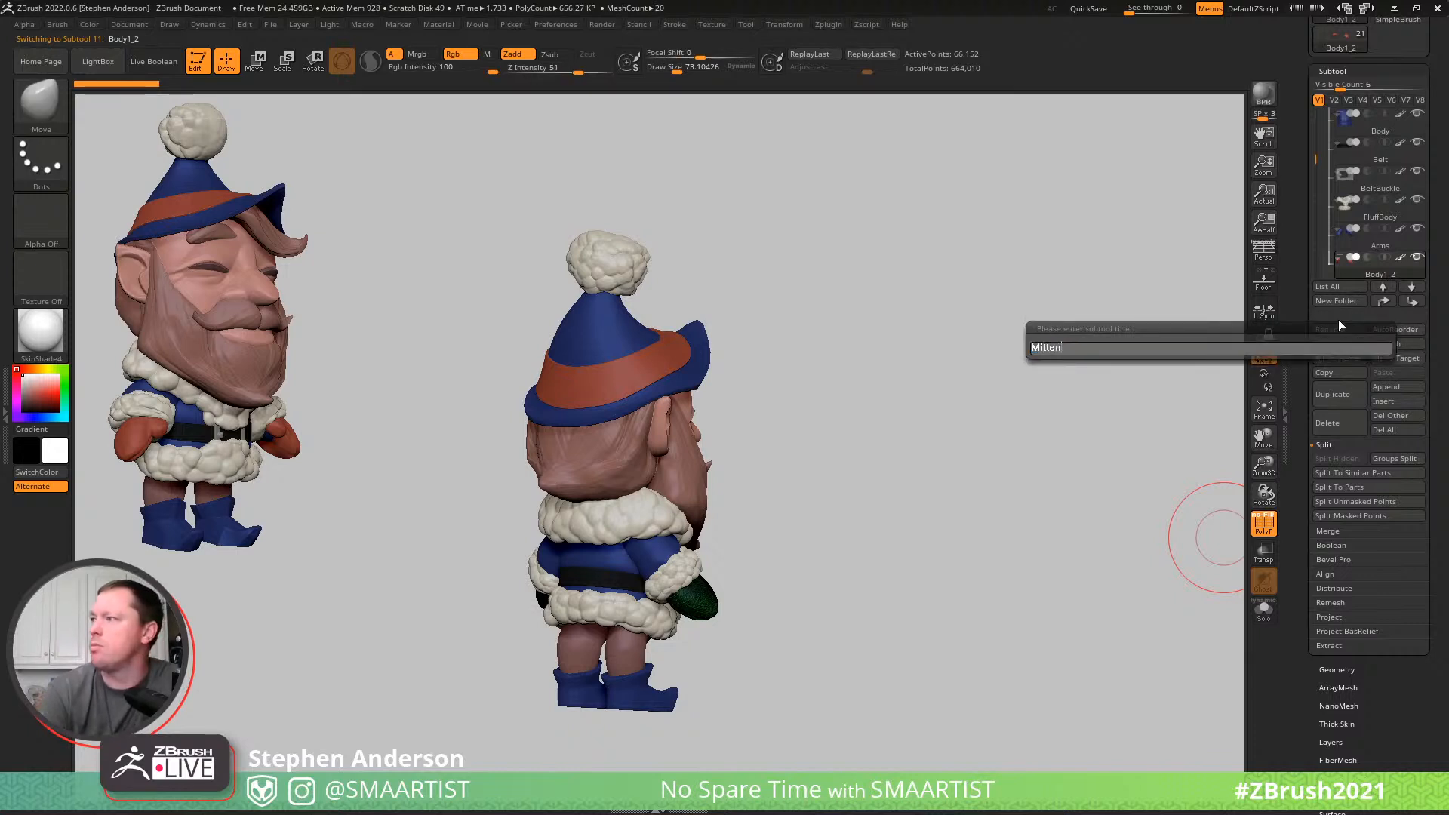
pyautogui.press('Return')
# - Rename the Elf_06 hat subtool Hat and the Elf_07 band around it HatBand
pyautogui.press('Down')
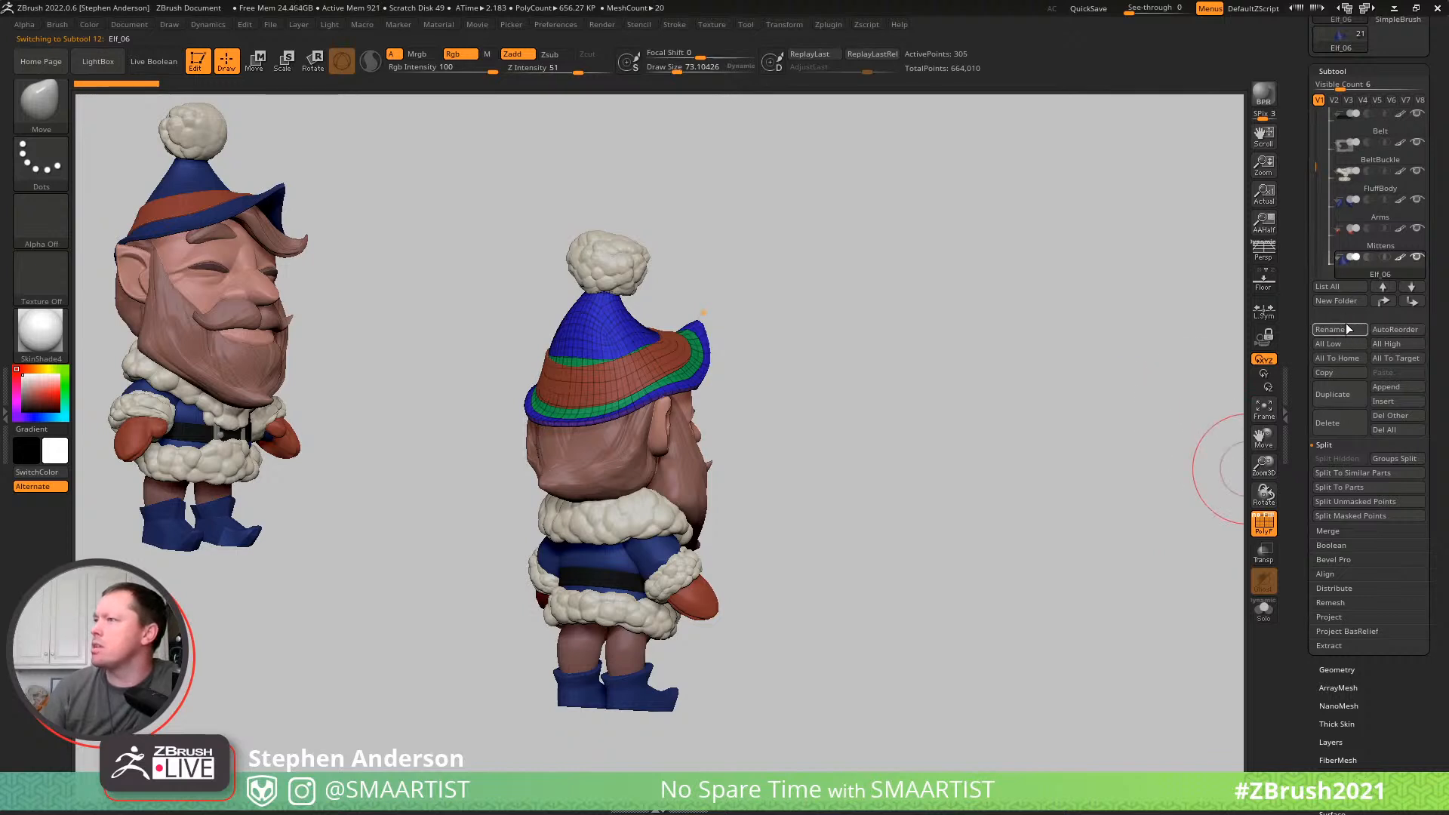
pyautogui.click(1344, 329)
pyautogui.write('Haed')
pyautogui.press('BackSpace')
pyautogui.press('BackSpace')
pyautogui.write('t')
pyautogui.press('Return')
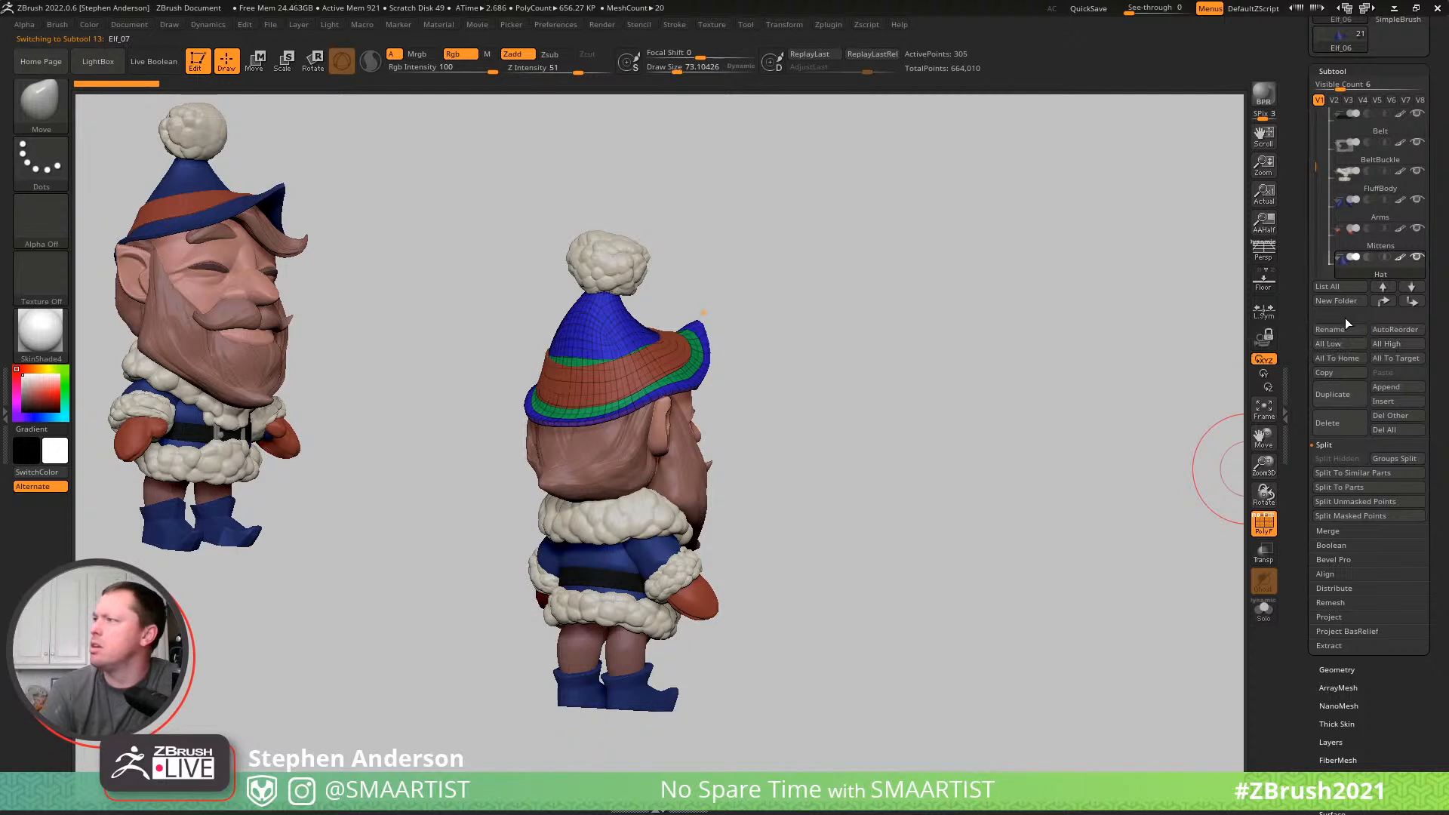
pyautogui.hotkey('alt', 'Down')
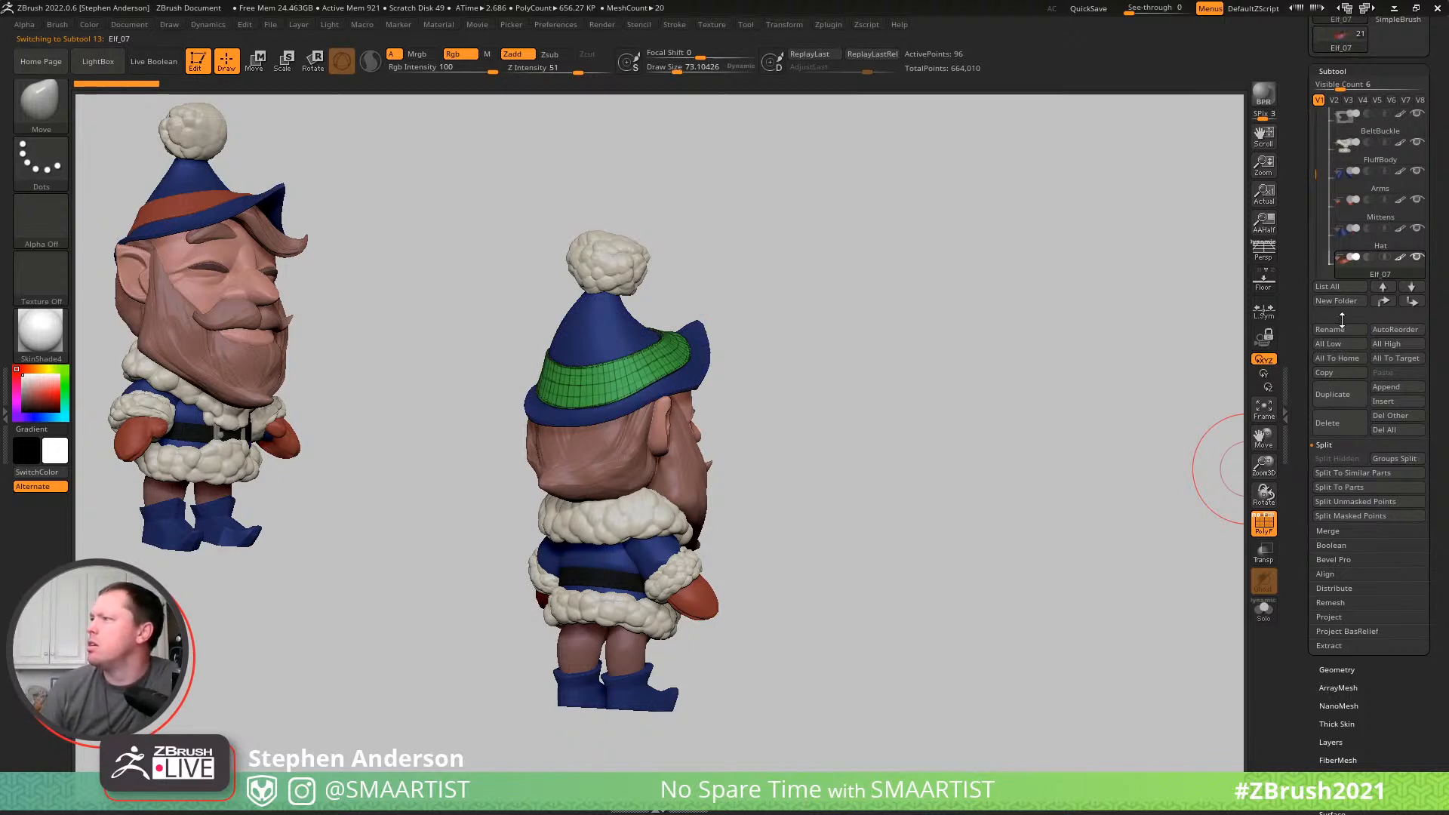
pyautogui.click(1352, 325)
pyautogui.write('HatBand')
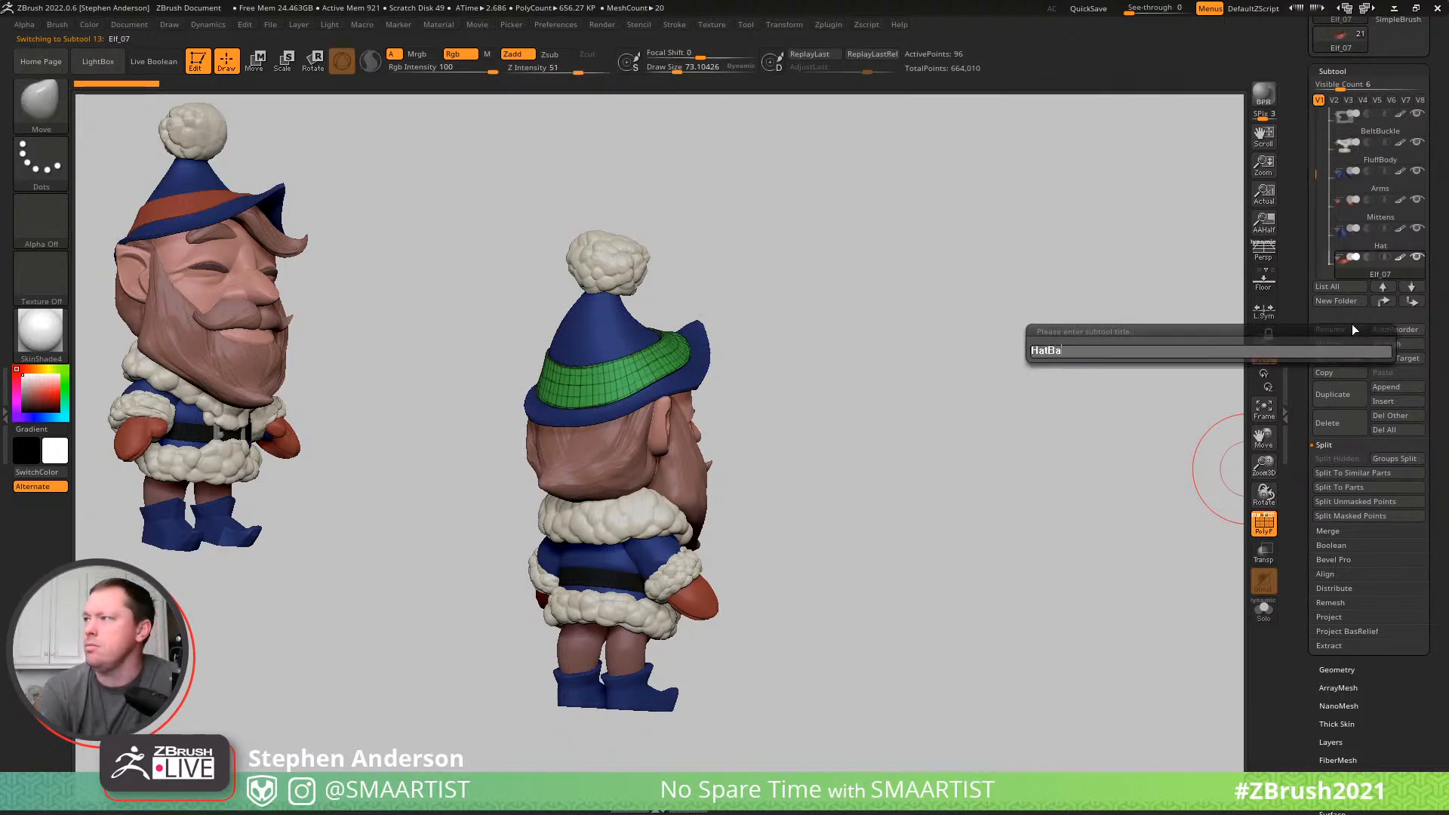
pyautogui.press('Return')
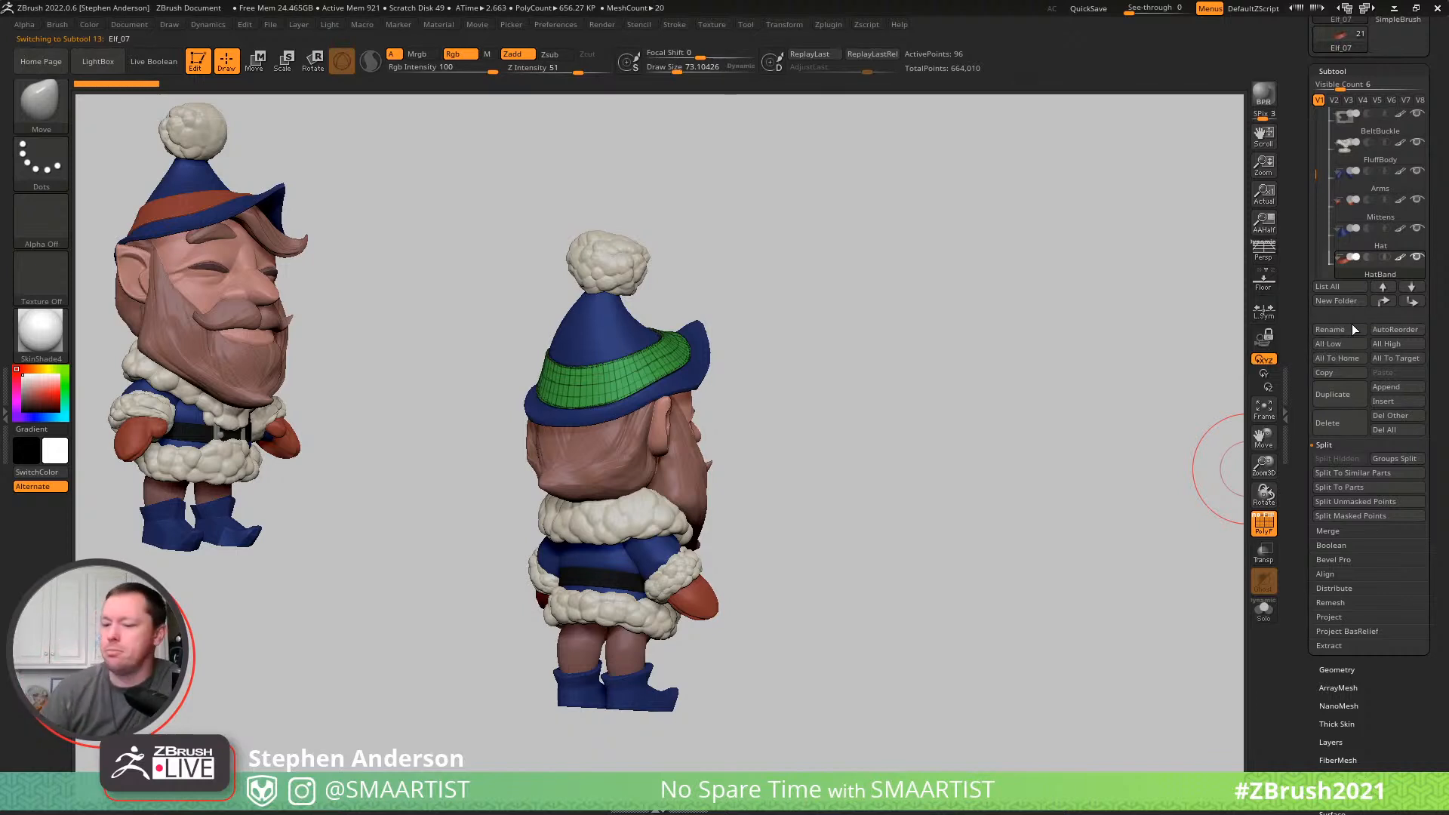
# - Make the Fluffies1 pompom on top of the hat active and rename it FluffHat
pyautogui.press('Down')
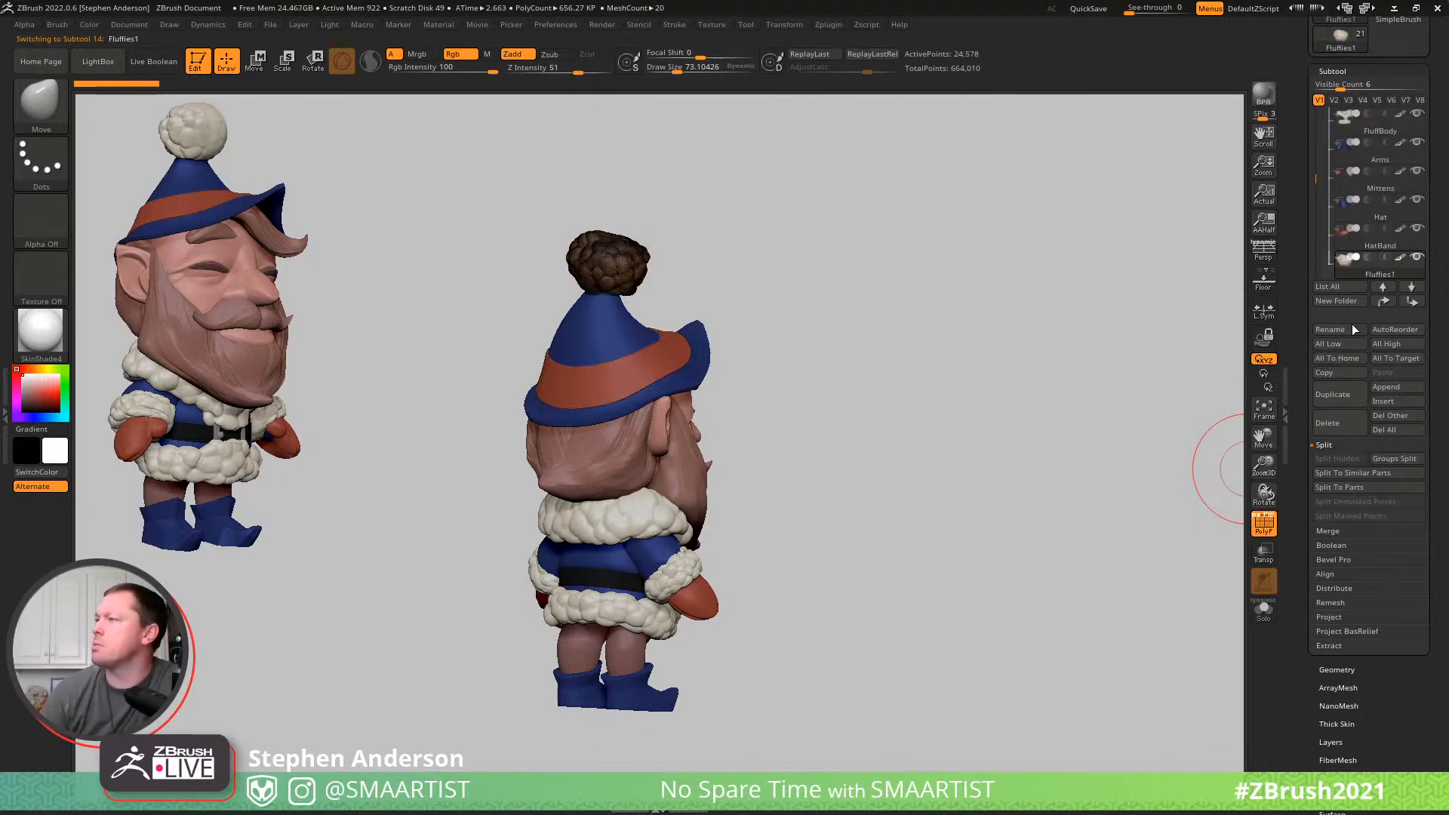
pyautogui.click(1338, 326)
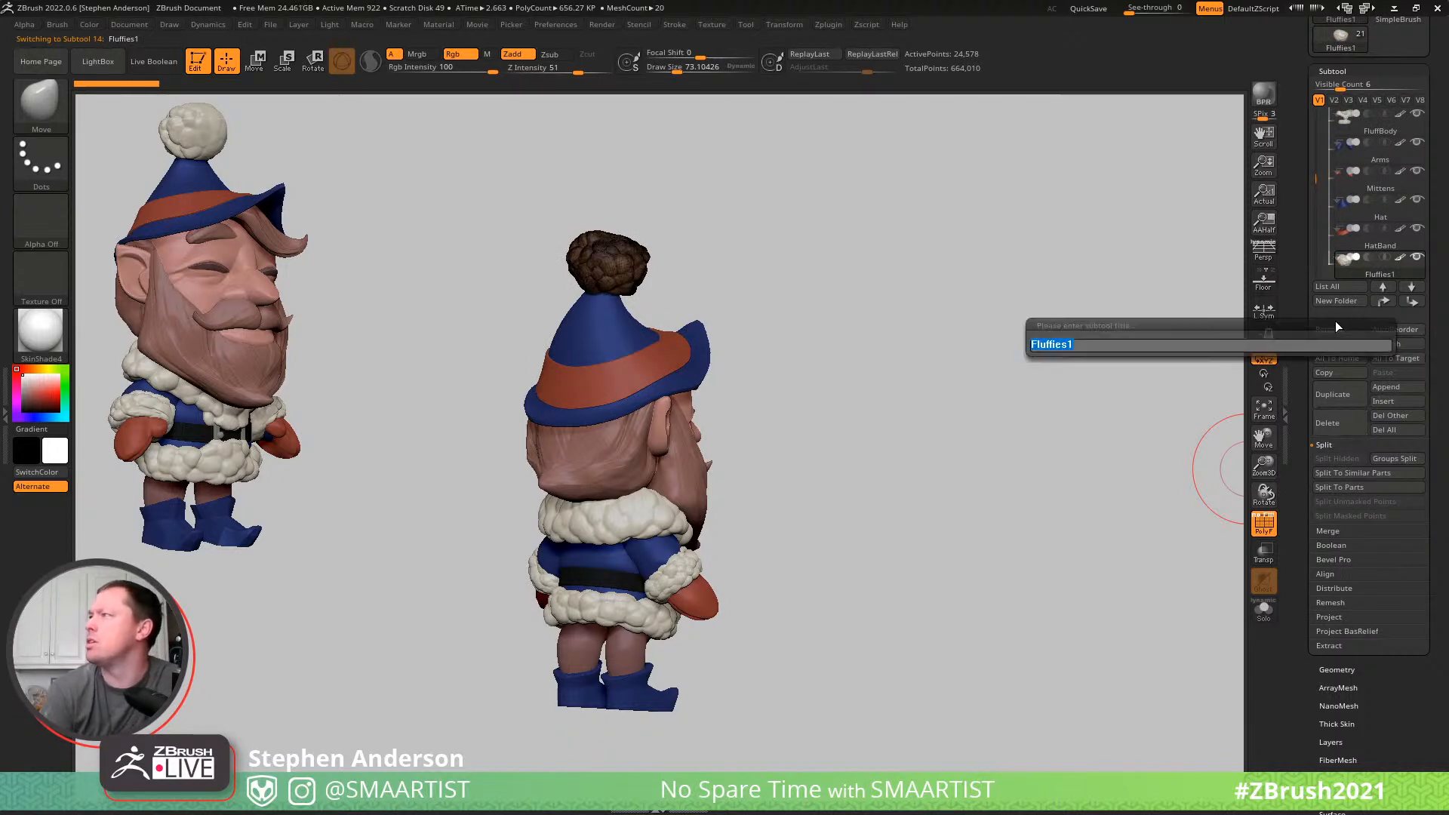
pyautogui.write('Fluf')
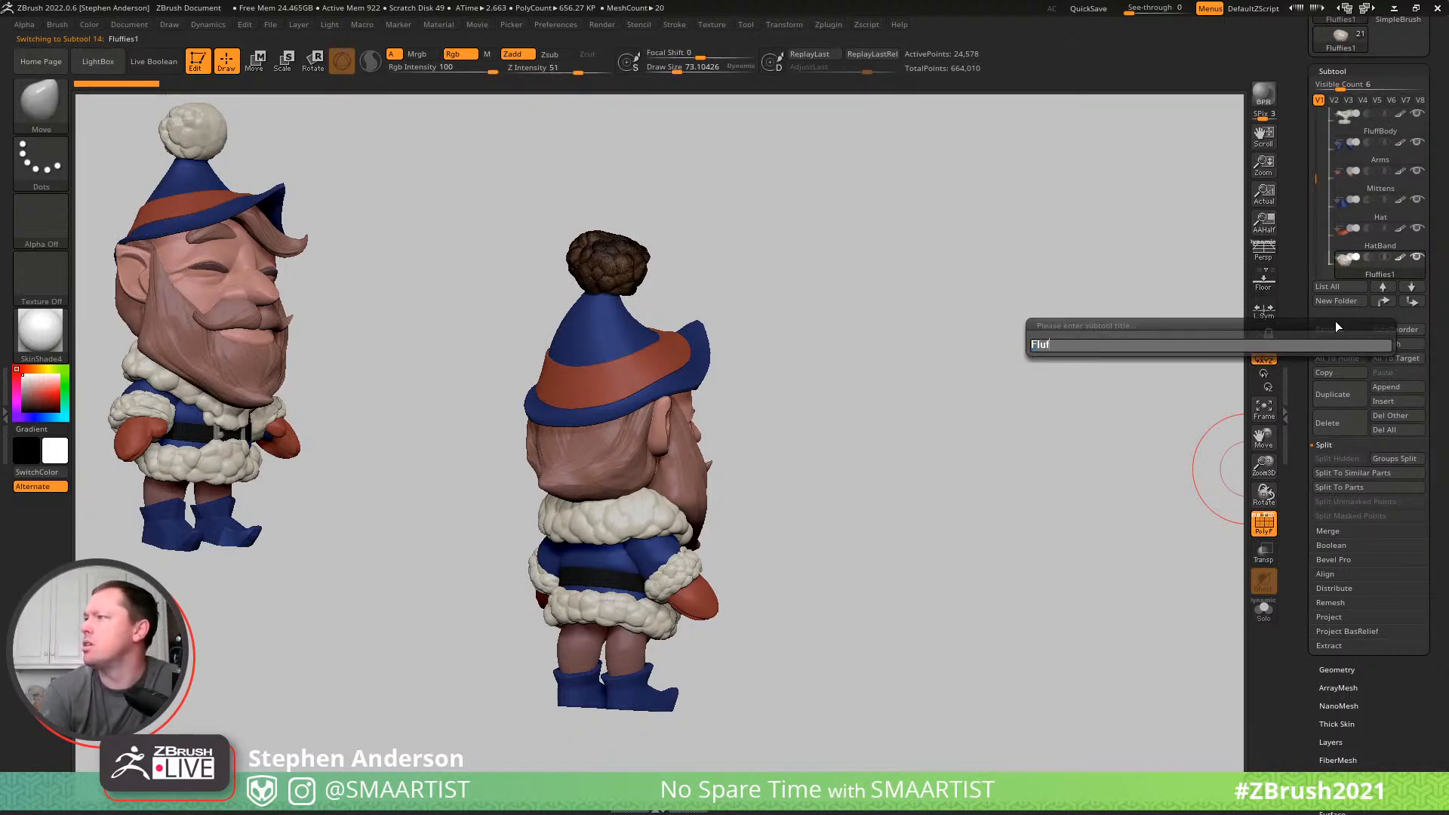
pyautogui.write('fHat')
pyautogui.press('Return')
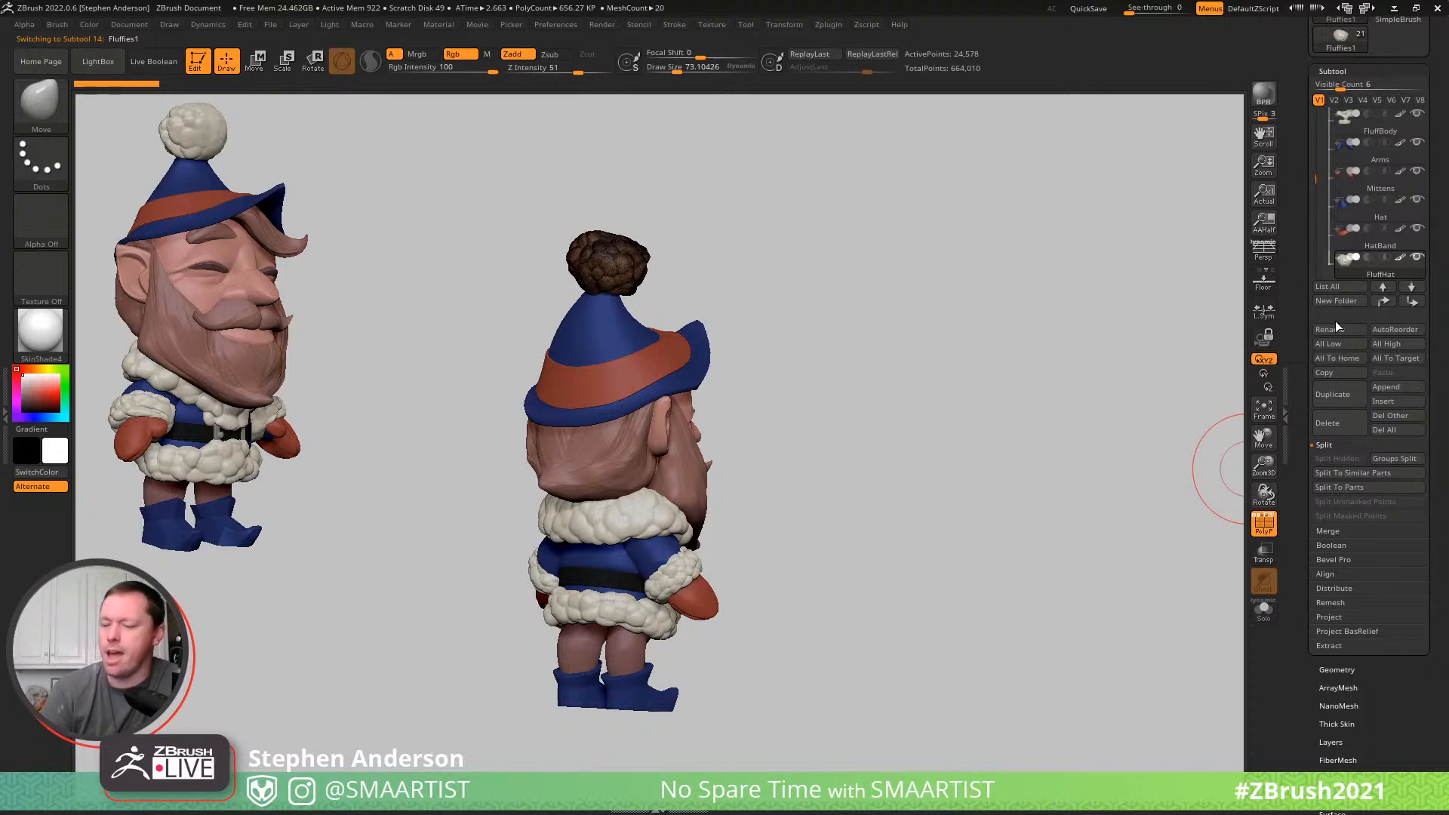
# - Make the Fluffies2 fur cuffs the active subtool and rename it FluffWrists
pyautogui.press('Down')
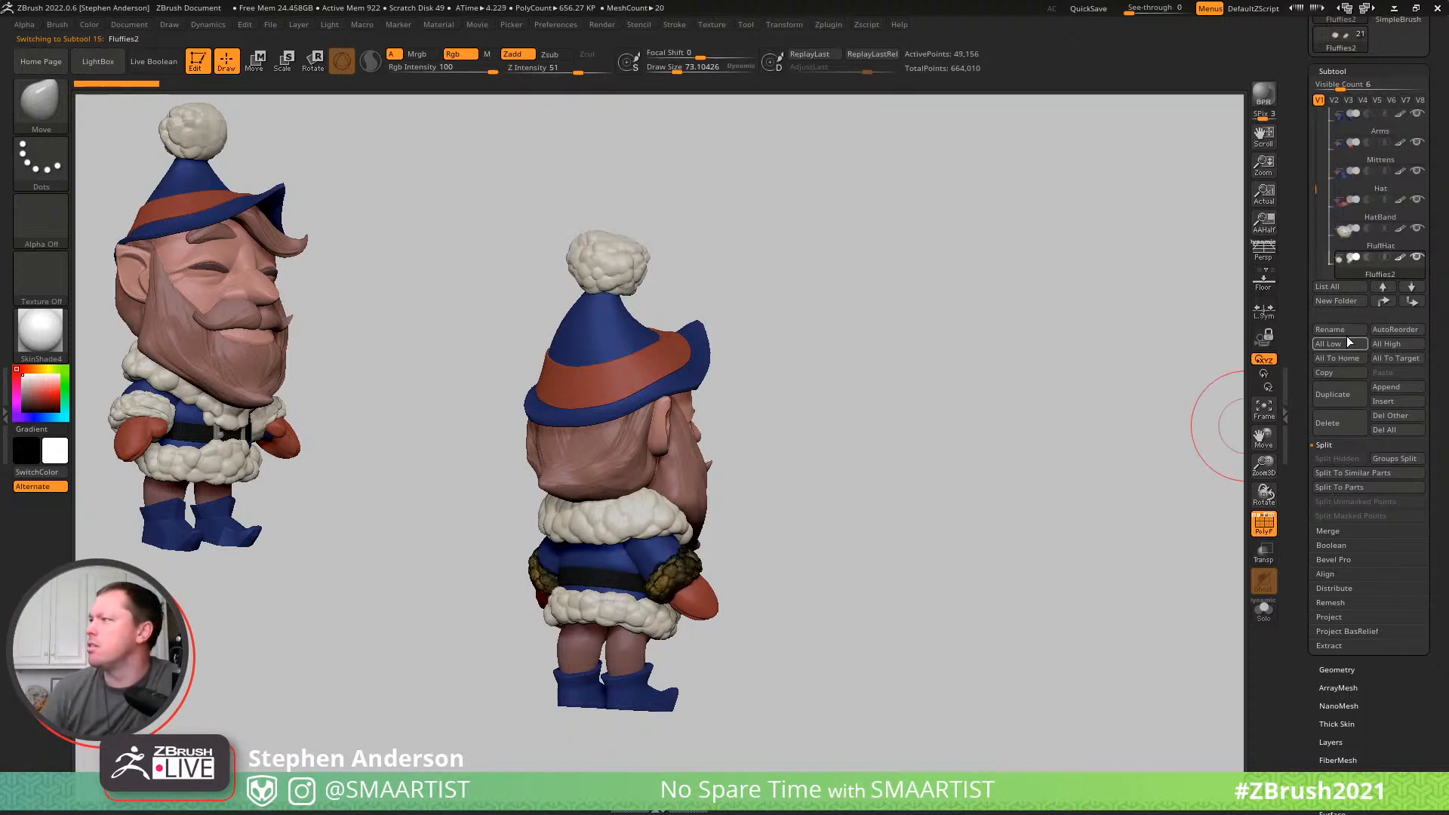
pyautogui.click(1350, 329)
pyautogui.write('FluffWri')
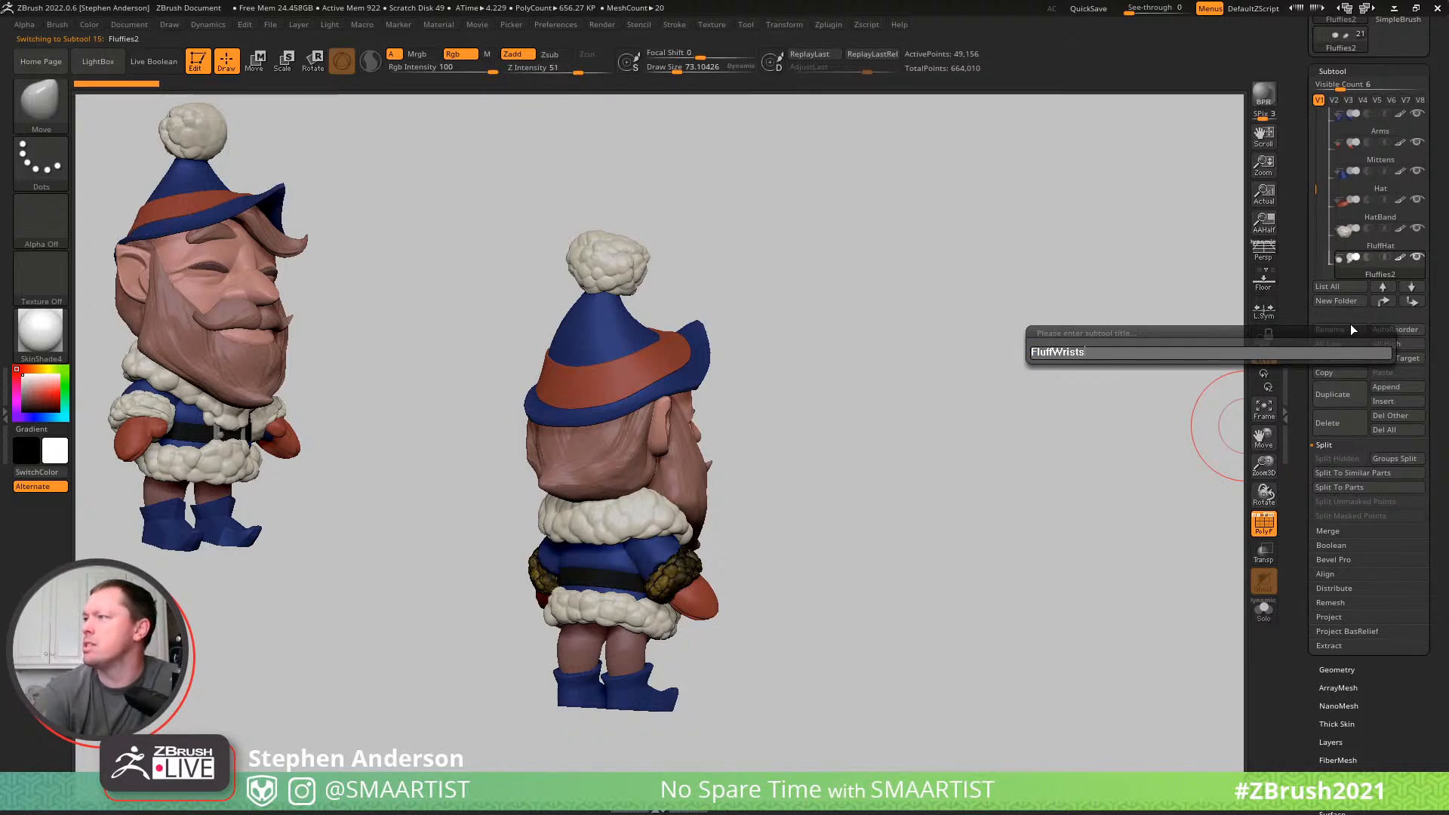
pyautogui.write('sts')
pyautogui.press('Return')
# - Skip the eyelashes subtool, make the Elf_05 mouth piece active with the polyframe shown, and rename it Lip
pyautogui.press('Down')
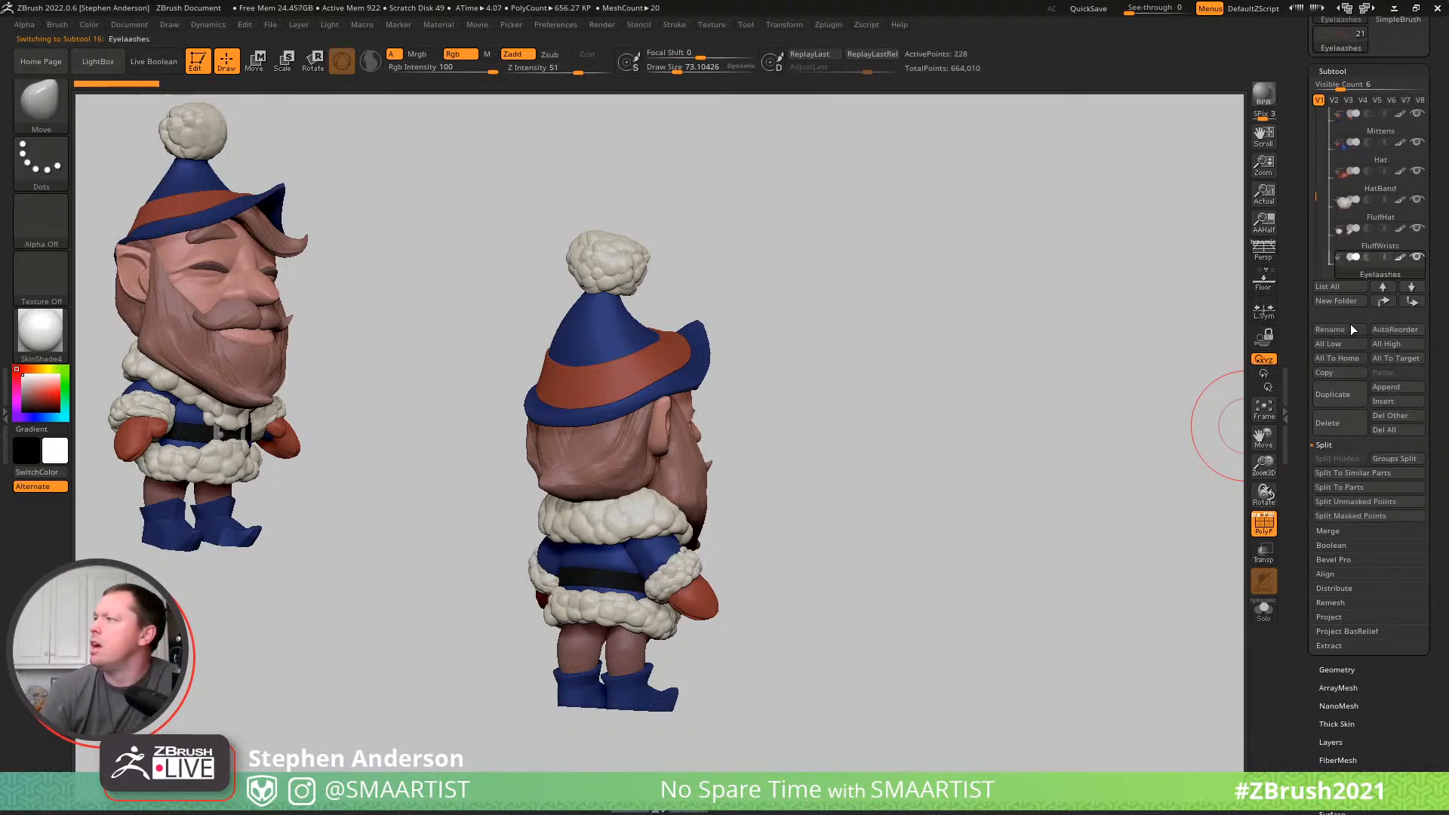
pyautogui.moveTo(896, 417); pyautogui.dragTo(762, 411, button='right')
pyautogui.moveTo(762, 411)
pyautogui.keyDown('ctrl'); pyautogui.mouseDown(button='right')
pyautogui.moveTo(920, 397)
pyautogui.moveTo(874, 386)
pyautogui.mouseUp(button='right'); pyautogui.keyUp('ctrl')
pyautogui.hotkey('shift', 'f')
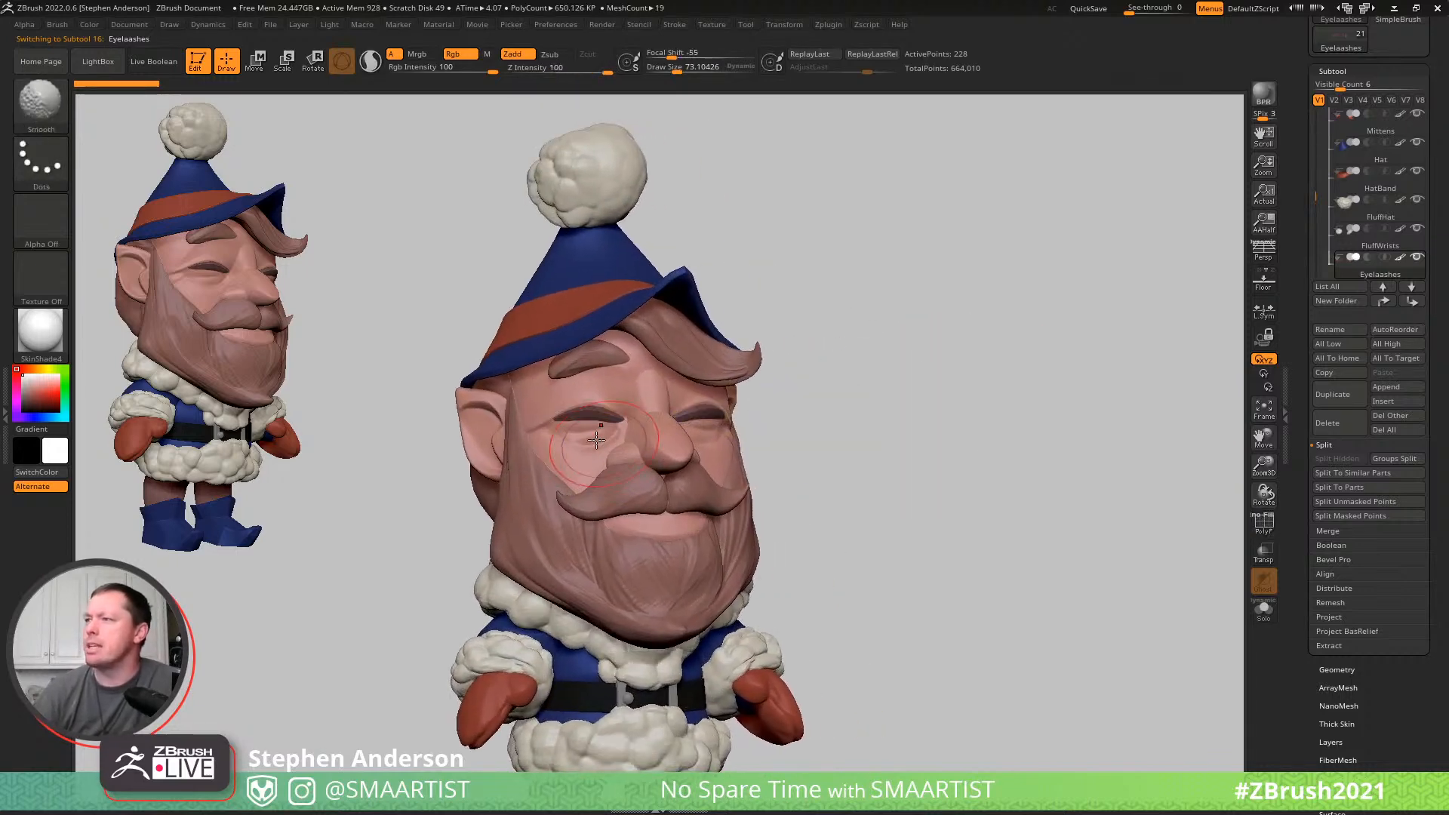
pyautogui.press('Down')
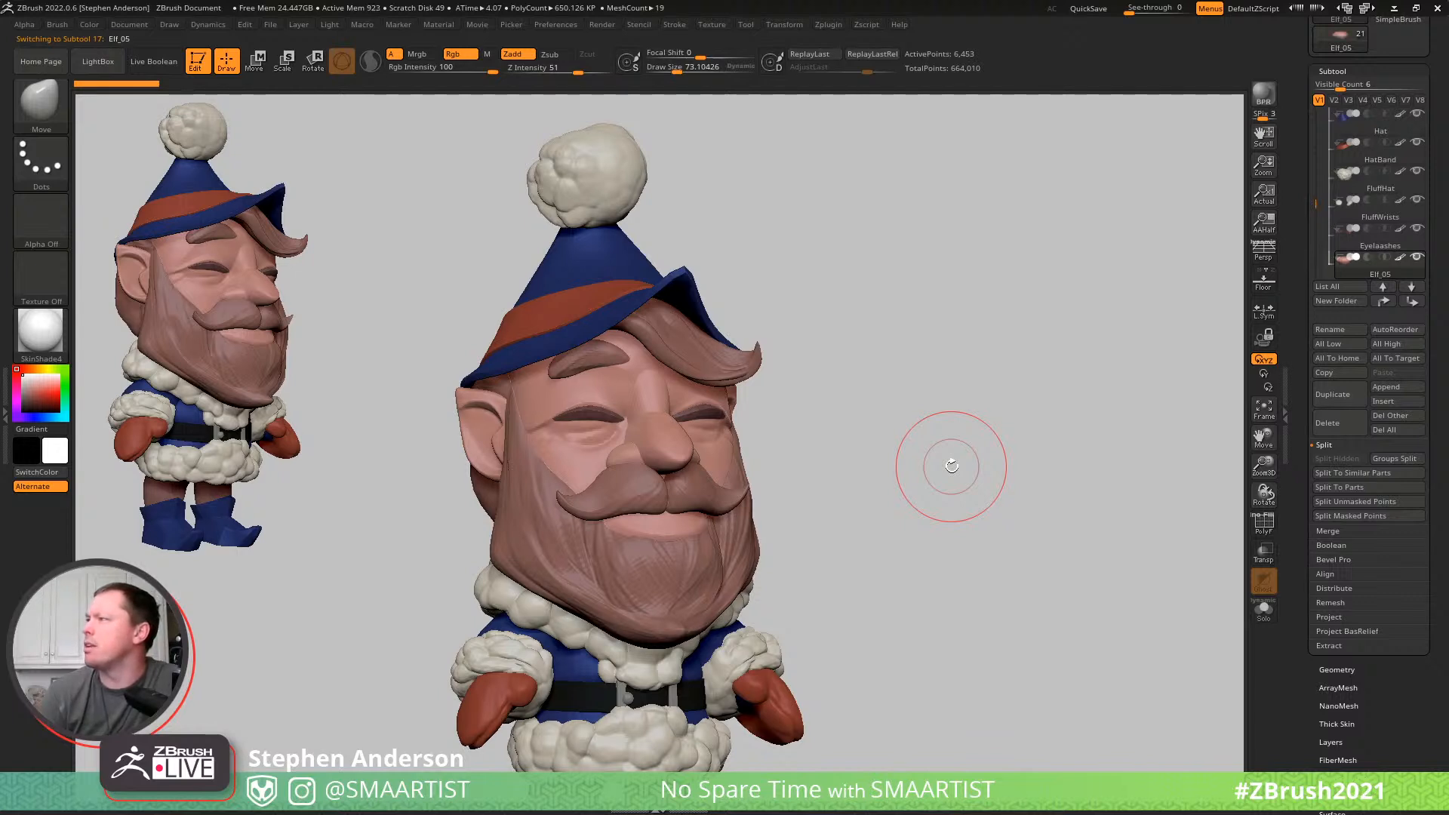
pyautogui.hotkey('shift', 'f')
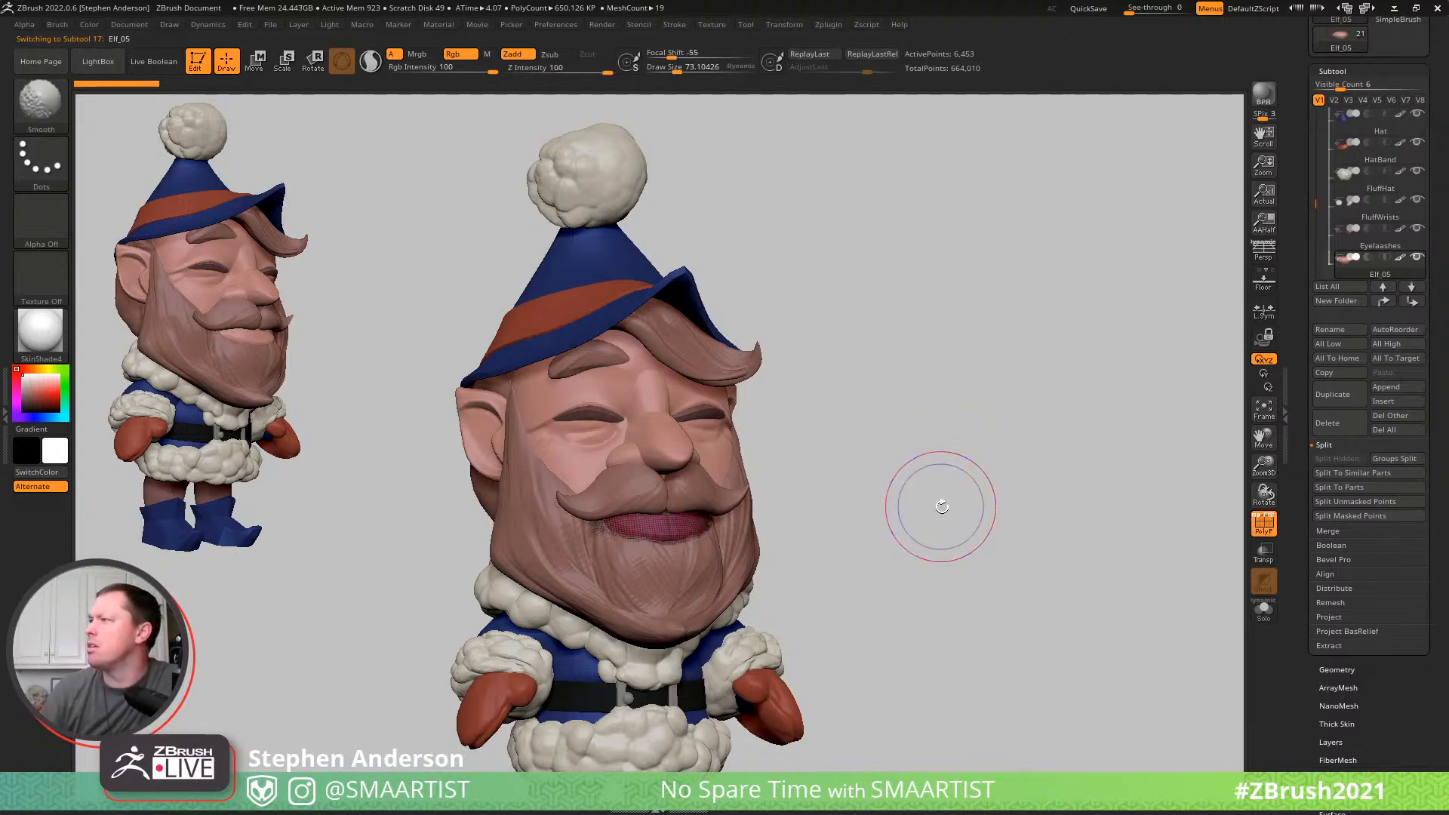
pyautogui.click(1331, 330)
pyautogui.write('Lip')
pyautogui.press('Return')
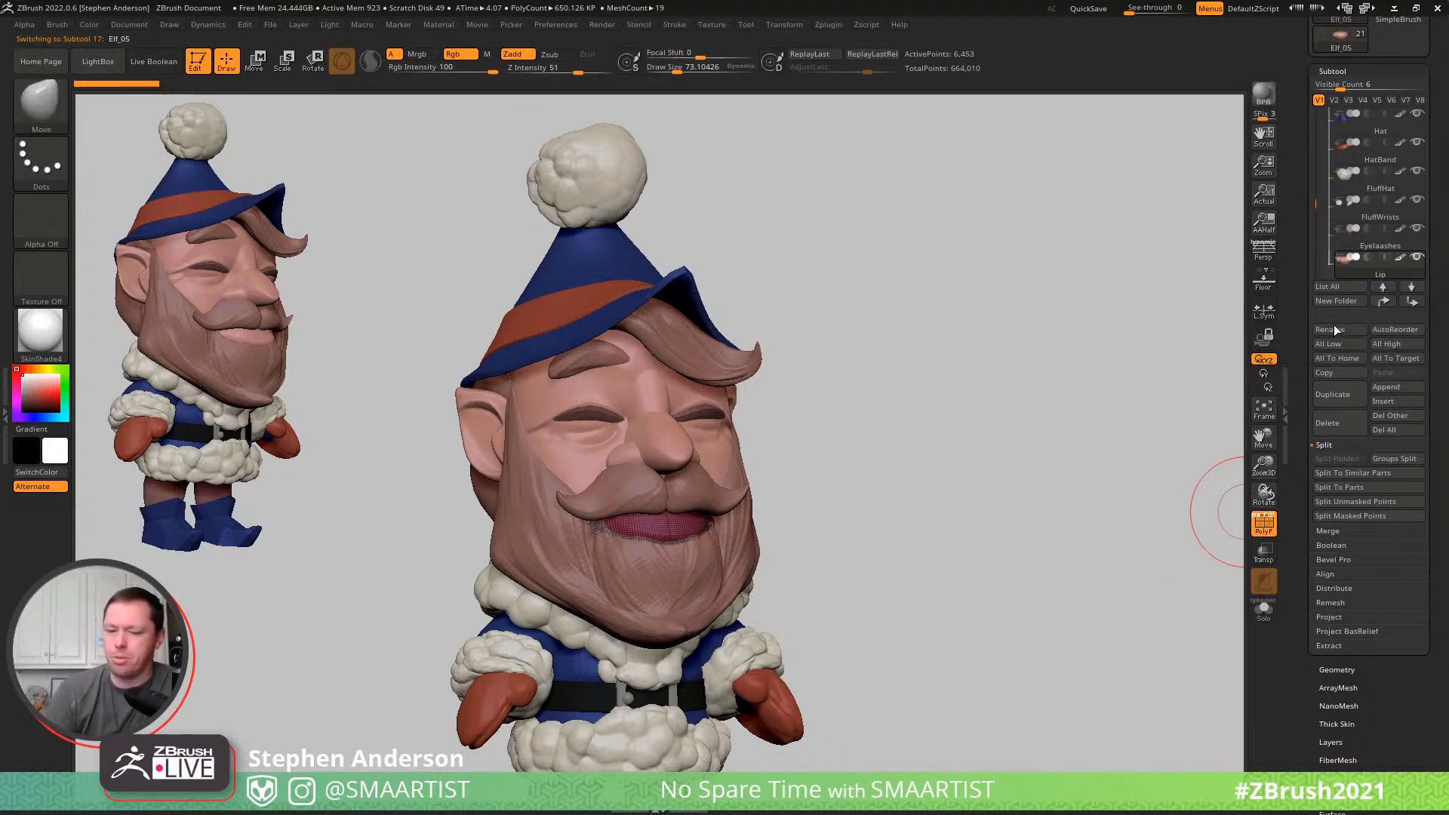
# - Make Nose1 the active subtool and rename it Nose, and rename the Beard1 eyebrows subtool EyeBrows
pyautogui.press('Down')
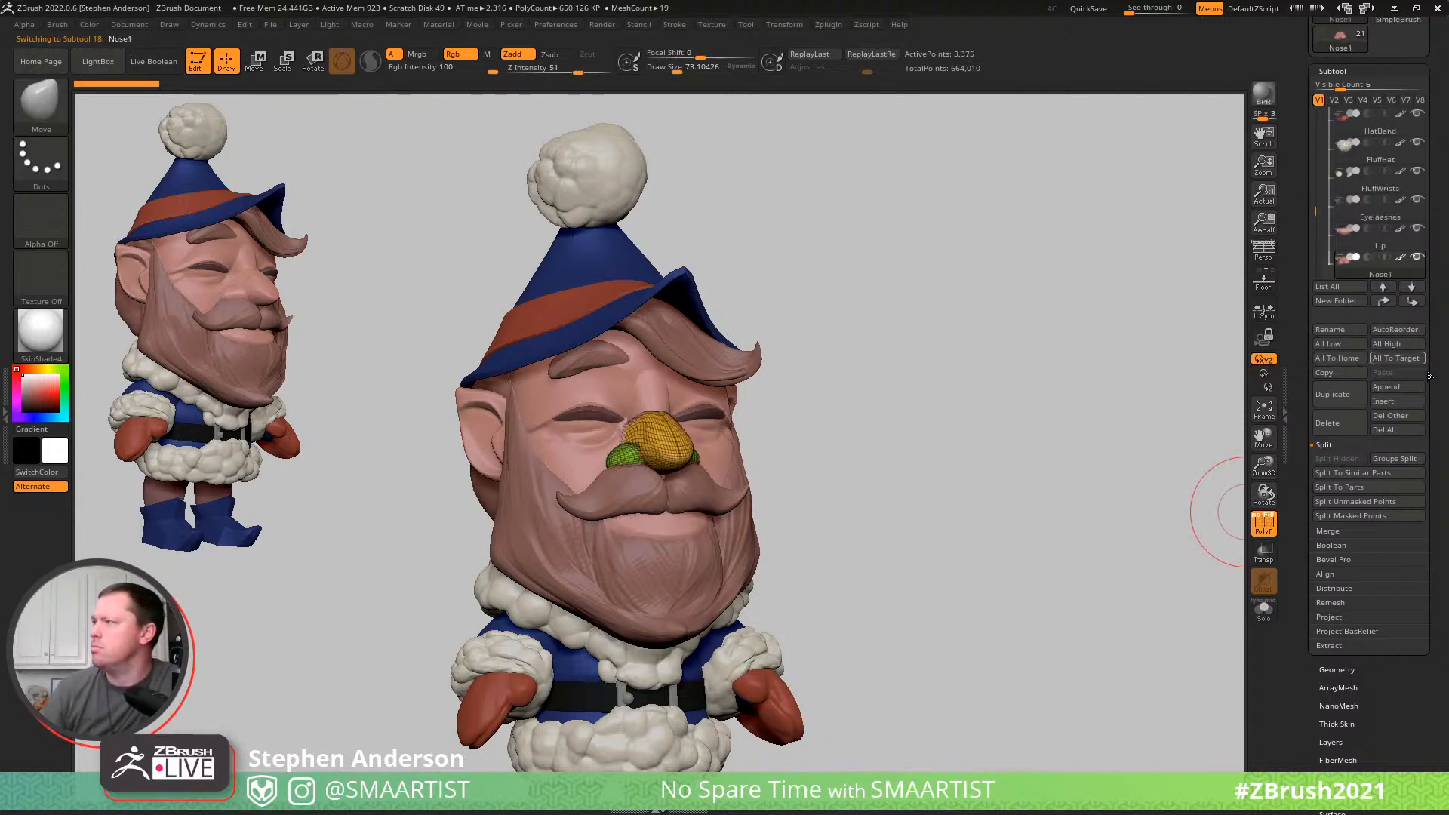
pyautogui.click(1330, 330)
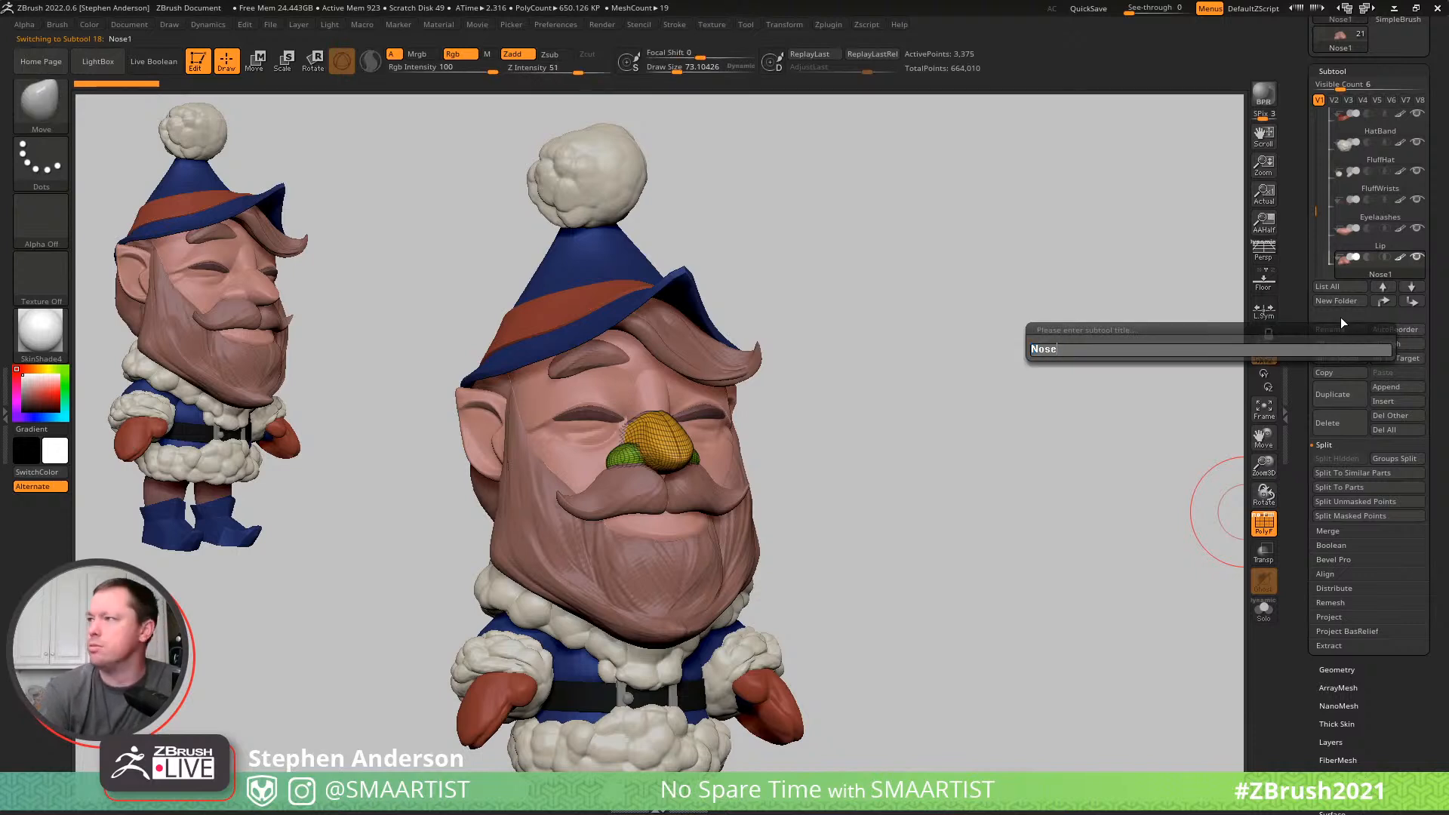
pyautogui.press('Return')
pyautogui.press('Down')
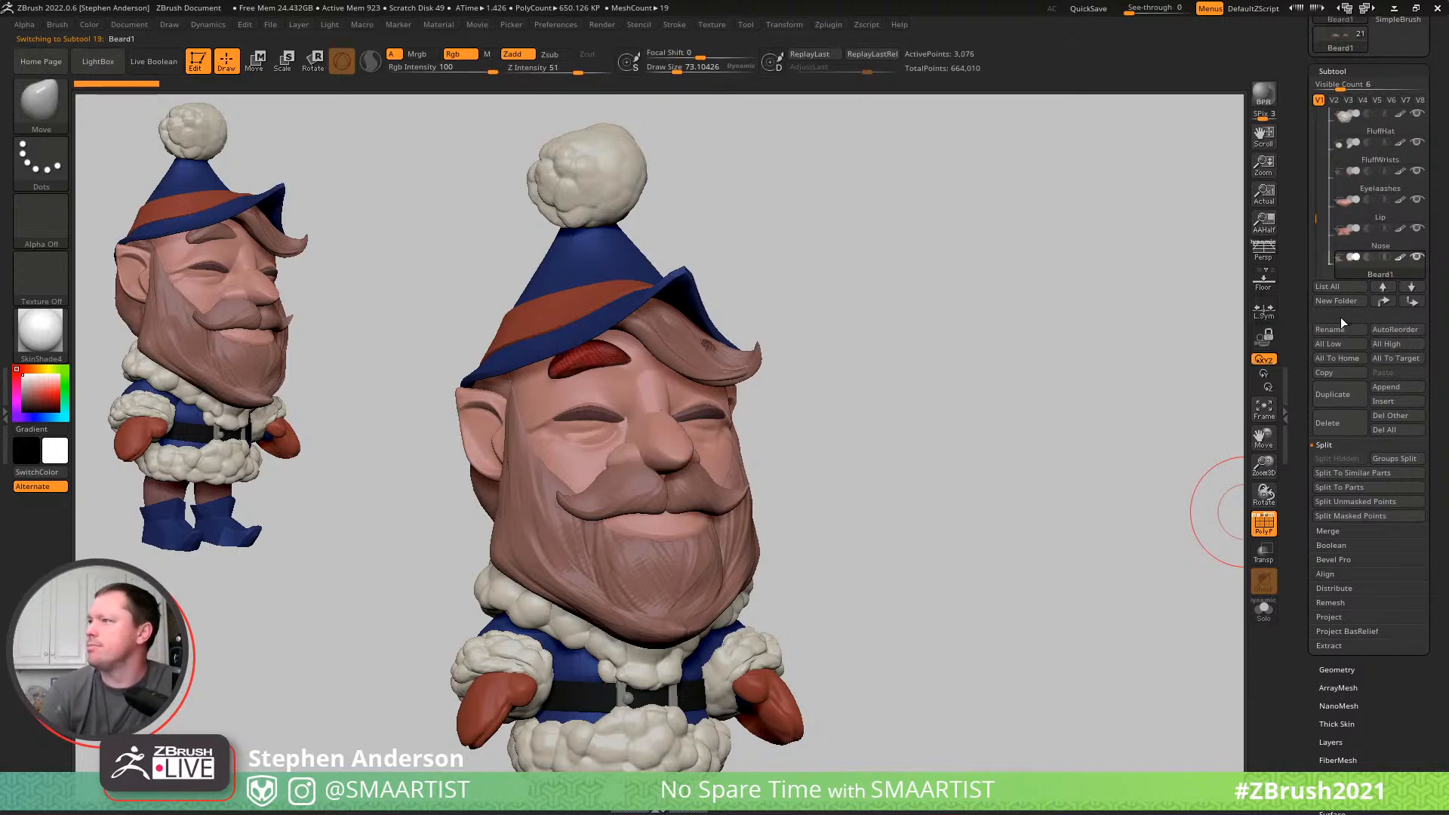
pyautogui.click(1334, 329)
pyautogui.write('EyeBrows')
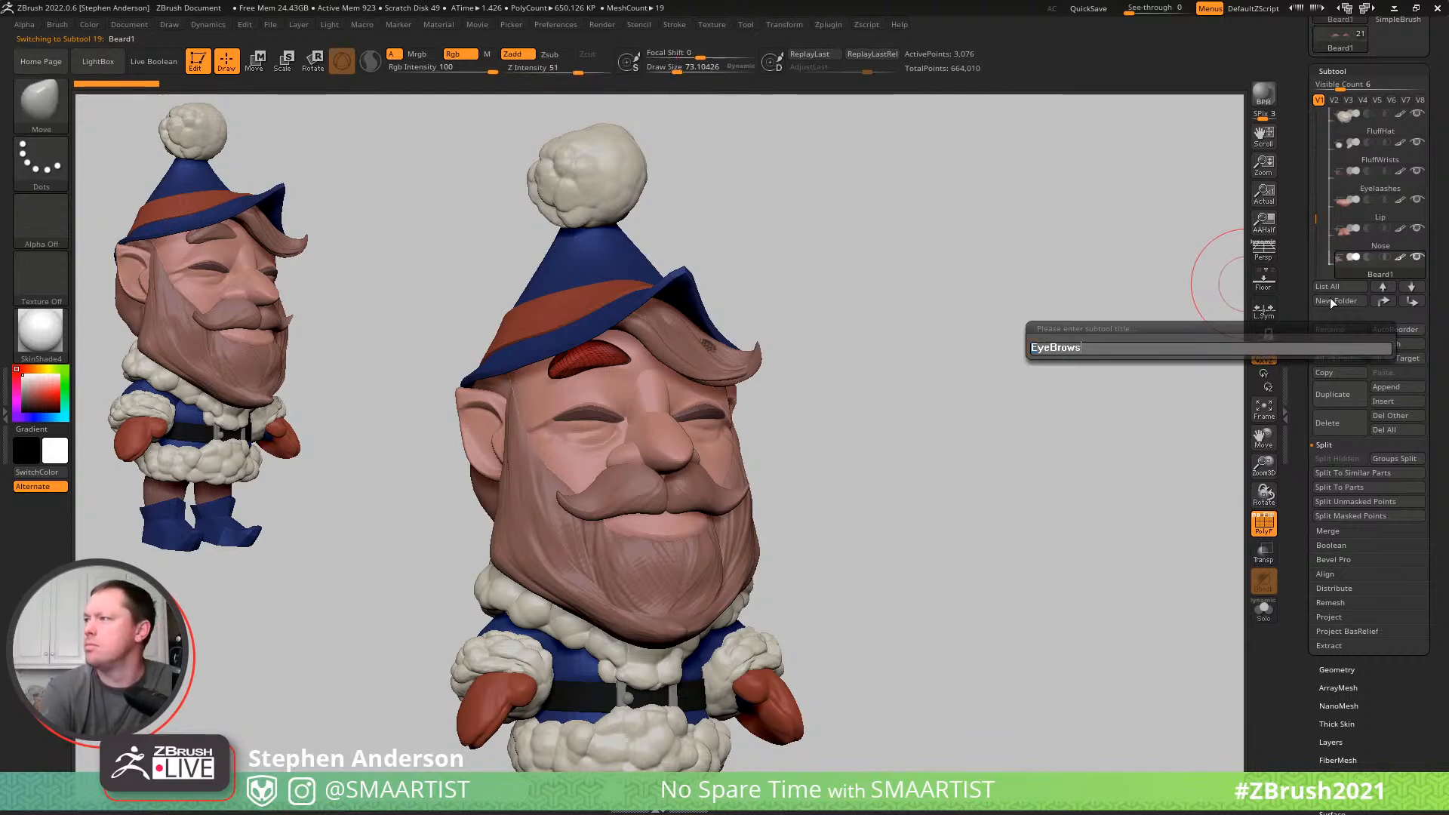
pyautogui.press('Return')
# - Rename the Beard2 subtool Beard and the Beard3_1 hair piece behind the ear Hair
pyautogui.press('Down')
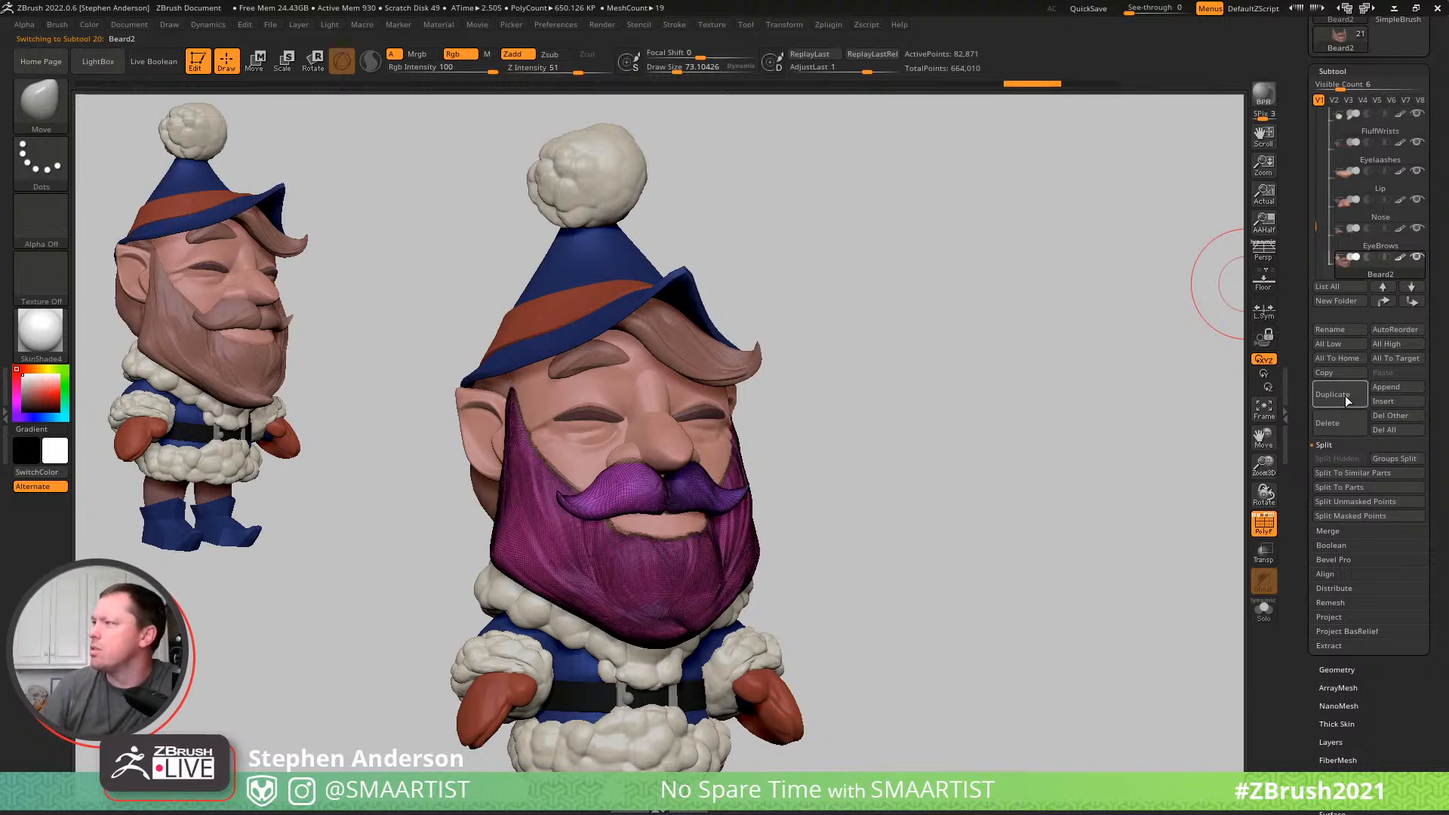
pyautogui.click(1343, 331)
pyautogui.write('Beard')
pyautogui.press('Return')
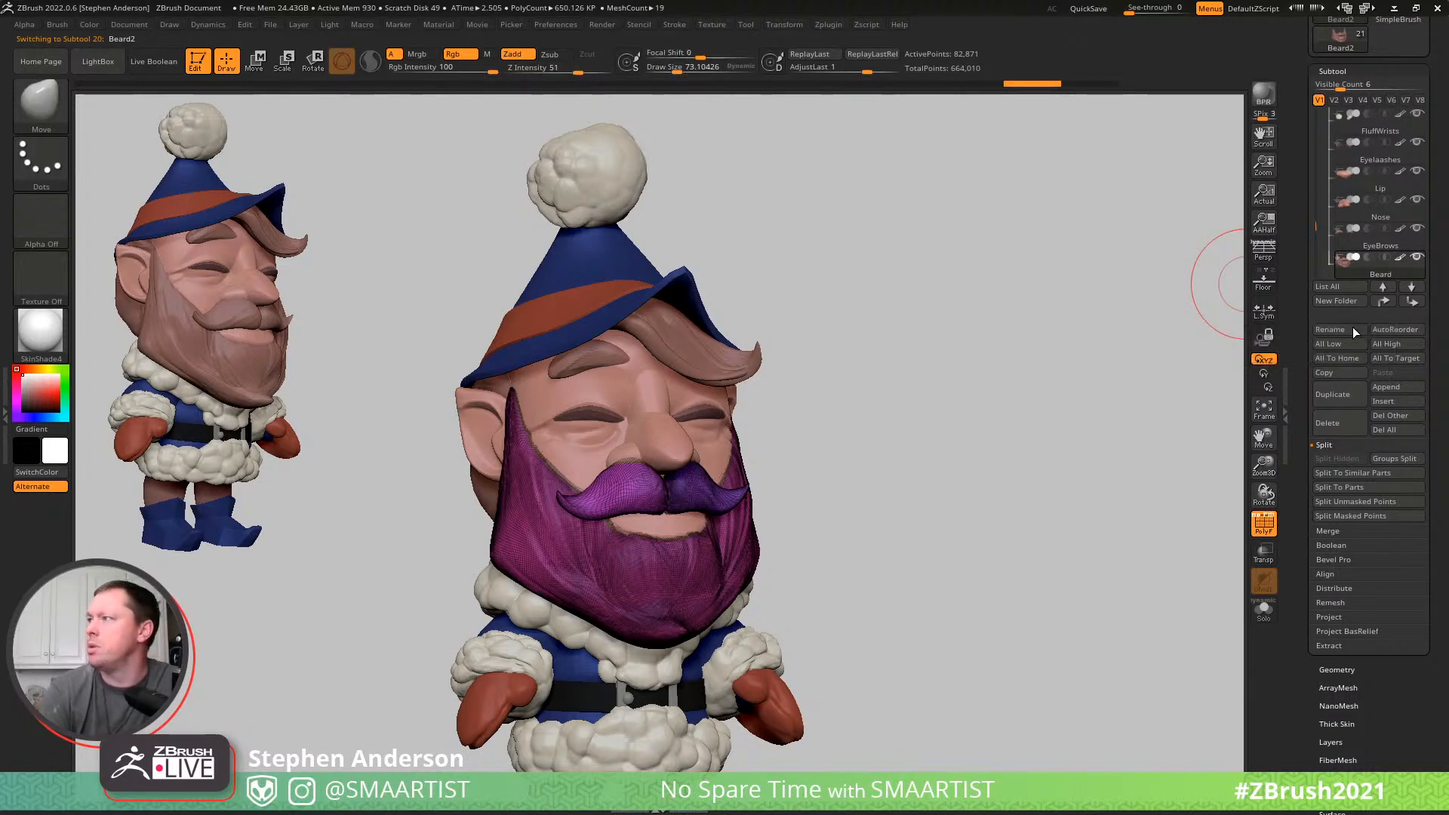
pyautogui.press('Down')
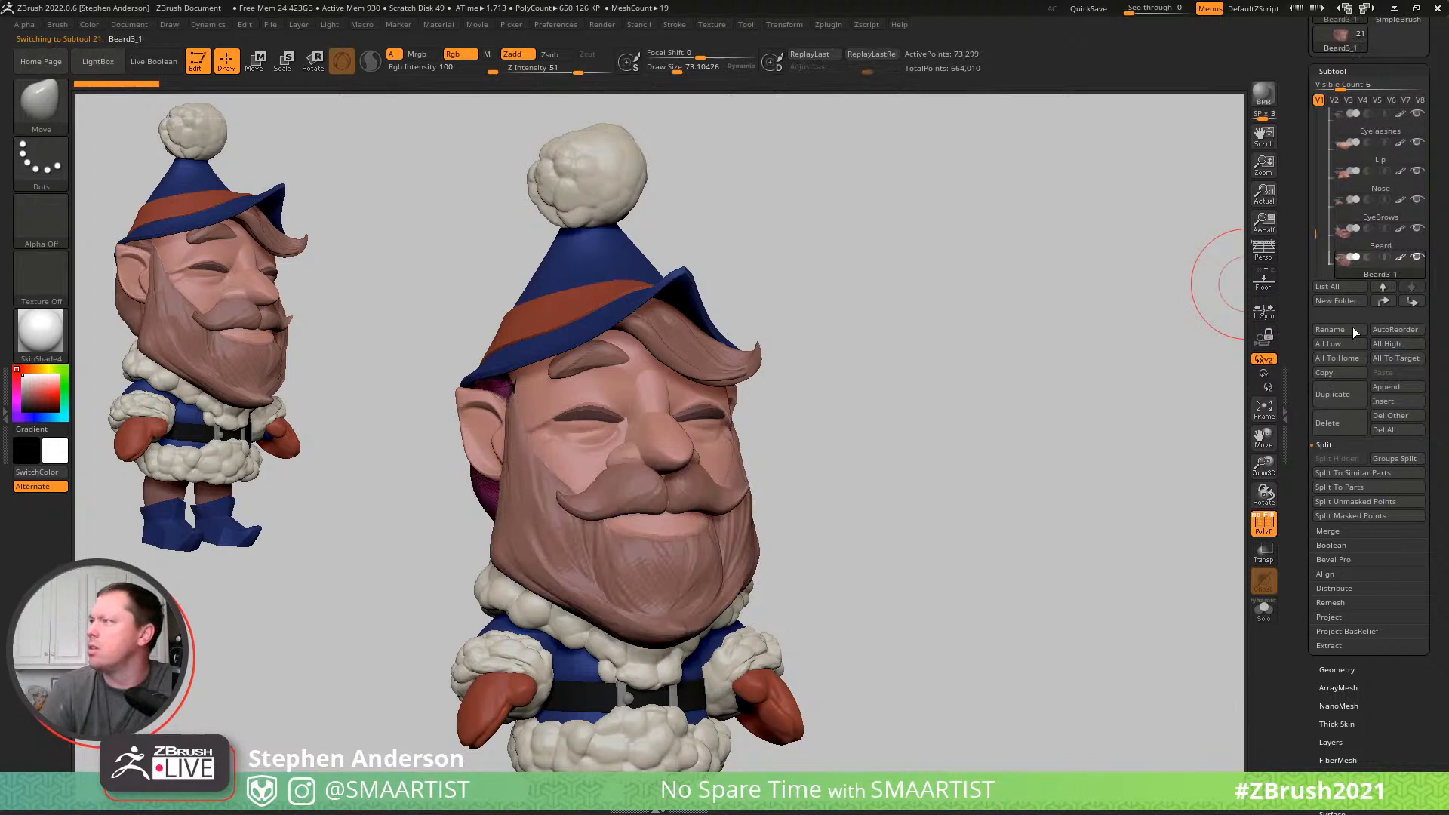
pyautogui.write('Hair')
pyautogui.press('Return')
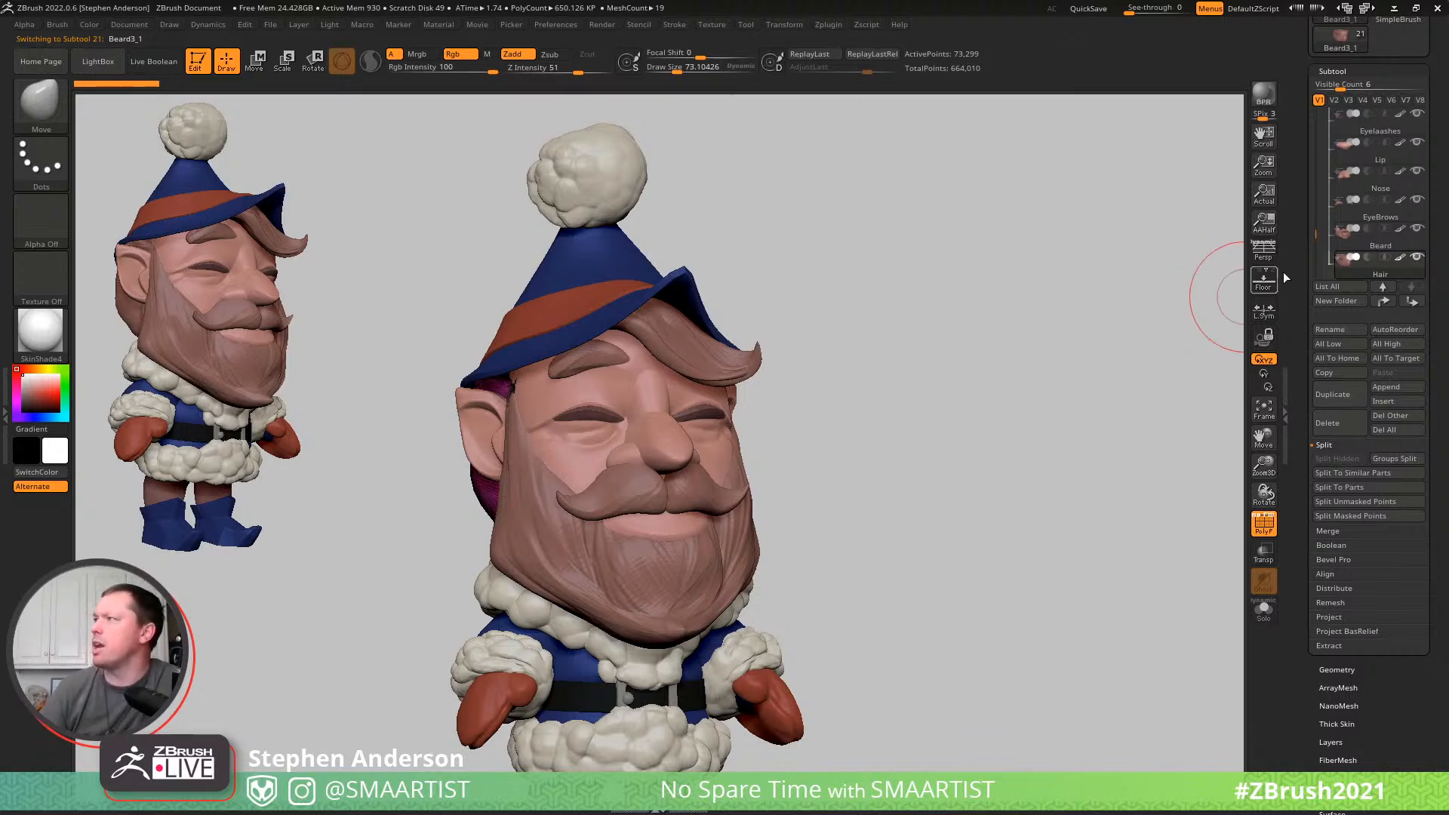
# - Raise the subtool list's visible count to 19 and move the blue torso Body directly below Head
pyautogui.moveTo(1345, 88); pyautogui.dragTo(1396, 88)
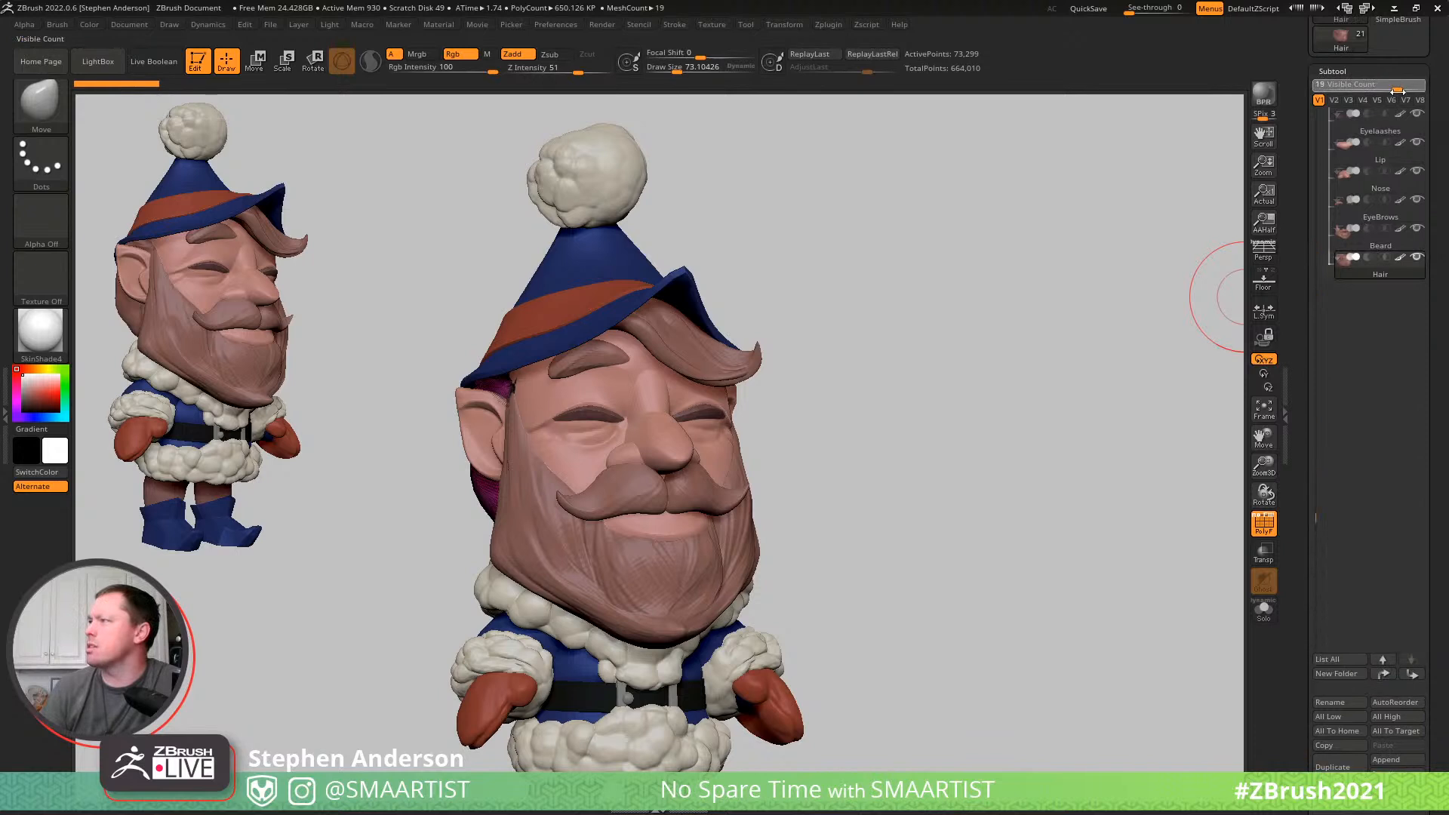
pyautogui.moveTo(1316, 160); pyautogui.dragTo(1319, 143)
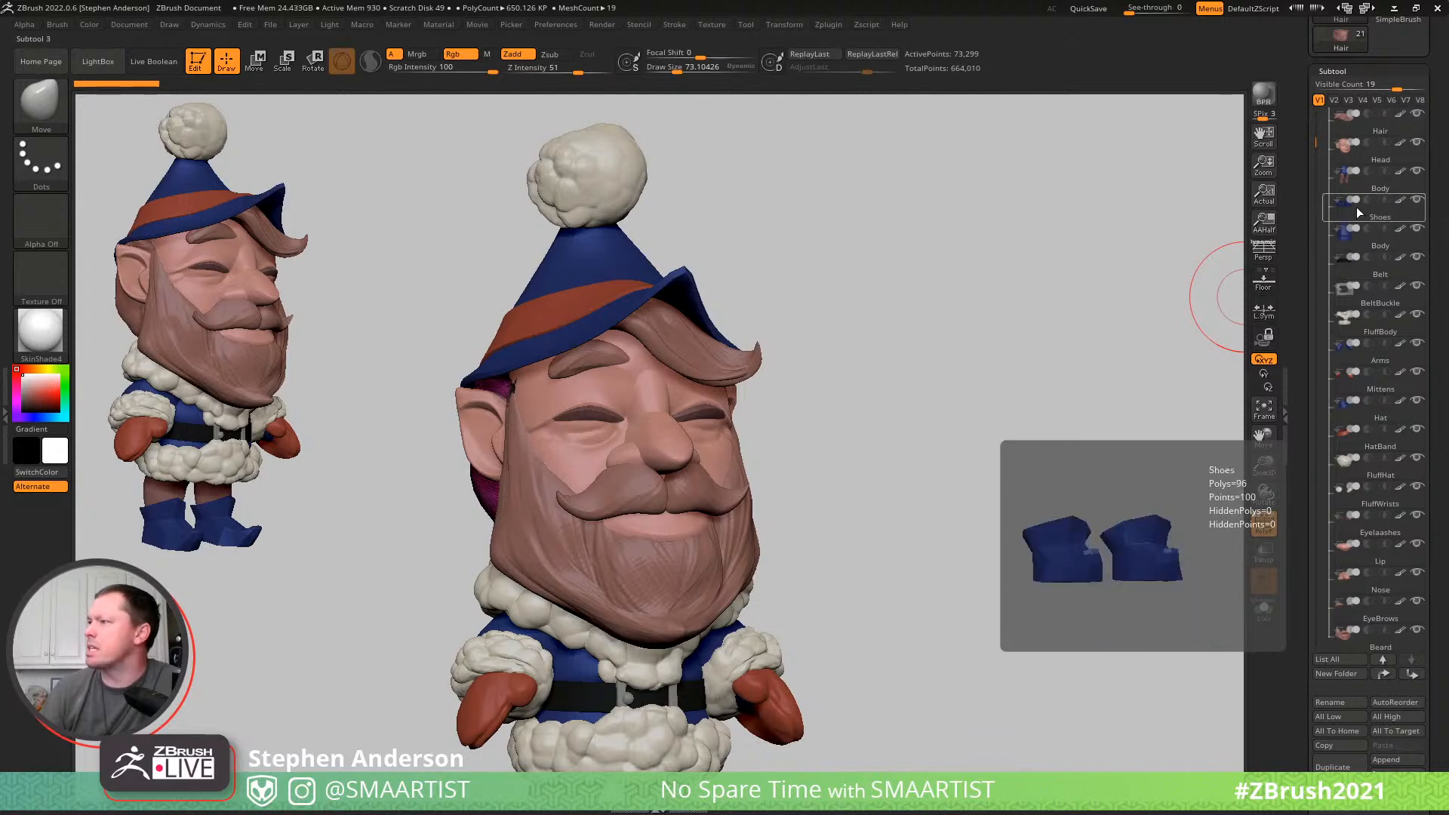
pyautogui.moveTo(1372, 249); pyautogui.dragTo(1369, 183)
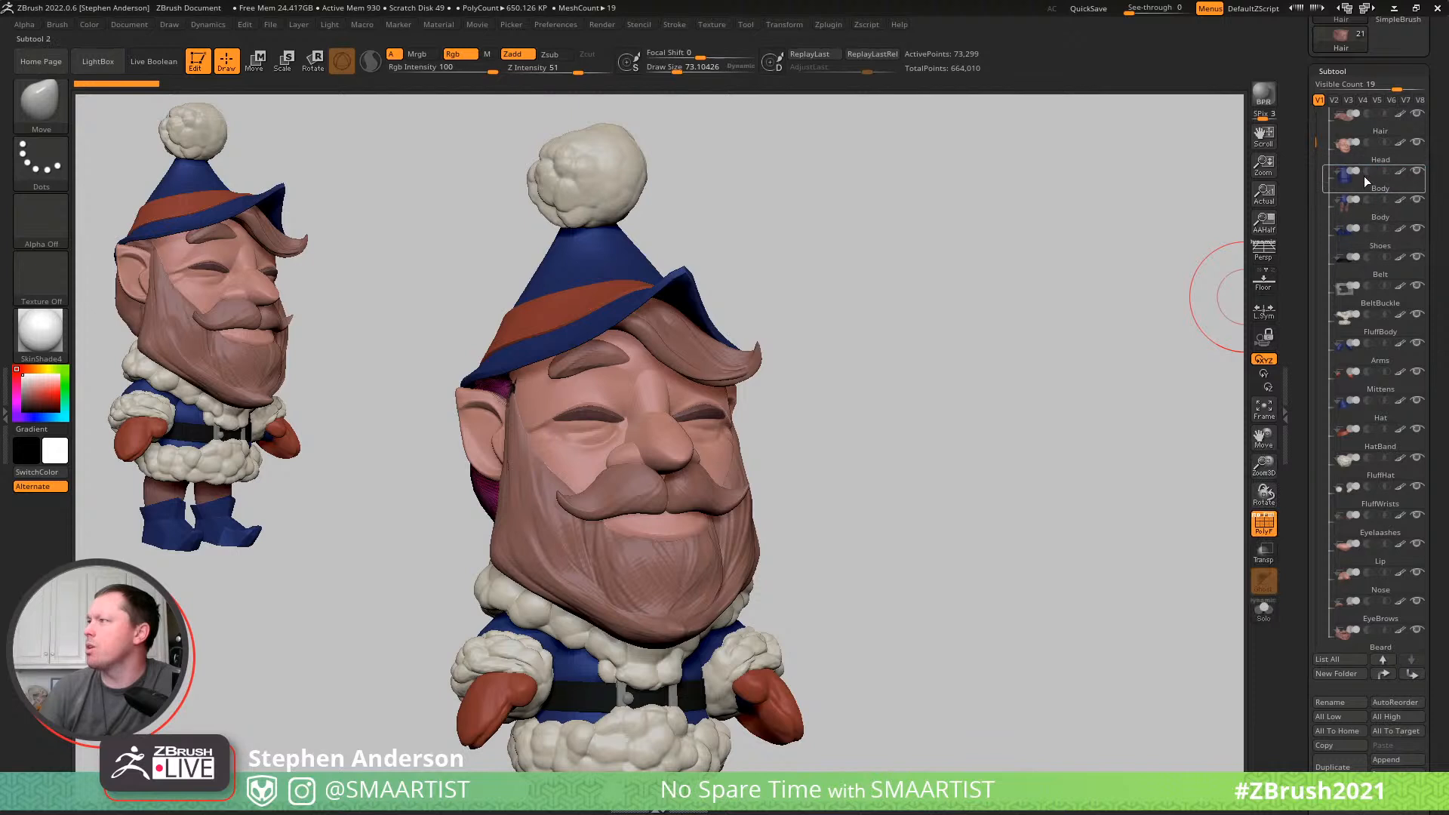
# - Move Shoes below Belt in the subtool list and the legs Body directly above the torso Body
pyautogui.moveTo(1369, 243)
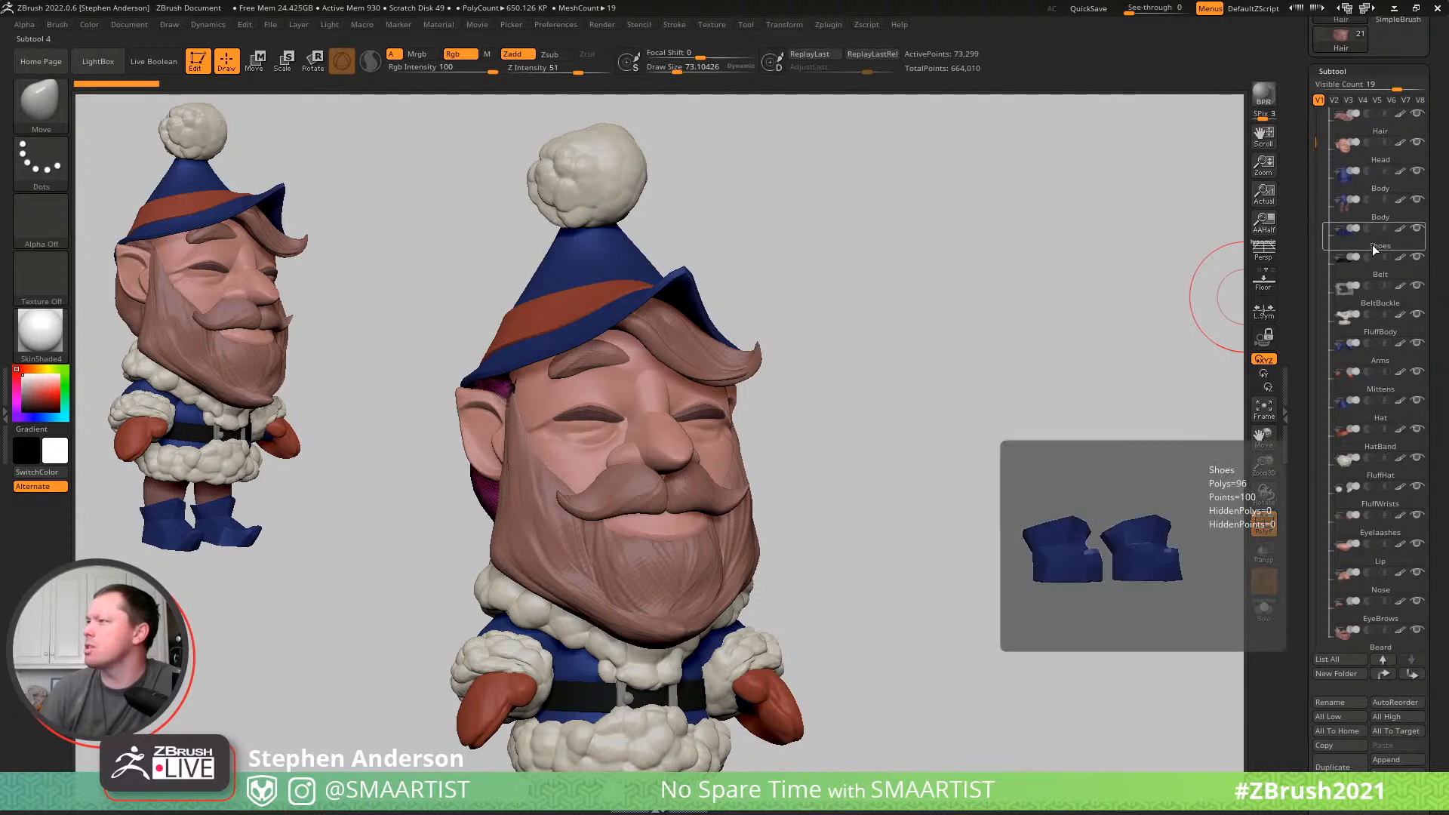
pyautogui.click(1387, 231)
pyautogui.moveTo(1386, 227)
pyautogui.mouseDown()
pyautogui.moveTo(1375, 200)
pyautogui.moveTo(1379, 243)
pyautogui.mouseUp()
pyautogui.click(1381, 207)
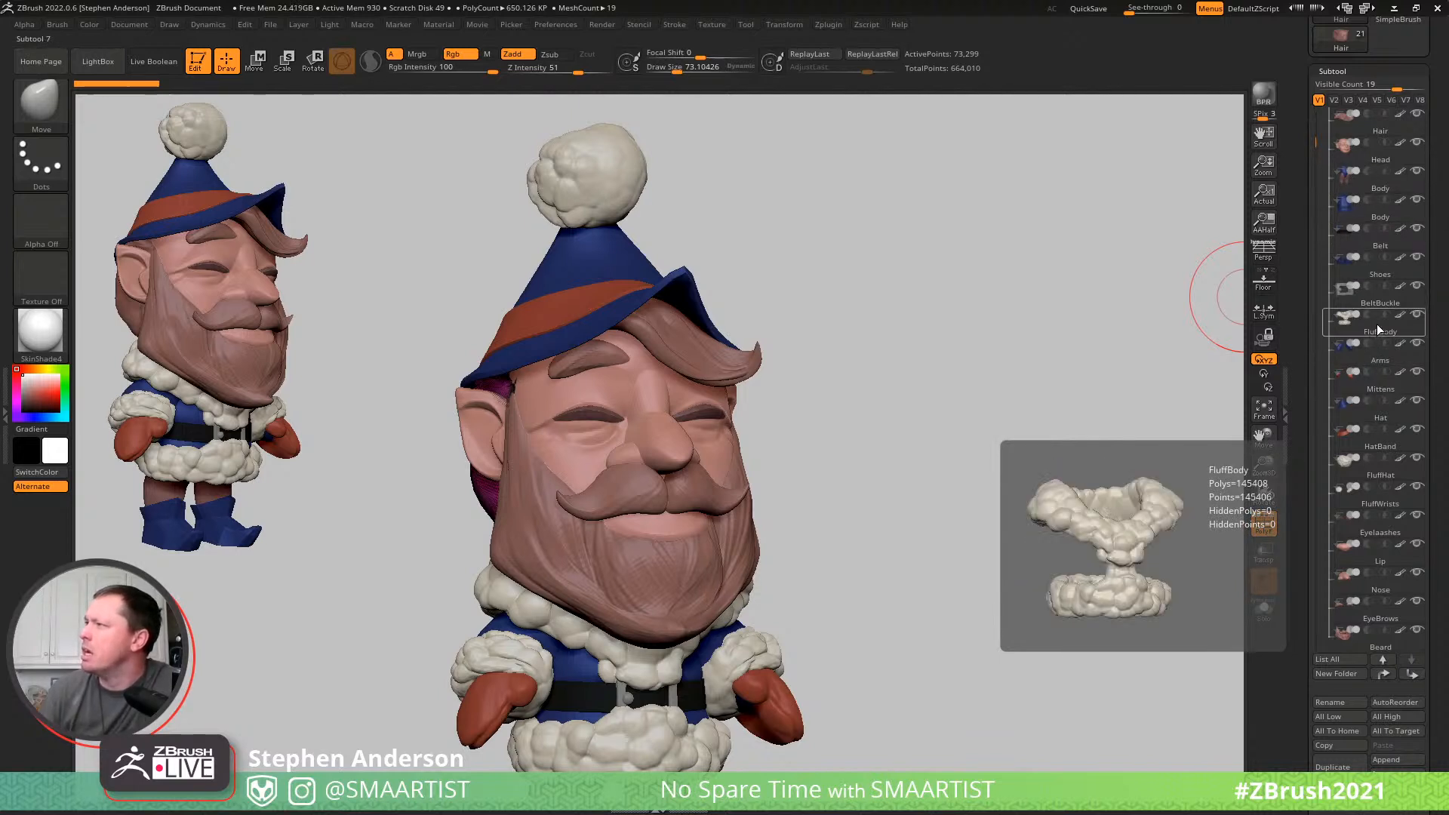
# - Reorder the subtools so Hat sits above the torso Body, with Arms, FluffBody, BeltBuckle and Belt following below it
pyautogui.moveTo(1372, 327)
pyautogui.mouseDown()
pyautogui.moveTo(1395, 230)
pyautogui.moveTo(1397, 284)
pyautogui.moveTo(1388, 243)
pyautogui.mouseUp()
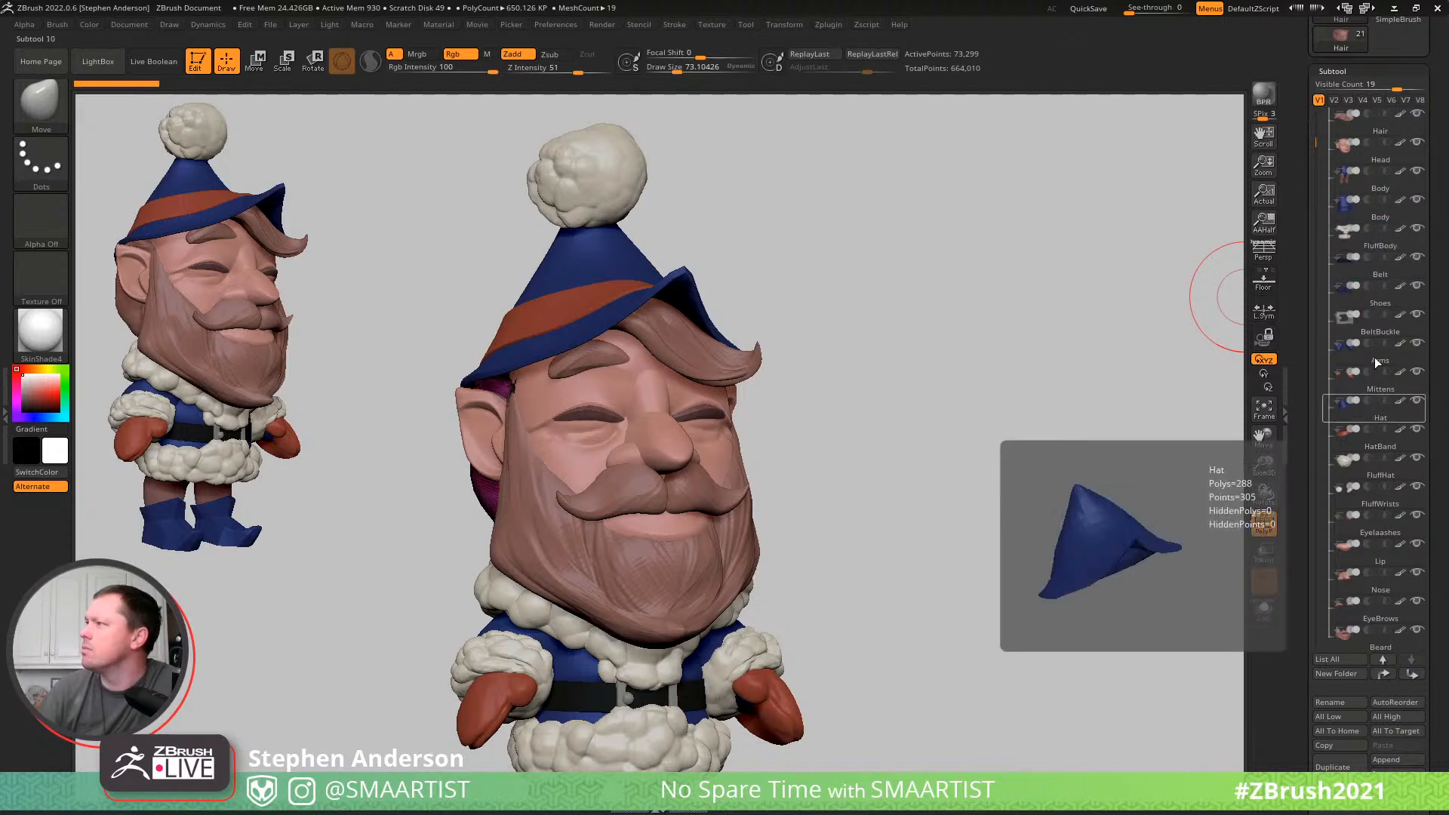
pyautogui.moveTo(1370, 357); pyautogui.dragTo(1375, 234)
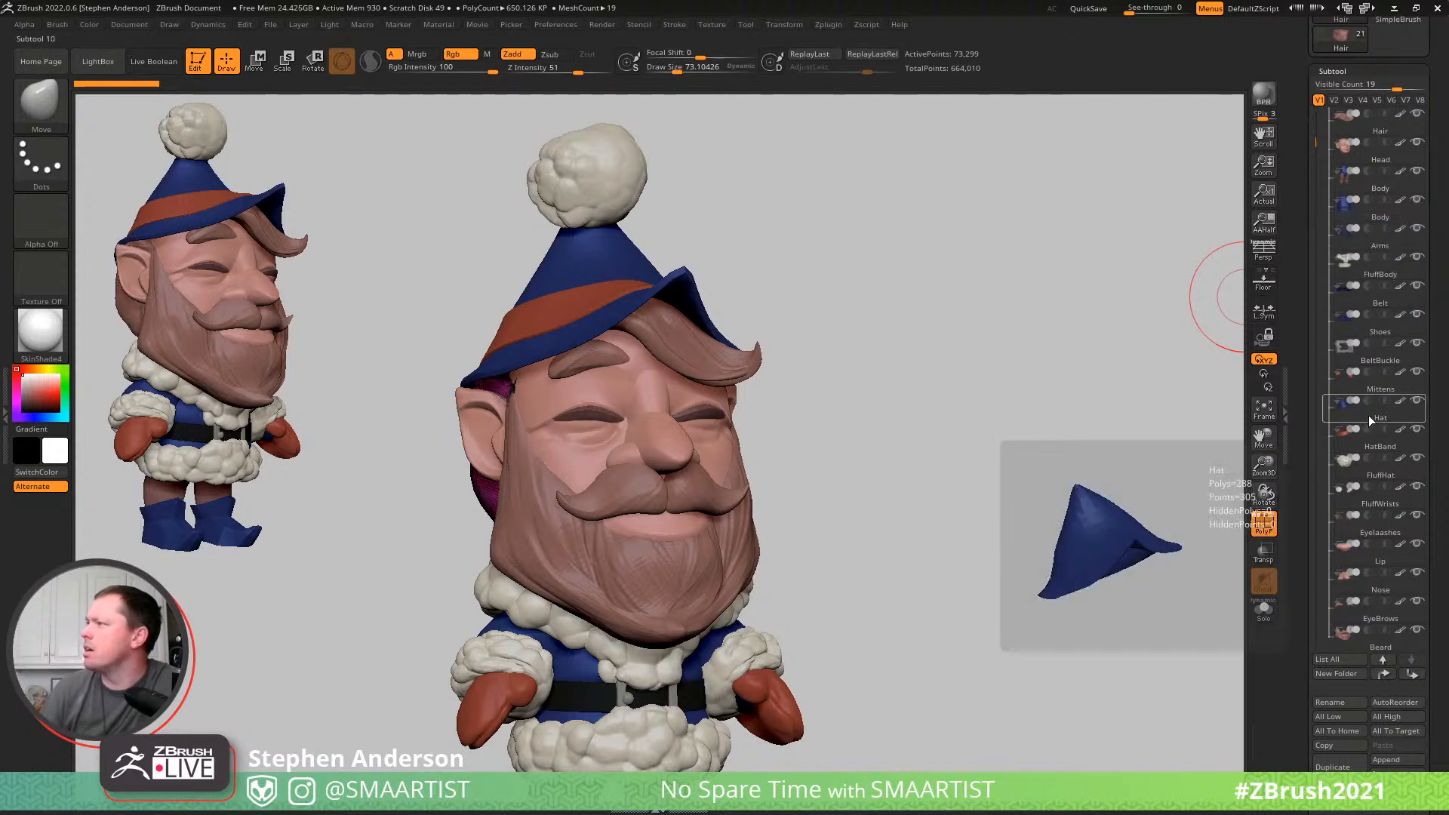
pyautogui.moveTo(1369, 415)
pyautogui.mouseDown()
pyautogui.moveTo(1391, 265)
pyautogui.moveTo(1372, 214)
pyautogui.mouseUp()
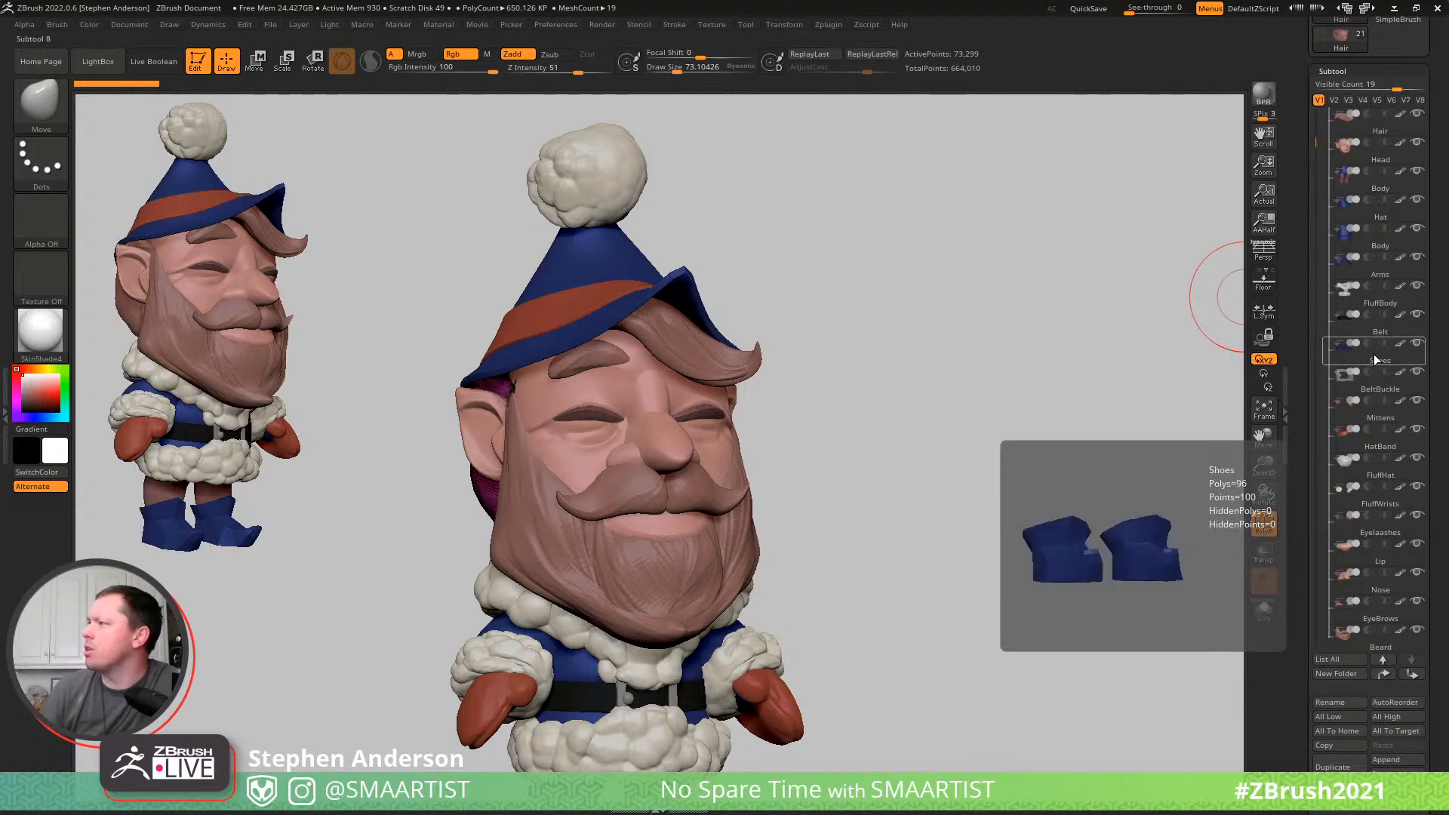
pyautogui.click(1378, 389)
pyautogui.moveTo(1378, 388)
pyautogui.mouseDown()
pyautogui.moveTo(1388, 270)
pyautogui.moveTo(1387, 310)
pyautogui.mouseUp()
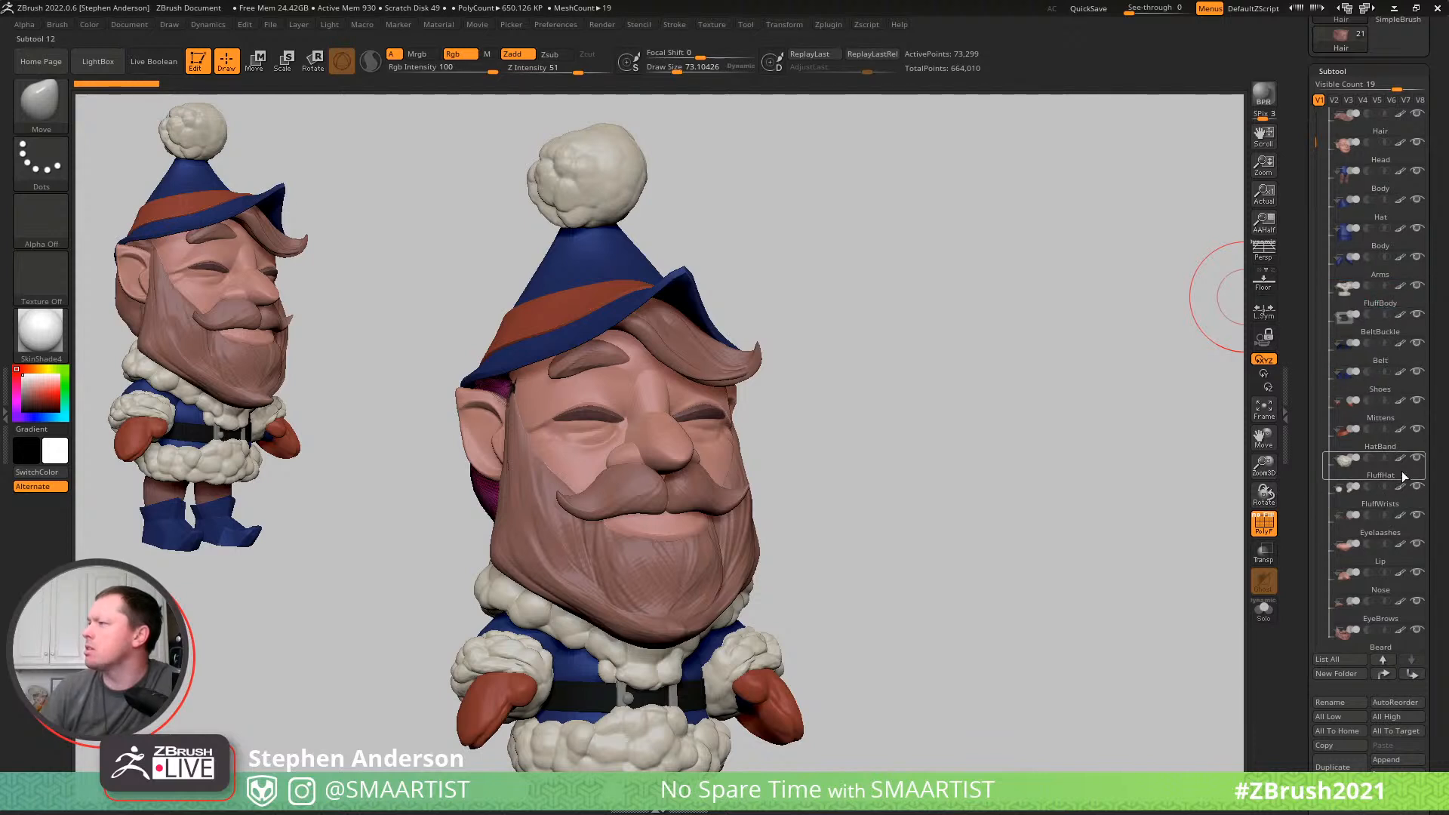
# - Move HatBand and FluffHat directly below Hat in the subtool list
pyautogui.click(1378, 445)
pyautogui.moveTo(1378, 444); pyautogui.dragTo(1389, 246)
pyautogui.click(1373, 468)
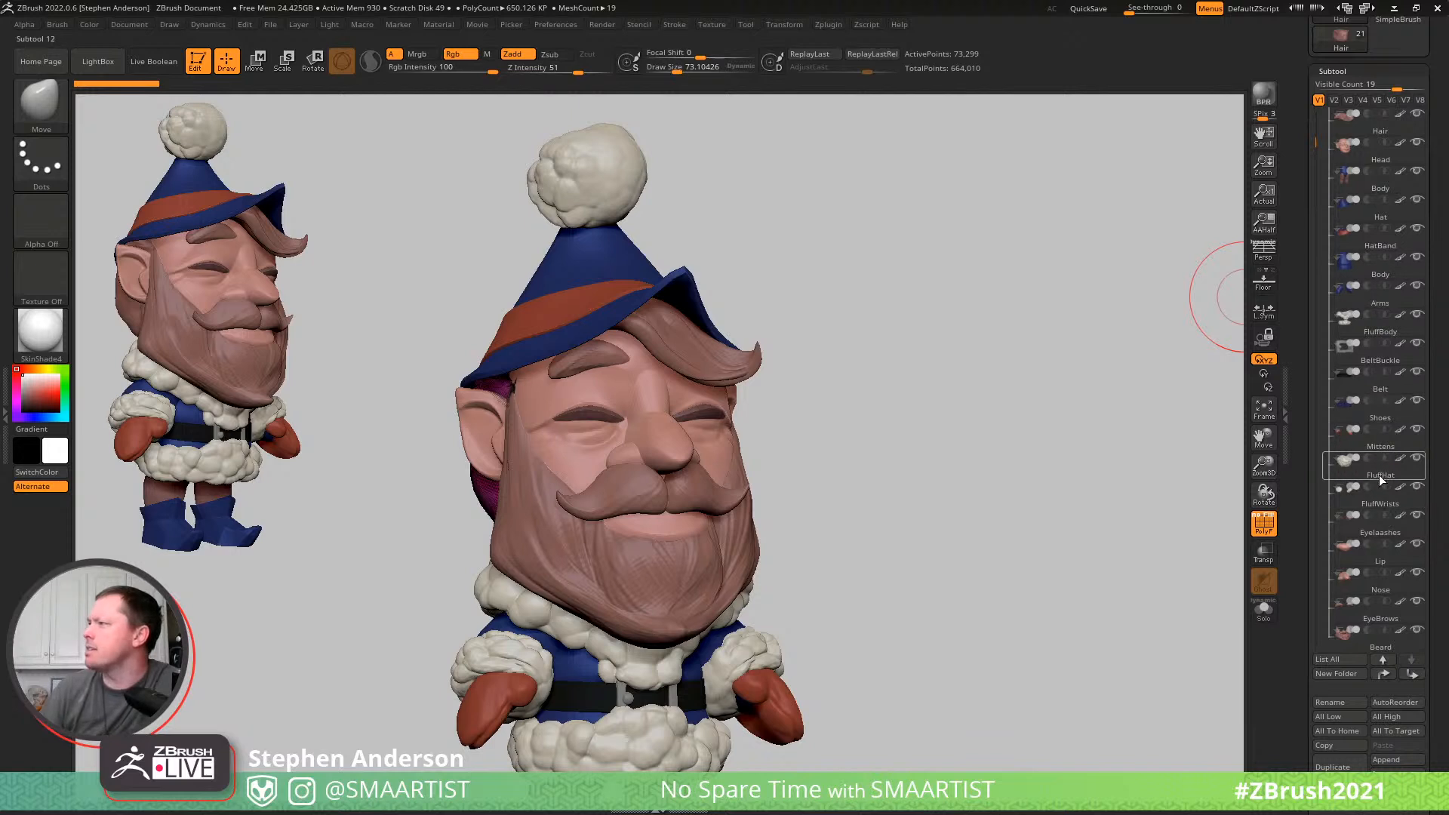
pyautogui.moveTo(1381, 474)
pyautogui.mouseDown()
pyautogui.moveTo(1406, 371)
pyautogui.moveTo(1400, 298)
pyautogui.moveTo(1379, 270)
pyautogui.mouseUp()
pyautogui.click(1366, 199)
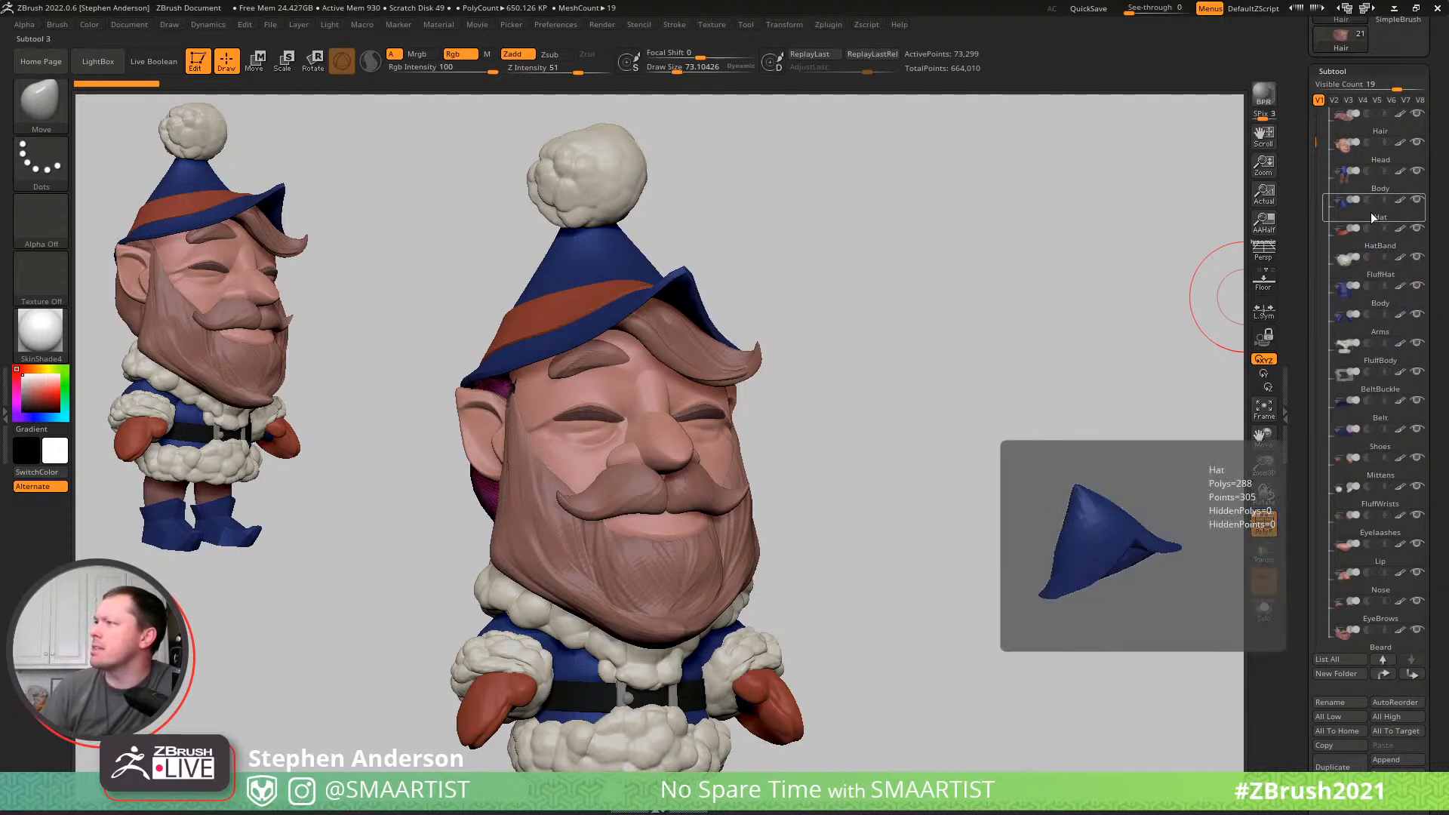
# - Group the face subtools directly below Head in the order Nose, Lip, EyeBrows, eyelashes and Beard
pyautogui.click(1375, 578)
pyautogui.click(1387, 561)
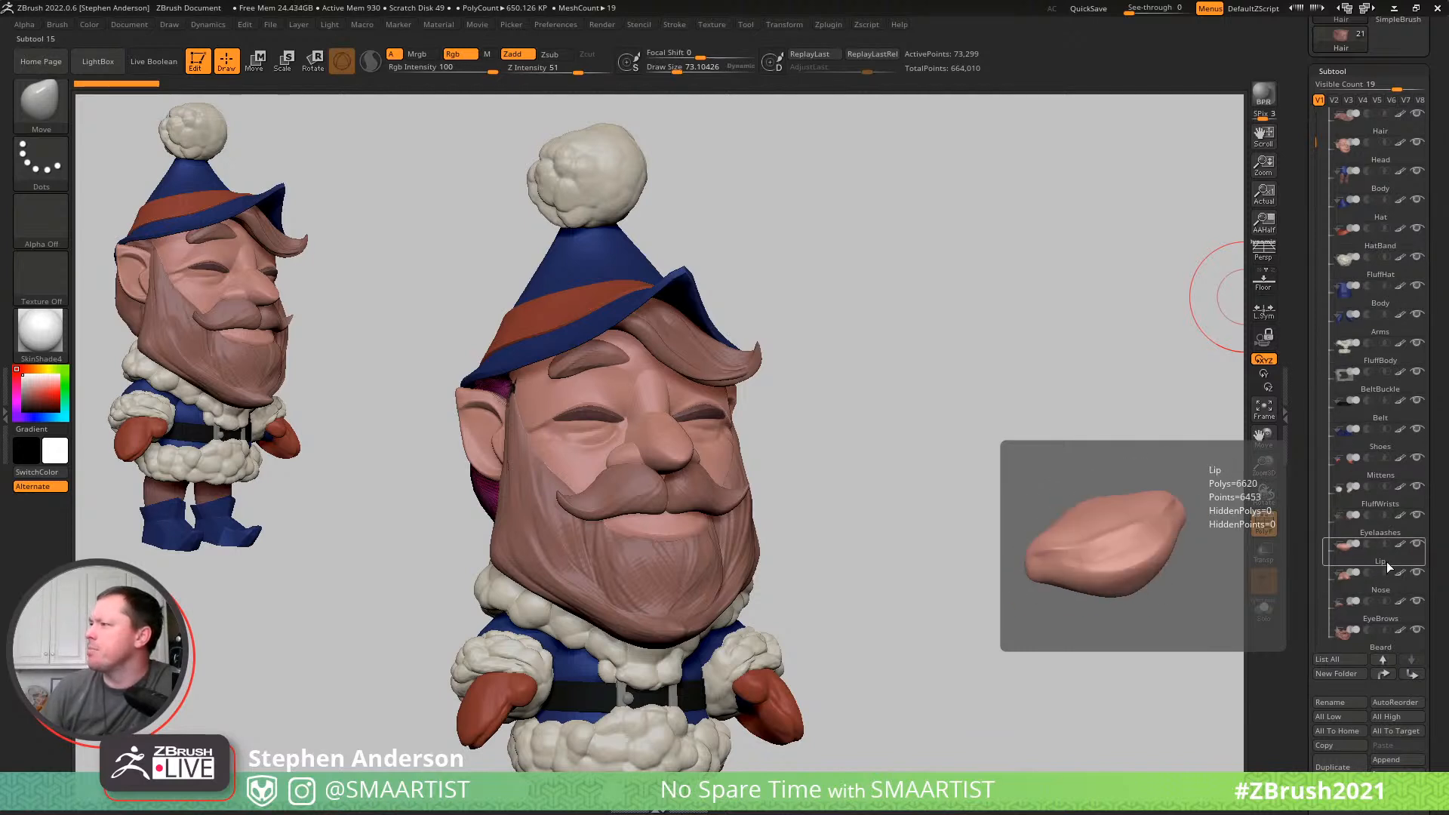
pyautogui.moveTo(1385, 560); pyautogui.dragTo(1387, 199)
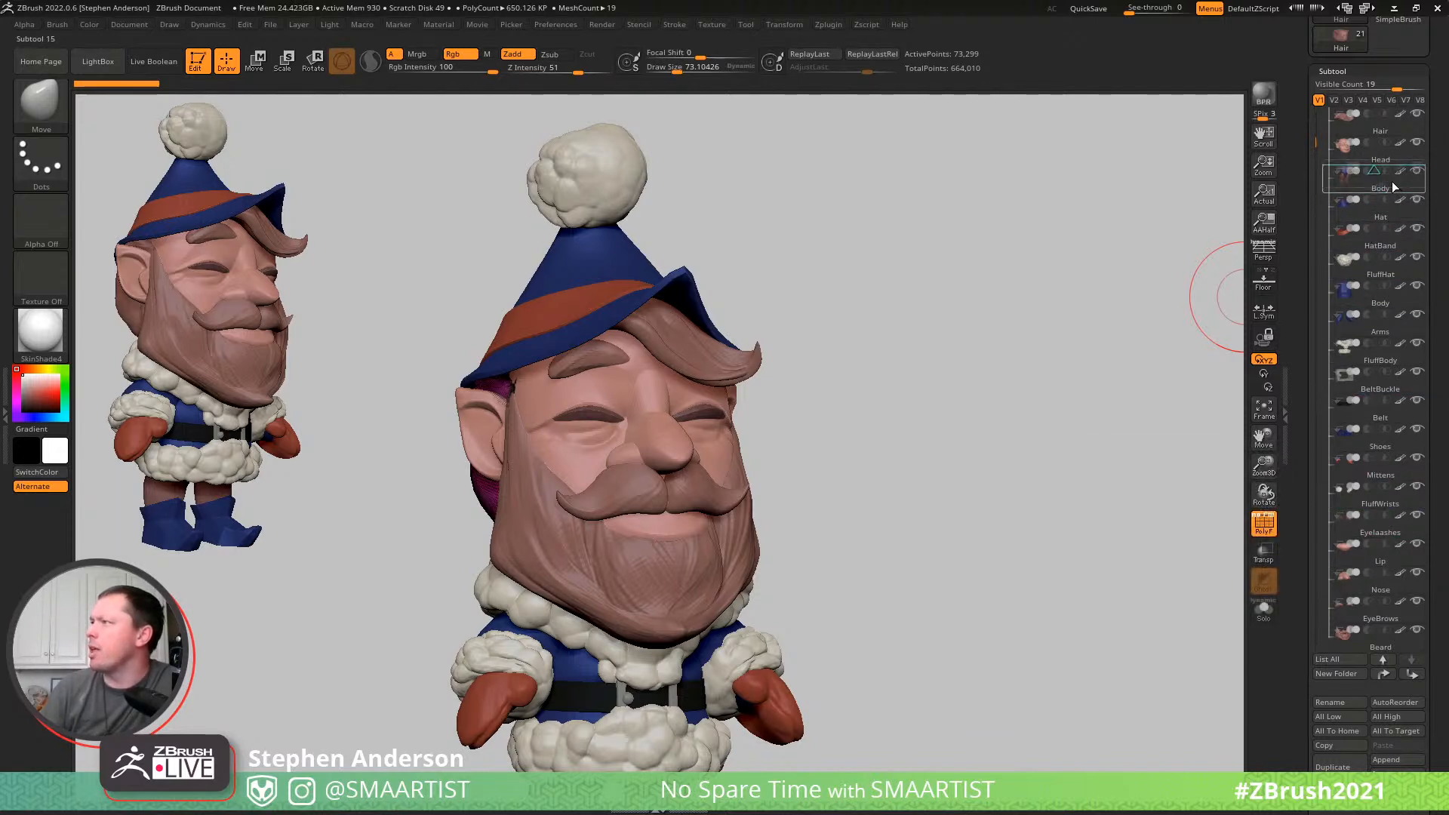
pyautogui.moveTo(1383, 645); pyautogui.dragTo(1390, 205)
pyautogui.click(1387, 619)
pyautogui.moveTo(1387, 615); pyautogui.dragTo(1390, 178)
pyautogui.moveTo(1383, 647); pyautogui.dragTo(1395, 242)
pyautogui.moveTo(1384, 642); pyautogui.dragTo(1378, 261)
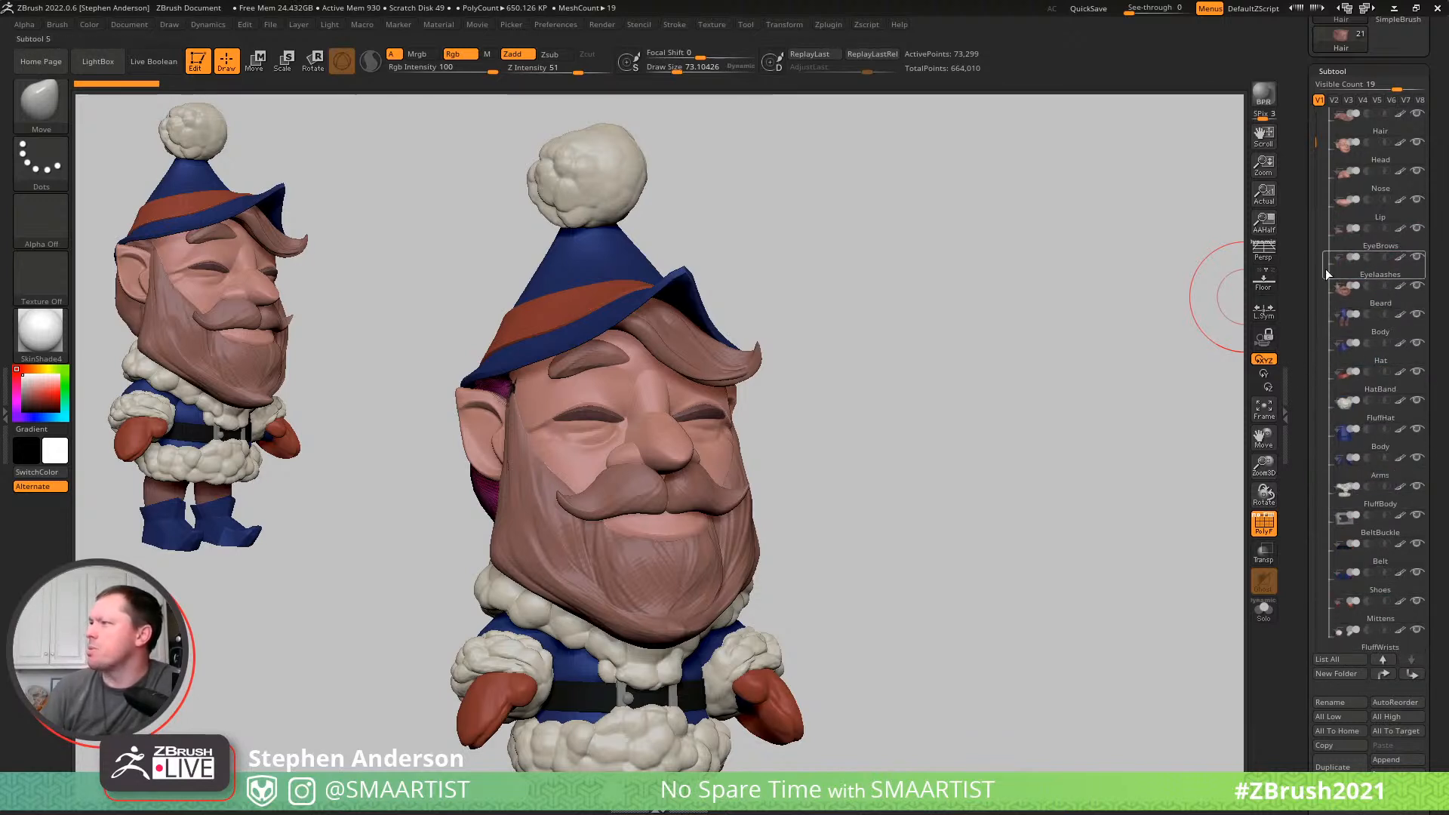
# - Move FluffWrists and Mittens below FluffBody in the subtool list, and place Hair directly above Beard
pyautogui.moveTo(1378, 642); pyautogui.dragTo(1393, 514)
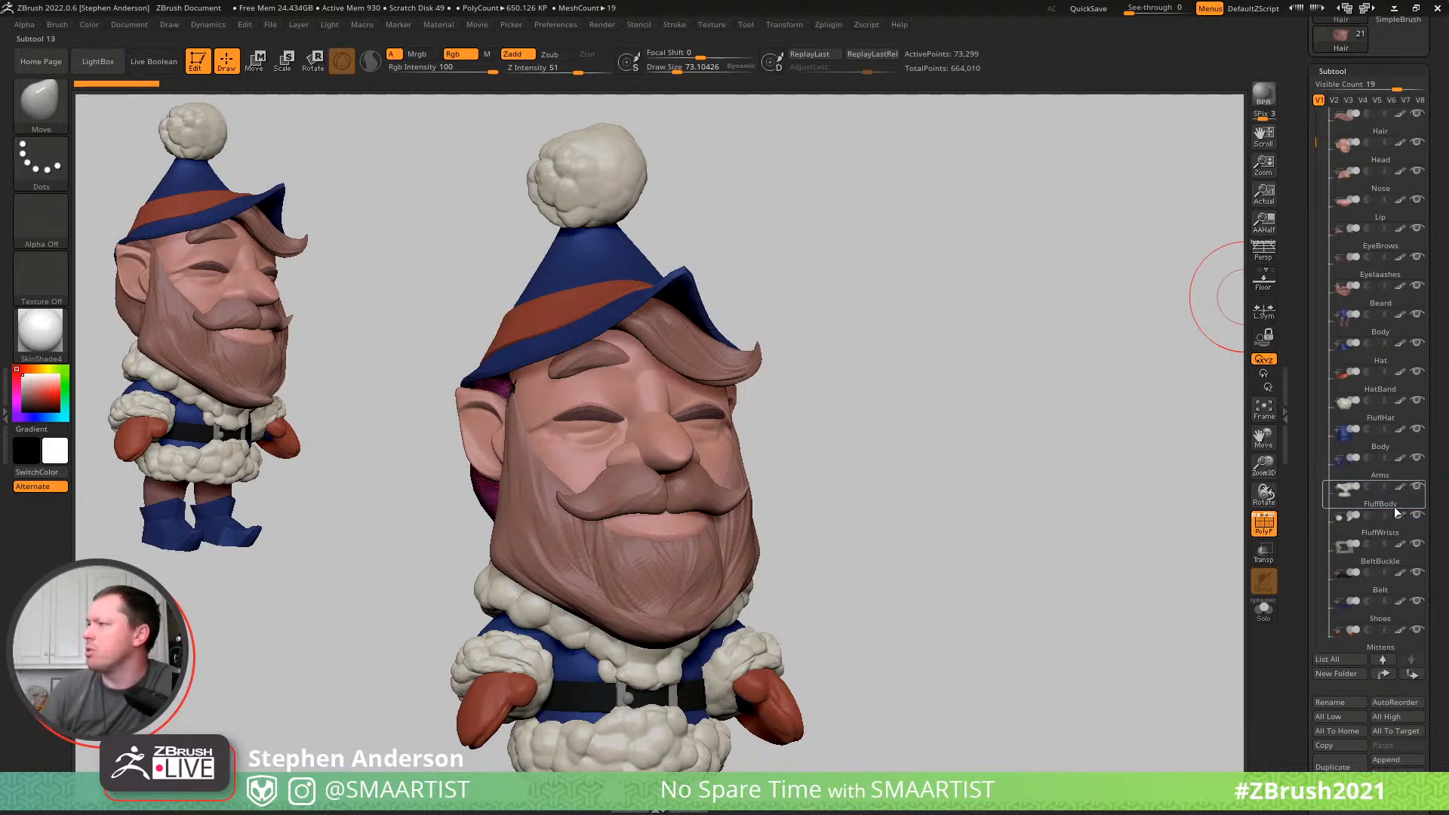
pyautogui.moveTo(1319, 134); pyautogui.dragTo(1310, 222)
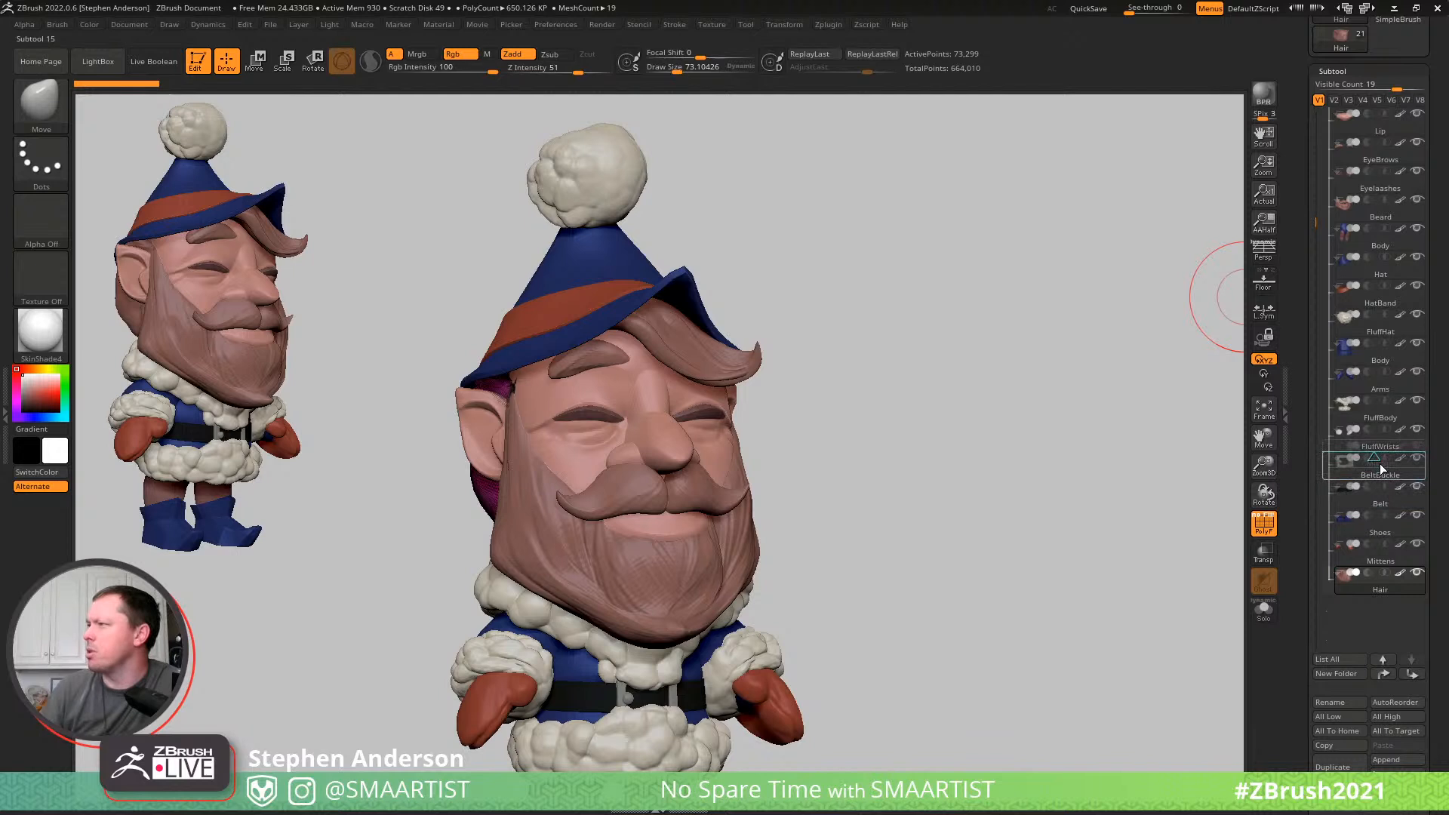
pyautogui.moveTo(1381, 470); pyautogui.dragTo(1380, 472)
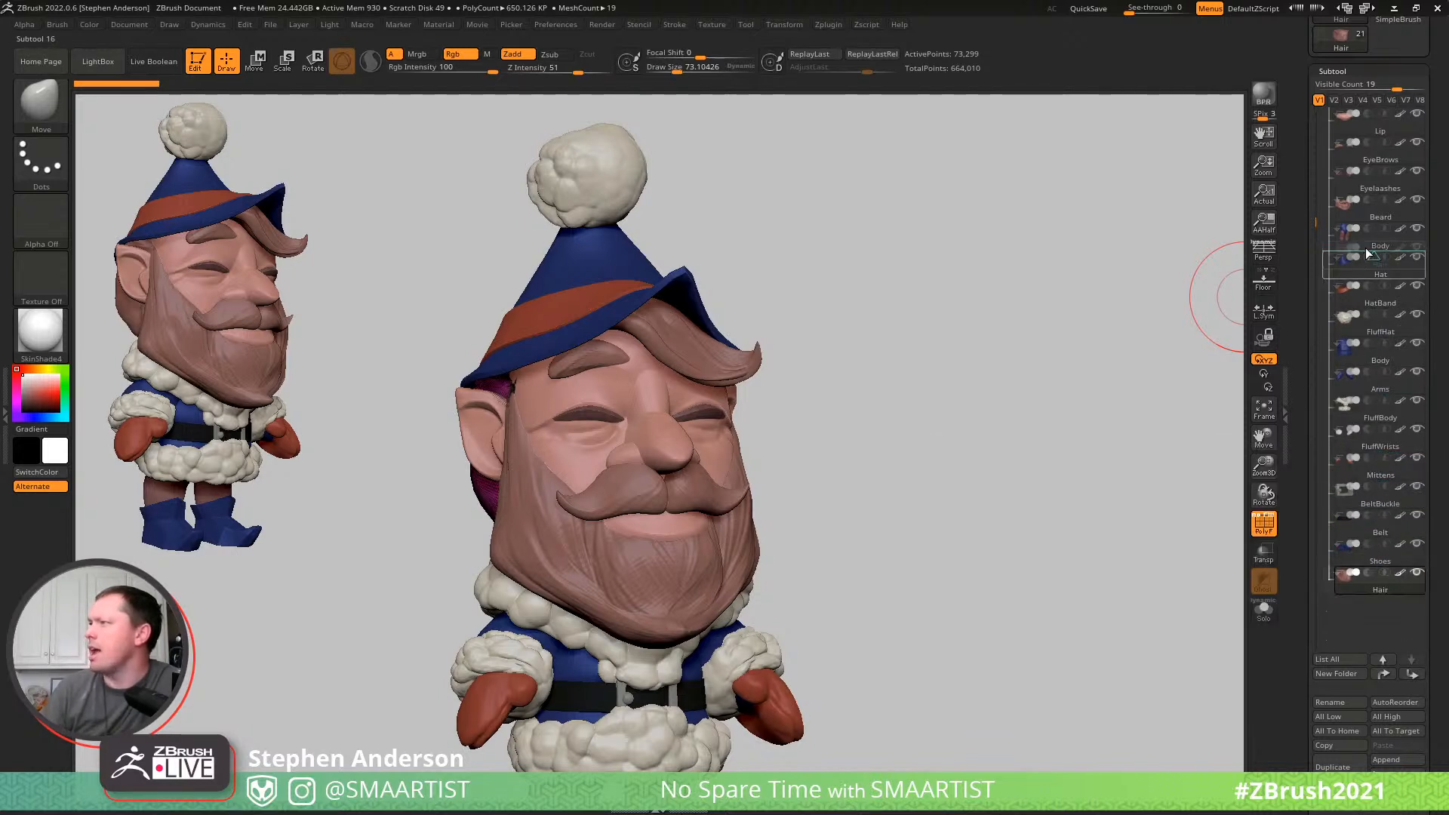
pyautogui.moveTo(1386, 222); pyautogui.dragTo(1386, 221)
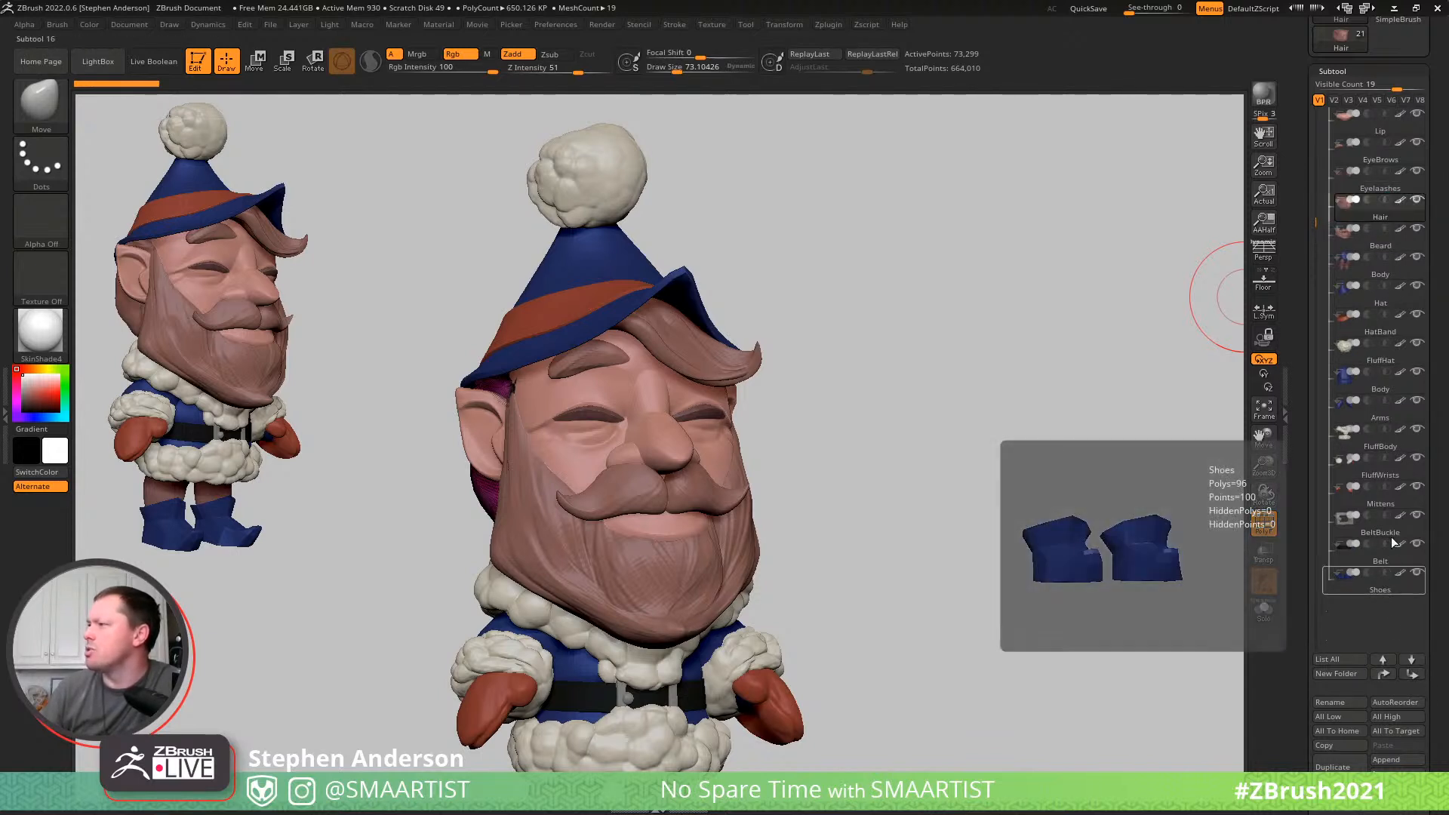
pyautogui.moveTo(1318, 215); pyautogui.dragTo(1315, 181)
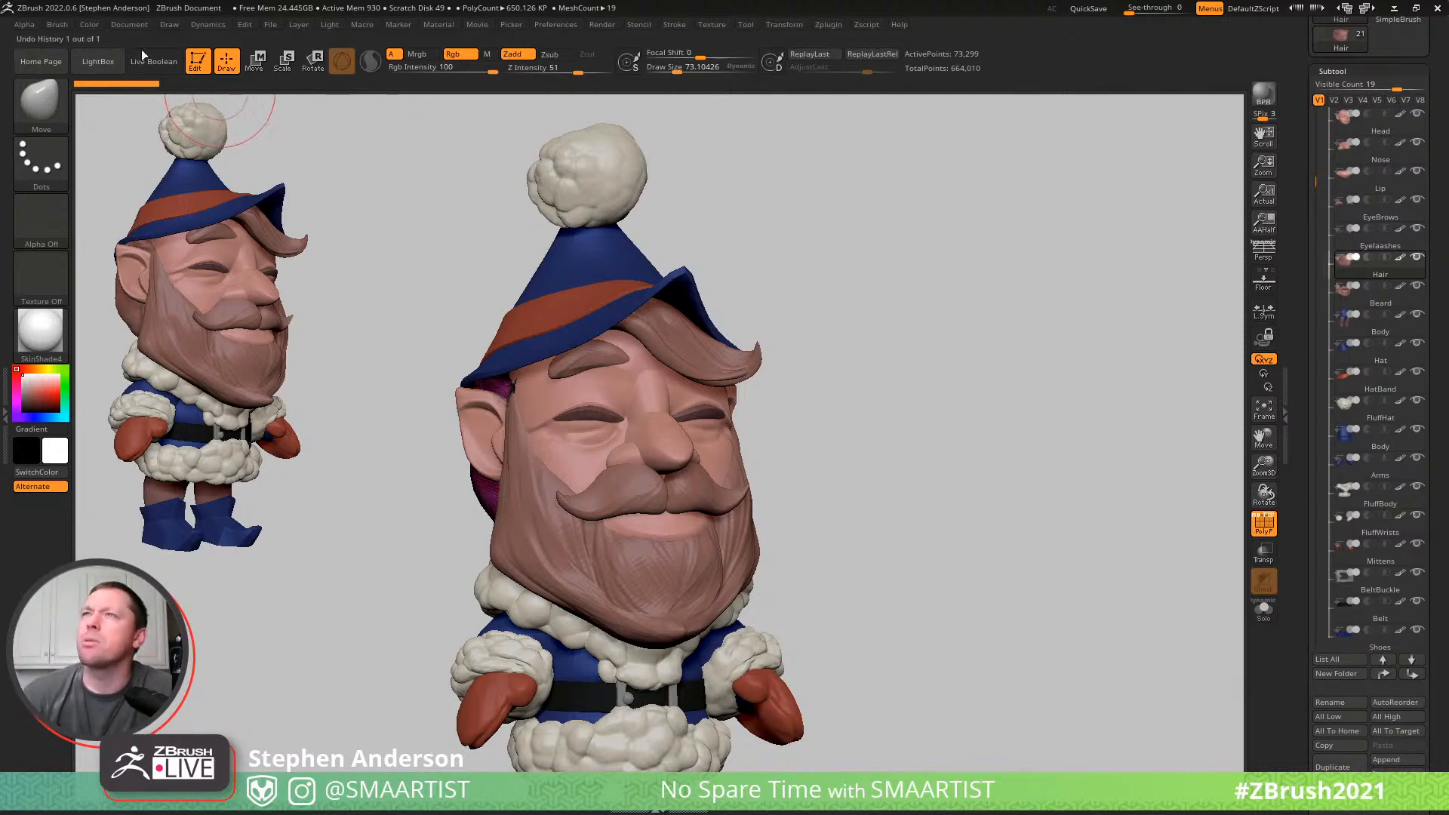
# - Show the movie timeline above the canvas and hide it again
pyautogui.click(129, 25)
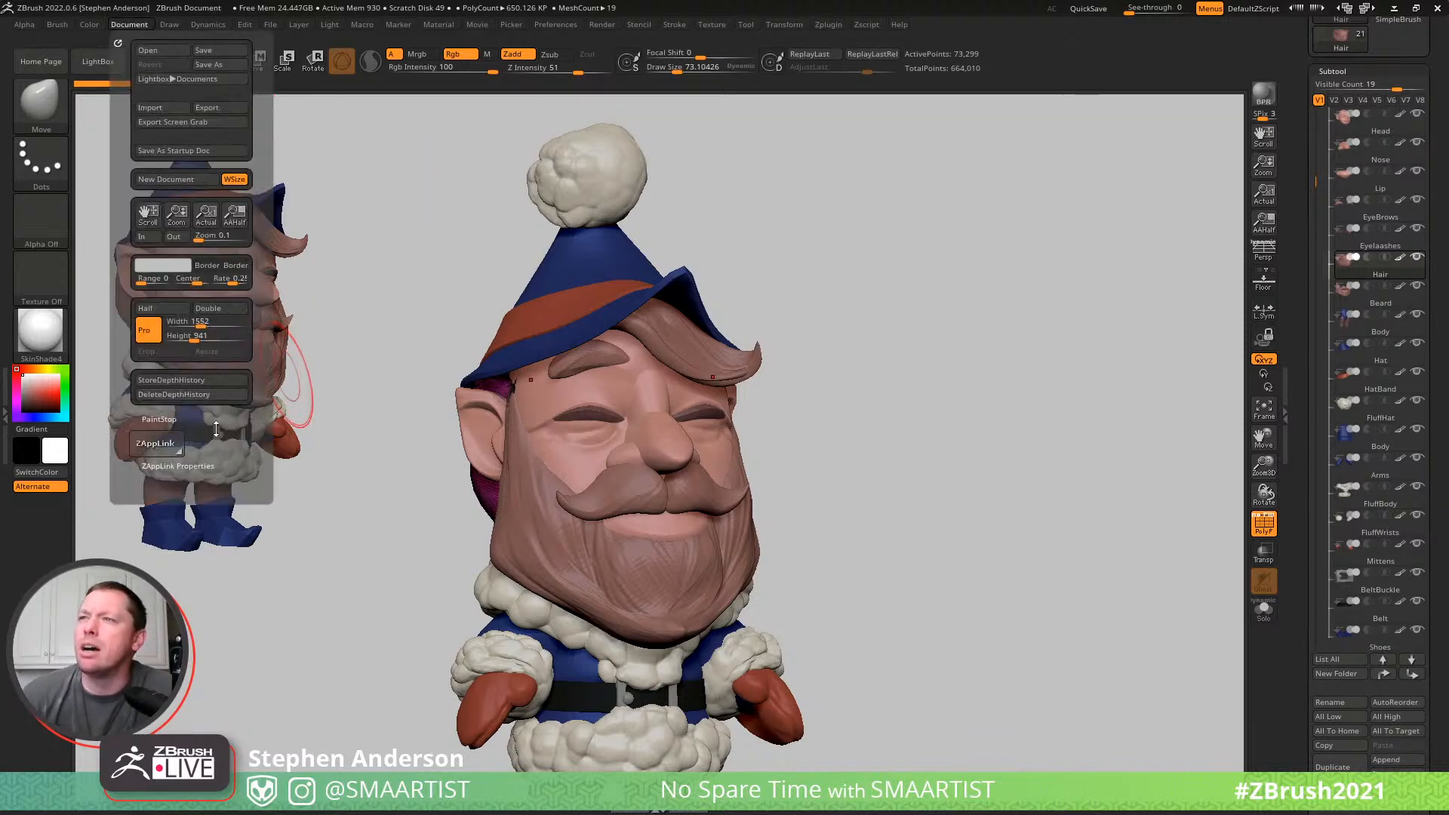
pyautogui.click(183, 466)
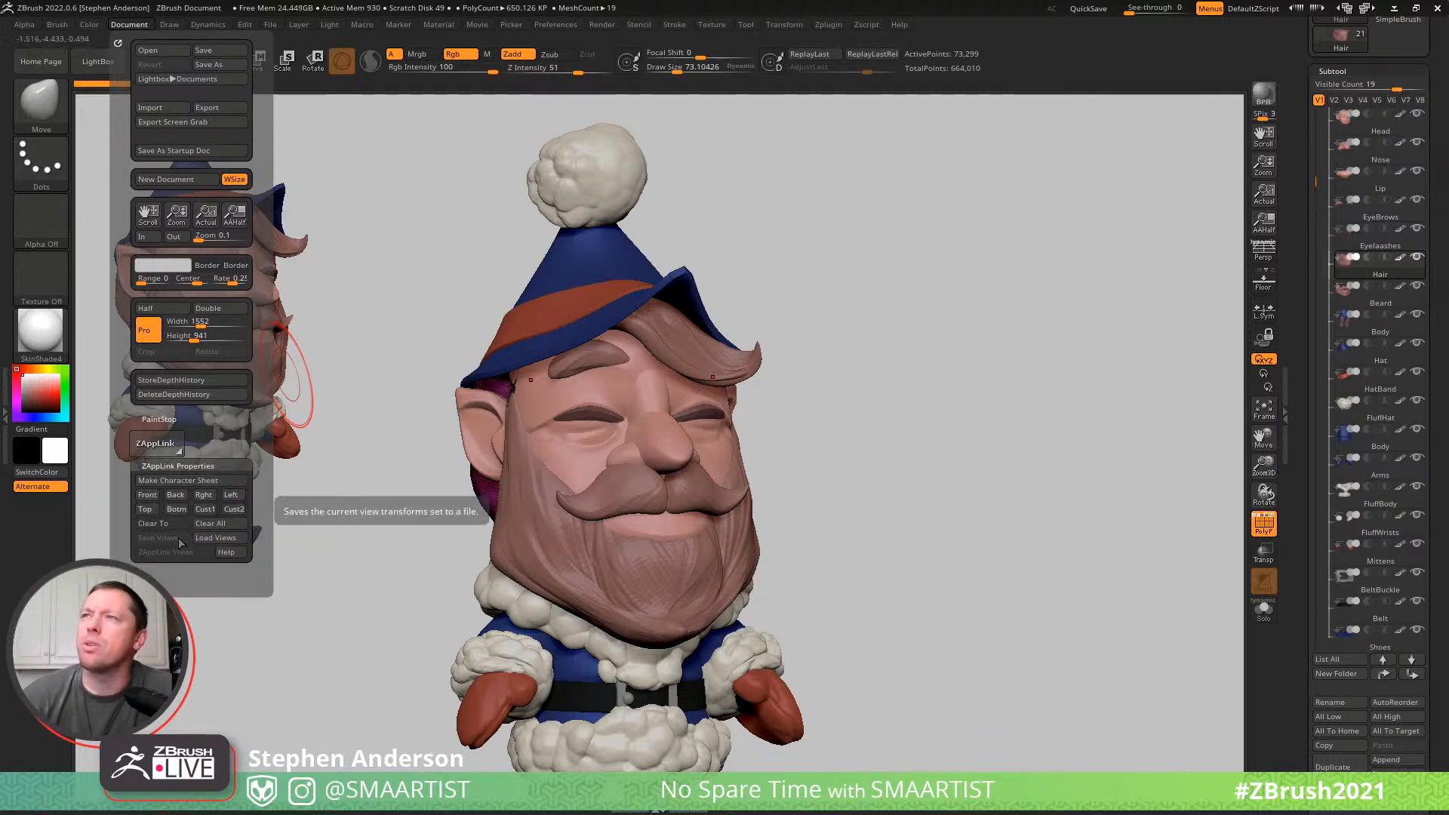
pyautogui.click(477, 24)
pyautogui.click(514, 251)
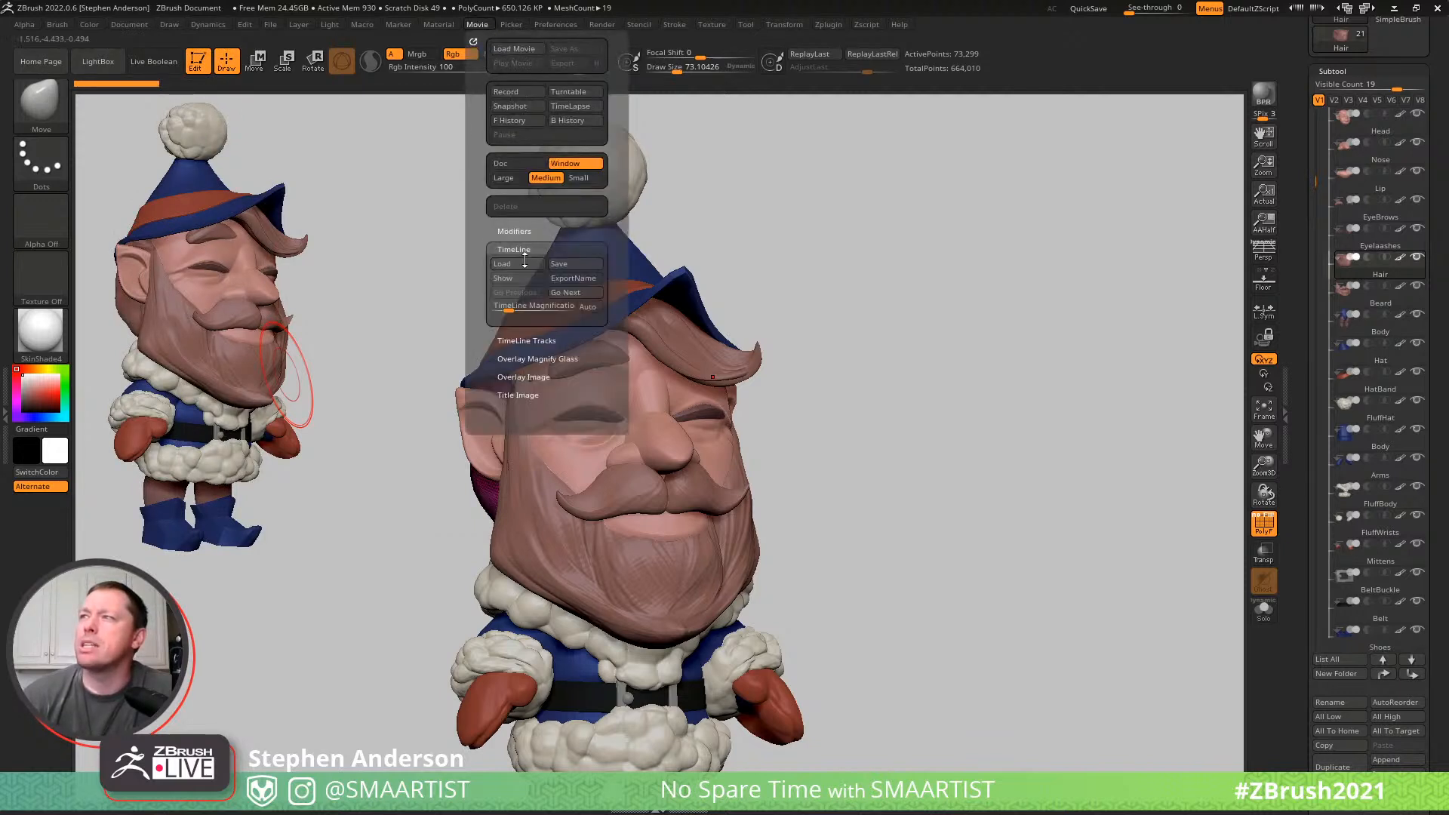
pyautogui.click(519, 277)
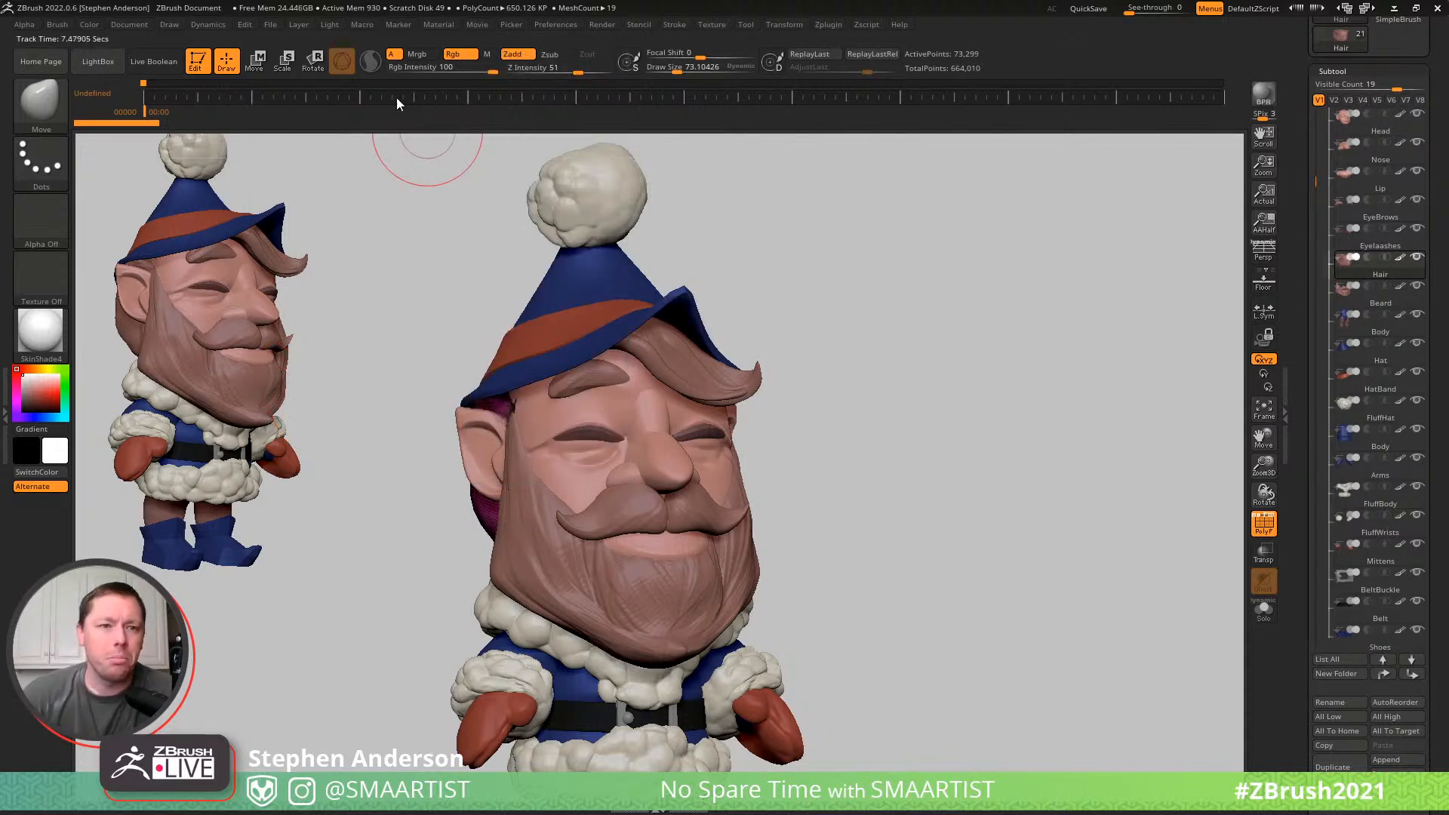
pyautogui.click(478, 25)
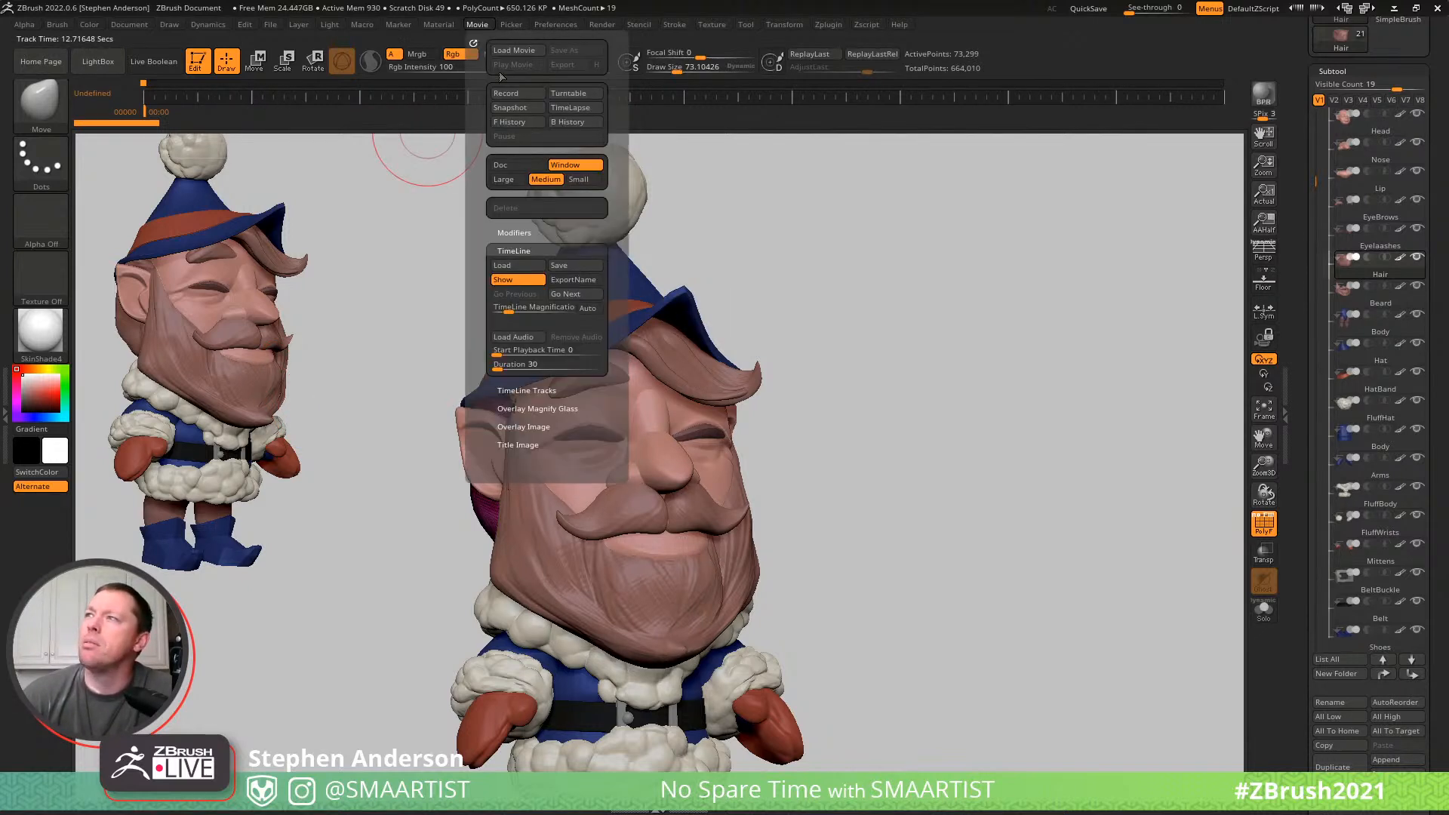
pyautogui.click(518, 280)
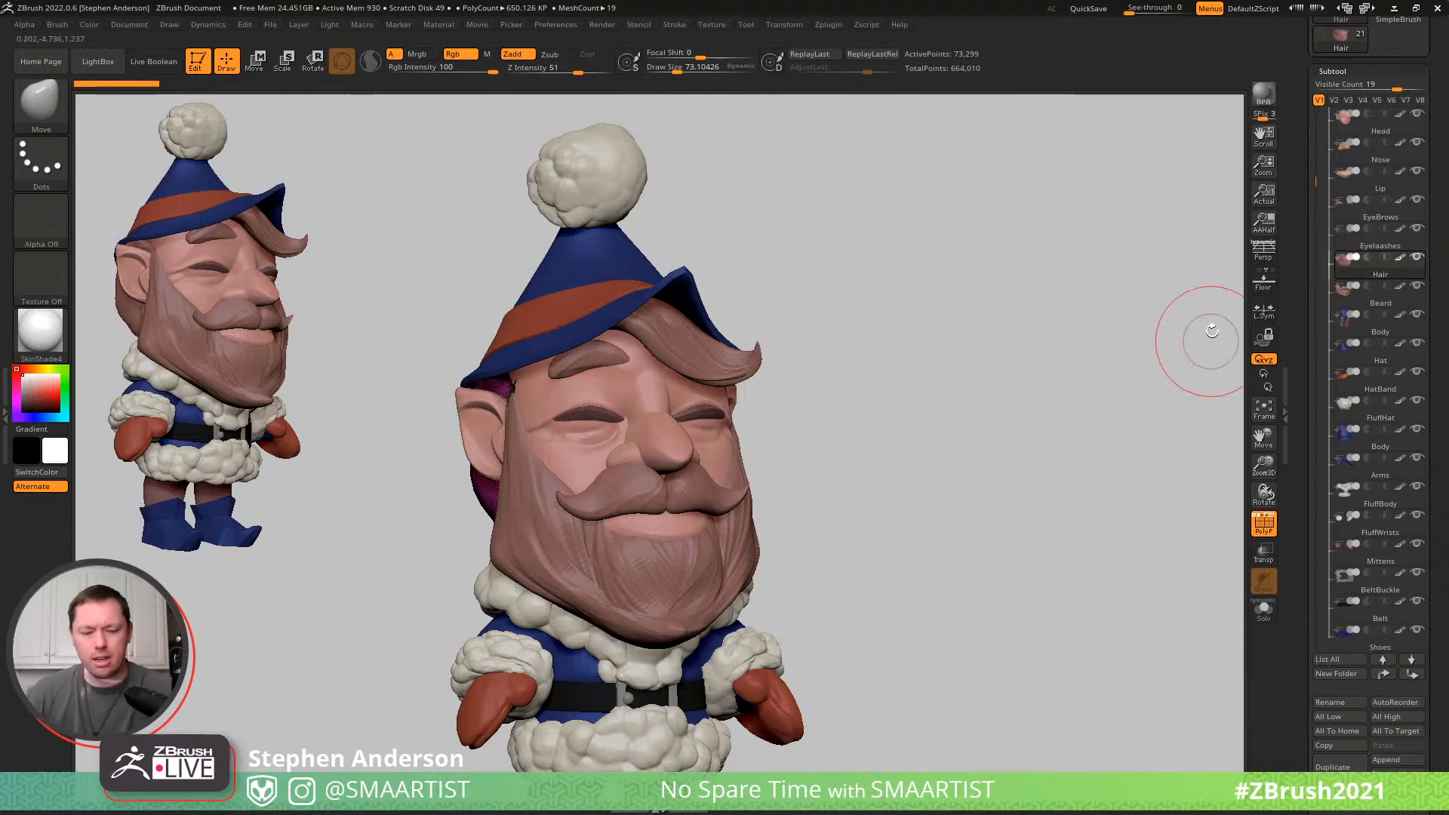
# - Look over the perspective, focal length and field of view settings for the camera
pyautogui.keyDown('shift'); pyautogui.click(1267, 257); pyautogui.keyUp('shift')
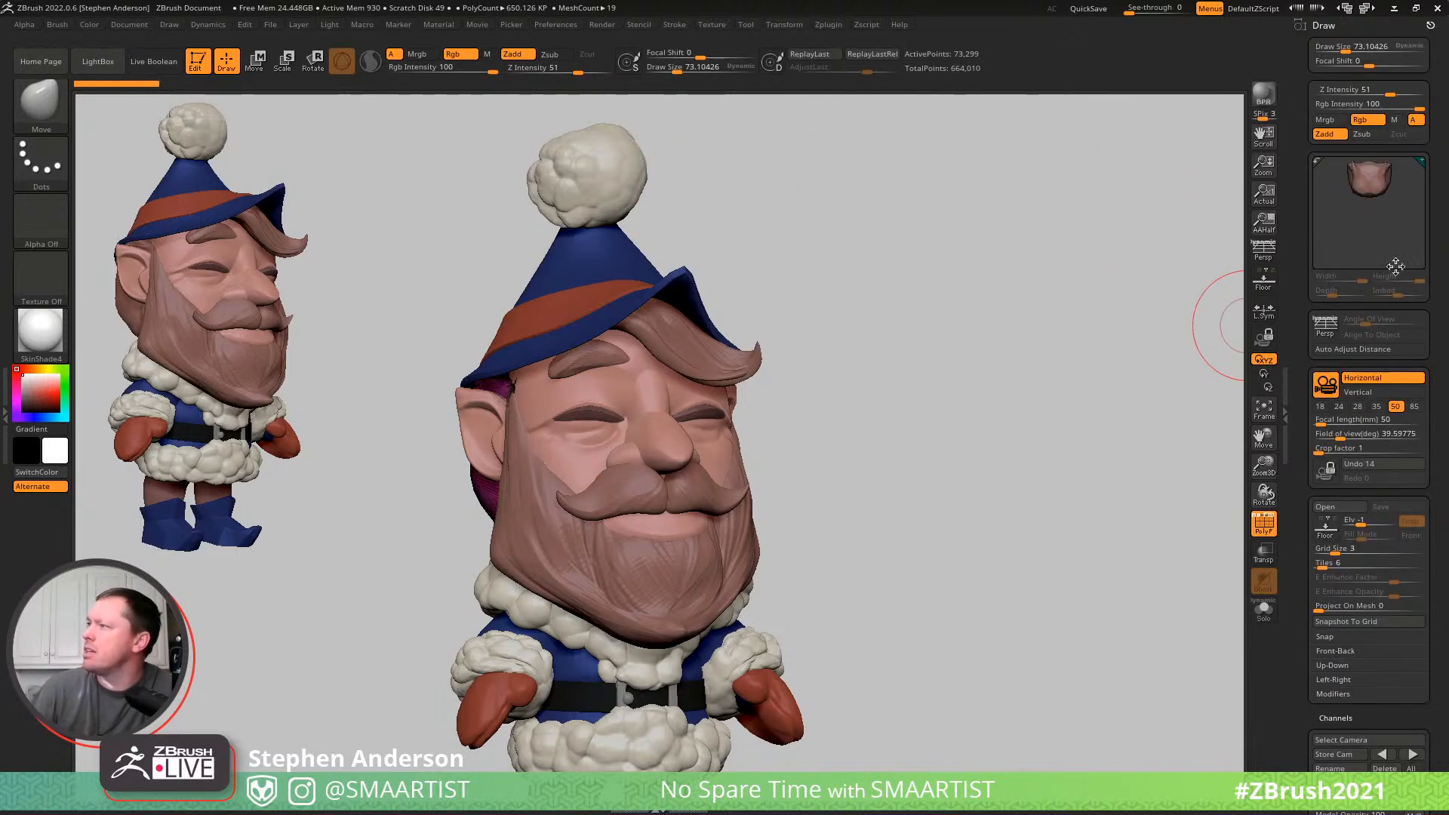
pyautogui.moveTo(1442, 477); pyautogui.dragTo(1432, 370)
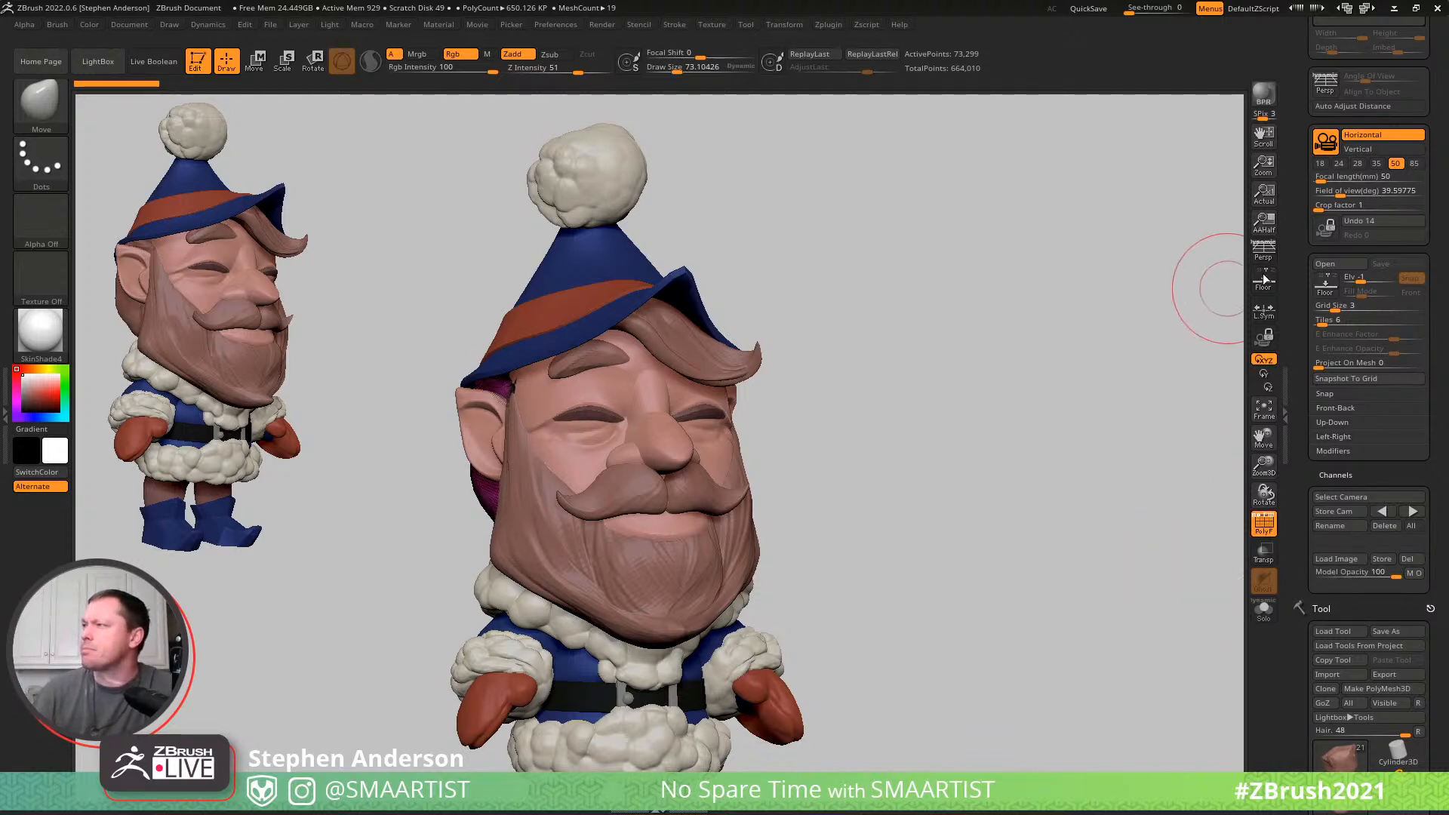
pyautogui.press('n')
pyautogui.moveTo(1447, 263); pyautogui.dragTo(1441, 272)
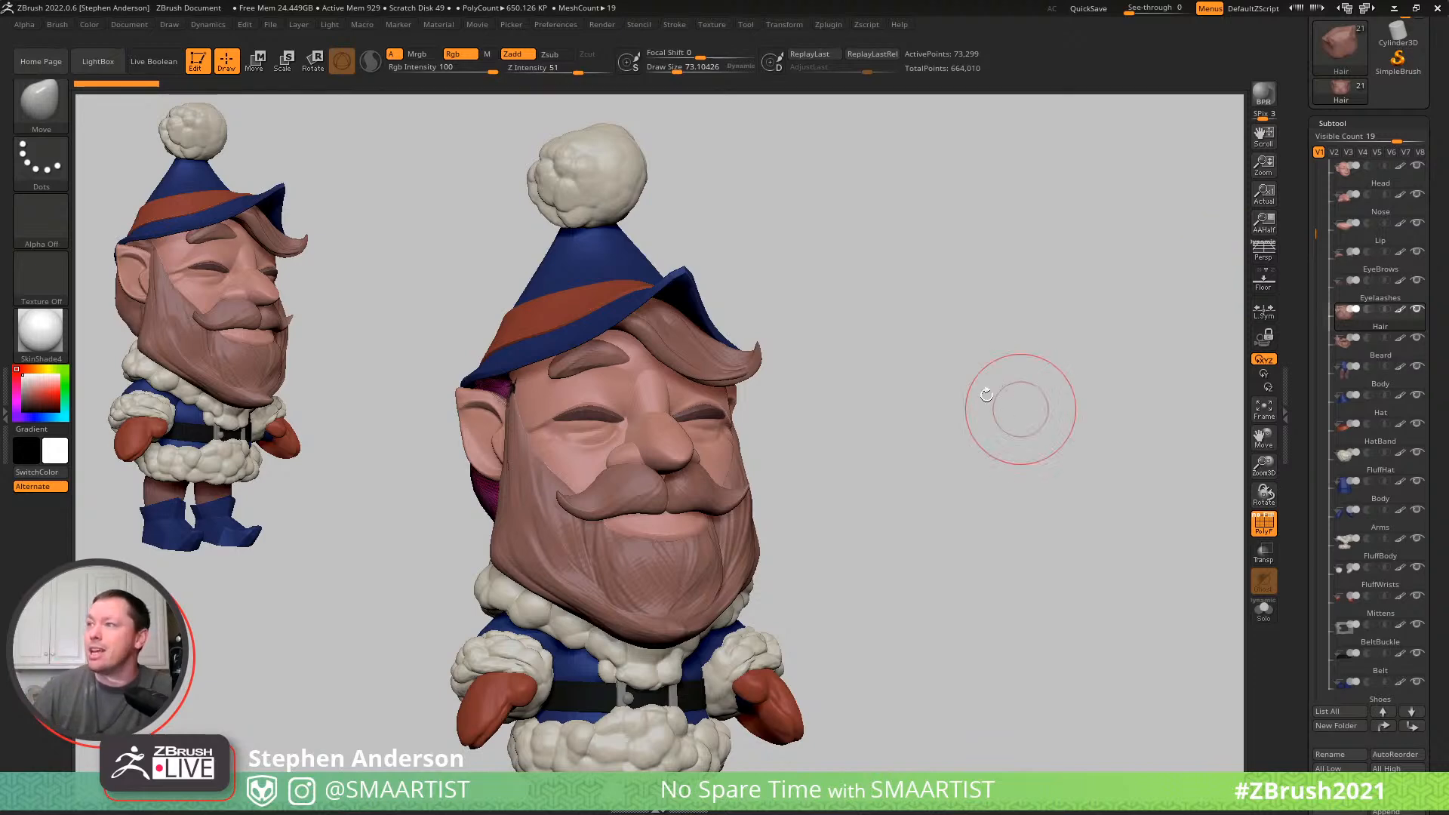
# - Turn off the polyframe display and duplicate the whole Elf_01 folder
pyautogui.moveTo(850, 473); pyautogui.dragTo(894, 458)
pyautogui.hotkey('shift', 'f')
pyautogui.keyDown('ctrl'); pyautogui.moveTo(852, 421); pyautogui.dragTo(835, 443, button='right'); pyautogui.keyUp('ctrl')
pyautogui.moveTo(834, 443)
pyautogui.mouseDown()
pyautogui.moveTo(822, 437)
pyautogui.moveTo(887, 437)
pyautogui.moveTo(1042, 364)
pyautogui.mouseUp()
pyautogui.moveTo(1317, 230); pyautogui.dragTo(1307, 157)
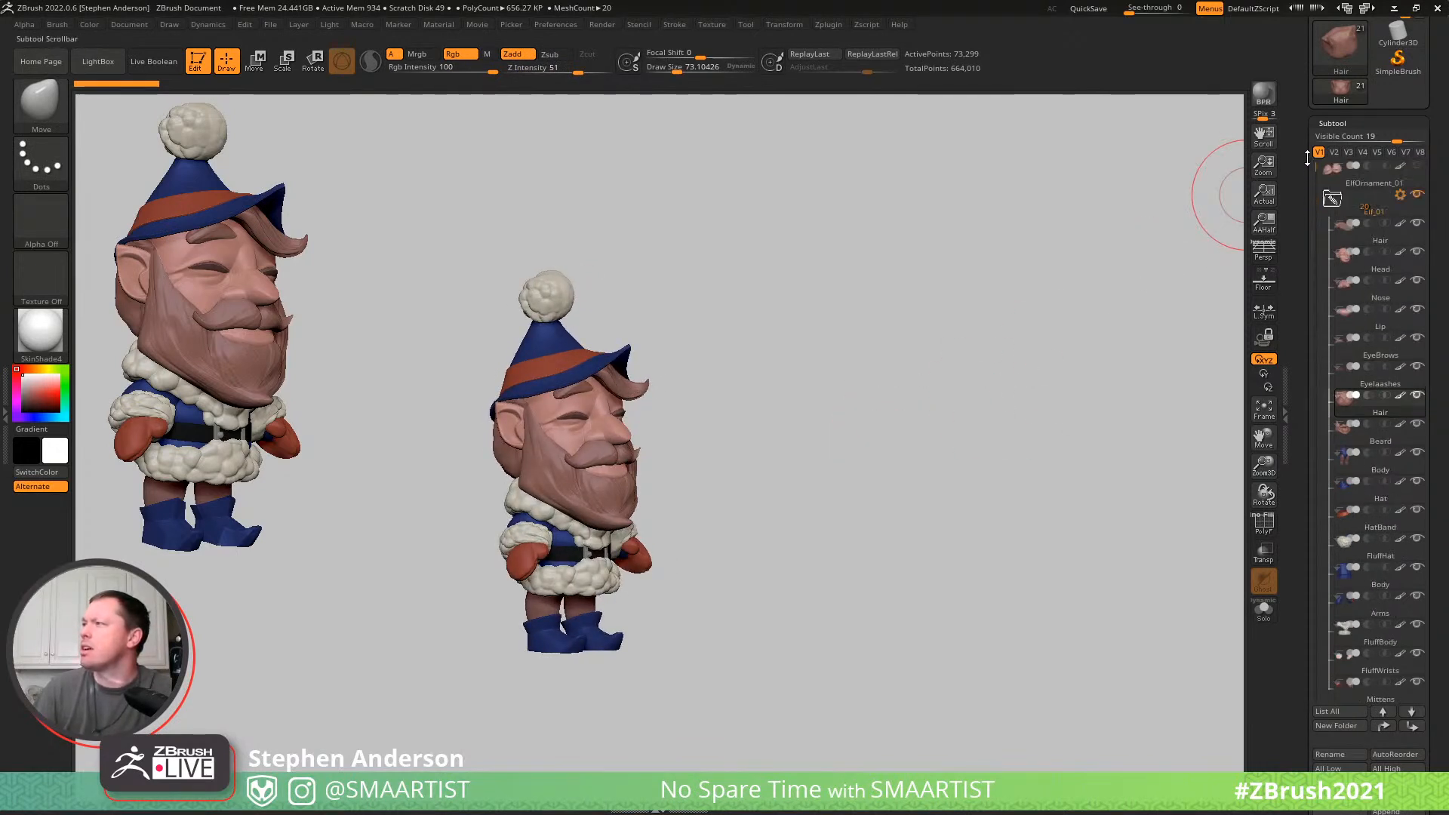
pyautogui.click(1333, 201)
pyautogui.click(1401, 196)
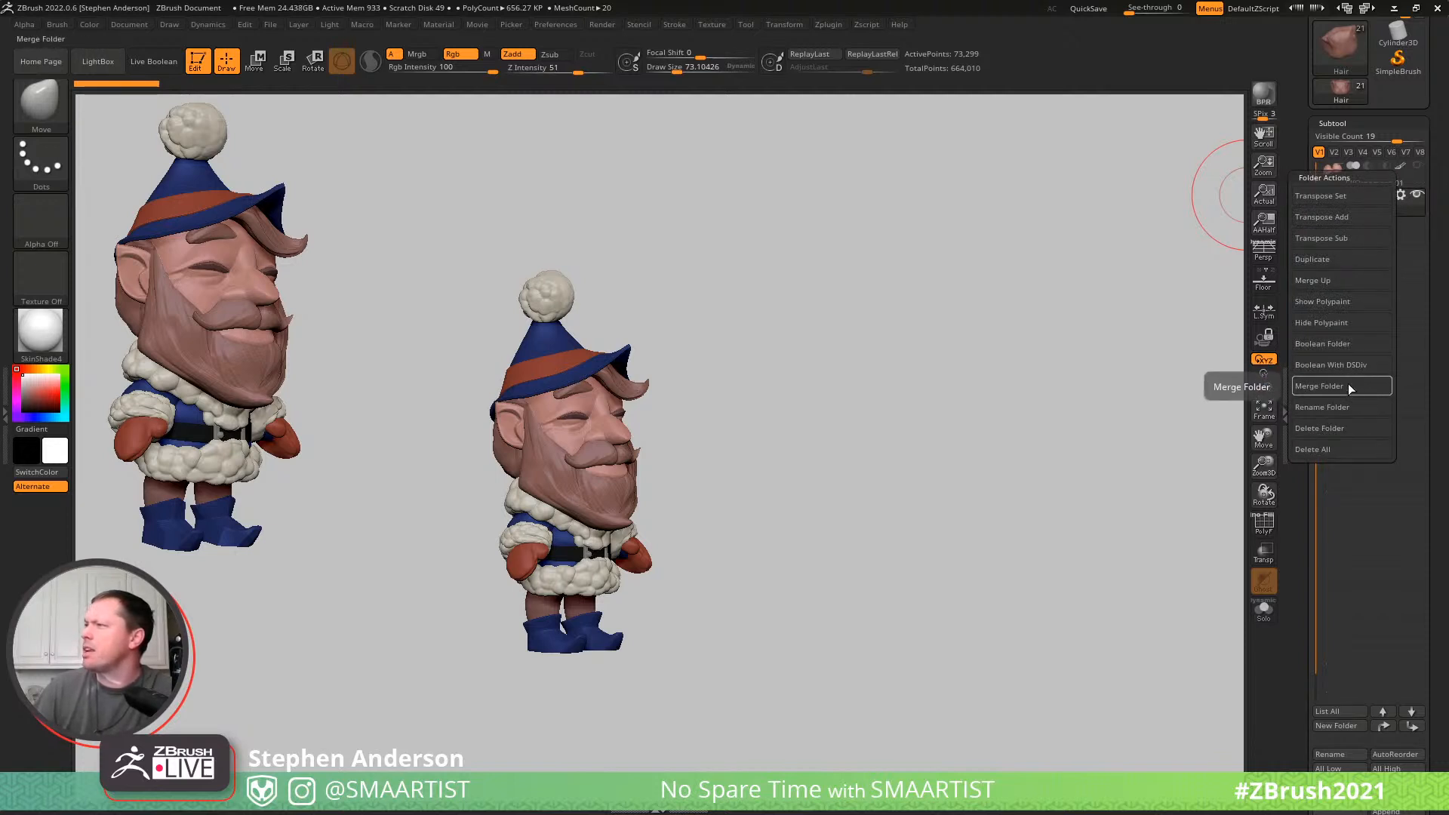
pyautogui.click(1333, 261)
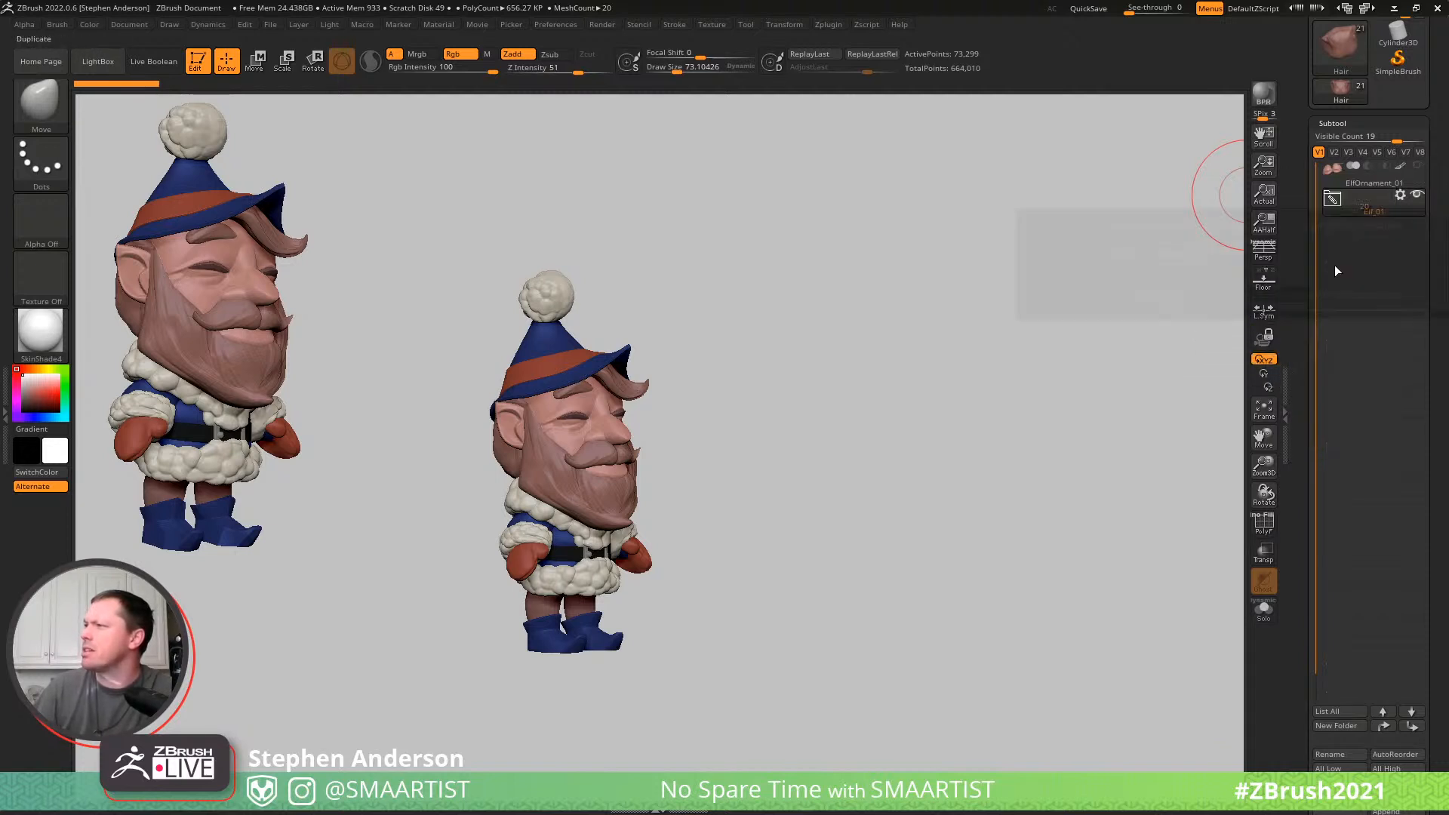
pyautogui.click(1199, 297)
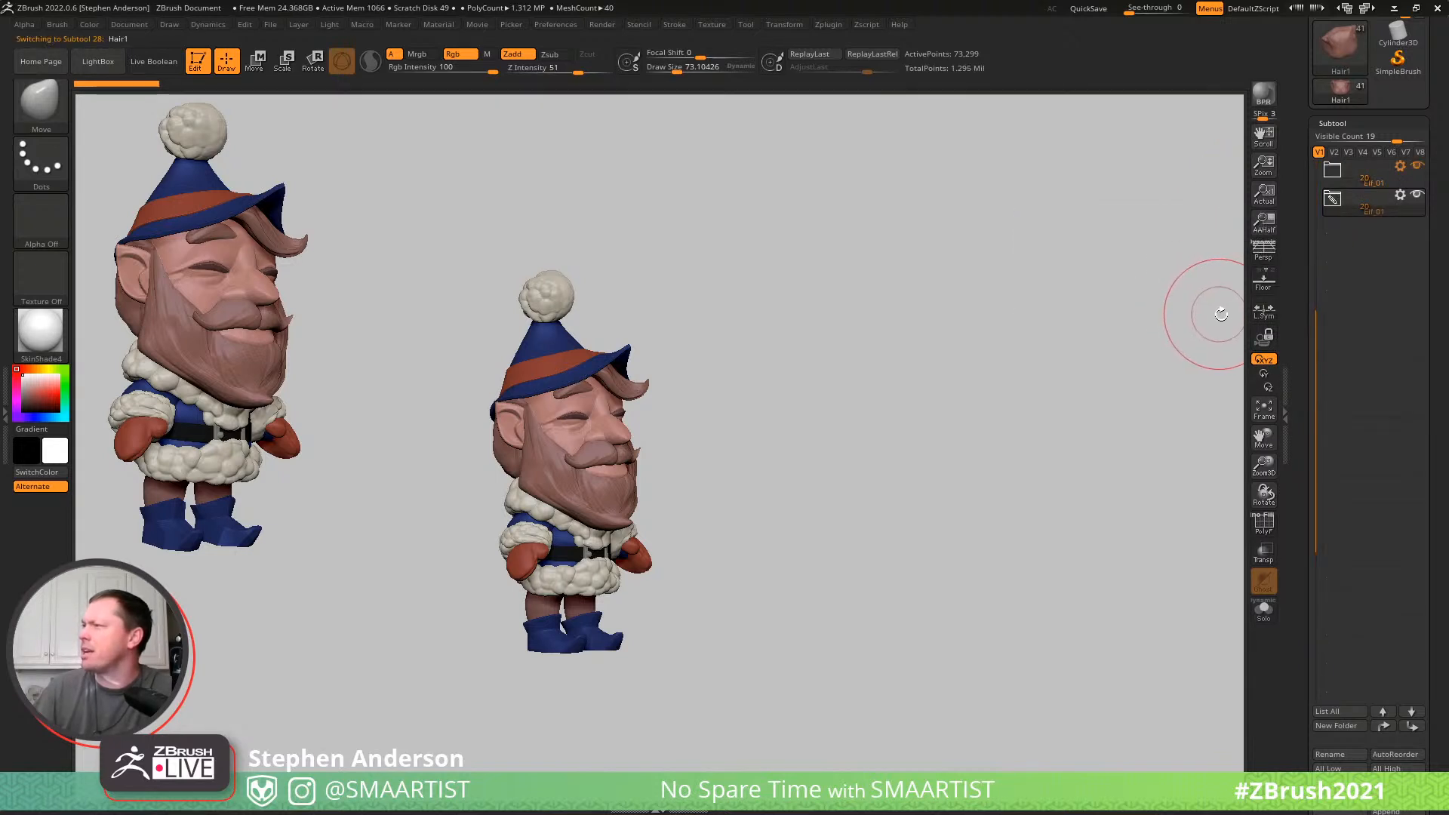
# - Rename the duplicated folder Elf_02, hide the original Elf_01 folder and expand Elf_02
pyautogui.click(1331, 198)
pyautogui.click(1342, 405)
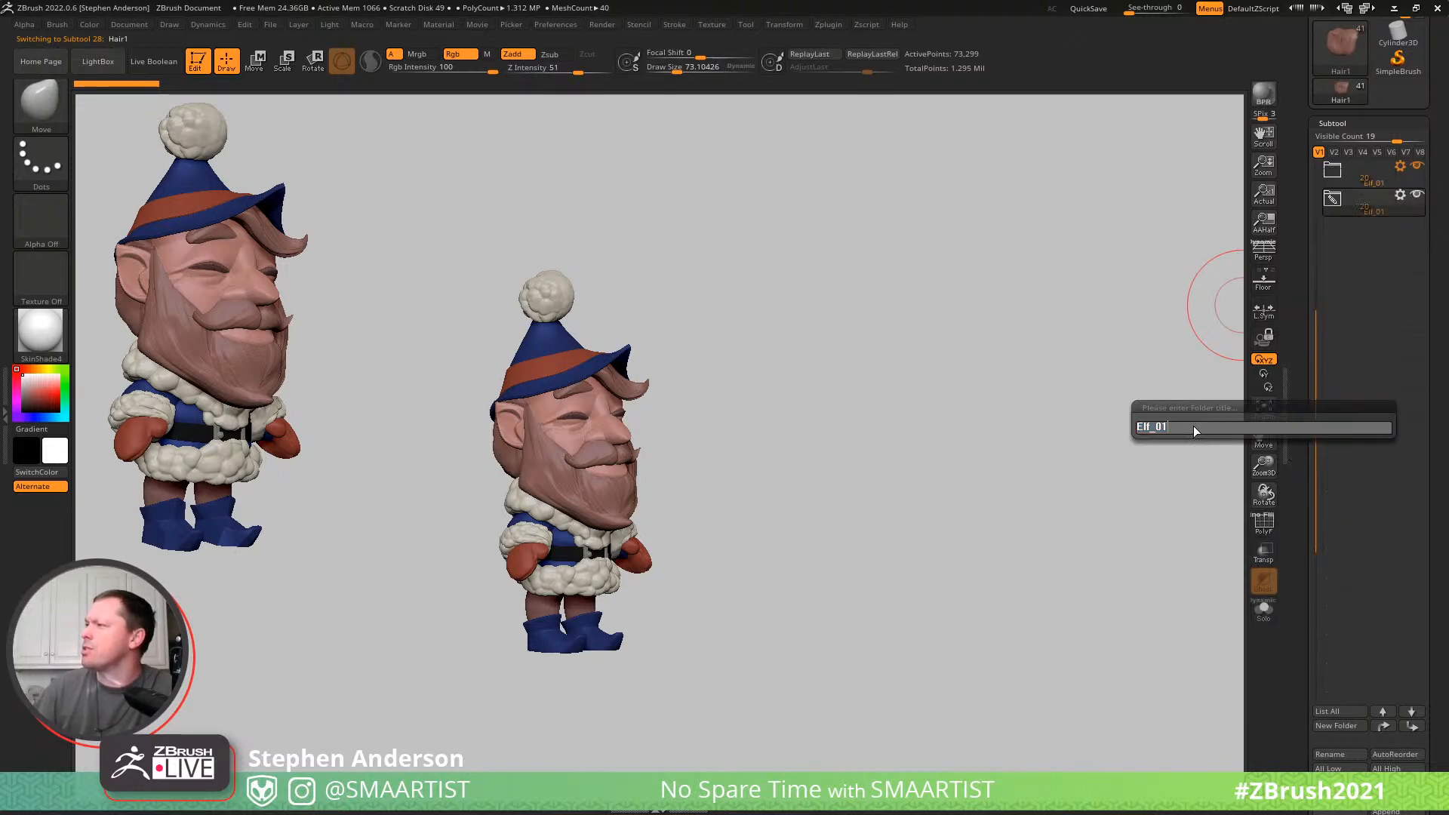
pyautogui.write('Elf_02')
pyautogui.press('Return')
pyautogui.click(1414, 194)
pyautogui.click(1332, 199)
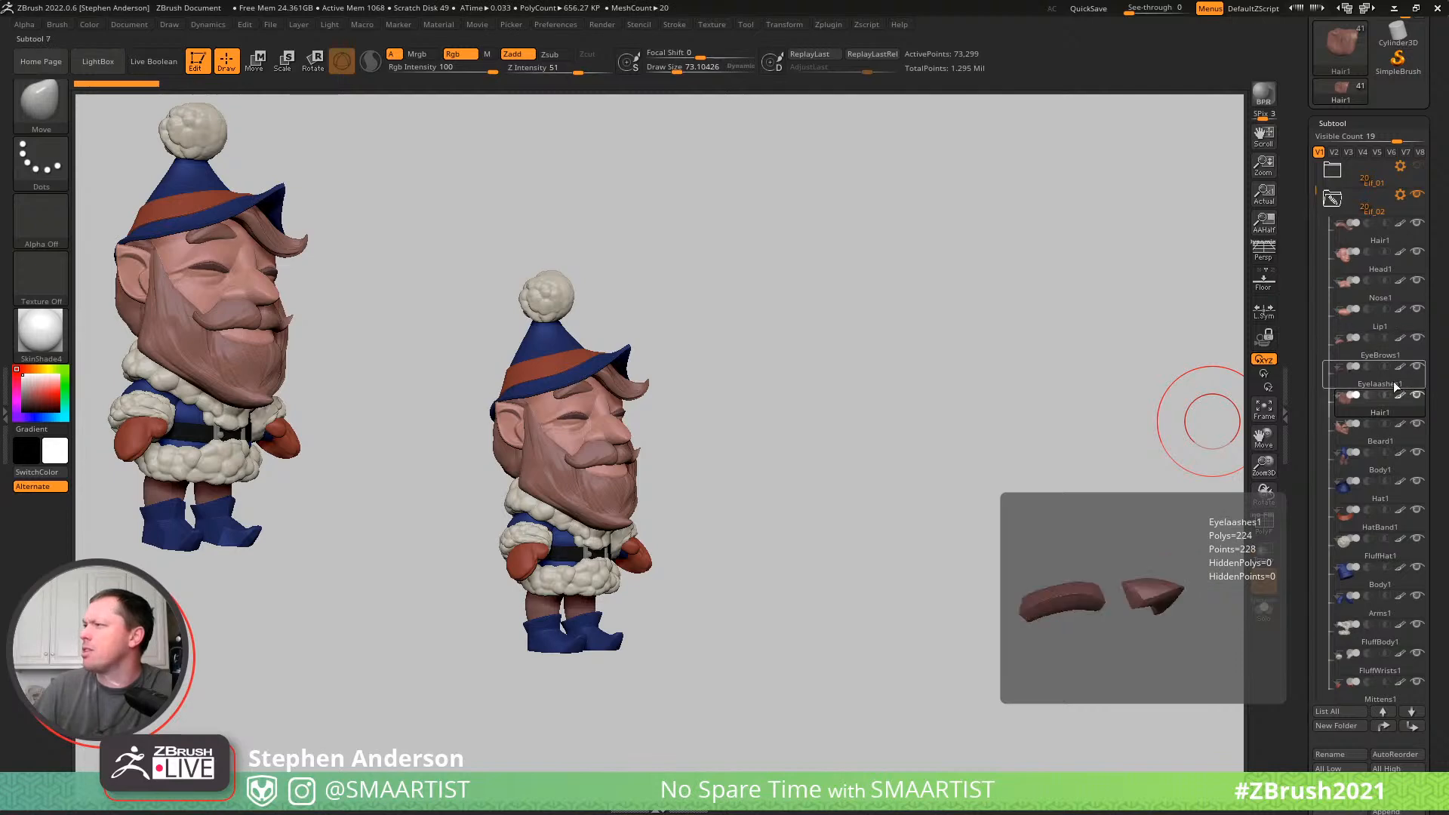
# - Hide the Beard1 subtool and examine the elf's bare face from several angles
pyautogui.click(1419, 428)
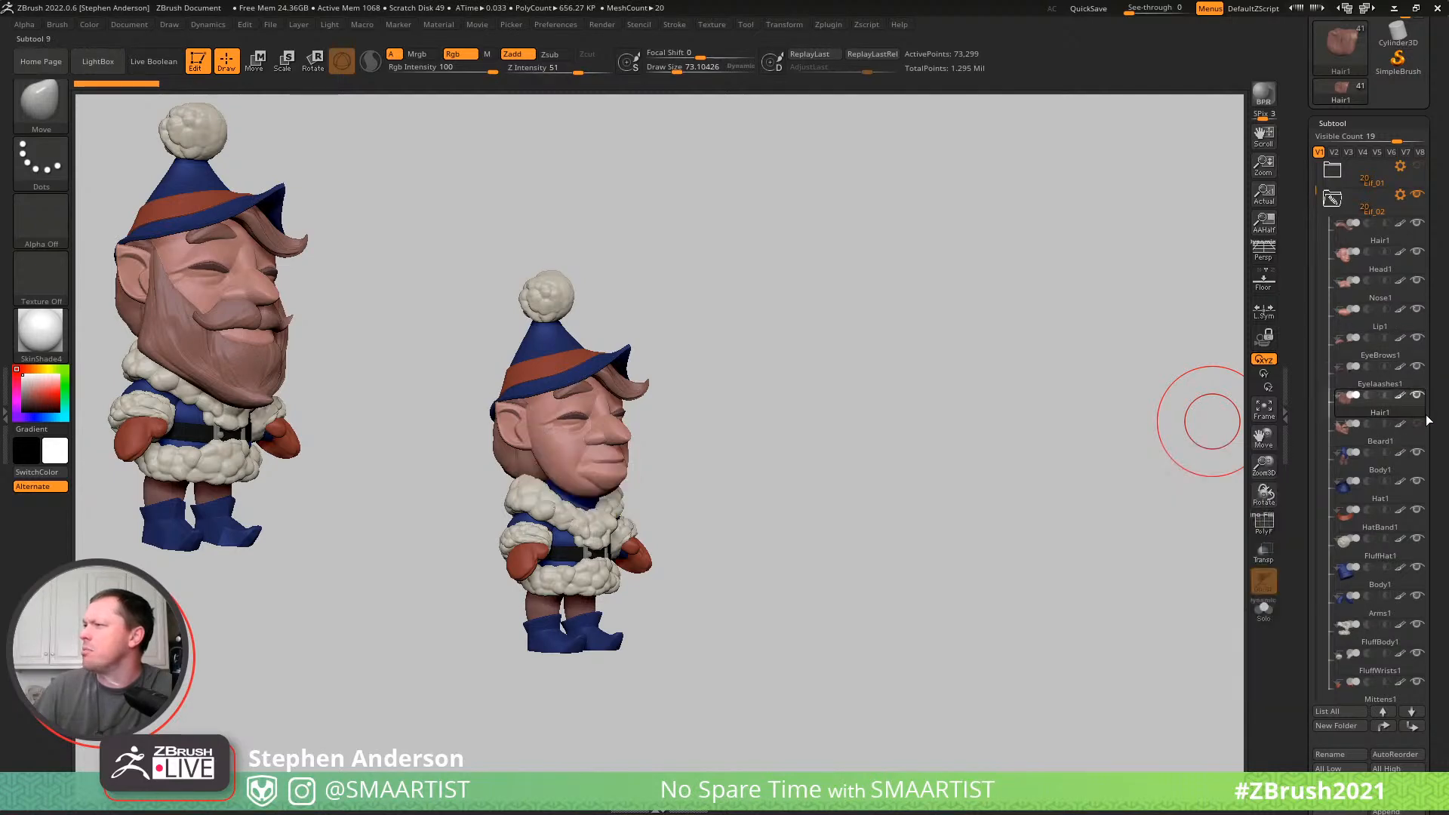
pyautogui.moveTo(861, 419); pyautogui.dragTo(795, 402)
pyautogui.moveTo(794, 402)
pyautogui.mouseDown(button='right')
pyautogui.moveTo(845, 392)
pyautogui.moveTo(755, 411)
pyautogui.mouseUp(button='right')
pyautogui.moveTo(754, 411)
pyautogui.keyDown('ctrl'); pyautogui.mouseDown(button='right')
pyautogui.moveTo(659, 510)
pyautogui.moveTo(766, 573)
pyautogui.moveTo(599, 553)
pyautogui.moveTo(650, 458)
pyautogui.moveTo(587, 462)
pyautogui.mouseUp(button='right'); pyautogui.keyUp('ctrl')
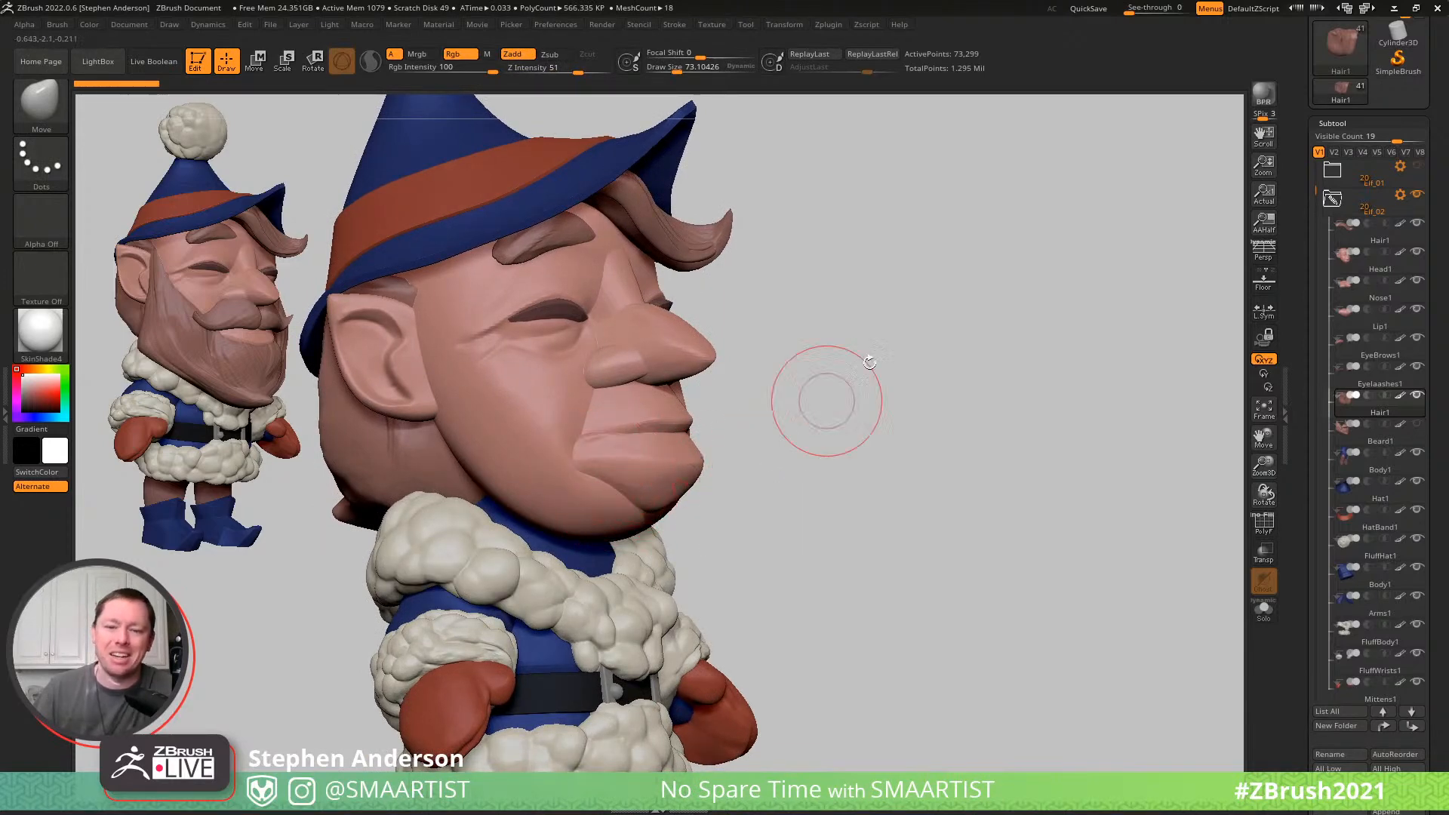
pyautogui.moveTo(873, 369)
pyautogui.mouseDown(button='right')
pyautogui.moveTo(842, 386)
pyautogui.moveTo(802, 346)
pyautogui.moveTo(825, 359)
pyautogui.moveTo(694, 400)
pyautogui.moveTo(802, 392)
pyautogui.mouseUp(button='right')
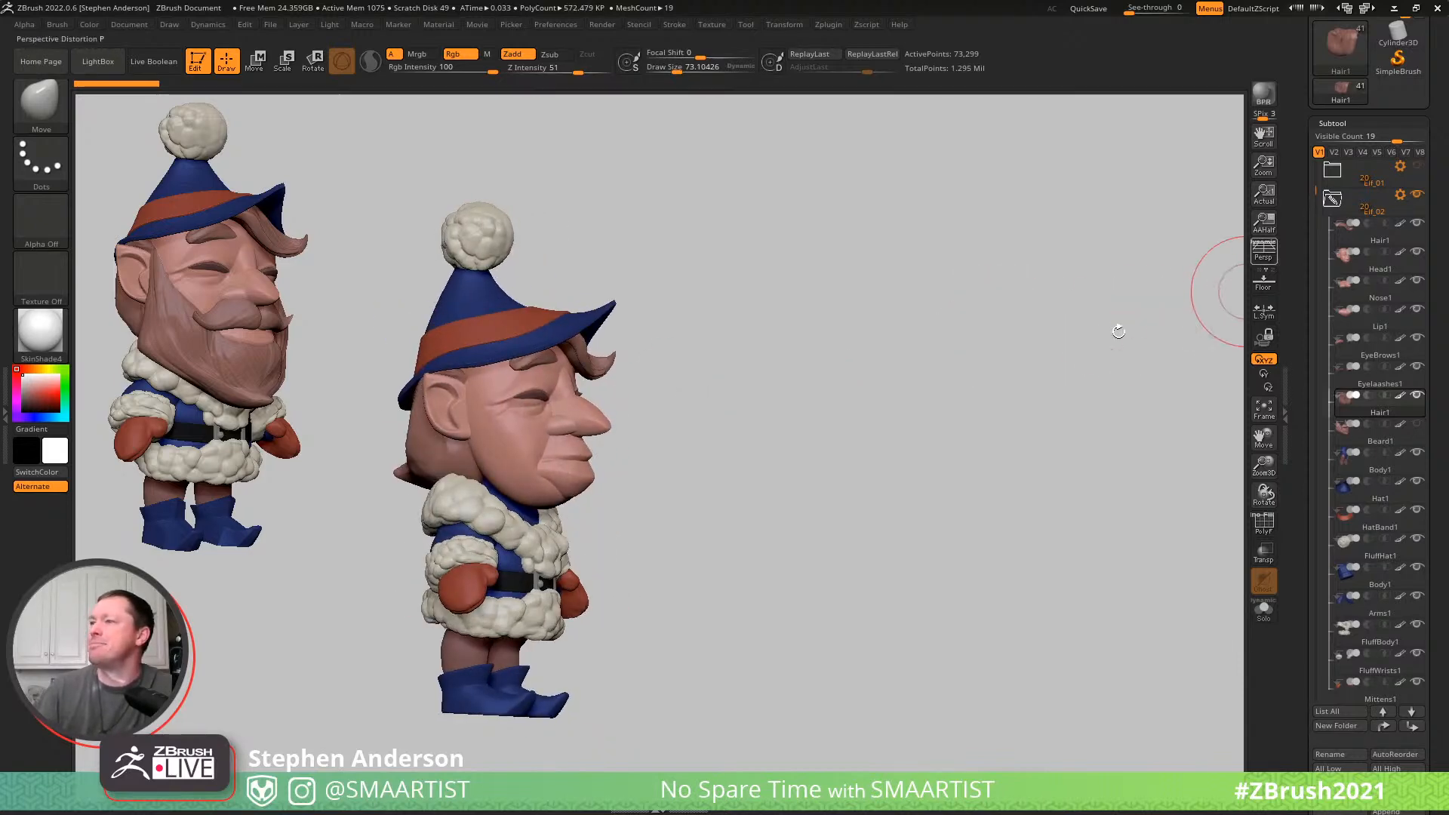
pyautogui.moveTo(972, 378); pyautogui.dragTo(981, 362, button='right')
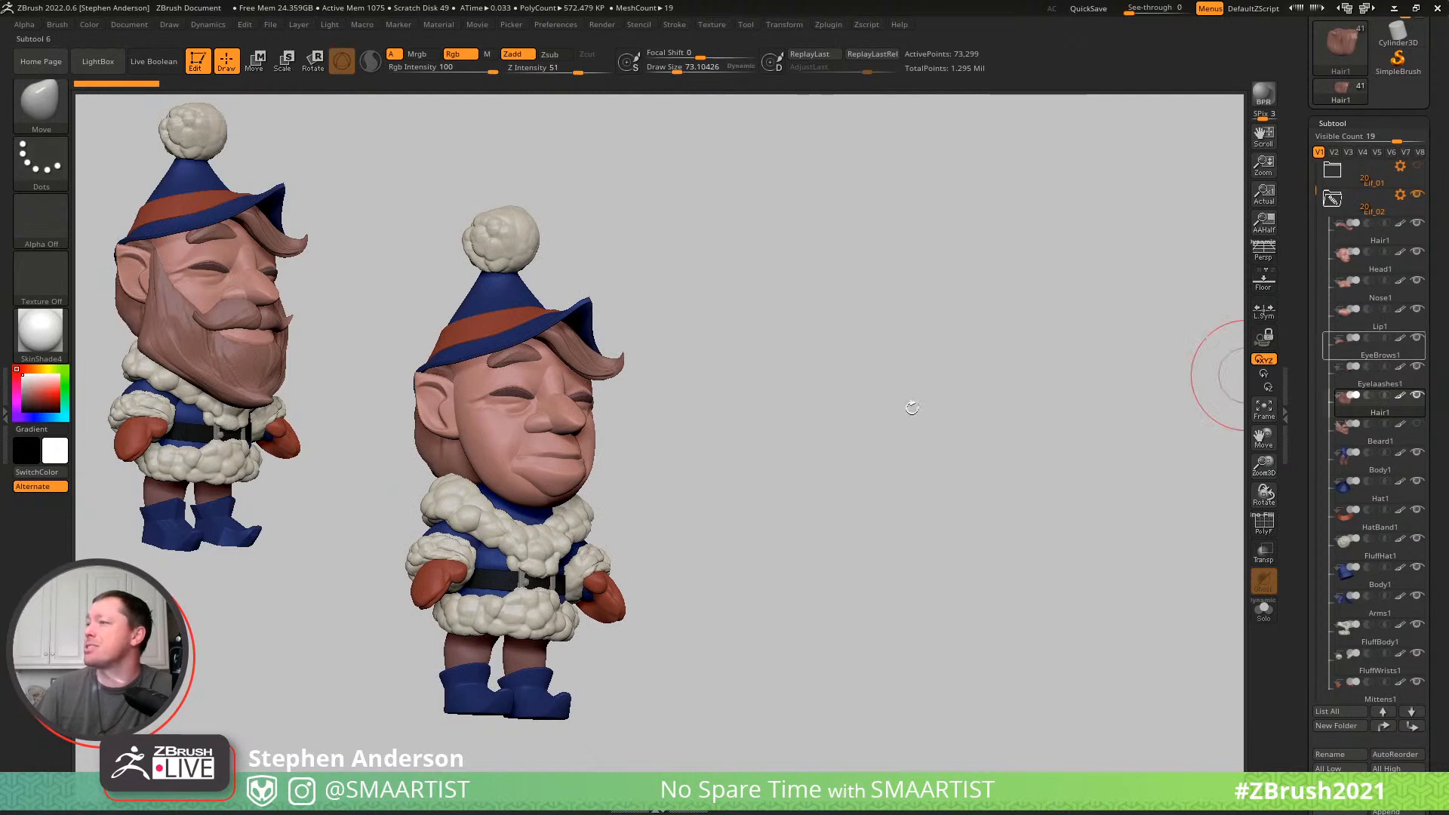
# - Select Head1 and reshape the beardless jaw with the Move brush at a larger draw size
pyautogui.keyDown('alt'); pyautogui.click(494, 489); pyautogui.keyUp('alt')
pyautogui.moveTo(494, 489)
pyautogui.keyDown('ctrl'); pyautogui.mouseDown(button='right')
pyautogui.moveTo(538, 507)
pyautogui.moveTo(477, 504)
pyautogui.moveTo(518, 505)
pyautogui.mouseUp(button='right'); pyautogui.keyUp('ctrl')
pyautogui.press('s')
pyautogui.moveTo(516, 510)
pyautogui.mouseDown()
pyautogui.moveTo(534, 512)
pyautogui.moveTo(500, 513)
pyautogui.mouseUp()
pyautogui.press('s')
pyautogui.moveTo(594, 501); pyautogui.dragTo(581, 499)
pyautogui.moveTo(636, 501); pyautogui.dragTo(637, 509, button='right')
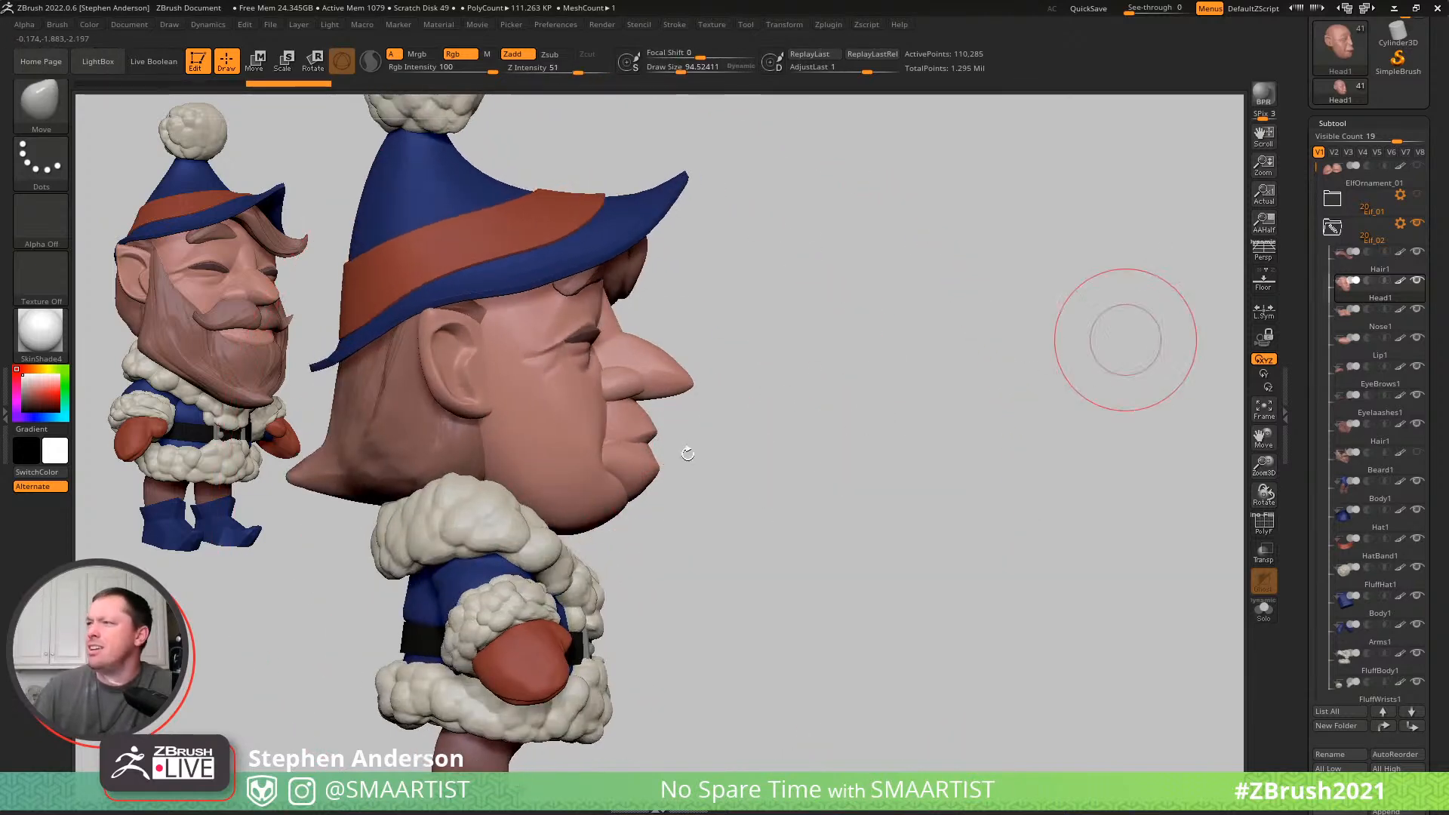
# - Select Lip1 and adjust the mouth shape with the Move brush
pyautogui.keyDown('alt'); pyautogui.click(642, 470); pyautogui.keyUp('alt')
pyautogui.moveTo(638, 467)
pyautogui.mouseDown()
pyautogui.moveTo(698, 468)
pyautogui.moveTo(695, 441)
pyautogui.moveTo(678, 446)
pyautogui.mouseUp()
pyautogui.keyDown('ctrl'); pyautogui.moveTo(678, 446); pyautogui.dragTo(713, 283, button='right'); pyautogui.keyUp('ctrl')
pyautogui.moveTo(856, 347); pyautogui.dragTo(882, 406, button='right')
# - Collapse and hide the Elf_02 folder, show and expand Elf_01, and make its Head the active subtool
pyautogui.click(1332, 230)
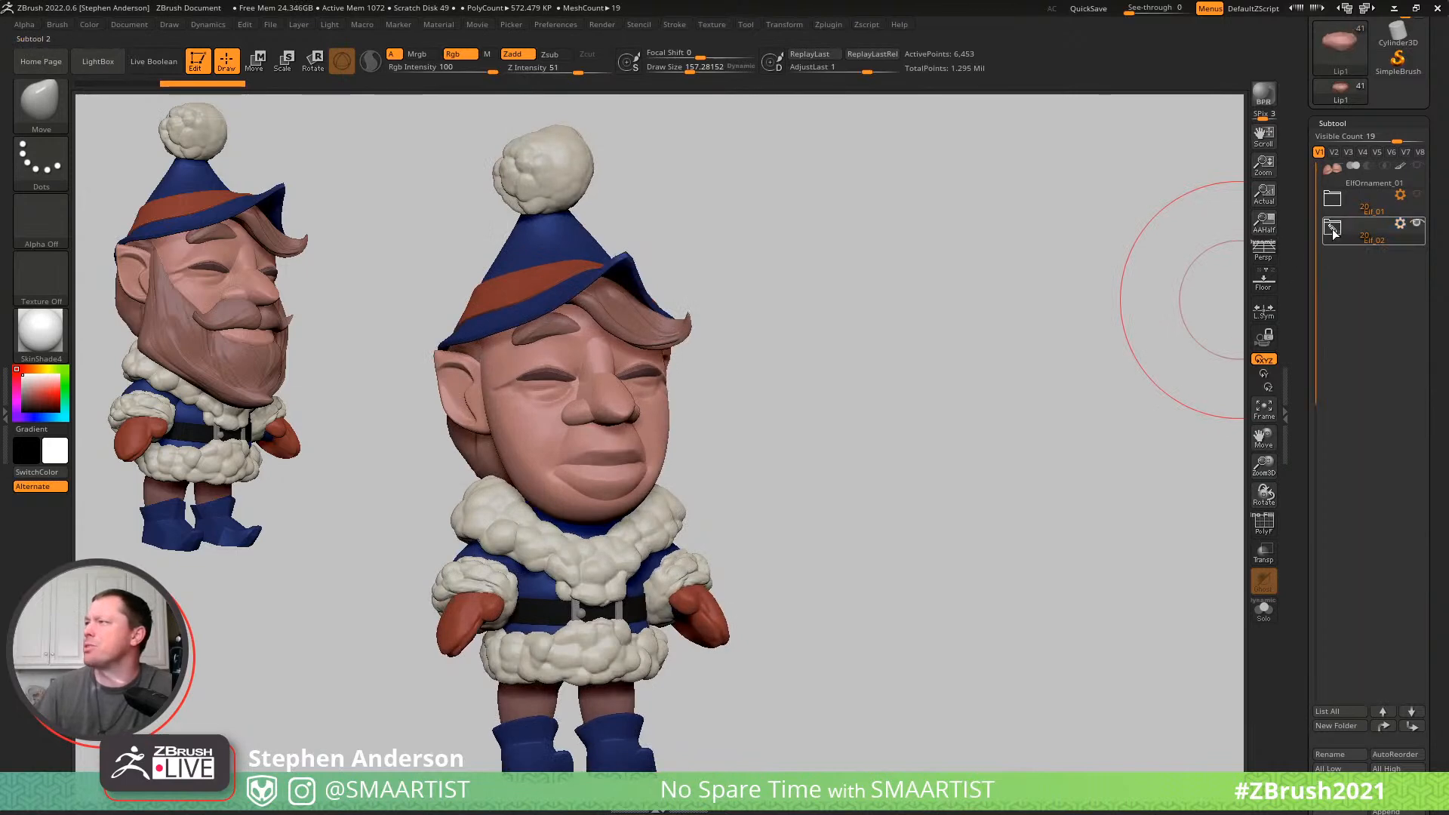
pyautogui.click(1416, 222)
pyautogui.click(1418, 195)
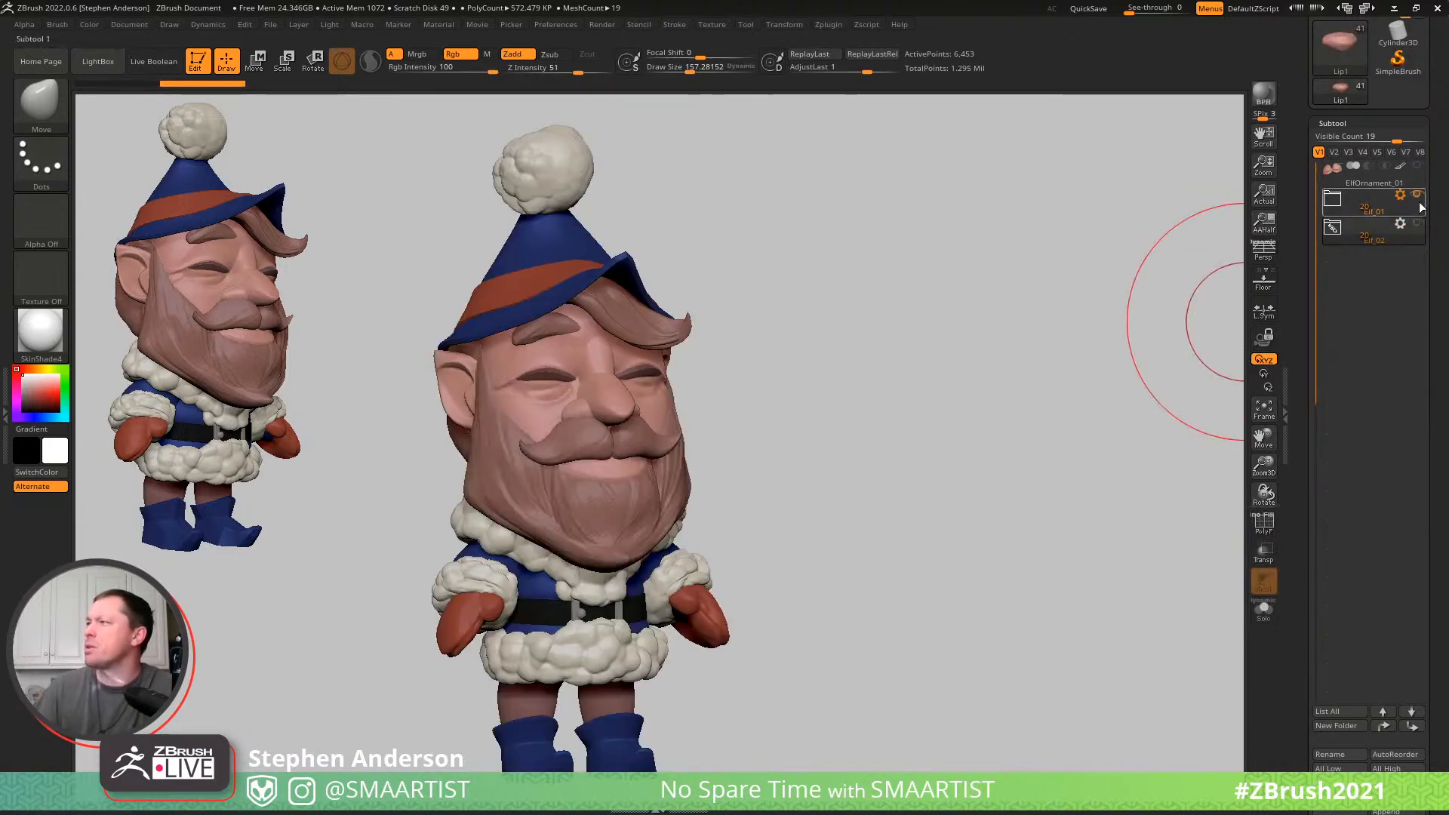
pyautogui.click(1334, 200)
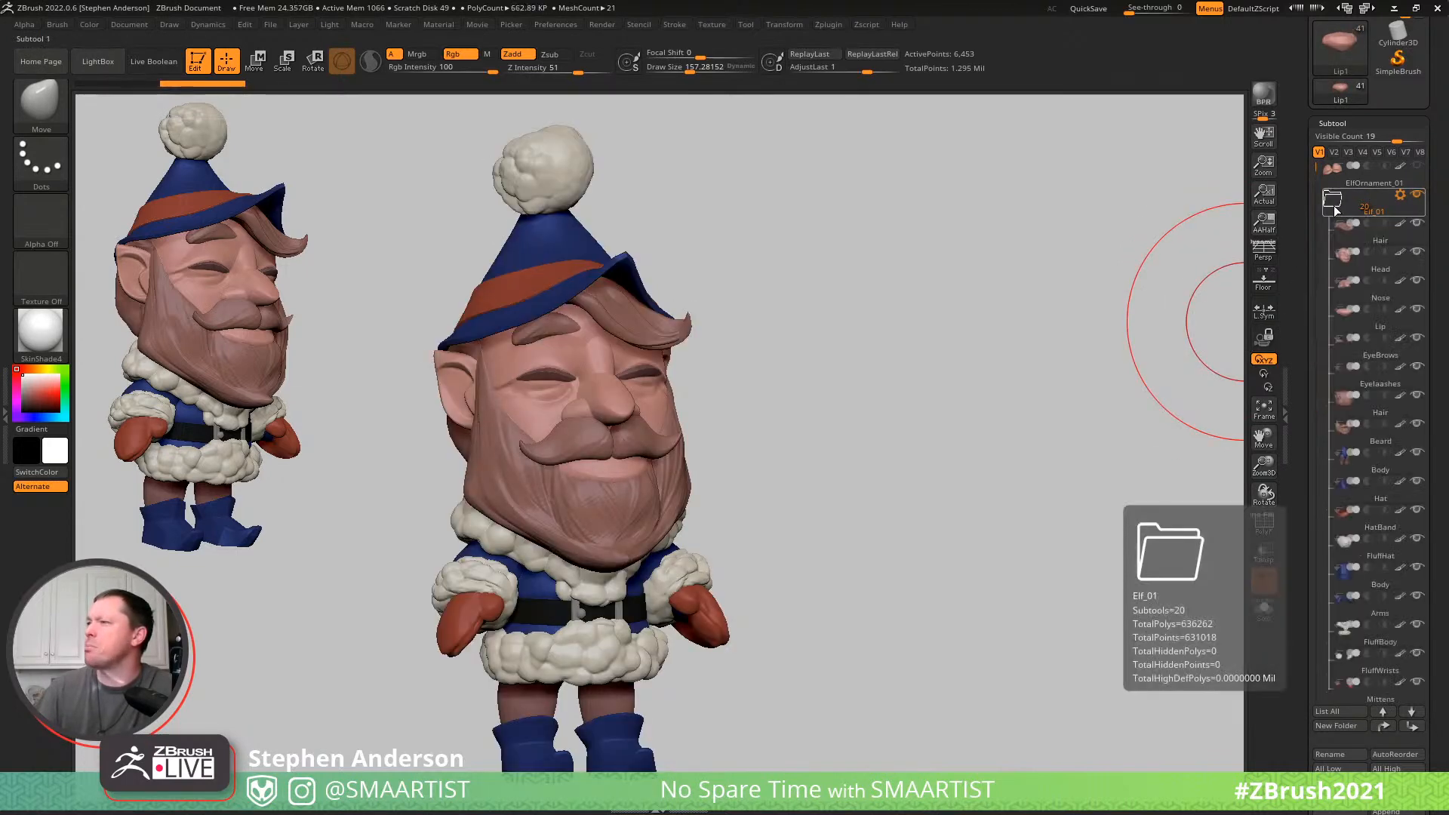
pyautogui.click(1365, 266)
pyautogui.keyDown('ctrl'); pyautogui.moveTo(723, 463); pyautogui.dragTo(696, 449, button='right'); pyautogui.keyUp('ctrl')
pyautogui.moveTo(742, 460); pyautogui.dragTo(742, 471)
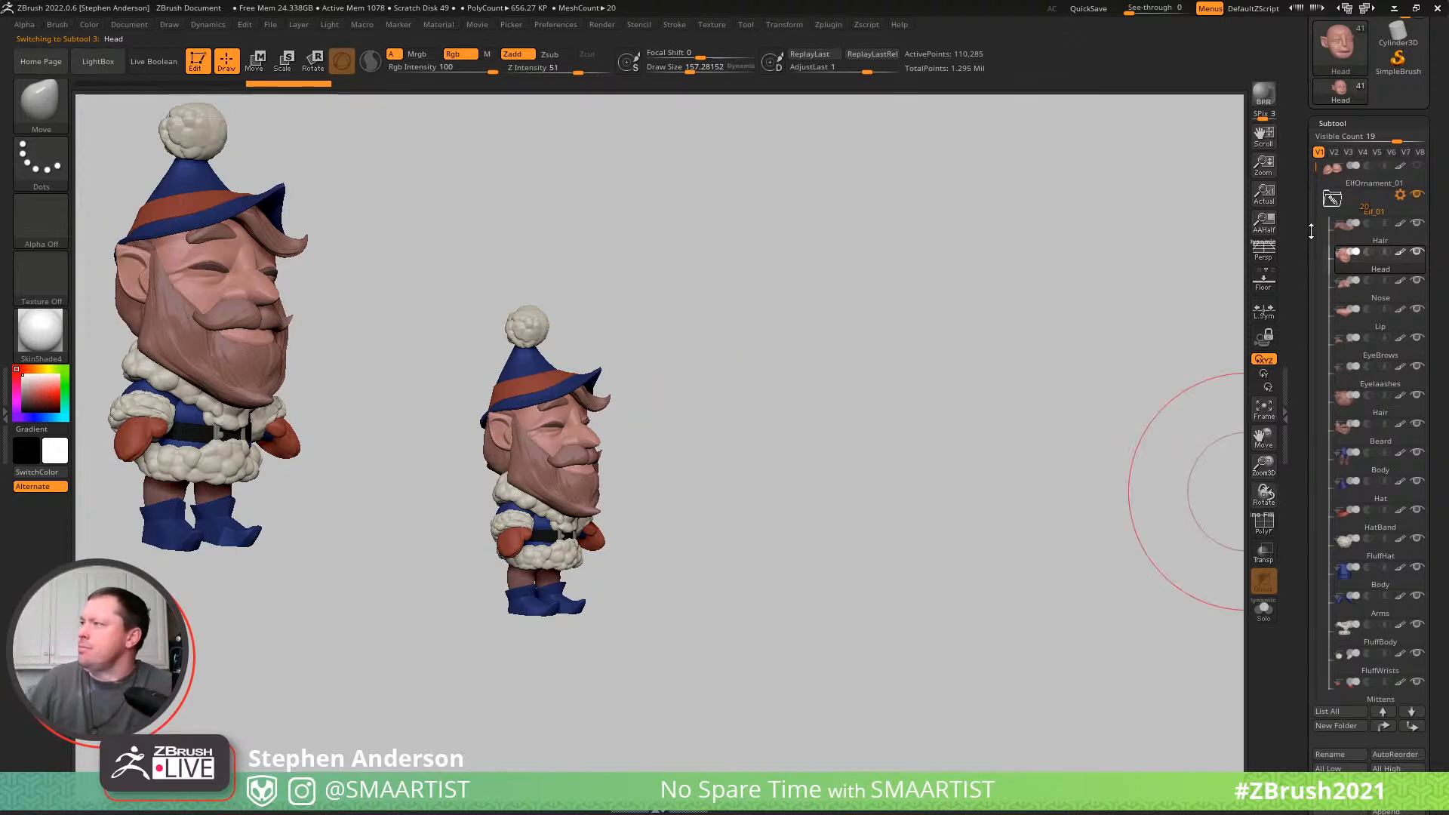
# - Duplicate the Elf_01 folder again and place the copy below the Elf_02 folder
pyautogui.click(1398, 194)
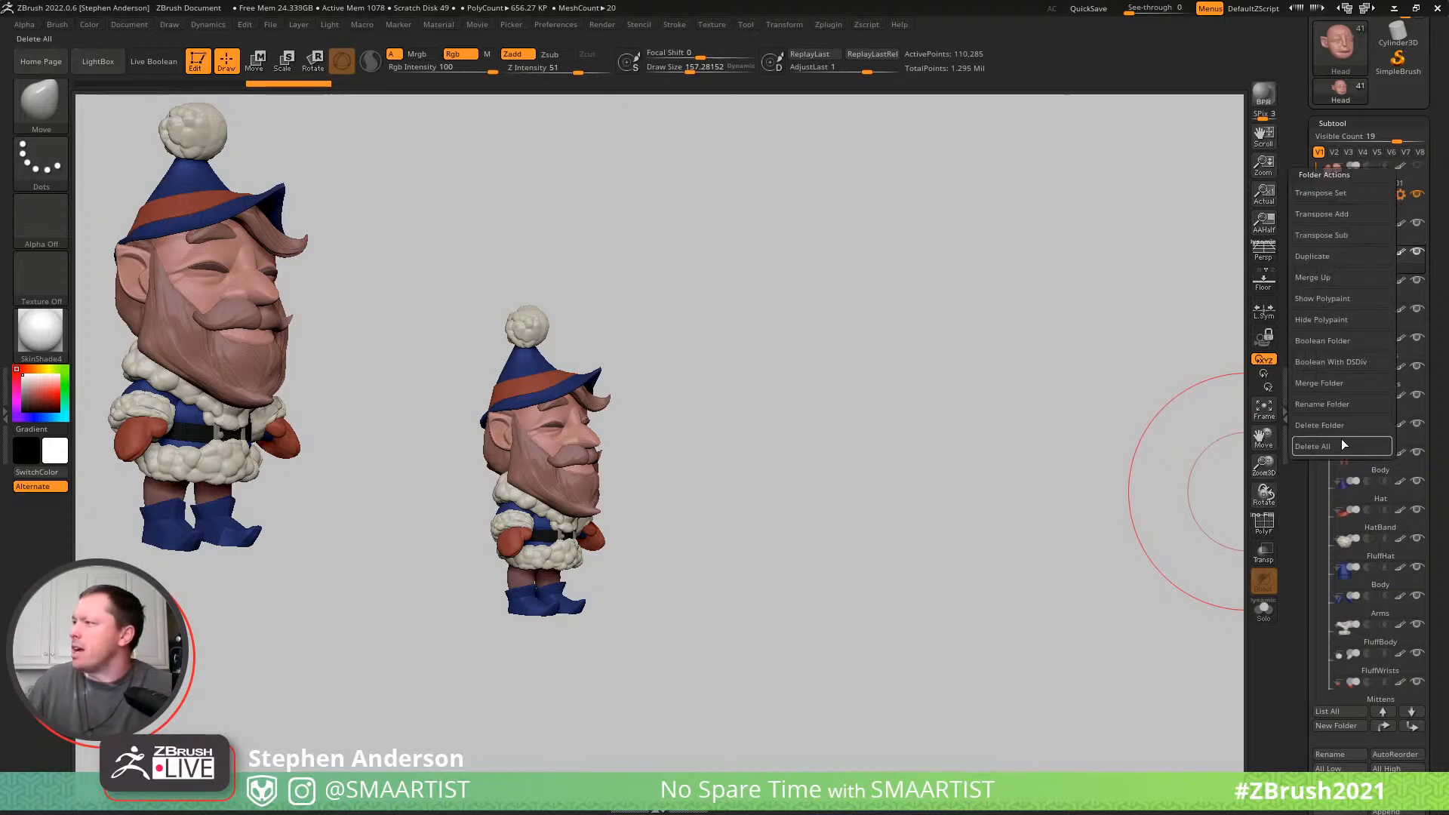
pyautogui.click(1329, 256)
pyautogui.click(1197, 289)
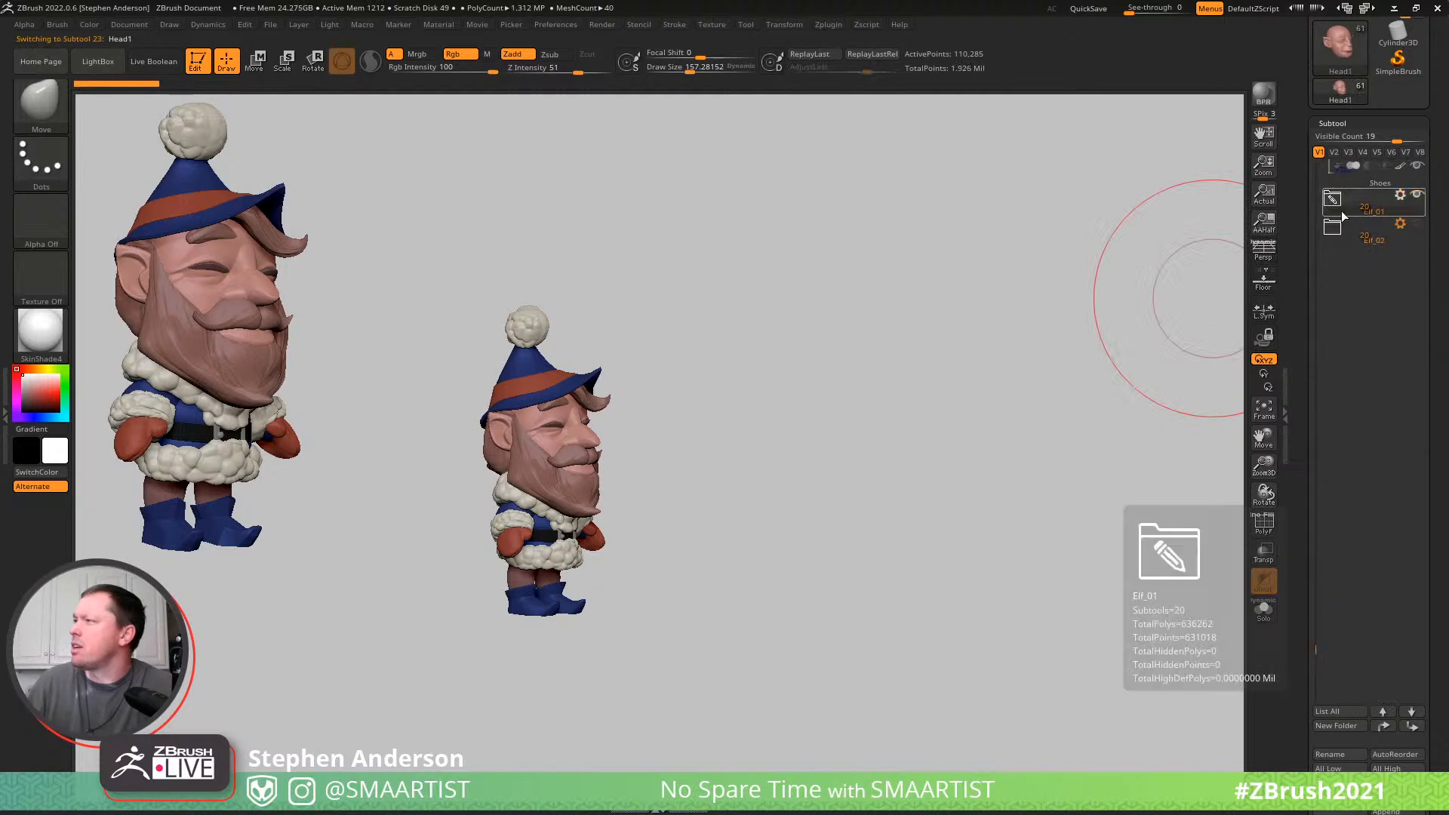
pyautogui.moveTo(1339, 279); pyautogui.dragTo(1397, 255)
# - Rename the new folder copy Elf_03 and hide it
pyautogui.click(1400, 224)
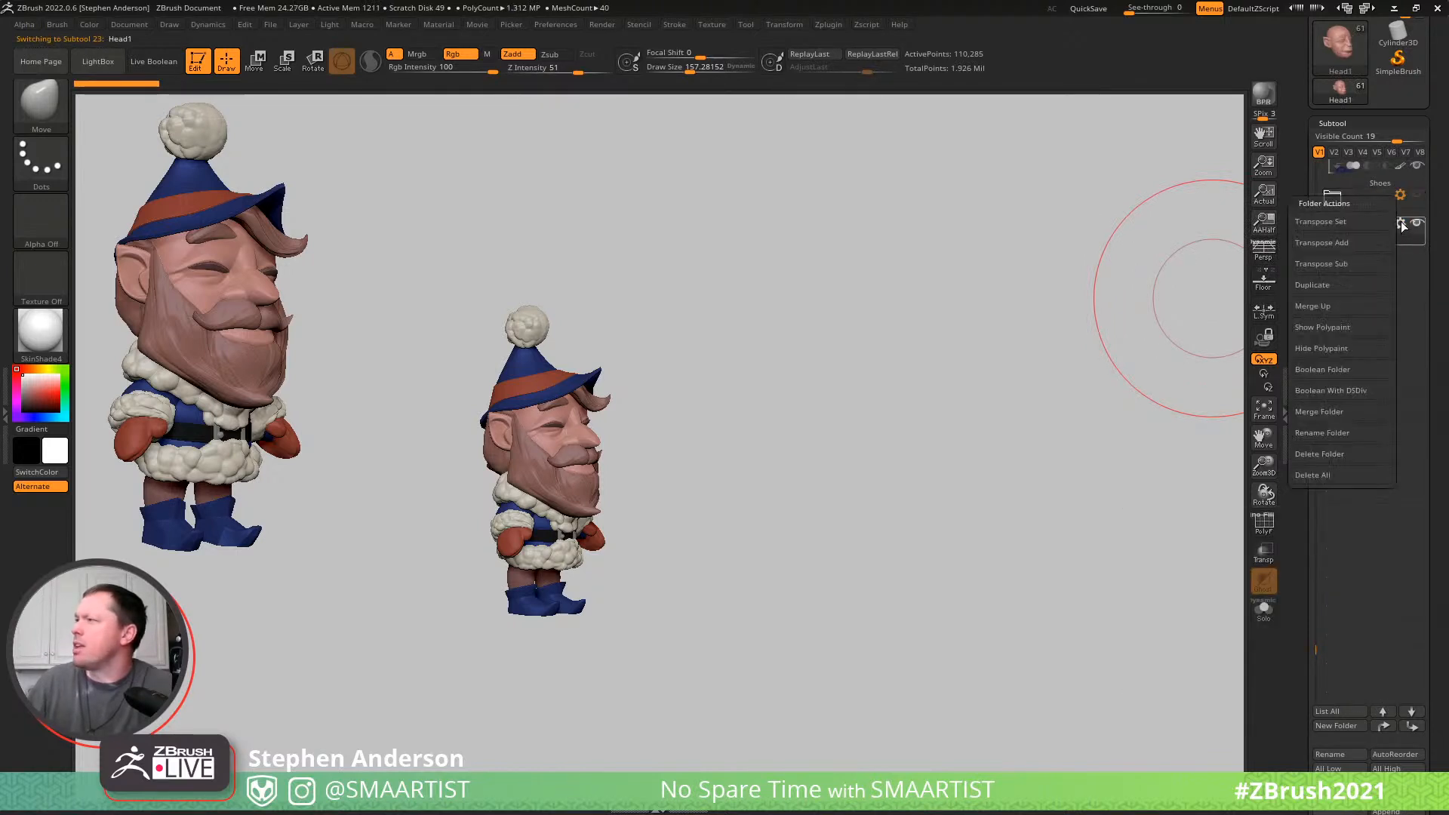
pyautogui.click(1334, 435)
pyautogui.click(1215, 452)
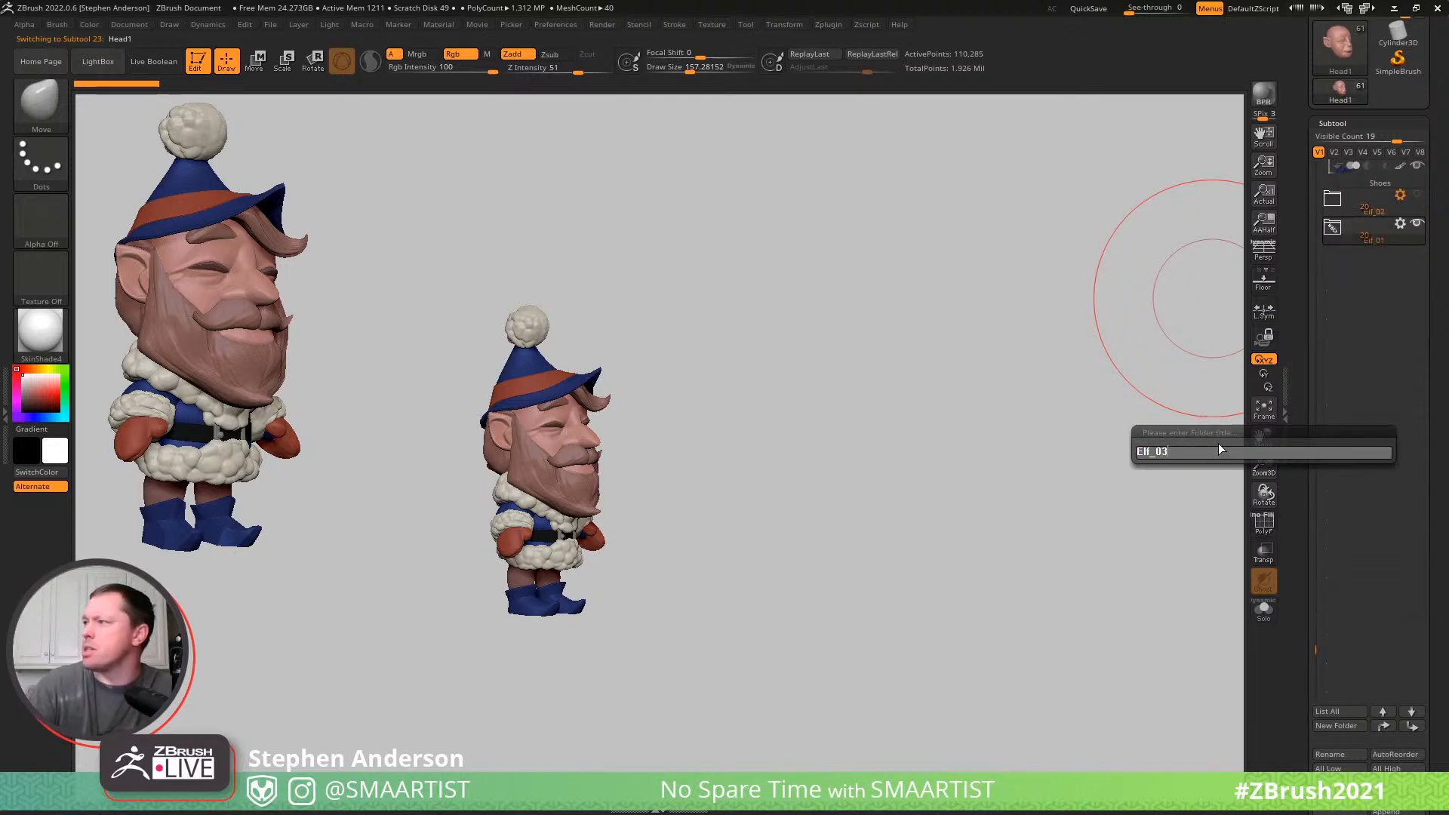
pyautogui.press('Return')
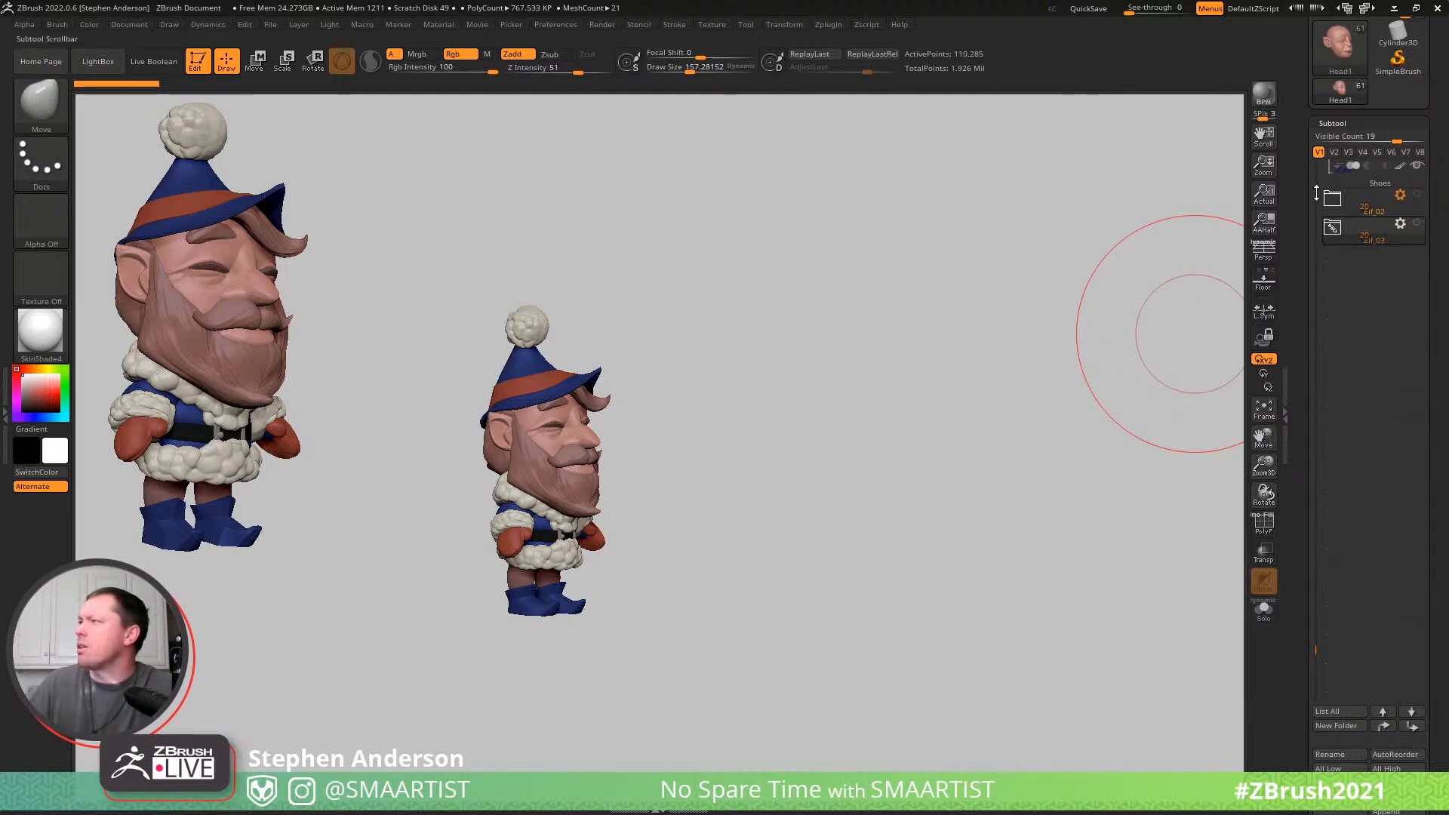
# - Expand the Elf_01 folder and make its Hat the active subtool
pyautogui.moveTo(1316, 194); pyautogui.dragTo(1316, 159)
pyautogui.click(1332, 198)
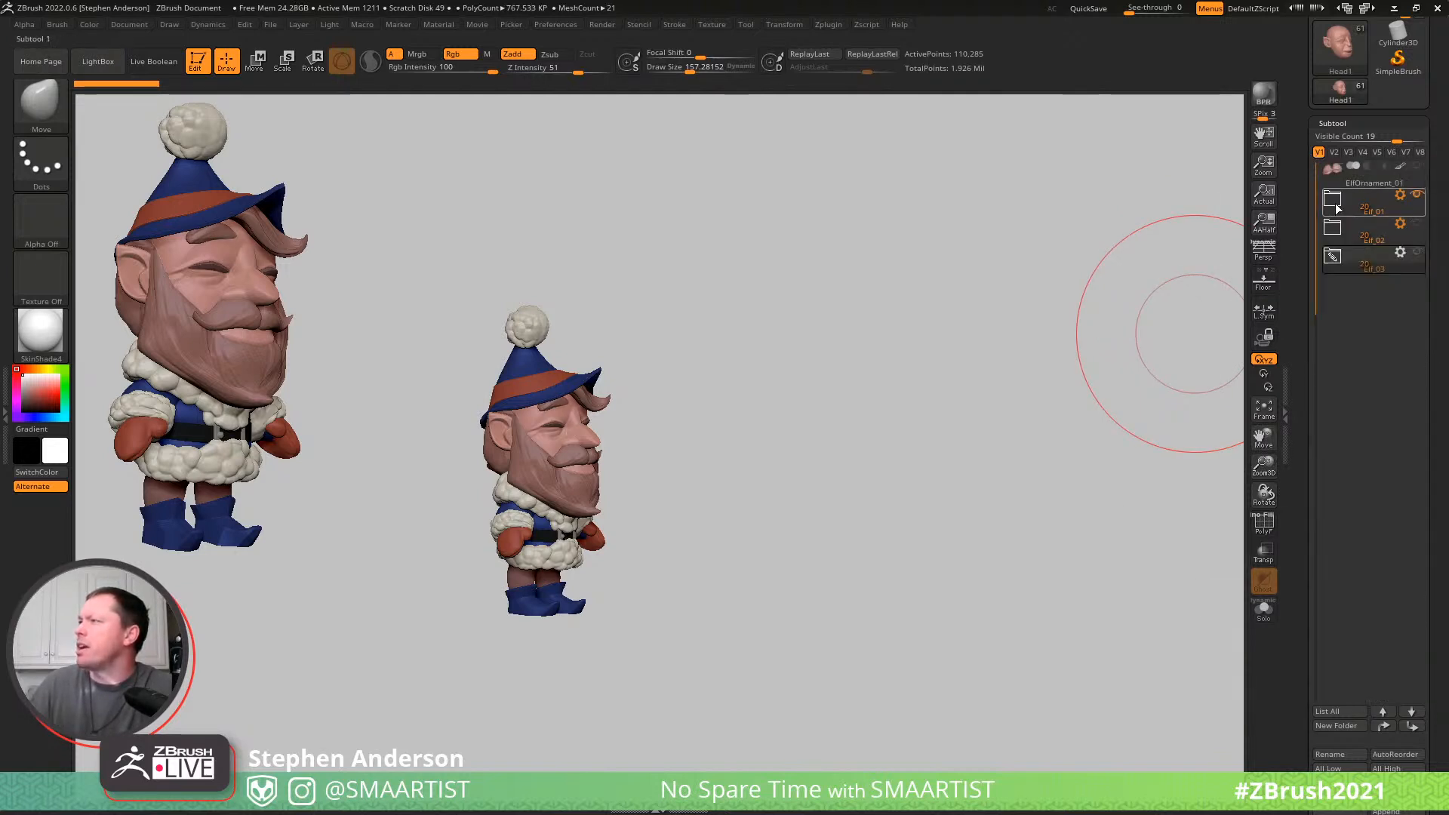
pyautogui.click(1332, 200)
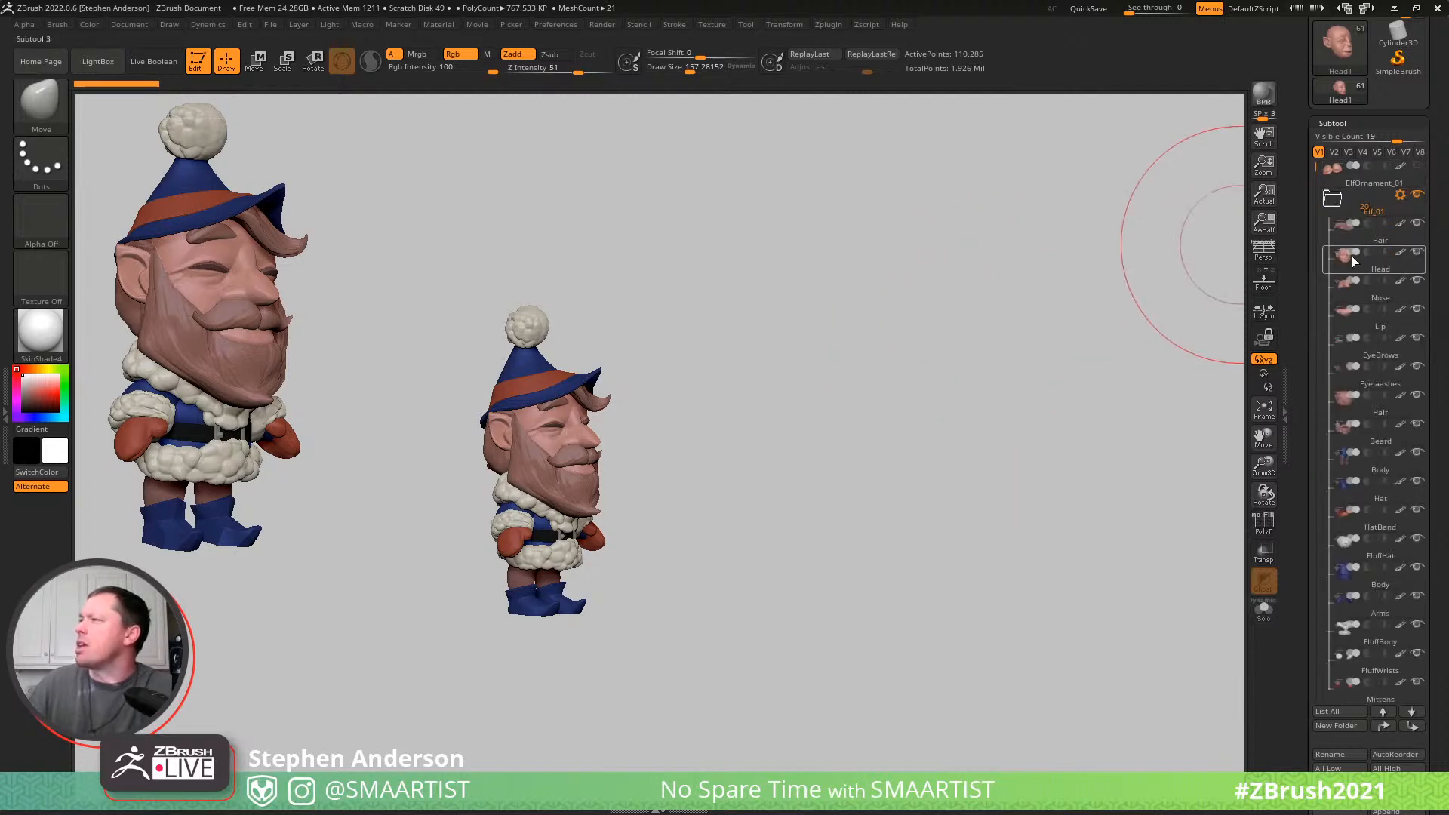
pyautogui.click(1371, 241)
pyautogui.scroll(-5, 1308, 193)
pyautogui.scroll(5, 1308, 193)
pyautogui.moveTo(818, 327); pyautogui.dragTo(824, 405)
pyautogui.keyDown('alt'); pyautogui.click(674, 278); pyautogui.keyUp('alt')
pyautogui.moveTo(743, 234)
pyautogui.keyDown('ctrl'); pyautogui.mouseDown(button='right')
pyautogui.moveTo(818, 362)
pyautogui.moveTo(1034, 339)
pyautogui.mouseUp(button='right'); pyautogui.keyUp('ctrl')
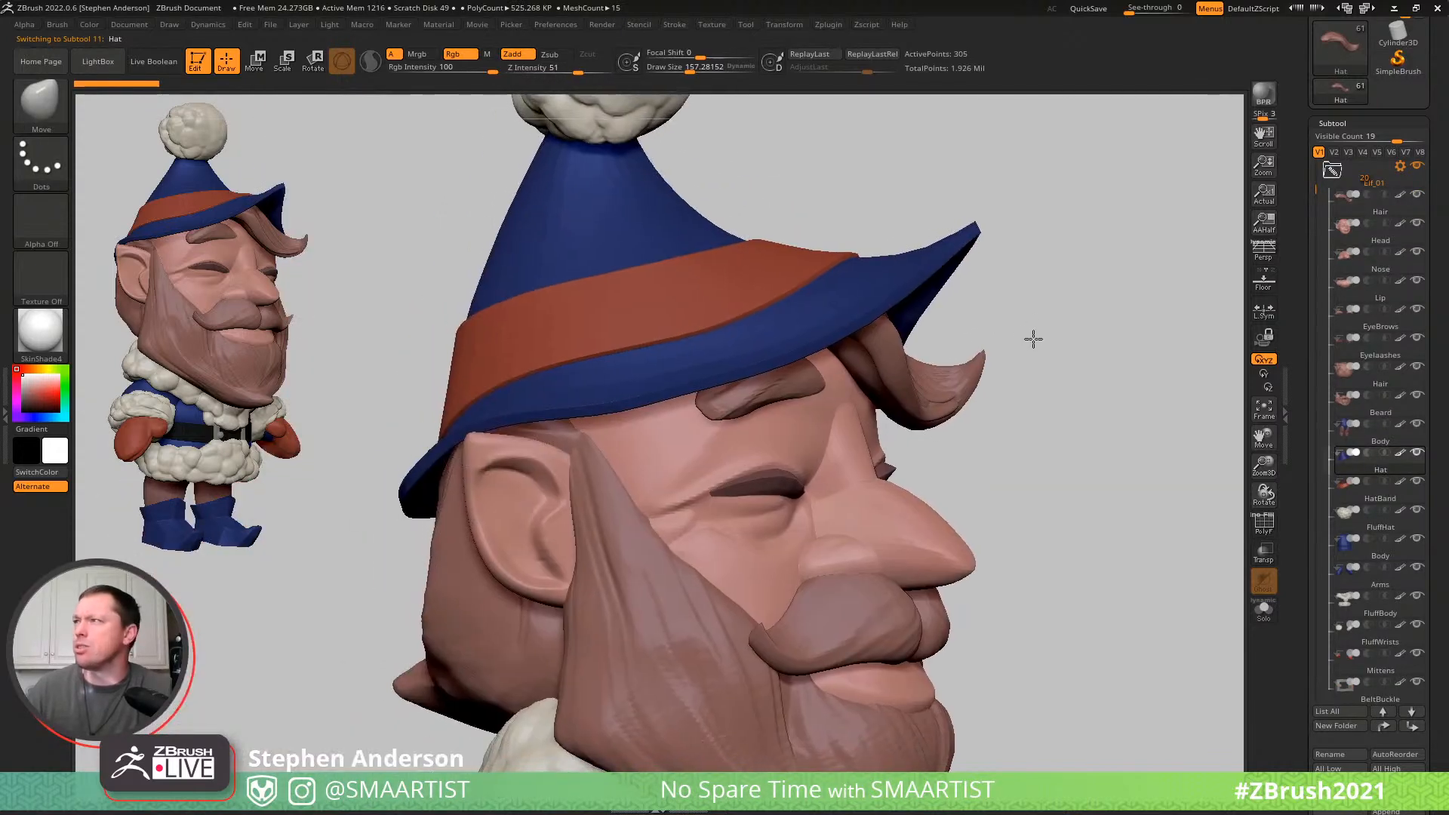
# - Show the polyframe and apply the dynamic subdivision of the Hat and HatBand to their meshes
pyautogui.hotkey('shift', 'f')
pyautogui.moveTo(1418, 611); pyautogui.dragTo(1416, 184)
pyautogui.click(1337, 666)
pyautogui.moveTo(1320, 664); pyautogui.dragTo(1319, 323)
pyautogui.moveTo(1412, 313); pyautogui.dragTo(1412, 642)
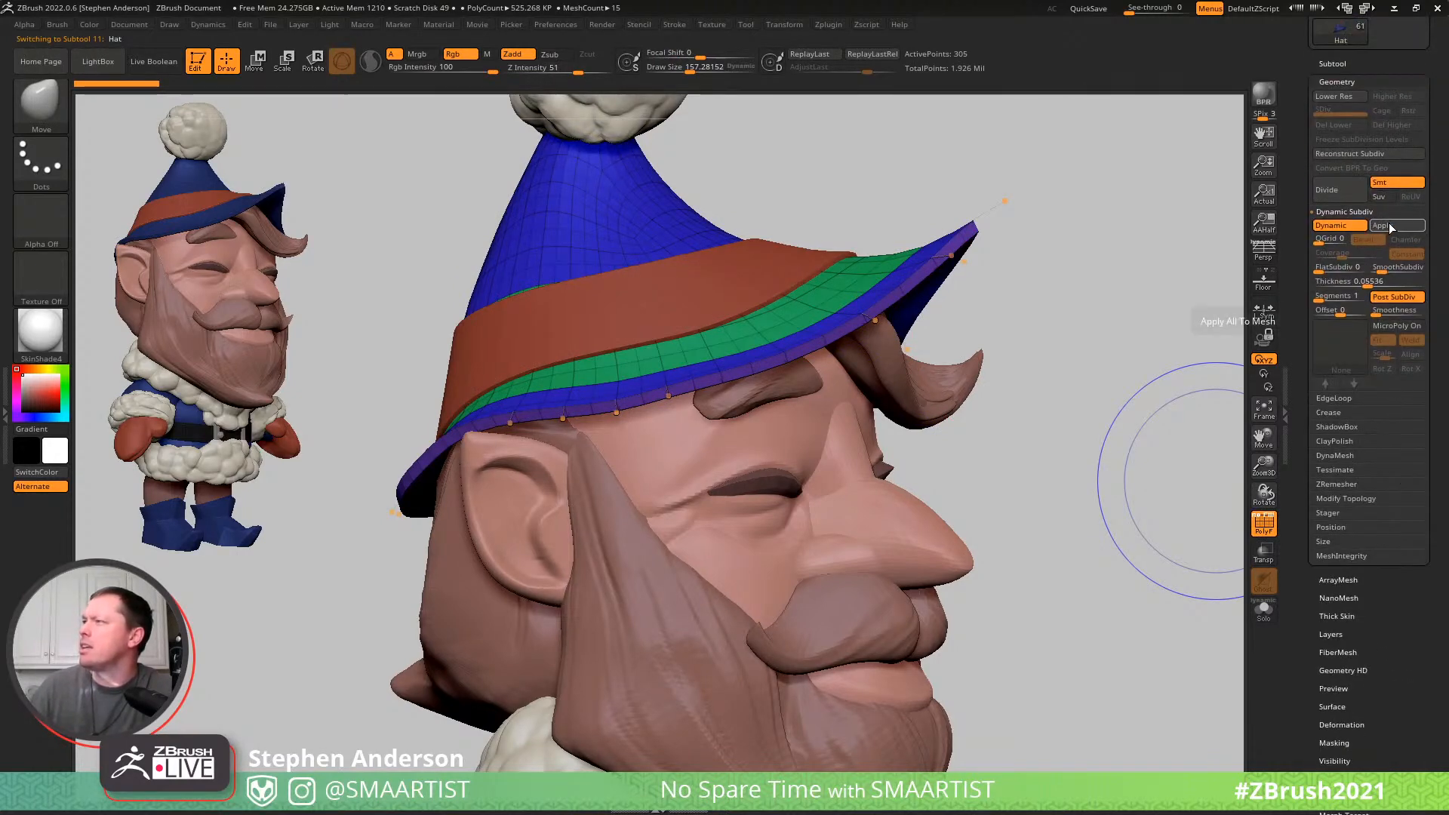
pyautogui.moveTo(1382, 272)
pyautogui.mouseDown()
pyautogui.moveTo(1361, 275)
pyautogui.moveTo(1382, 270)
pyautogui.mouseUp()
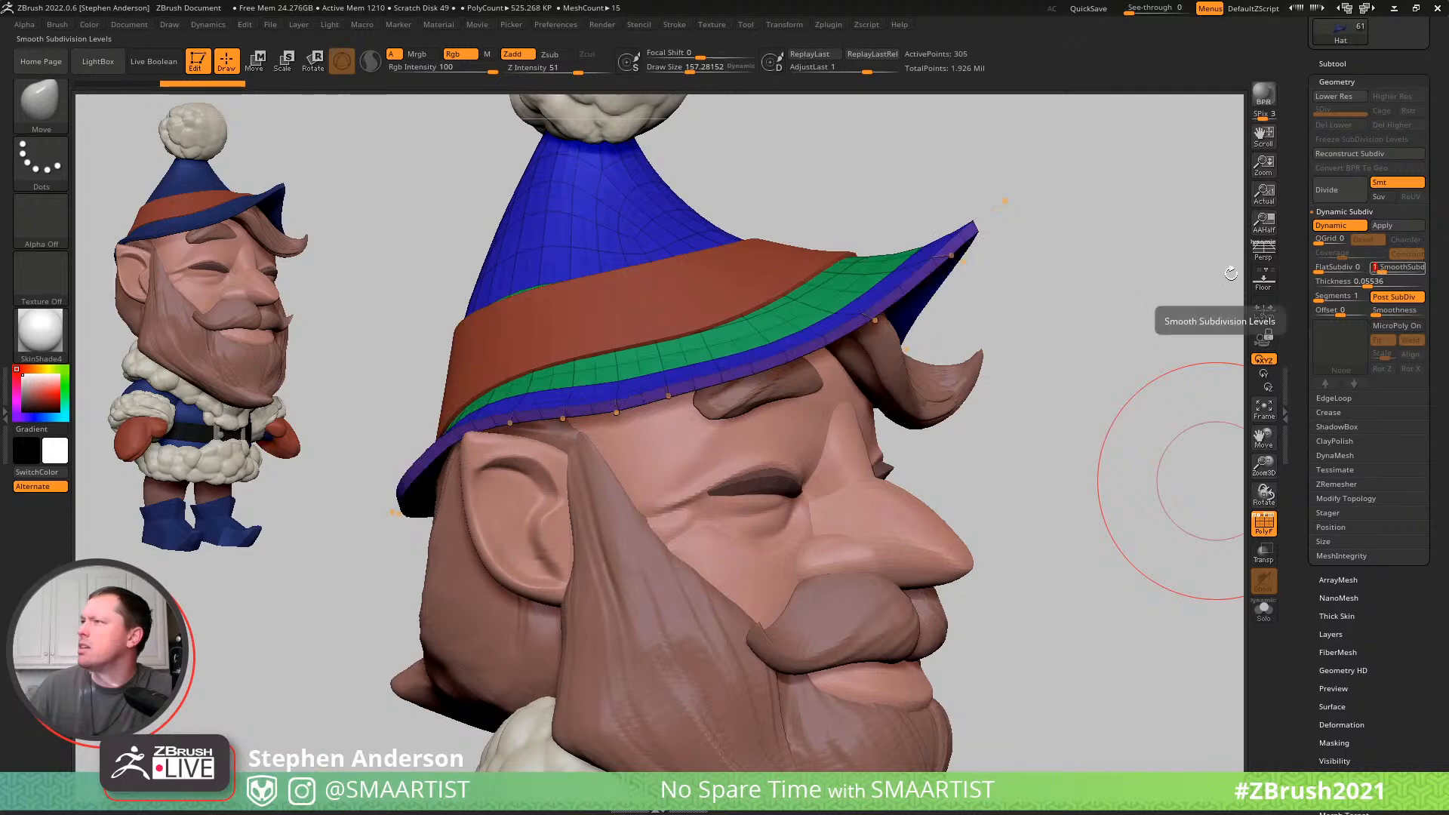
pyautogui.moveTo(1048, 282); pyautogui.dragTo(1120, 275)
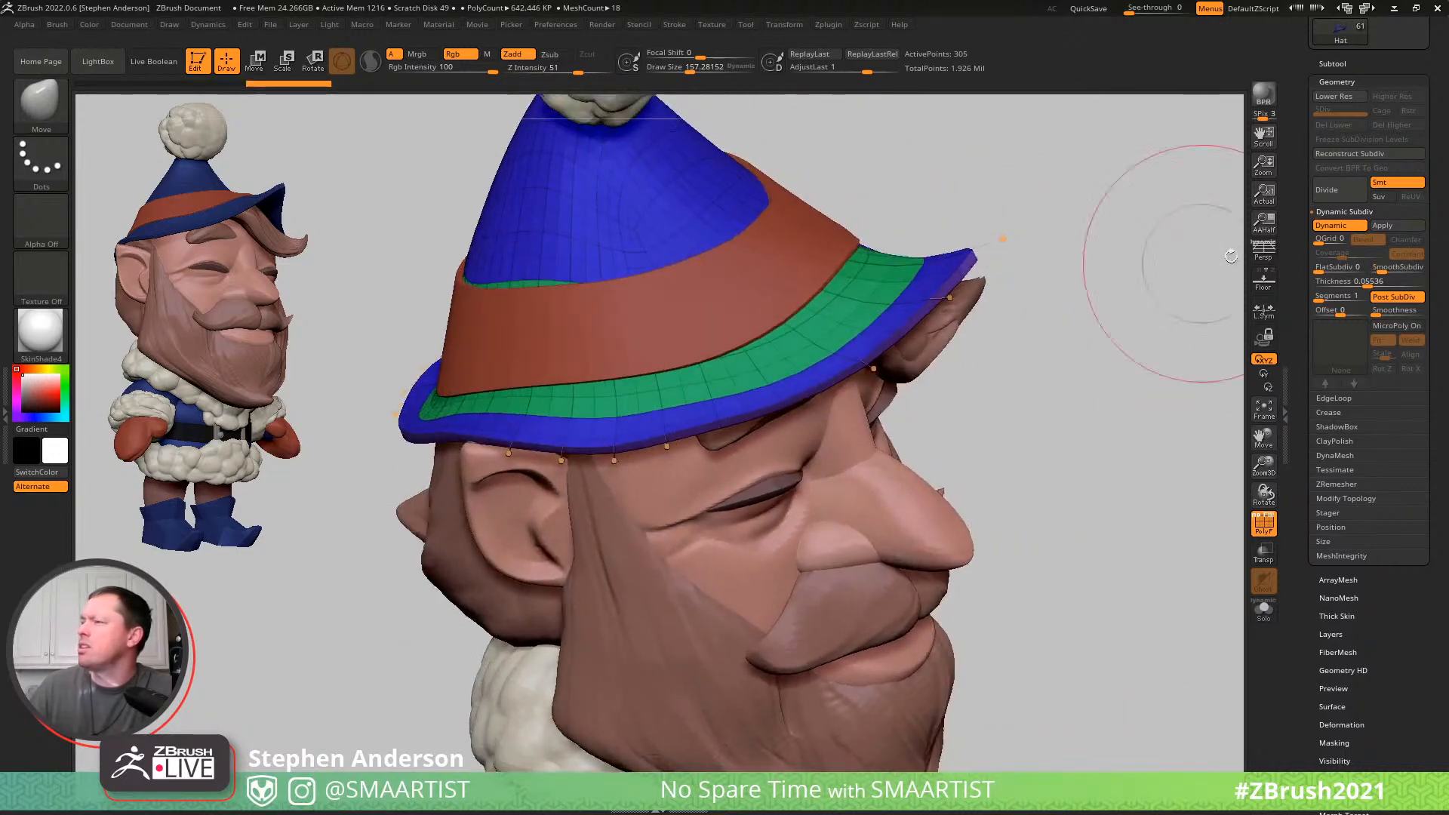
pyautogui.click(1382, 224)
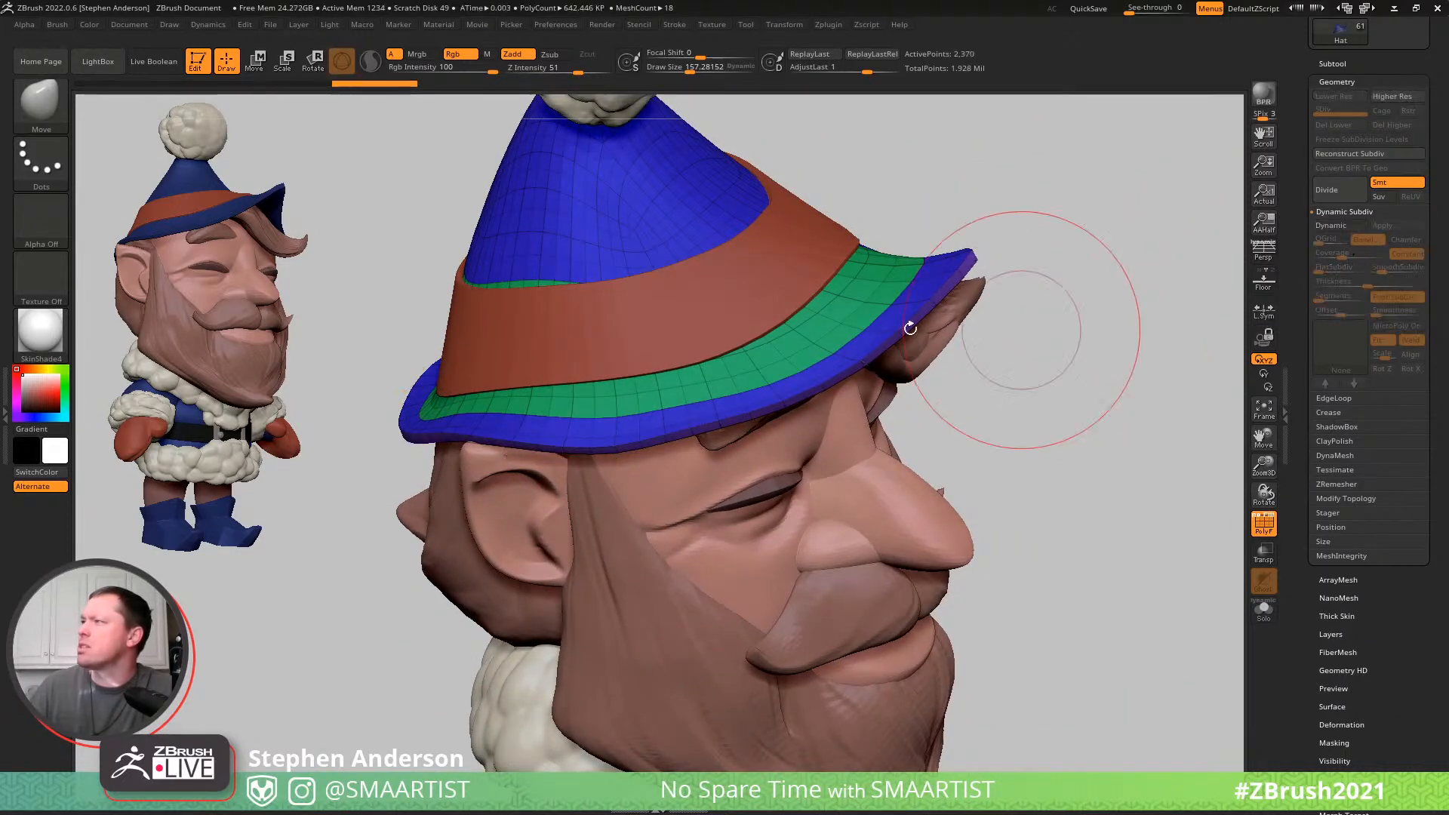
pyautogui.keyDown('alt'); pyautogui.click(826, 271); pyautogui.keyUp('alt')
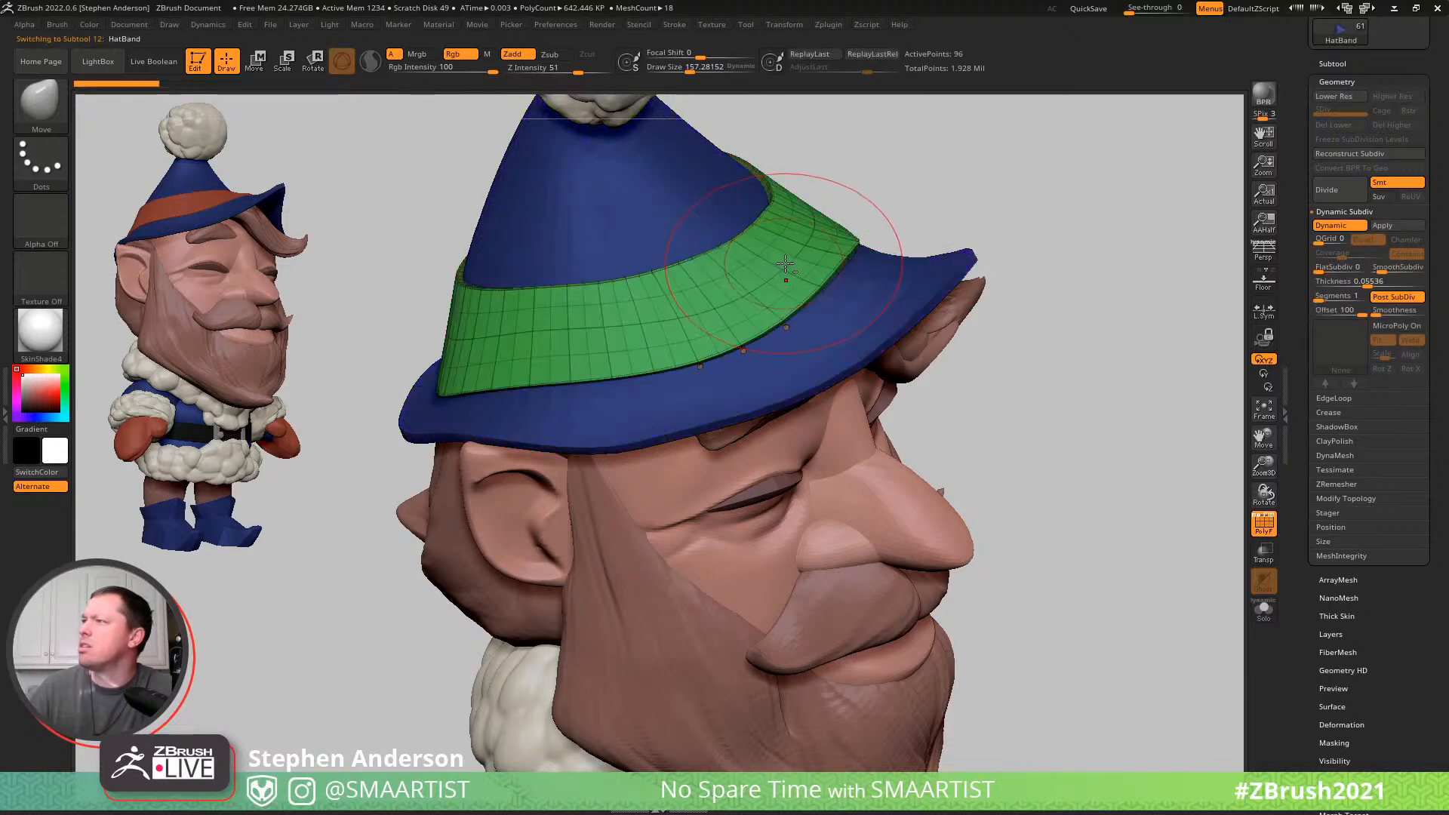
pyautogui.click(1387, 226)
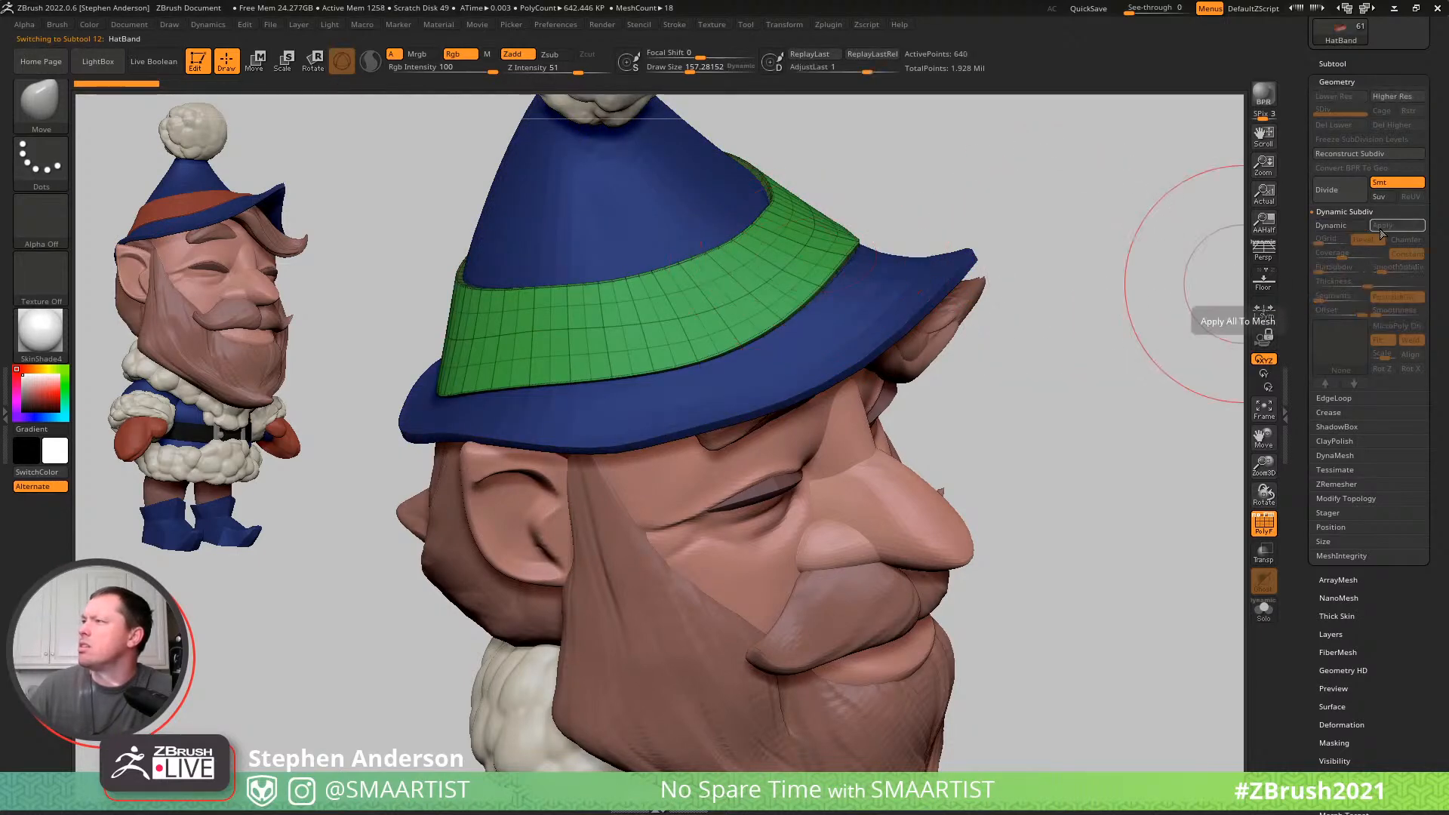
# - Apply the Belt's dynamic subdivision to its mesh and turn the polyframe display off
pyautogui.moveTo(973, 306); pyautogui.dragTo(962, 319)
pyautogui.keyDown('ctrl'); pyautogui.moveTo(962, 319); pyautogui.dragTo(906, 359, button='right'); pyautogui.keyUp('ctrl')
pyautogui.moveTo(987, 388); pyautogui.dragTo(910, 269)
pyautogui.keyDown('ctrl'); pyautogui.moveTo(711, 442); pyautogui.dragTo(754, 377, button='right'); pyautogui.keyUp('ctrl')
pyautogui.moveTo(898, 453); pyautogui.dragTo(752, 615, button='right')
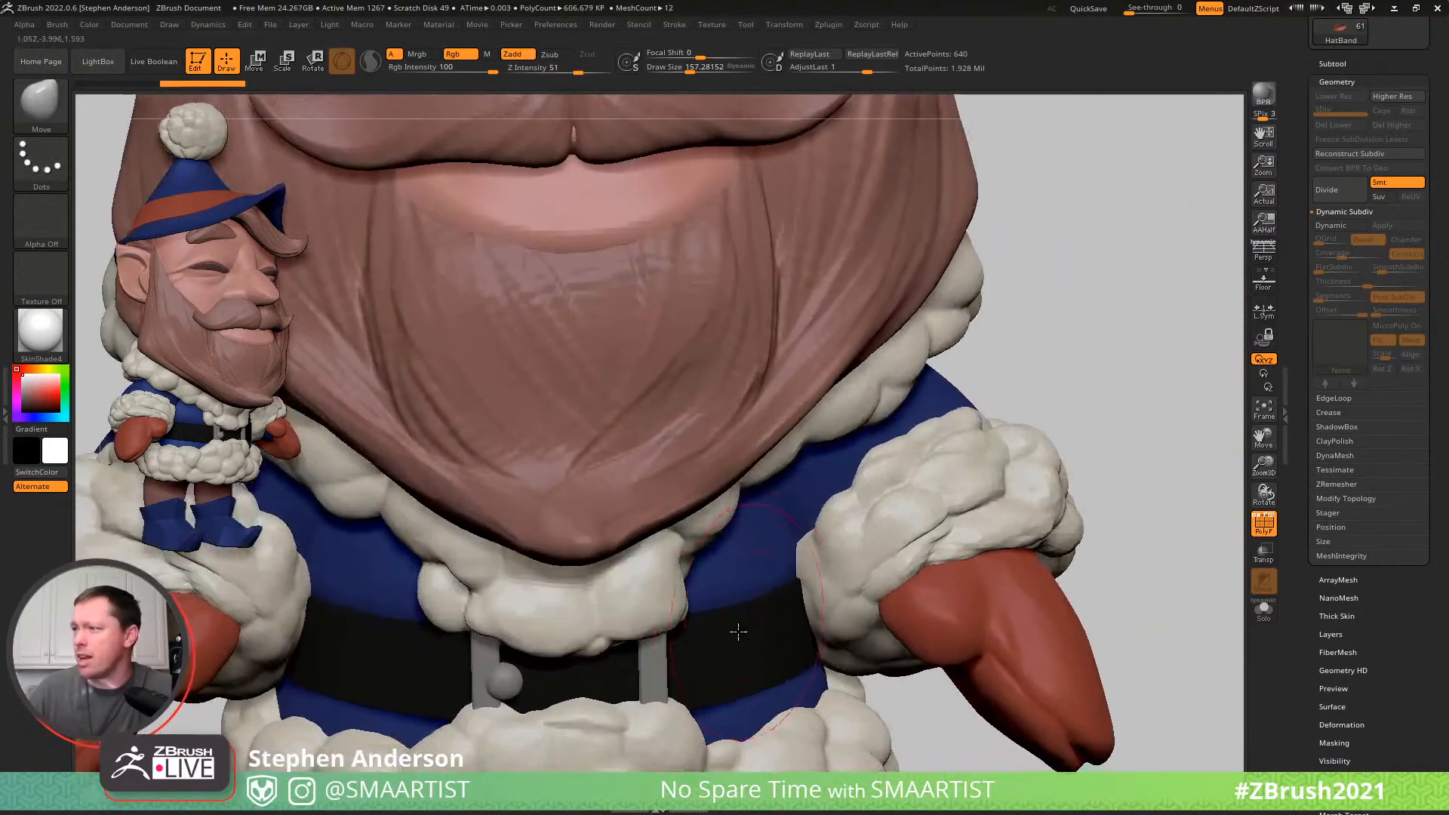
pyautogui.keyDown('alt'); pyautogui.click(747, 632); pyautogui.keyUp('alt')
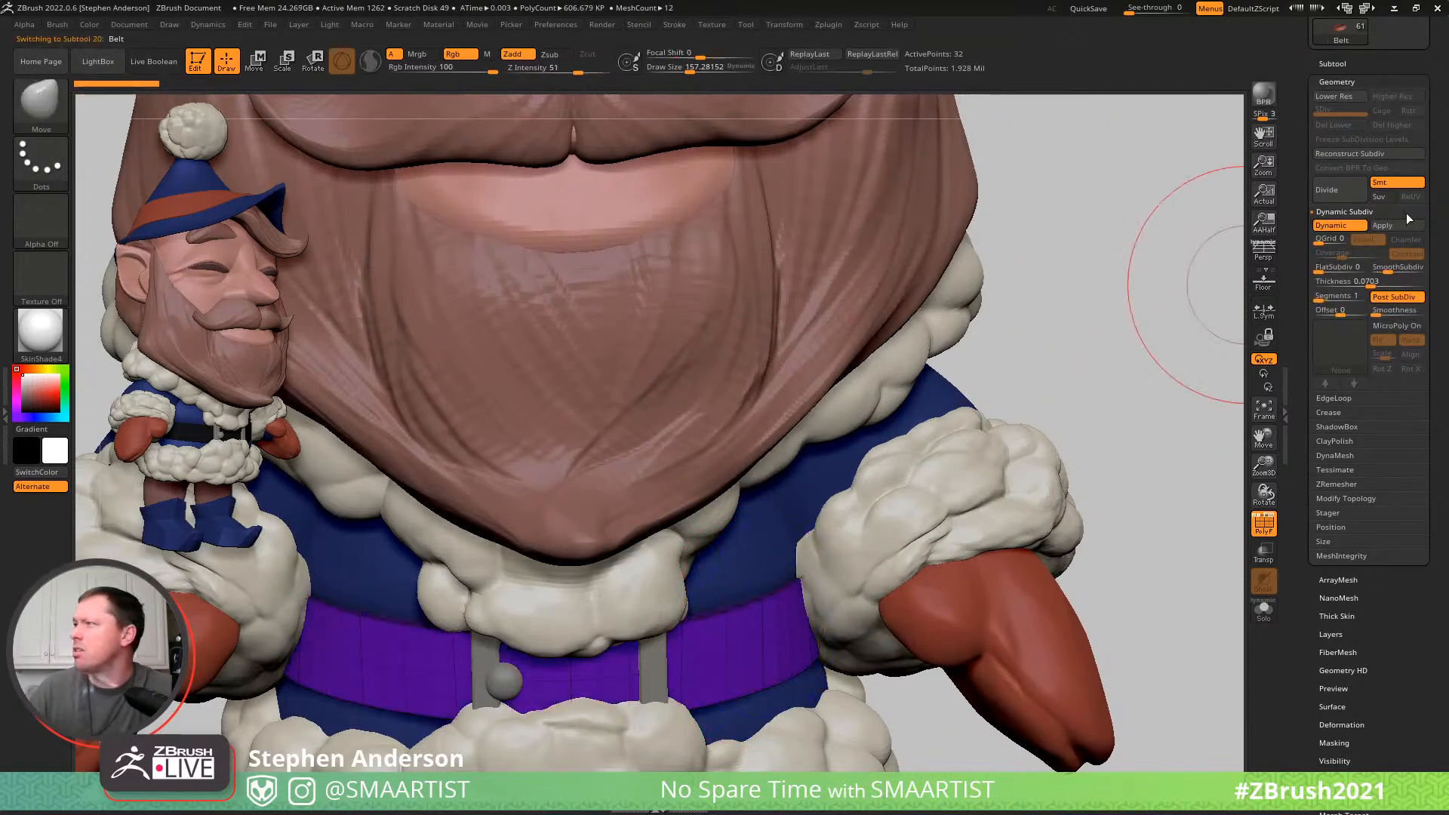
pyautogui.click(1382, 226)
pyautogui.moveTo(1042, 405)
pyautogui.keyDown('ctrl'); pyautogui.mouseDown(button='right')
pyautogui.moveTo(957, 385)
pyautogui.moveTo(952, 266)
pyautogui.moveTo(975, 380)
pyautogui.moveTo(871, 417)
pyautogui.moveTo(965, 414)
pyautogui.moveTo(877, 343)
pyautogui.mouseUp(button='right'); pyautogui.keyUp('ctrl')
pyautogui.hotkey('shift', 'f')
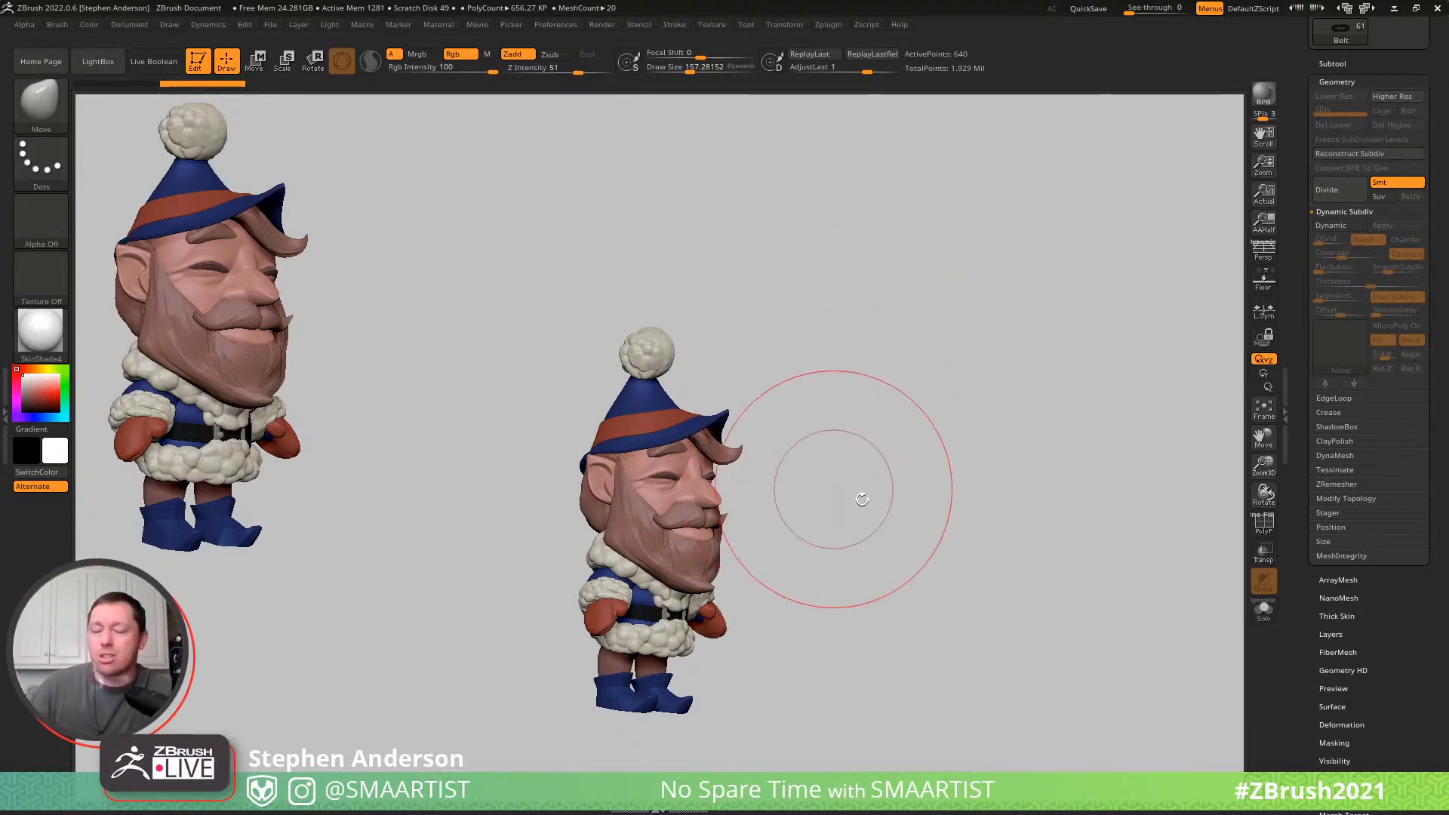
# - Examine the elf's coat, belt, hat and face up close, checking the mesh with the polyframe
pyautogui.keyDown('alt'); pyautogui.moveTo(851, 523); pyautogui.dragTo(857, 439); pyautogui.keyUp('alt')
pyautogui.keyDown('ctrl'); pyautogui.moveTo(762, 466); pyautogui.dragTo(606, 337, button='right'); pyautogui.keyUp('ctrl')
pyautogui.press('f')
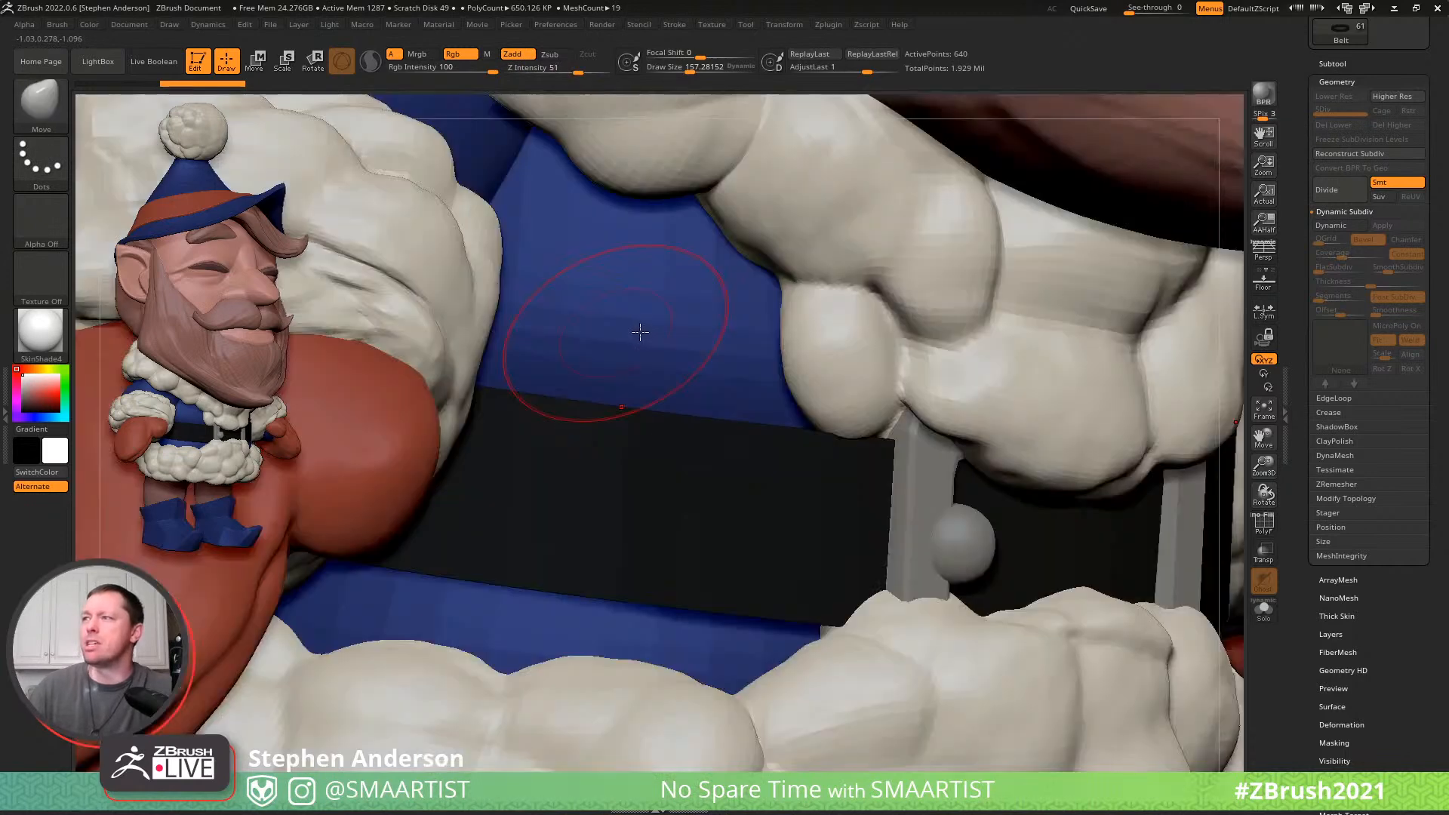
pyautogui.keyDown('ctrl'); pyautogui.moveTo(742, 363); pyautogui.dragTo(598, 675, button='right'); pyautogui.keyUp('ctrl')
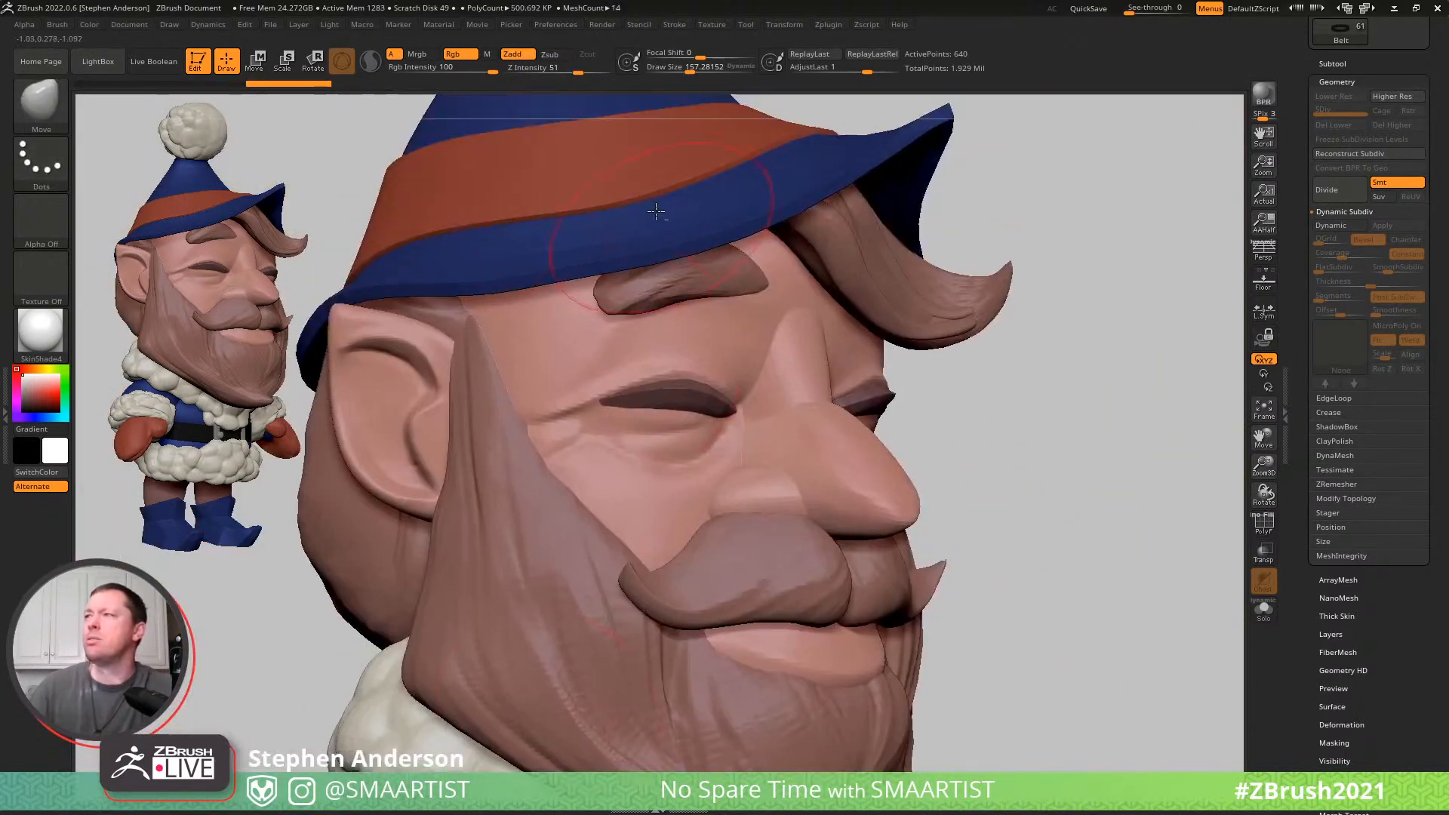
pyautogui.hotkey('shift', 'f')
pyautogui.moveTo(701, 193)
pyautogui.keyDown('alt'); pyautogui.mouseDown(button='right')
pyautogui.moveTo(689, 278)
pyautogui.moveTo(729, 315)
pyautogui.moveTo(811, 324)
pyautogui.moveTo(826, 378)
pyautogui.moveTo(592, 325)
pyautogui.moveTo(626, 343)
pyautogui.moveTo(589, 339)
pyautogui.moveTo(683, 337)
pyautogui.moveTo(806, 249)
pyautogui.moveTo(840, 323)
pyautogui.moveTo(737, 346)
pyautogui.moveTo(650, 501)
pyautogui.moveTo(581, 441)
pyautogui.mouseUp(button='right'); pyautogui.keyUp('alt')
# - Make the Head the active subtool and isolate it in solo mode
pyautogui.keyDown('alt'); pyautogui.click(670, 510); pyautogui.keyUp('alt')
pyautogui.hotkey('ctrl', 'shift', 's')
pyautogui.moveTo(757, 454); pyautogui.dragTo(849, 441, button='right')
pyautogui.hotkey('shift', 'f')
pyautogui.moveTo(1034, 424); pyautogui.dragTo(906, 411, button='right')
pyautogui.moveTo(867, 507); pyautogui.dragTo(904, 496, button='right')
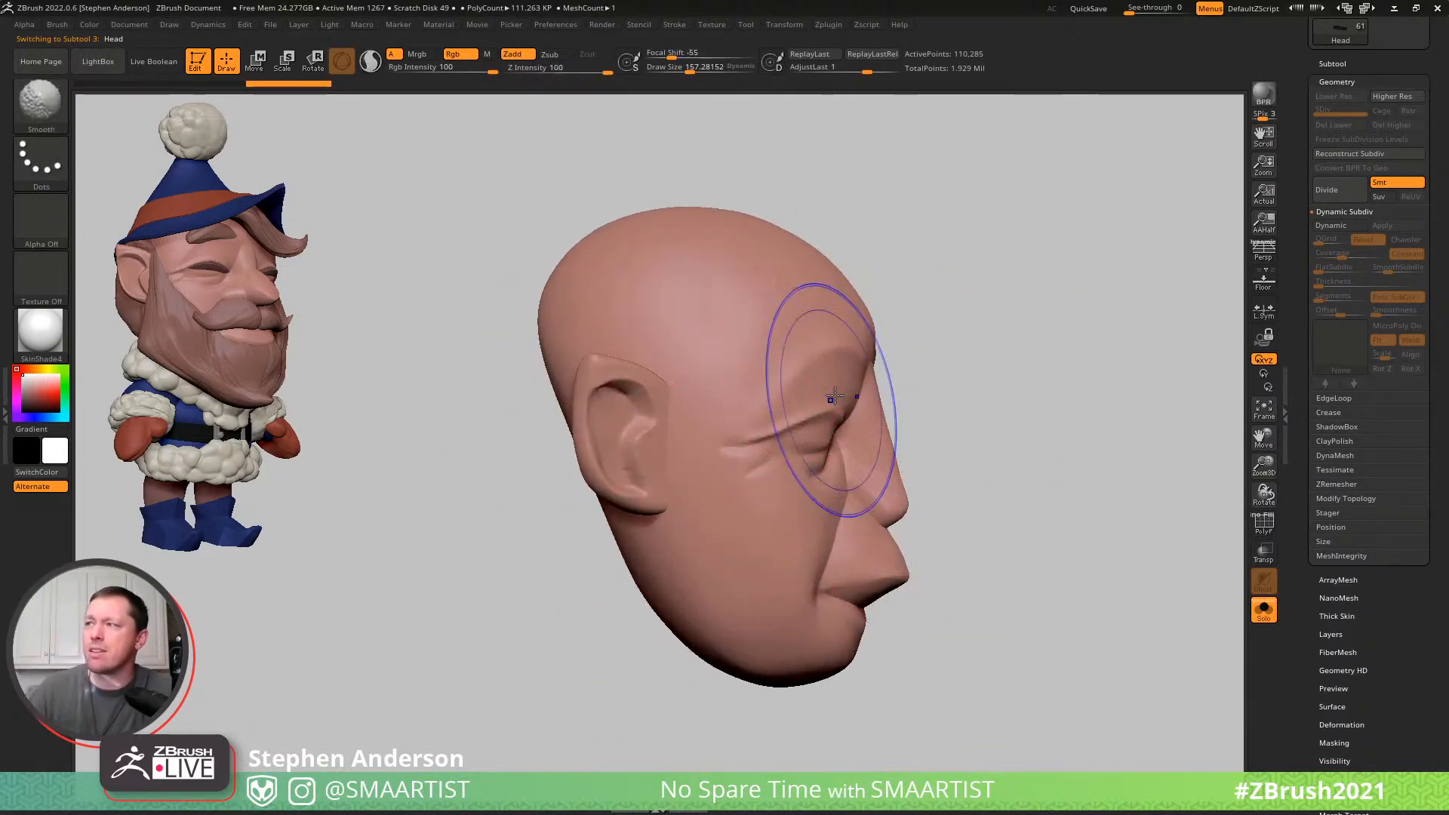
# - Examine the isolated Head's topology and polygroups around the ear, eye and nose, and return to the full elf without polyframe
pyautogui.hotkey('shift', 'f')
pyautogui.moveTo(1001, 312); pyautogui.dragTo(953, 328, button='right')
pyautogui.moveTo(747, 392)
pyautogui.keyDown('ctrl'); pyautogui.mouseDown(button='right')
pyautogui.moveTo(755, 481)
pyautogui.moveTo(782, 464)
pyautogui.mouseUp(button='right'); pyautogui.keyUp('ctrl')
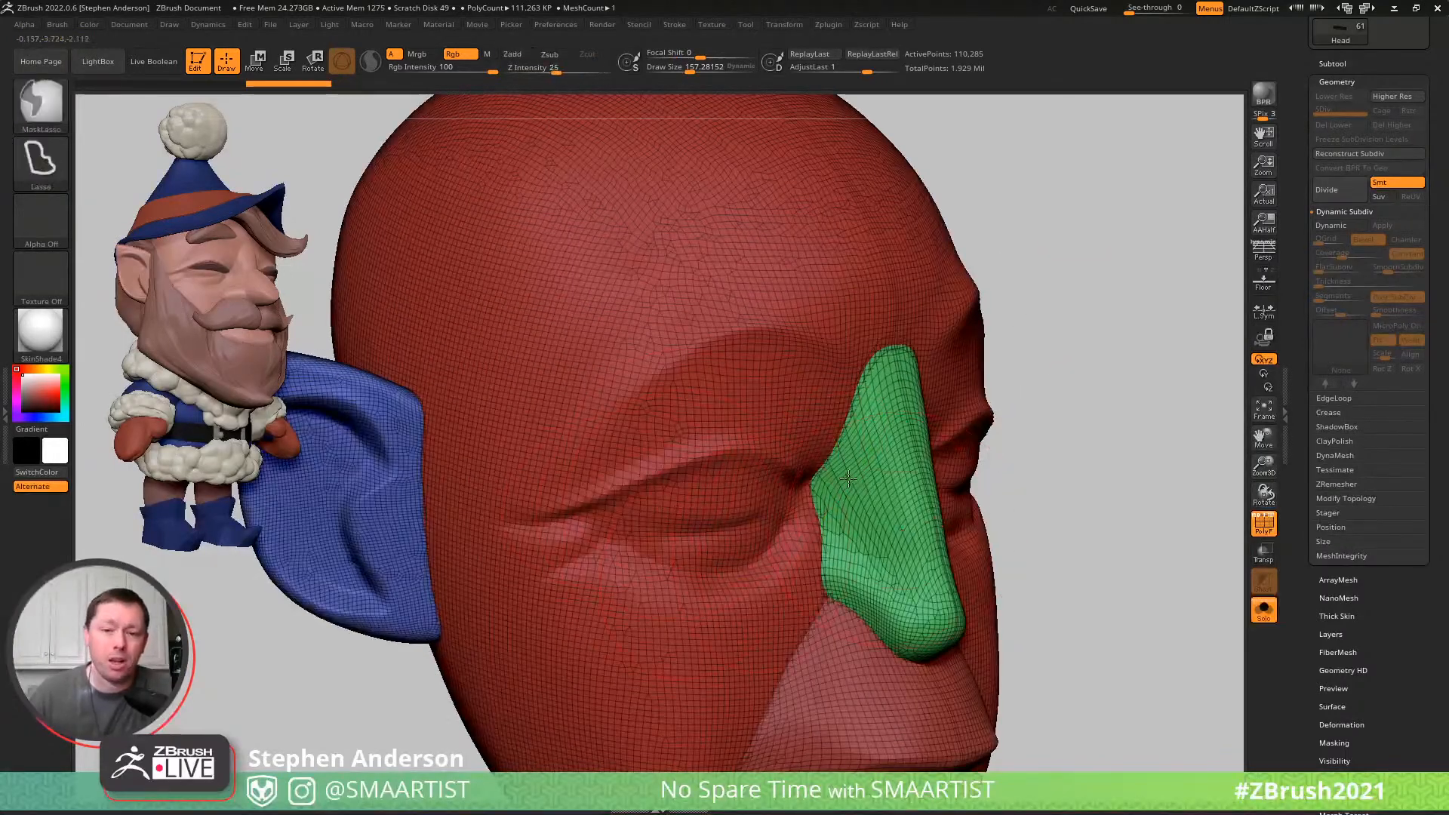
pyautogui.keyDown('ctrl'); pyautogui.moveTo(905, 521); pyautogui.dragTo(923, 437, button='right'); pyautogui.keyUp('ctrl')
pyautogui.keyDown('alt'); pyautogui.moveTo(970, 478); pyautogui.dragTo(908, 361, button='right'); pyautogui.keyUp('alt')
pyautogui.moveTo(989, 446)
pyautogui.keyDown('ctrl'); pyautogui.mouseDown(button='right')
pyautogui.moveTo(926, 378)
pyautogui.moveTo(917, 321)
pyautogui.mouseUp(button='right'); pyautogui.keyUp('ctrl')
pyautogui.hotkey('shift', 'f')
pyautogui.moveTo(1034, 402)
pyautogui.keyDown('alt'); pyautogui.mouseDown(button='right')
pyautogui.moveTo(999, 427)
pyautogui.moveTo(963, 407)
pyautogui.moveTo(1032, 404)
pyautogui.moveTo(1001, 410)
pyautogui.moveTo(1022, 407)
pyautogui.moveTo(979, 465)
pyautogui.mouseUp(button='right'); pyautogui.keyUp('alt')
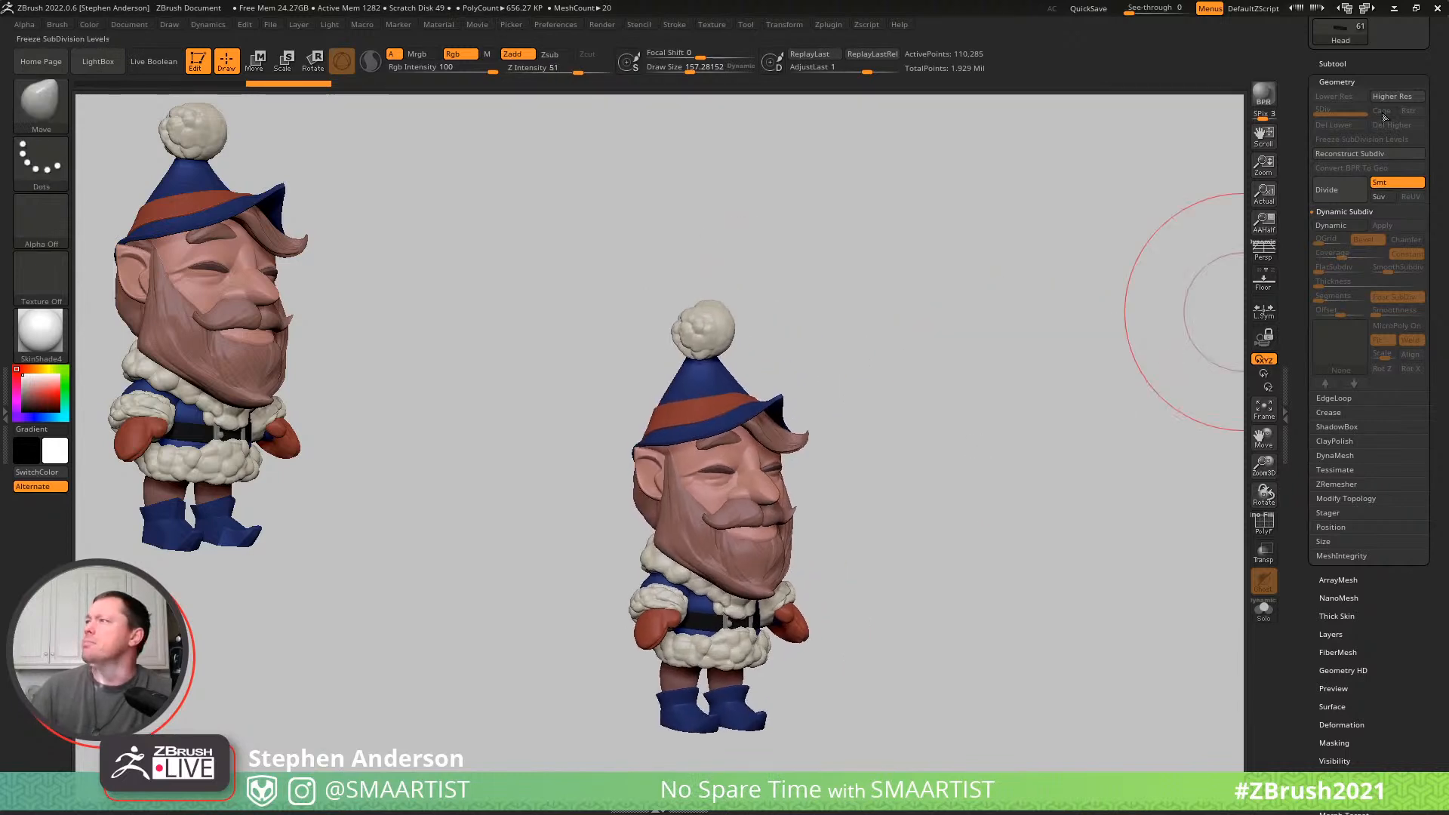
# - Combine the visible elf subtools into one low-resolution posing mesh with Transpose Master's TPoseMesh
pyautogui.moveTo(1436, 155); pyautogui.dragTo(1435, 317)
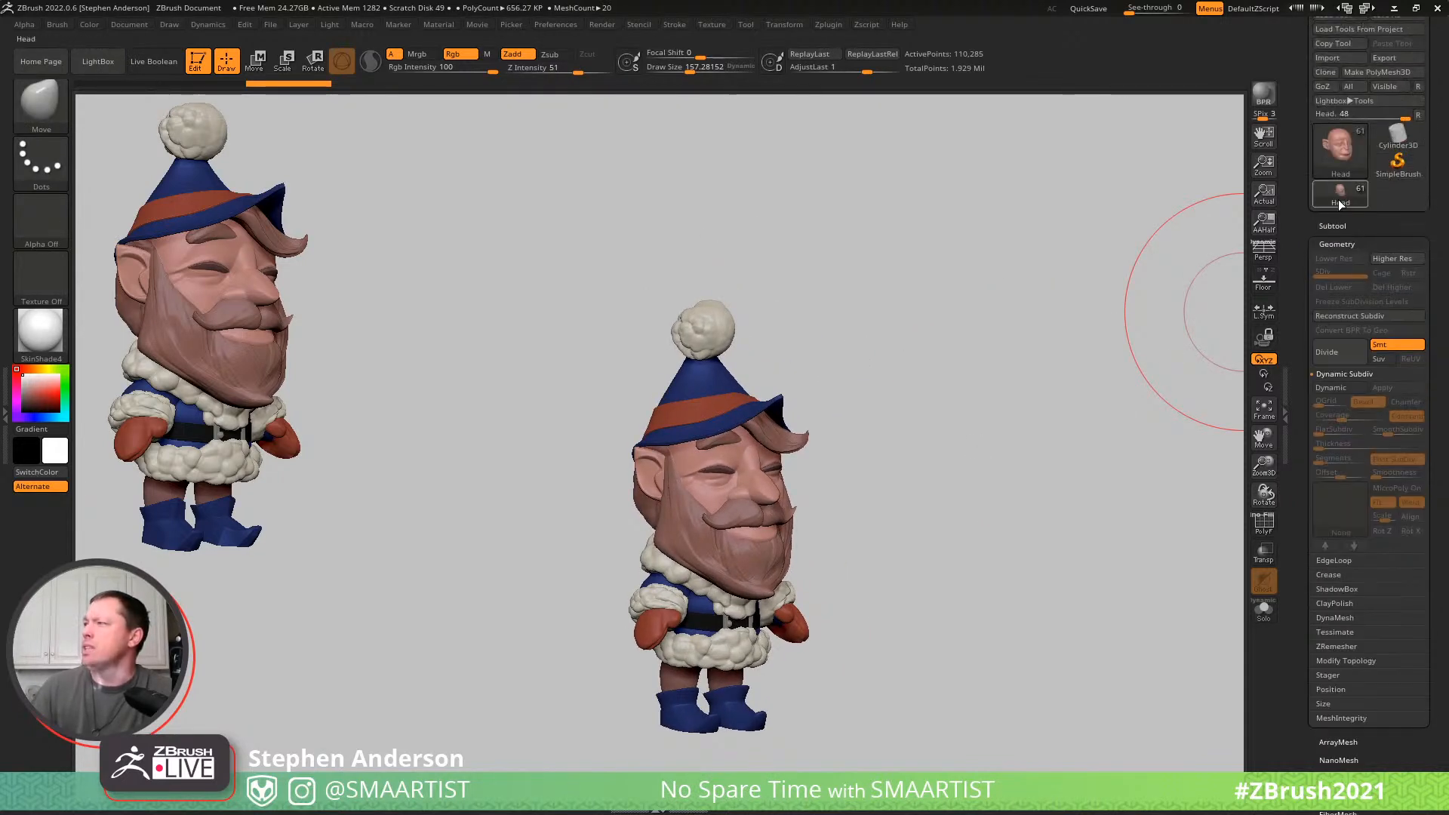
pyautogui.moveTo(896, 346)
pyautogui.mouseDown(button='right')
pyautogui.moveTo(934, 349)
pyautogui.moveTo(987, 311)
pyautogui.moveTo(925, 258)
pyautogui.mouseUp(button='right')
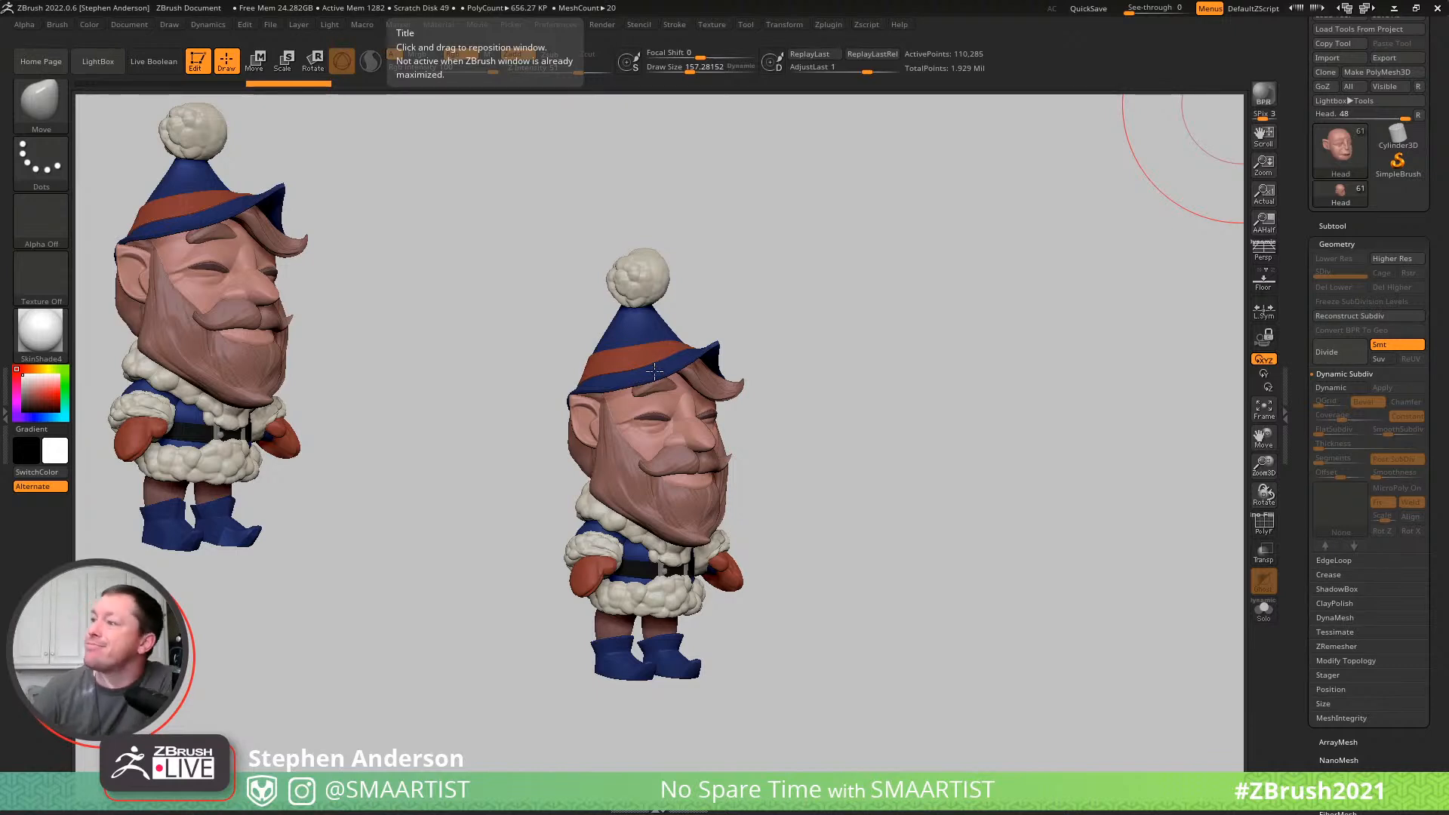
pyautogui.click(825, 24)
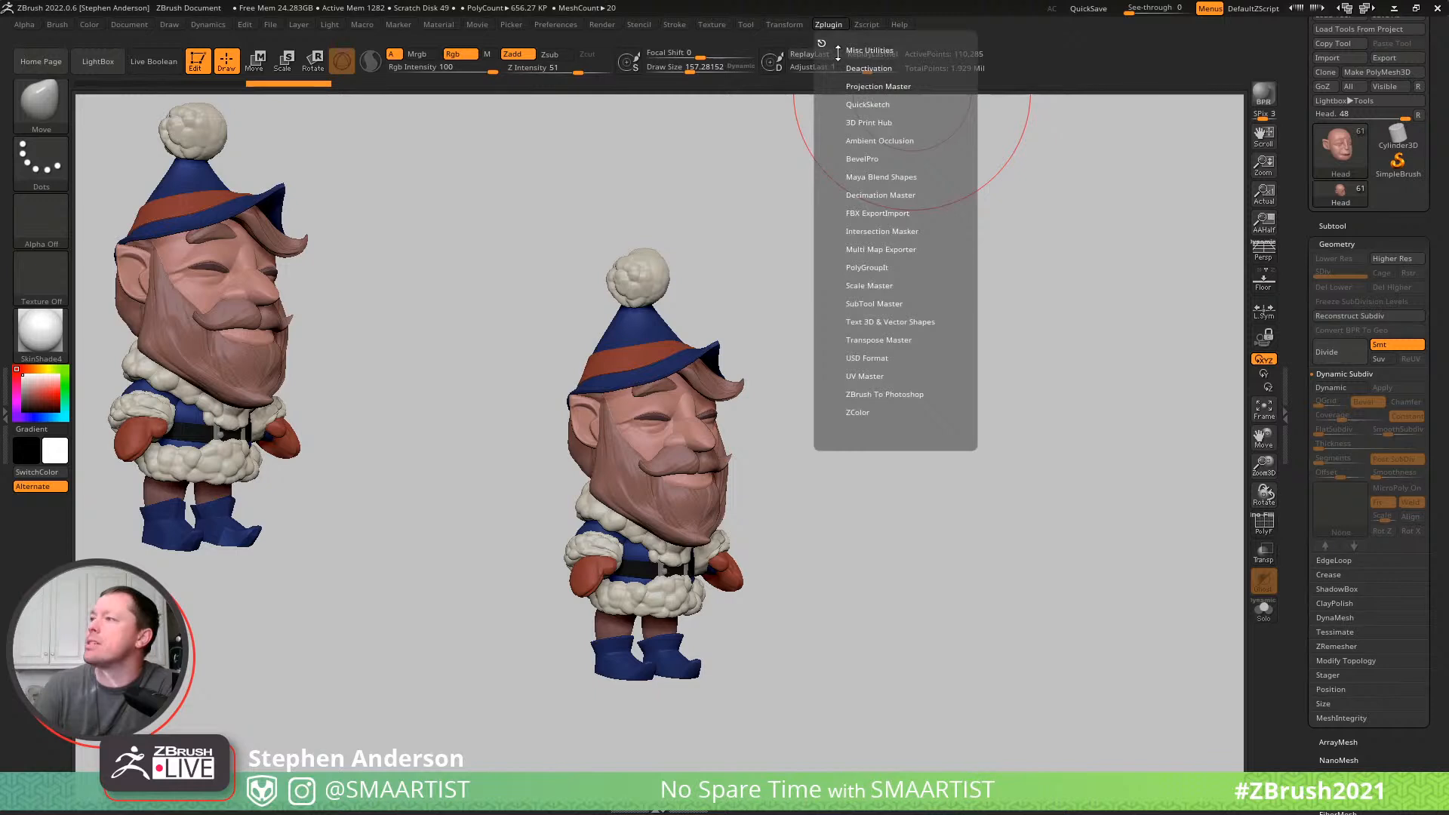
pyautogui.click(894, 339)
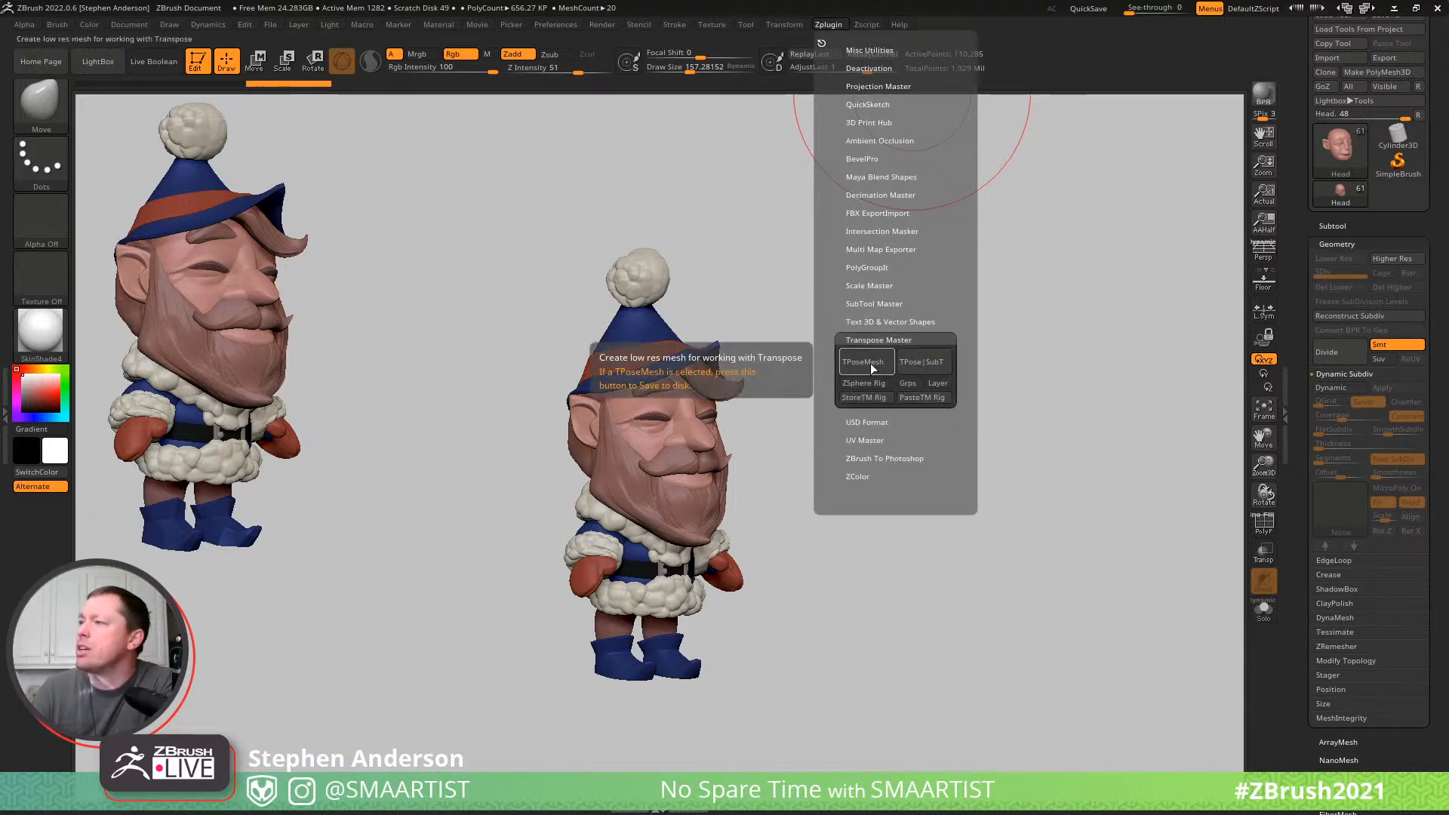
pyautogui.click(871, 361)
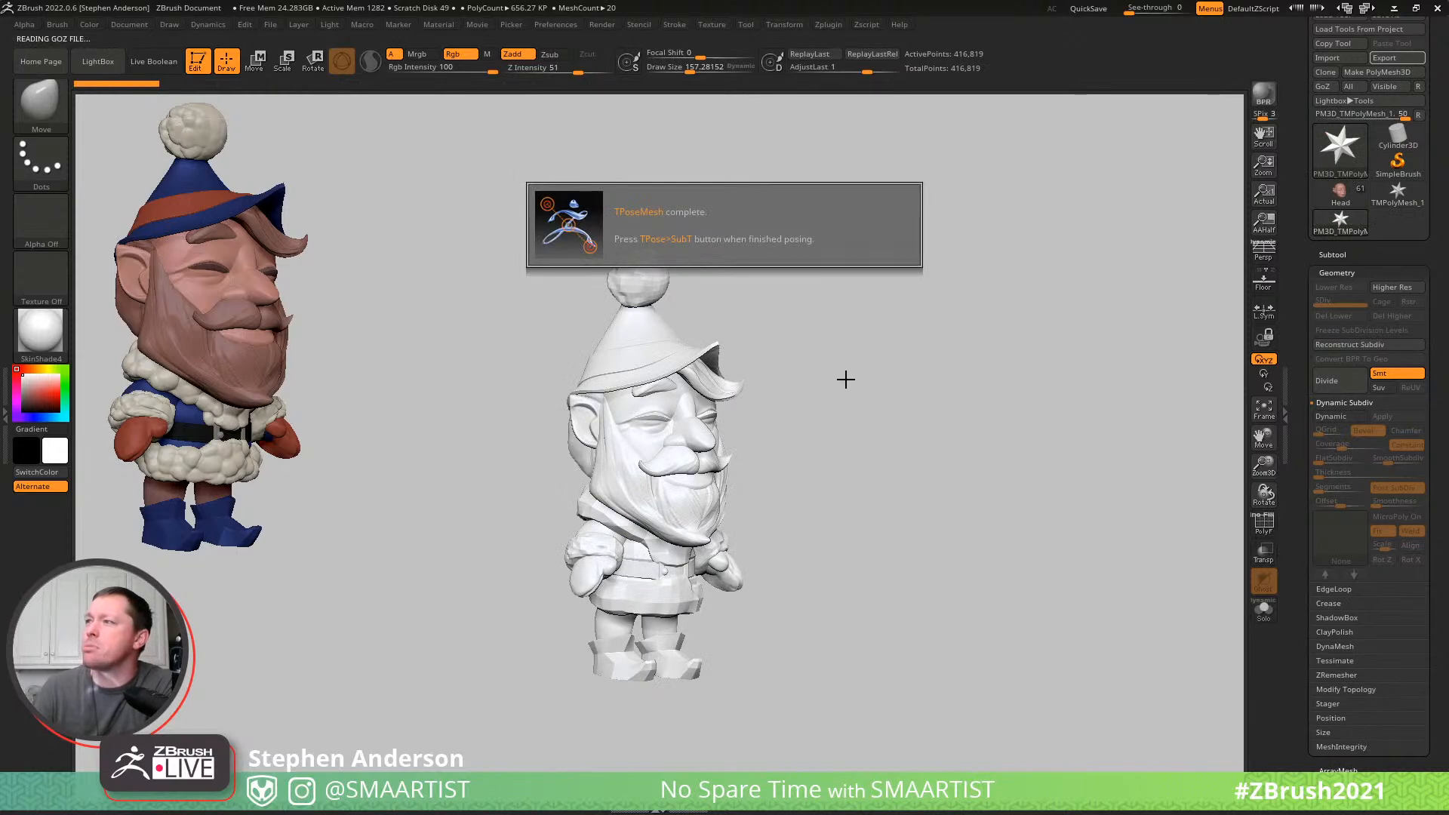
# - Examine the posing mesh from the front and side, including its polygroups in the polyframe and the transform gizmo's placement
pyautogui.moveTo(954, 408)
pyautogui.mouseDown()
pyautogui.moveTo(890, 401)
pyautogui.moveTo(712, 437)
pyautogui.mouseUp()
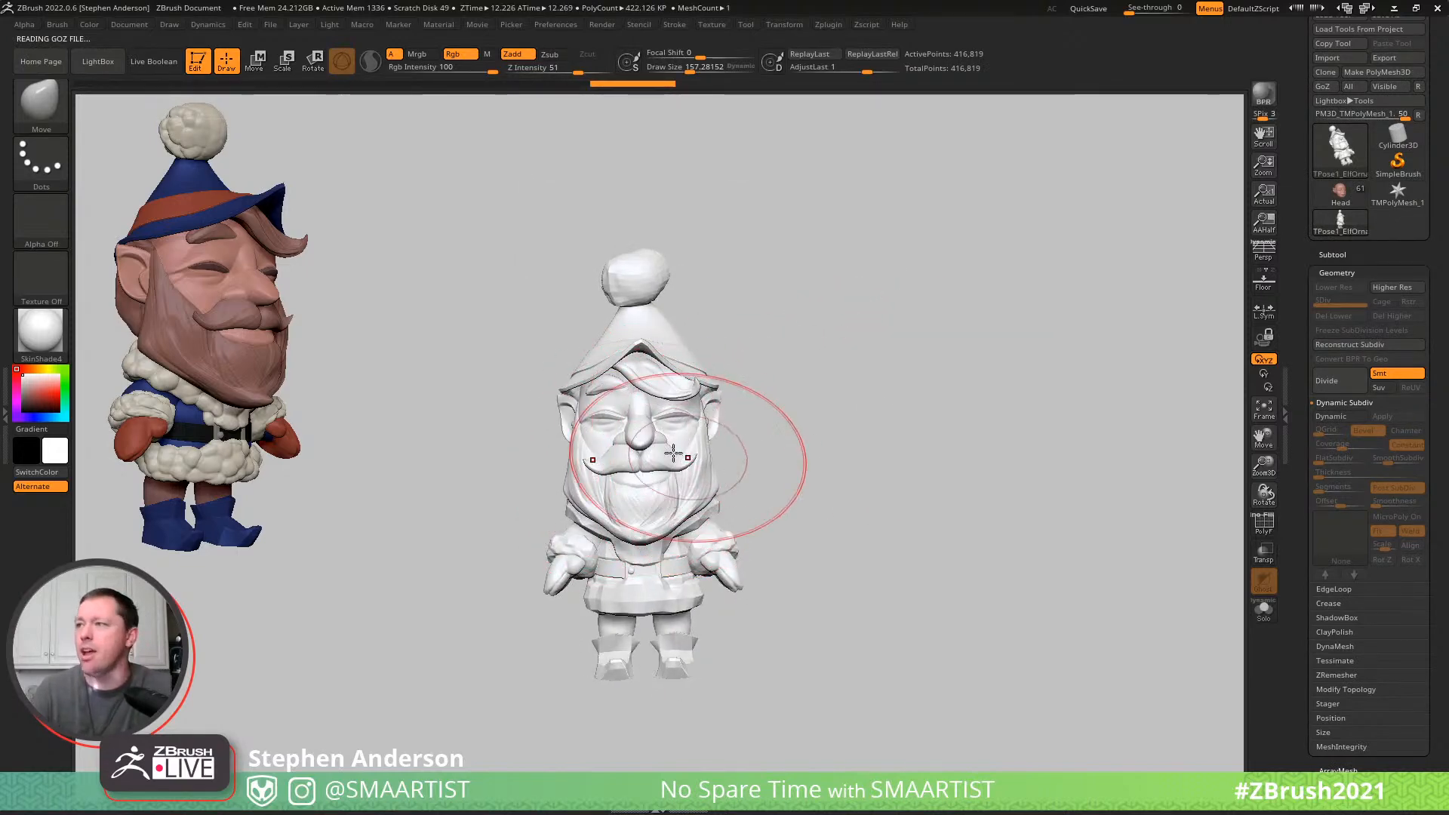
pyautogui.moveTo(670, 433)
pyautogui.mouseDown(button='right')
pyautogui.moveTo(721, 430)
pyautogui.moveTo(694, 432)
pyautogui.moveTo(685, 414)
pyautogui.moveTo(674, 426)
pyautogui.mouseUp(button='right')
pyautogui.hotkey('shift', 'f')
pyautogui.keyDown('alt'); pyautogui.moveTo(679, 510); pyautogui.dragTo(713, 345, button='right'); pyautogui.keyUp('alt')
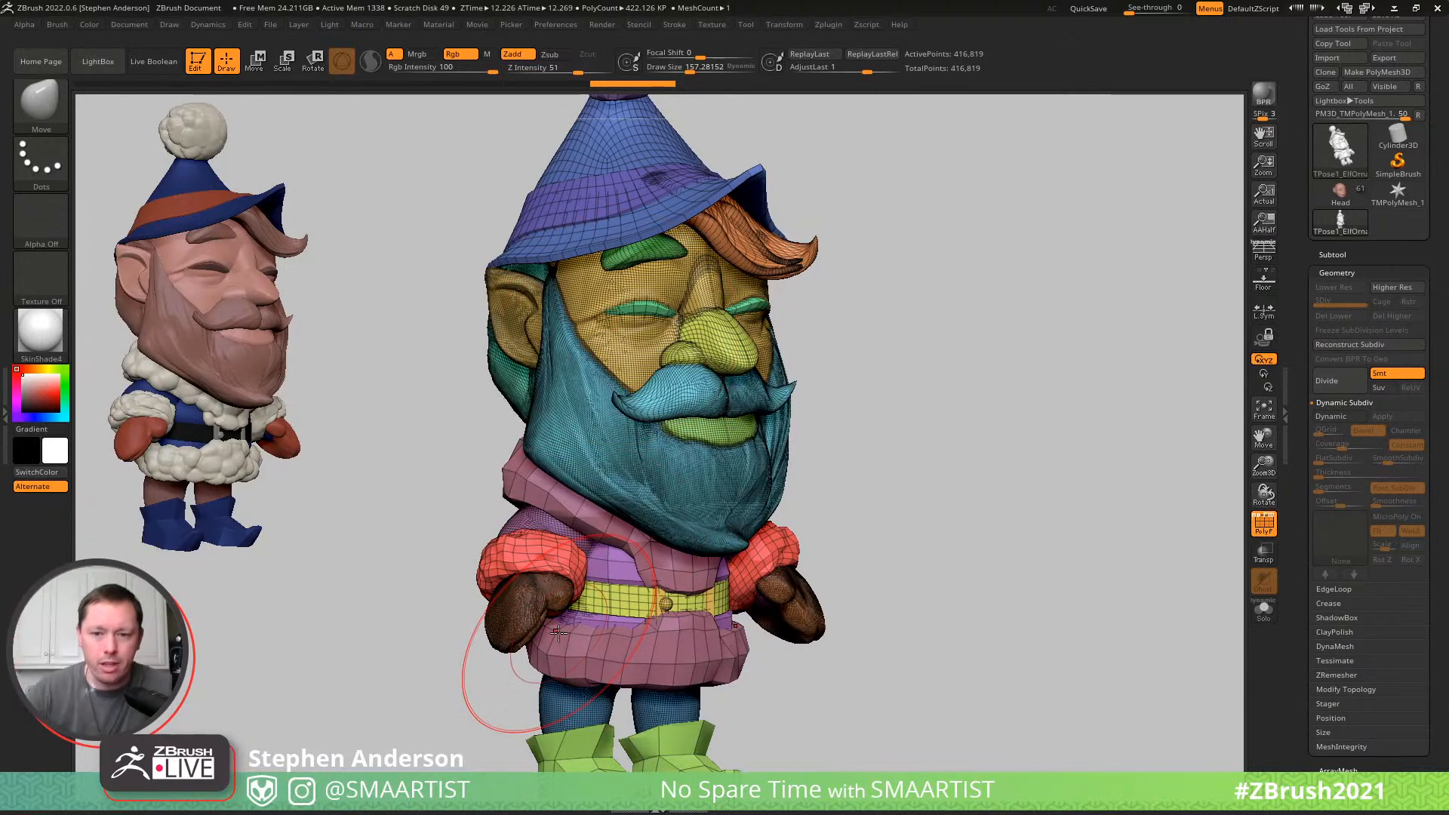
pyautogui.moveTo(920, 405); pyautogui.dragTo(967, 409, button='right')
pyautogui.hotkey('shift', 'f')
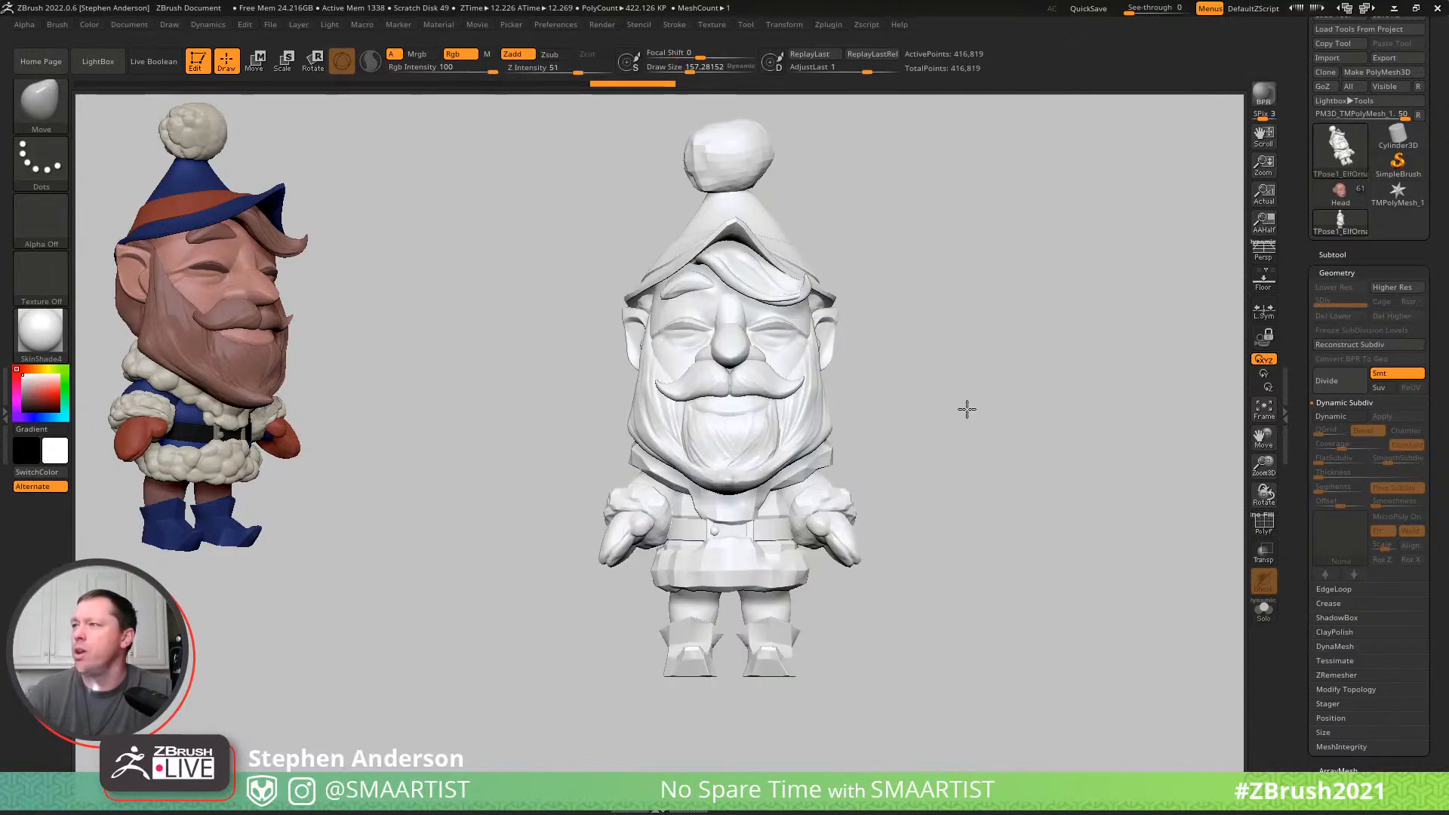
pyautogui.press('w')
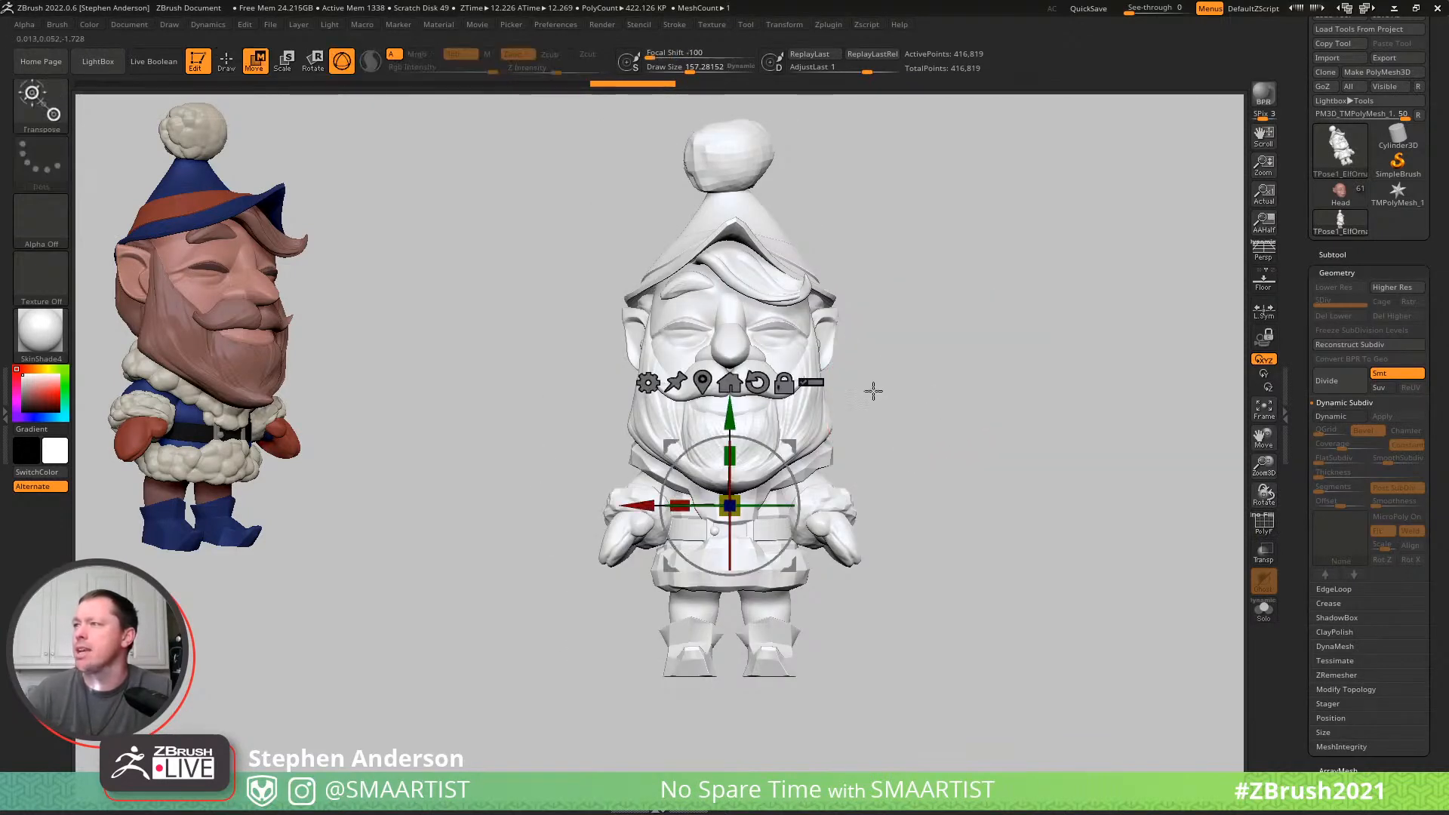
pyautogui.moveTo(902, 432); pyautogui.dragTo(776, 479, button='right')
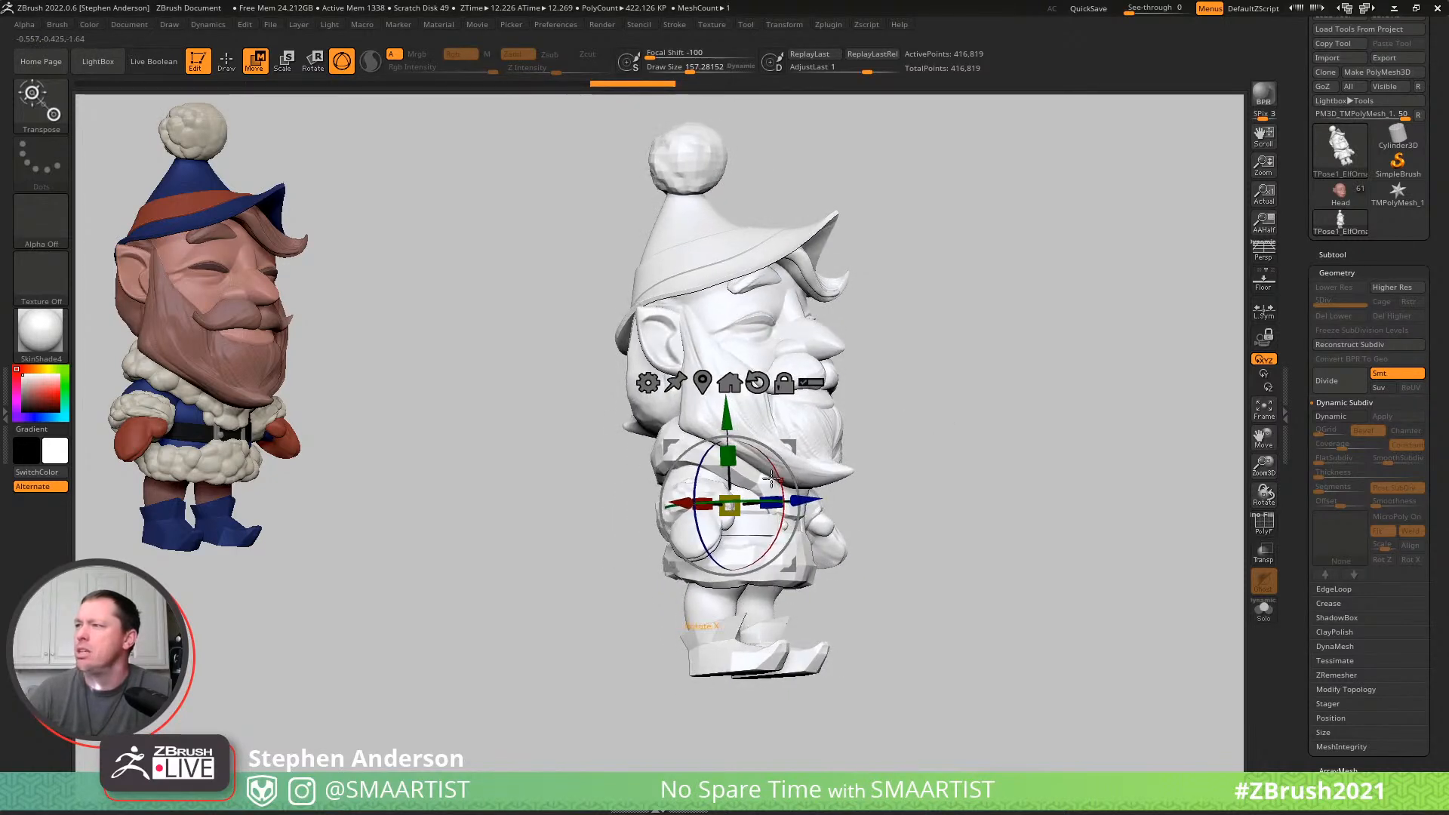
pyautogui.moveTo(931, 437); pyautogui.dragTo(907, 419, button='right')
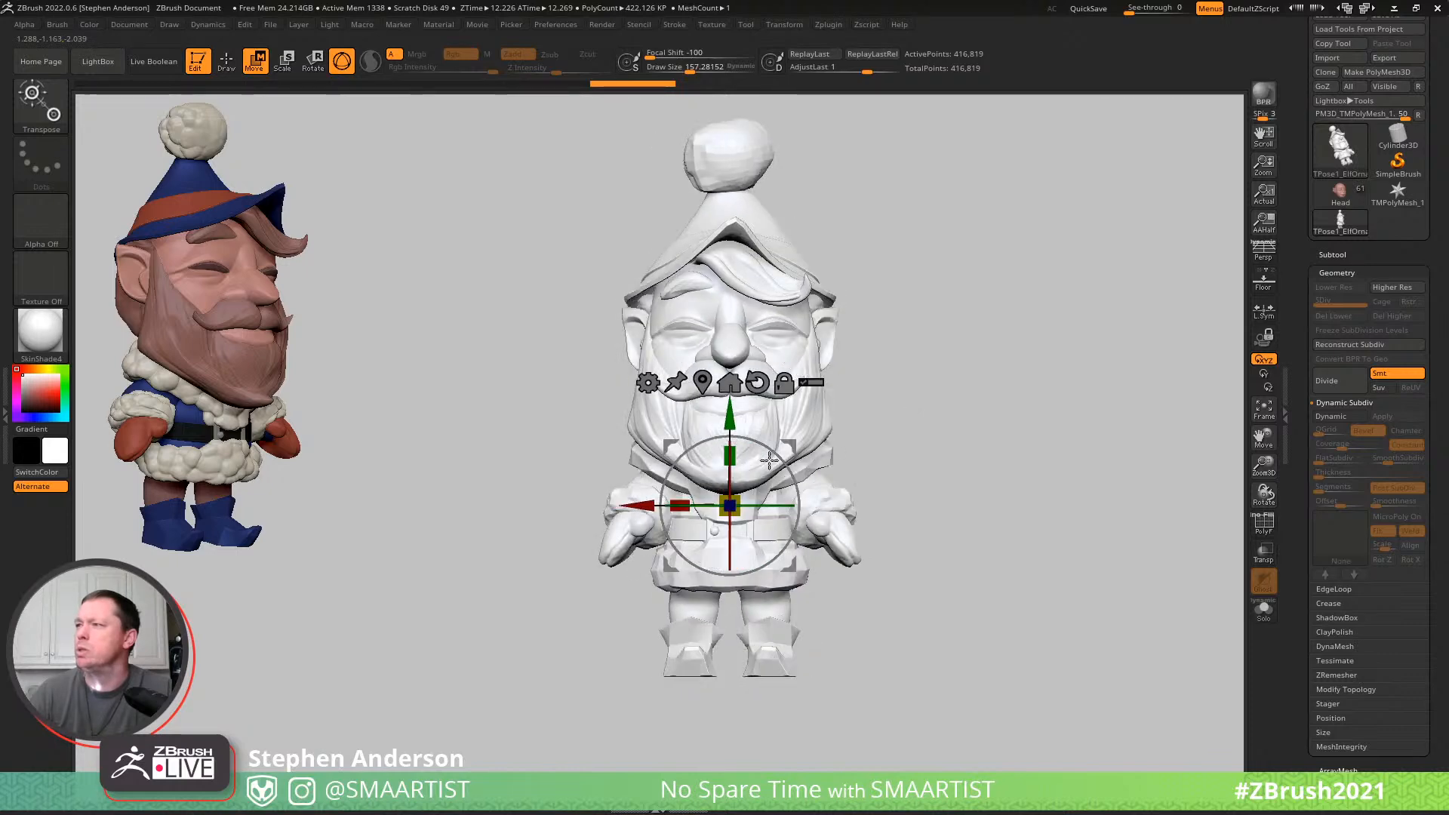
pyautogui.moveTo(764, 505); pyautogui.dragTo(815, 322, button='right')
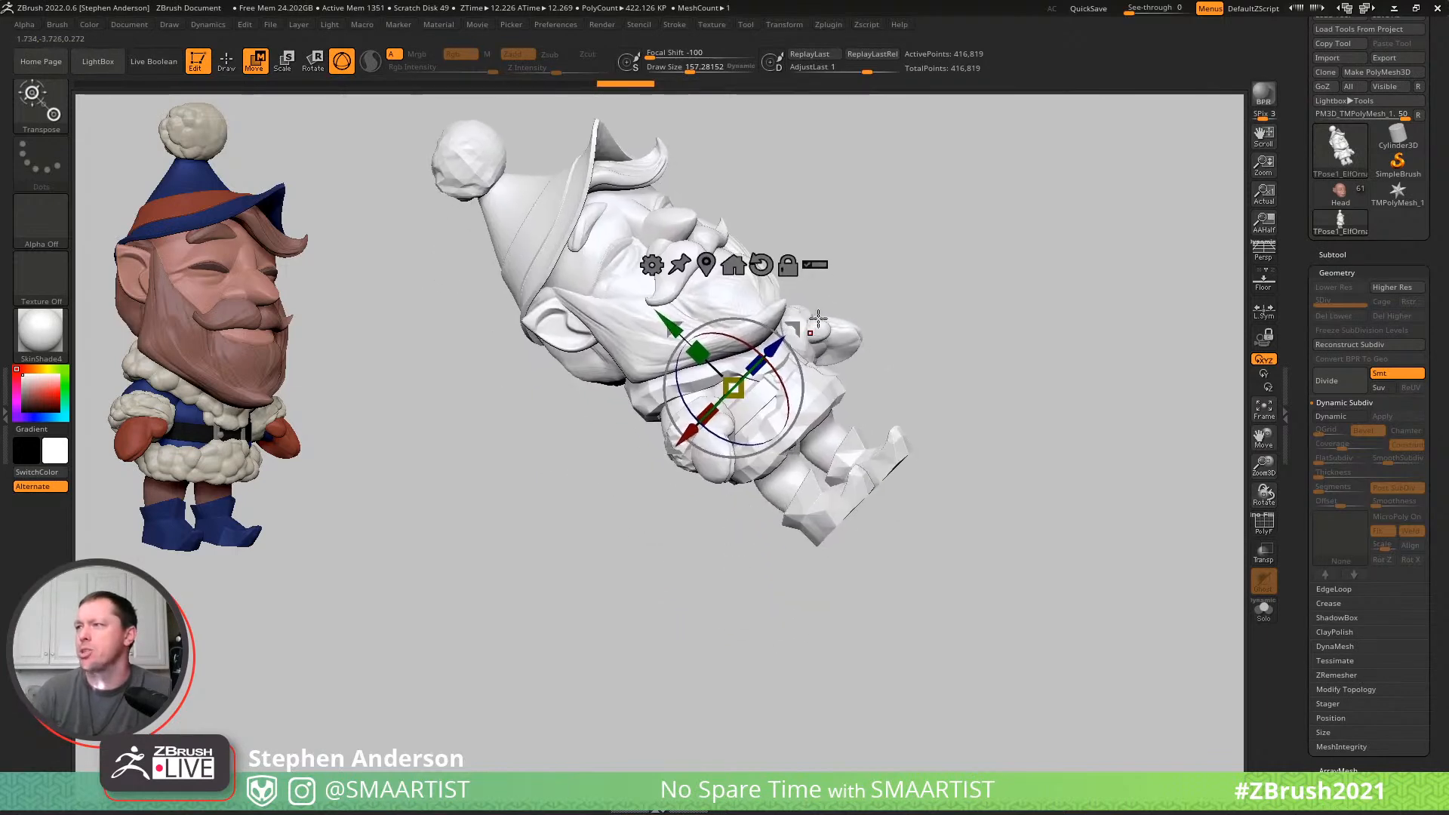
pyautogui.press('q')
# - Hide the fur trim, sleeves, mittens, coat, belt, leg and boot polygroups so only the head and hat stay visible
pyautogui.hotkey('ctrl', 'shift')
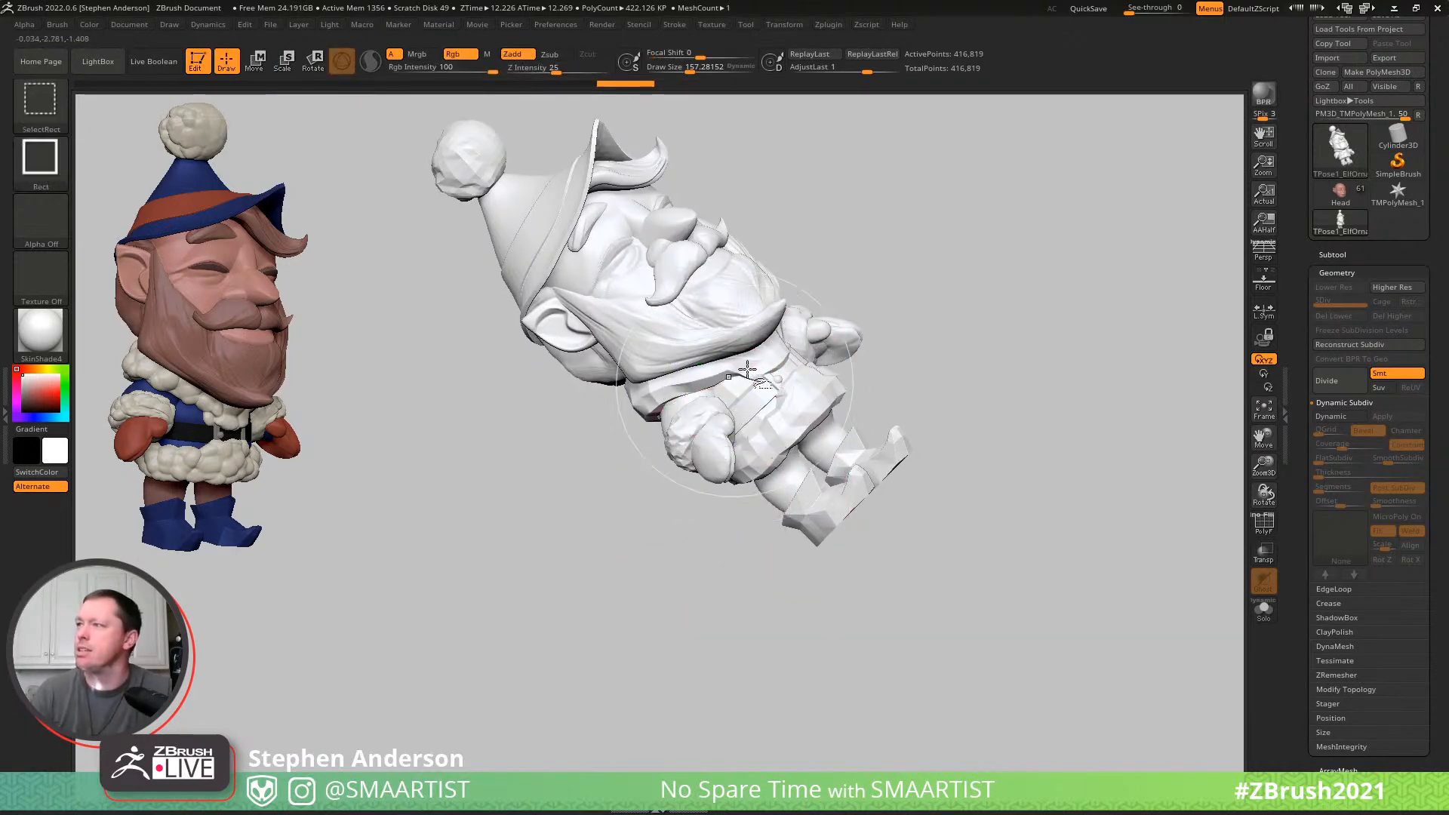
pyautogui.keyDown('ctrl'); pyautogui.keyDown('shift'); pyautogui.click(732, 371); pyautogui.keyUp('shift'); pyautogui.keyUp('ctrl')
pyautogui.keyDown('ctrl'); pyautogui.keyDown('shift'); pyautogui.moveTo(970, 343); pyautogui.dragTo(901, 412); pyautogui.keyUp('shift'); pyautogui.keyUp('ctrl')
pyautogui.keyDown('ctrl'); pyautogui.keyDown('shift'); pyautogui.click(799, 339); pyautogui.keyUp('shift'); pyautogui.keyUp('ctrl')
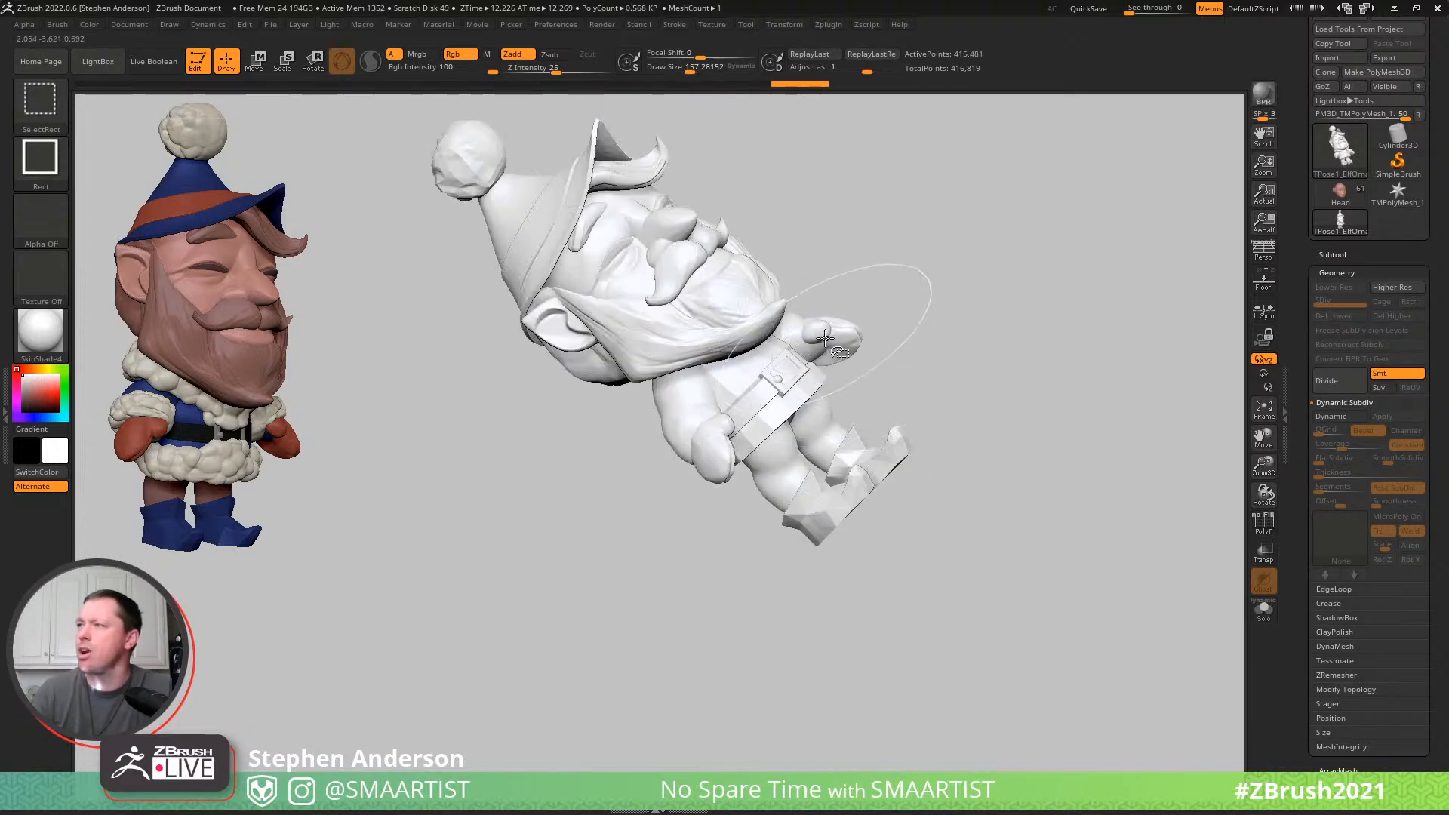
pyautogui.keyDown('ctrl'); pyautogui.keyDown('shift'); pyautogui.click(810, 336); pyautogui.keyUp('shift'); pyautogui.keyUp('ctrl')
pyautogui.keyDown('ctrl'); pyautogui.keyDown('shift'); pyautogui.click(801, 340); pyautogui.keyUp('shift'); pyautogui.keyUp('ctrl')
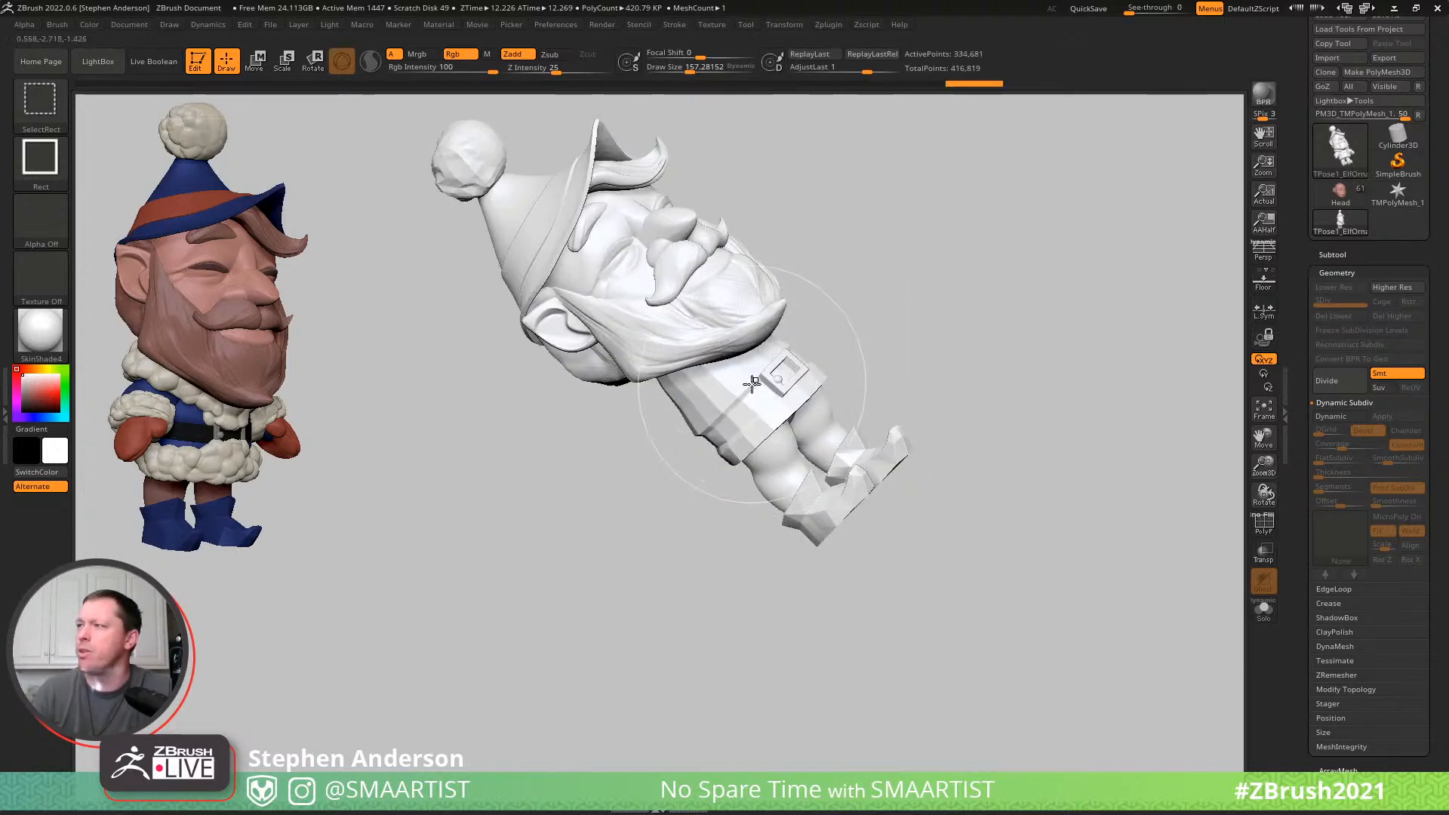
pyautogui.keyDown('ctrl'); pyautogui.keyDown('shift'); pyautogui.click(759, 394); pyautogui.keyUp('shift'); pyautogui.keyUp('ctrl')
pyautogui.keyDown('ctrl'); pyautogui.keyDown('shift'); pyautogui.click(762, 400); pyautogui.keyUp('shift'); pyautogui.keyUp('ctrl')
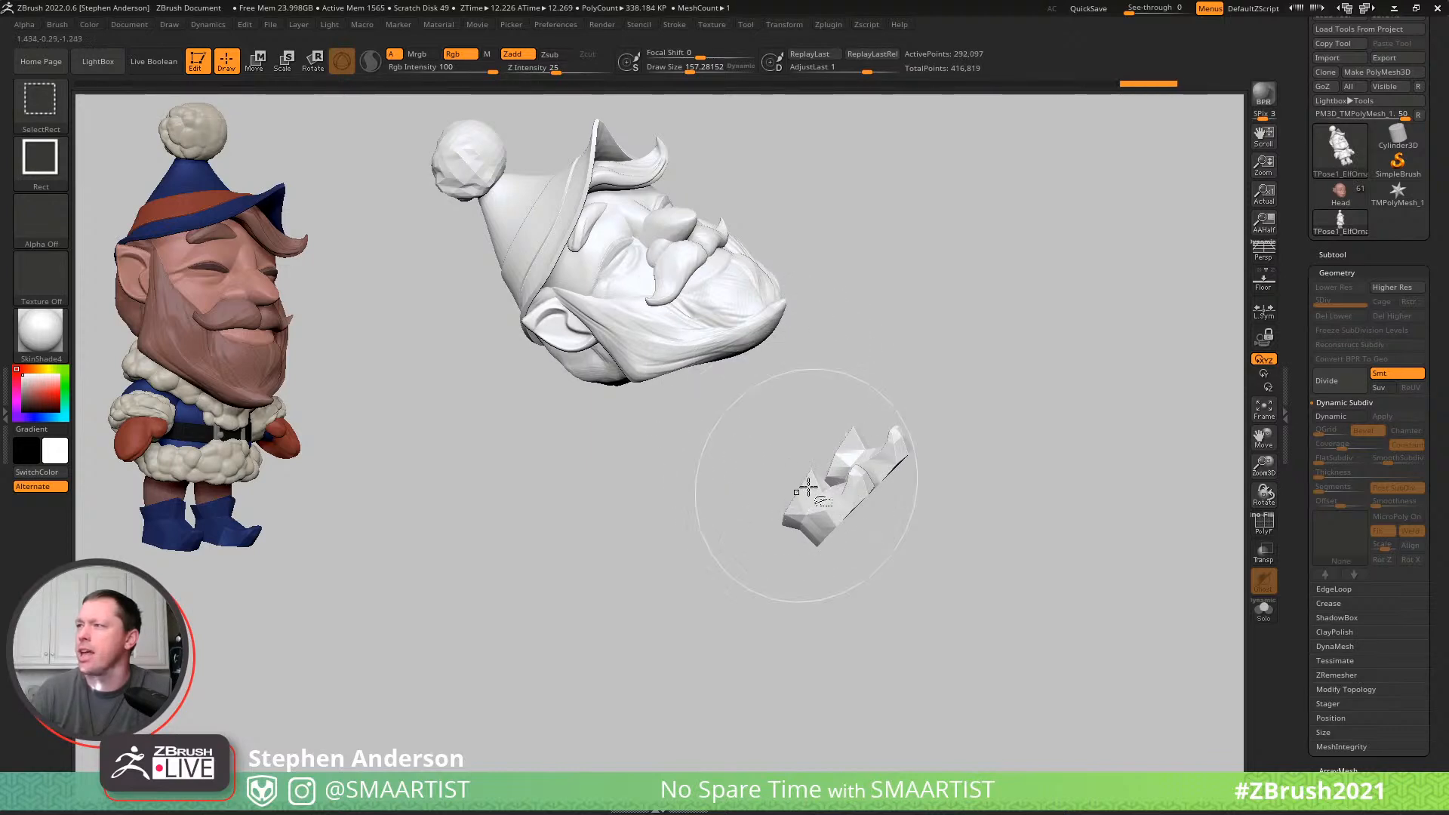
pyautogui.keyDown('ctrl'); pyautogui.keyDown('shift'); pyautogui.click(868, 491); pyautogui.keyUp('shift'); pyautogui.keyUp('ctrl')
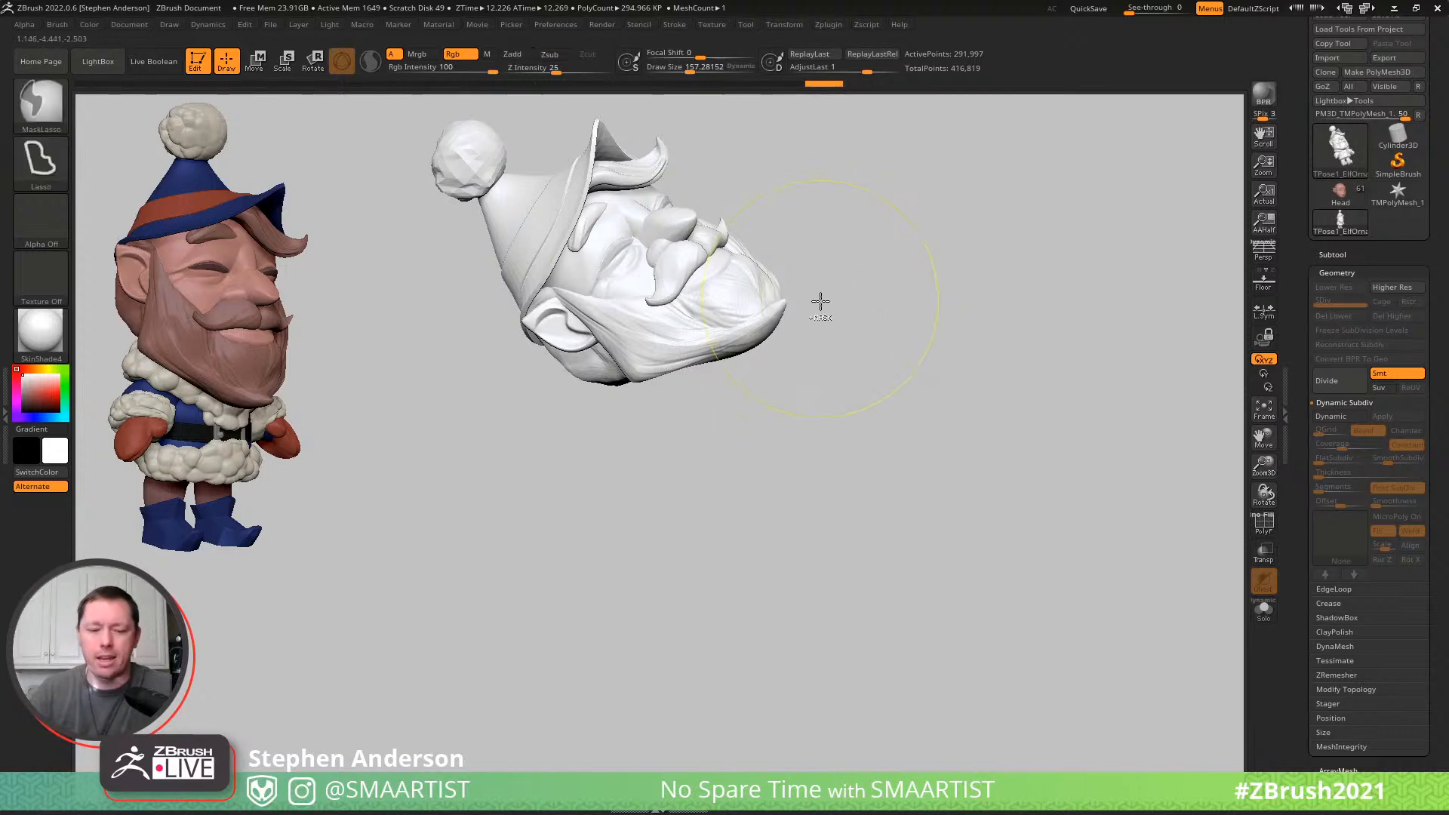
# - Show the whole mesh with everything except the head and hat masked, and rotate the head toward the elf's right with the gizmo
pyautogui.keyDown('ctrl'); pyautogui.click(885, 289); pyautogui.keyUp('ctrl')
pyautogui.keyDown('ctrl'); pyautogui.keyDown('shift'); pyautogui.click(917, 283); pyautogui.keyUp('shift'); pyautogui.keyUp('ctrl')
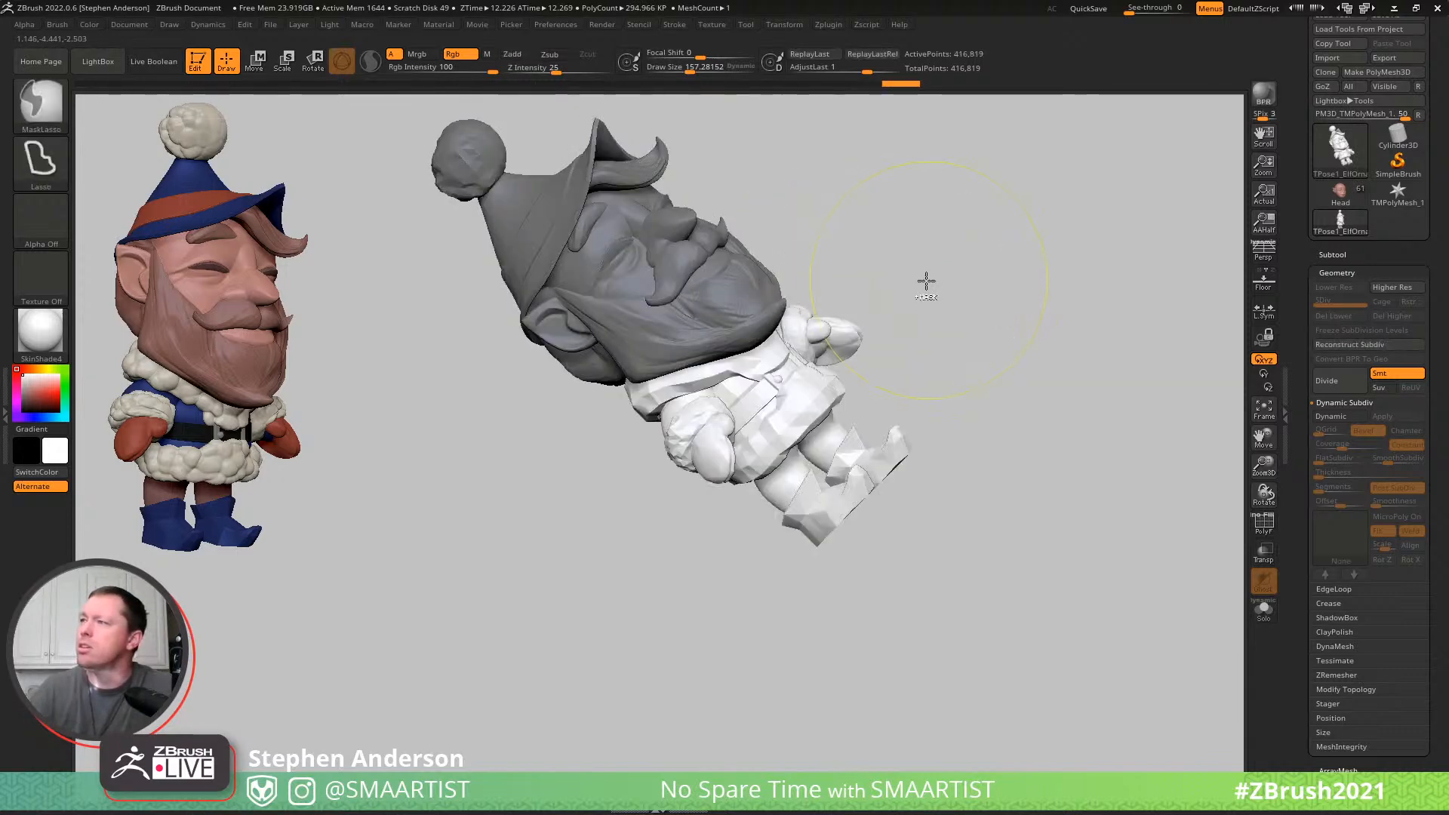
pyautogui.keyDown('ctrl'); pyautogui.click(936, 282); pyautogui.keyUp('ctrl')
pyautogui.press('w')
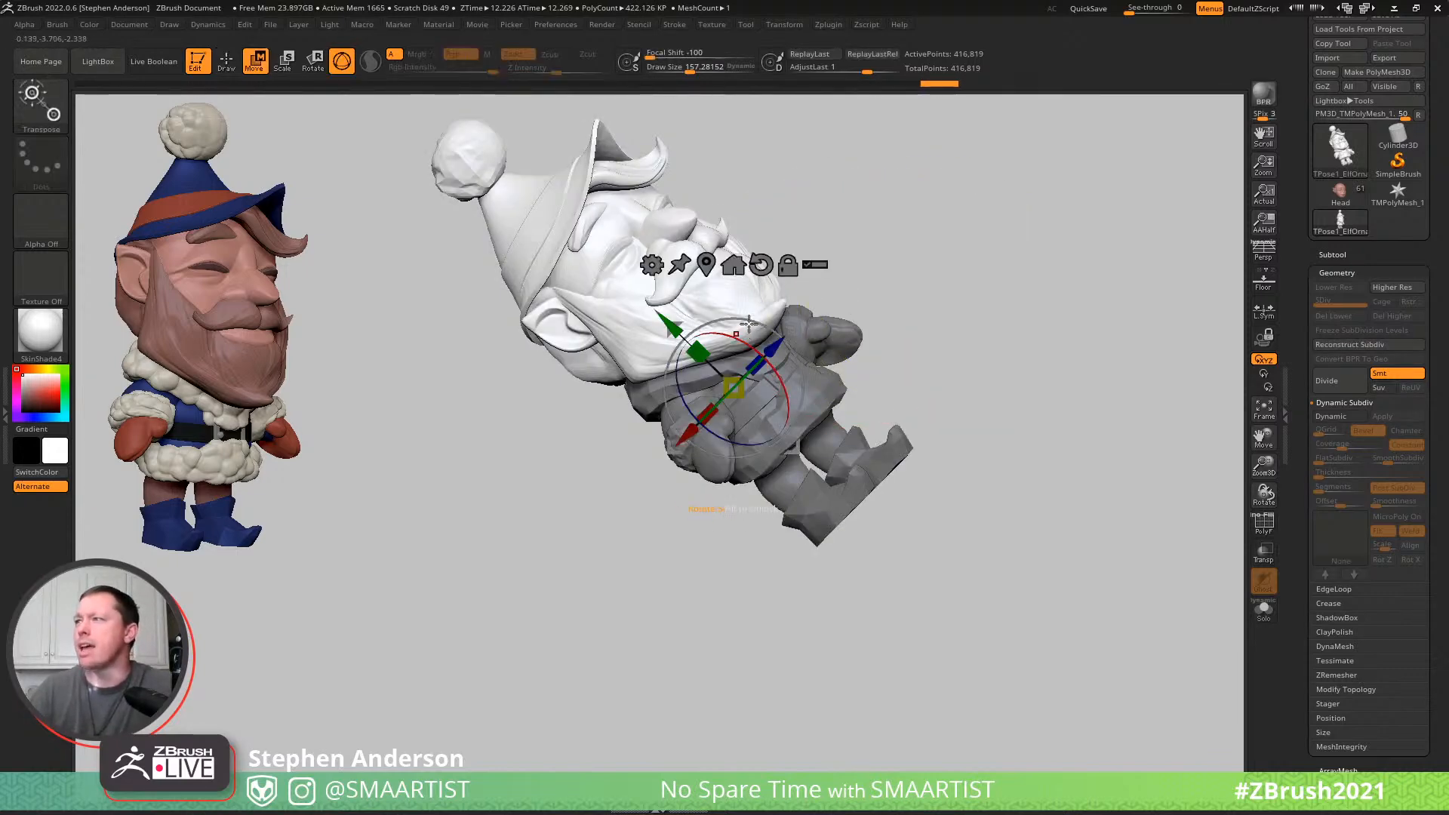
pyautogui.moveTo(735, 381); pyautogui.dragTo(698, 409)
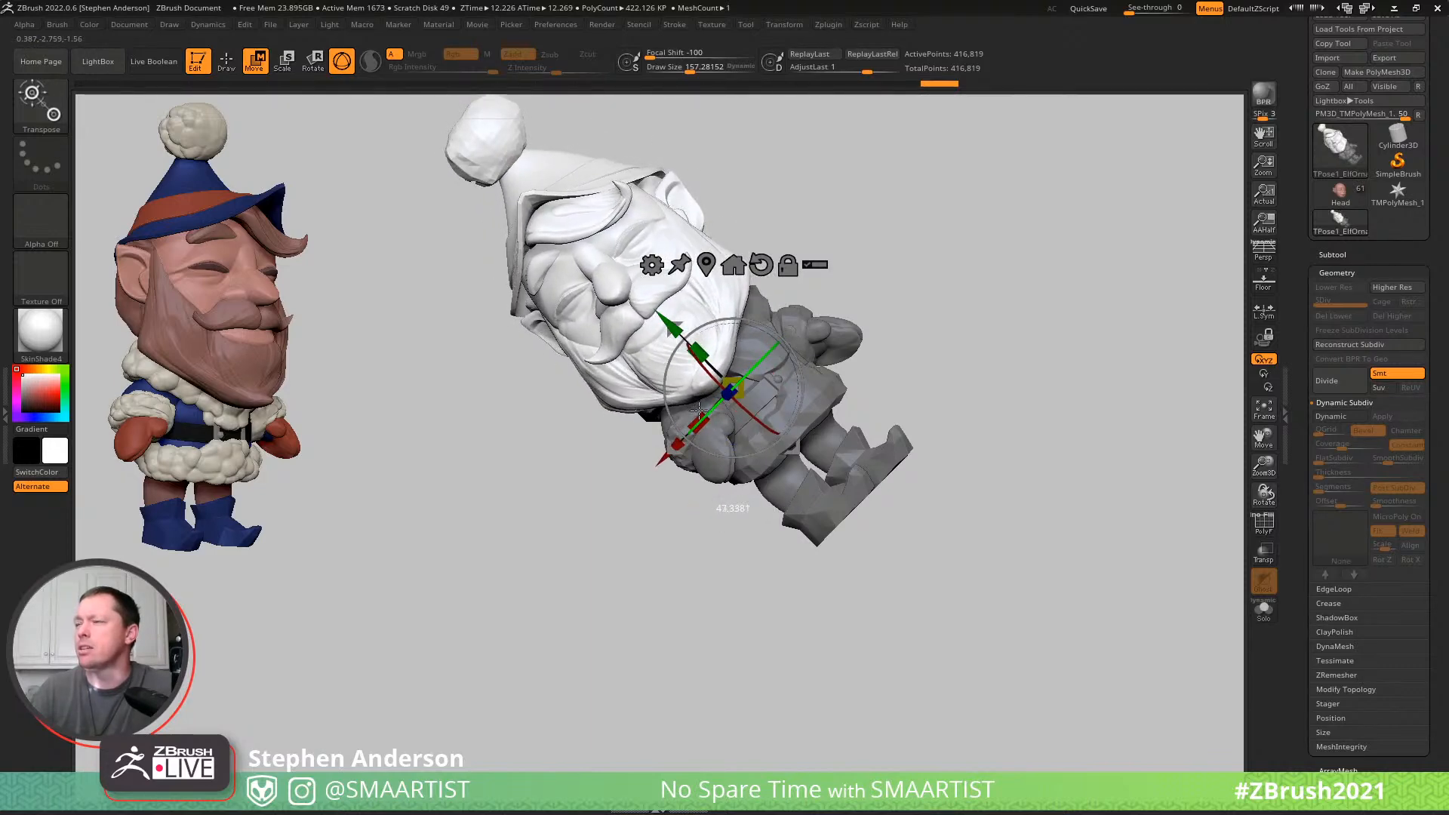
# - Invert the mask and tilt the elf's body by about 9 degrees with the gizmo, returning to Draw mode
pyautogui.keyDown('ctrl'); pyautogui.click(989, 337); pyautogui.keyUp('ctrl')
pyautogui.moveTo(768, 364); pyautogui.dragTo(767, 361)
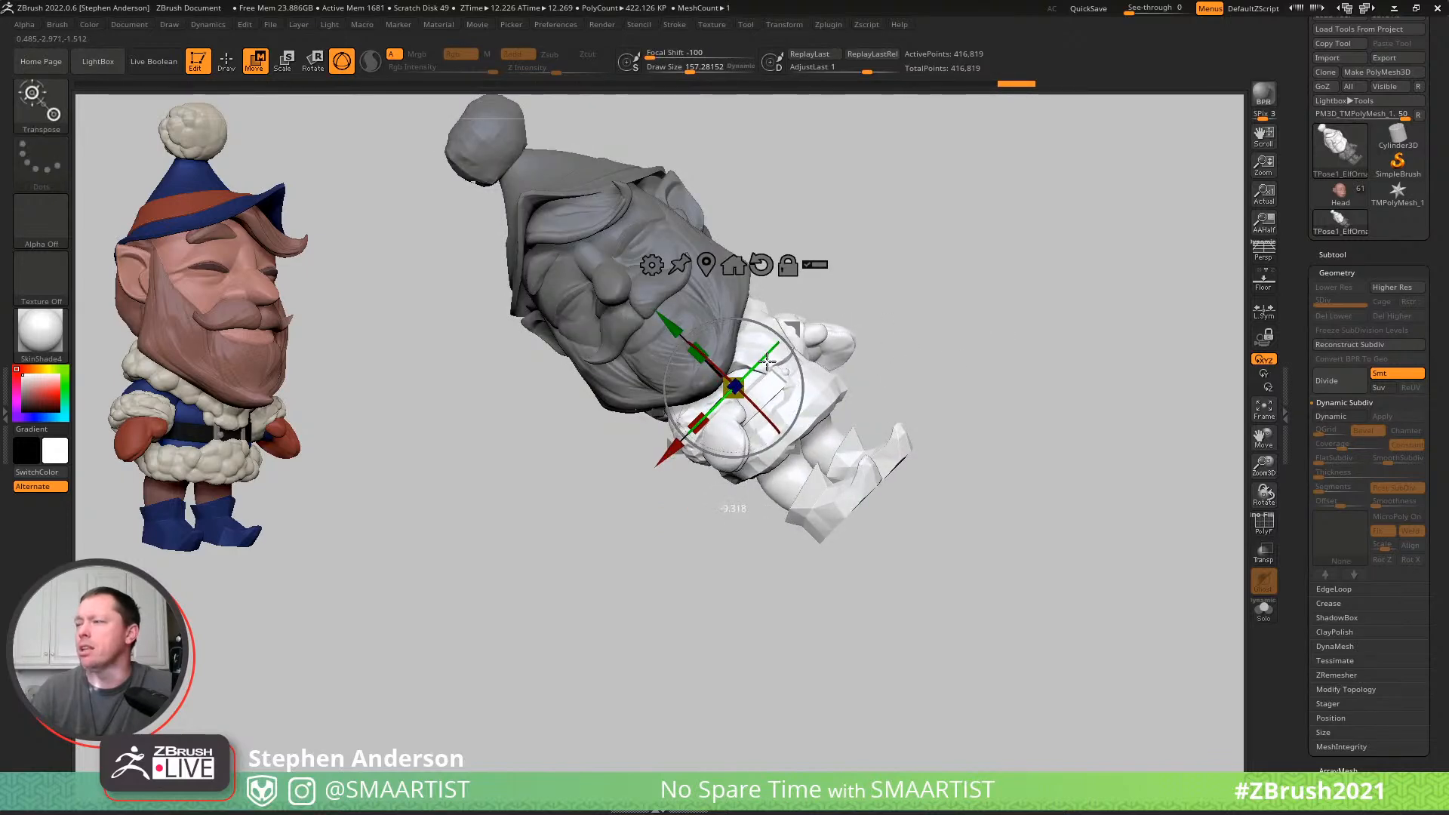
pyautogui.moveTo(958, 277)
pyautogui.mouseDown()
pyautogui.moveTo(1058, 242)
pyautogui.moveTo(977, 284)
pyautogui.moveTo(1025, 307)
pyautogui.moveTo(973, 321)
pyautogui.moveTo(963, 346)
pyautogui.moveTo(976, 347)
pyautogui.moveTo(958, 333)
pyautogui.moveTo(961, 291)
pyautogui.moveTo(946, 300)
pyautogui.mouseUp()
pyautogui.moveTo(934, 313)
pyautogui.mouseDown(button='right')
pyautogui.moveTo(925, 340)
pyautogui.moveTo(964, 371)
pyautogui.moveTo(773, 379)
pyautogui.mouseUp(button='right')
pyautogui.press('q')
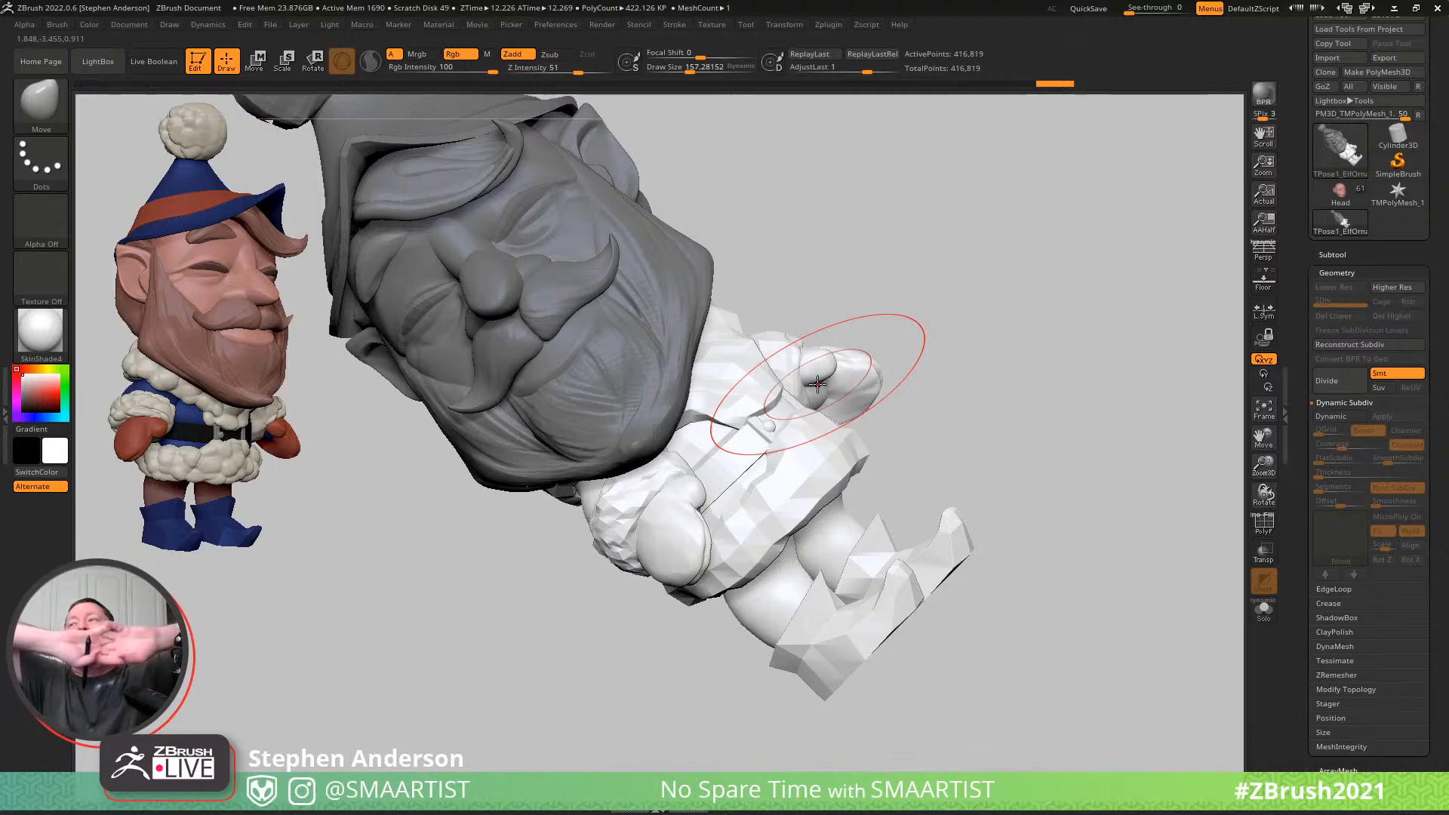
pyautogui.moveTo(715, 343); pyautogui.dragTo(770, 316, button='right')
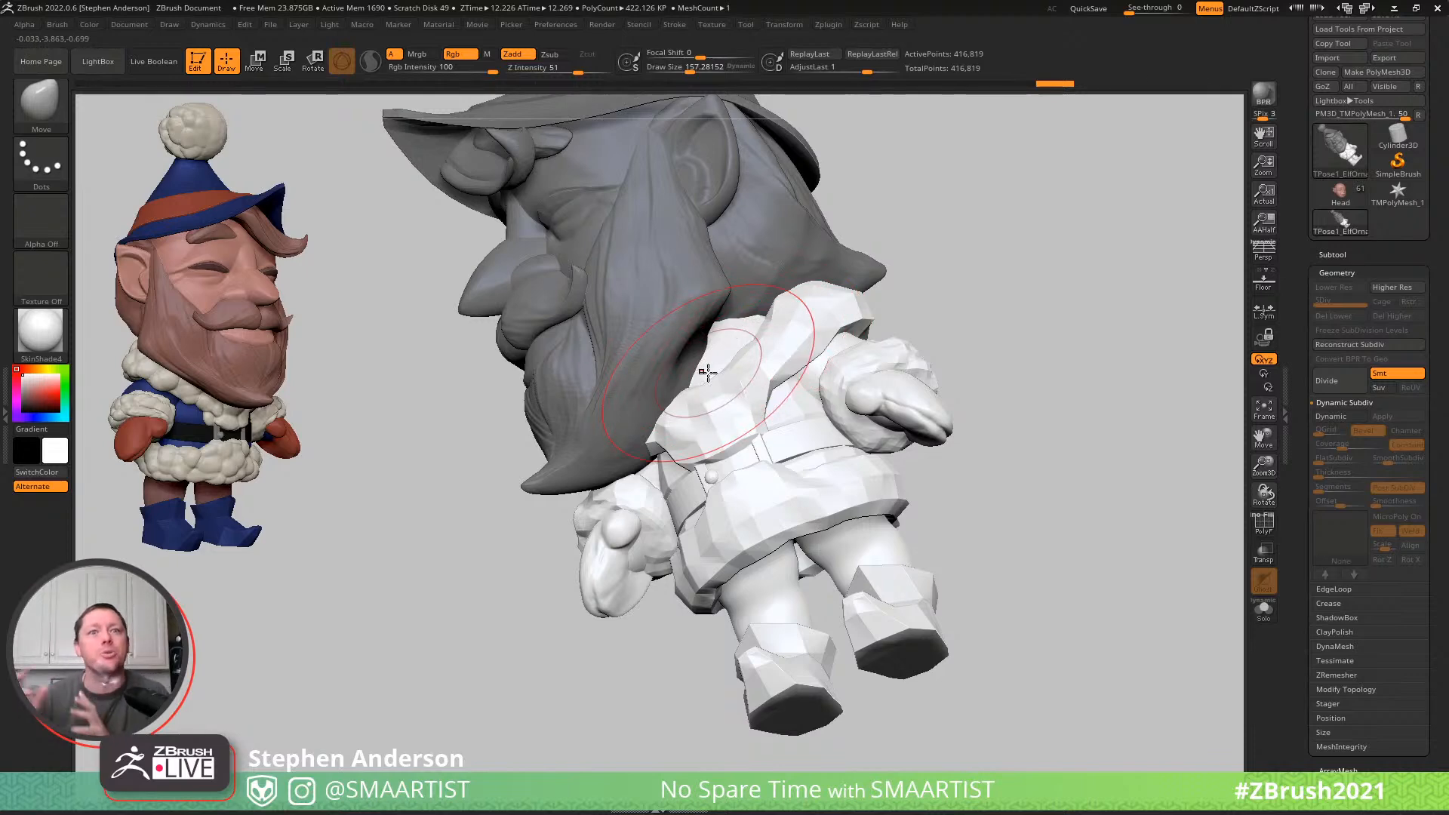
pyautogui.moveTo(452, 453)
pyautogui.mouseDown(button='right')
pyautogui.moveTo(605, 427)
pyautogui.moveTo(634, 446)
pyautogui.mouseUp(button='right')
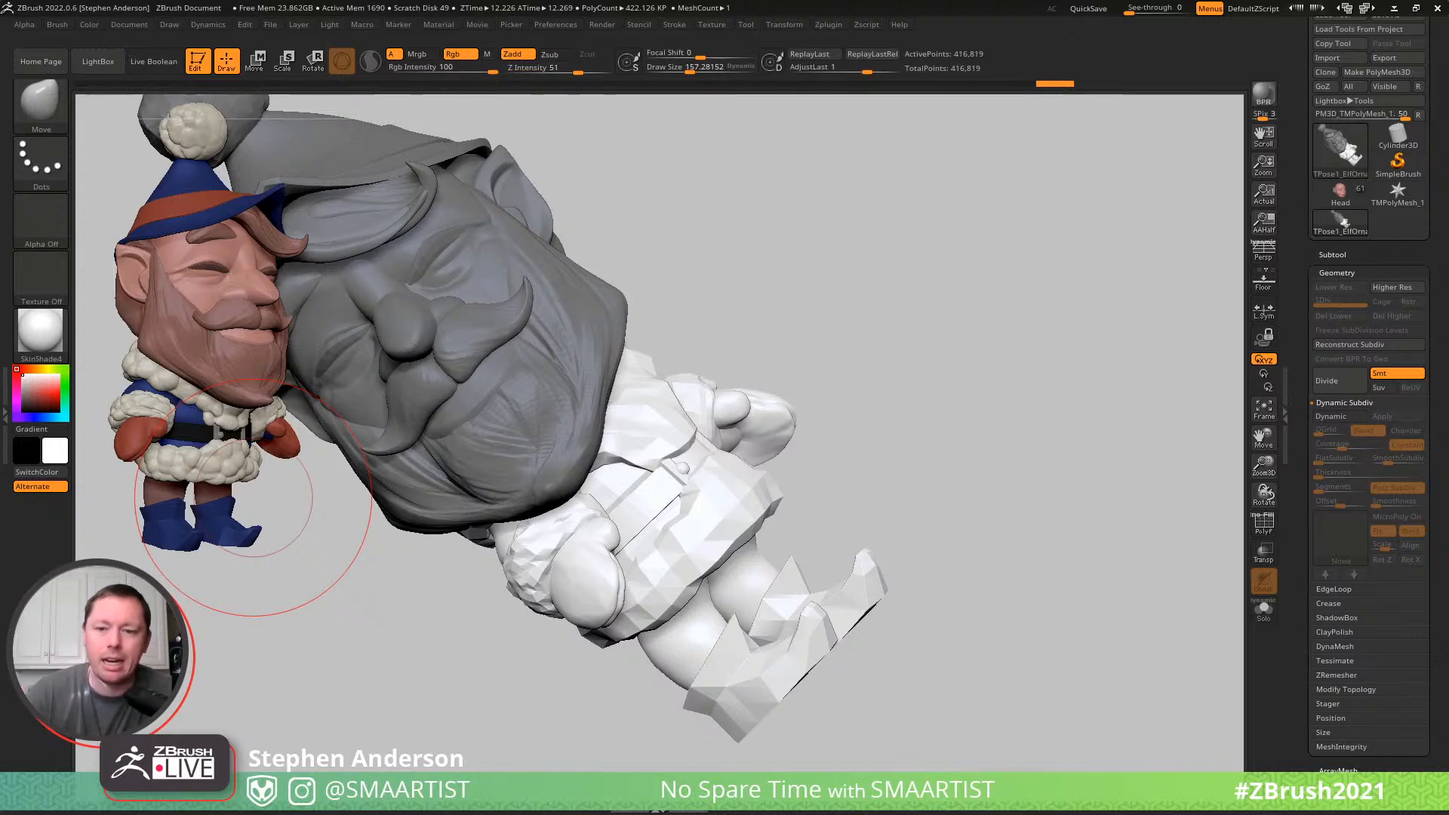
pyautogui.moveTo(906, 421); pyautogui.dragTo(981, 385)
pyautogui.moveTo(896, 353)
pyautogui.mouseDown()
pyautogui.moveTo(1054, 401)
pyautogui.moveTo(1097, 375)
pyautogui.mouseUp()
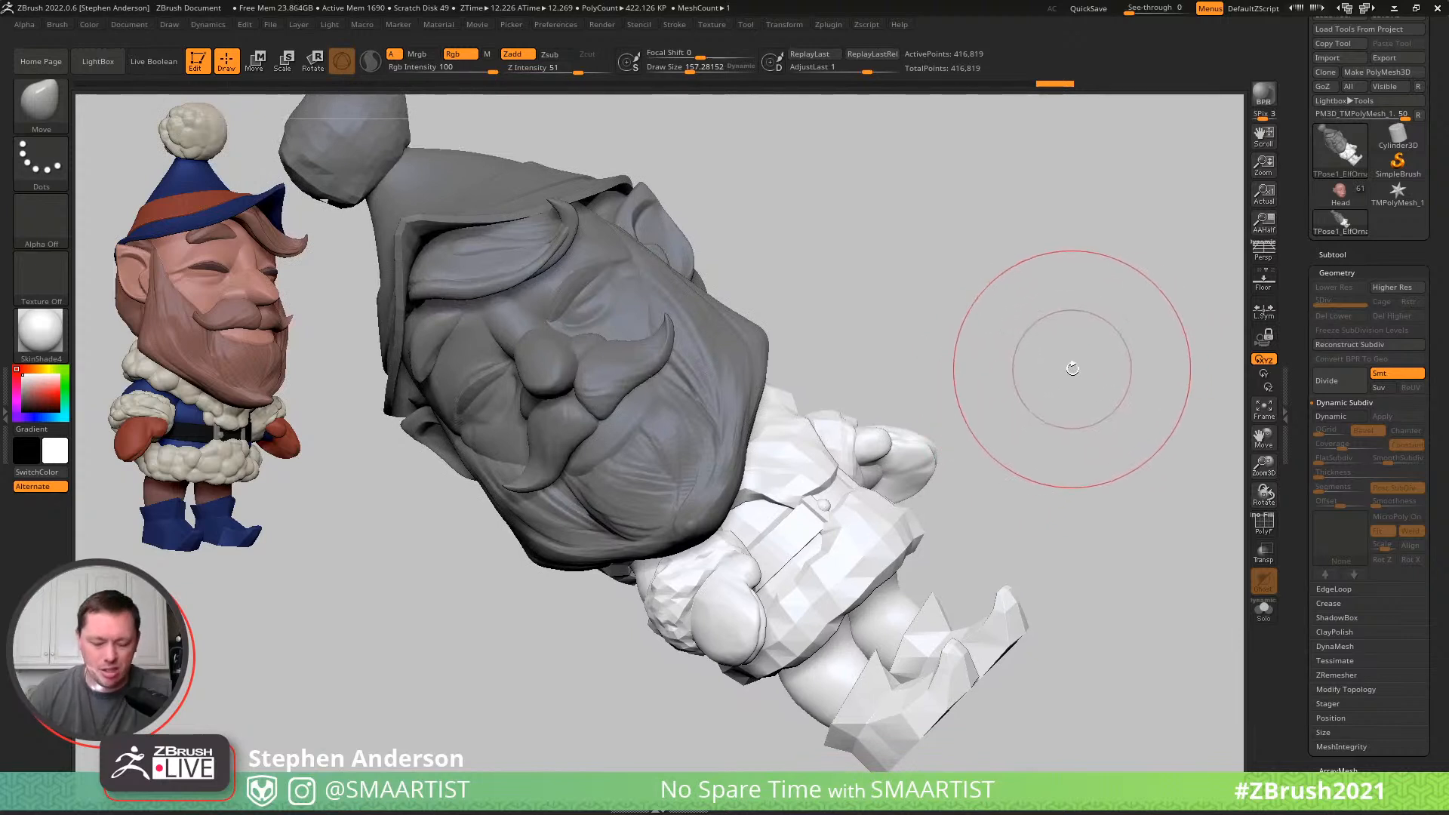
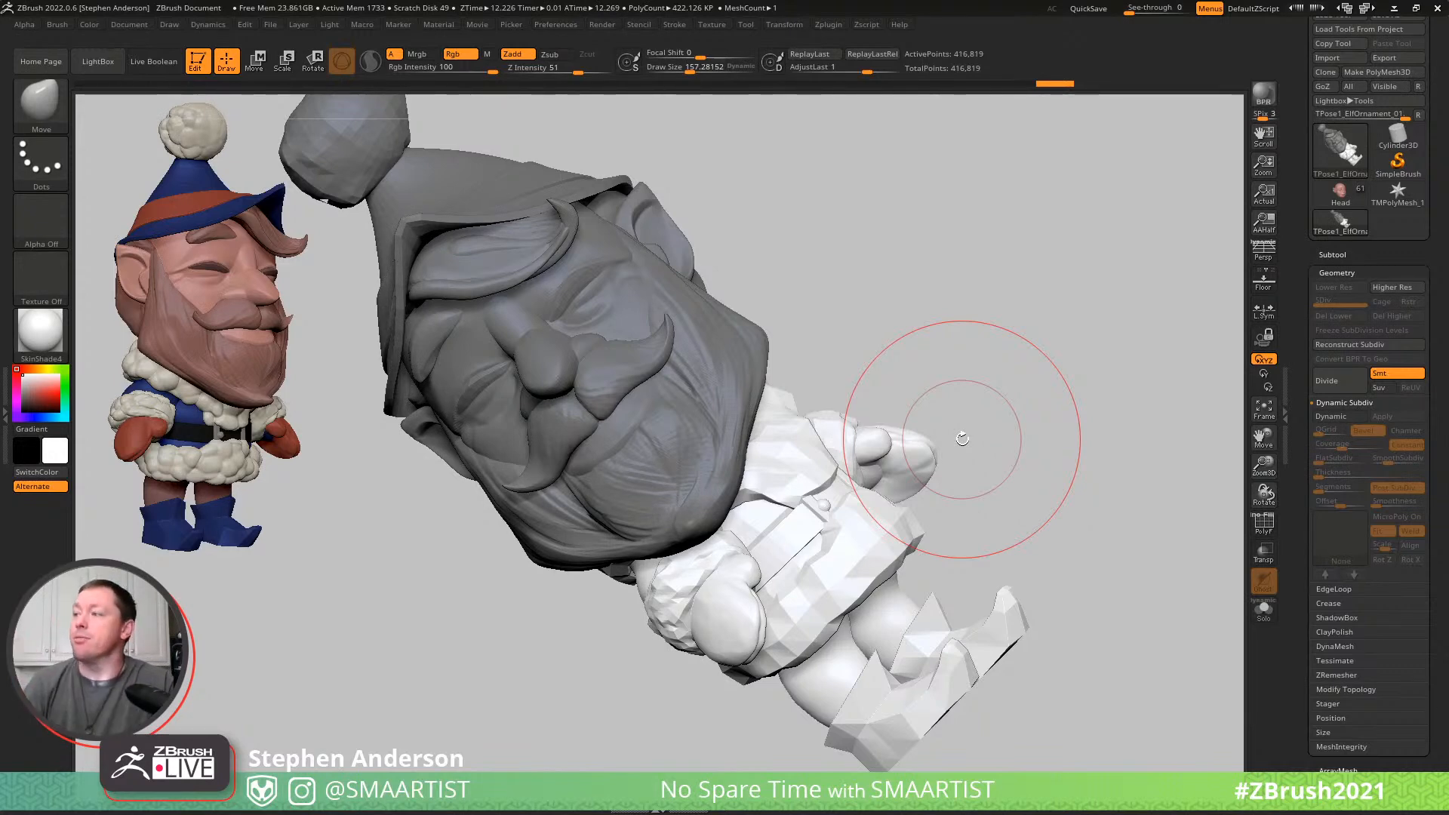
# - Mask everything on the posing mesh except the beard and moustache, and return to Draw mode
pyautogui.moveTo(1003, 327); pyautogui.dragTo(996, 323)
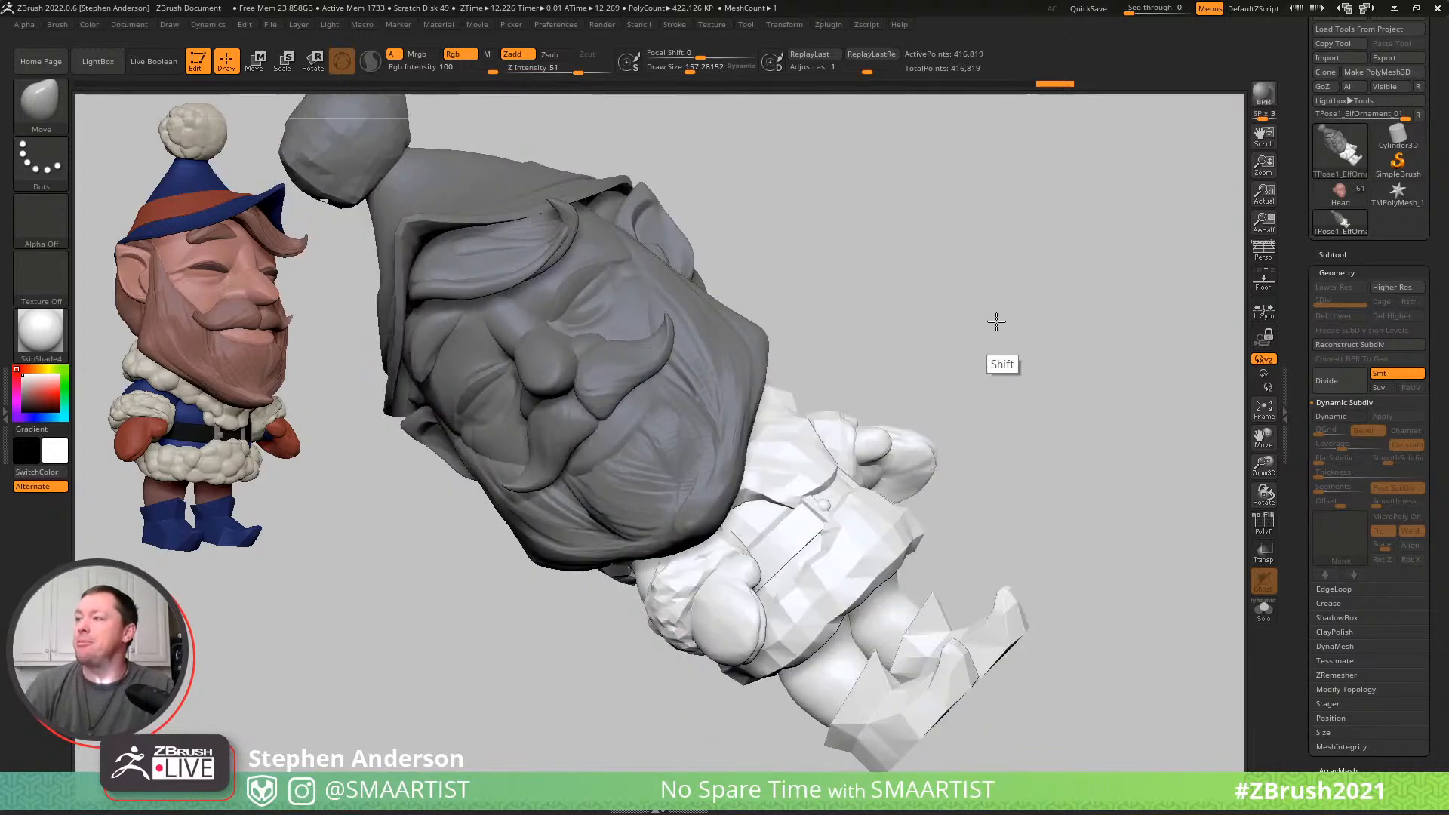
pyautogui.press('w')
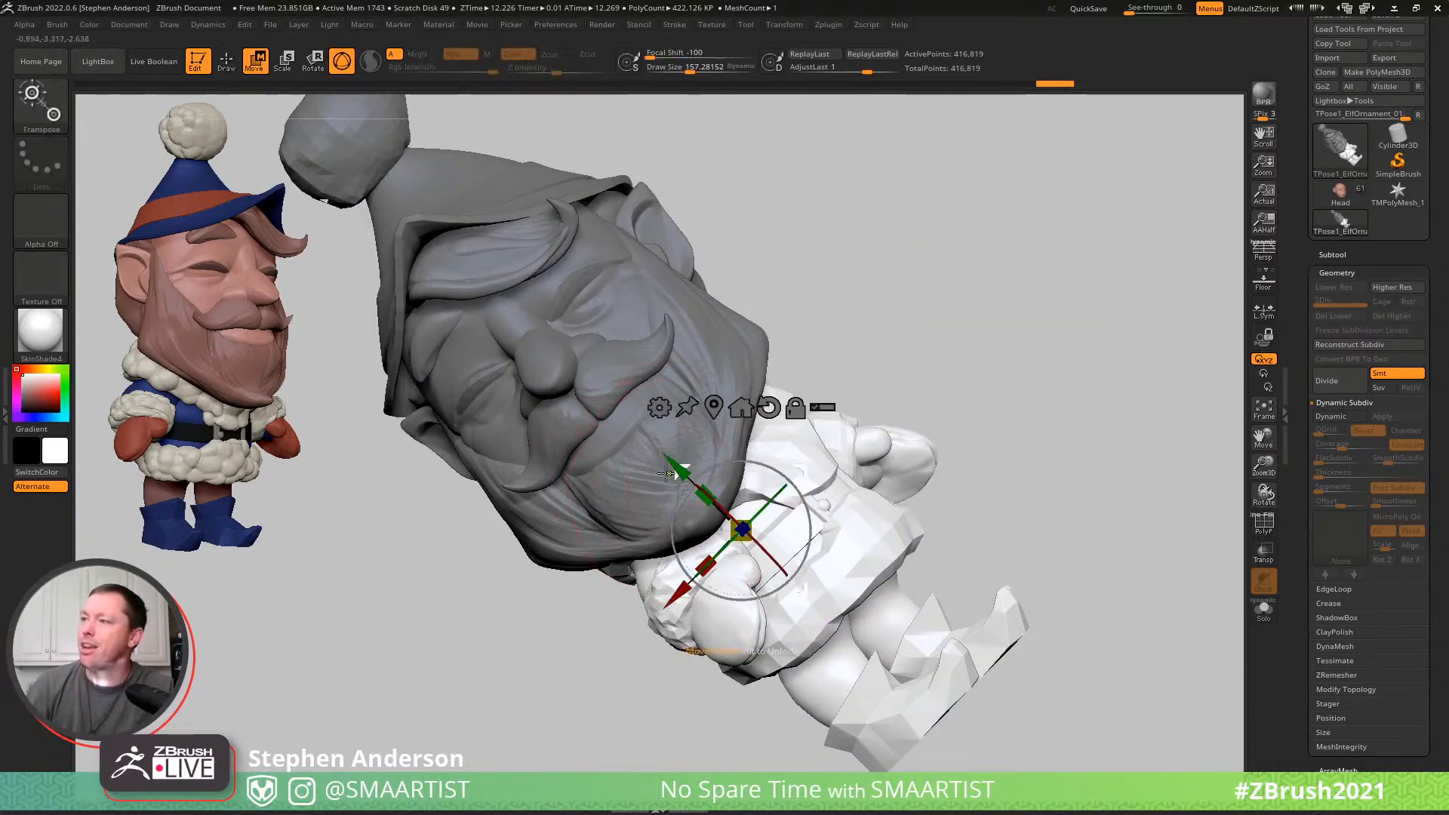
pyautogui.keyDown('ctrl'); pyautogui.click(672, 475); pyautogui.keyUp('ctrl')
pyautogui.press('q')
pyautogui.moveTo(682, 491)
pyautogui.mouseDown(button='right')
pyautogui.moveTo(702, 479)
pyautogui.moveTo(677, 521)
pyautogui.moveTo(683, 505)
pyautogui.mouseUp(button='right')
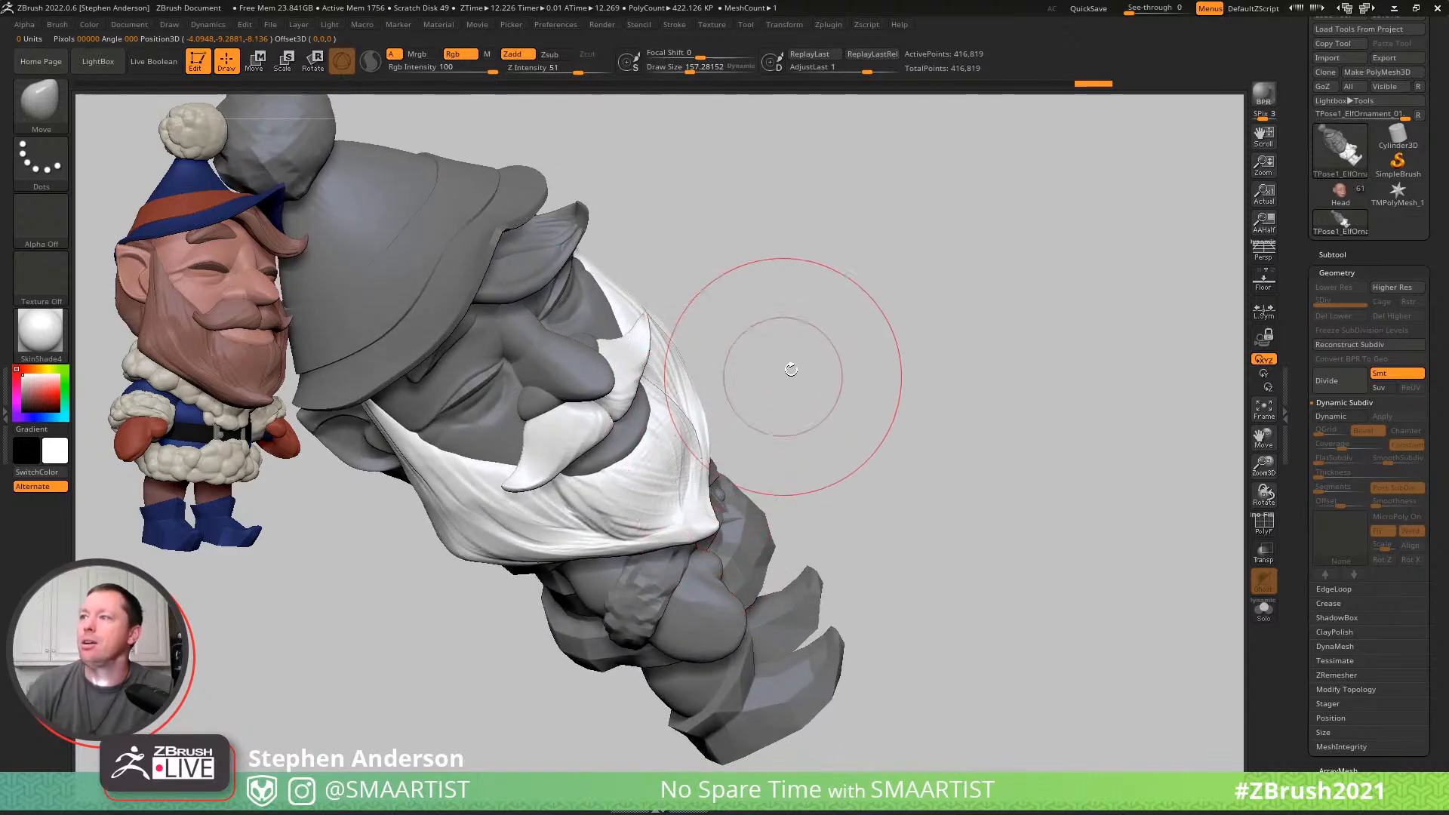
# - Try masking everything except the beard's tip with a soft falloff, and clear the mask
pyautogui.press('ctrl')
pyautogui.moveTo(713, 443)
pyautogui.keyDown('ctrl'); pyautogui.mouseDown()
pyautogui.moveTo(627, 558)
pyautogui.moveTo(174, 452)
pyautogui.moveTo(1061, 110)
pyautogui.moveTo(923, 431)
pyautogui.moveTo(689, 486)
pyautogui.mouseUp(); pyautogui.keyUp('ctrl')
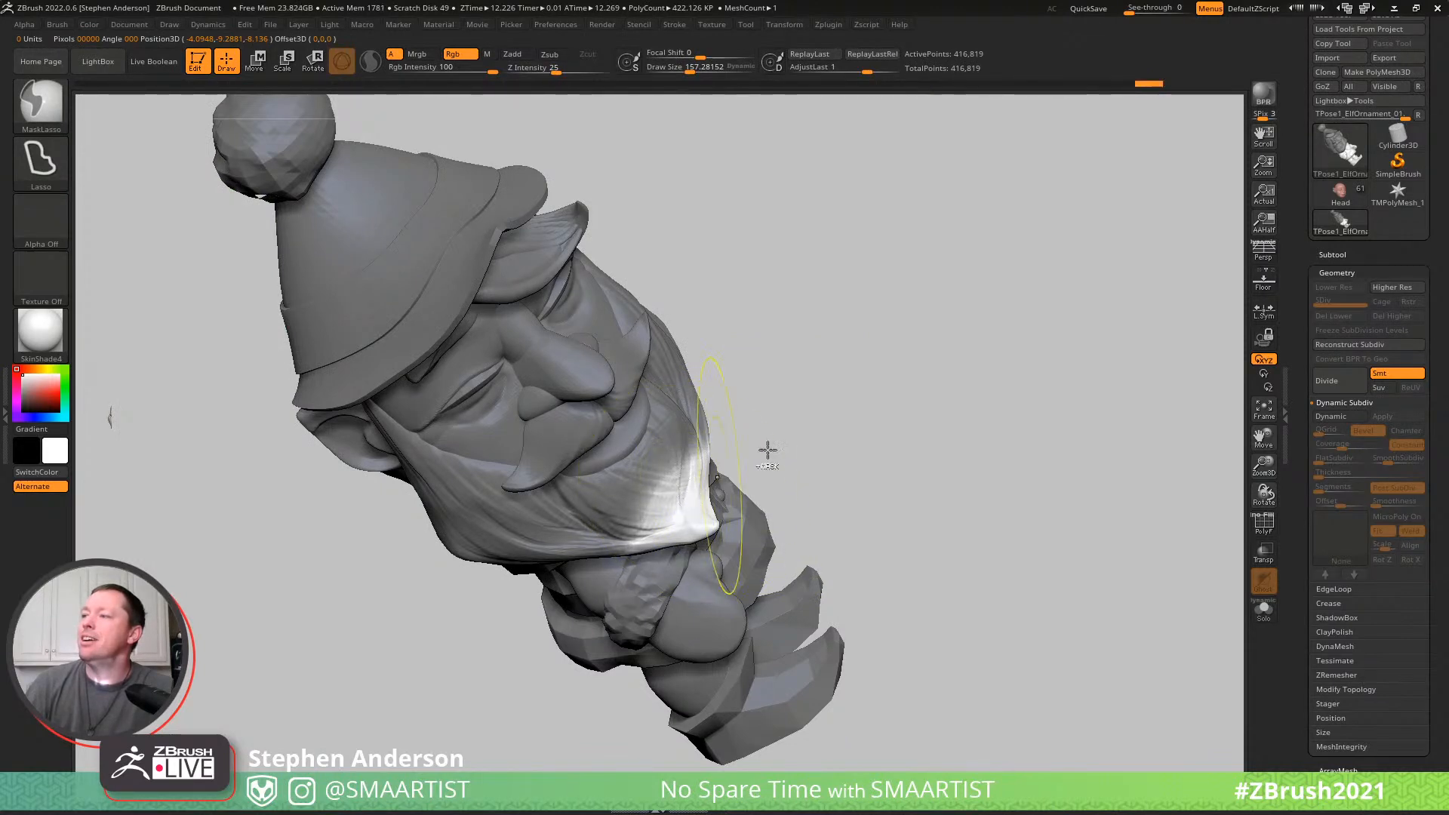
pyautogui.keyDown('ctrl'); pyautogui.click(738, 470); pyautogui.keyUp('ctrl')
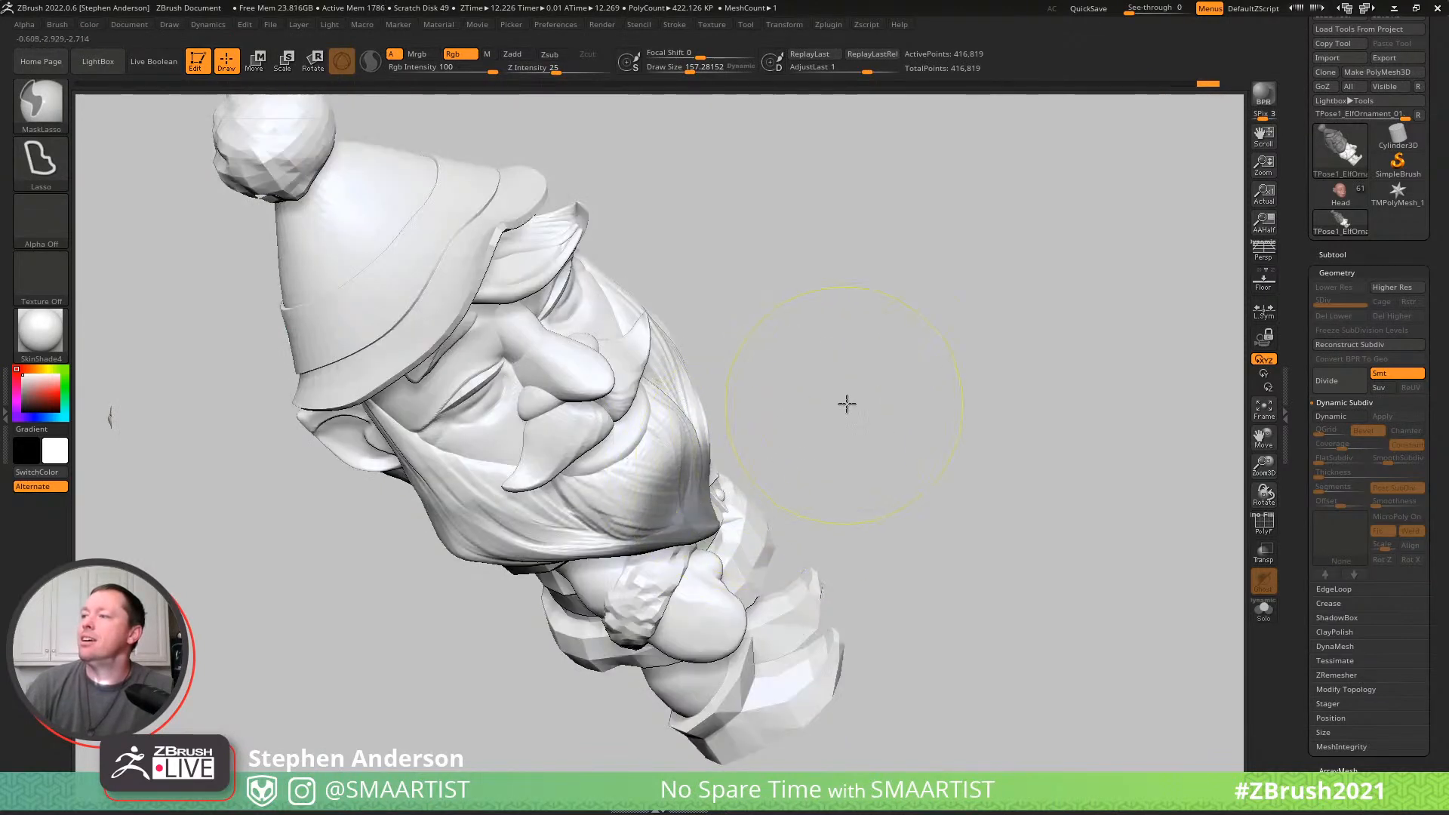
pyautogui.keyDown('ctrl'); pyautogui.click(838, 416); pyautogui.keyUp('ctrl')
pyautogui.press('w')
pyautogui.keyDown('alt'); pyautogui.moveTo(711, 443); pyautogui.dragTo(1053, 421); pyautogui.keyUp('alt')
pyautogui.moveTo(646, 469); pyautogui.dragTo(686, 505)
pyautogui.press('Tab')
pyautogui.press('Tab')
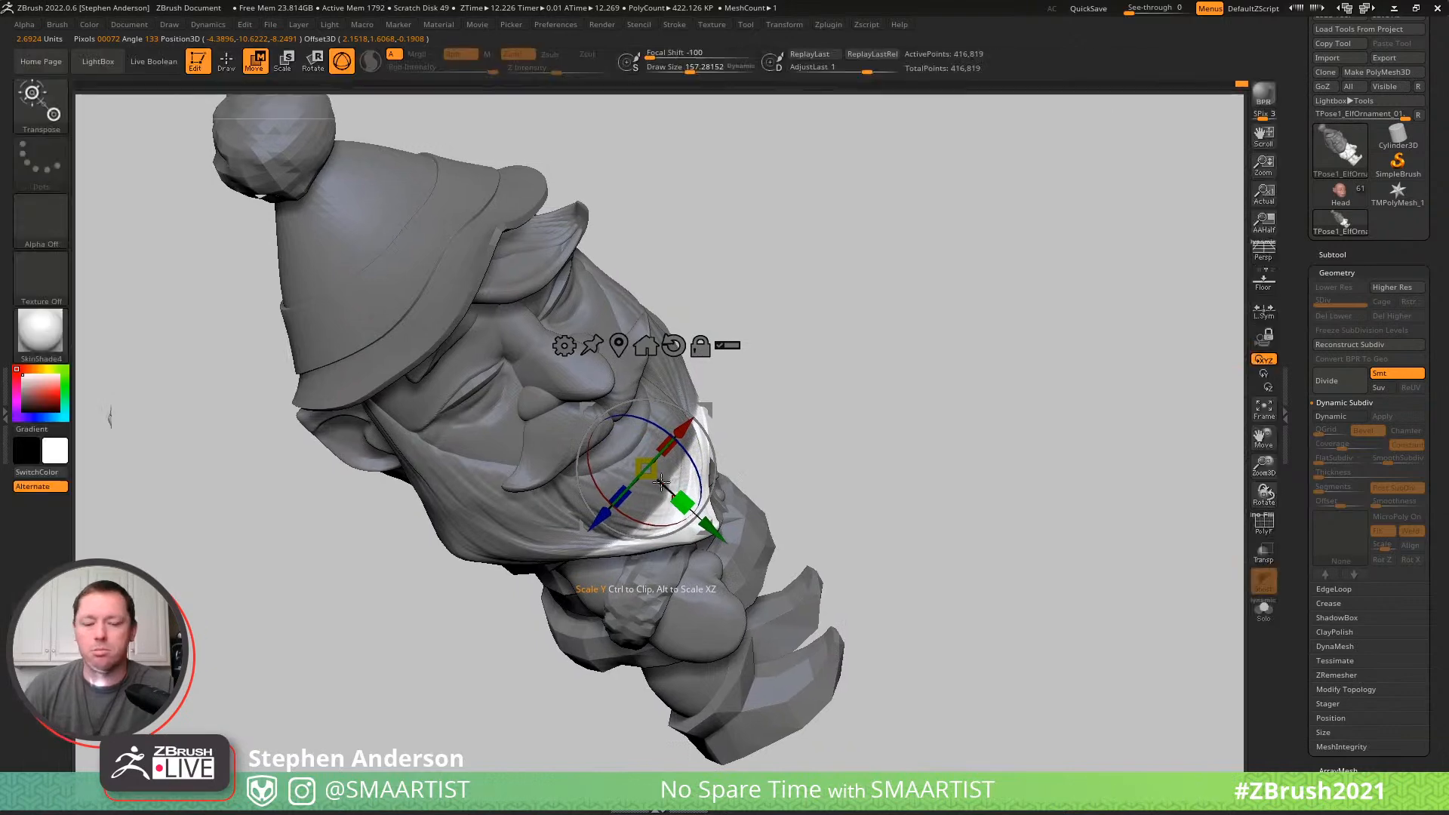
pyautogui.press('q')
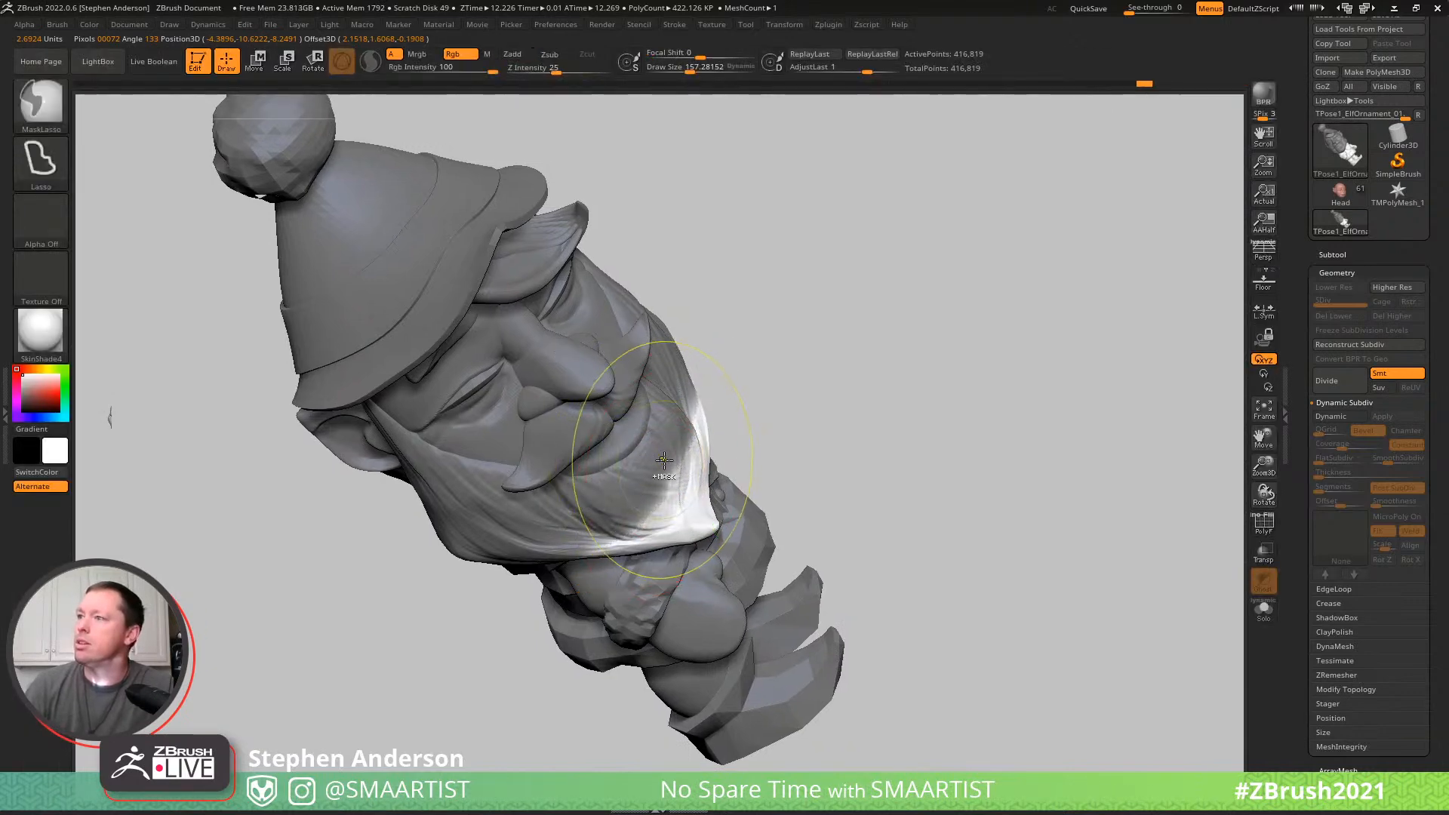
pyautogui.keyDown('ctrl'); pyautogui.moveTo(741, 416); pyautogui.dragTo(776, 405); pyautogui.keyUp('ctrl')
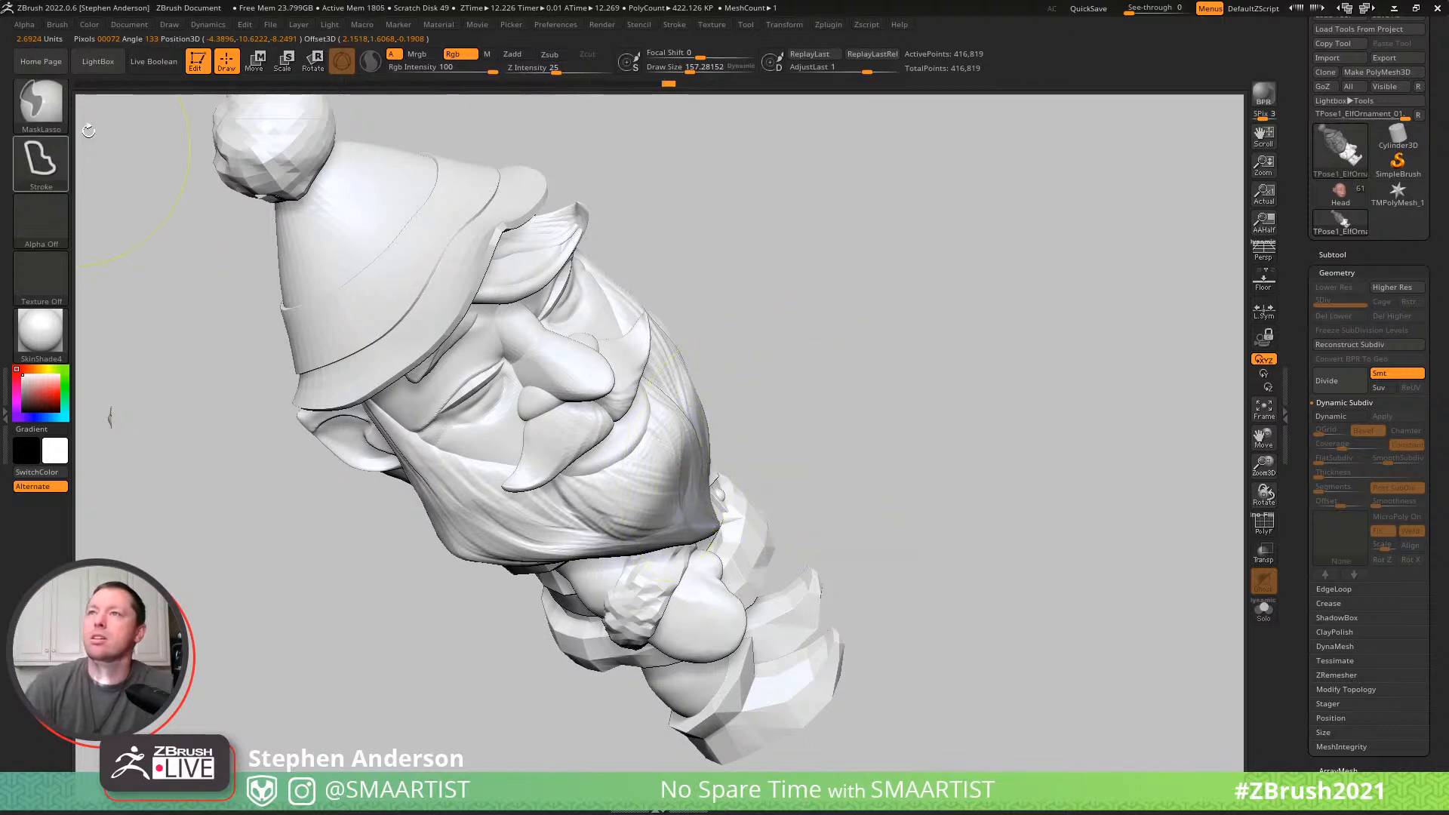
# - Set MaskPen as the masking brush and show only the beard and moustache
pyautogui.keyDown('ctrl'); pyautogui.click(56, 104); pyautogui.keyUp('ctrl')
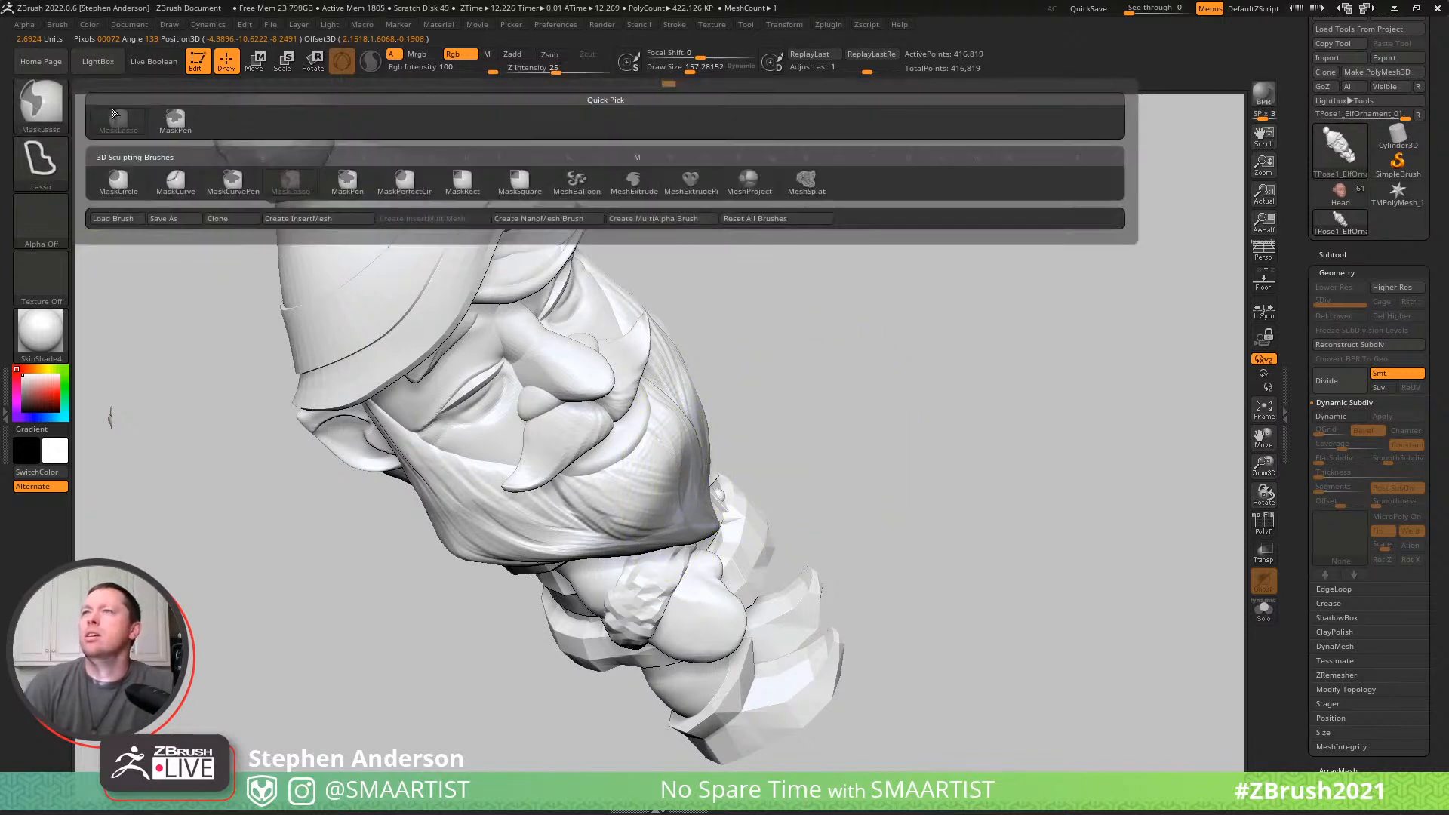
pyautogui.keyDown('ctrl'); pyautogui.click(189, 121); pyautogui.keyUp('ctrl')
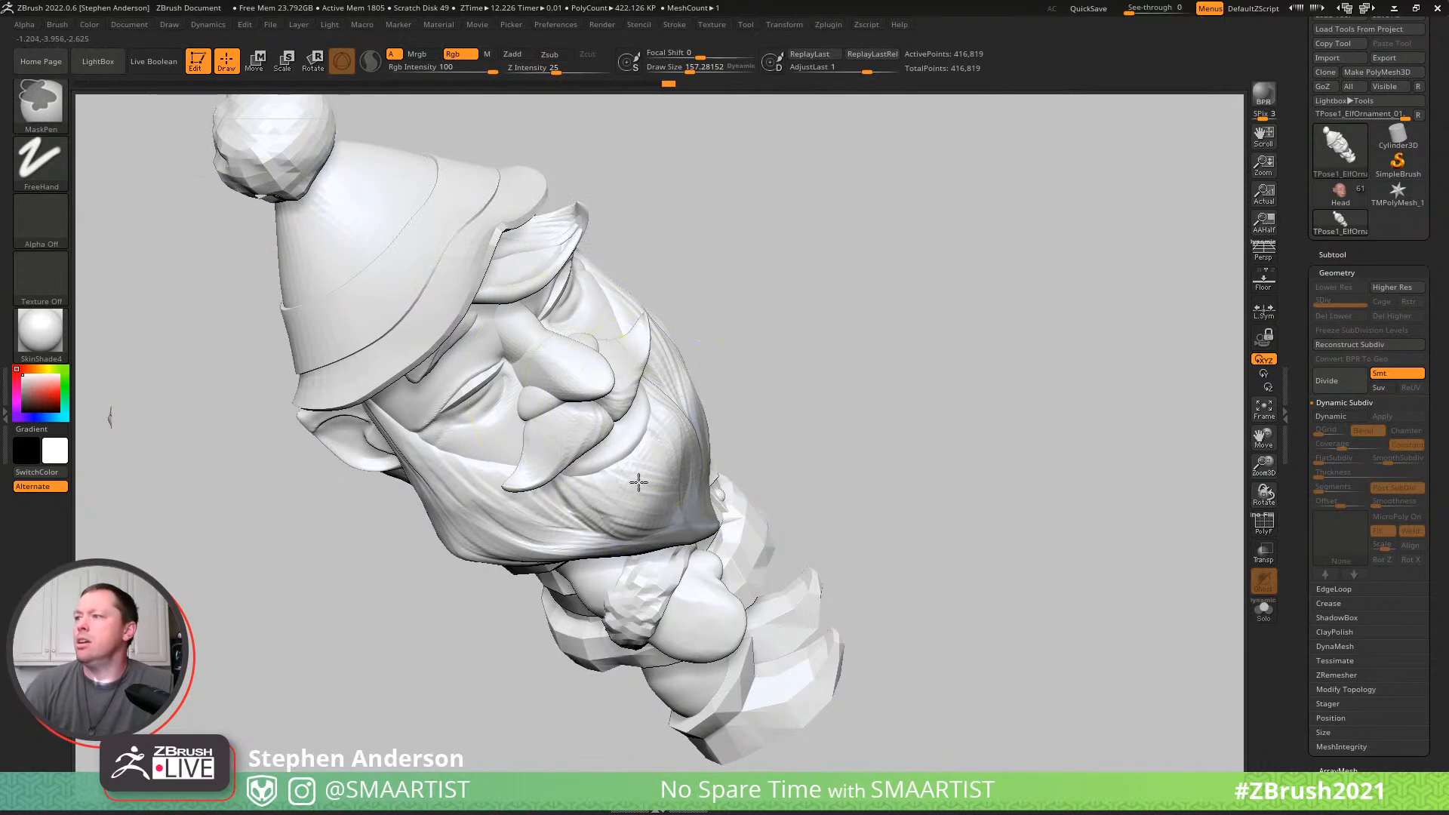
pyautogui.moveTo(664, 414); pyautogui.dragTo(573, 355, button='right')
pyautogui.moveTo(818, 384)
pyautogui.mouseDown(button='right')
pyautogui.moveTo(840, 406)
pyautogui.moveTo(844, 370)
pyautogui.mouseUp(button='right')
pyautogui.keyDown('ctrl'); pyautogui.keyDown('shift'); pyautogui.click(841, 310); pyautogui.keyUp('shift'); pyautogui.keyUp('ctrl')
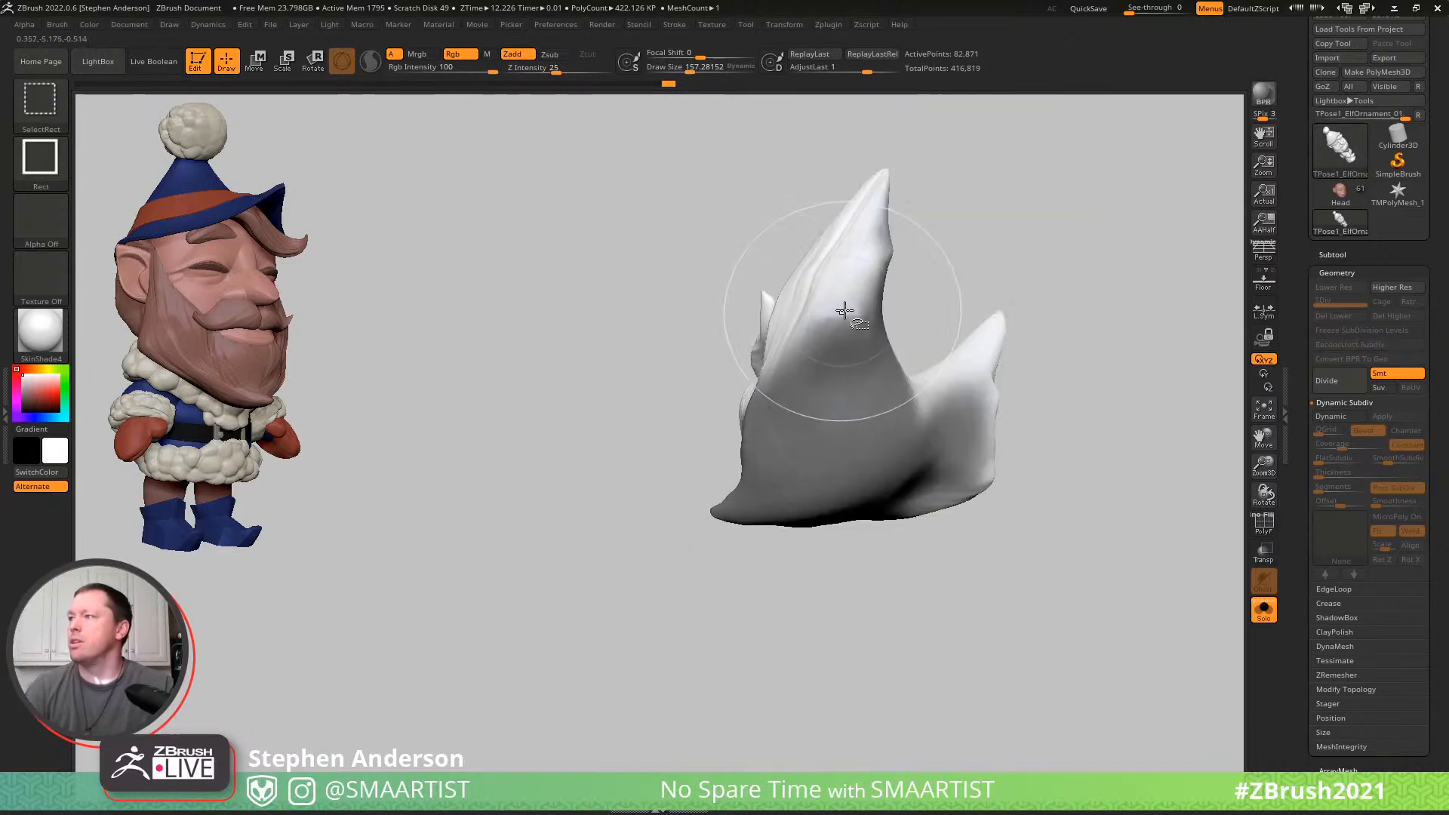
# - Mask the posing mesh except for a soft-edged area at the beard's tip, show the whole mesh, and activate Move mode
pyautogui.moveTo(837, 315)
pyautogui.mouseDown(button='right')
pyautogui.moveTo(868, 341)
pyautogui.moveTo(885, 332)
pyautogui.moveTo(854, 361)
pyautogui.mouseUp(button='right')
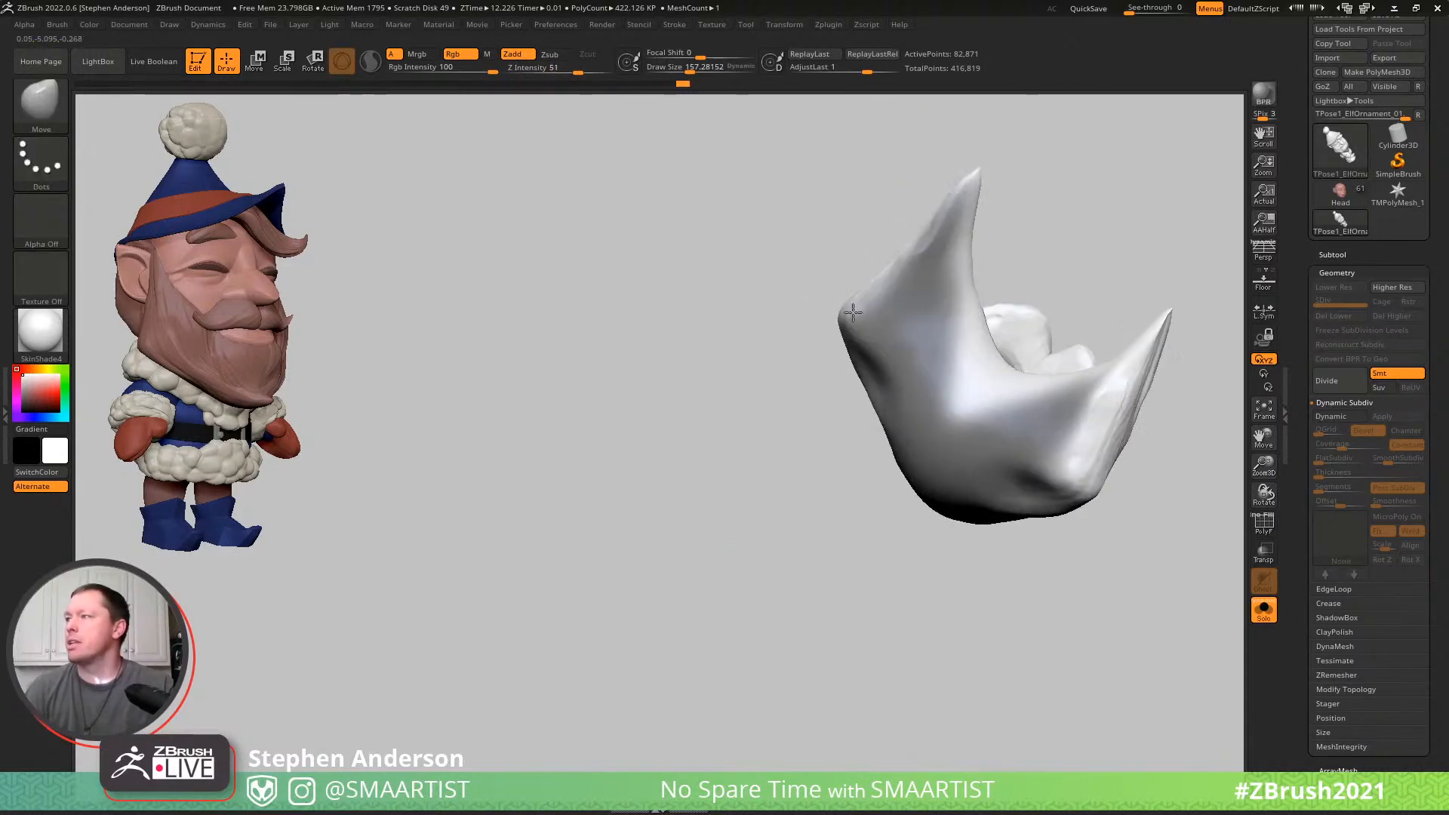
pyautogui.moveTo(963, 200)
pyautogui.keyDown('ctrl'); pyautogui.keyDown('alt'); pyautogui.mouseDown()
pyautogui.moveTo(914, 282)
pyautogui.moveTo(1072, 412)
pyautogui.moveTo(970, 385)
pyautogui.moveTo(908, 326)
pyautogui.moveTo(870, 373)
pyautogui.mouseUp(); pyautogui.keyUp('alt'); pyautogui.keyUp('ctrl')
pyautogui.moveTo(875, 347)
pyautogui.mouseDown(button='right')
pyautogui.moveTo(915, 327)
pyautogui.moveTo(925, 340)
pyautogui.moveTo(828, 305)
pyautogui.moveTo(845, 324)
pyautogui.mouseUp(button='right')
pyautogui.keyDown('ctrl'); pyautogui.keyDown('alt'); pyautogui.moveTo(912, 506); pyautogui.dragTo(799, 337); pyautogui.keyUp('alt'); pyautogui.keyUp('ctrl')
pyautogui.moveTo(799, 337)
pyautogui.mouseDown(button='right')
pyautogui.moveTo(915, 408)
pyautogui.moveTo(849, 409)
pyautogui.mouseUp(button='right')
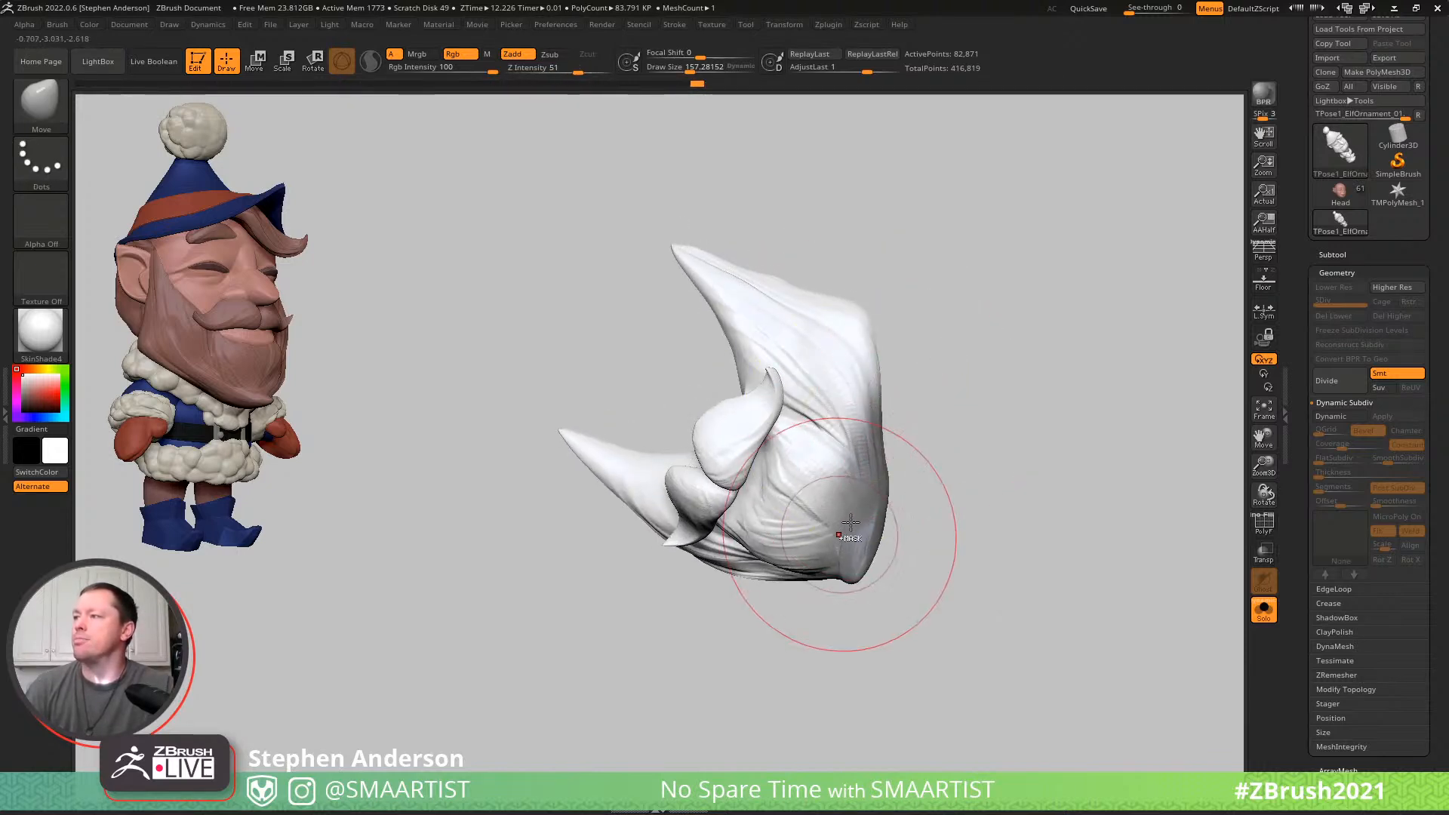
pyautogui.moveTo(844, 472)
pyautogui.keyDown('ctrl'); pyautogui.keyDown('alt'); pyautogui.mouseDown()
pyautogui.moveTo(834, 434)
pyautogui.moveTo(809, 577)
pyautogui.moveTo(807, 477)
pyautogui.moveTo(763, 511)
pyautogui.mouseUp(); pyautogui.keyUp('alt'); pyautogui.keyUp('ctrl')
pyautogui.moveTo(845, 514)
pyautogui.mouseDown(button='right')
pyautogui.moveTo(860, 418)
pyautogui.moveTo(878, 494)
pyautogui.mouseUp(button='right')
pyautogui.press('ctrl')
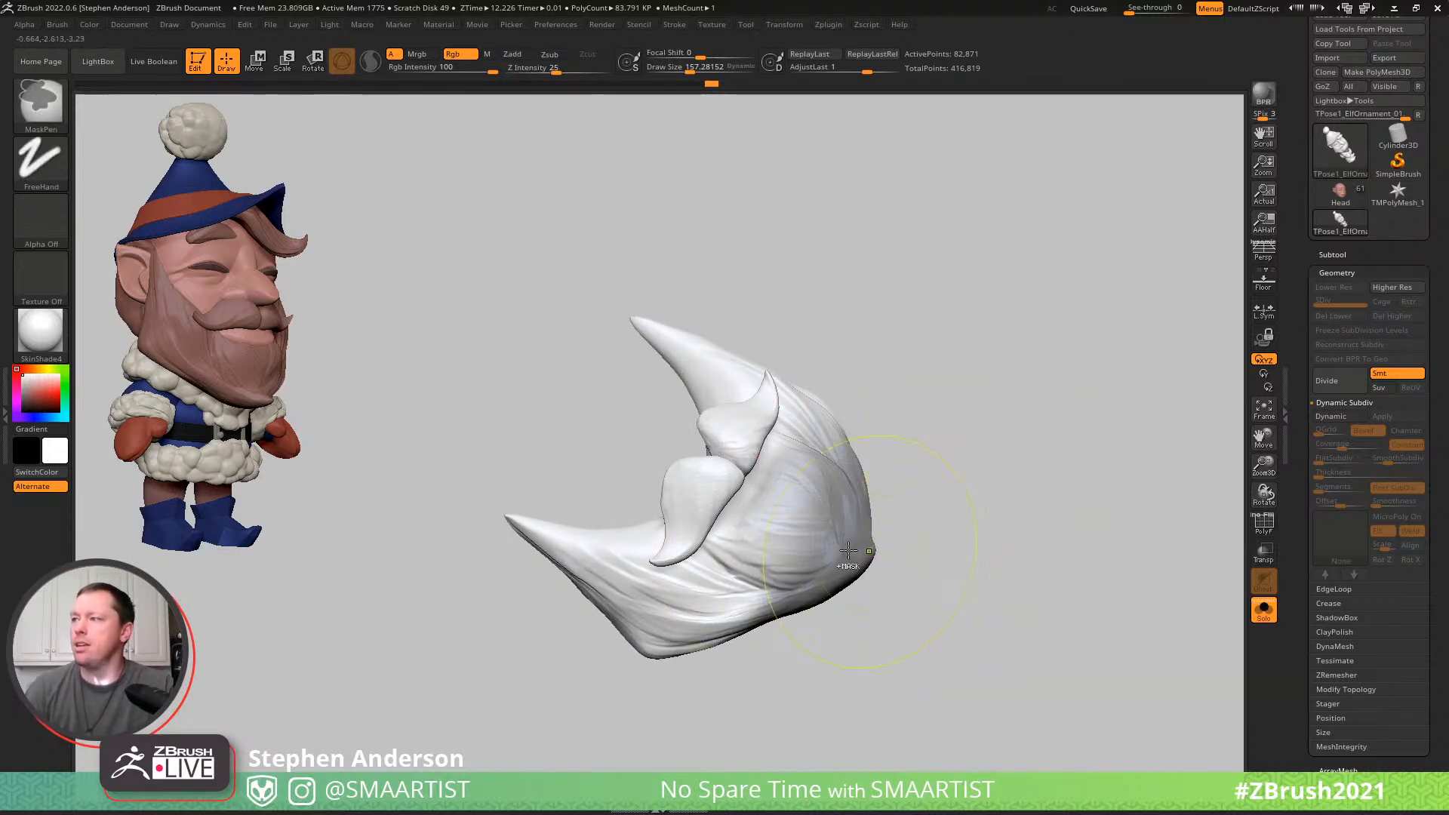
pyautogui.keyDown('ctrl'); pyautogui.keyDown('shift'); pyautogui.click(998, 451); pyautogui.keyUp('shift'); pyautogui.keyUp('ctrl')
pyautogui.keyDown('ctrl'); pyautogui.click(995, 392); pyautogui.keyUp('ctrl')
pyautogui.press('w')
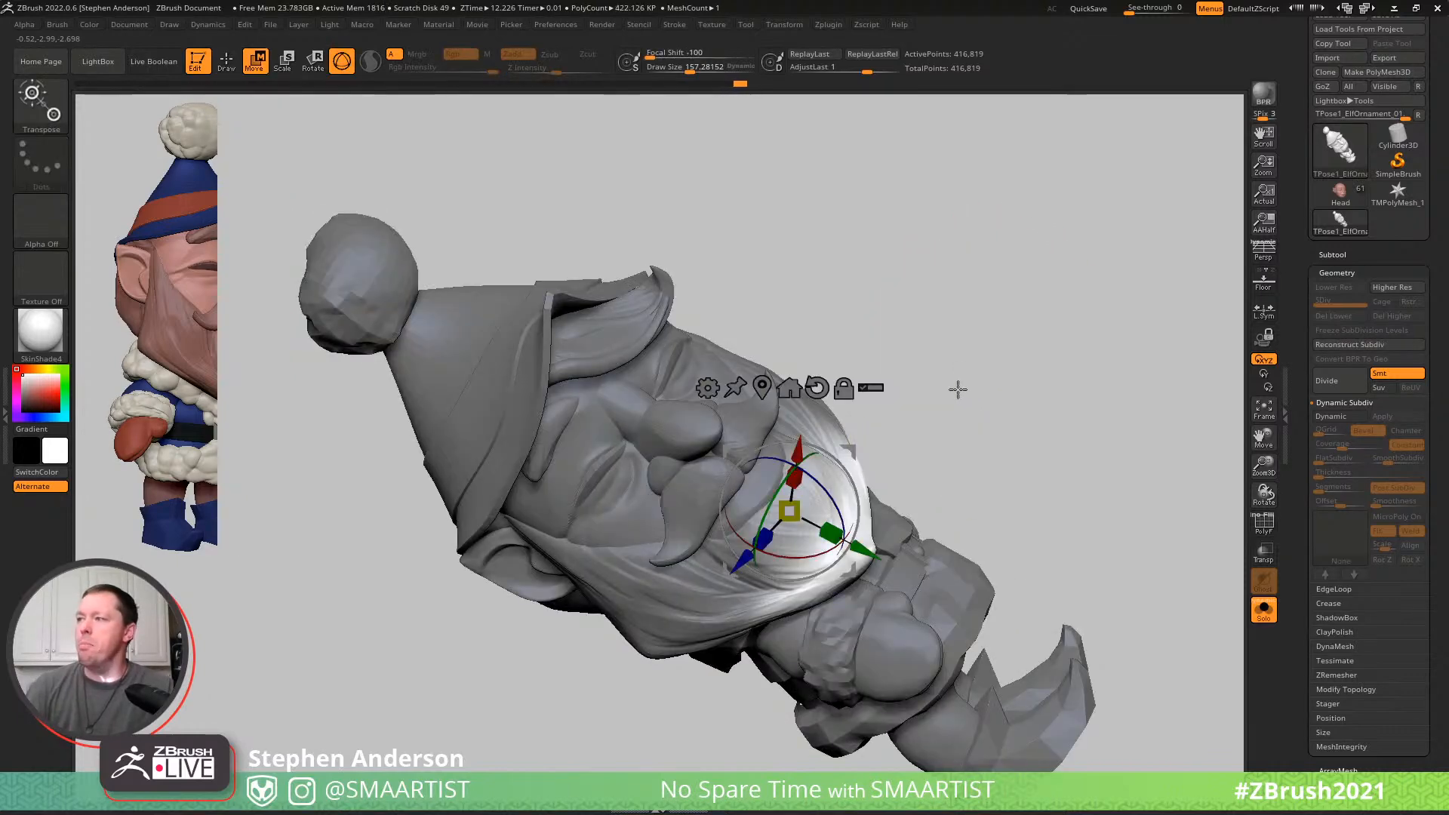
# - Bend the unmasked beard tip outward from the elf's chest with the Transpose line
pyautogui.press('y')
pyautogui.moveTo(738, 547); pyautogui.dragTo(803, 553, button='right')
pyautogui.moveTo(724, 546)
pyautogui.mouseDown()
pyautogui.moveTo(1009, 540)
pyautogui.moveTo(977, 554)
pyautogui.moveTo(938, 410)
pyautogui.moveTo(1048, 368)
pyautogui.moveTo(1053, 338)
pyautogui.moveTo(1036, 371)
pyautogui.mouseUp()
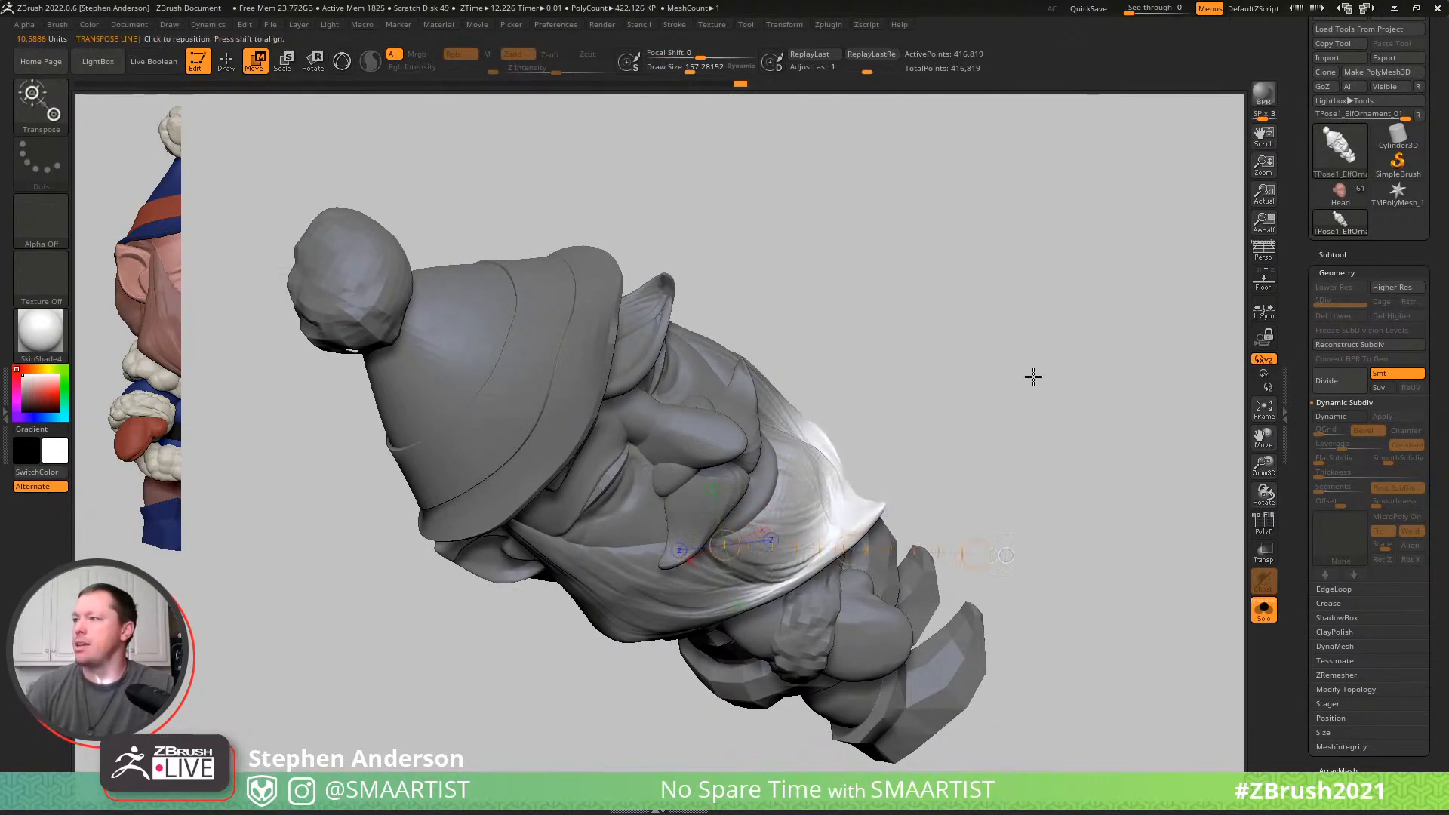
pyautogui.moveTo(1052, 401)
pyautogui.mouseDown(button='right')
pyautogui.moveTo(1022, 314)
pyautogui.moveTo(1009, 332)
pyautogui.mouseUp(button='right')
# - Pull the beard's tip forward and upward into a point with the Move brush at a draw size of about 119
pyautogui.press('b')
pyautogui.press('m')
pyautogui.press('v')
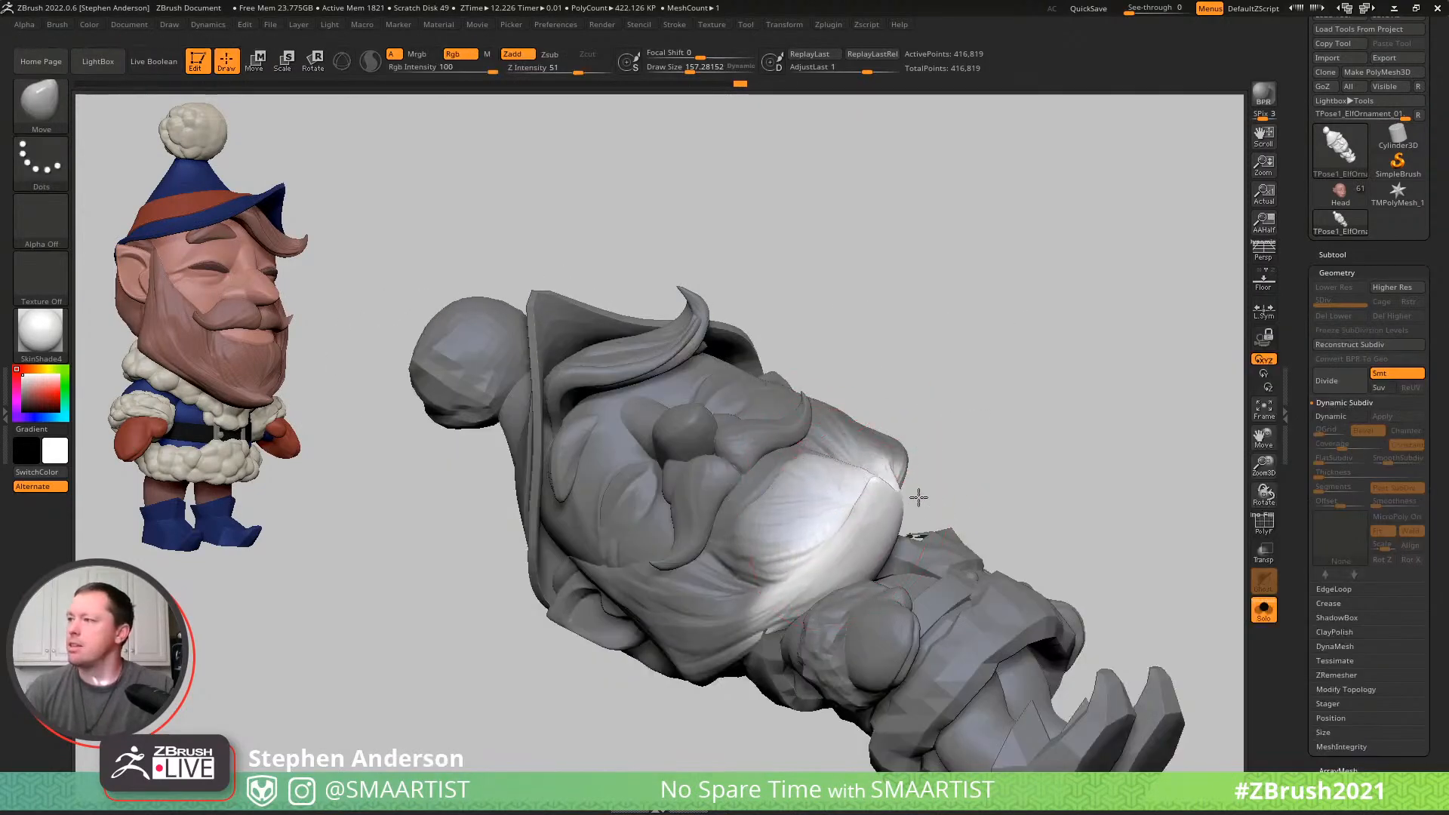
pyautogui.moveTo(847, 518)
pyautogui.mouseDown(button='right')
pyautogui.moveTo(899, 556)
pyautogui.moveTo(867, 518)
pyautogui.moveTo(821, 551)
pyautogui.mouseUp(button='right')
pyautogui.press('s')
pyautogui.moveTo(821, 552); pyautogui.dragTo(838, 544)
pyautogui.moveTo(839, 541)
pyautogui.mouseDown(button='right')
pyautogui.moveTo(864, 521)
pyautogui.moveTo(840, 503)
pyautogui.moveTo(840, 455)
pyautogui.moveTo(886, 424)
pyautogui.moveTo(848, 456)
pyautogui.mouseUp(button='right')
pyautogui.moveTo(868, 516); pyautogui.dragTo(879, 476, button='right')
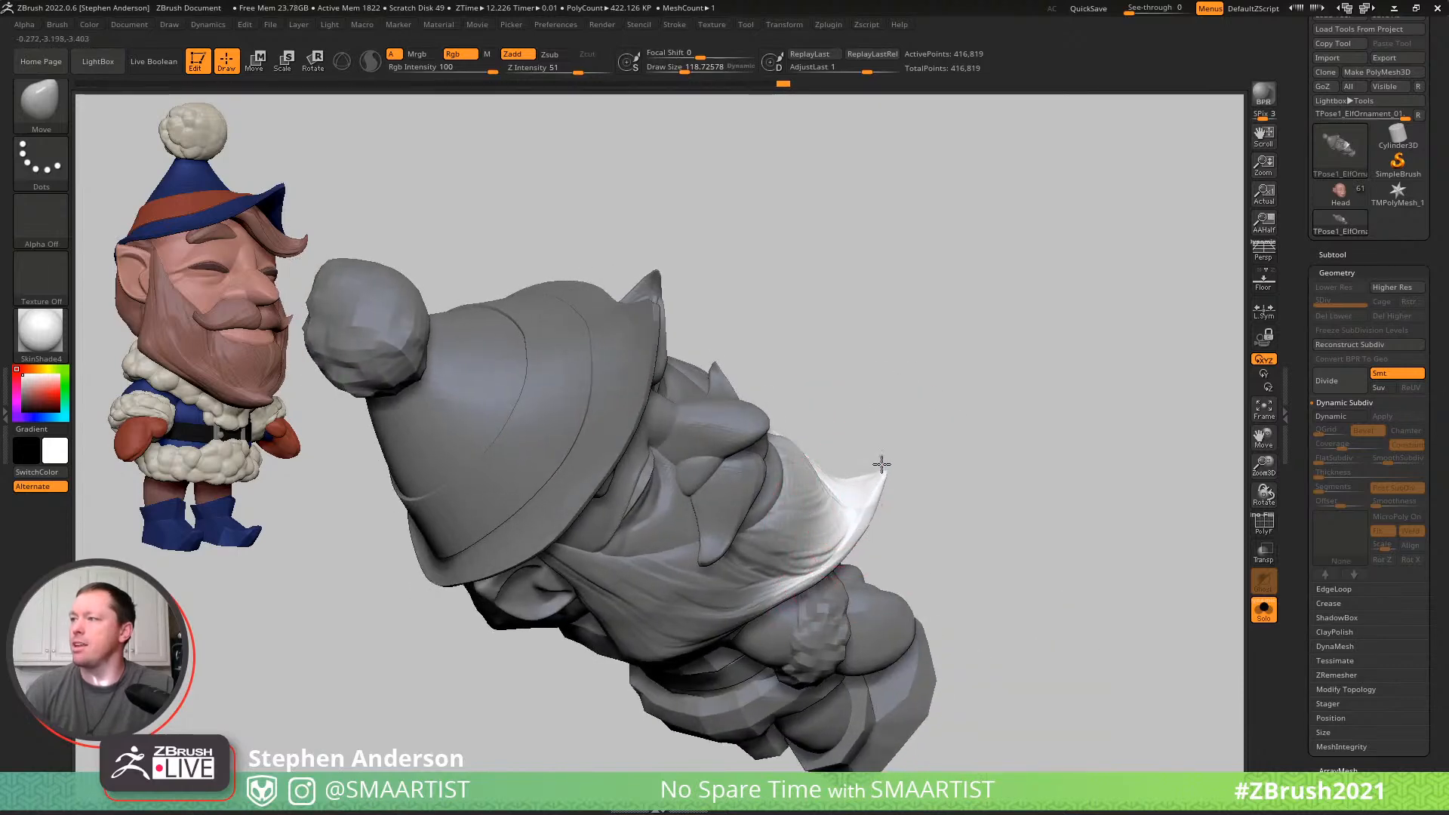
# - Refine the upturned point of the beard with the Move brush at a draw size of about 69
pyautogui.press('s')
pyautogui.click(855, 473)
pyautogui.moveTo(864, 482); pyautogui.dragTo(873, 495)
pyautogui.moveTo(860, 496); pyautogui.dragTo(875, 538, button='right')
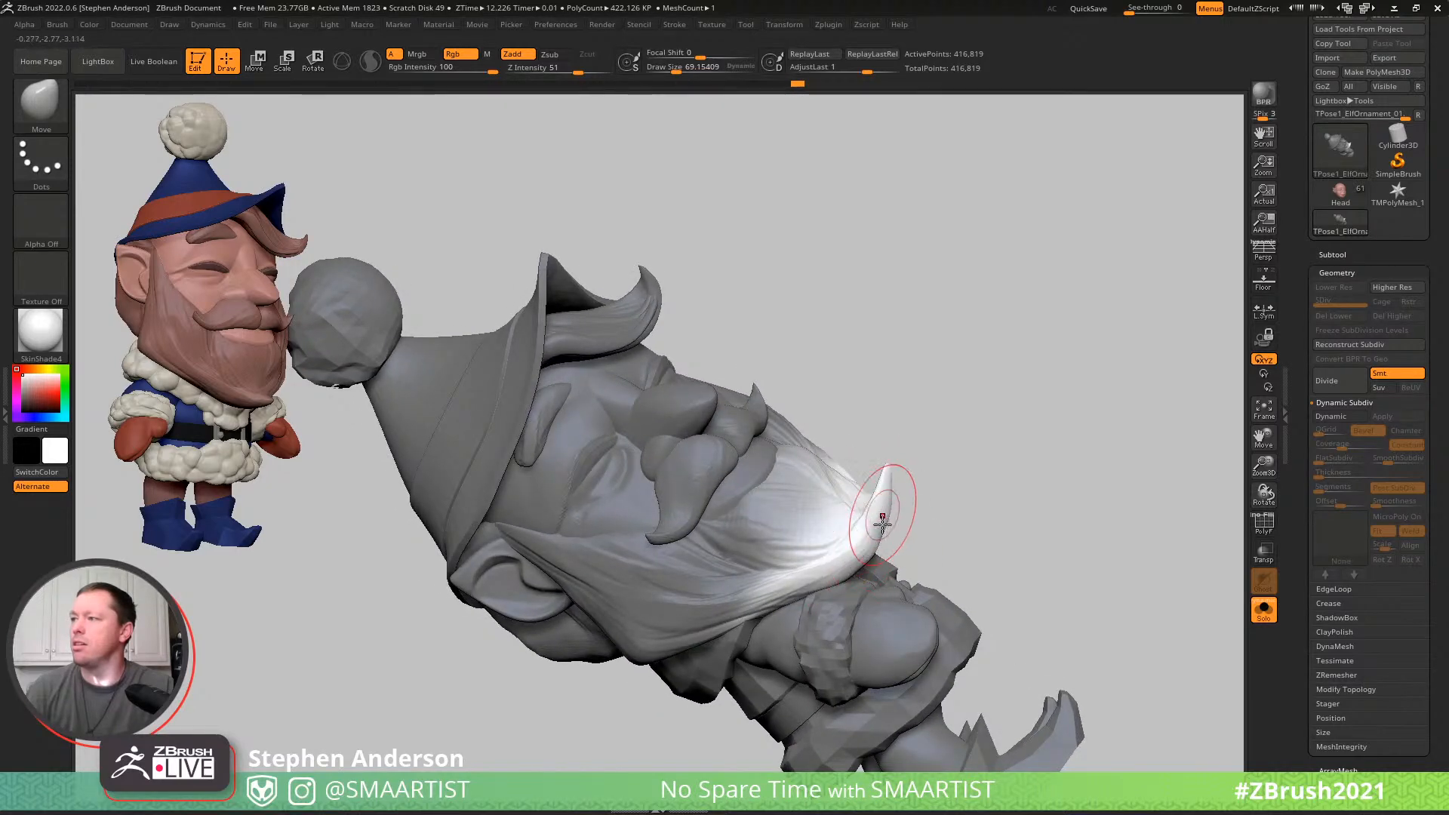
pyautogui.moveTo(892, 483)
pyautogui.mouseDown(button='right')
pyautogui.moveTo(933, 487)
pyautogui.moveTo(834, 477)
pyautogui.moveTo(970, 391)
pyautogui.moveTo(964, 408)
pyautogui.mouseUp(button='right')
# - Enlarge the brush to a draw size of about 109 and adjust the upturned beard tip with a vertical Transpose line
pyautogui.press('s')
pyautogui.click(864, 499)
pyautogui.press('s')
pyautogui.click(824, 493)
pyautogui.press('shift')
pyautogui.press('w')
pyautogui.moveTo(867, 494); pyautogui.dragTo(868, 415, button='right')
pyautogui.moveTo(866, 557); pyautogui.dragTo(837, 296)
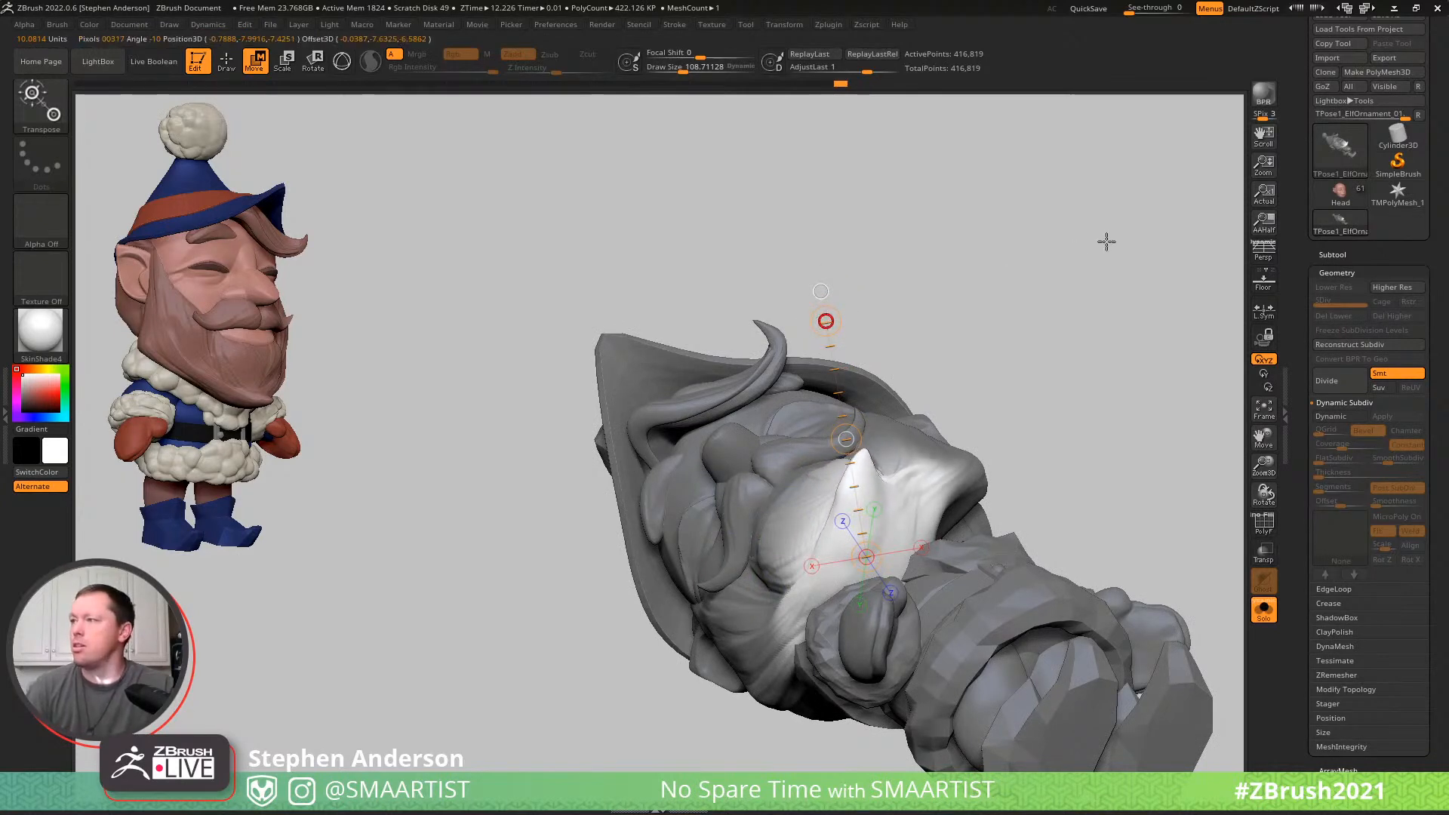
# - Shape the curled beard tip and its lower edge with the Move brush at draw sizes of about 73 and 135
pyautogui.press('b')
pyautogui.press('m')
pyautogui.press('v')
pyautogui.moveTo(848, 486)
pyautogui.mouseDown(button='right')
pyautogui.moveTo(819, 492)
pyautogui.moveTo(848, 520)
pyautogui.mouseUp(button='right')
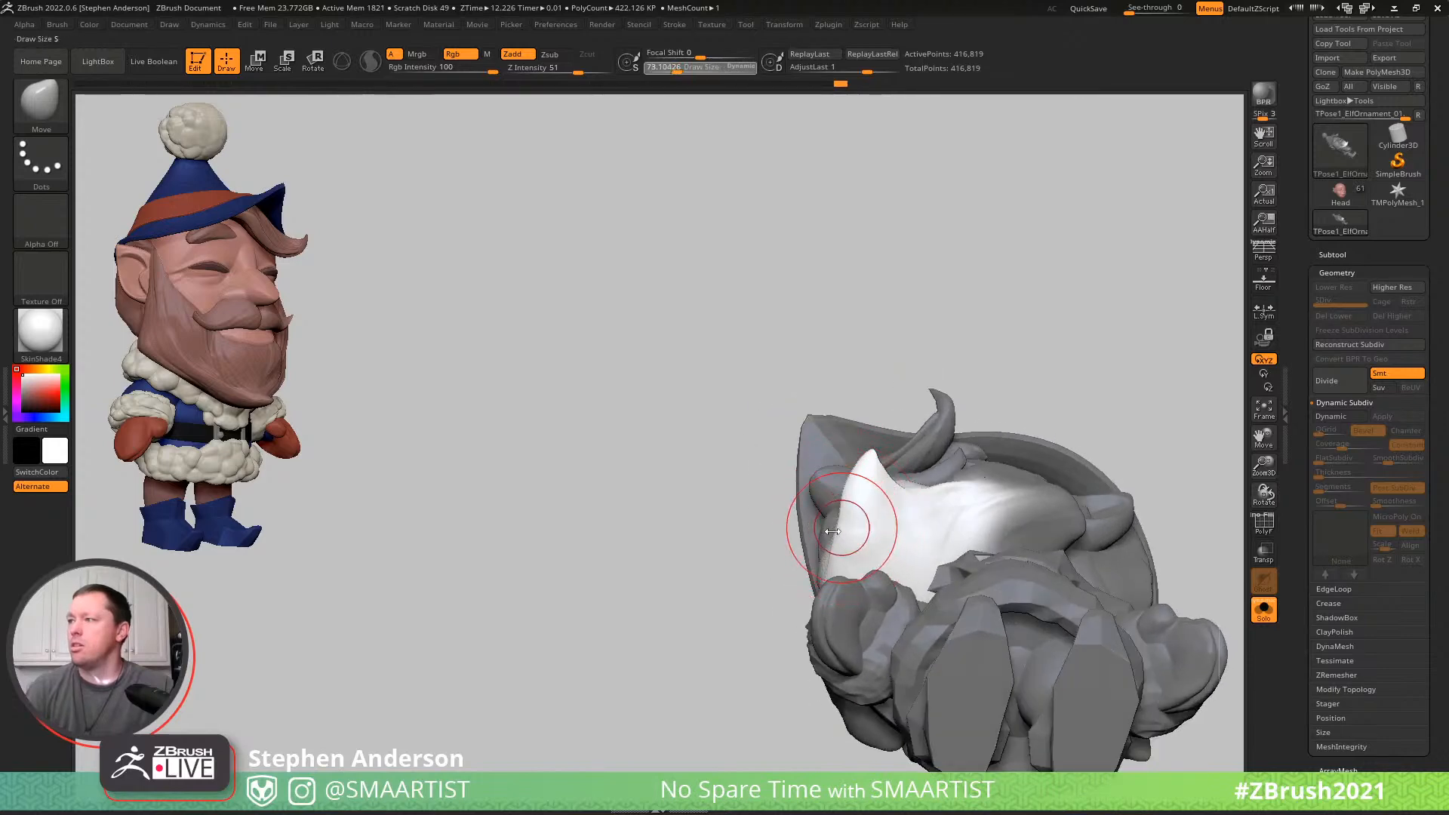
pyautogui.moveTo(833, 517)
pyautogui.mouseDown(button='right')
pyautogui.moveTo(896, 495)
pyautogui.moveTo(873, 499)
pyautogui.mouseUp(button='right')
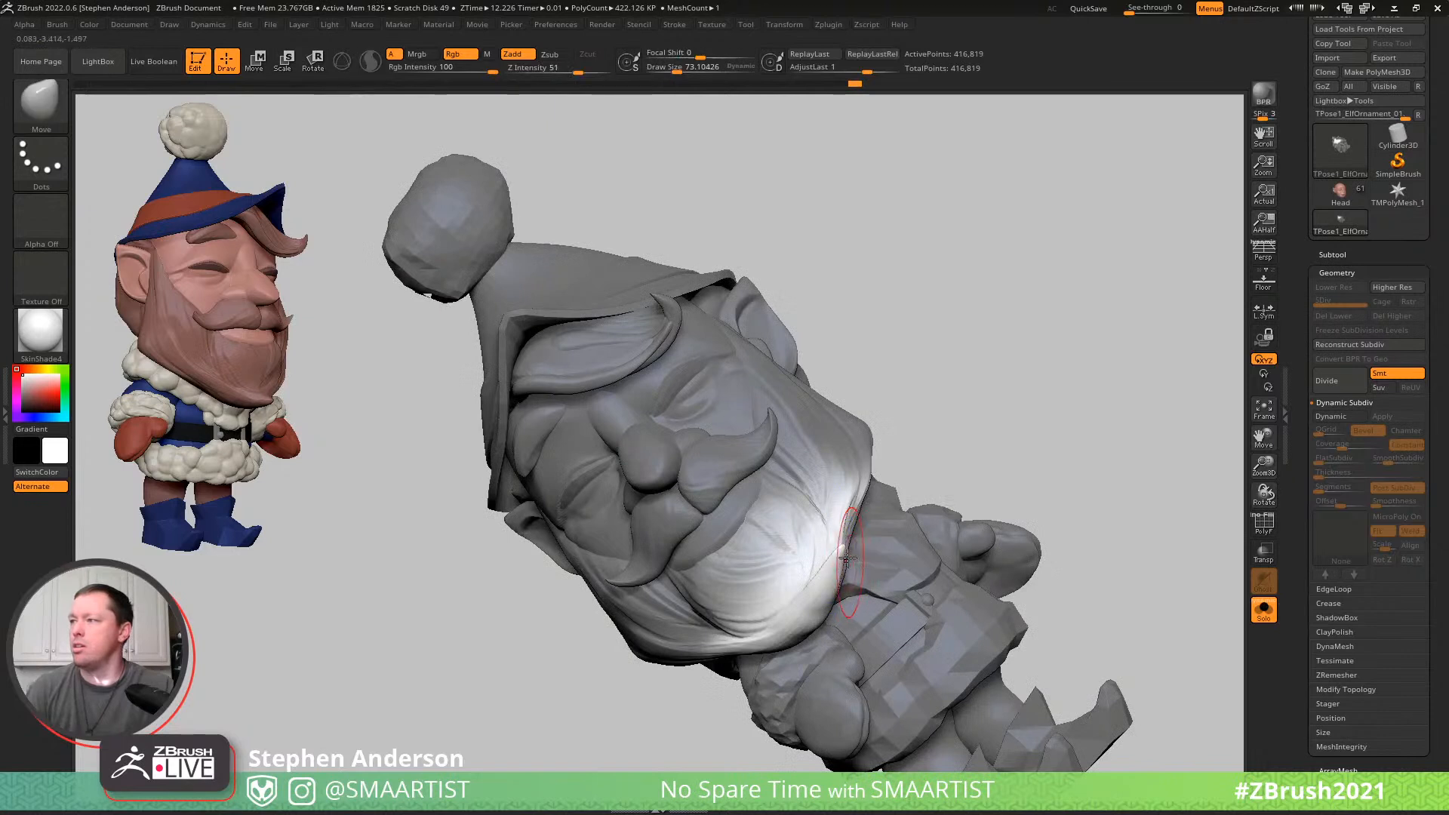
pyautogui.press('s')
pyautogui.moveTo(838, 556); pyautogui.dragTo(847, 528)
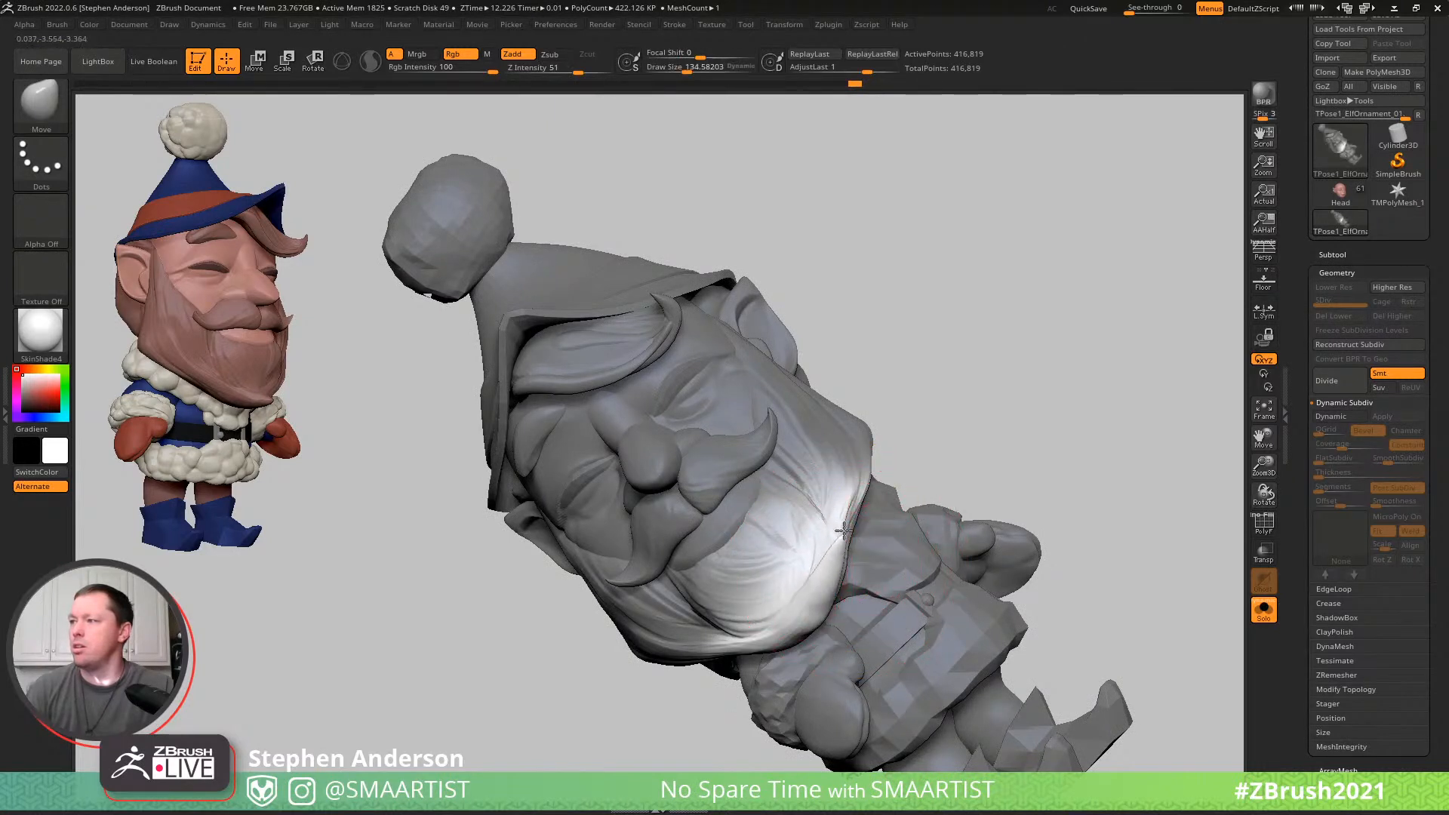
pyautogui.moveTo(829, 605)
pyautogui.mouseDown()
pyautogui.moveTo(847, 615)
pyautogui.moveTo(850, 598)
pyautogui.mouseUp()
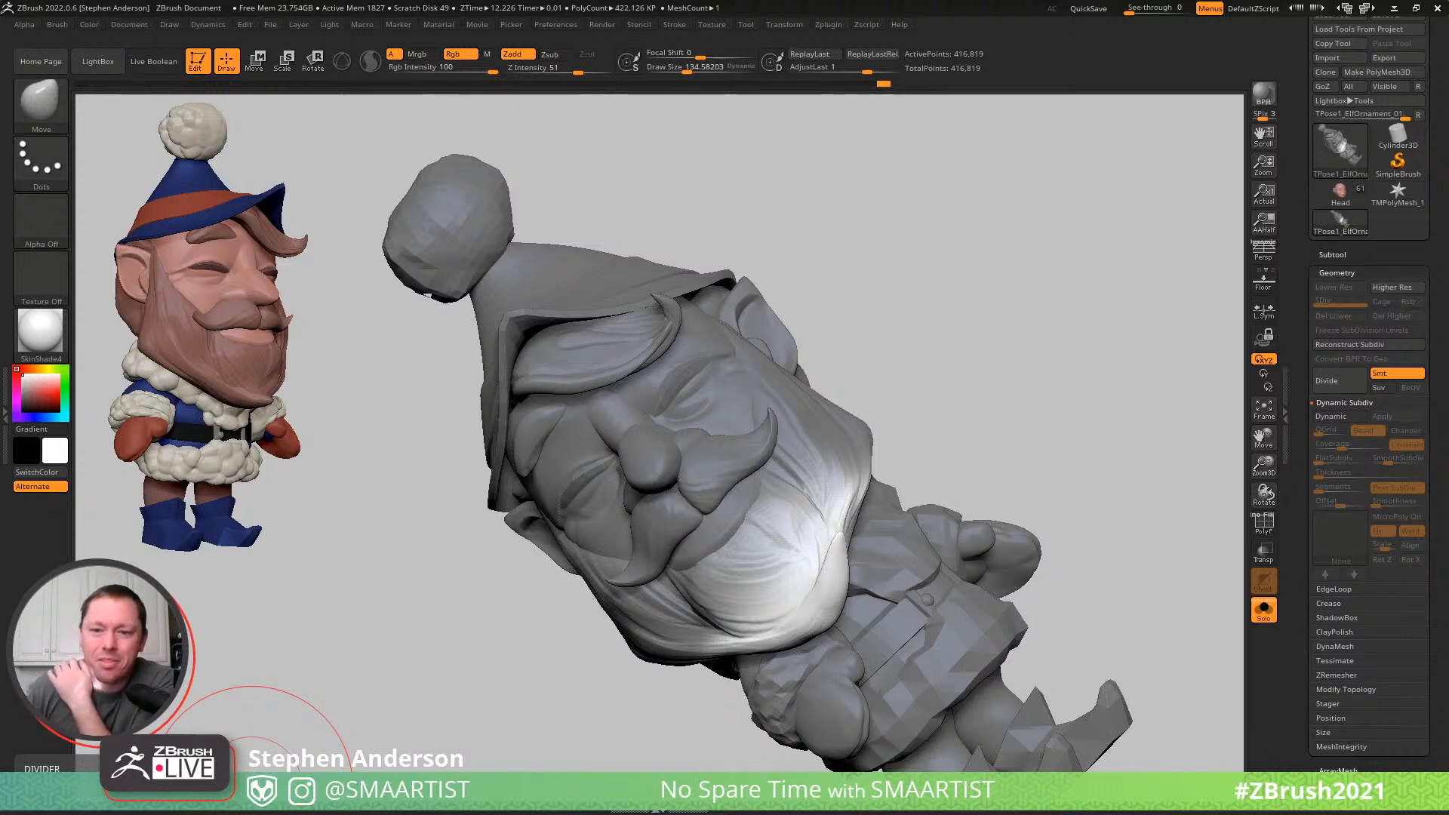
# - Clear the mask and inspect the elf's polygroups in the polyframe from the front and side
pyautogui.moveTo(922, 312); pyautogui.dragTo(1041, 388)
pyautogui.hotkey('shift', 'f')
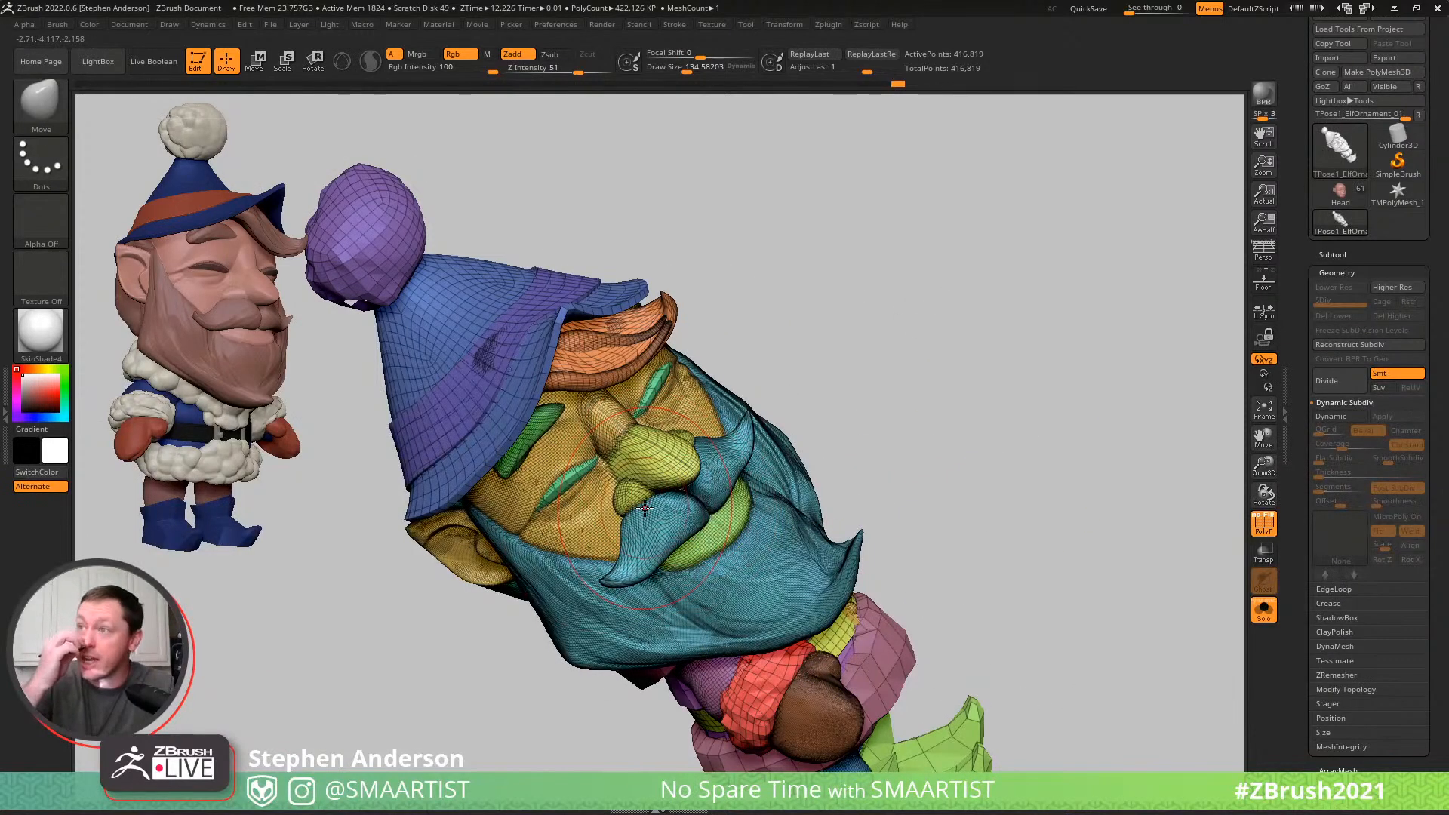
pyautogui.moveTo(928, 437); pyautogui.dragTo(903, 423)
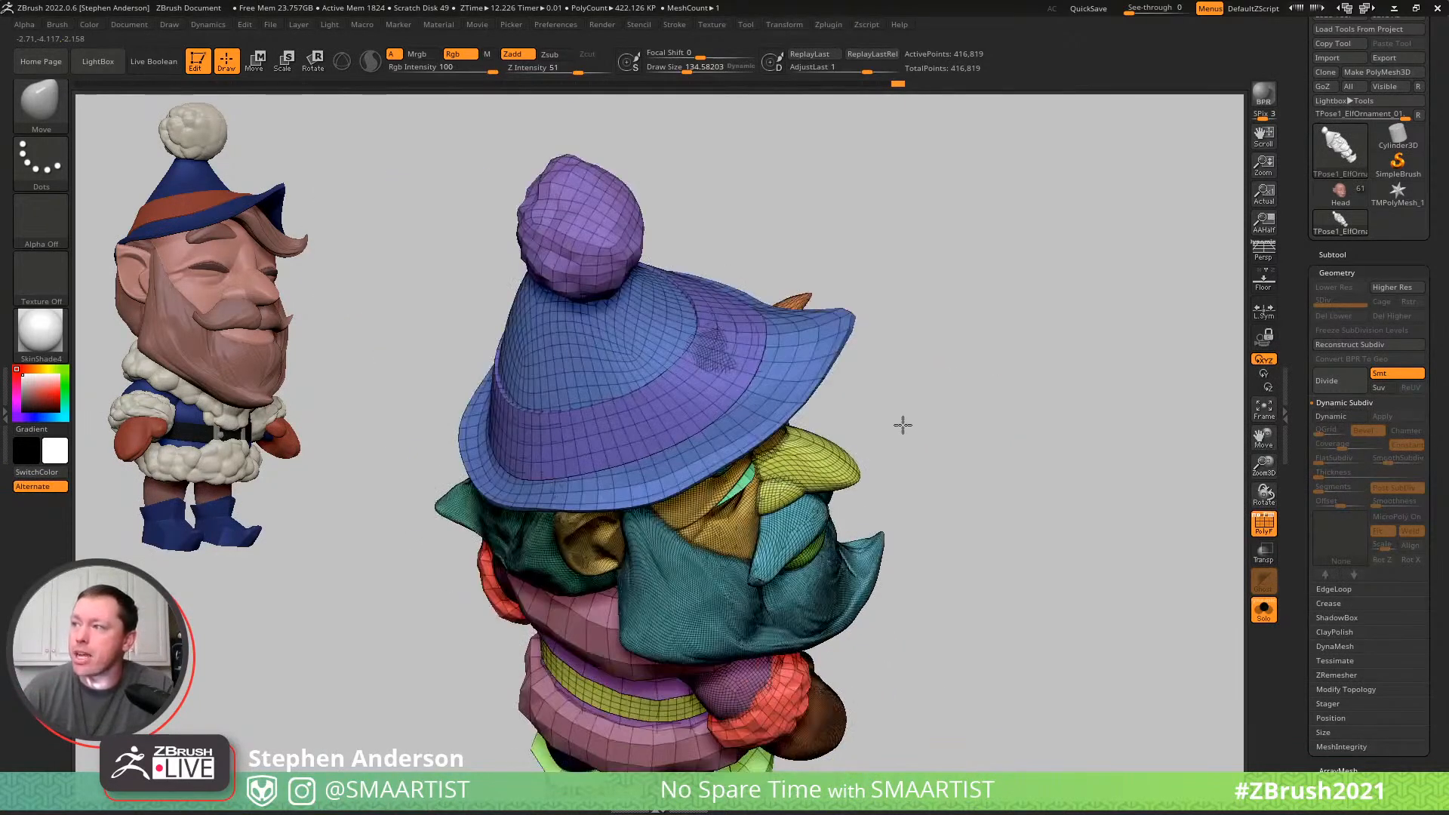
pyautogui.moveTo(970, 443)
pyautogui.keyDown('alt'); pyautogui.mouseDown(button='right')
pyautogui.moveTo(981, 359)
pyautogui.moveTo(929, 357)
pyautogui.moveTo(970, 438)
pyautogui.mouseUp(button='right'); pyautogui.keyUp('alt')
pyautogui.moveTo(908, 574)
pyautogui.mouseDown(button='right')
pyautogui.moveTo(853, 556)
pyautogui.moveTo(899, 624)
pyautogui.moveTo(896, 603)
pyautogui.moveTo(823, 562)
pyautogui.moveTo(934, 650)
pyautogui.moveTo(843, 568)
pyautogui.moveTo(799, 489)
pyautogui.mouseUp(button='right')
pyautogui.hotkey('shift', 'f')
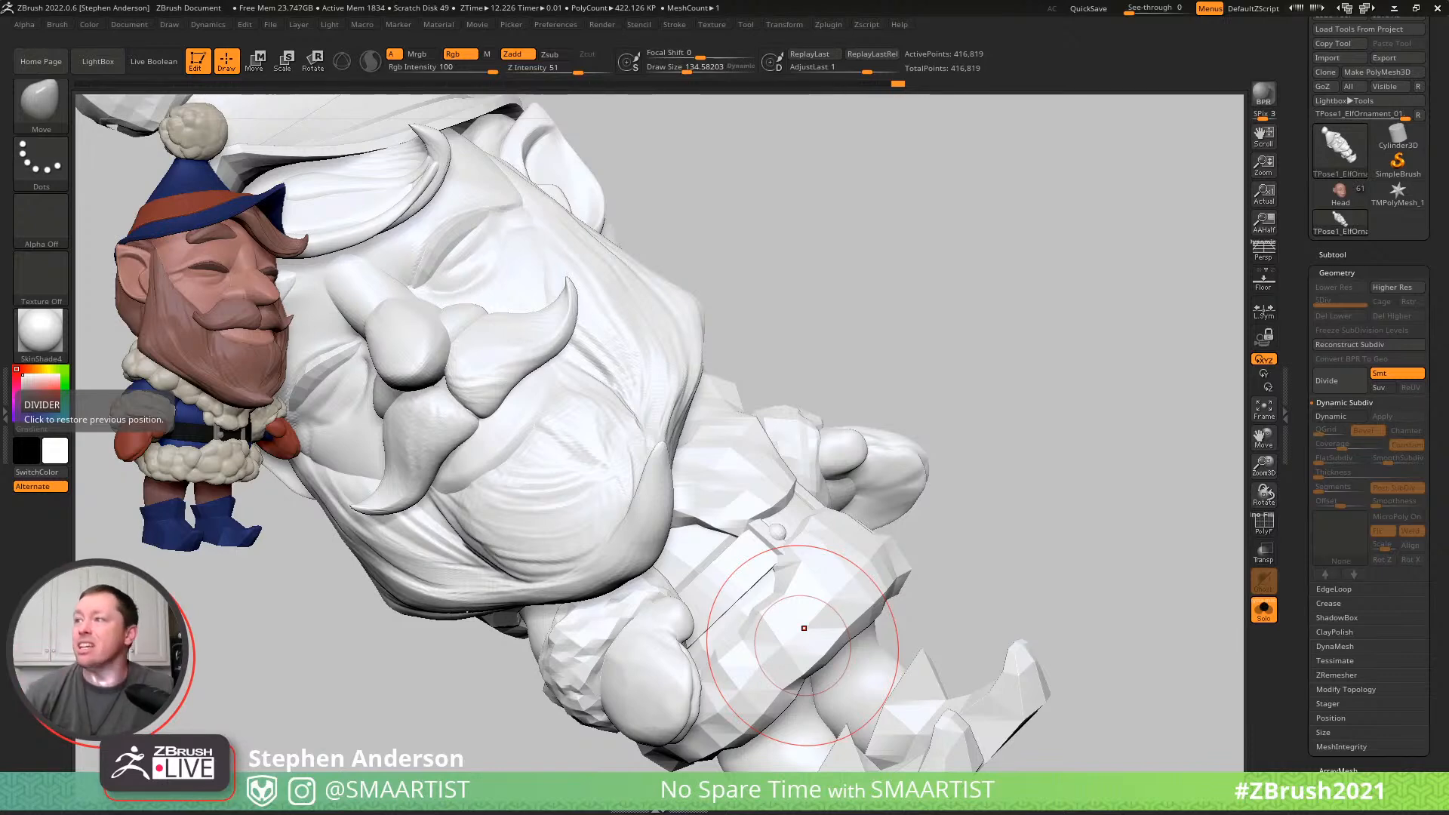
# - Try pulling the beard's tip with the Move brush at a draw size of about 215, and undo the stroke
pyautogui.moveTo(917, 362); pyautogui.dragTo(923, 360)
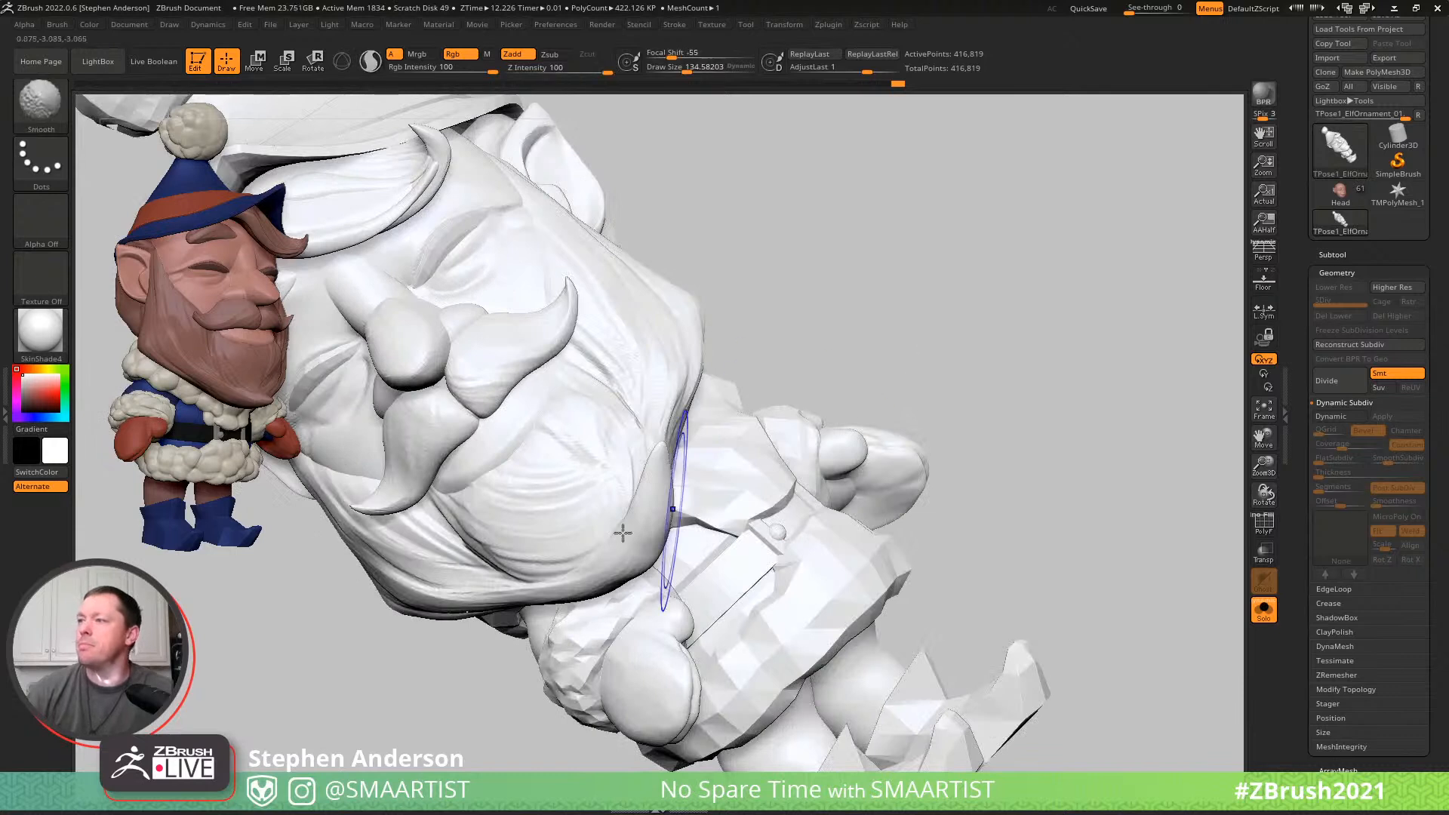
pyautogui.press('s')
pyautogui.moveTo(656, 534); pyautogui.dragTo(652, 531)
pyautogui.moveTo(669, 520); pyautogui.dragTo(694, 509)
pyautogui.hotkey('ctrl', 'z')
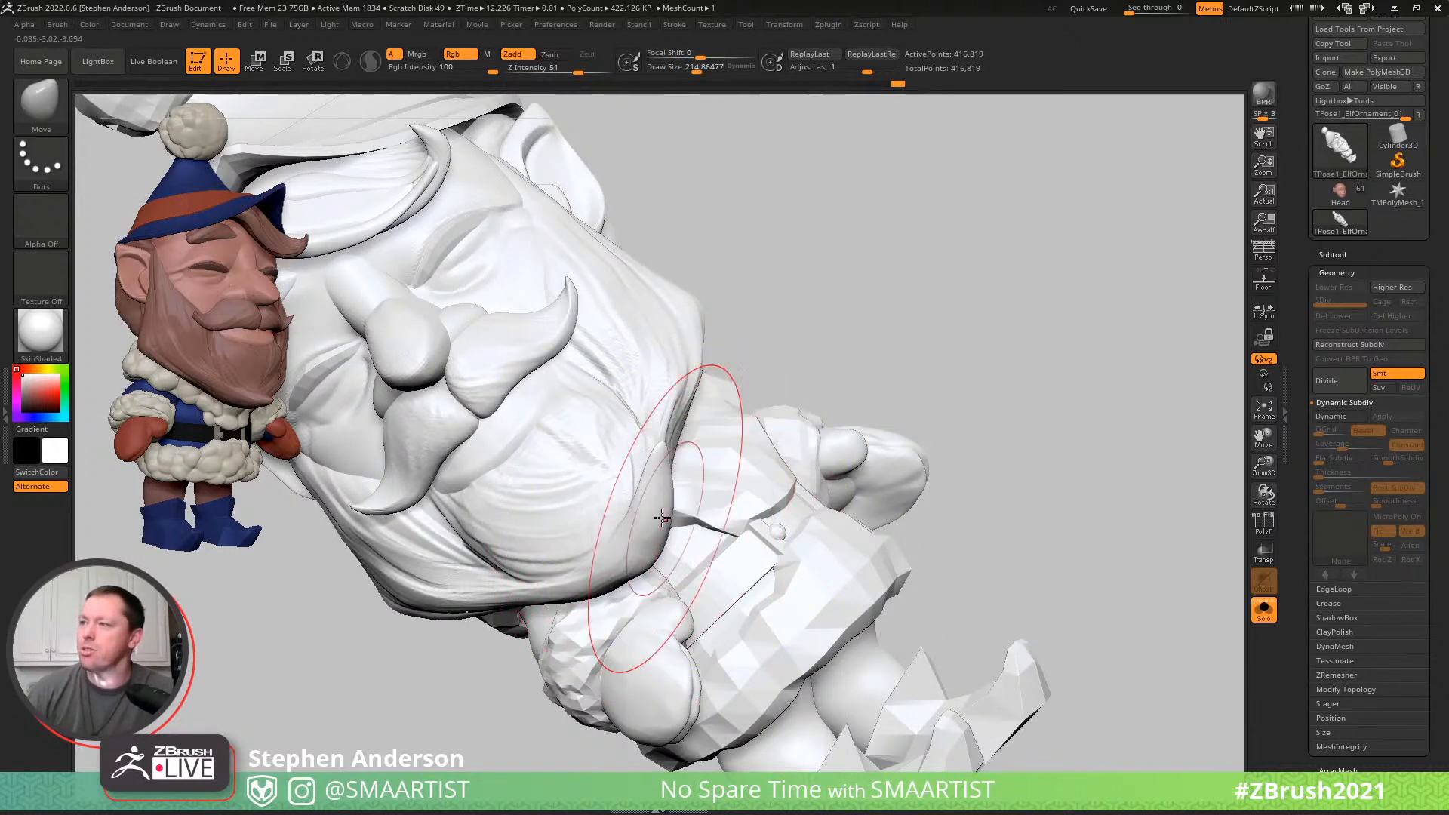
# - Mask everything except the beard and moustache, and reshape the curled tip with the Move brush at a draw size of about 146
pyautogui.press('w')
pyautogui.press('Tab')
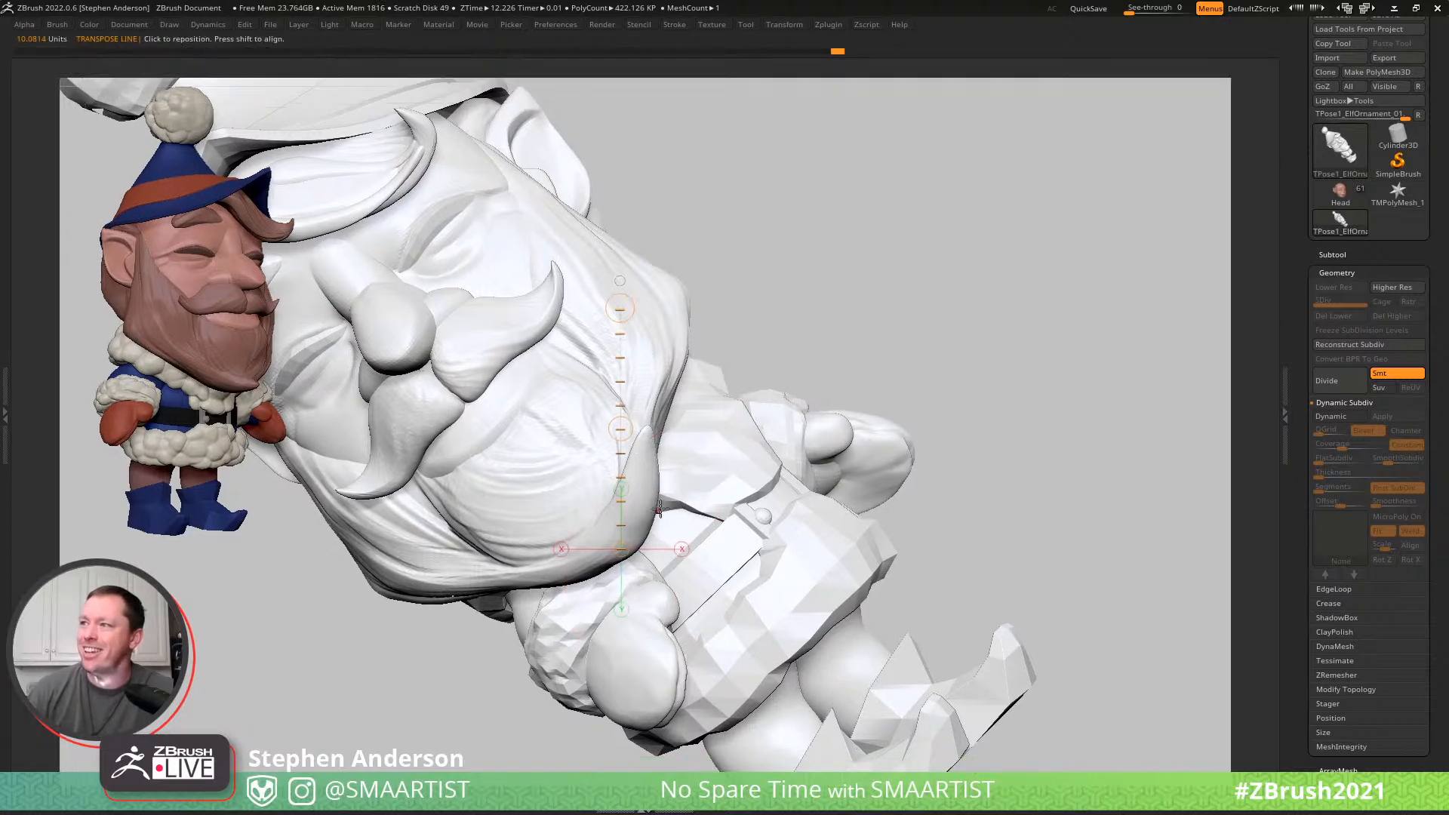
pyautogui.keyDown('ctrl'); pyautogui.click(554, 482); pyautogui.keyUp('ctrl')
pyautogui.press('Tab')
pyautogui.press('q')
pyautogui.press('b')
pyautogui.press('m')
pyautogui.press('v')
pyautogui.press('s')
pyautogui.moveTo(657, 477); pyautogui.dragTo(656, 526)
pyautogui.moveTo(640, 520)
pyautogui.mouseDown(button='right')
pyautogui.moveTo(703, 489)
pyautogui.moveTo(695, 455)
pyautogui.moveTo(679, 491)
pyautogui.moveTo(705, 495)
pyautogui.moveTo(686, 497)
pyautogui.moveTo(811, 652)
pyautogui.moveTo(834, 709)
pyautogui.mouseUp(button='right')
# - Thicken the curled tip of the beard with the Inflat brush
pyautogui.press('b')
pyautogui.press('i')
pyautogui.press('n')
pyautogui.moveTo(672, 462)
pyautogui.mouseDown()
pyautogui.moveTo(647, 491)
pyautogui.moveTo(701, 424)
pyautogui.mouseUp()
pyautogui.moveTo(721, 458)
pyautogui.mouseDown(button='right')
pyautogui.moveTo(670, 449)
pyautogui.moveTo(712, 479)
pyautogui.moveTo(673, 455)
pyautogui.mouseUp(button='right')
pyautogui.moveTo(696, 471); pyautogui.dragTo(676, 544)
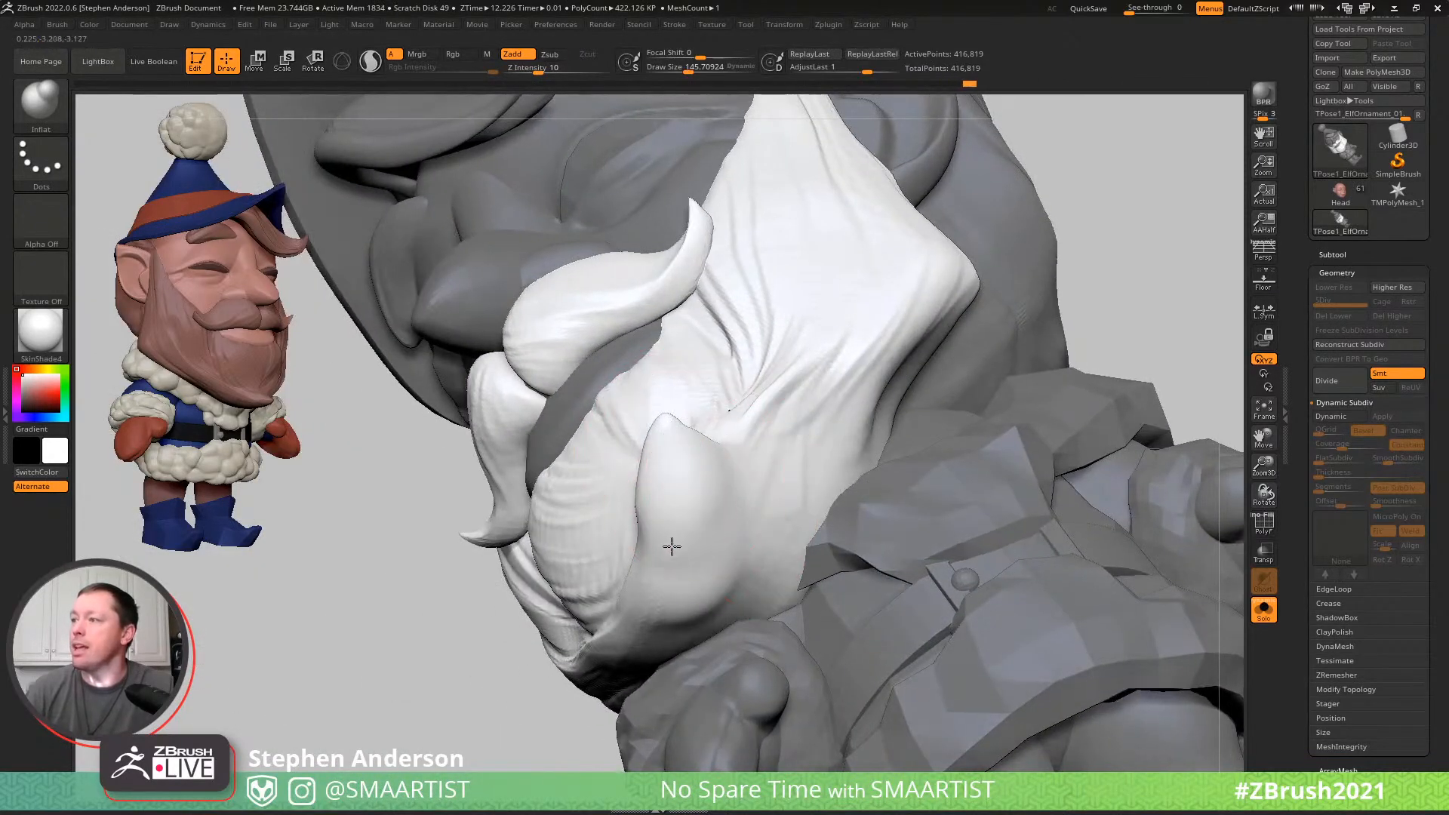
# - Adjust the curled tip's edge with the Move brush at a draw size of about 99, and clear the mask
pyautogui.press('b')
pyautogui.press('m')
pyautogui.press('v')
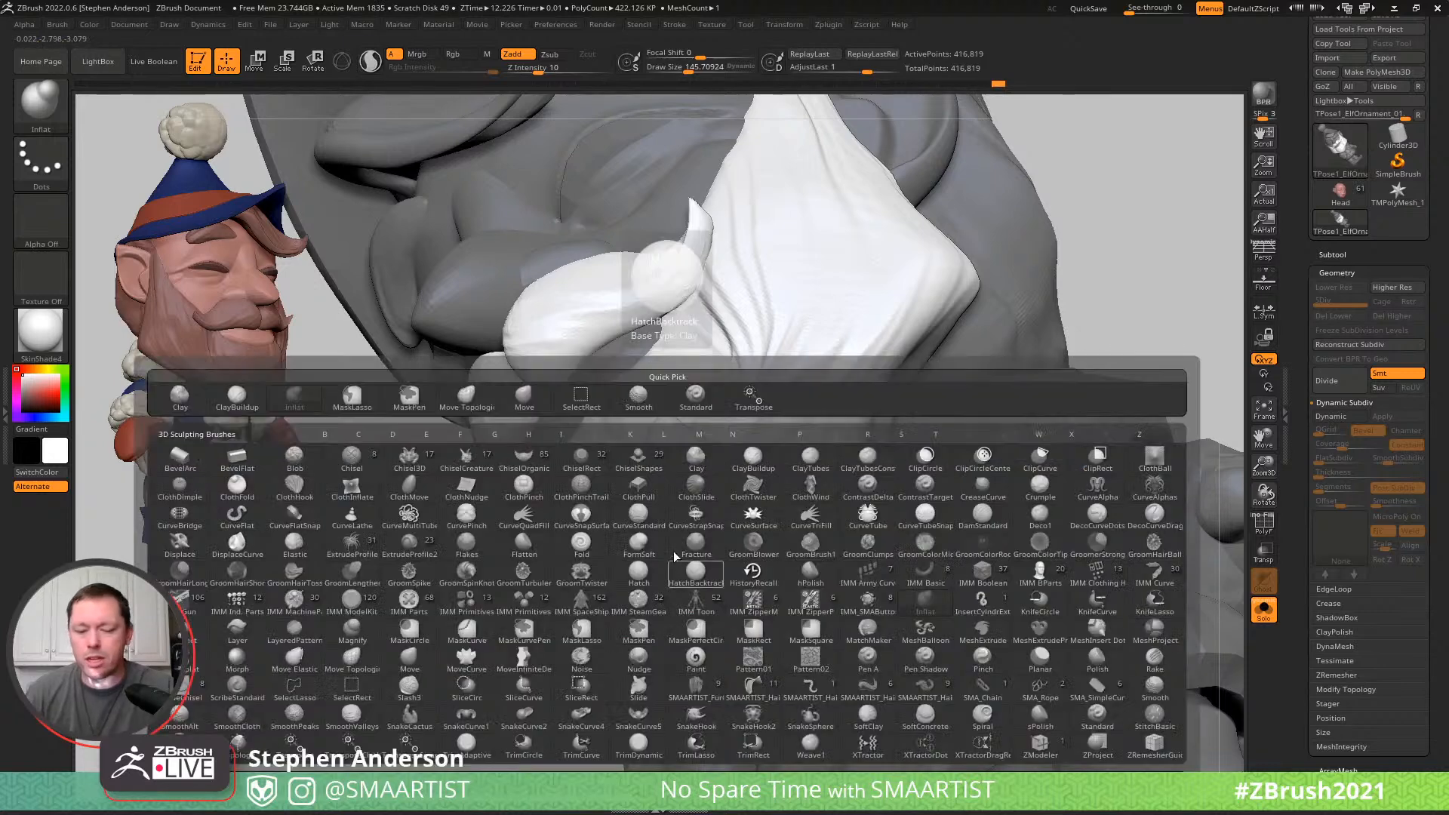
pyautogui.press('s')
pyautogui.moveTo(650, 536)
pyautogui.mouseDown()
pyautogui.moveTo(633, 538)
pyautogui.moveTo(637, 606)
pyautogui.mouseUp()
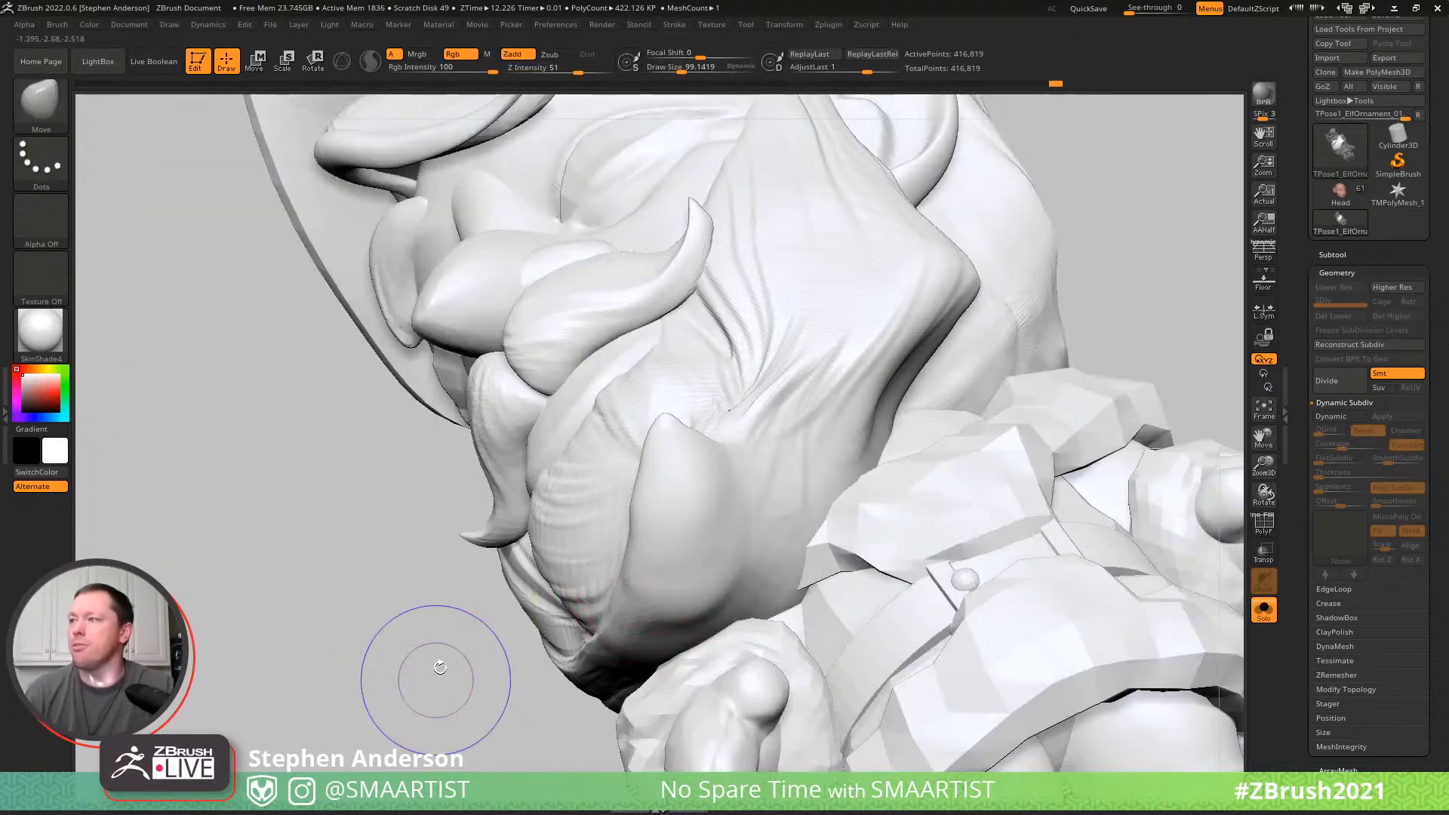
pyautogui.hotkey('shift', 'f')
pyautogui.hotkey('shift', 'f')
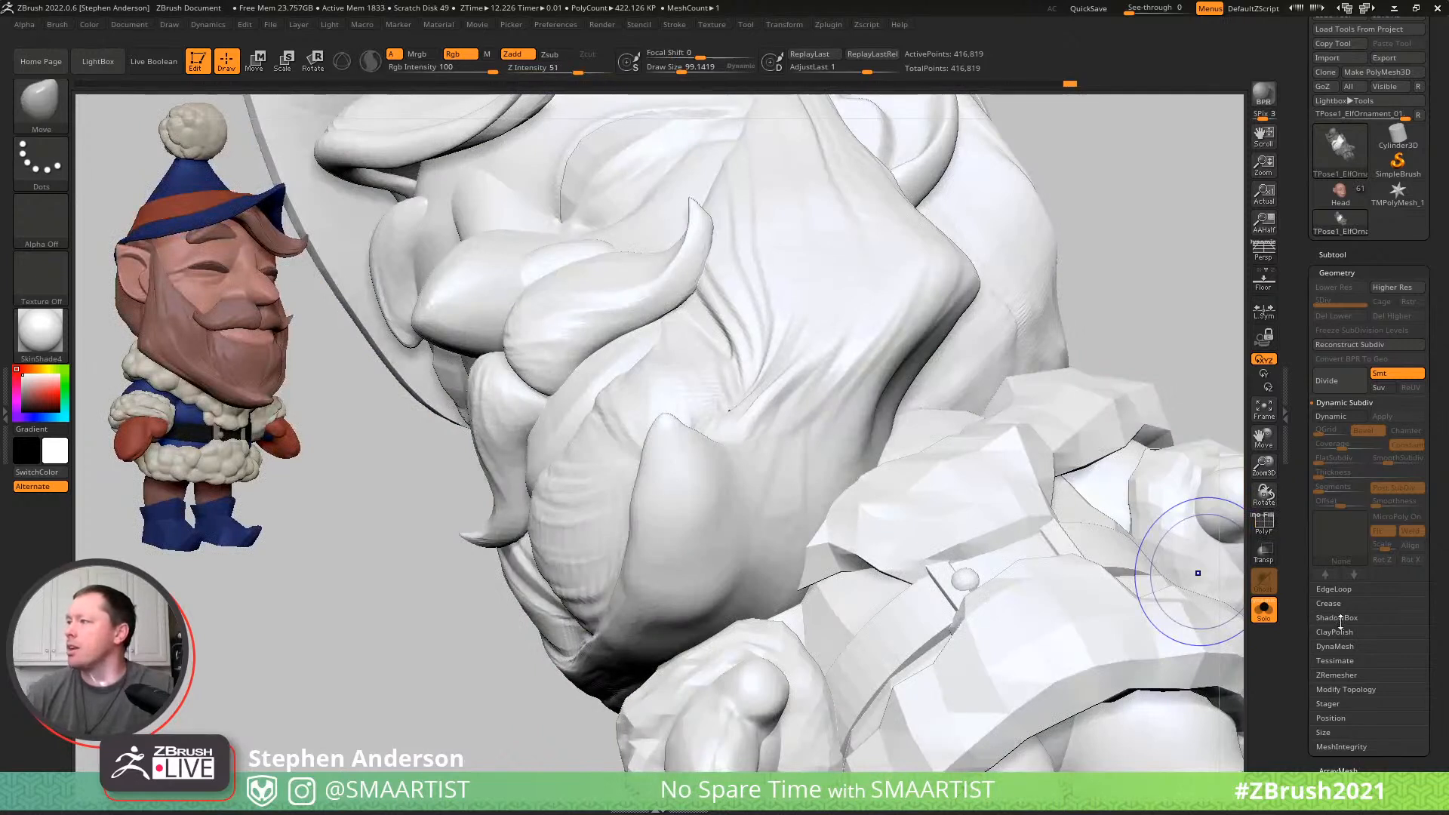
pyautogui.click(1334, 646)
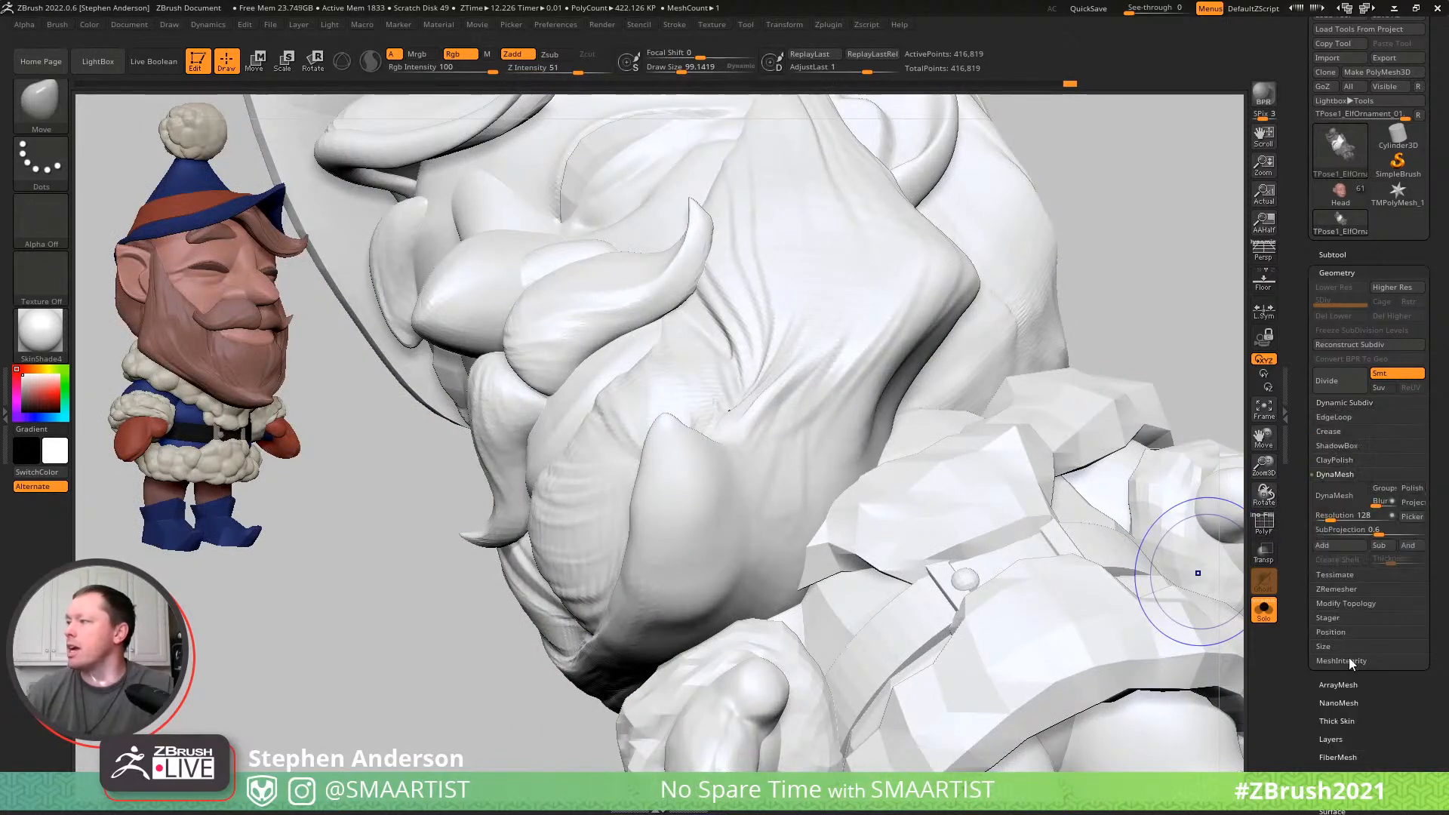
pyautogui.click(1340, 473)
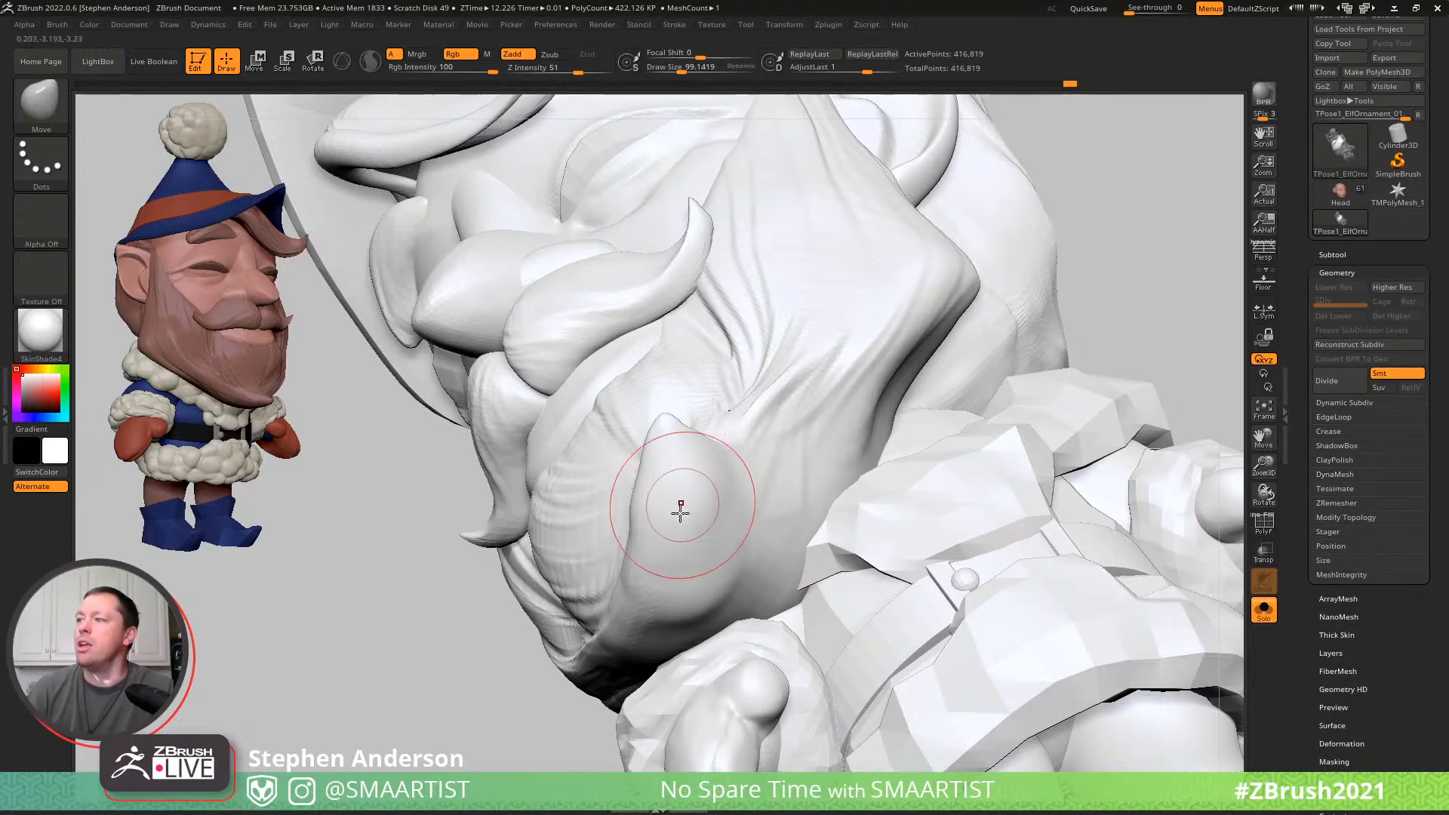
# - Isolate the hat parts by polygroup and mask everything except the hat, its band and the pompom
pyautogui.moveTo(721, 537)
pyautogui.keyDown('ctrl'); pyautogui.mouseDown(button='right')
pyautogui.moveTo(711, 520)
pyautogui.moveTo(750, 520)
pyautogui.moveTo(757, 545)
pyautogui.moveTo(731, 530)
pyautogui.moveTo(903, 412)
pyautogui.mouseUp(button='right'); pyautogui.keyUp('ctrl')
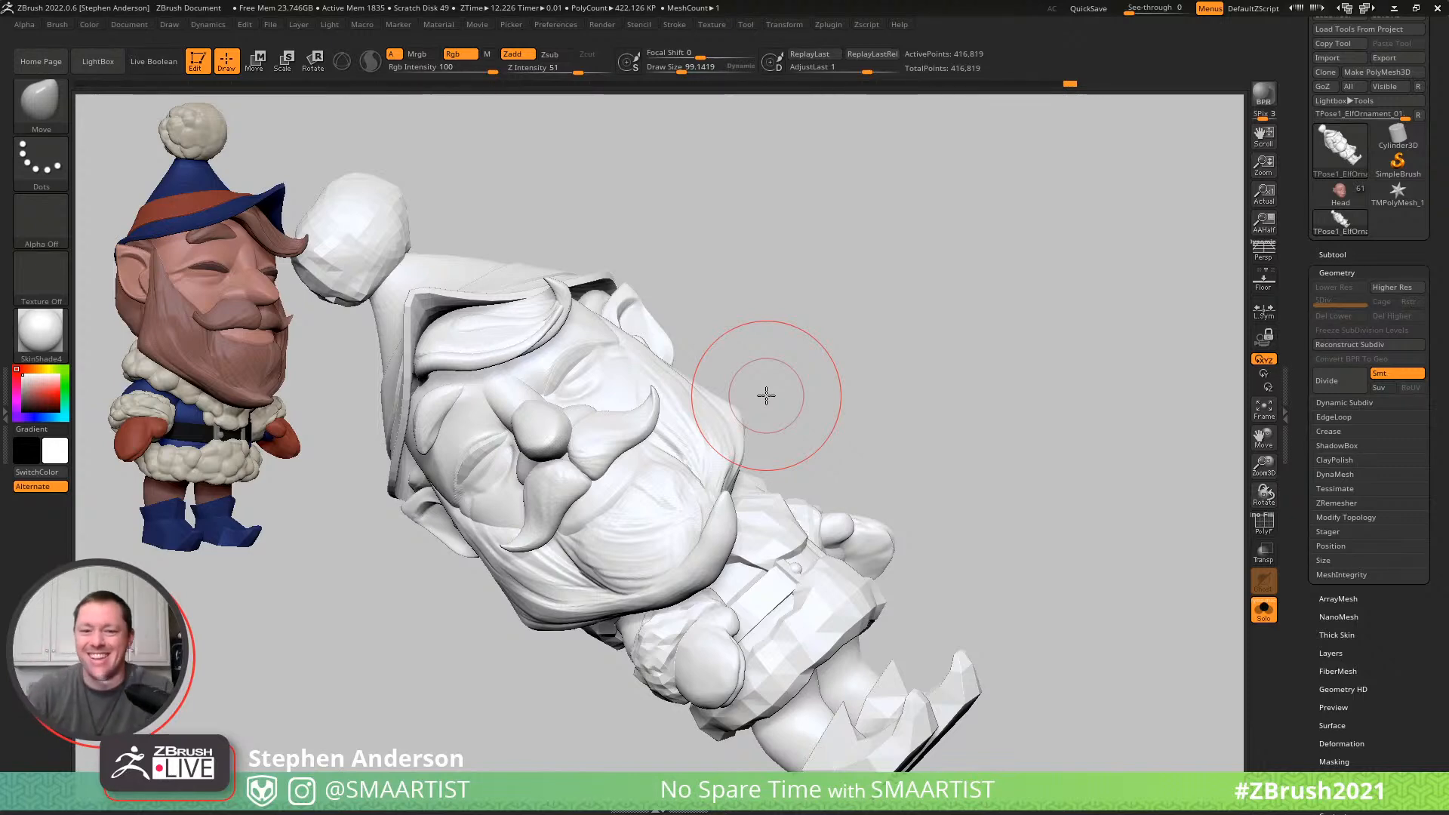
pyautogui.moveTo(808, 378); pyautogui.dragTo(843, 365)
pyautogui.moveTo(1019, 343)
pyautogui.mouseDown()
pyautogui.moveTo(940, 334)
pyautogui.moveTo(961, 311)
pyautogui.moveTo(695, 307)
pyautogui.moveTo(597, 355)
pyautogui.mouseUp()
pyautogui.hotkey('shift', 'f')
pyautogui.keyDown('ctrl'); pyautogui.moveTo(540, 339); pyautogui.dragTo(530, 372, button='right'); pyautogui.keyUp('ctrl')
pyautogui.keyDown('ctrl'); pyautogui.keyDown('shift'); pyautogui.click(528, 372); pyautogui.keyUp('shift'); pyautogui.keyUp('ctrl')
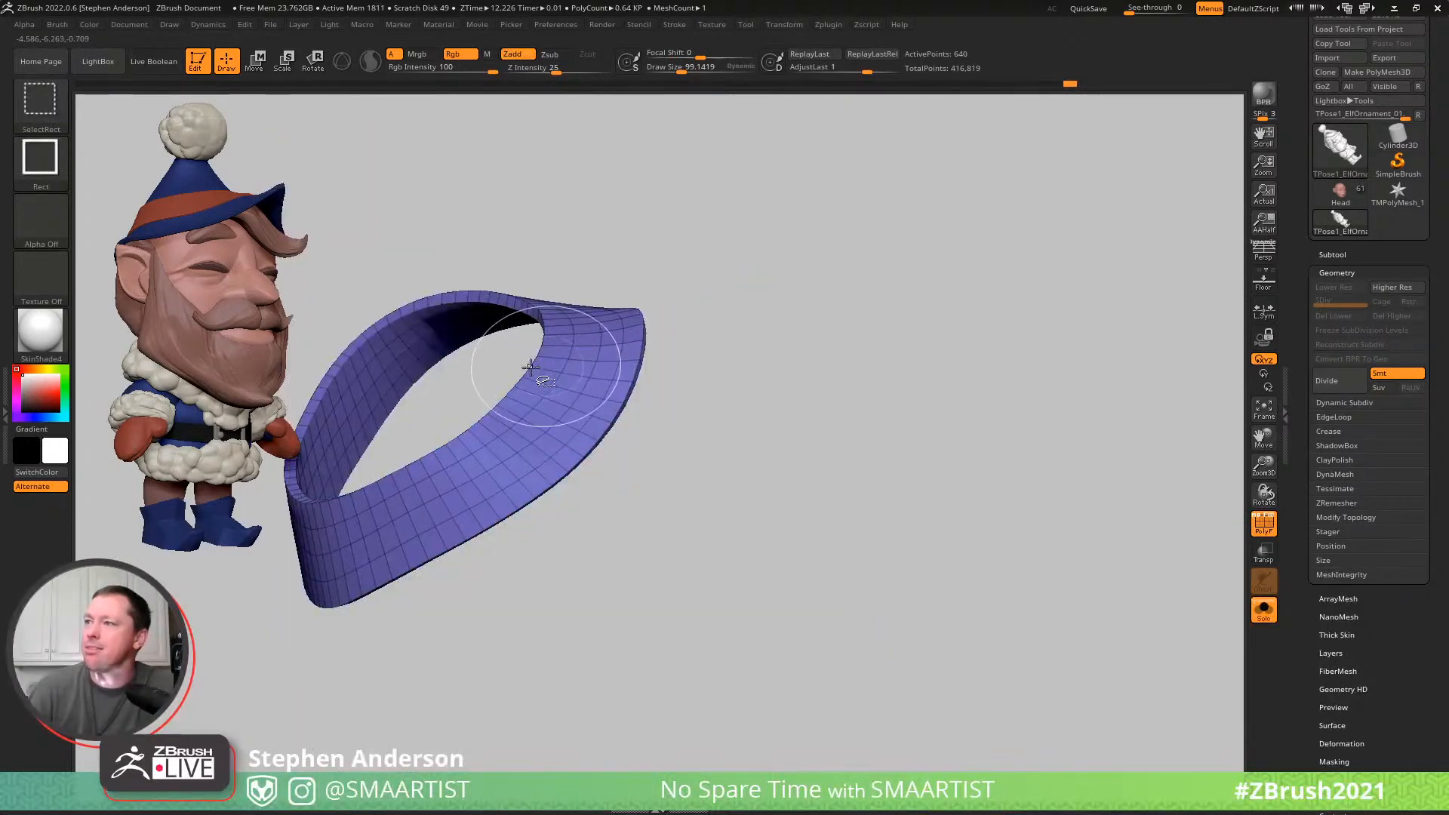
pyautogui.keyDown('ctrl'); pyautogui.keyDown('shift'); pyautogui.moveTo(480, 375); pyautogui.dragTo(475, 373); pyautogui.keyUp('shift'); pyautogui.keyUp('ctrl')
pyautogui.keyDown('ctrl'); pyautogui.keyDown('shift'); pyautogui.click(475, 372); pyautogui.keyUp('shift'); pyautogui.keyUp('ctrl')
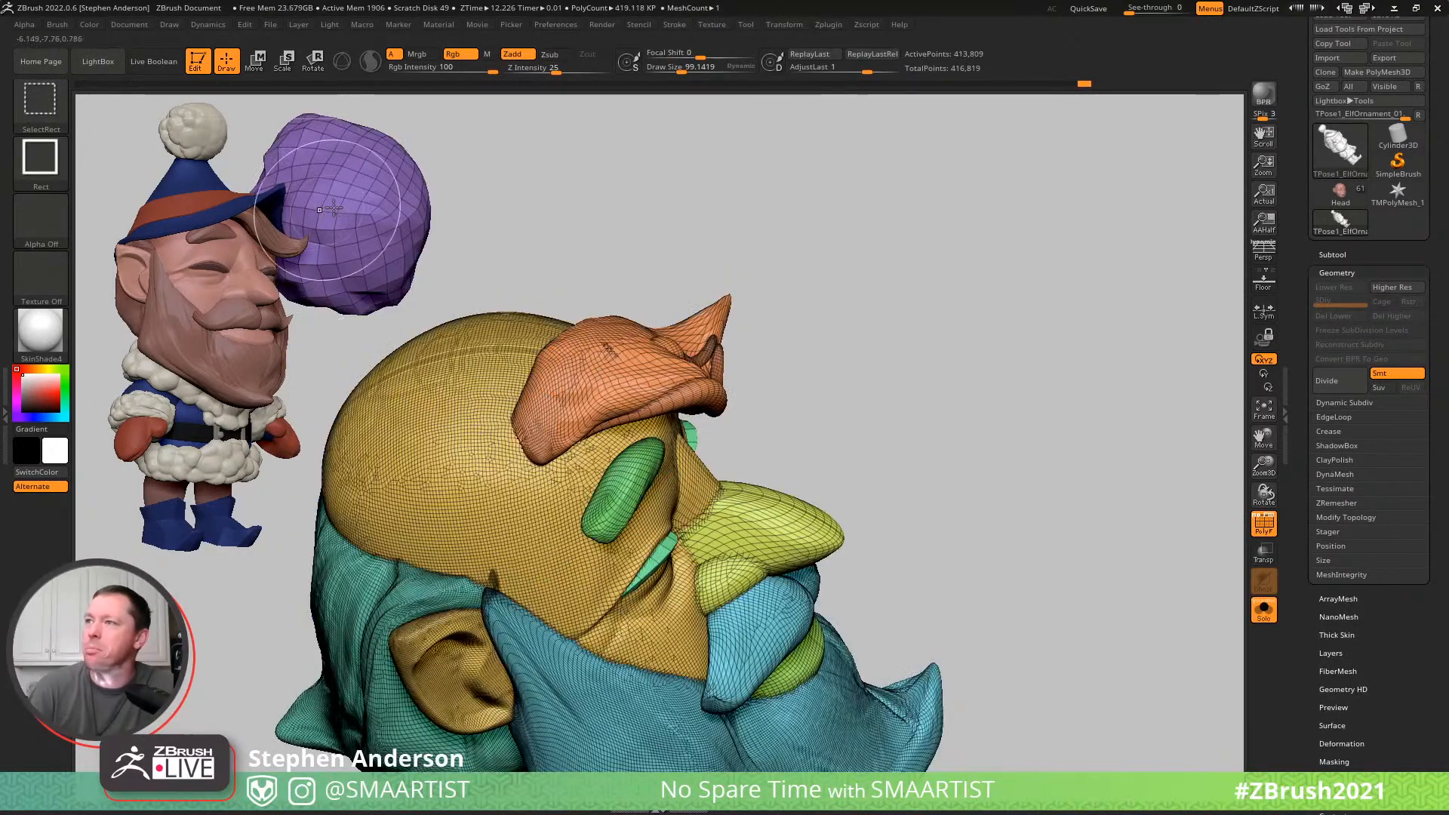
pyautogui.keyDown('ctrl'); pyautogui.keyDown('shift'); pyautogui.click(327, 211); pyautogui.keyUp('shift'); pyautogui.keyUp('ctrl')
pyautogui.keyDown('ctrl'); pyautogui.moveTo(644, 309); pyautogui.dragTo(865, 301, button='right'); pyautogui.keyUp('ctrl')
pyautogui.keyDown('ctrl'); pyautogui.keyDown('shift'); pyautogui.click(680, 317); pyautogui.keyUp('shift'); pyautogui.keyUp('ctrl')
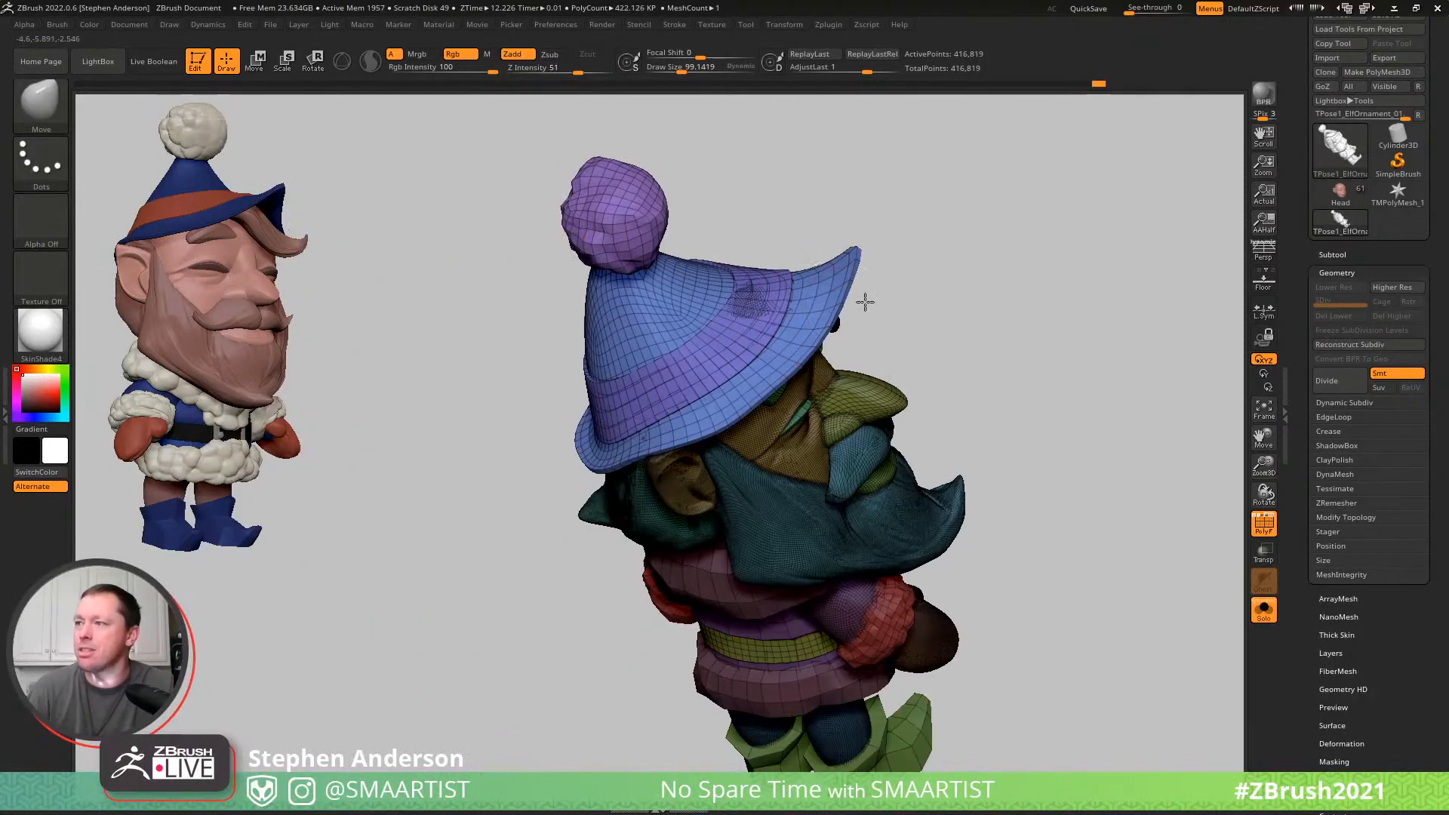
pyautogui.press('w')
pyautogui.moveTo(693, 345); pyautogui.dragTo(616, 446, button='right')
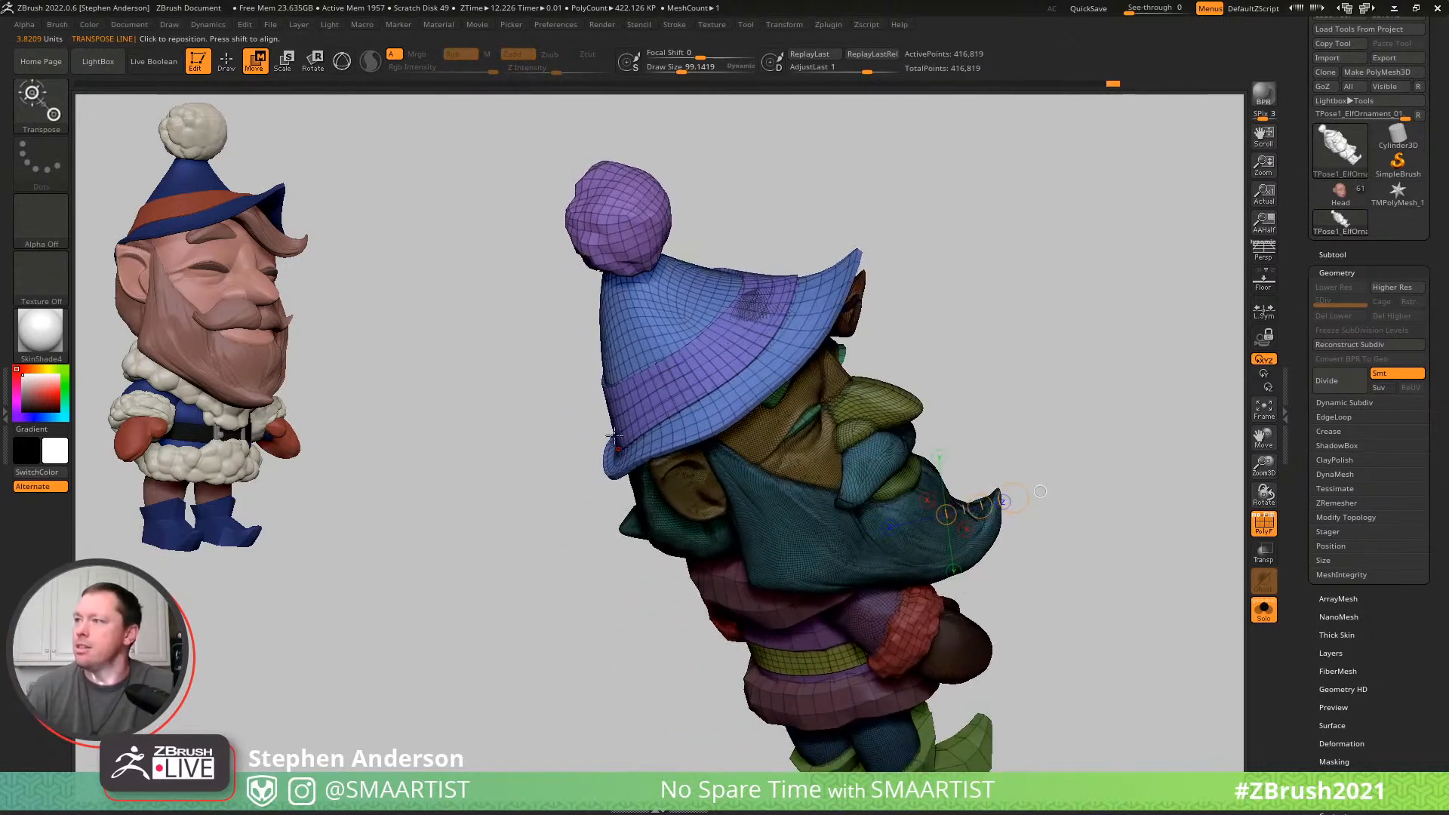
pyautogui.moveTo(613, 399); pyautogui.dragTo(950, 204)
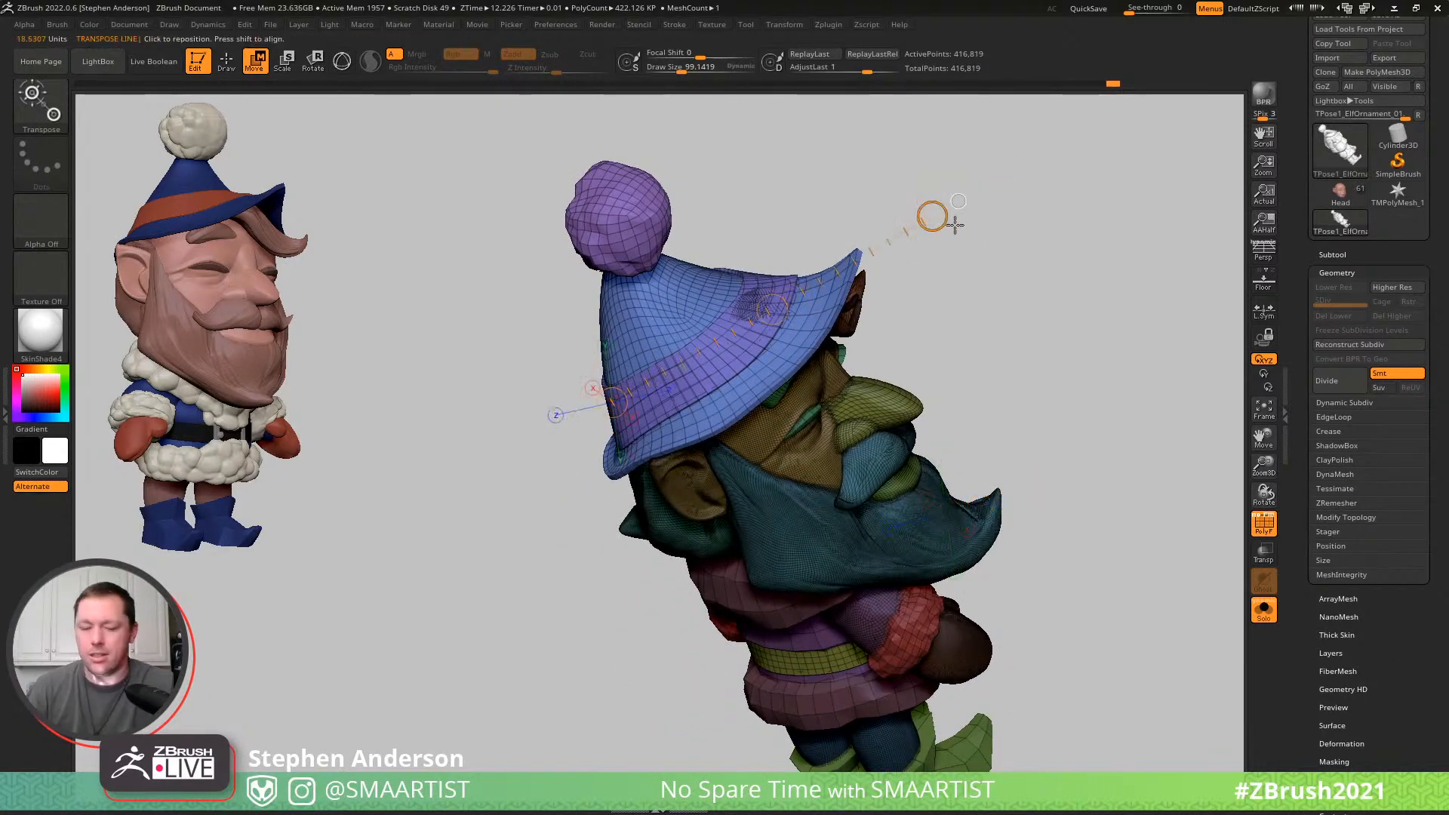
# - Twist the hat slightly with the Spiral brush at a draw size of about 384, undoing the first attempt
pyautogui.press('q')
pyautogui.press('b')
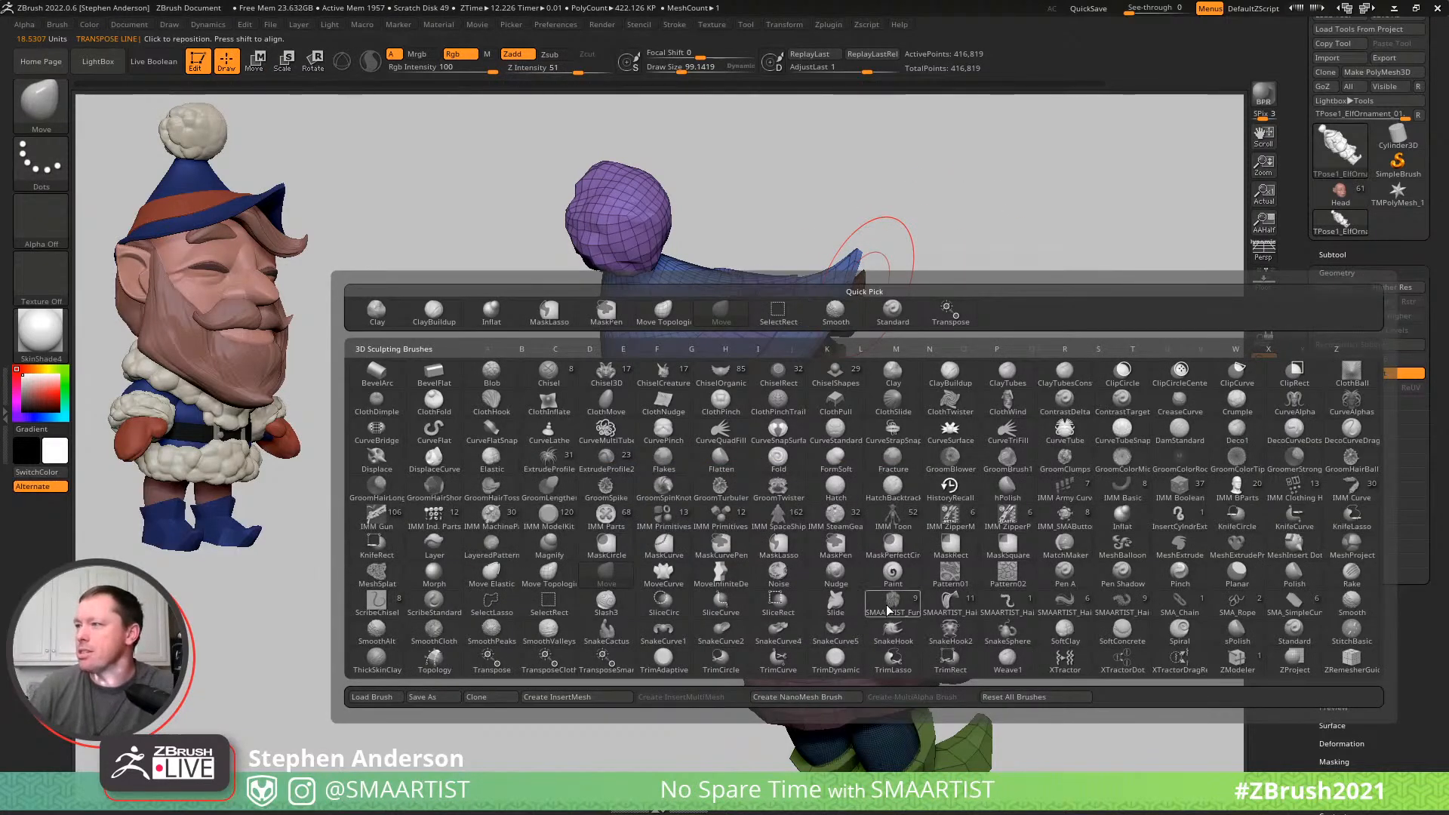
pyautogui.press('s')
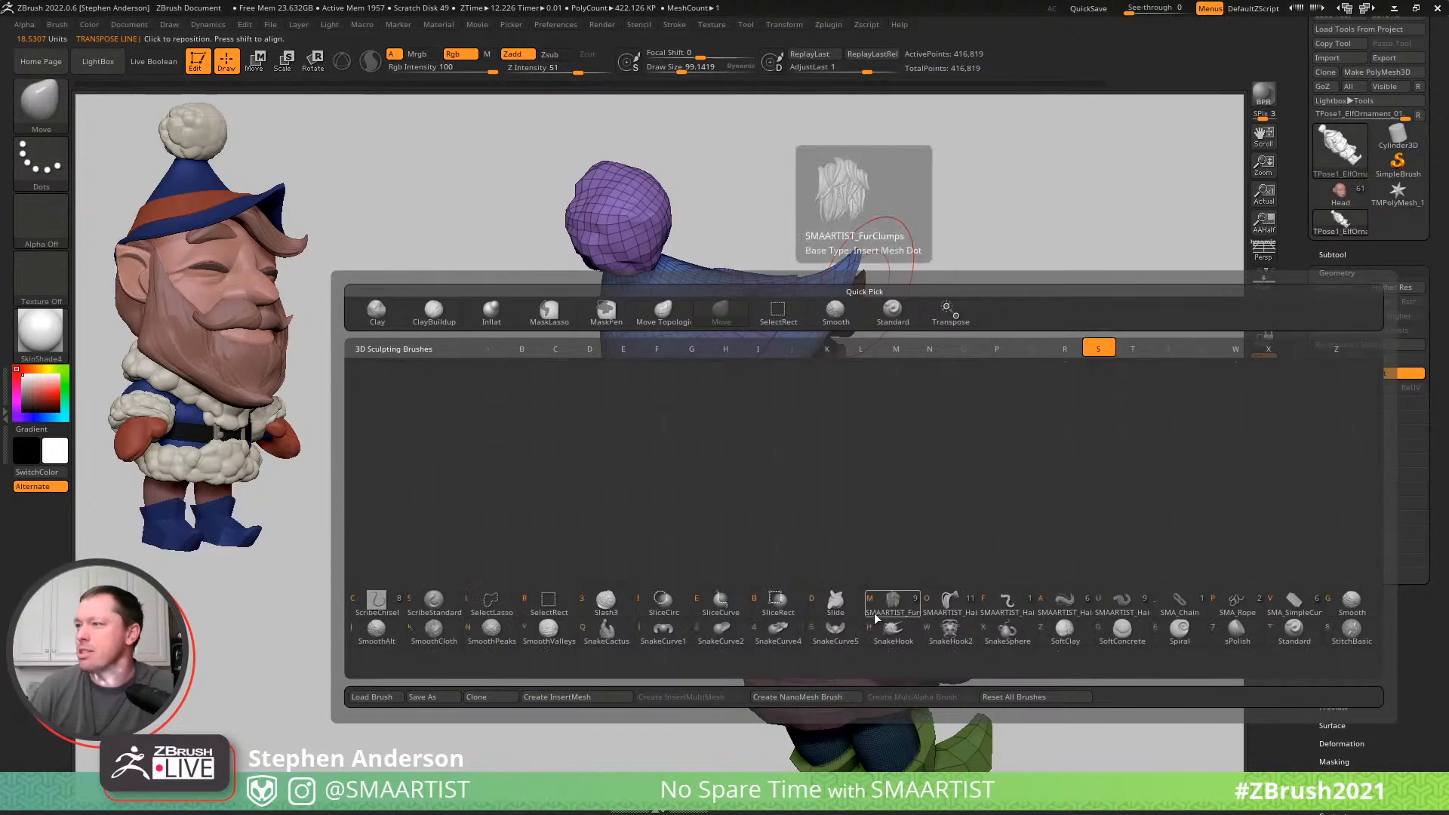
pyautogui.click(1191, 638)
pyautogui.moveTo(858, 316)
pyautogui.mouseDown(button='right')
pyautogui.moveTo(844, 383)
pyautogui.moveTo(826, 368)
pyautogui.mouseUp(button='right')
pyautogui.press('s')
pyautogui.moveTo(818, 353); pyautogui.dragTo(843, 359)
pyautogui.click(825, 350)
pyautogui.hotkey('ctrl', 'z')
pyautogui.keyDown('alt'); pyautogui.click(818, 350); pyautogui.keyUp('alt')
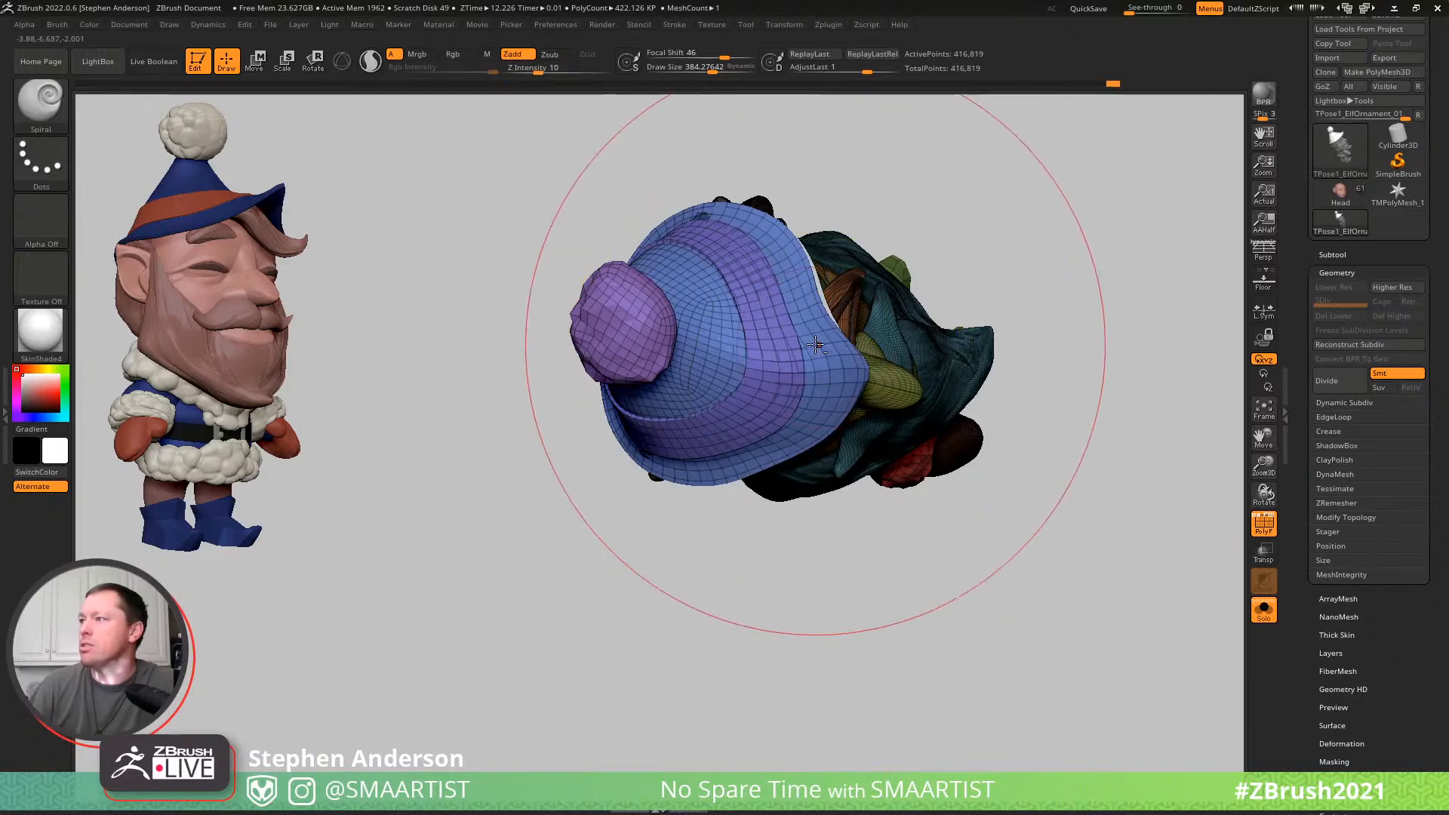
pyautogui.click(811, 323)
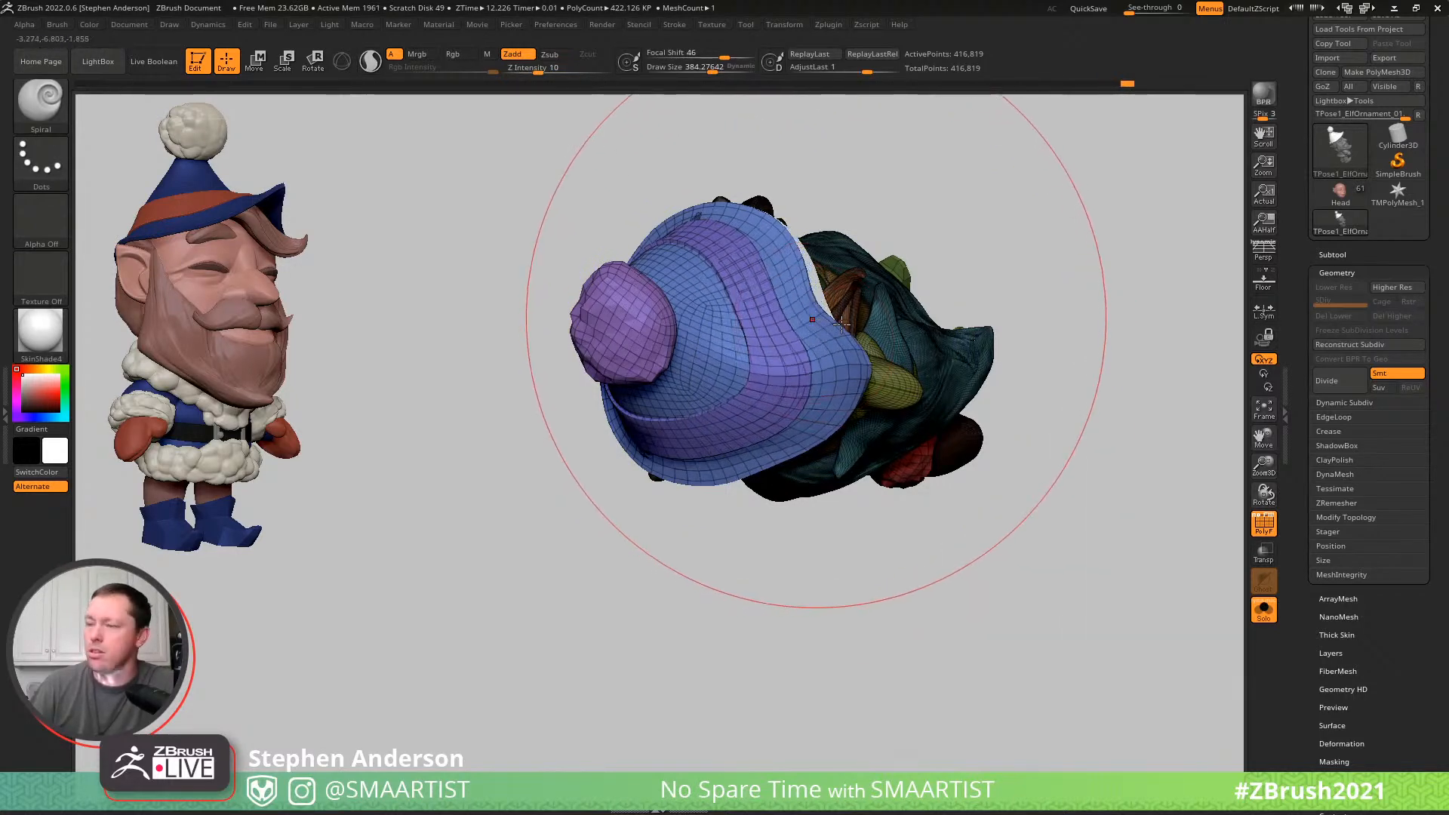
# - Reshape the front of the hat's brim with the Move brush at a draw size of about 384
pyautogui.press('b')
pyautogui.press('m')
pyautogui.press('v')
pyautogui.moveTo(836, 353); pyautogui.dragTo(872, 326)
pyautogui.moveTo(868, 318)
pyautogui.mouseDown(button='right')
pyautogui.moveTo(796, 269)
pyautogui.moveTo(791, 249)
pyautogui.mouseUp(button='right')
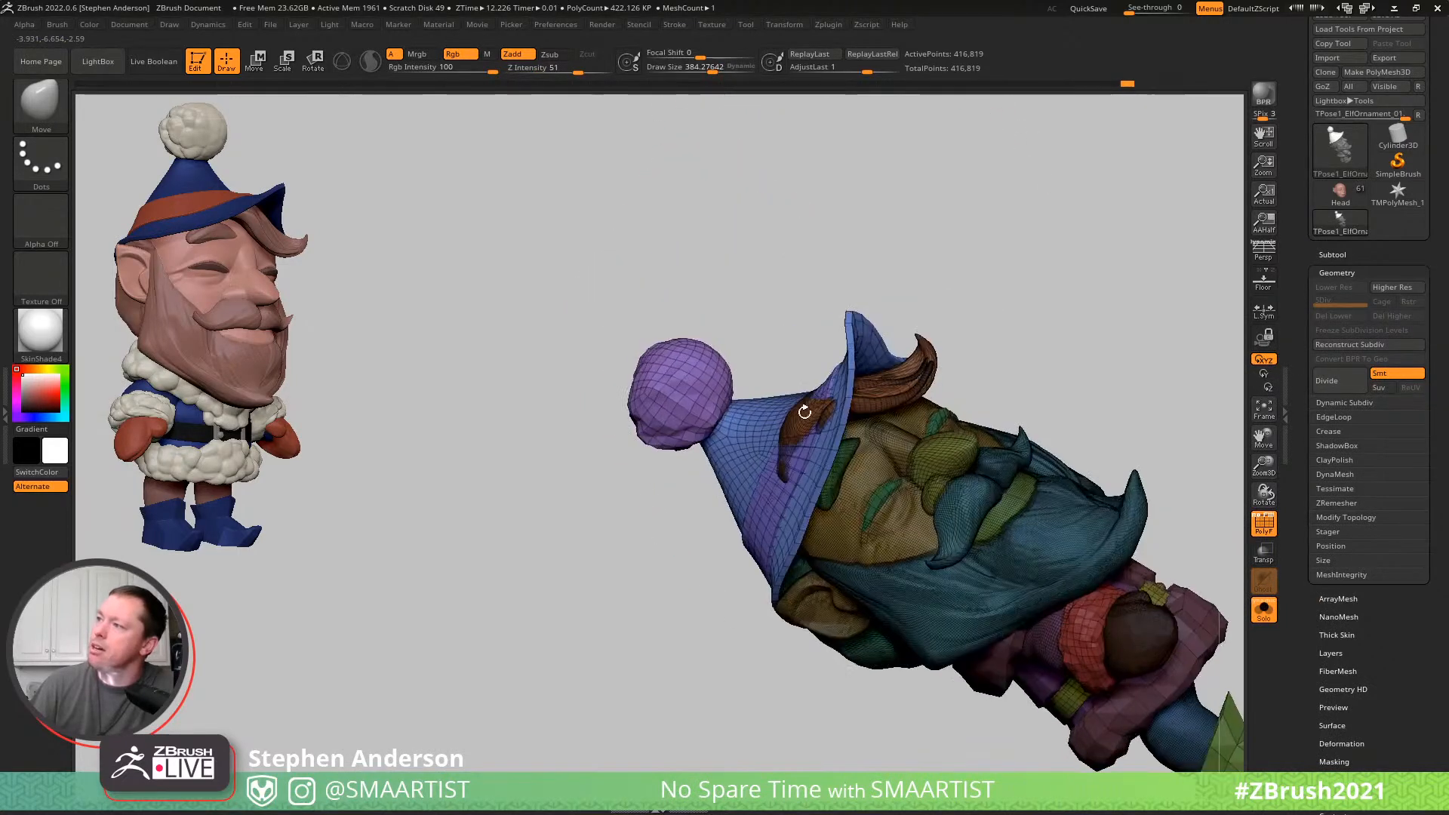
pyautogui.moveTo(817, 421); pyautogui.dragTo(789, 410)
pyautogui.moveTo(794, 388)
pyautogui.mouseDown(button='right')
pyautogui.moveTo(835, 336)
pyautogui.moveTo(848, 407)
pyautogui.mouseUp(button='right')
# - Rotate and reposition the unmasked hat and pompom on the head with the Gizmo
pyautogui.press('w')
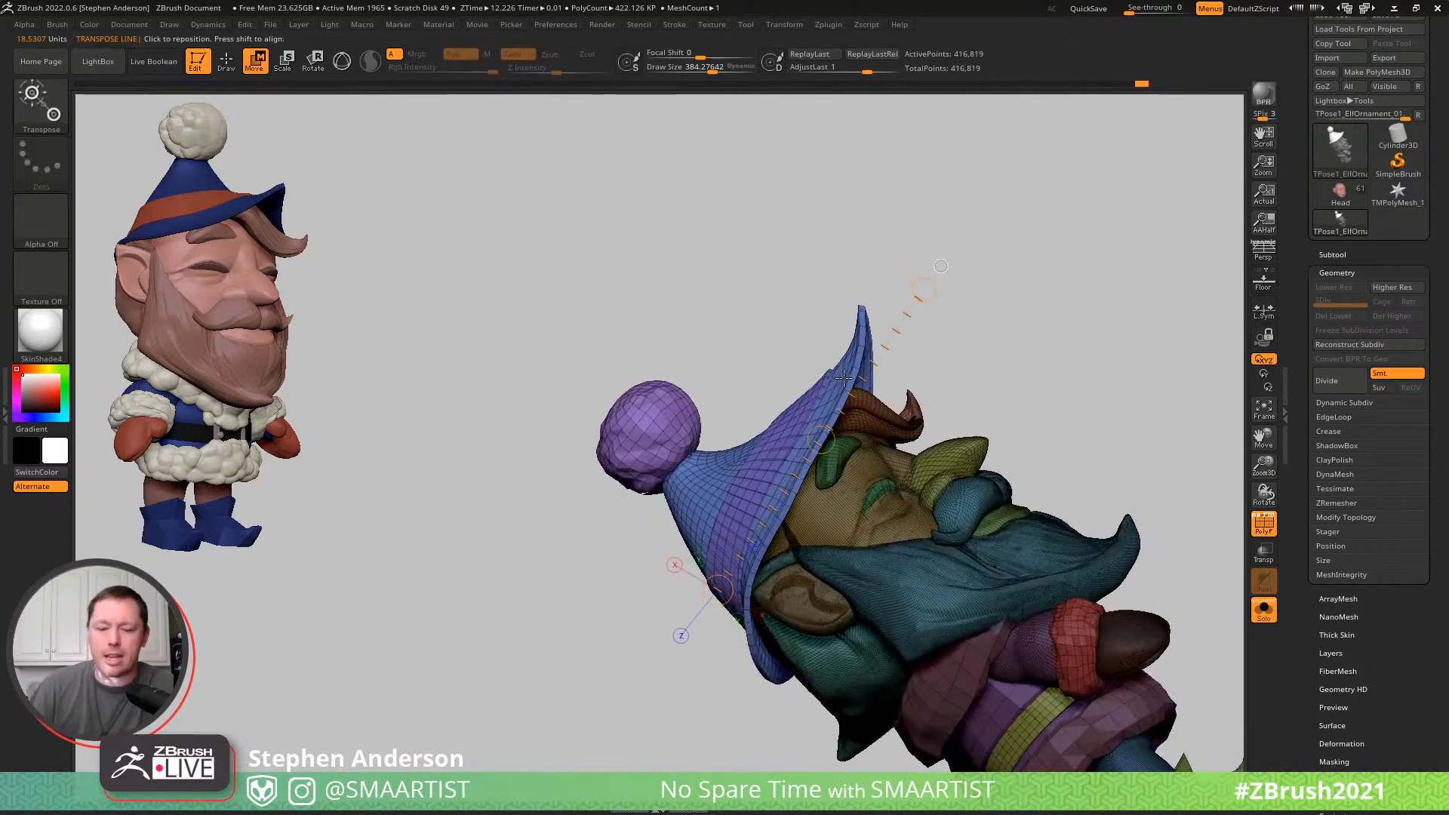
pyautogui.press('y')
pyautogui.keyDown('alt'); pyautogui.click(780, 473); pyautogui.keyUp('alt')
pyautogui.moveTo(828, 419)
pyautogui.mouseDown()
pyautogui.moveTo(823, 409)
pyautogui.moveTo(839, 421)
pyautogui.mouseUp()
pyautogui.moveTo(840, 422); pyautogui.dragTo(906, 536, button='right')
pyautogui.keyDown('alt'); pyautogui.moveTo(850, 426); pyautogui.dragTo(755, 341); pyautogui.keyUp('alt')
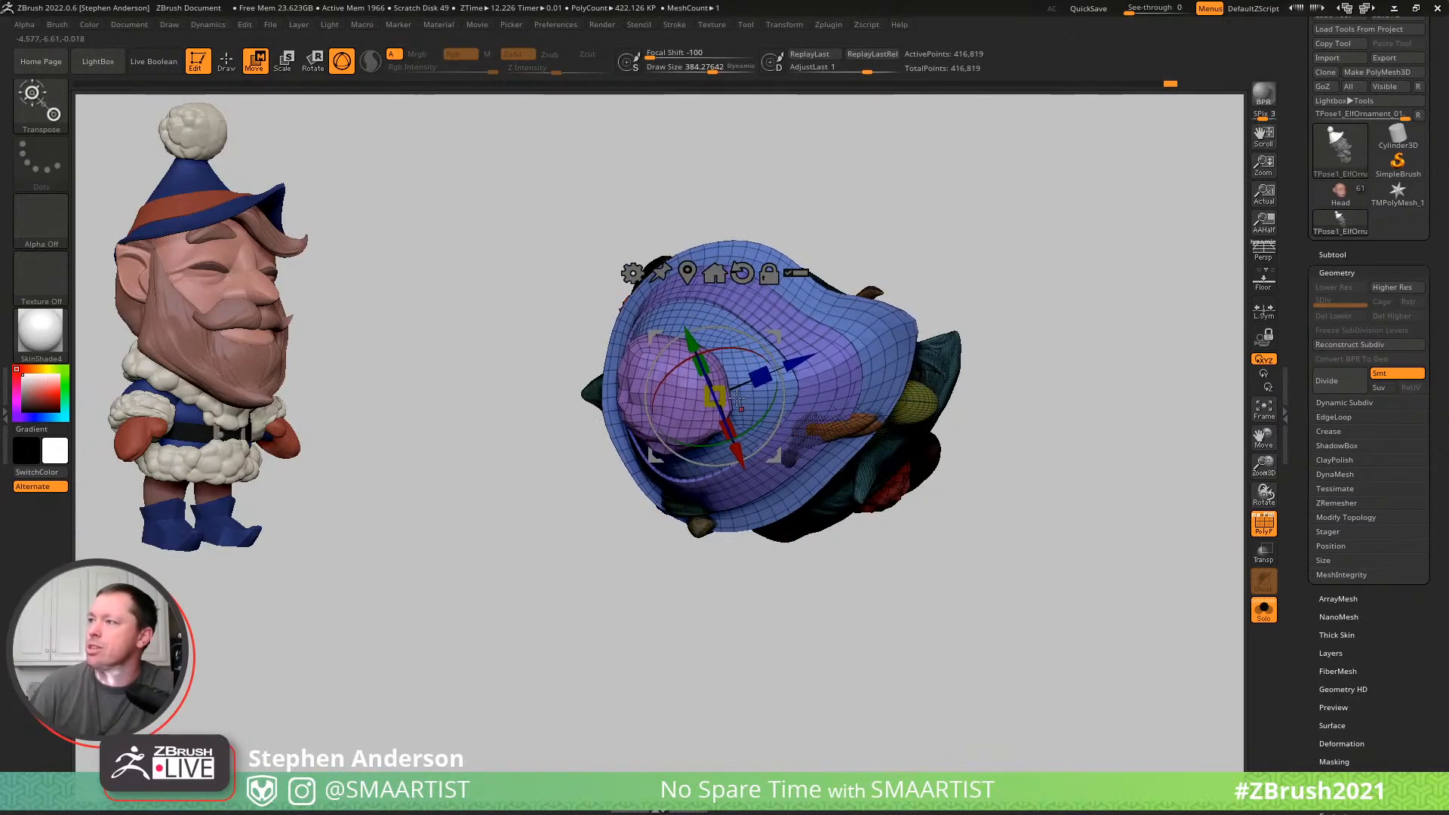
pyautogui.moveTo(707, 382); pyautogui.dragTo(784, 449, button='right')
# - Refine the hat and its peaked brim with the Move brush, reducing the draw size to about 95, and clear the mask
pyautogui.press('b')
pyautogui.press('m')
pyautogui.press('v')
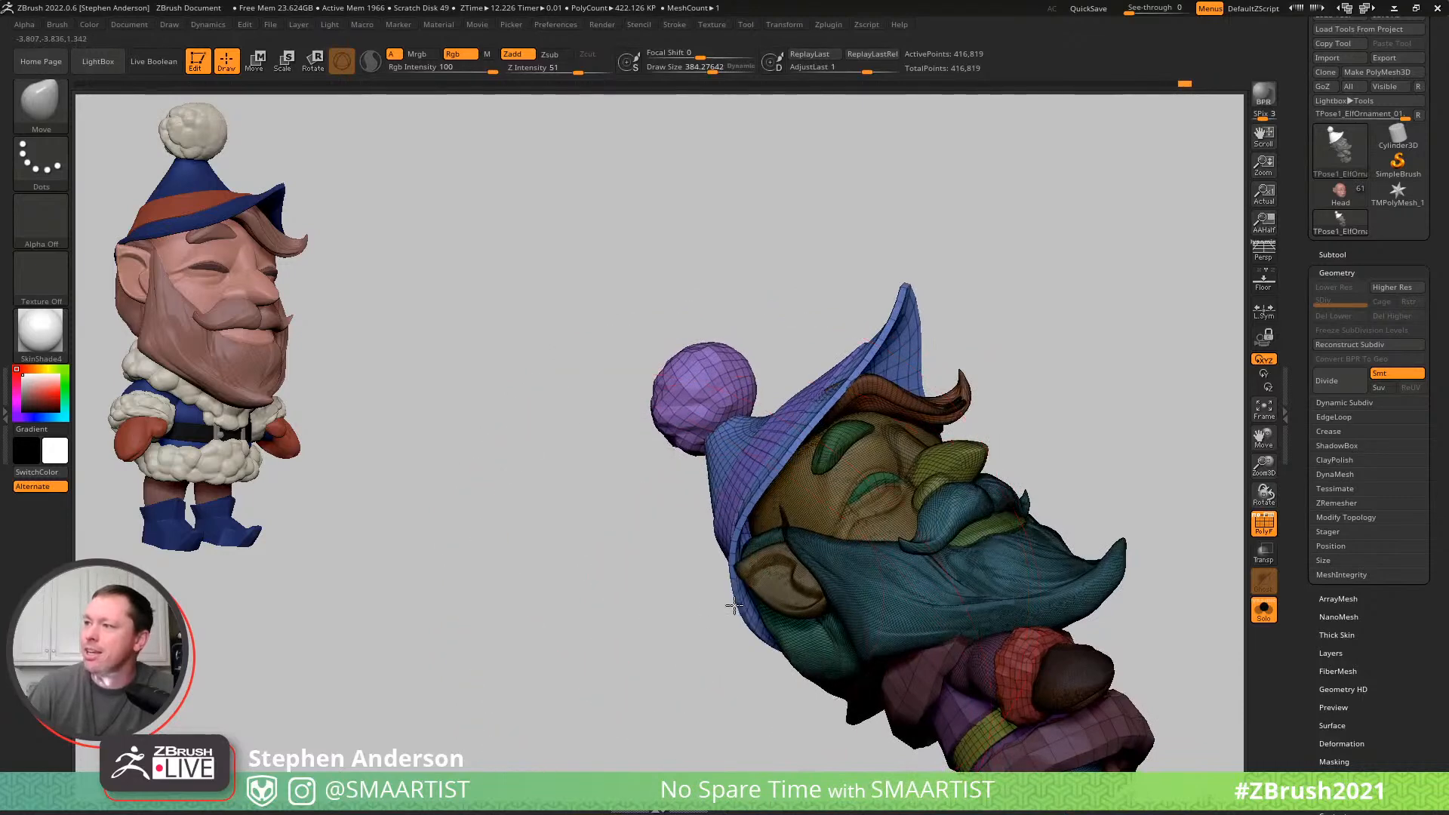
pyautogui.moveTo(826, 421); pyautogui.dragTo(831, 472, button='right')
pyautogui.press('s')
pyautogui.moveTo(852, 388)
pyautogui.mouseDown()
pyautogui.moveTo(837, 386)
pyautogui.moveTo(848, 363)
pyautogui.mouseUp()
pyautogui.press('s')
pyautogui.moveTo(942, 310); pyautogui.dragTo(949, 314)
pyautogui.moveTo(934, 315); pyautogui.dragTo(1094, 365, button='right')
pyautogui.moveTo(1025, 402); pyautogui.dragTo(1077, 369, button='right')
pyautogui.press('s')
pyautogui.moveTo(1088, 365); pyautogui.dragTo(1091, 366)
pyautogui.moveTo(1119, 371)
pyautogui.mouseDown(button='right')
pyautogui.moveTo(907, 427)
pyautogui.moveTo(975, 340)
pyautogui.moveTo(930, 362)
pyautogui.moveTo(992, 355)
pyautogui.moveTo(915, 372)
pyautogui.moveTo(924, 416)
pyautogui.moveTo(899, 423)
pyautogui.moveTo(863, 400)
pyautogui.moveTo(875, 400)
pyautogui.mouseUp(button='right')
pyautogui.hotkey('shift', 'f')
# - Isolate the arm parts by polygroup and mask everything except both arms, cuffs and mittens
pyautogui.keyDown('ctrl'); pyautogui.moveTo(875, 400); pyautogui.dragTo(930, 452, button='right'); pyautogui.keyUp('ctrl')
pyautogui.keyDown('alt'); pyautogui.moveTo(930, 452); pyautogui.dragTo(772, 285, button='right'); pyautogui.keyUp('alt')
pyautogui.keyDown('ctrl'); pyautogui.moveTo(883, 303); pyautogui.dragTo(934, 406); pyautogui.keyUp('ctrl')
pyautogui.keyDown('ctrl'); pyautogui.moveTo(724, 452); pyautogui.dragTo(775, 530, button='right'); pyautogui.keyUp('ctrl')
pyautogui.keyDown('ctrl'); pyautogui.keyDown('shift'); pyautogui.click(771, 500); pyautogui.keyUp('shift'); pyautogui.keyUp('ctrl')
pyautogui.keyDown('ctrl'); pyautogui.keyDown('shift'); pyautogui.click(761, 501); pyautogui.keyUp('shift'); pyautogui.keyUp('ctrl')
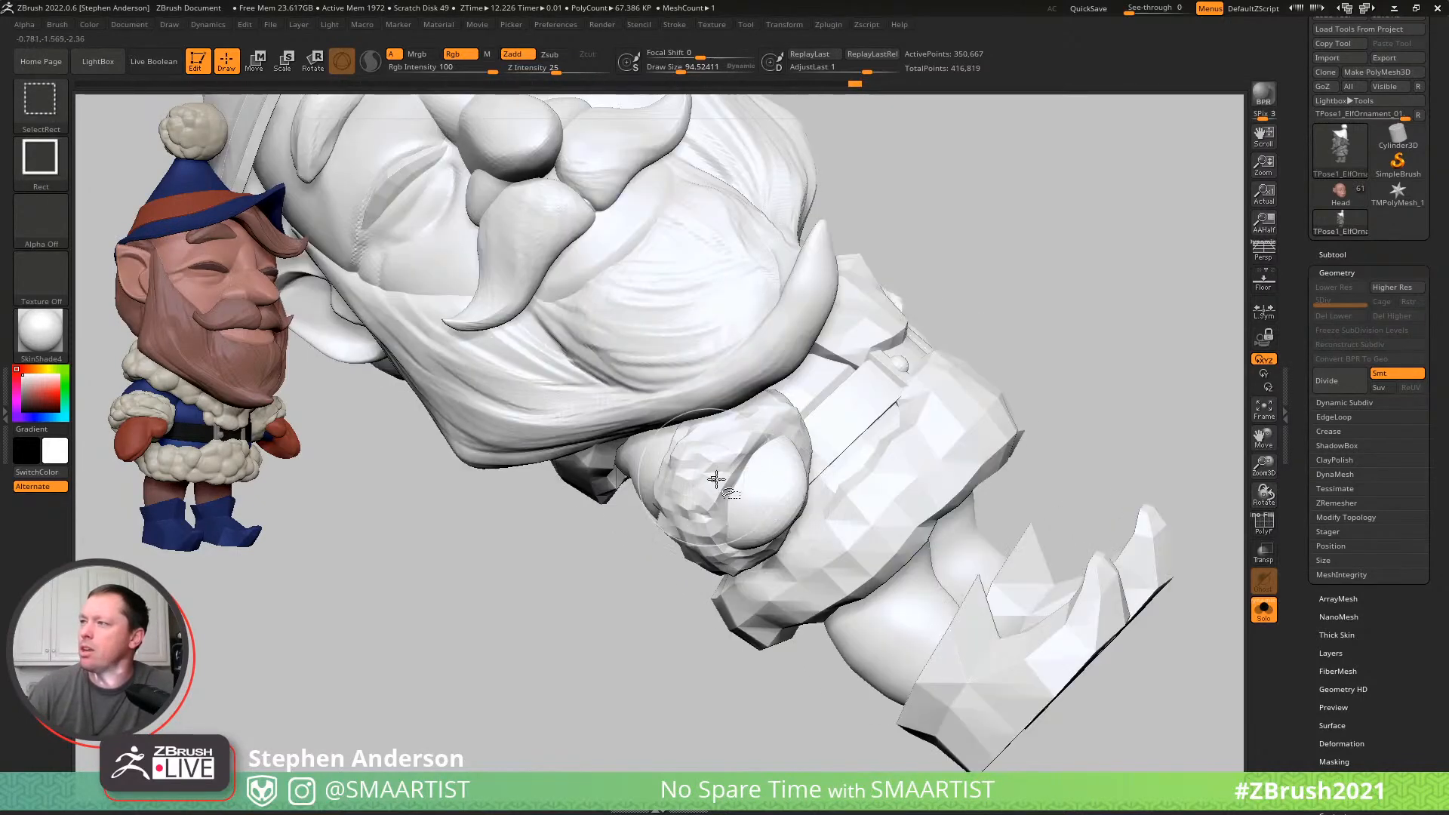
pyautogui.keyDown('ctrl'); pyautogui.moveTo(839, 518); pyautogui.dragTo(753, 409, button='right'); pyautogui.keyUp('ctrl')
pyautogui.keyDown('ctrl'); pyautogui.click(960, 383); pyautogui.keyUp('ctrl')
pyautogui.moveTo(911, 415); pyautogui.dragTo(1044, 332)
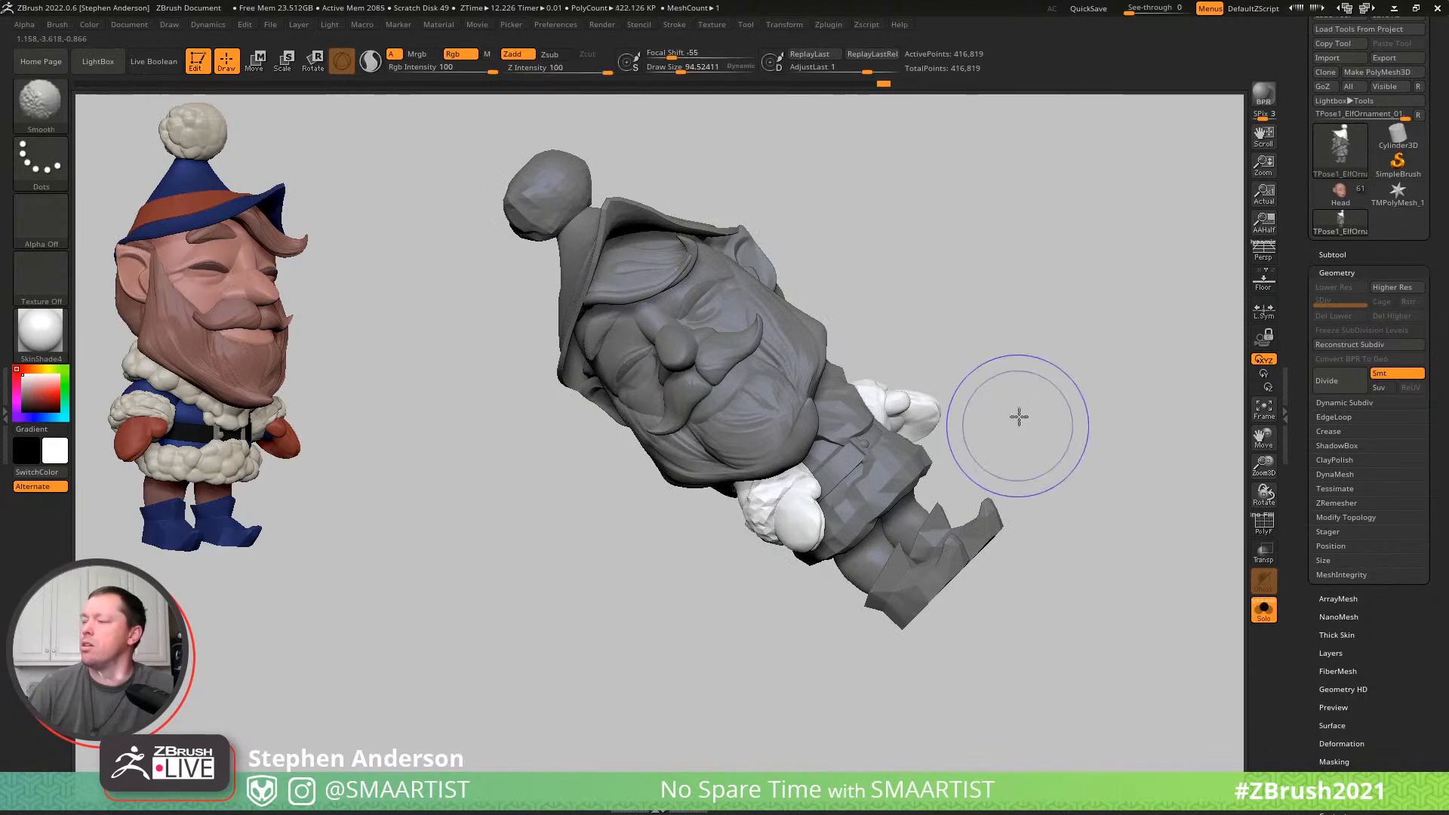
# - Mask the elf's left arm as well, leaving only the right arm, cuff and mitten free to move
pyautogui.moveTo(1017, 428); pyautogui.dragTo(1038, 365)
pyautogui.press('w')
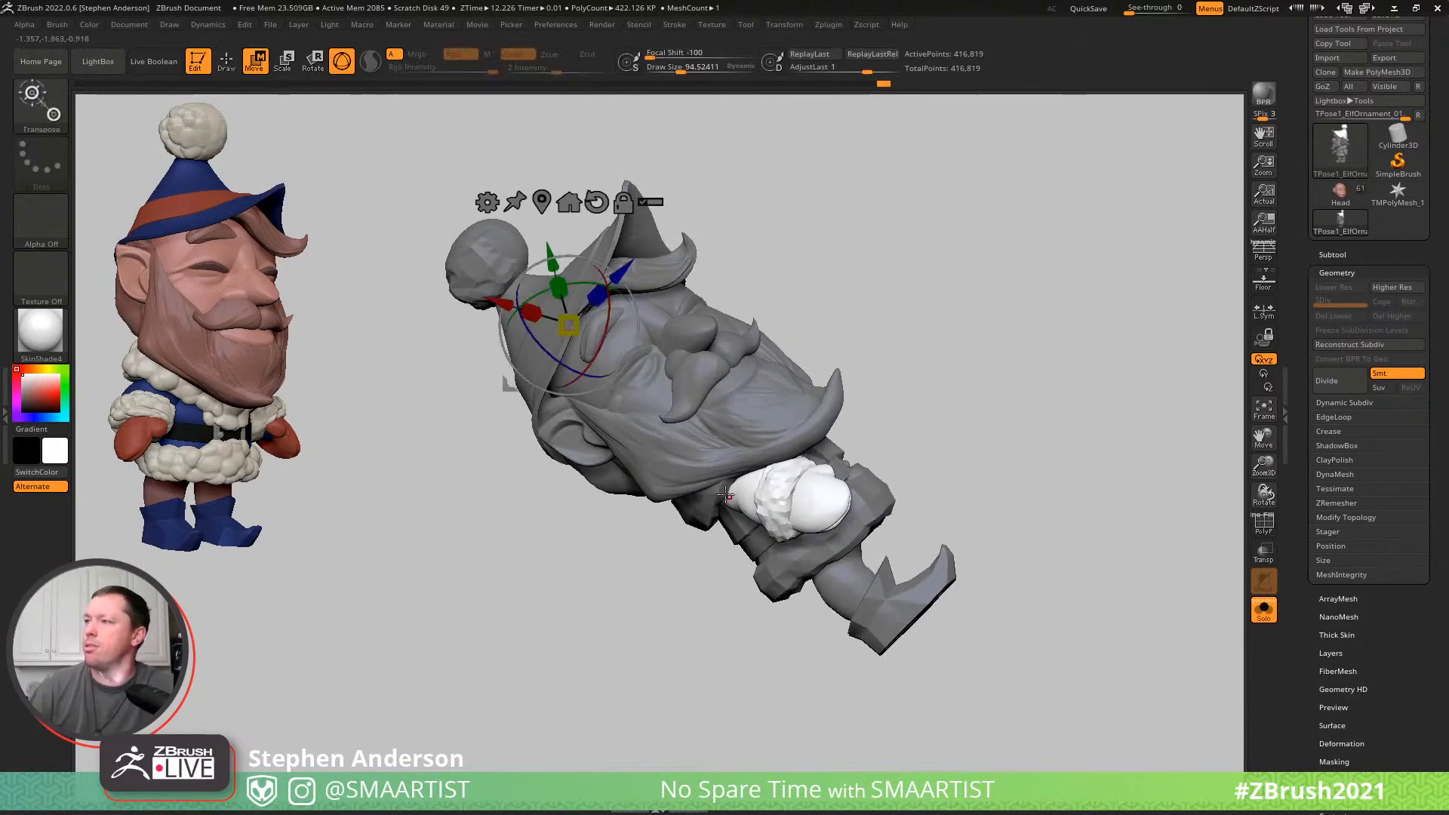
pyautogui.click(743, 479)
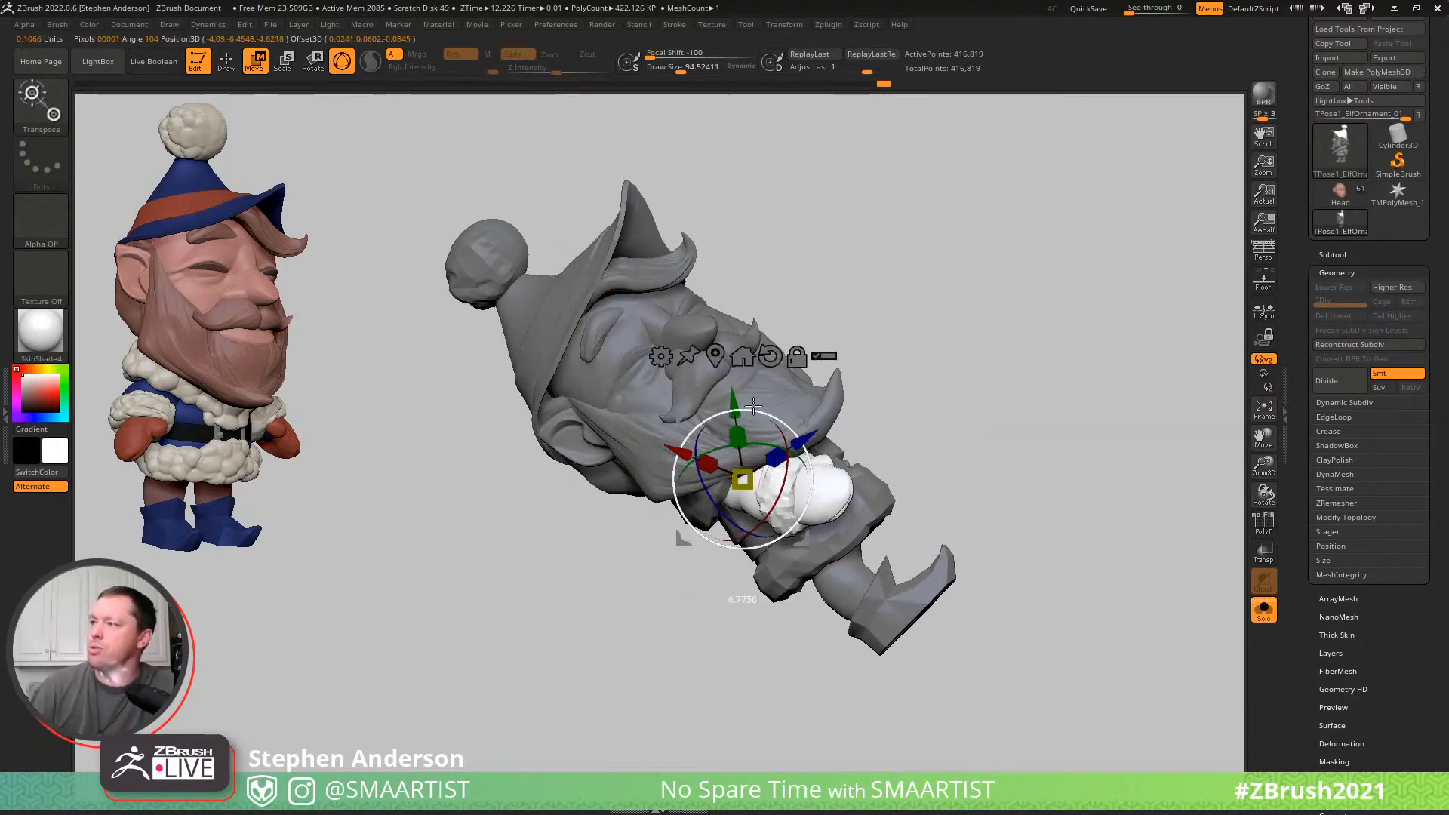
pyautogui.moveTo(903, 367); pyautogui.dragTo(1024, 436)
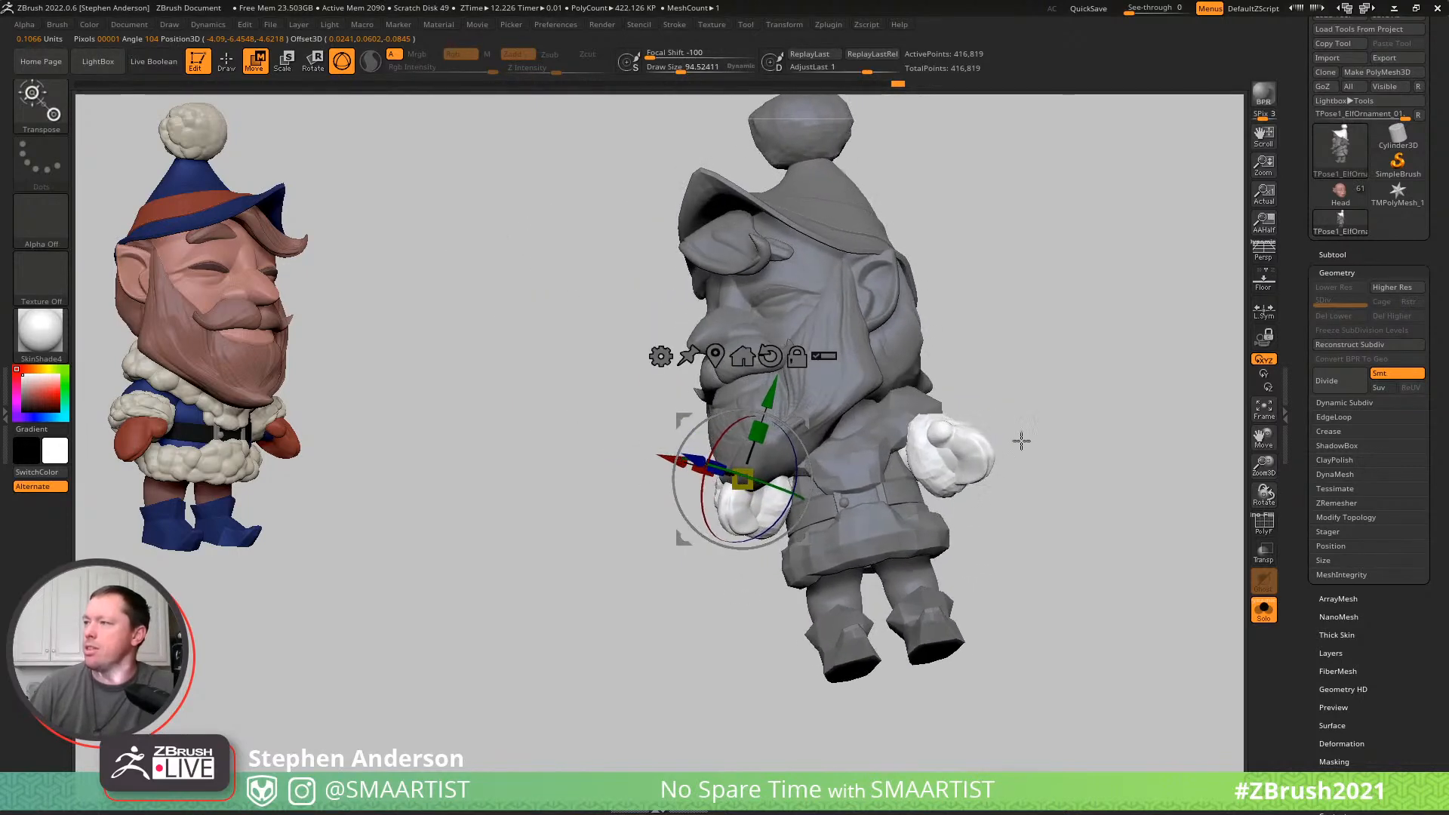
pyautogui.press('ctrl')
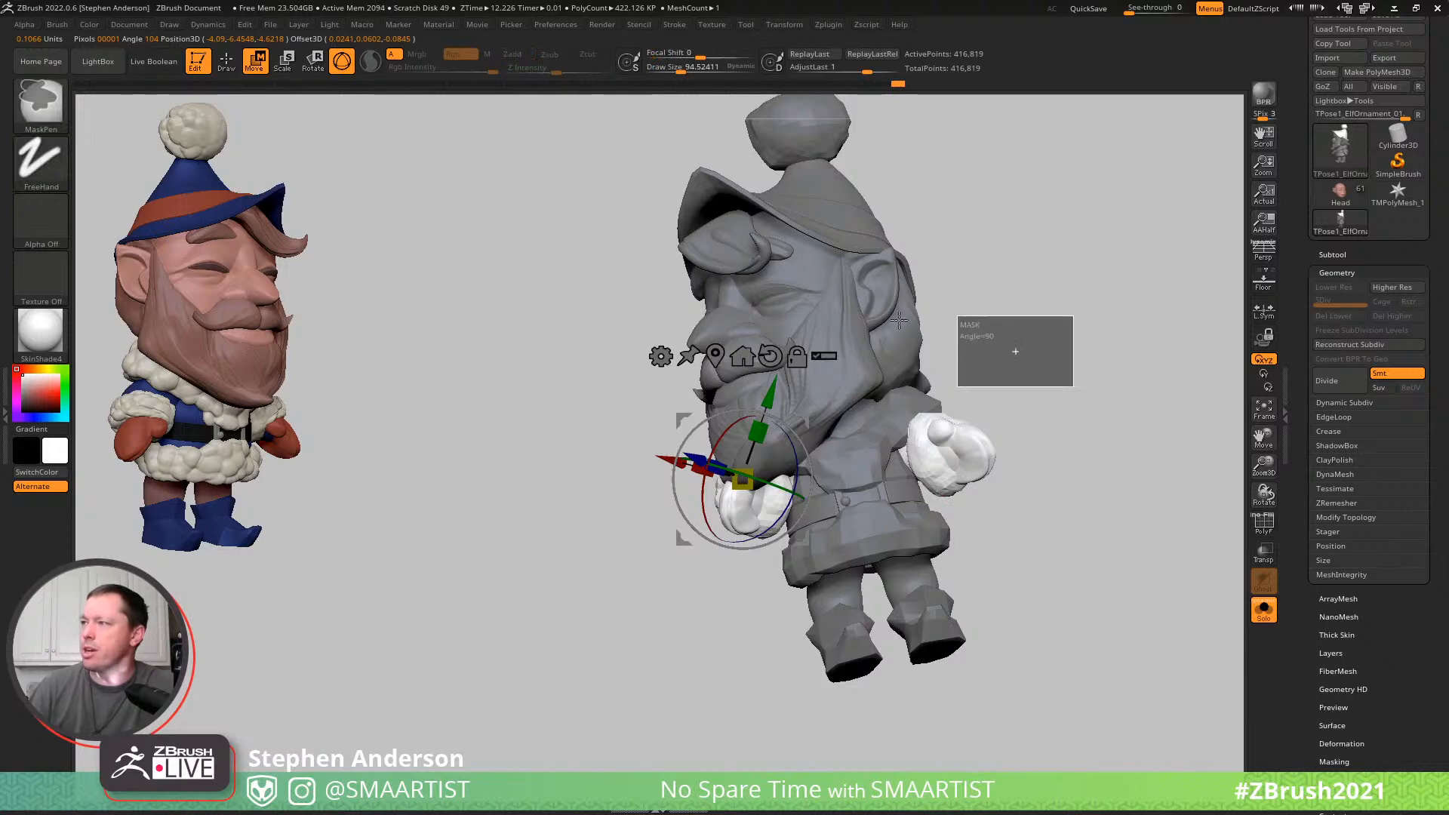
pyautogui.keyDown('ctrl'); pyautogui.moveTo(1098, 586); pyautogui.dragTo(861, 251); pyautogui.keyUp('ctrl')
pyautogui.moveTo(762, 577); pyautogui.dragTo(965, 490)
pyautogui.moveTo(864, 415); pyautogui.dragTo(939, 330, button='right')
# - Place the Gizmo at the elf's right shoulder, then rotate and move the arm across the chest beneath the beard
pyautogui.keyDown('alt'); pyautogui.click(739, 526); pyautogui.keyUp('alt')
pyautogui.moveTo(870, 495); pyautogui.dragTo(840, 542, button='right')
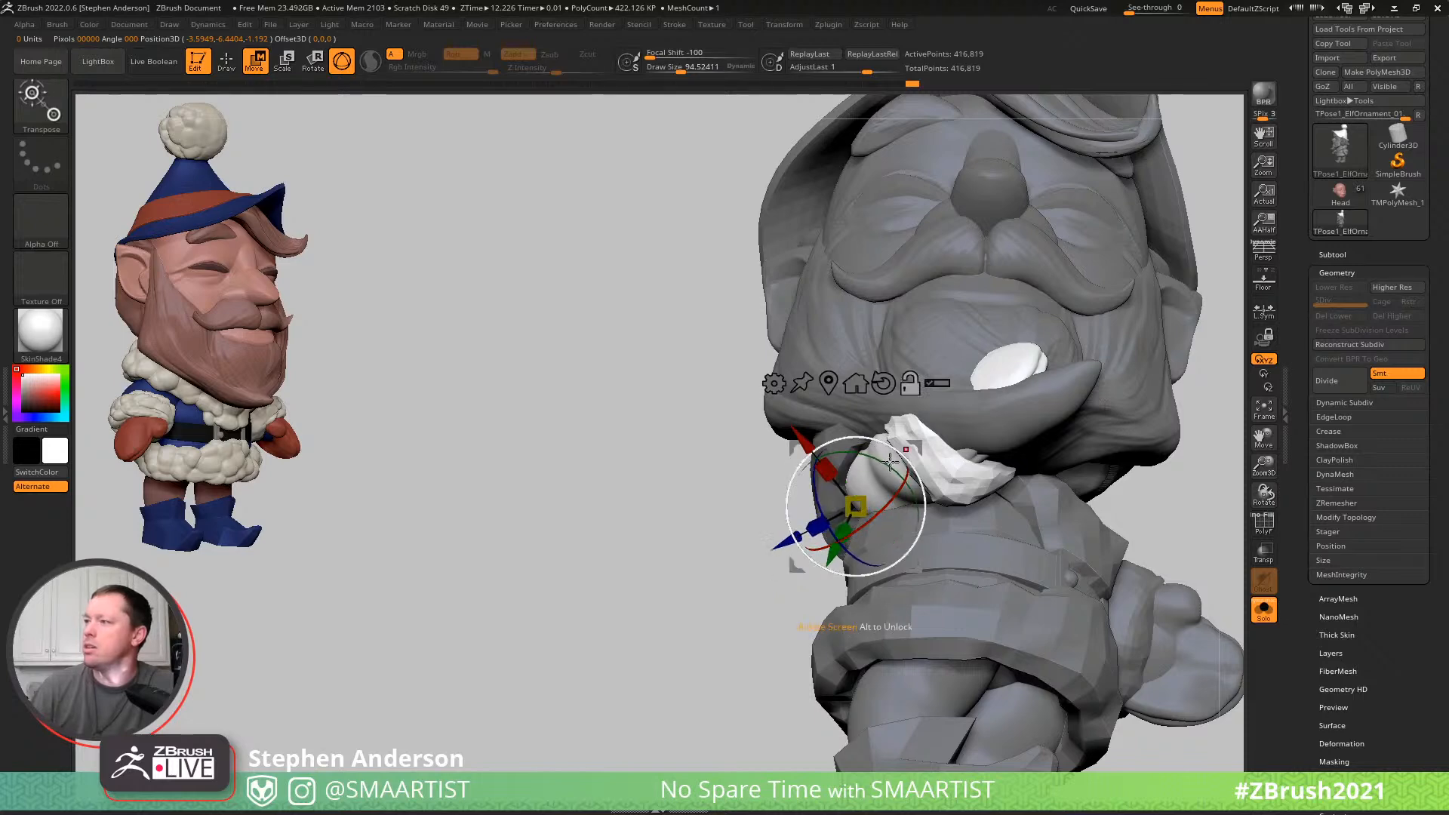
pyautogui.moveTo(928, 461); pyautogui.dragTo(980, 491, button='right')
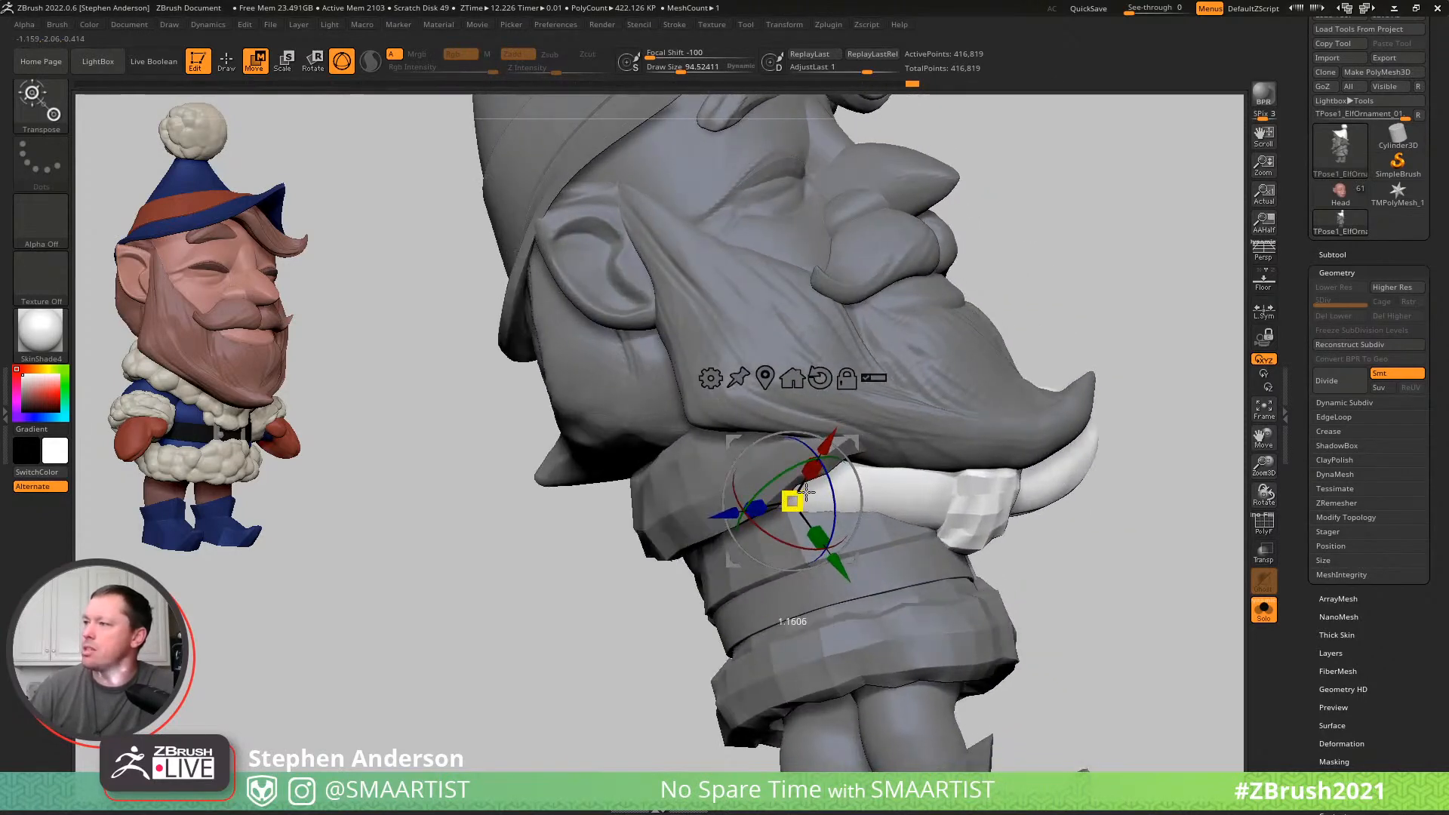
pyautogui.moveTo(1049, 445); pyautogui.dragTo(1019, 471, button='right')
pyautogui.moveTo(788, 500); pyautogui.dragTo(811, 489)
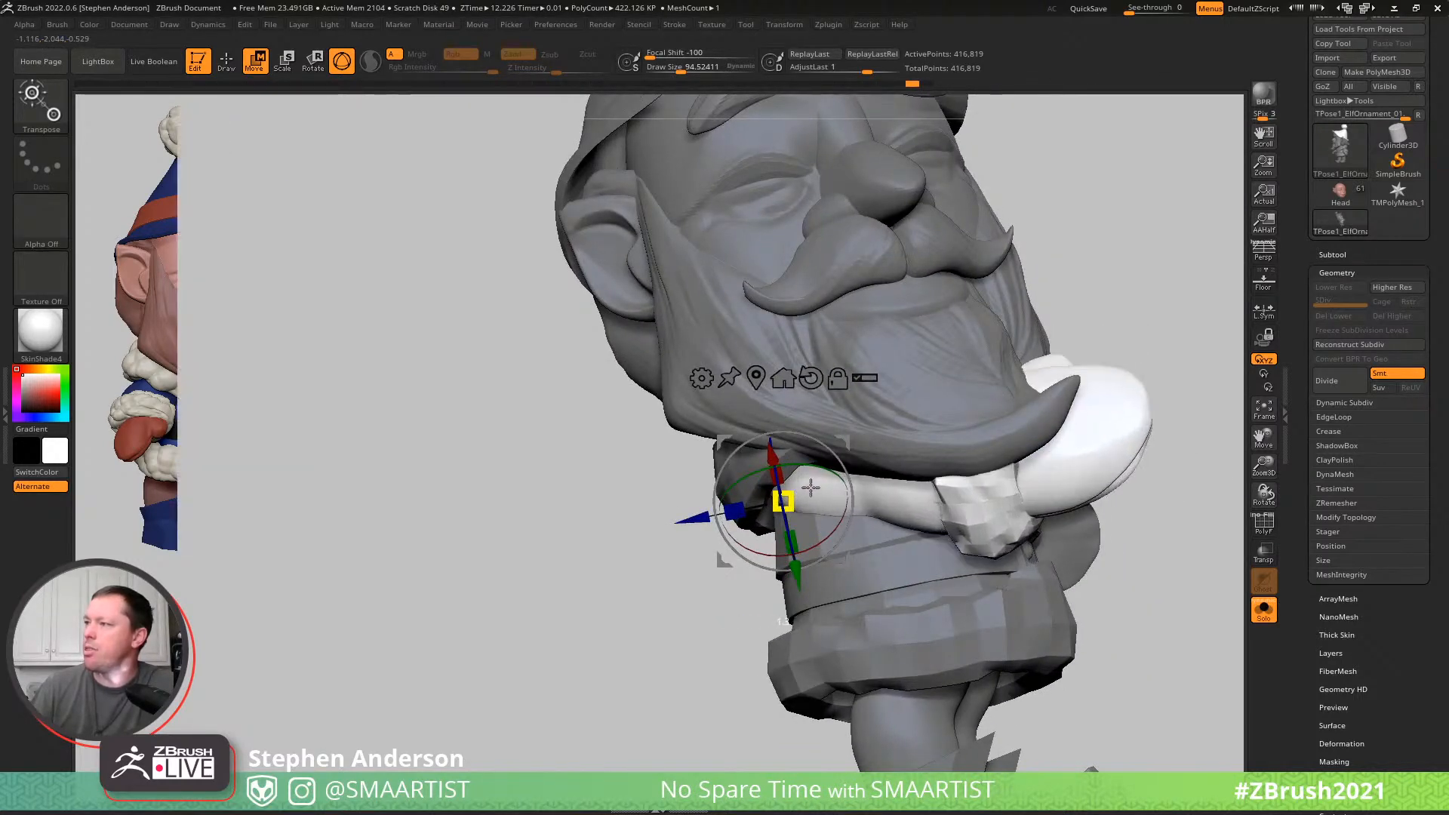
pyautogui.keyDown('ctrl'); pyautogui.moveTo(1079, 458); pyautogui.dragTo(1087, 400, button='right'); pyautogui.keyUp('ctrl')
pyautogui.moveTo(1177, 400); pyautogui.dragTo(1117, 404, button='right')
pyautogui.keyDown('alt'); pyautogui.moveTo(1117, 403); pyautogui.dragTo(793, 437, button='right'); pyautogui.keyUp('alt')
pyautogui.moveTo(891, 437); pyautogui.dragTo(774, 460, button='right')
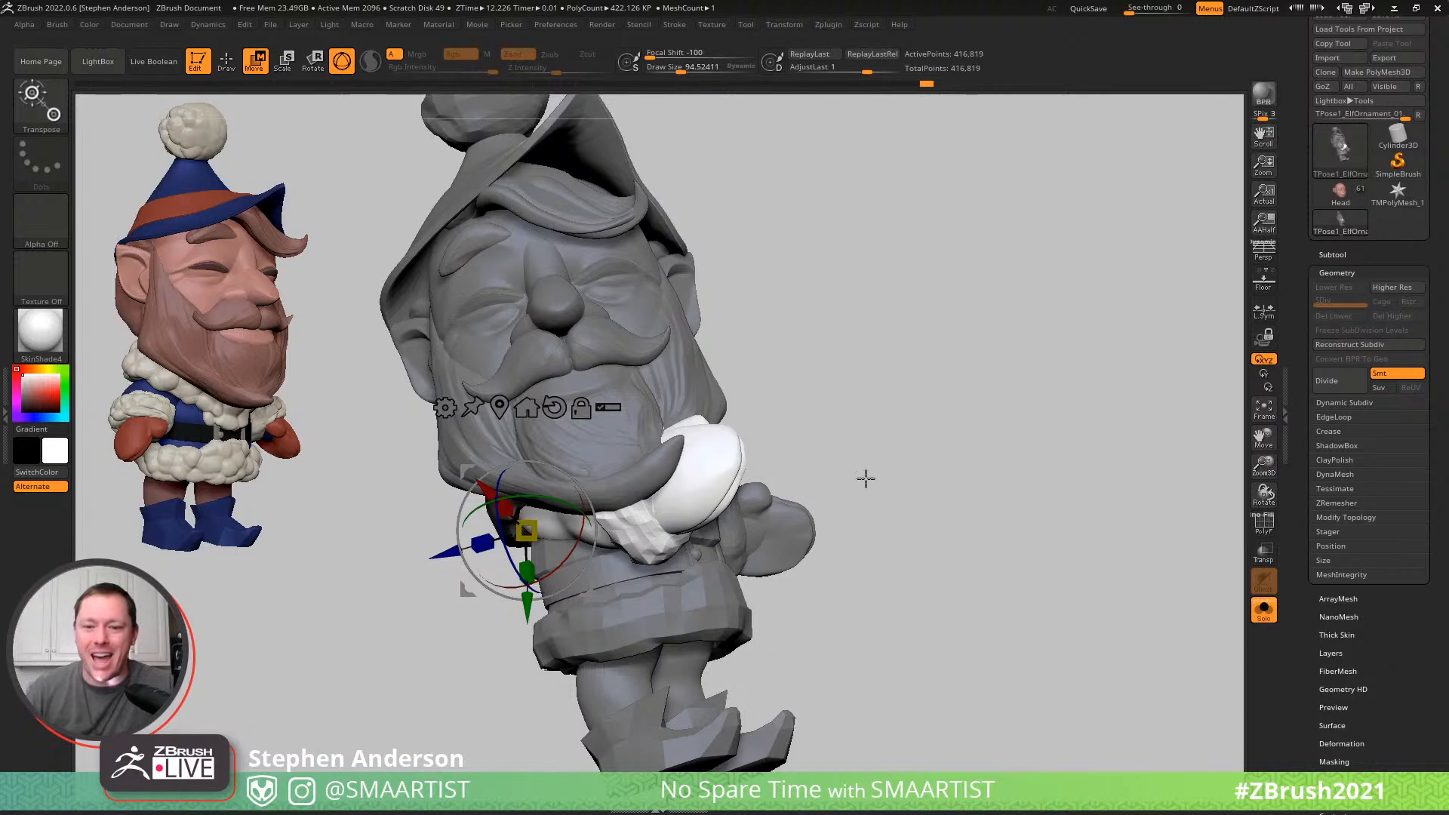
# - Adjust the right arm's rotation and position with the Gizmo so the mitten sits clear of the beard's curled tip
pyautogui.moveTo(880, 440); pyautogui.dragTo(879, 391)
pyautogui.moveTo(590, 471); pyautogui.dragTo(627, 464)
pyautogui.moveTo(853, 483); pyautogui.dragTo(582, 400)
pyautogui.moveTo(514, 459); pyautogui.dragTo(479, 349)
pyautogui.moveTo(510, 363); pyautogui.dragTo(684, 362, button='right')
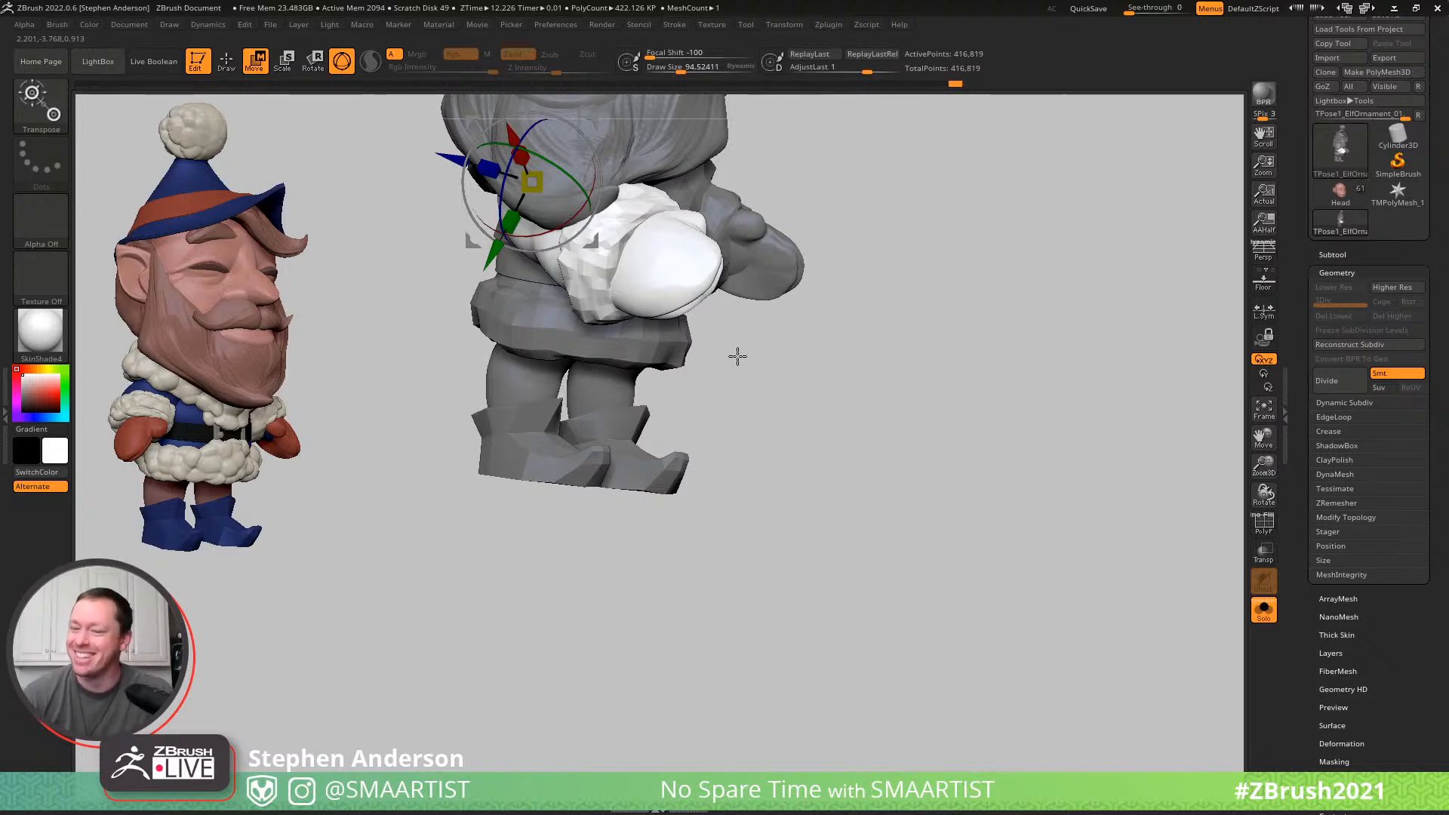
pyautogui.moveTo(917, 379)
pyautogui.mouseDown()
pyautogui.moveTo(773, 346)
pyautogui.moveTo(820, 345)
pyautogui.moveTo(851, 259)
pyautogui.moveTo(1073, 360)
pyautogui.moveTo(1051, 395)
pyautogui.moveTo(672, 317)
pyautogui.moveTo(738, 492)
pyautogui.moveTo(737, 446)
pyautogui.moveTo(759, 586)
pyautogui.mouseUp()
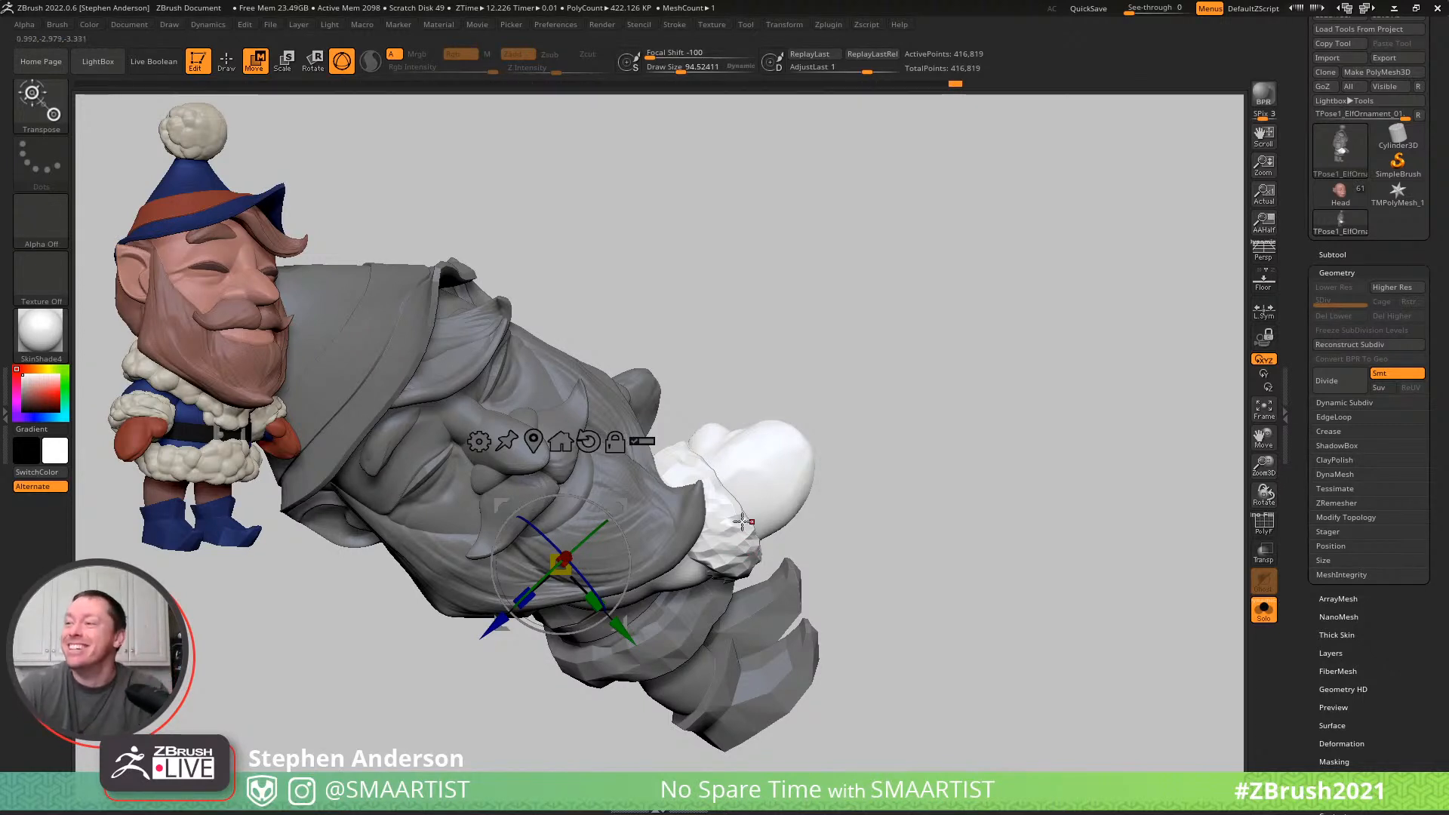
pyautogui.moveTo(680, 477)
pyautogui.mouseDown()
pyautogui.moveTo(803, 528)
pyautogui.moveTo(838, 494)
pyautogui.moveTo(694, 414)
pyautogui.moveTo(679, 388)
pyautogui.moveTo(776, 243)
pyautogui.moveTo(785, 497)
pyautogui.mouseUp()
pyautogui.moveTo(719, 438); pyautogui.dragTo(737, 414)
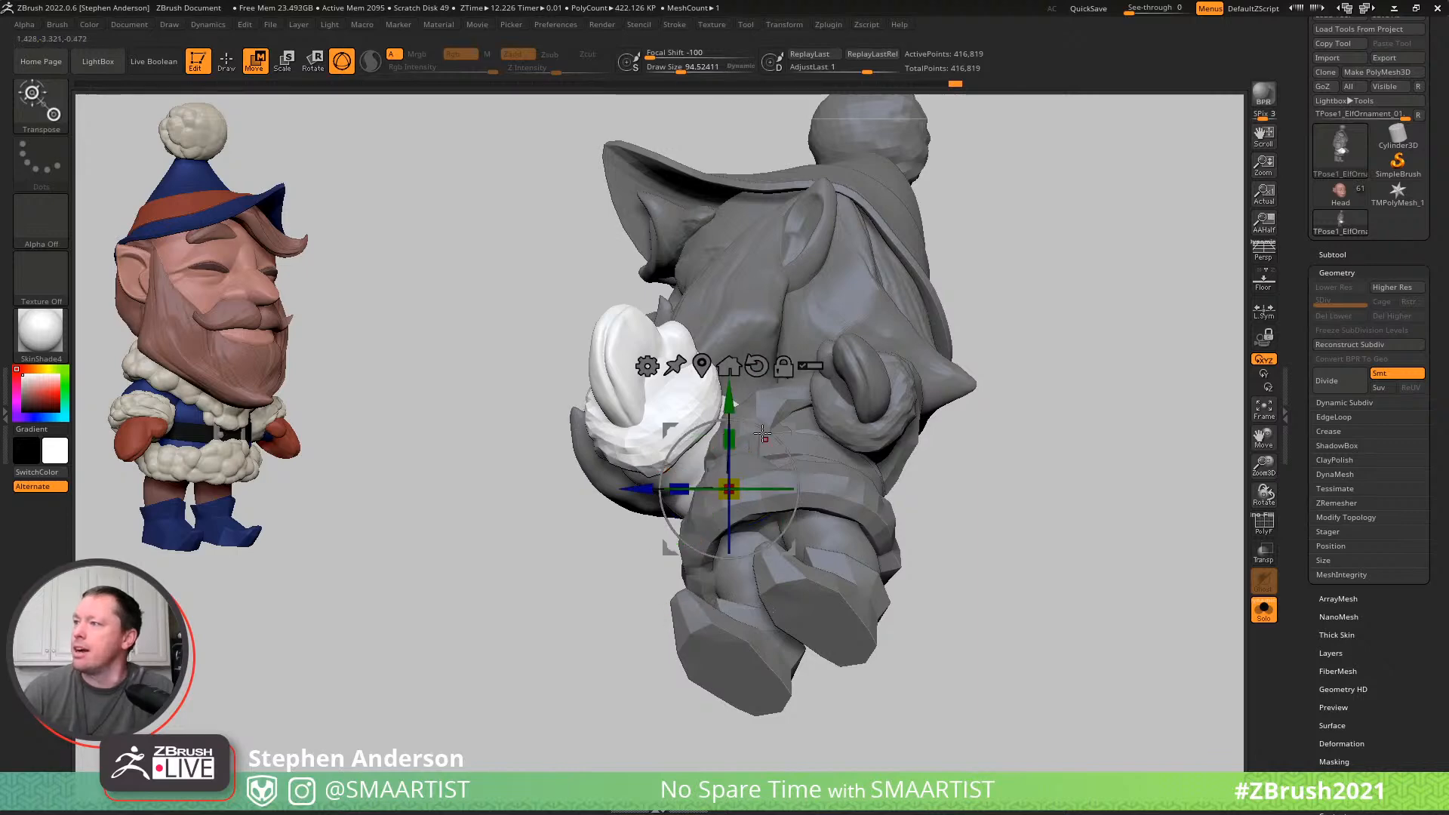
pyautogui.moveTo(769, 431); pyautogui.dragTo(788, 447)
pyautogui.moveTo(800, 453)
pyautogui.mouseDown()
pyautogui.moveTo(899, 411)
pyautogui.moveTo(868, 388)
pyautogui.moveTo(780, 410)
pyautogui.moveTo(742, 397)
pyautogui.mouseUp()
# - Set the Move brush to a draw size of about 151 and open its fade-off curve settings
pyautogui.press('b')
pyautogui.press('m')
pyautogui.press('v')
pyautogui.press('s')
pyautogui.moveTo(745, 451); pyautogui.dragTo(758, 450)
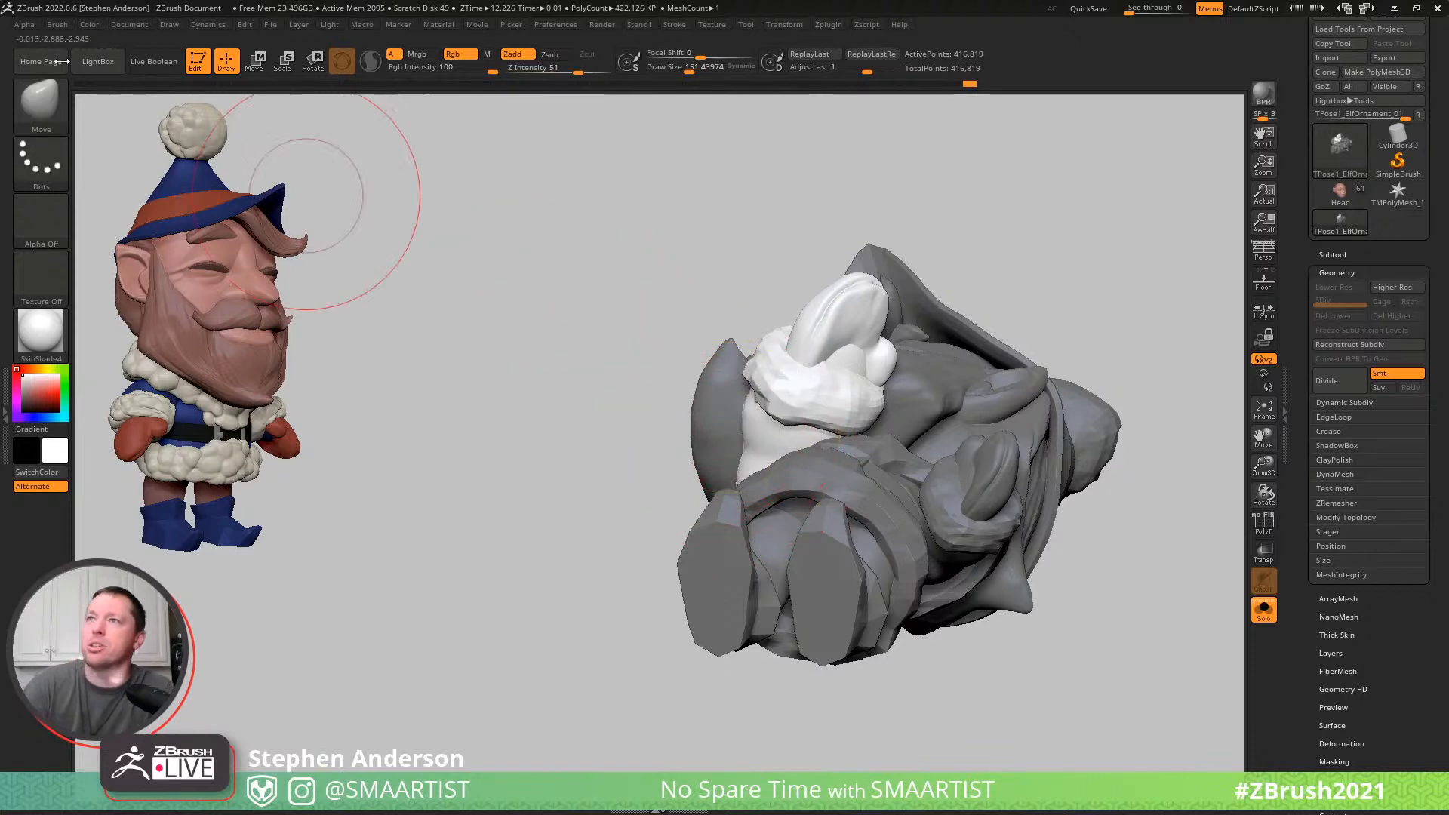
pyautogui.click(56, 25)
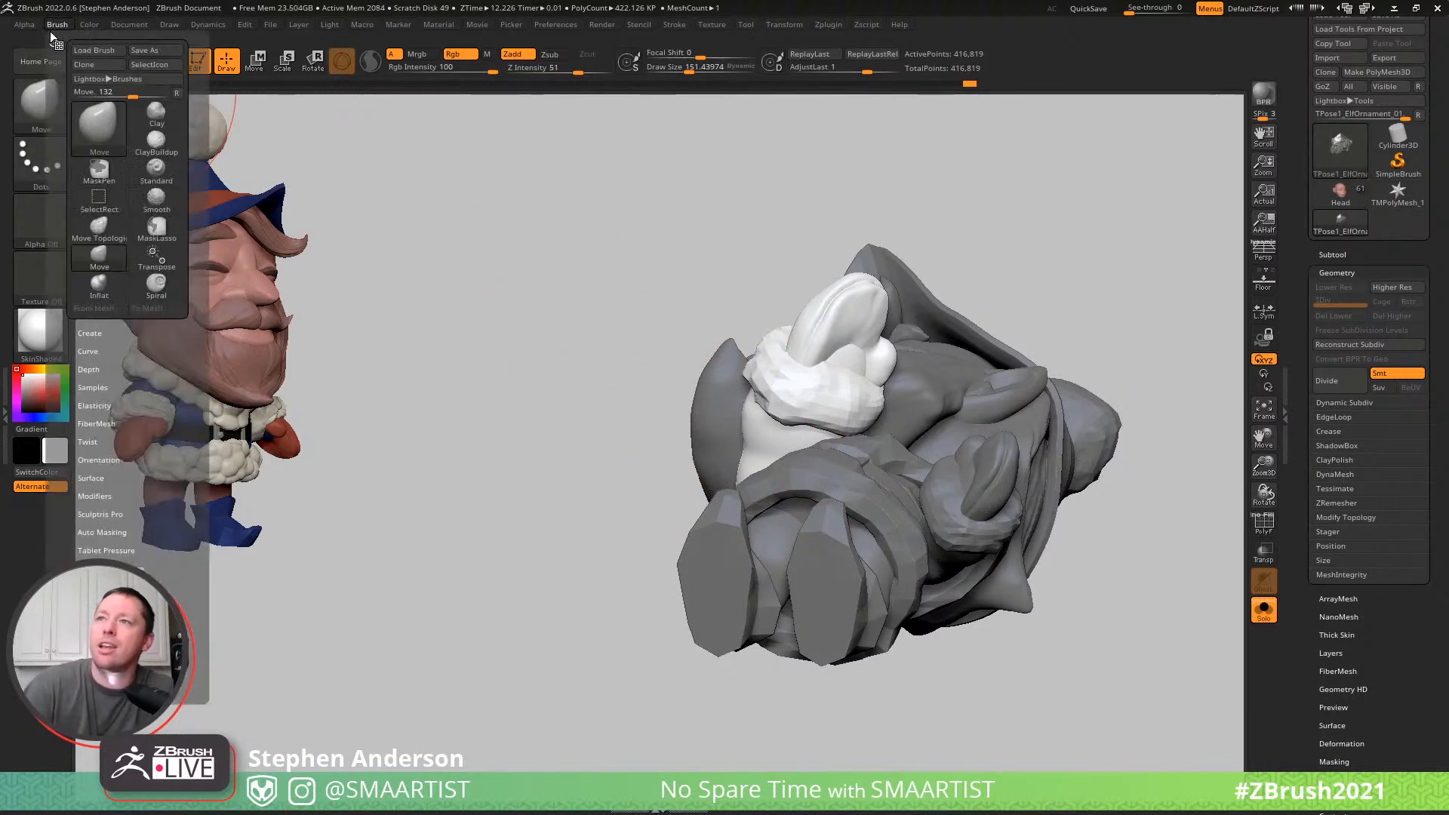
pyautogui.click(102, 362)
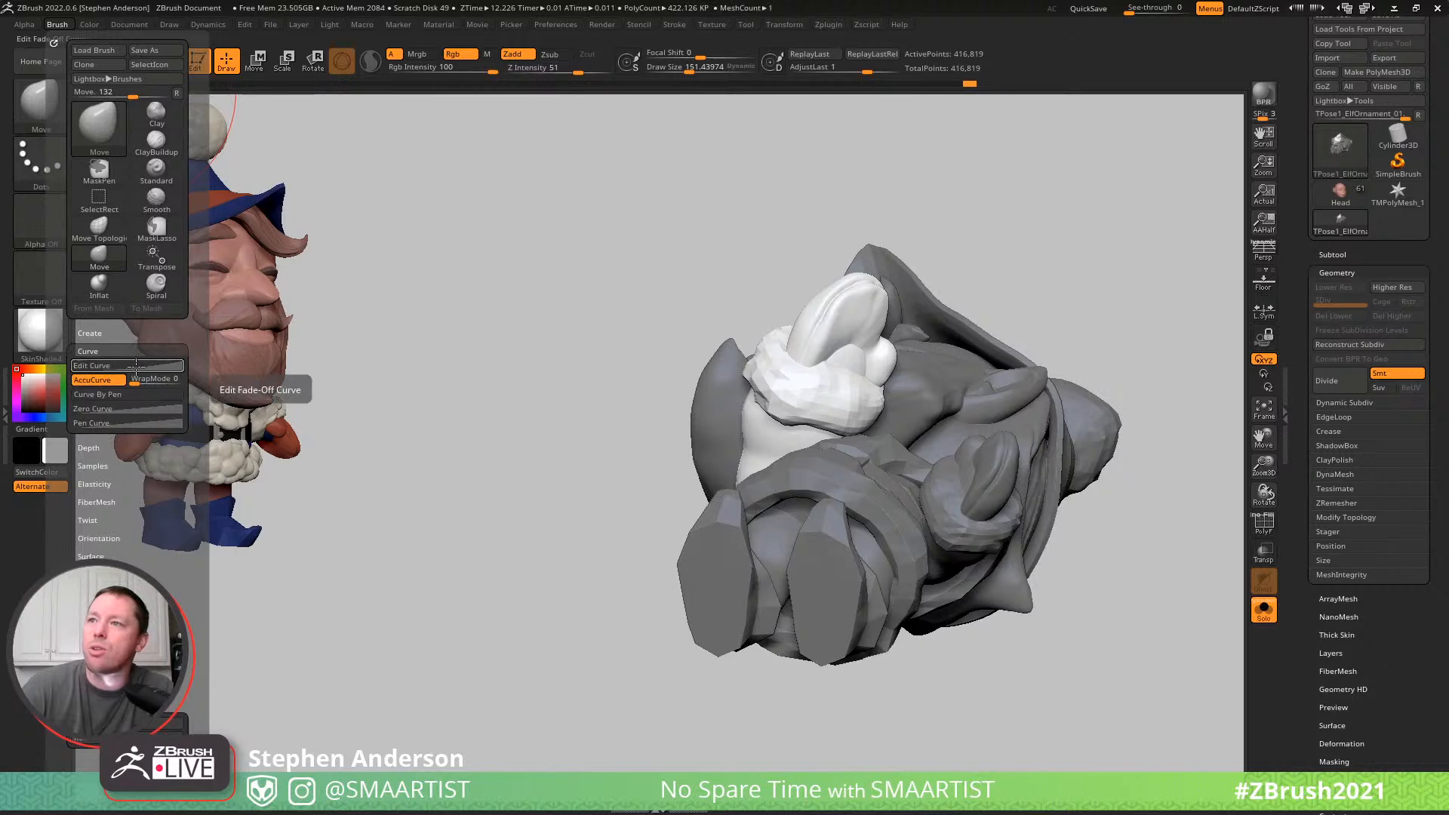
pyautogui.click(137, 367)
pyautogui.moveTo(156, 394)
pyautogui.mouseDown()
pyautogui.moveTo(113, 423)
pyautogui.moveTo(143, 385)
pyautogui.moveTo(130, 396)
pyautogui.mouseUp()
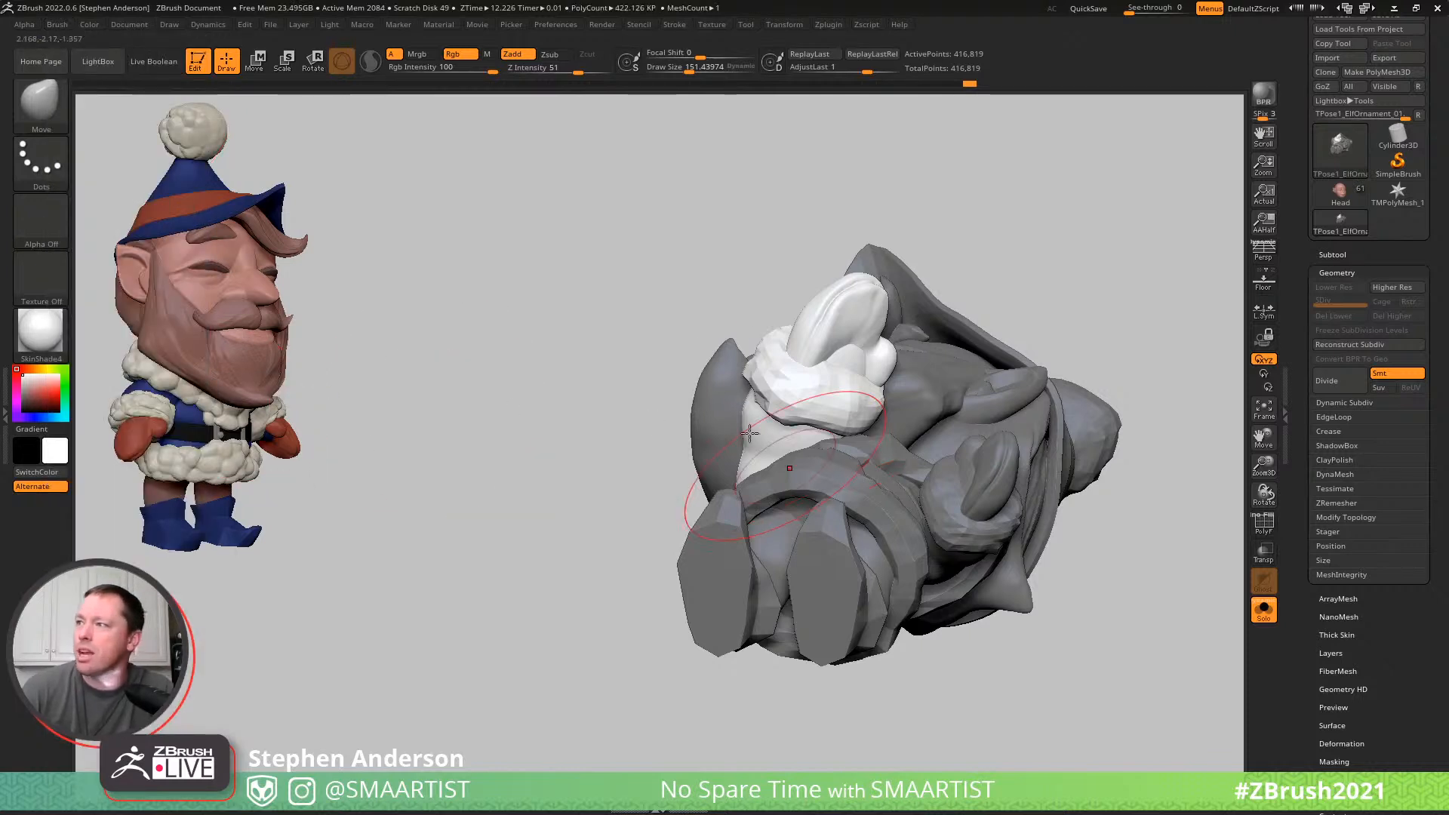
# - Reshape the right upper arm where it meets the body with the Move brush
pyautogui.moveTo(744, 453)
pyautogui.mouseDown()
pyautogui.moveTo(695, 453)
pyautogui.moveTo(725, 455)
pyautogui.mouseUp()
pyautogui.moveTo(772, 453); pyautogui.dragTo(808, 469, button='right')
pyautogui.click(57, 24)
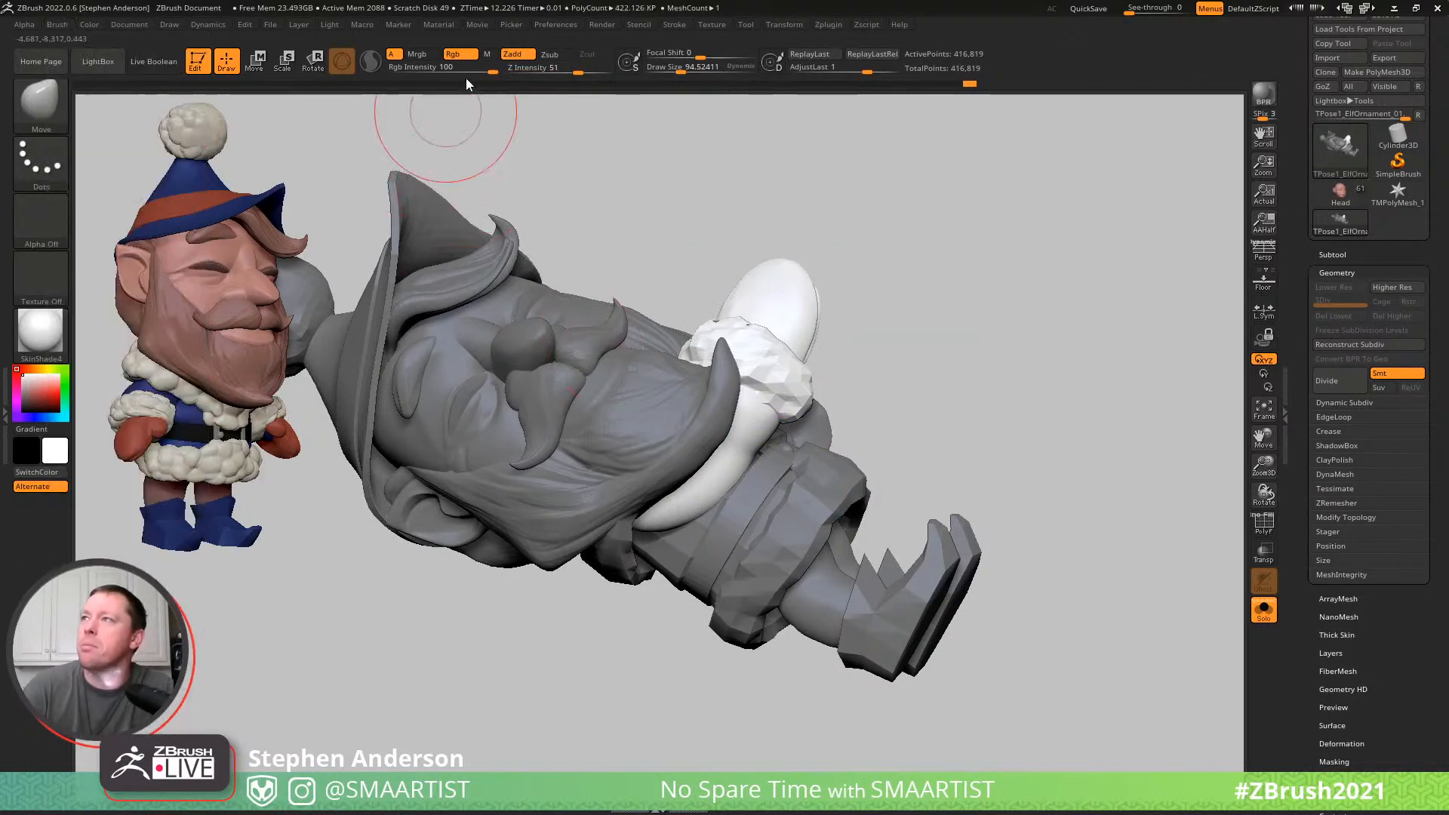
# - Set the Move brush's focal shift to -32 and draw size to about 119, and reshape the right upper arm beside the beard
pyautogui.moveTo(702, 58); pyautogui.dragTo(683, 59)
pyautogui.moveTo(799, 474); pyautogui.dragTo(706, 464, button='right')
pyautogui.press(']')
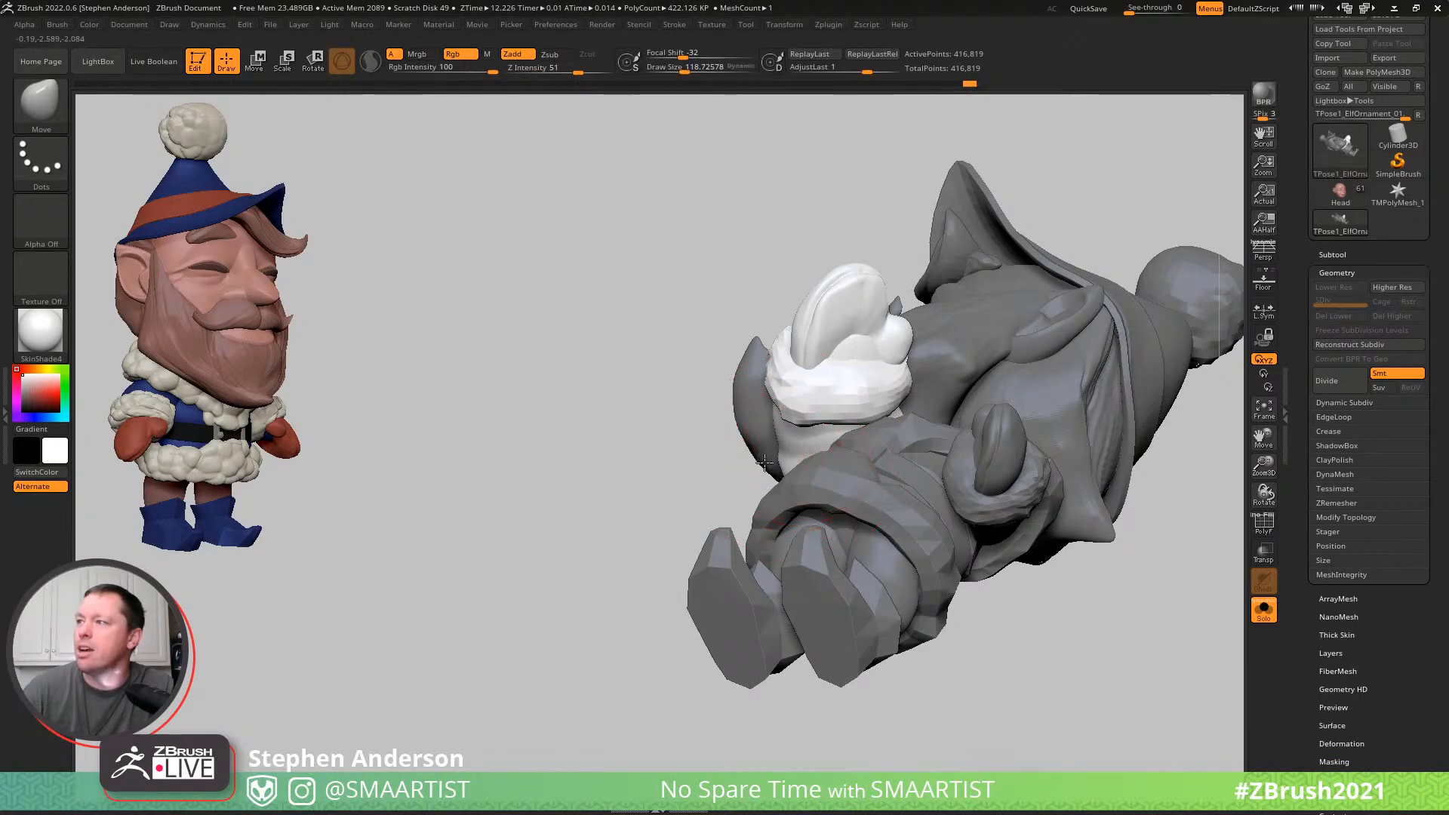
pyautogui.moveTo(765, 463)
pyautogui.mouseDown(button='right')
pyautogui.moveTo(798, 461)
pyautogui.moveTo(815, 483)
pyautogui.moveTo(916, 517)
pyautogui.moveTo(758, 459)
pyautogui.mouseUp(button='right')
pyautogui.press('s')
pyautogui.moveTo(761, 468); pyautogui.dragTo(759, 469)
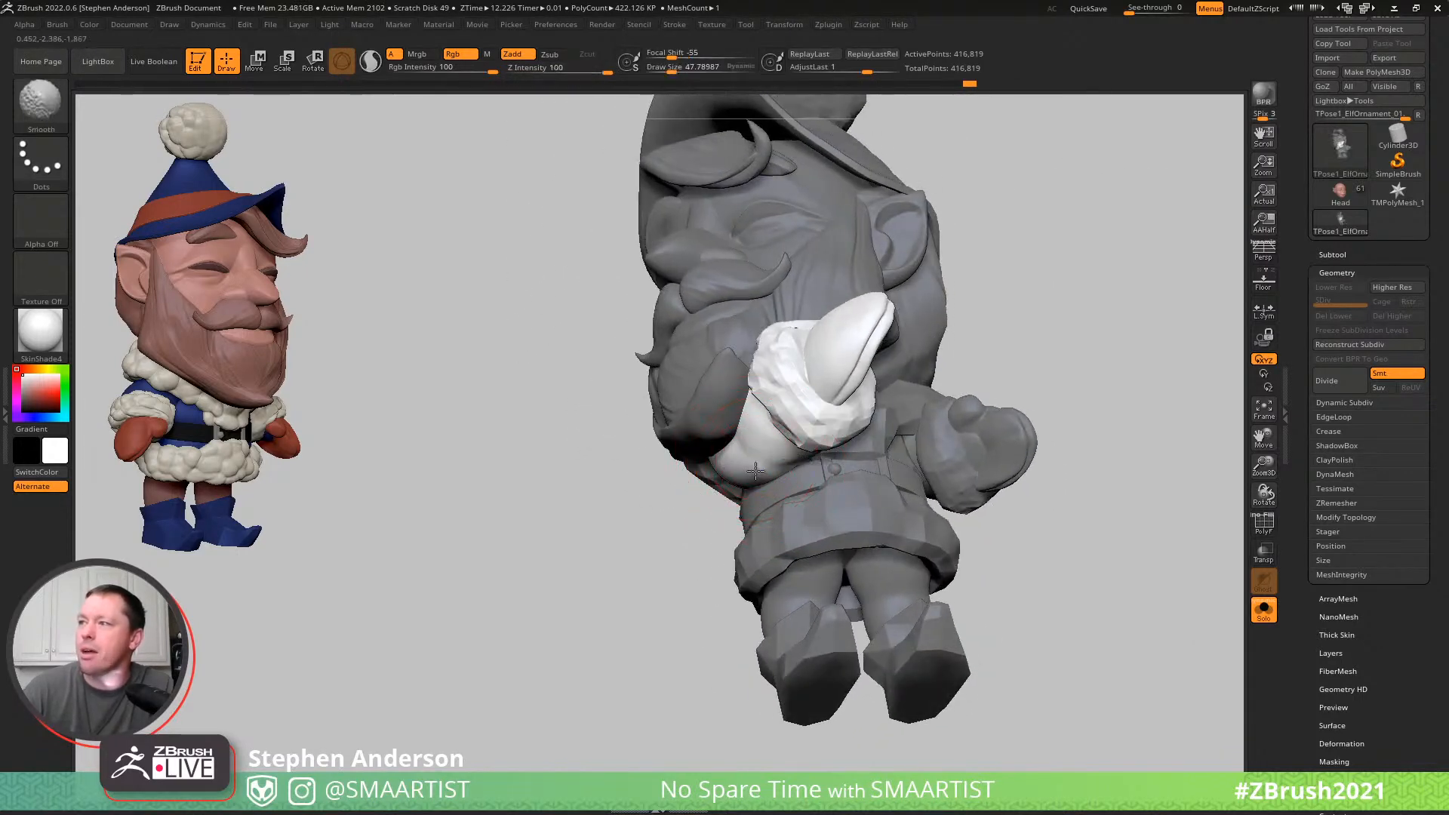
# - Refine the right arm's elbow under the fur cuff with the Move brush at a draw size of about 86
pyautogui.moveTo(799, 475); pyautogui.dragTo(752, 454, button='right')
pyautogui.press(']')
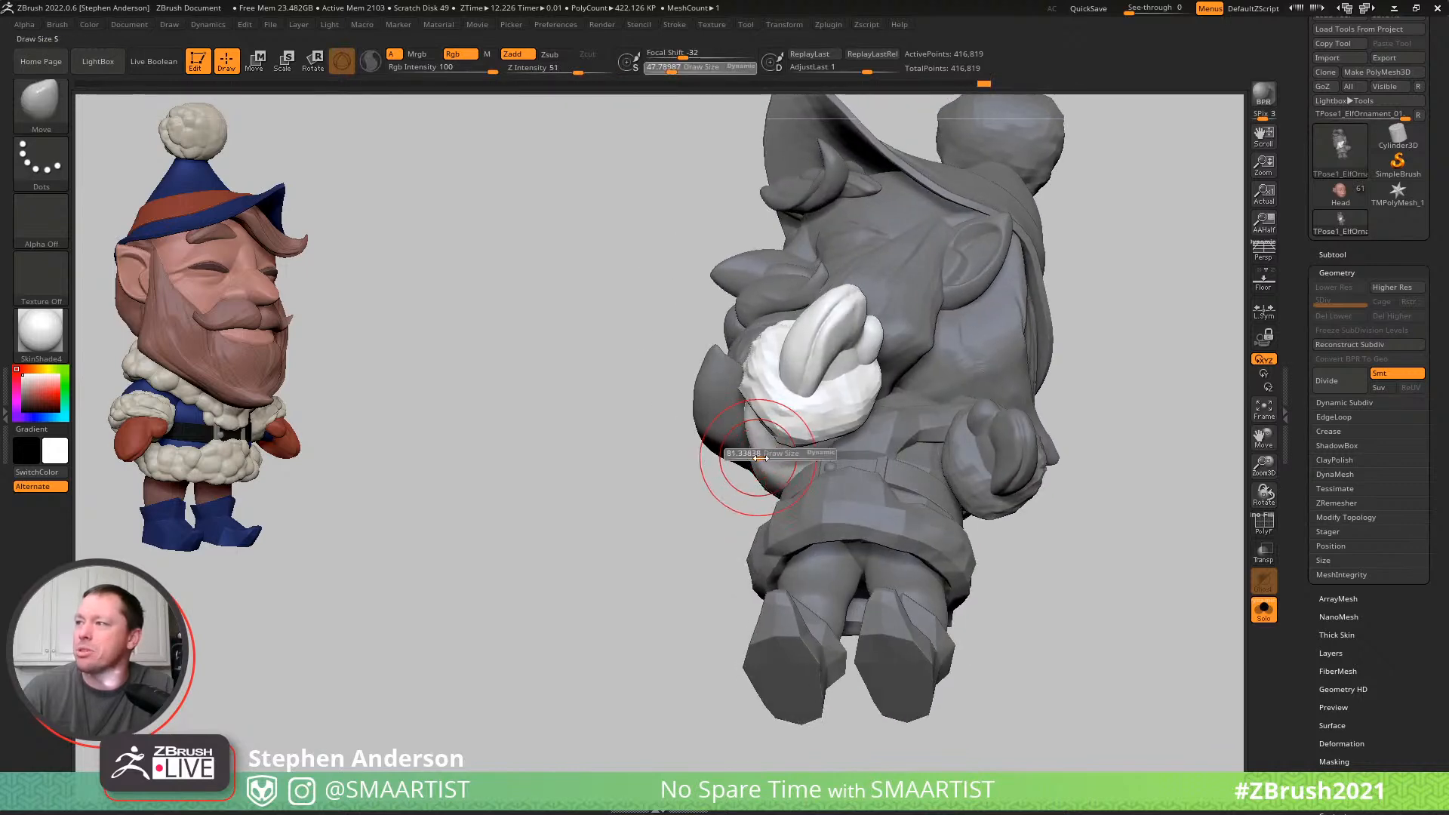
pyautogui.click(57, 24)
pyautogui.moveTo(156, 414); pyautogui.dragTo(154, 405)
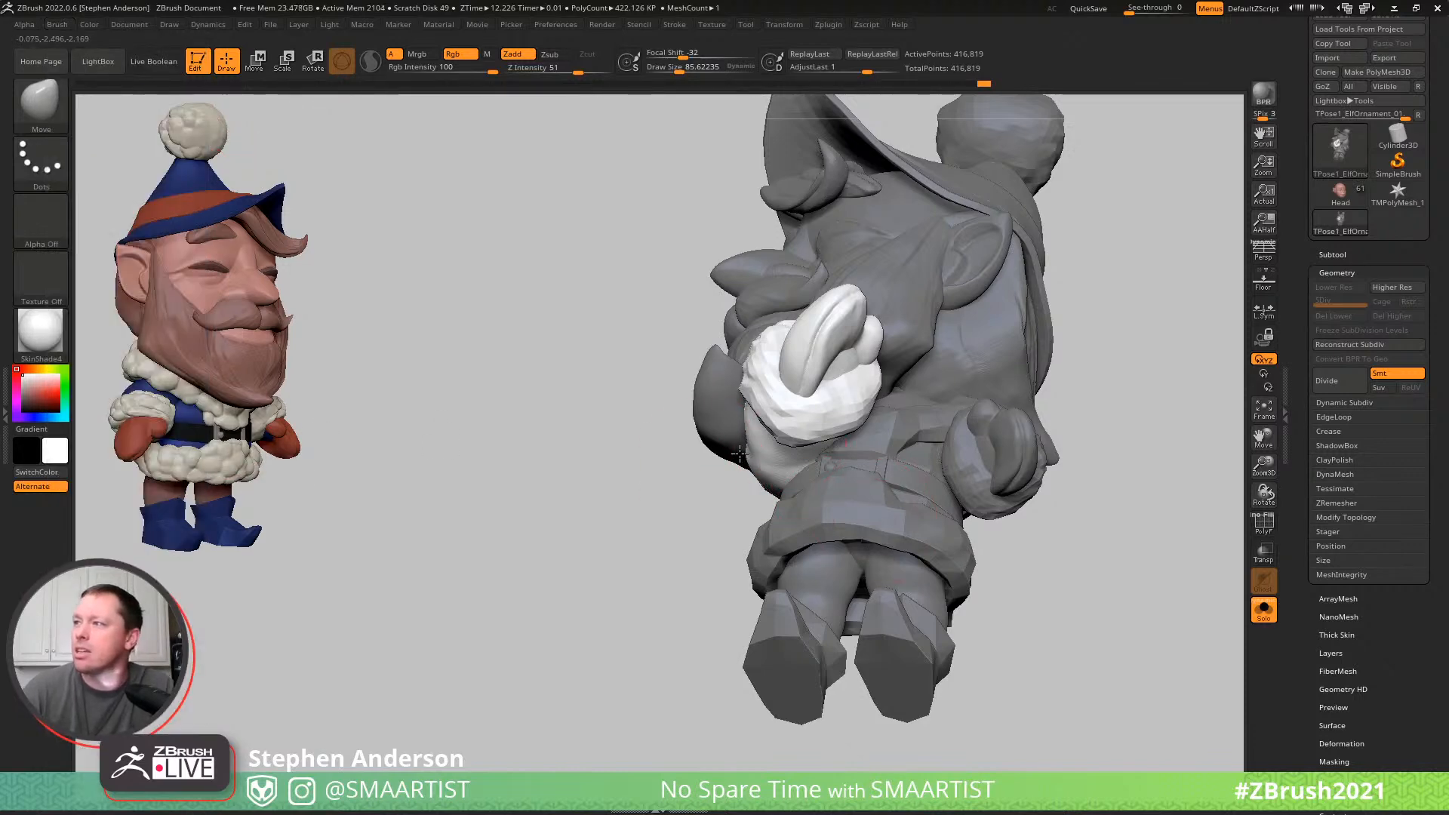
# - Adjust the right arm's rotation and position with the Gizmo and nudge its mitten and cuff with the Move brush
pyautogui.moveTo(789, 463)
pyautogui.mouseDown(button='right')
pyautogui.moveTo(838, 487)
pyautogui.moveTo(762, 471)
pyautogui.moveTo(736, 438)
pyautogui.moveTo(782, 389)
pyautogui.moveTo(794, 450)
pyautogui.moveTo(732, 496)
pyautogui.moveTo(608, 369)
pyautogui.moveTo(593, 373)
pyautogui.moveTo(630, 385)
pyautogui.mouseUp(button='right')
pyautogui.press('w')
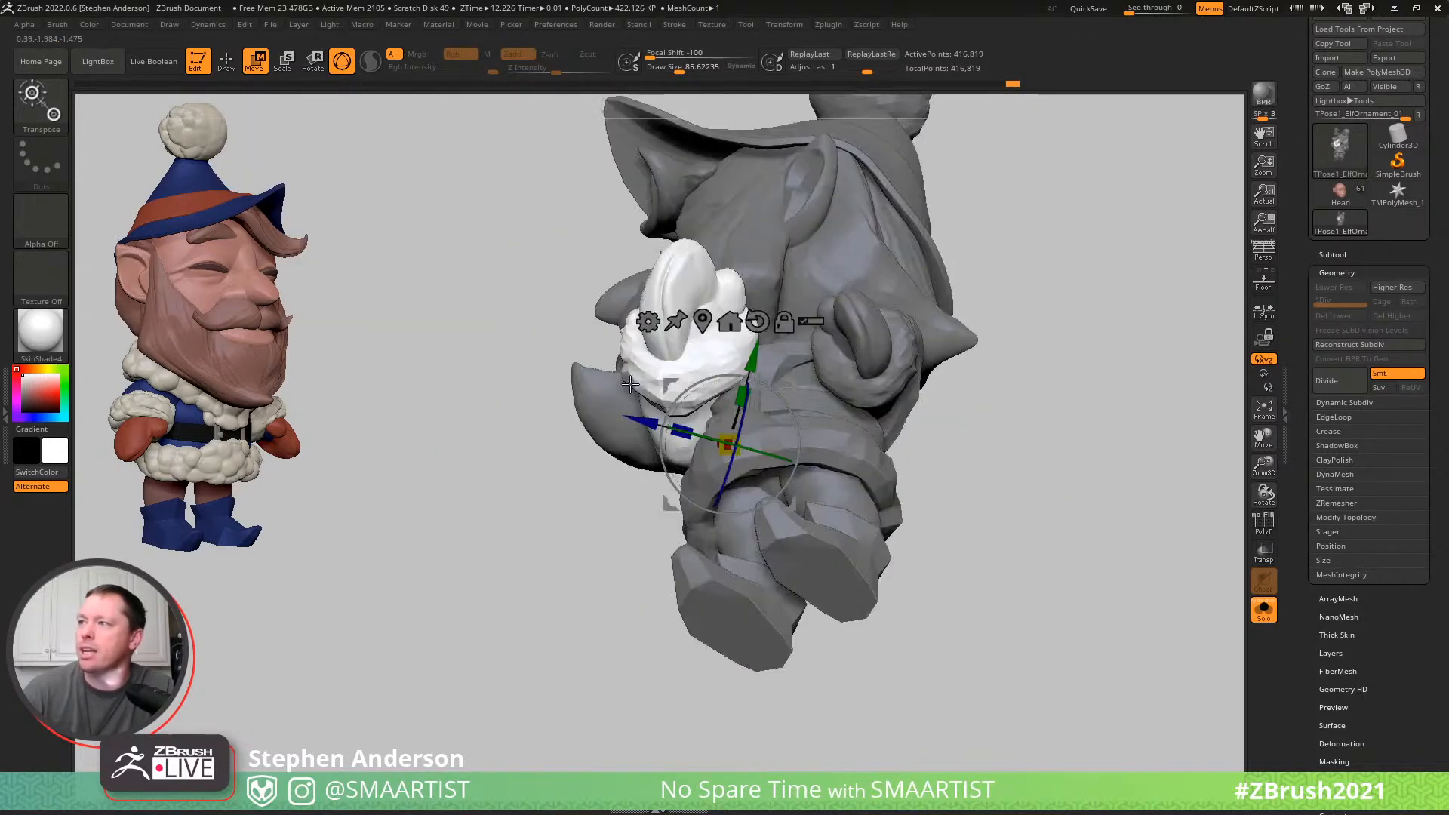
pyautogui.moveTo(747, 410); pyautogui.dragTo(855, 413, button='right')
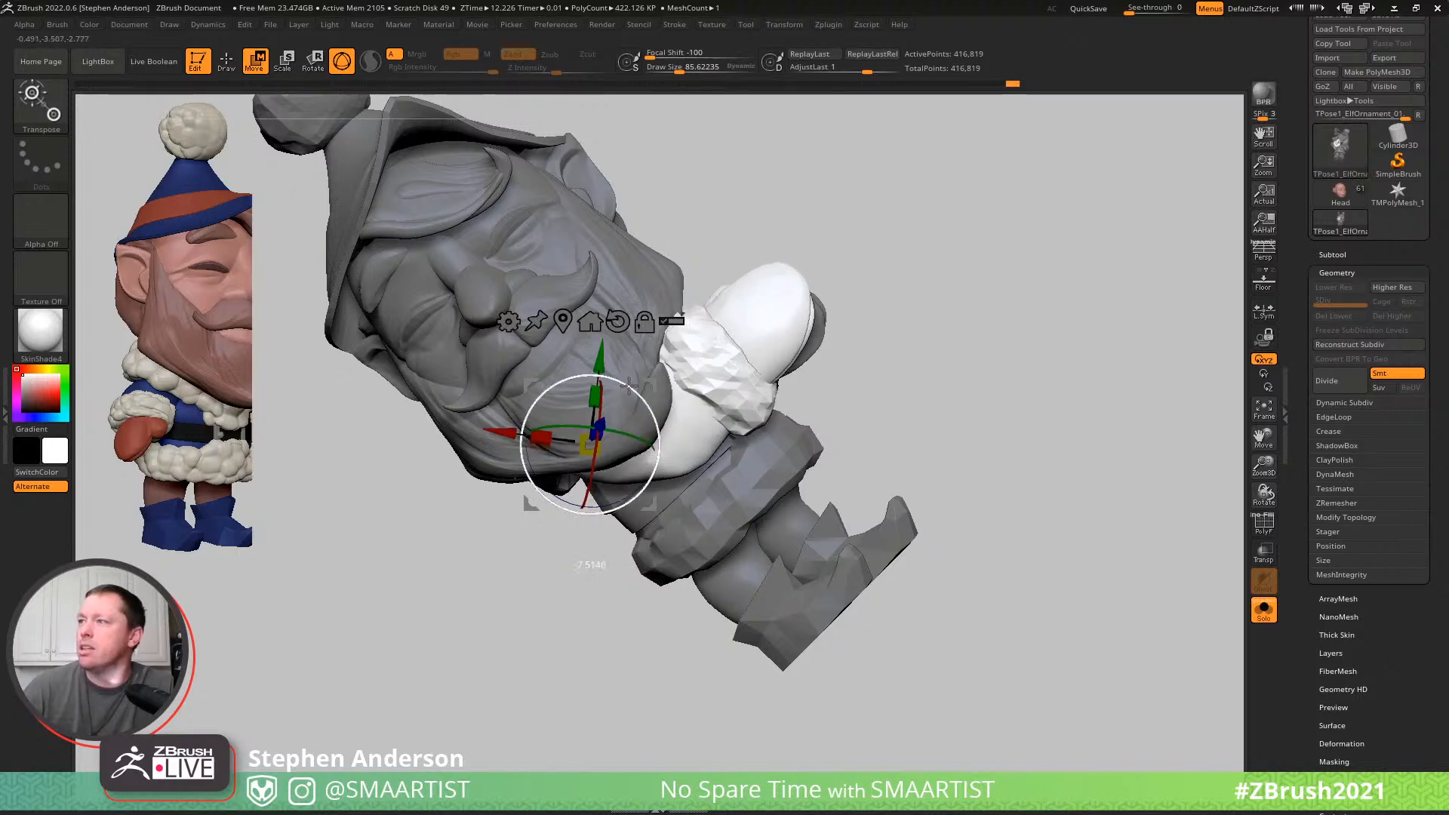
pyautogui.press('q')
pyautogui.moveTo(744, 323)
pyautogui.mouseDown(button='right')
pyautogui.moveTo(701, 363)
pyautogui.moveTo(734, 353)
pyautogui.mouseUp(button='right')
pyautogui.press('w')
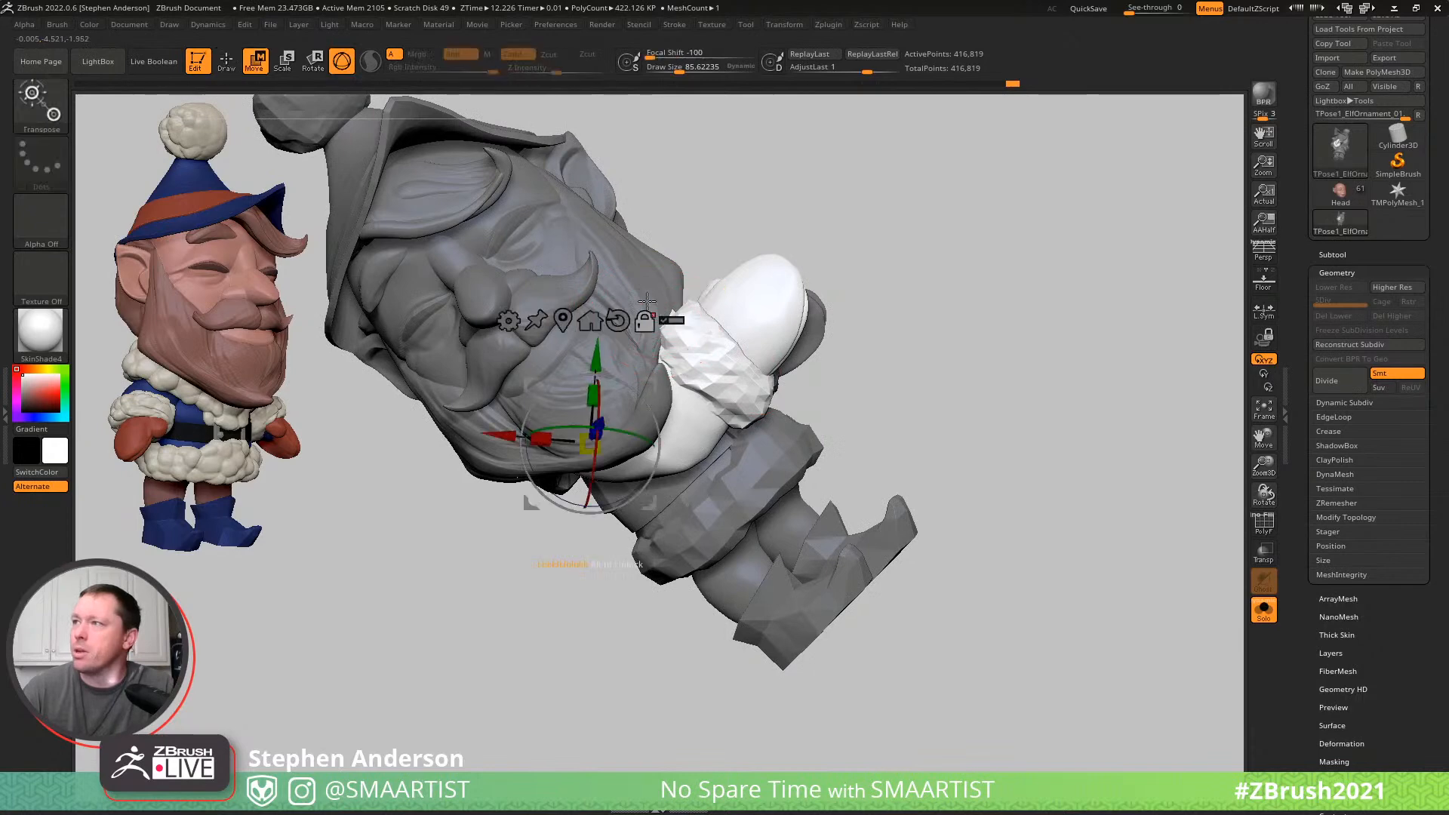
# - Mask everything except the beard and reshape its side near the right mitten with the Move brush at a draw size of about 129
pyautogui.keyDown('ctrl'); pyautogui.click(646, 287); pyautogui.keyUp('ctrl')
pyautogui.press('b')
pyautogui.press('m')
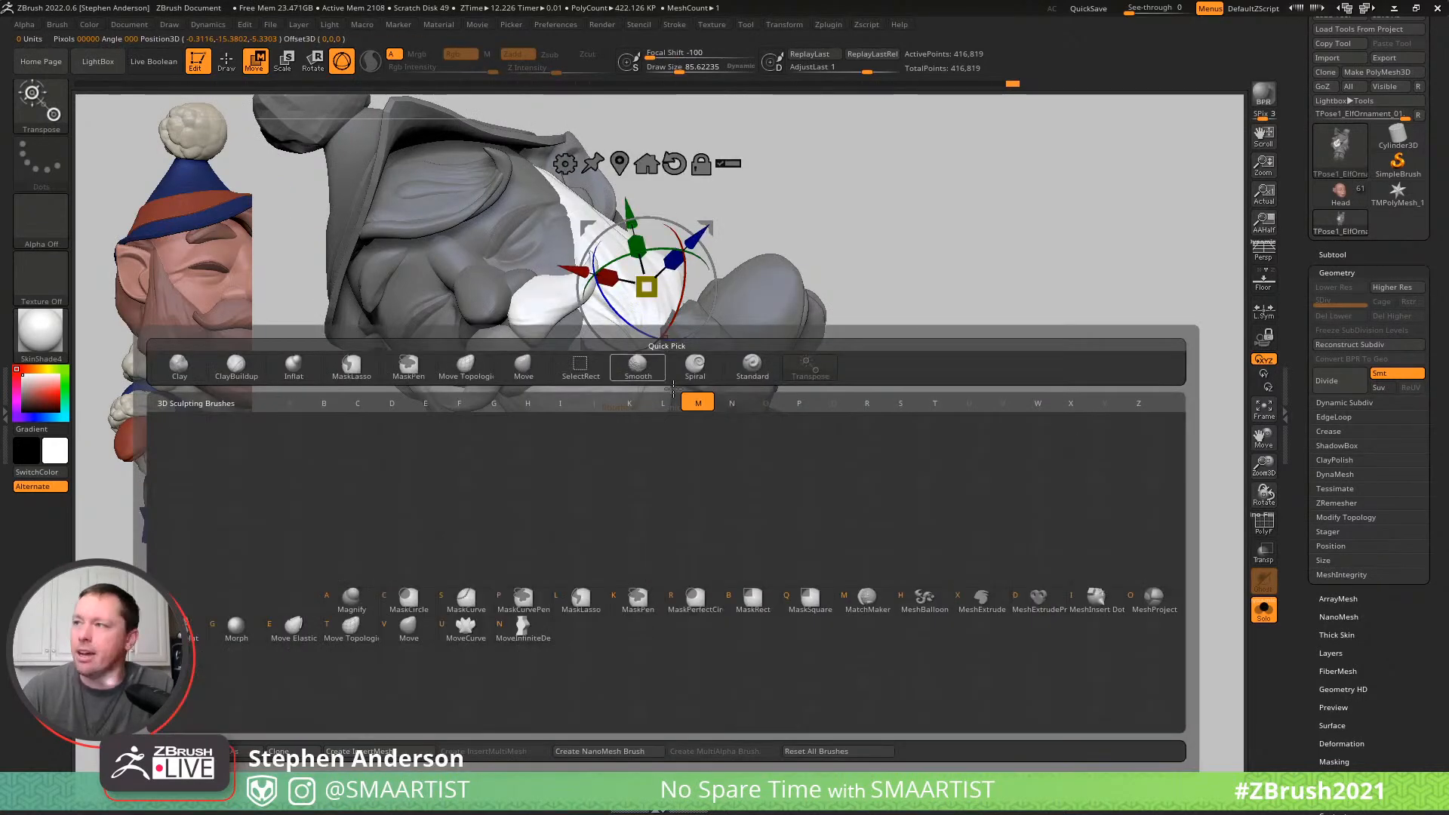
pyautogui.press('v')
pyautogui.moveTo(646, 340); pyautogui.dragTo(664, 348, button='right')
pyautogui.press('s')
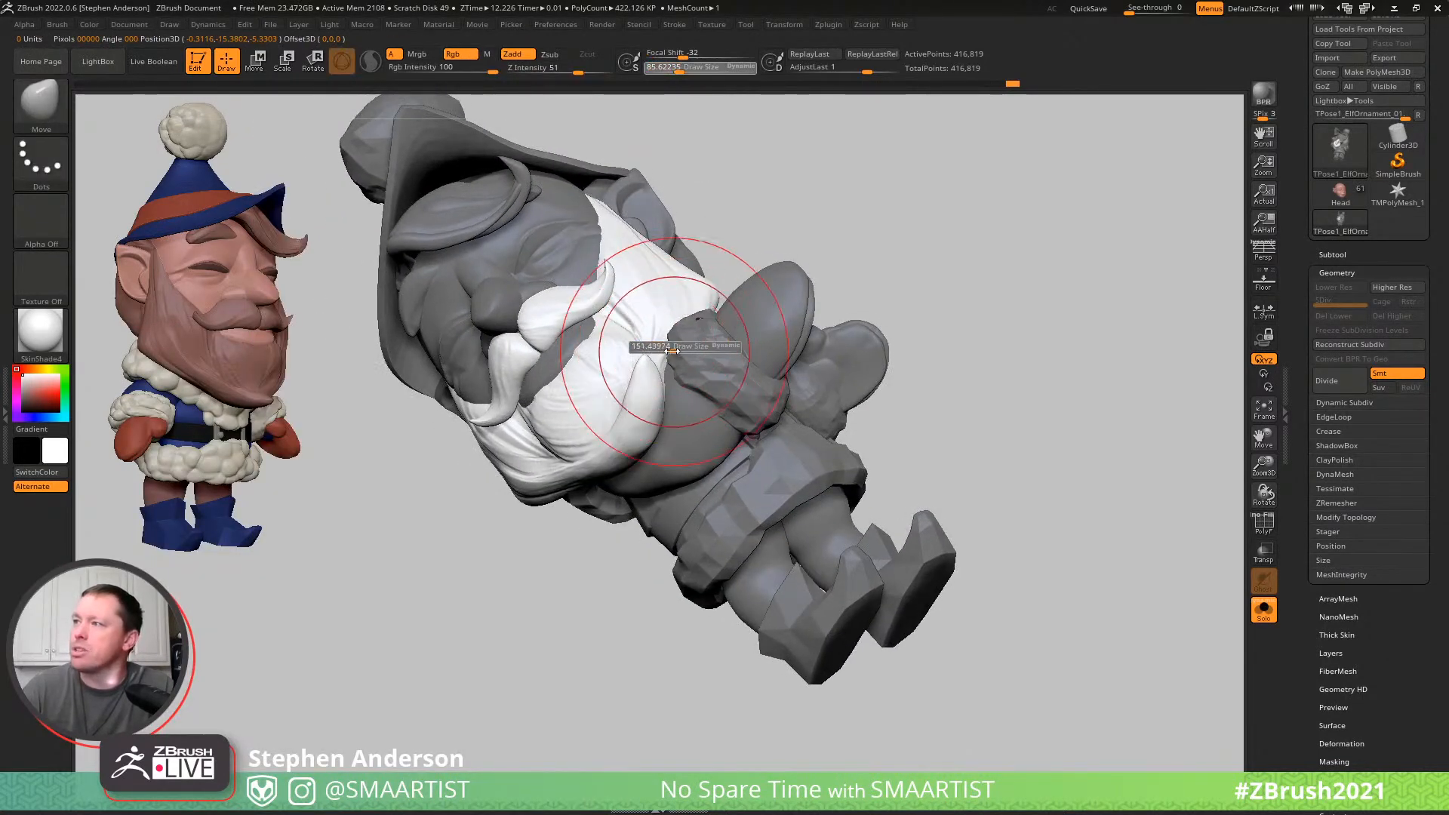
pyautogui.moveTo(670, 351); pyautogui.dragTo(670, 329)
pyautogui.moveTo(665, 319)
pyautogui.mouseDown(button='right')
pyautogui.moveTo(680, 290)
pyautogui.moveTo(660, 288)
pyautogui.moveTo(644, 249)
pyautogui.moveTo(699, 359)
pyautogui.moveTo(647, 335)
pyautogui.moveTo(582, 432)
pyautogui.moveTo(778, 420)
pyautogui.moveTo(757, 394)
pyautogui.mouseUp(button='right')
# - Mask everything except the coat's trim and reshape the collar beneath the beard with the Move brush
pyautogui.press('w')
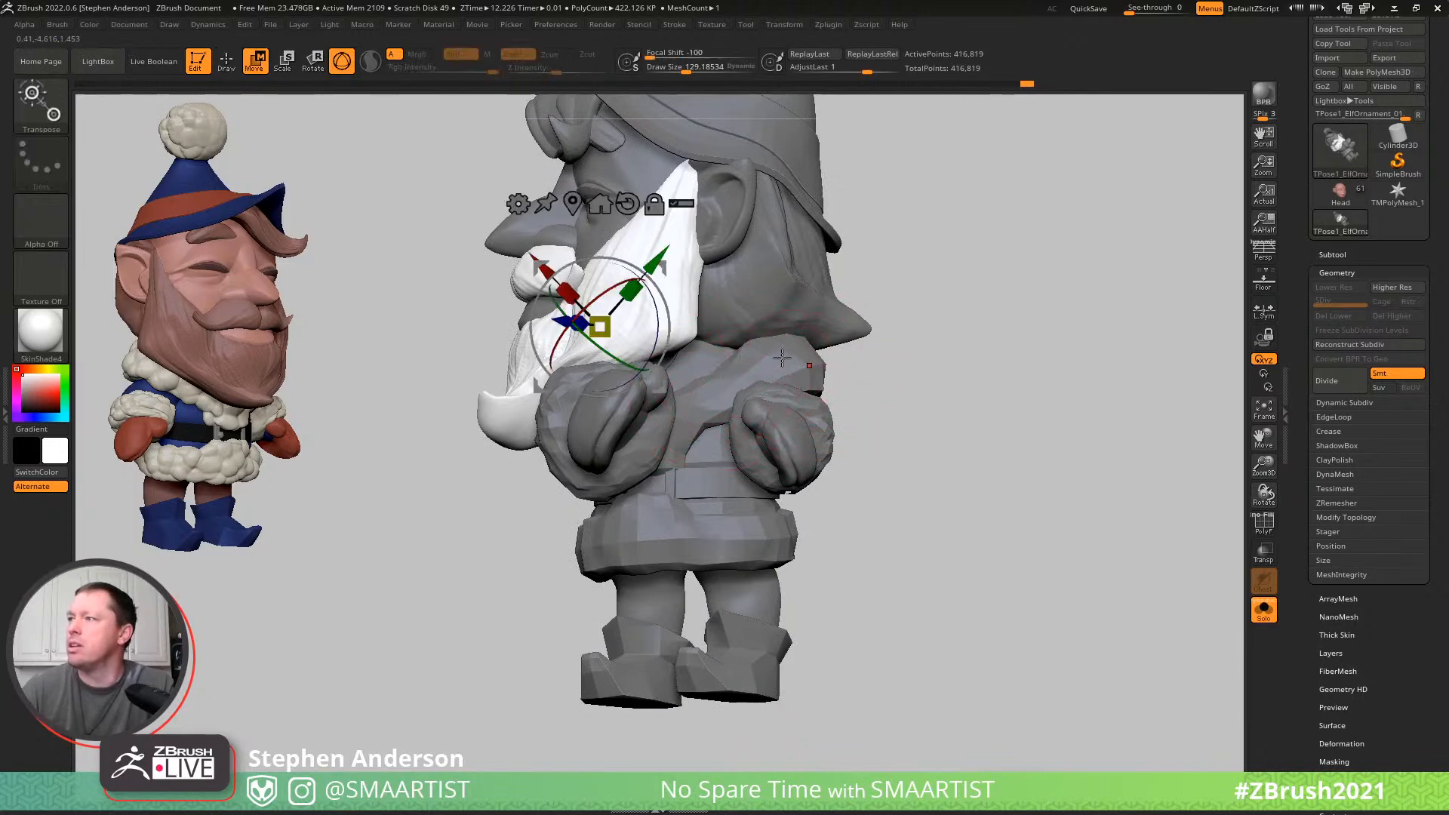
pyautogui.keyDown('ctrl'); pyautogui.click(785, 357); pyautogui.keyUp('ctrl')
pyautogui.press('q')
pyautogui.moveTo(710, 375)
pyautogui.mouseDown(button='right')
pyautogui.moveTo(683, 346)
pyautogui.moveTo(680, 380)
pyautogui.moveTo(737, 375)
pyautogui.moveTo(710, 351)
pyautogui.mouseUp(button='right')
pyautogui.moveTo(711, 359); pyautogui.dragTo(717, 354)
pyautogui.moveTo(741, 359)
pyautogui.mouseDown(button='right')
pyautogui.moveTo(750, 349)
pyautogui.moveTo(691, 349)
pyautogui.moveTo(710, 348)
pyautogui.mouseUp(button='right')
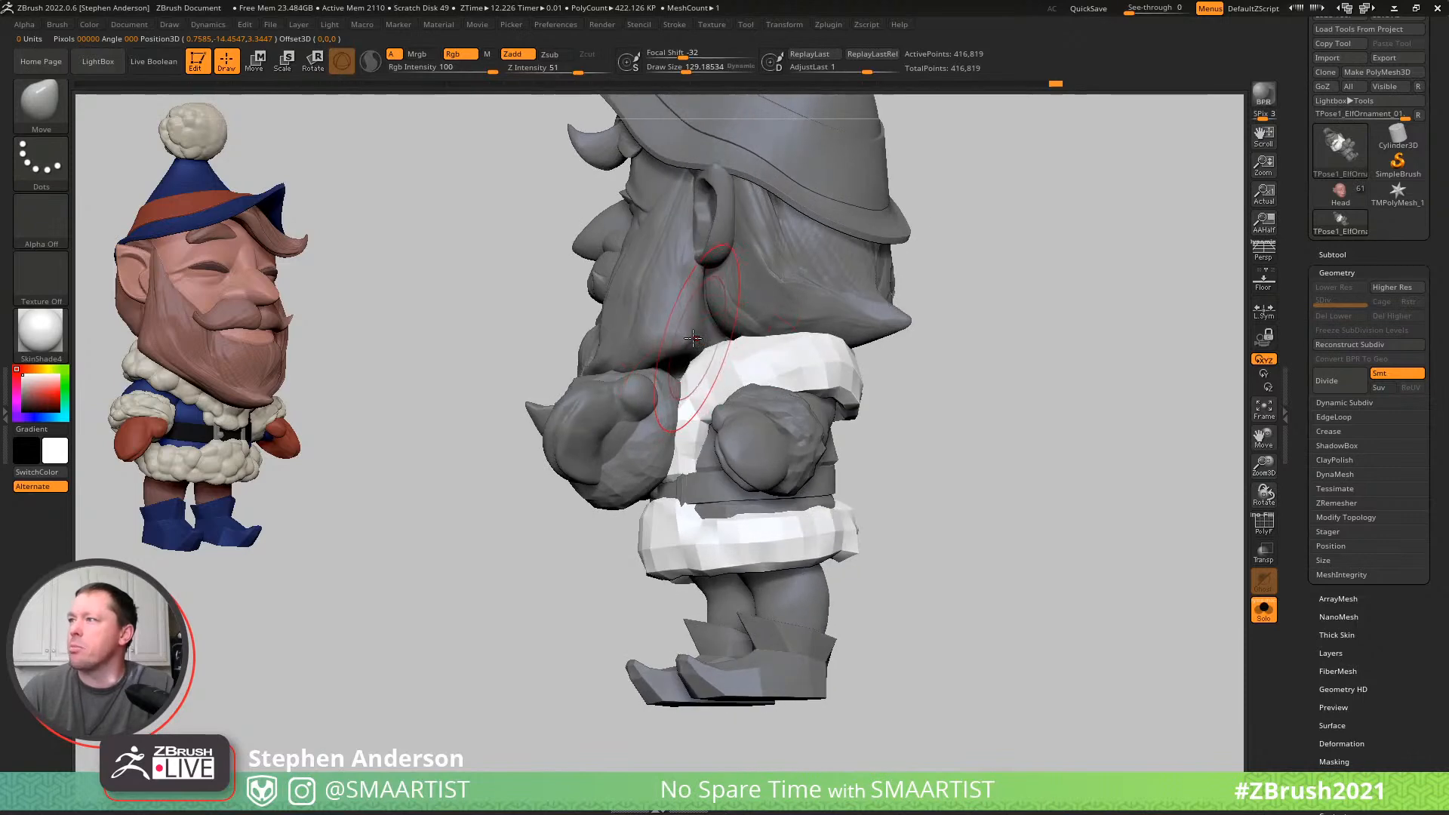
# - Mask everything except the beard again and pull its lower edge over the collar with the Move brush at a draw size of about 54
pyautogui.press('w')
pyautogui.keyDown('ctrl'); pyautogui.click(670, 333); pyautogui.keyUp('ctrl')
pyautogui.press('q')
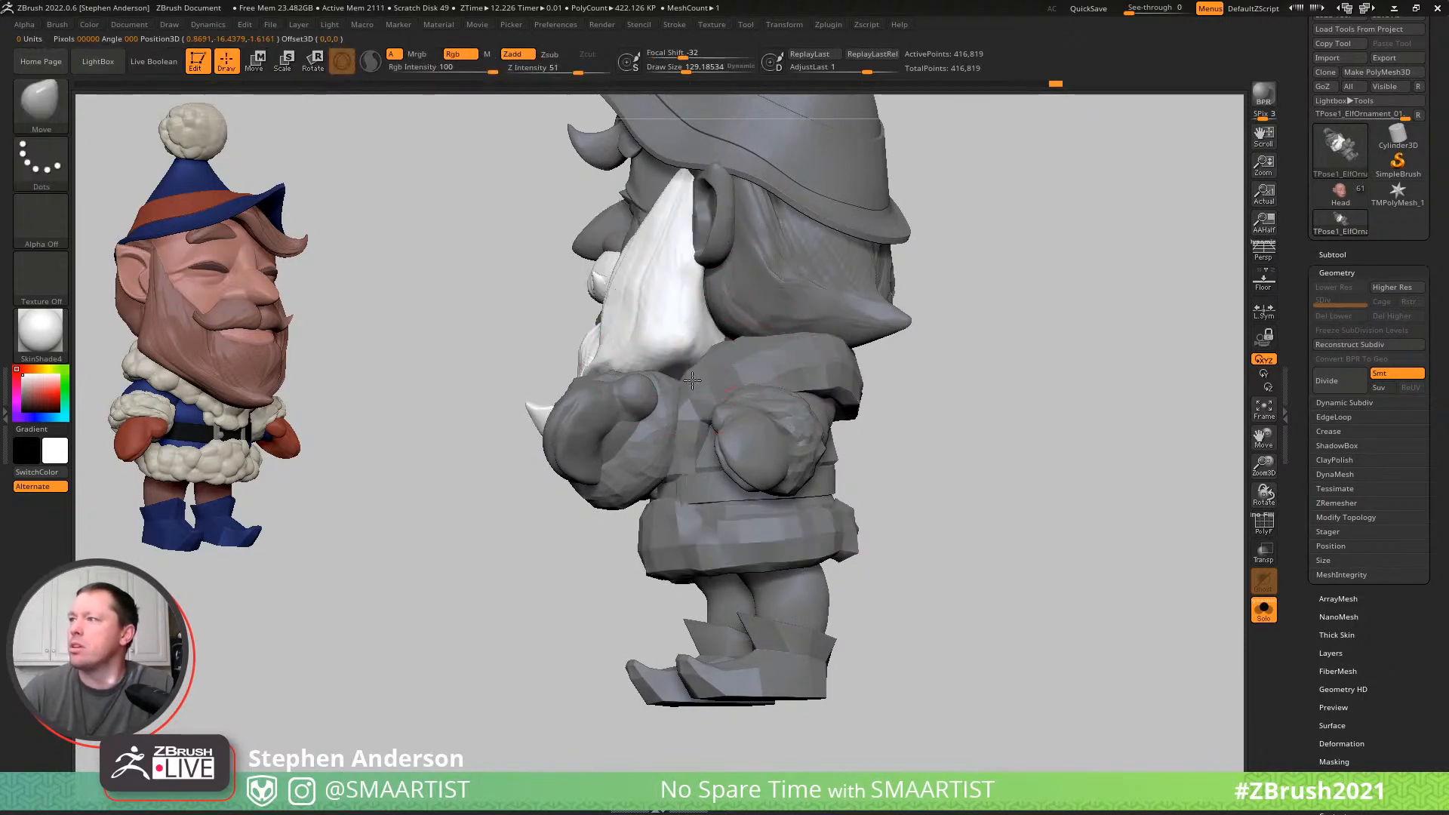
pyautogui.moveTo(673, 369); pyautogui.dragTo(668, 370)
pyautogui.moveTo(683, 388)
pyautogui.mouseDown(button='right')
pyautogui.moveTo(710, 386)
pyautogui.moveTo(678, 390)
pyautogui.moveTo(728, 345)
pyautogui.mouseUp(button='right')
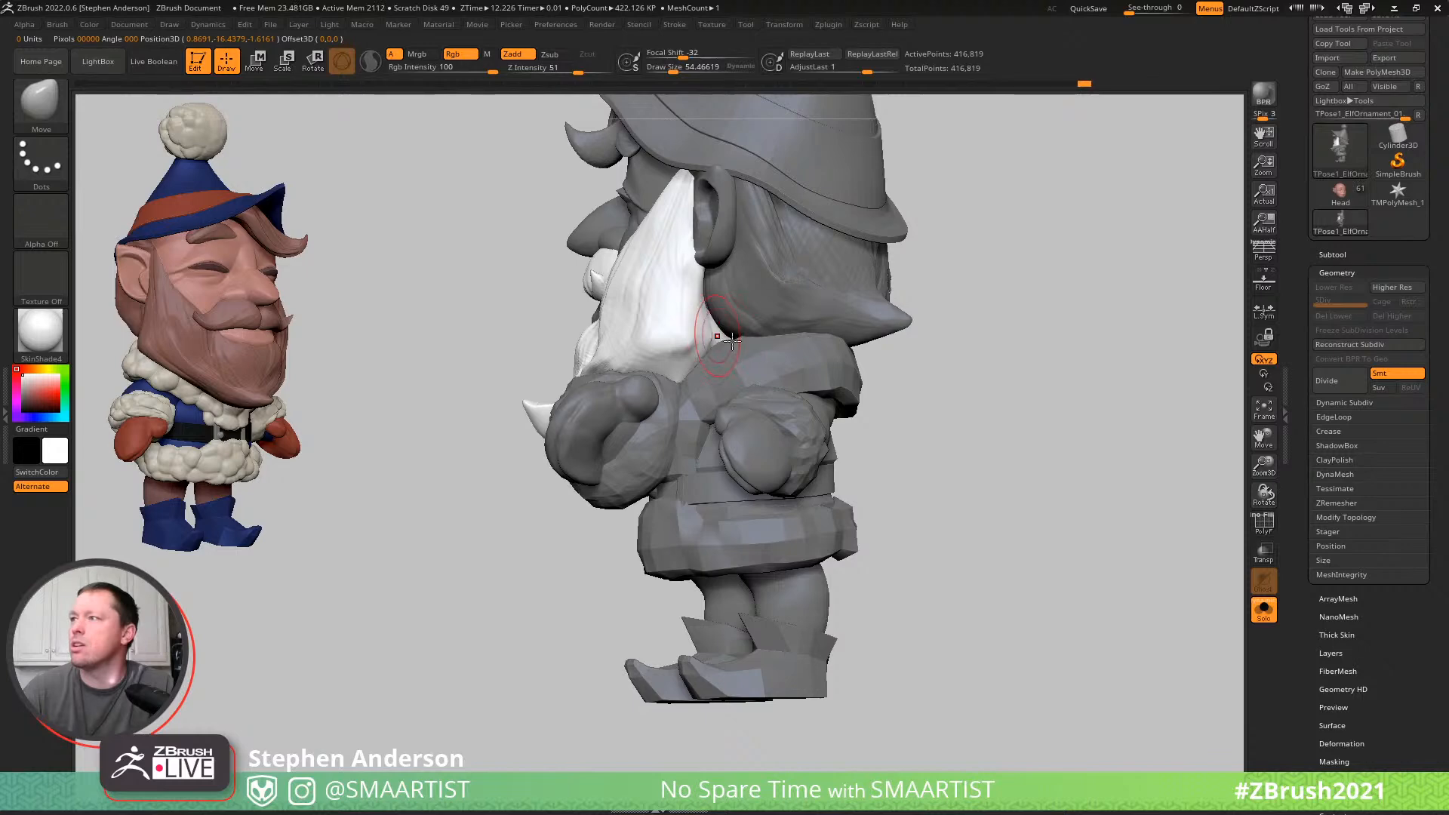
pyautogui.moveTo(750, 343)
pyautogui.mouseDown(button='right')
pyautogui.moveTo(725, 325)
pyautogui.moveTo(766, 314)
pyautogui.moveTo(702, 297)
pyautogui.mouseUp(button='right')
# - Enlarge the Move brush to a draw size of about 114 and reshape the beard's broad side below the ear
pyautogui.press('s')
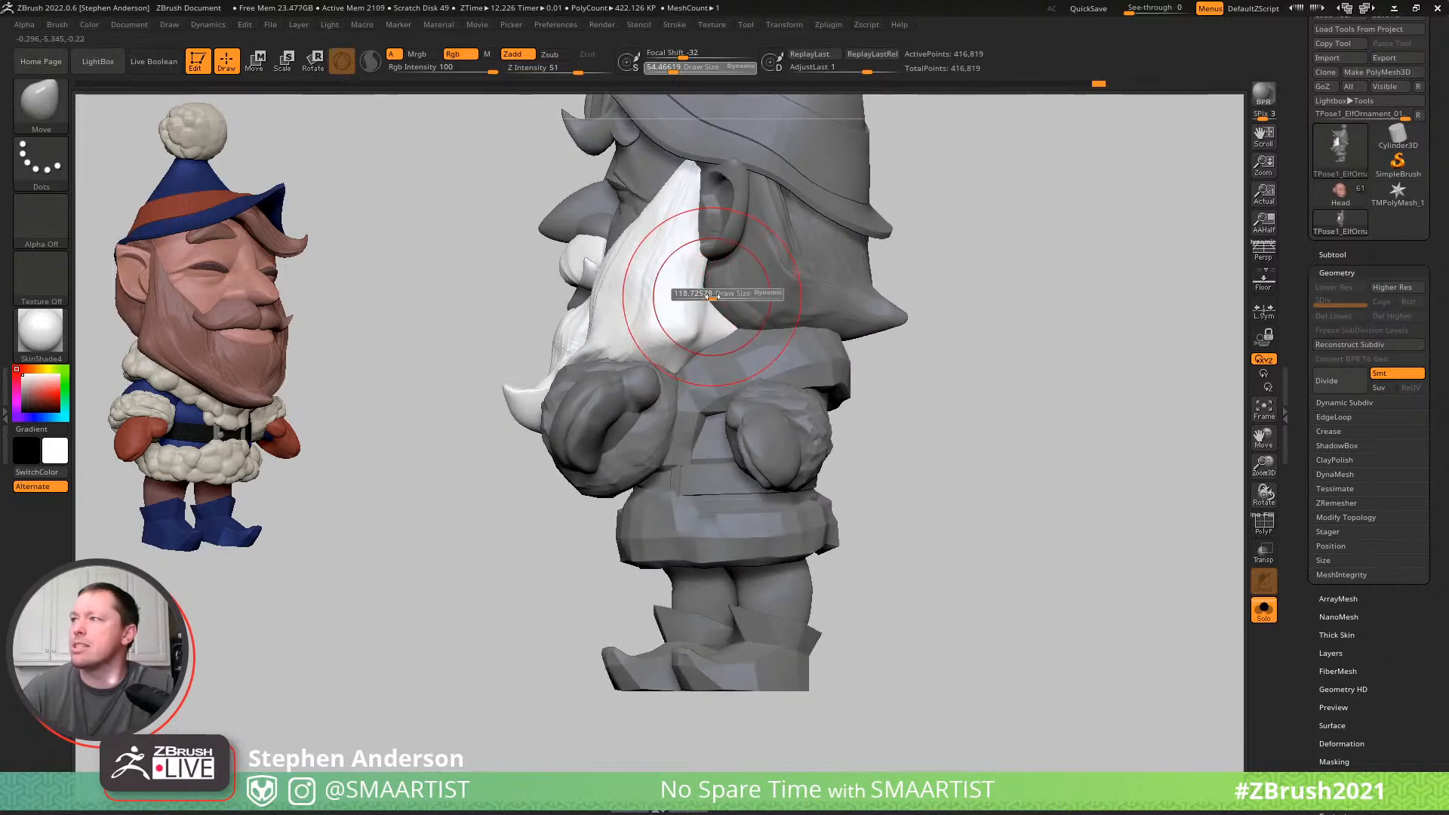
pyautogui.moveTo(711, 296); pyautogui.dragTo(710, 297)
pyautogui.moveTo(739, 300); pyautogui.dragTo(706, 200, button='right')
pyautogui.press('ctrl')
pyautogui.moveTo(732, 324)
pyautogui.mouseDown(button='right')
pyautogui.moveTo(781, 323)
pyautogui.moveTo(756, 298)
pyautogui.moveTo(809, 300)
pyautogui.mouseUp(button='right')
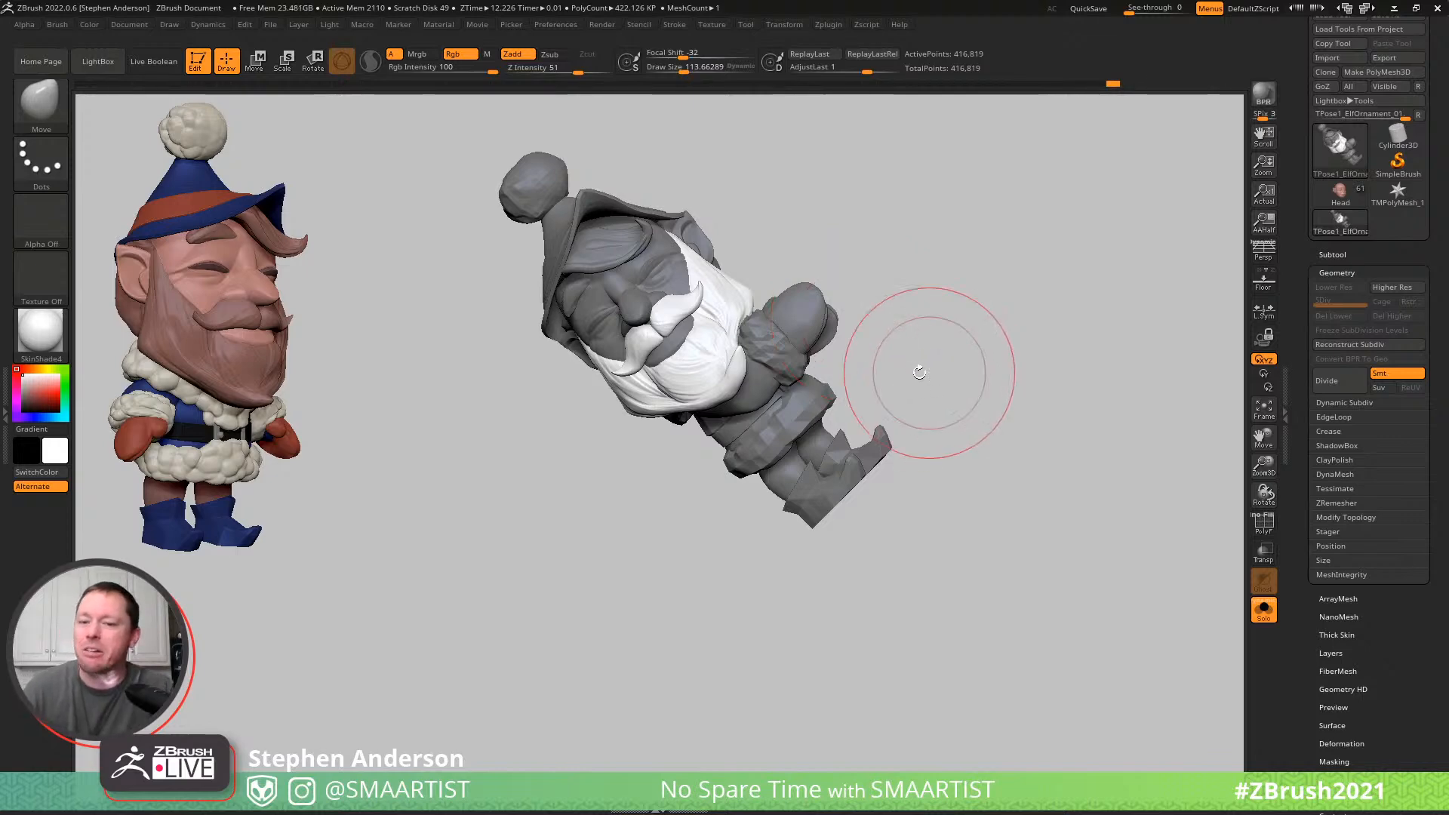
# - Clear the mask and isolate the two arms with their cuffs and mittens, hiding the rest of the elf
pyautogui.moveTo(1009, 320)
pyautogui.mouseDown()
pyautogui.moveTo(984, 317)
pyautogui.moveTo(1012, 317)
pyautogui.mouseUp()
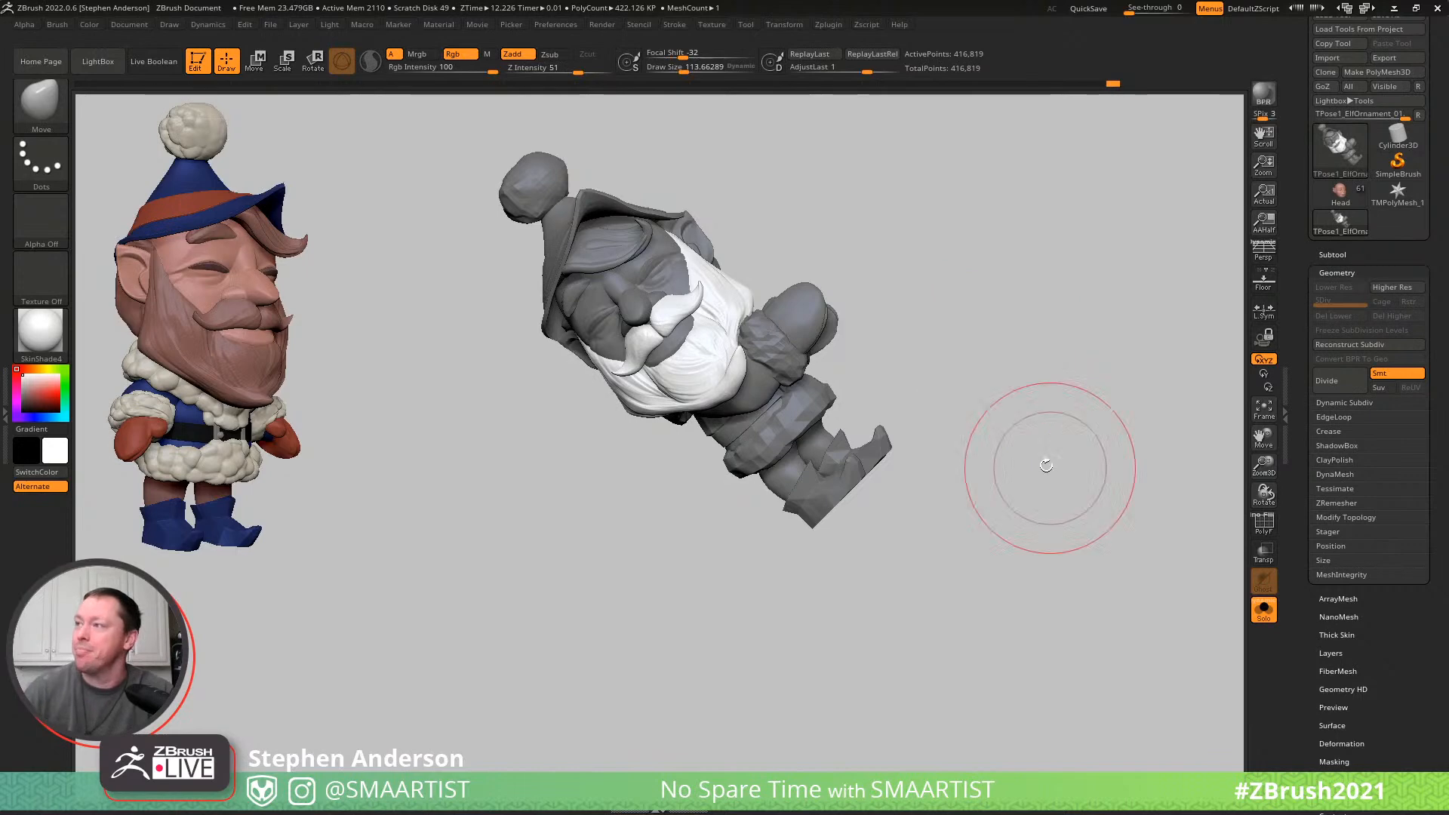
pyautogui.moveTo(905, 483)
pyautogui.mouseDown()
pyautogui.moveTo(705, 346)
pyautogui.moveTo(791, 345)
pyautogui.mouseUp()
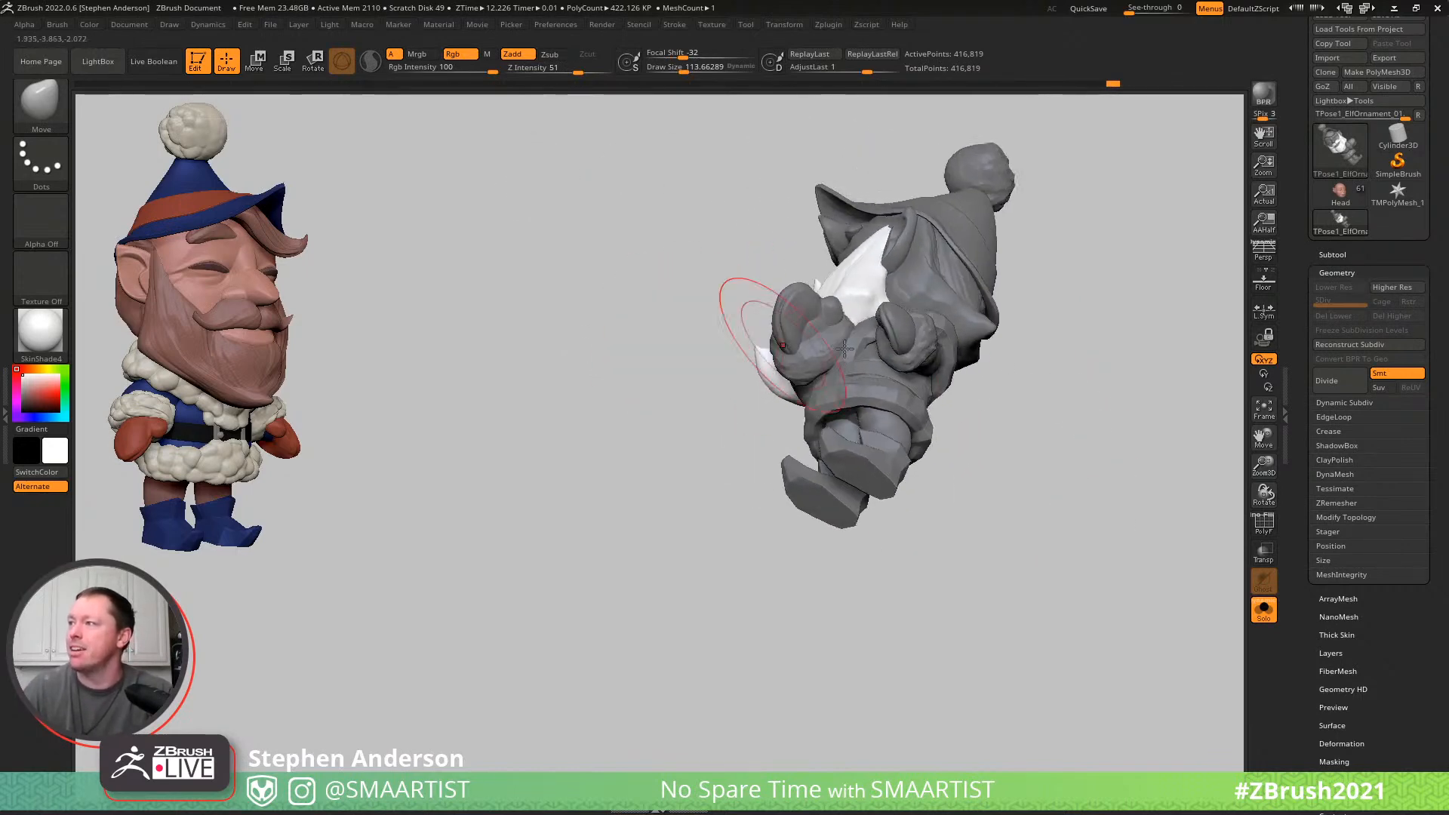
pyautogui.keyDown('alt'); pyautogui.moveTo(791, 344); pyautogui.dragTo(598, 350, button='right'); pyautogui.keyUp('alt')
pyautogui.keyDown('ctrl'); pyautogui.moveTo(751, 355); pyautogui.dragTo(883, 434, button='right'); pyautogui.keyUp('ctrl')
pyautogui.keyDown('ctrl'); pyautogui.moveTo(887, 493); pyautogui.dragTo(854, 552); pyautogui.keyUp('ctrl')
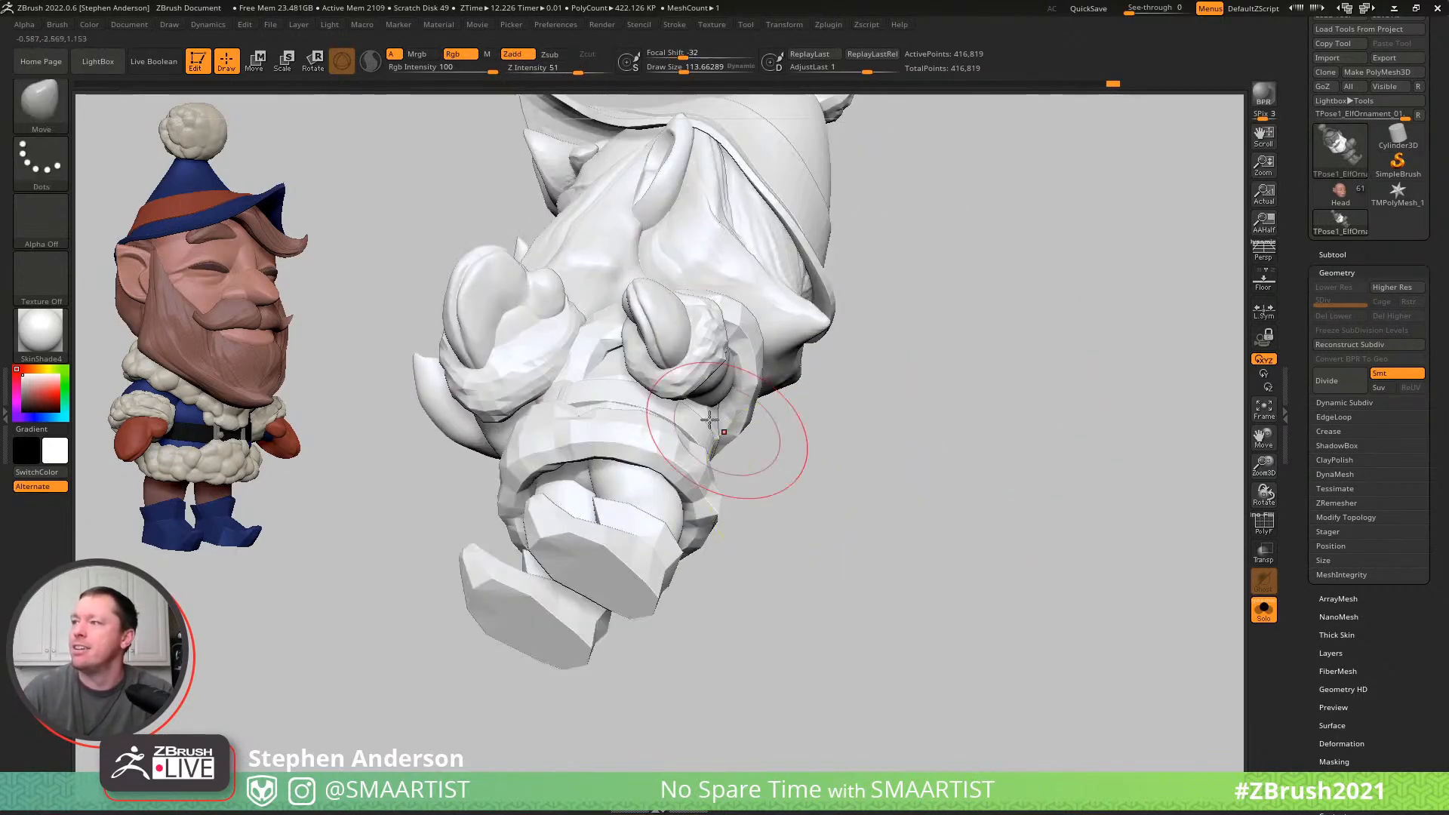
pyautogui.moveTo(715, 421); pyautogui.dragTo(666, 370, button='right')
pyautogui.keyDown('ctrl'); pyautogui.keyDown('shift'); pyautogui.click(637, 345); pyautogui.keyUp('shift'); pyautogui.keyUp('ctrl')
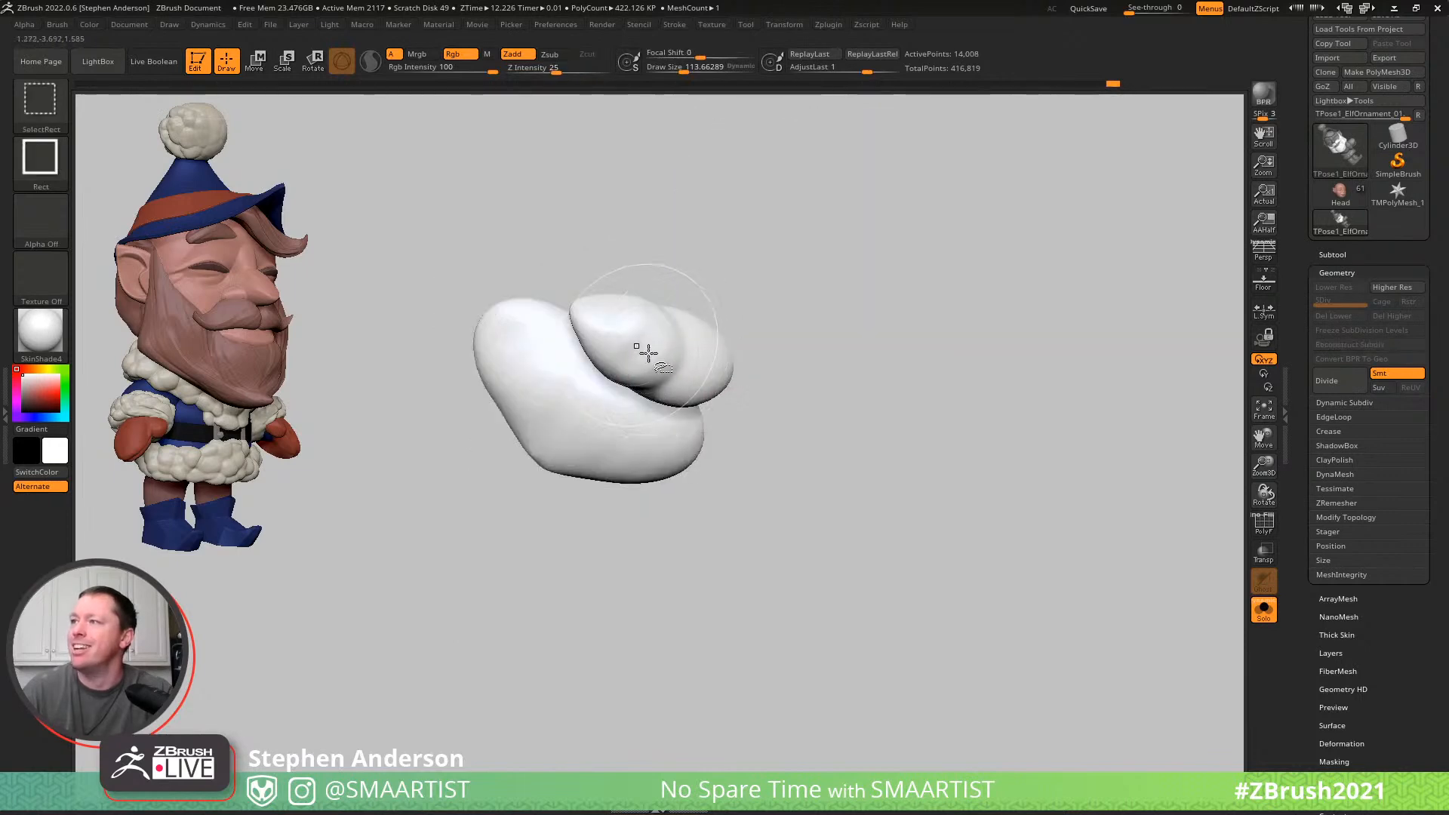
pyautogui.keyDown('ctrl'); pyautogui.keyDown('shift'); pyautogui.click(622, 346); pyautogui.keyUp('shift'); pyautogui.keyUp('ctrl')
pyautogui.keyDown('ctrl'); pyautogui.keyDown('shift'); pyautogui.click(611, 336); pyautogui.keyUp('shift'); pyautogui.keyUp('ctrl')
pyautogui.keyDown('ctrl'); pyautogui.keyDown('shift'); pyautogui.click(589, 330); pyautogui.keyUp('shift'); pyautogui.keyUp('ctrl')
pyautogui.keyDown('ctrl'); pyautogui.keyDown('shift'); pyautogui.moveTo(854, 517); pyautogui.dragTo(885, 618); pyautogui.keyUp('shift'); pyautogui.keyUp('ctrl')
pyautogui.moveTo(641, 408); pyautogui.dragTo(657, 322, button='right')
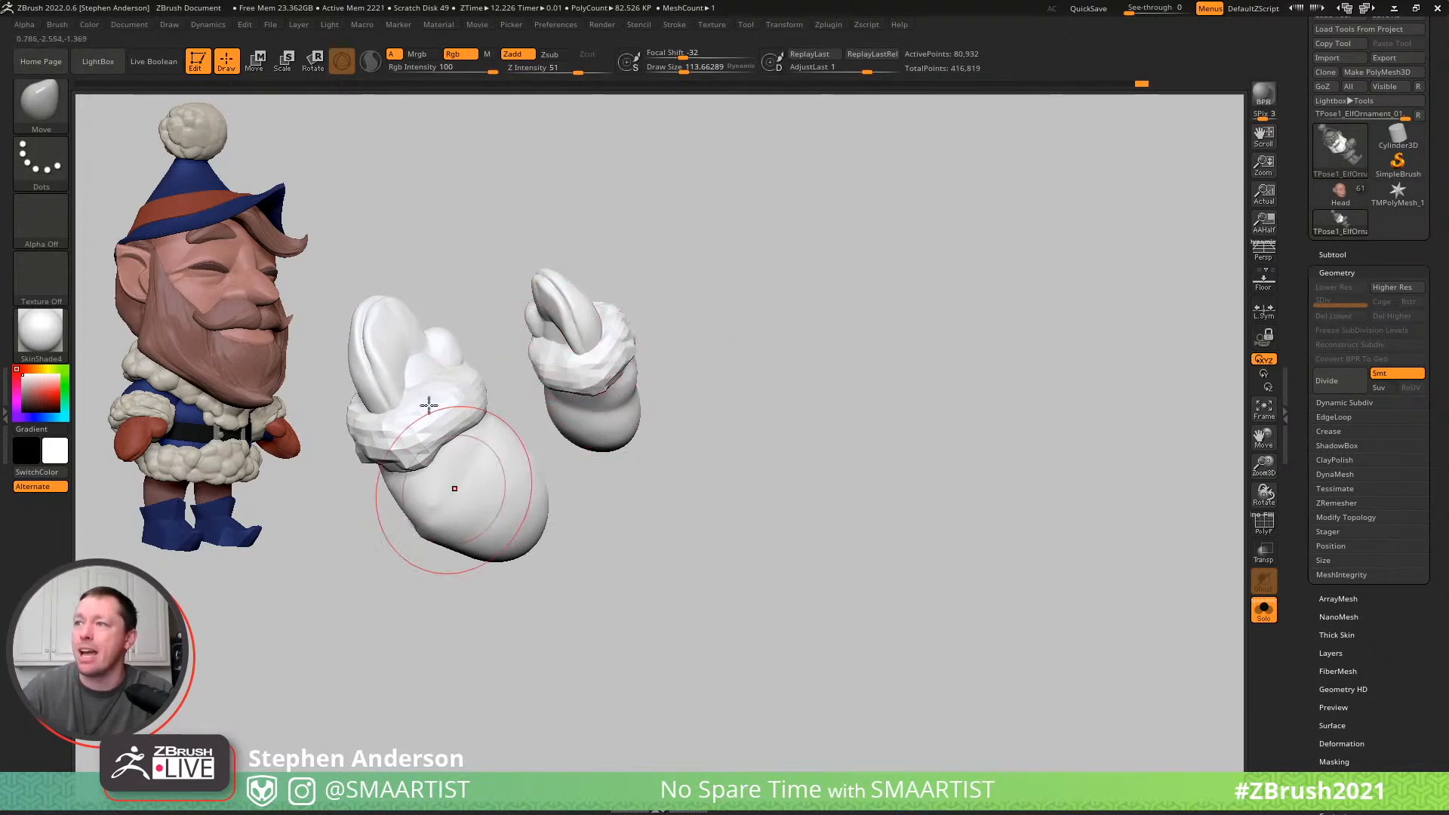
# - Use the MaskLasso brush to mask the left arm, unhide the whole elf and invert the mask so only that arm is editable
pyautogui.press('ctrl')
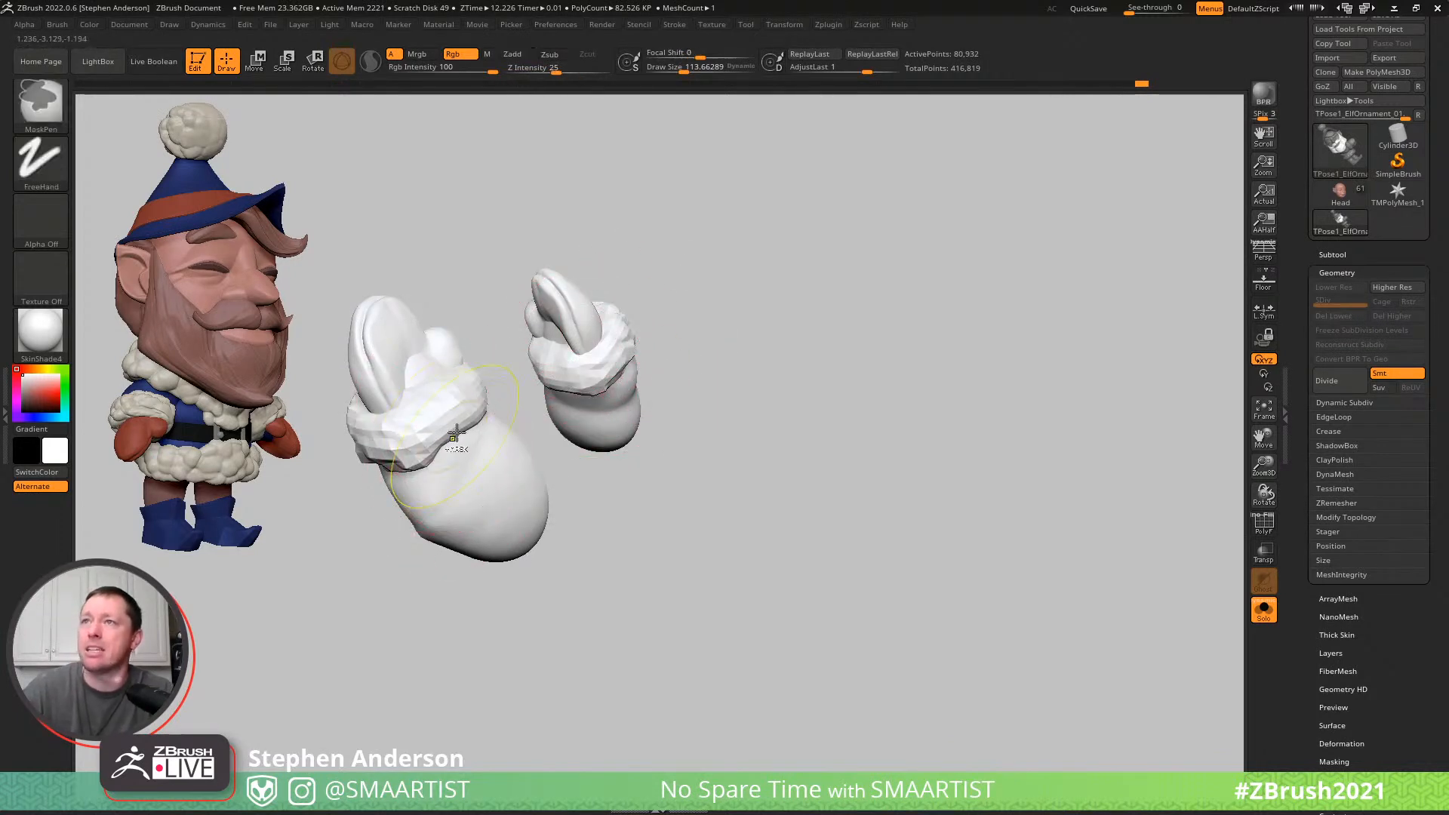
pyautogui.click(32, 101)
pyautogui.click(290, 182)
pyautogui.moveTo(494, 258)
pyautogui.keyDown('ctrl'); pyautogui.mouseDown()
pyautogui.moveTo(505, 356)
pyautogui.moveTo(540, 434)
pyautogui.moveTo(693, 522)
pyautogui.moveTo(816, 385)
pyautogui.mouseUp(); pyautogui.keyUp('ctrl')
pyautogui.keyDown('ctrl'); pyautogui.keyDown('shift'); pyautogui.click(802, 421); pyautogui.keyUp('shift'); pyautogui.keyUp('ctrl')
pyautogui.keyDown('ctrl'); pyautogui.click(742, 441); pyautogui.keyUp('ctrl')
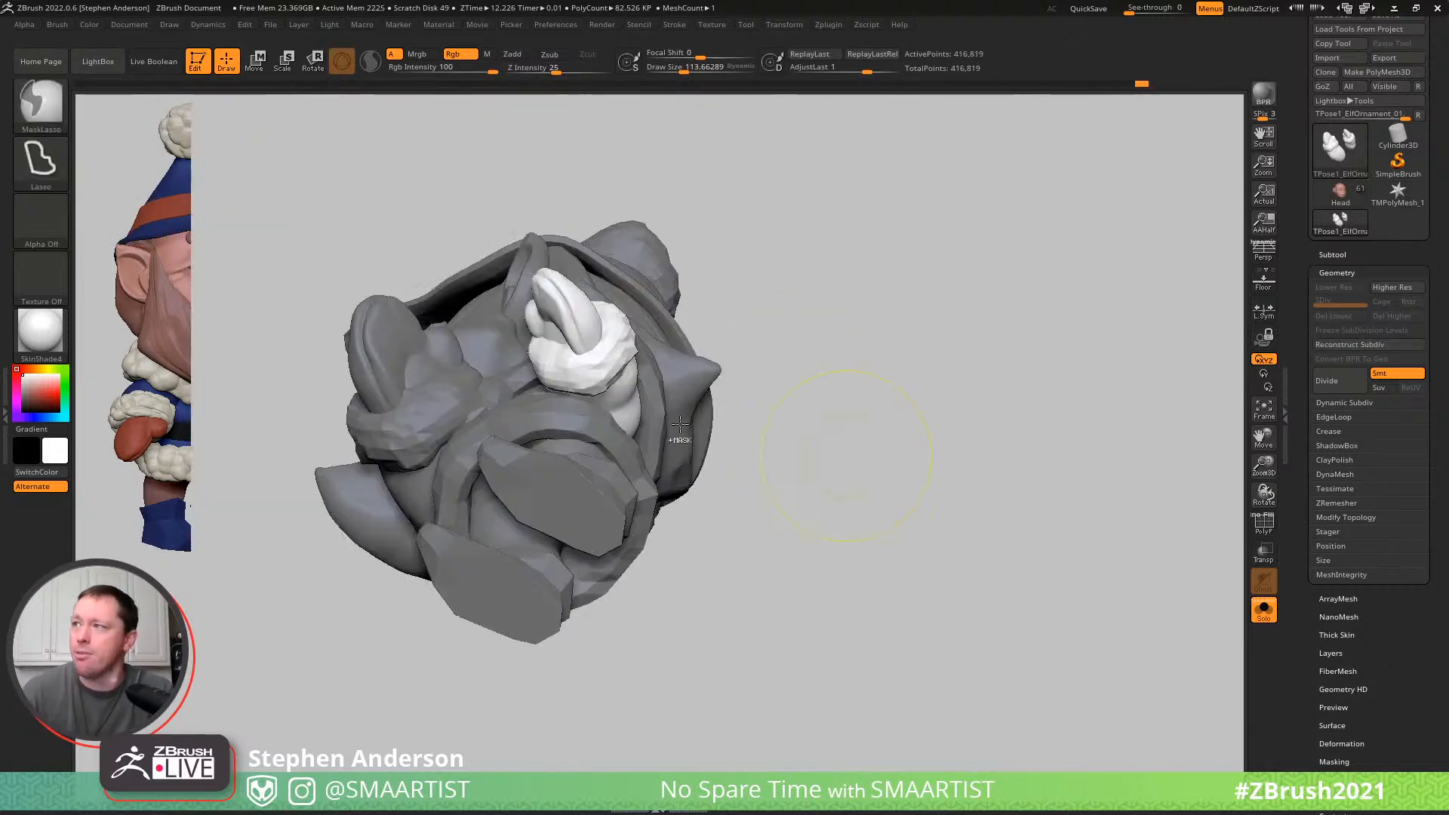
pyautogui.moveTo(762, 443); pyautogui.dragTo(664, 426, button='right')
# - Place the Gizmo at the left shoulder, and rotate and move the arm to seat it against the body
pyautogui.press('w')
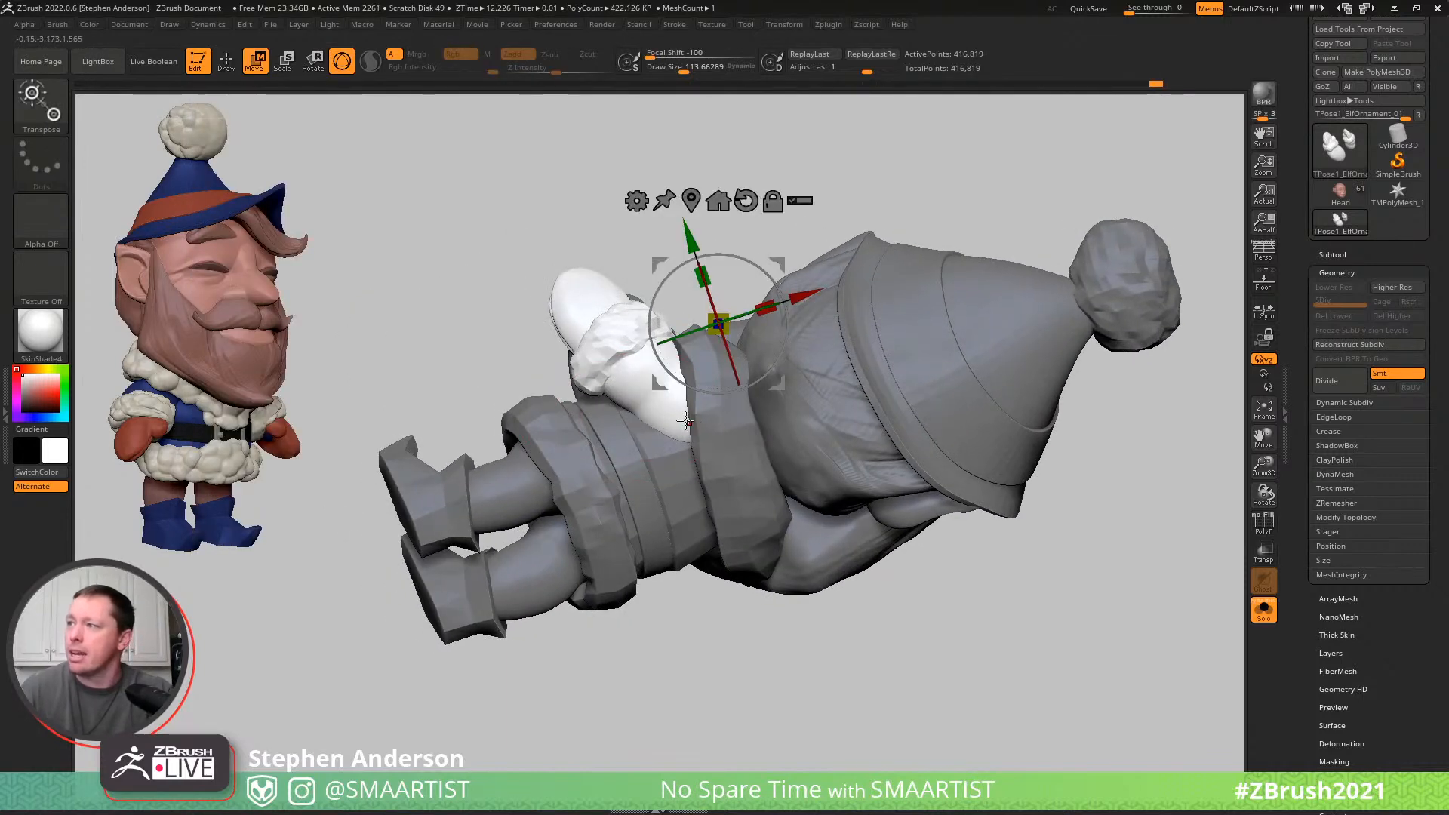
pyautogui.click(681, 419)
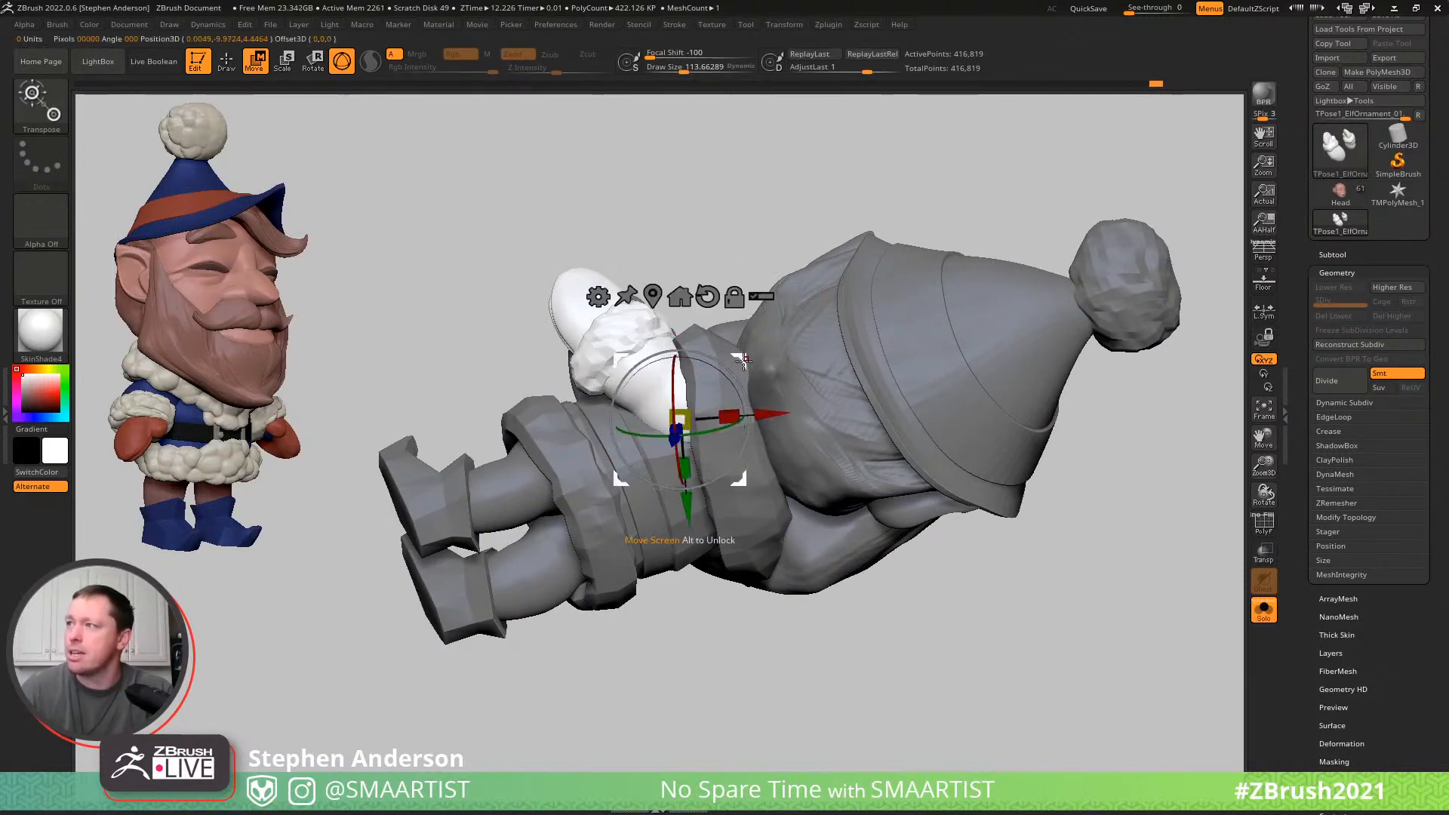
pyautogui.moveTo(693, 409); pyautogui.dragTo(699, 401)
pyautogui.moveTo(837, 348); pyautogui.dragTo(610, 395, button='right')
pyautogui.moveTo(574, 440); pyautogui.dragTo(563, 446)
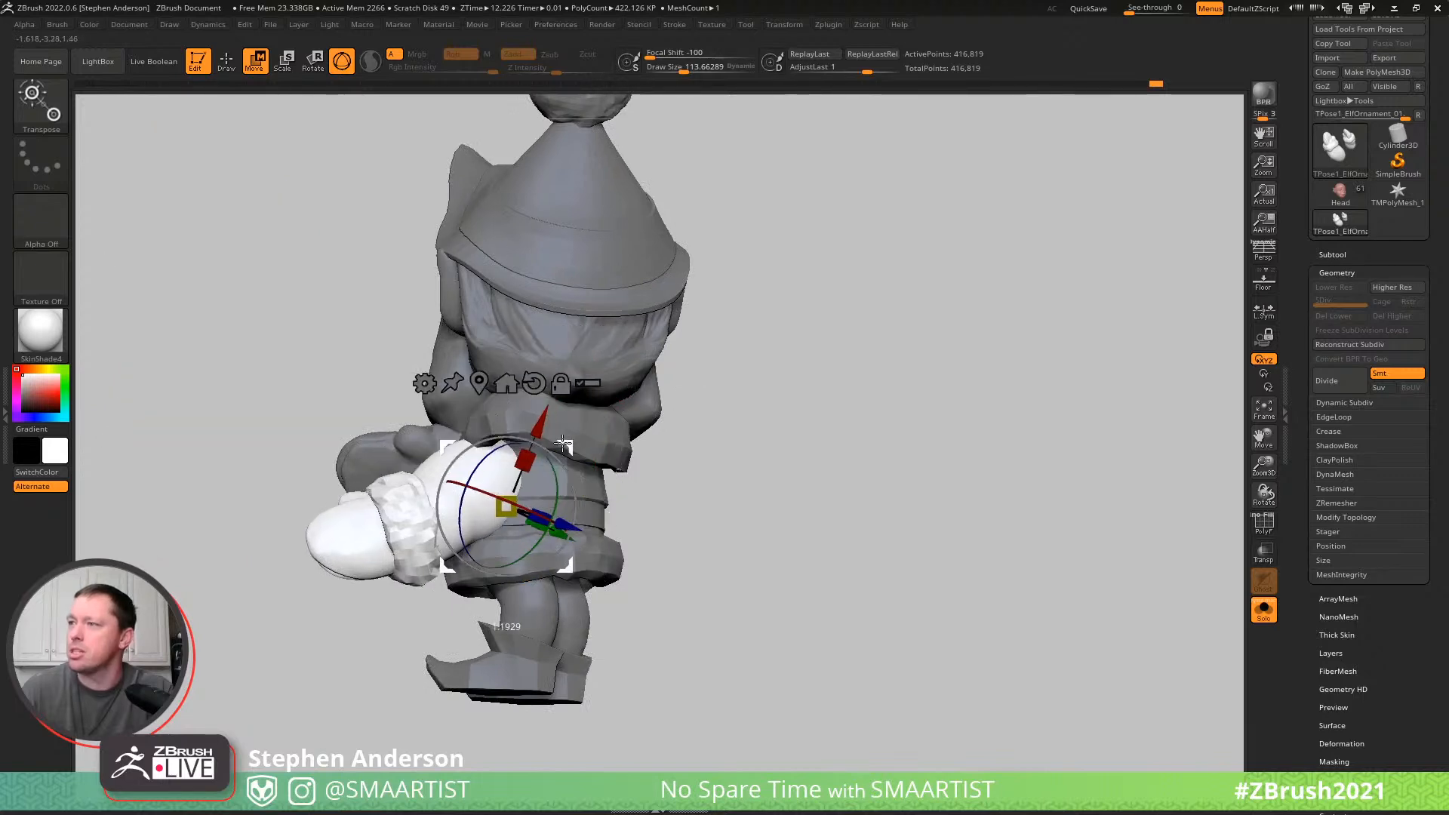
pyautogui.moveTo(532, 441); pyautogui.dragTo(430, 444, button='right')
pyautogui.moveTo(617, 444); pyautogui.dragTo(561, 443)
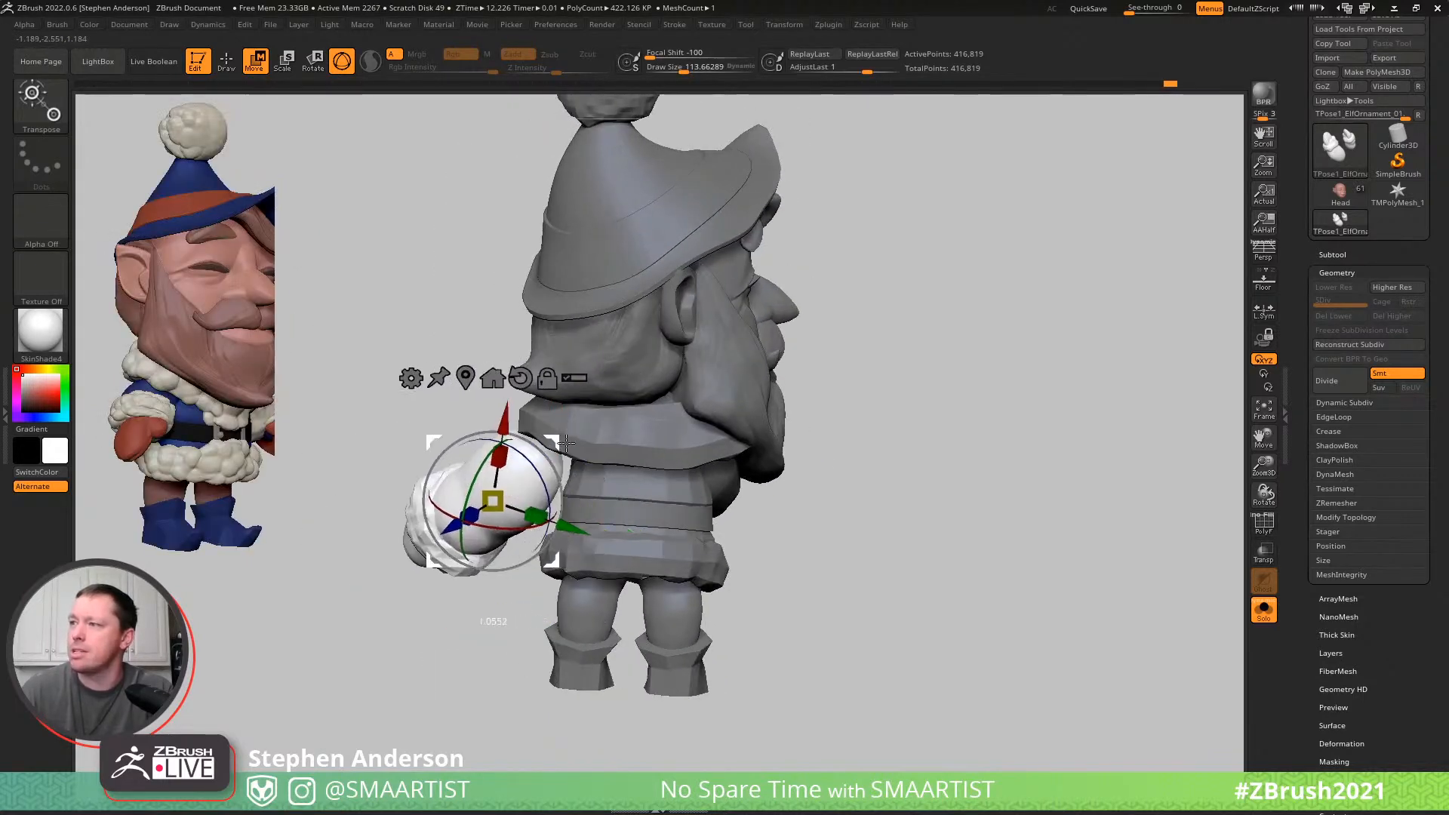
pyautogui.moveTo(651, 419); pyautogui.dragTo(559, 431, button='right')
pyautogui.moveTo(559, 431); pyautogui.dragTo(569, 428)
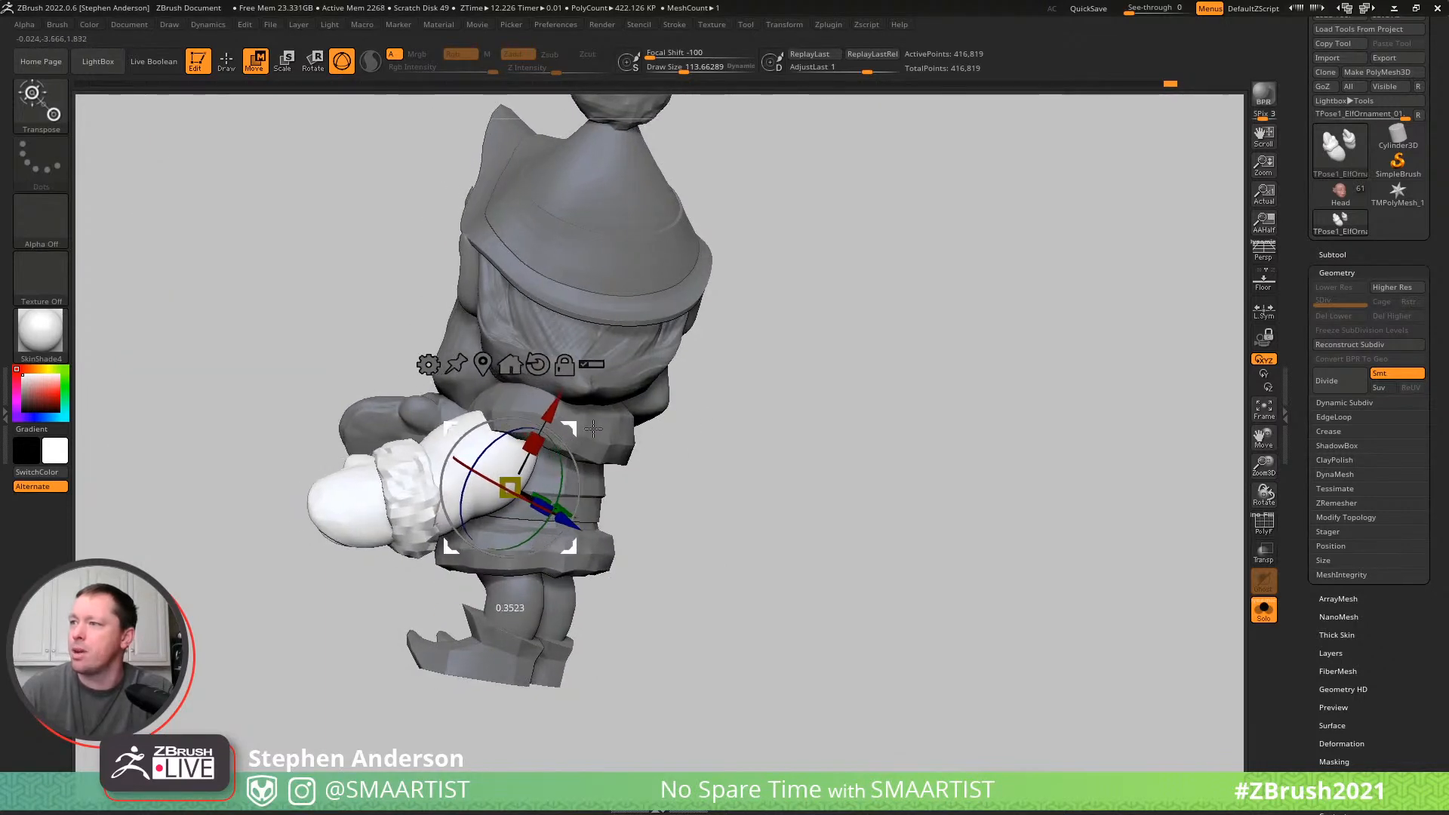
# - Fine-tune the left arm's placement from several angles and rotate its raised mitten inward toward the face
pyautogui.moveTo(541, 632); pyautogui.dragTo(457, 555, button='right')
pyautogui.moveTo(748, 348); pyautogui.dragTo(682, 410, button='right')
pyautogui.moveTo(737, 531); pyautogui.dragTo(773, 536, button='right')
pyautogui.moveTo(706, 495); pyautogui.dragTo(631, 414, button='right')
pyautogui.moveTo(606, 419); pyautogui.dragTo(750, 535)
pyautogui.moveTo(750, 535); pyautogui.dragTo(686, 386, button='right')
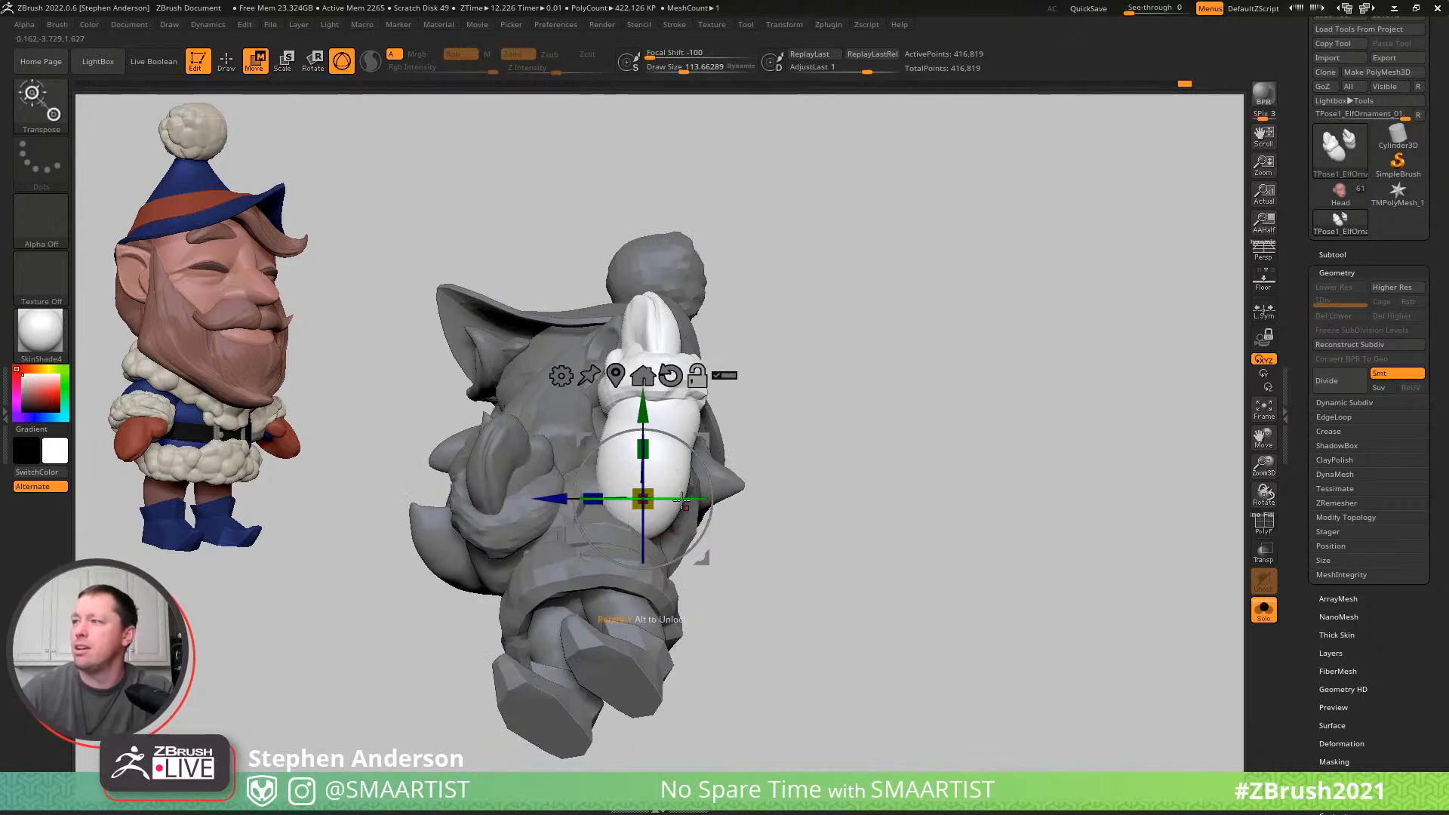
pyautogui.moveTo(669, 435); pyautogui.dragTo(657, 436)
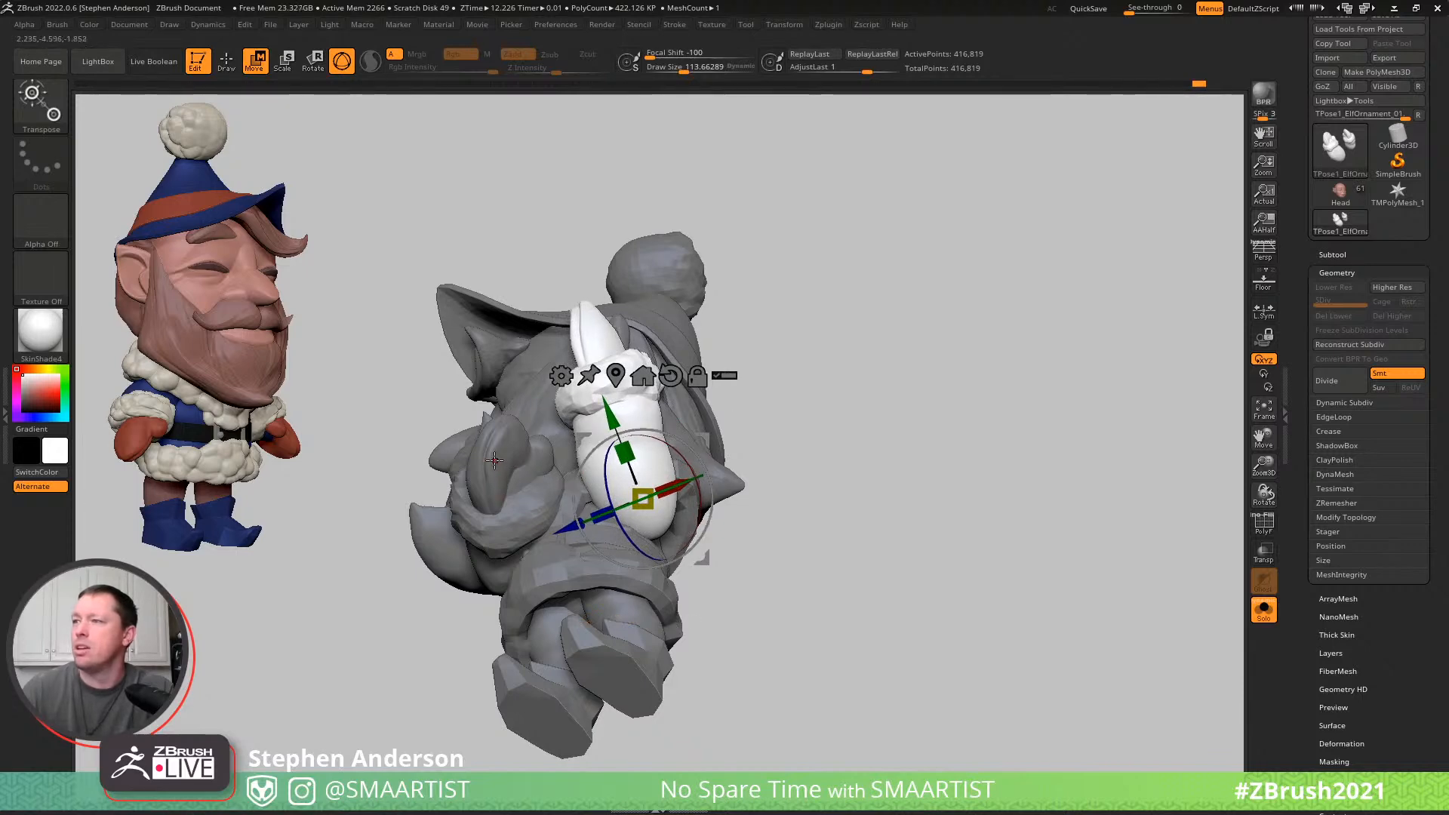
# - Reshape the left upper arm where it meets the body with the Move brush at a draw size of about 157
pyautogui.keyDown('ctrl'); pyautogui.moveTo(849, 376); pyautogui.dragTo(893, 434); pyautogui.keyUp('ctrl')
pyautogui.press('q')
pyautogui.moveTo(659, 495)
pyautogui.mouseDown(button='right')
pyautogui.moveTo(650, 478)
pyautogui.moveTo(646, 491)
pyautogui.mouseUp(button='right')
pyautogui.press('ctrl')
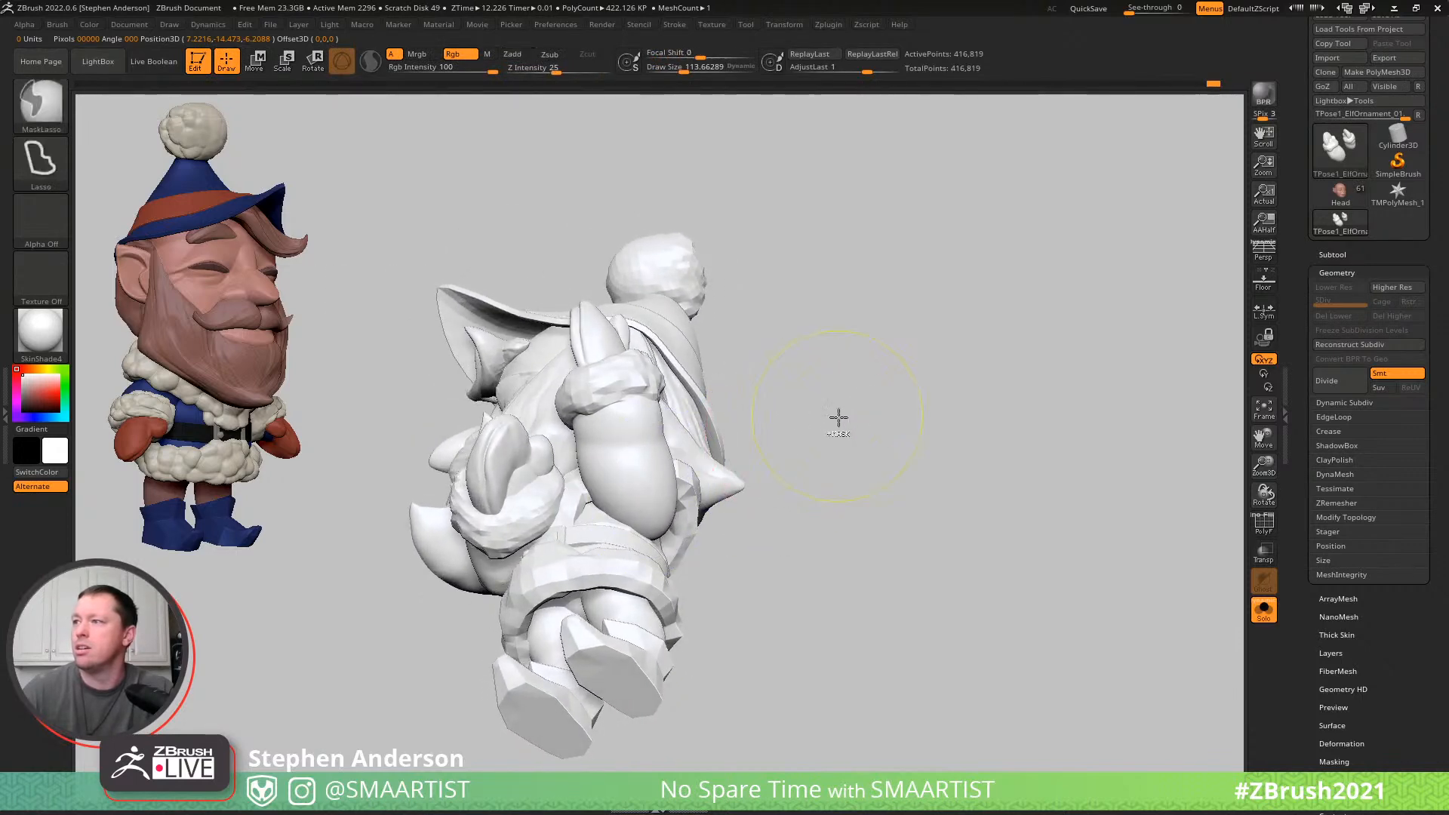
pyautogui.keyDown('ctrl'); pyautogui.click(828, 427); pyautogui.keyUp('ctrl')
pyautogui.moveTo(815, 404); pyautogui.dragTo(784, 403, button='right')
pyautogui.press('b')
pyautogui.press('m')
pyautogui.press('v')
pyautogui.moveTo(675, 533); pyautogui.dragTo(681, 533)
pyautogui.moveTo(721, 501)
pyautogui.mouseDown(button='right')
pyautogui.moveTo(676, 507)
pyautogui.moveTo(761, 507)
pyautogui.mouseUp(button='right')
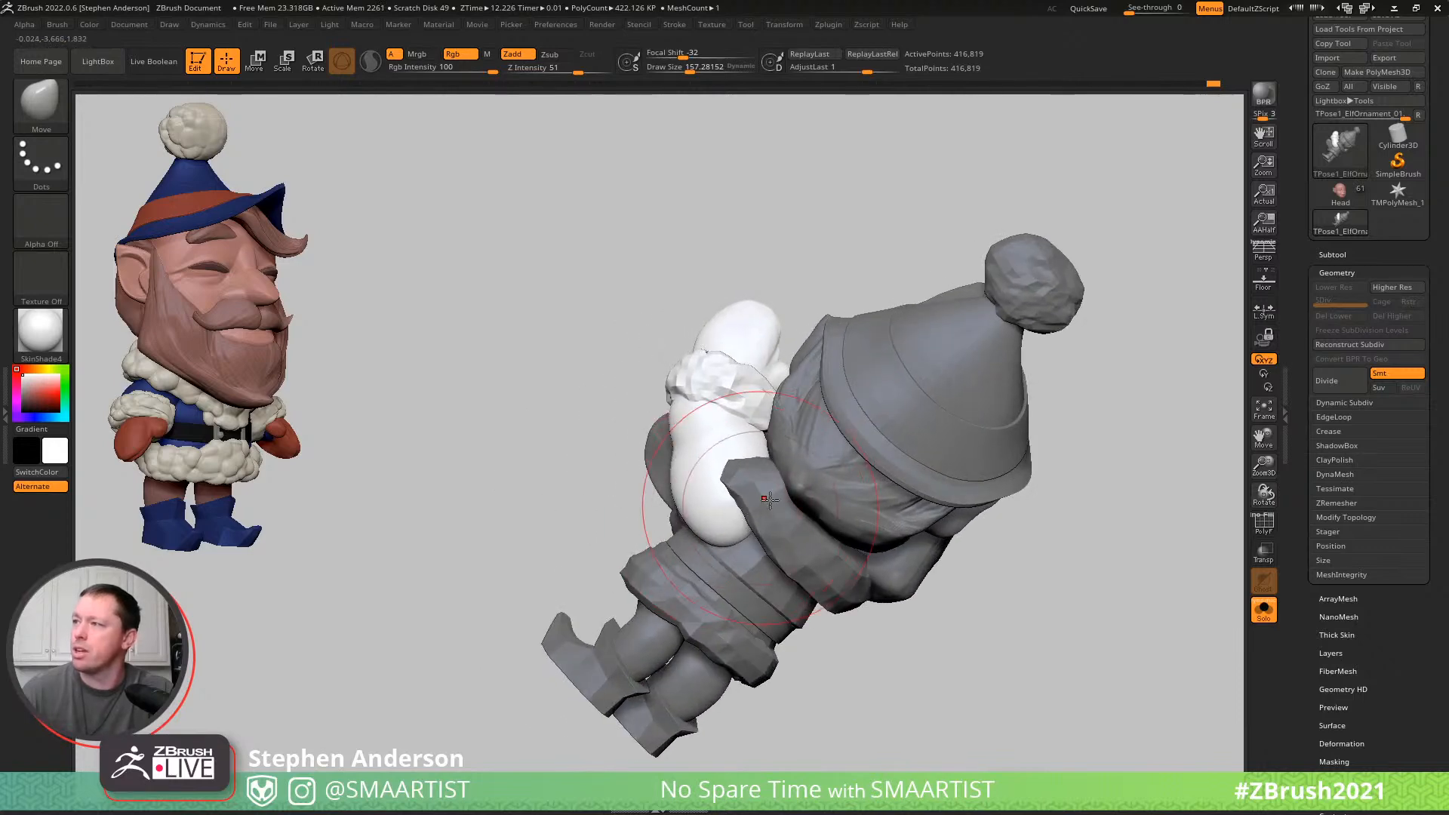
# - Mask everything except the coat's fur trim and reshape the collar around the left shoulder with the Move brush at a draw size of about 81
pyautogui.press('w')
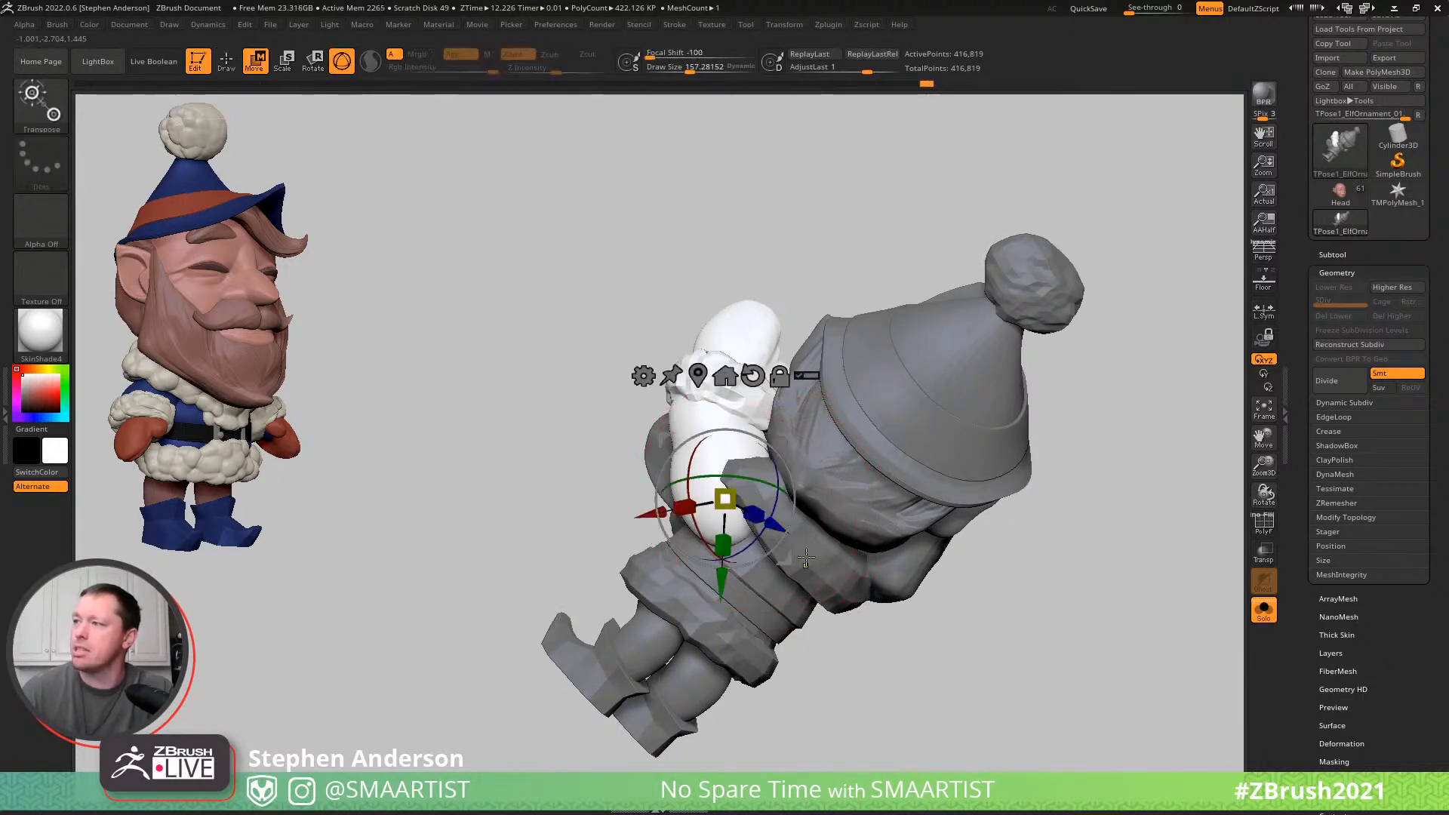
pyautogui.keyDown('ctrl'); pyautogui.click(781, 530); pyautogui.keyUp('ctrl')
pyautogui.press('q')
pyautogui.moveTo(782, 530); pyautogui.dragTo(727, 455, button='right')
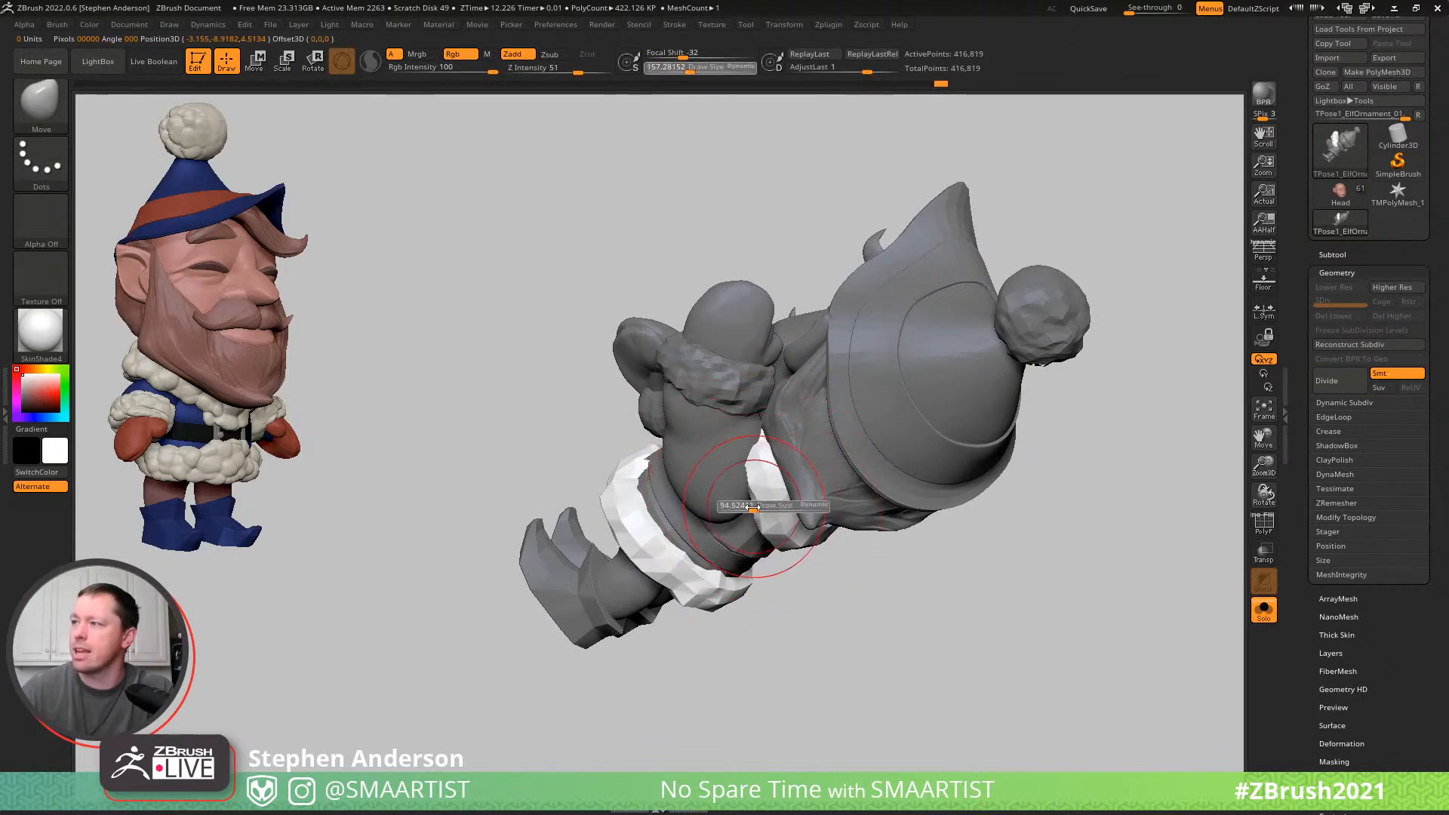
pyautogui.moveTo(744, 435)
pyautogui.mouseDown(button='right')
pyautogui.moveTo(727, 492)
pyautogui.moveTo(618, 439)
pyautogui.moveTo(659, 405)
pyautogui.moveTo(799, 387)
pyautogui.moveTo(741, 466)
pyautogui.mouseUp(button='right')
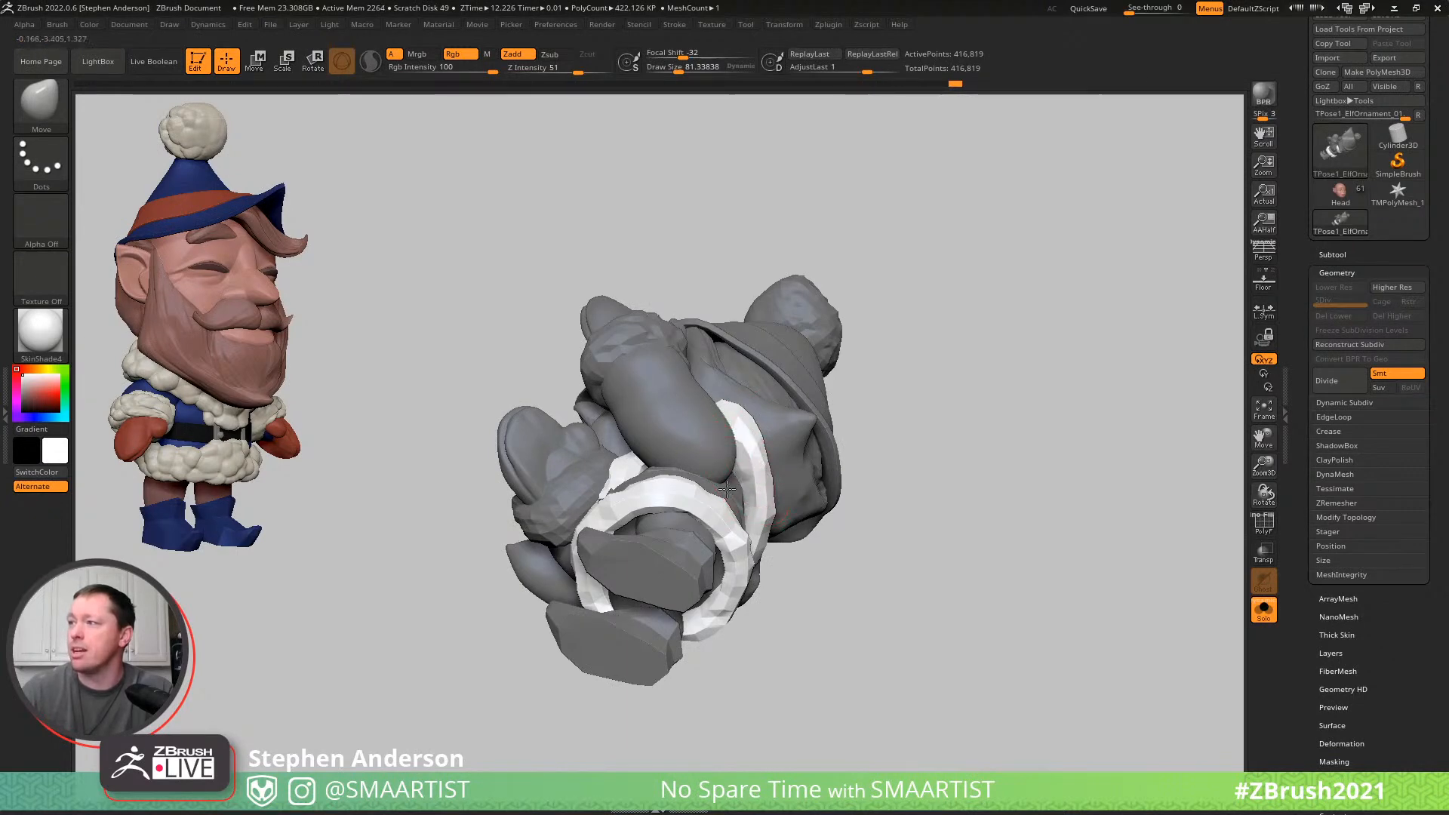
pyautogui.moveTo(731, 512)
pyautogui.mouseDown(button='right')
pyautogui.moveTo(777, 463)
pyautogui.moveTo(799, 488)
pyautogui.moveTo(764, 459)
pyautogui.moveTo(790, 433)
pyautogui.moveTo(664, 400)
pyautogui.moveTo(771, 498)
pyautogui.mouseUp(button='right')
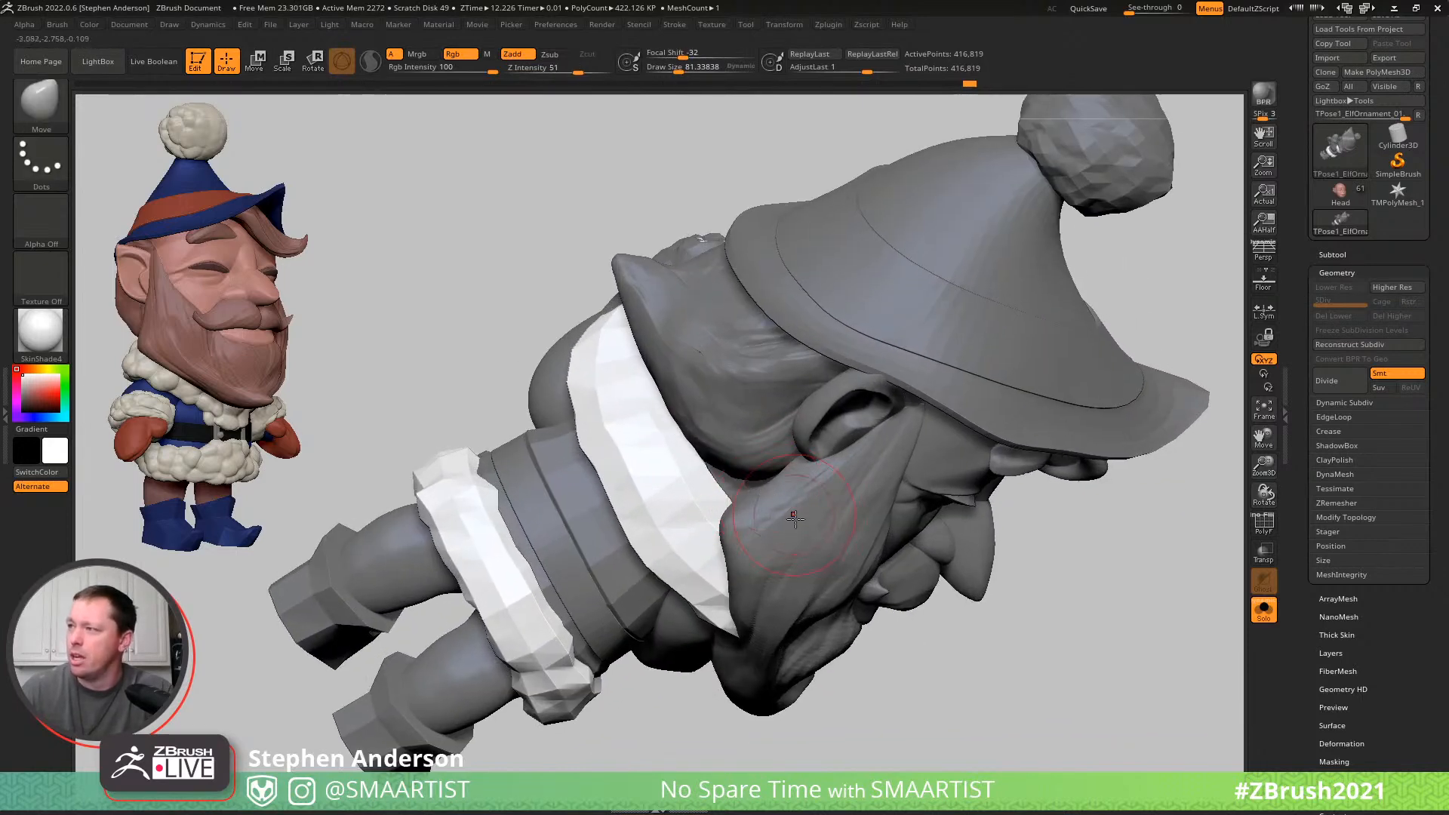
# - Mask everything except the beard, and switch to the back hair to reshape it with the Move brush at a draw size of about 119
pyautogui.press('w')
pyautogui.keyDown('ctrl'); pyautogui.click(767, 510); pyautogui.keyUp('ctrl')
pyautogui.press('q')
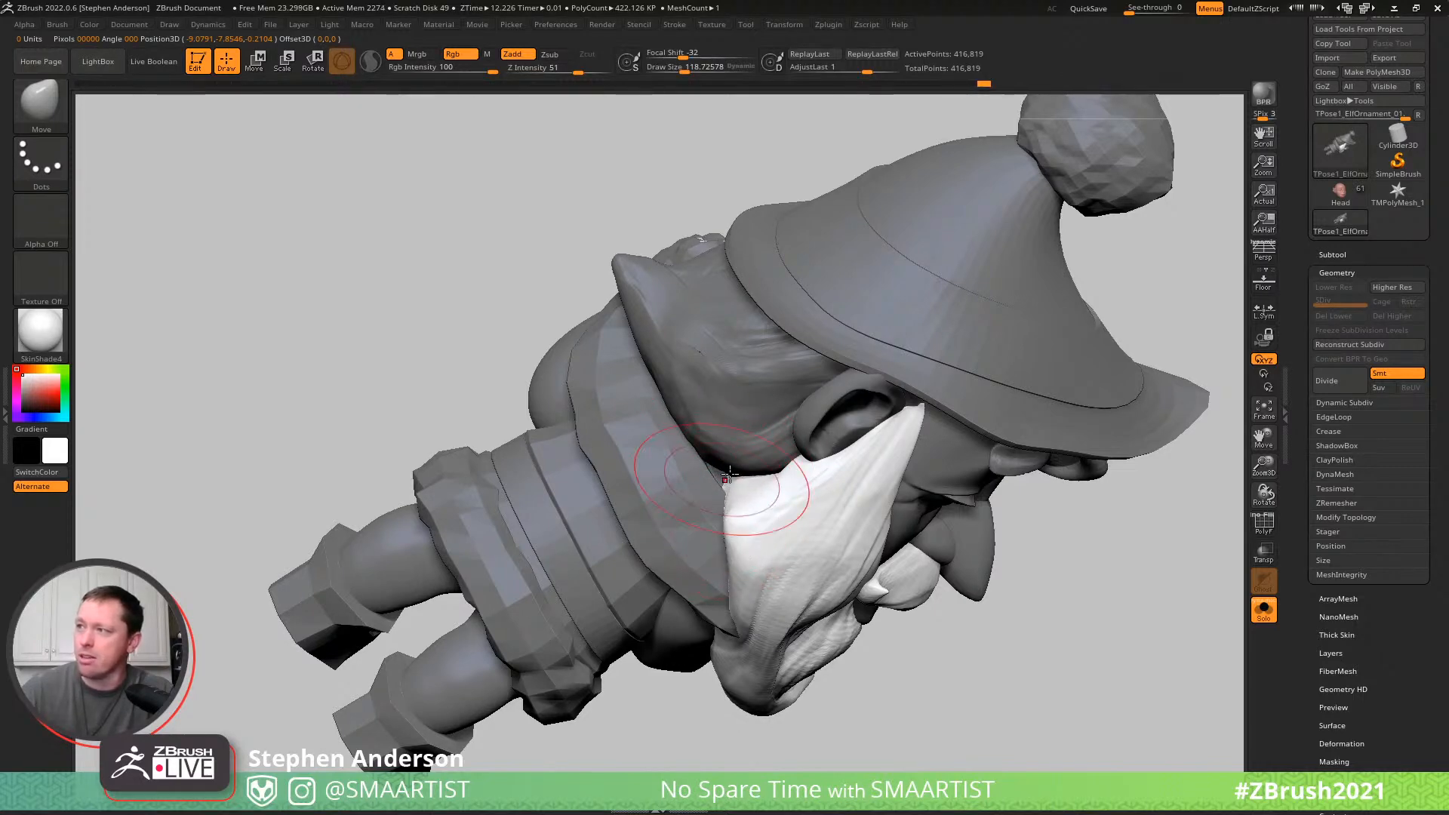
pyautogui.press('w')
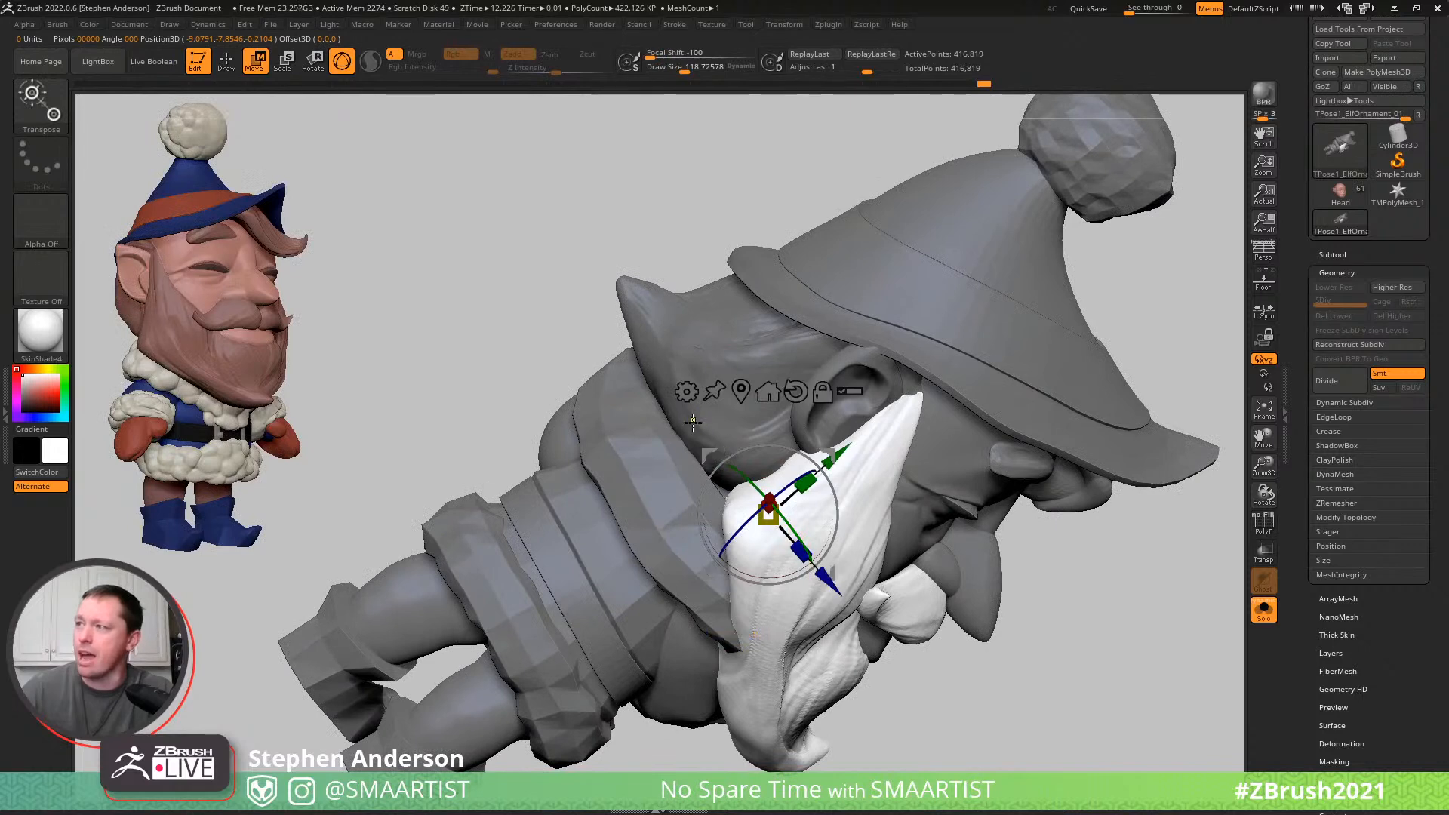
pyautogui.keyDown('ctrl'); pyautogui.click(712, 455); pyautogui.keyUp('ctrl')
pyautogui.press('q')
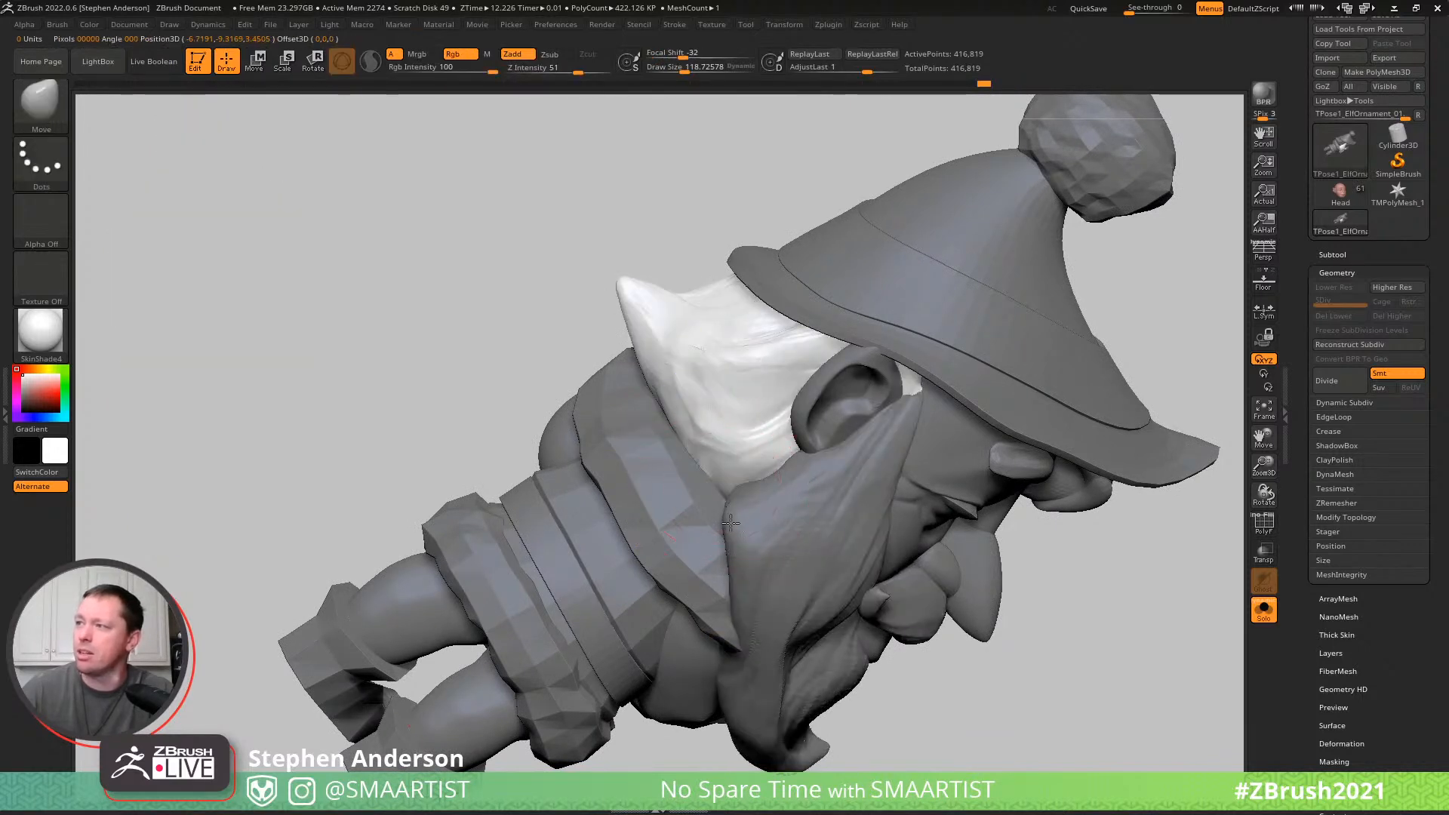
pyautogui.keyDown('ctrl'); pyautogui.moveTo(727, 530); pyautogui.dragTo(725, 458, button='right'); pyautogui.keyUp('ctrl')
pyautogui.moveTo(725, 458); pyautogui.dragTo(938, 365, button='right')
pyautogui.moveTo(737, 355)
pyautogui.mouseDown(button='right')
pyautogui.moveTo(699, 401)
pyautogui.moveTo(722, 391)
pyautogui.moveTo(582, 333)
pyautogui.moveTo(603, 392)
pyautogui.moveTo(634, 415)
pyautogui.moveTo(641, 462)
pyautogui.mouseUp(button='right')
# - Mask everything except the swept hair tuft under the hat brim and reshape it with the Move brush at a draw size of about 188
pyautogui.press('w')
pyautogui.click(642, 460)
pyautogui.press('q')
pyautogui.moveTo(661, 375)
pyautogui.mouseDown(button='right')
pyautogui.moveTo(672, 406)
pyautogui.moveTo(735, 346)
pyautogui.moveTo(711, 345)
pyautogui.moveTo(696, 386)
pyautogui.moveTo(592, 420)
pyautogui.moveTo(492, 530)
pyautogui.moveTo(504, 526)
pyautogui.mouseUp(button='right')
pyautogui.press('w')
pyautogui.press('q')
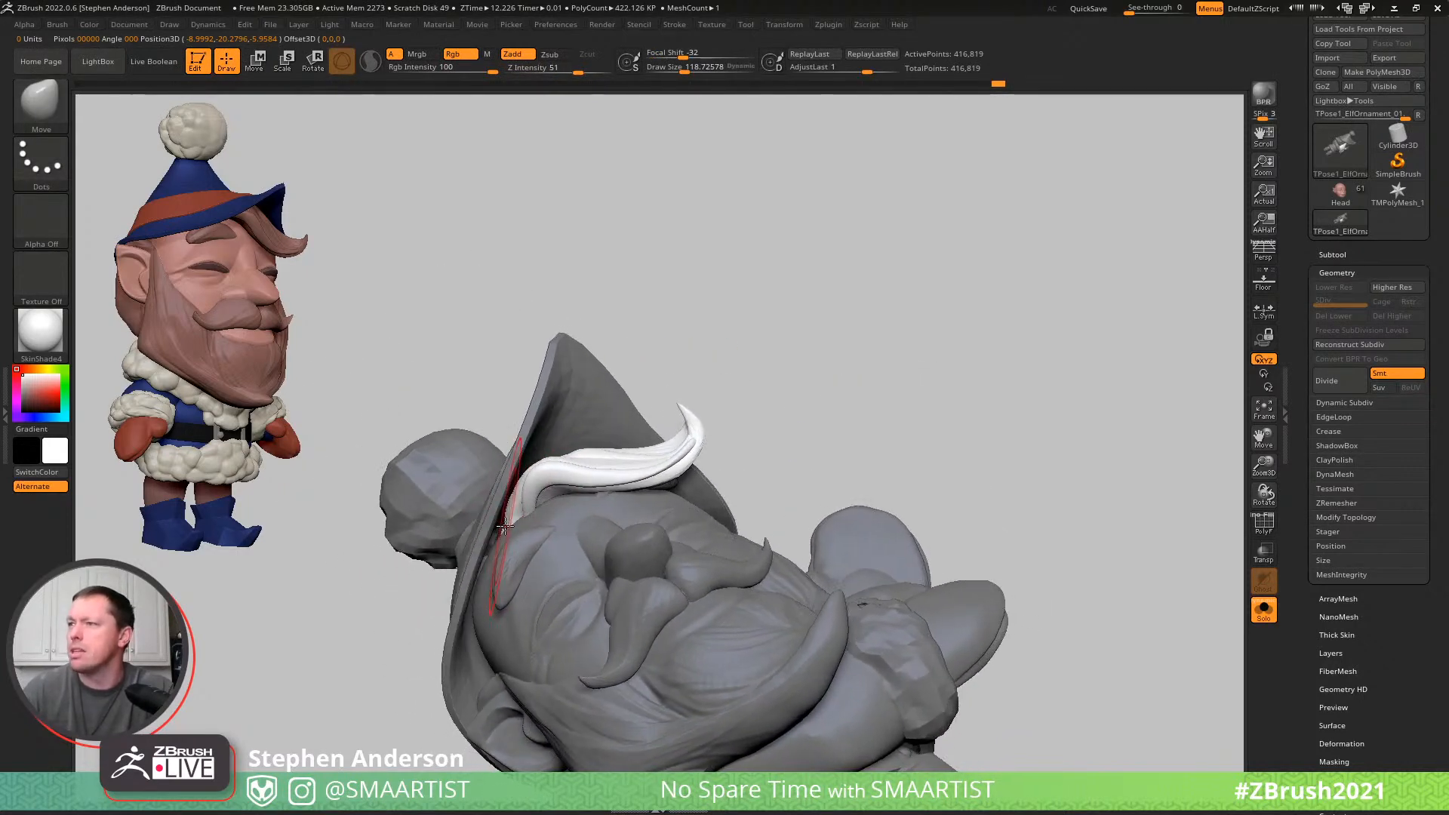
pyautogui.moveTo(510, 526); pyautogui.dragTo(506, 529)
pyautogui.moveTo(535, 490); pyautogui.dragTo(580, 438, button='right')
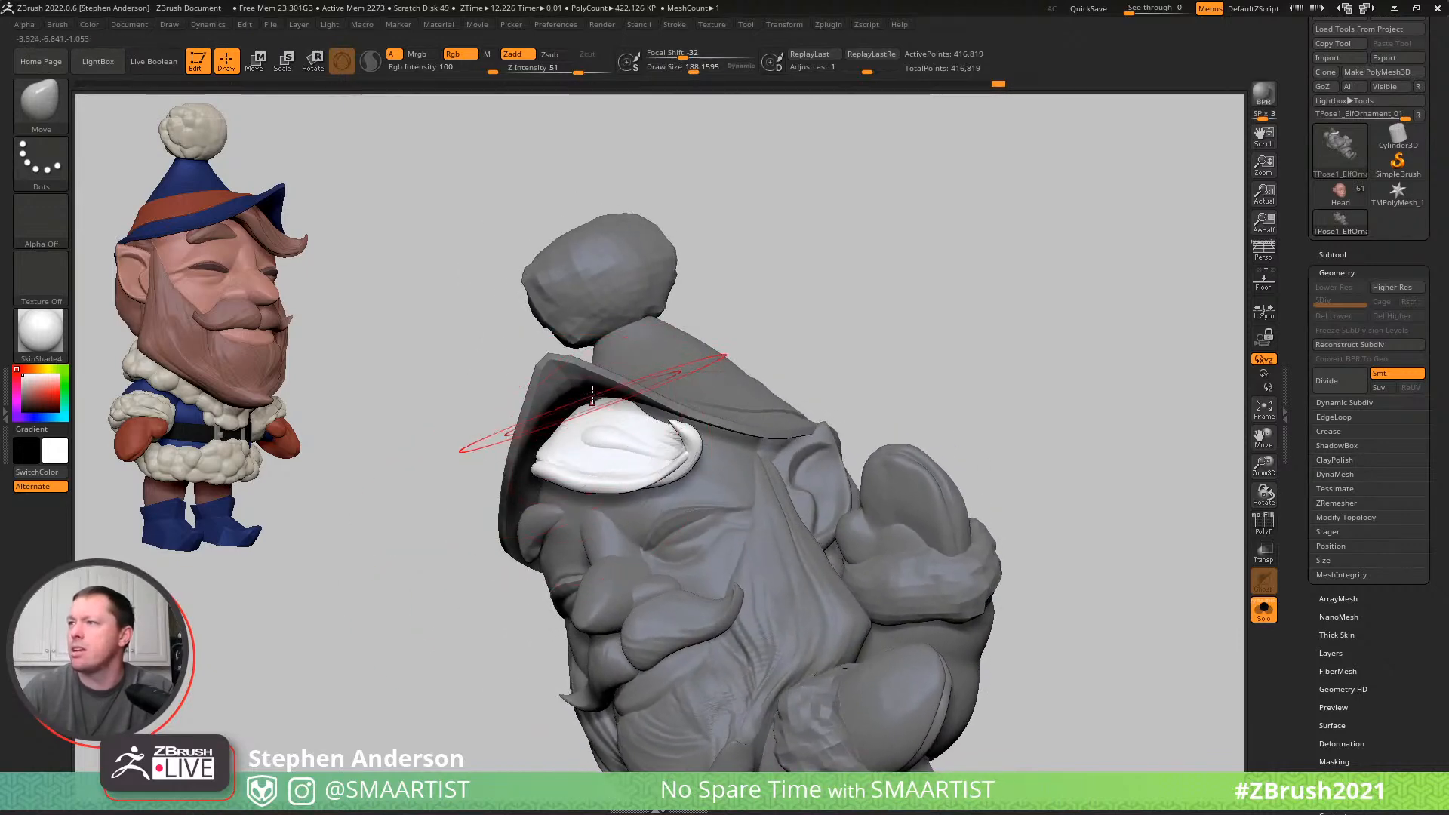
# - Refine the front hair tuft's fit against the forehead and hat brim with the Move brush at a draw size of about 104
pyautogui.moveTo(597, 387); pyautogui.dragTo(541, 547, button='right')
pyautogui.moveTo(594, 469)
pyautogui.mouseDown(button='right')
pyautogui.moveTo(582, 488)
pyautogui.moveTo(646, 457)
pyautogui.moveTo(644, 437)
pyautogui.moveTo(579, 451)
pyautogui.mouseUp(button='right')
pyautogui.press('s')
pyautogui.moveTo(581, 450); pyautogui.dragTo(554, 430)
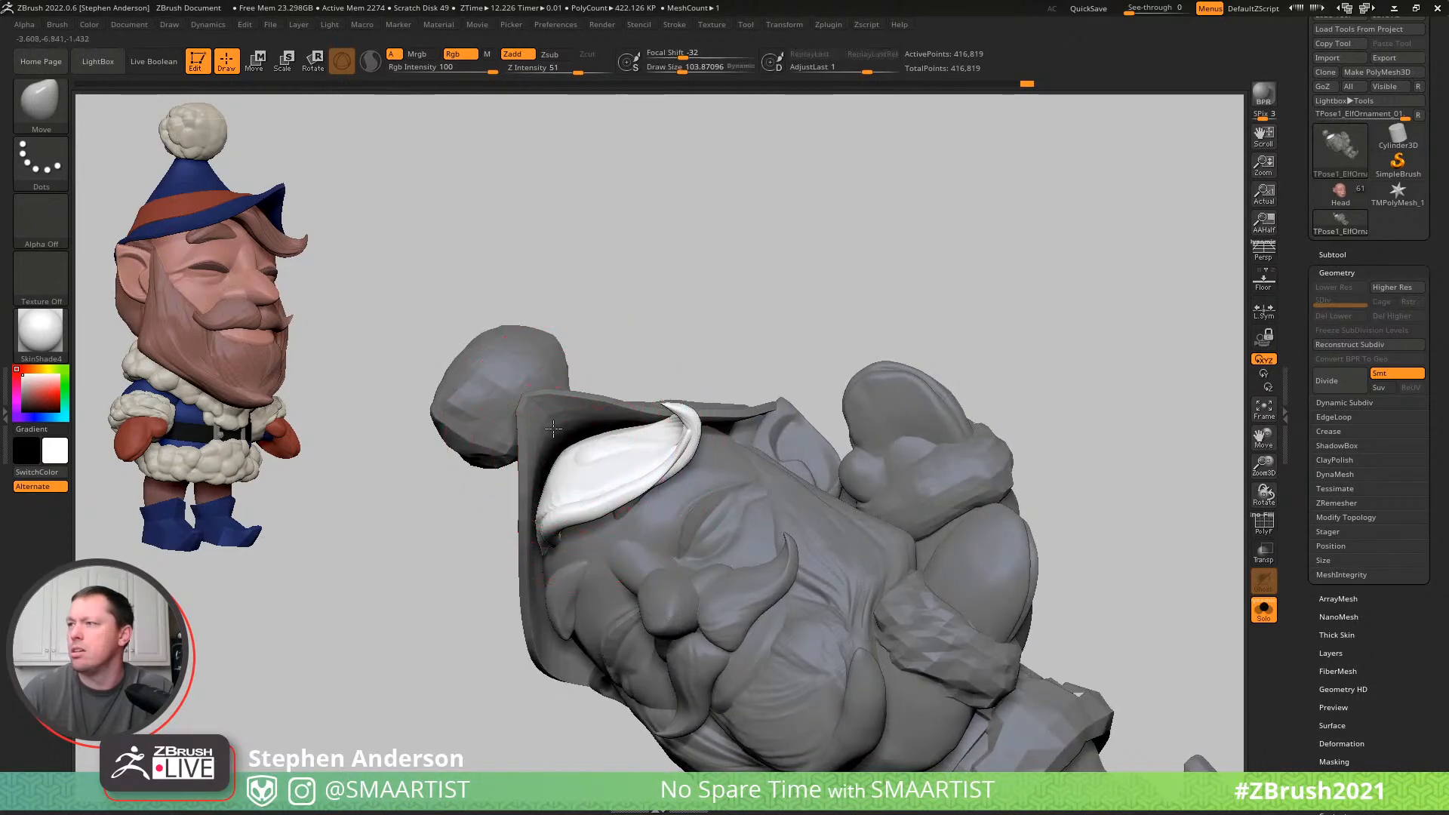
pyautogui.moveTo(587, 421)
pyautogui.mouseDown(button='right')
pyautogui.moveTo(632, 434)
pyautogui.moveTo(573, 492)
pyautogui.moveTo(575, 476)
pyautogui.moveTo(594, 522)
pyautogui.moveTo(660, 512)
pyautogui.moveTo(682, 429)
pyautogui.moveTo(658, 483)
pyautogui.moveTo(644, 459)
pyautogui.moveTo(595, 456)
pyautogui.moveTo(588, 482)
pyautogui.mouseUp(button='right')
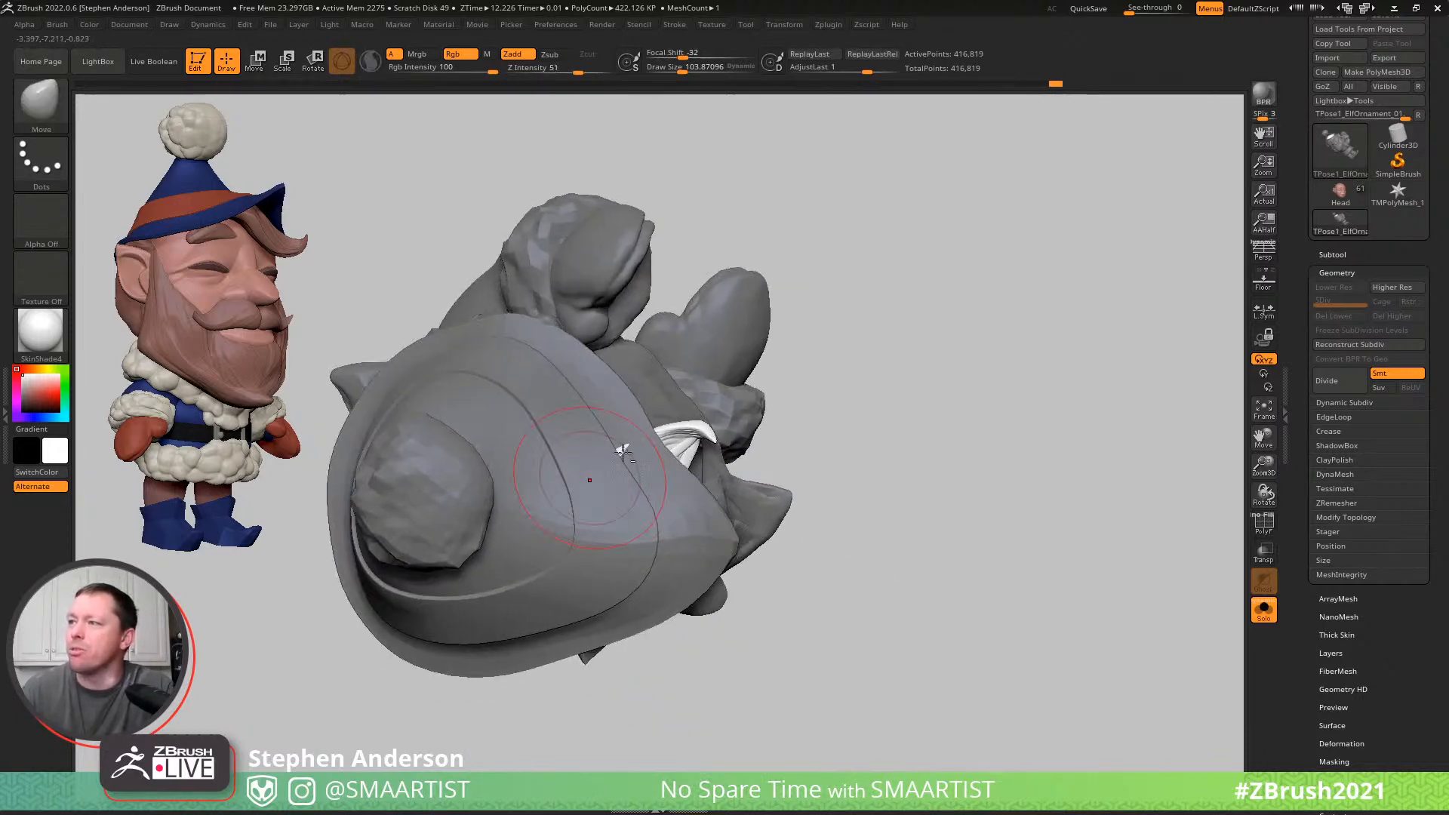
pyautogui.moveTo(634, 427)
pyautogui.mouseDown(button='right')
pyautogui.moveTo(705, 388)
pyautogui.moveTo(792, 375)
pyautogui.moveTo(729, 363)
pyautogui.moveTo(727, 388)
pyautogui.moveTo(785, 376)
pyautogui.moveTo(767, 366)
pyautogui.moveTo(763, 381)
pyautogui.mouseUp(button='right')
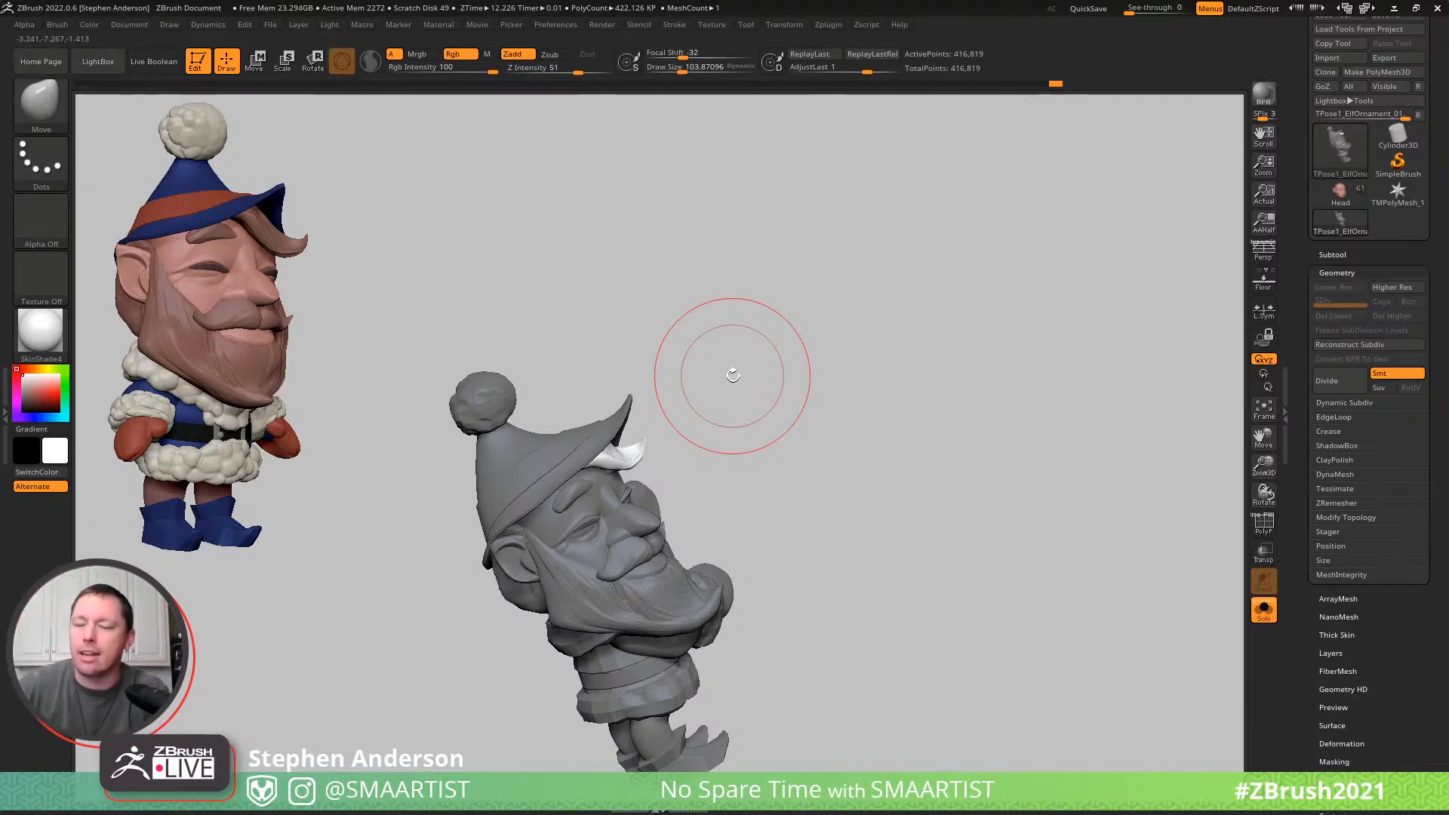
pyautogui.moveTo(750, 504)
pyautogui.mouseDown(button='right')
pyautogui.moveTo(724, 509)
pyautogui.moveTo(789, 407)
pyautogui.moveTo(872, 384)
pyautogui.mouseUp(button='right')
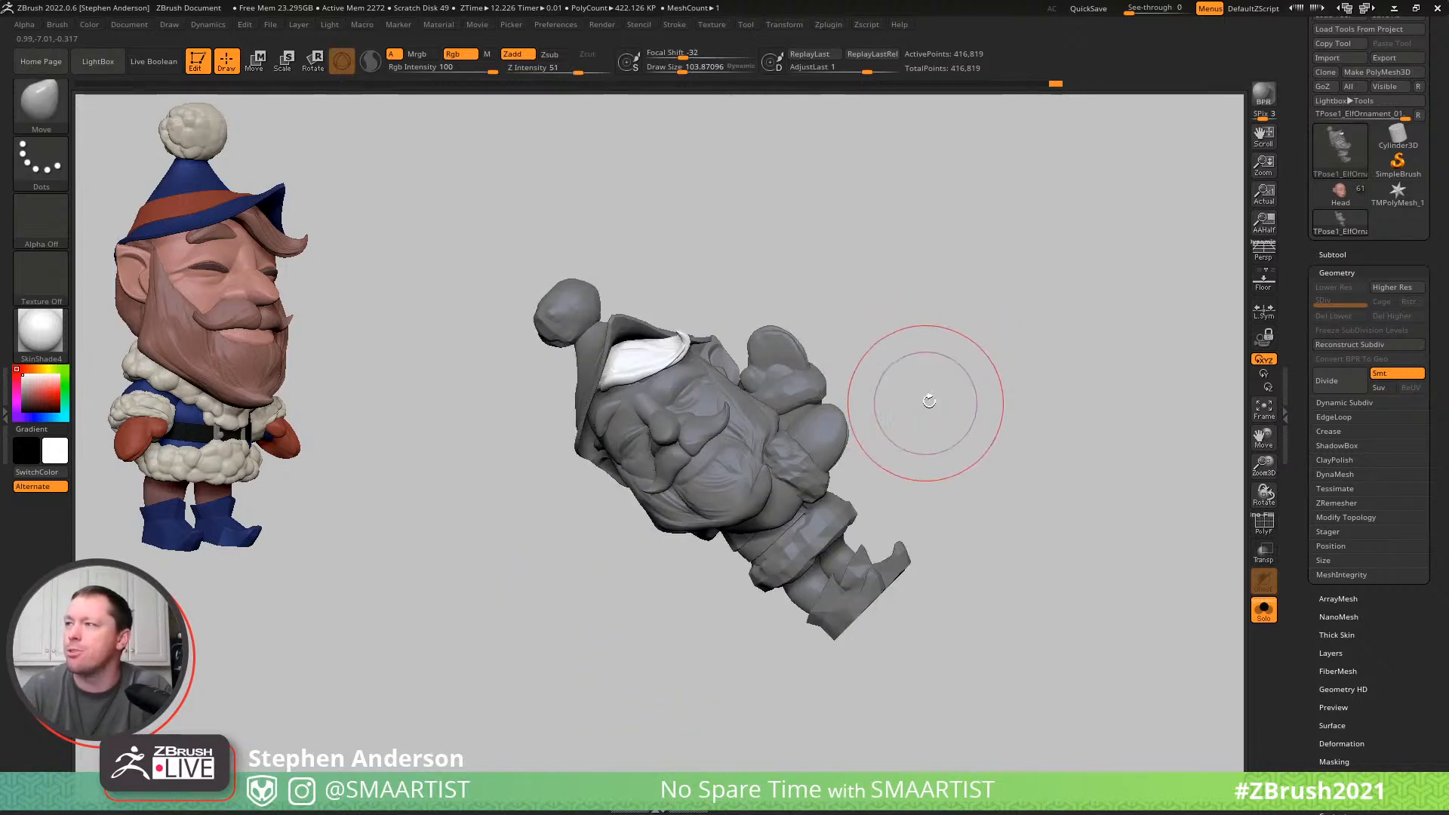
pyautogui.moveTo(909, 442)
pyautogui.mouseDown(button='right')
pyautogui.moveTo(873, 411)
pyautogui.moveTo(921, 399)
pyautogui.mouseUp(button='right')
# - Clear the mask and isolate the polygroups of both arms, cuffs and mittens
pyautogui.moveTo(962, 315)
pyautogui.keyDown('ctrl'); pyautogui.mouseDown()
pyautogui.moveTo(1051, 456)
pyautogui.moveTo(1045, 475)
pyautogui.mouseUp(); pyautogui.keyUp('ctrl')
pyautogui.keyDown('ctrl'); pyautogui.keyDown('shift'); pyautogui.moveTo(817, 452); pyautogui.dragTo(883, 518, button='right'); pyautogui.keyUp('shift'); pyautogui.keyUp('ctrl')
pyautogui.keyDown('ctrl'); pyautogui.keyDown('shift'); pyautogui.click(816, 444); pyautogui.keyUp('shift'); pyautogui.keyUp('ctrl')
pyautogui.keyDown('ctrl'); pyautogui.keyDown('shift'); pyautogui.moveTo(970, 395); pyautogui.dragTo(1022, 448); pyautogui.keyUp('shift'); pyautogui.keyUp('ctrl')
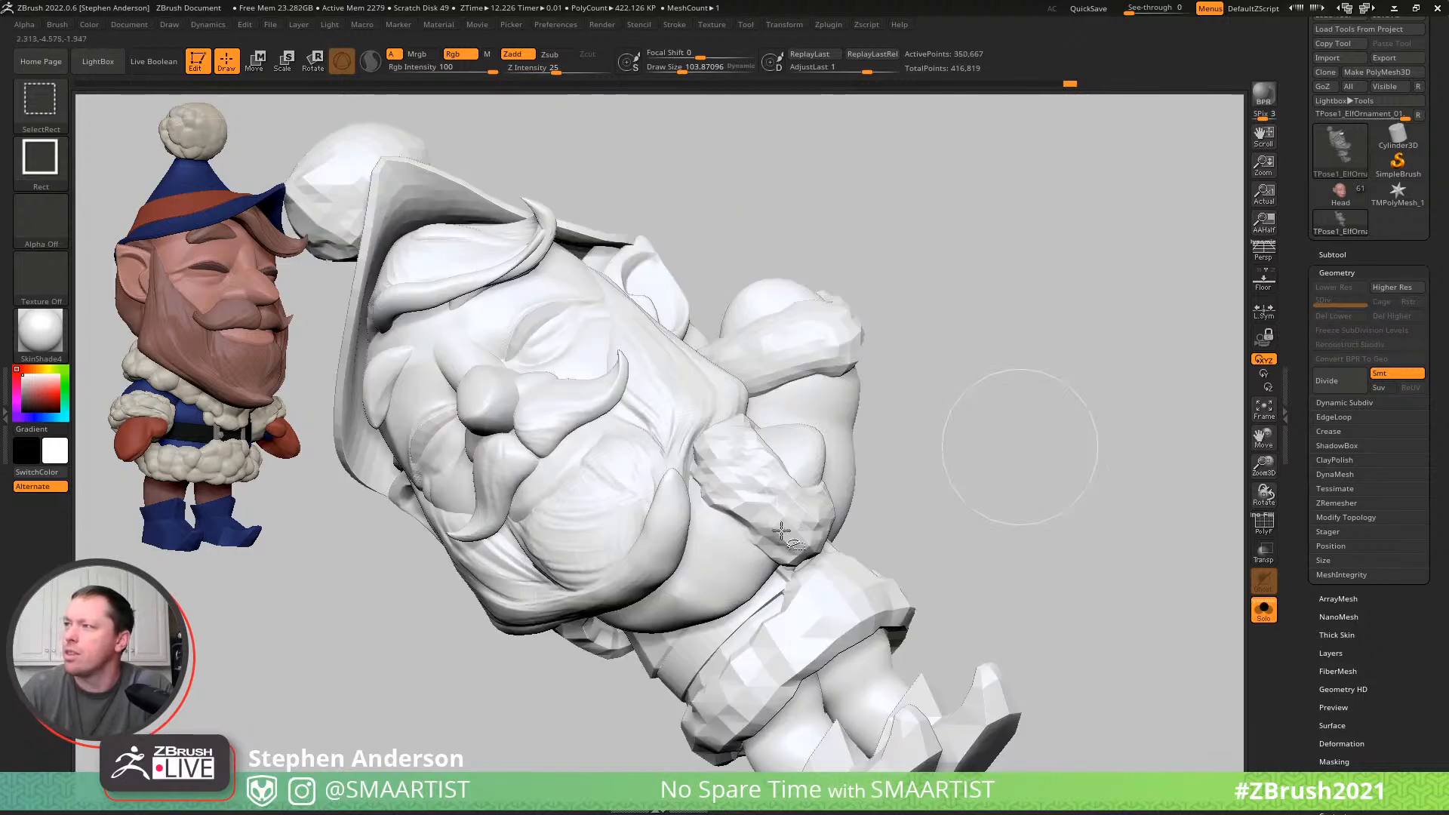
pyautogui.keyDown('ctrl'); pyautogui.keyDown('shift'); pyautogui.click(750, 503); pyautogui.keyUp('shift'); pyautogui.keyUp('ctrl')
pyautogui.keyDown('ctrl'); pyautogui.keyDown('shift'); pyautogui.click(723, 561); pyautogui.keyUp('shift'); pyautogui.keyUp('ctrl')
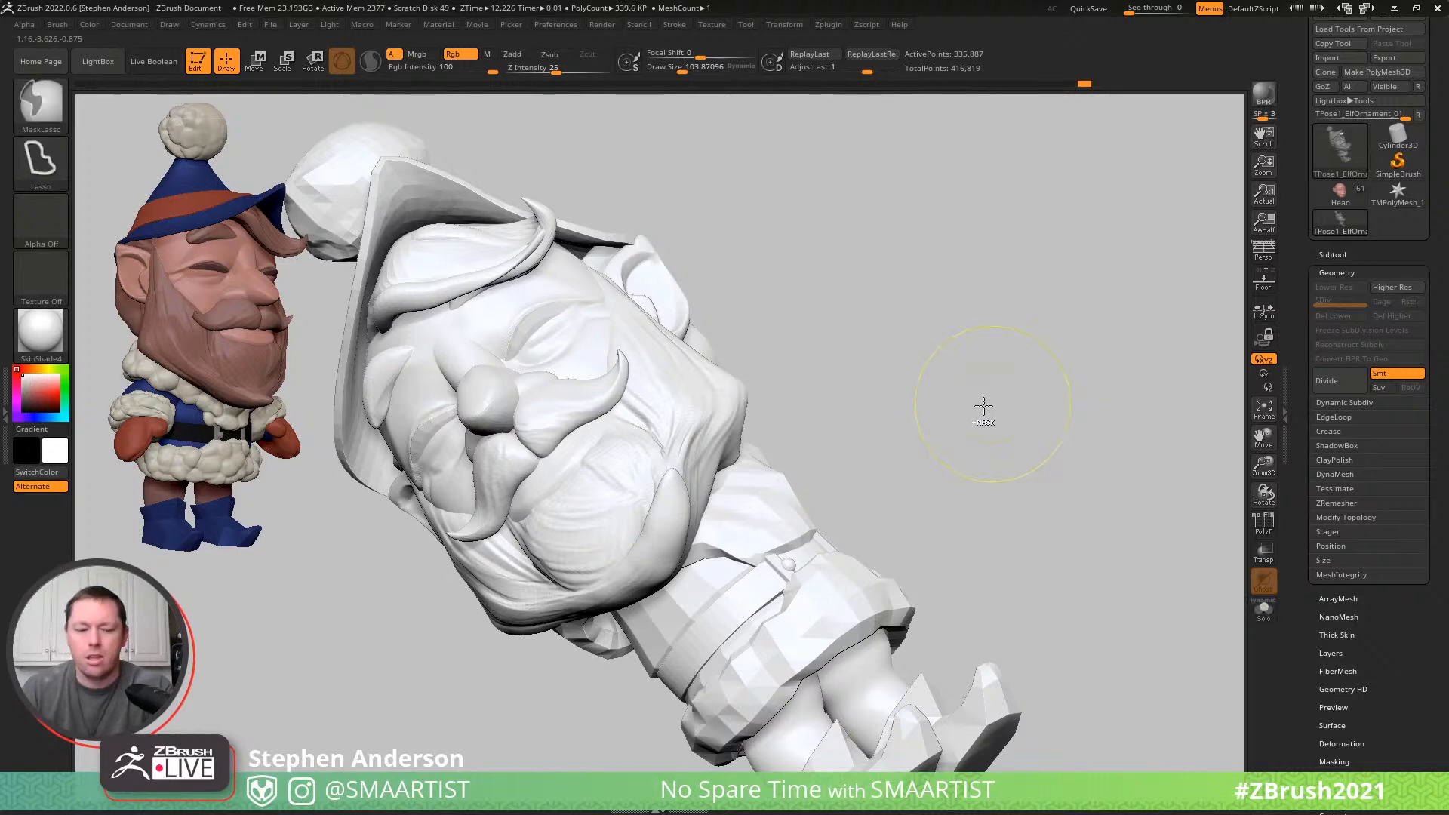
pyautogui.keyDown('ctrl'); pyautogui.click(993, 399); pyautogui.keyUp('ctrl')
pyautogui.keyDown('ctrl'); pyautogui.keyDown('shift'); pyautogui.click(1009, 396); pyautogui.keyUp('shift'); pyautogui.keyUp('ctrl')
pyautogui.hotkey('ctrl', 'z')
# - Mask the raised left arm and bring back the full elf with only the right arm unmasked
pyautogui.keyDown('ctrl'); pyautogui.keyDown('shift'); pyautogui.moveTo(1048, 365); pyautogui.dragTo(1004, 485); pyautogui.keyUp('shift'); pyautogui.keyUp('ctrl')
pyautogui.moveTo(980, 414)
pyautogui.mouseDown()
pyautogui.moveTo(928, 391)
pyautogui.moveTo(880, 478)
pyautogui.mouseUp()
pyautogui.moveTo(901, 579)
pyautogui.keyDown('ctrl'); pyautogui.mouseDown()
pyautogui.moveTo(1113, 301)
pyautogui.moveTo(841, 102)
pyautogui.moveTo(838, 230)
pyautogui.mouseUp(); pyautogui.keyUp('ctrl')
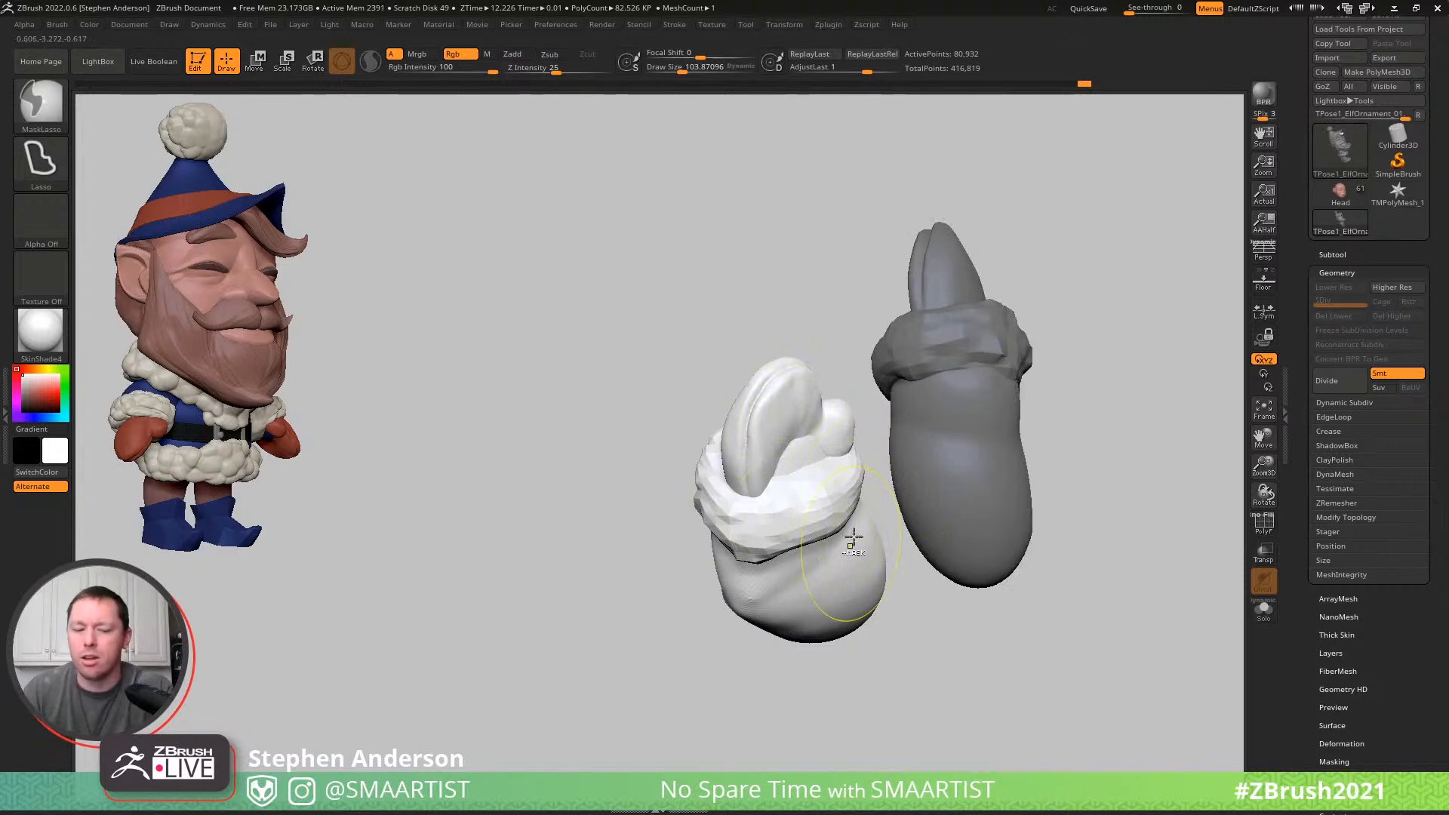
pyautogui.hotkey('ctrl', 'shift')
pyautogui.keyDown('ctrl'); pyautogui.keyDown('shift'); pyautogui.click(879, 438); pyautogui.keyUp('shift'); pyautogui.keyUp('ctrl')
pyautogui.moveTo(902, 435); pyautogui.dragTo(977, 421, button='right')
# - Place the Gizmo at the right shoulder and adjust the right arm's position against the beard and body
pyautogui.press('w')
pyautogui.moveTo(943, 493); pyautogui.dragTo(942, 466, button='right')
pyautogui.keyDown('alt'); pyautogui.click(747, 667); pyautogui.keyUp('alt')
pyautogui.moveTo(796, 592); pyautogui.dragTo(793, 562, button='right')
pyautogui.moveTo(792, 561); pyautogui.dragTo(794, 561)
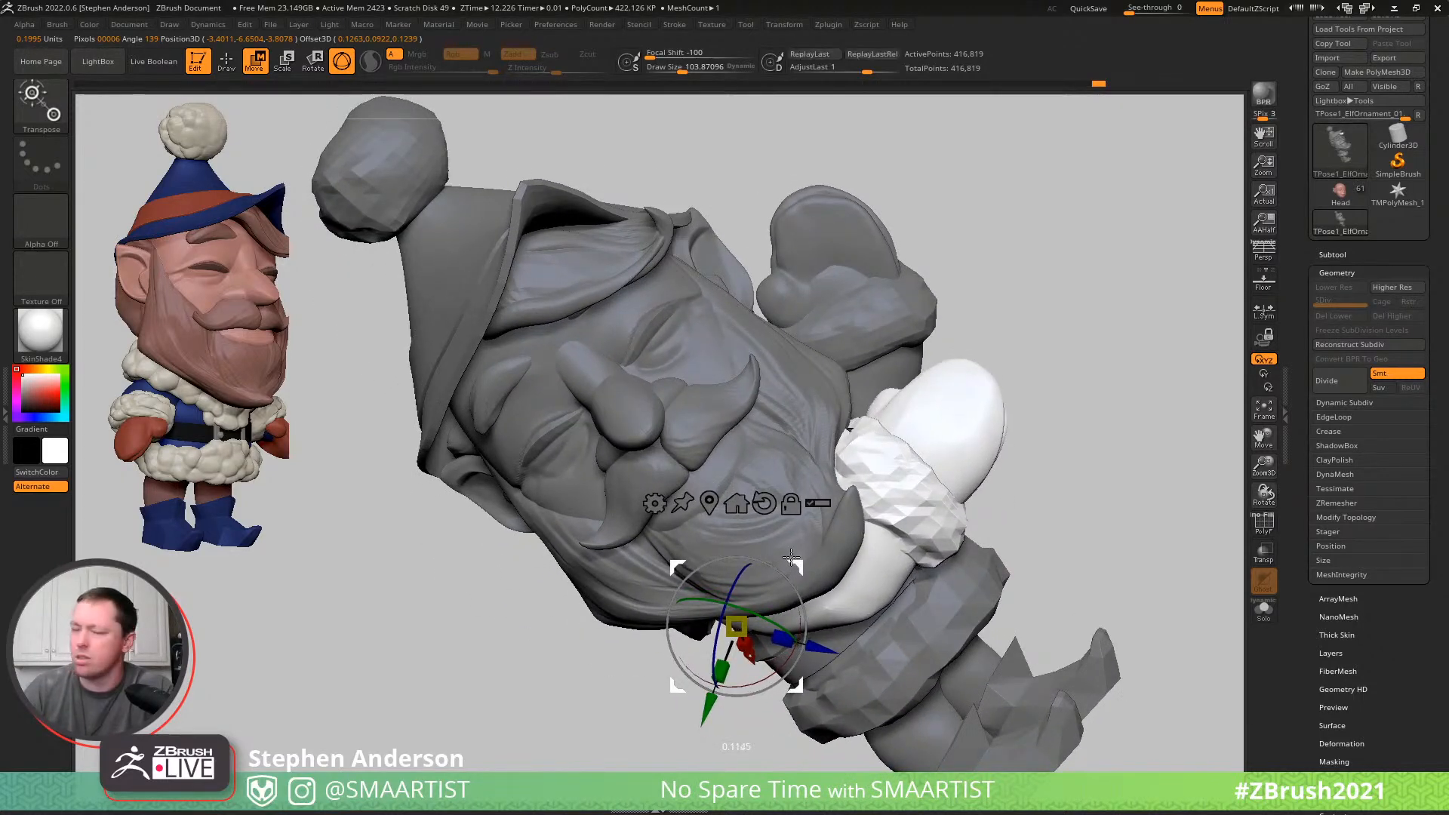
# - Isolate the arm polygroup and lasso-mask the right upper arm, leaving the forearm, cuff and mitten unmasked
pyautogui.click(873, 576)
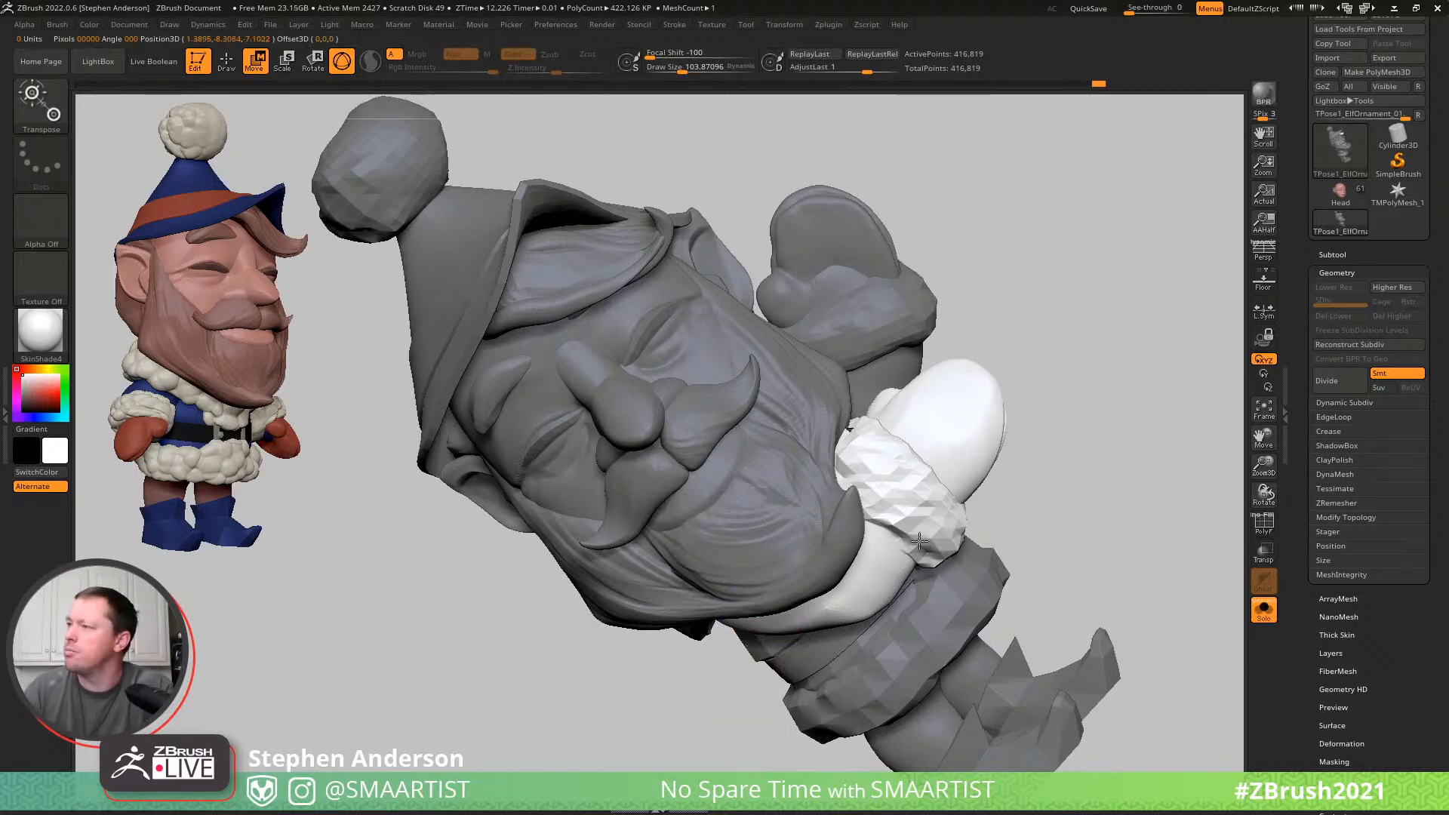
pyautogui.press('q')
pyautogui.keyDown('alt'); pyautogui.click(936, 521); pyautogui.keyUp('alt')
pyautogui.moveTo(907, 521); pyautogui.dragTo(896, 515, button='right')
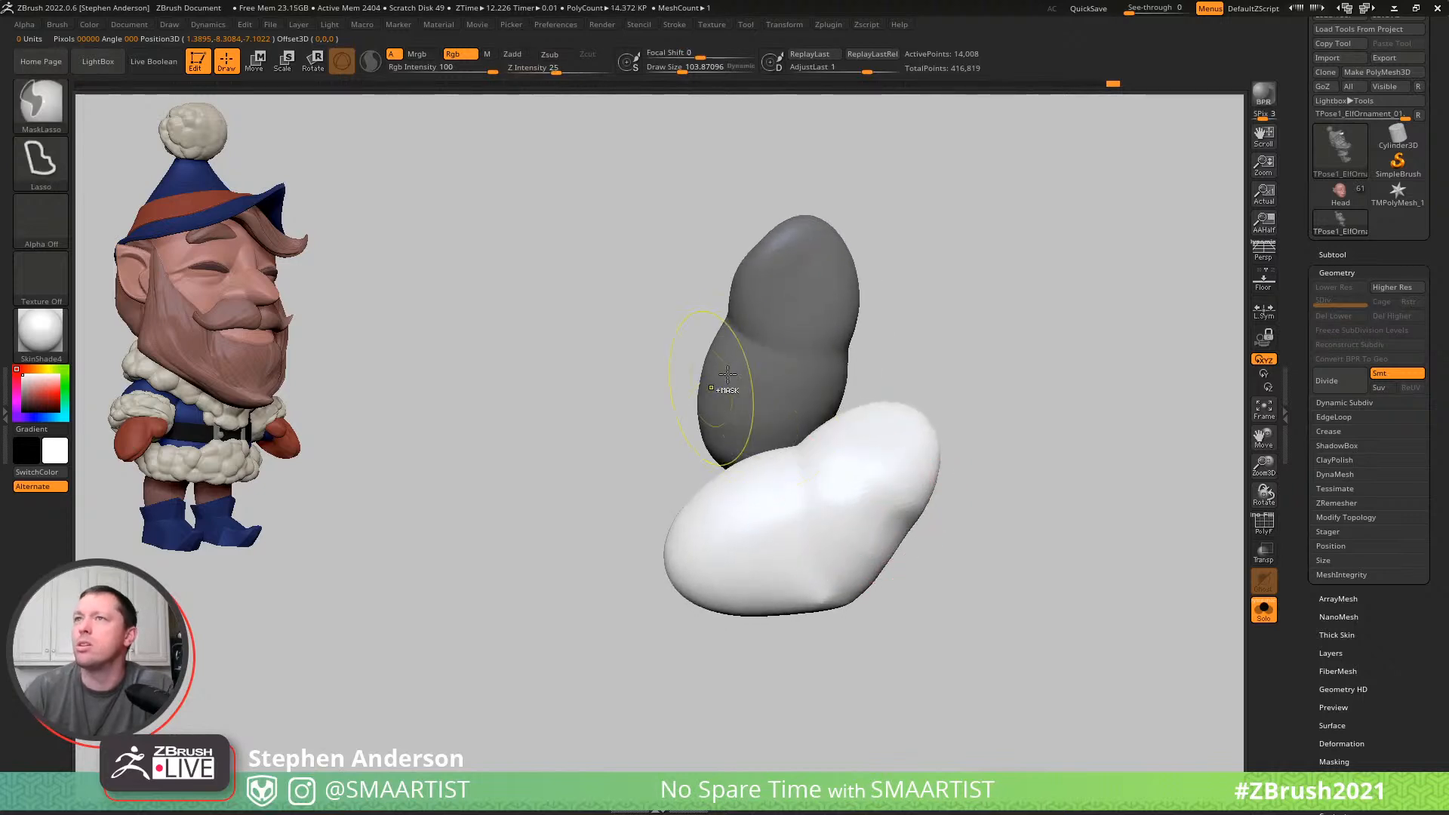
pyautogui.moveTo(740, 396)
pyautogui.keyDown('ctrl'); pyautogui.mouseDown()
pyautogui.moveTo(728, 721)
pyautogui.moveTo(864, 721)
pyautogui.moveTo(847, 732)
pyautogui.moveTo(920, 713)
pyautogui.mouseUp(); pyautogui.keyUp('ctrl')
pyautogui.keyDown('ctrl'); pyautogui.keyDown('shift'); pyautogui.click(974, 619); pyautogui.keyUp('shift'); pyautogui.keyUp('ctrl')
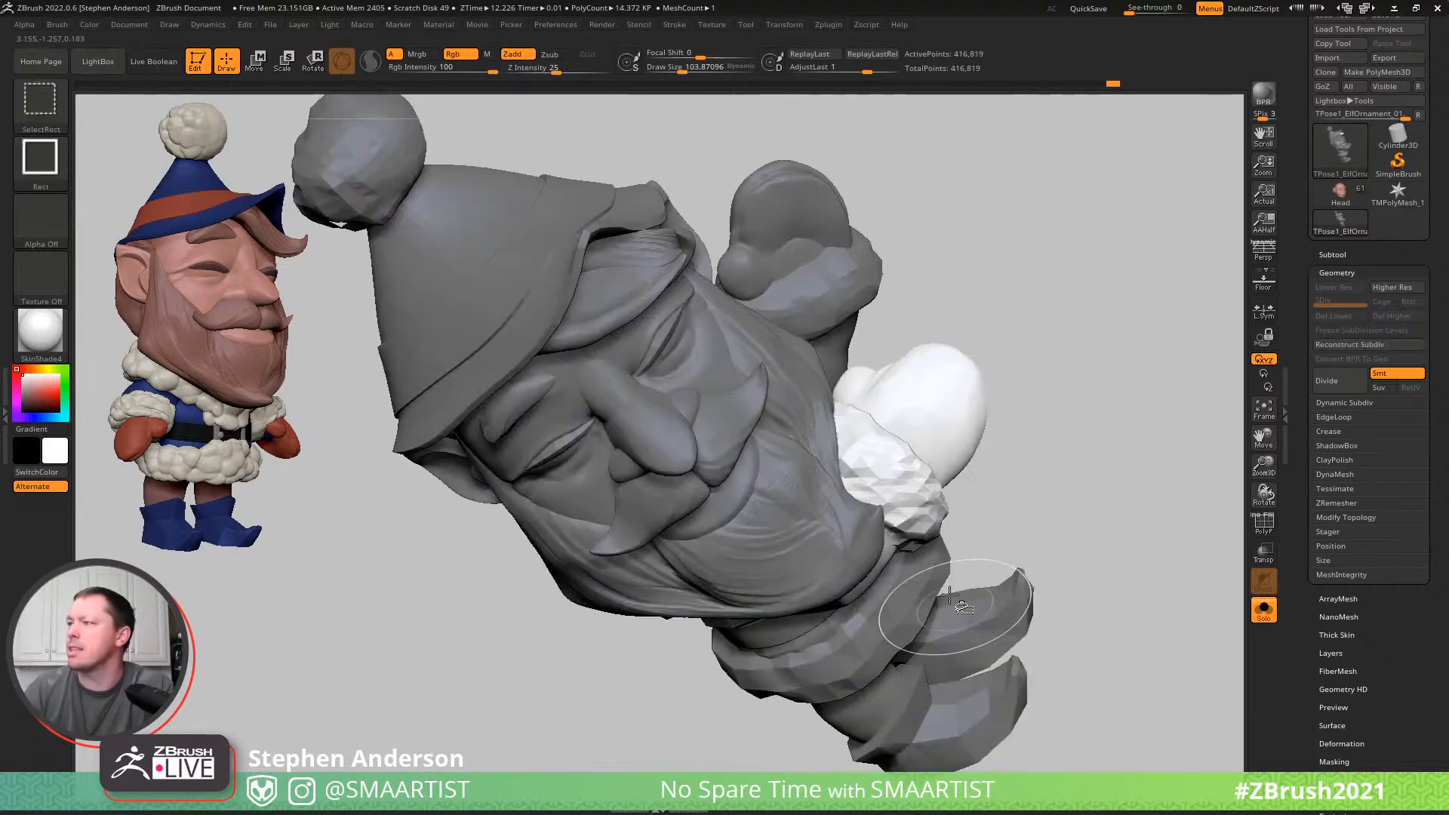
# - Place the Gizmo at the right elbow and adjust the forearm, cuff and mitten so they sit close to the beard
pyautogui.press('w')
pyautogui.moveTo(1045, 532); pyautogui.dragTo(985, 475)
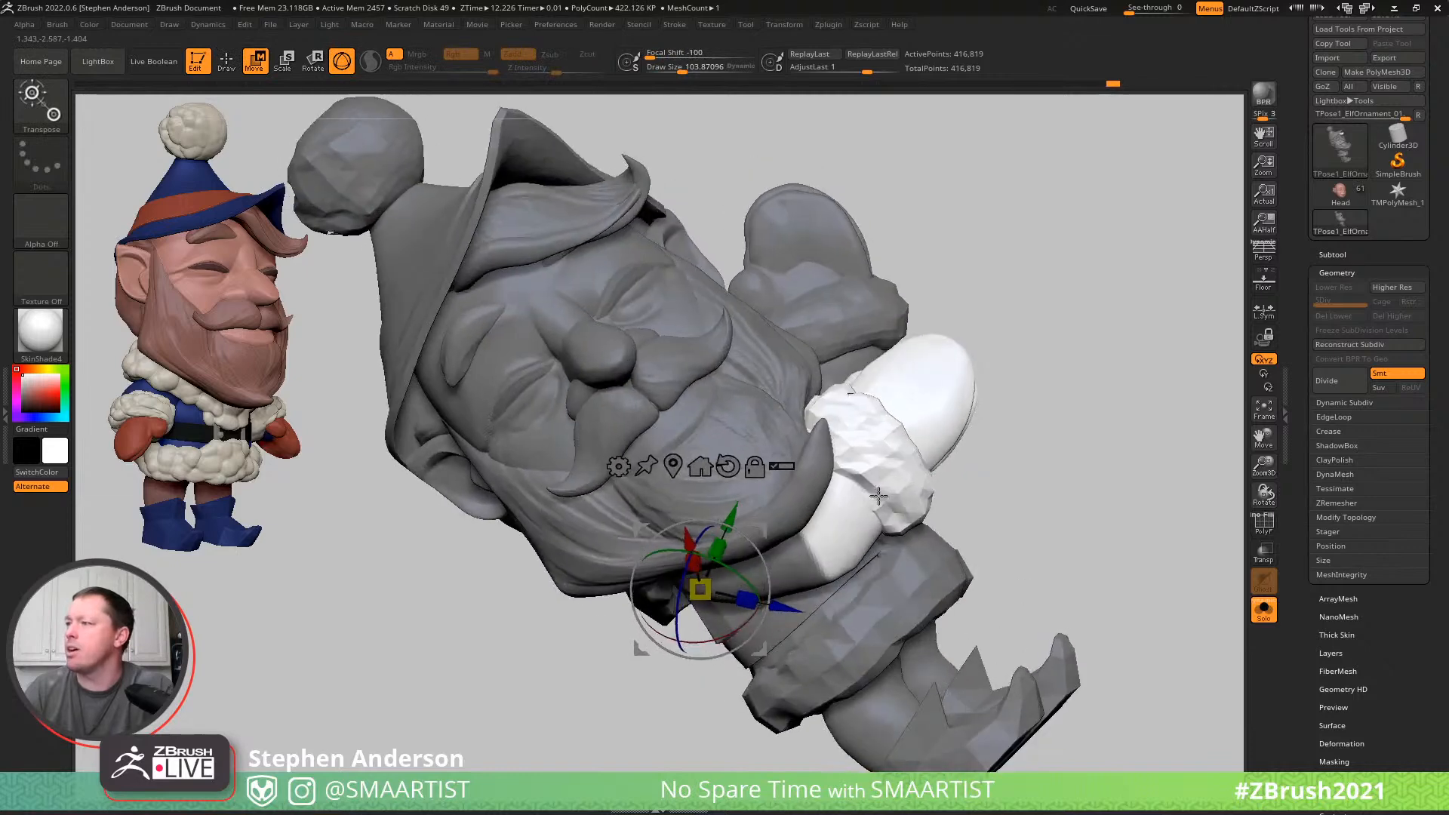
pyautogui.keyDown('alt'); pyautogui.click(806, 565); pyautogui.keyUp('alt')
pyautogui.moveTo(868, 521); pyautogui.dragTo(879, 548, button='right')
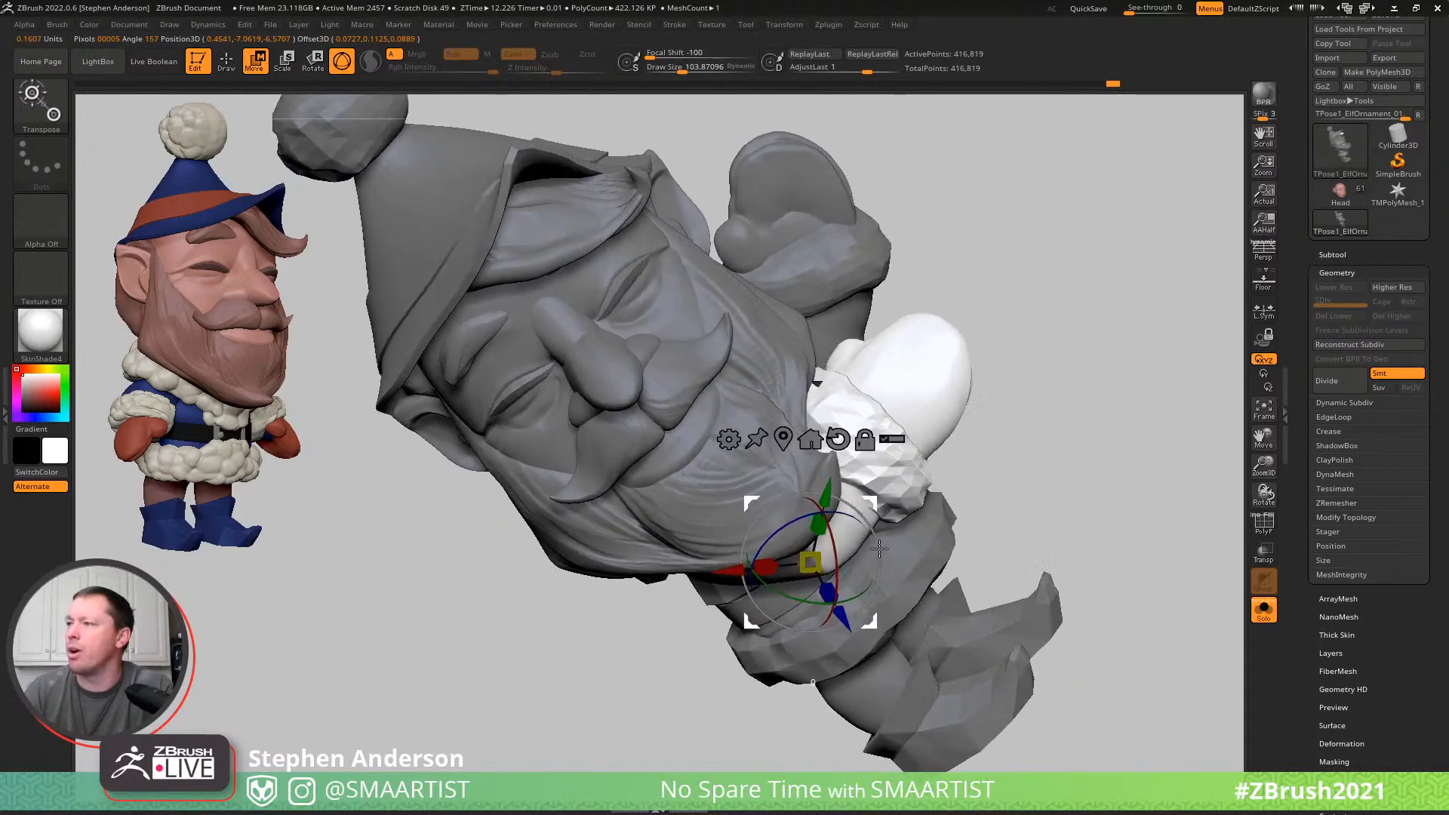
pyautogui.moveTo(878, 545); pyautogui.dragTo(843, 498)
pyautogui.moveTo(873, 465)
pyautogui.mouseDown(button='right')
pyautogui.moveTo(892, 417)
pyautogui.moveTo(885, 443)
pyautogui.mouseUp(button='right')
pyautogui.moveTo(964, 371); pyautogui.dragTo(956, 344, button='right')
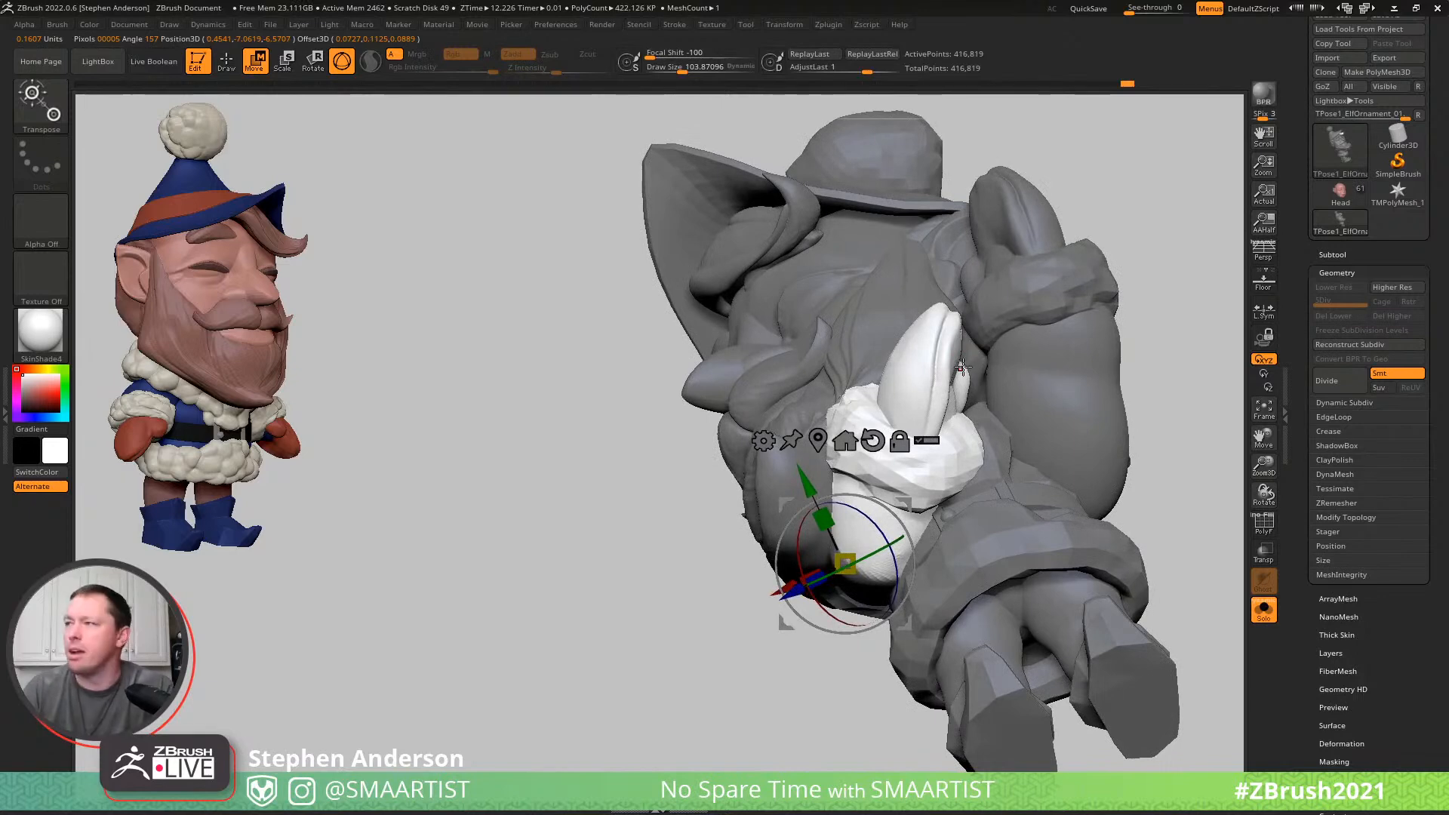
pyautogui.moveTo(938, 367); pyautogui.dragTo(954, 365, button='right')
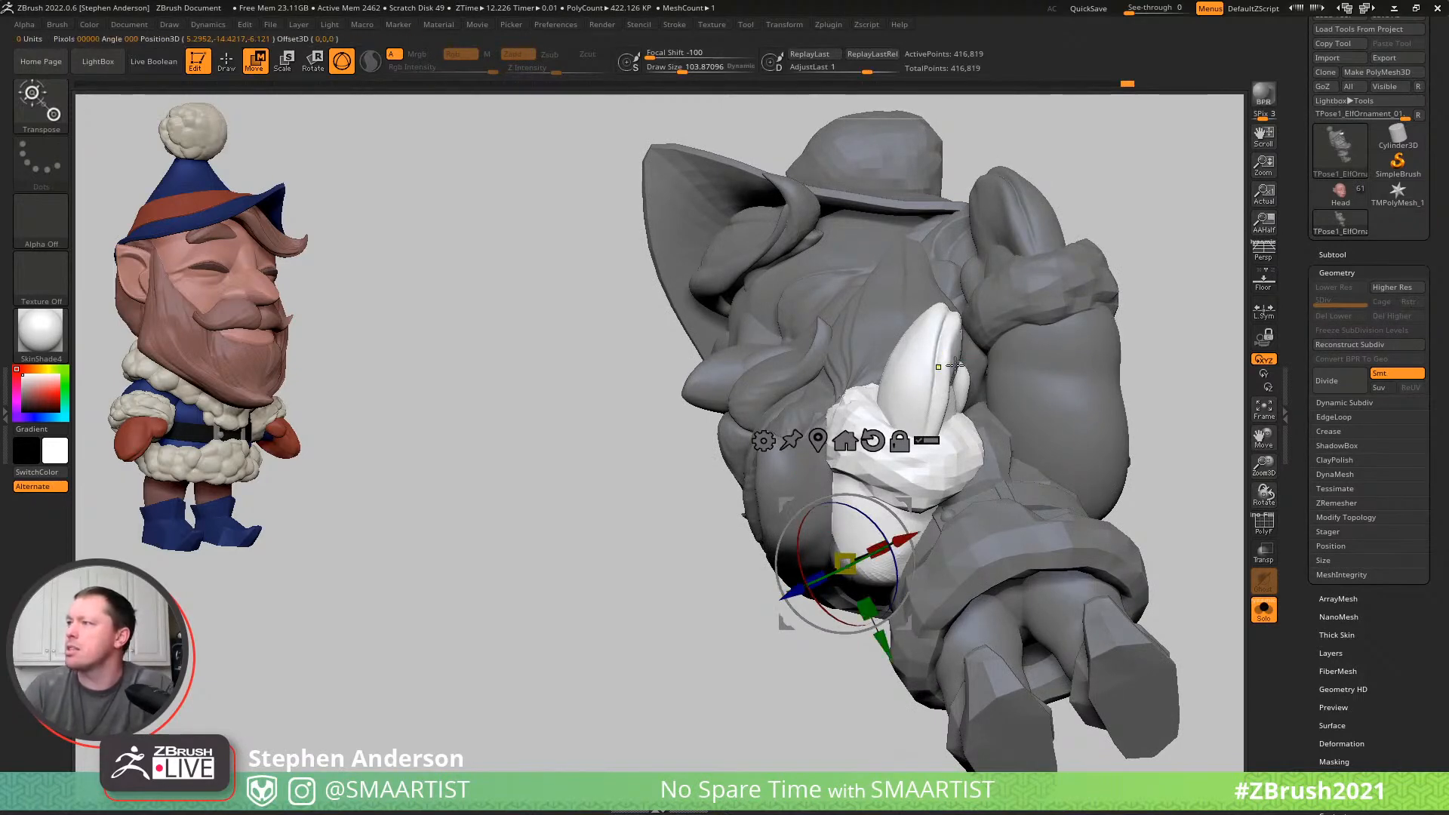
# - Isolate both mittens, mask the left one, and restore the full elf with only the right mitten unmasked
pyautogui.keyDown('alt'); pyautogui.click(928, 381); pyautogui.keyUp('alt')
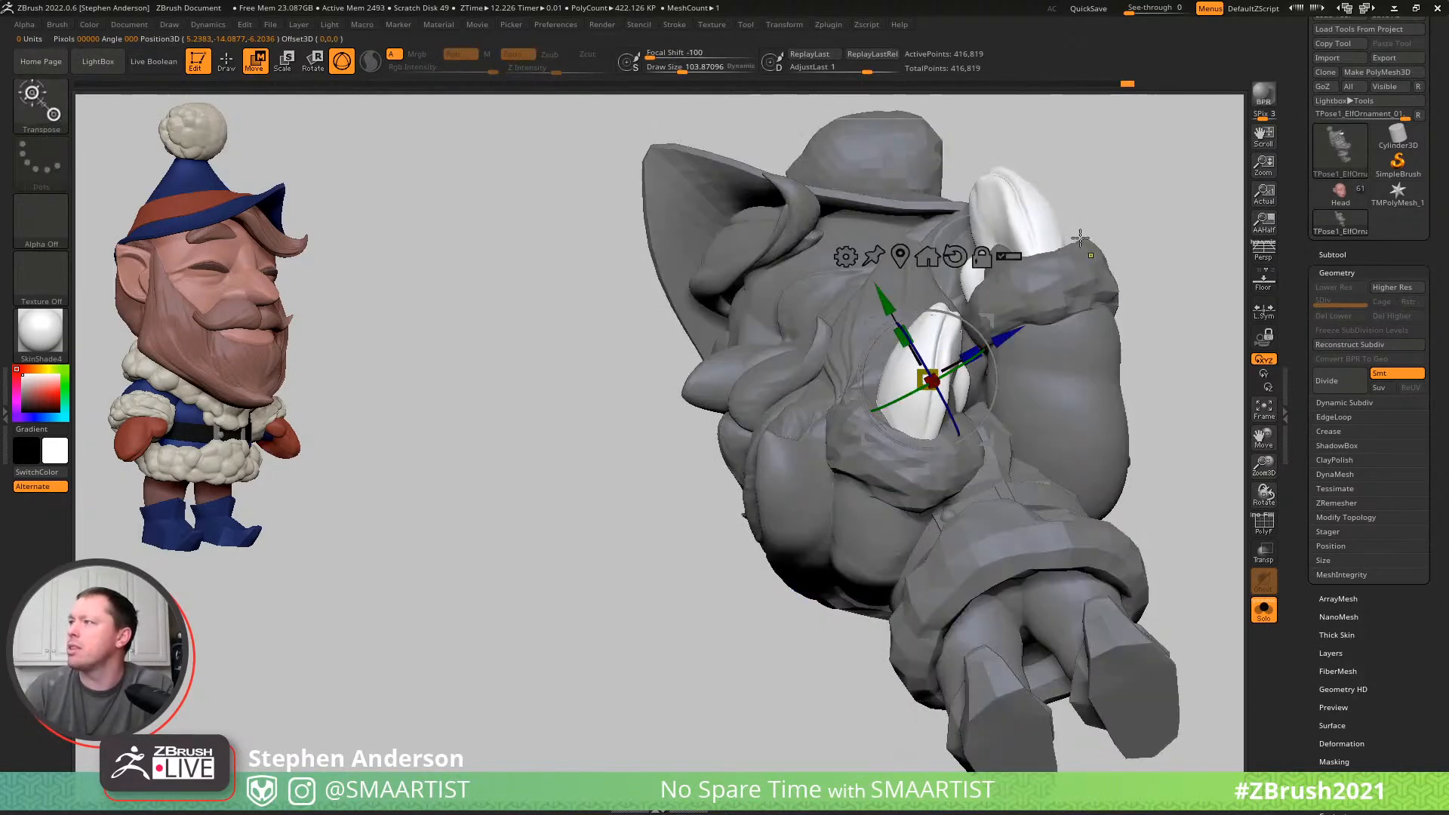
pyautogui.press('q')
pyautogui.keyDown('ctrl'); pyautogui.keyDown('shift'); pyautogui.click(1040, 220); pyautogui.keyUp('shift'); pyautogui.keyUp('ctrl')
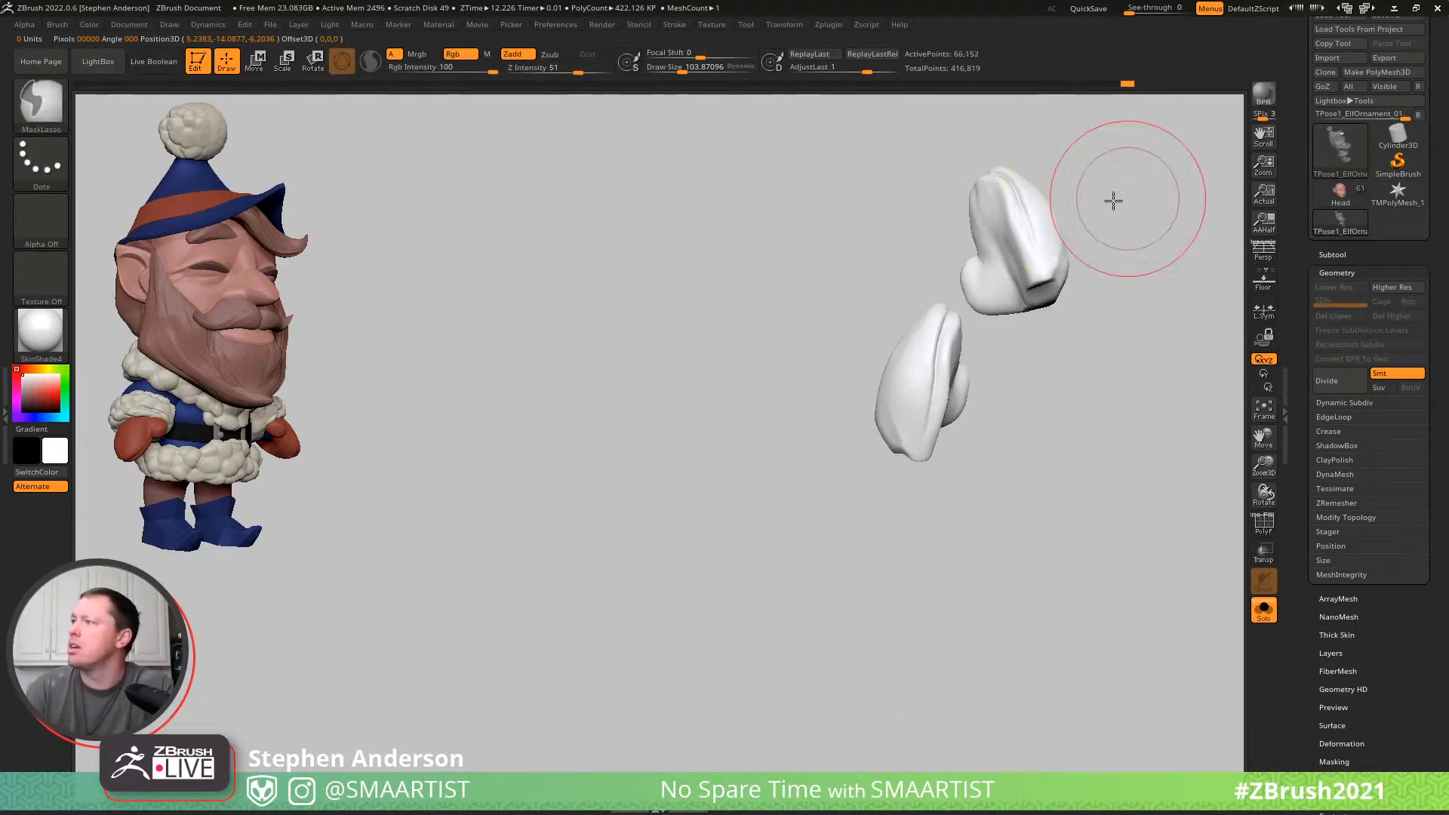
pyautogui.moveTo(1048, 133)
pyautogui.keyDown('ctrl'); pyautogui.mouseDown()
pyautogui.moveTo(970, 252)
pyautogui.moveTo(1126, 382)
pyautogui.moveTo(1200, 312)
pyautogui.moveTo(1177, 320)
pyautogui.mouseUp(); pyautogui.keyUp('ctrl')
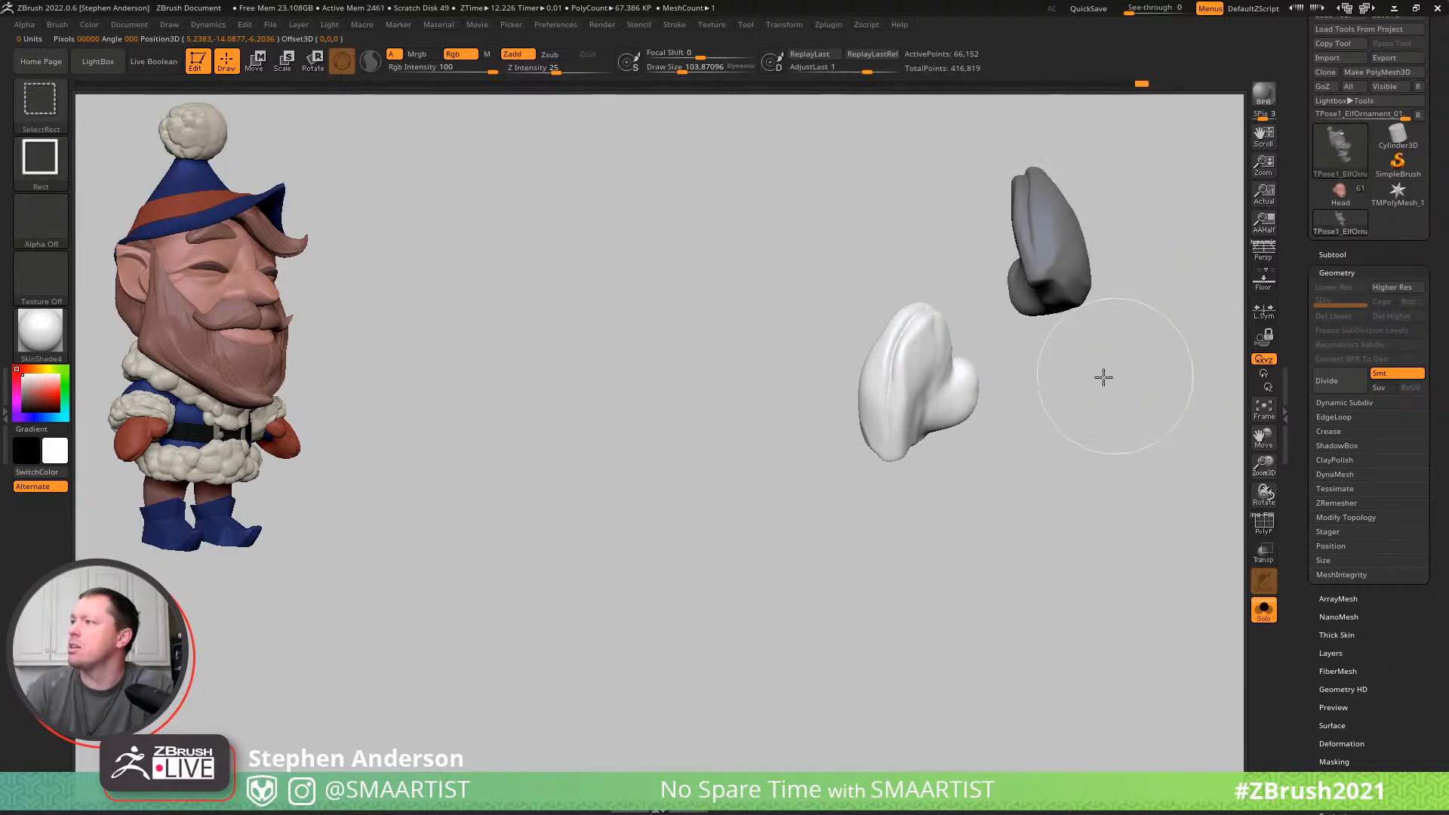
pyautogui.keyDown('ctrl'); pyautogui.keyDown('shift'); pyautogui.click(1112, 378); pyautogui.keyUp('shift'); pyautogui.keyUp('ctrl')
pyautogui.moveTo(953, 363); pyautogui.dragTo(1142, 314, button='right')
pyautogui.keyDown('ctrl'); pyautogui.keyDown('shift'); pyautogui.click(1140, 313); pyautogui.keyUp('shift'); pyautogui.keyUp('ctrl')
pyautogui.keyDown('alt'); pyautogui.moveTo(981, 334); pyautogui.dragTo(873, 408, button='right'); pyautogui.keyUp('alt')
# - Center the Gizmo on the right mitten, reposition the mitten and rotate it about 54 degrees inside its cuff
pyautogui.press('w')
pyautogui.keyDown('alt'); pyautogui.moveTo(850, 396); pyautogui.dragTo(1071, 327); pyautogui.keyUp('alt')
pyautogui.click(723, 453)
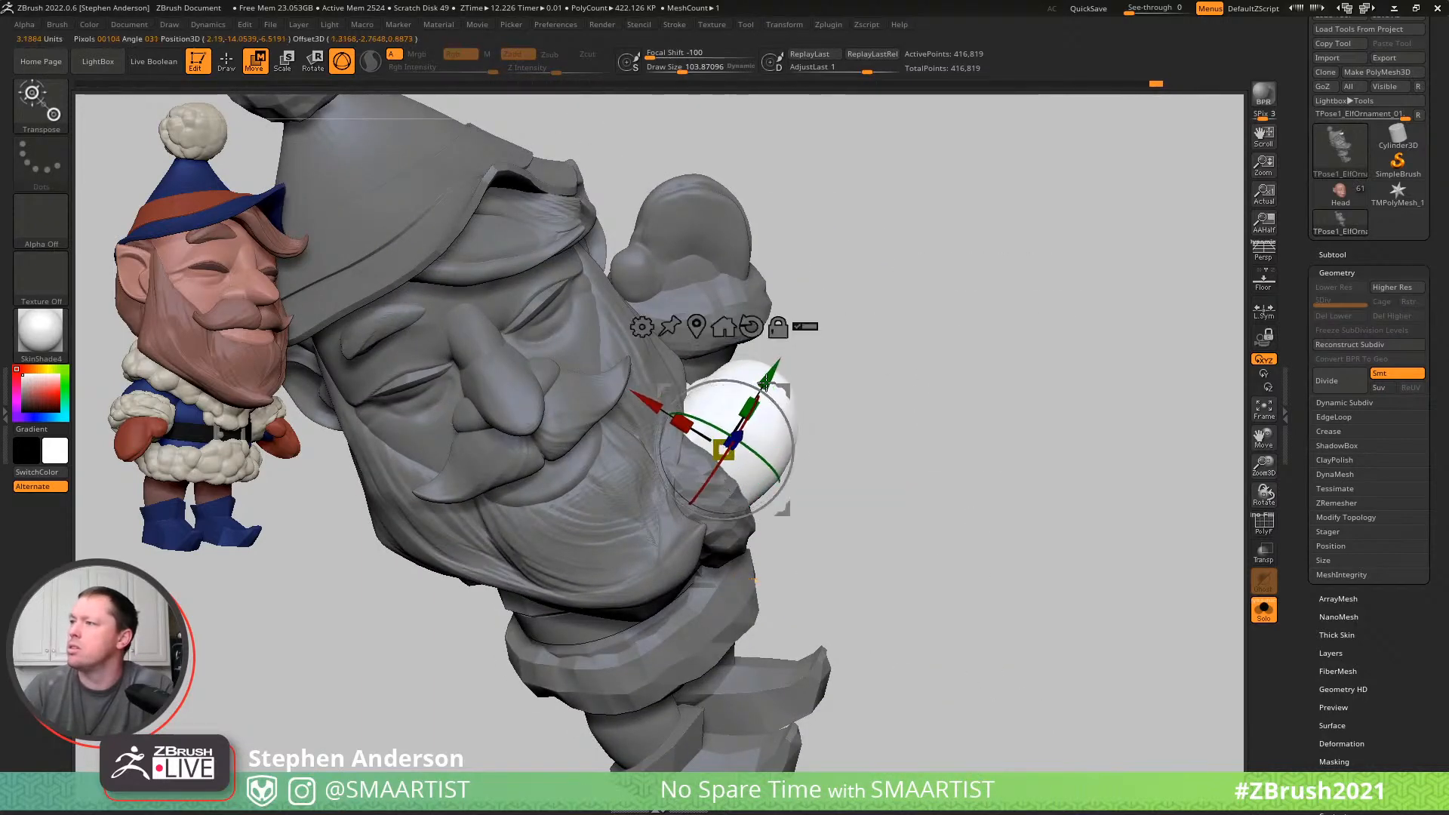
pyautogui.click(696, 328)
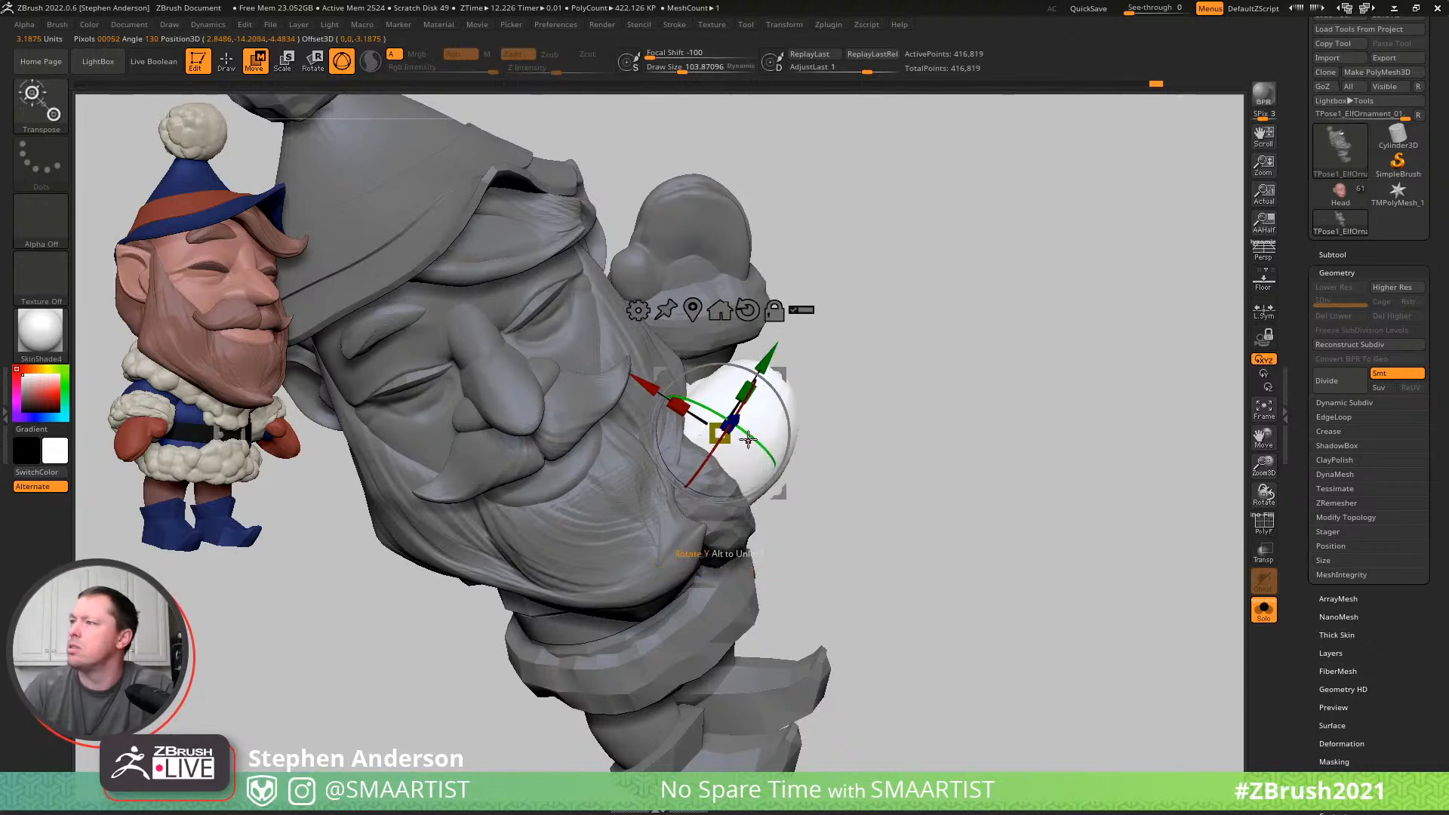
pyautogui.moveTo(767, 446); pyautogui.dragTo(807, 464)
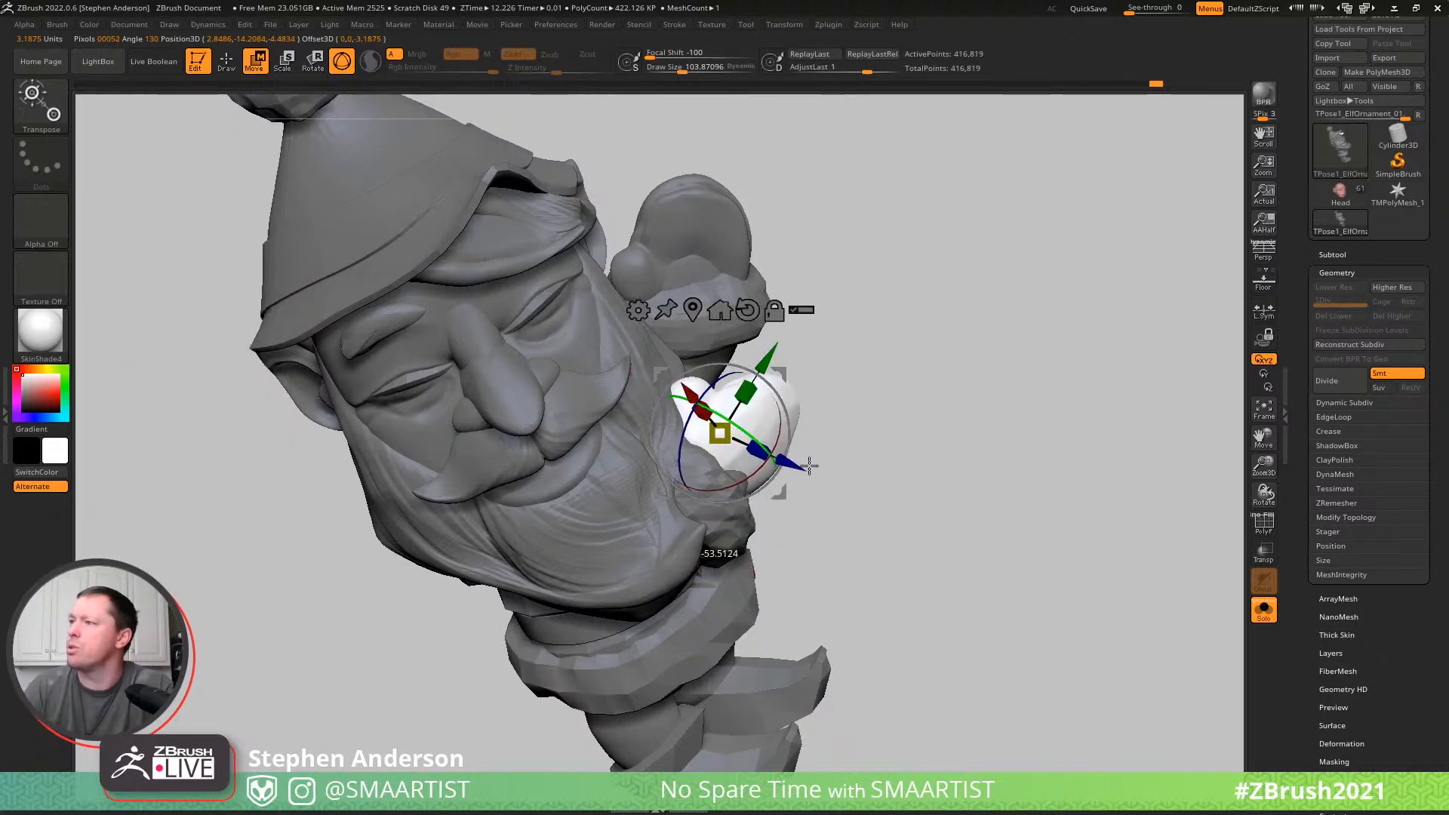
pyautogui.moveTo(870, 412); pyautogui.dragTo(795, 417)
# - Reshape the right mitten where it meets the cuff with the Move brush at a draw size of about 104, and clear the mask
pyautogui.press('q')
pyautogui.moveTo(789, 423); pyautogui.dragTo(693, 483, button='right')
pyautogui.moveTo(737, 433); pyautogui.dragTo(654, 514, button='right')
pyautogui.moveTo(654, 515); pyautogui.dragTo(611, 544)
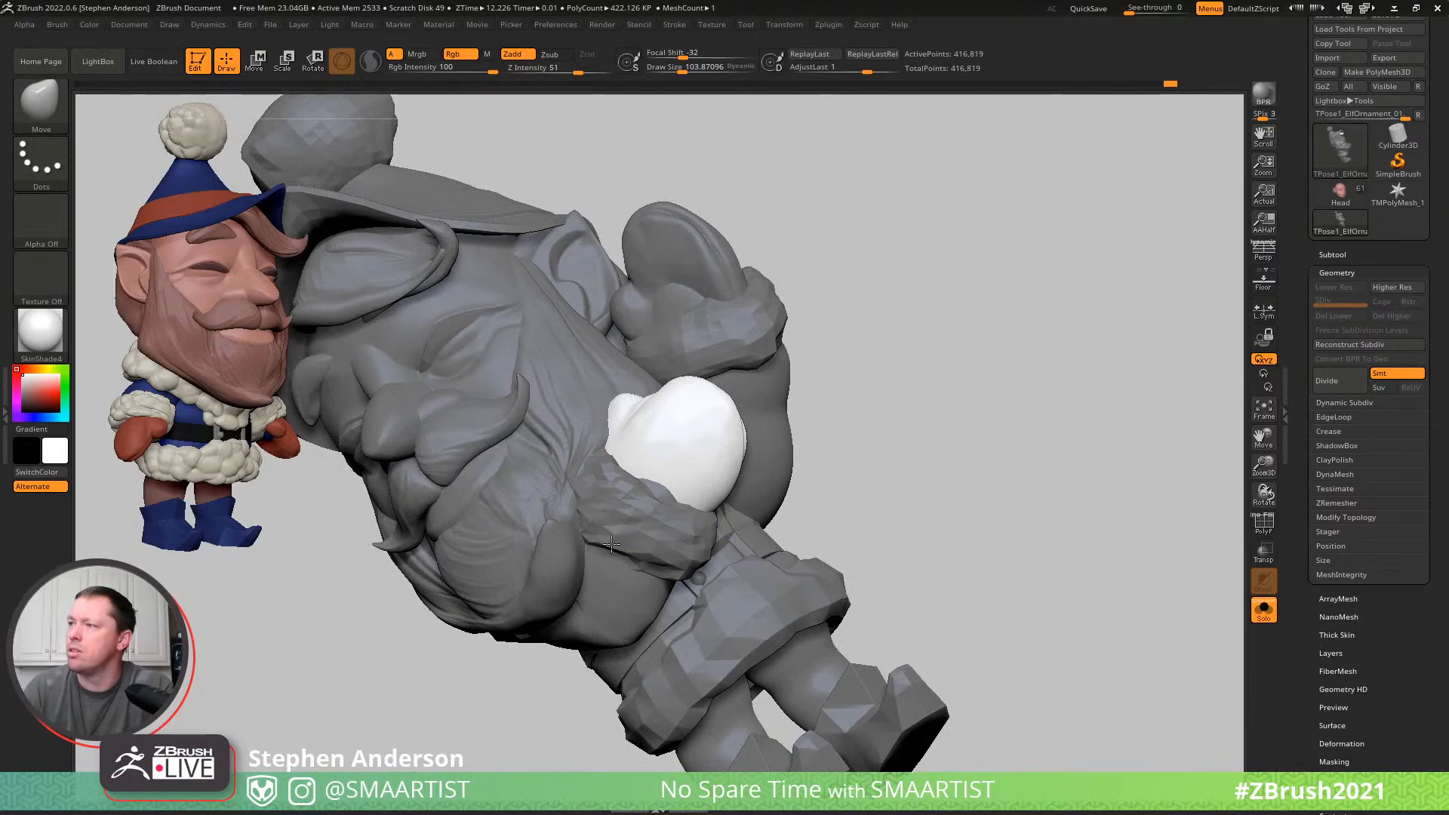
pyautogui.moveTo(572, 553)
pyautogui.mouseDown(button='right')
pyautogui.moveTo(658, 531)
pyautogui.moveTo(631, 537)
pyautogui.moveTo(676, 543)
pyautogui.moveTo(701, 521)
pyautogui.moveTo(699, 390)
pyautogui.moveTo(883, 382)
pyautogui.moveTo(874, 375)
pyautogui.moveTo(846, 404)
pyautogui.moveTo(873, 472)
pyautogui.moveTo(857, 430)
pyautogui.moveTo(913, 383)
pyautogui.mouseUp(button='right')
pyautogui.keyDown('ctrl'); pyautogui.moveTo(984, 487); pyautogui.dragTo(944, 494); pyautogui.keyUp('ctrl')
pyautogui.keyDown('ctrl'); pyautogui.moveTo(763, 540); pyautogui.dragTo(738, 498, button='right'); pyautogui.keyUp('ctrl')
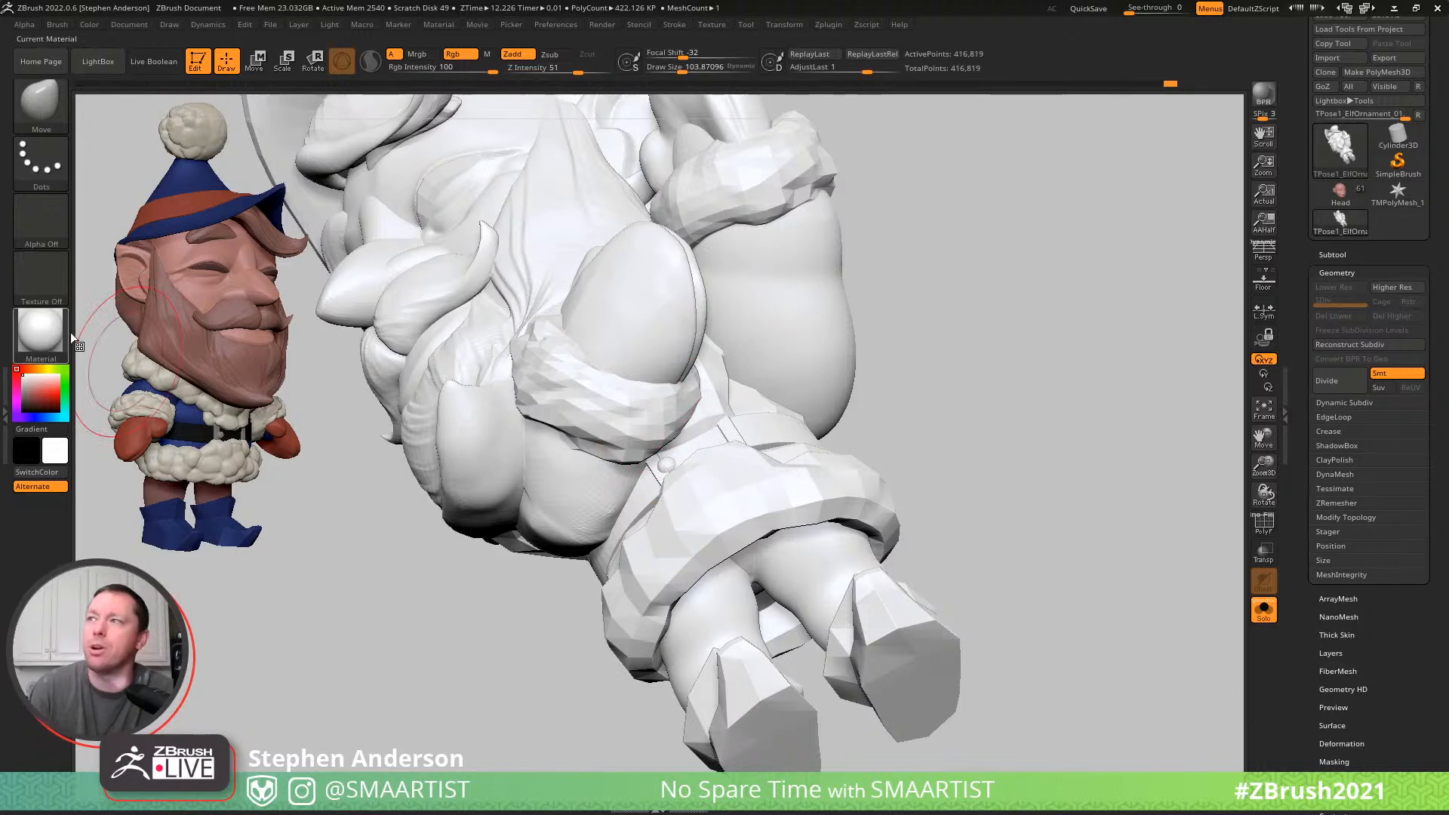
pyautogui.moveTo(630, 345)
pyautogui.mouseDown(button='right')
pyautogui.moveTo(664, 334)
pyautogui.moveTo(603, 348)
pyautogui.moveTo(802, 395)
pyautogui.moveTo(785, 408)
pyautogui.moveTo(710, 360)
pyautogui.moveTo(785, 431)
pyautogui.moveTo(823, 432)
pyautogui.mouseUp(button='right')
# - Isolate the coat's fur trim, lasso-mask its lower band around the hips, and show the whole elf again
pyautogui.press('ctrl')
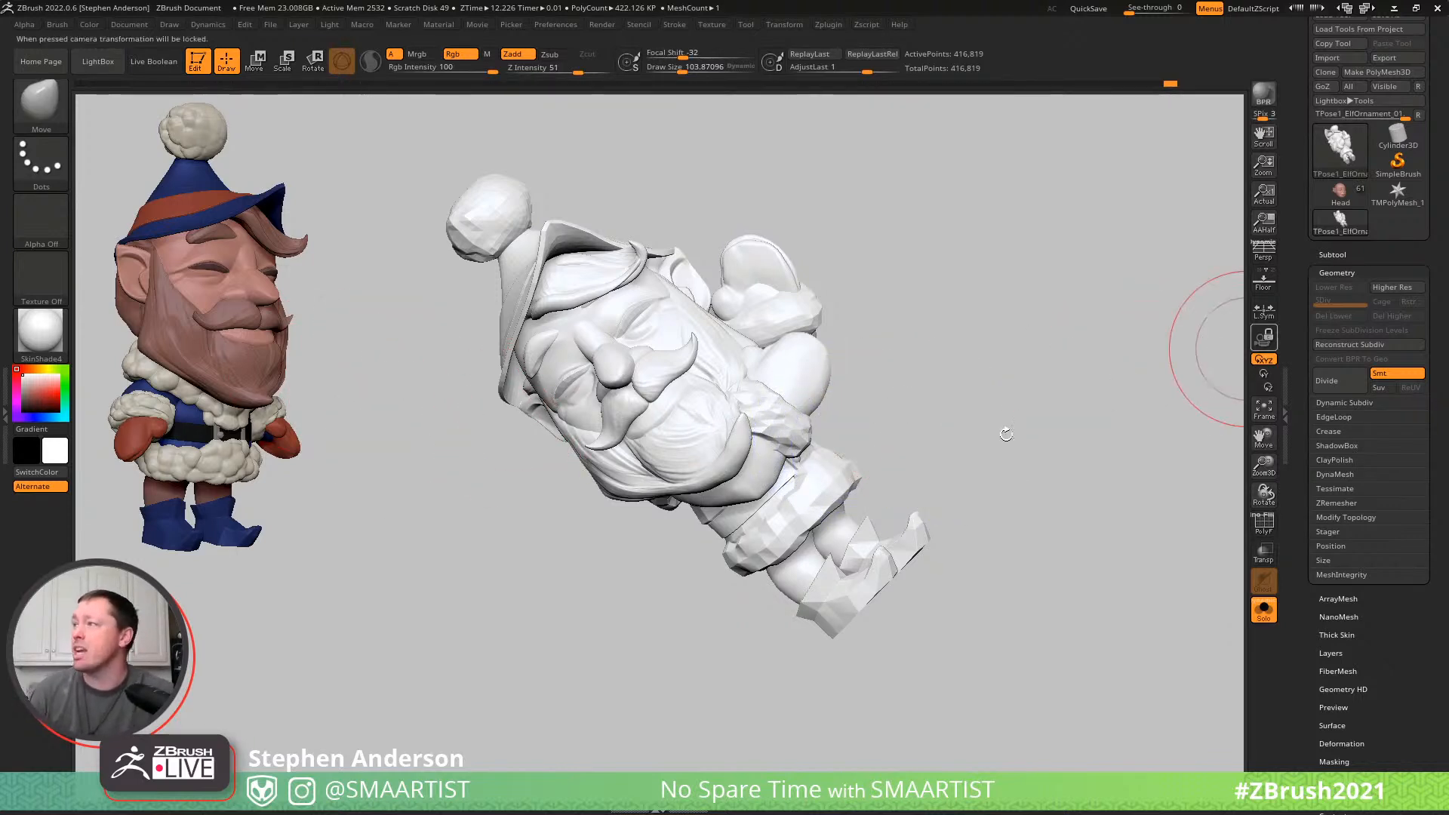
pyautogui.keyDown('ctrl'); pyautogui.moveTo(867, 524); pyautogui.dragTo(866, 522, button='right'); pyautogui.keyUp('ctrl')
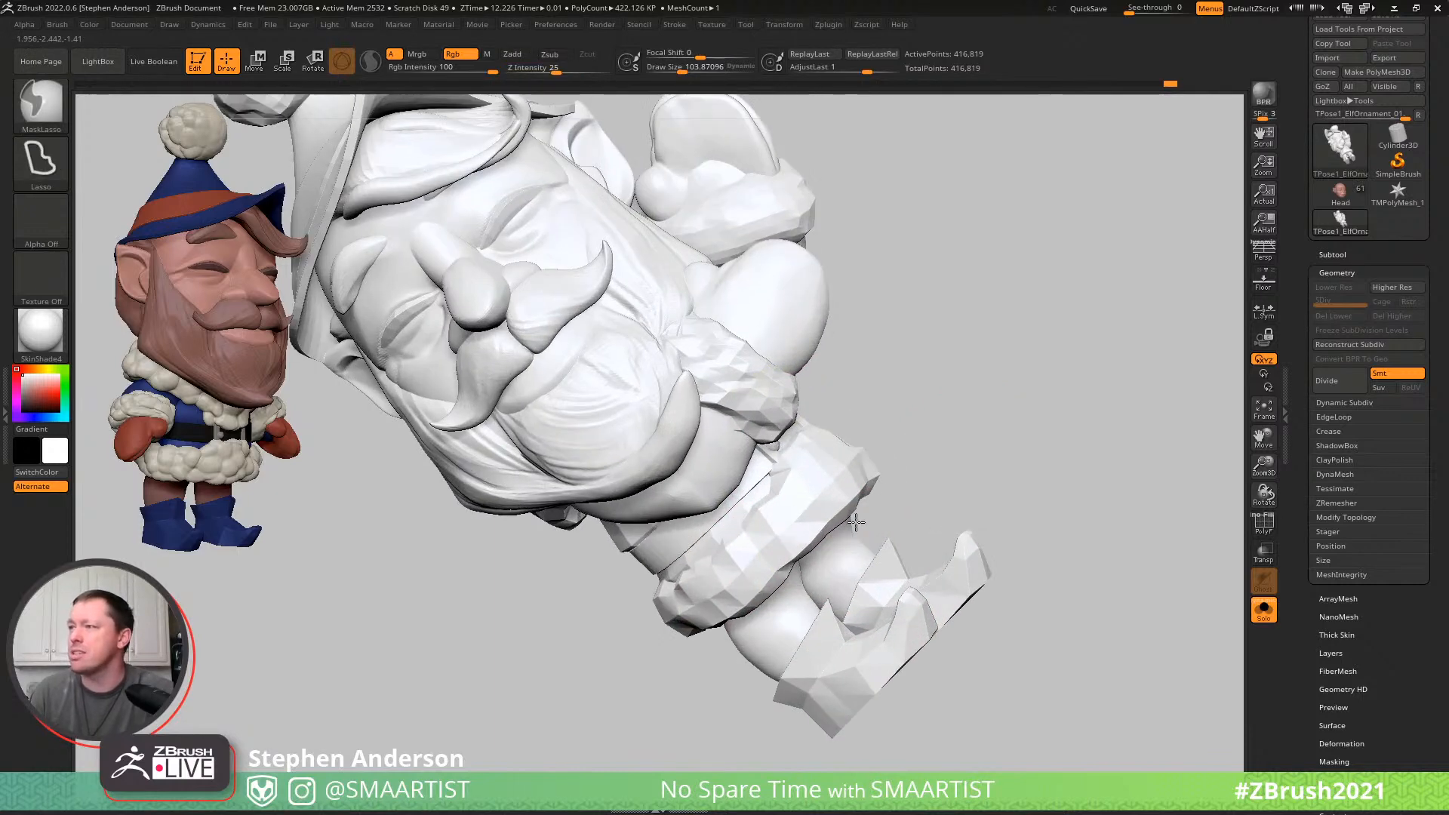
pyautogui.moveTo(761, 480)
pyautogui.mouseDown(button='right')
pyautogui.moveTo(767, 513)
pyautogui.moveTo(690, 521)
pyautogui.moveTo(779, 536)
pyautogui.moveTo(769, 518)
pyautogui.moveTo(784, 521)
pyautogui.mouseUp(button='right')
pyautogui.hotkey('ctrl', 'shift')
pyautogui.keyDown('ctrl'); pyautogui.keyDown('shift'); pyautogui.click(797, 523); pyautogui.keyUp('shift'); pyautogui.keyUp('ctrl')
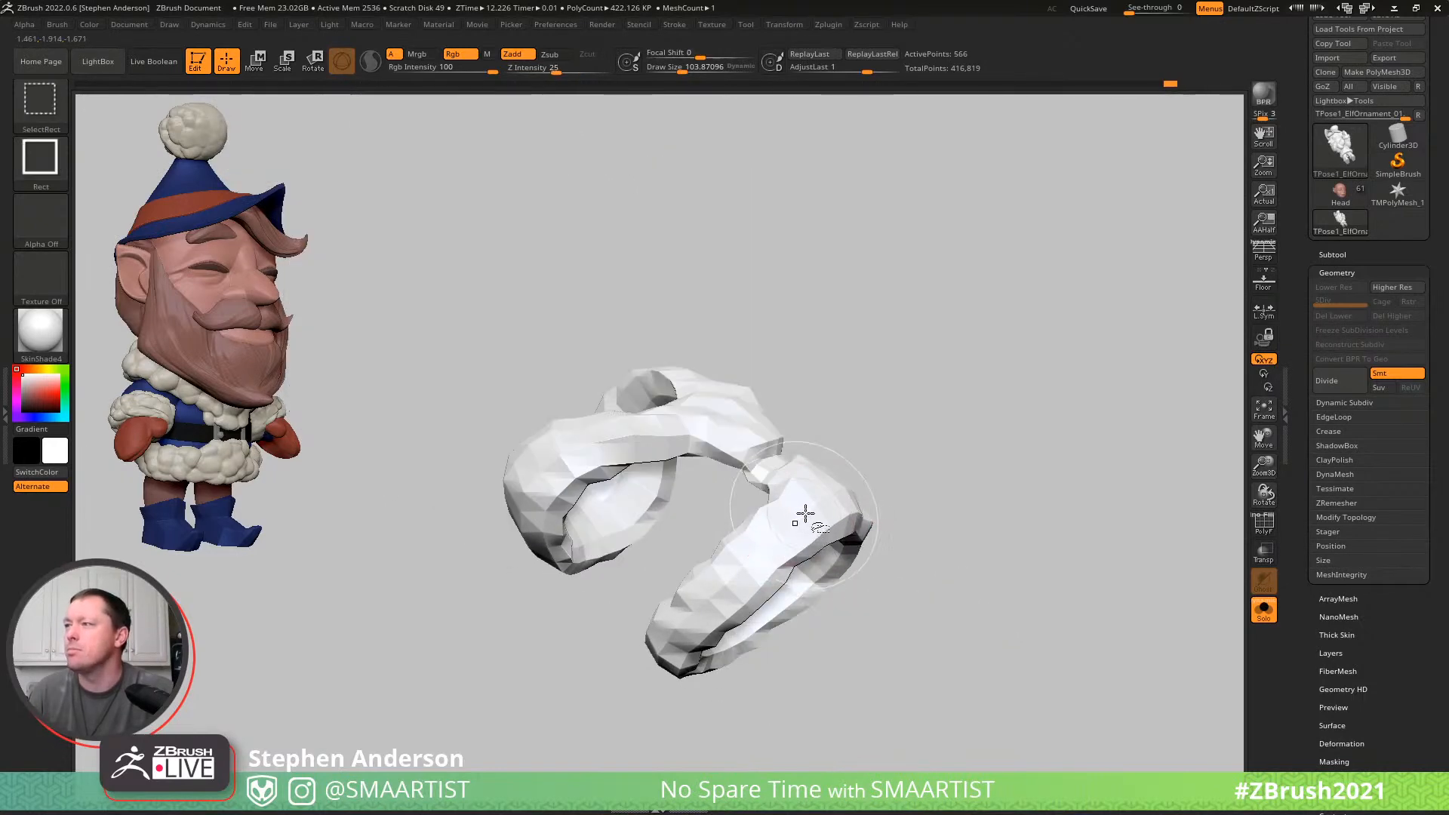
pyautogui.moveTo(834, 475); pyautogui.dragTo(817, 445, button='right')
pyautogui.moveTo(806, 430)
pyautogui.keyDown('ctrl'); pyautogui.mouseDown()
pyautogui.moveTo(605, 753)
pyautogui.moveTo(507, 699)
pyautogui.mouseUp(); pyautogui.keyUp('ctrl')
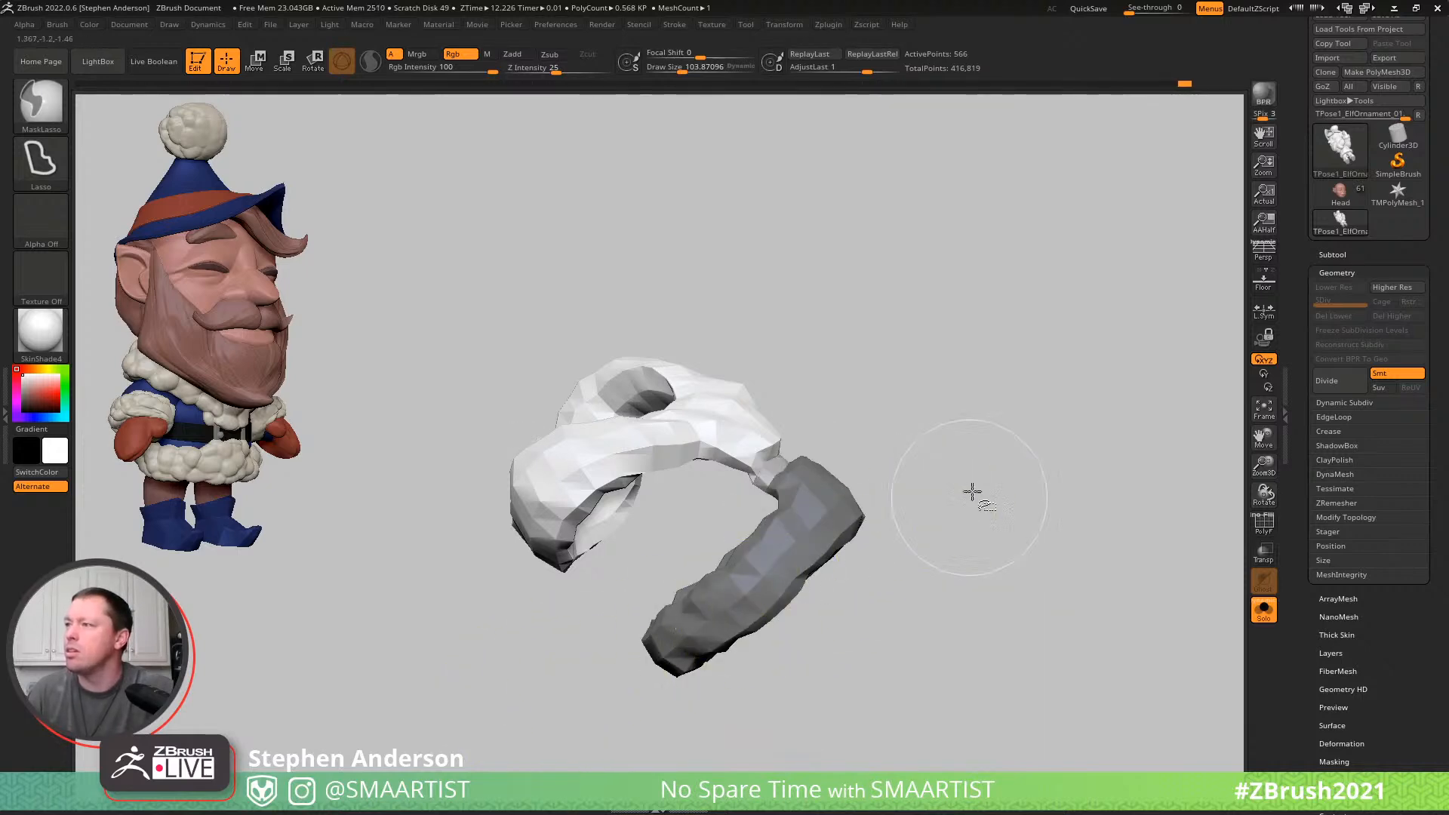
pyautogui.keyDown('ctrl'); pyautogui.keyDown('shift'); pyautogui.click(966, 500); pyautogui.keyUp('shift'); pyautogui.keyUp('ctrl')
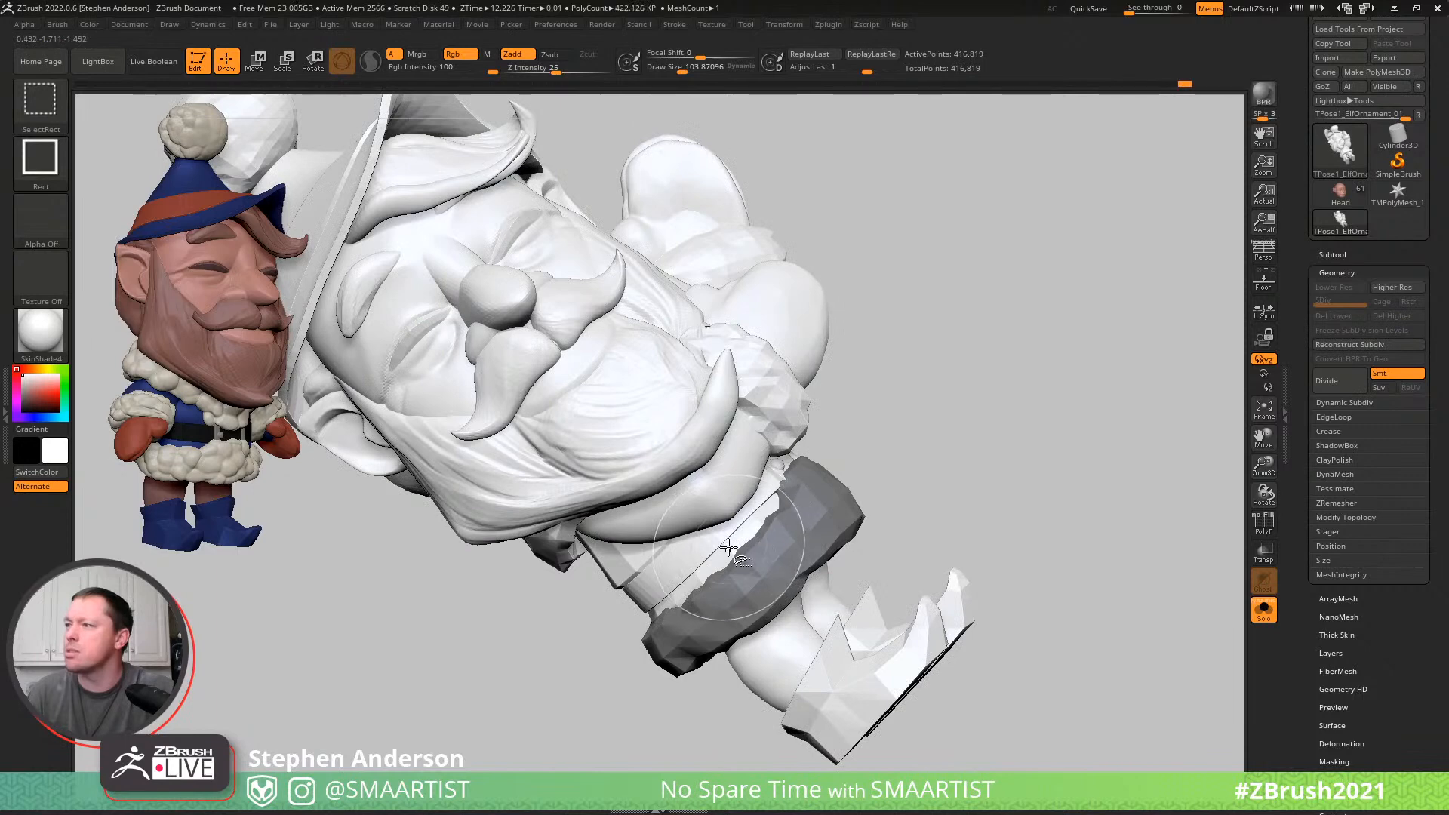
# - Isolate the coat, lasso-mask its lower section between the belt and the fur hem, and show the whole elf again
pyautogui.keyDown('ctrl'); pyautogui.keyDown('shift'); pyautogui.click(728, 547); pyautogui.keyUp('shift'); pyautogui.keyUp('ctrl')
pyautogui.moveTo(935, 498)
pyautogui.keyDown('ctrl'); pyautogui.mouseDown()
pyautogui.moveTo(576, 704)
pyautogui.moveTo(532, 683)
pyautogui.mouseUp(); pyautogui.keyUp('ctrl')
pyautogui.keyDown('ctrl'); pyautogui.keyDown('shift'); pyautogui.click(924, 459); pyautogui.keyUp('shift'); pyautogui.keyUp('ctrl')
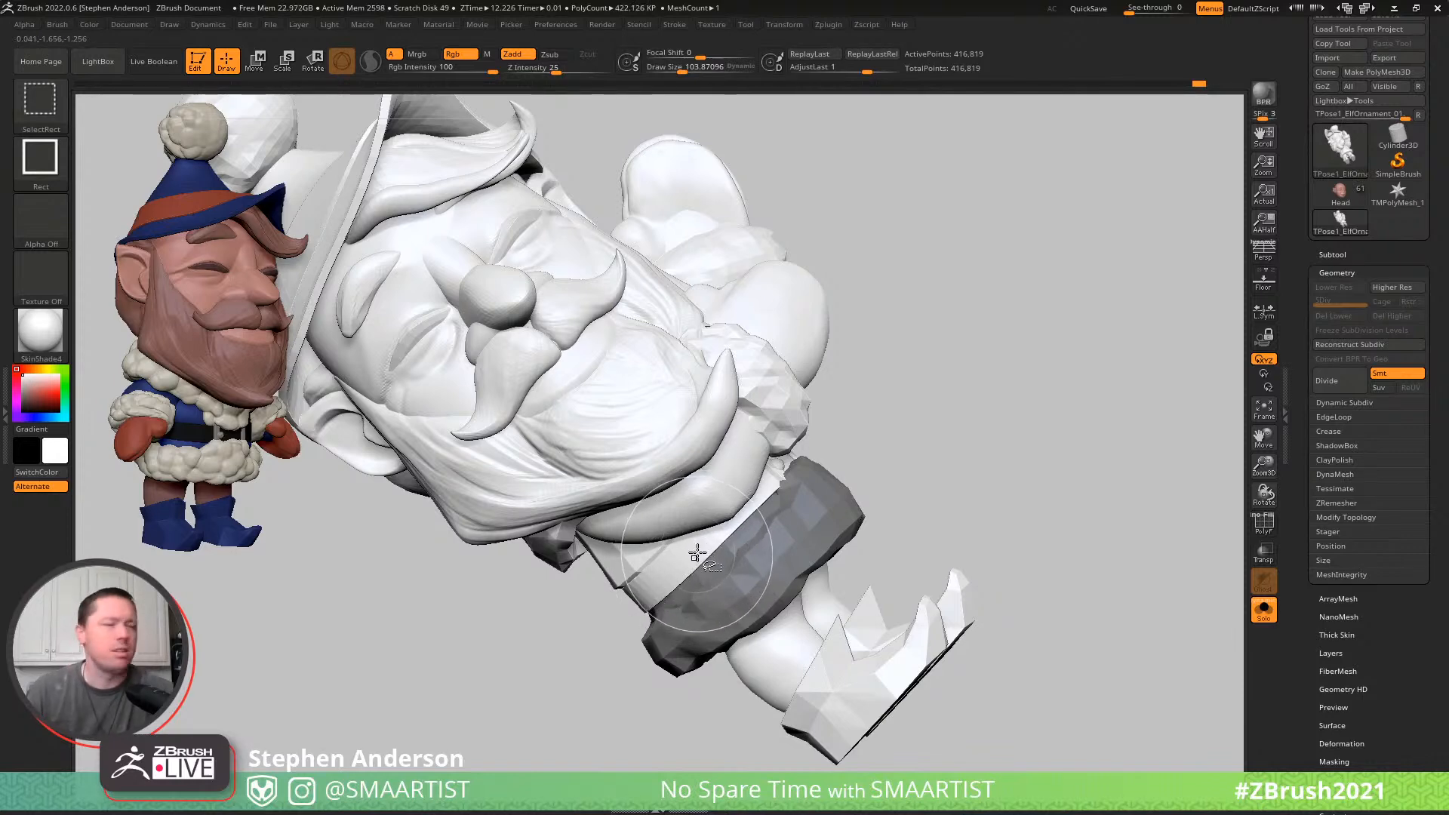
# - Isolate the body's two legs with the polygroup wireframe displayed, mask both legs, and restore the full elf
pyautogui.moveTo(802, 615)
pyautogui.mouseDown(button='right')
pyautogui.moveTo(780, 592)
pyautogui.moveTo(783, 616)
pyautogui.mouseUp(button='right')
pyautogui.keyDown('ctrl'); pyautogui.keyDown('shift'); pyautogui.click(782, 620); pyautogui.keyUp('shift'); pyautogui.keyUp('ctrl')
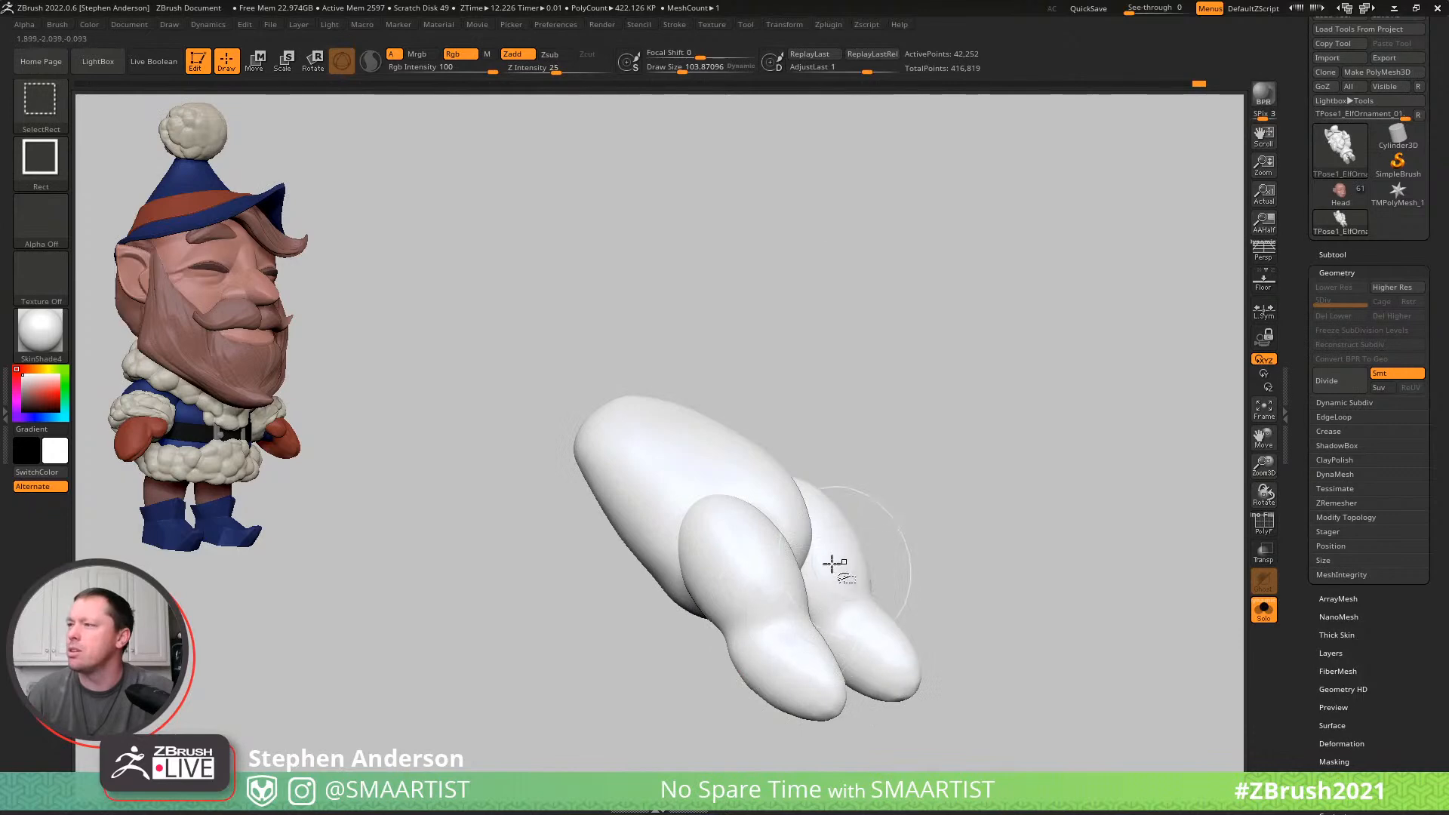
pyautogui.hotkey('shift', 'f')
pyautogui.moveTo(943, 596); pyautogui.dragTo(938, 629, button='right')
pyautogui.keyDown('ctrl'); pyautogui.keyDown('shift'); pyautogui.moveTo(930, 613); pyautogui.dragTo(790, 756); pyautogui.keyUp('shift'); pyautogui.keyUp('ctrl')
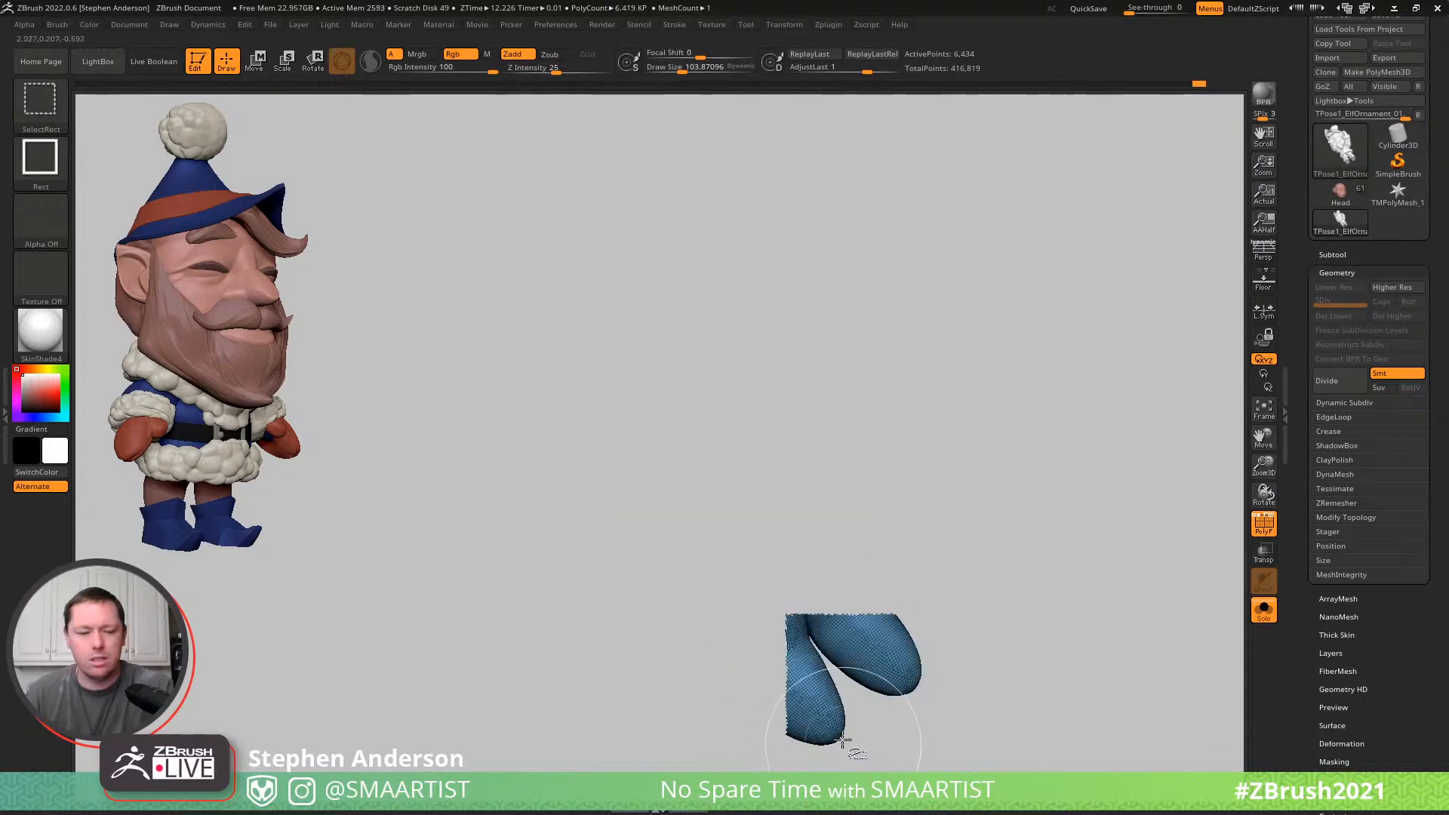
pyautogui.keyDown('ctrl'); pyautogui.keyDown('shift'); pyautogui.click(850, 738); pyautogui.keyUp('shift'); pyautogui.keyUp('ctrl')
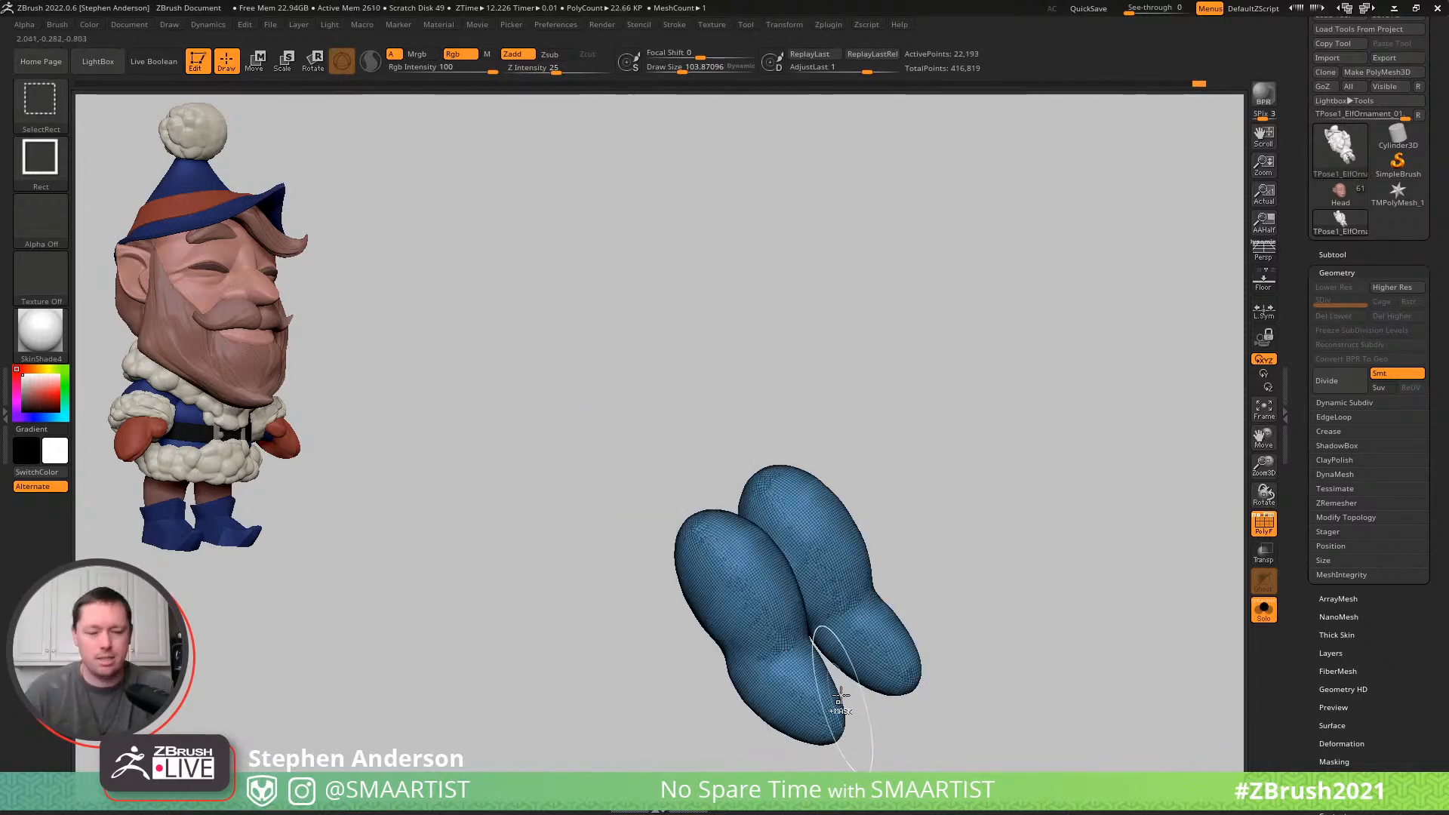
pyautogui.hotkey('ctrl', 'a')
pyautogui.keyDown('ctrl'); pyautogui.keyDown('shift'); pyautogui.click(983, 579); pyautogui.keyUp('shift'); pyautogui.keyUp('ctrl')
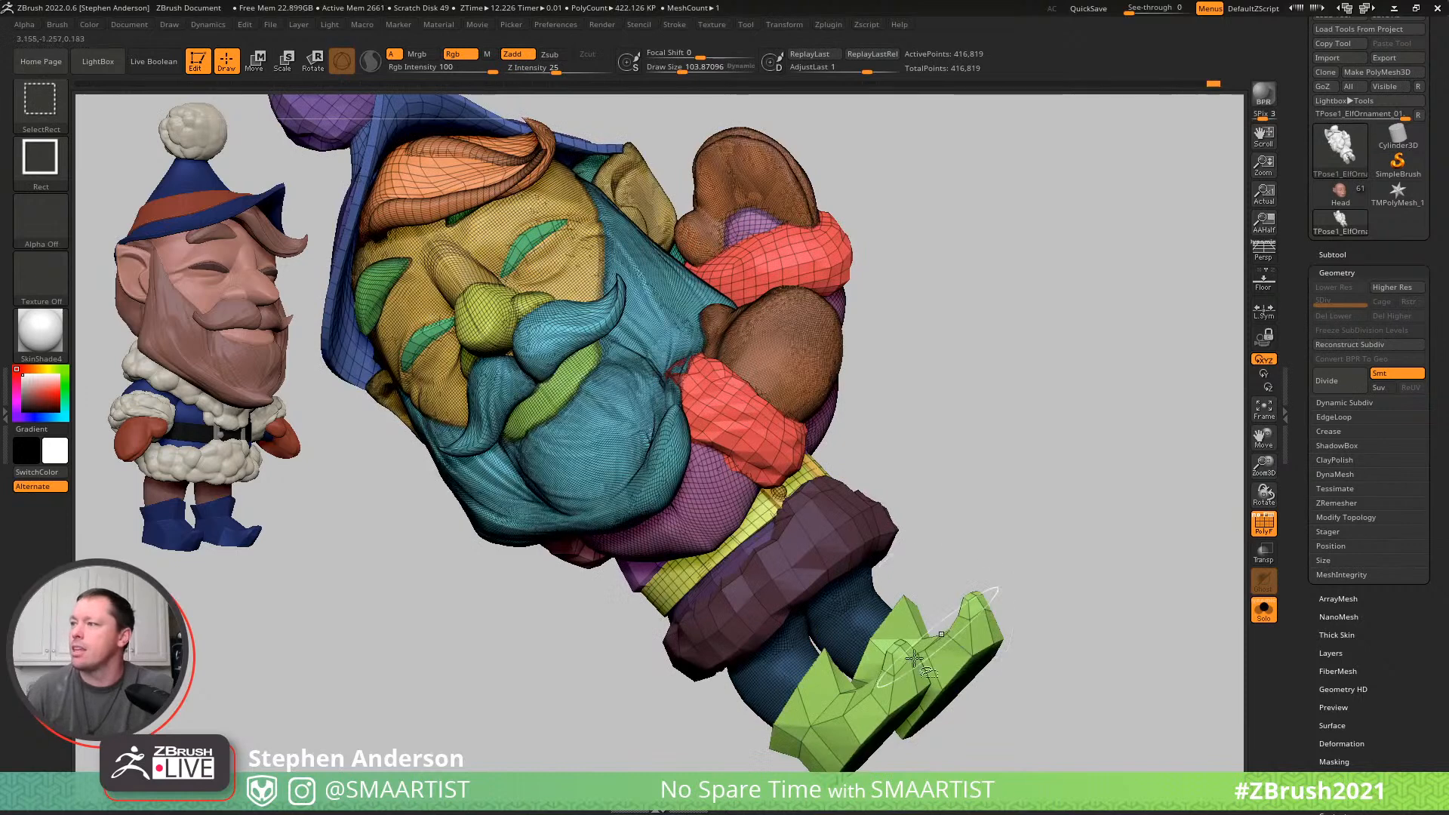
# - Isolate the two boots, mask them, and bring back the rest of the elf
pyautogui.keyDown('ctrl'); pyautogui.keyDown('shift'); pyautogui.click(941, 641); pyautogui.keyUp('shift'); pyautogui.keyUp('ctrl')
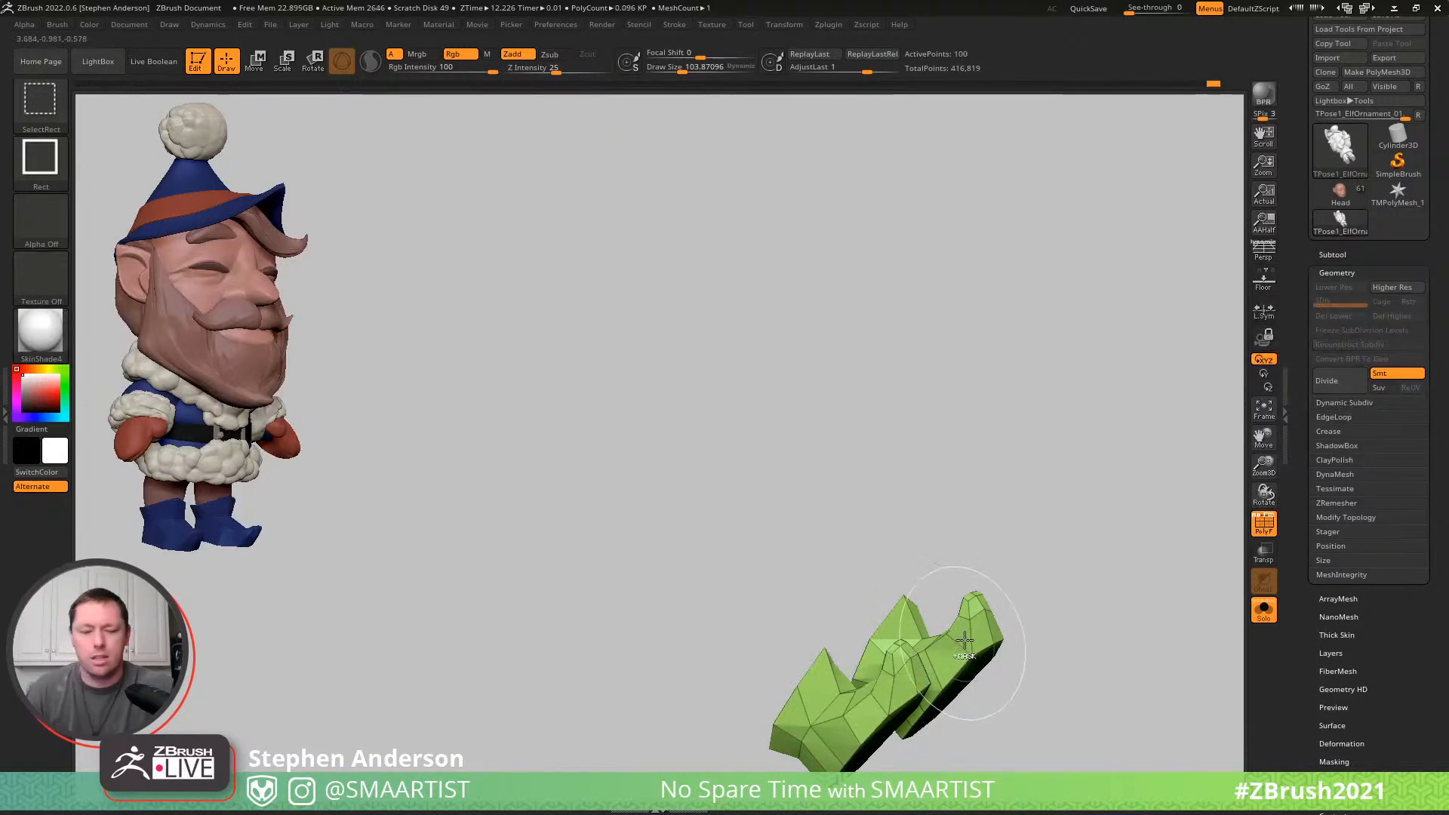
pyautogui.keyDown('ctrl'); pyautogui.keyDown('shift'); pyautogui.click(966, 590); pyautogui.keyUp('shift'); pyautogui.keyUp('ctrl')
pyautogui.moveTo(857, 552)
pyautogui.mouseDown()
pyautogui.moveTo(850, 527)
pyautogui.moveTo(886, 518)
pyautogui.mouseUp()
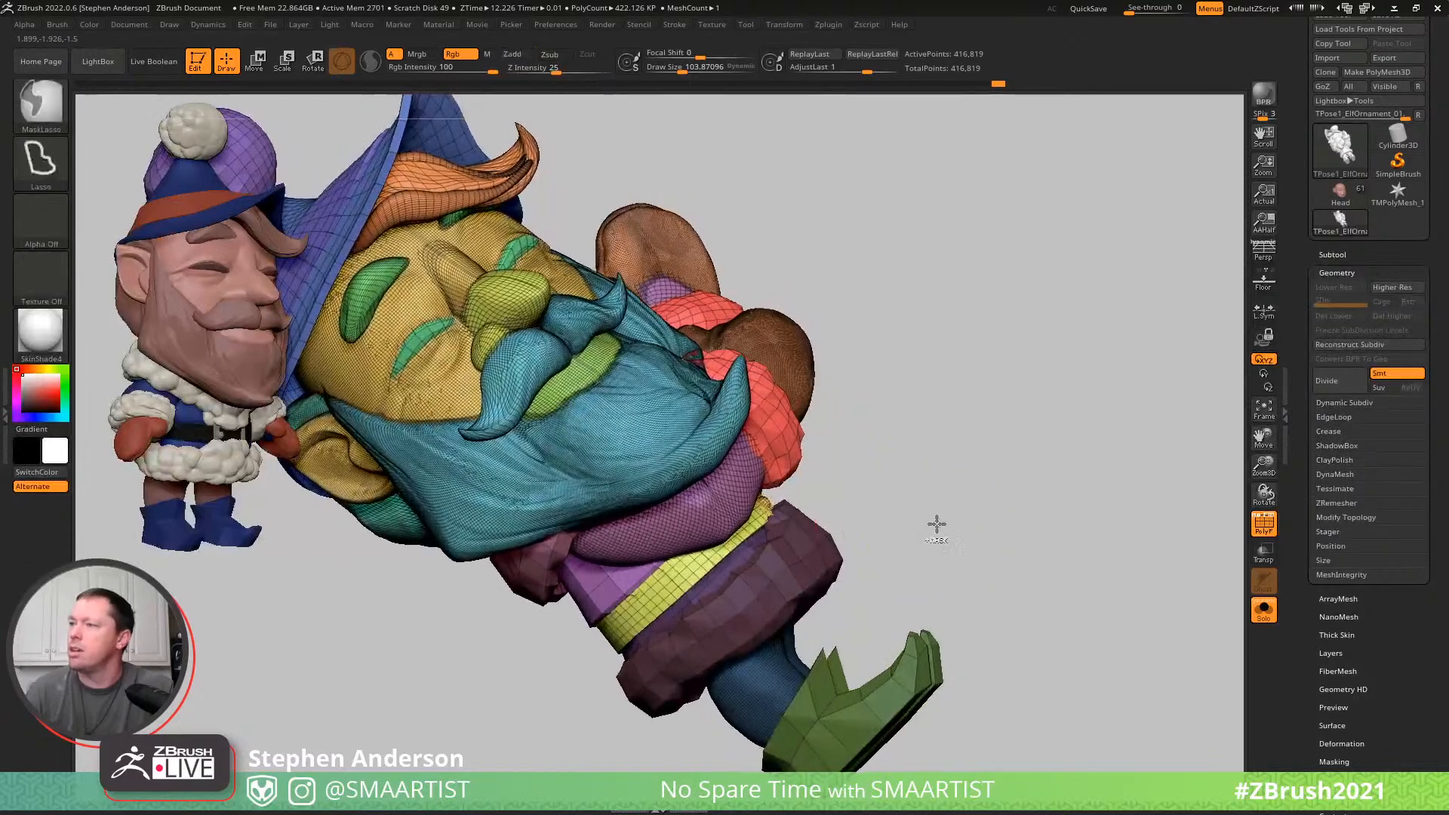
# - Invert the mask, place the Gizmo at the waist, and rotate the hem, legs and boots to bend the elf forward
pyautogui.keyDown('ctrl'); pyautogui.click(880, 576); pyautogui.keyUp('ctrl')
pyautogui.press('w')
pyautogui.click(696, 560)
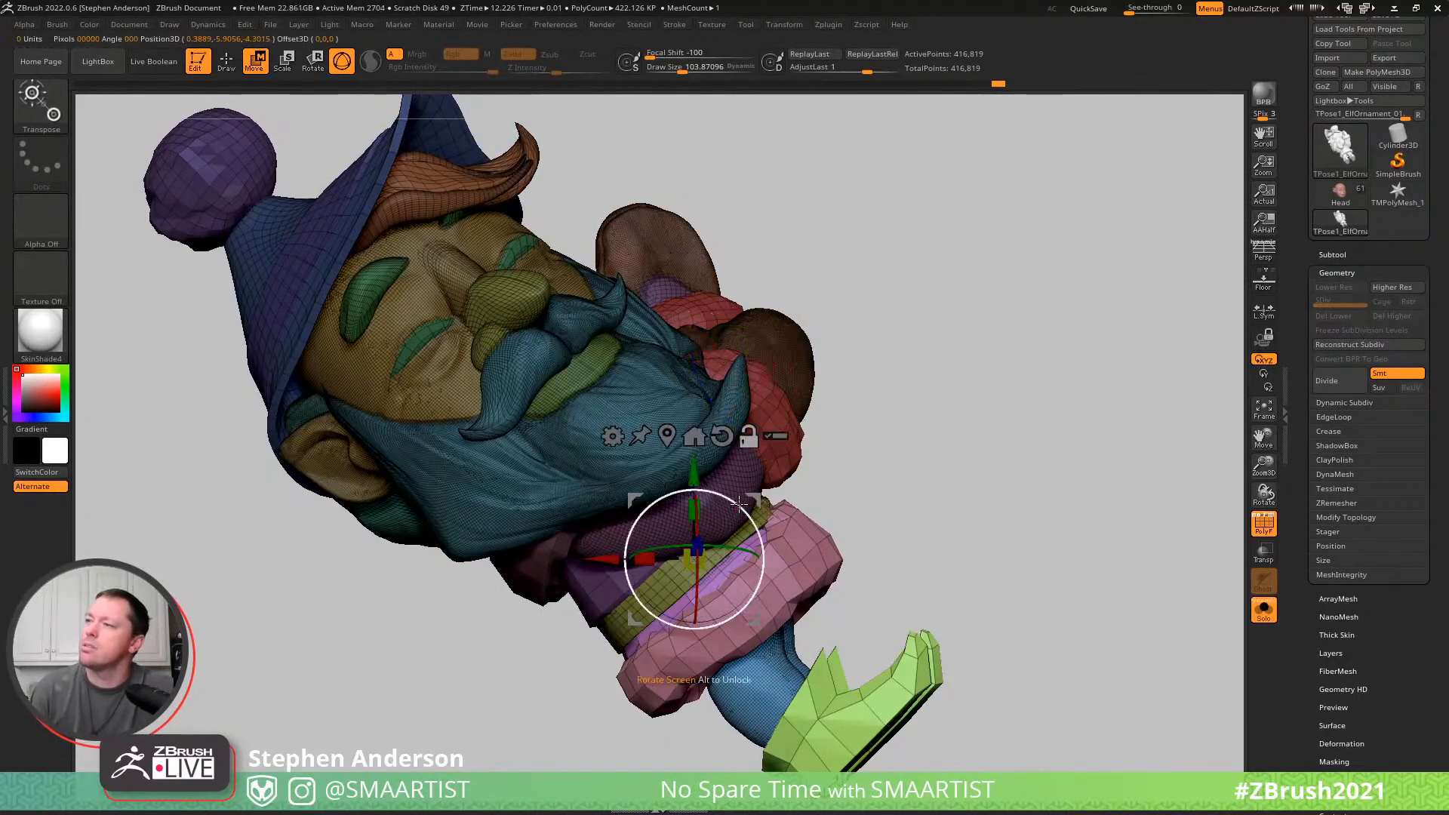
pyautogui.moveTo(739, 497)
pyautogui.mouseDown()
pyautogui.moveTo(718, 485)
pyautogui.moveTo(737, 492)
pyautogui.mouseUp()
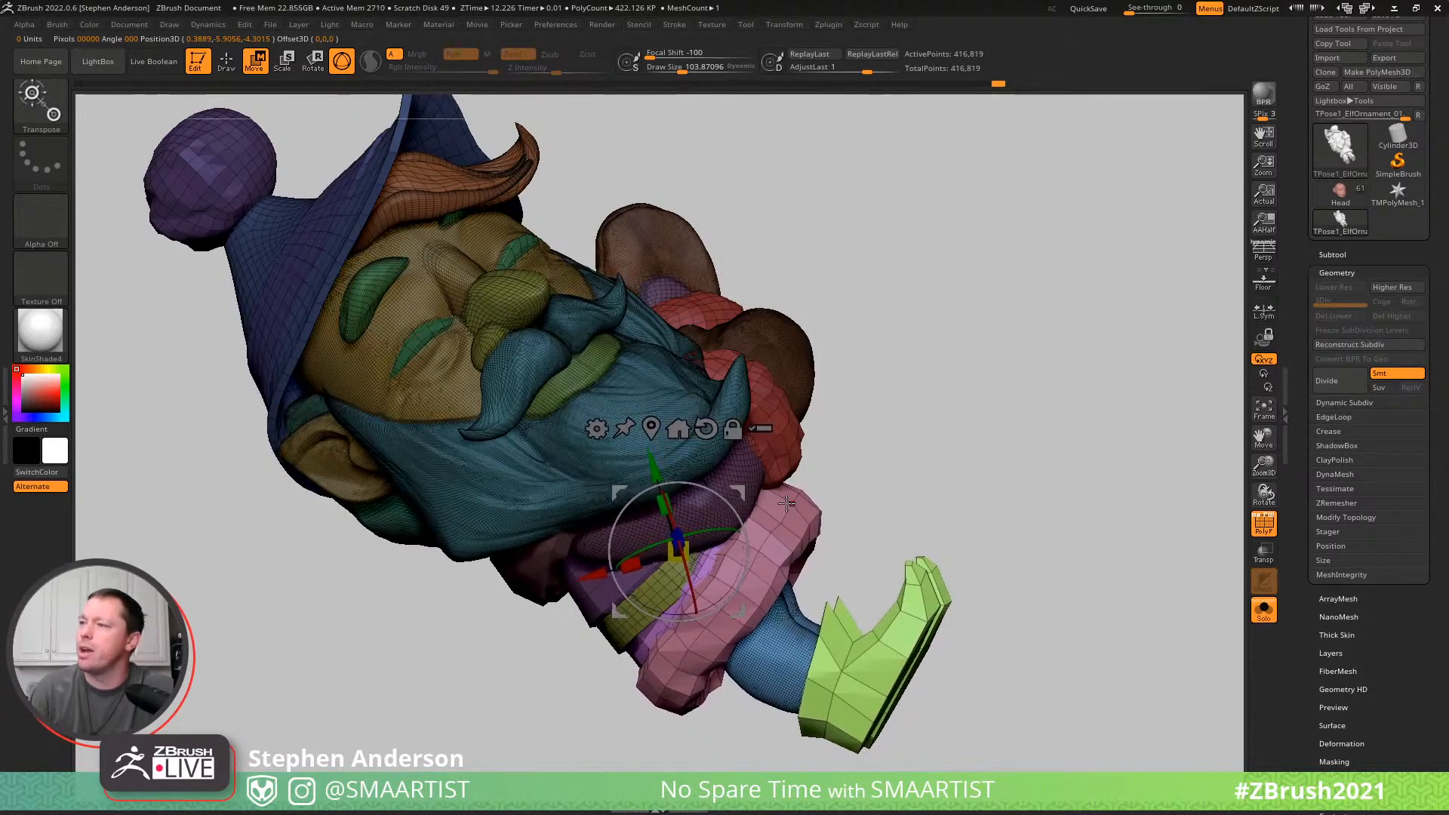
pyautogui.moveTo(895, 478); pyautogui.dragTo(747, 498)
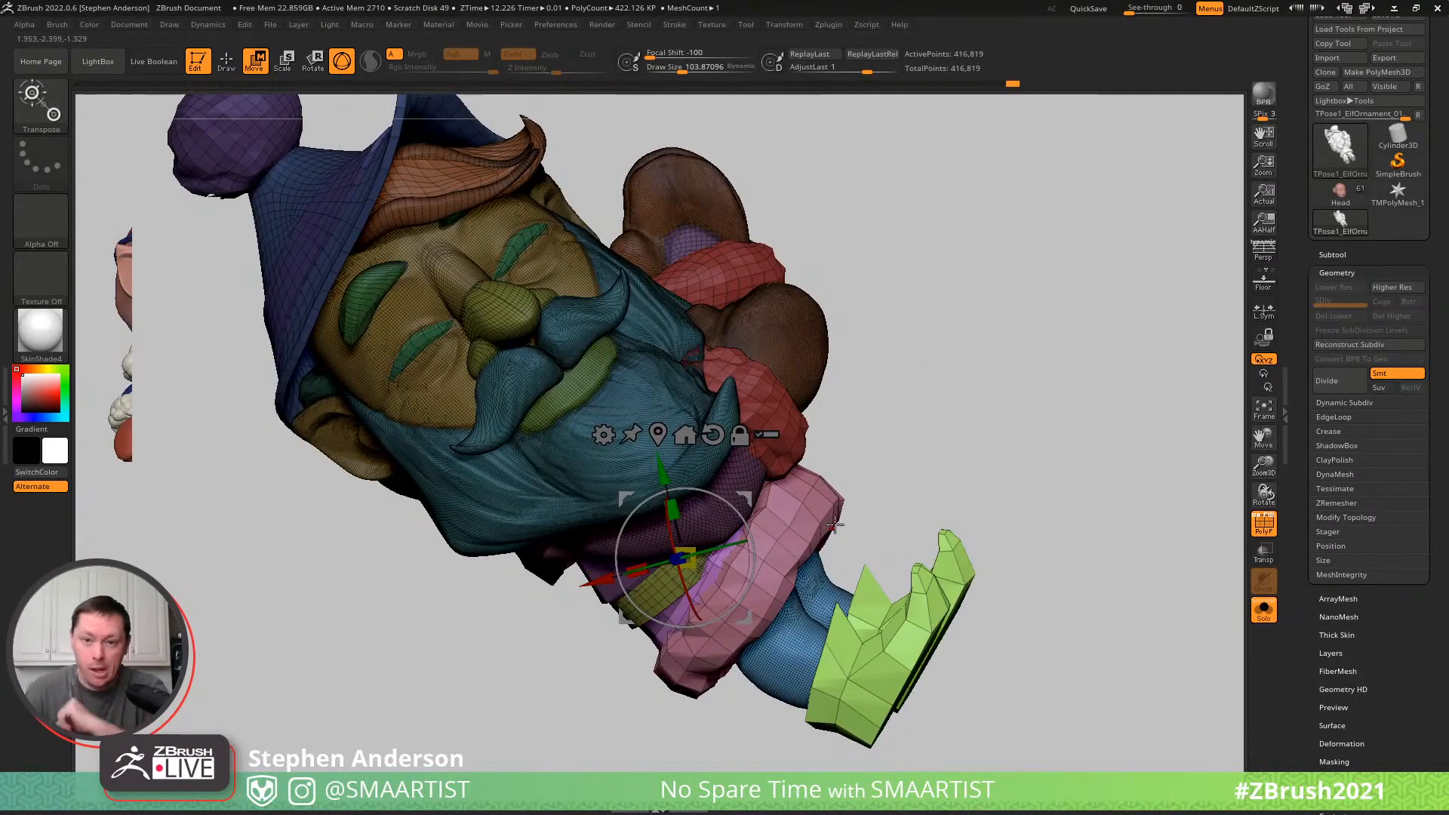
pyautogui.moveTo(1058, 541)
pyautogui.mouseDown()
pyautogui.moveTo(999, 540)
pyautogui.moveTo(1006, 508)
pyautogui.moveTo(1011, 537)
pyautogui.moveTo(1061, 501)
pyautogui.moveTo(765, 615)
pyautogui.moveTo(788, 629)
pyautogui.moveTo(801, 598)
pyautogui.mouseUp()
# - Hide the coat's fur hem and mask the remaining parts so that only the hem area stays editable
pyautogui.press('q')
pyautogui.press('b')
pyautogui.press('m')
pyautogui.press('v')
pyautogui.keyDown('ctrl'); pyautogui.keyDown('shift'); pyautogui.click(767, 553); pyautogui.keyUp('shift'); pyautogui.keyUp('ctrl')
pyautogui.keyDown('ctrl'); pyautogui.keyDown('shift'); pyautogui.moveTo(1044, 437); pyautogui.dragTo(1106, 474); pyautogui.keyUp('shift'); pyautogui.keyUp('ctrl')
pyautogui.moveTo(757, 555); pyautogui.dragTo(794, 554, button='right')
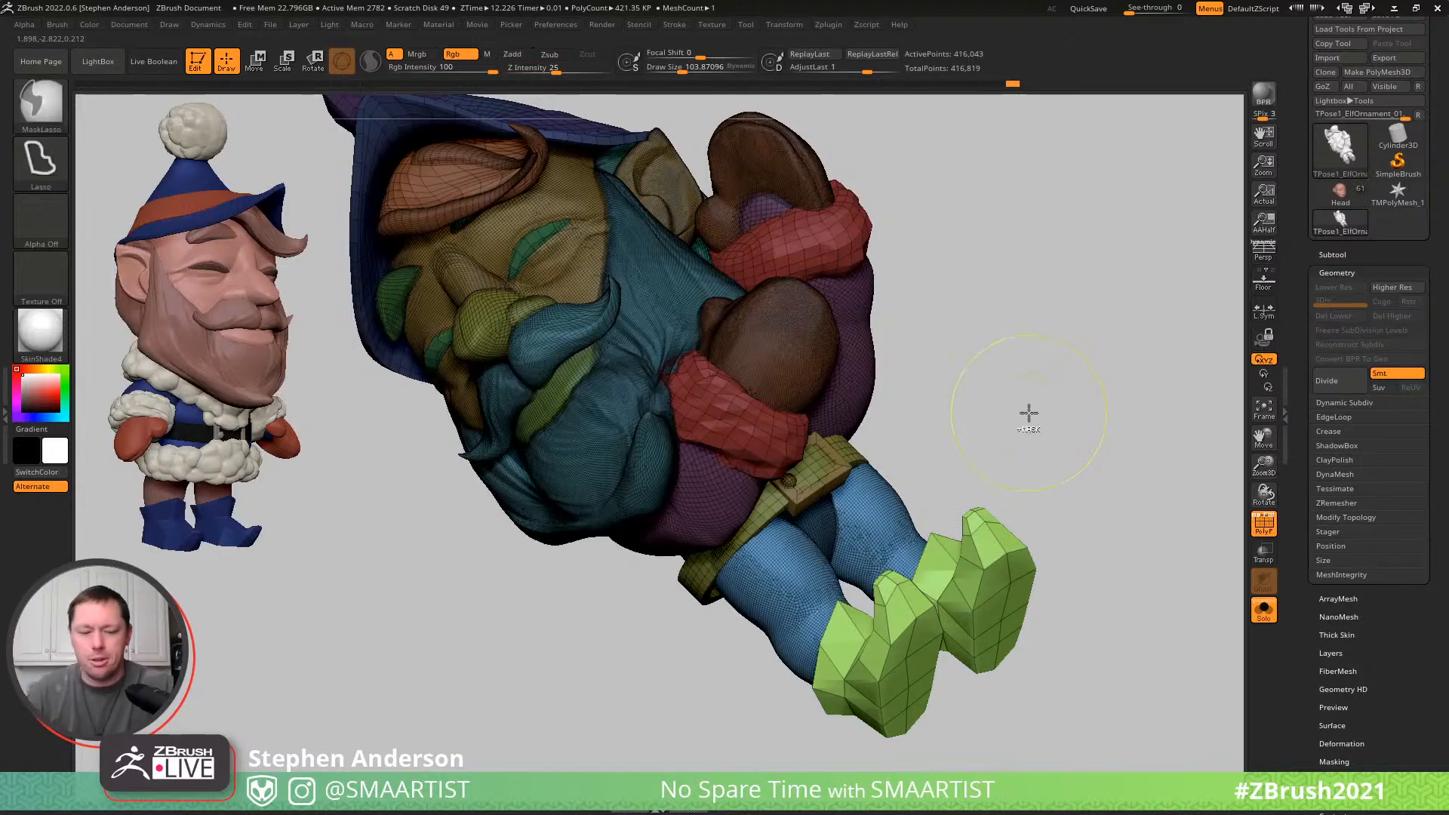
pyautogui.keyDown('ctrl'); pyautogui.keyDown('shift'); pyautogui.click(1035, 414); pyautogui.keyUp('shift'); pyautogui.keyUp('ctrl')
# - Reshape the coat's fur hem around the hips and belt with the Move brush at a draw size of about 201
pyautogui.press('b')
pyautogui.press('m')
pyautogui.press('v')
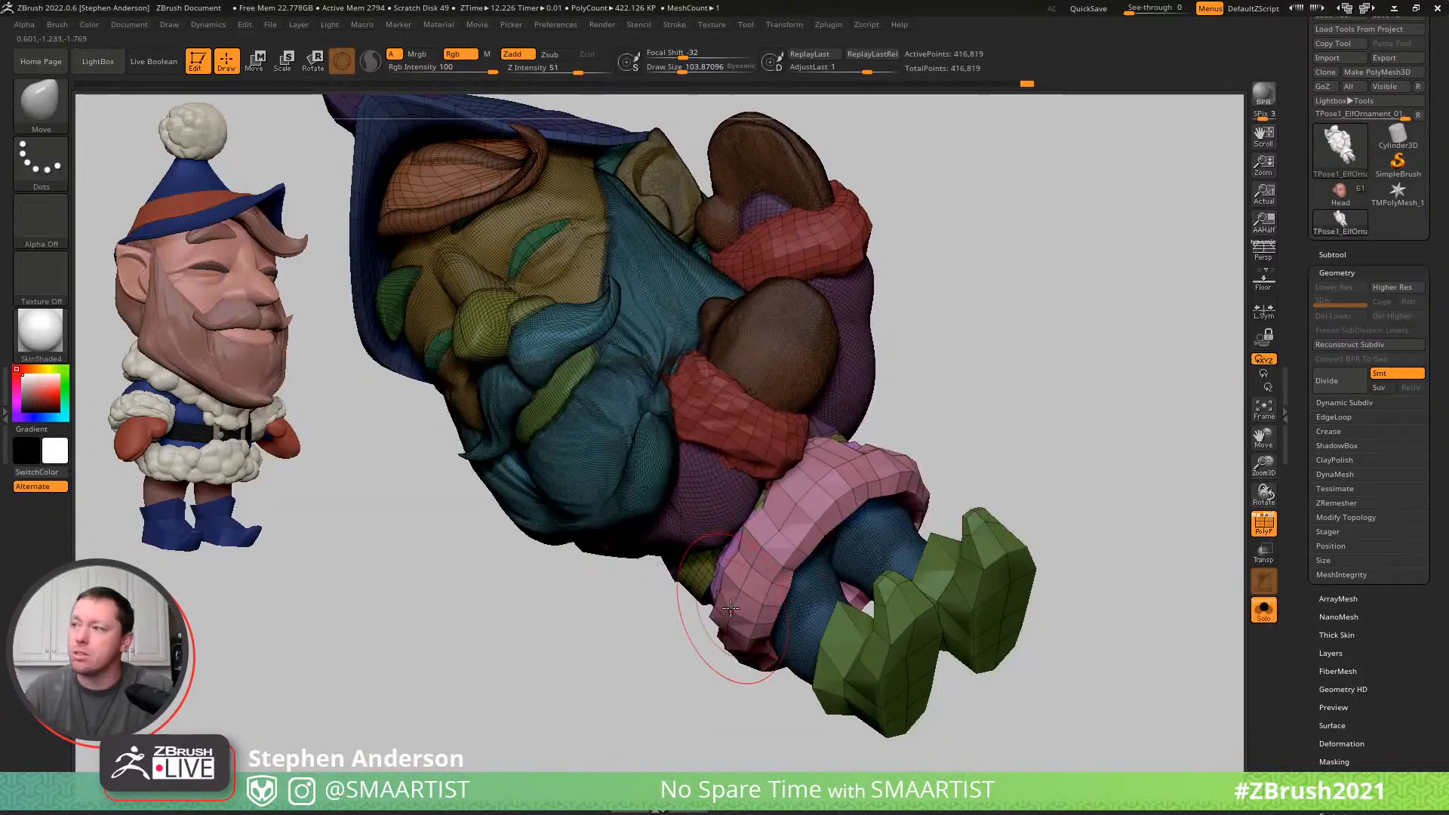
pyautogui.press('s')
pyautogui.moveTo(732, 608)
pyautogui.mouseDown()
pyautogui.moveTo(745, 608)
pyautogui.moveTo(719, 614)
pyautogui.moveTo(1003, 415)
pyautogui.moveTo(980, 414)
pyautogui.moveTo(977, 394)
pyautogui.moveTo(889, 493)
pyautogui.mouseUp()
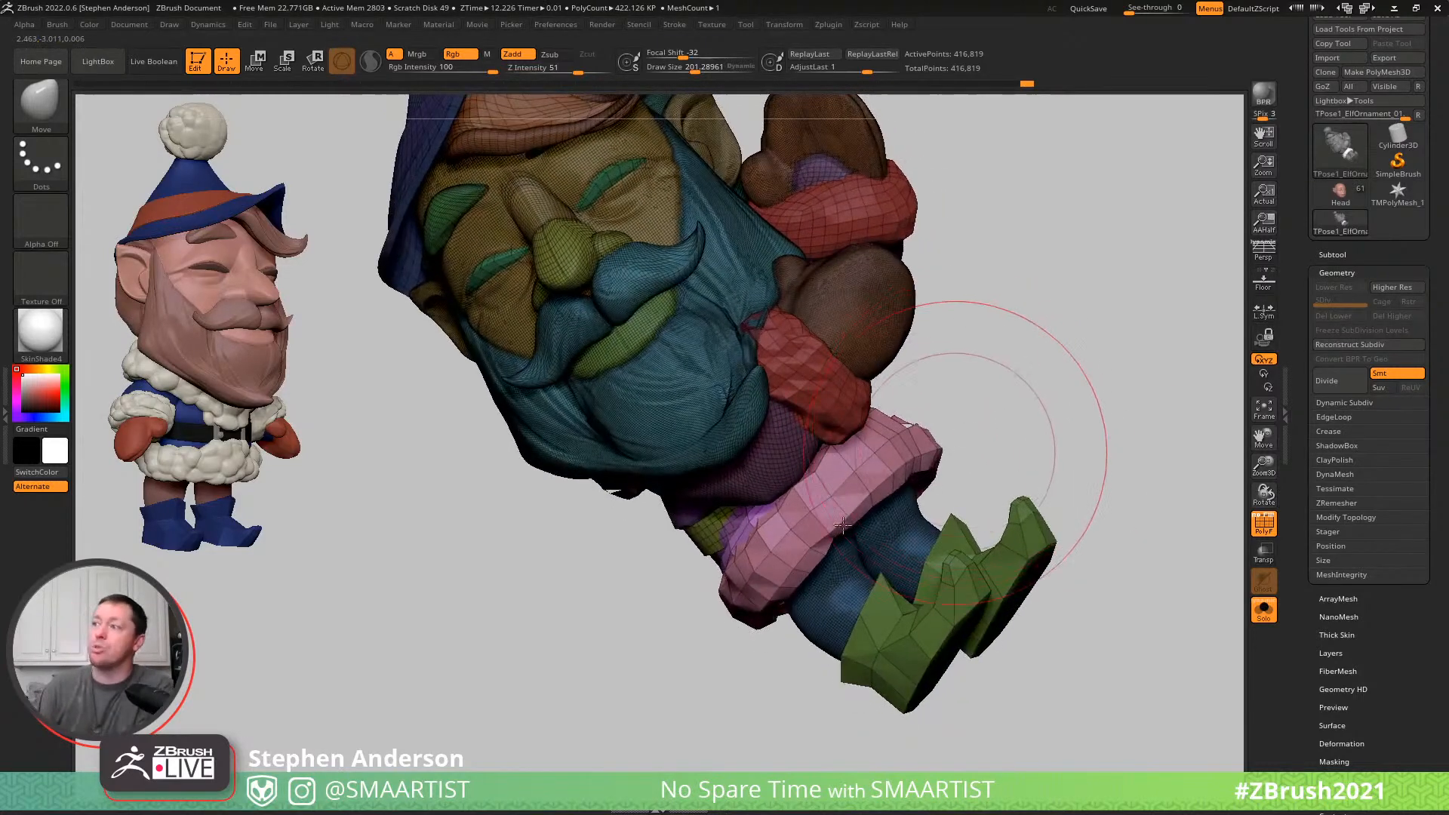
pyautogui.moveTo(657, 615)
pyautogui.mouseDown()
pyautogui.moveTo(762, 603)
pyautogui.moveTo(781, 615)
pyautogui.moveTo(769, 634)
pyautogui.mouseUp()
pyautogui.moveTo(640, 613)
pyautogui.mouseDown(button='right')
pyautogui.moveTo(679, 642)
pyautogui.moveTo(655, 634)
pyautogui.mouseUp(button='right')
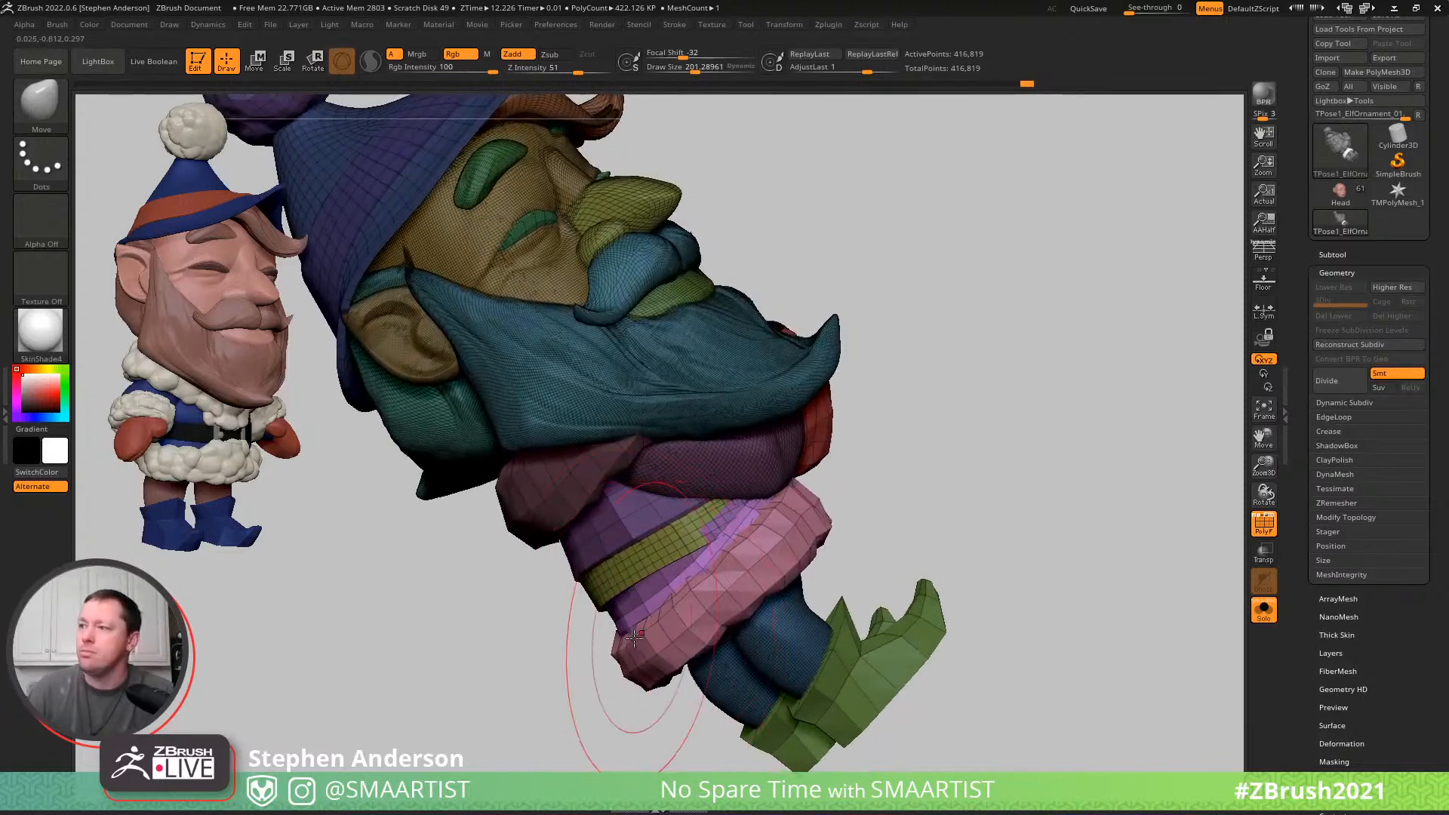
pyautogui.moveTo(636, 636); pyautogui.dragTo(618, 613)
pyautogui.moveTo(703, 571); pyautogui.dragTo(695, 557)
pyautogui.moveTo(596, 604)
pyautogui.mouseDown(button='right')
pyautogui.moveTo(655, 615)
pyautogui.moveTo(518, 649)
pyautogui.moveTo(645, 665)
pyautogui.mouseUp(button='right')
# - Refine the fur hem's edge with further Move brush strokes and turn off the polygroup wireframe display
pyautogui.press('s')
pyautogui.moveTo(557, 706); pyautogui.dragTo(539, 703)
pyautogui.moveTo(577, 682); pyautogui.dragTo(539, 685, button='right')
pyautogui.moveTo(532, 686); pyautogui.dragTo(545, 684)
pyautogui.moveTo(556, 679)
pyautogui.keyDown('ctrl'); pyautogui.mouseDown(button='right')
pyautogui.moveTo(557, 648)
pyautogui.moveTo(658, 649)
pyautogui.moveTo(595, 647)
pyautogui.moveTo(628, 649)
pyautogui.moveTo(635, 700)
pyautogui.moveTo(655, 709)
pyautogui.mouseUp(button='right'); pyautogui.keyUp('ctrl')
pyautogui.hotkey('shift', 'f')
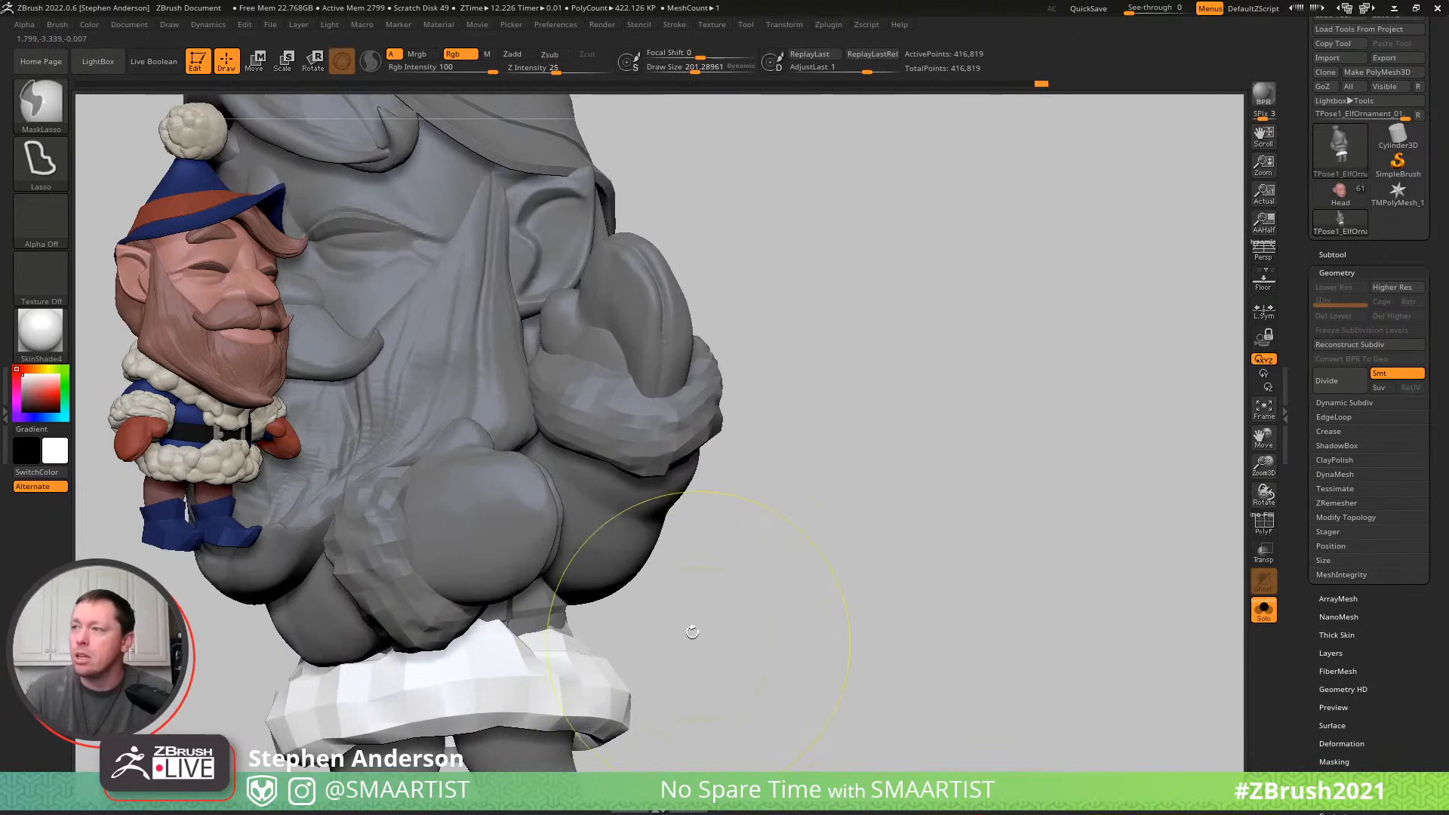
# - Mask the whole elf except the belt and return to the Move brush
pyautogui.moveTo(699, 632); pyautogui.dragTo(656, 640, button='right')
pyautogui.keyDown('ctrl'); pyautogui.moveTo(831, 683); pyautogui.dragTo(857, 707); pyautogui.keyUp('ctrl')
pyautogui.press('w')
pyautogui.moveTo(557, 654)
pyautogui.mouseDown(button='right')
pyautogui.moveTo(652, 612)
pyautogui.moveTo(601, 637)
pyautogui.moveTo(540, 613)
pyautogui.moveTo(565, 660)
pyautogui.moveTo(647, 637)
pyautogui.moveTo(581, 619)
pyautogui.mouseUp(button='right')
pyautogui.keyDown('ctrl'); pyautogui.click(649, 606); pyautogui.keyUp('ctrl')
pyautogui.press('q')
# - Adjust the belt's fit around the waist with the Move brush at draw sizes of about 195 and 119, and clear the mask
pyautogui.press('s')
pyautogui.click(583, 613)
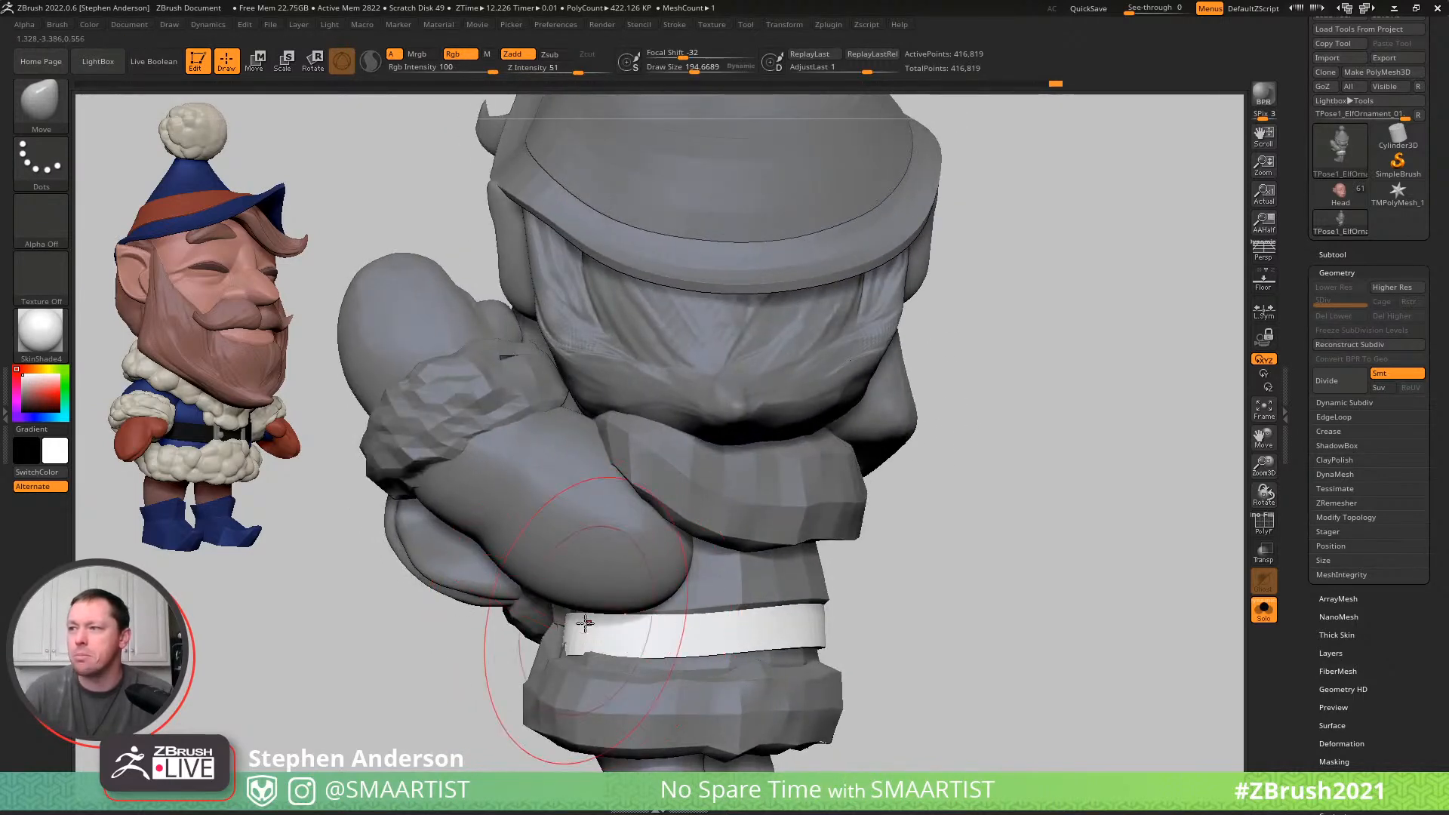
pyautogui.moveTo(577, 630); pyautogui.dragTo(548, 658, button='right')
pyautogui.press('s')
pyautogui.moveTo(539, 658); pyautogui.dragTo(523, 651)
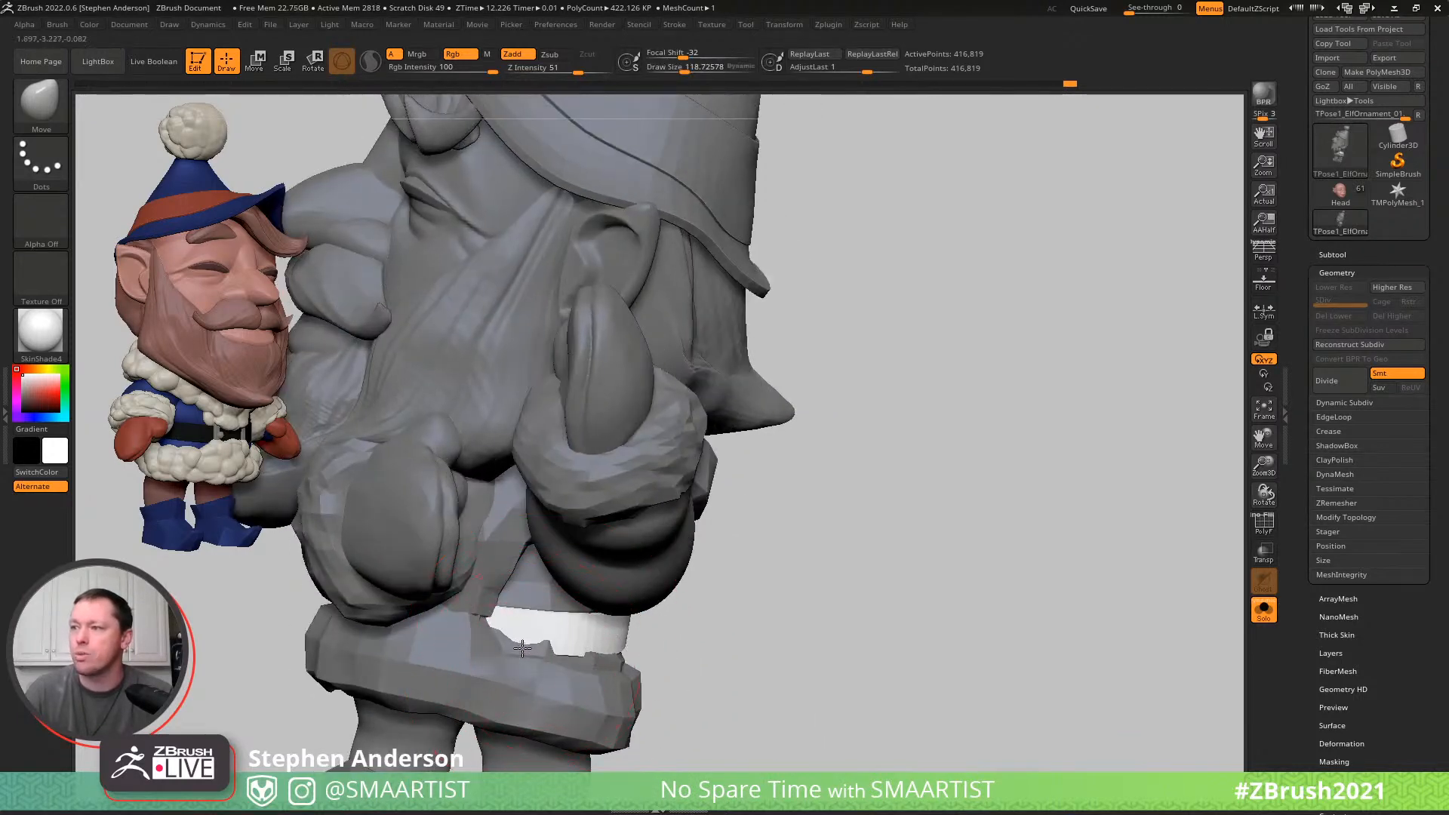
pyautogui.keyDown('ctrl'); pyautogui.moveTo(773, 686); pyautogui.dragTo(755, 655); pyautogui.keyUp('ctrl')
# - Mask every part of the elf except the coat body above and below the belt
pyautogui.press('w')
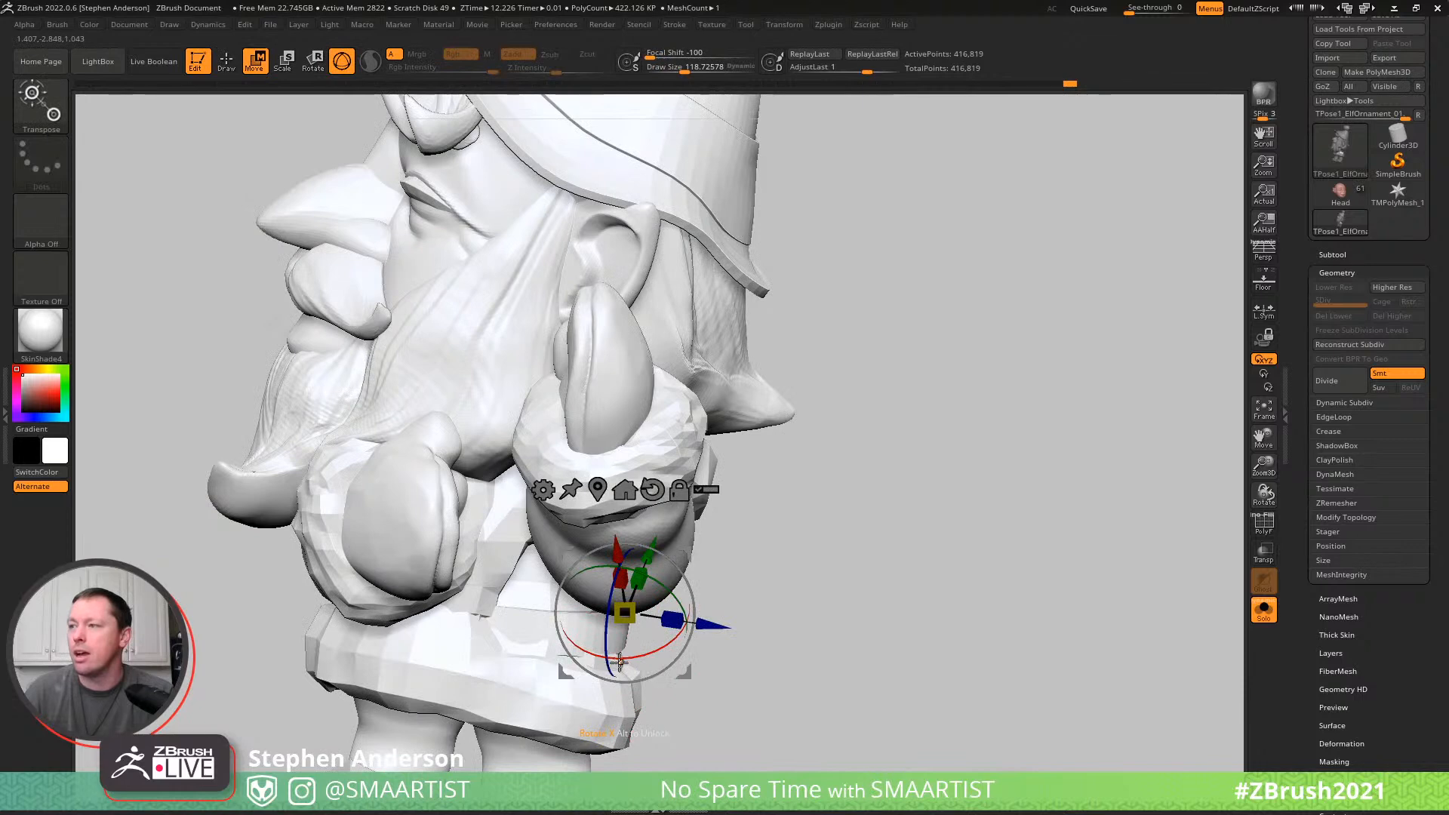
pyautogui.keyDown('ctrl'); pyautogui.click(545, 646); pyautogui.keyUp('ctrl')
pyautogui.press('q')
pyautogui.moveTo(716, 659); pyautogui.dragTo(658, 664, button='right')
pyautogui.press('w')
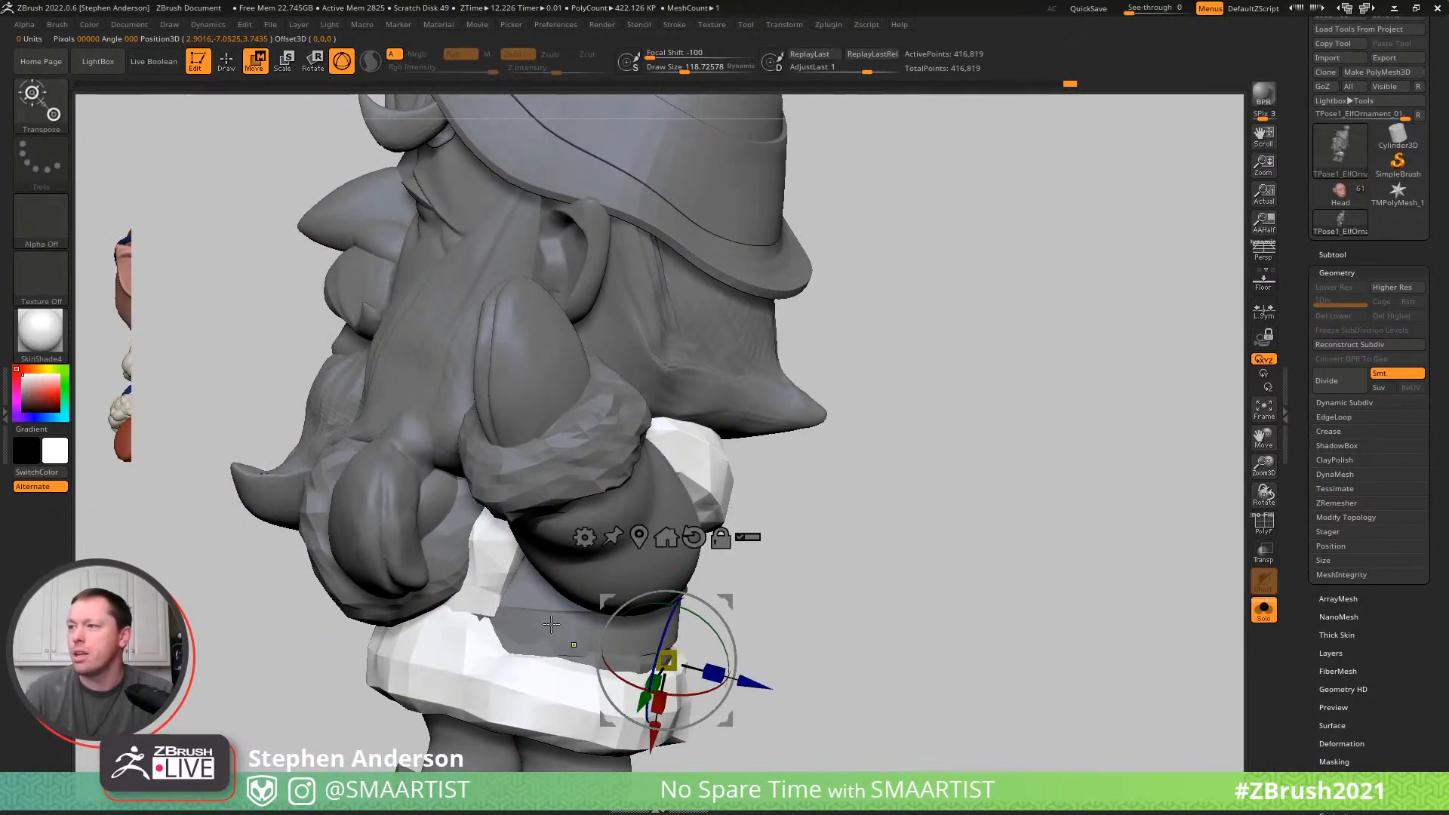
pyautogui.keyDown('ctrl'); pyautogui.click(533, 587); pyautogui.keyUp('ctrl')
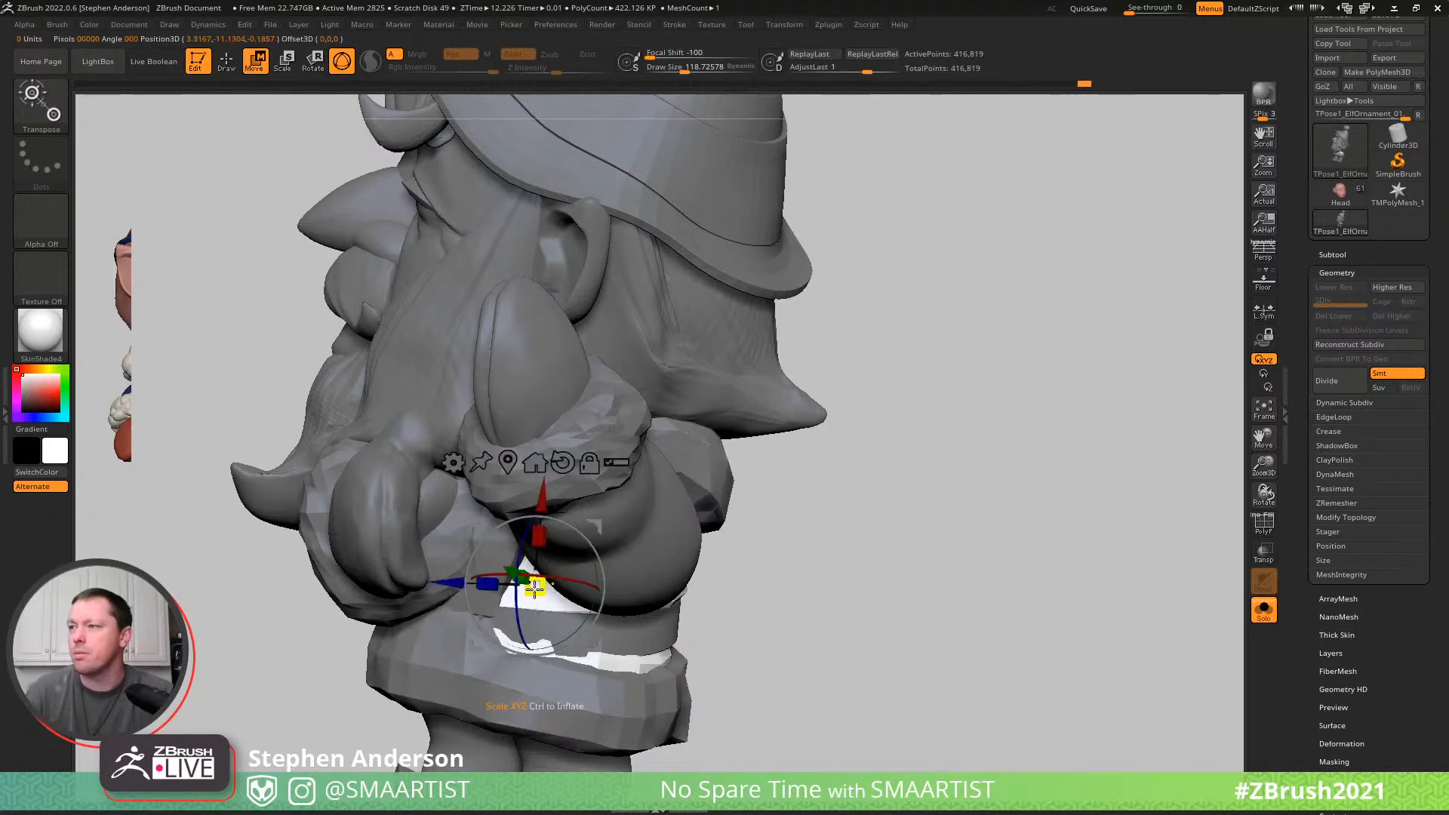
# - Reshape the coat body around the belt with the Move brush at draw sizes of about 51 and 65, and clear the mask
pyautogui.press('q')
pyautogui.moveTo(551, 640); pyautogui.dragTo(509, 637, button='right')
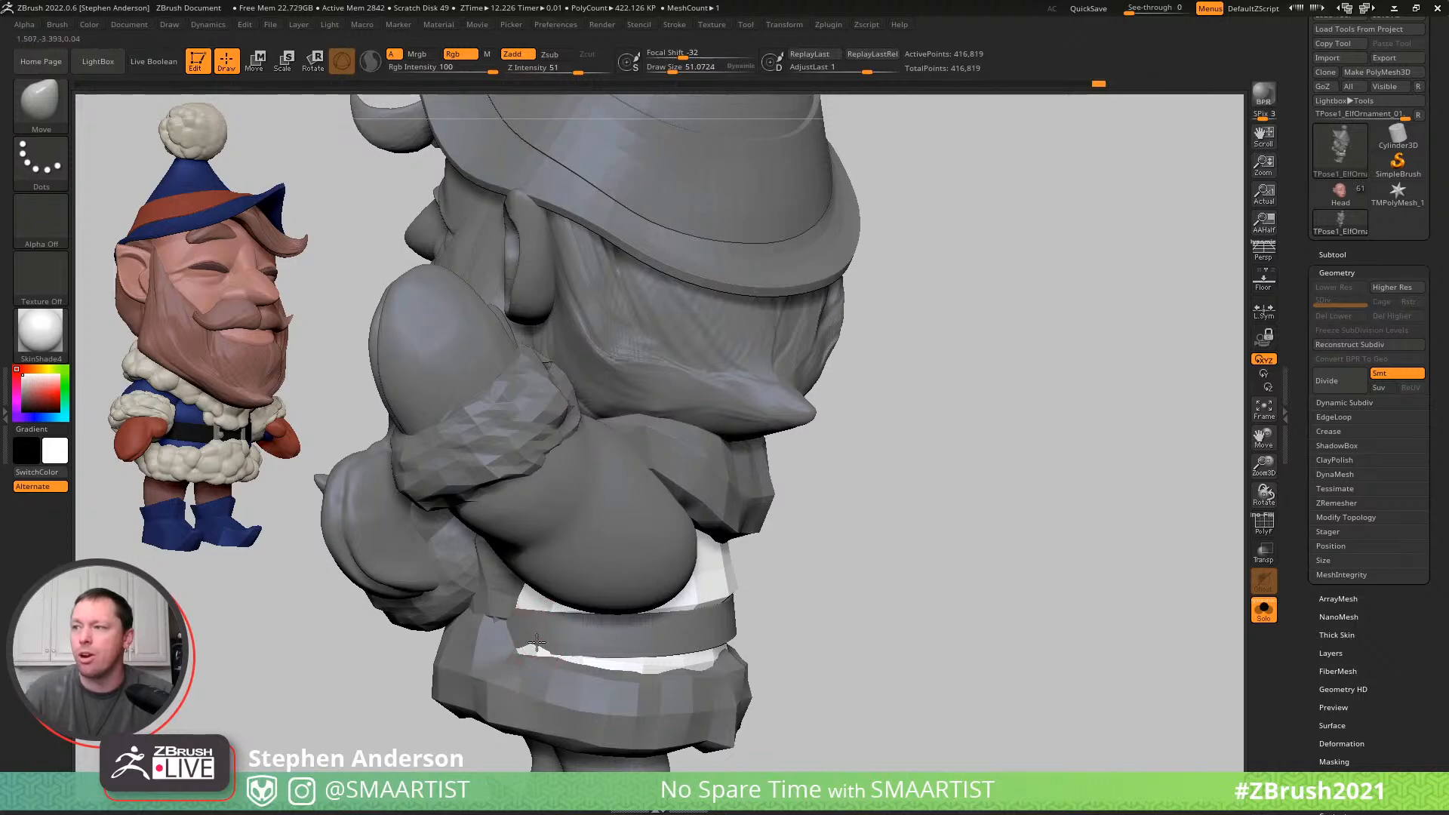
pyautogui.moveTo(525, 640)
pyautogui.mouseDown(button='right')
pyautogui.moveTo(543, 657)
pyautogui.moveTo(435, 634)
pyautogui.moveTo(411, 648)
pyautogui.moveTo(510, 579)
pyautogui.moveTo(471, 583)
pyautogui.mouseUp(button='right')
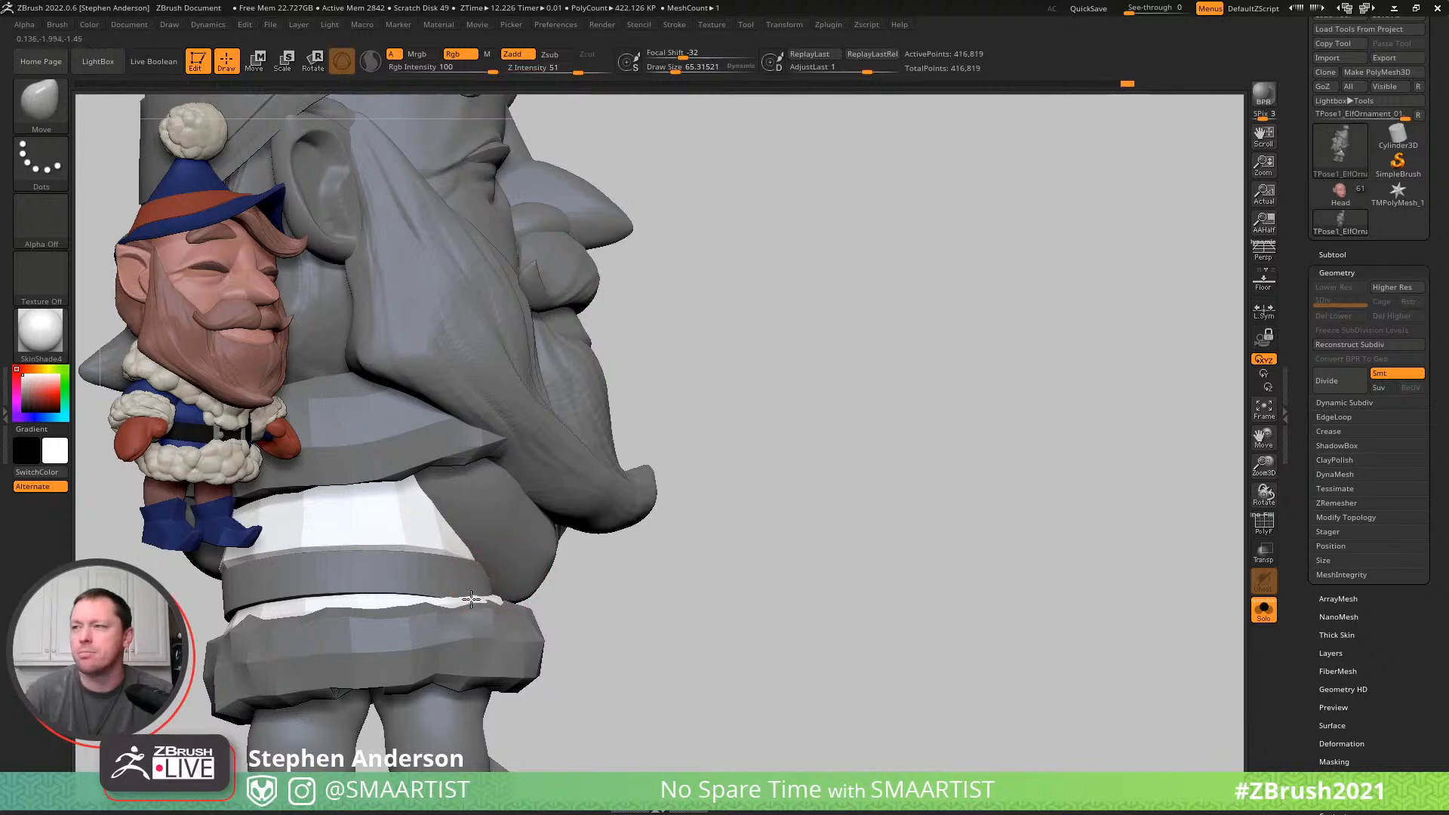
pyautogui.moveTo(474, 600); pyautogui.dragTo(411, 596, button='right')
pyautogui.moveTo(589, 608)
pyautogui.keyDown('ctrl'); pyautogui.mouseDown(button='right')
pyautogui.moveTo(451, 597)
pyautogui.moveTo(677, 611)
pyautogui.mouseUp(button='right'); pyautogui.keyUp('ctrl')
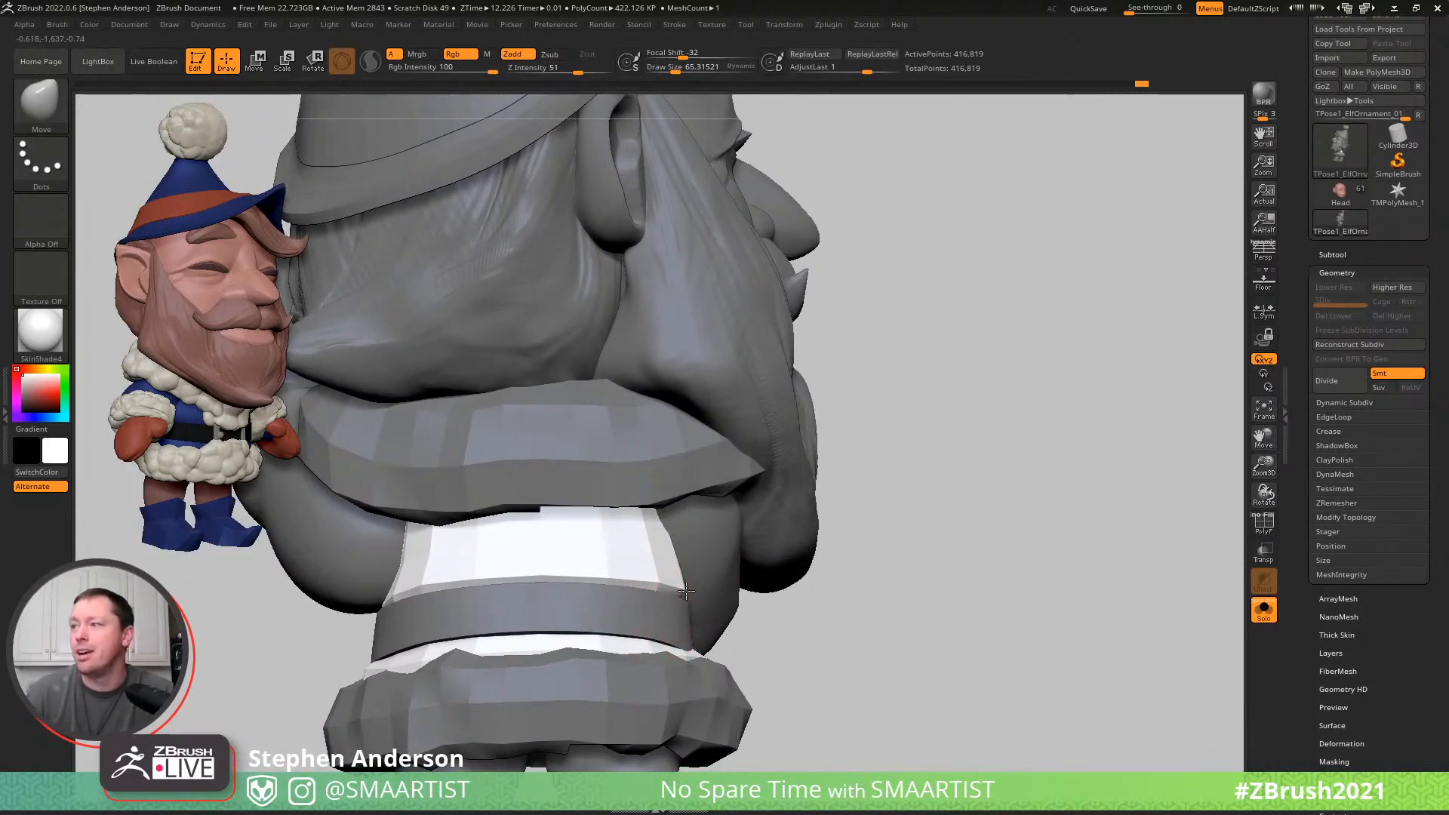
pyautogui.moveTo(680, 588)
pyautogui.mouseDown(button='right')
pyautogui.moveTo(692, 585)
pyautogui.moveTo(422, 600)
pyautogui.mouseUp(button='right')
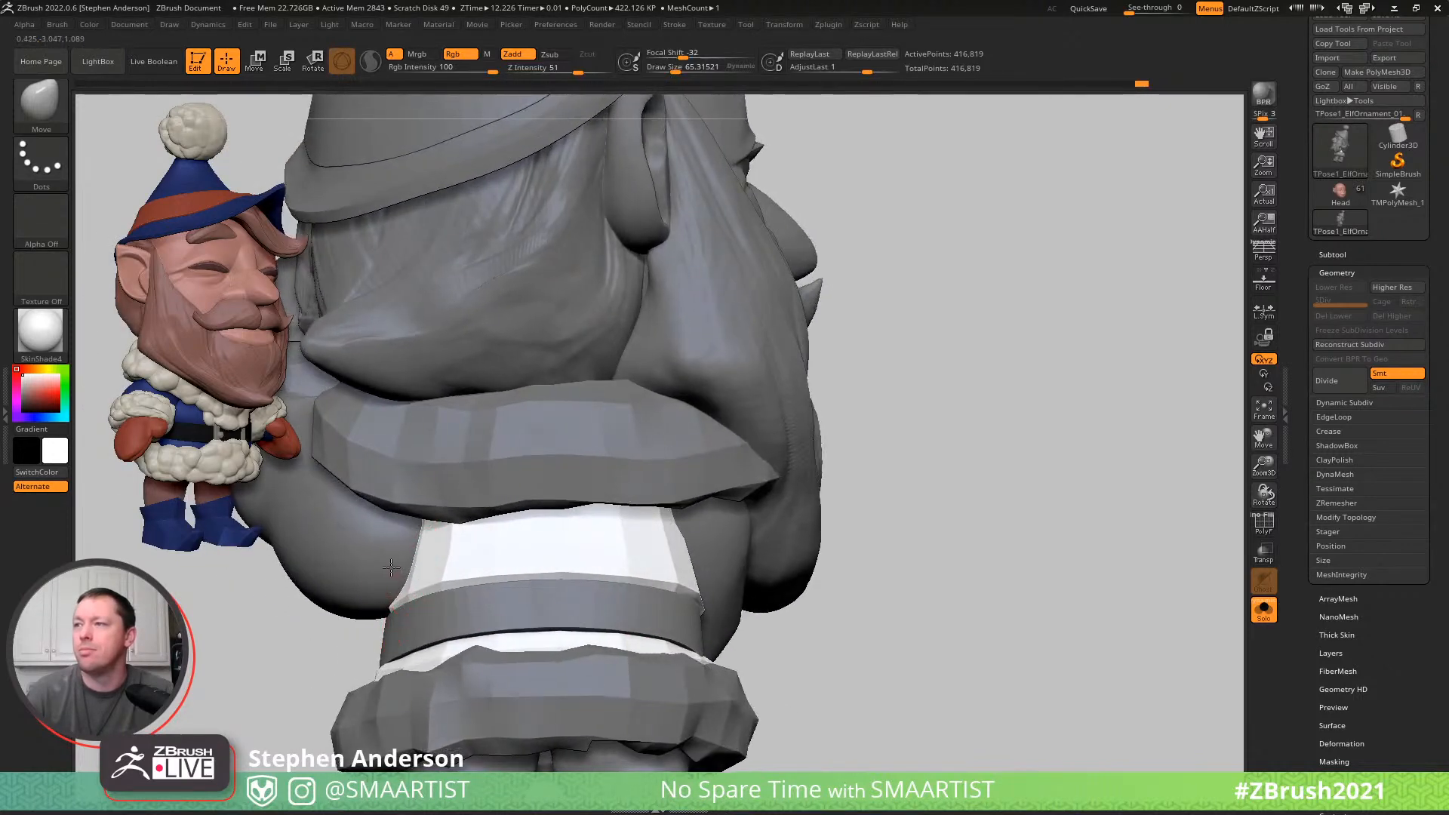
pyautogui.moveTo(390, 617); pyautogui.dragTo(398, 615)
pyautogui.moveTo(474, 579)
pyautogui.mouseDown(button='right')
pyautogui.moveTo(556, 598)
pyautogui.moveTo(577, 541)
pyautogui.mouseUp(button='right')
pyautogui.keyDown('ctrl'); pyautogui.moveTo(578, 542); pyautogui.dragTo(646, 615); pyautogui.keyUp('ctrl')
pyautogui.moveTo(555, 568)
pyautogui.mouseDown(button='right')
pyautogui.moveTo(605, 608)
pyautogui.moveTo(646, 613)
pyautogui.mouseUp(button='right')
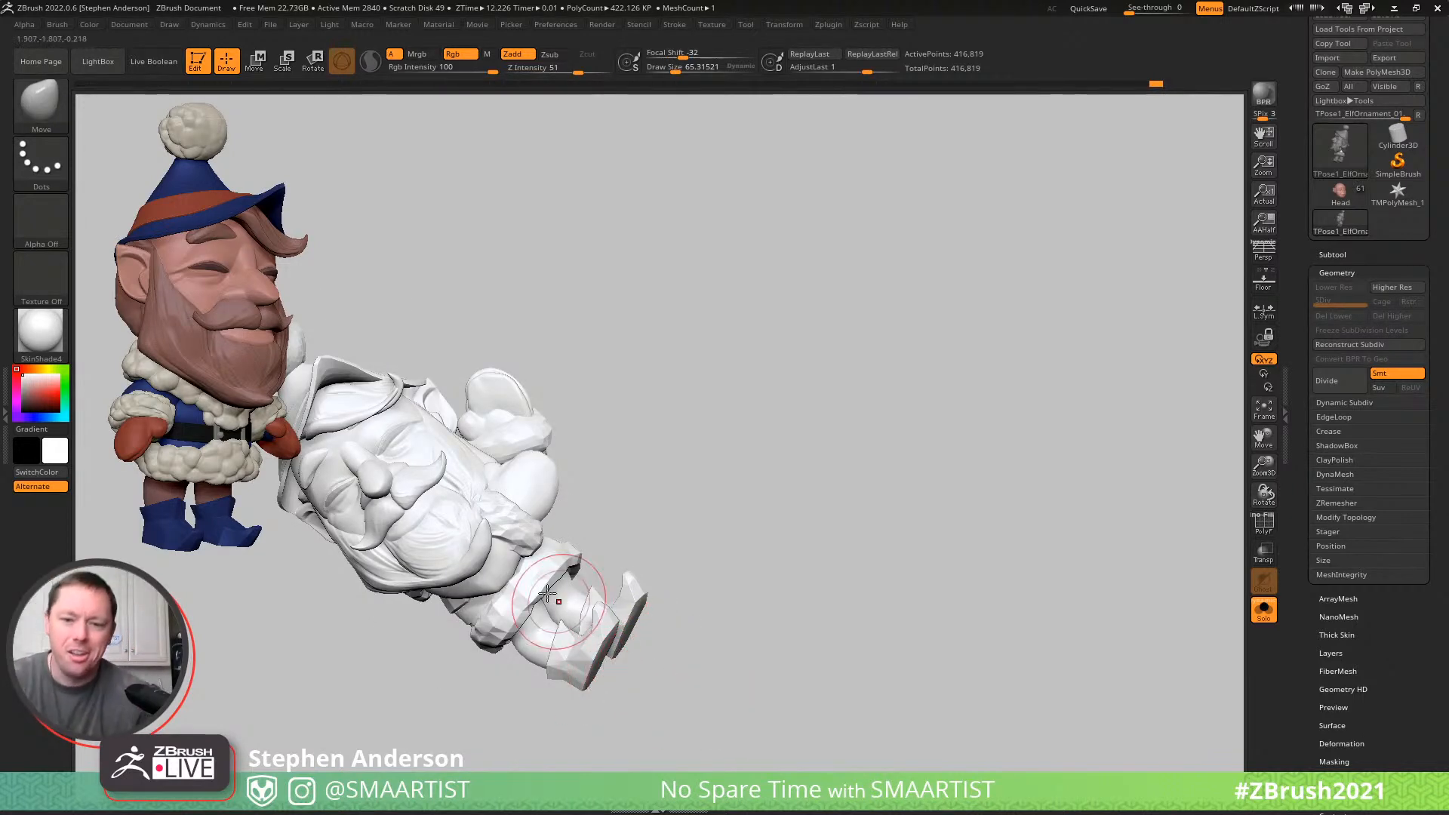
pyautogui.moveTo(584, 577)
pyautogui.keyDown('alt'); pyautogui.mouseDown(button='right')
pyautogui.moveTo(724, 562)
pyautogui.moveTo(717, 536)
pyautogui.moveTo(730, 561)
pyautogui.mouseUp(button='right'); pyautogui.keyUp('alt')
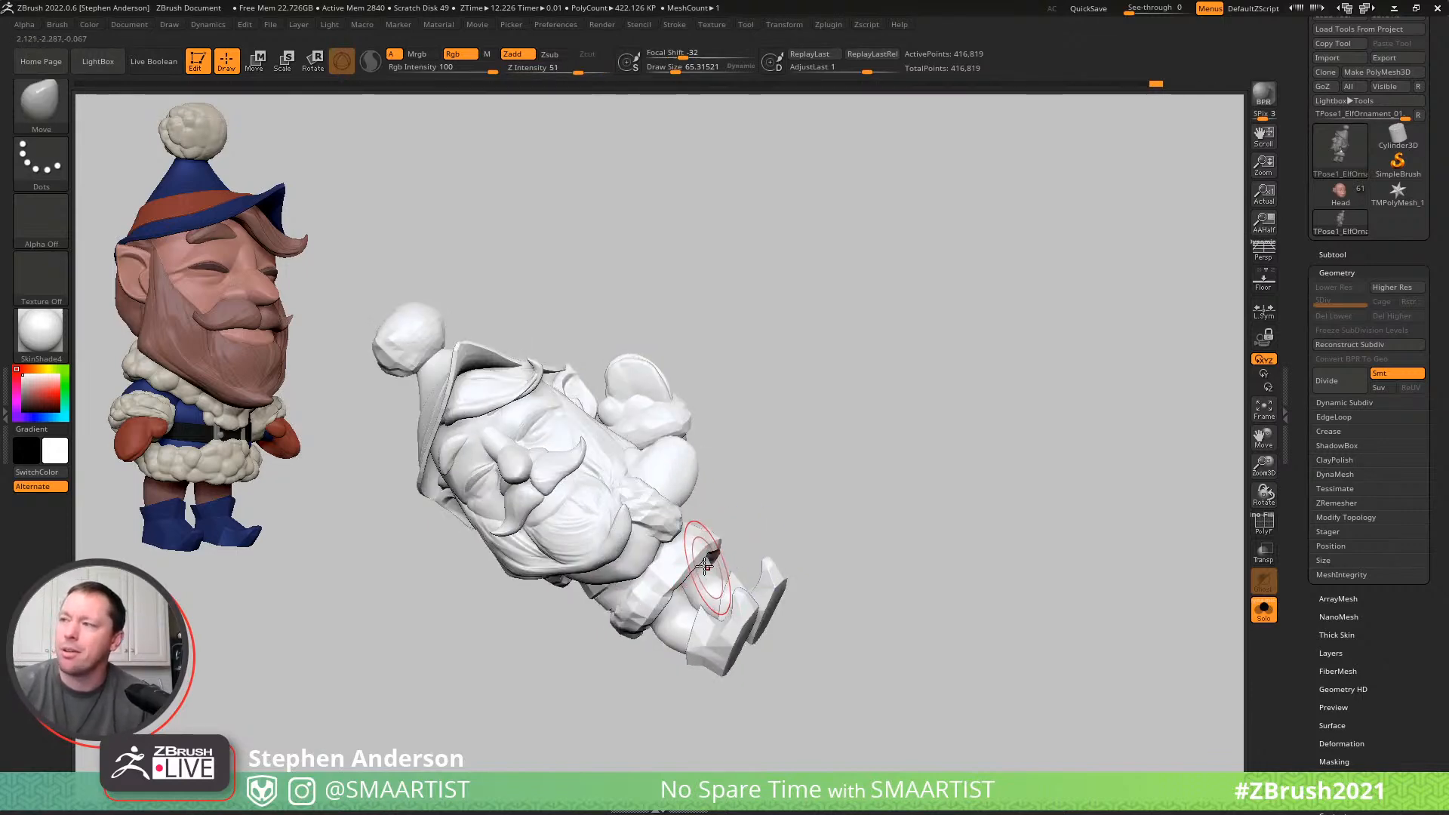
# - Mask everything except the legs, isolate and unmask the boots, and restore the full elf with legs and boots editable
pyautogui.press('w')
pyautogui.keyDown('ctrl'); pyautogui.click(709, 592); pyautogui.keyUp('ctrl')
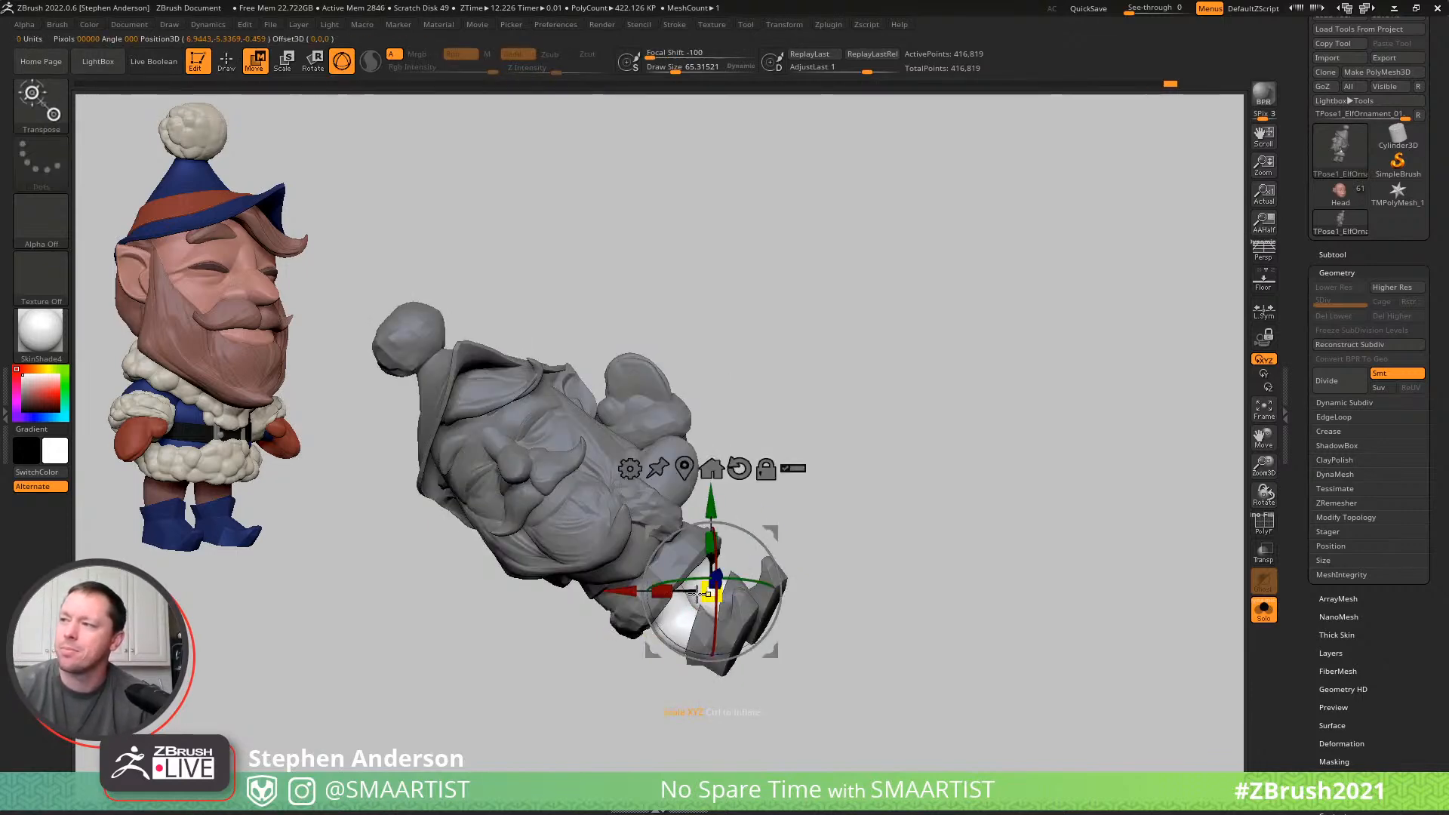
pyautogui.press('q')
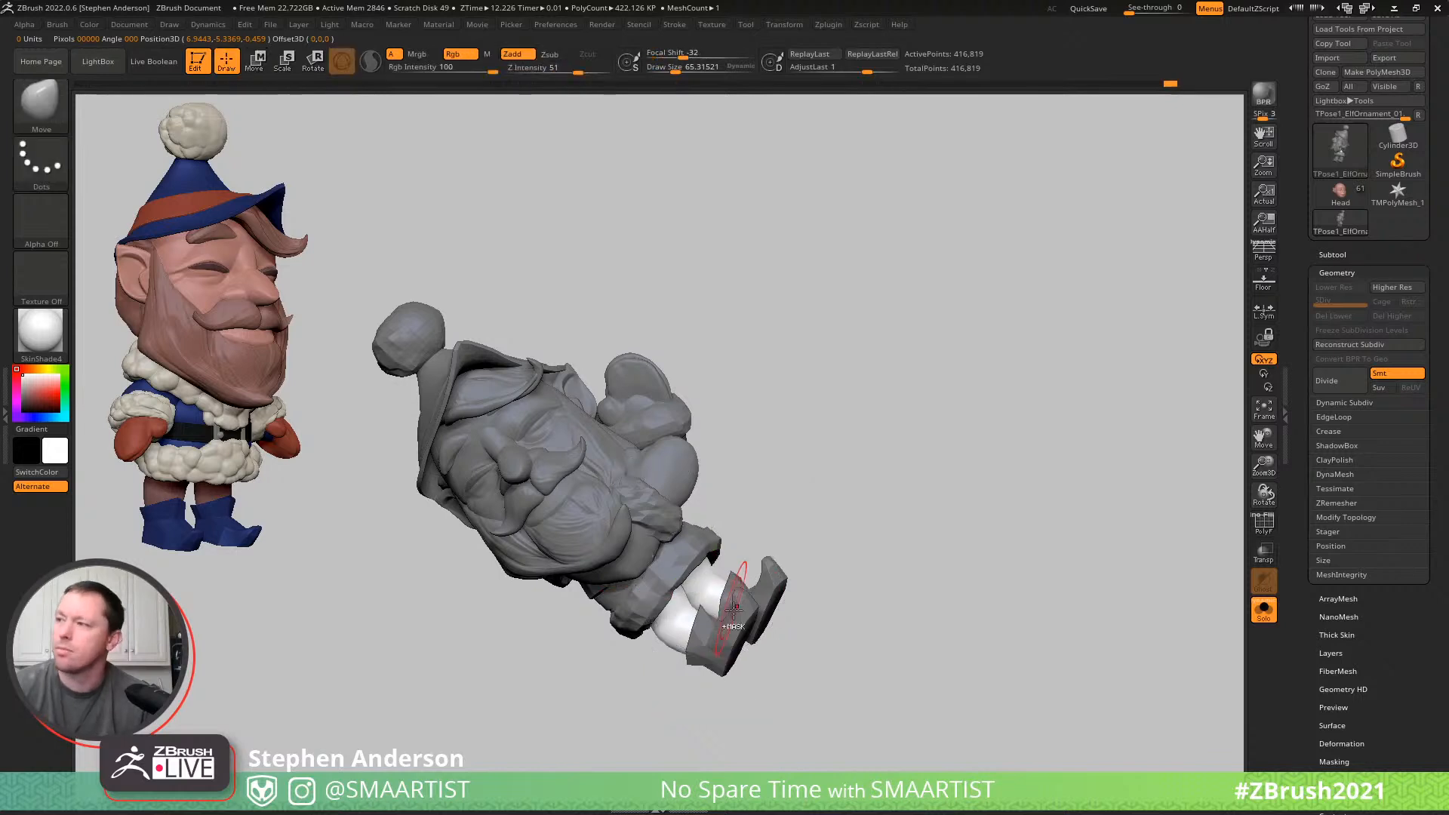
pyautogui.keyDown('ctrl'); pyautogui.keyDown('shift'); pyautogui.click(776, 584); pyautogui.keyUp('shift'); pyautogui.keyUp('ctrl')
pyautogui.keyDown('ctrl'); pyautogui.click(837, 533); pyautogui.keyUp('ctrl')
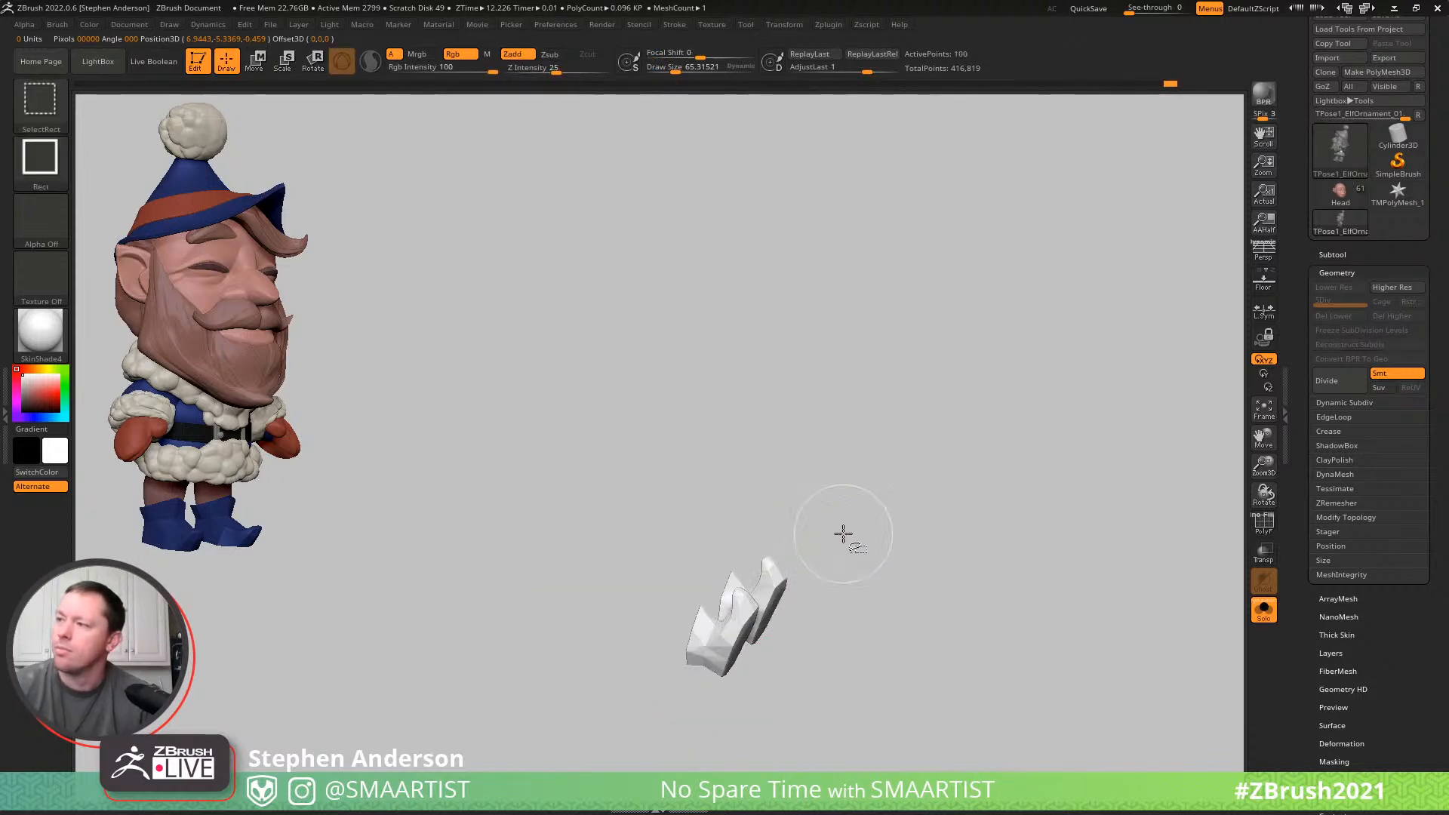
pyautogui.keyDown('ctrl'); pyautogui.keyDown('shift'); pyautogui.click(844, 537); pyautogui.keyUp('shift'); pyautogui.keyUp('ctrl')
# - Try to scale the legs and boots uniformly by 1.15 with the Gizmo and move them outward from the coat
pyautogui.press('w')
pyautogui.moveTo(701, 609)
pyautogui.mouseDown(button='right')
pyautogui.moveTo(721, 539)
pyautogui.moveTo(718, 557)
pyautogui.mouseUp(button='right')
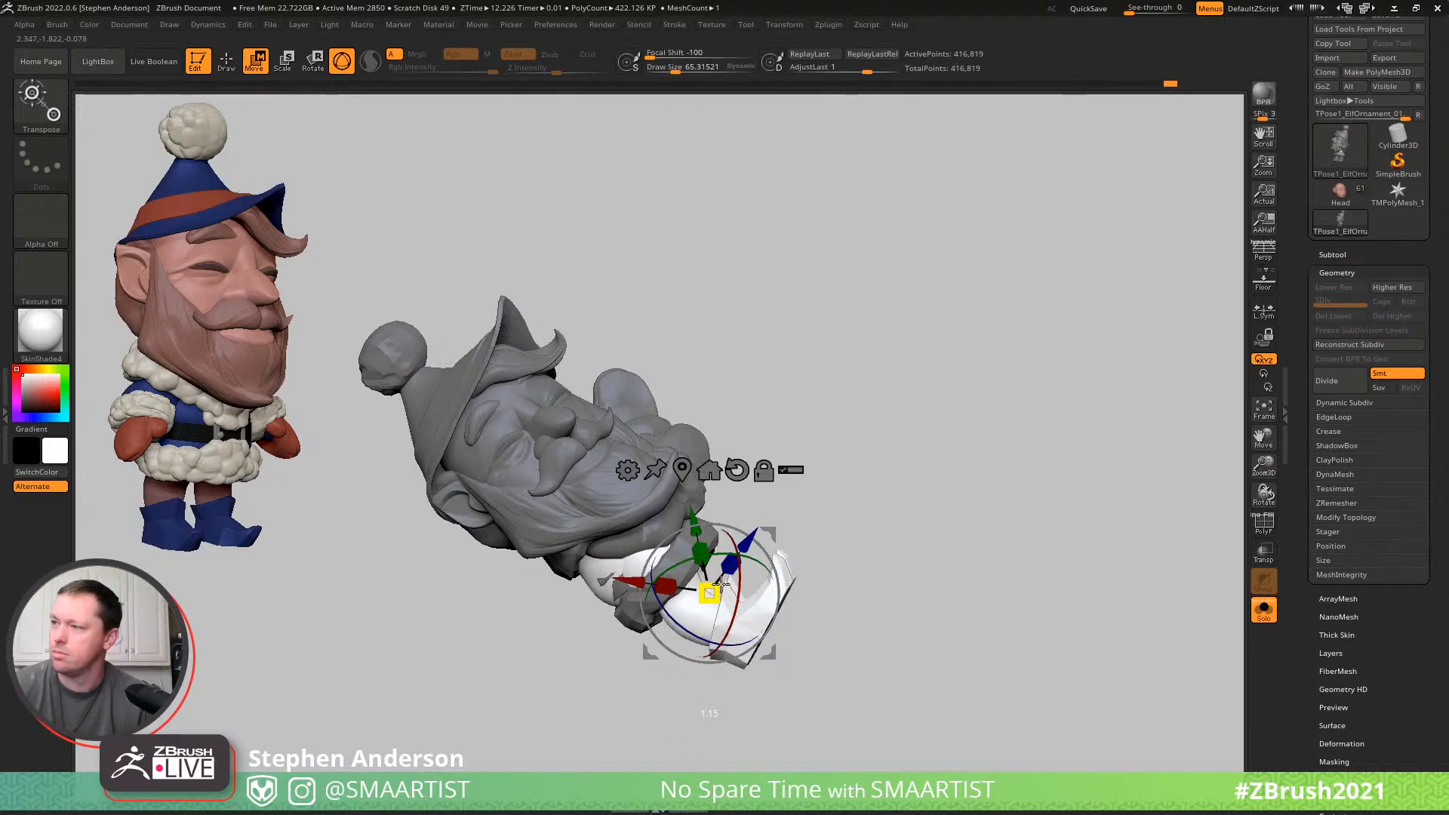
pyautogui.moveTo(772, 533); pyautogui.dragTo(816, 547)
pyautogui.hotkey('ctrl', 'z')
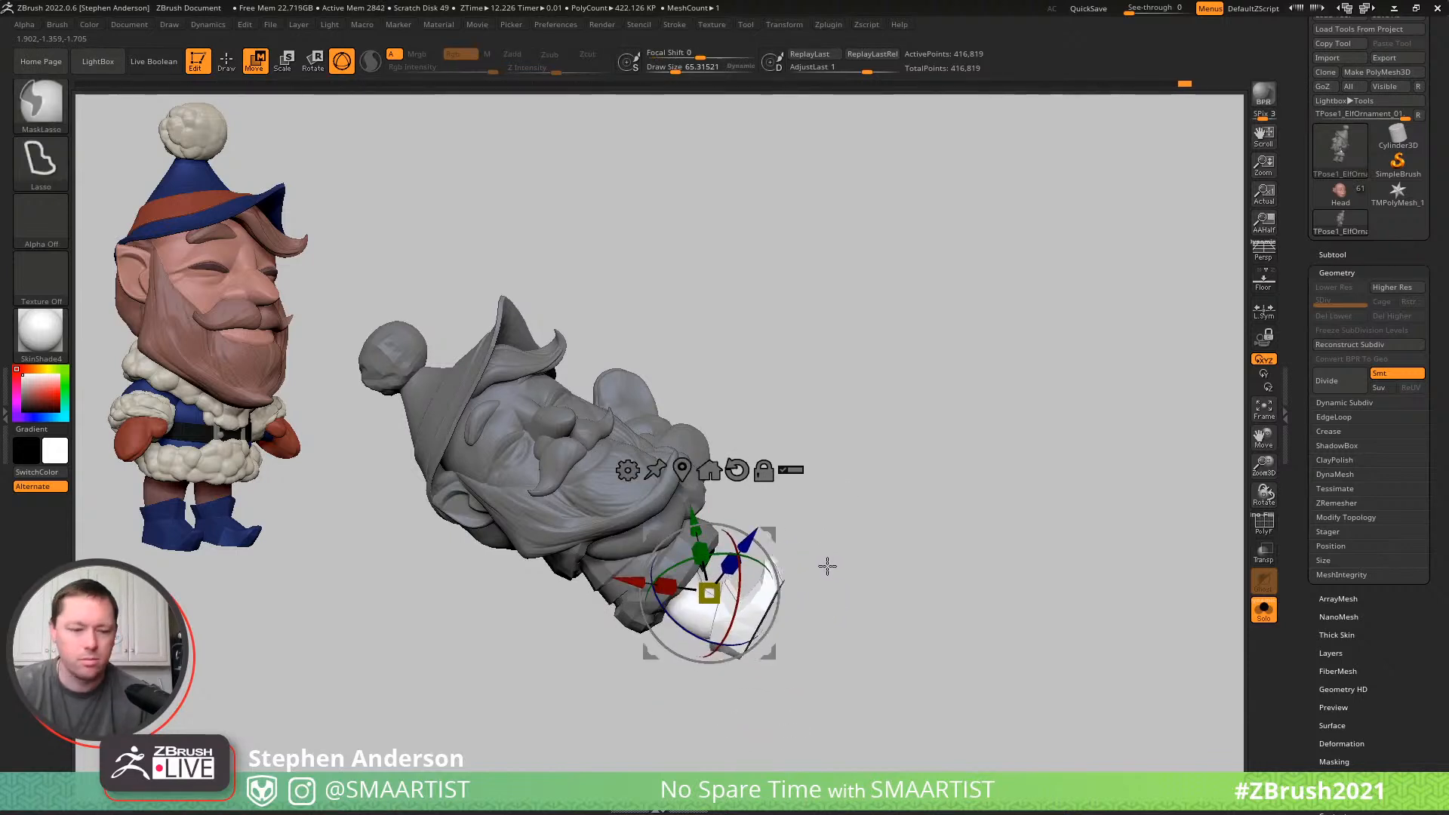
pyautogui.hotkey('ctrl', 'shift', 'z')
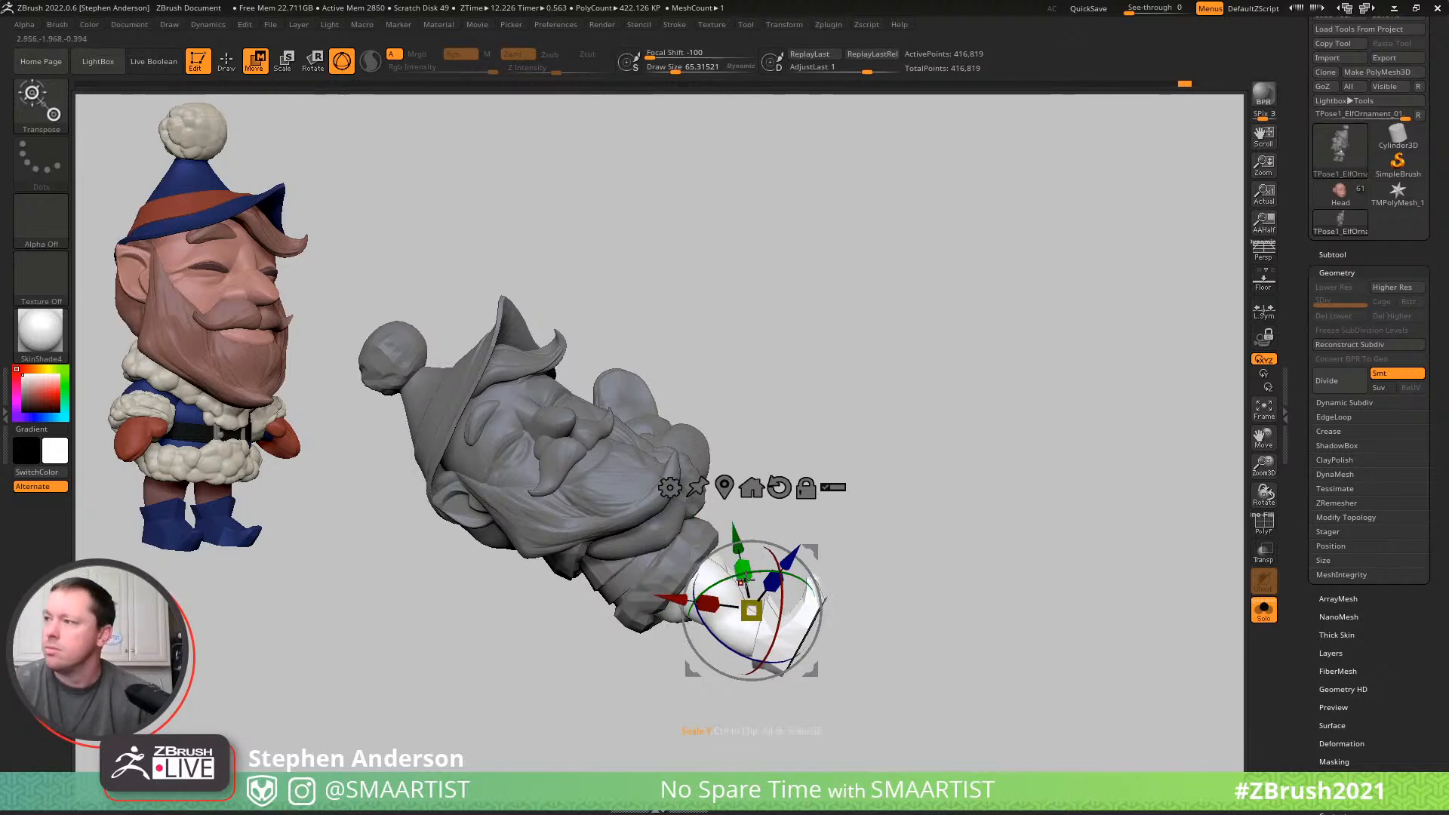
pyautogui.hotkey('ctrl', 'z')
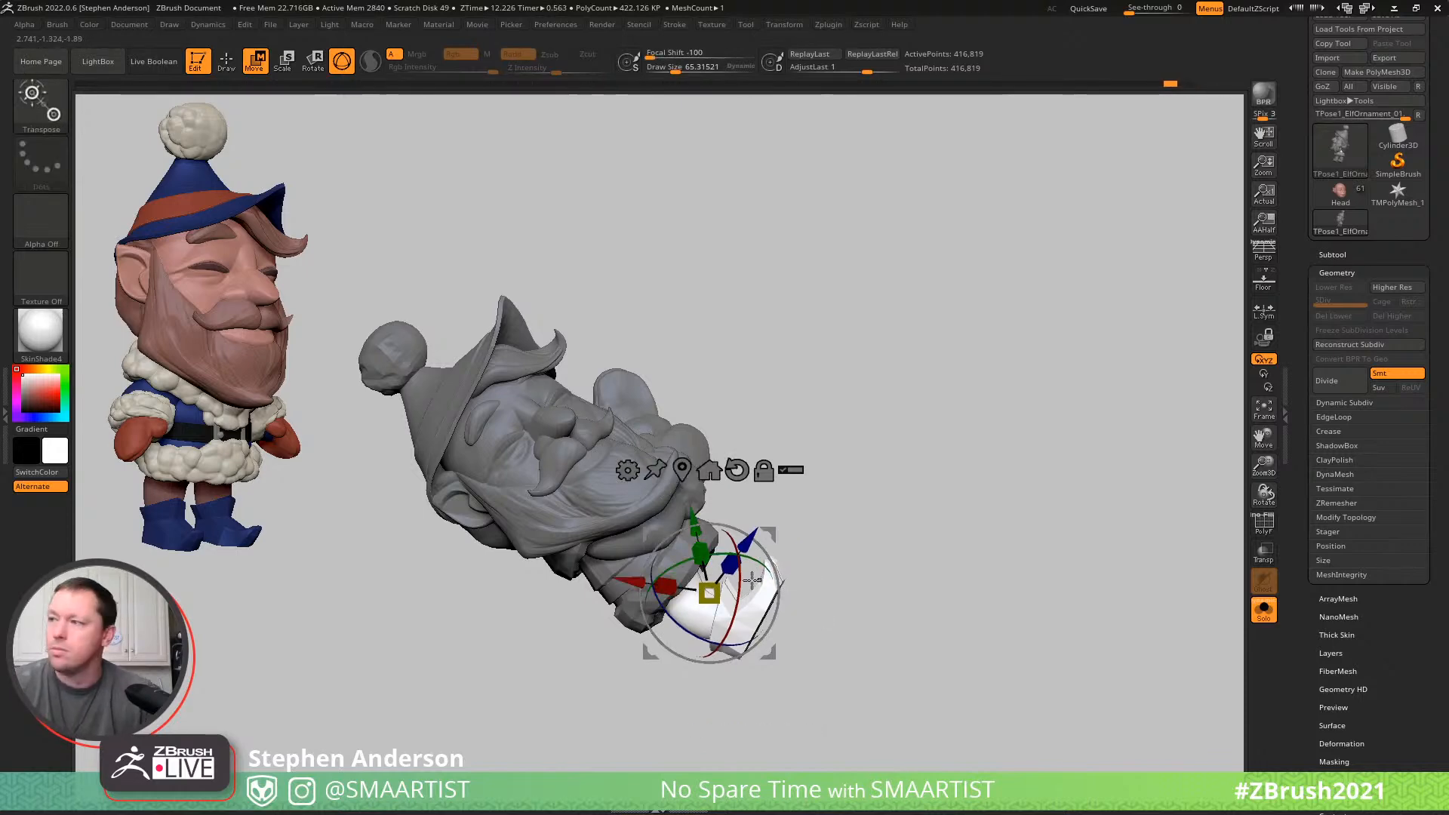
# - Isolate the legs, try to limit the visible mesh to their upper end, and restore the full elf
pyautogui.press('q')
pyautogui.keyDown('ctrl'); pyautogui.moveTo(738, 605); pyautogui.dragTo(756, 638, button='right'); pyautogui.keyUp('ctrl')
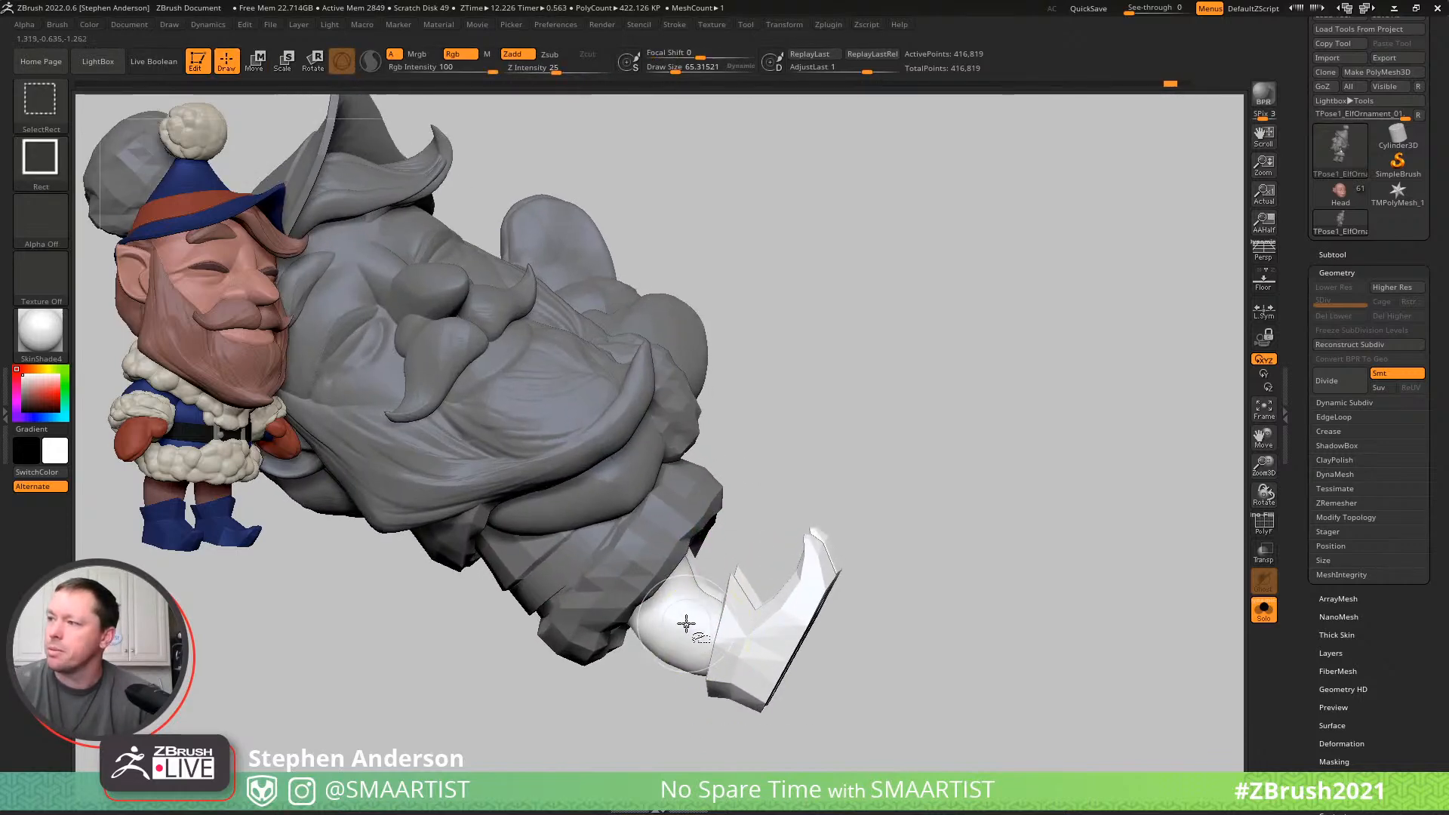
pyautogui.keyDown('ctrl'); pyautogui.keyDown('shift'); pyautogui.click(686, 623); pyautogui.keyUp('shift'); pyautogui.keyUp('ctrl')
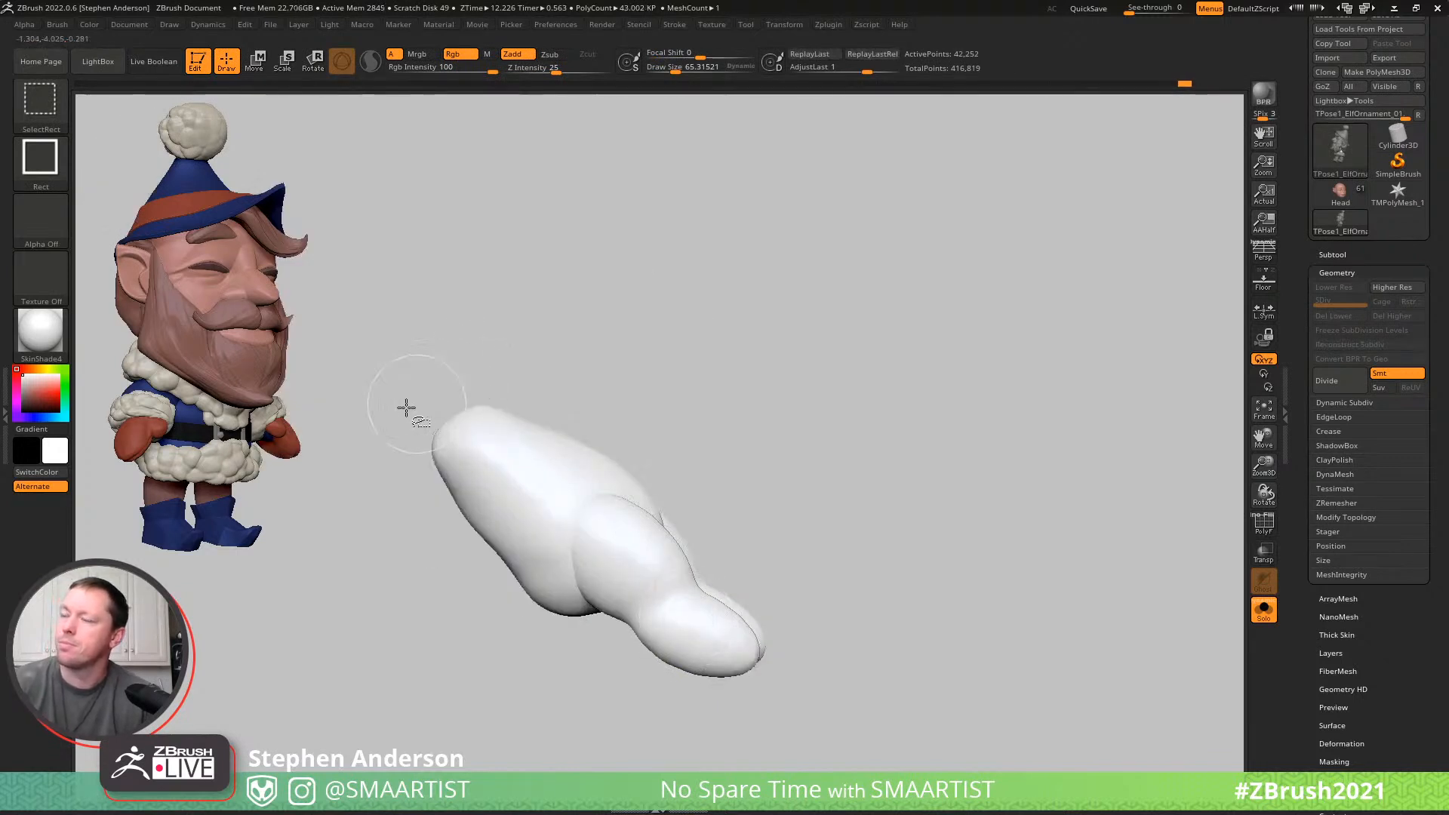
pyautogui.keyDown('ctrl'); pyautogui.keyDown('shift'); pyautogui.moveTo(397, 400); pyautogui.dragTo(569, 451); pyautogui.keyUp('shift'); pyautogui.keyUp('ctrl')
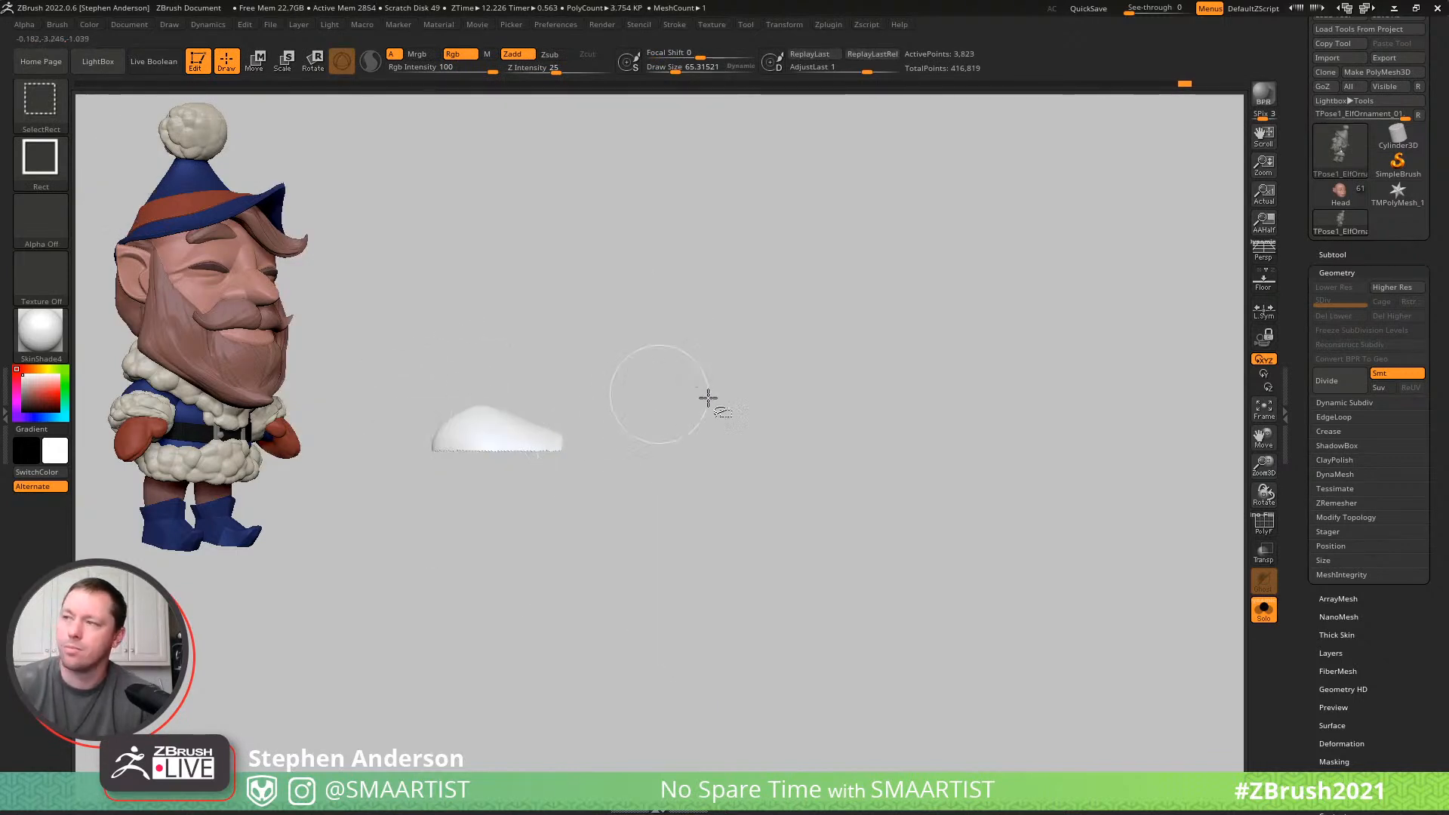
pyautogui.hotkey('ctrl', 'z')
pyautogui.keyDown('ctrl'); pyautogui.keyDown('shift'); pyautogui.click(792, 434); pyautogui.keyUp('shift'); pyautogui.keyUp('ctrl')
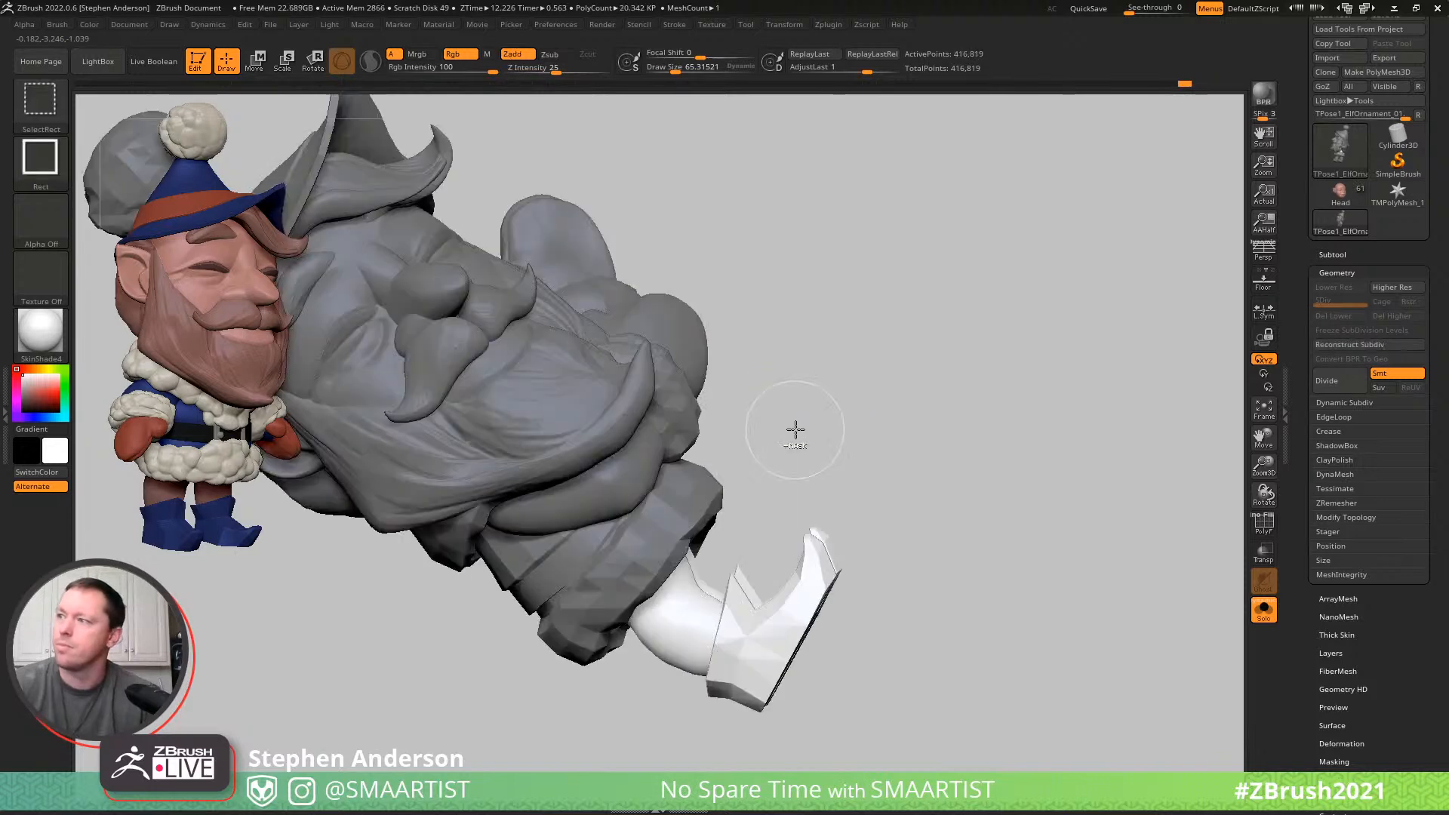
# - Place the Gizmo at the legs' upper end inside the coat and enlarge the unmasked legs and boots from there
pyautogui.press('w')
pyautogui.keyDown('alt'); pyautogui.moveTo(765, 533); pyautogui.dragTo(658, 480); pyautogui.keyUp('alt')
pyautogui.moveTo(601, 542); pyautogui.dragTo(617, 504)
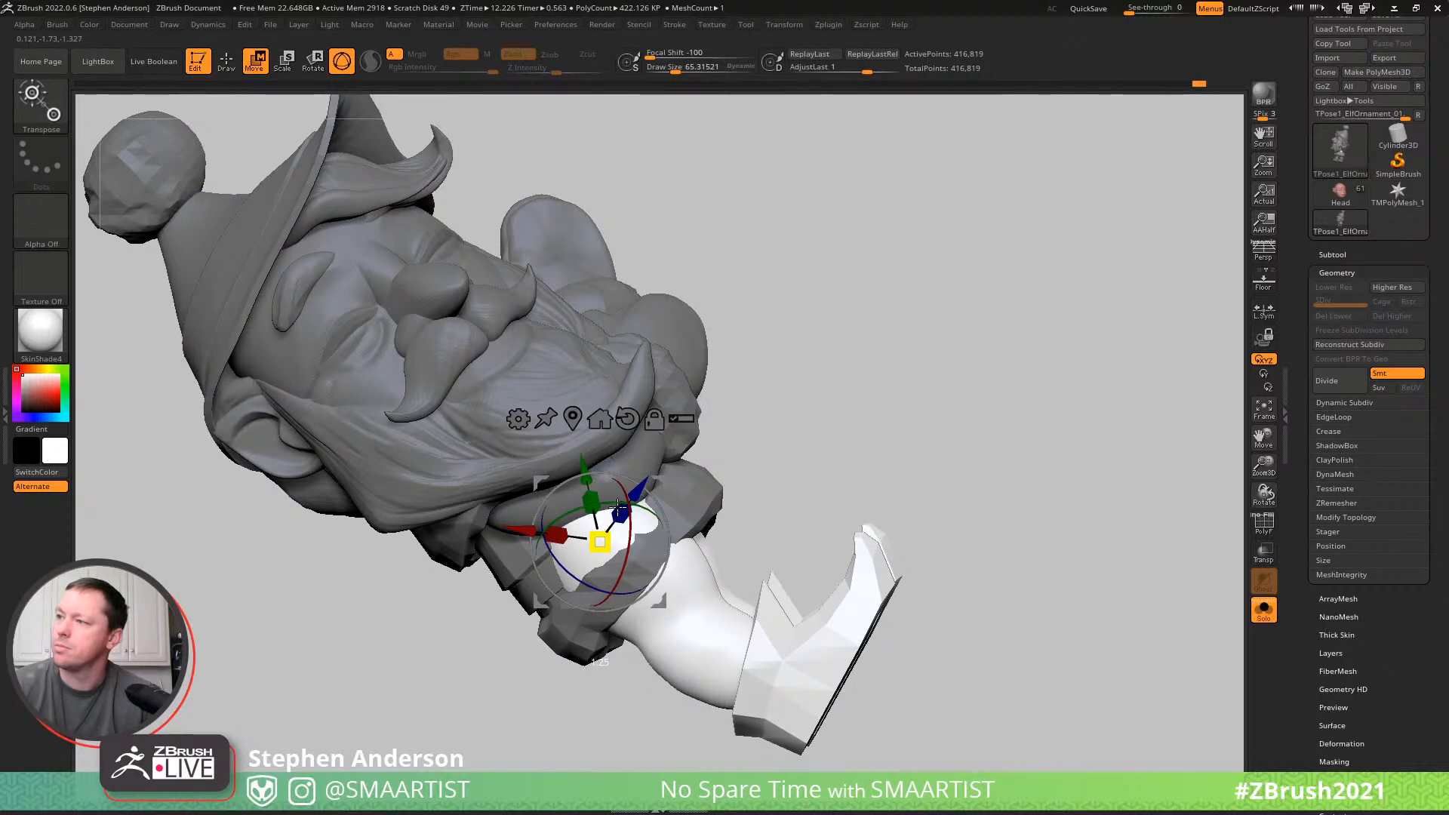
pyautogui.moveTo(659, 481); pyautogui.dragTo(683, 497)
pyautogui.moveTo(780, 427)
pyautogui.mouseDown(button='right')
pyautogui.moveTo(750, 459)
pyautogui.moveTo(757, 382)
pyautogui.moveTo(747, 448)
pyautogui.moveTo(776, 407)
pyautogui.moveTo(795, 451)
pyautogui.mouseUp(button='right')
pyautogui.moveTo(686, 622); pyautogui.dragTo(681, 615)
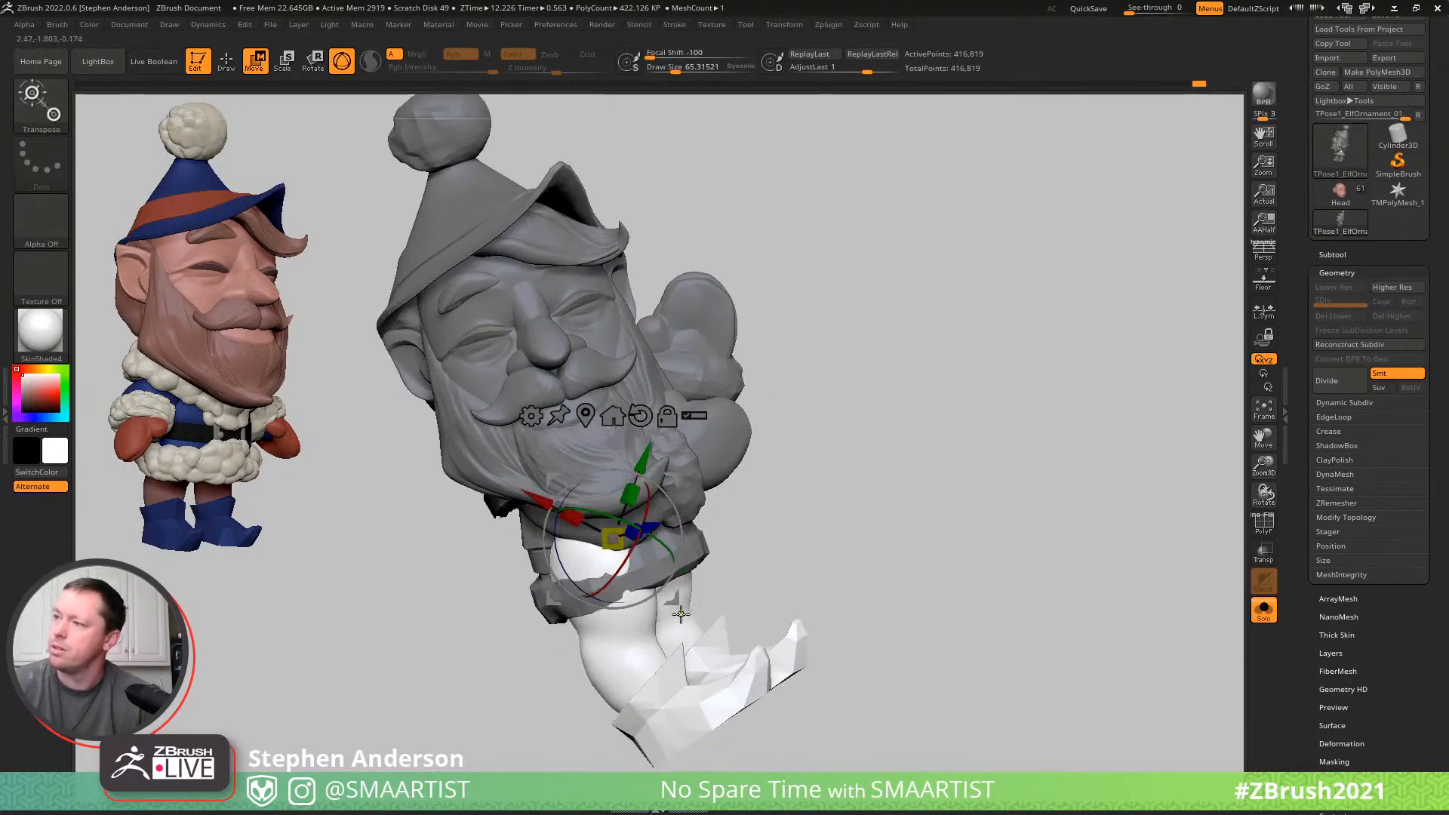
# - Undo the last Gizmo change to the legs and boots and readjust their placement below the coat hem
pyautogui.moveTo(640, 568); pyautogui.dragTo(634, 565)
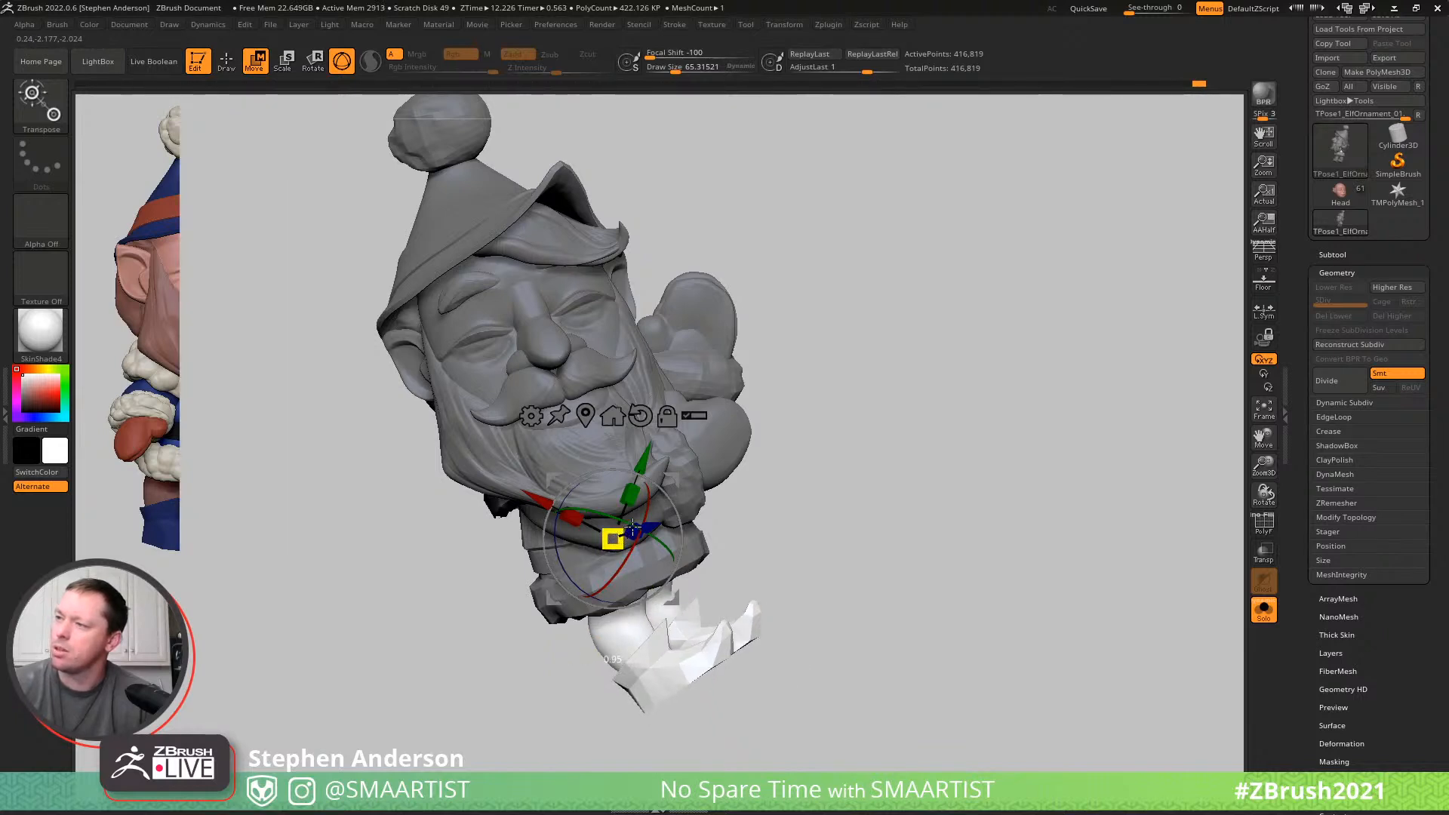
pyautogui.moveTo(658, 506); pyautogui.dragTo(623, 551)
pyautogui.hotkey('ctrl', 'z')
pyautogui.keyDown('ctrl'); pyautogui.moveTo(738, 566); pyautogui.dragTo(708, 509, button='right'); pyautogui.keyUp('ctrl')
pyautogui.moveTo(668, 472)
pyautogui.mouseDown()
pyautogui.moveTo(688, 494)
pyautogui.moveTo(672, 481)
pyautogui.mouseUp()
pyautogui.moveTo(732, 457)
pyautogui.mouseDown(button='right')
pyautogui.moveTo(695, 450)
pyautogui.moveTo(799, 518)
pyautogui.moveTo(686, 543)
pyautogui.moveTo(749, 532)
pyautogui.mouseUp(button='right')
pyautogui.press('q')
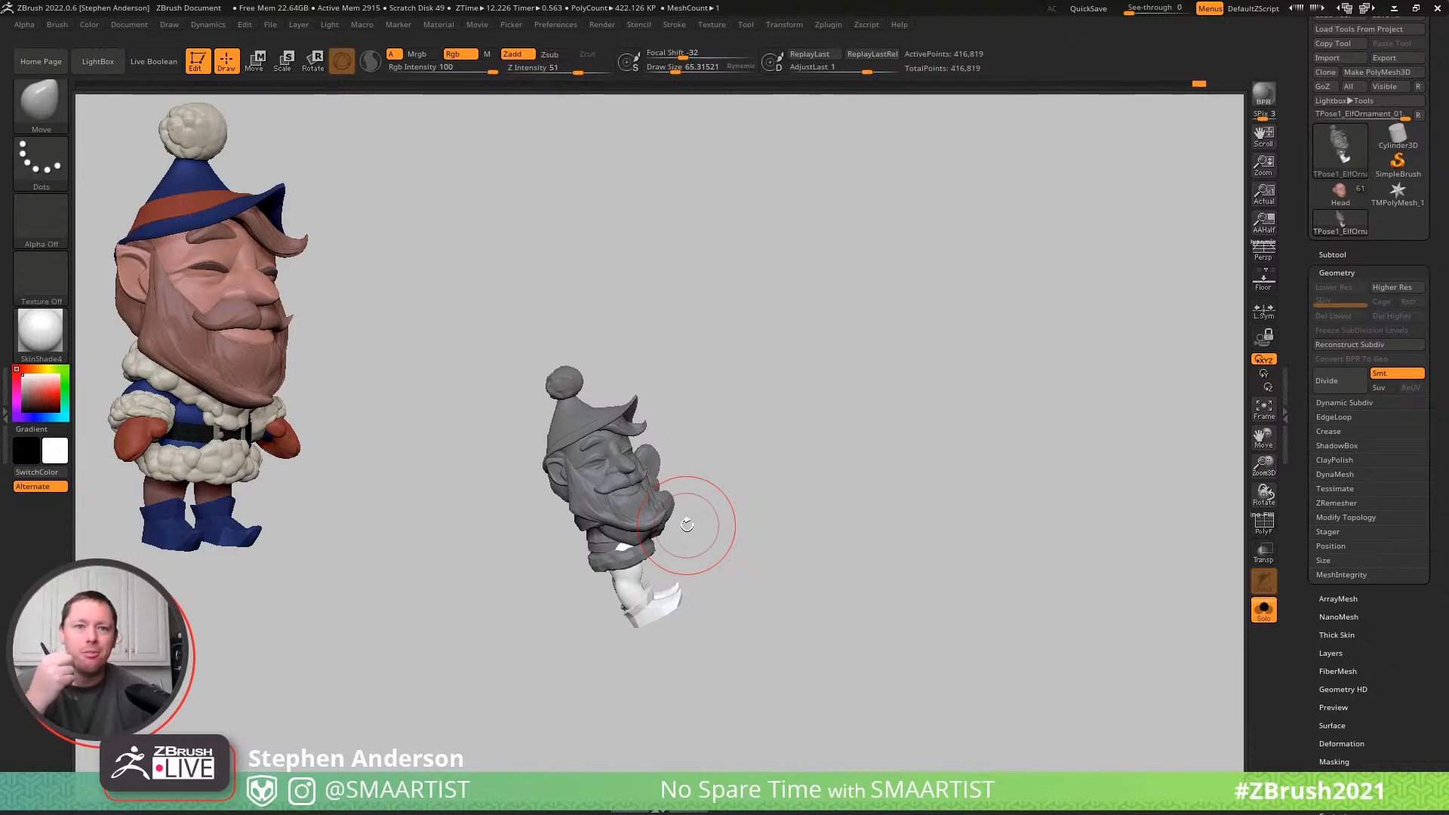
# - Rotate both legs and boots upward from the hips with the Gizmo, folding them in front of the coat
pyautogui.moveTo(757, 421); pyautogui.dragTo(747, 420)
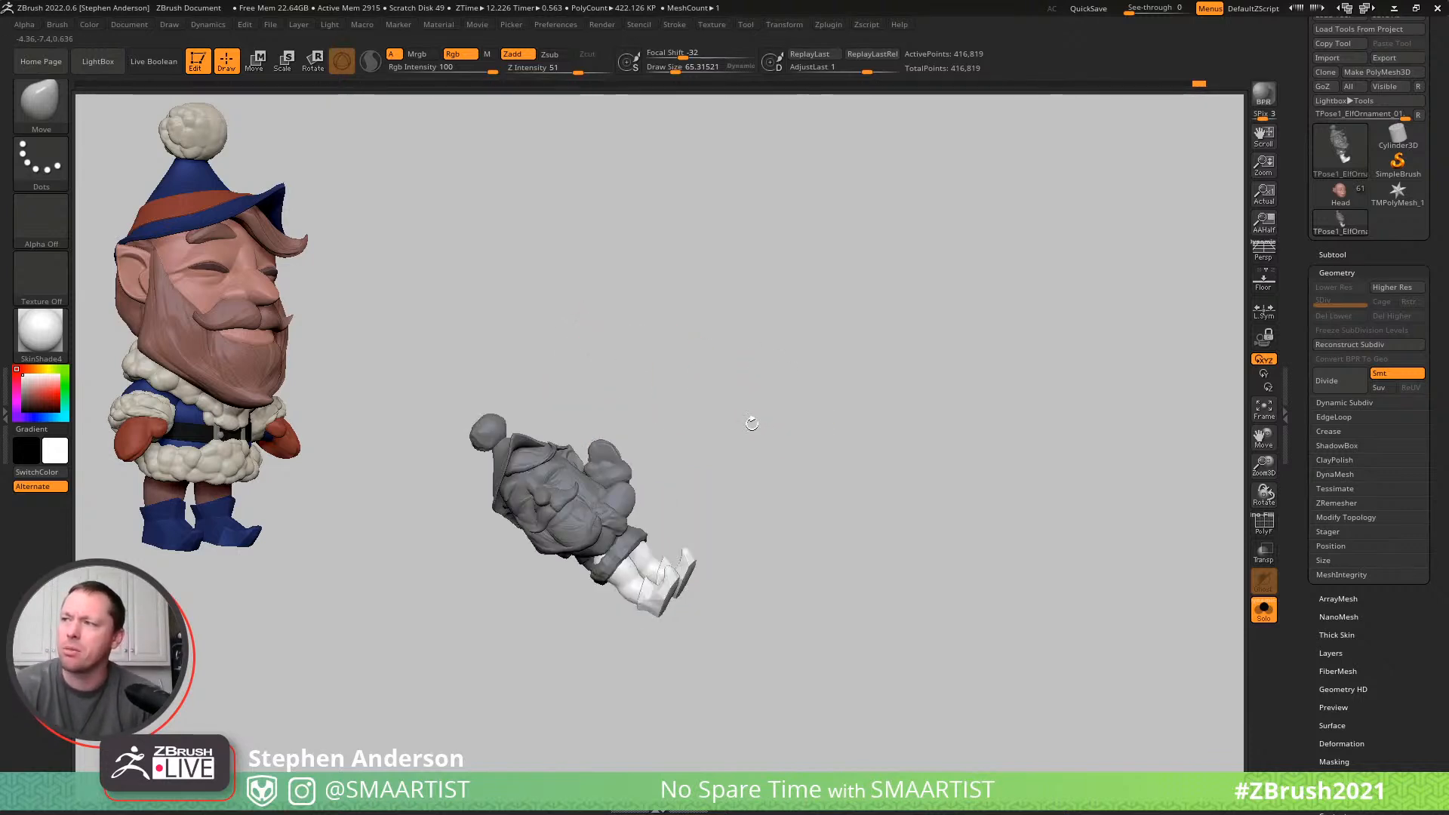
pyautogui.moveTo(648, 500)
pyautogui.keyDown('ctrl'); pyautogui.mouseDown(button='right')
pyautogui.moveTo(734, 527)
pyautogui.moveTo(760, 517)
pyautogui.mouseUp(button='right'); pyautogui.keyUp('ctrl')
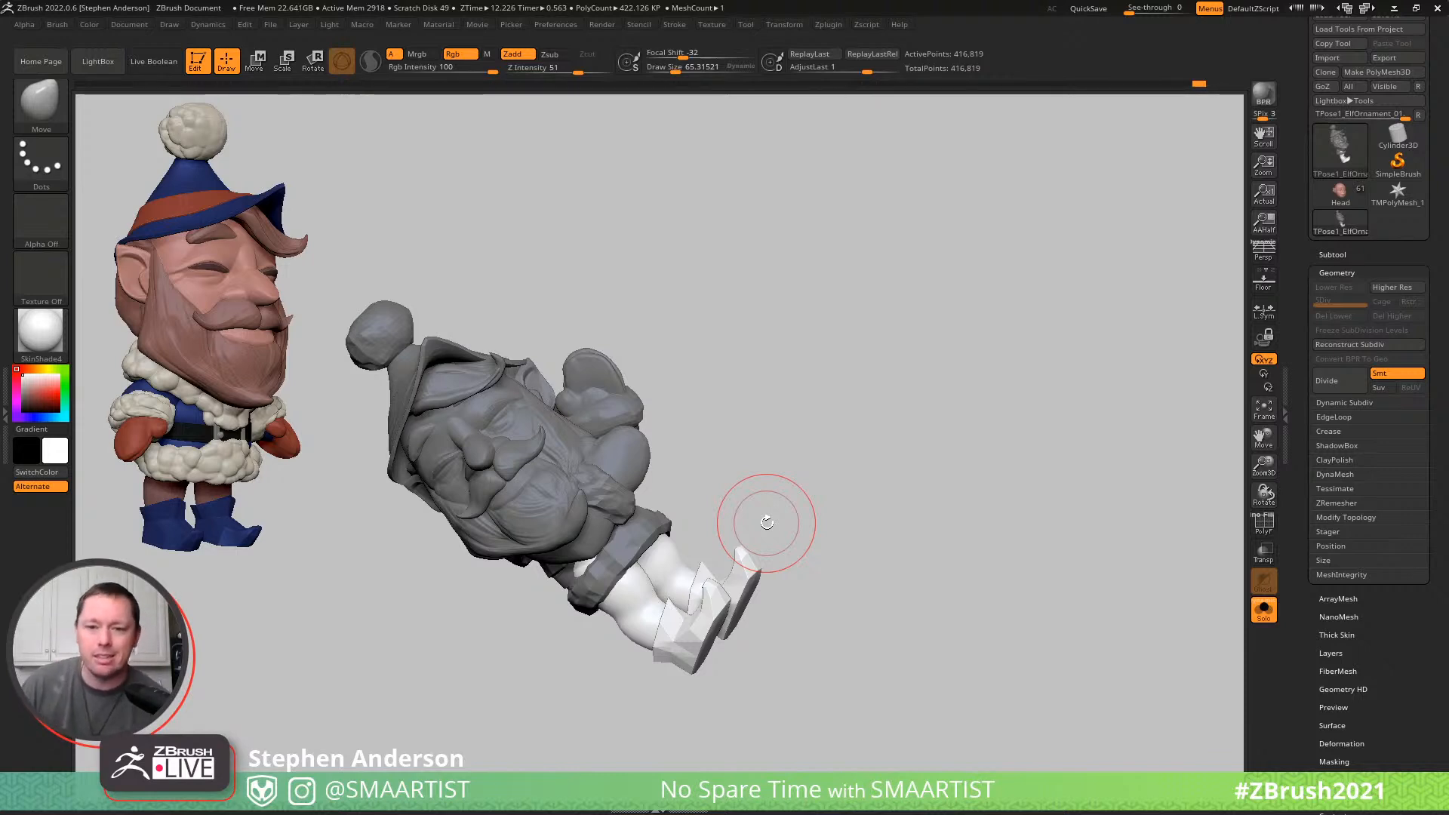
pyautogui.moveTo(815, 404); pyautogui.dragTo(866, 415)
pyautogui.press('w')
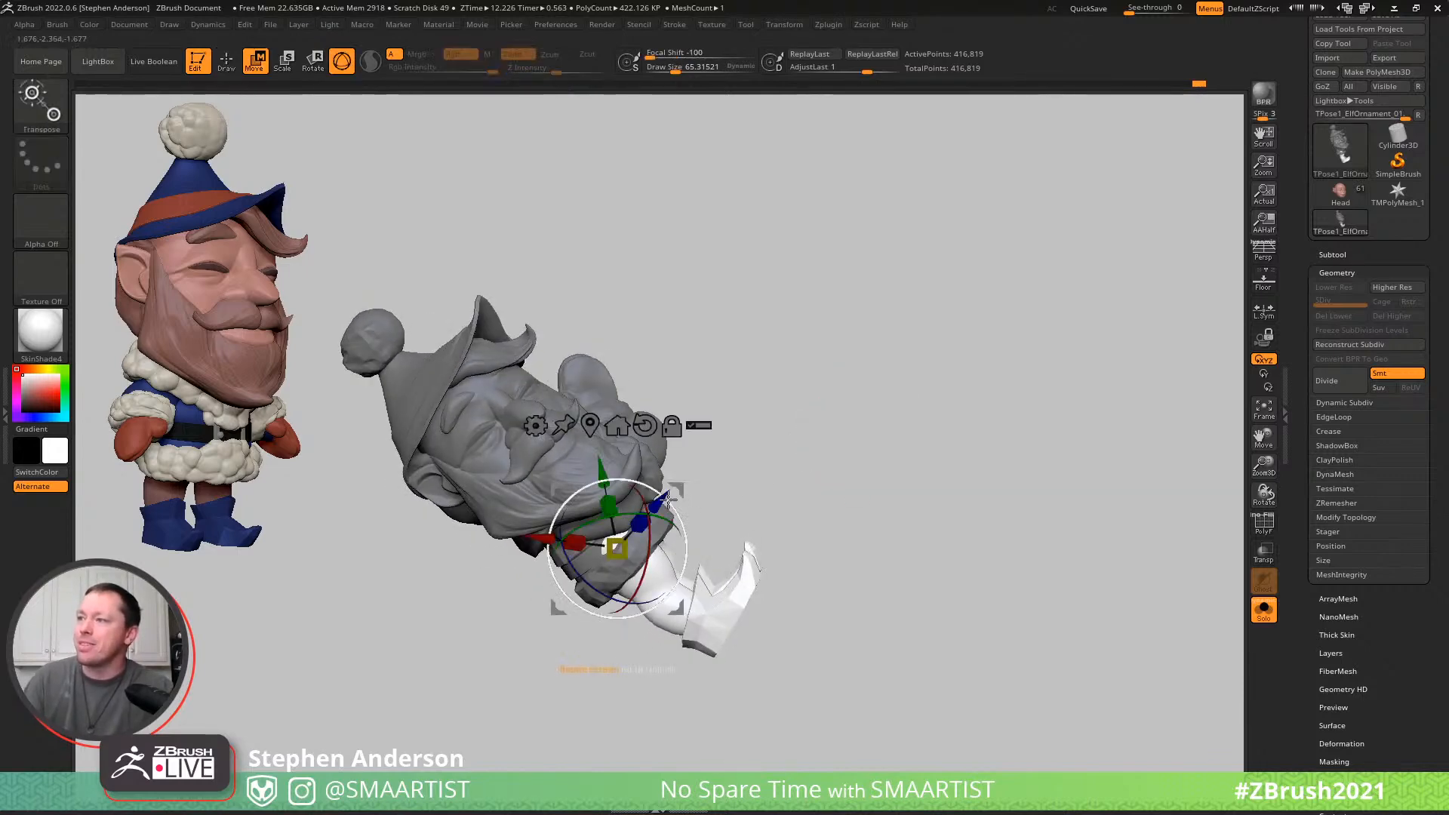
pyautogui.moveTo(626, 480); pyautogui.dragTo(570, 499)
pyautogui.moveTo(793, 520)
pyautogui.mouseDown()
pyautogui.moveTo(683, 558)
pyautogui.moveTo(674, 526)
pyautogui.moveTo(718, 508)
pyautogui.moveTo(789, 508)
pyautogui.moveTo(779, 513)
pyautogui.mouseUp()
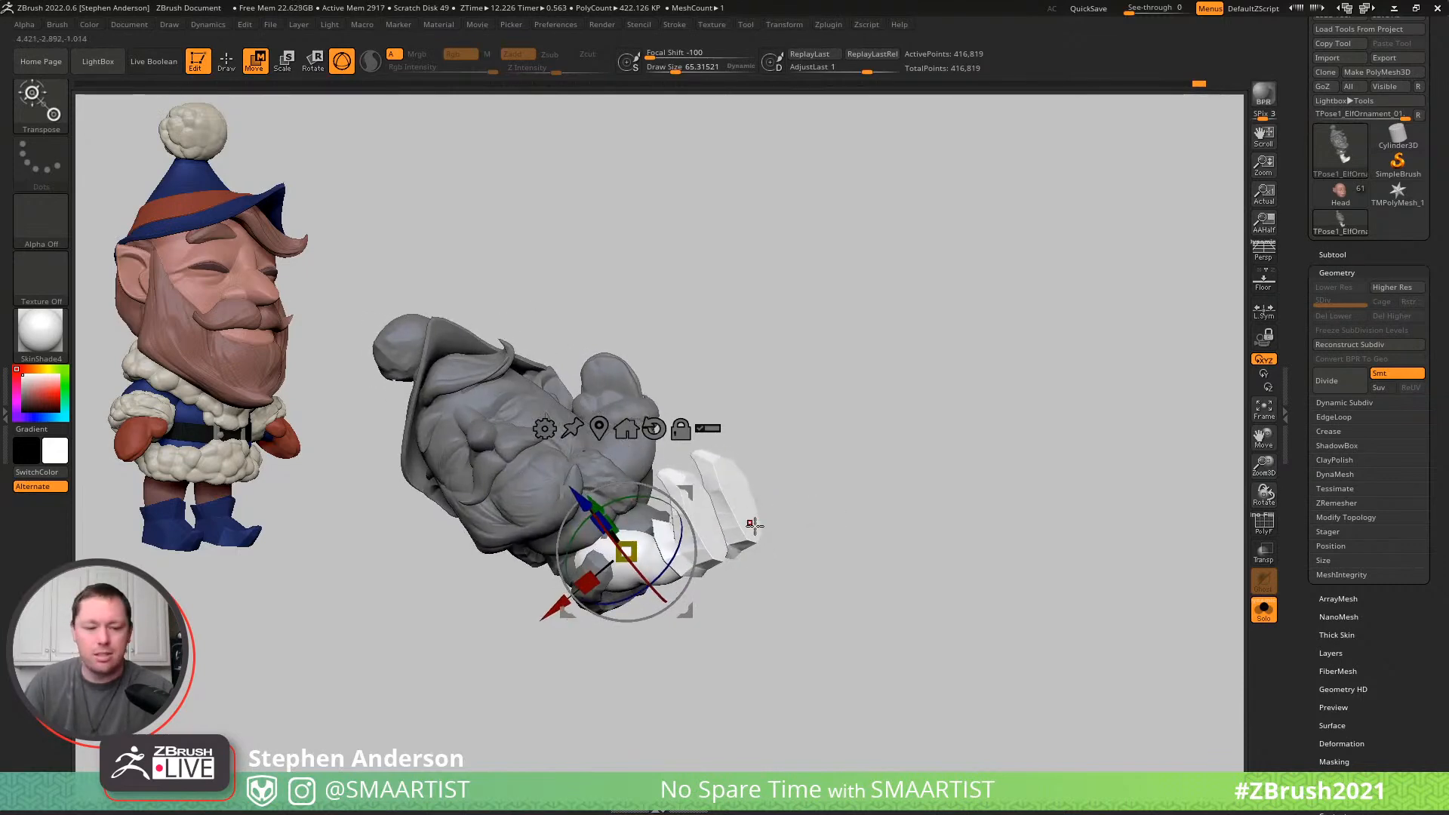
# - Mask one leg and boot with a lasso so that only the other leg and boot stay editable
pyautogui.press('q')
pyautogui.moveTo(576, 631)
pyautogui.mouseDown()
pyautogui.moveTo(679, 547)
pyautogui.moveTo(703, 461)
pyautogui.mouseUp()
pyautogui.press('ctrl')
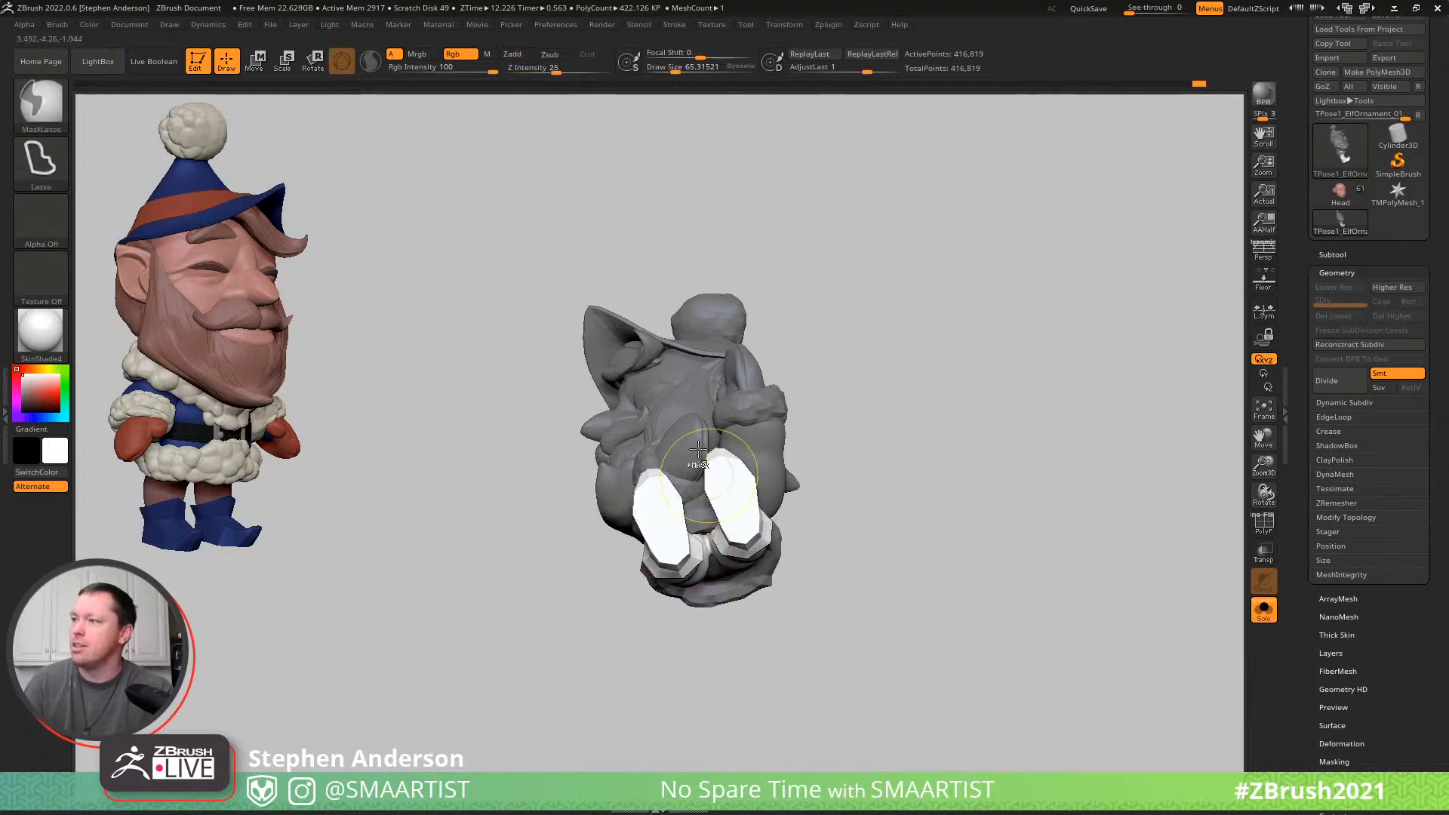
pyautogui.keyDown('ctrl'); pyautogui.moveTo(655, 648); pyautogui.dragTo(753, 678); pyautogui.keyUp('ctrl')
pyautogui.moveTo(713, 530)
pyautogui.mouseDown(button='right')
pyautogui.moveTo(801, 545)
pyautogui.moveTo(739, 533)
pyautogui.mouseUp(button='right')
pyautogui.press('w')
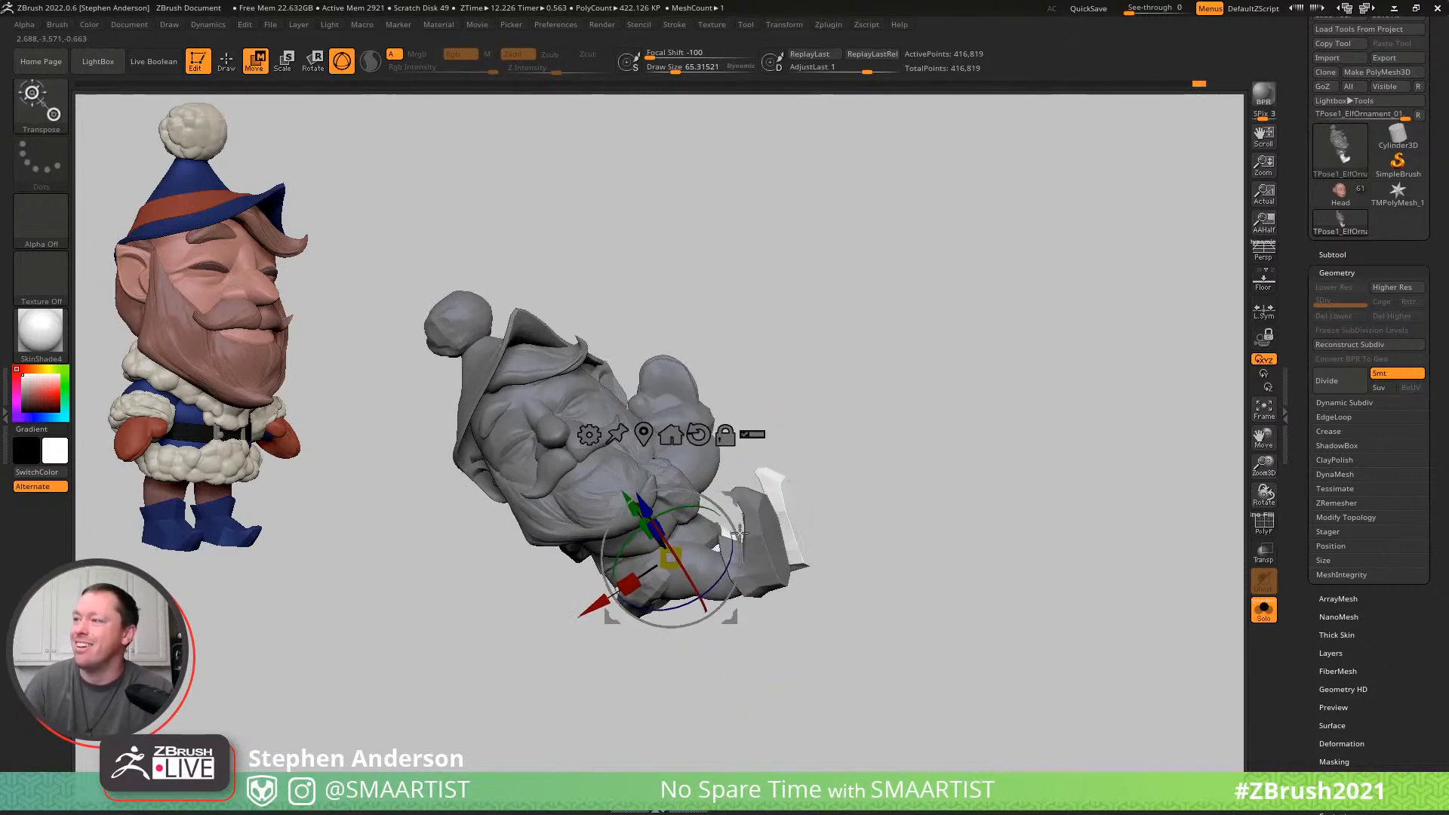
# - Rotate the unmasked leg and boot with the Gizmo so its pose differs from the masked leg
pyautogui.moveTo(725, 506); pyautogui.dragTo(713, 484)
pyautogui.moveTo(713, 519); pyautogui.dragTo(781, 517, button='right')
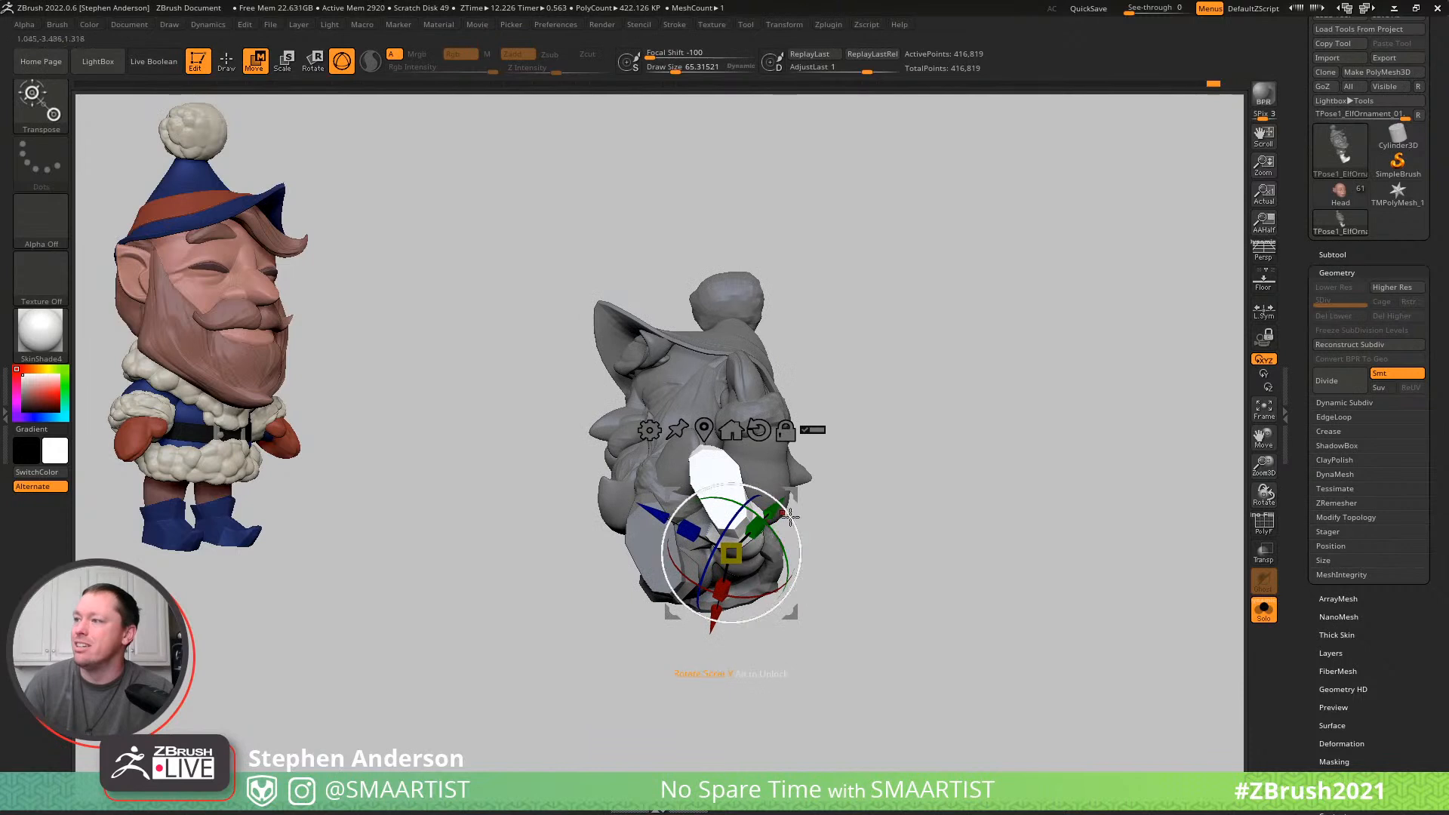
pyautogui.moveTo(790, 519); pyautogui.dragTo(794, 574)
pyautogui.moveTo(817, 517)
pyautogui.mouseDown(button='right')
pyautogui.moveTo(912, 472)
pyautogui.moveTo(808, 510)
pyautogui.moveTo(802, 500)
pyautogui.moveTo(792, 540)
pyautogui.moveTo(756, 545)
pyautogui.moveTo(799, 507)
pyautogui.moveTo(963, 454)
pyautogui.moveTo(808, 472)
pyautogui.moveTo(706, 428)
pyautogui.moveTo(753, 502)
pyautogui.moveTo(941, 463)
pyautogui.moveTo(1003, 488)
pyautogui.moveTo(904, 466)
pyautogui.moveTo(914, 454)
pyautogui.mouseUp(button='right')
pyautogui.press('q')
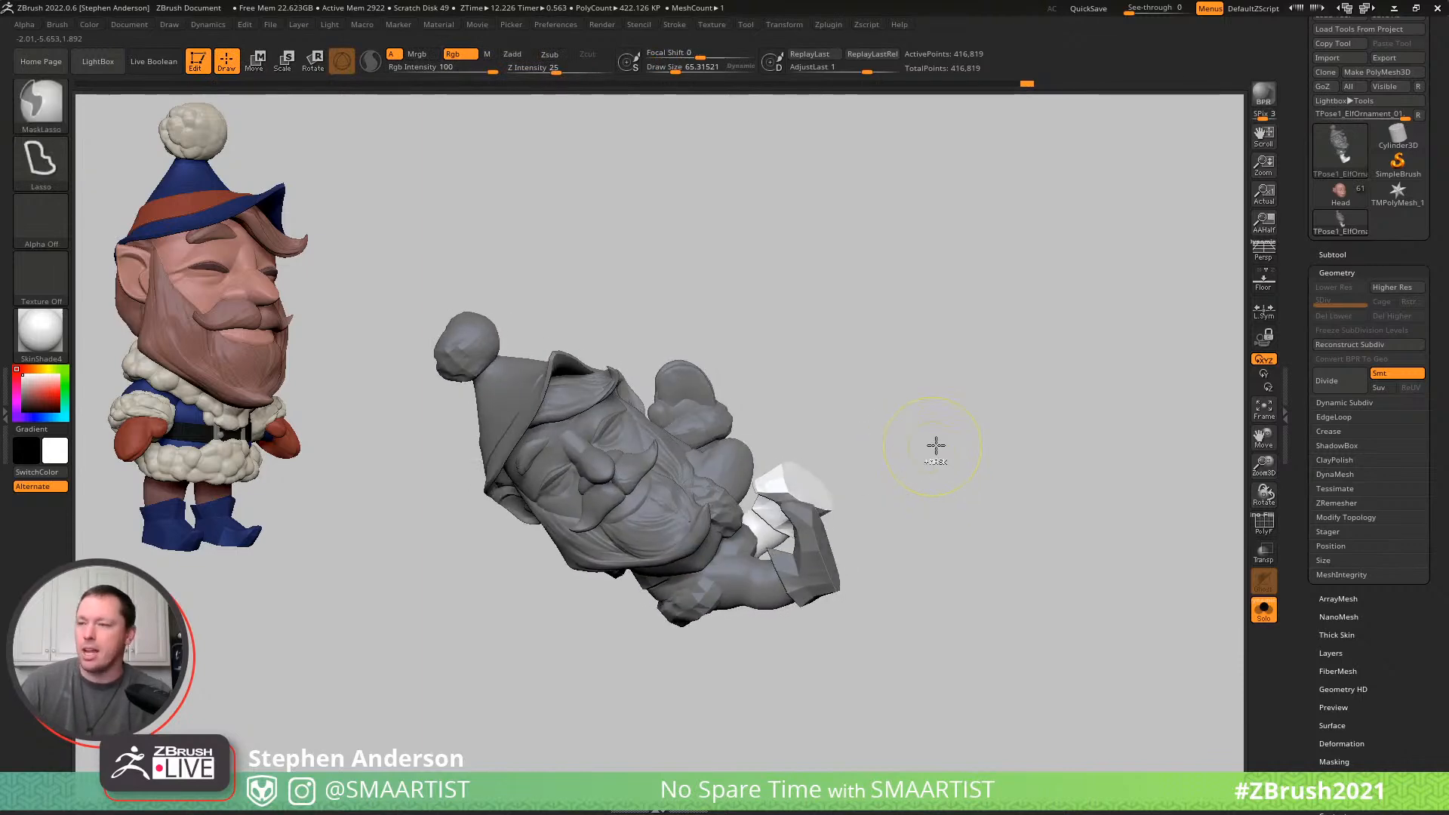
# - Refine the leg pose by rotating and shifting a leg and boot with the Gizmo, checking the elf from several angles
pyautogui.keyDown('ctrl'); pyautogui.moveTo(935, 447); pyautogui.dragTo(925, 434); pyautogui.keyUp('ctrl')
pyautogui.moveTo(928, 430)
pyautogui.mouseDown(button='right')
pyautogui.moveTo(961, 421)
pyautogui.moveTo(837, 436)
pyautogui.moveTo(850, 422)
pyautogui.mouseUp(button='right')
pyautogui.press('w')
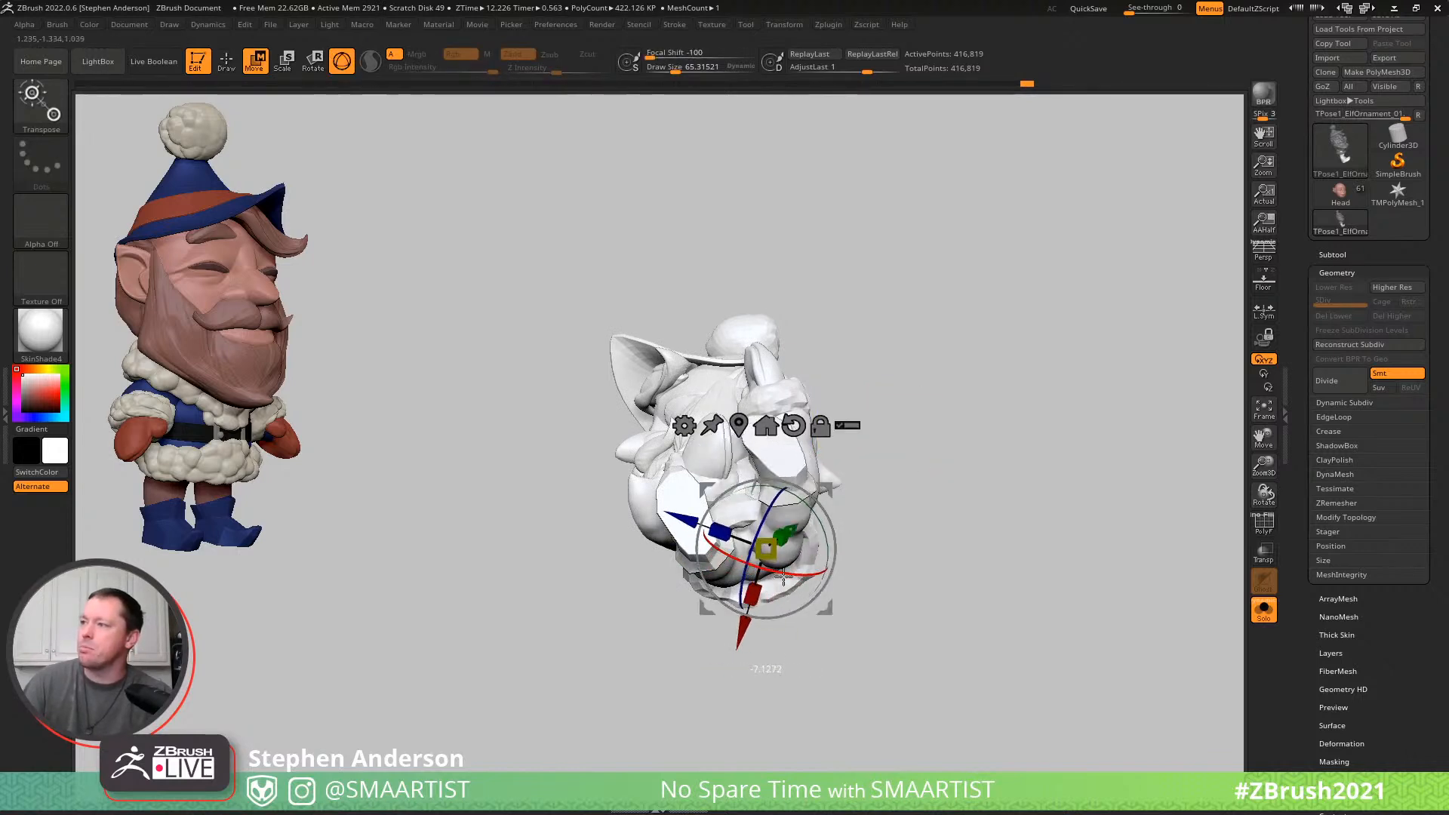
pyautogui.moveTo(839, 534); pyautogui.dragTo(746, 559)
pyautogui.moveTo(803, 495); pyautogui.dragTo(820, 420)
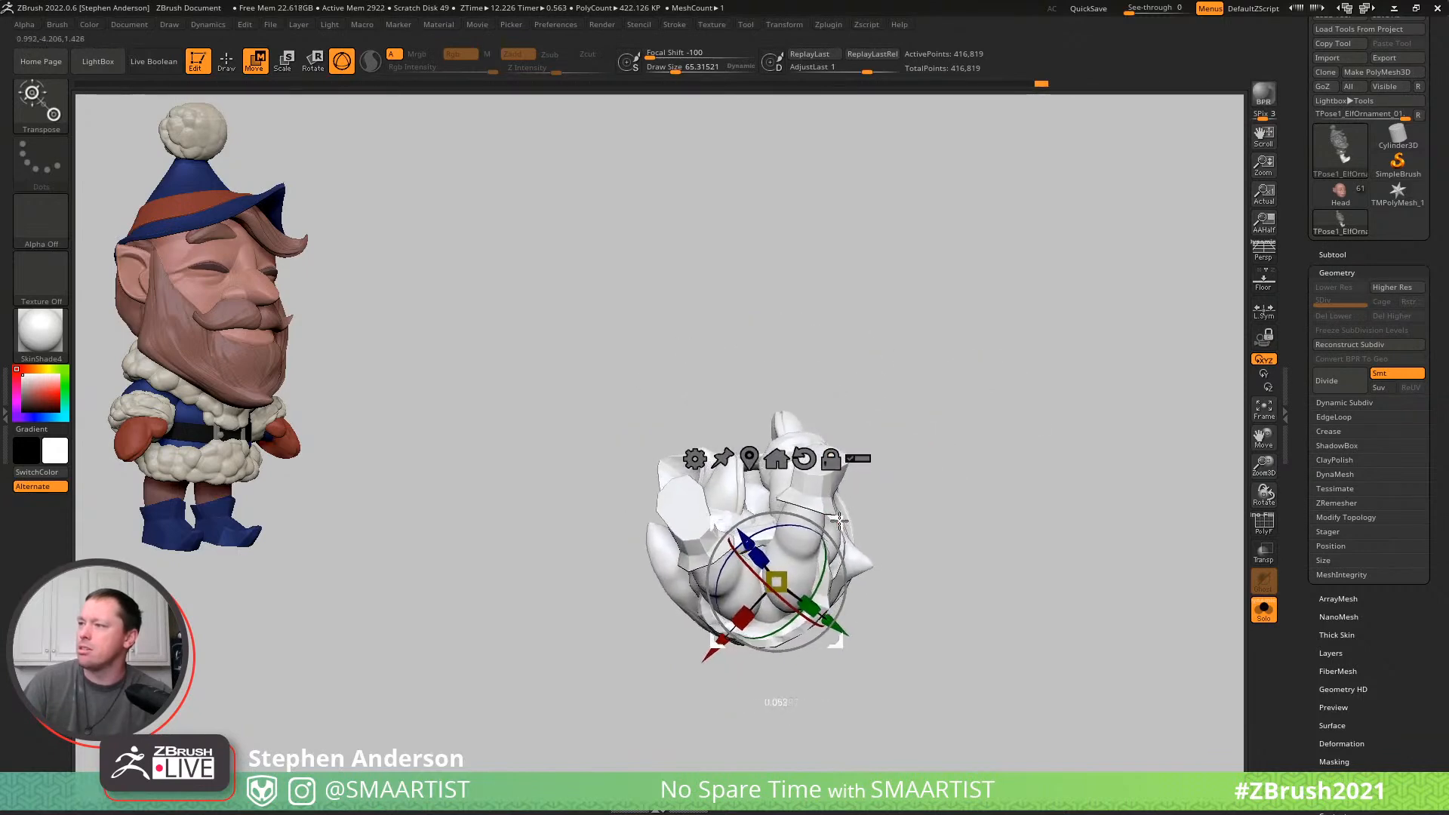
pyautogui.moveTo(840, 524); pyautogui.dragTo(845, 545, button='right')
pyautogui.press('q')
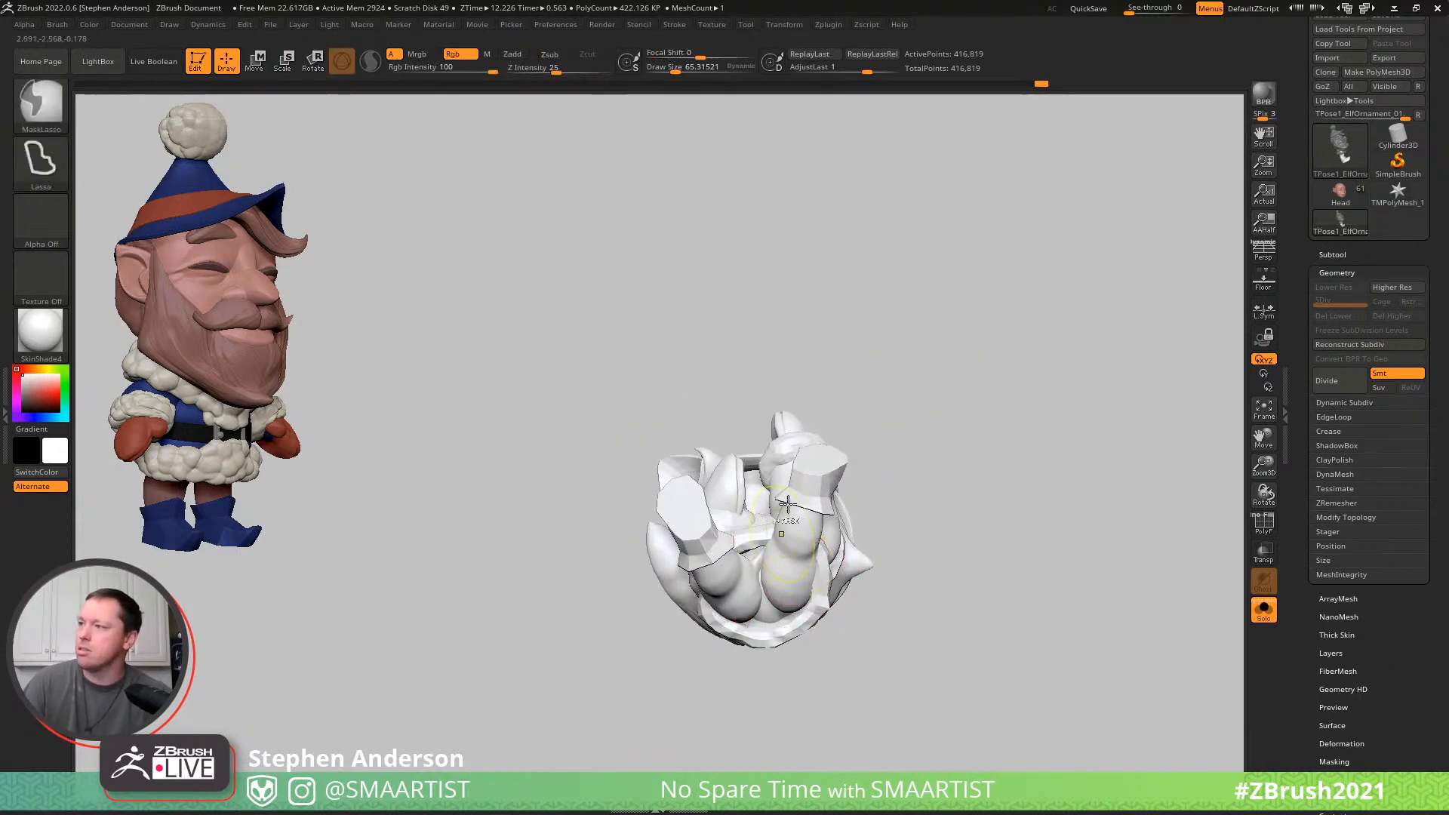
pyautogui.moveTo(728, 563)
pyautogui.mouseDown(button='right')
pyautogui.moveTo(867, 579)
pyautogui.moveTo(866, 566)
pyautogui.mouseUp(button='right')
pyautogui.press('shift')
pyautogui.moveTo(780, 460)
pyautogui.mouseDown(button='right')
pyautogui.moveTo(843, 475)
pyautogui.moveTo(806, 491)
pyautogui.moveTo(833, 479)
pyautogui.mouseUp(button='right')
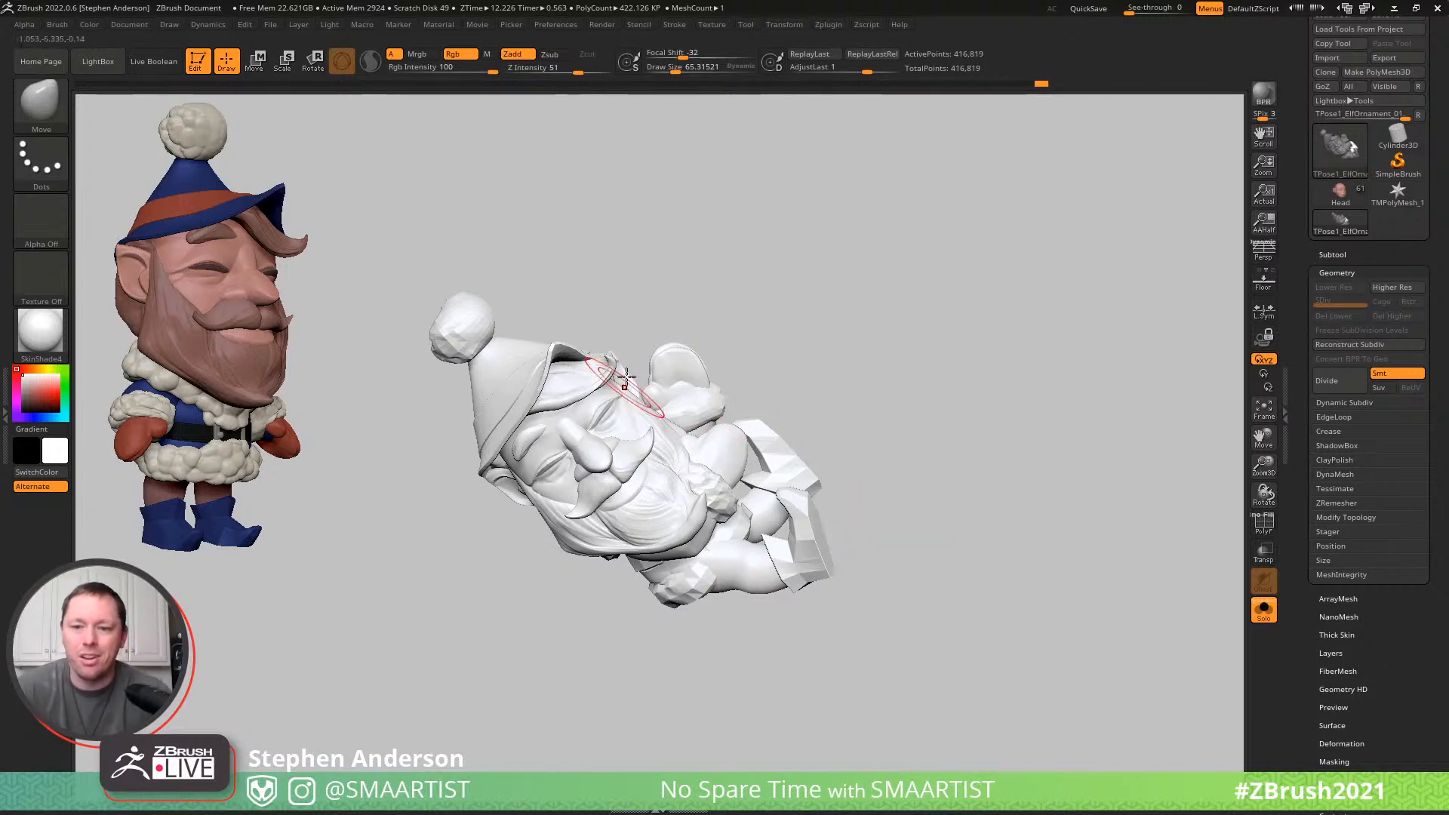
pyautogui.moveTo(601, 399)
pyautogui.keyDown('ctrl'); pyautogui.mouseDown(button='right')
pyautogui.moveTo(620, 445)
pyautogui.moveTo(585, 504)
pyautogui.moveTo(601, 454)
pyautogui.moveTo(578, 466)
pyautogui.mouseUp(button='right'); pyautogui.keyUp('ctrl')
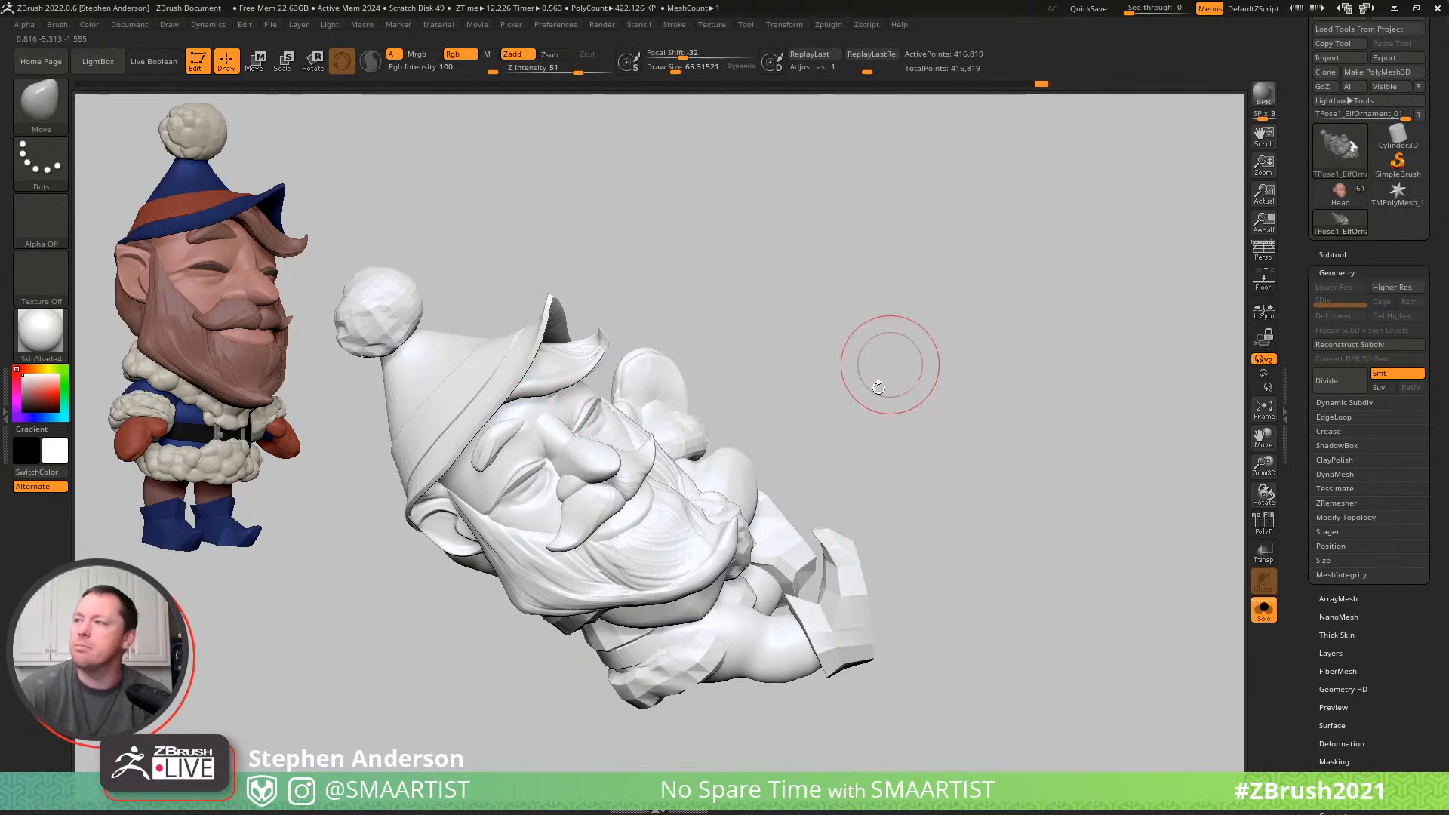
pyautogui.keyDown('ctrl'); pyautogui.moveTo(858, 369); pyautogui.dragTo(854, 355, button='right'); pyautogui.keyUp('ctrl')
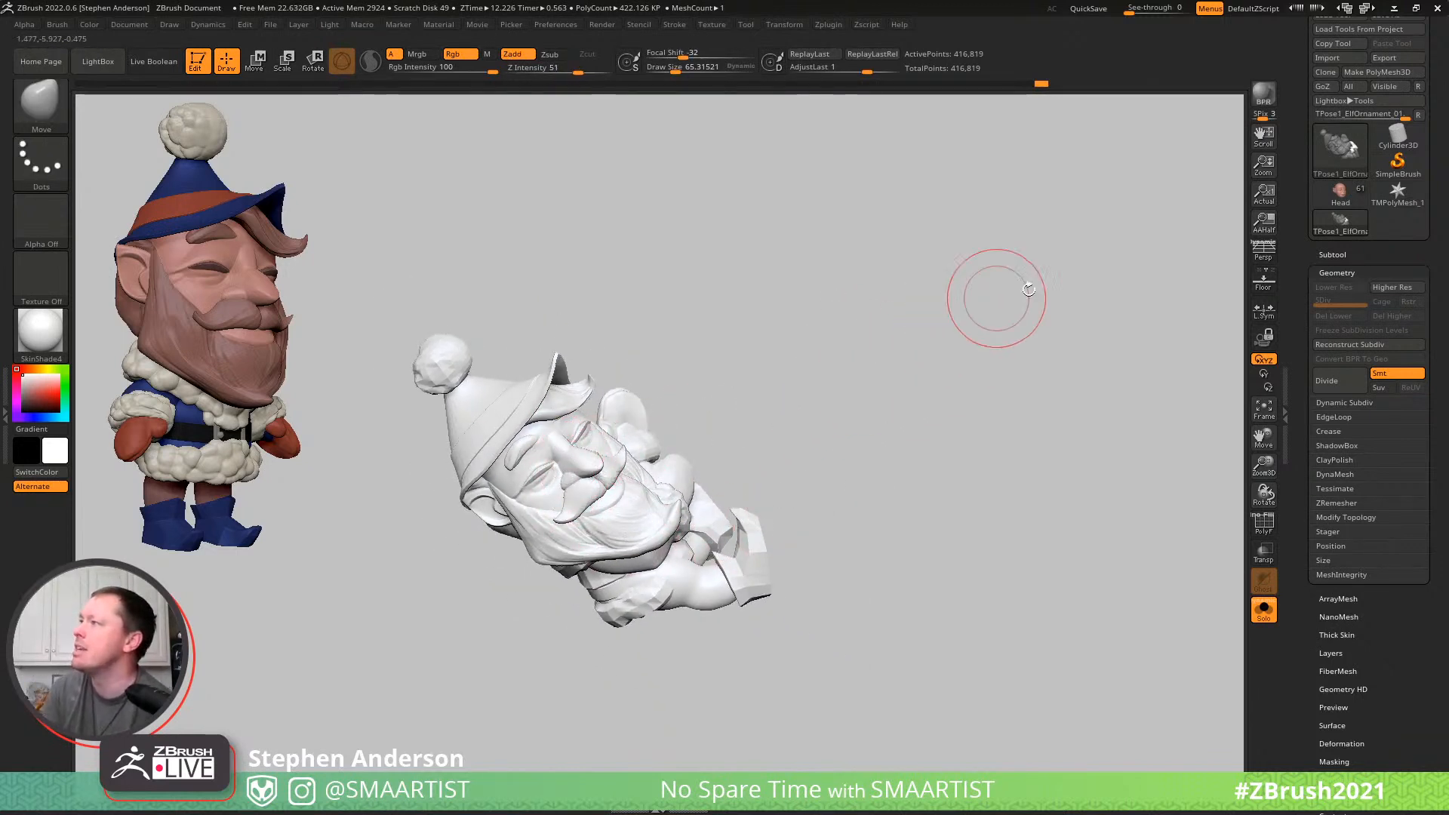
# - Switch to the Head tool, collapse its Elf_01 subtool folder, and return to the TPose1_ElfOrnament_01 mesh
pyautogui.click(1338, 200)
pyautogui.moveTo(681, 508); pyautogui.dragTo(694, 546, button='right')
pyautogui.hotkey('ctrl', 'shift', 's')
pyautogui.moveTo(785, 507); pyautogui.dragTo(615, 628, button='right')
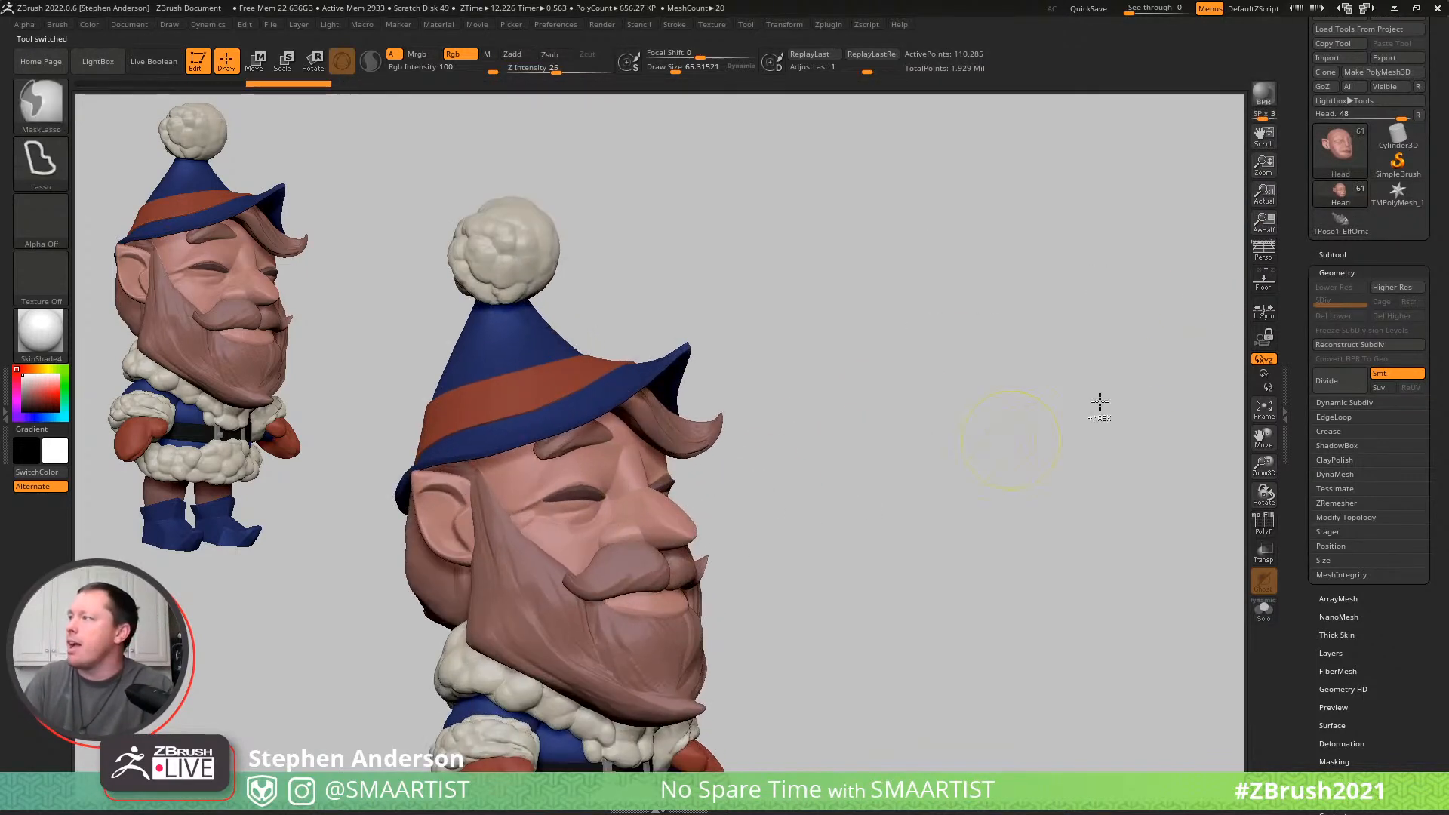
pyautogui.click(1331, 255)
pyautogui.moveTo(1316, 135); pyautogui.dragTo(1316, 84)
pyautogui.click(1335, 100)
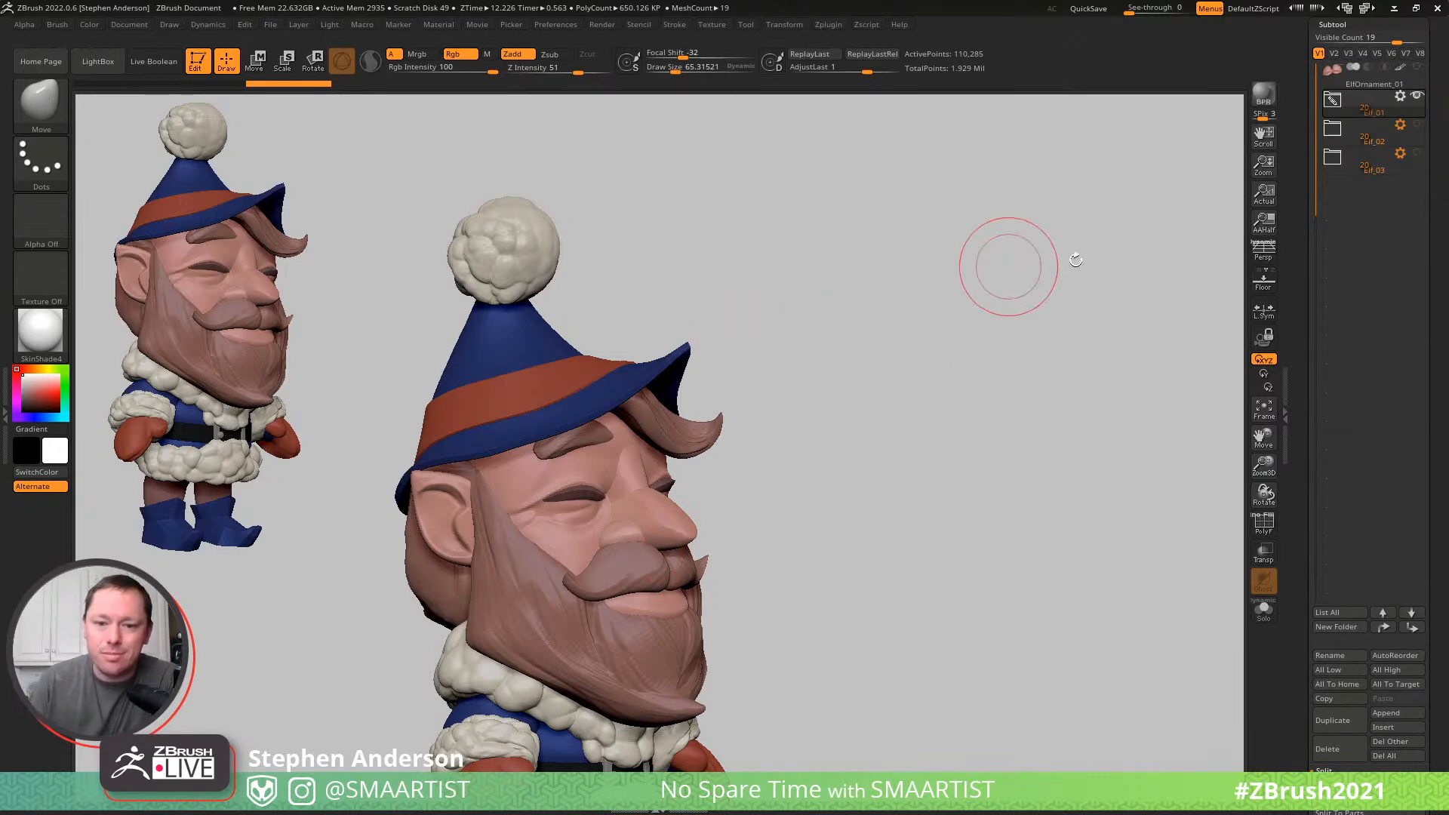
pyautogui.moveTo(1440, 67); pyautogui.dragTo(1441, 191)
pyautogui.click(1342, 229)
# - Mask everything except the hat and set the brush draw size to about 146
pyautogui.moveTo(815, 404); pyautogui.dragTo(789, 404)
pyautogui.moveTo(941, 410); pyautogui.dragTo(602, 345)
pyautogui.moveTo(603, 345); pyautogui.dragTo(436, 374, button='right')
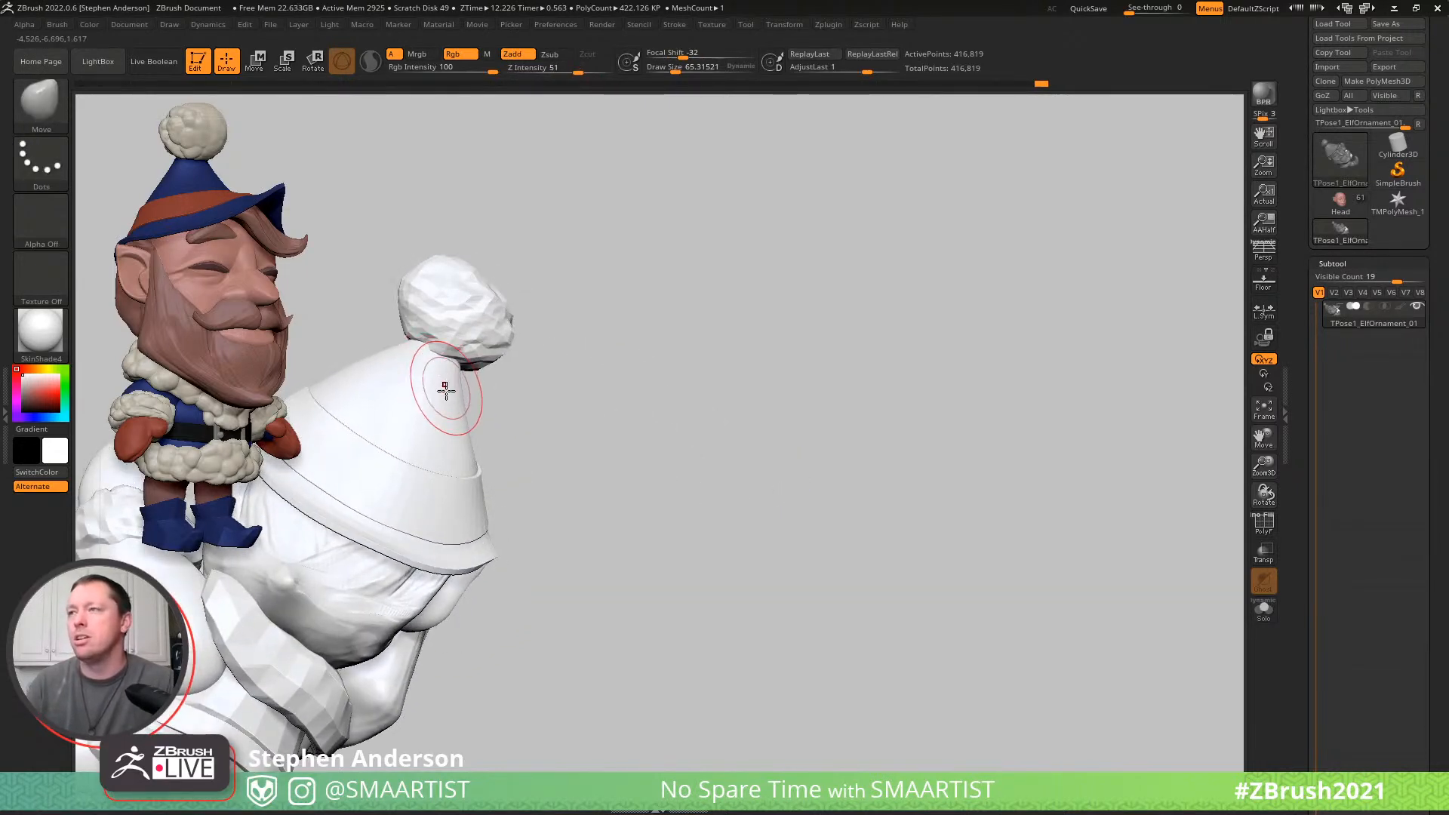
pyautogui.press('w')
pyautogui.keyDown('ctrl'); pyautogui.click(432, 394); pyautogui.keyUp('ctrl')
pyautogui.press('q')
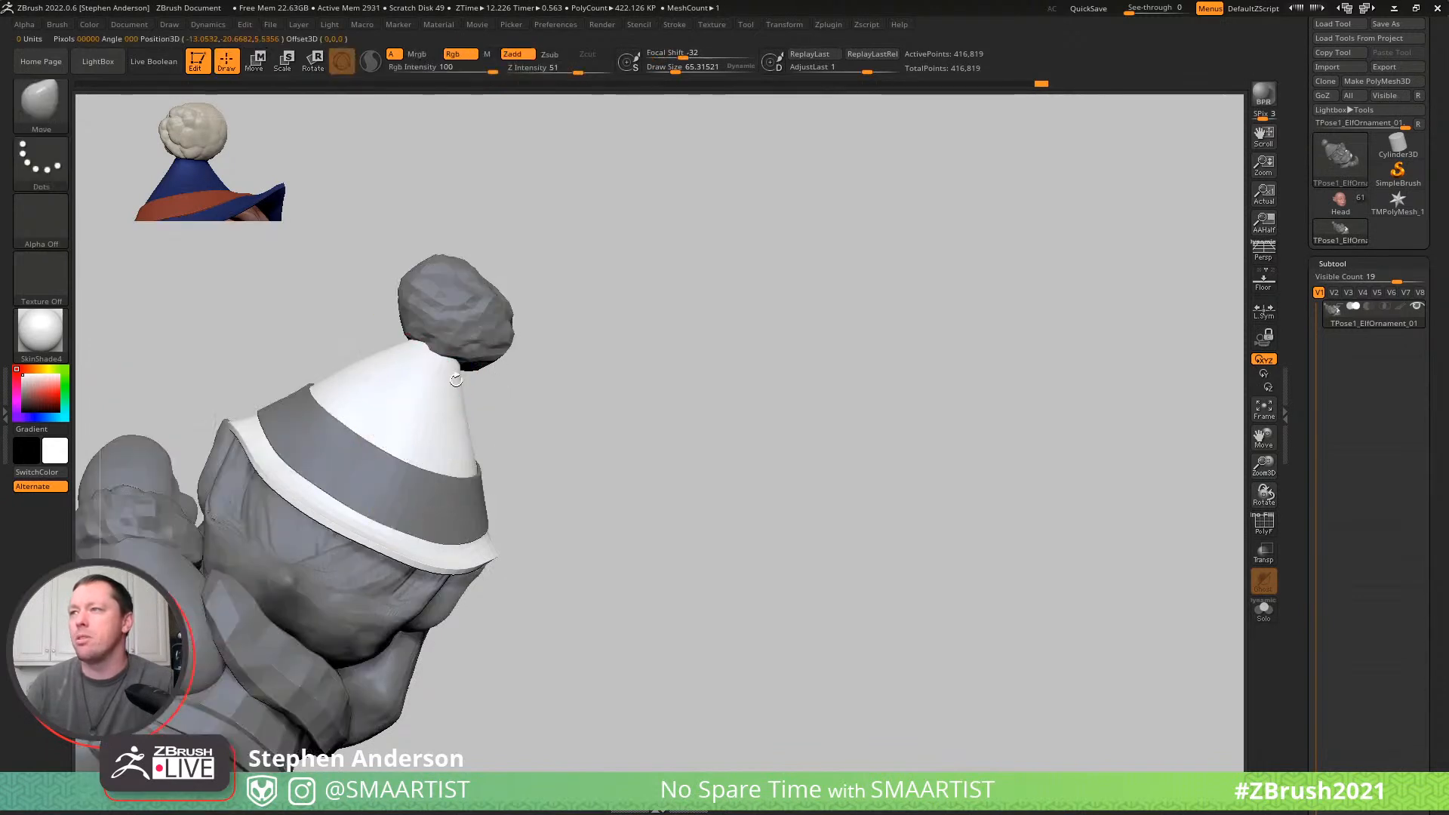
pyautogui.press('s')
pyautogui.moveTo(423, 372); pyautogui.dragTo(435, 376)
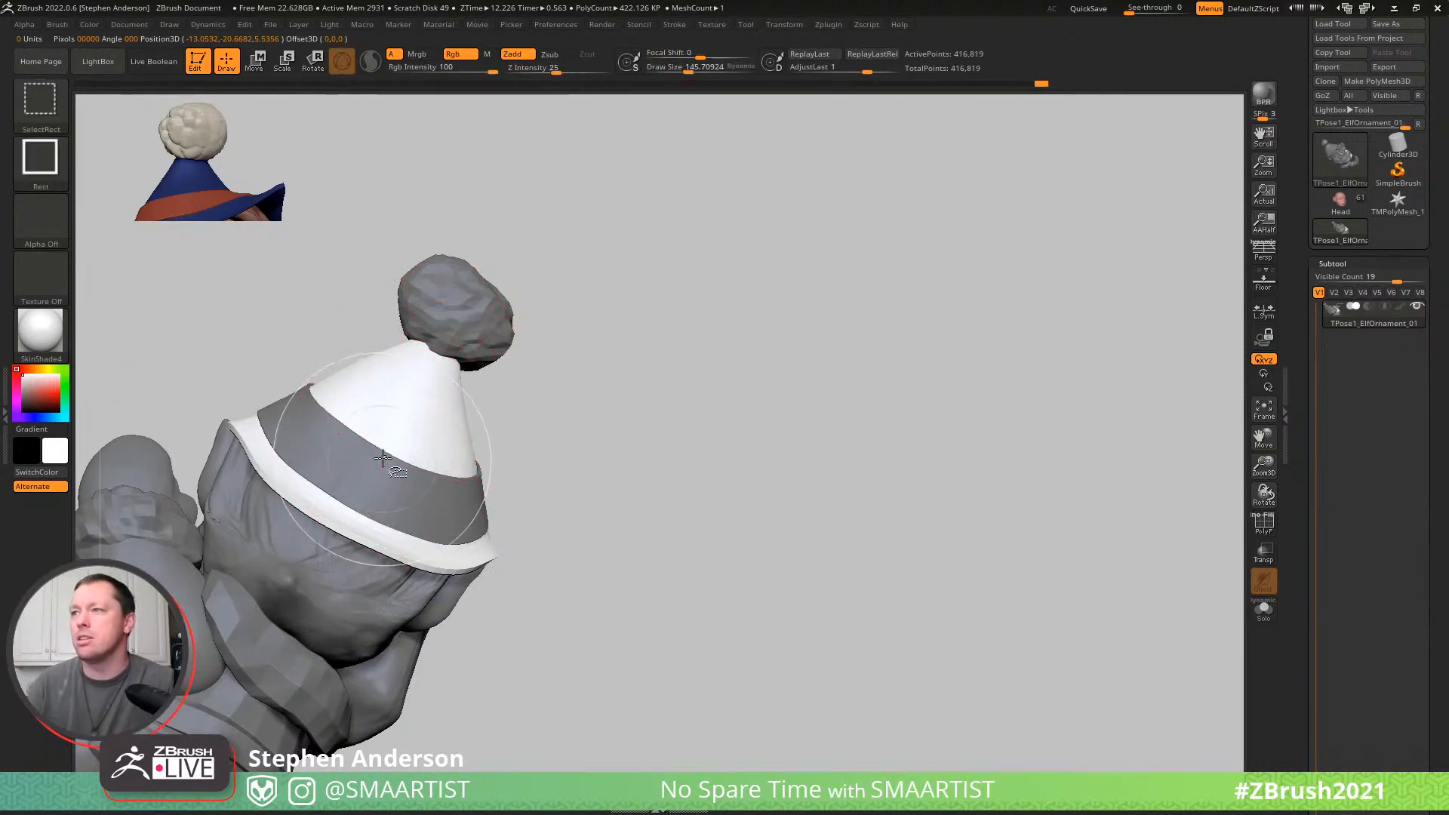
# - Isolate and unmask the hat band and pom-pom, and restore the full elf with the whole hat editable
pyautogui.keyDown('ctrl'); pyautogui.keyDown('shift'); pyautogui.click(422, 468); pyautogui.keyUp('shift'); pyautogui.keyUp('ctrl')
pyautogui.keyDown('ctrl'); pyautogui.keyDown('shift'); pyautogui.moveTo(603, 483); pyautogui.dragTo(516, 528); pyautogui.keyUp('shift'); pyautogui.keyUp('ctrl')
pyautogui.keyDown('ctrl'); pyautogui.keyDown('shift'); pyautogui.click(473, 491); pyautogui.keyUp('shift'); pyautogui.keyUp('ctrl')
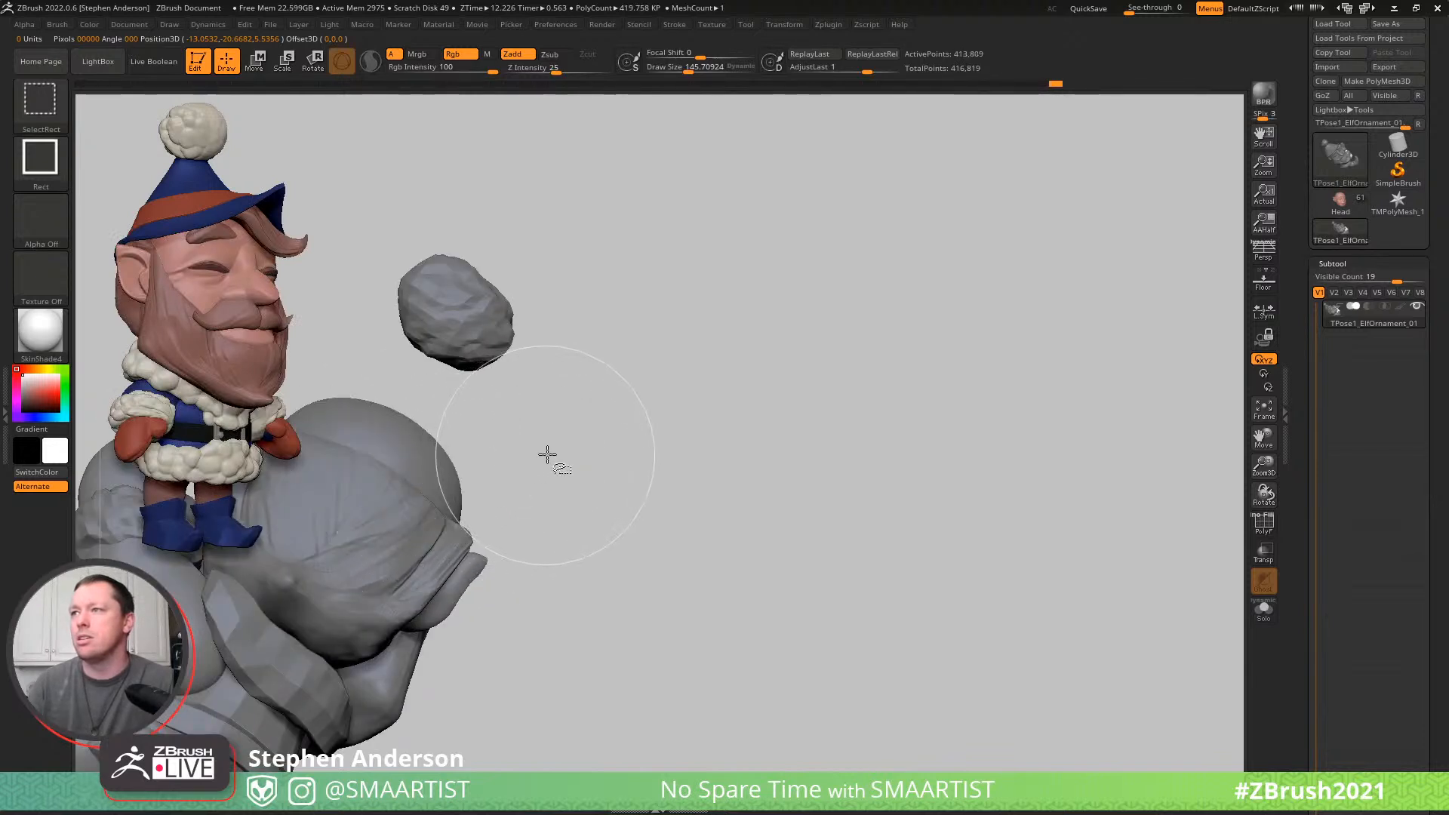
pyautogui.keyDown('ctrl'); pyautogui.keyDown('shift'); pyautogui.click(492, 325); pyautogui.keyUp('shift'); pyautogui.keyUp('ctrl')
pyautogui.moveTo(655, 393)
pyautogui.keyDown('ctrl'); pyautogui.keyDown('shift'); pyautogui.mouseDown()
pyautogui.moveTo(740, 495)
pyautogui.moveTo(682, 466)
pyautogui.mouseUp(); pyautogui.keyUp('shift'); pyautogui.keyUp('ctrl')
pyautogui.moveTo(626, 325)
pyautogui.keyDown('ctrl'); pyautogui.mouseDown(button='right')
pyautogui.moveTo(566, 294)
pyautogui.moveTo(564, 311)
pyautogui.mouseUp(button='right'); pyautogui.keyUp('ctrl')
pyautogui.keyDown('alt'); pyautogui.moveTo(564, 314); pyautogui.dragTo(811, 339, button='right'); pyautogui.keyUp('alt')
pyautogui.moveTo(484, 239)
pyautogui.keyDown('ctrl'); pyautogui.mouseDown()
pyautogui.moveTo(911, 633)
pyautogui.moveTo(718, 246)
pyautogui.moveTo(664, 237)
pyautogui.mouseUp(); pyautogui.keyUp('ctrl')
pyautogui.keyDown('ctrl'); pyautogui.keyDown('shift'); pyautogui.click(880, 359); pyautogui.keyUp('shift'); pyautogui.keyUp('ctrl')
pyautogui.keyDown('ctrl'); pyautogui.moveTo(688, 408); pyautogui.dragTo(740, 430, button='right'); pyautogui.keyUp('ctrl')
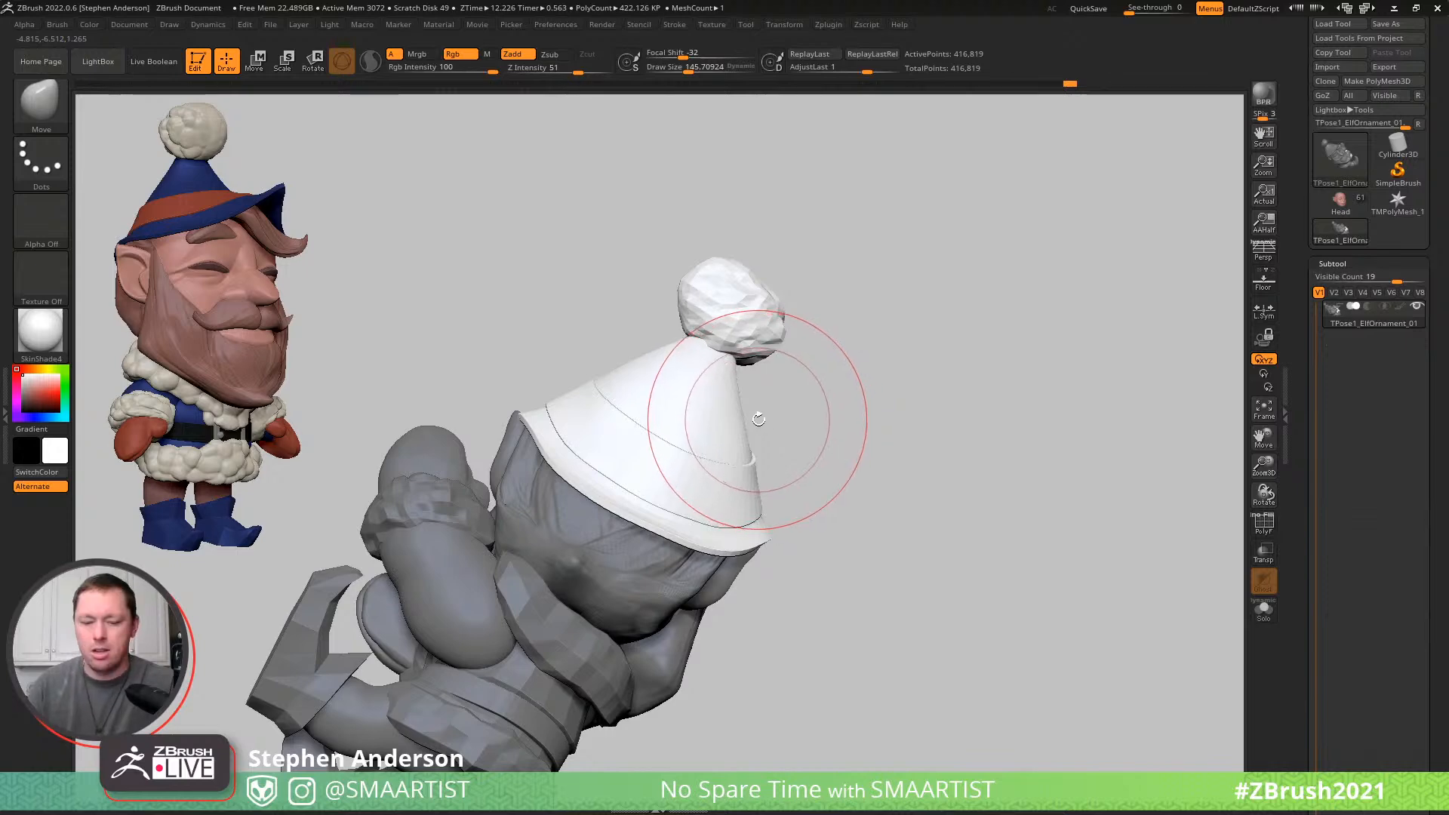
# - Try to twist the hat and pom-pom with the Spiral brush at a draw size of about 384
pyautogui.press('b')
pyautogui.click(1071, 715)
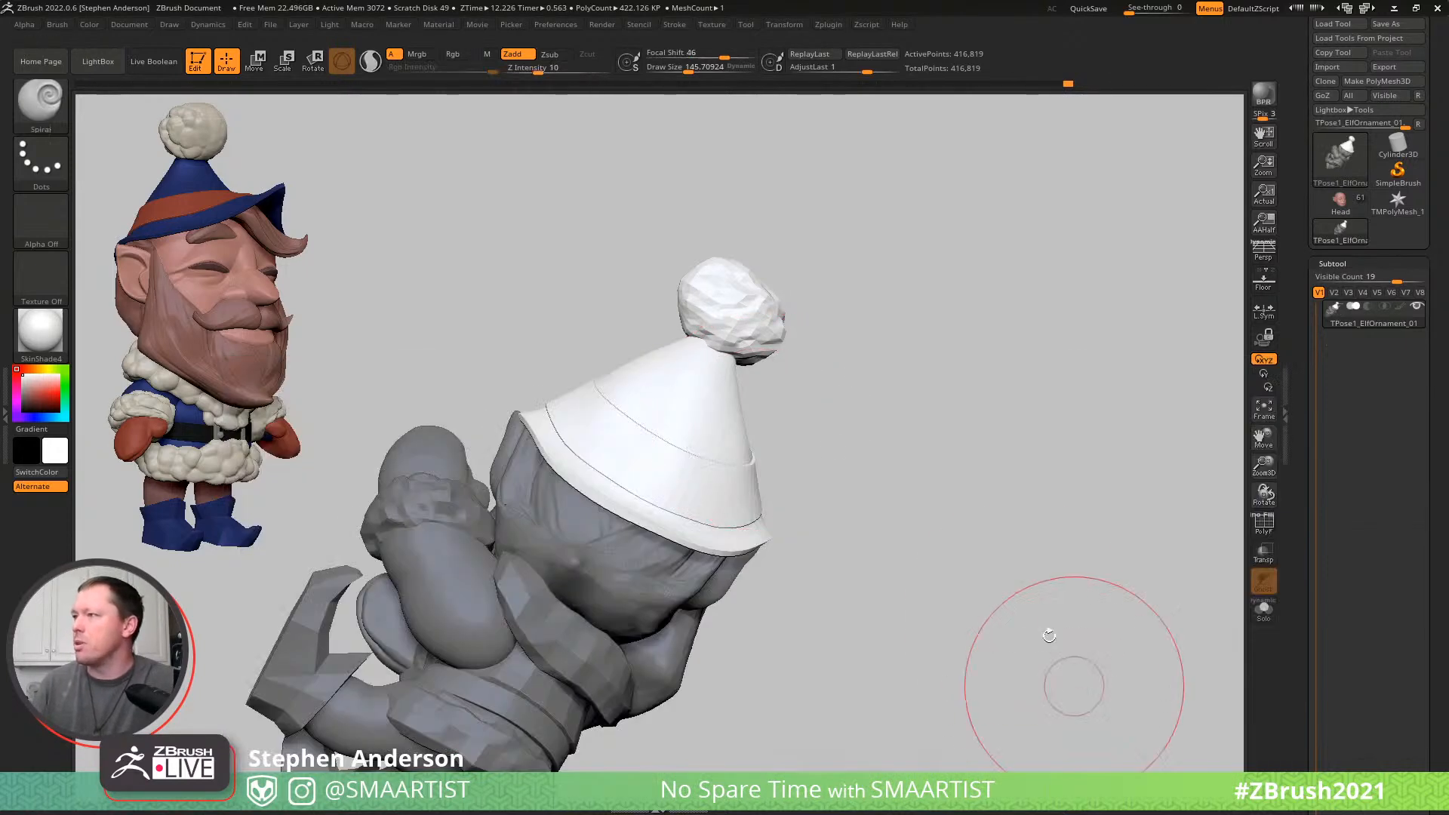
pyautogui.press('s')
pyautogui.moveTo(682, 367)
pyautogui.mouseDown()
pyautogui.moveTo(704, 371)
pyautogui.moveTo(702, 358)
pyautogui.mouseUp()
pyautogui.moveTo(806, 316)
pyautogui.mouseDown()
pyautogui.moveTo(744, 305)
pyautogui.moveTo(757, 298)
pyautogui.mouseUp()
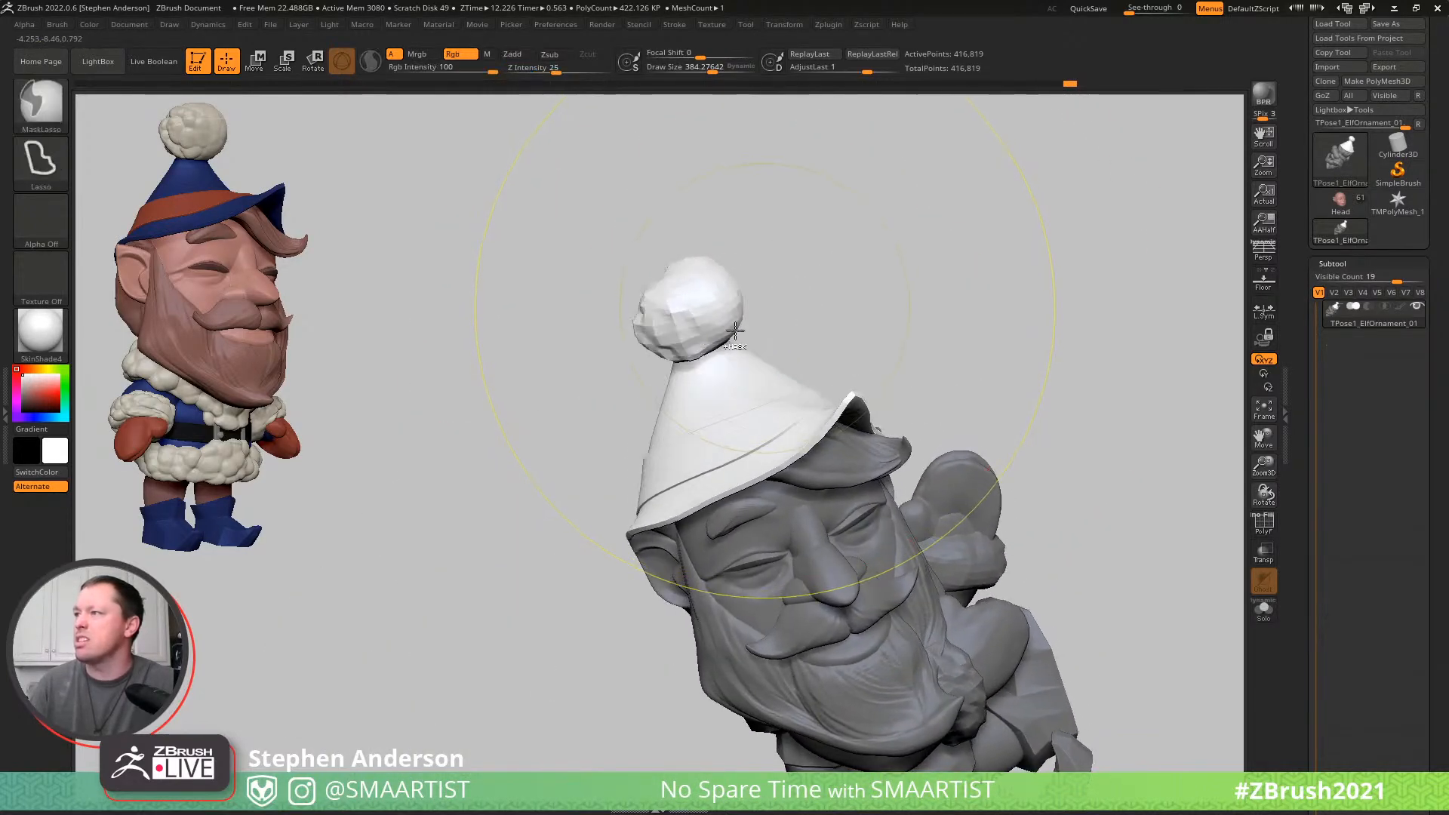
pyautogui.moveTo(747, 346)
pyautogui.mouseDown(button='right')
pyautogui.moveTo(785, 337)
pyautogui.moveTo(725, 333)
pyautogui.mouseUp(button='right')
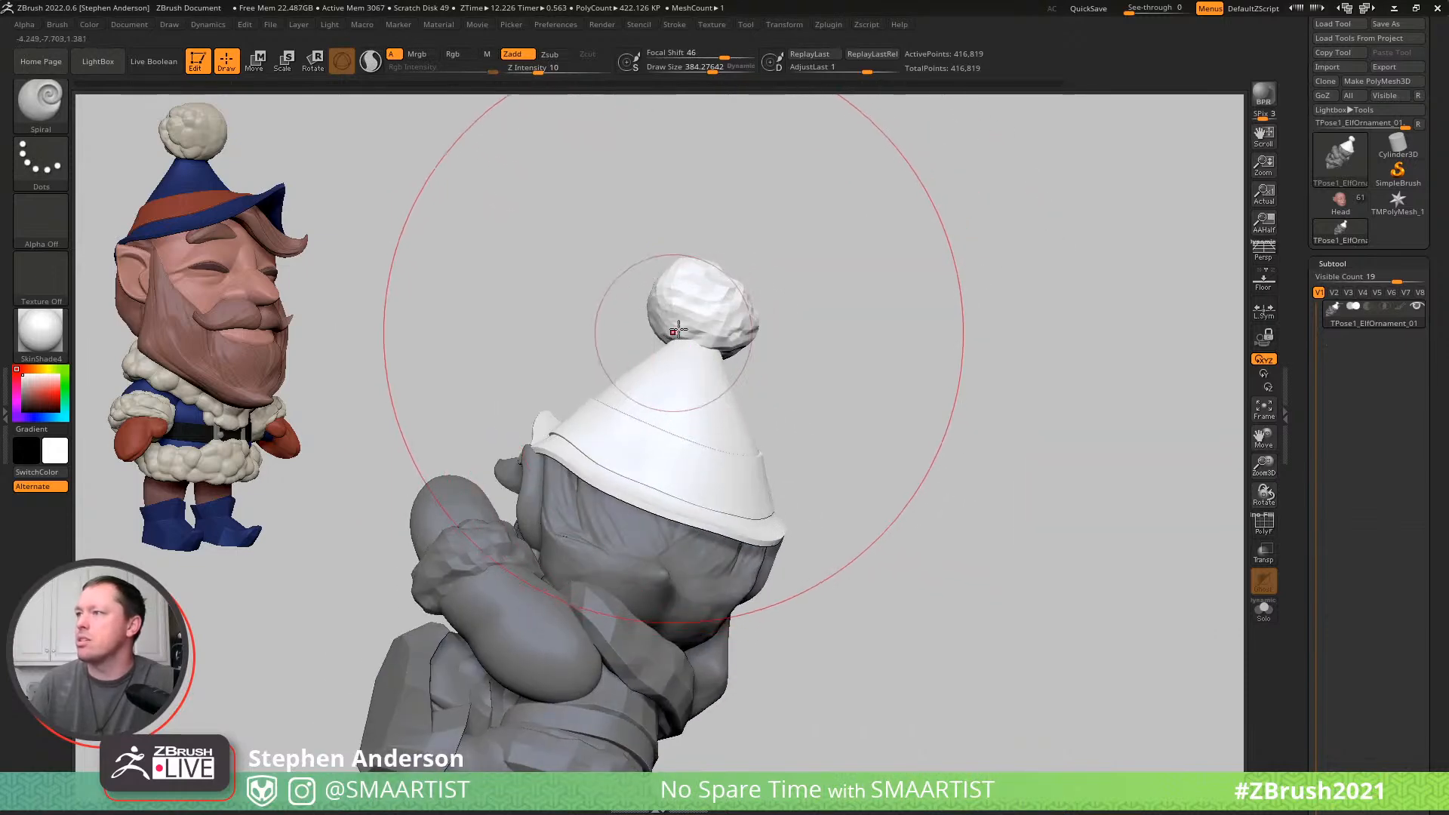
pyautogui.press('ctrl')
pyautogui.hotkey('ctrl', 'z')
# - Try stronger Spiral brush twists on the hat and pom-pom, enlarging the draw size to about 737, and undo them
pyautogui.moveTo(702, 271); pyautogui.dragTo(727, 262)
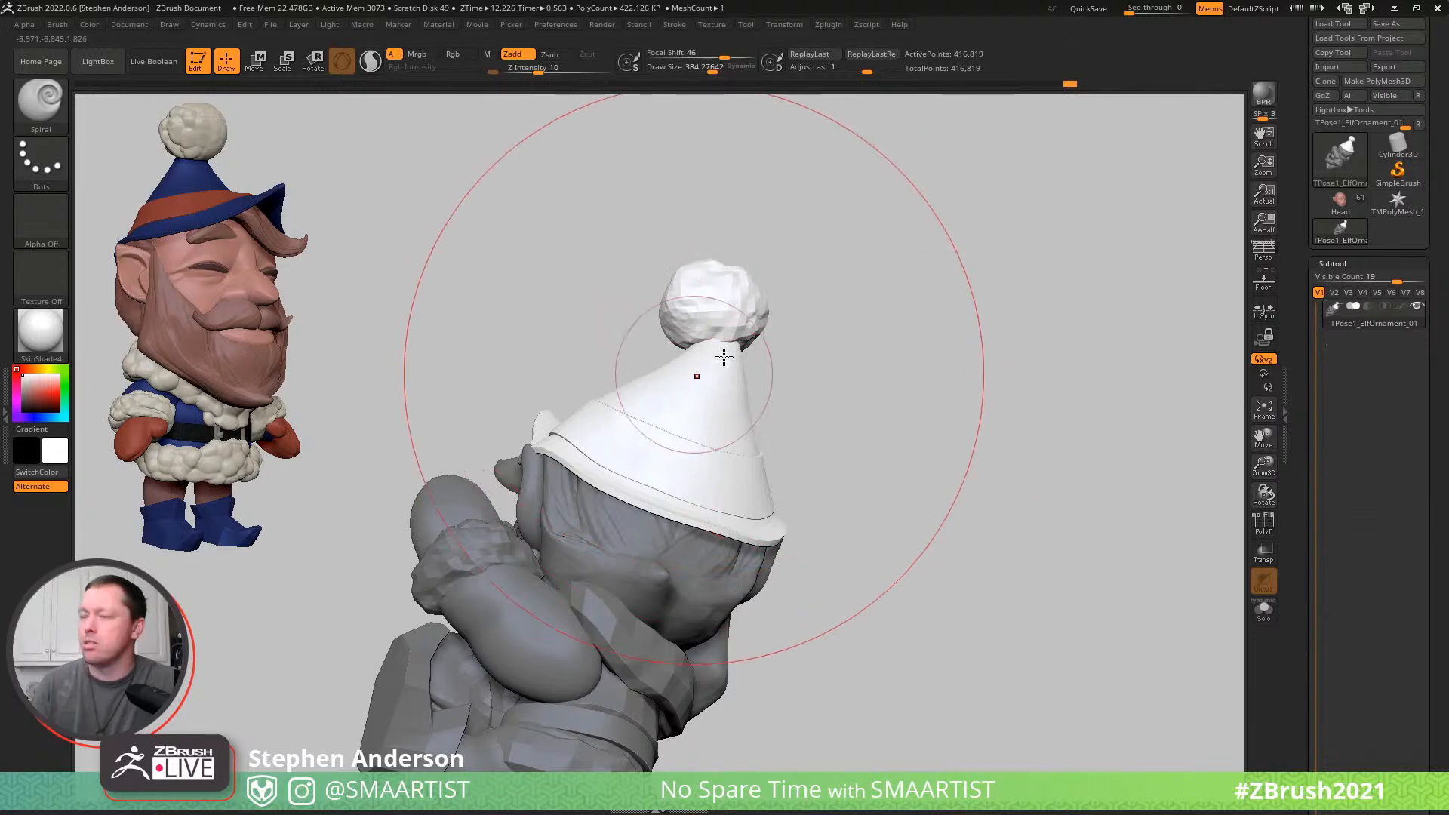
pyautogui.press('b')
pyautogui.press('s')
pyautogui.moveTo(699, 269)
pyautogui.mouseDown()
pyautogui.moveTo(726, 269)
pyautogui.moveTo(684, 283)
pyautogui.mouseUp()
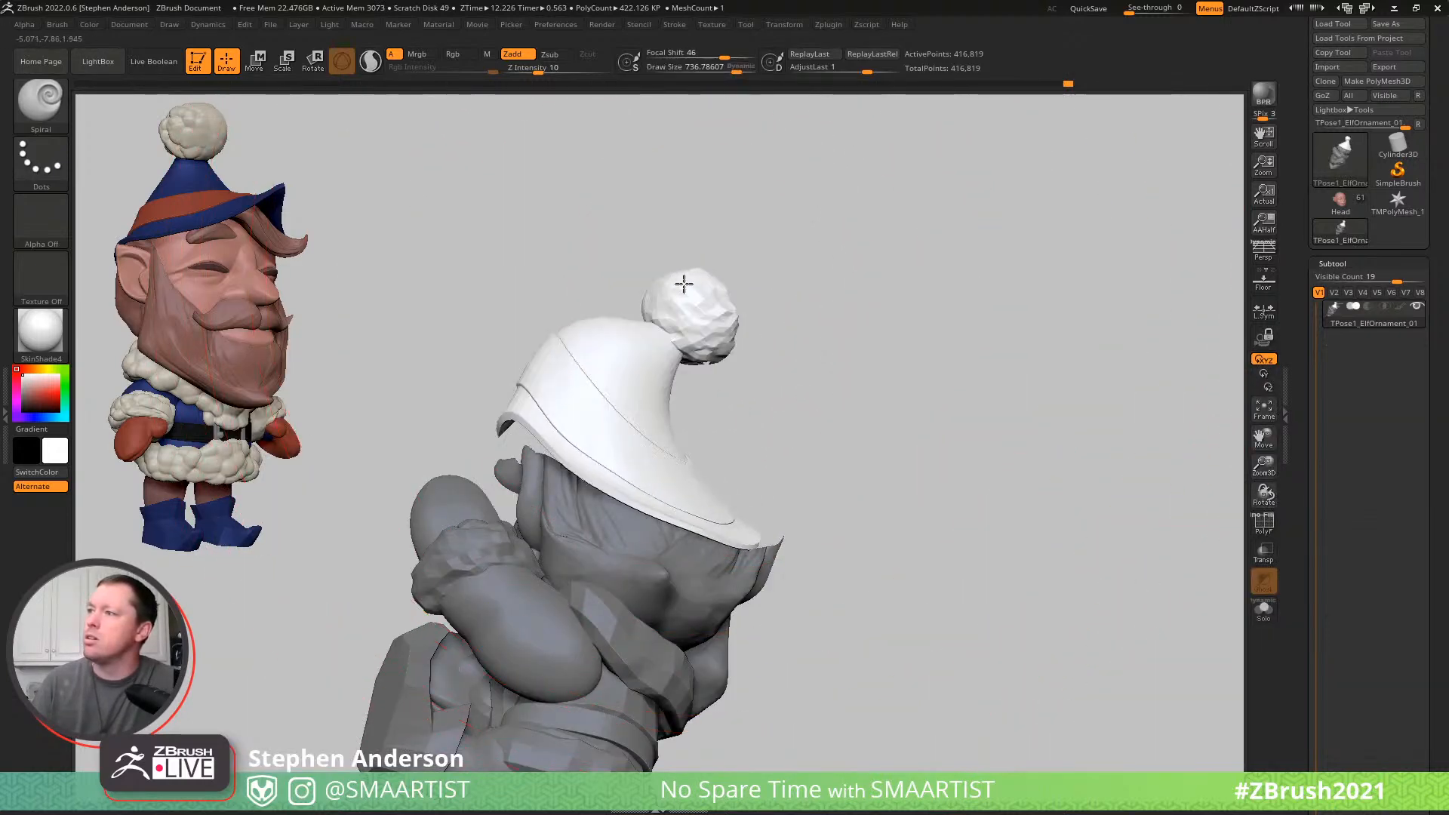
pyautogui.hotkey('ctrl', 'z')
pyautogui.hotkey('ctrl', 'z')
# - Choose the Move brush at a draw size of about 236 and adjust the hat's overall shape
pyautogui.press('b')
pyautogui.press('m')
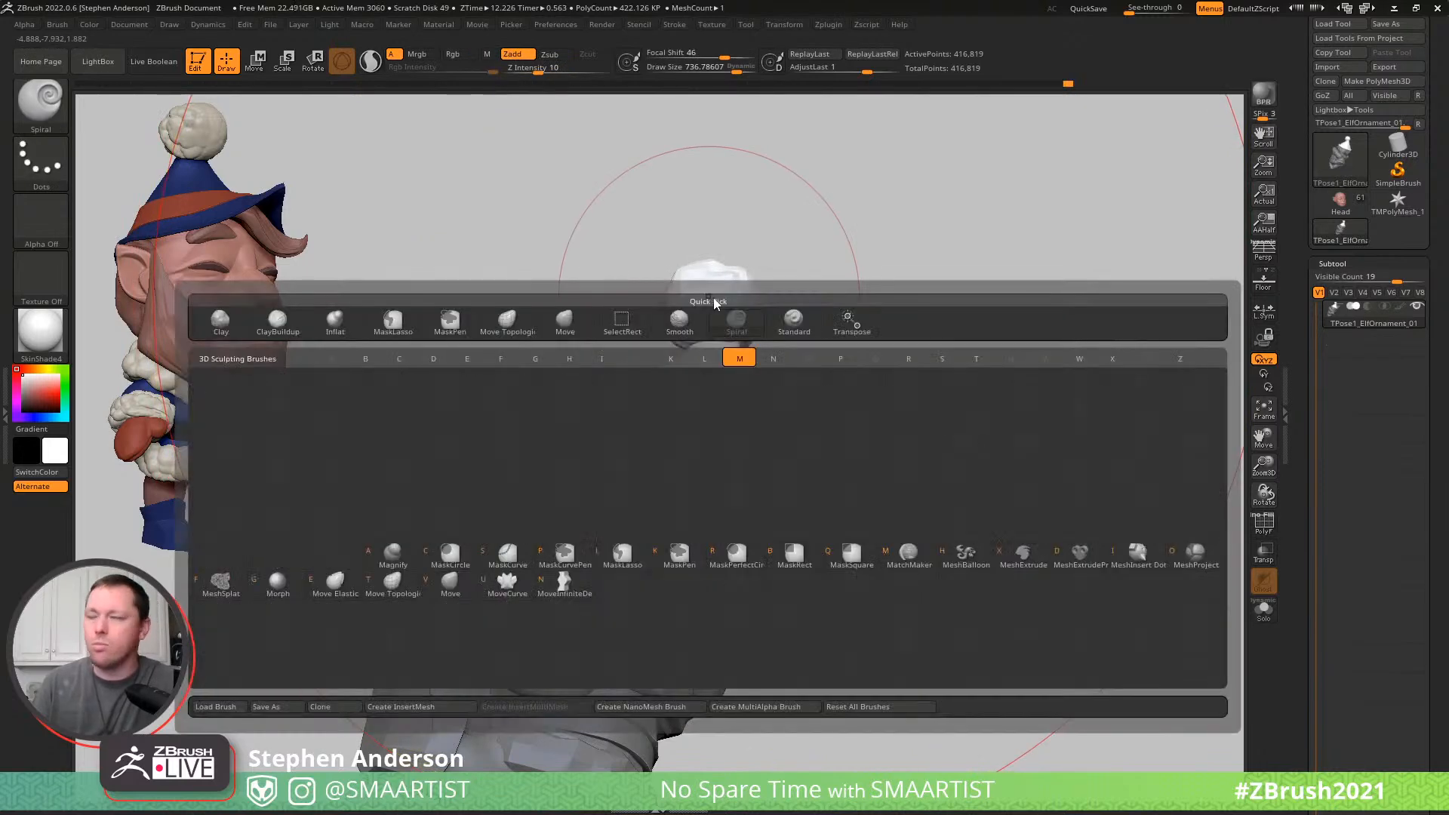
pyautogui.press('v')
pyautogui.press('s')
pyautogui.moveTo(688, 296); pyautogui.dragTo(659, 278)
pyautogui.moveTo(678, 412); pyautogui.dragTo(692, 429)
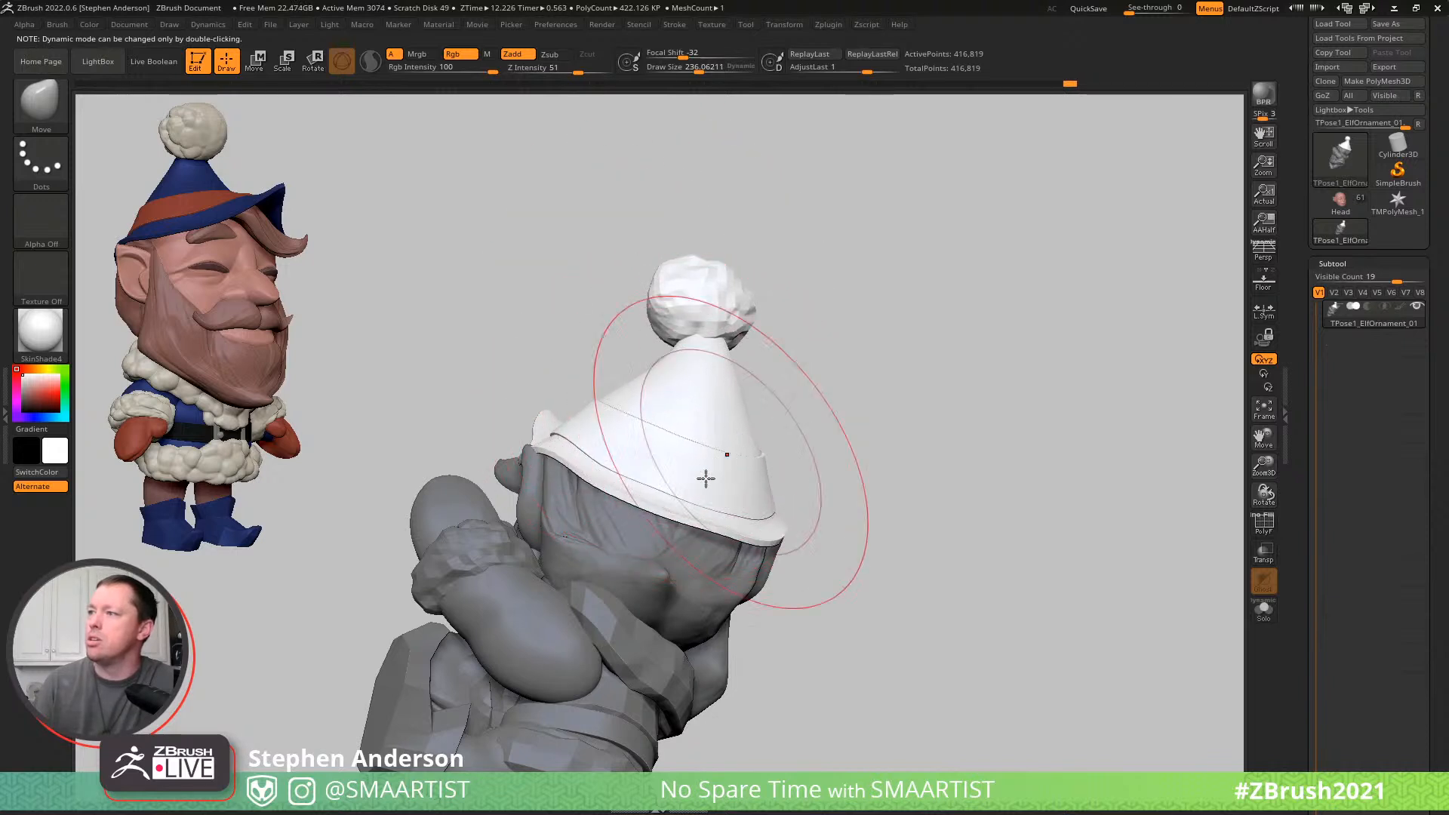
# - Reduce the draw size to about 81 and nudge the hat's lower edge against the head
pyautogui.press('s')
pyautogui.moveTo(690, 527); pyautogui.dragTo(683, 528)
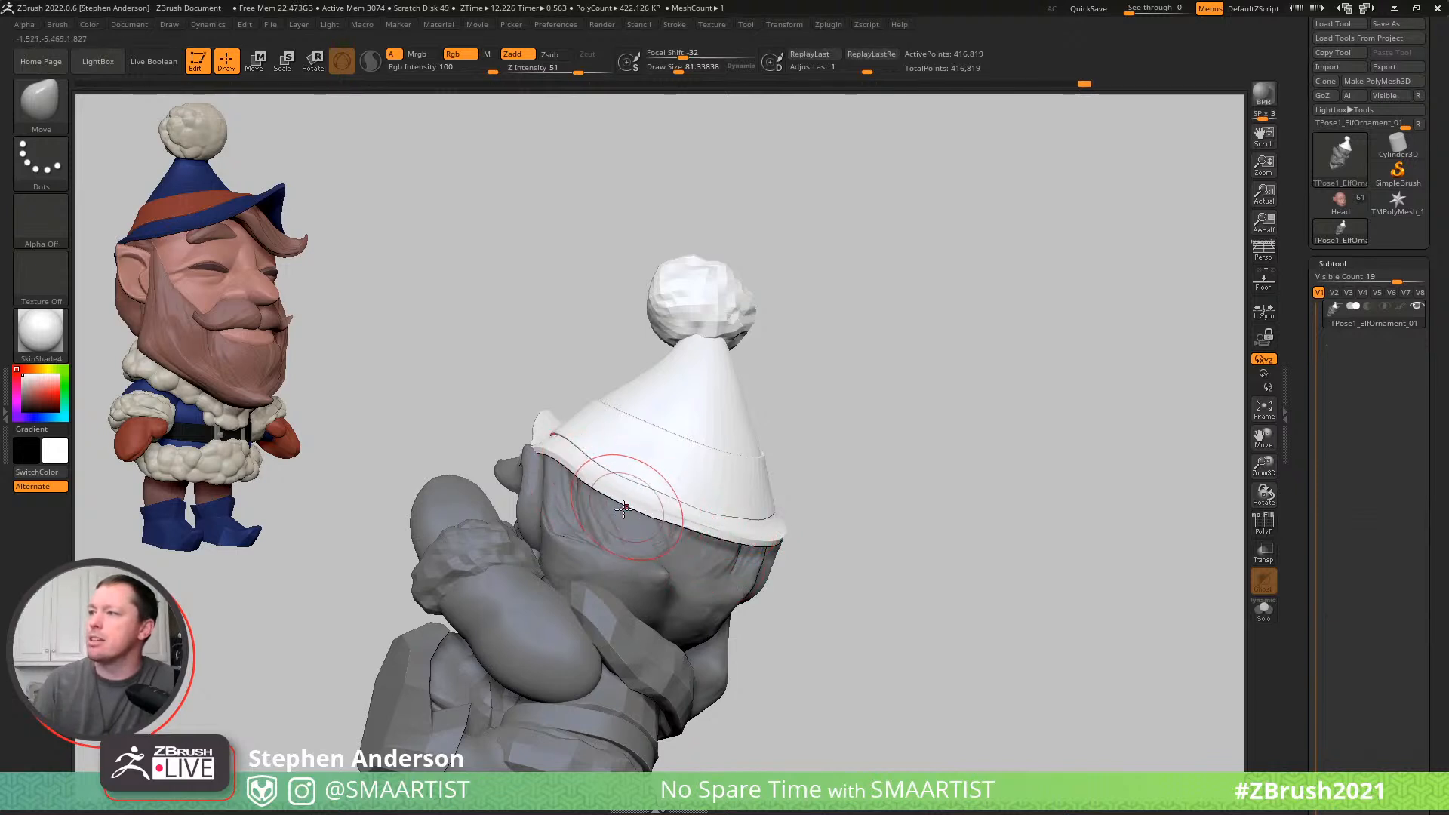
pyautogui.moveTo(675, 527); pyautogui.dragTo(671, 530)
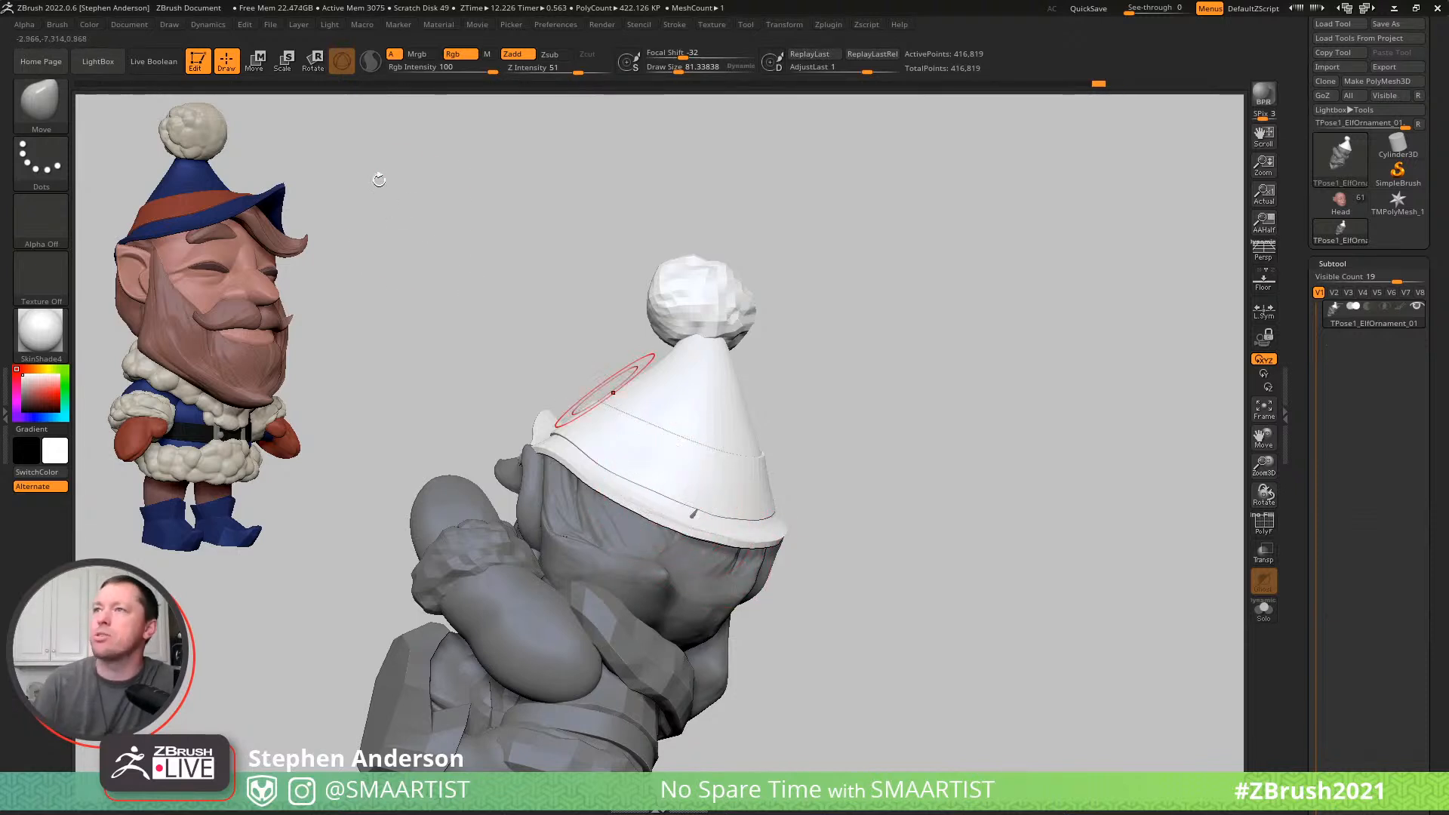
# - Check the Move brush's curve settings and reshape the brim along the head at a draw size of about 54
pyautogui.click(49, 24)
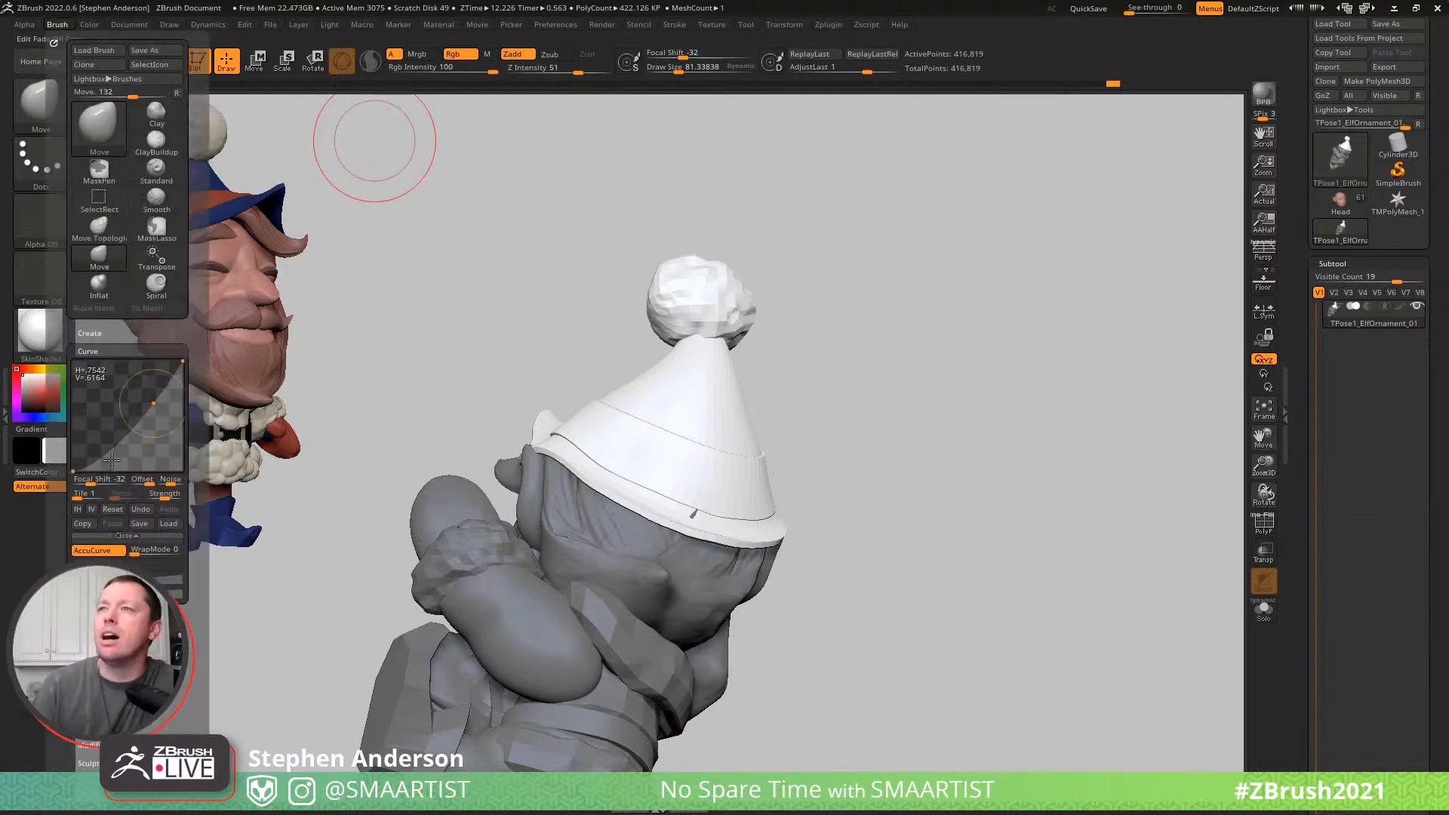
pyautogui.click(126, 537)
pyautogui.press('s')
pyautogui.moveTo(636, 514); pyautogui.dragTo(631, 513)
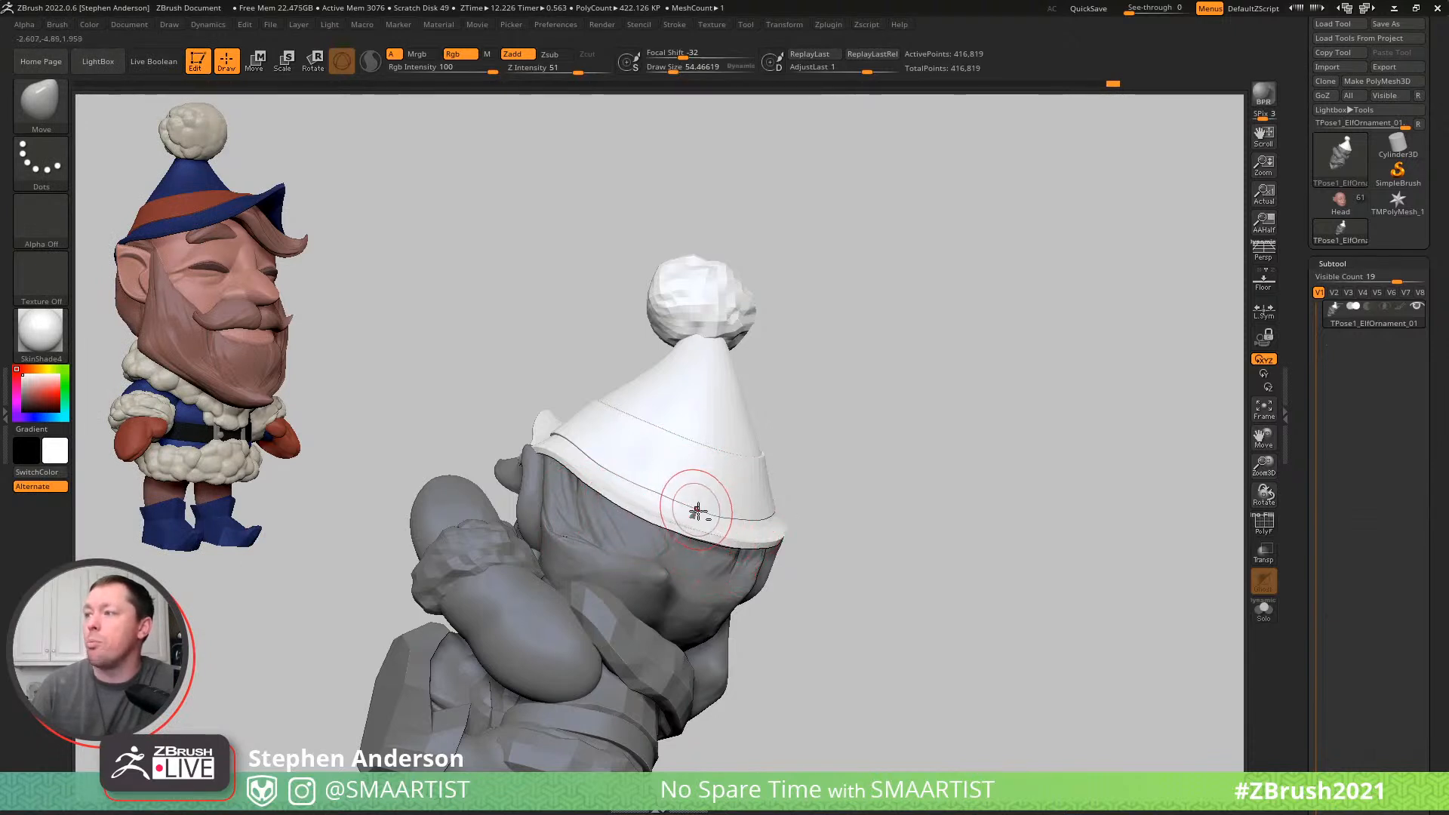
pyautogui.moveTo(702, 510)
pyautogui.mouseDown(button='right')
pyautogui.moveTo(689, 517)
pyautogui.moveTo(718, 528)
pyautogui.moveTo(615, 469)
pyautogui.moveTo(547, 456)
pyautogui.moveTo(569, 427)
pyautogui.moveTo(494, 430)
pyautogui.moveTo(613, 423)
pyautogui.moveTo(559, 465)
pyautogui.mouseUp(button='right')
pyautogui.moveTo(568, 468); pyautogui.dragTo(565, 468)
pyautogui.moveTo(579, 478)
pyautogui.mouseDown(button='right')
pyautogui.moveTo(620, 492)
pyautogui.moveTo(602, 501)
pyautogui.moveTo(663, 504)
pyautogui.moveTo(645, 505)
pyautogui.mouseUp(button='right')
# - Refine the brim around the side of the head with the Move brush at a draw size of about 48
pyautogui.press('s')
pyautogui.moveTo(648, 507); pyautogui.dragTo(634, 511)
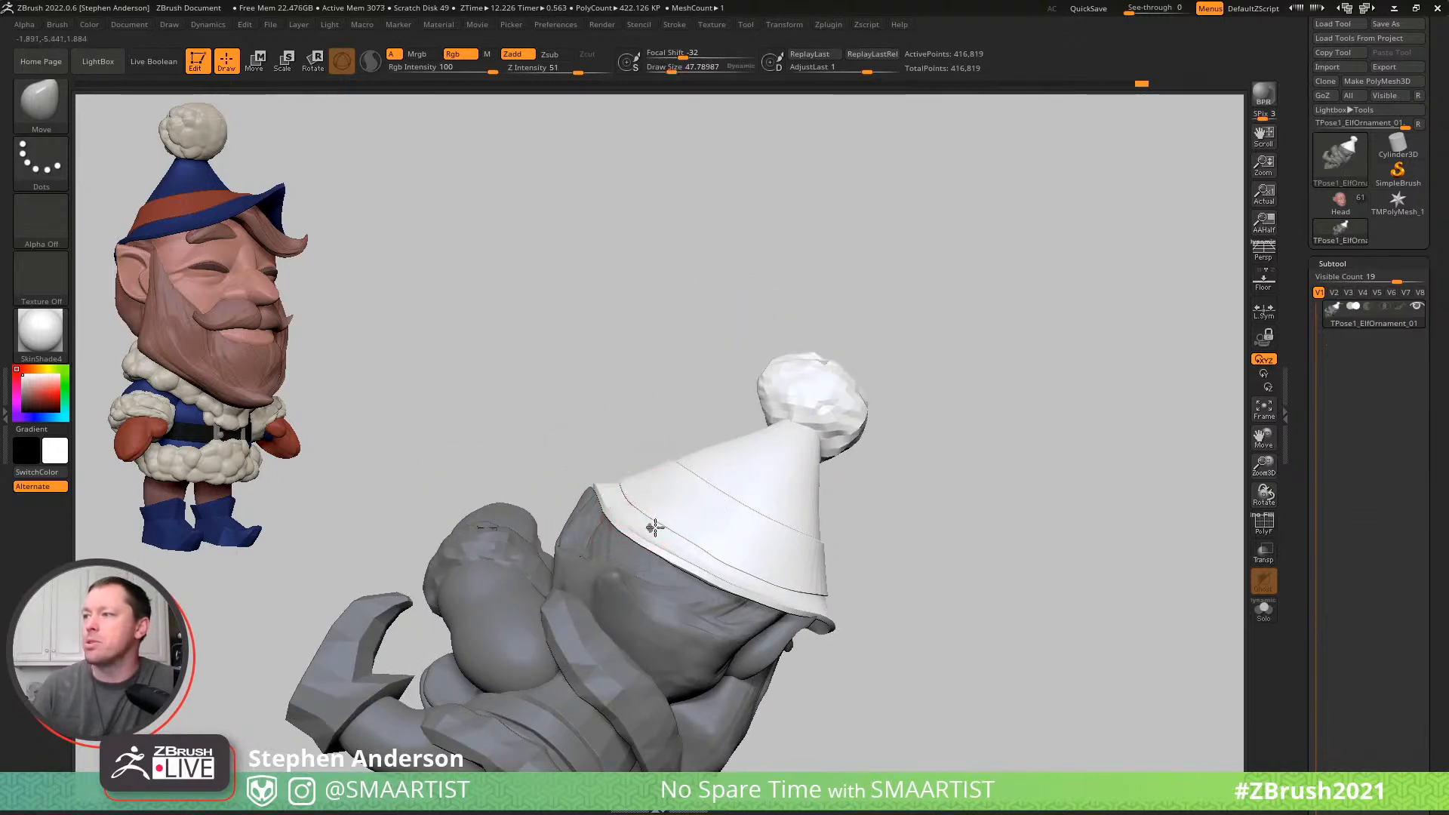
pyautogui.moveTo(689, 540)
pyautogui.mouseDown(button='right')
pyautogui.moveTo(715, 576)
pyautogui.moveTo(725, 566)
pyautogui.moveTo(687, 528)
pyautogui.moveTo(680, 485)
pyautogui.moveTo(708, 480)
pyautogui.moveTo(739, 547)
pyautogui.mouseUp(button='right')
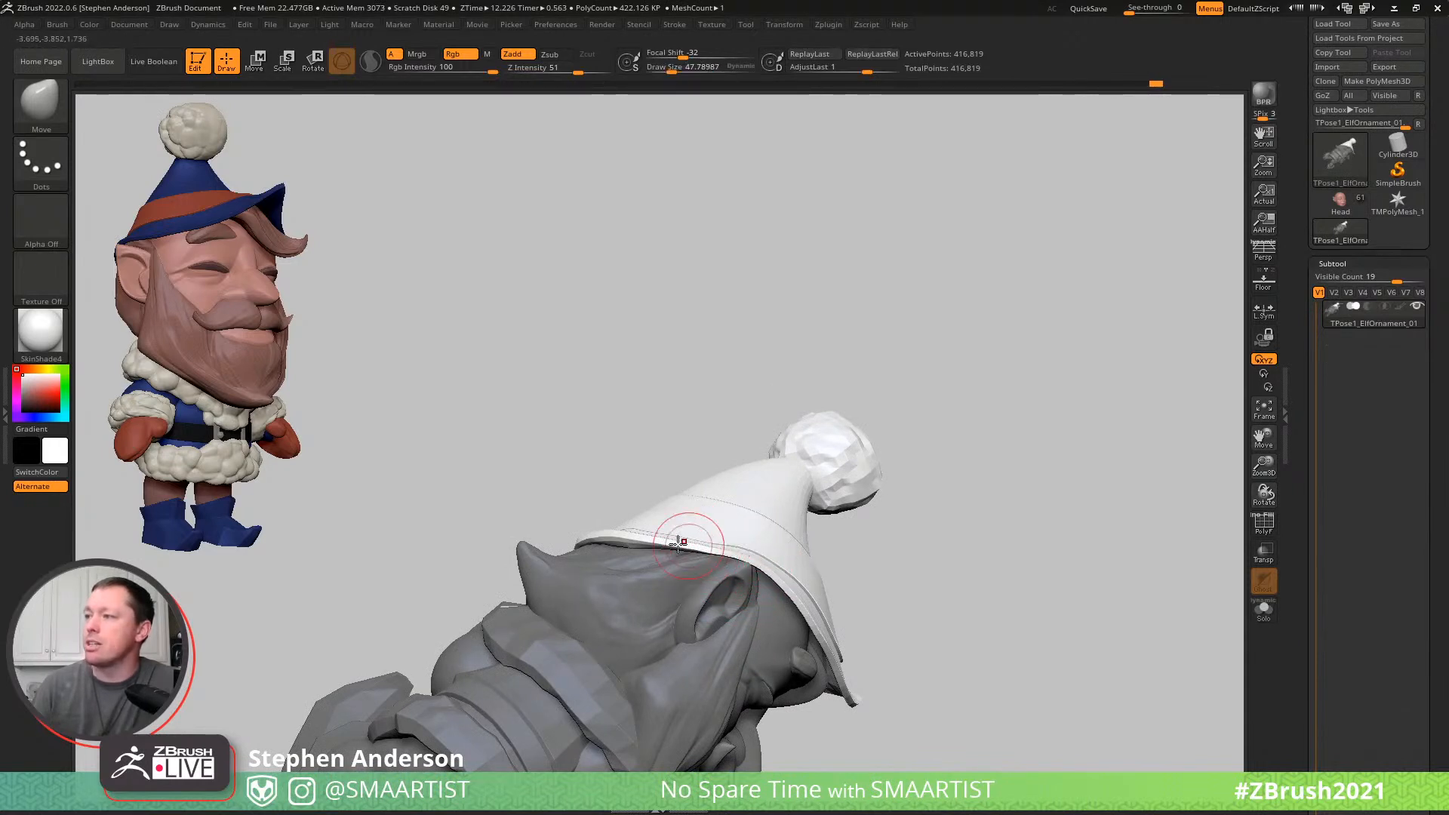
pyautogui.moveTo(787, 605)
pyautogui.mouseDown(button='right')
pyautogui.moveTo(786, 561)
pyautogui.moveTo(792, 572)
pyautogui.mouseUp(button='right')
# - Fit the hat brim around the ear and forehead, trying a larger draw size of about 119 before returning to about 48
pyautogui.press('s')
pyautogui.moveTo(793, 575); pyautogui.dragTo(811, 593)
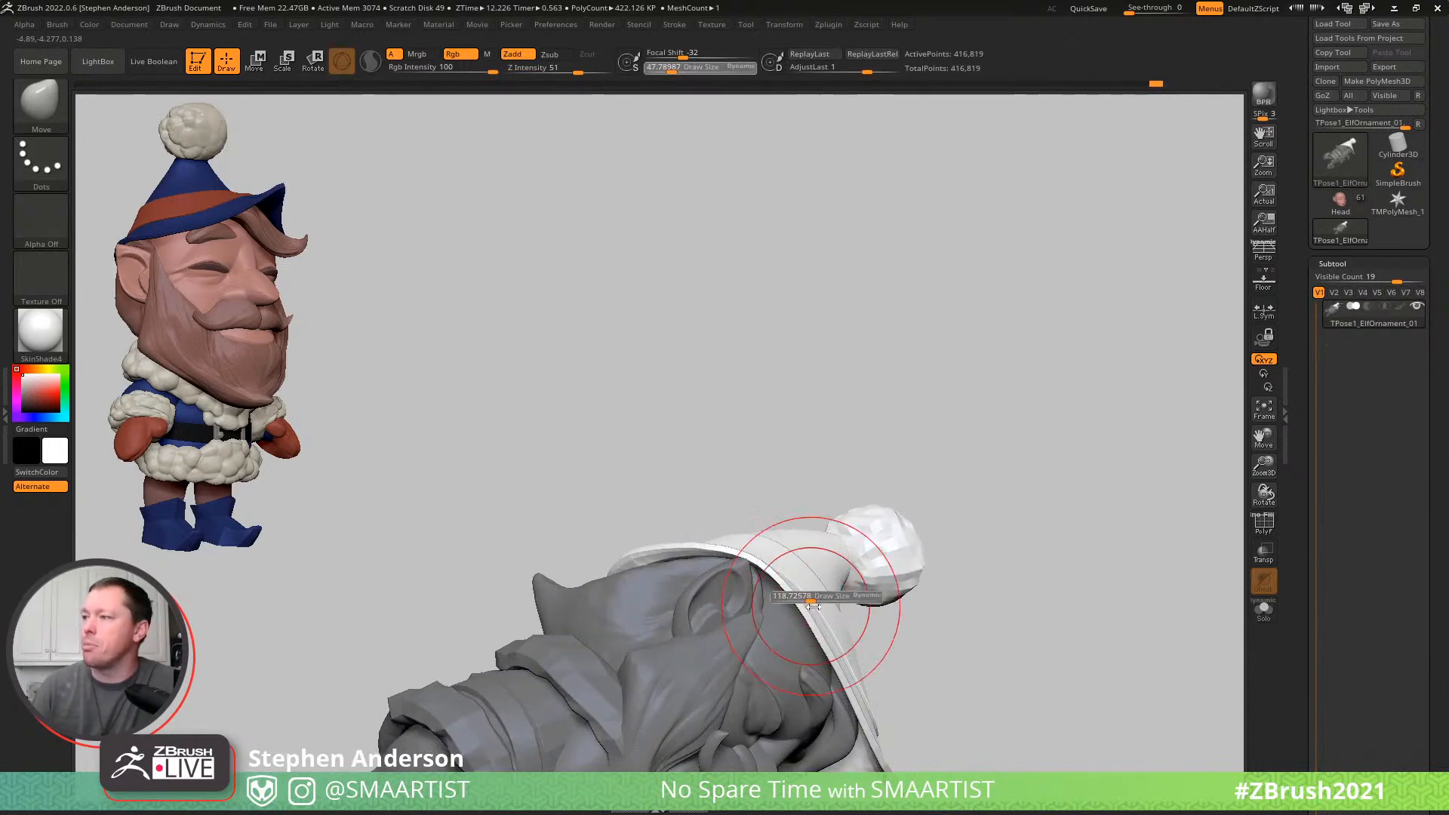
pyautogui.moveTo(799, 606)
pyautogui.mouseDown(button='right')
pyautogui.moveTo(822, 627)
pyautogui.moveTo(824, 608)
pyautogui.mouseUp(button='right')
pyautogui.press('s')
pyautogui.moveTo(838, 653); pyautogui.dragTo(825, 654)
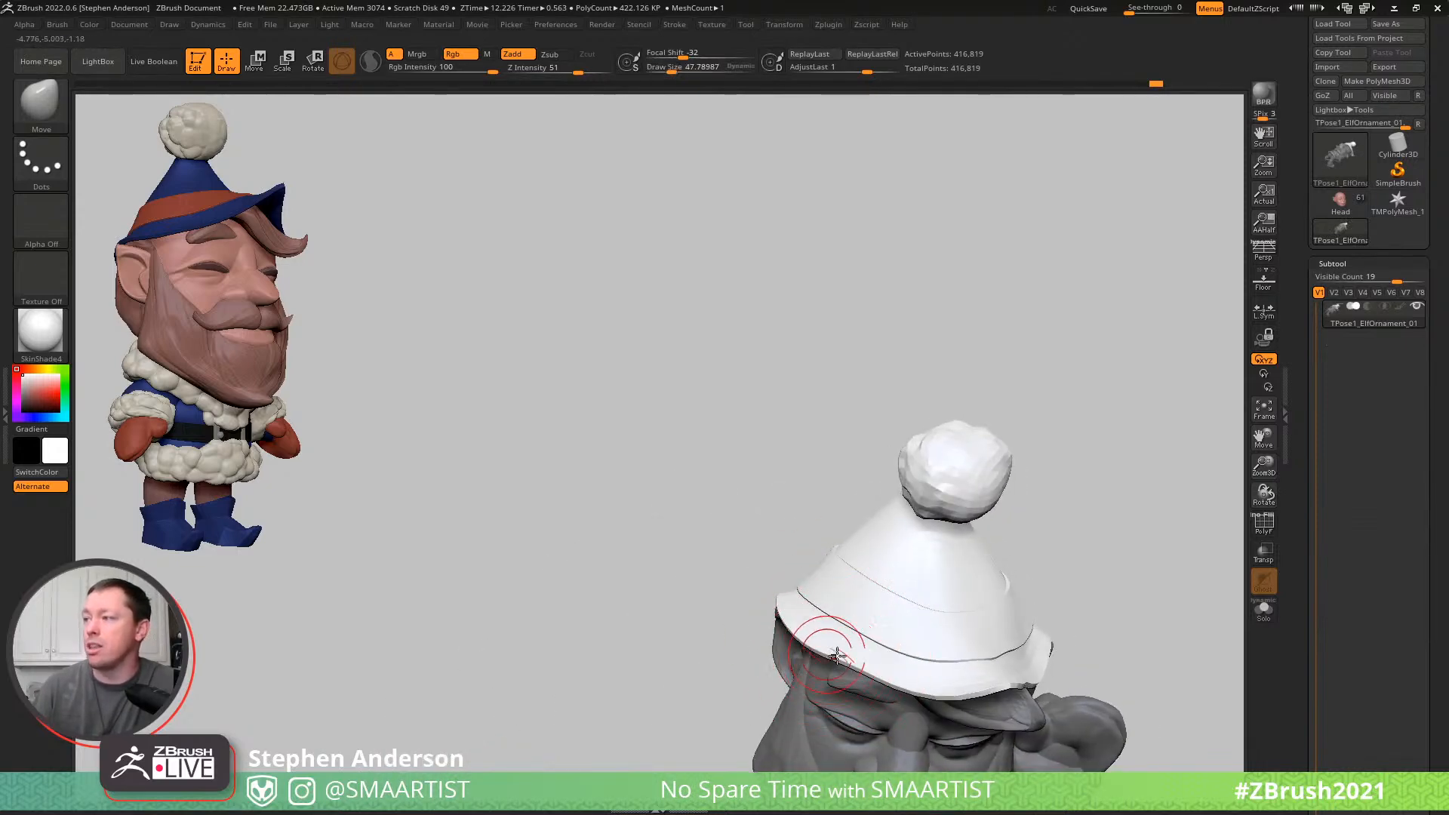
# - Compare the posed hat with the original coloured elf from the front and side, and return to the pose mesh
pyautogui.moveTo(856, 646); pyautogui.dragTo(702, 532, button='right')
pyautogui.moveTo(702, 532)
pyautogui.mouseDown(button='right')
pyautogui.moveTo(708, 502)
pyautogui.moveTo(740, 476)
pyautogui.moveTo(760, 495)
pyautogui.moveTo(821, 455)
pyautogui.mouseUp(button='right')
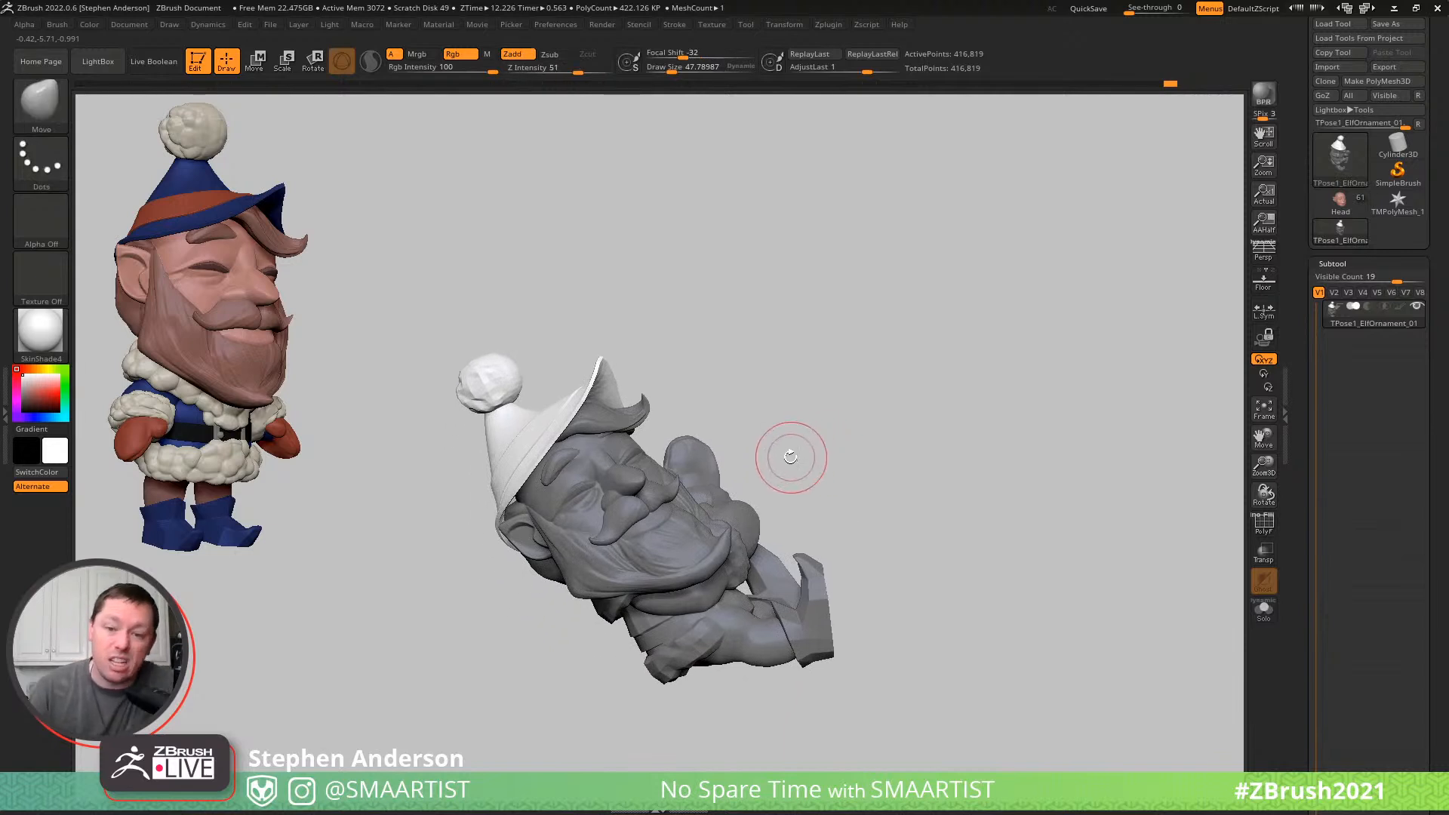
pyautogui.moveTo(755, 417); pyautogui.dragTo(744, 420, button='right')
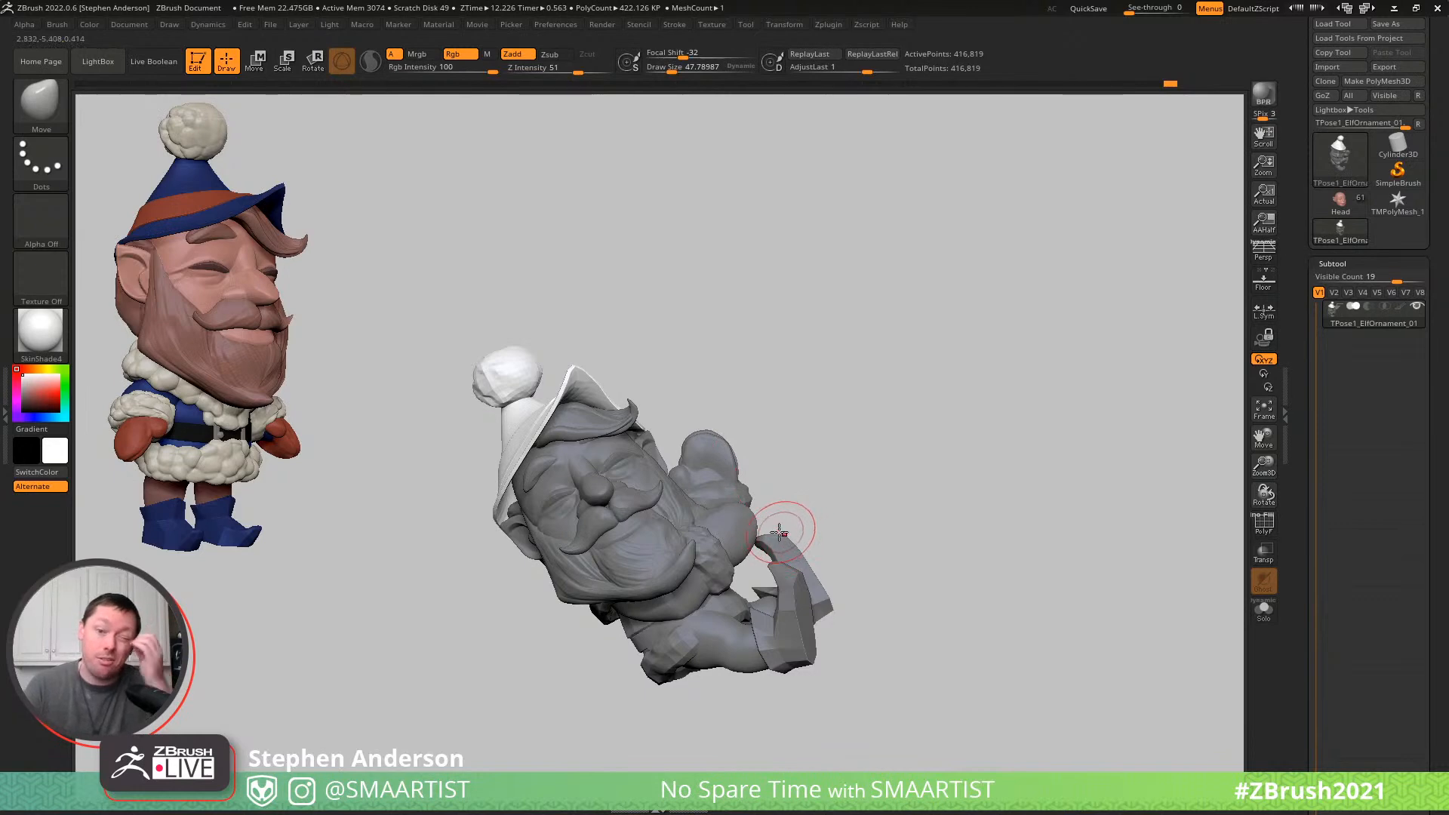
pyautogui.click(1340, 202)
pyautogui.moveTo(676, 466)
pyautogui.mouseDown(button='right')
pyautogui.moveTo(747, 520)
pyautogui.moveTo(780, 533)
pyautogui.moveTo(800, 522)
pyautogui.mouseUp(button='right')
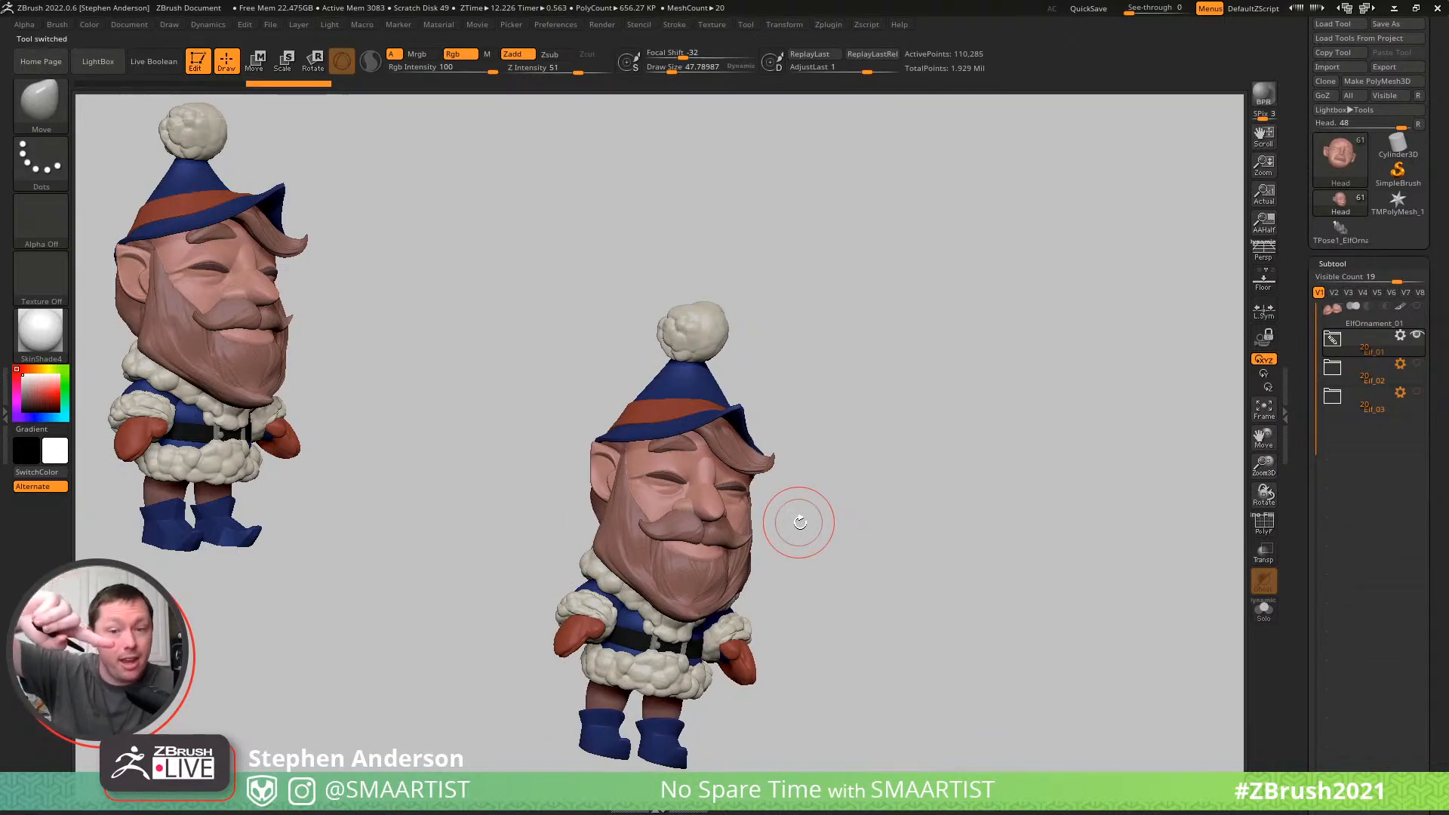
pyautogui.moveTo(818, 463); pyautogui.dragTo(923, 459, button='right')
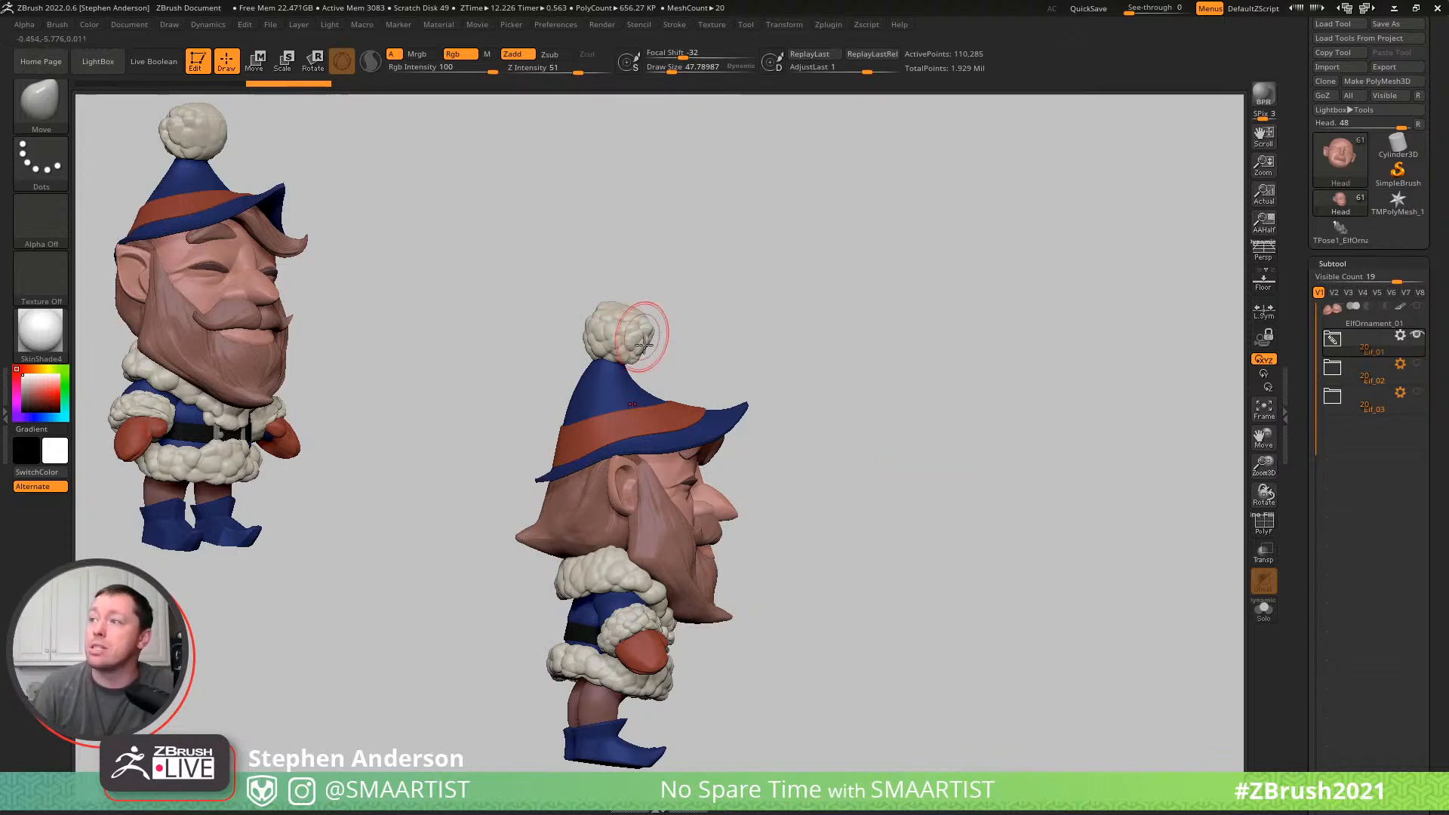
pyautogui.moveTo(715, 325); pyautogui.dragTo(808, 297, button='right')
pyautogui.click(1341, 230)
# - Mask everything except the coat's fur trim and choose the Move brush
pyautogui.moveTo(857, 372)
pyautogui.mouseDown(button='right')
pyautogui.moveTo(931, 313)
pyautogui.moveTo(809, 396)
pyautogui.moveTo(851, 466)
pyautogui.mouseUp(button='right')
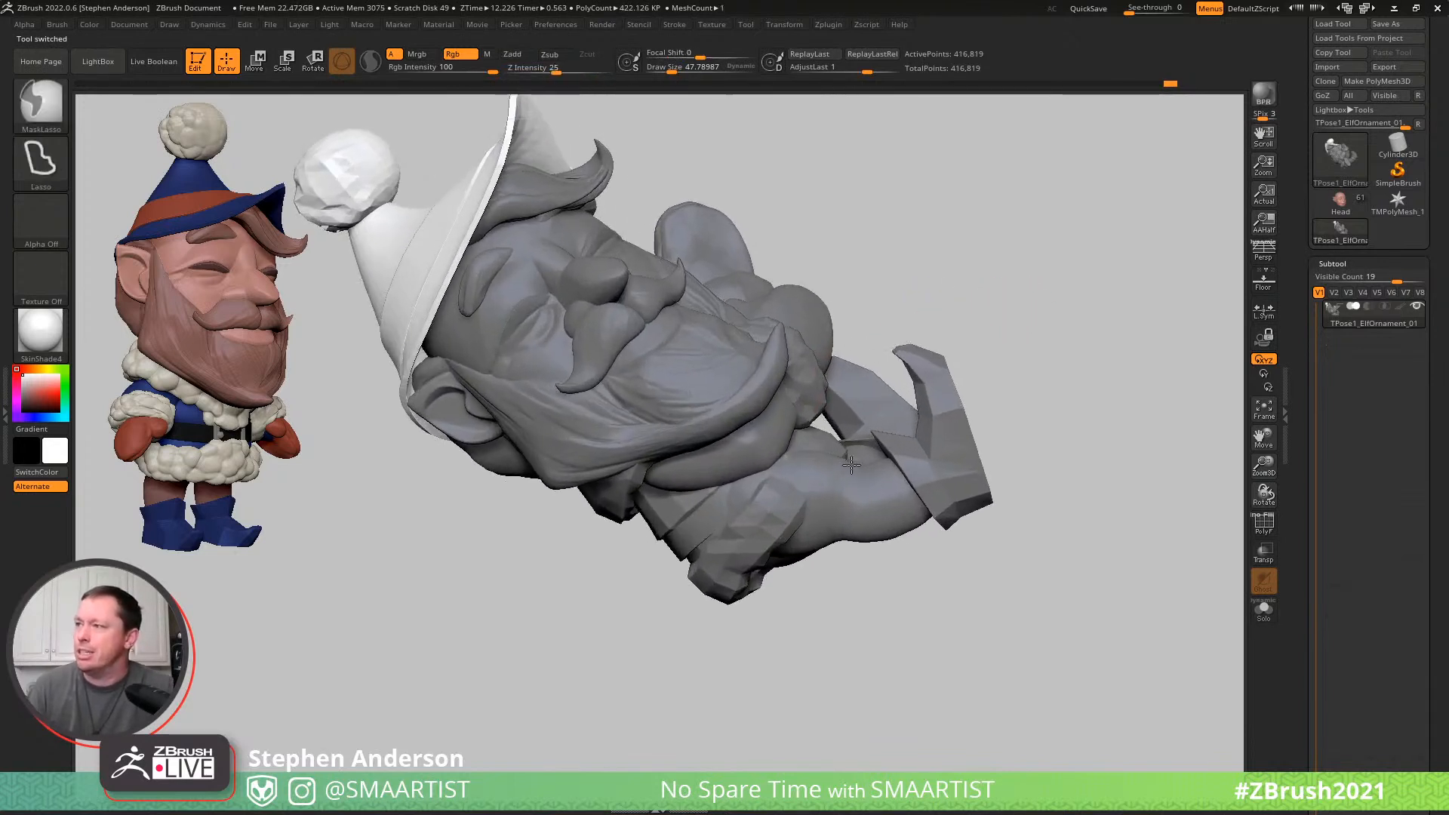
pyautogui.press('w')
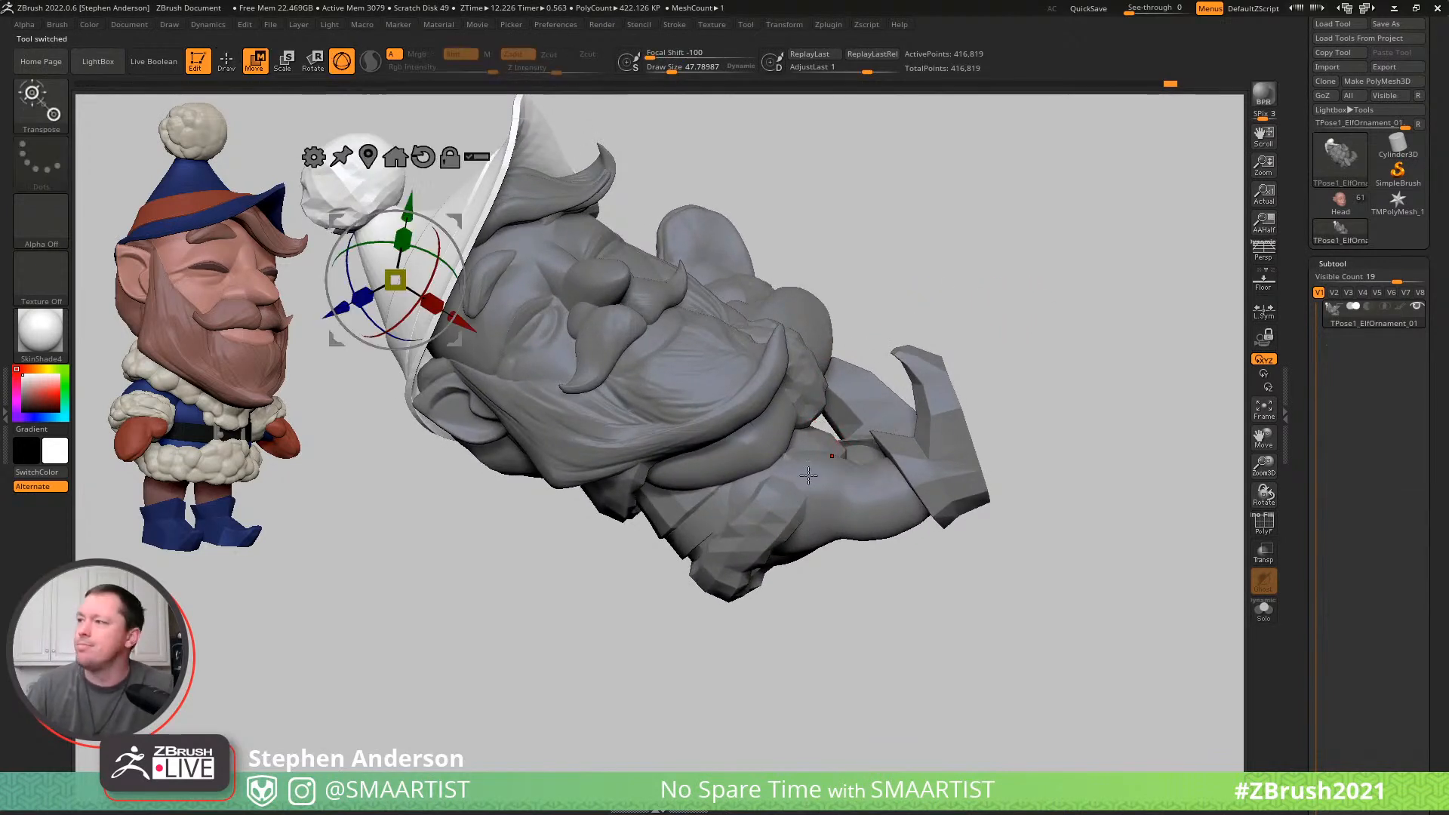
pyautogui.keyDown('ctrl'); pyautogui.click(762, 526); pyautogui.keyUp('ctrl')
pyautogui.press('q')
pyautogui.press('b')
pyautogui.press('m')
pyautogui.press('v')
# - Adjust the unmasked coat trim around the elf's raised legs with the Move brush
pyautogui.moveTo(786, 494); pyautogui.dragTo(805, 474, button='right')
pyautogui.press('s')
pyautogui.moveTo(818, 479); pyautogui.dragTo(804, 433)
pyautogui.moveTo(838, 426)
pyautogui.mouseDown(button='right')
pyautogui.moveTo(915, 430)
pyautogui.moveTo(959, 454)
pyautogui.moveTo(917, 462)
pyautogui.mouseUp(button='right')
pyautogui.press('s')
pyautogui.moveTo(913, 467); pyautogui.dragTo(947, 434)
pyautogui.moveTo(933, 443)
pyautogui.mouseDown(button='right')
pyautogui.moveTo(967, 476)
pyautogui.moveTo(837, 401)
pyautogui.mouseUp(button='right')
# - Refine the coat's lower fur trim beneath the thighs with the Move brush at a draw size of about 45
pyautogui.press('s')
pyautogui.moveTo(840, 401); pyautogui.dragTo(824, 399)
pyautogui.moveTo(836, 405)
pyautogui.mouseDown()
pyautogui.moveTo(873, 428)
pyautogui.moveTo(859, 441)
pyautogui.mouseUp()
pyautogui.moveTo(857, 443)
pyautogui.mouseDown(button='right')
pyautogui.moveTo(824, 396)
pyautogui.moveTo(797, 465)
pyautogui.mouseUp(button='right')
pyautogui.press('s')
pyautogui.moveTo(799, 470)
pyautogui.mouseDown()
pyautogui.moveTo(781, 470)
pyautogui.moveTo(800, 500)
pyautogui.moveTo(827, 499)
pyautogui.moveTo(799, 519)
pyautogui.mouseUp()
pyautogui.moveTo(799, 519); pyautogui.dragTo(750, 608, button='right')
pyautogui.press('s')
pyautogui.moveTo(743, 604); pyautogui.dragTo(768, 603)
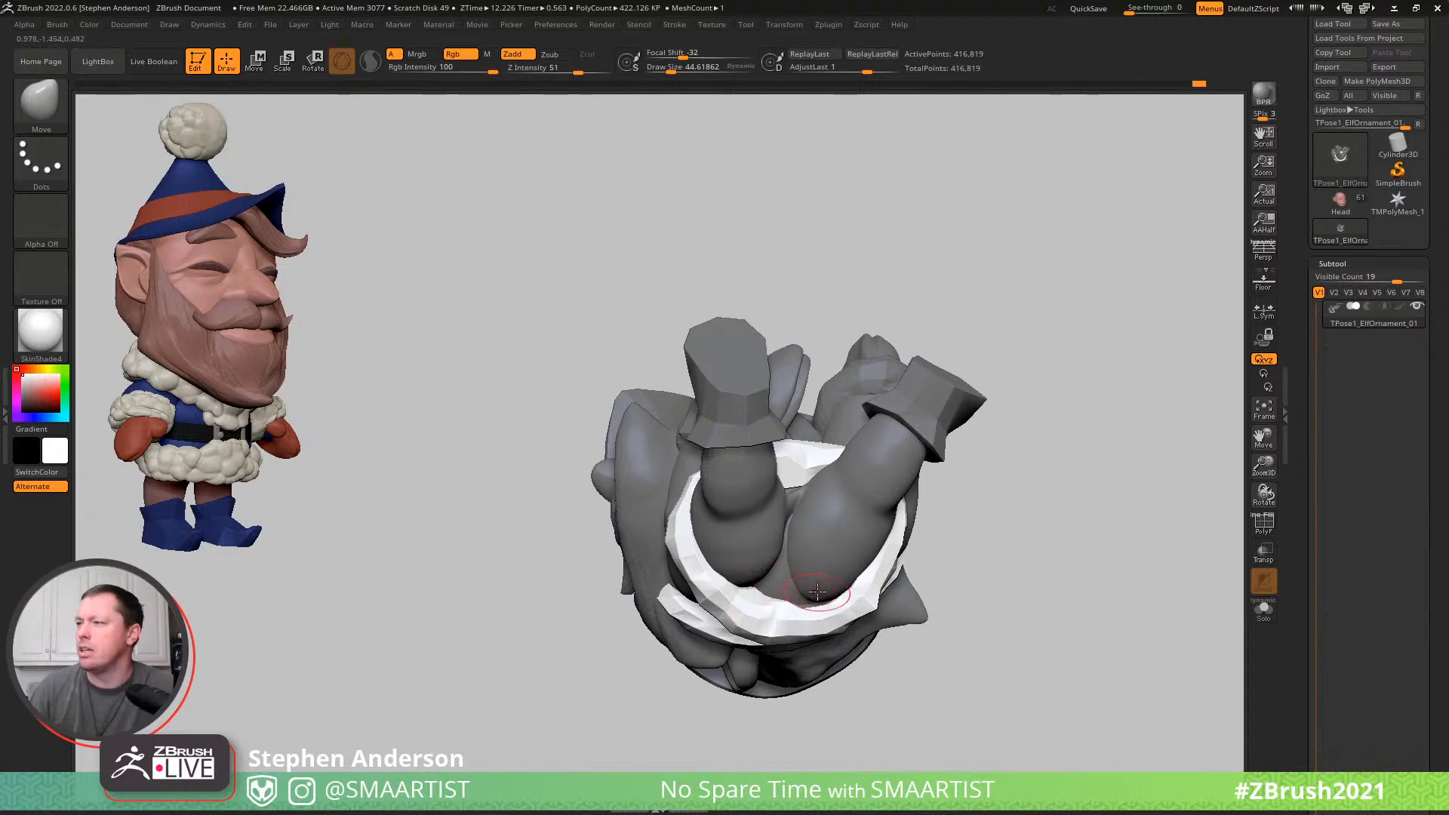
pyautogui.moveTo(802, 579)
pyautogui.mouseDown(button='right')
pyautogui.moveTo(815, 604)
pyautogui.moveTo(771, 588)
pyautogui.mouseUp(button='right')
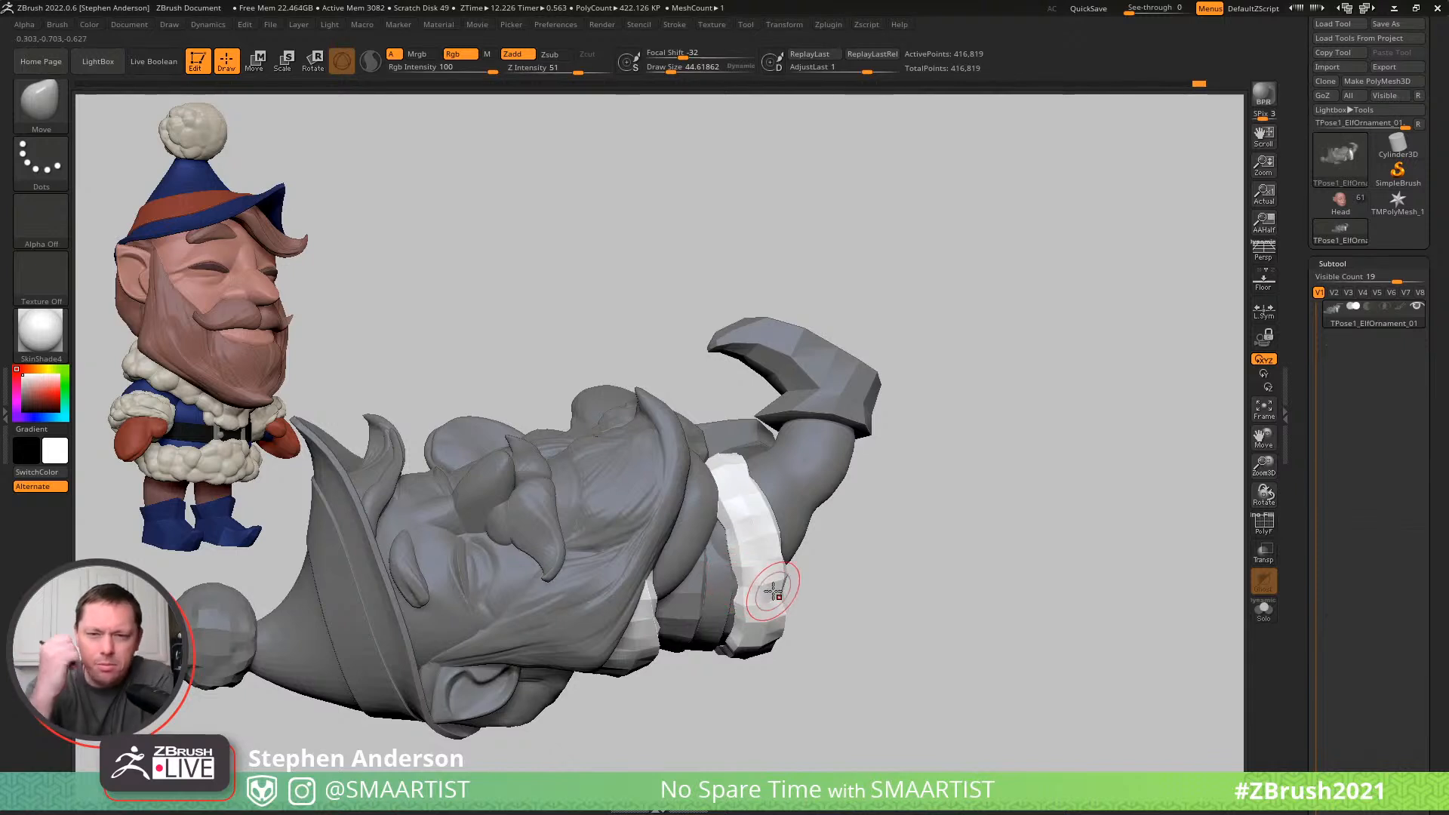
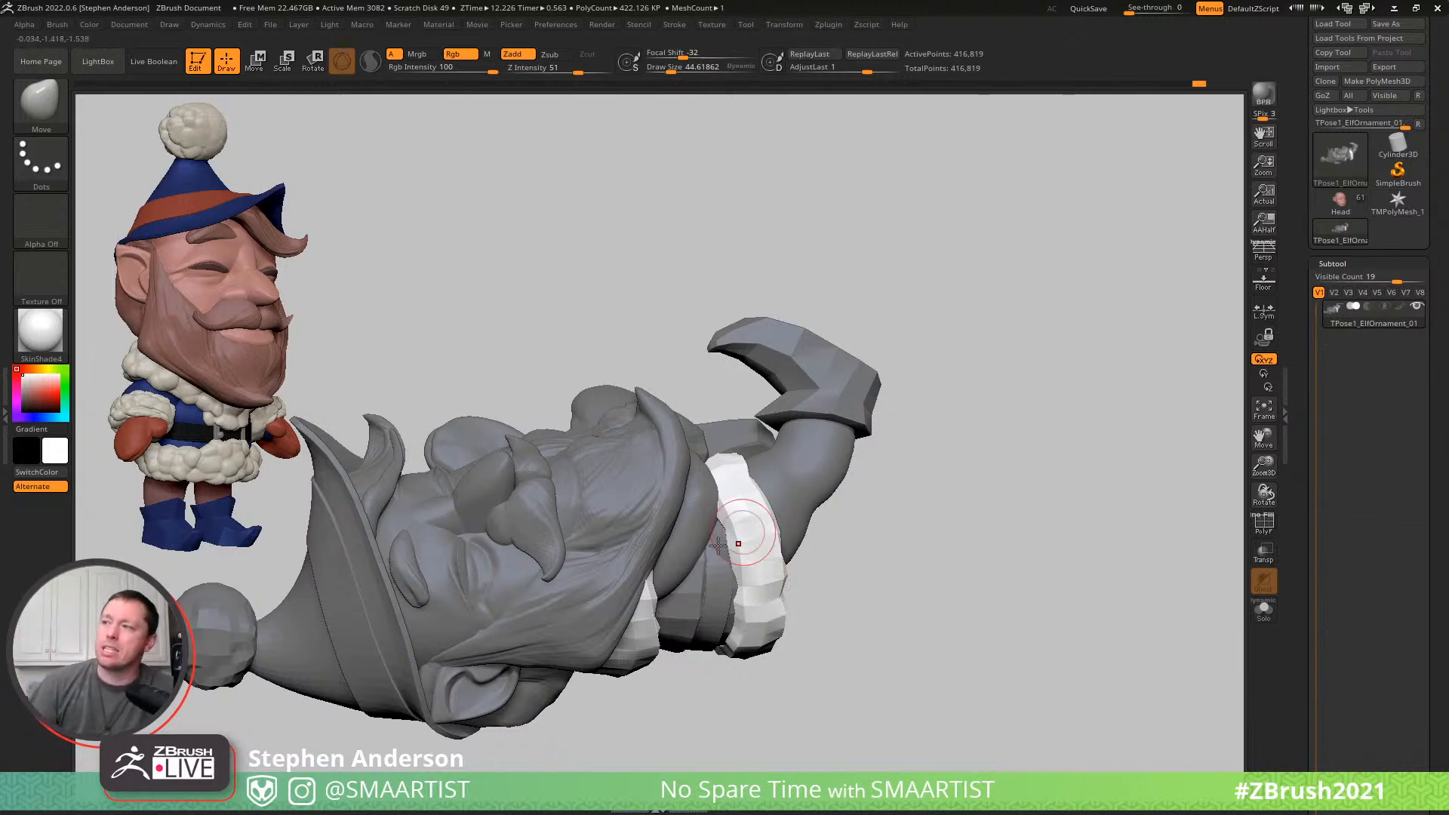
# - Reshape the coat's lower fur trim around the hips and between the raised legs with the Move brush
pyautogui.moveTo(743, 534); pyautogui.dragTo(641, 521, button='right')
pyautogui.moveTo(762, 585)
pyautogui.keyDown('ctrl'); pyautogui.mouseDown(button='right')
pyautogui.moveTo(774, 513)
pyautogui.moveTo(827, 464)
pyautogui.moveTo(860, 636)
pyautogui.moveTo(890, 521)
pyautogui.moveTo(893, 605)
pyautogui.moveTo(925, 598)
pyautogui.mouseUp(button='right'); pyautogui.keyUp('ctrl')
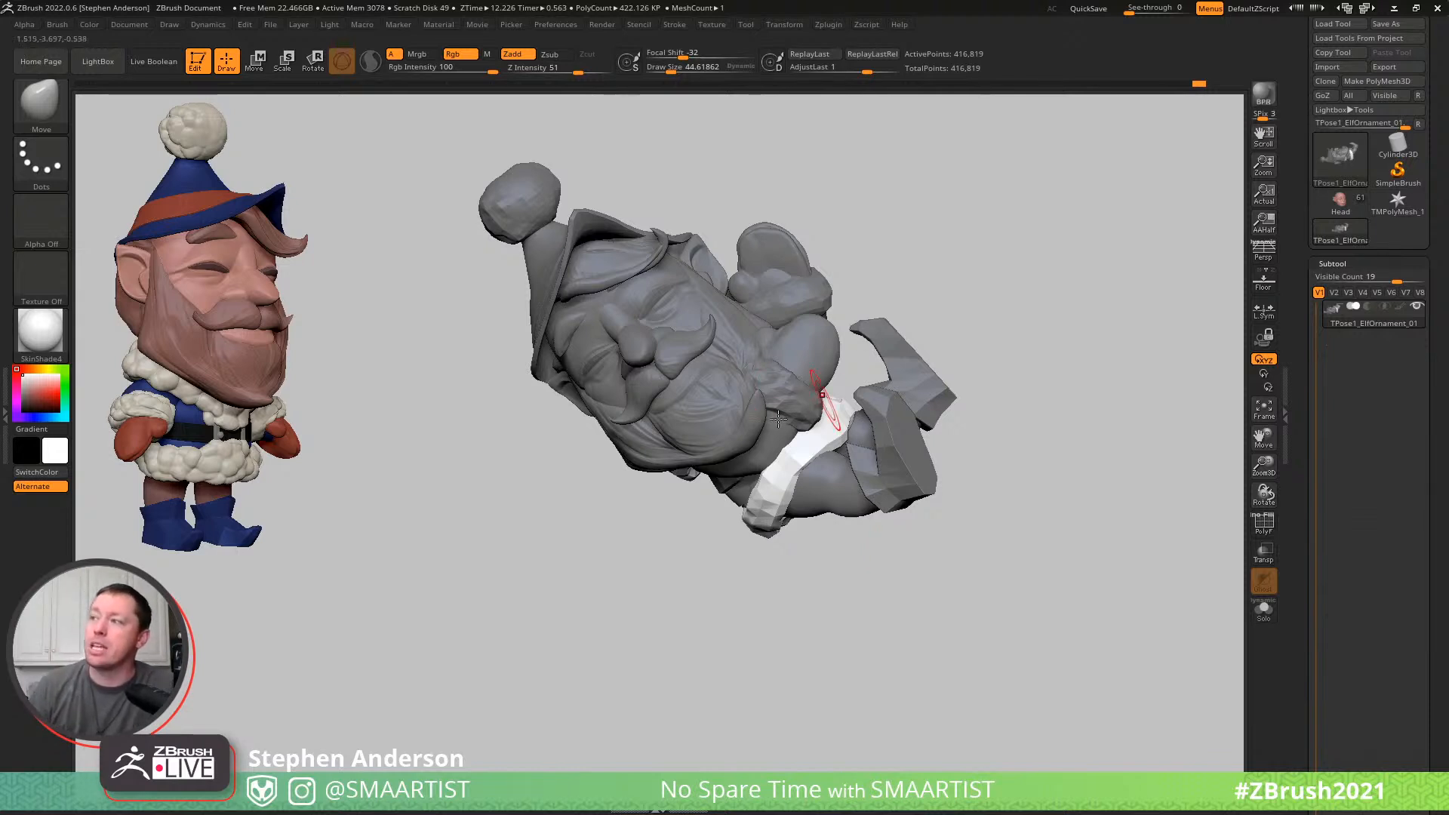
pyautogui.moveTo(781, 423)
pyautogui.mouseDown(button='right')
pyautogui.moveTo(803, 417)
pyautogui.moveTo(762, 414)
pyautogui.moveTo(777, 404)
pyautogui.moveTo(747, 354)
pyautogui.moveTo(732, 387)
pyautogui.moveTo(807, 387)
pyautogui.mouseUp(button='right')
pyautogui.moveTo(858, 308); pyautogui.dragTo(822, 326, button='right')
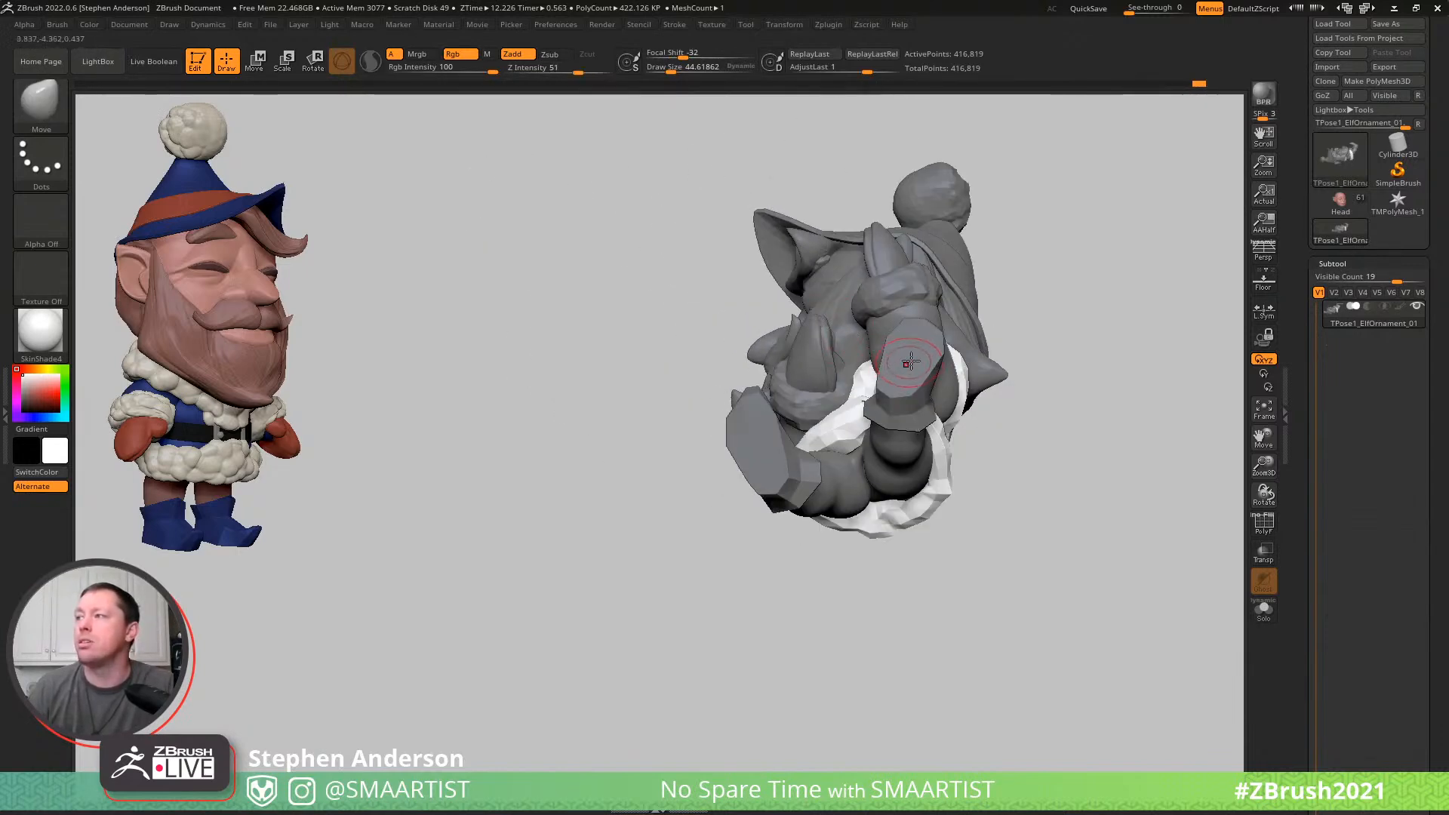
# - Clear the mask, centre the gizmo on the full mesh and tilt the whole elf slightly
pyautogui.keyDown('ctrl'); pyautogui.moveTo(1138, 350); pyautogui.dragTo(1117, 345); pyautogui.keyUp('ctrl')
pyautogui.press('w')
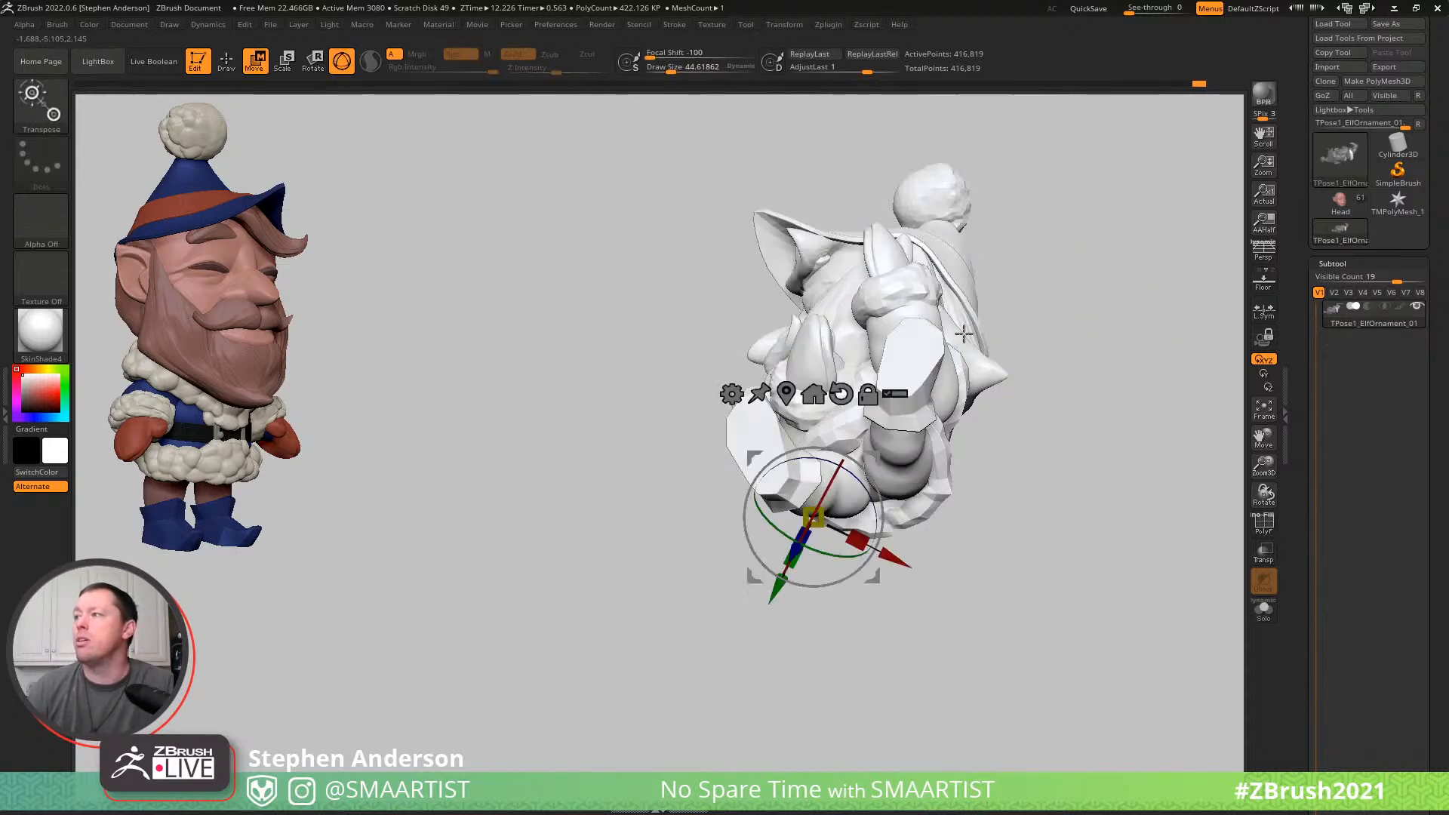
pyautogui.keyDown('alt'); pyautogui.click(787, 394); pyautogui.keyUp('alt')
pyautogui.moveTo(930, 289); pyautogui.dragTo(1132, 259)
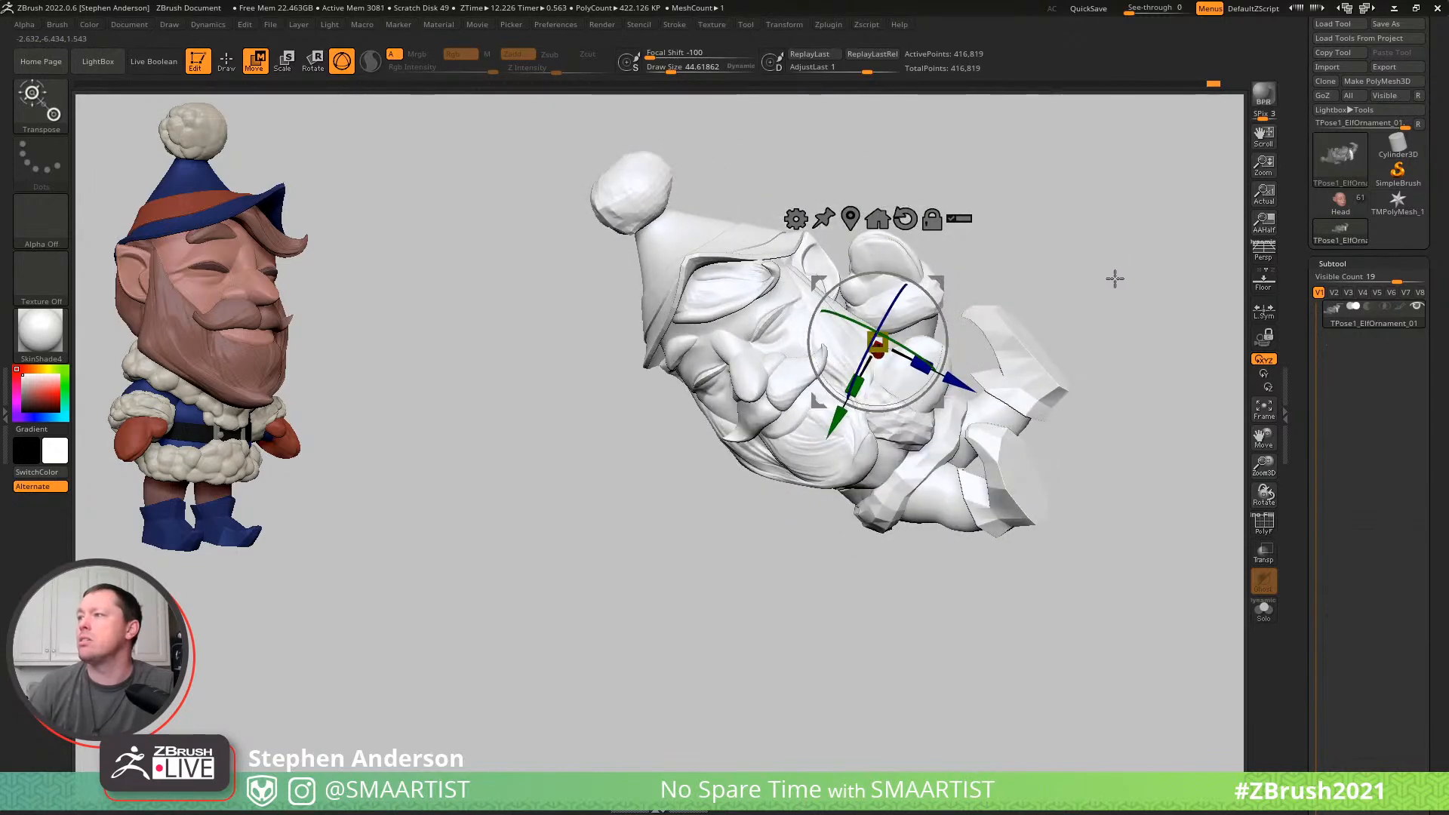
pyautogui.moveTo(939, 309); pyautogui.dragTo(944, 313)
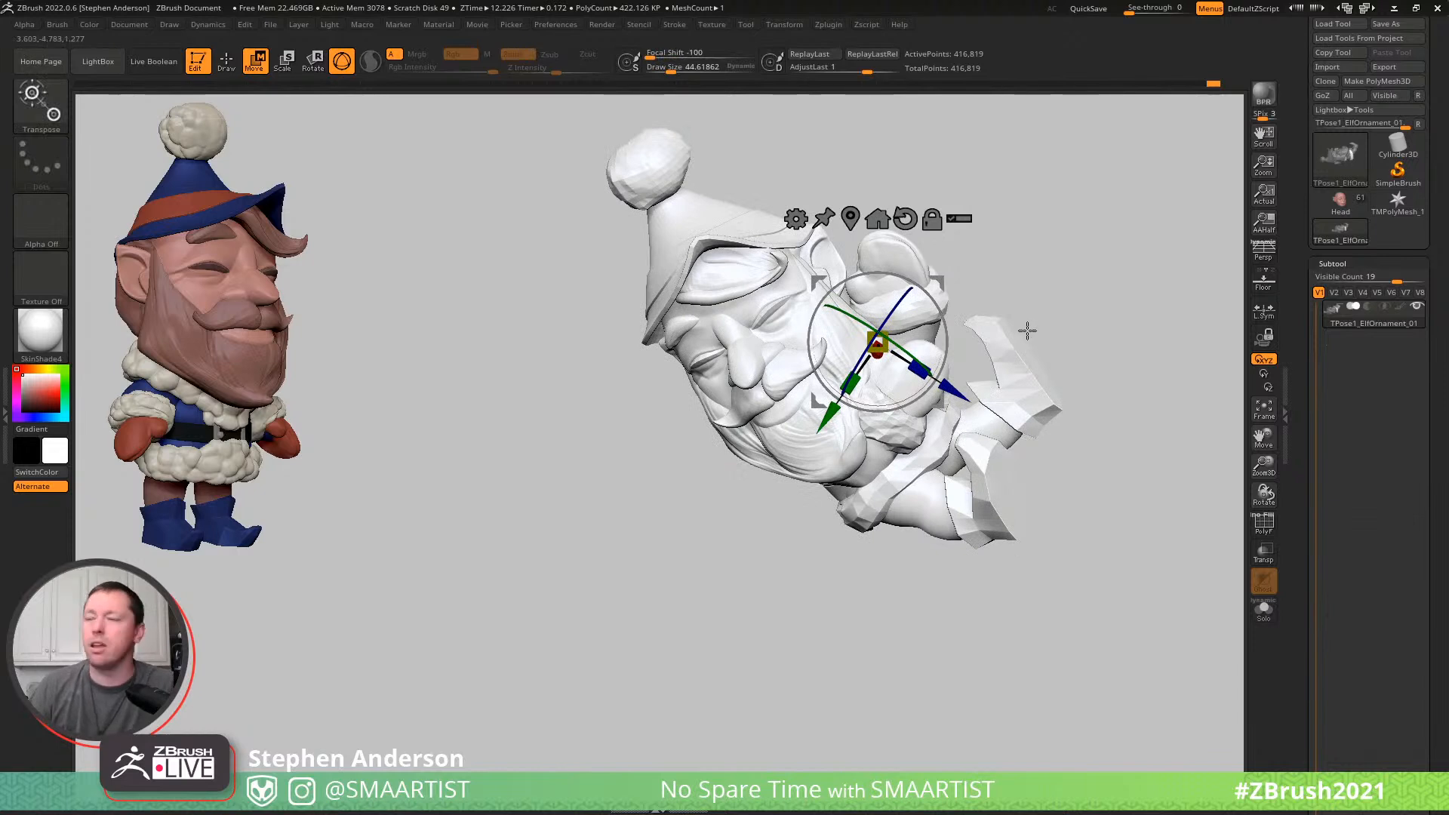
pyautogui.press('q')
pyautogui.keyDown('ctrl'); pyautogui.moveTo(1019, 281); pyautogui.dragTo(1010, 286, button='right'); pyautogui.keyUp('ctrl')
pyautogui.moveTo(785, 298)
pyautogui.keyDown('ctrl'); pyautogui.mouseDown(button='right')
pyautogui.moveTo(809, 332)
pyautogui.moveTo(890, 302)
pyautogui.mouseUp(button='right'); pyautogui.keyUp('ctrl')
pyautogui.moveTo(1038, 347)
pyautogui.mouseDown(button='right')
pyautogui.moveTo(1006, 351)
pyautogui.moveTo(1019, 340)
pyautogui.mouseUp(button='right')
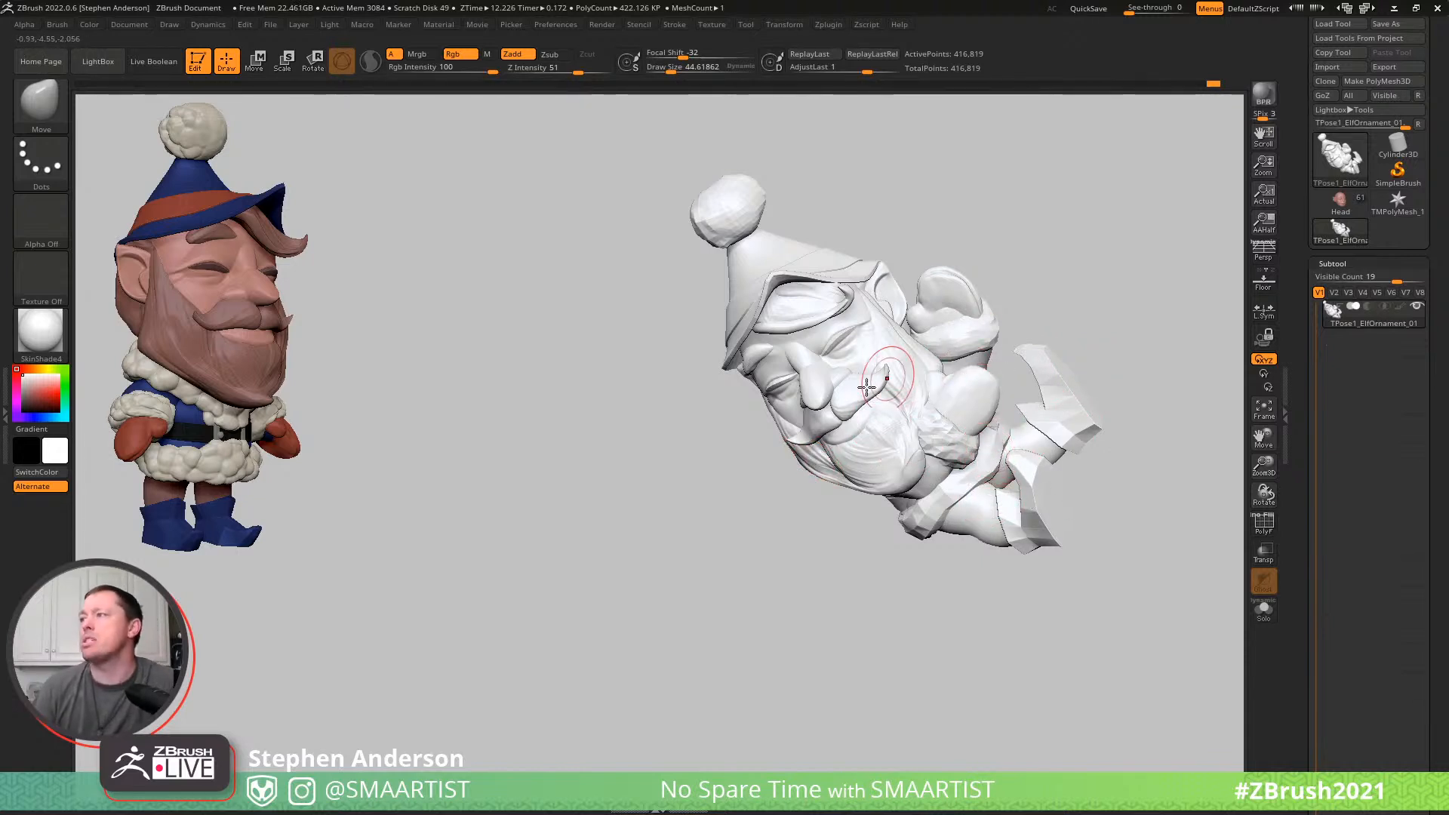
# - Hide the elf's face, facial hair, hair and hat, mask the remaining body, and show the whole mesh again
pyautogui.moveTo(899, 349)
pyautogui.mouseDown(button='right')
pyautogui.moveTo(868, 351)
pyautogui.moveTo(893, 350)
pyautogui.mouseUp(button='right')
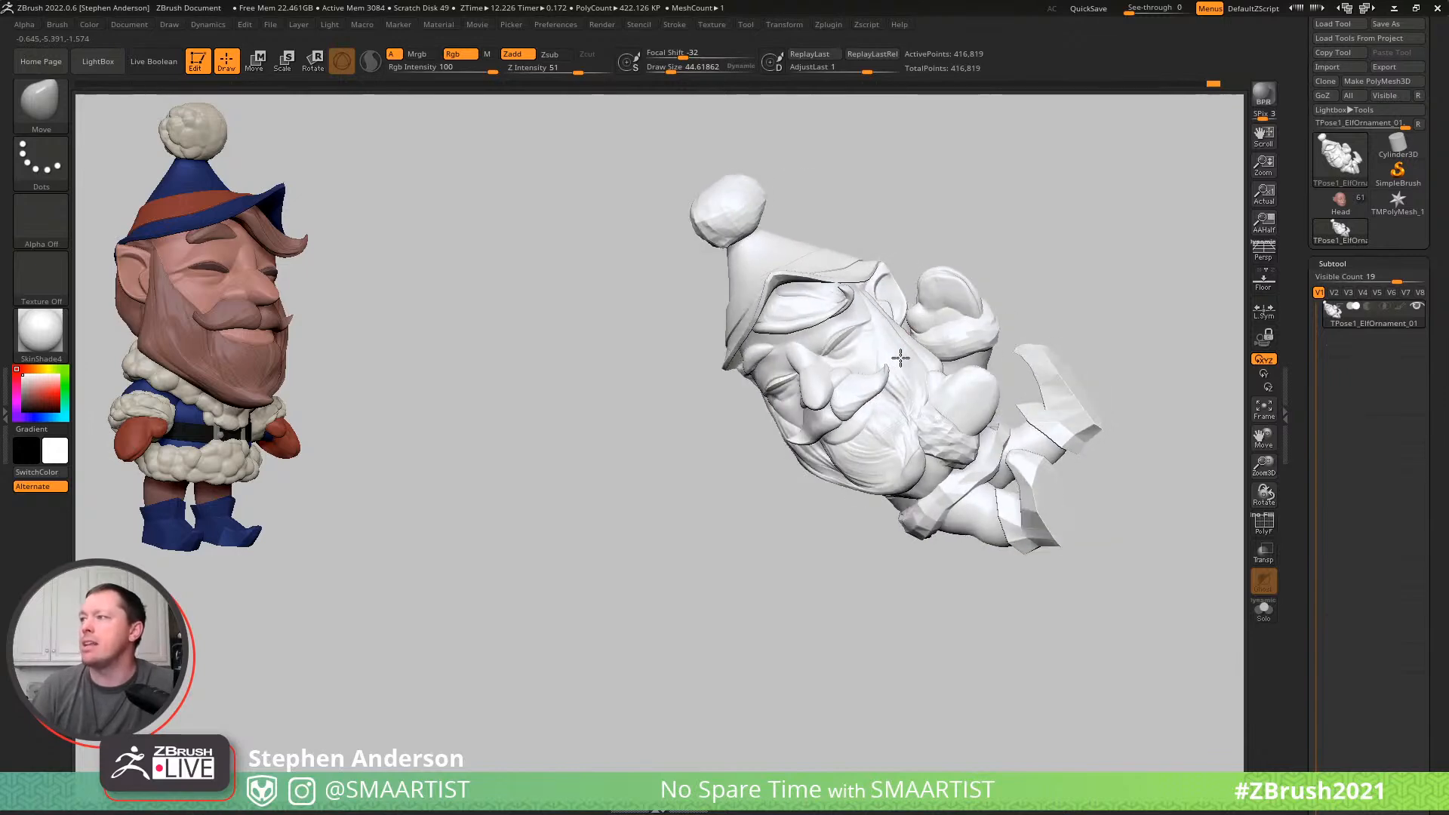
pyautogui.keyDown('ctrl'); pyautogui.keyDown('shift'); pyautogui.click(889, 356); pyautogui.keyUp('shift'); pyautogui.keyUp('ctrl')
pyautogui.keyDown('ctrl'); pyautogui.keyDown('shift'); pyautogui.click(882, 356); pyautogui.keyUp('shift'); pyautogui.keyUp('ctrl')
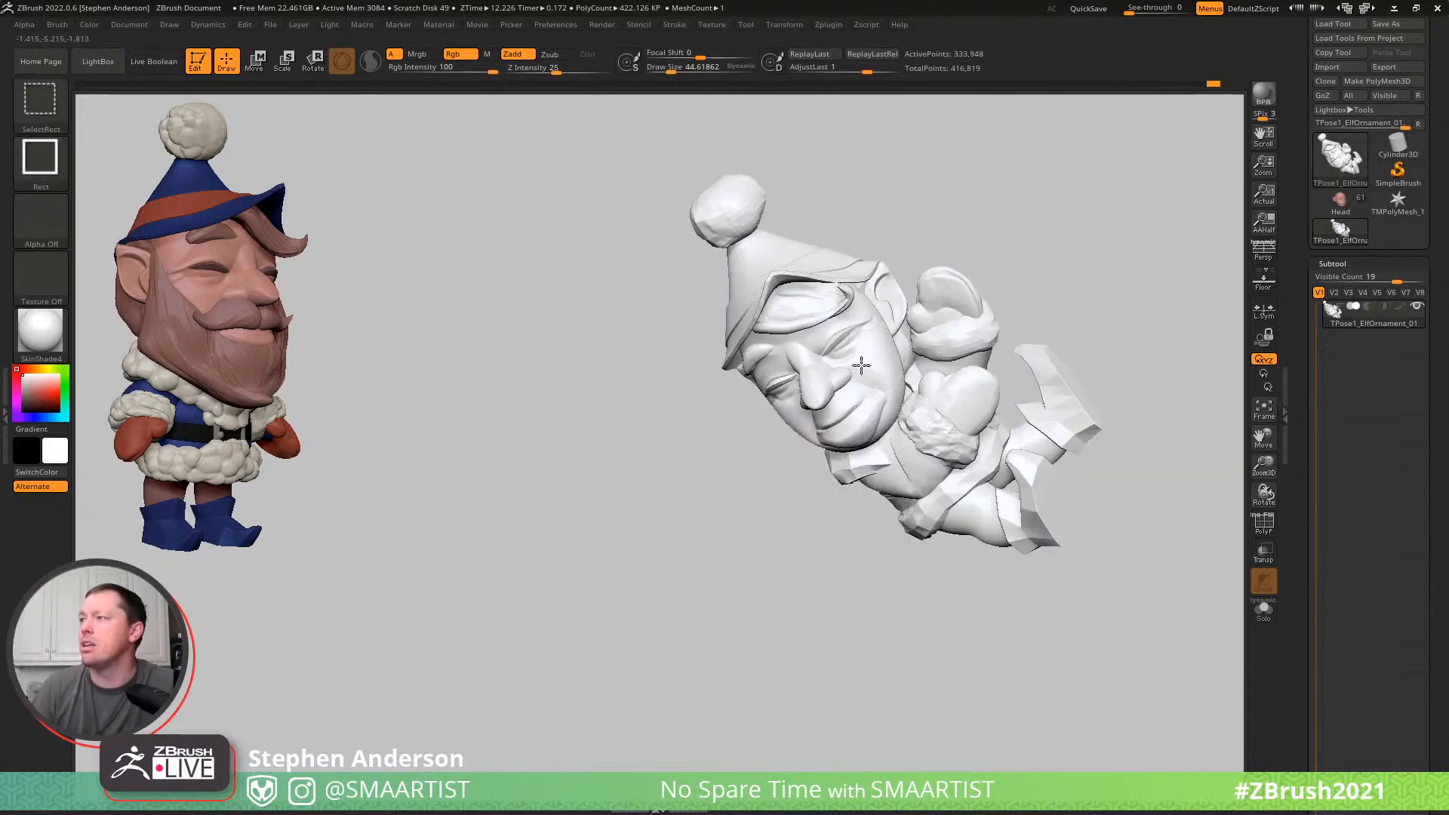
pyautogui.keyDown('ctrl'); pyautogui.keyDown('alt'); pyautogui.keyDown('shift'); pyautogui.click(864, 359); pyautogui.keyUp('shift'); pyautogui.keyUp('alt'); pyautogui.keyUp('ctrl')
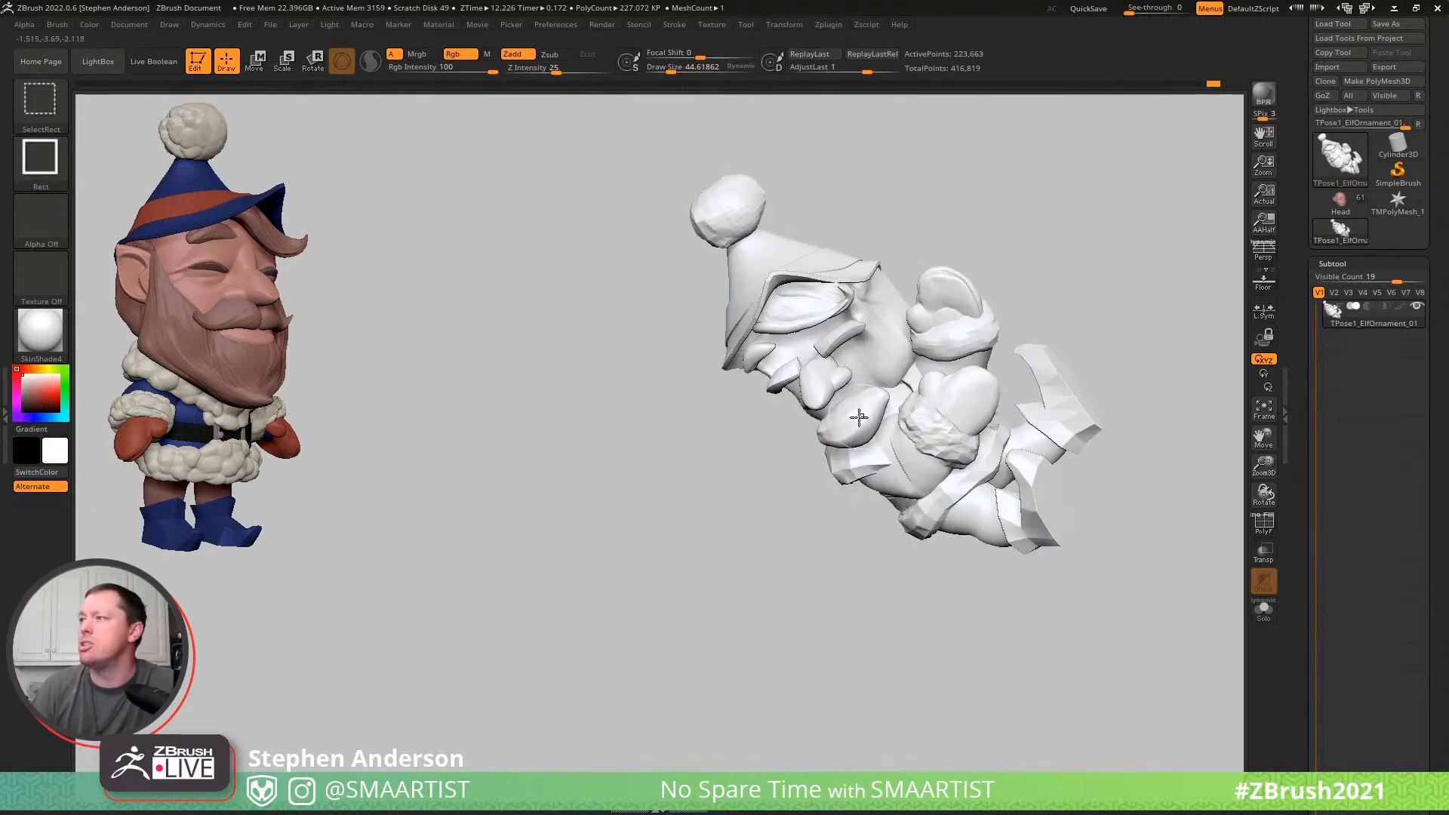
pyautogui.keyDown('ctrl'); pyautogui.keyDown('shift'); pyautogui.click(784, 325); pyautogui.keyUp('shift'); pyautogui.keyUp('ctrl')
pyautogui.keyDown('ctrl'); pyautogui.keyDown('shift'); pyautogui.click(755, 357); pyautogui.keyUp('shift'); pyautogui.keyUp('ctrl')
pyautogui.keyDown('ctrl'); pyautogui.keyDown('shift'); pyautogui.click(830, 323); pyautogui.keyUp('shift'); pyautogui.keyUp('ctrl')
pyautogui.keyDown('ctrl'); pyautogui.keyDown('shift'); pyautogui.click(789, 258); pyautogui.keyUp('shift'); pyautogui.keyUp('ctrl')
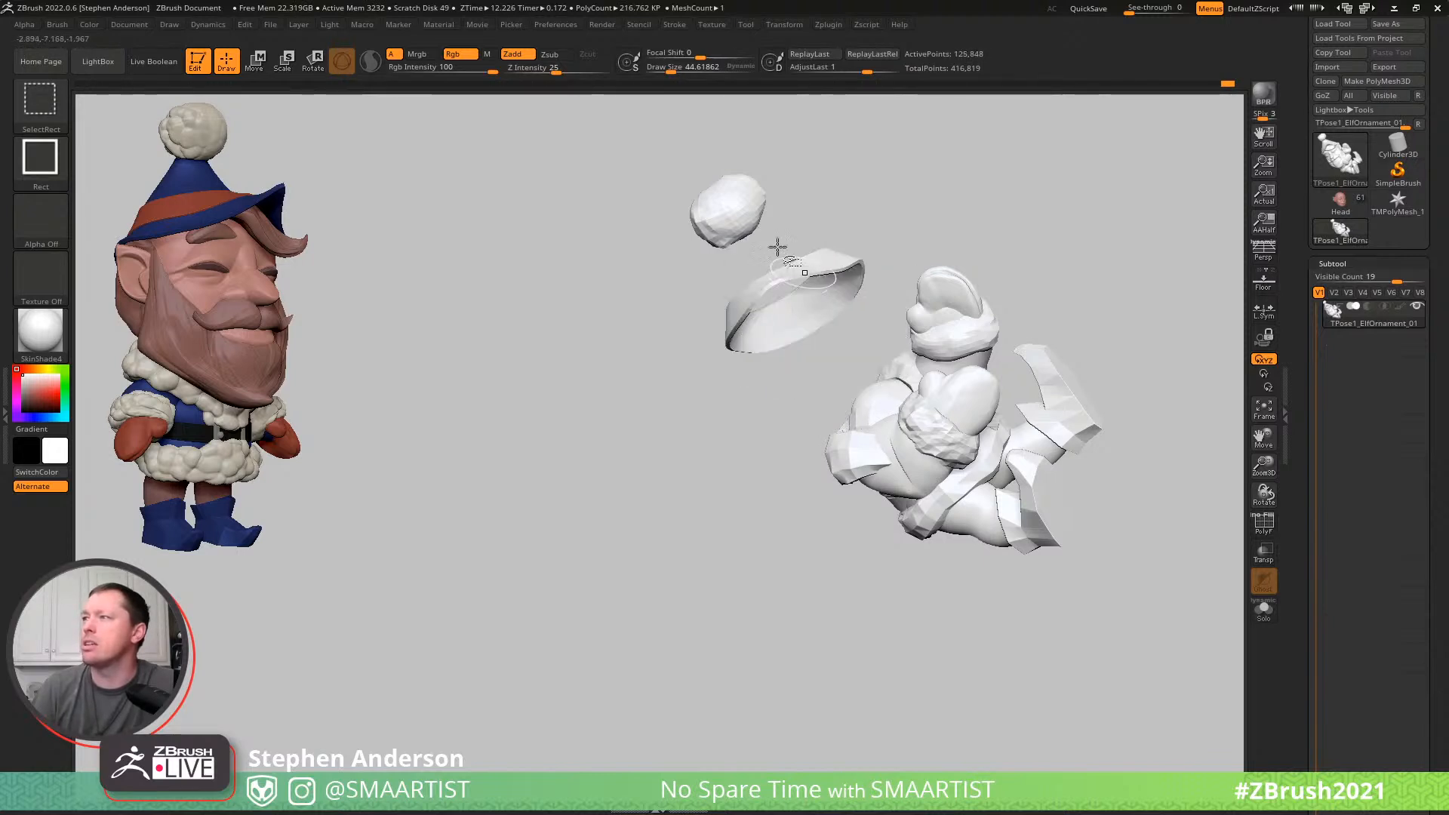
pyautogui.keyDown('ctrl'); pyautogui.keyDown('shift'); pyautogui.click(800, 277); pyautogui.keyUp('shift'); pyautogui.keyUp('ctrl')
pyautogui.keyDown('ctrl'); pyautogui.keyDown('shift'); pyautogui.click(727, 211); pyautogui.keyUp('shift'); pyautogui.keyUp('ctrl')
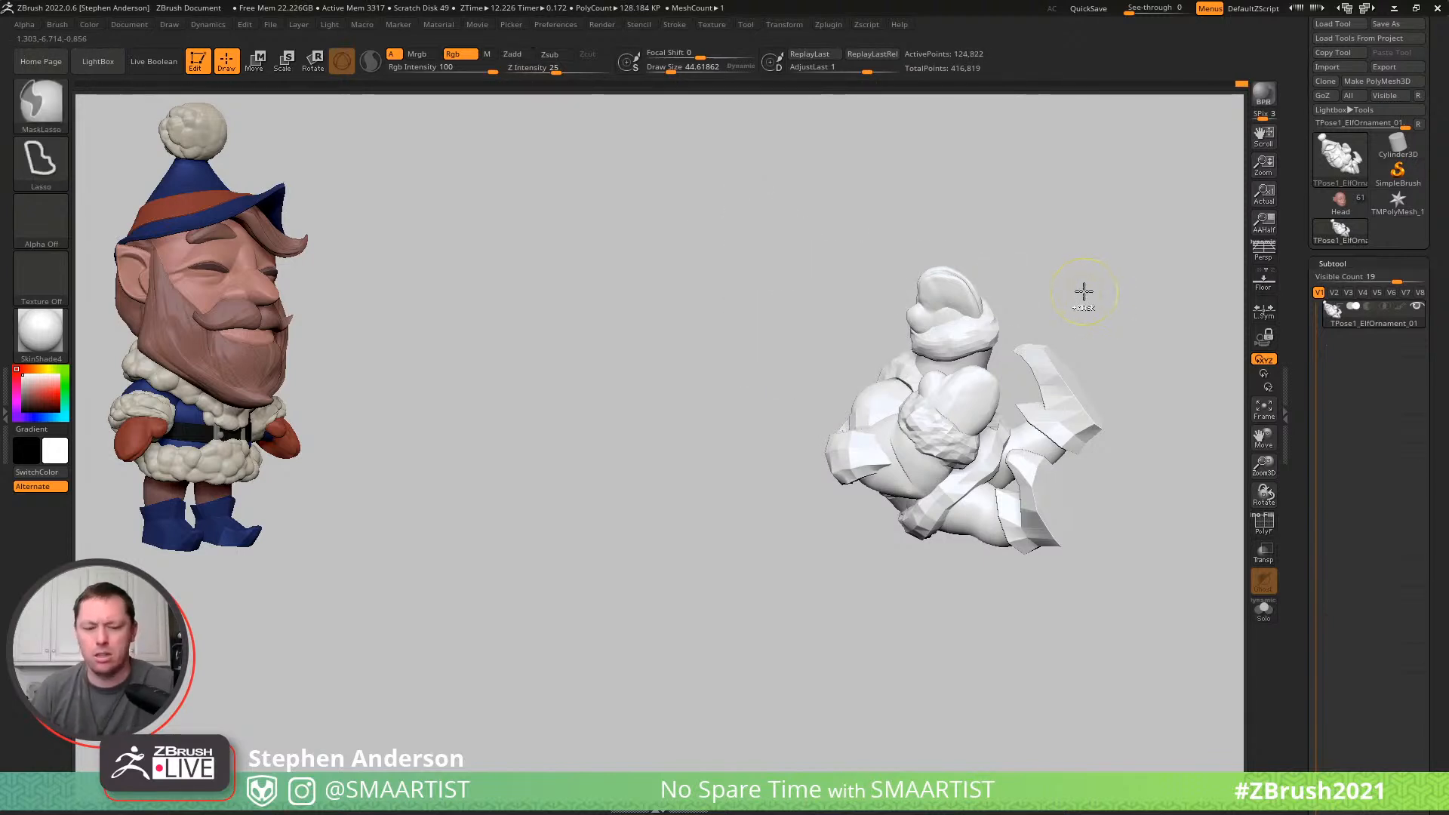
pyautogui.keyDown('ctrl'); pyautogui.click(1084, 292); pyautogui.keyUp('ctrl')
pyautogui.keyDown('ctrl'); pyautogui.keyDown('shift'); pyautogui.click(1116, 252); pyautogui.keyUp('shift'); pyautogui.keyUp('ctrl')
# - Place the gizmo at the elf's chin and rotate the unmasked head and hat relative to the body
pyautogui.press('w')
pyautogui.moveTo(973, 301)
pyautogui.mouseDown()
pyautogui.moveTo(980, 252)
pyautogui.moveTo(977, 349)
pyautogui.moveTo(968, 323)
pyautogui.moveTo(905, 335)
pyautogui.moveTo(884, 371)
pyautogui.mouseUp()
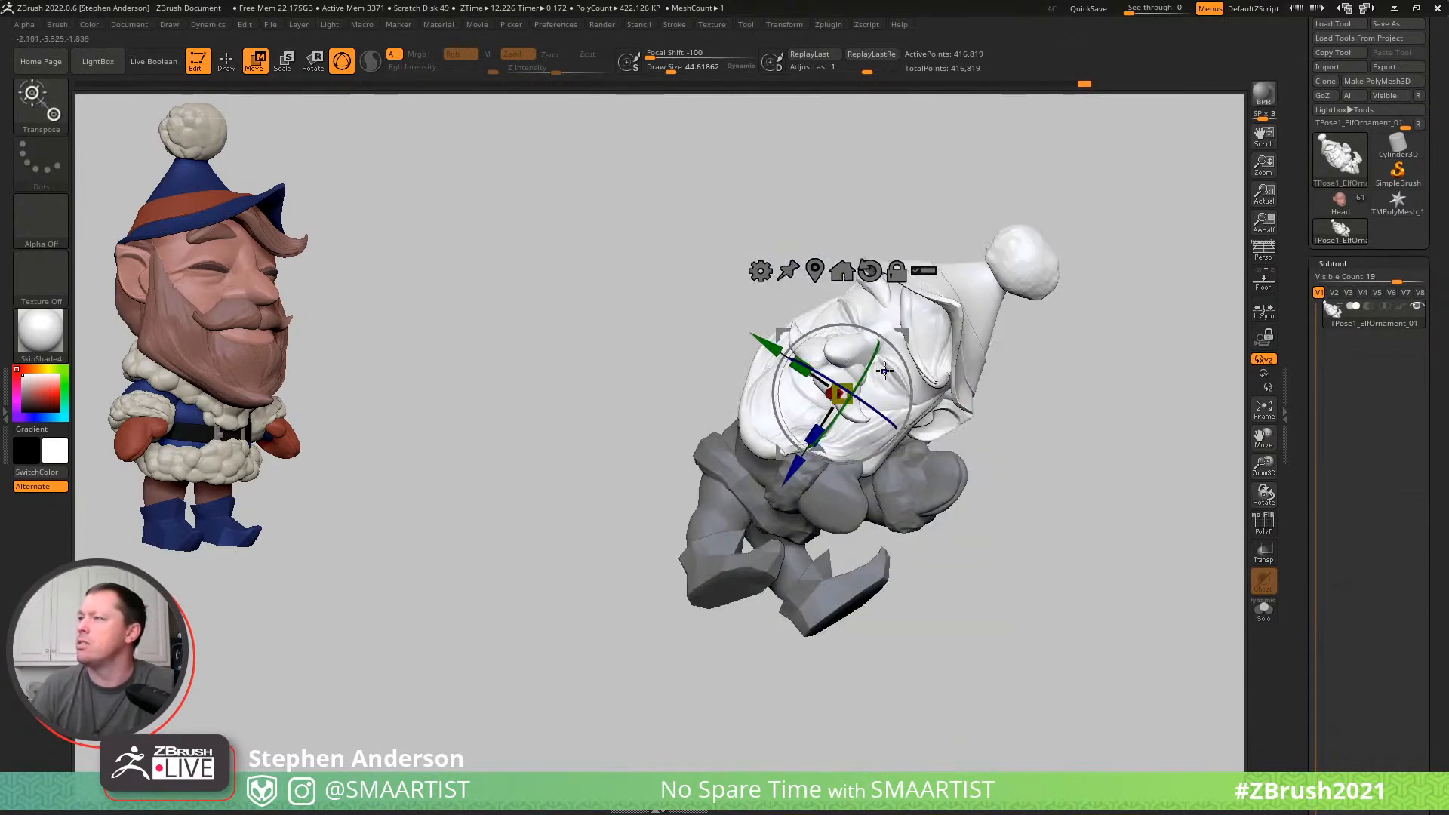
pyautogui.moveTo(1027, 363)
pyautogui.mouseDown()
pyautogui.moveTo(1028, 330)
pyautogui.moveTo(1184, 337)
pyautogui.moveTo(1201, 309)
pyautogui.moveTo(1125, 330)
pyautogui.mouseUp()
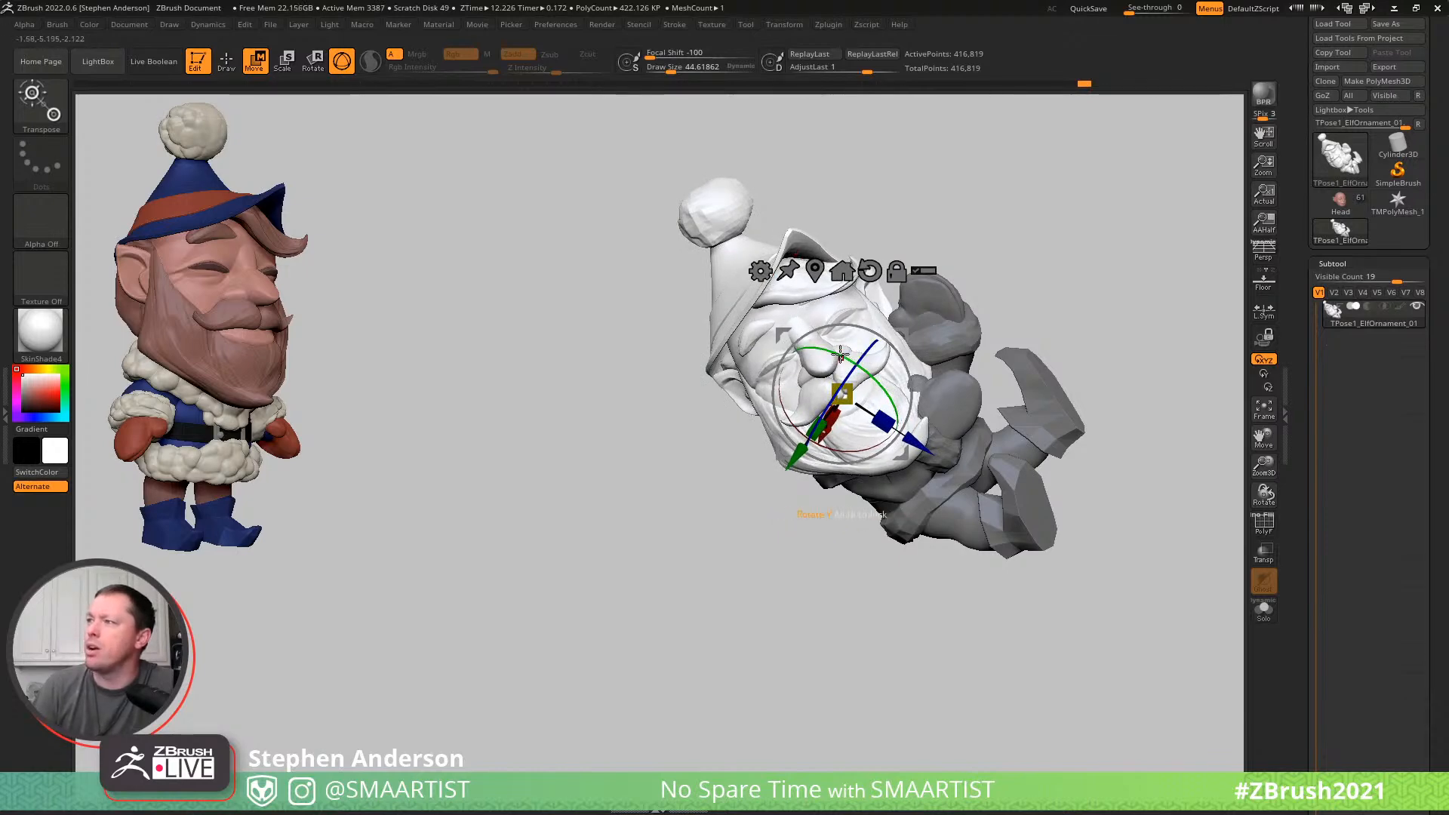
pyautogui.moveTo(800, 302); pyautogui.dragTo(916, 280)
pyautogui.moveTo(994, 198); pyautogui.dragTo(954, 226)
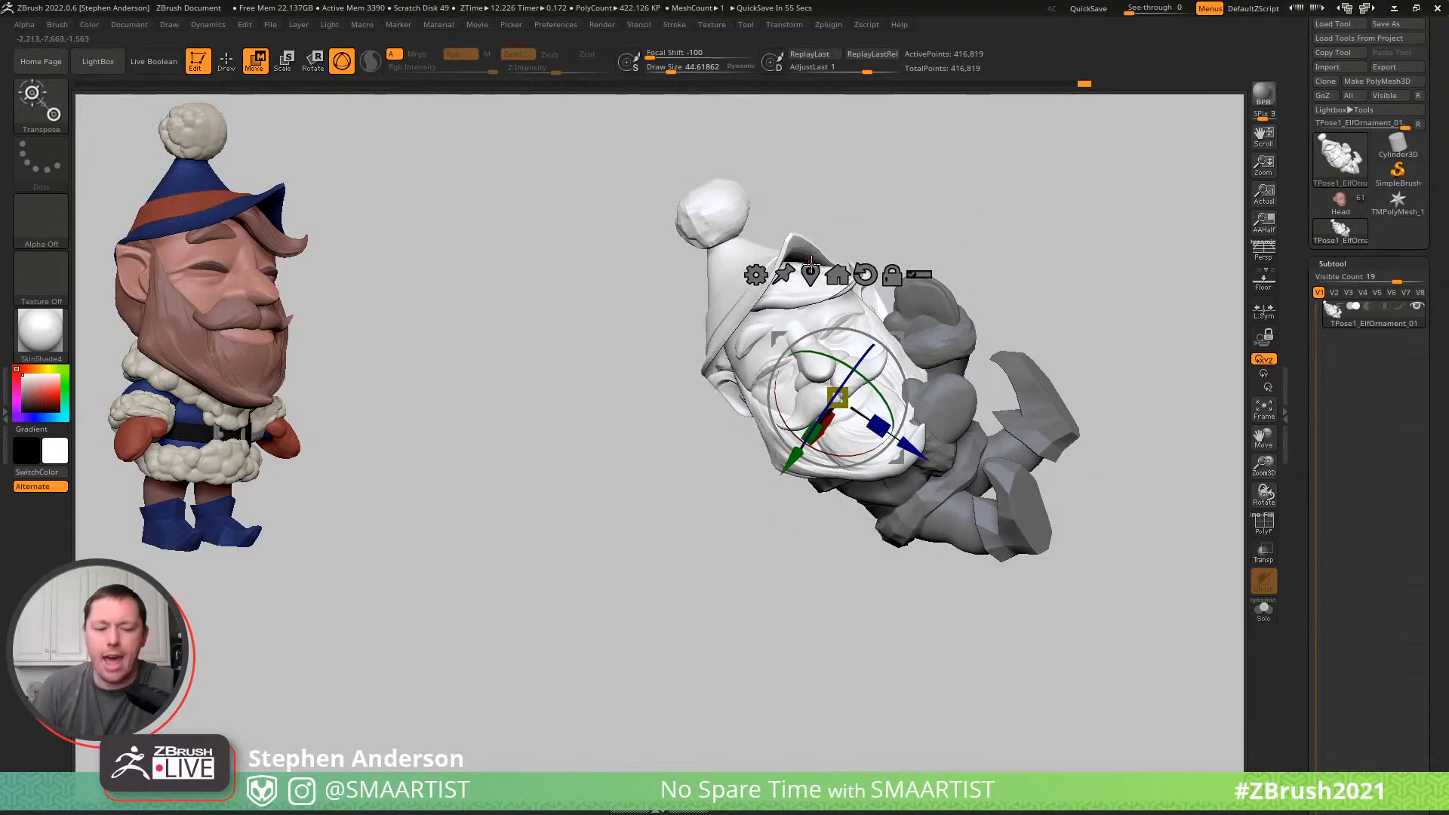
pyautogui.press('q')
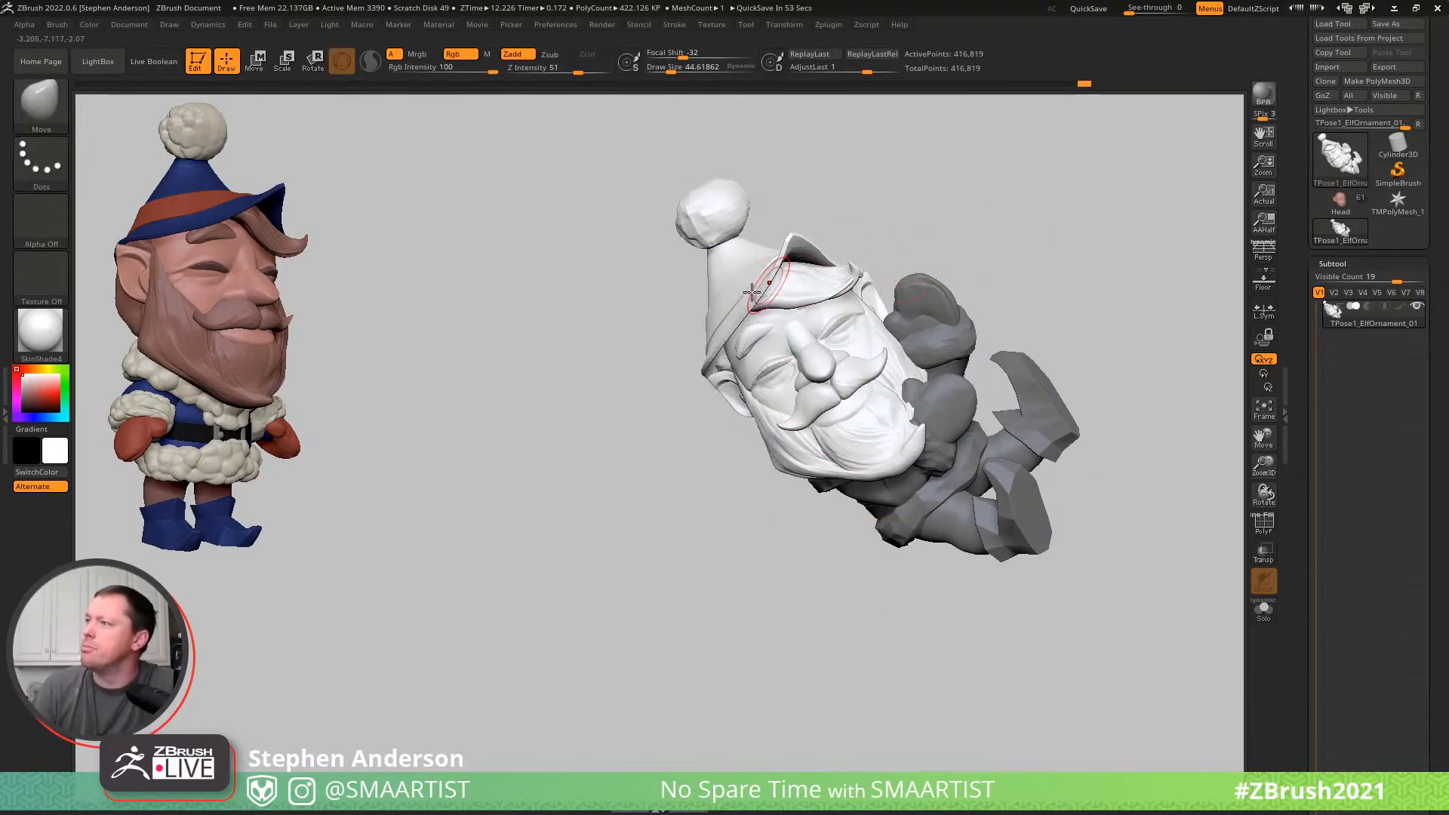
# - Mask everything except the hat's cone and brim, working from the back of the elf
pyautogui.moveTo(799, 275); pyautogui.dragTo(855, 217)
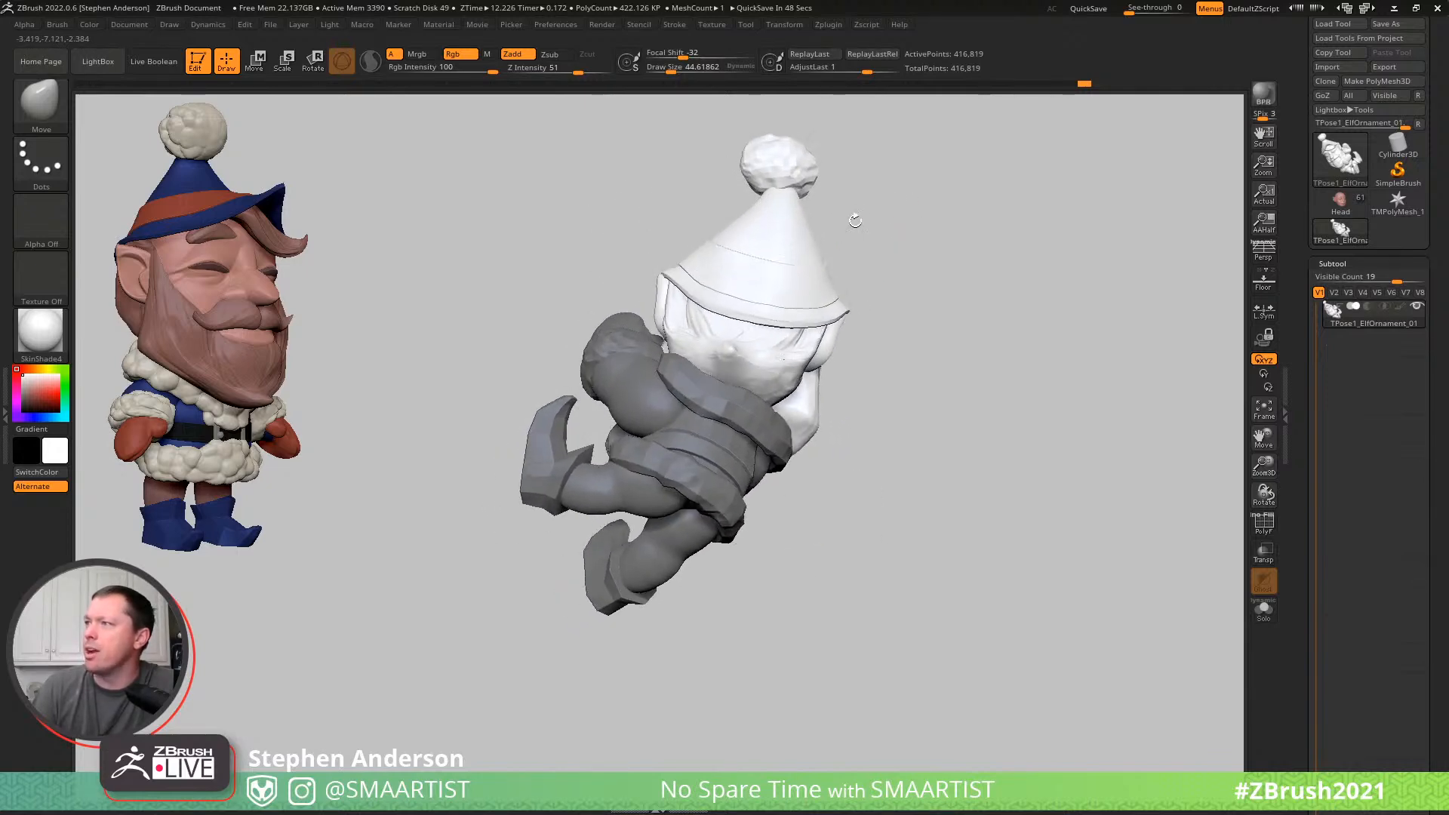
pyautogui.press('w')
pyautogui.keyDown('ctrl'); pyautogui.click(797, 288); pyautogui.keyUp('ctrl')
pyautogui.press('Tab')
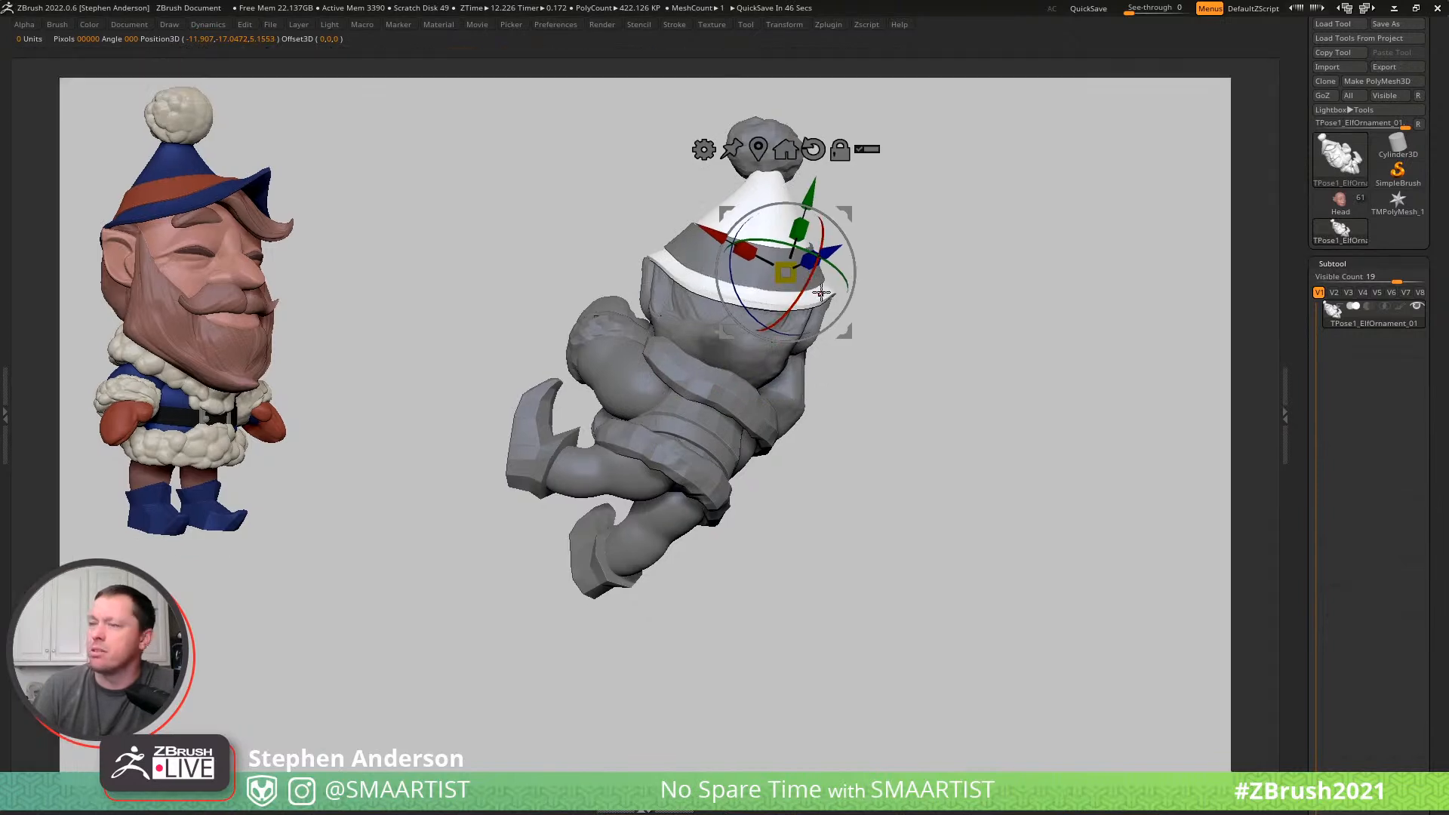
pyautogui.press('Tab')
pyautogui.press('q')
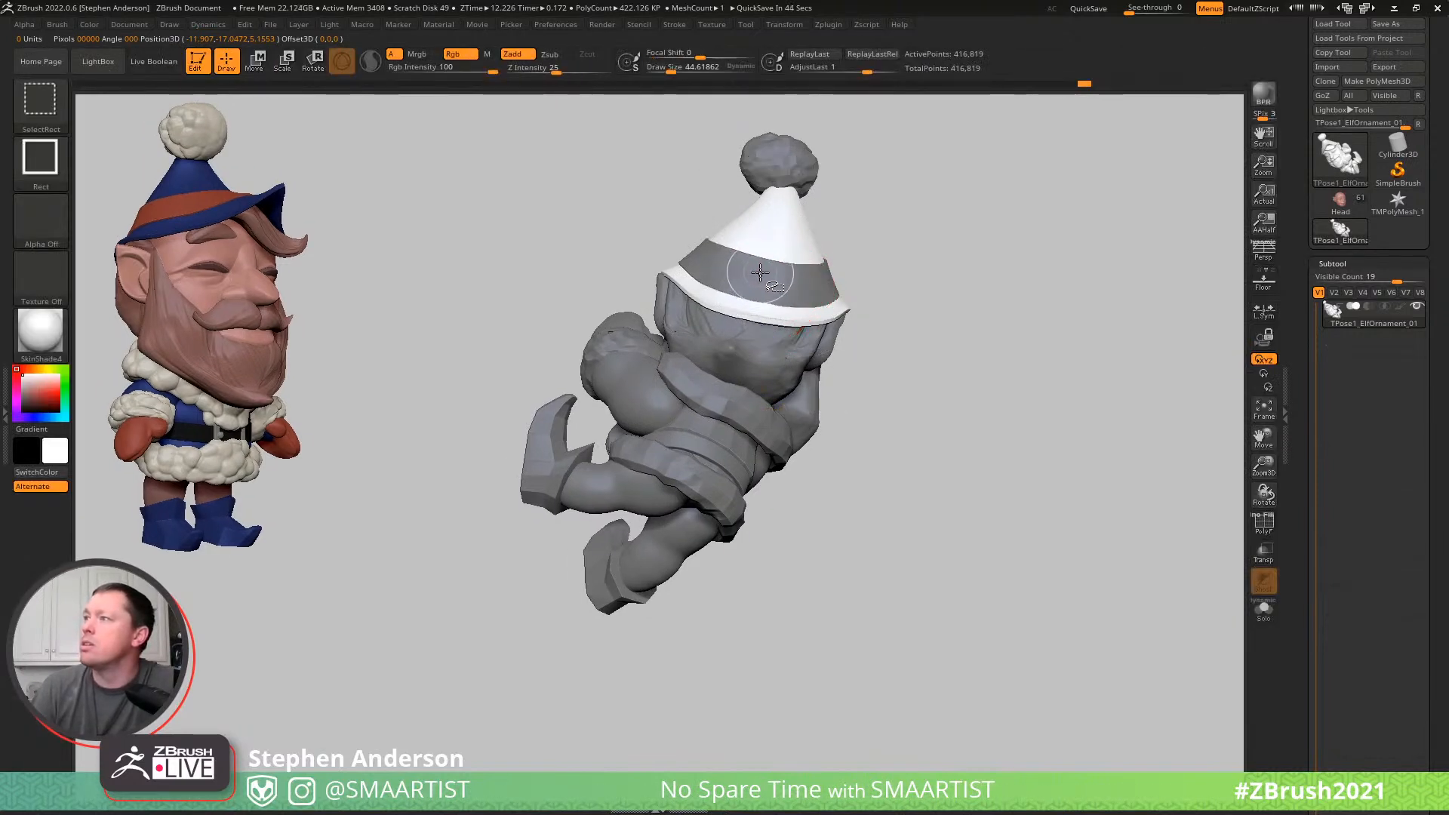
# - Isolate the hat's band and pompom, clear their mask, and show the whole elf again
pyautogui.keyDown('ctrl'); pyautogui.keyDown('shift'); pyautogui.click(769, 272); pyautogui.keyUp('shift'); pyautogui.keyUp('ctrl')
pyautogui.keyDown('ctrl'); pyautogui.keyDown('shift'); pyautogui.click(786, 264); pyautogui.keyUp('shift'); pyautogui.keyUp('ctrl')
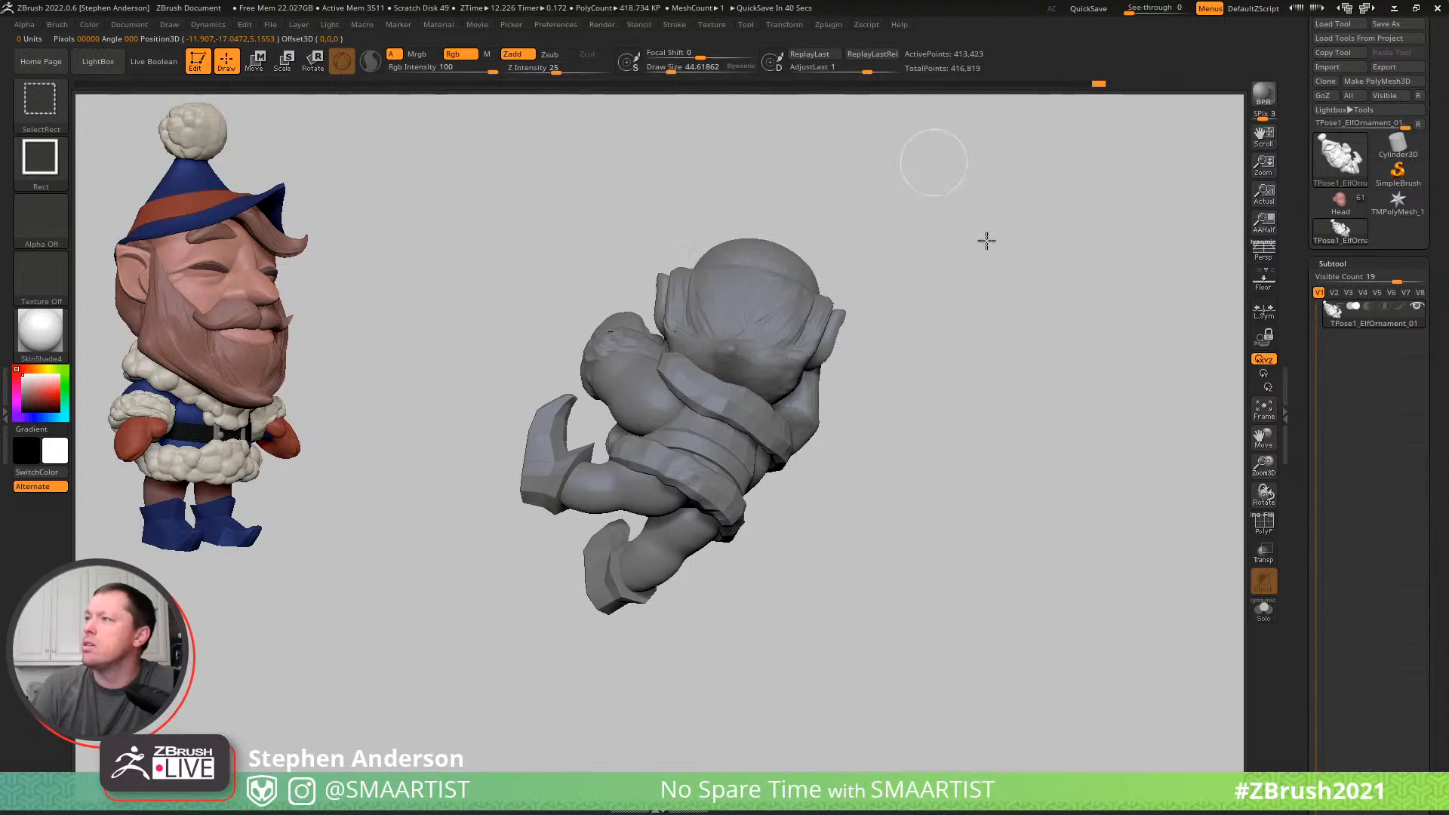
pyautogui.keyDown('ctrl'); pyautogui.keyDown('shift'); pyautogui.click(806, 221); pyautogui.keyUp('shift'); pyautogui.keyUp('ctrl')
pyautogui.keyDown('ctrl'); pyautogui.keyDown('shift'); pyautogui.click(797, 221); pyautogui.keyUp('shift'); pyautogui.keyUp('ctrl')
pyautogui.keyDown('ctrl'); pyautogui.click(912, 217); pyautogui.keyUp('ctrl')
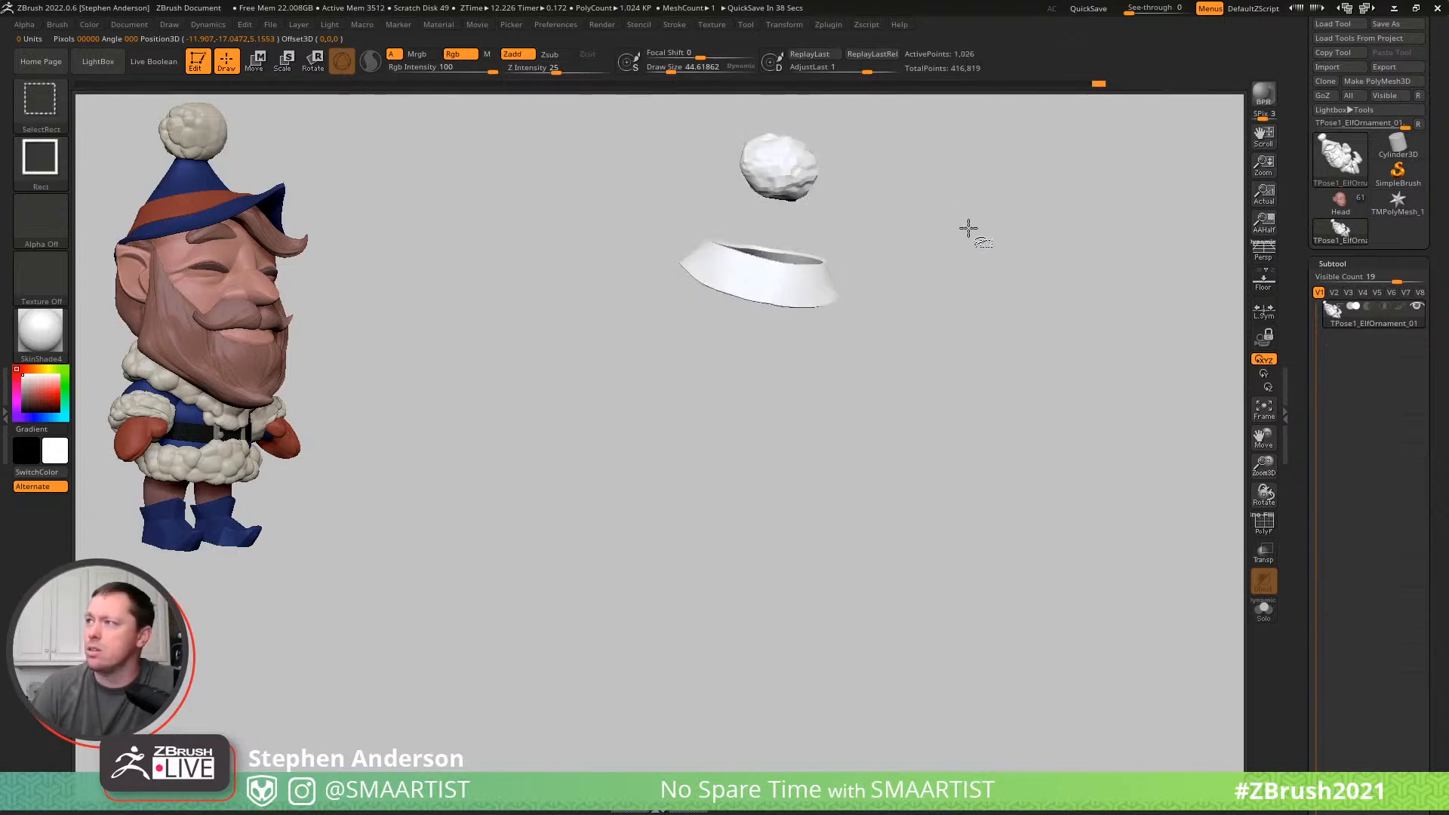
pyautogui.keyDown('ctrl'); pyautogui.keyDown('shift'); pyautogui.click(967, 228); pyautogui.keyUp('shift'); pyautogui.keyUp('ctrl')
# - Adjust the unmasked hat with the gizmo and check its fit on the head from the front and side
pyautogui.press('w')
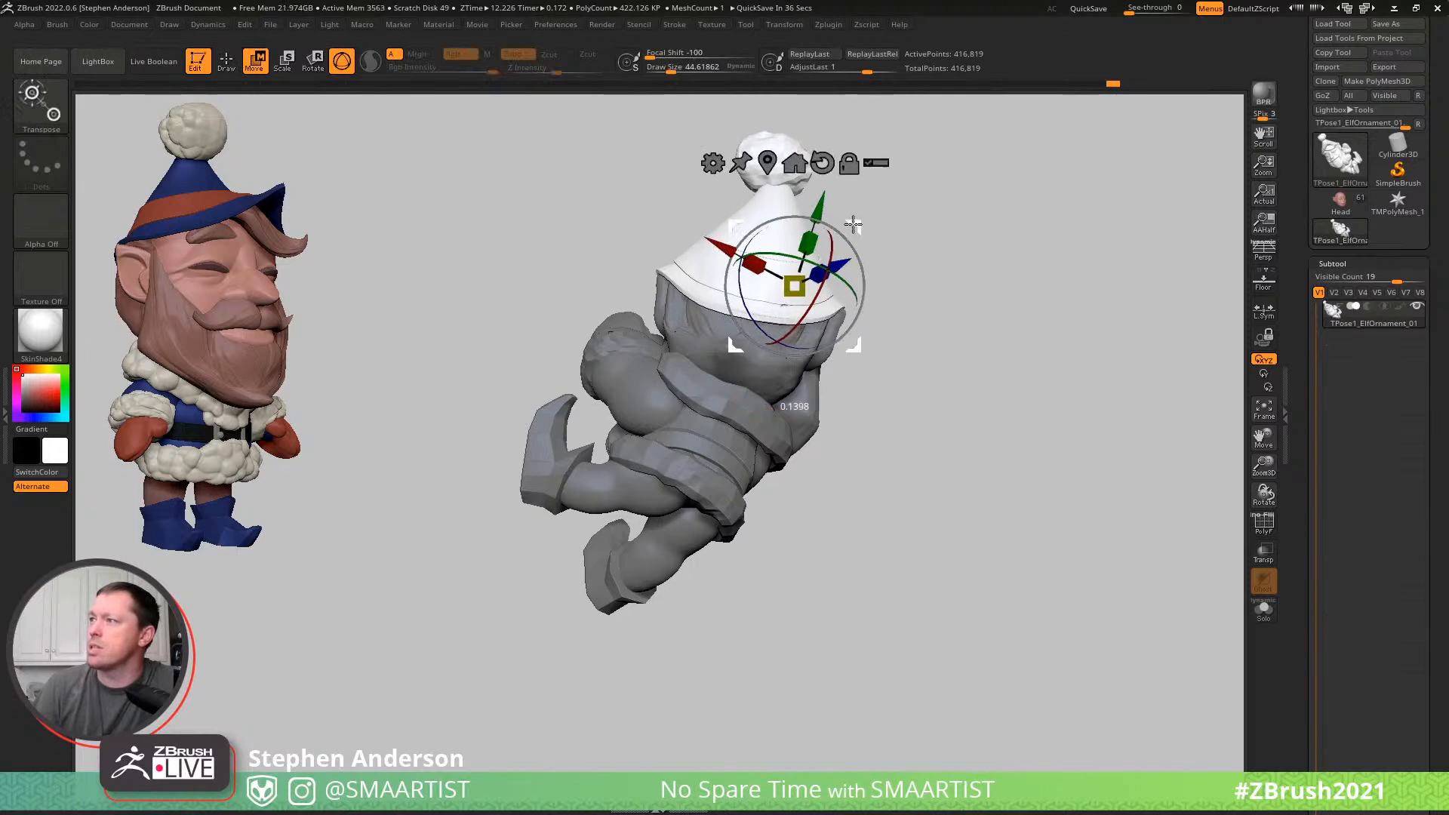
pyautogui.press('q')
pyautogui.moveTo(874, 233); pyautogui.dragTo(820, 234)
pyautogui.moveTo(821, 235); pyautogui.dragTo(857, 207, button='right')
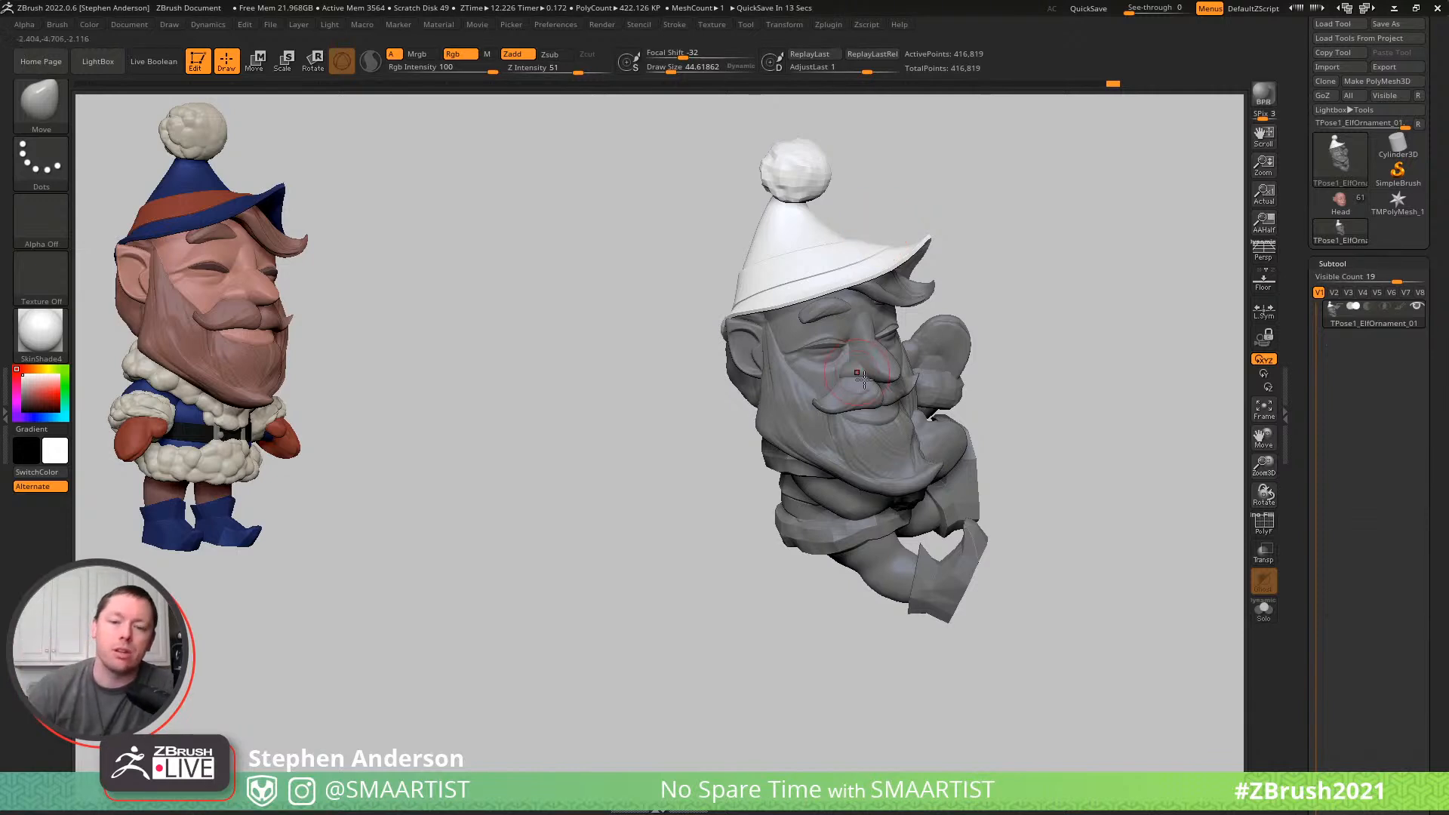
pyautogui.moveTo(1067, 437)
pyautogui.mouseDown()
pyautogui.moveTo(1048, 414)
pyautogui.moveTo(1136, 424)
pyautogui.mouseUp()
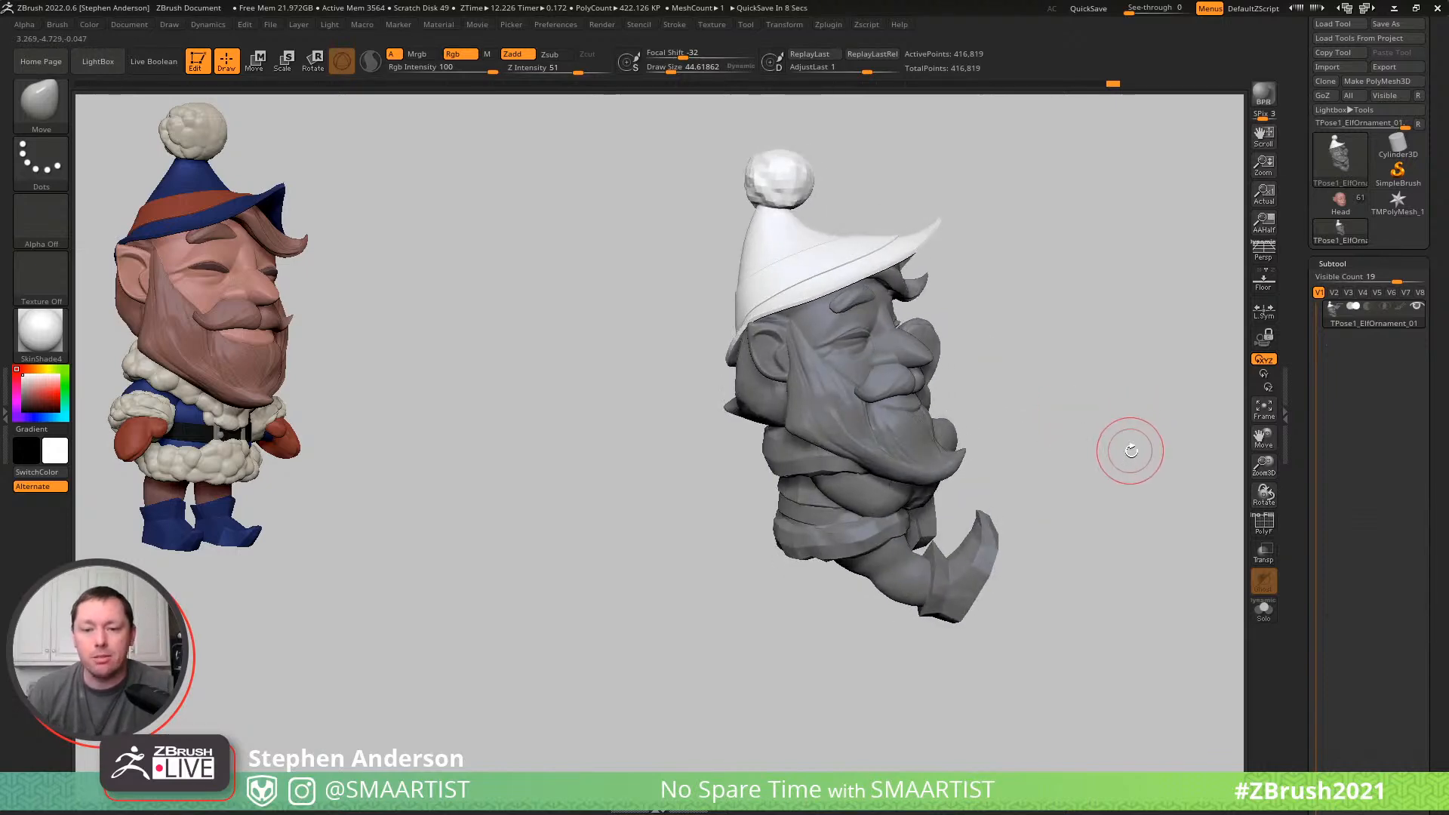
# - Clear the mask, move the gizmo to the middle of the figure and rotate the entire elf to a more upright tilt
pyautogui.moveTo(1089, 407)
pyautogui.mouseDown()
pyautogui.moveTo(1073, 407)
pyautogui.moveTo(1098, 381)
pyautogui.moveTo(1047, 302)
pyautogui.moveTo(989, 314)
pyautogui.moveTo(1081, 344)
pyautogui.mouseUp()
pyautogui.press('w')
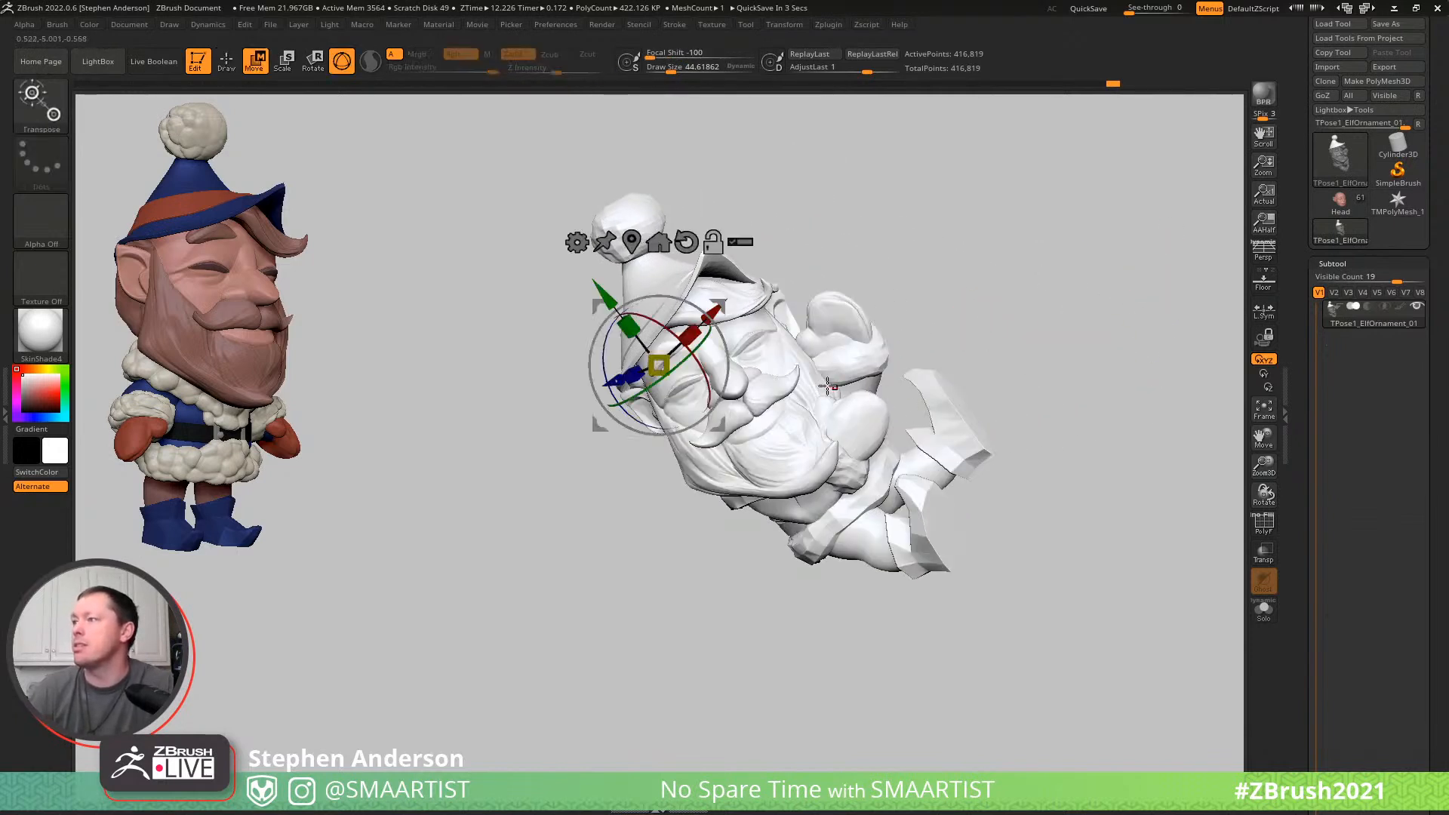
pyautogui.moveTo(828, 386); pyautogui.dragTo(873, 321)
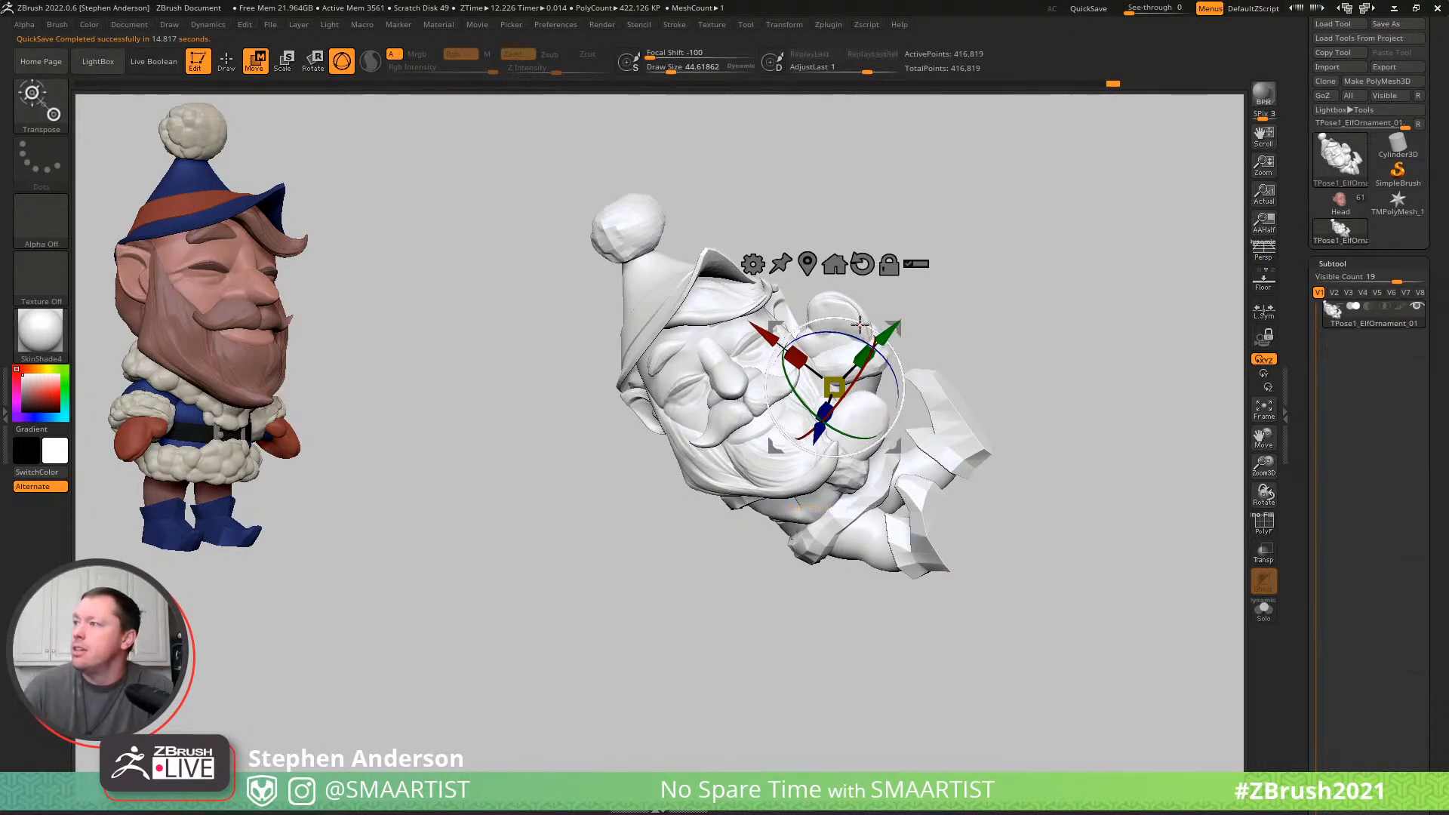
pyautogui.moveTo(872, 322); pyautogui.dragTo(853, 323)
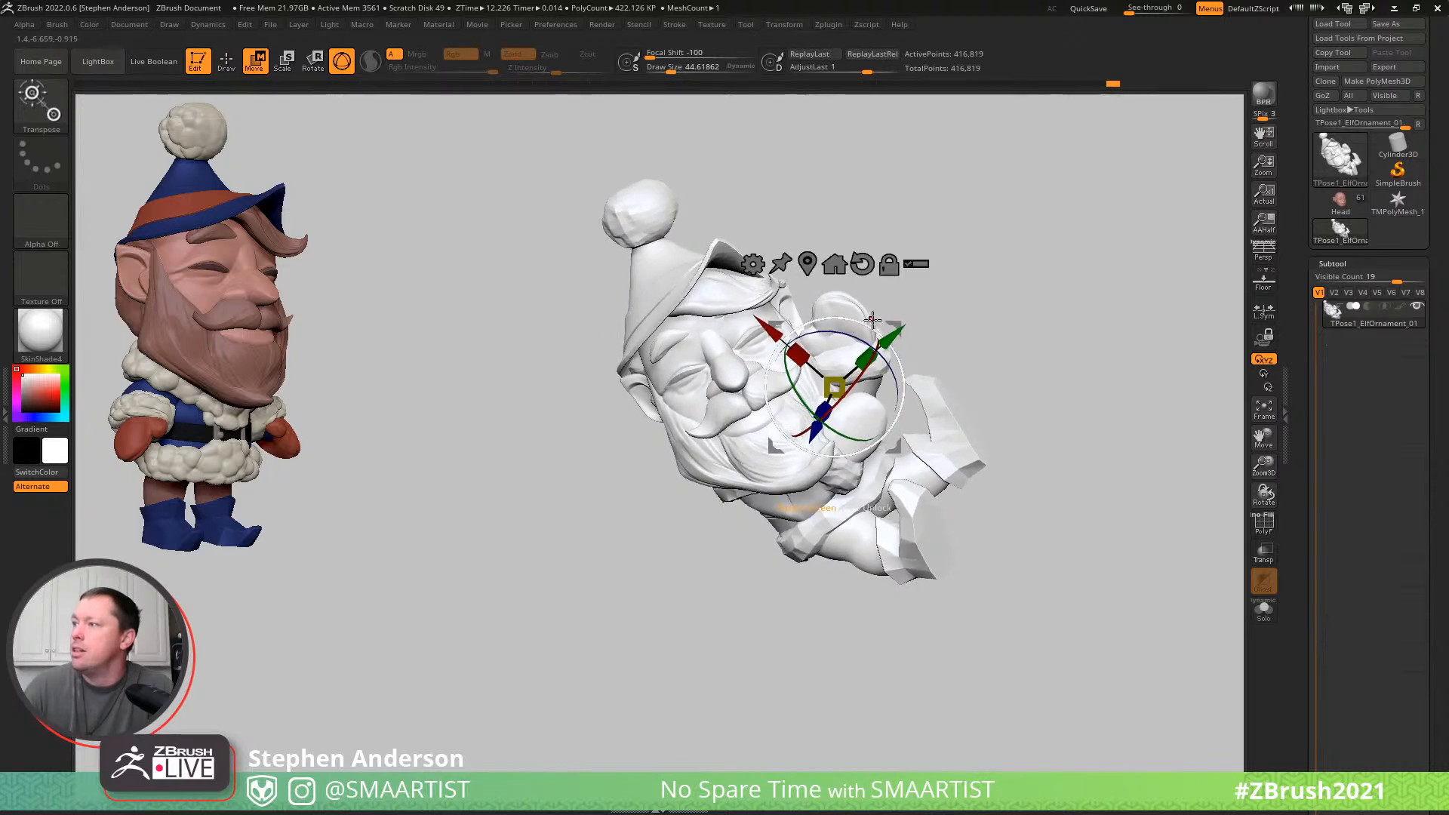
pyautogui.press('q')
pyautogui.moveTo(1005, 348)
pyautogui.mouseDown()
pyautogui.moveTo(944, 314)
pyautogui.moveTo(863, 340)
pyautogui.moveTo(850, 372)
pyautogui.moveTo(885, 365)
pyautogui.moveTo(792, 365)
pyautogui.moveTo(881, 396)
pyautogui.mouseUp()
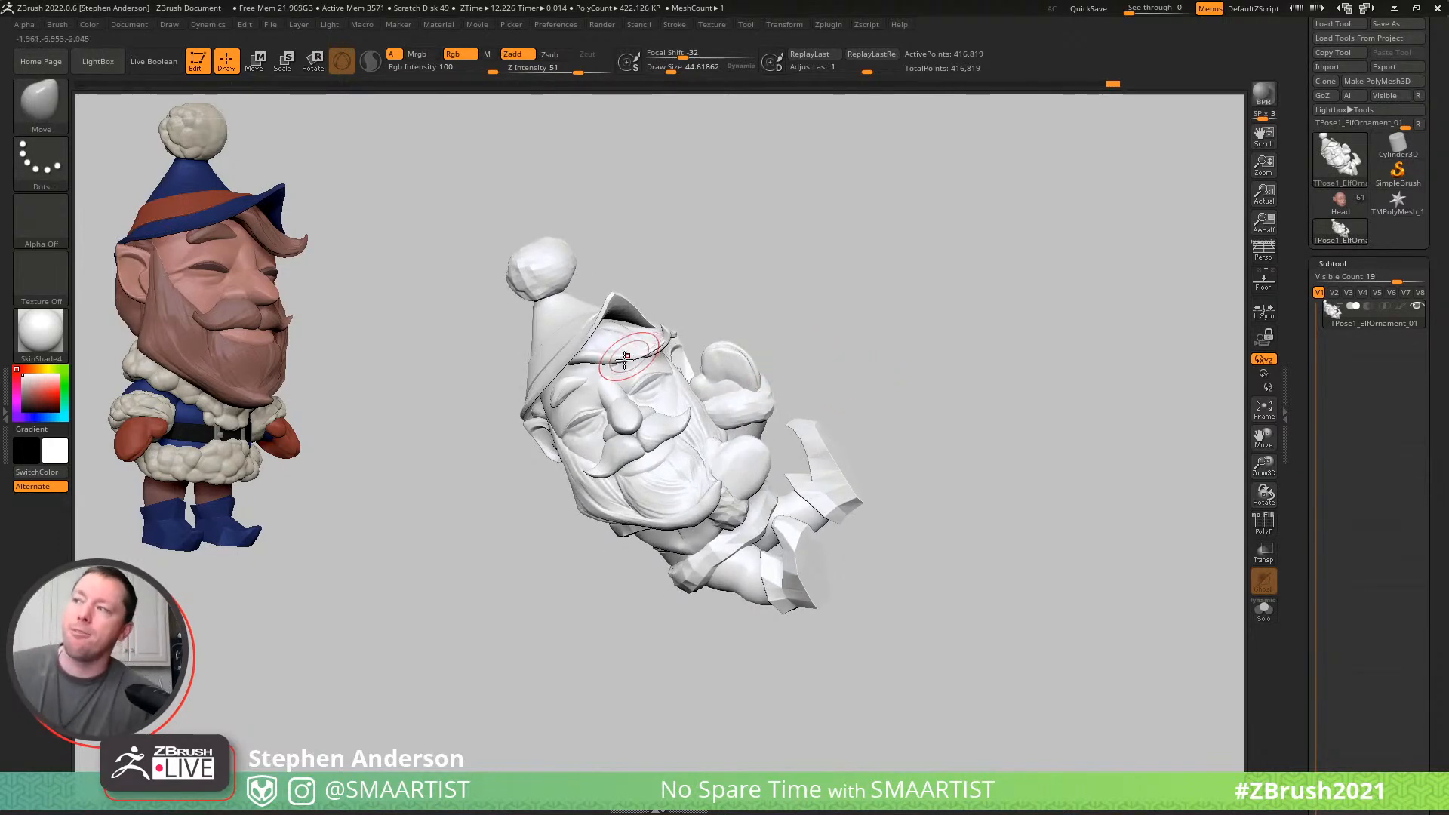
pyautogui.moveTo(760, 485)
pyautogui.mouseDown(button='right')
pyautogui.moveTo(706, 424)
pyautogui.moveTo(822, 415)
pyautogui.mouseUp(button='right')
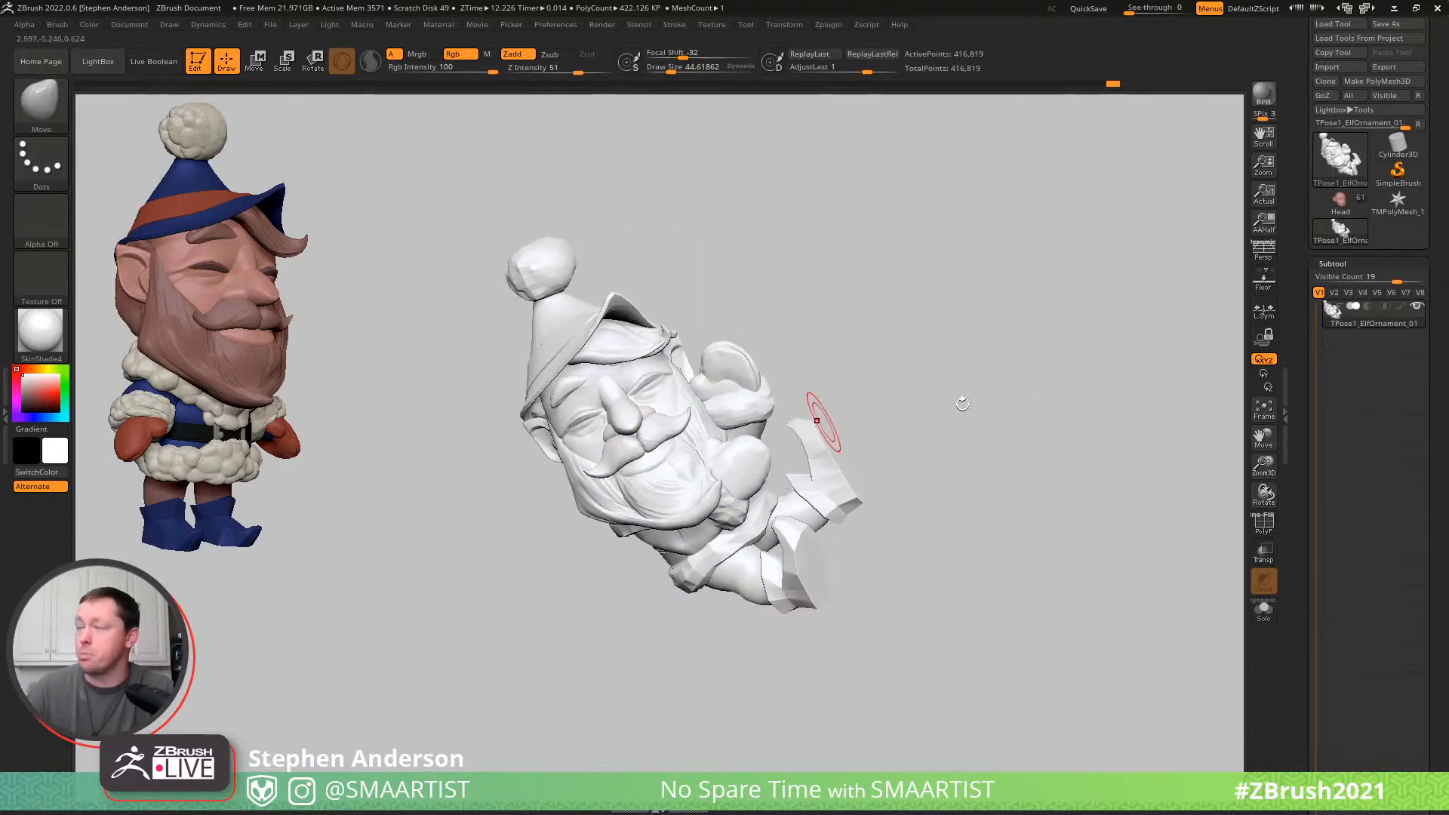
pyautogui.keyDown('ctrl'); pyautogui.moveTo(576, 405); pyautogui.dragTo(583, 437, button='right'); pyautogui.keyUp('ctrl')
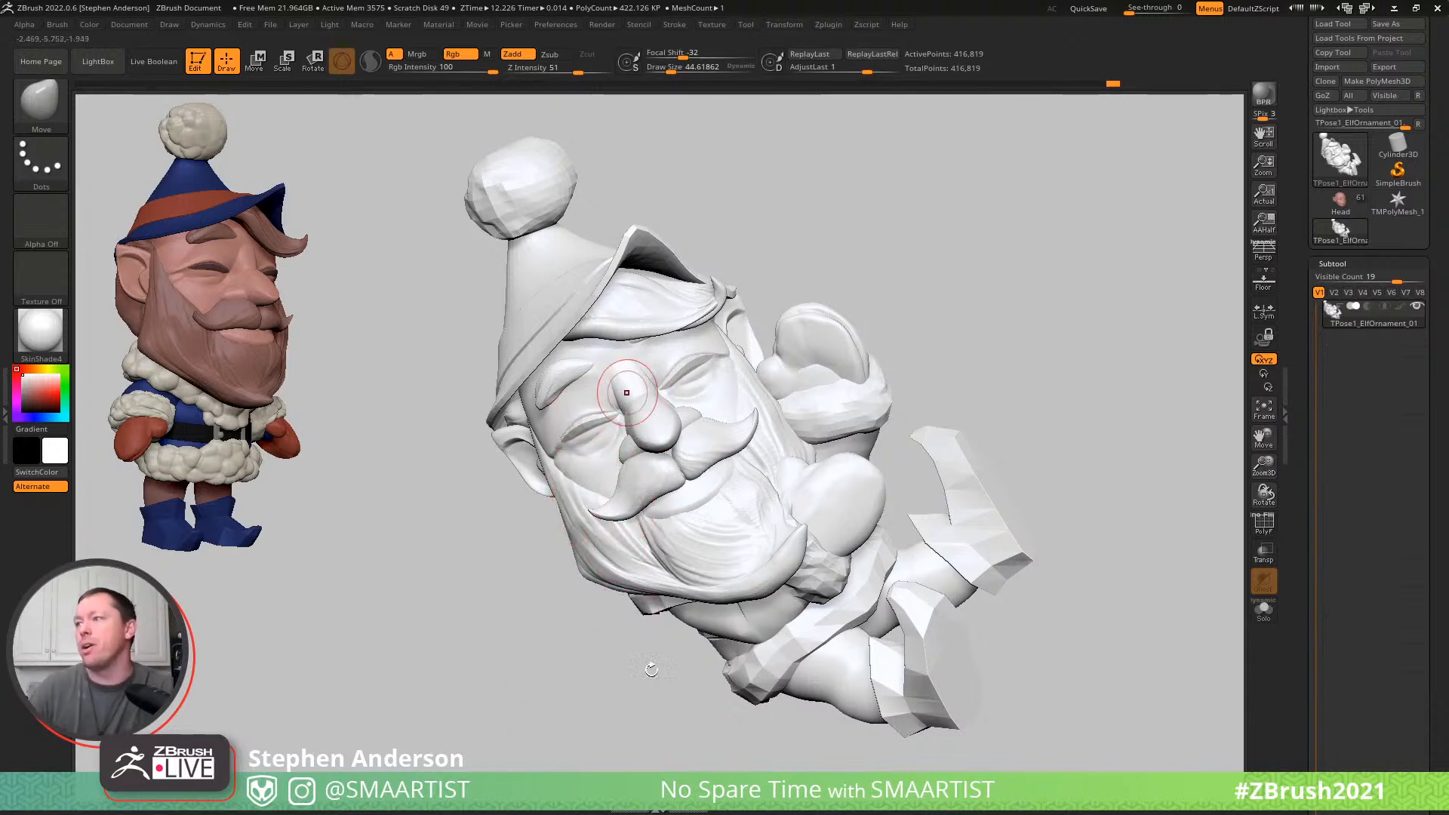
# - Mask the elf's body and arms, leaving the complete head, beard, hair and hat unmasked, and bring up the Move gizmo
pyautogui.moveTo(679, 489)
pyautogui.mouseDown(button='right')
pyautogui.moveTo(724, 472)
pyautogui.moveTo(687, 484)
pyautogui.moveTo(647, 474)
pyautogui.mouseUp(button='right')
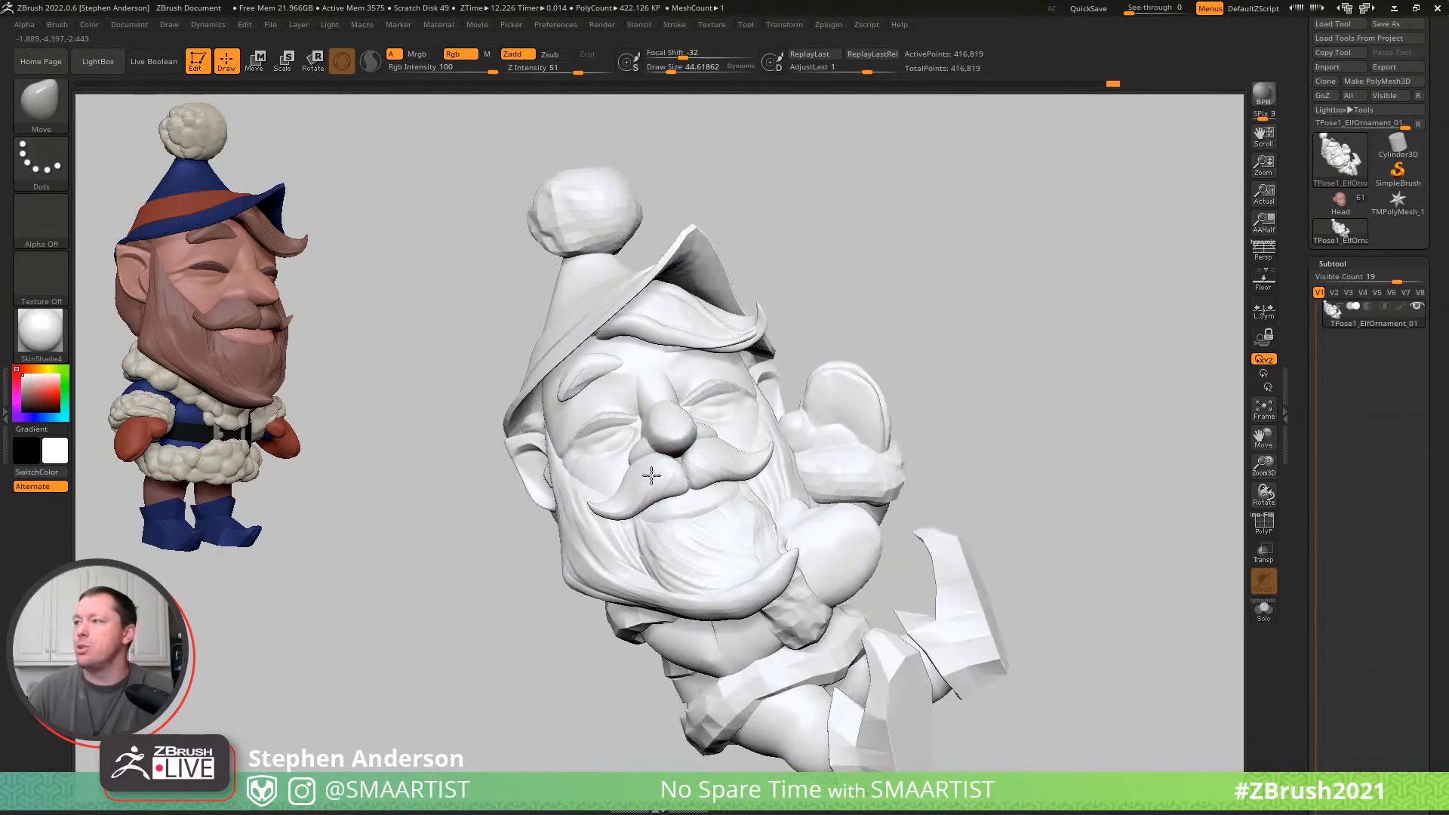
pyautogui.keyDown('ctrl'); pyautogui.keyDown('shift'); pyautogui.click(653, 475); pyautogui.keyUp('shift'); pyautogui.keyUp('ctrl')
pyautogui.keyDown('ctrl'); pyautogui.keyDown('shift'); pyautogui.click(660, 479); pyautogui.keyUp('shift'); pyautogui.keyUp('ctrl')
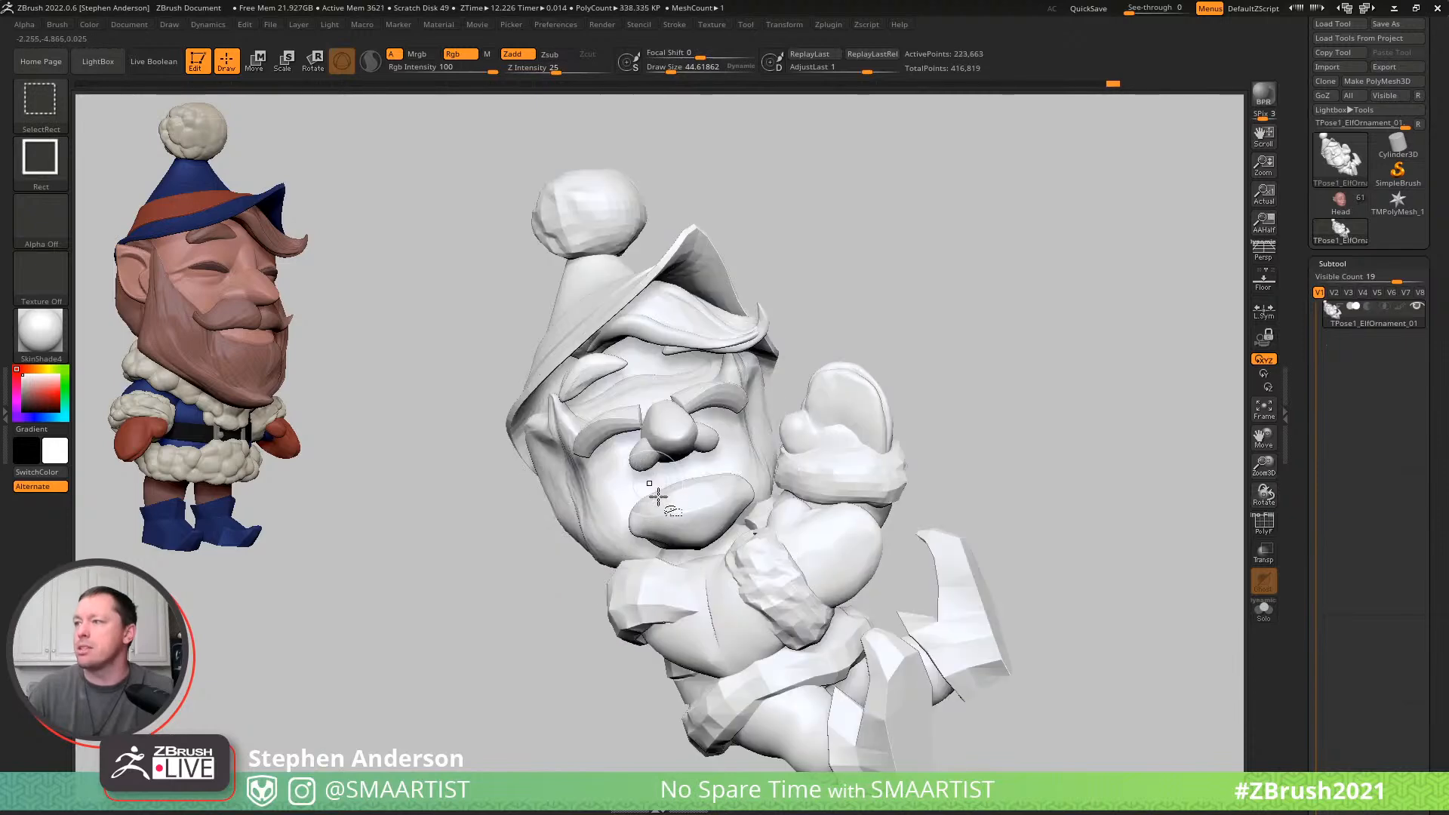
pyautogui.keyDown('ctrl'); pyautogui.keyDown('shift'); pyautogui.click(670, 498); pyautogui.keyUp('shift'); pyautogui.keyUp('ctrl')
pyautogui.keyDown('ctrl'); pyautogui.keyDown('shift'); pyautogui.click(679, 477); pyautogui.keyUp('shift'); pyautogui.keyUp('ctrl')
pyautogui.keyDown('ctrl'); pyautogui.keyDown('shift'); pyautogui.click(683, 434); pyautogui.keyUp('shift'); pyautogui.keyUp('ctrl')
pyautogui.keyDown('ctrl'); pyautogui.keyDown('shift'); pyautogui.click(702, 398); pyautogui.keyUp('shift'); pyautogui.keyUp('ctrl')
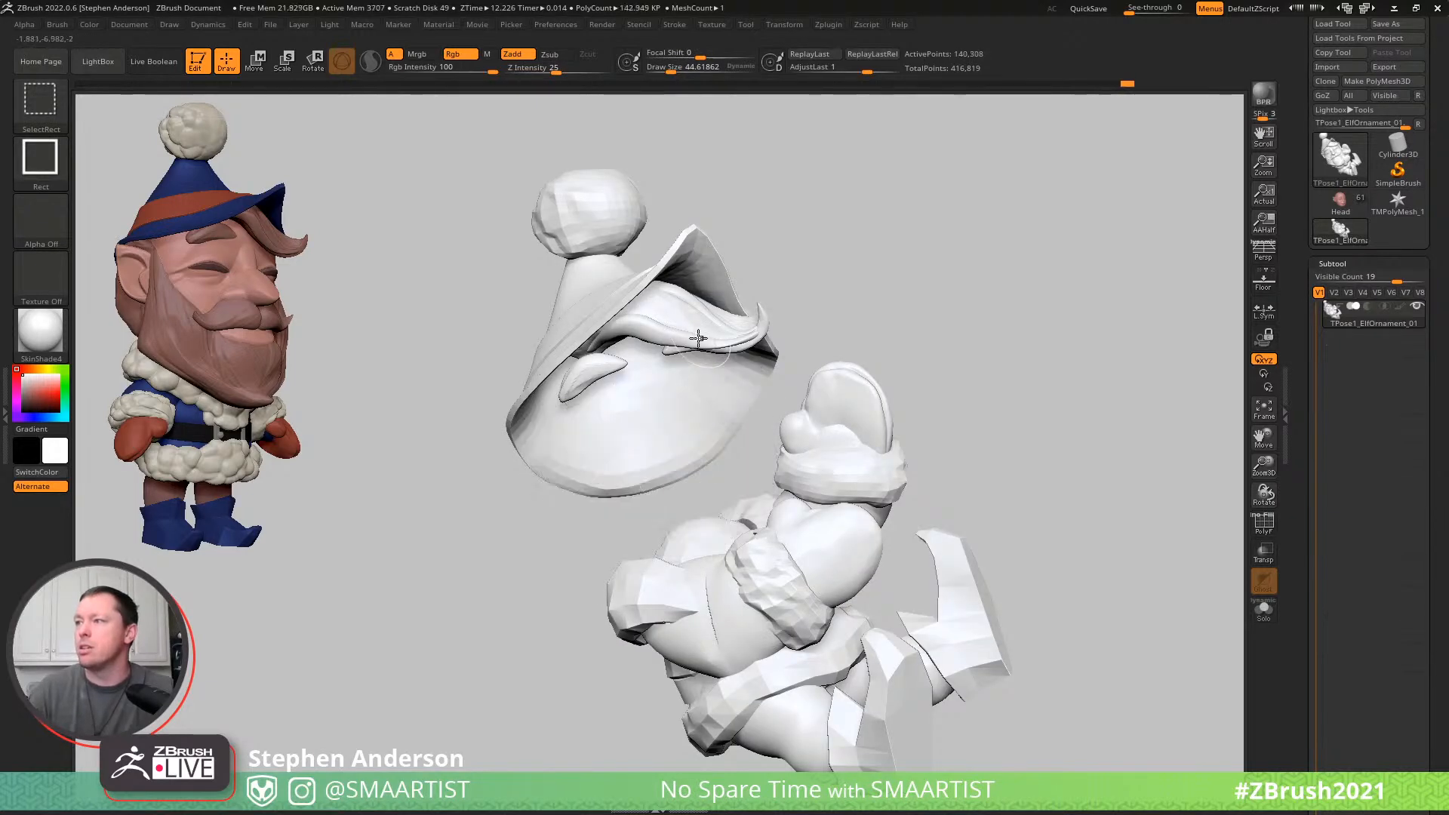
pyautogui.keyDown('ctrl'); pyautogui.keyDown('shift'); pyautogui.click(701, 338); pyautogui.keyUp('shift'); pyautogui.keyUp('ctrl')
pyautogui.keyDown('ctrl'); pyautogui.keyDown('shift'); pyautogui.click(693, 338); pyautogui.keyUp('shift'); pyautogui.keyUp('ctrl')
pyautogui.keyDown('ctrl'); pyautogui.keyDown('shift'); pyautogui.click(666, 317); pyautogui.keyUp('shift'); pyautogui.keyUp('ctrl')
pyautogui.keyDown('ctrl'); pyautogui.keyDown('shift'); pyautogui.click(612, 282); pyautogui.keyUp('shift'); pyautogui.keyUp('ctrl')
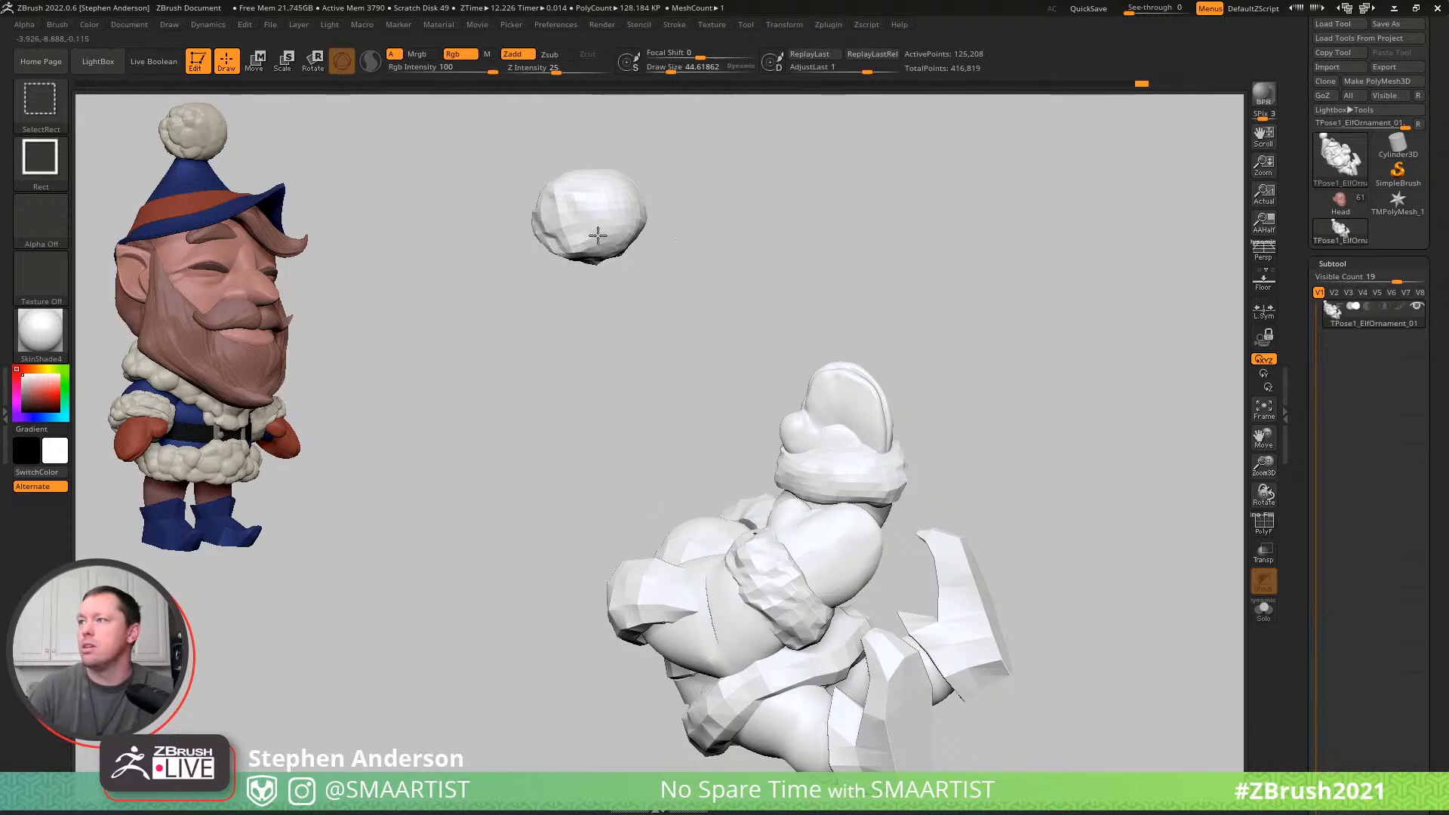
pyautogui.keyDown('ctrl'); pyautogui.keyDown('shift'); pyautogui.click(598, 226); pyautogui.keyUp('shift'); pyautogui.keyUp('ctrl')
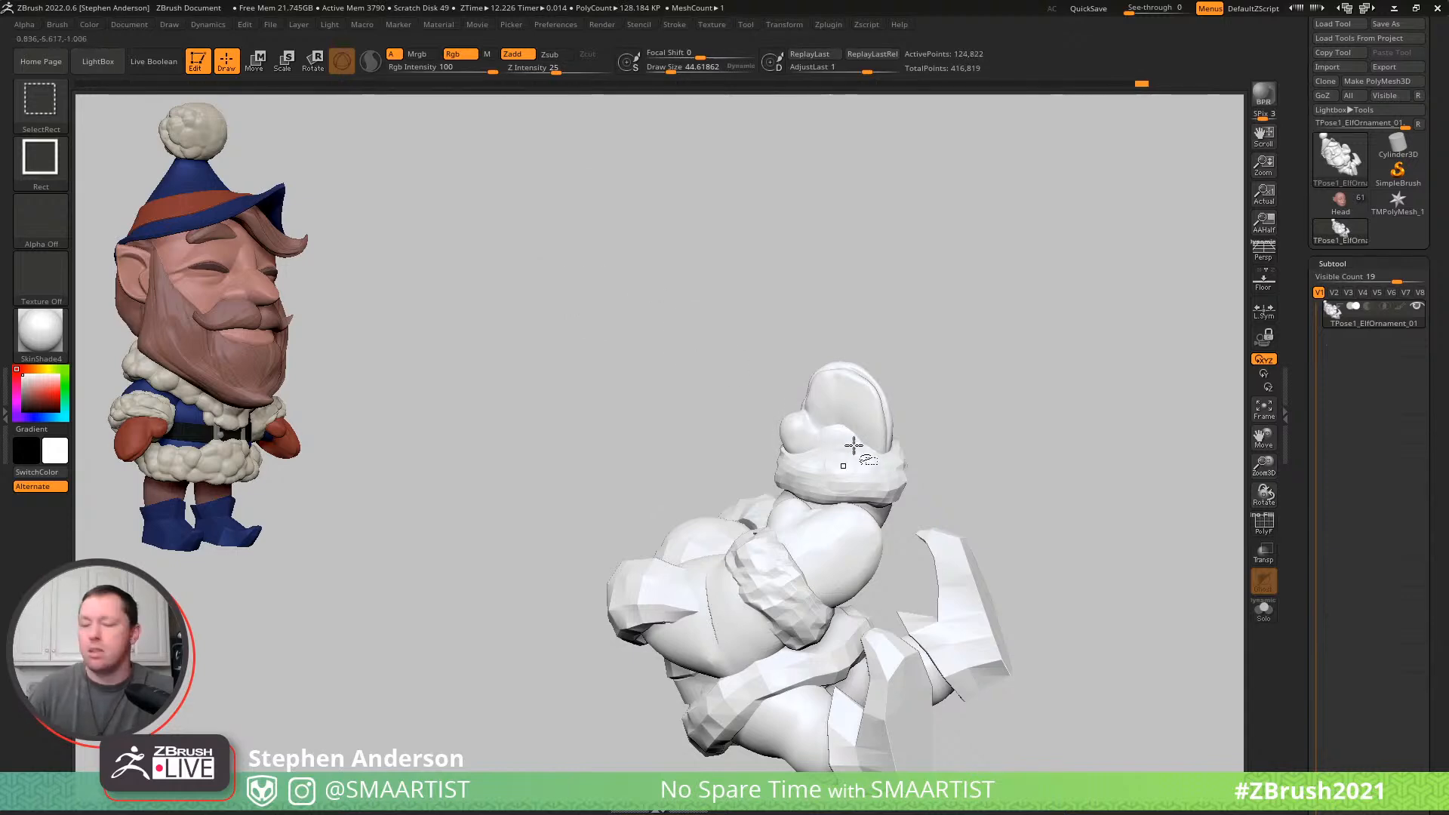
pyautogui.keyDown('ctrl'); pyautogui.keyDown('shift'); pyautogui.click(1006, 407); pyautogui.keyUp('shift'); pyautogui.keyUp('ctrl')
pyautogui.moveTo(1006, 407)
pyautogui.keyDown('ctrl'); pyautogui.mouseDown(button='right')
pyautogui.moveTo(763, 442)
pyautogui.moveTo(751, 416)
pyautogui.mouseUp(button='right'); pyautogui.keyUp('ctrl')
pyautogui.press('w')
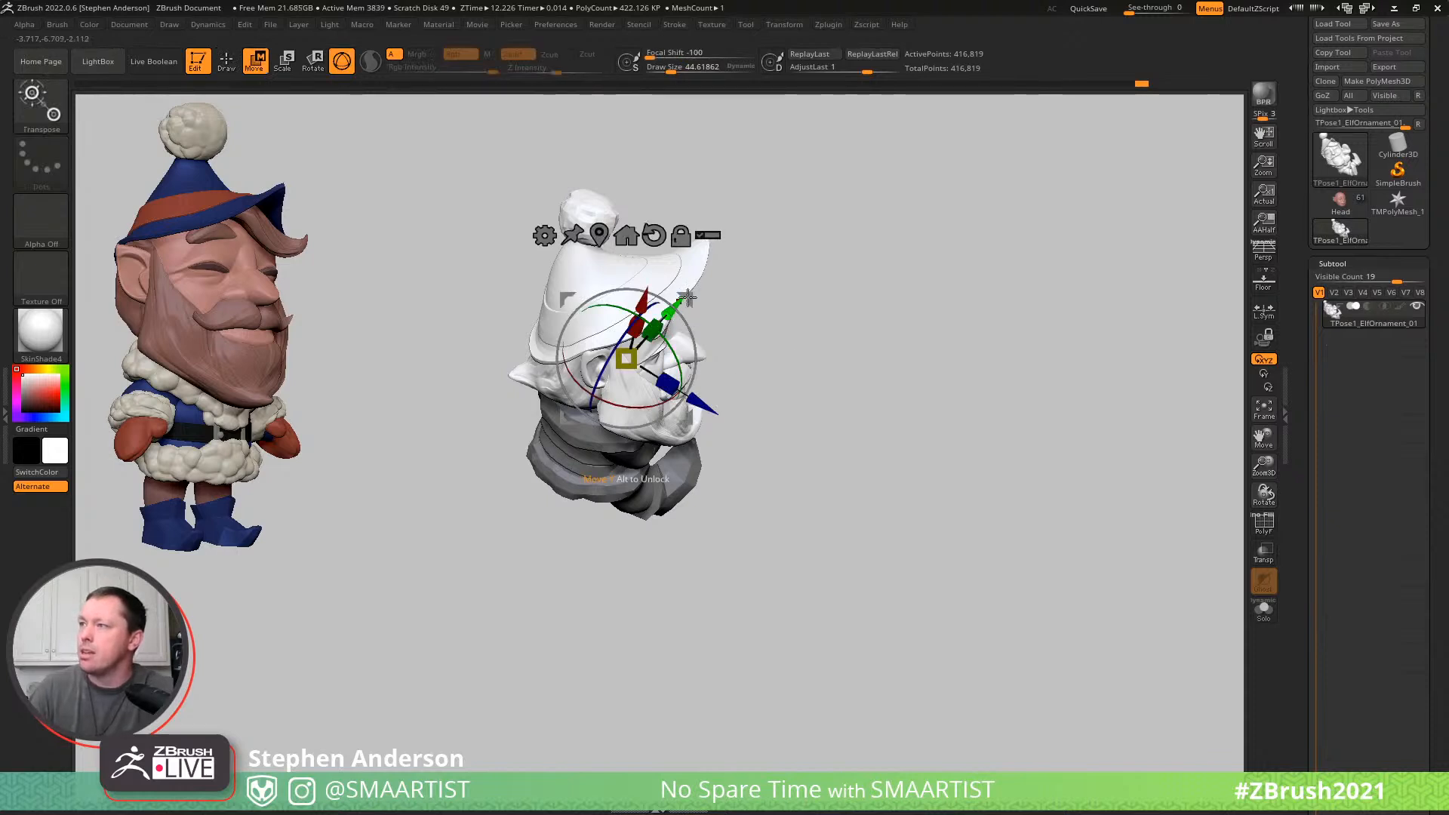
# - Rotate and reposition the unmasked head, beard and hat with the gizmo, checking the tilt from several sides
pyautogui.moveTo(658, 292); pyautogui.dragTo(605, 309)
pyautogui.moveTo(614, 320); pyautogui.dragTo(578, 316, button='right')
pyautogui.moveTo(661, 368); pyautogui.dragTo(619, 420, button='right')
pyautogui.moveTo(766, 339); pyautogui.dragTo(796, 372, button='right')
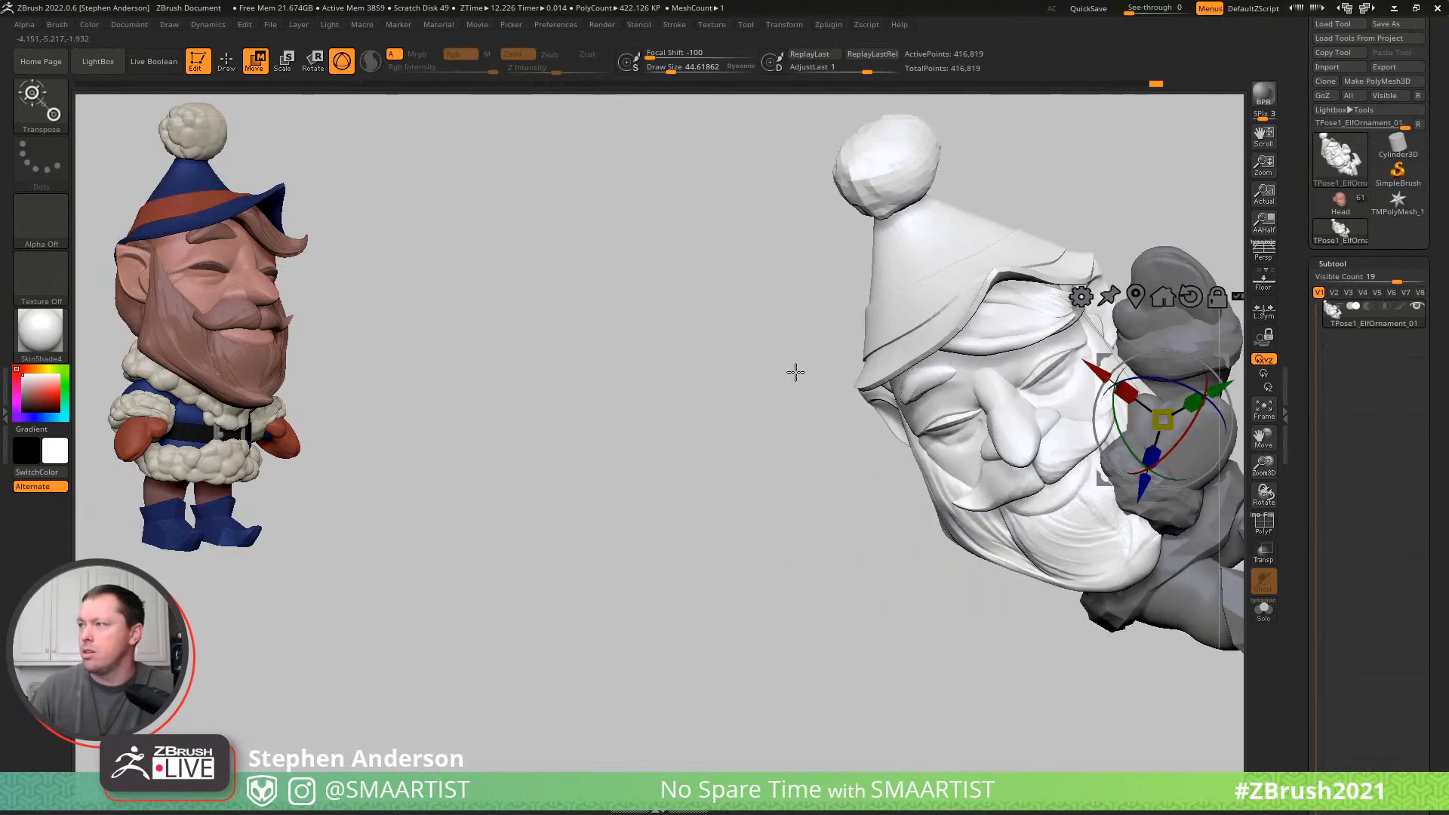
pyautogui.keyDown('alt'); pyautogui.moveTo(1089, 414); pyautogui.dragTo(725, 327, button='right'); pyautogui.keyUp('alt')
pyautogui.moveTo(861, 270); pyautogui.dragTo(852, 258)
pyautogui.moveTo(852, 258)
pyautogui.mouseDown(button='right')
pyautogui.moveTo(966, 261)
pyautogui.moveTo(957, 274)
pyautogui.moveTo(817, 268)
pyautogui.mouseUp(button='right')
pyautogui.press('q')
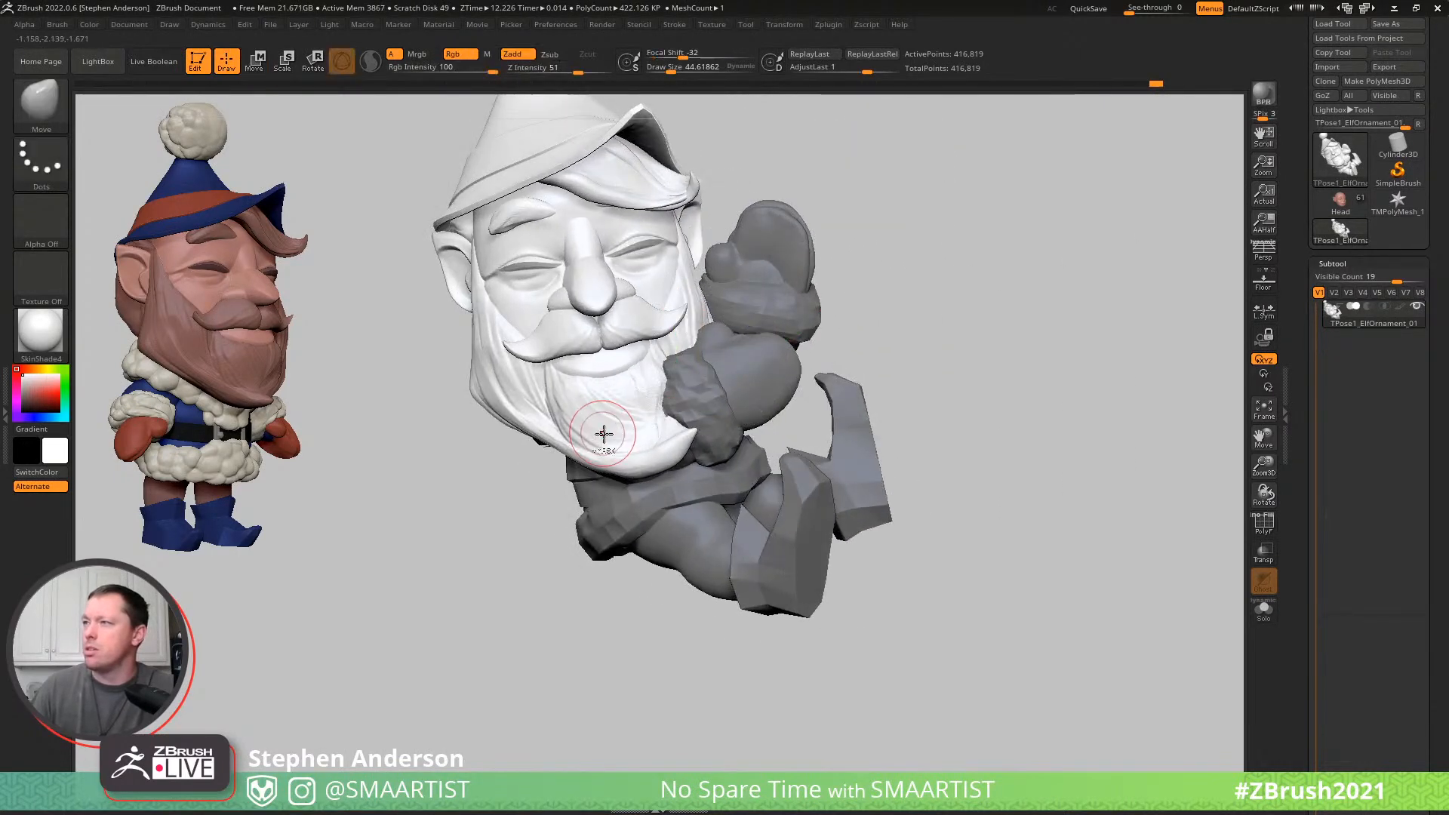
# - Mask everything except the beard and moustache, set the masking brush to MaskPen, and isolate the two hair pieces
pyautogui.press('w')
pyautogui.keyDown('ctrl'); pyautogui.click(676, 408); pyautogui.keyUp('ctrl')
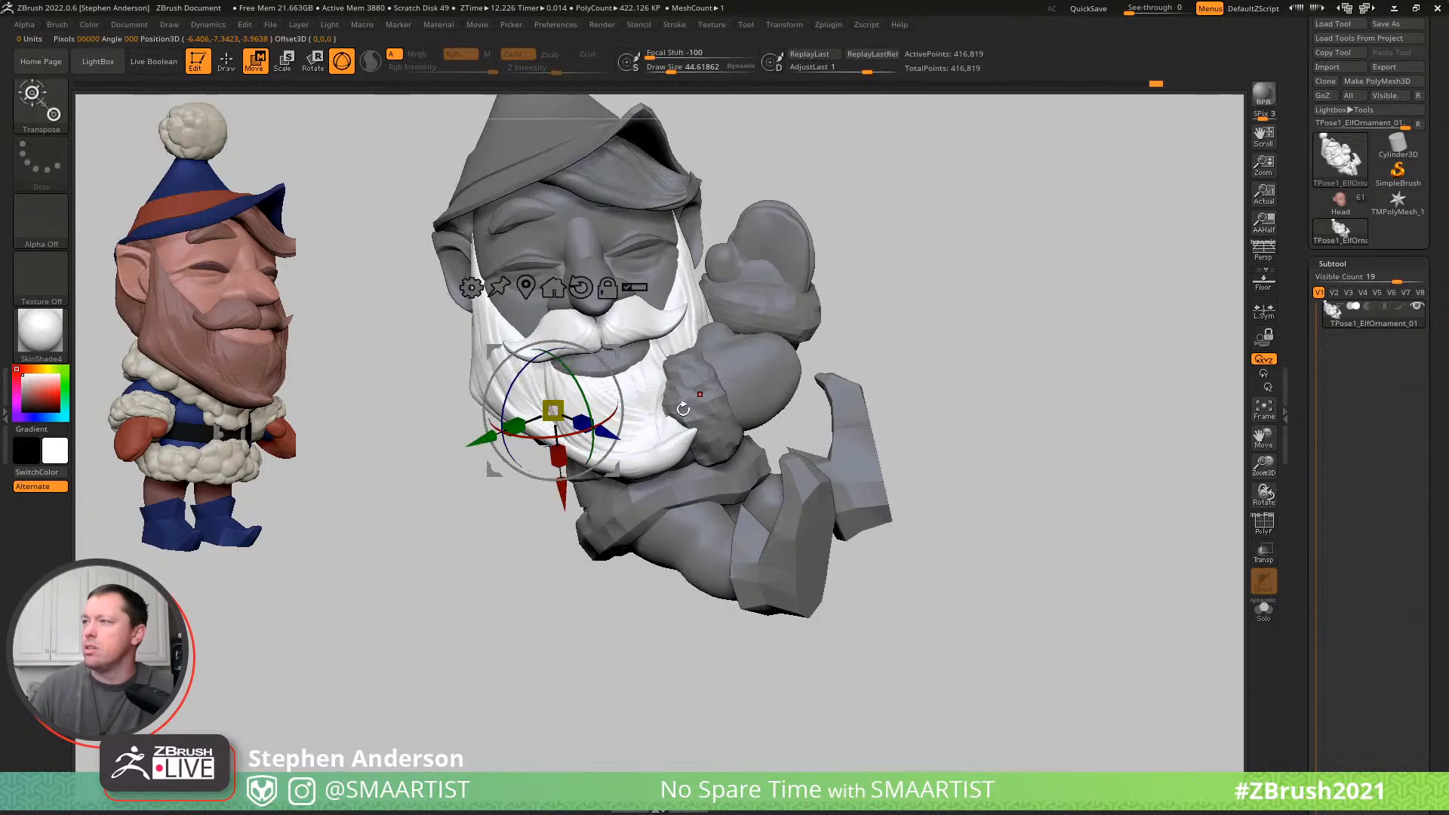
pyautogui.moveTo(686, 406); pyautogui.dragTo(711, 310, button='right')
pyautogui.press('ctrl')
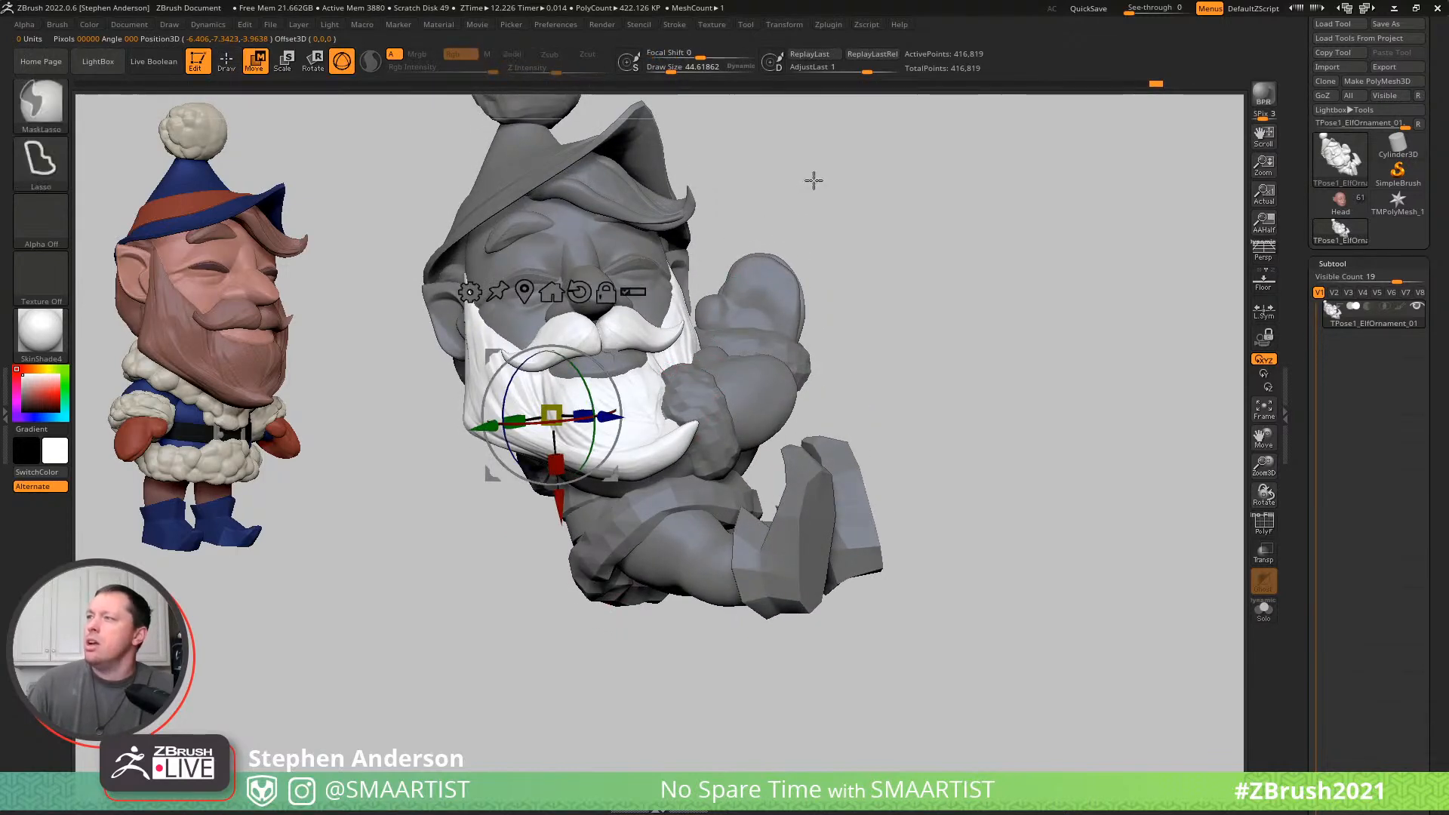
pyautogui.click(47, 102)
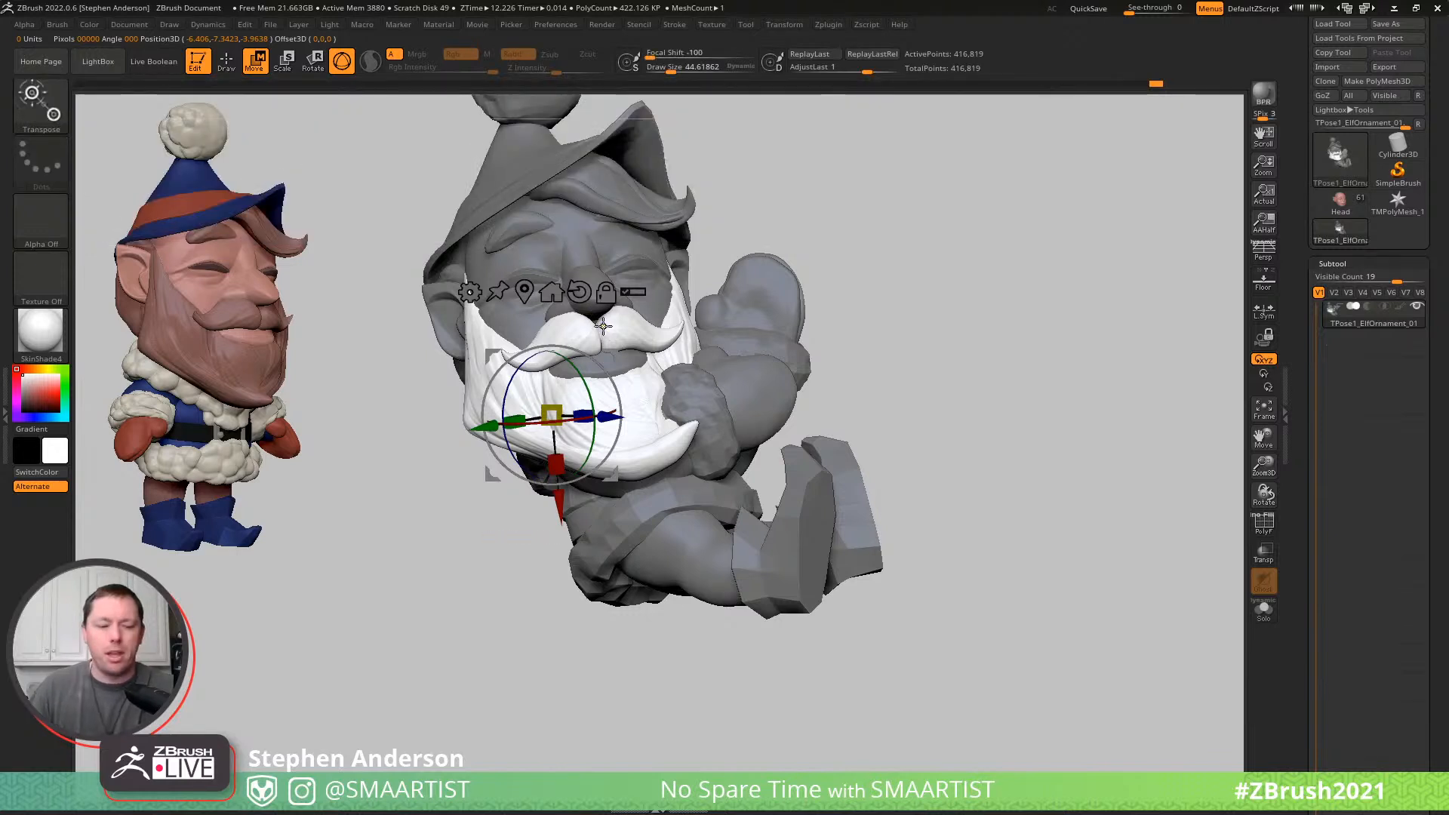
pyautogui.press('q')
pyautogui.keyDown('ctrl'); pyautogui.keyDown('shift'); pyautogui.click(581, 351); pyautogui.keyUp('shift'); pyautogui.keyUp('ctrl')
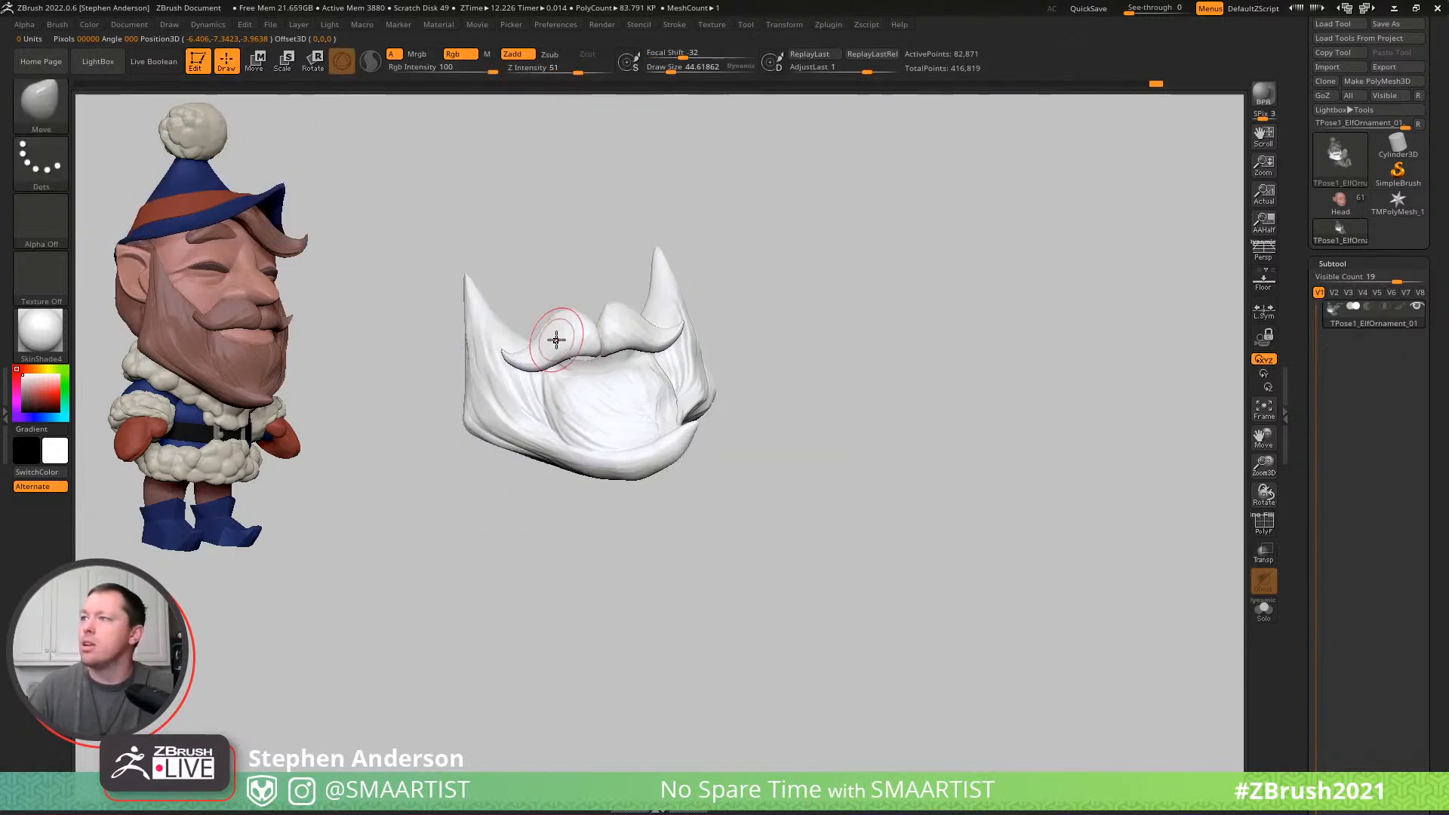
# - Mask the moustache and the upper half of the isolated beard in one straight band
pyautogui.moveTo(549, 268); pyautogui.dragTo(517, 252)
pyautogui.keyDown('ctrl'); pyautogui.moveTo(440, 227); pyautogui.dragTo(779, 367); pyautogui.keyUp('ctrl')
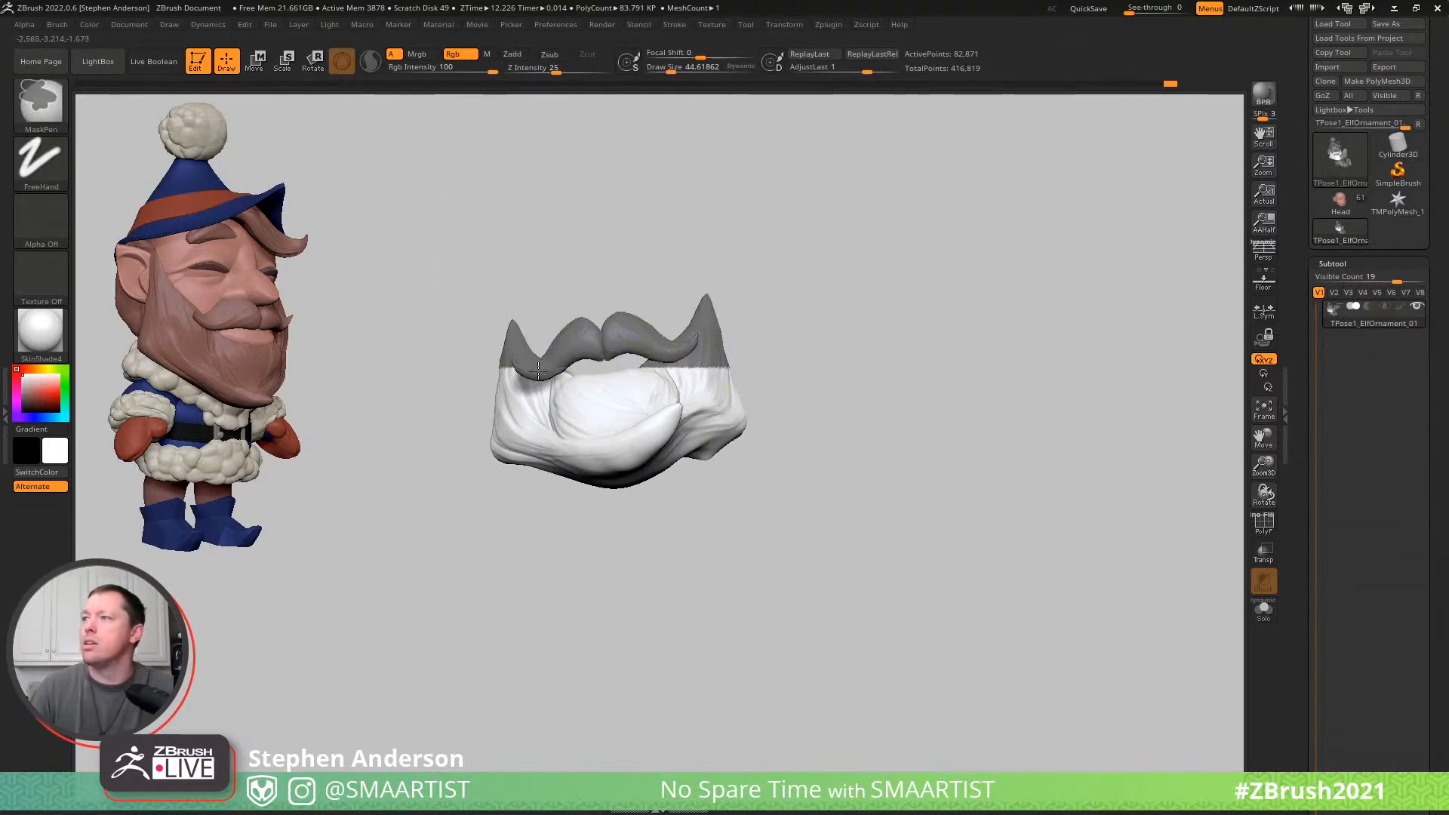
pyautogui.keyDown('ctrl'); pyautogui.moveTo(563, 369); pyautogui.dragTo(589, 378); pyautogui.keyUp('ctrl')
pyautogui.moveTo(566, 311)
pyautogui.mouseDown()
pyautogui.moveTo(708, 362)
pyautogui.moveTo(708, 423)
pyautogui.moveTo(540, 363)
pyautogui.mouseUp()
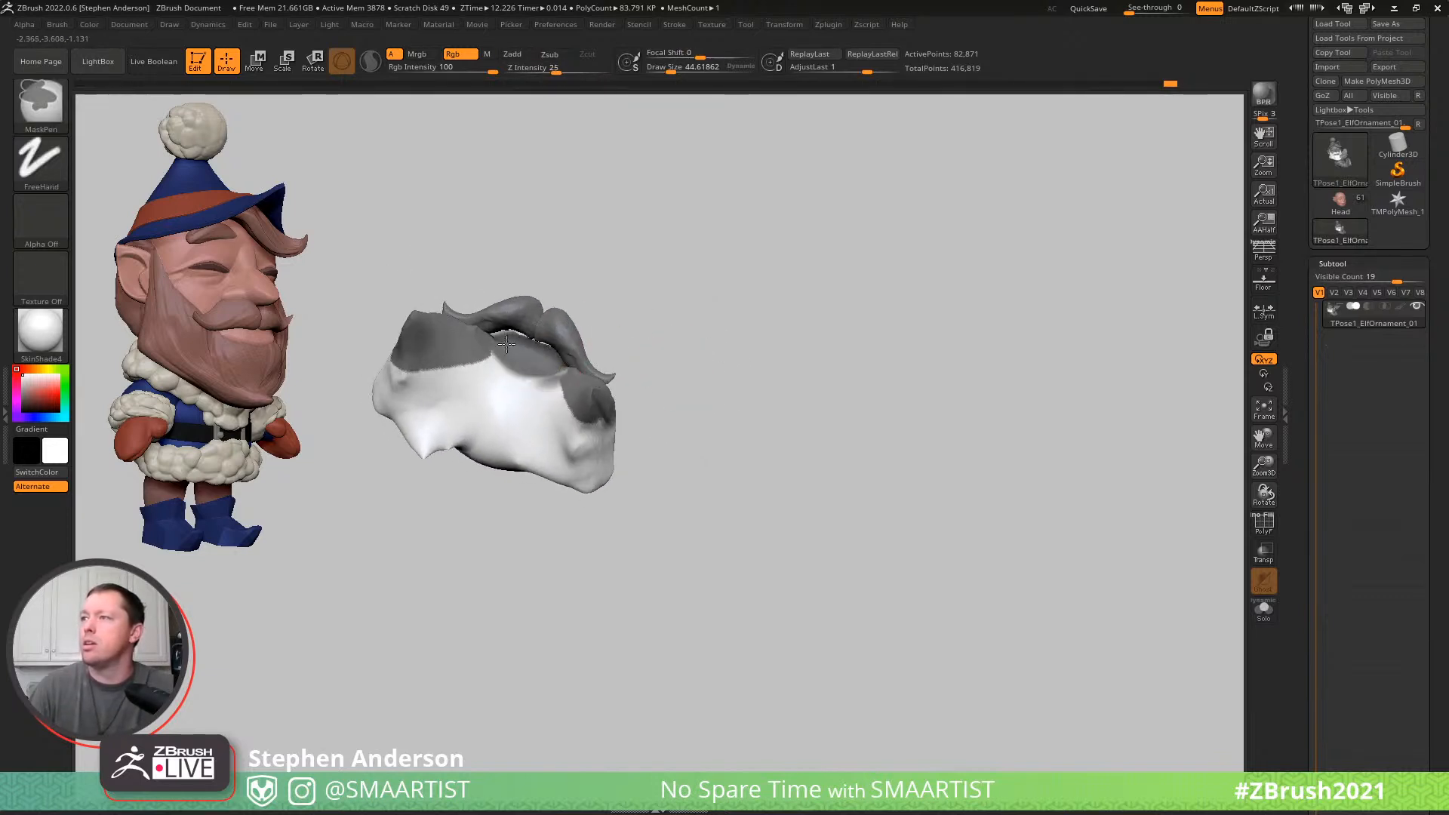
# - Extend the mask over the beard's inner side and flank, and blur its edge into a soft falloff
pyautogui.moveTo(483, 395)
pyautogui.mouseDown()
pyautogui.moveTo(536, 434)
pyautogui.moveTo(588, 438)
pyautogui.moveTo(541, 468)
pyautogui.moveTo(574, 411)
pyautogui.mouseUp()
pyautogui.moveTo(381, 332); pyautogui.dragTo(504, 381)
pyautogui.keyDown('ctrl'); pyautogui.click(499, 394); pyautogui.keyUp('ctrl')
pyautogui.moveTo(390, 288); pyautogui.dragTo(458, 377, button='right')
pyautogui.keyDown('ctrl'); pyautogui.click(483, 381); pyautogui.keyUp('ctrl')
pyautogui.moveTo(405, 323)
pyautogui.mouseDown(button='right')
pyautogui.moveTo(391, 333)
pyautogui.moveTo(538, 370)
pyautogui.mouseUp(button='right')
pyautogui.moveTo(544, 345)
pyautogui.keyDown('ctrl'); pyautogui.mouseDown()
pyautogui.moveTo(640, 373)
pyautogui.moveTo(481, 359)
pyautogui.moveTo(502, 338)
pyautogui.moveTo(480, 348)
pyautogui.moveTo(446, 279)
pyautogui.mouseUp(); pyautogui.keyUp('ctrl')
pyautogui.moveTo(504, 243); pyautogui.dragTo(593, 218, button='right')
pyautogui.moveTo(486, 322); pyautogui.dragTo(527, 259, button='right')
pyautogui.moveTo(477, 335)
pyautogui.keyDown('ctrl'); pyautogui.mouseDown()
pyautogui.moveTo(456, 350)
pyautogui.moveTo(516, 325)
pyautogui.moveTo(466, 324)
pyautogui.mouseUp(); pyautogui.keyUp('ctrl')
pyautogui.keyDown('ctrl'); pyautogui.moveTo(425, 377); pyautogui.dragTo(429, 339); pyautogui.keyUp('ctrl')
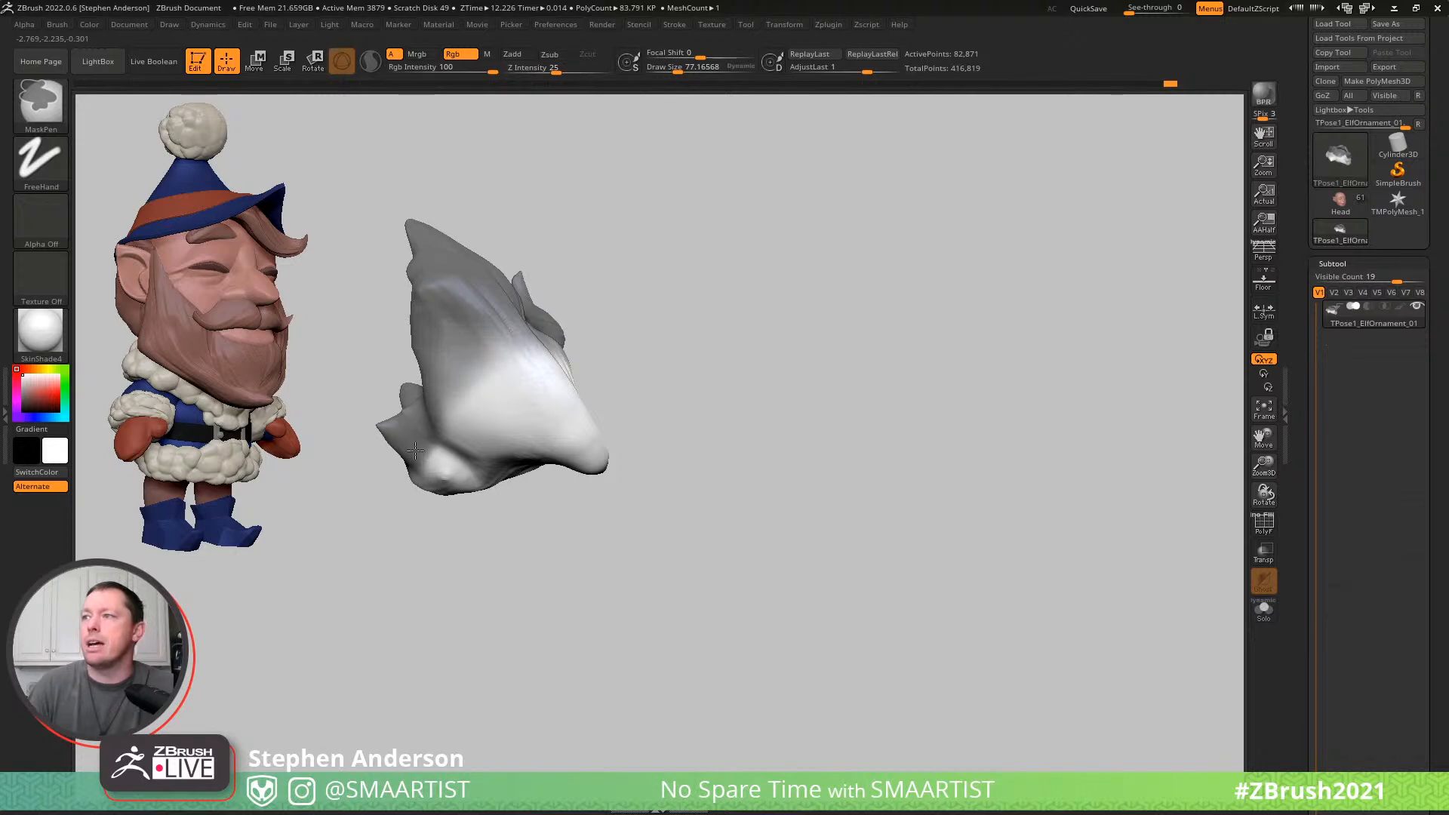
# - Set the MaskPen's Rgb intensity to 33 and paint a lighter mask over the back of the beard
pyautogui.click(456, 72)
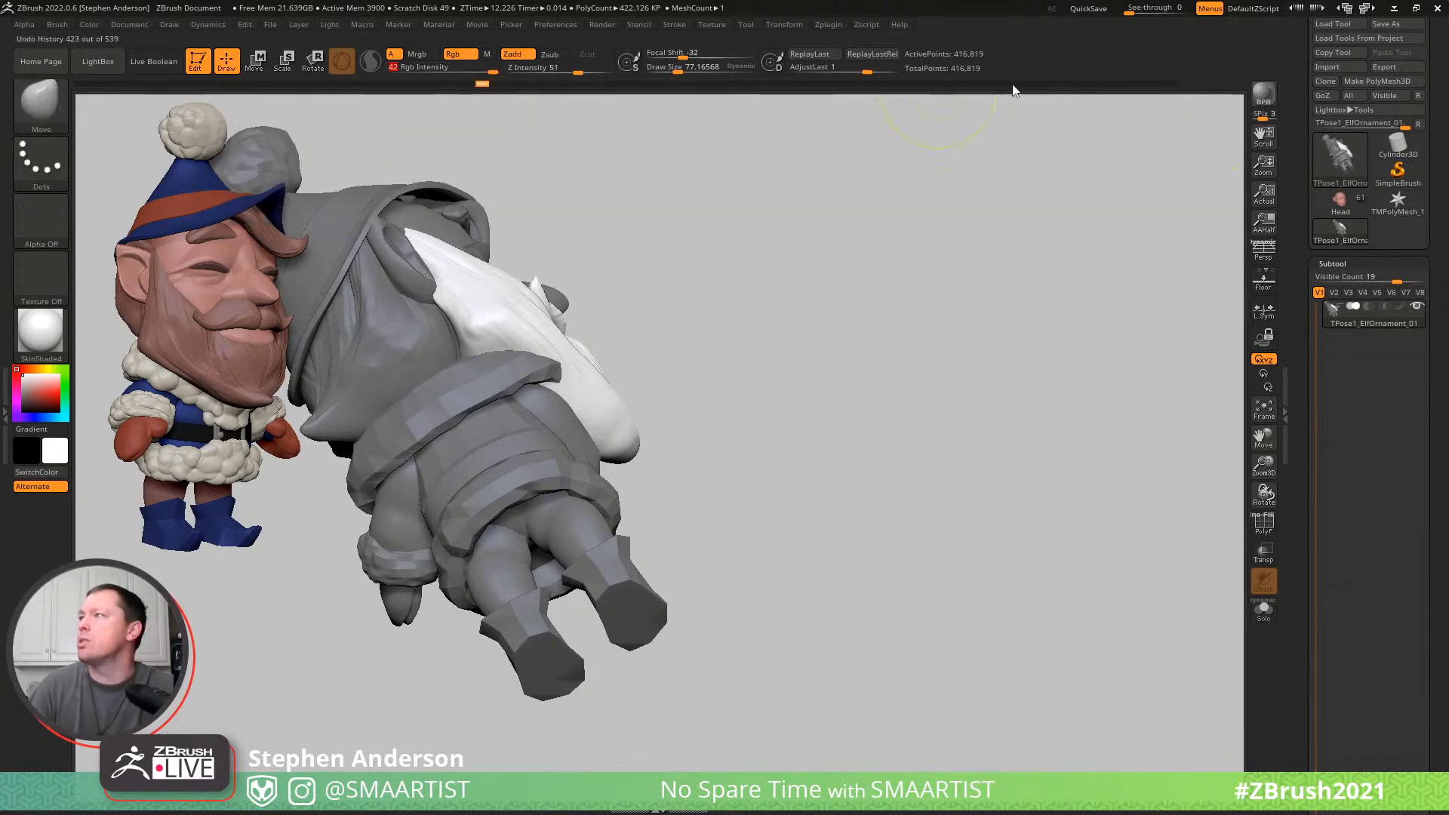
pyautogui.click(1195, 86)
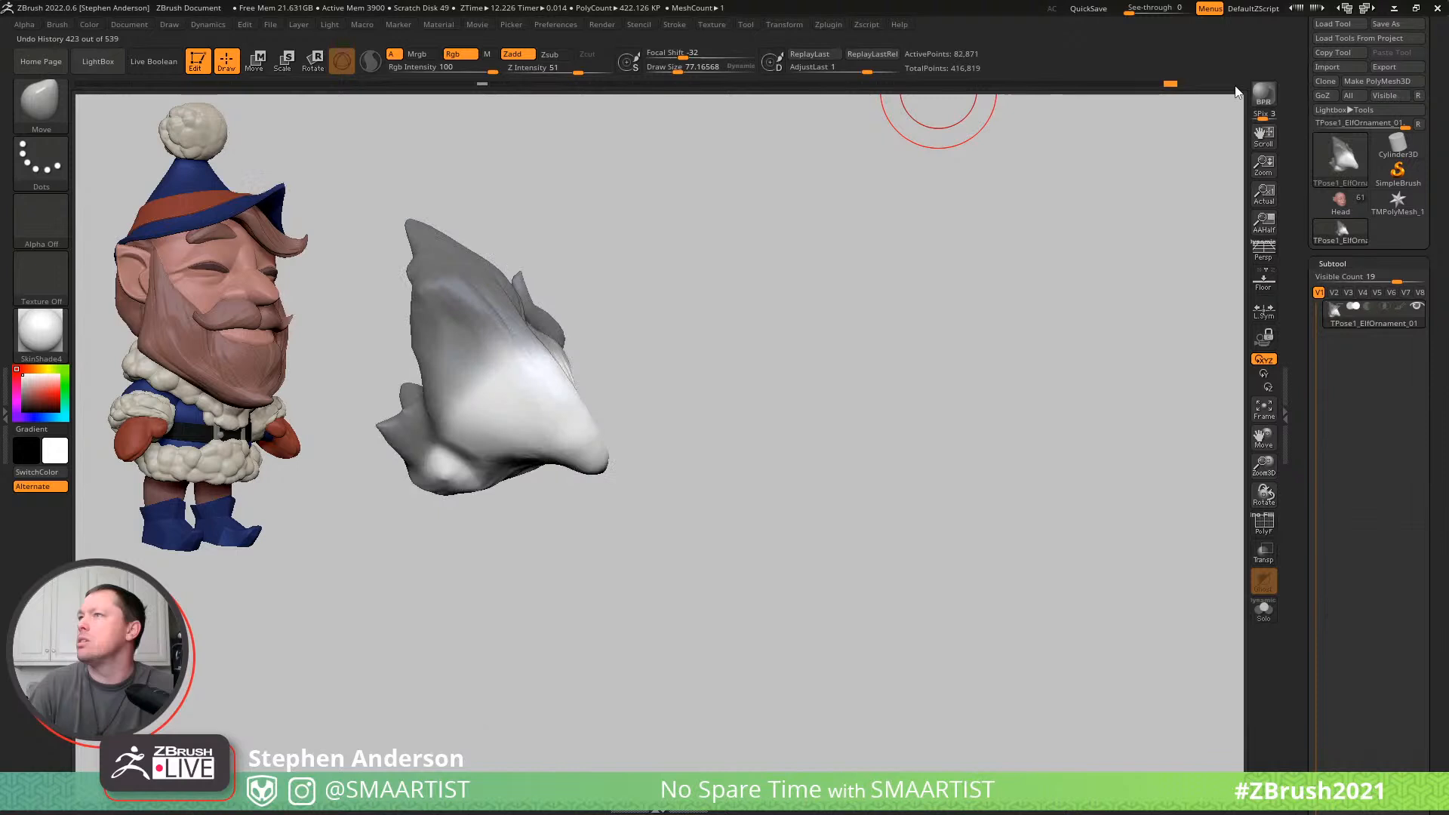
pyautogui.keyDown('ctrl'); pyautogui.click(450, 72); pyautogui.keyUp('ctrl')
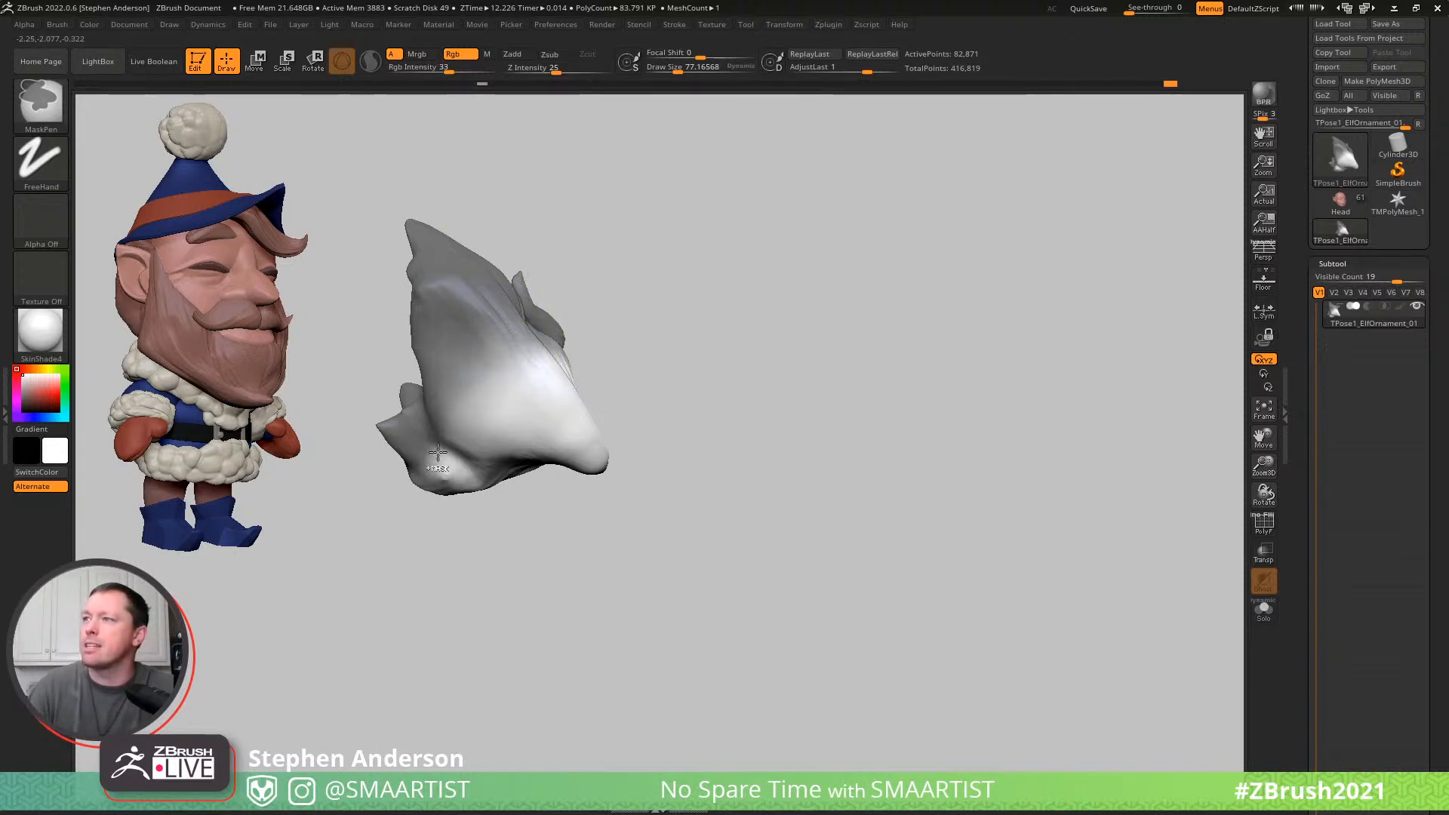
pyautogui.moveTo(451, 387); pyautogui.dragTo(454, 346, button='right')
pyautogui.keyDown('ctrl'); pyautogui.moveTo(444, 424); pyautogui.dragTo(399, 503); pyautogui.keyUp('ctrl')
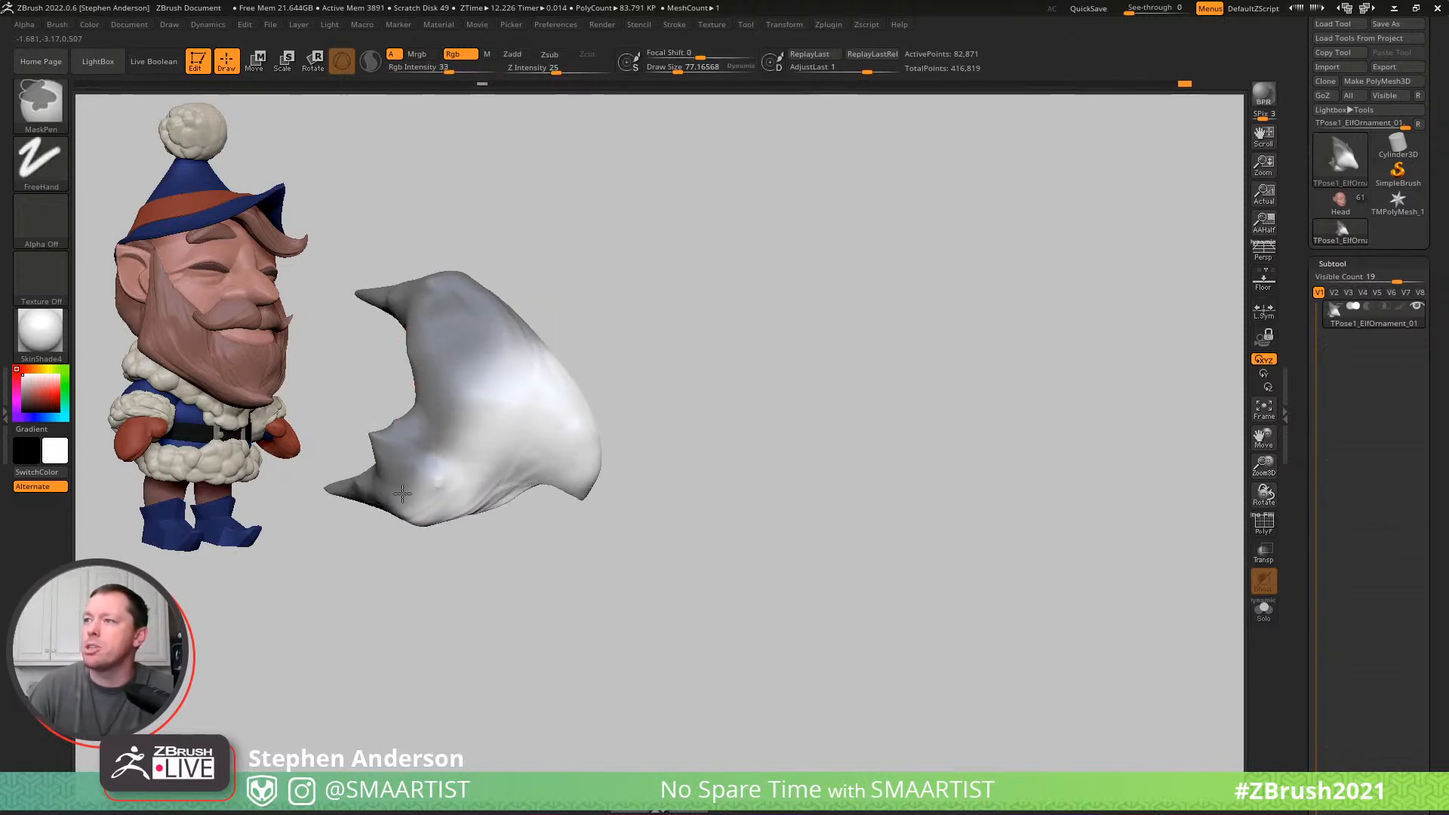
pyautogui.moveTo(699, 302)
pyautogui.mouseDown()
pyautogui.moveTo(624, 420)
pyautogui.moveTo(436, 406)
pyautogui.mouseUp()
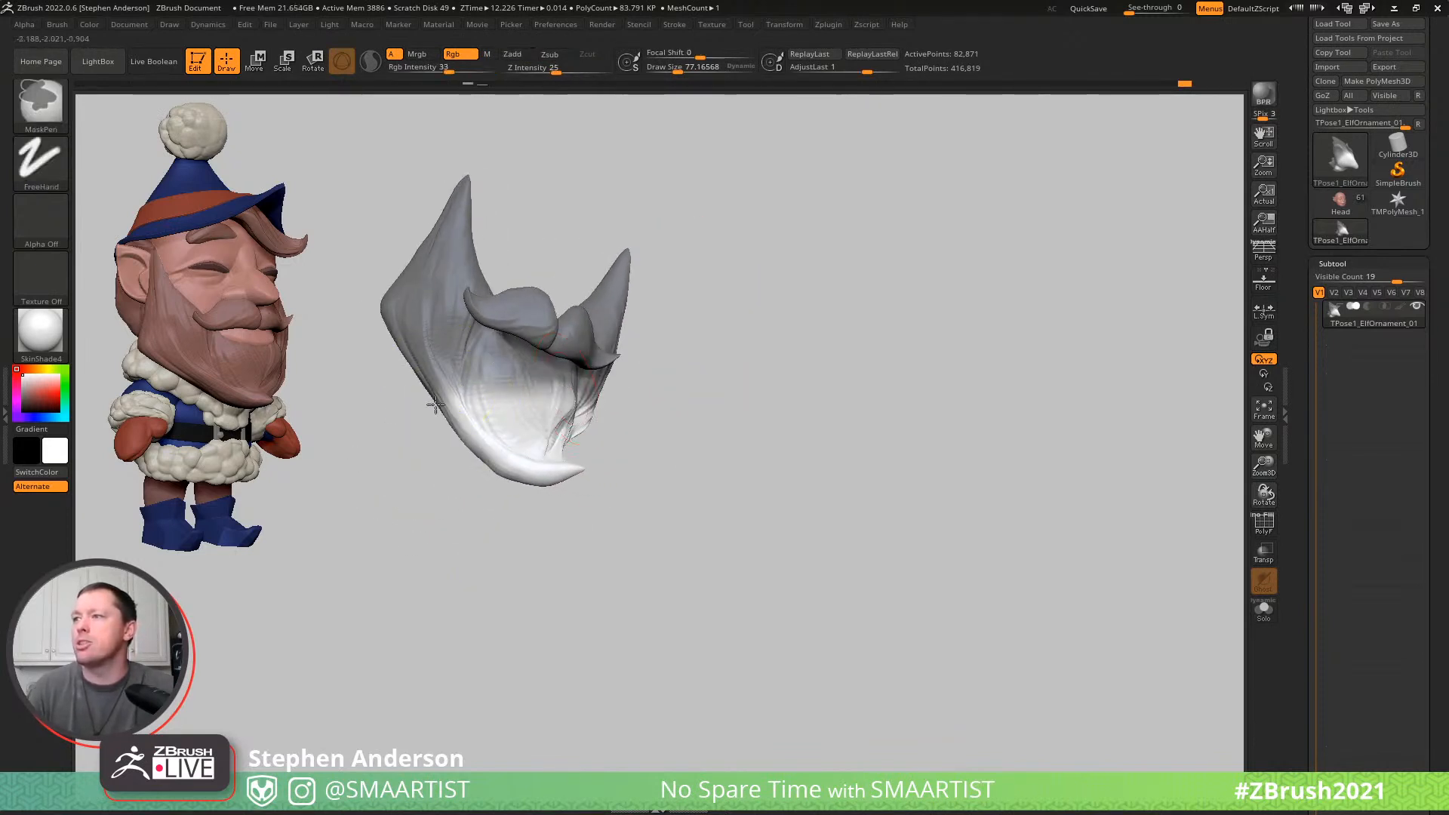
# - Paint and soften the mask on both outer sides of the beard, leaving the chin tip unmasked
pyautogui.moveTo(650, 395); pyautogui.dragTo(543, 383)
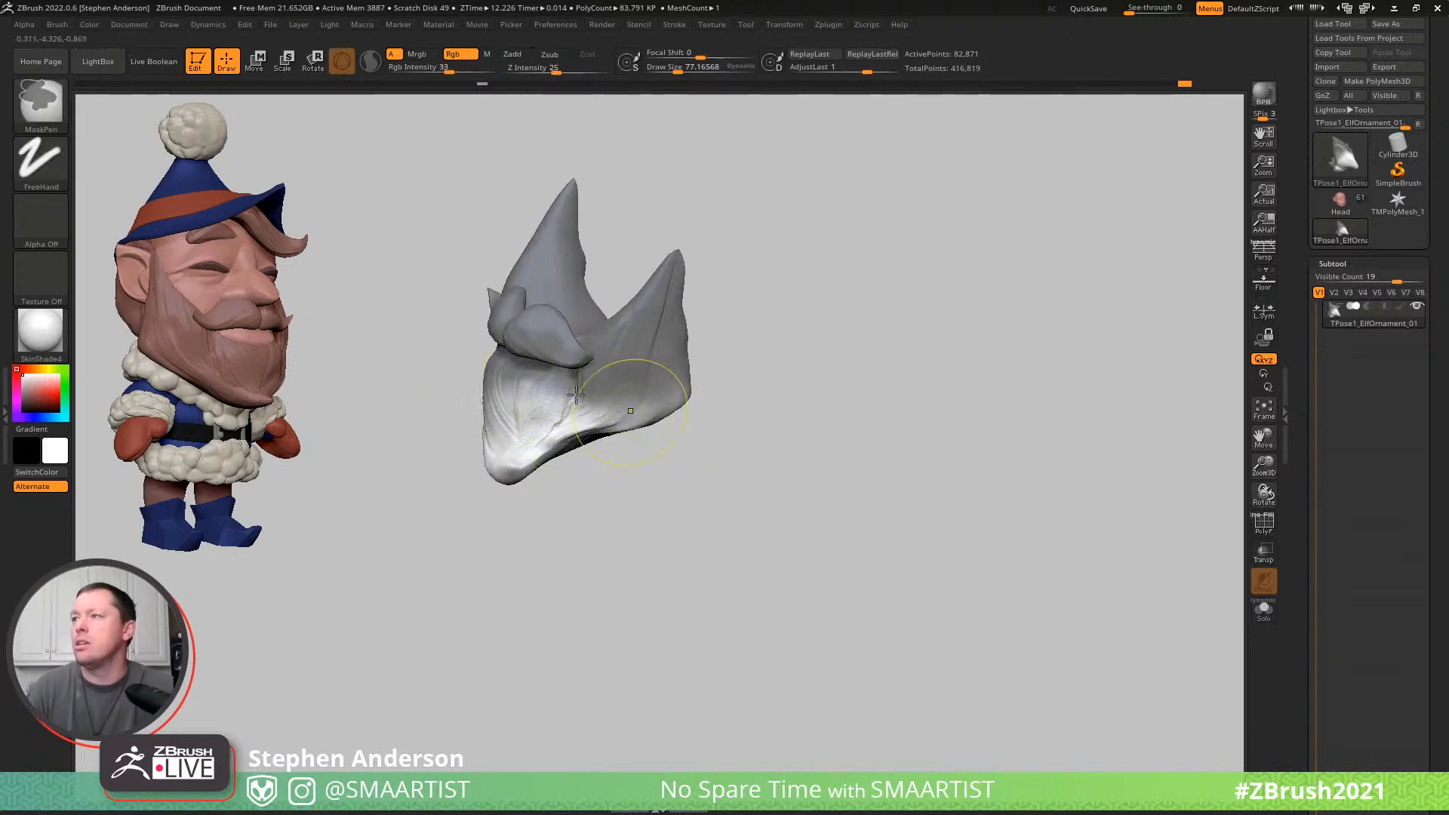
pyautogui.keyDown('ctrl'); pyautogui.keyDown('alt'); pyautogui.moveTo(654, 413); pyautogui.dragTo(543, 383); pyautogui.keyUp('alt'); pyautogui.keyUp('ctrl')
pyautogui.moveTo(526, 385); pyautogui.dragTo(634, 396, button='right')
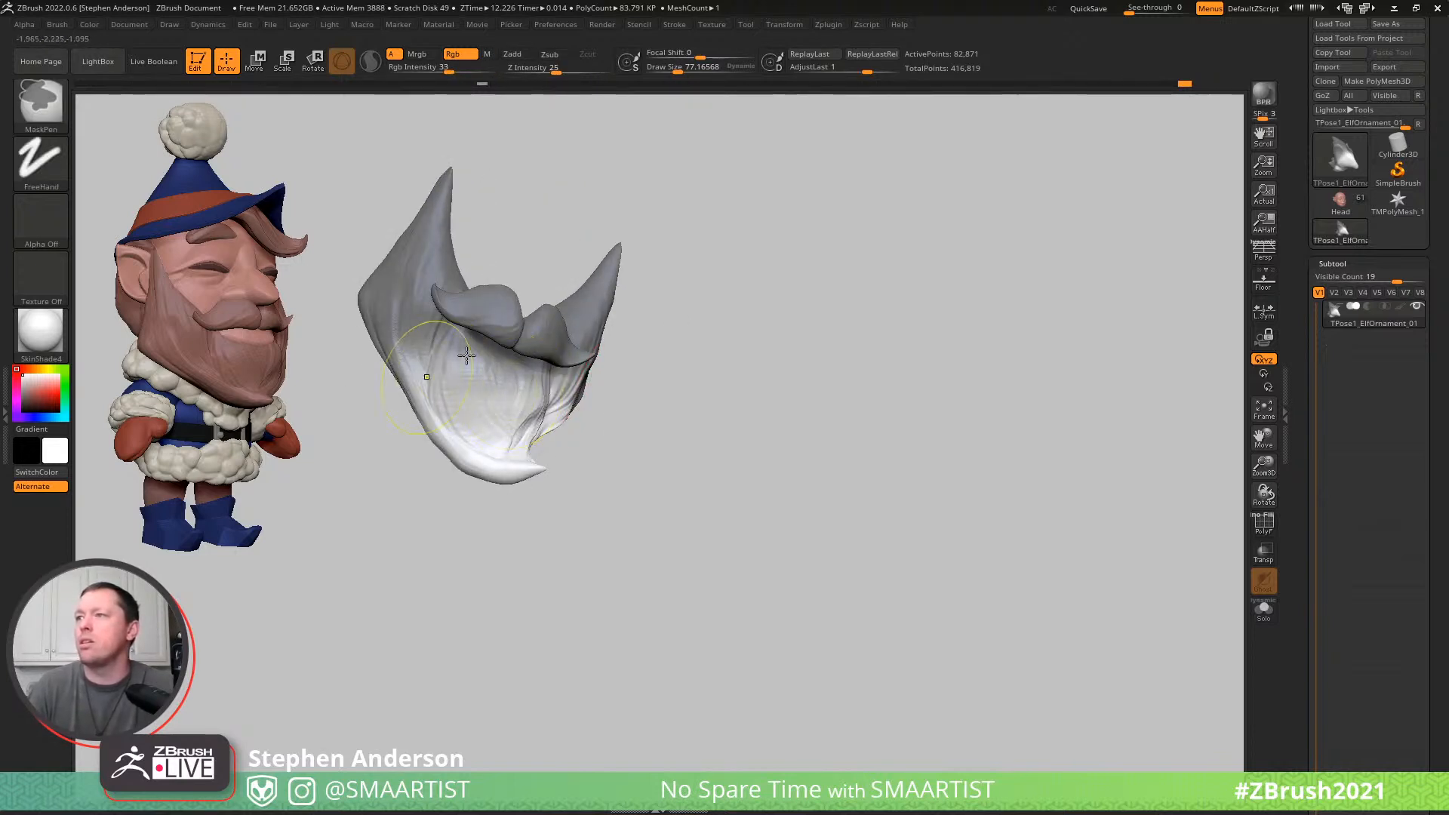
pyautogui.moveTo(454, 358); pyautogui.dragTo(518, 347, button='right')
pyautogui.moveTo(430, 375)
pyautogui.mouseDown(button='right')
pyautogui.moveTo(527, 299)
pyautogui.moveTo(450, 372)
pyautogui.mouseUp(button='right')
pyautogui.moveTo(486, 491)
pyautogui.mouseDown(button='right')
pyautogui.moveTo(540, 323)
pyautogui.moveTo(508, 327)
pyautogui.moveTo(448, 406)
pyautogui.mouseUp(button='right')
# - Show the whole elf again and rotate and move the unmasked beard tip with the gizmo
pyautogui.moveTo(432, 464)
pyautogui.mouseDown(button='right')
pyautogui.moveTo(510, 301)
pyautogui.moveTo(498, 378)
pyautogui.moveTo(902, 465)
pyautogui.moveTo(931, 327)
pyautogui.moveTo(941, 362)
pyautogui.moveTo(862, 373)
pyautogui.mouseUp(button='right')
pyautogui.keyDown('ctrl'); pyautogui.keyDown('shift'); pyautogui.click(914, 480); pyautogui.keyUp('shift'); pyautogui.keyUp('ctrl')
pyautogui.press('w')
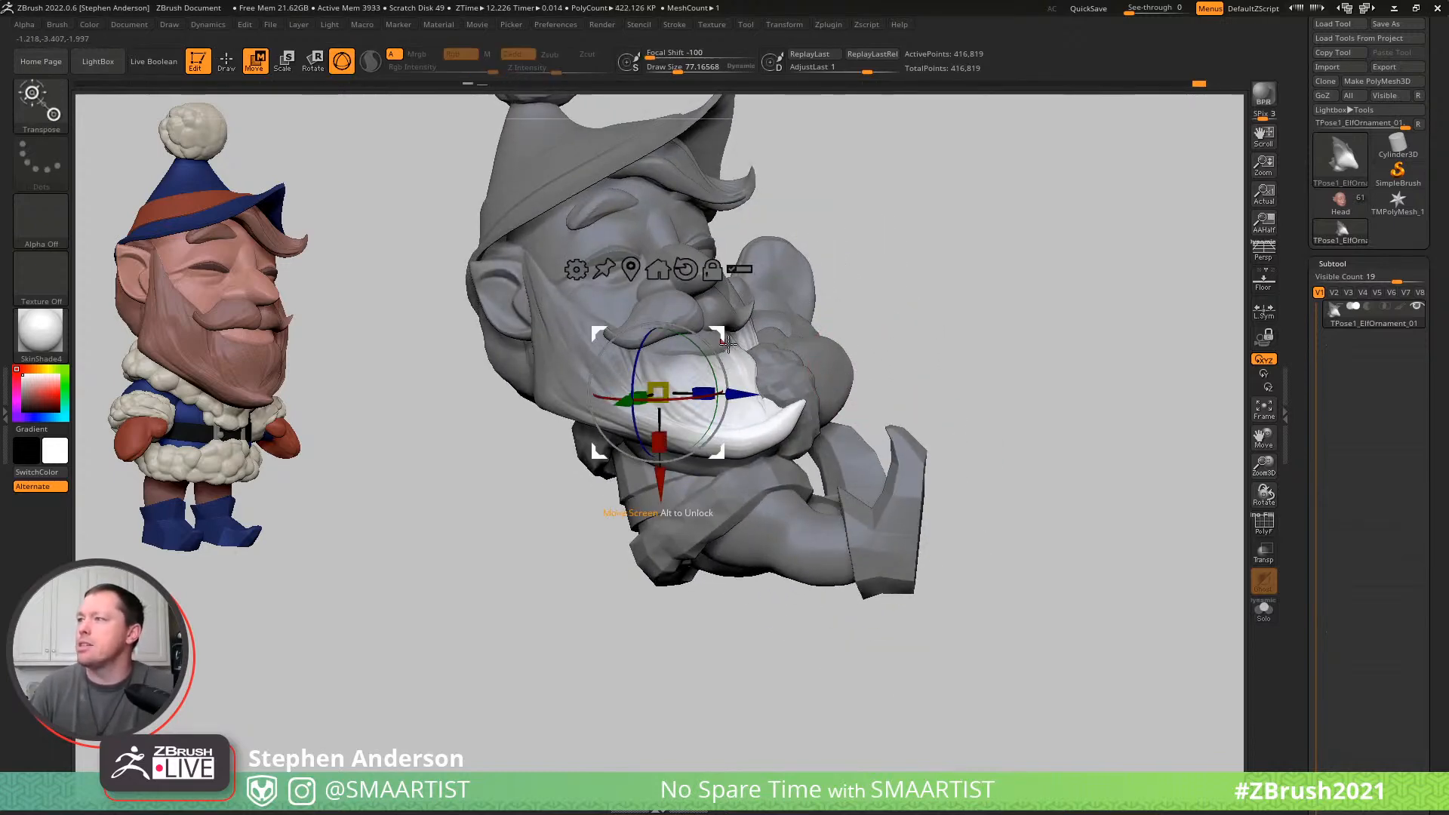
pyautogui.moveTo(724, 343); pyautogui.dragTo(744, 337, button='right')
pyautogui.moveTo(738, 328); pyautogui.dragTo(735, 322)
pyautogui.moveTo(838, 336); pyautogui.dragTo(747, 343, button='right')
pyautogui.keyDown('alt'); pyautogui.moveTo(540, 392); pyautogui.dragTo(596, 379); pyautogui.keyUp('alt')
pyautogui.moveTo(717, 324)
pyautogui.mouseDown(button='right')
pyautogui.moveTo(750, 317)
pyautogui.moveTo(717, 332)
pyautogui.mouseUp(button='right')
pyautogui.moveTo(710, 324); pyautogui.dragTo(697, 318)
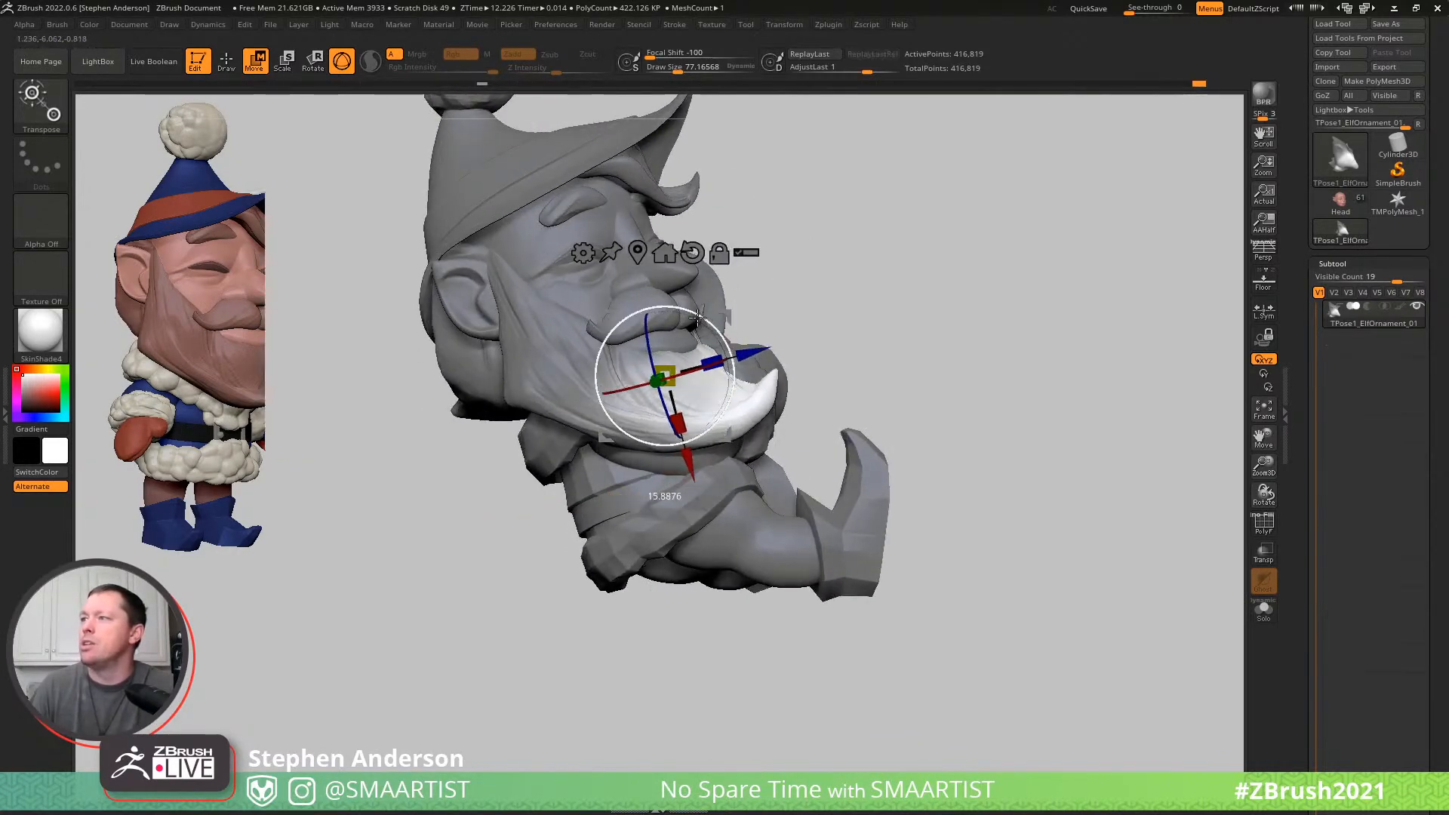
pyautogui.moveTo(734, 302); pyautogui.dragTo(621, 372, button='right')
# - Reshape the beard's lower front with an enlarged Move brush, and clear the mask
pyautogui.press('b')
pyautogui.press('m')
pyautogui.press('v')
pyautogui.moveTo(595, 371)
pyautogui.mouseDown()
pyautogui.moveTo(682, 345)
pyautogui.moveTo(755, 355)
pyautogui.moveTo(687, 358)
pyautogui.moveTo(787, 363)
pyautogui.moveTo(670, 367)
pyautogui.mouseUp()
pyautogui.moveTo(666, 382)
pyautogui.mouseDown(button='right')
pyautogui.moveTo(612, 386)
pyautogui.moveTo(609, 353)
pyautogui.moveTo(723, 399)
pyautogui.moveTo(566, 382)
pyautogui.moveTo(577, 370)
pyautogui.mouseUp(button='right')
pyautogui.press('s')
pyautogui.moveTo(580, 364); pyautogui.dragTo(582, 366)
pyautogui.moveTo(594, 362)
pyautogui.mouseDown(button='right')
pyautogui.moveTo(642, 367)
pyautogui.moveTo(585, 377)
pyautogui.moveTo(635, 389)
pyautogui.mouseUp(button='right')
pyautogui.press('s')
pyautogui.moveTo(519, 386); pyautogui.dragTo(532, 387)
pyautogui.keyDown('ctrl'); pyautogui.moveTo(766, 327); pyautogui.dragTo(838, 381); pyautogui.keyUp('ctrl')
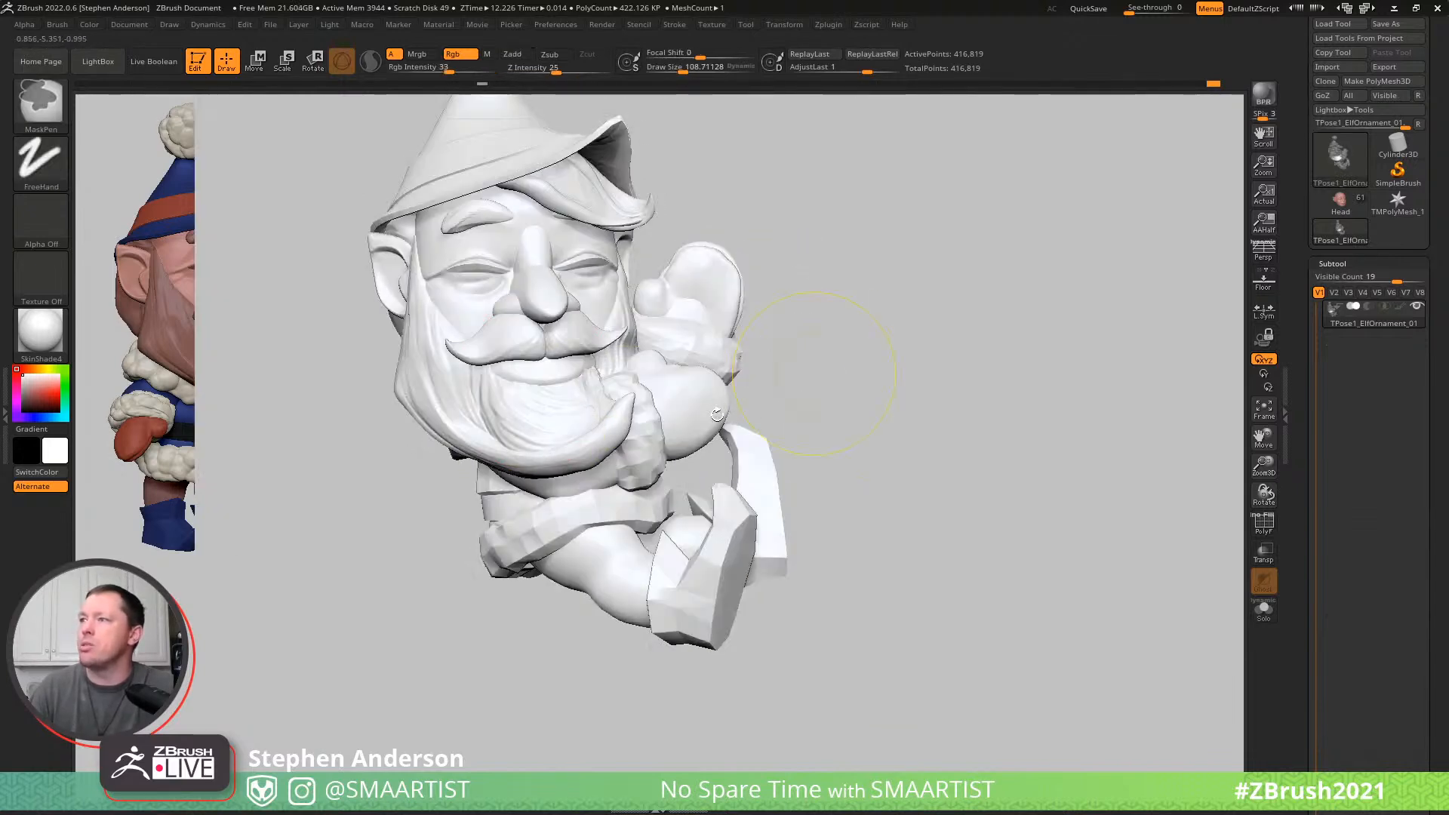
# - Mask the moustache along with the rest of the elf so only the beard stays editable, with all parts shown
pyautogui.press('w')
pyautogui.keyDown('ctrl'); pyautogui.click(450, 397); pyautogui.keyUp('ctrl')
pyautogui.press('q')
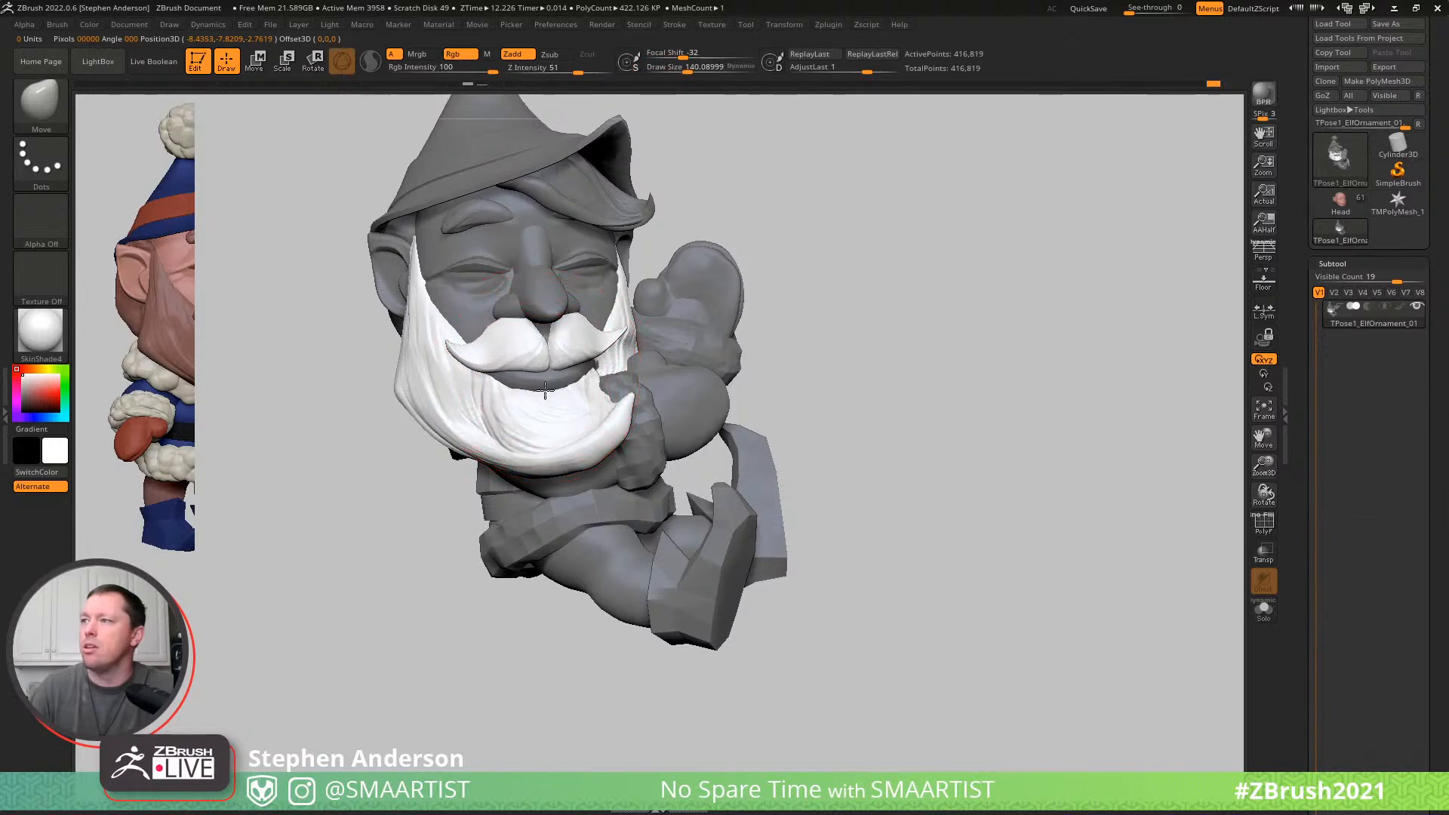
pyautogui.keyDown('ctrl'); pyautogui.keyDown('shift'); pyautogui.moveTo(394, 498); pyautogui.dragTo(493, 431); pyautogui.keyUp('shift'); pyautogui.keyUp('ctrl')
pyautogui.hotkey('ctrl', 'shift', 'a')
pyautogui.keyDown('ctrl'); pyautogui.keyDown('shift'); pyautogui.moveTo(890, 286); pyautogui.dragTo(948, 377); pyautogui.keyUp('shift'); pyautogui.keyUp('ctrl')
pyautogui.hotkey('ctrl', 'a')
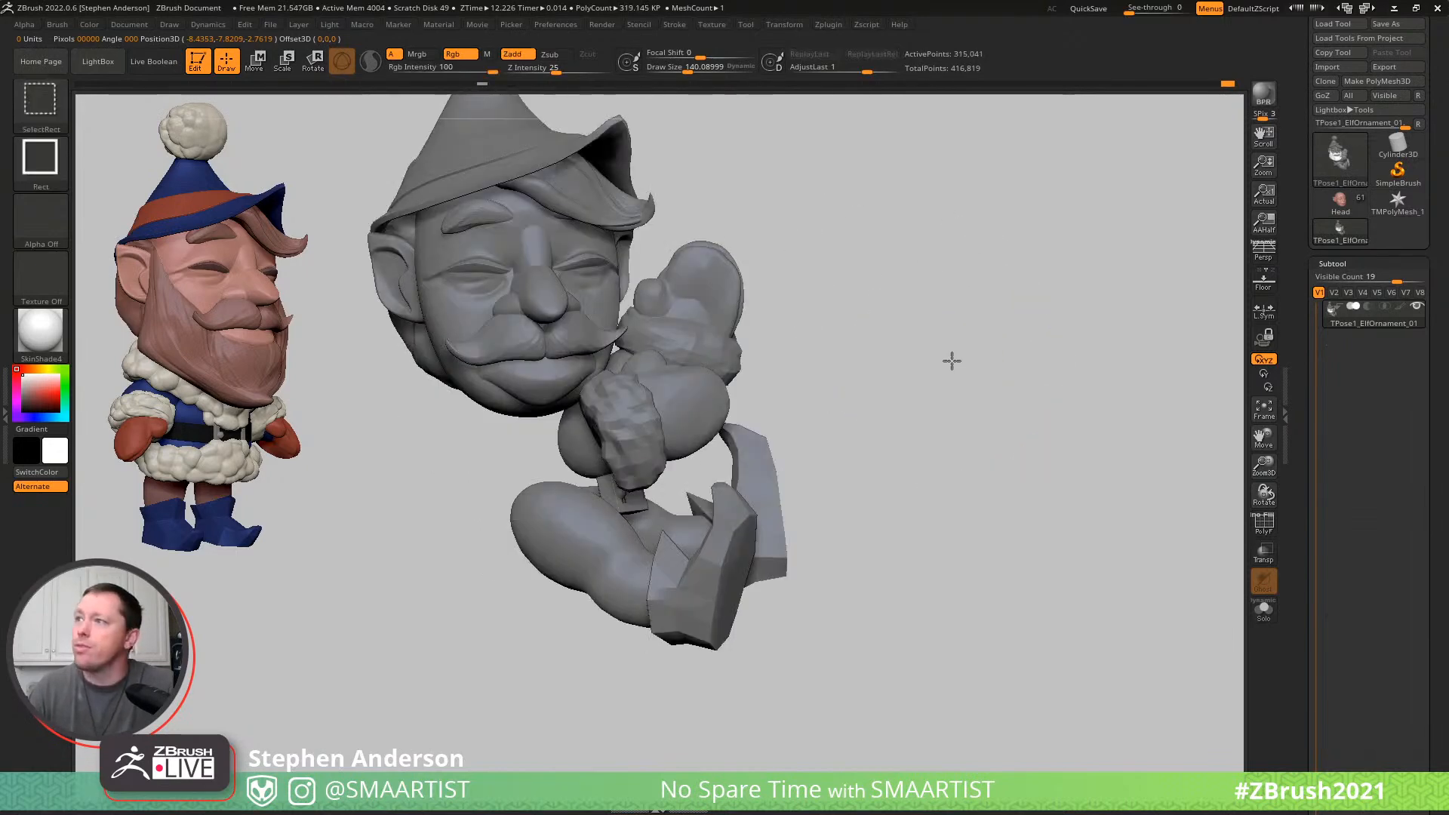
pyautogui.keyDown('ctrl'); pyautogui.keyDown('shift'); pyautogui.click(961, 362); pyautogui.keyUp('shift'); pyautogui.keyUp('ctrl')
# - Push the beard around the mouth opening with a smaller Move brush
pyautogui.moveTo(520, 355)
pyautogui.mouseDown(button='right')
pyautogui.moveTo(585, 343)
pyautogui.moveTo(548, 367)
pyautogui.mouseUp(button='right')
pyautogui.press('s')
pyautogui.moveTo(548, 368); pyautogui.dragTo(546, 367)
pyautogui.moveTo(548, 375)
pyautogui.mouseDown()
pyautogui.moveTo(548, 388)
pyautogui.moveTo(549, 370)
pyautogui.mouseUp()
# - Leave only the lower lip unmasked and pull it wider with the Move brush to fill the smile
pyautogui.press('w')
pyautogui.keyDown('ctrl'); pyautogui.click(548, 372); pyautogui.keyUp('ctrl')
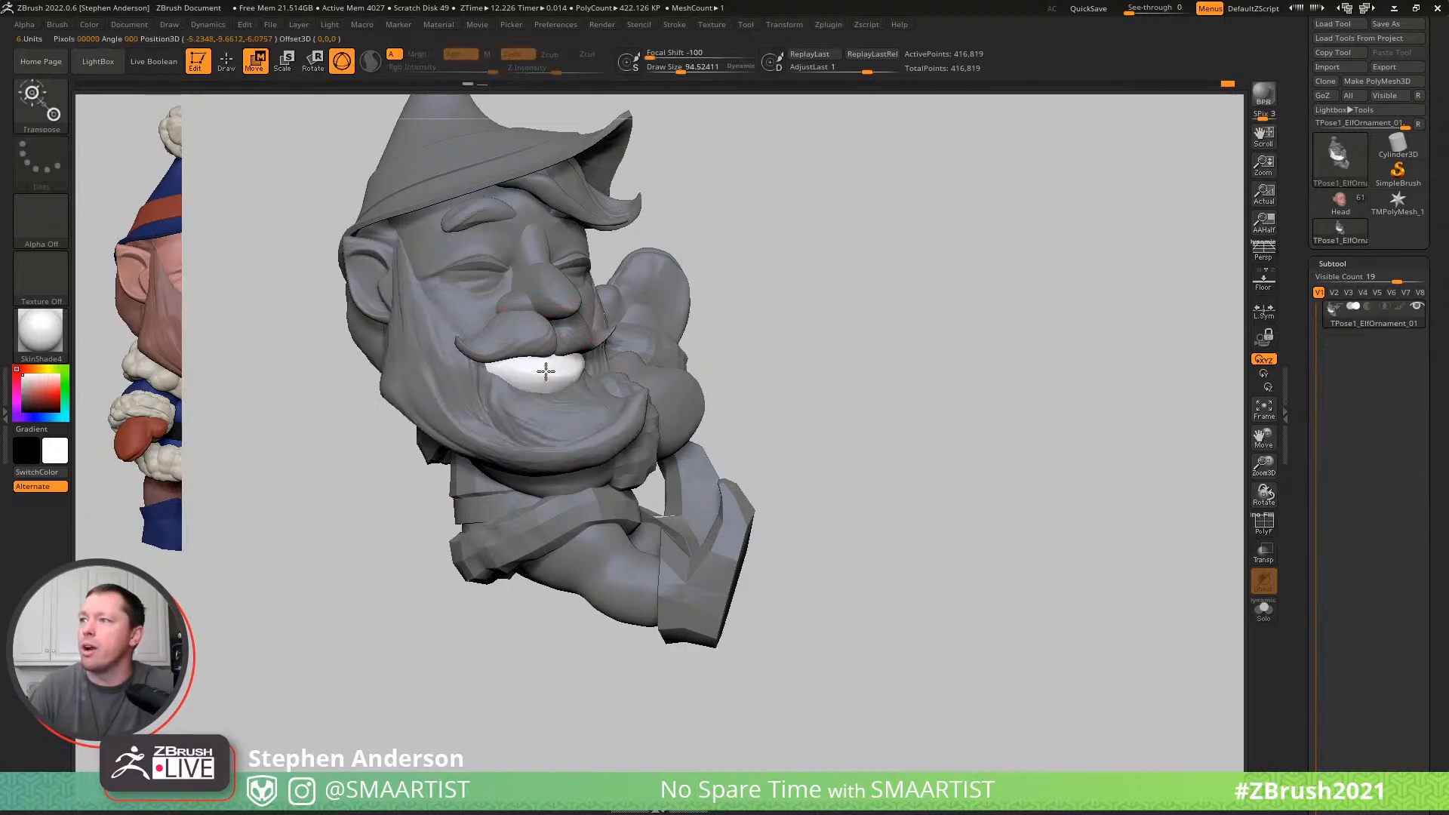
pyautogui.press('q')
pyautogui.moveTo(561, 371); pyautogui.dragTo(547, 366, button='right')
pyautogui.press('s')
pyautogui.moveTo(546, 378)
pyautogui.mouseDown()
pyautogui.moveTo(544, 392)
pyautogui.moveTo(605, 366)
pyautogui.mouseUp()
pyautogui.press('s')
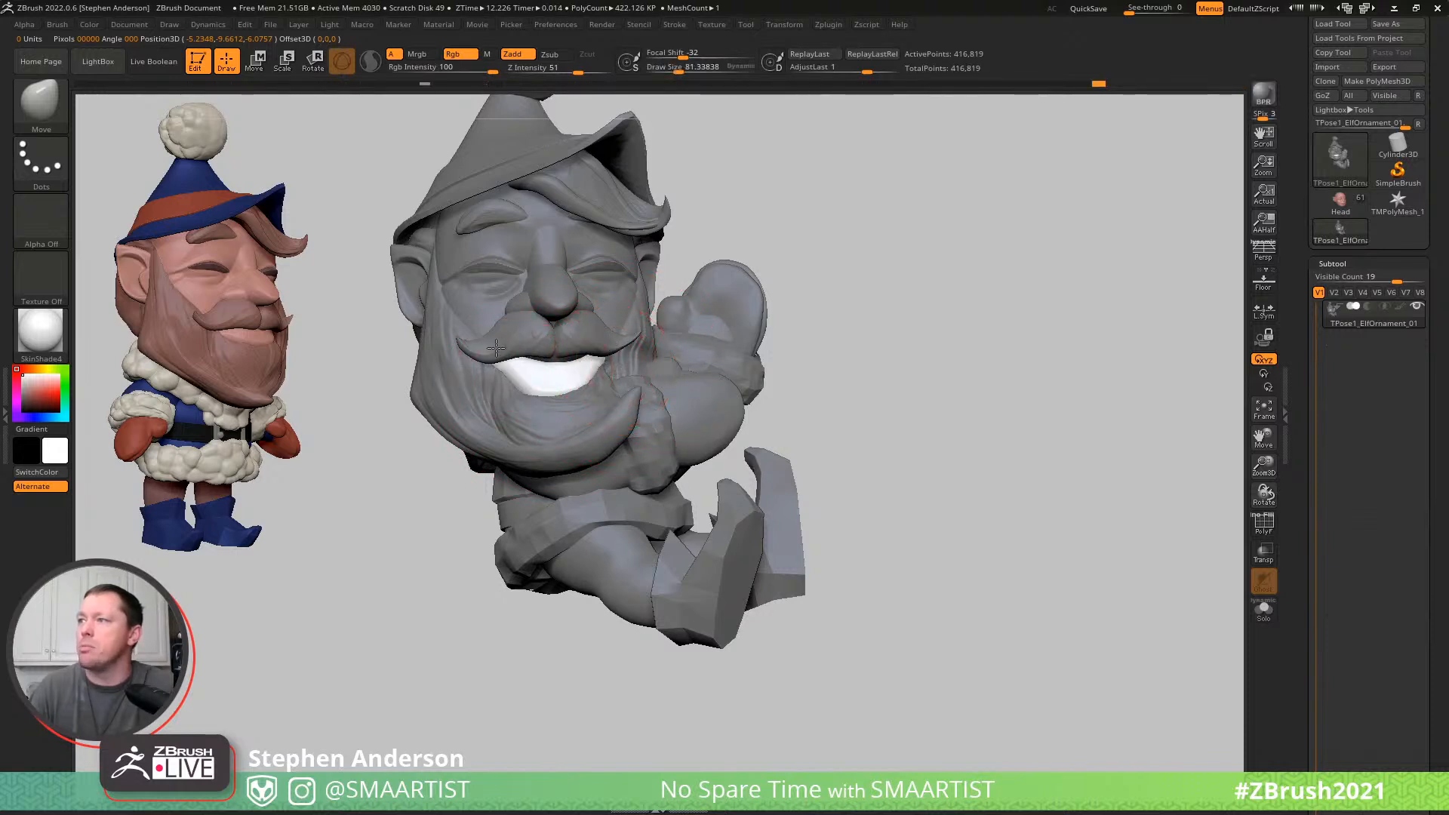
# - Refine the lower lip's corners and depth with the Move brush from the front and three-quarter views
pyautogui.moveTo(519, 370); pyautogui.dragTo(544, 376)
pyautogui.moveTo(585, 387); pyautogui.dragTo(568, 375, button='right')
pyautogui.press('s')
pyautogui.moveTo(558, 374)
pyautogui.mouseDown()
pyautogui.moveTo(529, 369)
pyautogui.moveTo(525, 383)
pyautogui.mouseUp()
pyautogui.press('s')
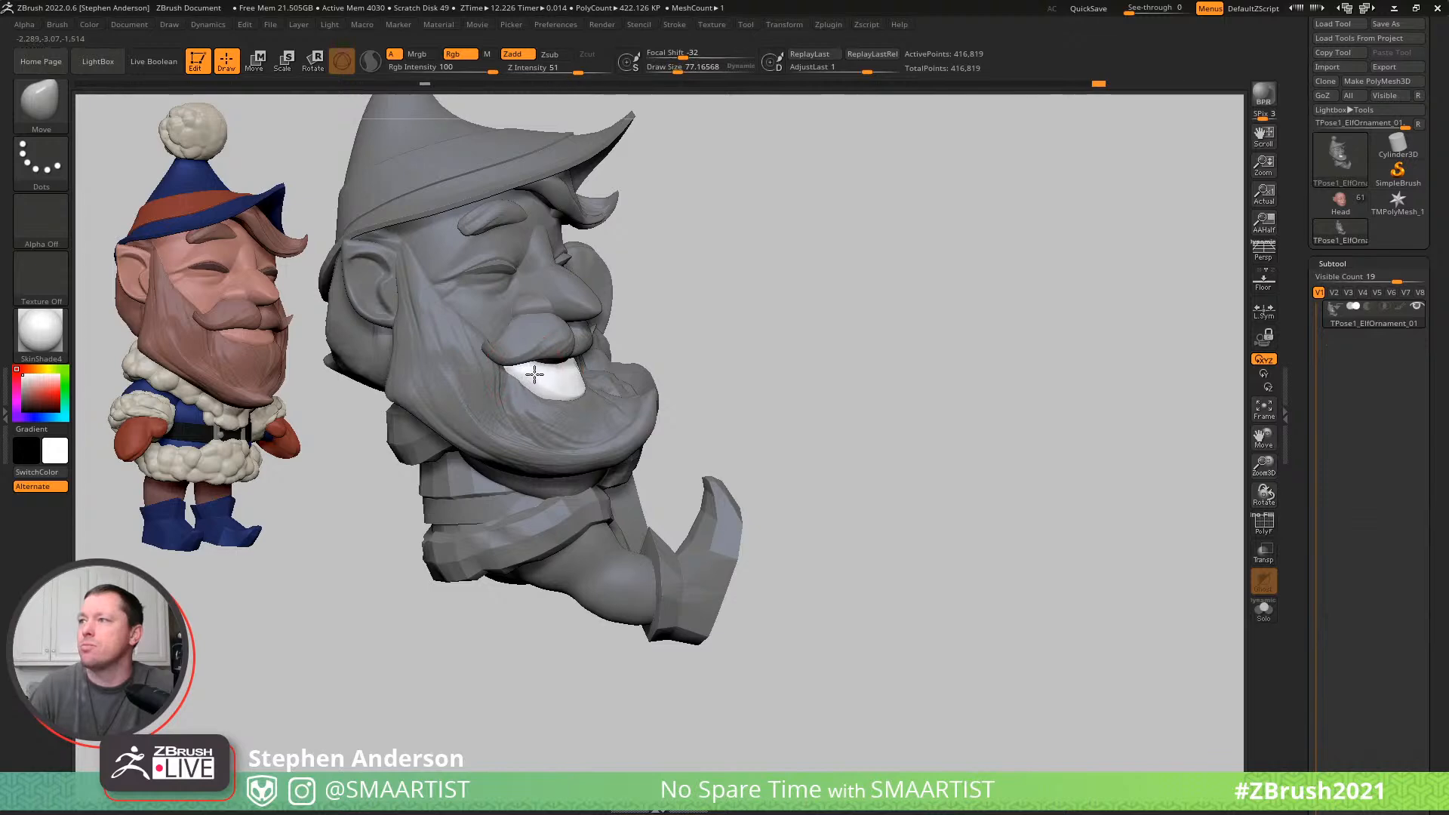
pyautogui.moveTo(538, 368); pyautogui.dragTo(600, 365, button='right')
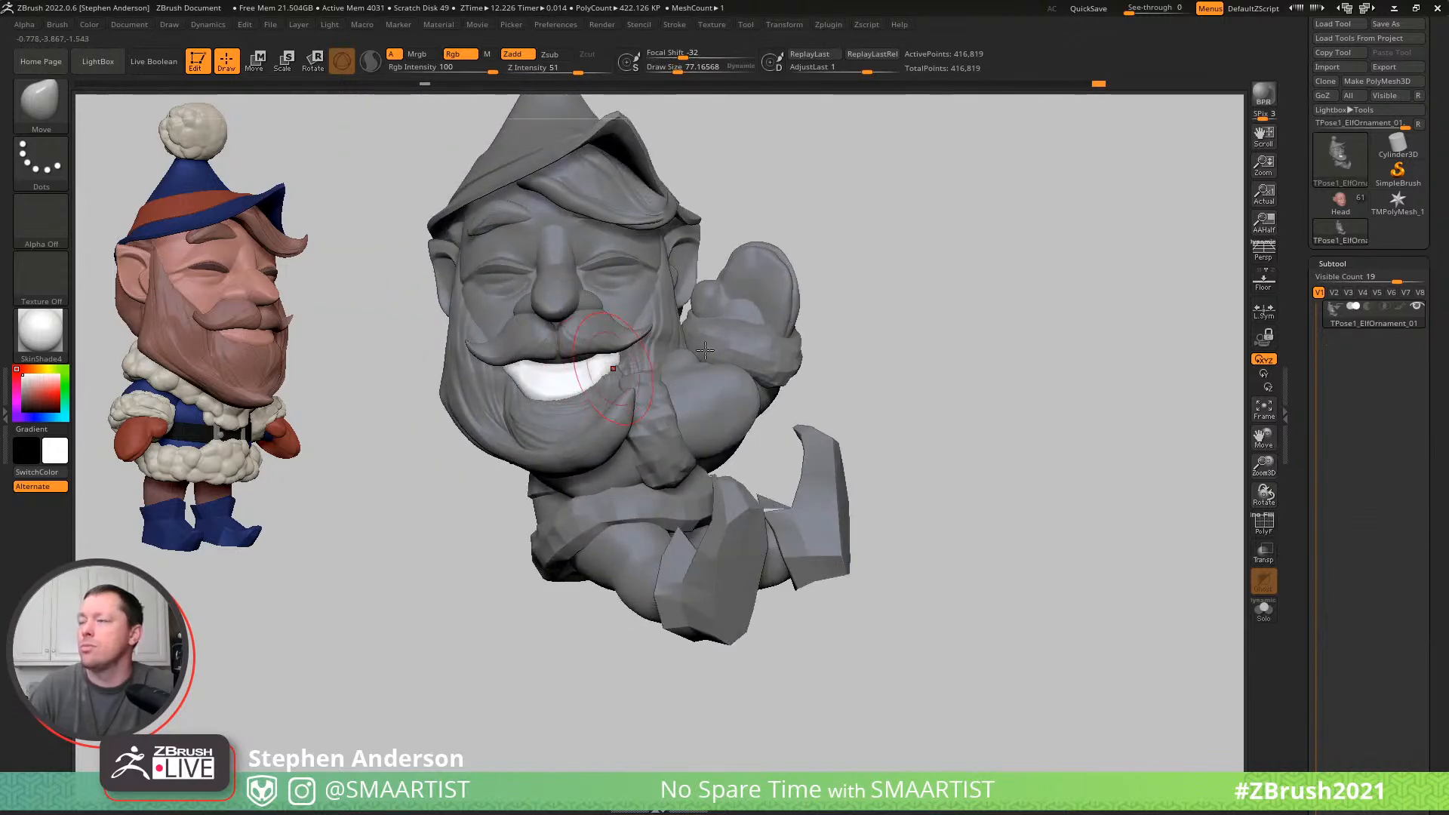
# - Examine the mouth and beard up close with the mask cleared, and restore the lip's mask
pyautogui.hotkey('shift', 'f')
pyautogui.keyDown('ctrl'); pyautogui.moveTo(971, 263); pyautogui.dragTo(1013, 353); pyautogui.keyUp('ctrl')
pyautogui.hotkey('shift', 'f')
pyautogui.keyDown('ctrl'); pyautogui.moveTo(944, 377); pyautogui.dragTo(841, 346, button='right'); pyautogui.keyUp('ctrl')
pyautogui.keyDown('ctrl'); pyautogui.moveTo(663, 340); pyautogui.dragTo(768, 490, button='right'); pyautogui.keyUp('ctrl')
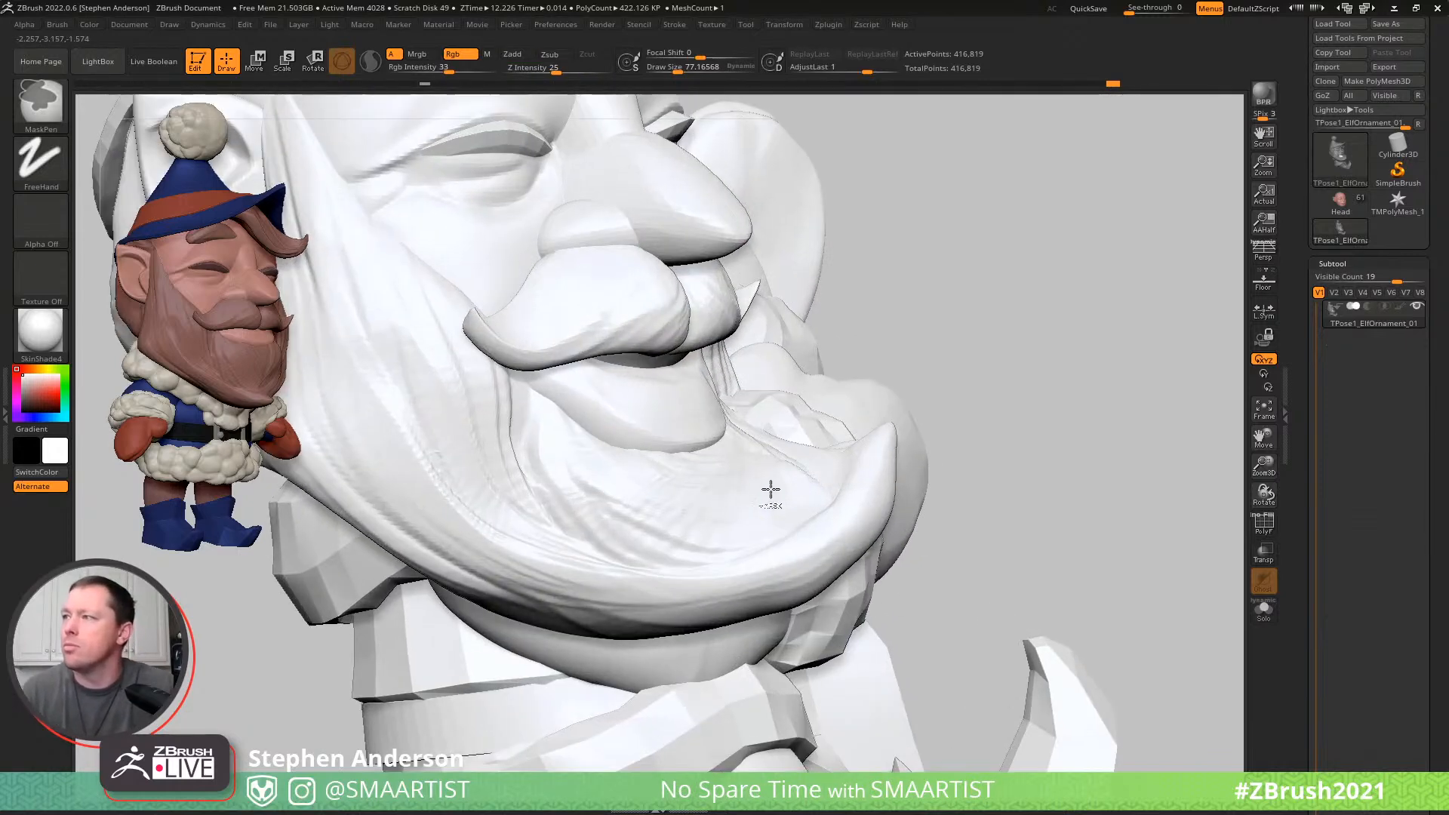
pyautogui.hotkey('ctrl', 'z')
# - Build up volume across the lower lip with the ClayBuildup brush at a draw size of about 54
pyautogui.press('b')
pyautogui.press('c')
pyautogui.press('b')
pyautogui.moveTo(686, 400); pyautogui.dragTo(649, 409, button='right')
pyautogui.press('s')
pyautogui.moveTo(610, 382); pyautogui.dragTo(599, 382)
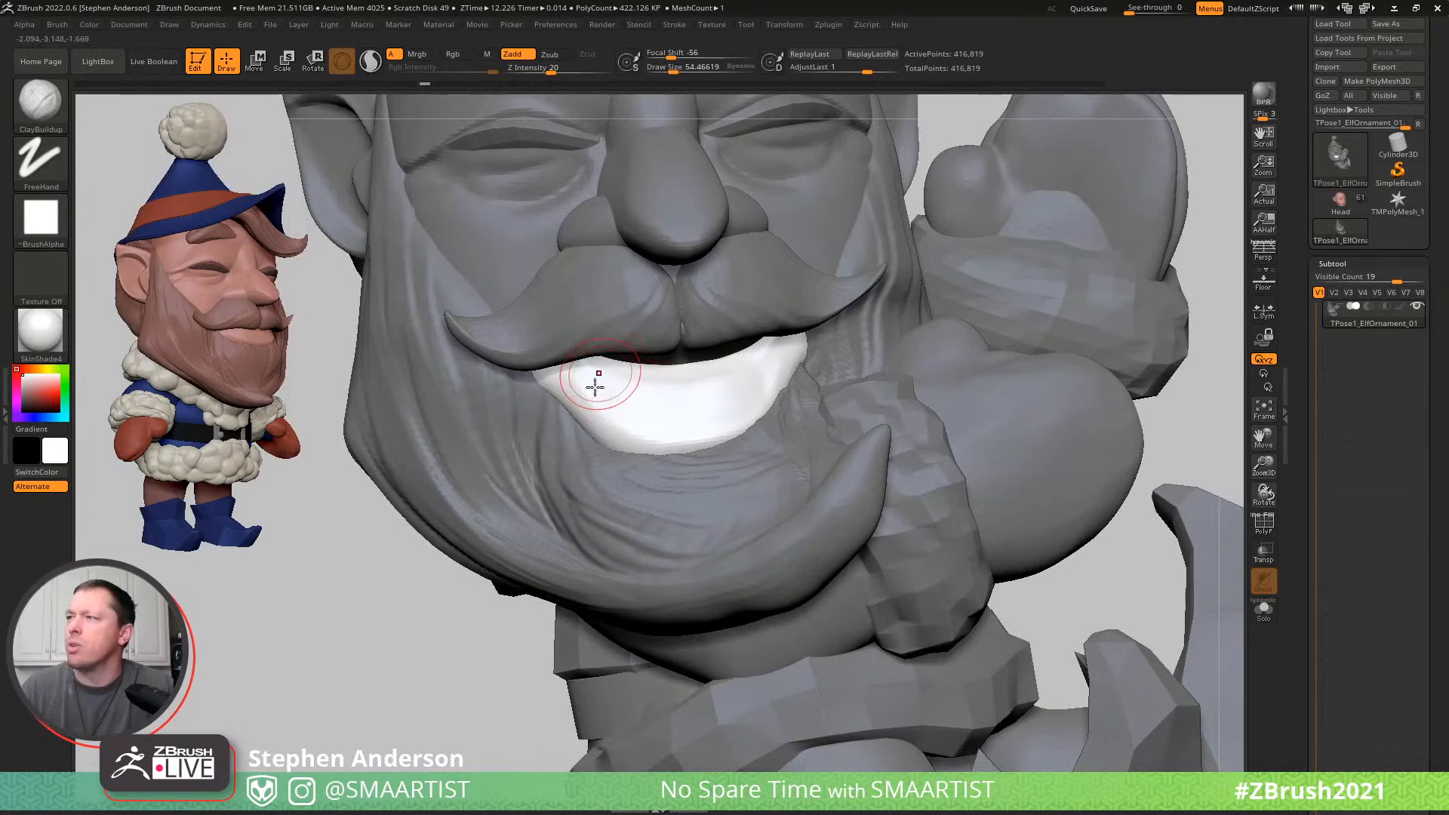
pyautogui.moveTo(668, 426); pyautogui.dragTo(746, 393)
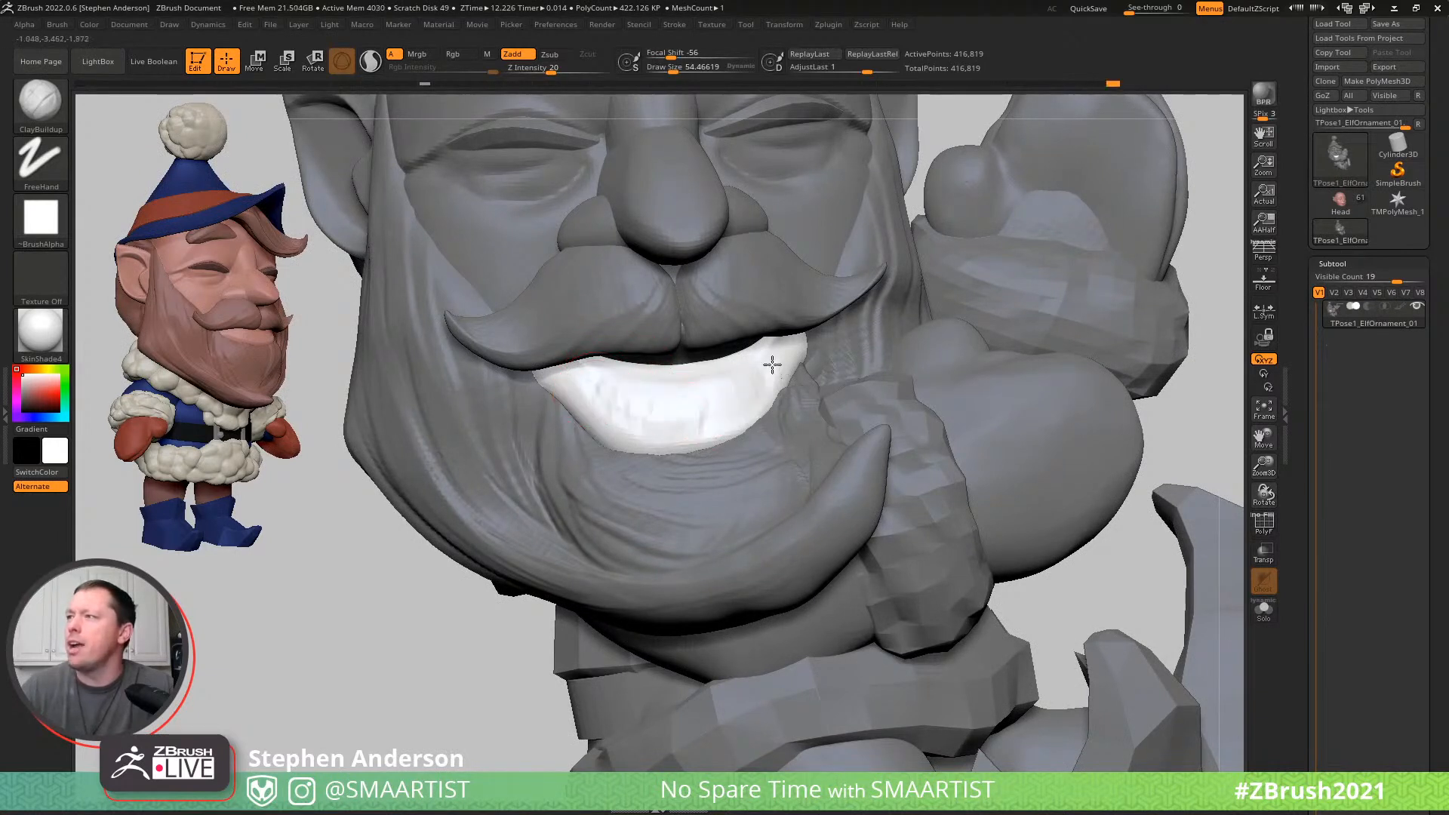
# - Smooth the clay strokes on the lower lip from one corner to the other
pyautogui.press('shift')
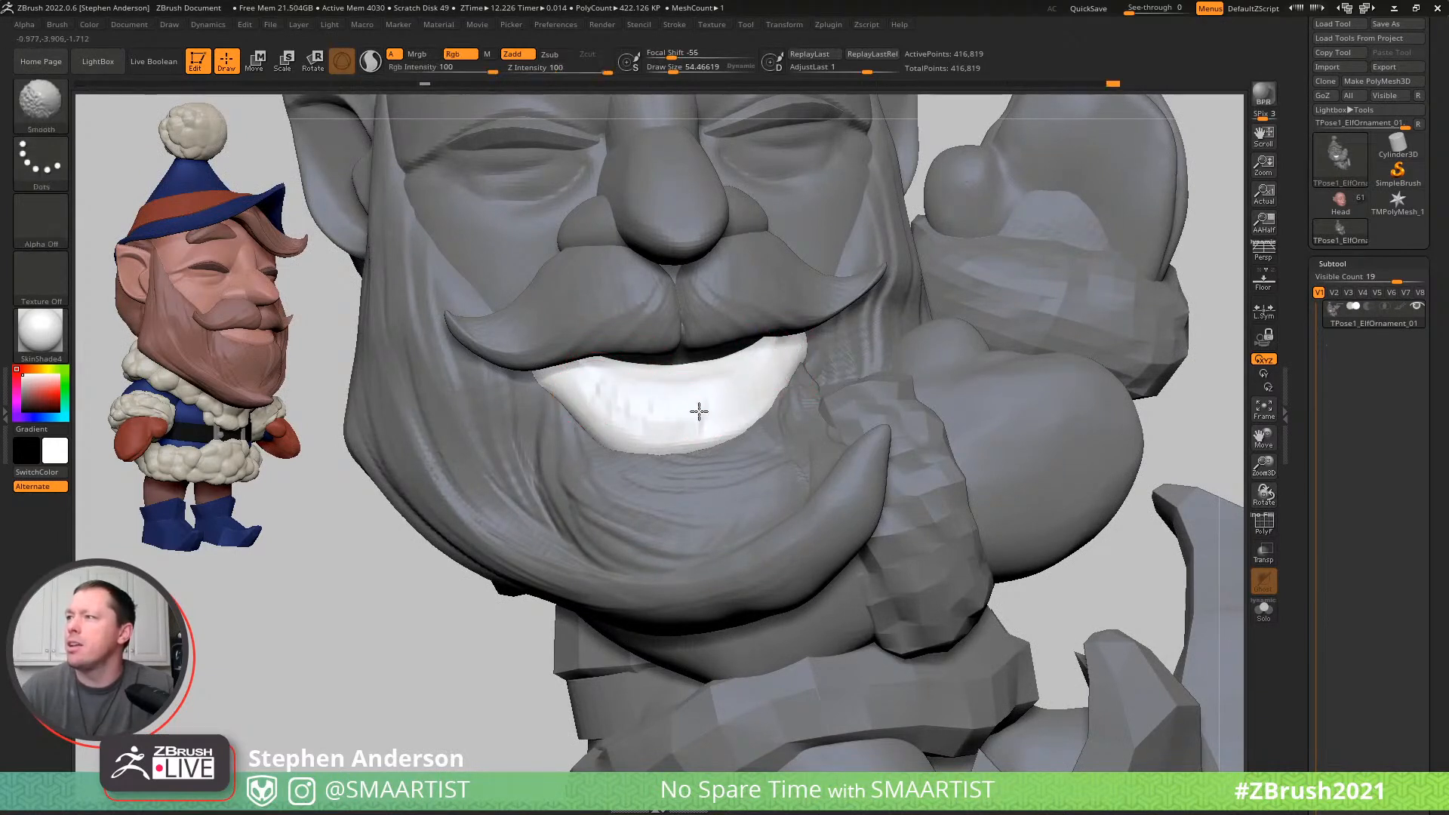
pyautogui.keyDown('shift'); pyautogui.moveTo(603, 387); pyautogui.dragTo(698, 373); pyautogui.keyUp('shift')
pyautogui.keyDown('ctrl'); pyautogui.moveTo(693, 372); pyautogui.dragTo(633, 342, button='right'); pyautogui.keyUp('ctrl')
pyautogui.keyDown('ctrl'); pyautogui.moveTo(670, 404); pyautogui.dragTo(761, 485, button='right'); pyautogui.keyUp('ctrl')
pyautogui.press('shift')
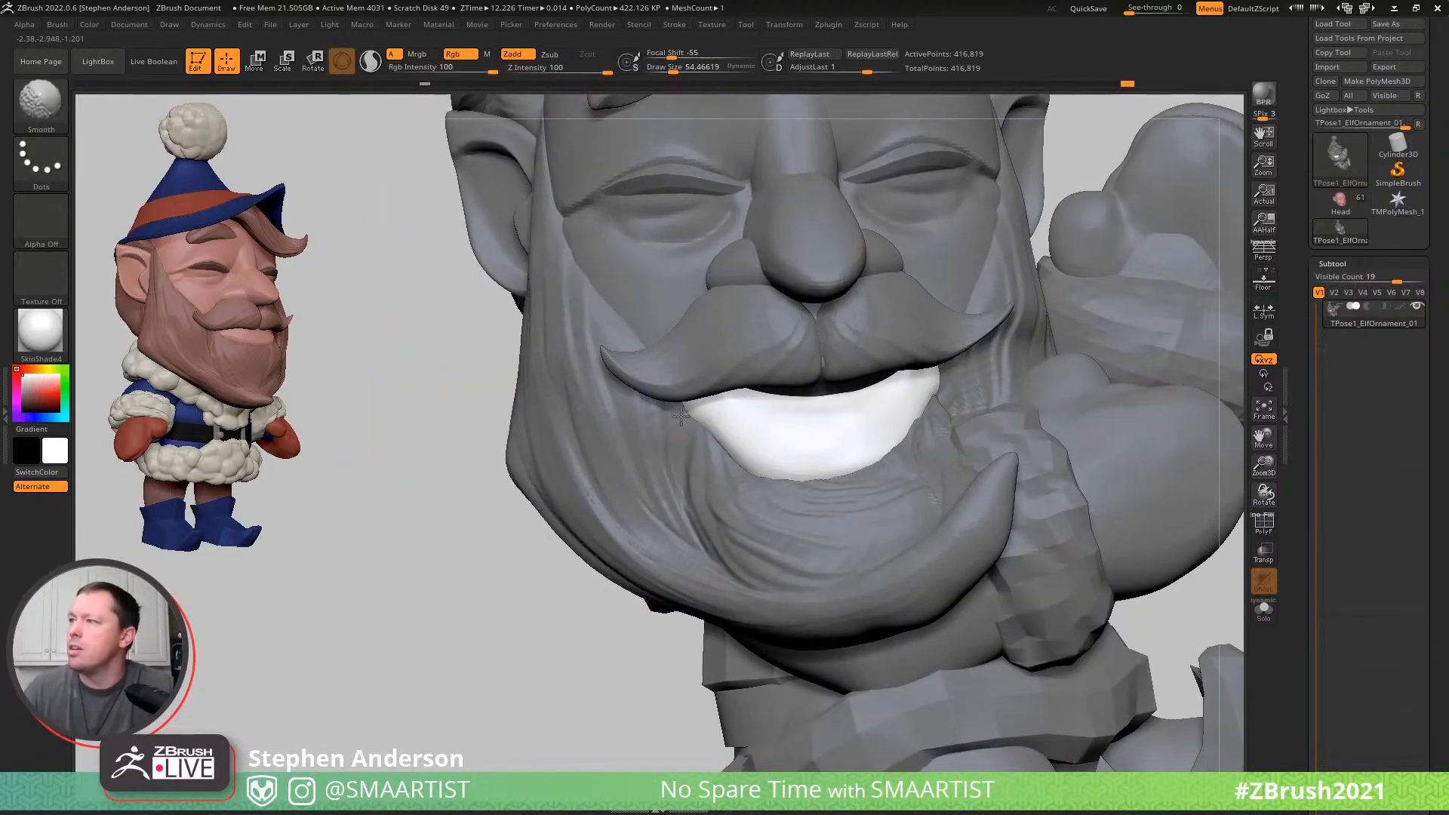
pyautogui.moveTo(687, 423)
pyautogui.mouseDown(button='right')
pyautogui.moveTo(655, 444)
pyautogui.moveTo(720, 476)
pyautogui.mouseUp(button='right')
# - Tweak the lower lip's corners with the Move brush and set its draw size to about 104
pyautogui.press('b')
pyautogui.press('m')
pyautogui.press('v')
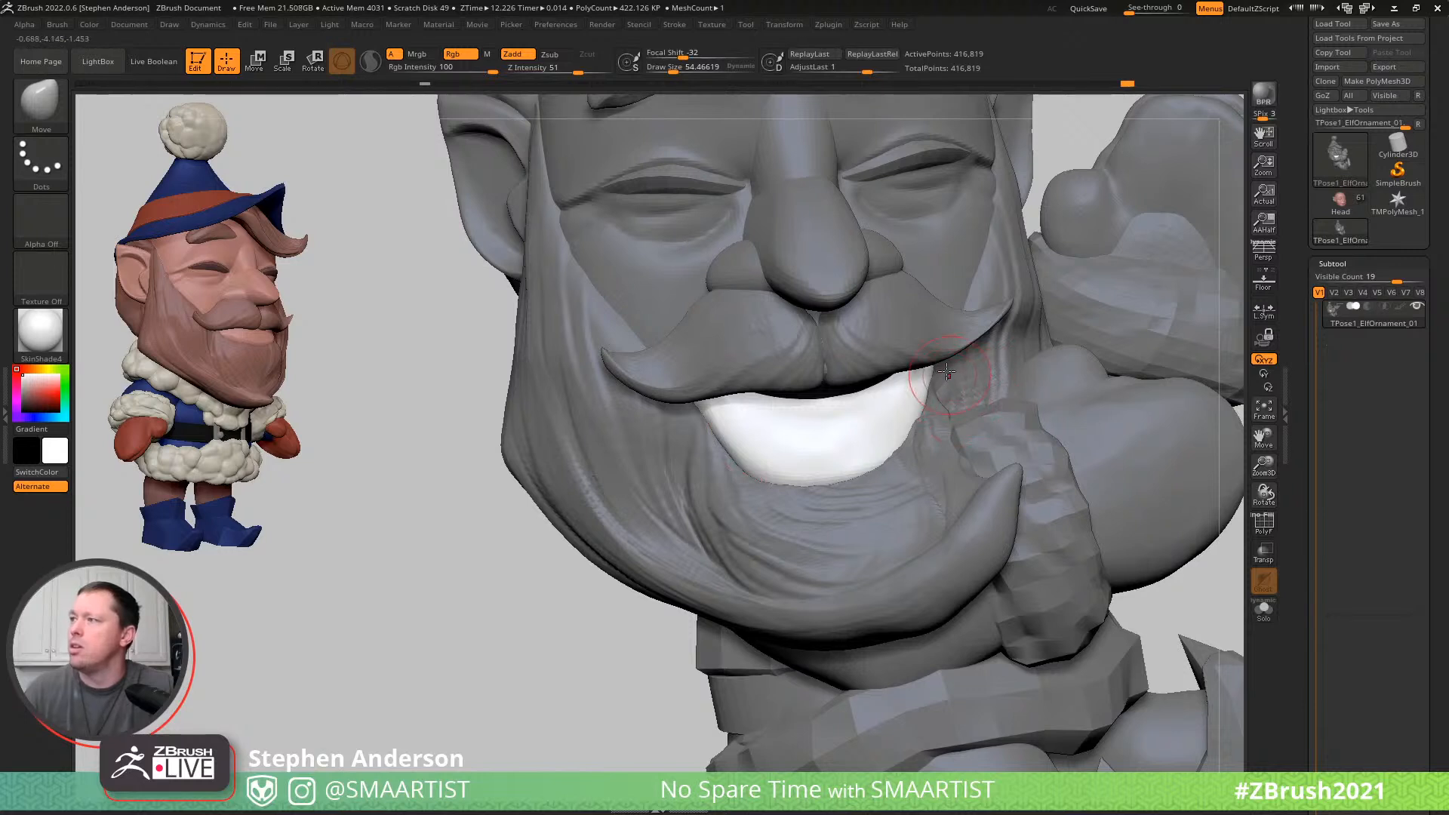
pyautogui.press('s')
pyautogui.moveTo(739, 486); pyautogui.dragTo(753, 486)
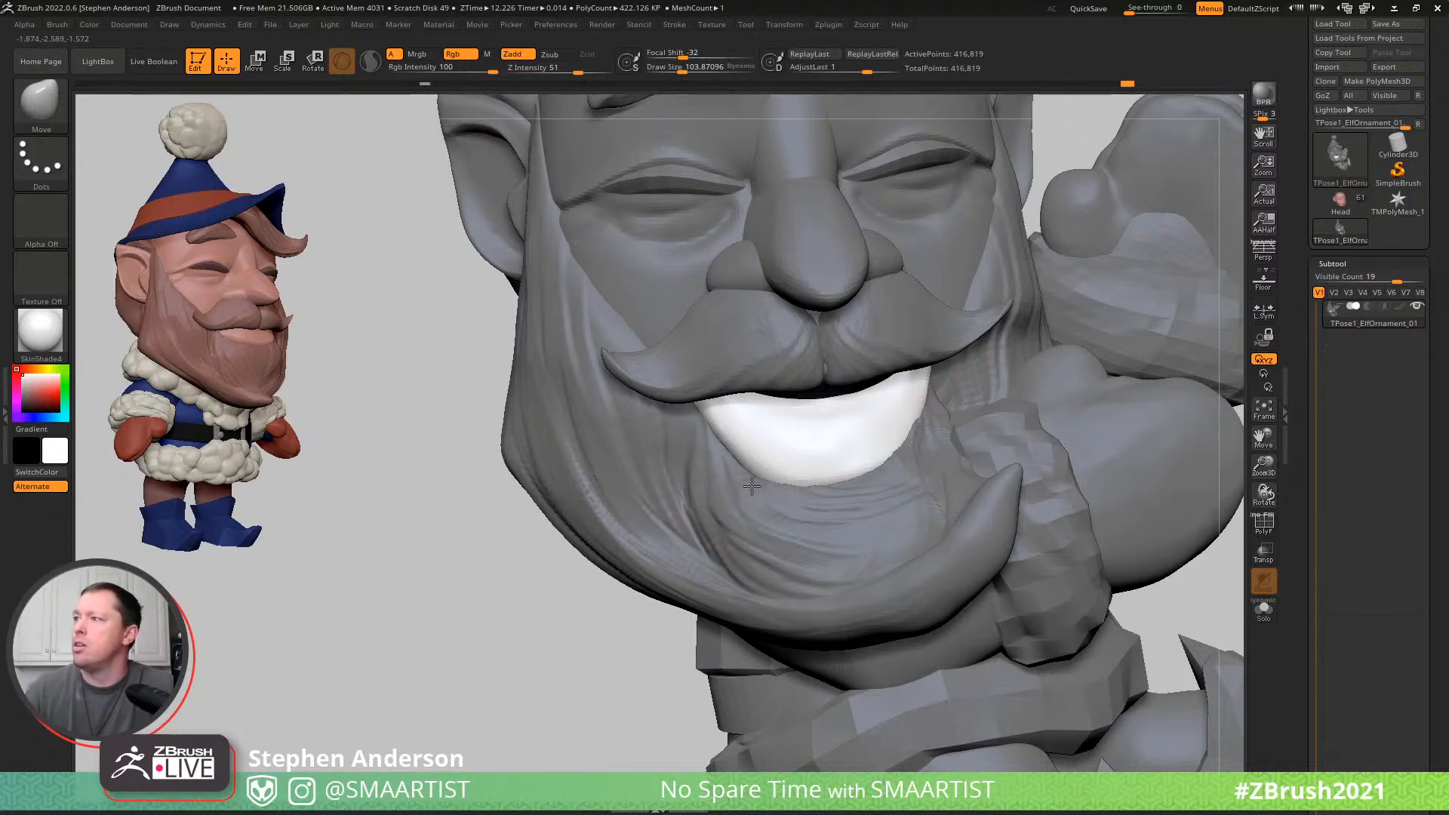
# - Mask everything except the beard and moustache, and isolate the beard alone without the moustache
pyautogui.press('w')
pyautogui.keyDown('ctrl'); pyautogui.click(669, 371); pyautogui.keyUp('ctrl')
pyautogui.press('q')
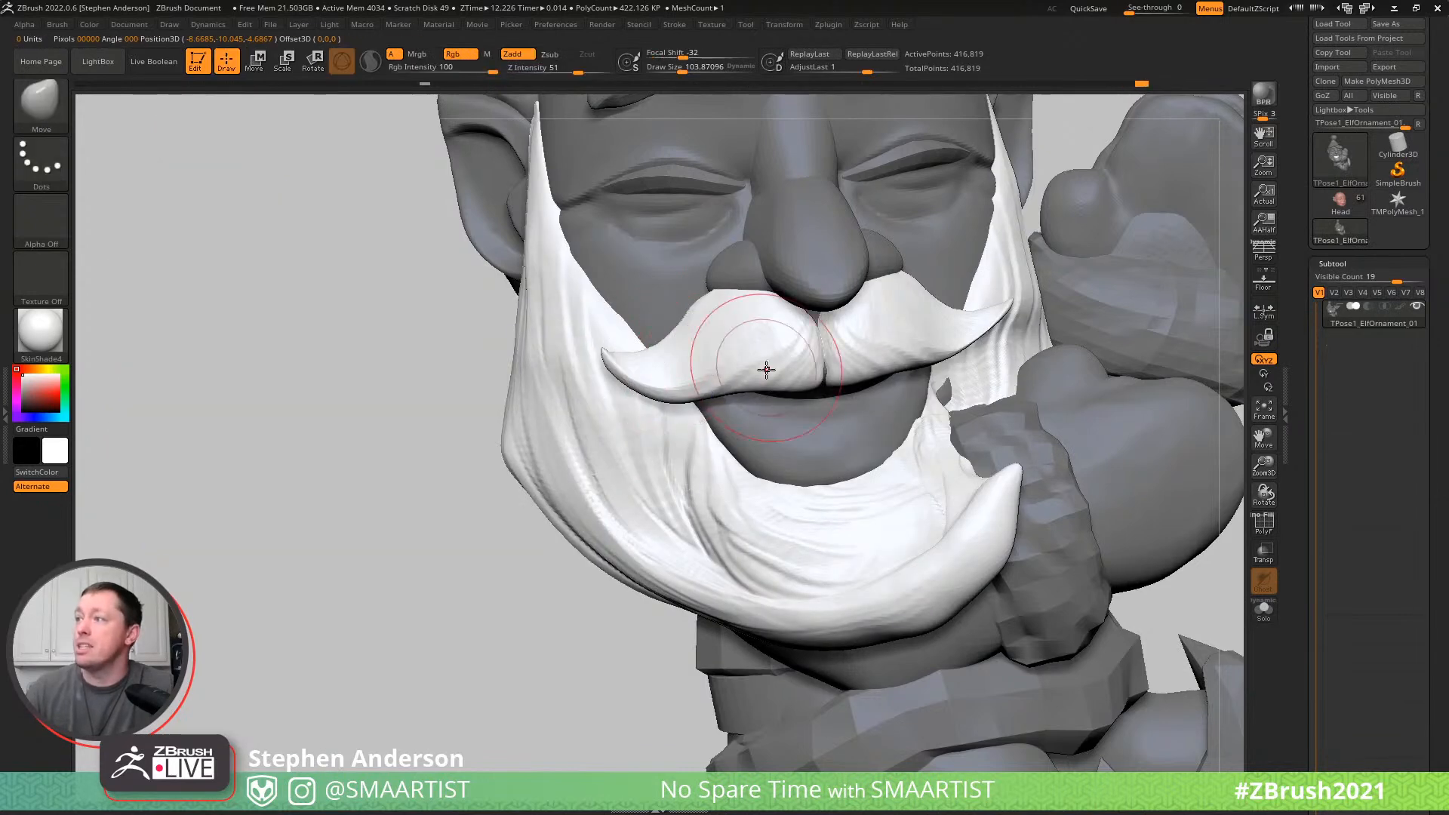
pyautogui.keyDown('ctrl'); pyautogui.keyDown('shift'); pyautogui.click(602, 453); pyautogui.keyUp('shift'); pyautogui.keyUp('ctrl')
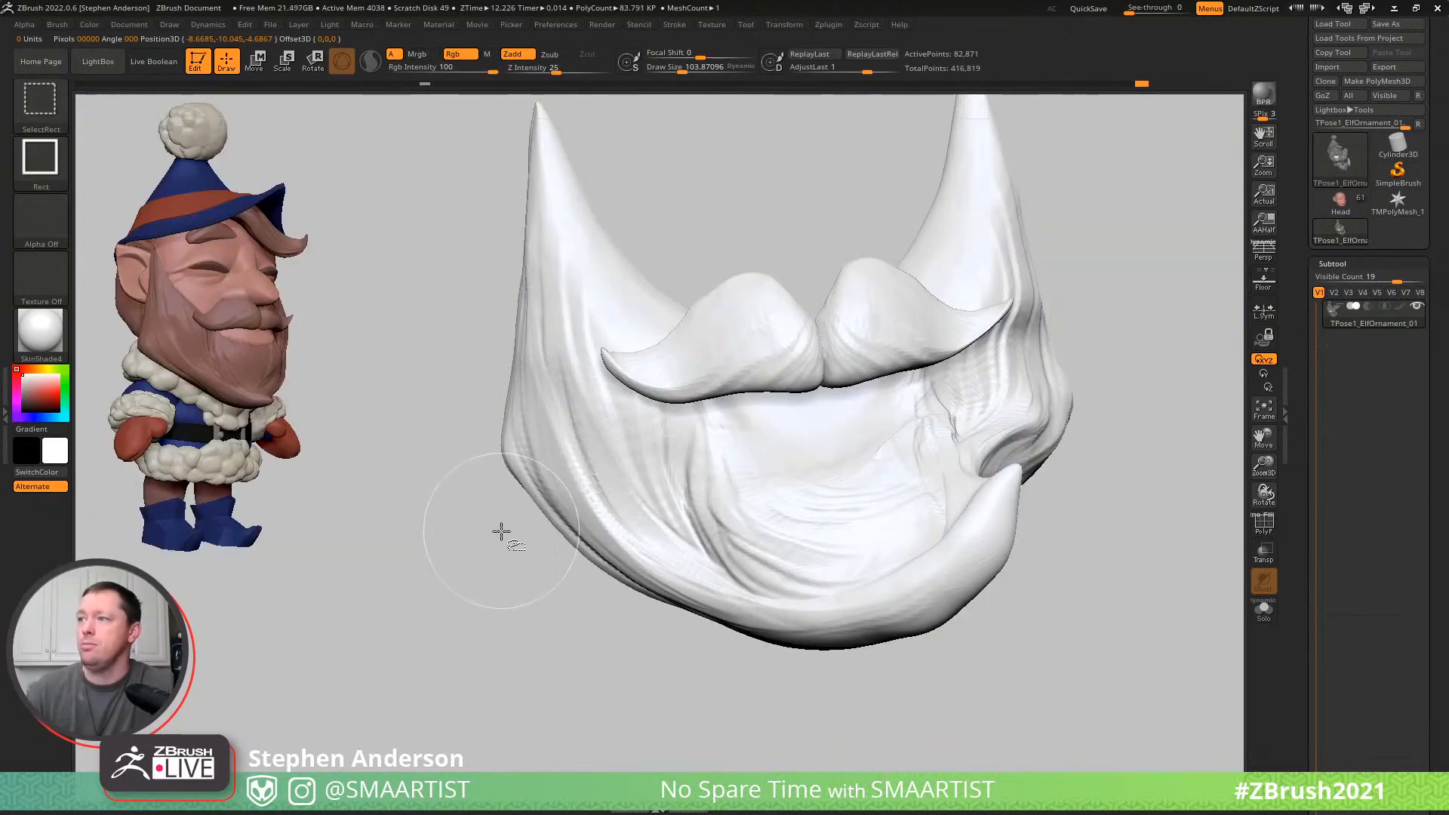
pyautogui.keyDown('ctrl'); pyautogui.keyDown('shift'); pyautogui.moveTo(492, 495); pyautogui.dragTo(663, 633); pyautogui.keyUp('shift'); pyautogui.keyUp('ctrl')
pyautogui.hotkey('ctrl', 'shift', 'a')
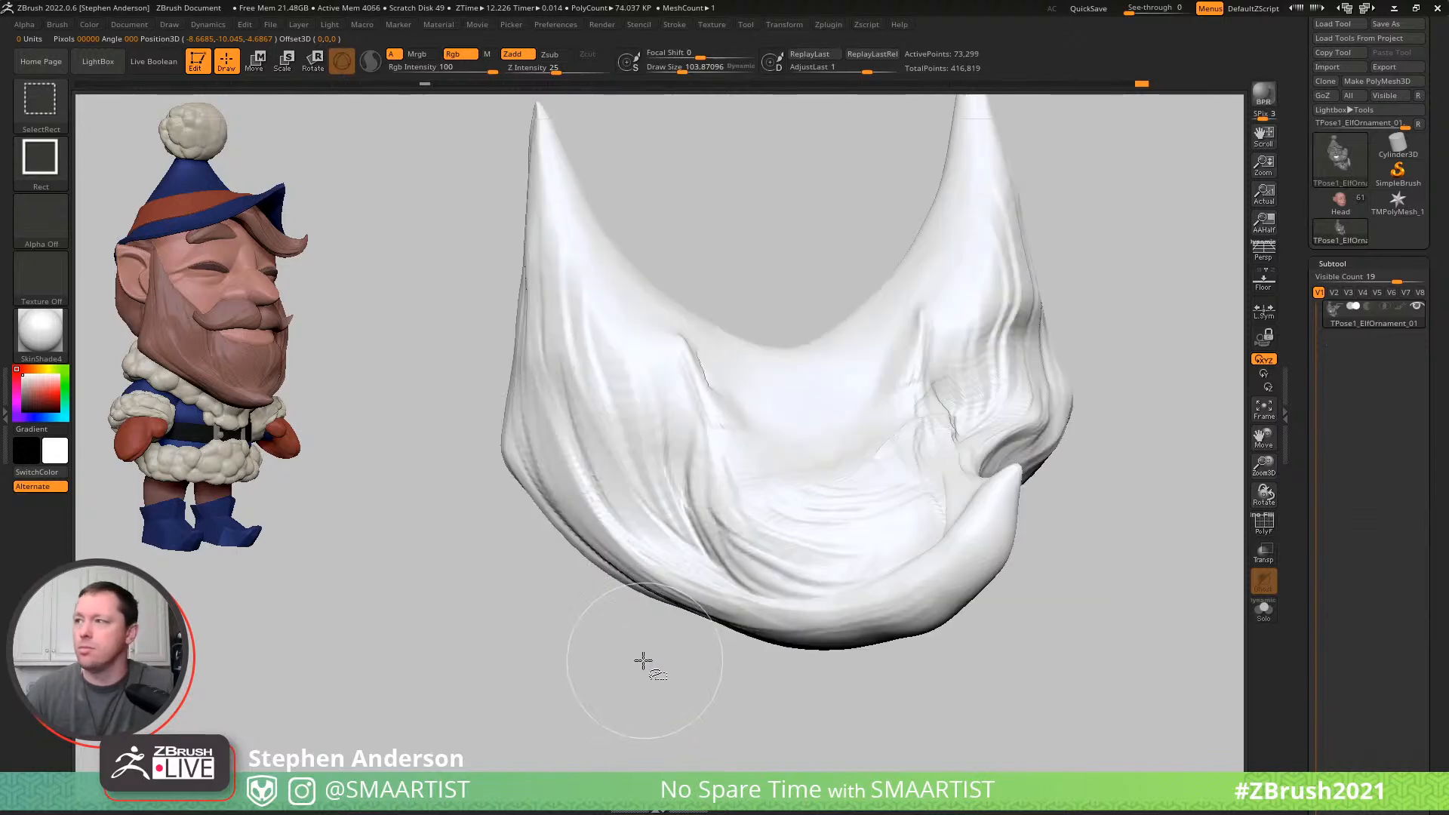
# - Show the whole model again with only the moustache unmasked and switch to the transpose line
pyautogui.keyDown('ctrl'); pyautogui.click(639, 659); pyautogui.keyUp('ctrl')
pyautogui.keyDown('ctrl'); pyautogui.keyDown('shift'); pyautogui.click(591, 641); pyautogui.keyUp('shift'); pyautogui.keyUp('ctrl')
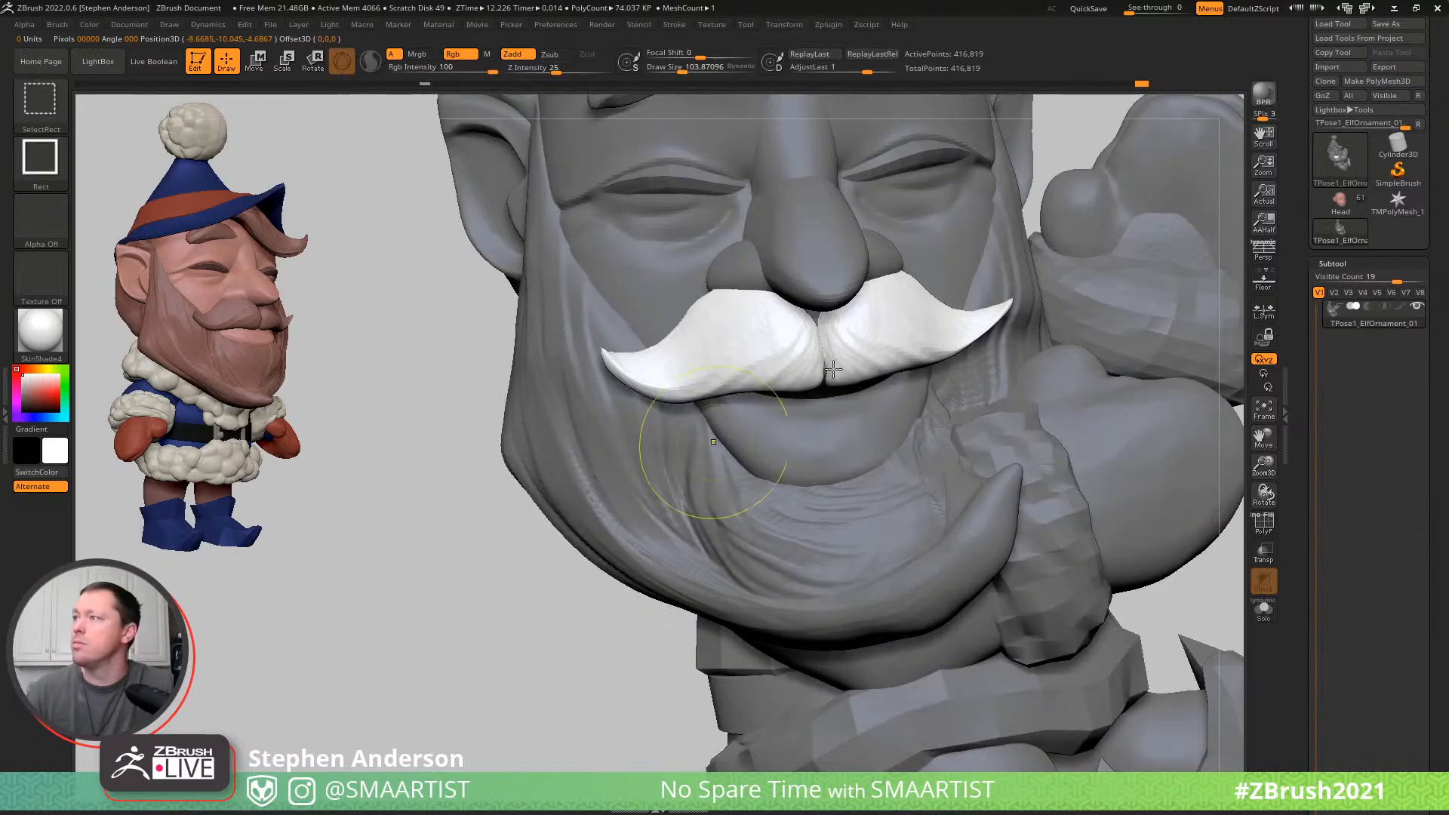
pyautogui.press('s')
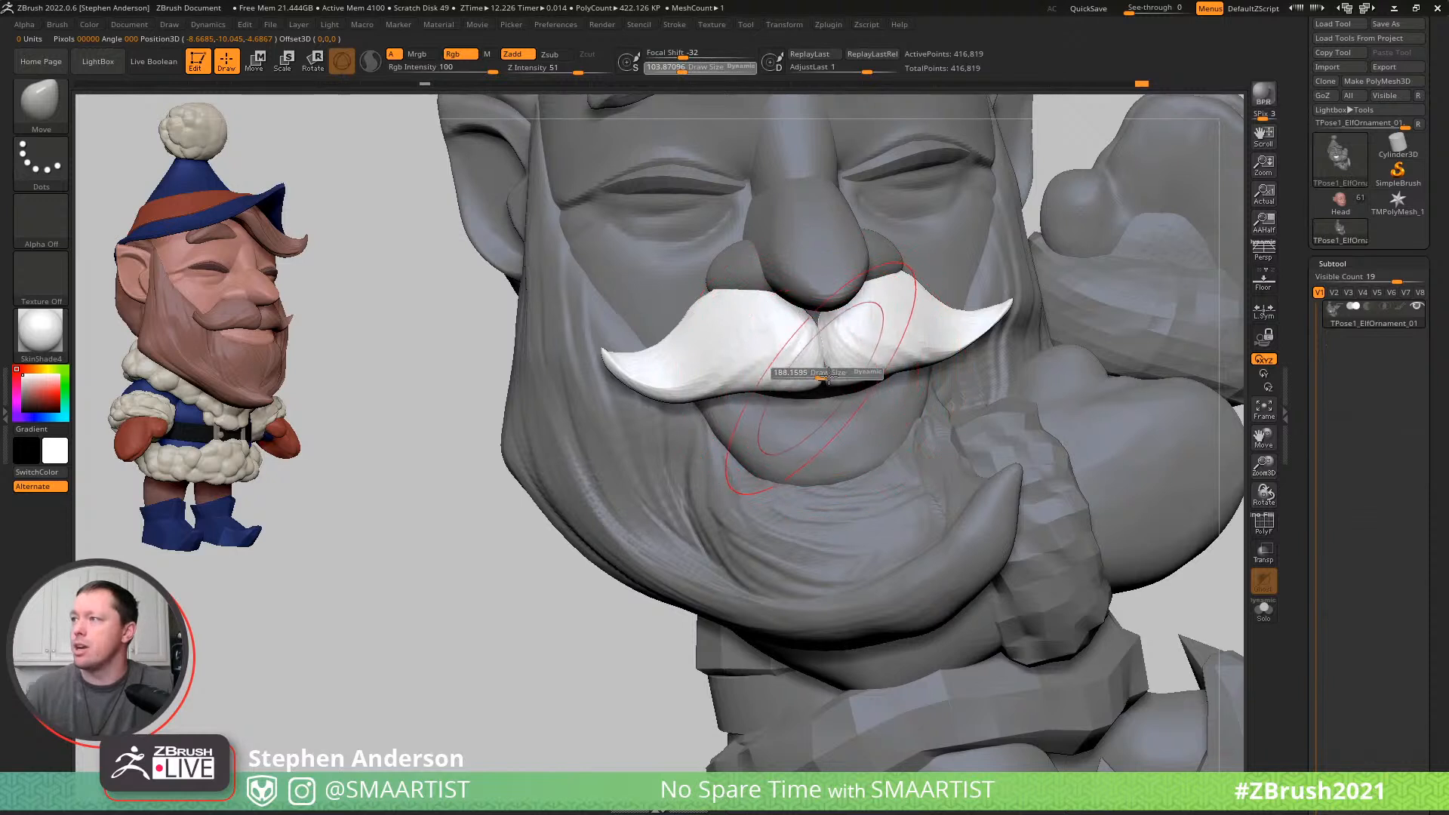
pyautogui.press('w')
pyautogui.press('y')
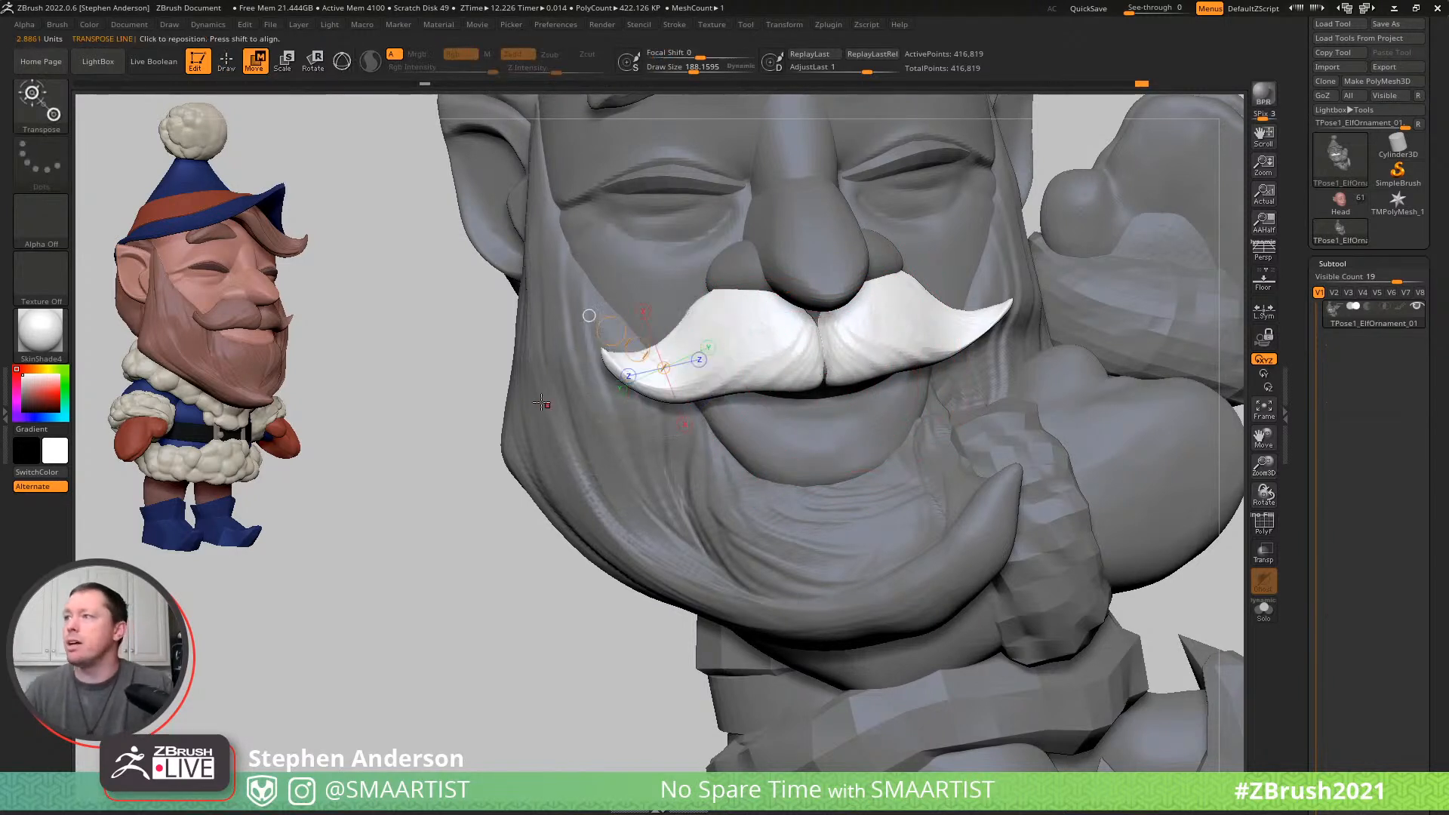
# - Place a transpose line across the moustache from tip to tip and bend the moustache so both tips curve downward
pyautogui.moveTo(563, 386); pyautogui.dragTo(1028, 311)
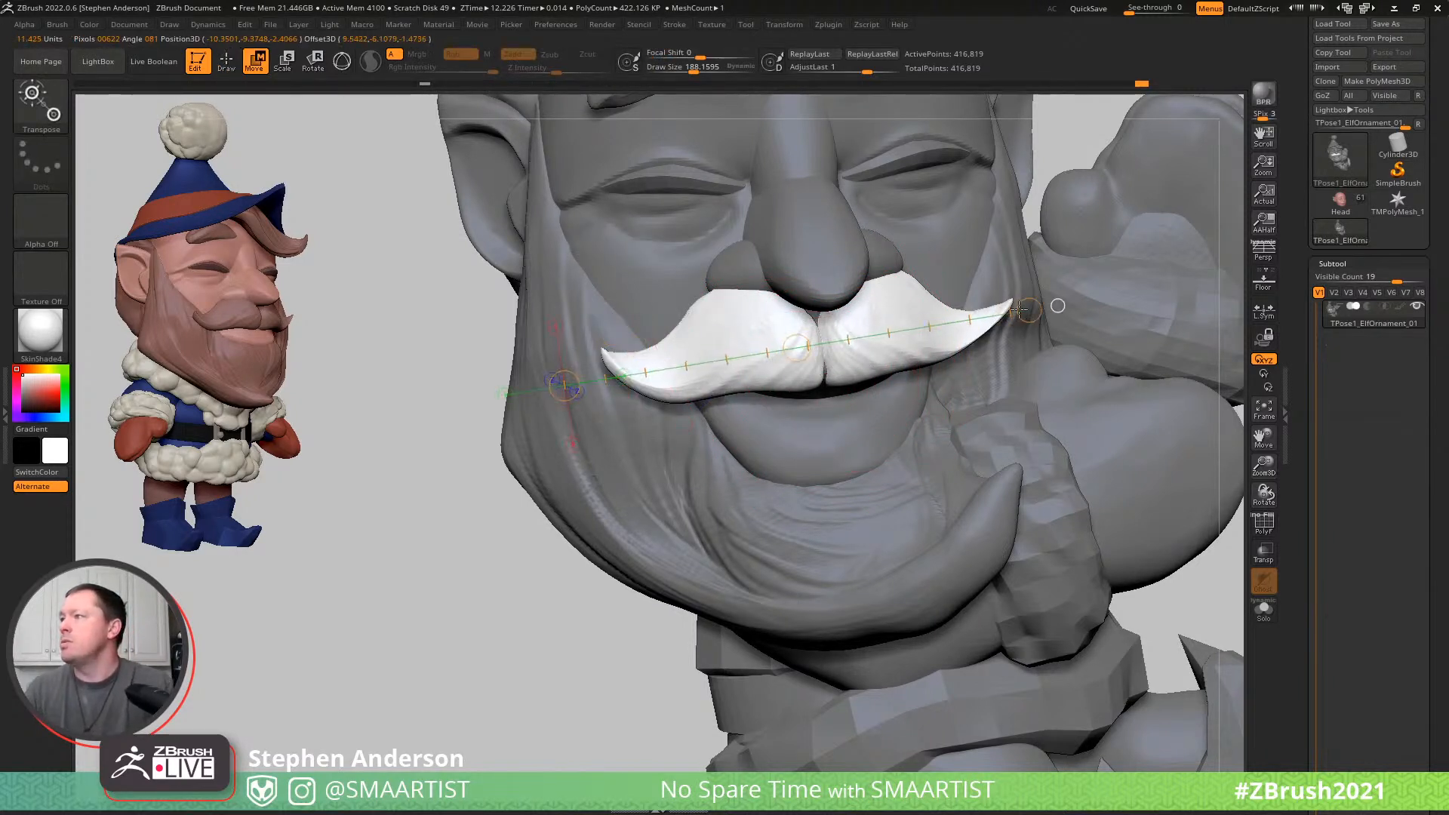
pyautogui.moveTo(839, 364)
pyautogui.mouseDown(button='right')
pyautogui.moveTo(868, 360)
pyautogui.moveTo(845, 356)
pyautogui.mouseUp(button='right')
pyautogui.moveTo(824, 358); pyautogui.dragTo(816, 302)
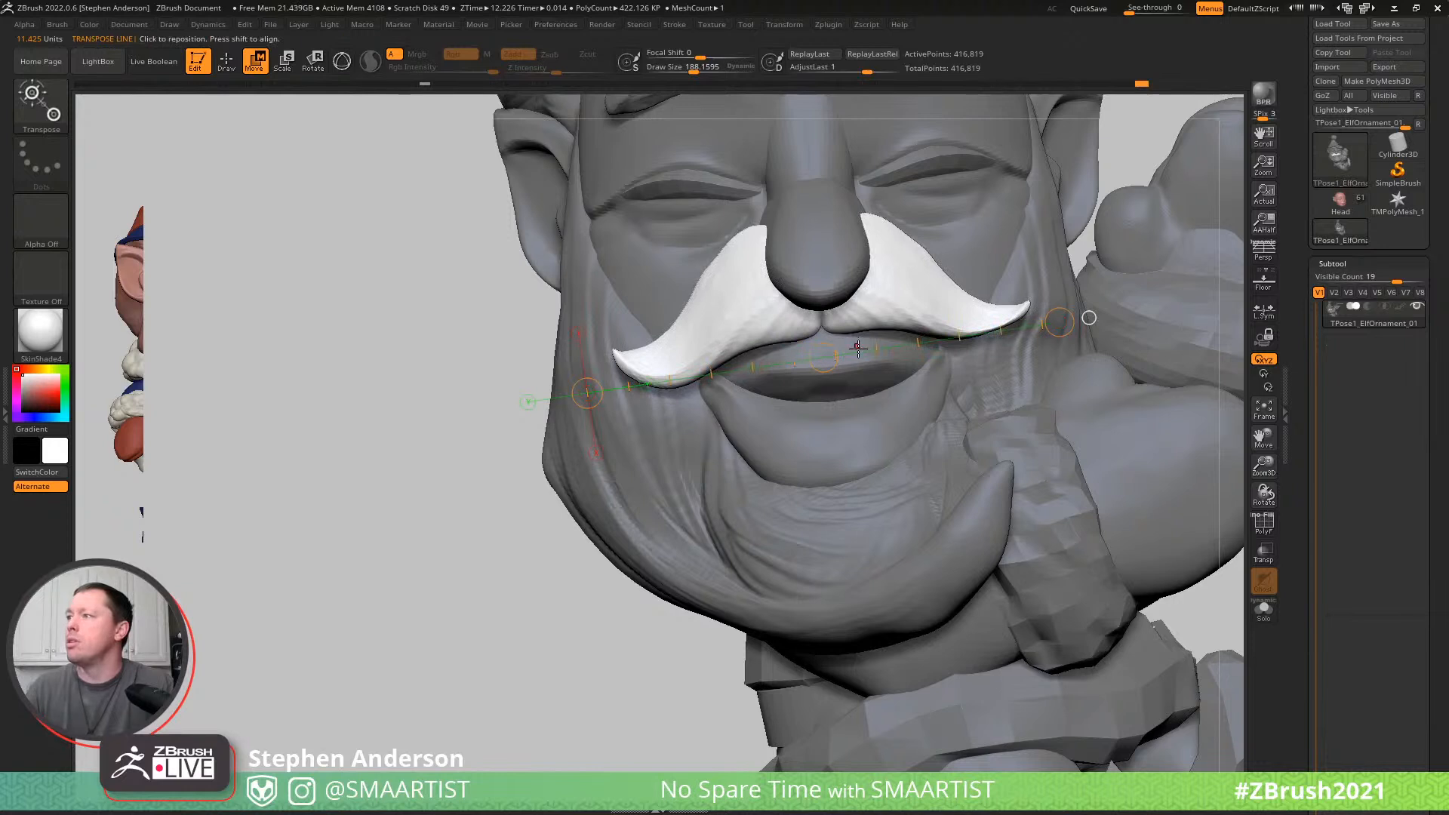
pyautogui.hotkey('ctrl', 'z')
pyautogui.moveTo(835, 368); pyautogui.dragTo(837, 408)
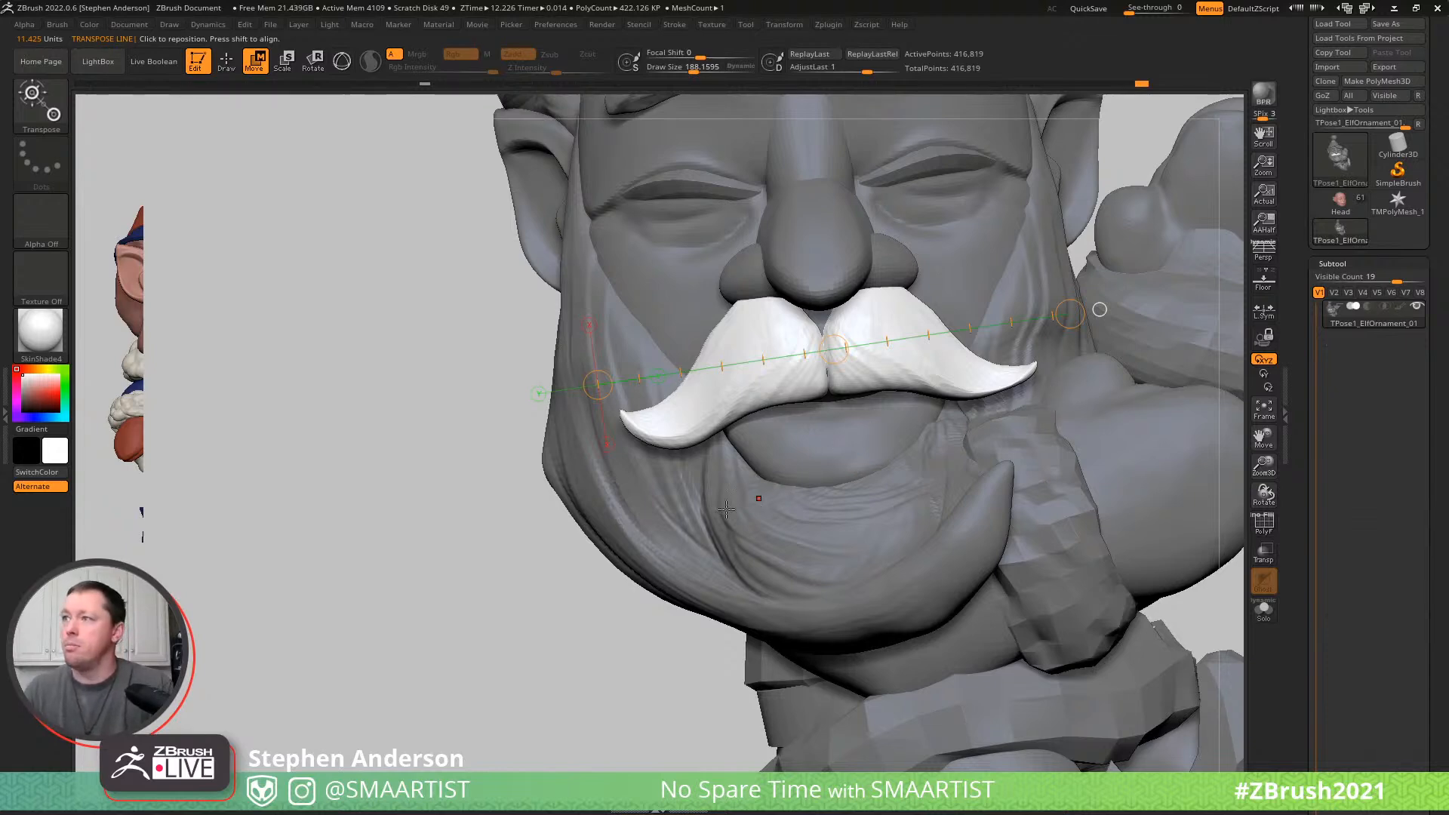
# - Reshape both halves of the moustache against the face with the Move brush at a draw size of about 266
pyautogui.press('q')
pyautogui.press('b')
pyautogui.press('m')
pyautogui.press('v')
pyautogui.press('s')
pyautogui.moveTo(997, 377); pyautogui.dragTo(987, 432)
pyautogui.moveTo(836, 412); pyautogui.dragTo(888, 369, button='right')
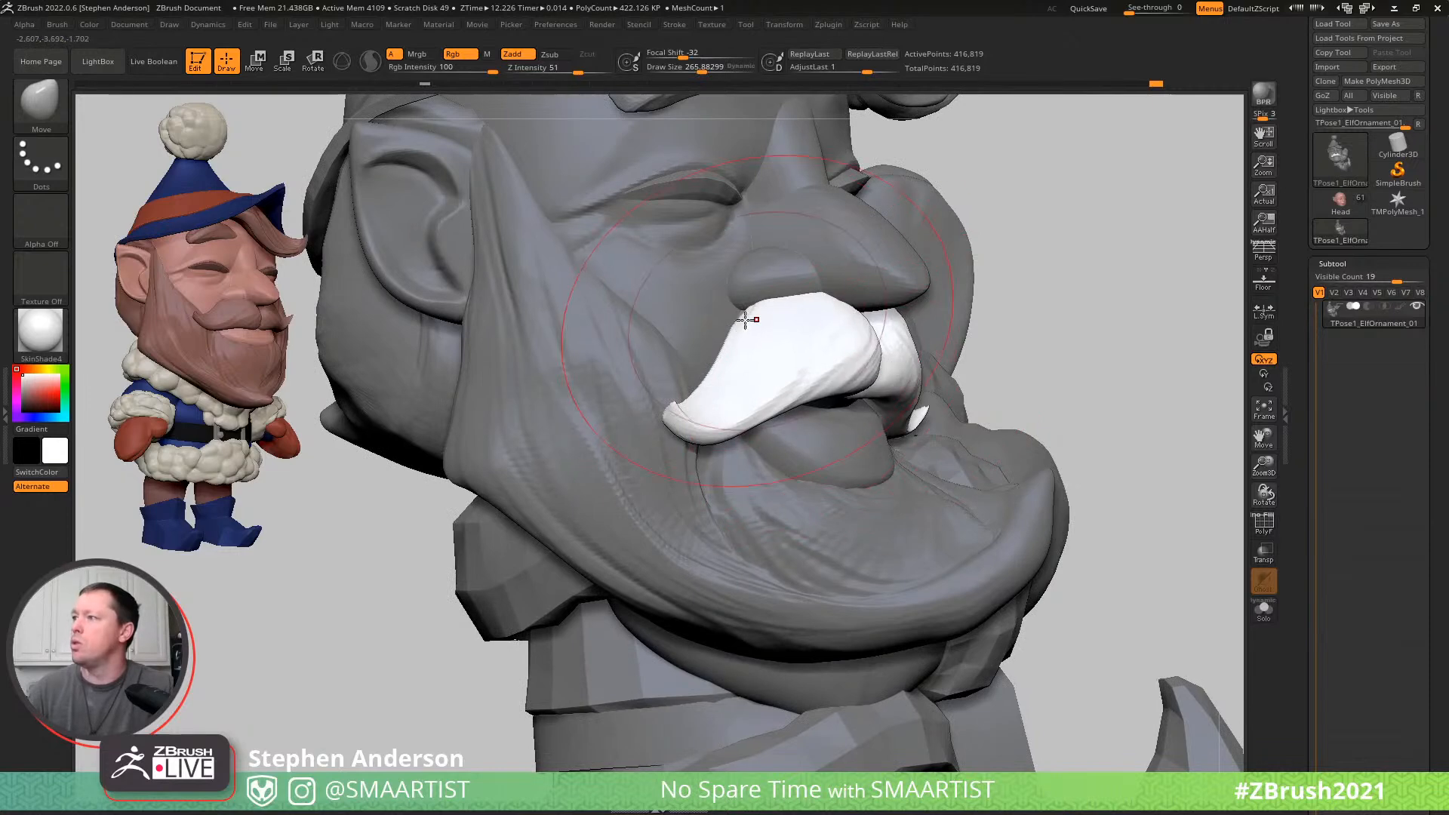
pyautogui.moveTo(782, 359); pyautogui.dragTo(705, 340, button='right')
pyautogui.moveTo(662, 459); pyautogui.dragTo(758, 519, button='right')
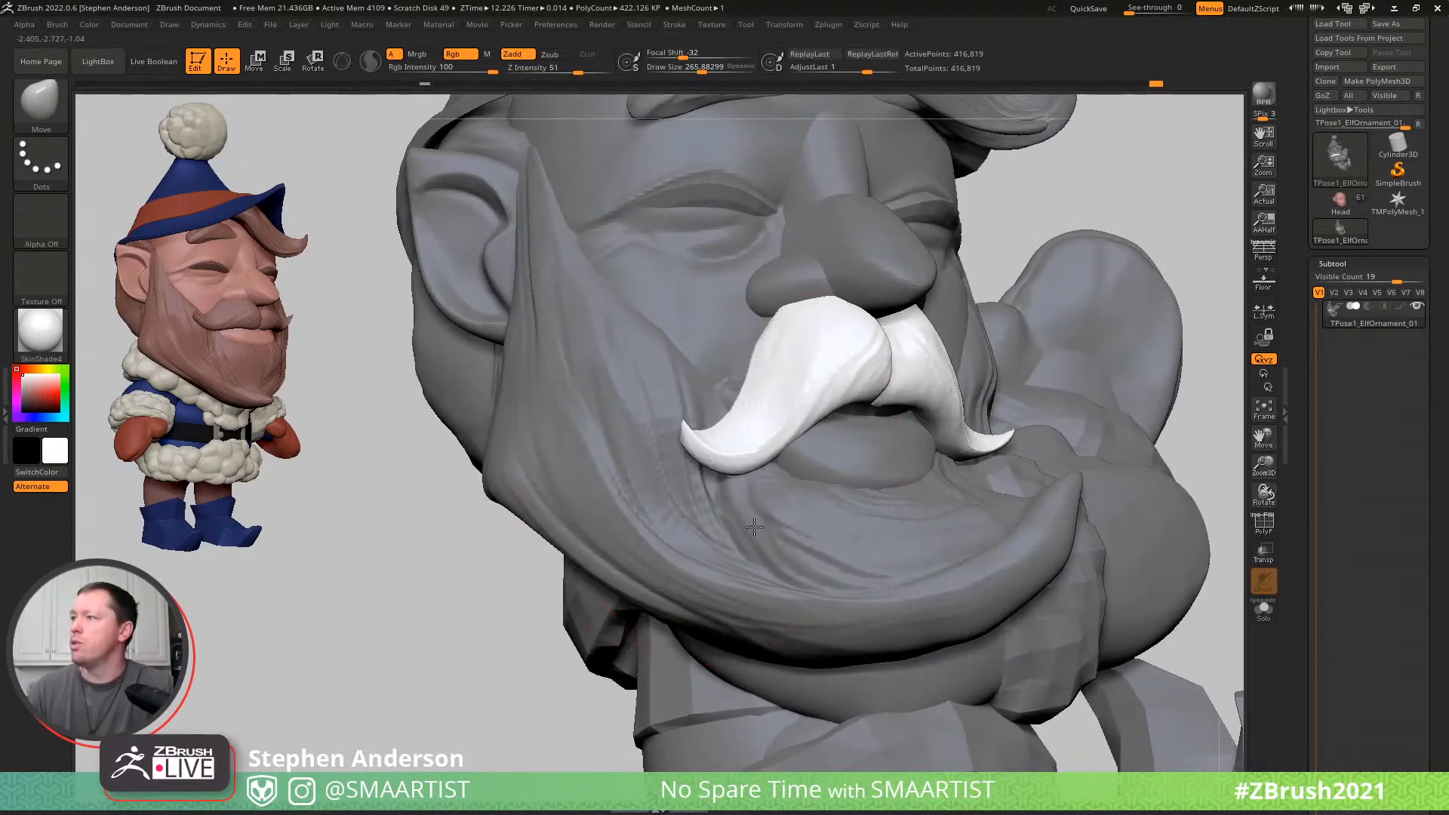
pyautogui.moveTo(972, 391); pyautogui.dragTo(928, 424, button='right')
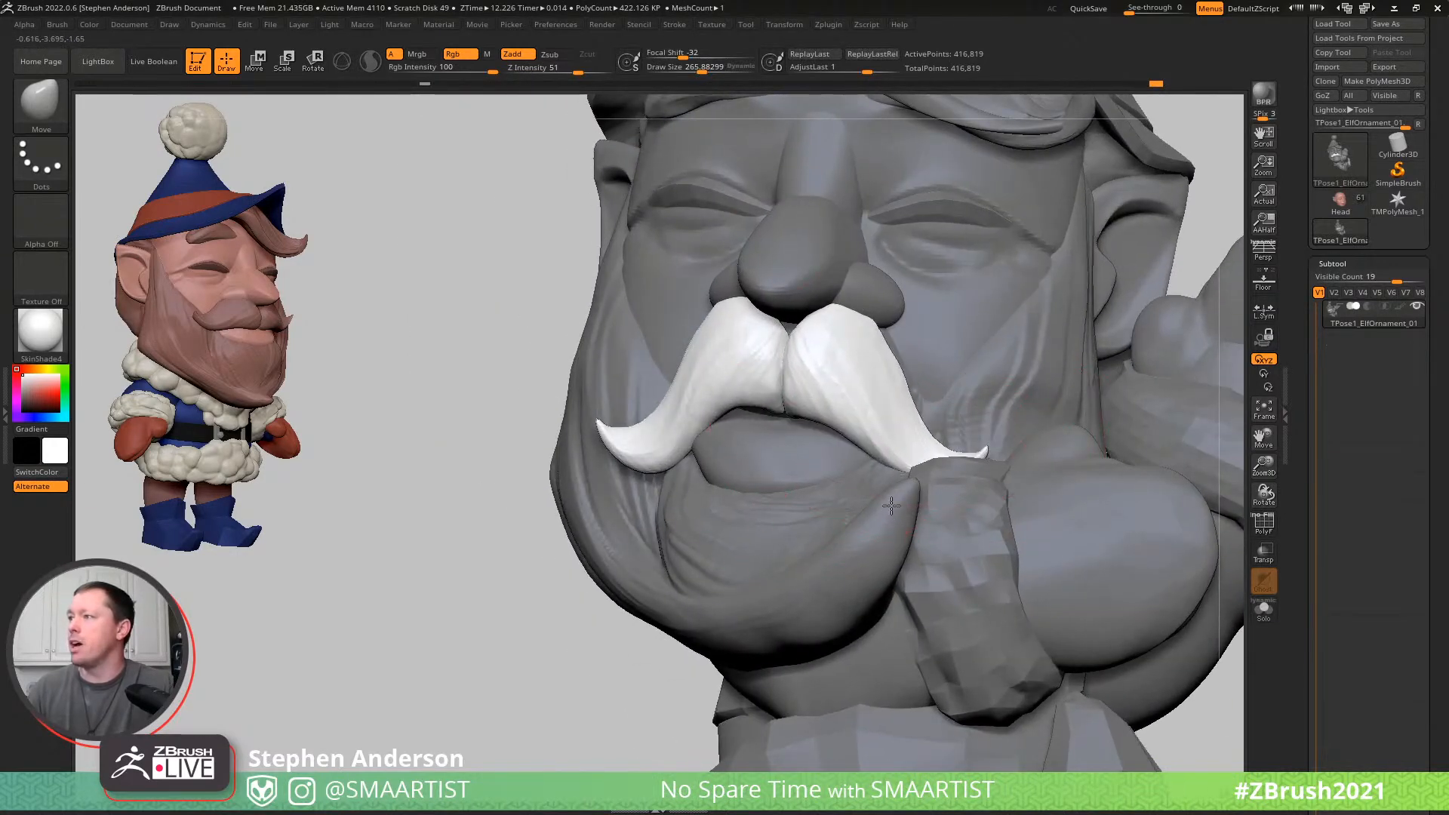
# - Adjust the moustache's lower edge above the mouth with the Move brush at a draw size of about 95, and isolate the beard and moustache
pyautogui.moveTo(914, 363)
pyautogui.mouseDown(button='right')
pyautogui.moveTo(909, 320)
pyautogui.moveTo(822, 382)
pyautogui.mouseUp(button='right')
pyautogui.press('s')
pyautogui.moveTo(814, 384); pyautogui.dragTo(790, 386)
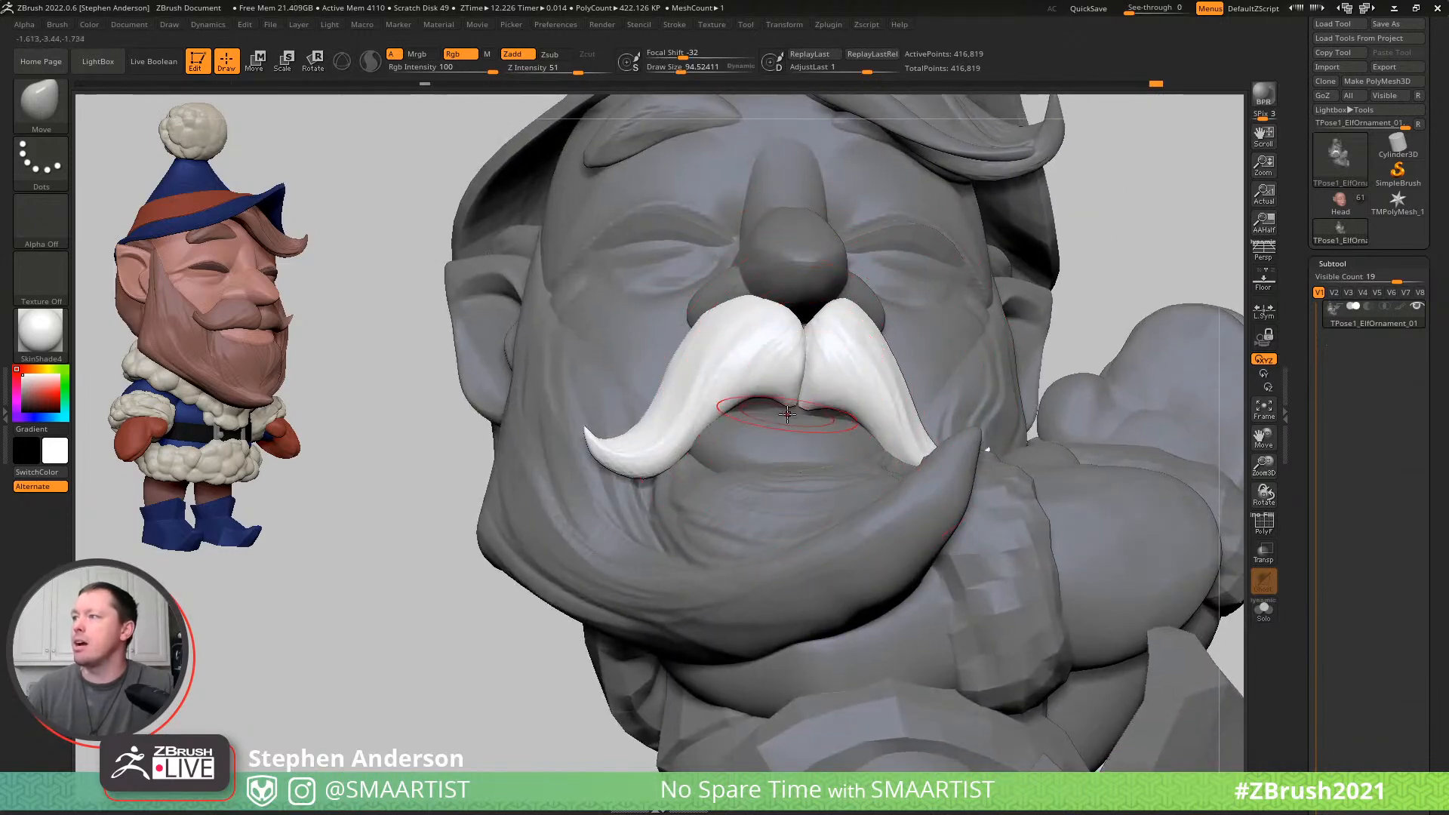
pyautogui.moveTo(806, 409); pyautogui.dragTo(653, 357, button='right')
pyautogui.keyDown('ctrl'); pyautogui.keyDown('shift'); pyautogui.click(808, 362); pyautogui.keyUp('shift'); pyautogui.keyUp('ctrl')
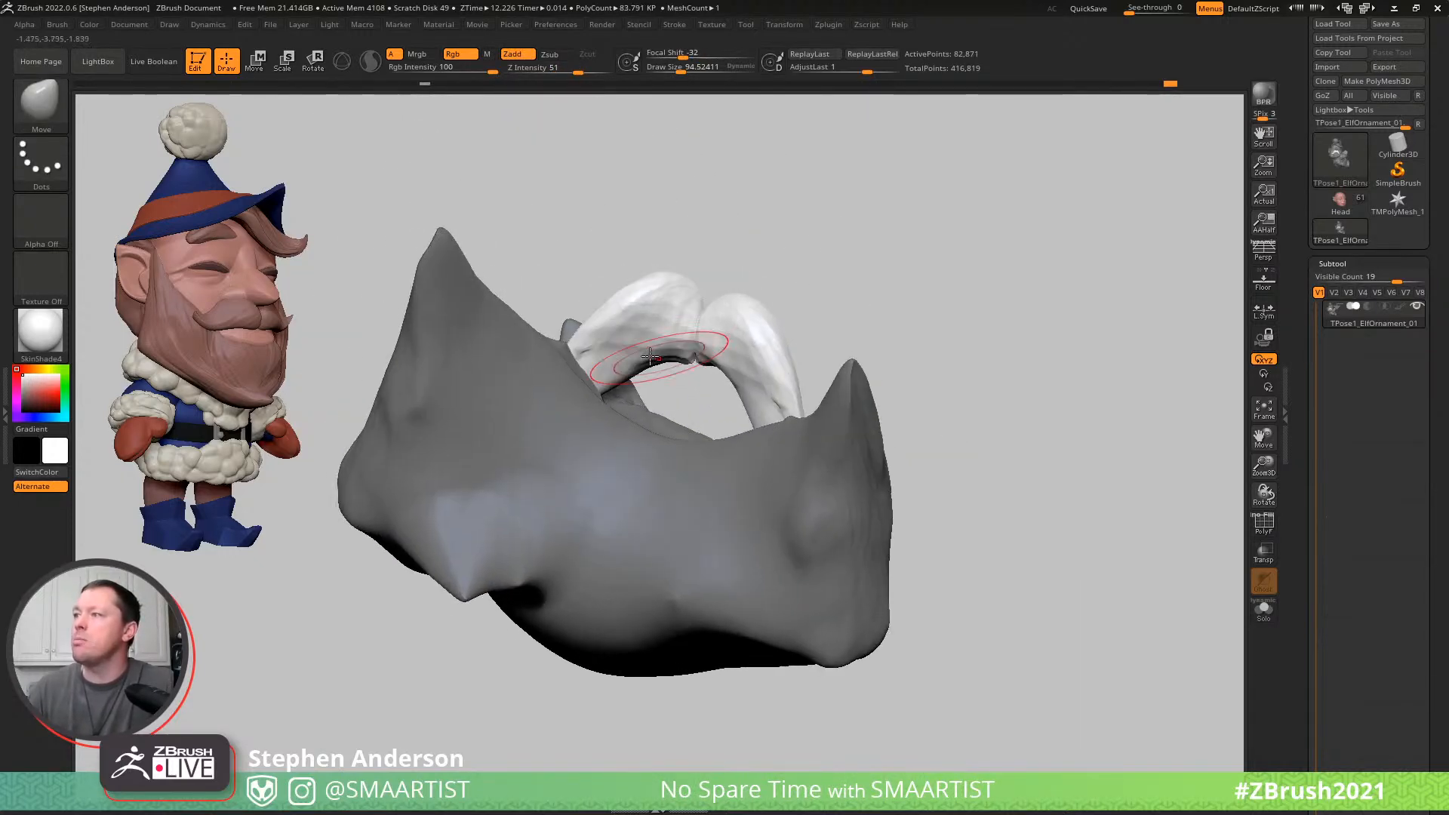
# - Pull the moustache's inner underside down with the Move brush at a draw size of about 48, and show the whole model again
pyautogui.press('s')
pyautogui.moveTo(640, 354); pyautogui.dragTo(635, 356)
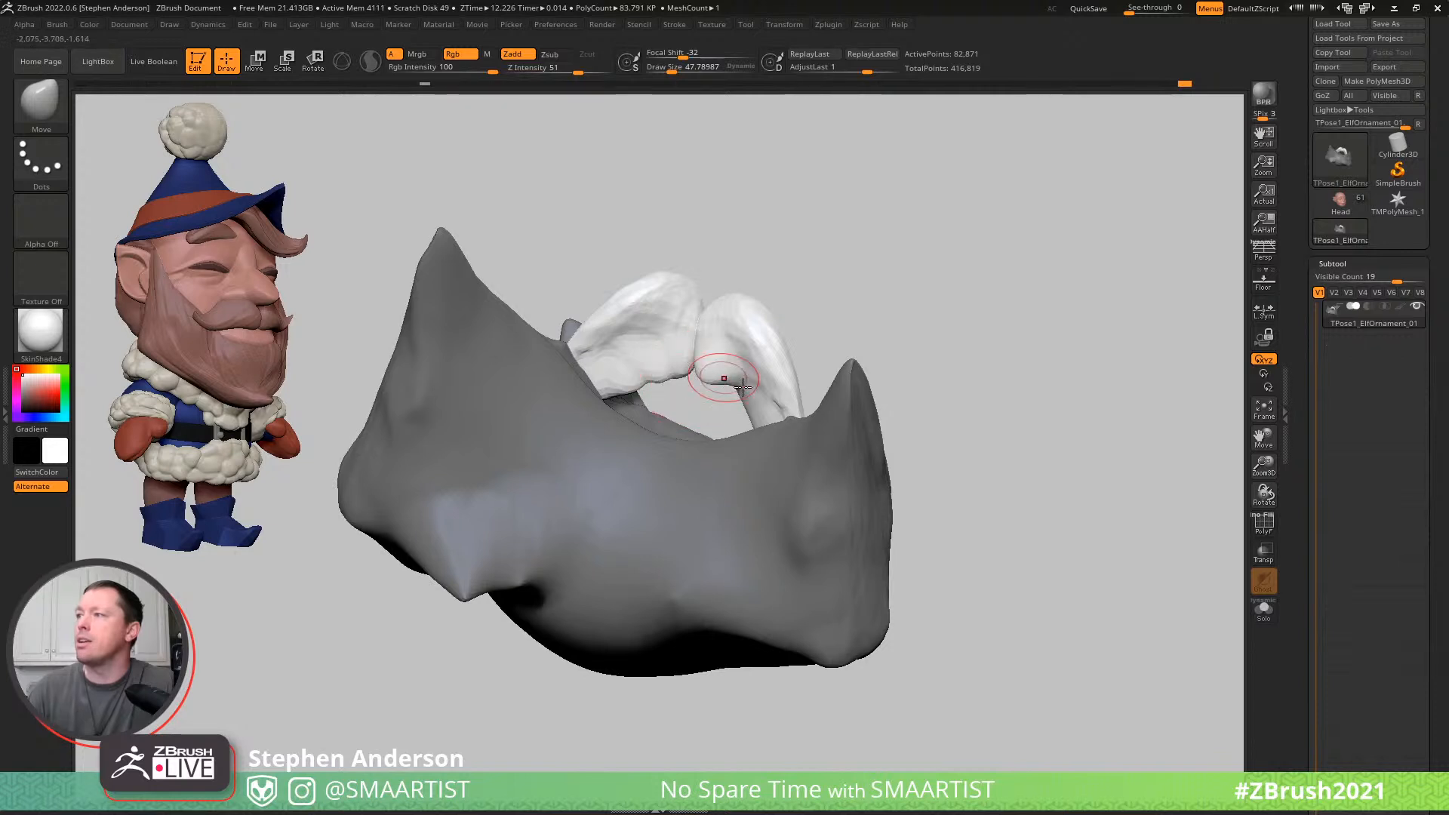
pyautogui.moveTo(756, 426); pyautogui.dragTo(753, 422)
pyautogui.moveTo(743, 427)
pyautogui.mouseDown(button='right')
pyautogui.moveTo(807, 434)
pyautogui.moveTo(763, 425)
pyautogui.moveTo(742, 377)
pyautogui.mouseUp(button='right')
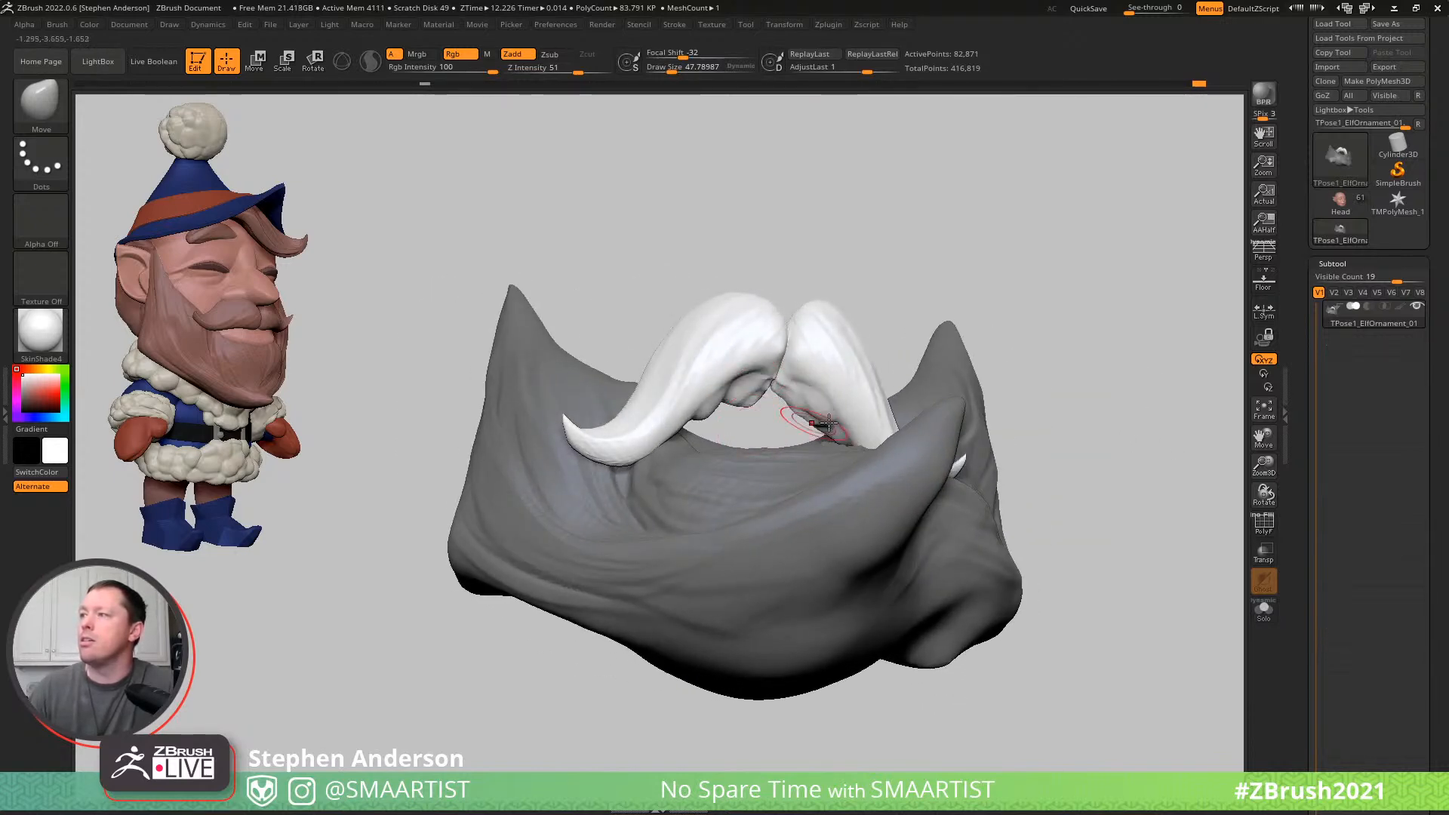
pyautogui.hotkey('ctrl', 'shift')
pyautogui.keyDown('ctrl'); pyautogui.keyDown('shift'); pyautogui.click(990, 279); pyautogui.keyUp('shift'); pyautogui.keyUp('ctrl')
pyautogui.moveTo(759, 389)
pyautogui.mouseDown(button='right')
pyautogui.moveTo(764, 403)
pyautogui.moveTo(759, 381)
pyautogui.mouseUp(button='right')
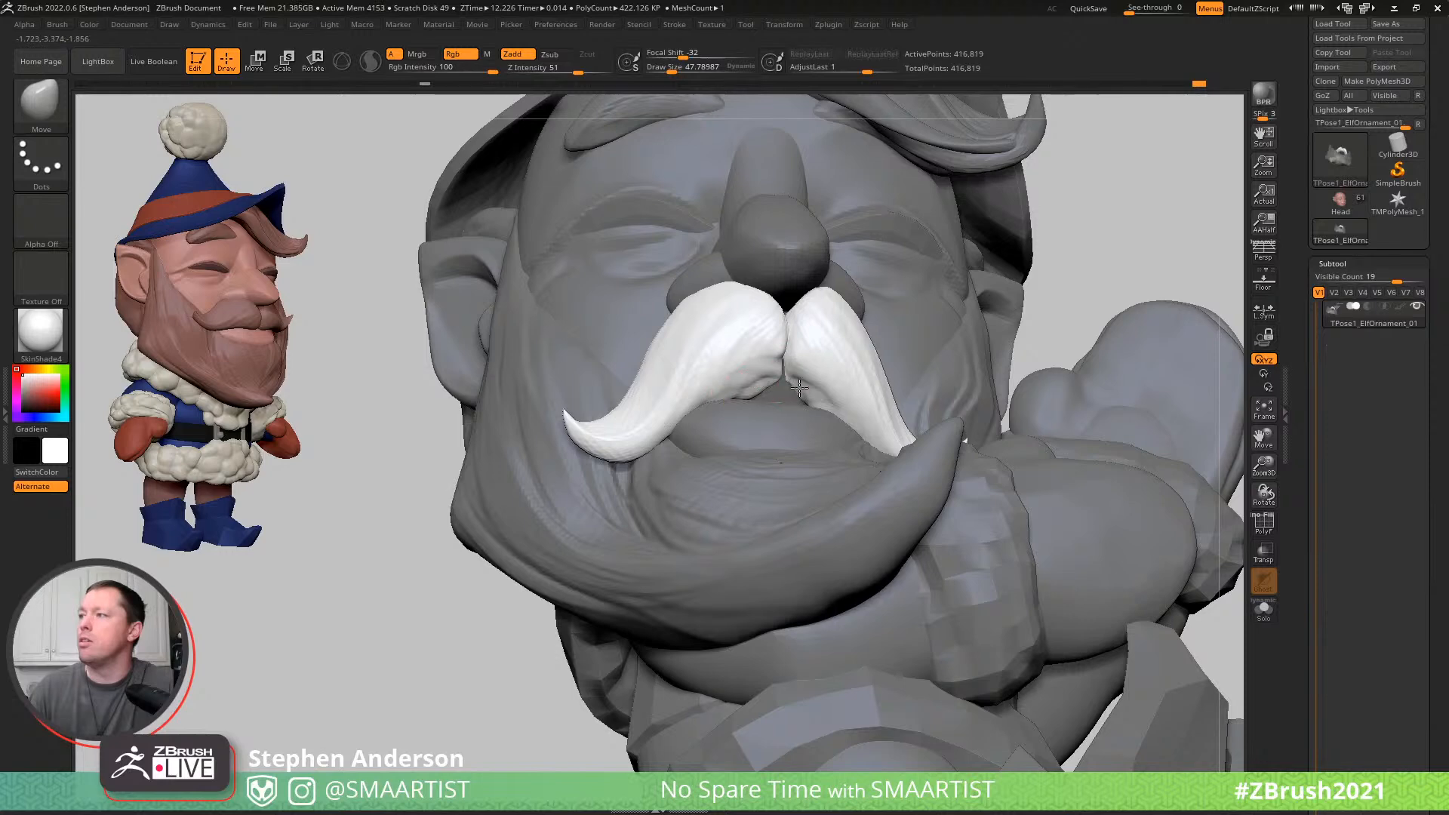
pyautogui.moveTo(815, 389); pyautogui.dragTo(814, 410, button='right')
# - Define the moustache's lower edge above the mouth with the DamStandard brush at a draw size of about 48 and smooth it
pyautogui.press('b')
pyautogui.press('d')
pyautogui.press('s')
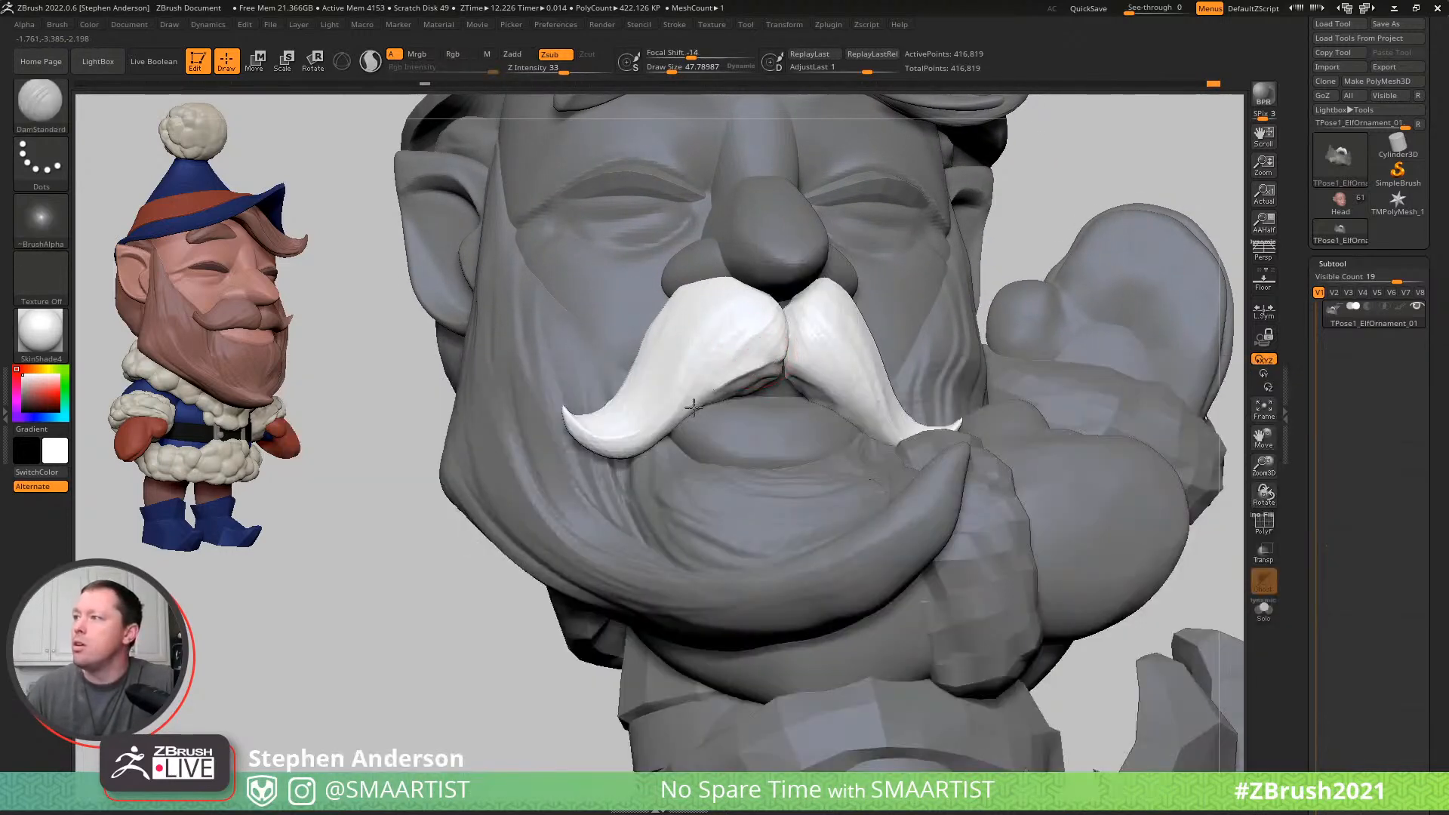
pyautogui.moveTo(791, 372)
pyautogui.keyDown('shift'); pyautogui.mouseDown()
pyautogui.moveTo(707, 400)
pyautogui.moveTo(712, 383)
pyautogui.moveTo(648, 444)
pyautogui.mouseUp(); pyautogui.keyUp('shift')
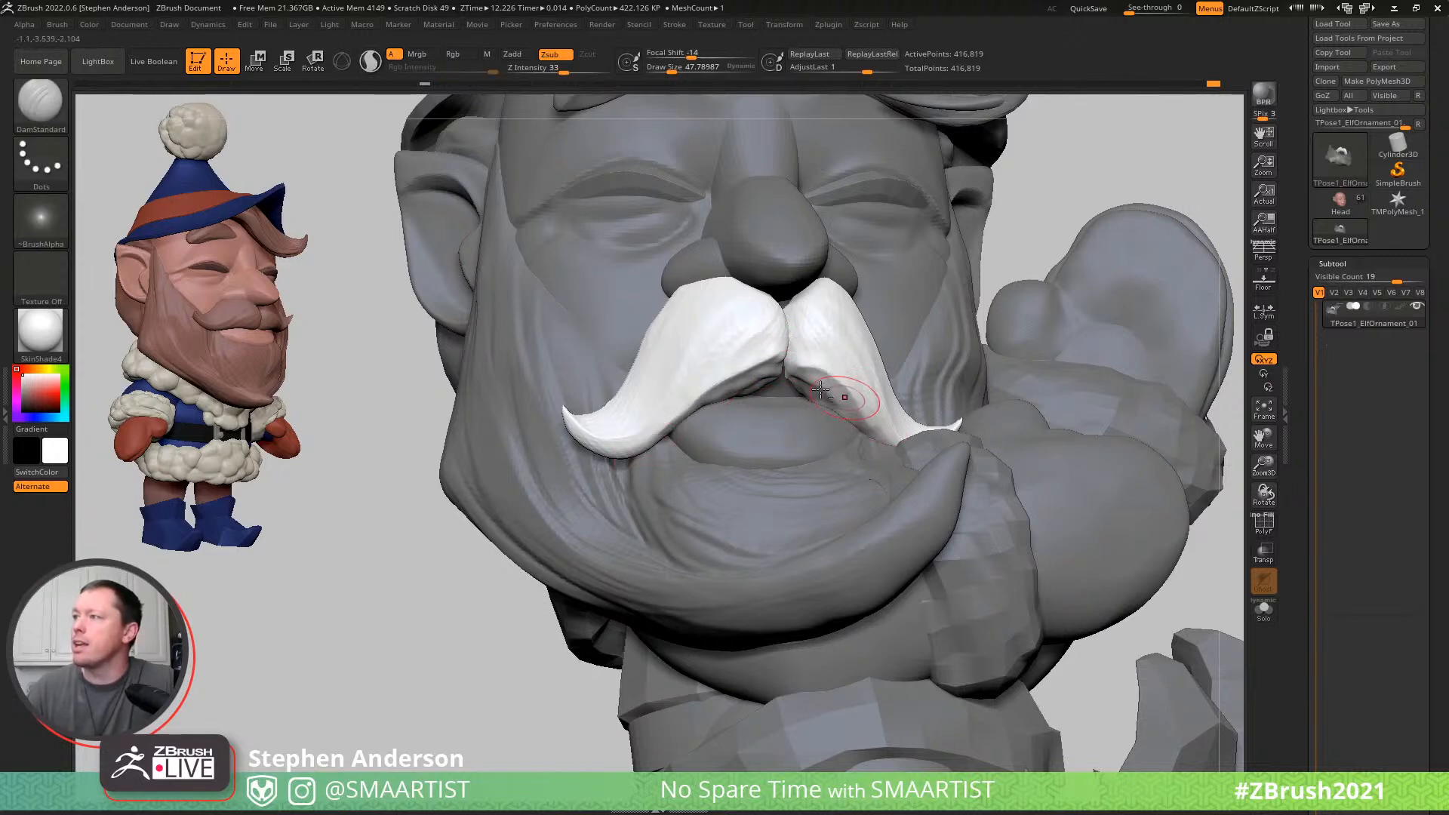
pyautogui.press('shift')
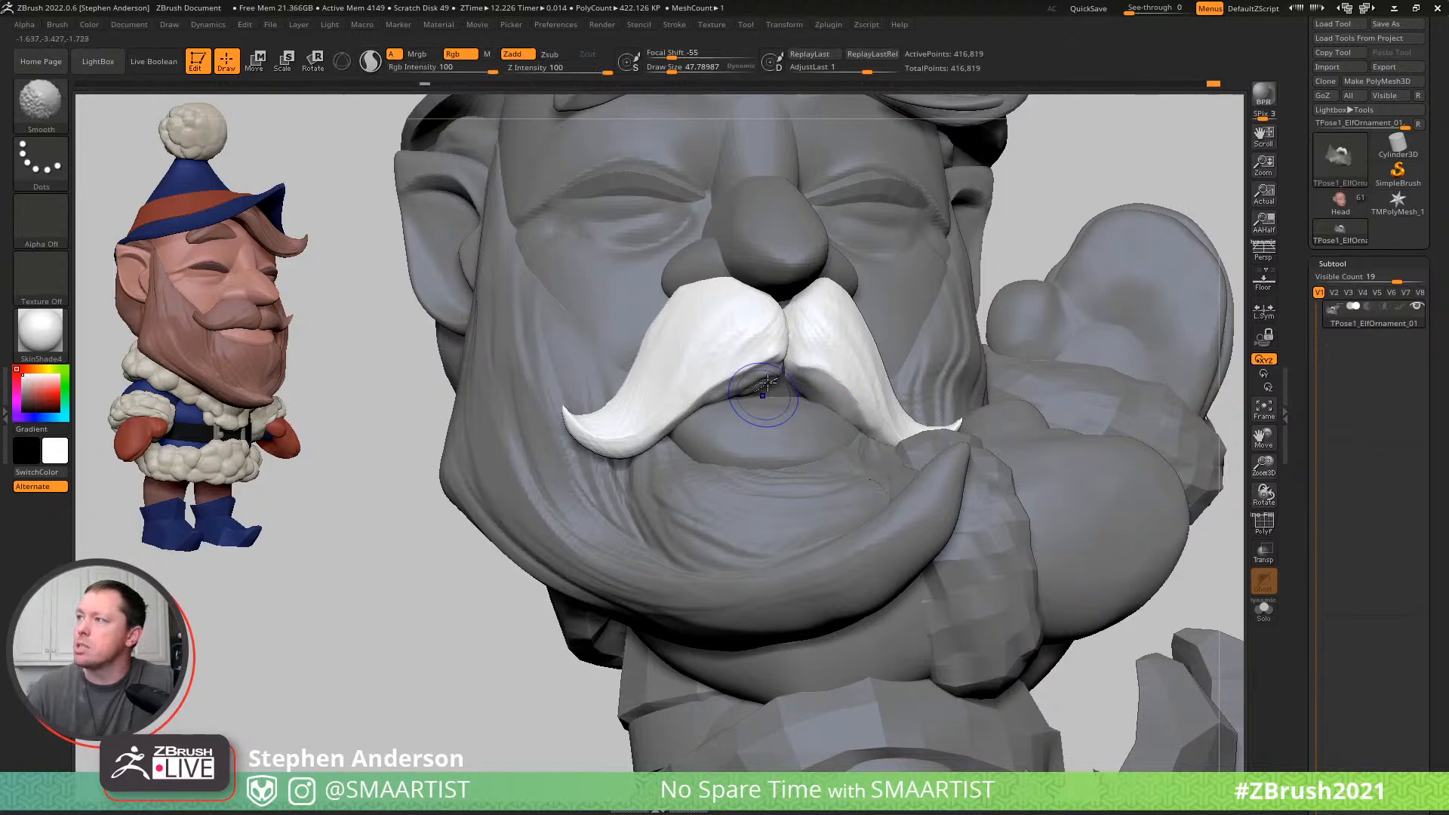
pyautogui.moveTo(802, 408)
pyautogui.keyDown('ctrl'); pyautogui.mouseDown(button='right')
pyautogui.moveTo(747, 320)
pyautogui.moveTo(724, 226)
pyautogui.moveTo(1057, 310)
pyautogui.moveTo(1051, 339)
pyautogui.moveTo(1102, 310)
pyautogui.moveTo(1024, 303)
pyautogui.mouseUp(button='right'); pyautogui.keyUp('ctrl')
pyautogui.press('shift')
# - Mask everything except the eyebrow and raise it with the Move brush at a draw size of about 146
pyautogui.press('w')
pyautogui.moveTo(938, 323)
pyautogui.mouseDown(button='right')
pyautogui.moveTo(977, 317)
pyautogui.moveTo(758, 388)
pyautogui.mouseUp(button='right')
pyautogui.keyDown('alt'); pyautogui.click(767, 389); pyautogui.keyUp('alt')
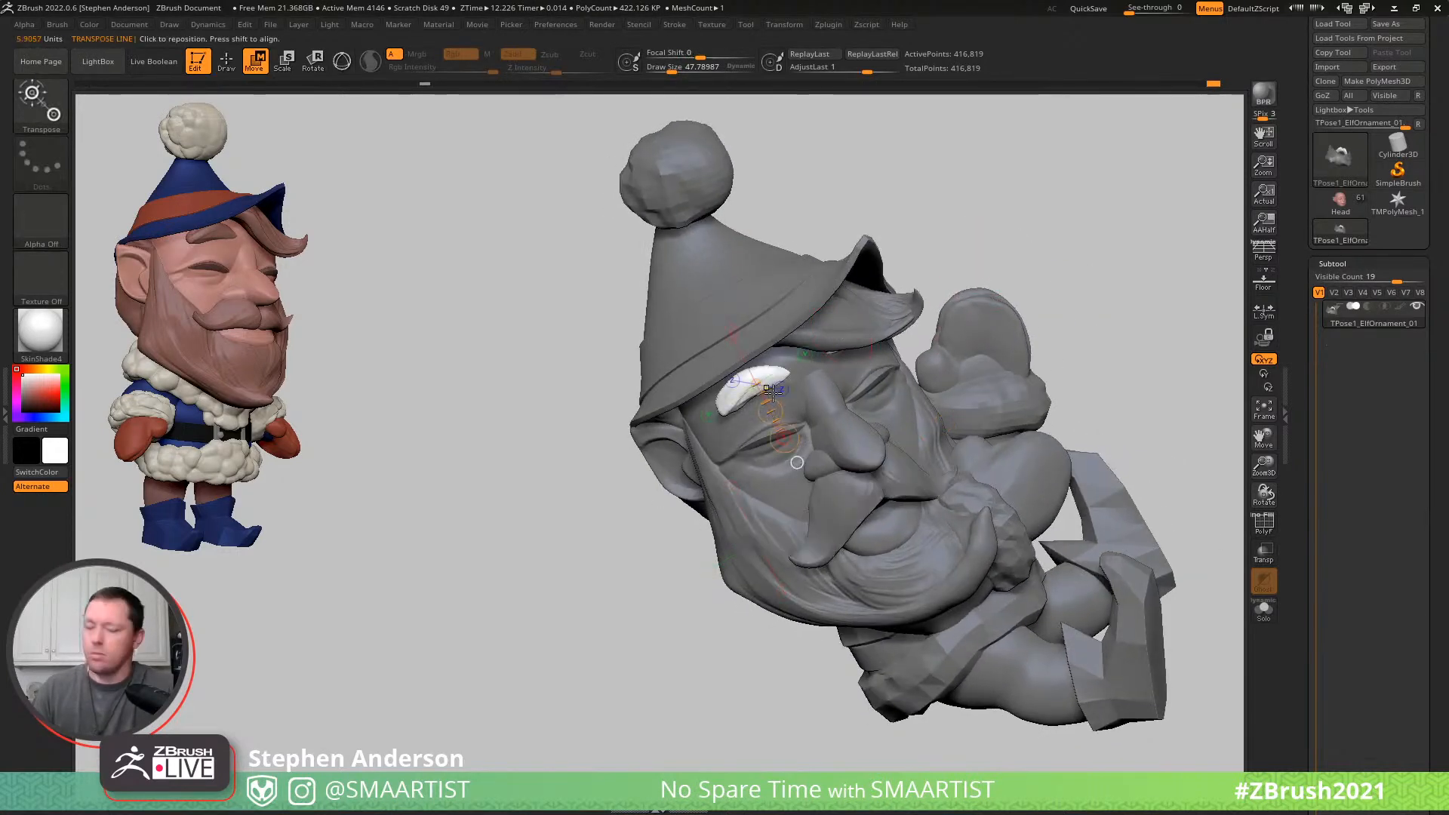
pyautogui.press('b')
pyautogui.press('m')
pyautogui.press('v')
pyautogui.press('s')
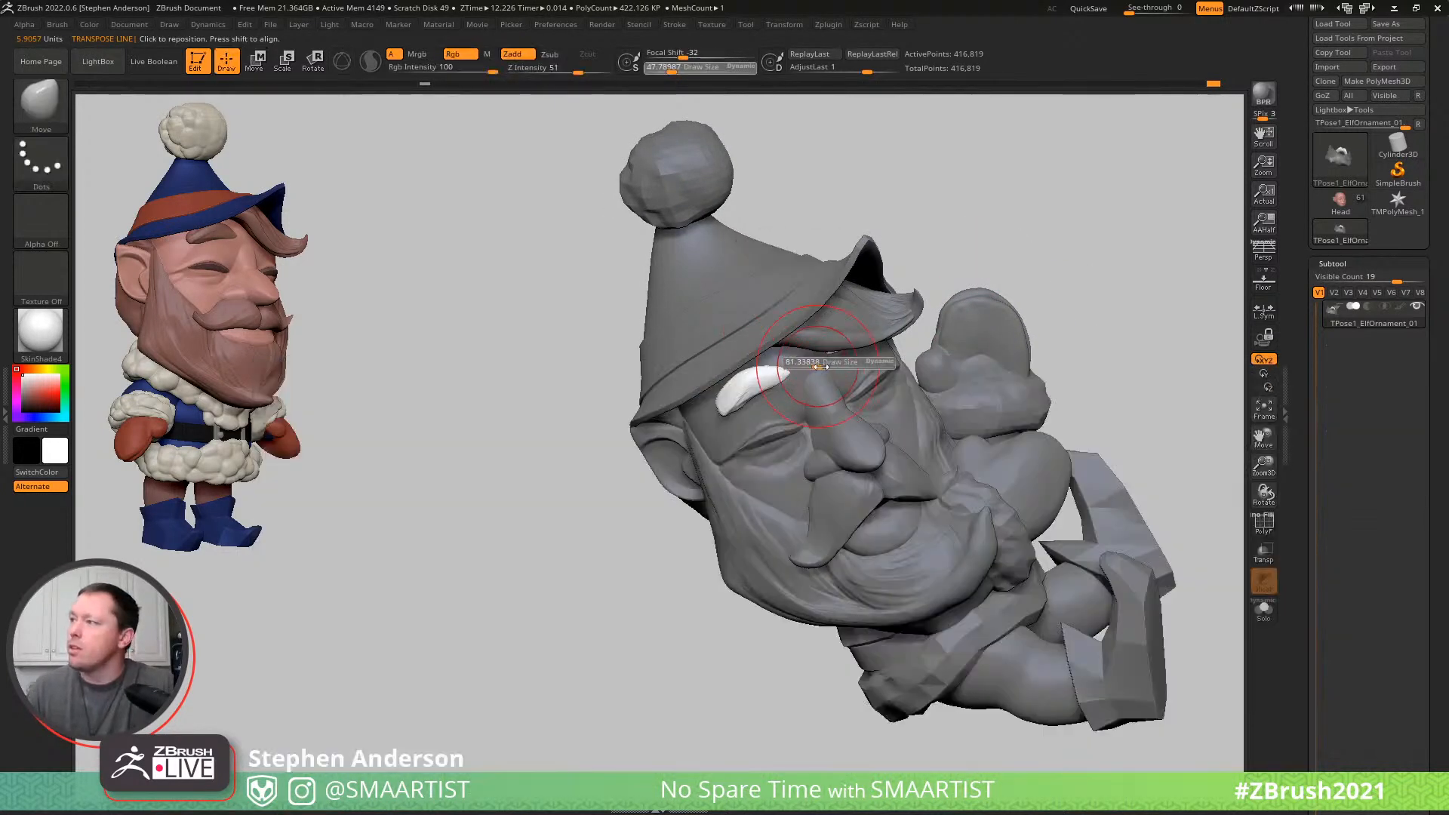
pyautogui.moveTo(755, 377)
pyautogui.mouseDown(button='right')
pyautogui.moveTo(729, 390)
pyautogui.moveTo(752, 373)
pyautogui.mouseUp(button='right')
pyautogui.moveTo(760, 373); pyautogui.dragTo(763, 360)
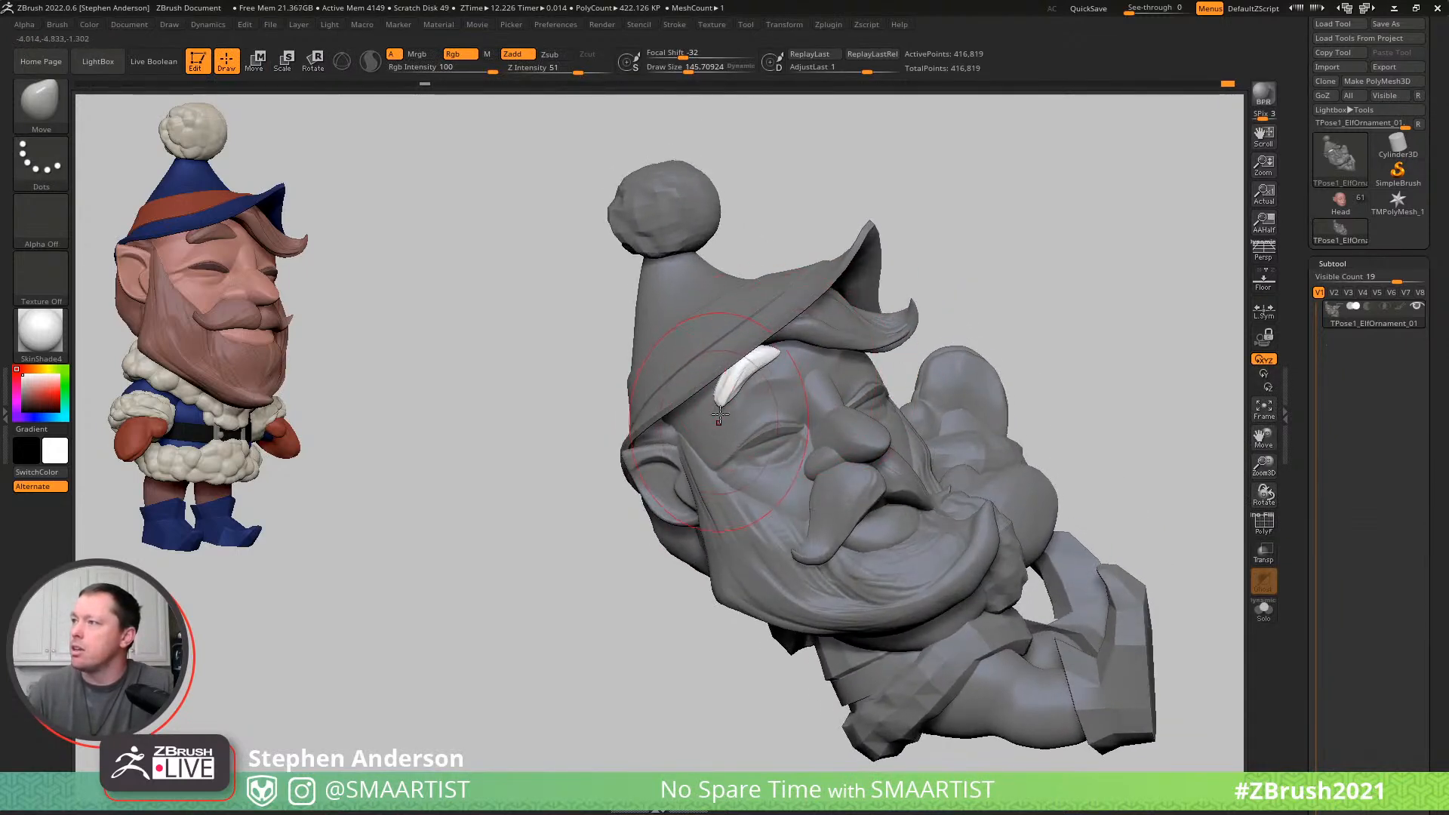
# - Refine the eyebrow's shape and outer end with the Move brush at a draw size of about 86
pyautogui.moveTo(716, 428)
pyautogui.mouseDown(button='right')
pyautogui.moveTo(776, 385)
pyautogui.moveTo(750, 404)
pyautogui.mouseUp(button='right')
pyautogui.press('s')
pyautogui.moveTo(732, 410); pyautogui.dragTo(720, 428)
pyautogui.moveTo(725, 420); pyautogui.dragTo(748, 378, button='right')
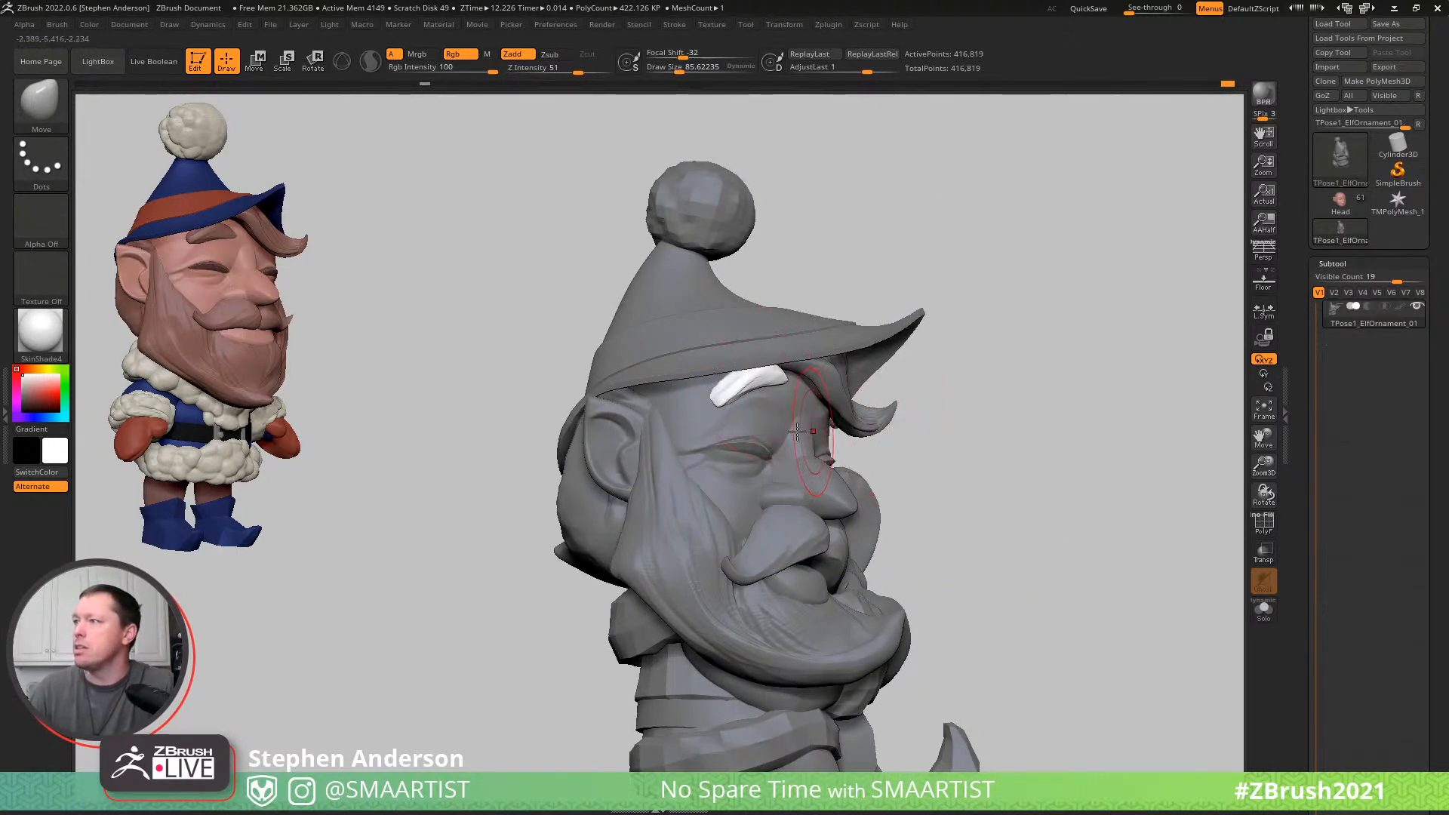
# - Mask everything except the face skin and shape the brow under the eyebrow with the Move brush at draw sizes of about 51 to 65
pyautogui.press('w')
pyautogui.keyDown('ctrl'); pyautogui.click(707, 424); pyautogui.keyUp('ctrl')
pyautogui.press('q')
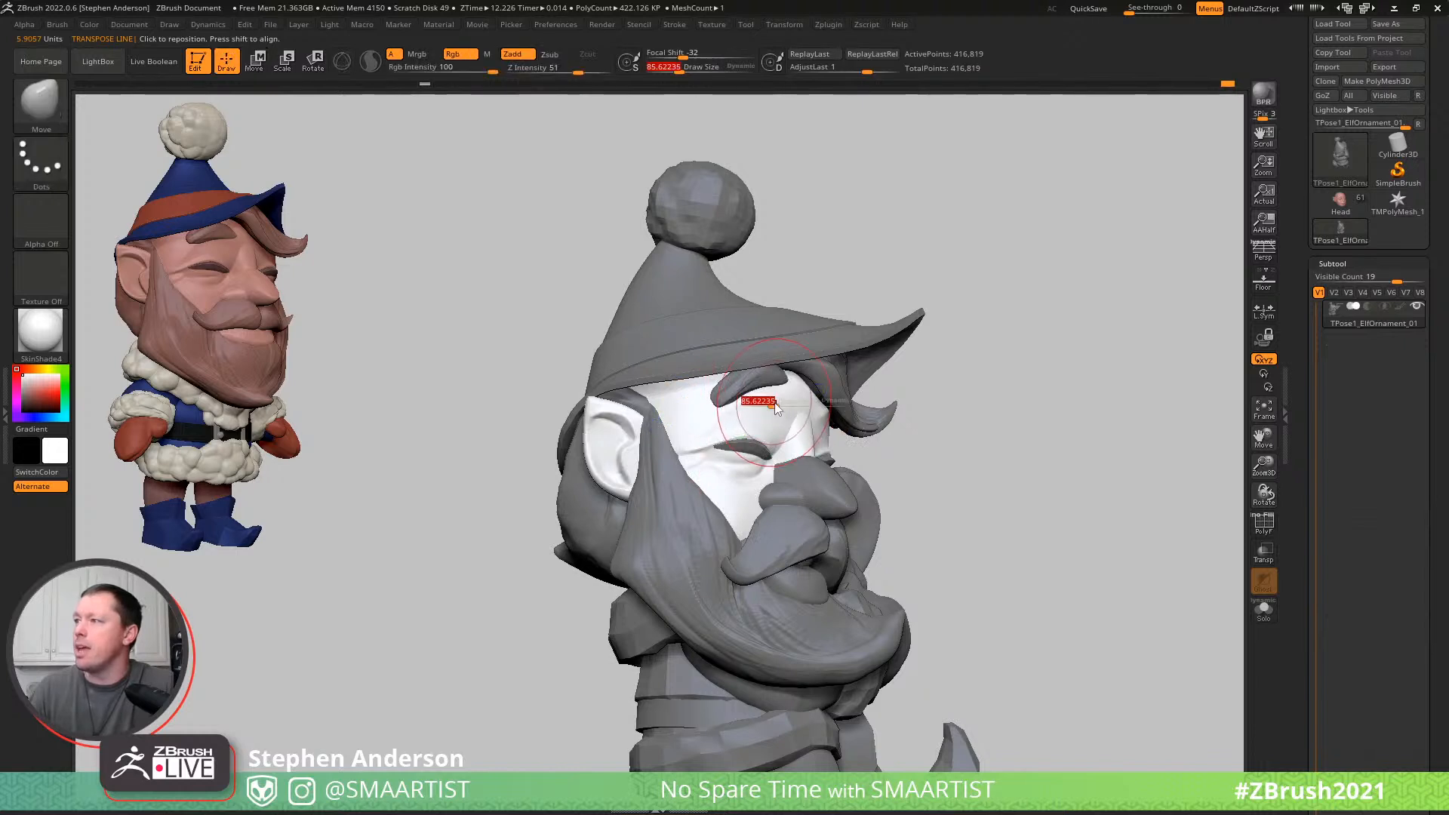
pyautogui.moveTo(777, 379); pyautogui.dragTo(848, 406, button='right')
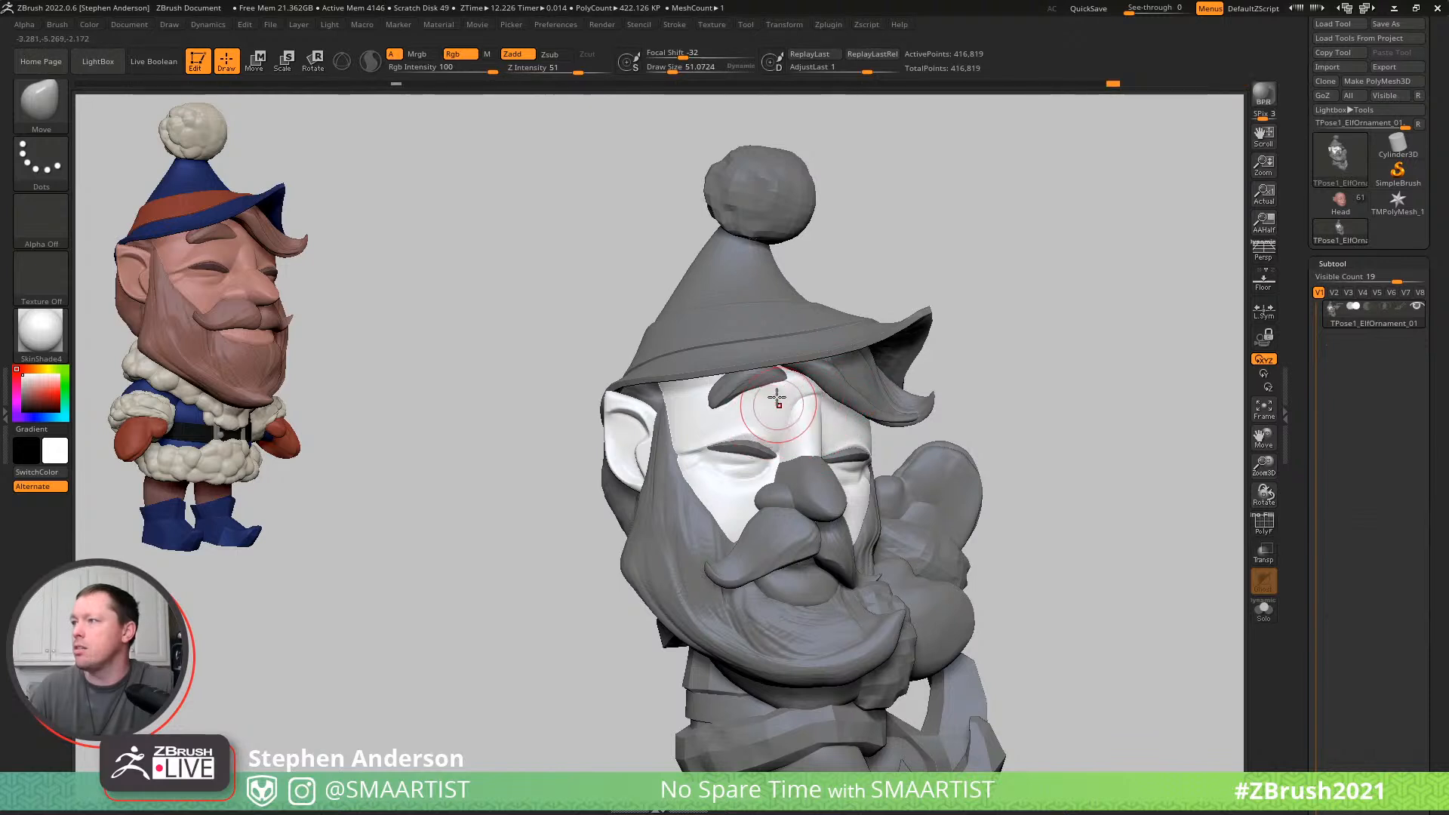
pyautogui.moveTo(737, 417)
pyautogui.mouseDown(button='right')
pyautogui.moveTo(777, 427)
pyautogui.moveTo(719, 449)
pyautogui.mouseUp(button='right')
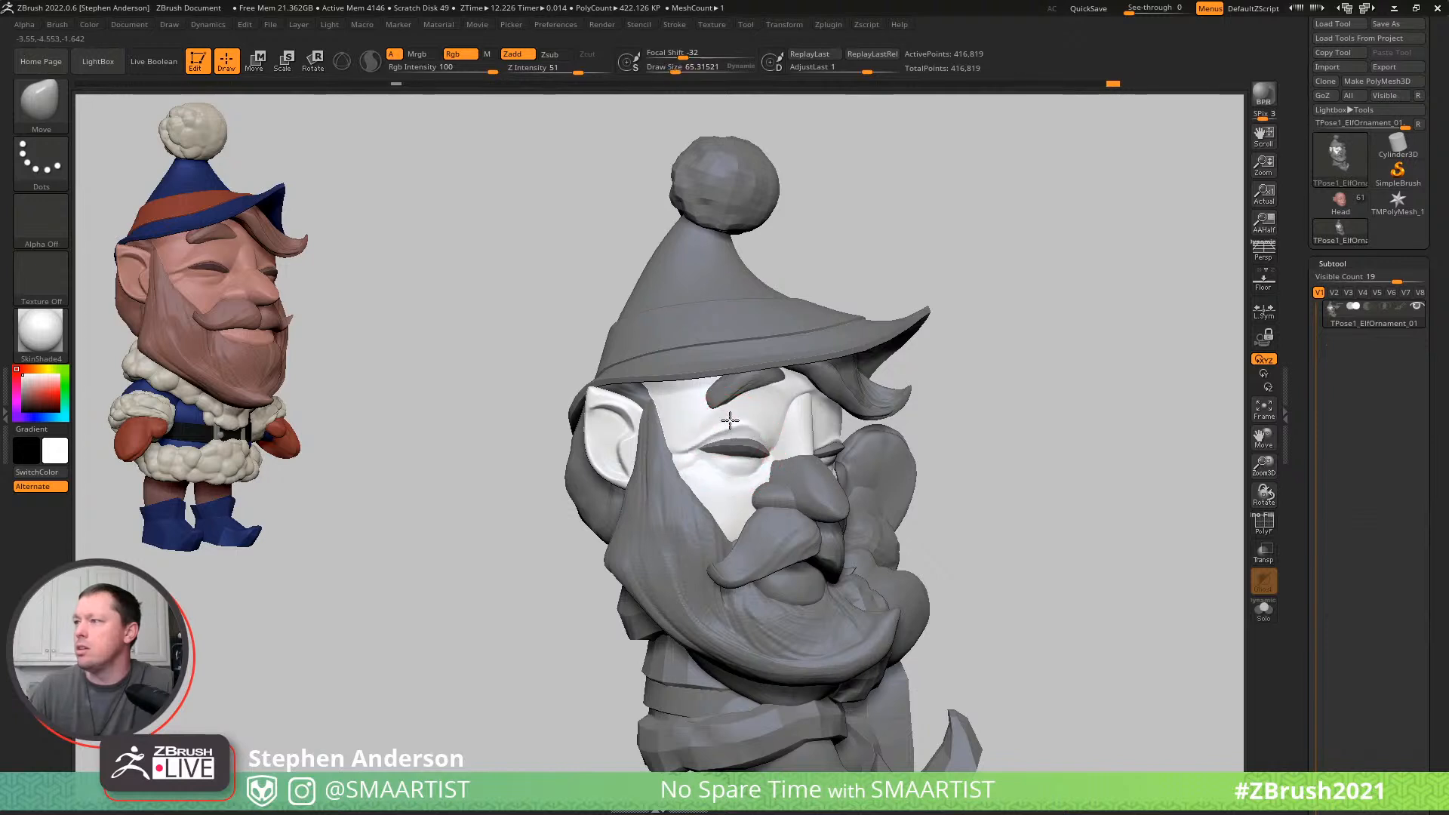
# - Clear the mask and tweak the face around the eyebrow and eyes with the Move brush at a draw size of about 81
pyautogui.press('ctrl')
pyautogui.keyDown('ctrl'); pyautogui.moveTo(975, 378); pyautogui.dragTo(924, 433, button='right'); pyautogui.keyUp('ctrl')
pyautogui.keyDown('ctrl'); pyautogui.moveTo(973, 359); pyautogui.dragTo(1040, 504); pyautogui.keyUp('ctrl')
pyautogui.moveTo(954, 473)
pyautogui.mouseDown(button='right')
pyautogui.moveTo(999, 449)
pyautogui.moveTo(943, 450)
pyautogui.mouseUp(button='right')
pyautogui.press('shift')
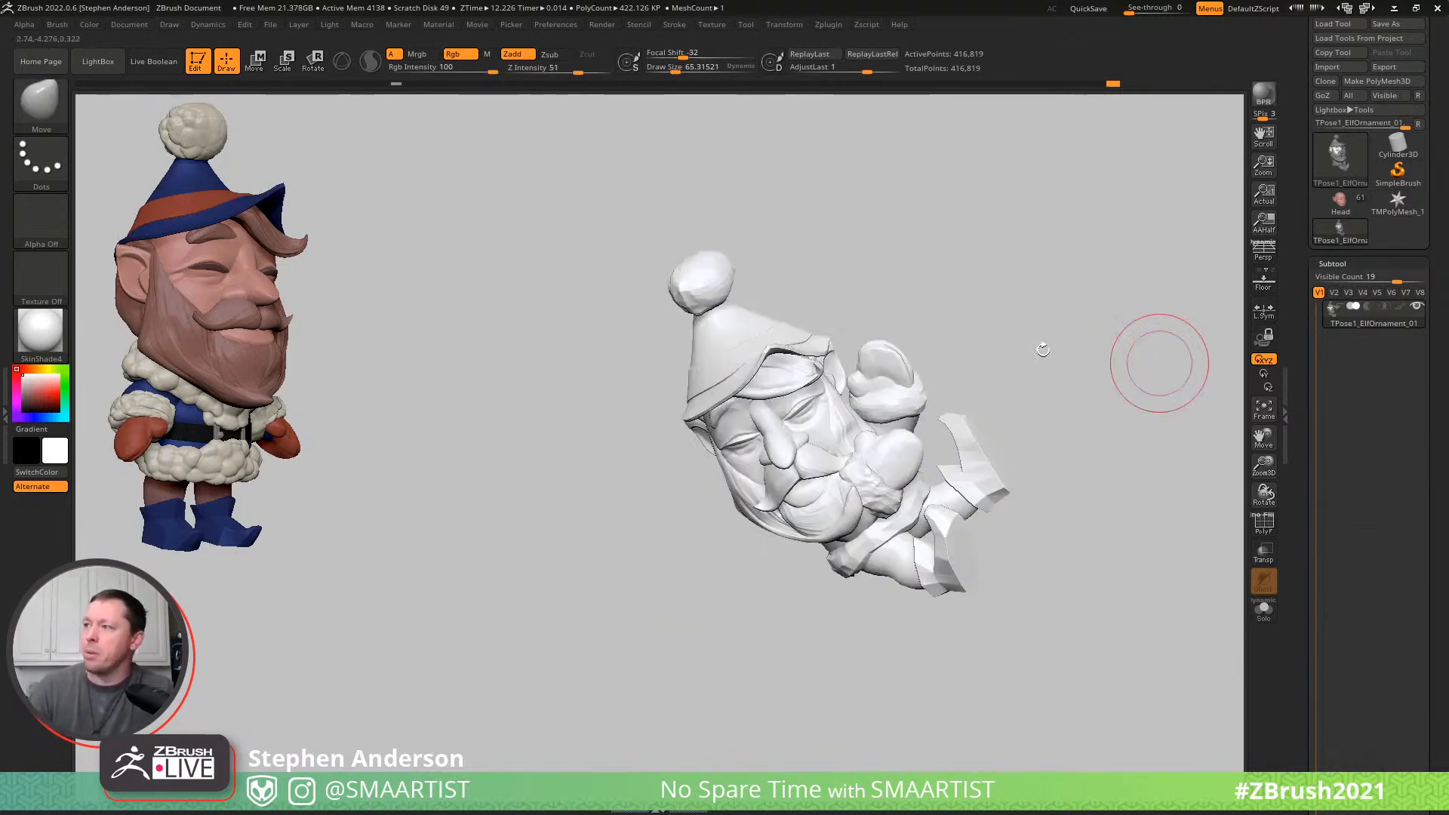
pyautogui.moveTo(1019, 367)
pyautogui.mouseDown(button='right')
pyautogui.moveTo(1052, 346)
pyautogui.moveTo(1039, 325)
pyautogui.moveTo(1049, 344)
pyautogui.mouseUp(button='right')
pyautogui.moveTo(792, 452)
pyautogui.keyDown('ctrl'); pyautogui.mouseDown(button='right')
pyautogui.moveTo(807, 511)
pyautogui.moveTo(756, 434)
pyautogui.mouseUp(button='right'); pyautogui.keyUp('ctrl')
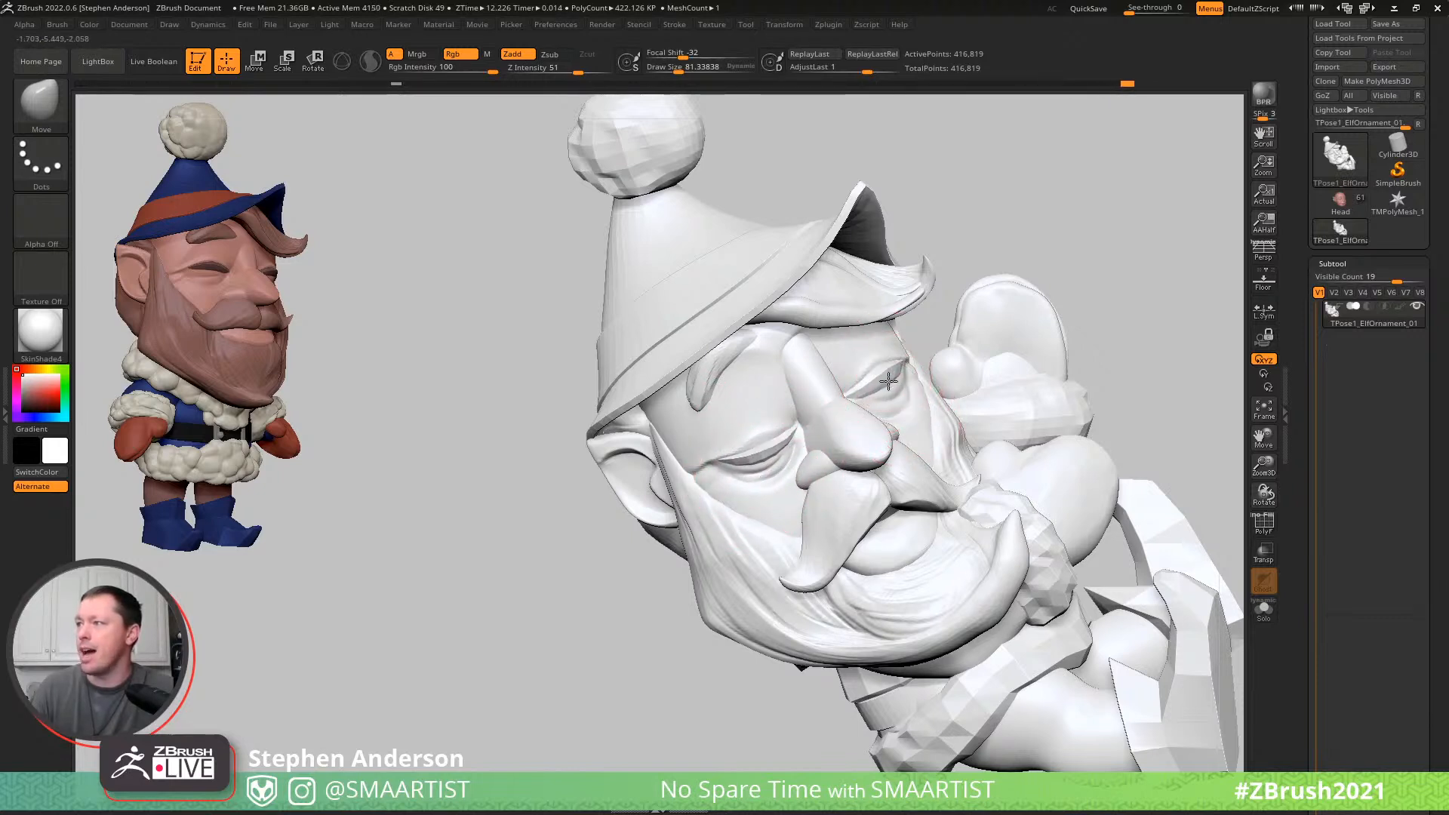
pyautogui.moveTo(907, 354); pyautogui.dragTo(838, 198, button='right')
pyautogui.keyDown('alt'); pyautogui.moveTo(1119, 304); pyautogui.dragTo(996, 287, button='right'); pyautogui.keyUp('alt')
pyautogui.moveTo(1013, 299)
pyautogui.mouseDown(button='right')
pyautogui.moveTo(910, 361)
pyautogui.moveTo(961, 346)
pyautogui.moveTo(916, 343)
pyautogui.moveTo(1086, 648)
pyautogui.mouseUp(button='right')
pyautogui.moveTo(831, 420); pyautogui.dragTo(834, 383, button='right')
# - Try to carve the crease between the lower lip and the beard with the DamStandard brush at a draw size of about 36
pyautogui.press('b')
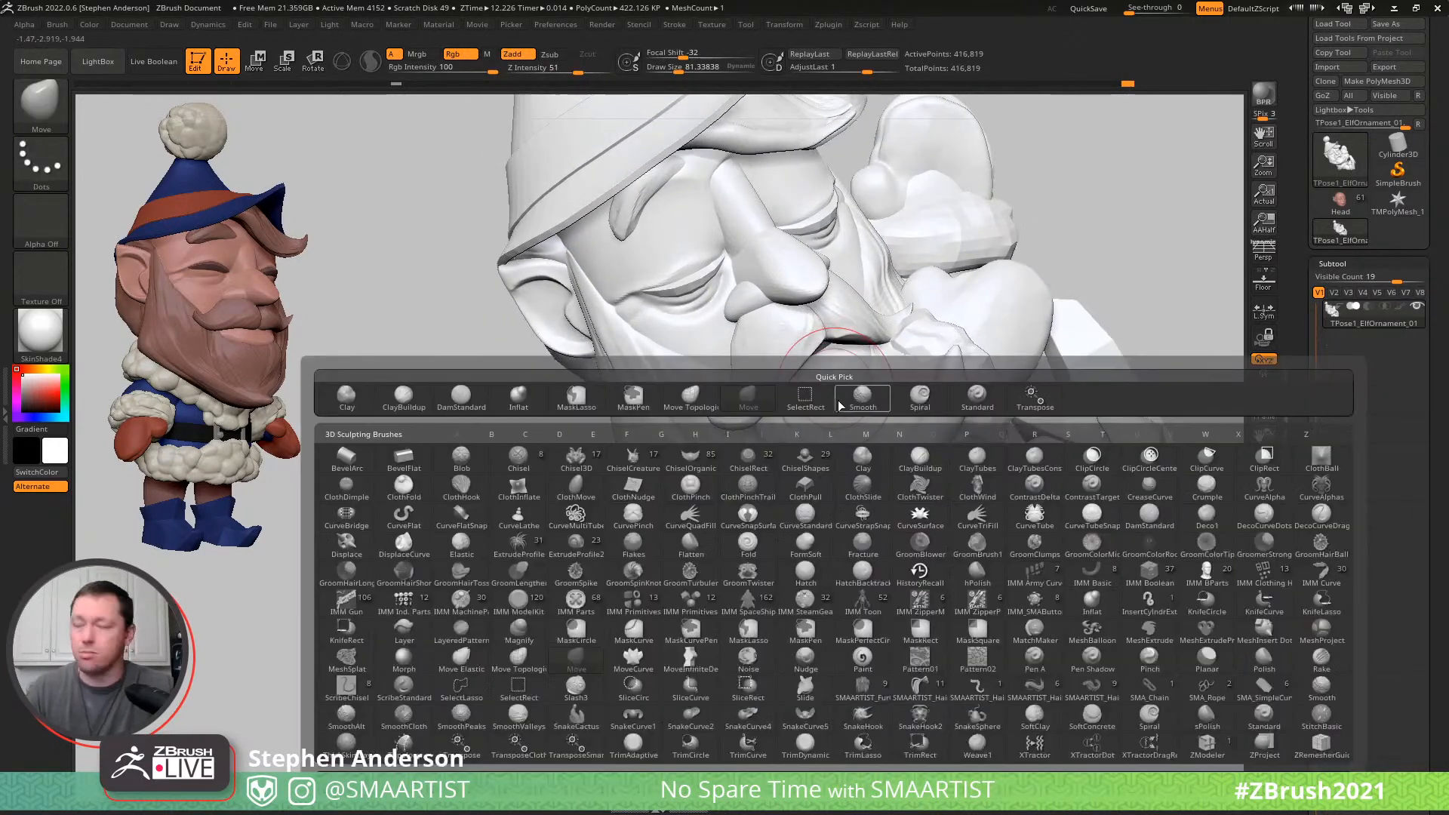
pyautogui.press('d')
pyautogui.press('s')
pyautogui.press('s')
pyautogui.moveTo(852, 372); pyautogui.dragTo(849, 371)
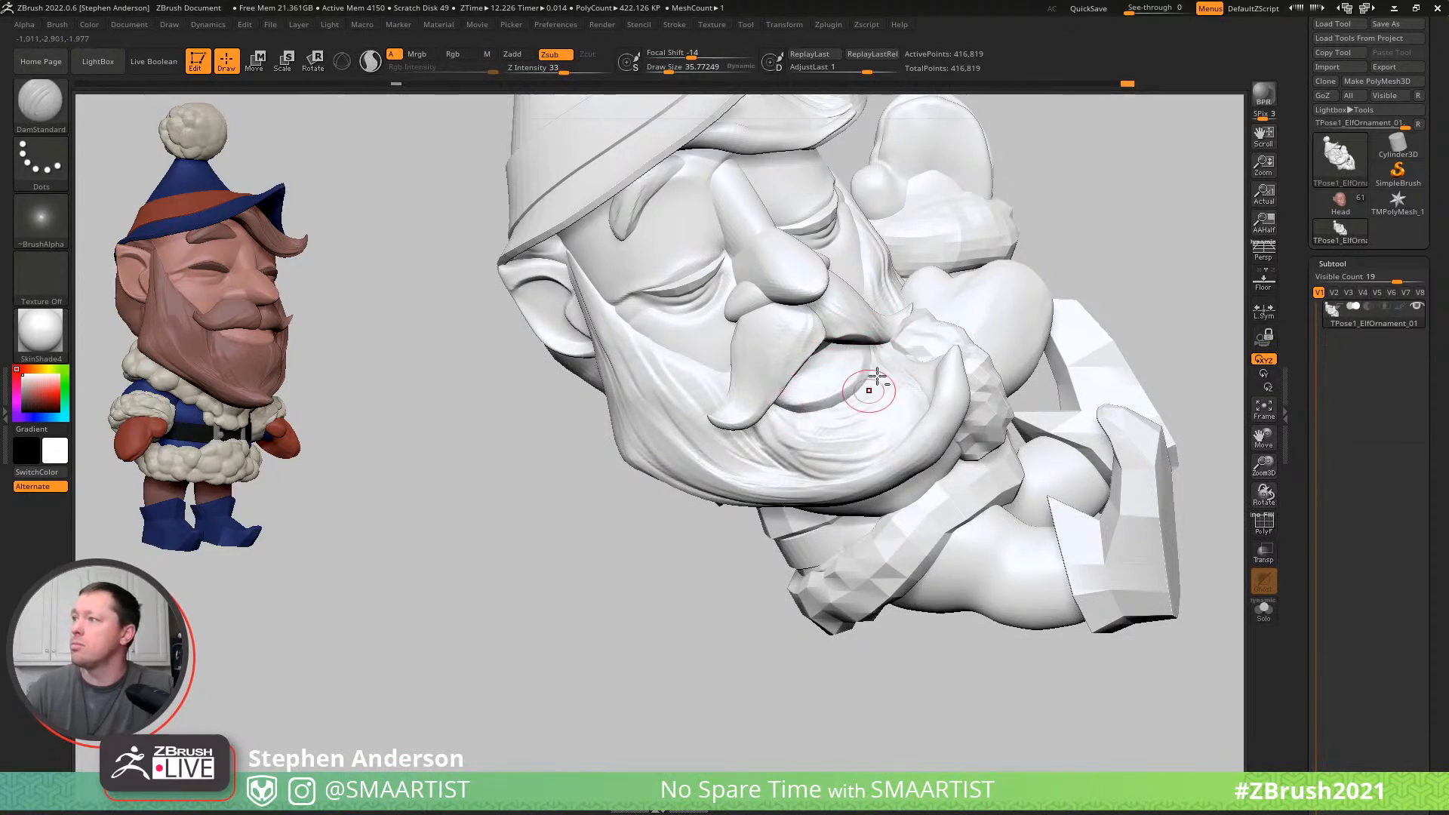
pyautogui.hotkey('ctrl', 'z')
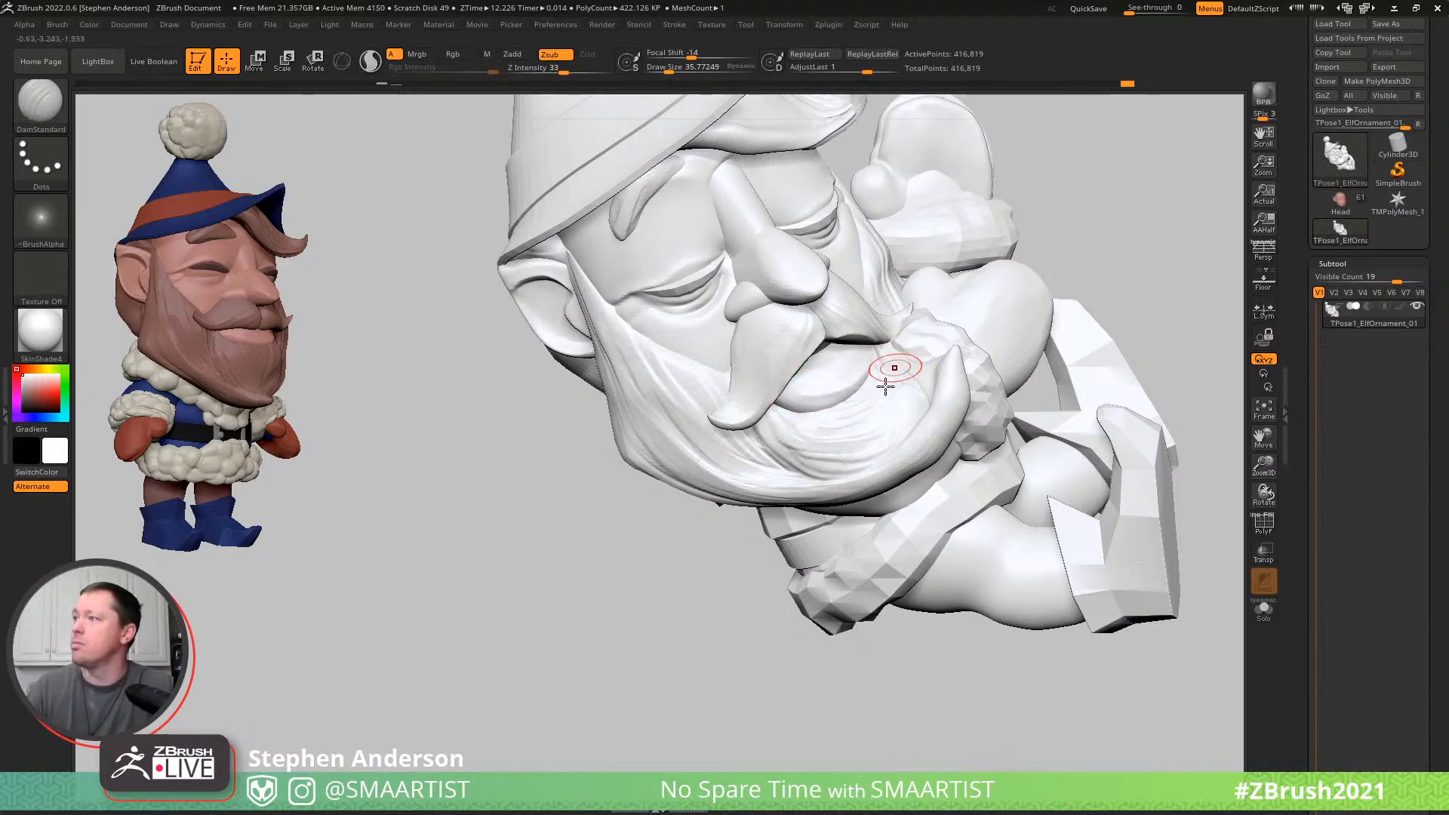
# - Mask everything except the lower lip and build up its volume with the ClayBuildup brush at a draw size of about 36
pyautogui.press('b')
pyautogui.press('c')
pyautogui.press('b')
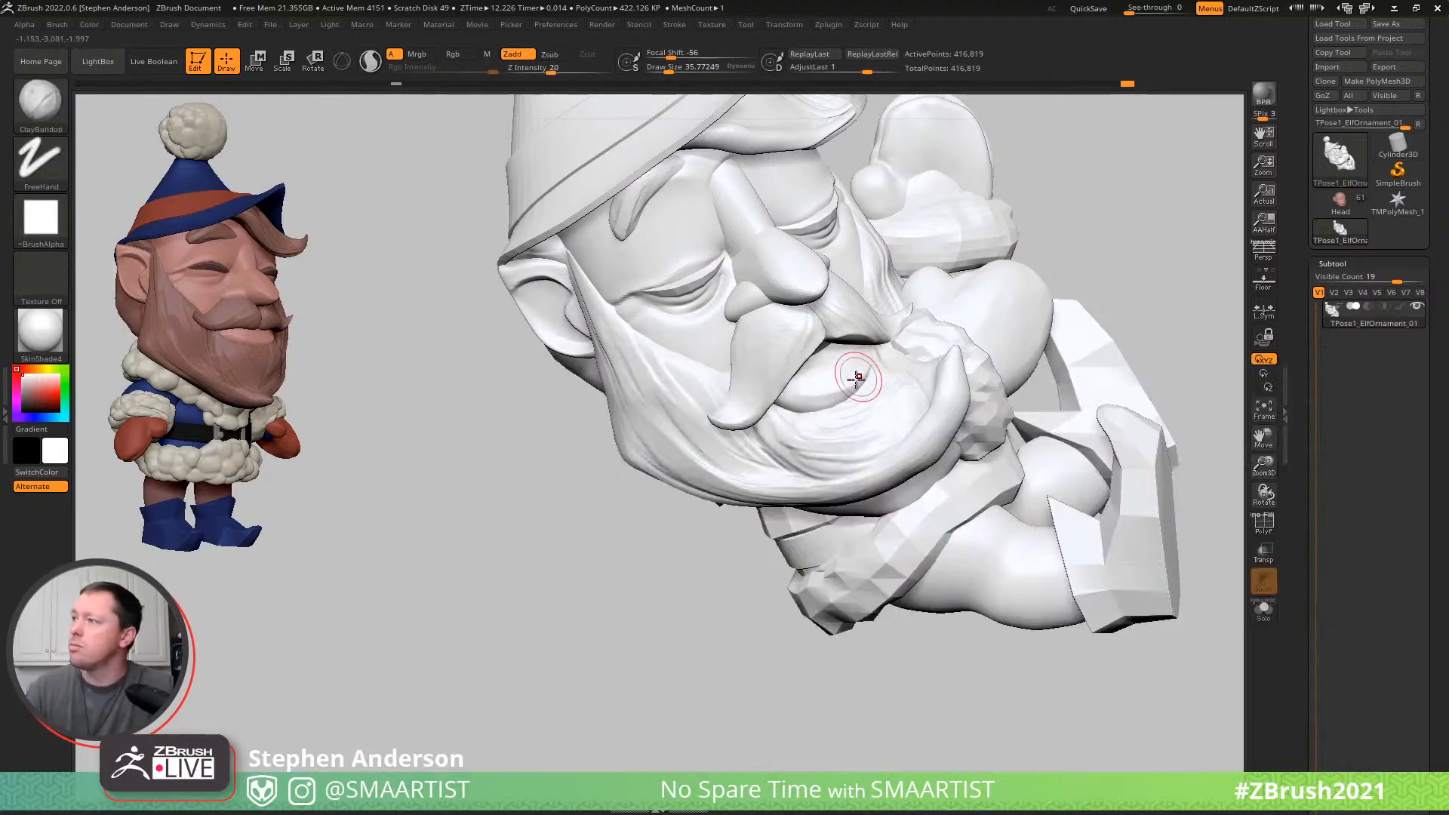
pyautogui.press('w')
pyautogui.keyDown('ctrl'); pyautogui.click(831, 382); pyautogui.keyUp('ctrl')
pyautogui.press('q')
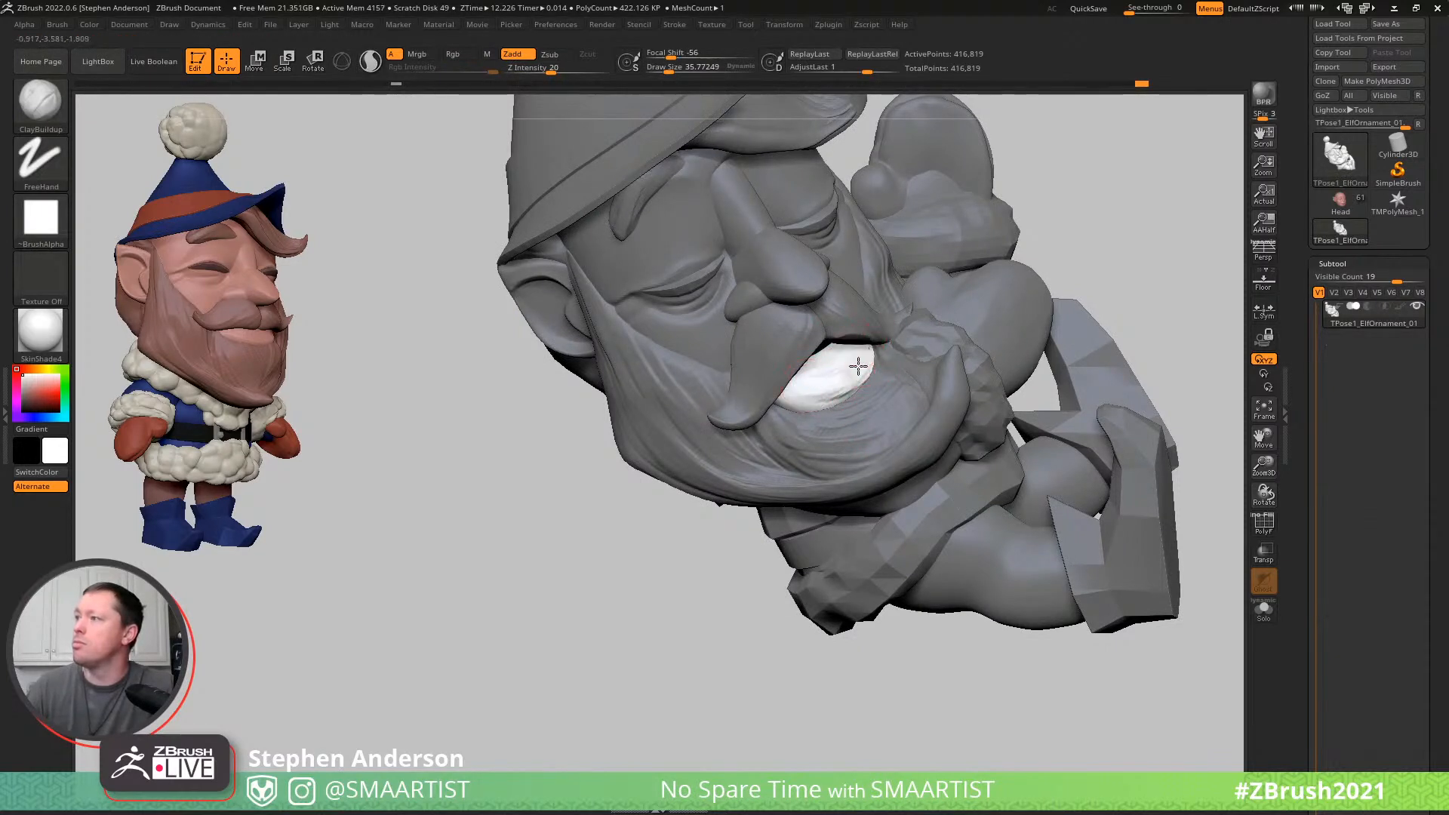
pyautogui.press('shift')
pyautogui.keyDown('shift'); pyautogui.moveTo(867, 356); pyautogui.dragTo(847, 378); pyautogui.keyUp('shift')
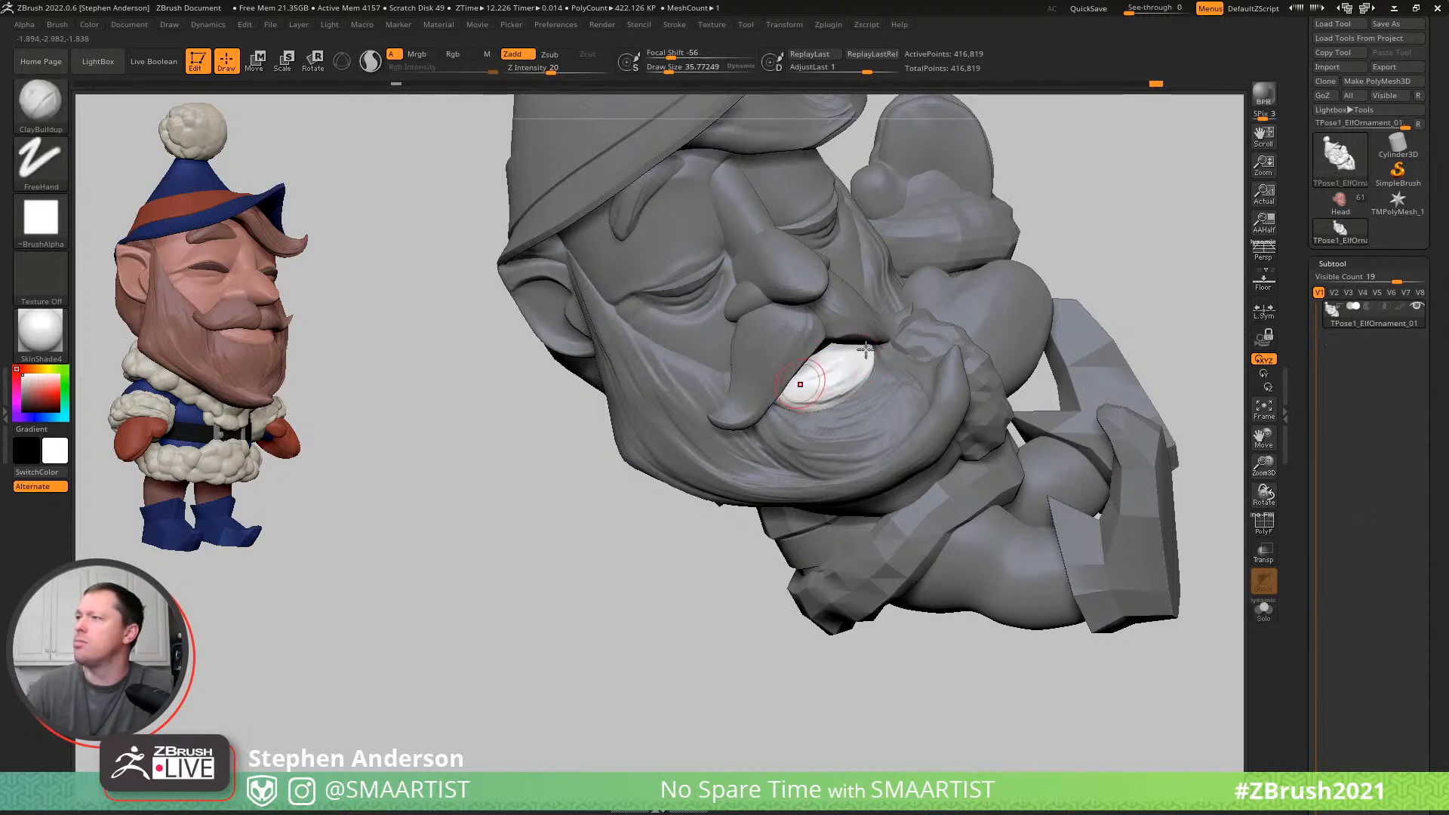
# - Smooth the lower lip and add further clay toward its corner, blending the strokes
pyautogui.press('shift')
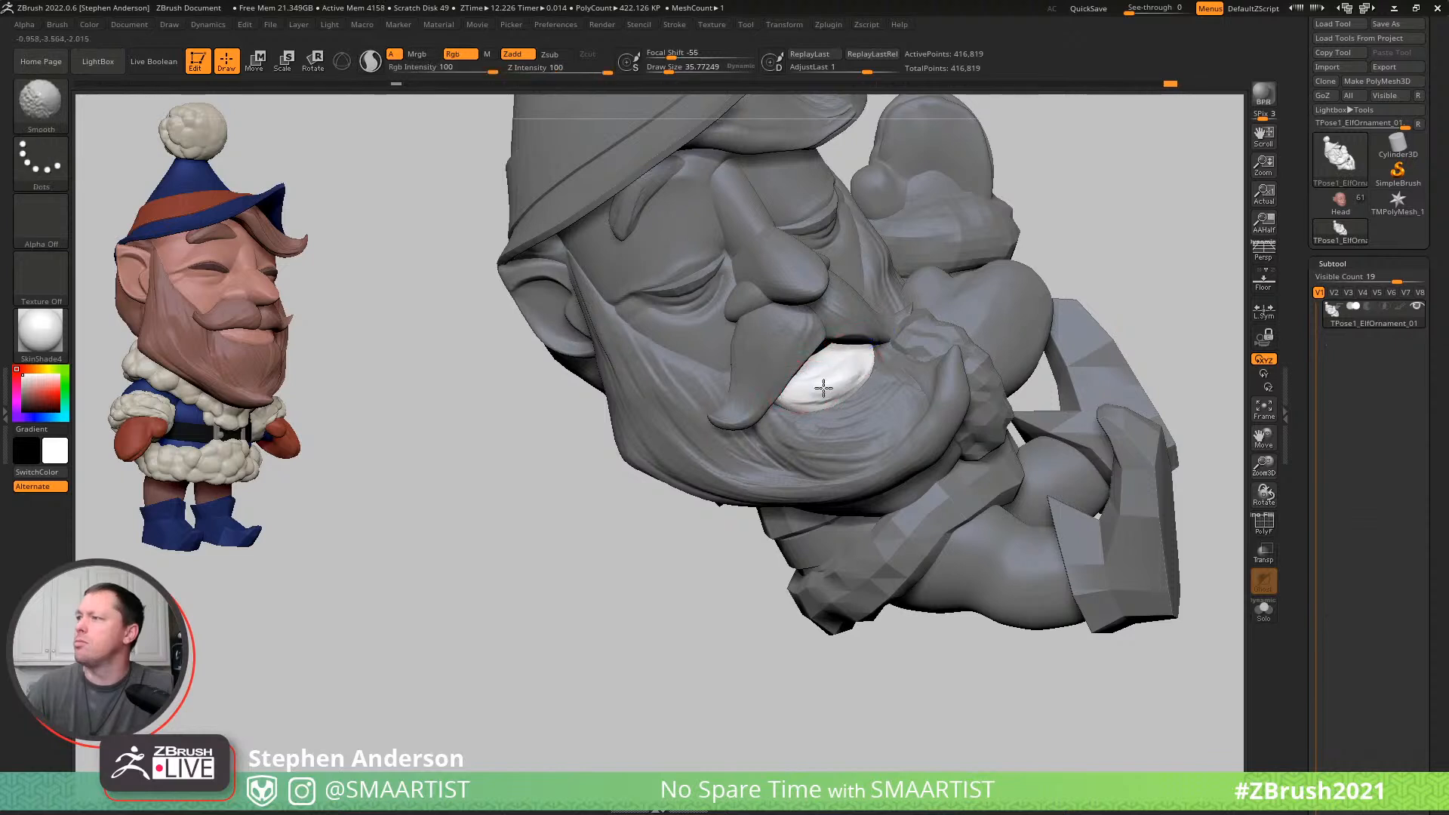
pyautogui.keyDown('shift'); pyautogui.moveTo(898, 354); pyautogui.dragTo(883, 400); pyautogui.keyUp('shift')
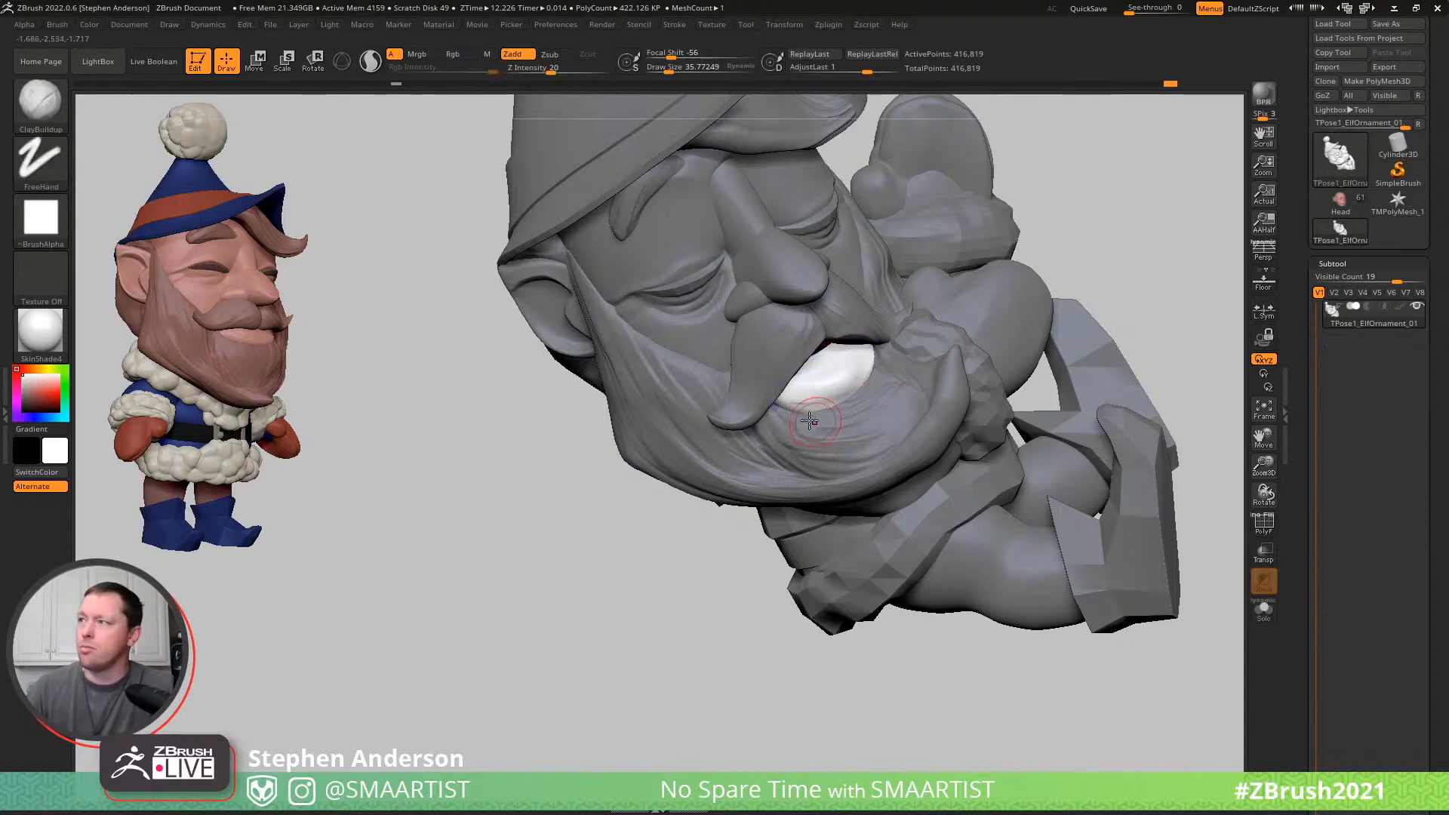
pyautogui.press('shift')
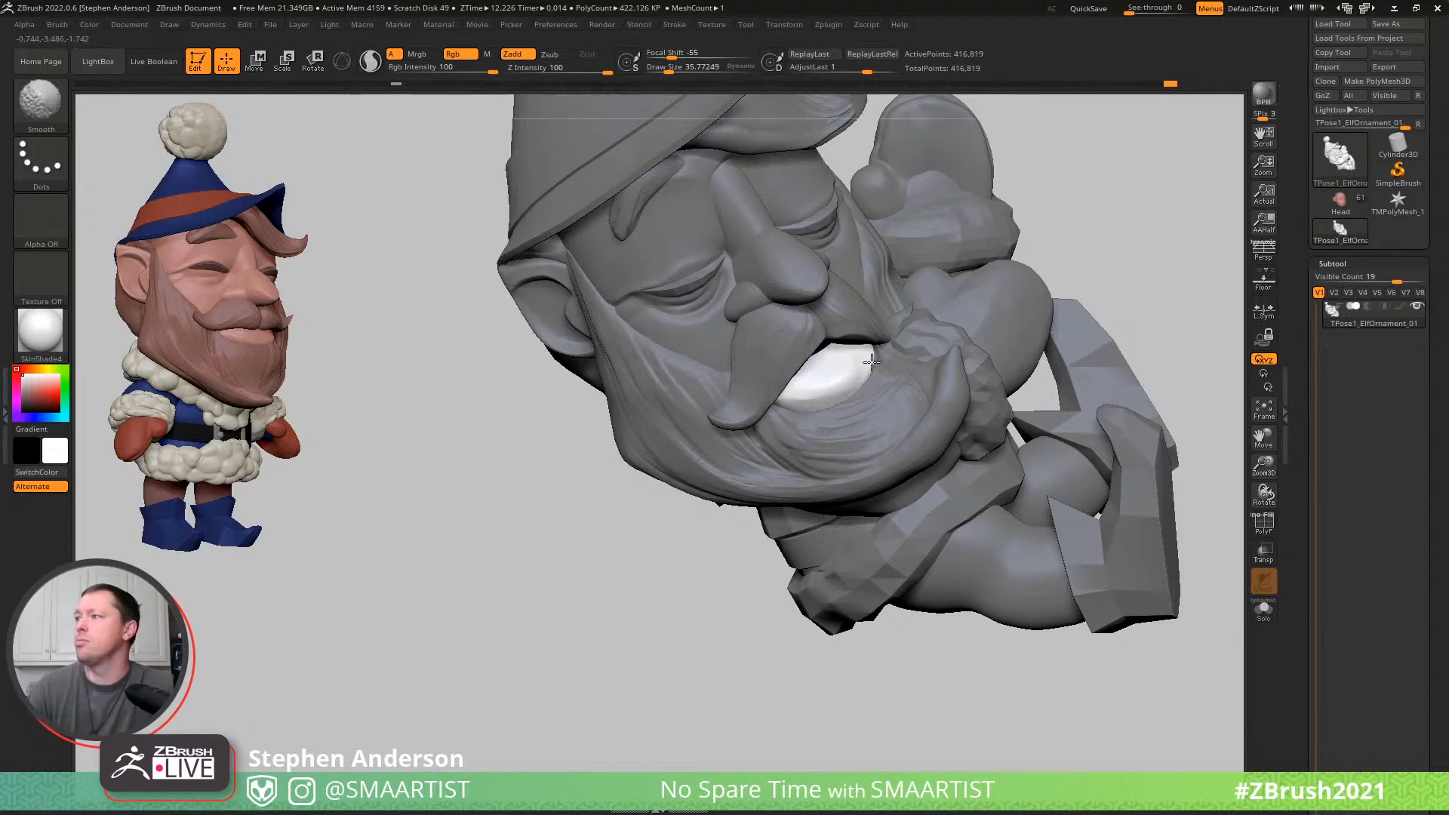
# - Smooth the corner of the lower lip and clear the mask
pyautogui.keyDown('ctrl'); pyautogui.moveTo(892, 399); pyautogui.dragTo(970, 261, button='right'); pyautogui.keyUp('ctrl')
pyautogui.moveTo(1079, 268); pyautogui.dragTo(1079, 339)
pyautogui.moveTo(927, 324)
pyautogui.keyDown('ctrl'); pyautogui.mouseDown(button='right')
pyautogui.moveTo(952, 494)
pyautogui.moveTo(924, 302)
pyautogui.mouseUp(button='right'); pyautogui.keyUp('ctrl')
pyautogui.moveTo(1124, 303)
pyautogui.keyDown('alt'); pyautogui.mouseDown()
pyautogui.moveTo(961, 314)
pyautogui.moveTo(996, 340)
pyautogui.moveTo(916, 341)
pyautogui.moveTo(970, 342)
pyautogui.moveTo(968, 385)
pyautogui.mouseUp(); pyautogui.keyUp('alt')
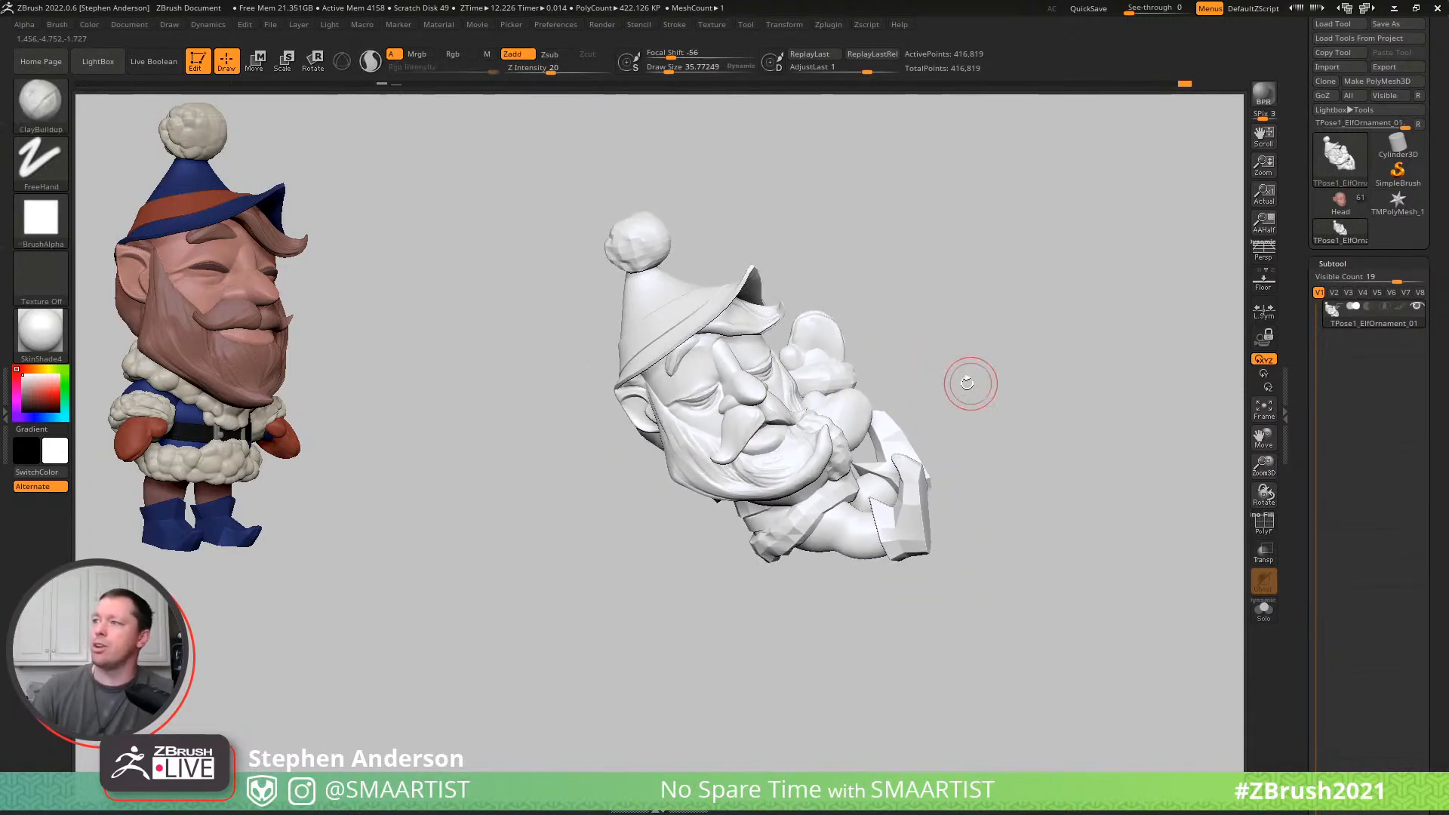
# - Choose the Move Topological brush and mask everything except the hair mesh behind the ears
pyautogui.scroll(5, 611, 388)
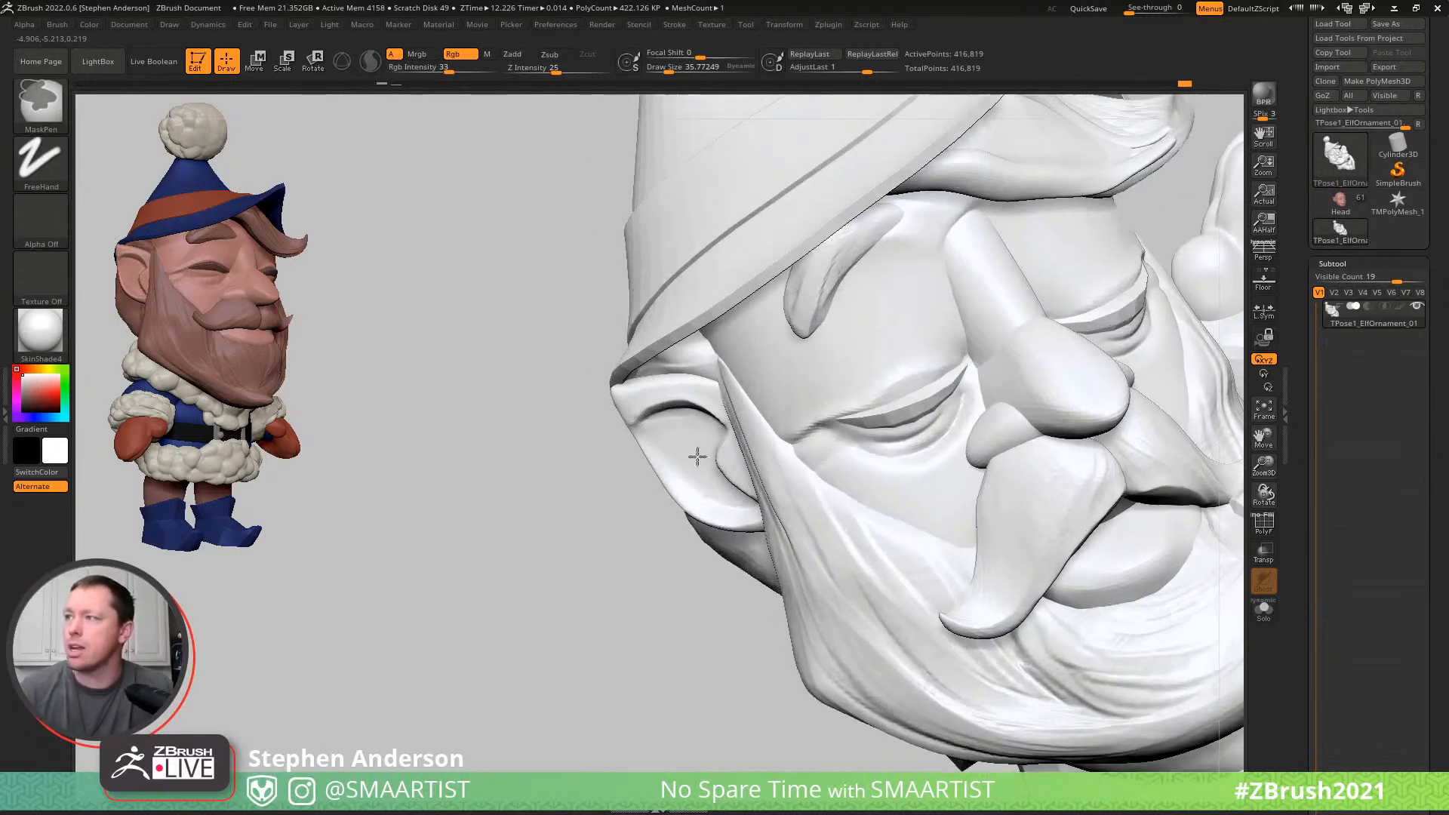
pyautogui.press('b')
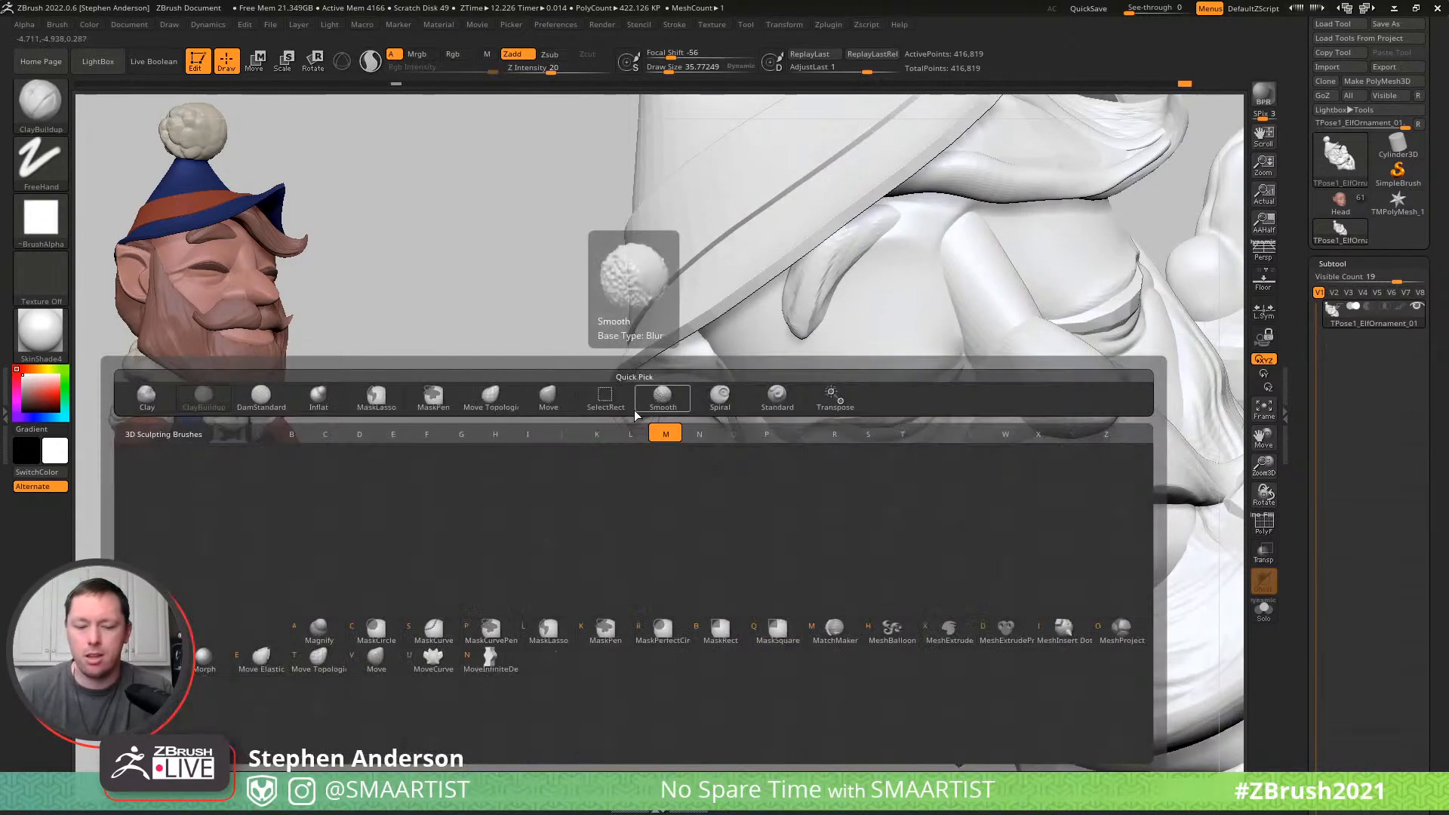
pyautogui.press('m')
pyautogui.press('t')
pyautogui.press('s')
pyautogui.moveTo(645, 406); pyautogui.dragTo(656, 405)
pyautogui.moveTo(661, 432); pyautogui.dragTo(757, 365, button='right')
pyautogui.keyDown('alt'); pyautogui.moveTo(601, 431); pyautogui.dragTo(960, 478, button='right'); pyautogui.keyUp('alt')
pyautogui.moveTo(372, 317)
pyautogui.mouseDown(button='right')
pyautogui.moveTo(378, 284)
pyautogui.moveTo(511, 346)
pyautogui.moveTo(491, 294)
pyautogui.moveTo(776, 336)
pyautogui.moveTo(754, 323)
pyautogui.moveTo(751, 341)
pyautogui.moveTo(834, 410)
pyautogui.moveTo(756, 353)
pyautogui.moveTo(795, 339)
pyautogui.moveTo(355, 327)
pyautogui.moveTo(348, 292)
pyautogui.moveTo(402, 298)
pyautogui.mouseUp(button='right')
pyautogui.press('w')
pyautogui.keyDown('ctrl'); pyautogui.click(404, 385); pyautogui.keyUp('ctrl')
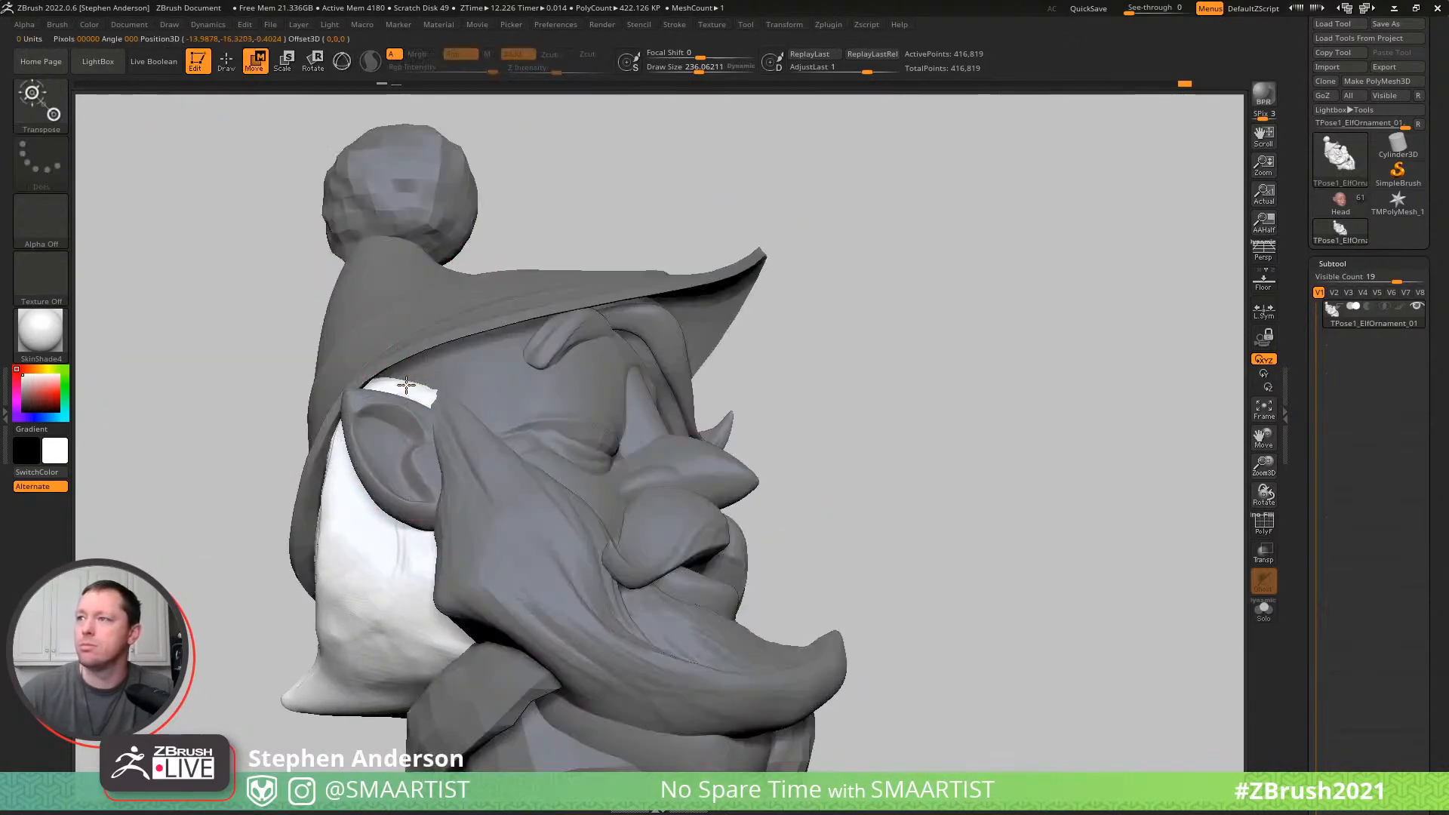
pyautogui.press('q')
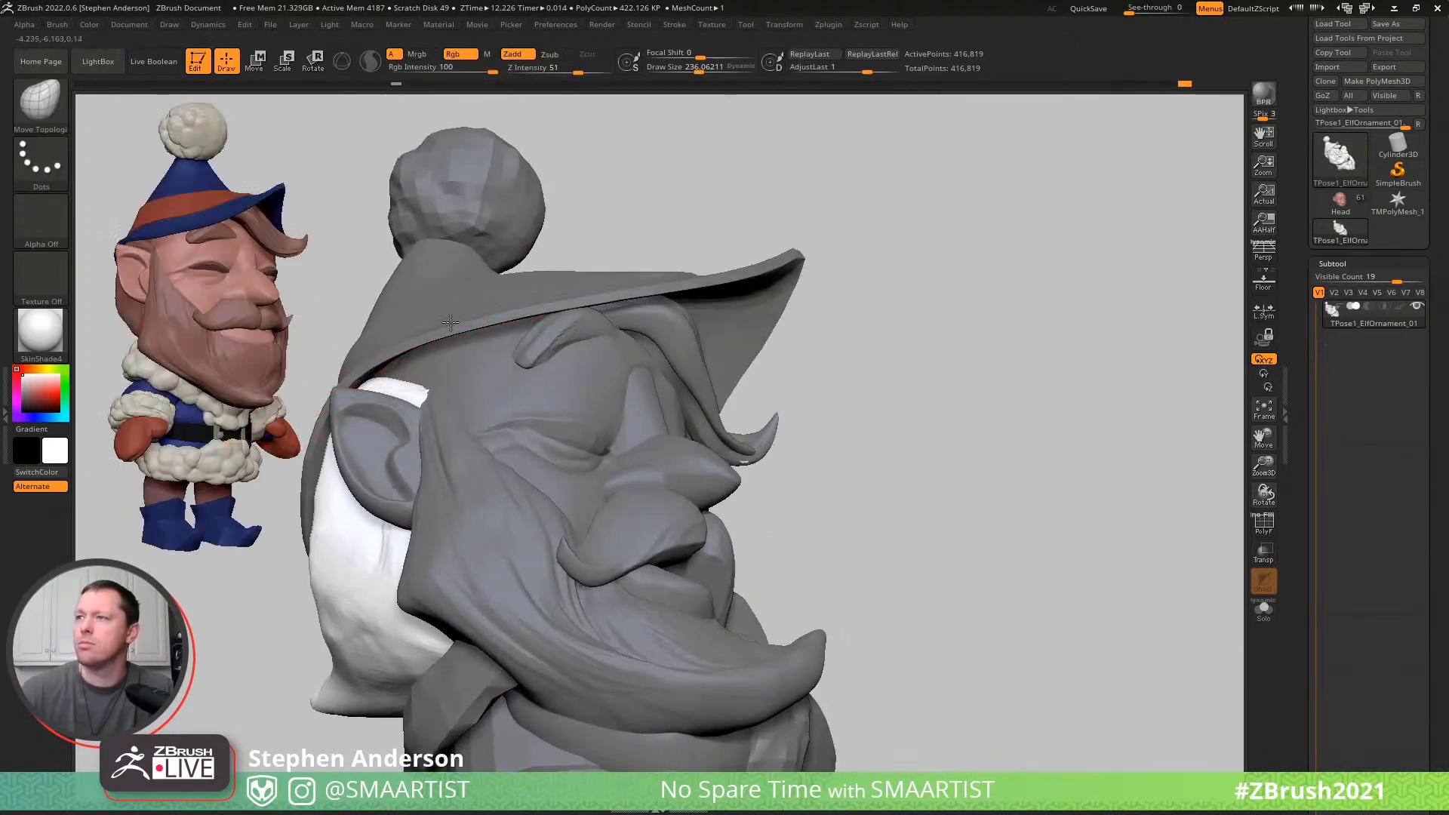
# - Pull the hair beside the near ear up beneath the hat brim with Move Topological and Move at a draw size of about 86
pyautogui.moveTo(443, 329); pyautogui.dragTo(480, 293)
pyautogui.press('s')
pyautogui.moveTo(466, 343); pyautogui.dragTo(446, 342)
pyautogui.moveTo(485, 344)
pyautogui.mouseDown(button='right')
pyautogui.moveTo(487, 302)
pyautogui.moveTo(453, 392)
pyautogui.moveTo(386, 410)
pyautogui.moveTo(449, 348)
pyautogui.mouseUp(button='right')
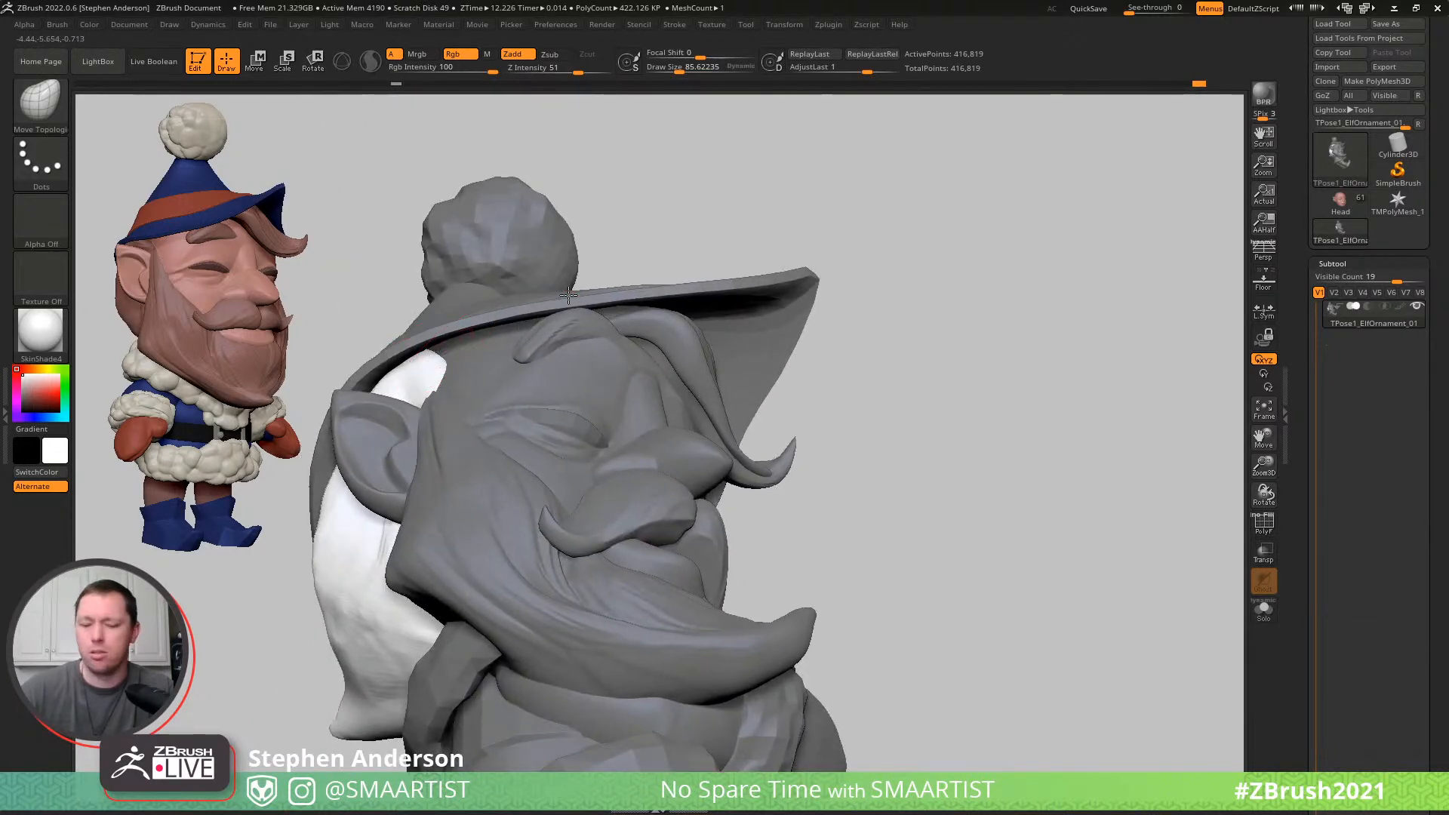
pyautogui.press('b')
pyautogui.press('m')
pyautogui.press('v')
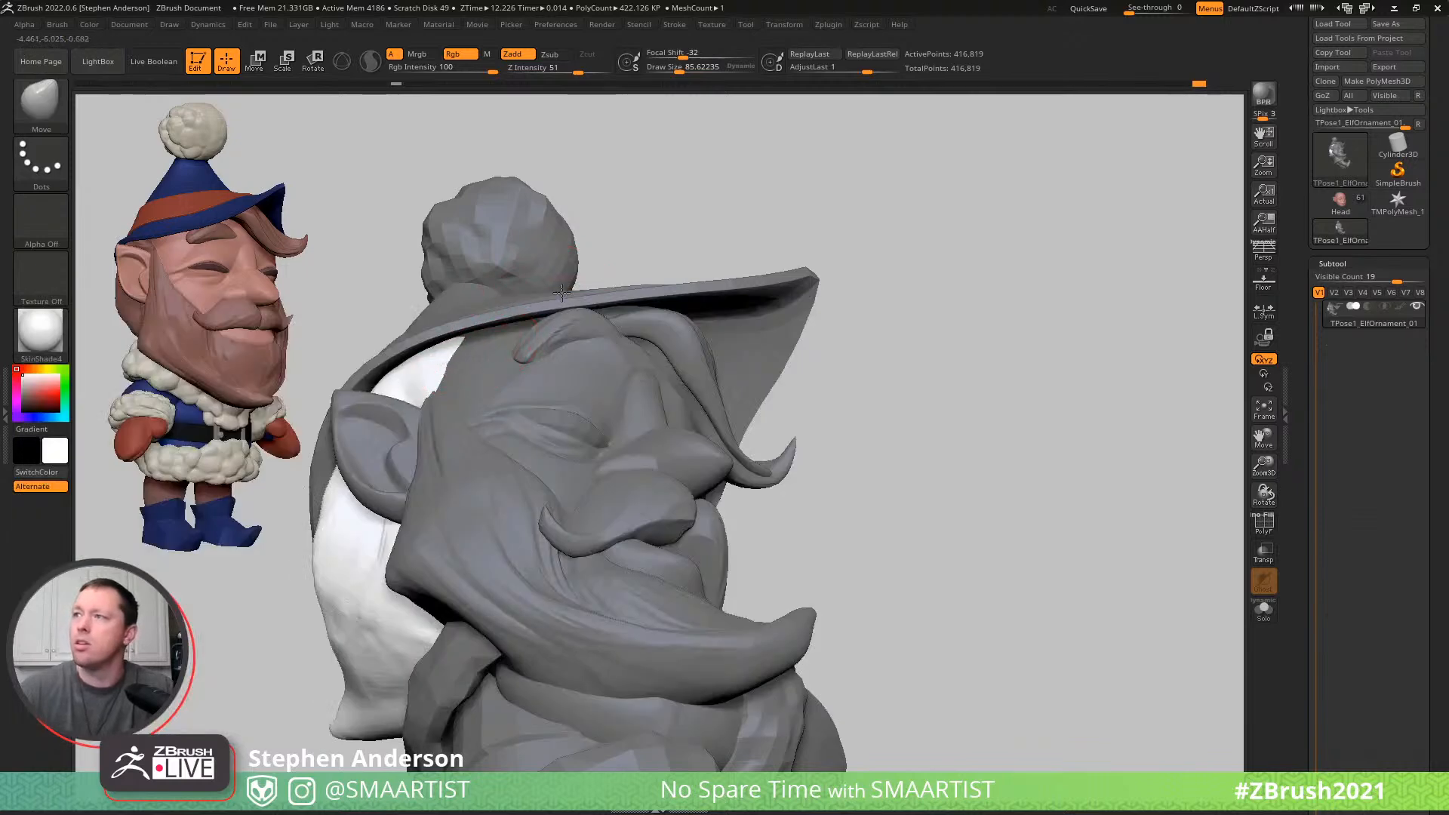
pyautogui.moveTo(584, 280)
pyautogui.mouseDown(button='right')
pyautogui.moveTo(502, 369)
pyautogui.moveTo(935, 252)
pyautogui.moveTo(847, 256)
pyautogui.moveTo(872, 197)
pyautogui.moveTo(679, 332)
pyautogui.moveTo(668, 388)
pyautogui.moveTo(695, 350)
pyautogui.mouseUp(button='right')
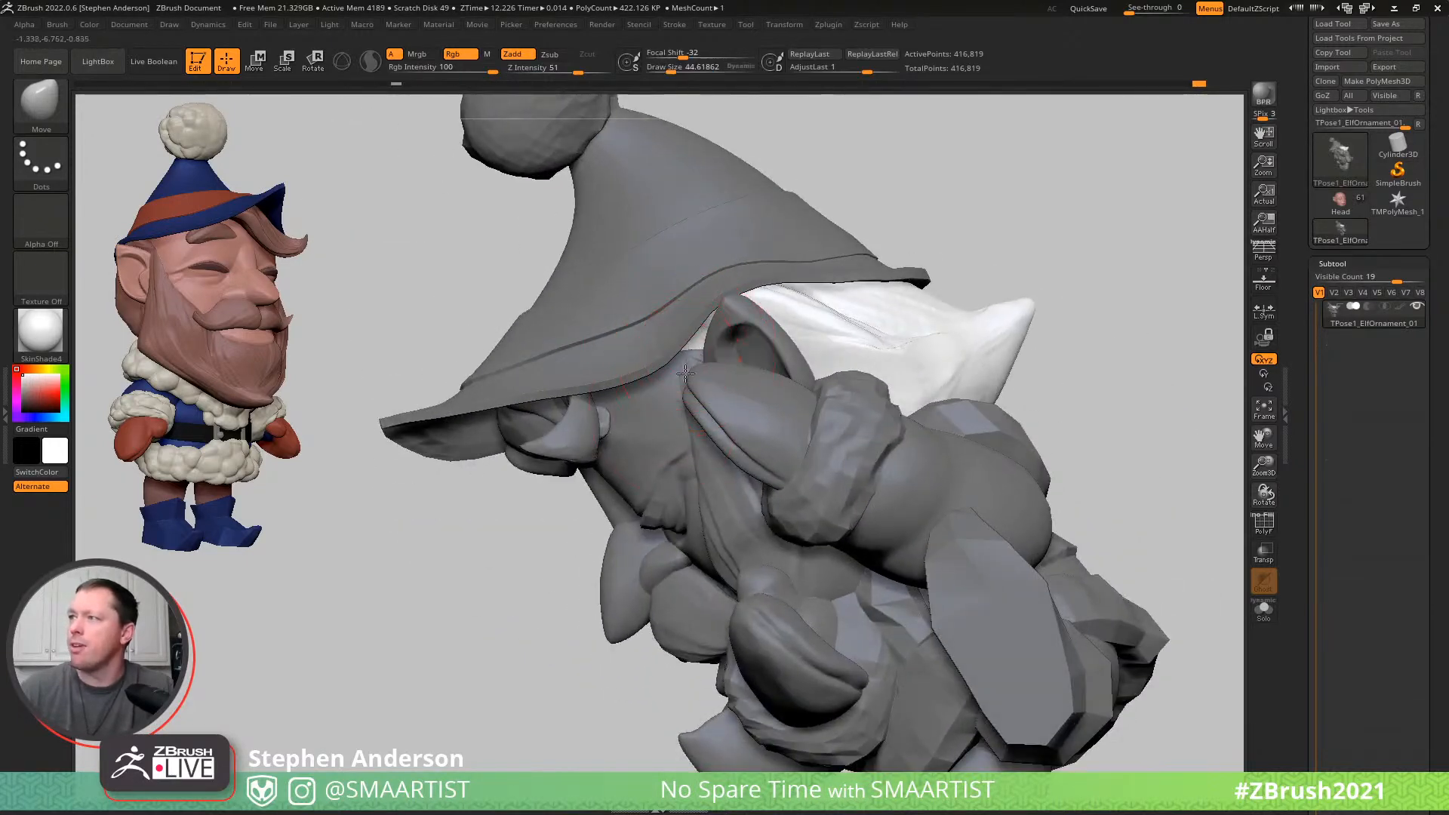
# - Fit the hair beneath the brim around the opposite ear with the Move brush at a draw size of about 45, and clear the mask
pyautogui.moveTo(683, 414)
pyautogui.mouseDown(button='right')
pyautogui.moveTo(753, 259)
pyautogui.moveTo(730, 369)
pyautogui.moveTo(728, 338)
pyautogui.moveTo(763, 361)
pyautogui.moveTo(764, 332)
pyautogui.mouseUp(button='right')
pyautogui.keyDown('ctrl'); pyautogui.moveTo(818, 297); pyautogui.dragTo(892, 385); pyautogui.keyUp('ctrl')
pyautogui.moveTo(834, 386)
pyautogui.mouseDown(button='right')
pyautogui.moveTo(773, 388)
pyautogui.moveTo(830, 380)
pyautogui.mouseUp(button='right')
pyautogui.moveTo(647, 437)
pyautogui.keyDown('ctrl'); pyautogui.mouseDown(button='right')
pyautogui.moveTo(692, 462)
pyautogui.moveTo(690, 483)
pyautogui.moveTo(682, 375)
pyautogui.moveTo(530, 477)
pyautogui.mouseUp(button='right'); pyautogui.keyUp('ctrl')
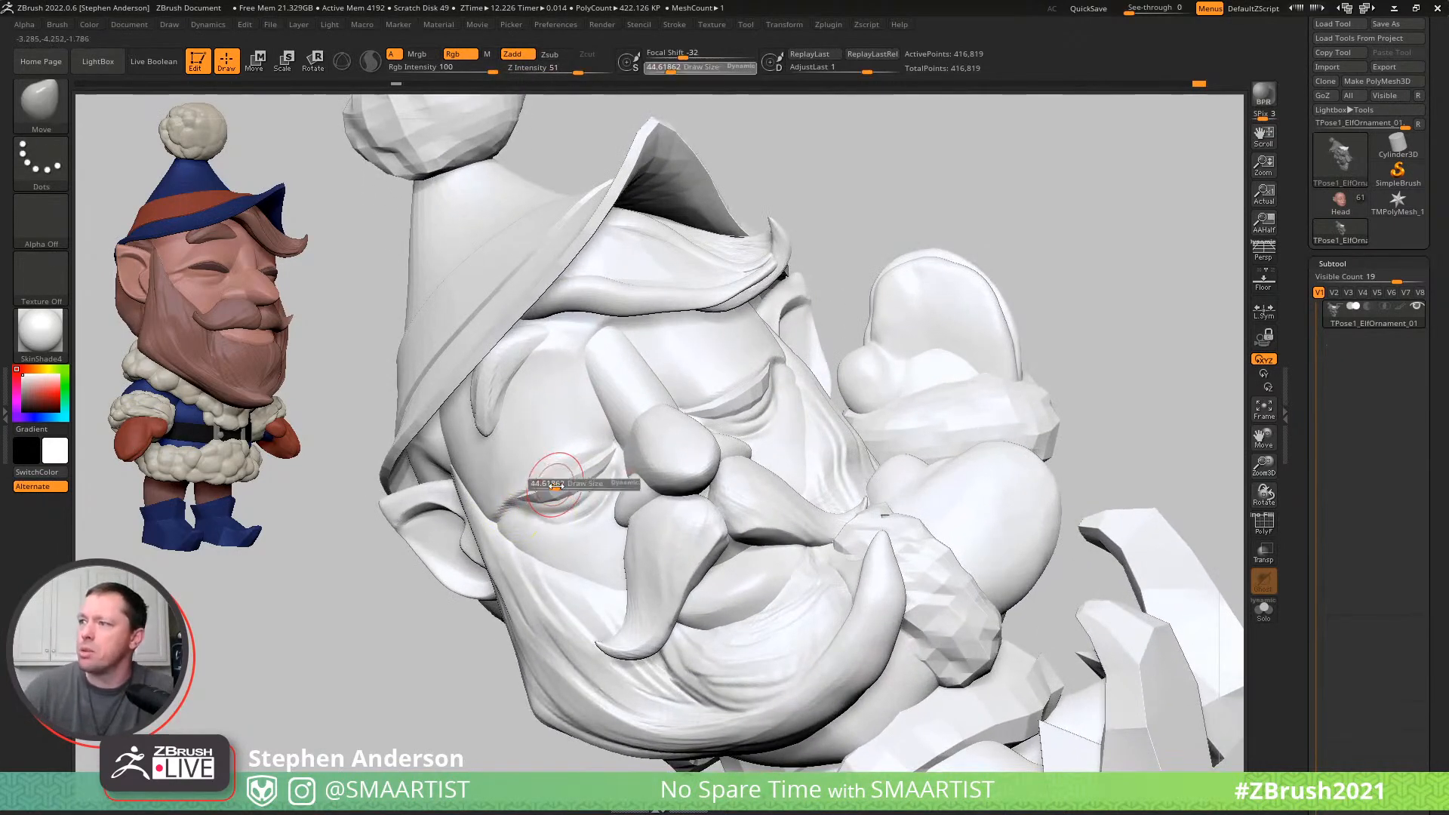
# - Try to reshape the closed eye with the Move brush at a draw size of about 135
pyautogui.moveTo(566, 489); pyautogui.dragTo(528, 454)
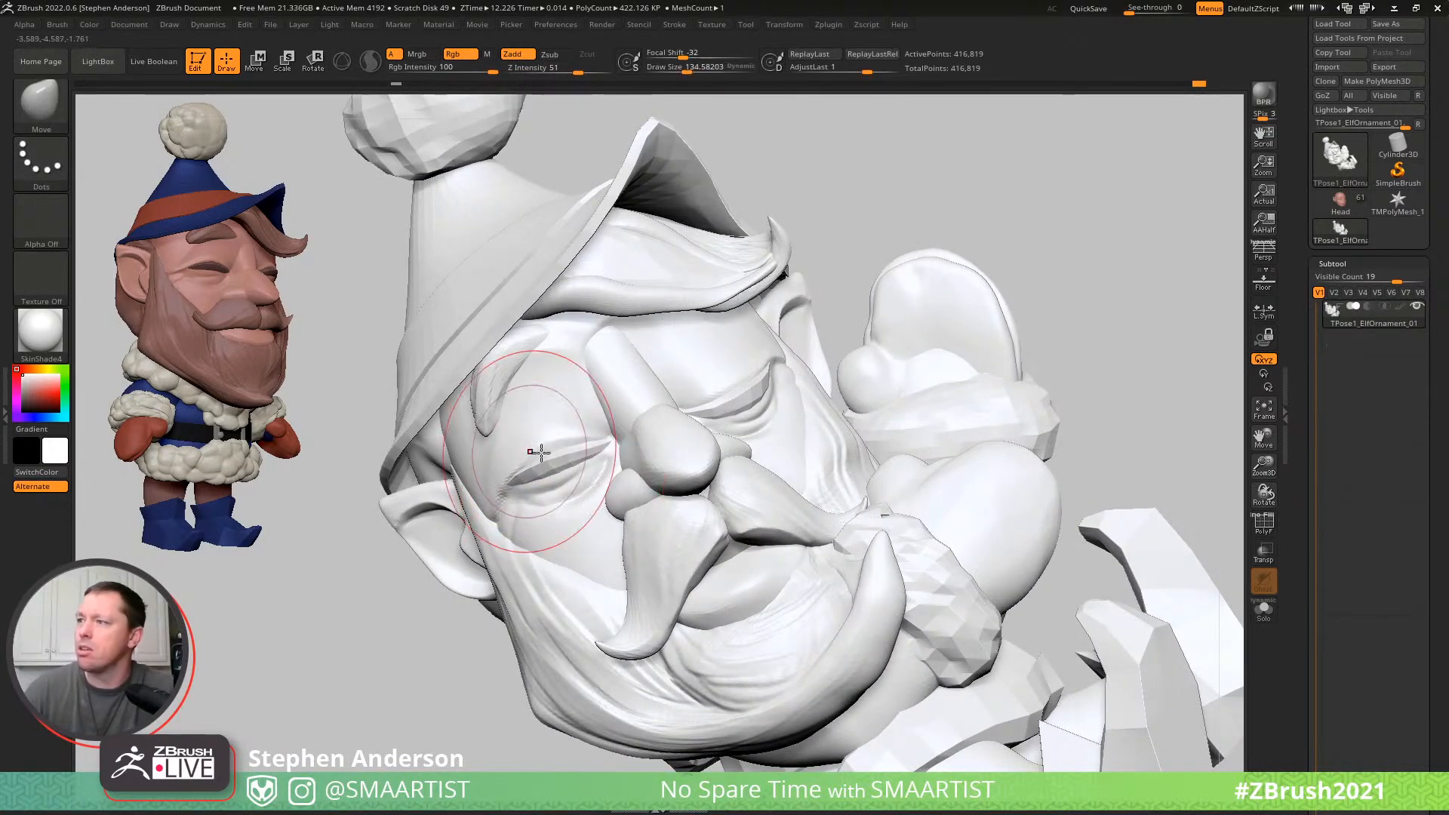
pyautogui.hotkey('ctrl', 'z')
pyautogui.hotkey('ctrl', 'z')
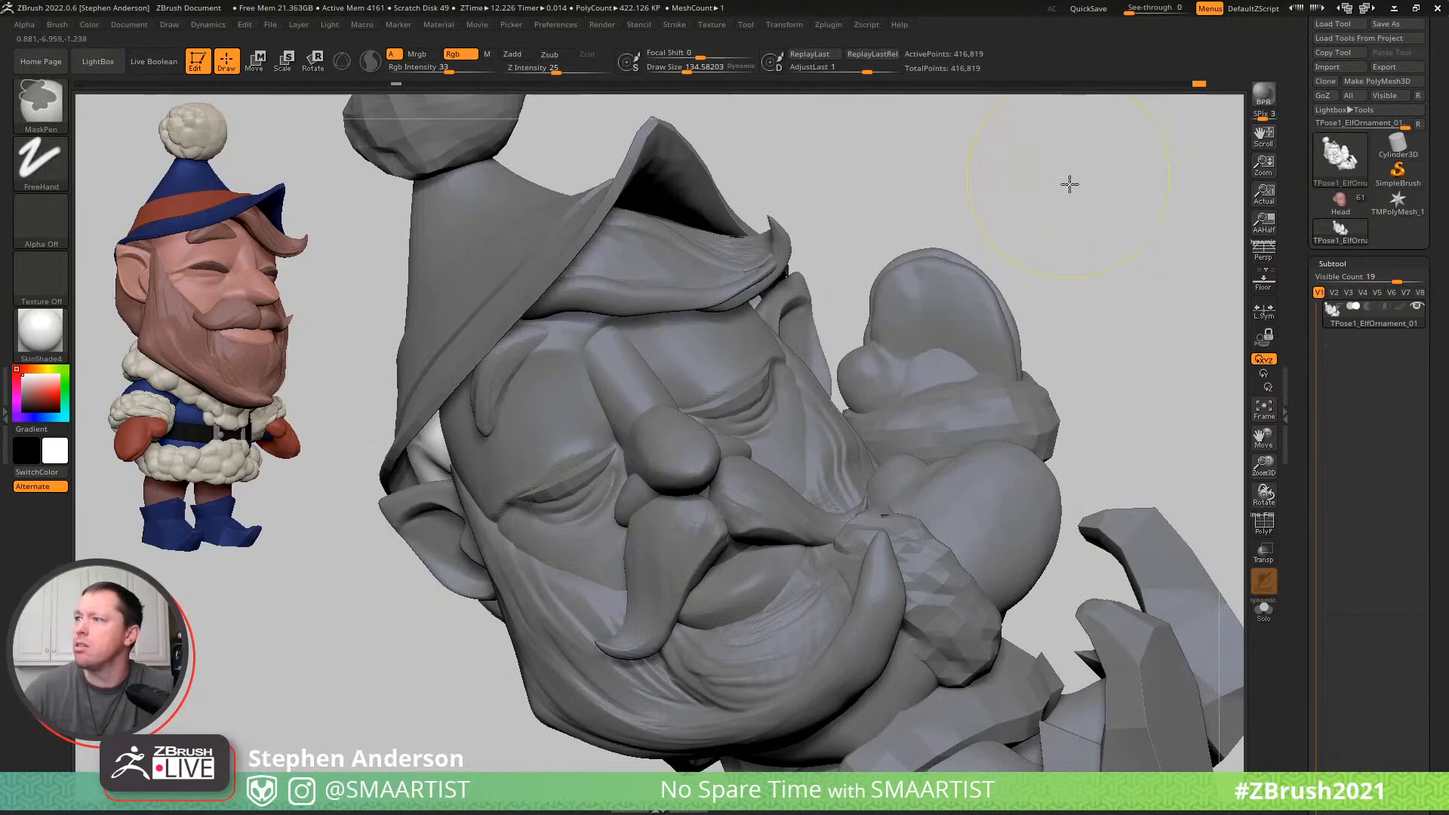
pyautogui.keyDown('ctrl'); pyautogui.click(1063, 177); pyautogui.keyUp('ctrl')
# - Try to restore the area around the closed eye with the HistoryRecall brush at a draw size of about 135
pyautogui.press('b')
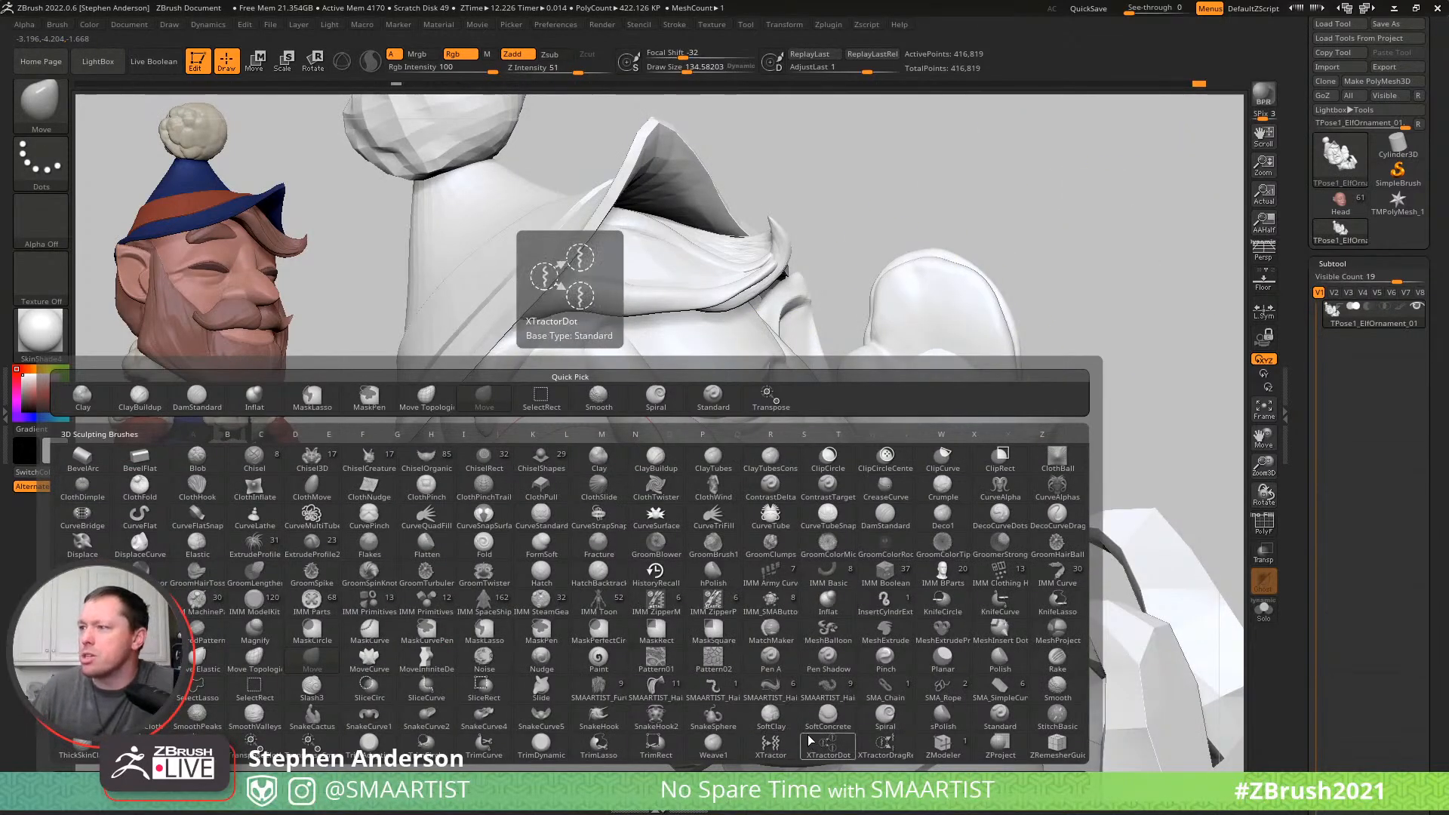
pyautogui.press('h')
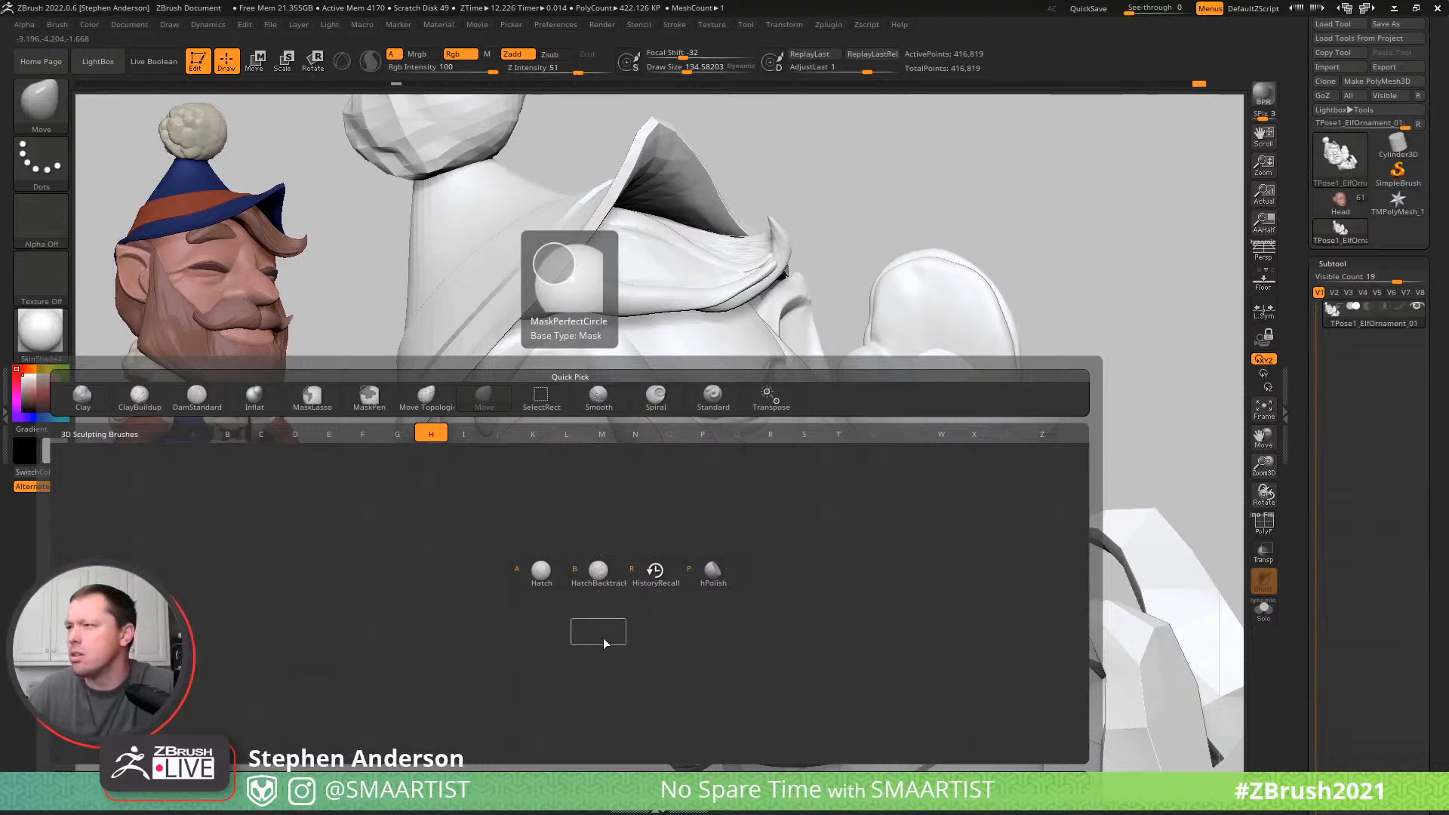
pyautogui.click(655, 572)
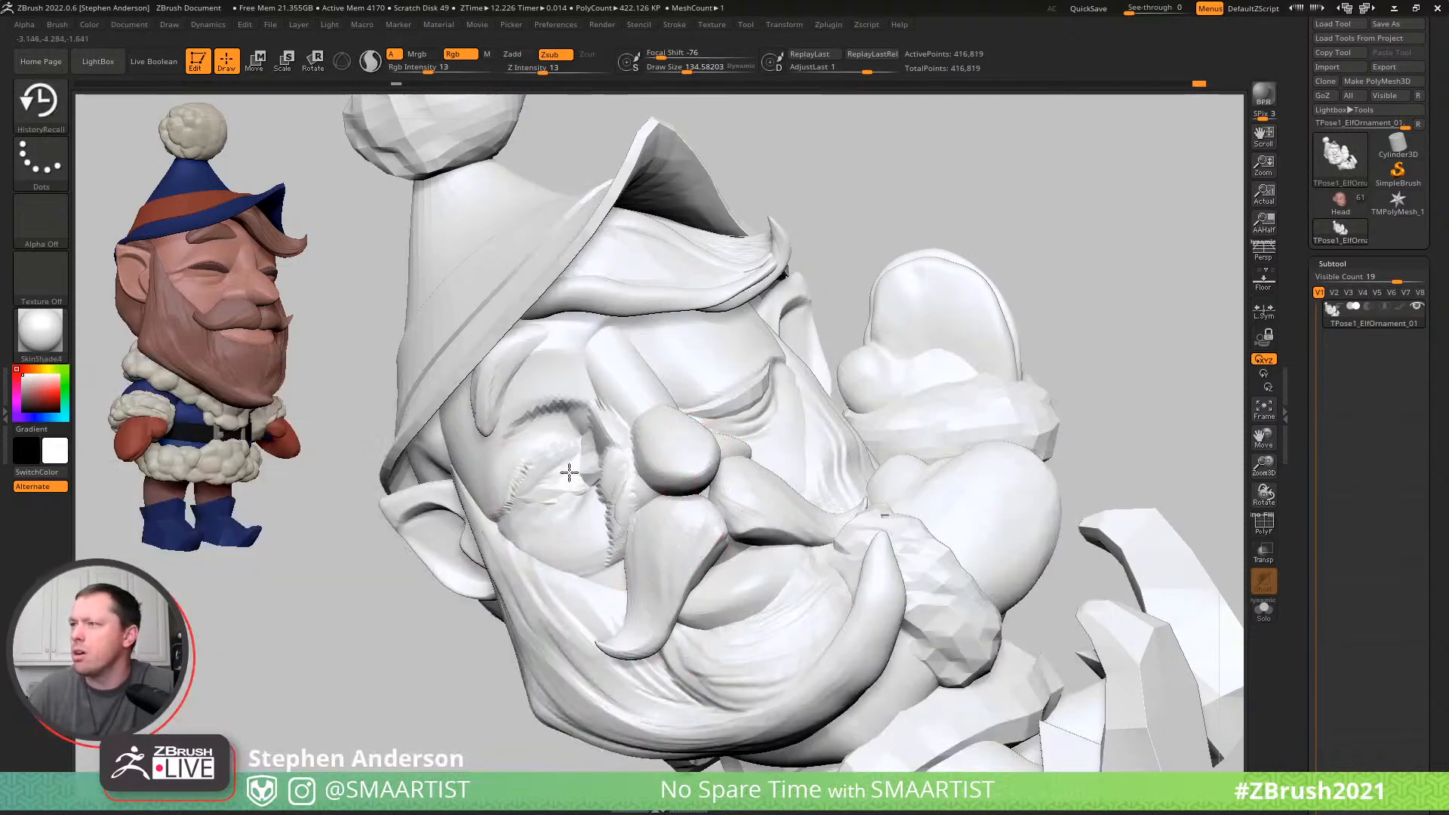
pyautogui.moveTo(557, 473)
pyautogui.mouseDown()
pyautogui.moveTo(589, 490)
pyautogui.moveTo(663, 453)
pyautogui.moveTo(679, 422)
pyautogui.moveTo(748, 413)
pyautogui.moveTo(709, 355)
pyautogui.moveTo(692, 400)
pyautogui.mouseUp()
pyautogui.moveTo(613, 436); pyautogui.dragTo(554, 400)
pyautogui.moveTo(649, 476)
pyautogui.mouseDown(button='right')
pyautogui.moveTo(672, 468)
pyautogui.moveTo(556, 504)
pyautogui.mouseUp(button='right')
pyautogui.hotkey('ctrl', 'z')
pyautogui.hotkey('ctrl', 'z')
pyautogui.hotkey('ctrl', 'z')
# - Try HistoryRecall strokes across the head from another angle and inspect the wireframe around the nose and moustache
pyautogui.moveTo(979, 375)
pyautogui.keyDown('ctrl'); pyautogui.mouseDown(button='right')
pyautogui.moveTo(889, 338)
pyautogui.moveTo(847, 378)
pyautogui.mouseUp(button='right'); pyautogui.keyUp('ctrl')
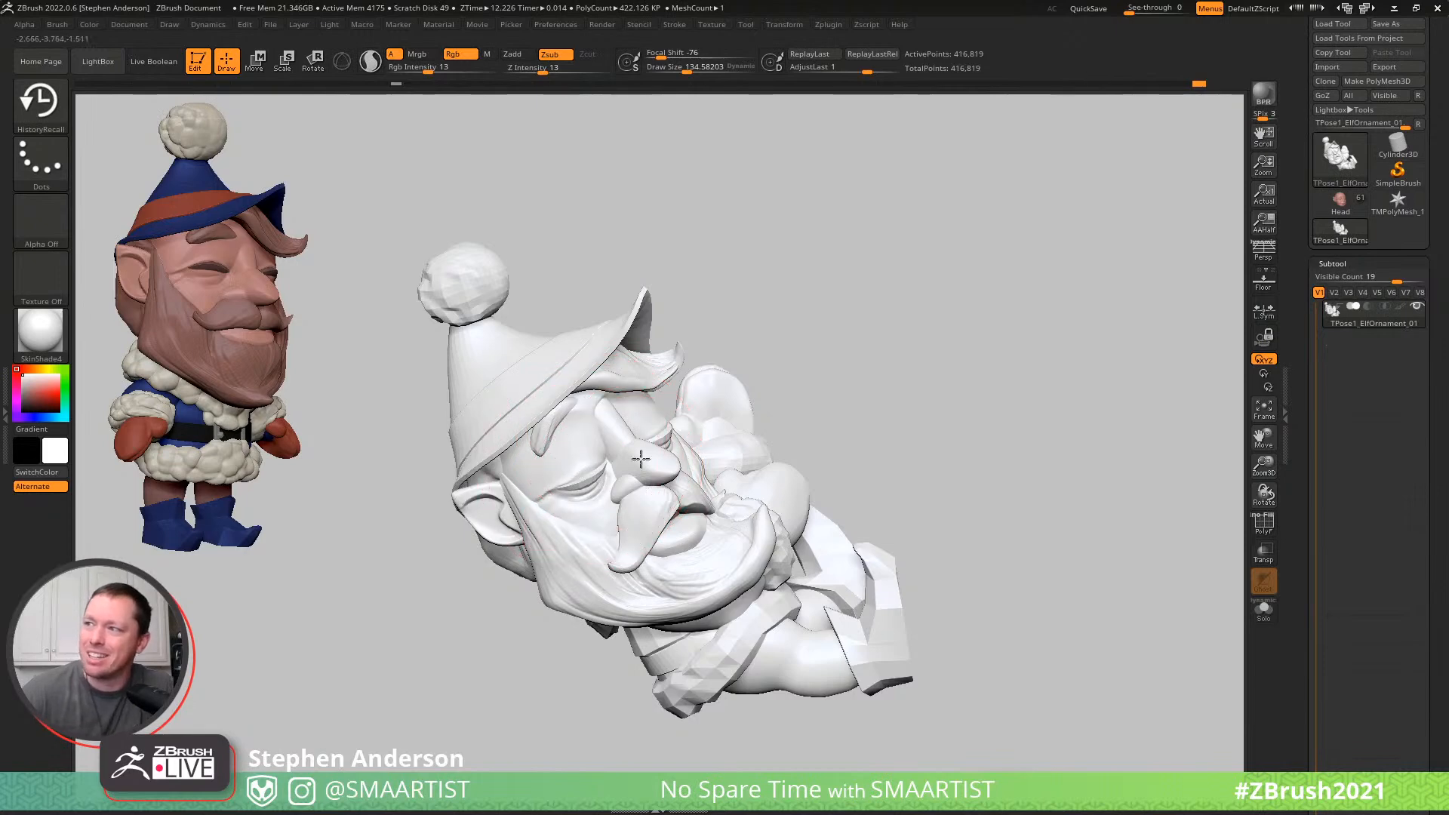
pyautogui.moveTo(697, 514)
pyautogui.mouseDown(button='right')
pyautogui.moveTo(744, 443)
pyautogui.moveTo(717, 392)
pyautogui.mouseUp(button='right')
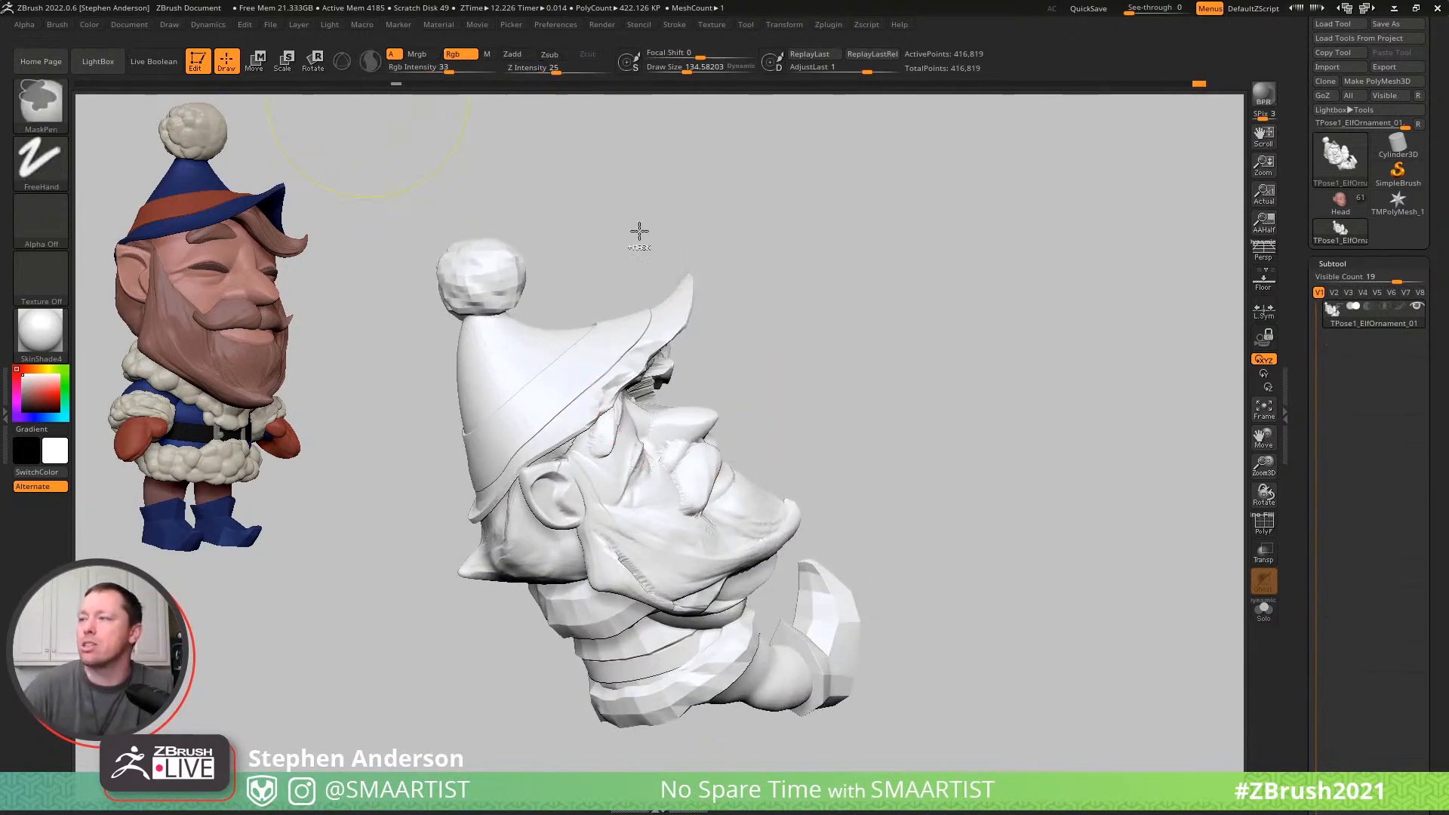
pyautogui.keyDown('ctrl'); pyautogui.moveTo(729, 491); pyautogui.dragTo(855, 566, button='right'); pyautogui.keyUp('ctrl')
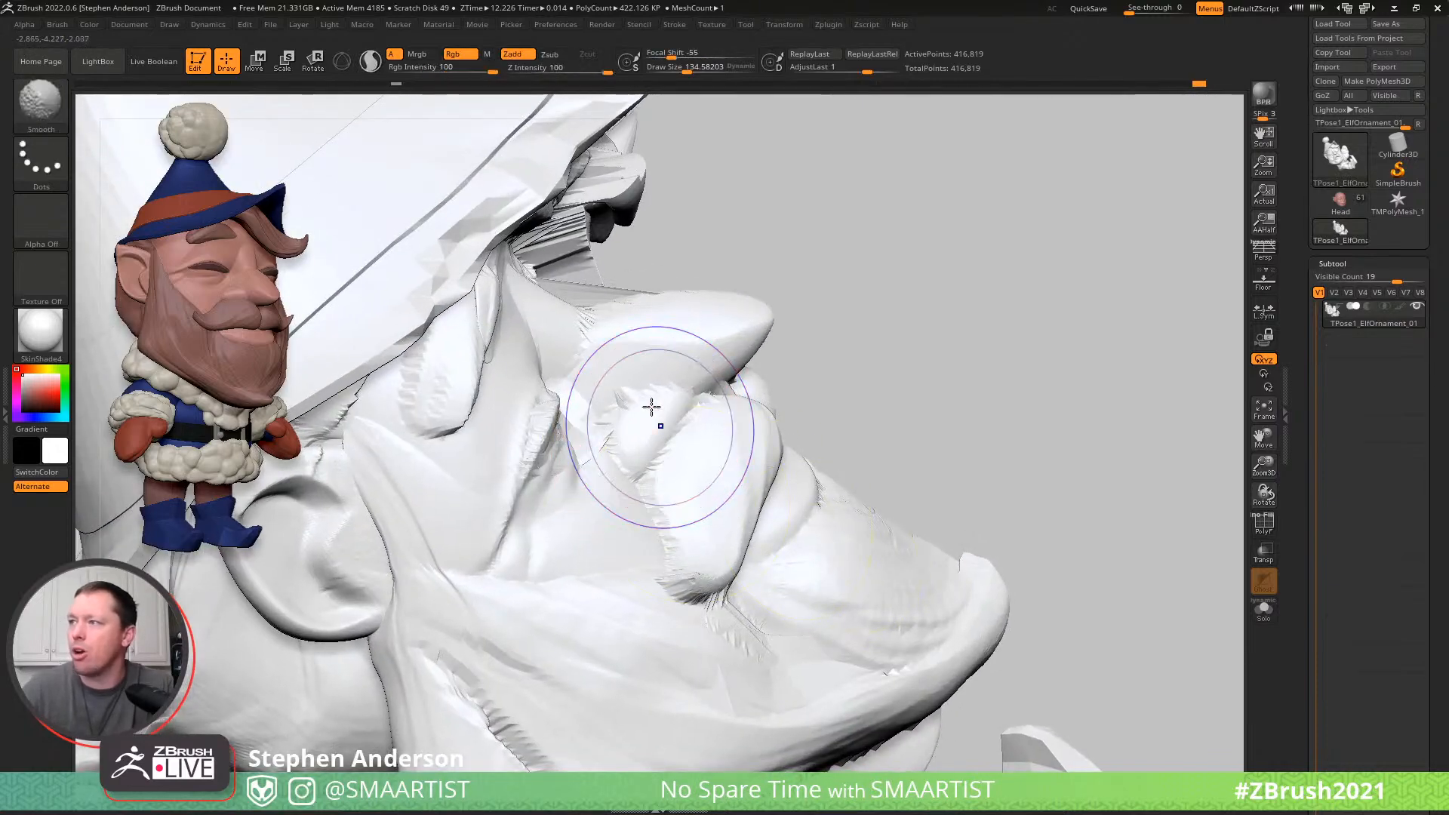
pyautogui.hotkey('shift', 'f')
pyautogui.moveTo(664, 411)
pyautogui.keyDown('ctrl'); pyautogui.mouseDown(button='right')
pyautogui.moveTo(718, 349)
pyautogui.moveTo(802, 386)
pyautogui.moveTo(721, 317)
pyautogui.moveTo(890, 302)
pyautogui.moveTo(898, 324)
pyautogui.mouseUp(button='right'); pyautogui.keyUp('ctrl')
pyautogui.hotkey('shift', 'f')
# - Transfer the Transpose Master pose back to the Elf_01 subtools with TPose > SubT
pyautogui.keyDown('ctrl'); pyautogui.moveTo(1006, 330); pyautogui.dragTo(923, 287, button='right'); pyautogui.keyUp('ctrl')
pyautogui.moveTo(889, 351); pyautogui.dragTo(989, 260, button='right')
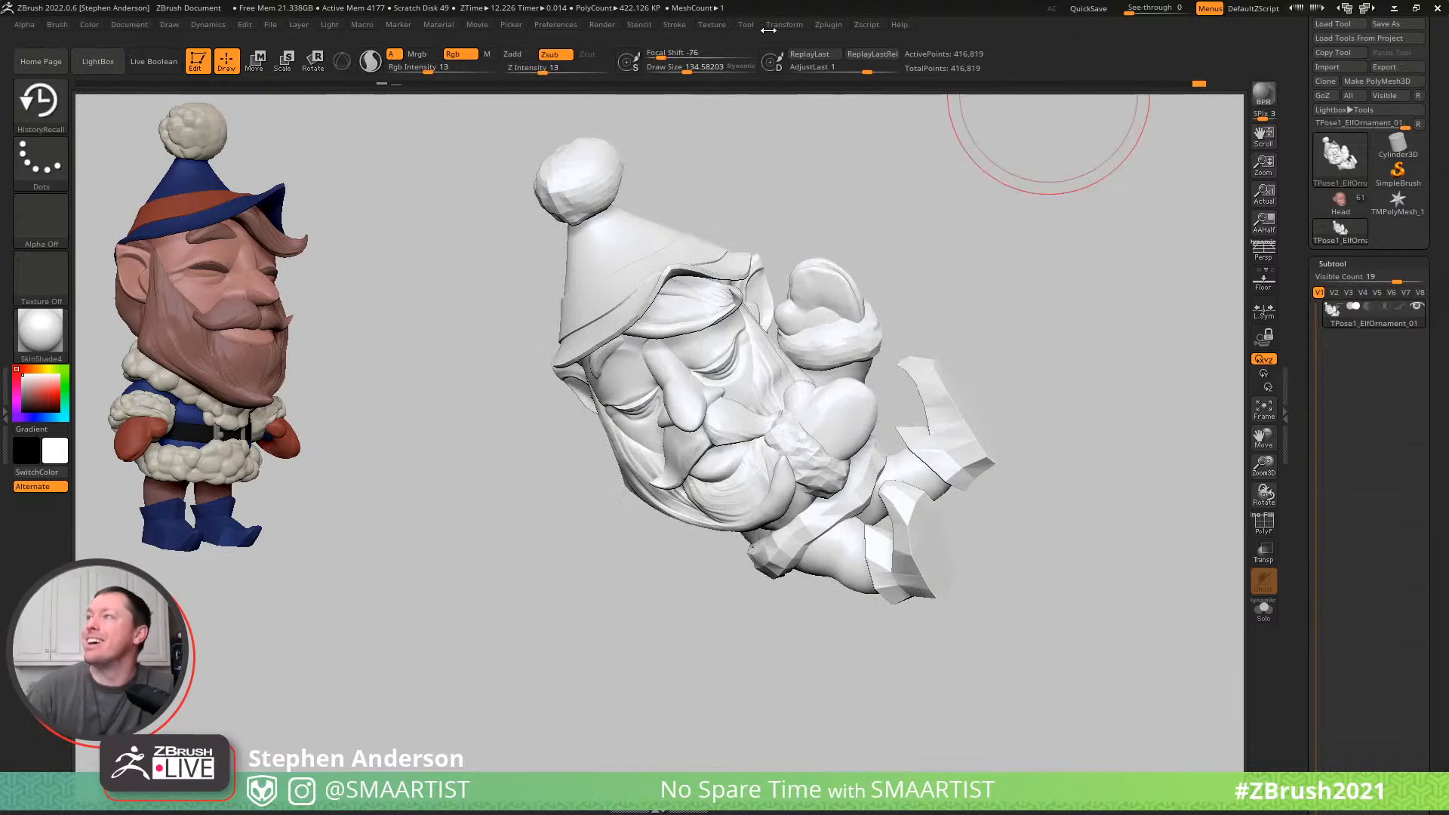
pyautogui.click(828, 24)
pyautogui.click(923, 362)
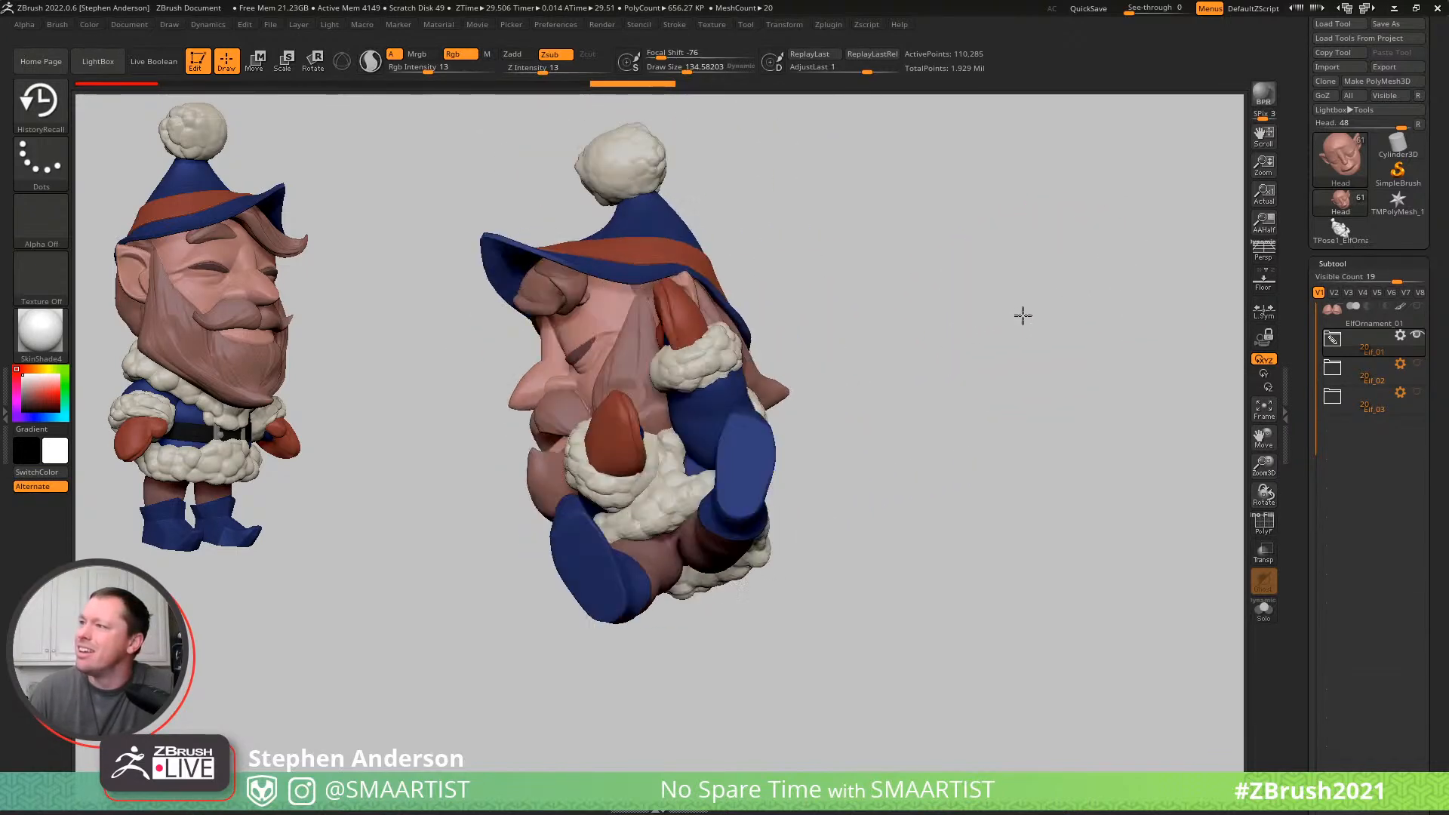
# - Select the Arms subtool and adjust its sleeve ends inside the fur cuffs with the Move brush at a draw size of about 69, using transparency
pyautogui.keyDown('alt'); pyautogui.click(740, 401); pyautogui.keyUp('alt')
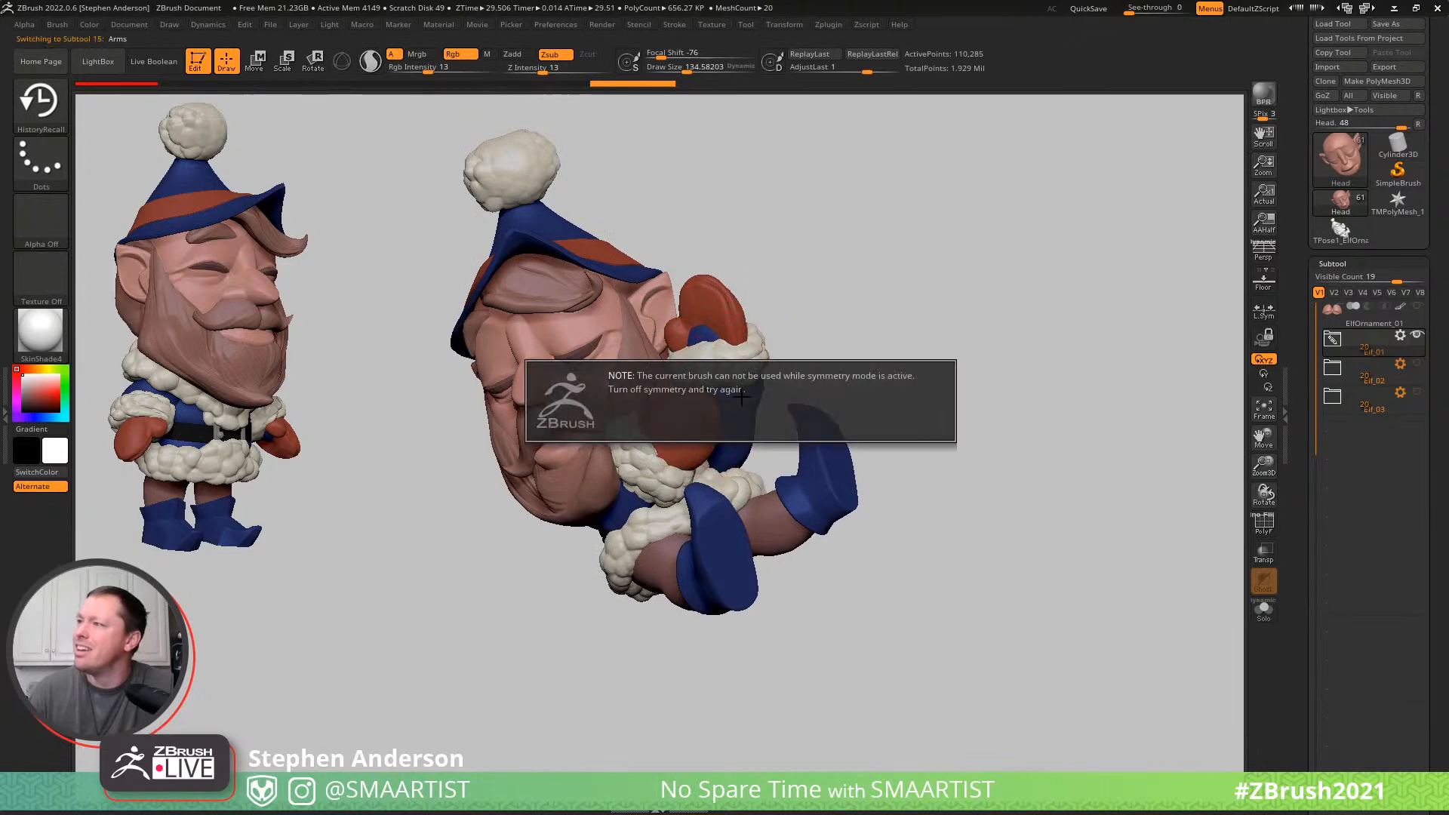
pyautogui.hotkey('shift', 'f')
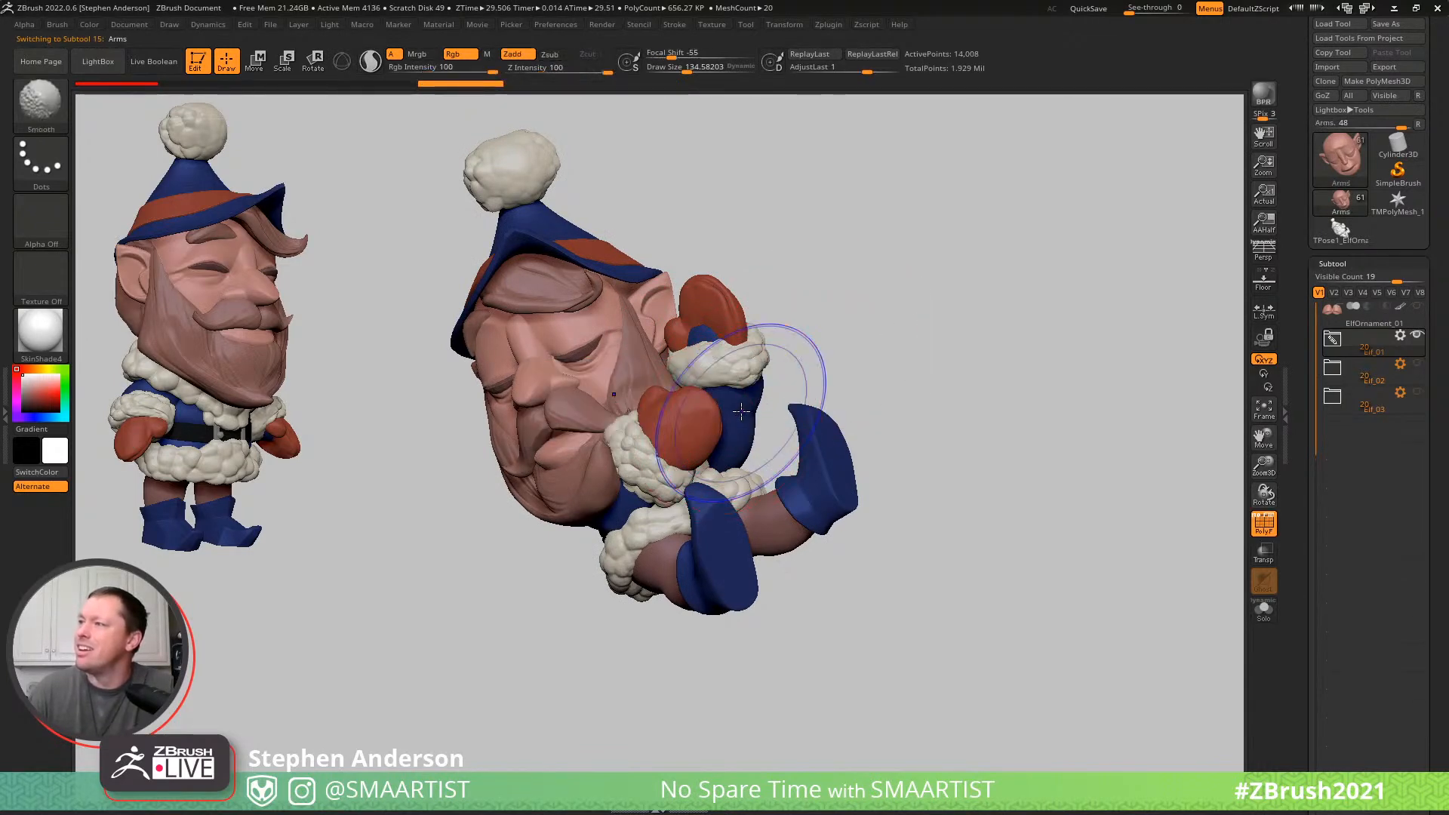
pyautogui.press('b')
pyautogui.press('m')
pyautogui.press('v')
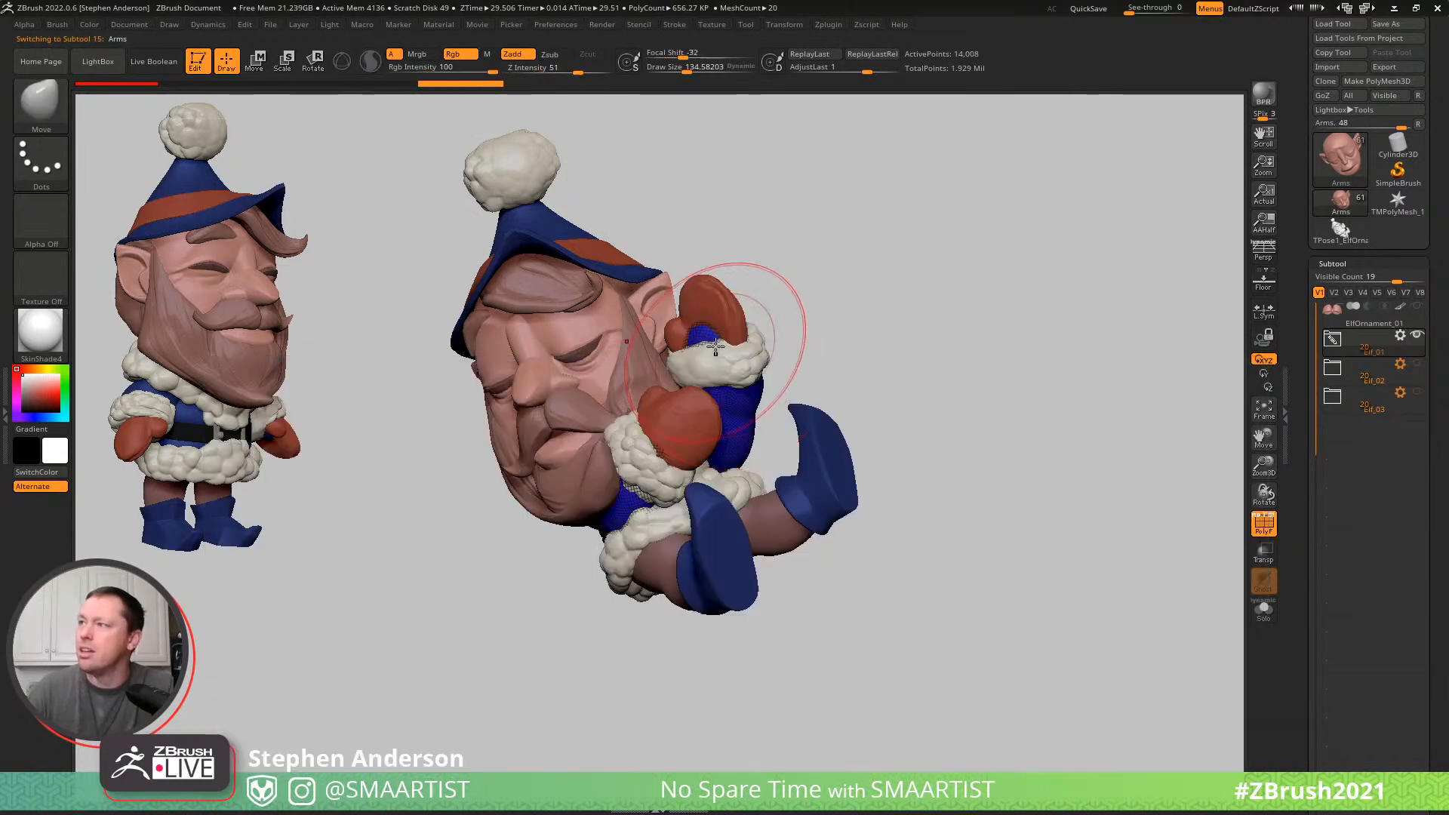
pyautogui.moveTo(703, 332); pyautogui.dragTo(717, 324, button='right')
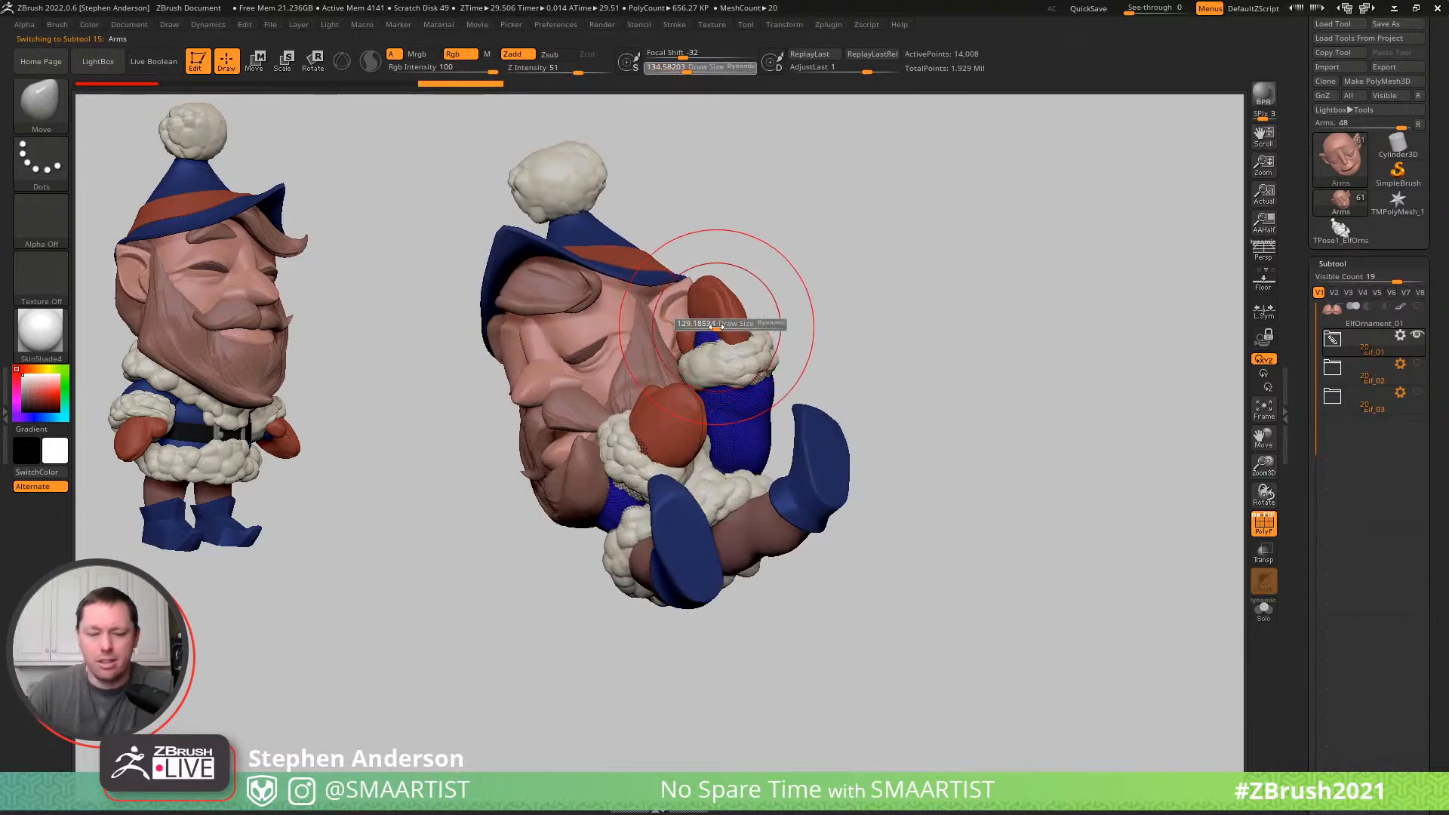
pyautogui.moveTo(716, 326); pyautogui.dragTo(715, 326)
pyautogui.moveTo(747, 332); pyautogui.dragTo(723, 326, button='right')
pyautogui.moveTo(715, 324); pyautogui.dragTo(707, 319)
pyautogui.hotkey('ctrl', 't')
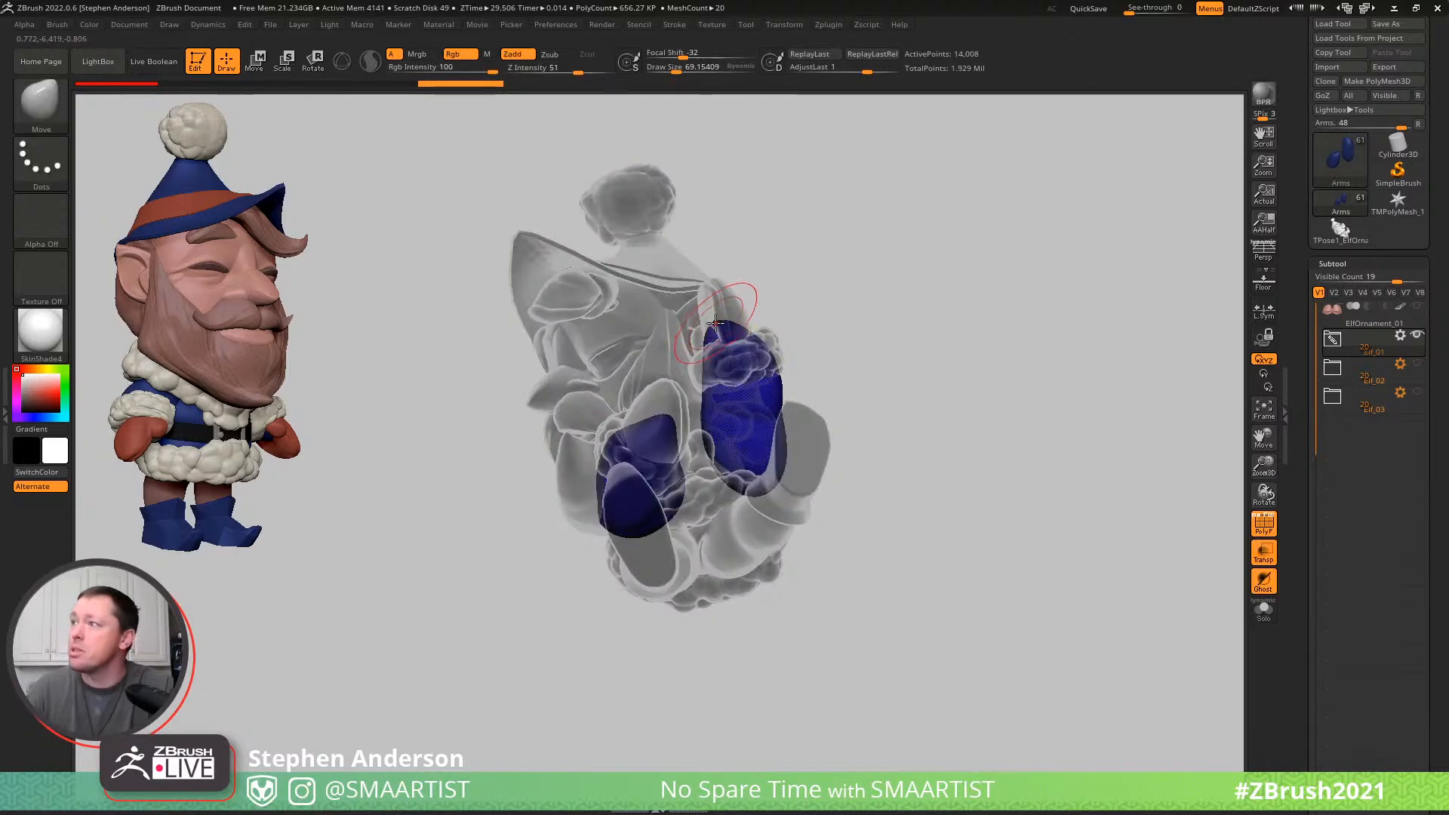
pyautogui.moveTo(747, 389)
pyautogui.mouseDown(button='right')
pyautogui.moveTo(643, 427)
pyautogui.moveTo(660, 423)
pyautogui.mouseUp(button='right')
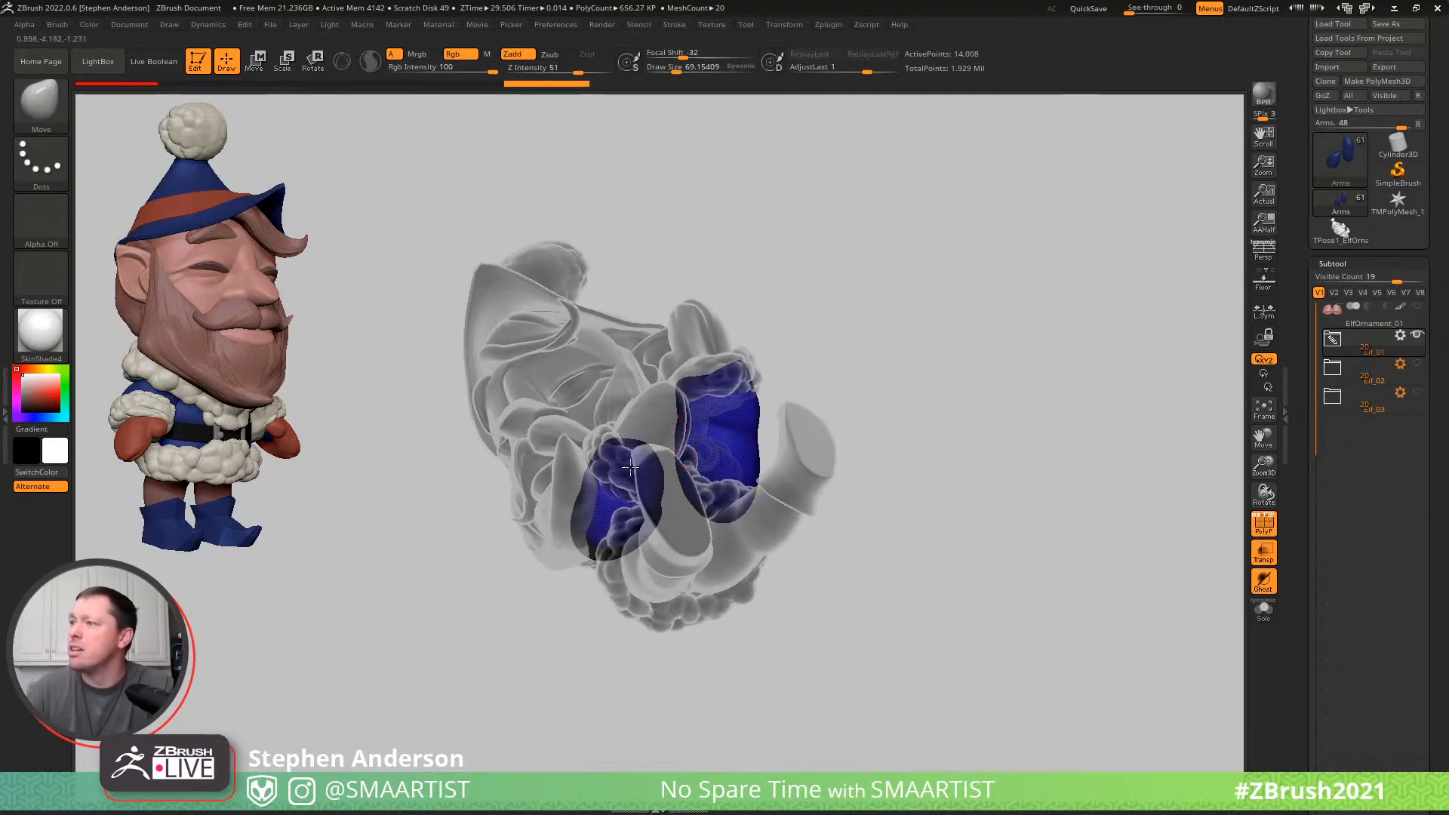
pyautogui.moveTo(599, 485); pyautogui.dragTo(637, 473, button='right')
pyautogui.hotkey('ctrl', 't')
# - Select the Belt subtool and reshape its front end against the jacket with the Move brush at a draw size of about 77
pyautogui.moveTo(744, 458)
pyautogui.keyDown('ctrl'); pyautogui.mouseDown(button='right')
pyautogui.moveTo(895, 371)
pyautogui.moveTo(845, 427)
pyautogui.moveTo(792, 452)
pyautogui.moveTo(860, 421)
pyautogui.moveTo(685, 576)
pyautogui.moveTo(717, 498)
pyautogui.moveTo(831, 641)
pyautogui.moveTo(712, 556)
pyautogui.moveTo(650, 568)
pyautogui.moveTo(631, 508)
pyautogui.mouseUp(button='right'); pyautogui.keyUp('ctrl')
pyautogui.hotkey('shift', 'f')
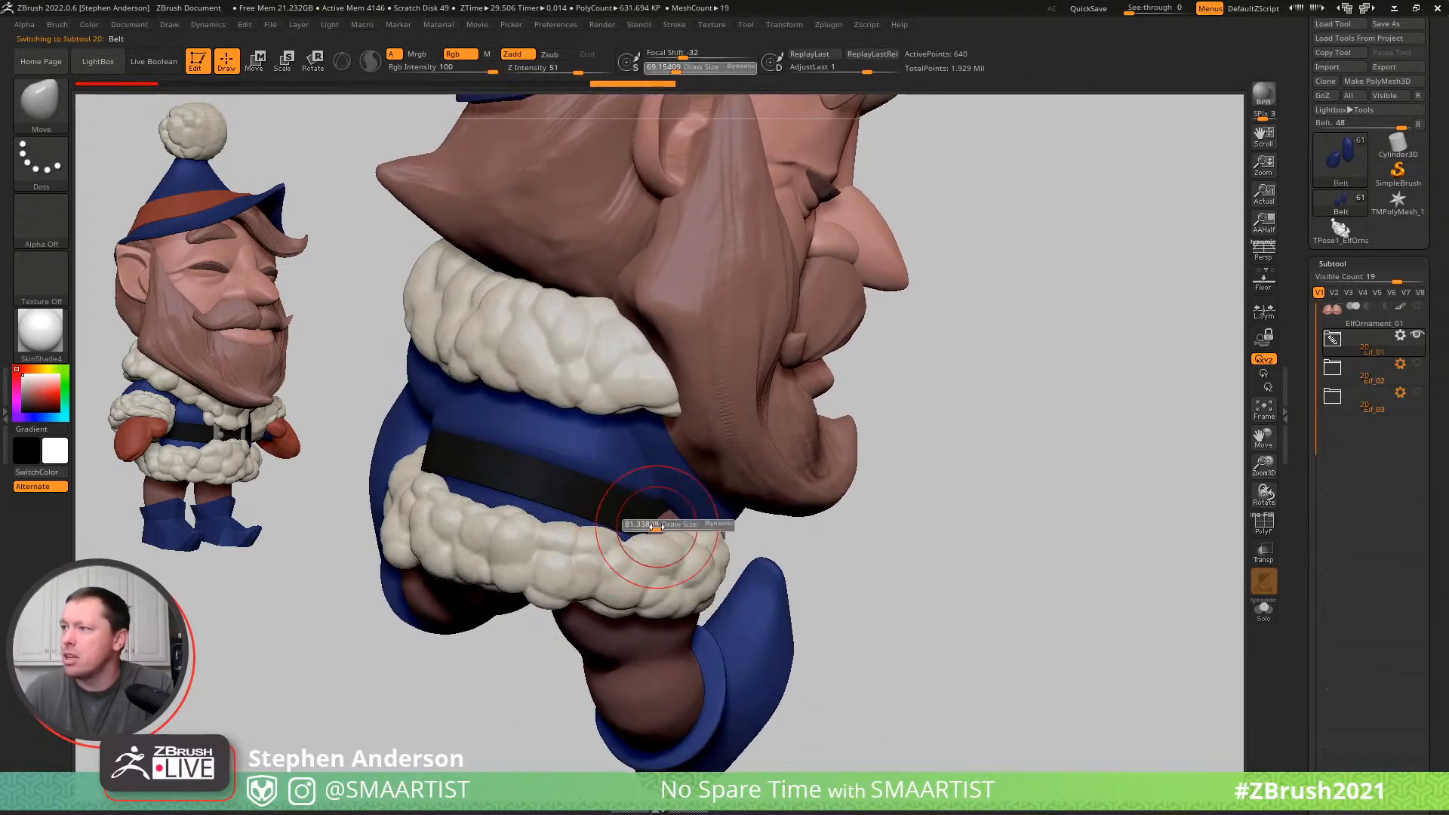
pyautogui.moveTo(695, 533)
pyautogui.mouseDown(button='right')
pyautogui.moveTo(666, 525)
pyautogui.moveTo(685, 528)
pyautogui.moveTo(691, 504)
pyautogui.moveTo(676, 556)
pyautogui.mouseUp(button='right')
pyautogui.press('s')
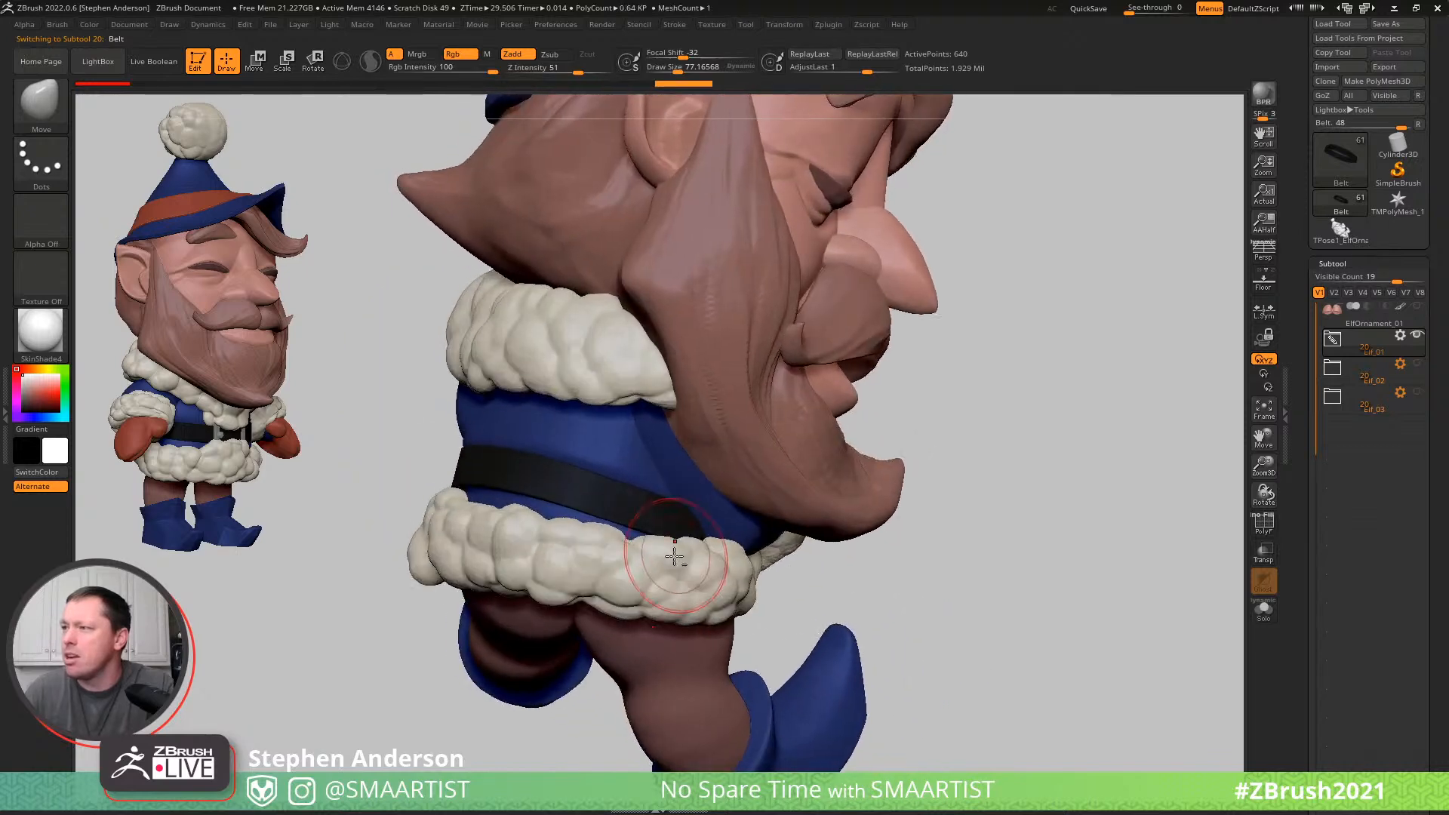
# - Select the FluffBody subtool and reshape the fur trim along the jacket hem with the Move brush at a draw size of about 135
pyautogui.moveTo(688, 560); pyautogui.dragTo(687, 559)
pyautogui.moveTo(687, 557); pyautogui.dragTo(716, 539)
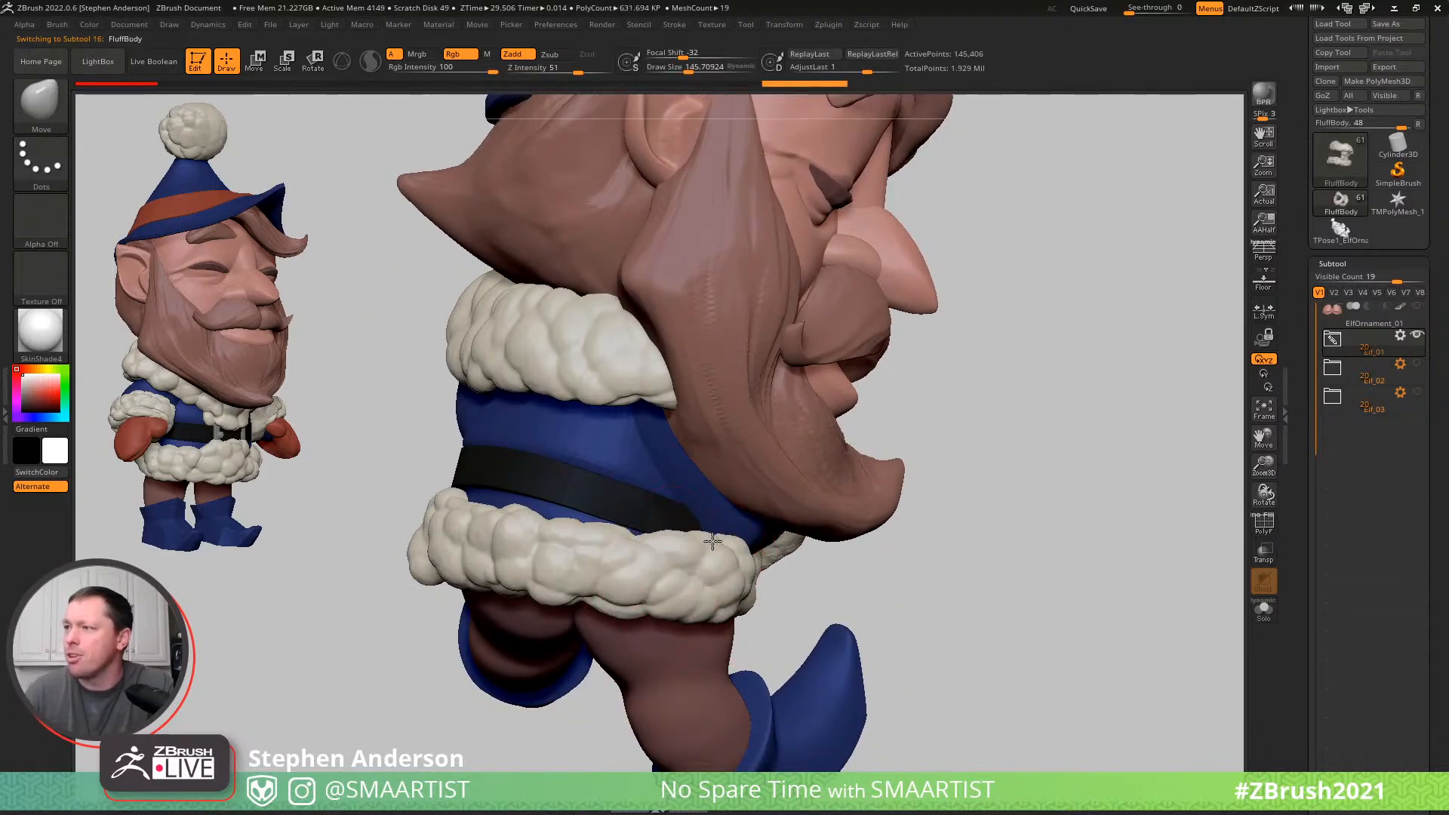
pyautogui.moveTo(707, 526)
pyautogui.mouseDown(button='right')
pyautogui.moveTo(679, 452)
pyautogui.moveTo(484, 629)
pyautogui.moveTo(385, 581)
pyautogui.mouseUp(button='right')
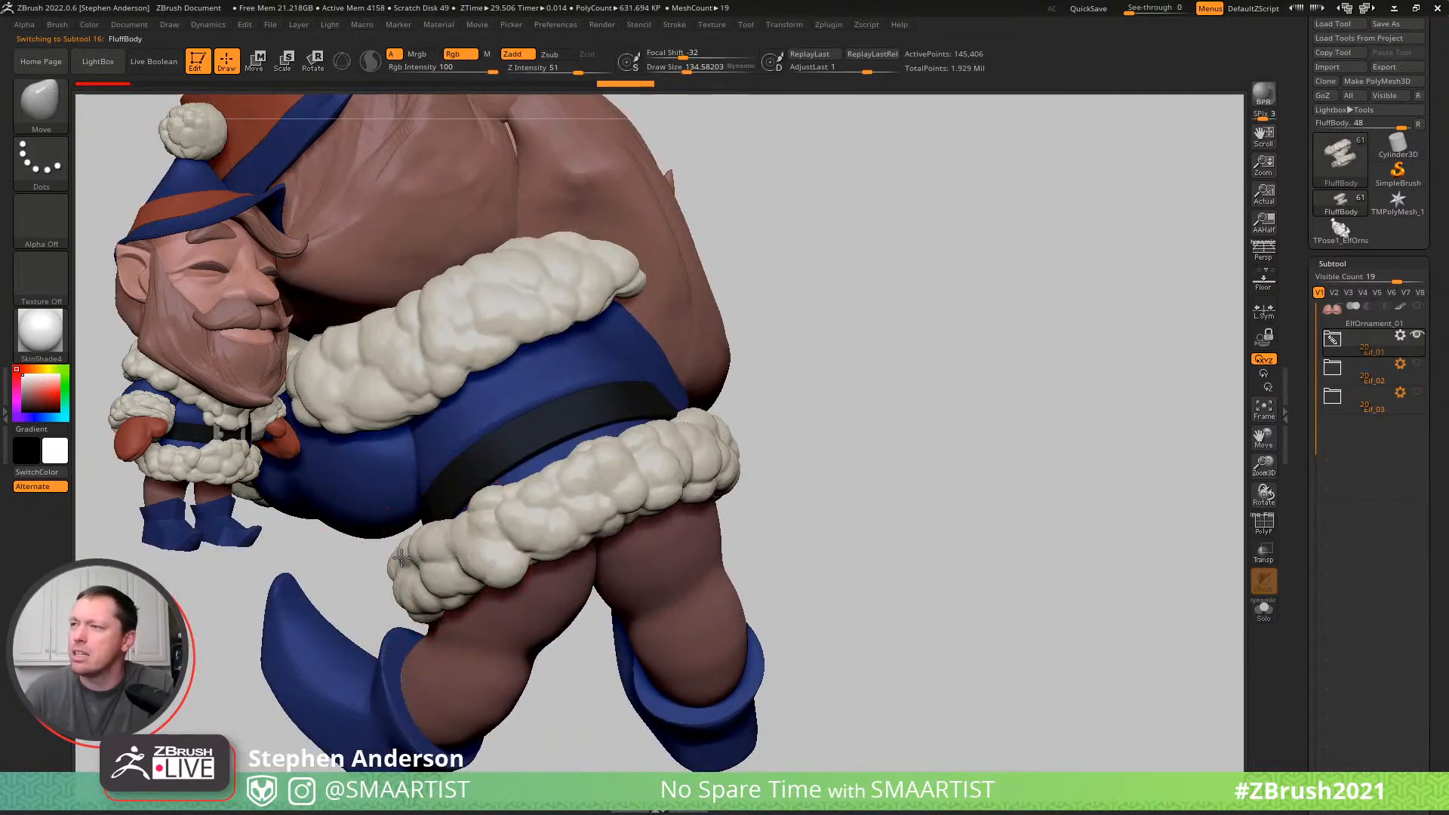
pyautogui.moveTo(499, 531)
pyautogui.mouseDown(button='right')
pyautogui.moveTo(491, 508)
pyautogui.moveTo(547, 453)
pyautogui.moveTo(528, 413)
pyautogui.moveTo(565, 587)
pyautogui.mouseUp(button='right')
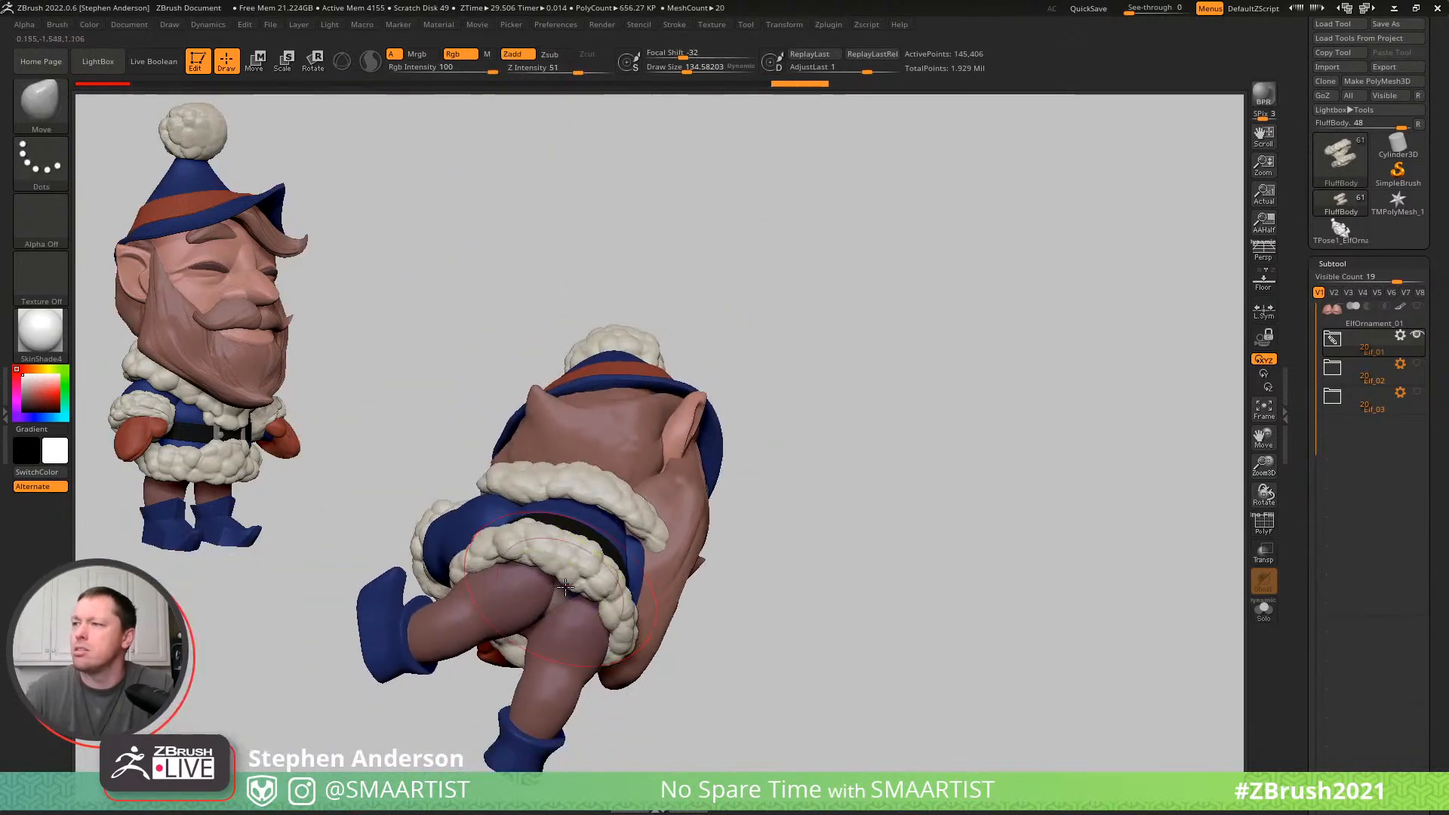
# - Select the Body subtool and mask its legs, leaving the polygroup at the seat between them editable
pyautogui.keyDown('alt'); pyautogui.click(561, 598); pyautogui.keyUp('alt')
pyautogui.hotkey('shift', 'f')
pyautogui.press('w')
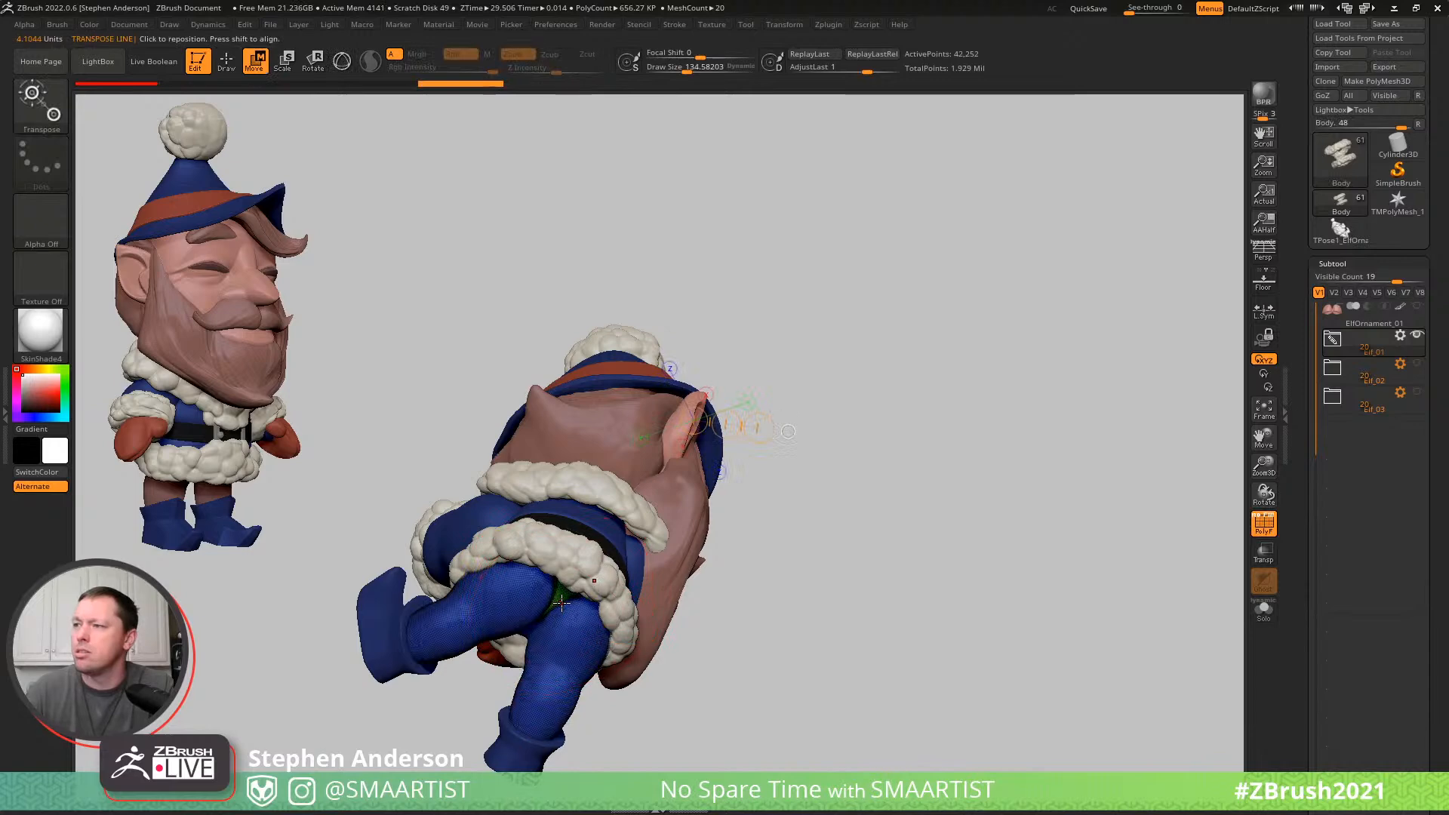
pyautogui.click(562, 597)
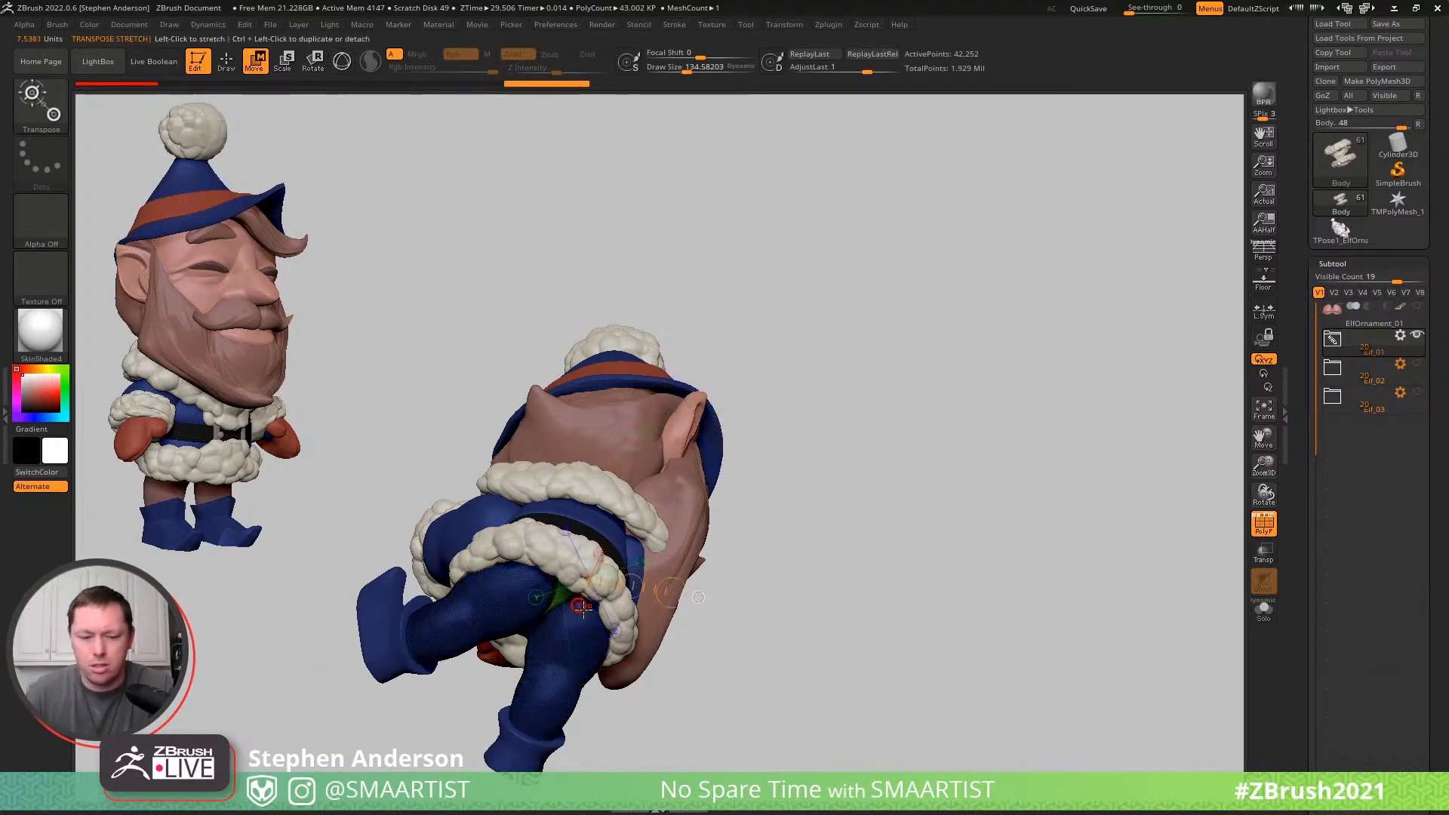
pyautogui.moveTo(568, 506)
pyautogui.keyDown('ctrl'); pyautogui.mouseDown(button='right')
pyautogui.moveTo(560, 556)
pyautogui.moveTo(600, 603)
pyautogui.mouseUp(button='right'); pyautogui.keyUp('ctrl')
pyautogui.press('q')
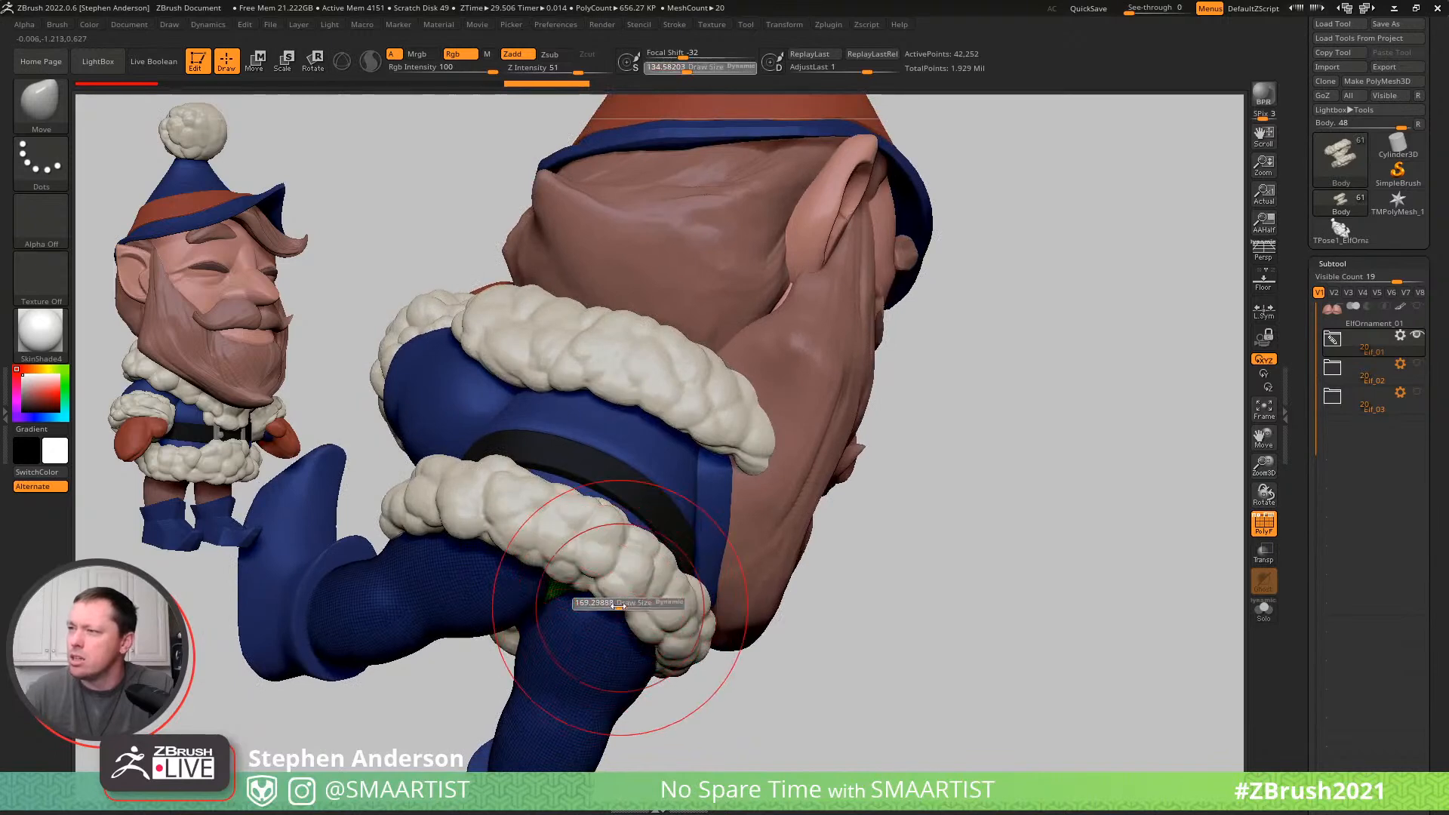
# - Pull the unmasked seat of the body between the fur hem and legs into shape with the Move brush at a draw size of about 157
pyautogui.moveTo(617, 607); pyautogui.dragTo(615, 607)
pyautogui.moveTo(630, 693); pyautogui.dragTo(627, 685)
pyautogui.moveTo(608, 655)
pyautogui.mouseDown(button='right')
pyautogui.moveTo(609, 540)
pyautogui.moveTo(638, 566)
pyautogui.mouseUp(button='right')
pyautogui.hotkey('shift', 'f')
pyautogui.moveTo(640, 627); pyautogui.dragTo(633, 615, button='right')
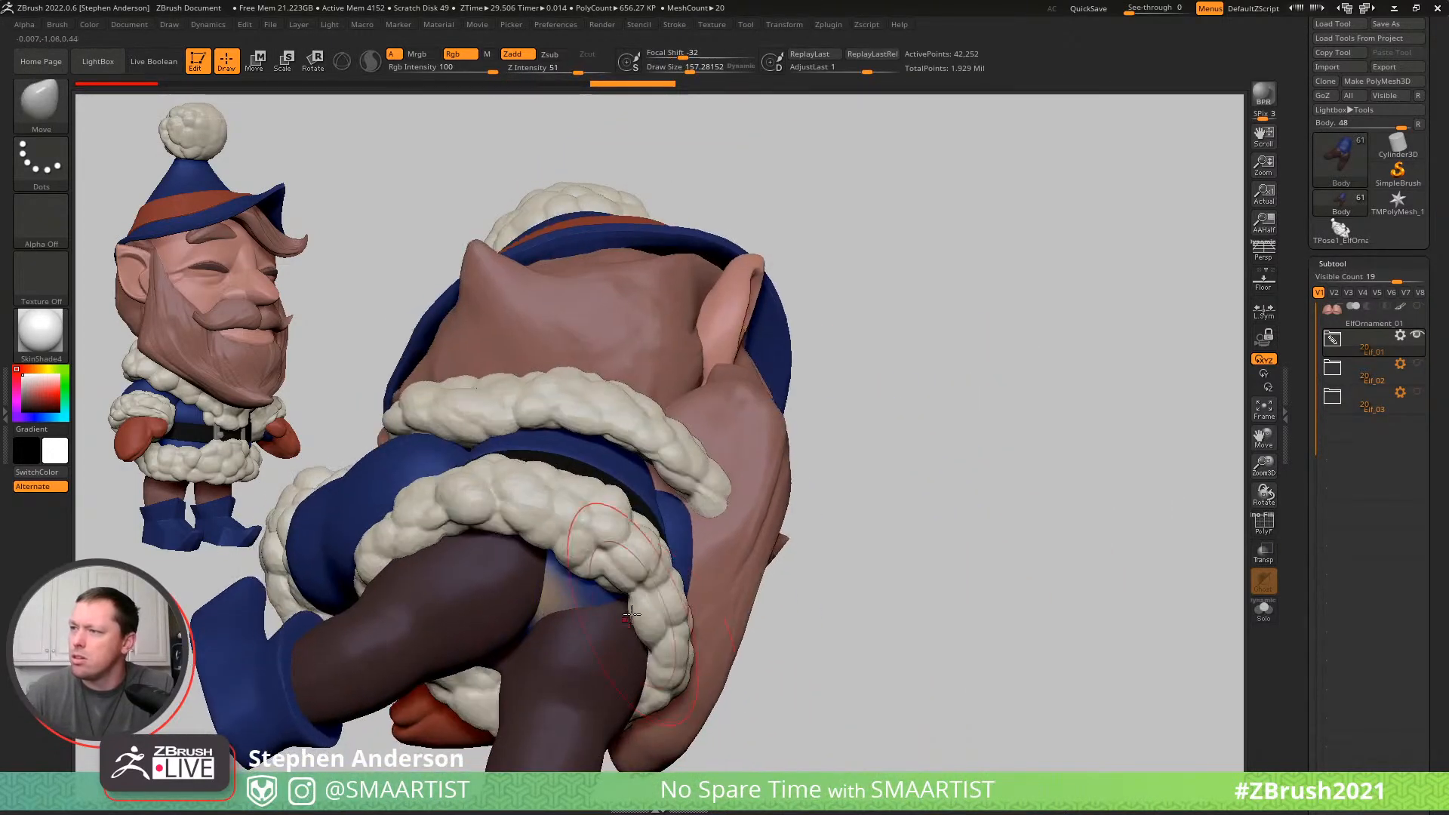
pyautogui.moveTo(514, 555); pyautogui.dragTo(531, 537, button='right')
pyautogui.moveTo(444, 520); pyautogui.dragTo(541, 600, button='right')
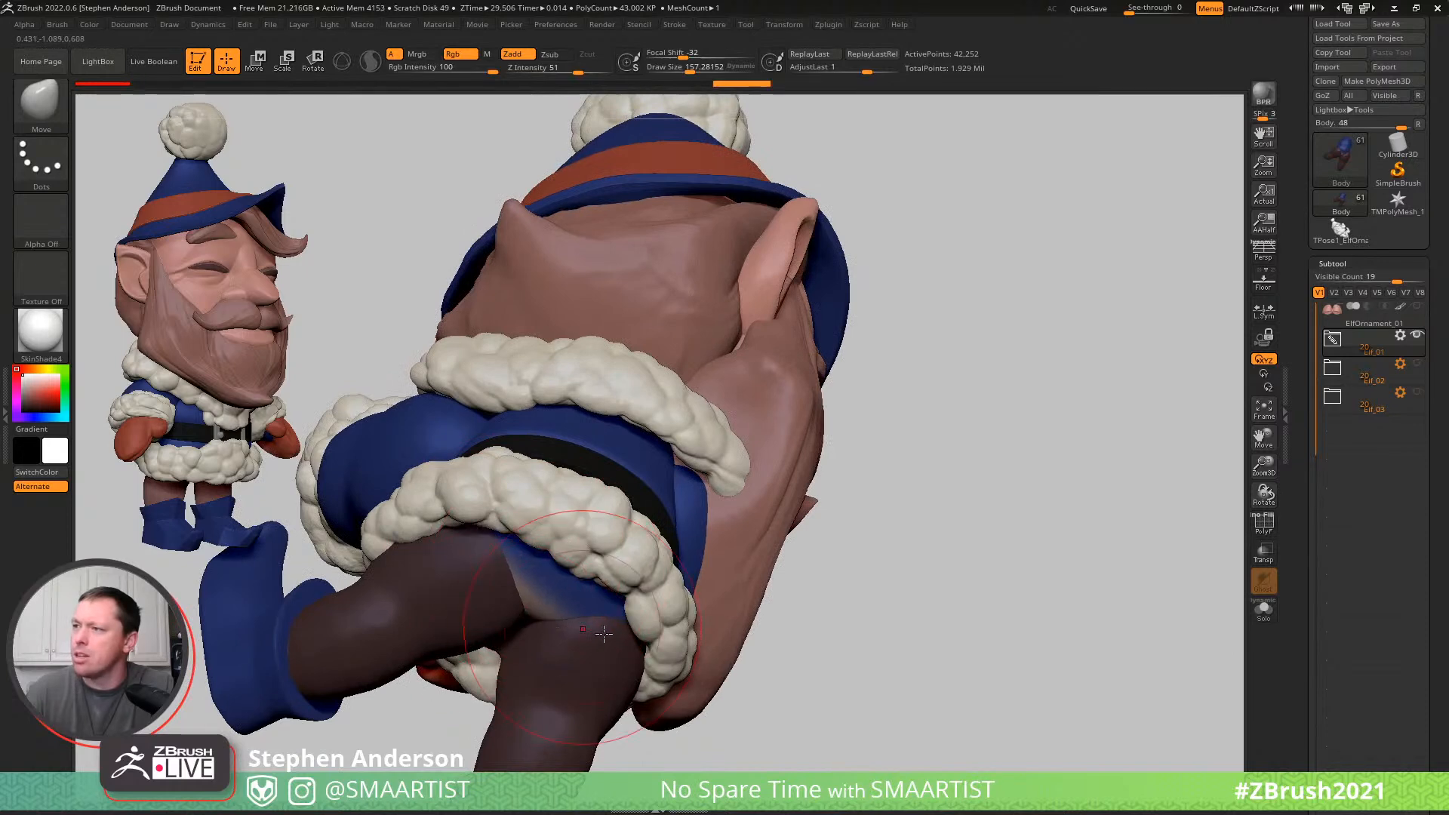
# - Re-mask the Body subtool so only the seat polygroup between the legs remains editable
pyautogui.keyDown('ctrl'); pyautogui.moveTo(481, 541); pyautogui.dragTo(796, 631, button='right'); pyautogui.keyUp('ctrl')
pyautogui.hotkey('shift', 'f')
pyautogui.moveTo(571, 636); pyautogui.dragTo(638, 615, button='right')
pyautogui.hotkey('shift', 'f')
pyautogui.moveTo(638, 615)
pyautogui.keyDown('ctrl'); pyautogui.mouseDown(button='right')
pyautogui.moveTo(771, 744)
pyautogui.moveTo(608, 647)
pyautogui.mouseUp(button='right'); pyautogui.keyUp('ctrl')
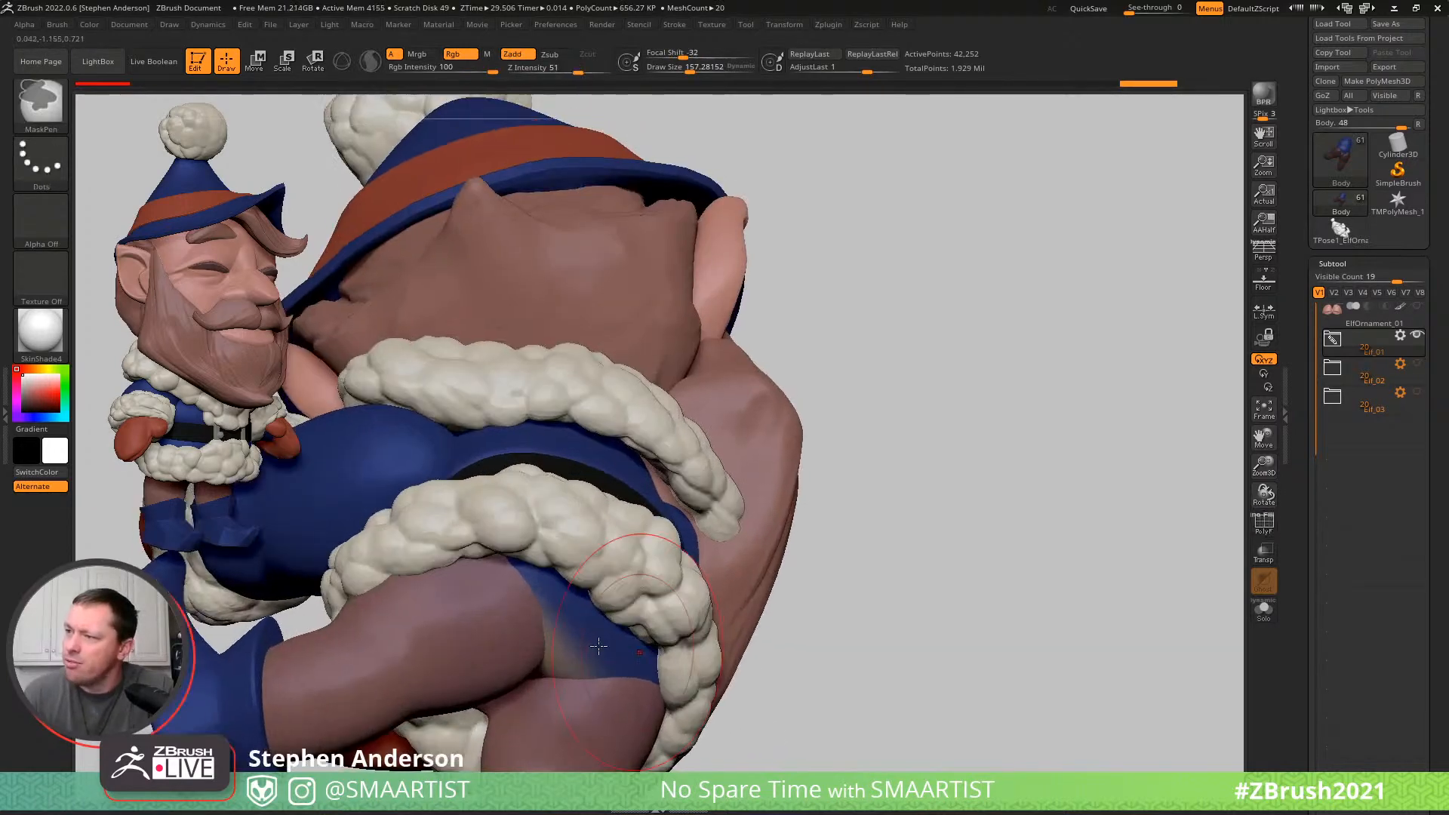
pyautogui.press('w')
pyautogui.keyDown('ctrl'); pyautogui.click(594, 638); pyautogui.keyUp('ctrl')
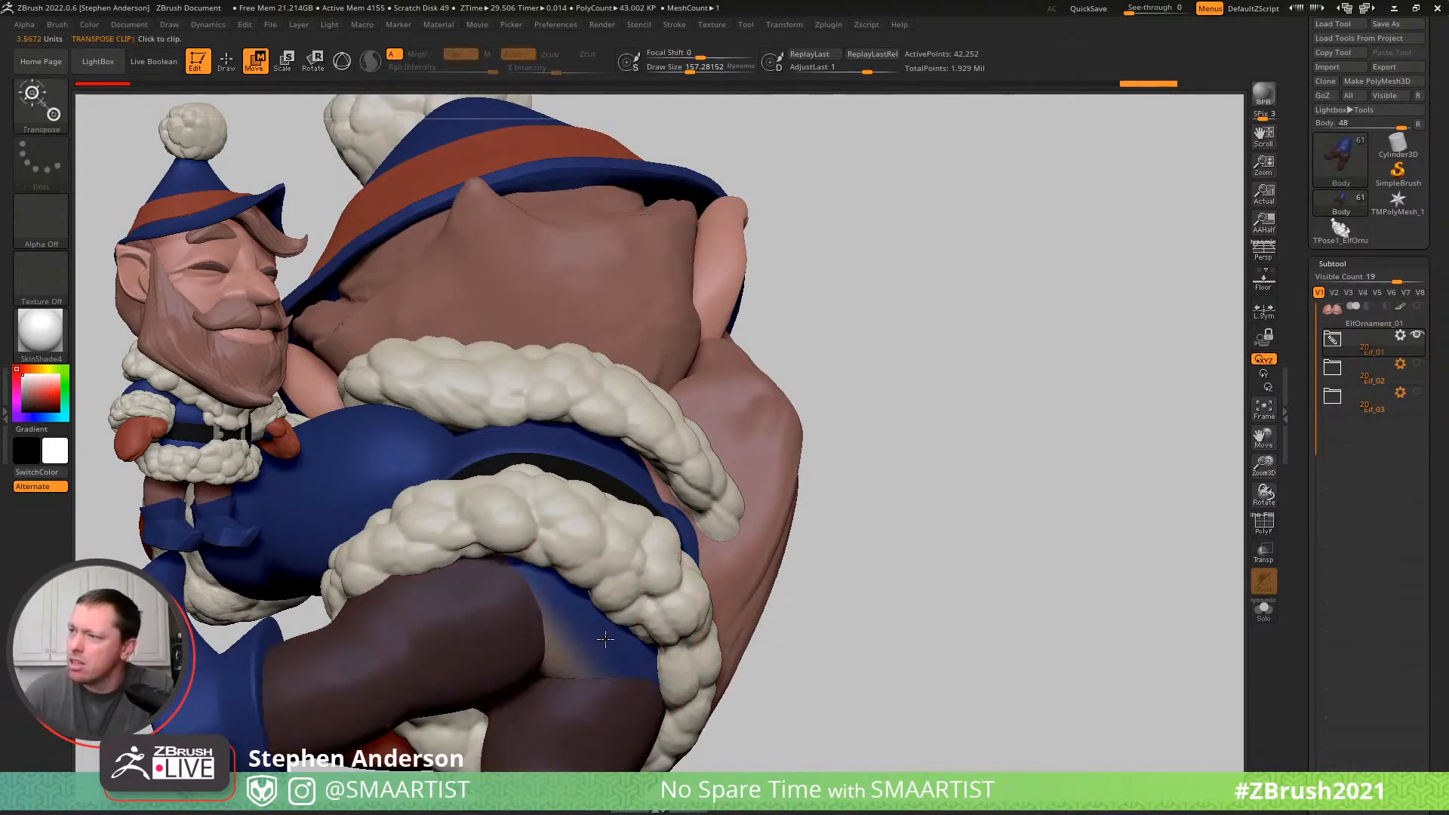
# - Sample the outfit's blue, enable Mrgb, fill the unmasked seat of the body with it, and clear the mask
pyautogui.press('q')
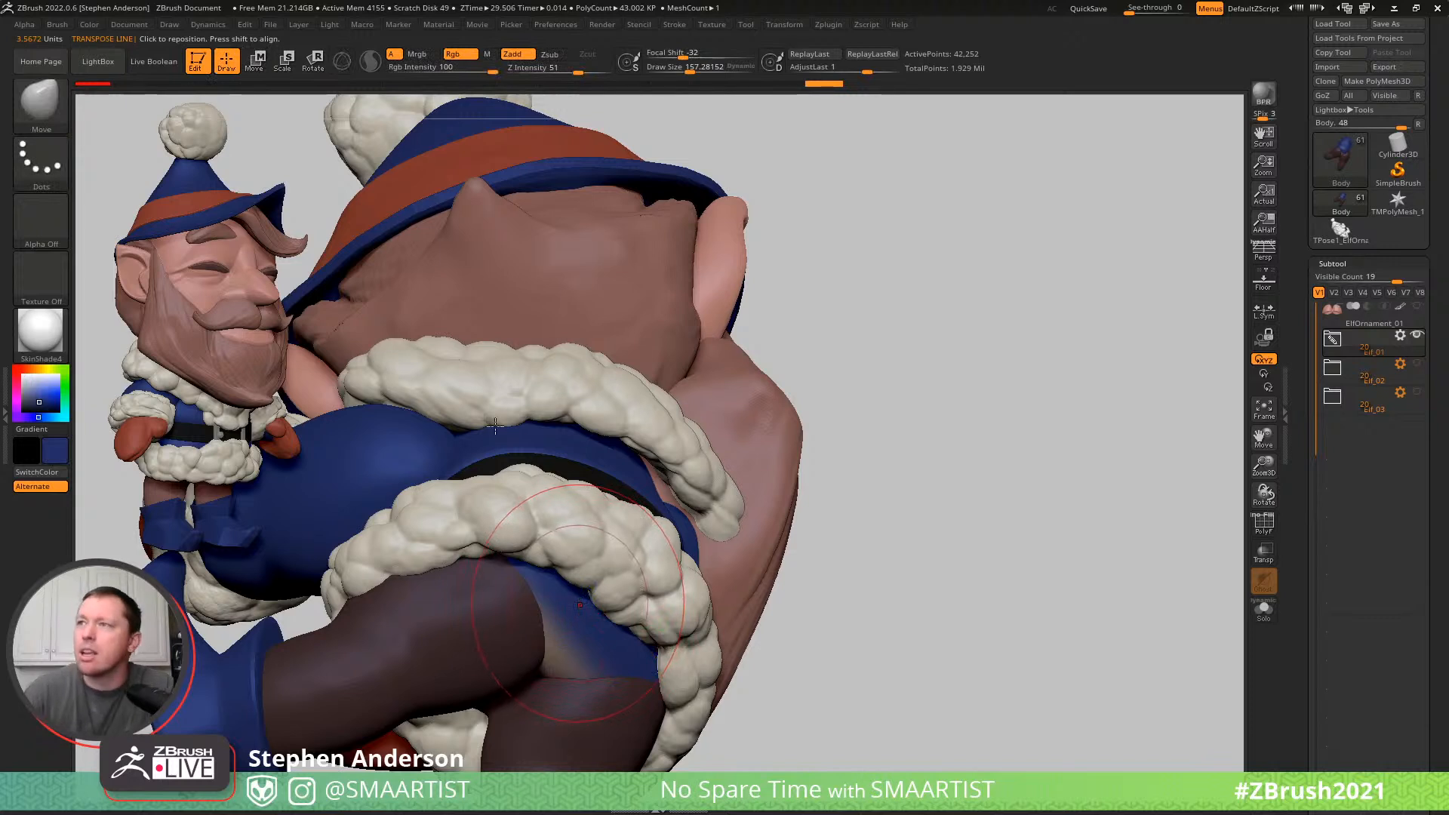
pyautogui.click(424, 57)
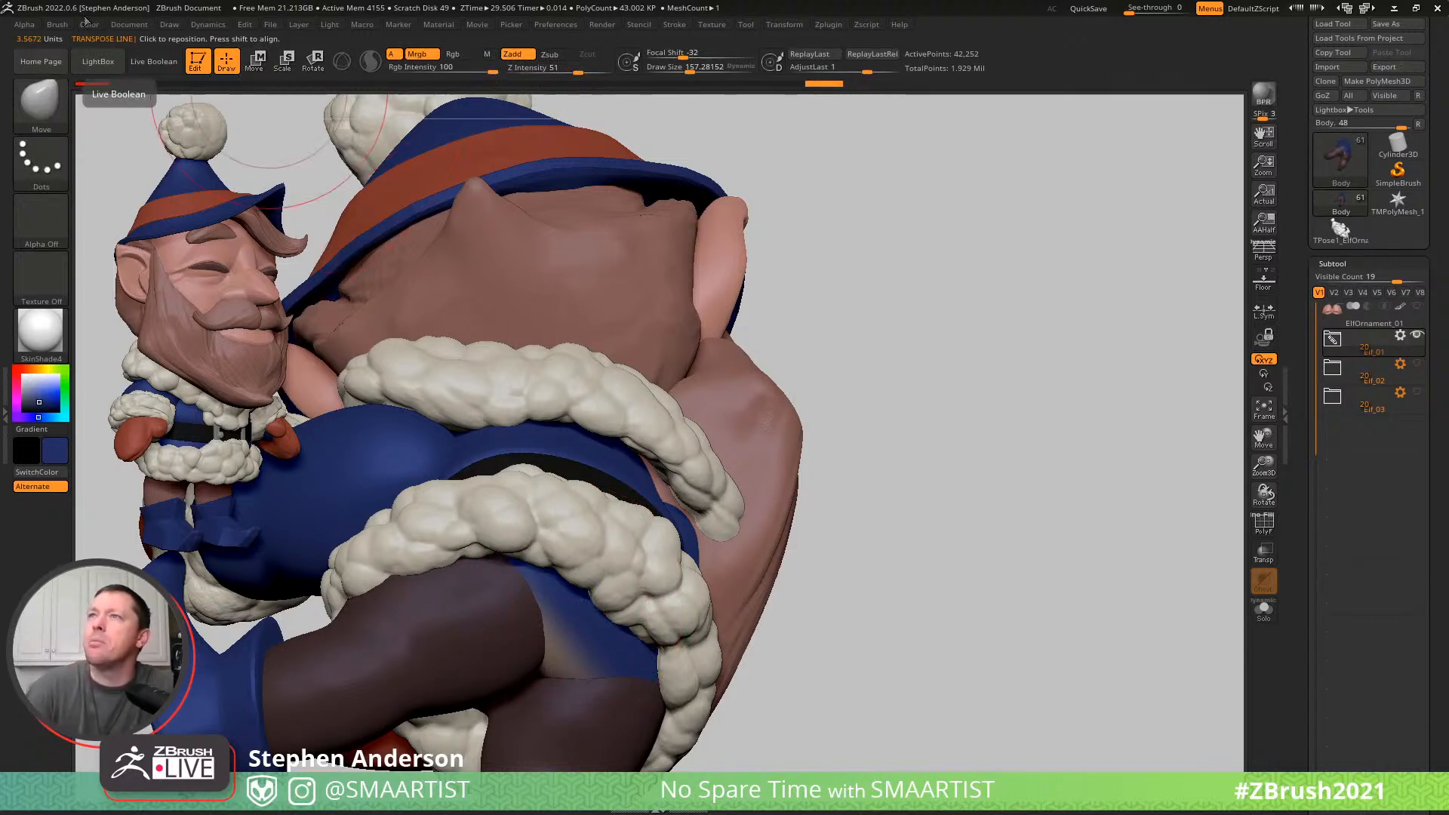
pyautogui.click(90, 24)
pyautogui.click(135, 295)
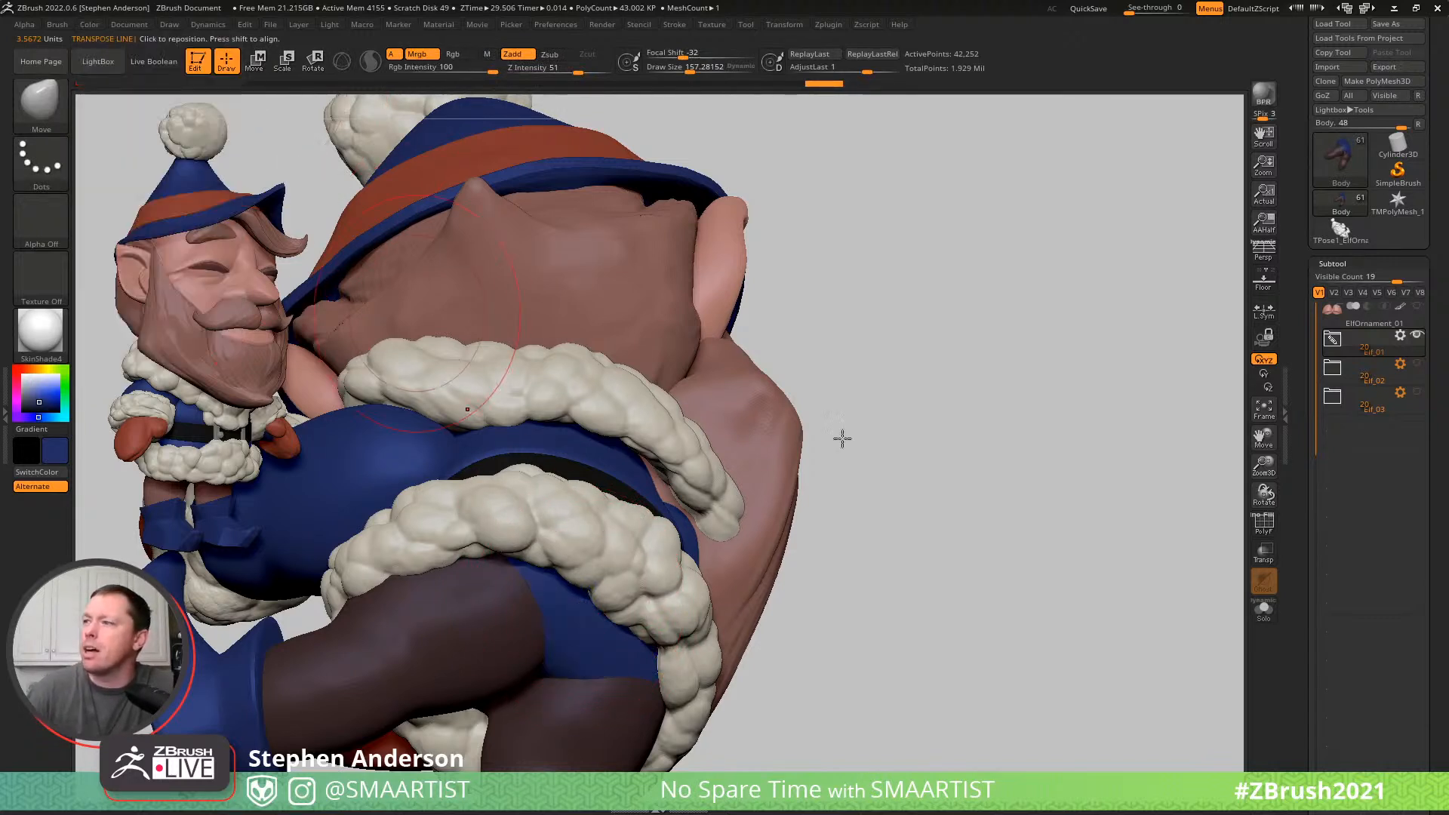
pyautogui.keyDown('ctrl'); pyautogui.moveTo(1051, 582); pyautogui.dragTo(999, 560); pyautogui.keyUp('ctrl')
# - Select the Arms subtool, isolate it in Solo mode and display its polyframe
pyautogui.keyDown('ctrl'); pyautogui.moveTo(896, 501); pyautogui.dragTo(793, 457, button='right'); pyautogui.keyUp('ctrl')
pyautogui.moveTo(793, 457)
pyautogui.mouseDown()
pyautogui.moveTo(722, 632)
pyautogui.moveTo(644, 580)
pyautogui.mouseUp()
pyautogui.press('shift')
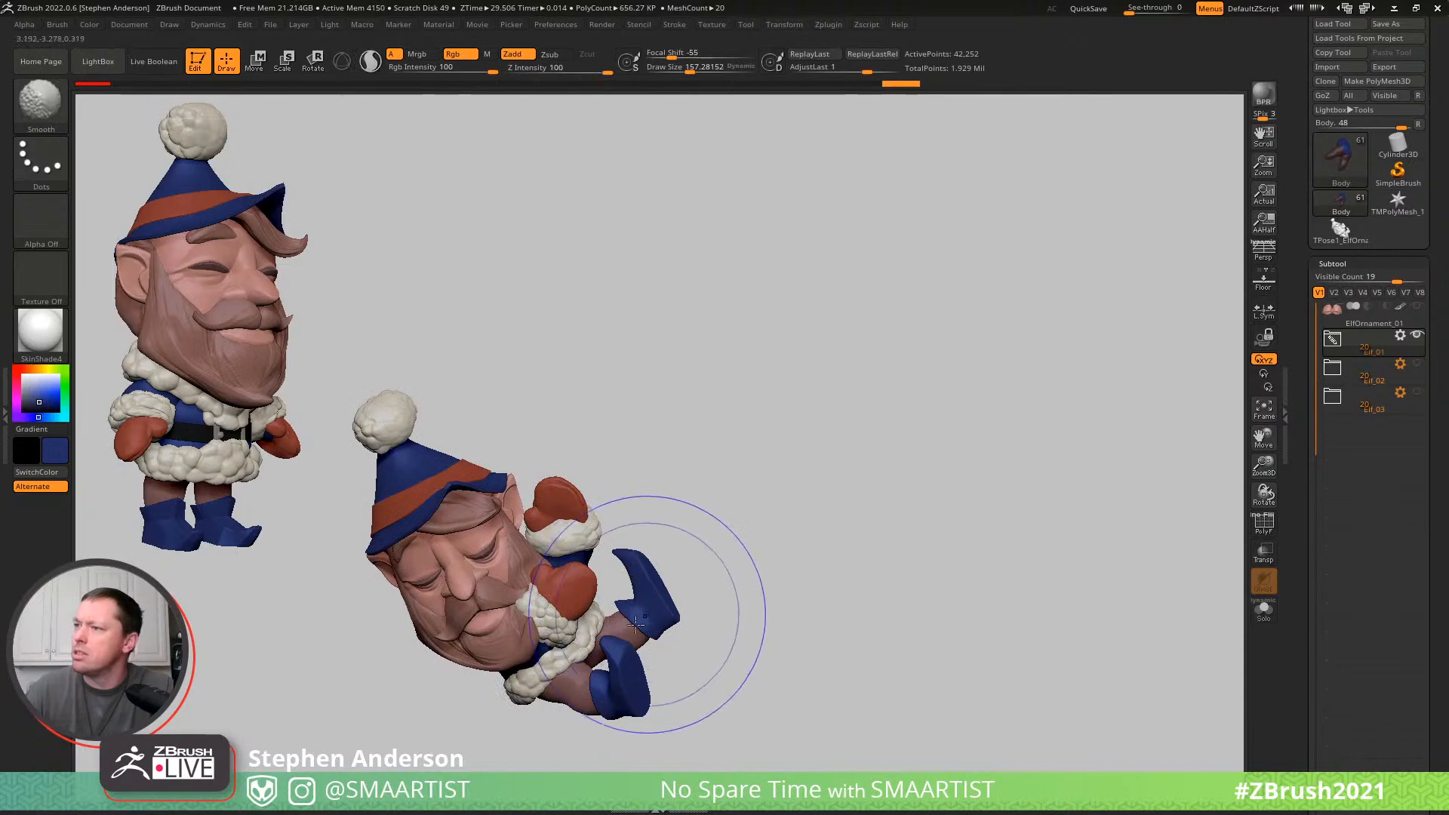
pyautogui.moveTo(562, 638)
pyautogui.mouseDown(button='right')
pyautogui.moveTo(616, 624)
pyautogui.moveTo(498, 604)
pyautogui.mouseUp(button='right')
pyautogui.press('shift')
pyautogui.moveTo(498, 604)
pyautogui.keyDown('ctrl'); pyautogui.mouseDown(button='right')
pyautogui.moveTo(652, 641)
pyautogui.moveTo(572, 539)
pyautogui.moveTo(491, 528)
pyautogui.moveTo(532, 531)
pyautogui.moveTo(526, 514)
pyautogui.moveTo(576, 586)
pyautogui.mouseUp(button='right'); pyautogui.keyUp('ctrl')
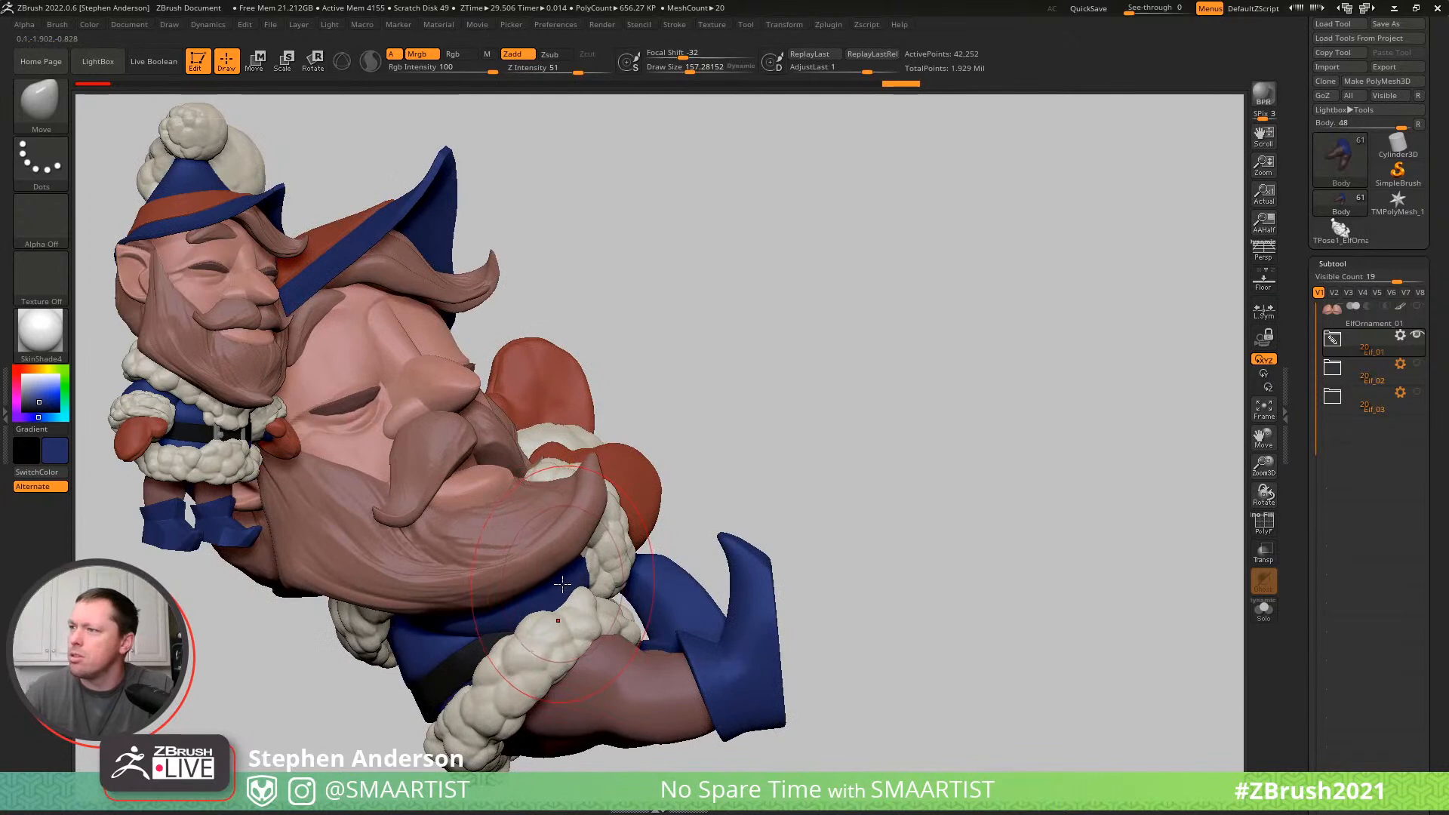
pyautogui.press('w')
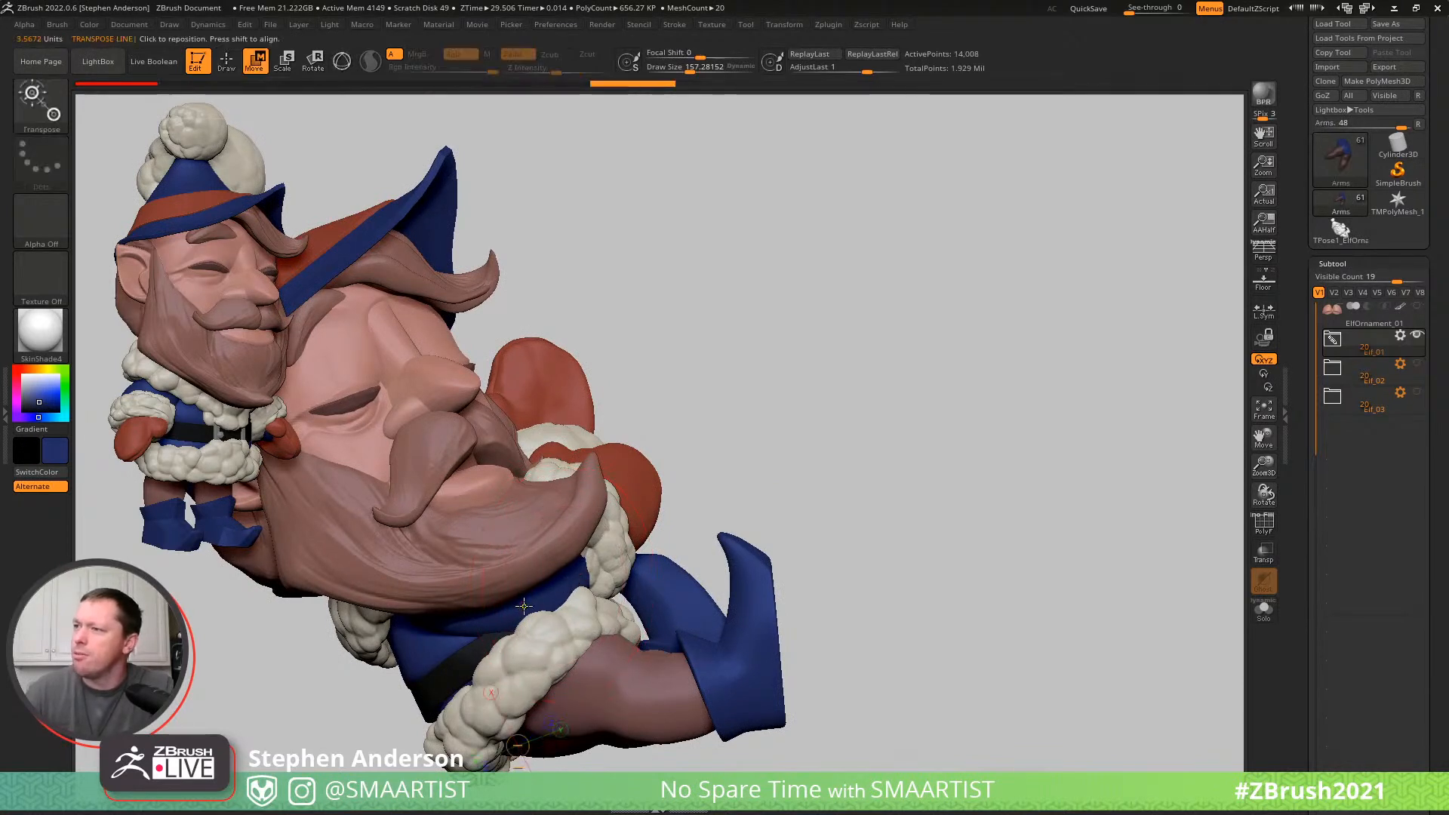
pyautogui.hotkey('alt', 'shift', 's')
pyautogui.moveTo(735, 453); pyautogui.dragTo(642, 587, button='right')
pyautogui.hotkey('shift', 'f')
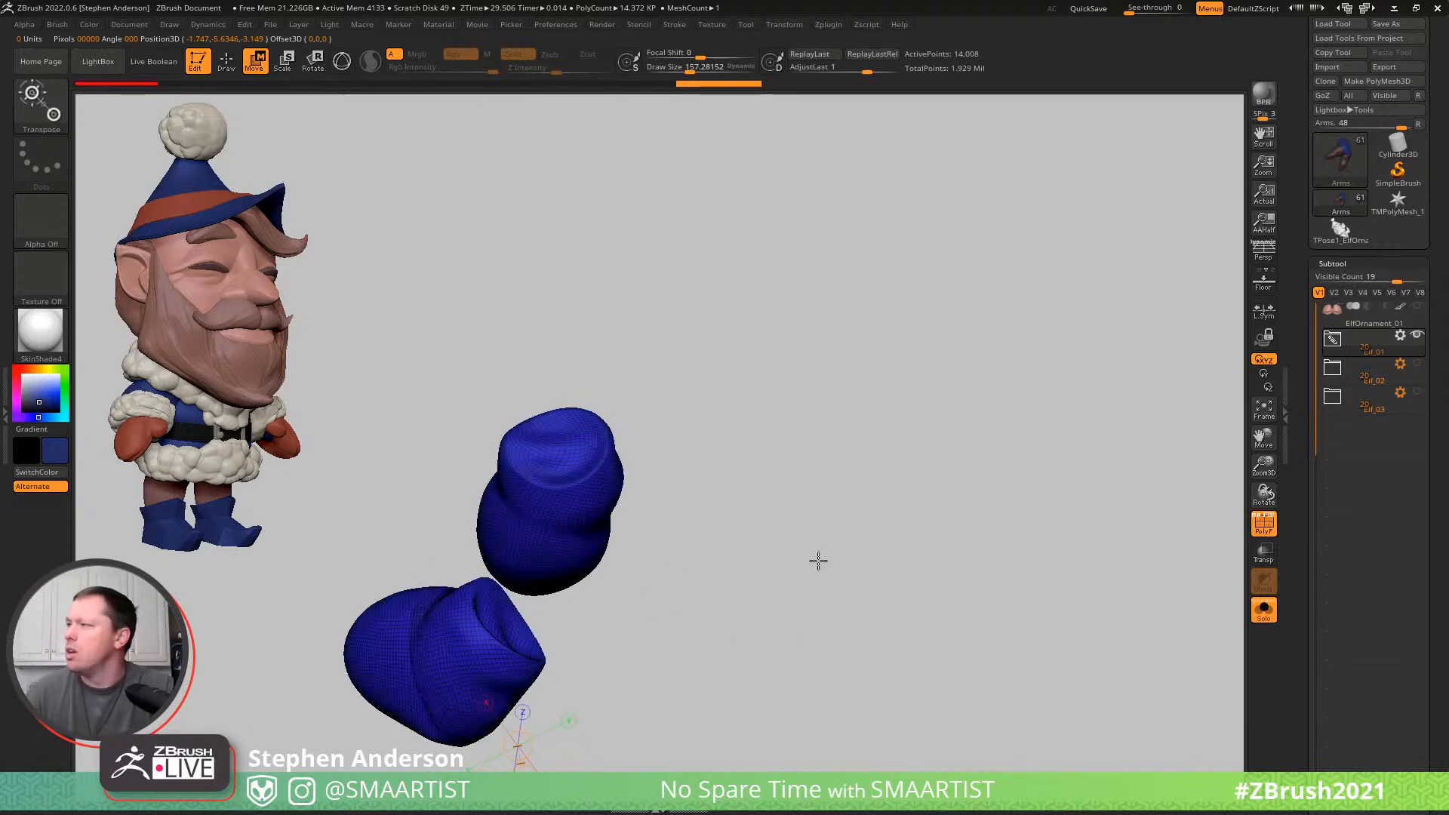
# - Give each arm its own polygroup with Auto Groups and leave Solo mode
pyautogui.click(1350, 264)
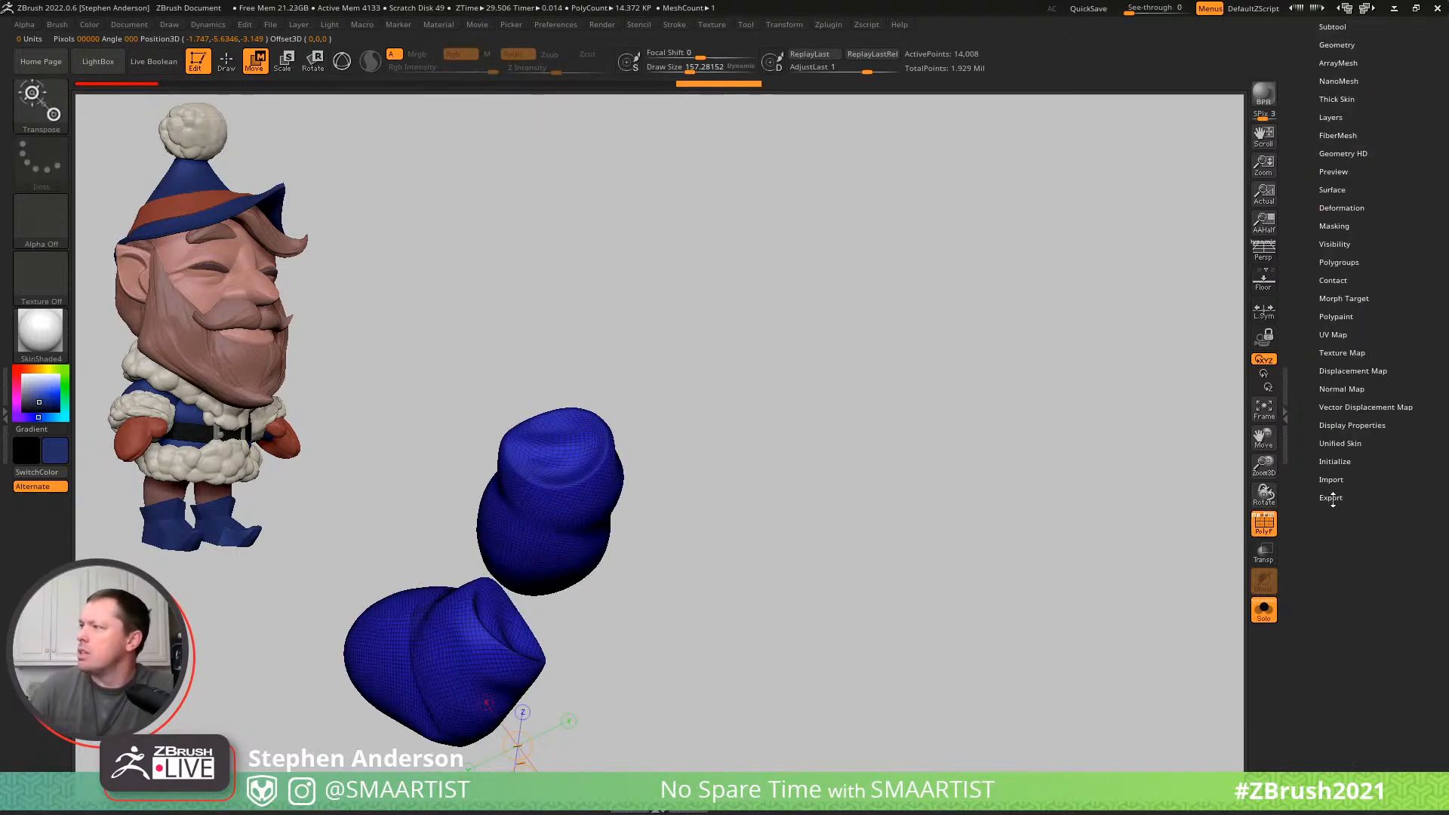
pyautogui.click(1336, 305)
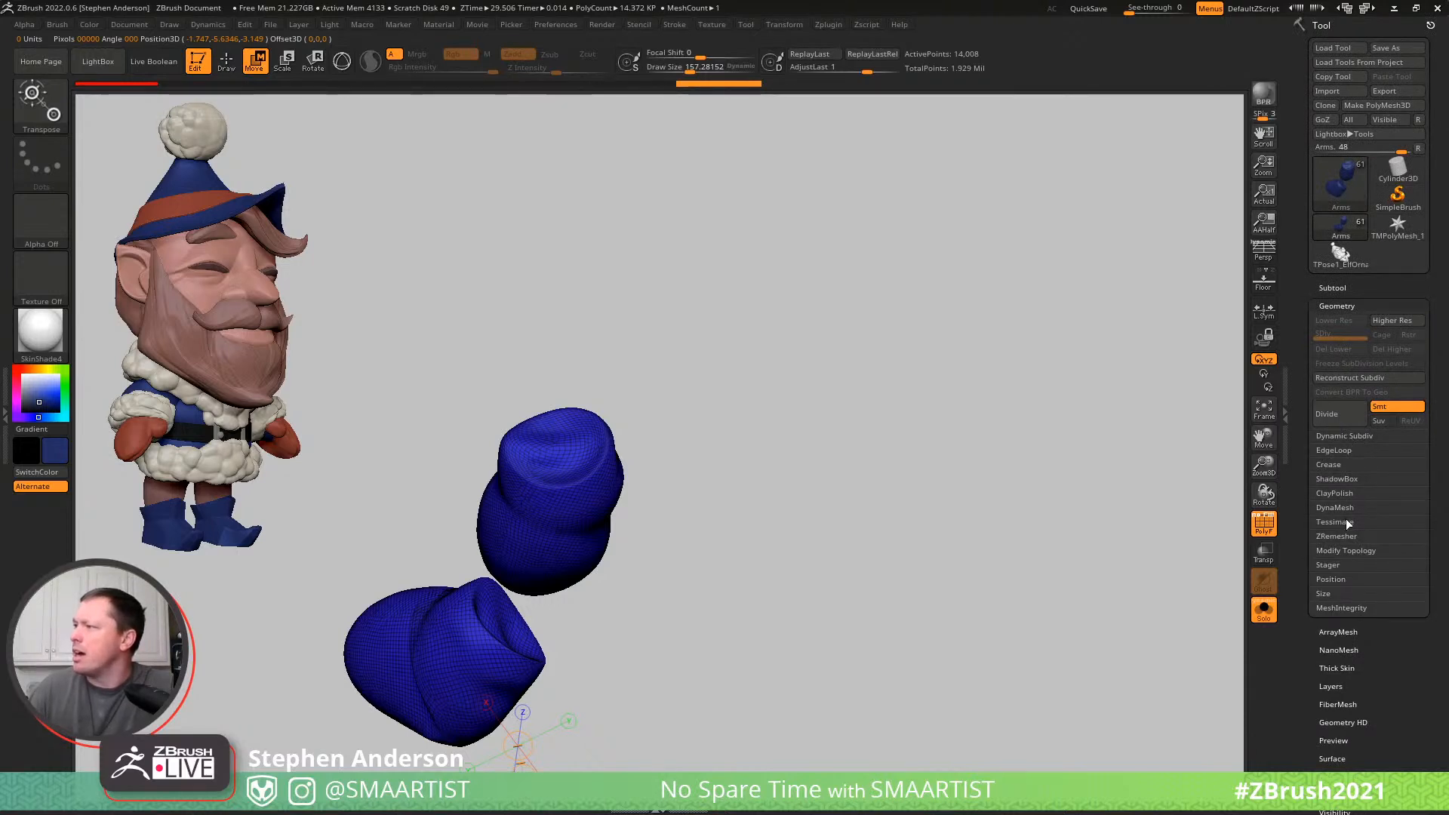
pyautogui.moveTo(1398, 798); pyautogui.dragTo(1396, 704)
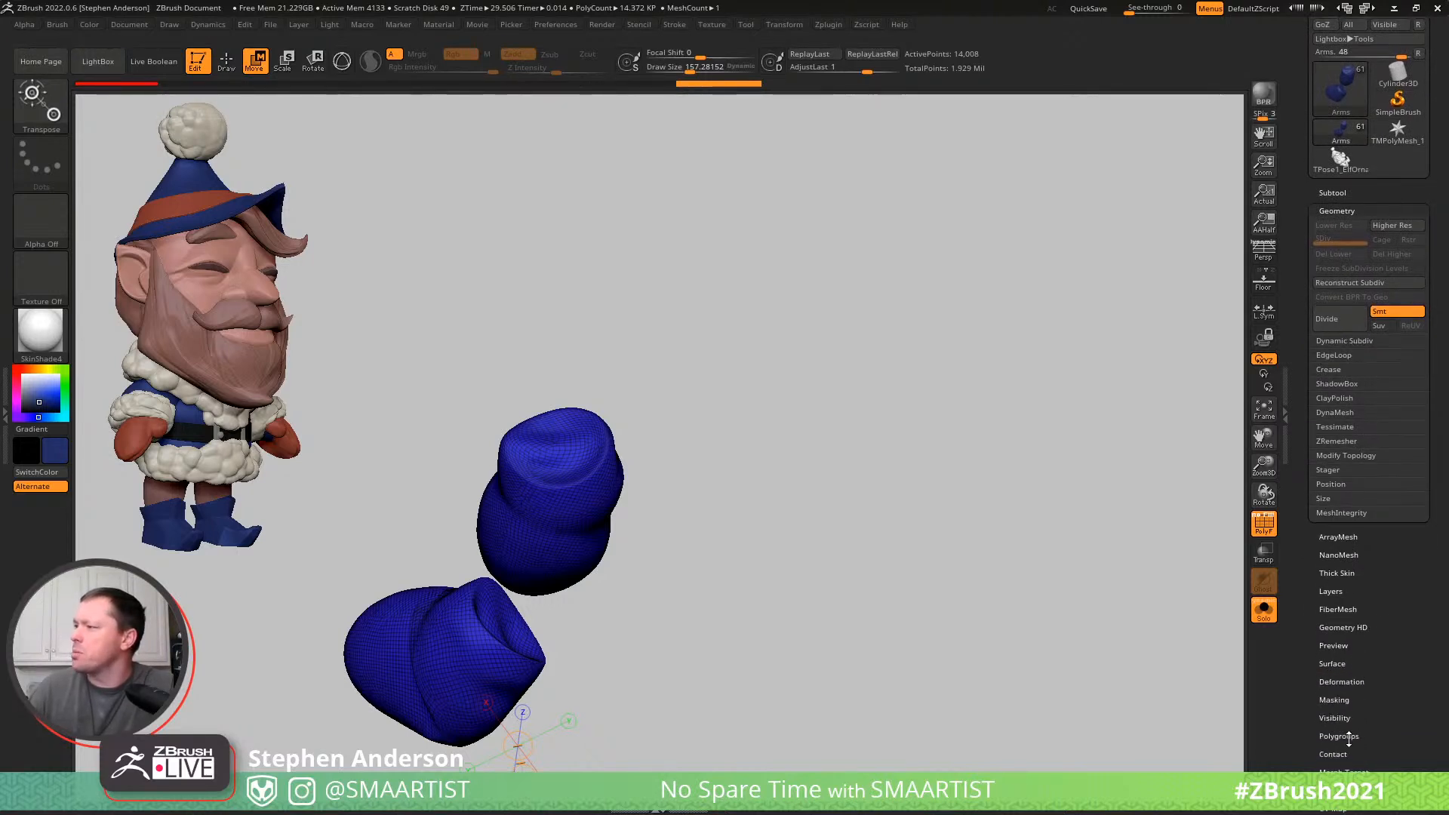
pyautogui.click(1349, 736)
pyautogui.click(1338, 445)
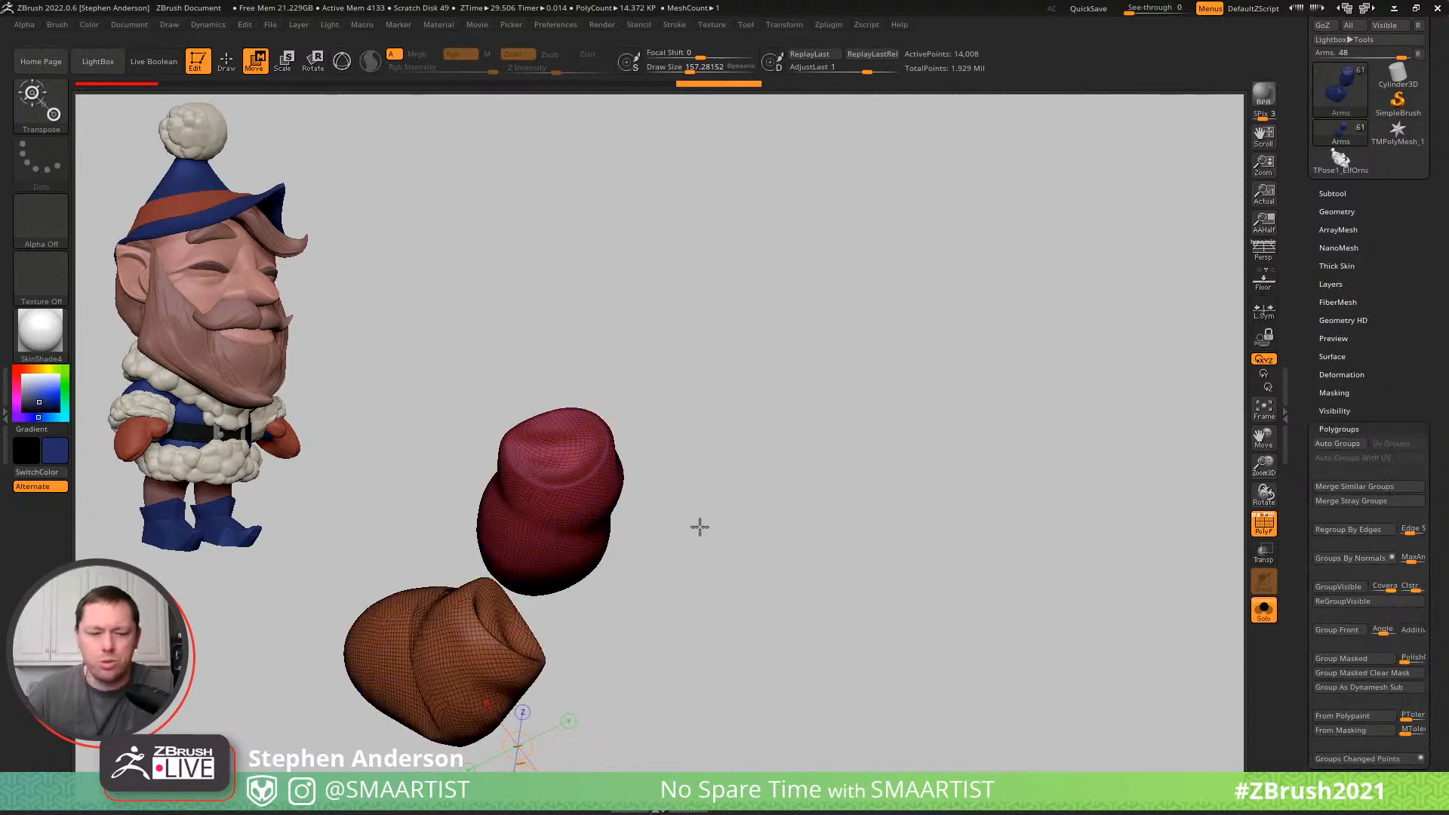
pyautogui.press('q')
pyautogui.hotkey('ctrl', 'shift', 's')
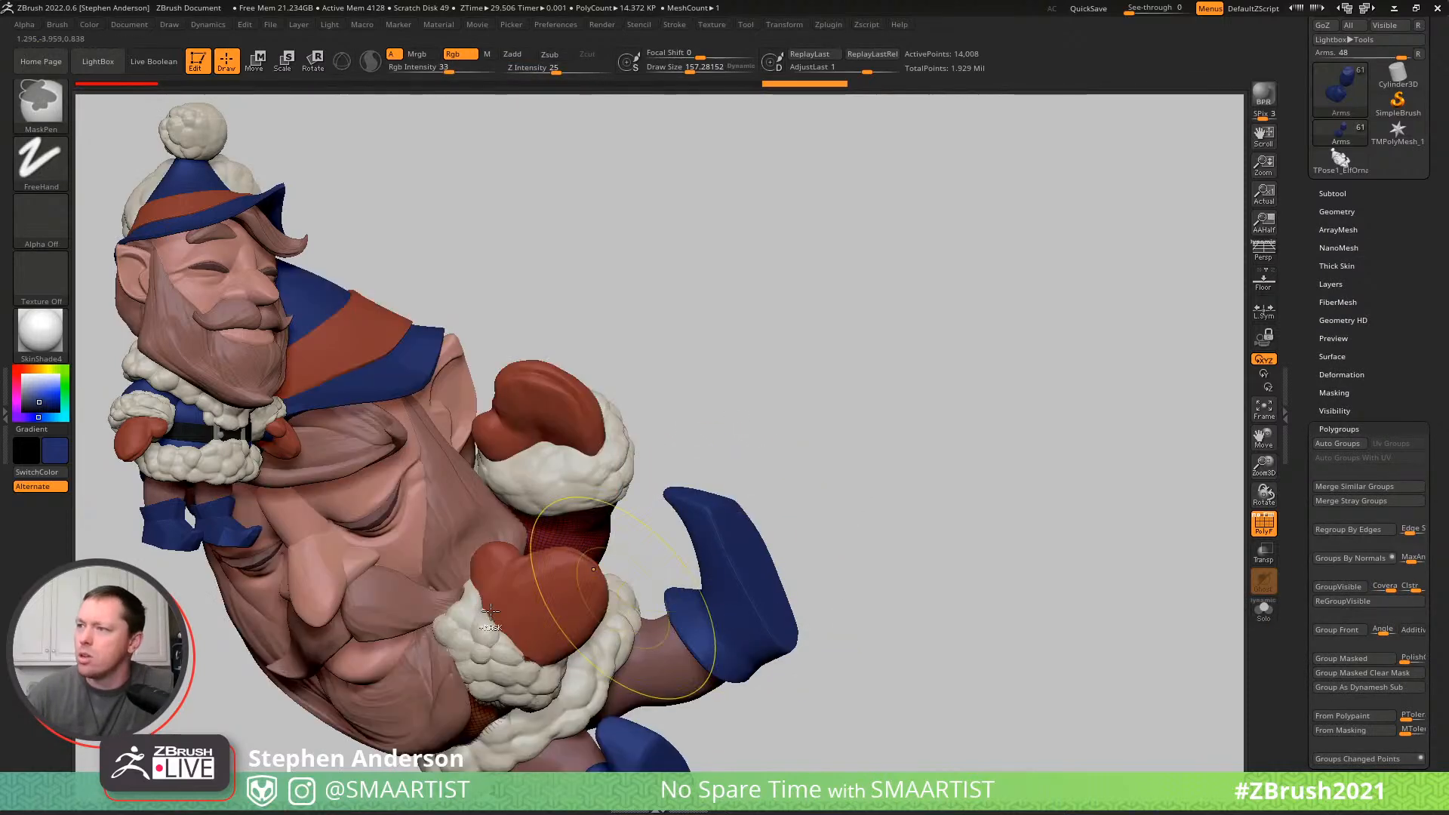
# - Apply Auto Groups to the FluffWrists and Mittens subtools so each cuff and mitten has its own polygroup
pyautogui.keyDown('alt'); pyautogui.click(504, 665); pyautogui.keyUp('alt')
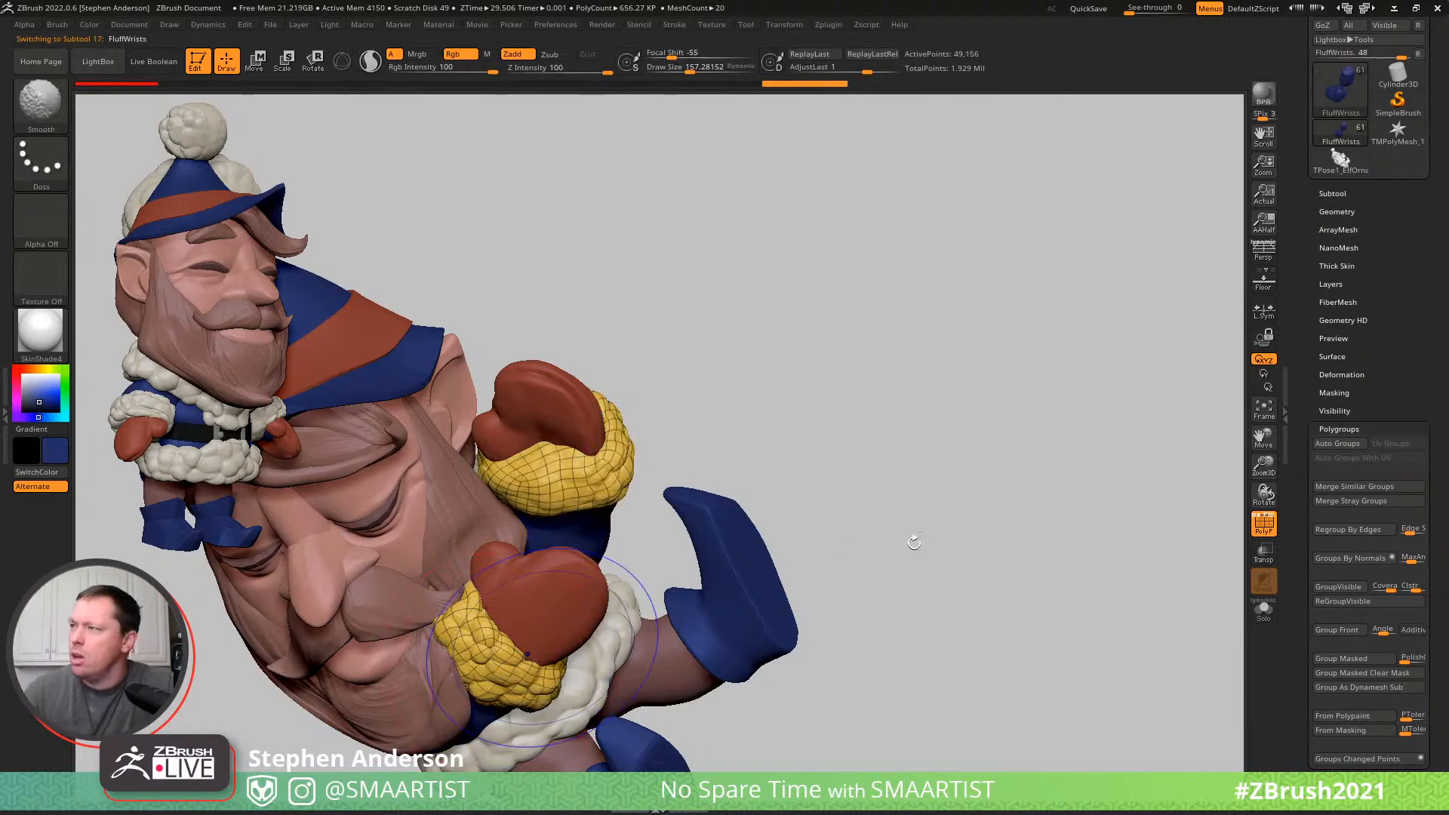
pyautogui.click(1337, 444)
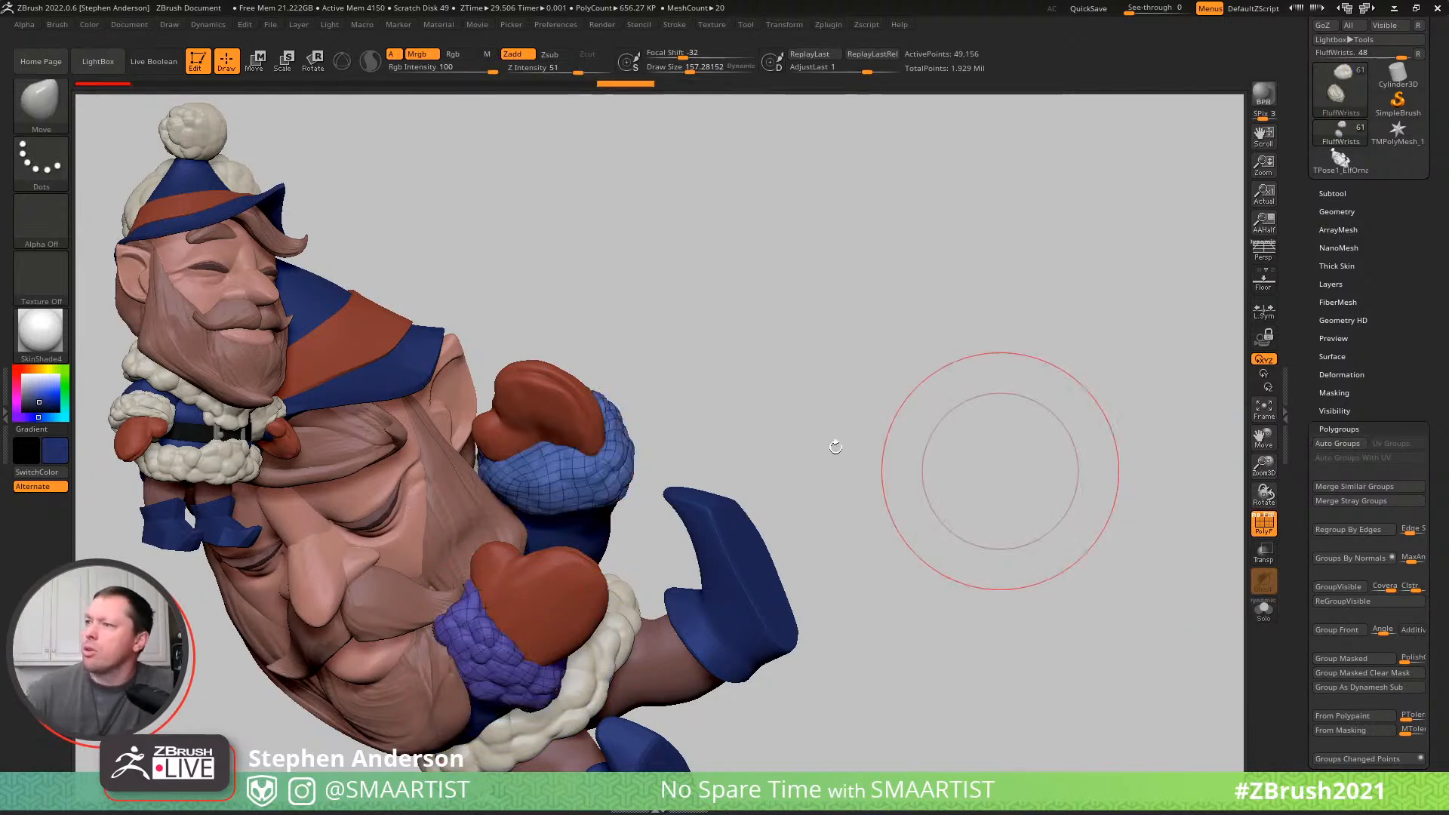
pyautogui.keyDown('alt'); pyautogui.click(531, 586); pyautogui.keyUp('alt')
pyautogui.click(1337, 444)
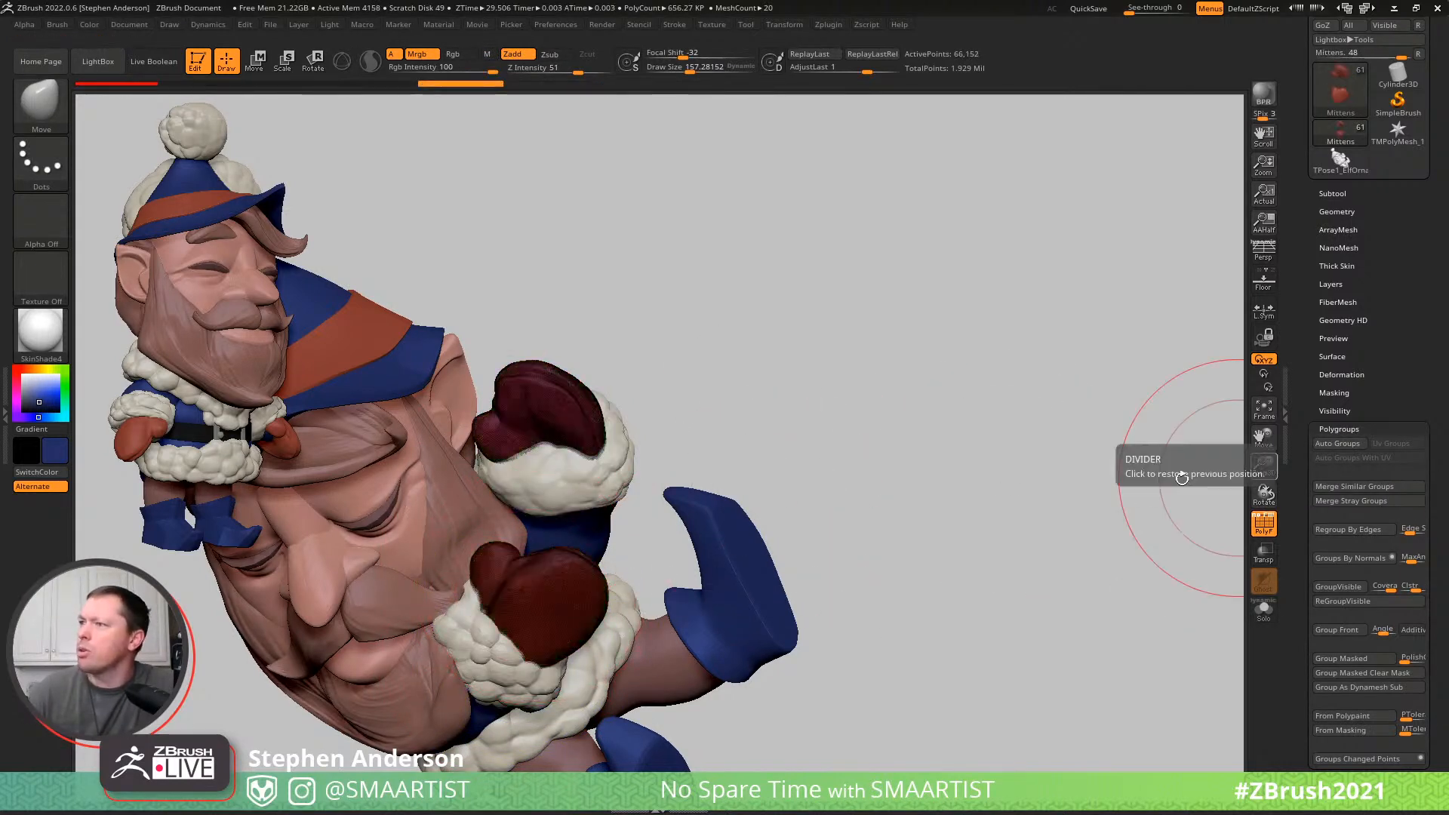
# - Mask the raised mitten, cuff and arm on Mittens, FluffWrists and Arms, leaving only the lower arm's parts editable
pyautogui.press('w')
pyautogui.click(546, 605)
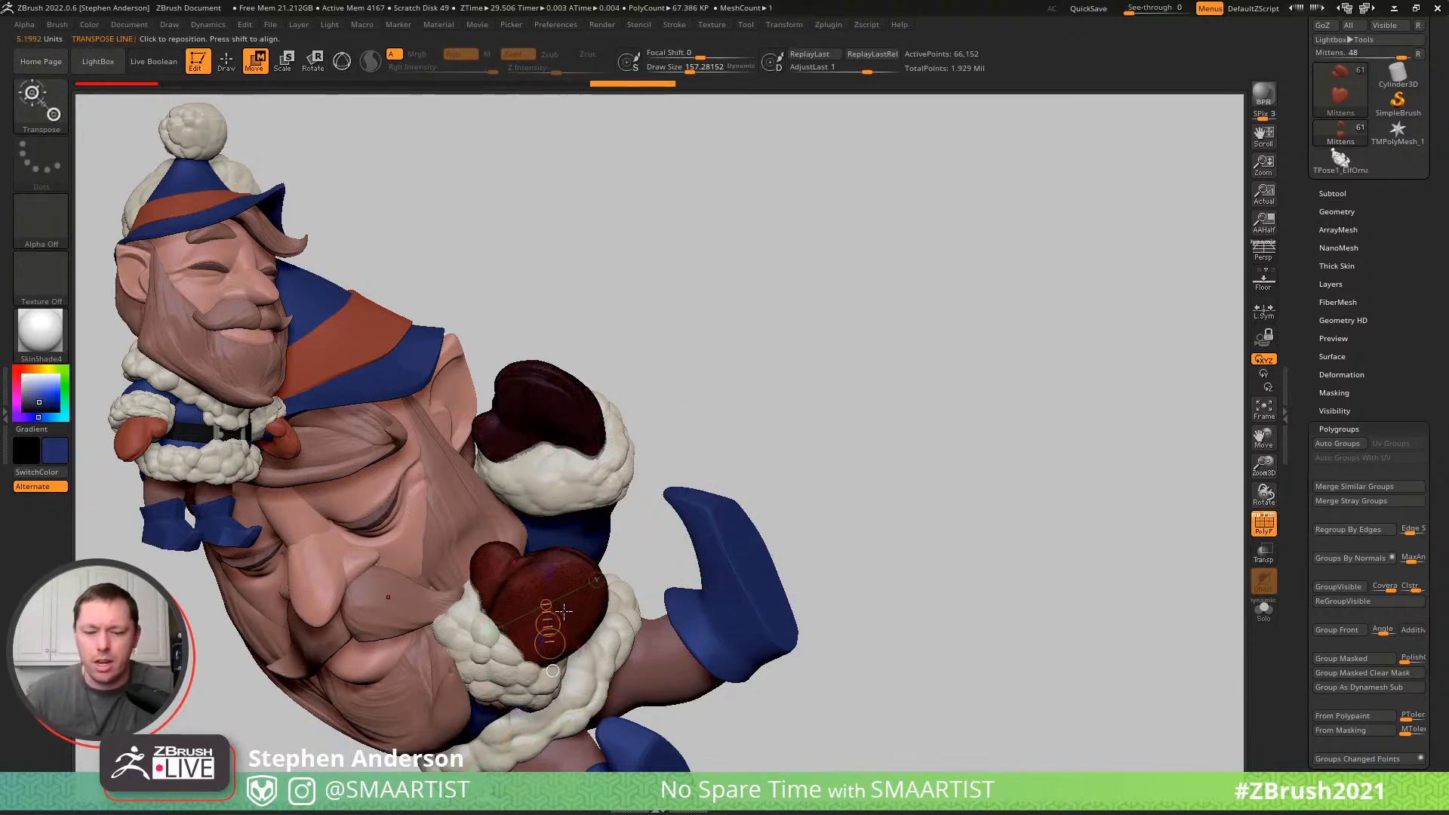
pyautogui.press('y')
pyautogui.keyDown('alt'); pyautogui.click(464, 650); pyautogui.keyUp('alt')
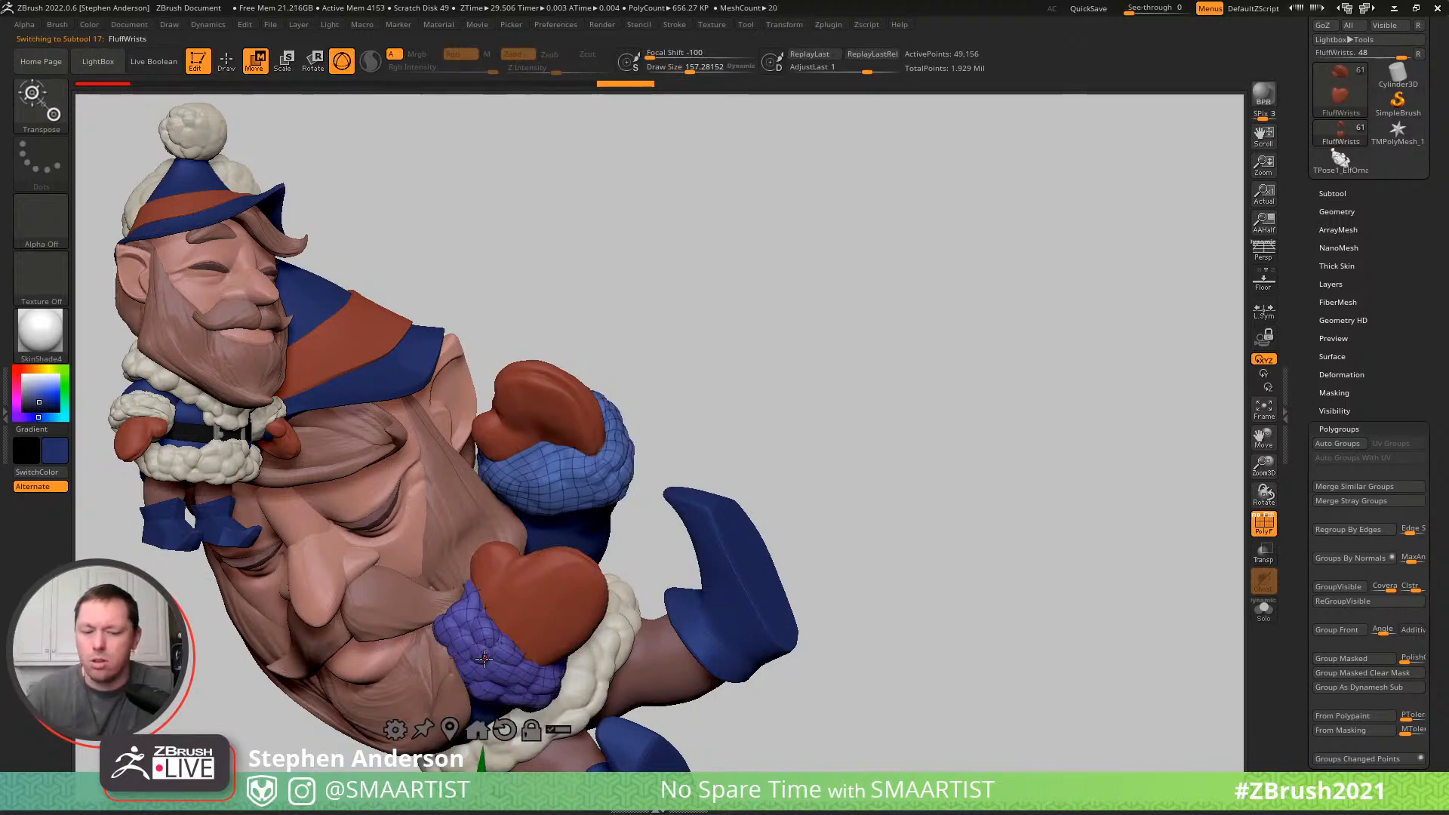
pyautogui.click(476, 659)
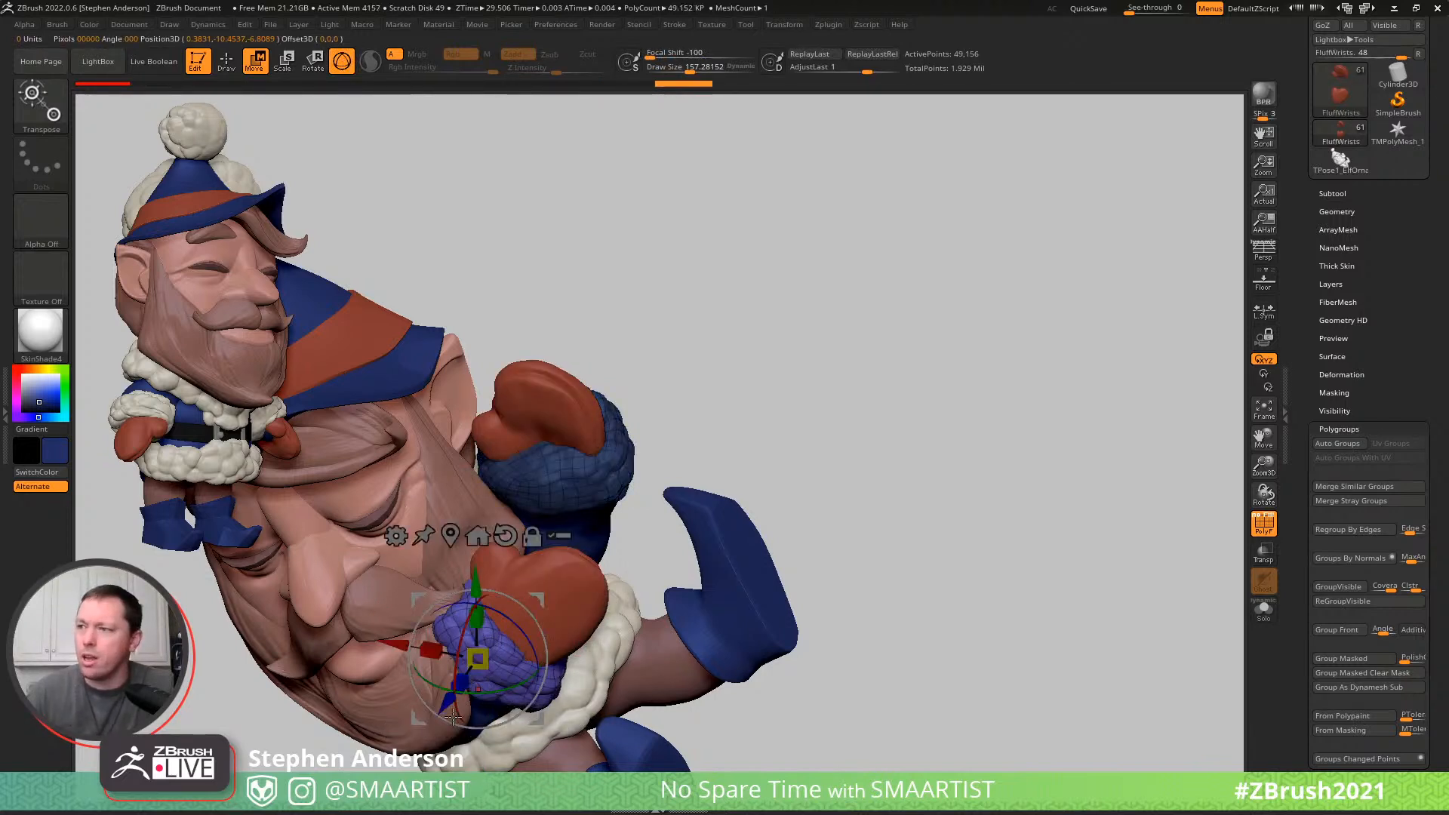
pyautogui.keyDown('alt'); pyautogui.click(606, 539); pyautogui.keyUp('alt')
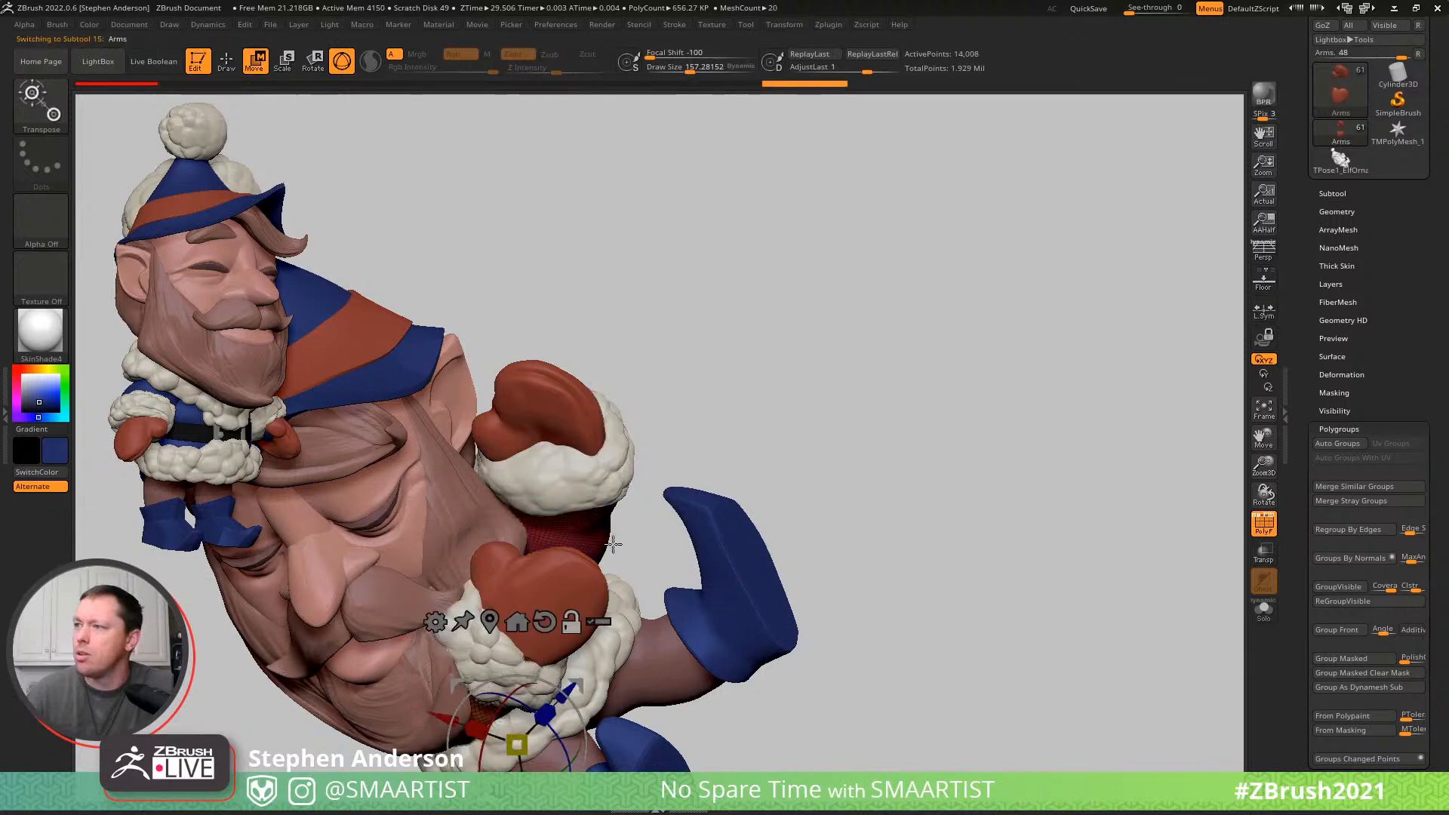
pyautogui.keyDown('ctrl'); pyautogui.moveTo(861, 523); pyautogui.dragTo(815, 573); pyautogui.keyUp('ctrl')
pyautogui.keyDown('ctrl'); pyautogui.click(483, 717); pyautogui.keyUp('ctrl')
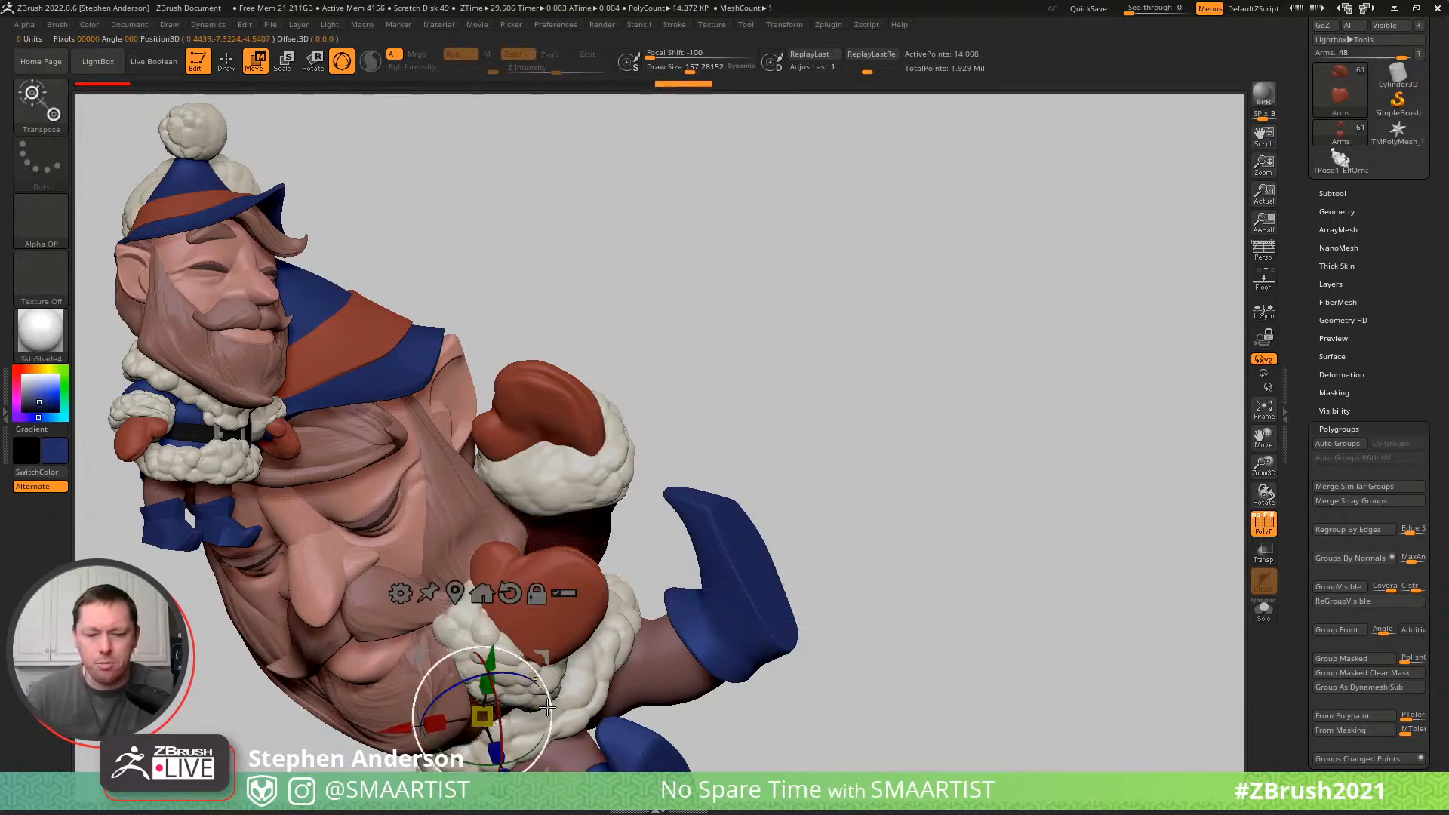
# - Select Arms, FluffWrists and Mittens together for transposing and reposition the unmasked lower arm with the gizmo
pyautogui.press('q')
pyautogui.moveTo(526, 621)
pyautogui.mouseDown(button='right')
pyautogui.moveTo(461, 563)
pyautogui.moveTo(541, 603)
pyautogui.moveTo(630, 581)
pyautogui.moveTo(672, 502)
pyautogui.moveTo(589, 543)
pyautogui.moveTo(699, 537)
pyautogui.mouseUp(button='right')
pyautogui.press('w')
pyautogui.keyDown('ctrl'); pyautogui.keyDown('shift'); pyautogui.click(705, 540); pyautogui.keyUp('shift'); pyautogui.keyUp('ctrl')
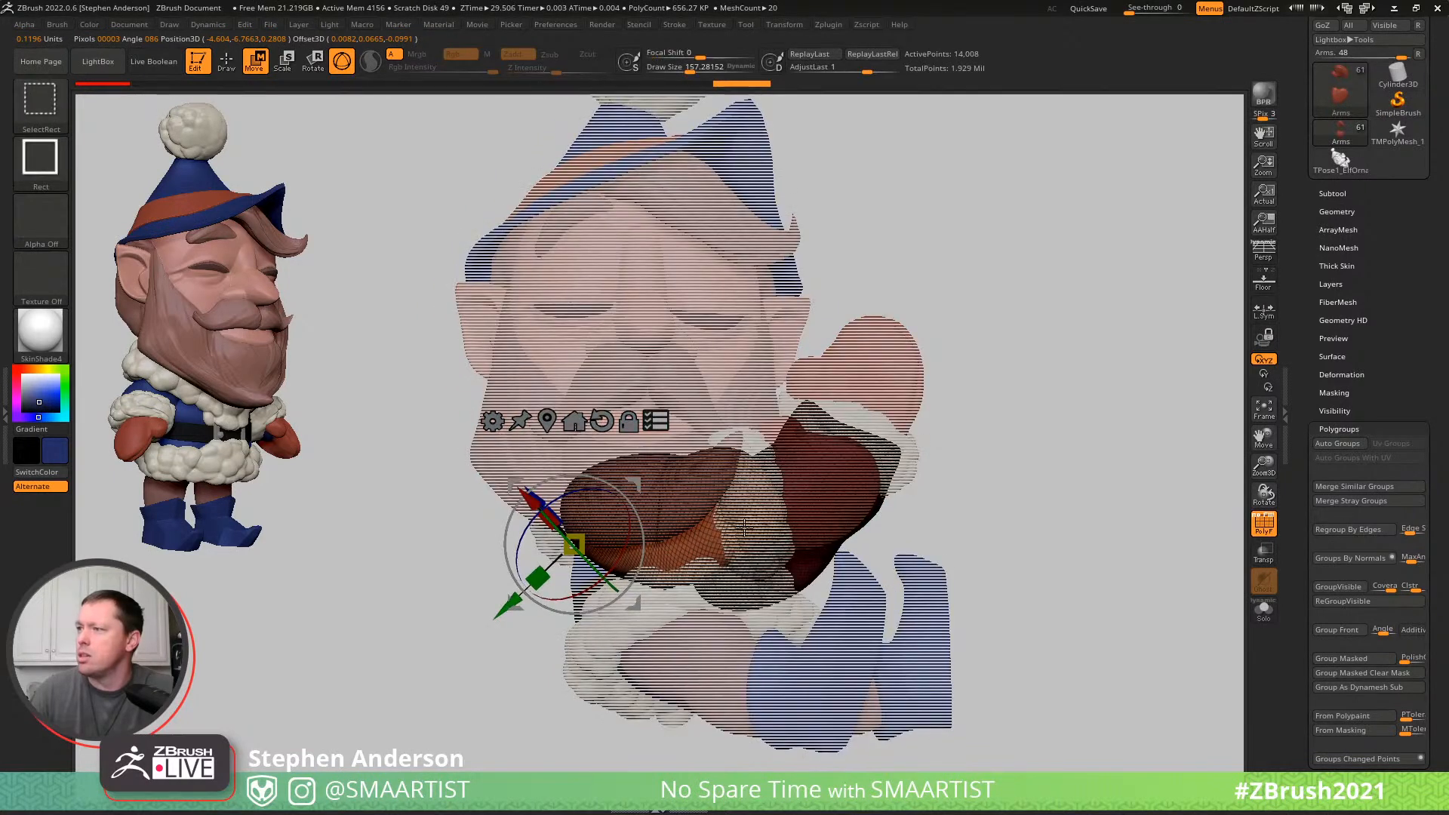
pyautogui.moveTo(617, 542); pyautogui.dragTo(574, 559, button='right')
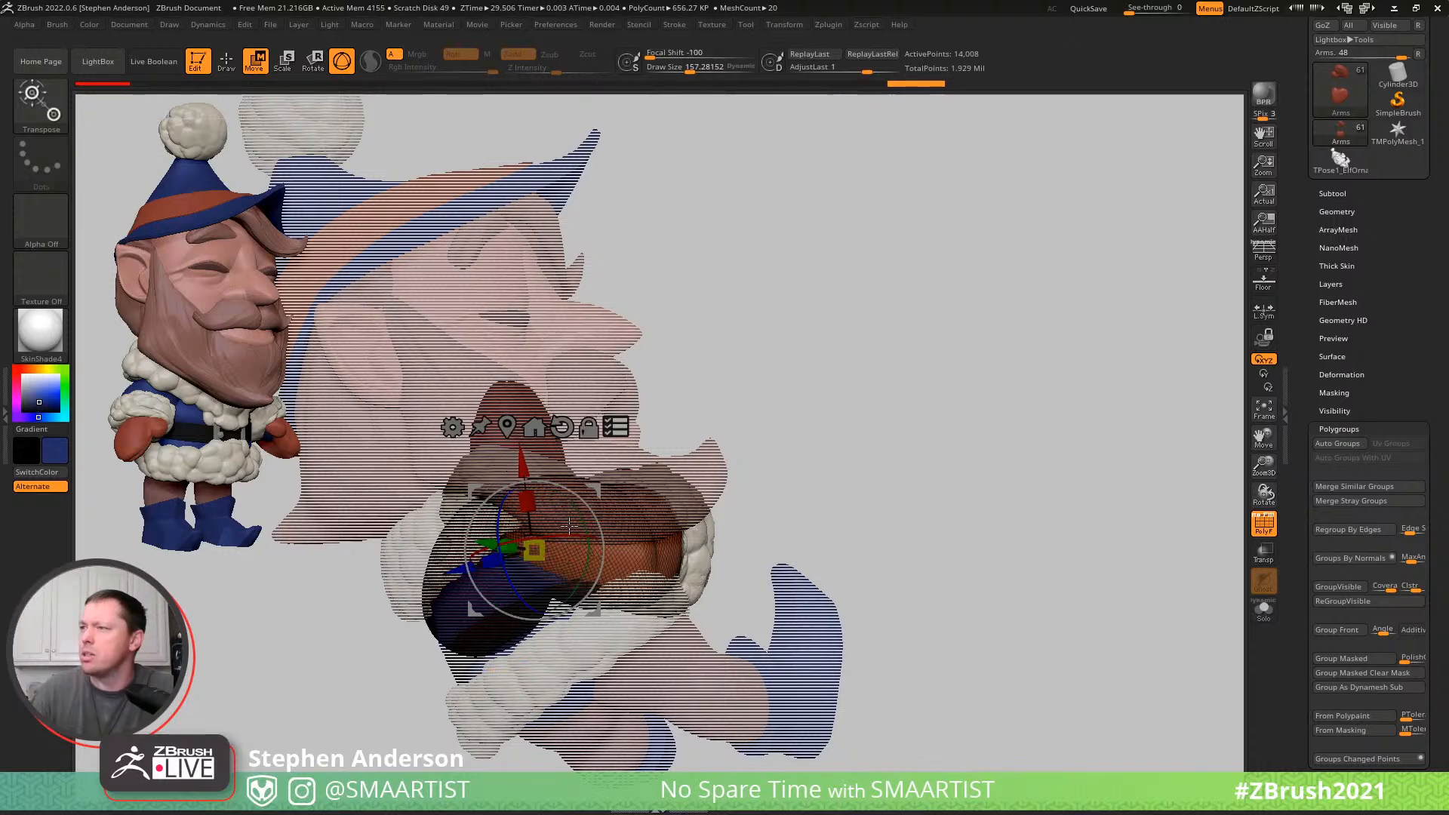
pyautogui.moveTo(563, 536)
pyautogui.mouseDown(button='right')
pyautogui.moveTo(632, 550)
pyautogui.moveTo(577, 516)
pyautogui.mouseUp(button='right')
pyautogui.moveTo(587, 512); pyautogui.dragTo(595, 517)
pyautogui.moveTo(600, 537); pyautogui.dragTo(683, 521, button='right')
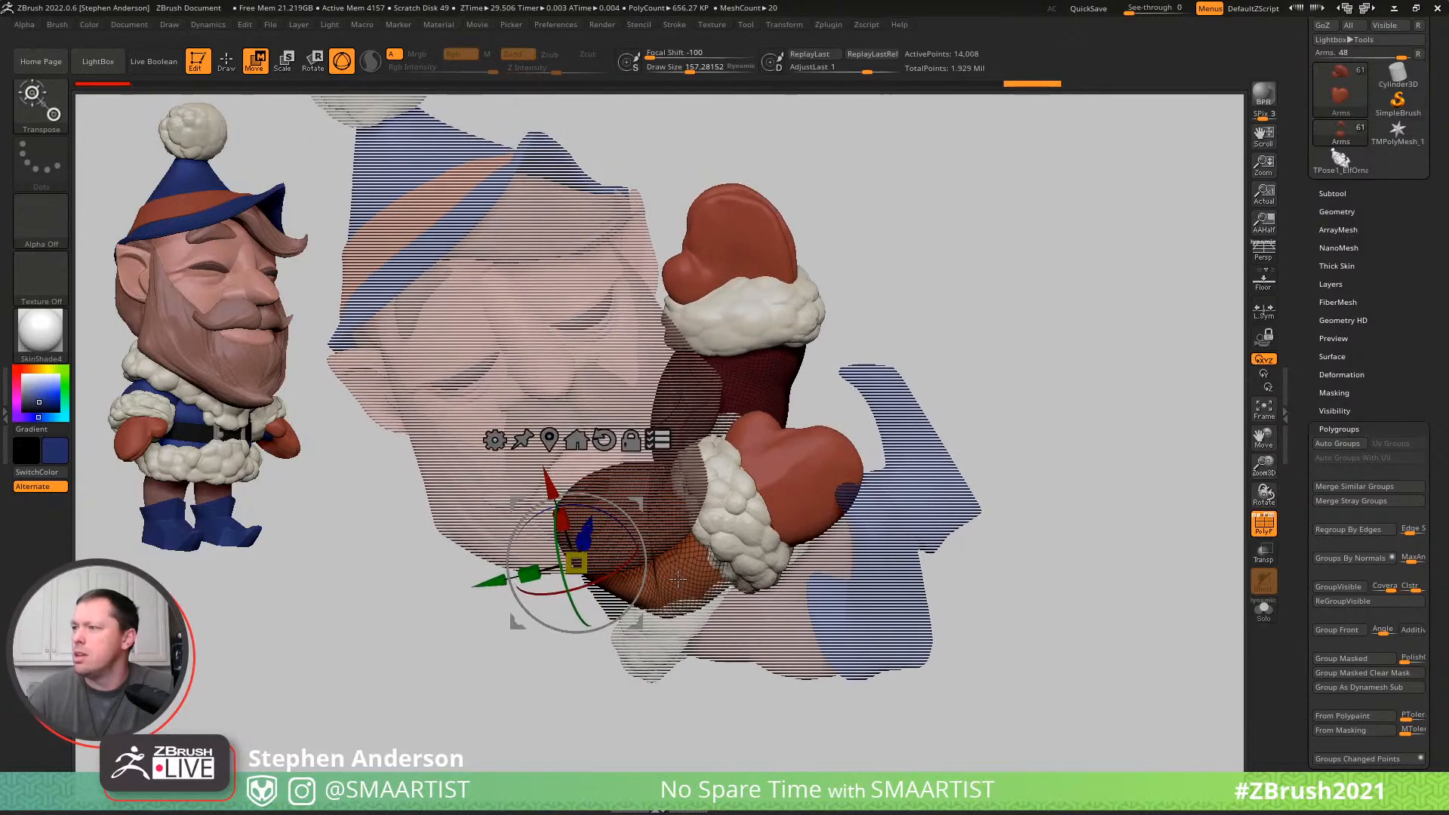
# - Make FluffWrists active, move and rotate the unmasked cuff and mitten together without the arm, and hide the polyframe
pyautogui.keyDown('alt'); pyautogui.click(756, 518); pyautogui.keyUp('alt')
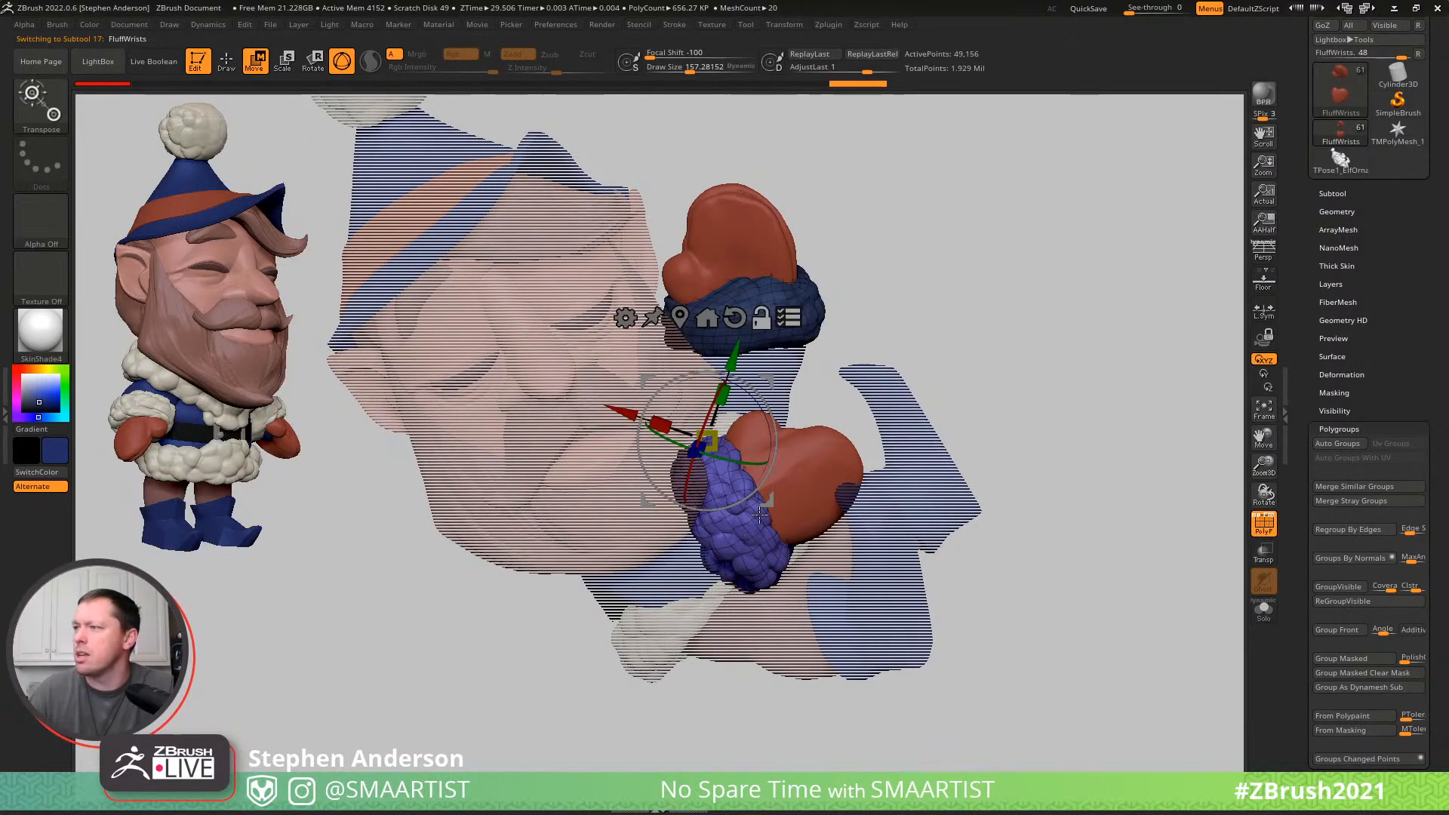
pyautogui.moveTo(773, 481); pyautogui.dragTo(868, 448, button='right')
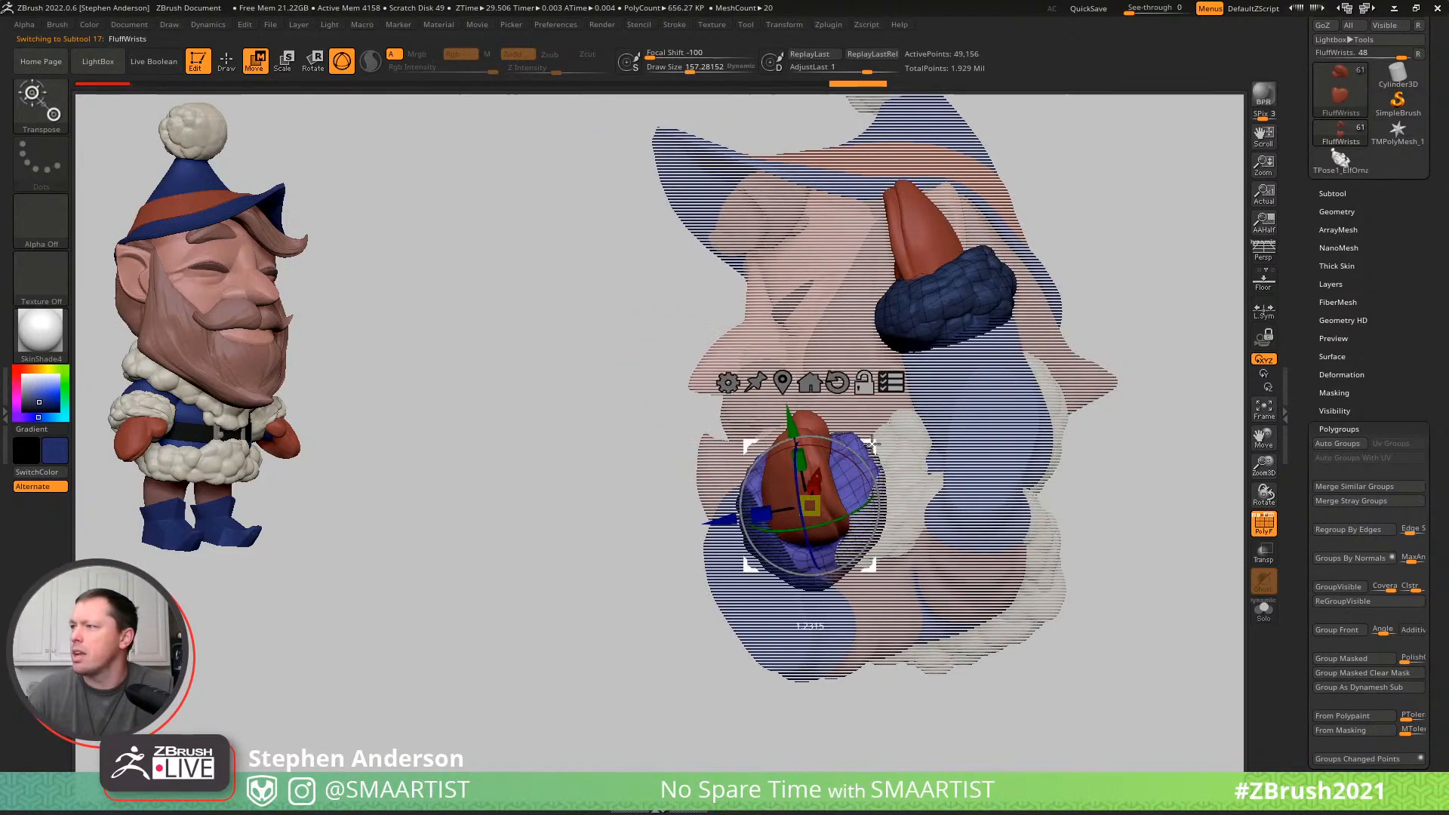
pyautogui.moveTo(860, 509); pyautogui.dragTo(948, 440, button='right')
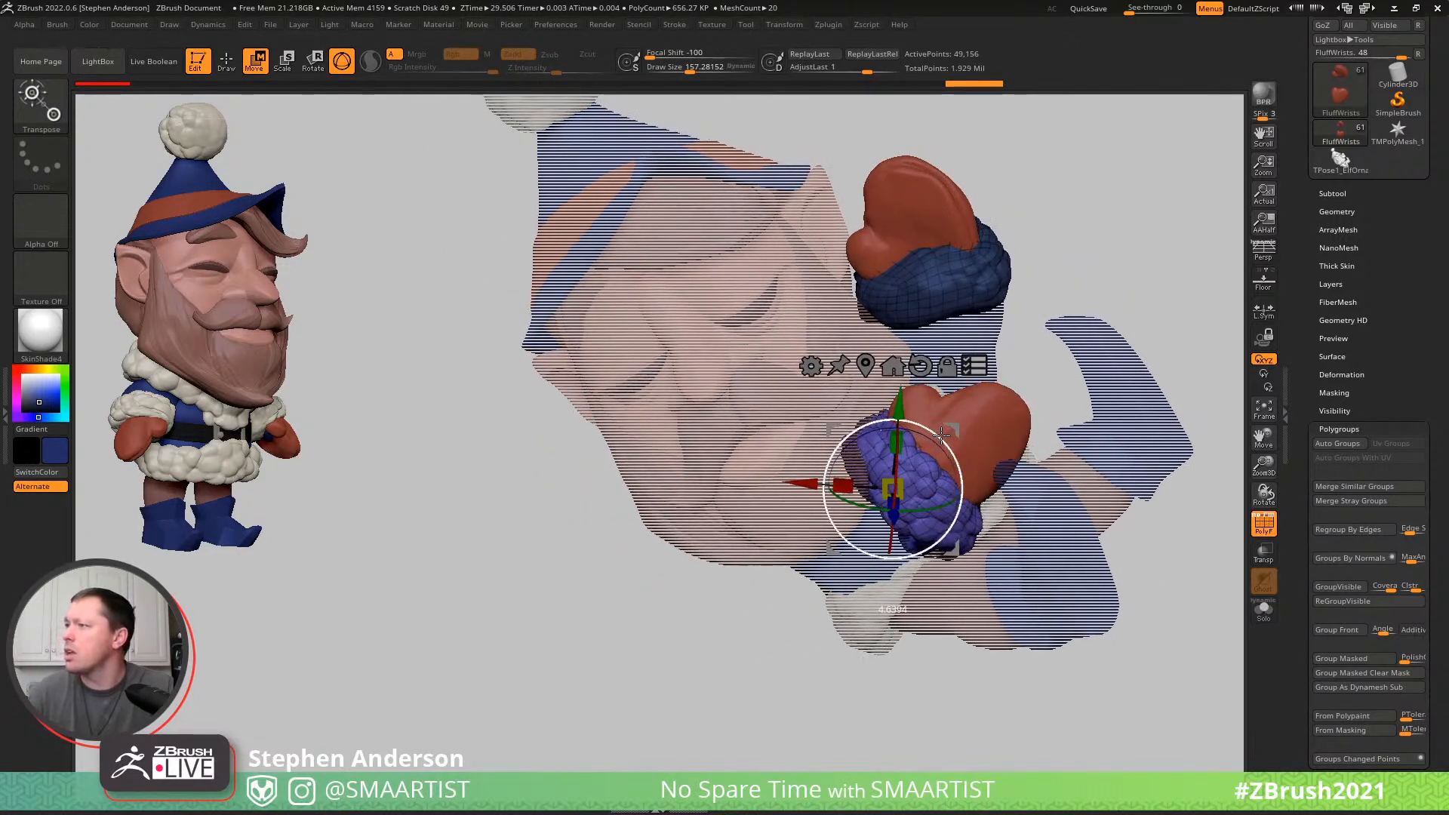
pyautogui.press('q')
pyautogui.moveTo(1078, 379)
pyautogui.keyDown('ctrl'); pyautogui.mouseDown(button='right')
pyautogui.moveTo(1001, 328)
pyautogui.moveTo(1049, 328)
pyautogui.moveTo(1080, 294)
pyautogui.mouseUp(button='right'); pyautogui.keyUp('ctrl')
pyautogui.hotkey('shift', 'f')
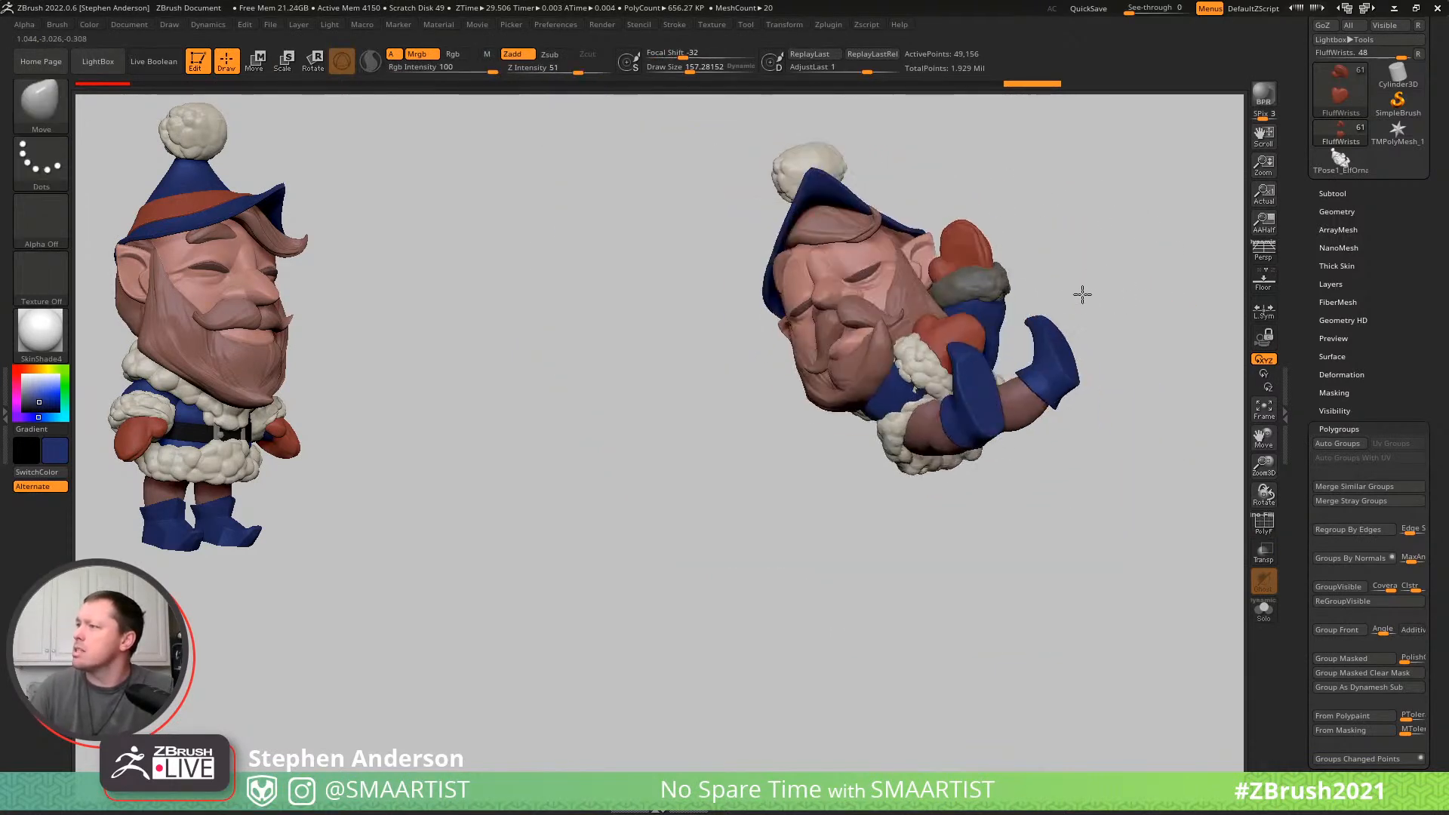
# - Reduce the Move brush's draw size and adjust the unmasked wrist cuff around the lower sleeve
pyautogui.moveTo(922, 372)
pyautogui.keyDown('ctrl'); pyautogui.mouseDown(button='right')
pyautogui.moveTo(976, 414)
pyautogui.moveTo(969, 486)
pyautogui.mouseUp(button='right'); pyautogui.keyUp('ctrl')
pyautogui.press('s')
pyautogui.moveTo(961, 489); pyautogui.dragTo(957, 490)
pyautogui.moveTo(986, 462)
pyautogui.mouseDown(button='right')
pyautogui.moveTo(967, 493)
pyautogui.moveTo(930, 459)
pyautogui.mouseUp(button='right')
pyautogui.press('s')
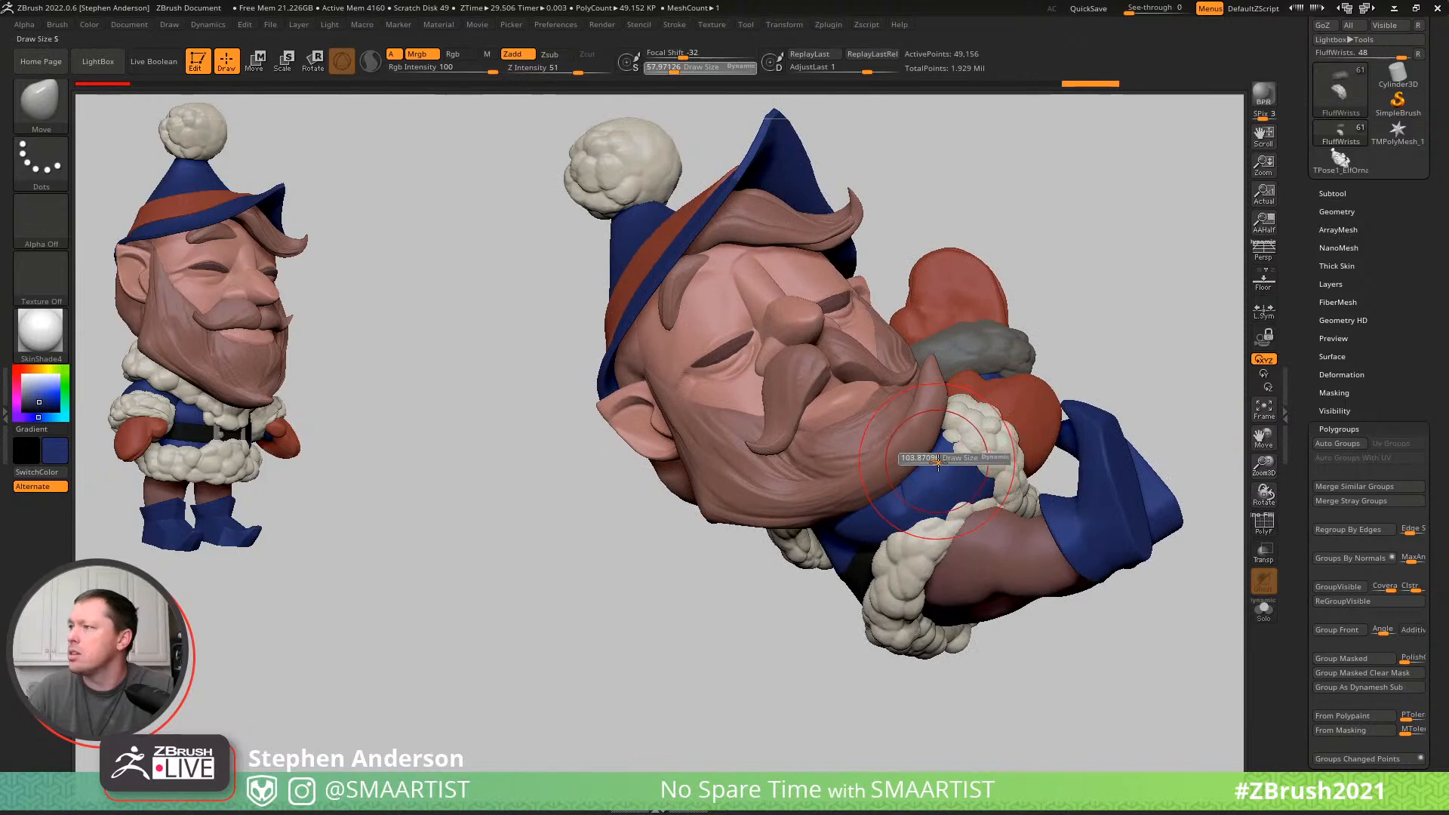
pyautogui.moveTo(938, 462); pyautogui.dragTo(953, 451)
pyautogui.moveTo(912, 443)
pyautogui.mouseDown(button='right')
pyautogui.moveTo(939, 449)
pyautogui.moveTo(956, 485)
pyautogui.mouseUp(button='right')
# - Refine the lower wrist cuff's fit against the sleeve and mitten with the Move brush at a draw size of about 81
pyautogui.press('s')
pyautogui.moveTo(959, 488); pyautogui.dragTo(953, 491)
pyautogui.moveTo(976, 492); pyautogui.dragTo(944, 480, button='right')
pyautogui.moveTo(933, 484); pyautogui.dragTo(964, 489)
pyautogui.moveTo(949, 486); pyautogui.dragTo(963, 441, button='right')
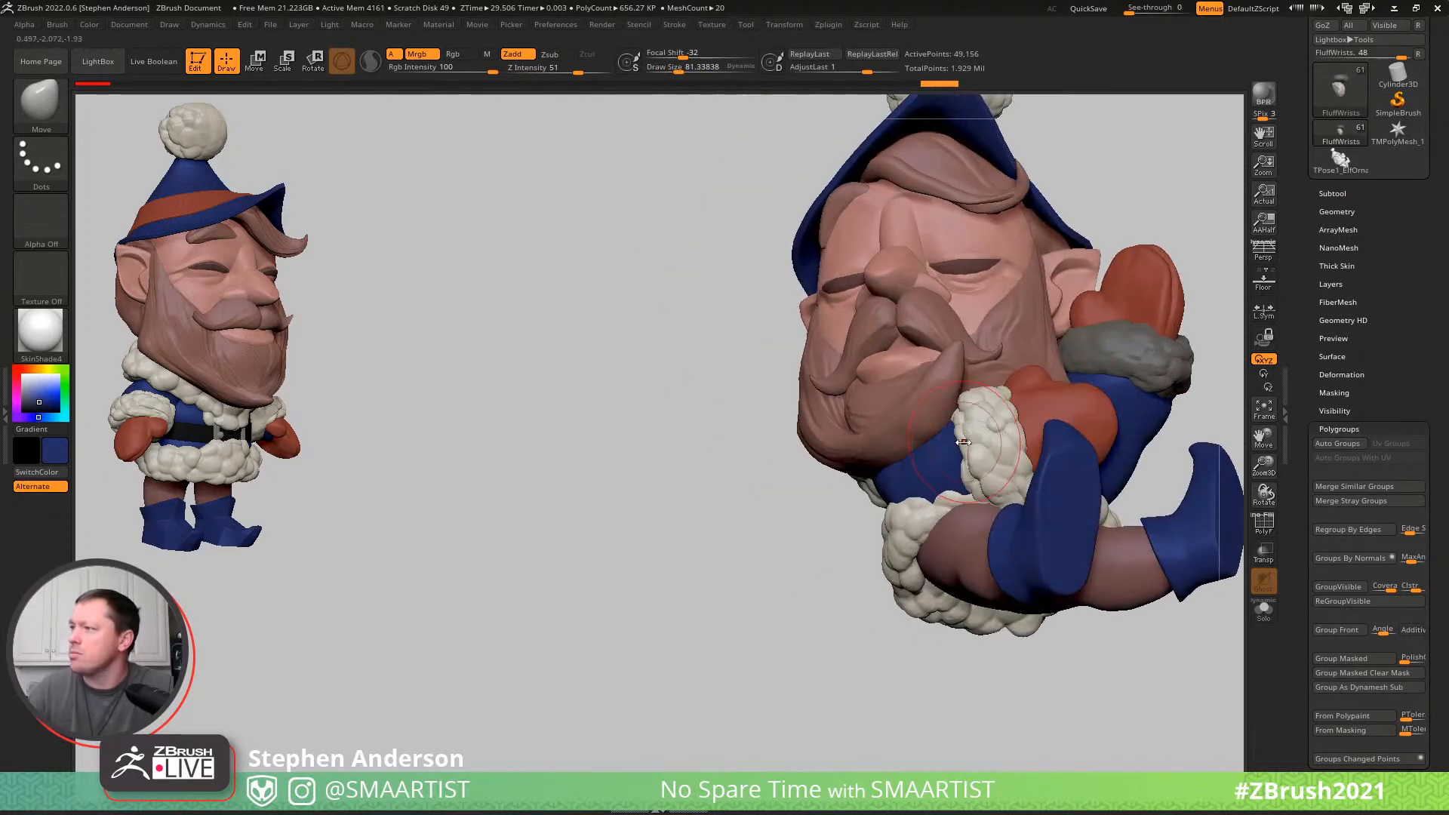
pyautogui.moveTo(953, 446)
pyautogui.mouseDown()
pyautogui.moveTo(941, 451)
pyautogui.moveTo(981, 485)
pyautogui.mouseUp()
pyautogui.moveTo(980, 485)
pyautogui.mouseDown(button='right')
pyautogui.moveTo(987, 499)
pyautogui.moveTo(1009, 461)
pyautogui.moveTo(944, 462)
pyautogui.moveTo(1052, 468)
pyautogui.mouseUp(button='right')
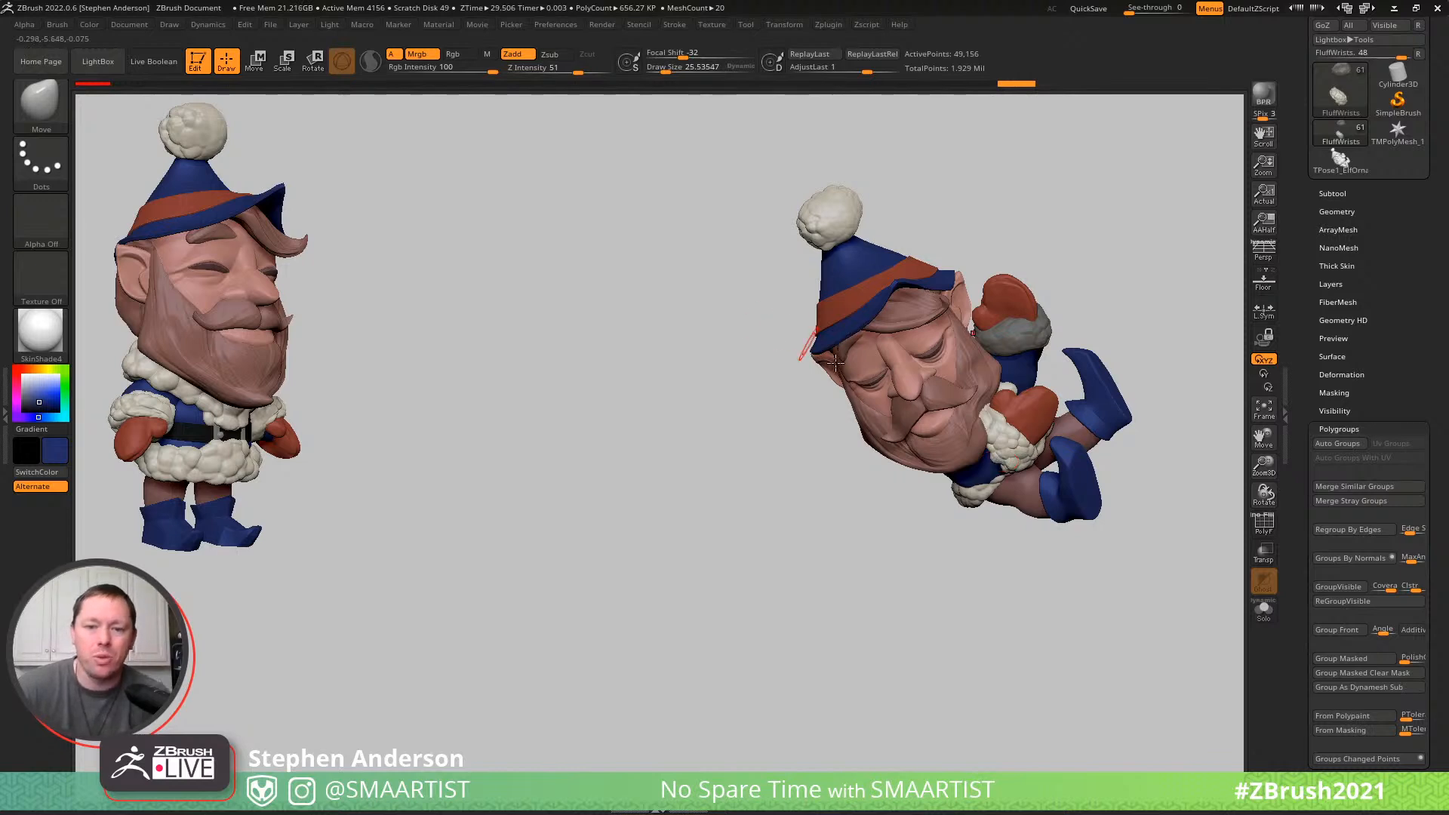
# - Bring up the Transpose Master options for creating a TPoseMesh of the posed elf
pyautogui.keyDown('alt'); pyautogui.moveTo(836, 412); pyautogui.dragTo(560, 468); pyautogui.keyUp('alt')
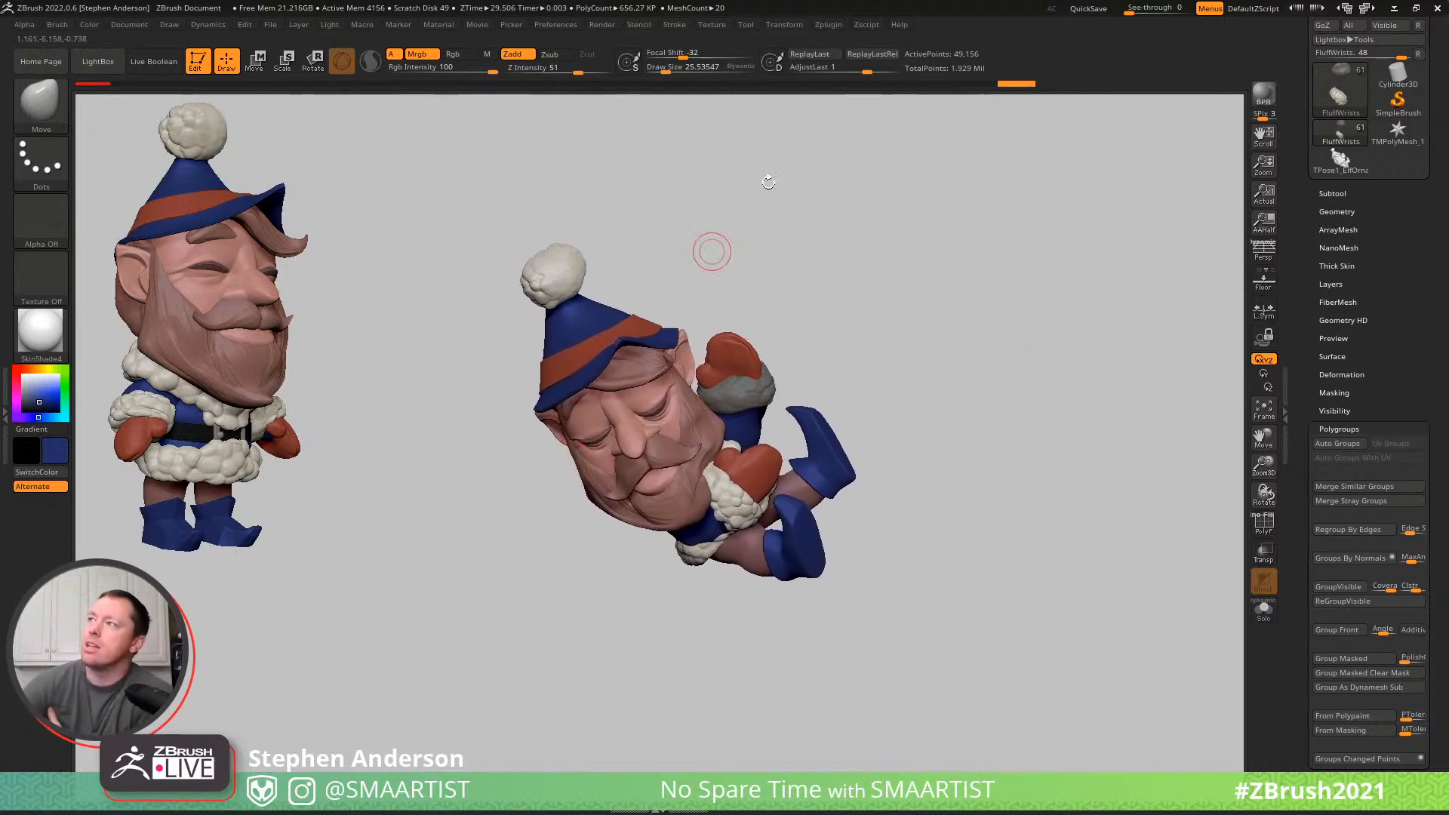
pyautogui.click(828, 24)
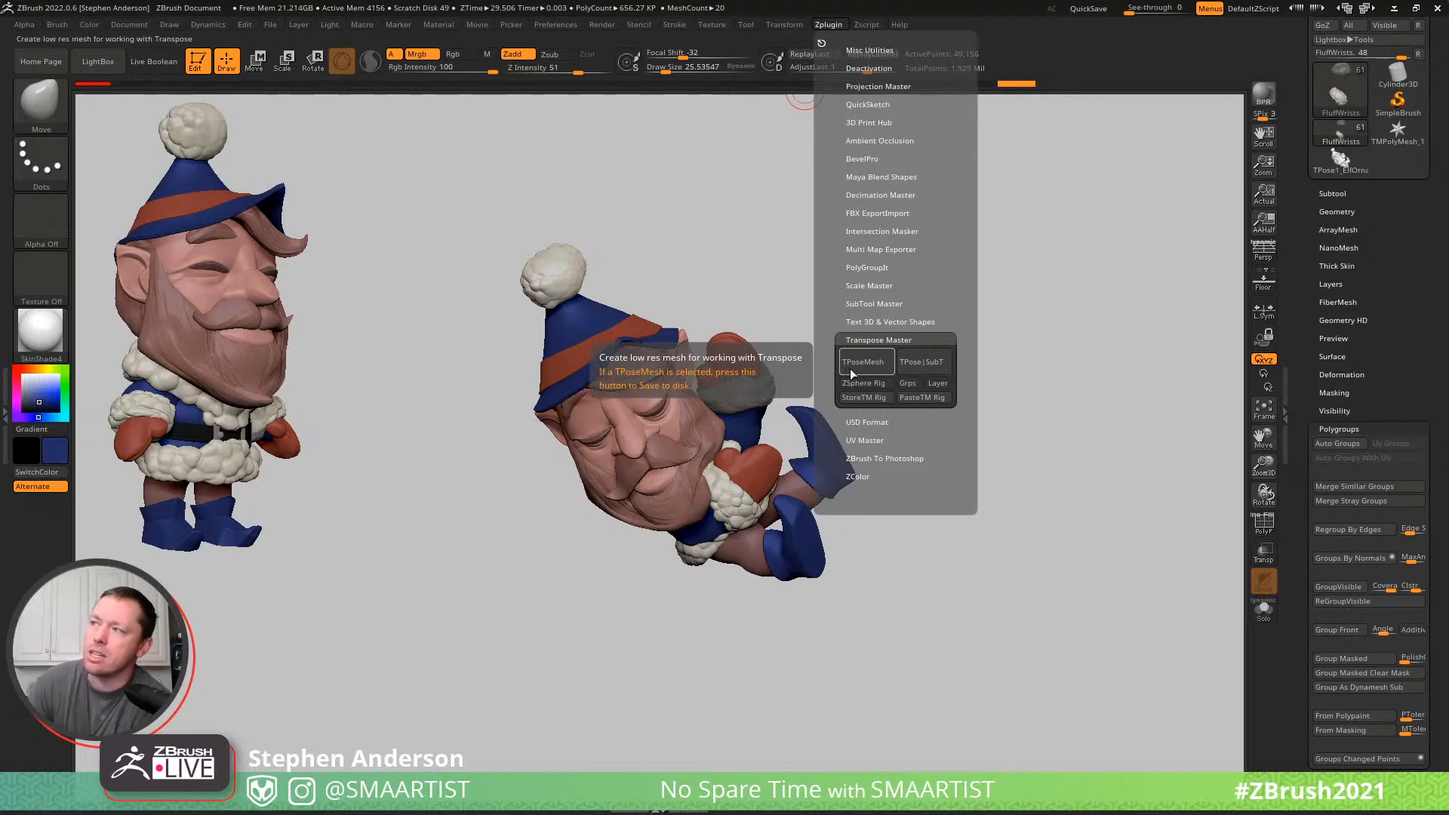
pyautogui.click(872, 367)
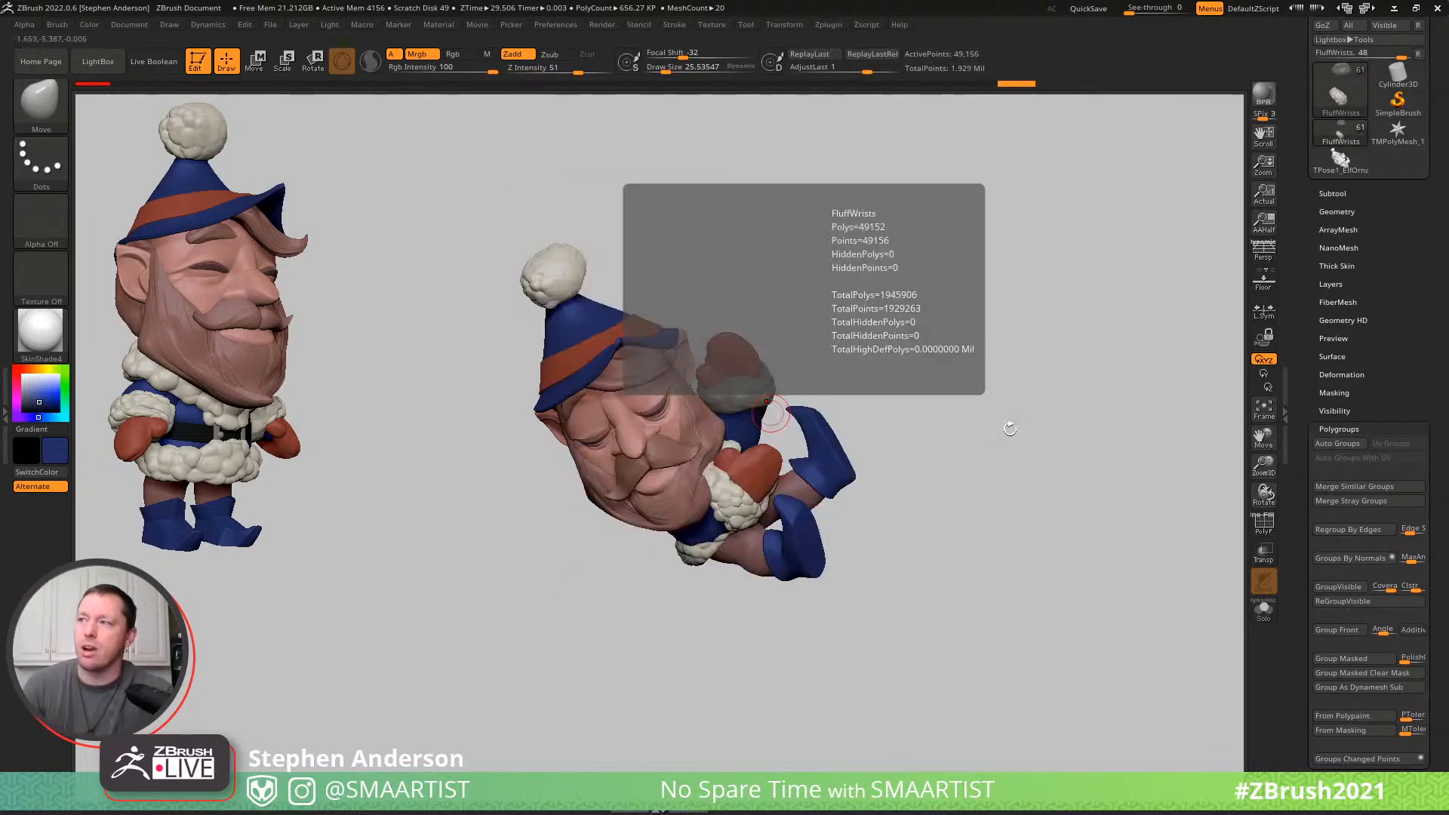
pyautogui.moveTo(764, 421); pyautogui.dragTo(737, 418, button='right')
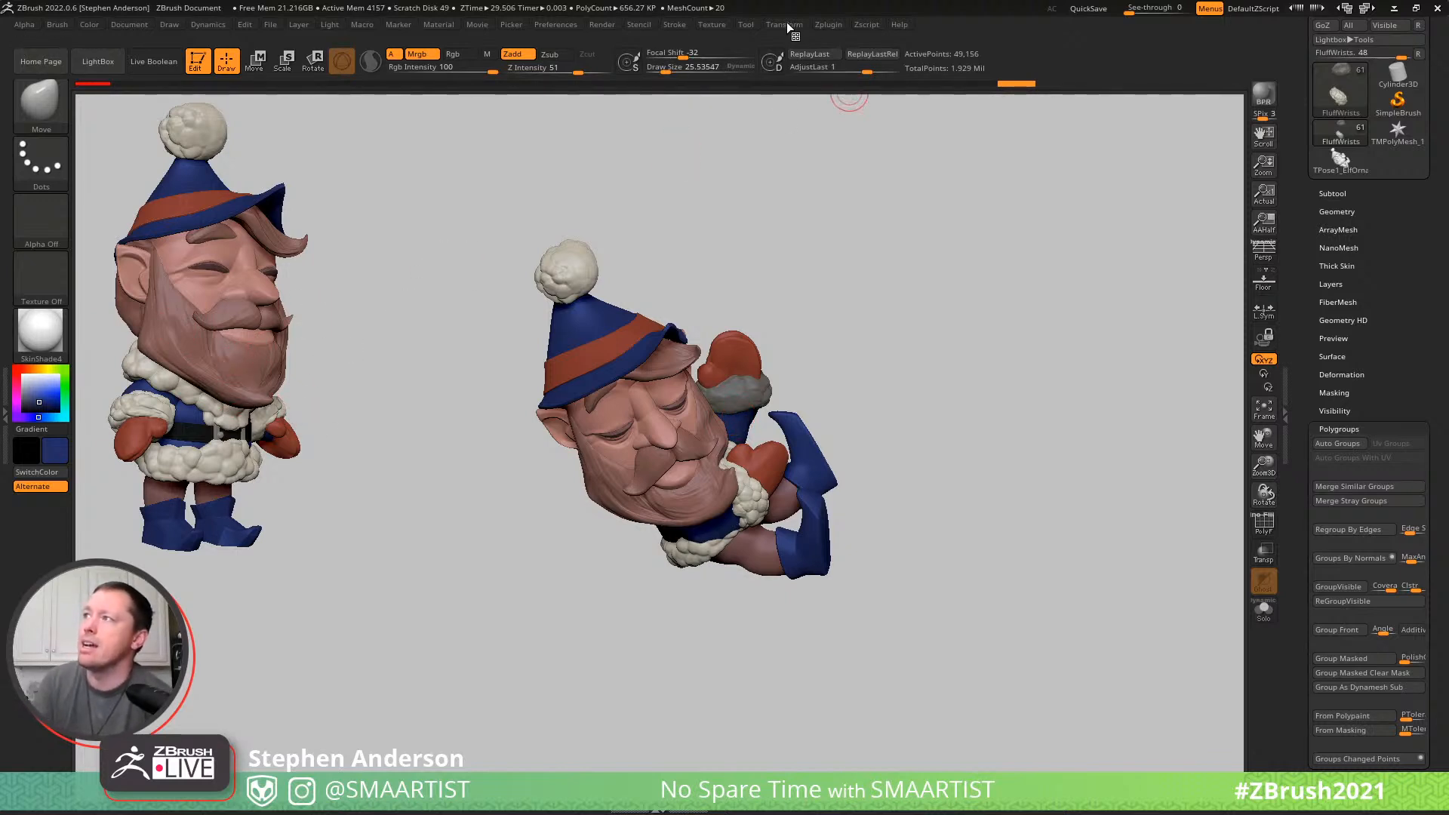
pyautogui.click(838, 24)
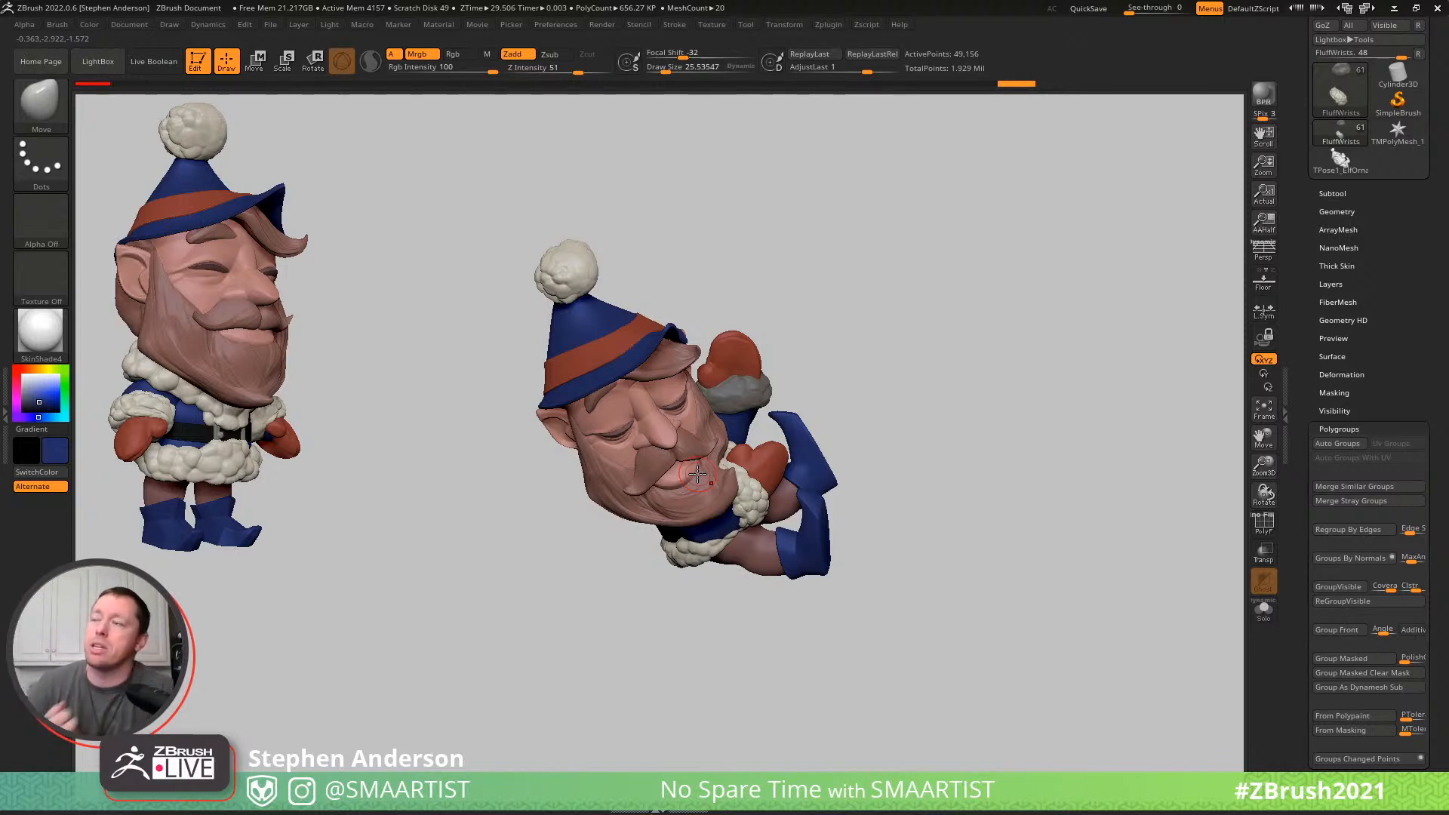
# - Make the FluffHat pompom active, centre the transform gizmo on it, and adjust its placement on the tip of the hat
pyautogui.moveTo(723, 250)
pyautogui.mouseDown()
pyautogui.moveTo(737, 220)
pyautogui.moveTo(695, 220)
pyautogui.mouseUp()
pyautogui.press('shift')
pyautogui.moveTo(565, 268)
pyautogui.keyDown('ctrl'); pyautogui.mouseDown(button='right')
pyautogui.moveTo(510, 325)
pyautogui.moveTo(535, 341)
pyautogui.moveTo(634, 279)
pyautogui.moveTo(613, 295)
pyautogui.moveTo(686, 297)
pyautogui.mouseUp(button='right'); pyautogui.keyUp('ctrl')
pyautogui.keyDown('alt'); pyautogui.click(587, 316); pyautogui.keyUp('alt')
pyautogui.press('e')
pyautogui.click(799, 343)
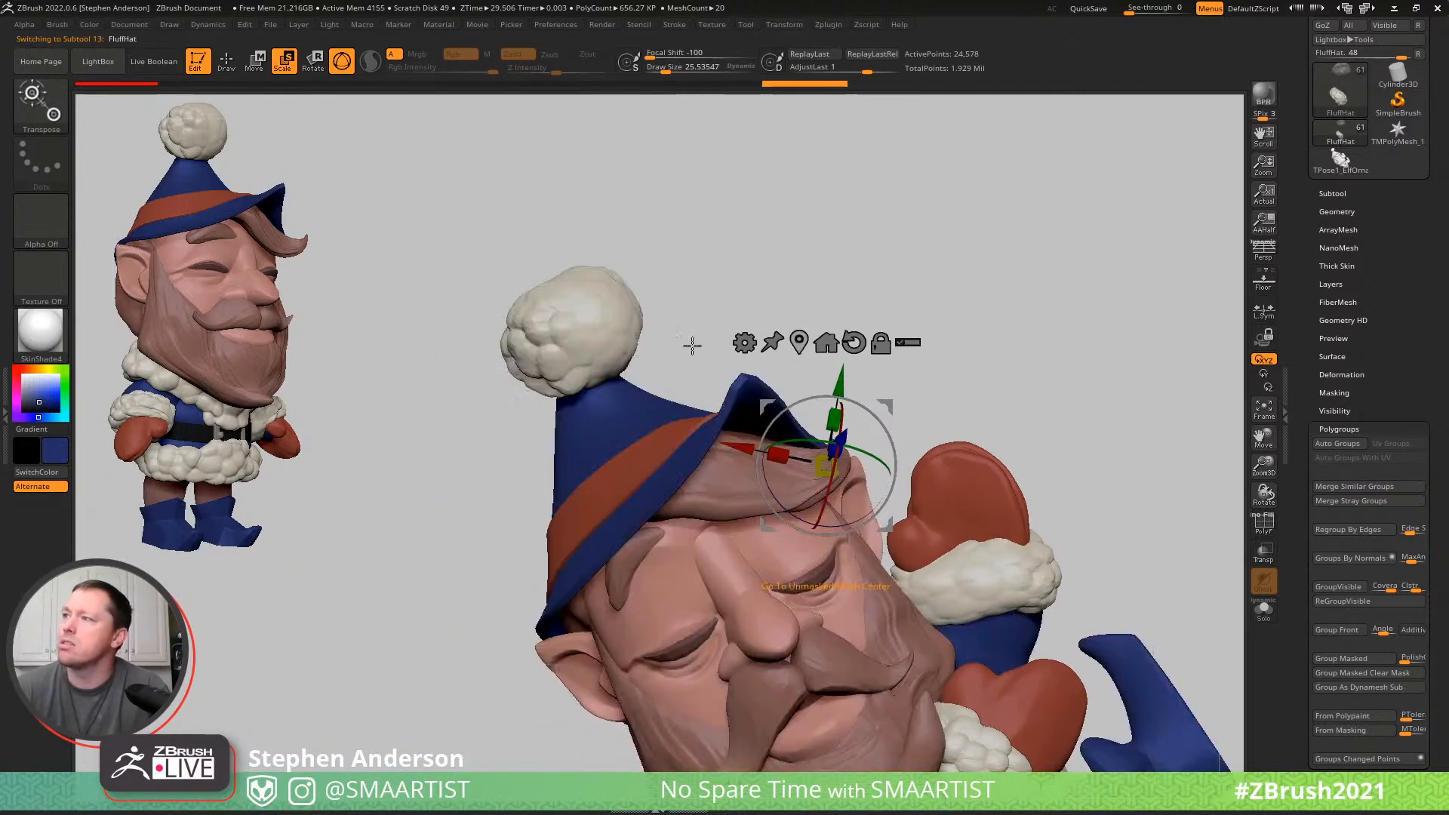
pyautogui.keyDown('alt'); pyautogui.click(605, 334); pyautogui.keyUp('alt')
pyautogui.keyDown('alt'); pyautogui.click(633, 212); pyautogui.keyUp('alt')
pyautogui.moveTo(651, 283); pyautogui.dragTo(638, 342)
pyautogui.moveTo(757, 285); pyautogui.dragTo(781, 274)
pyautogui.moveTo(677, 278); pyautogui.dragTo(594, 333)
pyautogui.moveTo(618, 317); pyautogui.dragTo(601, 334)
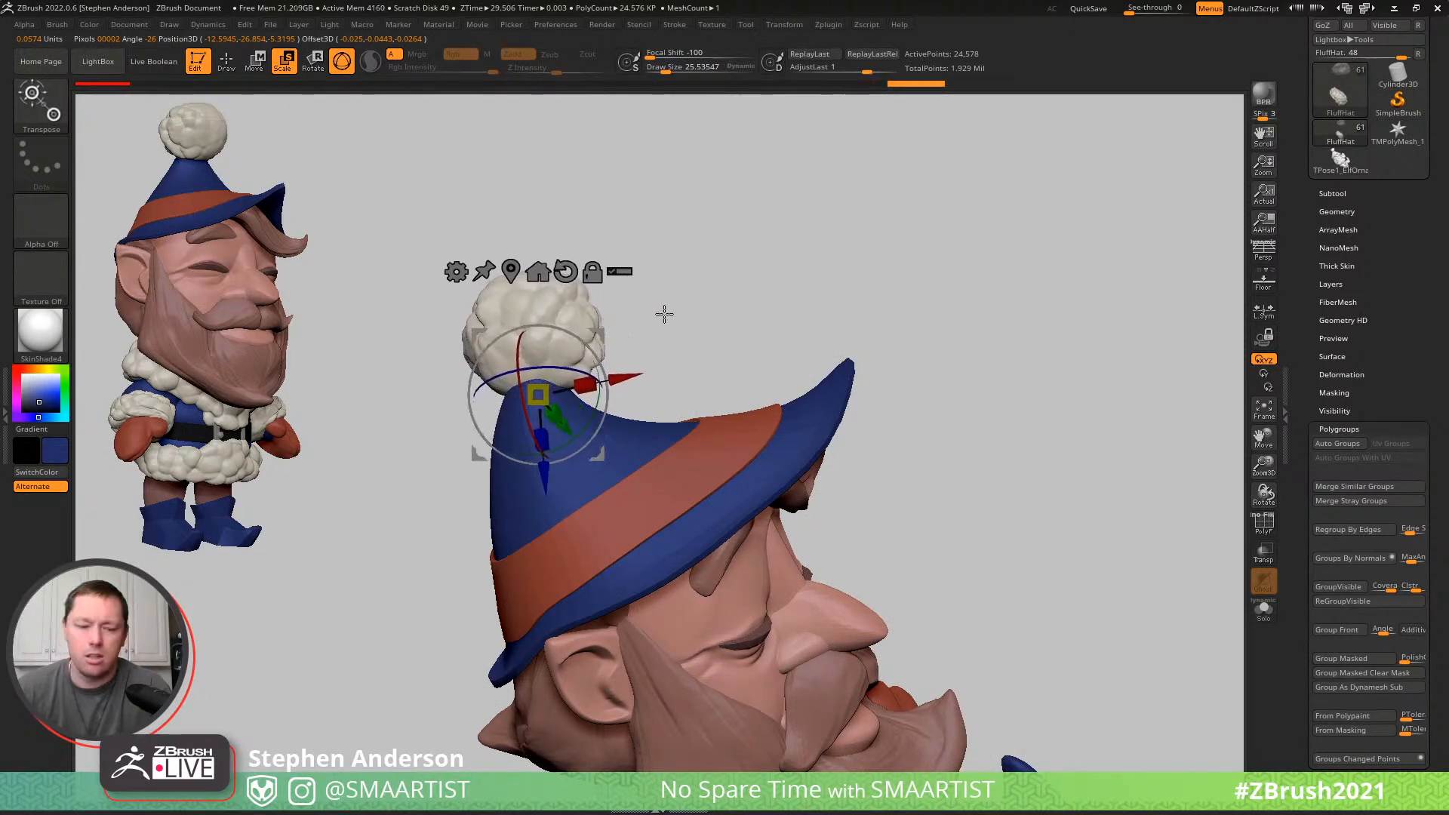
# - Reshape the pompom over the hat tip with the Move brush at a draw size of about 119, then reduce the size to about 81
pyautogui.press('q')
pyautogui.moveTo(781, 273); pyautogui.dragTo(724, 284)
pyautogui.press('b')
pyautogui.press('m')
pyautogui.press('v')
pyautogui.press('s')
pyautogui.moveTo(610, 348); pyautogui.dragTo(650, 351)
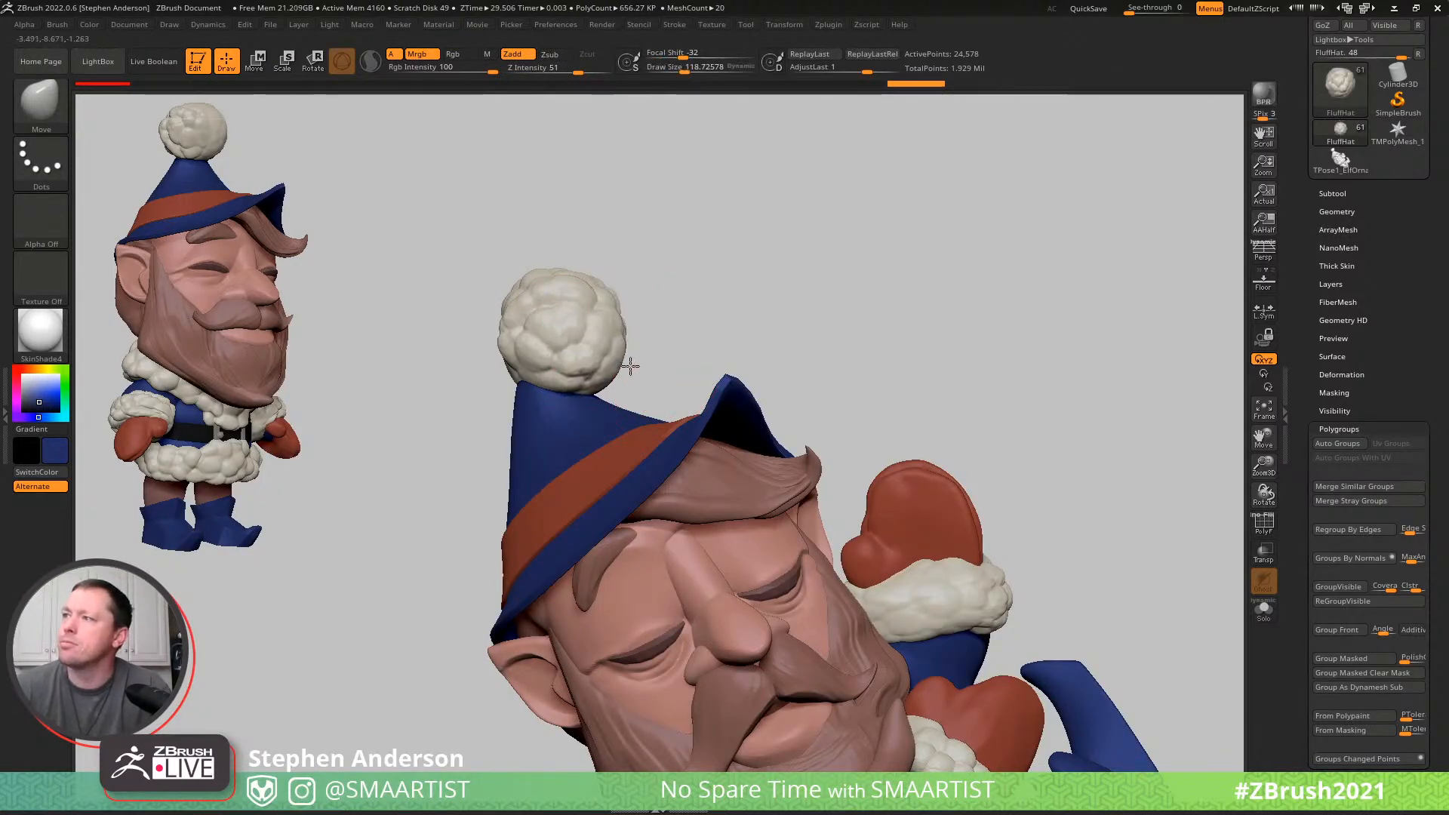
pyautogui.moveTo(511, 332); pyautogui.dragTo(430, 352)
pyautogui.moveTo(413, 348)
pyautogui.mouseDown()
pyautogui.moveTo(449, 338)
pyautogui.moveTo(432, 328)
pyautogui.mouseUp()
pyautogui.moveTo(608, 348); pyautogui.dragTo(603, 348)
pyautogui.moveTo(868, 332)
pyautogui.mouseDown()
pyautogui.moveTo(781, 313)
pyautogui.moveTo(686, 345)
pyautogui.moveTo(714, 385)
pyautogui.moveTo(621, 362)
pyautogui.mouseUp()
pyautogui.press('s')
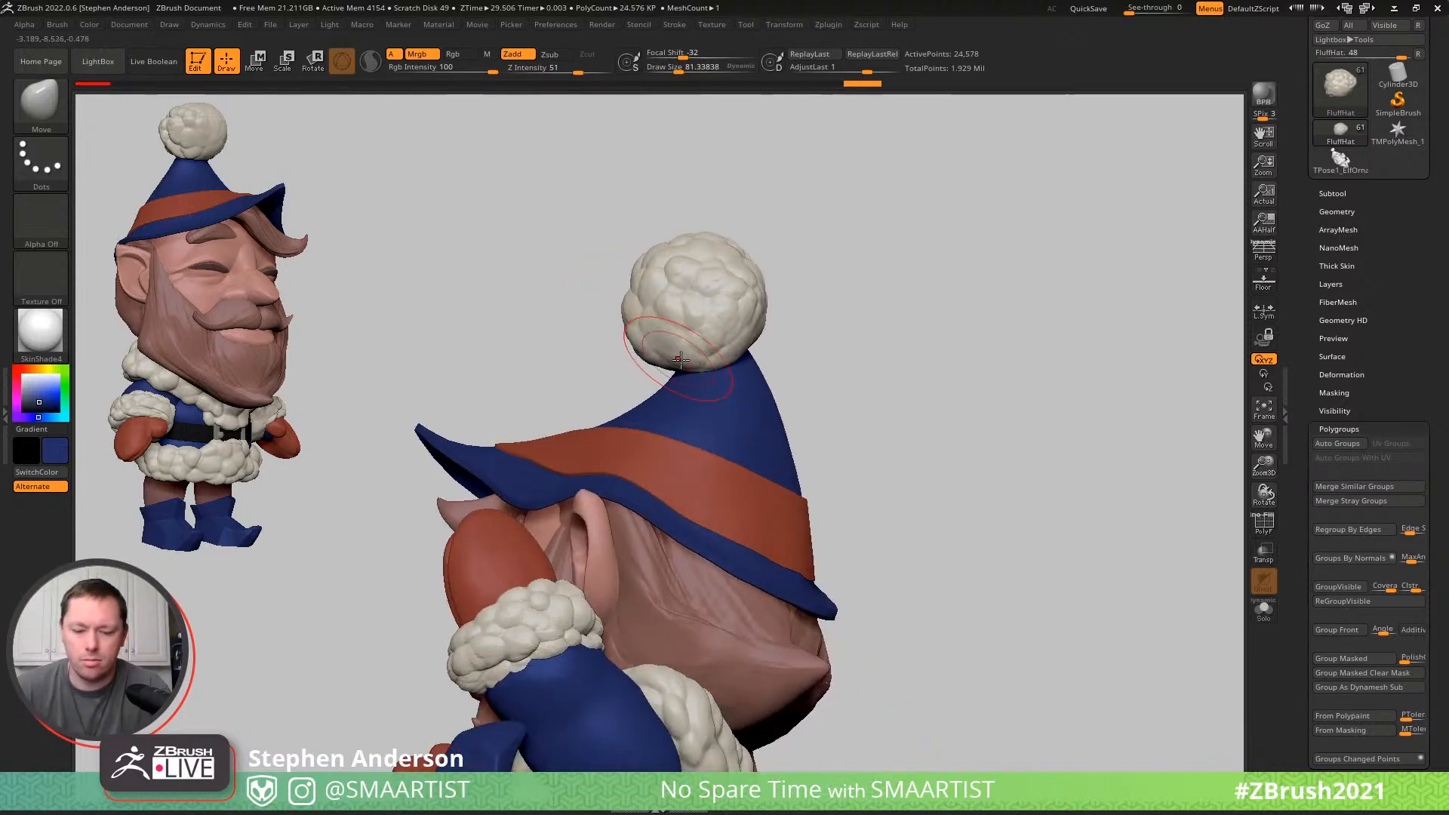
# - Switch to the Clay brush and rebuild the pompom's fluffy lumps along its underside where it meets the hat
pyautogui.press('b')
pyautogui.press('m')
pyautogui.press('t')
pyautogui.keyDown('ctrl'); pyautogui.moveTo(675, 329); pyautogui.dragTo(761, 392, button='right'); pyautogui.keyUp('ctrl')
pyautogui.click(462, 54)
pyautogui.moveTo(642, 324)
pyautogui.mouseDown(button='right')
pyautogui.moveTo(700, 363)
pyautogui.moveTo(624, 336)
pyautogui.mouseUp(button='right')
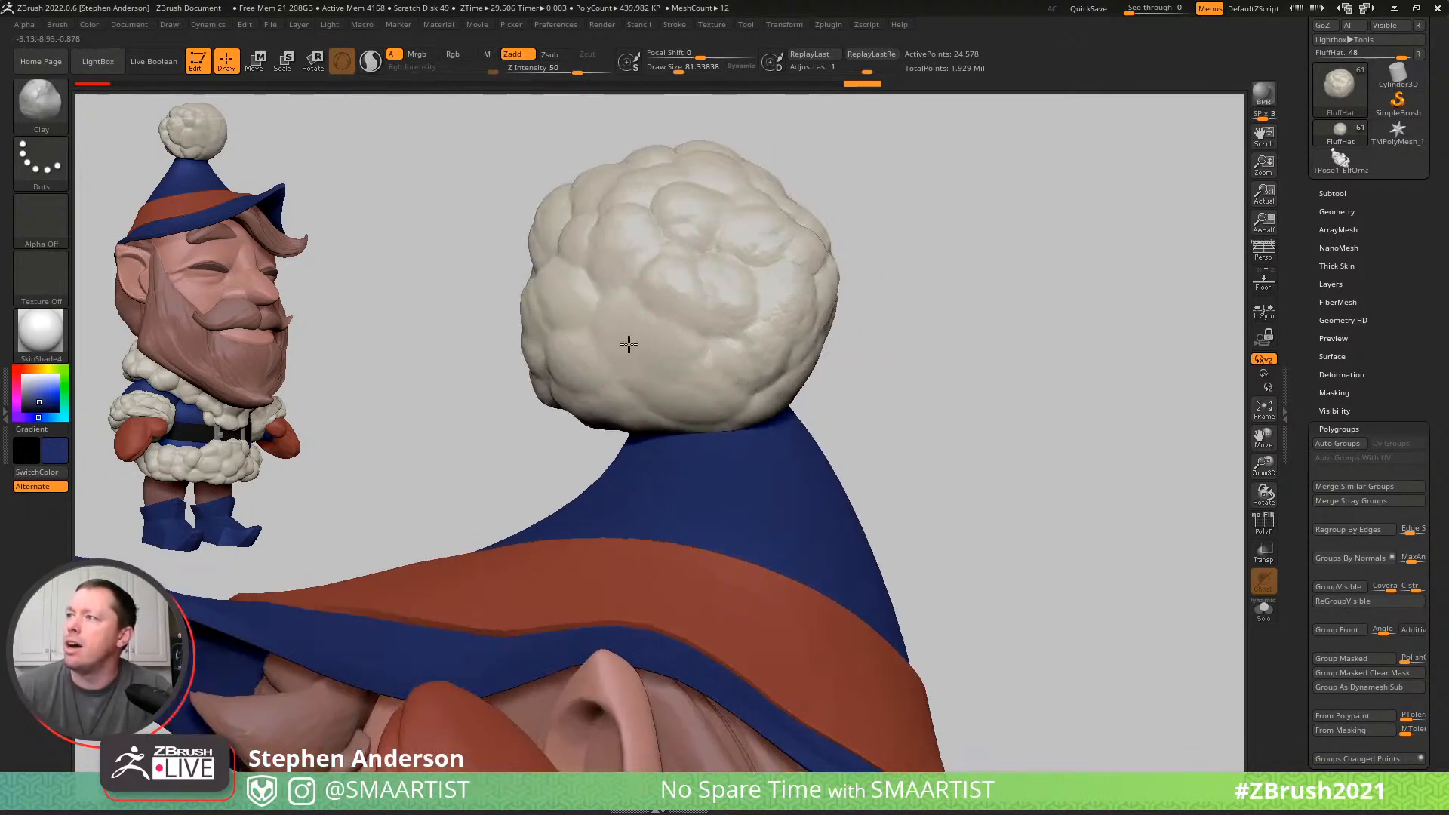
pyautogui.moveTo(634, 351)
pyautogui.mouseDown()
pyautogui.moveTo(686, 349)
pyautogui.moveTo(671, 349)
pyautogui.moveTo(683, 375)
pyautogui.mouseUp()
pyautogui.moveTo(615, 424); pyautogui.dragTo(678, 415, button='right')
pyautogui.moveTo(706, 399)
pyautogui.mouseDown()
pyautogui.moveTo(711, 417)
pyautogui.moveTo(699, 396)
pyautogui.mouseUp()
pyautogui.moveTo(635, 429); pyautogui.dragTo(583, 369)
pyautogui.moveTo(645, 408); pyautogui.dragTo(655, 377)
pyautogui.moveTo(640, 412); pyautogui.dragTo(743, 424, button='right')
pyautogui.moveTo(600, 385)
pyautogui.mouseDown()
pyautogui.moveTo(581, 419)
pyautogui.moveTo(564, 416)
pyautogui.mouseUp()
pyautogui.moveTo(604, 429); pyautogui.dragTo(625, 417)
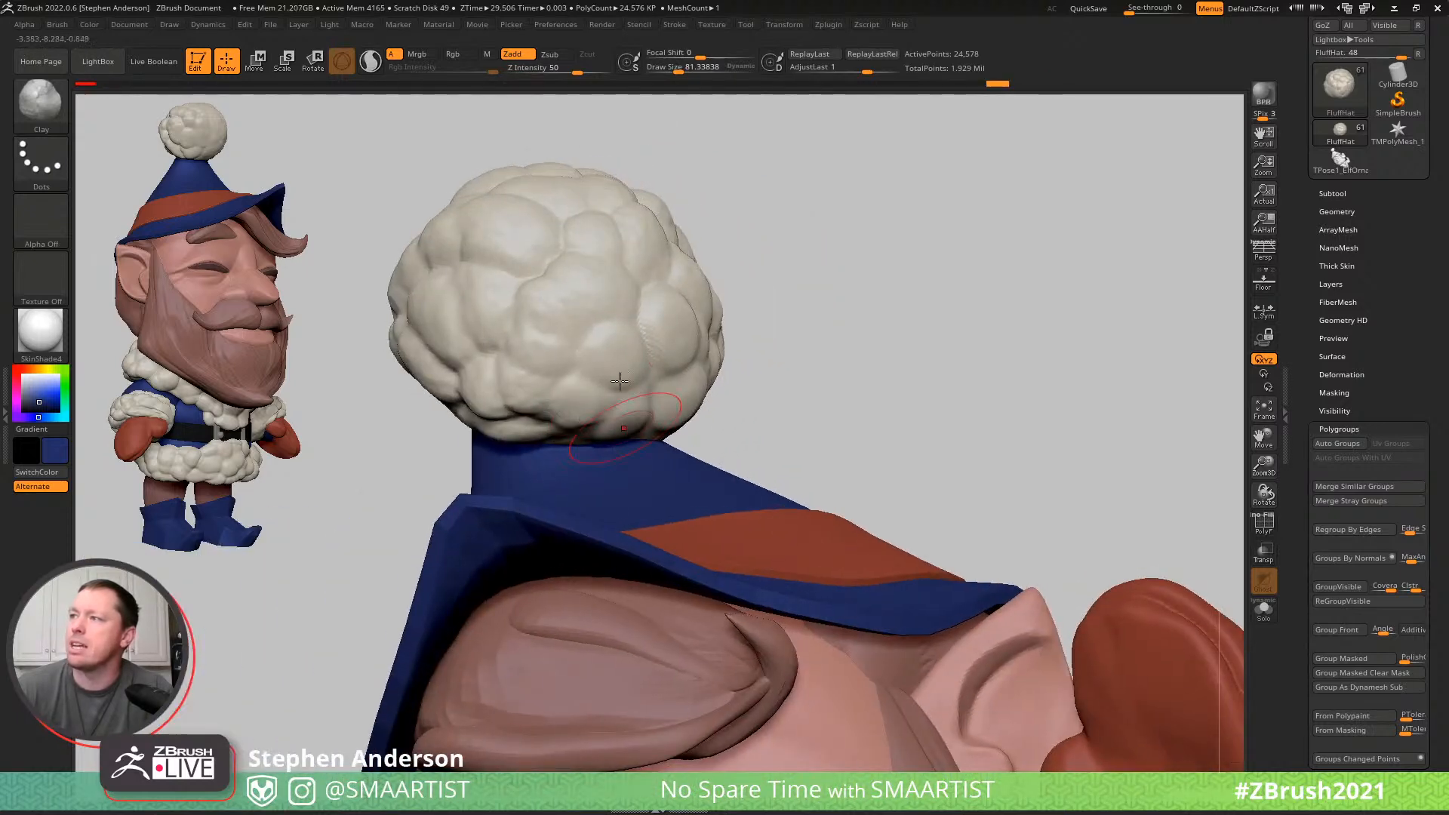
pyautogui.moveTo(616, 413); pyautogui.dragTo(1214, 443, button='right')
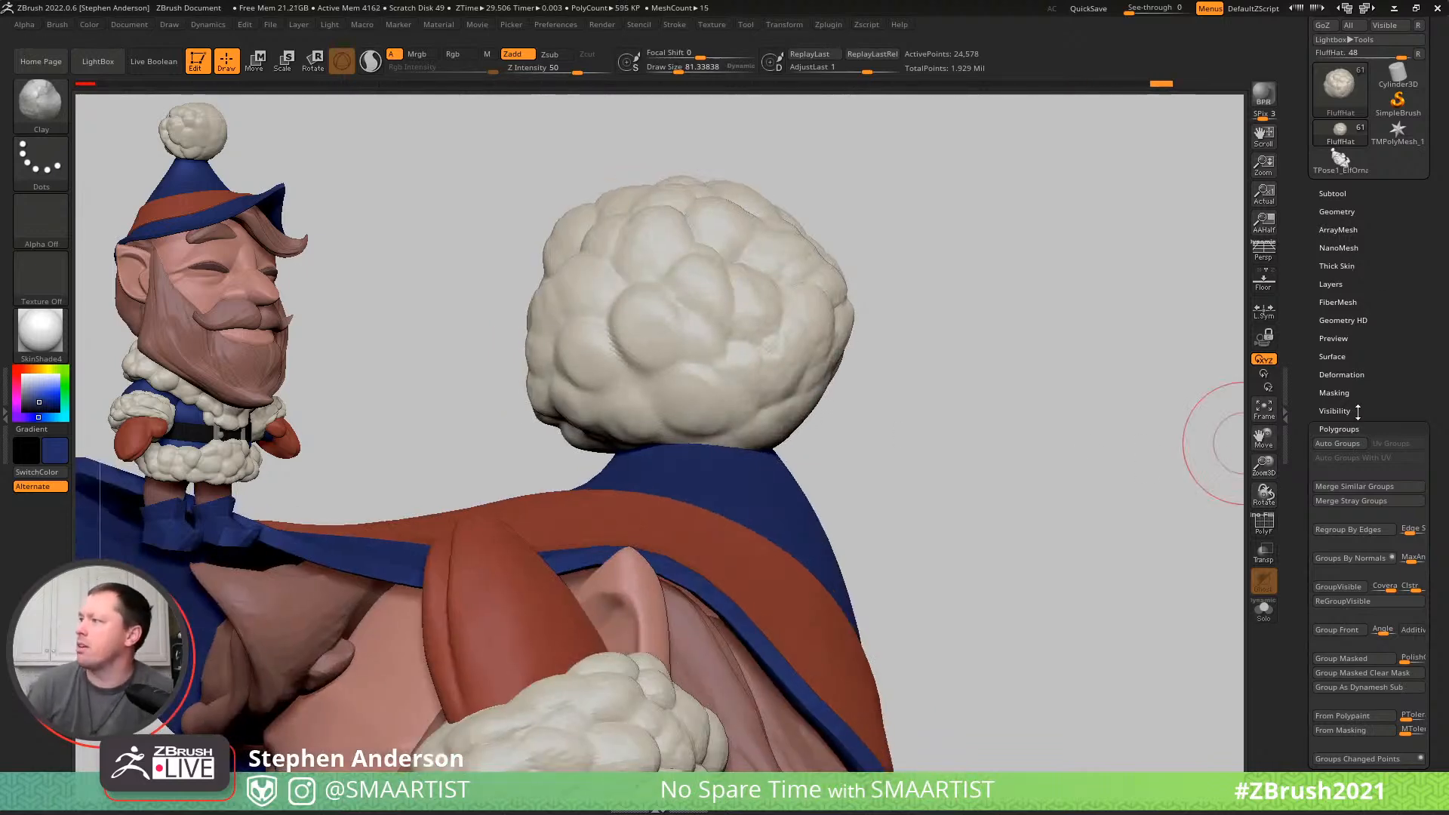
pyautogui.click(1339, 357)
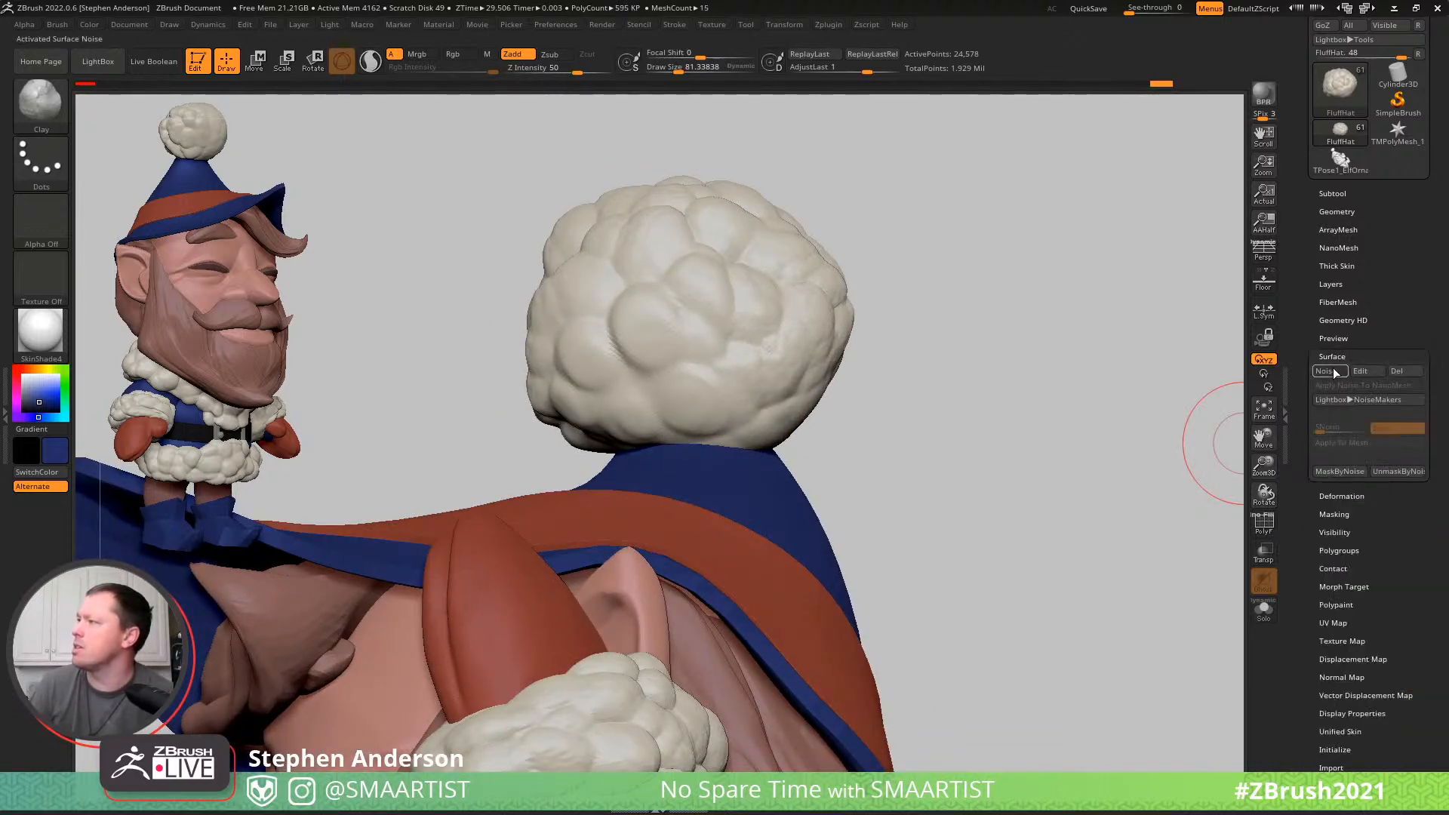
pyautogui.click(1333, 369)
pyautogui.click(1328, 372)
# - Add Clay strokes around the pompom's sides and smooth the new fluff lumps
pyautogui.moveTo(682, 372); pyautogui.dragTo(795, 426, button='right')
pyautogui.moveTo(902, 396); pyautogui.dragTo(767, 372, button='right')
pyautogui.moveTo(880, 427)
pyautogui.mouseDown()
pyautogui.moveTo(883, 400)
pyautogui.moveTo(949, 397)
pyautogui.mouseUp()
pyautogui.moveTo(934, 334)
pyautogui.mouseDown()
pyautogui.moveTo(896, 294)
pyautogui.moveTo(931, 294)
pyautogui.moveTo(994, 368)
pyautogui.moveTo(963, 395)
pyautogui.mouseUp()
pyautogui.moveTo(964, 369); pyautogui.dragTo(1036, 413, button='right')
pyautogui.moveTo(1038, 416)
pyautogui.mouseDown()
pyautogui.moveTo(971, 429)
pyautogui.moveTo(981, 411)
pyautogui.moveTo(996, 420)
pyautogui.mouseUp()
pyautogui.moveTo(997, 420)
pyautogui.keyDown('ctrl'); pyautogui.mouseDown(button='right')
pyautogui.moveTo(924, 416)
pyautogui.moveTo(1074, 465)
pyautogui.moveTo(1034, 442)
pyautogui.moveTo(1016, 461)
pyautogui.moveTo(896, 476)
pyautogui.mouseUp(button='right'); pyautogui.keyUp('ctrl')
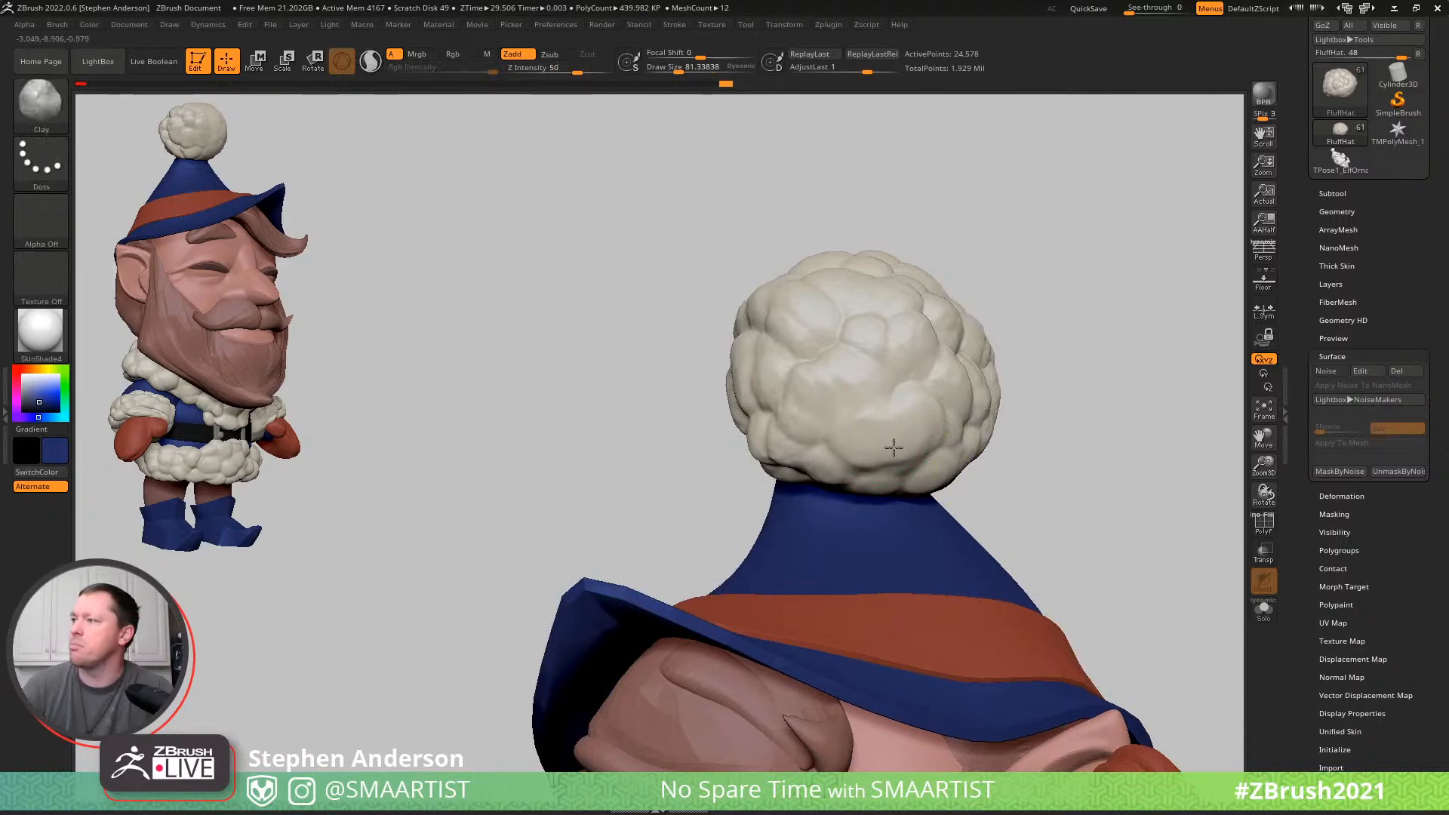
pyautogui.moveTo(870, 463); pyautogui.dragTo(872, 437)
pyautogui.moveTo(957, 410); pyautogui.dragTo(970, 458, button='right')
pyautogui.keyDown('shift'); pyautogui.moveTo(991, 446); pyautogui.dragTo(946, 444); pyautogui.keyUp('shift')
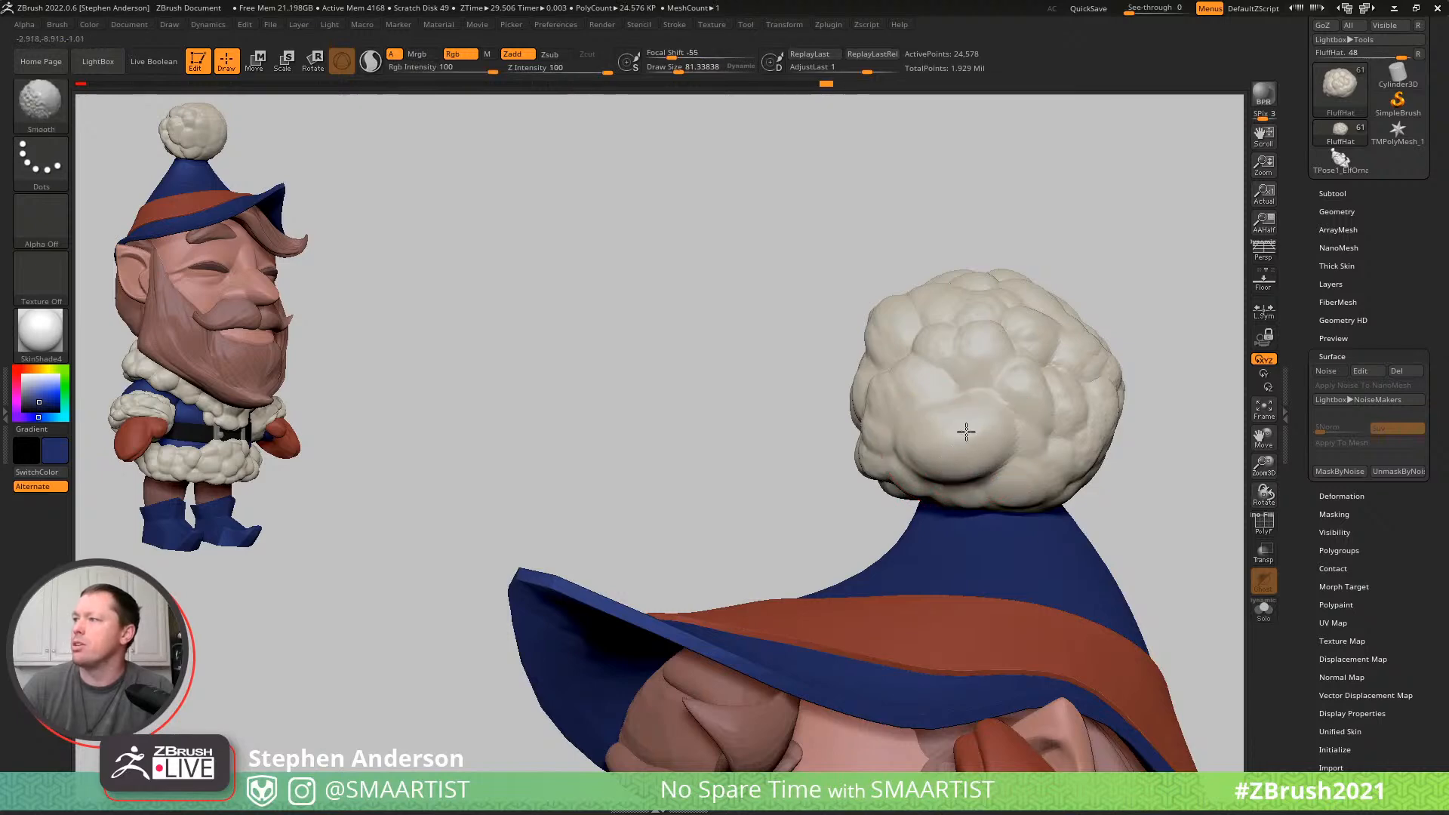
# - Build up and smooth the fluff lumps at the back of the pompom with the Clay and Smooth brushes
pyautogui.moveTo(1002, 441)
pyautogui.mouseDown(button='right')
pyautogui.moveTo(1017, 480)
pyautogui.moveTo(1139, 482)
pyautogui.moveTo(894, 495)
pyautogui.mouseUp(button='right')
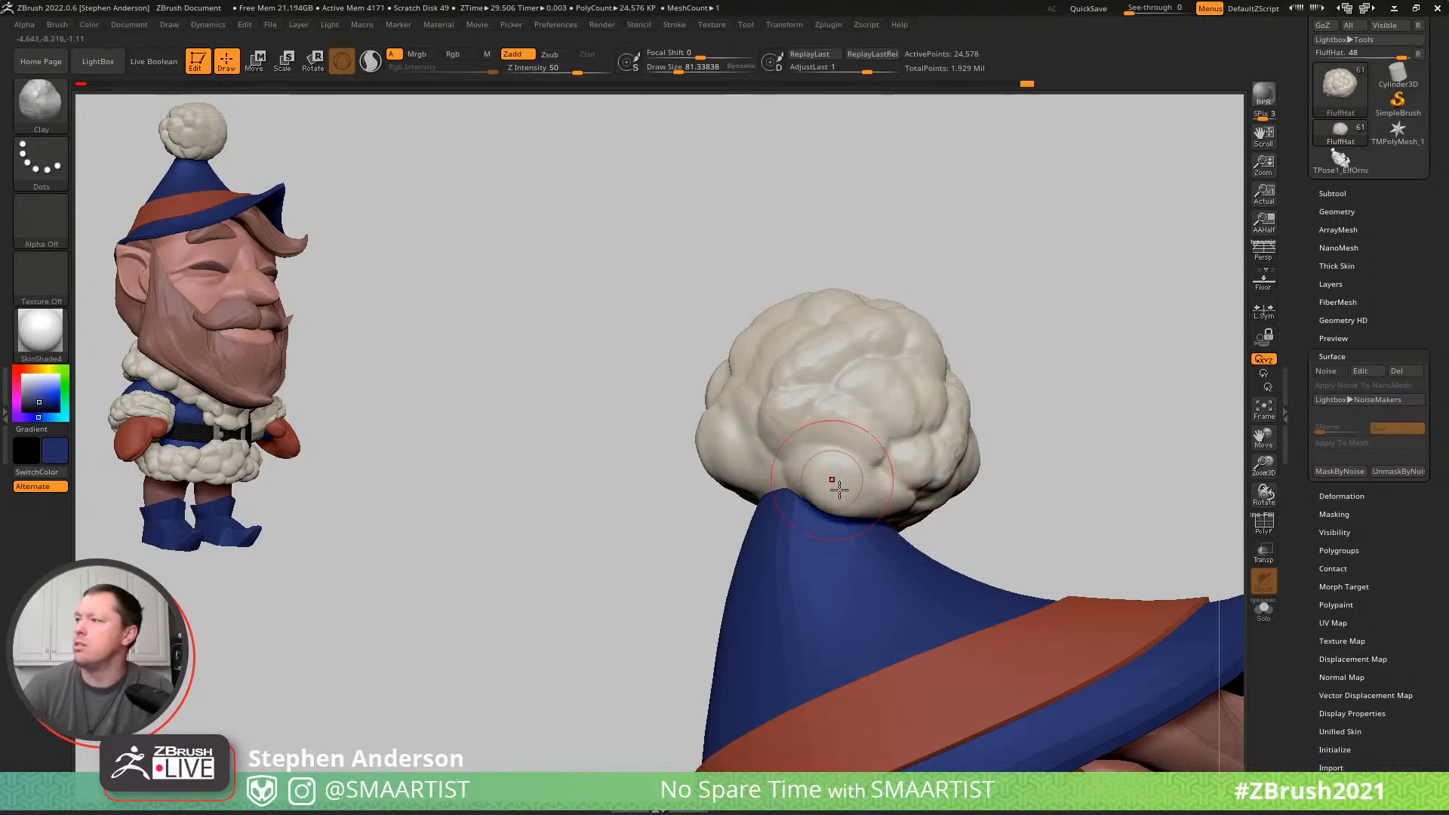
pyautogui.press('shift')
pyautogui.moveTo(841, 474); pyautogui.dragTo(709, 450, button='right')
pyautogui.moveTo(709, 449); pyautogui.dragTo(734, 468)
pyautogui.moveTo(788, 329); pyautogui.dragTo(792, 411, button='right')
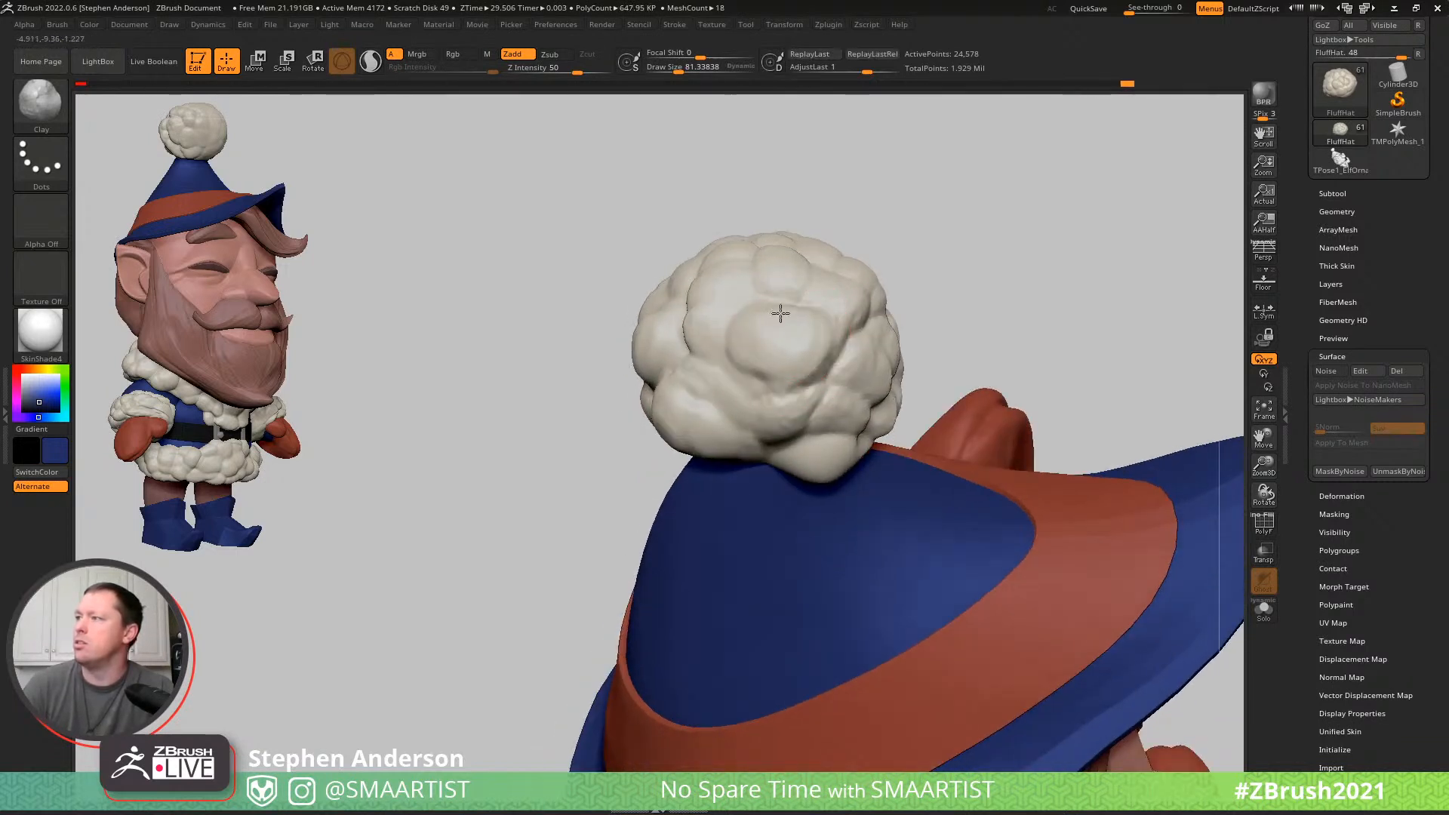
pyautogui.press('shift')
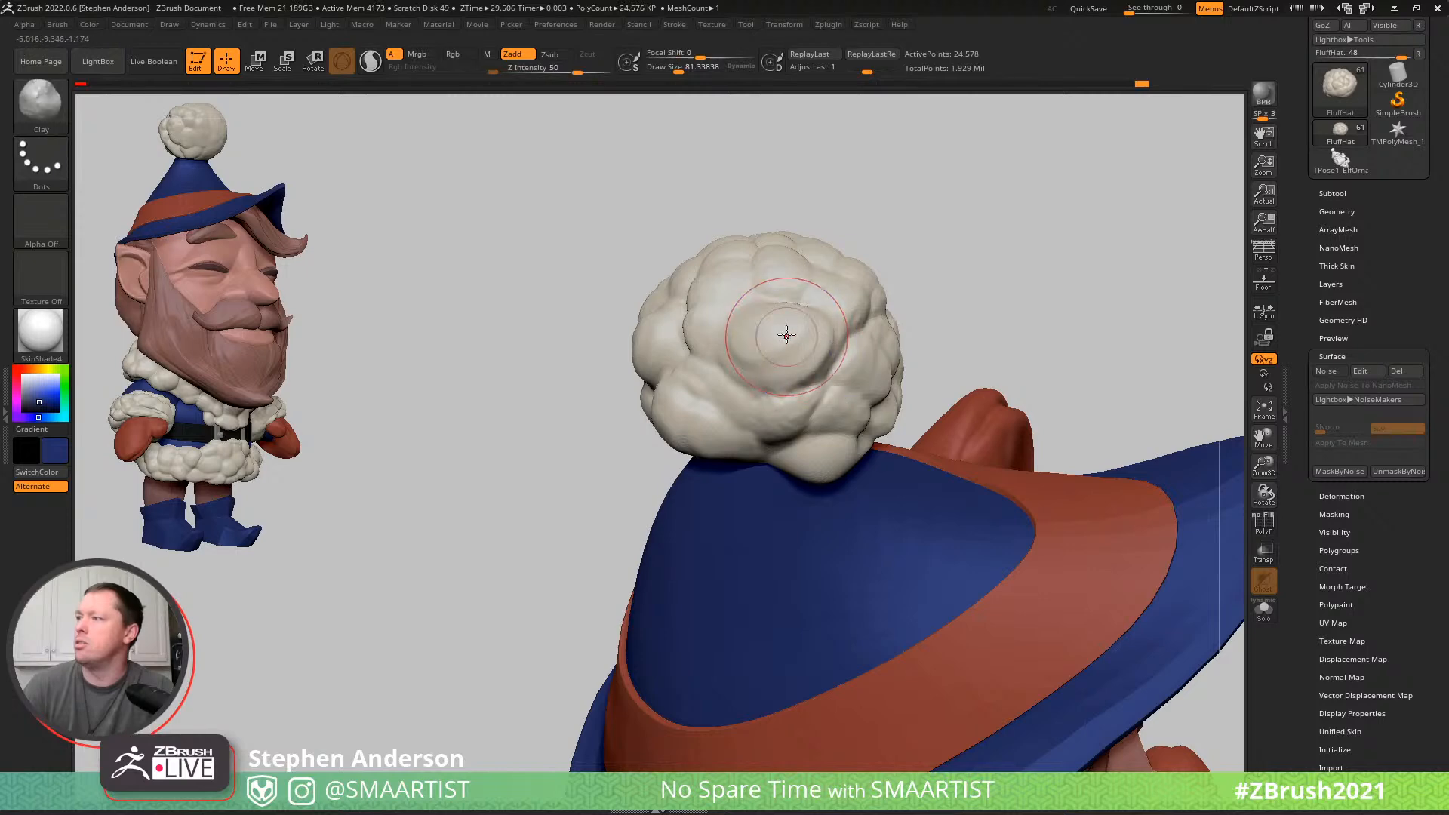
pyautogui.moveTo(834, 315)
pyautogui.keyDown('ctrl'); pyautogui.mouseDown(button='right')
pyautogui.moveTo(850, 279)
pyautogui.moveTo(916, 256)
pyautogui.moveTo(918, 288)
pyautogui.moveTo(890, 255)
pyautogui.moveTo(867, 259)
pyautogui.moveTo(863, 288)
pyautogui.moveTo(960, 296)
pyautogui.moveTo(876, 297)
pyautogui.moveTo(873, 314)
pyautogui.moveTo(805, 324)
pyautogui.moveTo(910, 312)
pyautogui.moveTo(853, 320)
pyautogui.mouseUp(button='right'); pyautogui.keyUp('ctrl')
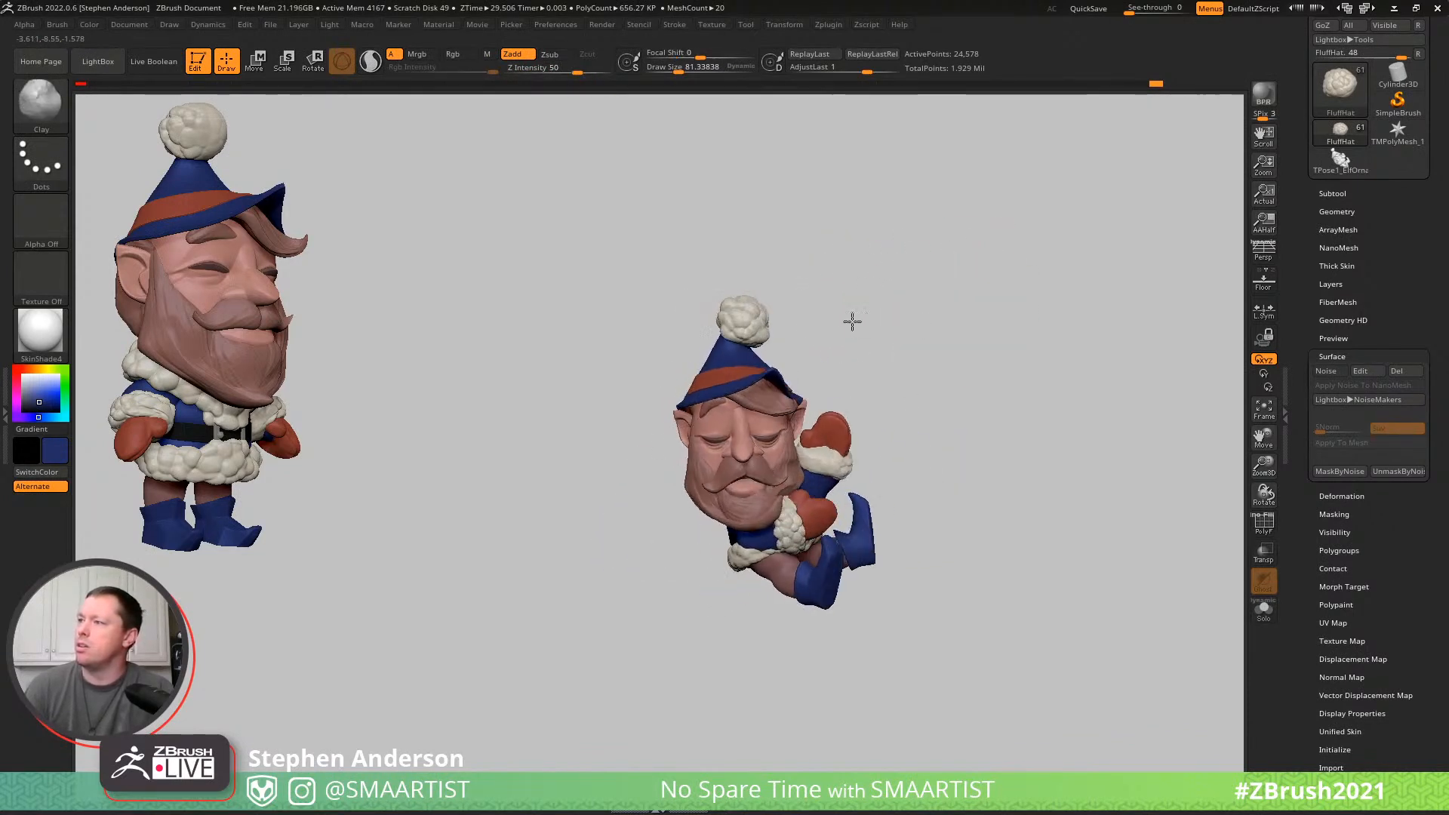
pyautogui.moveTo(958, 329)
pyautogui.keyDown('ctrl'); pyautogui.mouseDown(button='right')
pyautogui.moveTo(883, 307)
pyautogui.moveTo(895, 328)
pyautogui.moveTo(1040, 304)
pyautogui.moveTo(793, 345)
pyautogui.moveTo(898, 498)
pyautogui.moveTo(809, 403)
pyautogui.mouseUp(button='right'); pyautogui.keyUp('ctrl')
# - Try to rotate the mittens, wrist cuffs and remaining elf subtools together using the multi-subtool Transpose option
pyautogui.press('w')
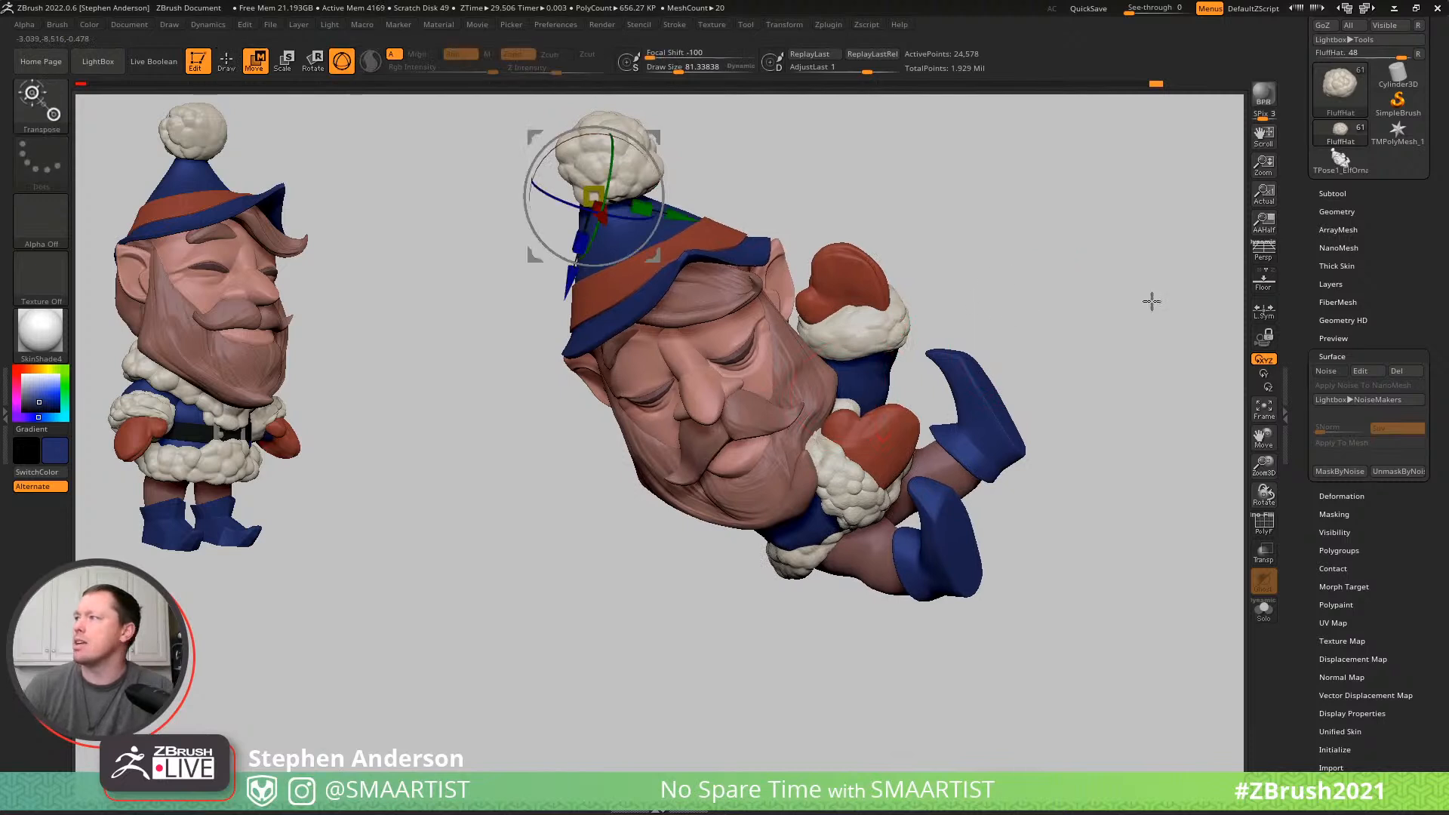
pyautogui.click(1336, 194)
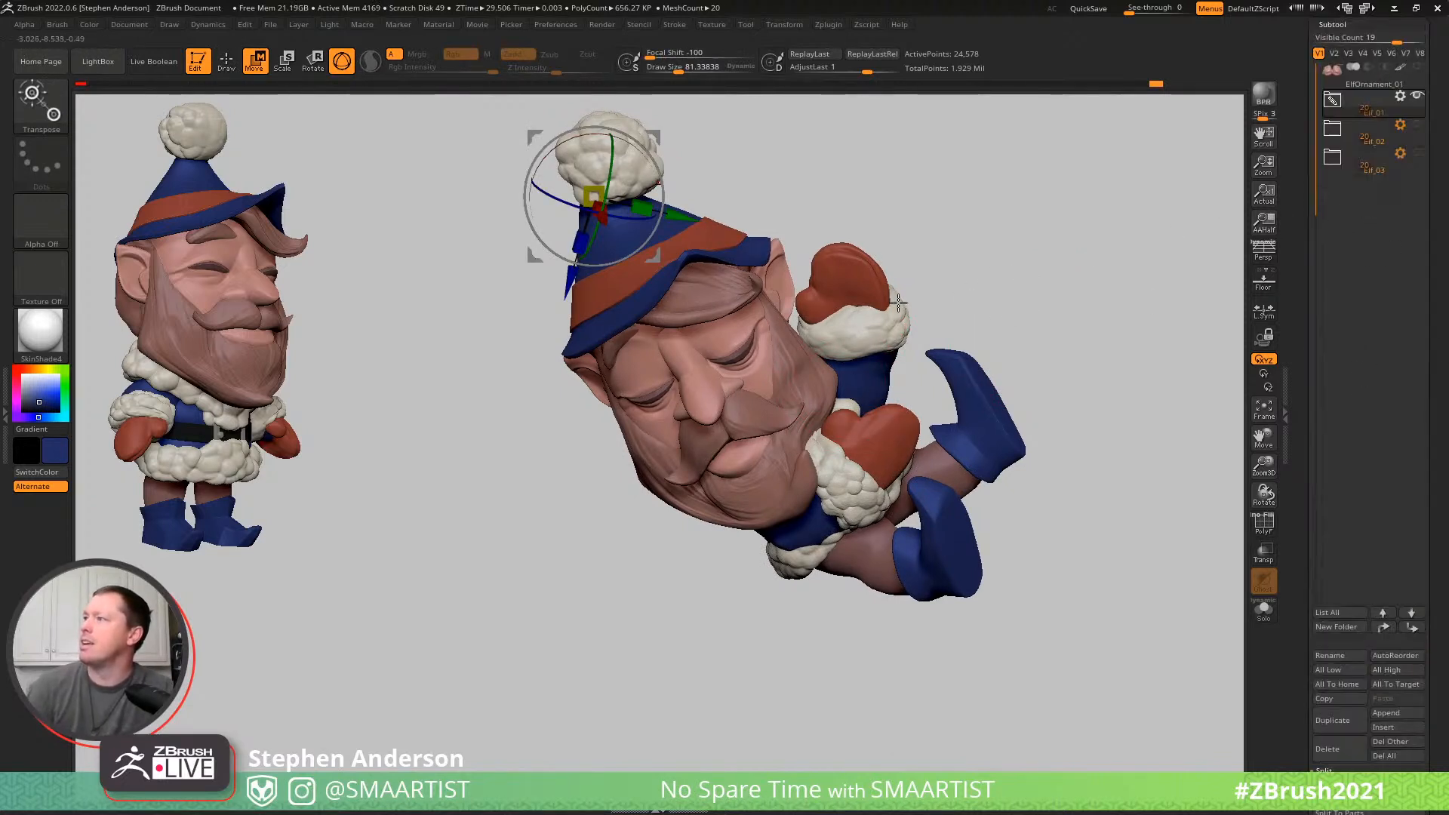
pyautogui.keyDown('alt'); pyautogui.click(872, 372); pyautogui.keyUp('alt')
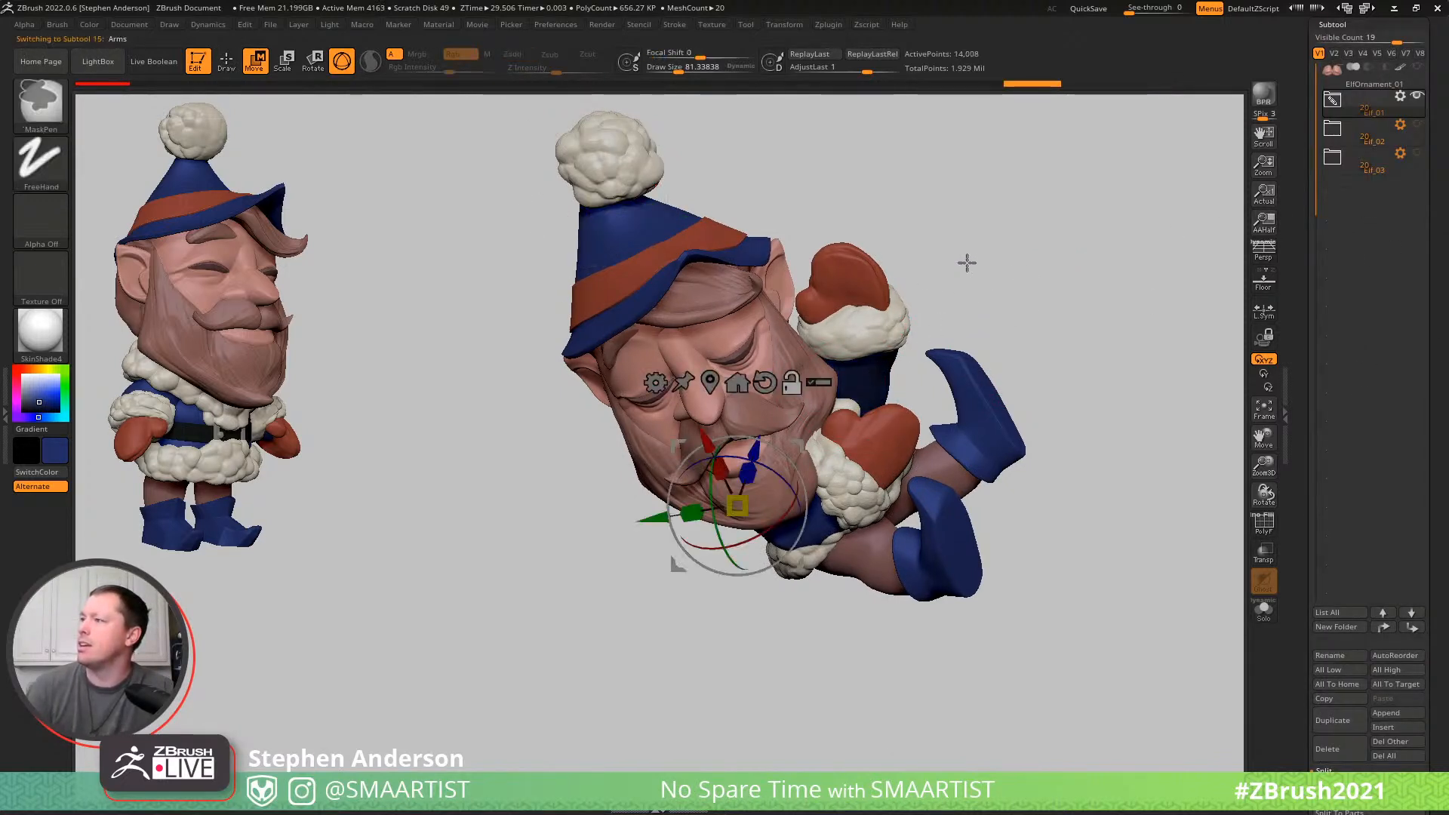
pyautogui.keyDown('alt'); pyautogui.click(873, 335); pyautogui.keyUp('alt')
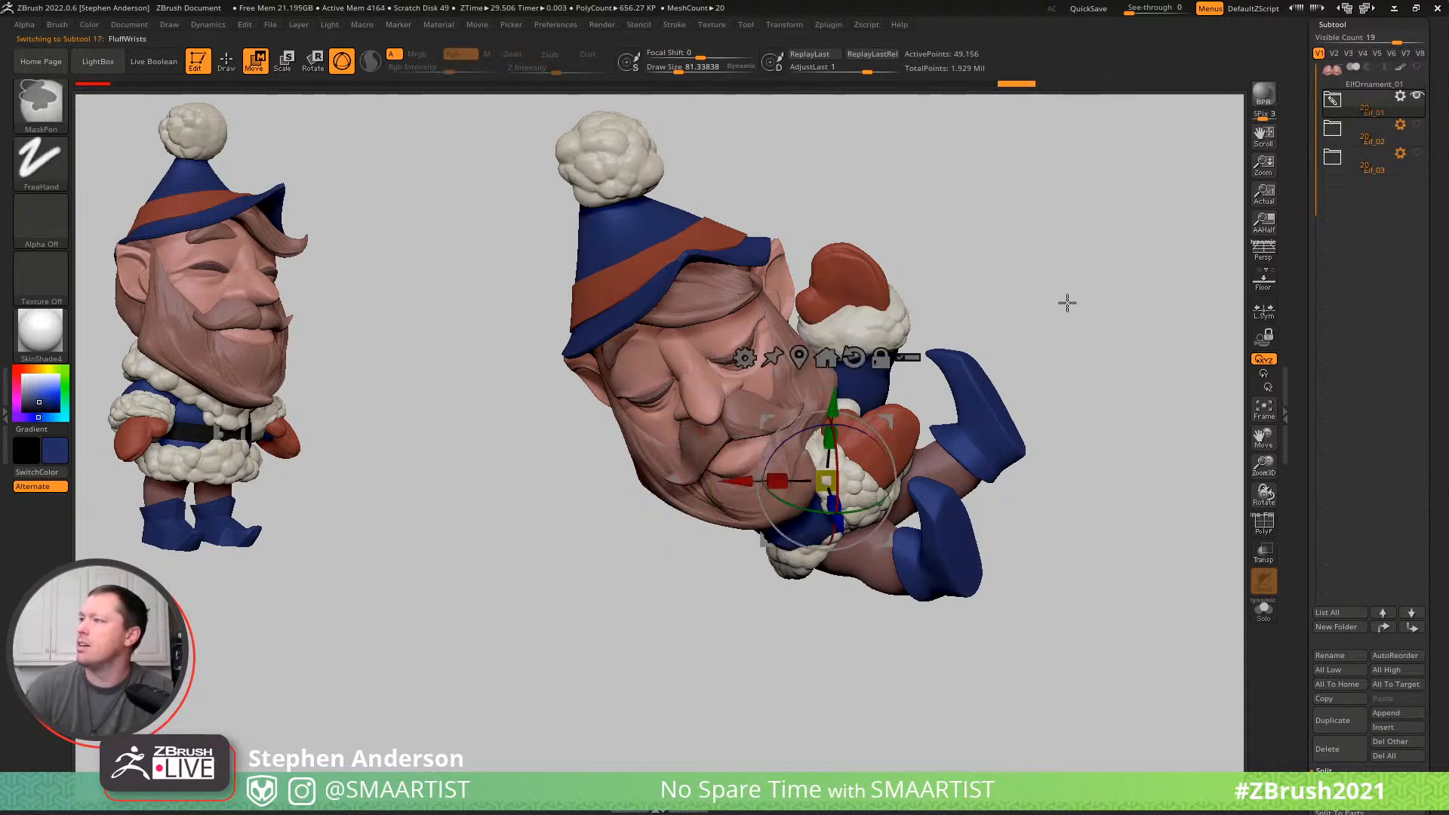
pyautogui.keyDown('alt'); pyautogui.click(872, 268); pyautogui.keyUp('alt')
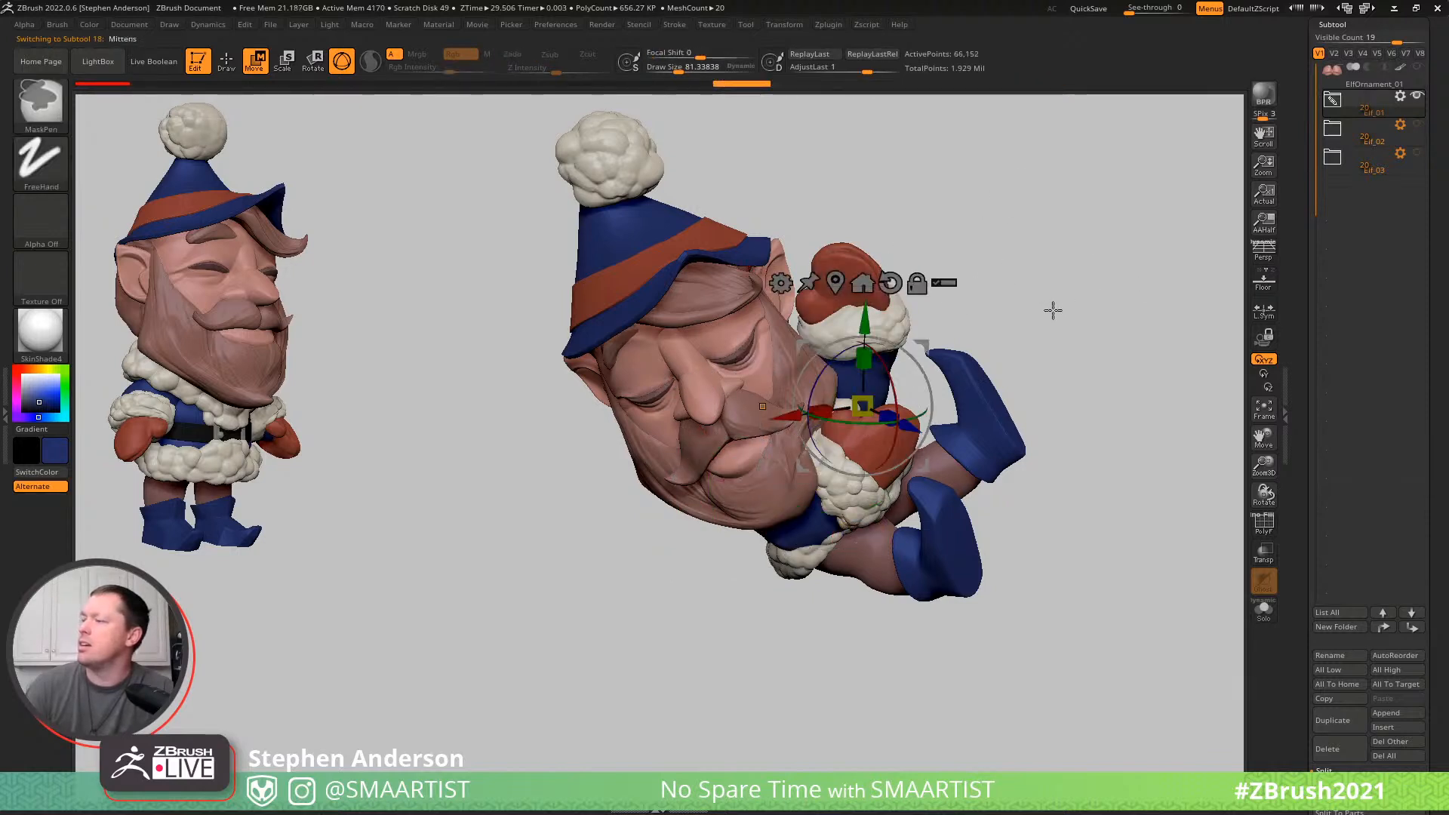
pyautogui.click(943, 283)
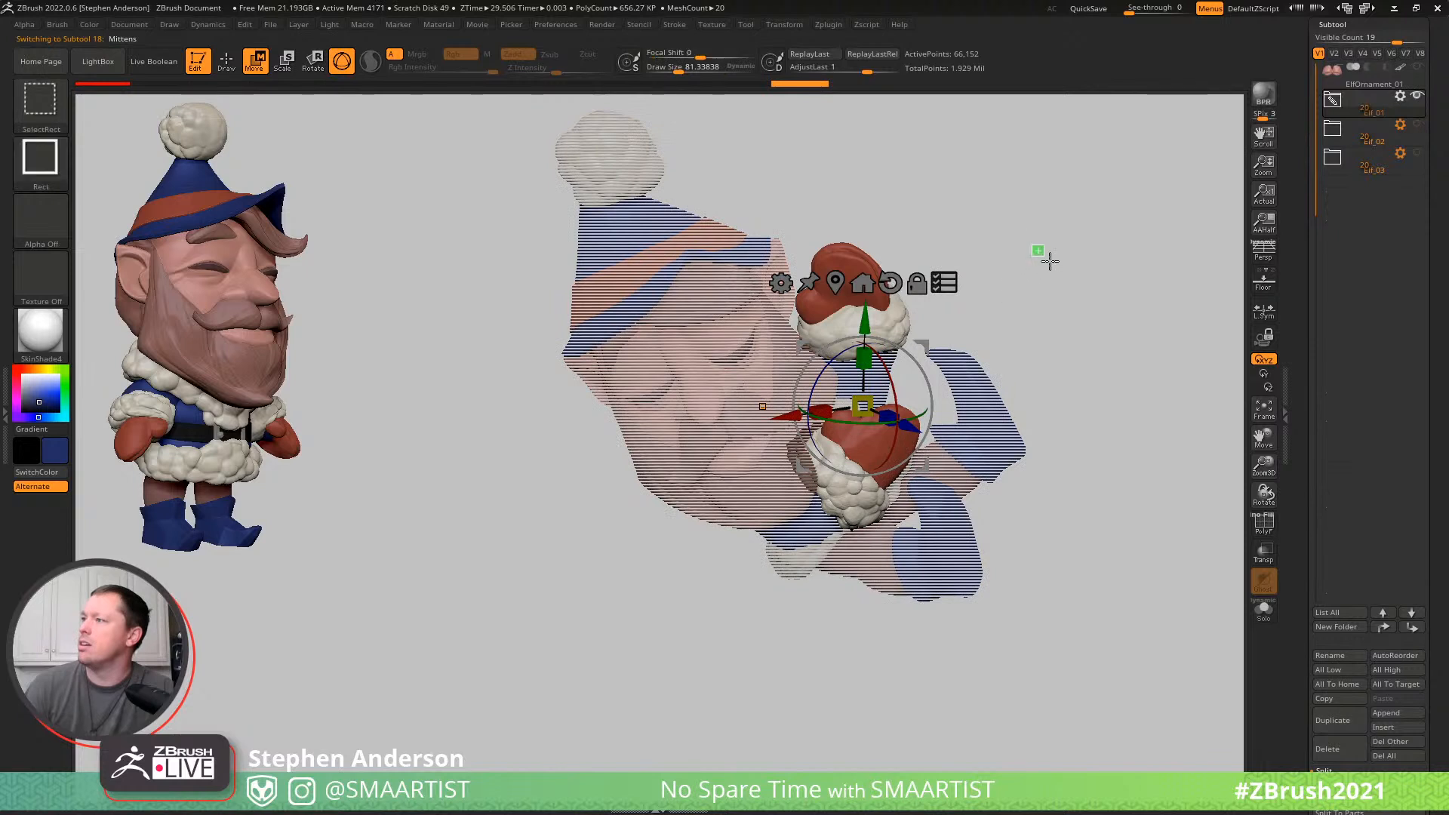
pyautogui.keyDown('ctrl'); pyautogui.keyDown('shift'); pyautogui.moveTo(1032, 244); pyautogui.dragTo(1129, 322); pyautogui.keyUp('shift'); pyautogui.keyUp('ctrl')
pyautogui.moveTo(911, 346)
pyautogui.mouseDown()
pyautogui.moveTo(843, 323)
pyautogui.moveTo(851, 345)
pyautogui.mouseUp()
pyautogui.hotkey('ctrl', 'z')
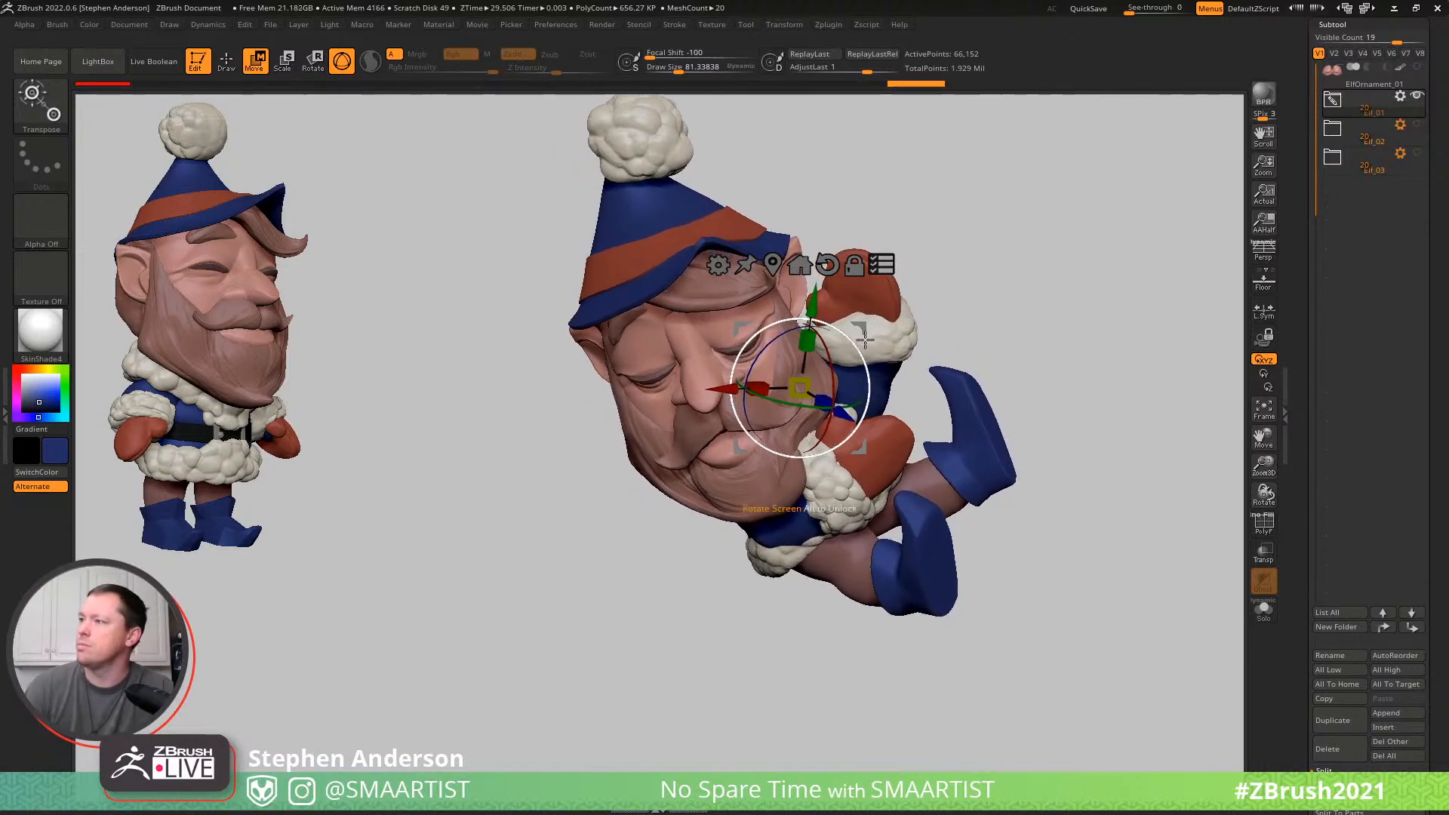
pyautogui.press('q')
pyautogui.moveTo(1019, 355)
pyautogui.keyDown('ctrl'); pyautogui.mouseDown(button='right')
pyautogui.moveTo(955, 298)
pyautogui.moveTo(935, 327)
pyautogui.moveTo(958, 347)
pyautogui.moveTo(890, 351)
pyautogui.moveTo(906, 347)
pyautogui.mouseUp(button='right'); pyautogui.keyUp('ctrl')
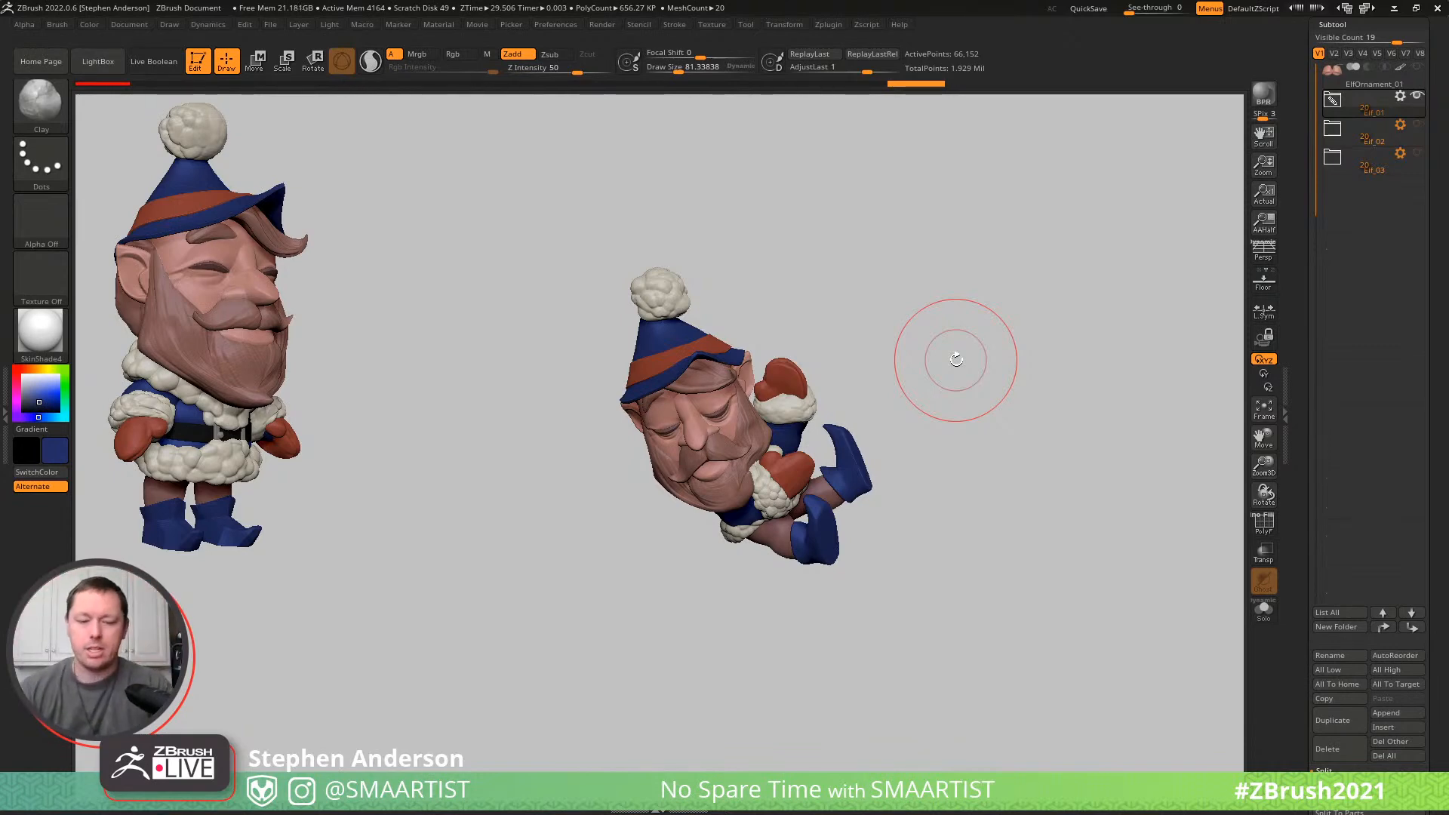
# - Make the Eyelashes subtool active and bring up the Move gizmo with the polyframe and ghosted transparency shown
pyautogui.moveTo(692, 429)
pyautogui.mouseDown(button='right')
pyautogui.moveTo(743, 411)
pyautogui.moveTo(738, 393)
pyautogui.mouseUp(button='right')
pyautogui.keyDown('ctrl'); pyautogui.moveTo(738, 392); pyautogui.dragTo(679, 437, button='right'); pyautogui.keyUp('ctrl')
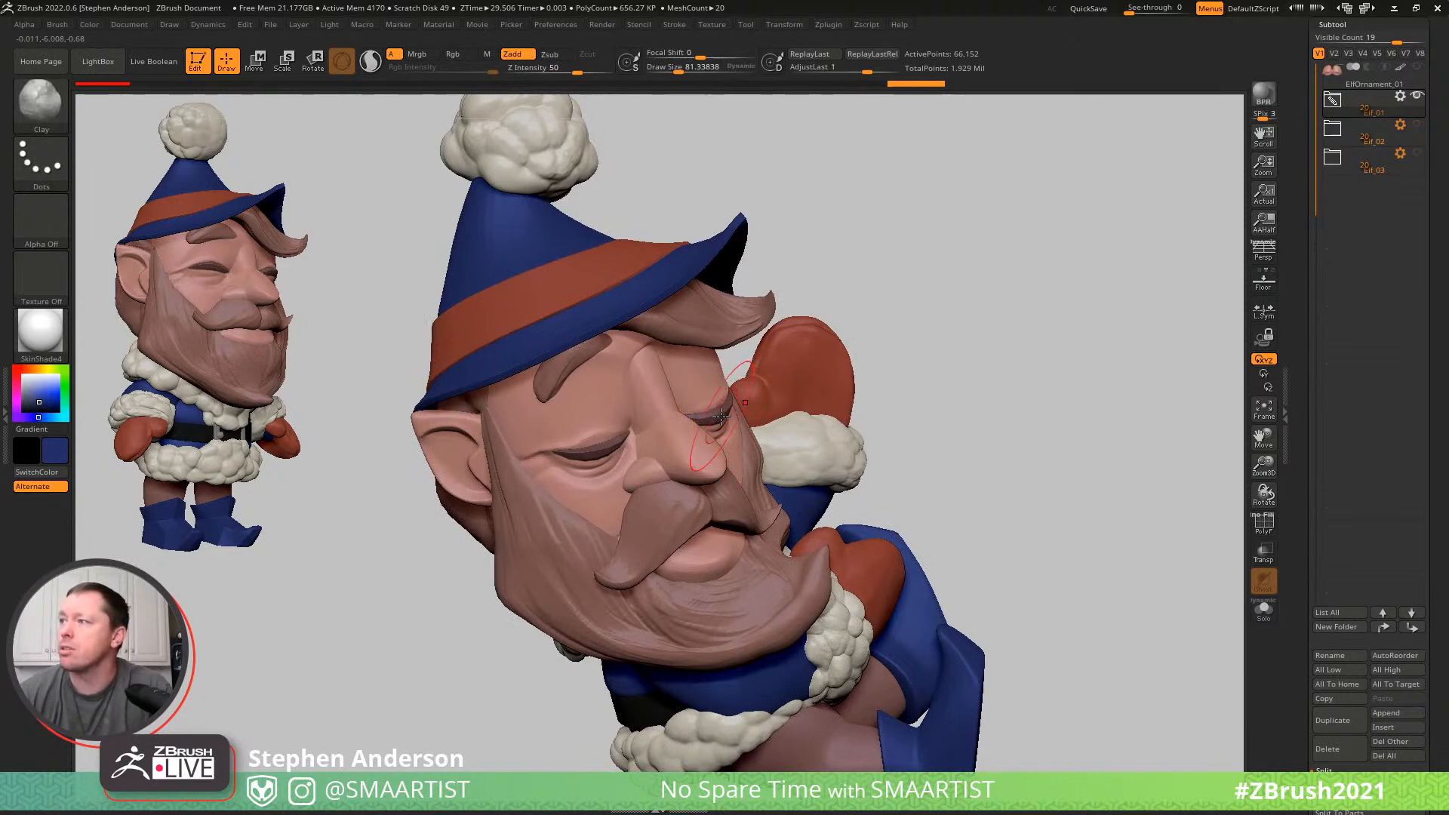
pyautogui.hotkey('shift', 'f')
pyautogui.moveTo(736, 415)
pyautogui.mouseDown(button='right')
pyautogui.moveTo(764, 428)
pyautogui.moveTo(809, 387)
pyautogui.moveTo(816, 349)
pyautogui.mouseUp(button='right')
pyautogui.hotkey('shift', 't')
pyautogui.press('w')
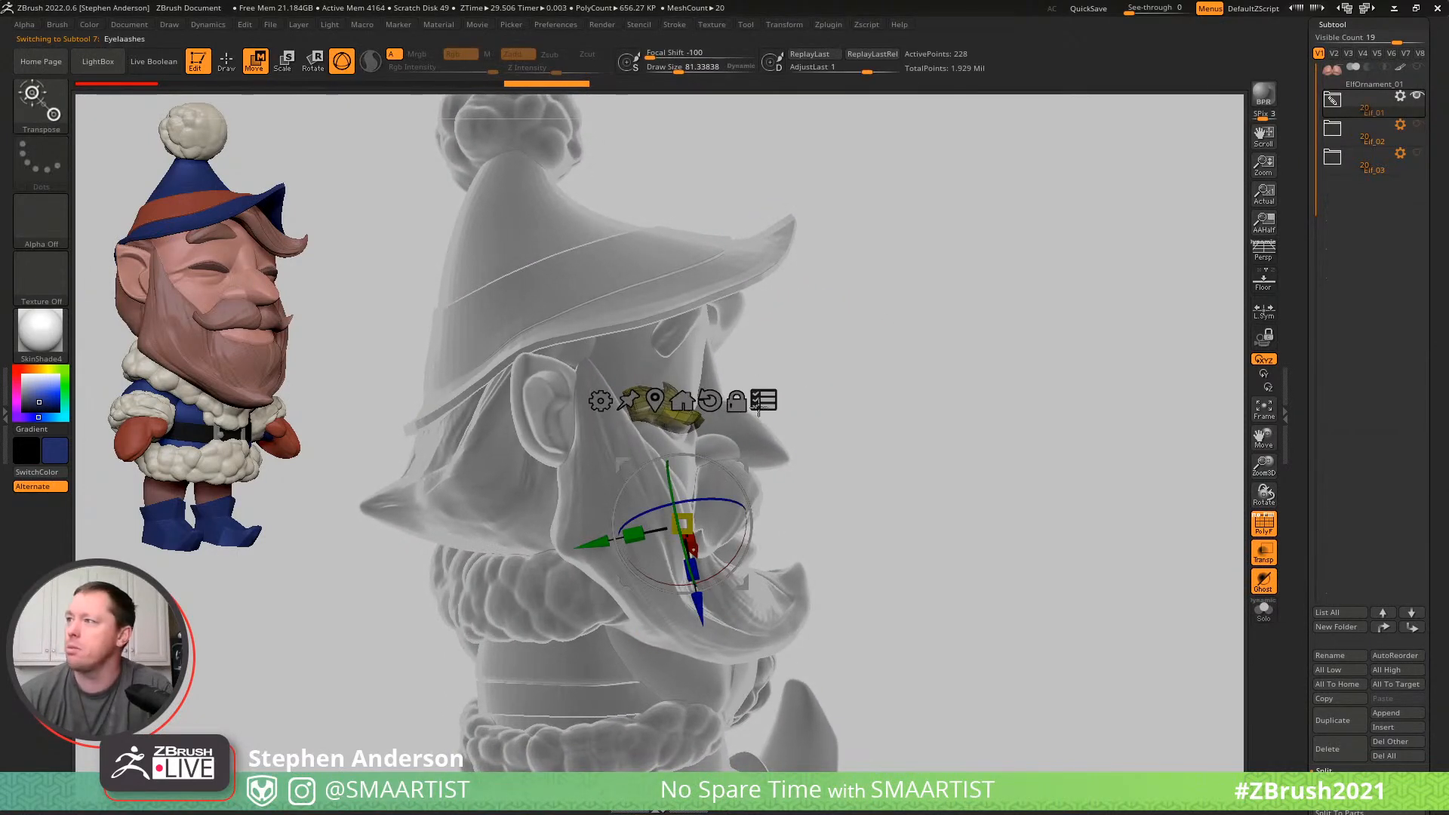
# - Move and rotate the eyelashes up in front of the brow above the closed eyes, and hide the transparency and polyframe
pyautogui.keyDown('alt'); pyautogui.moveTo(747, 458); pyautogui.dragTo(714, 313); pyautogui.keyUp('alt')
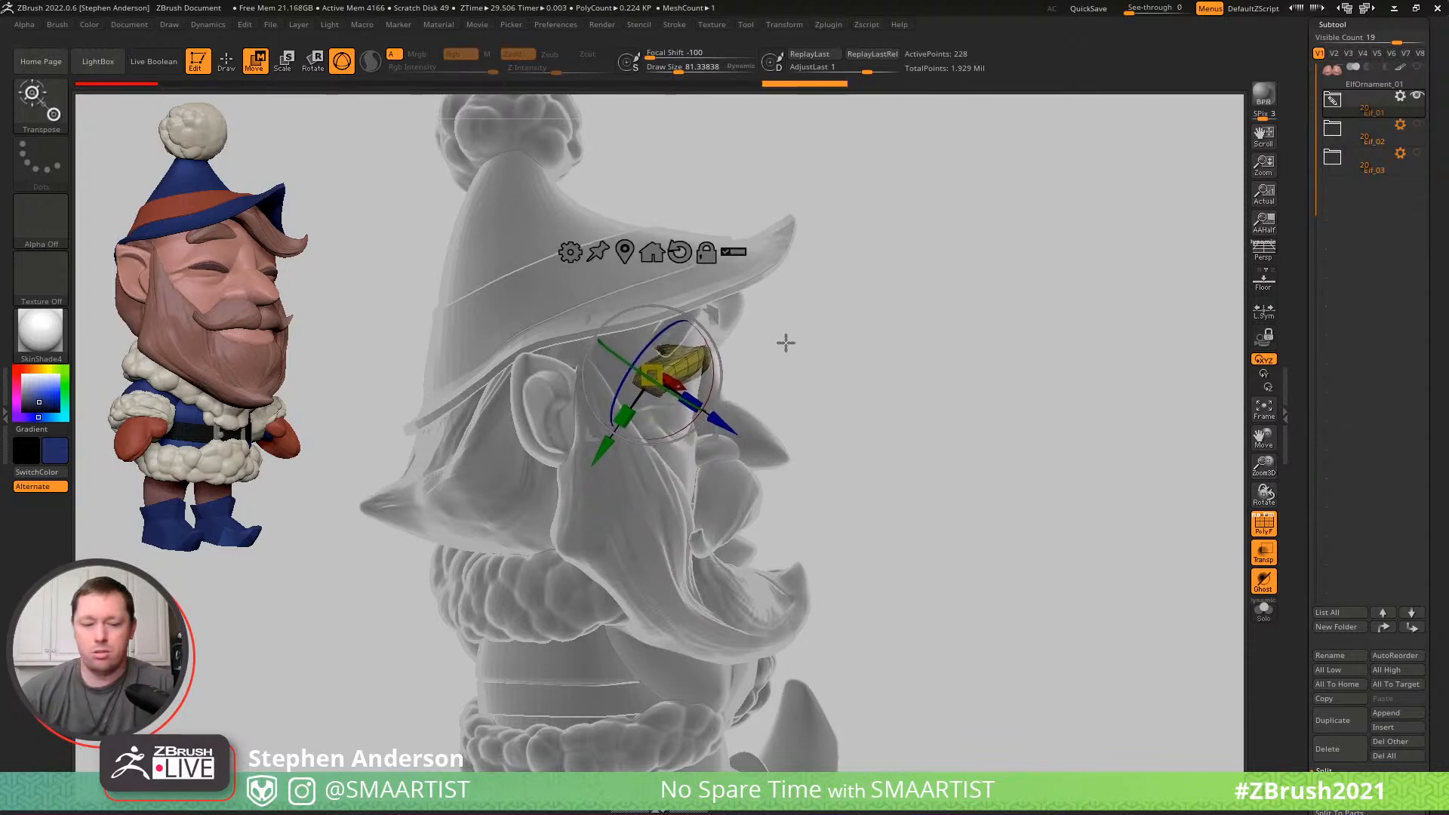
pyautogui.hotkey('shift', 't')
pyautogui.moveTo(935, 310)
pyautogui.mouseDown()
pyautogui.moveTo(890, 307)
pyautogui.moveTo(885, 330)
pyautogui.mouseUp()
pyautogui.press('q')
pyautogui.moveTo(725, 365); pyautogui.dragTo(658, 379)
pyautogui.hotkey('shift', 'f')
pyautogui.moveTo(499, 410)
pyautogui.mouseDown()
pyautogui.moveTo(612, 394)
pyautogui.moveTo(586, 395)
pyautogui.moveTo(601, 383)
pyautogui.mouseUp()
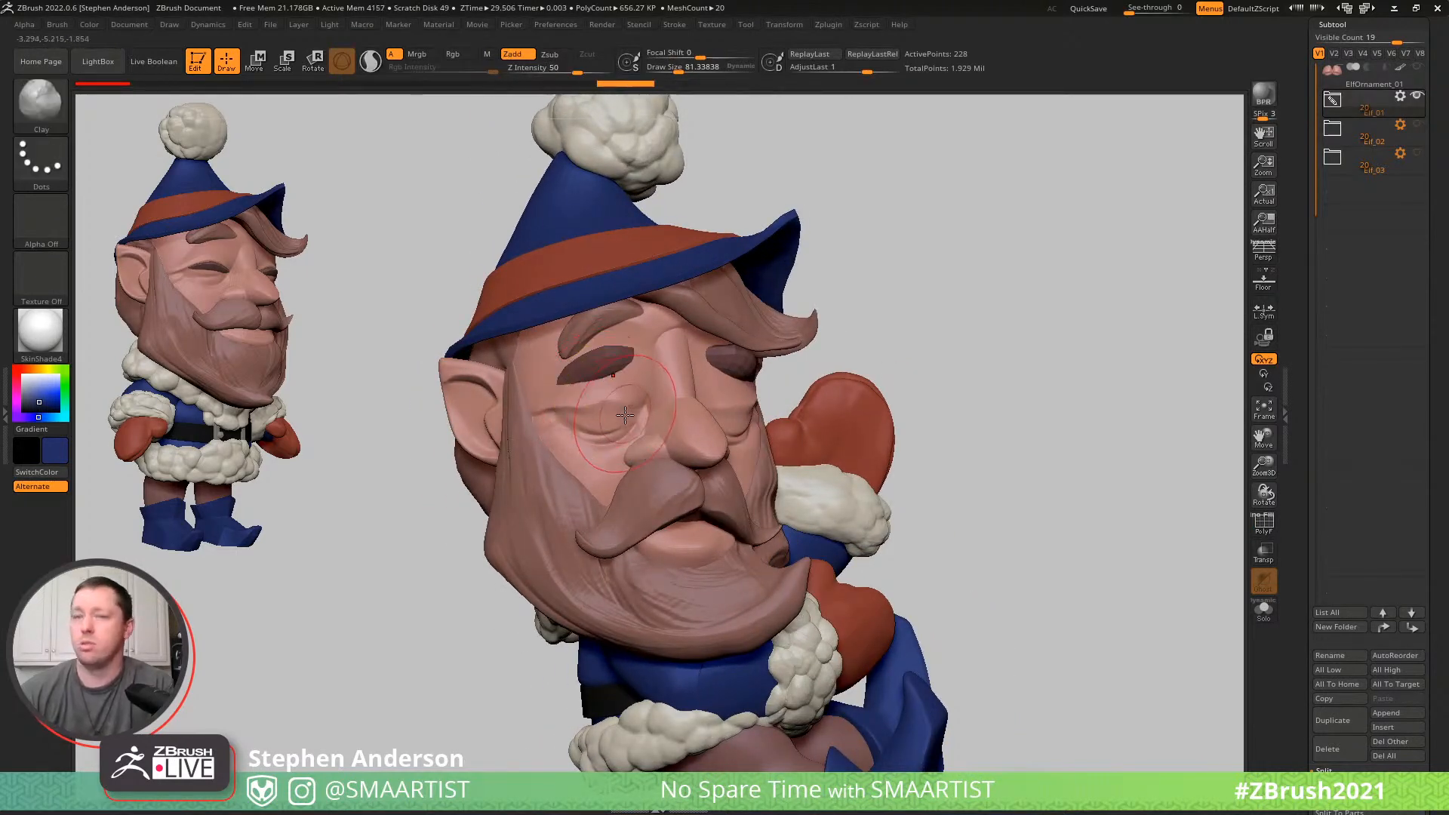
# - Reshape the eyelashes into a more arched curve beneath the eyebrows with the Move brush
pyautogui.press('b')
pyautogui.press('m')
pyautogui.press('v')
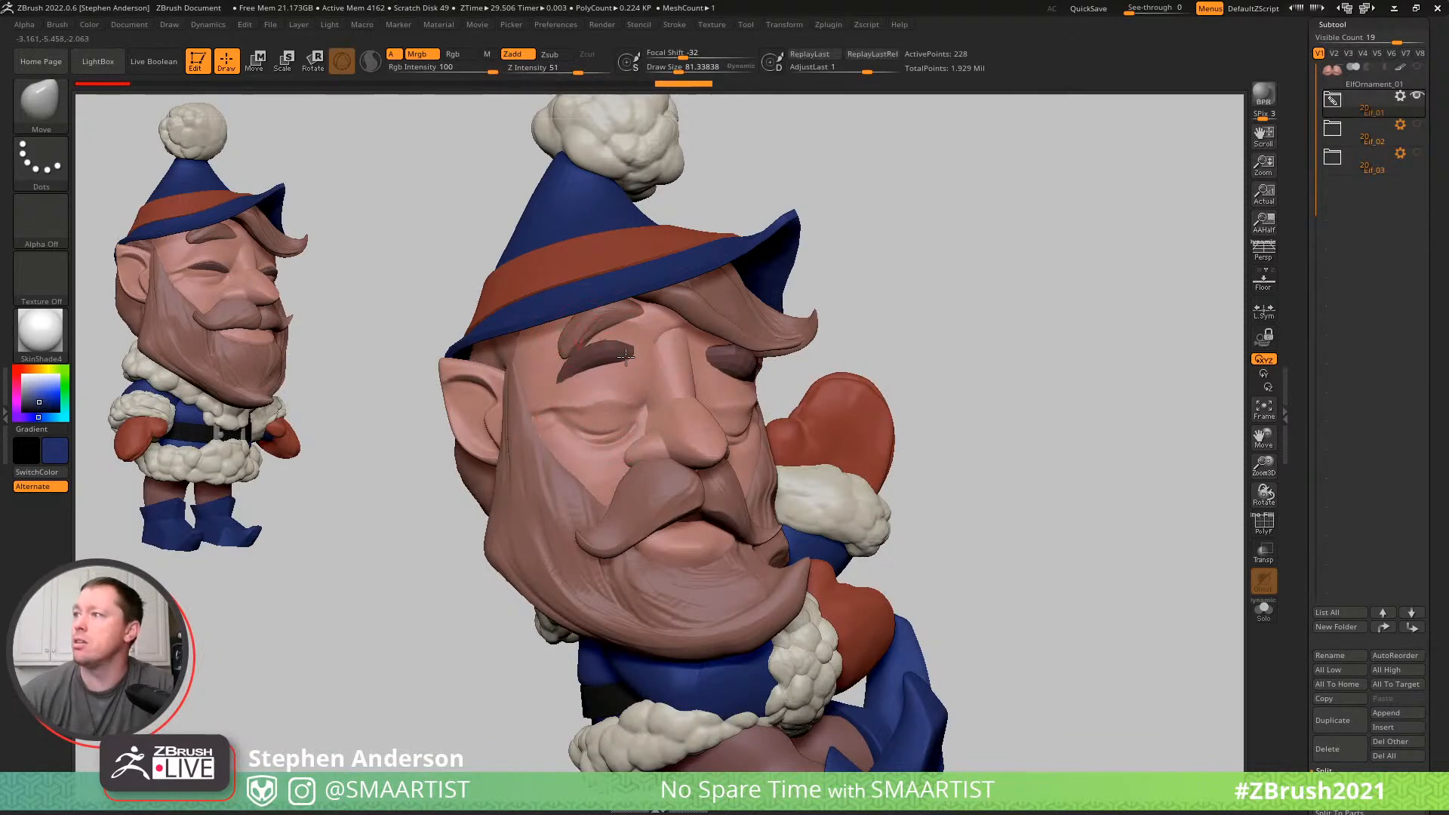
pyautogui.moveTo(718, 362); pyautogui.dragTo(655, 365, button='right')
pyautogui.moveTo(745, 365)
pyautogui.mouseDown(button='right')
pyautogui.moveTo(652, 411)
pyautogui.moveTo(668, 409)
pyautogui.moveTo(670, 428)
pyautogui.mouseUp(button='right')
# - Make the Head subtool active and mask its ears, nose bridge and other polygroups, leaving the face skin around the eyes unmasked
pyautogui.hotkey('shift', 'f')
pyautogui.hotkey('shift', 'f')
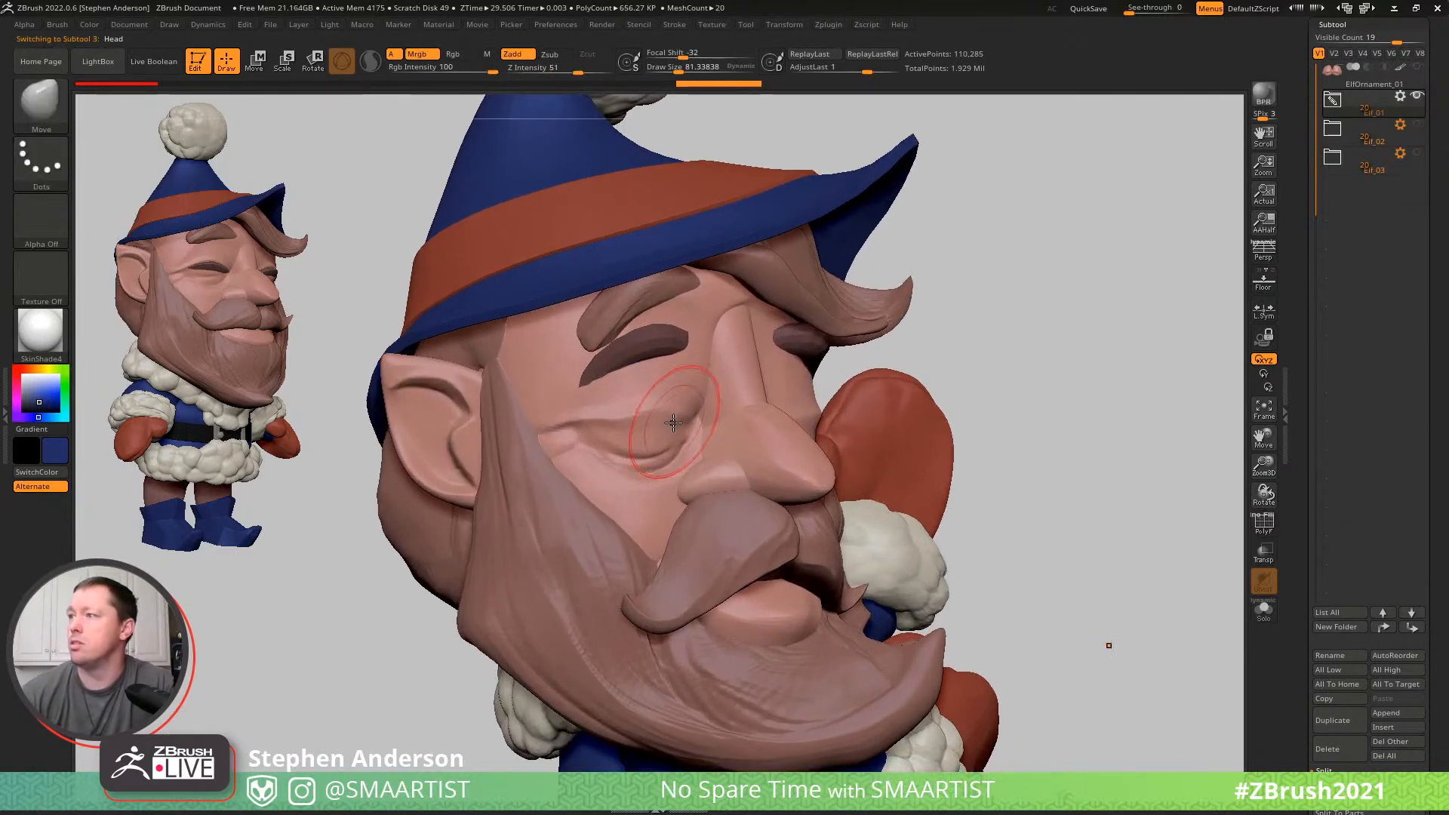
pyautogui.press('w')
pyautogui.keyDown('ctrl'); pyautogui.click(639, 427); pyautogui.keyUp('ctrl')
pyautogui.press('q')
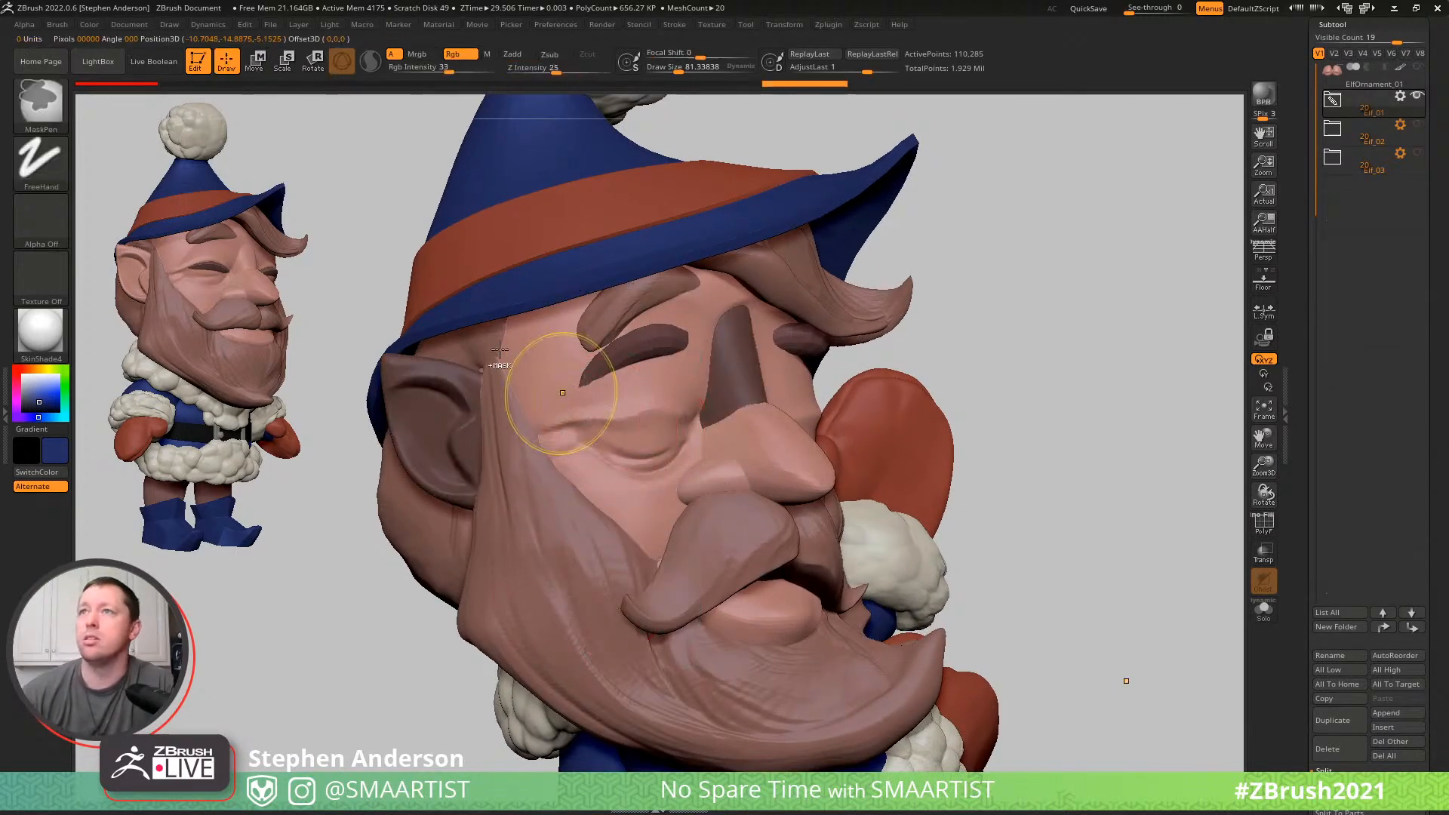
# - Set the masking brush to MaskLasso and mask the cheek below the elf's right eye crease
pyautogui.keyDown('ctrl'); pyautogui.click(39, 107); pyautogui.keyUp('ctrl')
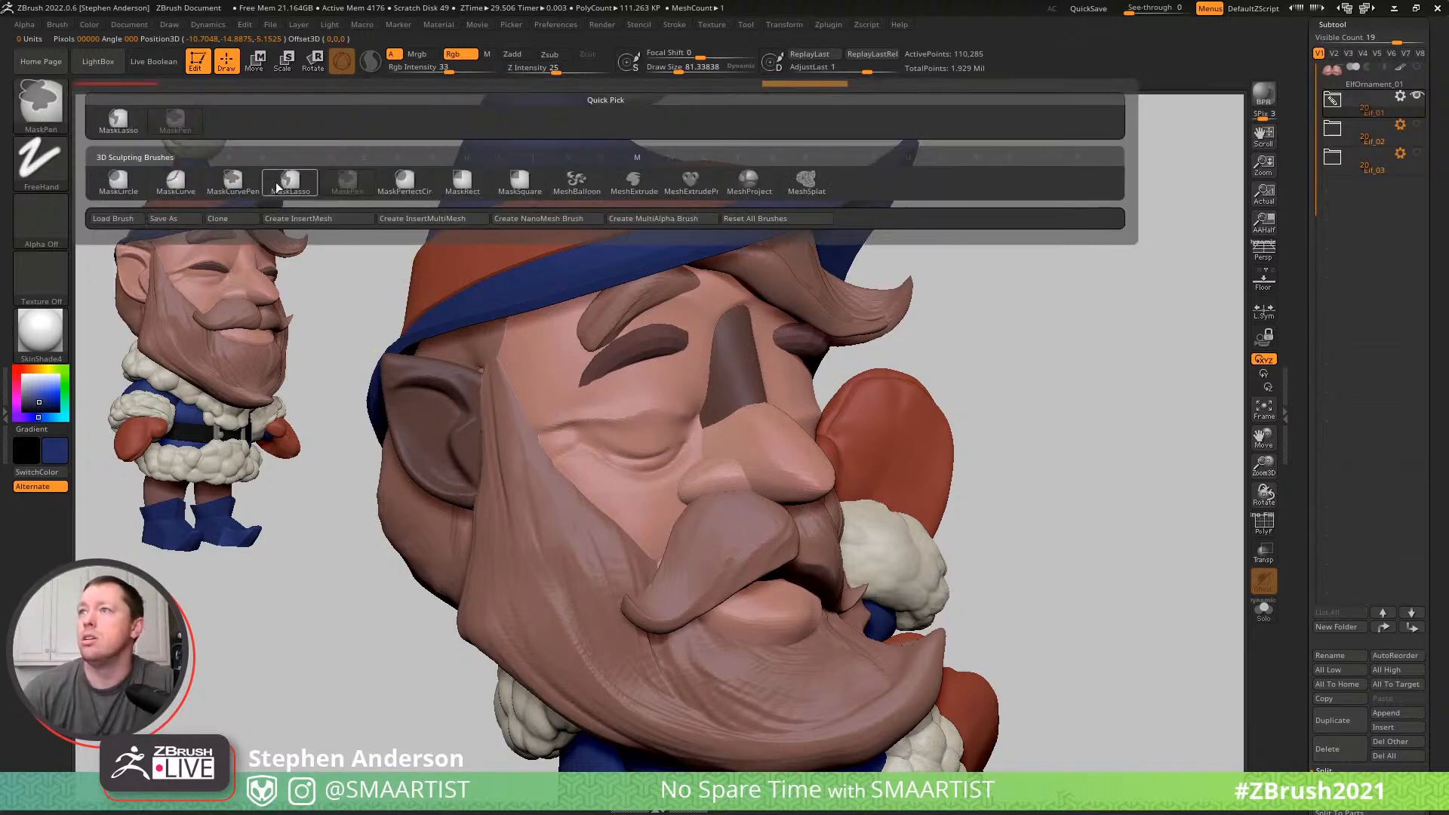
pyautogui.click(290, 181)
pyautogui.keyDown('ctrl'); pyautogui.moveTo(562, 422); pyautogui.dragTo(618, 437); pyautogui.keyUp('ctrl')
pyautogui.moveTo(734, 466)
pyautogui.keyDown('ctrl'); pyautogui.mouseDown()
pyautogui.moveTo(588, 660)
pyautogui.moveTo(197, 430)
pyautogui.moveTo(227, 147)
pyautogui.moveTo(393, 73)
pyautogui.moveTo(404, 90)
pyautogui.mouseUp(); pyautogui.keyUp('ctrl')
pyautogui.moveTo(955, 394)
pyautogui.mouseDown()
pyautogui.moveTo(782, 443)
pyautogui.moveTo(770, 427)
pyautogui.moveTo(562, 622)
pyautogui.moveTo(905, 754)
pyautogui.moveTo(1113, 521)
pyautogui.moveTo(1011, 395)
pyautogui.moveTo(950, 391)
pyautogui.mouseUp()
# - Mask the cheek below the elf's left eye crease with MaskLasso to match the other side
pyautogui.press('ctrl')
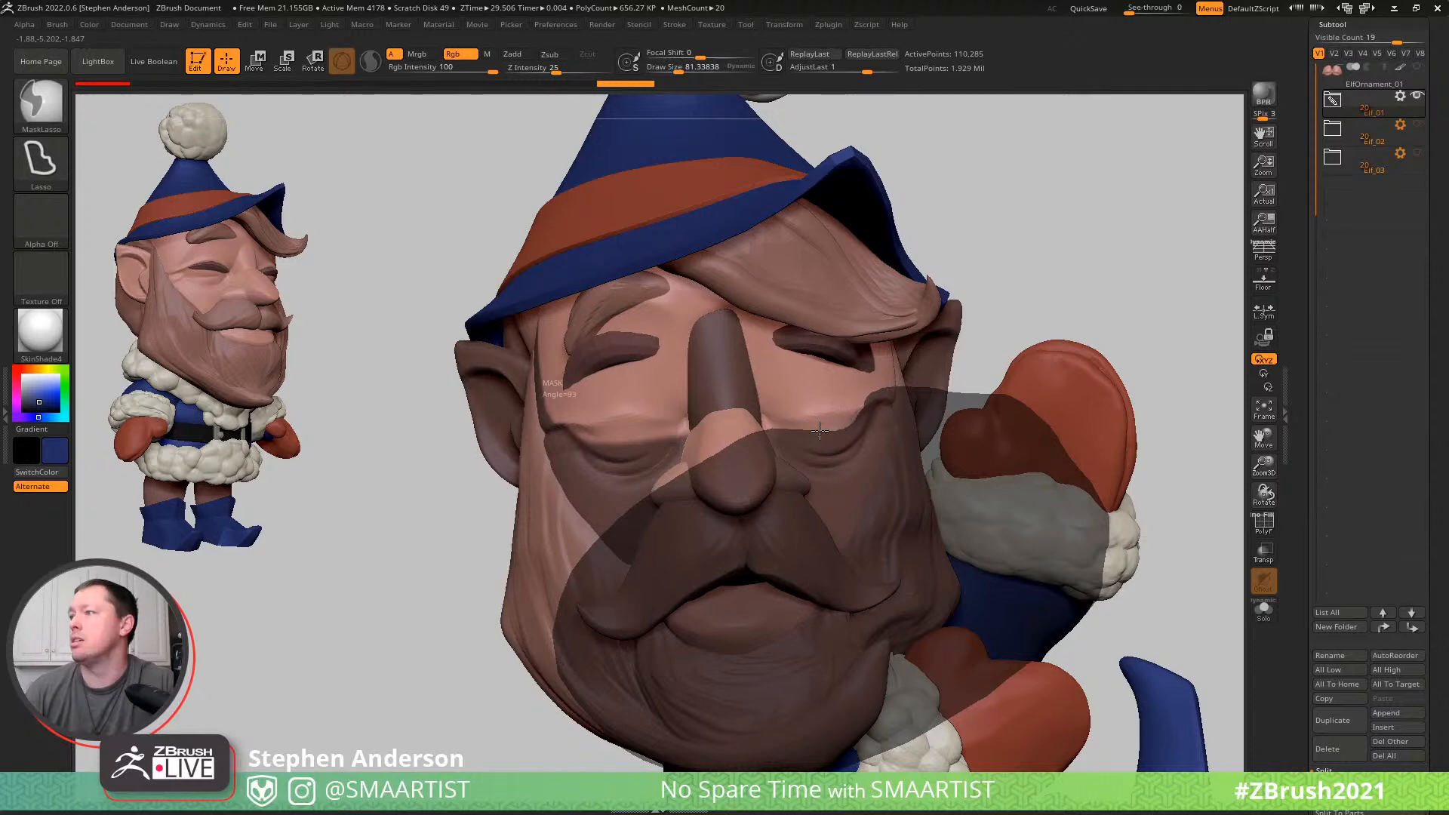
pyautogui.keyDown('ctrl'); pyautogui.moveTo(825, 431); pyautogui.dragTo(822, 425); pyautogui.keyUp('ctrl')
pyautogui.moveTo(861, 388); pyautogui.dragTo(878, 374, button='right')
pyautogui.hotkey('ctrl', 'z')
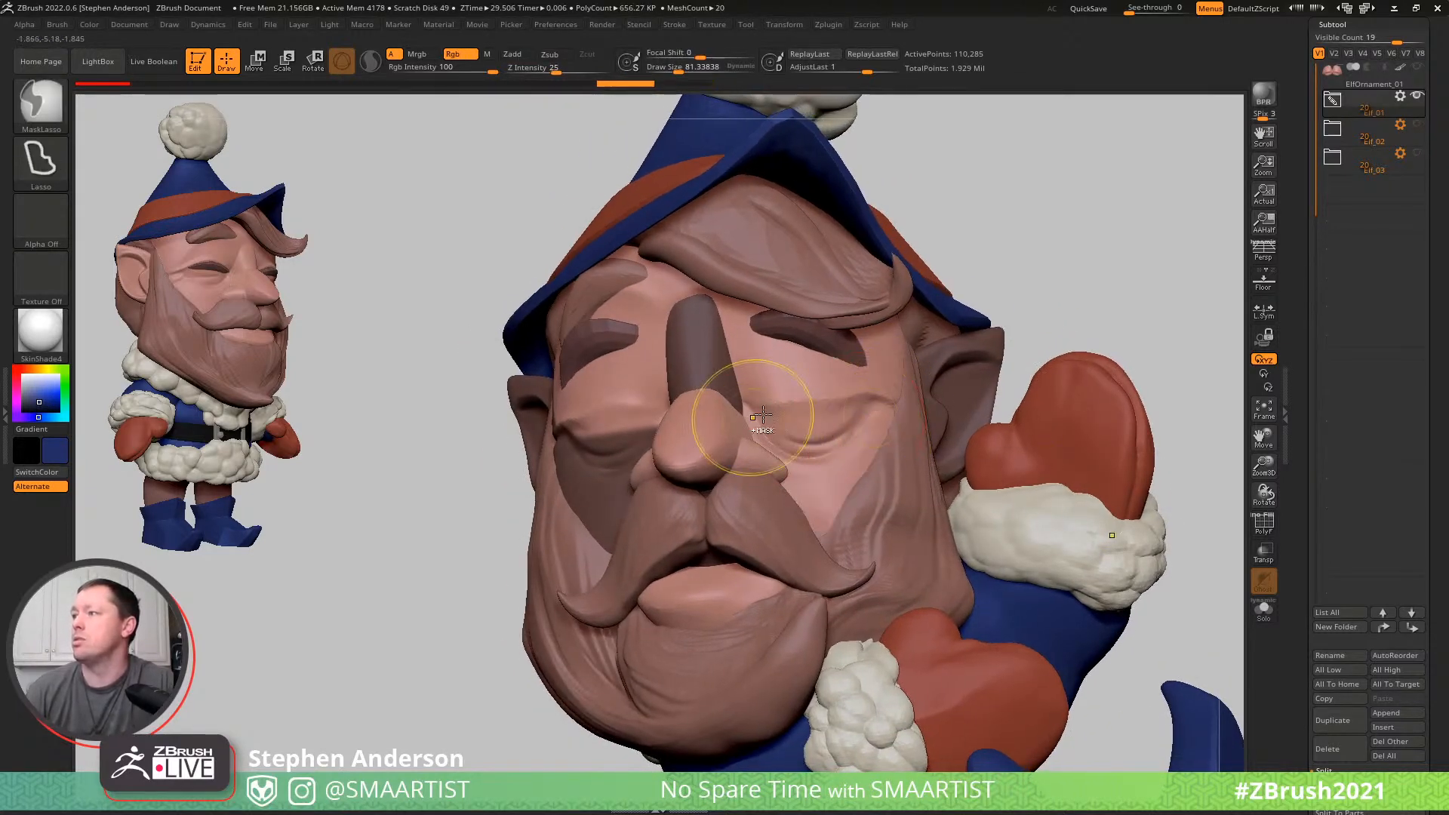
pyautogui.moveTo(726, 578)
pyautogui.keyDown('ctrl'); pyautogui.mouseDown()
pyautogui.moveTo(1044, 524)
pyautogui.moveTo(1026, 400)
pyautogui.moveTo(929, 392)
pyautogui.mouseUp(); pyautogui.keyUp('ctrl')
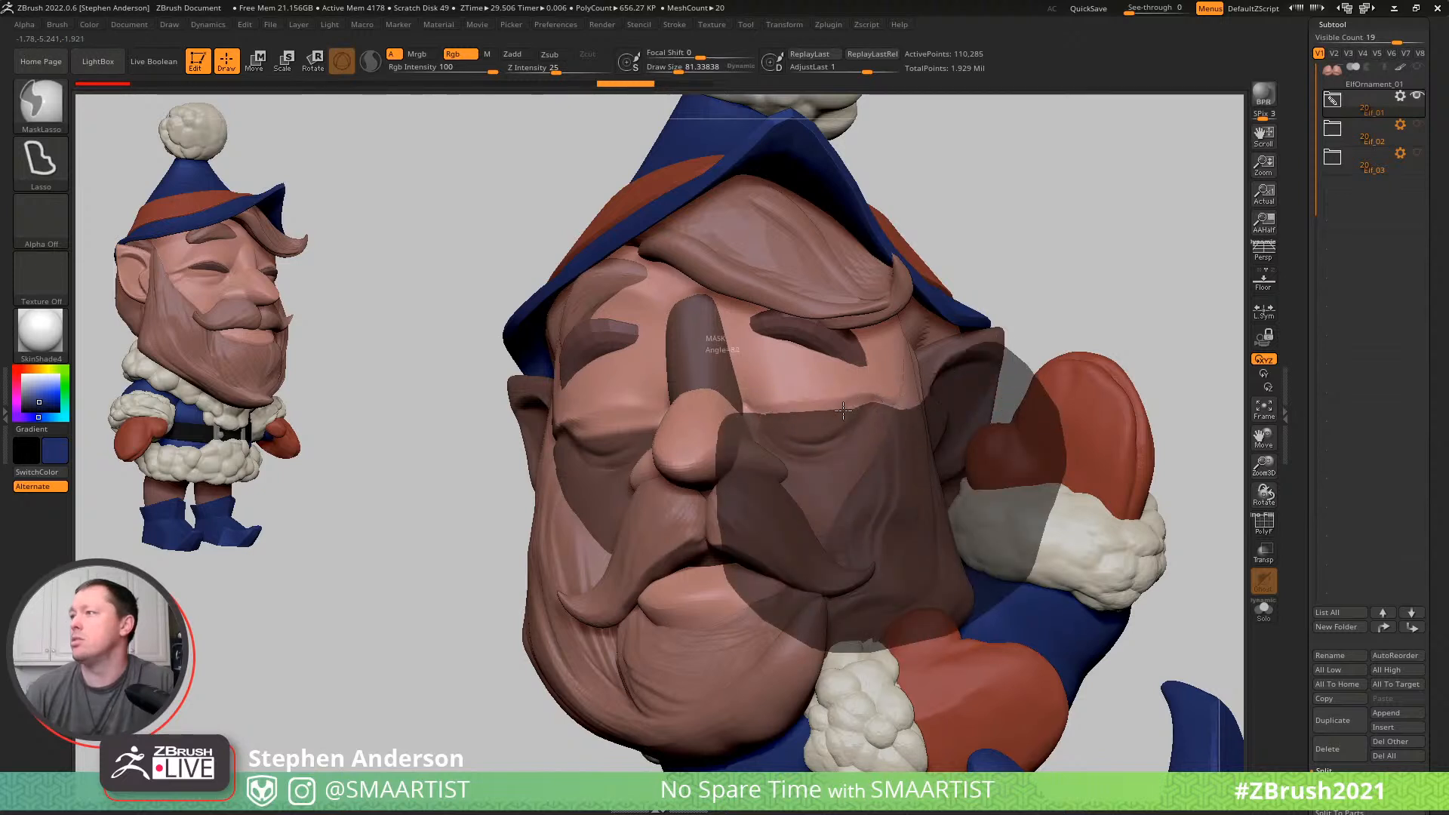
pyautogui.keyDown('ctrl'); pyautogui.moveTo(782, 411); pyautogui.dragTo(764, 412); pyautogui.keyUp('ctrl')
pyautogui.moveTo(781, 402)
pyautogui.mouseDown(button='right')
pyautogui.moveTo(849, 406)
pyautogui.moveTo(833, 388)
pyautogui.mouseUp(button='right')
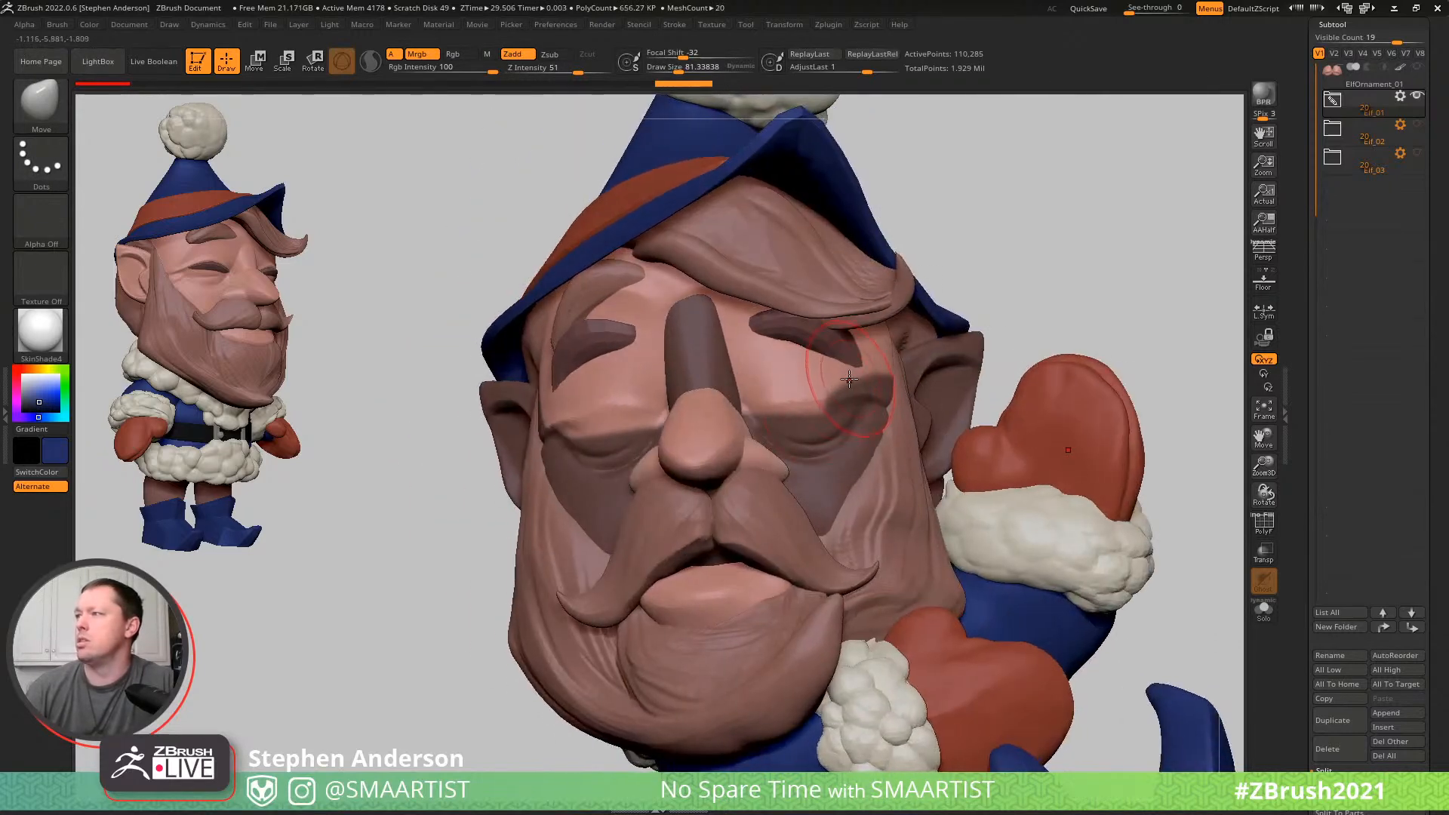
# - Trim the mask along the left eye crease so the upper eyelid stays free while the lower lid and cheek are masked
pyautogui.moveTo(839, 385); pyautogui.dragTo(816, 406, button='right')
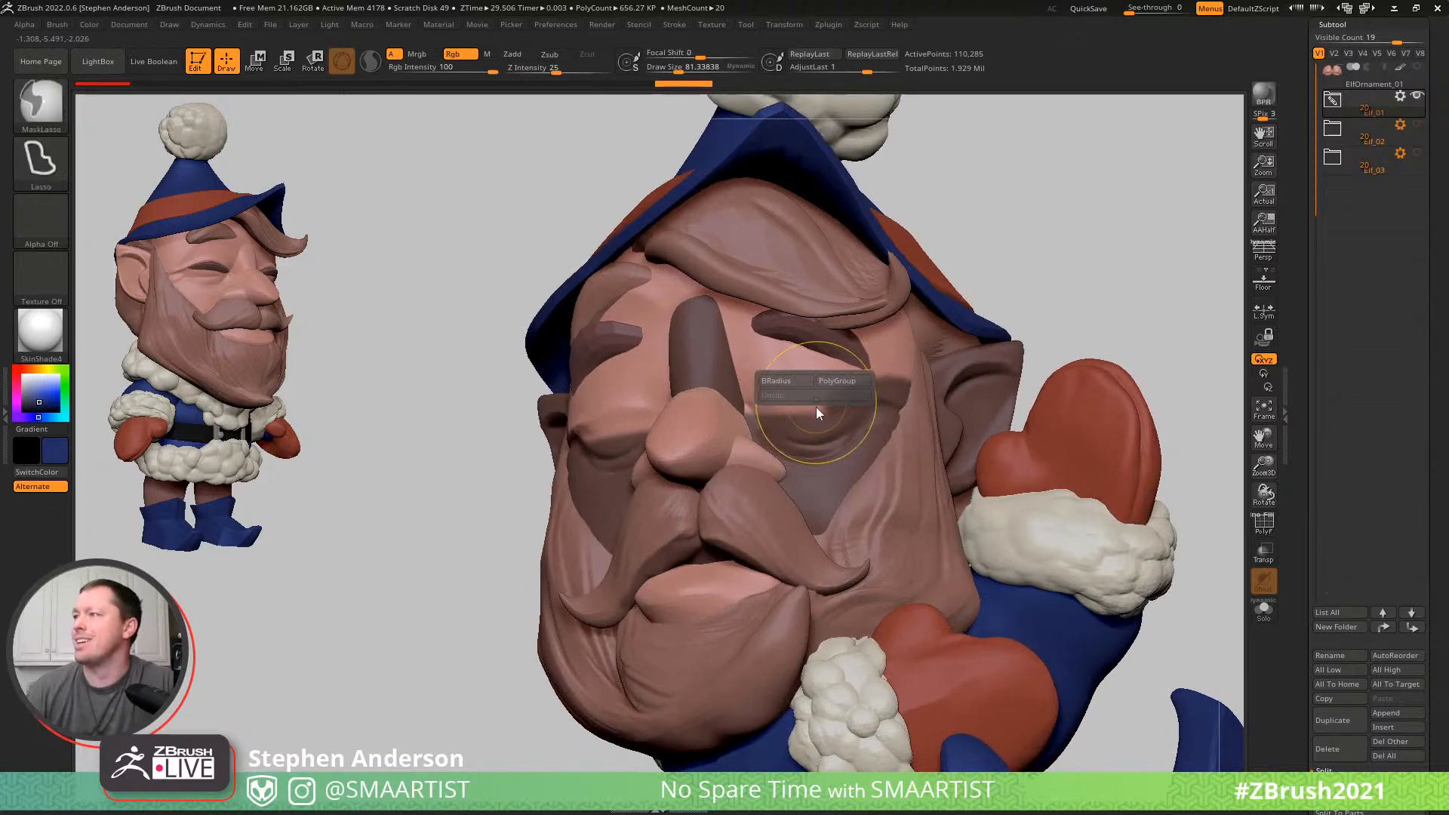
pyautogui.press('ctrl')
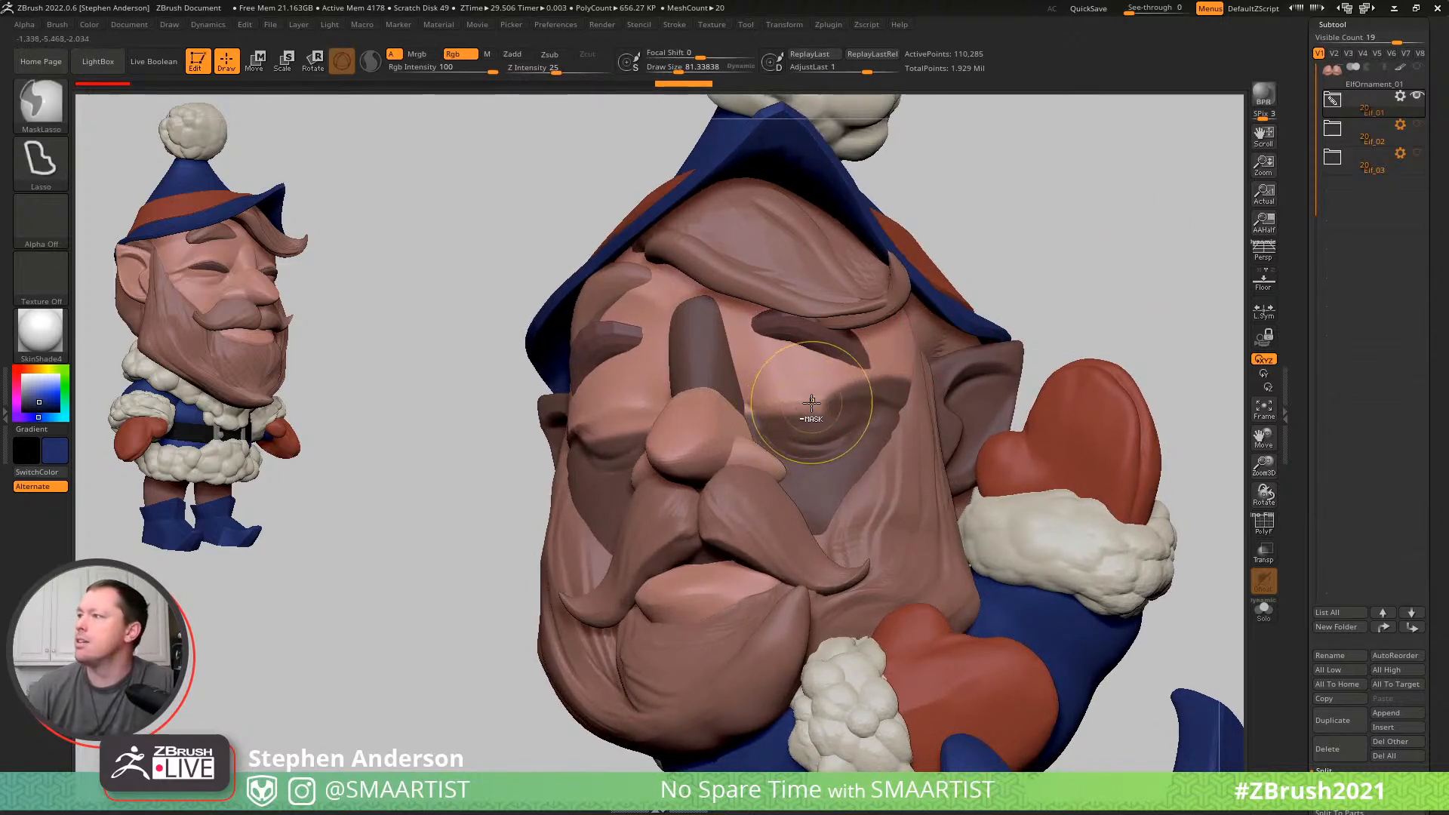
pyautogui.moveTo(891, 388)
pyautogui.keyDown('ctrl'); pyautogui.keyDown('alt'); pyautogui.mouseDown()
pyautogui.moveTo(996, 219)
pyautogui.moveTo(819, 198)
pyautogui.mouseUp(); pyautogui.keyUp('alt'); pyautogui.keyUp('ctrl')
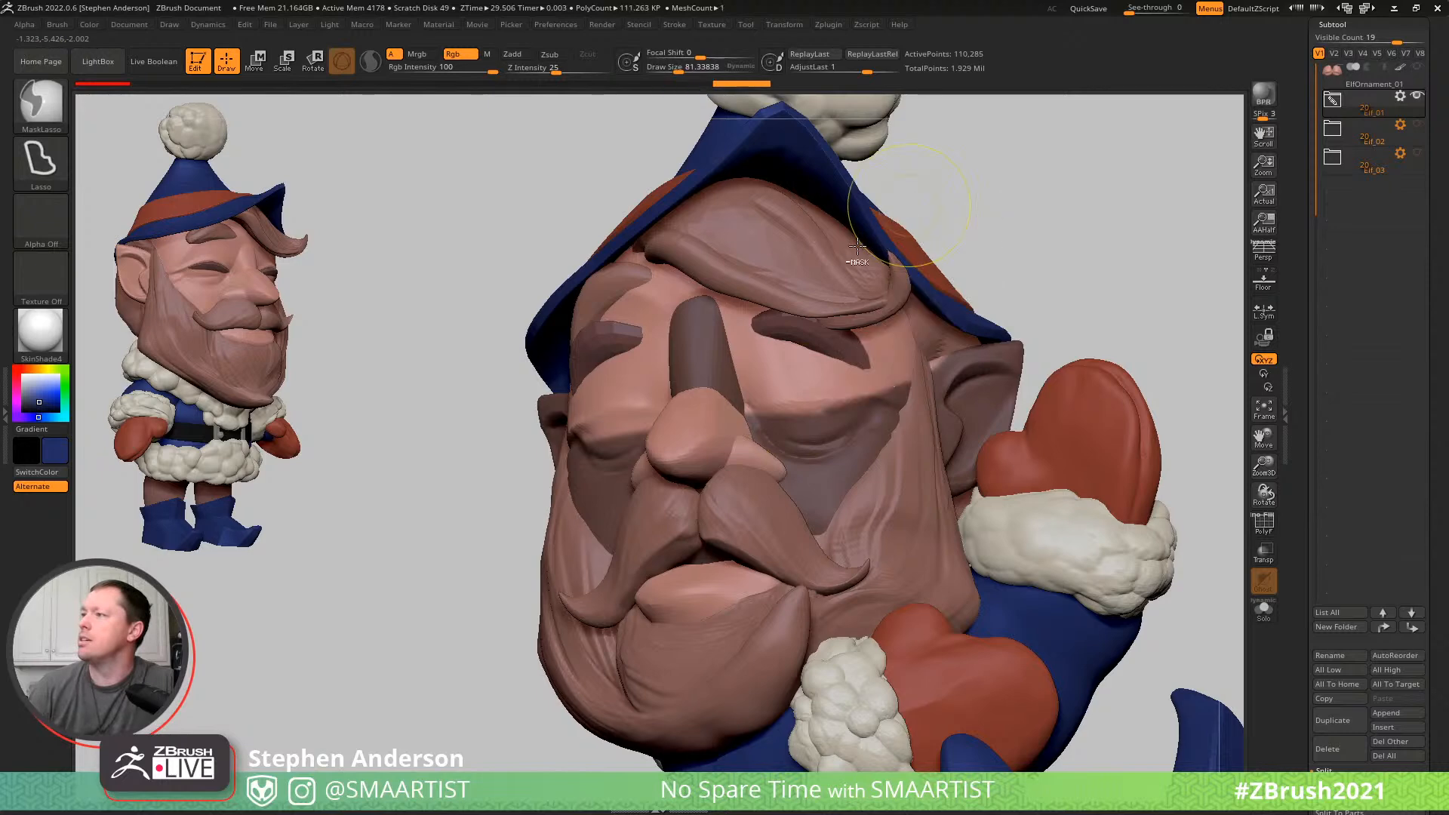
pyautogui.moveTo(845, 409)
pyautogui.mouseDown(button='right')
pyautogui.moveTo(867, 410)
pyautogui.moveTo(838, 415)
pyautogui.mouseUp(button='right')
pyautogui.moveTo(860, 423)
pyautogui.keyDown('ctrl'); pyautogui.mouseDown()
pyautogui.moveTo(1057, 178)
pyautogui.moveTo(1025, 175)
pyautogui.mouseUp(); pyautogui.keyUp('ctrl')
pyautogui.moveTo(815, 434)
pyautogui.mouseDown(button='right')
pyautogui.moveTo(853, 441)
pyautogui.moveTo(611, 440)
pyautogui.mouseUp(button='right')
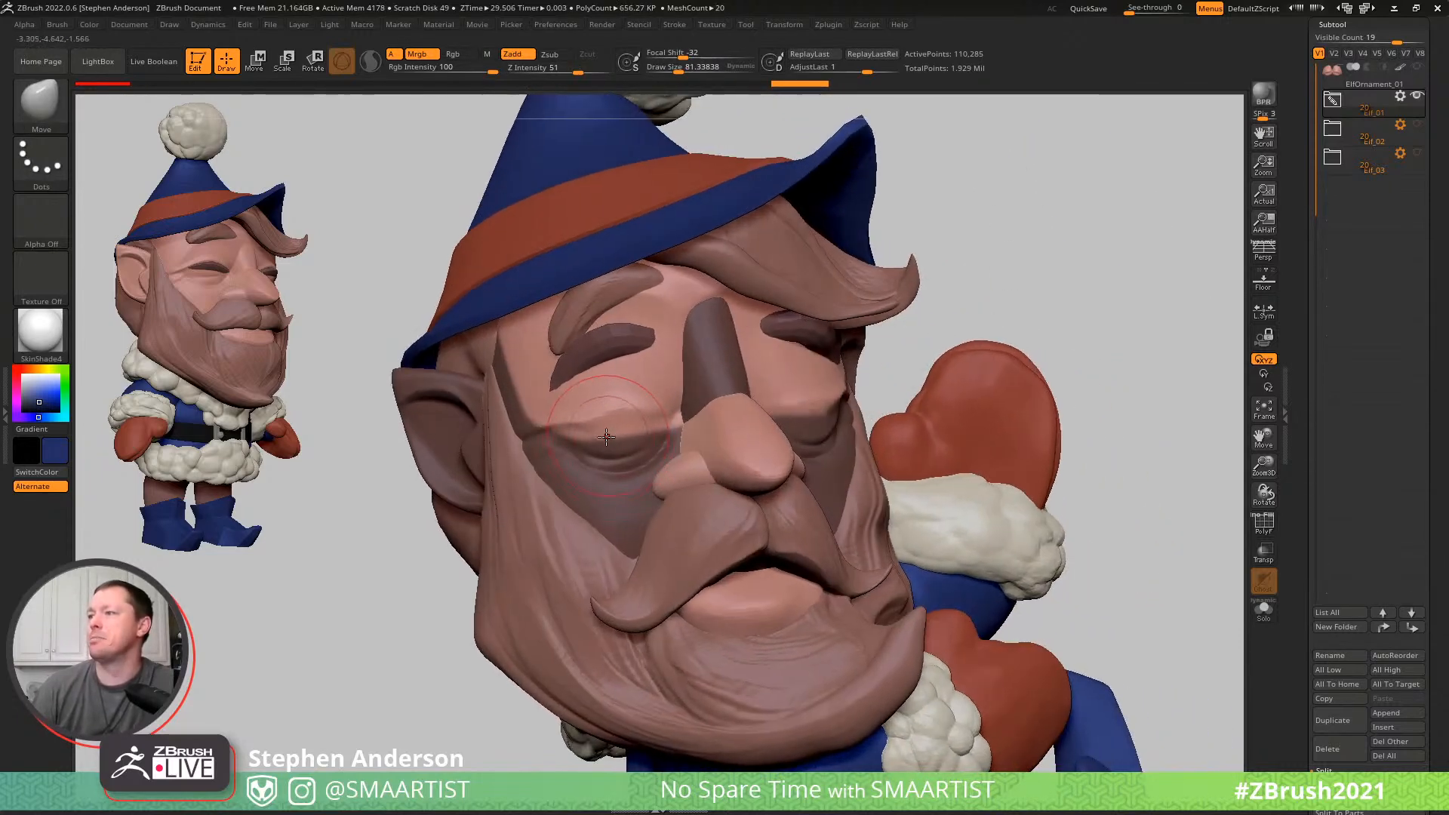
# - Pull the elf's right upper eyelid up towards the eyelashes with the Move brush, using progressively smaller brush sizes
pyautogui.press('s')
pyautogui.moveTo(607, 408); pyautogui.dragTo(601, 345)
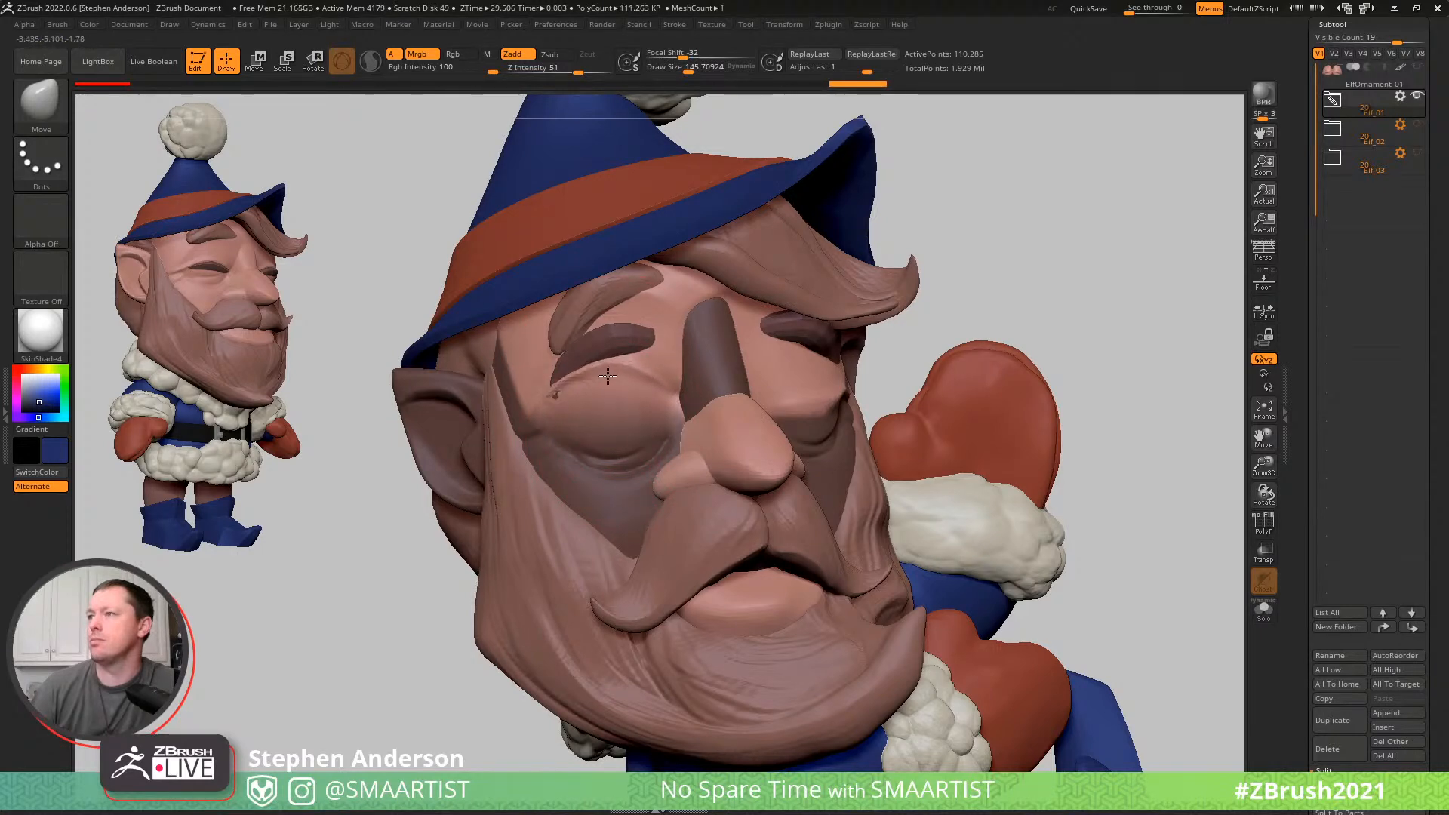
pyautogui.moveTo(614, 429); pyautogui.dragTo(658, 411, button='right')
pyautogui.press('s')
pyautogui.moveTo(655, 386); pyautogui.dragTo(650, 386)
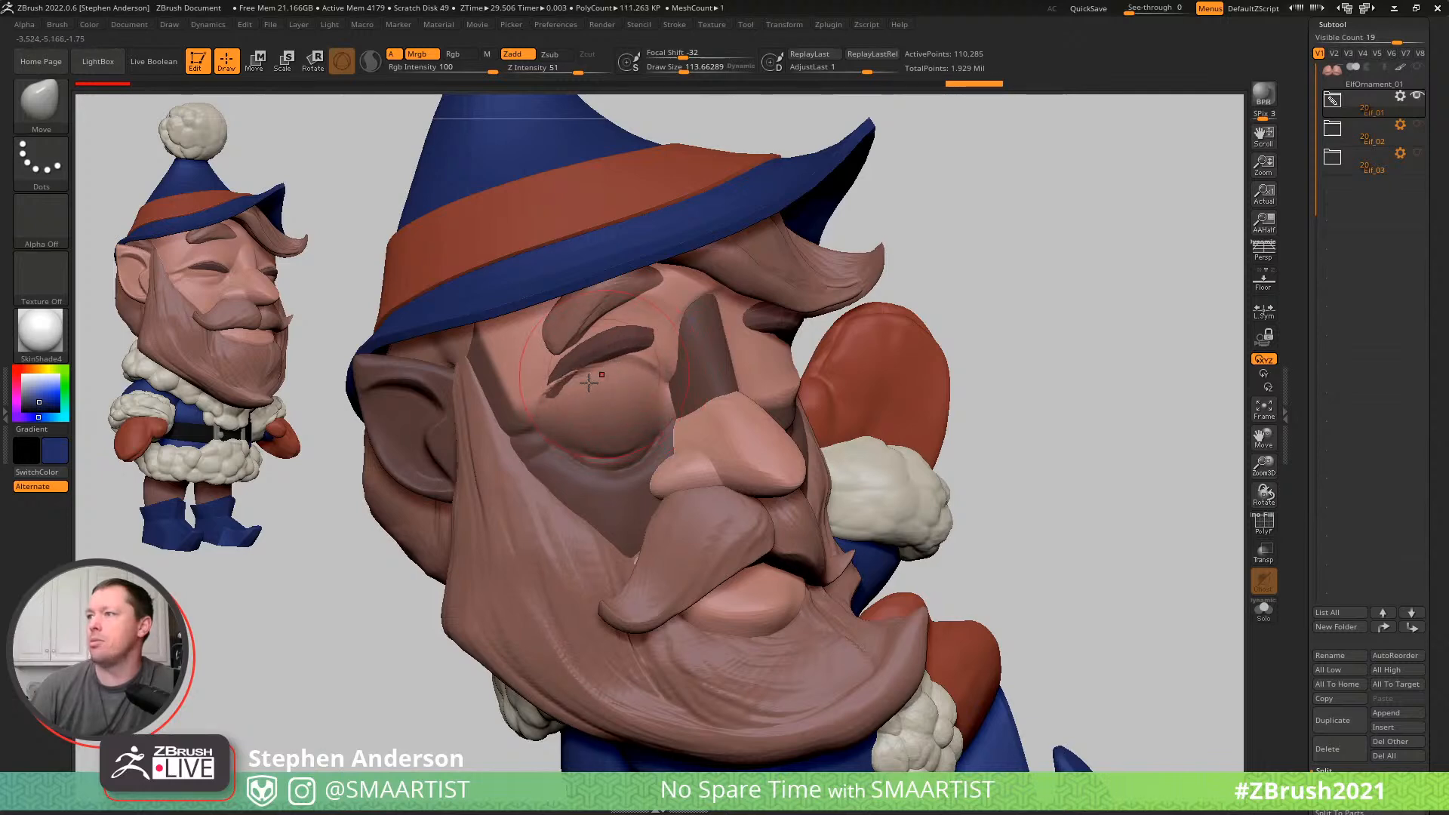
pyautogui.moveTo(560, 412)
pyautogui.mouseDown(button='right')
pyautogui.moveTo(639, 408)
pyautogui.moveTo(647, 392)
pyautogui.moveTo(576, 402)
pyautogui.mouseUp(button='right')
pyautogui.press('s')
pyautogui.moveTo(548, 400); pyautogui.dragTo(538, 402)
pyautogui.moveTo(544, 410); pyautogui.dragTo(580, 403, button='right')
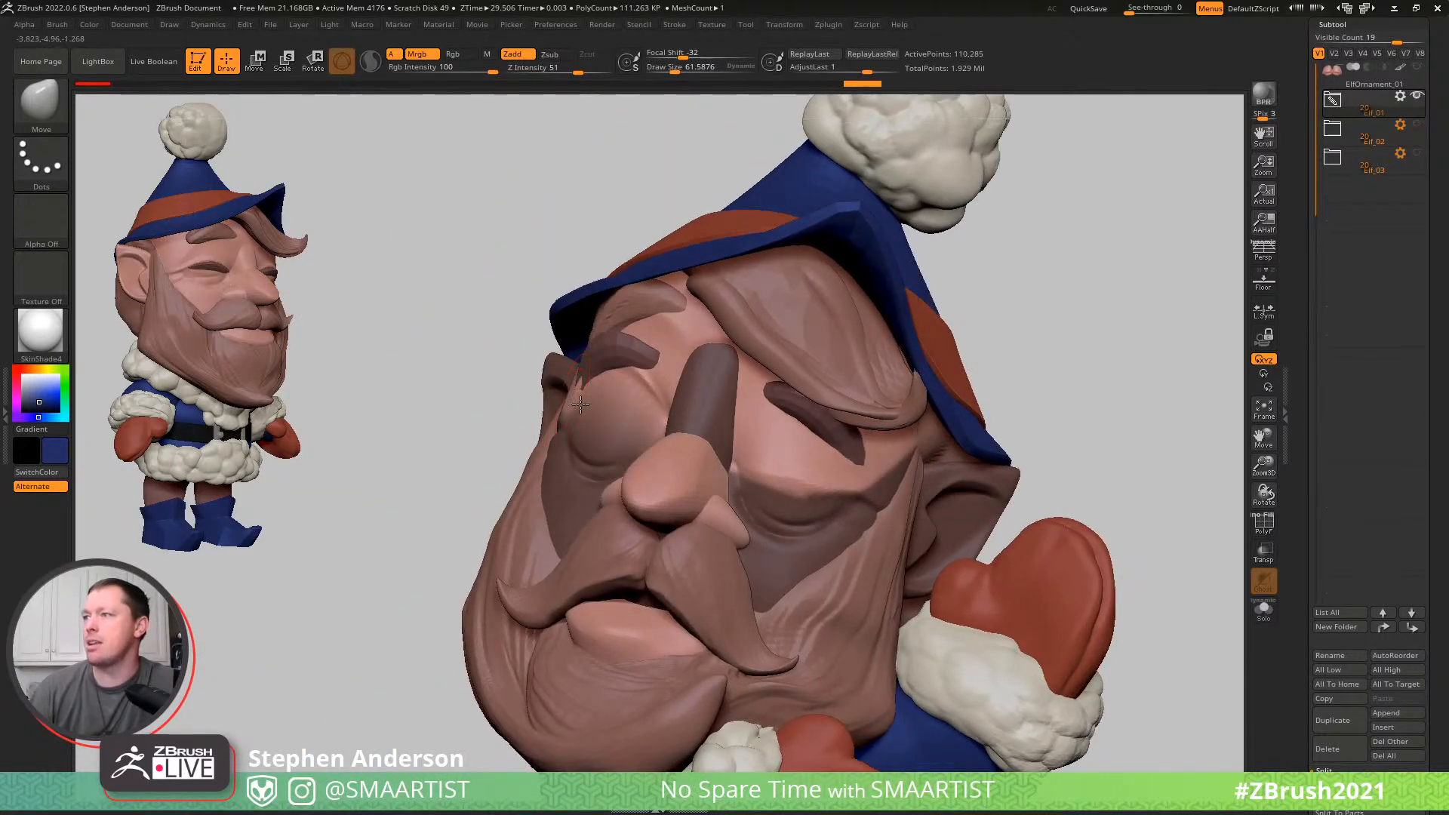
# - Pull the elf's left upper eyelid up beneath the eyelashes with the Move brush to match the right one
pyautogui.moveTo(743, 390); pyautogui.dragTo(660, 484, button='right')
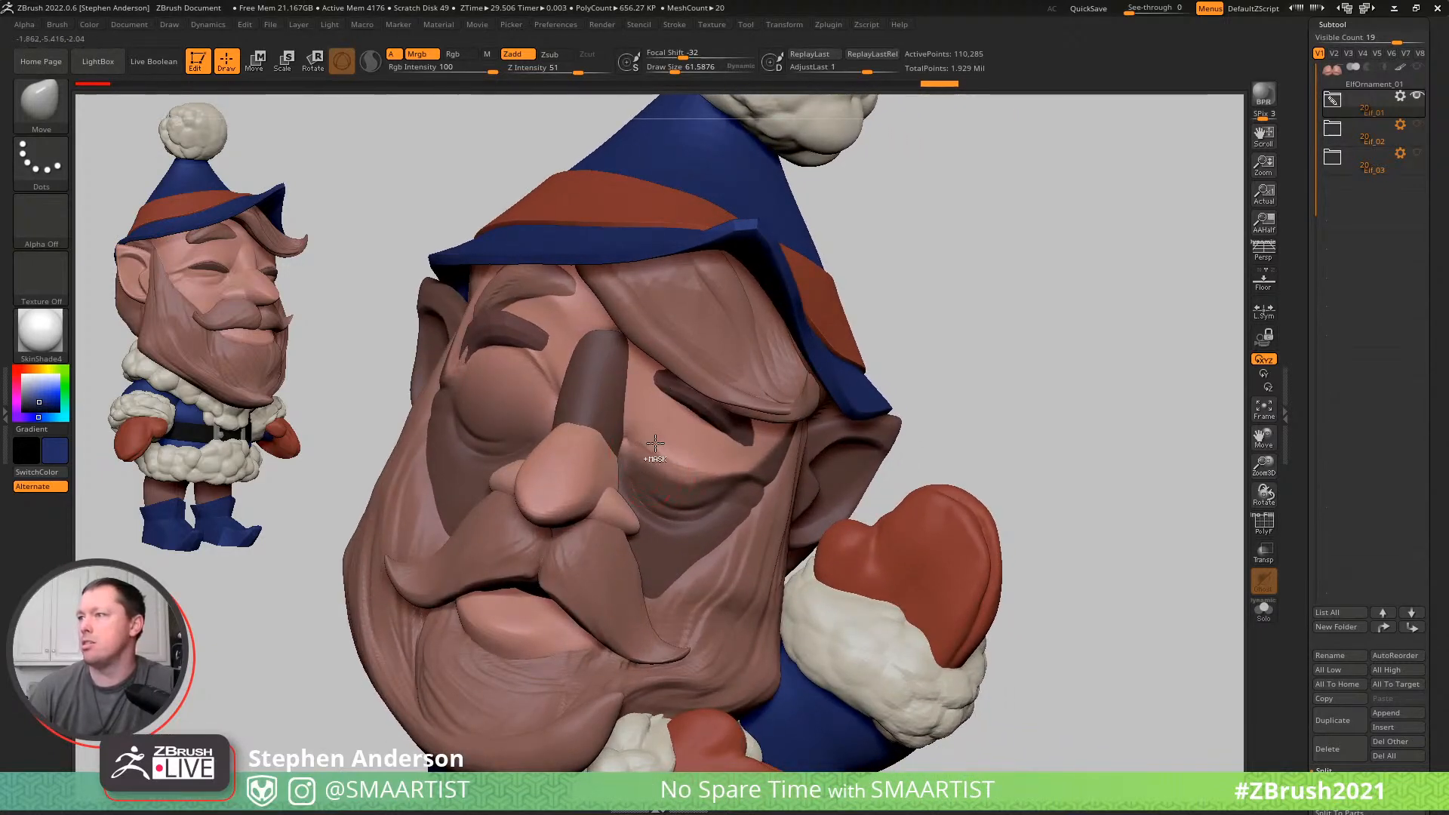
pyautogui.press('s')
pyautogui.moveTo(660, 459); pyautogui.dragTo(659, 459)
pyautogui.moveTo(673, 418); pyautogui.dragTo(670, 358)
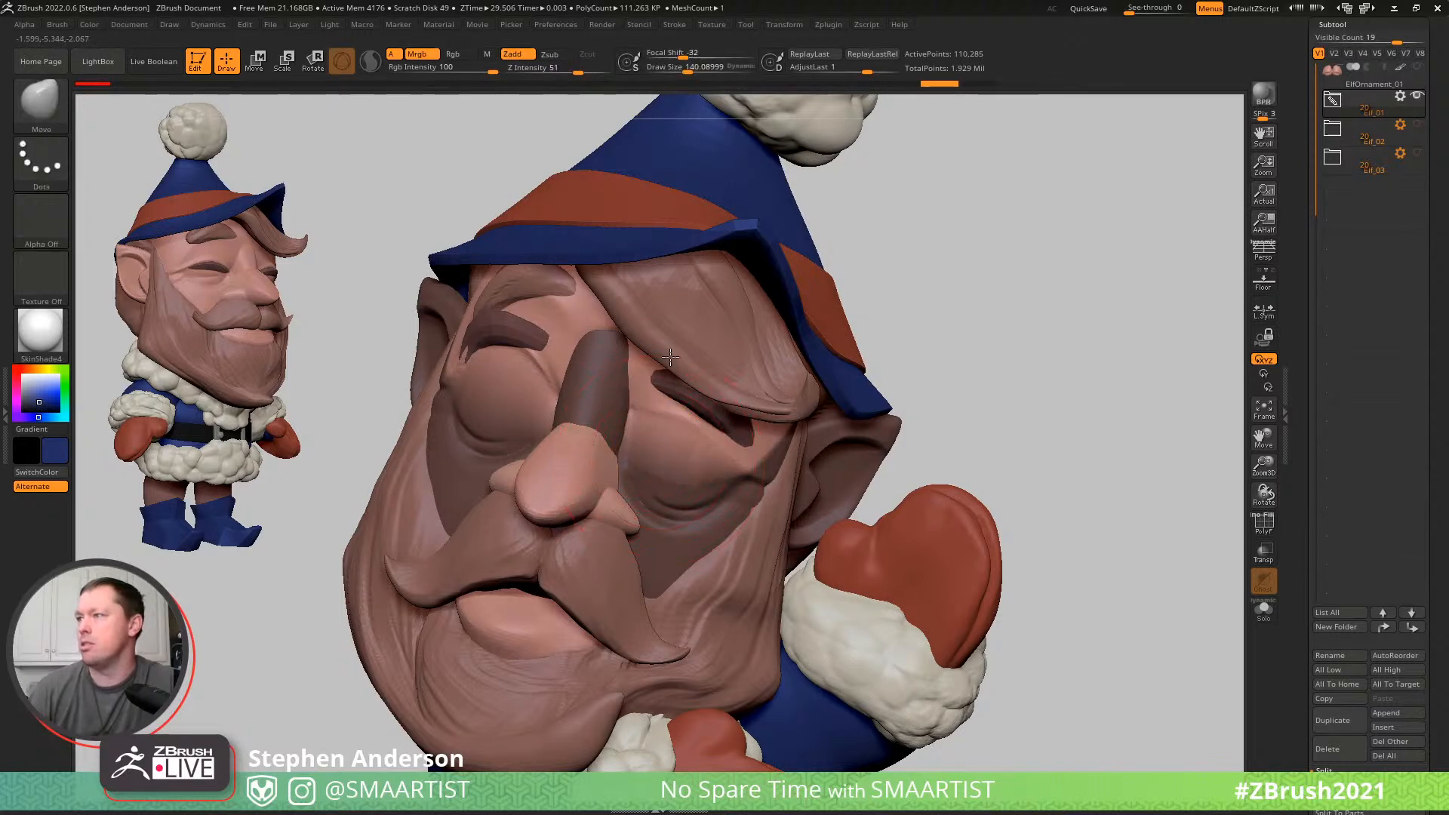
pyautogui.moveTo(711, 455); pyautogui.dragTo(722, 408)
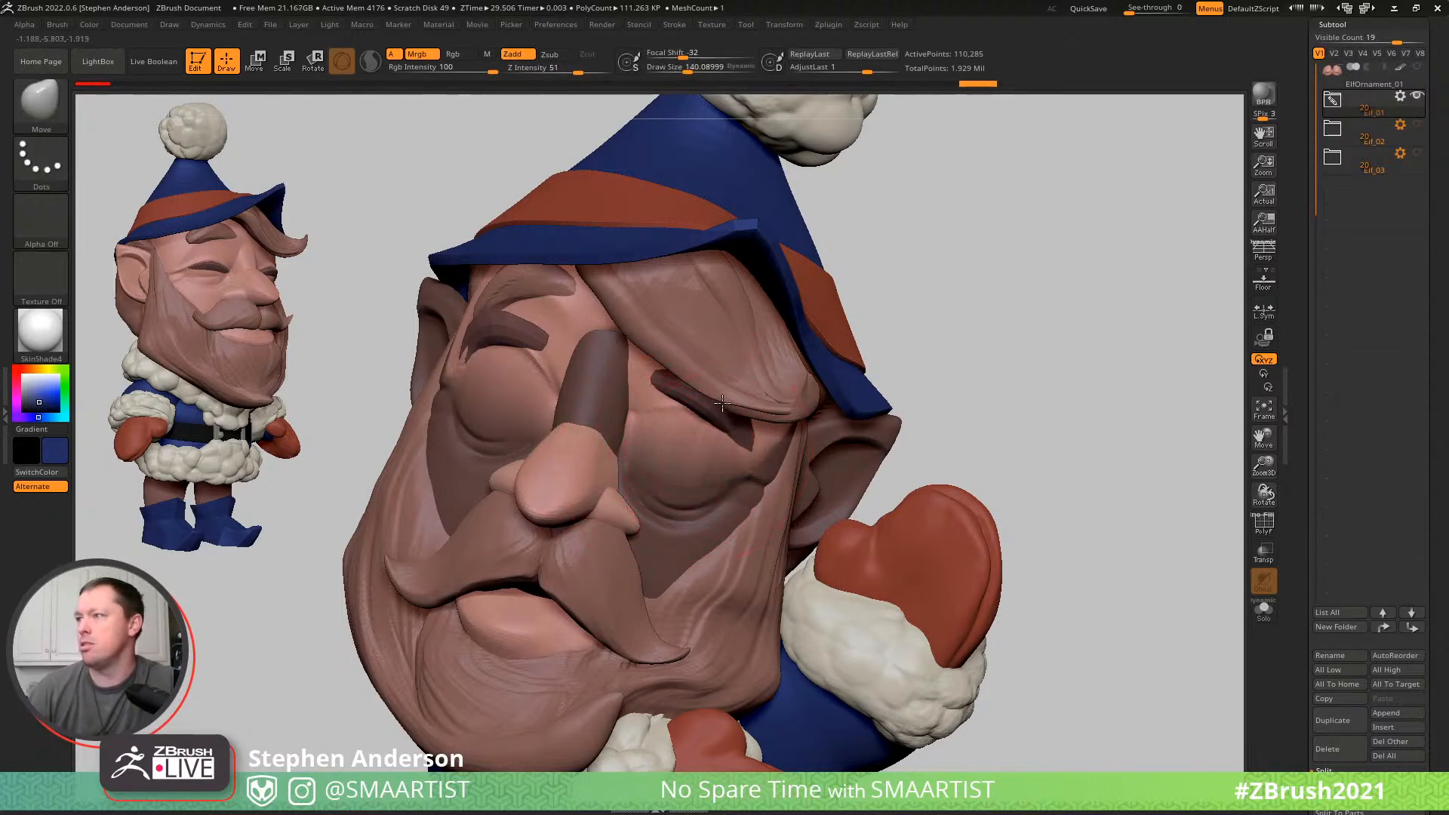
pyautogui.press('s')
pyautogui.click(665, 416)
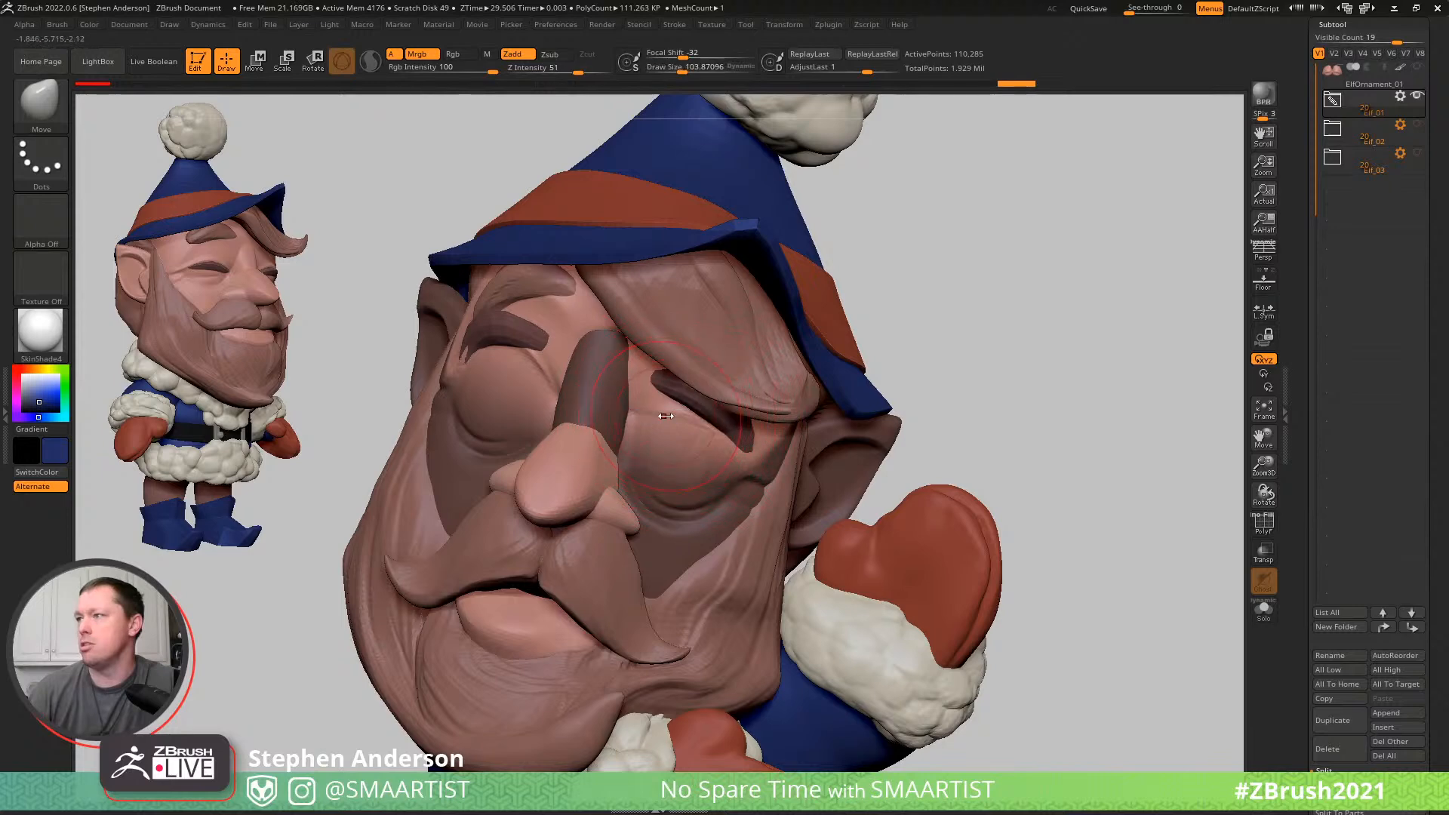
pyautogui.moveTo(650, 437)
pyautogui.mouseDown(button='right')
pyautogui.moveTo(668, 416)
pyautogui.moveTo(698, 460)
pyautogui.moveTo(673, 450)
pyautogui.moveTo(843, 415)
pyautogui.mouseUp(button='right')
# - Clear the mask from the head and smooth the raised eyelids and their creases on both eyes
pyautogui.press('ctrl')
pyautogui.keyDown('ctrl'); pyautogui.moveTo(842, 450); pyautogui.dragTo(849, 471); pyautogui.keyUp('ctrl')
pyautogui.moveTo(747, 461)
pyautogui.mouseDown(button='right')
pyautogui.moveTo(669, 475)
pyautogui.moveTo(699, 456)
pyautogui.mouseUp(button='right')
pyautogui.press('s')
pyautogui.moveTo(699, 456); pyautogui.dragTo(670, 462)
pyautogui.press('shift')
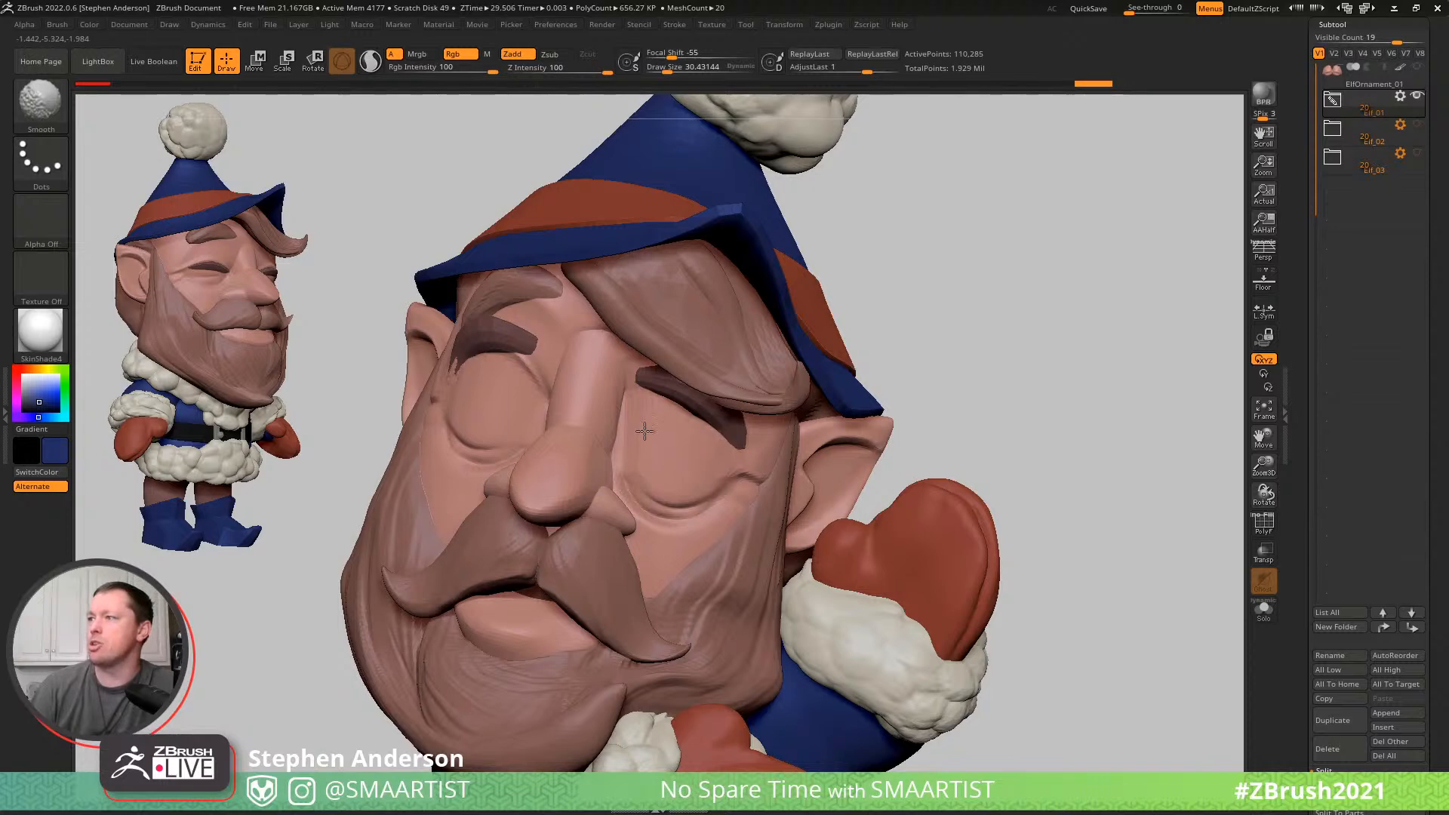
pyautogui.keyDown('shift'); pyautogui.moveTo(510, 397); pyautogui.dragTo(468, 381); pyautogui.keyUp('shift')
pyautogui.moveTo(494, 382); pyautogui.dragTo(581, 386, button='right')
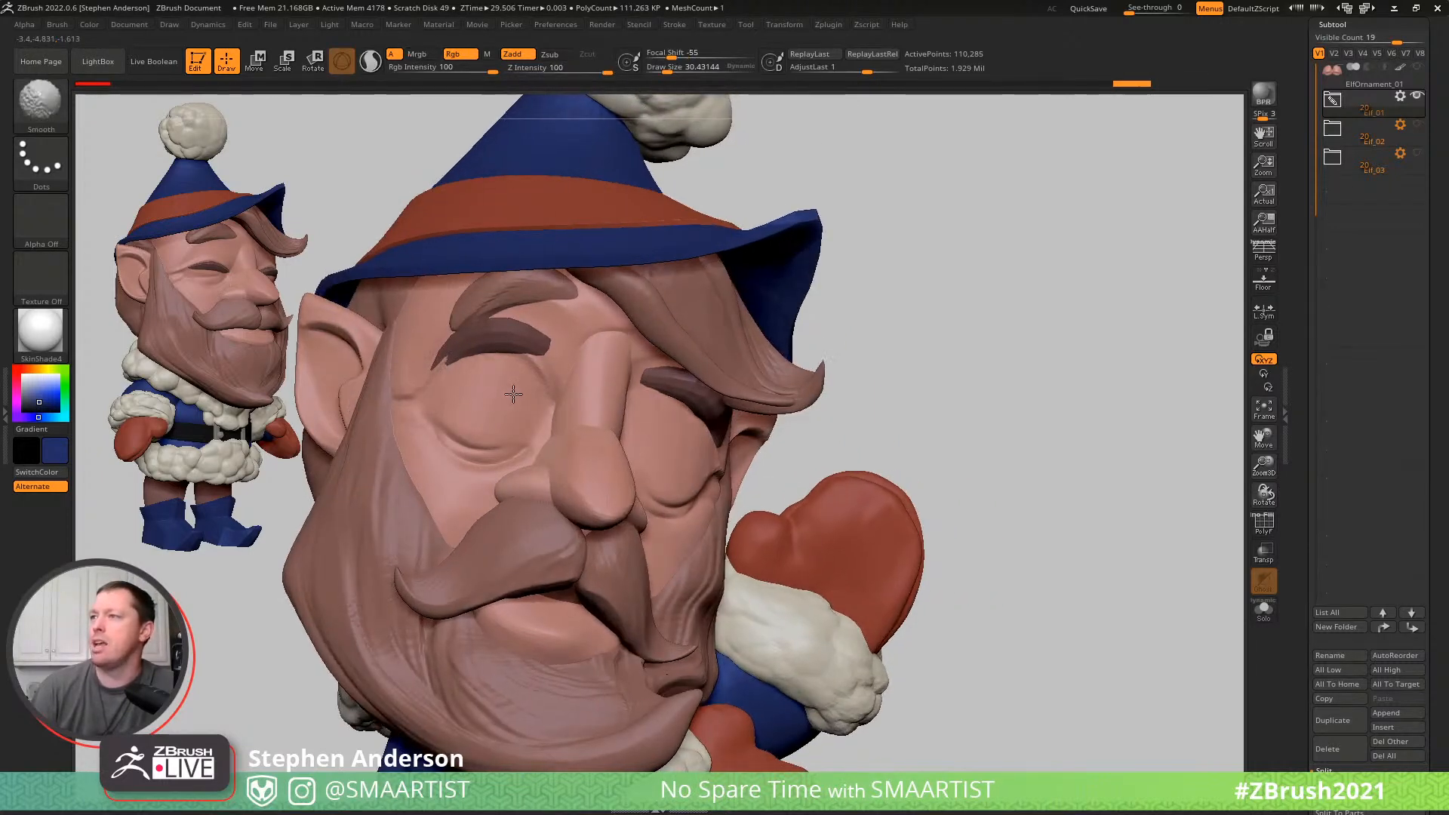
pyautogui.keyDown('shift'); pyautogui.moveTo(512, 392); pyautogui.dragTo(509, 391); pyautogui.keyUp('shift')
pyautogui.moveTo(811, 417); pyautogui.dragTo(881, 422, button='right')
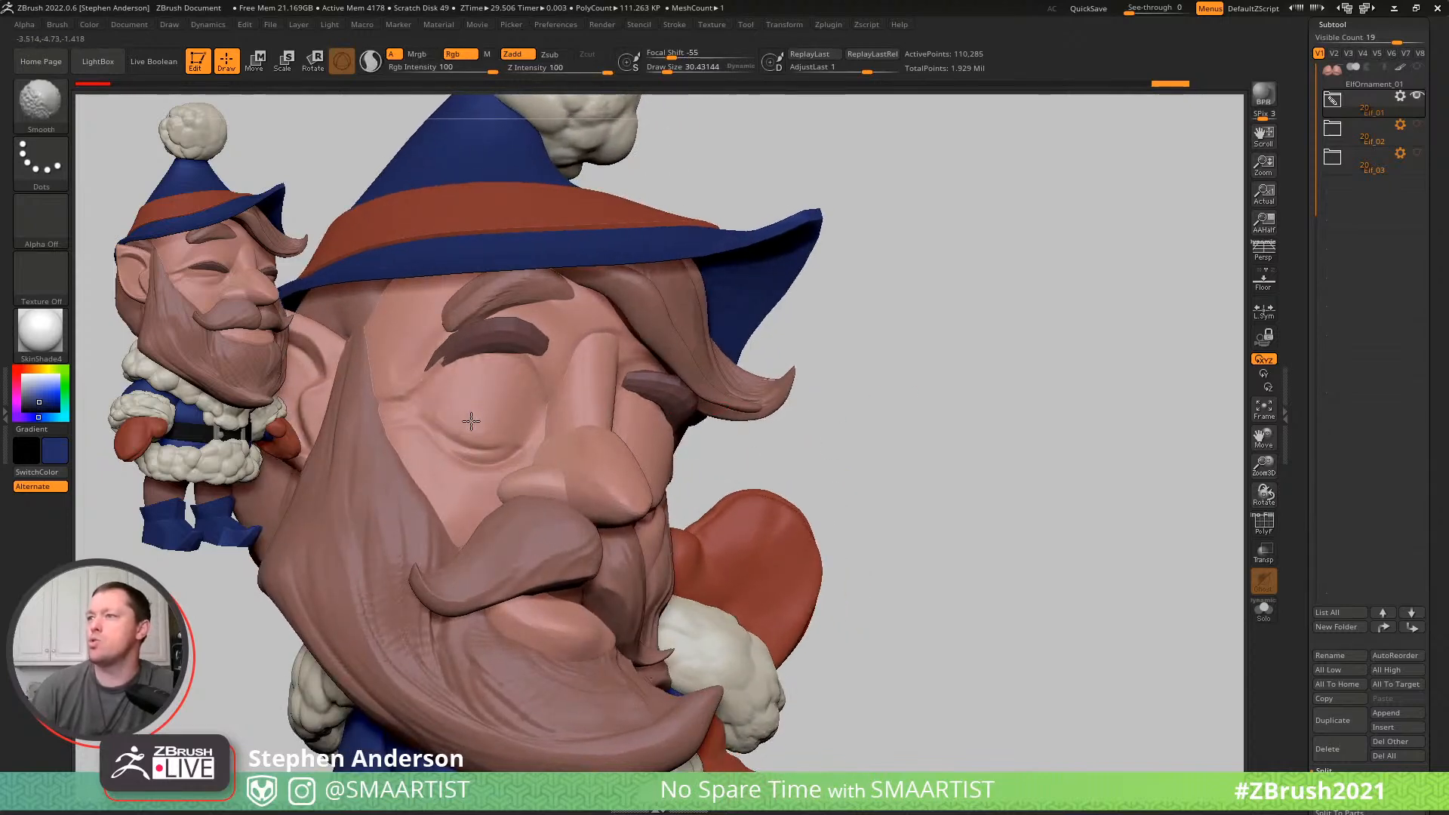
pyautogui.keyDown('shift'); pyautogui.moveTo(467, 421); pyautogui.dragTo(532, 388); pyautogui.keyUp('shift')
pyautogui.moveTo(928, 453)
pyautogui.mouseDown(button='right')
pyautogui.moveTo(915, 465)
pyautogui.moveTo(1000, 385)
pyautogui.mouseUp(button='right')
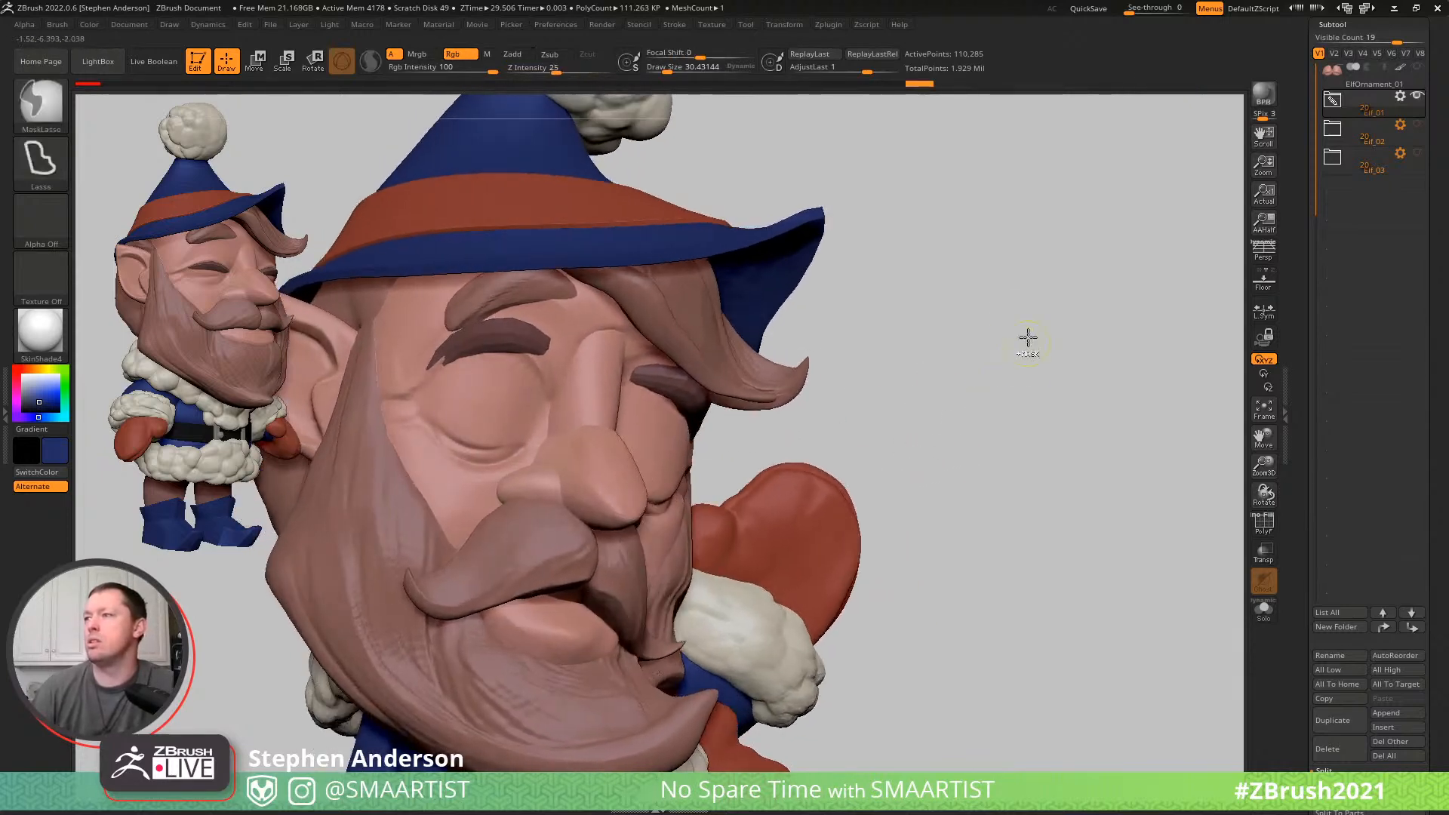
# - DynaMesh the head at resolution 128 with Groups on, and inspect the new topology with the polyframe before hiding it
pyautogui.hotkey('shift', 'f')
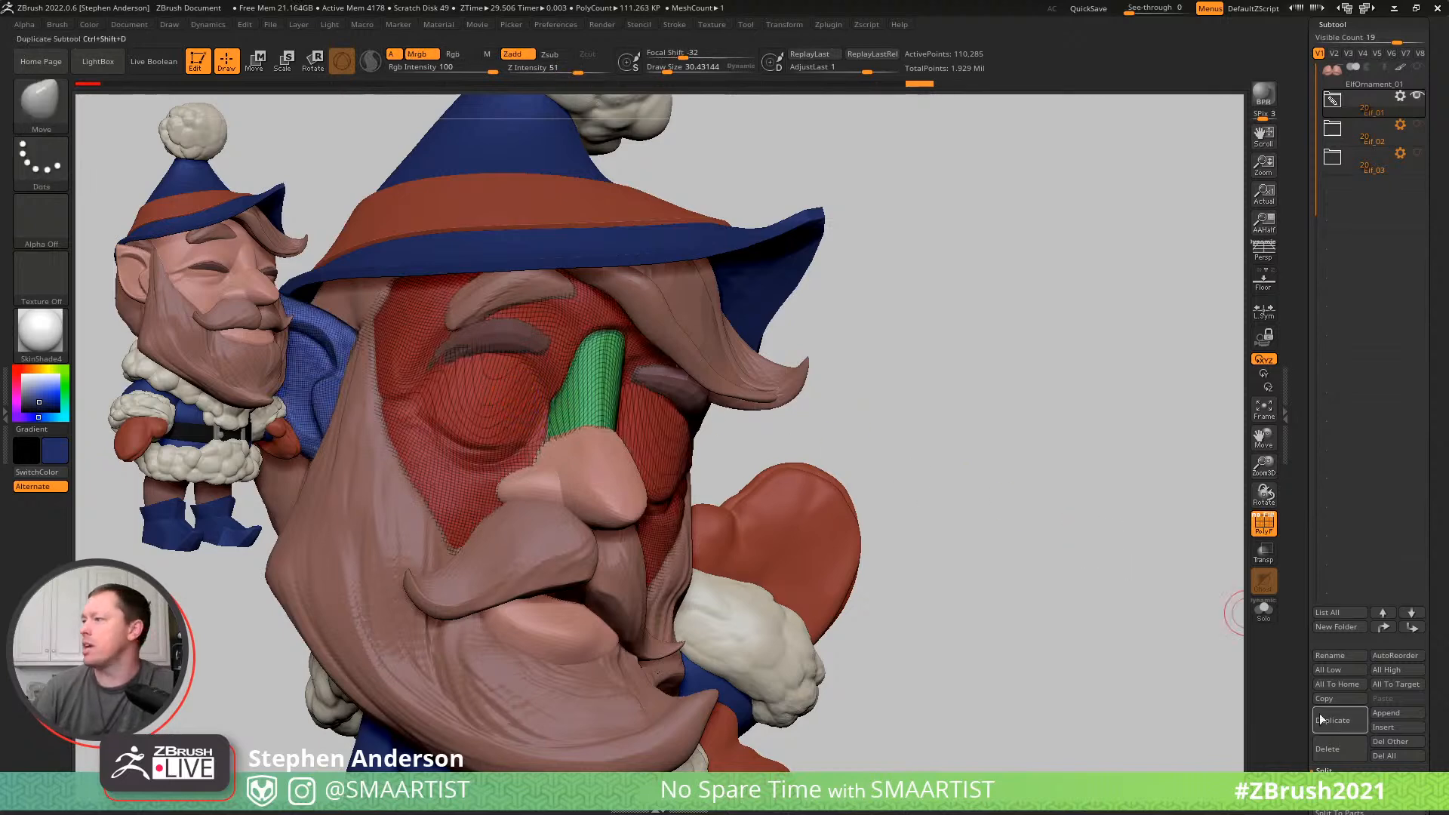
pyautogui.scroll(-3, 1385, 704)
pyautogui.moveTo(1428, 773); pyautogui.dragTo(1422, 596)
pyautogui.click(1352, 606)
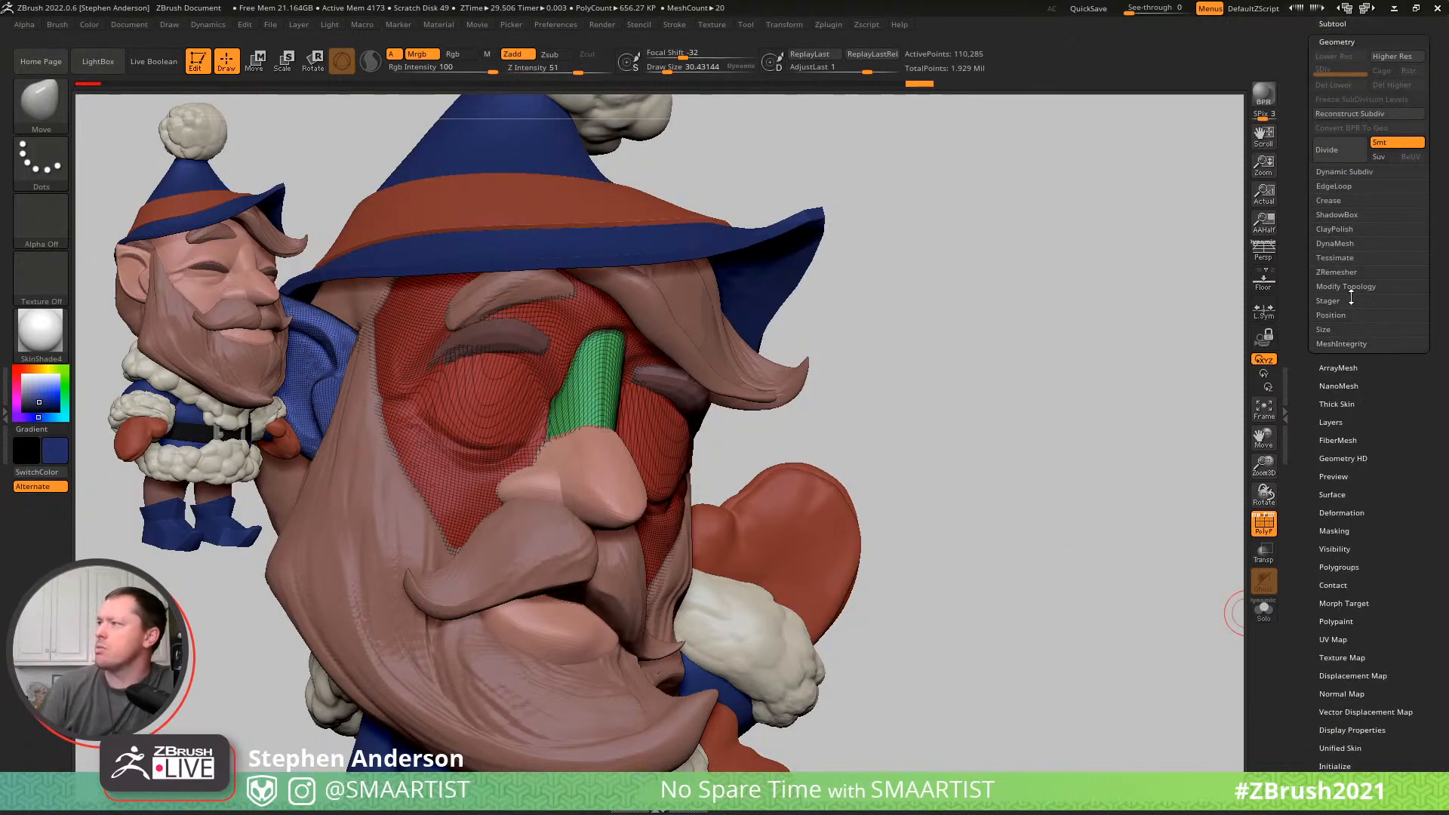
pyautogui.click(1334, 243)
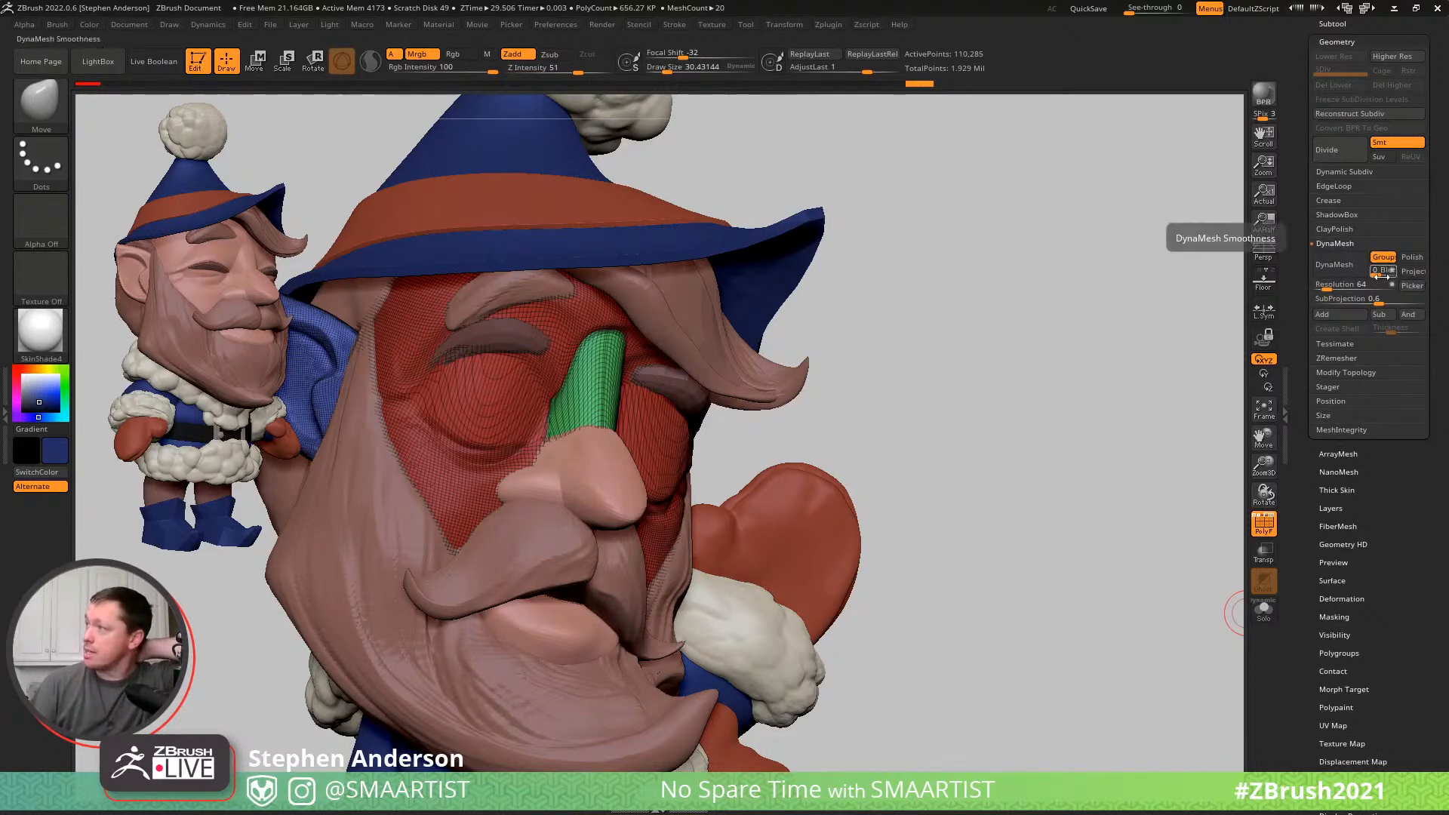
pyautogui.click(1340, 284)
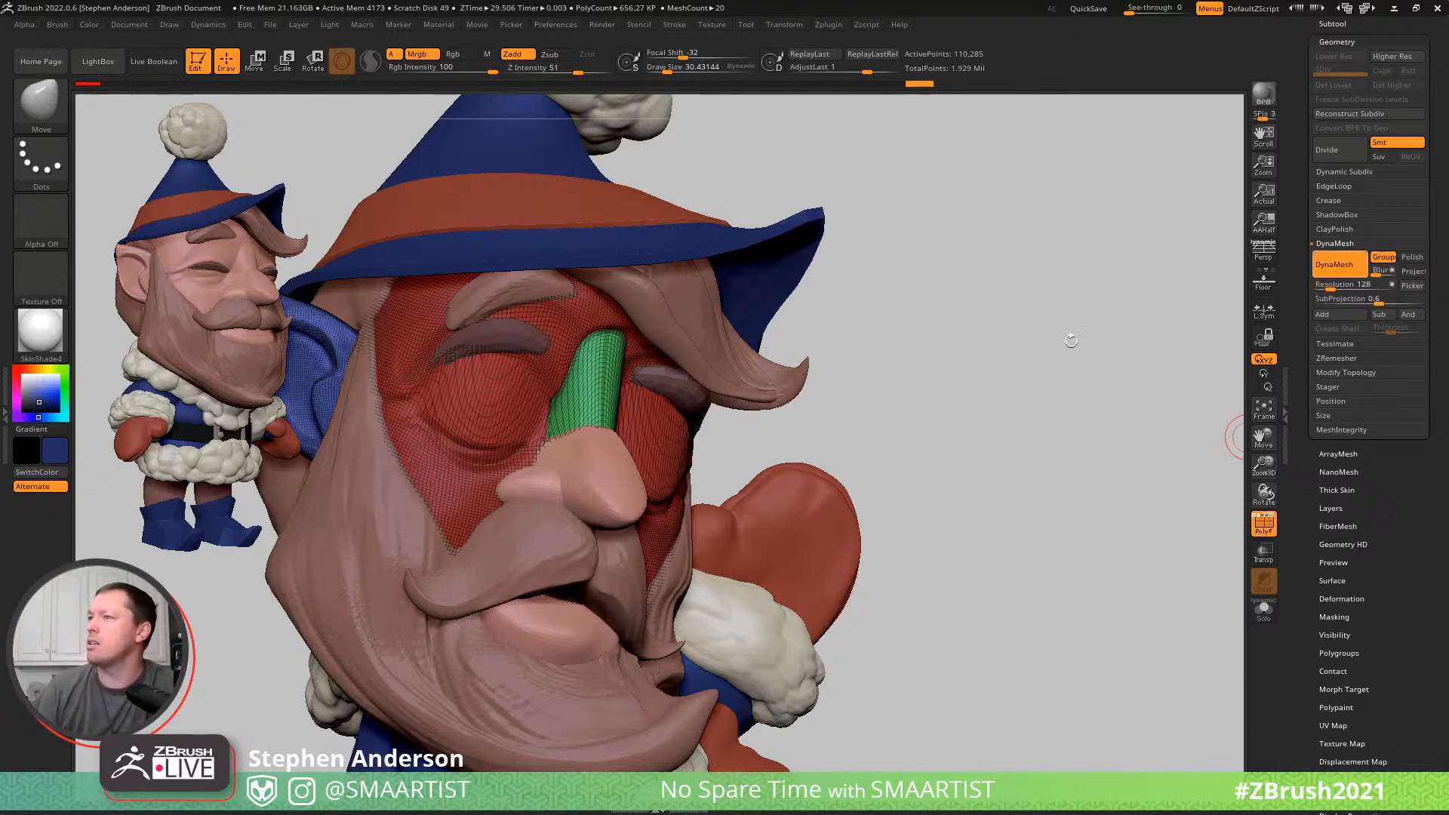
pyautogui.hotkey('shift', 'f')
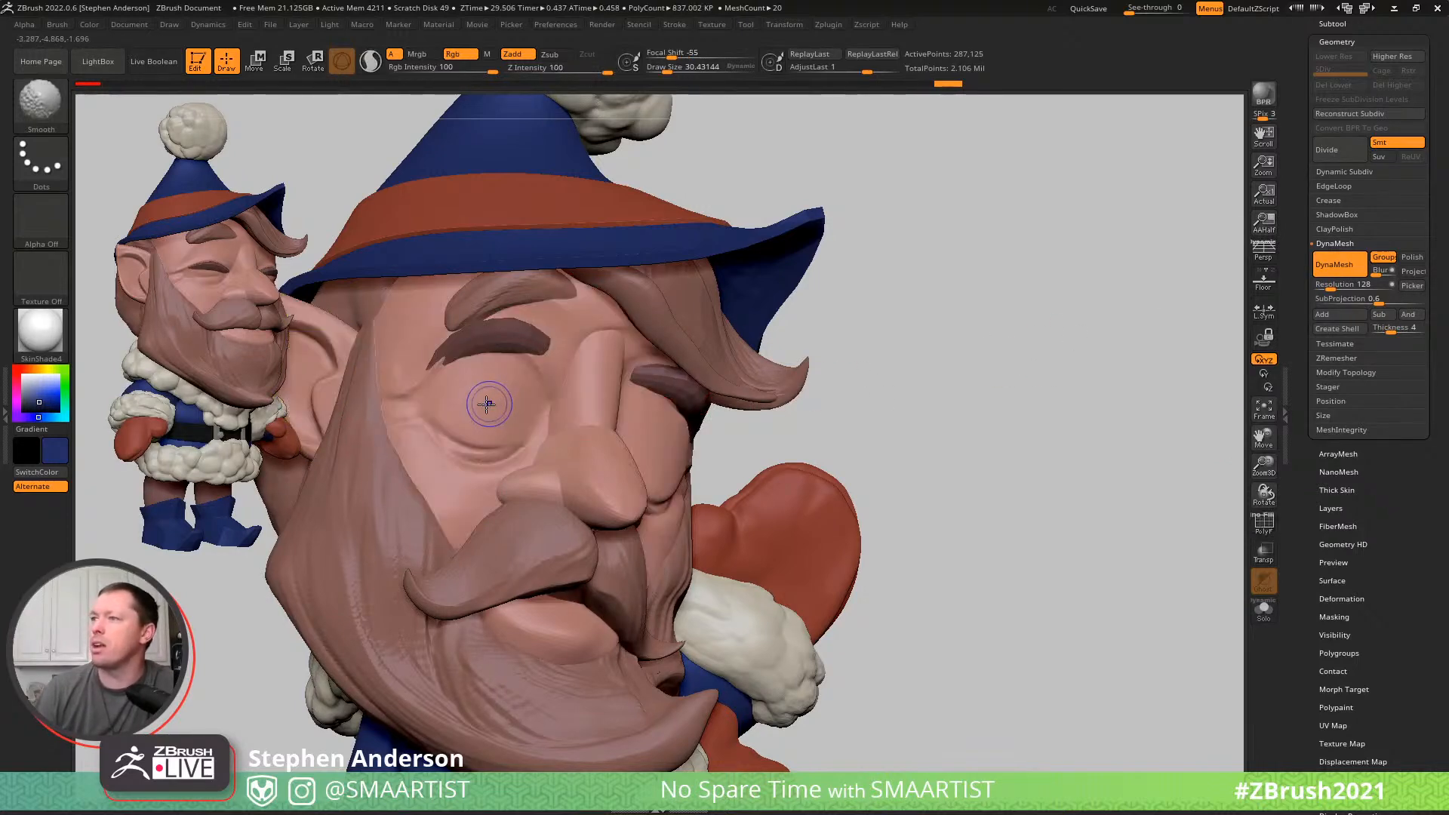
pyautogui.hotkey('shift', 'f')
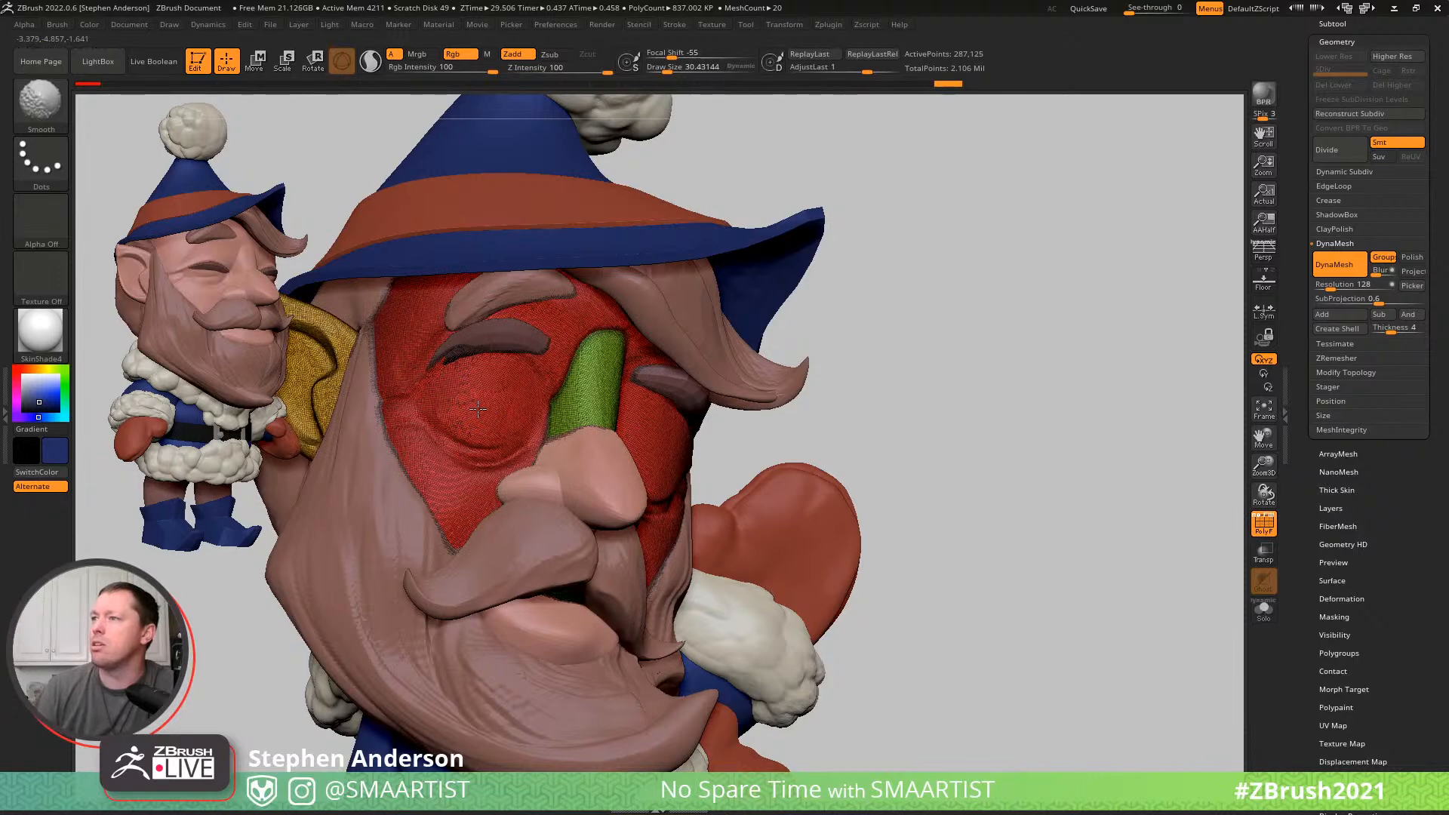
pyautogui.hotkey('shift', 'f')
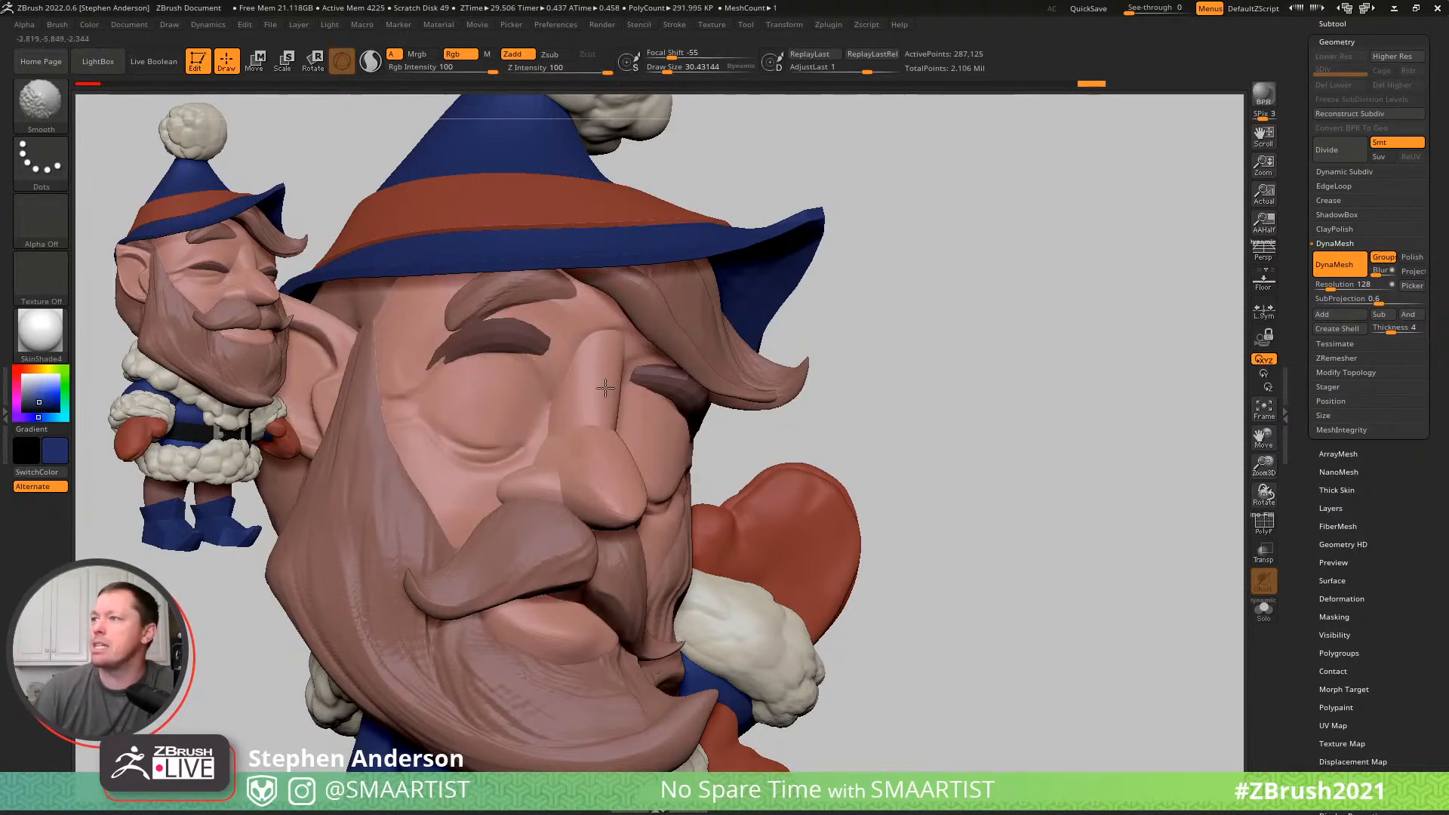
# - Mask a rounded eye opening on the elf's right eyelid with MaskLasso, just below the eyelashes
pyautogui.moveTo(715, 440); pyautogui.dragTo(663, 438)
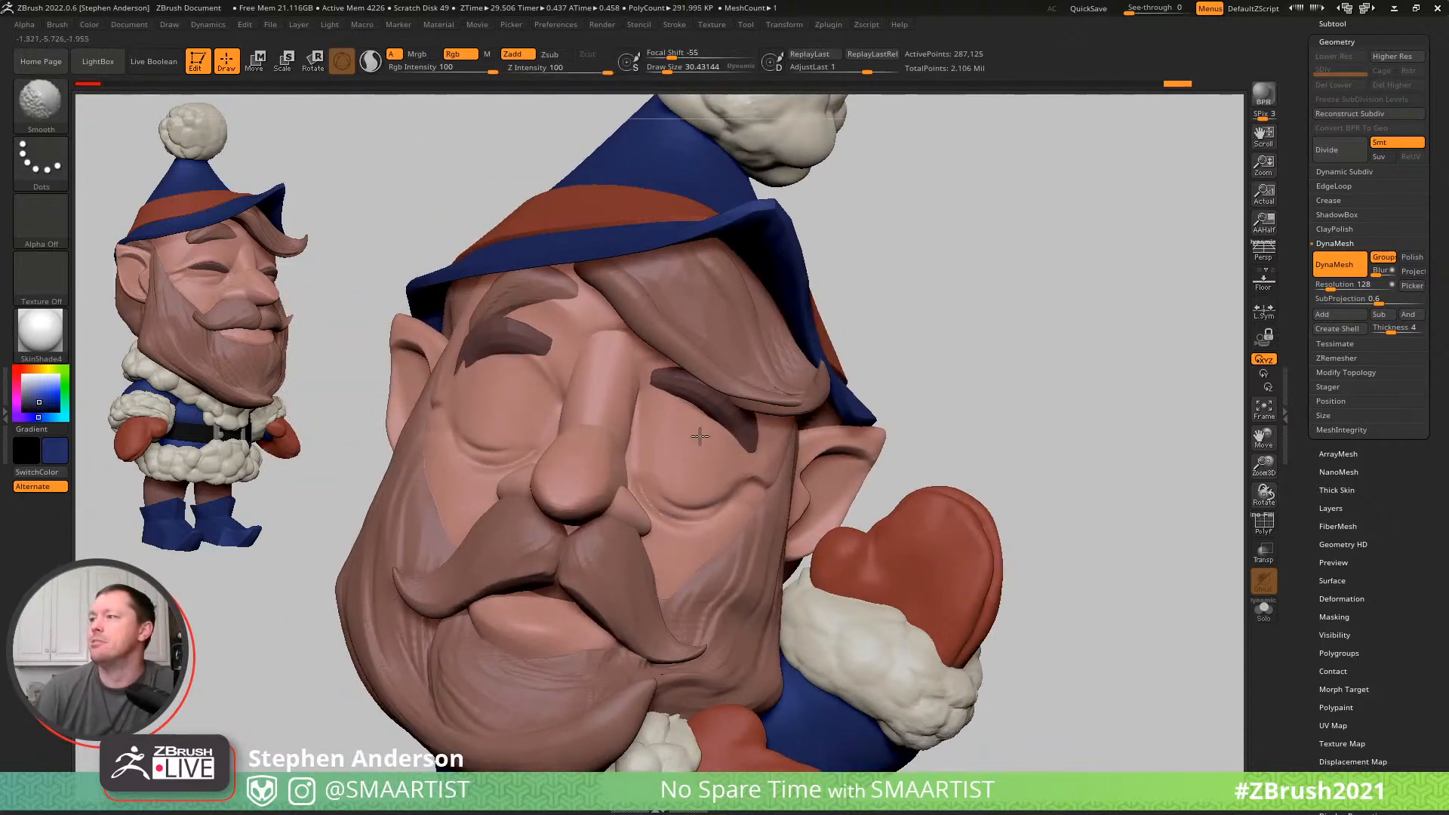
pyautogui.press('b')
pyautogui.click(453, 400)
pyautogui.moveTo(456, 401)
pyautogui.mouseDown(button='right')
pyautogui.moveTo(520, 438)
pyautogui.moveTo(458, 405)
pyautogui.mouseUp(button='right')
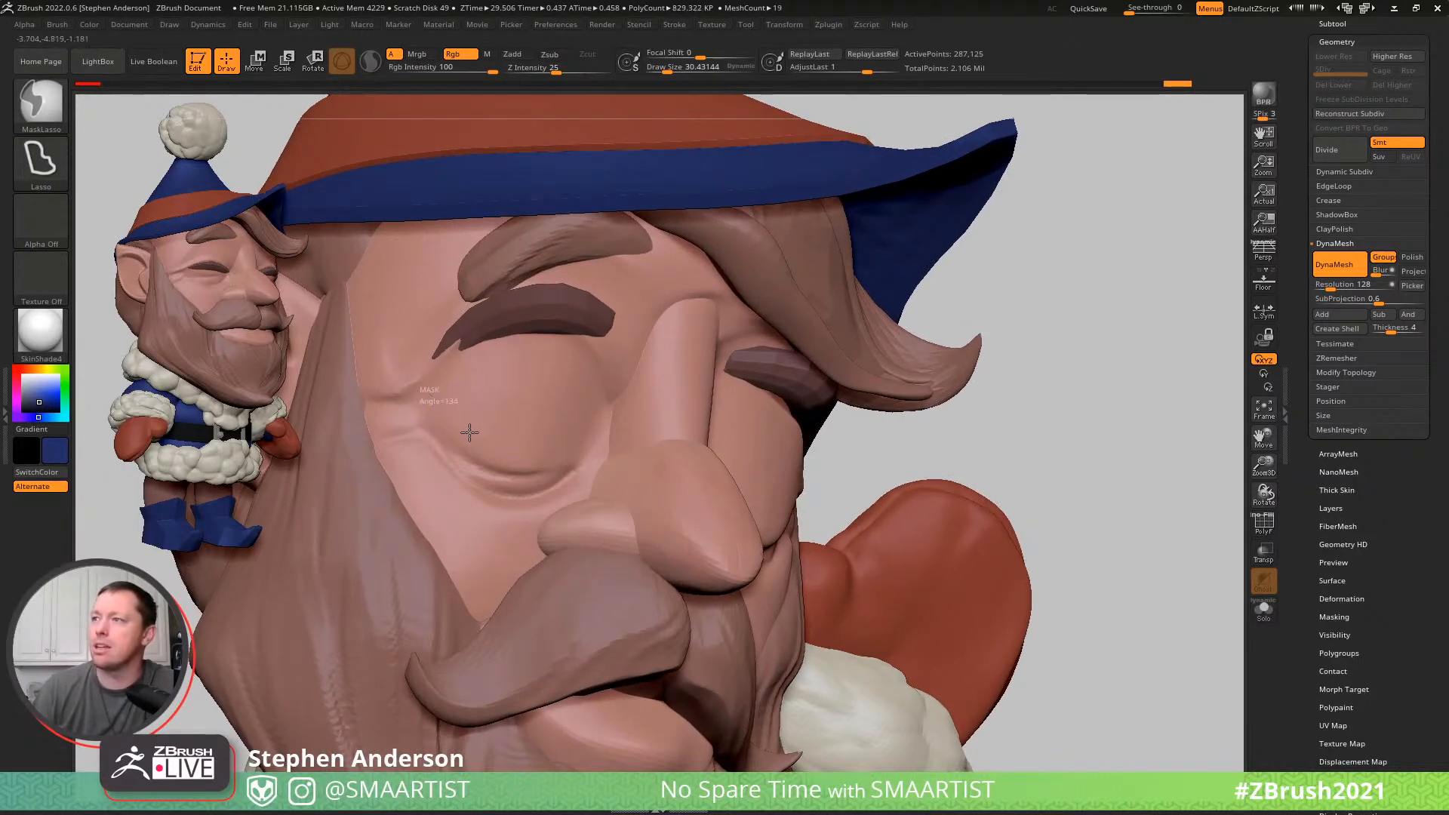
pyautogui.moveTo(559, 452)
pyautogui.keyDown('ctrl'); pyautogui.mouseDown()
pyautogui.moveTo(594, 448)
pyautogui.moveTo(611, 389)
pyautogui.moveTo(570, 325)
pyautogui.moveTo(505, 331)
pyautogui.moveTo(453, 365)
pyautogui.mouseUp(); pyautogui.keyUp('ctrl')
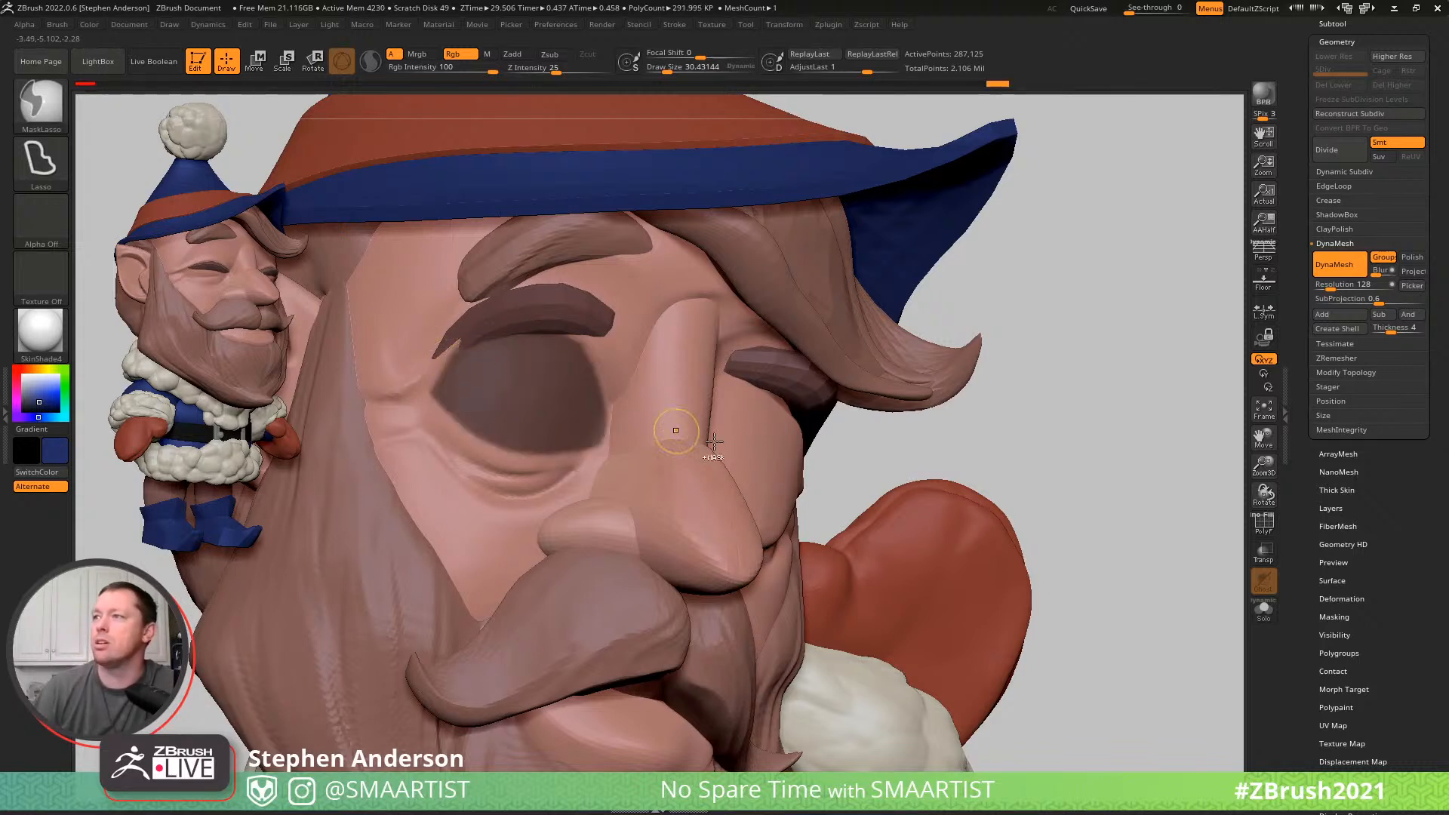
# - Mask a matching rounded eye opening on the elf's left eyelid and clean up its inner and outer edges
pyautogui.moveTo(769, 421); pyautogui.dragTo(738, 390, button='right')
pyautogui.moveTo(707, 463)
pyautogui.keyDown('ctrl'); pyautogui.mouseDown()
pyautogui.moveTo(754, 501)
pyautogui.moveTo(809, 499)
pyautogui.moveTo(856, 464)
pyautogui.moveTo(846, 419)
pyautogui.moveTo(804, 400)
pyautogui.mouseUp(); pyautogui.keyUp('ctrl')
pyautogui.moveTo(759, 461); pyautogui.dragTo(760, 494, button='right')
pyautogui.hotkey('ctrl', 'z')
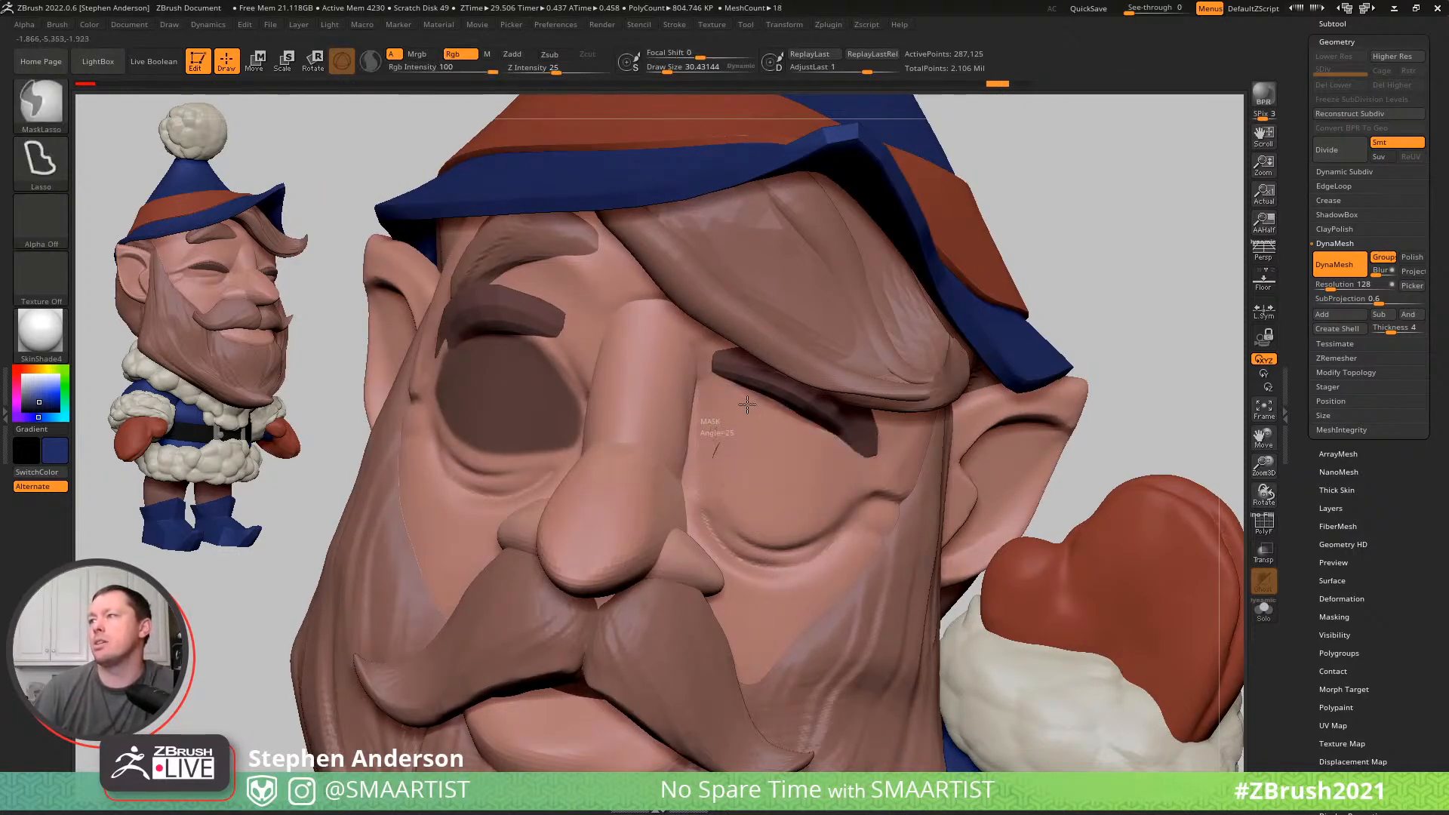
pyautogui.moveTo(802, 409)
pyautogui.keyDown('ctrl'); pyautogui.mouseDown()
pyautogui.moveTo(843, 452)
pyautogui.moveTo(841, 500)
pyautogui.moveTo(805, 531)
pyautogui.mouseUp(); pyautogui.keyUp('ctrl')
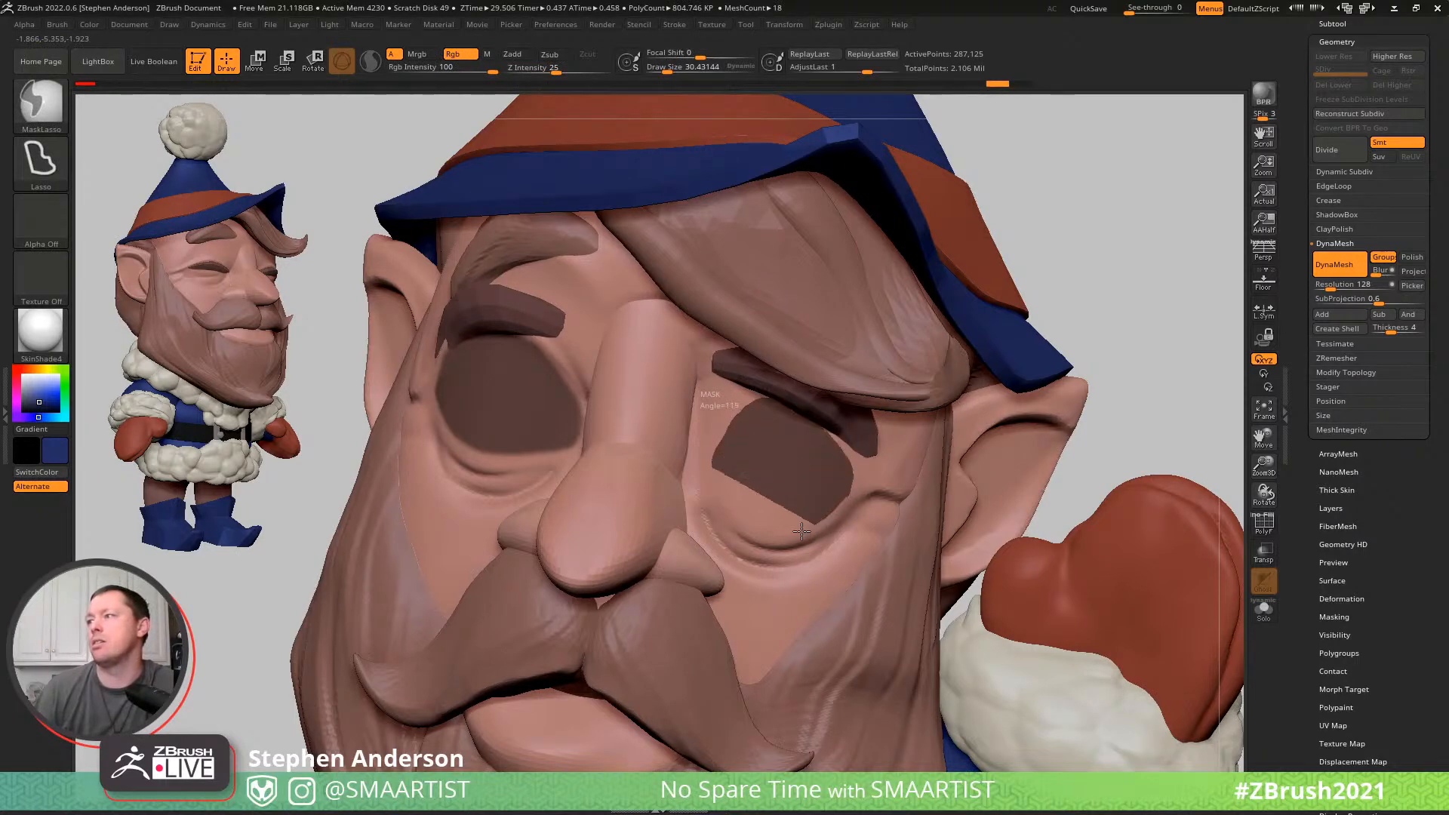
pyautogui.keyDown('ctrl'); pyautogui.moveTo(708, 483); pyautogui.dragTo(713, 457); pyautogui.keyUp('ctrl')
pyautogui.moveTo(744, 457)
pyautogui.keyDown('ctrl'); pyautogui.mouseDown(button='right')
pyautogui.moveTo(778, 519)
pyautogui.moveTo(806, 507)
pyautogui.moveTo(764, 466)
pyautogui.moveTo(735, 487)
pyautogui.moveTo(721, 477)
pyautogui.mouseUp(button='right'); pyautogui.keyUp('ctrl')
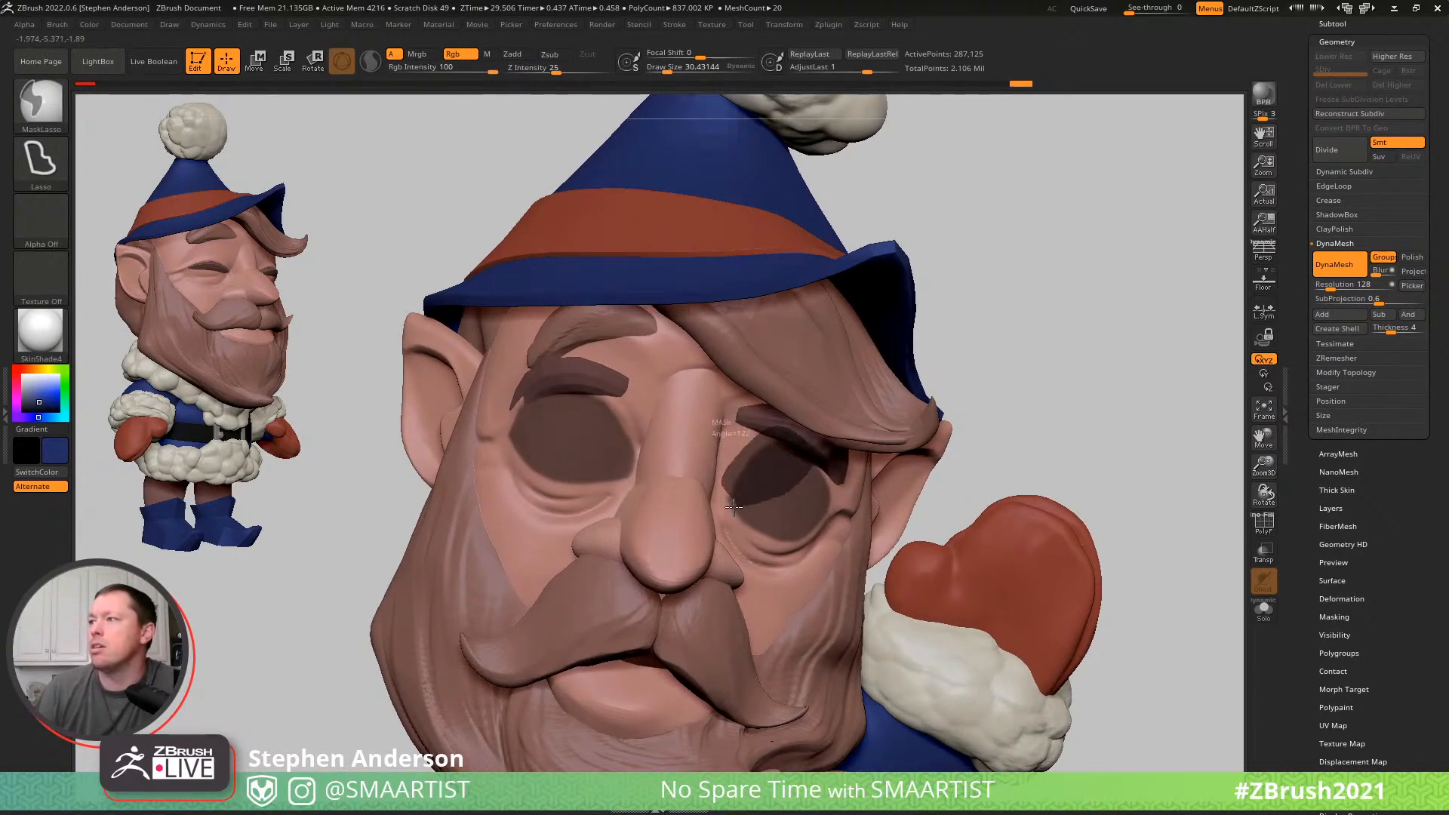
pyautogui.keyDown('ctrl'); pyautogui.moveTo(737, 500); pyautogui.dragTo(732, 493); pyautogui.keyUp('ctrl')
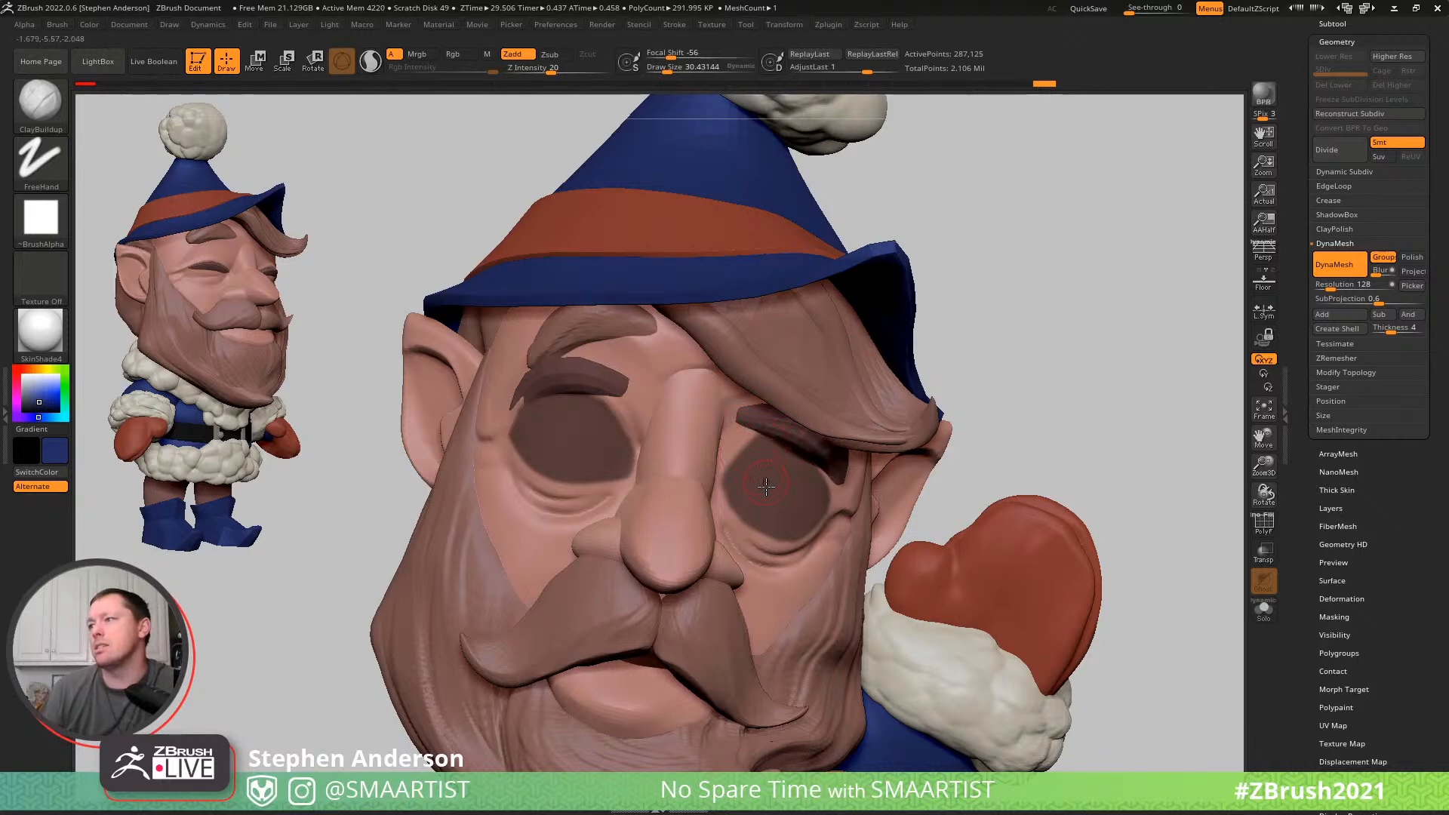
pyautogui.moveTo(787, 446); pyautogui.dragTo(831, 508, button='right')
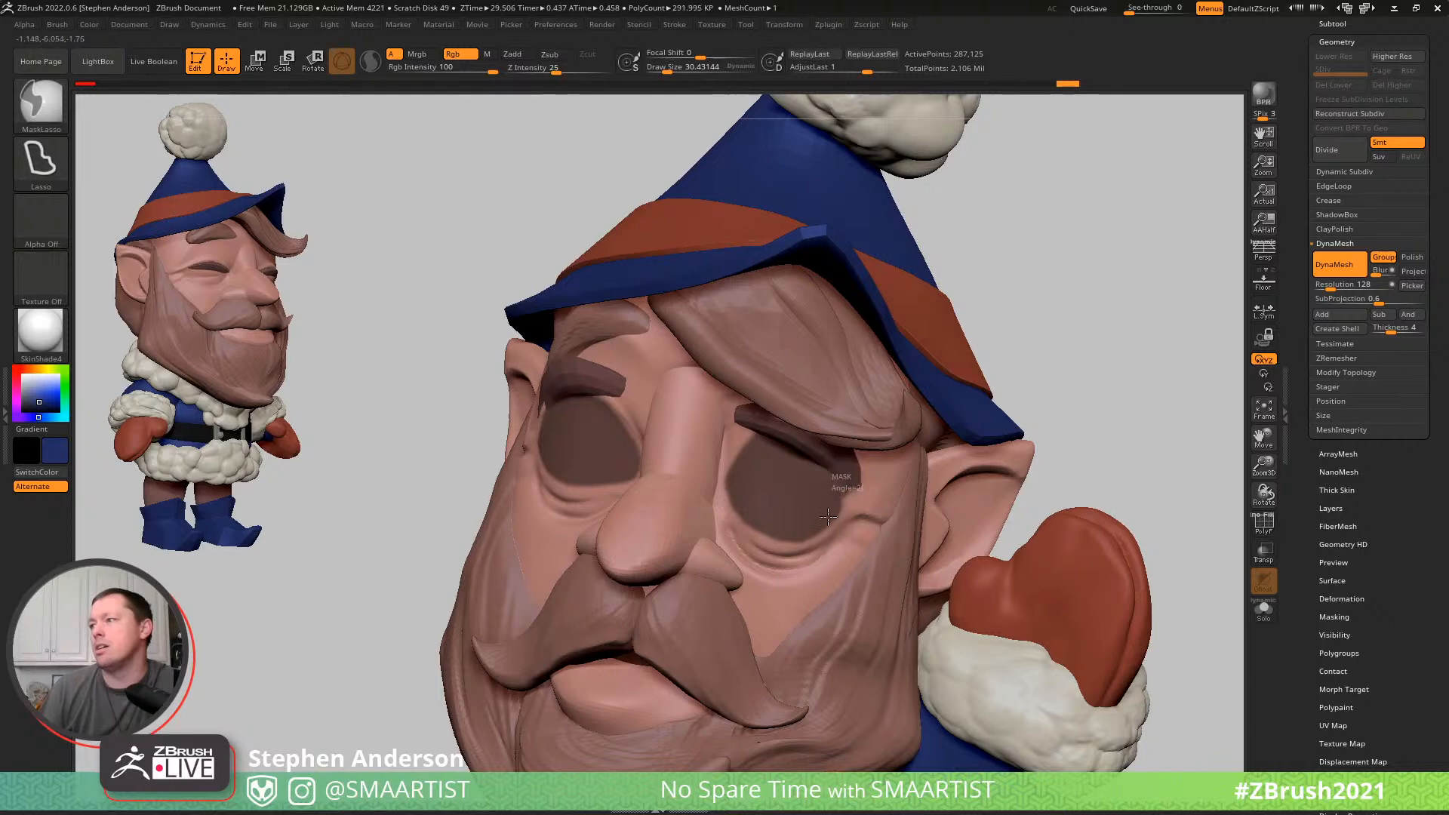
# - Isolate the head with Solo and refine the outer edge of the left eye's mask with MaskLasso
pyautogui.keyDown('ctrl'); pyautogui.moveTo(863, 461); pyautogui.dragTo(800, 370, button='right'); pyautogui.keyUp('ctrl')
pyautogui.moveTo(676, 456)
pyautogui.mouseDown(button='right')
pyautogui.moveTo(778, 475)
pyautogui.moveTo(898, 469)
pyautogui.moveTo(847, 445)
pyautogui.mouseUp(button='right')
pyautogui.moveTo(926, 285)
pyautogui.keyDown('ctrl'); pyautogui.mouseDown()
pyautogui.moveTo(765, 461)
pyautogui.moveTo(359, 262)
pyautogui.moveTo(672, 242)
pyautogui.moveTo(706, 264)
pyautogui.mouseUp(); pyautogui.keyUp('ctrl')
pyautogui.hotkey('ctrl', 'shift', 's')
pyautogui.moveTo(821, 427); pyautogui.dragTo(737, 401, button='right')
pyautogui.moveTo(983, 443)
pyautogui.mouseDown(button='right')
pyautogui.moveTo(938, 441)
pyautogui.moveTo(945, 498)
pyautogui.moveTo(926, 497)
pyautogui.moveTo(986, 497)
pyautogui.moveTo(944, 497)
pyautogui.moveTo(975, 481)
pyautogui.moveTo(848, 469)
pyautogui.mouseUp(button='right')
pyautogui.hotkey('ctrl', 'alt', 's')
pyautogui.hotkey('ctrl', 'alt', 's')
pyautogui.moveTo(929, 460)
pyautogui.keyDown('ctrl'); pyautogui.mouseDown()
pyautogui.moveTo(880, 453)
pyautogui.moveTo(964, 532)
pyautogui.moveTo(973, 519)
pyautogui.mouseUp(); pyautogui.keyUp('ctrl')
pyautogui.moveTo(966, 524)
pyautogui.mouseDown(button='right')
pyautogui.moveTo(926, 479)
pyautogui.moveTo(947, 566)
pyautogui.mouseUp(button='right')
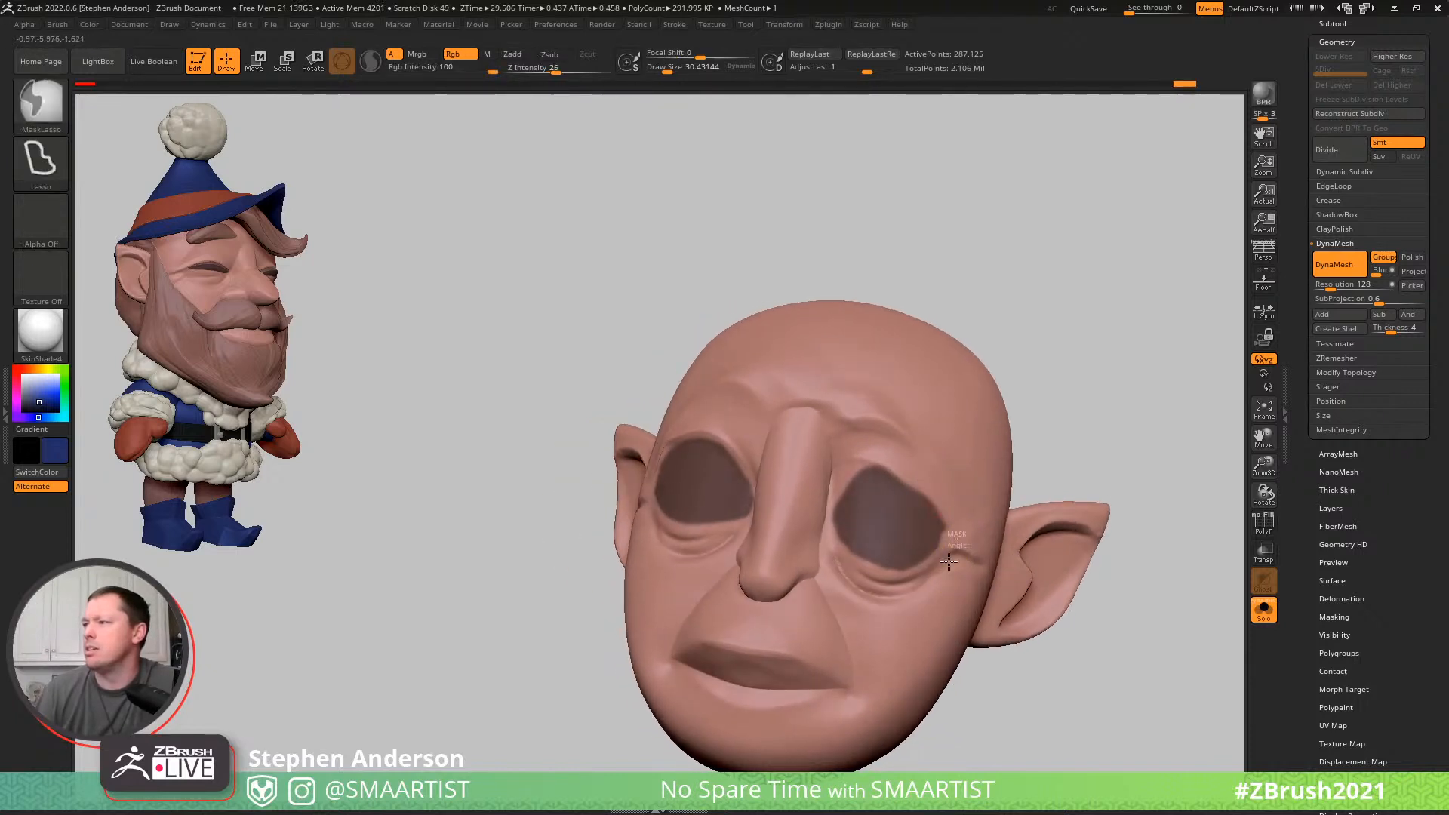
# - Finish the lower and outer edge of the left eye's mask, leave Solo and invert the mask to expose only the eyes
pyautogui.keyDown('ctrl'); pyautogui.keyDown('alt'); pyautogui.moveTo(873, 578); pyautogui.dragTo(840, 558); pyautogui.keyUp('alt'); pyautogui.keyUp('ctrl')
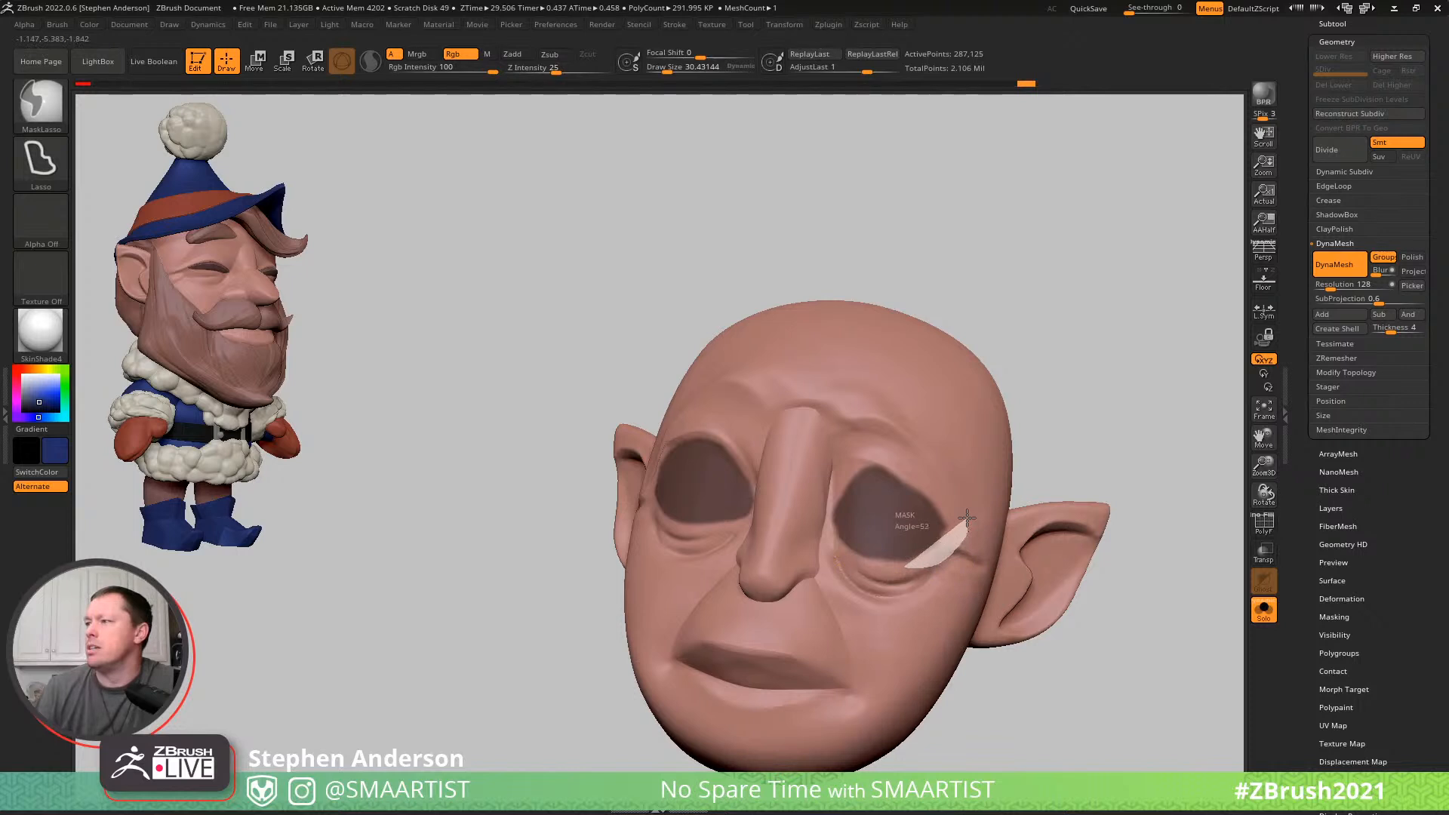
pyautogui.moveTo(975, 552)
pyautogui.keyDown('ctrl'); pyautogui.mouseDown(button='right')
pyautogui.moveTo(961, 504)
pyautogui.moveTo(925, 519)
pyautogui.moveTo(941, 541)
pyautogui.moveTo(818, 504)
pyautogui.moveTo(973, 522)
pyautogui.moveTo(938, 531)
pyautogui.mouseUp(button='right'); pyautogui.keyUp('ctrl')
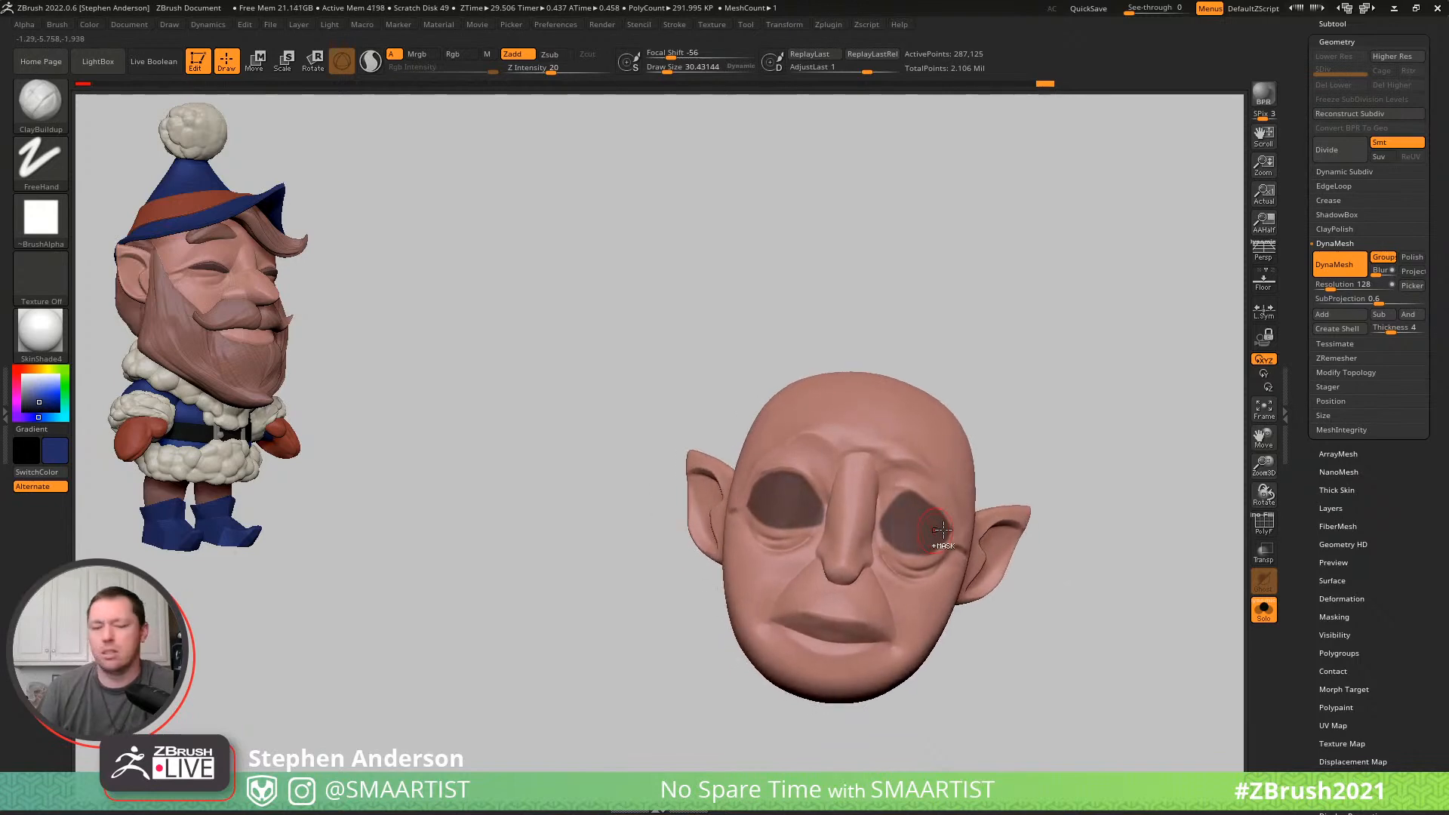
pyautogui.hotkey('ctrl', 's')
pyautogui.moveTo(884, 487); pyautogui.dragTo(1148, 387, button='right')
pyautogui.keyDown('ctrl'); pyautogui.click(1021, 522); pyautogui.keyUp('ctrl')
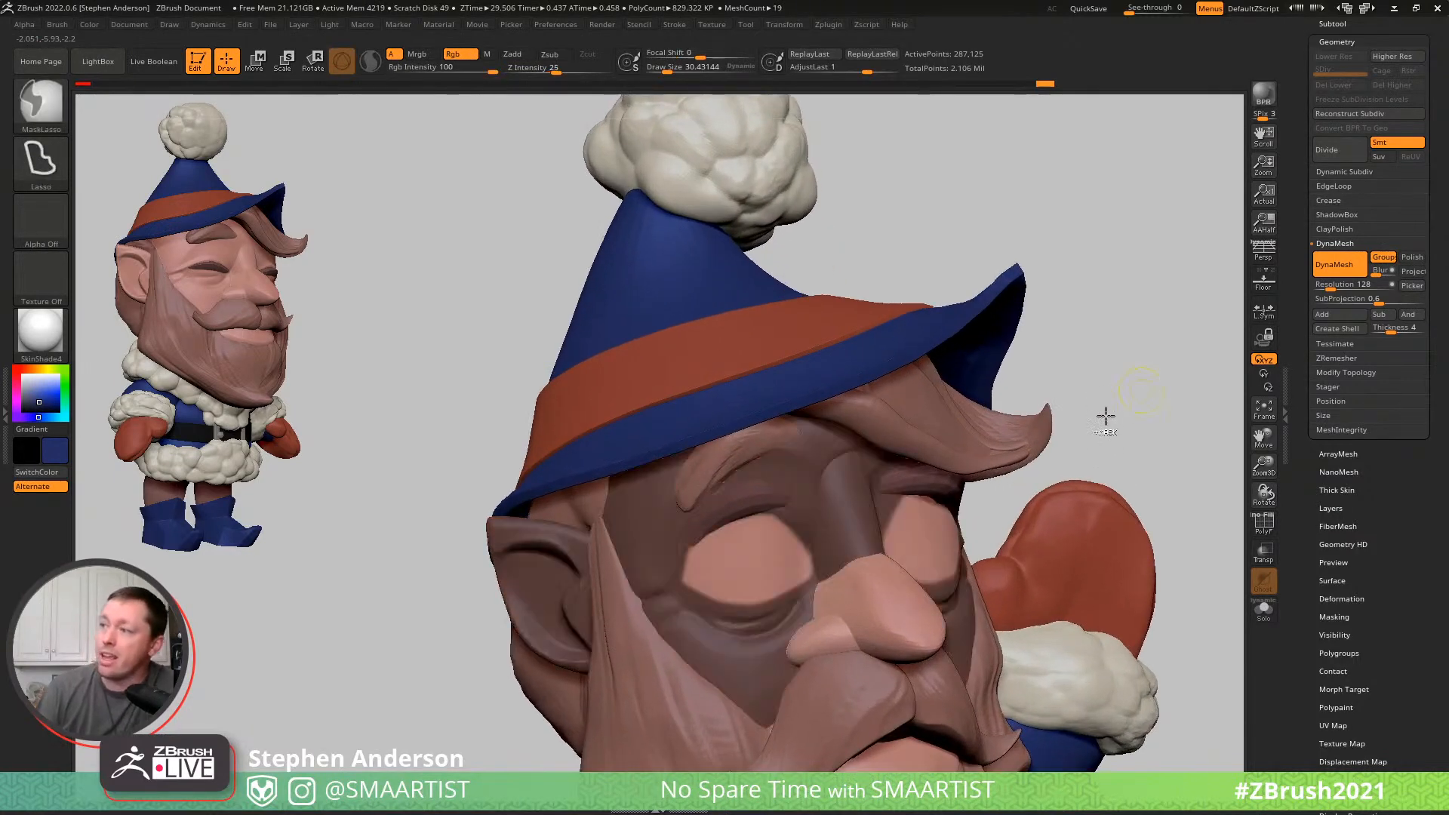
# - Push the unmasked eye areas into the head with a negative Inflate deformation
pyautogui.click(1346, 597)
pyautogui.moveTo(1372, 608); pyautogui.dragTo(1368, 610)
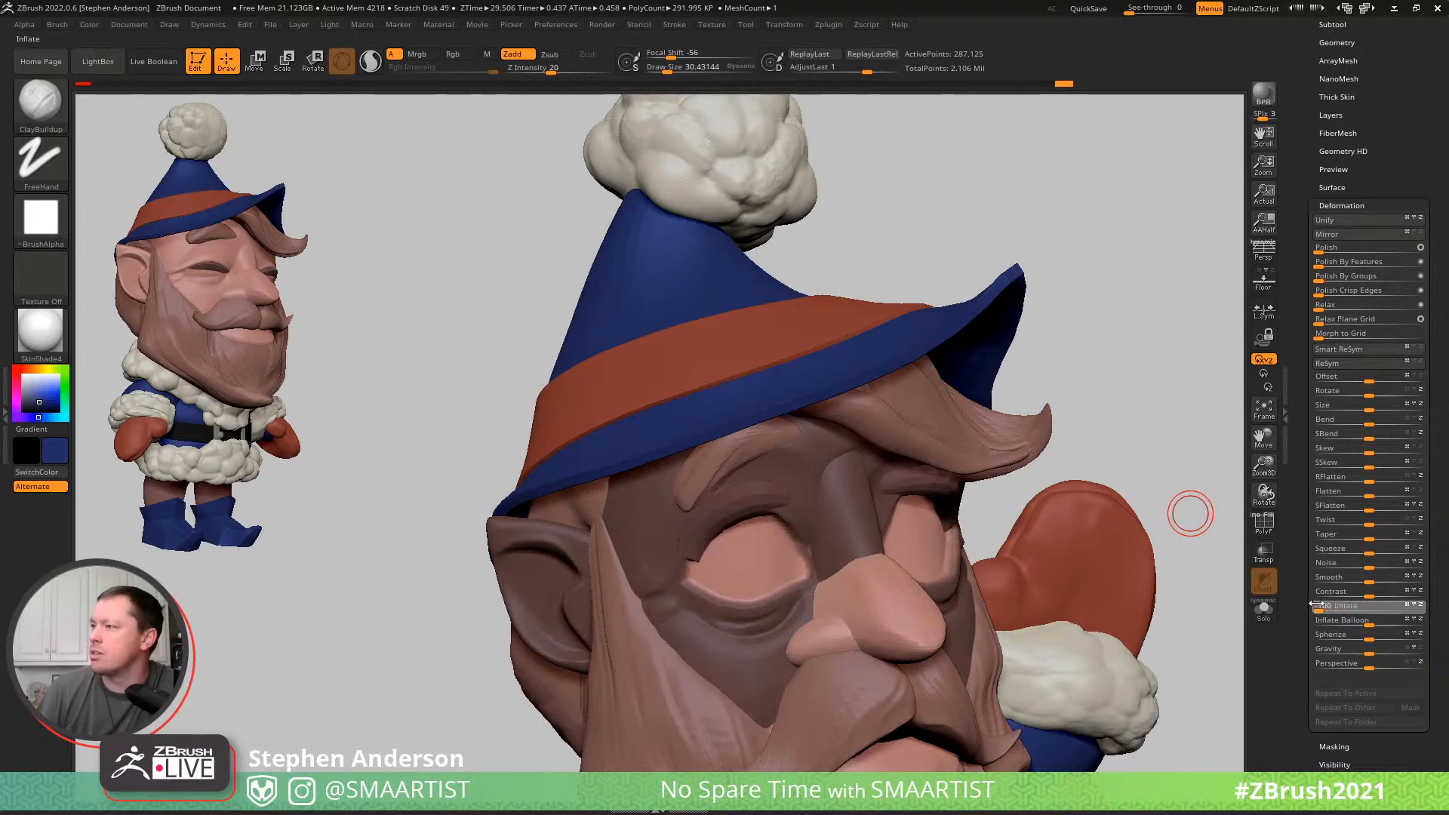
pyautogui.moveTo(1316, 603); pyautogui.dragTo(1319, 604)
pyautogui.keyDown('ctrl'); pyautogui.moveTo(1131, 338); pyautogui.dragTo(1162, 429); pyautogui.keyUp('ctrl')
# - Examine the recessed eyes and the head's polygroups with the polyframe, and hide it again
pyautogui.hotkey('shift', 'f')
pyautogui.keyDown('ctrl'); pyautogui.moveTo(979, 317); pyautogui.dragTo(1148, 378, button='right'); pyautogui.keyUp('ctrl')
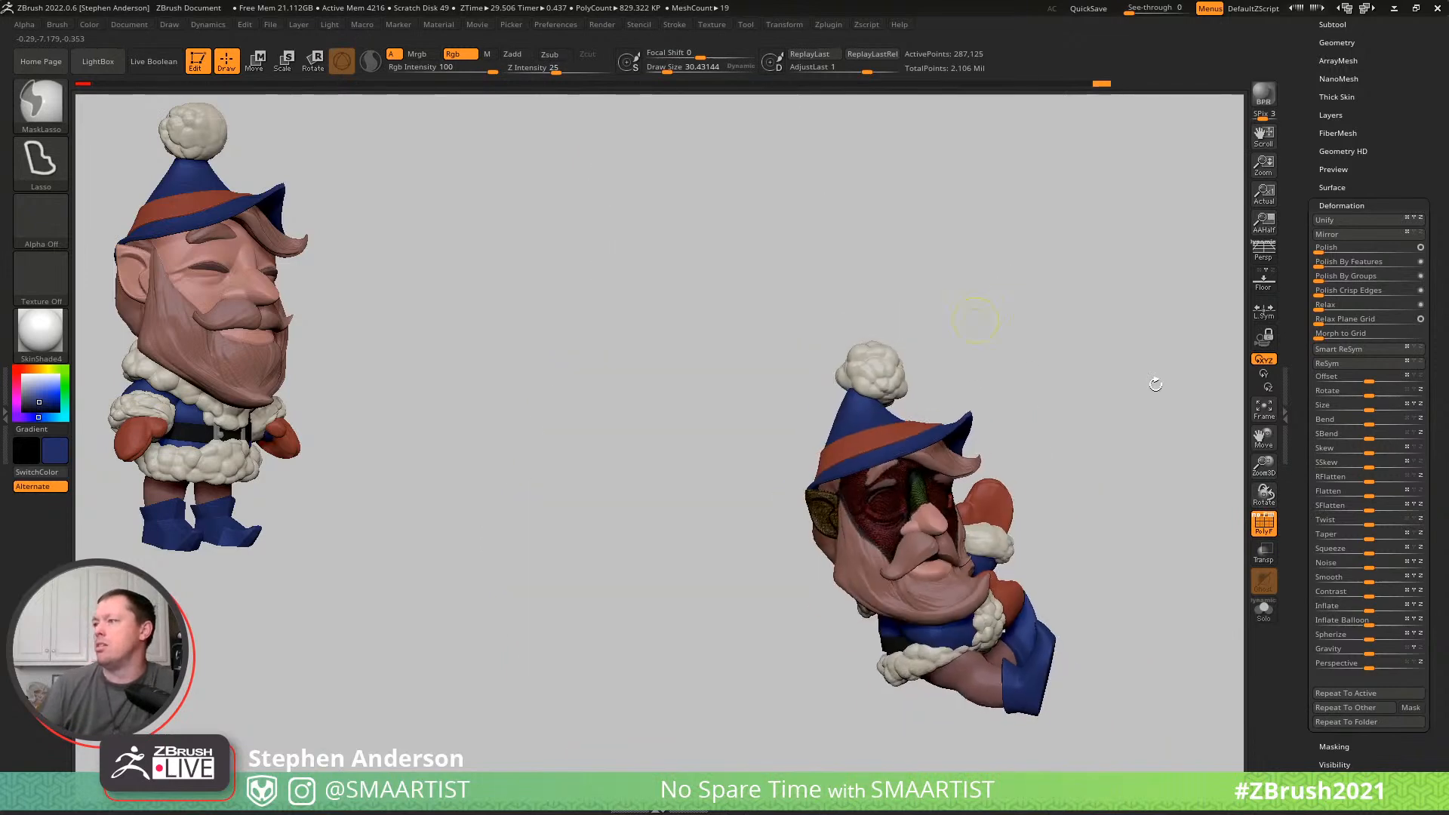
pyautogui.hotkey('shift', 'f')
pyautogui.moveTo(1112, 408); pyautogui.dragTo(811, 475)
pyautogui.moveTo(807, 477); pyautogui.dragTo(993, 506, button='right')
# - Sample the cream colour from the fur cuff and set the head's mask so only the eye areas are exposed
pyautogui.press('c')
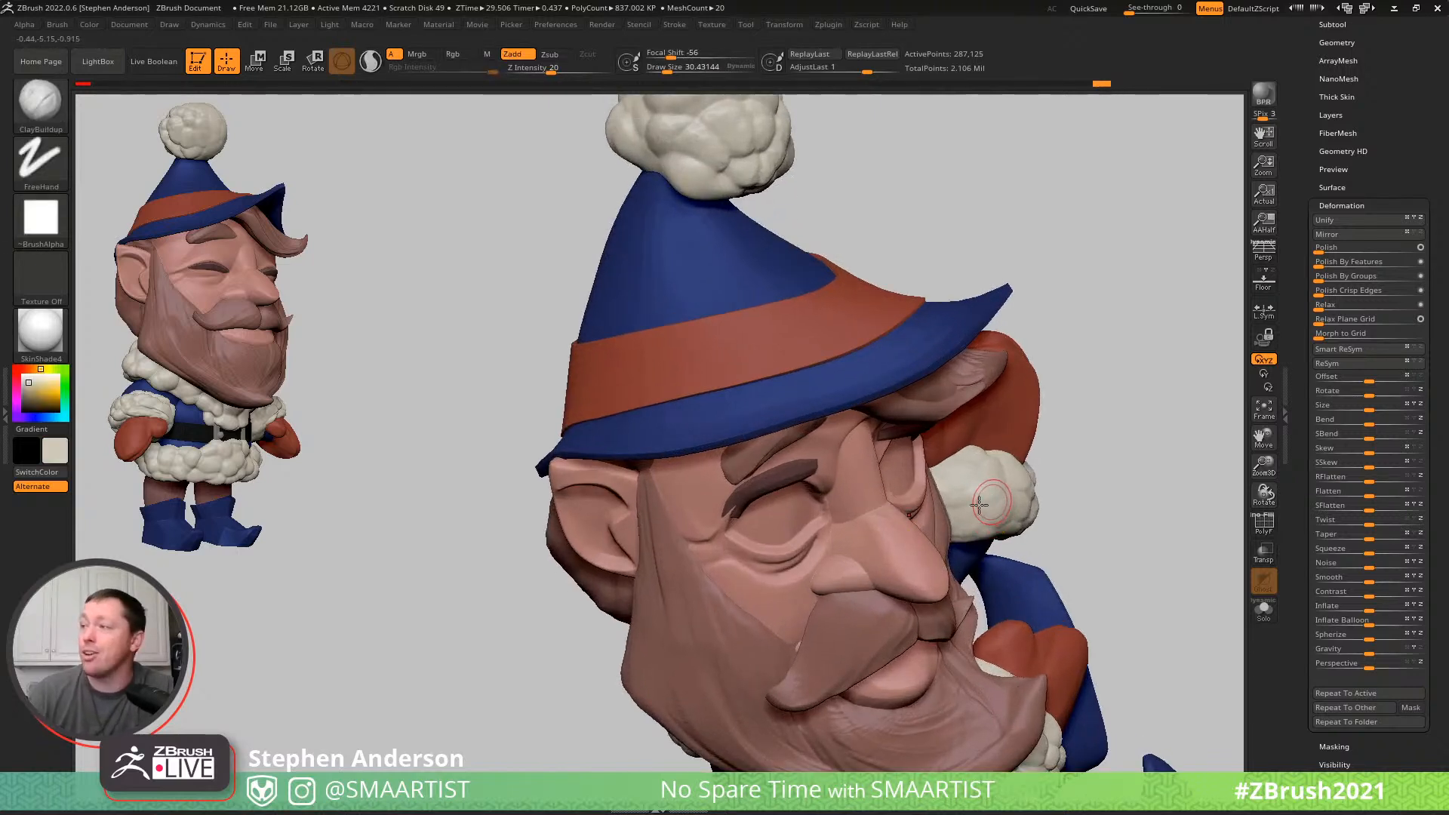
pyautogui.keyDown('ctrl'); pyautogui.click(1048, 400); pyautogui.keyUp('ctrl')
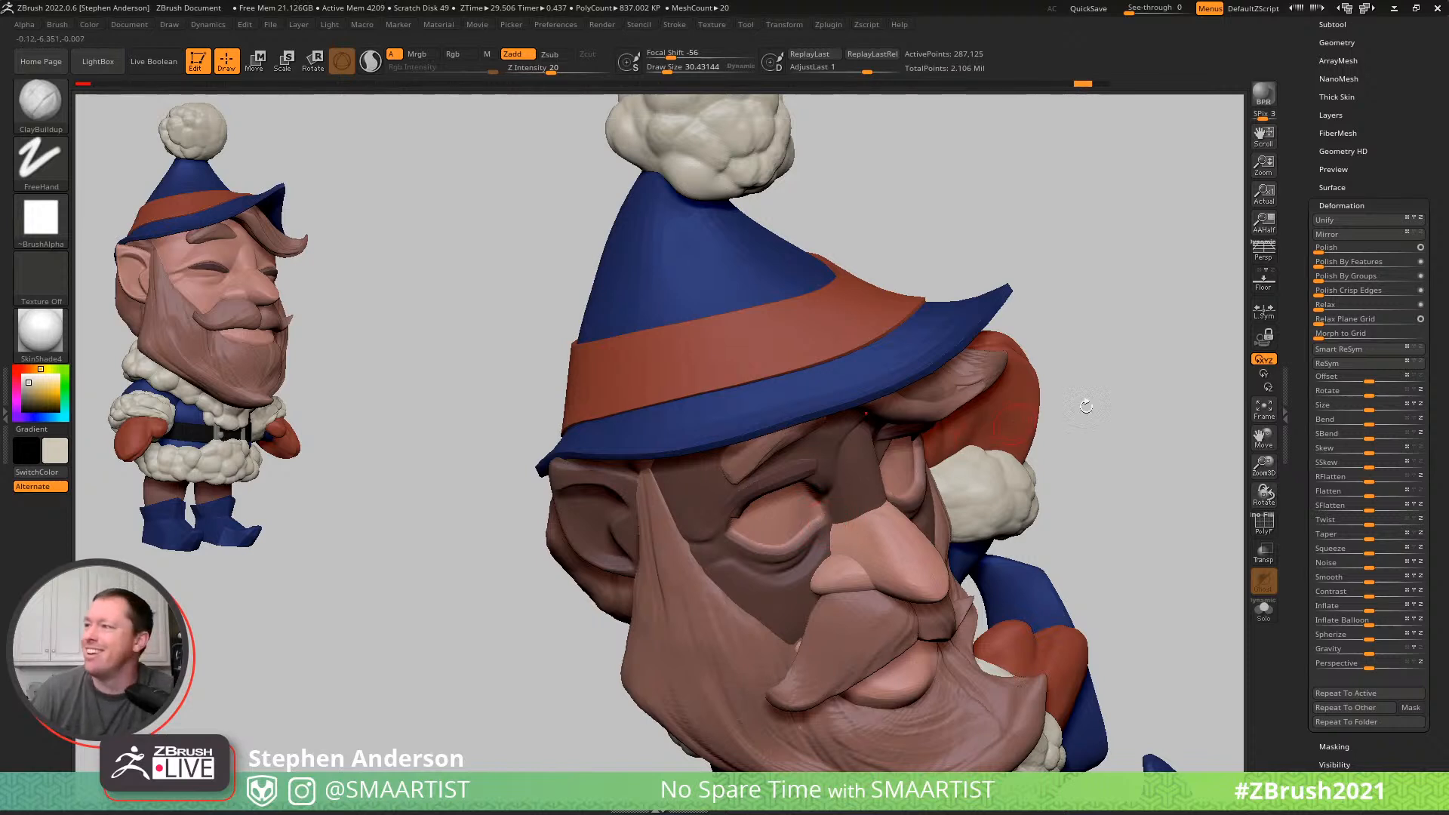
pyautogui.keyDown('ctrl'); pyautogui.click(1141, 391); pyautogui.keyUp('ctrl')
pyautogui.keyDown('ctrl'); pyautogui.click(806, 547); pyautogui.keyUp('ctrl')
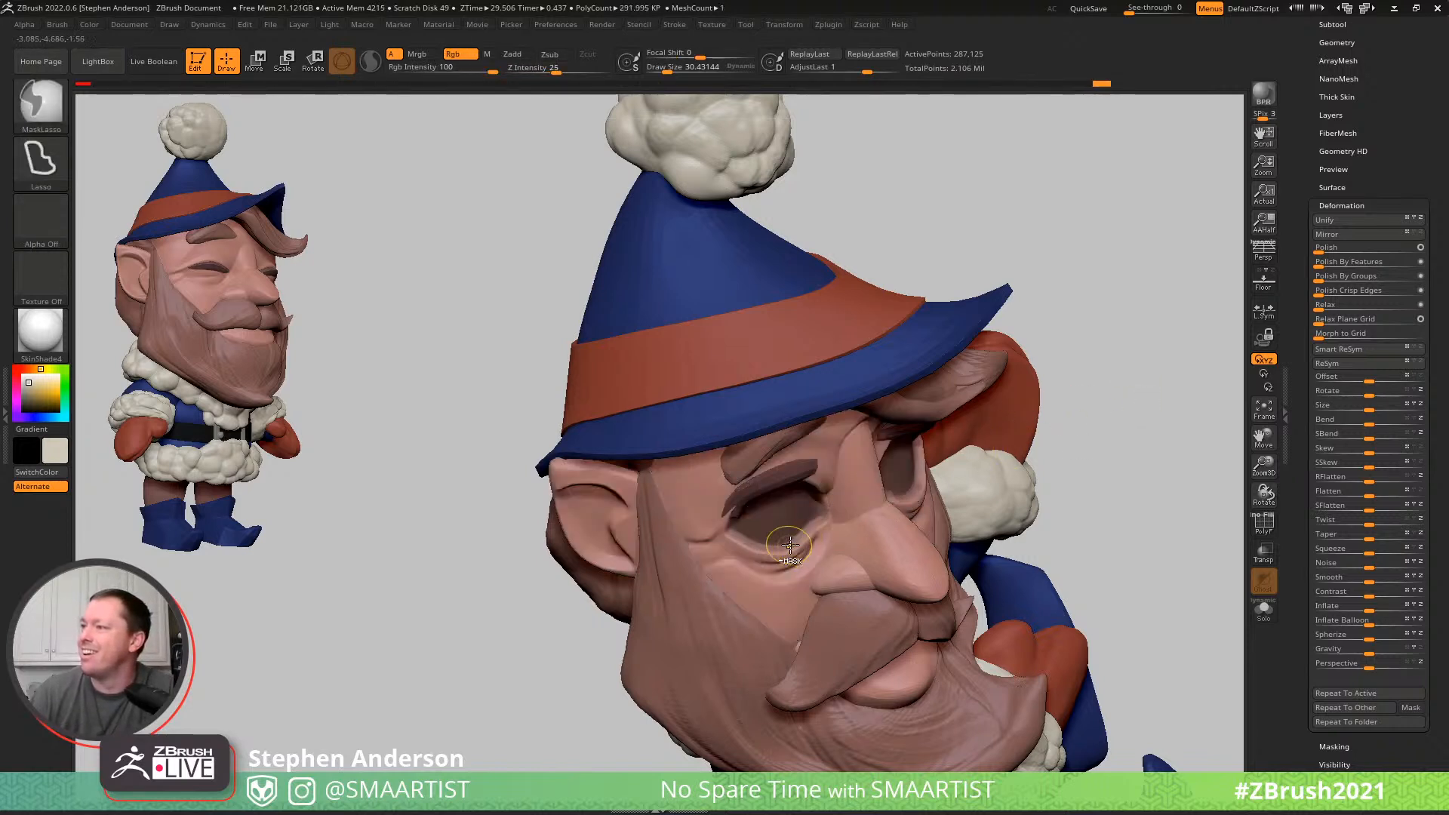
pyautogui.keyDown('ctrl'); pyautogui.click(1135, 383); pyautogui.keyUp('ctrl')
pyautogui.moveTo(1100, 414); pyautogui.dragTo(780, 513)
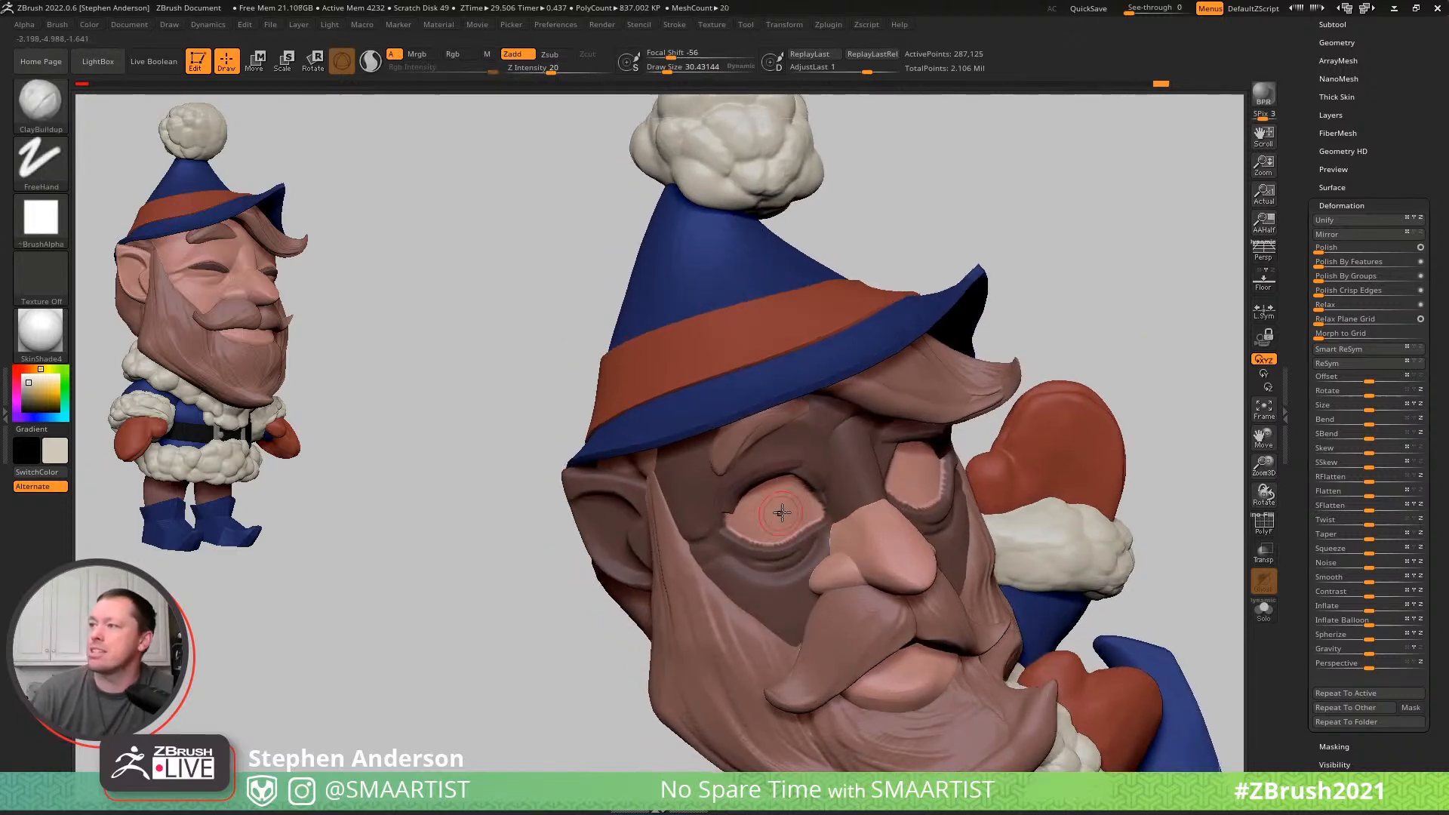
# - Paint both exposed eye areas cream using the Standard brush with Zadd off and Rgb on, and clear the mask
pyautogui.press('b')
pyautogui.press('s')
pyautogui.press('t')
pyautogui.click(514, 55)
pyautogui.click(458, 54)
pyautogui.press('s')
pyautogui.moveTo(776, 522); pyautogui.dragTo(772, 522)
pyautogui.moveTo(772, 521); pyautogui.dragTo(868, 502)
pyautogui.keyDown('ctrl'); pyautogui.moveTo(1156, 261); pyautogui.dragTo(1185, 337); pyautogui.keyUp('ctrl')
pyautogui.moveTo(1146, 417)
pyautogui.keyDown('ctrl'); pyautogui.mouseDown(button='right')
pyautogui.moveTo(1080, 404)
pyautogui.moveTo(1081, 429)
pyautogui.moveTo(1058, 414)
pyautogui.moveTo(1098, 528)
pyautogui.mouseUp(button='right'); pyautogui.keyUp('ctrl')
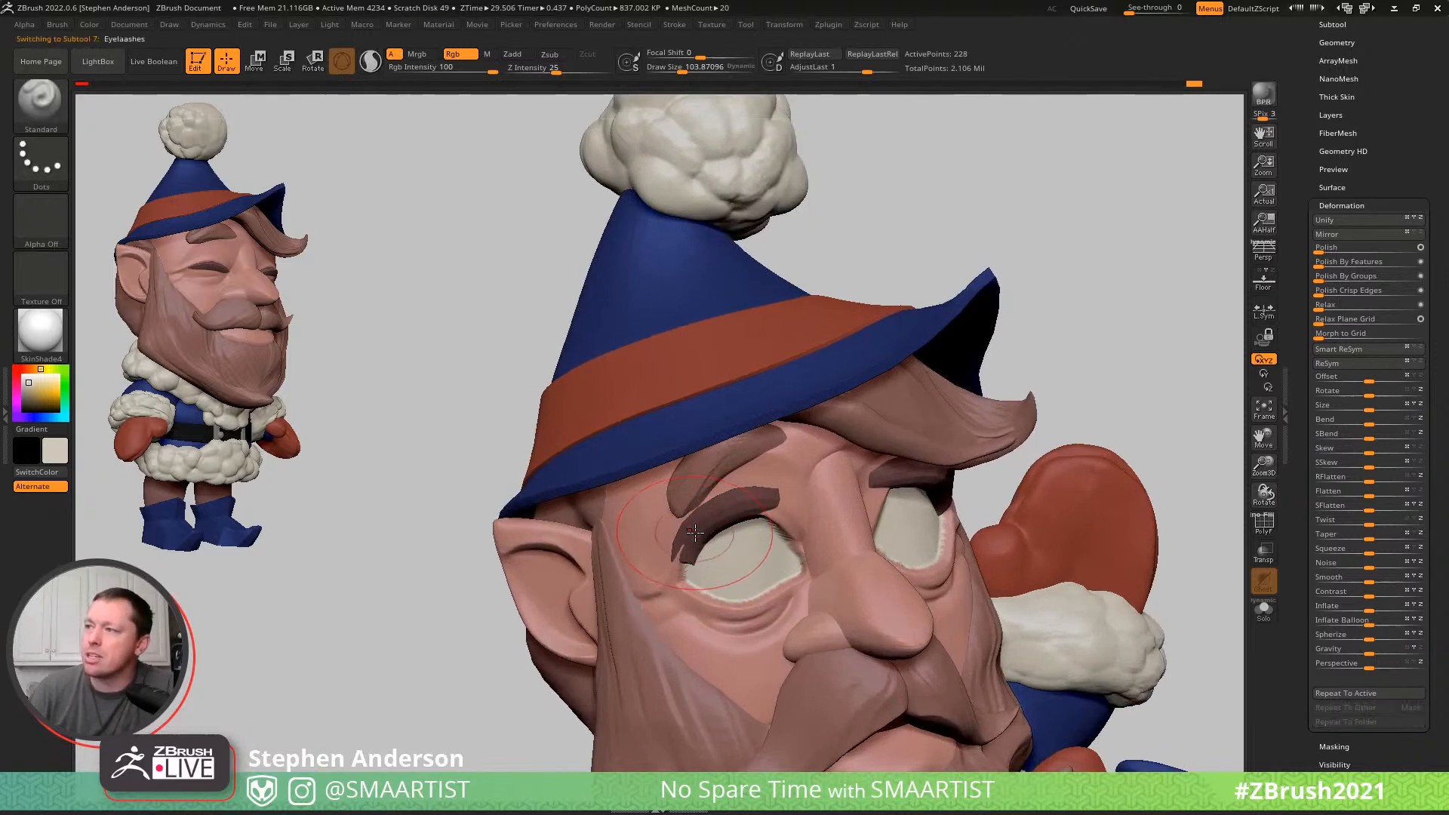
# - Select the Eyelashes subtool and pull the elf's right eyelash around the outer edge of the open eye with the Move brush
pyautogui.keyDown('alt'); pyautogui.click(700, 534); pyautogui.keyUp('alt')
pyautogui.keyDown('alt'); pyautogui.click(680, 545); pyautogui.keyUp('alt')
pyautogui.press('b')
pyautogui.press('m')
pyautogui.press('v')
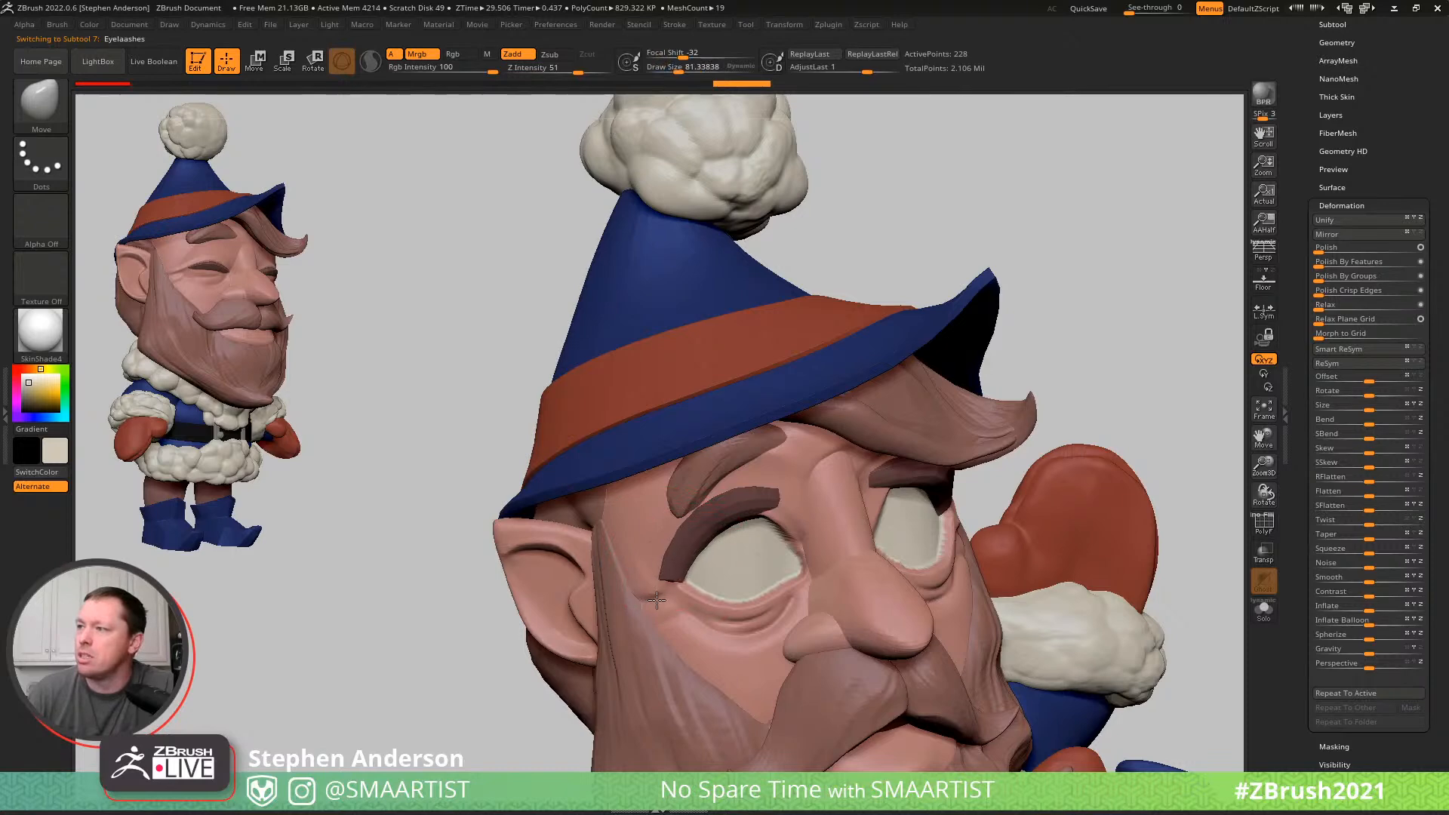
pyautogui.moveTo(754, 544)
pyautogui.mouseDown(button='right')
pyautogui.moveTo(754, 487)
pyautogui.moveTo(835, 508)
pyautogui.moveTo(731, 423)
pyautogui.moveTo(729, 501)
pyautogui.mouseUp(button='right')
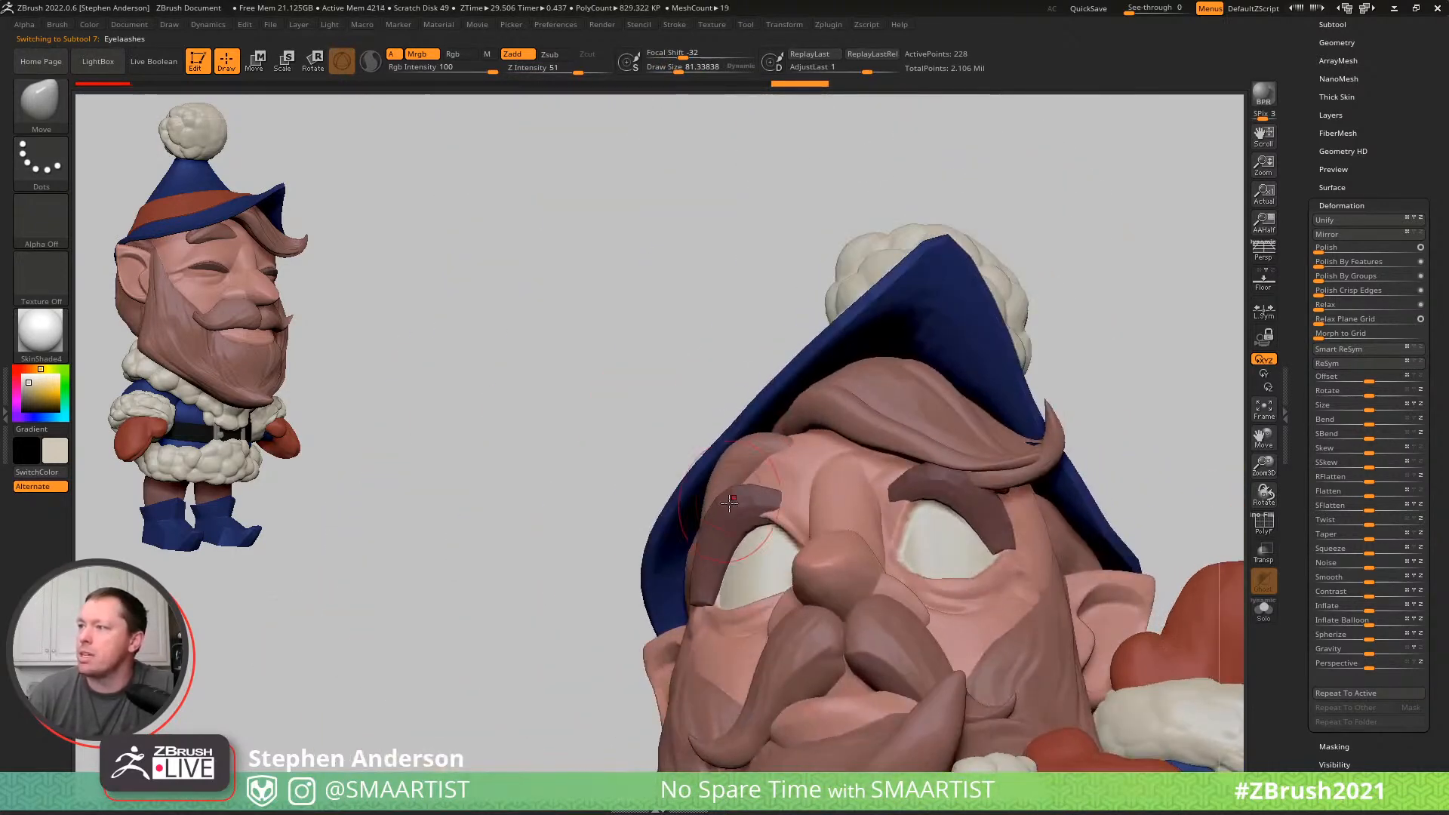
# - Refine the inner end and side profile of the elf's right eyelash with Move to follow the upper lid
pyautogui.moveTo(843, 541); pyautogui.dragTo(795, 508, button='right')
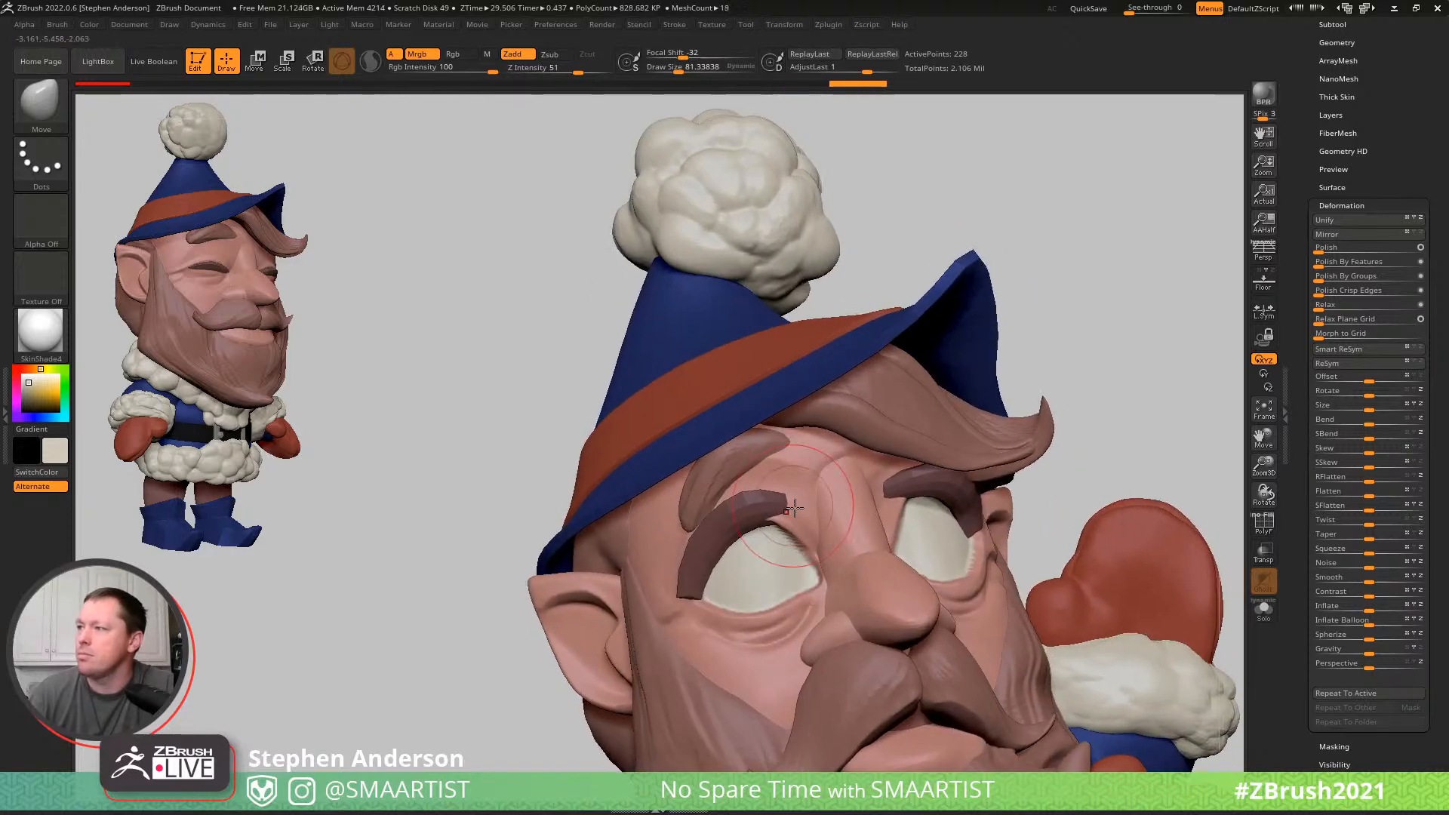
pyautogui.moveTo(841, 556); pyautogui.dragTo(772, 507, button='right')
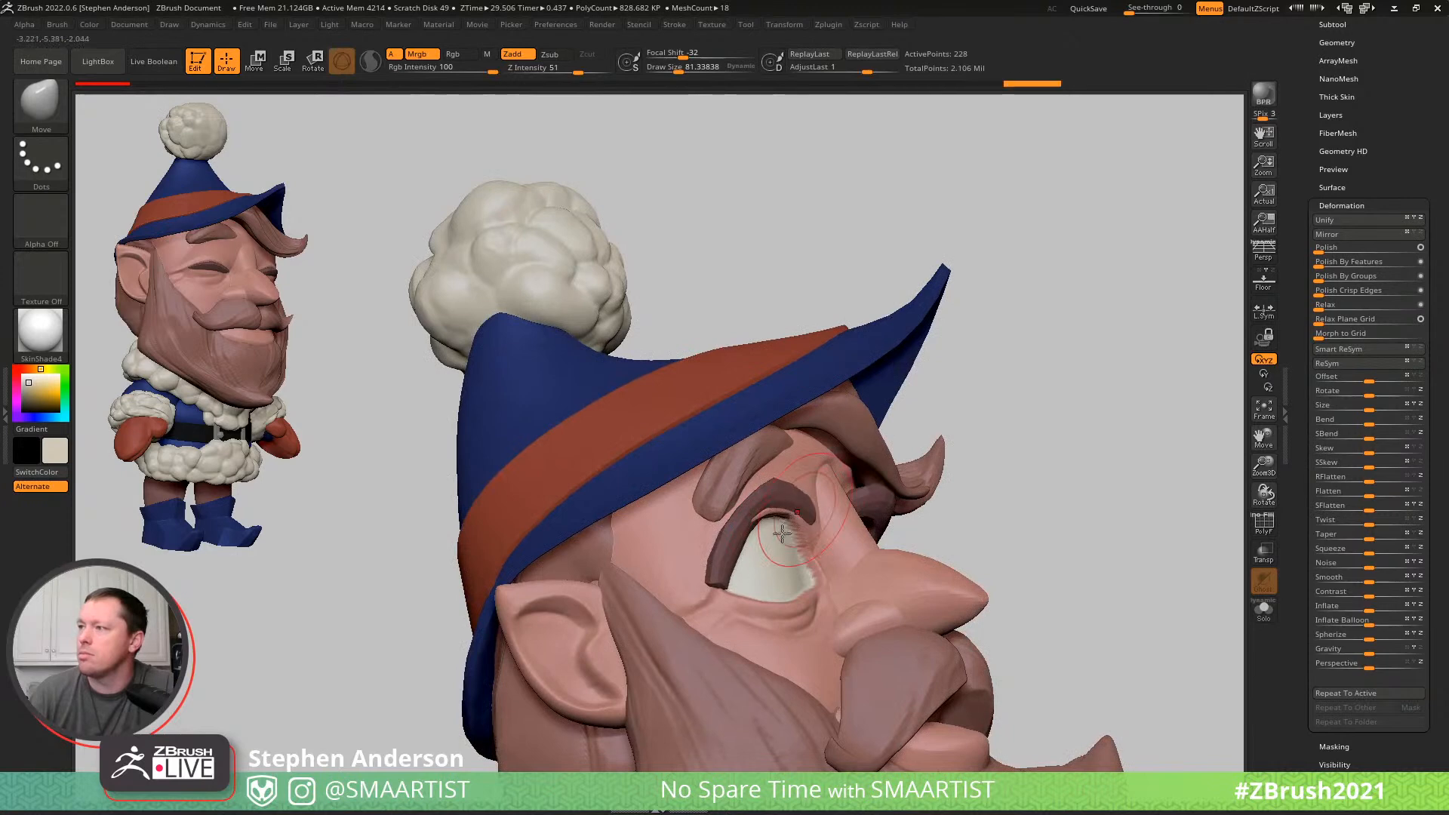
pyautogui.moveTo(731, 555)
pyautogui.mouseDown(button='right')
pyautogui.moveTo(715, 545)
pyautogui.moveTo(825, 463)
pyautogui.moveTo(751, 528)
pyautogui.moveTo(785, 529)
pyautogui.moveTo(752, 526)
pyautogui.mouseUp(button='right')
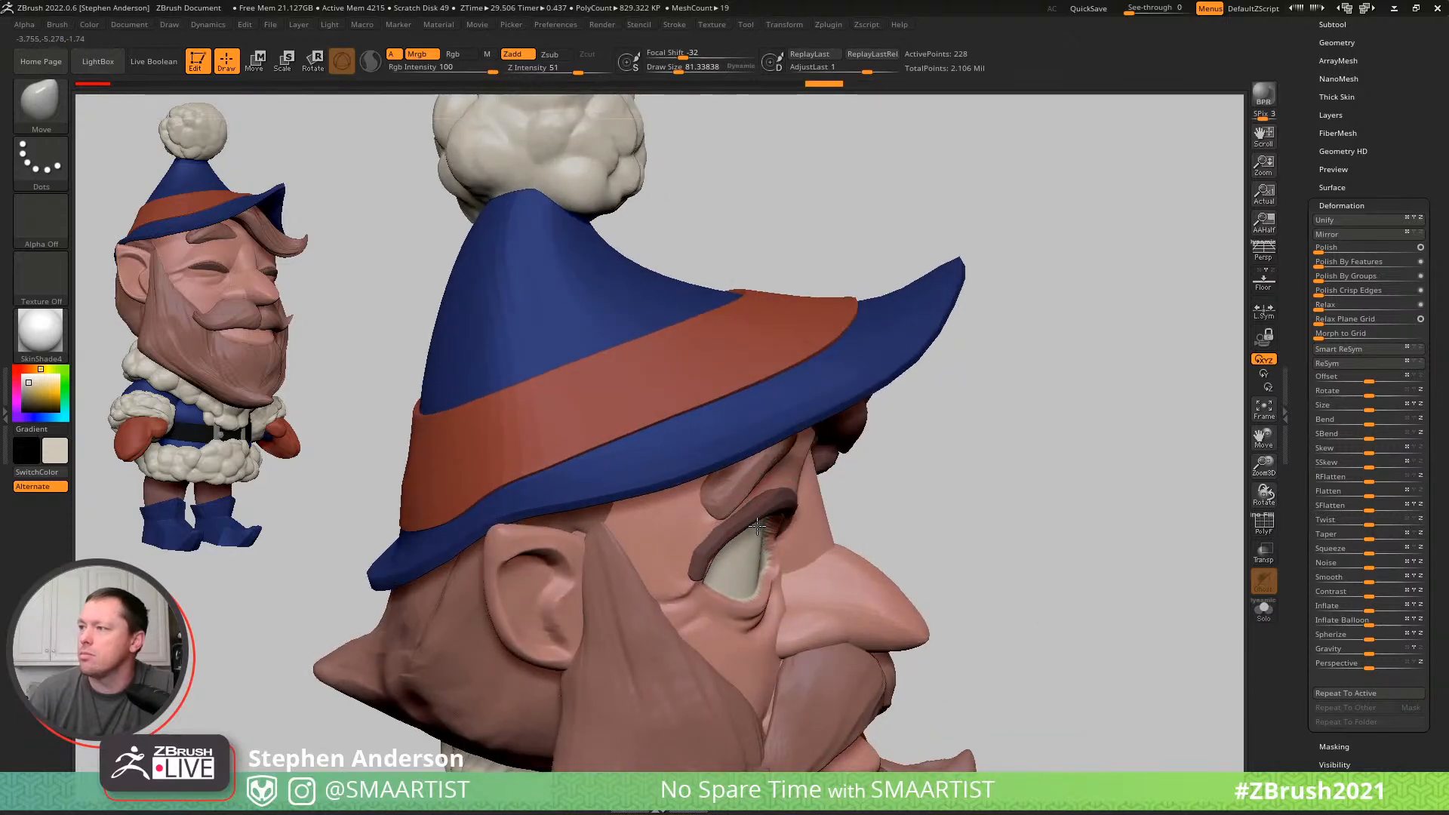
pyautogui.moveTo(713, 575); pyautogui.dragTo(772, 531, button='right')
pyautogui.moveTo(922, 536); pyautogui.dragTo(899, 526, button='right')
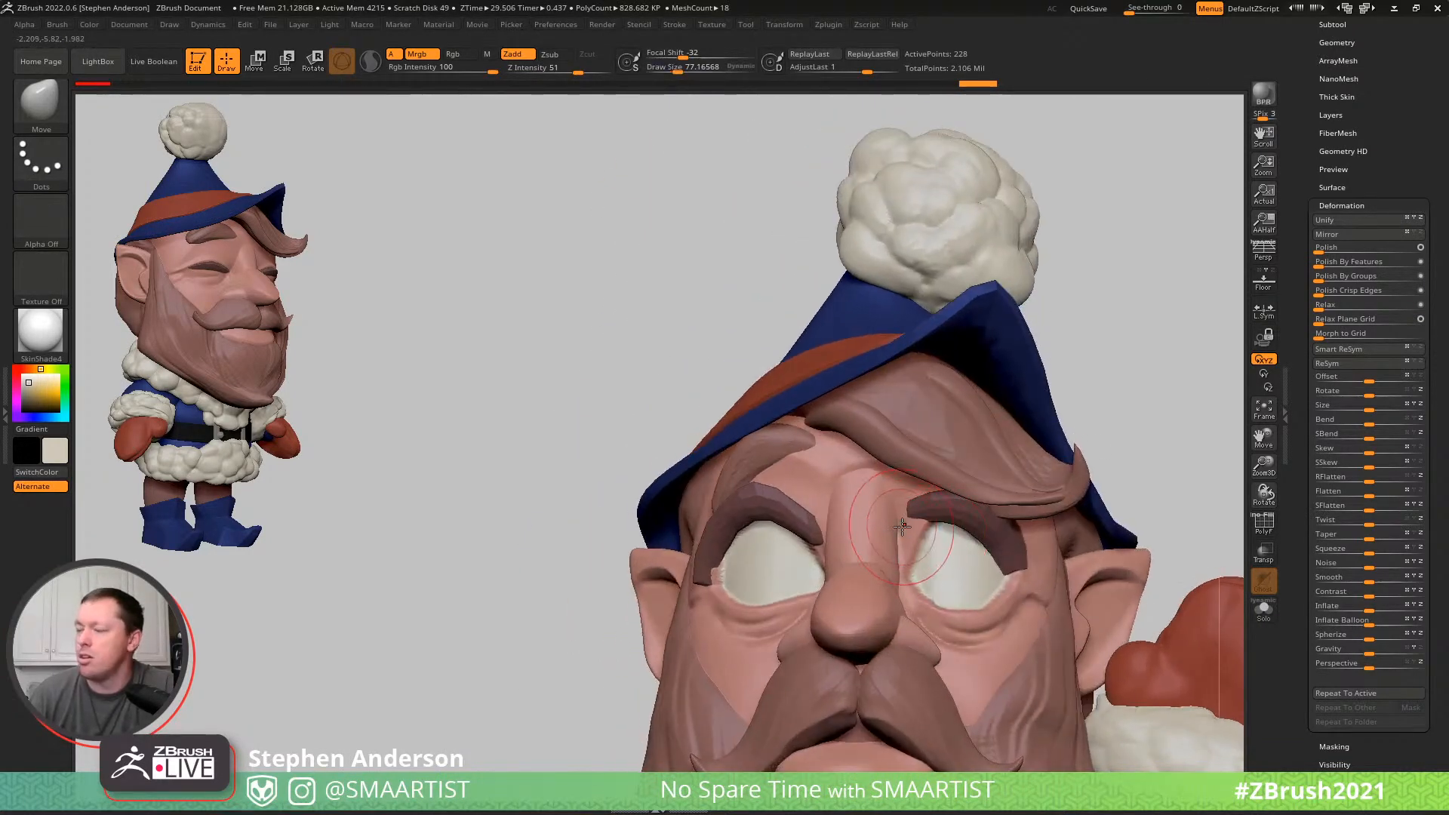
# - Show the polyframe on the eyelashes and assign them new polygroups with Auto Groups
pyautogui.hotkey('shift', 'f')
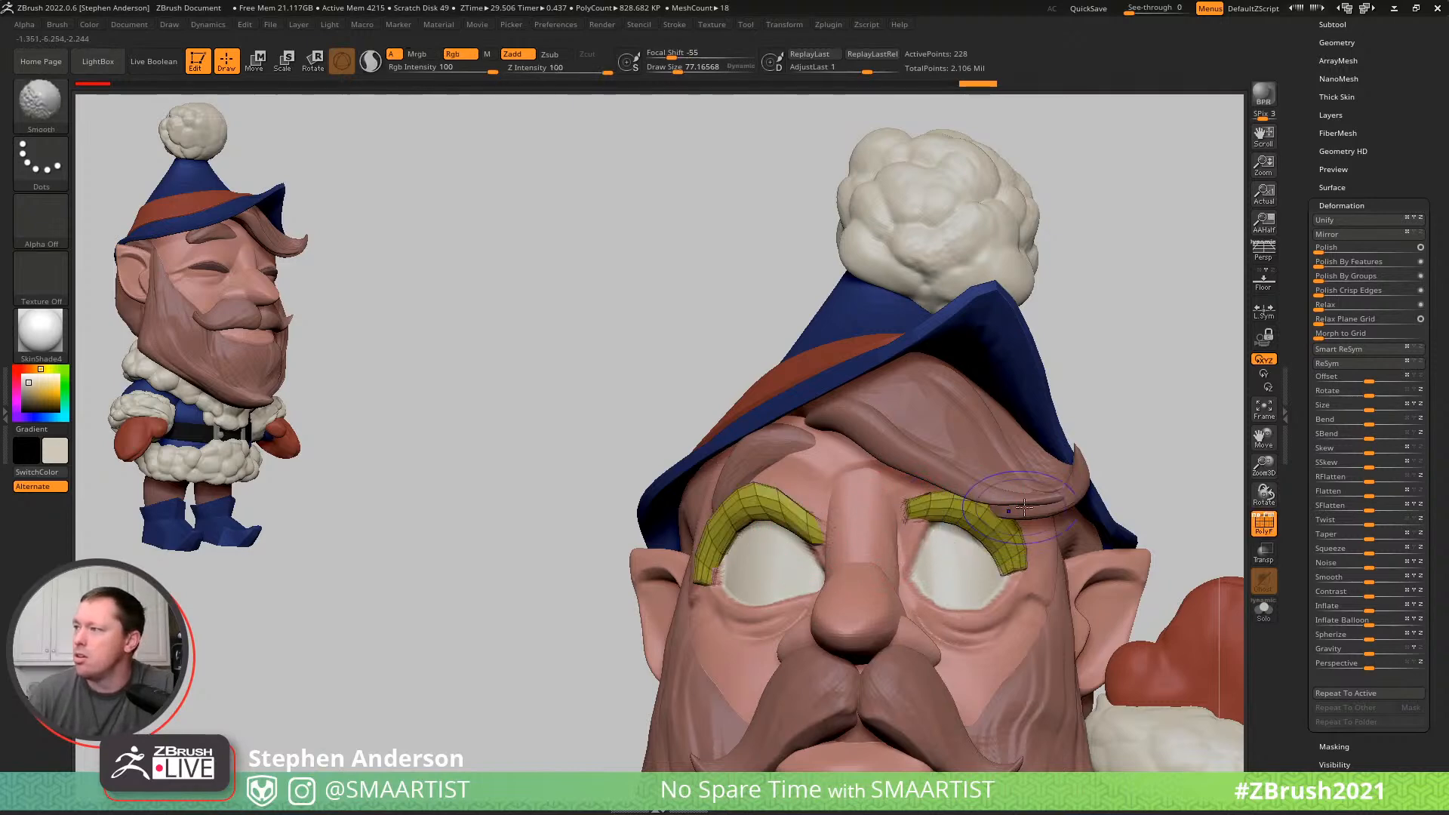
pyautogui.keyDown('ctrl'); pyautogui.moveTo(1011, 541); pyautogui.dragTo(943, 472, button='right'); pyautogui.keyUp('ctrl')
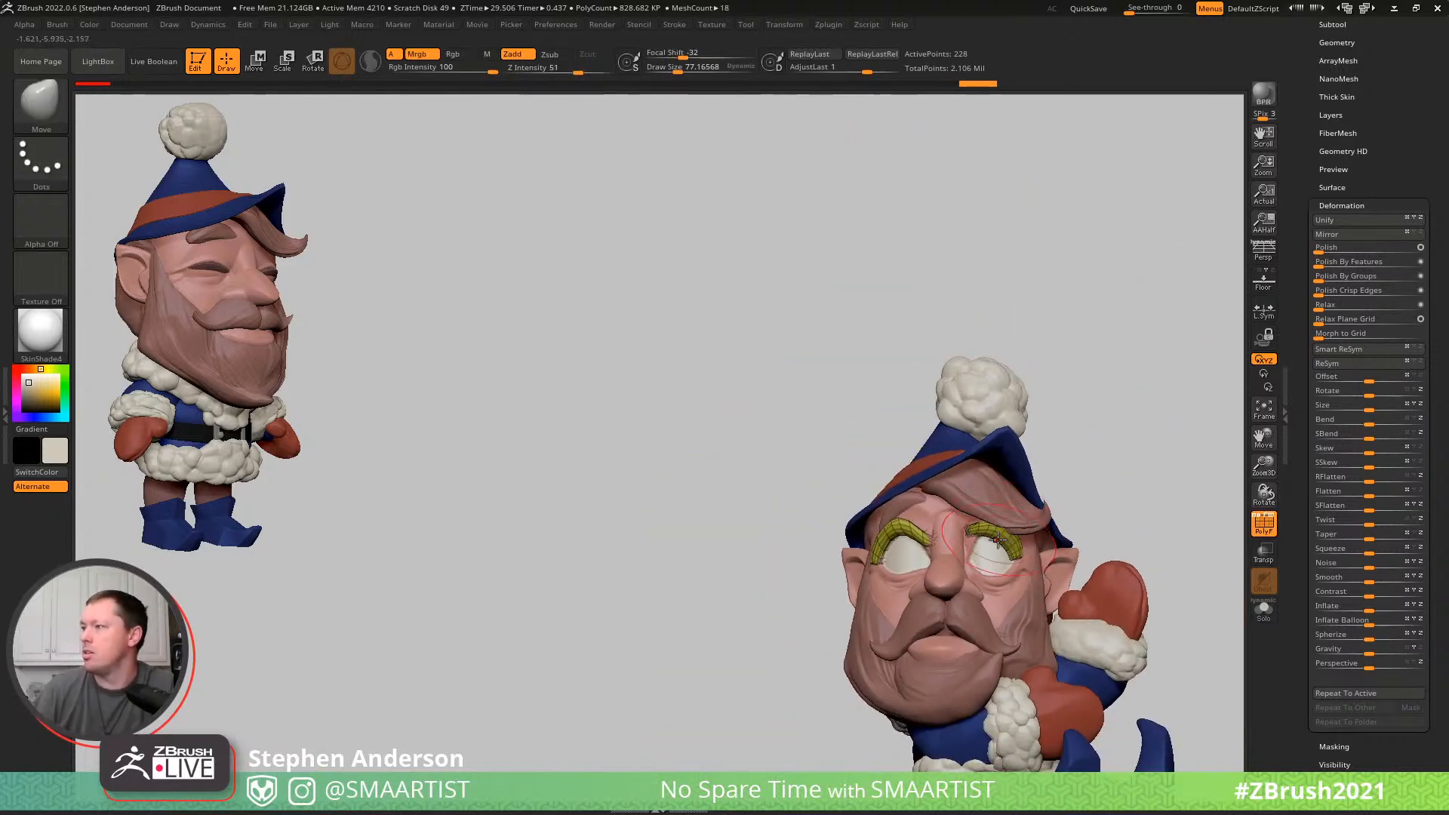
pyautogui.moveTo(1388, 156)
pyautogui.mouseDown()
pyautogui.moveTo(1388, 230)
pyautogui.moveTo(1389, 194)
pyautogui.mouseUp()
pyautogui.click(1343, 243)
pyautogui.click(1334, 299)
pyautogui.click(1337, 314)
# - Mask the elf's right eyelash and reposition the left one over its eye opening with the transpose line
pyautogui.keyDown('ctrl'); pyautogui.moveTo(988, 552); pyautogui.dragTo(1030, 623, button='right'); pyautogui.keyUp('ctrl')
pyautogui.press('w')
pyautogui.keyDown('ctrl'); pyautogui.click(1028, 532); pyautogui.keyUp('ctrl')
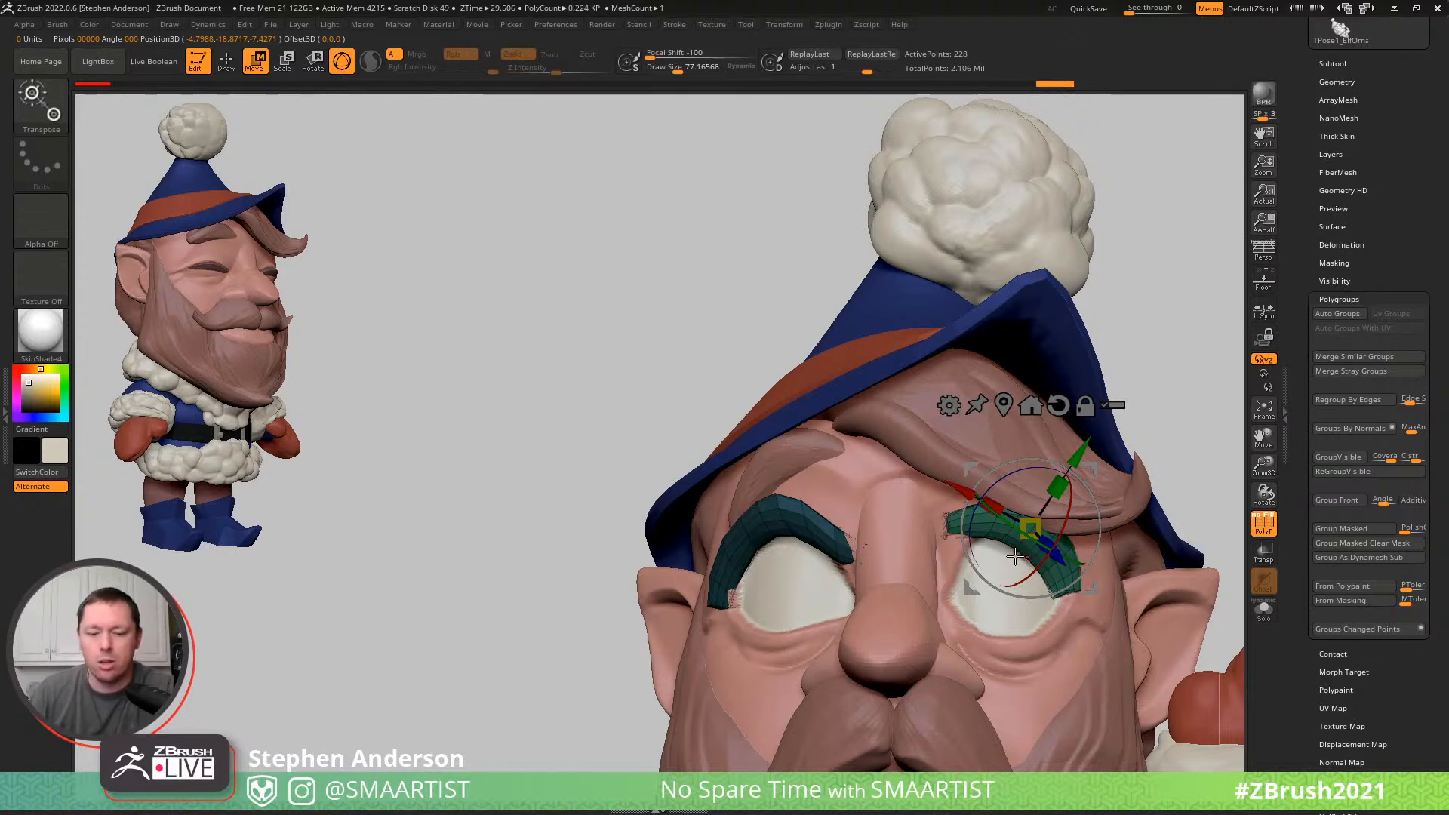
pyautogui.press('y')
pyautogui.keyDown('alt'); pyautogui.moveTo(873, 482); pyautogui.dragTo(875, 666); pyautogui.keyUp('alt')
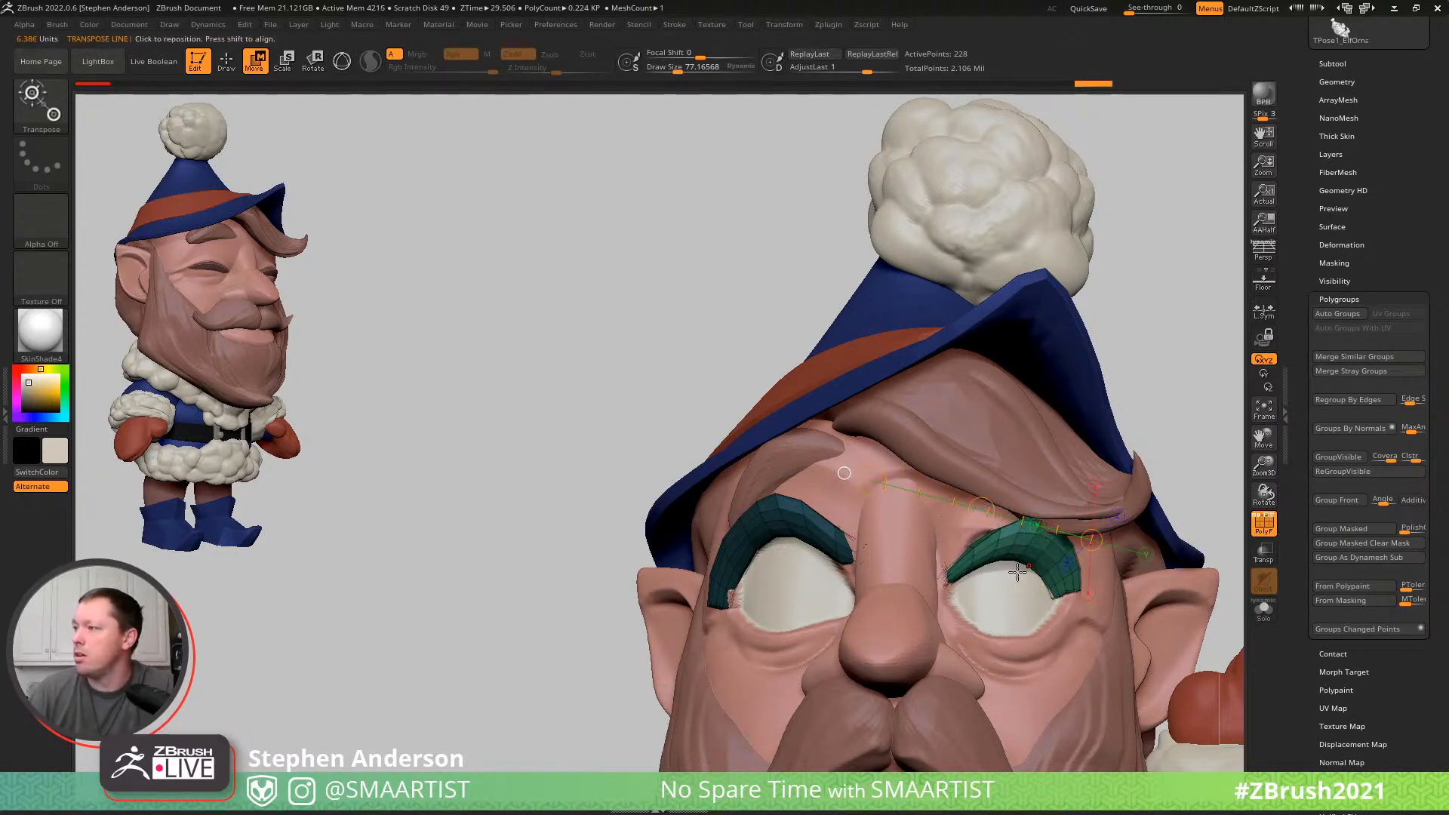
# - Shape the elf's left eyelash with the Move brush to arch around the upper lid of the open eye
pyautogui.press('b')
pyautogui.press('m')
pyautogui.press('v')
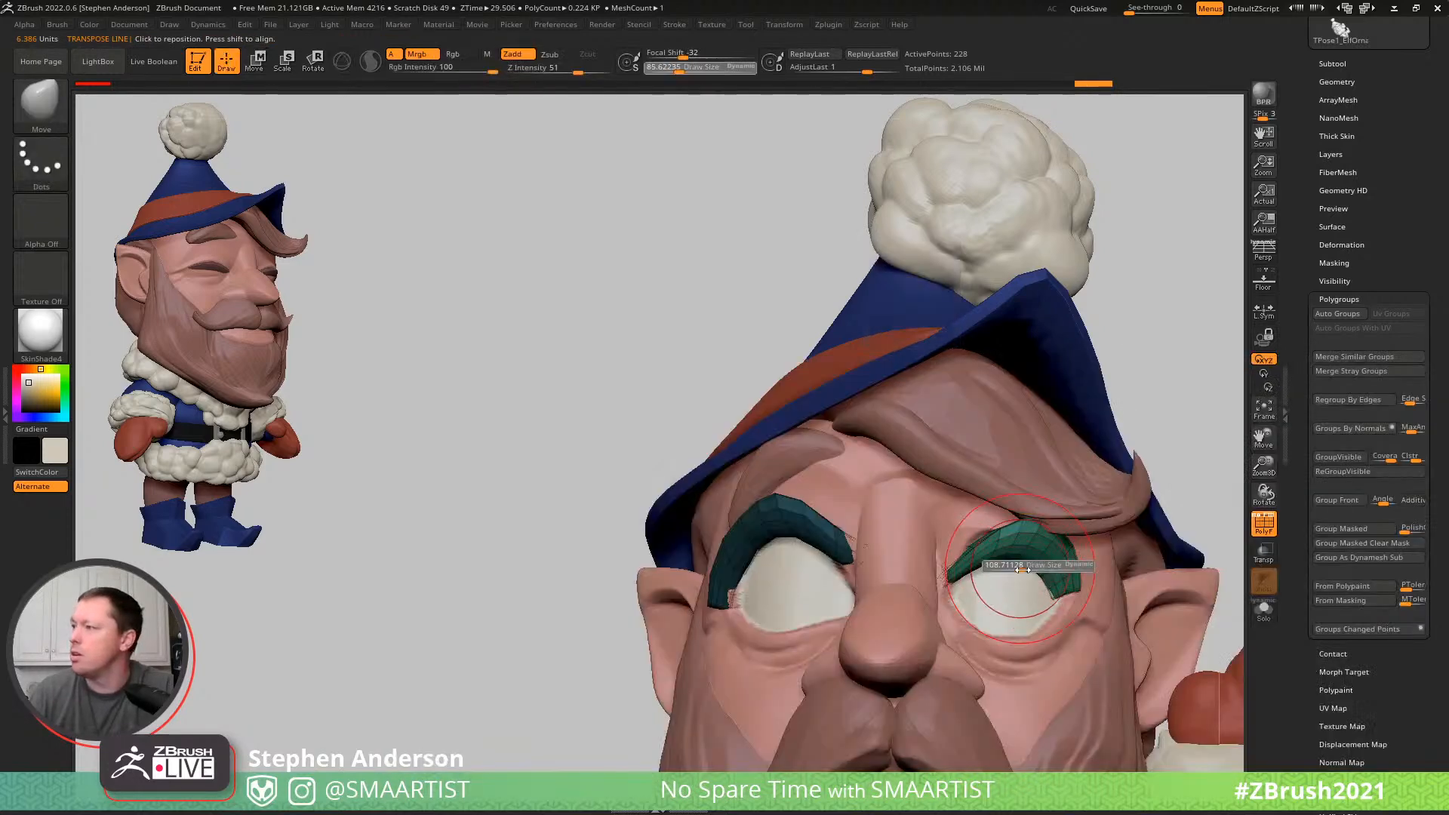
pyautogui.moveTo(989, 530); pyautogui.dragTo(1028, 515, button='right')
pyautogui.moveTo(1060, 459); pyautogui.dragTo(1098, 532, button='right')
pyautogui.moveTo(1087, 532); pyautogui.dragTo(1060, 531)
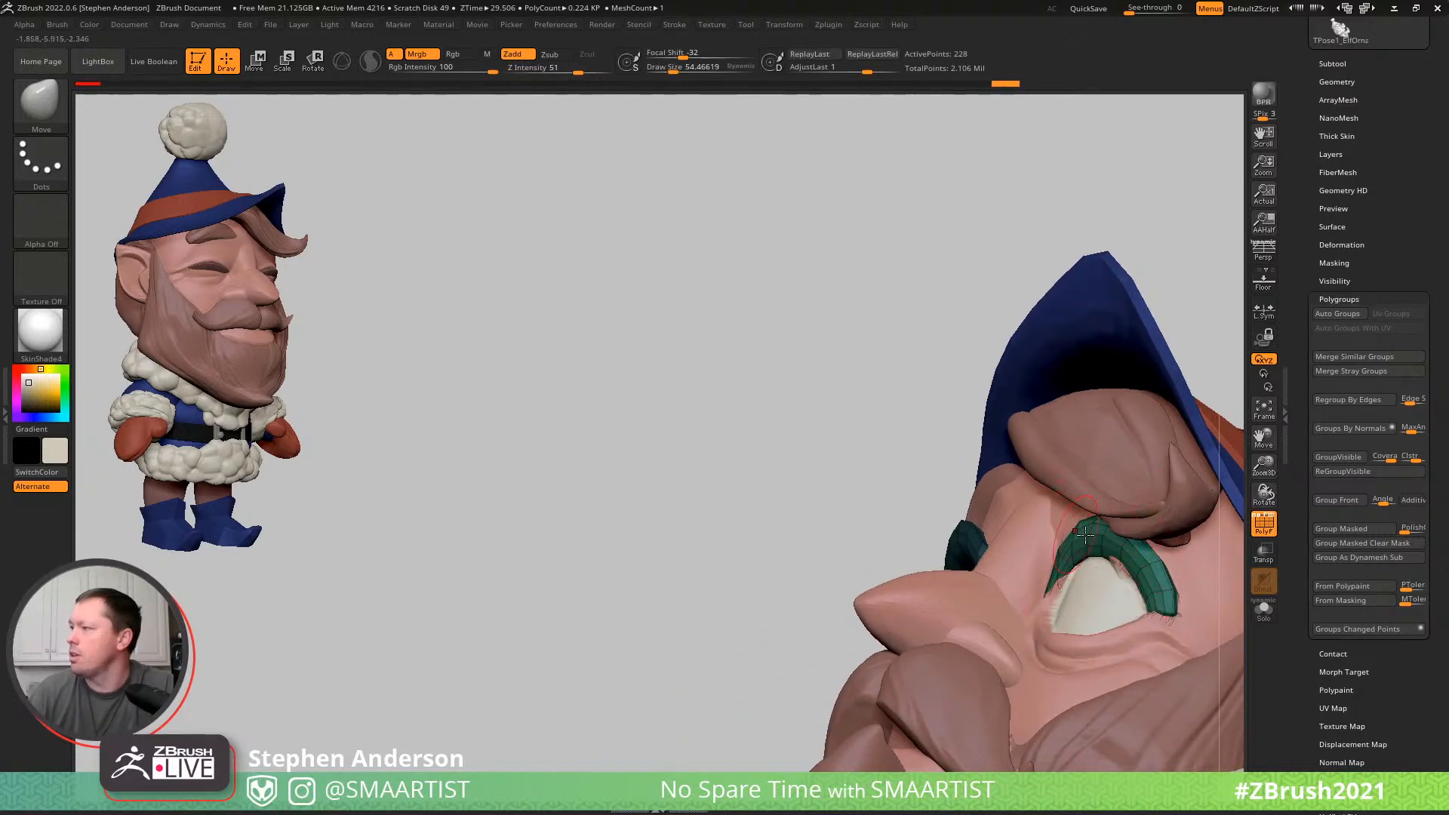
pyautogui.moveTo(1119, 567); pyautogui.dragTo(1118, 590, button='right')
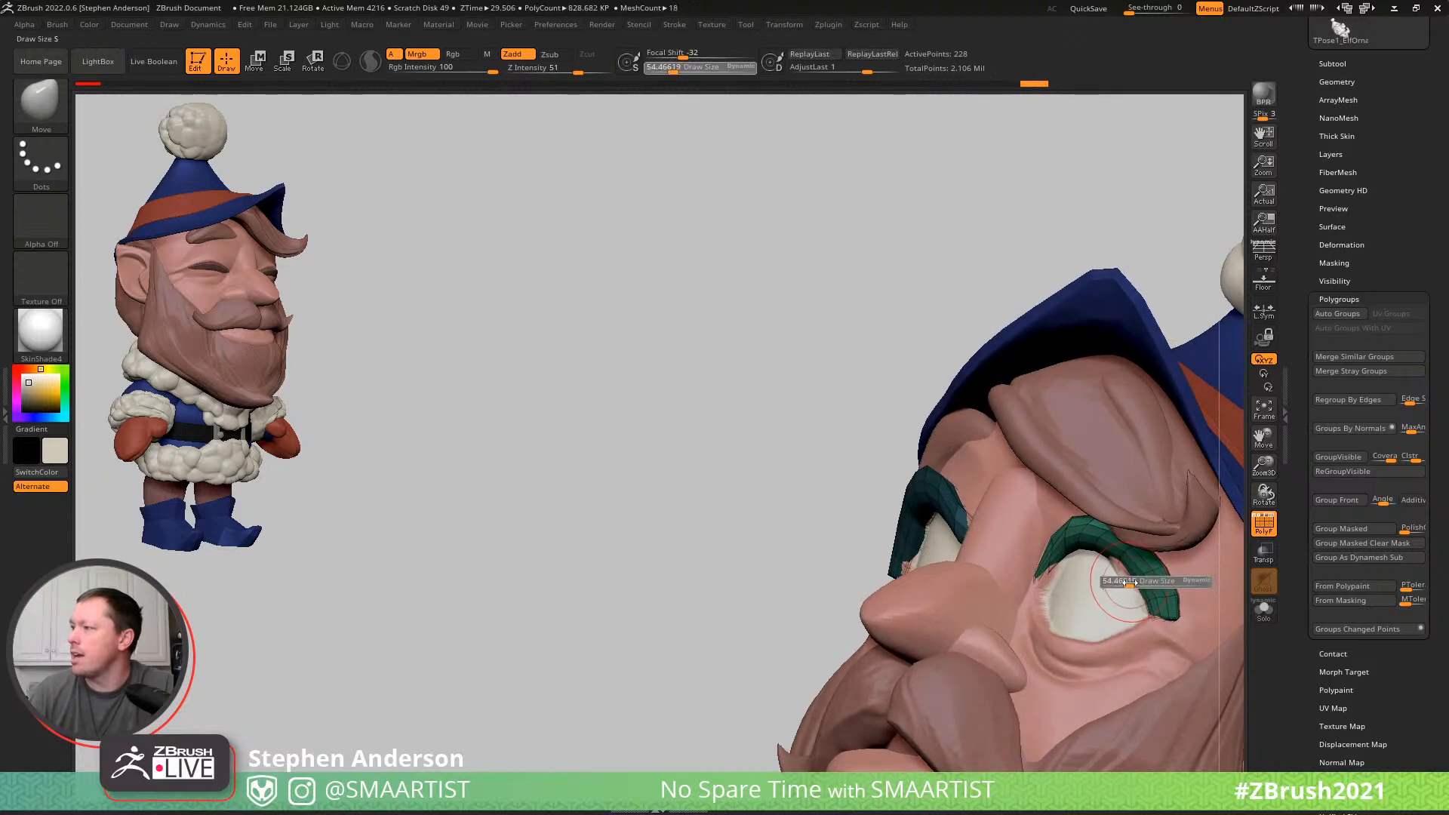
pyautogui.press('ctrl')
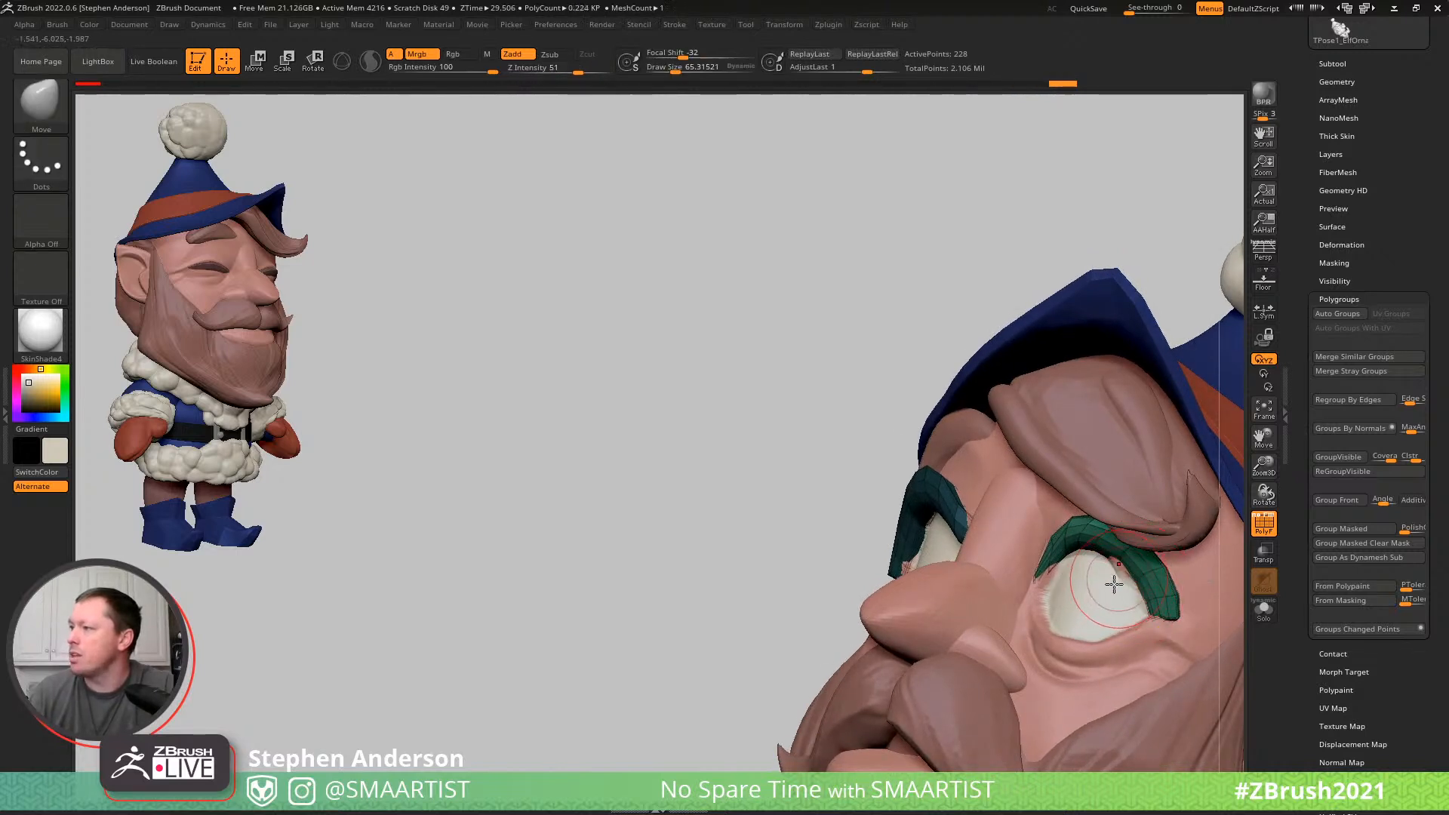
# - Select the head, hide the polyframe and check the open eyes on the whole elf
pyautogui.keyDown('alt'); pyautogui.click(1103, 576); pyautogui.keyUp('alt')
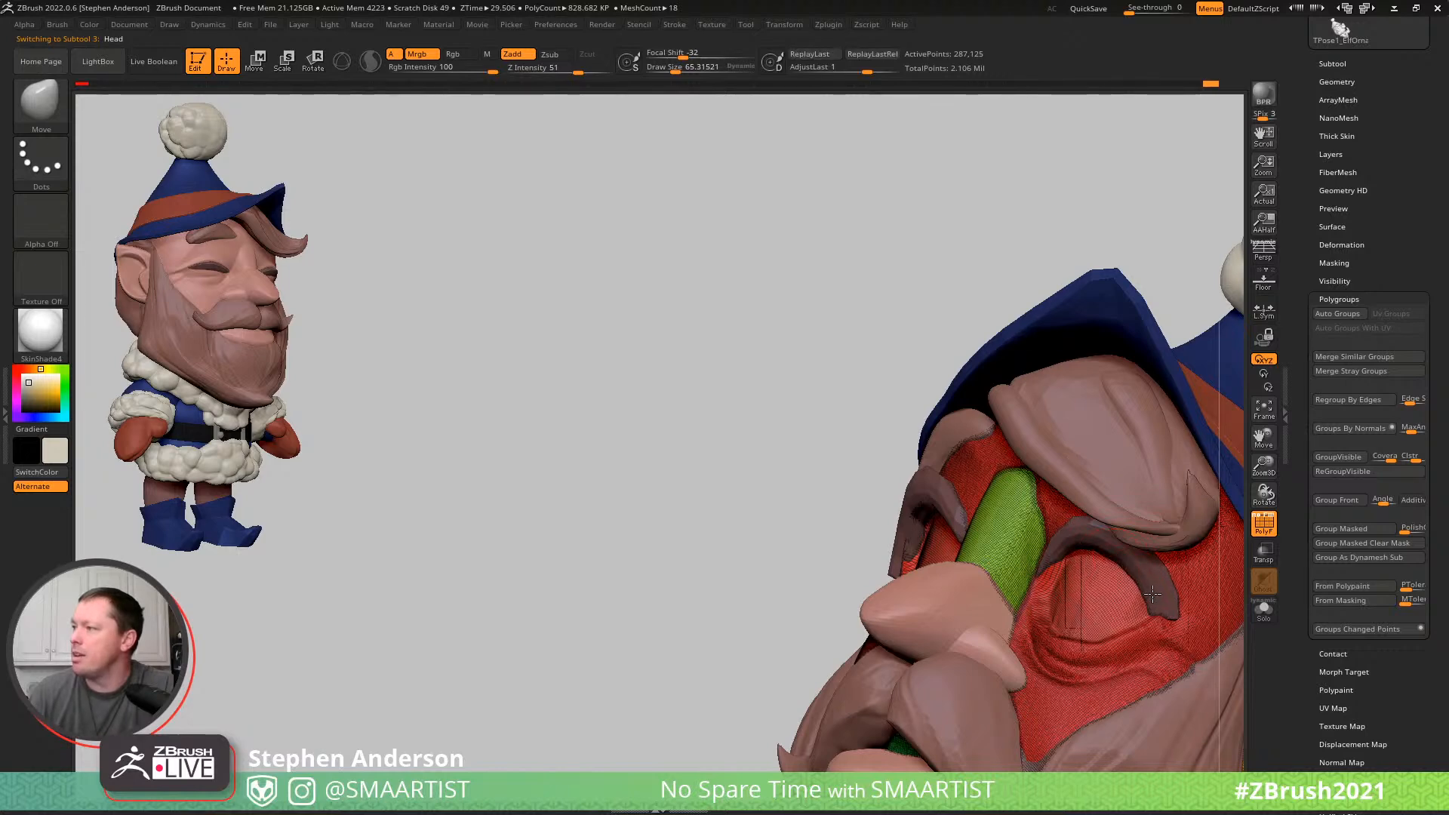
pyautogui.moveTo(1120, 569); pyautogui.dragTo(668, 414, button='right')
pyautogui.hotkey('shift', 'f')
pyautogui.moveTo(668, 453)
pyautogui.mouseDown(button='right')
pyautogui.moveTo(786, 513)
pyautogui.moveTo(679, 476)
pyautogui.mouseUp(button='right')
pyautogui.keyDown('ctrl'); pyautogui.moveTo(1084, 437); pyautogui.dragTo(916, 407, button='right'); pyautogui.keyUp('ctrl')
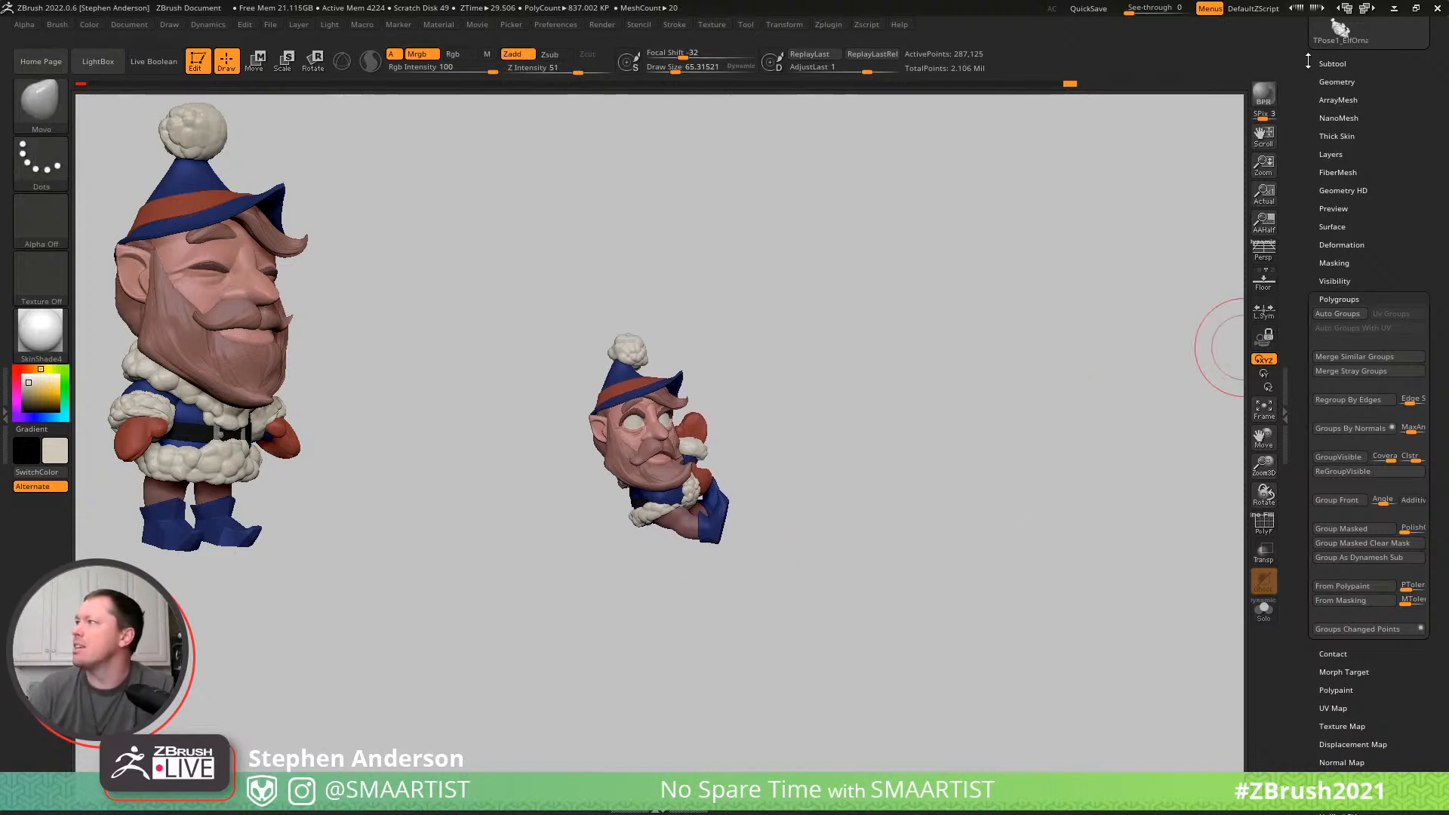
# - Turn off the polypaint display on all of the elf's subtools and check the uncoloured forms up close
pyautogui.click(1331, 63)
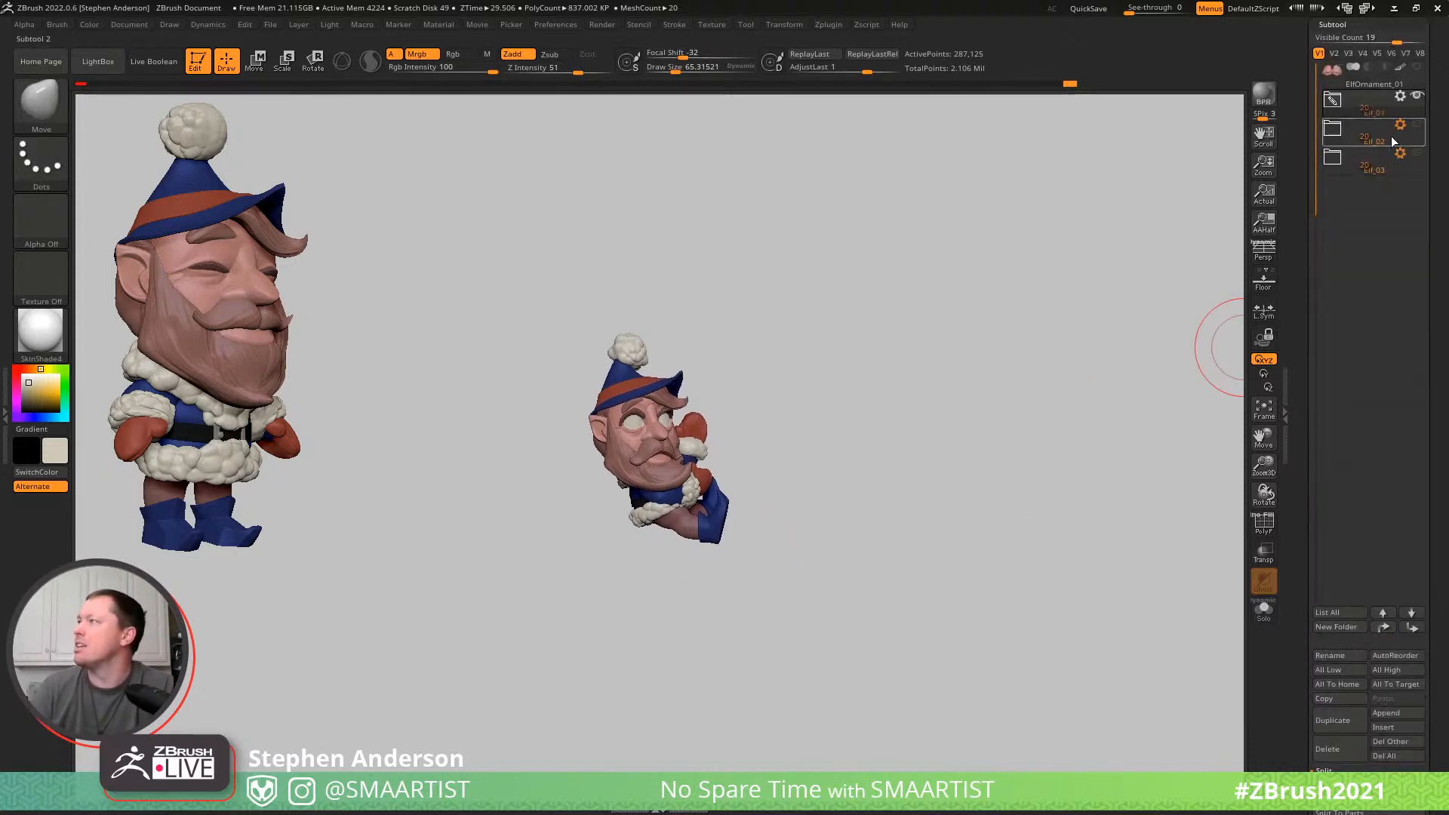
pyautogui.keyDown('shift'); pyautogui.click(1400, 69); pyautogui.keyUp('shift')
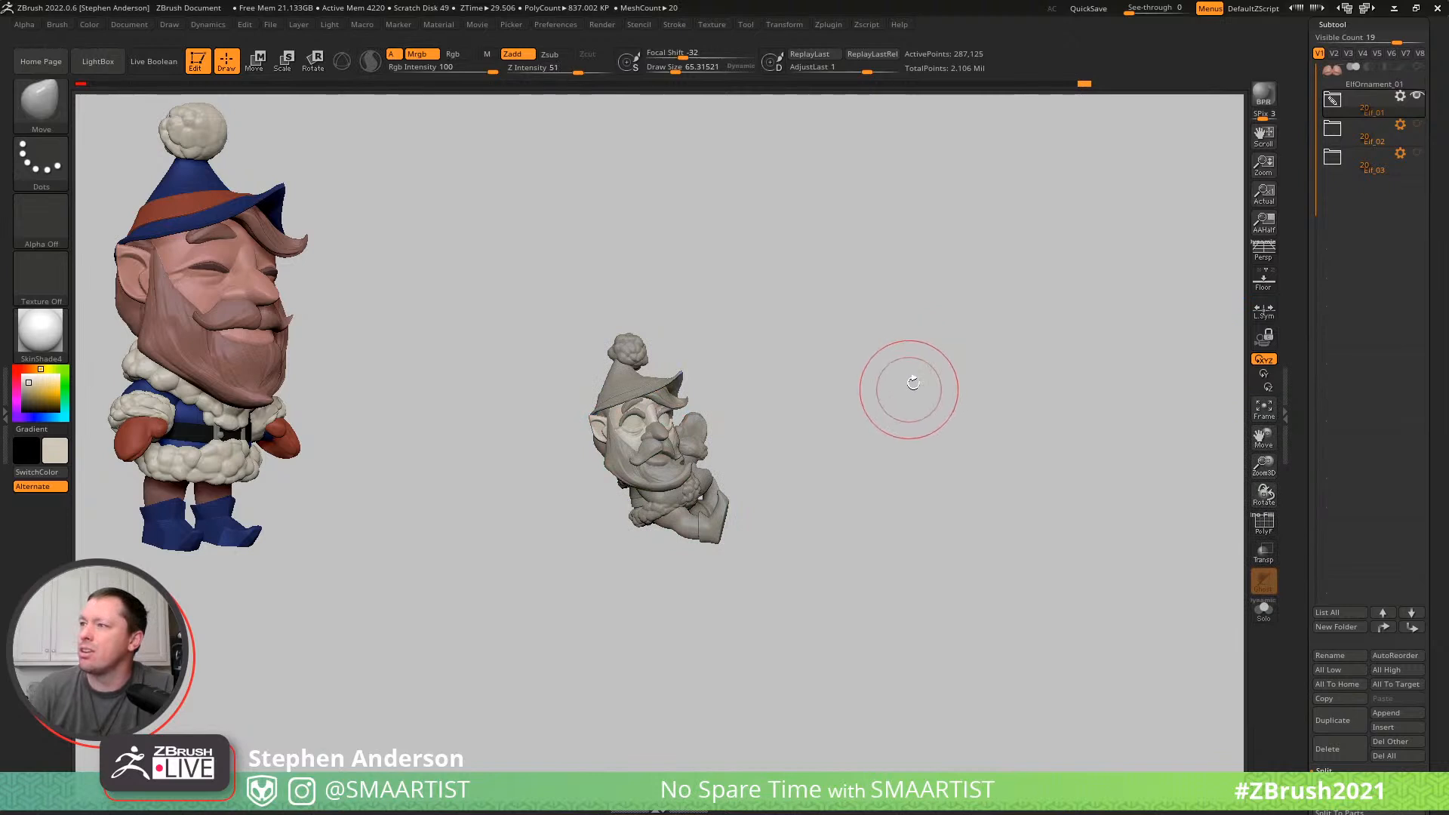
pyautogui.keyDown('alt'); pyautogui.click(687, 526); pyautogui.keyUp('alt')
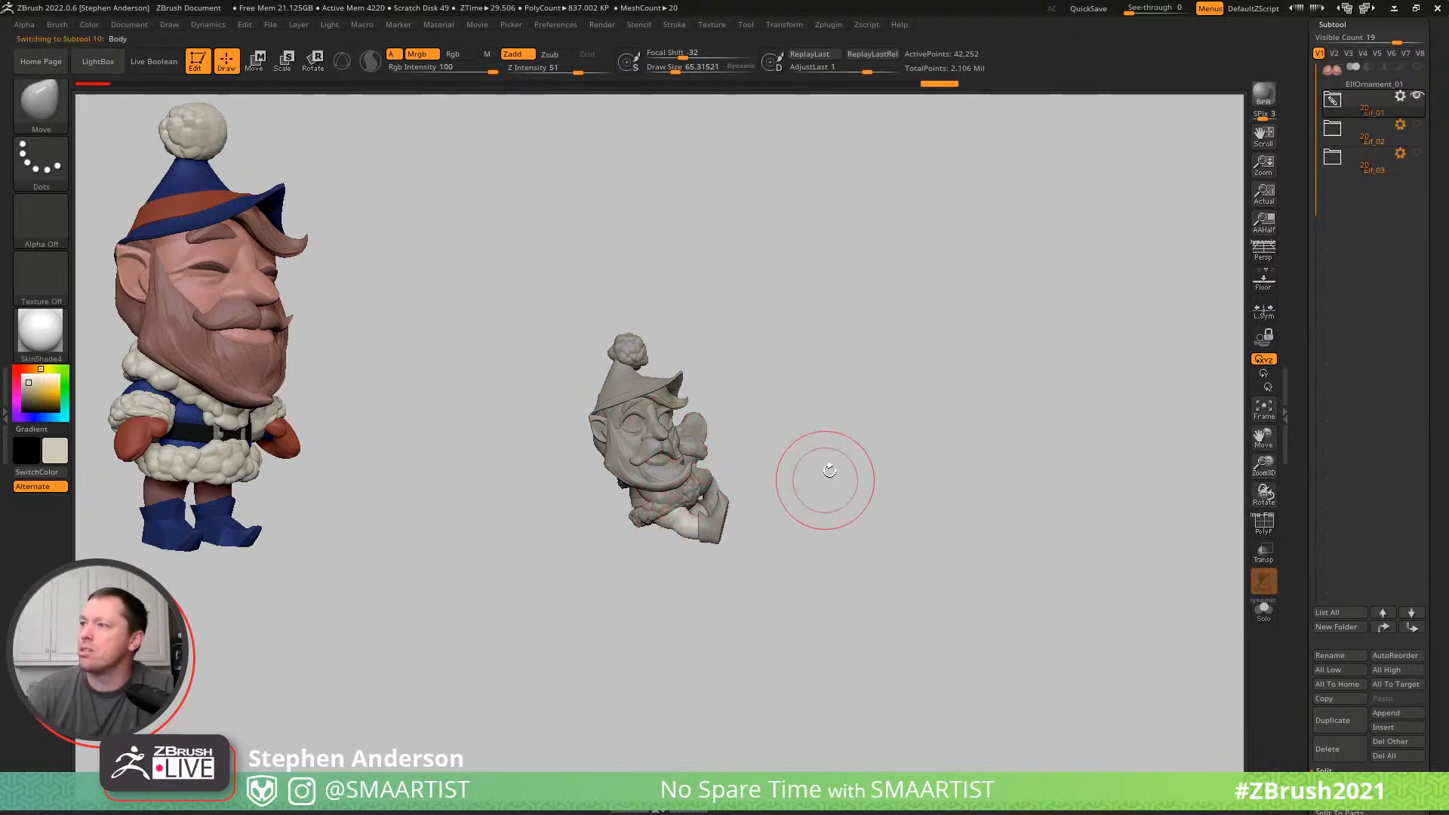
pyautogui.moveTo(857, 415)
pyautogui.mouseDown()
pyautogui.moveTo(812, 418)
pyautogui.moveTo(944, 414)
pyautogui.moveTo(876, 417)
pyautogui.mouseUp()
pyautogui.moveTo(876, 417); pyautogui.dragTo(785, 430, button='right')
pyautogui.keyDown('ctrl'); pyautogui.moveTo(936, 498); pyautogui.dragTo(1094, 740, button='right'); pyautogui.keyUp('ctrl')
pyautogui.moveTo(706, 309); pyautogui.dragTo(821, 440, button='right')
# - Select the Eyelashes subtool again, smooth both eyelashes and adjust their fit around the eyes with Move
pyautogui.rightClick(731, 447)
pyautogui.keyDown('alt'); pyautogui.click(761, 360); pyautogui.keyUp('alt')
pyautogui.keyDown('ctrl'); pyautogui.moveTo(1048, 259); pyautogui.dragTo(1147, 281); pyautogui.keyUp('ctrl')
pyautogui.moveTo(1045, 417)
pyautogui.mouseDown(button='right')
pyautogui.moveTo(1031, 393)
pyautogui.moveTo(802, 429)
pyautogui.mouseUp(button='right')
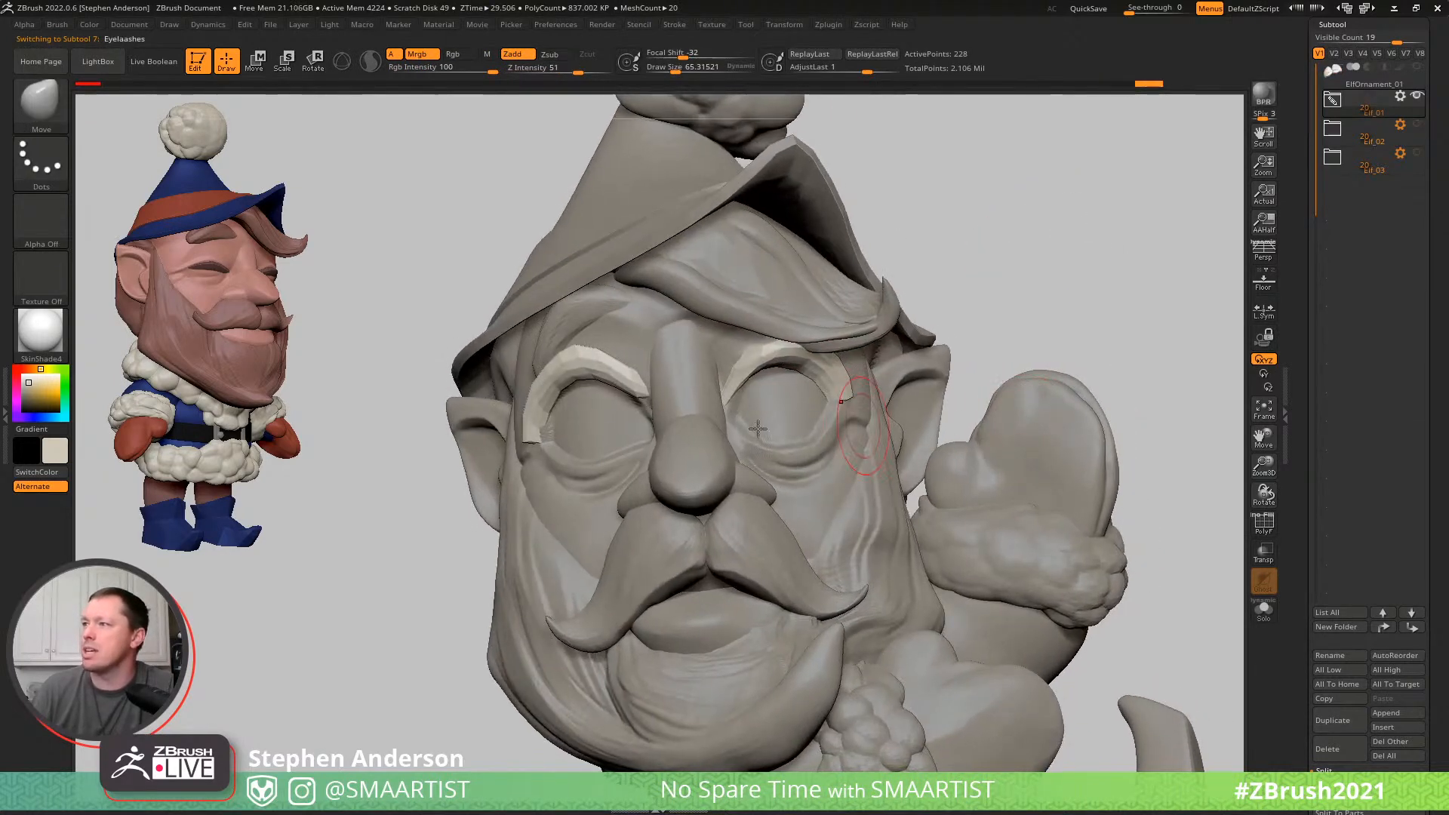
pyautogui.keyDown('shift'); pyautogui.moveTo(535, 434); pyautogui.dragTo(650, 422); pyautogui.keyUp('shift')
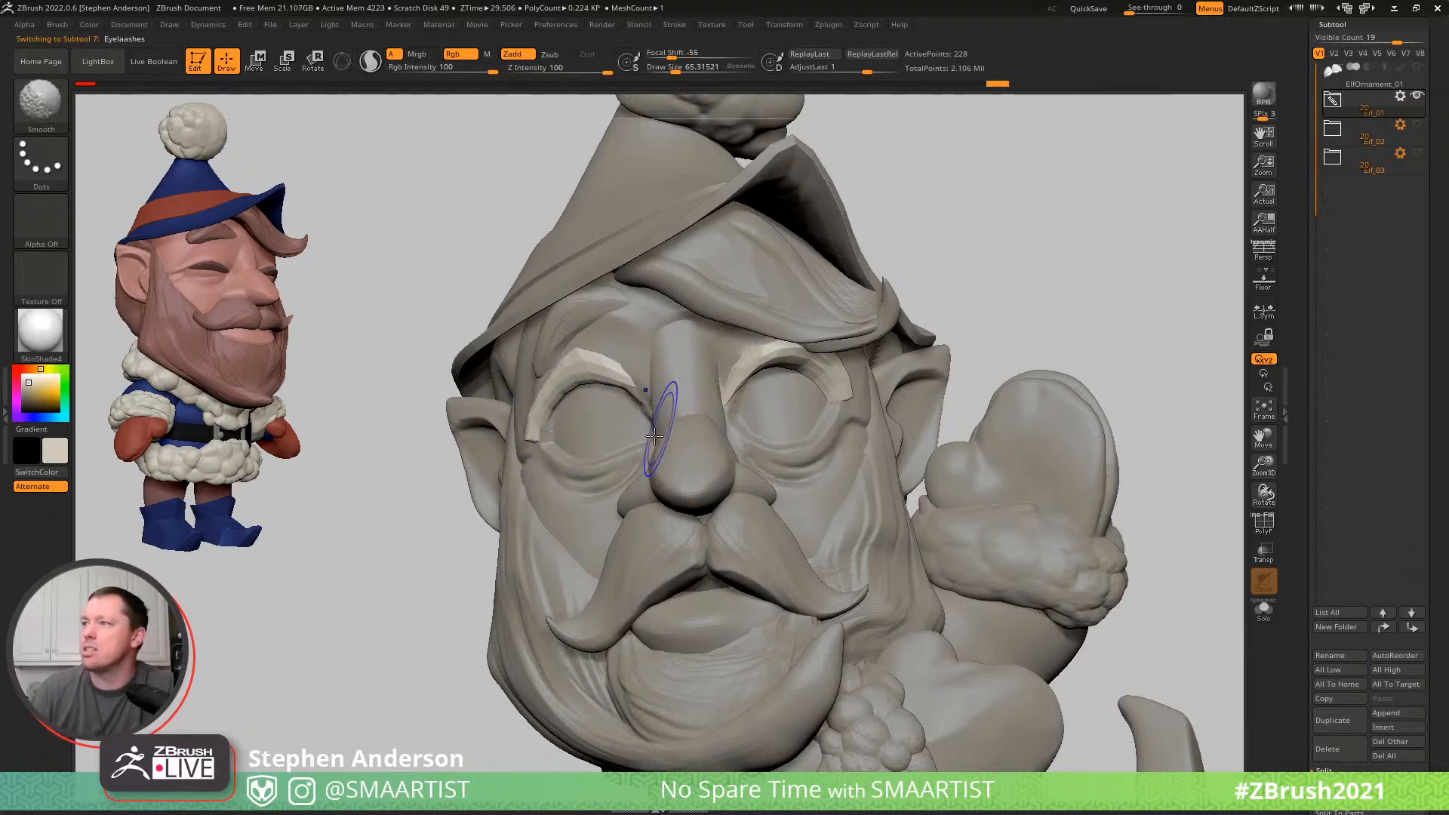
pyautogui.keyDown('shift'); pyautogui.moveTo(747, 386); pyautogui.dragTo(838, 415); pyautogui.keyUp('shift')
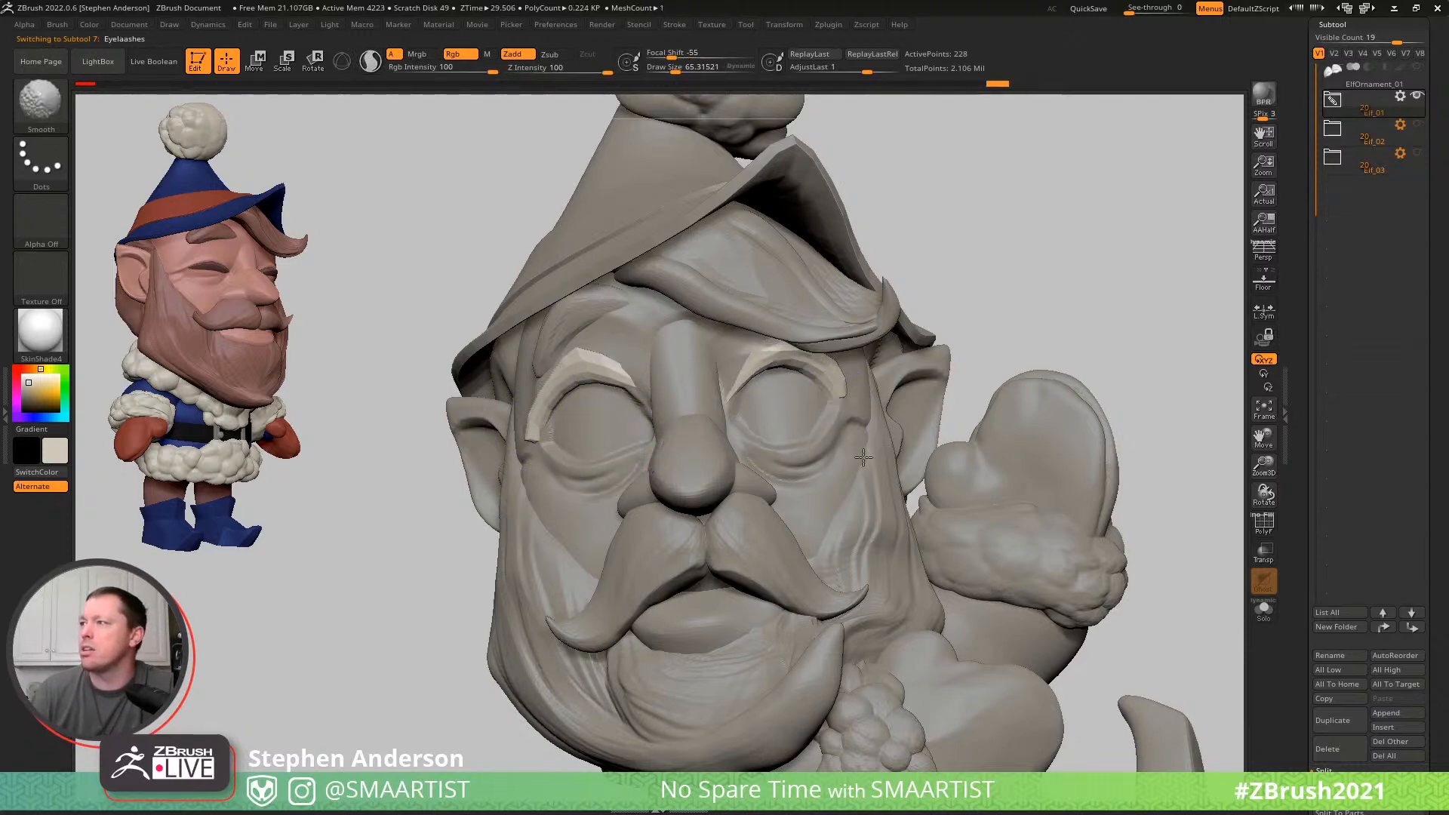
pyautogui.moveTo(680, 422)
pyautogui.mouseDown(button='right')
pyautogui.moveTo(620, 417)
pyautogui.moveTo(649, 414)
pyautogui.moveTo(630, 450)
pyautogui.moveTo(660, 446)
pyautogui.mouseUp(button='right')
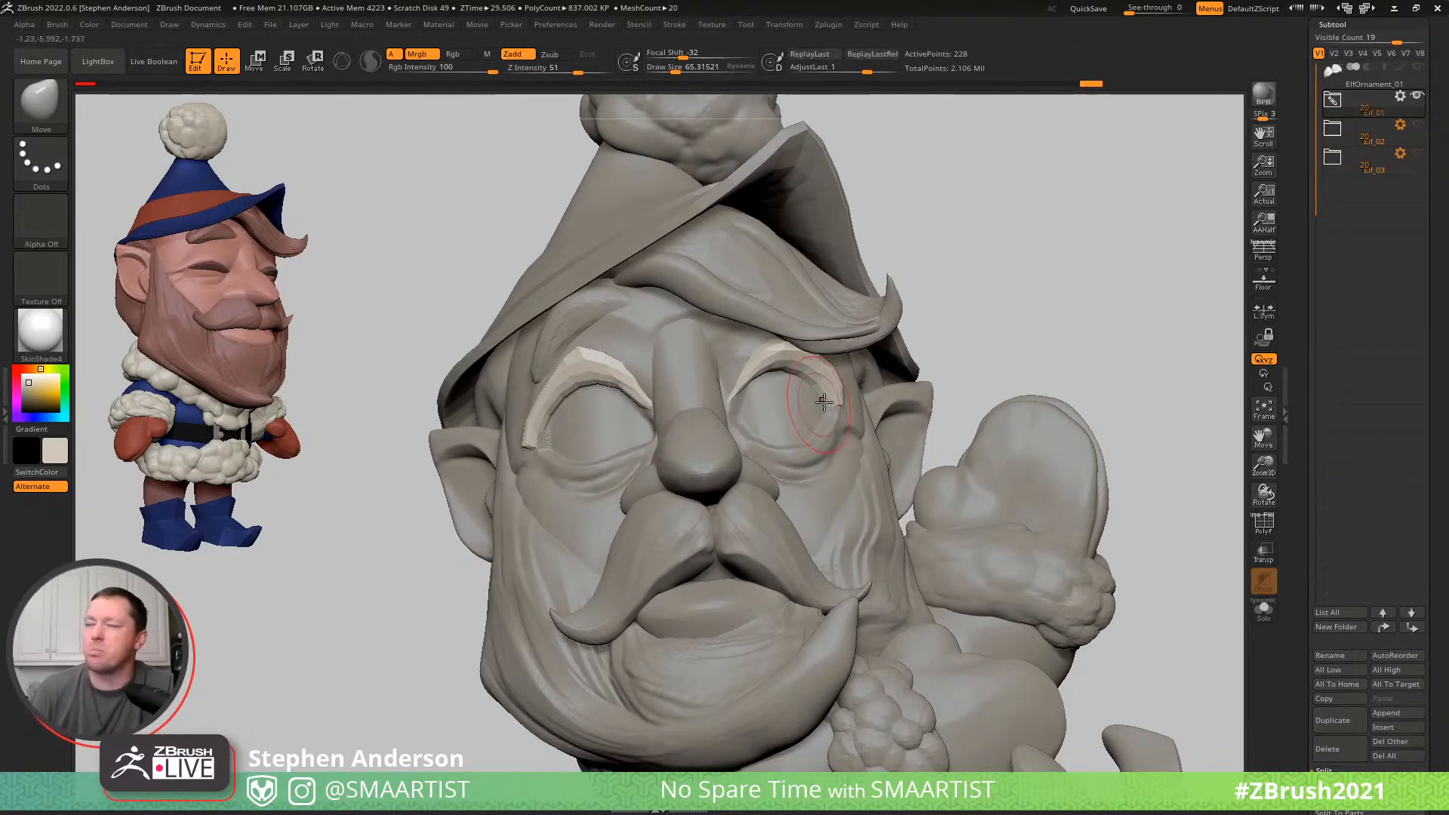
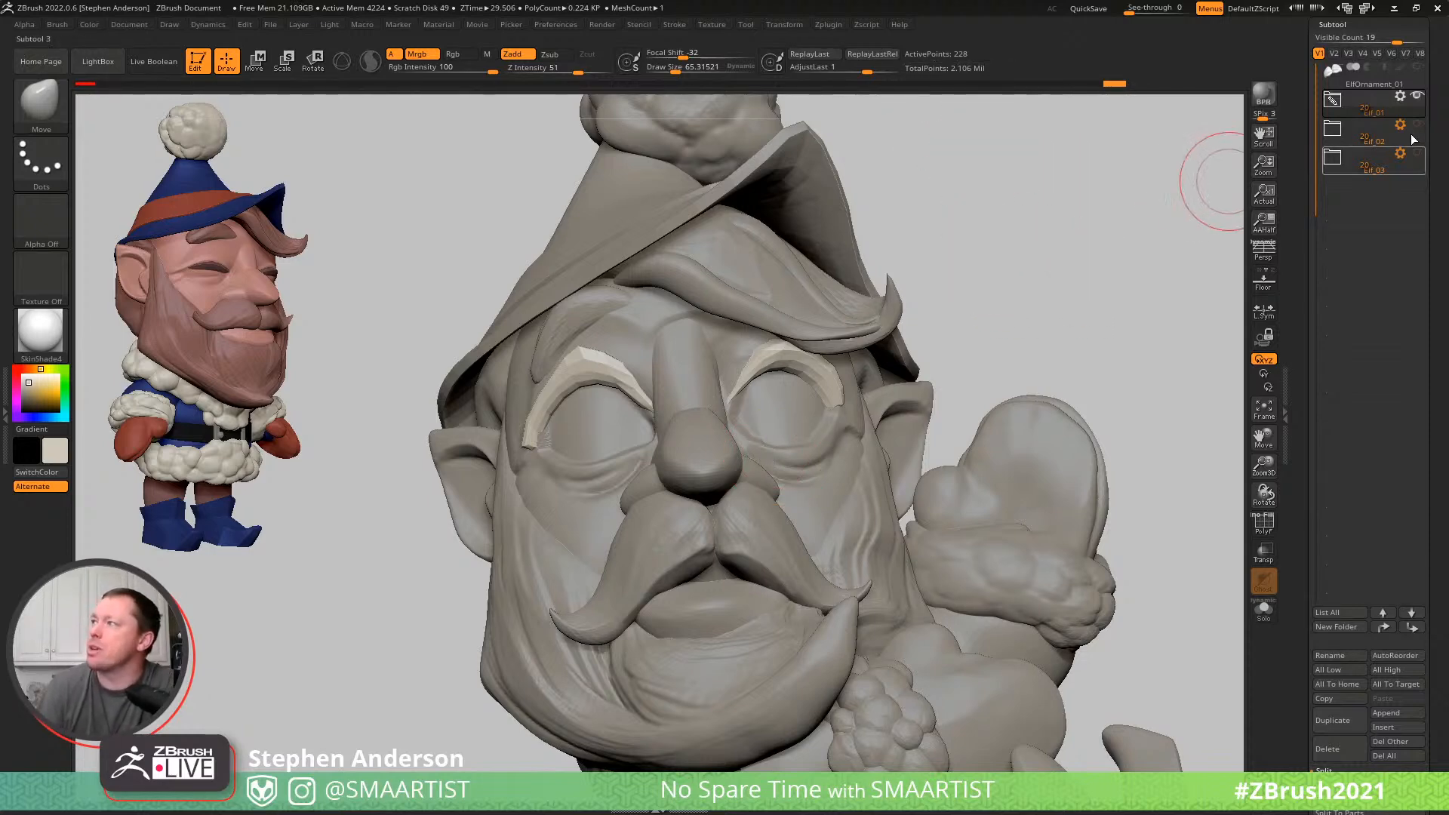
# - Insert a small sphere from IMM Primitives on the elf's right eye as the start of a pupil
pyautogui.moveTo(1077, 252); pyautogui.dragTo(1094, 283)
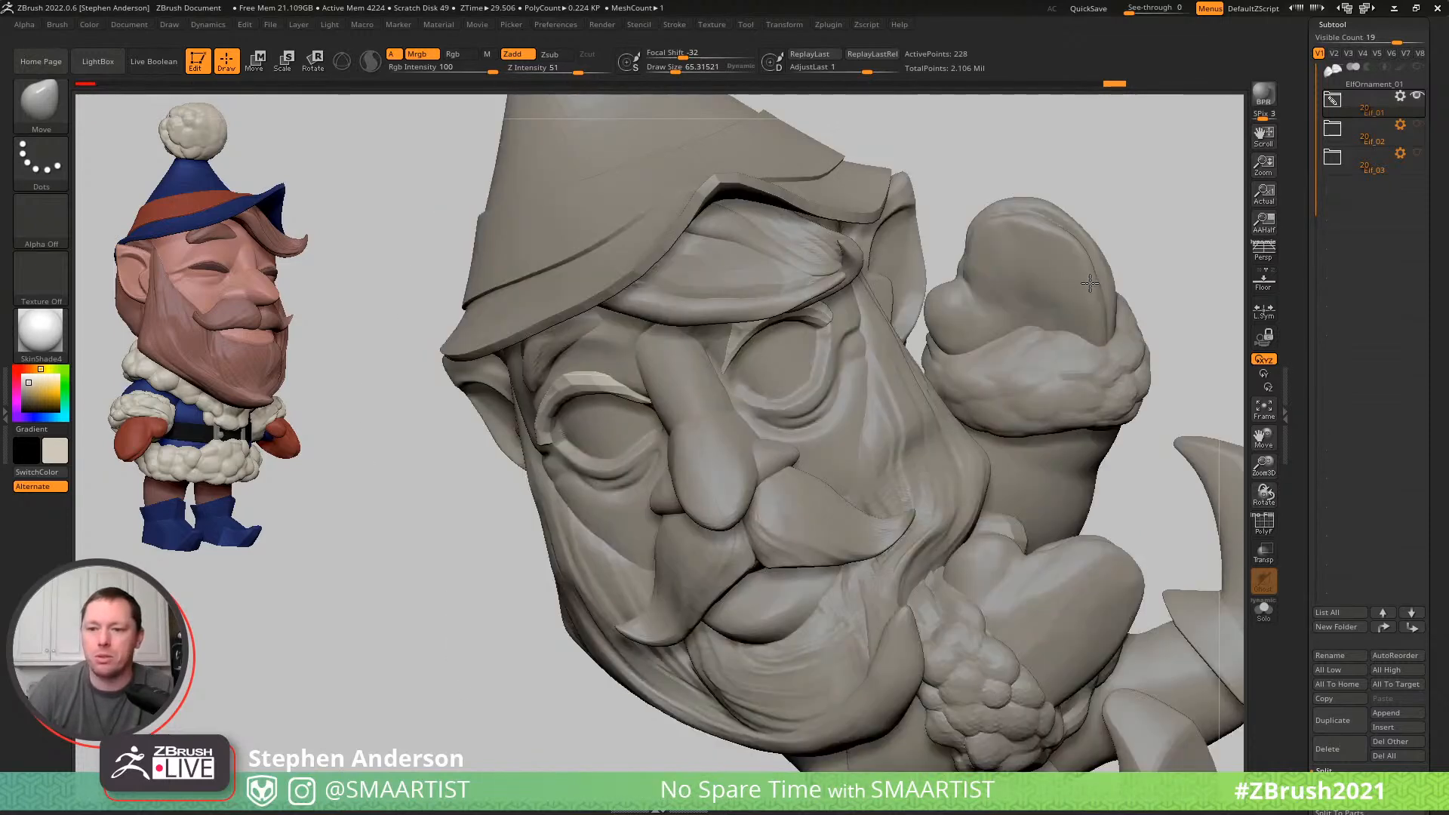
pyautogui.keyDown('ctrl'); pyautogui.moveTo(834, 495); pyautogui.dragTo(989, 283, button='right'); pyautogui.keyUp('ctrl')
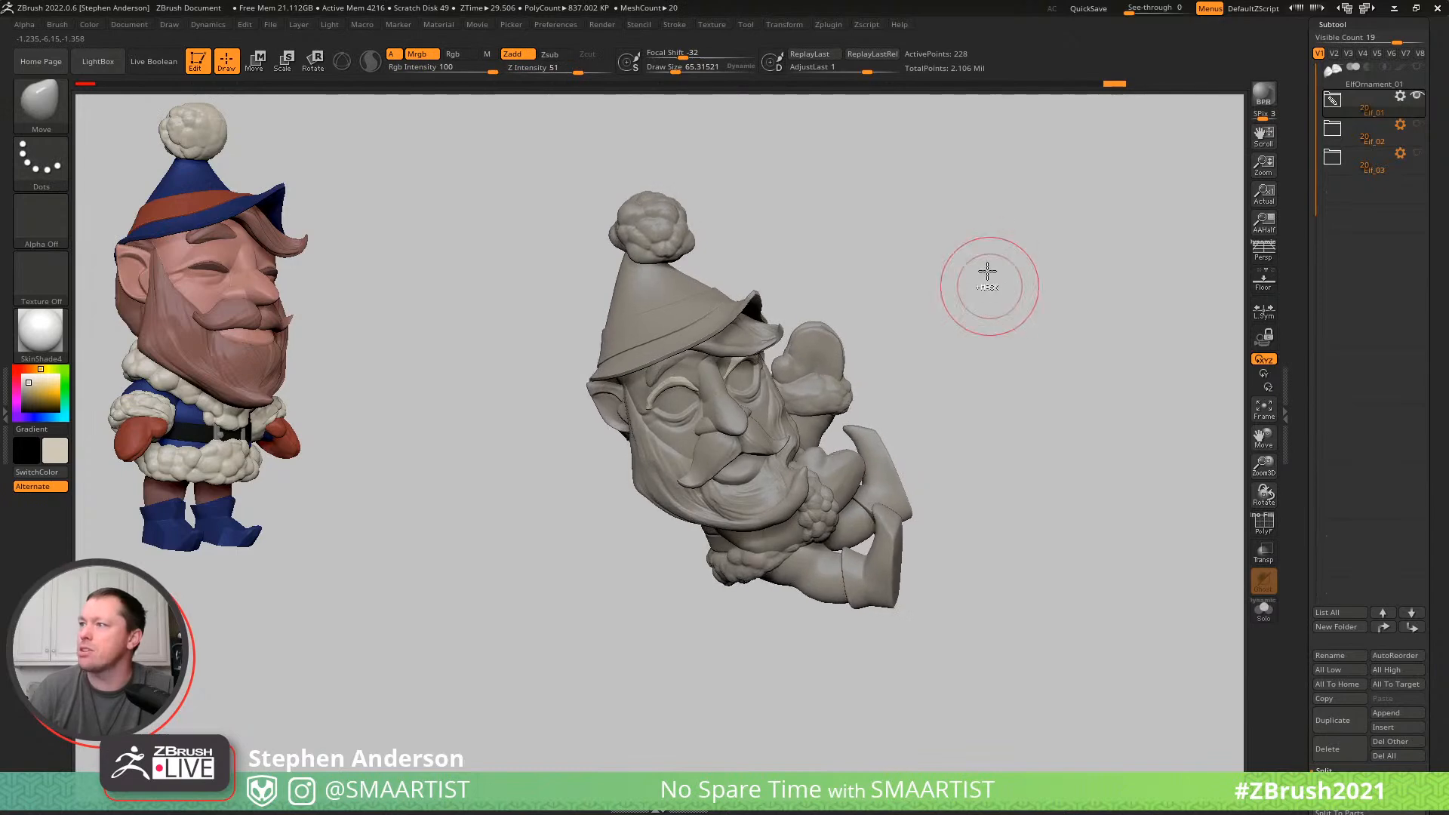
pyautogui.keyDown('ctrl'); pyautogui.moveTo(992, 278); pyautogui.dragTo(1027, 355); pyautogui.keyUp('ctrl')
pyautogui.keyDown('ctrl'); pyautogui.moveTo(657, 407); pyautogui.dragTo(649, 463, button='right'); pyautogui.keyUp('ctrl')
pyautogui.press('b')
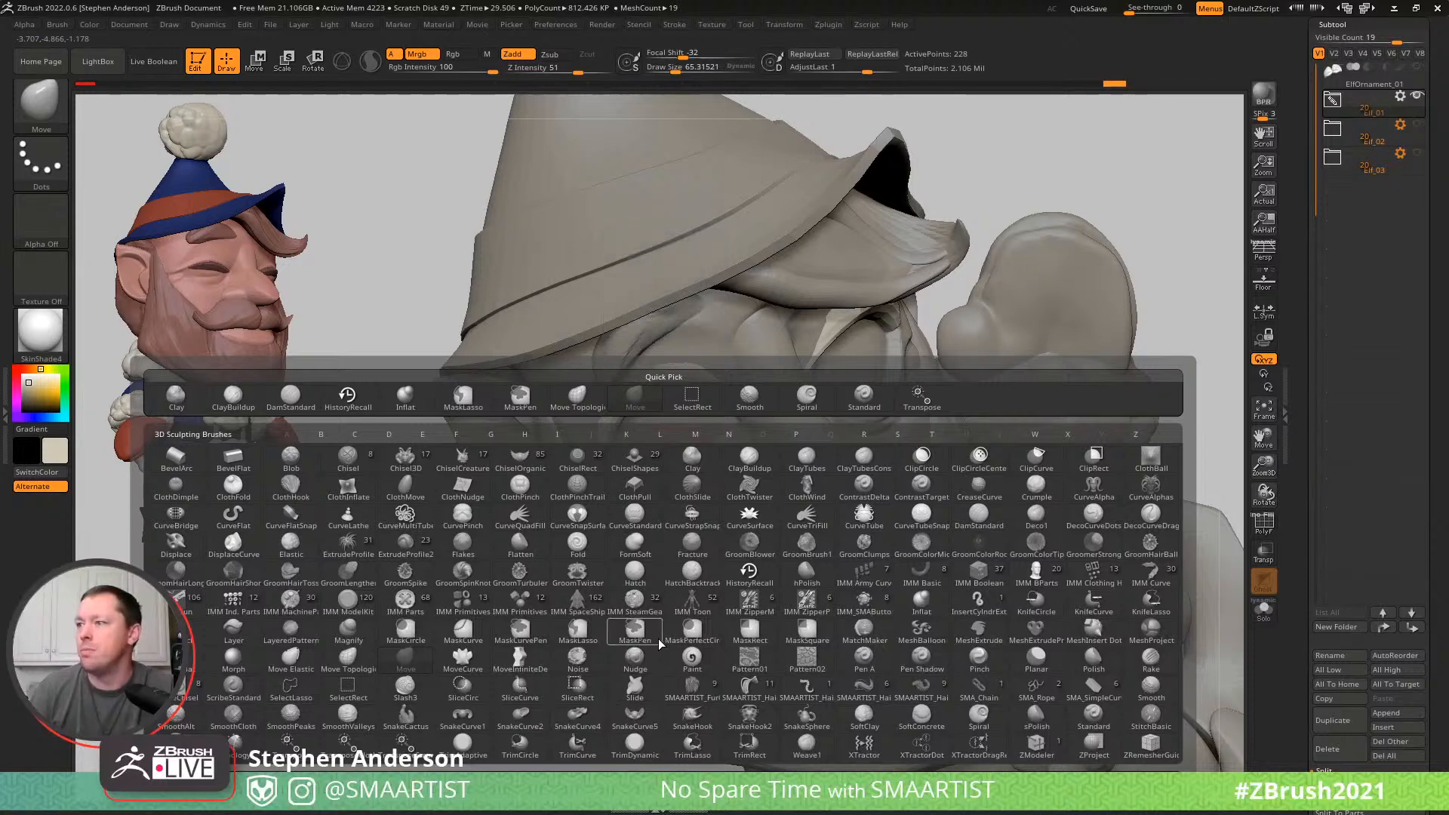
pyautogui.click(463, 604)
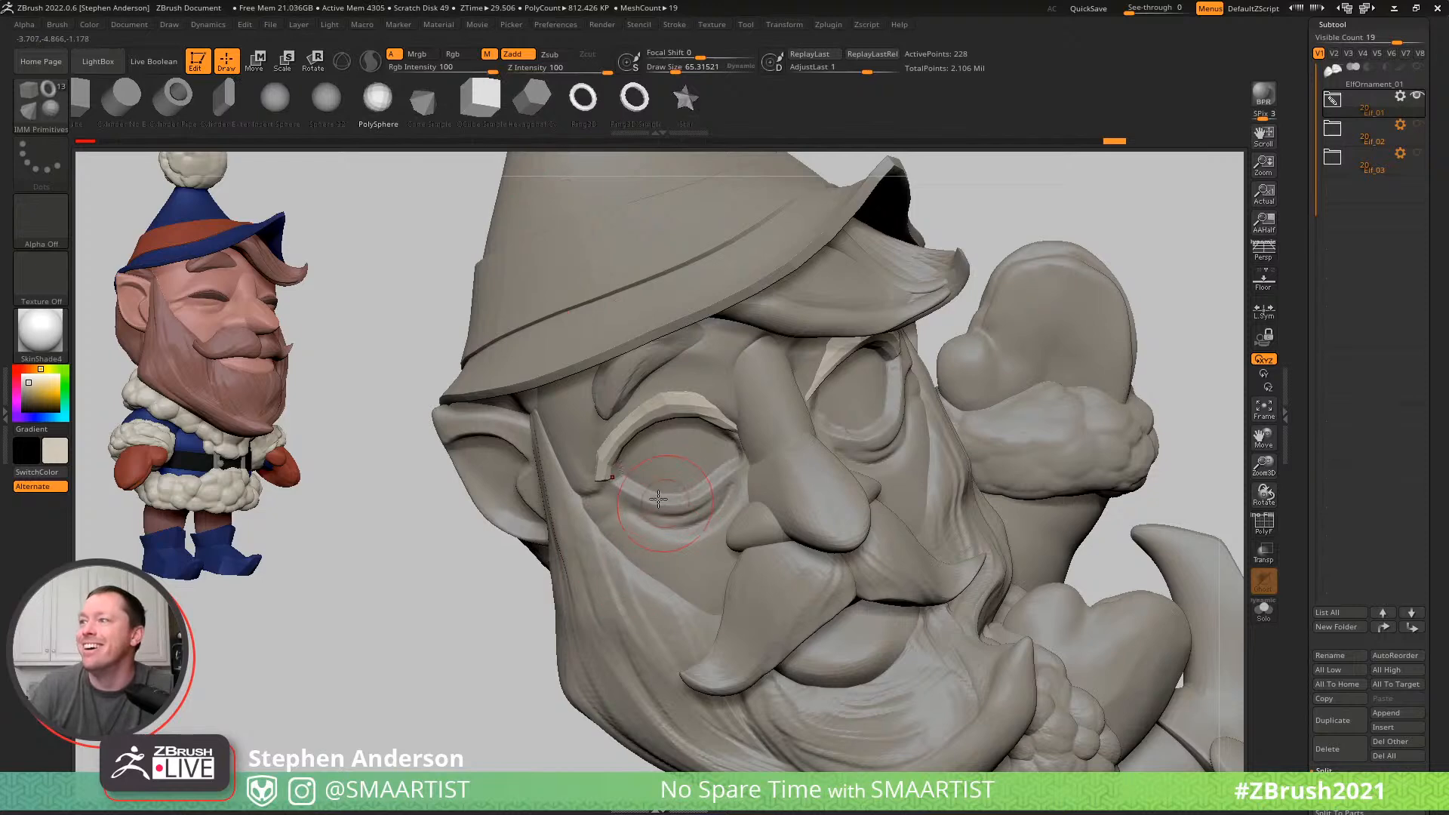
pyautogui.moveTo(662, 494); pyautogui.dragTo(690, 523)
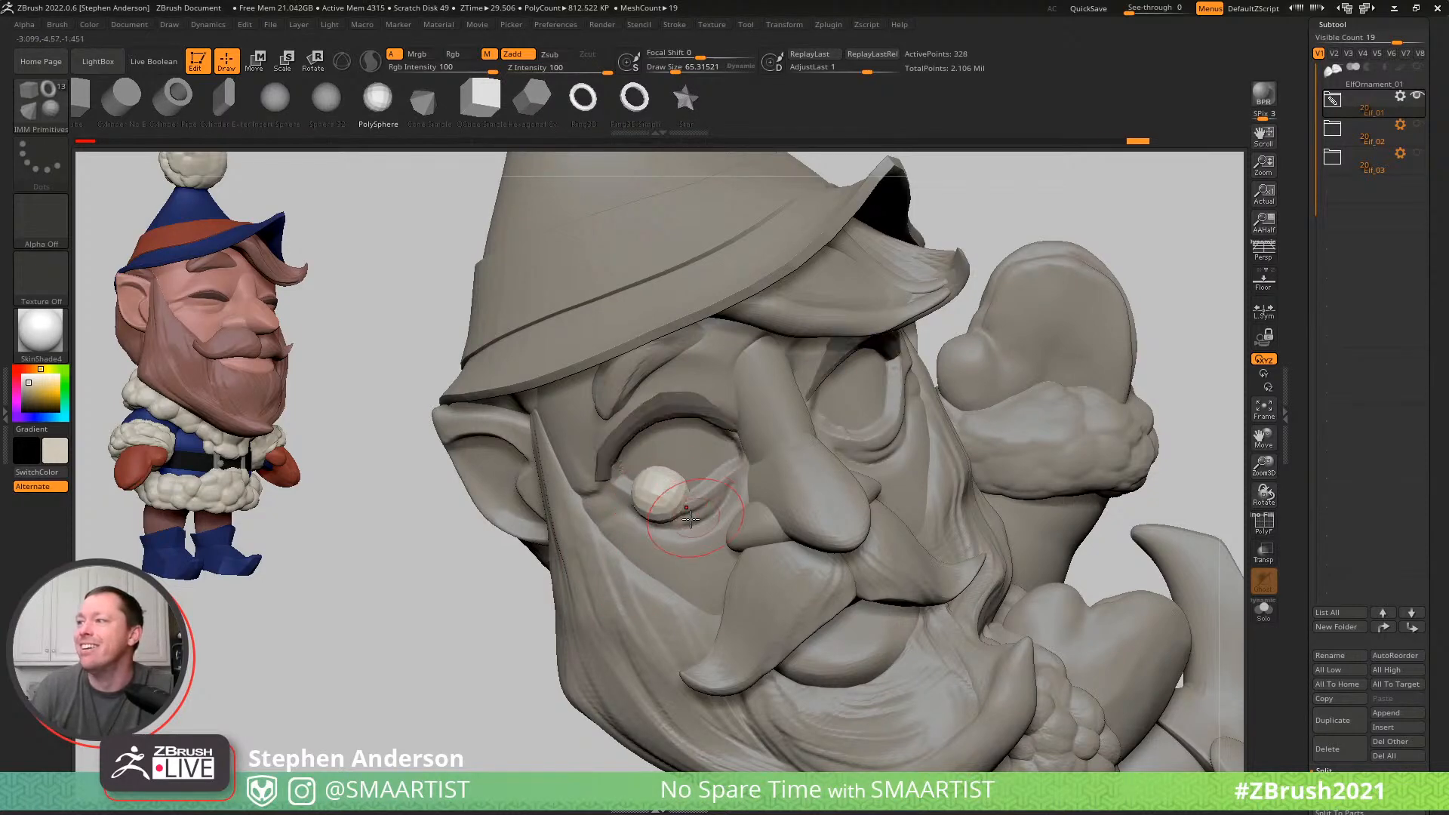
# - Show the transform gizmo on the inserted sphere, then scale and move it into the elf's right eye socket
pyautogui.press('w')
pyautogui.moveTo(690, 523); pyautogui.dragTo(689, 470, button='right')
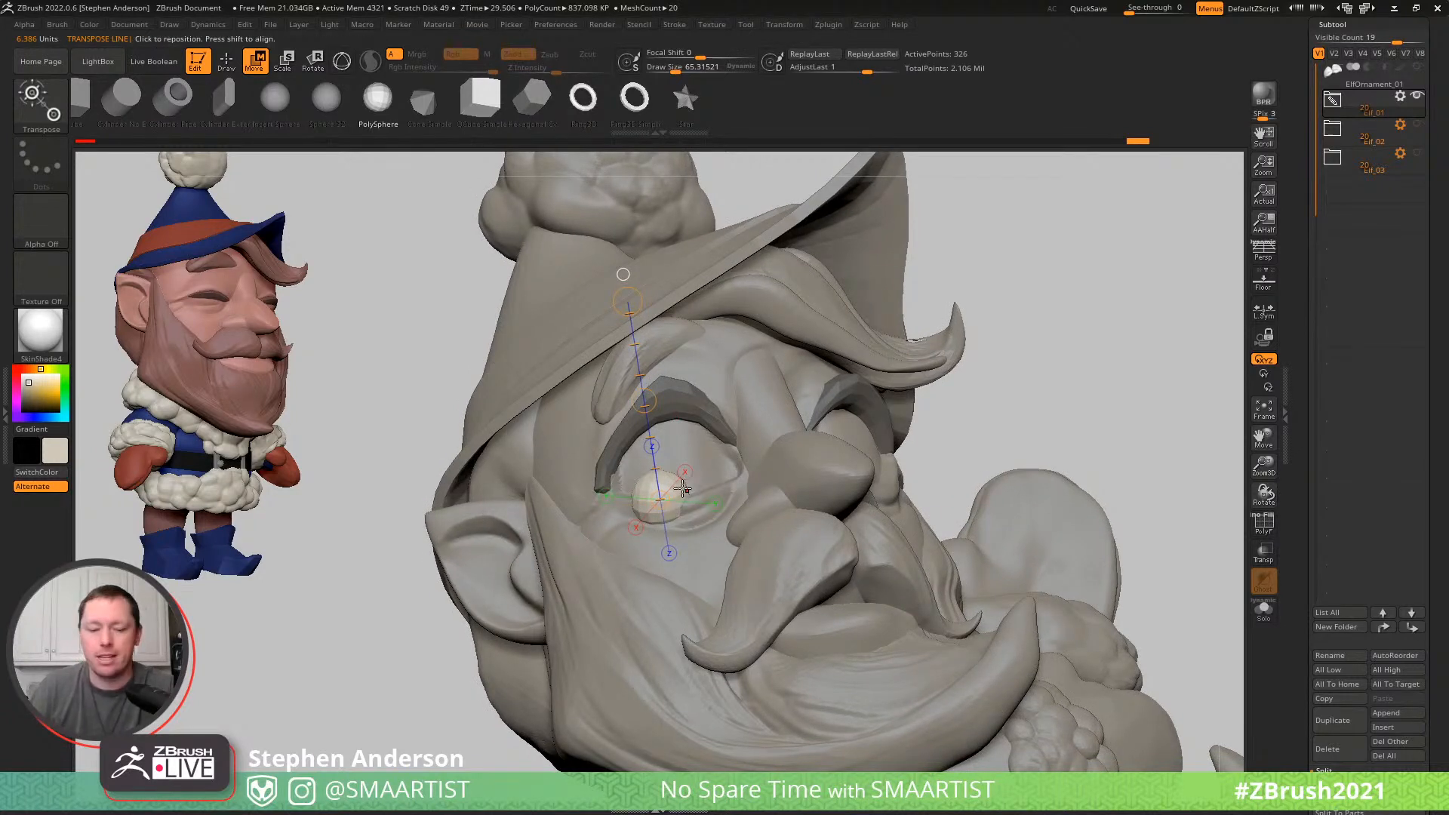
pyautogui.press('y')
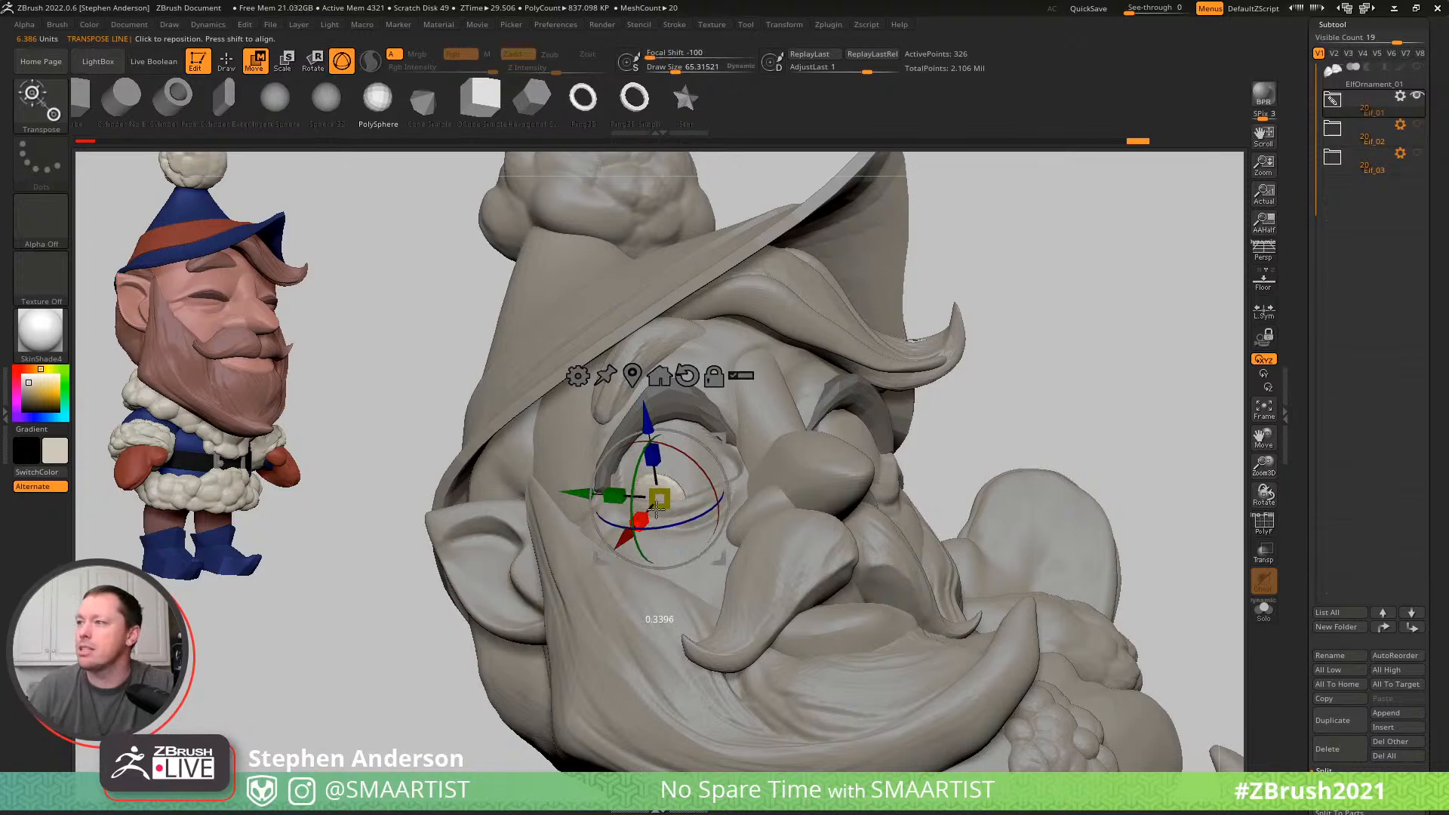
pyautogui.moveTo(731, 479); pyautogui.dragTo(733, 511, button='right')
pyautogui.moveTo(726, 498); pyautogui.dragTo(671, 501)
pyautogui.moveTo(680, 498)
pyautogui.mouseDown(button='right')
pyautogui.moveTo(544, 494)
pyautogui.moveTo(575, 462)
pyautogui.moveTo(716, 432)
pyautogui.mouseUp(button='right')
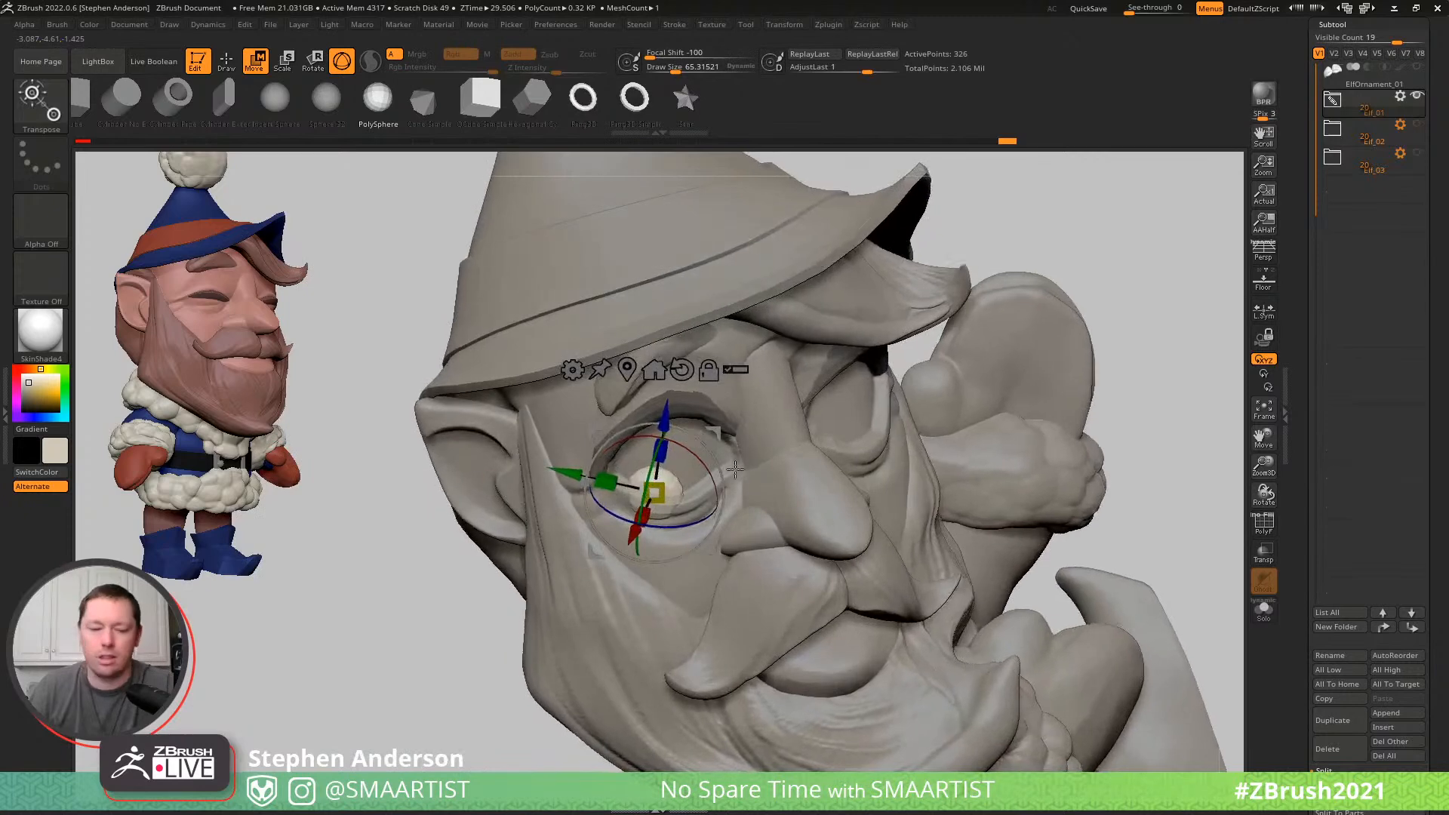
# - Reposition and tilt the pupil sphere to follow the curved surface of the elf's right eye
pyautogui.press('q')
pyautogui.moveTo(741, 545)
pyautogui.keyDown('ctrl'); pyautogui.mouseDown(button='right')
pyautogui.moveTo(648, 467)
pyautogui.moveTo(699, 489)
pyautogui.moveTo(830, 630)
pyautogui.mouseUp(button='right'); pyautogui.keyUp('ctrl')
pyautogui.moveTo(641, 521)
pyautogui.mouseDown(button='right')
pyautogui.moveTo(1100, 618)
pyautogui.moveTo(1049, 424)
pyautogui.moveTo(910, 448)
pyautogui.moveTo(916, 518)
pyautogui.mouseUp(button='right')
pyautogui.press('shift')
pyautogui.keyDown('ctrl'); pyautogui.moveTo(798, 448); pyautogui.dragTo(856, 541, button='right'); pyautogui.keyUp('ctrl')
pyautogui.moveTo(632, 459); pyautogui.dragTo(666, 467, button='right')
pyautogui.press('w')
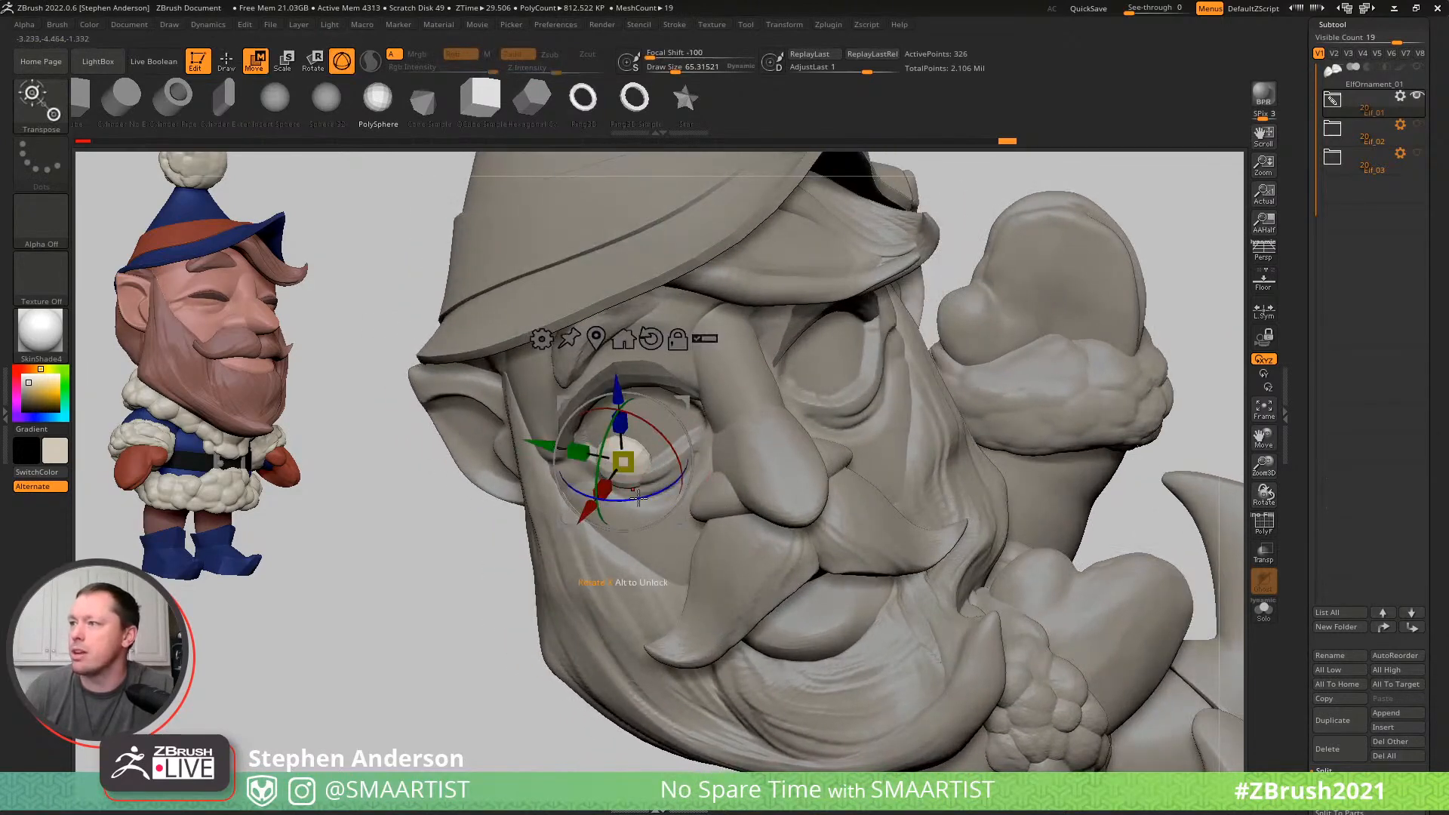
pyautogui.moveTo(710, 394); pyautogui.dragTo(703, 395)
pyautogui.moveTo(685, 458); pyautogui.dragTo(752, 468, button='right')
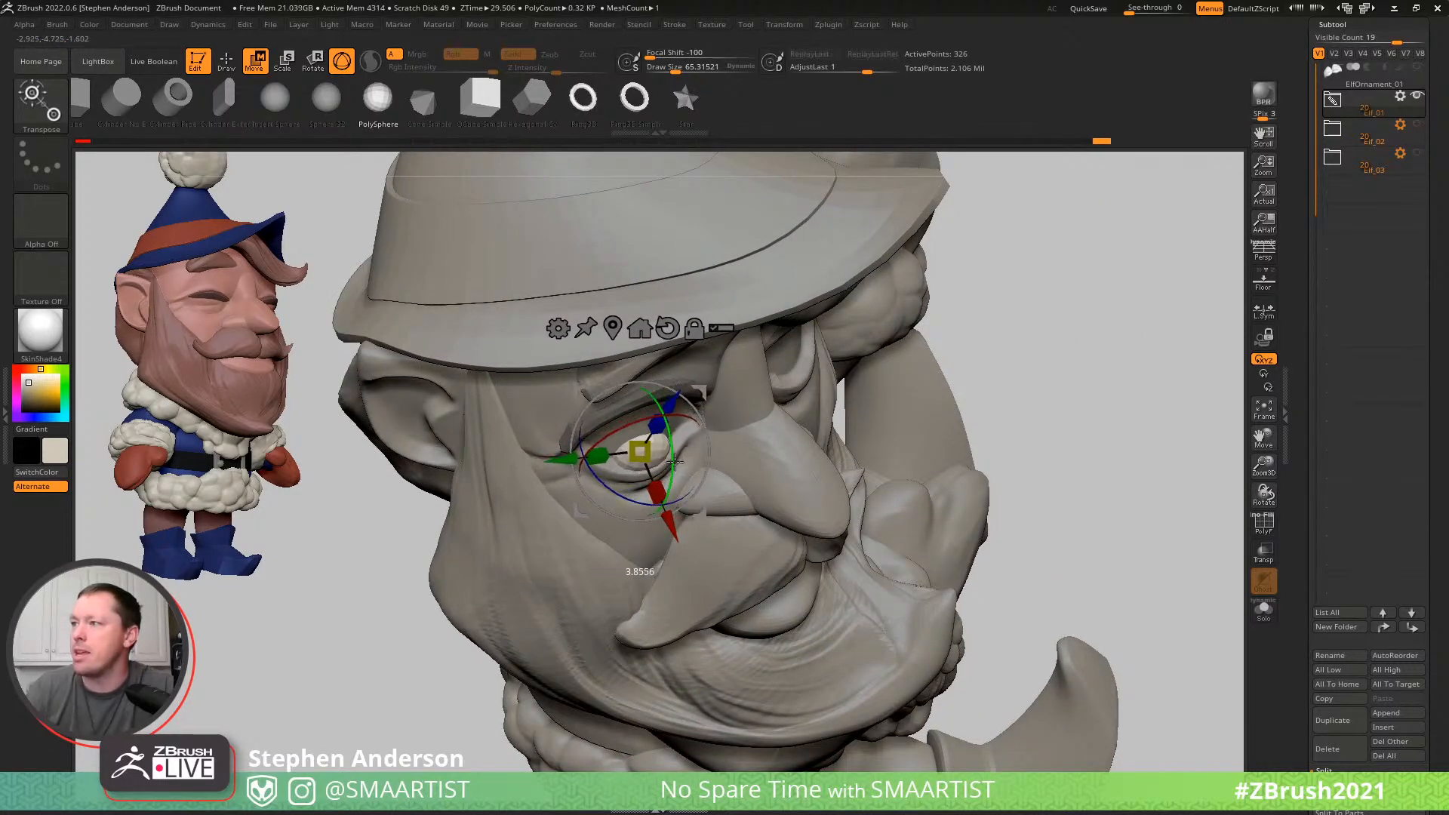
# - Fine-tune the rotation and depth of the right pupil so it sits flush against the eyeball
pyautogui.press('q')
pyautogui.moveTo(767, 487)
pyautogui.keyDown('ctrl'); pyautogui.mouseDown(button='right')
pyautogui.moveTo(876, 400)
pyautogui.moveTo(852, 379)
pyautogui.moveTo(1038, 422)
pyautogui.mouseUp(button='right'); pyautogui.keyUp('ctrl')
pyautogui.moveTo(880, 446)
pyautogui.keyDown('ctrl'); pyautogui.mouseDown(button='right')
pyautogui.moveTo(694, 492)
pyautogui.moveTo(702, 459)
pyautogui.mouseUp(button='right'); pyautogui.keyUp('ctrl')
pyautogui.press('w')
pyautogui.keyDown('alt'); pyautogui.moveTo(591, 444); pyautogui.dragTo(640, 444); pyautogui.keyUp('alt')
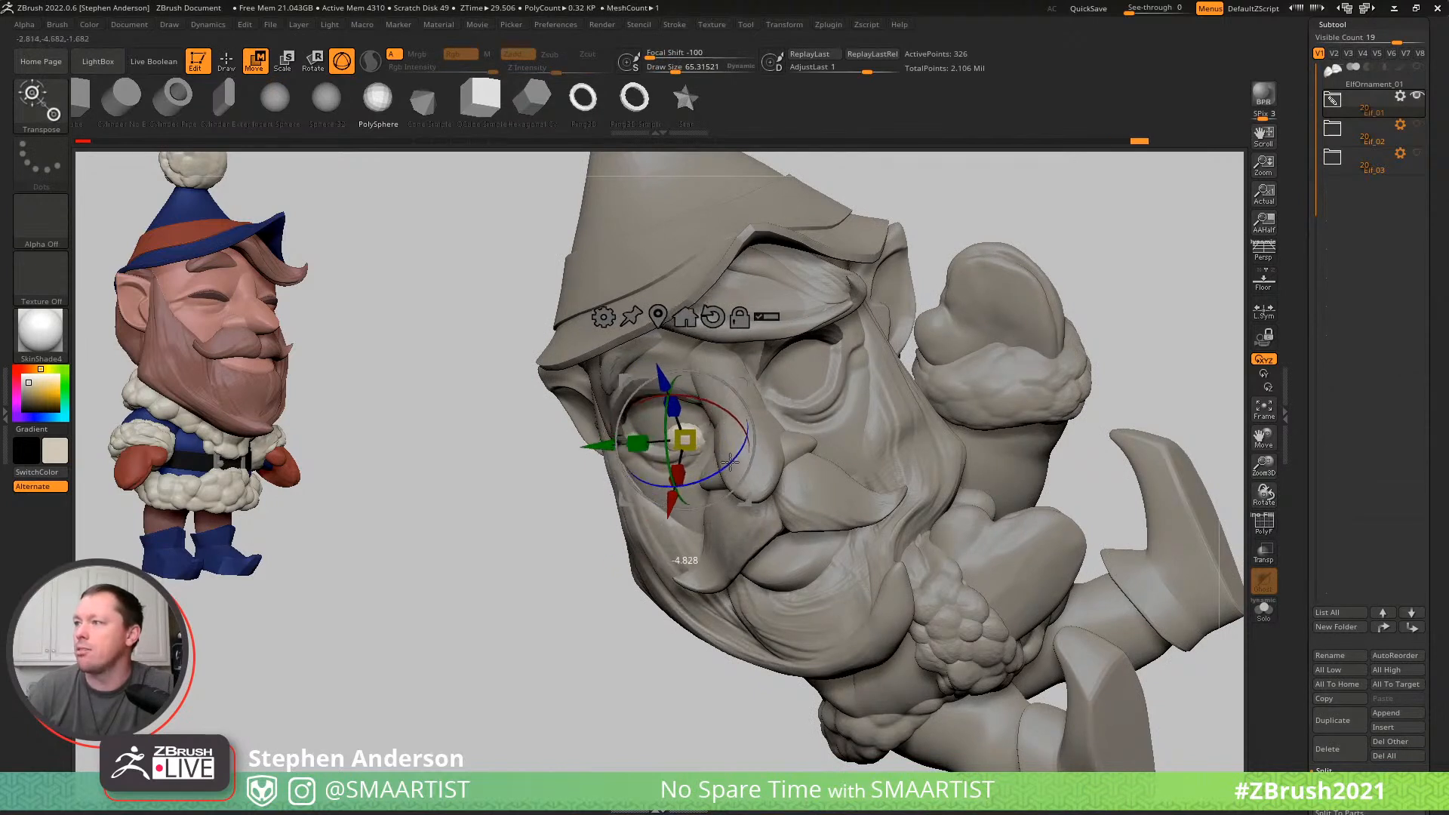
pyautogui.moveTo(743, 382); pyautogui.dragTo(734, 379)
pyautogui.press('q')
pyautogui.moveTo(702, 403)
pyautogui.mouseDown(button='right')
pyautogui.moveTo(747, 468)
pyautogui.moveTo(716, 445)
pyautogui.moveTo(666, 489)
pyautogui.mouseUp(button='right')
# - Select the head and adjust the area around the elf's right pupil with the Move brush
pyautogui.keyDown('alt'); pyautogui.click(683, 476); pyautogui.keyUp('alt')
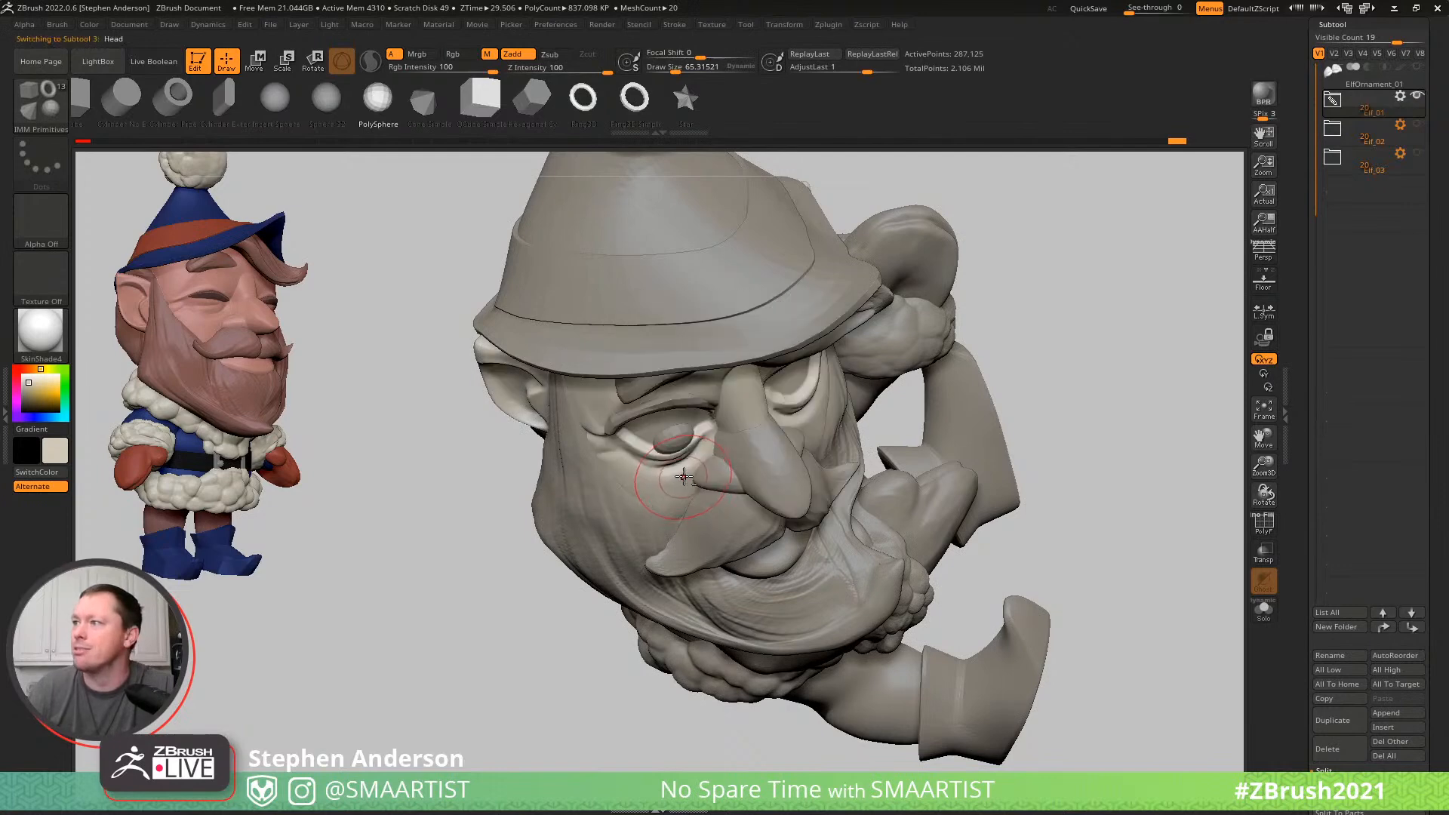
pyautogui.moveTo(692, 456); pyautogui.dragTo(699, 458)
pyautogui.hotkey('ctrl', 'z')
pyautogui.press('b')
pyautogui.press('m')
pyautogui.press('v')
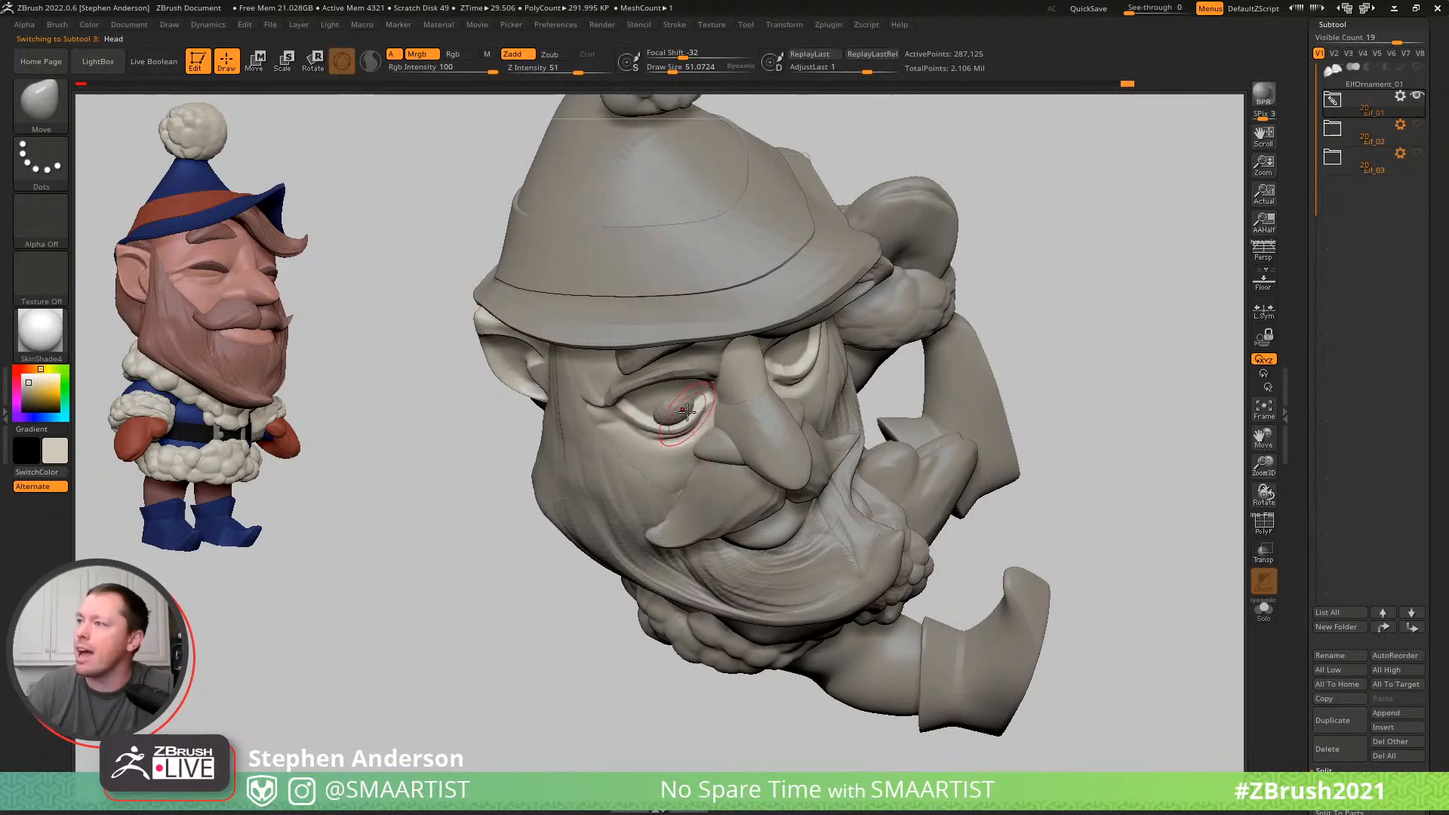
pyautogui.moveTo(741, 457)
pyautogui.keyDown('ctrl'); pyautogui.mouseDown(button='right')
pyautogui.moveTo(994, 446)
pyautogui.moveTo(984, 388)
pyautogui.mouseUp(button='right'); pyautogui.keyUp('ctrl')
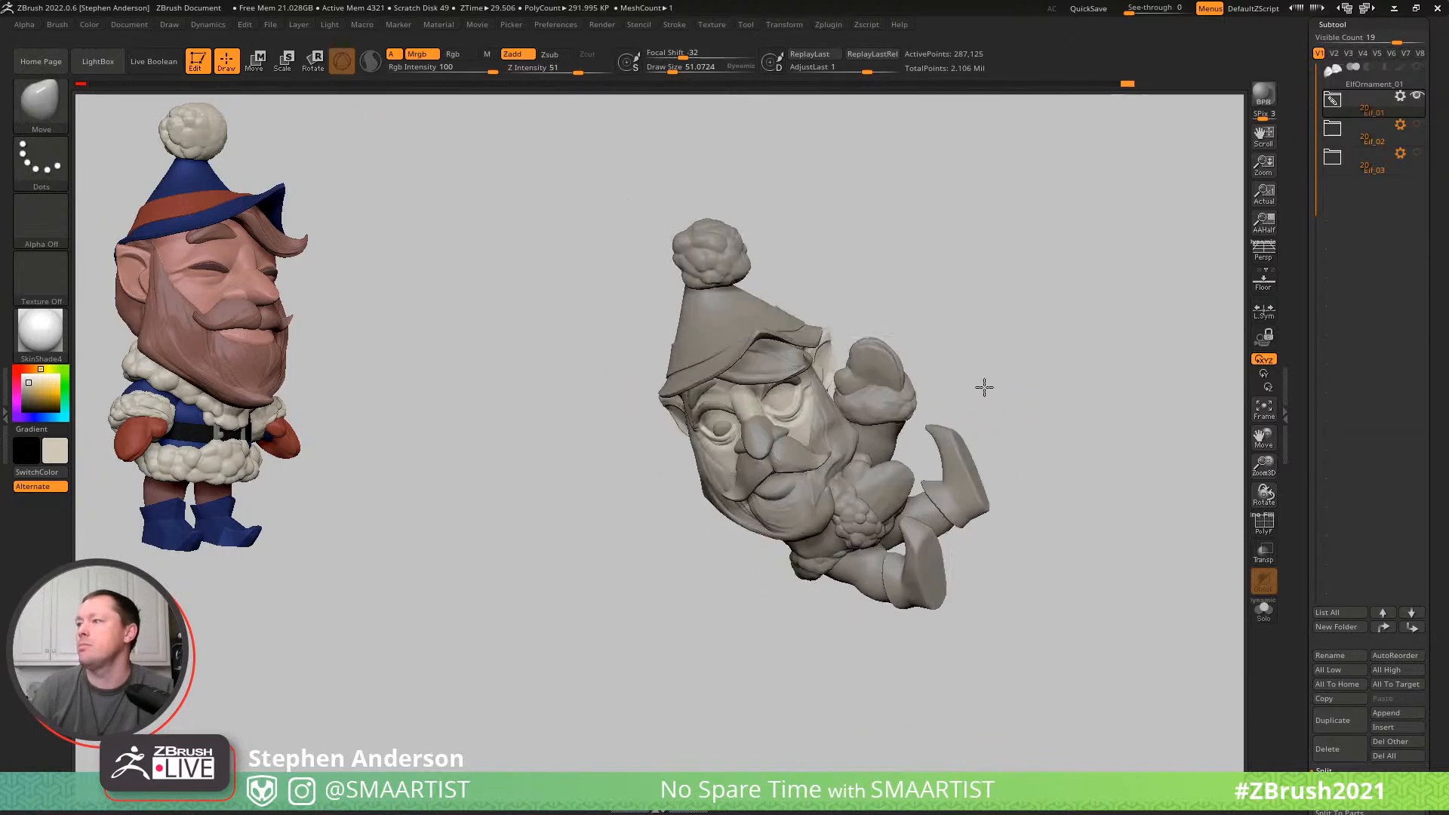
# - Split the pupil sphere off the Eyelashes subtool into its own subtool and select it
pyautogui.keyDown('alt'); pyautogui.click(725, 426); pyautogui.keyUp('alt')
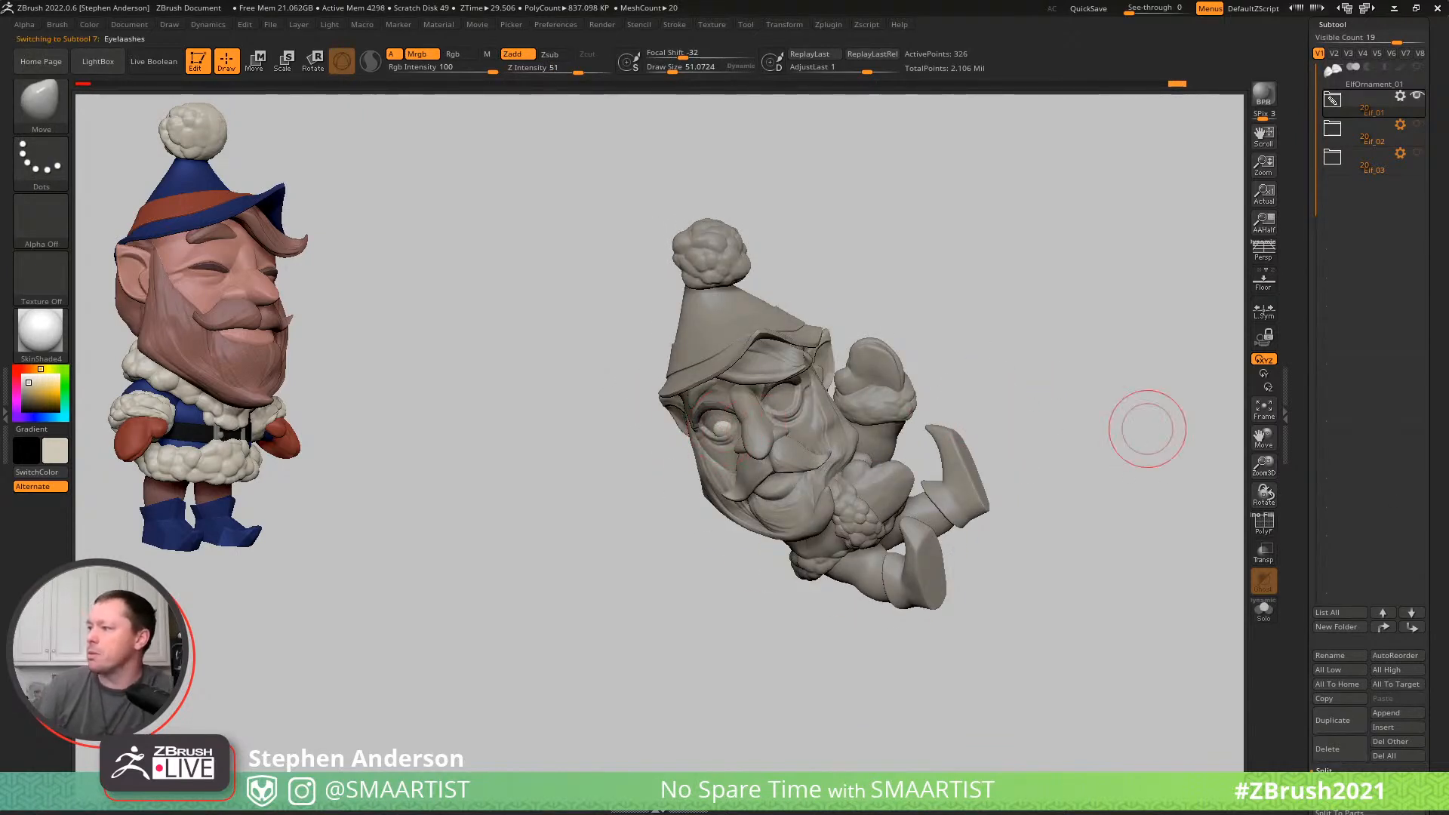
pyautogui.moveTo(1435, 769); pyautogui.dragTo(1435, 685)
pyautogui.click(1368, 744)
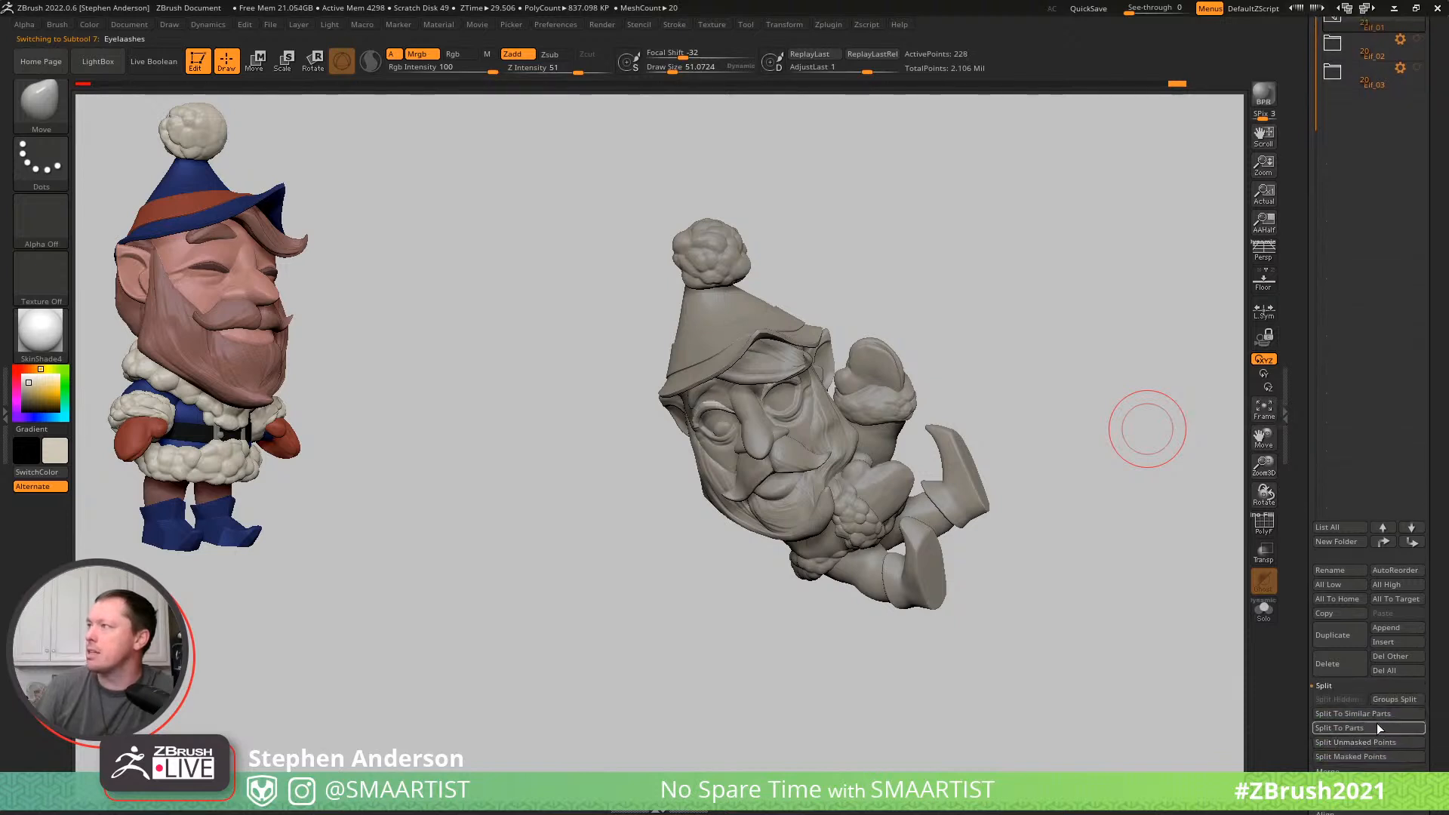
pyautogui.press('Down')
pyautogui.press('w')
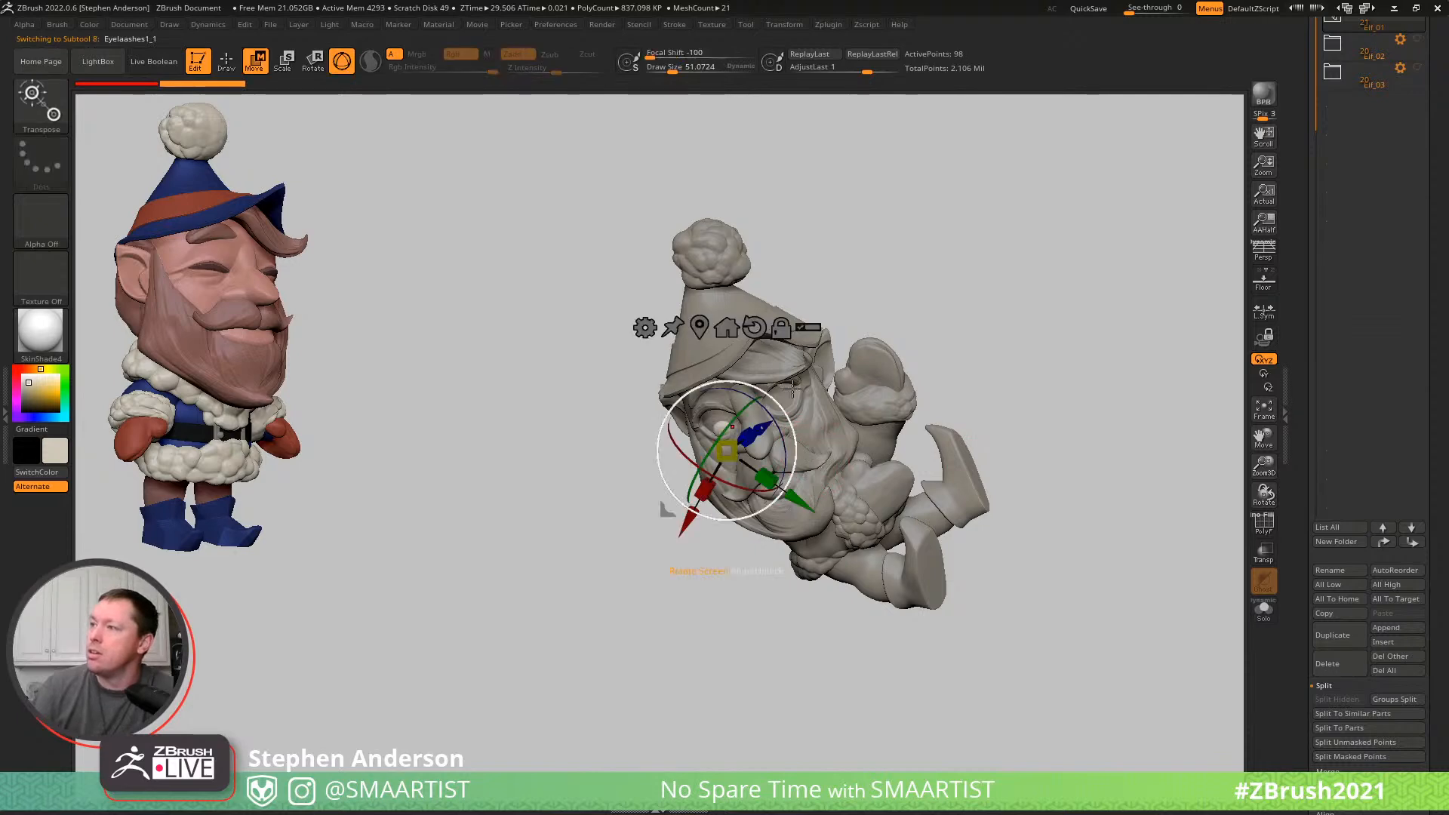
# - Duplicate the pupil with the gizmo within its subtool and bring the copy towards the elf's left eye
pyautogui.keyDown('ctrl'); pyautogui.moveTo(824, 379); pyautogui.dragTo(857, 384); pyautogui.keyUp('ctrl')
pyautogui.hotkey('ctrl', 't')
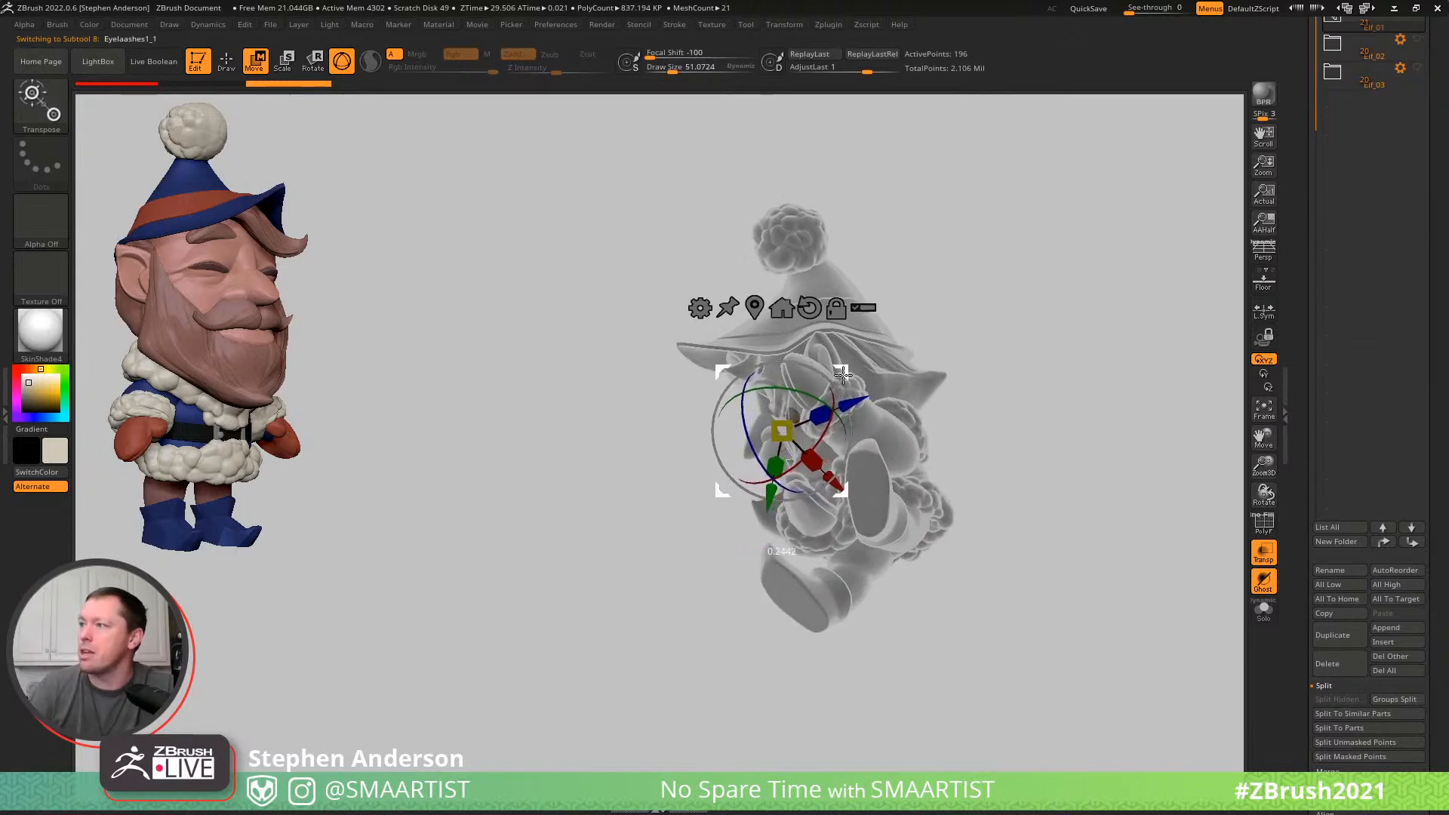
pyautogui.press('q')
pyautogui.moveTo(873, 598)
pyautogui.mouseDown()
pyautogui.moveTo(959, 343)
pyautogui.moveTo(907, 355)
pyautogui.mouseUp()
pyautogui.hotkey('ctrl', 't')
pyautogui.keyDown('ctrl'); pyautogui.moveTo(907, 355); pyautogui.dragTo(918, 478, button='right'); pyautogui.keyUp('ctrl')
# - Move and rotate the duplicated pupil to sit against the surface of the elf's left eye
pyautogui.press('w')
pyautogui.click(794, 372)
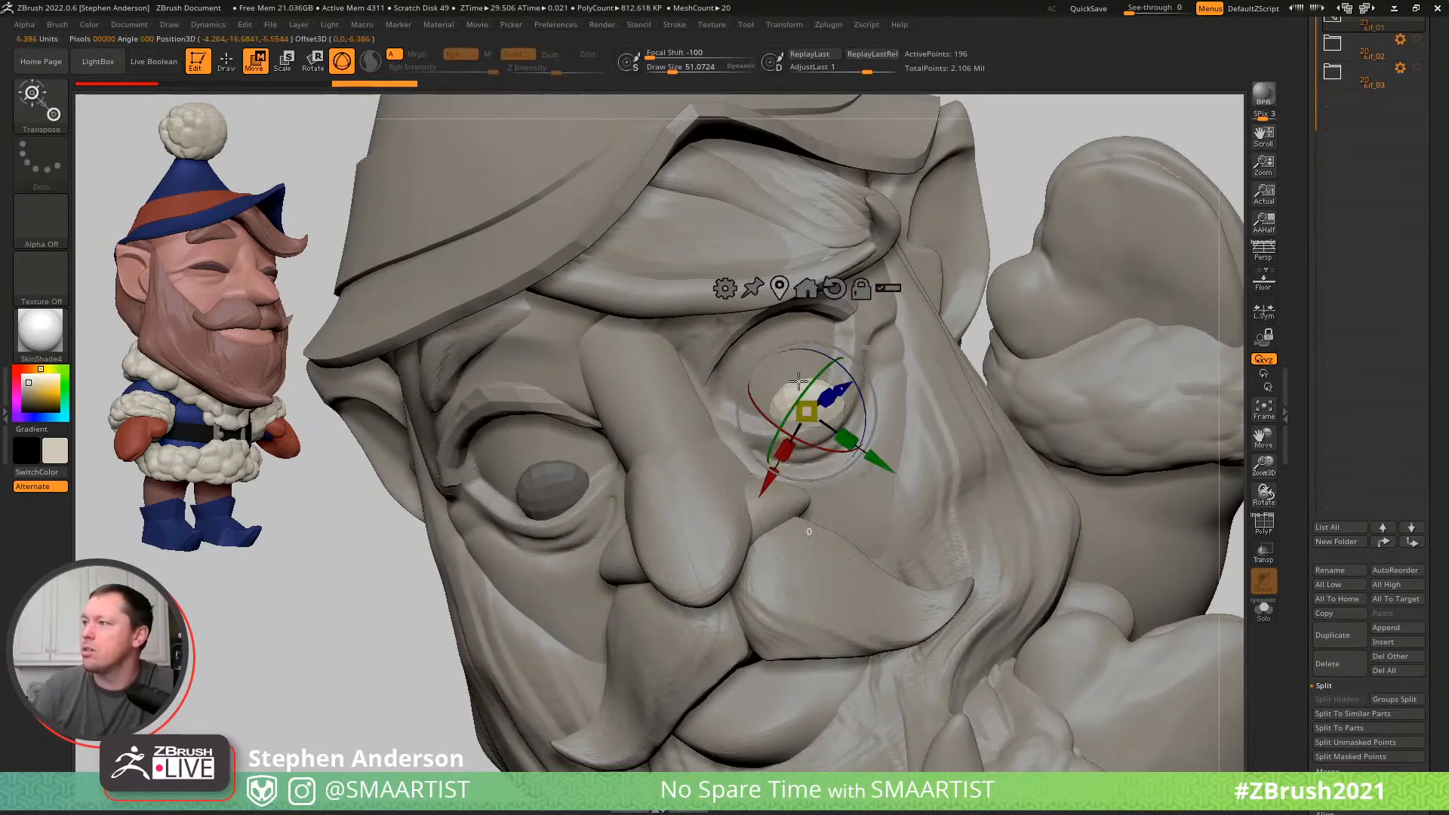
pyautogui.moveTo(821, 447); pyautogui.dragTo(835, 451)
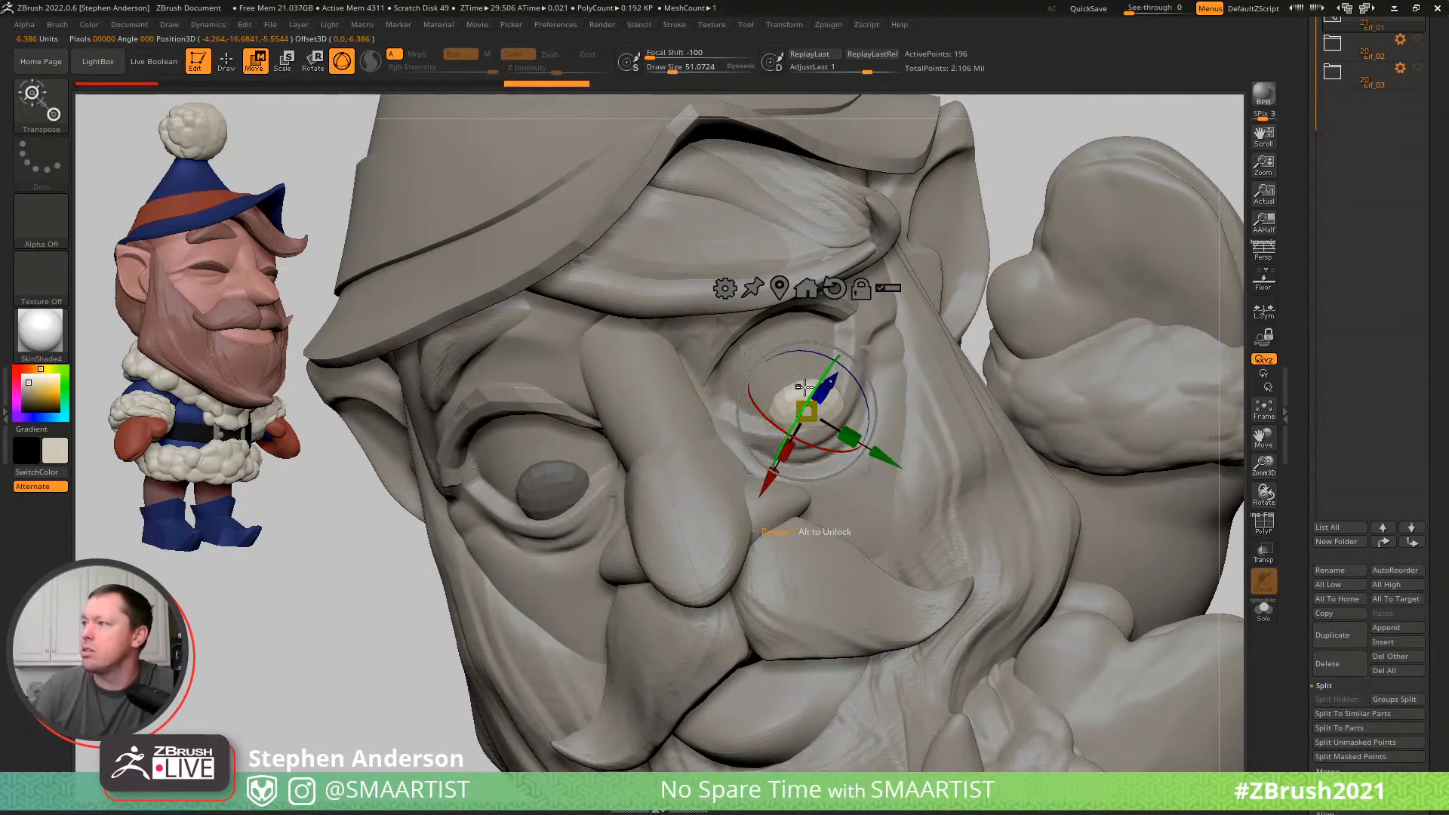
pyautogui.moveTo(818, 379); pyautogui.dragTo(810, 394)
pyautogui.moveTo(868, 355); pyautogui.dragTo(856, 351)
pyautogui.press('q')
pyautogui.moveTo(862, 422)
pyautogui.mouseDown(button='right')
pyautogui.moveTo(893, 446)
pyautogui.moveTo(852, 440)
pyautogui.moveTo(898, 437)
pyautogui.moveTo(840, 393)
pyautogui.moveTo(884, 416)
pyautogui.mouseUp(button='right')
# - Select the head and adjust the area around the elf's left eye using Move at a draw size of about 95
pyautogui.keyDown('alt'); pyautogui.click(859, 429); pyautogui.keyUp('alt')
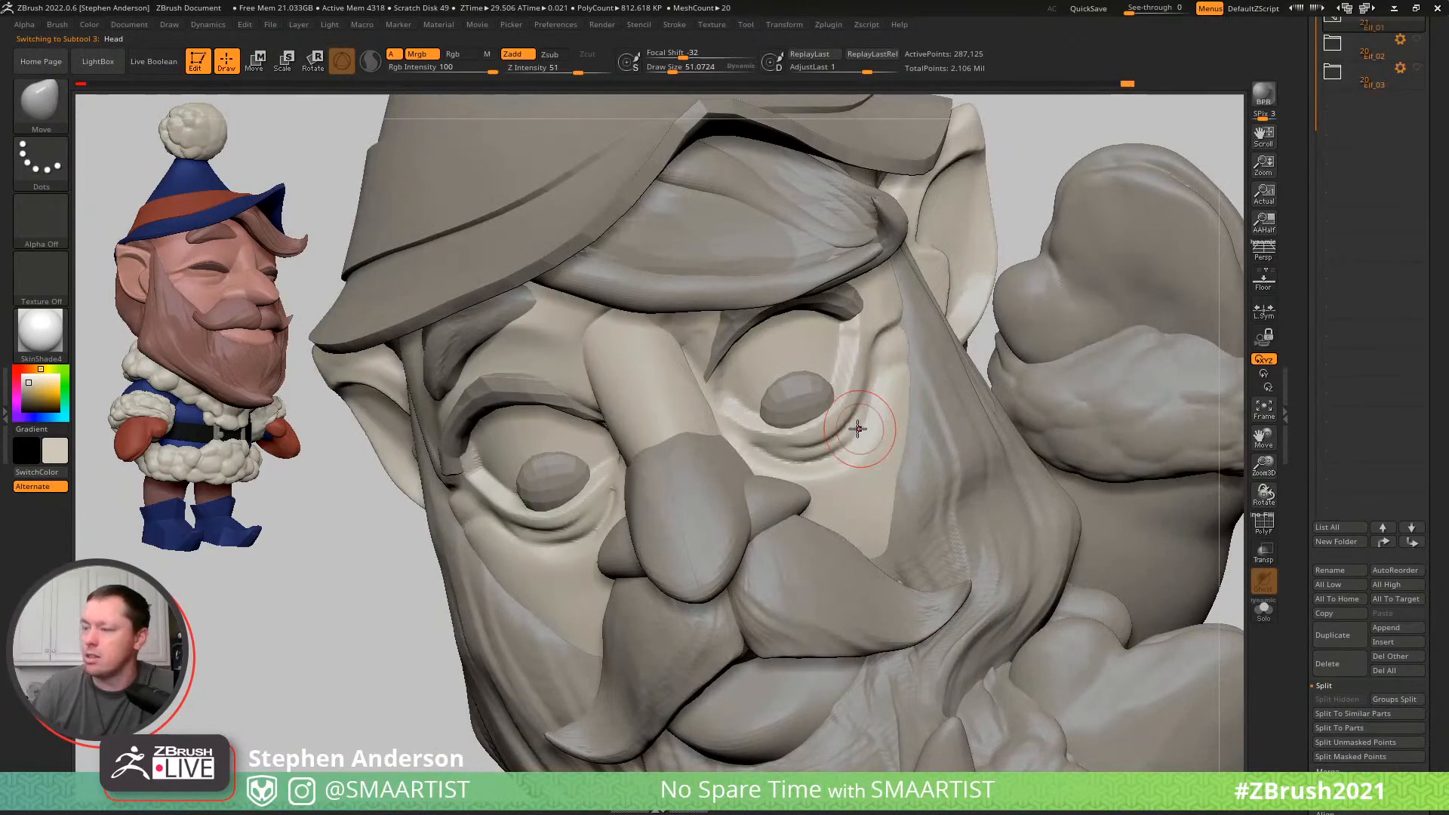
pyautogui.press('b')
pyautogui.press('m')
pyautogui.press('v')
pyautogui.press('s')
pyautogui.moveTo(796, 413); pyautogui.dragTo(803, 413)
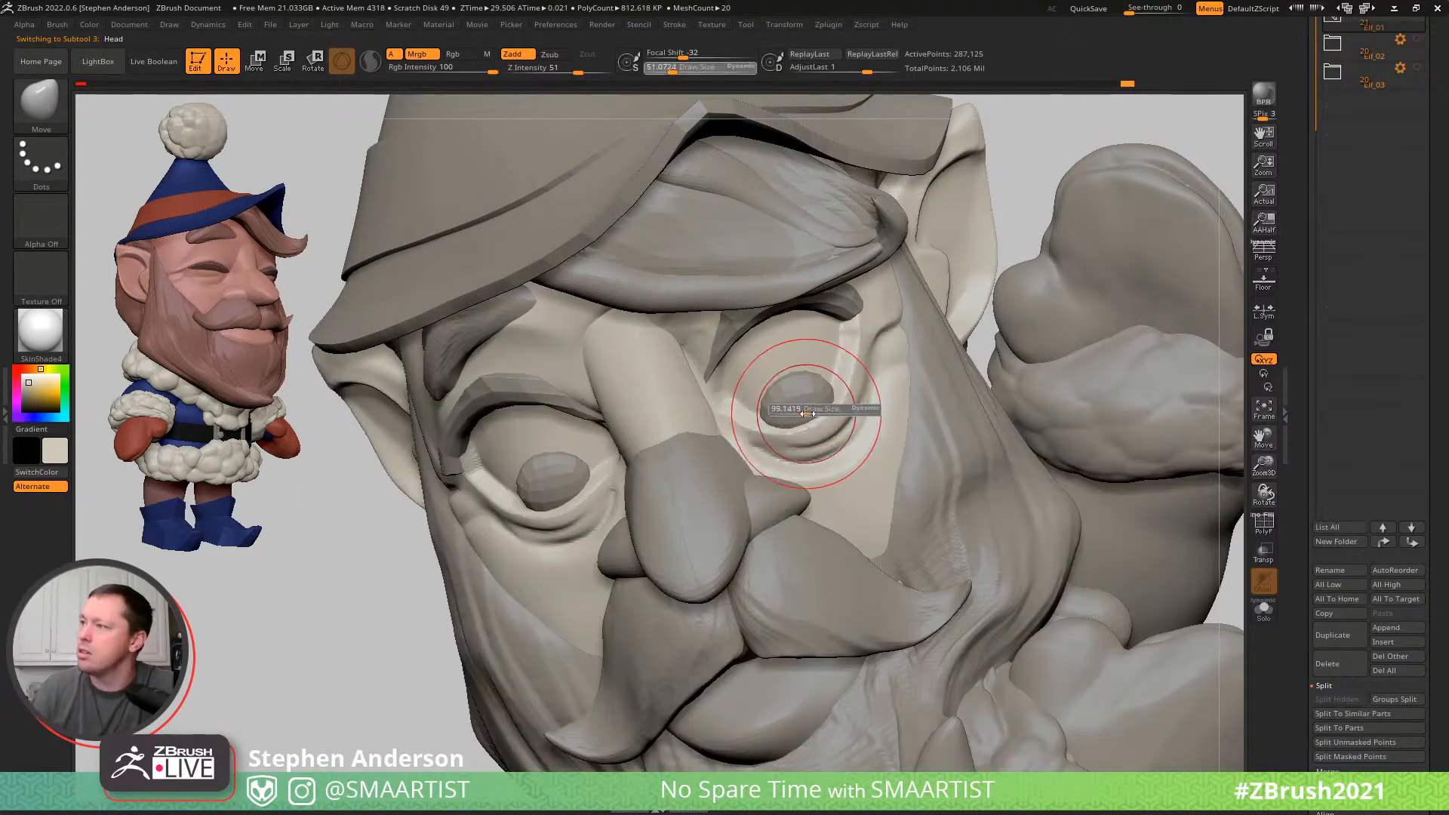
pyautogui.moveTo(830, 428); pyautogui.dragTo(818, 408, button='right')
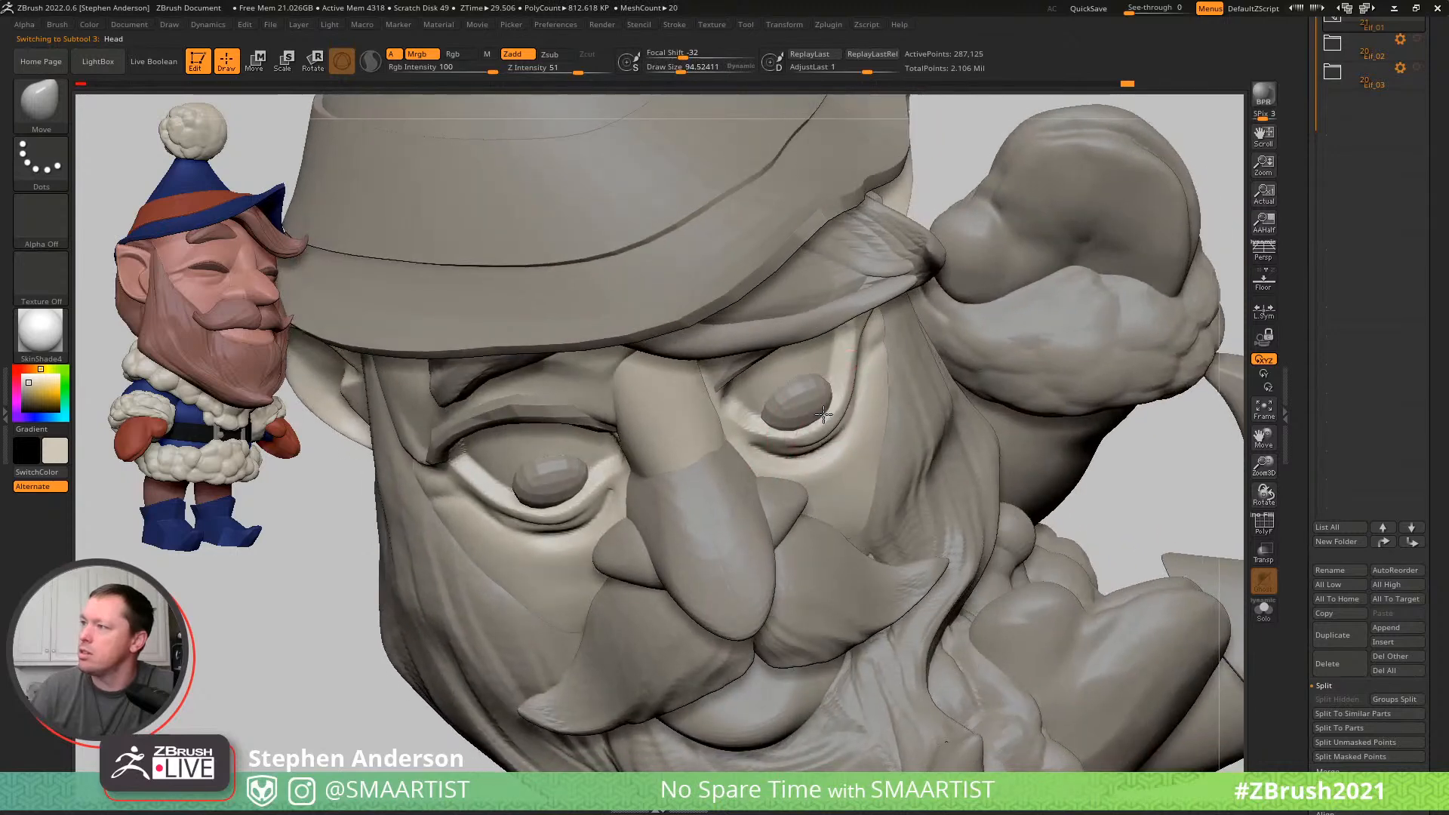
pyautogui.keyDown('ctrl'); pyautogui.moveTo(873, 453); pyautogui.dragTo(721, 305, button='right'); pyautogui.keyUp('ctrl')
pyautogui.moveTo(984, 464); pyautogui.dragTo(922, 397, button='right')
pyautogui.keyDown('ctrl'); pyautogui.moveTo(828, 424); pyautogui.dragTo(830, 447, button='right'); pyautogui.keyUp('ctrl')
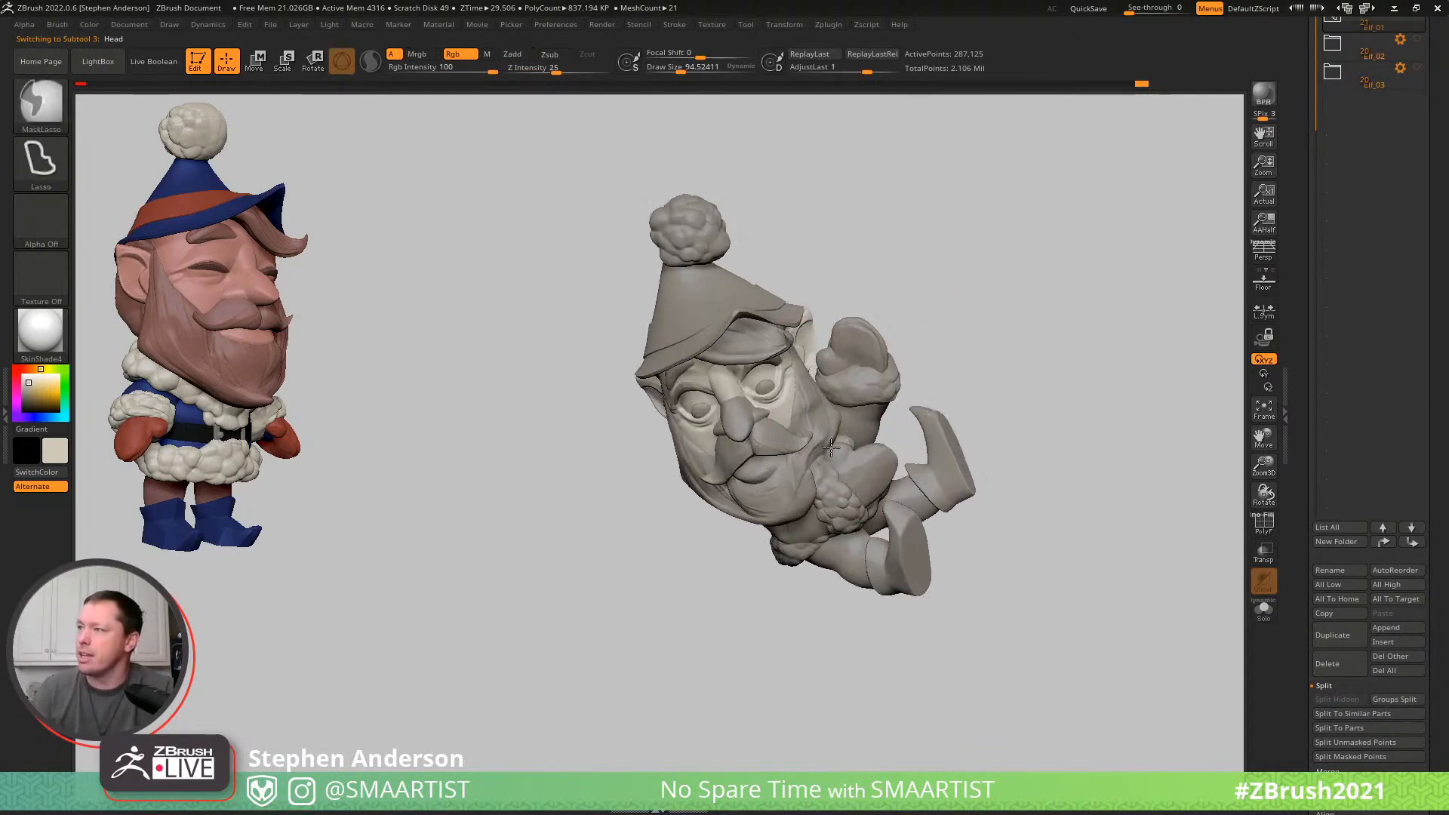
# - Select the pupils' subtool, clear its mask and check both pupils on the face
pyautogui.keyDown('alt'); pyautogui.click(764, 388); pyautogui.keyUp('alt')
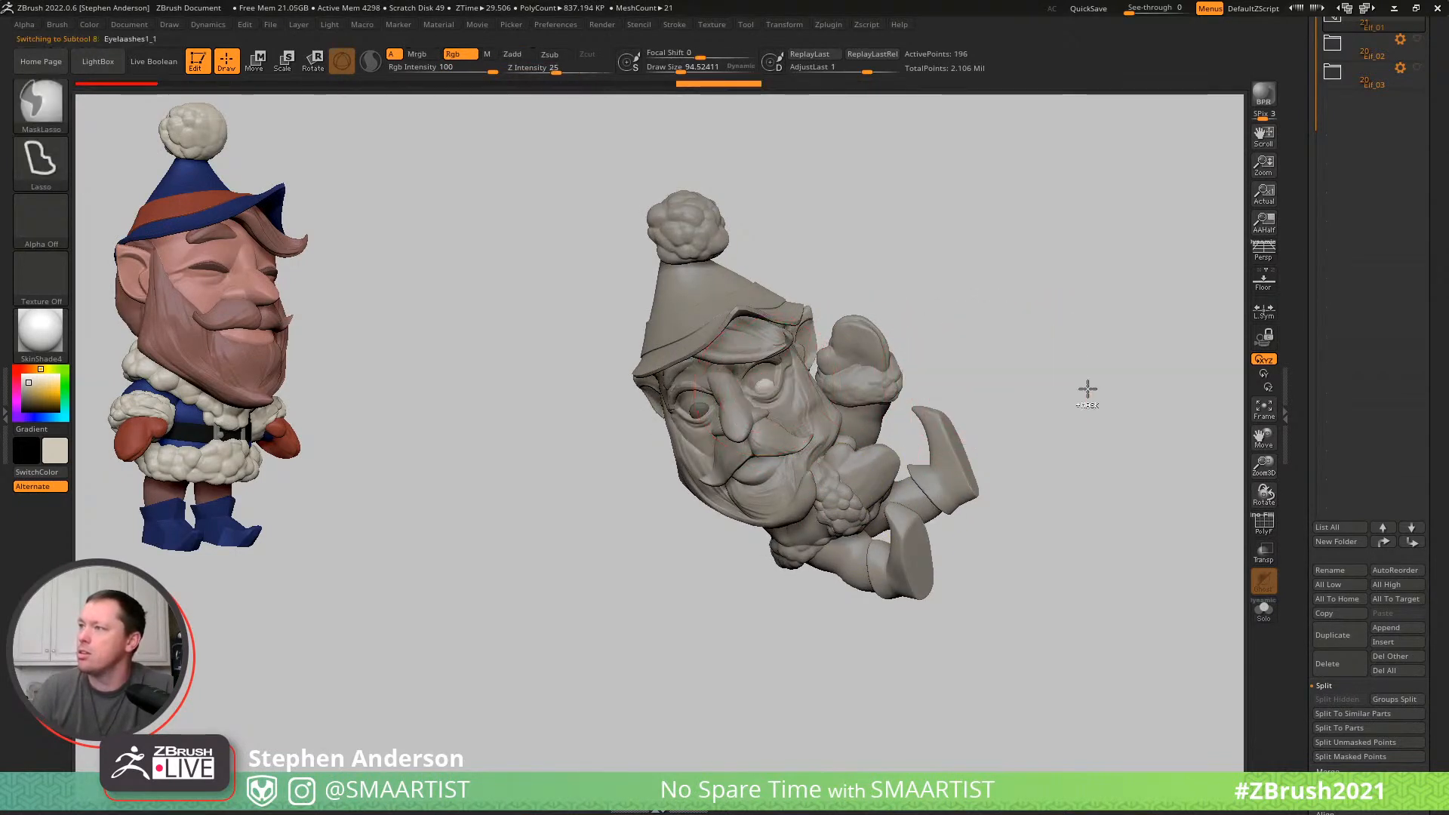
pyautogui.keyDown('ctrl'); pyautogui.moveTo(1086, 389); pyautogui.dragTo(1115, 416); pyautogui.keyUp('ctrl')
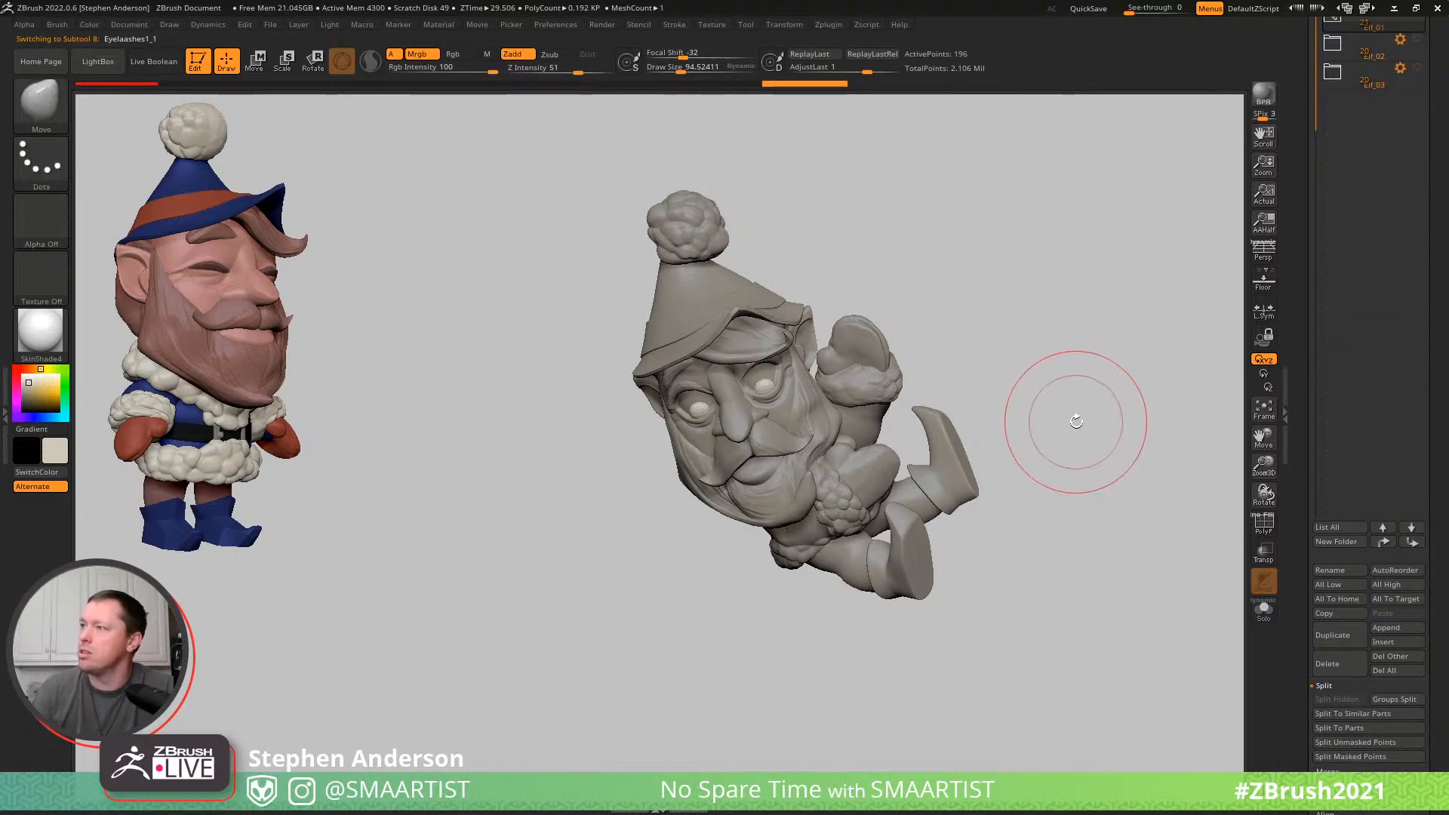
pyautogui.moveTo(1022, 371); pyautogui.dragTo(981, 453, button='right')
pyautogui.moveTo(970, 513)
pyautogui.keyDown('ctrl'); pyautogui.mouseDown(button='right')
pyautogui.moveTo(960, 610)
pyautogui.moveTo(922, 591)
pyautogui.mouseUp(button='right'); pyautogui.keyUp('ctrl')
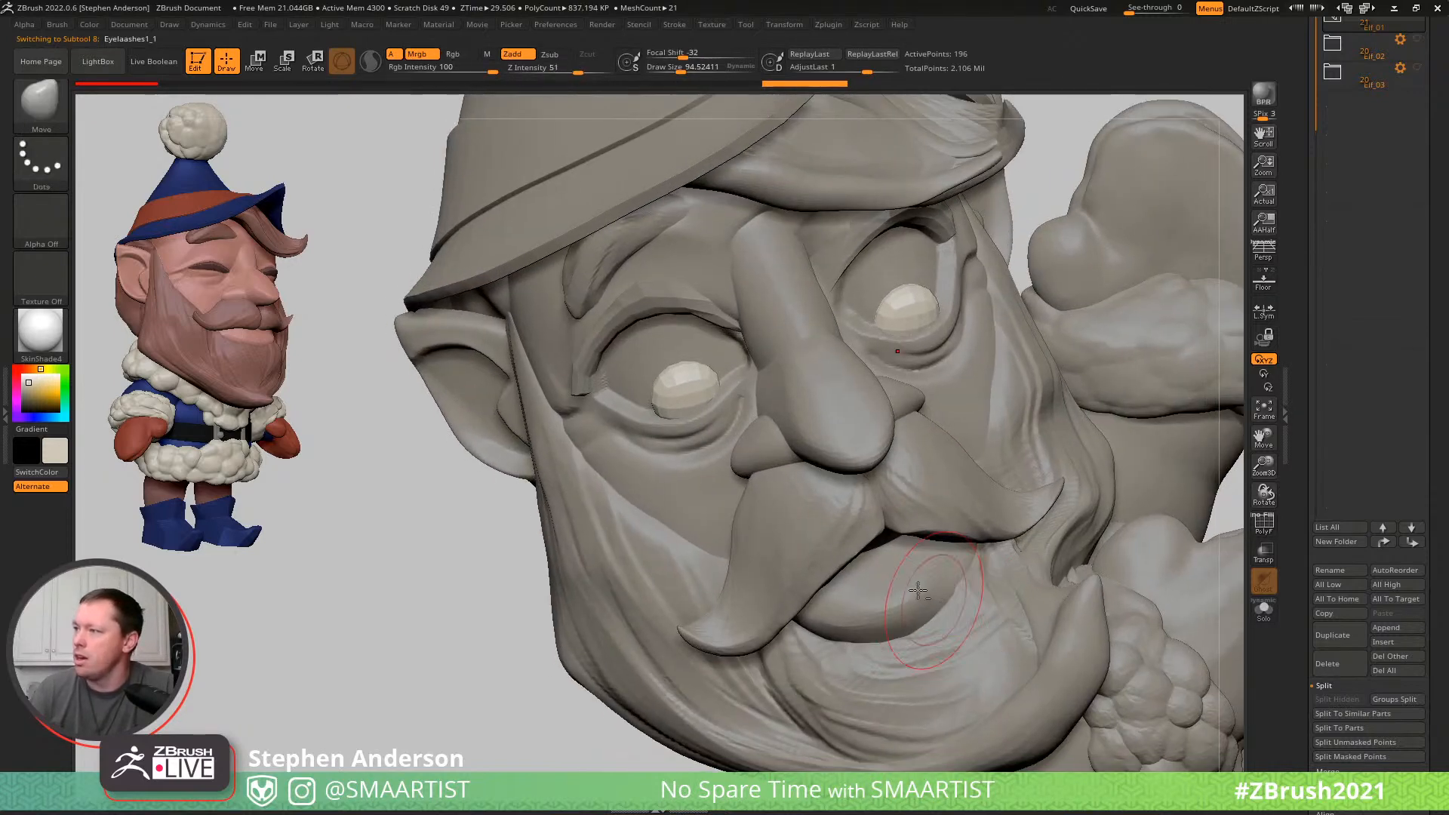
# - Select the lip, build up its surface with ClayBuildup at a draw size of about 62, and smooth the strokes
pyautogui.keyDown('alt'); pyautogui.click(927, 588); pyautogui.keyUp('alt')
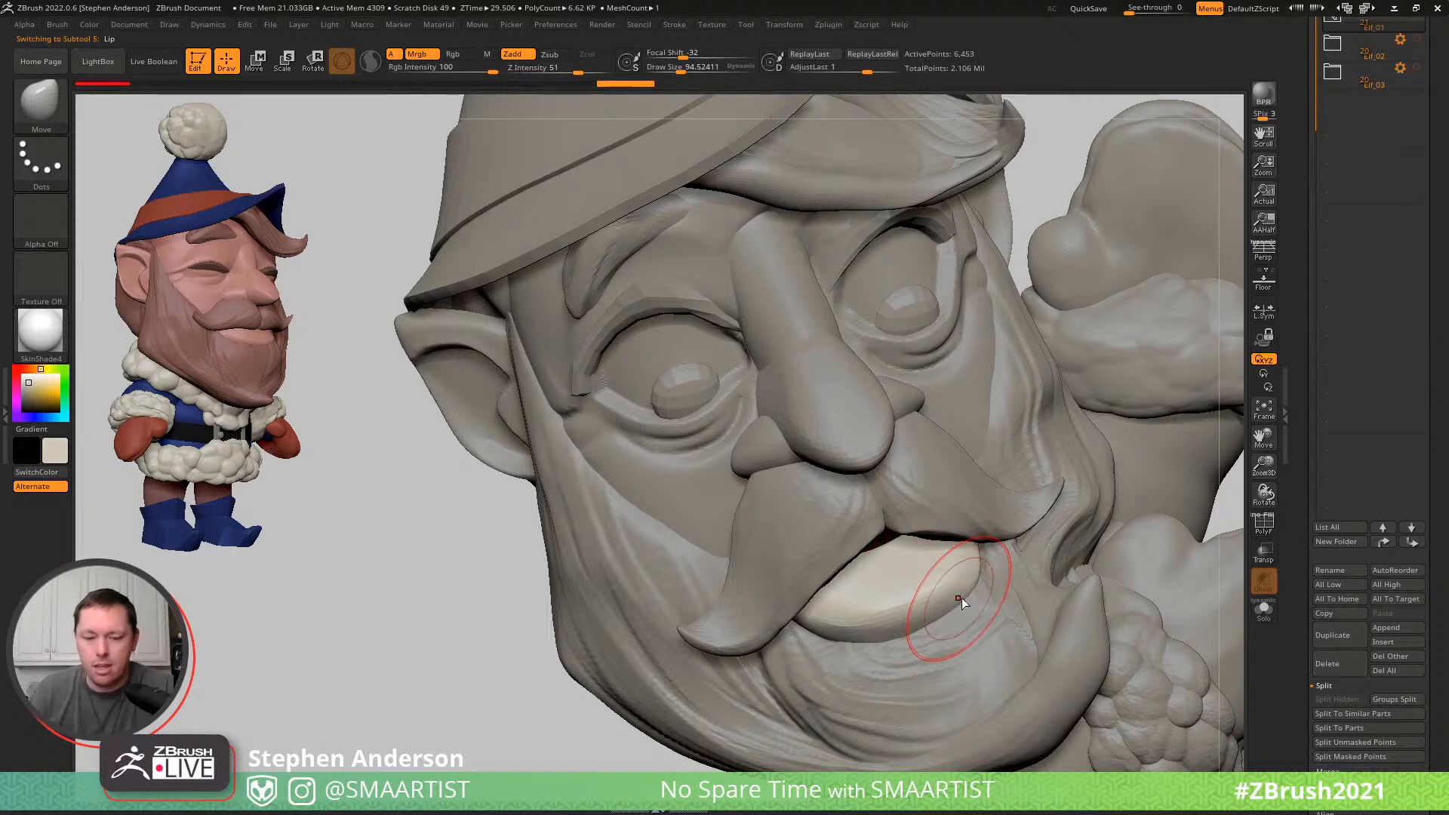
pyautogui.press('b')
pyautogui.press('c')
pyautogui.press('b')
pyautogui.press('s')
pyautogui.moveTo(880, 595); pyautogui.dragTo(854, 595)
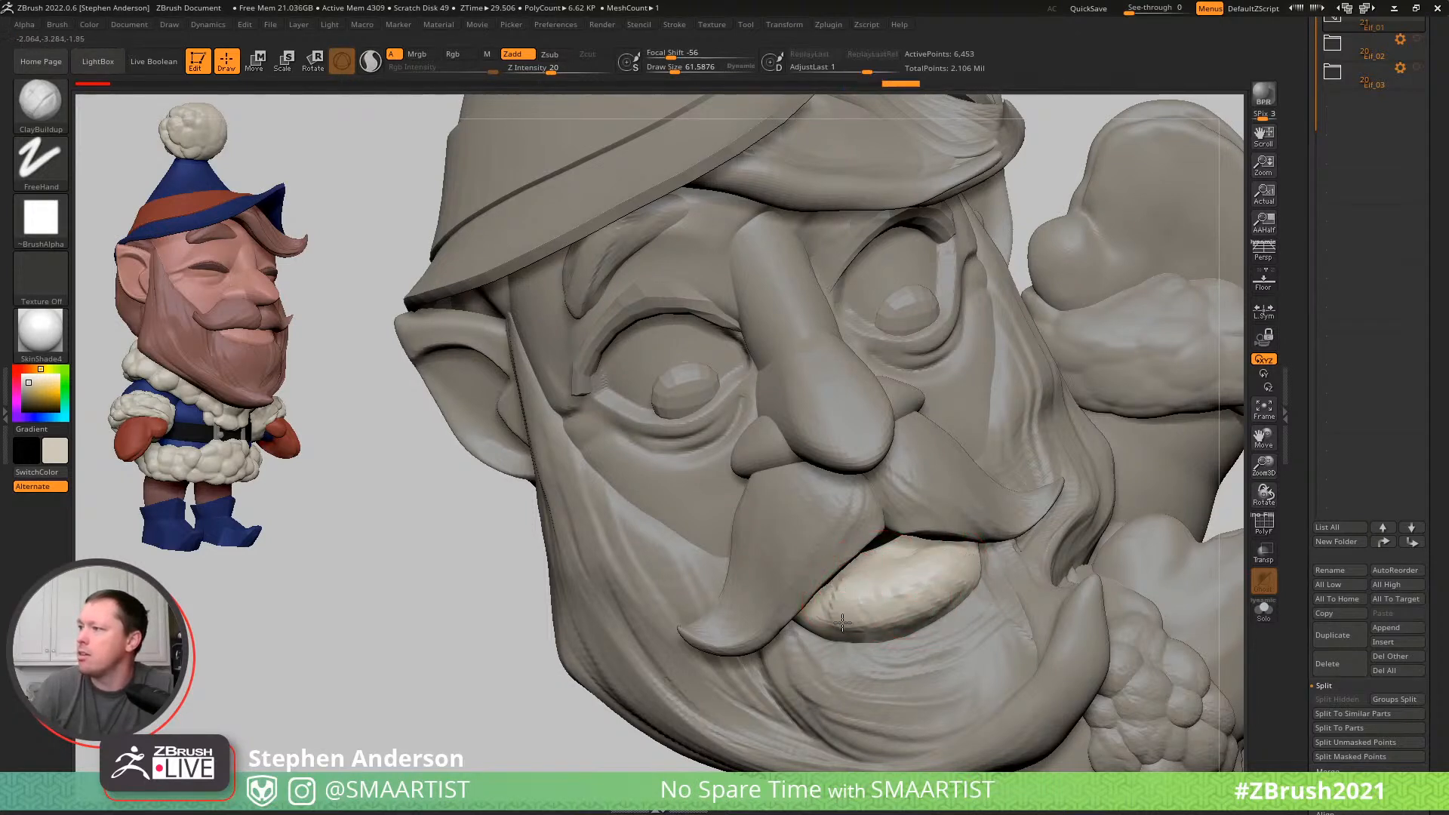
pyautogui.press('shift')
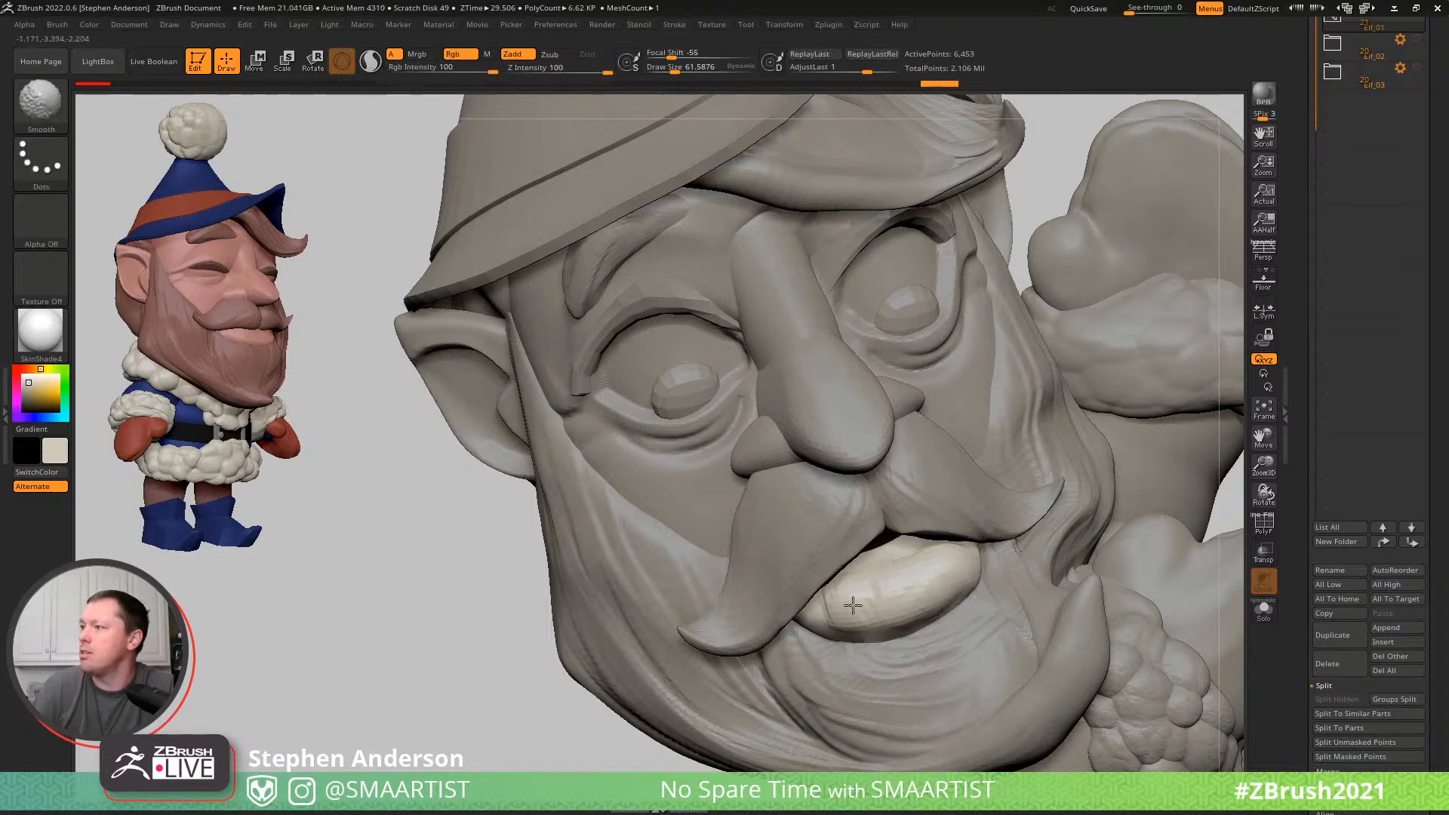
pyautogui.keyDown('shift'); pyautogui.moveTo(943, 563); pyautogui.dragTo(867, 579); pyautogui.keyUp('shift')
# - Isolate the lip, build up a band across its middle with ClayBuildup, smooth it and show the whole elf again
pyautogui.keyDown('ctrl'); pyautogui.moveTo(867, 579); pyautogui.dragTo(918, 407, button='right'); pyautogui.keyUp('ctrl')
pyautogui.moveTo(1118, 443)
pyautogui.keyDown('alt'); pyautogui.mouseDown(button='right')
pyautogui.moveTo(1035, 402)
pyautogui.moveTo(1048, 421)
pyautogui.moveTo(1061, 401)
pyautogui.moveTo(1048, 394)
pyautogui.moveTo(1091, 385)
pyautogui.moveTo(1016, 398)
pyautogui.moveTo(1054, 388)
pyautogui.moveTo(1007, 661)
pyautogui.moveTo(800, 481)
pyautogui.moveTo(808, 508)
pyautogui.moveTo(834, 475)
pyautogui.mouseUp(button='right'); pyautogui.keyUp('alt')
pyautogui.hotkey('ctrl', 'shift', 's')
pyautogui.moveTo(790, 493); pyautogui.dragTo(732, 510)
pyautogui.moveTo(856, 449); pyautogui.dragTo(732, 508)
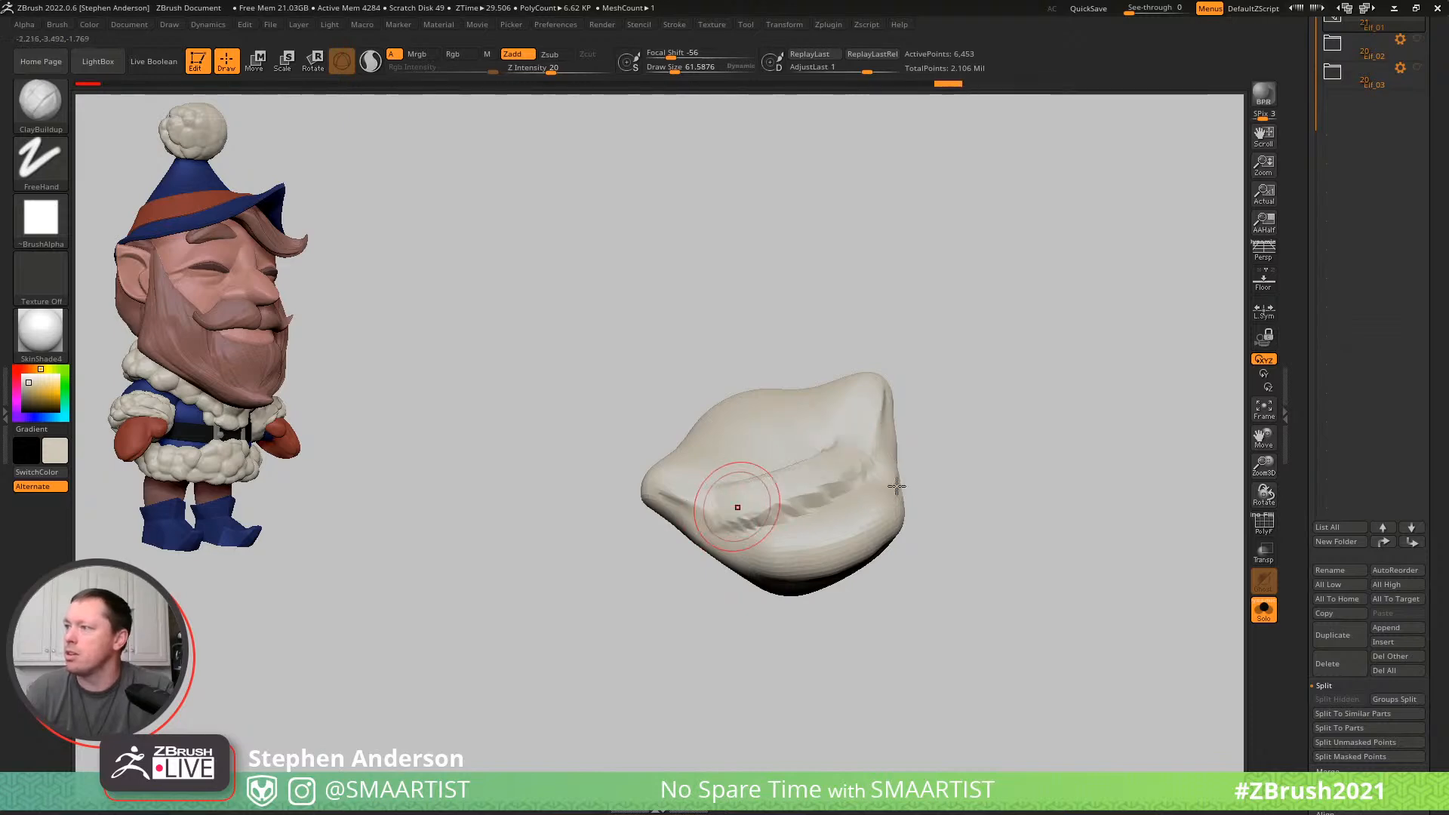
pyautogui.keyDown('ctrl'); pyautogui.keyDown('shift'); pyautogui.click(1020, 611); pyautogui.keyUp('shift'); pyautogui.keyUp('ctrl')
pyautogui.moveTo(1010, 547); pyautogui.dragTo(1012, 510, button='right')
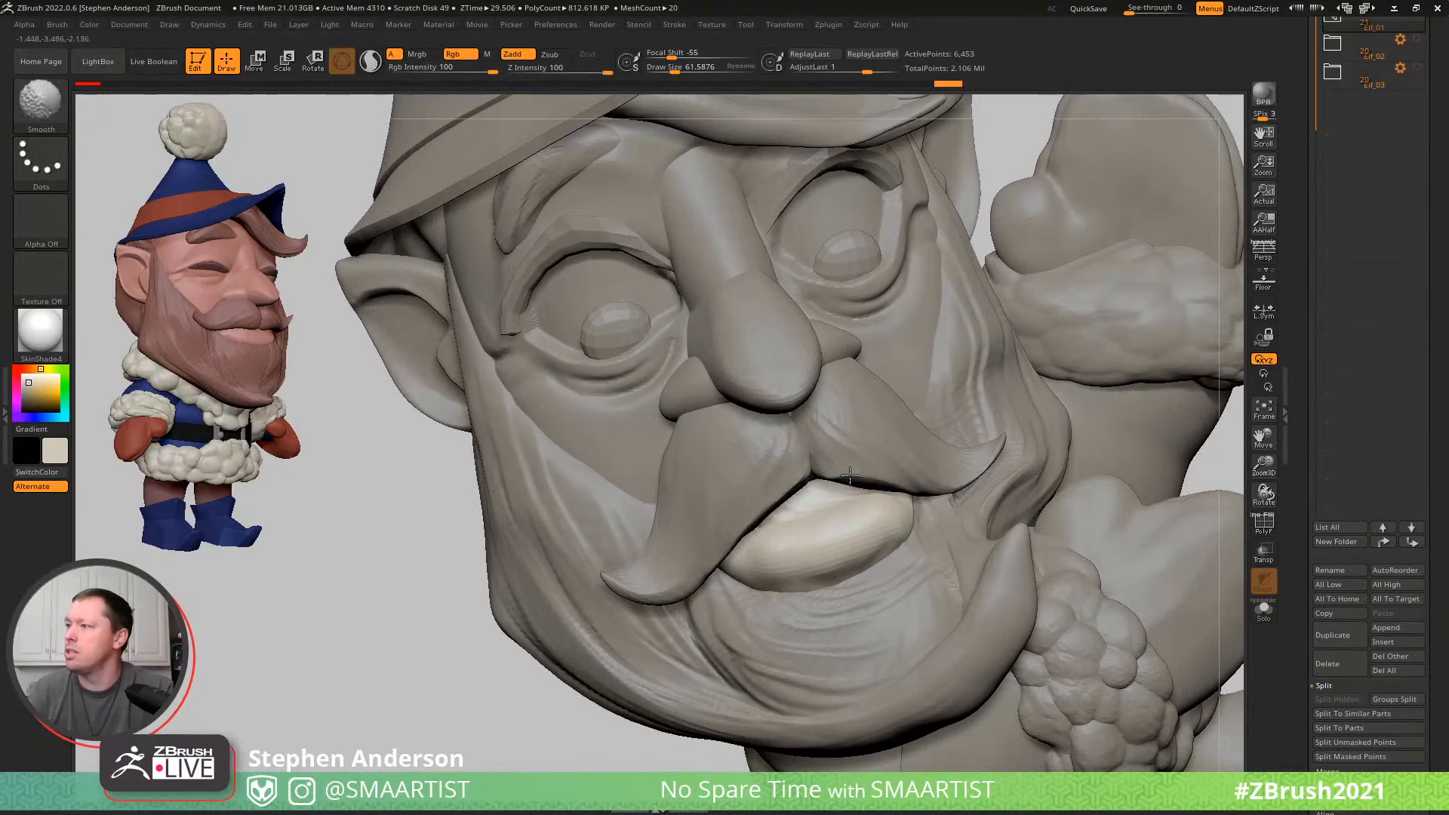
# - Carve a crease along the lip with DamStandard, isolating it for the deeper strokes, and check it on the whole elf
pyautogui.press('b')
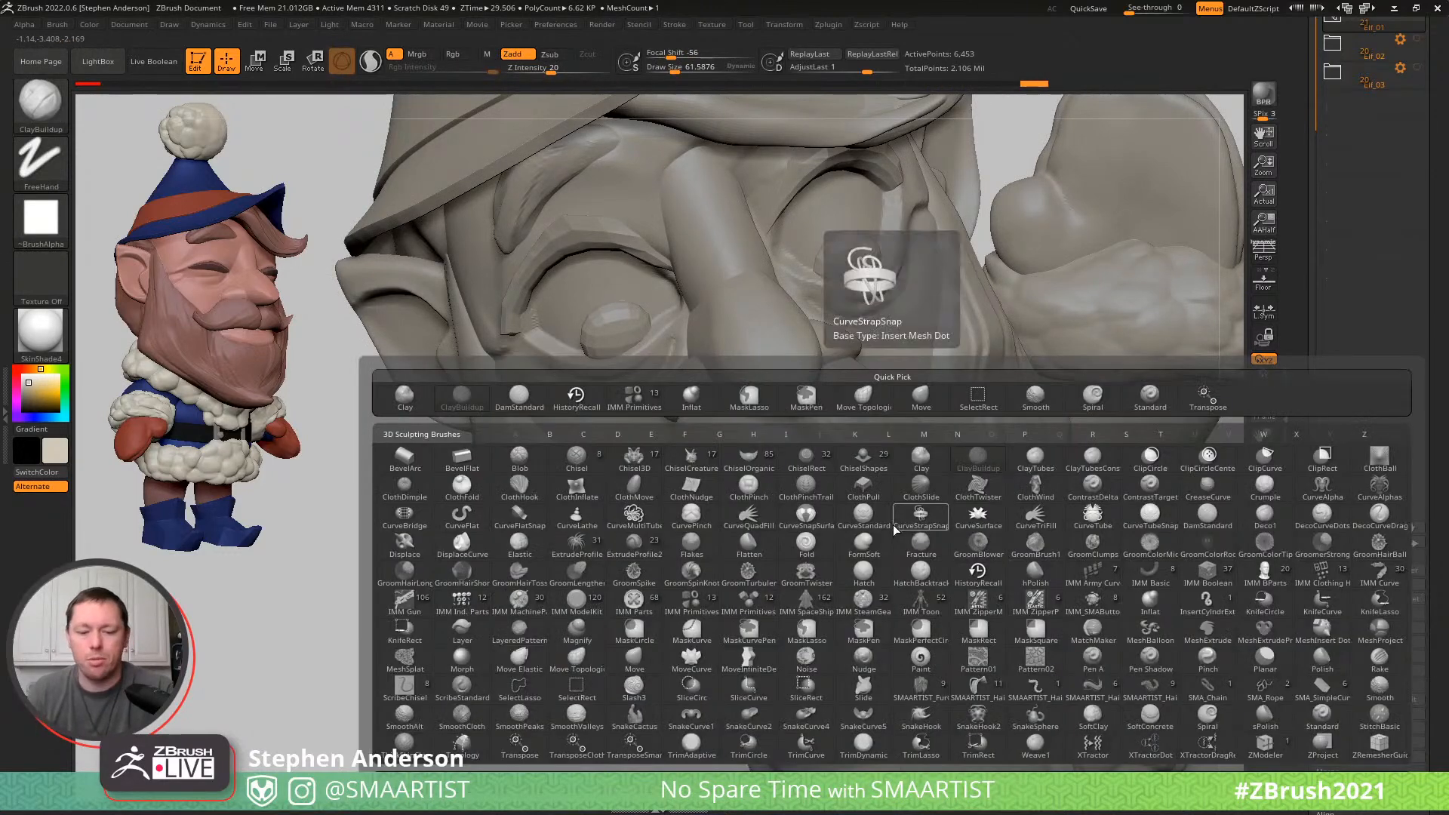
pyautogui.press('d')
pyautogui.press('s')
pyautogui.keyDown('ctrl'); pyautogui.keyDown('shift'); pyautogui.click(829, 492); pyautogui.keyUp('shift'); pyautogui.keyUp('ctrl')
pyautogui.moveTo(830, 495); pyautogui.dragTo(856, 552, button='right')
pyautogui.moveTo(750, 527); pyautogui.dragTo(724, 537)
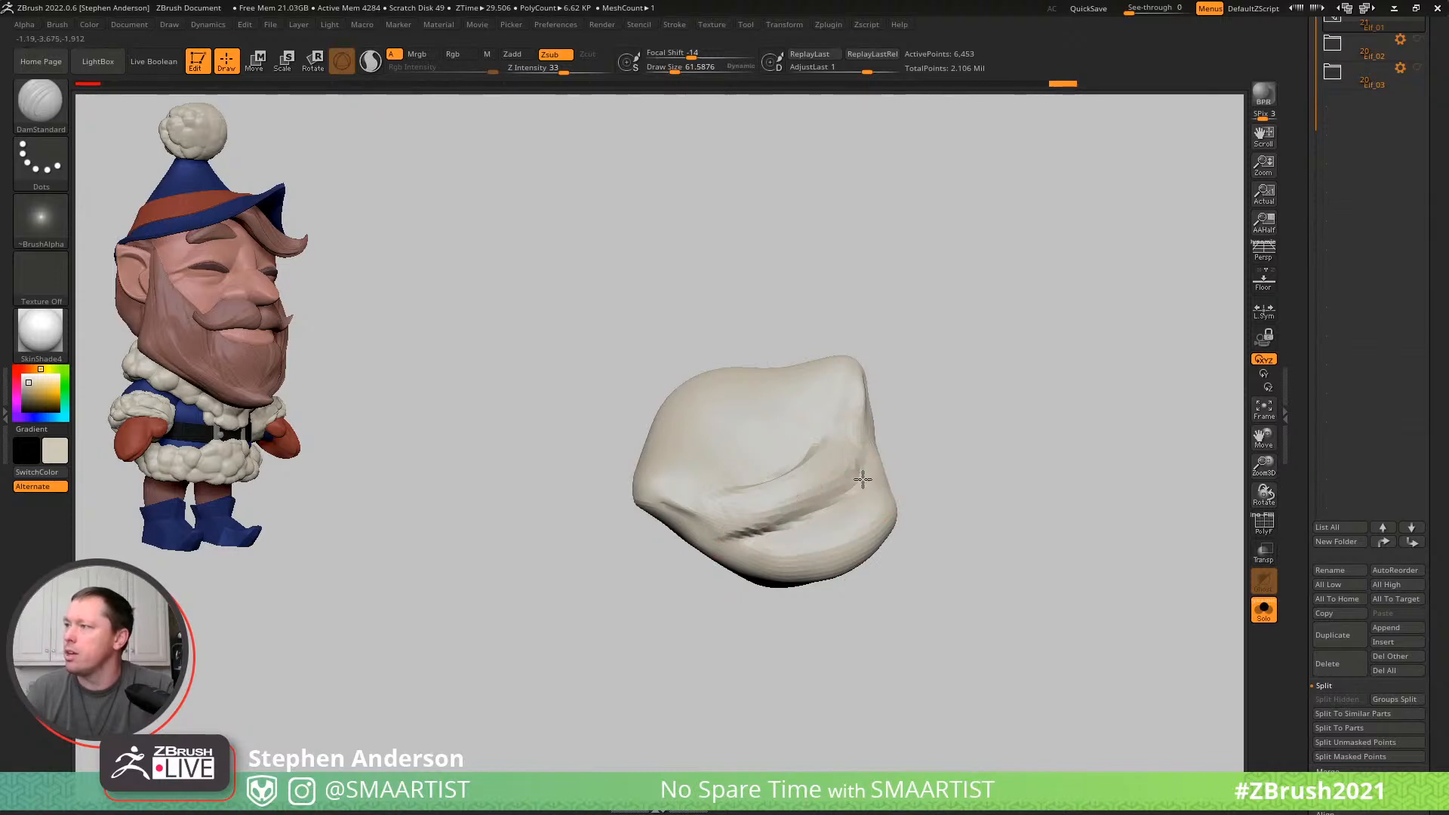
pyautogui.moveTo(864, 470); pyautogui.dragTo(726, 537)
pyautogui.keyDown('ctrl'); pyautogui.keyDown('shift'); pyautogui.click(960, 565); pyautogui.keyUp('shift'); pyautogui.keyUp('ctrl')
pyautogui.keyDown('ctrl'); pyautogui.moveTo(958, 564); pyautogui.dragTo(936, 469, button='right'); pyautogui.keyUp('ctrl')
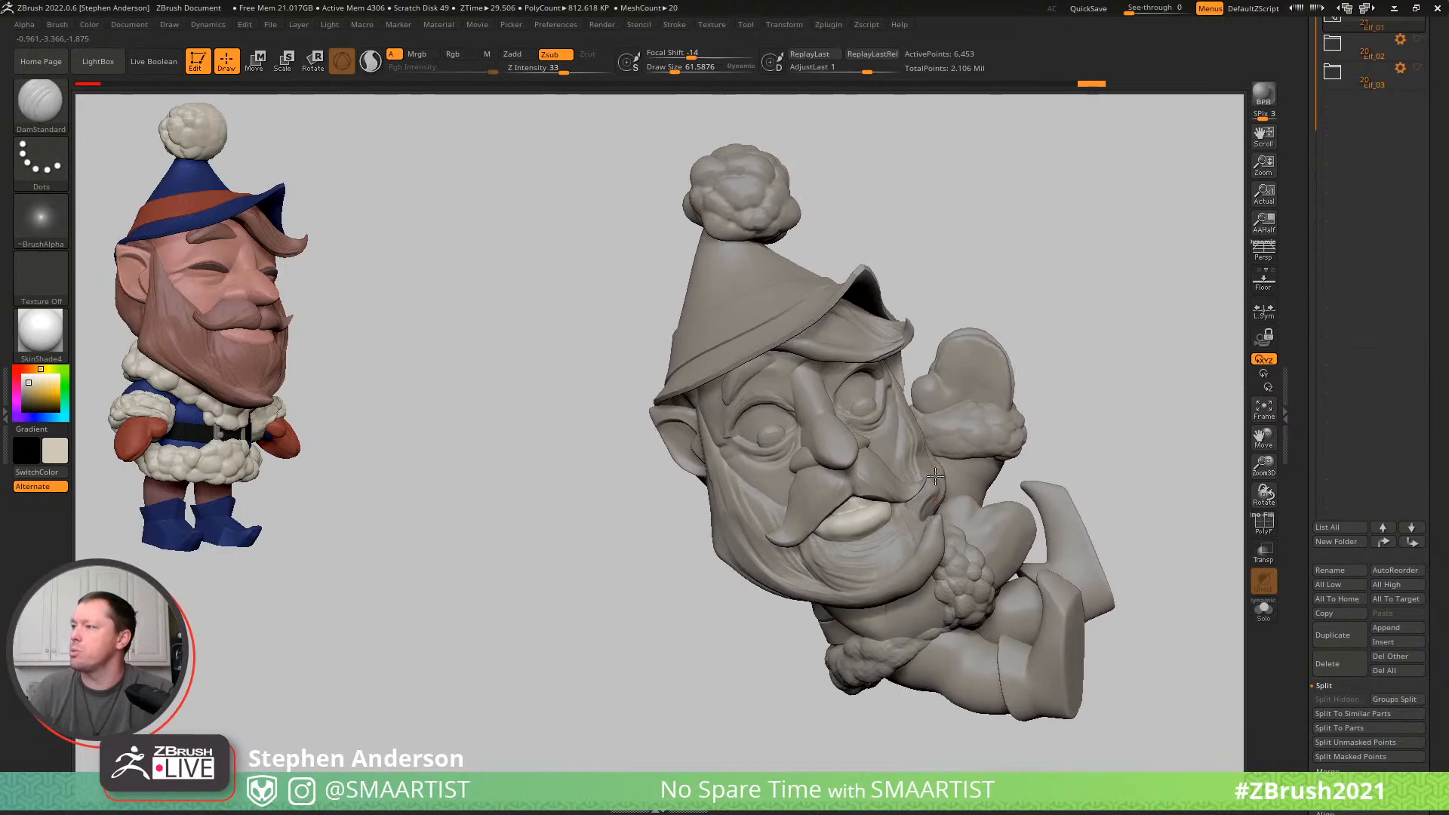
# - View the posed elf from the side and put the whole Elf_01 folder into Transpose Set
pyautogui.moveTo(1035, 490)
pyautogui.keyDown('ctrl'); pyautogui.mouseDown(button='right')
pyautogui.moveTo(1012, 427)
pyautogui.moveTo(983, 427)
pyautogui.moveTo(1027, 410)
pyautogui.moveTo(974, 417)
pyautogui.moveTo(1003, 405)
pyautogui.mouseUp(button='right'); pyautogui.keyUp('ctrl')
pyautogui.press('ctrl')
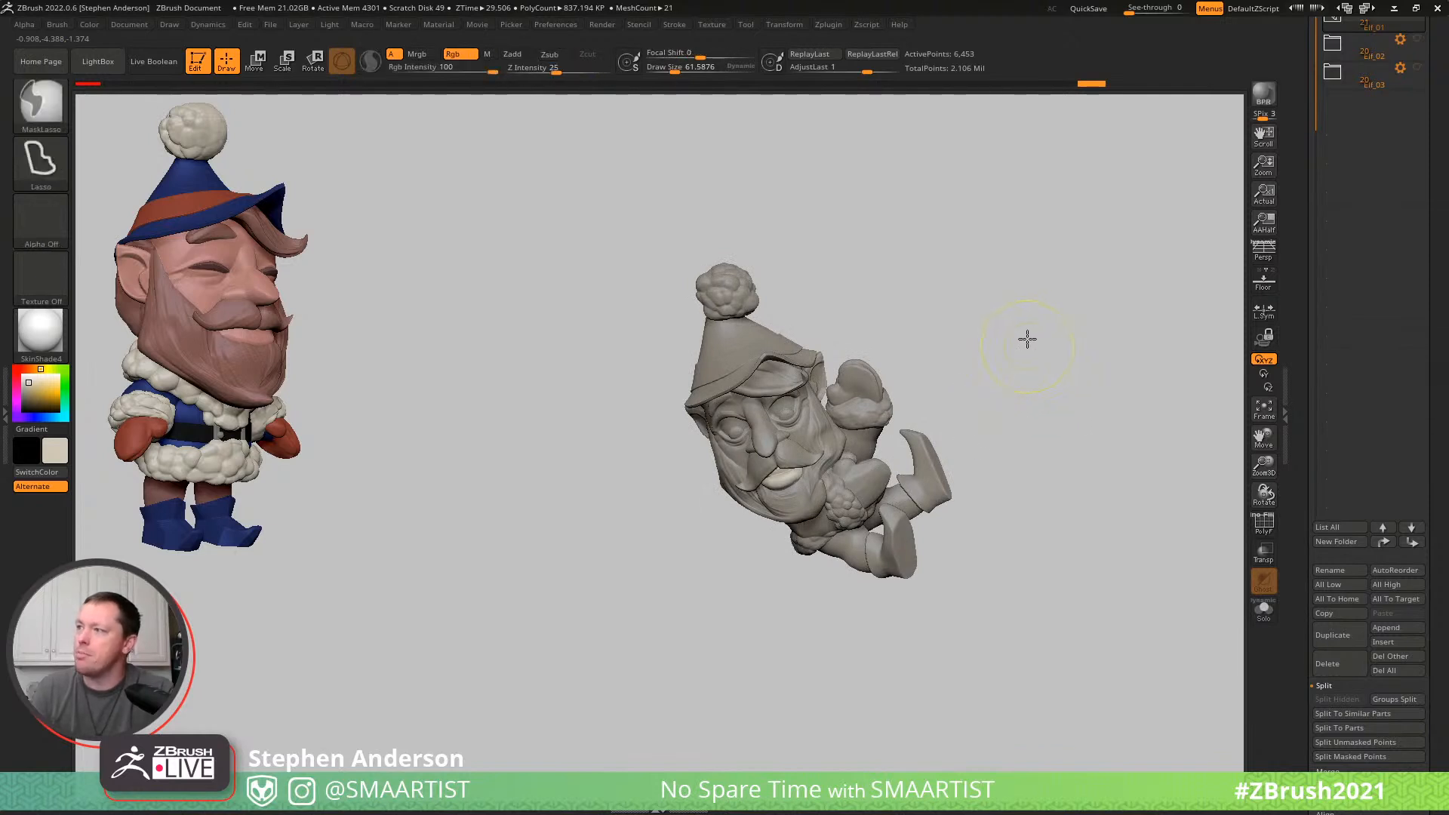
pyautogui.moveTo(1042, 440)
pyautogui.mouseDown(button='right')
pyautogui.moveTo(1053, 433)
pyautogui.moveTo(1035, 462)
pyautogui.mouseUp(button='right')
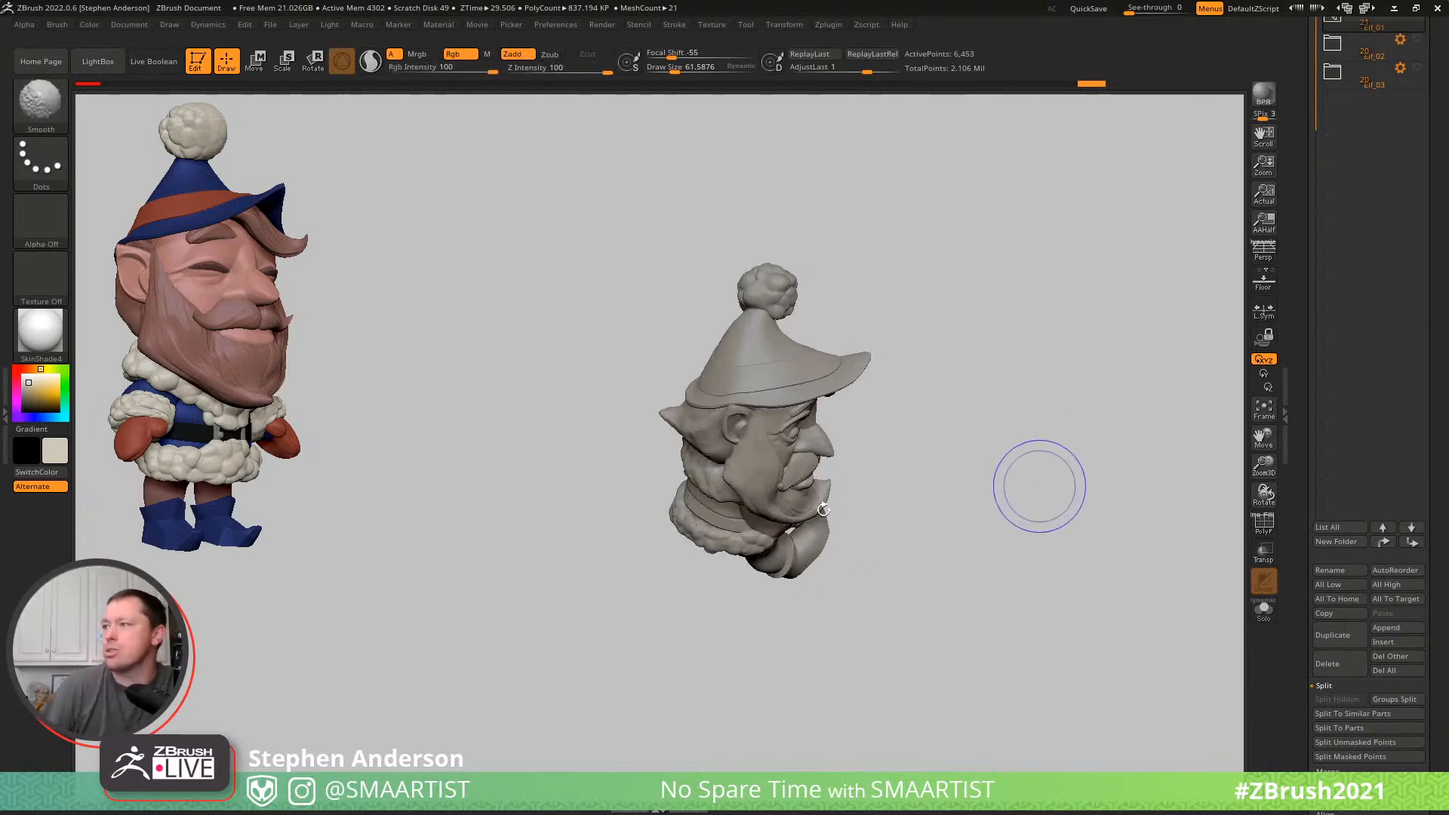
pyautogui.press('shift')
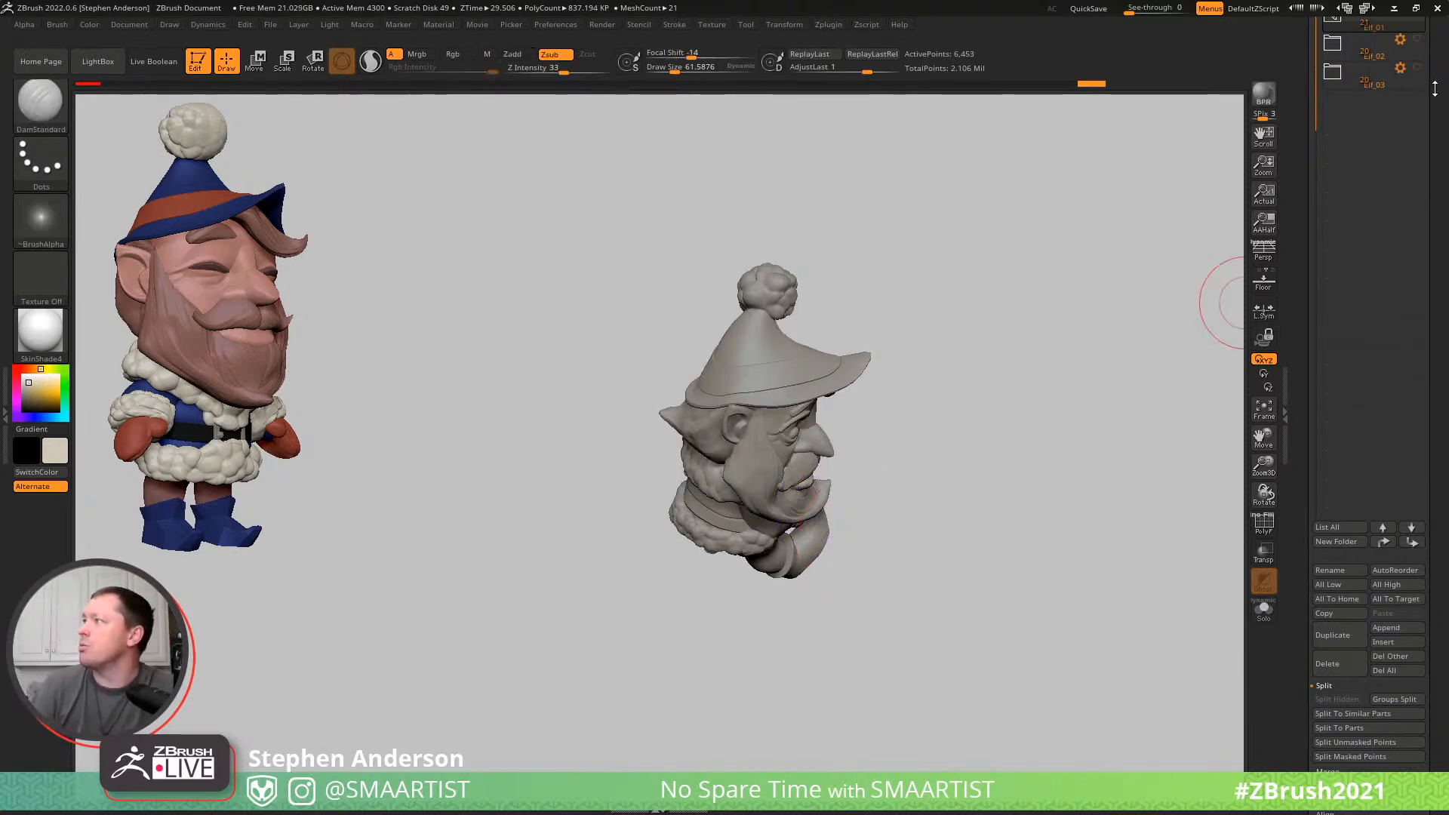
pyautogui.scroll(3, 1433, 89)
pyautogui.click(1401, 105)
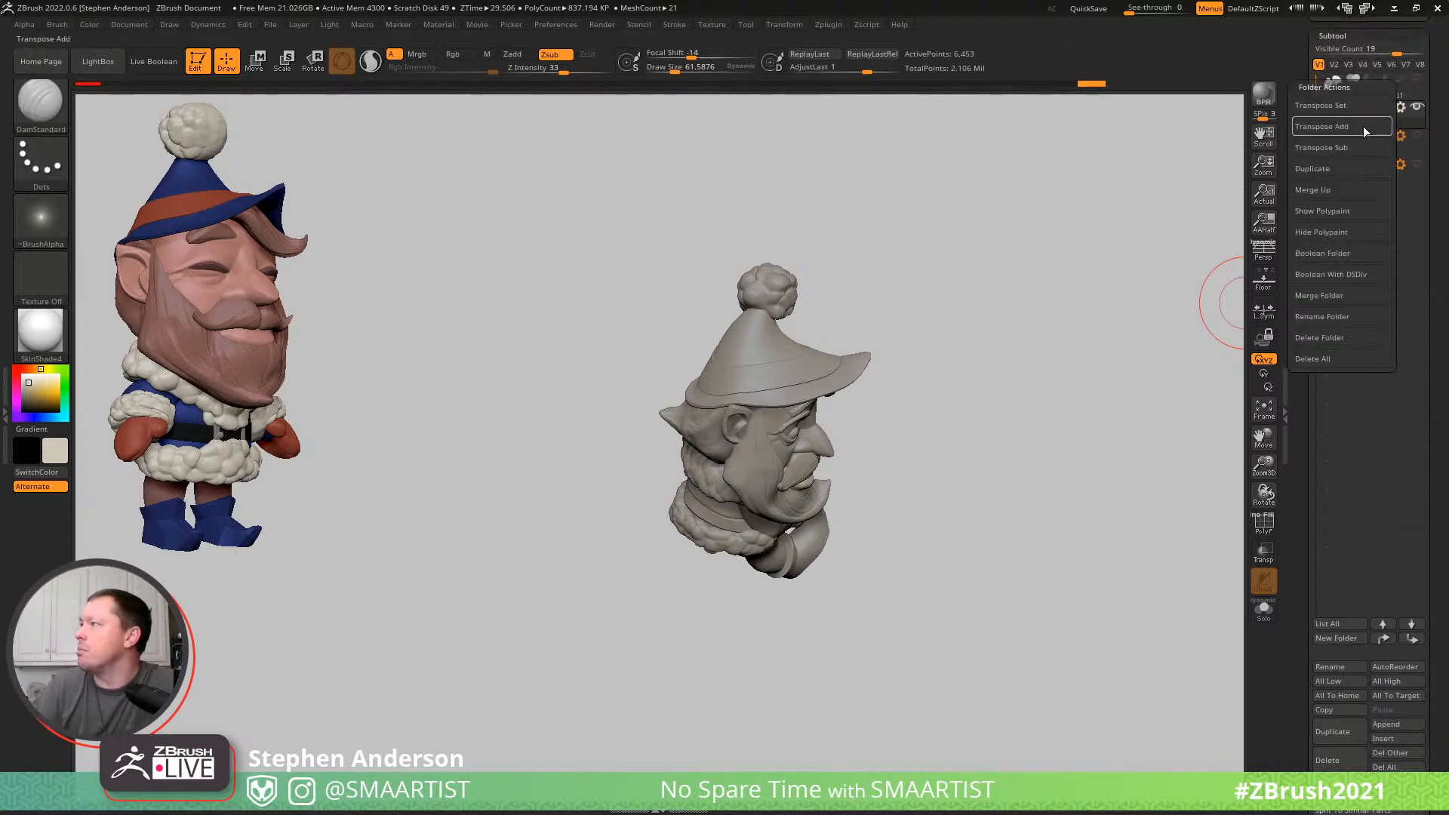
pyautogui.click(1348, 106)
# - Try to rotate the whole Elf_01 with the gizmo and undo each attempt
pyautogui.moveTo(860, 405); pyautogui.dragTo(609, 360)
pyautogui.hotkey('ctrl', 'z')
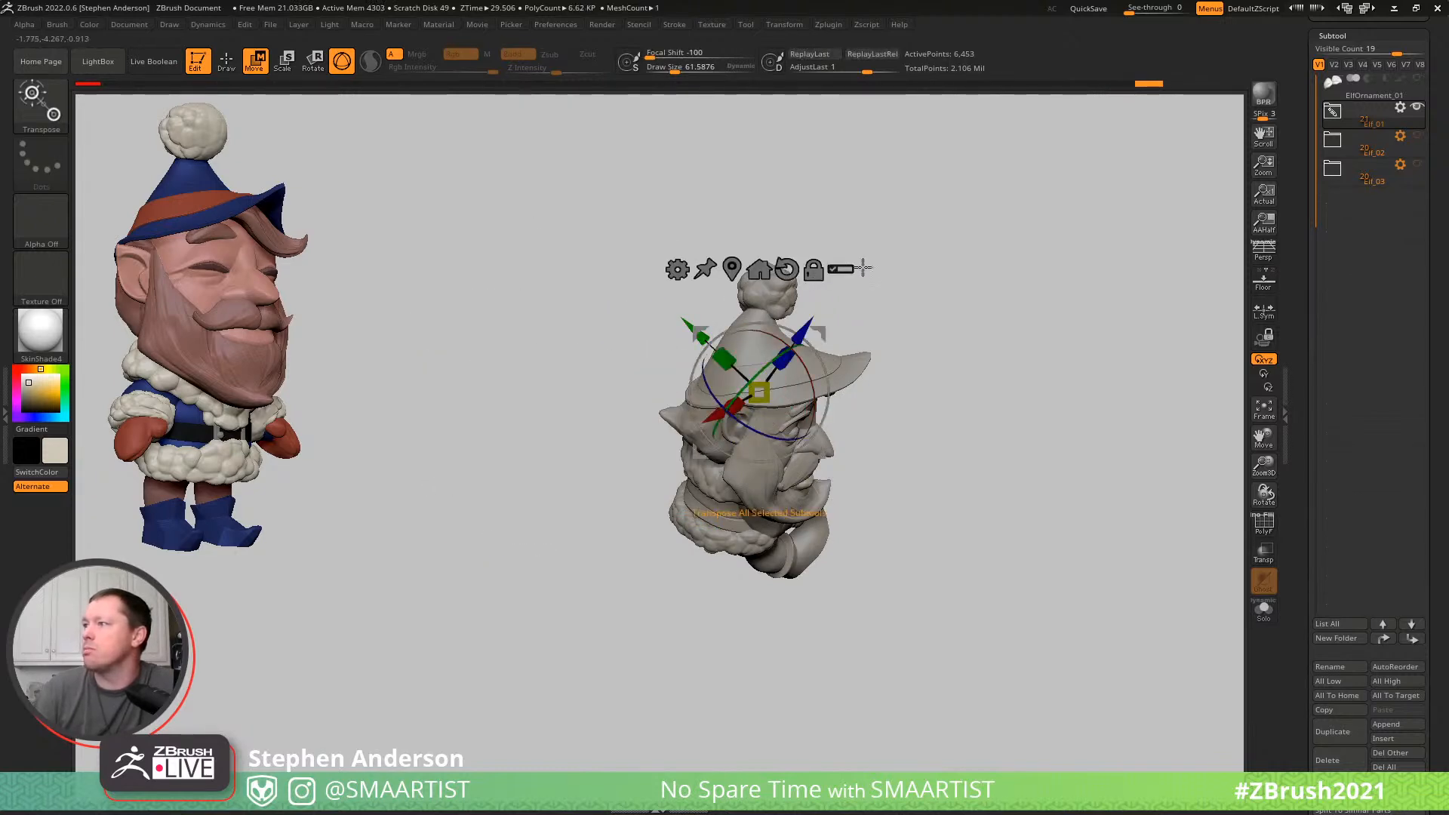
pyautogui.moveTo(813, 332); pyautogui.dragTo(746, 280)
pyautogui.hotkey('ctrl', 'z')
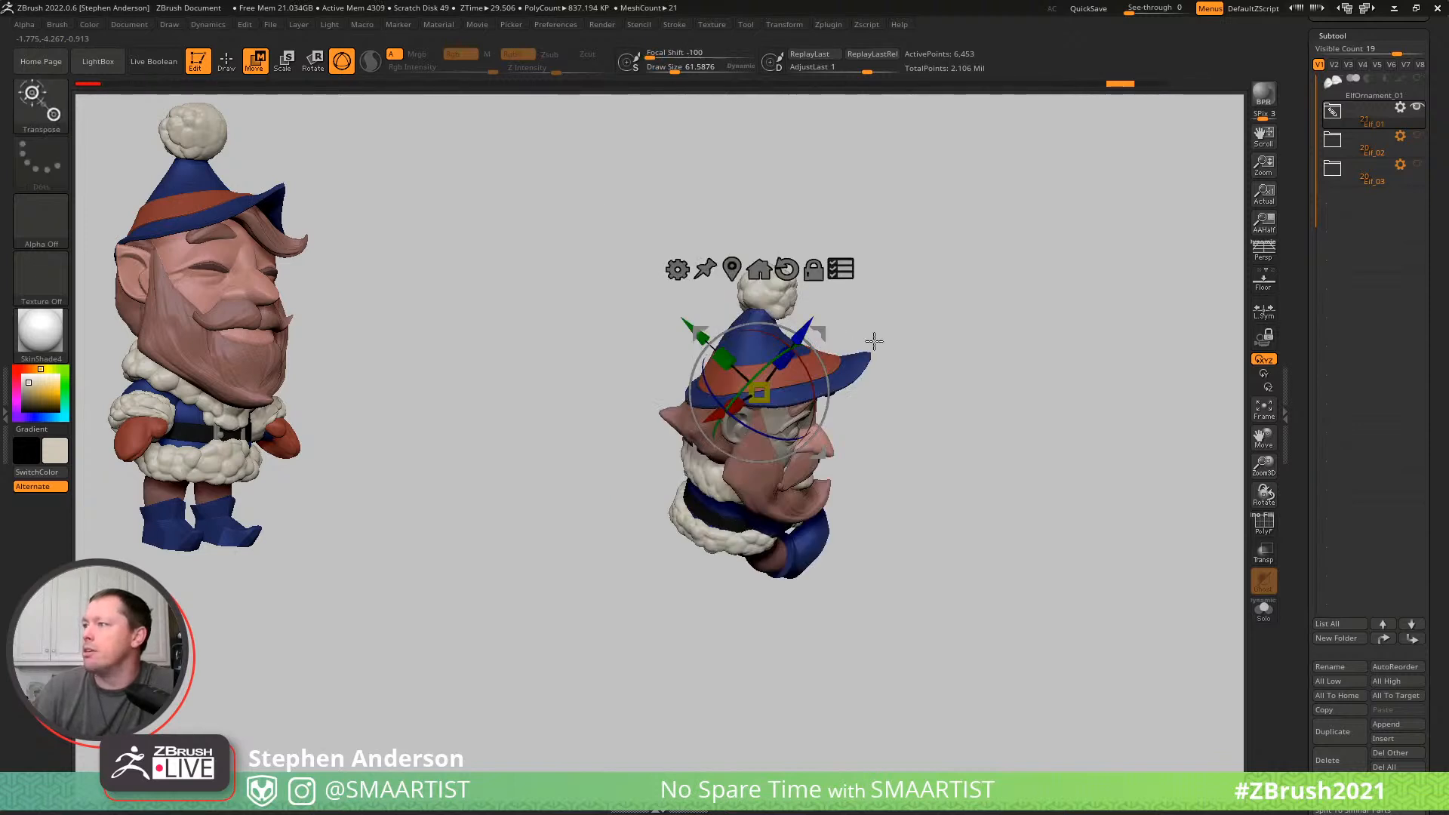
# - Hide the polypaint, rotate the whole Elf_01 slightly about X, leave transposing and select the Body subtool
pyautogui.click(1402, 80)
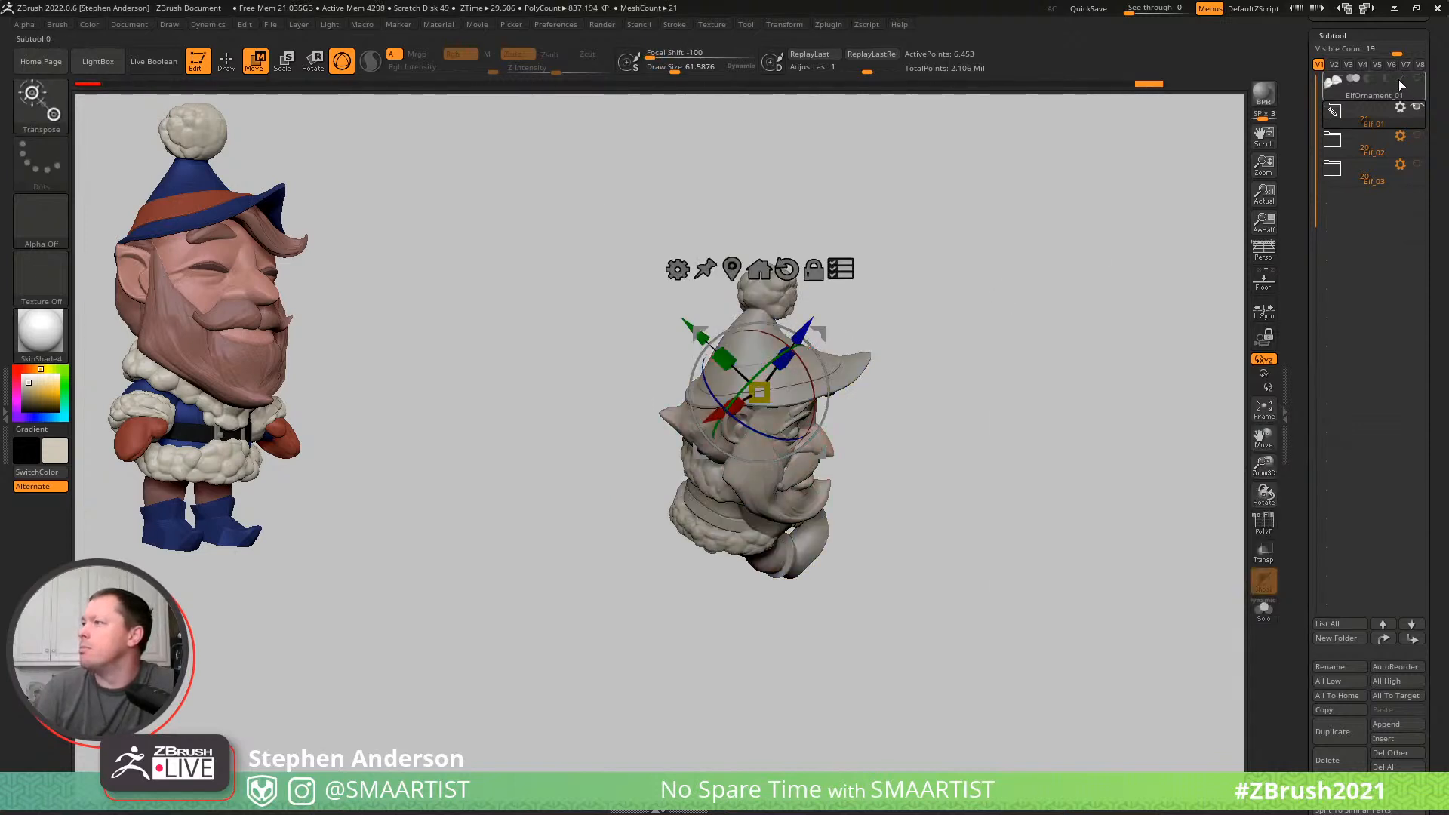
pyautogui.moveTo(827, 344); pyautogui.dragTo(808, 348)
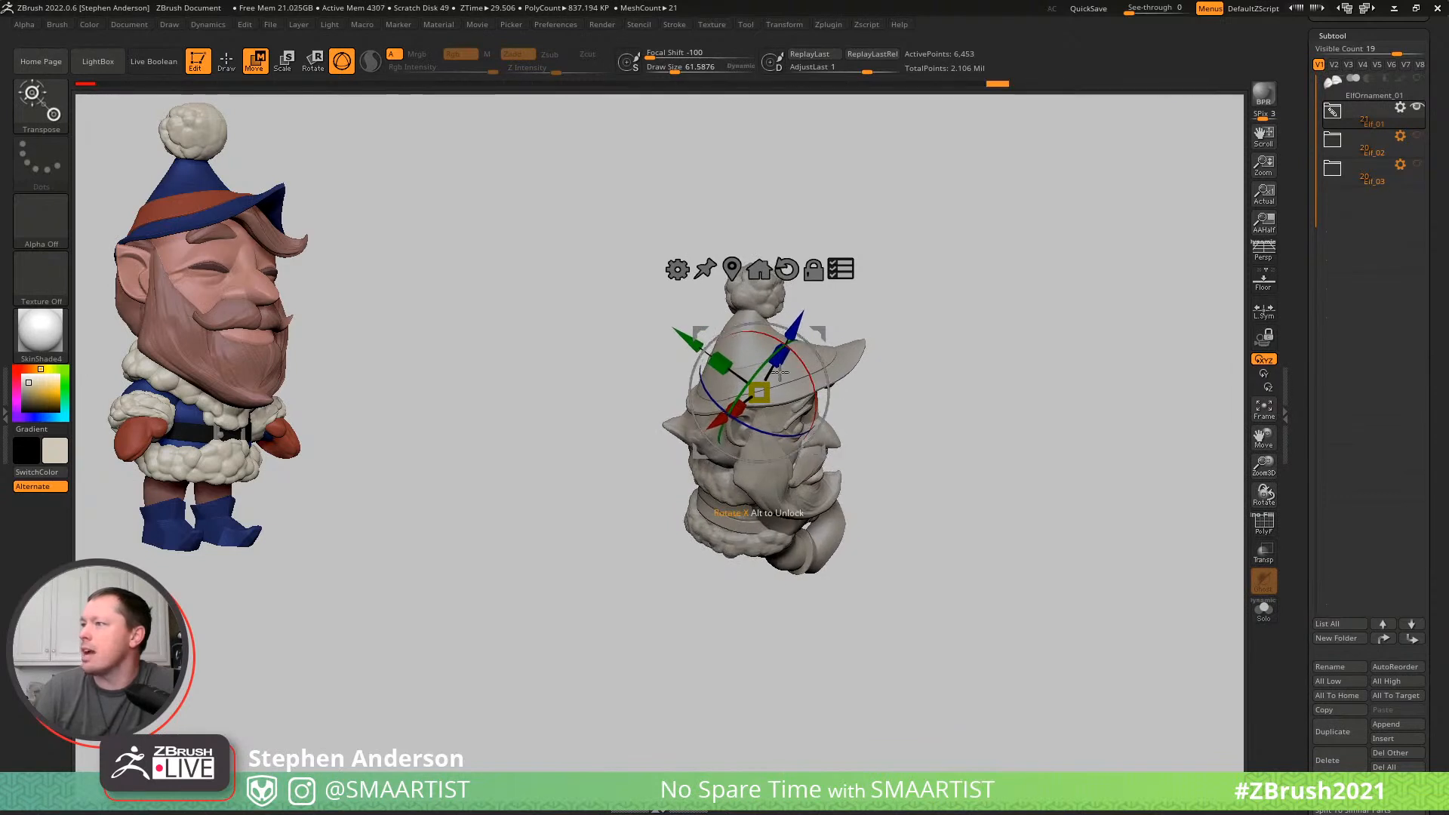
pyautogui.moveTo(975, 324); pyautogui.dragTo(820, 329)
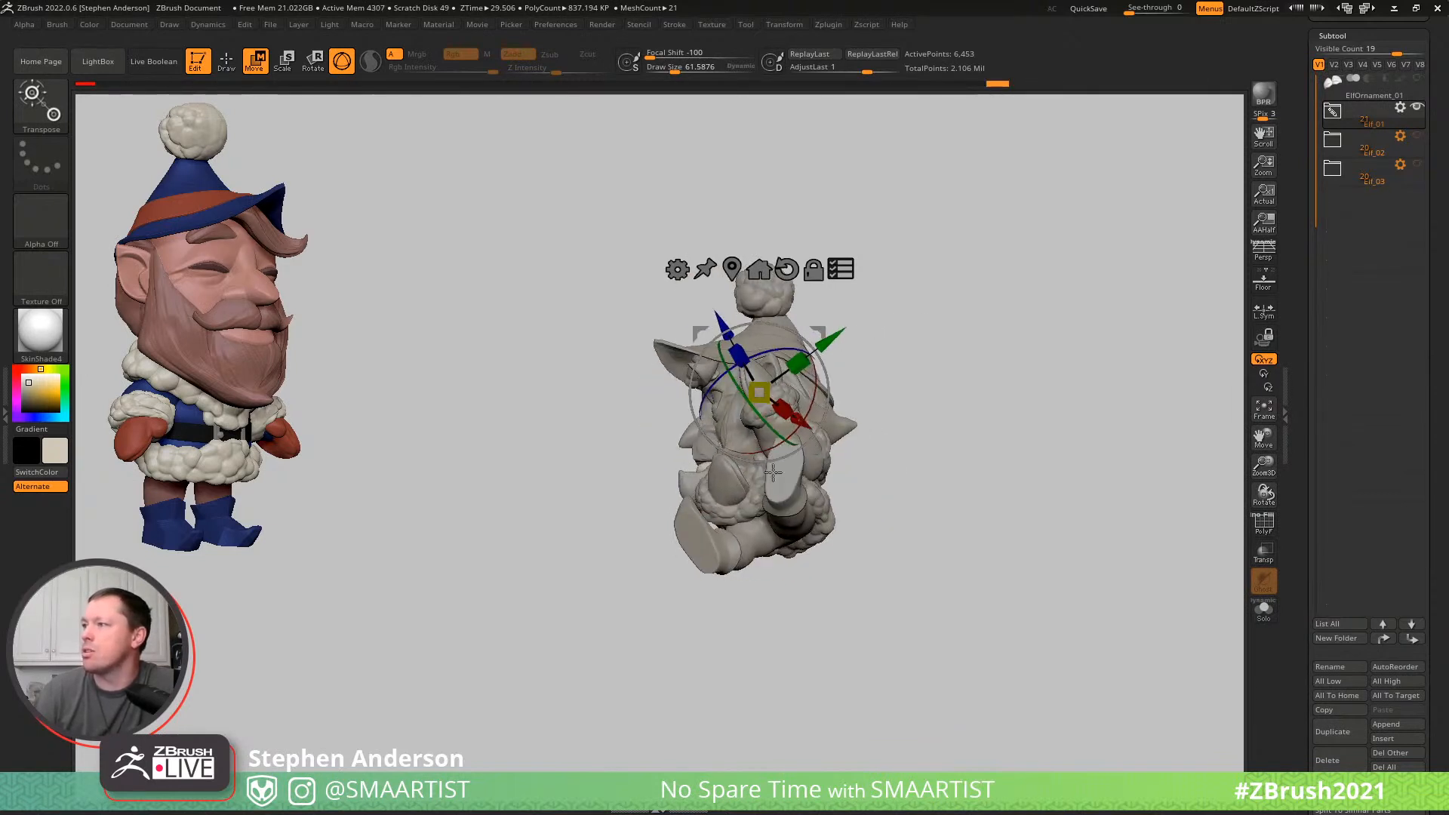
pyautogui.keyDown('alt'); pyautogui.click(1072, 519); pyautogui.keyUp('alt')
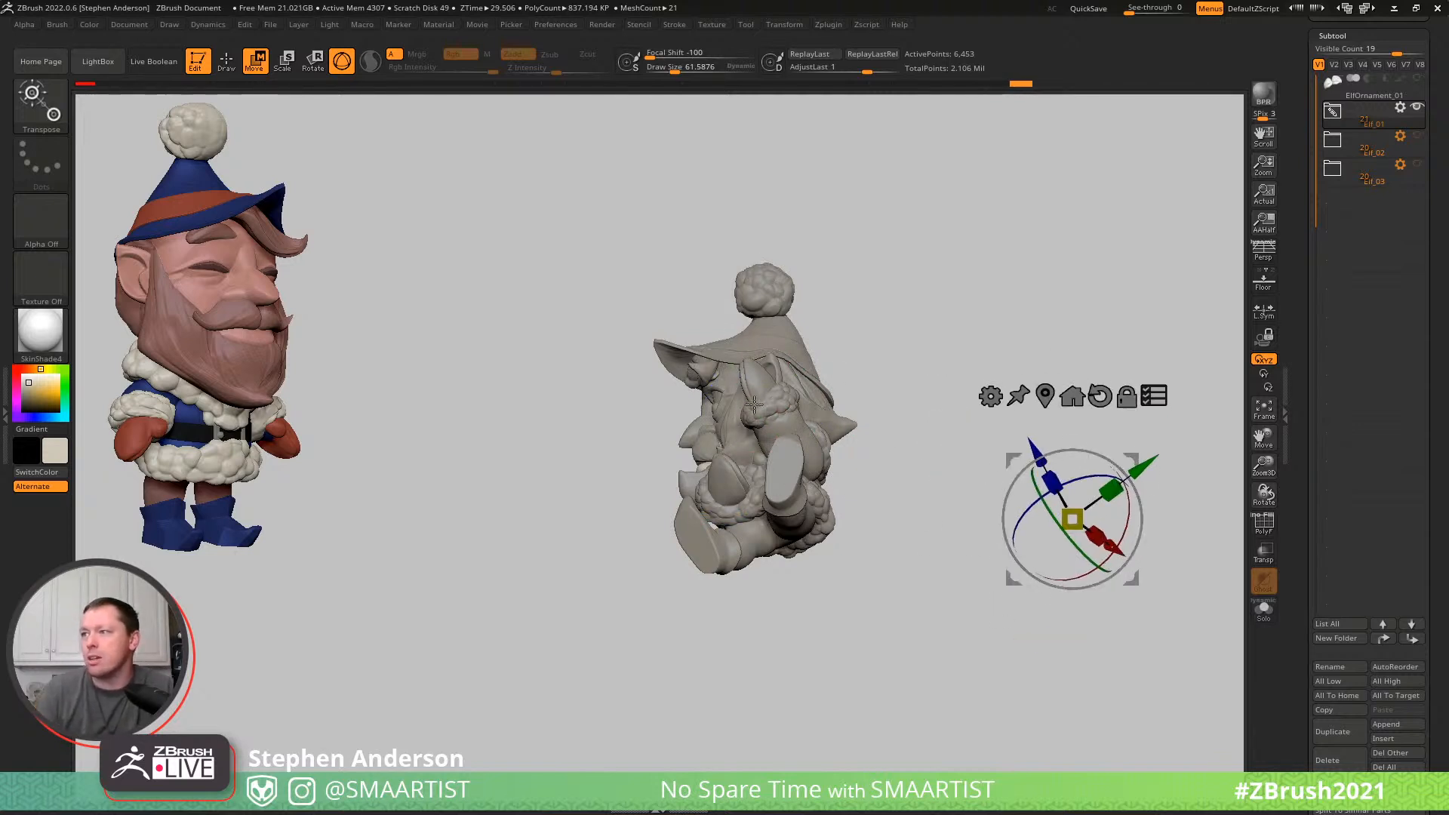
pyautogui.moveTo(809, 509); pyautogui.dragTo(881, 517)
pyautogui.press('q')
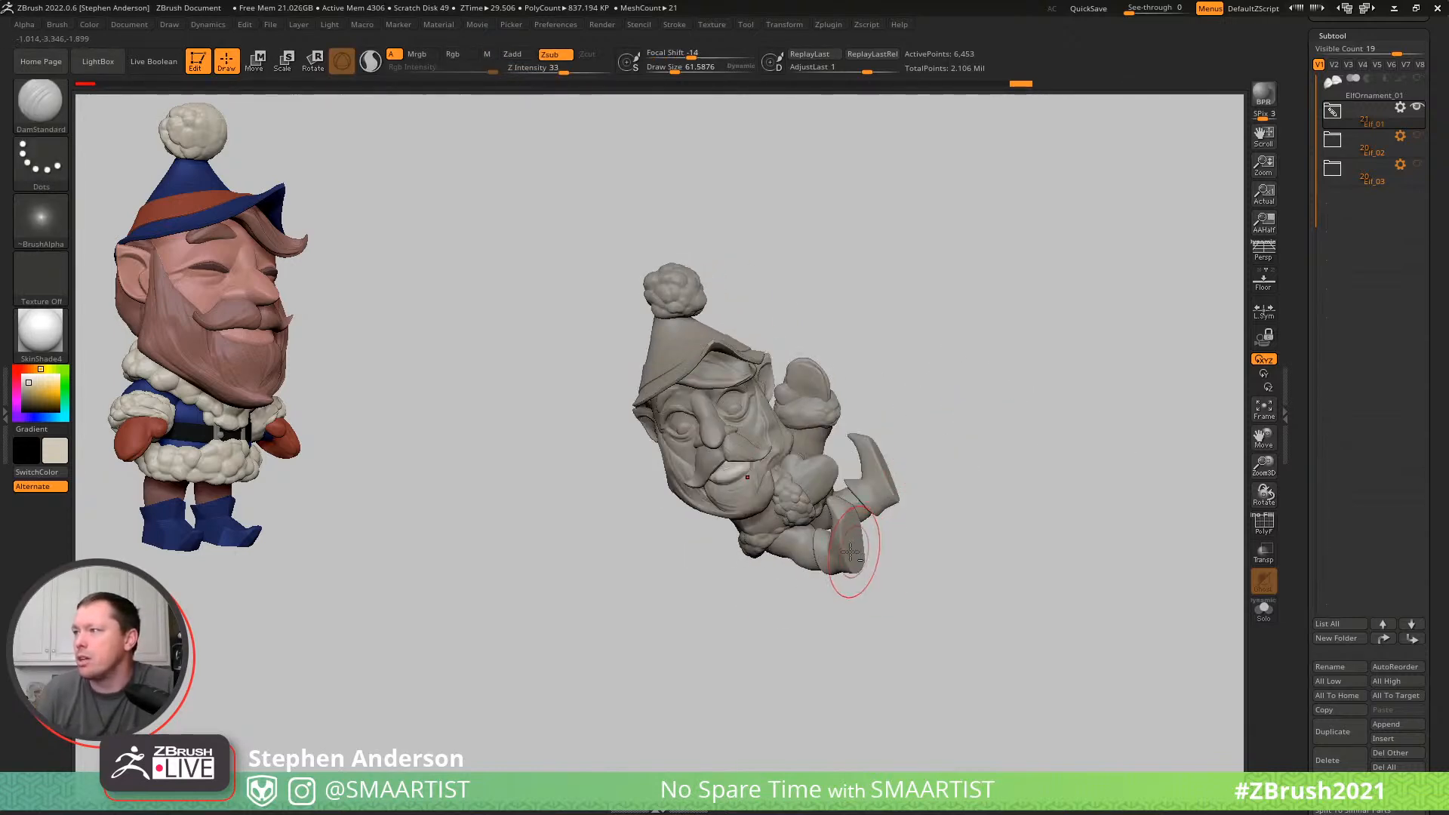
pyautogui.keyDown('alt'); pyautogui.click(802, 549); pyautogui.keyUp('alt')
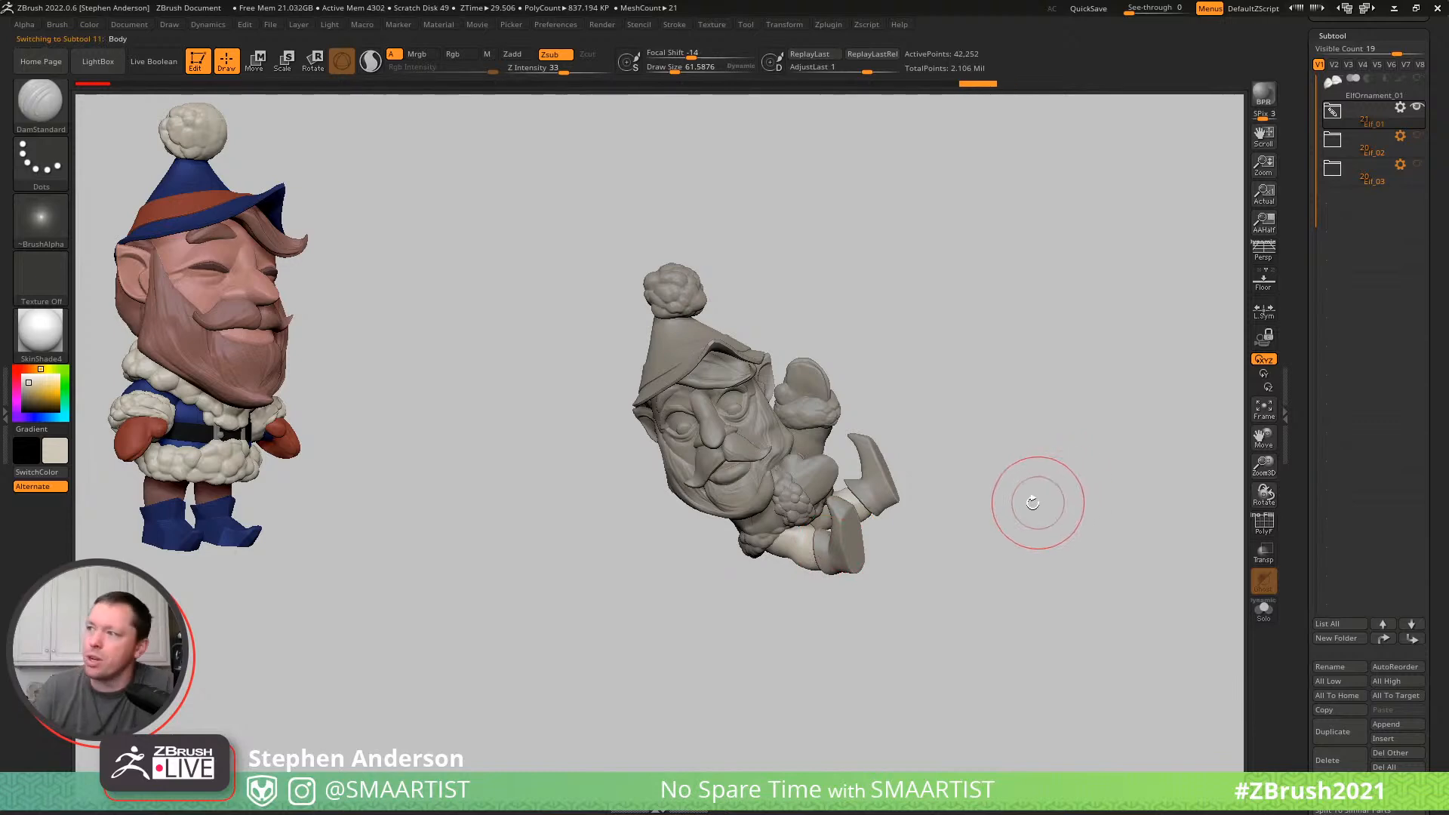
pyautogui.moveTo(963, 517); pyautogui.dragTo(994, 505)
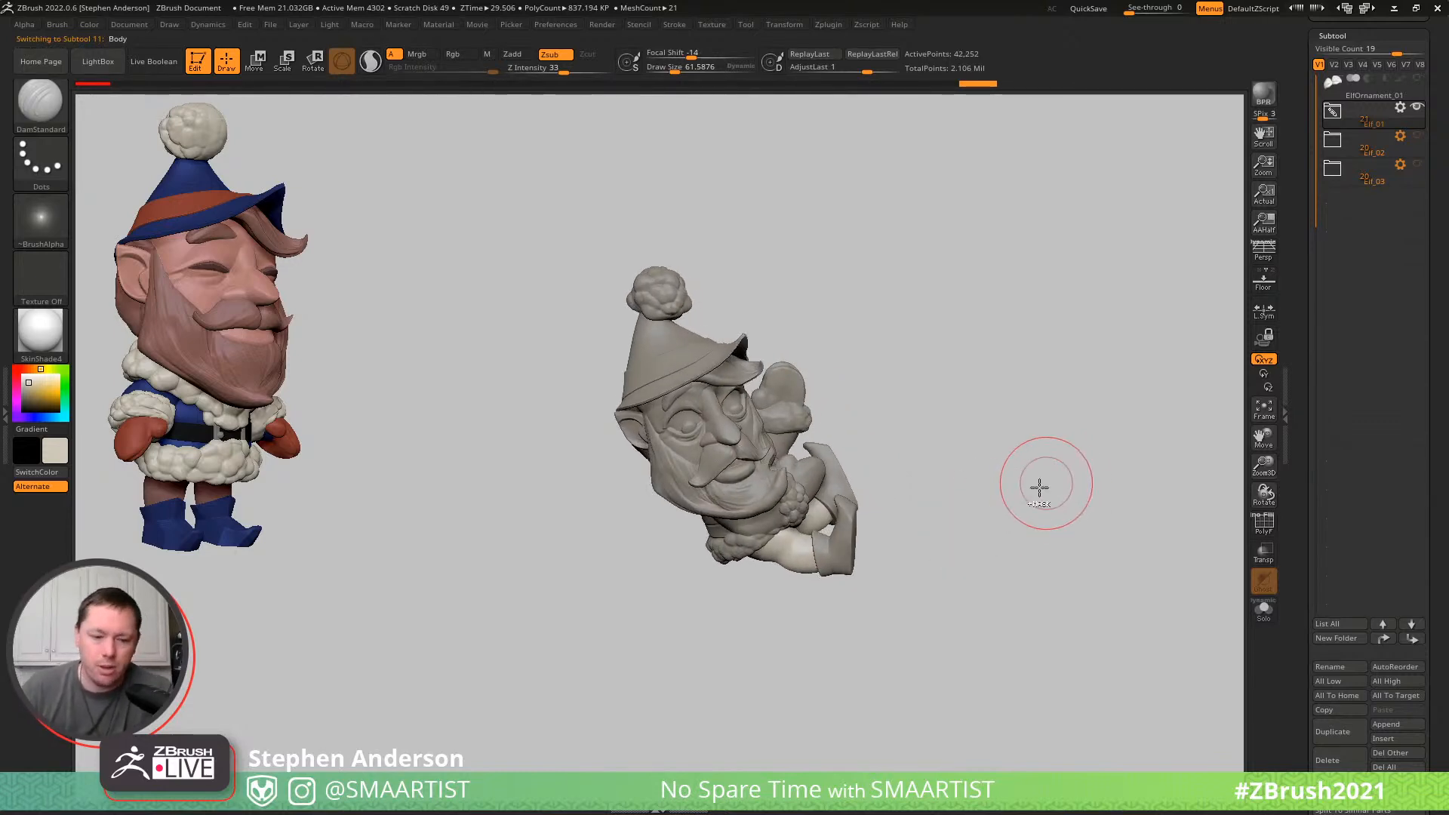
# - Save the tool as ElfOrnament_01 in the _Santa folder, replacing the existing file
pyautogui.press('ctrl')
pyautogui.hotkey('ctrl', 's')
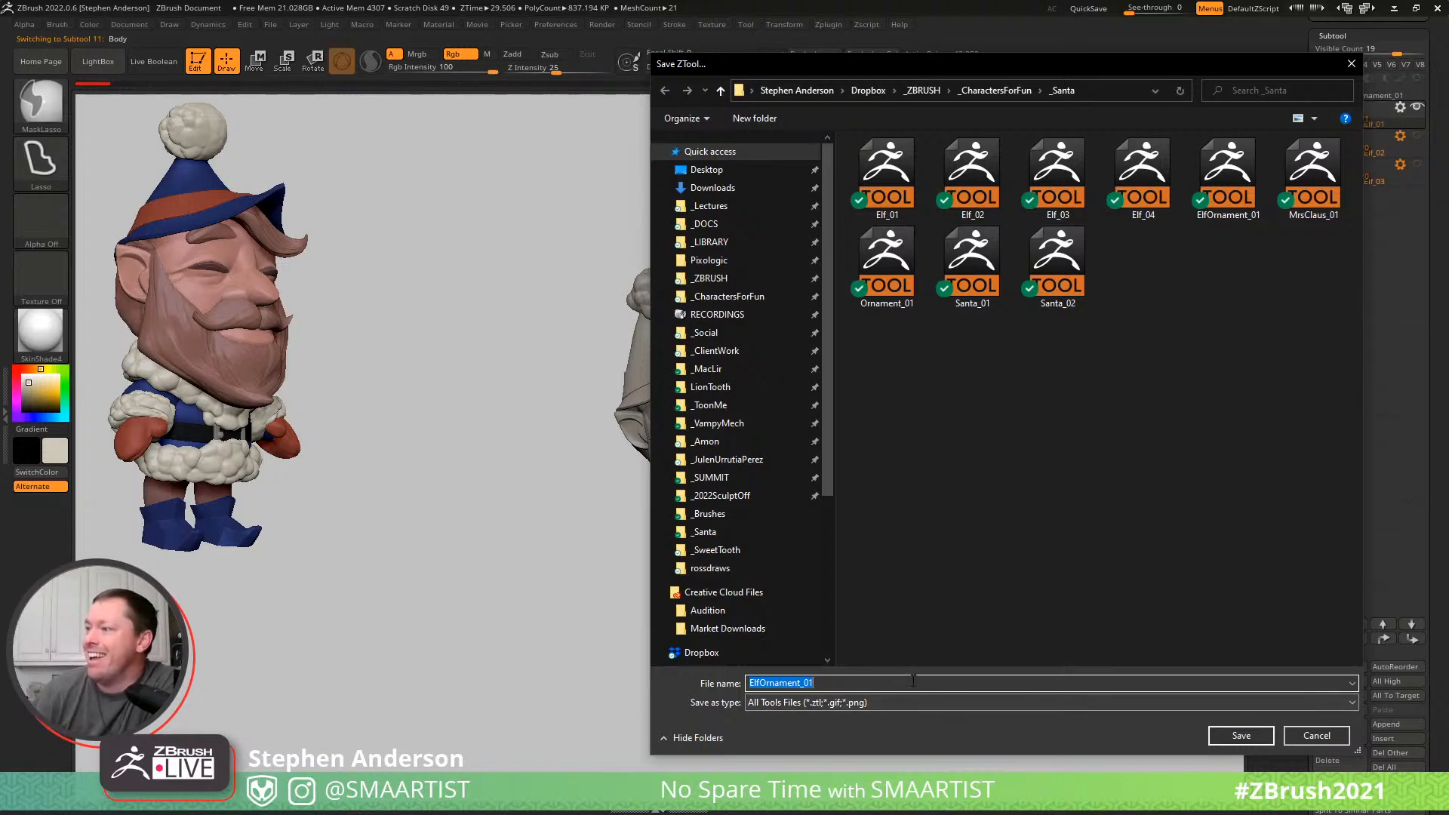
pyautogui.click(1241, 734)
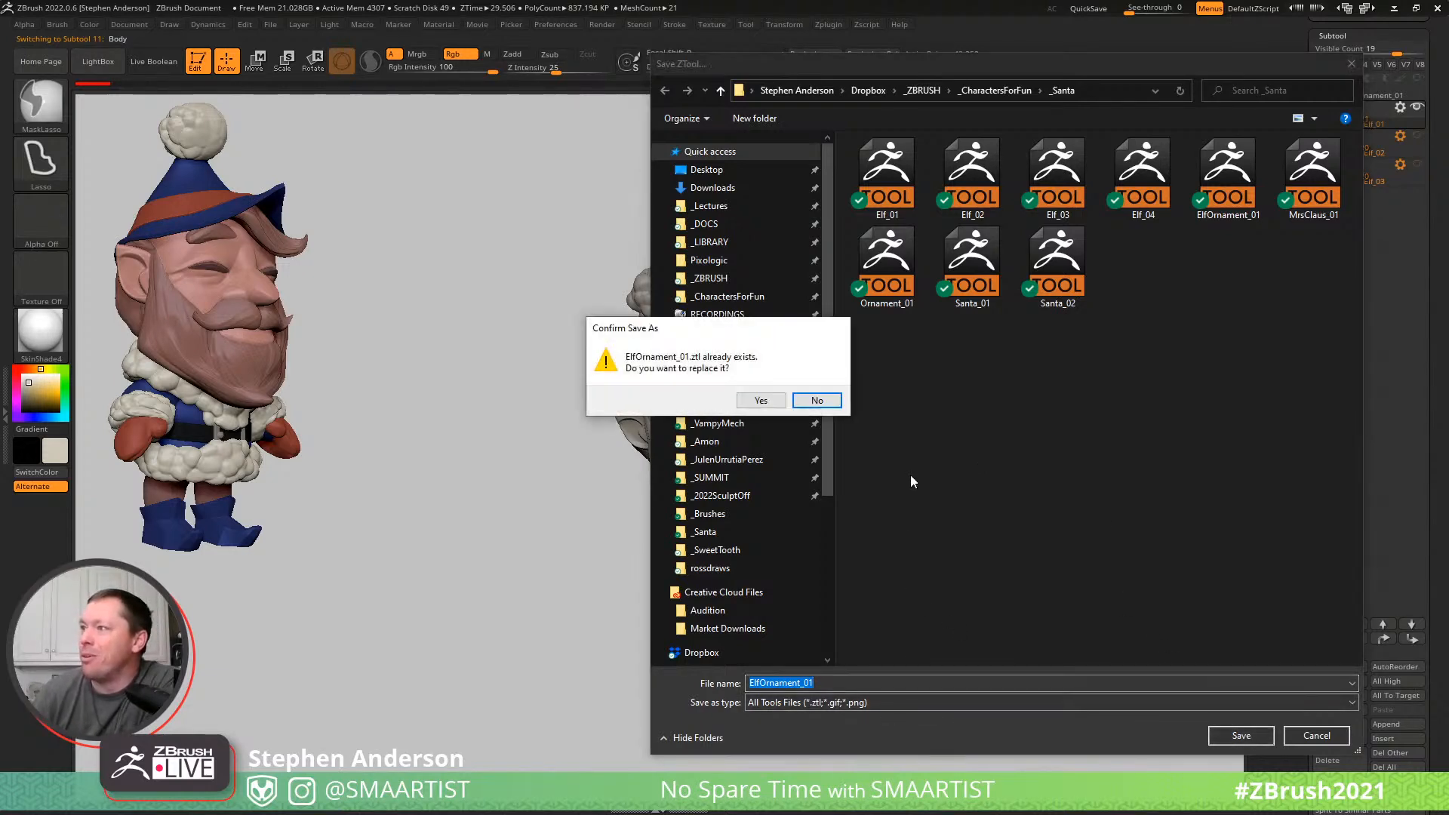
pyautogui.click(761, 401)
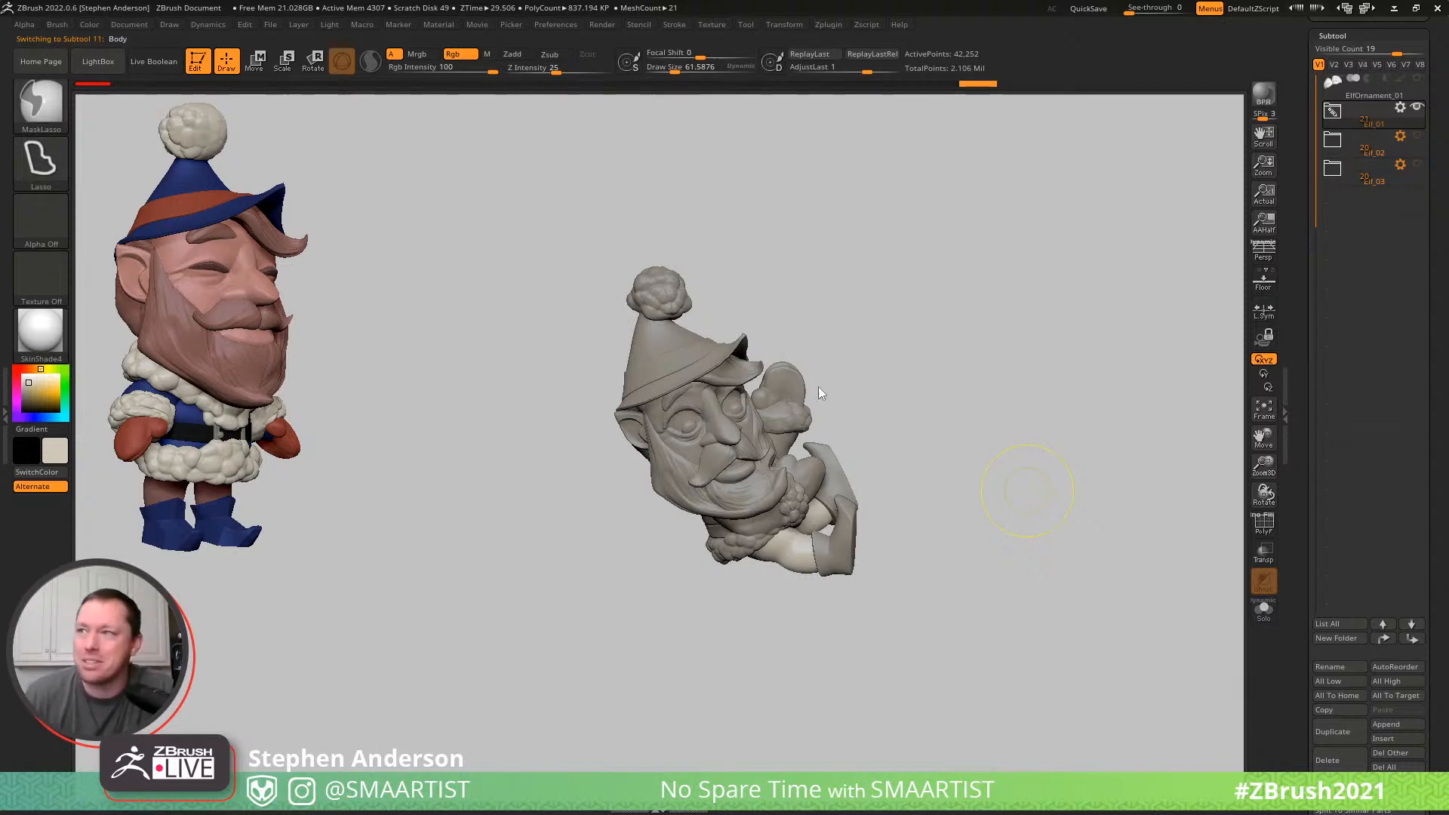
pyautogui.hotkey('ctrl', 's')
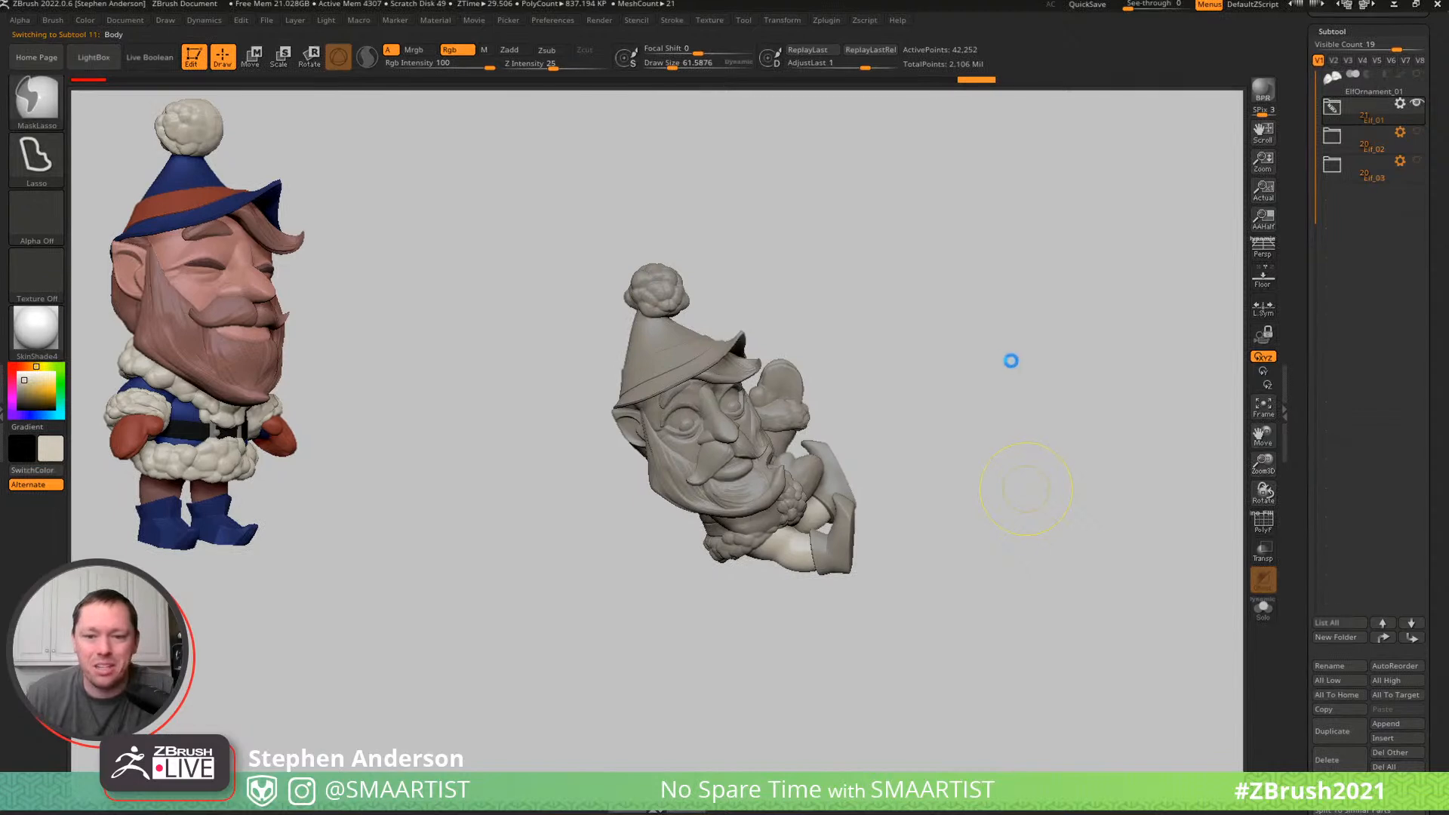
# - Clear the coloured reference elf from the canvas and leave a grey snapshot of the posed elf beside the live model
pyautogui.moveTo(1007, 363); pyautogui.dragTo(1027, 368)
pyautogui.moveTo(996, 385)
pyautogui.mouseDown(button='right')
pyautogui.moveTo(1003, 372)
pyautogui.moveTo(1038, 401)
pyautogui.moveTo(1041, 386)
pyautogui.mouseUp(button='right')
pyautogui.keyDown('alt'); pyautogui.moveTo(912, 374); pyautogui.dragTo(706, 336, button='right'); pyautogui.keyUp('alt')
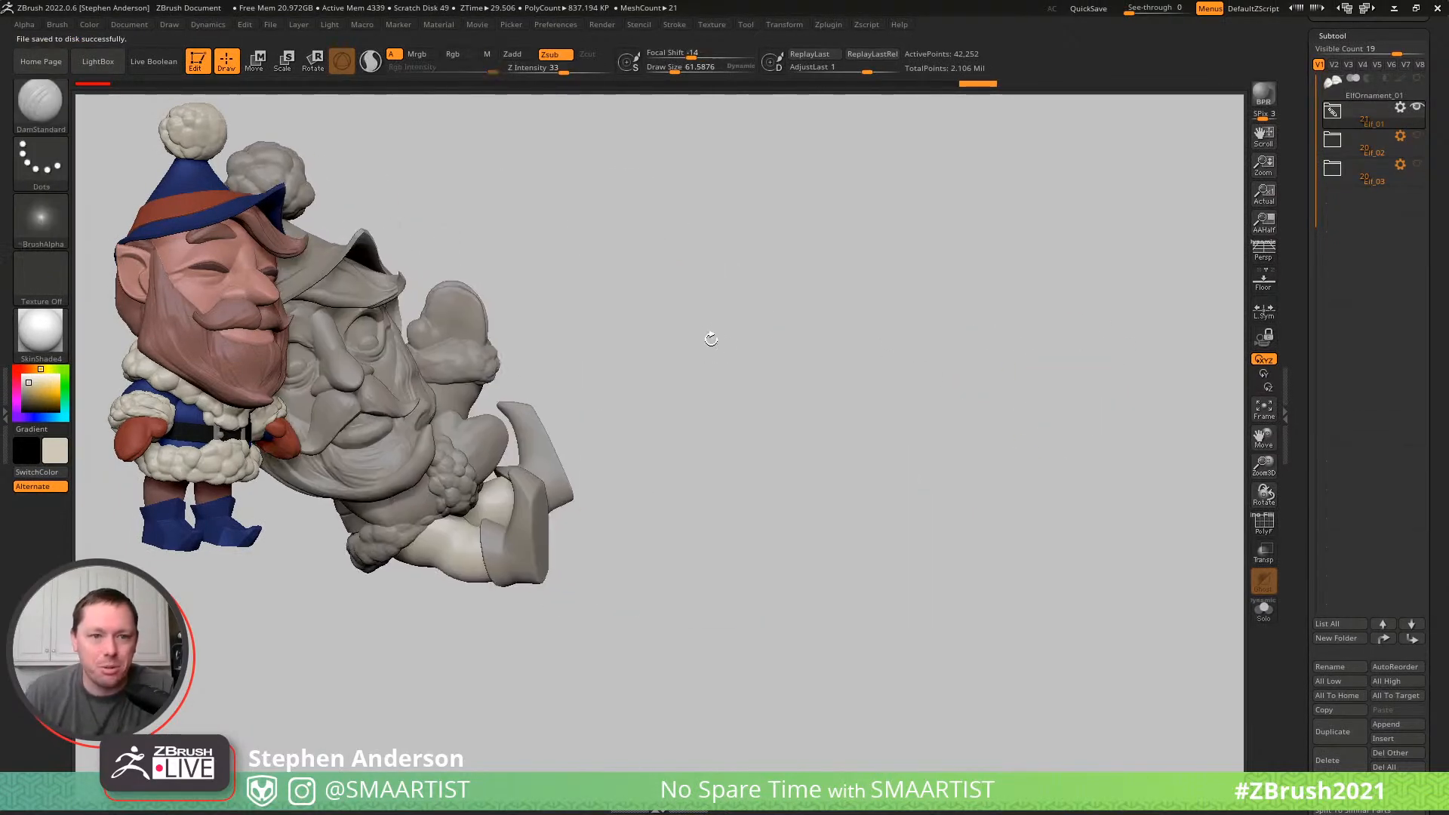
pyautogui.hotkey('ctrl', 'n')
pyautogui.moveTo(797, 365)
pyautogui.keyDown('alt'); pyautogui.mouseDown(button='right')
pyautogui.moveTo(690, 344)
pyautogui.moveTo(698, 320)
pyautogui.mouseUp(button='right'); pyautogui.keyUp('alt')
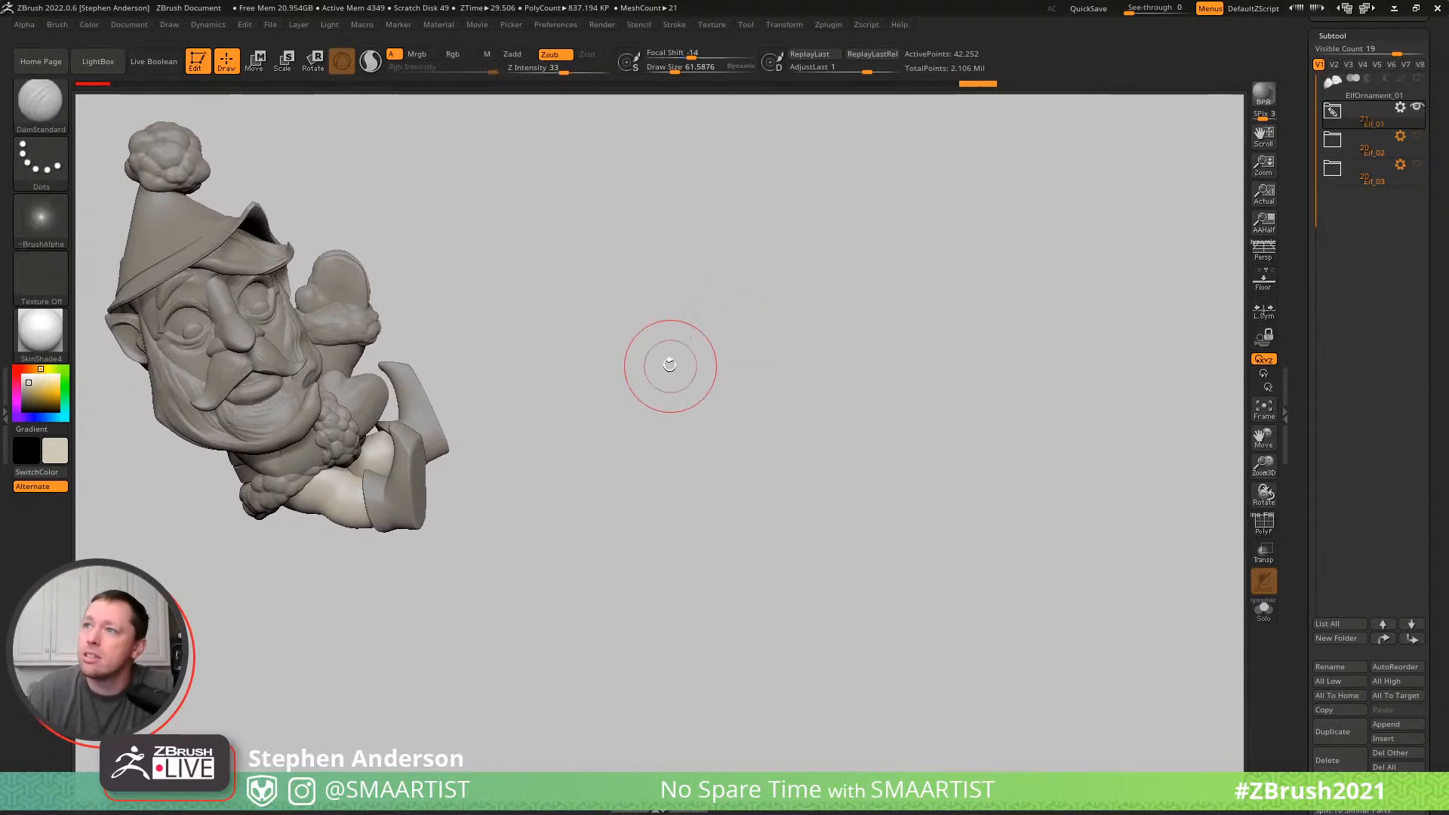
pyautogui.keyDown('alt'); pyautogui.moveTo(600, 373); pyautogui.dragTo(1118, 436, button='right'); pyautogui.keyUp('alt')
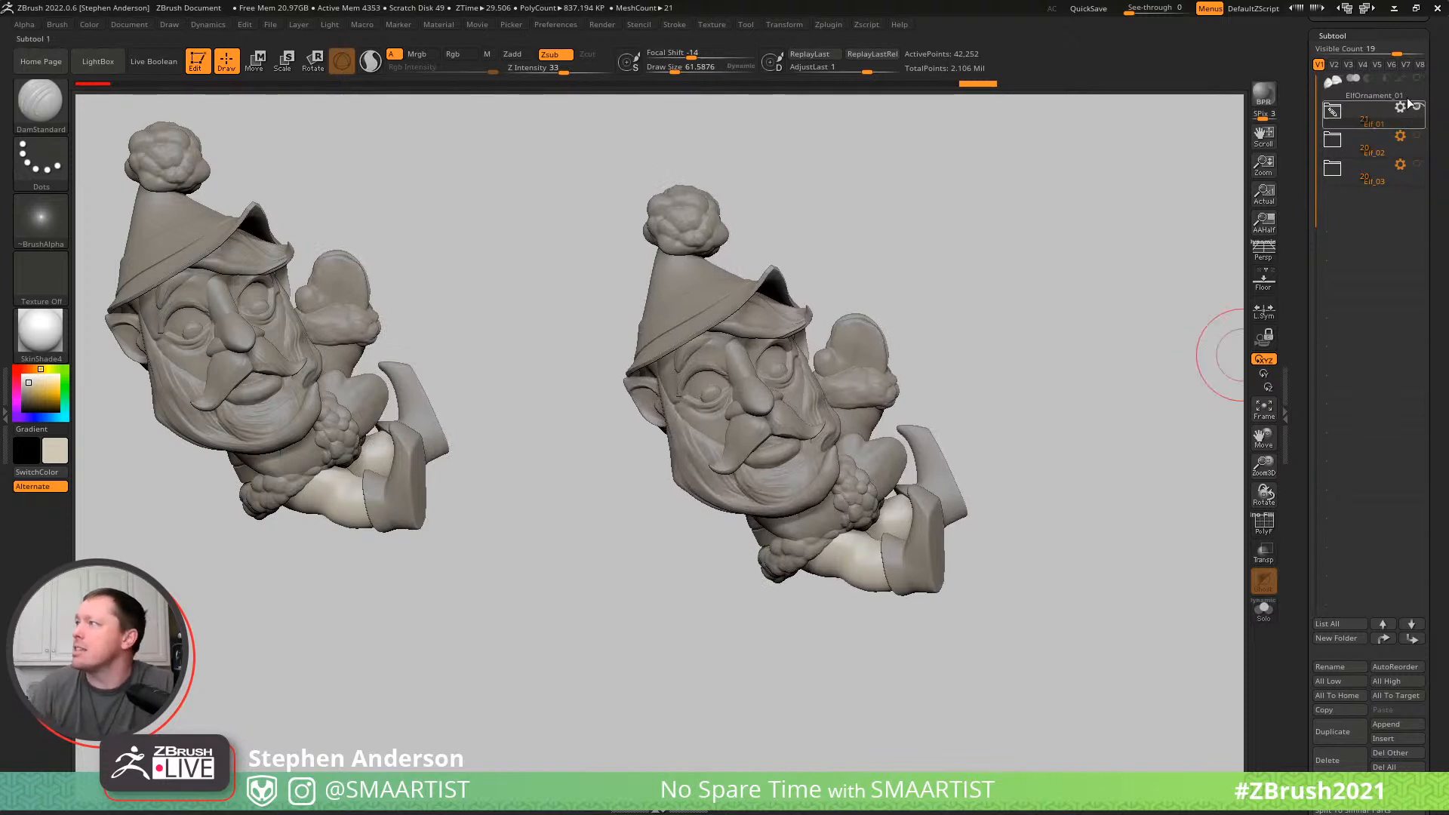
# - Turn polypaint on, select the pupils, sample the dark brown (106, 71, 71) and fill the pupils with it using Mrgb
pyautogui.keyDown('shift'); pyautogui.click(1400, 77); pyautogui.keyUp('shift')
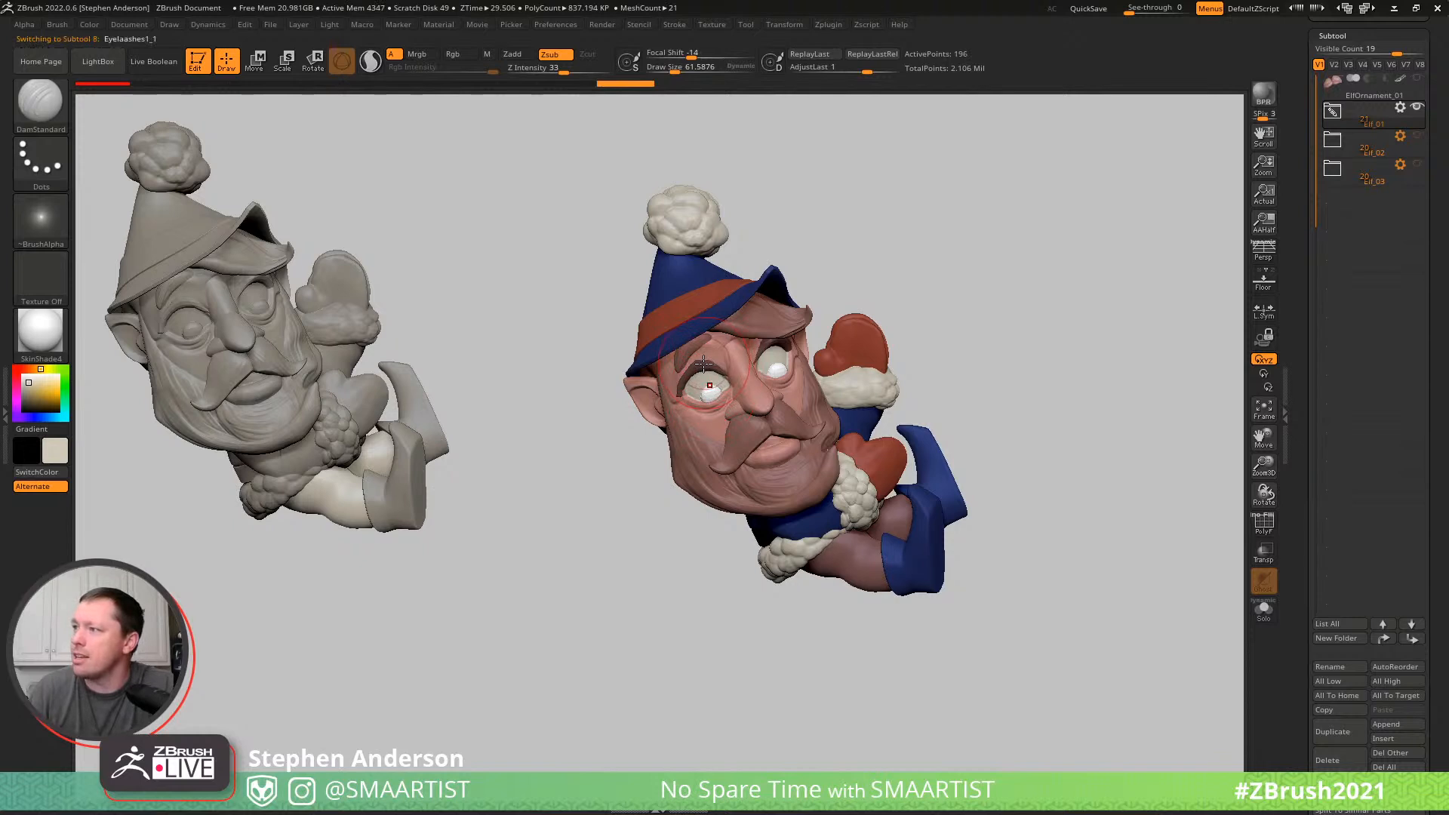
pyautogui.press('c')
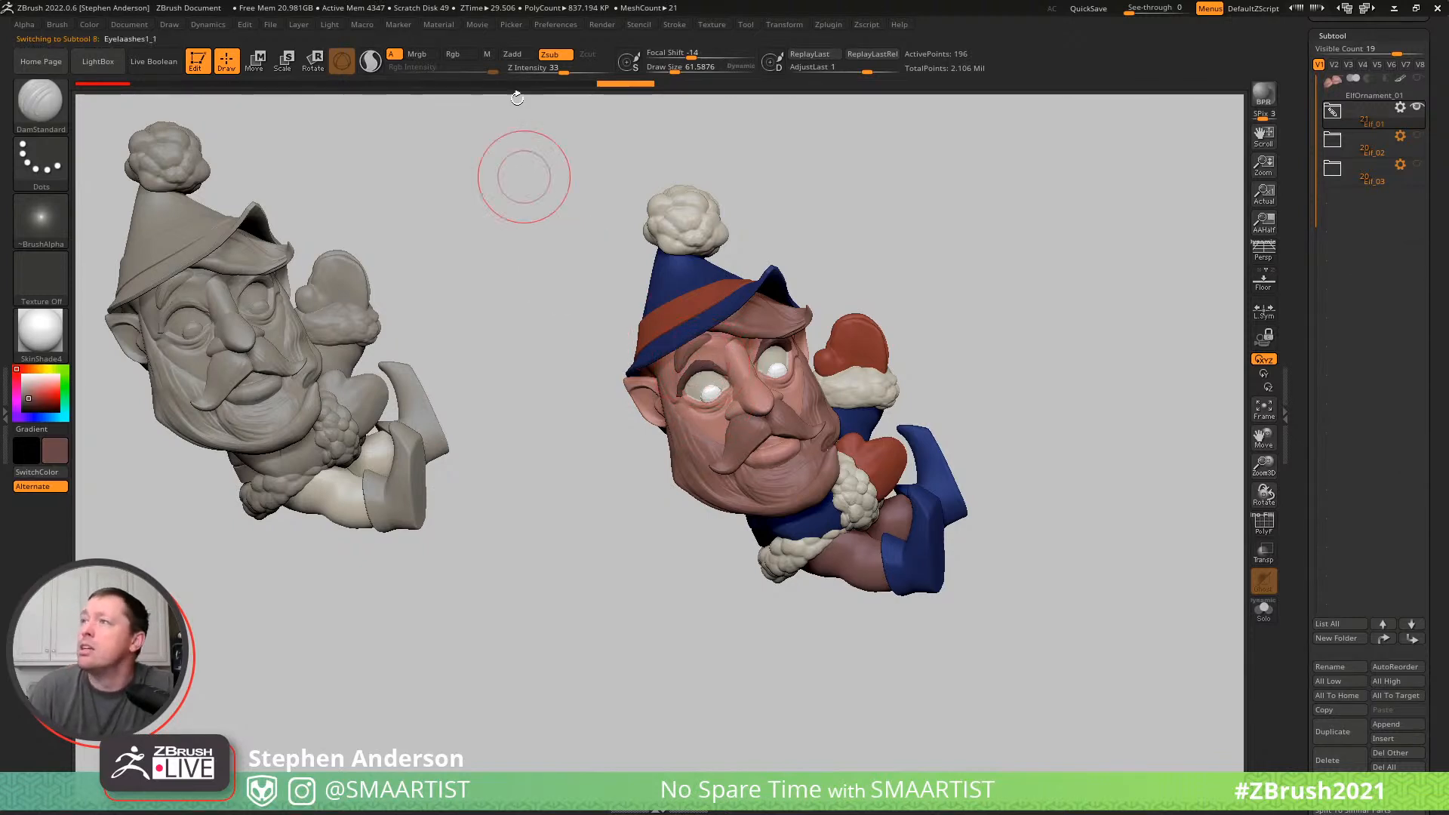
pyautogui.hotkey('shift', 'f')
pyautogui.hotkey('shift', 'f')
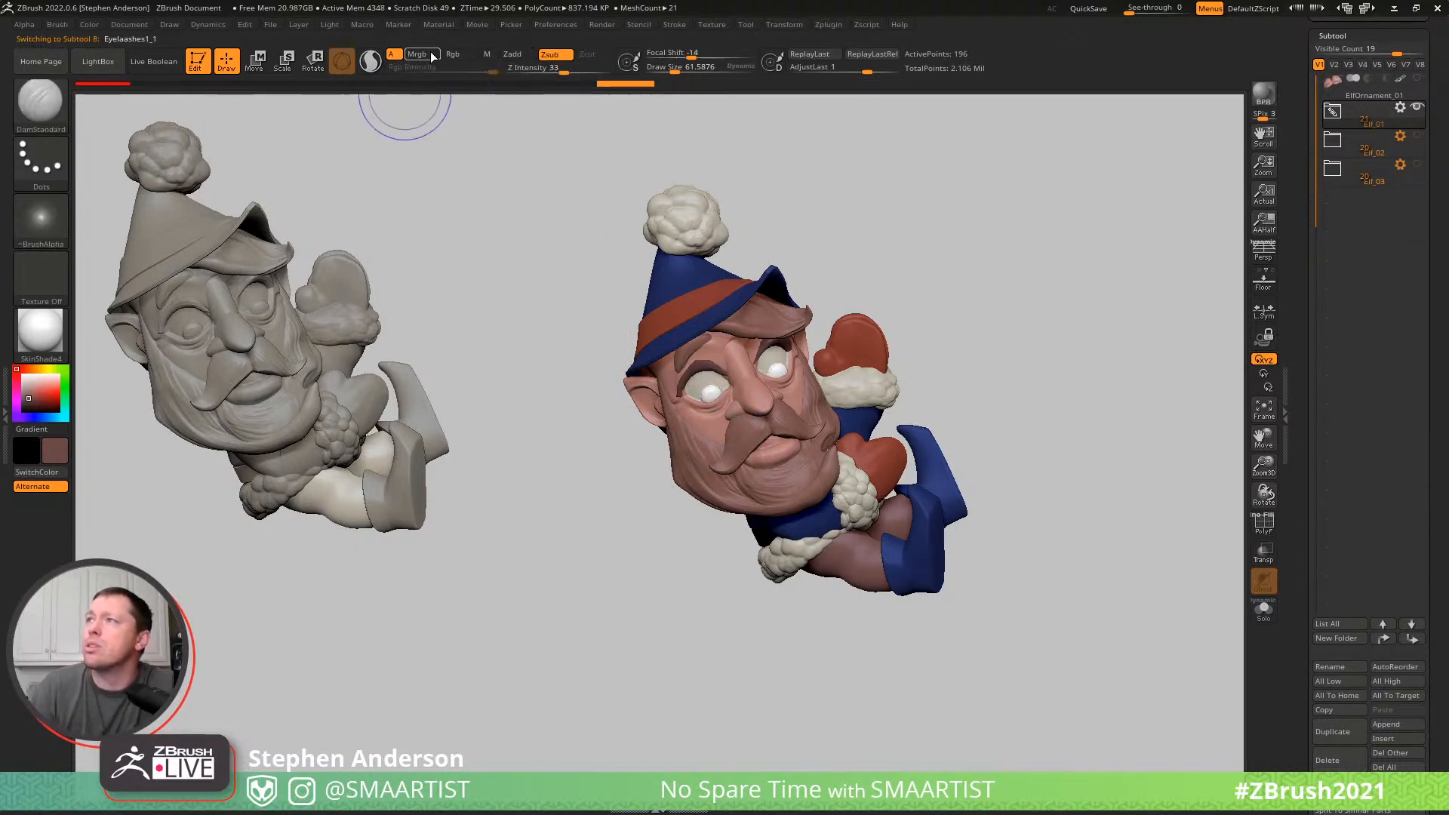
pyautogui.moveTo(89, 25)
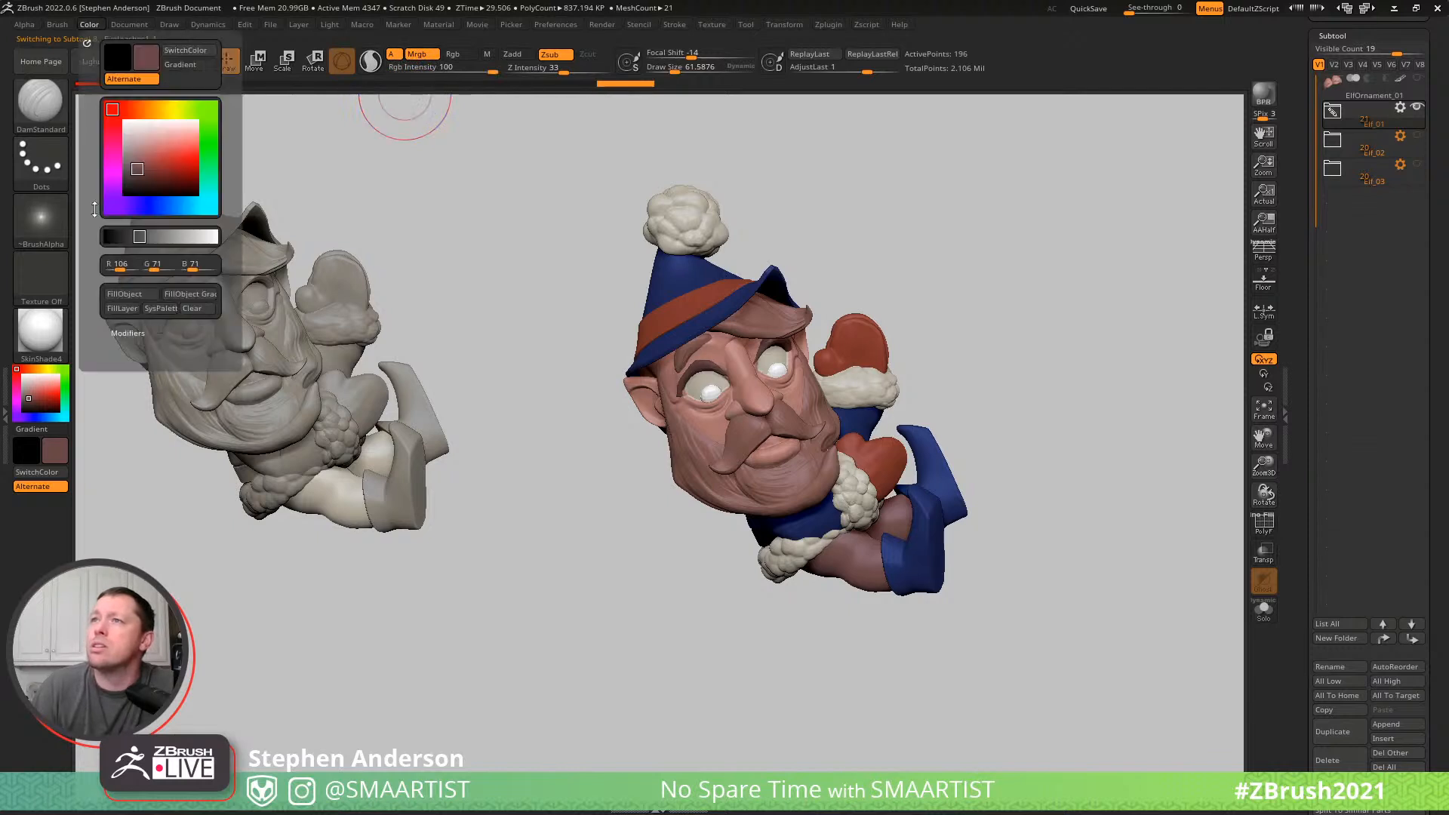
pyautogui.click(126, 295)
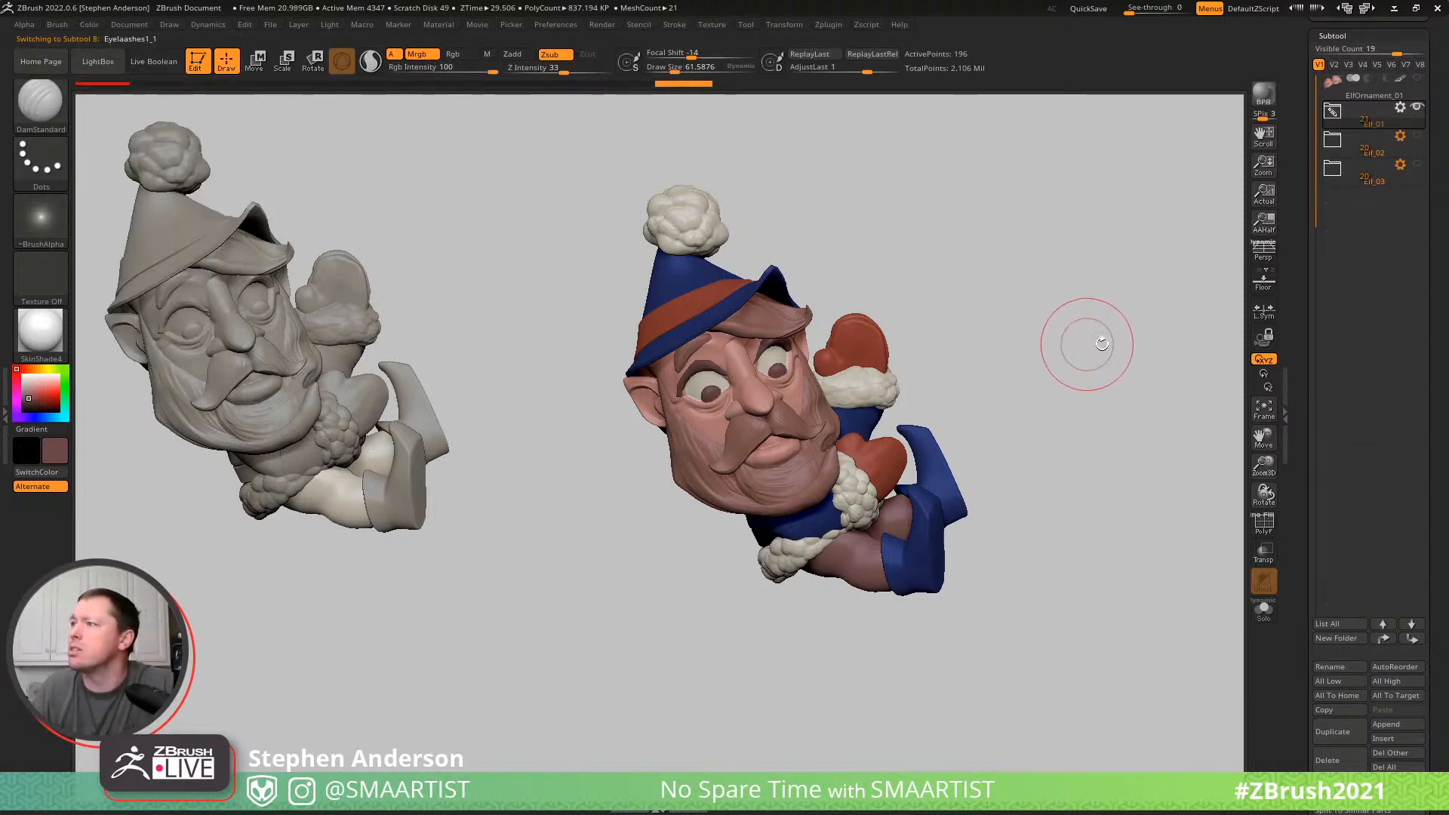
# - Isolate the lip, paint an off-white band across its middle with the Standard brush at draw size about 48, and show the whole elf
pyautogui.moveTo(1110, 381)
pyautogui.mouseDown()
pyautogui.moveTo(1080, 365)
pyautogui.moveTo(1152, 346)
pyautogui.moveTo(1099, 357)
pyautogui.moveTo(1054, 336)
pyautogui.moveTo(1104, 346)
pyautogui.moveTo(1091, 349)
pyautogui.mouseUp()
pyautogui.moveTo(759, 486)
pyautogui.keyDown('ctrl'); pyautogui.mouseDown(button='right')
pyautogui.moveTo(762, 521)
pyautogui.moveTo(698, 347)
pyautogui.mouseUp(button='right'); pyautogui.keyUp('ctrl')
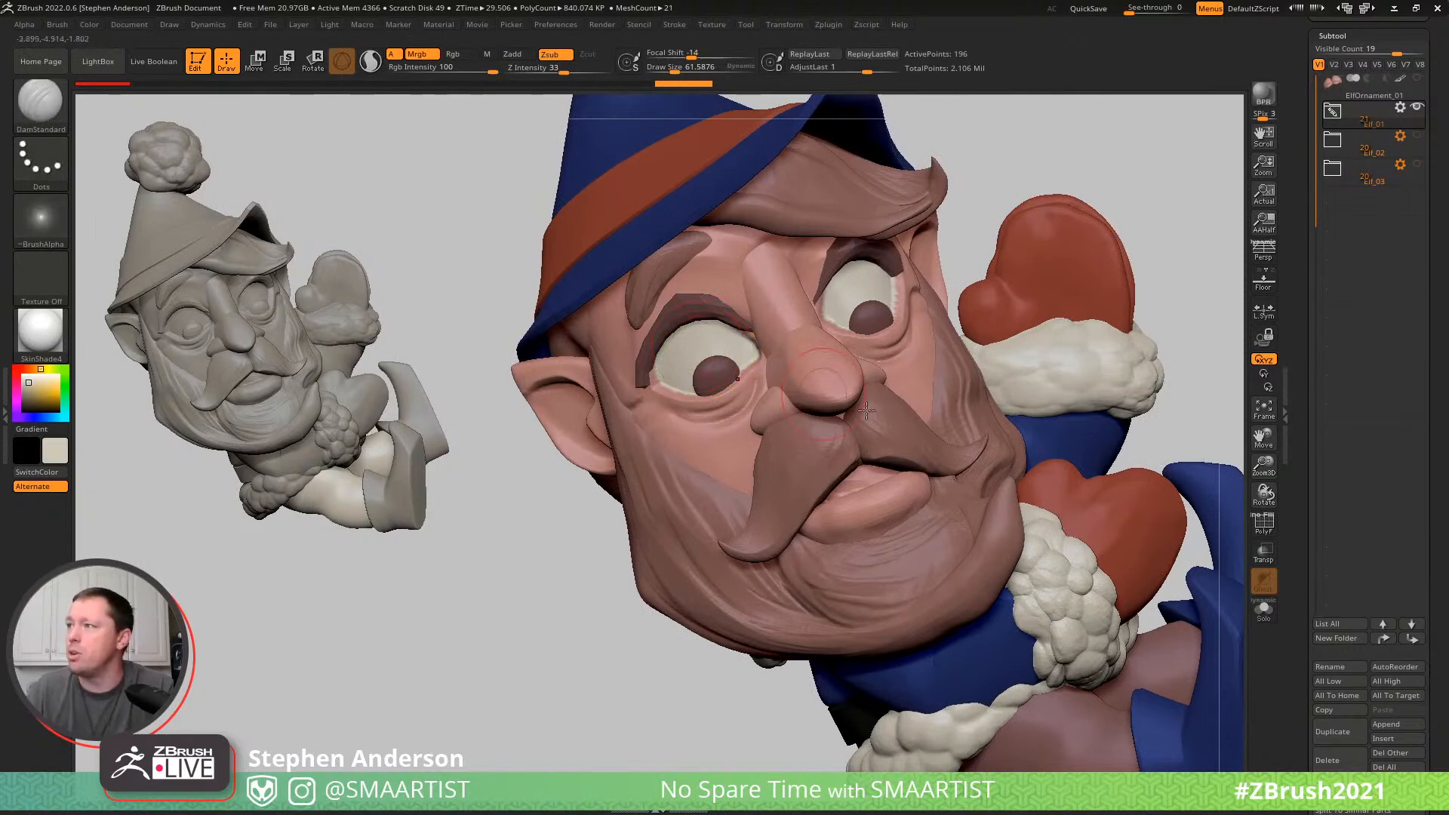
pyautogui.keyDown('alt'); pyautogui.click(879, 482); pyautogui.keyUp('alt')
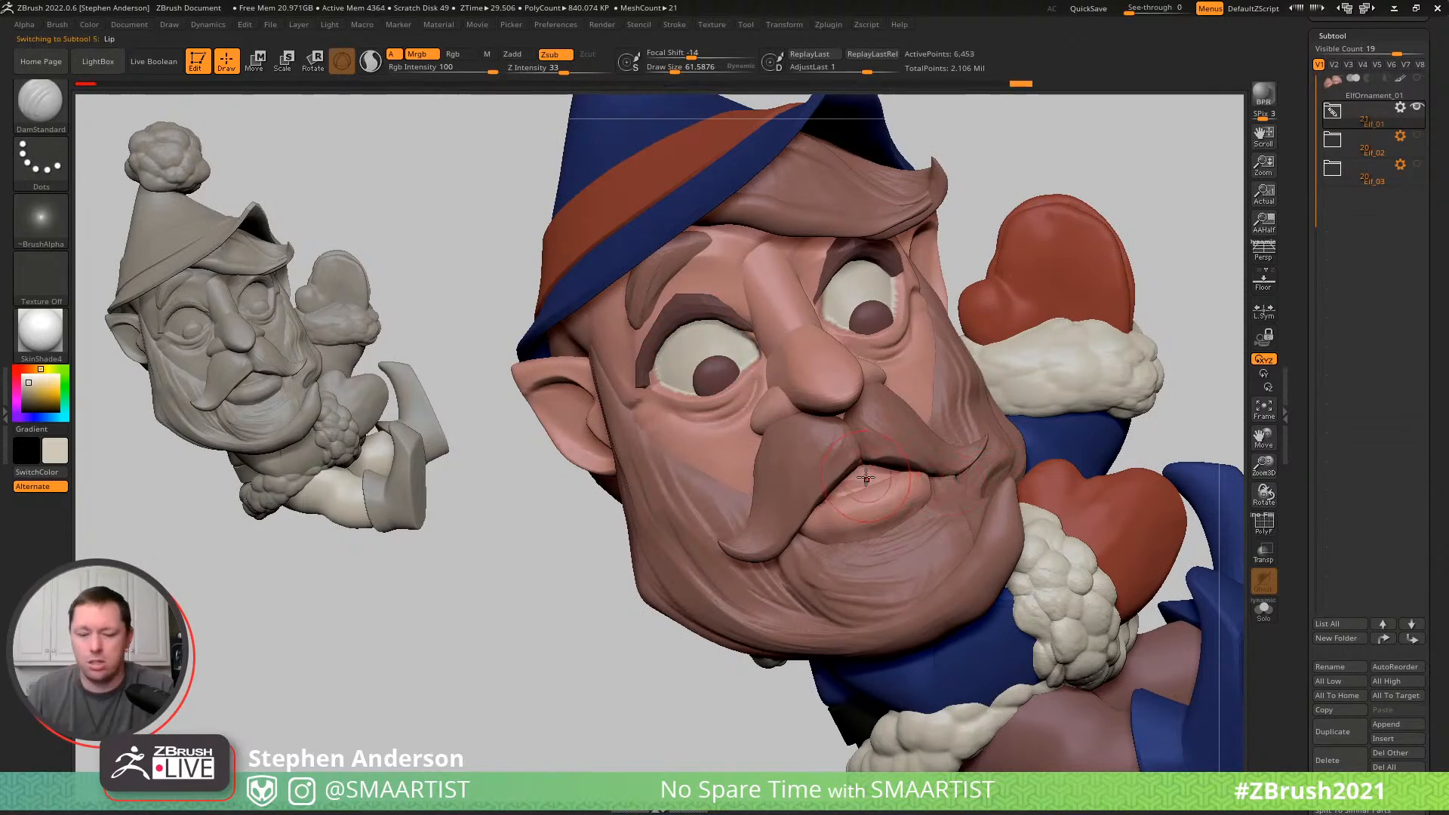
pyautogui.press('b')
pyautogui.press('s')
pyautogui.press('t')
pyautogui.press('s')
pyautogui.moveTo(866, 482); pyautogui.dragTo(863, 482)
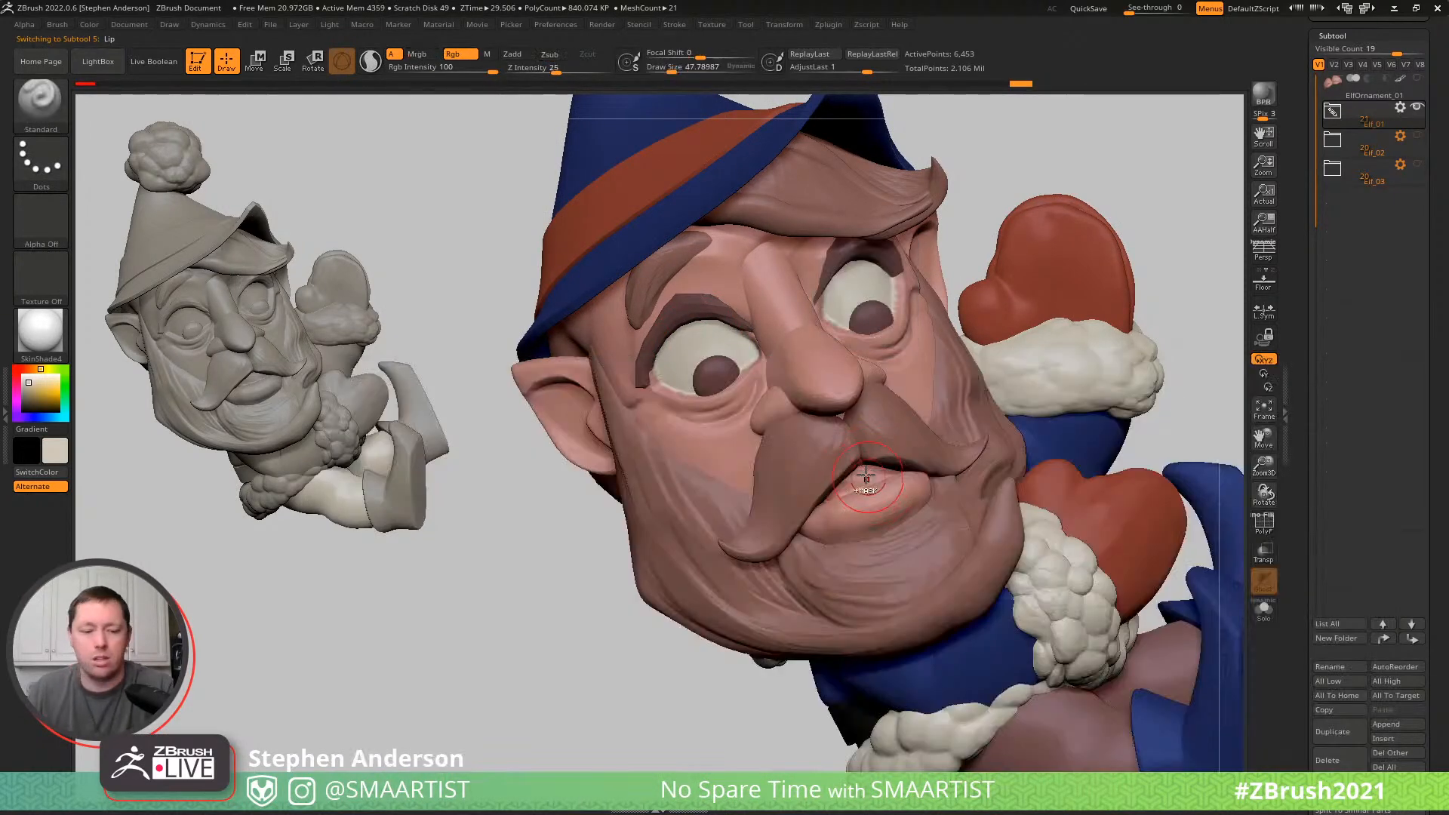
pyautogui.hotkey('ctrl', 'q')
pyautogui.moveTo(874, 460); pyautogui.dragTo(856, 472, button='right')
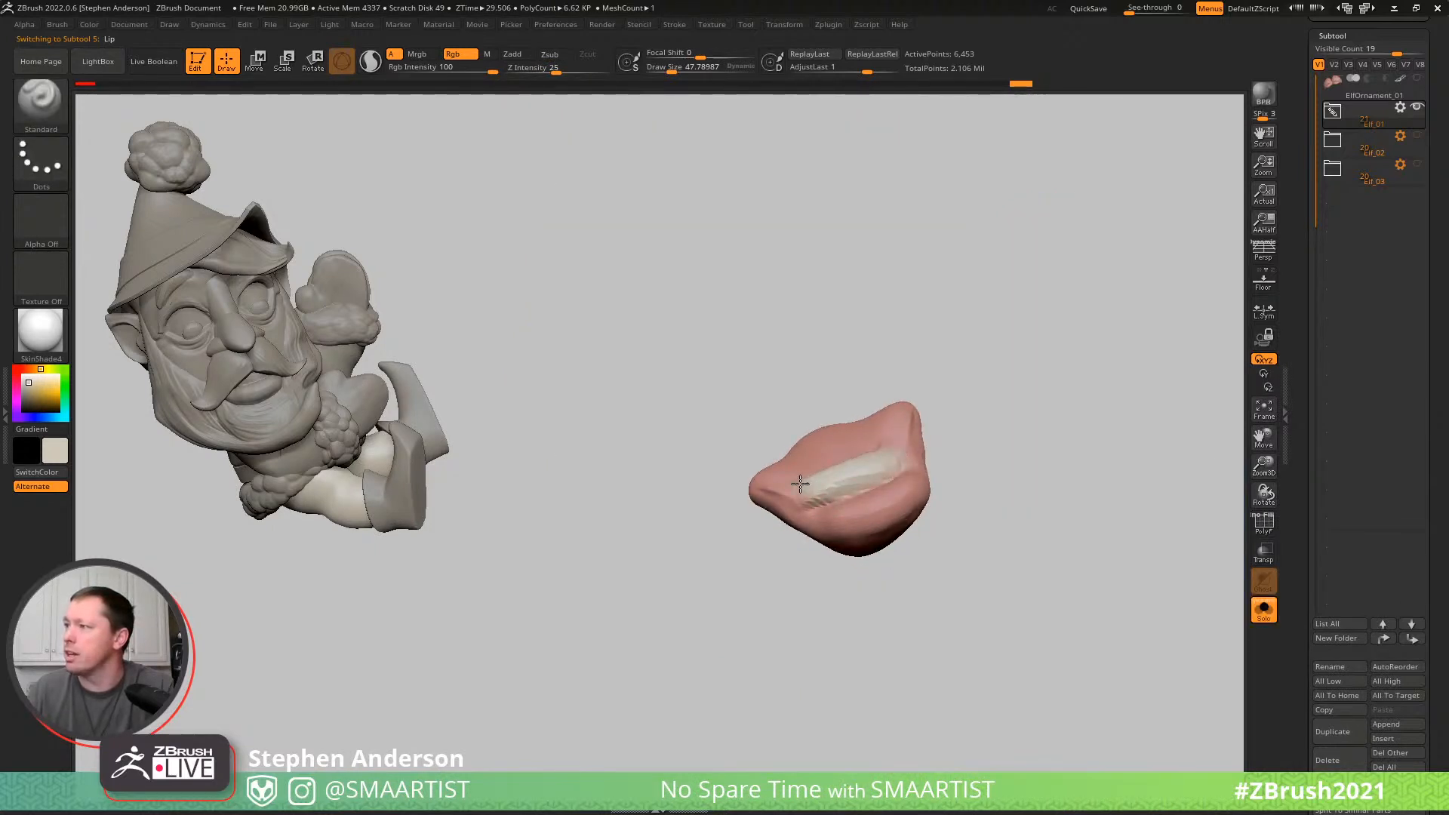
pyautogui.hotkey('ctrl', 'shift')
pyautogui.hotkey('ctrl', 'q')
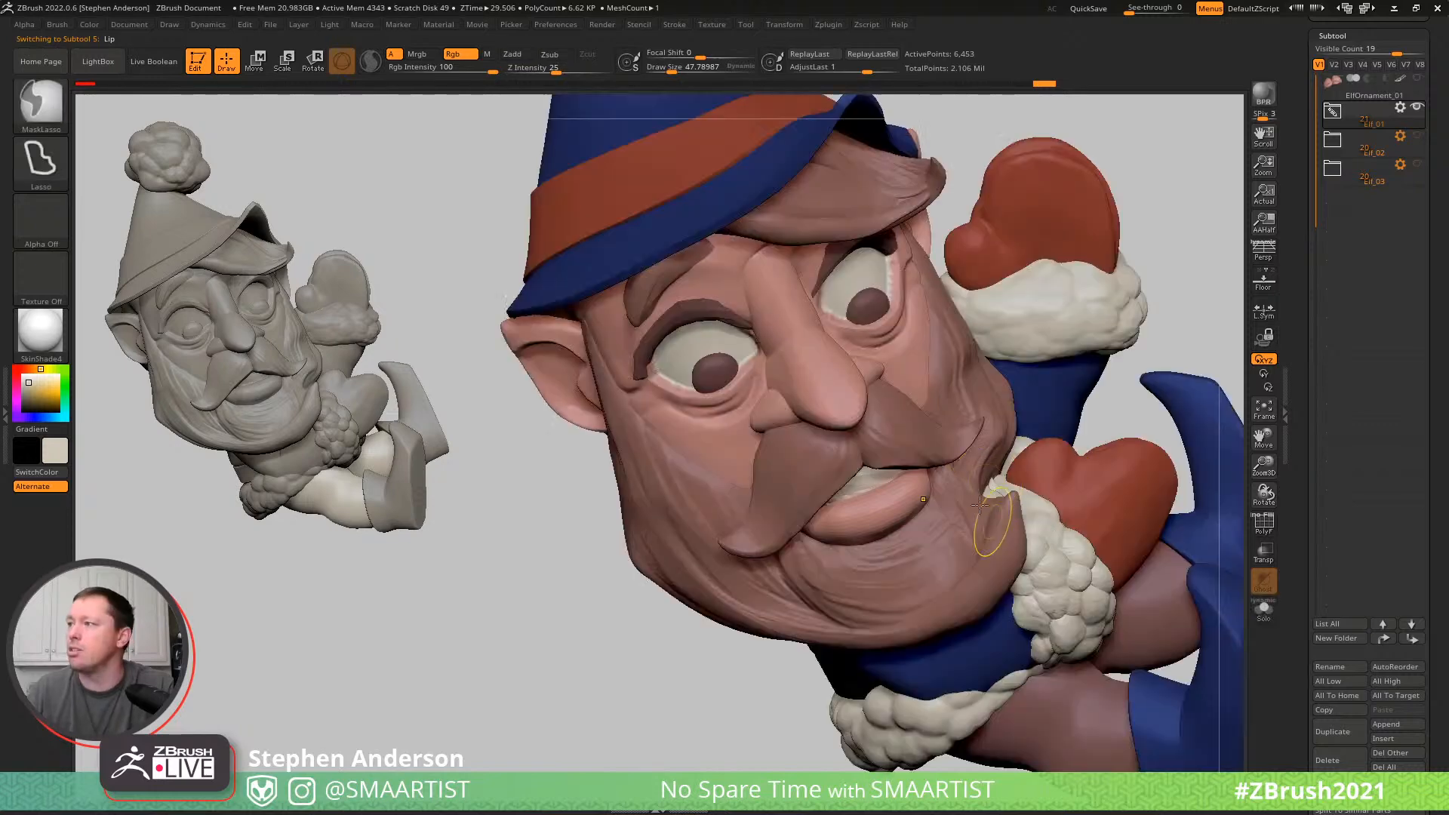
# - Select the hat's fluffy pompom and shift it with the Move gizmo so it sits against the back of the hat's tip
pyautogui.moveTo(955, 440)
pyautogui.mouseDown(button='right')
pyautogui.moveTo(1061, 347)
pyautogui.moveTo(1057, 366)
pyautogui.moveTo(1117, 357)
pyautogui.moveTo(1102, 356)
pyautogui.mouseUp(button='right')
pyautogui.press('shift')
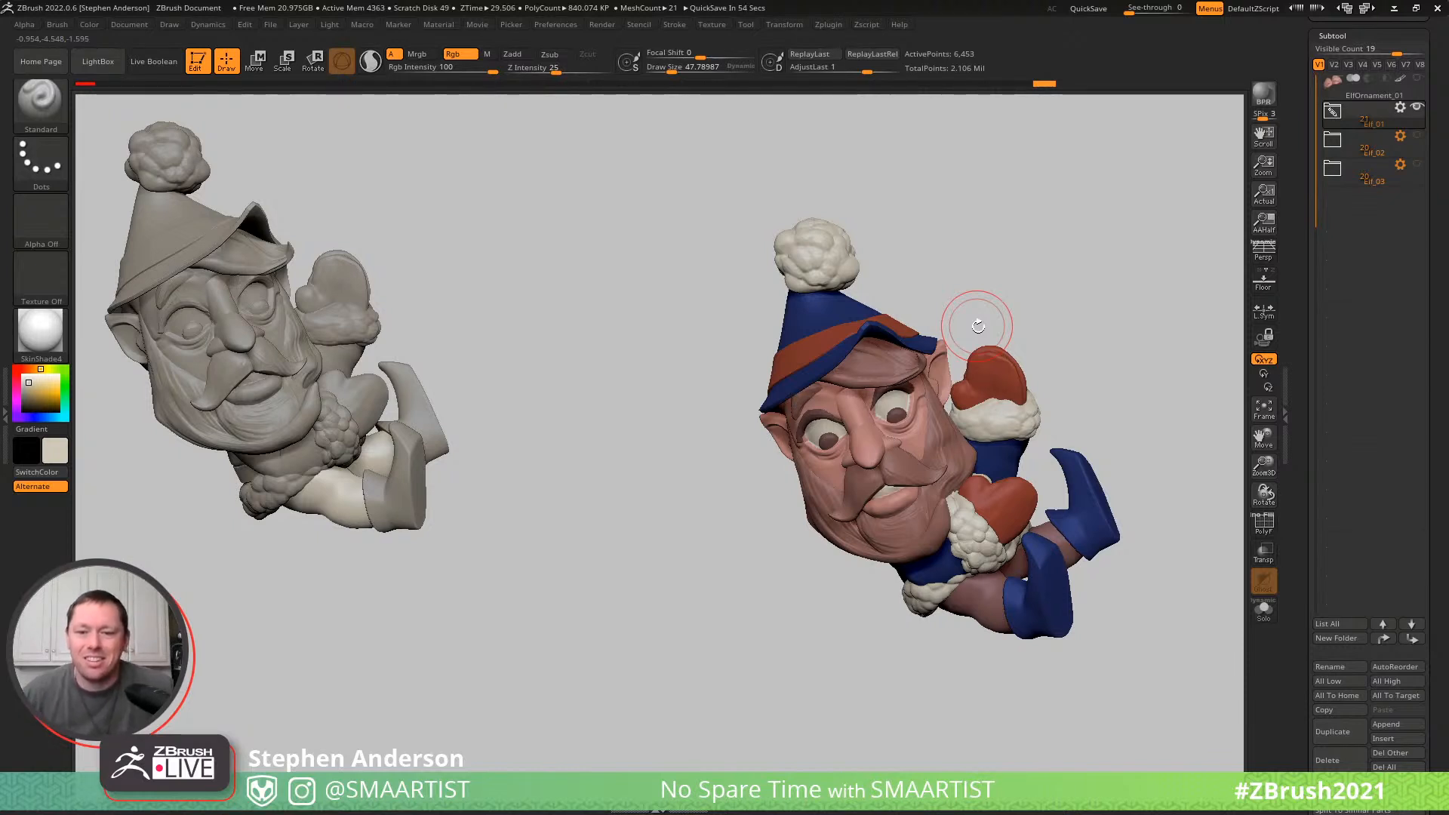
pyautogui.moveTo(1103, 296)
pyautogui.mouseDown(button='right')
pyautogui.moveTo(1028, 301)
pyautogui.moveTo(981, 328)
pyautogui.moveTo(940, 295)
pyautogui.mouseUp(button='right')
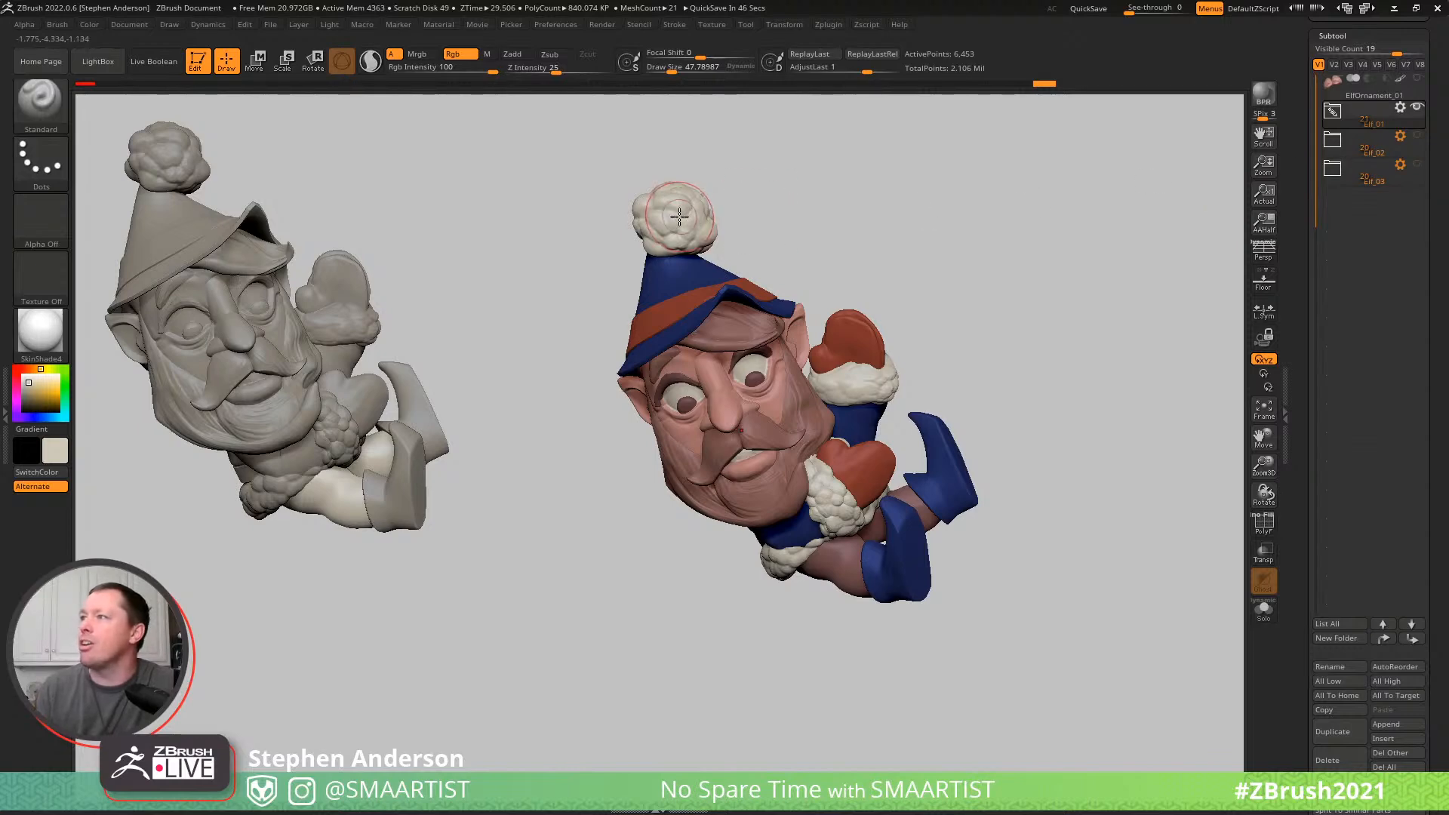
pyautogui.press('w')
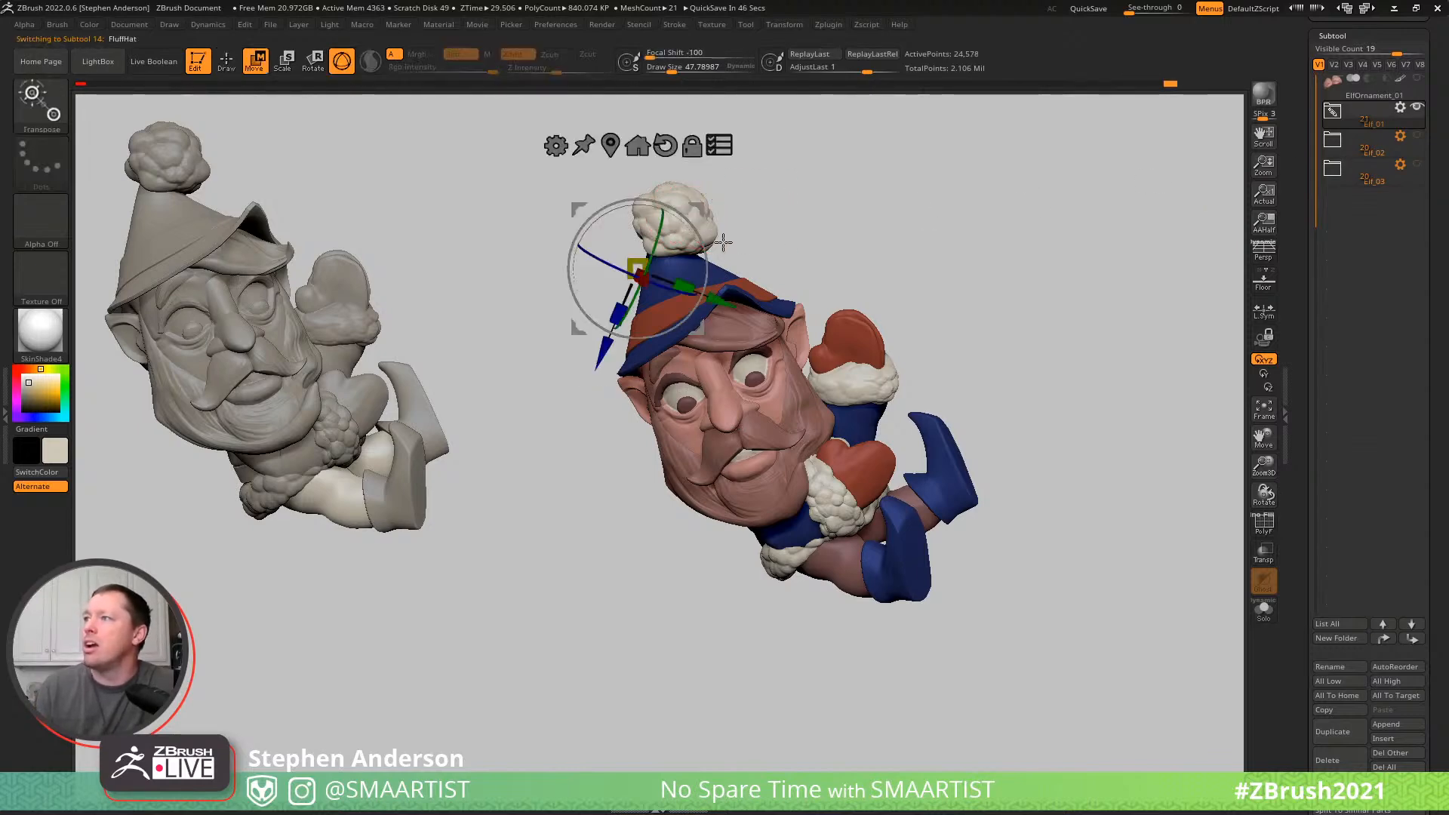
pyautogui.moveTo(786, 255); pyautogui.dragTo(799, 326, button='right')
pyautogui.keyDown('alt'); pyautogui.moveTo(701, 207); pyautogui.dragTo(682, 314); pyautogui.keyUp('alt')
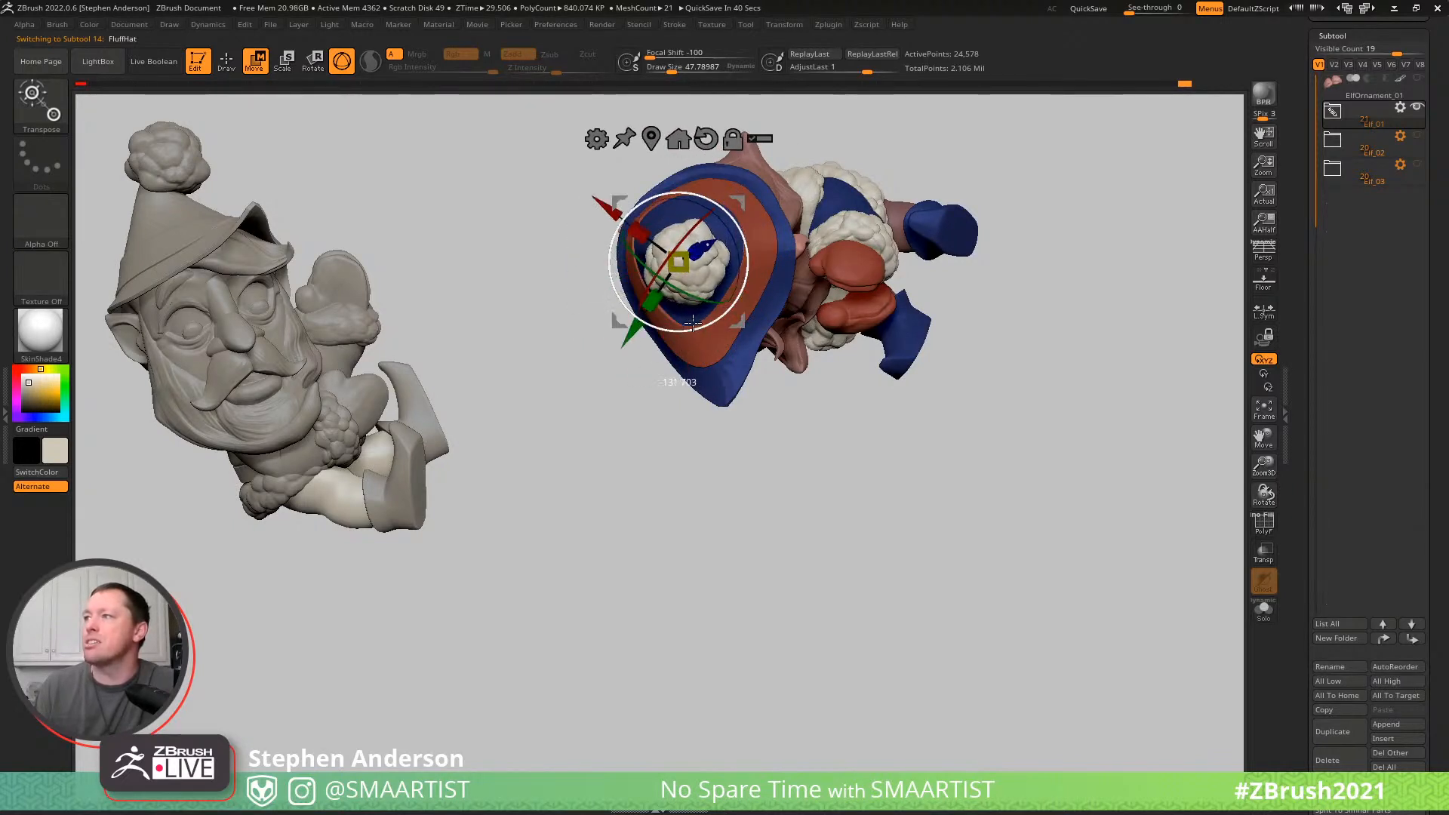
pyautogui.moveTo(729, 200); pyautogui.dragTo(702, 201)
pyautogui.moveTo(728, 189); pyautogui.dragTo(757, 66, button='right')
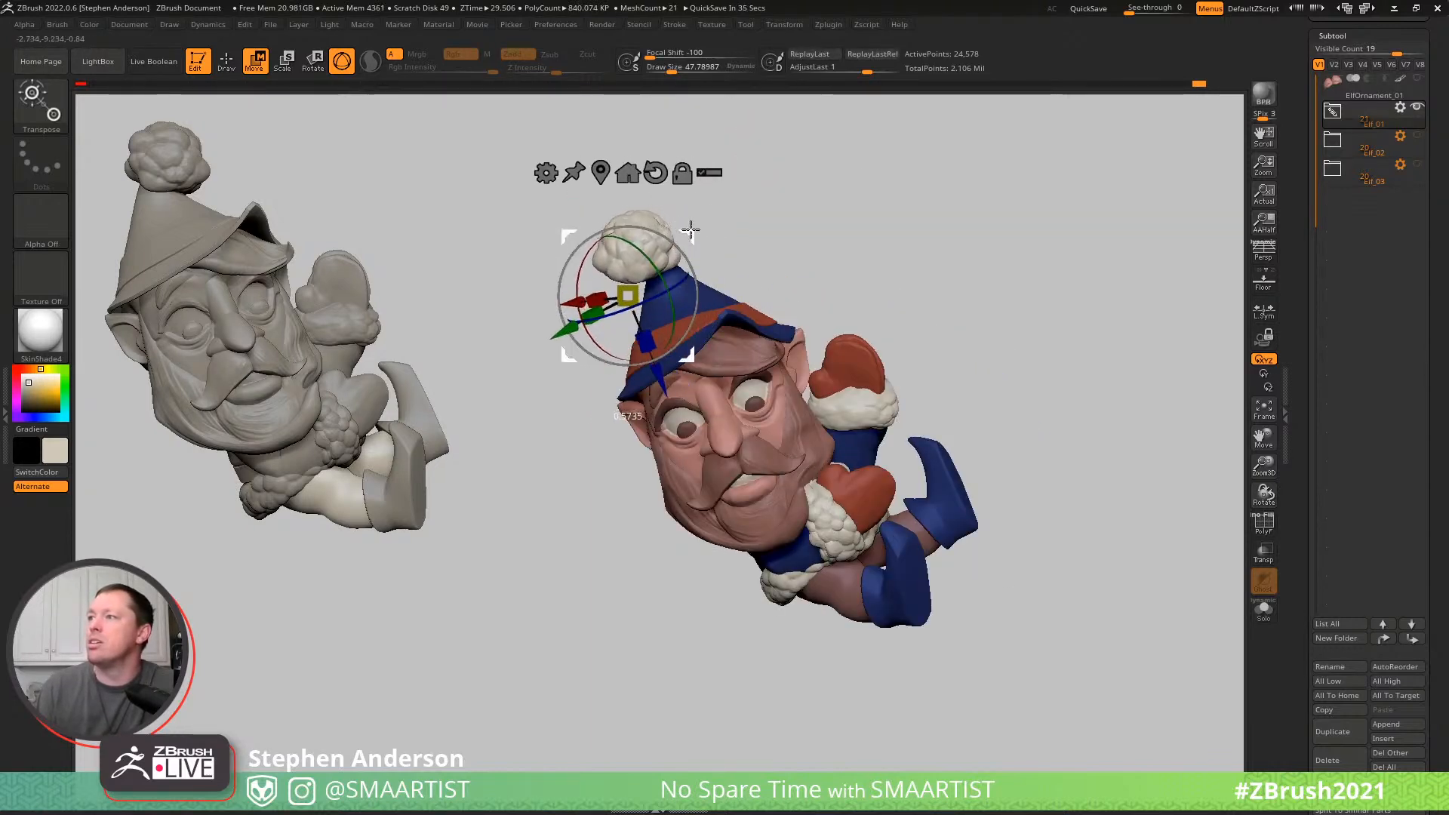
pyautogui.moveTo(691, 225); pyautogui.dragTo(863, 197)
pyautogui.moveTo(705, 269); pyautogui.dragTo(690, 258)
pyautogui.click(605, 194)
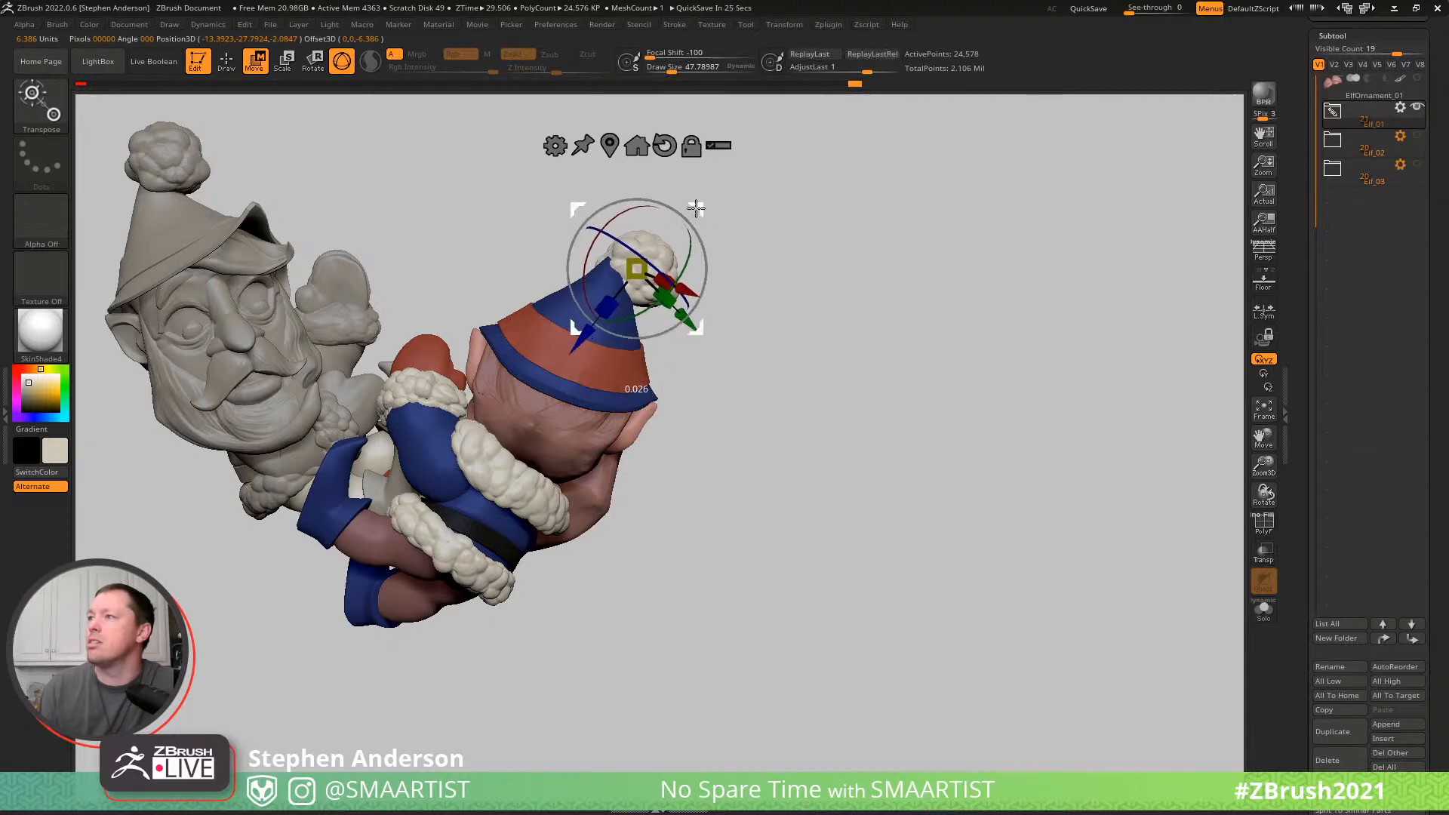
# - Adjust the pompom on the hat's tip with the Move brush at draw size about 69, checking it from several sides
pyautogui.press('q')
pyautogui.moveTo(815, 179); pyautogui.dragTo(633, 193)
pyautogui.moveTo(740, 243); pyautogui.dragTo(835, 233)
pyautogui.moveTo(744, 243)
pyautogui.mouseDown()
pyautogui.moveTo(661, 262)
pyautogui.moveTo(725, 252)
pyautogui.mouseUp()
pyautogui.press('b')
pyautogui.press('m')
pyautogui.press('v')
pyautogui.press('s')
pyautogui.moveTo(613, 233); pyautogui.dragTo(602, 228)
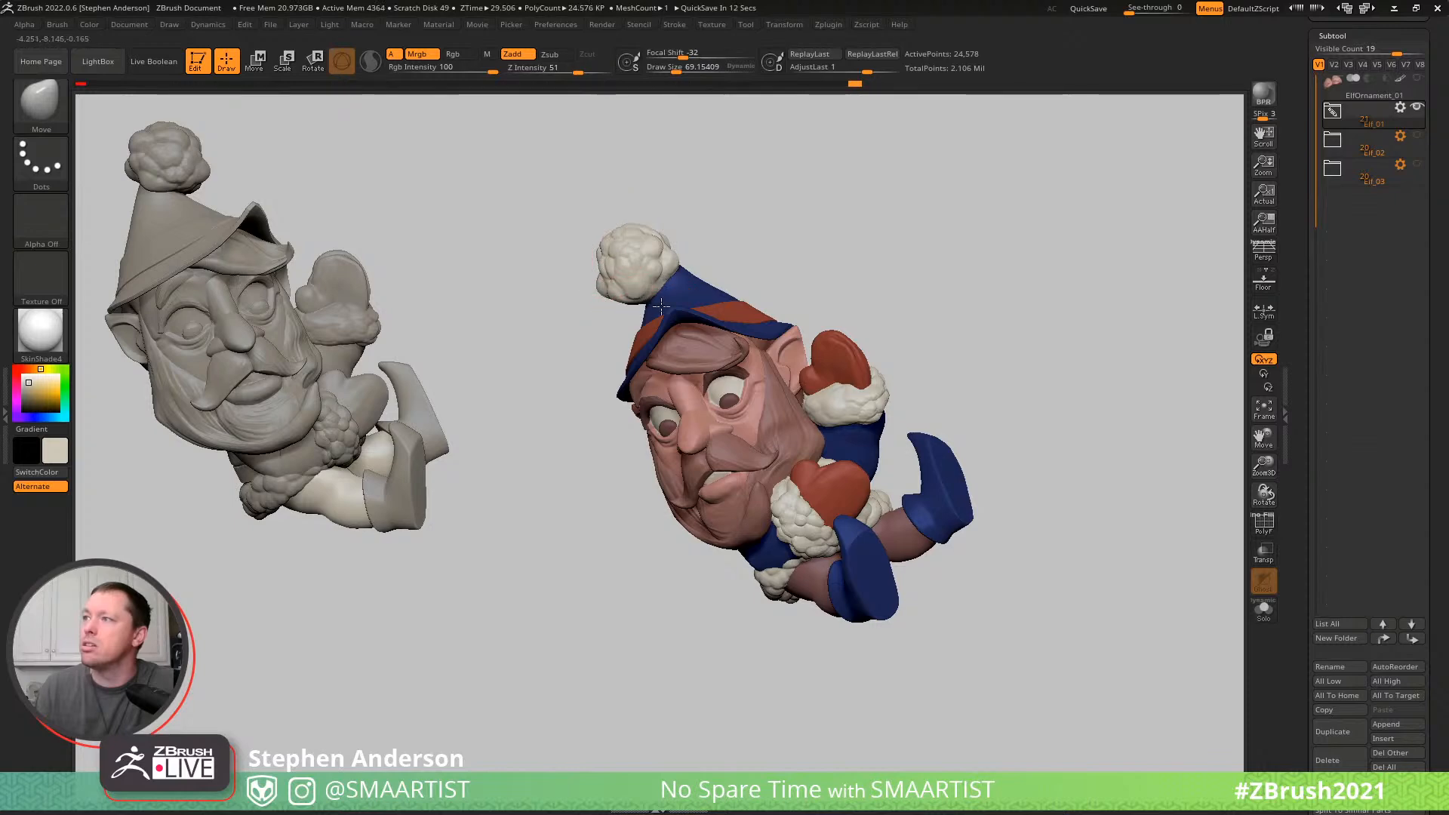
pyautogui.moveTo(746, 232)
pyautogui.mouseDown()
pyautogui.moveTo(777, 220)
pyautogui.moveTo(721, 233)
pyautogui.mouseUp()
pyautogui.keyDown('ctrl'); pyautogui.moveTo(721, 233); pyautogui.dragTo(702, 217, button='right'); pyautogui.keyUp('ctrl')
pyautogui.moveTo(702, 216)
pyautogui.mouseDown()
pyautogui.moveTo(797, 235)
pyautogui.moveTo(776, 243)
pyautogui.mouseUp()
pyautogui.moveTo(868, 291); pyautogui.dragTo(915, 305)
pyautogui.moveTo(914, 305)
pyautogui.keyDown('ctrl'); pyautogui.mouseDown(button='right')
pyautogui.moveTo(951, 327)
pyautogui.moveTo(1008, 313)
pyautogui.mouseUp(button='right'); pyautogui.keyUp('ctrl')
pyautogui.keyDown('alt'); pyautogui.moveTo(1008, 313); pyautogui.dragTo(957, 295, button='right'); pyautogui.keyUp('alt')
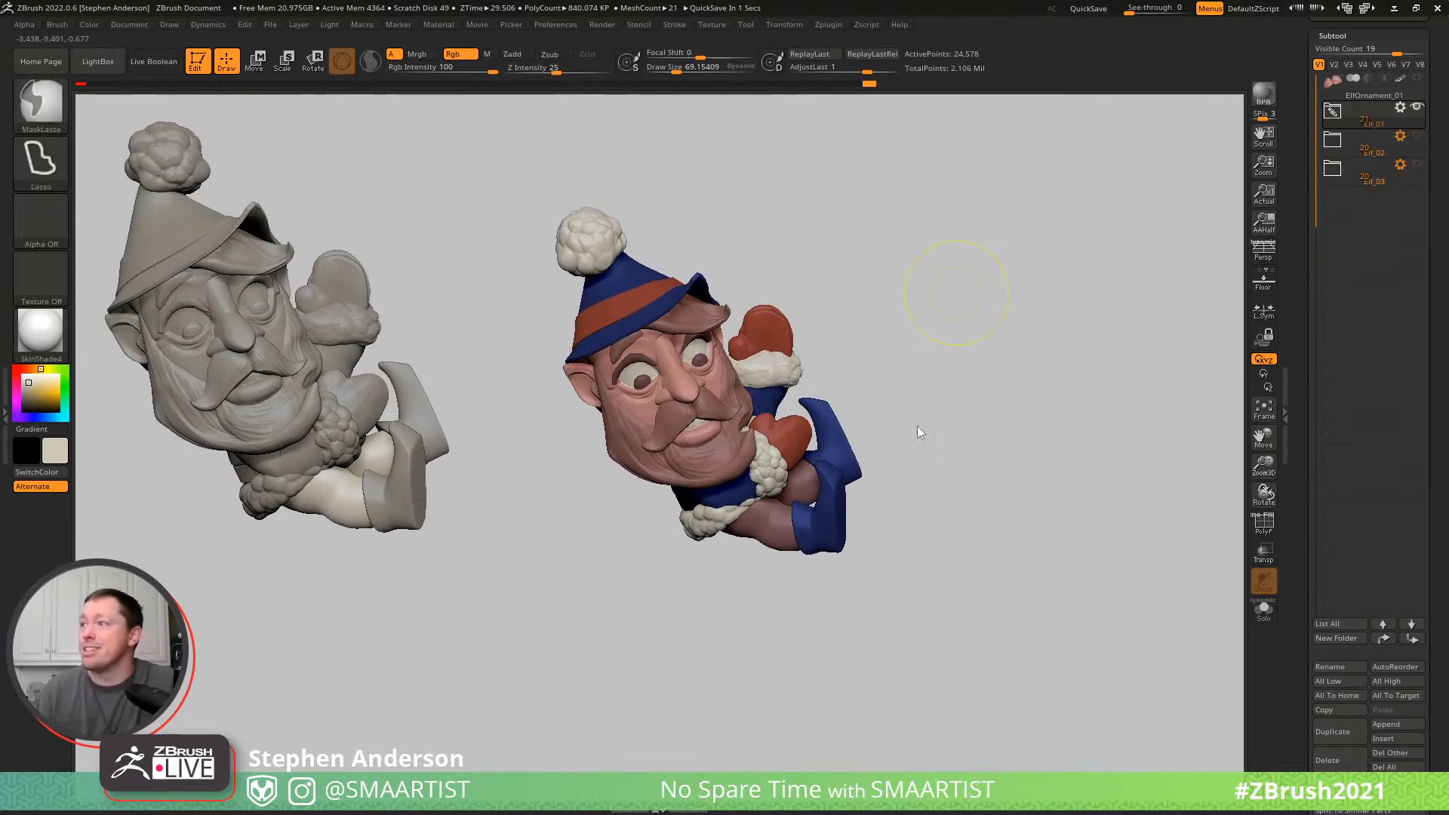
# - Save the tool as ElfOrnament_01 in the _Santa folder, replacing the existing file
pyautogui.hotkey('ctrl', 's')
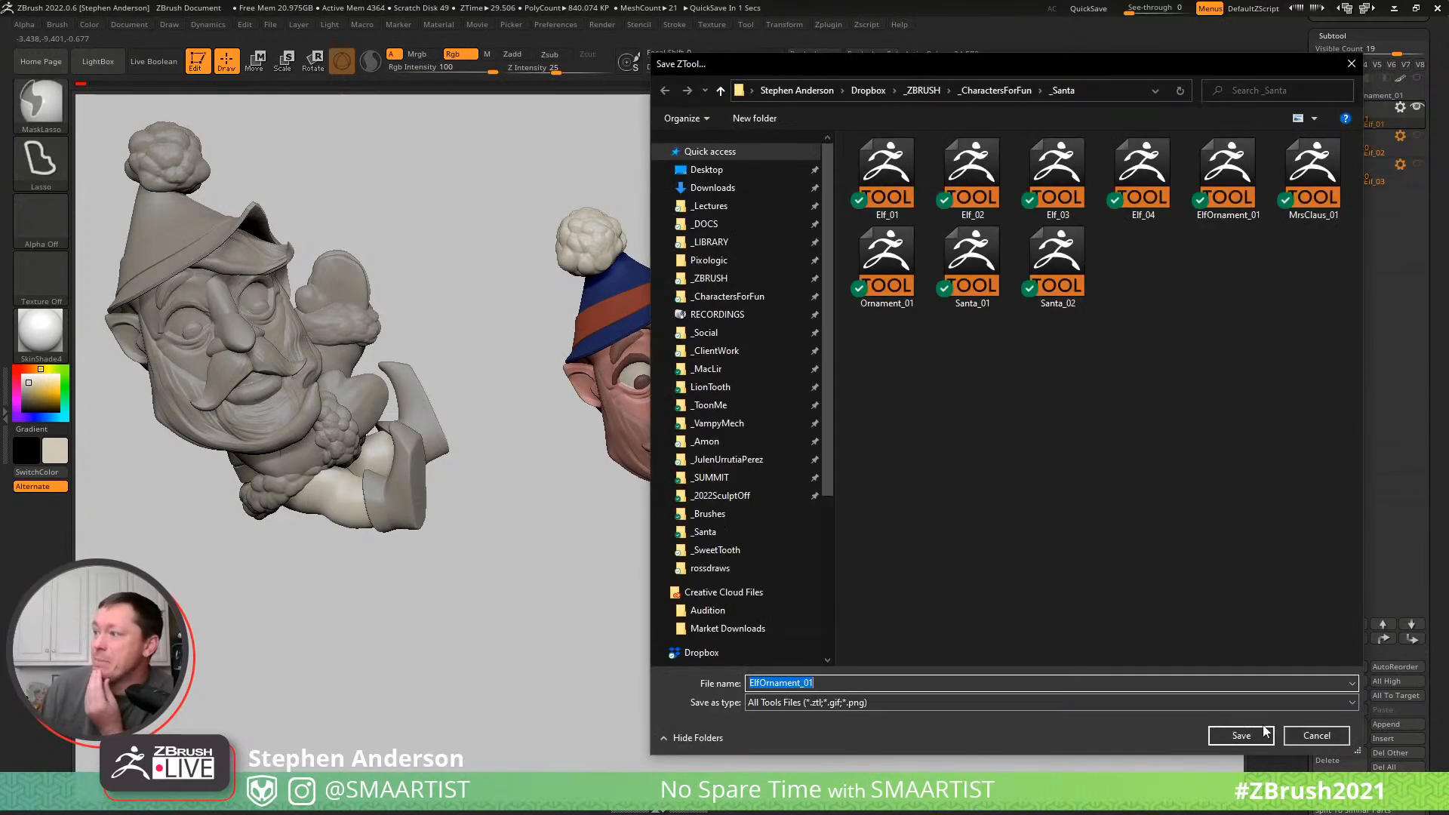
pyautogui.click(1263, 731)
pyautogui.click(777, 405)
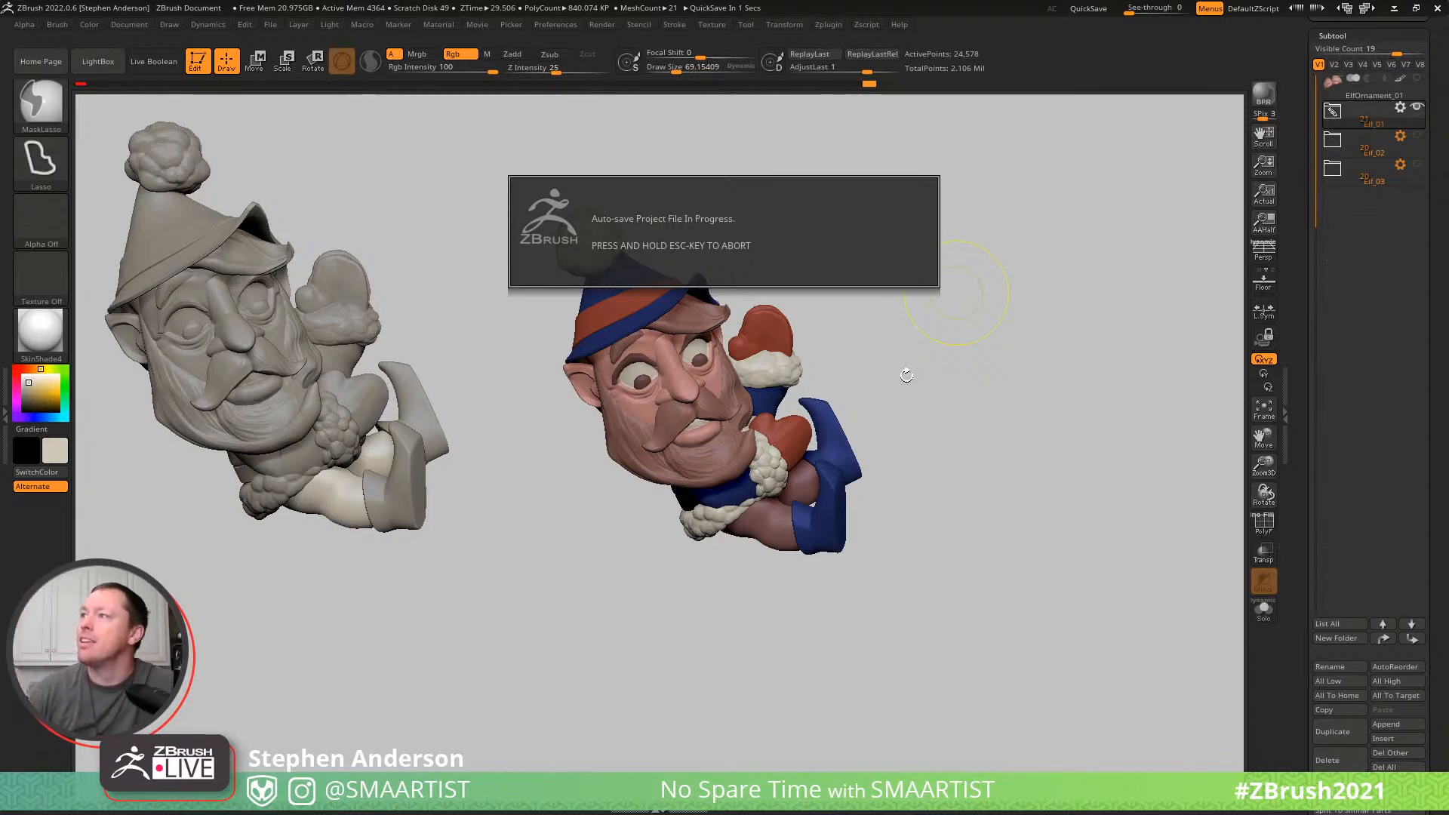
# - Select the beard and nudge its edge beside the lower mitten's fur cuff with the Move brush at draw size about 69
pyautogui.moveTo(958, 541); pyautogui.dragTo(952, 550)
pyautogui.moveTo(754, 423)
pyautogui.keyDown('ctrl'); pyautogui.mouseDown(button='right')
pyautogui.moveTo(959, 632)
pyautogui.moveTo(788, 511)
pyautogui.moveTo(759, 545)
pyautogui.mouseUp(button='right'); pyautogui.keyUp('ctrl')
pyautogui.keyDown('alt'); pyautogui.click(744, 529); pyautogui.keyUp('alt')
pyautogui.press('b')
pyautogui.press('Escape')
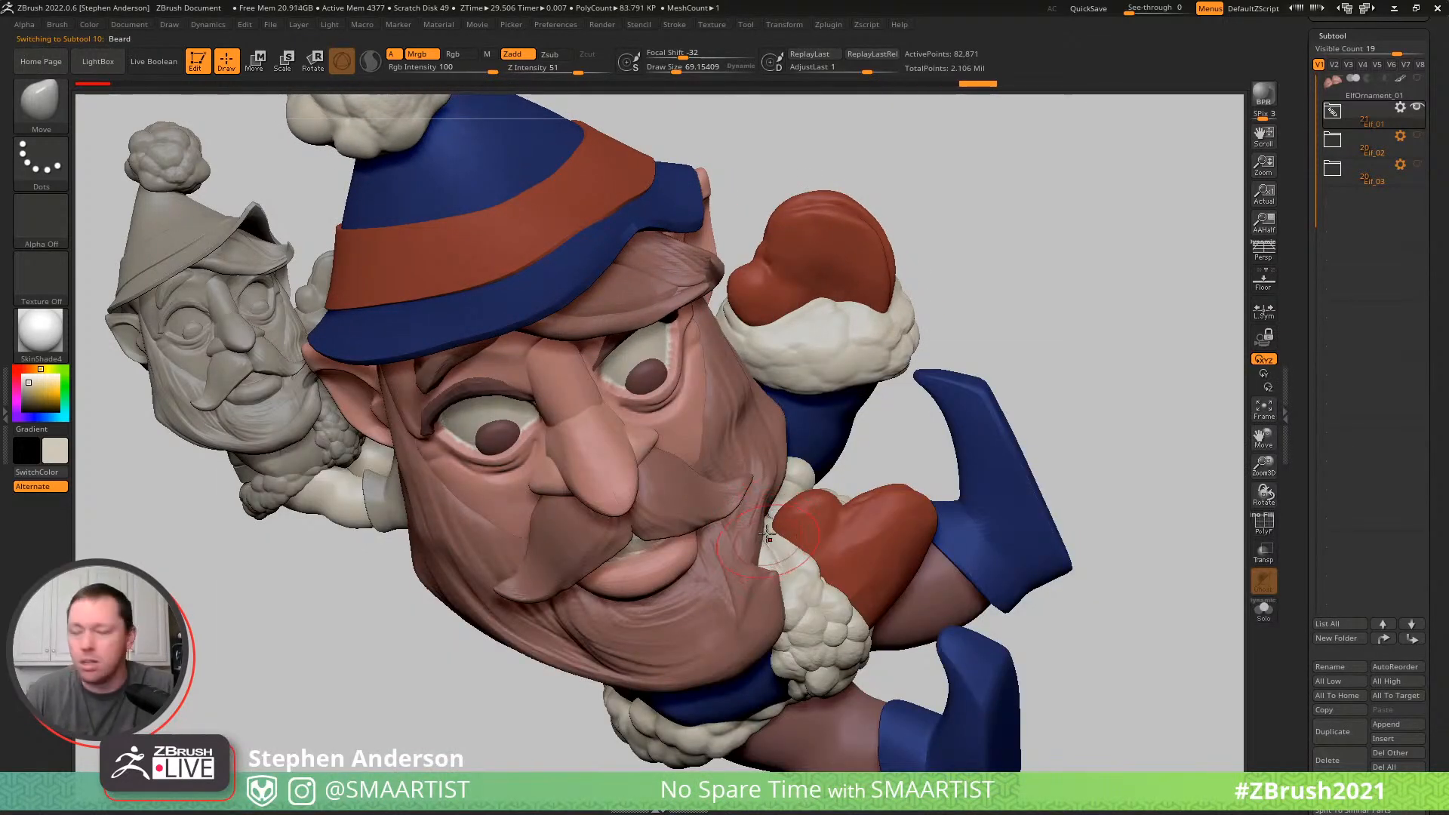
pyautogui.moveTo(789, 512)
pyautogui.mouseDown()
pyautogui.moveTo(775, 559)
pyautogui.moveTo(781, 520)
pyautogui.mouseUp()
pyautogui.moveTo(772, 552); pyautogui.dragTo(783, 555)
pyautogui.moveTo(755, 572)
pyautogui.mouseDown(button='right')
pyautogui.moveTo(709, 522)
pyautogui.moveTo(621, 483)
pyautogui.moveTo(724, 521)
pyautogui.moveTo(732, 437)
pyautogui.mouseUp(button='right')
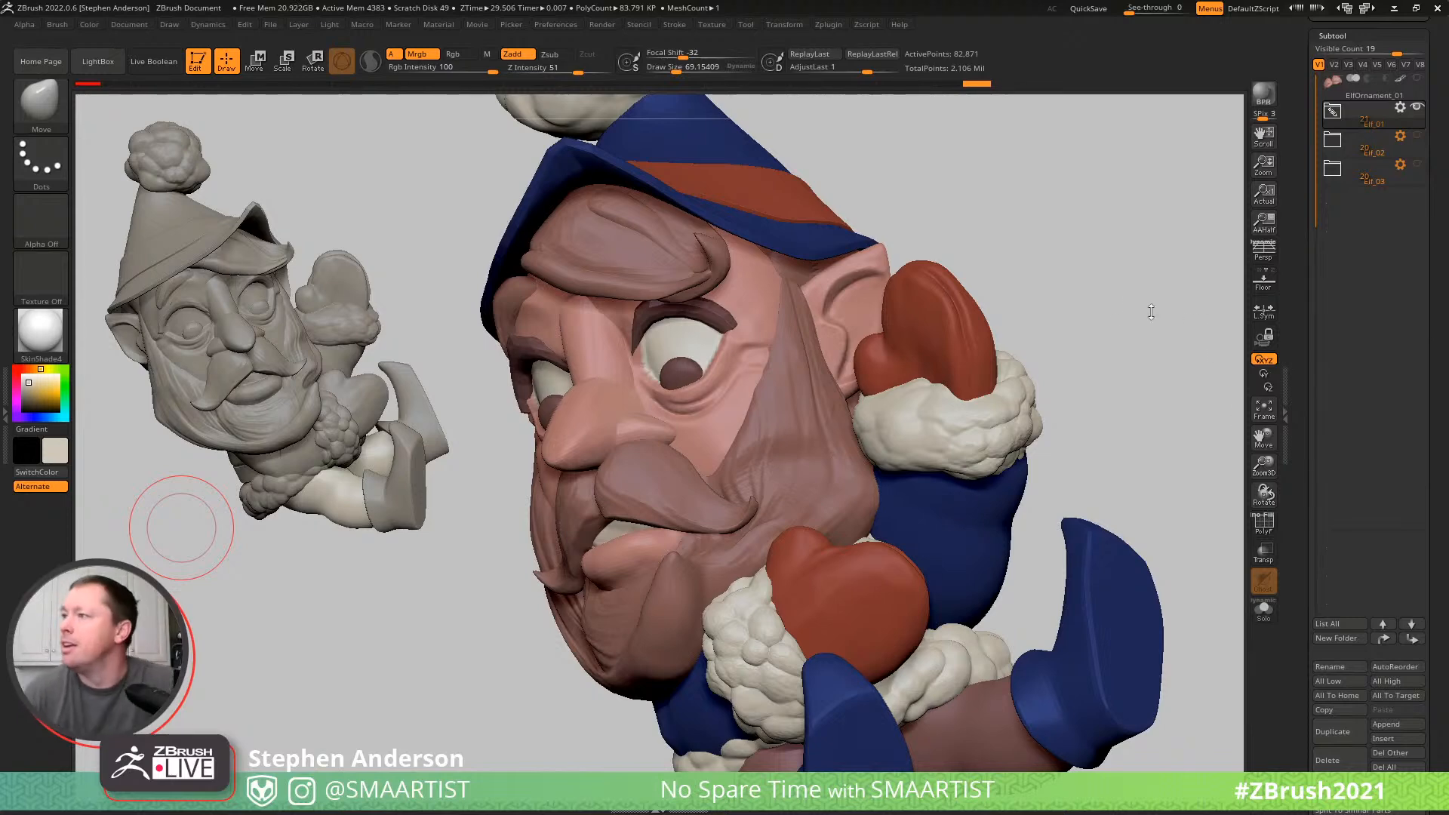
pyautogui.moveTo(1087, 305); pyautogui.dragTo(1051, 339)
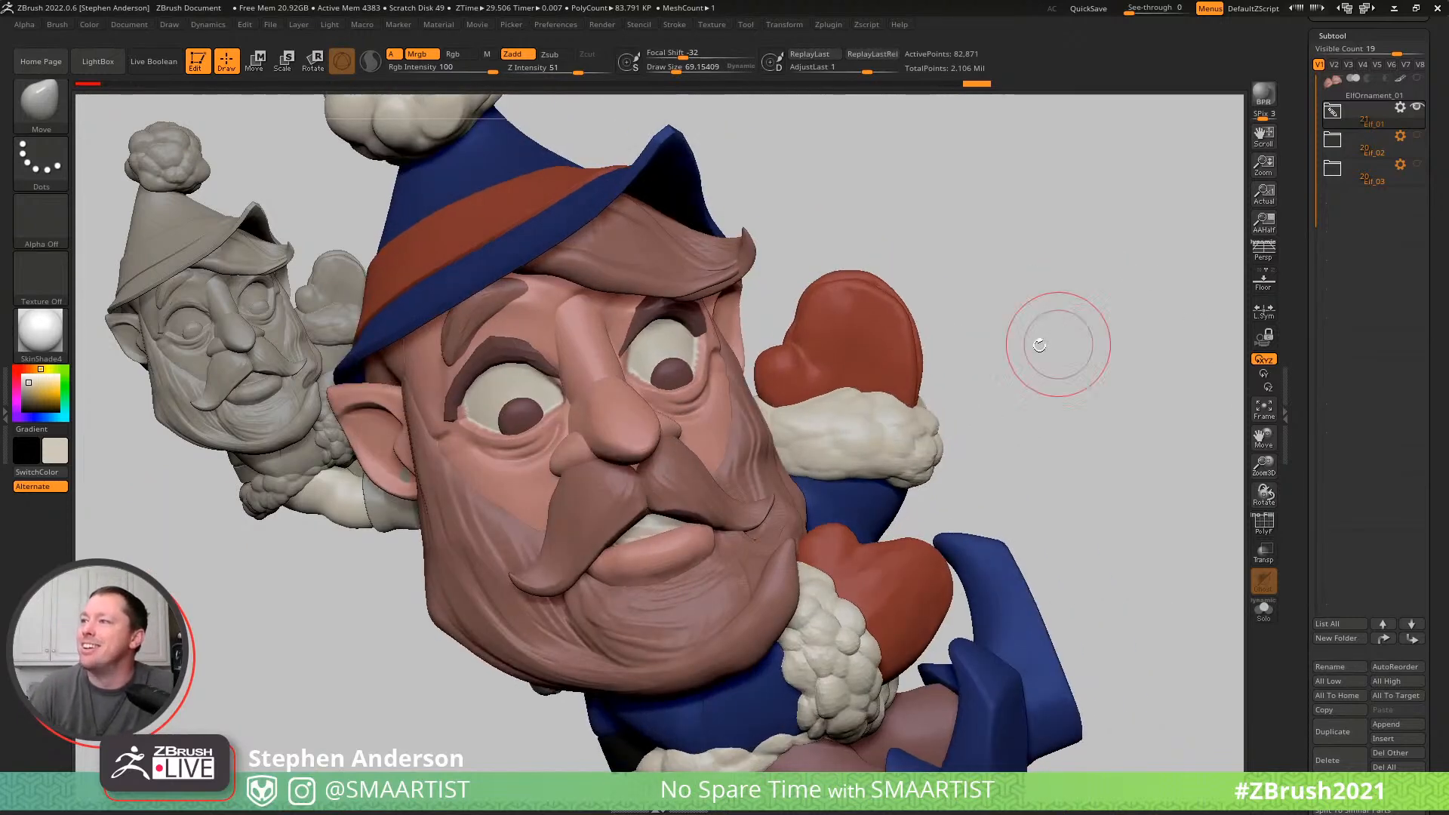
# - Select the eyelashes, adjust the lash over the elf's right eye with the Move brush at draw size about 54, and undo the last stroke
pyautogui.keyDown('alt'); pyautogui.click(655, 311); pyautogui.keyUp('alt')
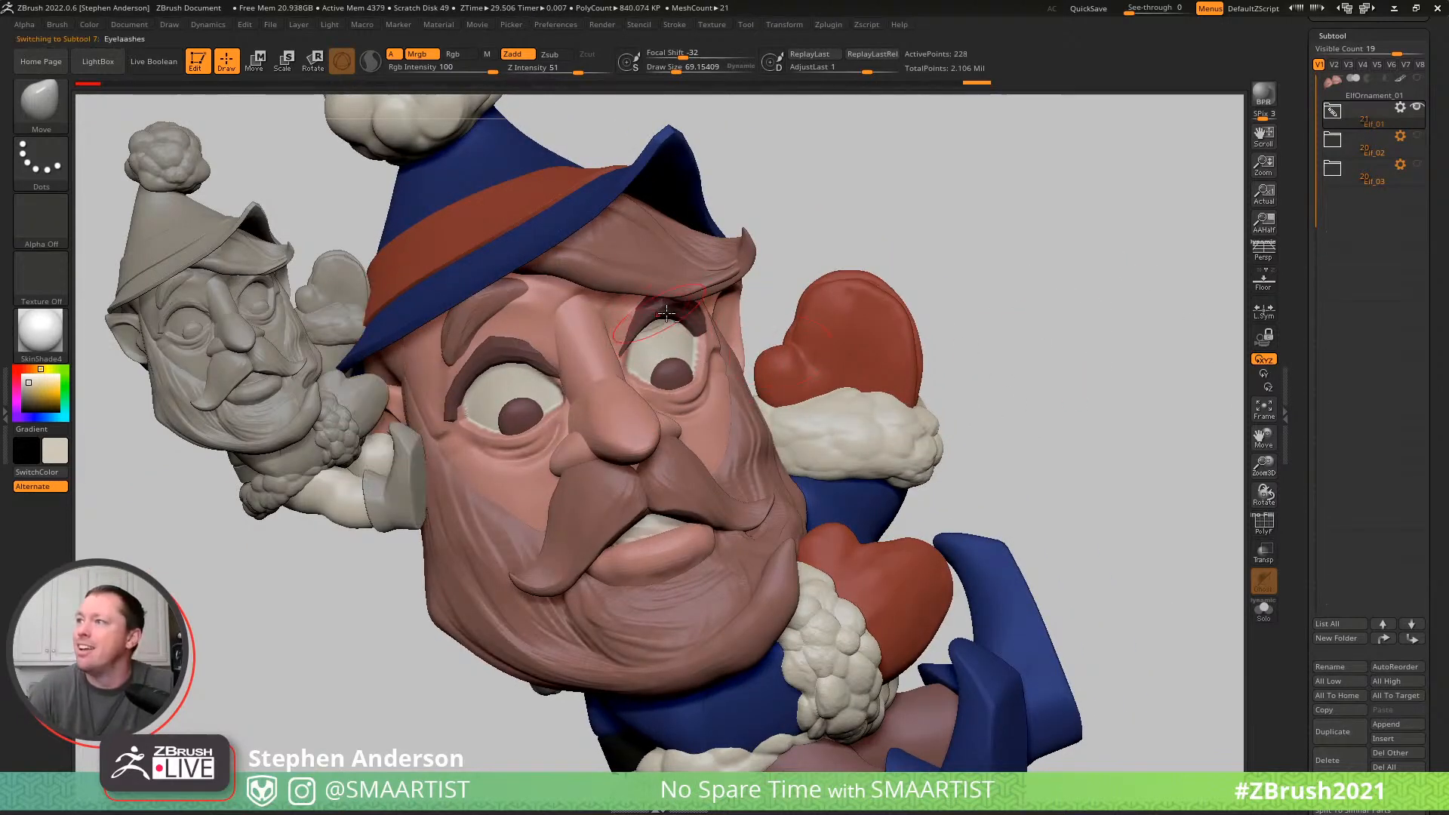
pyautogui.hotkey('shift', 'f')
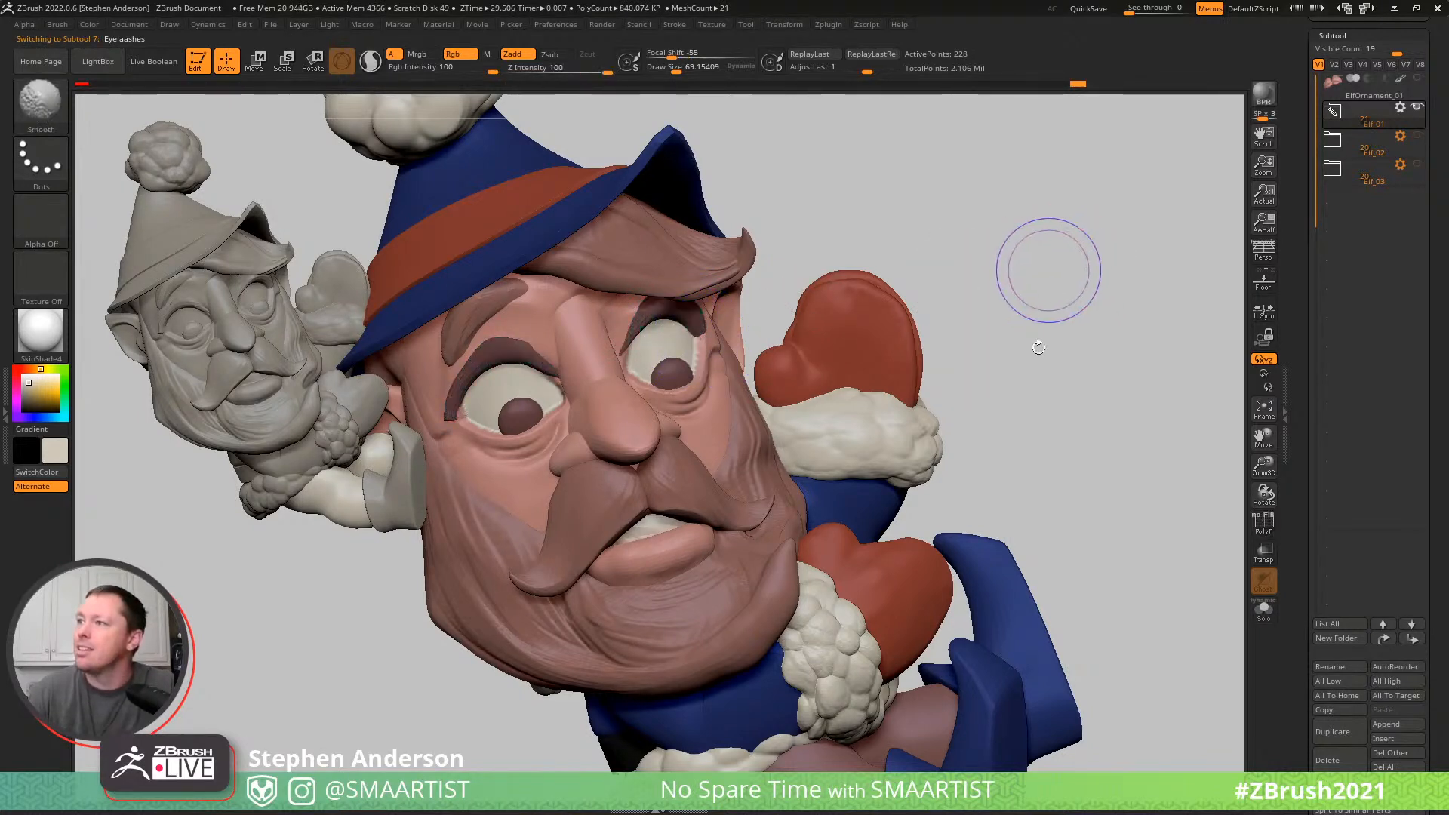
pyautogui.hotkey('shift', 'f')
pyautogui.moveTo(530, 345); pyautogui.dragTo(552, 356, button='right')
pyautogui.press('s')
pyautogui.moveTo(548, 351); pyautogui.dragTo(540, 351)
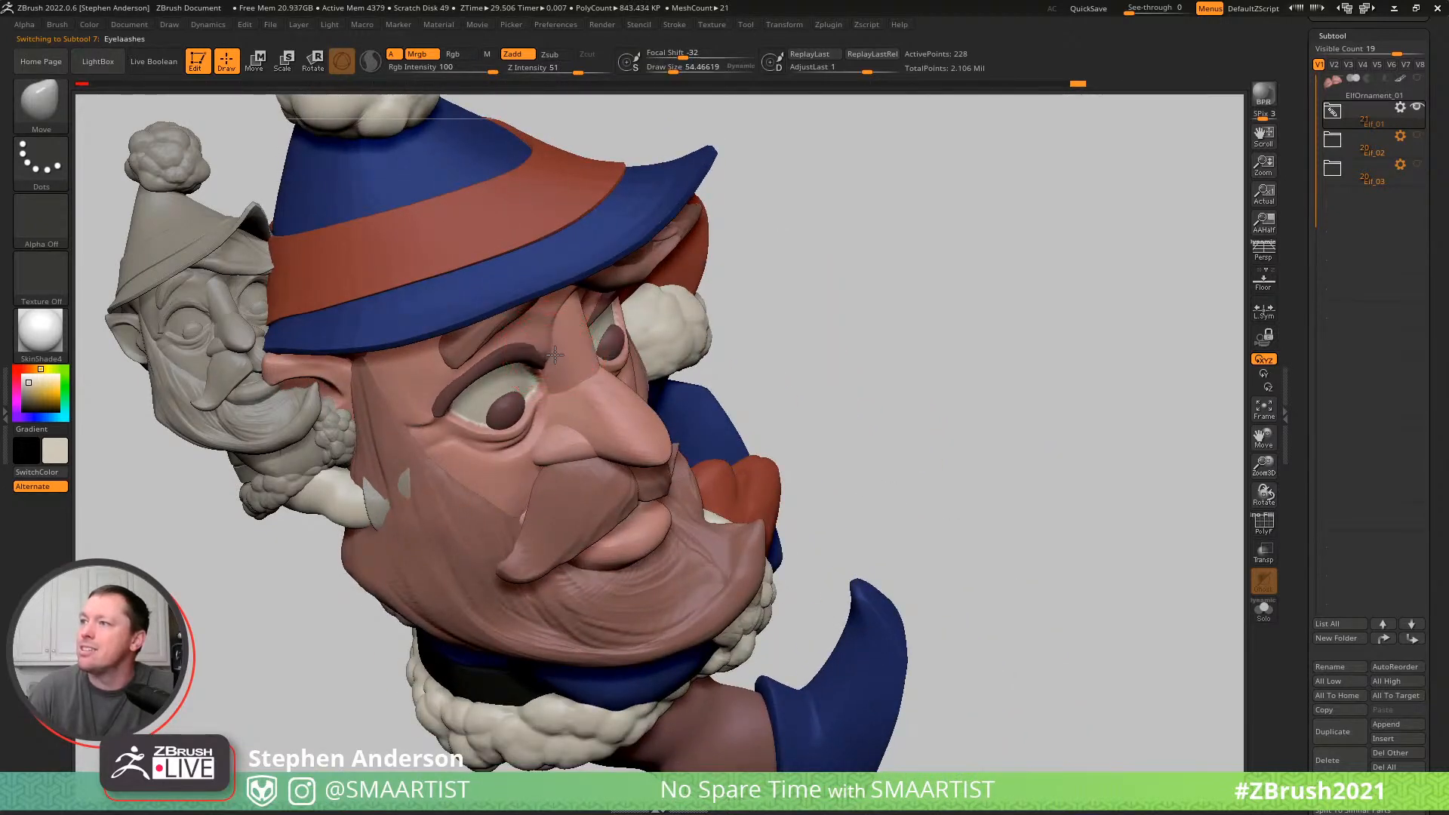
pyautogui.moveTo(533, 337)
pyautogui.mouseDown(button='right')
pyautogui.moveTo(519, 363)
pyautogui.moveTo(496, 341)
pyautogui.mouseUp(button='right')
pyautogui.moveTo(485, 328); pyautogui.dragTo(492, 335)
pyautogui.hotkey('ctrl', 'z')
# - Show the polyframe and reshape the lash over the elf's right eye with the Move brush at draw size about 48
pyautogui.hotkey('shift', 'f')
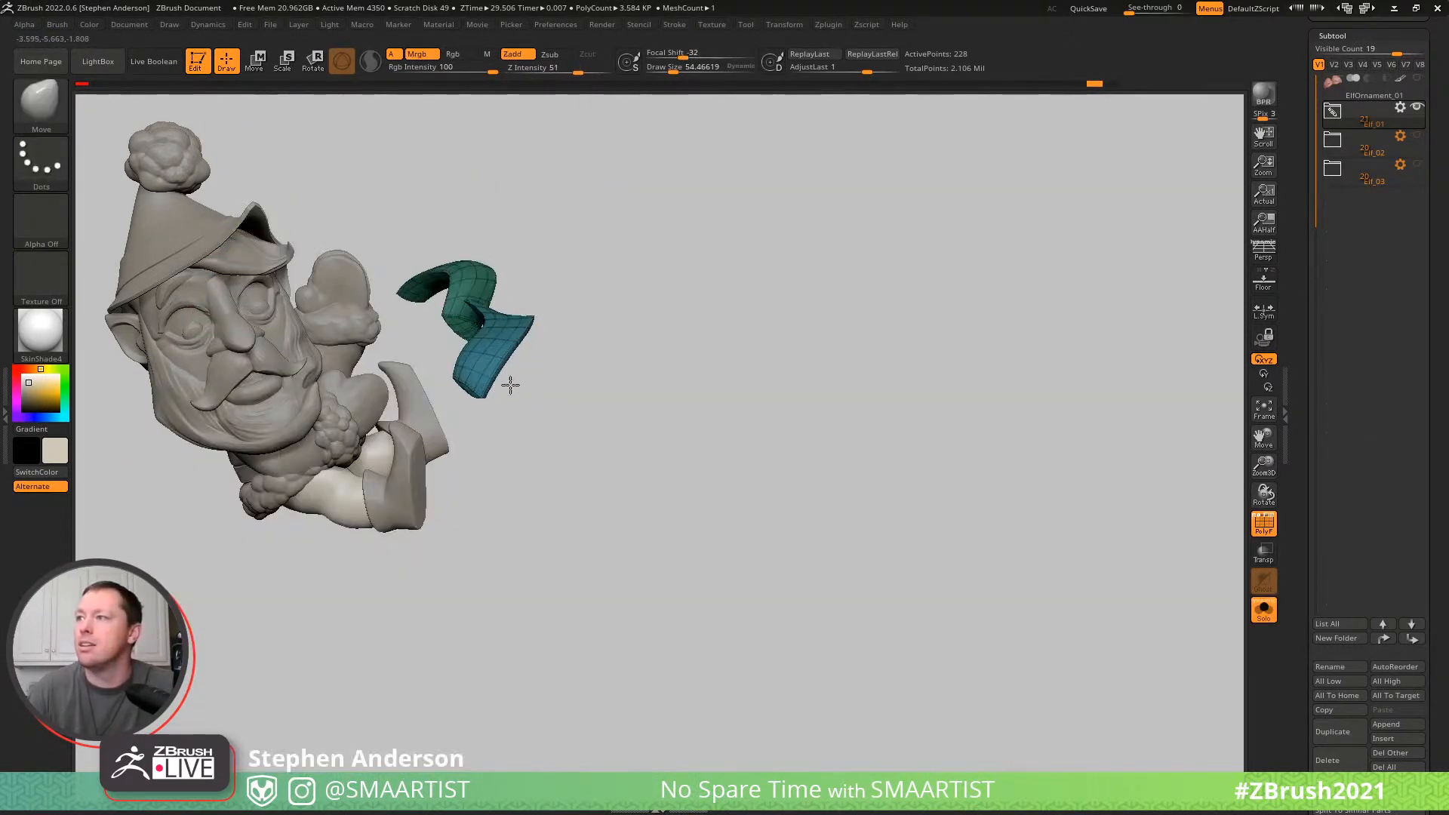
pyautogui.moveTo(507, 382)
pyautogui.mouseDown()
pyautogui.moveTo(456, 321)
pyautogui.moveTo(488, 329)
pyautogui.mouseUp()
pyautogui.press('s')
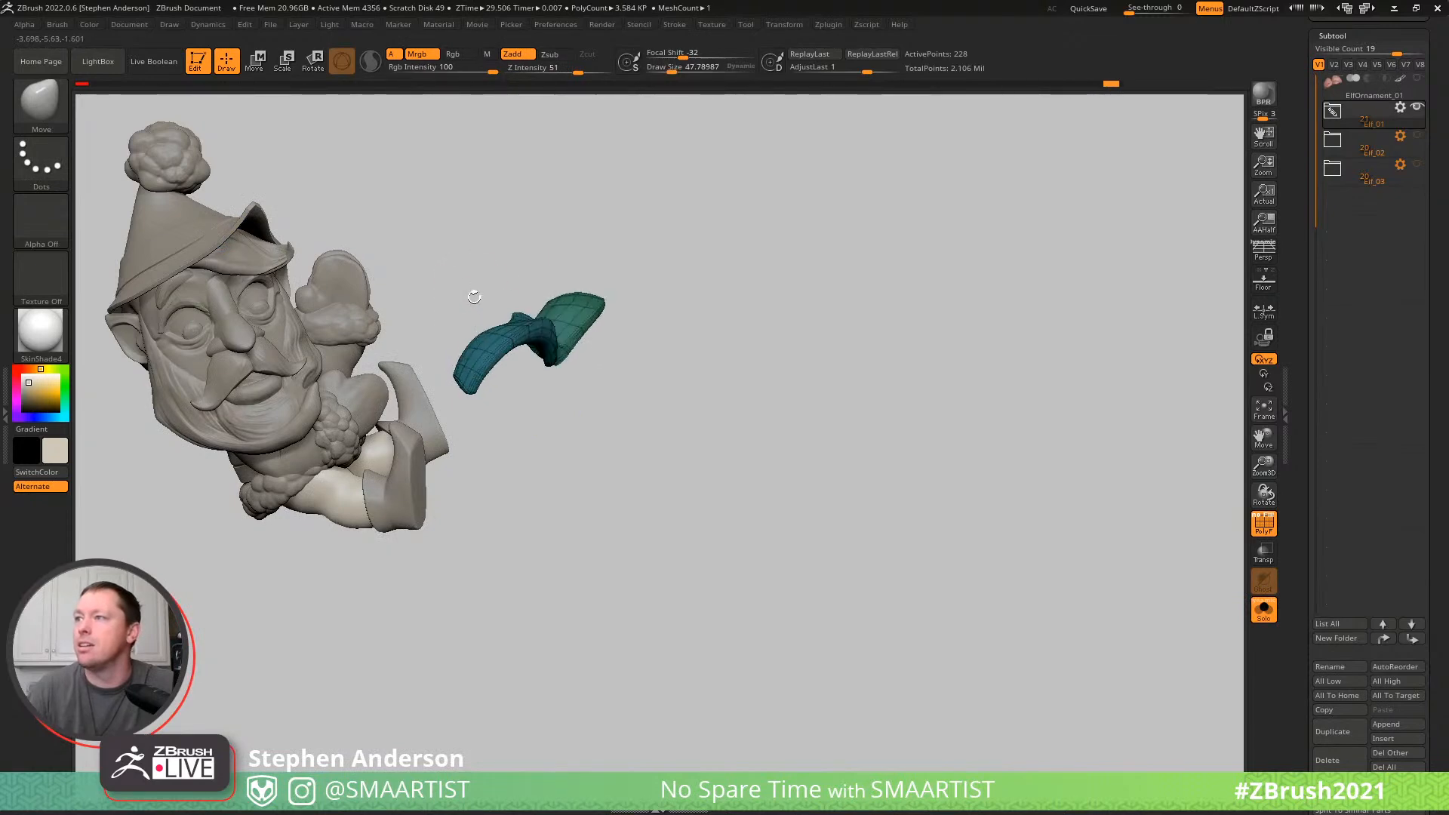
pyautogui.hotkey('ctrl', 's')
pyautogui.moveTo(738, 311)
pyautogui.mouseDown()
pyautogui.moveTo(712, 272)
pyautogui.moveTo(741, 279)
pyautogui.moveTo(484, 321)
pyautogui.mouseUp()
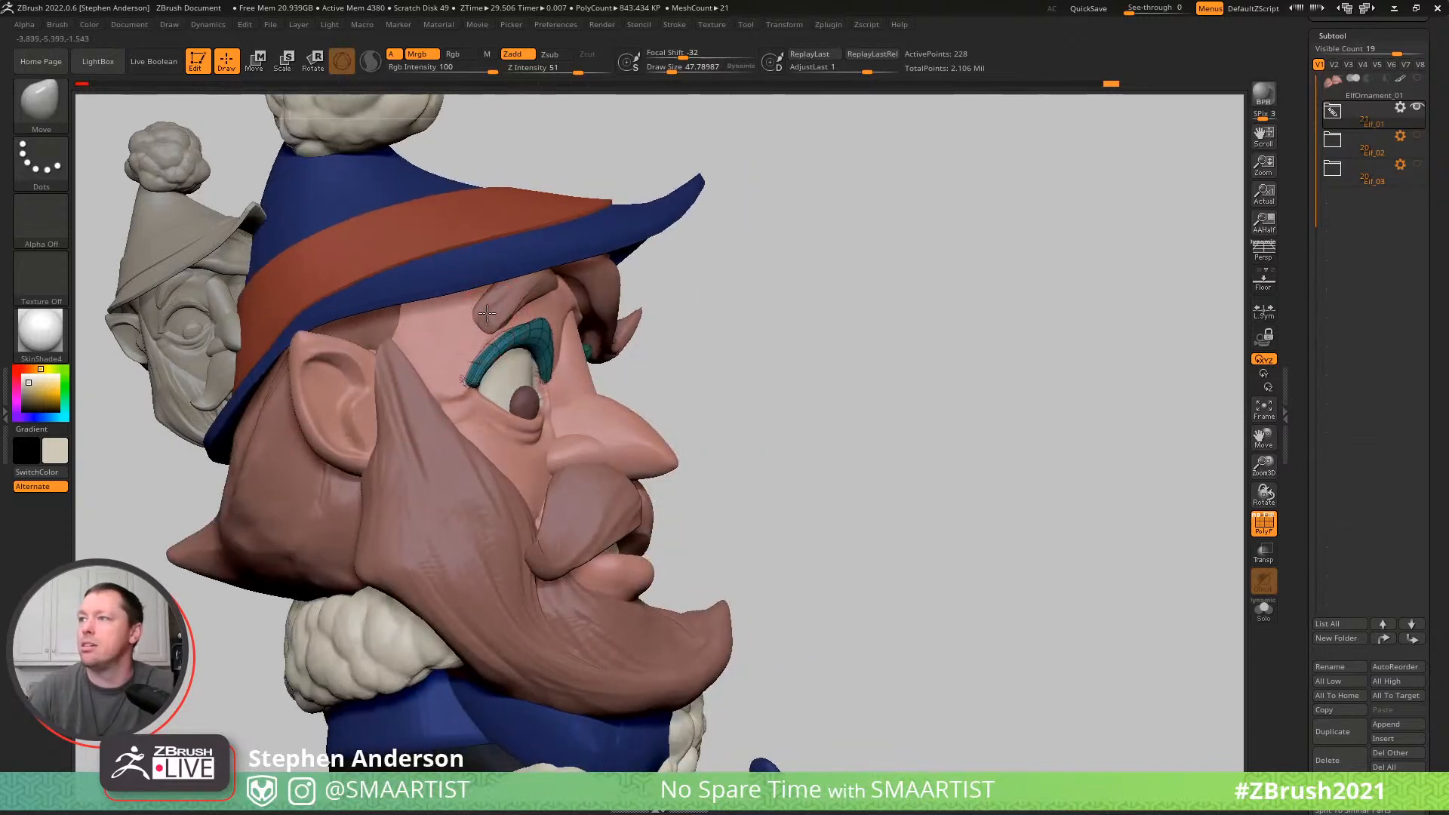
pyautogui.moveTo(800, 302); pyautogui.dragTo(627, 312)
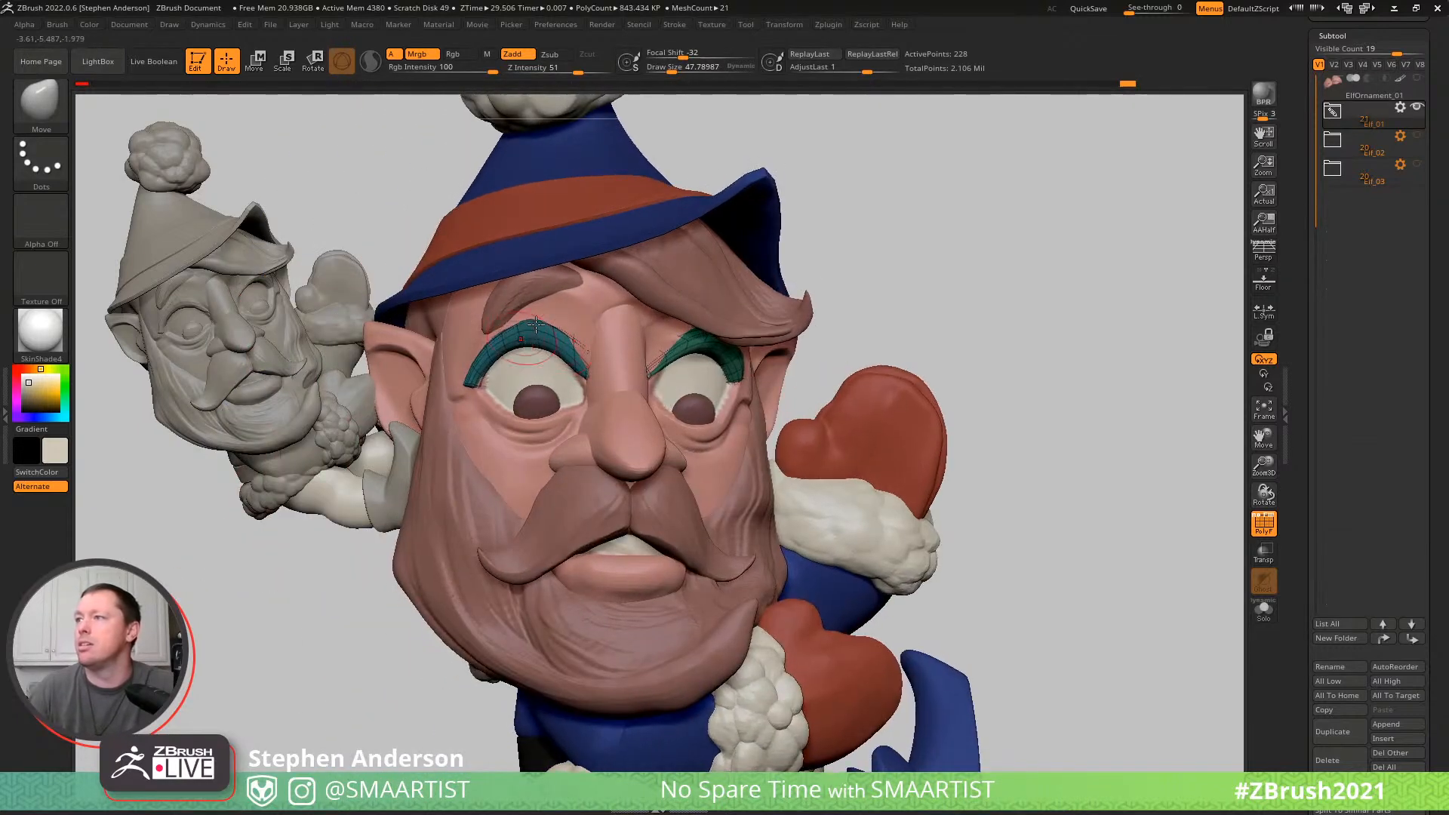
pyautogui.moveTo(540, 321)
pyautogui.mouseDown()
pyautogui.moveTo(603, 345)
pyautogui.moveTo(576, 323)
pyautogui.moveTo(582, 389)
pyautogui.moveTo(575, 380)
pyautogui.mouseUp()
pyautogui.moveTo(469, 377); pyautogui.dragTo(474, 383)
# - Fit the lash over the elf's left eye to the lid with the Move brush, and hide the polyframe
pyautogui.moveTo(650, 363); pyautogui.dragTo(628, 385, button='right')
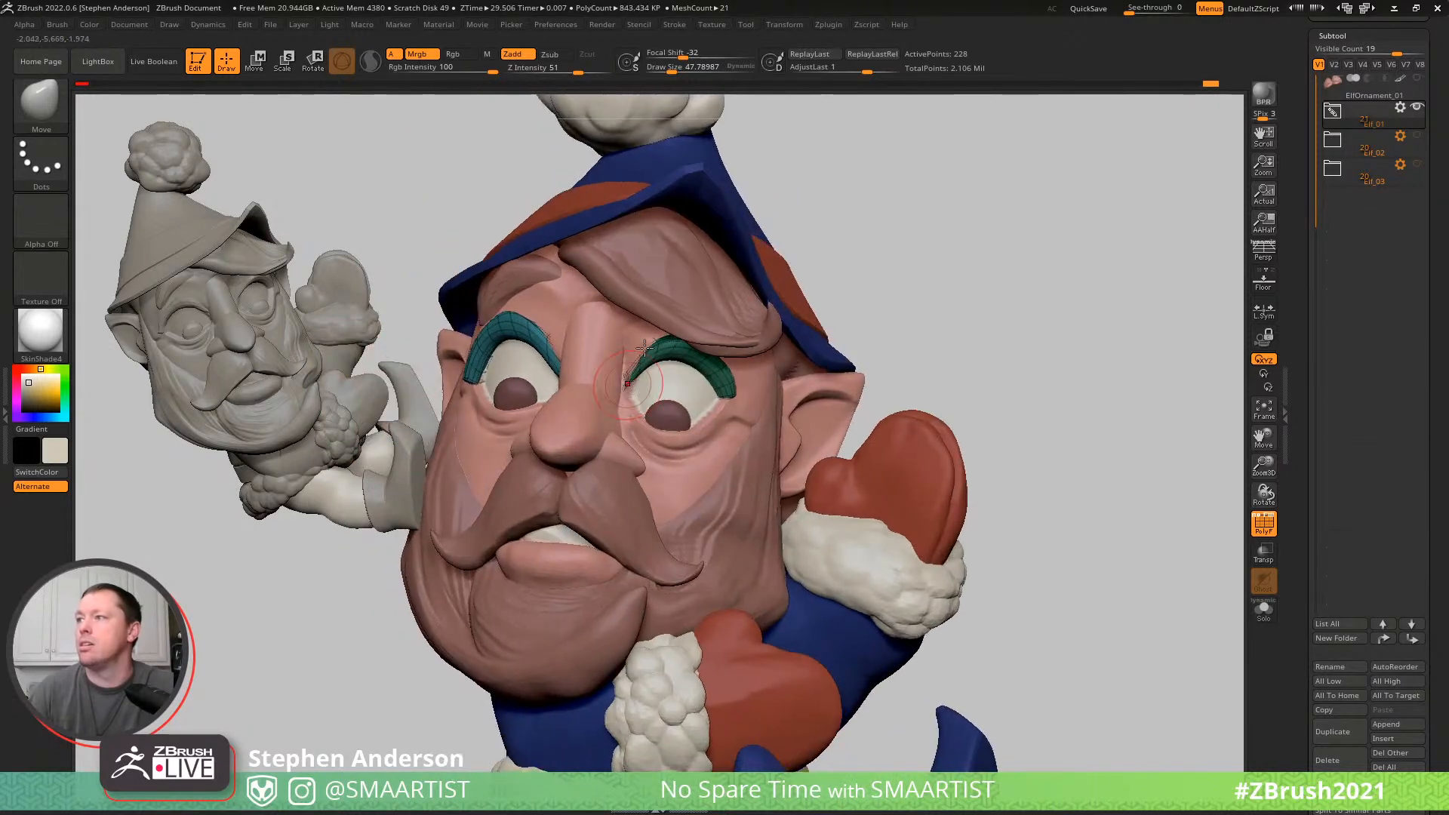
pyautogui.moveTo(697, 356); pyautogui.dragTo(691, 357, button='right')
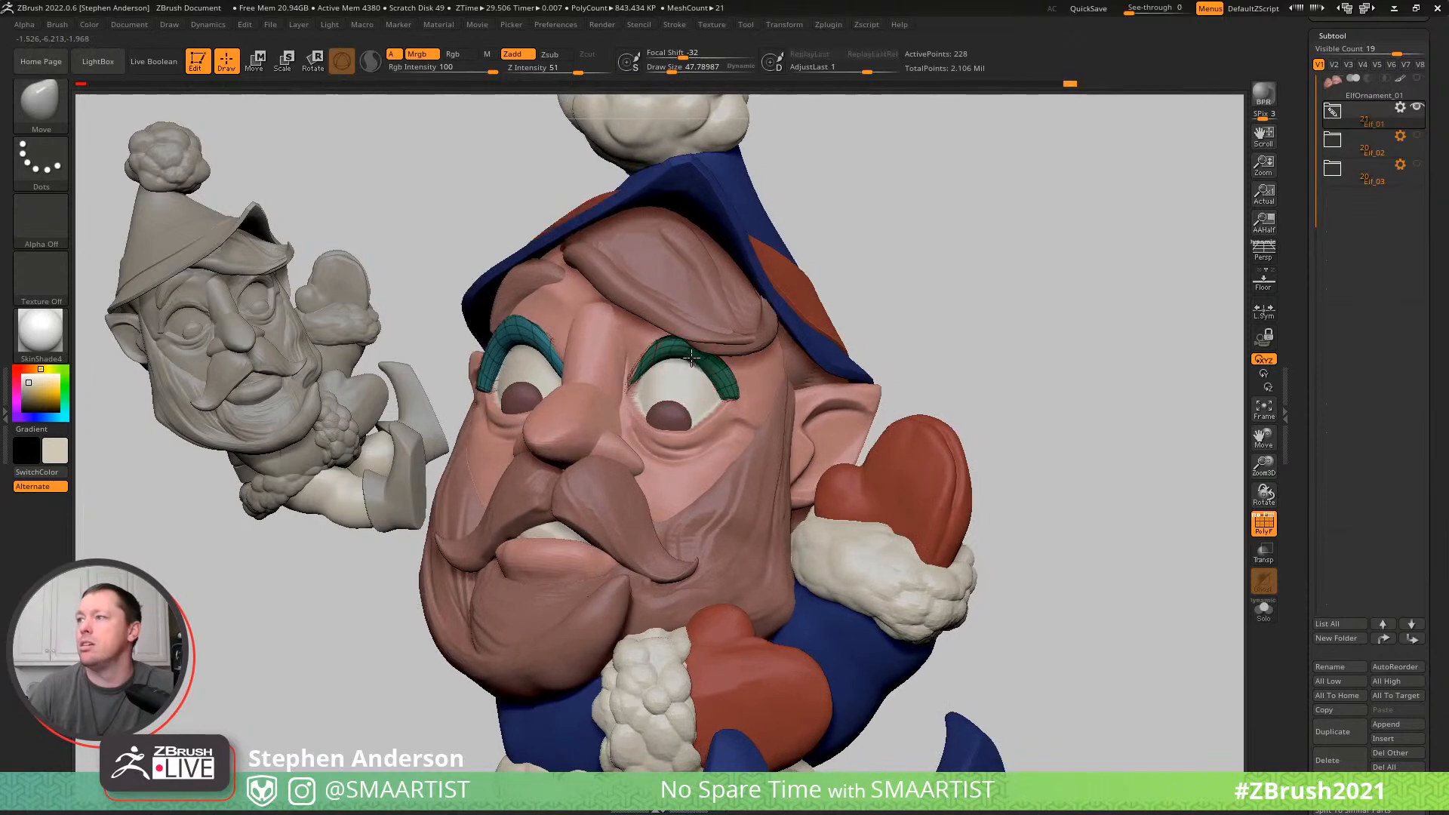
pyautogui.moveTo(675, 347); pyautogui.dragTo(675, 326)
pyautogui.moveTo(709, 377); pyautogui.dragTo(715, 371)
pyautogui.moveTo(704, 377); pyautogui.dragTo(648, 377, button='right')
pyautogui.moveTo(719, 366); pyautogui.dragTo(728, 368)
pyautogui.moveTo(744, 387)
pyautogui.mouseDown(button='right')
pyautogui.moveTo(767, 439)
pyautogui.moveTo(755, 362)
pyautogui.moveTo(815, 421)
pyautogui.moveTo(926, 401)
pyautogui.moveTo(903, 385)
pyautogui.moveTo(938, 382)
pyautogui.moveTo(814, 360)
pyautogui.mouseUp(button='right')
pyautogui.press('shift')
pyautogui.hotkey('shift', 'f')
pyautogui.press('ctrl')
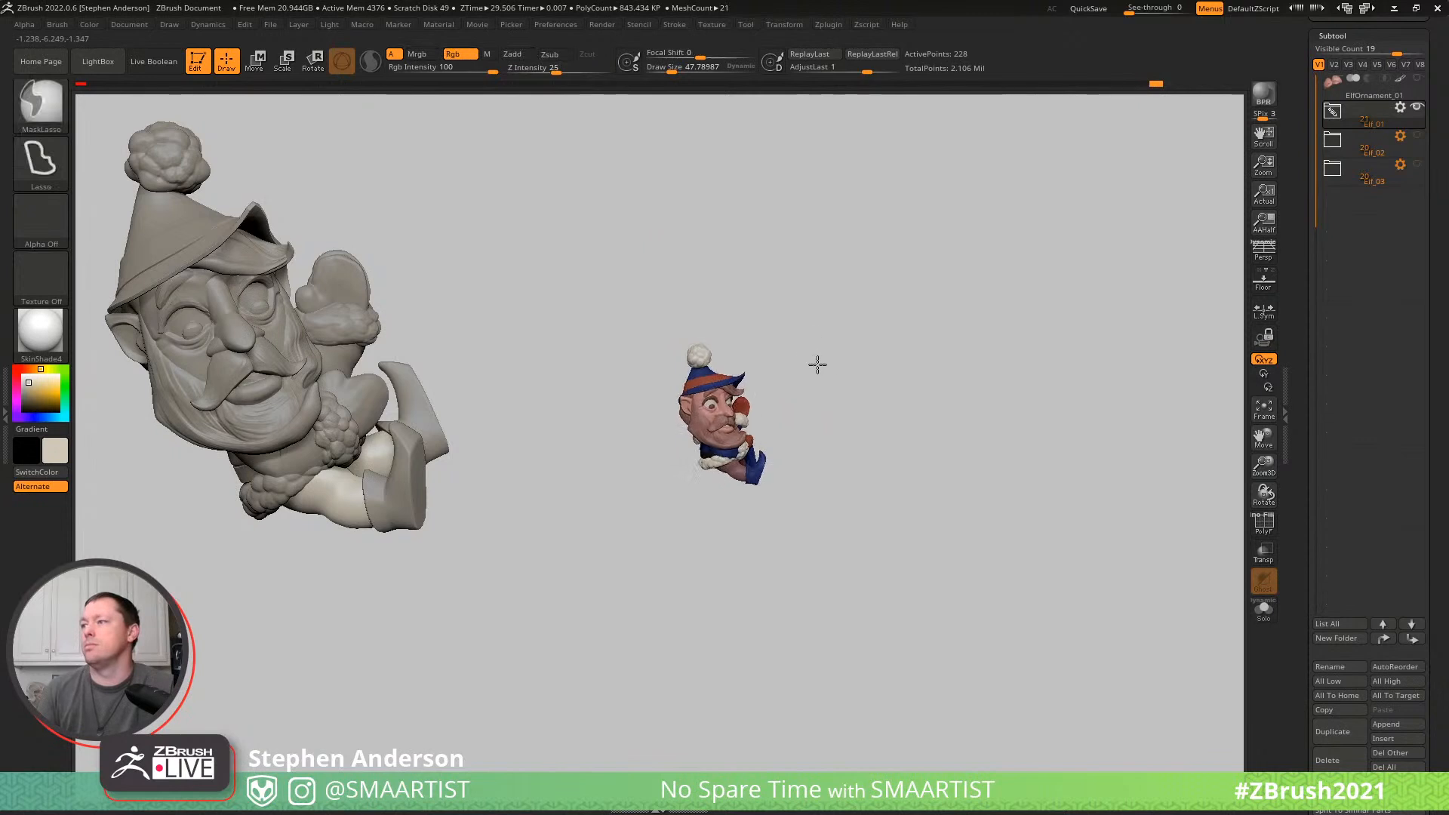
# - Select the fur trim around the body and step it down to a lower subdivision level
pyautogui.moveTo(873, 398)
pyautogui.mouseDown(button='right')
pyautogui.moveTo(912, 392)
pyautogui.moveTo(908, 365)
pyautogui.moveTo(727, 499)
pyautogui.moveTo(726, 630)
pyautogui.moveTo(697, 450)
pyautogui.moveTo(676, 432)
pyautogui.mouseUp(button='right')
pyautogui.keyDown('alt'); pyautogui.click(676, 432); pyautogui.keyUp('alt')
pyautogui.moveTo(680, 431); pyautogui.dragTo(688, 430)
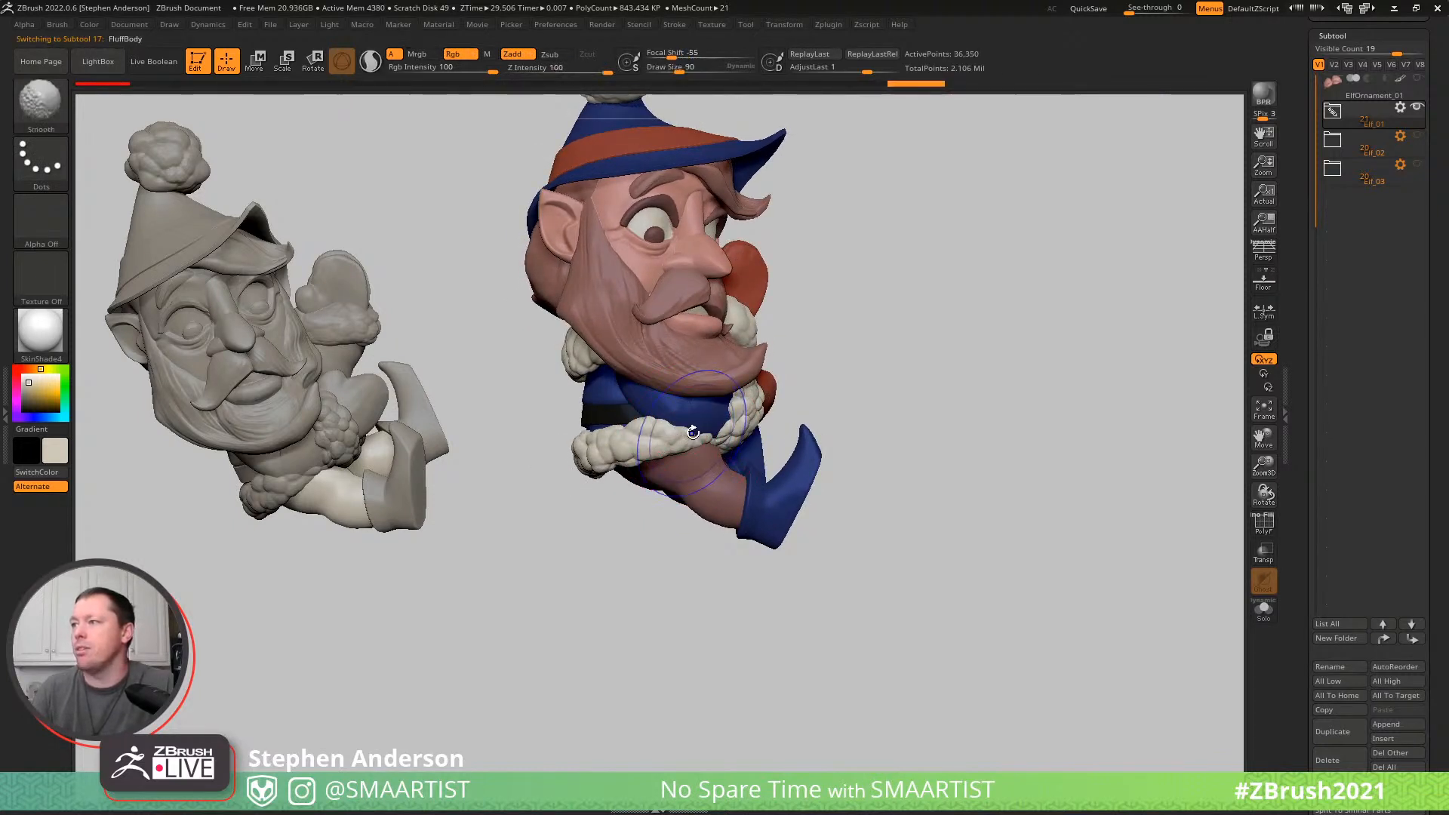
pyautogui.hotkey('shift', 'd')
pyautogui.hotkey('shift', 'd')
pyautogui.hotkey('shift', 'd')
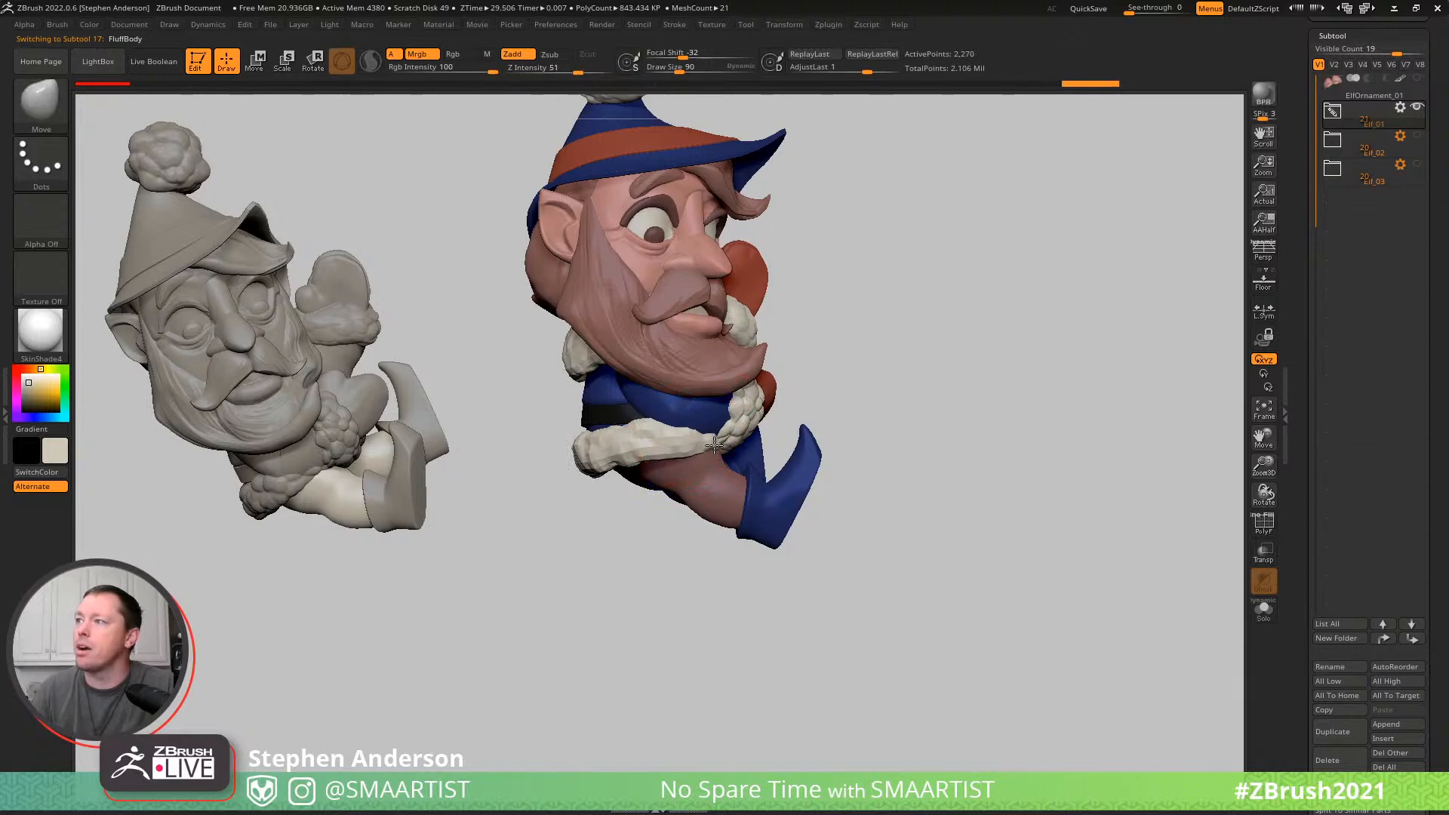
# - Reshape the body's fur trim around the waist and legs with the Move brush, reducing the draw size to about 48
pyautogui.keyDown('shift'); pyautogui.moveTo(713, 446); pyautogui.dragTo(638, 446); pyautogui.keyUp('shift')
pyautogui.moveTo(645, 443)
pyautogui.mouseDown(button='right')
pyautogui.moveTo(702, 432)
pyautogui.moveTo(667, 428)
pyautogui.moveTo(715, 442)
pyautogui.moveTo(666, 439)
pyautogui.moveTo(623, 469)
pyautogui.moveTo(624, 410)
pyautogui.moveTo(609, 482)
pyautogui.moveTo(737, 430)
pyautogui.moveTo(734, 494)
pyautogui.moveTo(886, 508)
pyautogui.moveTo(874, 412)
pyautogui.mouseUp(button='right')
pyautogui.moveTo(874, 412); pyautogui.dragTo(881, 412)
pyautogui.moveTo(893, 414); pyautogui.dragTo(890, 415, button='right')
pyautogui.press('s')
pyautogui.moveTo(893, 418); pyautogui.dragTo(903, 417)
pyautogui.moveTo(902, 423); pyautogui.dragTo(904, 440)
pyautogui.moveTo(898, 442)
pyautogui.mouseDown(button='right')
pyautogui.moveTo(867, 430)
pyautogui.moveTo(879, 427)
pyautogui.mouseUp(button='right')
pyautogui.moveTo(897, 424); pyautogui.dragTo(899, 436)
pyautogui.moveTo(931, 402)
pyautogui.mouseDown(button='right')
pyautogui.moveTo(975, 416)
pyautogui.moveTo(924, 422)
pyautogui.mouseUp(button='right')
pyautogui.moveTo(875, 415); pyautogui.dragTo(879, 426)
pyautogui.moveTo(785, 422)
pyautogui.mouseDown(button='right')
pyautogui.moveTo(834, 413)
pyautogui.moveTo(847, 518)
pyautogui.moveTo(827, 513)
pyautogui.mouseUp(button='right')
pyautogui.moveTo(852, 429); pyautogui.dragTo(869, 419)
pyautogui.moveTo(901, 395)
pyautogui.mouseDown(button='right')
pyautogui.moveTo(851, 449)
pyautogui.moveTo(839, 440)
pyautogui.mouseUp(button='right')
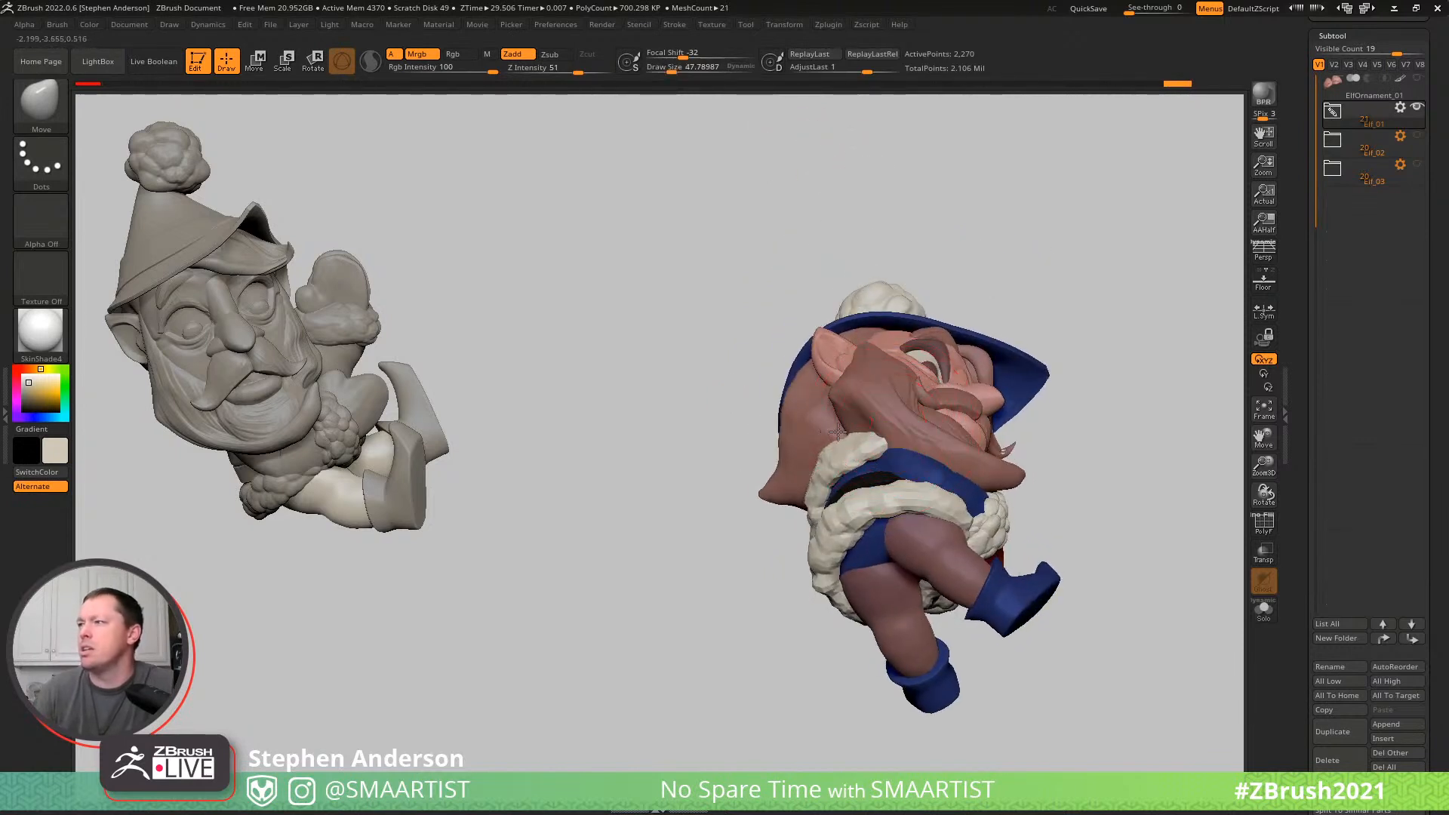
pyautogui.moveTo(870, 443); pyautogui.dragTo(862, 445)
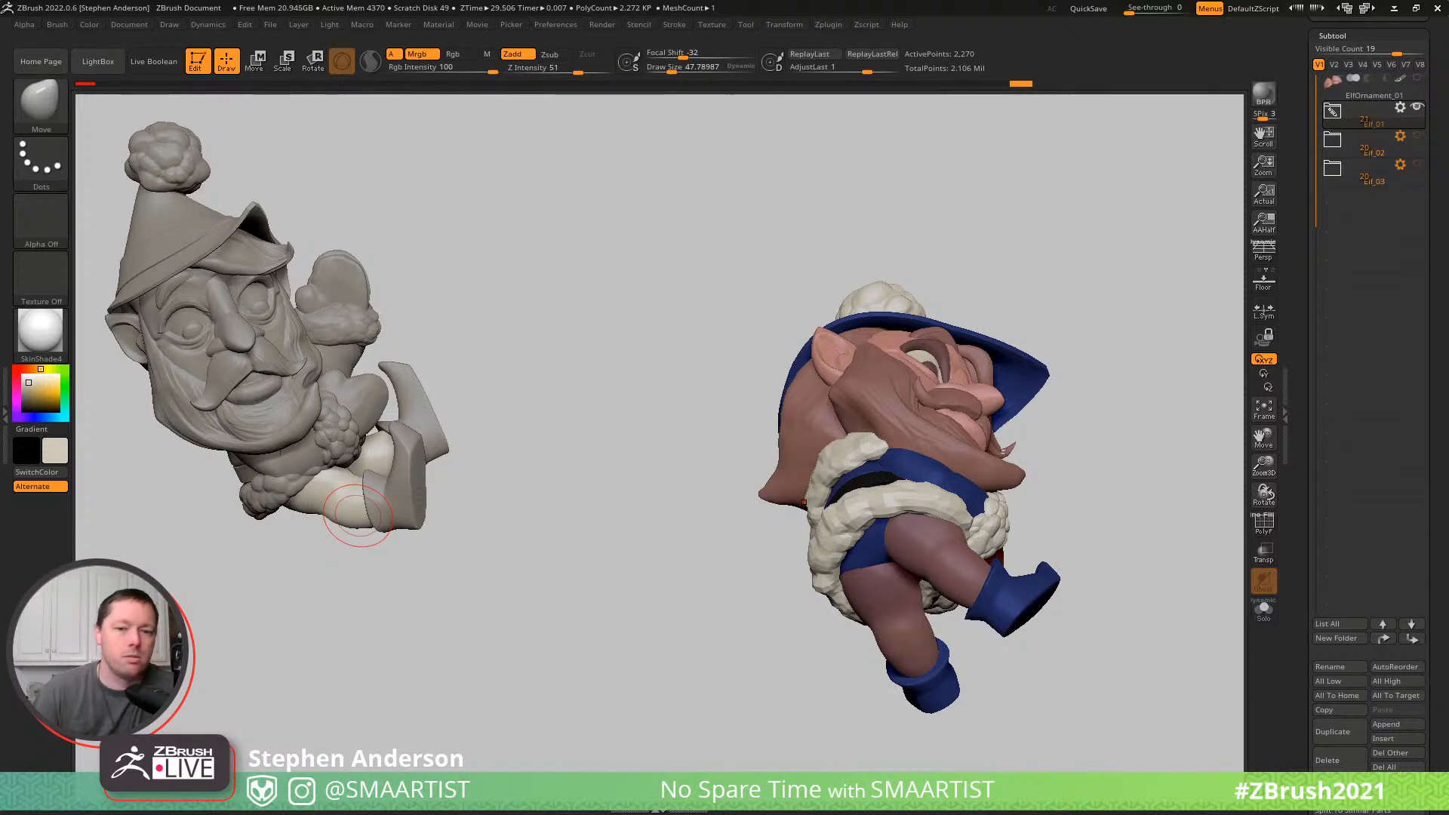
pyautogui.moveTo(1152, 368)
pyautogui.mouseDown()
pyautogui.moveTo(1148, 450)
pyautogui.moveTo(839, 427)
pyautogui.moveTo(885, 418)
pyautogui.moveTo(861, 455)
pyautogui.moveTo(876, 456)
pyautogui.moveTo(839, 436)
pyautogui.moveTo(787, 447)
pyautogui.moveTo(928, 434)
pyautogui.moveTo(936, 399)
pyautogui.moveTo(999, 420)
pyautogui.moveTo(1103, 375)
pyautogui.moveTo(932, 407)
pyautogui.moveTo(961, 430)
pyautogui.moveTo(937, 413)
pyautogui.mouseUp()
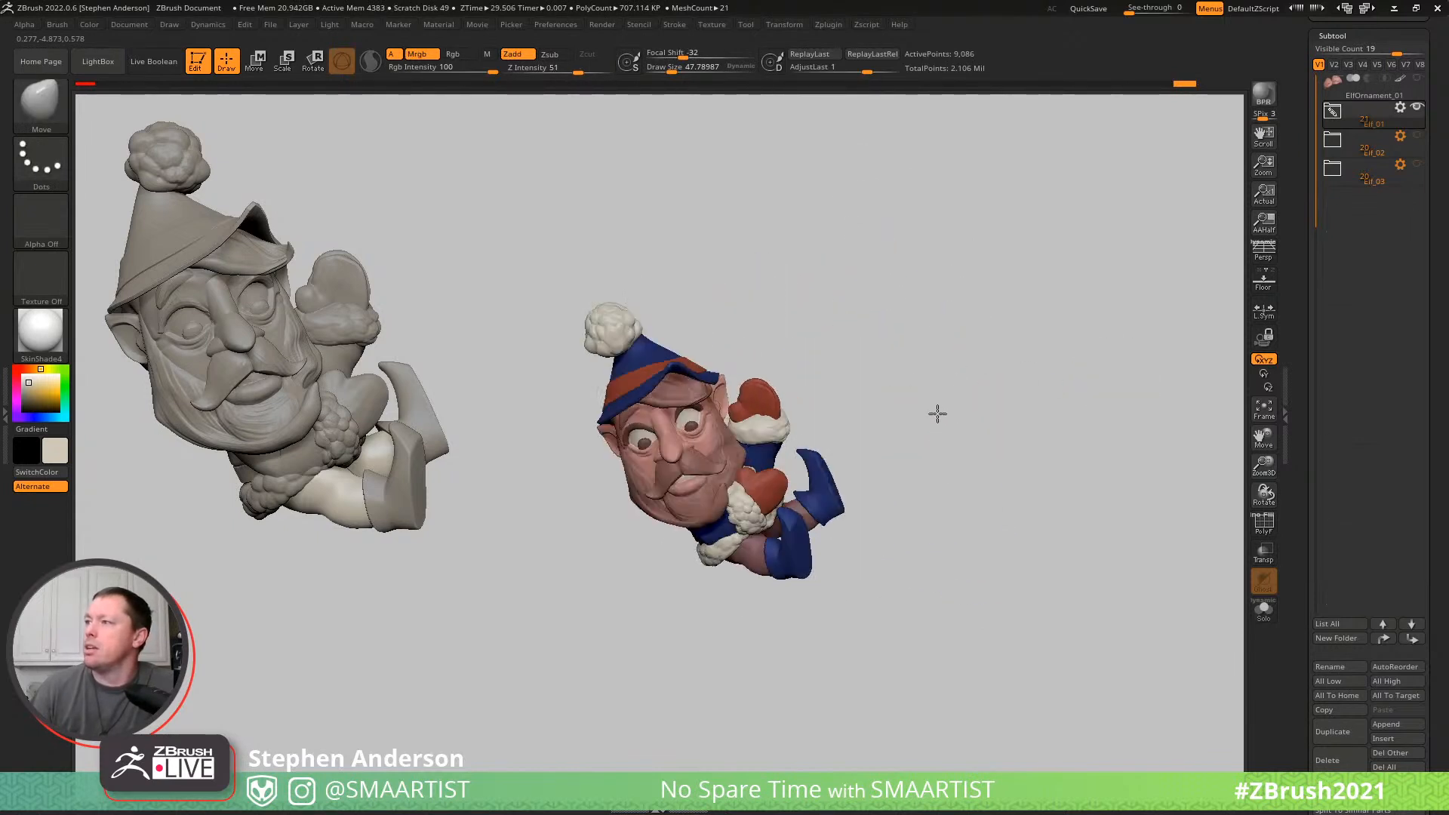
pyautogui.press('shift')
# - Select the hat and reshape its cone below the pompom with the Move brush at draw size about 140
pyautogui.keyDown('ctrl'); pyautogui.moveTo(621, 347); pyautogui.dragTo(579, 283, button='right'); pyautogui.keyUp('ctrl')
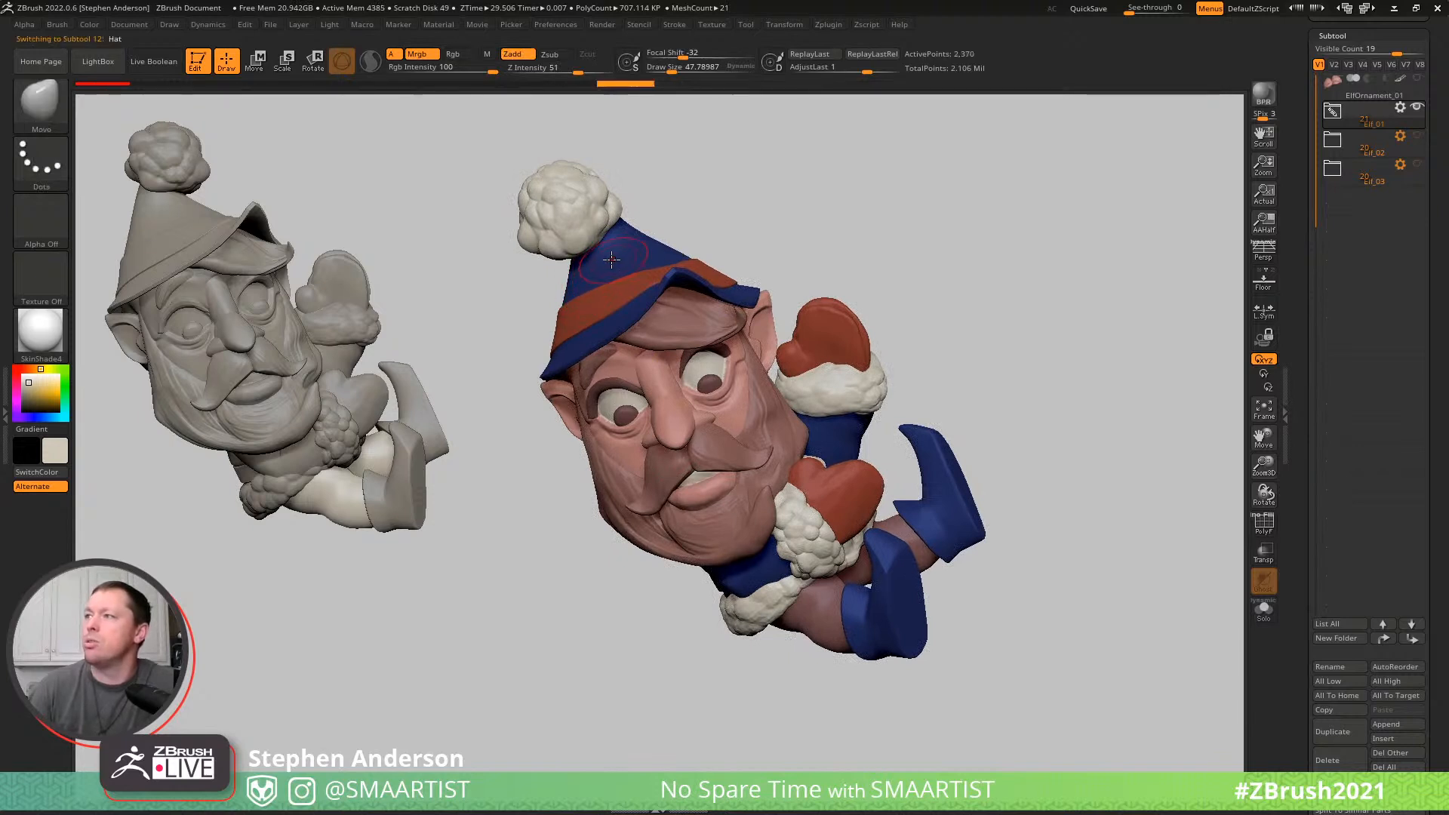
pyautogui.press('s')
pyautogui.moveTo(605, 263)
pyautogui.mouseDown()
pyautogui.moveTo(660, 224)
pyautogui.moveTo(641, 206)
pyautogui.mouseUp()
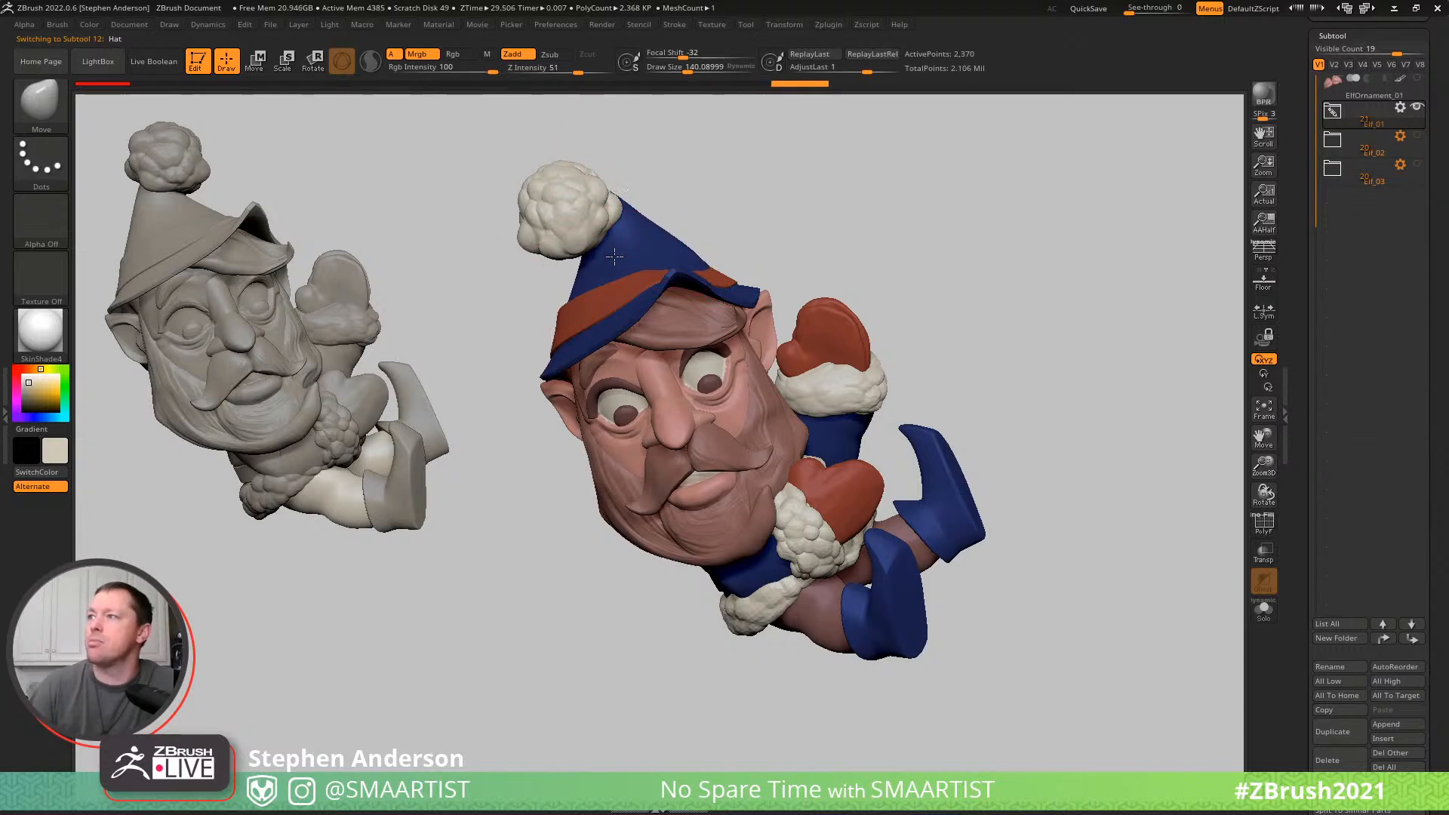
pyautogui.moveTo(649, 217); pyautogui.dragTo(624, 232)
pyautogui.moveTo(651, 234); pyautogui.dragTo(728, 216, button='right')
pyautogui.moveTo(582, 243)
pyautogui.mouseDown(button='right')
pyautogui.moveTo(643, 245)
pyautogui.moveTo(581, 287)
pyautogui.moveTo(508, 283)
pyautogui.mouseUp(button='right')
pyautogui.moveTo(515, 275); pyautogui.dragTo(517, 274)
# - Select the hat band and fit it to the back and side of the hat with the Move brush at draw size about 109
pyautogui.moveTo(480, 242)
pyautogui.mouseDown(button='right')
pyautogui.moveTo(492, 291)
pyautogui.moveTo(507, 249)
pyautogui.moveTo(535, 240)
pyautogui.mouseUp(button='right')
pyautogui.moveTo(542, 226); pyautogui.dragTo(537, 225)
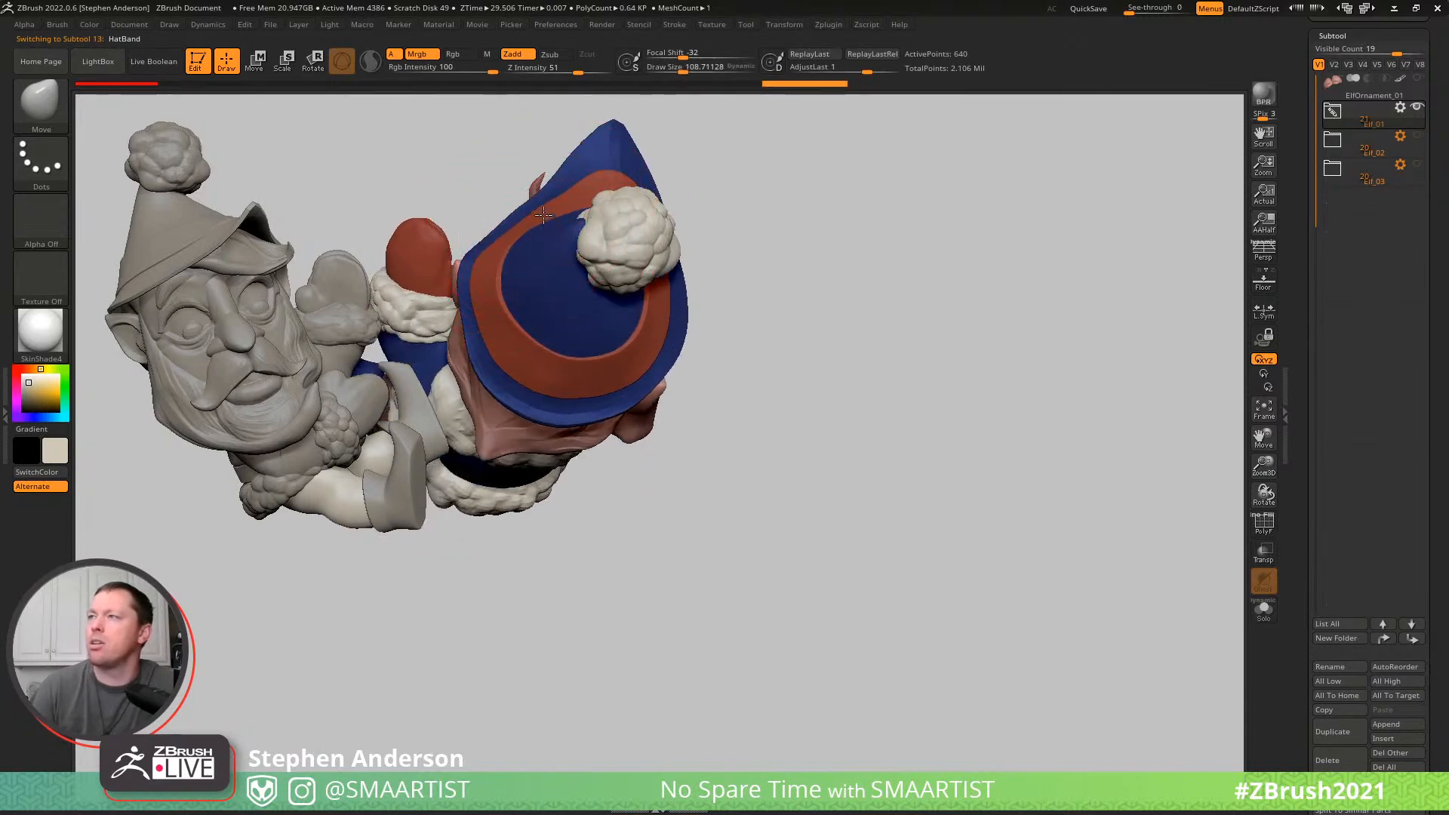
pyautogui.moveTo(577, 223)
pyautogui.mouseDown(button='right')
pyautogui.moveTo(596, 267)
pyautogui.moveTo(619, 220)
pyautogui.moveTo(591, 255)
pyautogui.moveTo(569, 242)
pyautogui.mouseUp(button='right')
pyautogui.moveTo(607, 278); pyautogui.dragTo(596, 286)
pyautogui.moveTo(545, 238)
pyautogui.mouseDown(button='right')
pyautogui.moveTo(314, 388)
pyautogui.moveTo(266, 379)
pyautogui.mouseUp(button='right')
pyautogui.moveTo(387, 313); pyautogui.dragTo(404, 297)
pyautogui.moveTo(404, 298)
pyautogui.keyDown('alt'); pyautogui.mouseDown(button='right')
pyautogui.moveTo(668, 338)
pyautogui.moveTo(853, 303)
pyautogui.moveTo(718, 310)
pyautogui.moveTo(716, 240)
pyautogui.moveTo(596, 264)
pyautogui.moveTo(800, 288)
pyautogui.moveTo(721, 311)
pyautogui.mouseUp(button='right'); pyautogui.keyUp('alt')
pyautogui.moveTo(626, 293)
pyautogui.mouseDown(button='right')
pyautogui.moveTo(609, 303)
pyautogui.moveTo(616, 283)
pyautogui.mouseUp(button='right')
# - Refine the hat band around the side and front of the hat with the Move brush, ending at draw size about 99
pyautogui.press('s')
pyautogui.moveTo(616, 283); pyautogui.dragTo(601, 282)
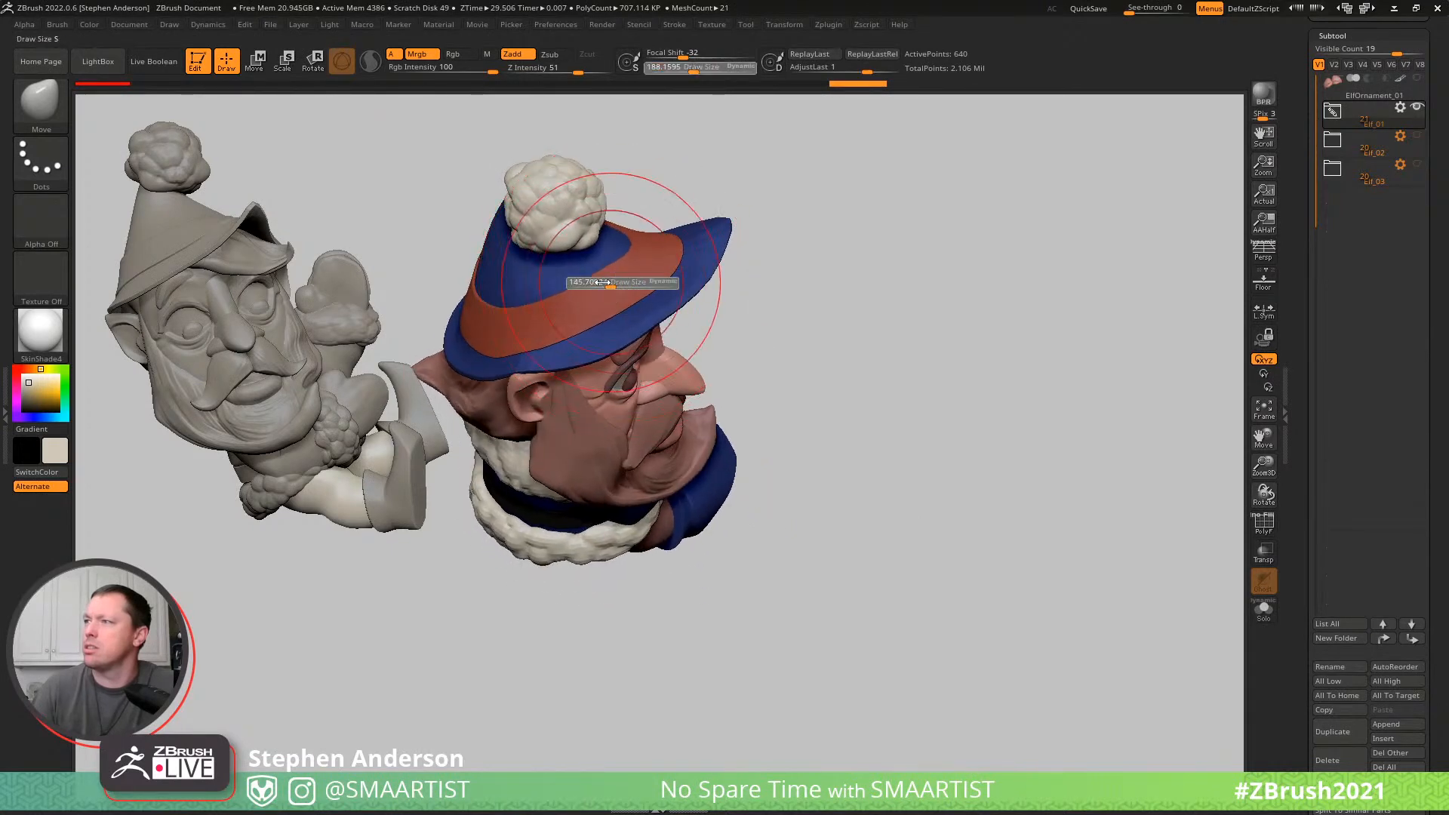
pyautogui.moveTo(624, 299)
pyautogui.mouseDown(button='right')
pyautogui.moveTo(704, 269)
pyautogui.moveTo(605, 298)
pyautogui.moveTo(662, 335)
pyautogui.moveTo(646, 275)
pyautogui.moveTo(620, 280)
pyautogui.moveTo(750, 284)
pyautogui.mouseUp(button='right')
pyautogui.press('s')
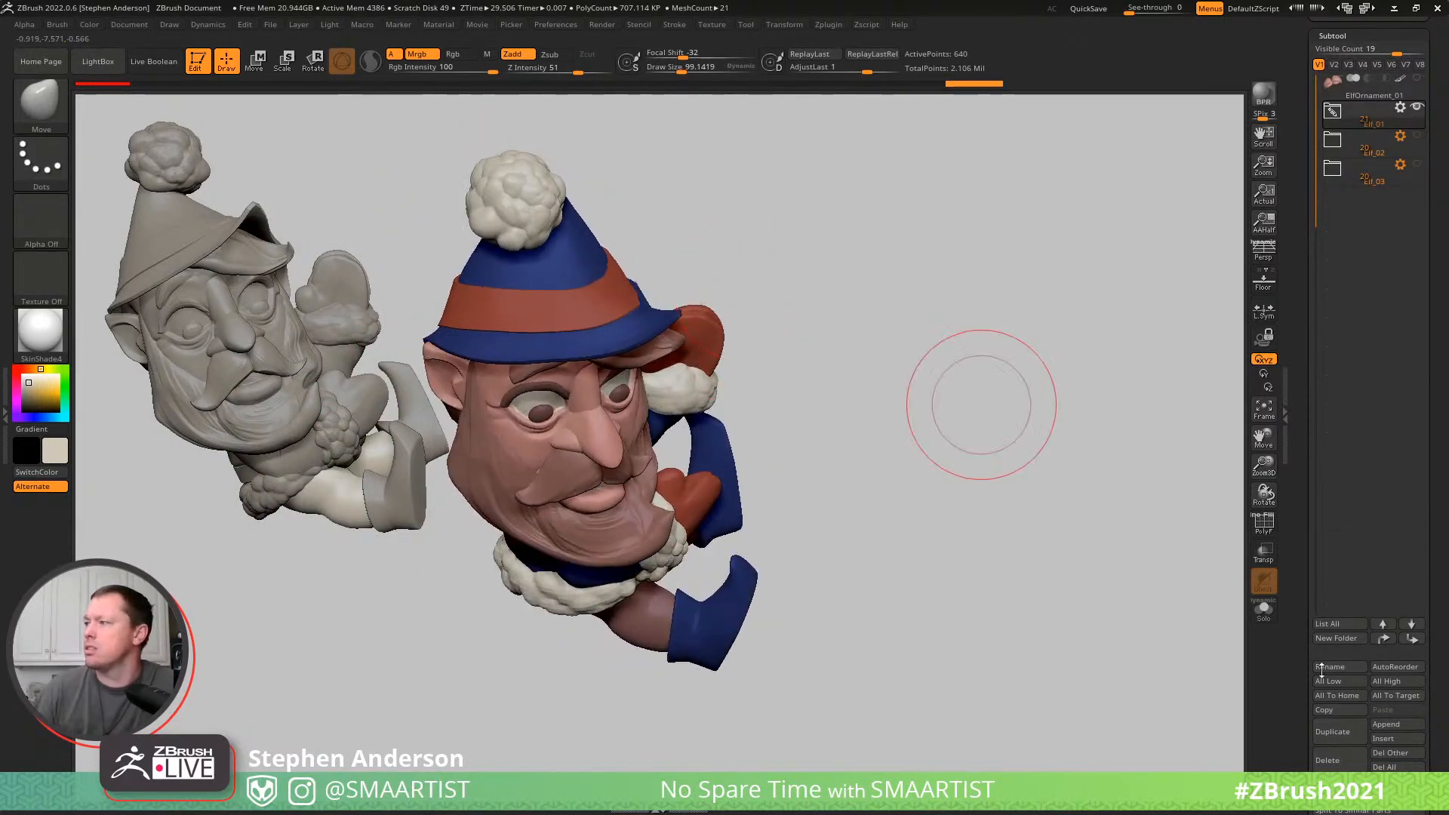
pyautogui.moveTo(580, 264)
pyautogui.keyDown('ctrl'); pyautogui.mouseDown(button='right')
pyautogui.moveTo(576, 338)
pyautogui.moveTo(680, 384)
pyautogui.moveTo(670, 372)
pyautogui.moveTo(676, 393)
pyautogui.mouseUp(button='right'); pyautogui.keyUp('ctrl')
# - Smooth the hat band's mesh with Polish By Features, after trying and undoing the plain Polish deformation
pyautogui.hotkey('shift', 'f')
pyautogui.moveTo(1429, 781); pyautogui.dragTo(1430, 632)
pyautogui.click(1339, 655)
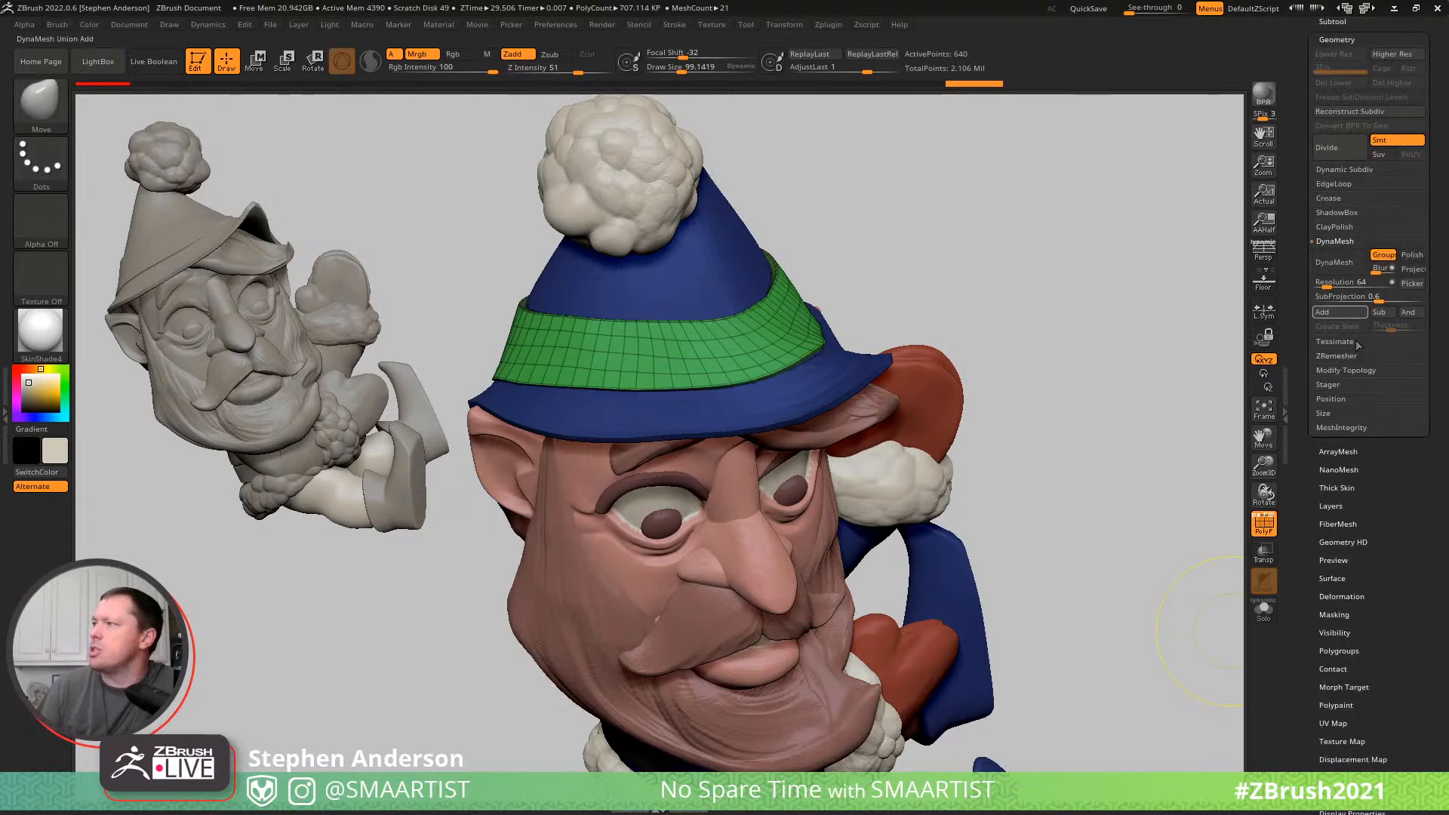
pyautogui.click(1332, 197)
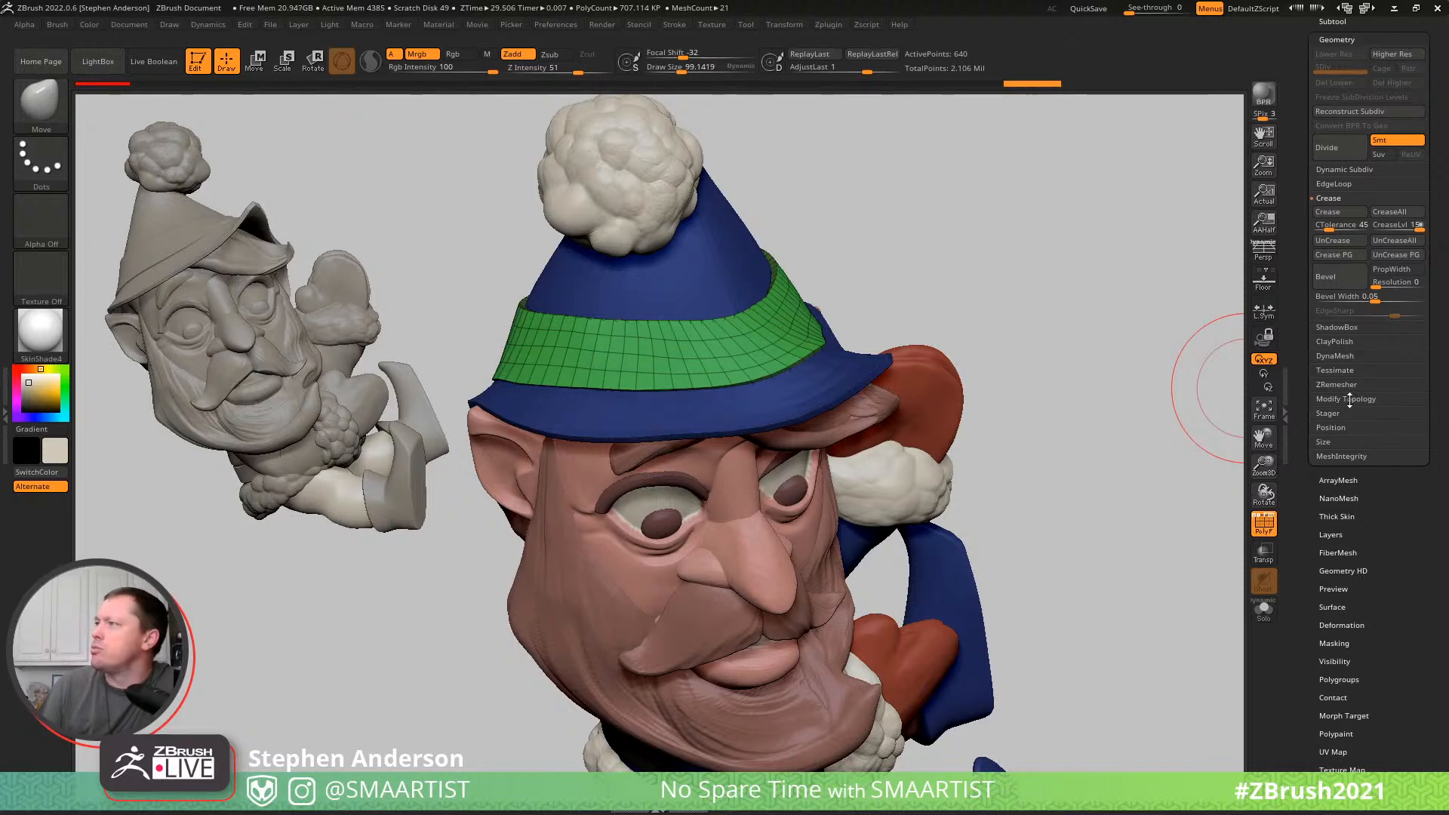
pyautogui.click(1357, 679)
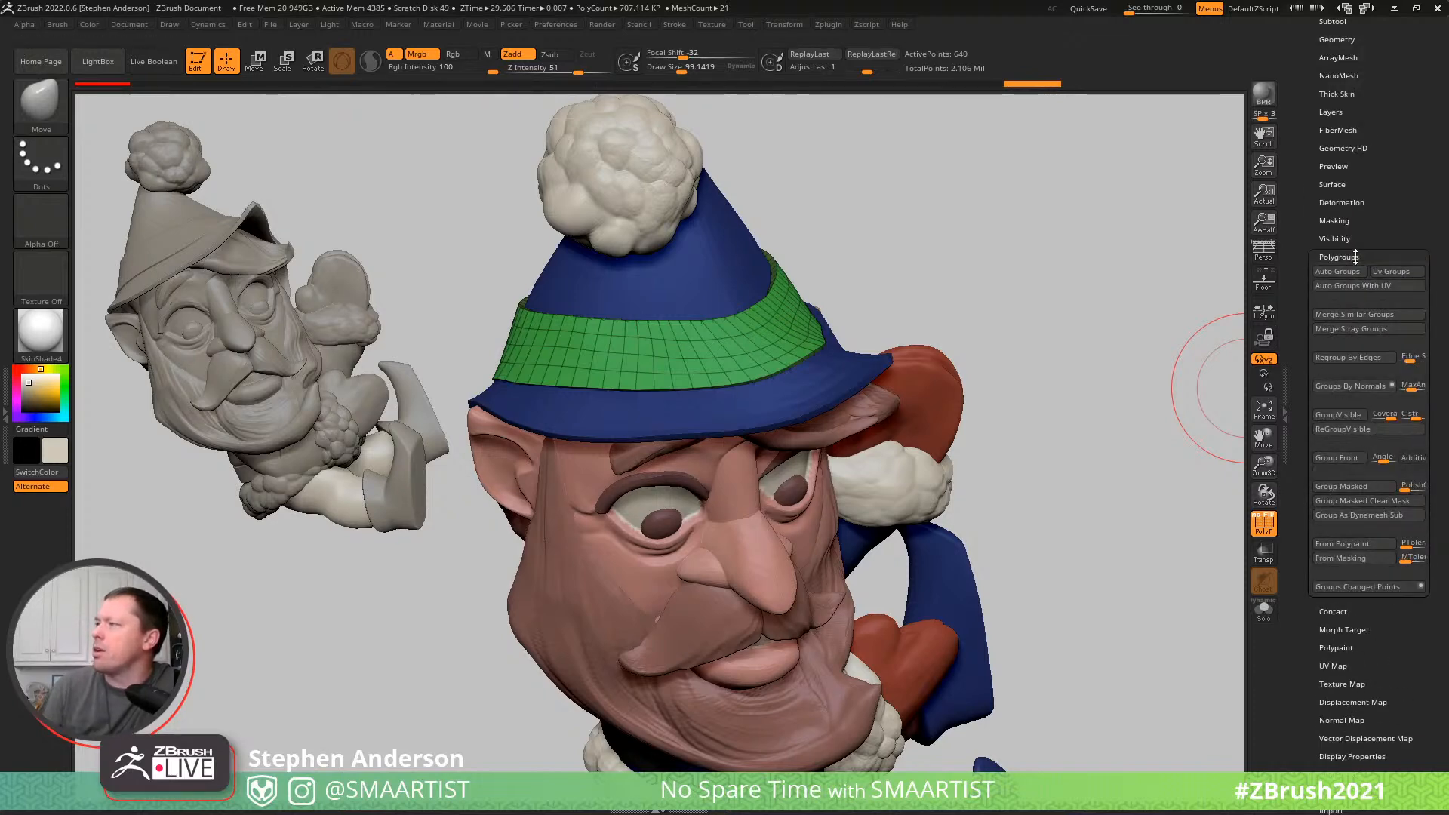
pyautogui.click(1353, 257)
pyautogui.click(1341, 202)
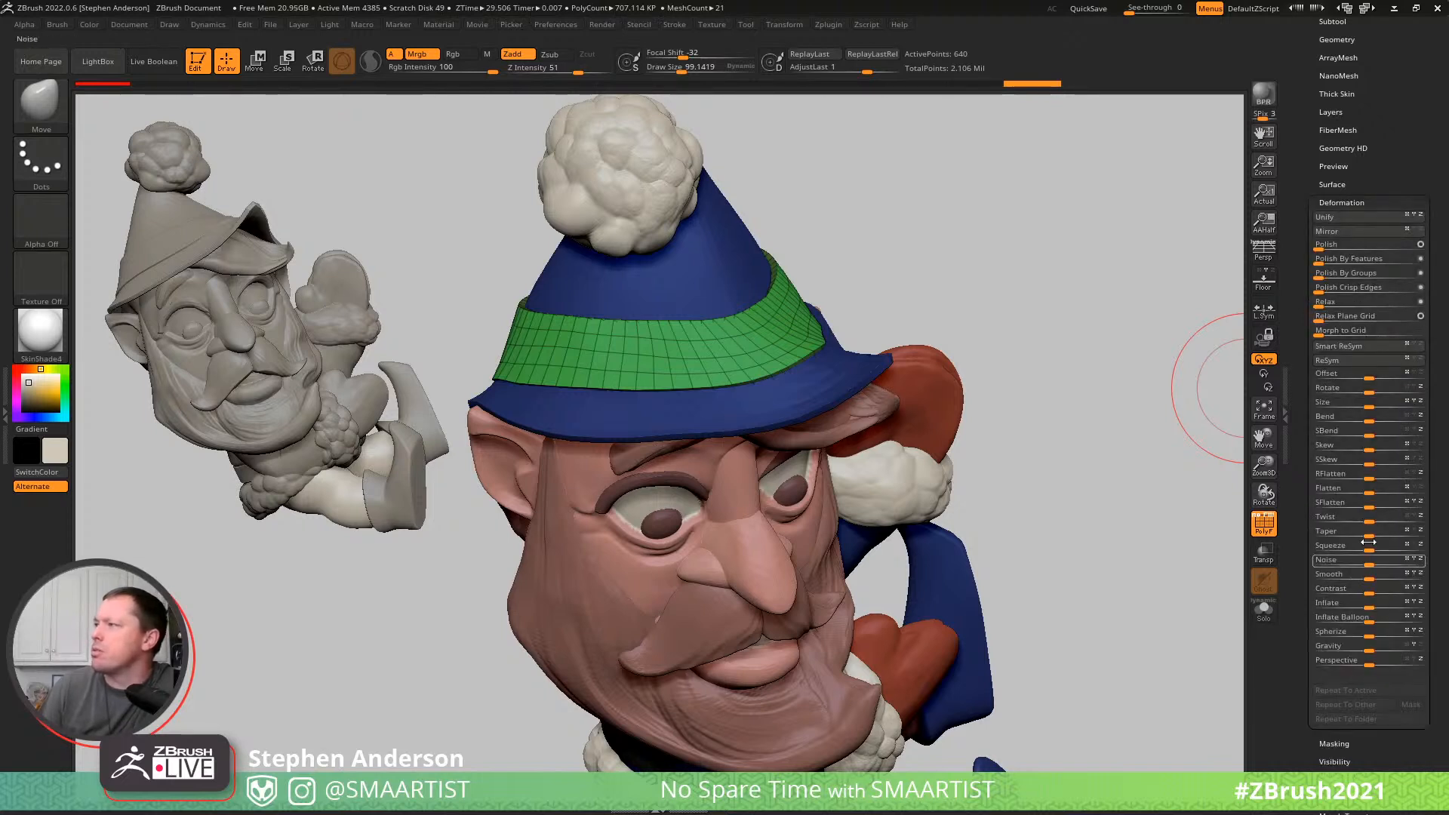
pyautogui.click(1320, 247)
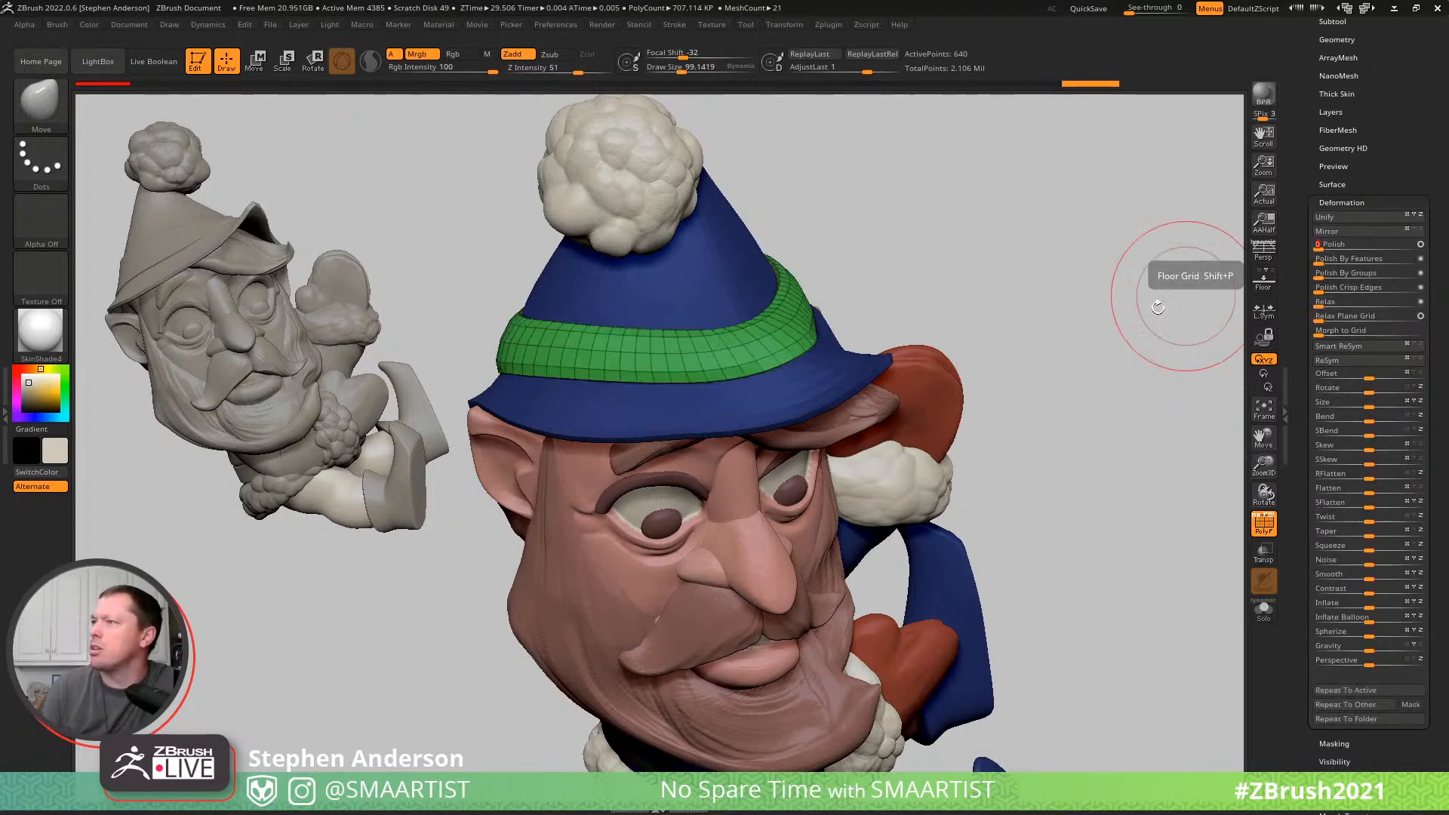
pyautogui.hotkey('ctrl', 'z')
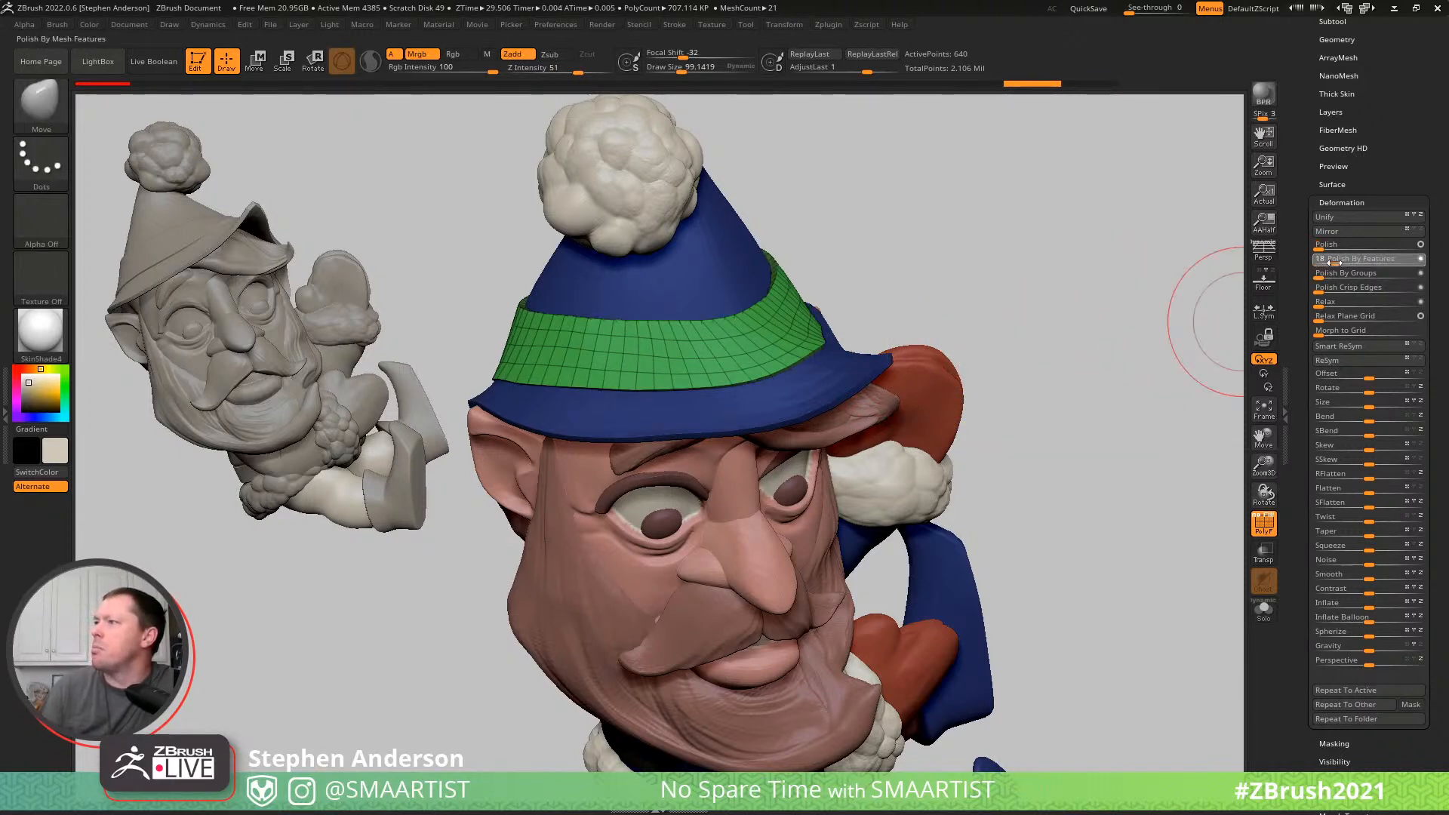
pyautogui.moveTo(1317, 261); pyautogui.dragTo(1368, 271)
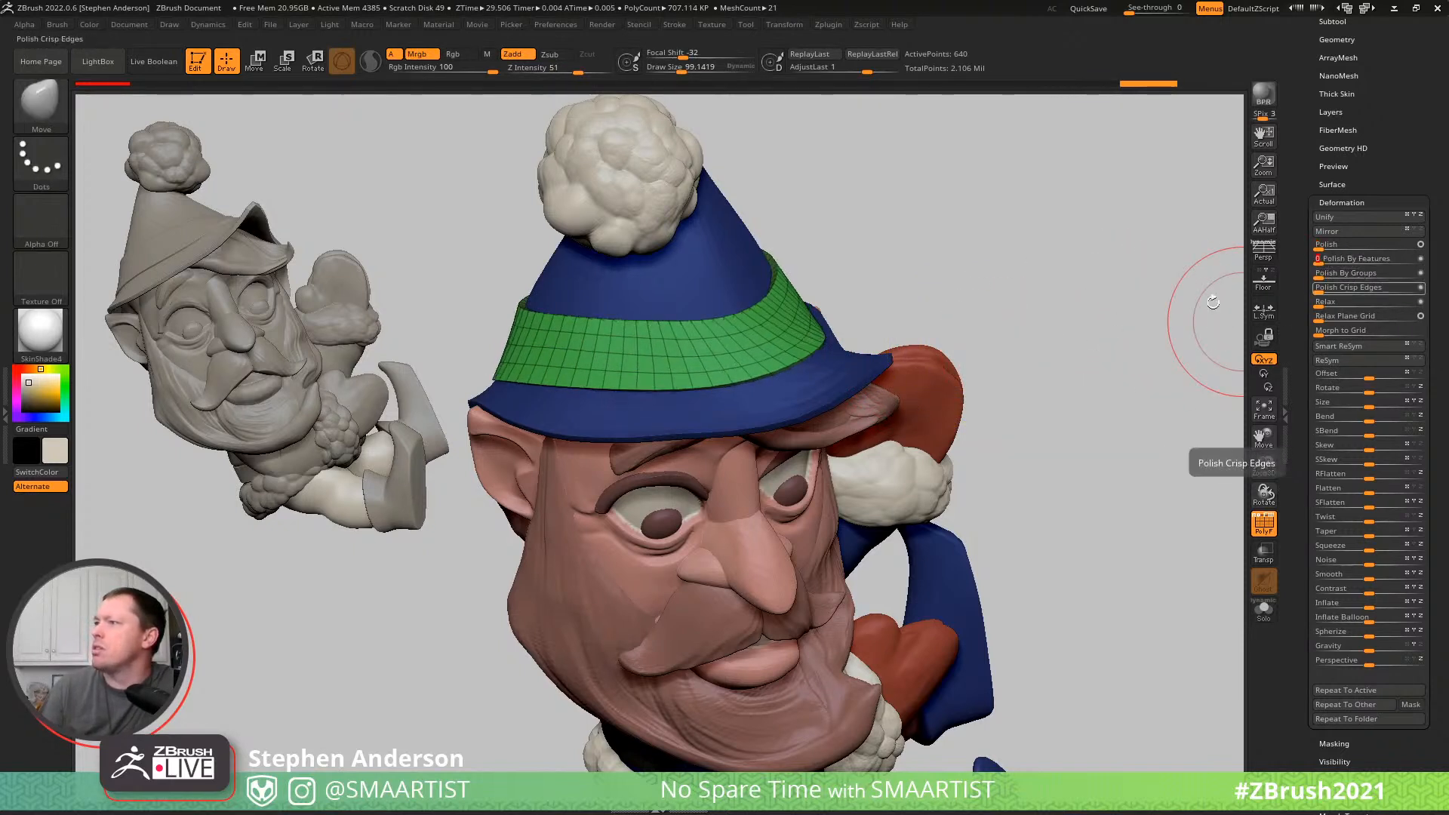
pyautogui.hotkey('shift', 'f')
pyautogui.moveTo(966, 249); pyautogui.dragTo(967, 261)
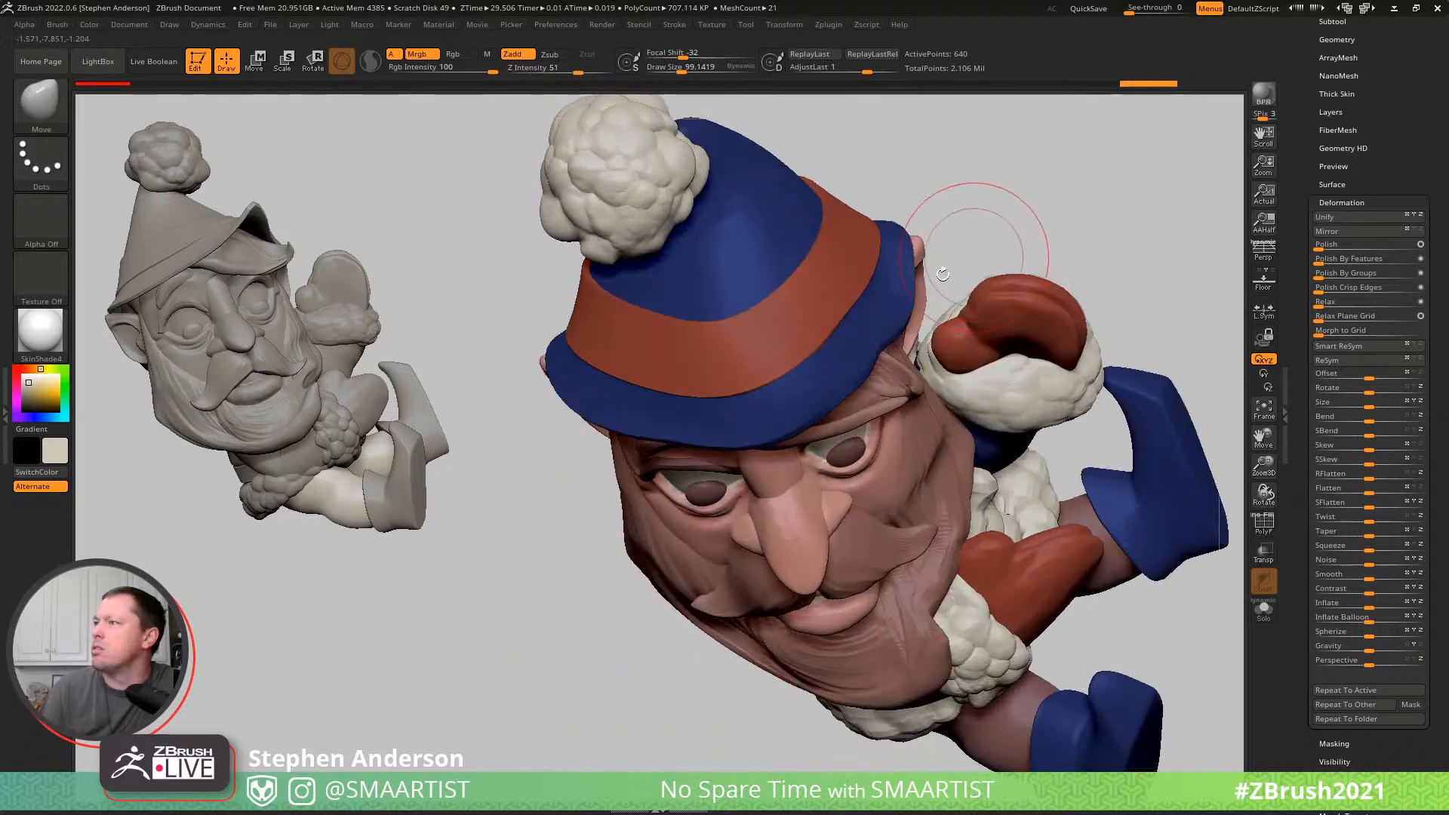
# - Select the hat and smooth its mesh with the Polish By Features and Polish Crisp Edges deformations
pyautogui.keyDown('alt'); pyautogui.click(858, 336); pyautogui.keyUp('alt')
pyautogui.hotkey('shift', 'f')
pyautogui.hotkey('shift', 'f')
pyautogui.hotkey('shift', 'f')
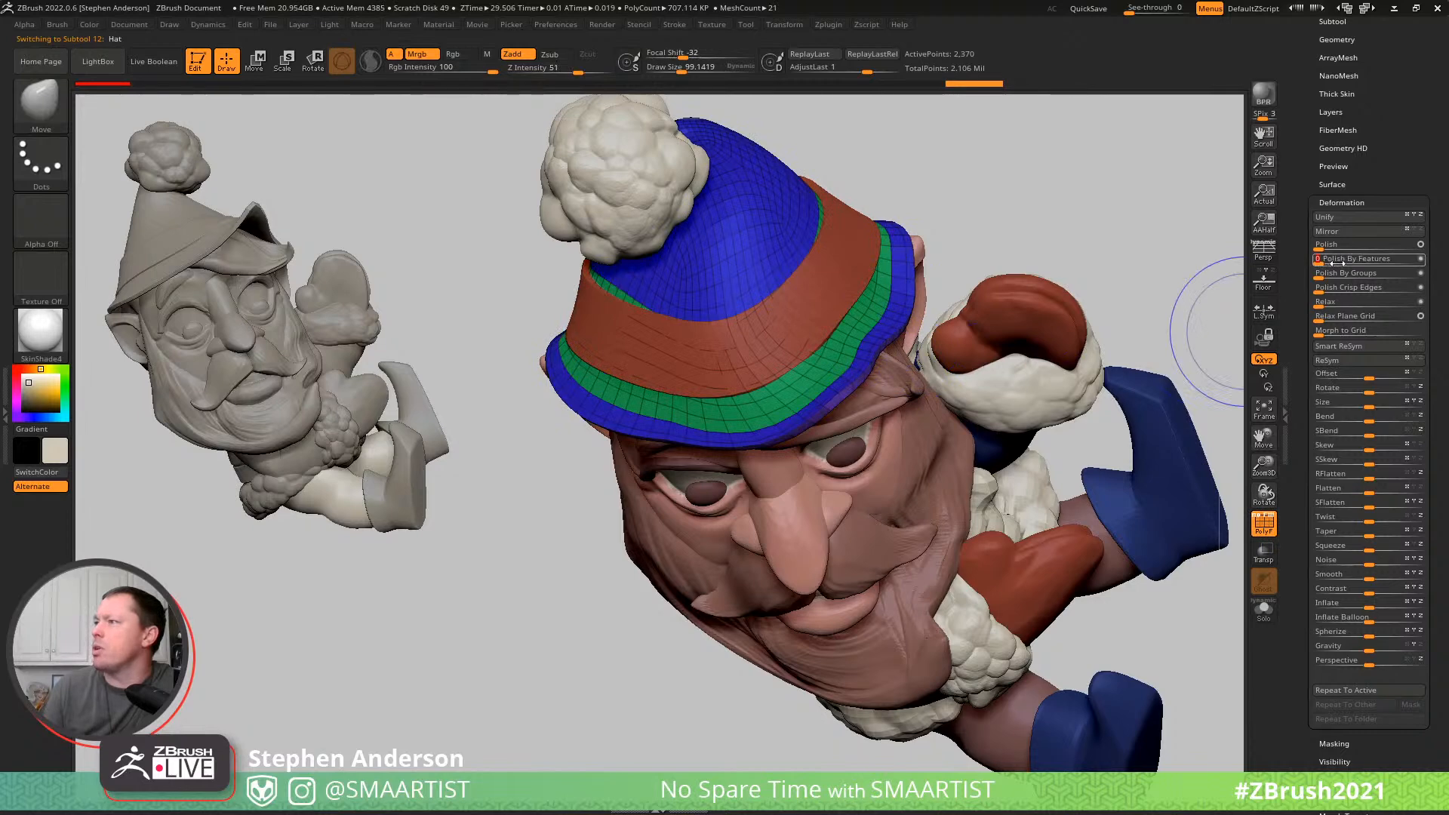
pyautogui.moveTo(1337, 262); pyautogui.dragTo(1338, 262)
pyautogui.moveTo(520, 452)
pyautogui.mouseDown()
pyautogui.moveTo(873, 259)
pyautogui.moveTo(795, 291)
pyautogui.moveTo(1192, 456)
pyautogui.mouseUp()
pyautogui.hotkey('shift', 'f')
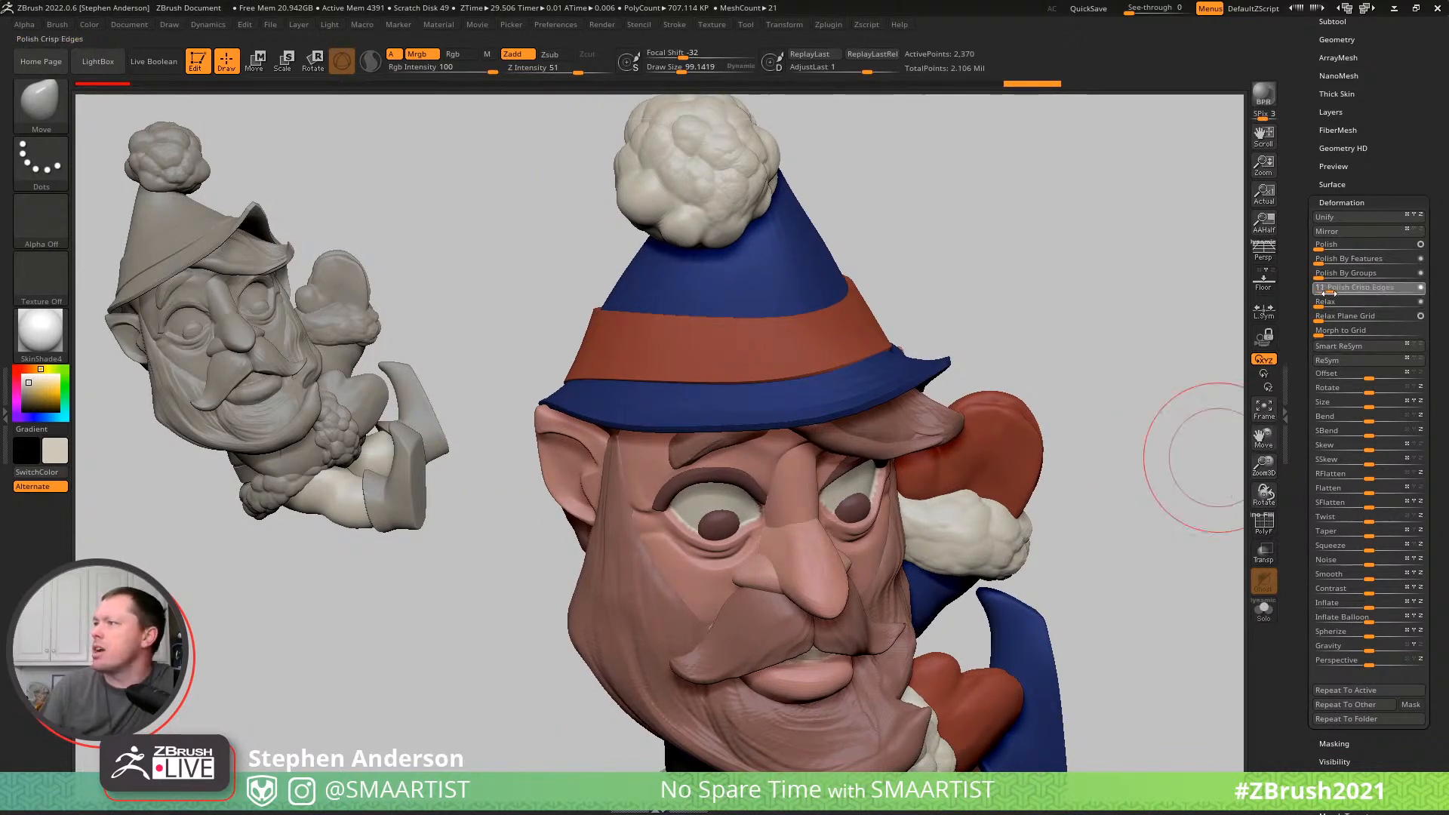
pyautogui.moveTo(1324, 292); pyautogui.dragTo(1314, 292)
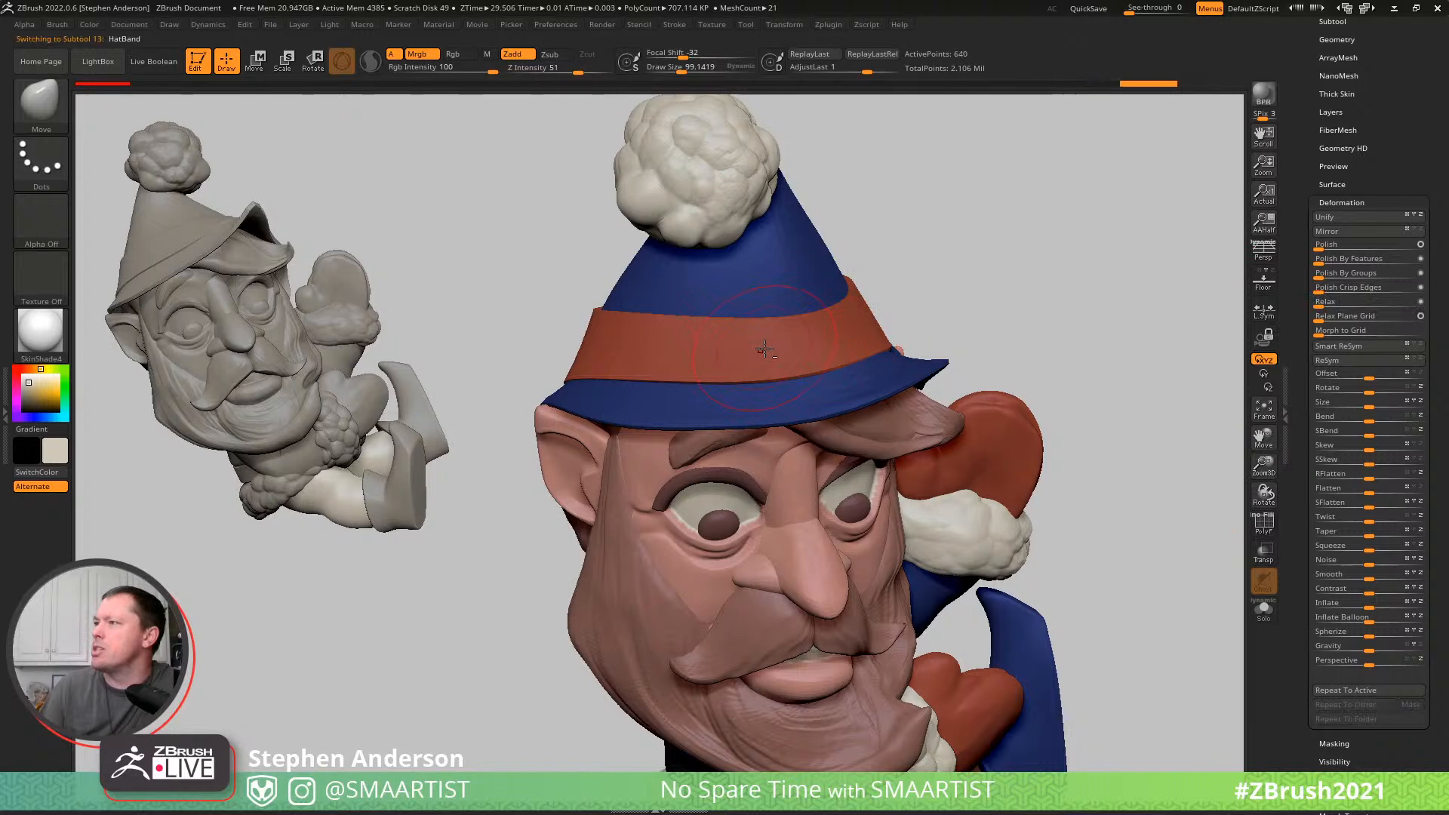
# - Select the hat band and retry Polish Crisp Edges on it, undoing the first attempt
pyautogui.hotkey('shift', 'f')
pyautogui.hotkey('shift', 'f')
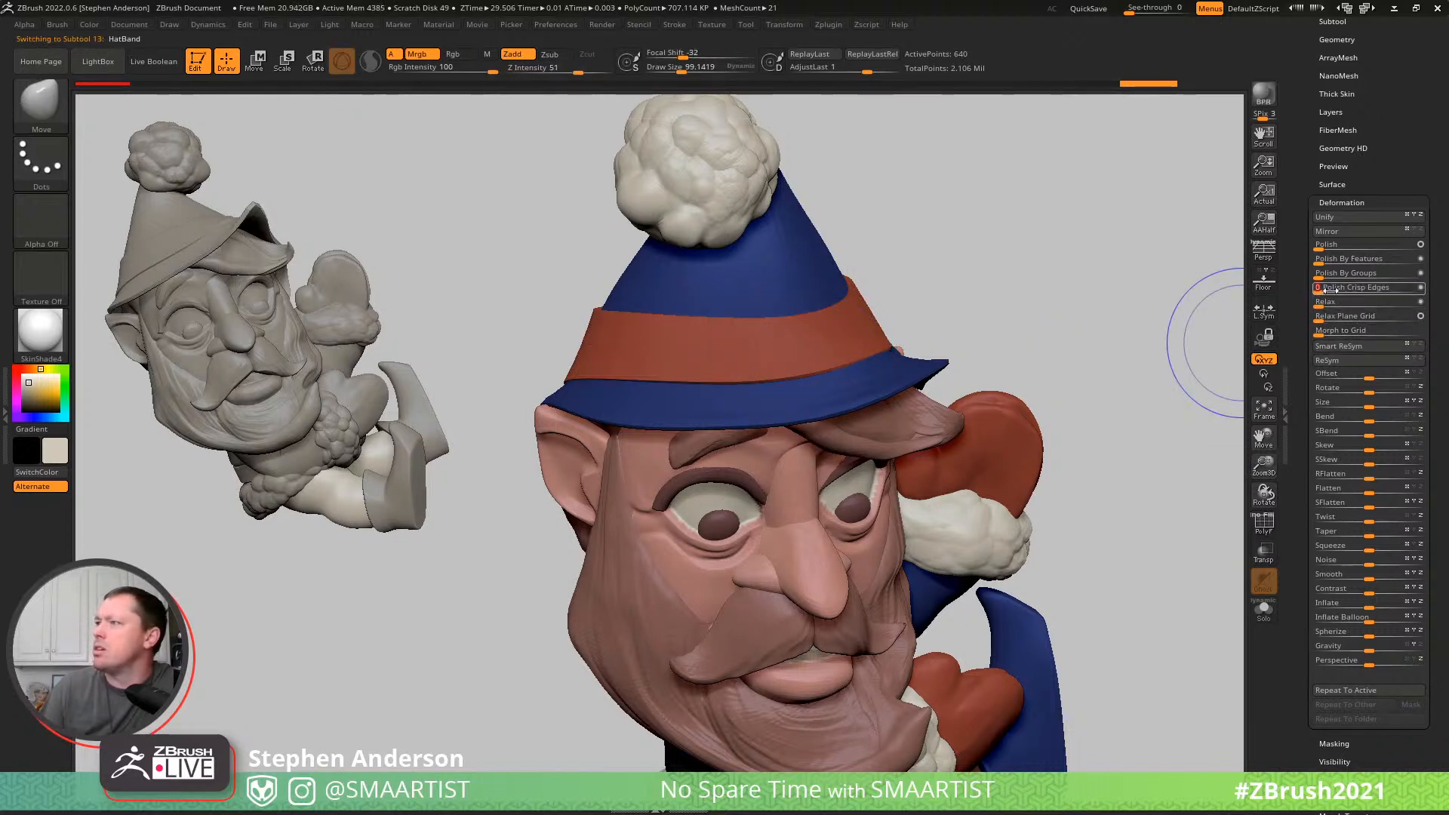
pyautogui.press('ctrl')
pyautogui.hotkey('ctrl', 'z')
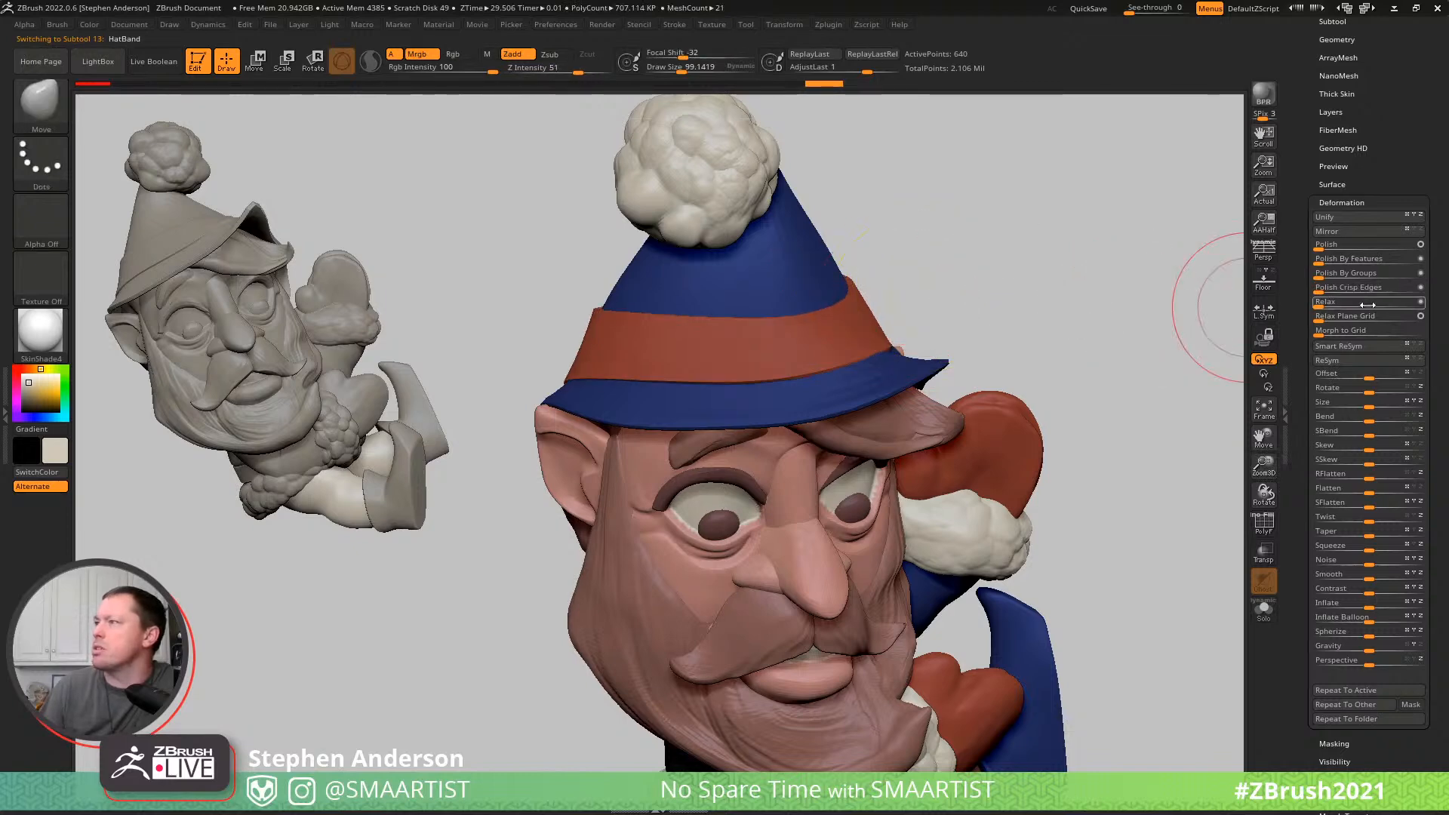
pyautogui.moveTo(1320, 295); pyautogui.dragTo(1319, 294)
# - Inflate the hat band by about 33 and adjust its fit with the Move brush at draw size about 109
pyautogui.moveTo(968, 259); pyautogui.dragTo(944, 274)
pyautogui.press('s')
pyautogui.moveTo(834, 356); pyautogui.dragTo(838, 357)
pyautogui.moveTo(917, 354)
pyautogui.mouseDown(button='right')
pyautogui.moveTo(861, 357)
pyautogui.moveTo(1003, 339)
pyautogui.moveTo(933, 368)
pyautogui.moveTo(947, 351)
pyautogui.moveTo(903, 308)
pyautogui.moveTo(893, 321)
pyautogui.mouseUp(button='right')
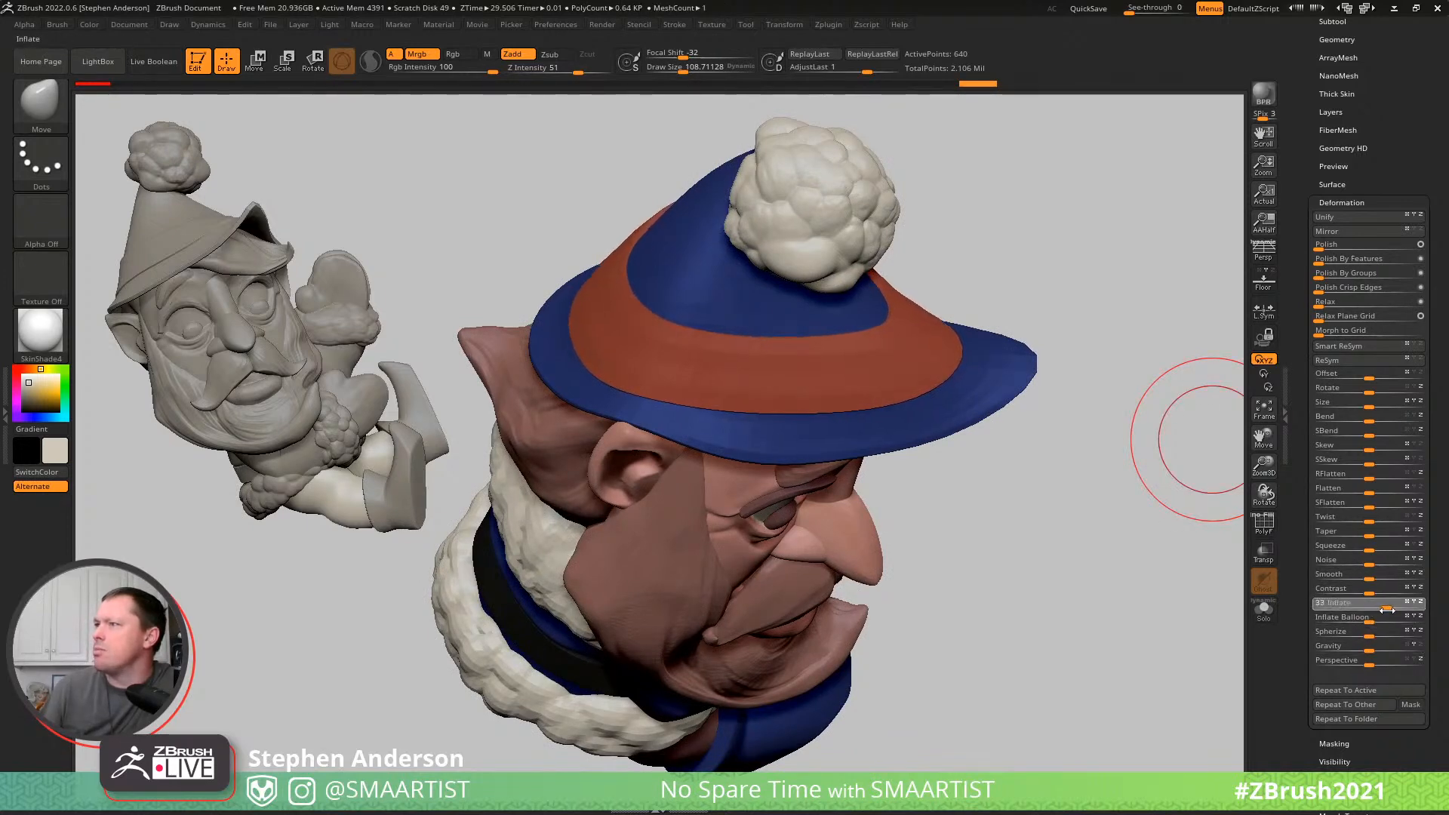
pyautogui.moveTo(901, 385); pyautogui.dragTo(830, 329, button='right')
pyautogui.moveTo(980, 370)
pyautogui.keyDown('ctrl'); pyautogui.mouseDown(button='right')
pyautogui.moveTo(948, 296)
pyautogui.moveTo(1025, 324)
pyautogui.moveTo(973, 317)
pyautogui.moveTo(1014, 312)
pyautogui.moveTo(941, 397)
pyautogui.moveTo(981, 395)
pyautogui.mouseUp(button='right'); pyautogui.keyUp('ctrl')
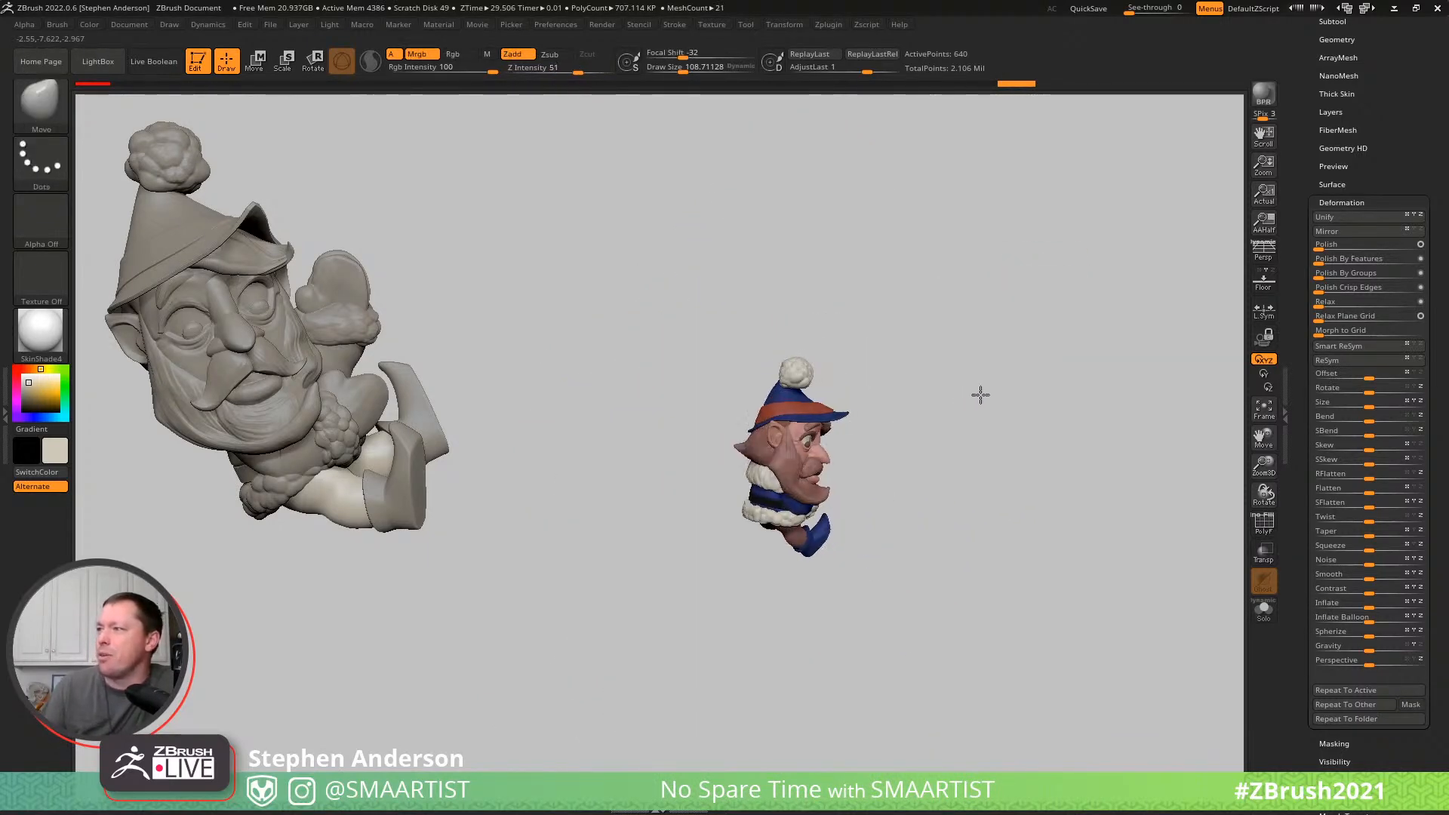
# - Turn off the polypaint colour on all the elf's subtools and select the shoes
pyautogui.moveTo(1386, 79); pyautogui.dragTo(1365, 255)
pyautogui.click(1329, 255)
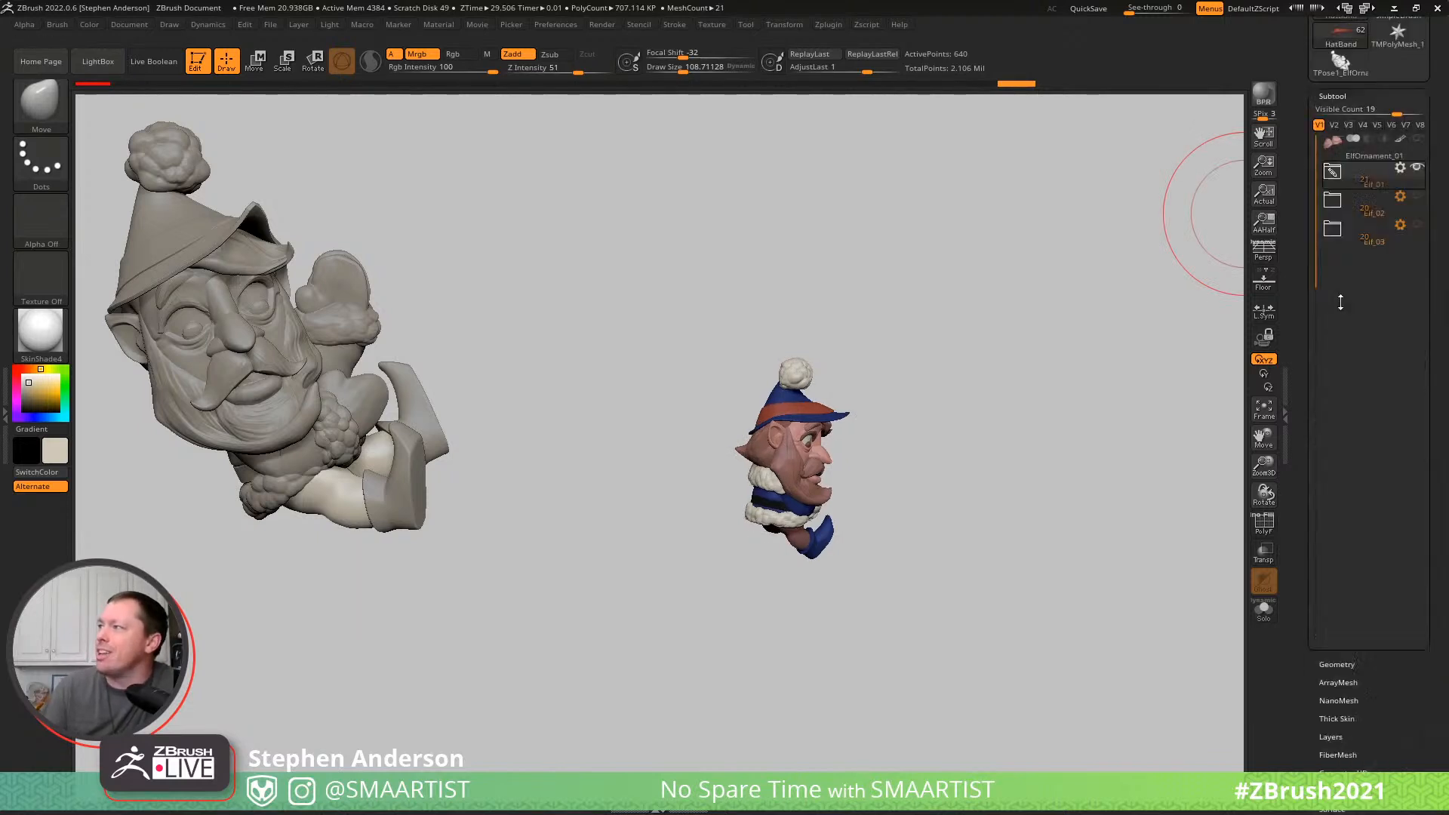
pyautogui.keyDown('shift'); pyautogui.click(1400, 69); pyautogui.keyUp('shift')
pyautogui.moveTo(914, 376)
pyautogui.mouseDown(button='right')
pyautogui.moveTo(910, 389)
pyautogui.moveTo(987, 400)
pyautogui.moveTo(950, 408)
pyautogui.mouseUp(button='right')
pyautogui.moveTo(886, 418); pyautogui.dragTo(1005, 423)
pyautogui.keyDown('alt'); pyautogui.click(812, 515); pyautogui.keyUp('alt')
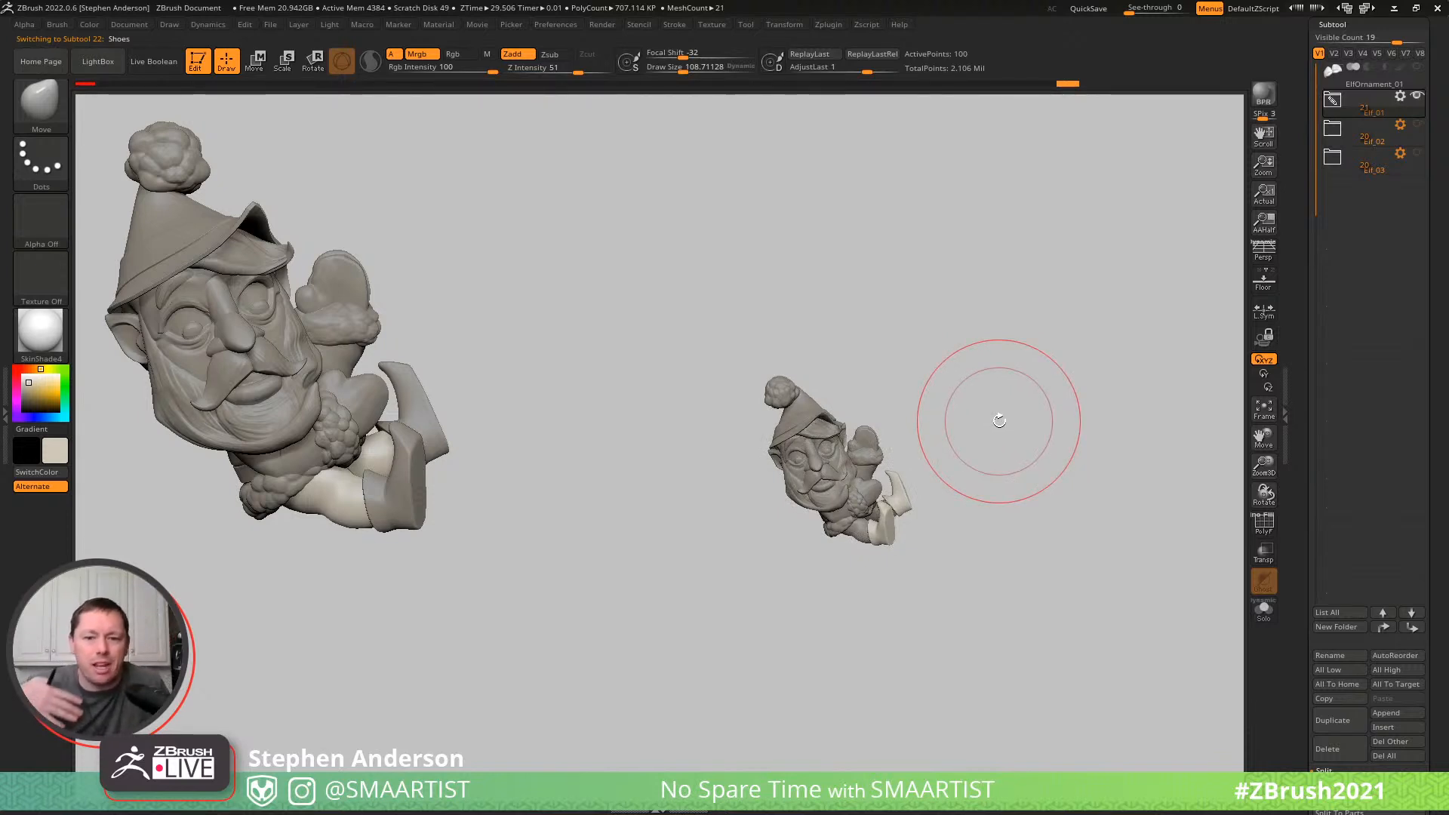
# - Select the belt, isolate it to inspect its wireframe, and bring the other subtools back
pyautogui.moveTo(868, 460)
pyautogui.mouseDown()
pyautogui.moveTo(986, 443)
pyautogui.moveTo(970, 430)
pyautogui.moveTo(942, 443)
pyautogui.moveTo(985, 451)
pyautogui.moveTo(901, 396)
pyautogui.moveTo(845, 453)
pyautogui.moveTo(772, 477)
pyautogui.mouseUp()
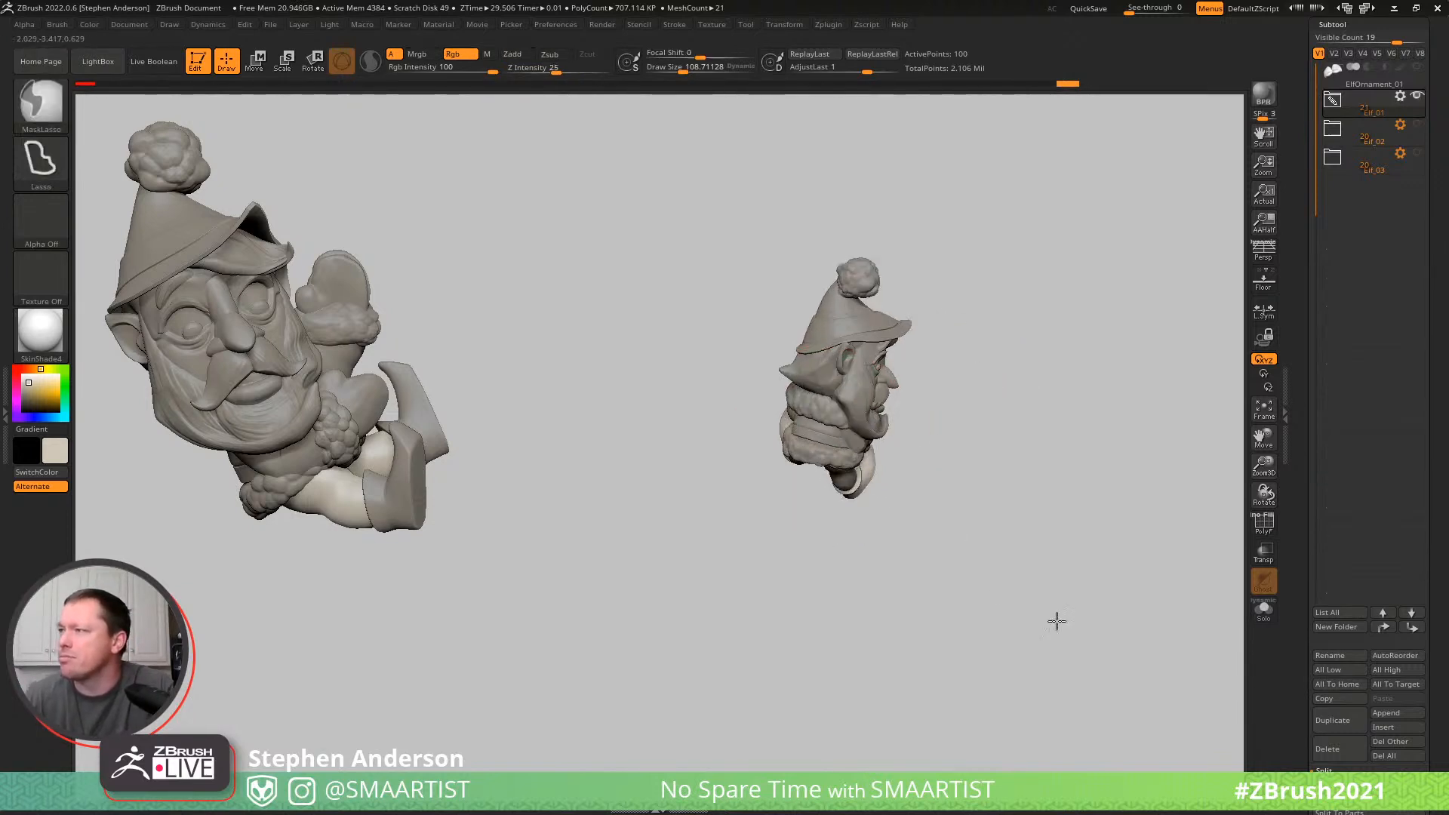
pyautogui.keyDown('ctrl'); pyautogui.moveTo(999, 589); pyautogui.dragTo(1109, 633, button='right'); pyautogui.keyUp('ctrl')
pyautogui.moveTo(961, 516); pyautogui.dragTo(925, 421, button='right')
pyautogui.hotkey('shift', 'f')
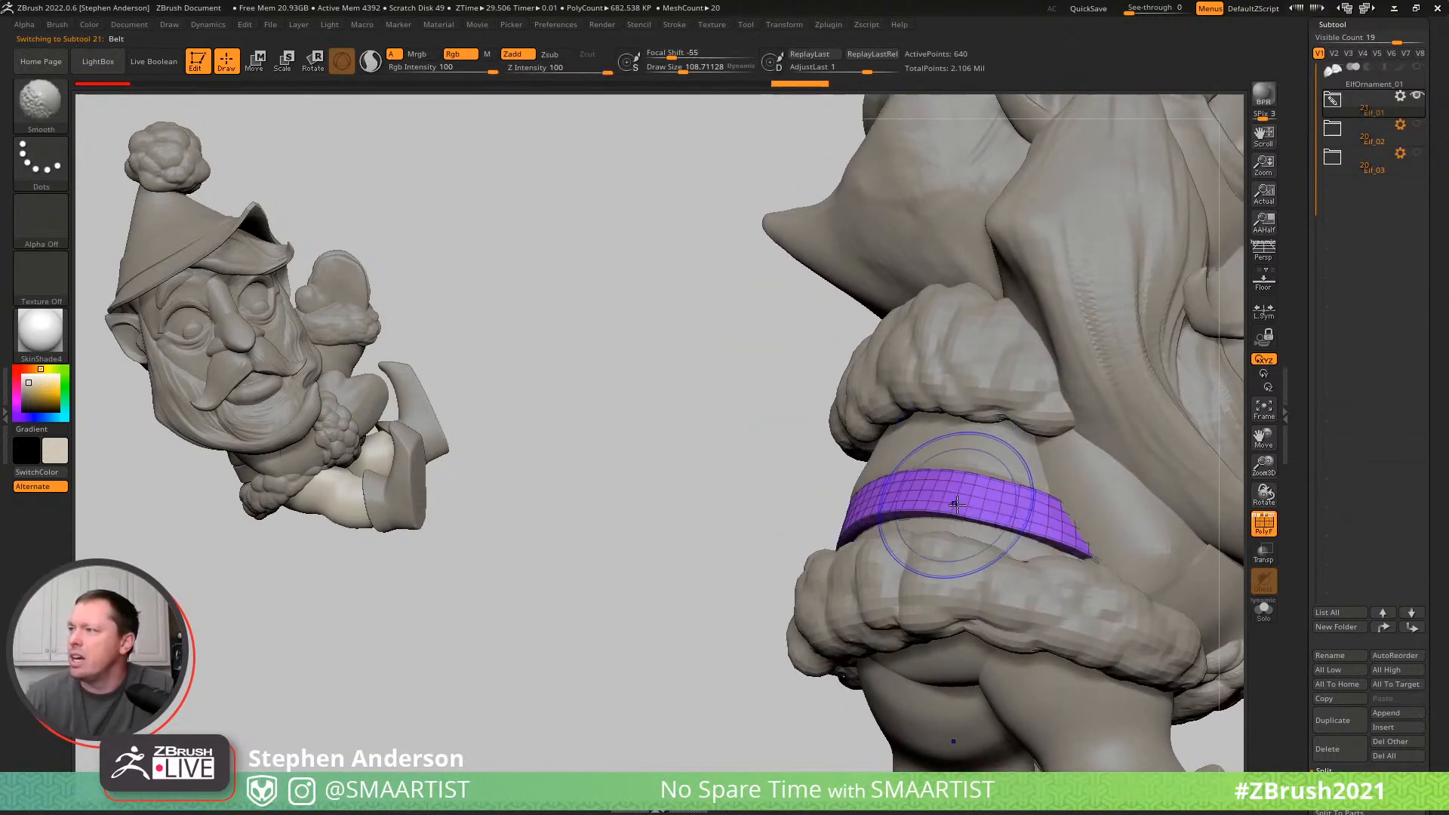
pyautogui.hotkey('ctrl', 'shift', 's')
pyautogui.moveTo(945, 485); pyautogui.dragTo(938, 452, button='right')
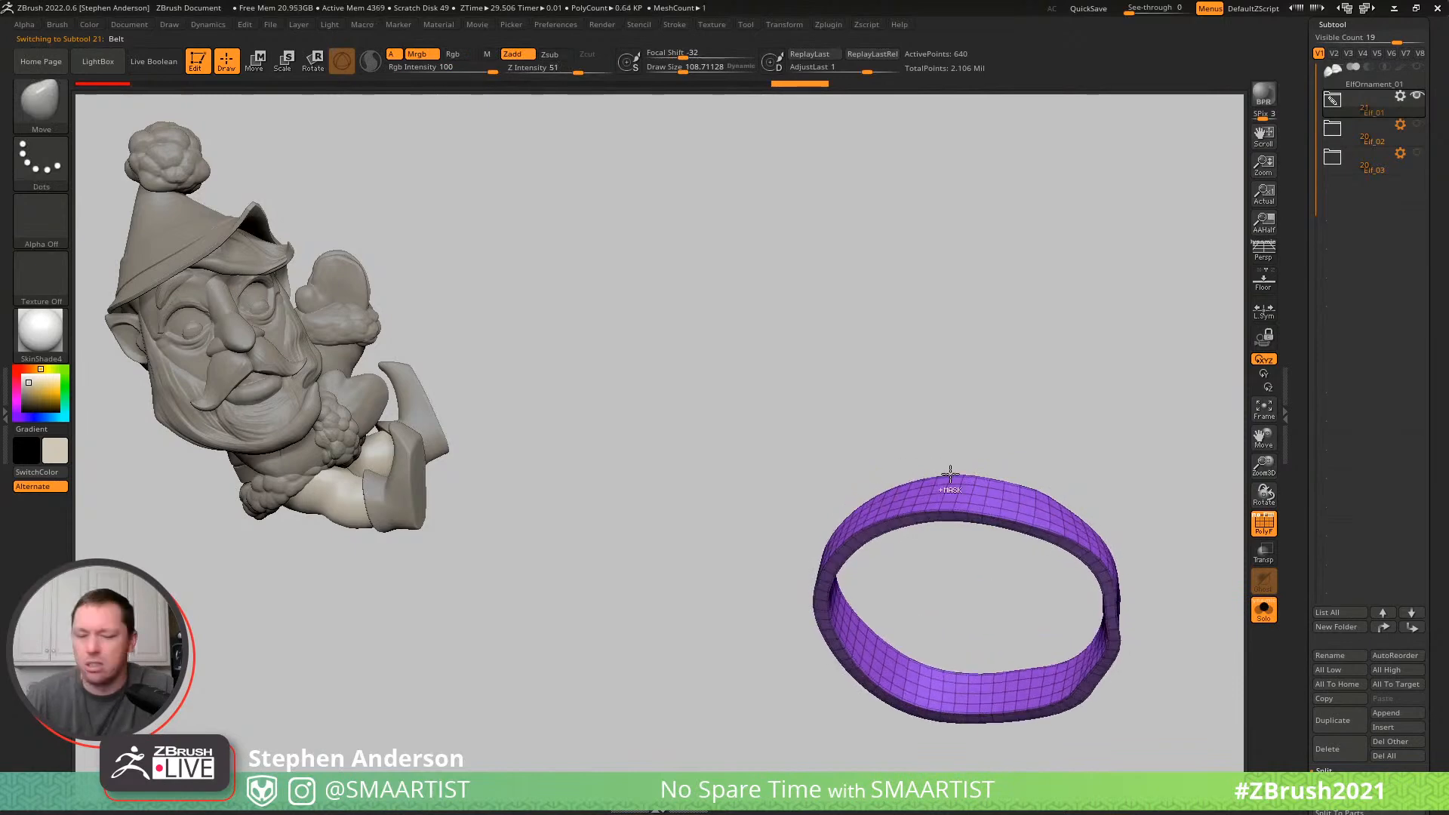
pyautogui.hotkey('ctrl', 'shift', 's')
pyautogui.moveTo(961, 526); pyautogui.dragTo(954, 560, button='right')
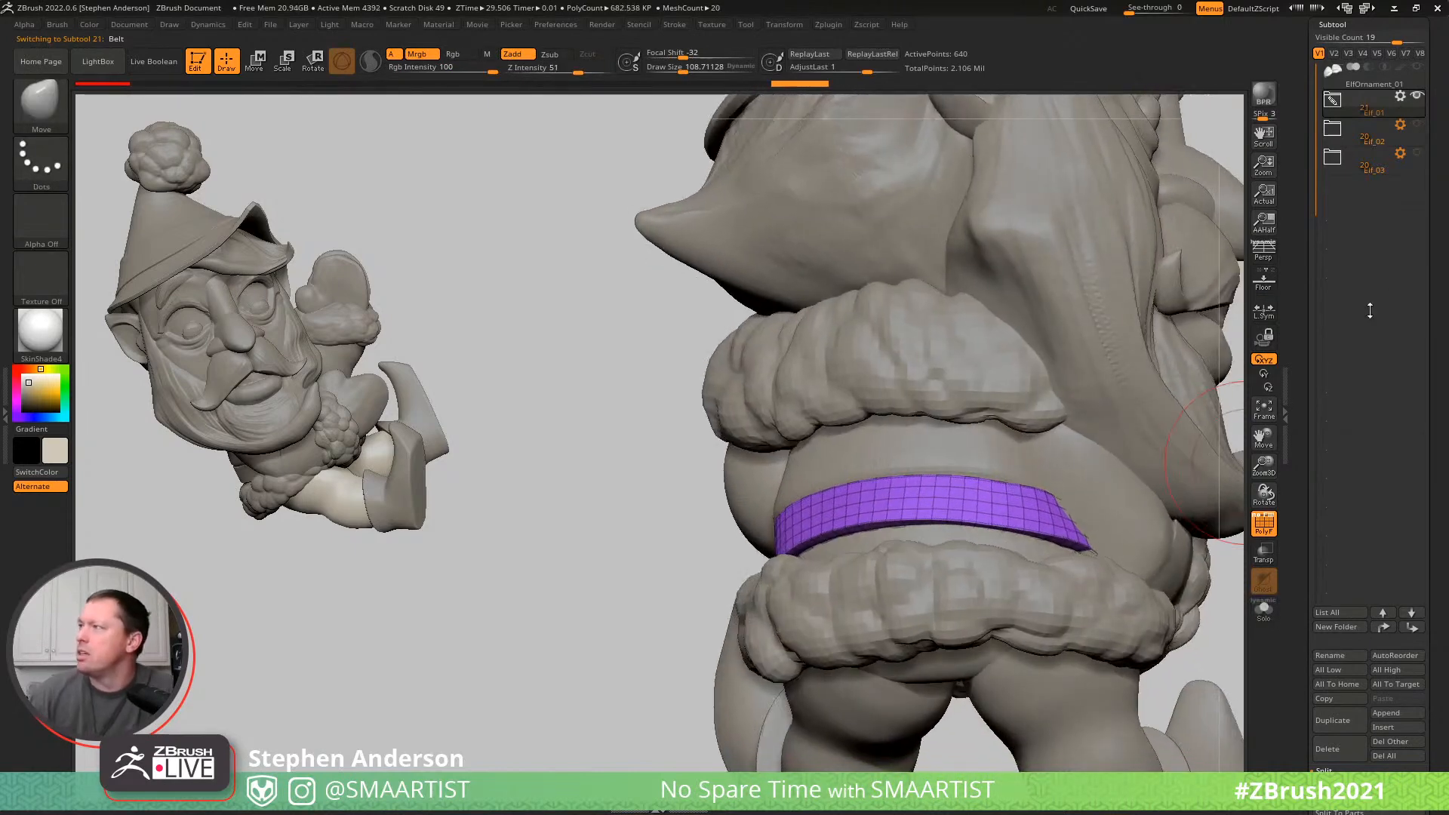
# - Apply Polish By Features to the belt and subdivide its mesh once
pyautogui.moveTo(1440, 753); pyautogui.dragTo(1398, 162)
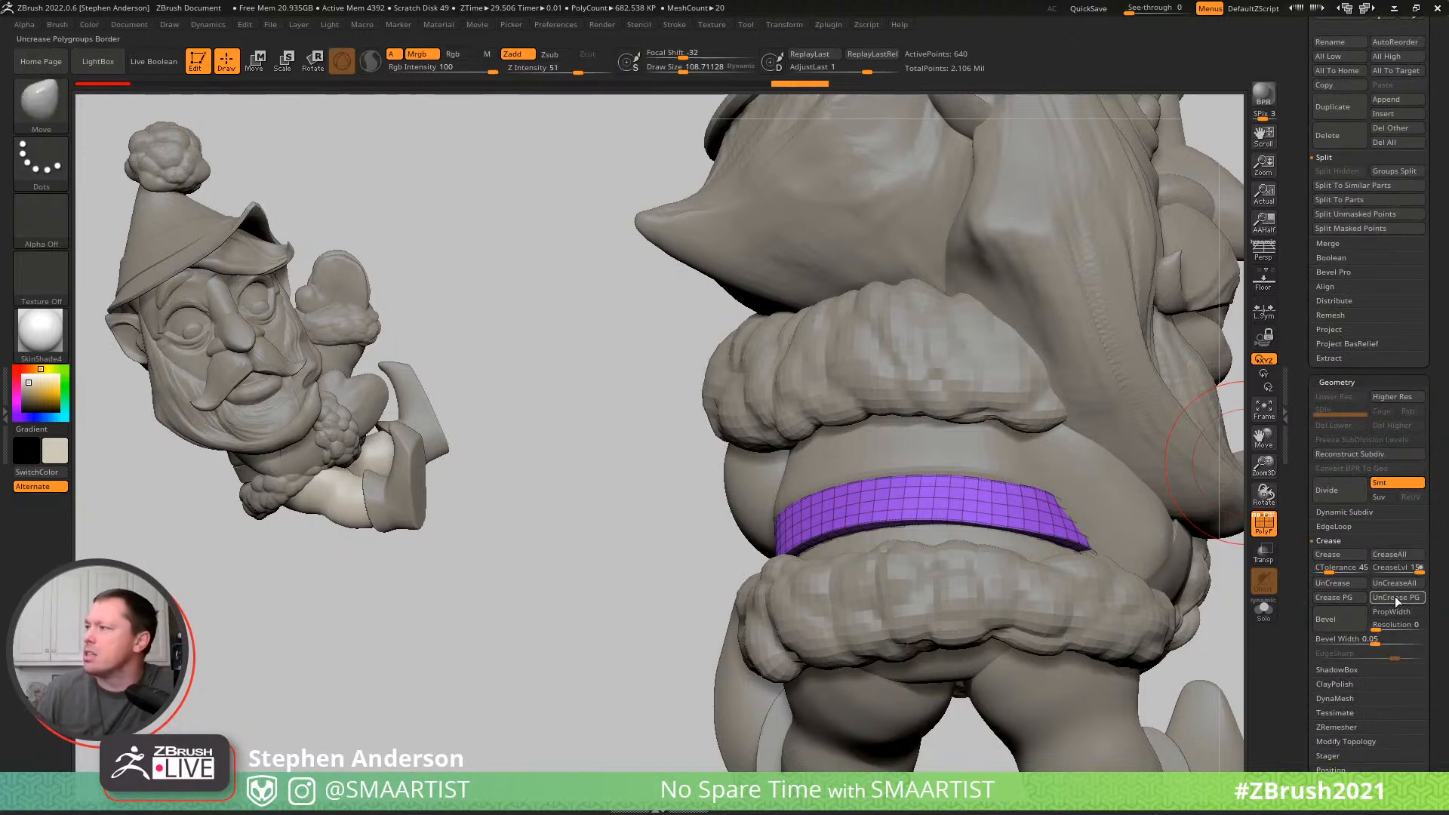
pyautogui.moveTo(1437, 295)
pyautogui.mouseDown()
pyautogui.moveTo(1436, 381)
pyautogui.moveTo(1435, 314)
pyautogui.mouseUp()
pyautogui.click(1343, 403)
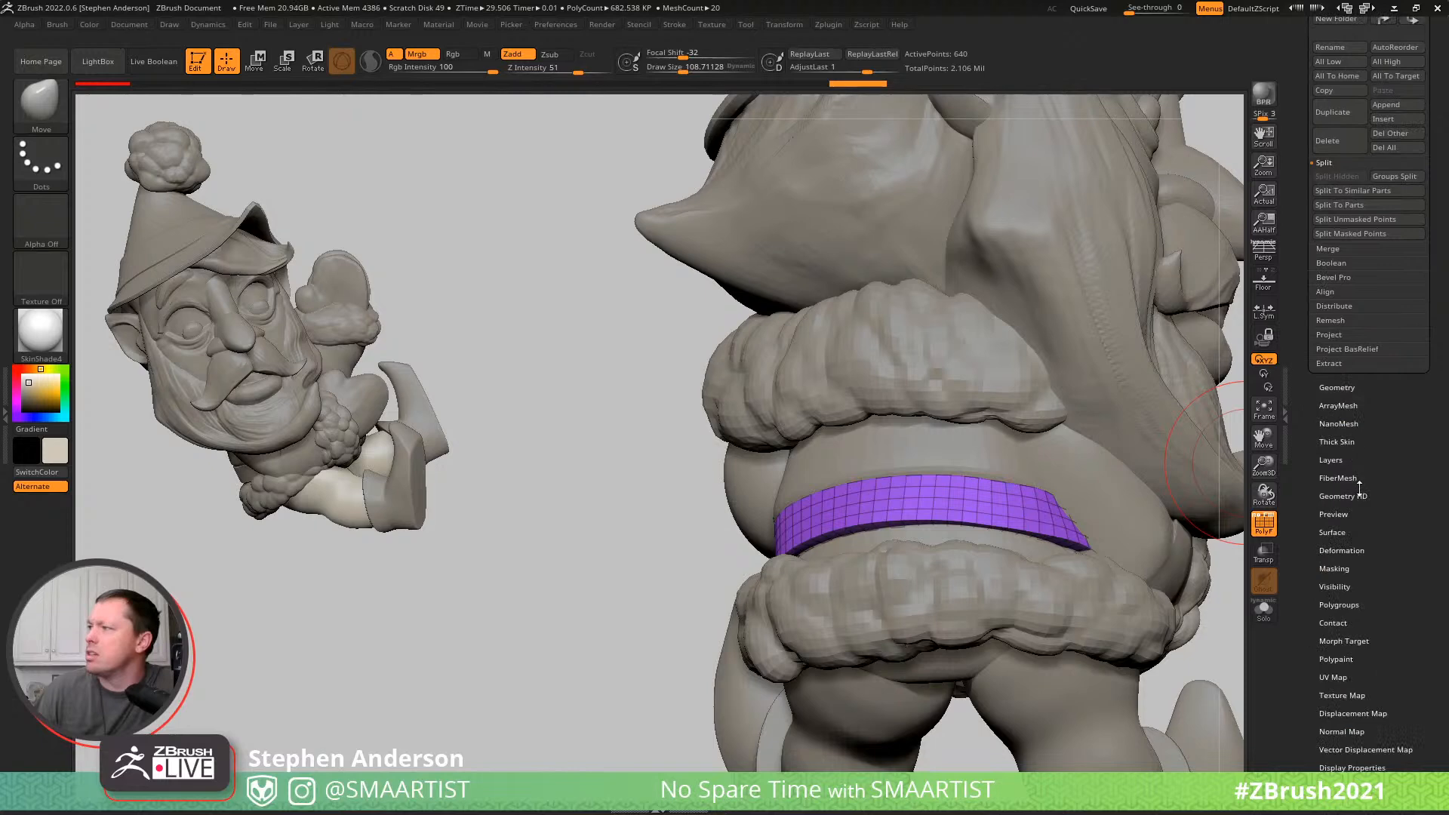
pyautogui.click(1340, 604)
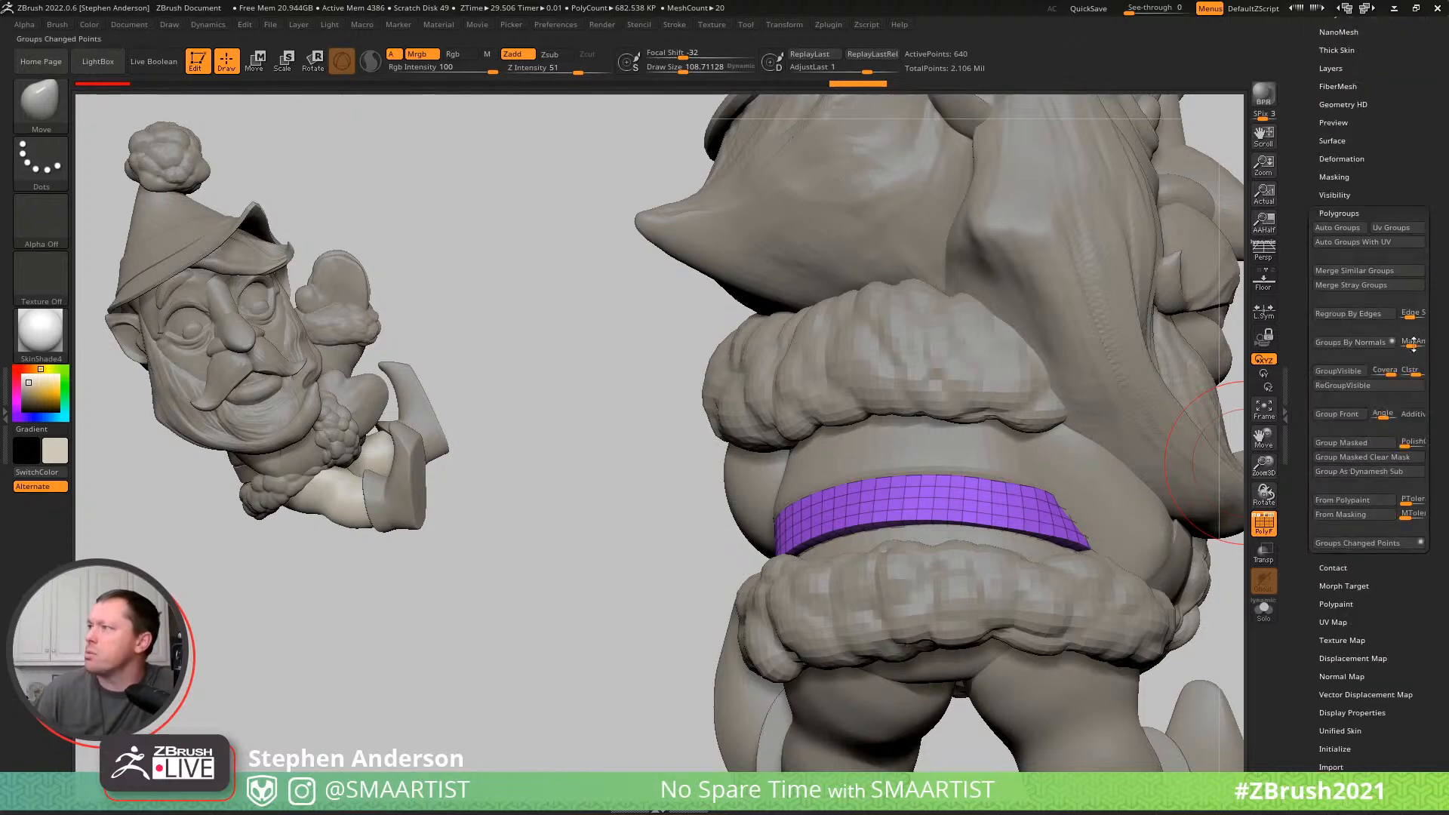
pyautogui.click(1341, 158)
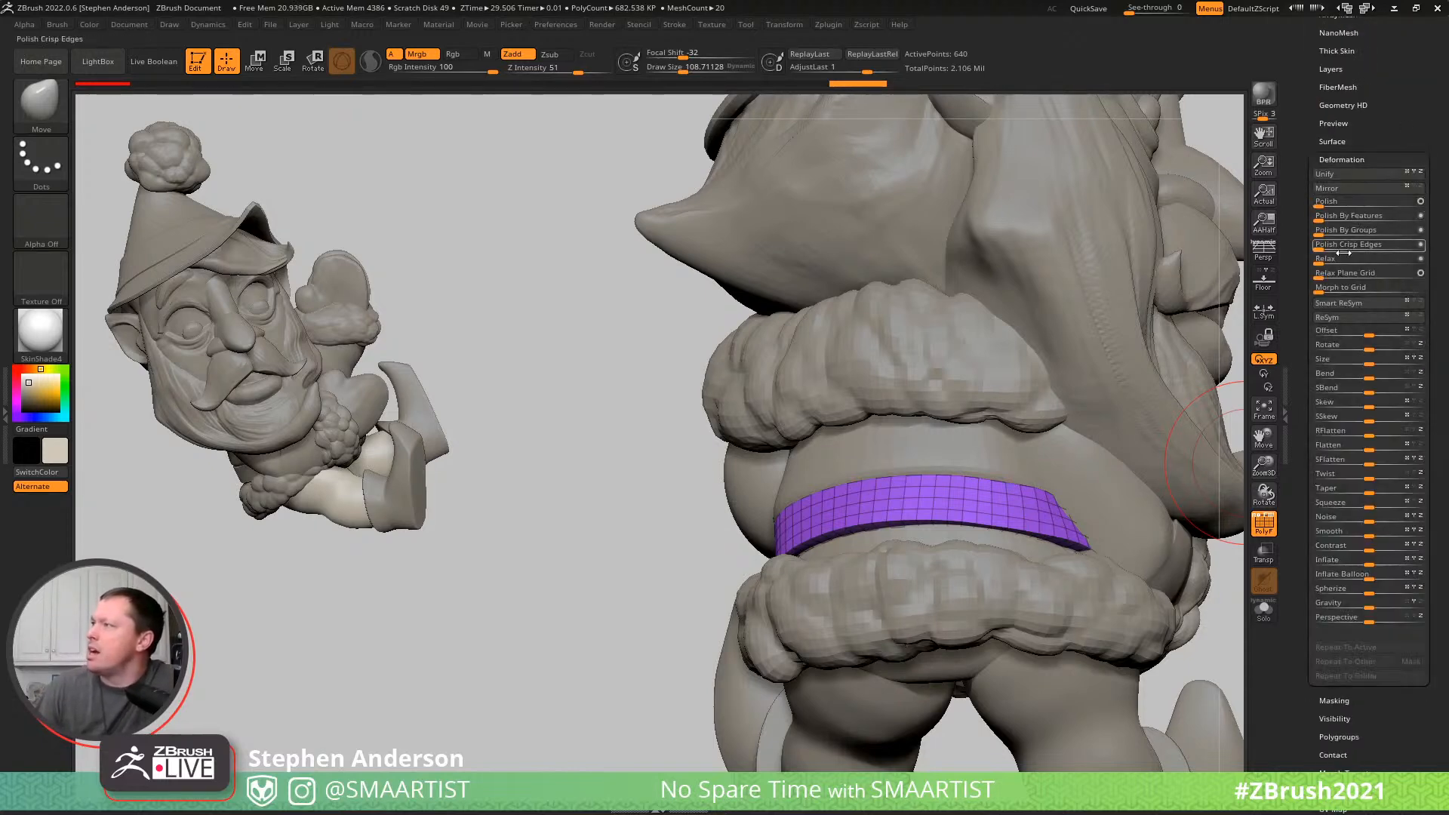
pyautogui.click(1342, 225)
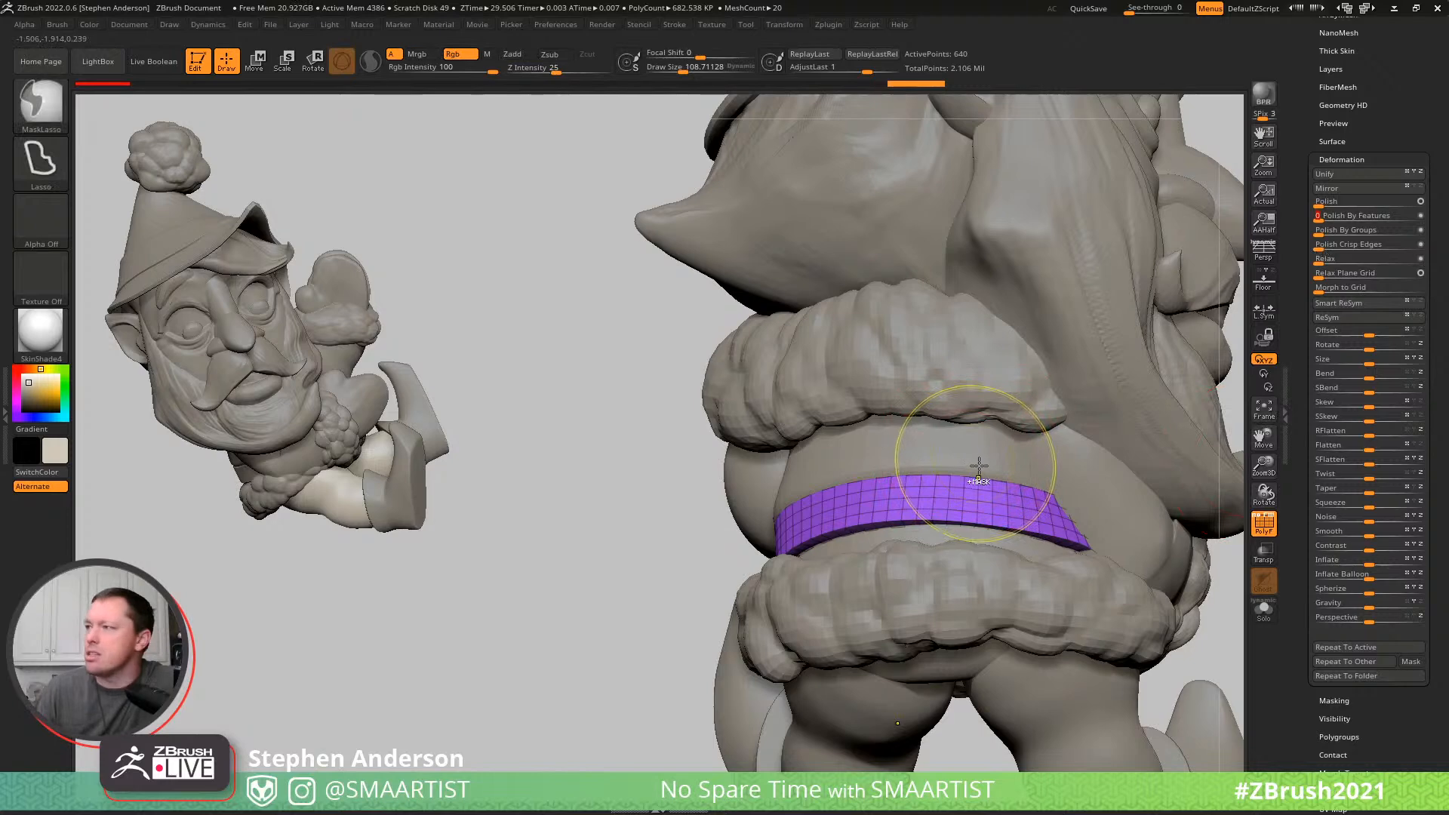
pyautogui.hotkey('ctrl', 'd')
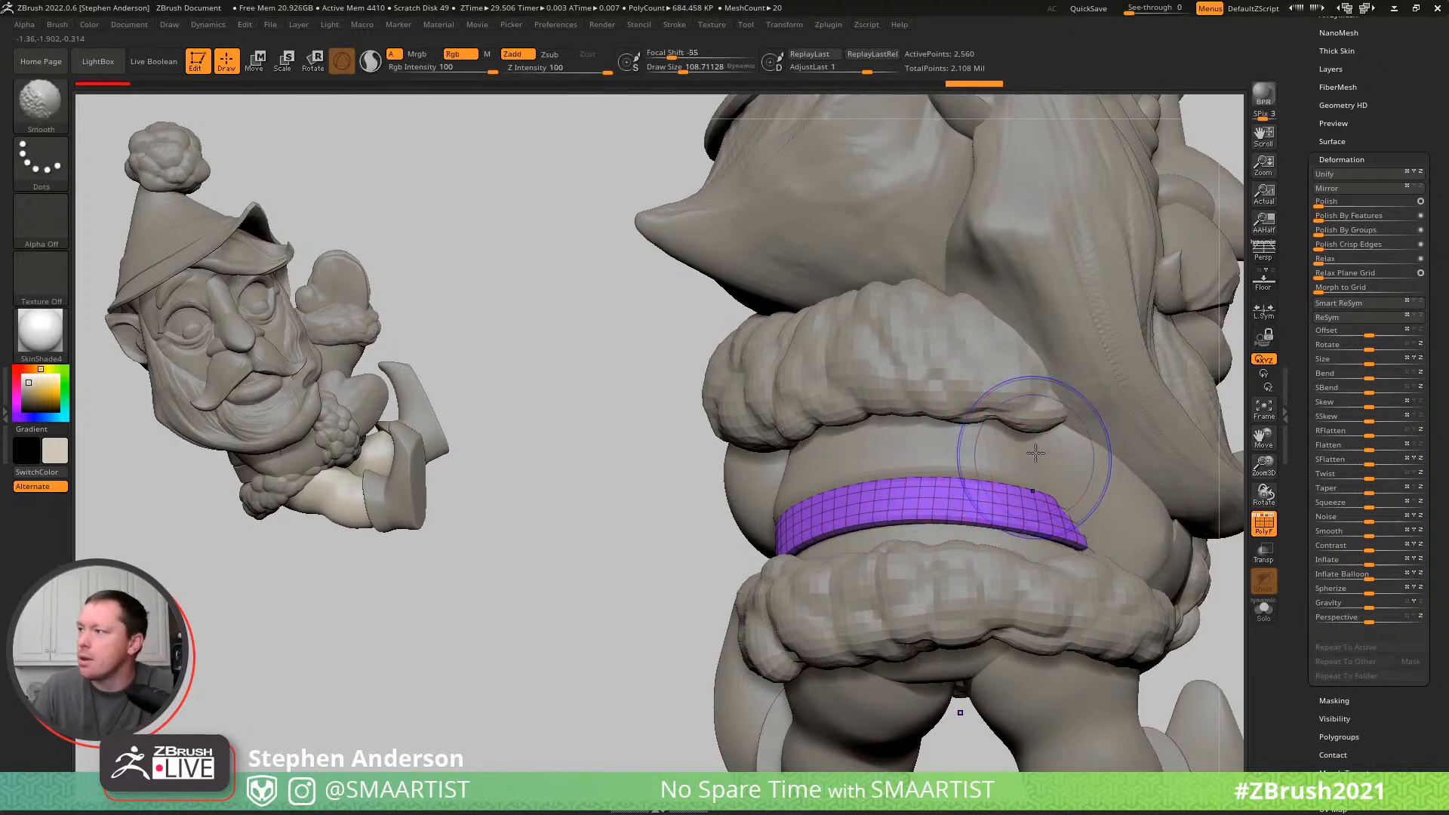
pyautogui.hotkey('shift', 'f')
pyautogui.moveTo(960, 493); pyautogui.dragTo(996, 507, button='right')
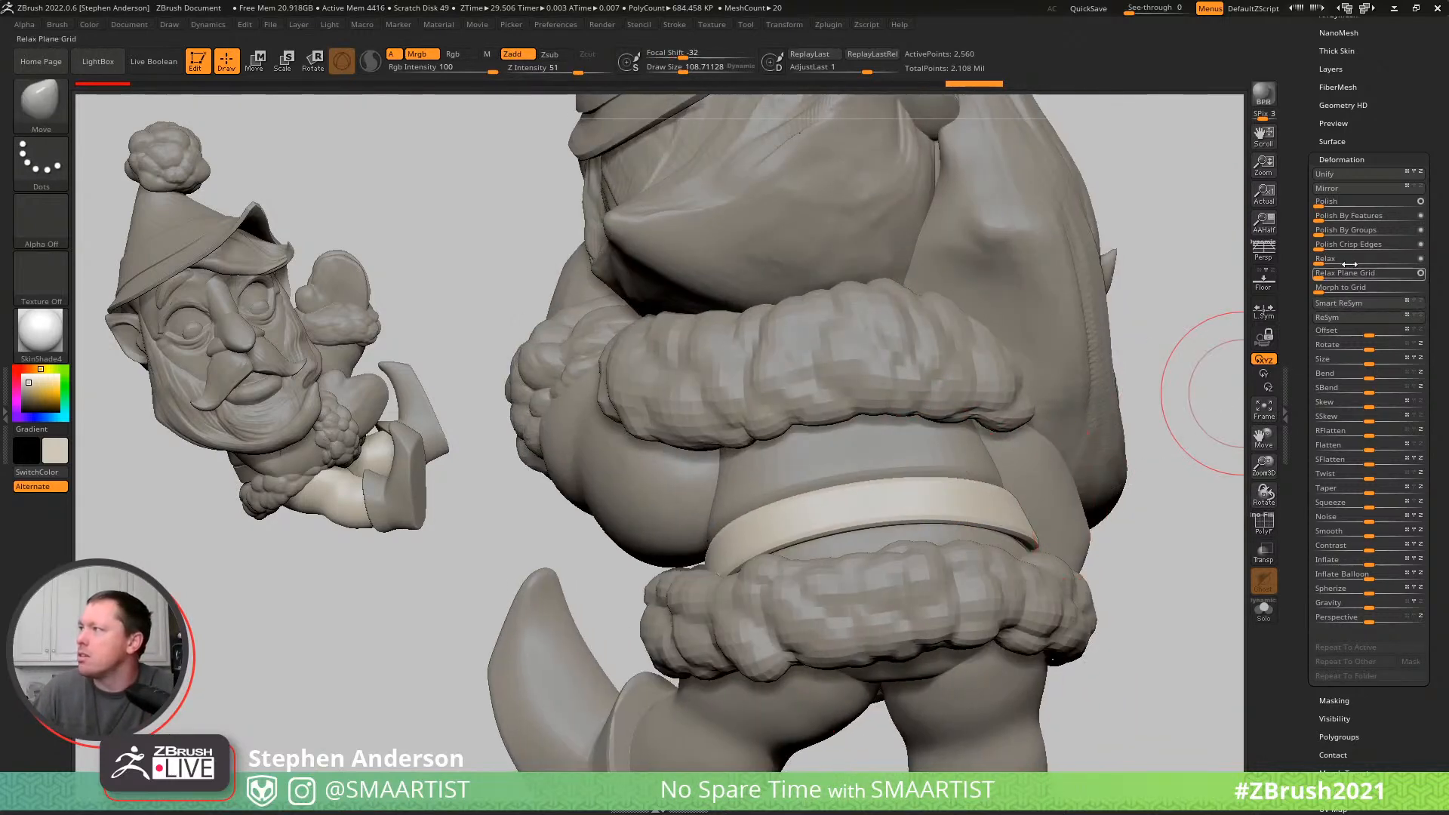
# - Apply Polish Crisp Edges to the belt, inflate it slightly and fit it around the waist
pyautogui.moveTo(1356, 251); pyautogui.dragTo(1356, 251)
pyautogui.moveTo(915, 508)
pyautogui.mouseDown(button='right')
pyautogui.moveTo(1057, 515)
pyautogui.moveTo(1087, 460)
pyautogui.moveTo(1085, 532)
pyautogui.mouseUp(button='right')
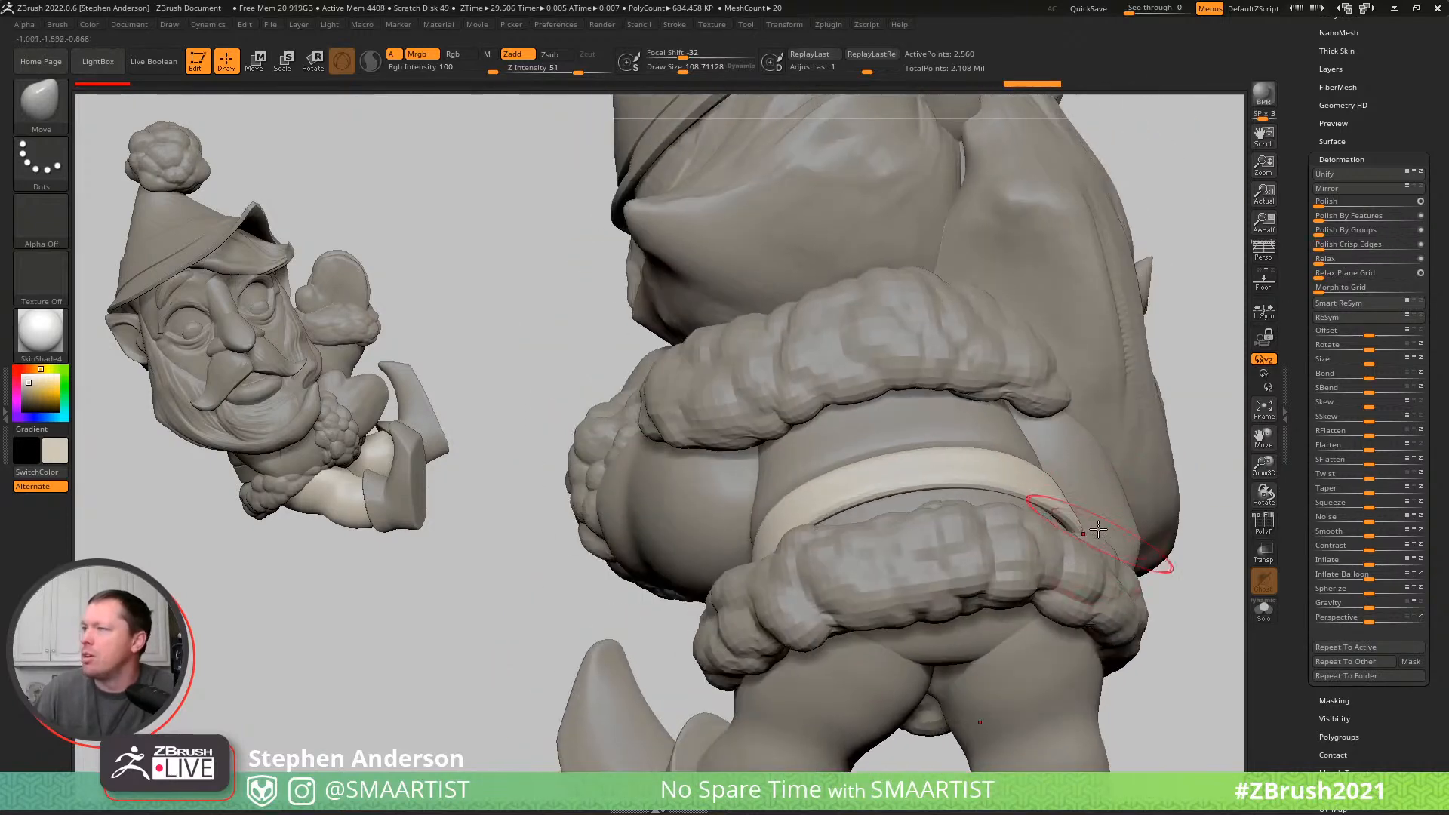
pyautogui.moveTo(819, 524); pyautogui.dragTo(688, 557, button='right')
pyautogui.moveTo(1368, 565); pyautogui.dragTo(1375, 565)
pyautogui.moveTo(979, 528); pyautogui.dragTo(823, 551, button='right')
pyautogui.moveTo(770, 553); pyautogui.dragTo(737, 551)
# - Select body_copy1 and sculpt the coat around the belt with the Standard brush at draw size about 62
pyautogui.moveTo(832, 523)
pyautogui.mouseDown(button='right')
pyautogui.moveTo(754, 511)
pyautogui.moveTo(795, 508)
pyautogui.moveTo(826, 542)
pyautogui.moveTo(796, 528)
pyautogui.moveTo(824, 475)
pyautogui.moveTo(800, 490)
pyautogui.moveTo(711, 489)
pyautogui.mouseUp(button='right')
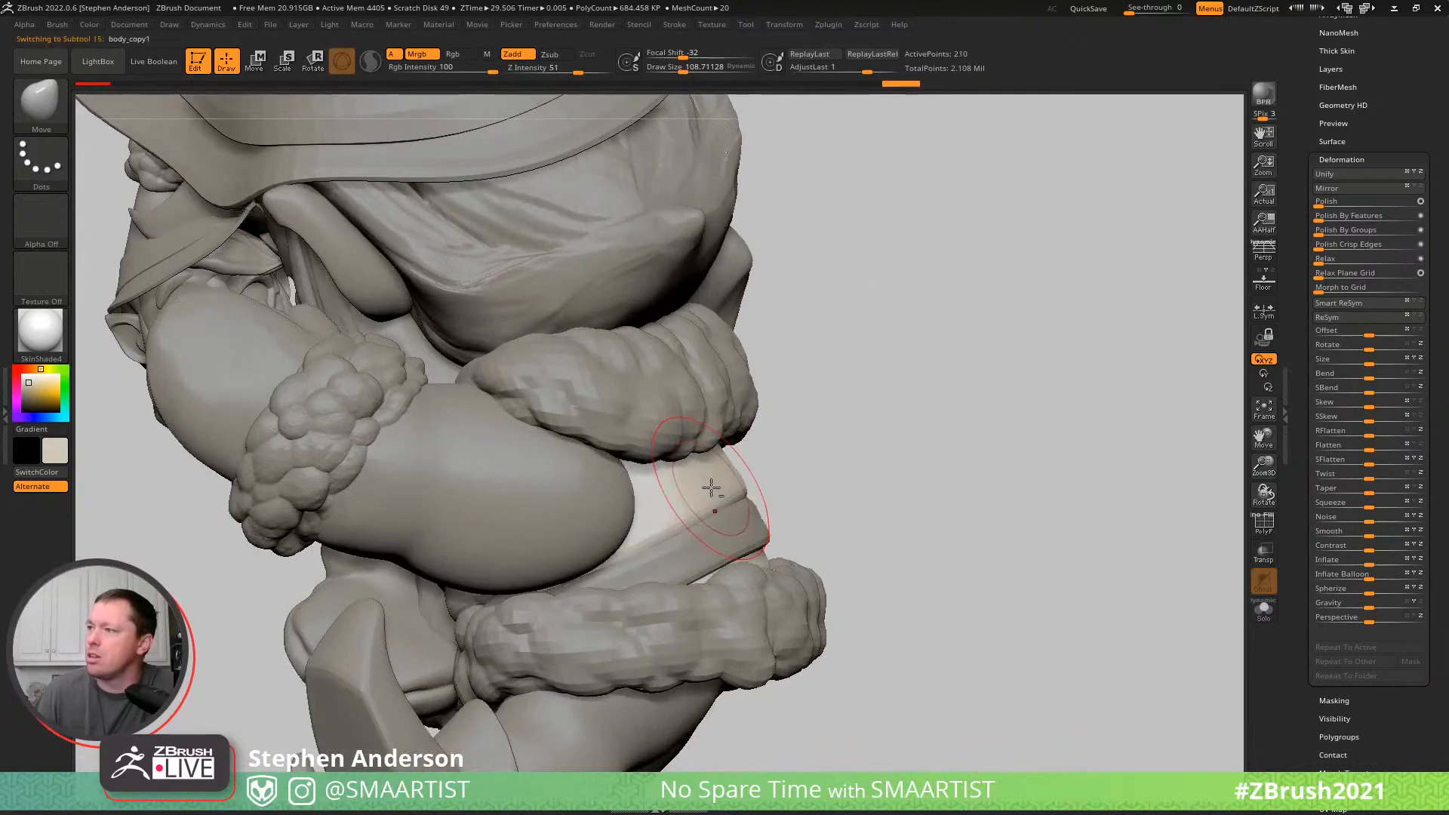
pyautogui.press('b')
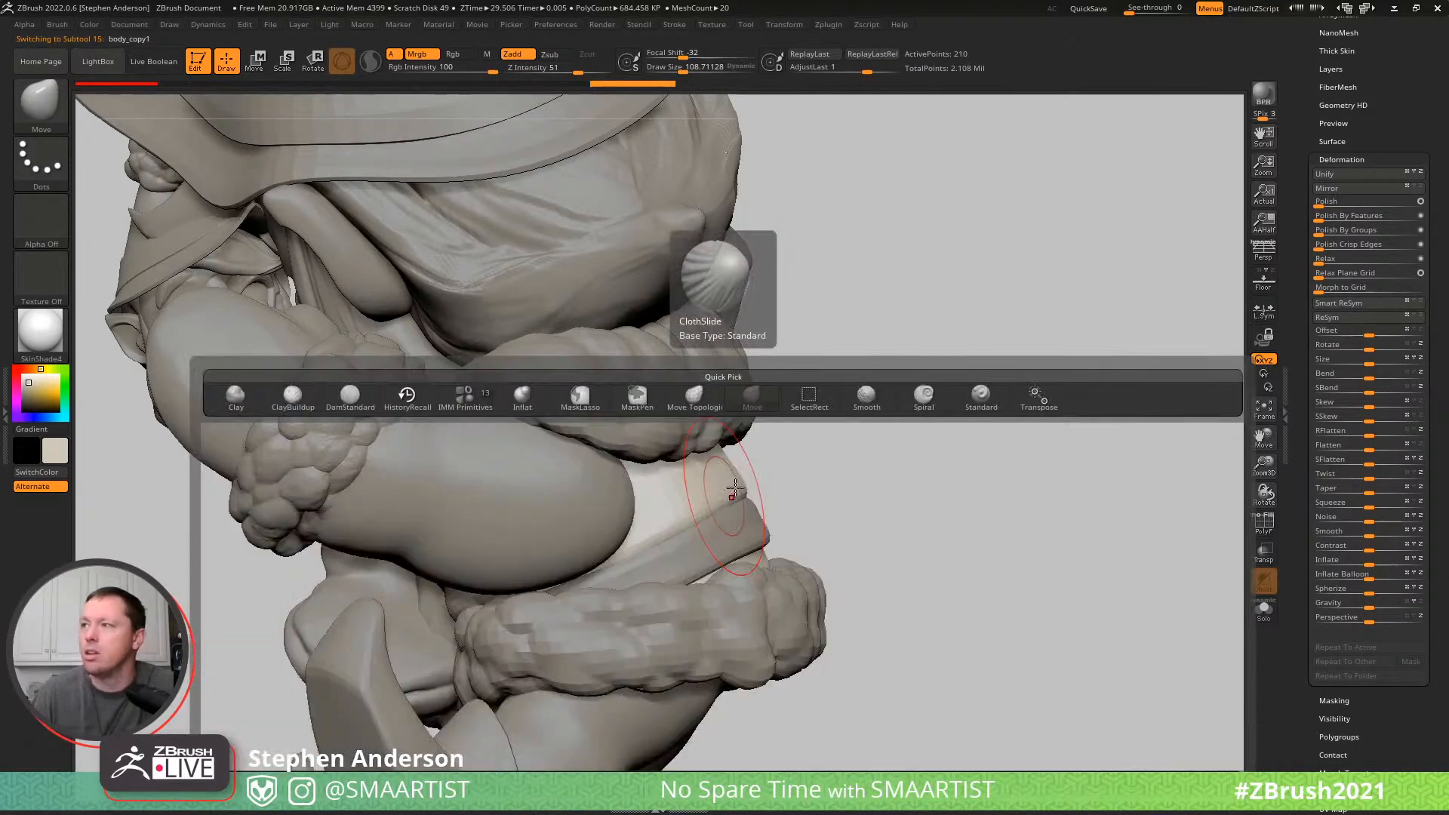
pyautogui.press('s')
pyautogui.press('t')
pyautogui.moveTo(682, 467)
pyautogui.mouseDown(button='right')
pyautogui.moveTo(676, 511)
pyautogui.moveTo(852, 456)
pyautogui.mouseUp(button='right')
pyautogui.moveTo(846, 458); pyautogui.dragTo(849, 454)
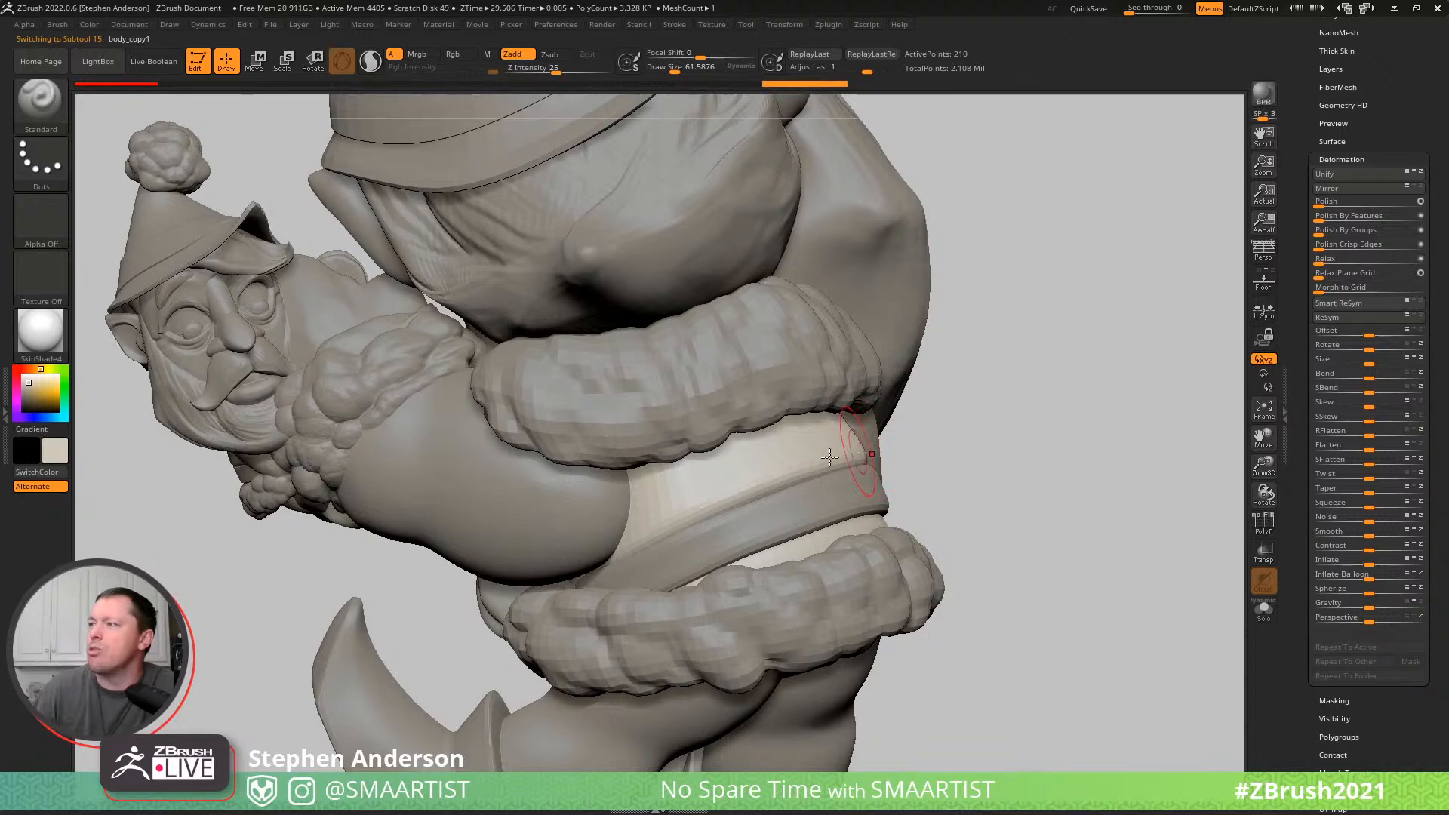
pyautogui.moveTo(768, 487); pyautogui.dragTo(917, 454, button='right')
pyautogui.moveTo(783, 470)
pyautogui.mouseDown(button='right')
pyautogui.moveTo(1056, 475)
pyautogui.moveTo(1058, 404)
pyautogui.moveTo(843, 457)
pyautogui.moveTo(941, 504)
pyautogui.moveTo(981, 499)
pyautogui.moveTo(938, 508)
pyautogui.moveTo(954, 518)
pyautogui.mouseUp(button='right')
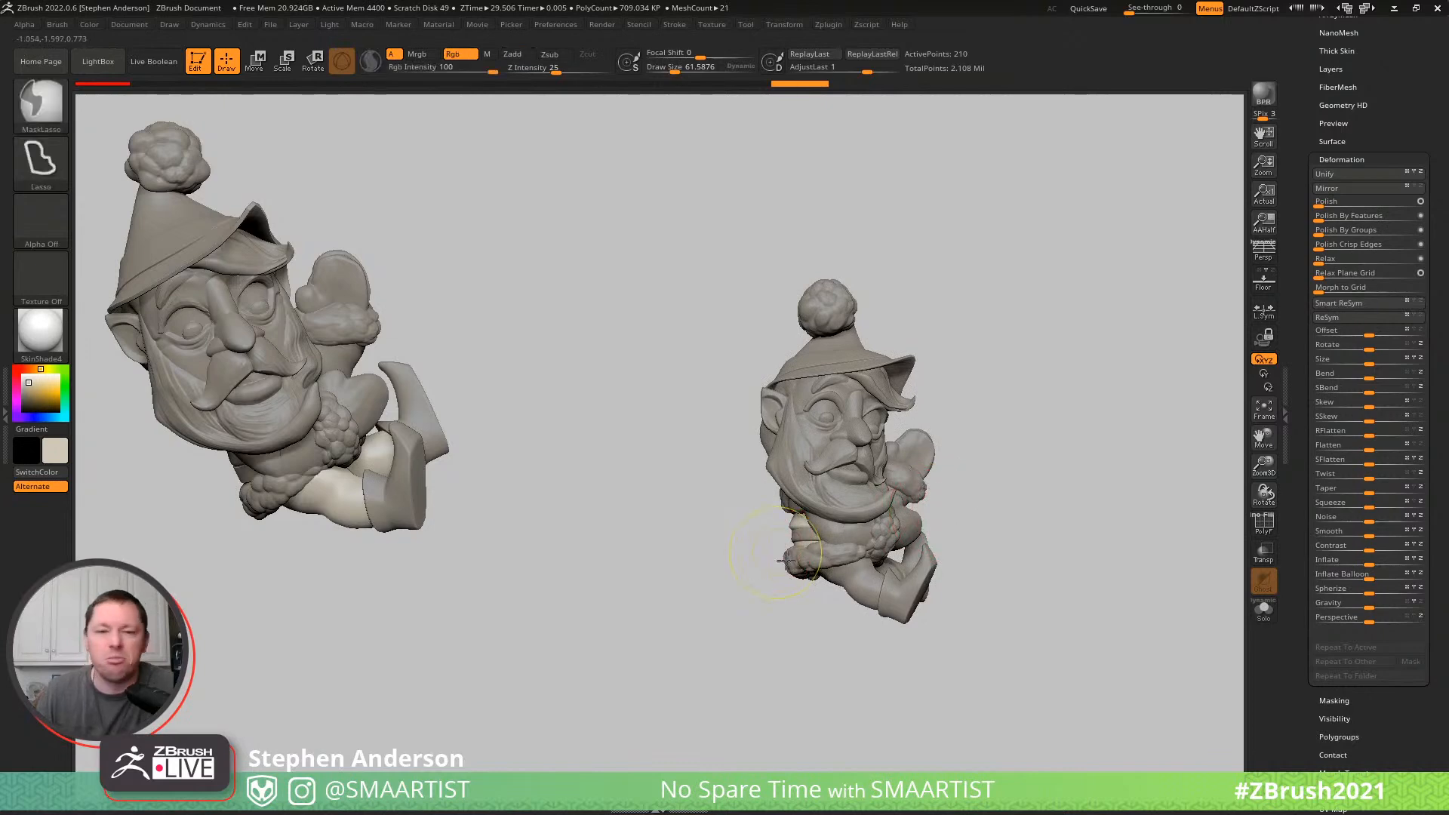
# - Refine the coat's surface along the belt at the elf's back with the Standard brush at draw size about 58
pyautogui.moveTo(796, 542)
pyautogui.mouseDown(button='right')
pyautogui.moveTo(961, 559)
pyautogui.moveTo(1041, 712)
pyautogui.moveTo(800, 577)
pyautogui.moveTo(642, 559)
pyautogui.mouseUp(button='right')
pyautogui.moveTo(669, 553); pyautogui.dragTo(663, 554)
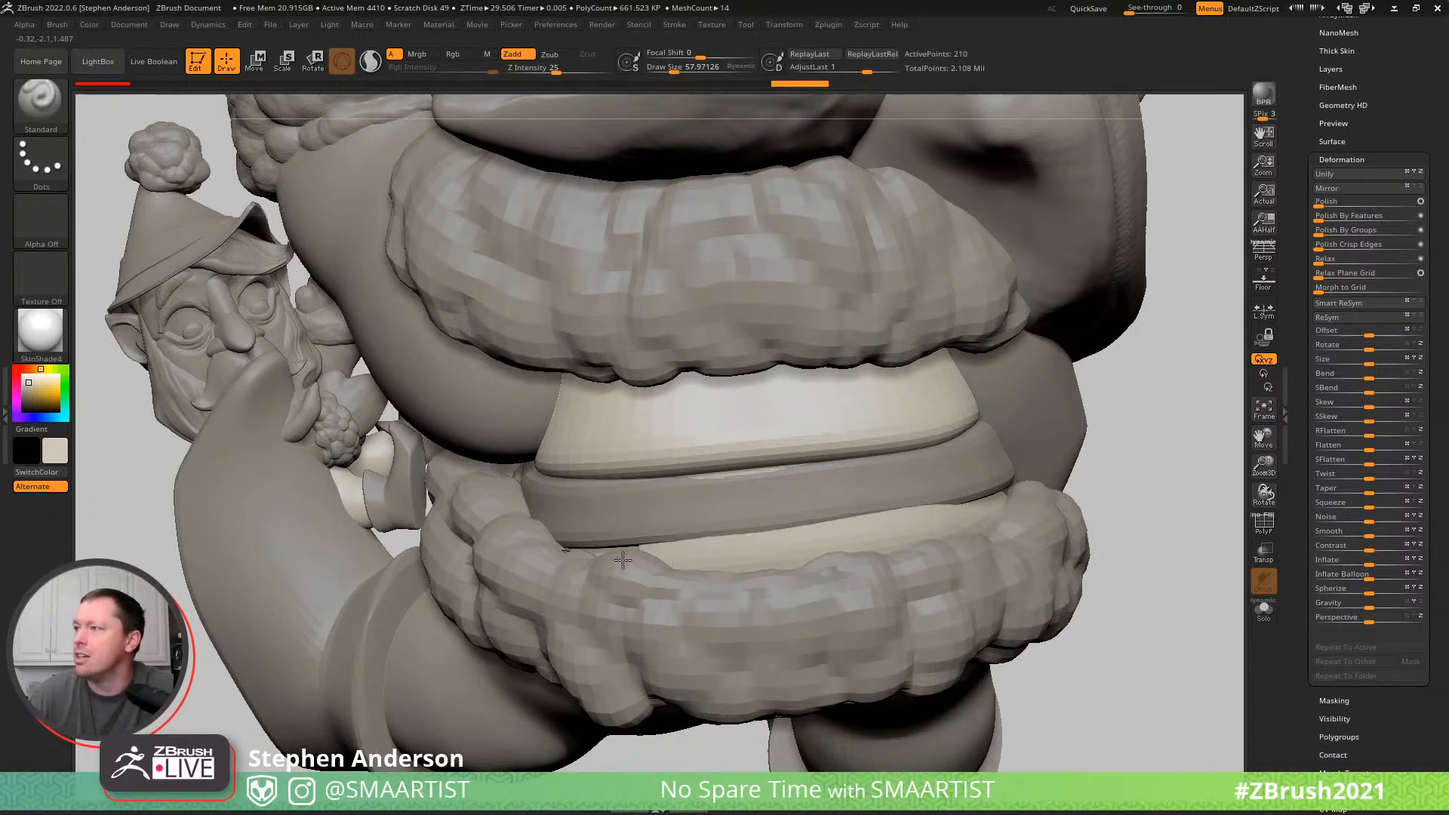
pyautogui.moveTo(875, 516); pyautogui.dragTo(694, 408, button='right')
pyautogui.moveTo(1135, 491)
pyautogui.mouseDown(button='right')
pyautogui.moveTo(988, 486)
pyautogui.moveTo(1090, 533)
pyautogui.moveTo(1016, 539)
pyautogui.moveTo(962, 521)
pyautogui.moveTo(911, 334)
pyautogui.mouseUp(button='right')
# - Select the hat and thicken its brim around the side and back with the Inflat brush at draw size about 58
pyautogui.press('b')
pyautogui.press('i')
pyautogui.press('n')
pyautogui.moveTo(832, 311); pyautogui.dragTo(1003, 368)
pyautogui.moveTo(1005, 367)
pyautogui.mouseDown(button='right')
pyautogui.moveTo(947, 295)
pyautogui.moveTo(895, 291)
pyautogui.mouseUp(button='right')
pyautogui.moveTo(1157, 284); pyautogui.dragTo(1027, 315, button='right')
pyautogui.moveTo(964, 361); pyautogui.dragTo(802, 433)
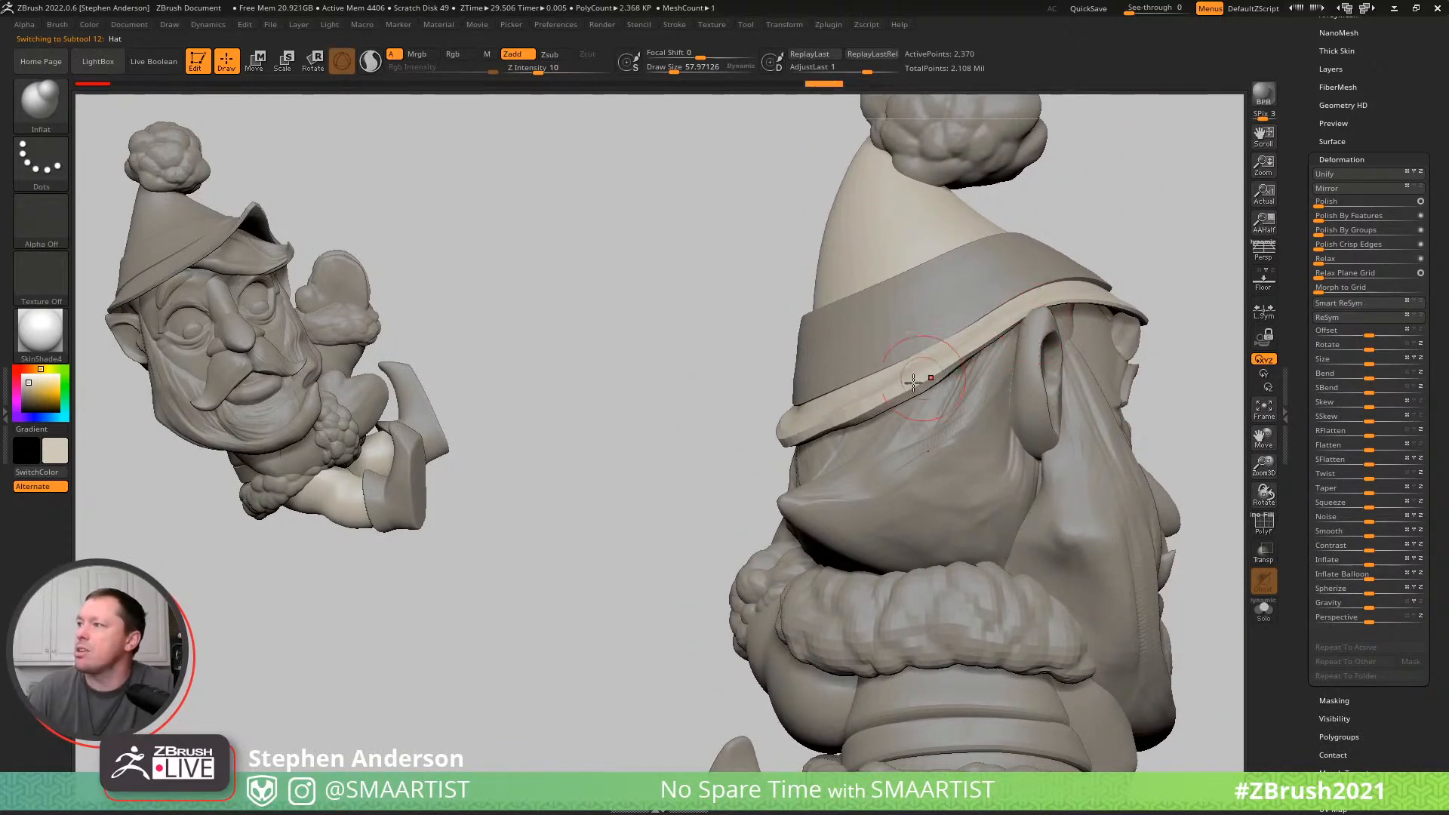
# - Finish thickening the hat brim with the Inflat brush, show the hat's polyframe and centre the gizmo on the brim's underside
pyautogui.moveTo(1068, 309); pyautogui.dragTo(874, 383, button='right')
pyautogui.hotkey('shift', 'f')
pyautogui.moveTo(996, 388)
pyautogui.mouseDown(button='right')
pyautogui.moveTo(937, 329)
pyautogui.moveTo(1072, 392)
pyautogui.mouseUp(button='right')
pyautogui.press('w')
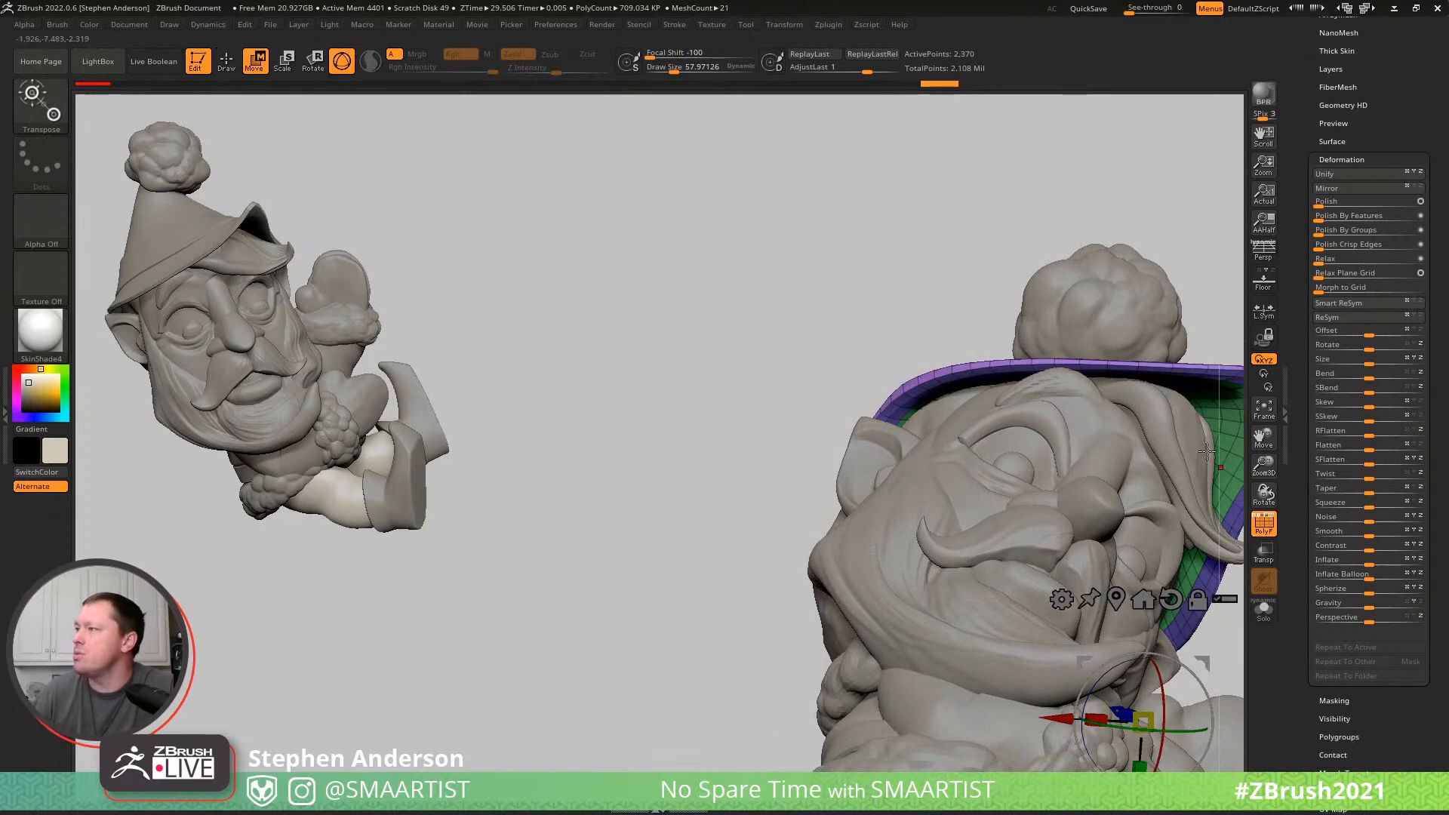
pyautogui.keyDown('alt'); pyautogui.moveTo(1155, 444); pyautogui.dragTo(947, 460, button='right'); pyautogui.keyUp('alt')
pyautogui.keyDown('ctrl'); pyautogui.click(1028, 461); pyautogui.keyUp('ctrl')
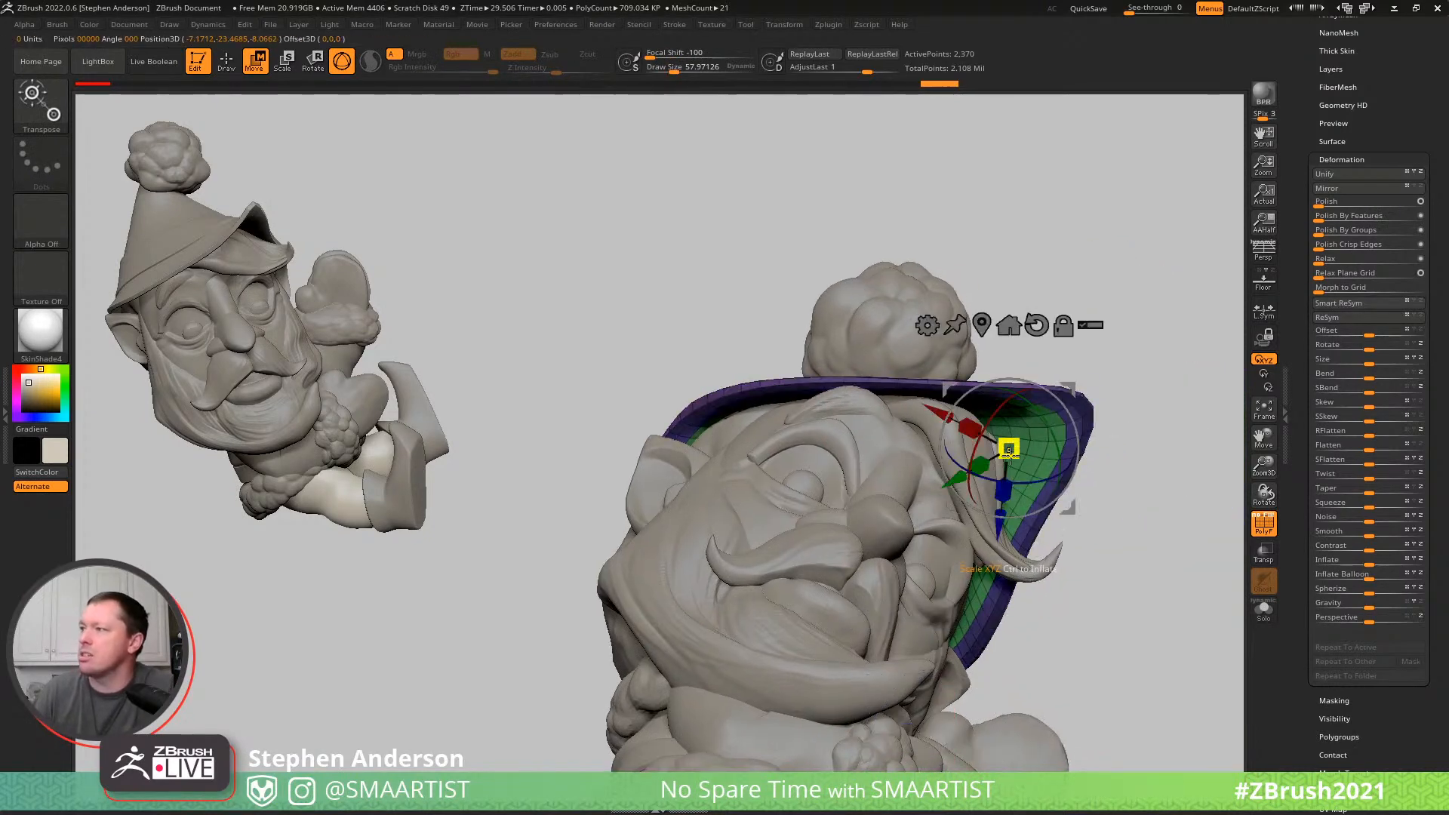
pyautogui.press('q')
pyautogui.moveTo(1040, 483); pyautogui.dragTo(1080, 534, button='right')
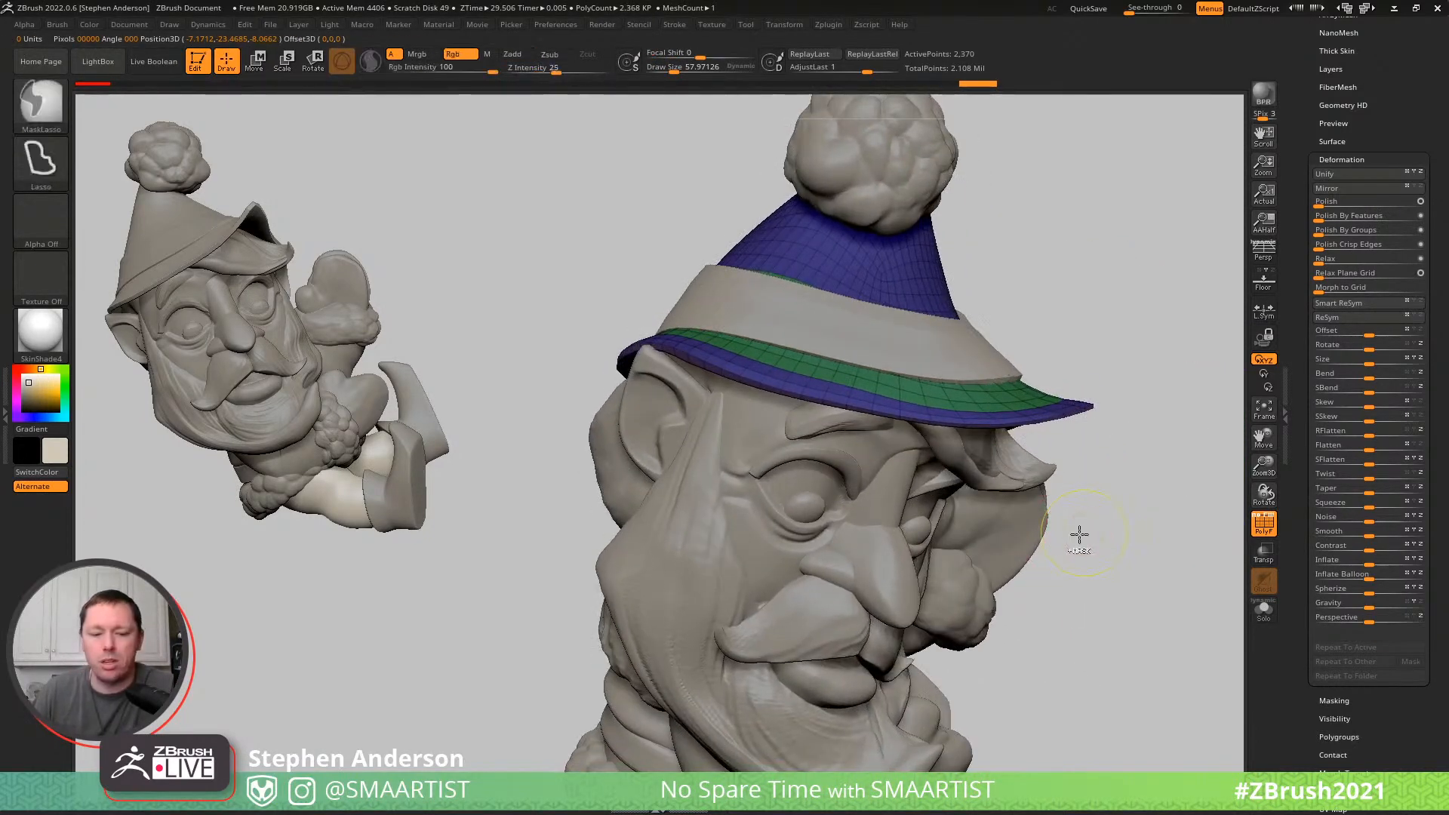
# - Isolate the hat and examine the topology and polygroups on the inside of its brim
pyautogui.hotkey('ctrl', 'shift', 's')
pyautogui.moveTo(964, 470); pyautogui.dragTo(892, 566, button='right')
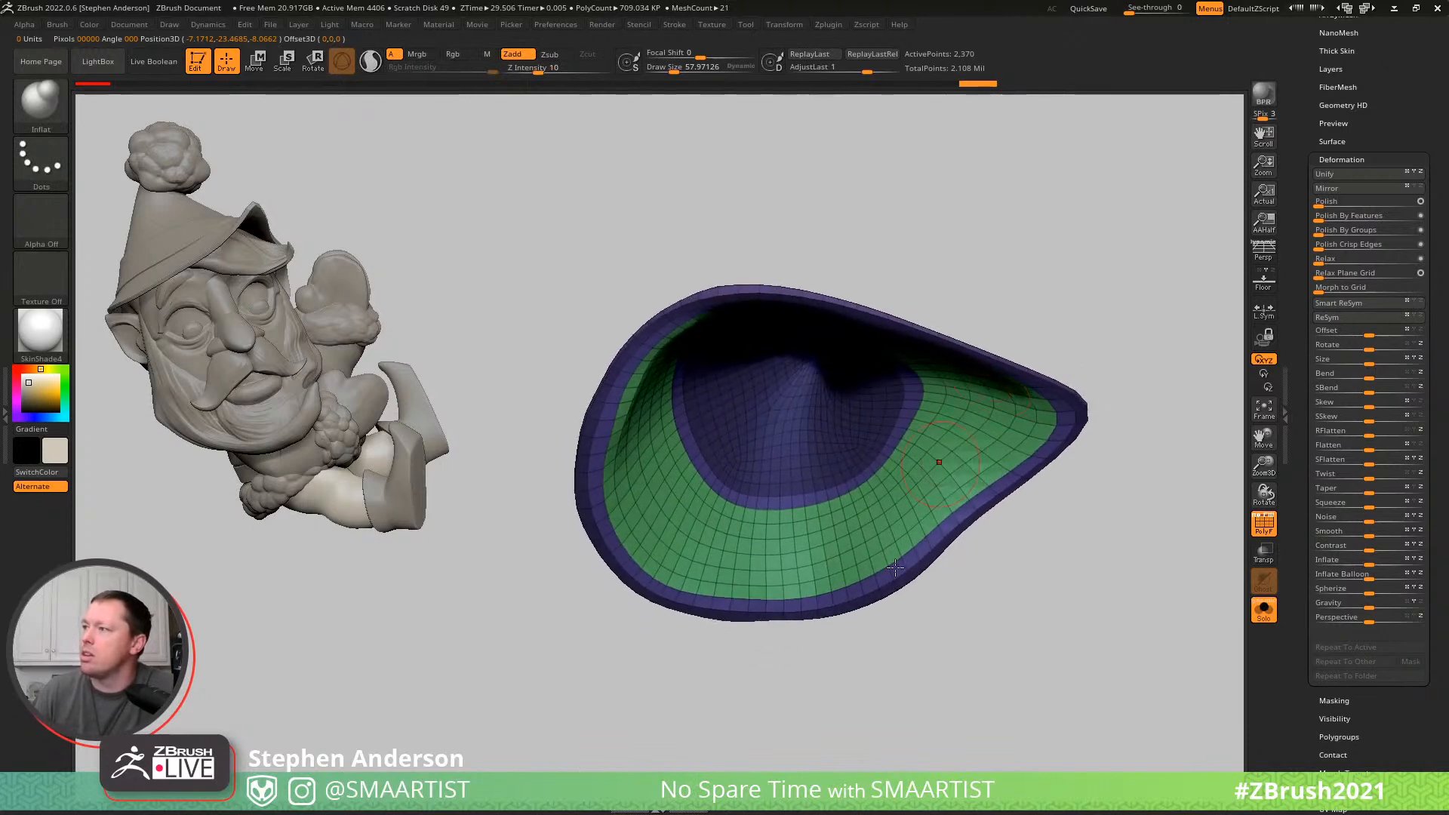
pyautogui.keyDown('ctrl'); pyautogui.moveTo(961, 615); pyautogui.dragTo(1015, 664); pyautogui.keyUp('ctrl')
pyautogui.press('w')
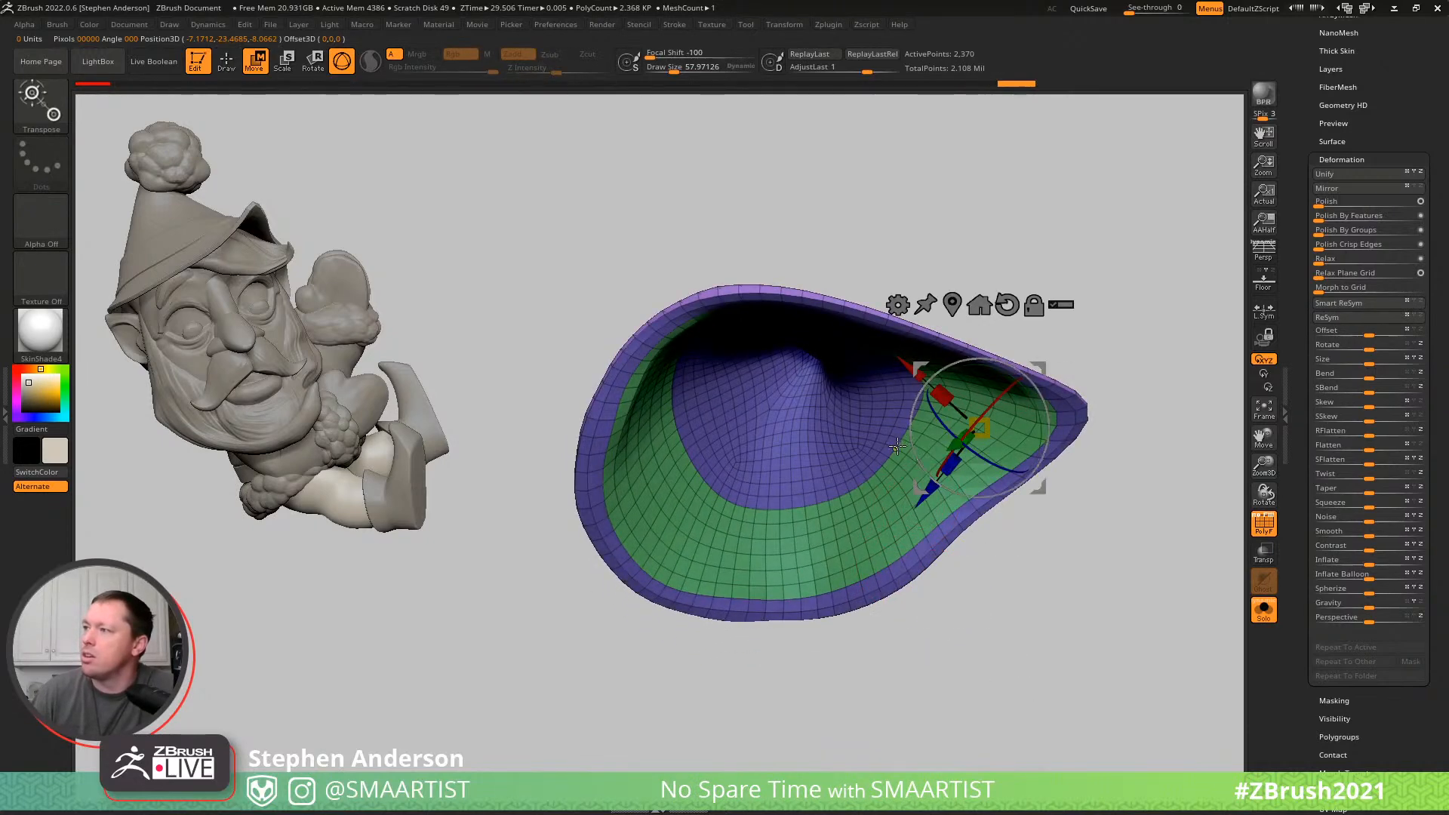
pyautogui.keyDown('alt'); pyautogui.click(896, 446); pyautogui.keyUp('alt')
pyautogui.press('q')
pyautogui.moveTo(936, 486)
pyautogui.mouseDown(button='right')
pyautogui.moveTo(938, 511)
pyautogui.moveTo(1011, 565)
pyautogui.mouseUp(button='right')
pyautogui.moveTo(955, 511)
pyautogui.mouseDown(button='right')
pyautogui.moveTo(999, 527)
pyautogui.moveTo(1012, 495)
pyautogui.mouseUp(button='right')
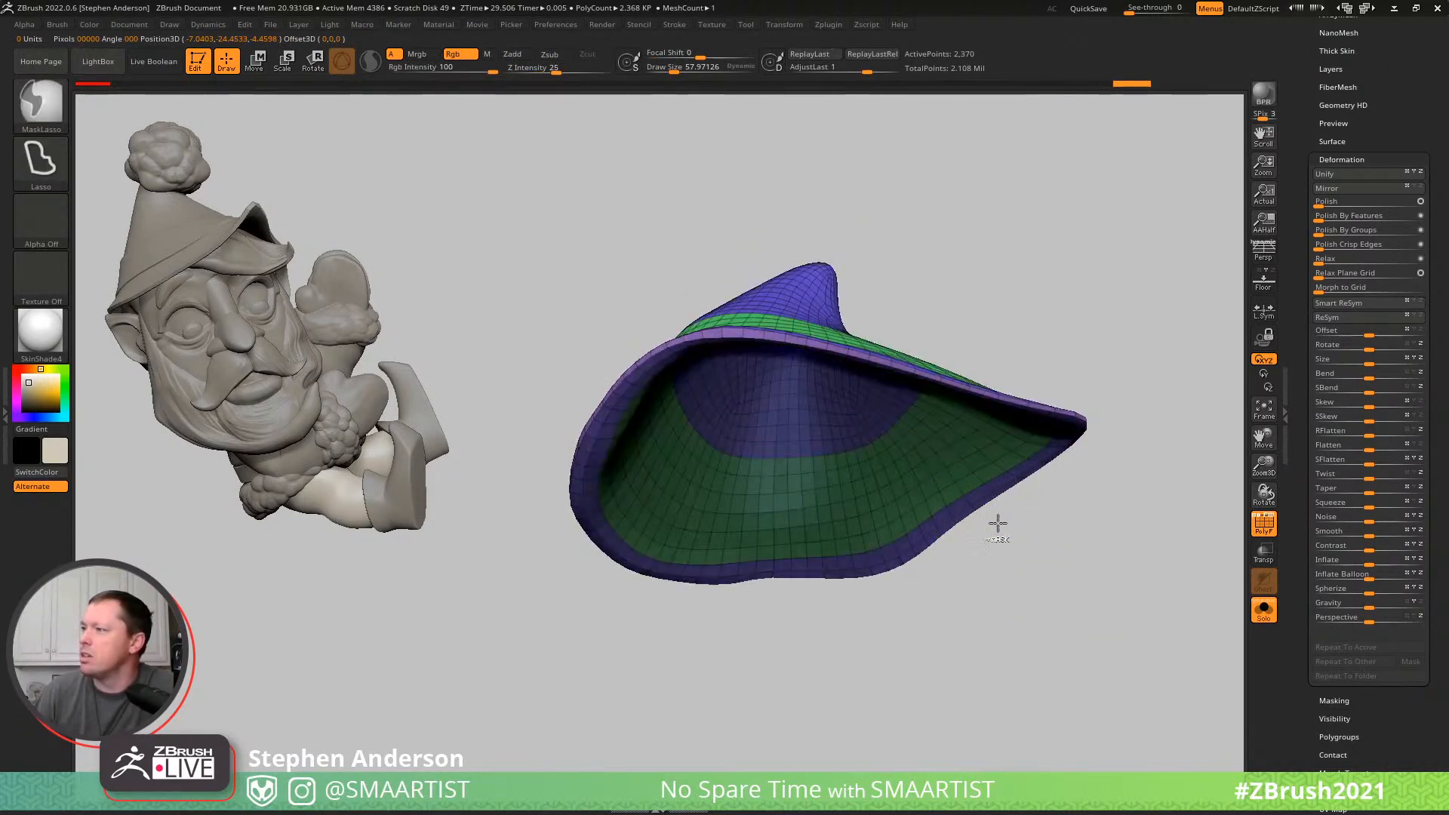
pyautogui.keyDown('ctrl'); pyautogui.click(1085, 596); pyautogui.keyUp('ctrl')
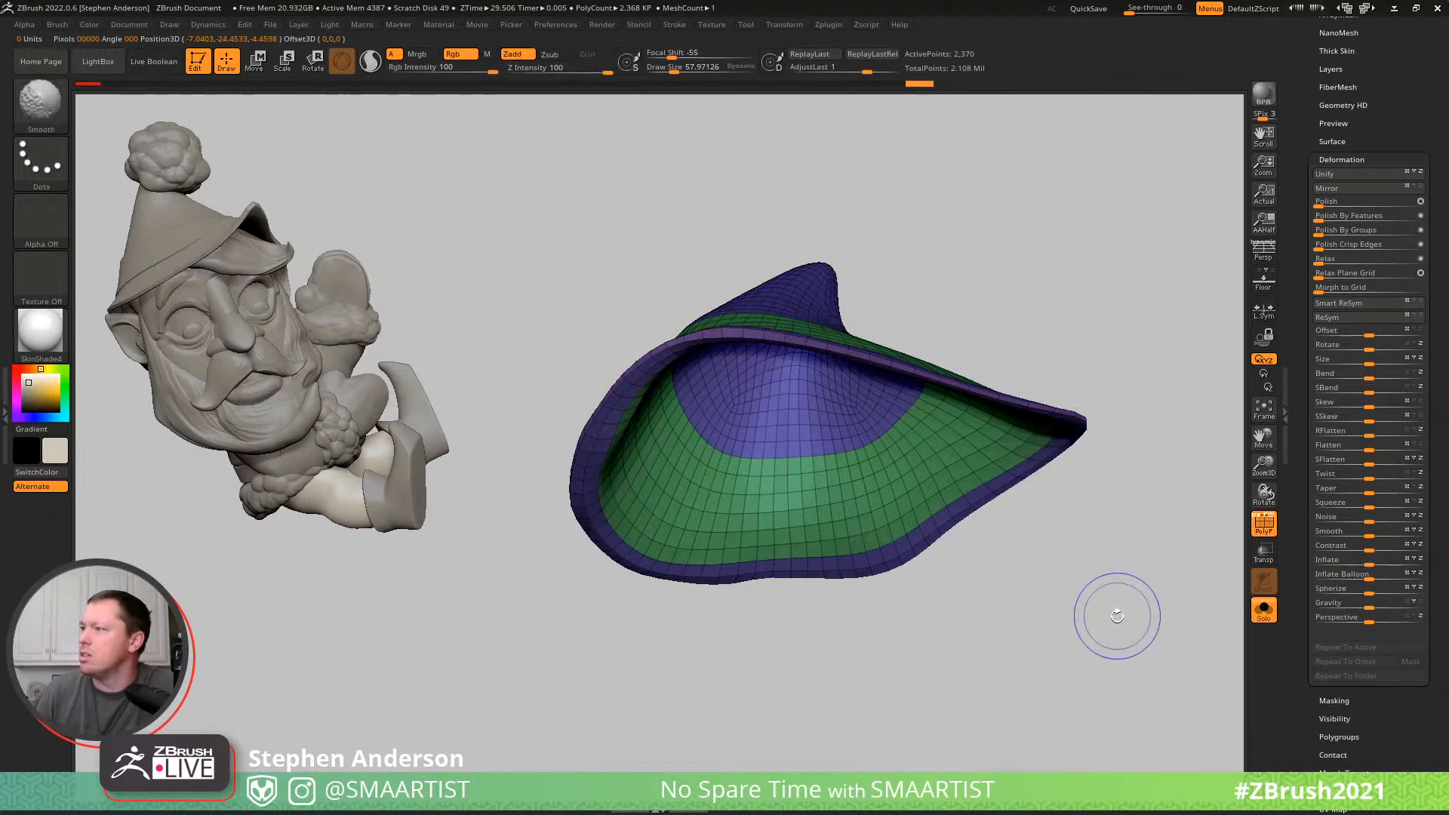
# - Hide the polyframe, show the whole elf and inflate the entire hat slightly with the Inflate deformation
pyautogui.hotkey('shift', 'f')
pyautogui.hotkey('ctrl', 'shift', 's')
pyautogui.moveTo(1096, 487)
pyautogui.mouseDown(button='right')
pyautogui.moveTo(1071, 481)
pyautogui.moveTo(1098, 507)
pyautogui.mouseUp(button='right')
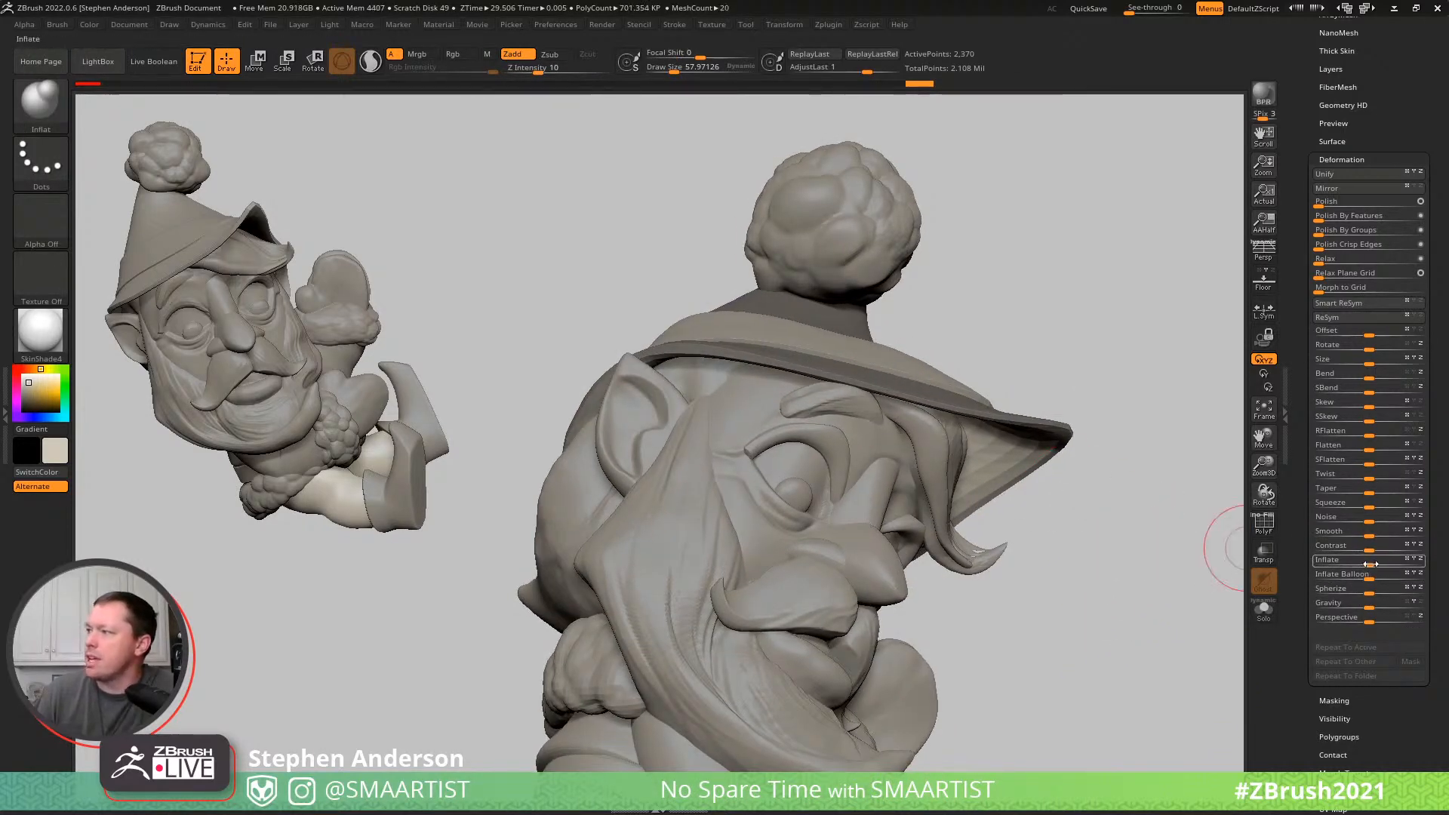
pyautogui.moveTo(1402, 559)
pyautogui.mouseDown()
pyautogui.moveTo(1442, 551)
pyautogui.moveTo(1416, 567)
pyautogui.mouseUp()
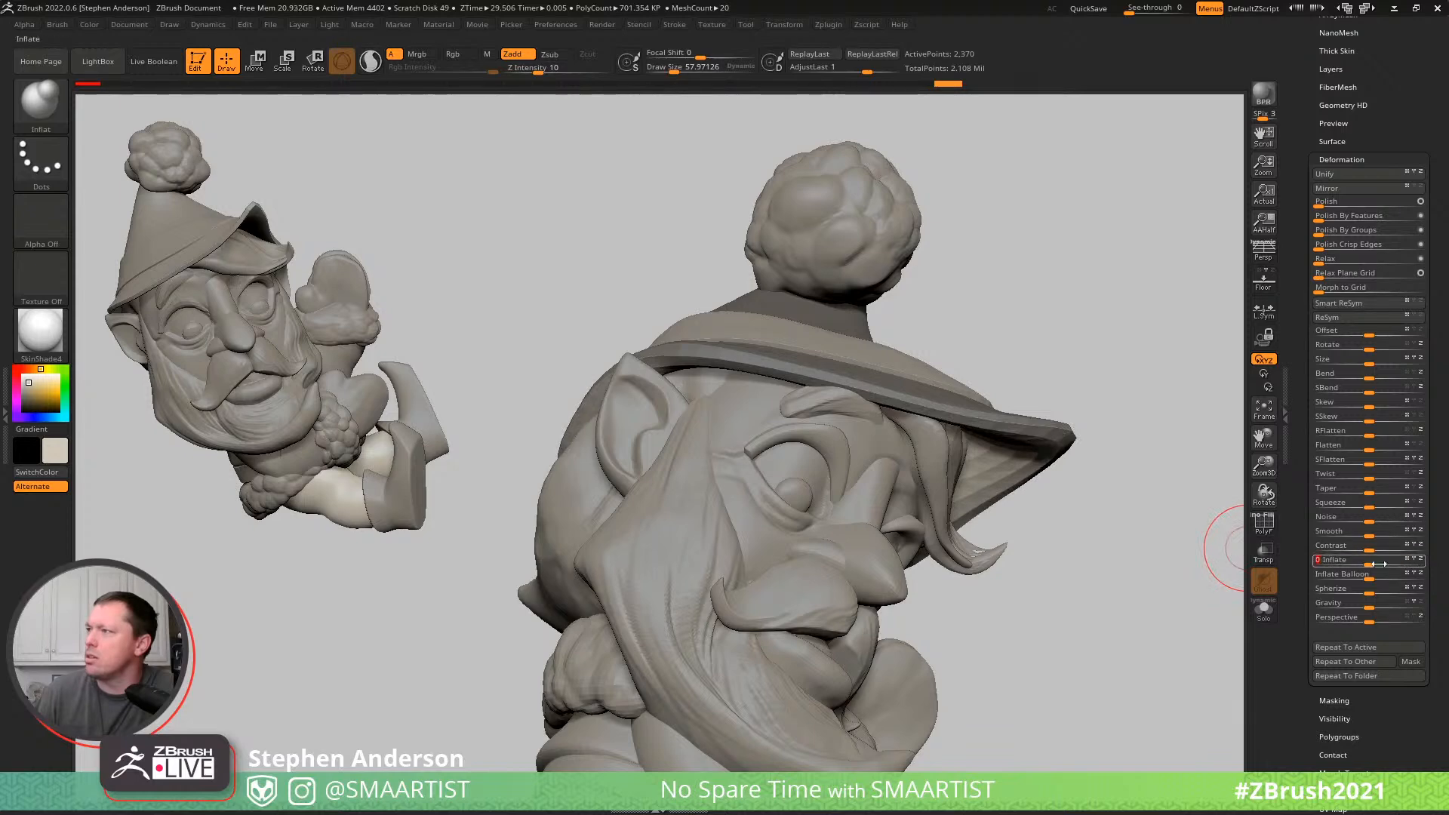
# - Isolate the hat and smooth its inner surface with the Smooth brush at draw size about 175
pyautogui.moveTo(946, 458); pyautogui.dragTo(924, 404, button='right')
pyautogui.hotkey('ctrl', 'shift', 's')
pyautogui.press('s')
pyautogui.moveTo(790, 430); pyautogui.dragTo(801, 433)
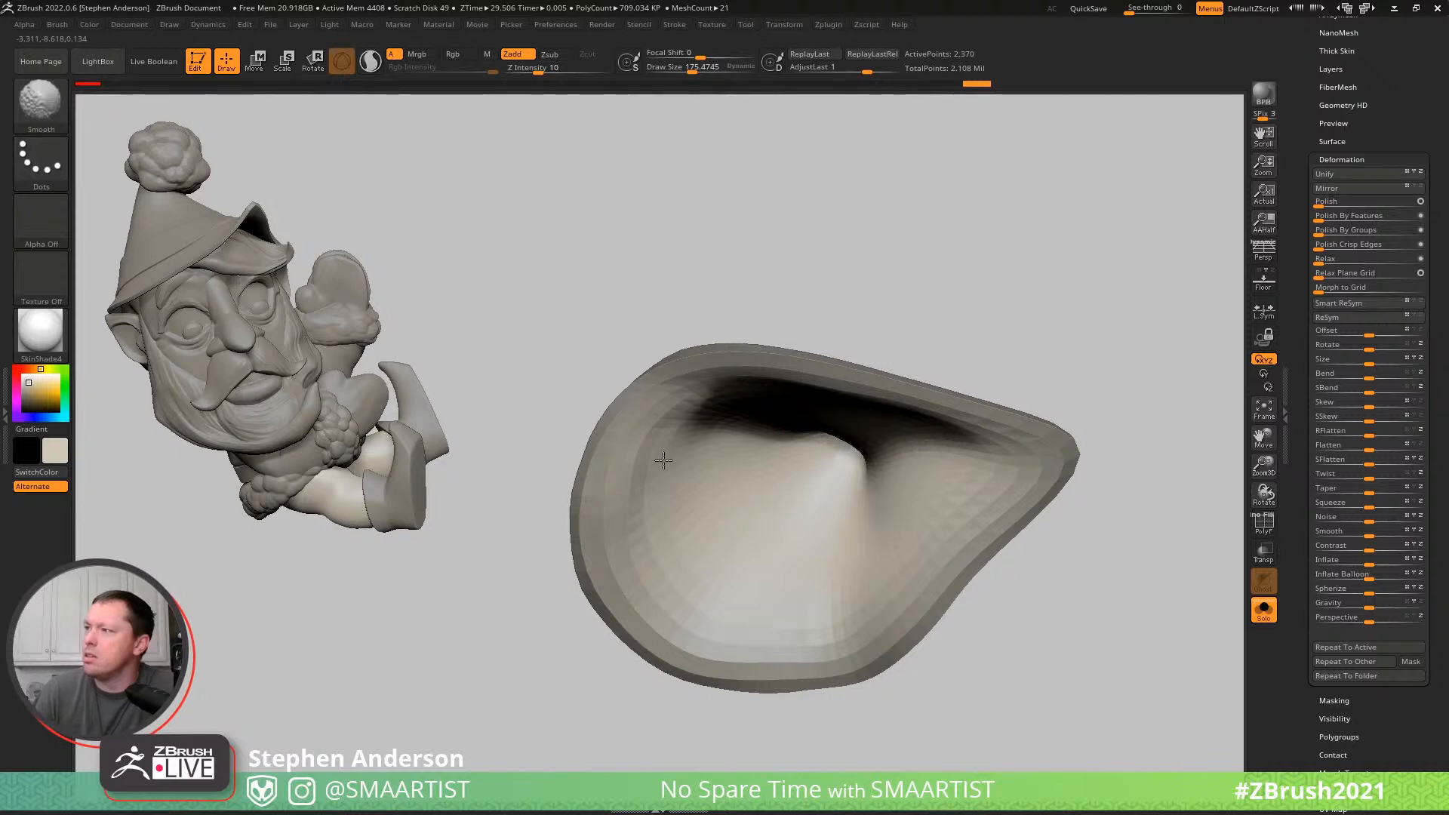
pyautogui.keyDown('shift'); pyautogui.moveTo(747, 431); pyautogui.dragTo(738, 425); pyautogui.keyUp('shift')
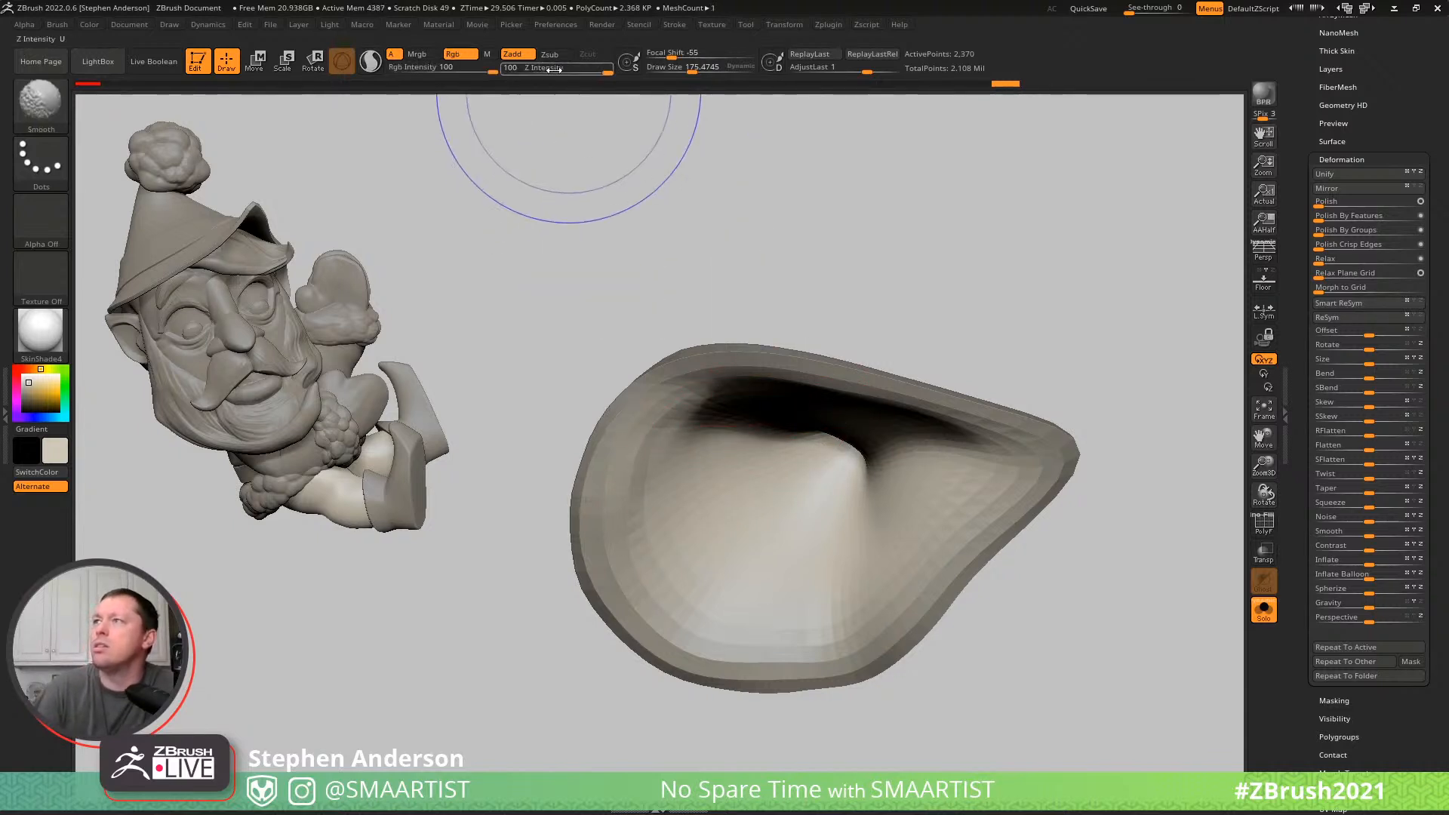
pyautogui.moveTo(902, 491)
pyautogui.keyDown('shift'); pyautogui.mouseDown()
pyautogui.moveTo(948, 489)
pyautogui.moveTo(767, 428)
pyautogui.mouseUp(); pyautogui.keyUp('shift')
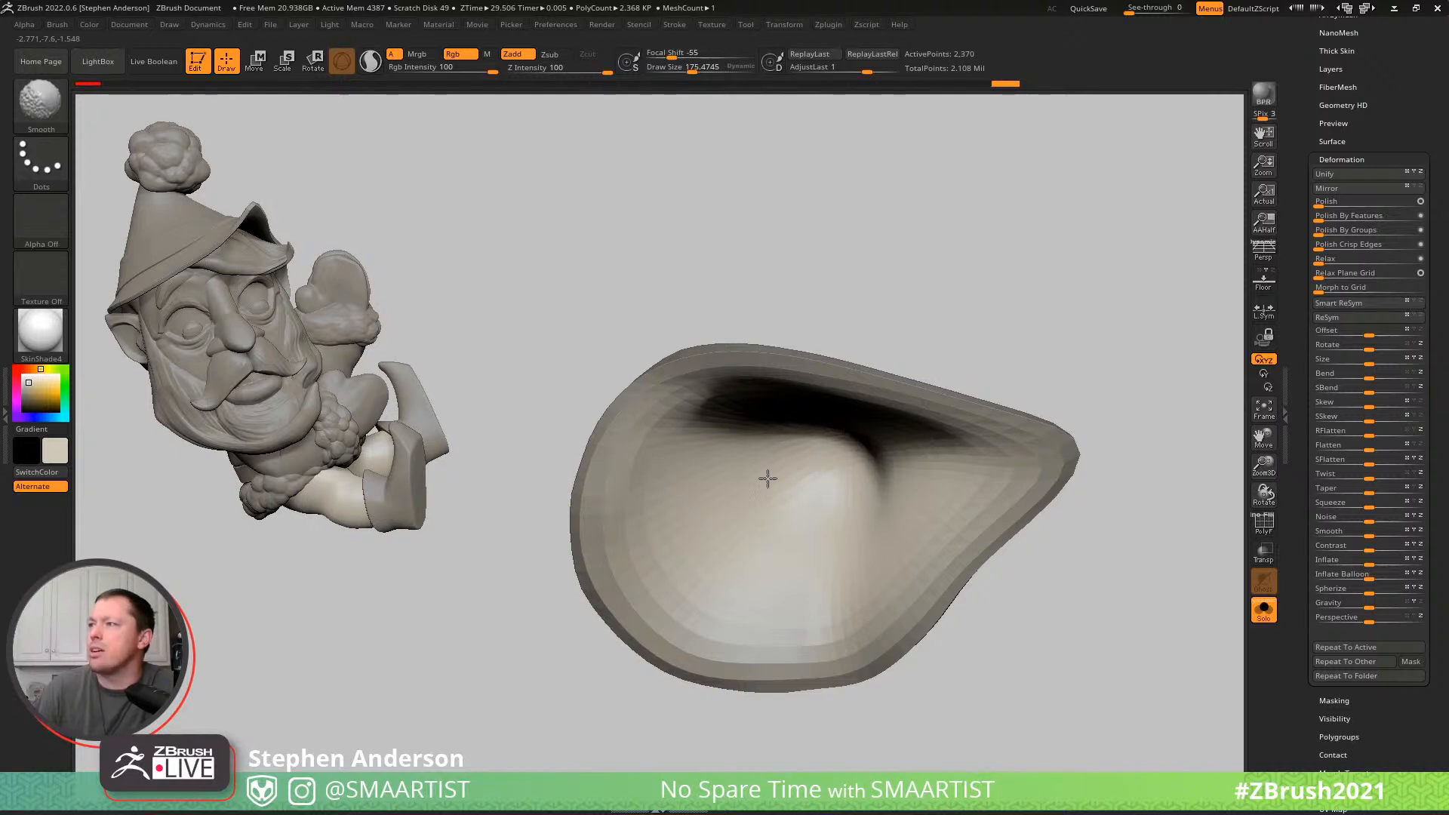
pyautogui.keyDown('shift'); pyautogui.moveTo(806, 435); pyautogui.dragTo(808, 477); pyautogui.keyUp('shift')
pyautogui.moveTo(851, 420)
pyautogui.mouseDown(button='right')
pyautogui.moveTo(841, 482)
pyautogui.moveTo(867, 482)
pyautogui.moveTo(879, 454)
pyautogui.moveTo(863, 423)
pyautogui.moveTo(823, 441)
pyautogui.mouseUp(button='right')
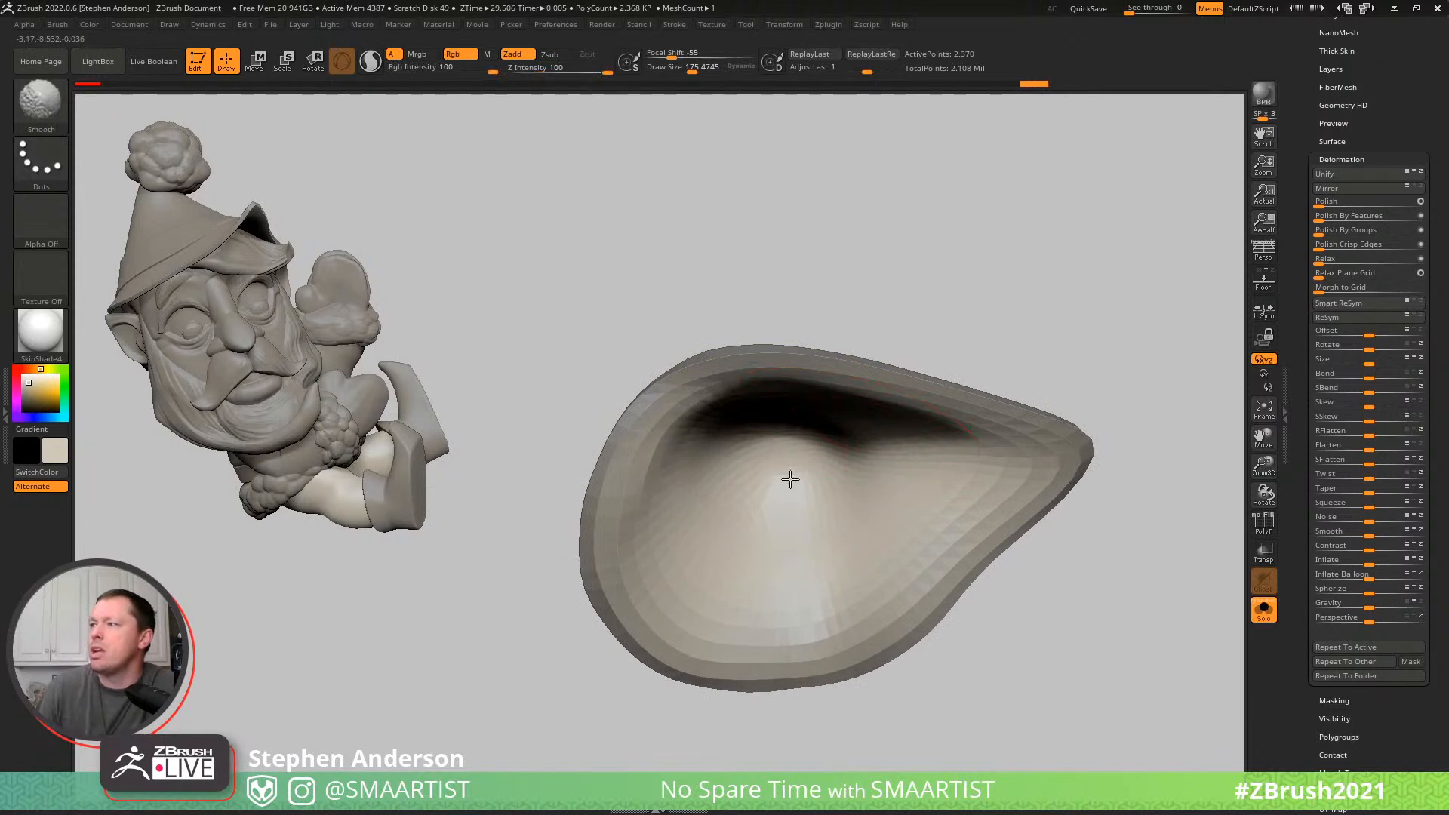
# - Inflate the hat a little more with the Inflate deformation and bring the whole elf back into view
pyautogui.moveTo(1372, 564); pyautogui.dragTo(1381, 564)
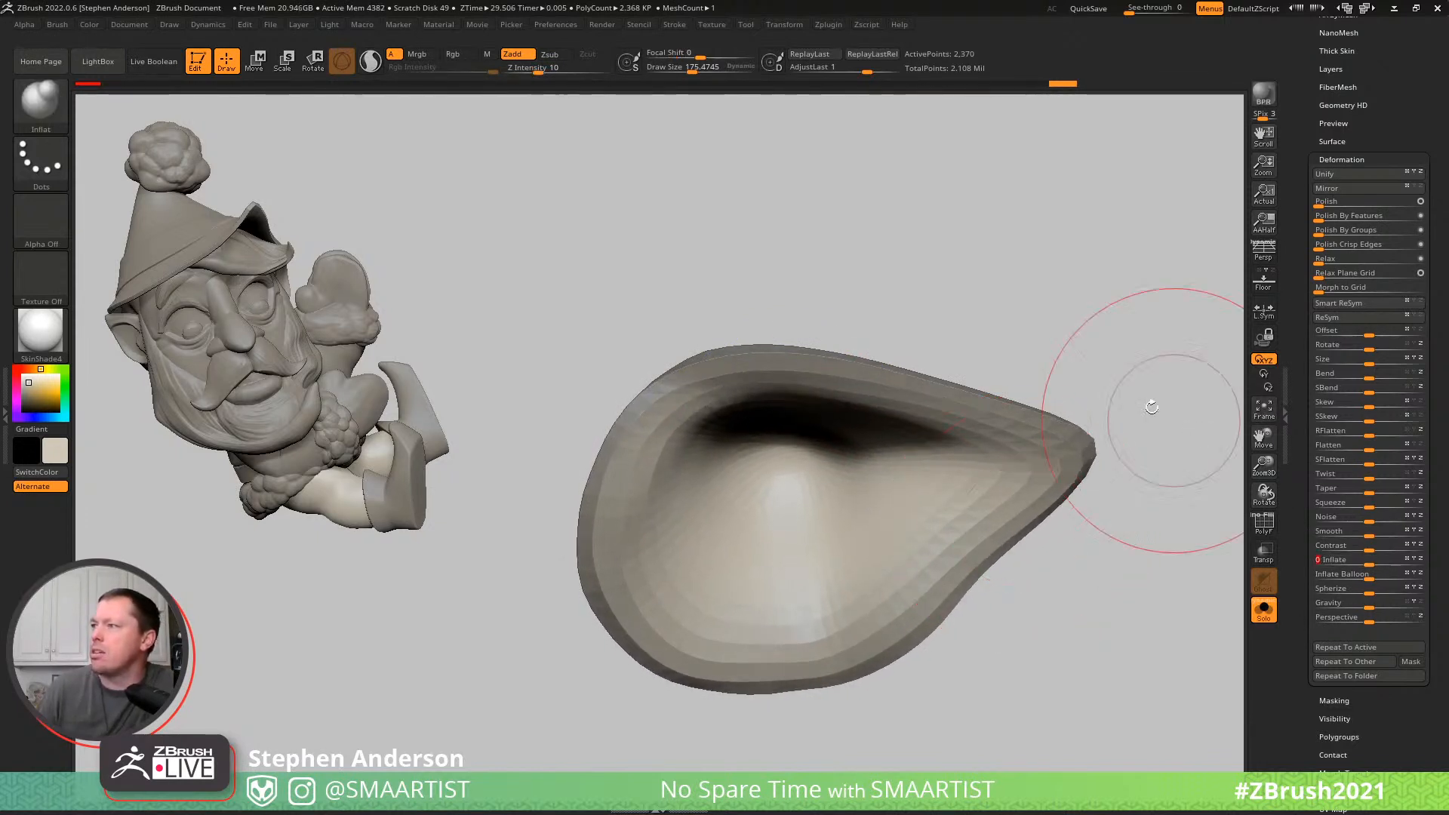
pyautogui.press('ctrl')
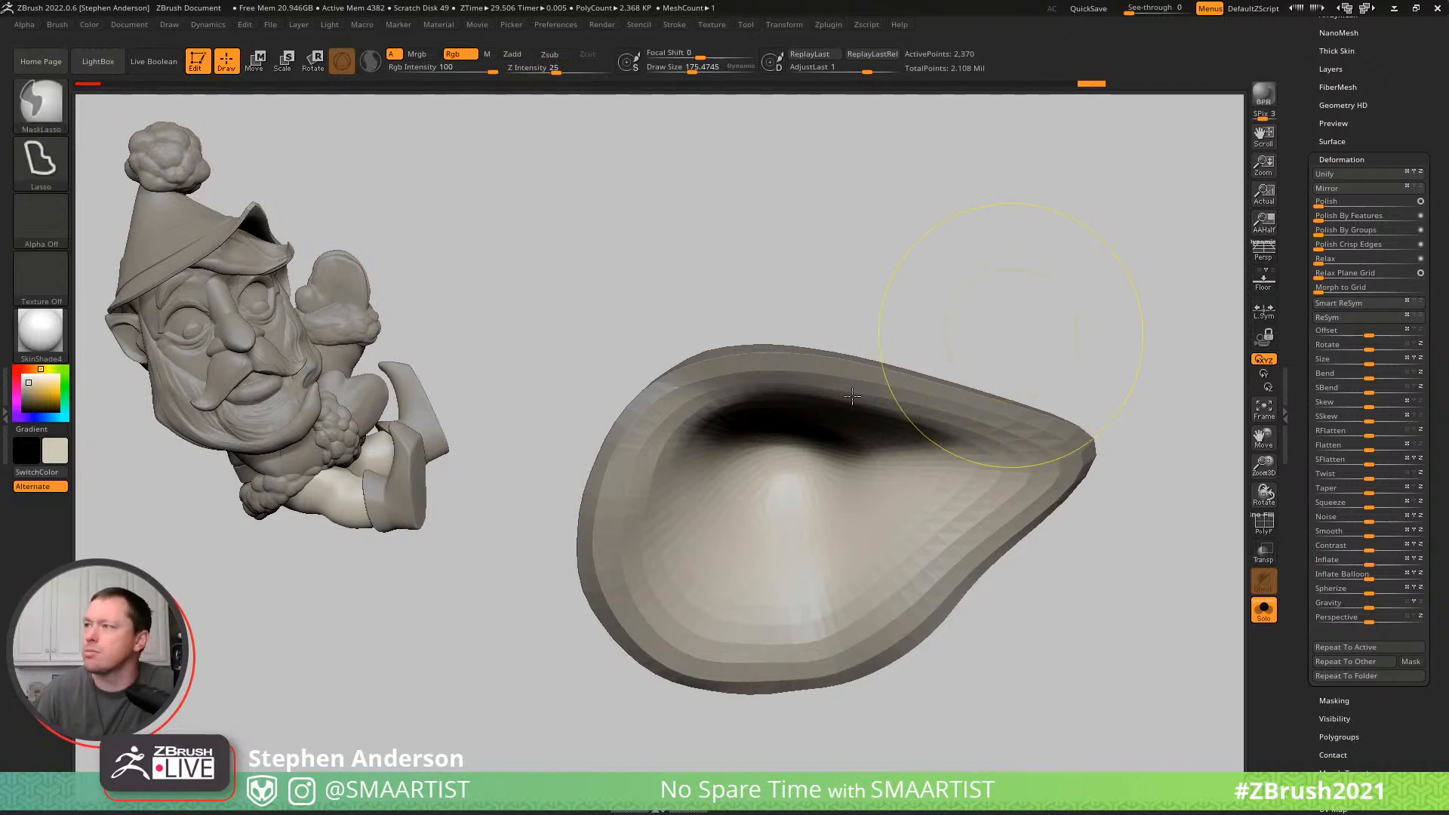
pyautogui.hotkey('ctrl', 's')
pyautogui.moveTo(858, 397)
pyautogui.mouseDown(button='right')
pyautogui.moveTo(853, 433)
pyautogui.moveTo(873, 395)
pyautogui.moveTo(901, 425)
pyautogui.moveTo(864, 382)
pyautogui.moveTo(862, 427)
pyautogui.moveTo(867, 372)
pyautogui.moveTo(941, 544)
pyautogui.moveTo(970, 533)
pyautogui.moveTo(931, 406)
pyautogui.moveTo(971, 462)
pyautogui.moveTo(1067, 485)
pyautogui.mouseUp(button='right')
pyautogui.moveTo(996, 440)
pyautogui.mouseDown(button='right')
pyautogui.moveTo(895, 448)
pyautogui.moveTo(928, 414)
pyautogui.moveTo(980, 405)
pyautogui.moveTo(1107, 322)
pyautogui.mouseUp(button='right')
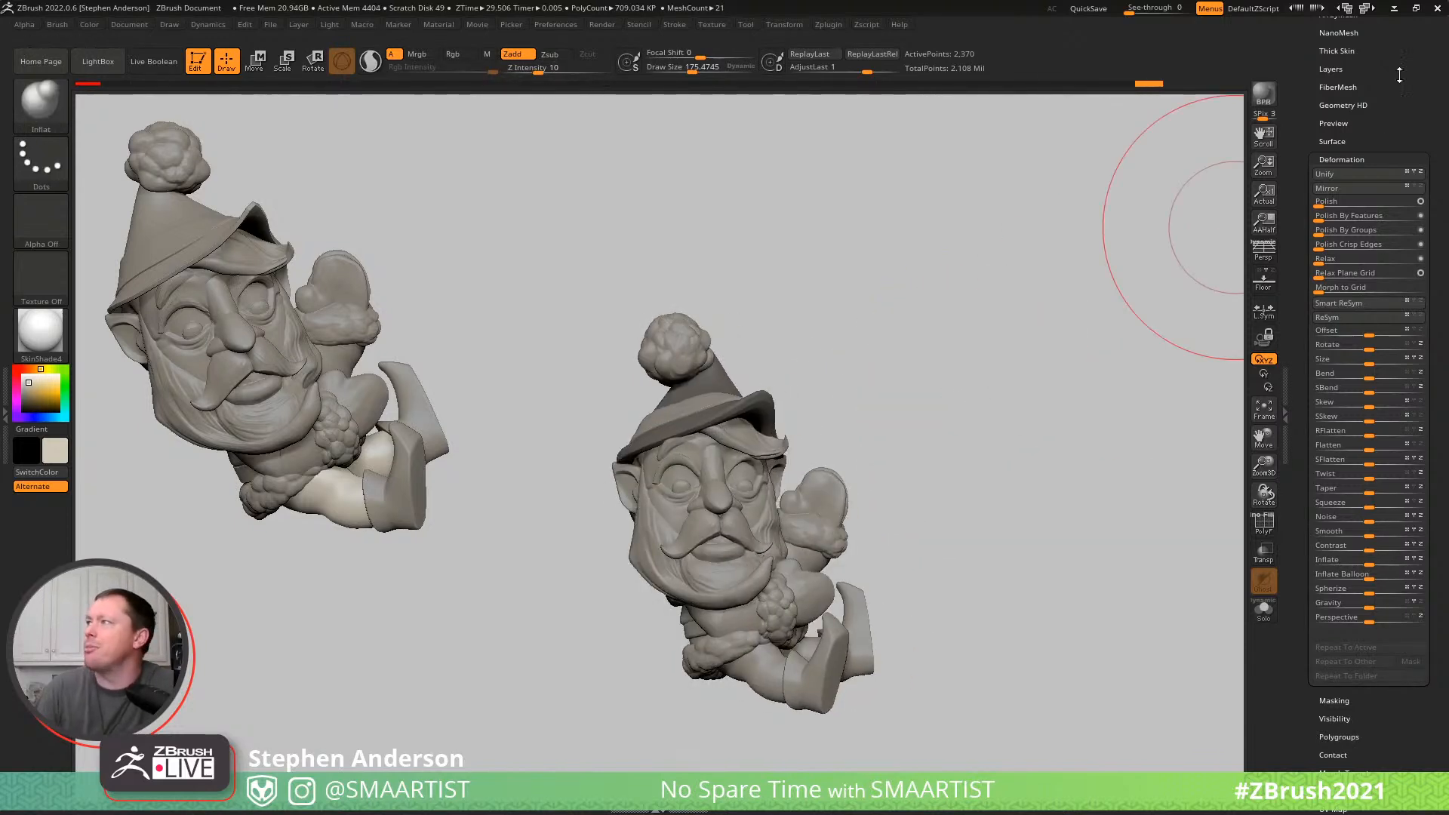
# - Turn on the polypaint colours for the subtools in the Elf_01 folder
pyautogui.scroll(10, 1388, 87)
pyautogui.click(1398, 99)
pyautogui.keyDown('shift'); pyautogui.click(1399, 67); pyautogui.keyUp('shift')
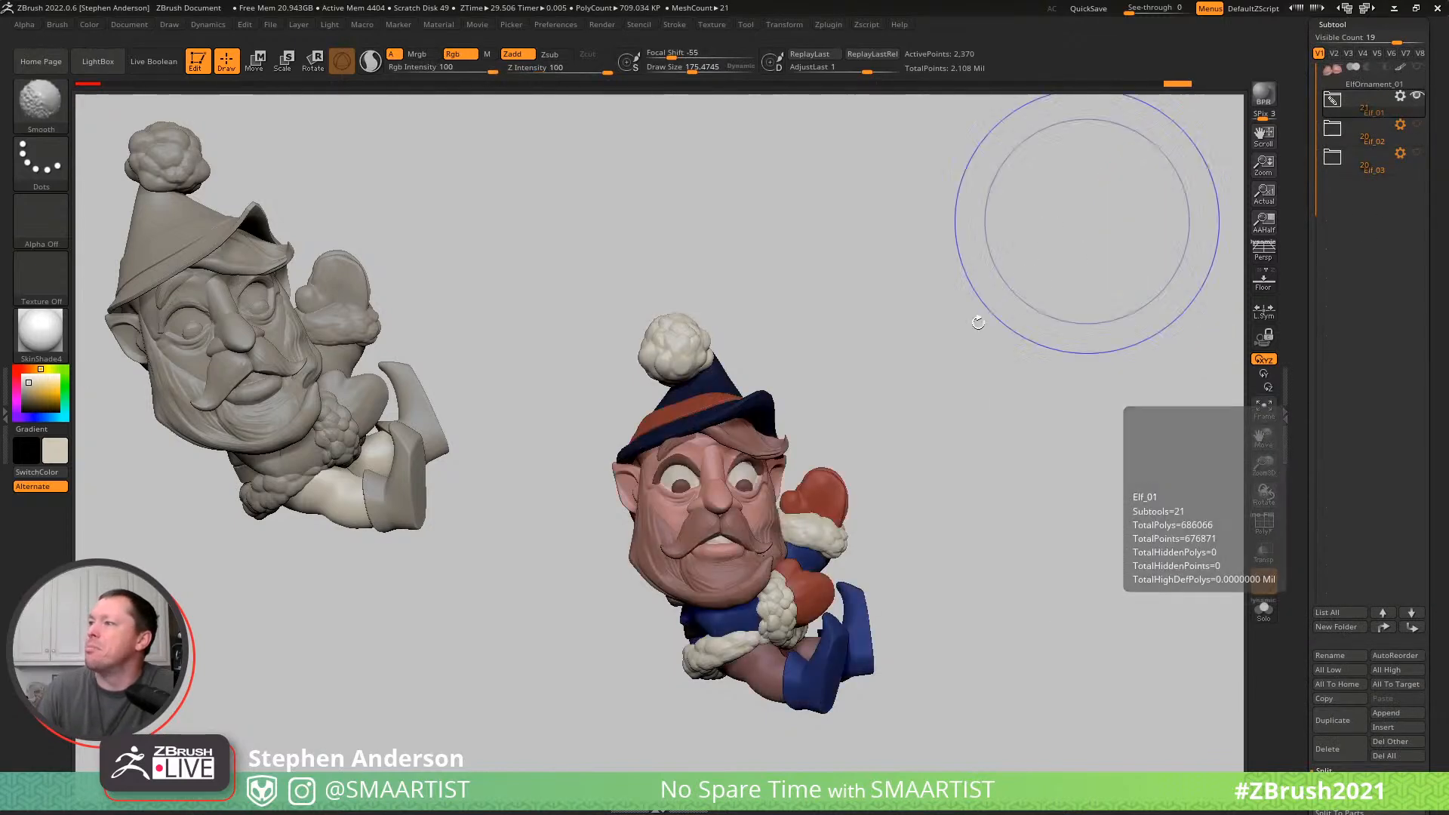
pyautogui.moveTo(906, 369)
pyautogui.mouseDown()
pyautogui.moveTo(968, 298)
pyautogui.moveTo(925, 307)
pyautogui.mouseUp()
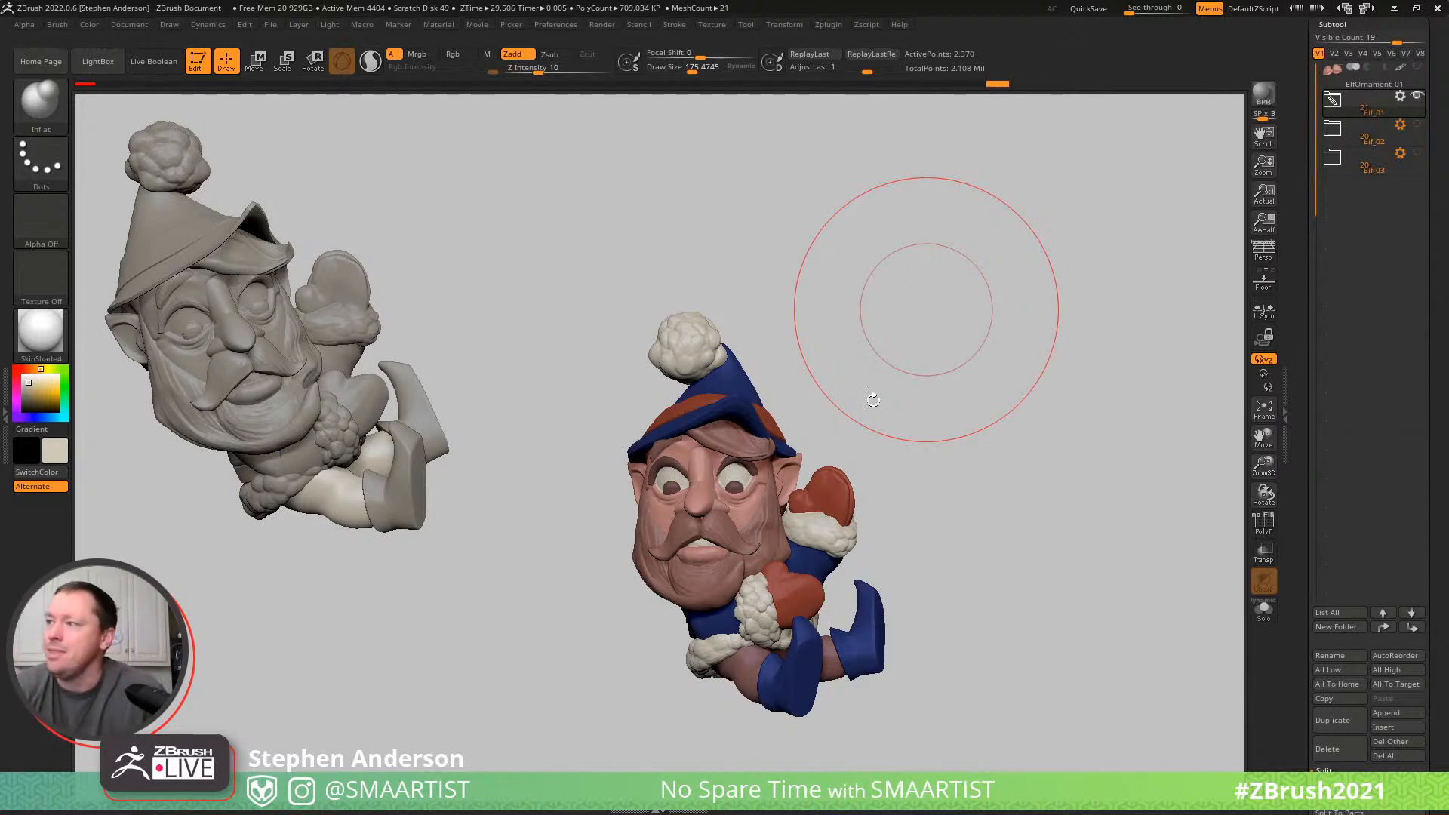
# - Isolate the Beard subtool and reshape the moustache's upper middle with the Move Topological brush at draw size about 109
pyautogui.moveTo(928, 405)
pyautogui.mouseDown()
pyautogui.moveTo(902, 473)
pyautogui.moveTo(879, 450)
pyautogui.mouseUp()
pyautogui.moveTo(878, 450); pyautogui.dragTo(837, 475, button='right')
pyautogui.keyDown('ctrl'); pyautogui.moveTo(717, 532); pyautogui.dragTo(964, 625, button='right'); pyautogui.keyUp('ctrl')
pyautogui.moveTo(895, 582)
pyautogui.keyDown('alt'); pyautogui.mouseDown(button='right')
pyautogui.moveTo(834, 243)
pyautogui.moveTo(818, 238)
pyautogui.mouseUp(button='right'); pyautogui.keyUp('alt')
pyautogui.keyDown('alt'); pyautogui.click(747, 420); pyautogui.keyUp('alt')
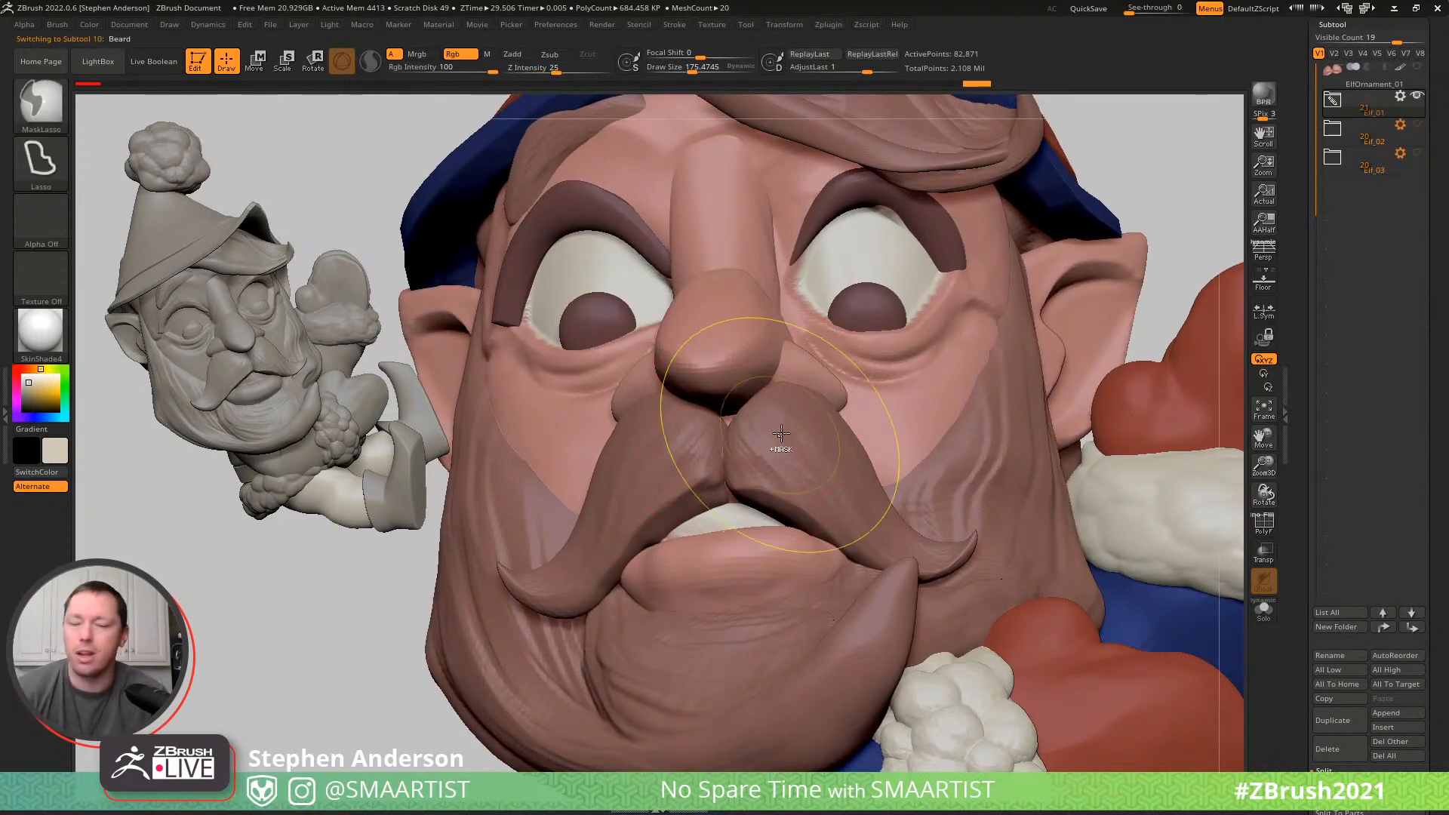
pyautogui.hotkey('ctrl', '1')
pyautogui.moveTo(760, 419); pyautogui.dragTo(760, 450, button='right')
pyautogui.press('b')
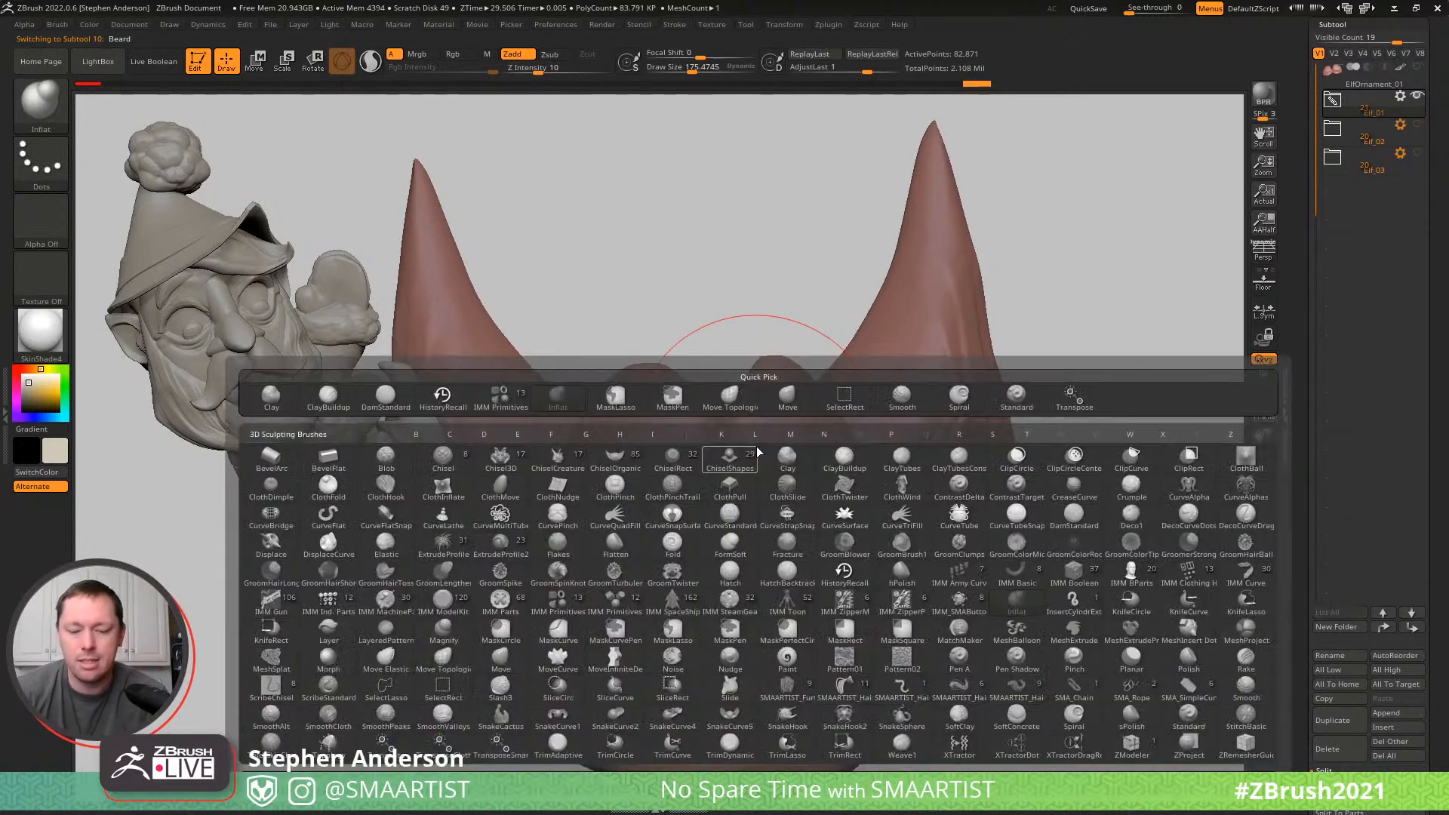
pyautogui.press('m')
pyautogui.press('t')
pyautogui.moveTo(729, 407); pyautogui.dragTo(708, 389)
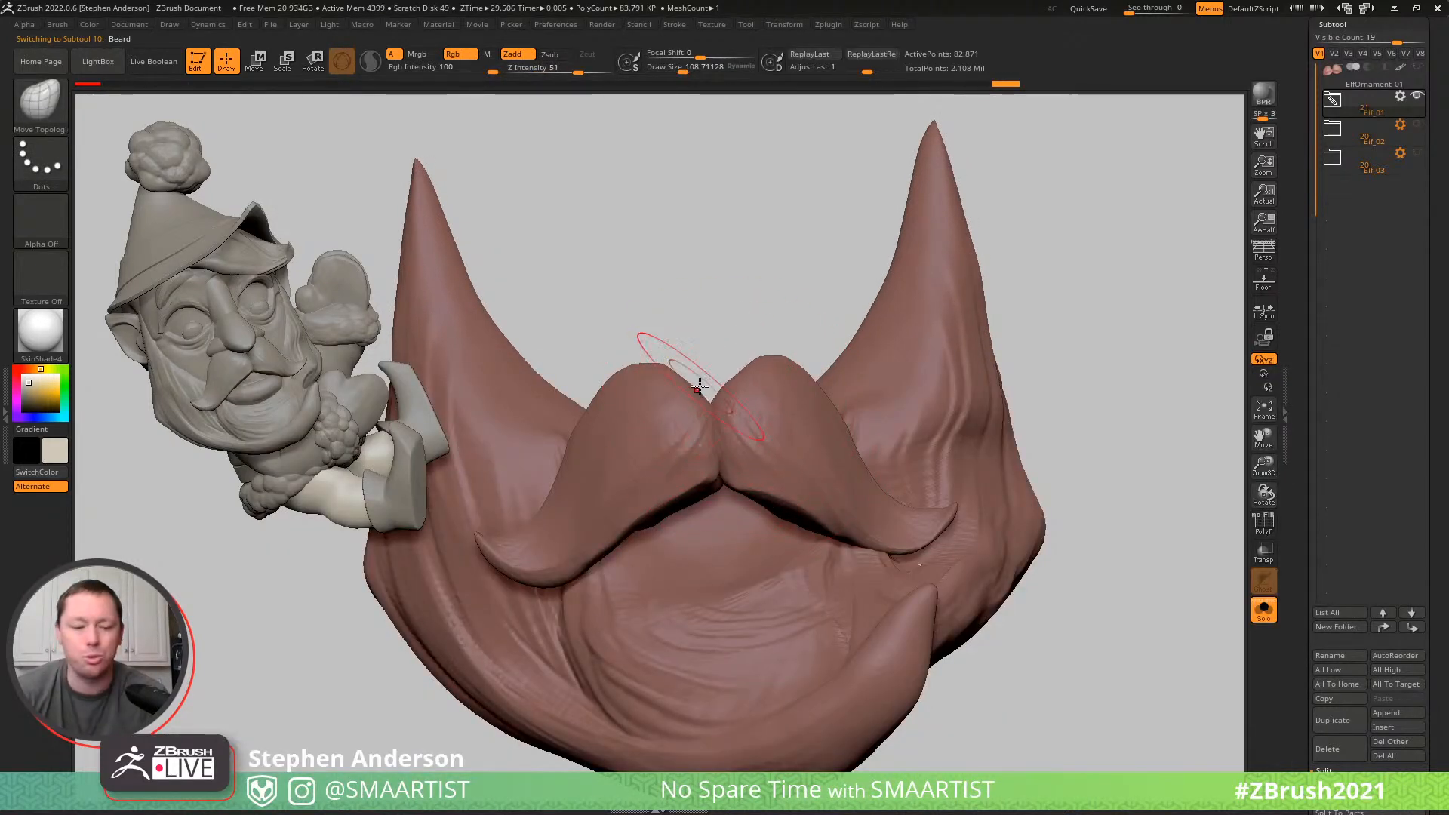
# - Show the whole elf and fit the centre of the moustache under the nose with the Move Topological brush
pyautogui.keyDown('ctrl'); pyautogui.keyDown('shift'); pyautogui.click(1084, 275); pyautogui.keyUp('shift'); pyautogui.keyUp('ctrl')
pyautogui.moveTo(710, 363); pyautogui.dragTo(709, 402, button='right')
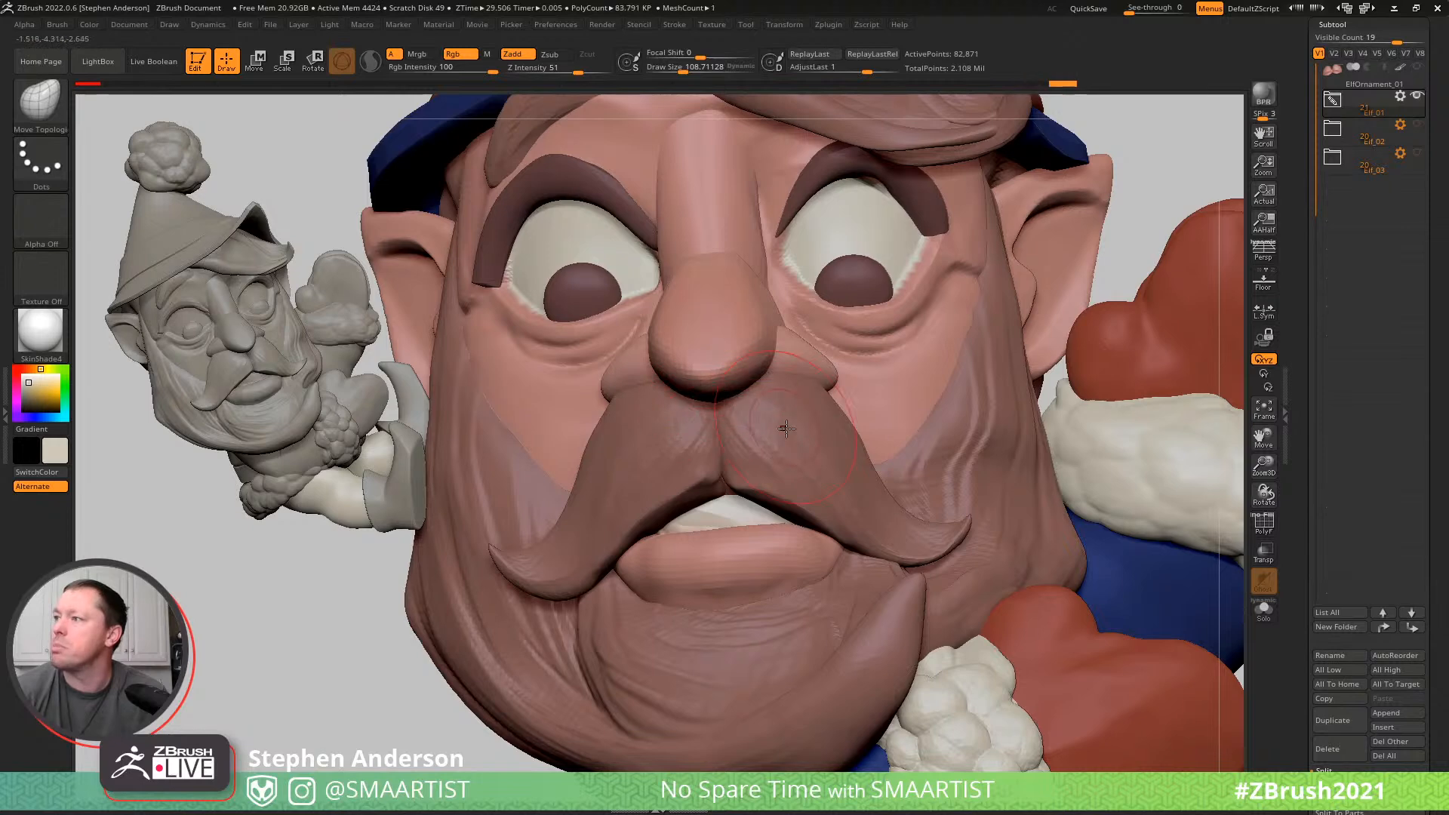
pyautogui.moveTo(784, 422); pyautogui.dragTo(738, 499, button='right')
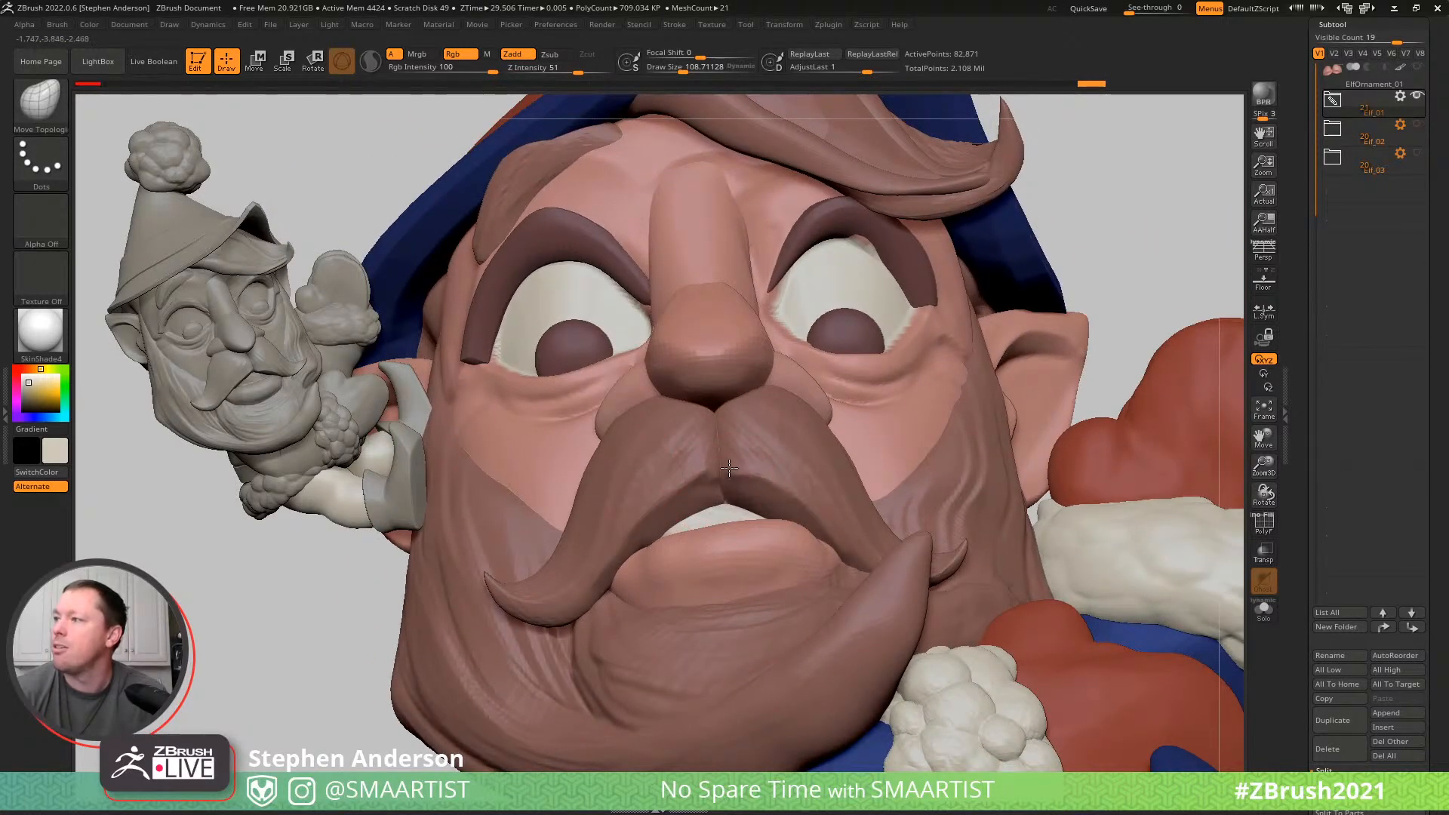
pyautogui.press('ctrl')
pyautogui.moveTo(942, 380)
pyautogui.mouseDown()
pyautogui.moveTo(730, 327)
pyautogui.moveTo(766, 372)
pyautogui.moveTo(846, 381)
pyautogui.moveTo(792, 498)
pyautogui.moveTo(672, 551)
pyautogui.moveTo(669, 526)
pyautogui.mouseUp()
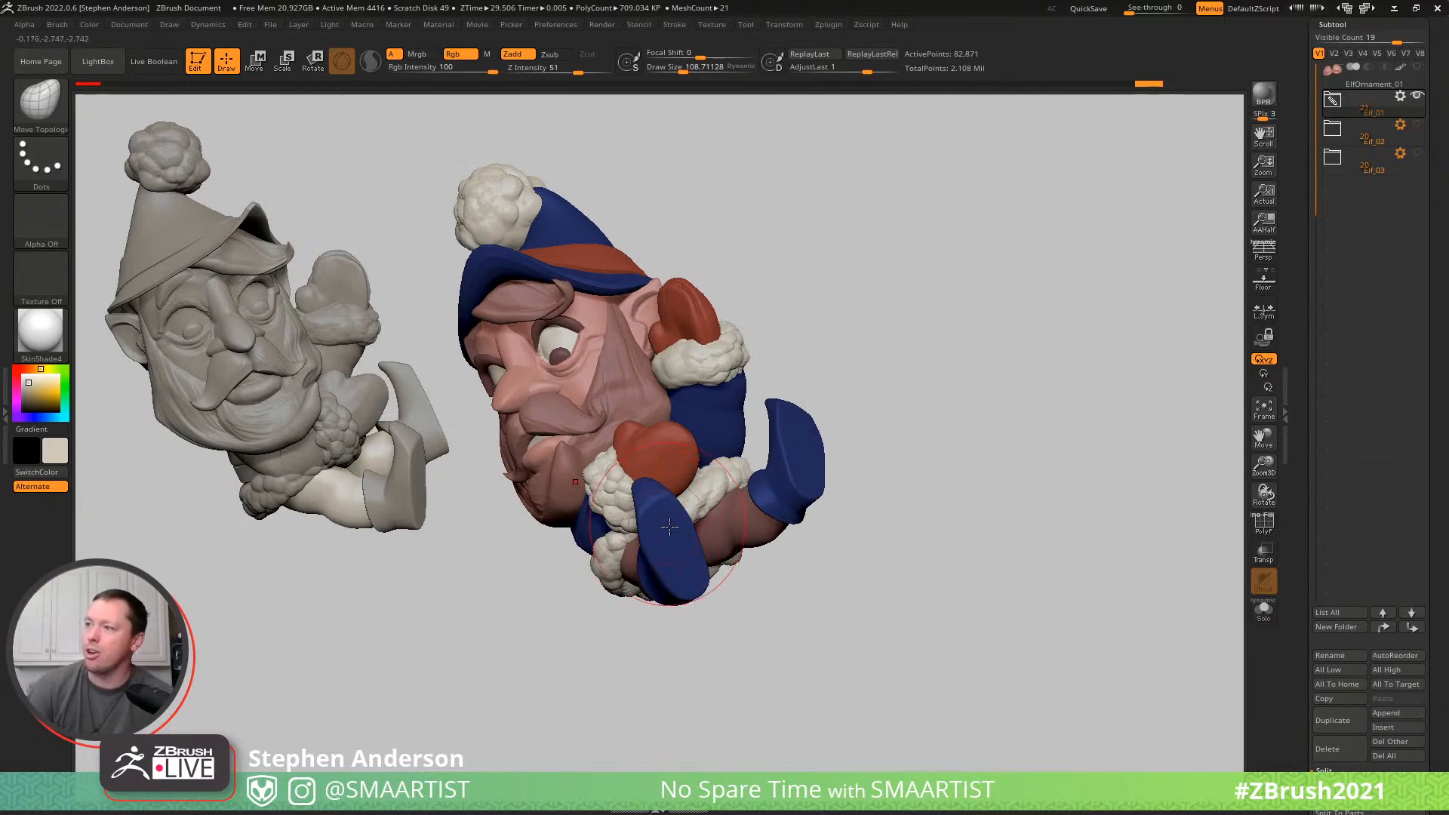
# - Select the Shoes subtool, show its polyframe and turn off Dynamic Subdiv in its geometry settings
pyautogui.keyDown('ctrl'); pyautogui.moveTo(675, 529); pyautogui.dragTo(685, 570, button='right'); pyautogui.keyUp('ctrl')
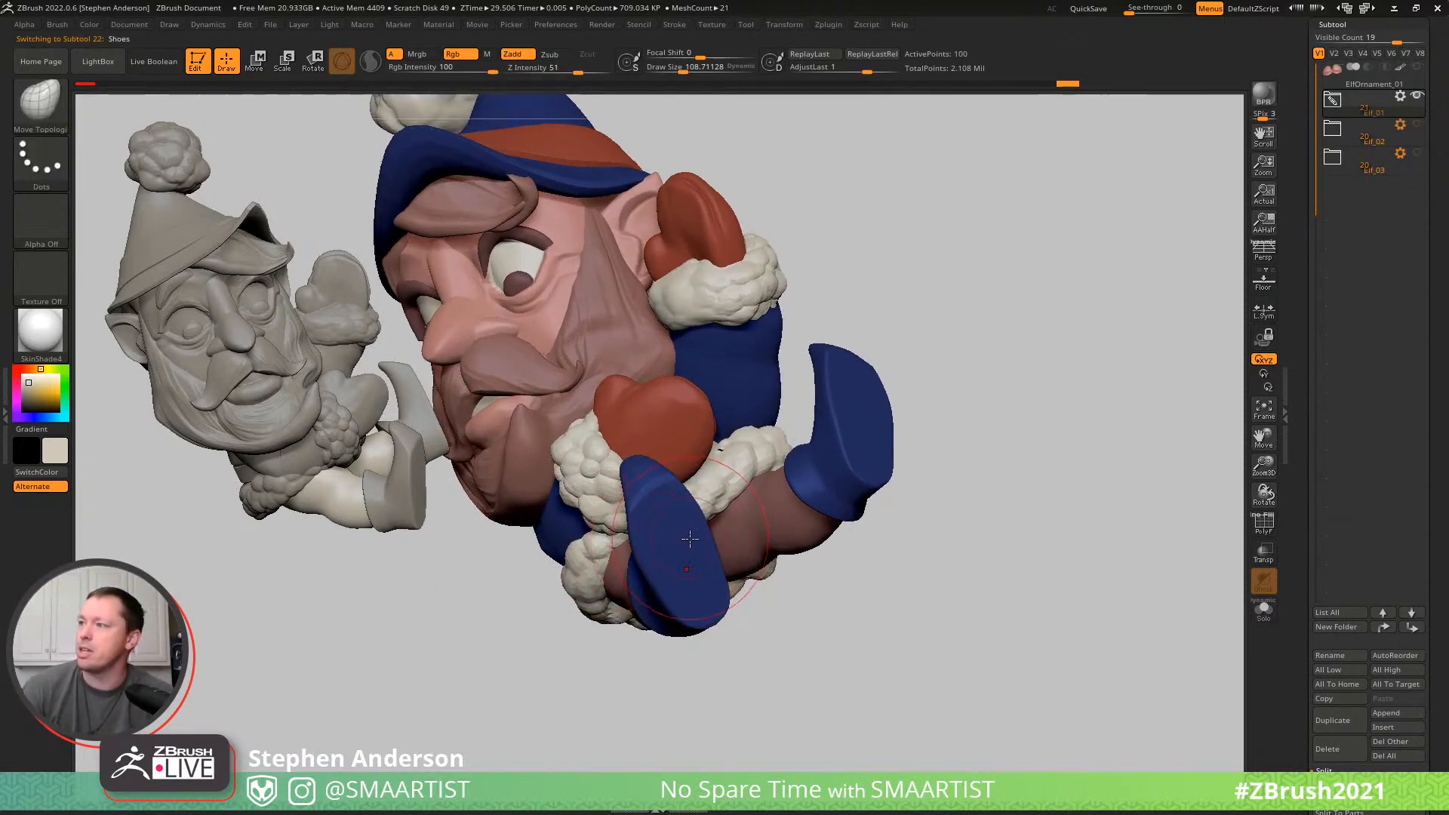
pyautogui.hotkey('shift', 'f')
pyautogui.moveTo(1444, 734); pyautogui.dragTo(1438, 572)
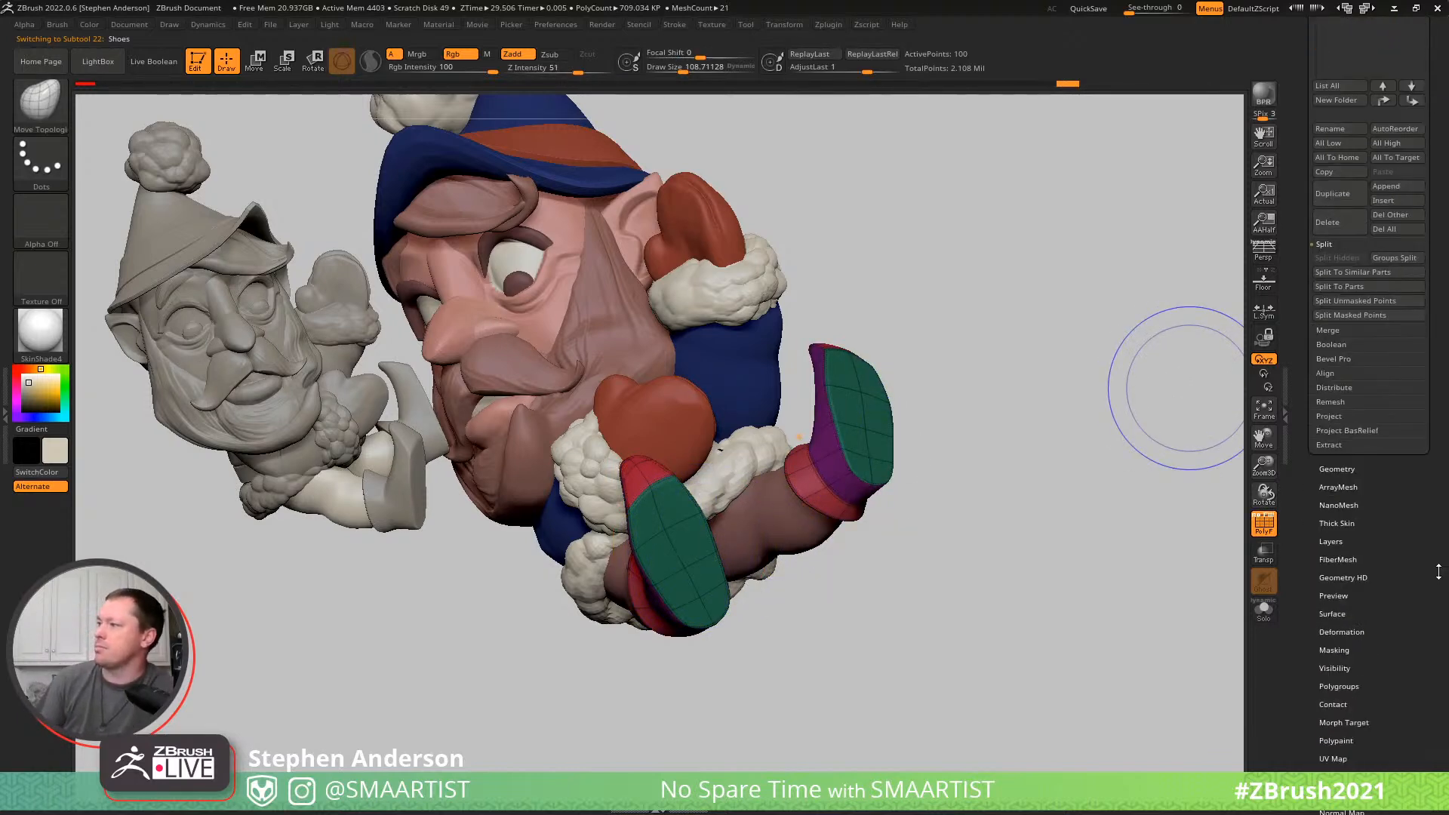
pyautogui.click(1334, 469)
pyautogui.click(1347, 168)
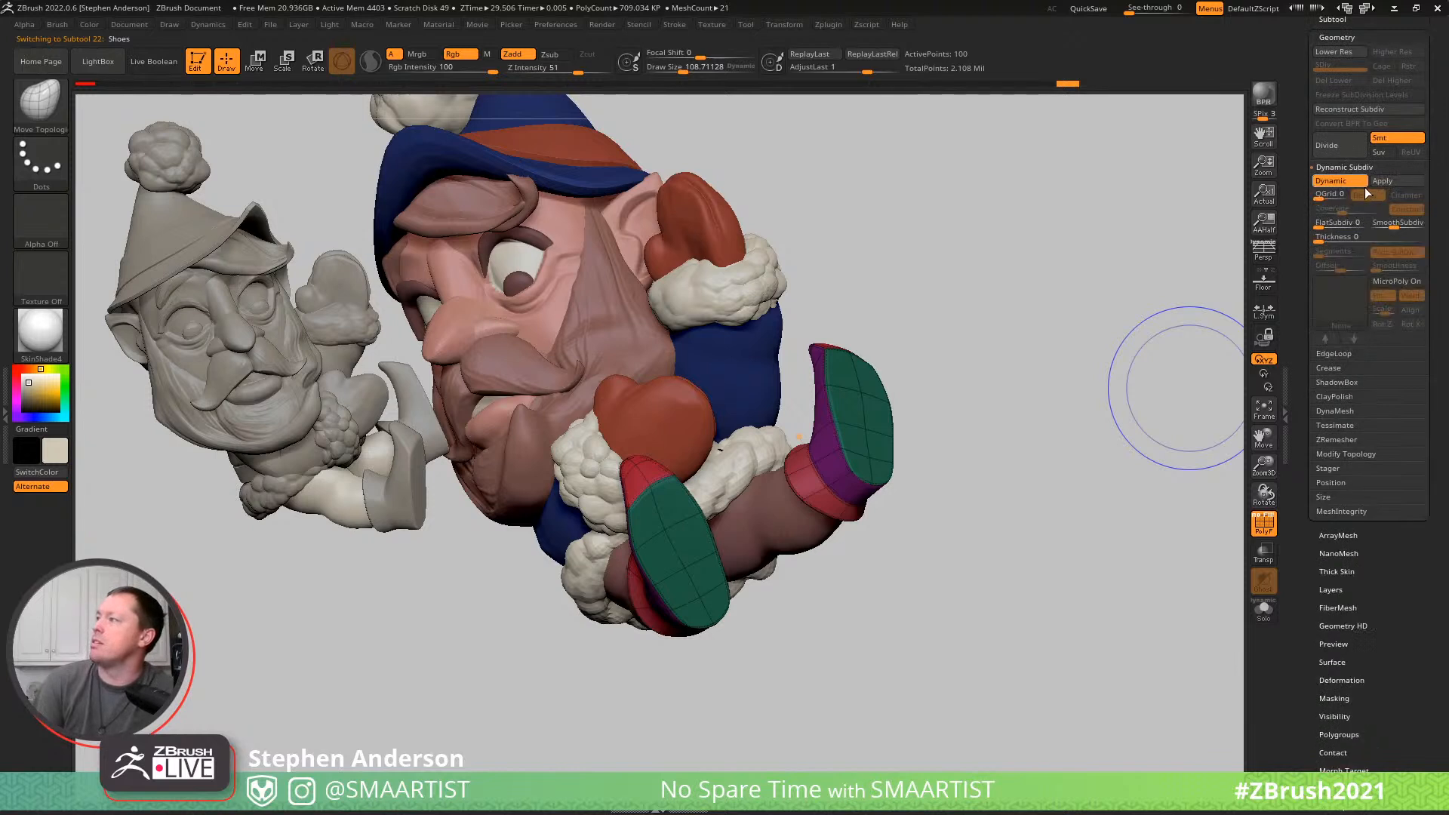
pyautogui.moveTo(1374, 225); pyautogui.dragTo(1382, 226)
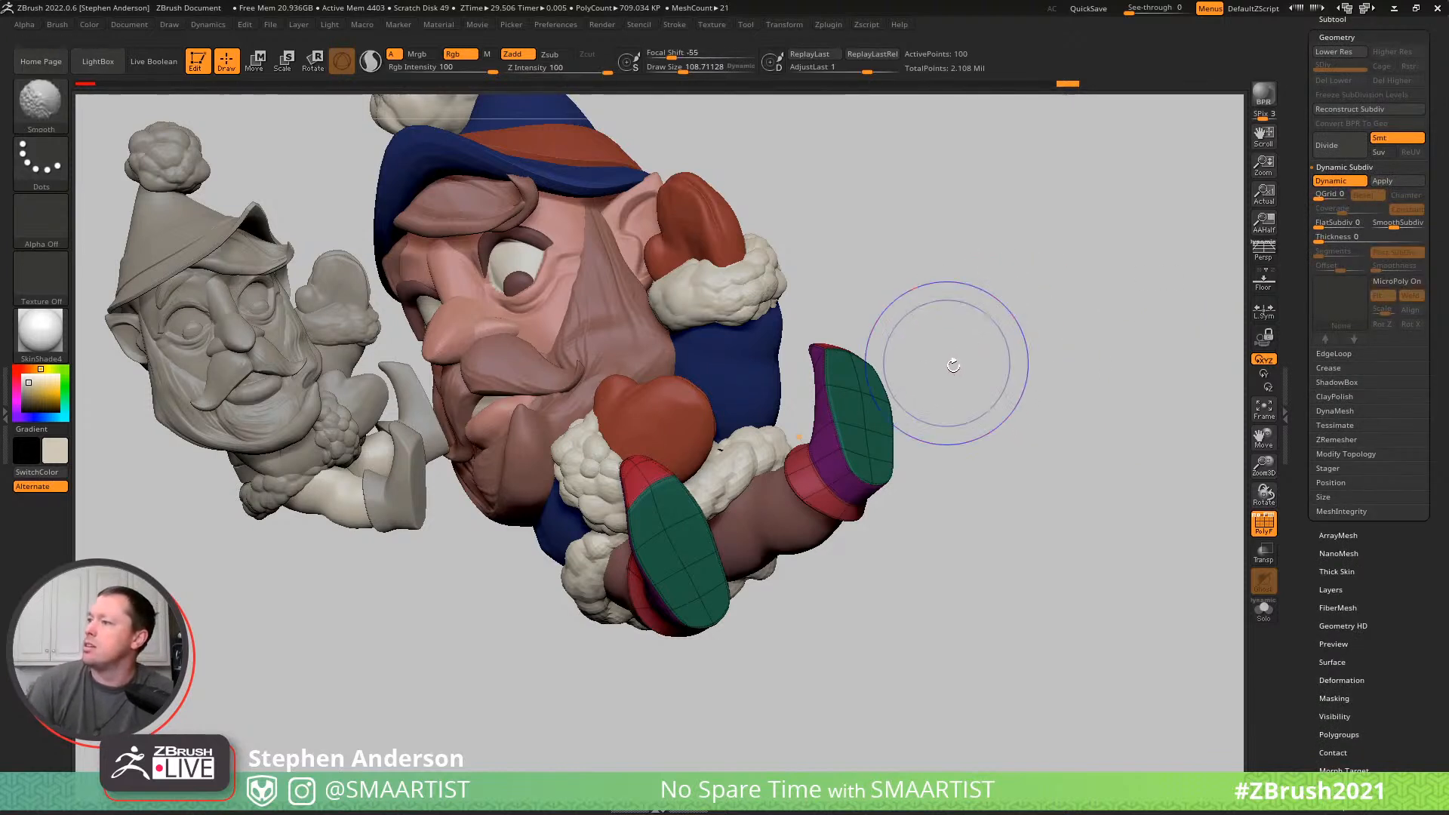
pyautogui.hotkey('shift', 'd')
pyautogui.press('ctrl')
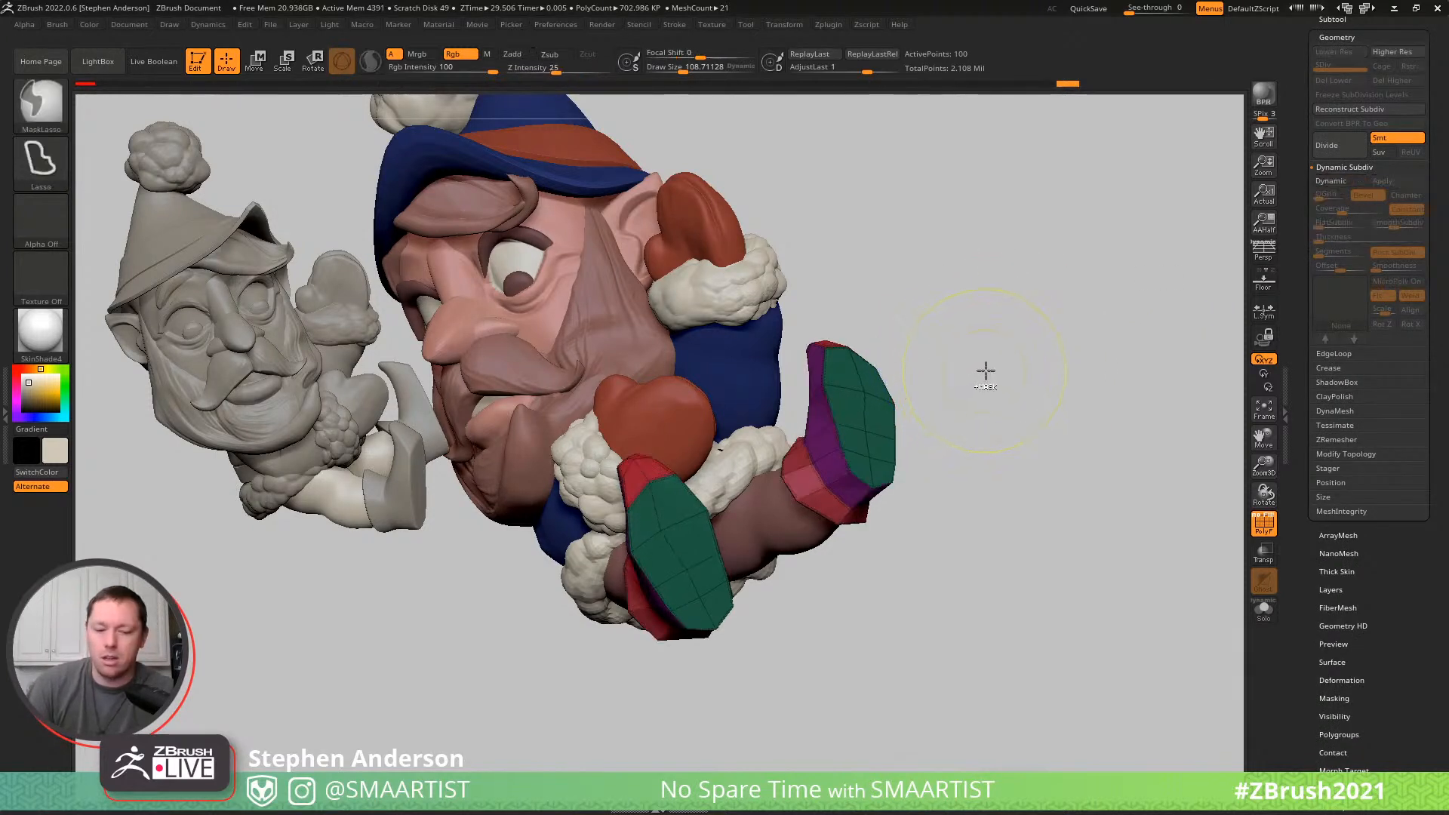
# - Divide the shoes up to subdivision level 4 and hide the polyframe
pyautogui.hotkey('ctrl', 'd')
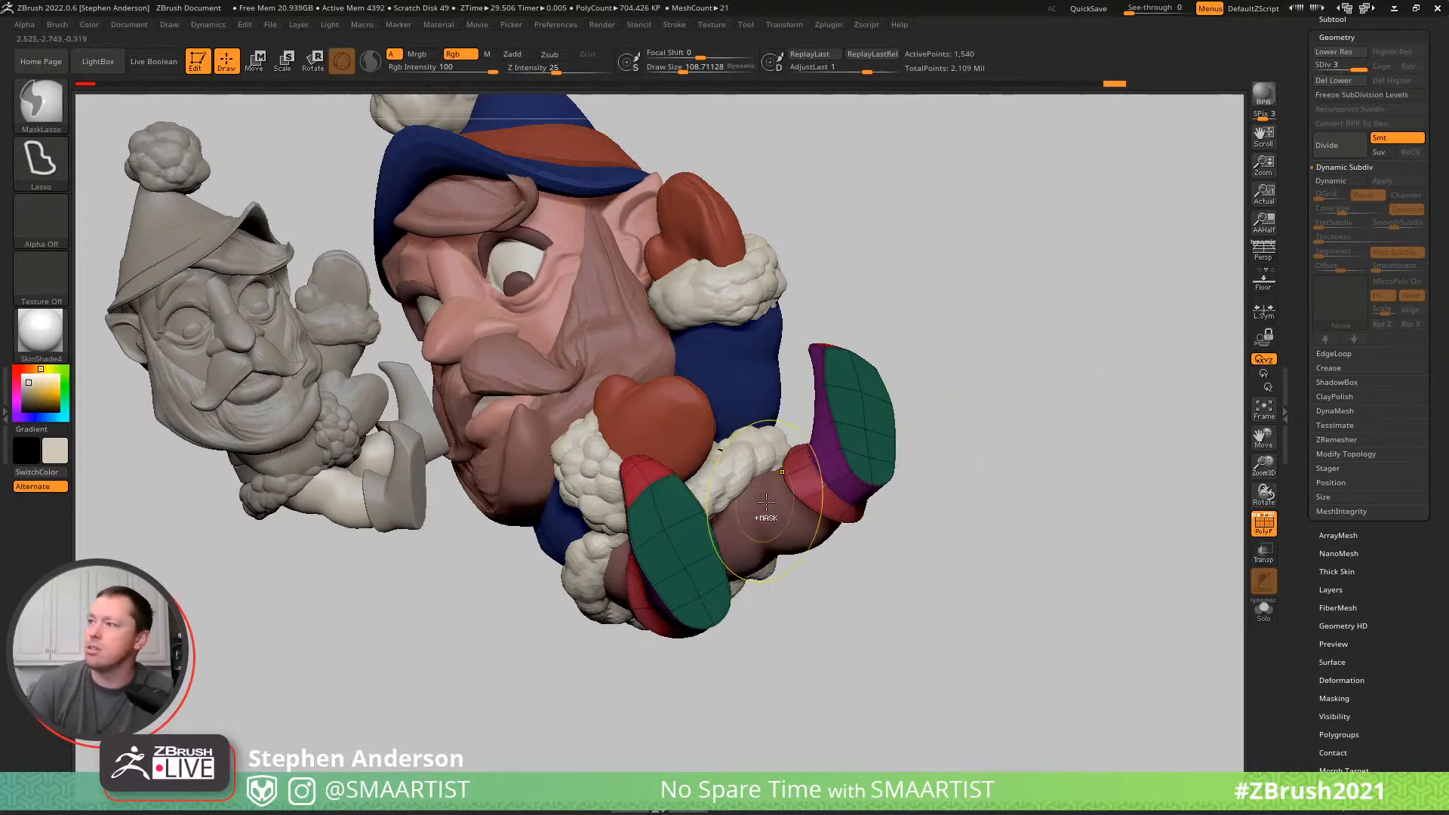
pyautogui.moveTo(664, 508); pyautogui.dragTo(770, 480, button='right')
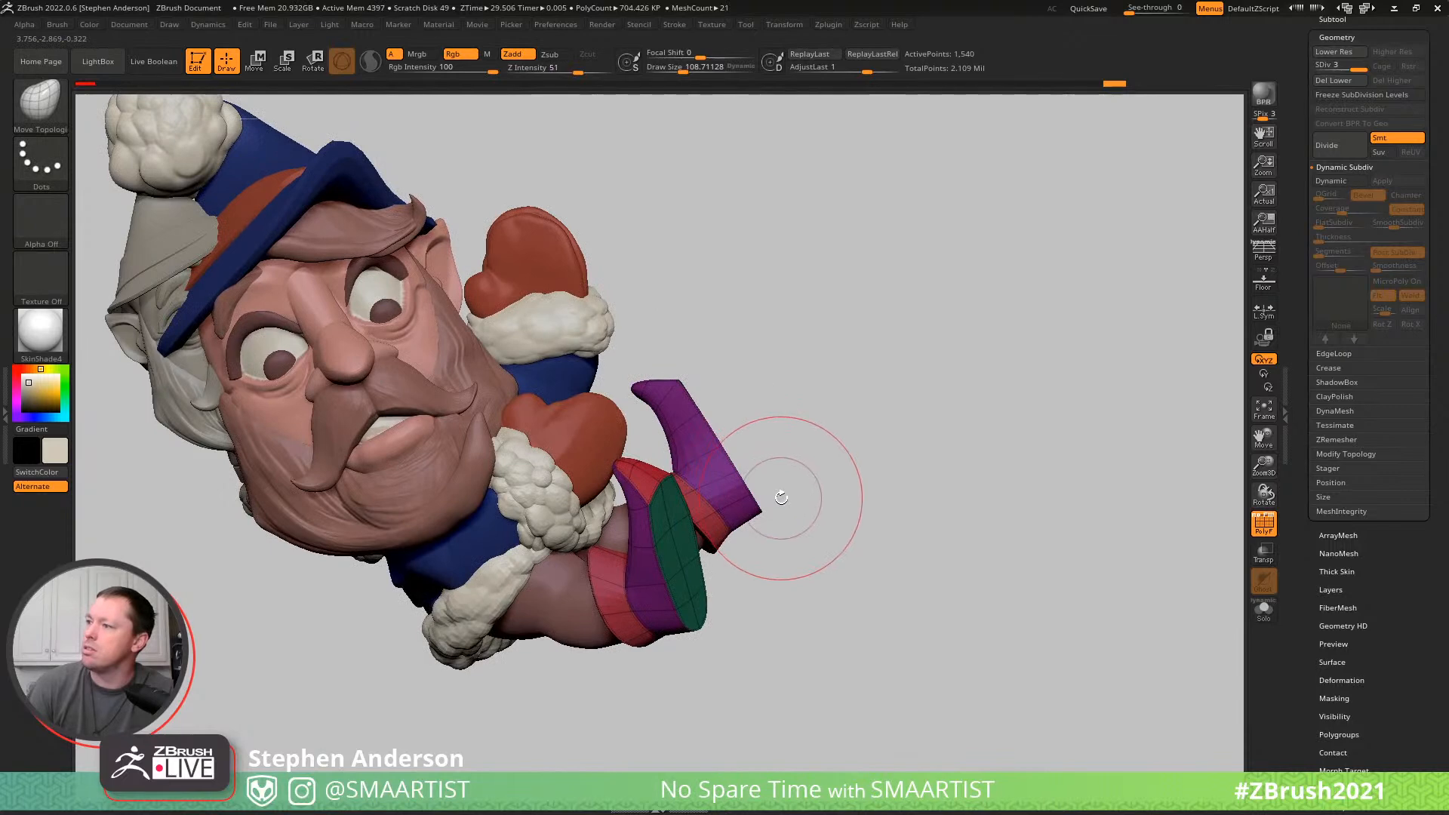
pyautogui.hotkey('ctrl', 'd')
pyautogui.hotkey('shift', 'f')
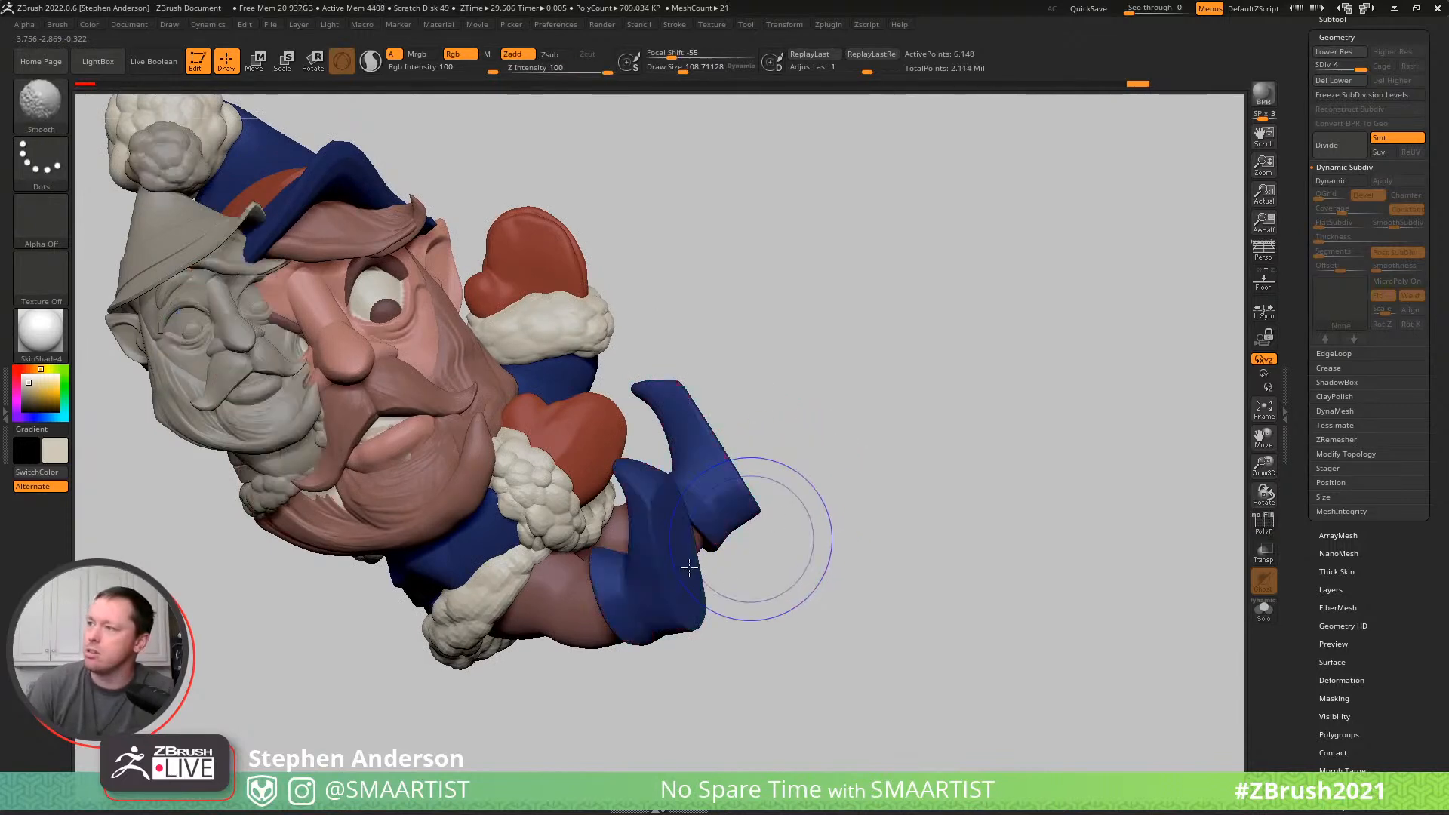
# - Build up the sole of the nearer shoe with the ClayBuildup brush at draw size about 45 and smooth it
pyautogui.moveTo(647, 544); pyautogui.dragTo(671, 521, button='right')
pyautogui.press('b')
pyautogui.press('c')
pyautogui.press('b')
pyautogui.press('s')
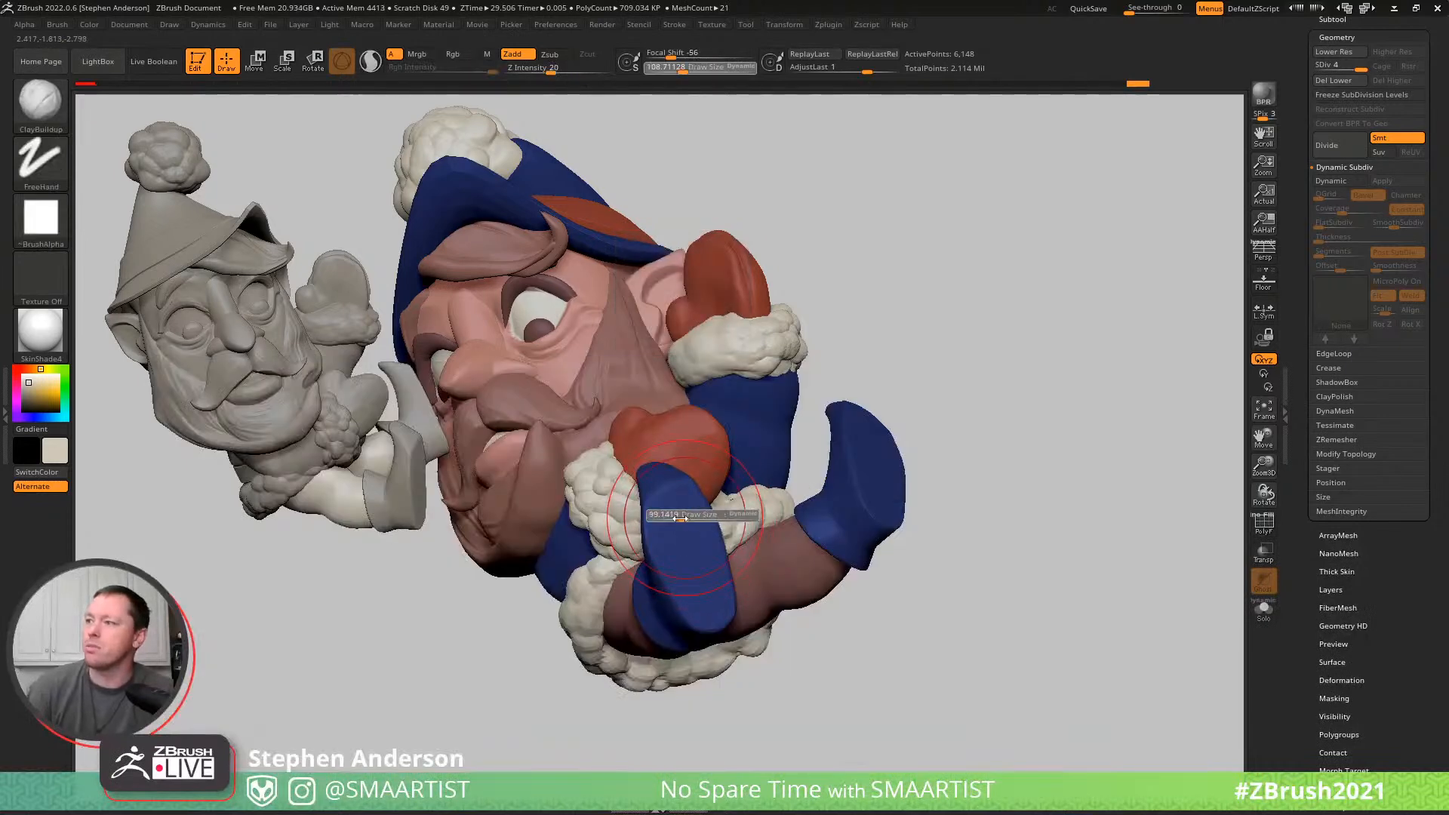
pyautogui.moveTo(665, 516); pyautogui.dragTo(661, 516)
pyautogui.keyDown('ctrl'); pyautogui.moveTo(710, 559); pyautogui.dragTo(682, 543, button='right'); pyautogui.keyUp('ctrl')
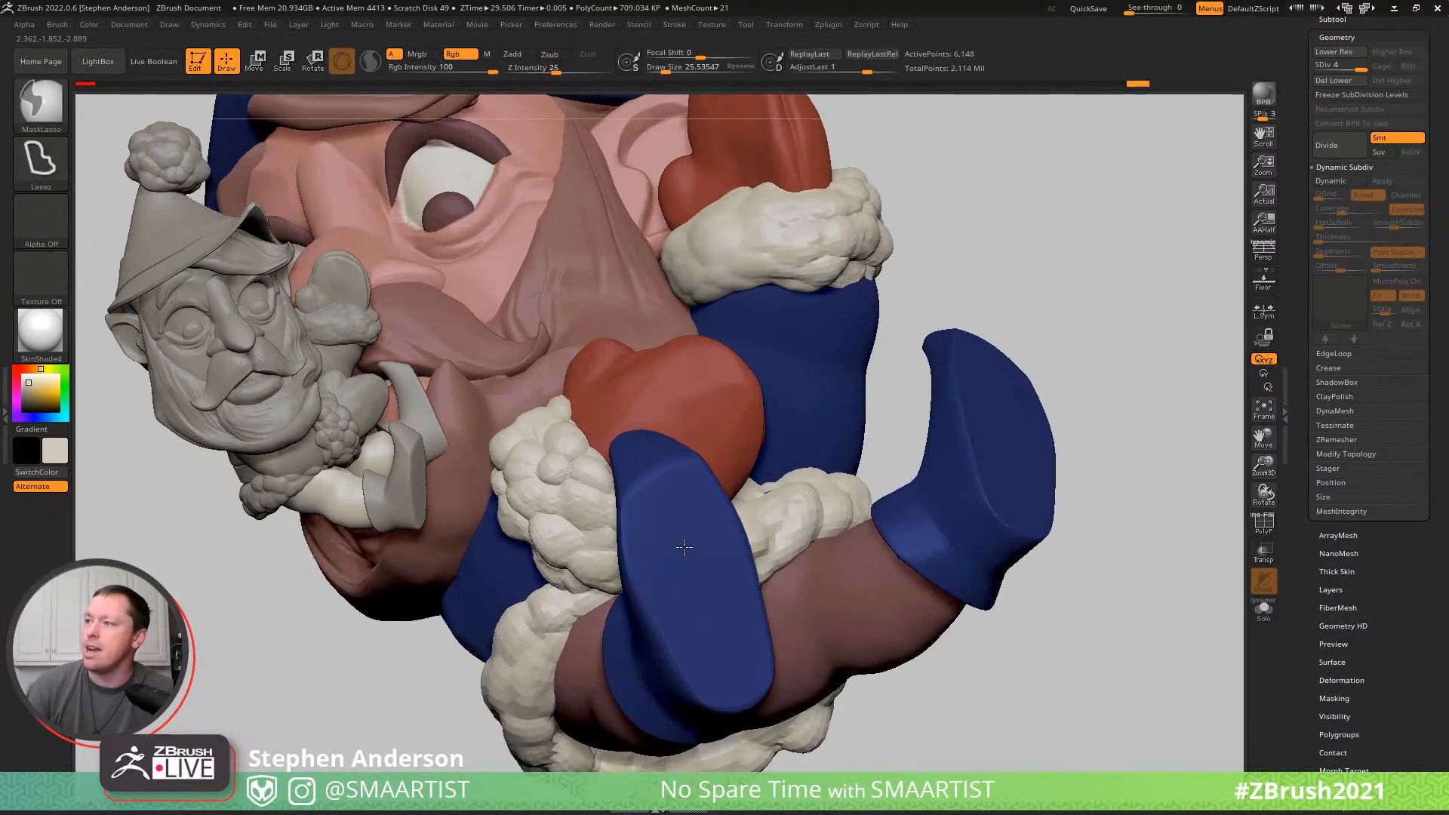
pyautogui.press('s')
pyautogui.click(653, 522)
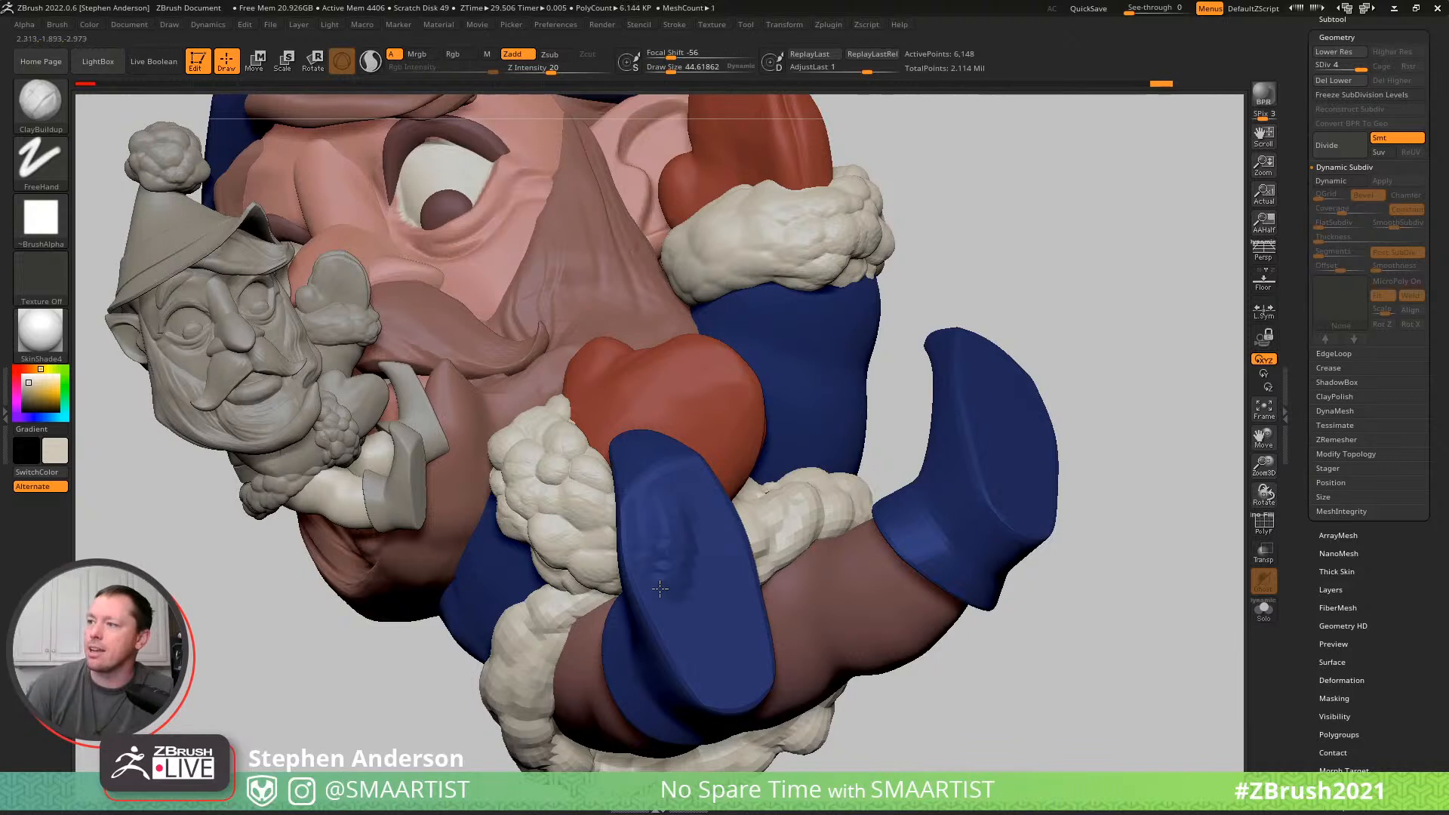
pyautogui.keyDown('shift'); pyautogui.moveTo(659, 600); pyautogui.dragTo(650, 519); pyautogui.keyUp('shift')
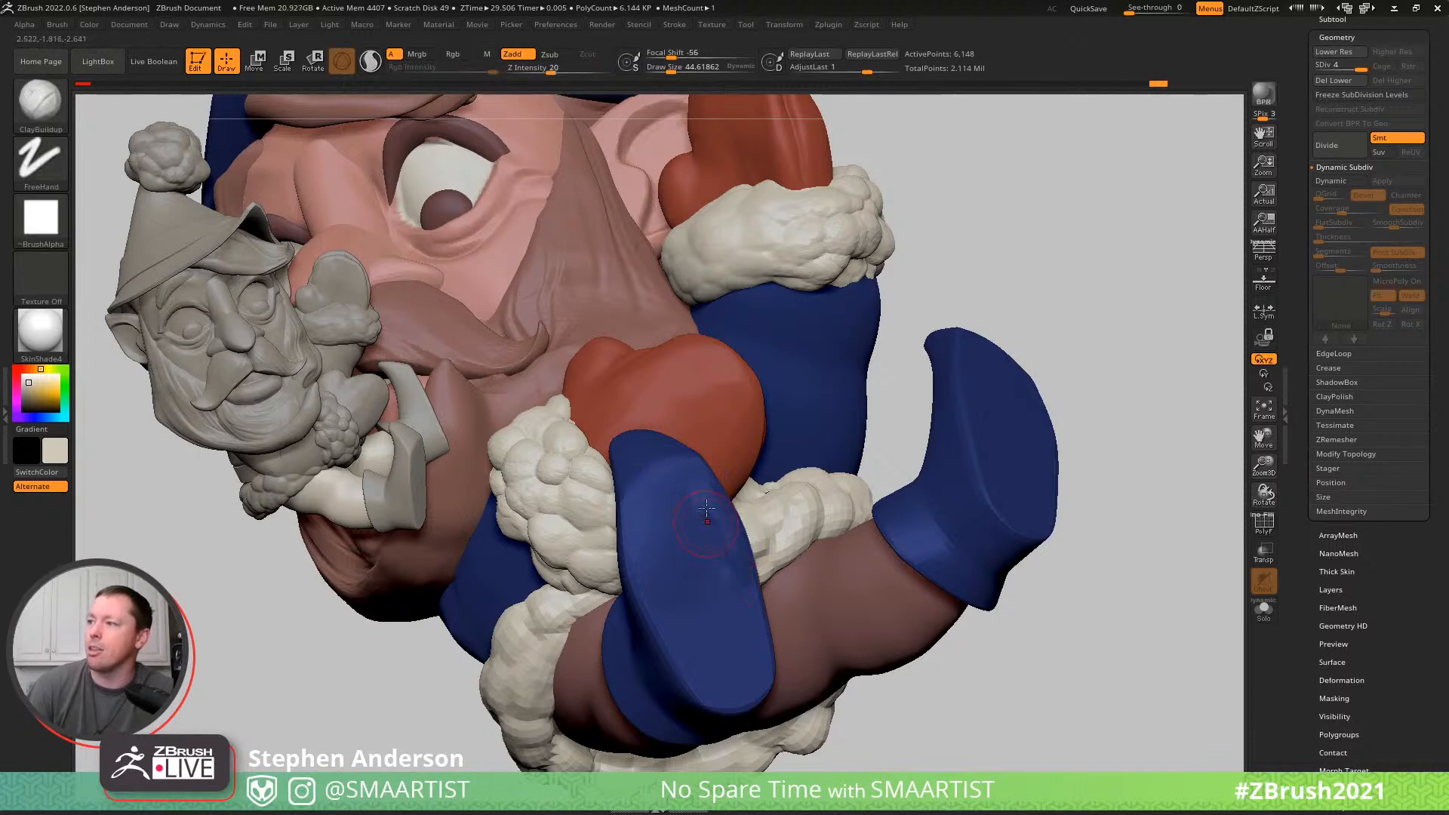
pyautogui.press('shift')
# - Fill out the heel end of the same sole with the ClayBuildup brush at draw size about 81 and smooth the surface
pyautogui.moveTo(739, 616)
pyautogui.mouseDown(button='right')
pyautogui.moveTo(679, 620)
pyautogui.moveTo(750, 598)
pyautogui.mouseUp(button='right')
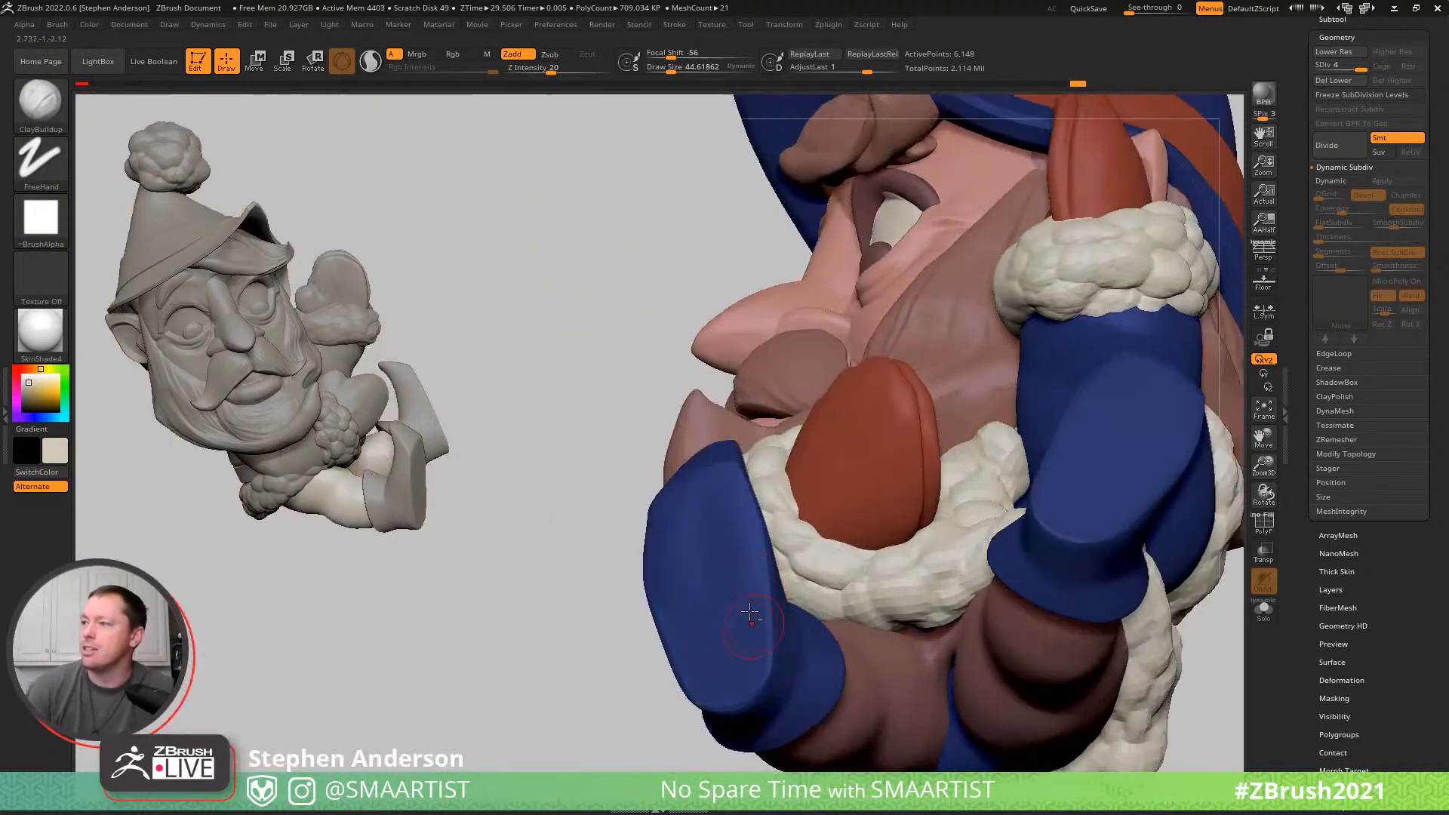
pyautogui.press('shift')
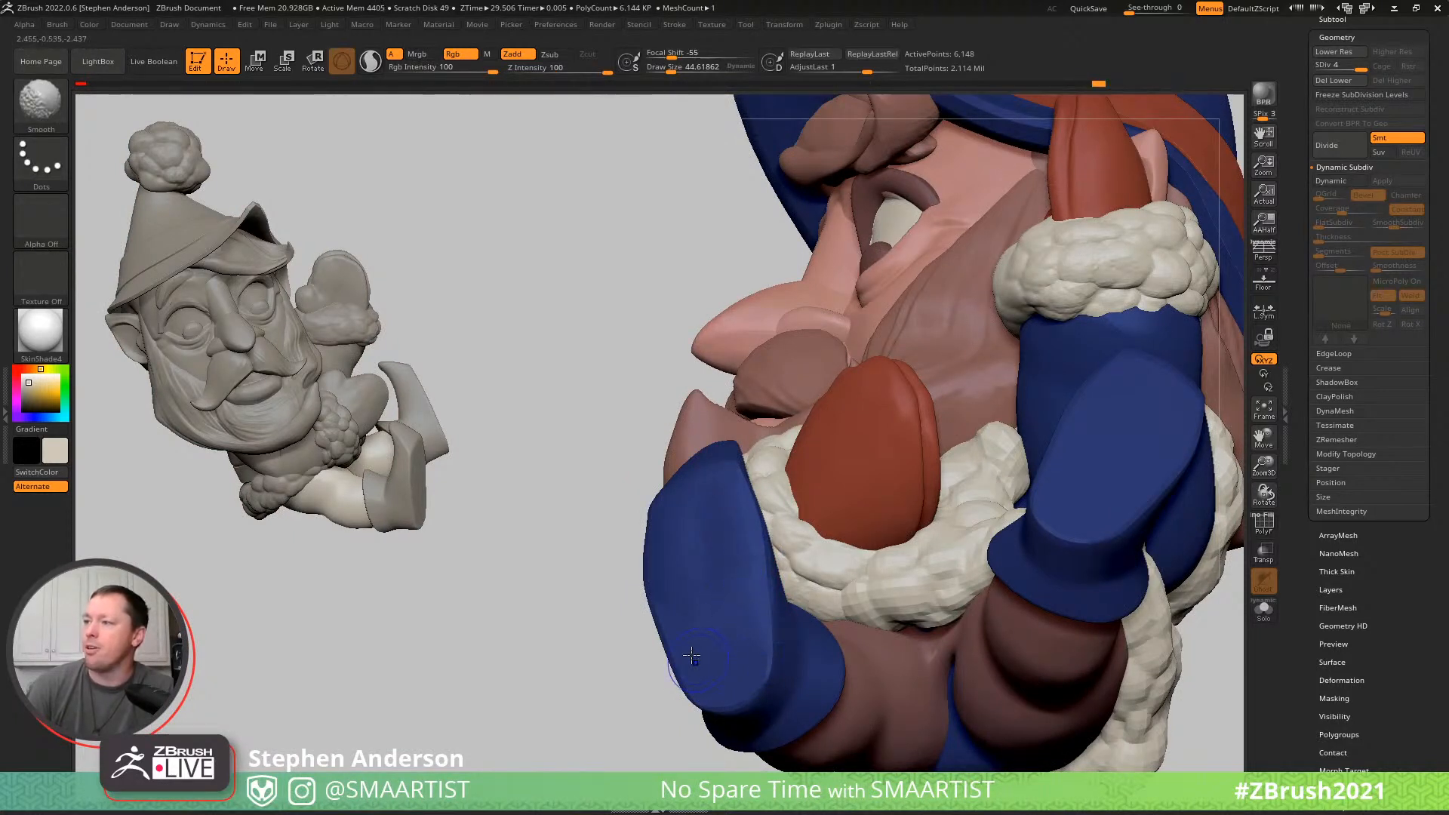
pyautogui.press('s')
pyautogui.moveTo(692, 656); pyautogui.dragTo(694, 654)
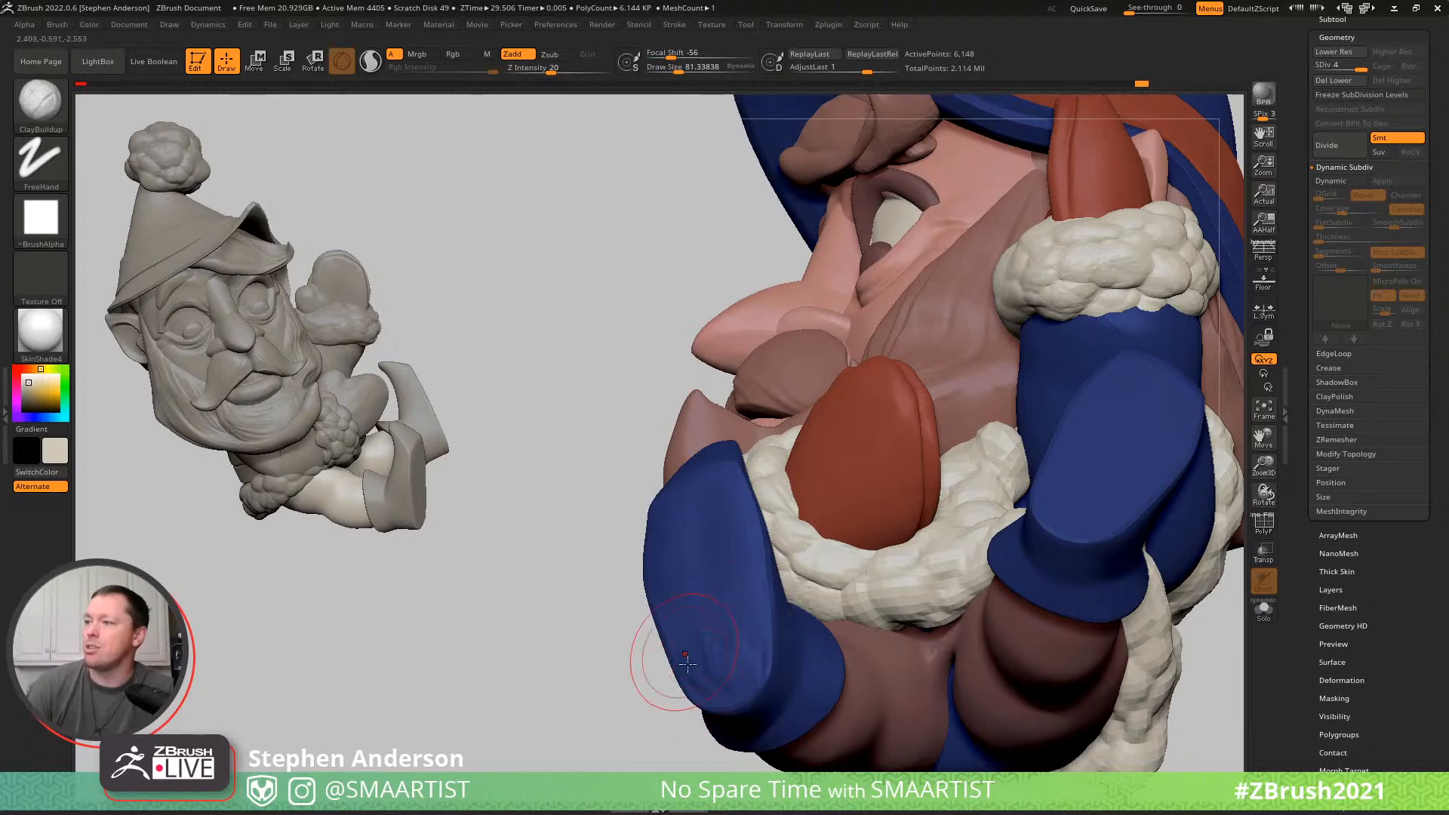
pyautogui.press('shift')
pyautogui.press('ctrl')
pyautogui.press('shift')
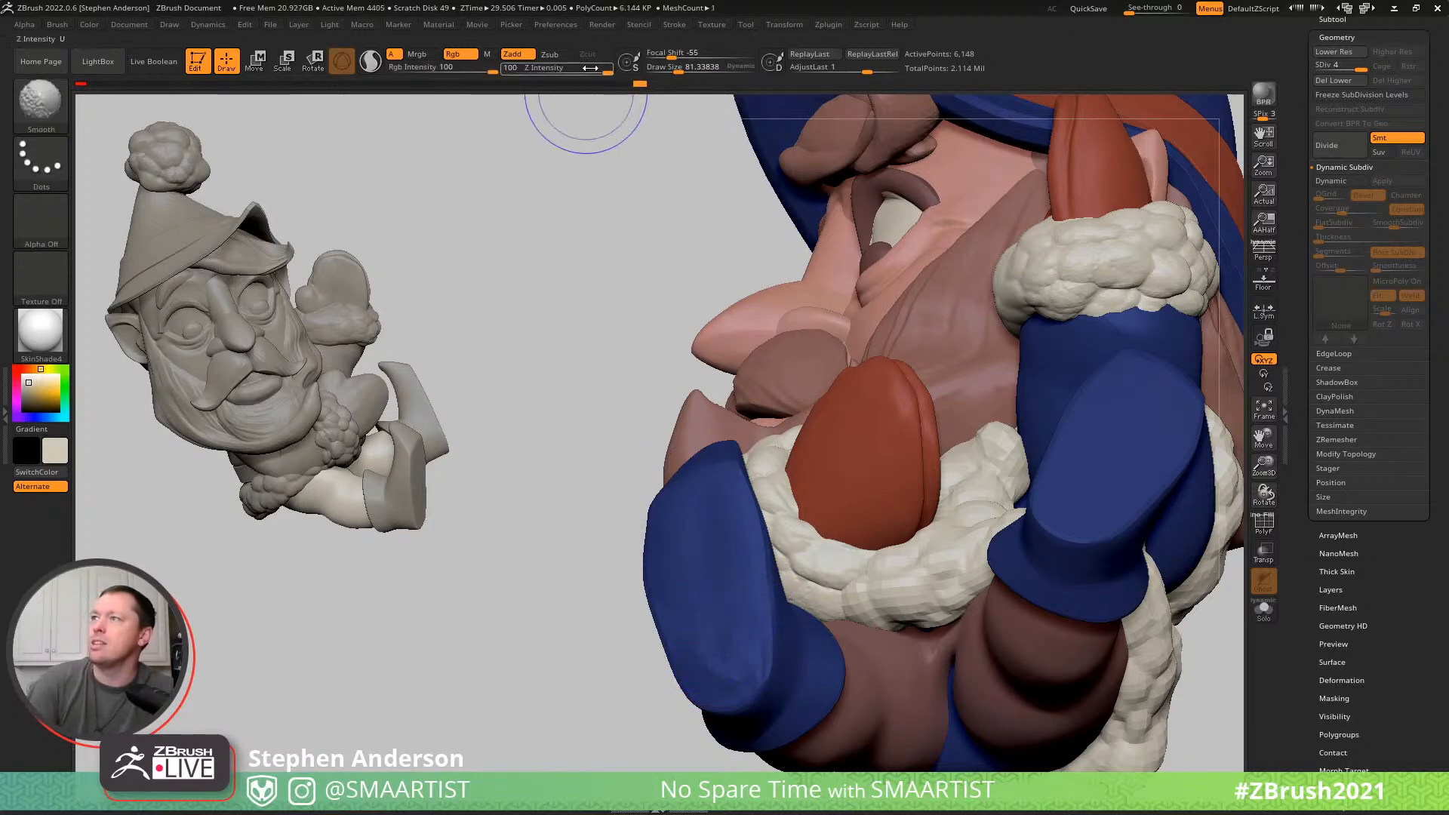
# - Set the Smooth brush's Z Intensity to 31, then build up and smooth the sole of the other shoe
pyautogui.keyDown('shift'); pyautogui.moveTo(556, 73); pyautogui.dragTo(554, 73); pyautogui.keyUp('shift')
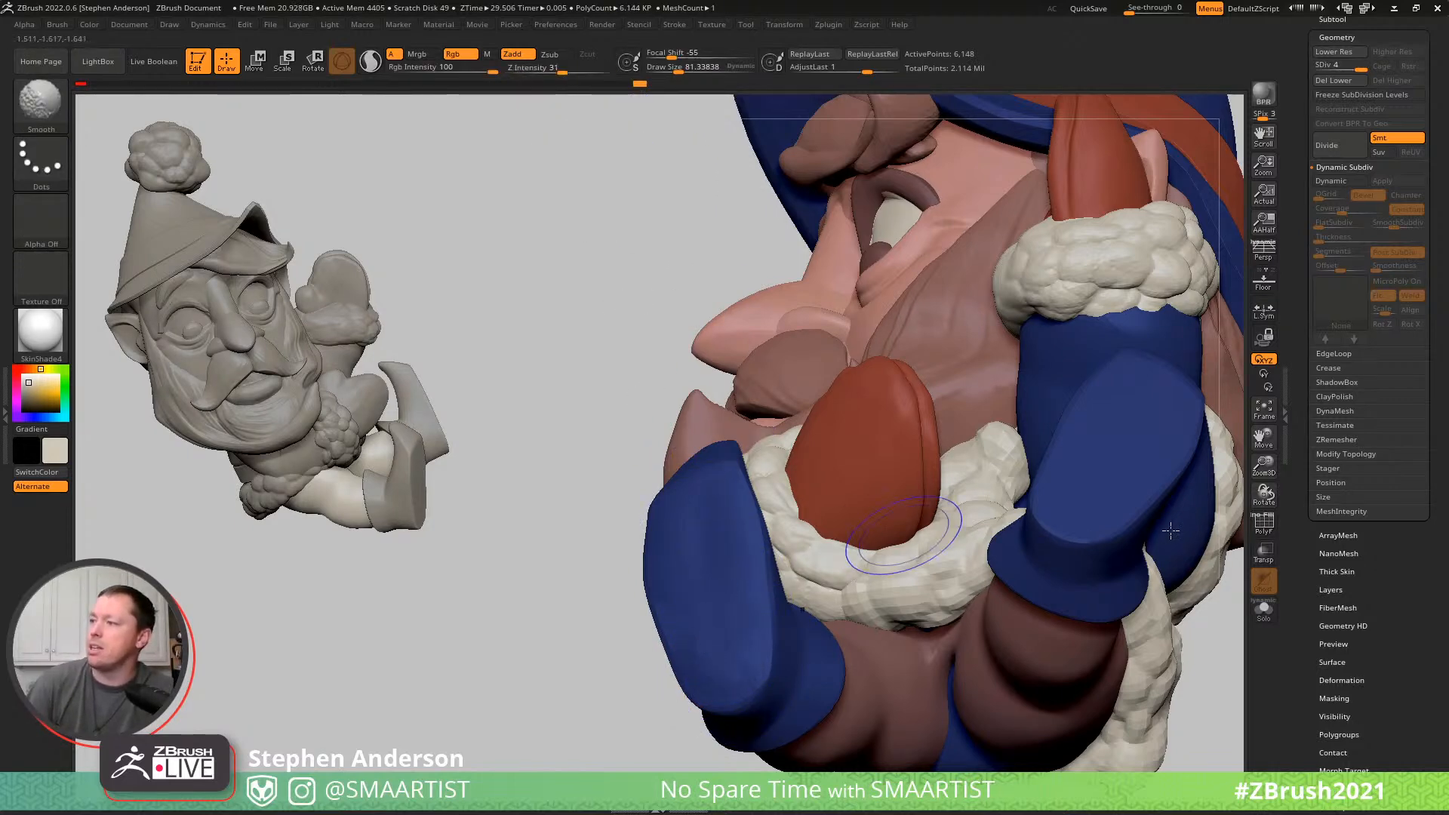
pyautogui.moveTo(1090, 498); pyautogui.dragTo(1098, 544, button='right')
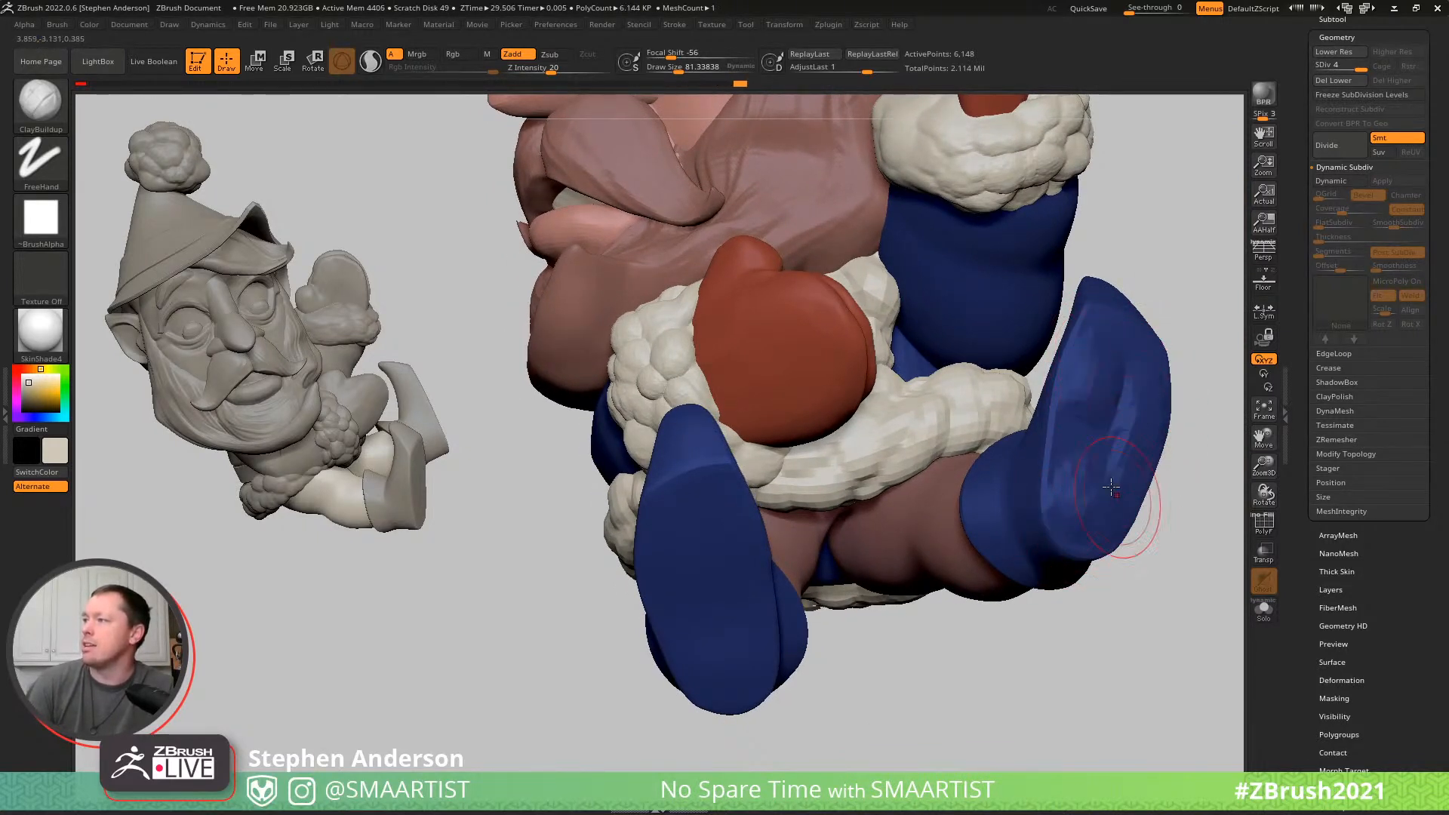
pyautogui.press('shift')
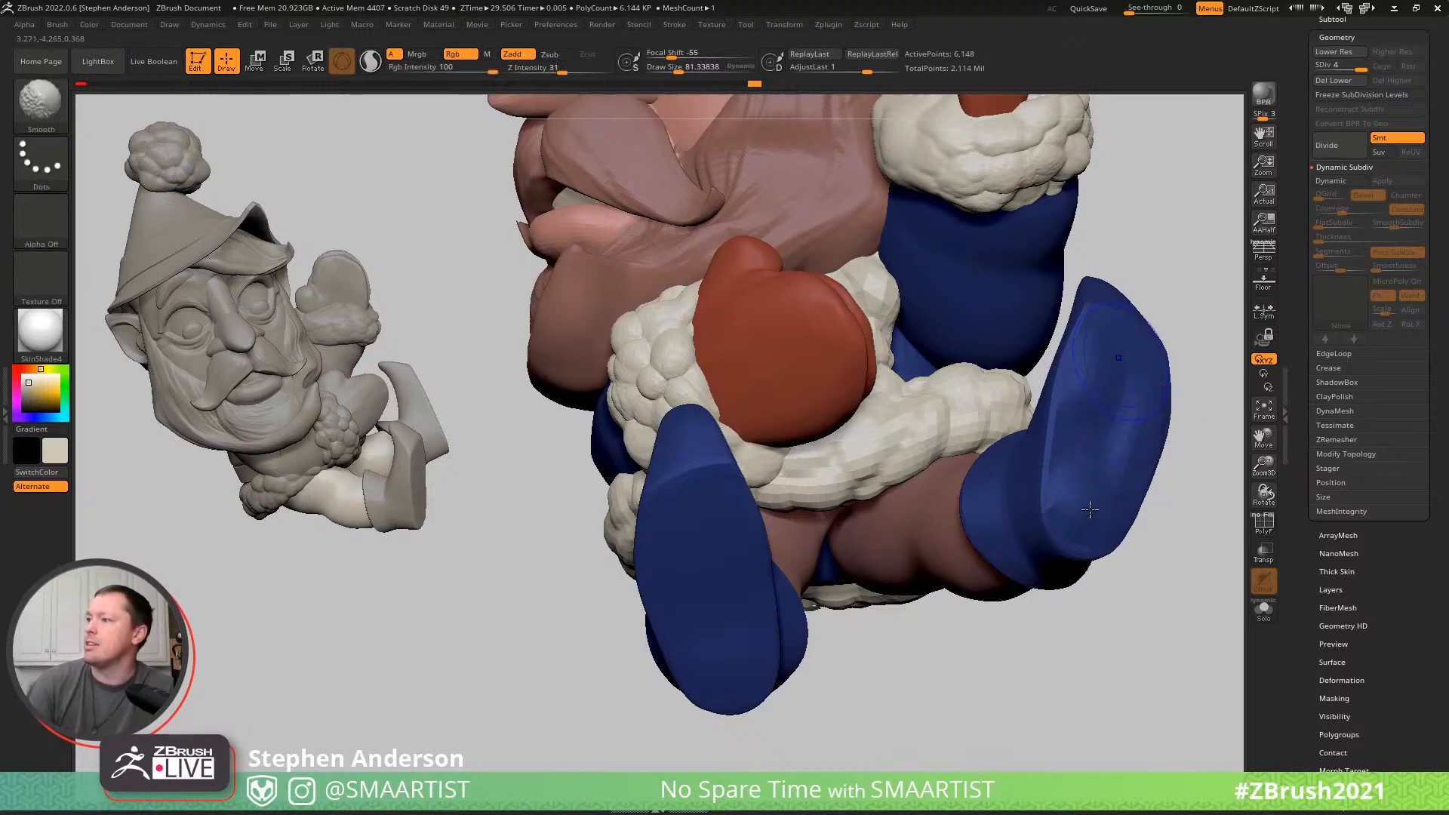
# - Reshape the soles of both shoes with the Move brush at draw size about 81 and smooth them
pyautogui.moveTo(1013, 445)
pyautogui.mouseDown(button='right')
pyautogui.moveTo(808, 460)
pyautogui.moveTo(791, 537)
pyautogui.moveTo(640, 568)
pyautogui.mouseUp(button='right')
pyautogui.press('b')
pyautogui.press('m')
pyautogui.press('v')
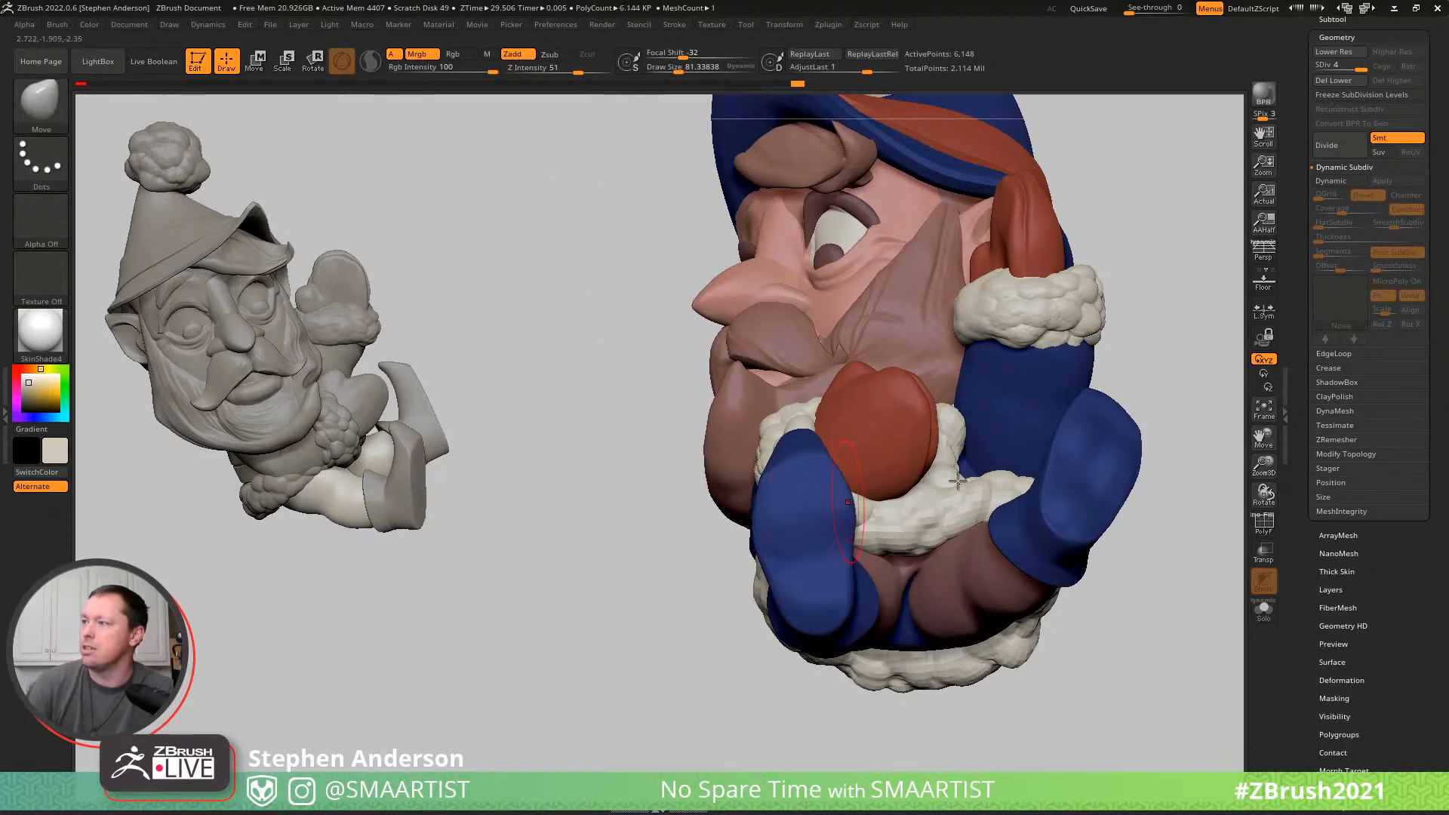
pyautogui.moveTo(1092, 452); pyautogui.dragTo(1073, 431, button='right')
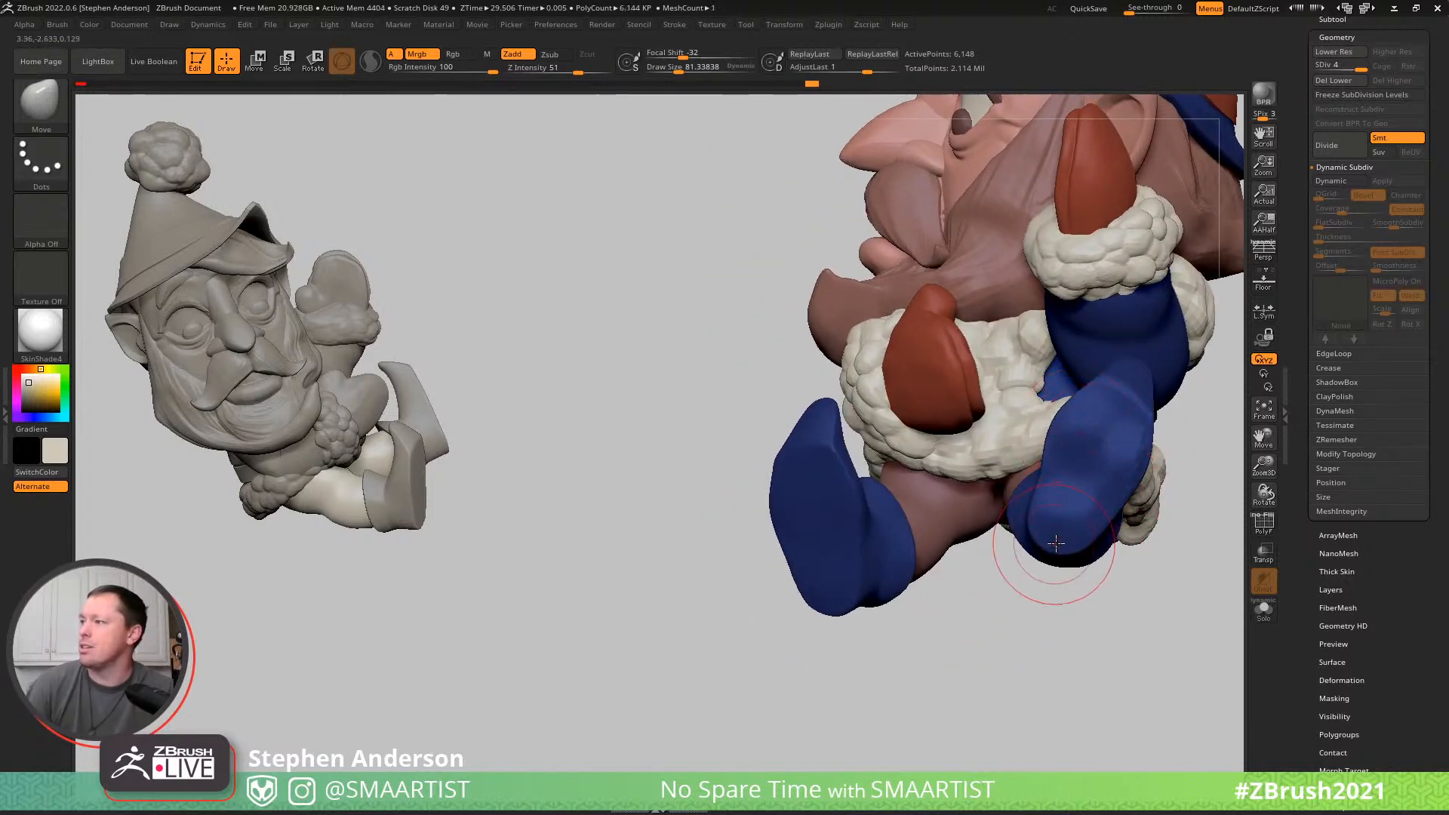
pyautogui.moveTo(1071, 526)
pyautogui.mouseDown(button='right')
pyautogui.moveTo(1107, 528)
pyautogui.moveTo(1060, 508)
pyautogui.mouseUp(button='right')
pyautogui.press('shift')
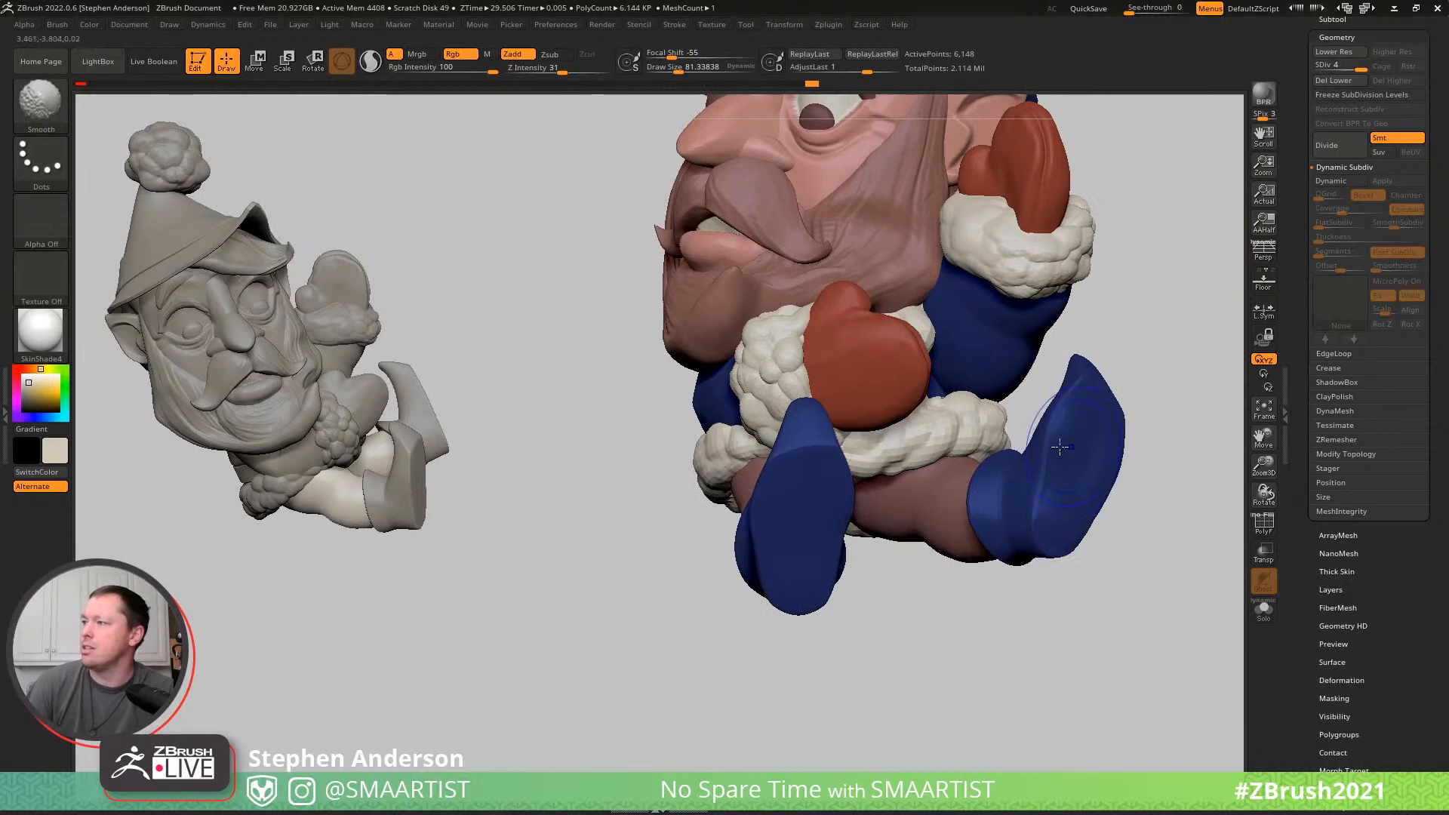
pyautogui.press('shift')
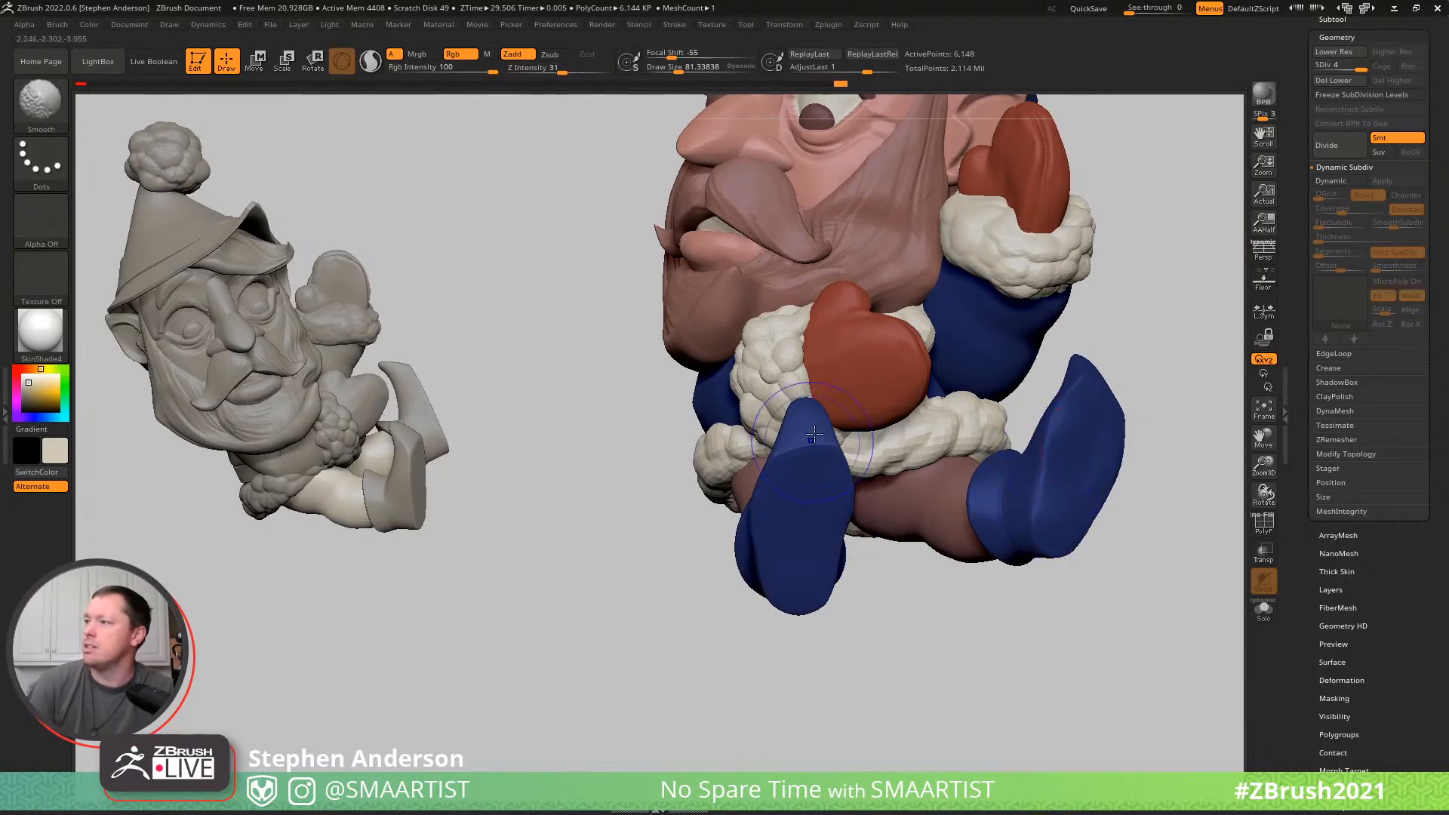
# - Flatten the soles and toe edges of both shoes with the TrimDynamic brush at draw size about 48
pyautogui.moveTo(1100, 426)
pyautogui.keyDown('ctrl'); pyautogui.mouseDown(button='right')
pyautogui.moveTo(1129, 503)
pyautogui.moveTo(1060, 445)
pyautogui.moveTo(1151, 520)
pyautogui.mouseUp(button='right'); pyautogui.keyUp('ctrl')
pyautogui.press('b')
pyautogui.press('t')
pyautogui.press('d')
pyautogui.moveTo(1137, 436)
pyautogui.mouseDown(button='right')
pyautogui.moveTo(1091, 441)
pyautogui.moveTo(1082, 414)
pyautogui.moveTo(1115, 415)
pyautogui.mouseUp(button='right')
pyautogui.press('s')
pyautogui.moveTo(1091, 416); pyautogui.dragTo(1081, 408)
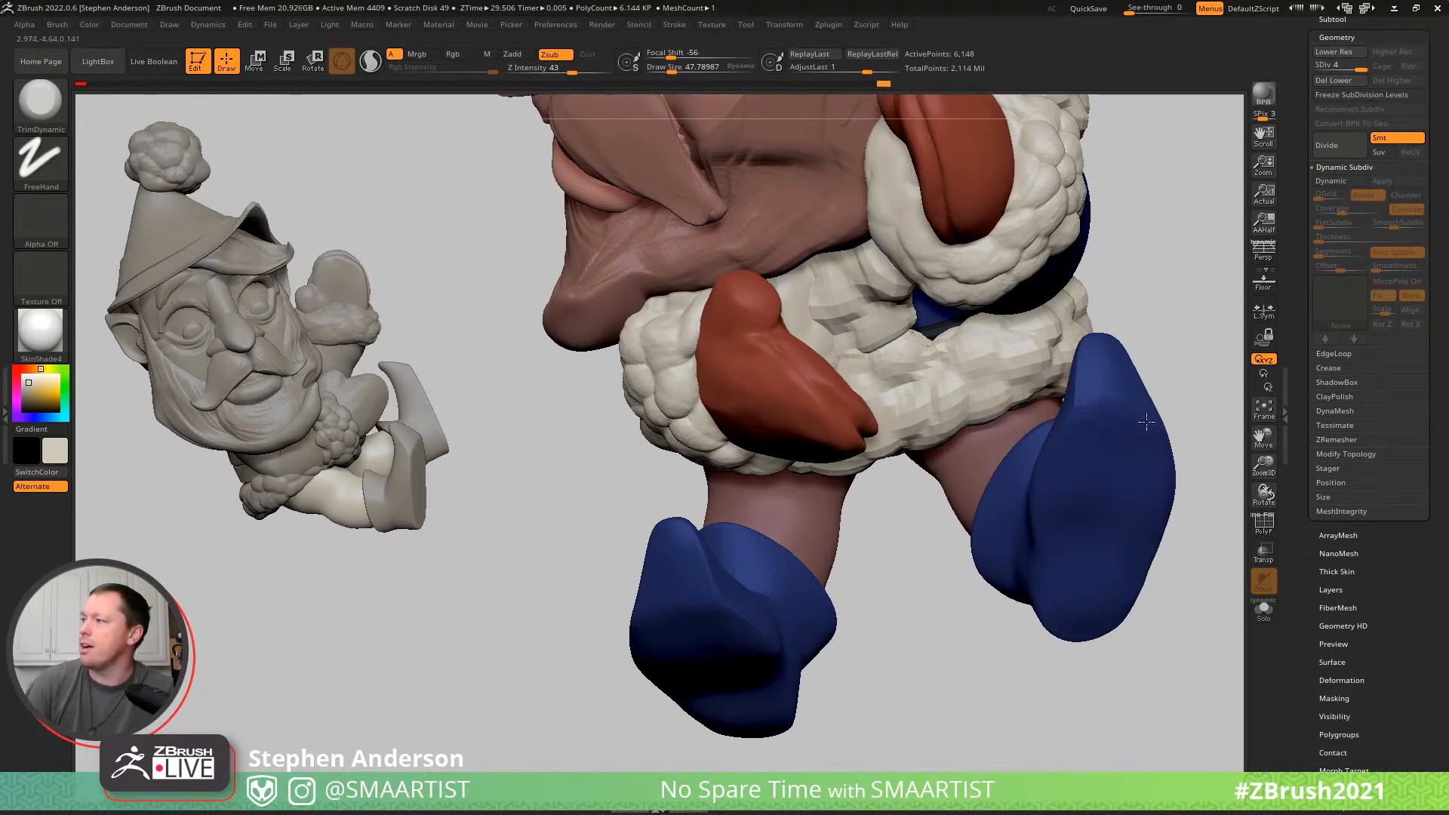
pyautogui.moveTo(1144, 387); pyautogui.dragTo(726, 614, button='right')
pyautogui.moveTo(732, 559); pyautogui.dragTo(762, 601, button='right')
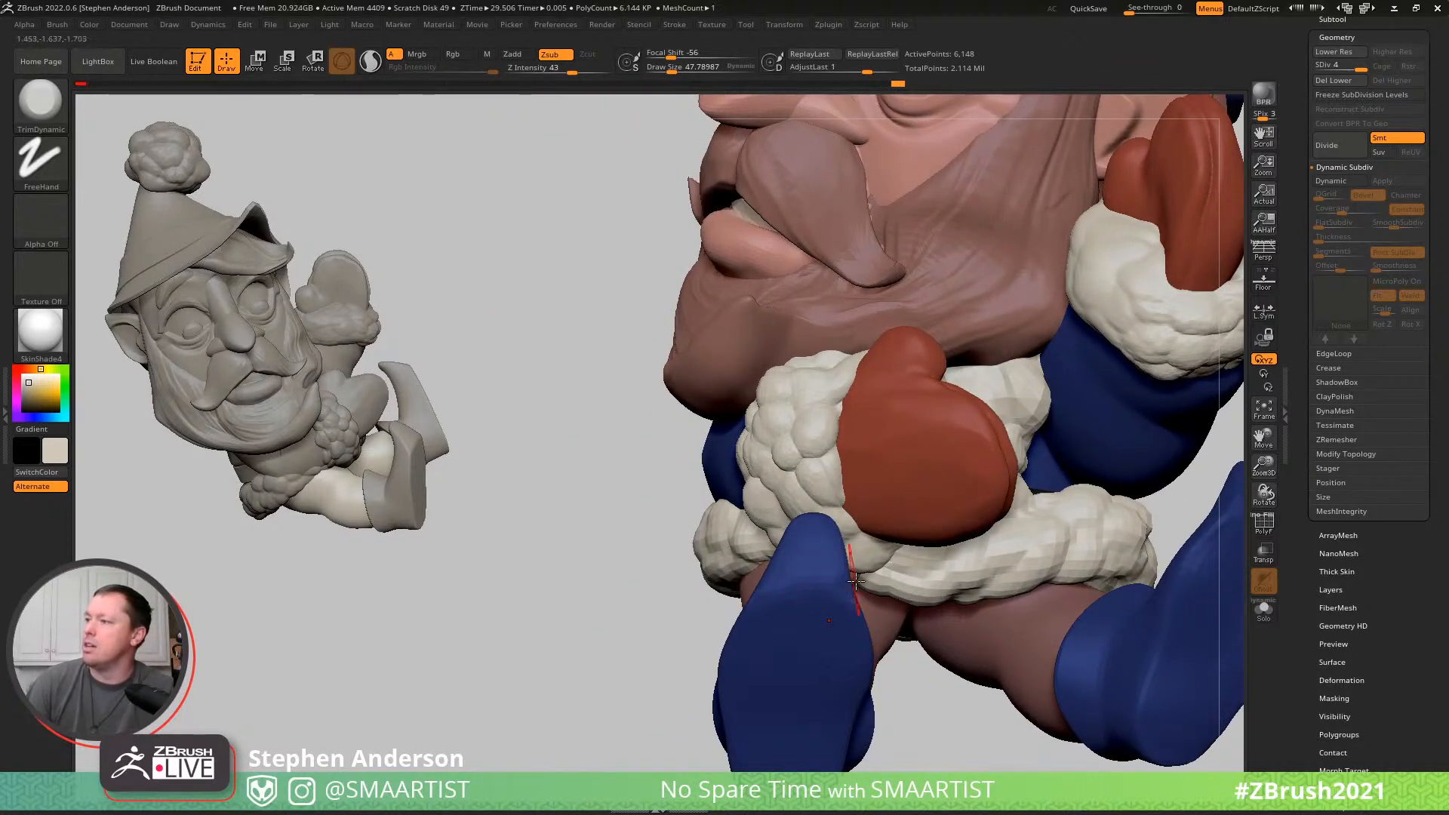
# - Isolate the Shoes subtool and switch to the Standard brush
pyautogui.press('ctrl')
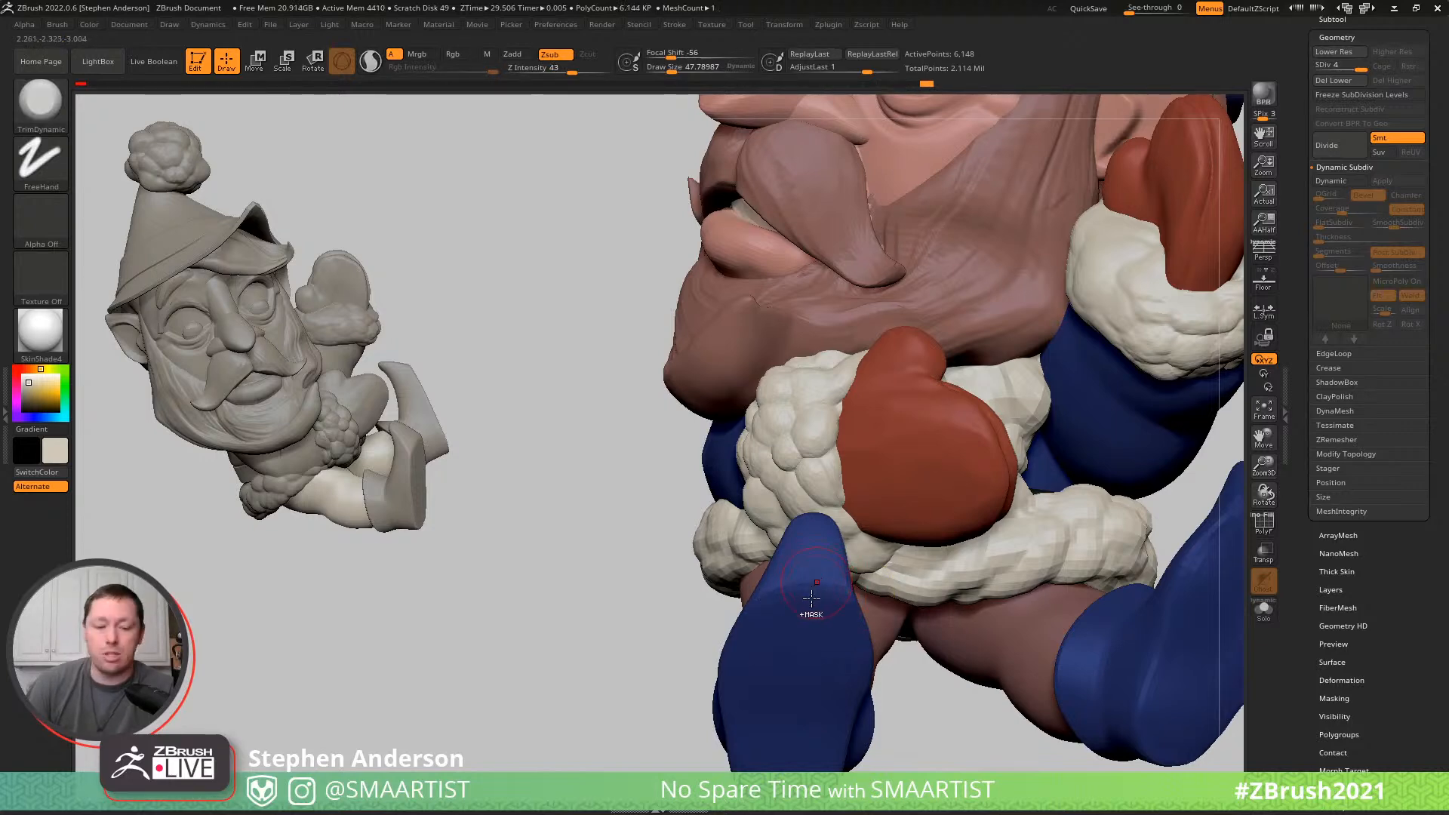
pyautogui.hotkey('ctrl', 'shift', 's')
pyautogui.moveTo(818, 594); pyautogui.dragTo(897, 612, button='right')
pyautogui.press('b')
pyautogui.press('s')
pyautogui.press('t')
# - Try creases across the tops of both shoes with the Standard brush at draw size about 23
pyautogui.moveTo(788, 570); pyautogui.dragTo(741, 576, button='right')
pyautogui.press('s')
pyautogui.moveTo(742, 576); pyautogui.dragTo(723, 558)
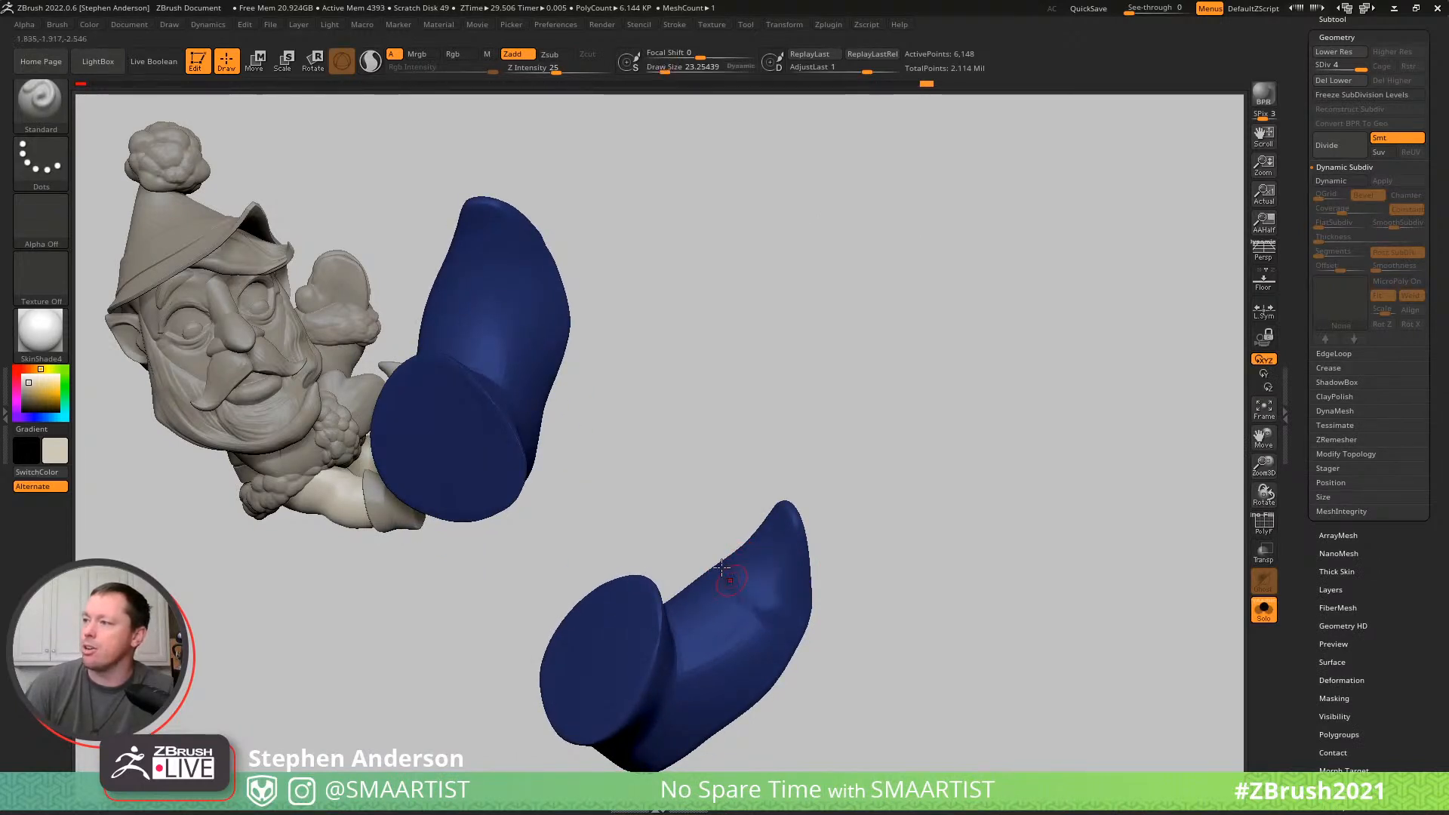
pyautogui.moveTo(507, 296); pyautogui.dragTo(445, 283)
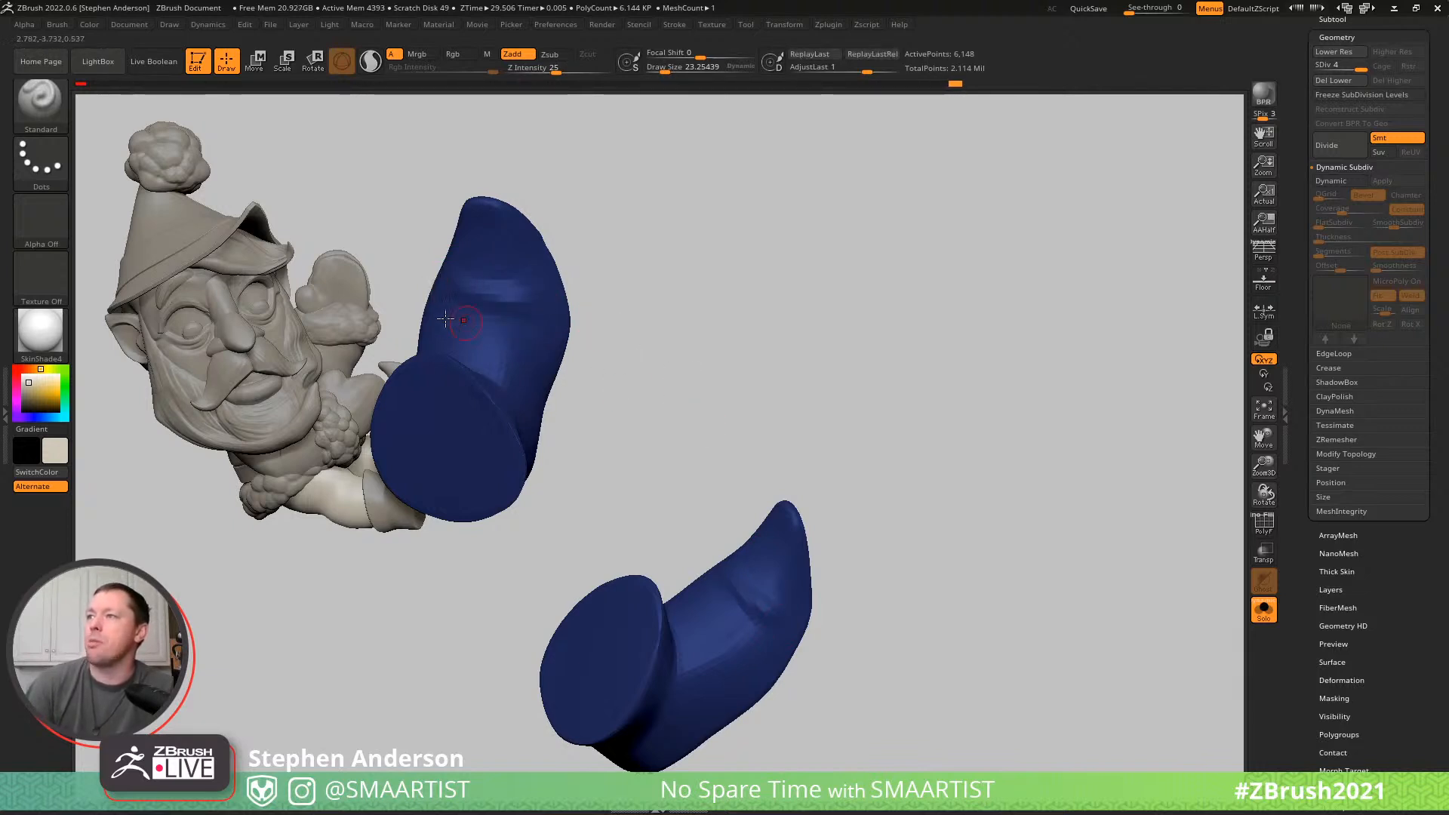
pyautogui.moveTo(512, 324)
pyautogui.mouseDown(button='right')
pyautogui.moveTo(630, 559)
pyautogui.moveTo(838, 599)
pyautogui.mouseUp(button='right')
pyautogui.press('ctrl')
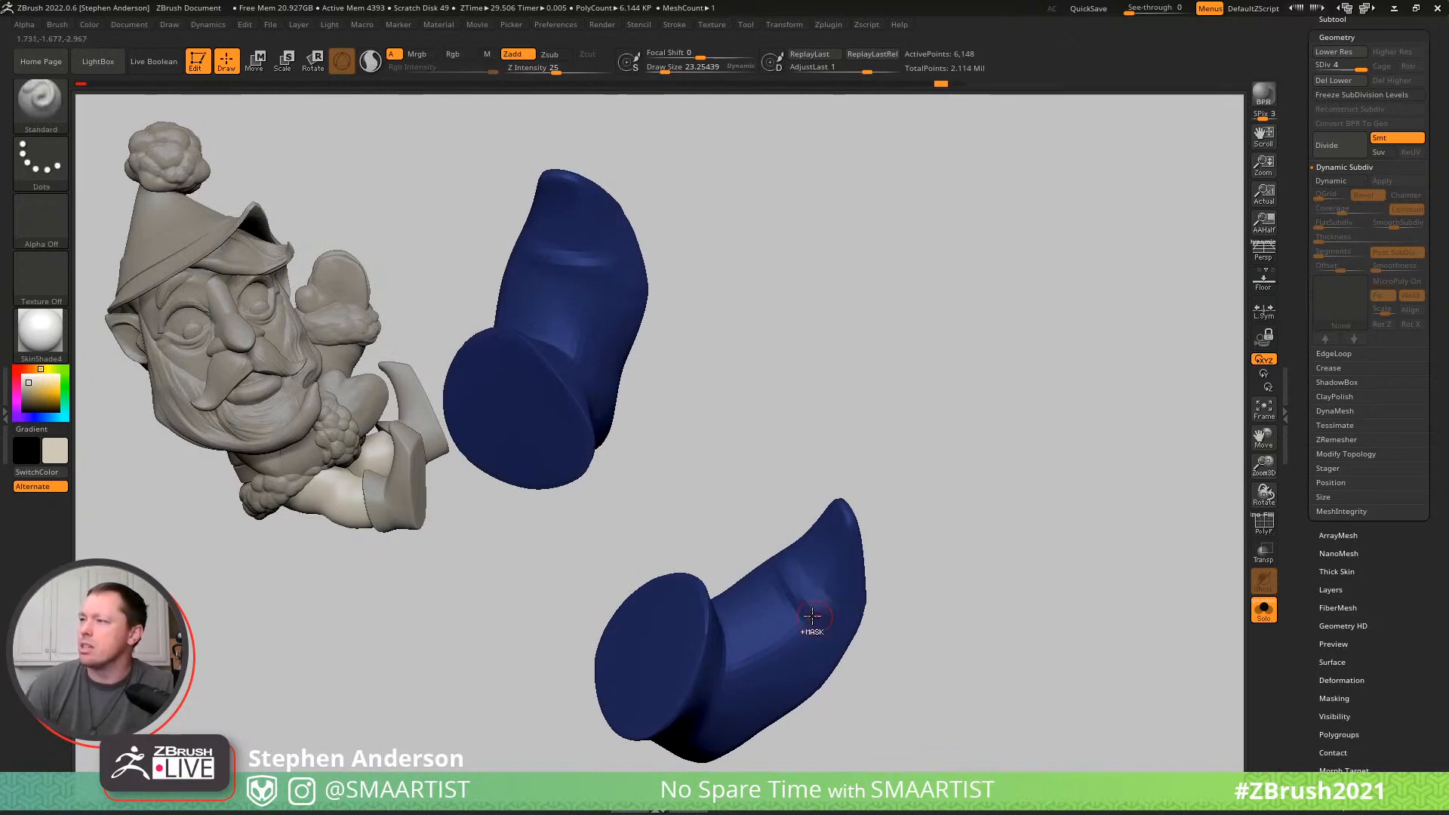
# - Sculpt softer folds across the tops of both shoes with the Standard brush at draw size about 45
pyautogui.press('s')
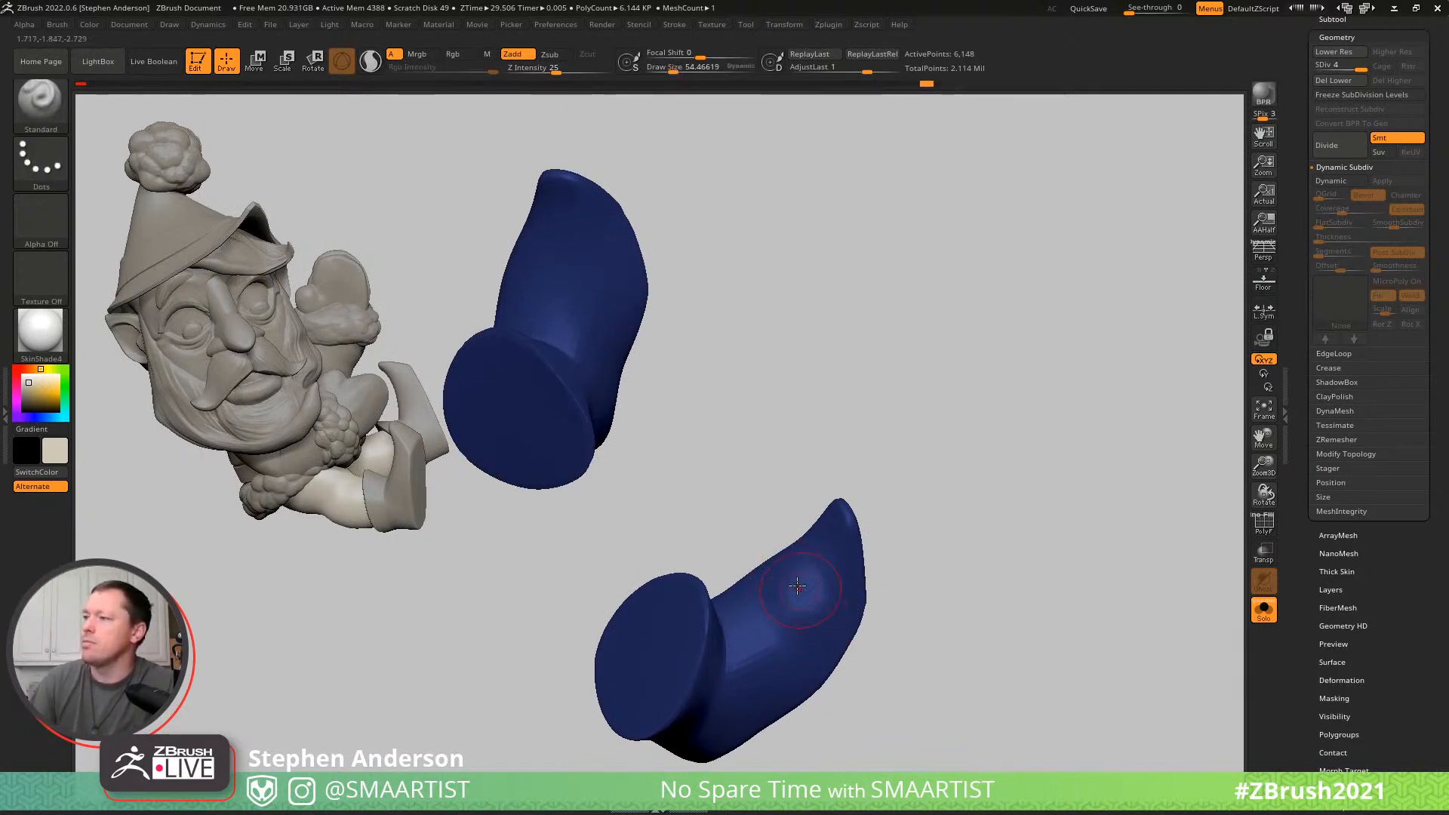
pyautogui.press('s')
pyautogui.moveTo(781, 570); pyautogui.dragTo(776, 567)
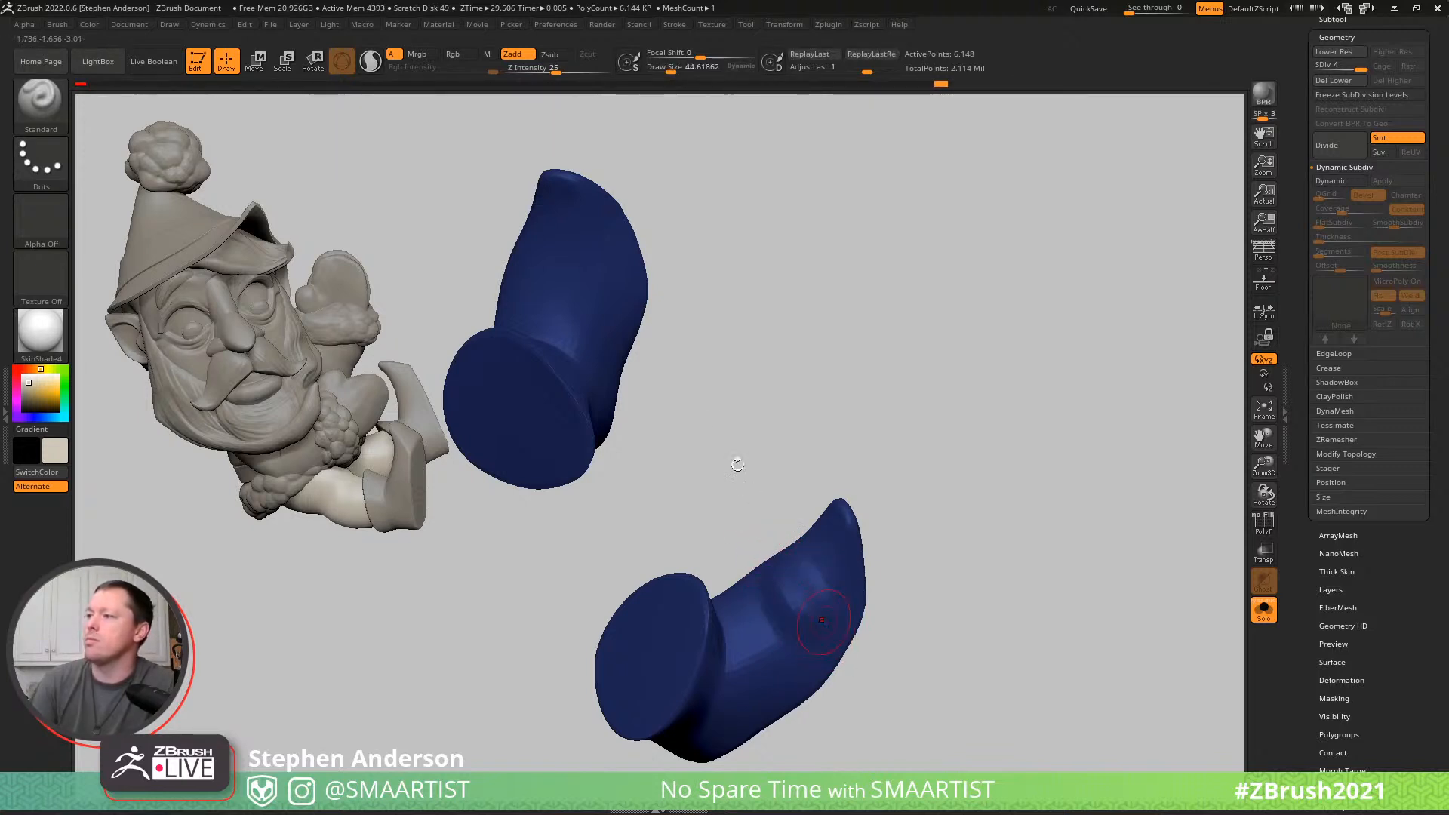
pyautogui.moveTo(523, 249); pyautogui.dragTo(628, 280)
pyautogui.moveTo(531, 259); pyautogui.dragTo(621, 287)
pyautogui.moveTo(877, 388)
pyautogui.keyDown('ctrl'); pyautogui.mouseDown(button='right')
pyautogui.moveTo(844, 333)
pyautogui.moveTo(819, 226)
pyautogui.mouseUp(button='right'); pyautogui.keyUp('ctrl')
pyautogui.moveTo(614, 436)
pyautogui.mouseDown(button='right')
pyautogui.moveTo(589, 370)
pyautogui.moveTo(713, 449)
pyautogui.moveTo(702, 501)
pyautogui.moveTo(677, 515)
pyautogui.moveTo(661, 480)
pyautogui.moveTo(689, 372)
pyautogui.moveTo(792, 395)
pyautogui.moveTo(681, 424)
pyautogui.moveTo(604, 176)
pyautogui.moveTo(740, 236)
pyautogui.moveTo(592, 184)
pyautogui.mouseUp(button='right')
pyautogui.moveTo(585, 249); pyautogui.dragTo(662, 314, button='right')
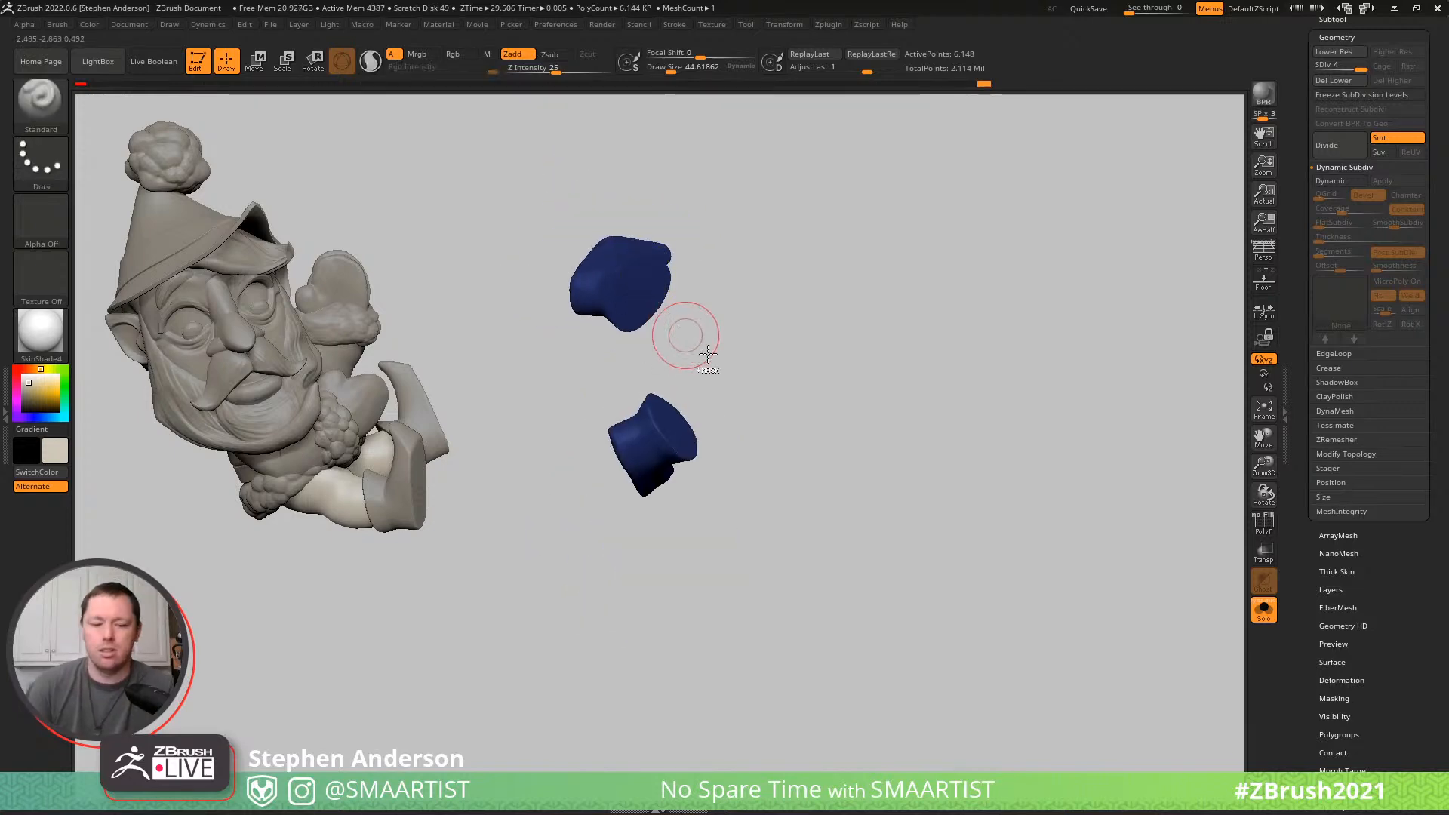
# - Show the whole elf and reshape the toes and heels of both shoes with the Move brush at draw size about 99
pyautogui.hotkey('ctrl', 'shift', 's')
pyautogui.moveTo(712, 382); pyautogui.dragTo(967, 398, button='right')
pyautogui.moveTo(911, 463)
pyautogui.keyDown('ctrl'); pyautogui.mouseDown(button='right')
pyautogui.moveTo(990, 518)
pyautogui.moveTo(930, 491)
pyautogui.moveTo(925, 452)
pyautogui.moveTo(969, 434)
pyautogui.moveTo(944, 453)
pyautogui.moveTo(964, 420)
pyautogui.moveTo(961, 448)
pyautogui.moveTo(963, 417)
pyautogui.moveTo(945, 478)
pyautogui.mouseUp(button='right'); pyautogui.keyUp('ctrl')
pyautogui.press('b')
pyautogui.press('m')
pyautogui.press('v')
pyautogui.moveTo(919, 545)
pyautogui.mouseDown(button='right')
pyautogui.moveTo(903, 510)
pyautogui.moveTo(823, 491)
pyautogui.mouseUp(button='right')
pyautogui.press('s')
pyautogui.moveTo(823, 491); pyautogui.dragTo(827, 472)
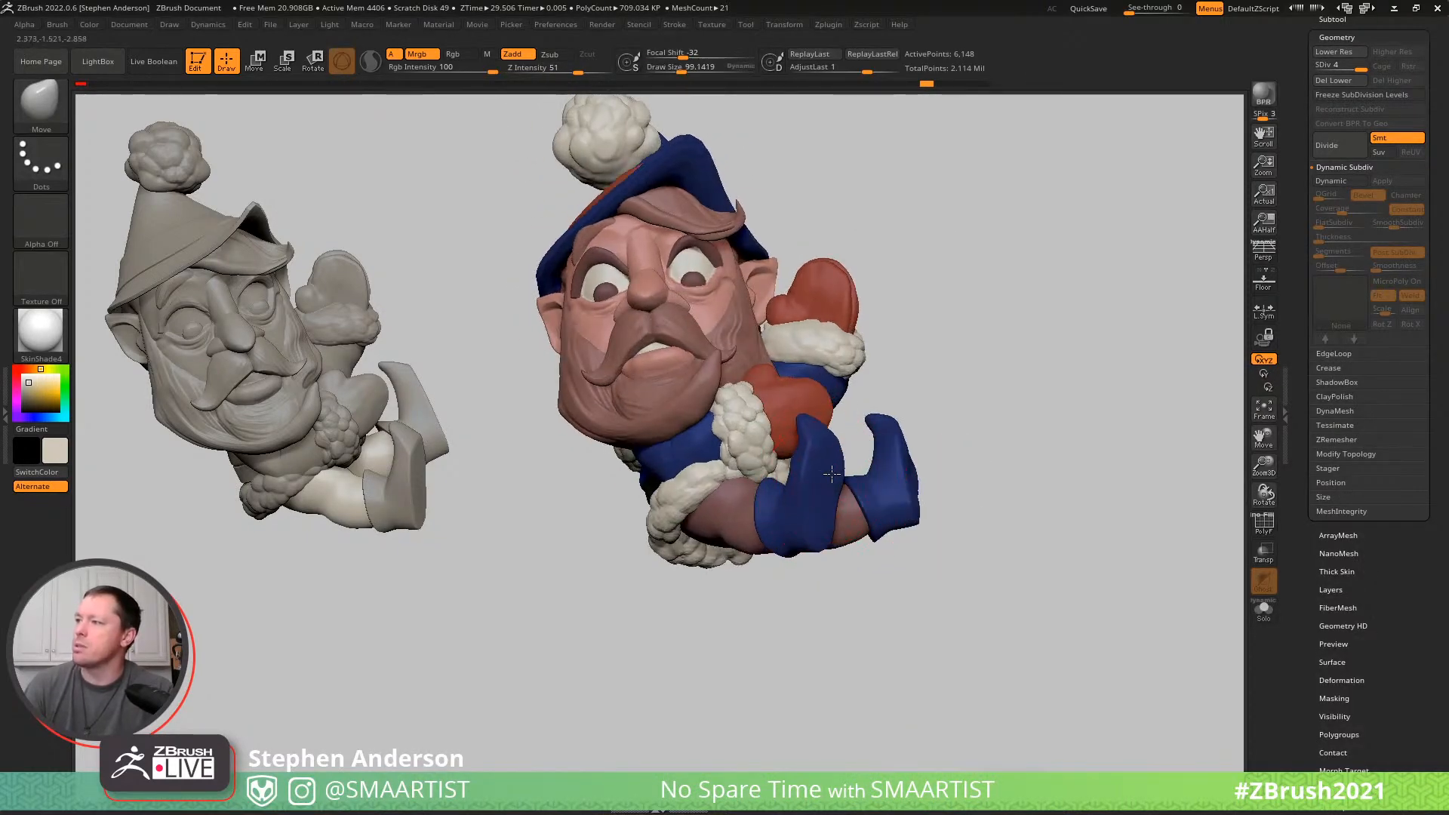
pyautogui.moveTo(909, 446); pyautogui.dragTo(933, 460, button='right')
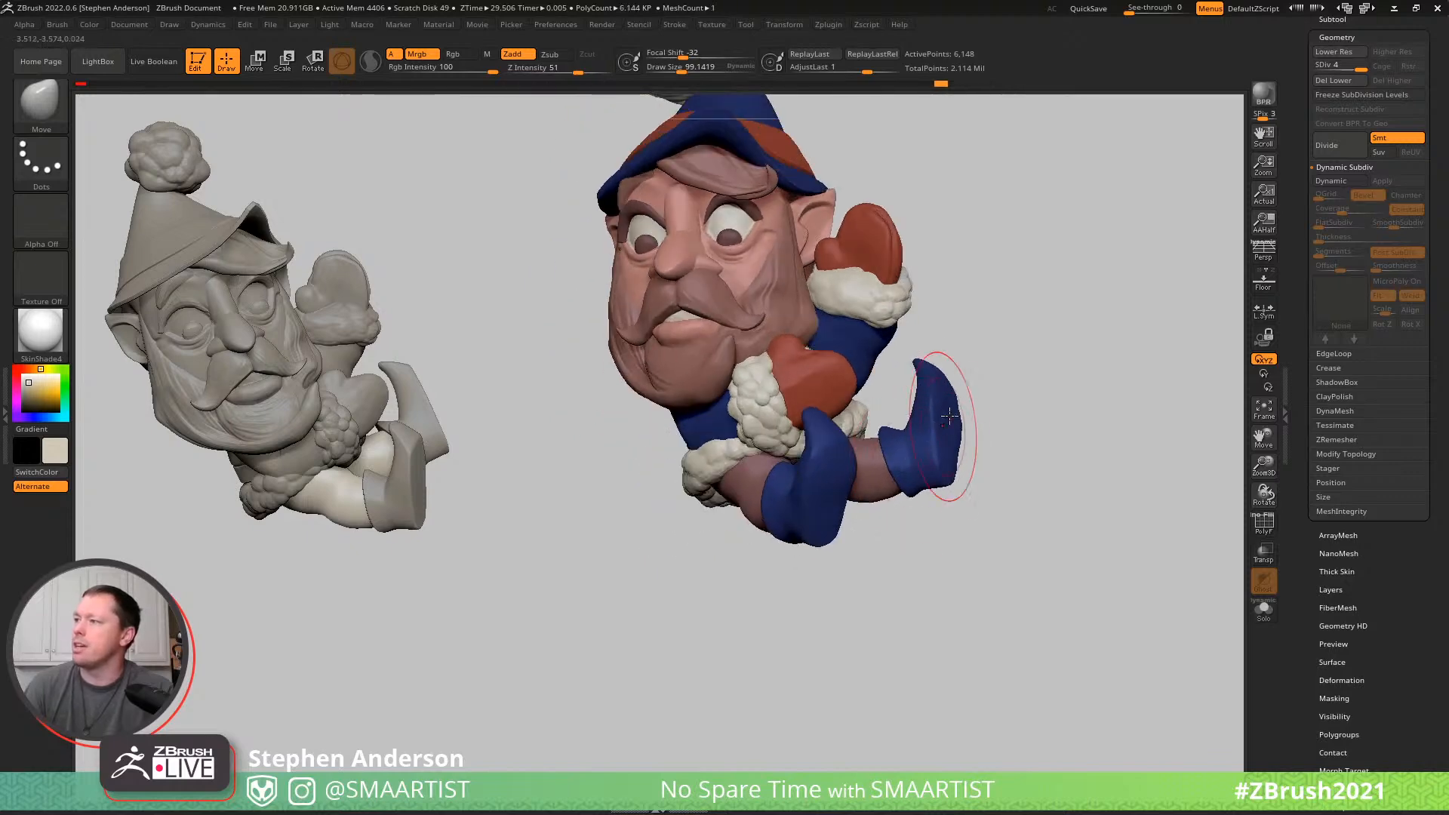
pyautogui.moveTo(965, 400)
pyautogui.mouseDown(button='right')
pyautogui.moveTo(1012, 408)
pyautogui.moveTo(1004, 460)
pyautogui.mouseUp(button='right')
pyautogui.moveTo(984, 542); pyautogui.dragTo(820, 491, button='right')
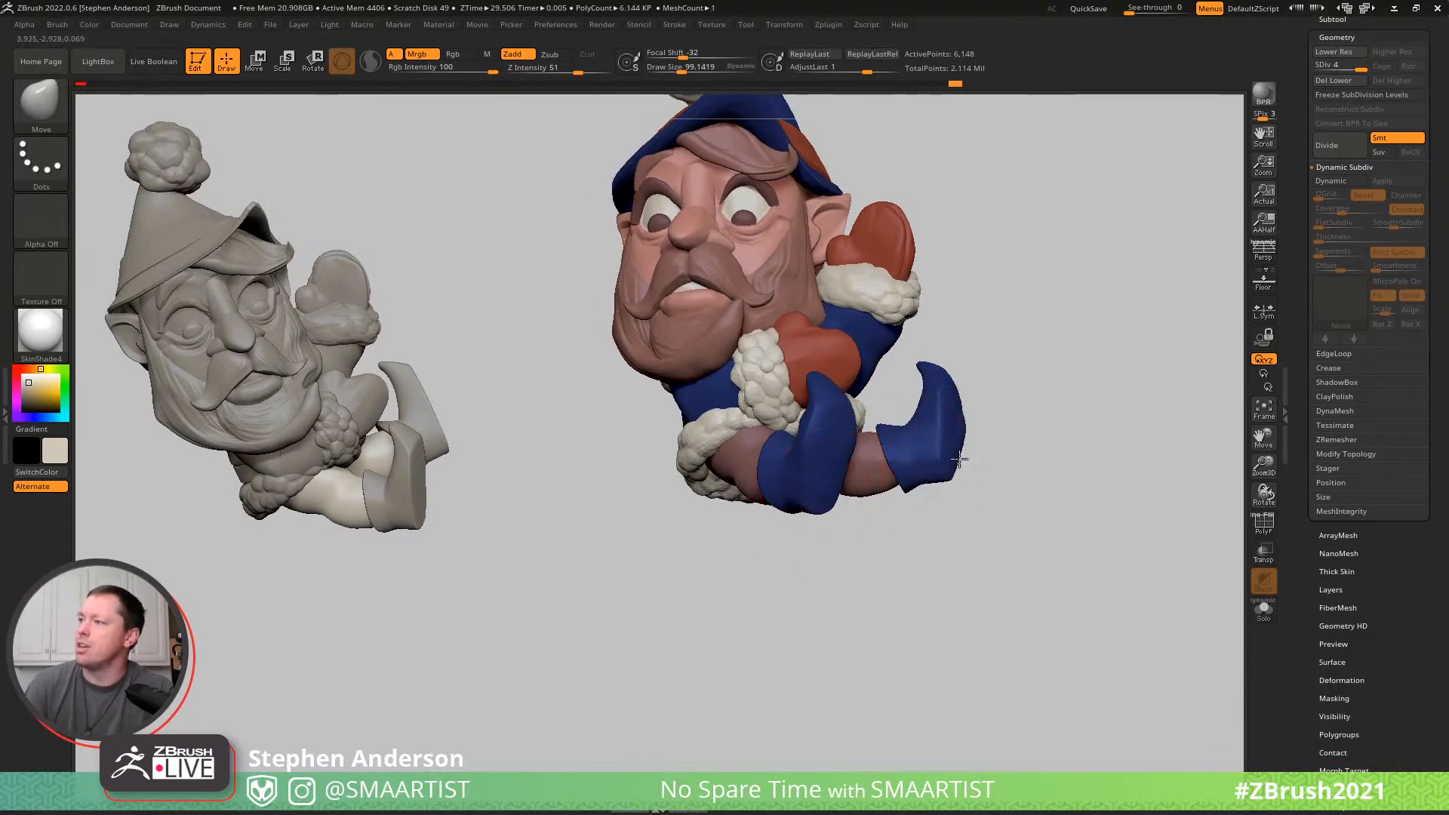
pyautogui.moveTo(967, 461)
pyautogui.mouseDown(button='right')
pyautogui.moveTo(1006, 488)
pyautogui.moveTo(973, 492)
pyautogui.moveTo(995, 505)
pyautogui.moveTo(961, 489)
pyautogui.mouseUp(button='right')
# - Refine the curled toe and ankle profile of the shoes with the Move brush at draw sizes of about 175 and 119
pyautogui.moveTo(1012, 559)
pyautogui.keyDown('ctrl'); pyautogui.mouseDown(button='right')
pyautogui.moveTo(995, 519)
pyautogui.moveTo(1015, 421)
pyautogui.moveTo(990, 436)
pyautogui.mouseUp(button='right'); pyautogui.keyUp('ctrl')
pyautogui.moveTo(997, 442); pyautogui.dragTo(1015, 438)
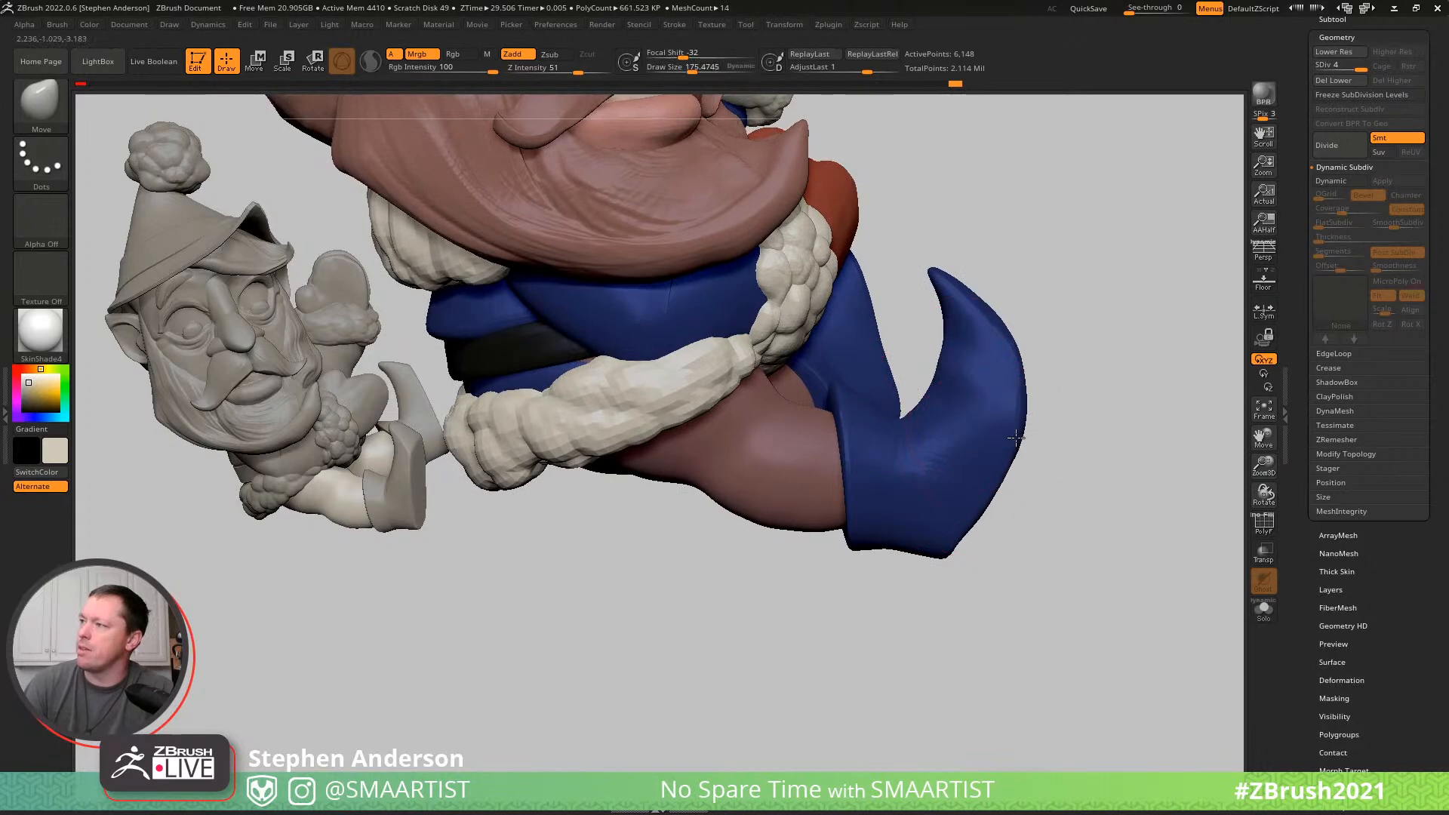
pyautogui.moveTo(958, 534); pyautogui.dragTo(869, 365, button='right')
pyautogui.moveTo(864, 377); pyautogui.dragTo(863, 377)
pyautogui.moveTo(860, 385)
pyautogui.mouseDown(button='right')
pyautogui.moveTo(879, 437)
pyautogui.moveTo(852, 424)
pyautogui.moveTo(924, 345)
pyautogui.moveTo(912, 301)
pyautogui.moveTo(986, 378)
pyautogui.moveTo(980, 460)
pyautogui.moveTo(971, 326)
pyautogui.mouseUp(button='right')
pyautogui.moveTo(1000, 386)
pyautogui.mouseDown(button='right')
pyautogui.moveTo(1019, 314)
pyautogui.moveTo(1043, 478)
pyautogui.moveTo(1029, 491)
pyautogui.moveTo(1113, 385)
pyautogui.moveTo(997, 434)
pyautogui.moveTo(1022, 414)
pyautogui.moveTo(1002, 421)
pyautogui.mouseUp(button='right')
pyautogui.press('shift')
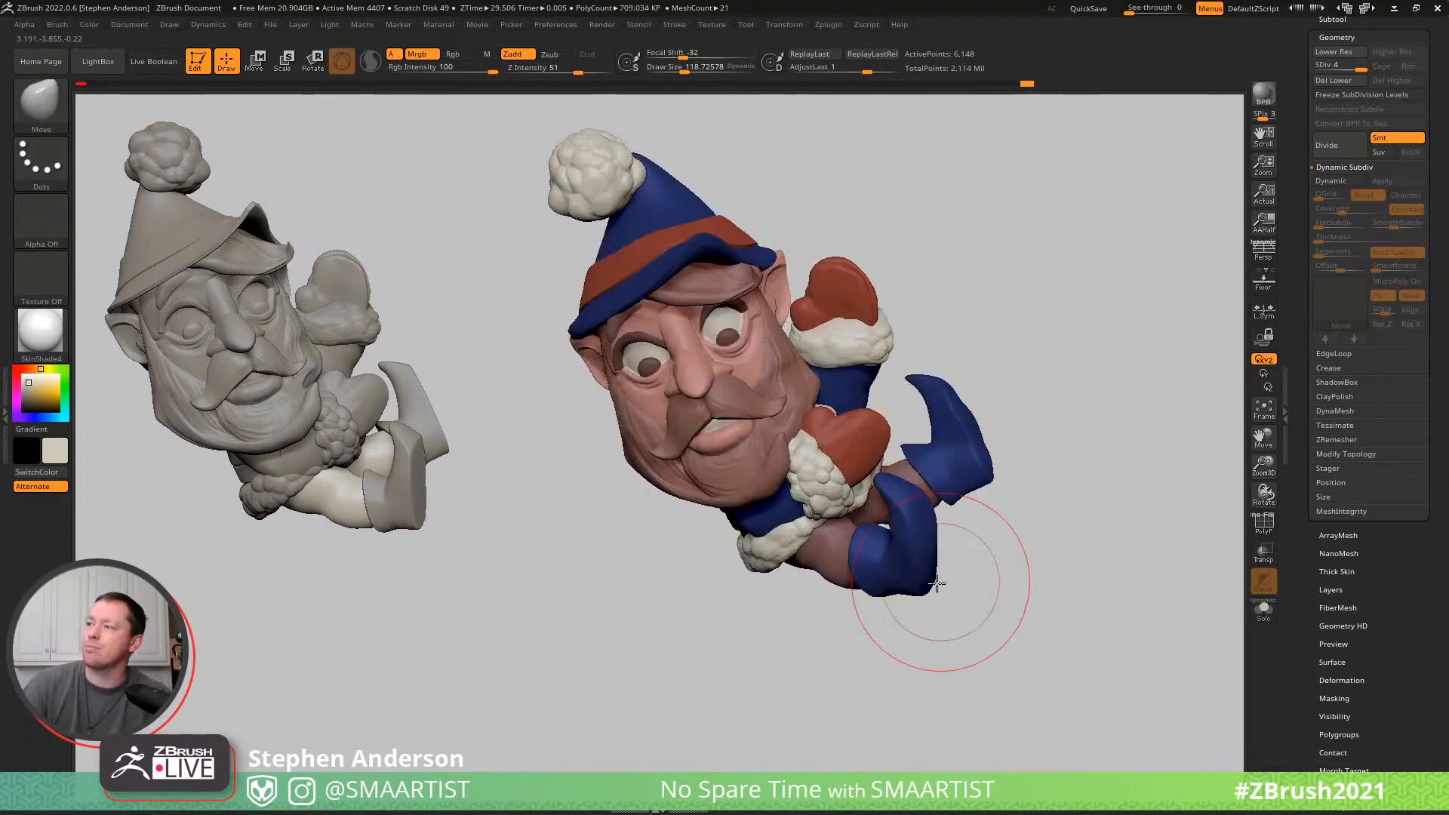
# - Adjust the nearer shoe's silhouette around the heel and sole with the Move brush at draw size about 163
pyautogui.moveTo(943, 604)
pyautogui.mouseDown(button='right')
pyautogui.moveTo(925, 478)
pyautogui.moveTo(1094, 436)
pyautogui.moveTo(871, 413)
pyautogui.mouseUp(button='right')
pyautogui.moveTo(851, 472)
pyautogui.mouseDown(button='right')
pyautogui.moveTo(875, 432)
pyautogui.moveTo(795, 443)
pyautogui.moveTo(776, 411)
pyautogui.moveTo(858, 427)
pyautogui.moveTo(925, 481)
pyautogui.moveTo(993, 499)
pyautogui.moveTo(969, 495)
pyautogui.mouseUp(button='right')
pyautogui.press('s')
pyautogui.moveTo(868, 497); pyautogui.dragTo(874, 505)
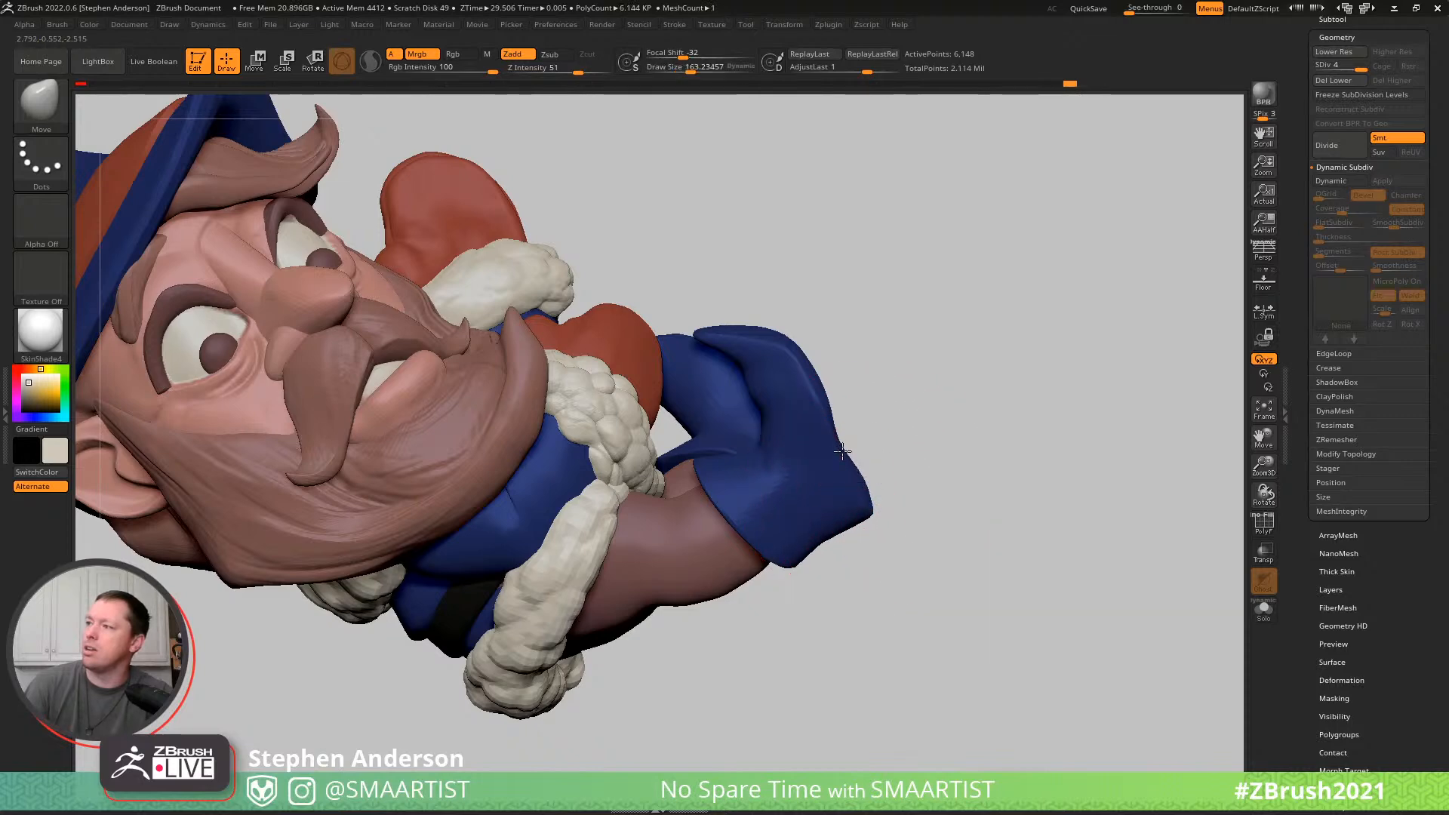
pyautogui.press('ctrl')
pyautogui.moveTo(932, 508)
pyautogui.keyDown('ctrl'); pyautogui.mouseDown(button='right')
pyautogui.moveTo(860, 433)
pyautogui.moveTo(880, 424)
pyautogui.moveTo(848, 421)
pyautogui.moveTo(900, 482)
pyautogui.moveTo(890, 455)
pyautogui.mouseUp(button='right'); pyautogui.keyUp('ctrl')
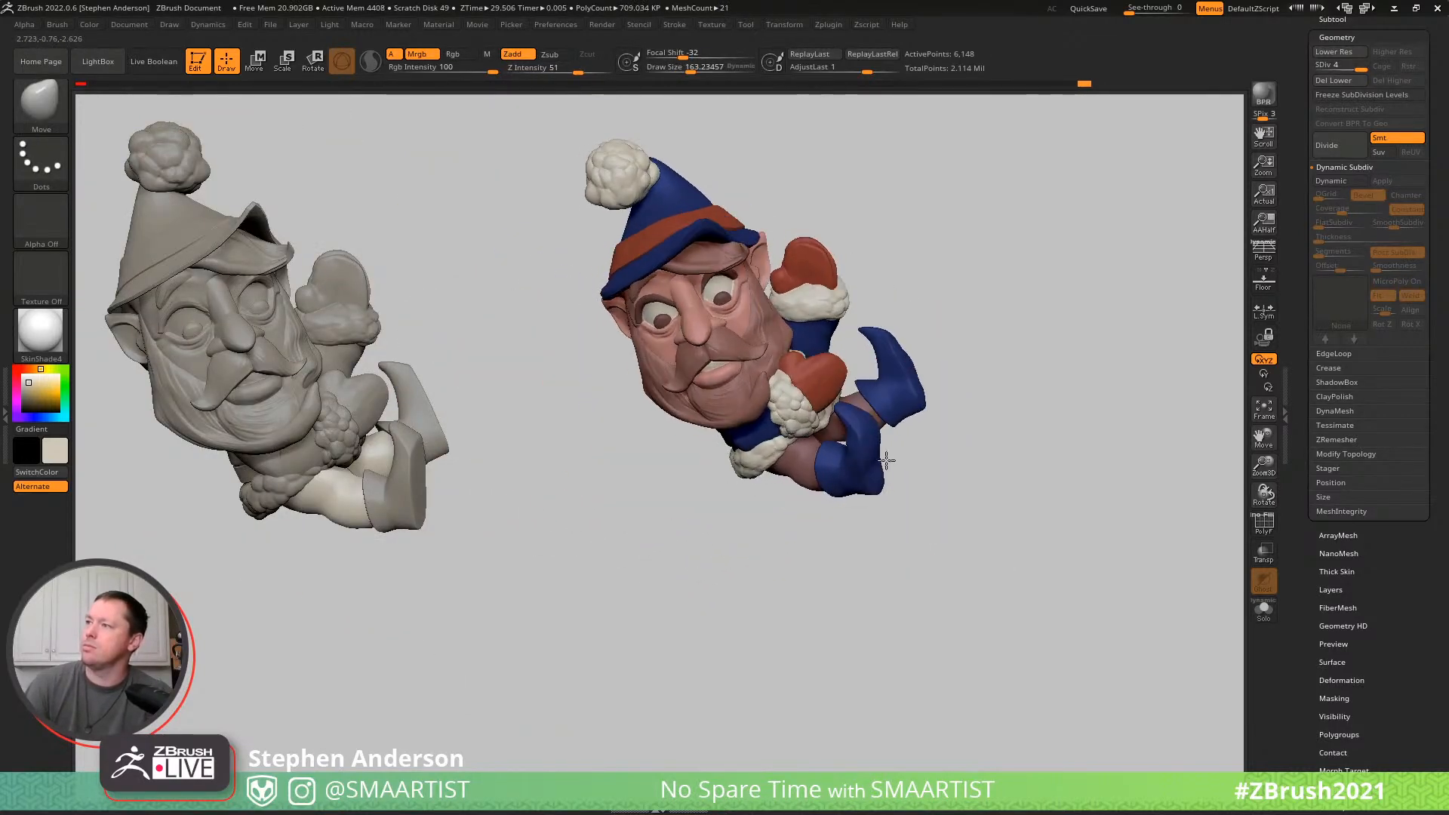
pyautogui.keyDown('alt'); pyautogui.moveTo(986, 460); pyautogui.dragTo(993, 507, button='right'); pyautogui.keyUp('alt')
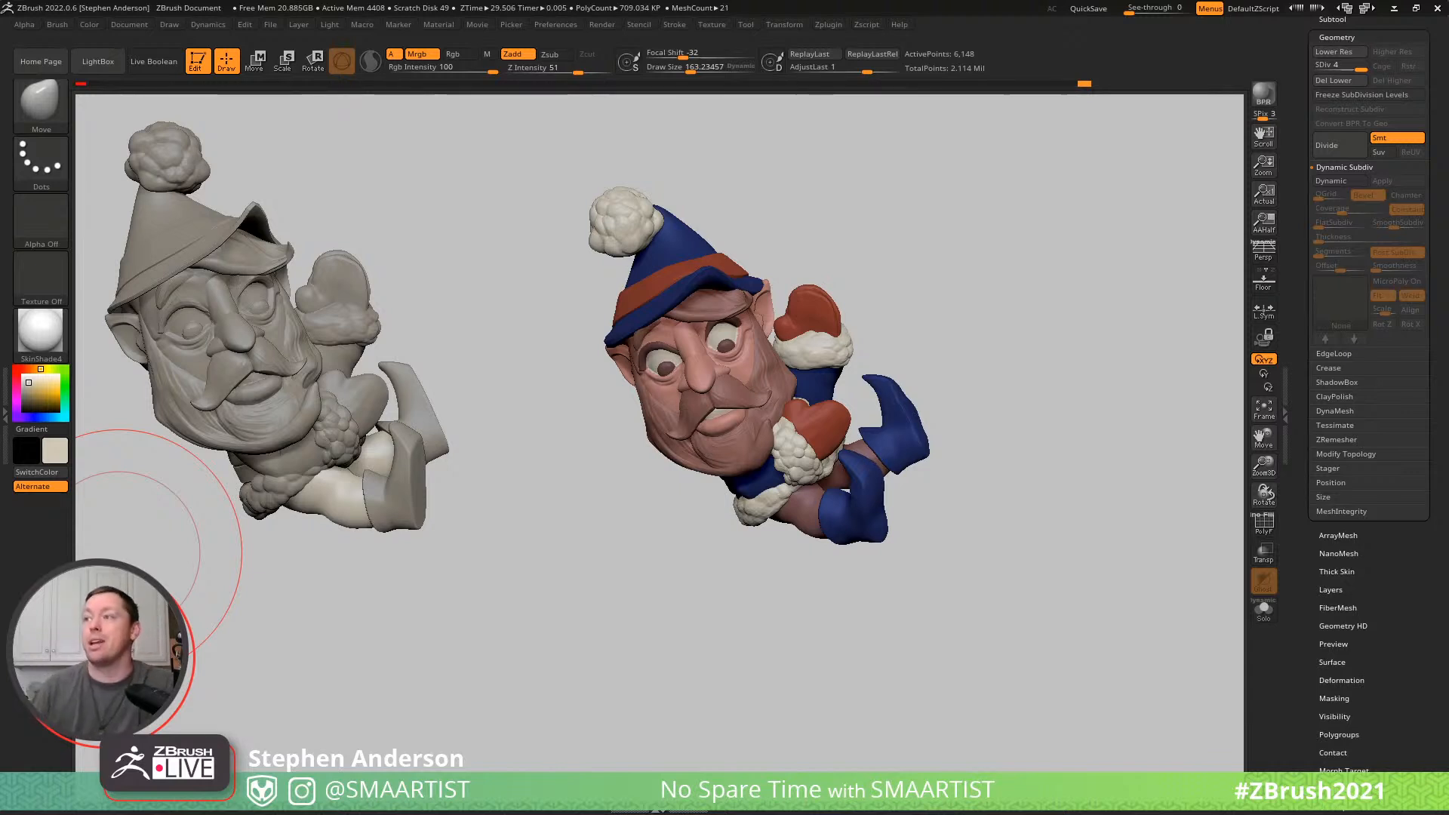
# - Select the Hair subtool, show its polyframe and switch to the Inflat brush
pyautogui.moveTo(695, 631)
pyautogui.mouseDown()
pyautogui.moveTo(712, 631)
pyautogui.moveTo(677, 630)
pyautogui.moveTo(732, 624)
pyautogui.moveTo(747, 643)
pyautogui.moveTo(705, 648)
pyautogui.moveTo(757, 640)
pyautogui.moveTo(808, 589)
pyautogui.moveTo(709, 579)
pyautogui.mouseUp()
pyautogui.keyDown('ctrl'); pyautogui.moveTo(862, 281); pyautogui.dragTo(853, 407, button='right'); pyautogui.keyUp('ctrl')
pyautogui.keyDown('alt'); pyautogui.moveTo(633, 238); pyautogui.dragTo(744, 392, button='right'); pyautogui.keyUp('alt')
pyautogui.keyDown('alt'); pyautogui.click(808, 388); pyautogui.keyUp('alt')
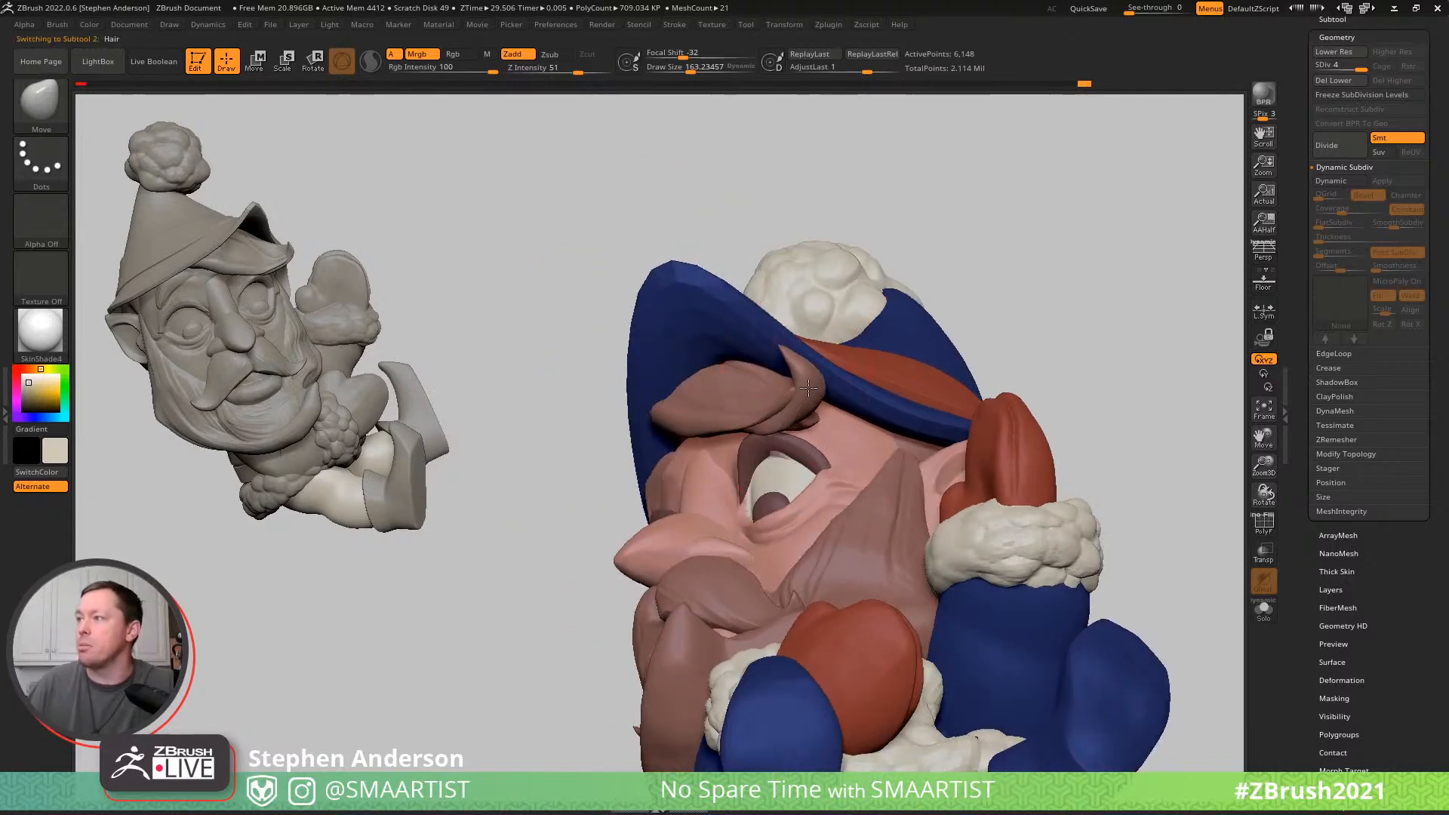
pyautogui.hotkey('shift', 'f')
pyautogui.press('b')
pyautogui.press('i')
pyautogui.press('n')
# - Inflate the curled tip of the hair under the hat brim with the Inflat brush at draw size about 163, then hide the polyframe
pyautogui.moveTo(801, 374)
pyautogui.mouseDown(button='right')
pyautogui.moveTo(848, 357)
pyautogui.moveTo(705, 302)
pyautogui.mouseUp(button='right')
pyautogui.moveTo(807, 350); pyautogui.dragTo(826, 340)
pyautogui.hotkey('ctrl', 'z')
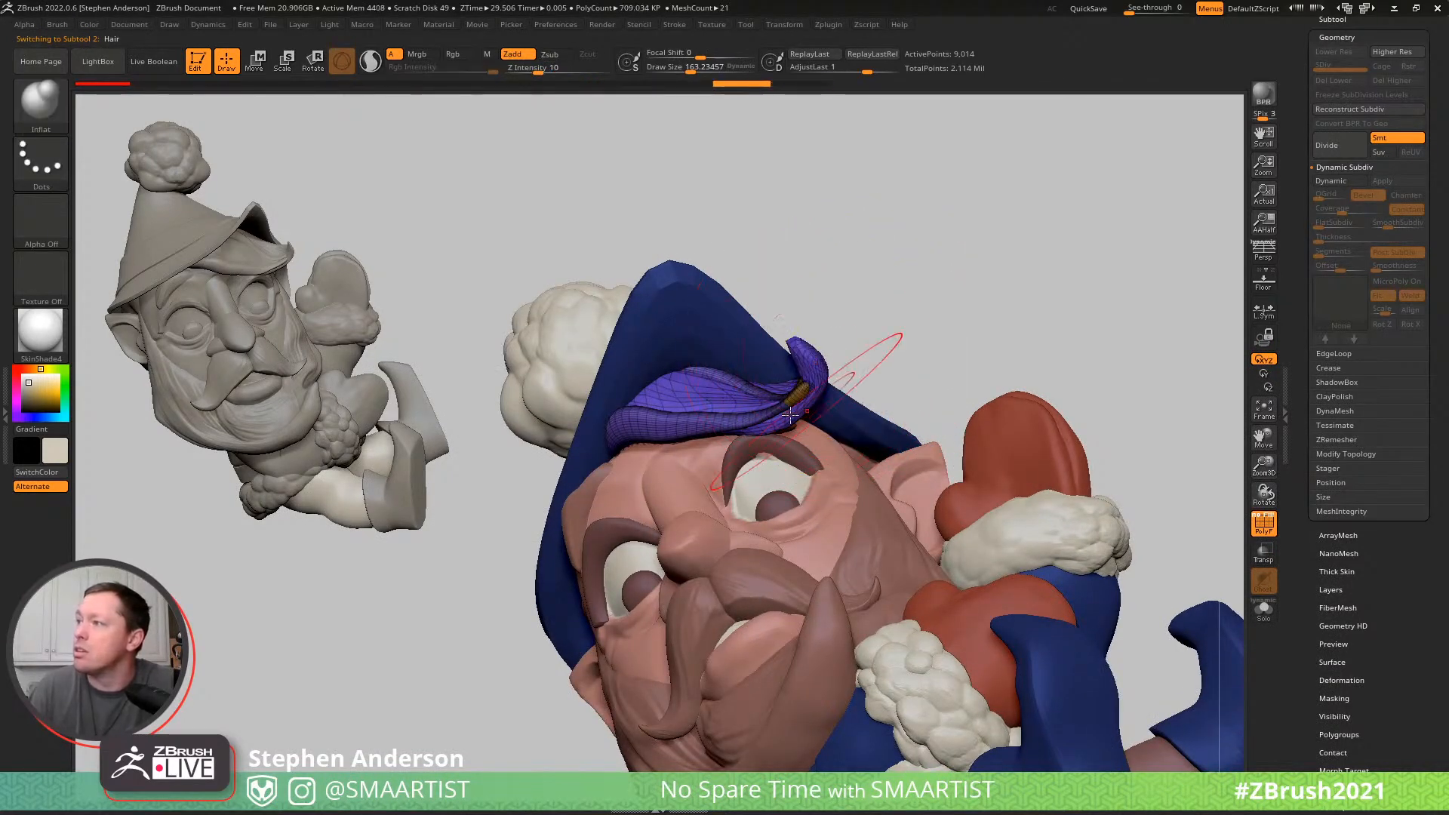
pyautogui.moveTo(891, 366); pyautogui.dragTo(759, 370, button='right')
pyautogui.moveTo(836, 381); pyautogui.dragTo(844, 413)
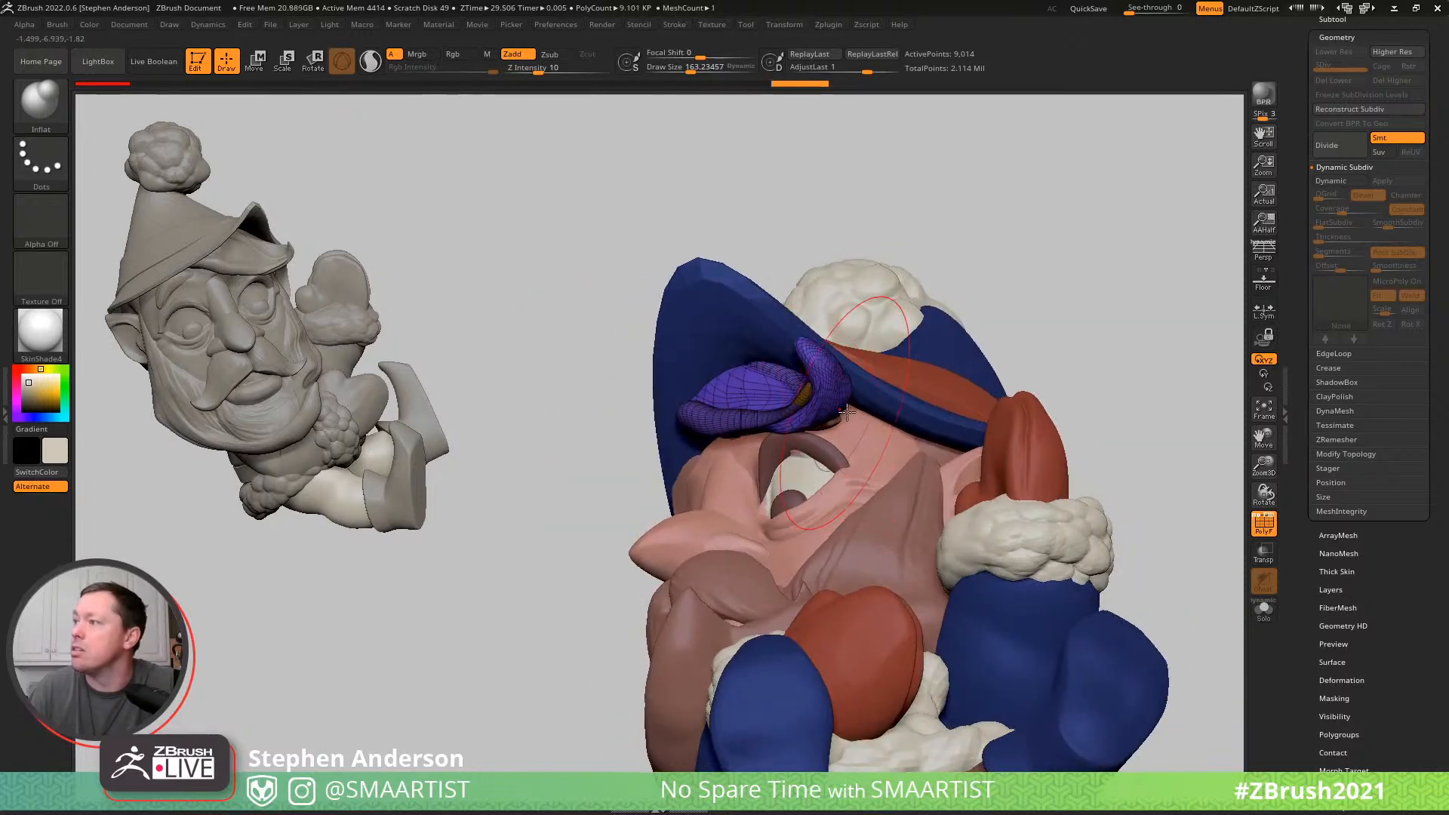
pyautogui.moveTo(844, 413); pyautogui.dragTo(924, 407, button='right')
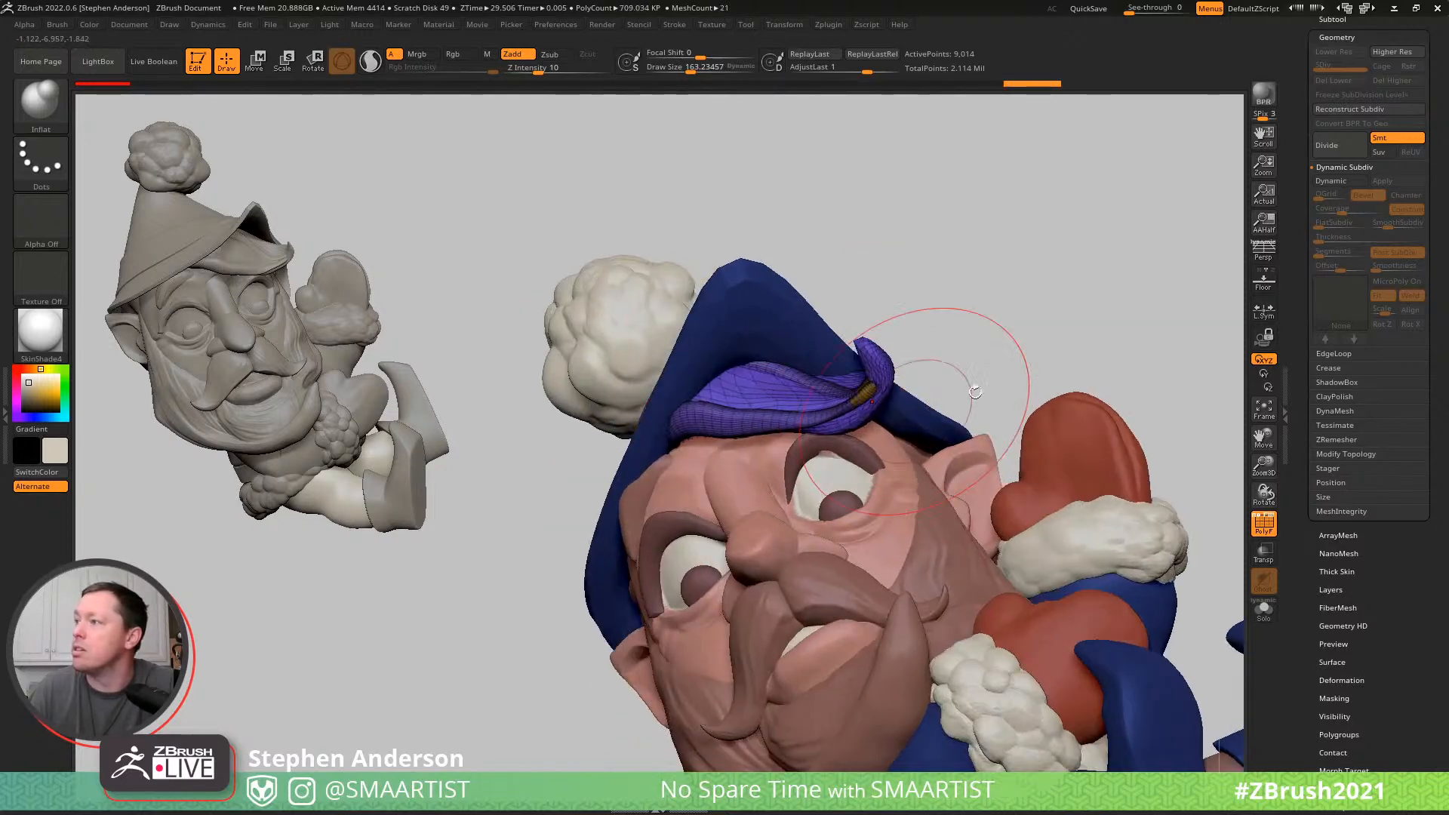
pyautogui.hotkey('shift', 'f')
pyautogui.press('f')
# - Select the Shoes subtool and reshape the curled toes with the Move Topological brush
pyautogui.moveTo(954, 314); pyautogui.dragTo(901, 354, button='right')
pyautogui.keyDown('ctrl'); pyautogui.moveTo(896, 542); pyautogui.dragTo(1032, 619, button='right'); pyautogui.keyUp('ctrl')
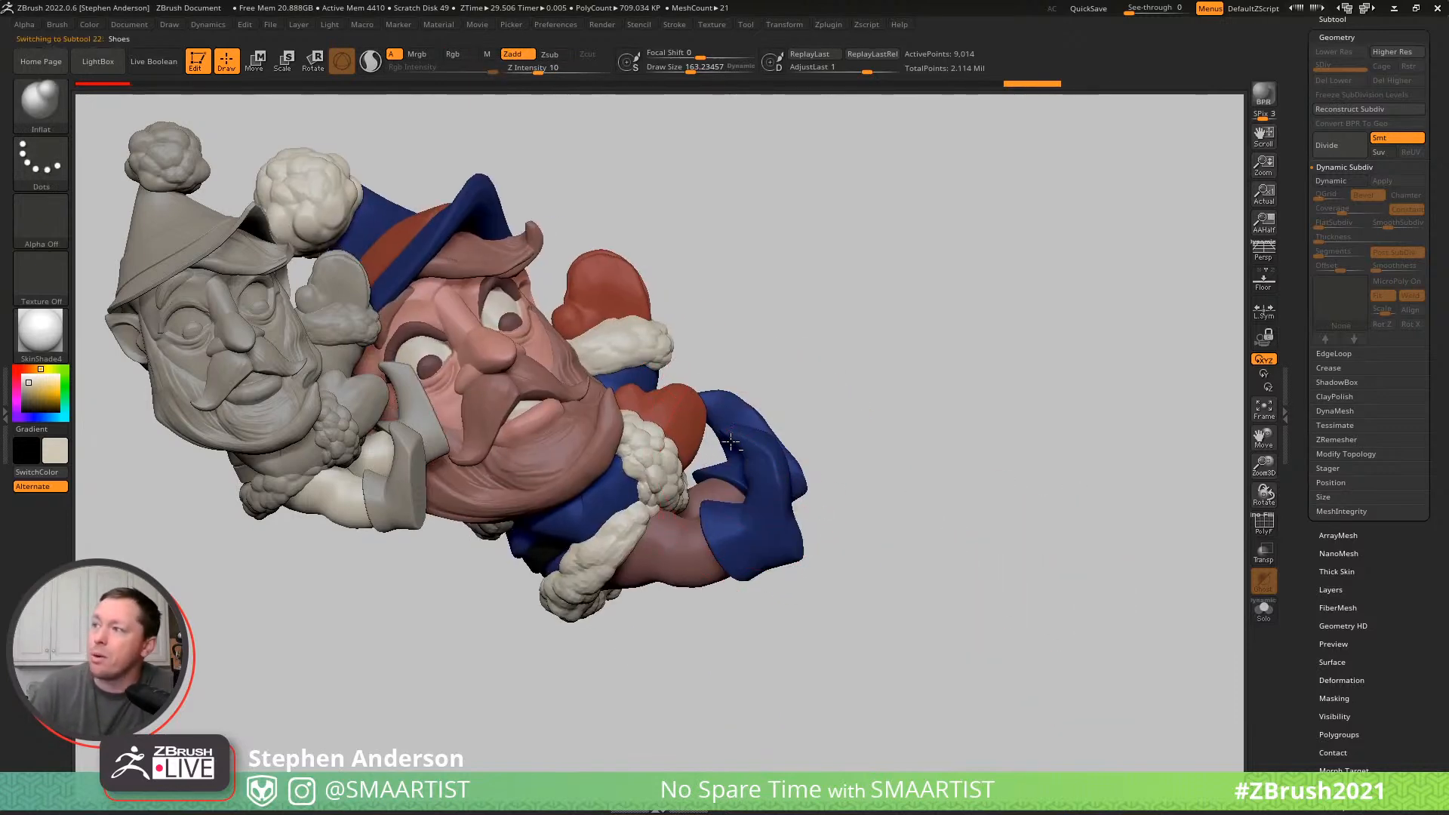
pyautogui.moveTo(751, 419); pyautogui.dragTo(745, 428, button='right')
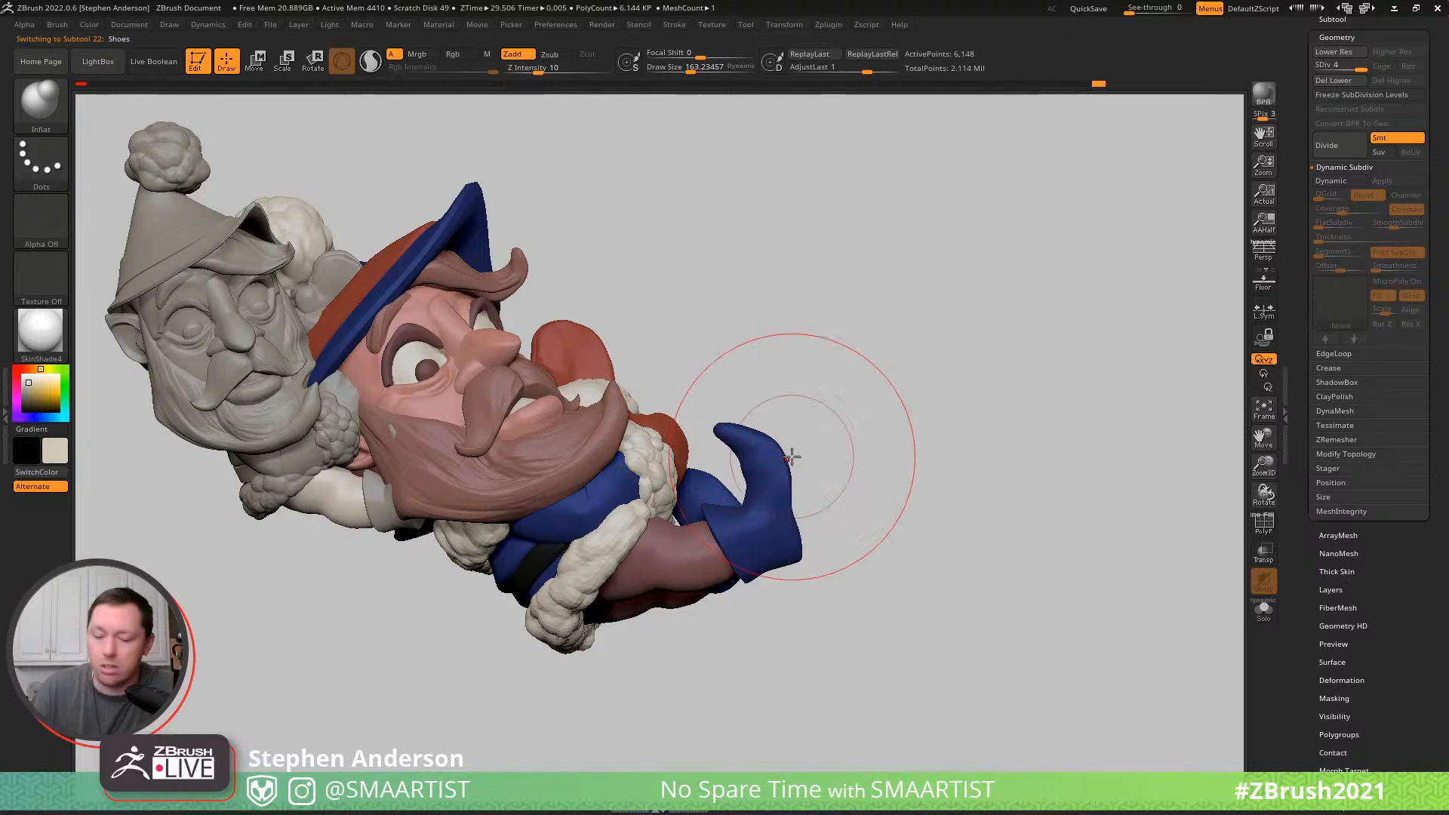
pyautogui.press('b')
pyautogui.press('m')
pyautogui.press('t')
pyautogui.moveTo(741, 463); pyautogui.dragTo(725, 455)
pyautogui.moveTo(743, 445)
pyautogui.mouseDown(button='right')
pyautogui.moveTo(883, 456)
pyautogui.moveTo(953, 483)
pyautogui.mouseUp(button='right')
pyautogui.moveTo(786, 432); pyautogui.dragTo(845, 389, button='right')
pyautogui.moveTo(754, 384)
pyautogui.mouseDown()
pyautogui.moveTo(748, 415)
pyautogui.moveTo(735, 403)
pyautogui.moveTo(859, 431)
pyautogui.moveTo(857, 443)
pyautogui.moveTo(864, 398)
pyautogui.moveTo(834, 444)
pyautogui.moveTo(860, 401)
pyautogui.moveTo(911, 419)
pyautogui.mouseUp()
# - Add volume to the shoes with the Inflat brush at draw size about 73
pyautogui.press('b')
pyautogui.press('i')
pyautogui.press('n')
pyautogui.press('s')
pyautogui.moveTo(931, 471)
pyautogui.mouseDown()
pyautogui.moveTo(961, 483)
pyautogui.moveTo(989, 456)
pyautogui.moveTo(970, 485)
pyautogui.moveTo(806, 443)
pyautogui.moveTo(853, 404)
pyautogui.moveTo(844, 476)
pyautogui.moveTo(804, 472)
pyautogui.moveTo(841, 528)
pyautogui.moveTo(797, 526)
pyautogui.mouseUp()
pyautogui.keyDown('ctrl'); pyautogui.moveTo(857, 520); pyautogui.dragTo(834, 449, button='right'); pyautogui.keyUp('ctrl')
pyautogui.moveTo(835, 450); pyautogui.dragTo(799, 420)
pyautogui.keyDown('ctrl'); pyautogui.moveTo(799, 421); pyautogui.dragTo(802, 494, button='right'); pyautogui.keyUp('ctrl')
# - Select the Hat subtool and thicken its brim with the Inflat brush at draw size about 73
pyautogui.keyDown('alt'); pyautogui.click(663, 260); pyautogui.keyUp('alt')
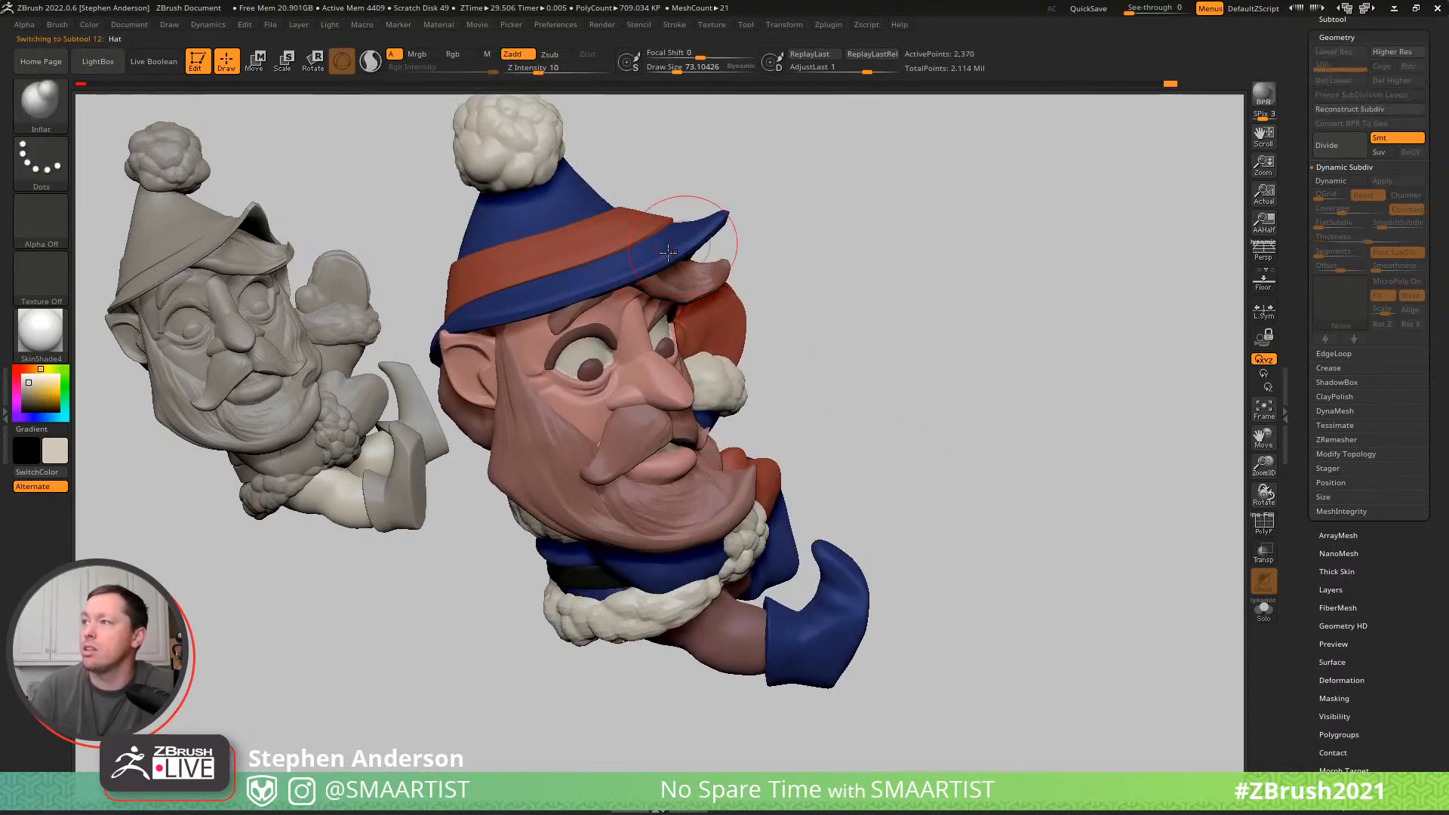
pyautogui.moveTo(663, 261); pyautogui.dragTo(716, 228, button='right')
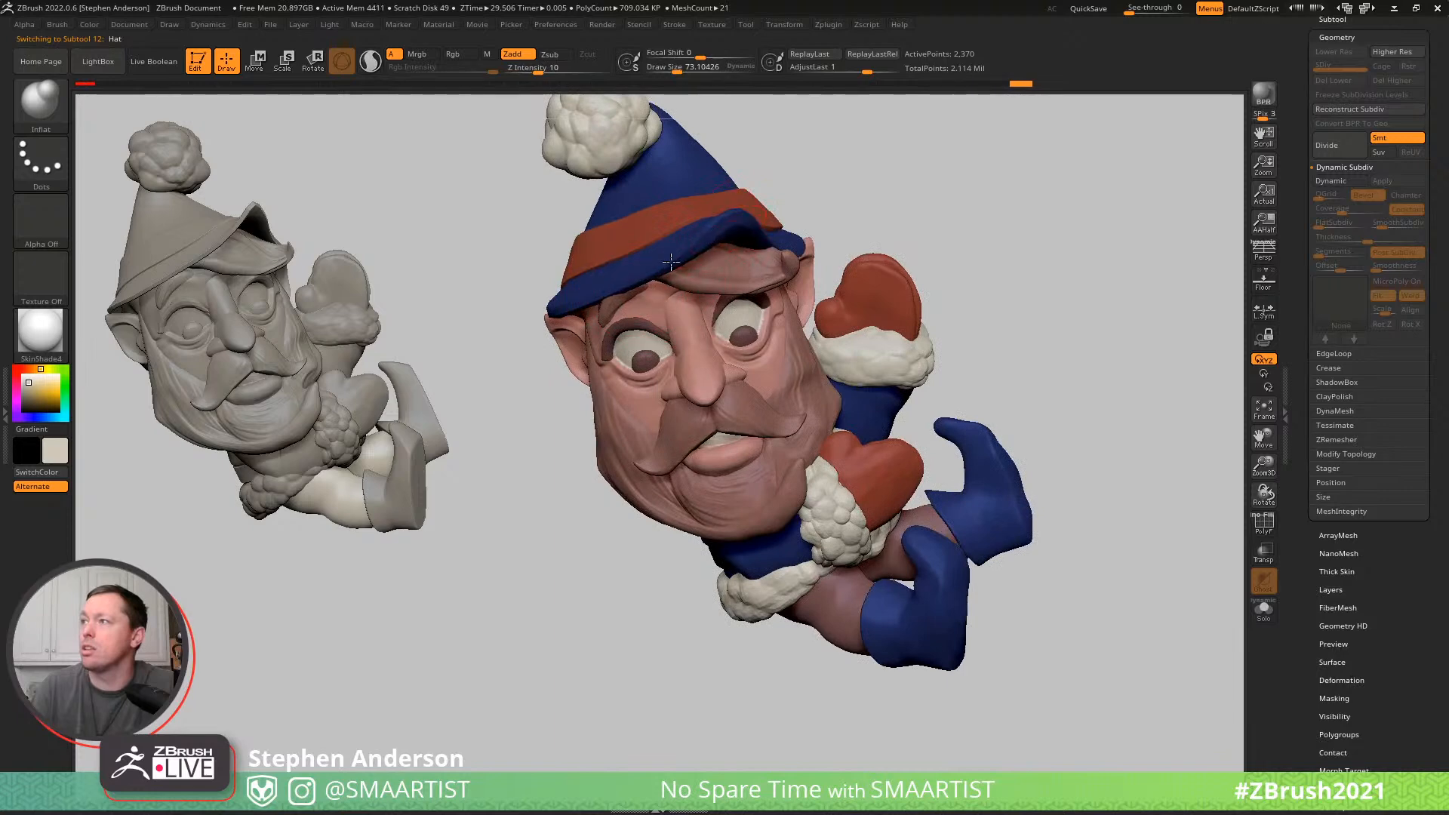
pyautogui.moveTo(524, 314); pyautogui.dragTo(595, 239)
pyautogui.moveTo(617, 313)
pyautogui.mouseDown(button='right')
pyautogui.moveTo(576, 308)
pyautogui.moveTo(582, 291)
pyautogui.moveTo(651, 308)
pyautogui.moveTo(566, 300)
pyautogui.mouseUp(button='right')
# - Reshape the edge of the hat brim with the Move brush at draw sizes of about 69 and 104
pyautogui.press('b')
pyautogui.click(613, 330)
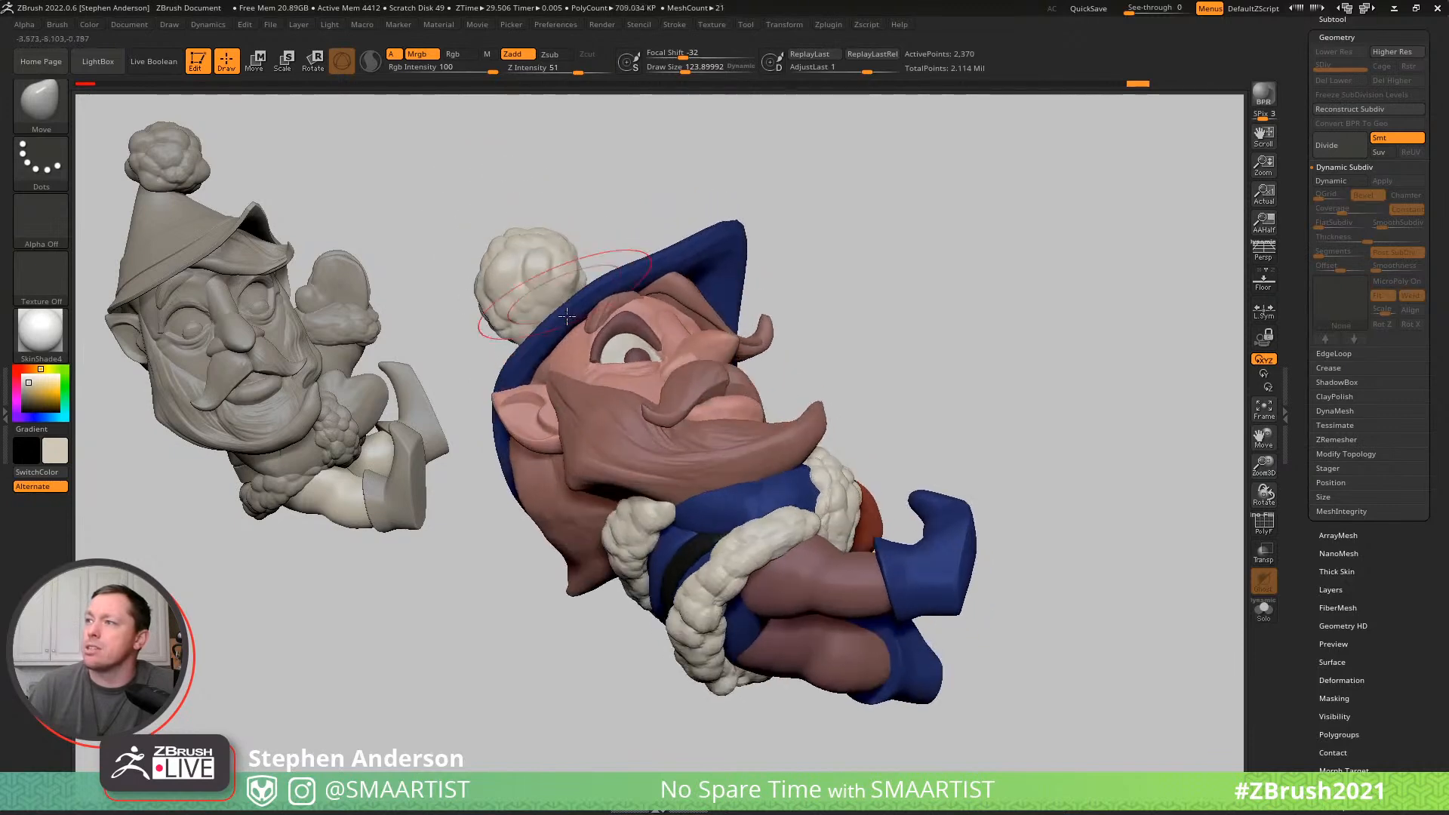
pyautogui.press('s')
pyautogui.moveTo(586, 326); pyautogui.dragTo(577, 325)
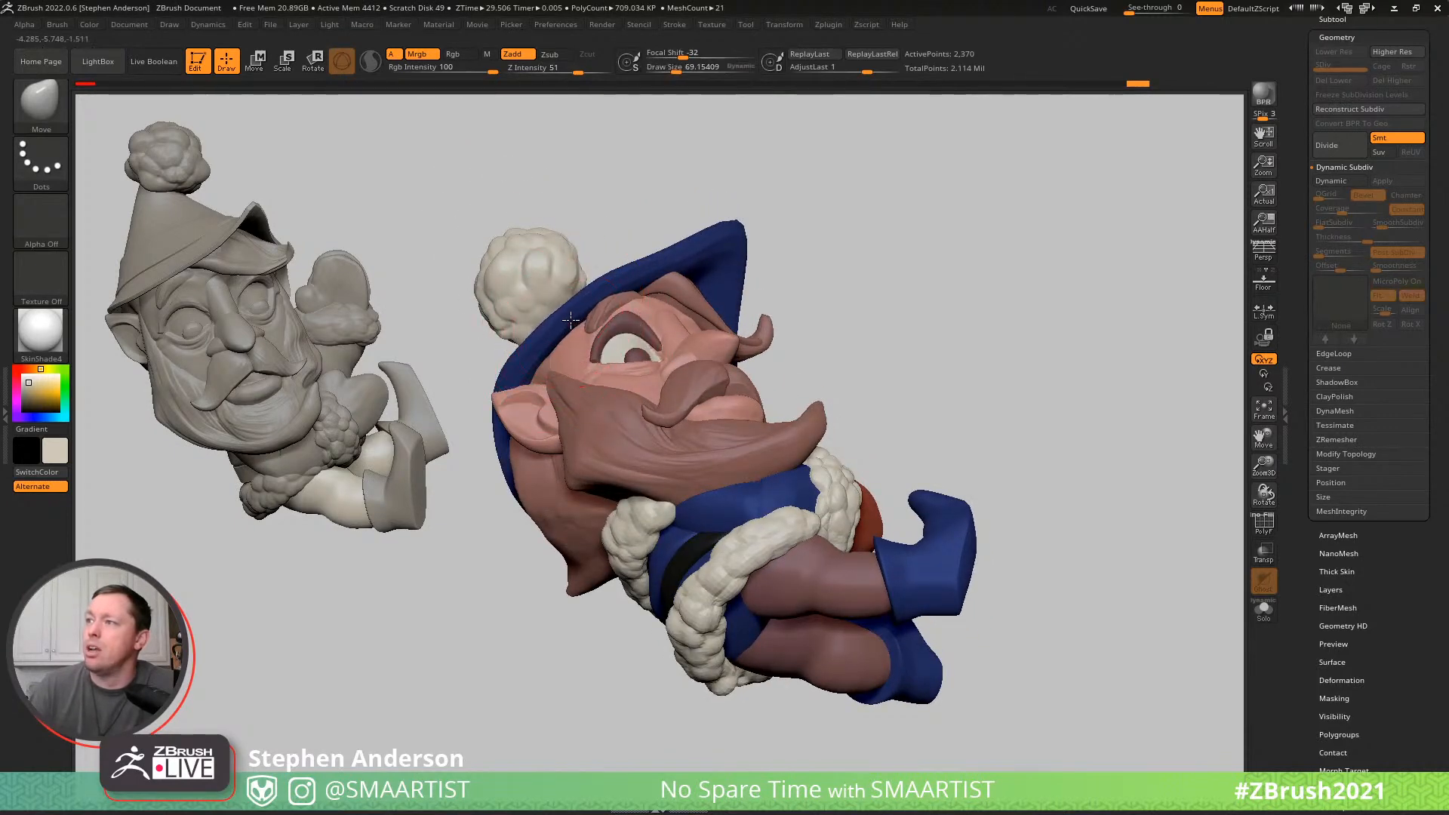
pyautogui.moveTo(606, 285); pyautogui.dragTo(664, 268, button='right')
pyautogui.press('s')
pyautogui.moveTo(676, 266); pyautogui.dragTo(684, 266)
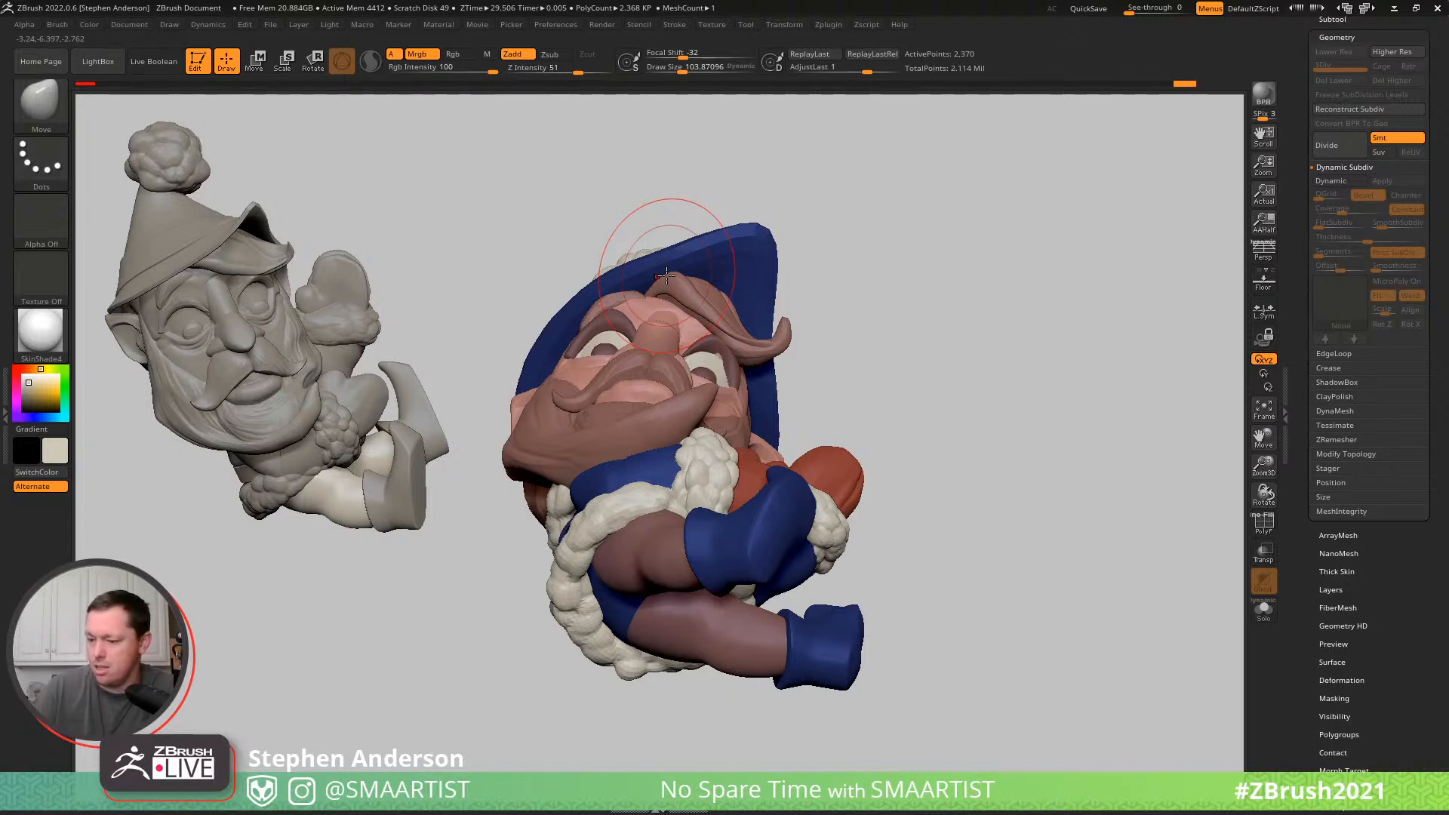
# - Examine the whole elf's pose and silhouette from below, the front and the side
pyautogui.moveTo(883, 323); pyautogui.dragTo(889, 369)
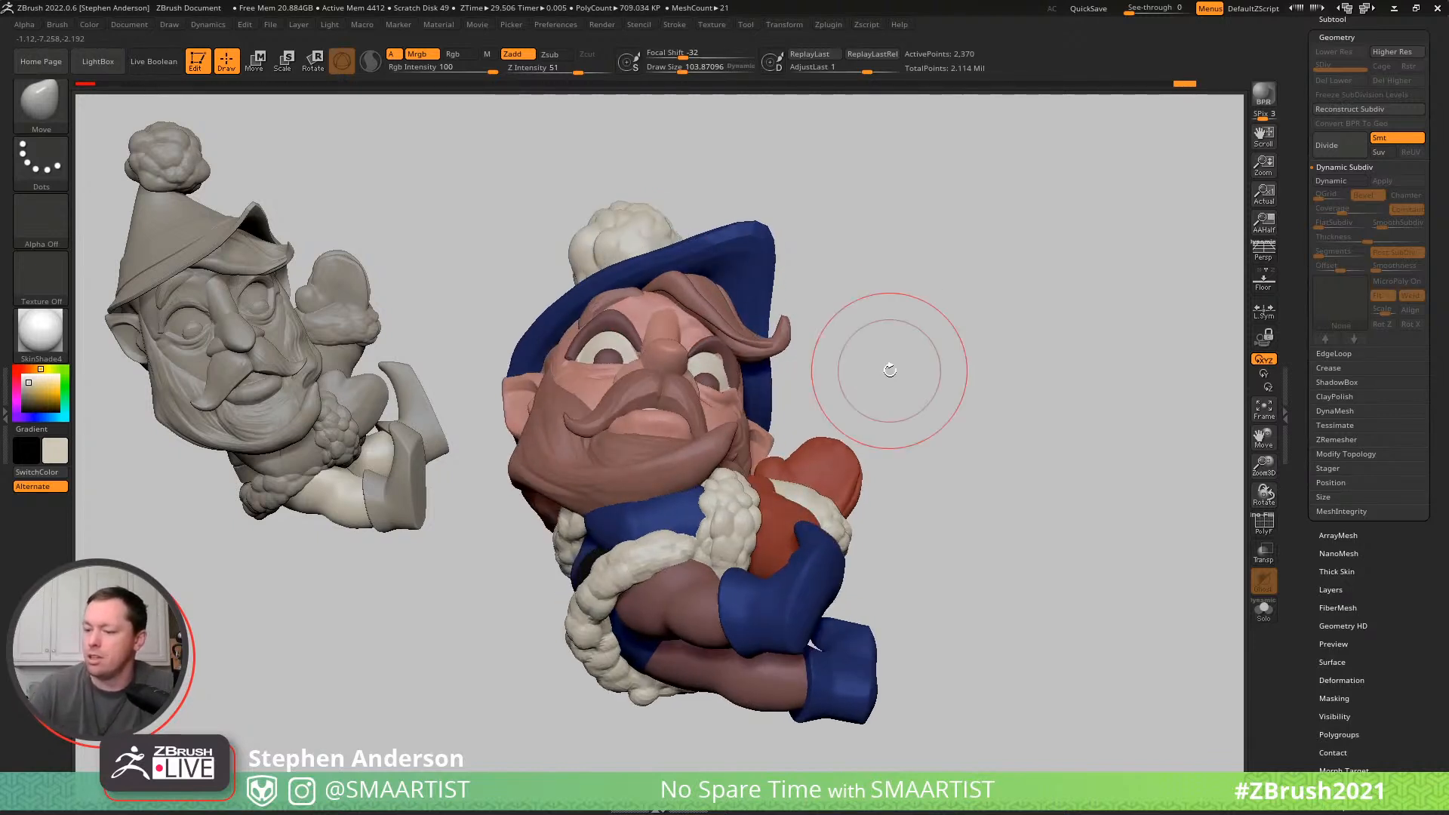
pyautogui.moveTo(880, 453); pyautogui.dragTo(951, 423)
pyautogui.moveTo(1041, 302)
pyautogui.mouseDown()
pyautogui.moveTo(998, 366)
pyautogui.moveTo(971, 372)
pyautogui.mouseUp()
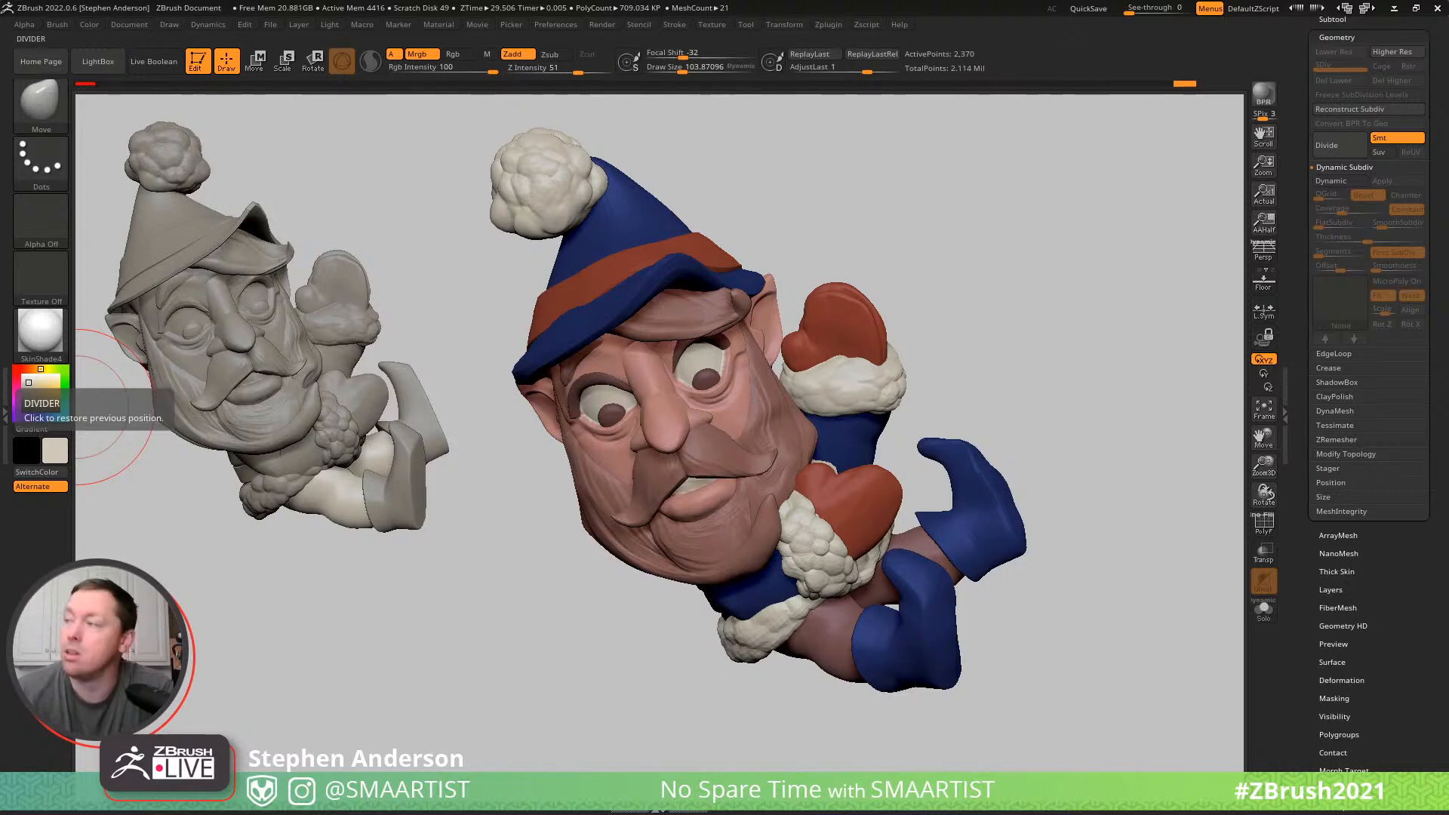
pyautogui.moveTo(999, 271); pyautogui.dragTo(1013, 274)
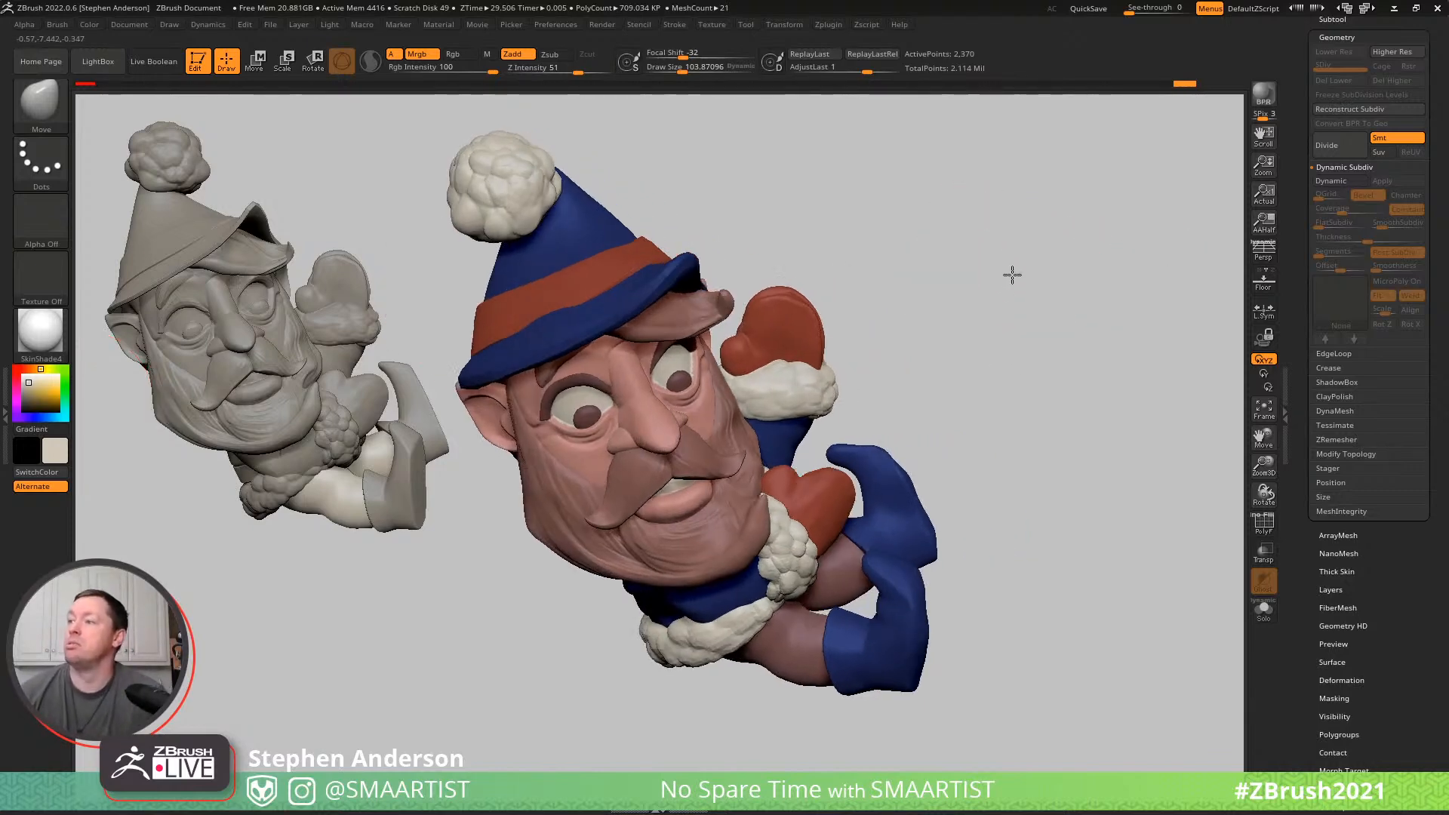
pyautogui.moveTo(896, 291); pyautogui.dragTo(774, 363)
pyautogui.moveTo(809, 350)
pyautogui.mouseDown(button='right')
pyautogui.moveTo(791, 353)
pyautogui.moveTo(803, 346)
pyautogui.mouseUp(button='right')
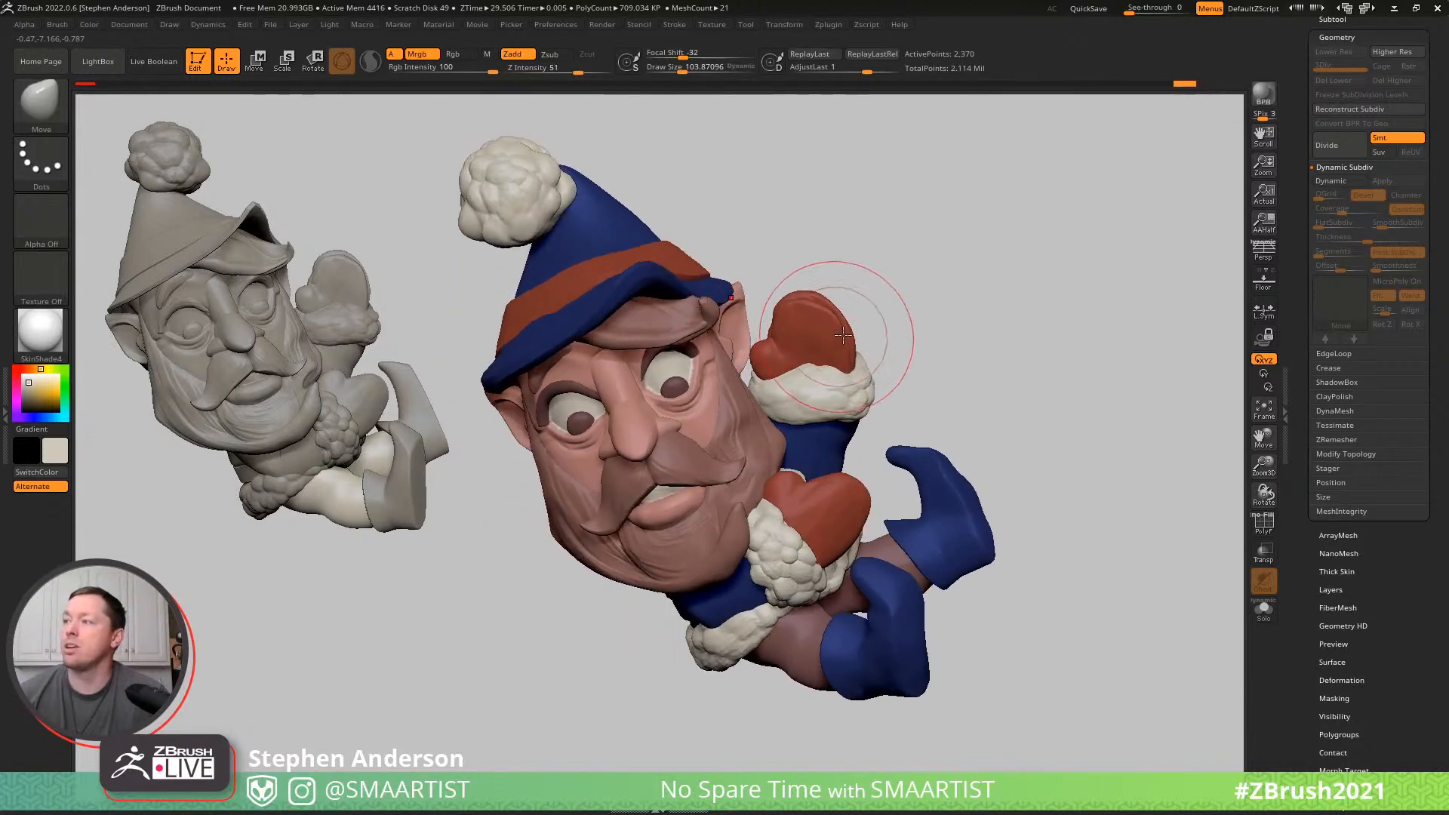
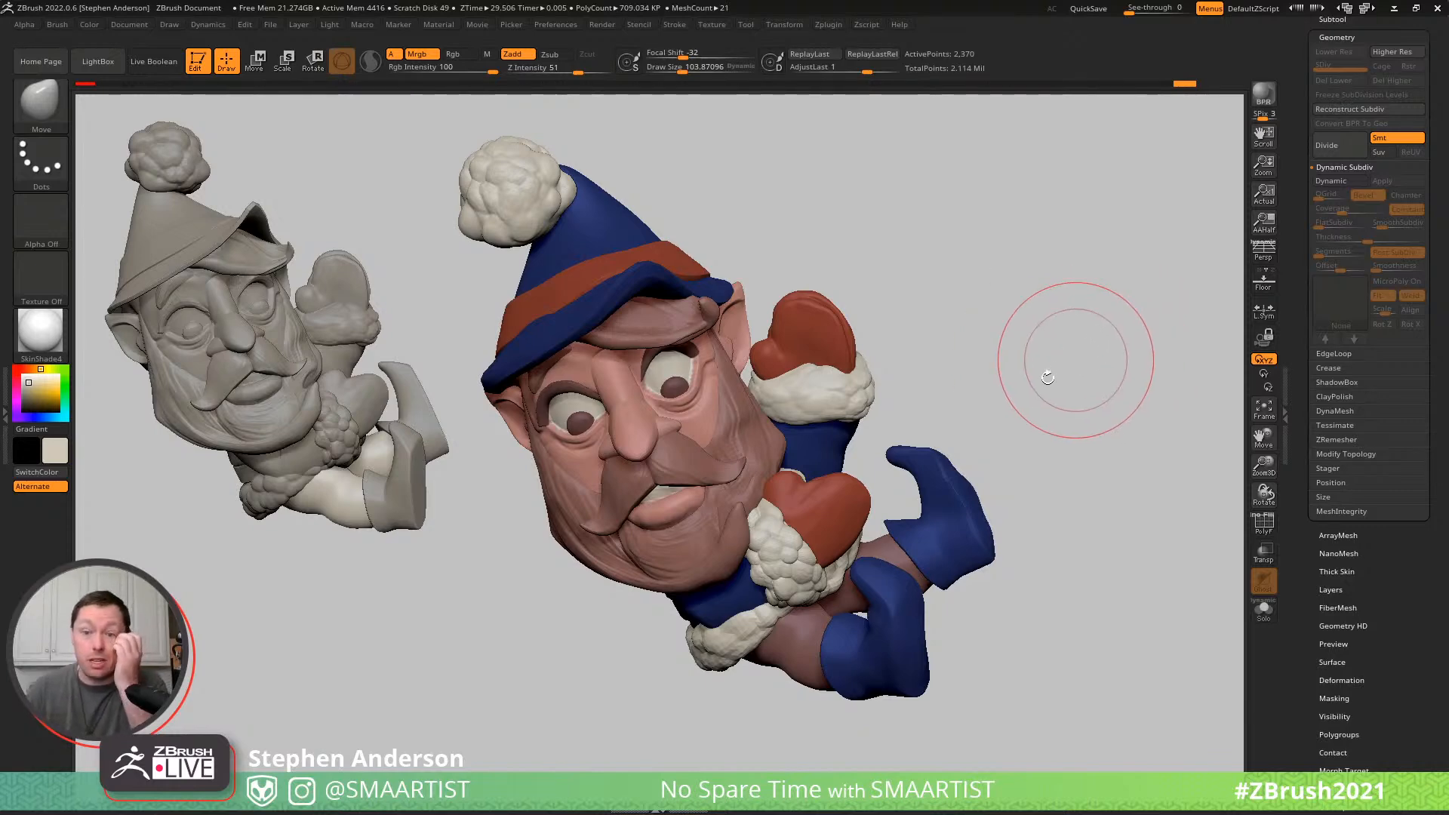
# - Select the head subtool and remesh it with DynaMesh at resolution 128 with Groups turned off
pyautogui.moveTo(1051, 373)
pyautogui.mouseDown()
pyautogui.moveTo(1022, 362)
pyautogui.moveTo(949, 381)
pyautogui.moveTo(1070, 365)
pyautogui.moveTo(1046, 368)
pyautogui.mouseUp()
pyautogui.keyDown('ctrl'); pyautogui.moveTo(840, 317); pyautogui.dragTo(705, 441, button='right'); pyautogui.keyUp('ctrl')
pyautogui.keyDown('alt'); pyautogui.click(681, 454); pyautogui.keyUp('alt')
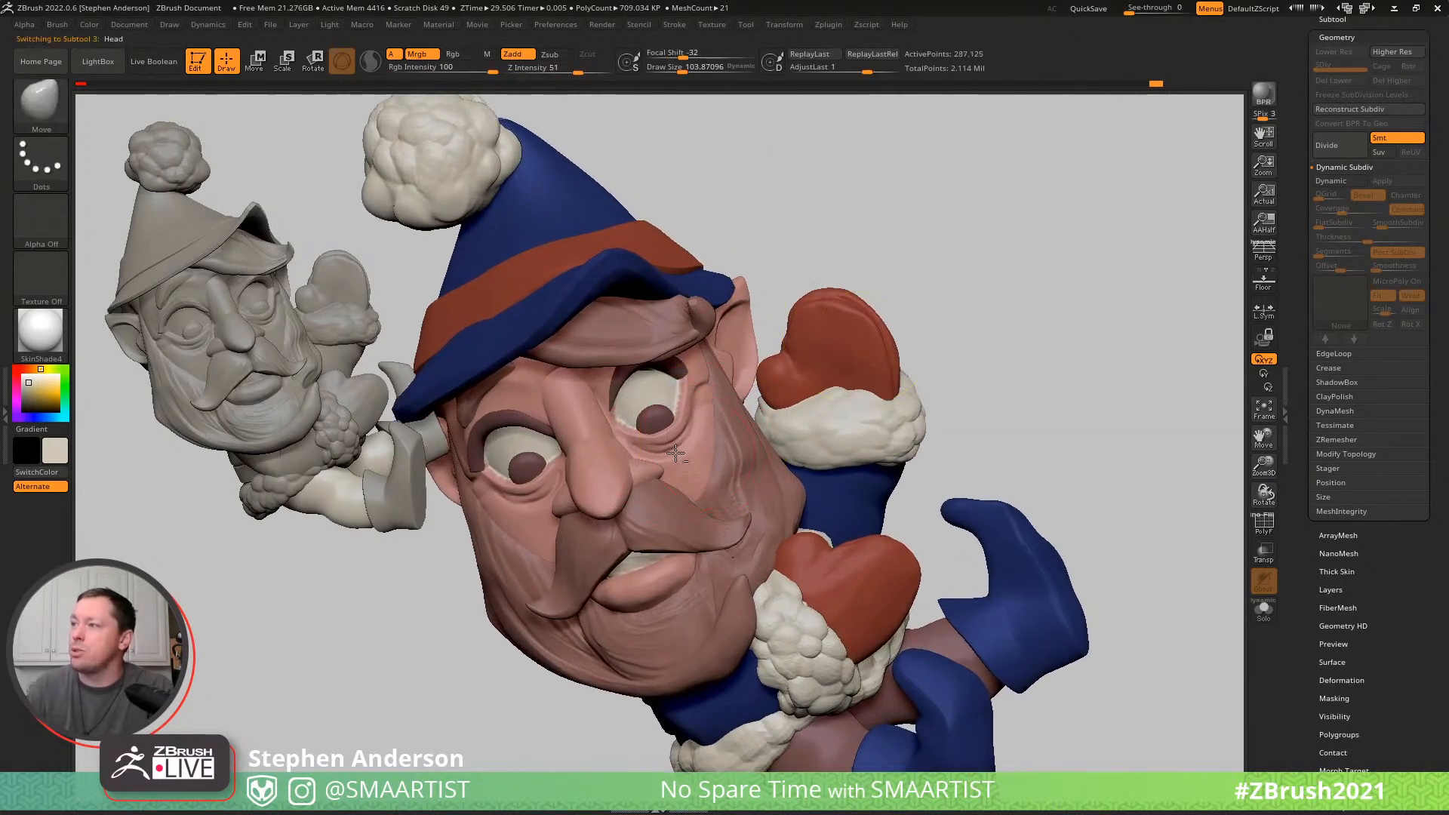
pyautogui.hotkey('shift', 'f')
pyautogui.hotkey('shift', 'f')
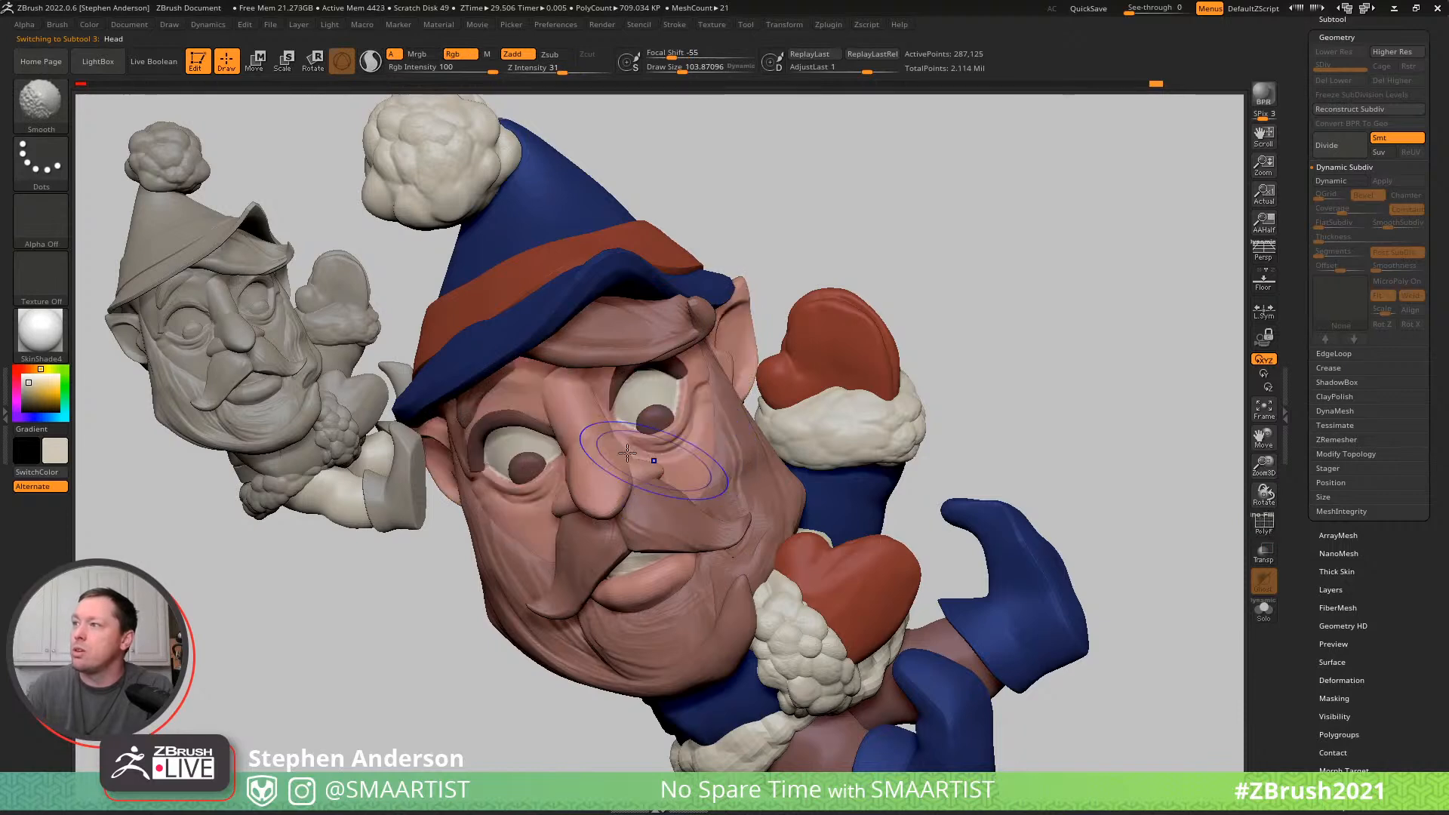
pyautogui.moveTo(521, 404); pyautogui.dragTo(589, 335, button='right')
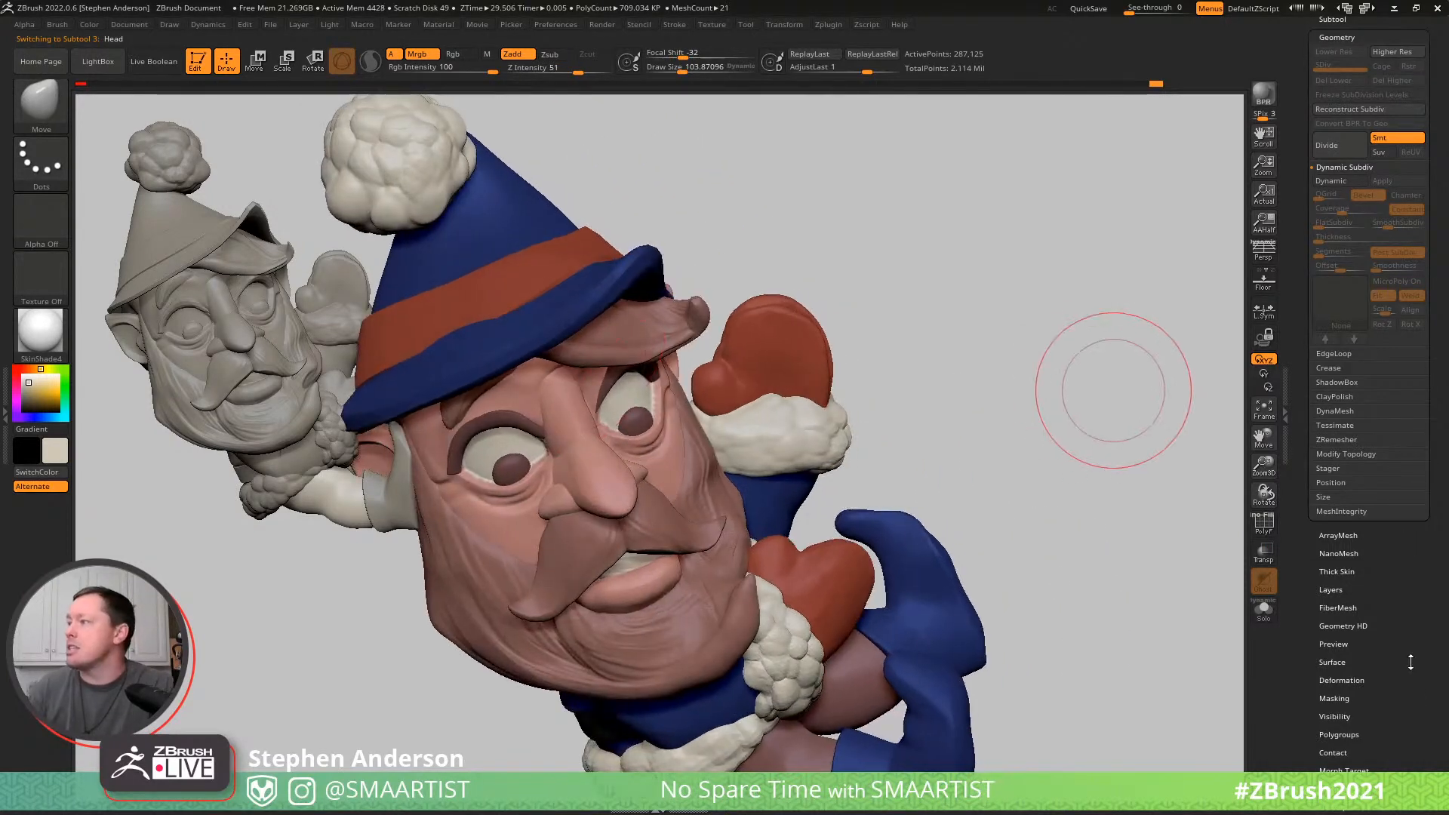
pyautogui.click(1340, 410)
pyautogui.click(1390, 259)
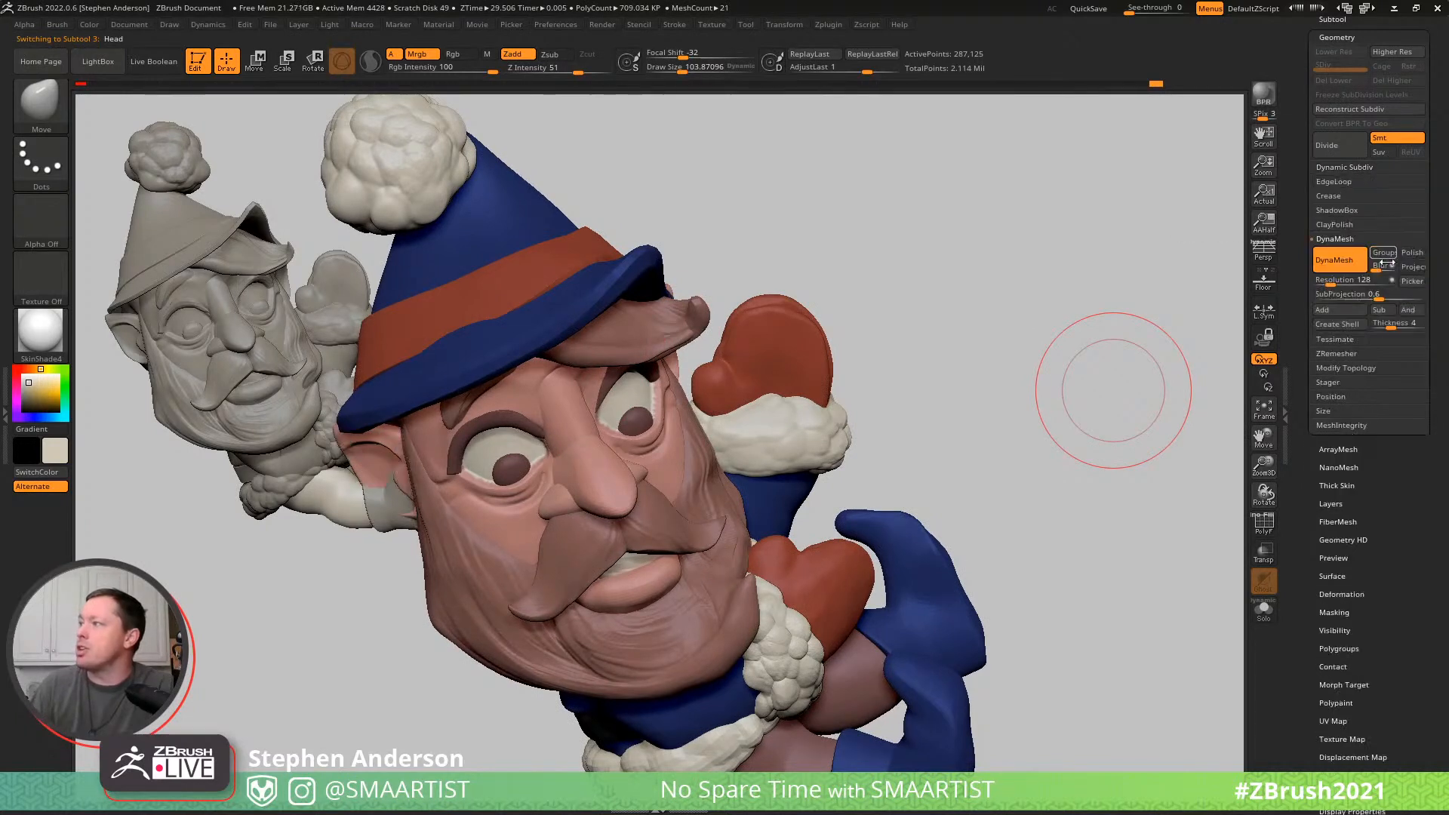
pyautogui.keyDown('ctrl'); pyautogui.moveTo(1005, 225); pyautogui.dragTo(1078, 342); pyautogui.keyUp('ctrl')
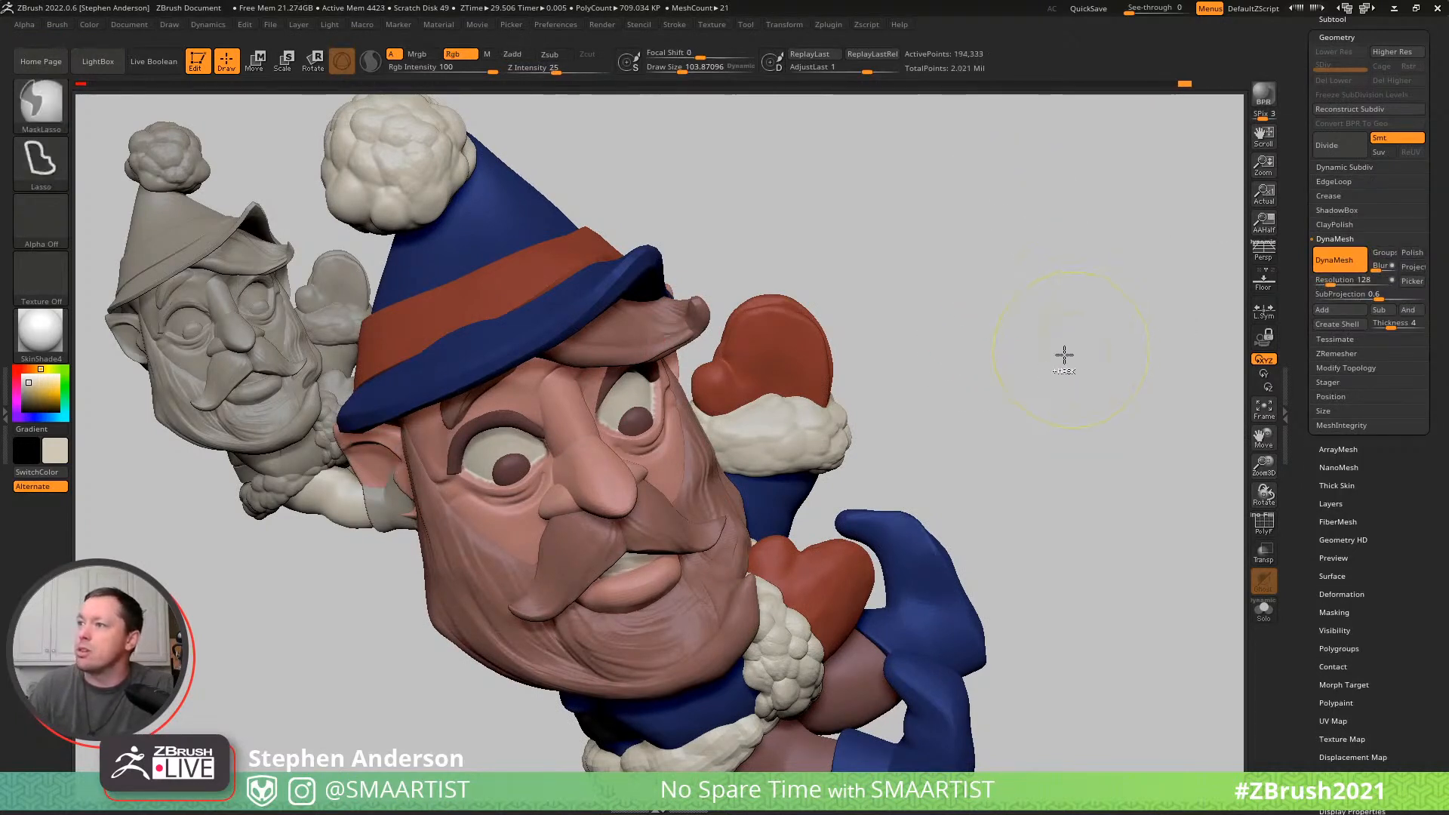
# - Isolate the head and build up the brow above the nose bridge with the Clay brush at draw size about 54
pyautogui.press('s')
pyautogui.moveTo(561, 372); pyautogui.dragTo(544, 372)
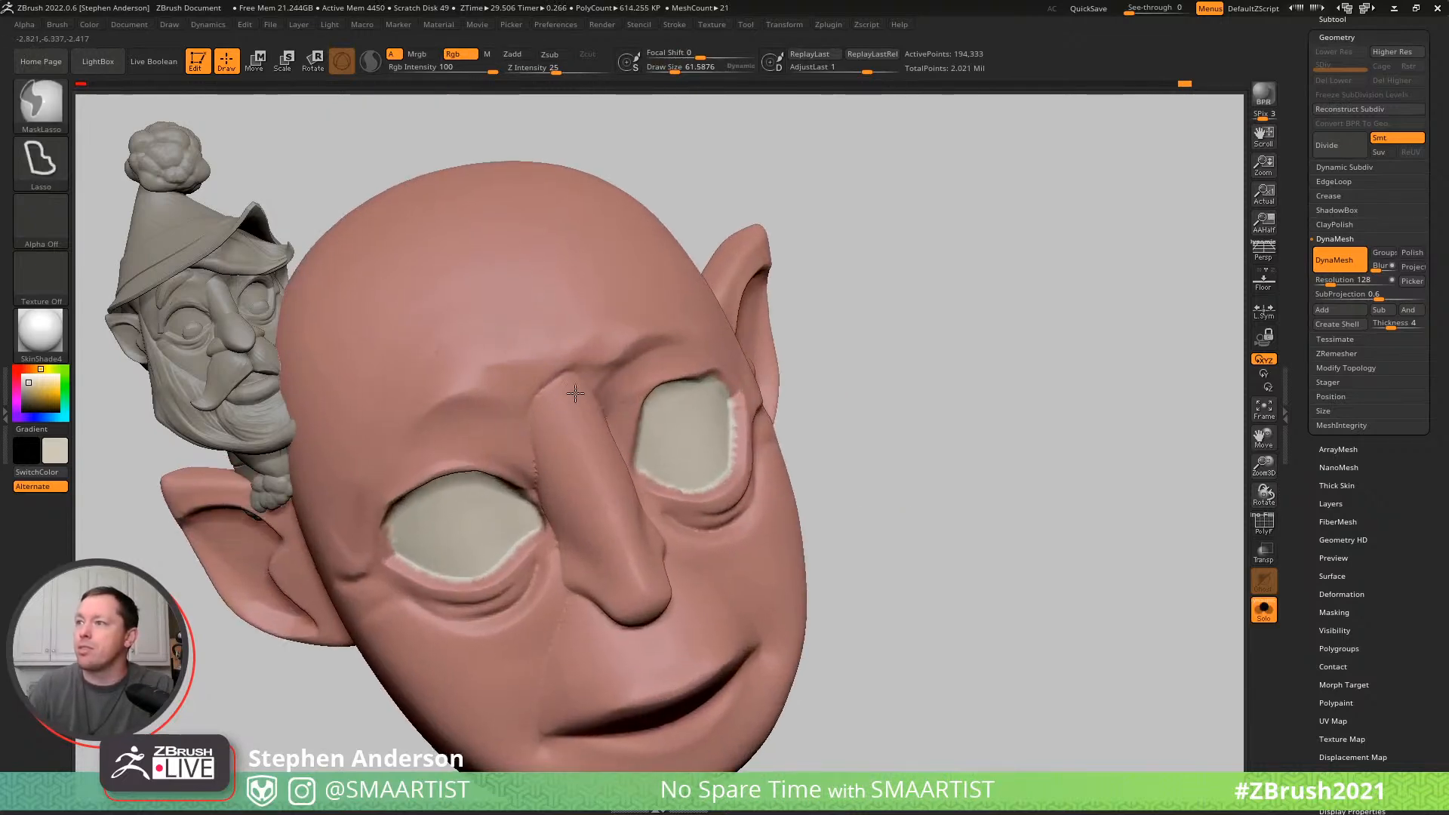
pyautogui.press('s')
pyautogui.moveTo(561, 381)
pyautogui.mouseDown()
pyautogui.moveTo(601, 419)
pyautogui.moveTo(535, 465)
pyautogui.mouseUp()
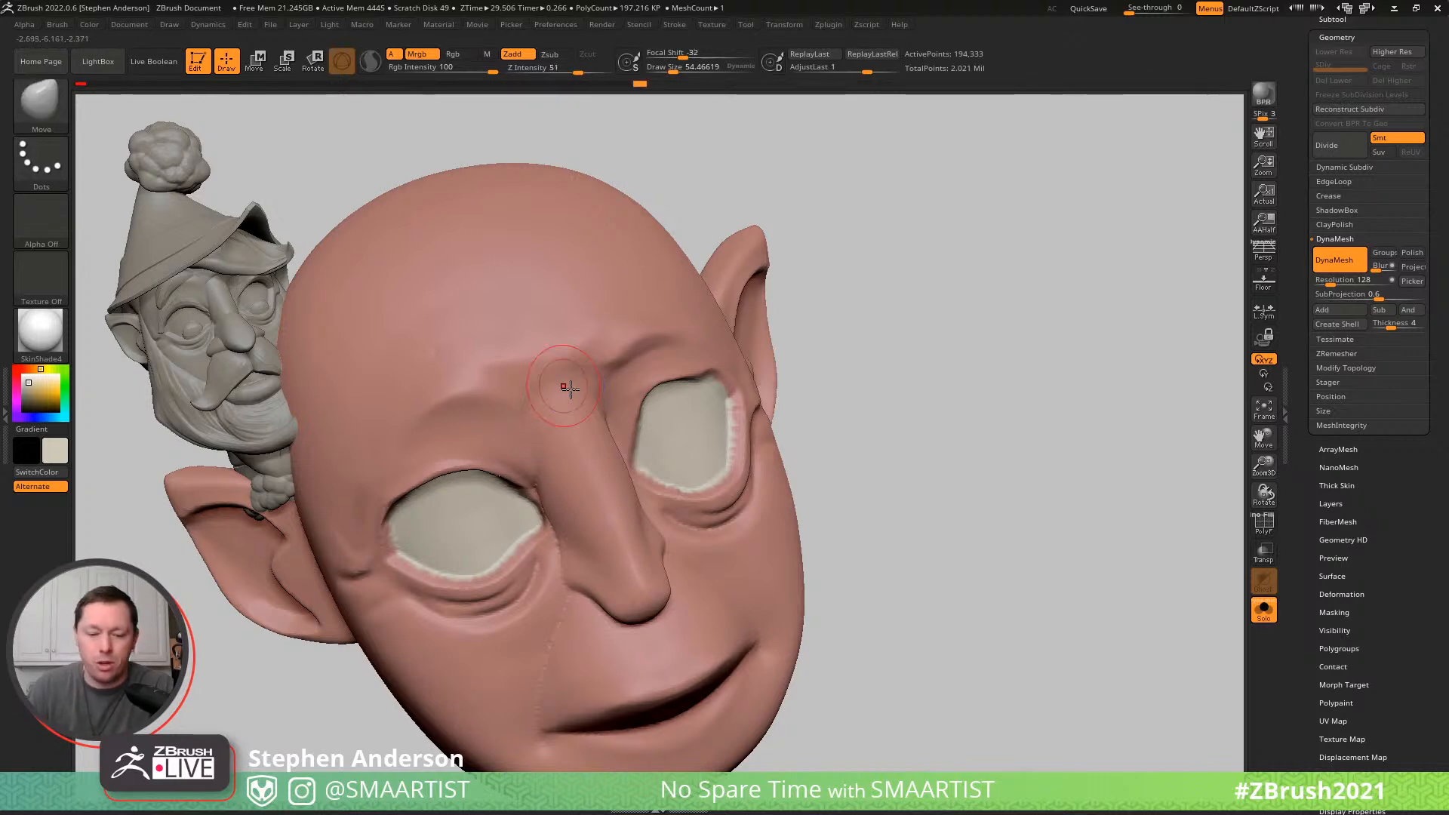
pyautogui.press('b')
pyautogui.press('l')
pyautogui.moveTo(575, 384)
pyautogui.mouseDown()
pyautogui.moveTo(527, 415)
pyautogui.moveTo(532, 352)
pyautogui.moveTo(518, 395)
pyautogui.moveTo(575, 366)
pyautogui.moveTo(531, 385)
pyautogui.moveTo(587, 366)
pyautogui.moveTo(571, 387)
pyautogui.moveTo(583, 379)
pyautogui.mouseUp()
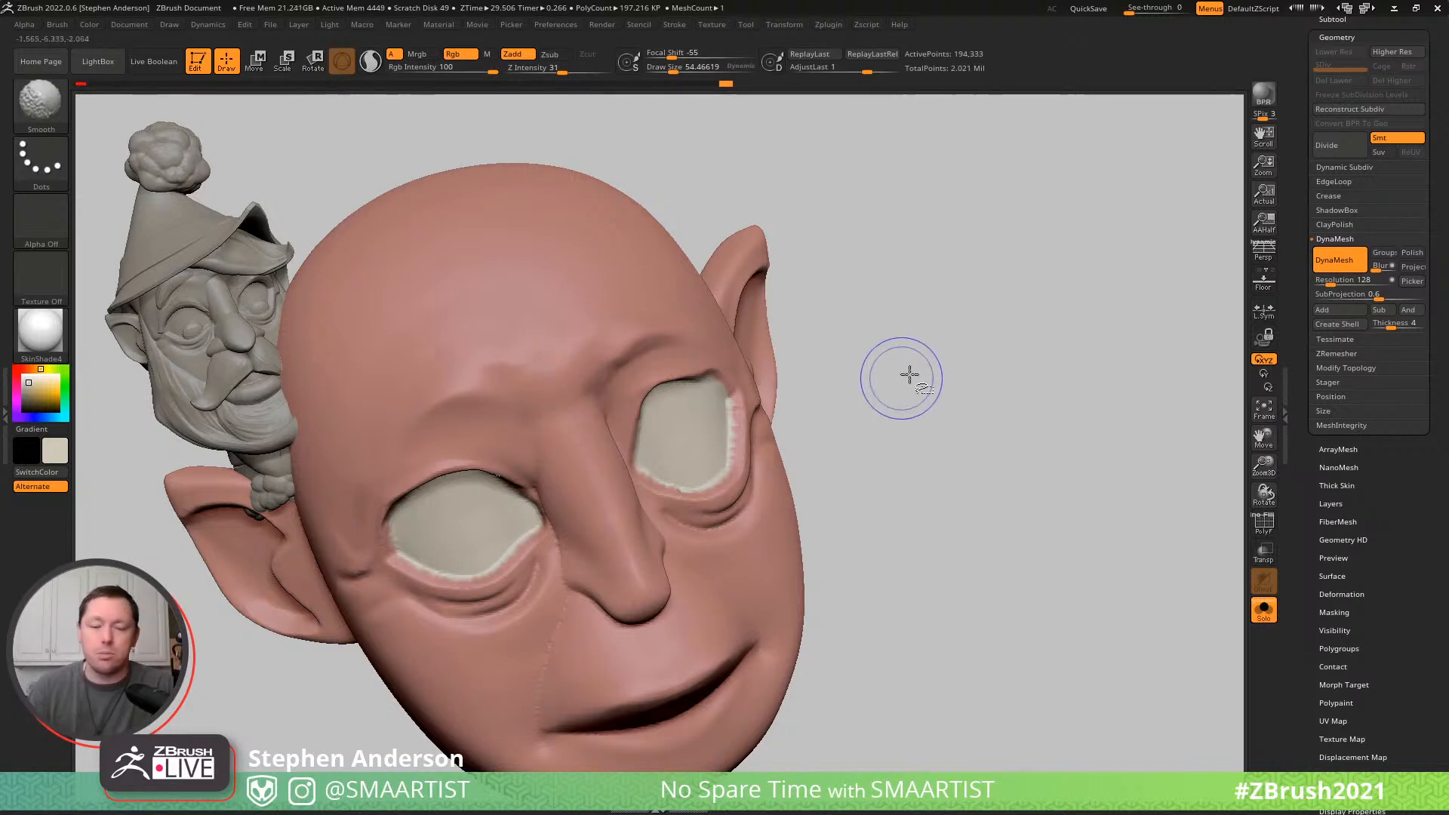
pyautogui.hotkey('ctrl', 'alt', 's')
pyautogui.moveTo(558, 429); pyautogui.dragTo(539, 363, button='right')
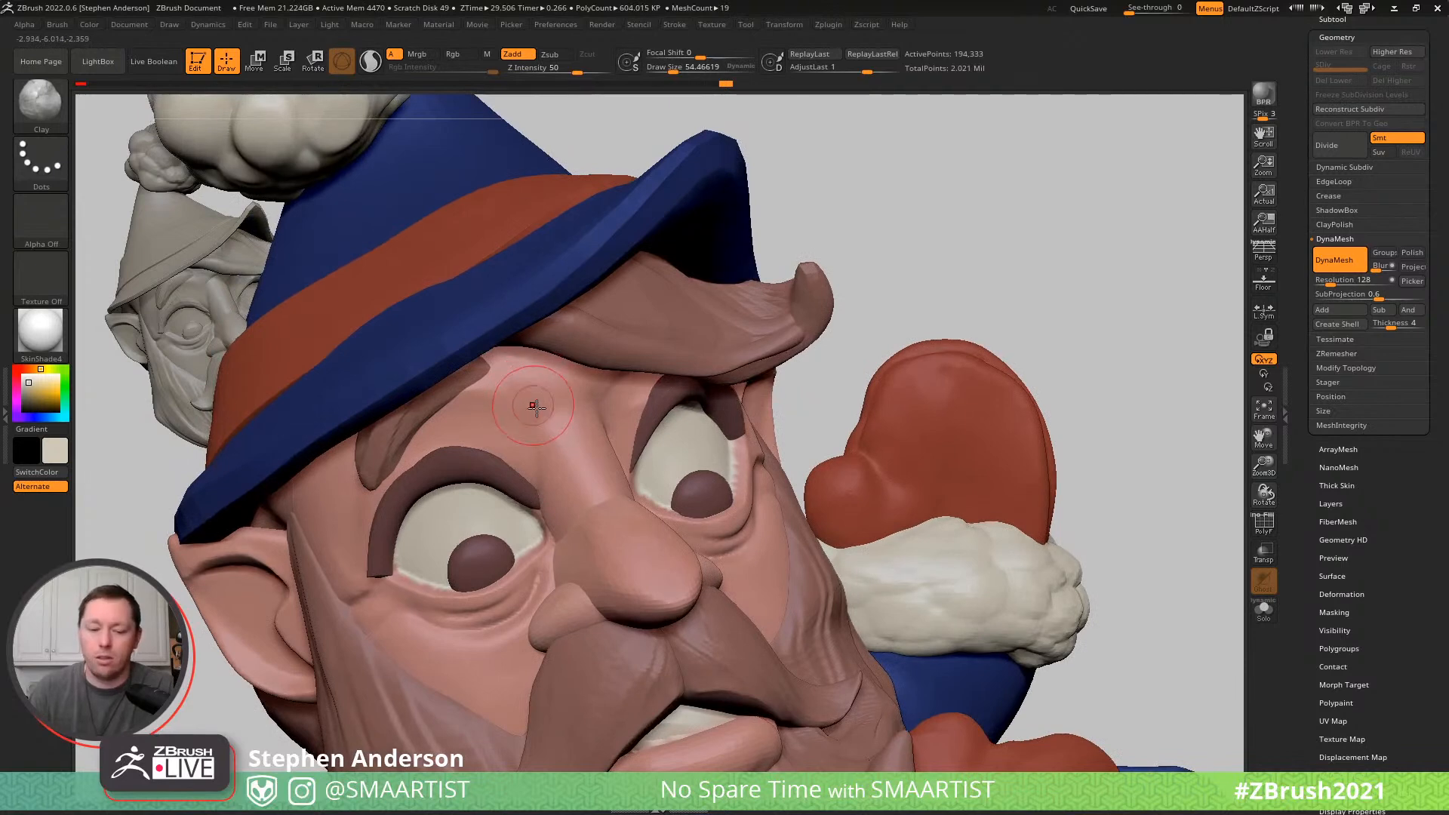
# - Switch to the DamStandard brush, undo the trial stroke on the brow, and turn off its Mrgb colour painting
pyautogui.press('b')
pyautogui.press('d')
pyautogui.press('s')
pyautogui.moveTo(539, 421); pyautogui.dragTo(464, 385)
pyautogui.hotkey('ctrl', 'z')
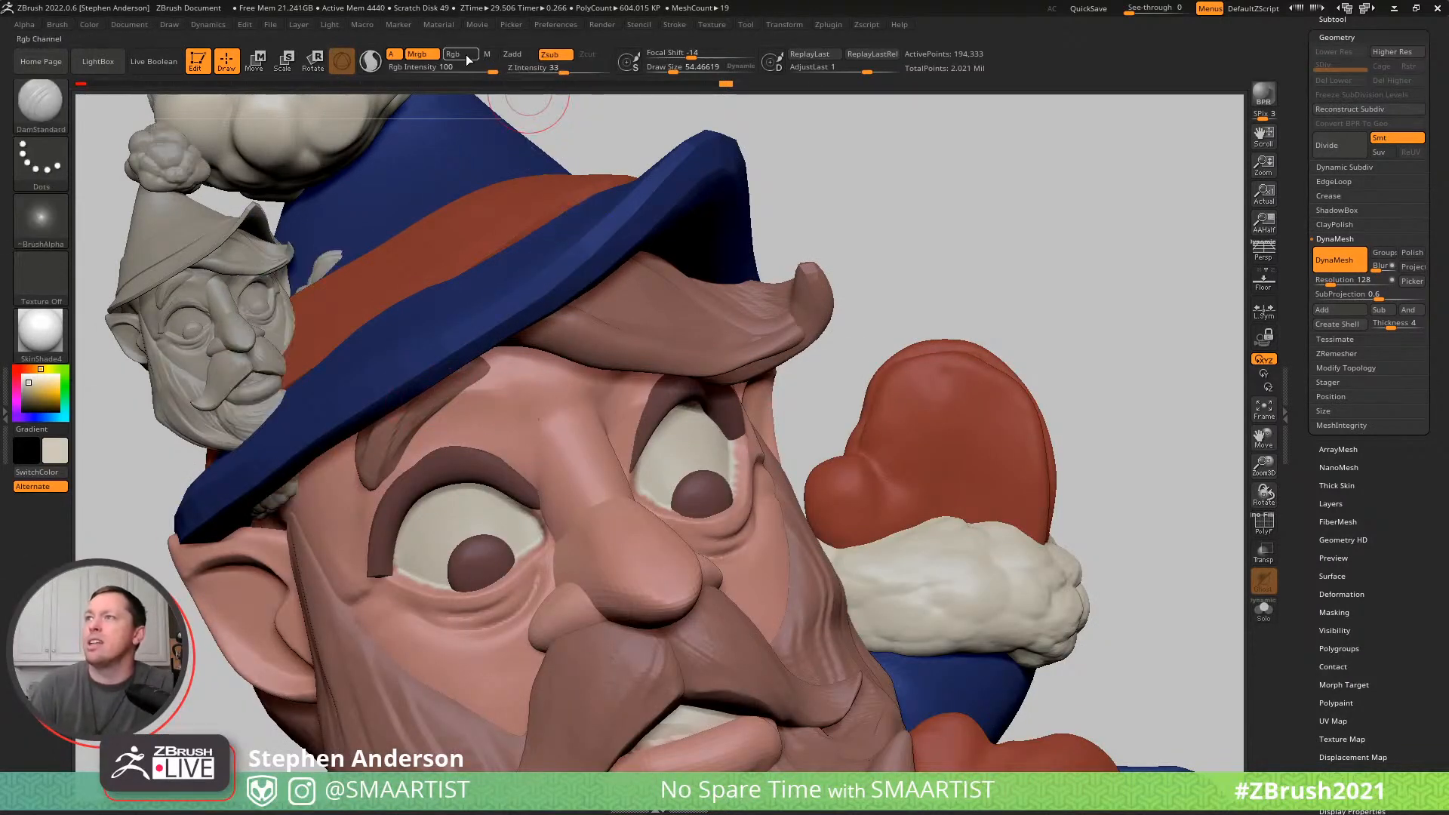
pyautogui.click(419, 55)
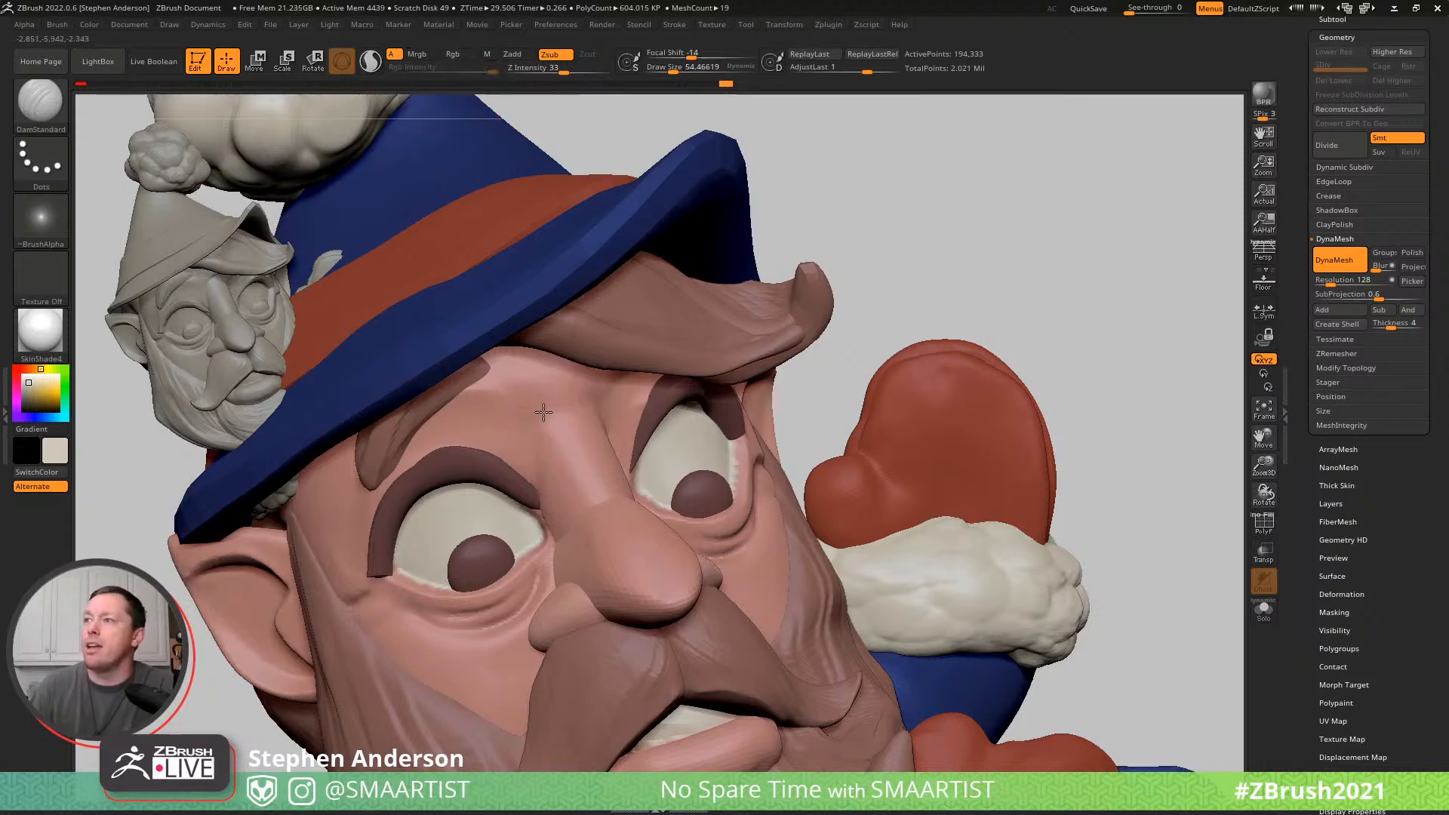
# - Carve the crease beside the nose bridge, reducing the draw size to about 33, and smooth the strokes
pyautogui.moveTo(569, 434)
pyautogui.mouseDown(button='right')
pyautogui.moveTo(557, 430)
pyautogui.moveTo(580, 424)
pyautogui.mouseUp(button='right')
pyautogui.press('s')
pyautogui.moveTo(549, 512); pyautogui.dragTo(543, 513)
pyautogui.press('shift')
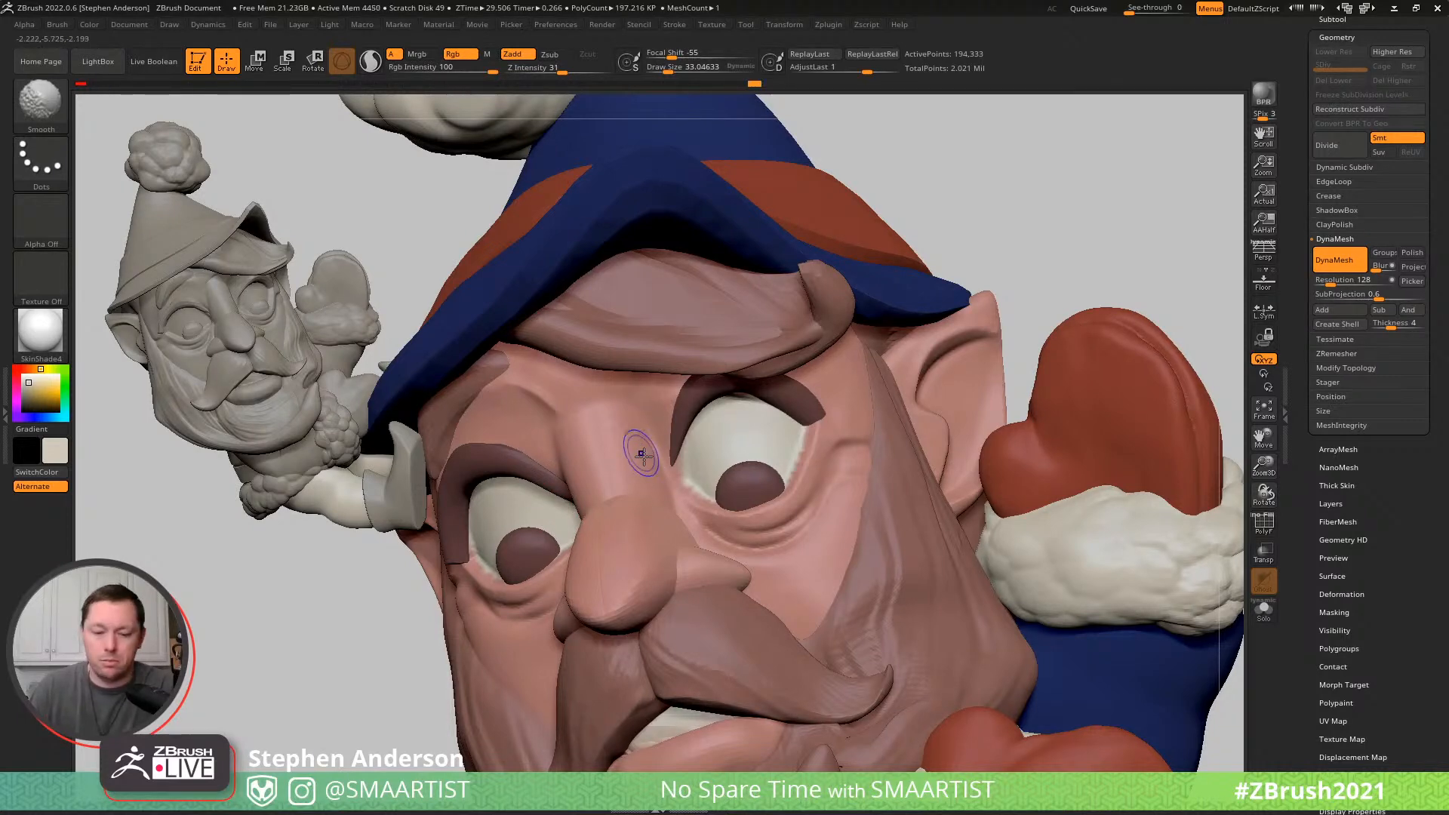
# - Flatten the bridge of the nose on the head with the TrimDynamic brush at draw size about 51
pyautogui.press('b')
pyautogui.press('t')
pyautogui.press('d')
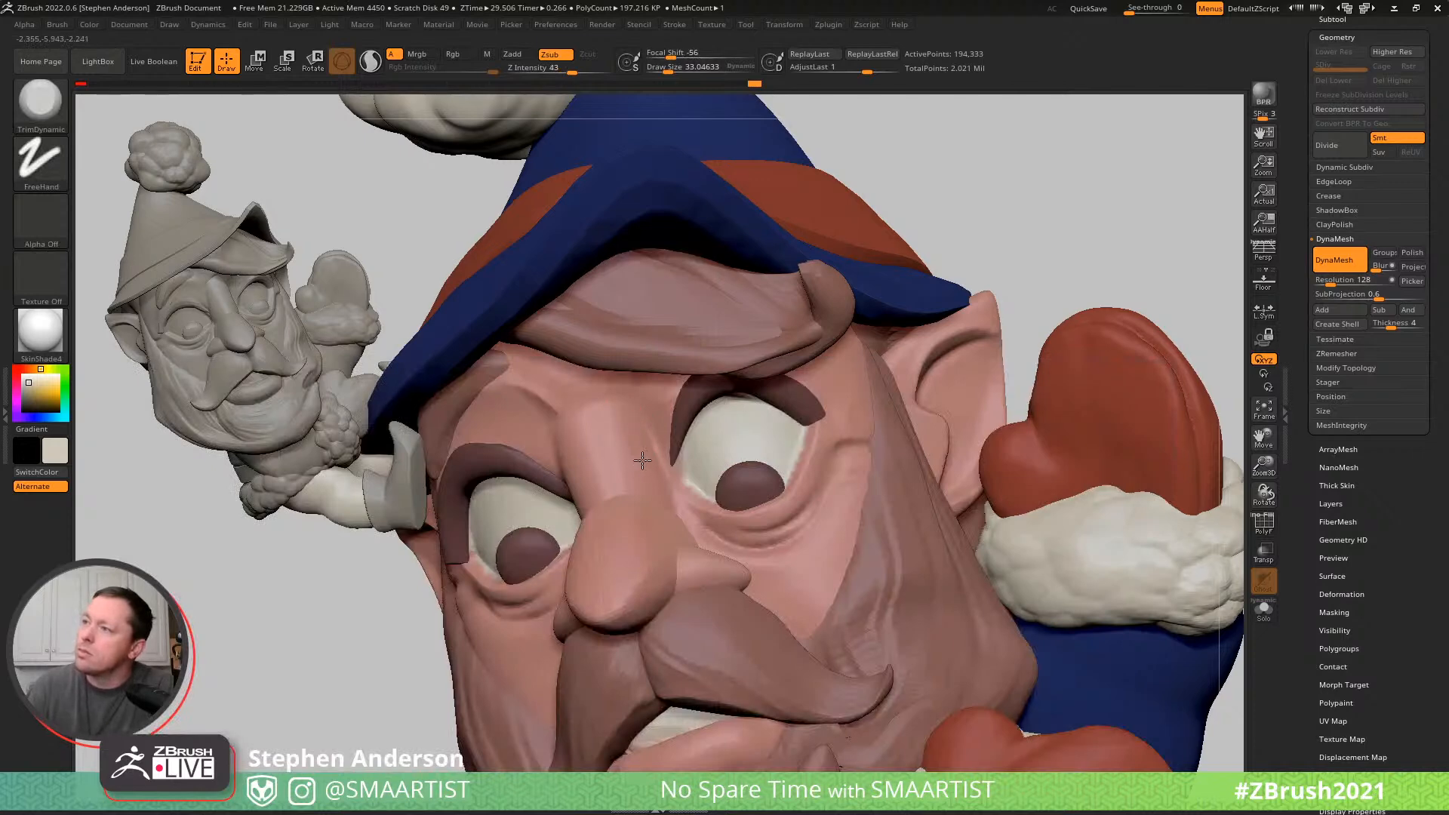
pyautogui.press('s')
pyautogui.moveTo(629, 435); pyautogui.dragTo(633, 435)
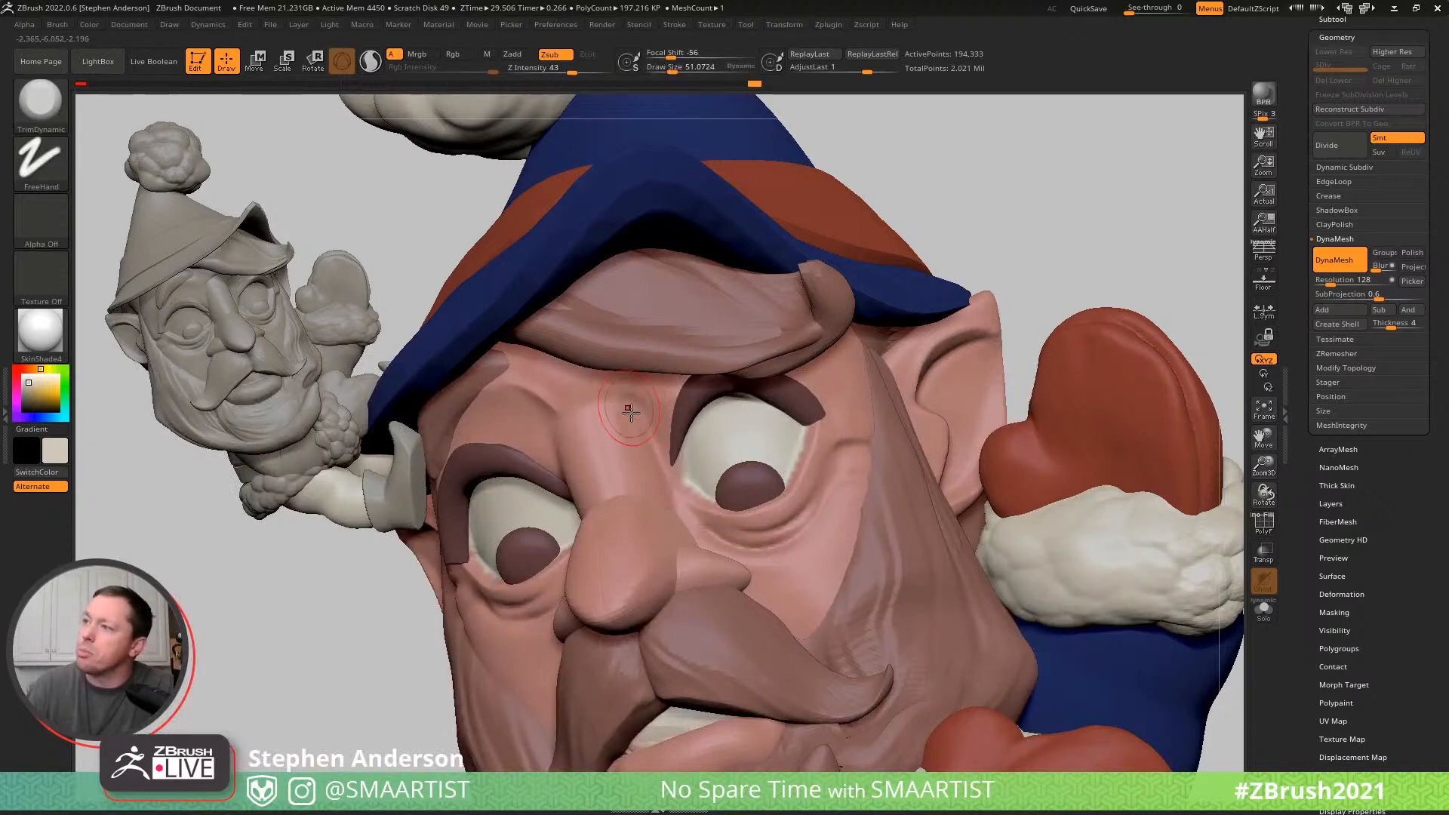
pyautogui.moveTo(611, 489); pyautogui.dragTo(604, 483)
# - Flatten and smooth the planes between the nose bridge and the inner brow on both sides
pyautogui.moveTo(423, 460); pyautogui.dragTo(566, 463, button='right')
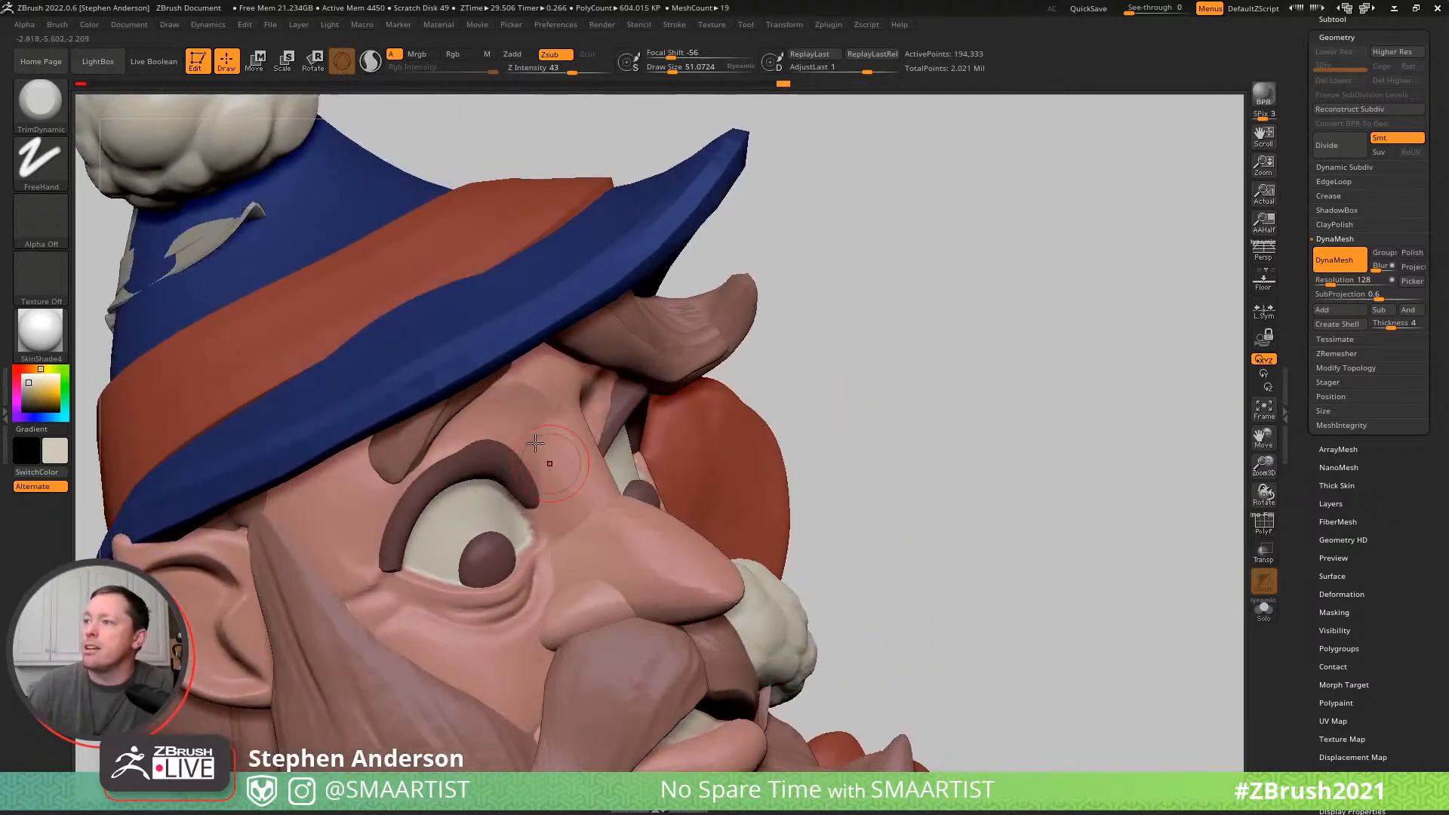
pyautogui.moveTo(709, 447); pyautogui.dragTo(579, 432, button='right')
pyautogui.keyDown('shift'); pyautogui.moveTo(577, 469); pyautogui.dragTo(571, 490); pyautogui.keyUp('shift')
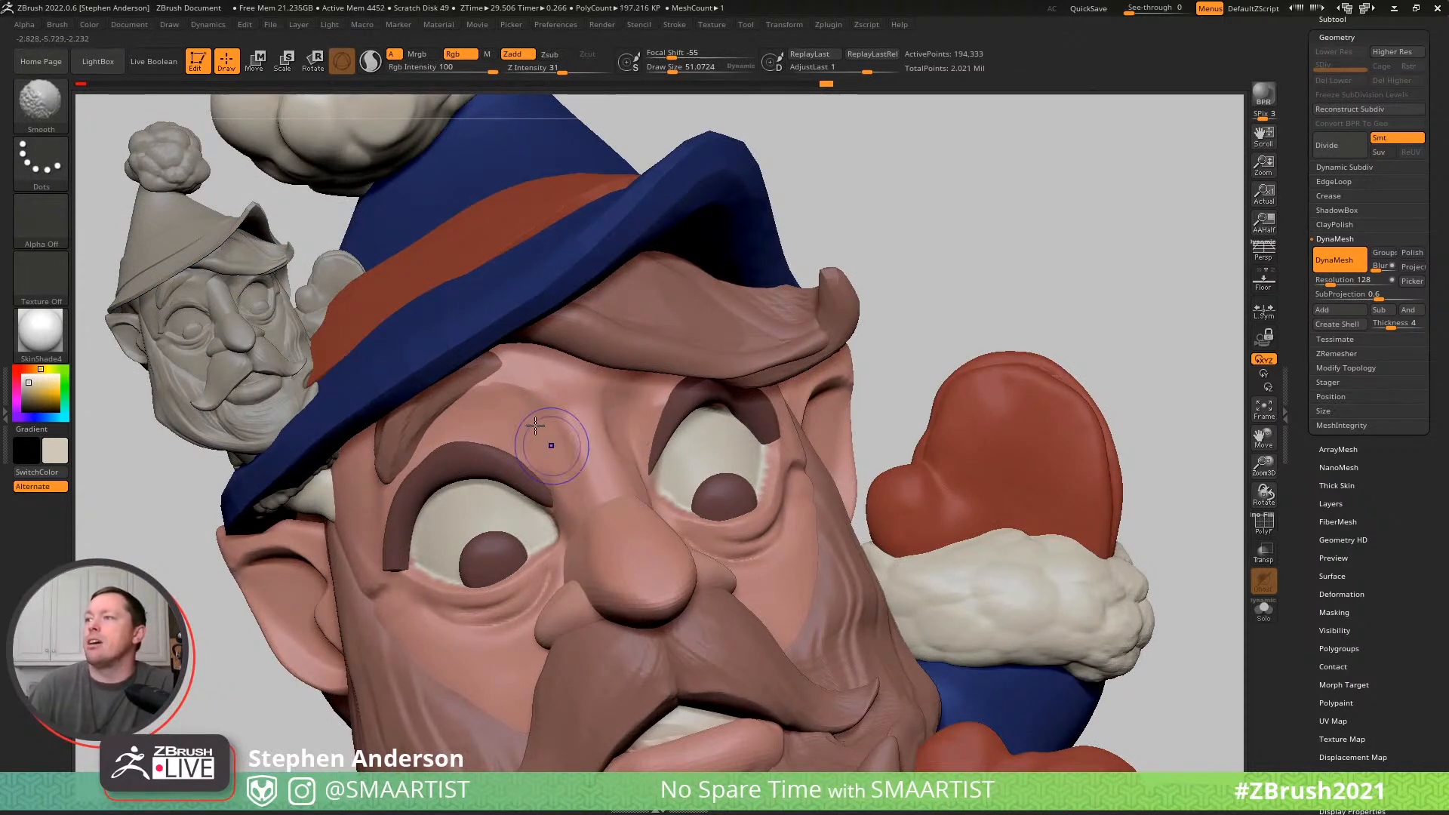
pyautogui.moveTo(535, 411); pyautogui.dragTo(498, 432)
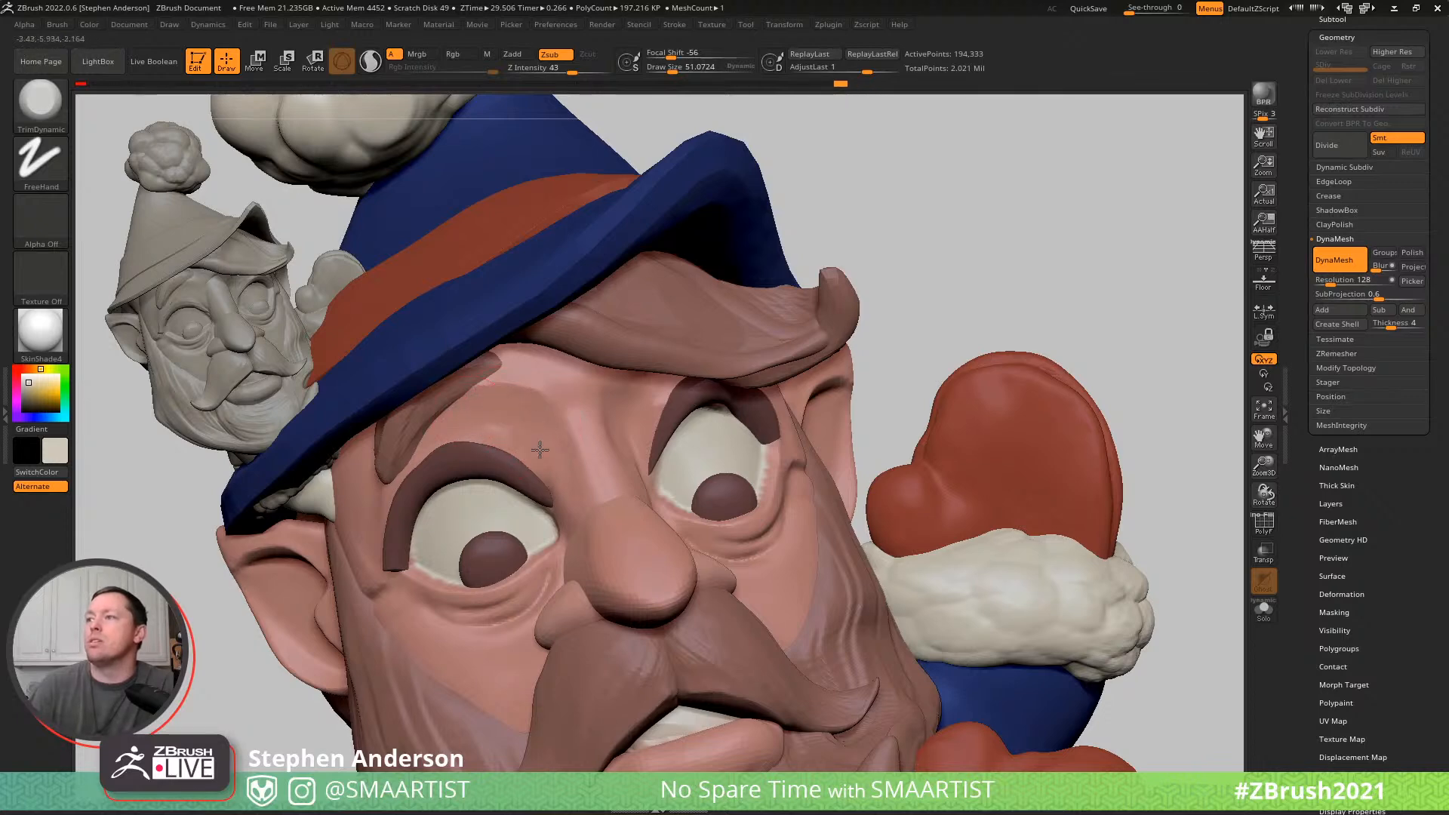
pyautogui.press('shift')
pyautogui.moveTo(619, 418); pyautogui.dragTo(634, 471, button='right')
pyautogui.moveTo(646, 515)
pyautogui.mouseDown()
pyautogui.moveTo(636, 482)
pyautogui.moveTo(641, 510)
pyautogui.moveTo(633, 498)
pyautogui.mouseUp()
pyautogui.moveTo(483, 495); pyautogui.dragTo(553, 508, button='right')
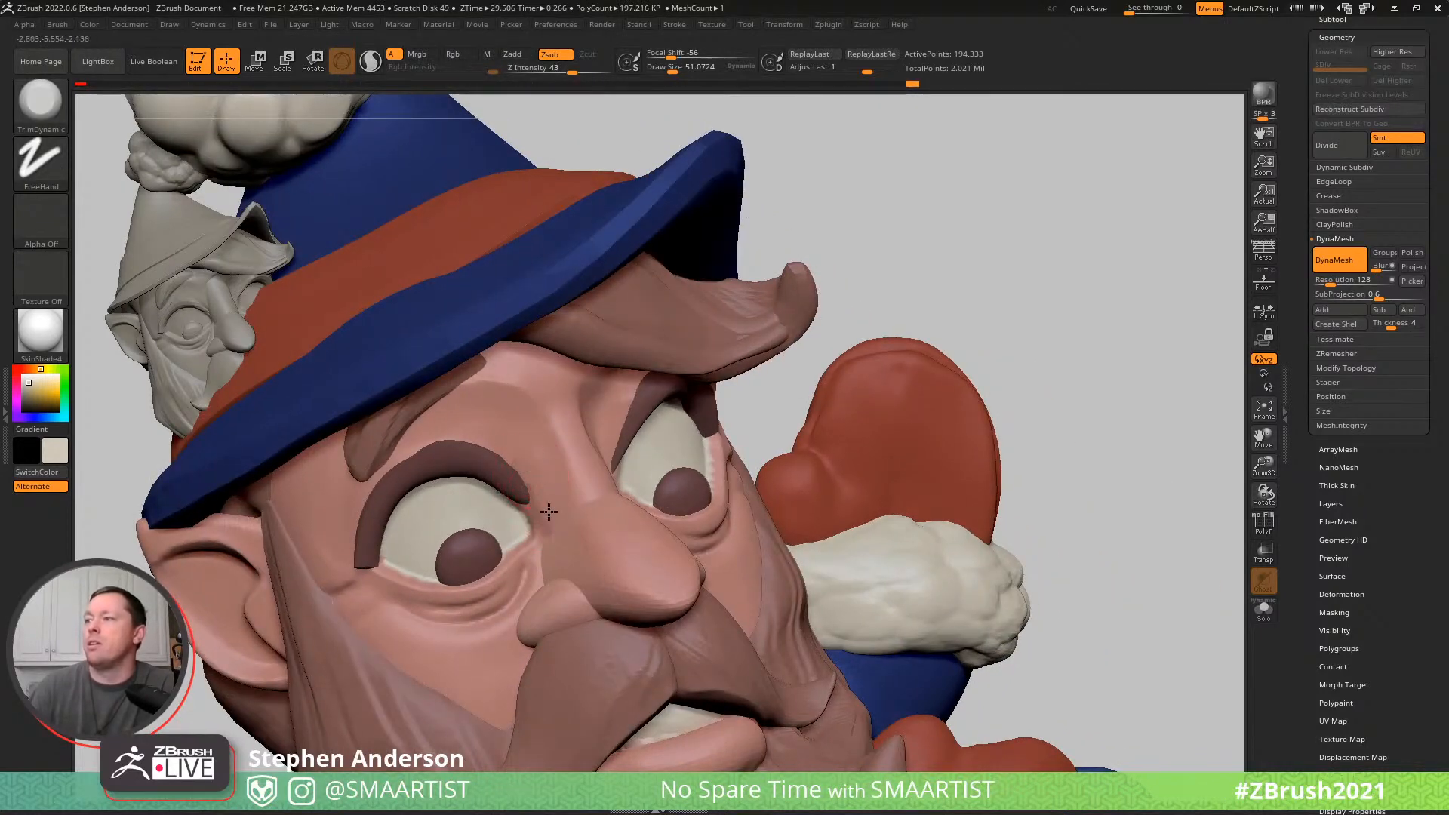
pyautogui.keyDown('shift'); pyautogui.moveTo(549, 521); pyautogui.dragTo(535, 474); pyautogui.keyUp('shift')
# - Carve the frown creases between the eyebrows with the DamStandard brush and soften them
pyautogui.press('b')
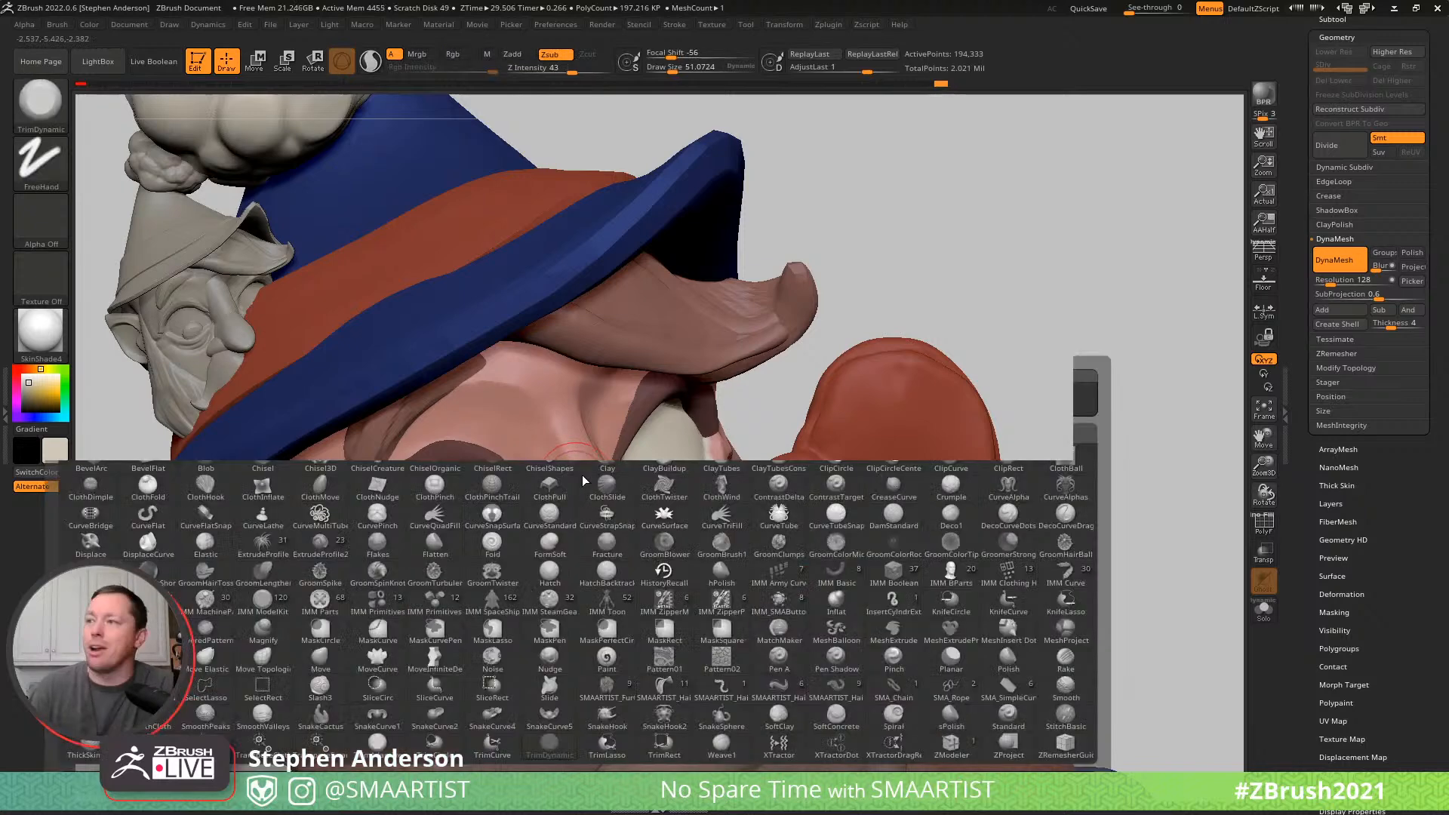
pyautogui.press('d')
pyautogui.press('s')
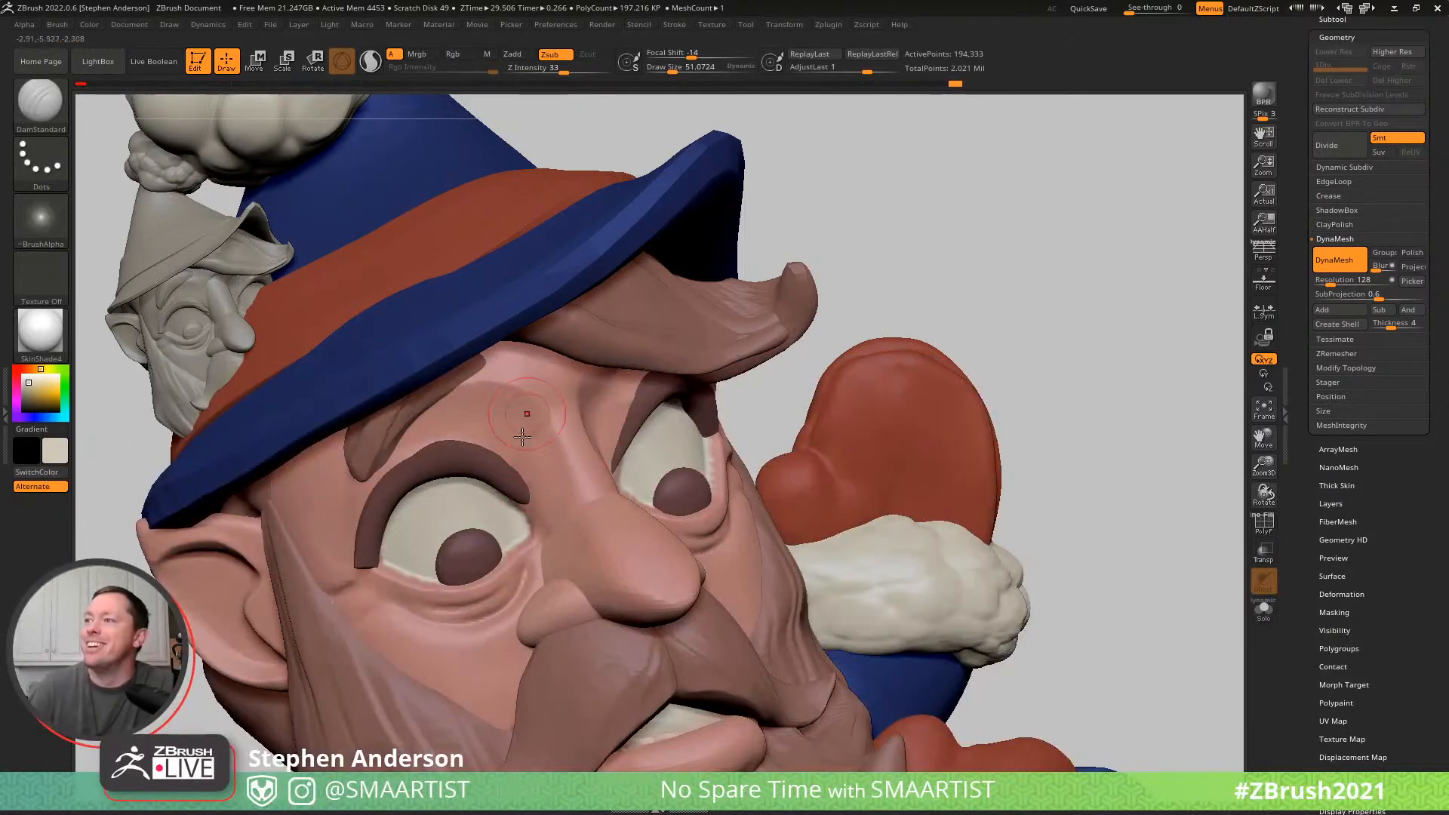
pyautogui.moveTo(569, 453); pyautogui.dragTo(507, 446, button='right')
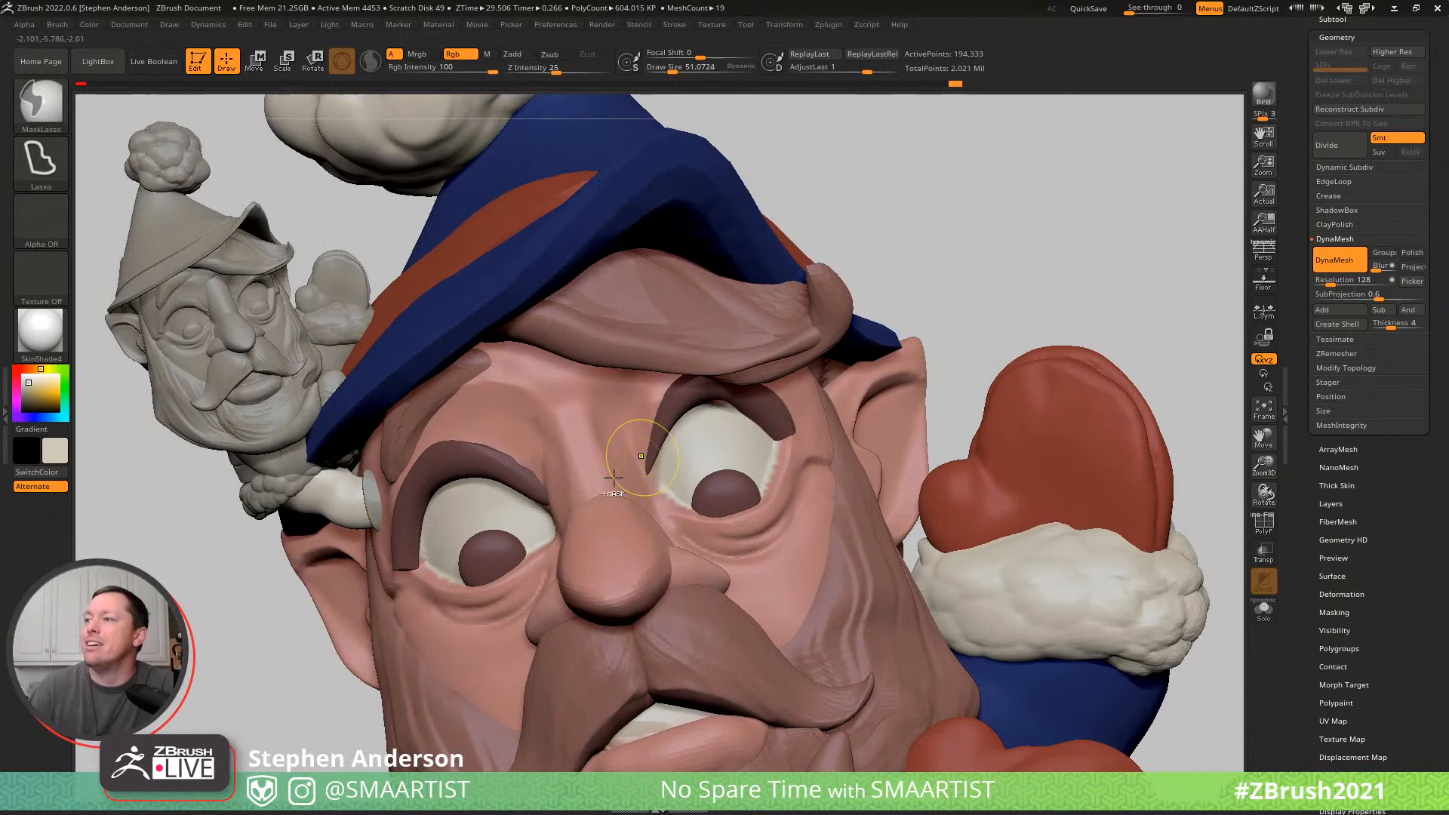
pyautogui.press('shift')
pyautogui.moveTo(550, 440)
pyautogui.keyDown('shift'); pyautogui.mouseDown()
pyautogui.moveTo(633, 433)
pyautogui.moveTo(650, 382)
pyautogui.mouseUp(); pyautogui.keyUp('shift')
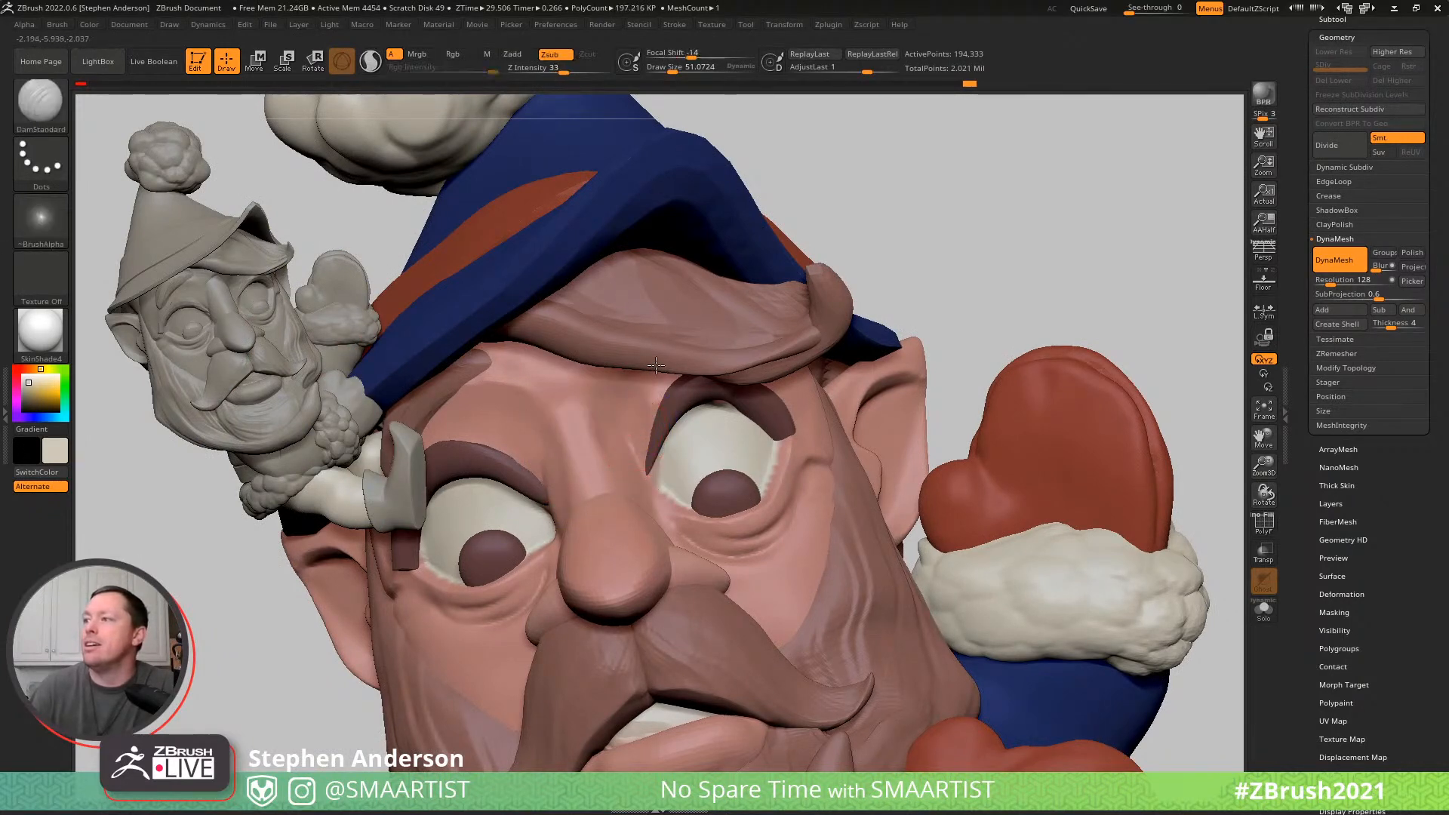
pyautogui.moveTo(636, 423); pyautogui.dragTo(671, 385, button='right')
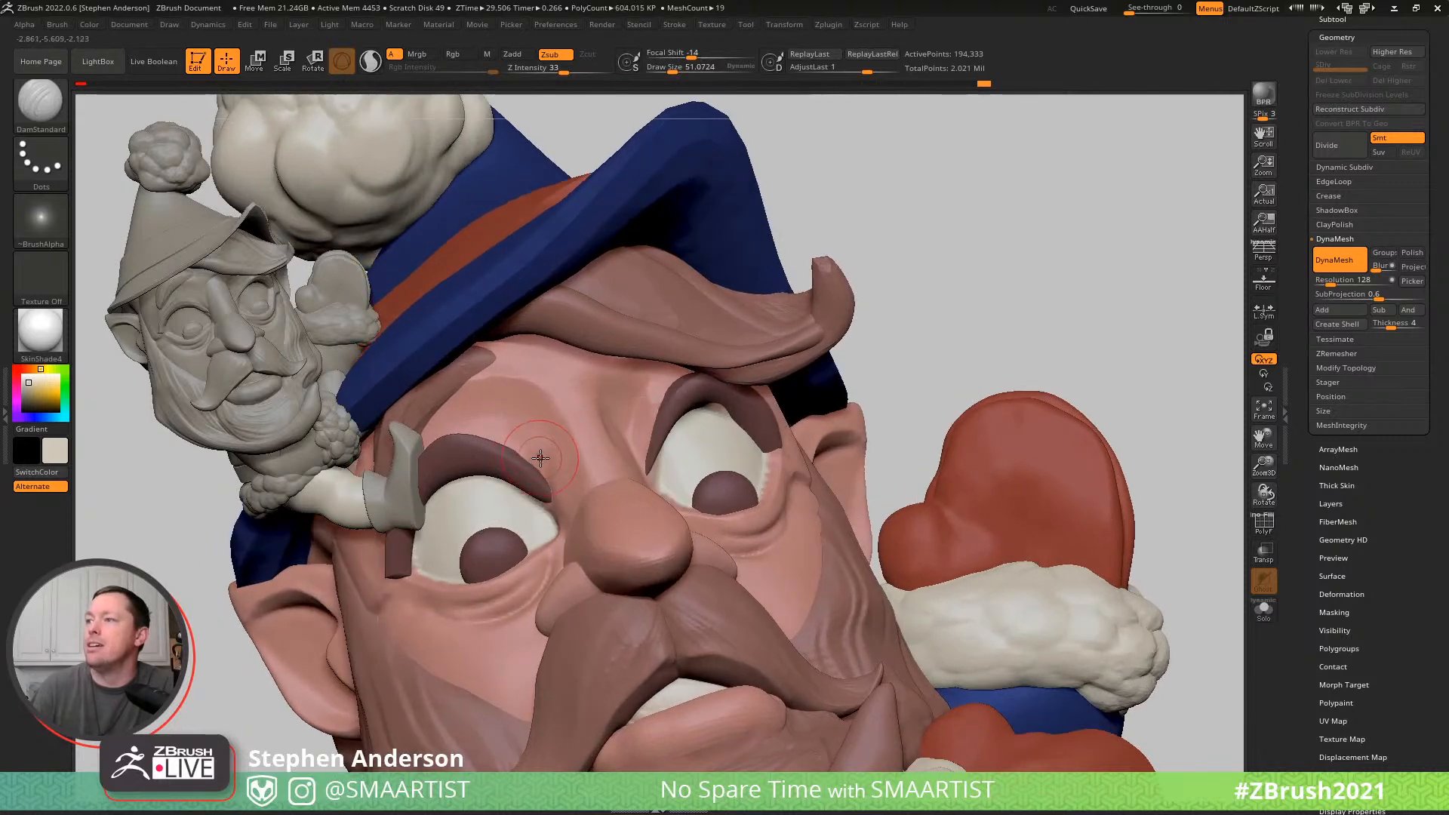
# - Select the nose subtool, show its wireframe, and fuse it with DynaMesh at resolution 128 with Groups off
pyautogui.moveTo(630, 478)
pyautogui.keyDown('ctrl'); pyautogui.mouseDown(button='right')
pyautogui.moveTo(734, 353)
pyautogui.moveTo(783, 378)
pyautogui.moveTo(714, 464)
pyautogui.moveTo(679, 469)
pyautogui.moveTo(755, 483)
pyautogui.moveTo(777, 468)
pyautogui.mouseUp(button='right'); pyautogui.keyUp('ctrl')
pyautogui.moveTo(580, 515)
pyautogui.keyDown('ctrl'); pyautogui.mouseDown(button='right')
pyautogui.moveTo(596, 577)
pyautogui.moveTo(667, 532)
pyautogui.mouseUp(button='right'); pyautogui.keyUp('ctrl')
pyautogui.keyDown('alt'); pyautogui.click(664, 528); pyautogui.keyUp('alt')
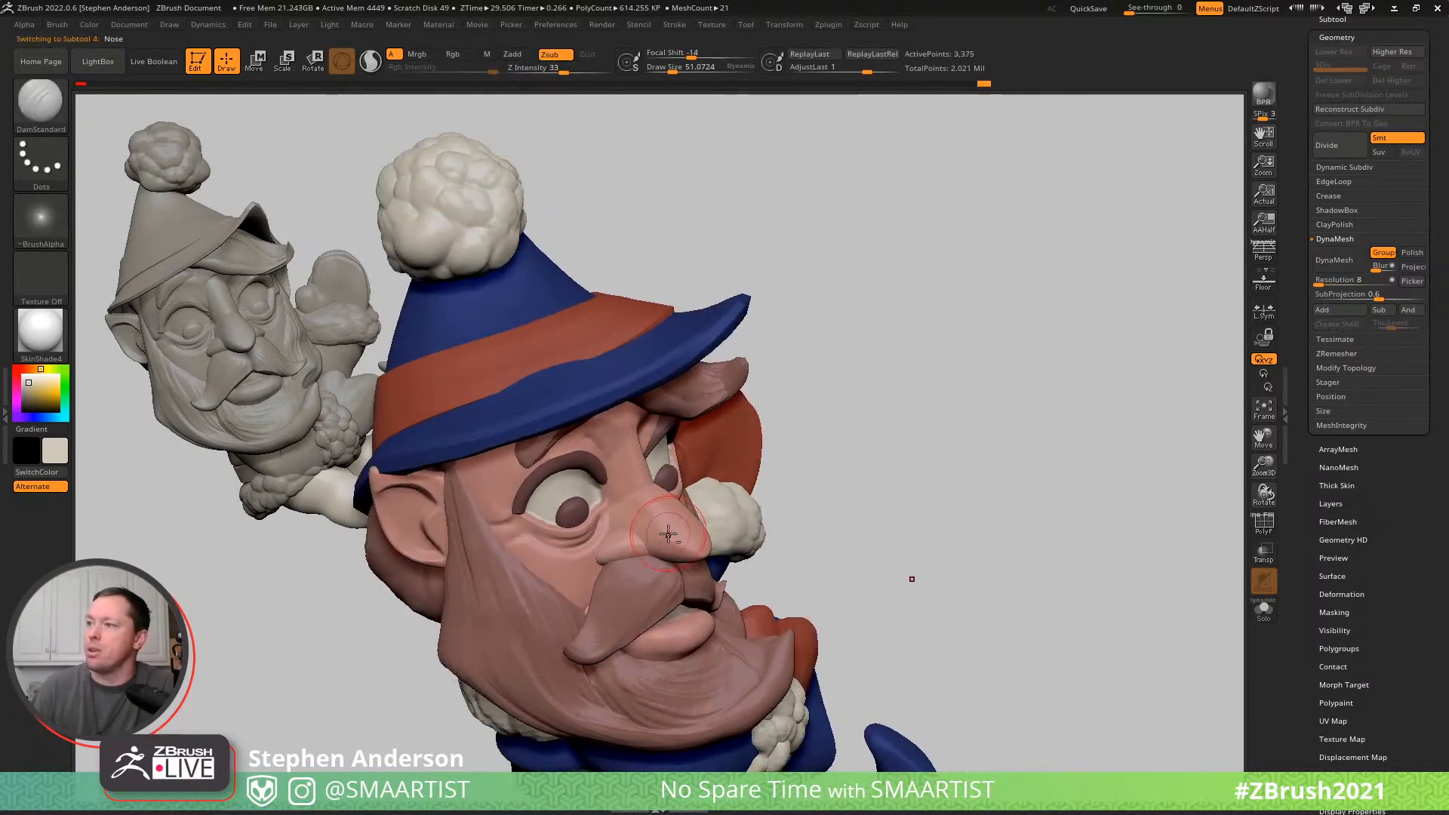
pyautogui.hotkey('shift', 'f')
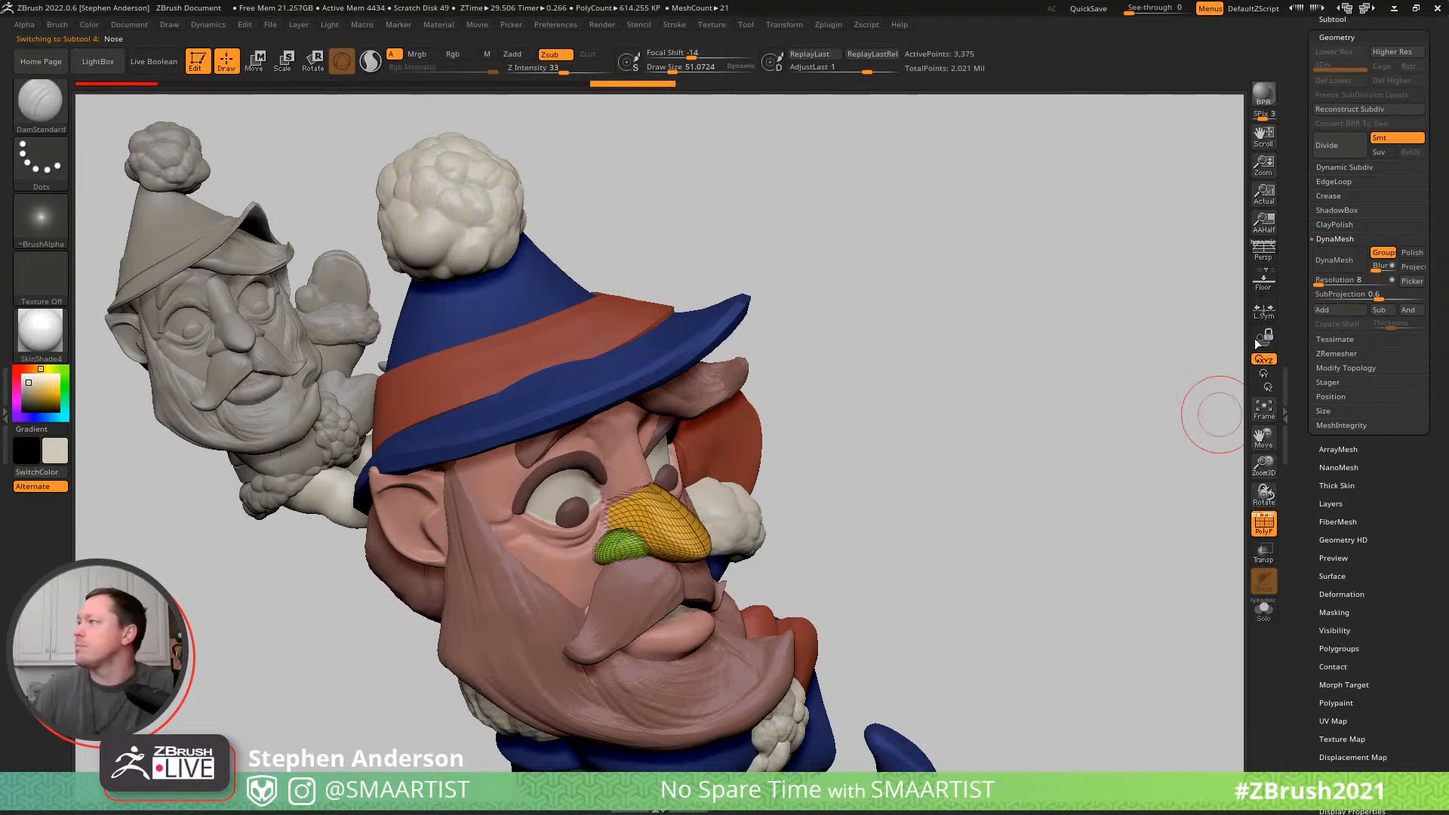
pyautogui.click(1333, 280)
pyautogui.write('224')
pyautogui.moveTo(1334, 282); pyautogui.dragTo(1331, 284)
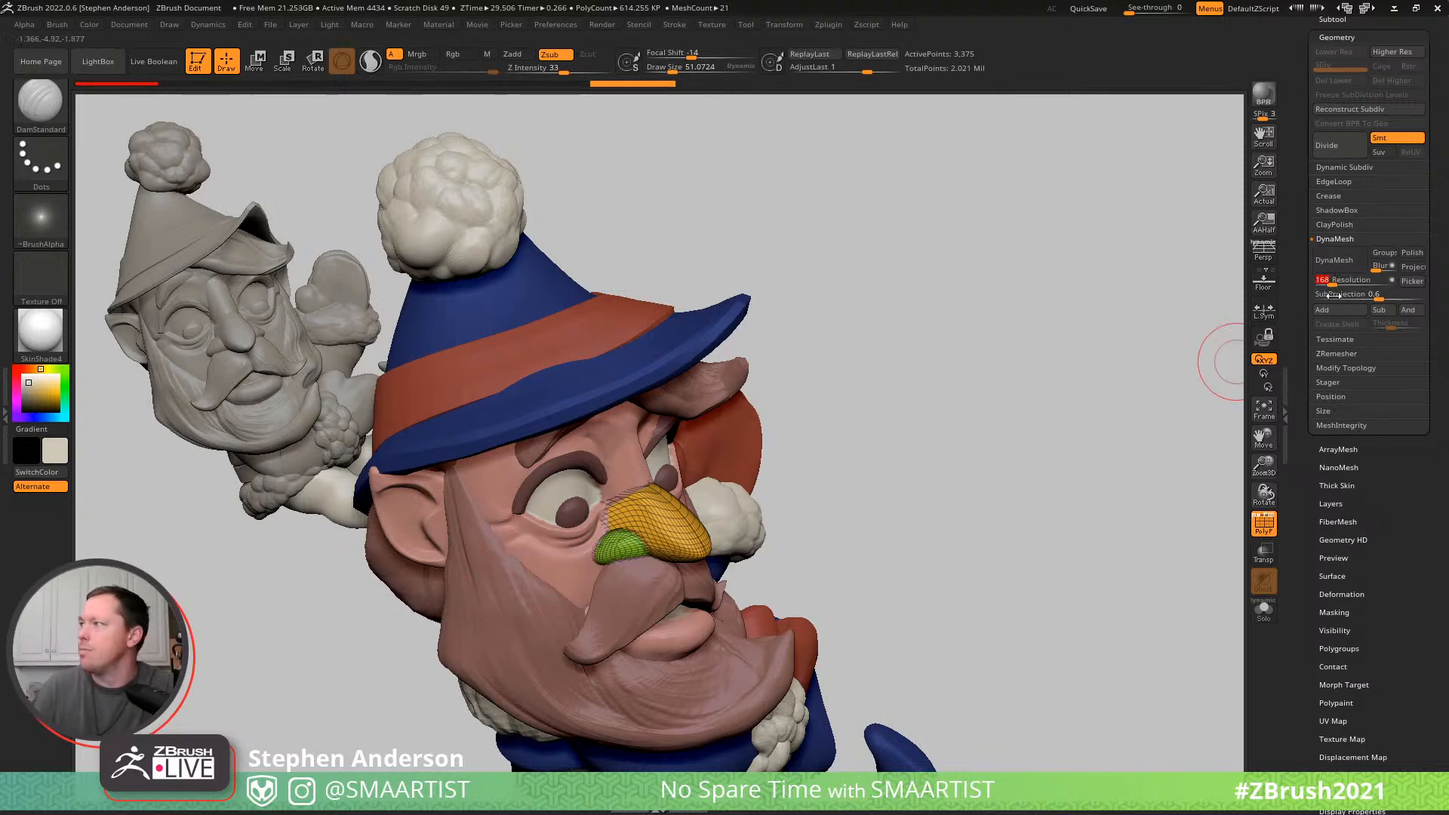
pyautogui.moveTo(1333, 283); pyautogui.dragTo(556, 566)
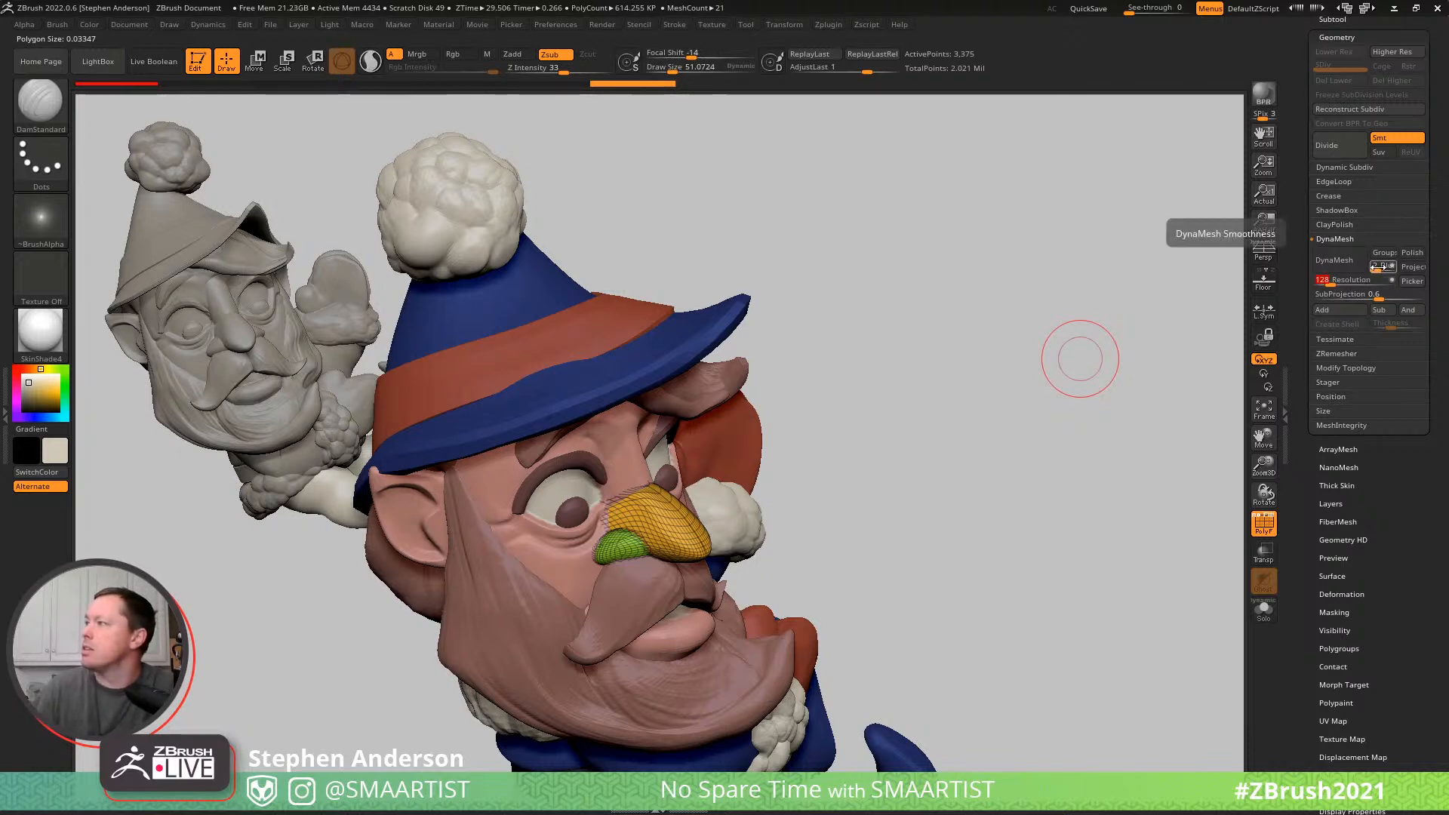
pyautogui.click(1338, 259)
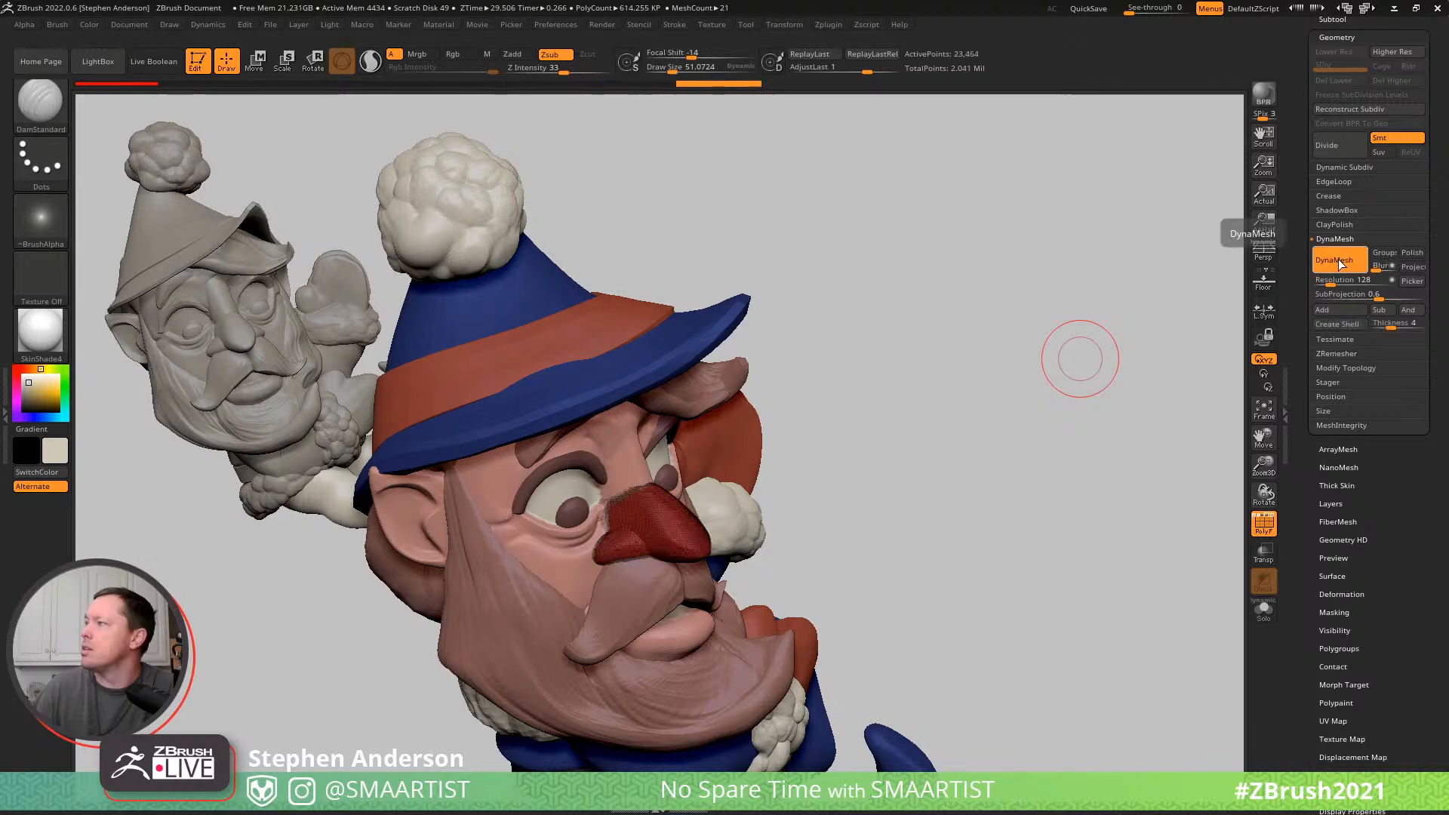
# - Smooth the joins between the nostrils and the nose, and hide the wireframe
pyautogui.keyDown('ctrl'); pyautogui.moveTo(631, 521); pyautogui.dragTo(627, 578, button='right'); pyautogui.keyUp('ctrl')
pyautogui.keyDown('shift'); pyautogui.moveTo(614, 532); pyautogui.dragTo(649, 549); pyautogui.keyUp('shift')
pyautogui.moveTo(743, 531); pyautogui.dragTo(646, 540, button='right')
pyautogui.keyDown('shift'); pyautogui.moveTo(680, 523); pyautogui.dragTo(674, 530); pyautogui.keyUp('shift')
pyautogui.hotkey('shift', 'f')
pyautogui.moveTo(673, 530)
pyautogui.mouseDown(button='right')
pyautogui.moveTo(570, 539)
pyautogui.moveTo(612, 544)
pyautogui.mouseUp(button='right')
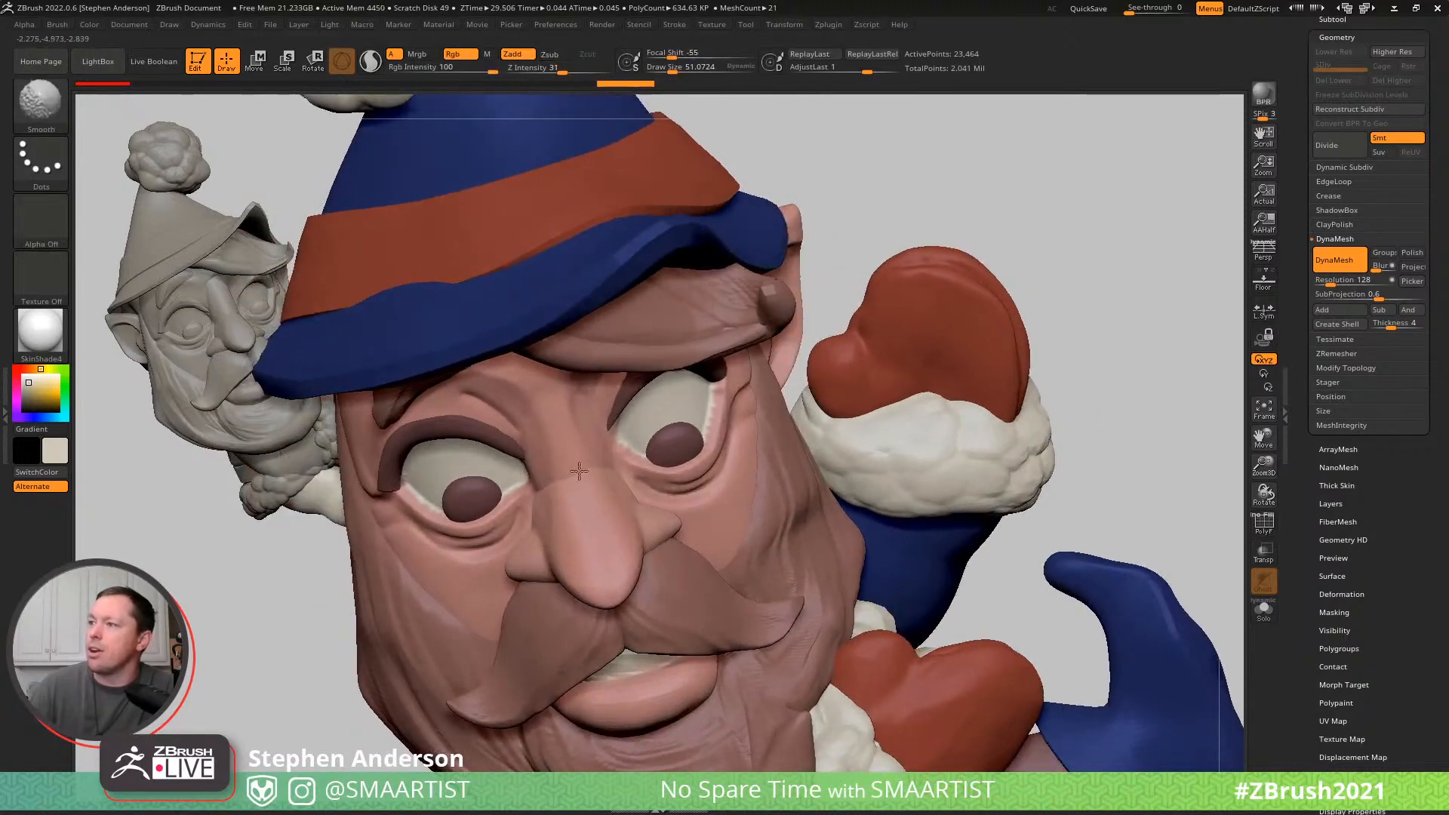
pyautogui.keyDown('shift'); pyautogui.moveTo(623, 577); pyautogui.dragTo(608, 532); pyautogui.keyUp('shift')
pyautogui.moveTo(672, 482)
pyautogui.mouseDown(button='right')
pyautogui.moveTo(578, 481)
pyautogui.moveTo(604, 481)
pyautogui.mouseUp(button='right')
# - Expand the elf's folder in the subtool list and move the Lip subtool above Nose
pyautogui.moveTo(1379, 39); pyautogui.dragTo(1380, 89)
pyautogui.click(1343, 71)
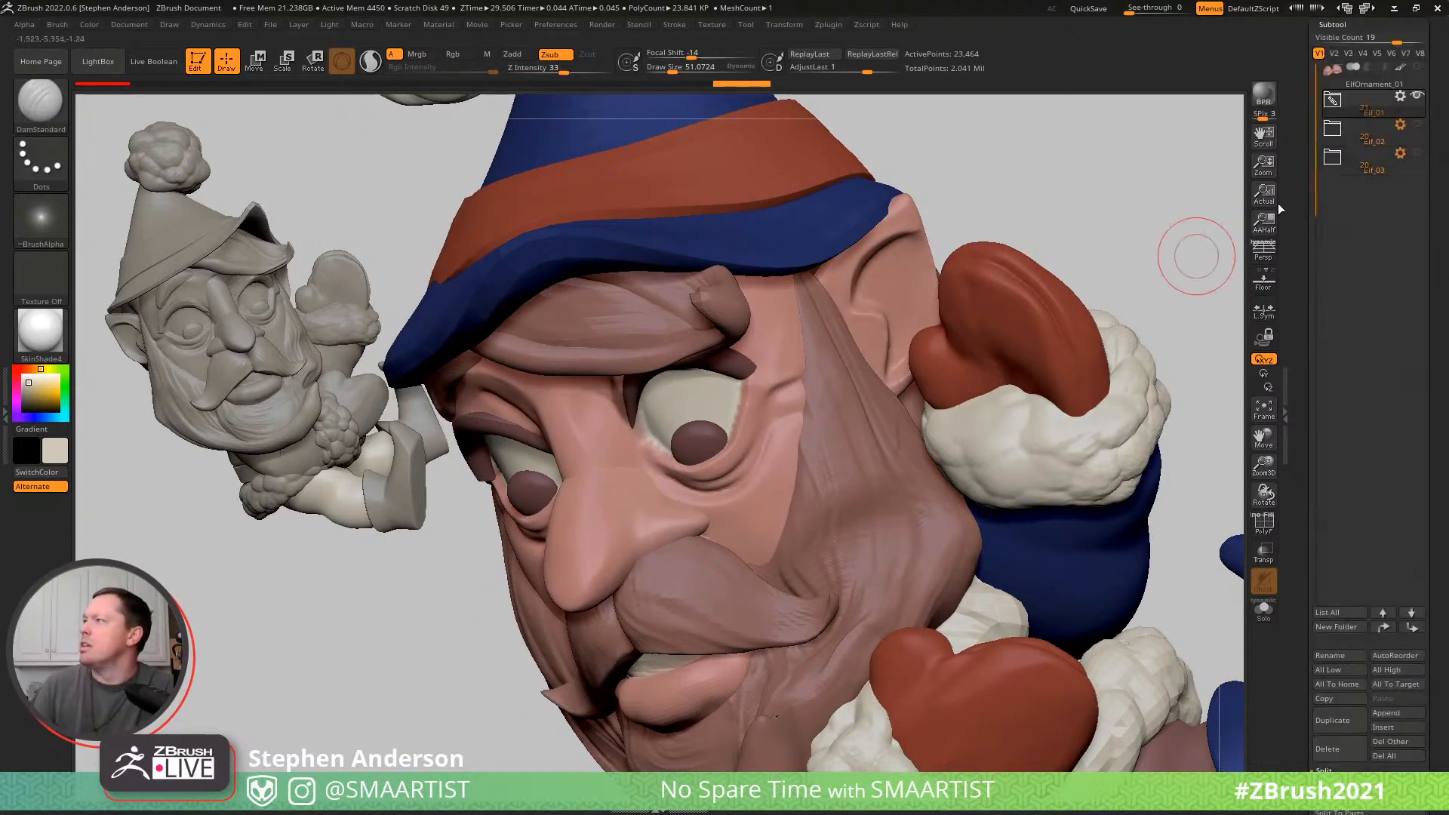
pyautogui.moveTo(790, 417)
pyautogui.mouseDown(button='right')
pyautogui.moveTo(854, 369)
pyautogui.moveTo(861, 421)
pyautogui.moveTo(815, 457)
pyautogui.moveTo(812, 382)
pyautogui.moveTo(819, 411)
pyautogui.moveTo(803, 407)
pyautogui.mouseUp(button='right')
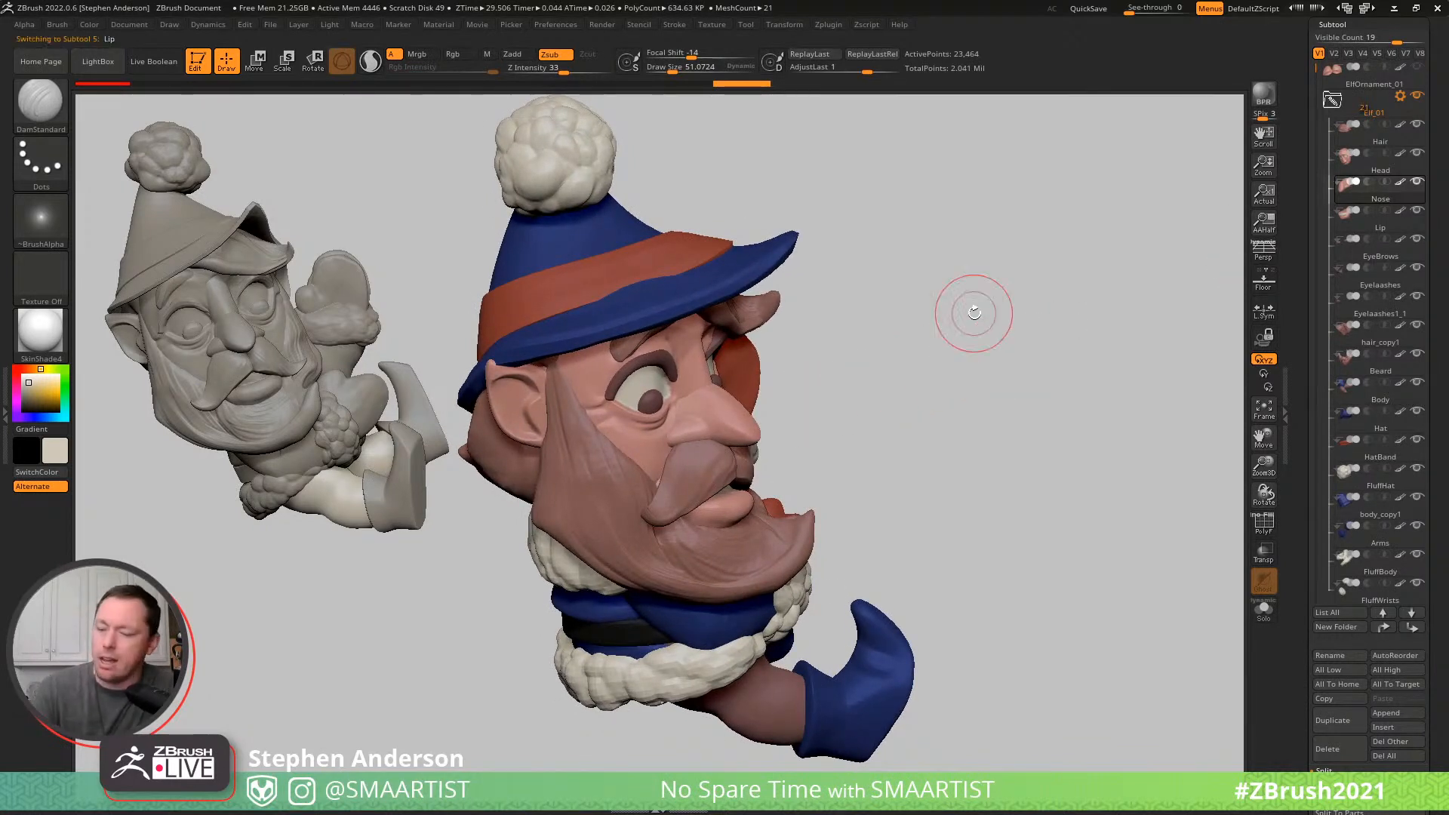
pyautogui.press('Down')
pyautogui.hotkey('ctrl', 'Up')
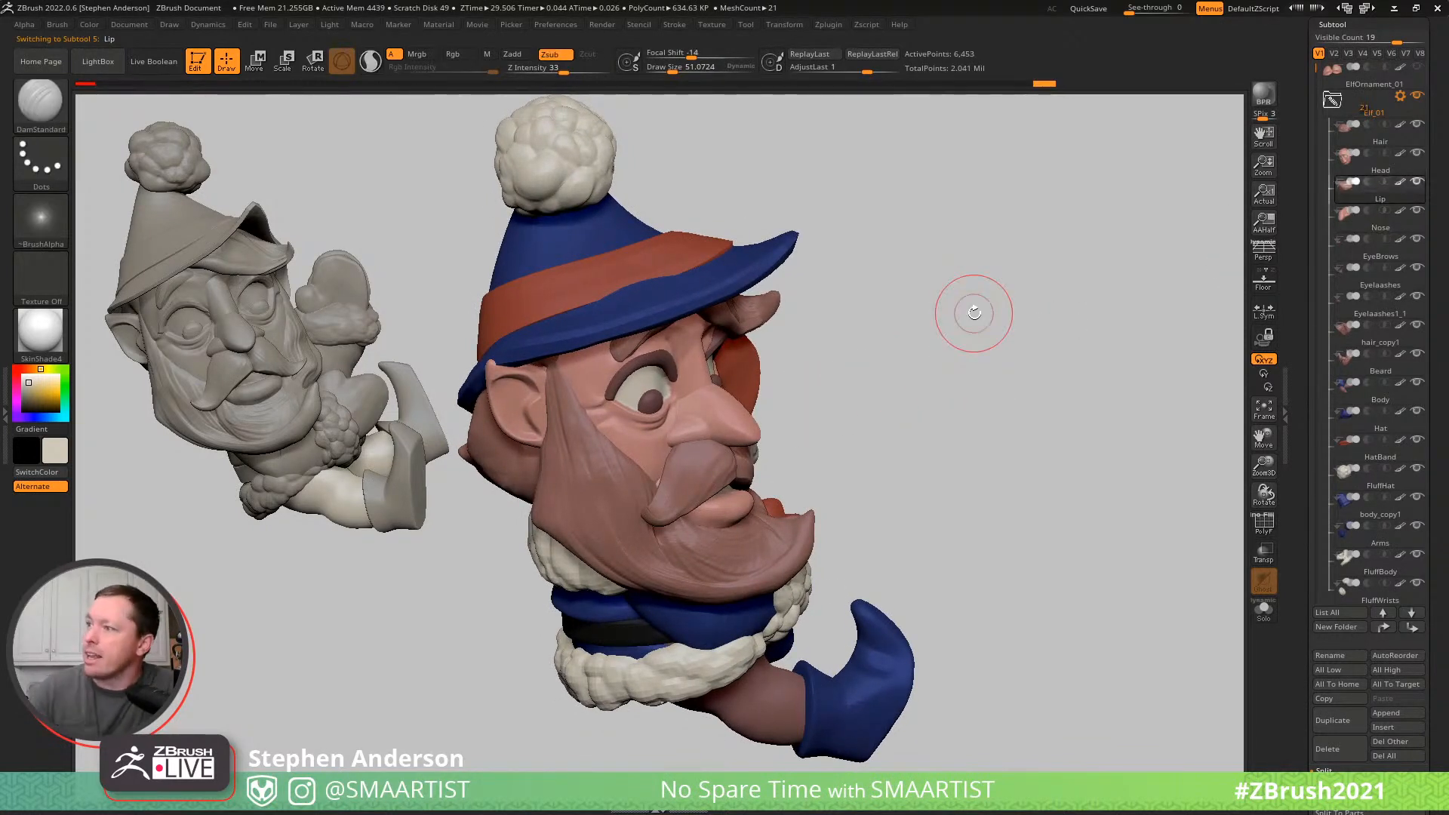
# - Select the Beard subtool and adjust the moustache from the side with the Move Topological brush
pyautogui.moveTo(783, 476); pyautogui.dragTo(704, 484, button='right')
pyautogui.keyDown('alt'); pyautogui.click(704, 484); pyautogui.keyUp('alt')
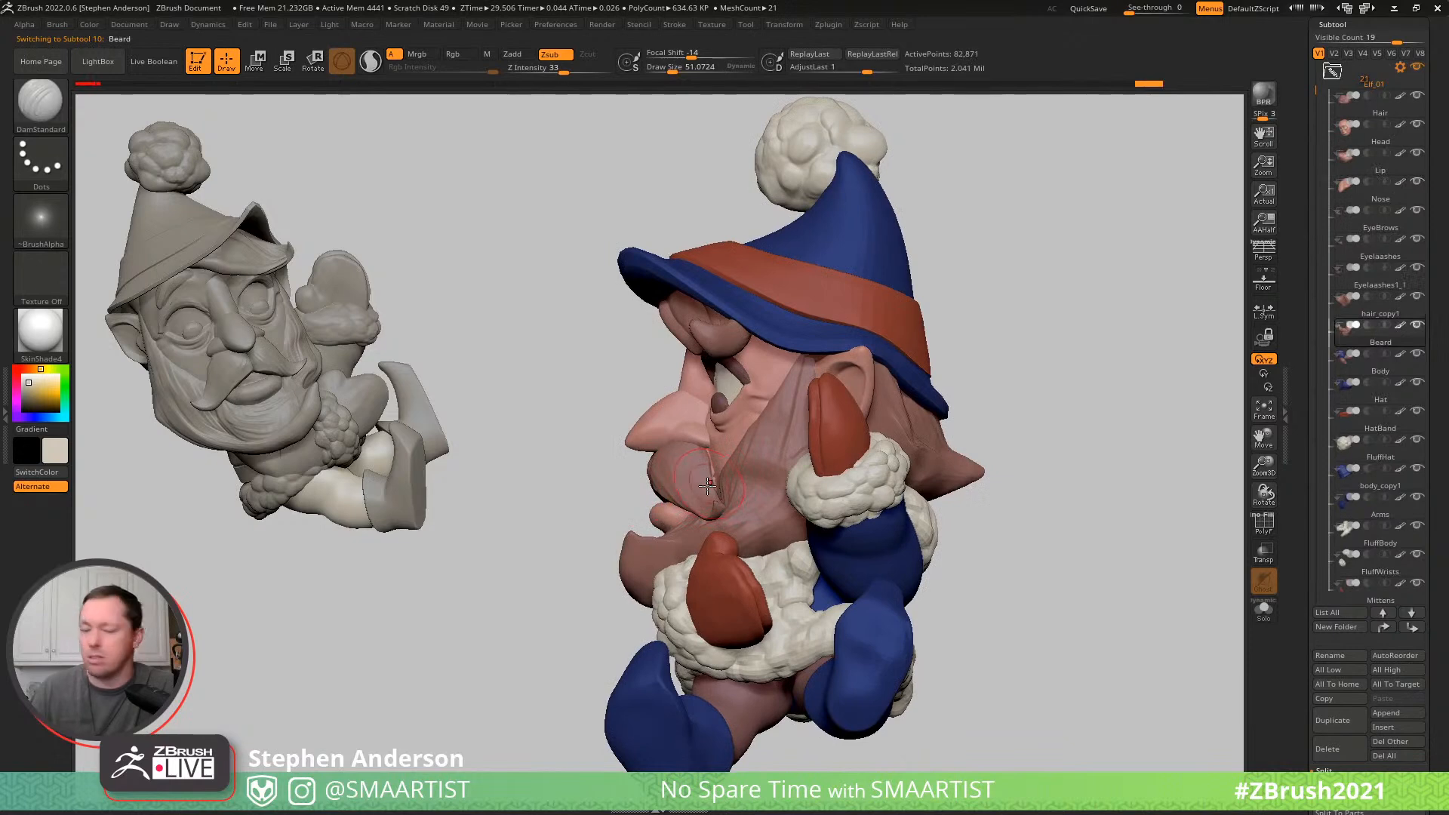
pyautogui.press('b')
pyautogui.press('m')
pyautogui.press('v')
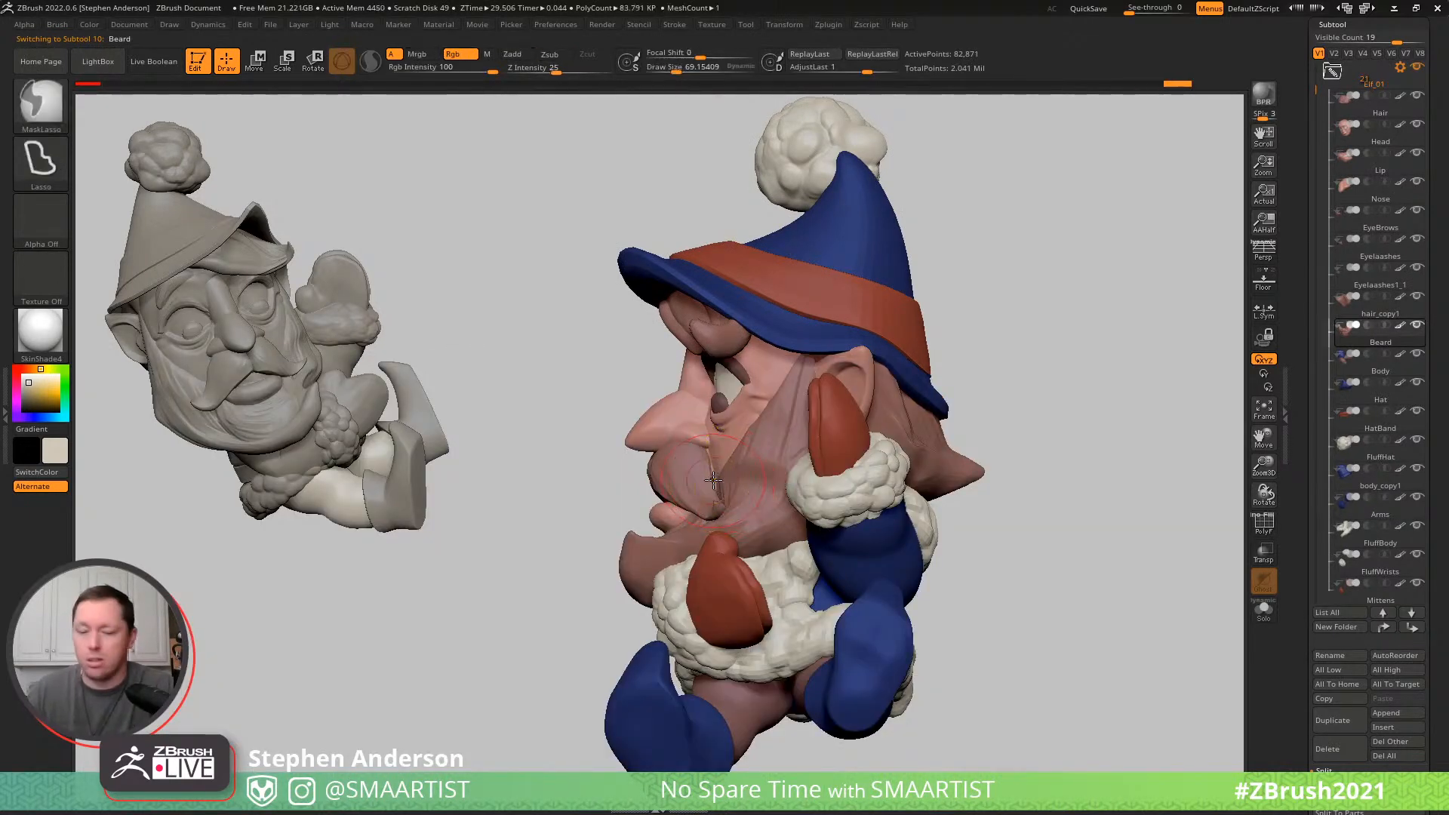
pyautogui.press('b')
pyautogui.press('m')
pyautogui.press('t')
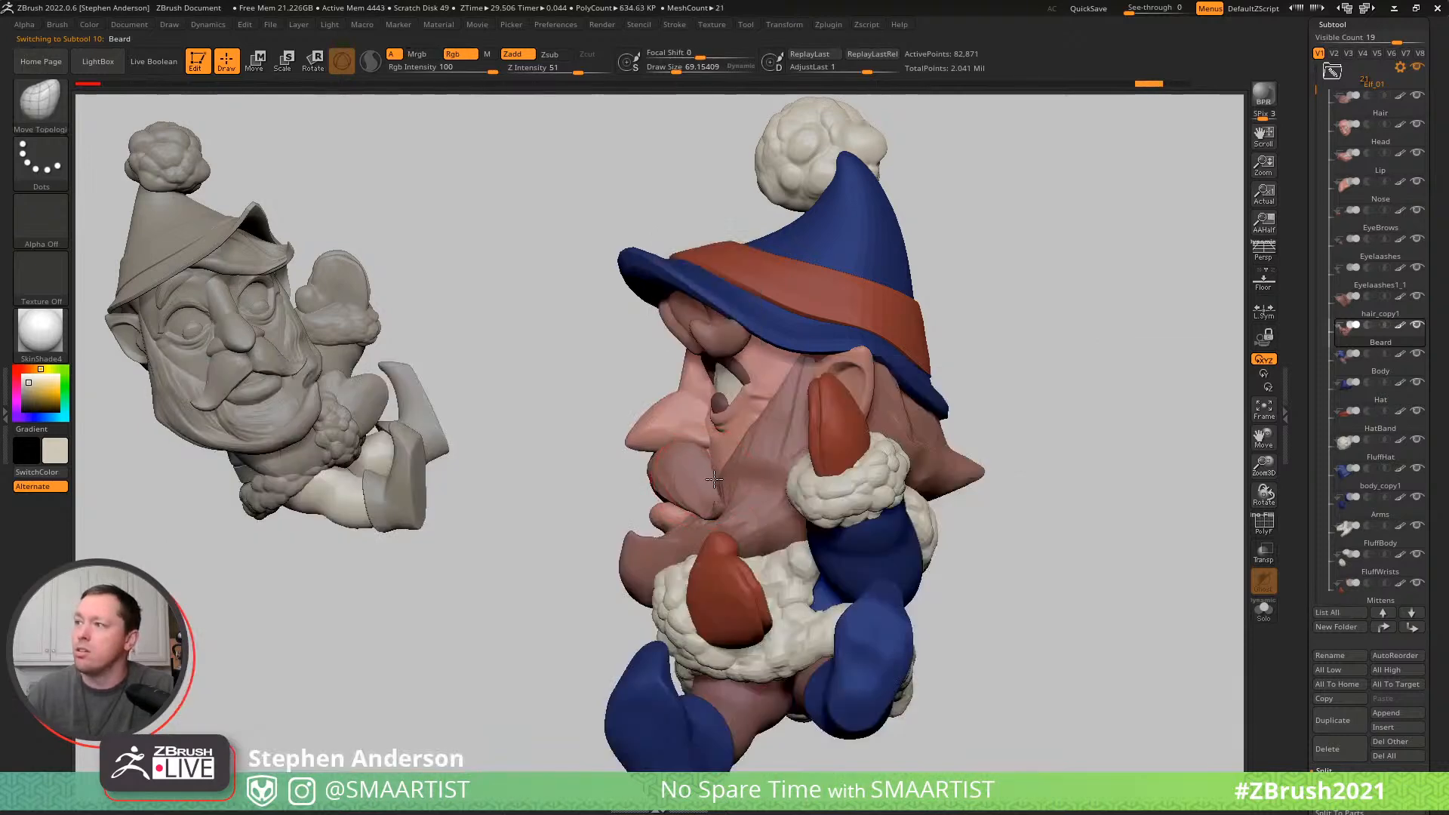
pyautogui.moveTo(702, 452); pyautogui.dragTo(818, 442, button='right')
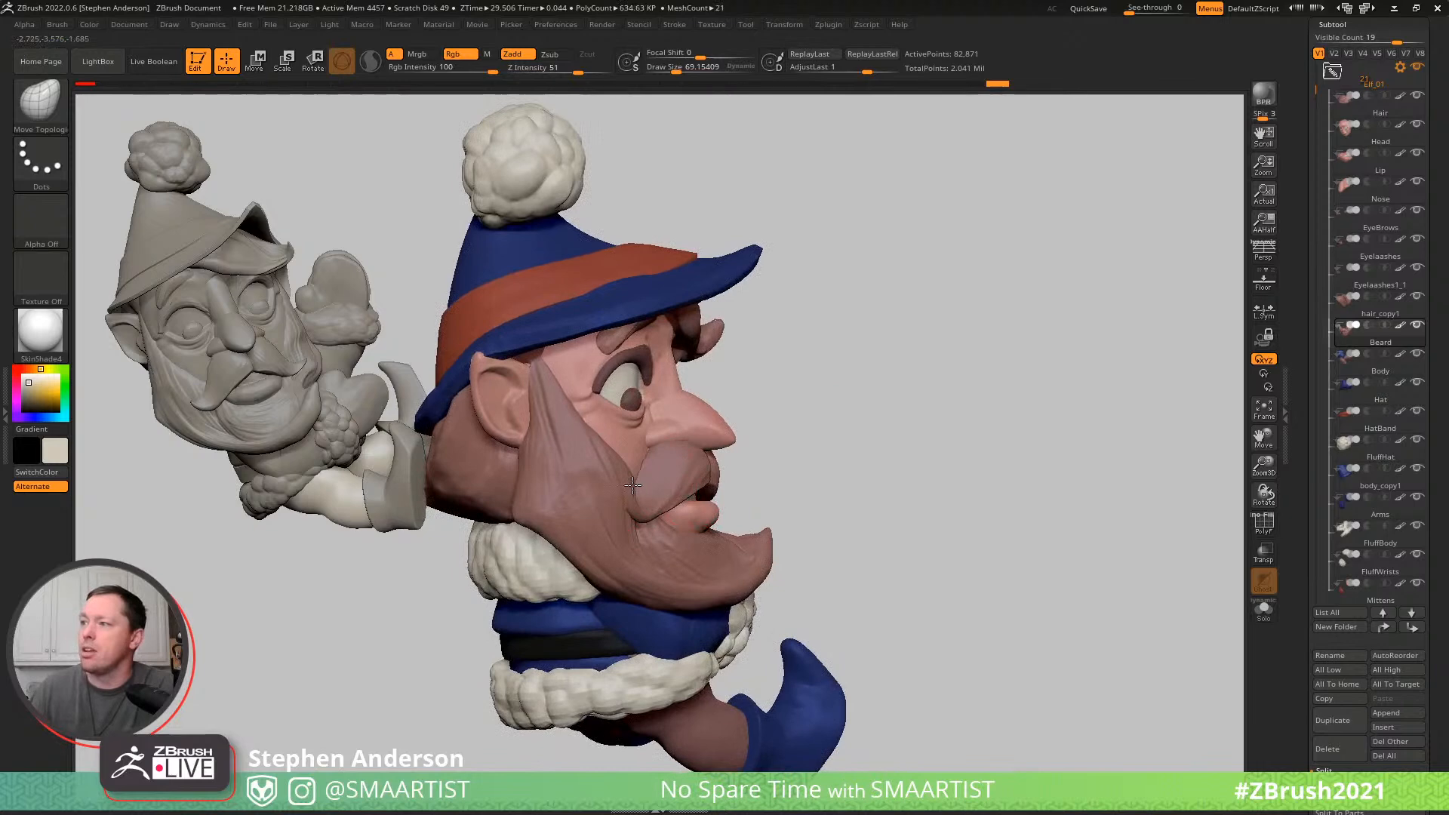
pyautogui.moveTo(730, 454); pyautogui.dragTo(640, 489, button='right')
# - Mask everything except the moustache half on the elf's right and plump its curled tip with the Inflat brush
pyautogui.press('w')
pyautogui.keyDown('ctrl'); pyautogui.click(684, 482); pyautogui.keyUp('ctrl')
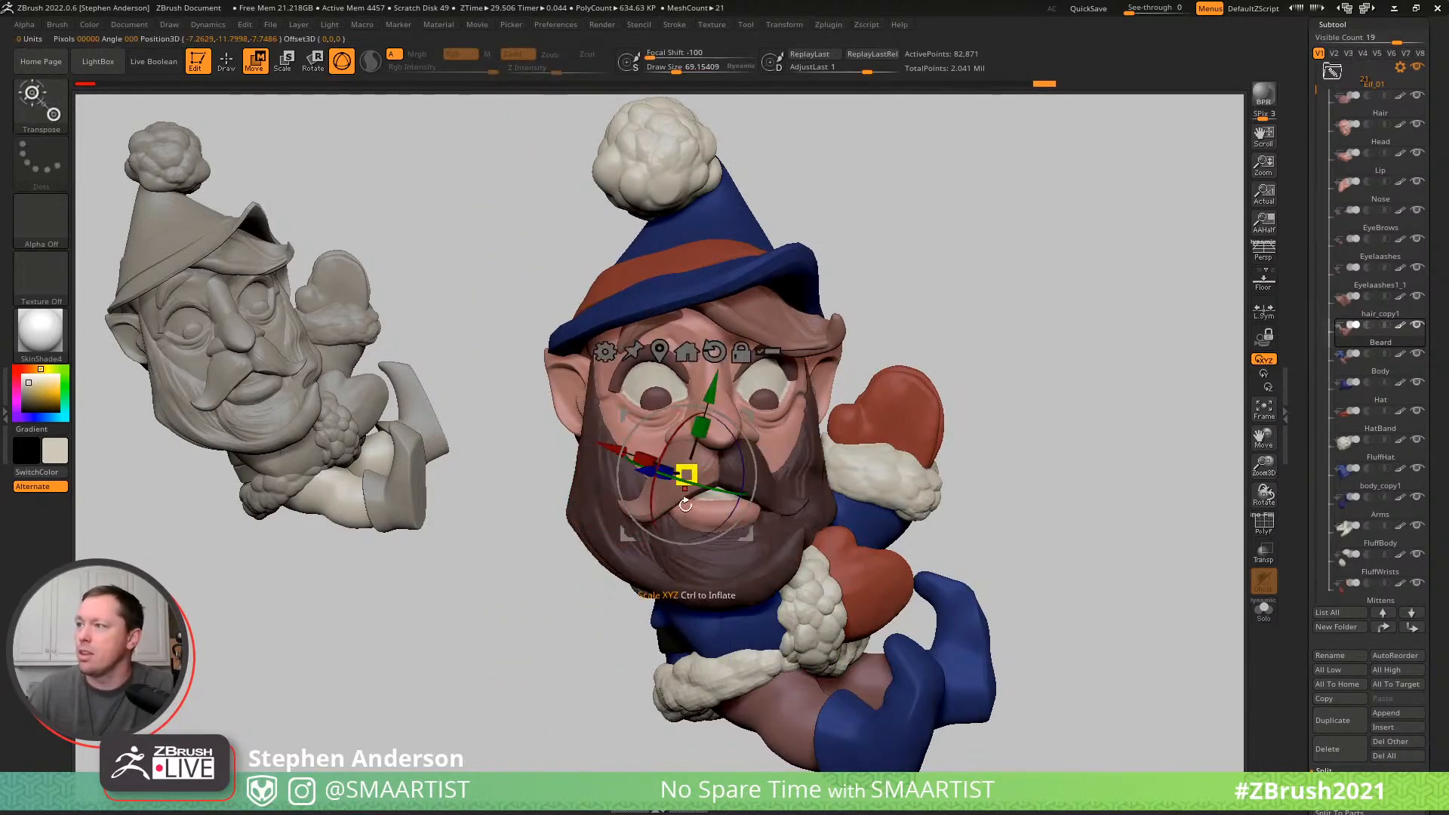
pyautogui.press('q')
pyautogui.press('b')
pyautogui.press('m')
pyautogui.press('l')
pyautogui.moveTo(641, 520)
pyautogui.keyDown('ctrl'); pyautogui.mouseDown(button='right')
pyautogui.moveTo(728, 581)
pyautogui.moveTo(735, 630)
pyautogui.moveTo(720, 607)
pyautogui.mouseUp(button='right'); pyautogui.keyUp('ctrl')
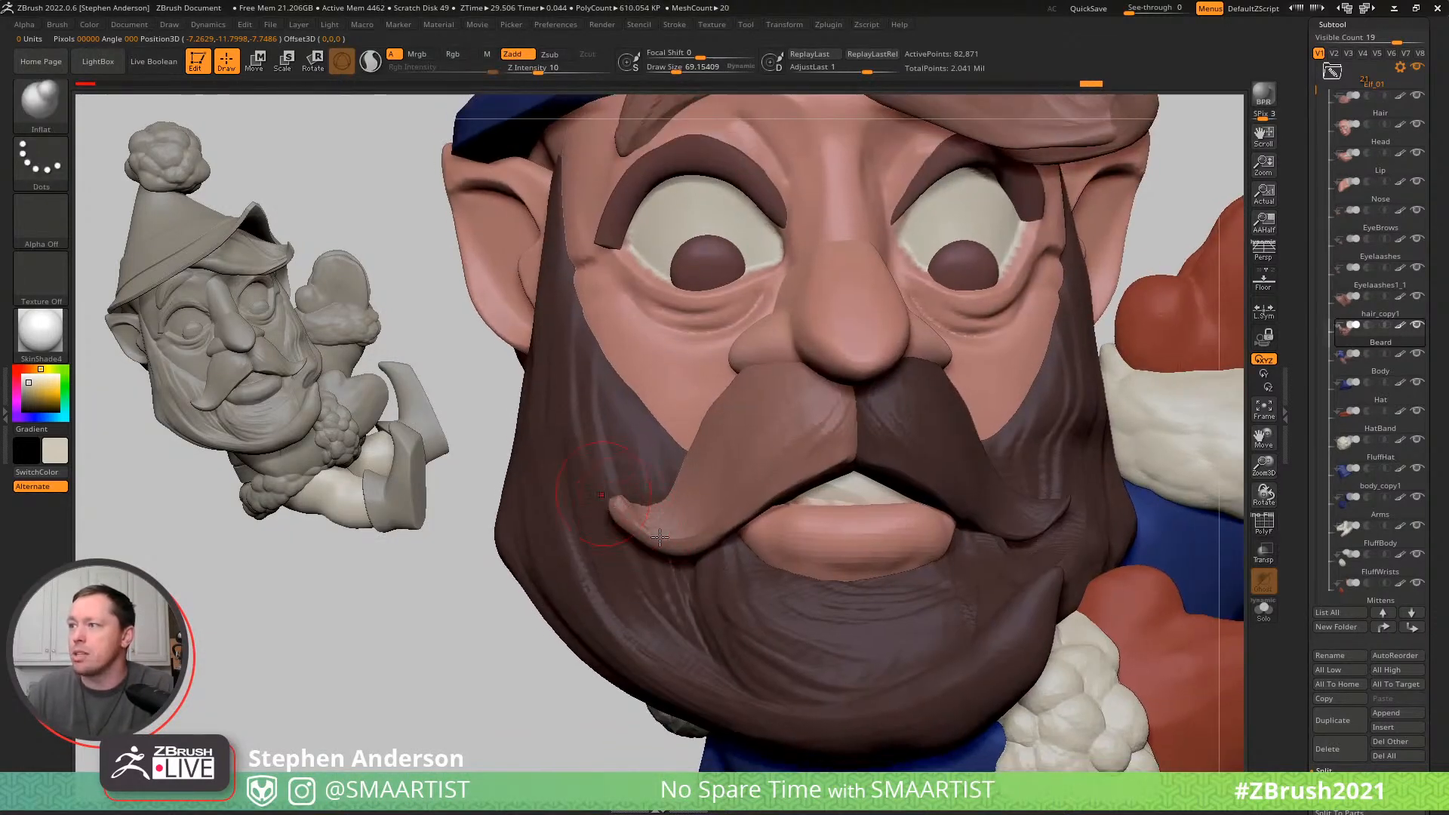
pyautogui.press('shift')
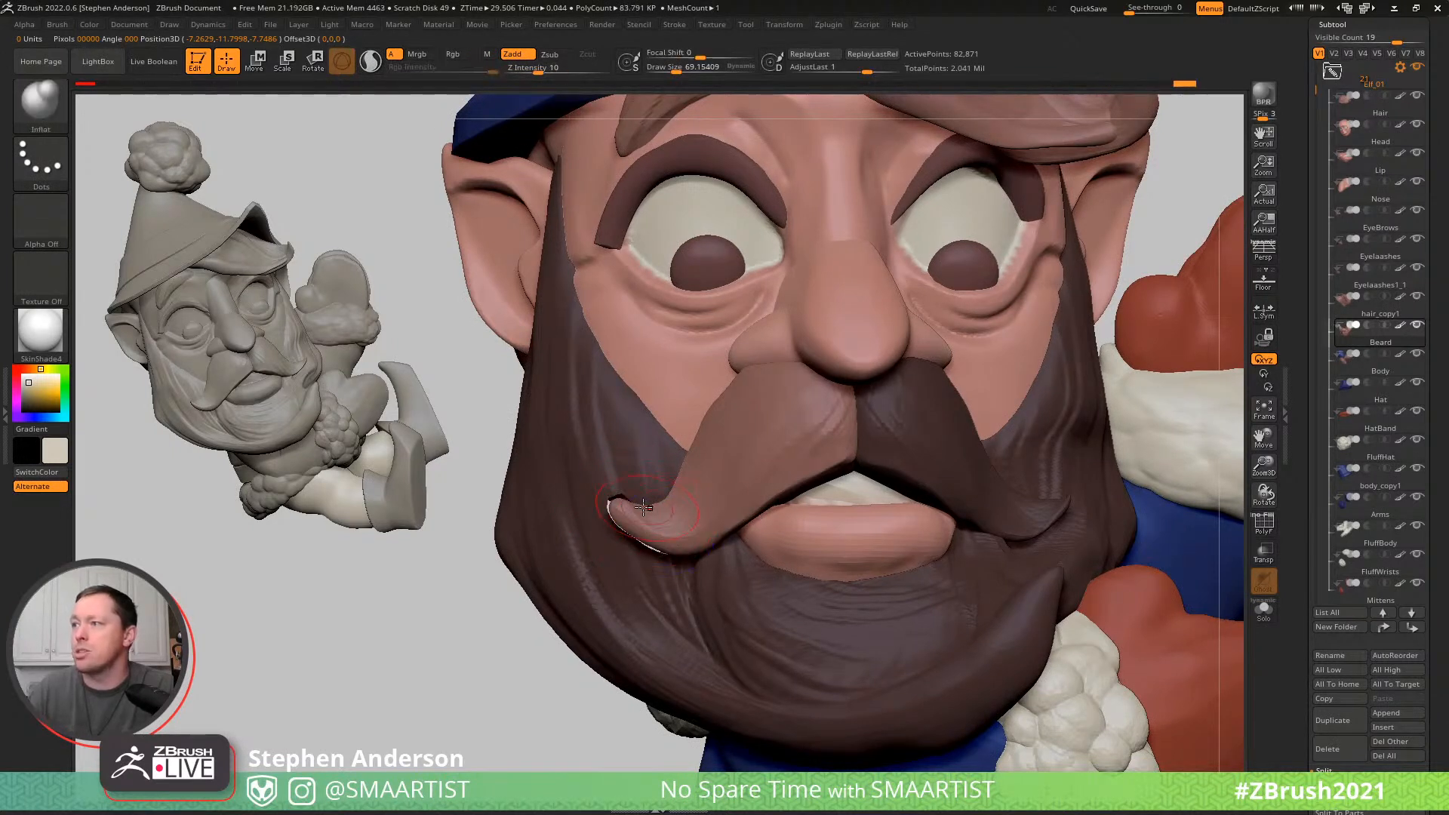
pyautogui.hotkey('ctrl', 'z')
# - Isolate the other moustache half with a mask, then inflate and smooth its curled tip
pyautogui.press('w')
pyautogui.keyDown('ctrl'); pyautogui.click(967, 493); pyautogui.keyUp('ctrl')
pyautogui.press('q')
pyautogui.moveTo(1067, 491); pyautogui.dragTo(1000, 489, button='right')
pyautogui.moveTo(1038, 521); pyautogui.dragTo(1060, 508)
pyautogui.press('shift')
# - Reshape the curl of the moustache on the elf's left with the Move brush
pyautogui.press('b')
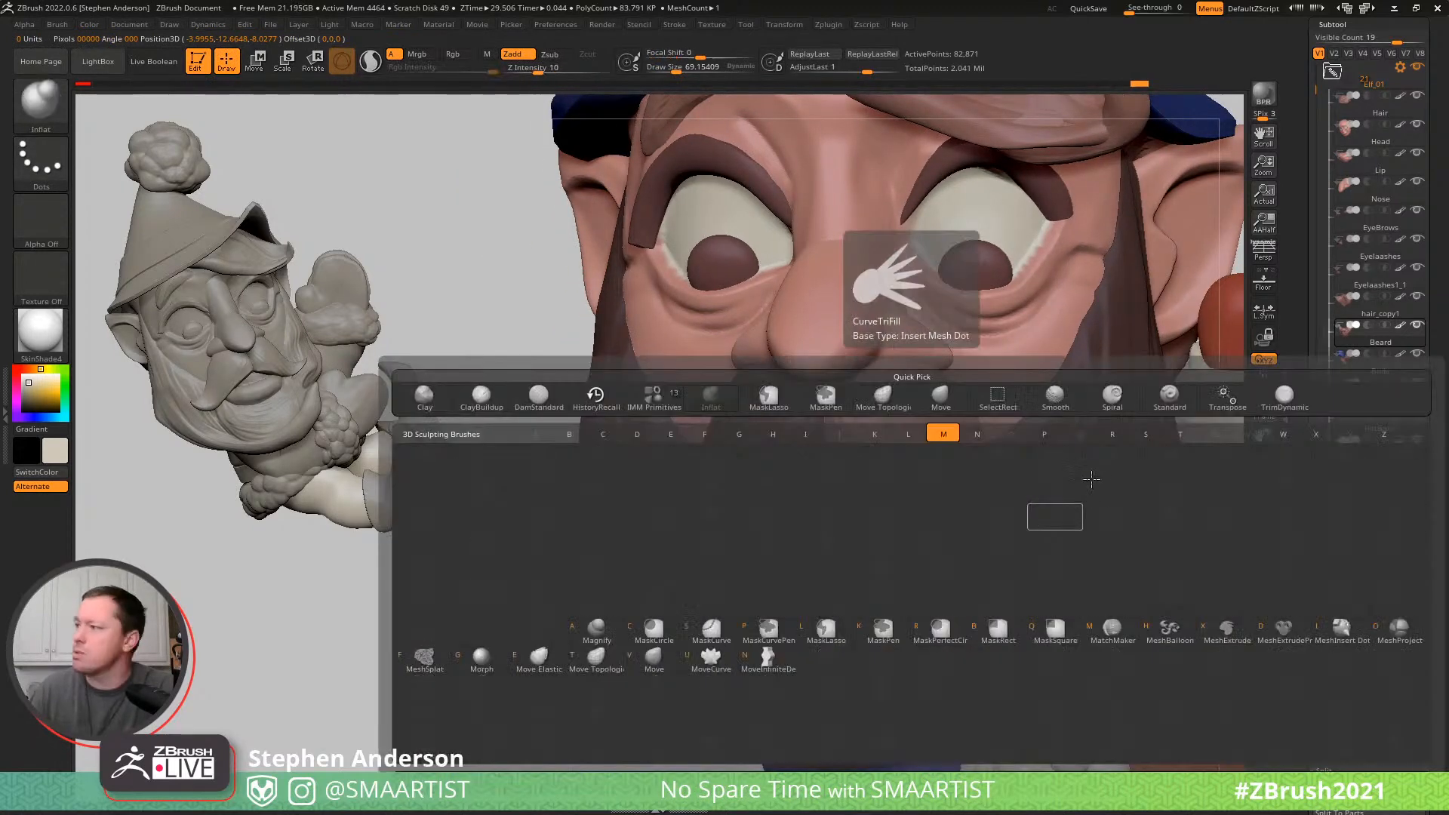
pyautogui.press('m')
pyautogui.press('v')
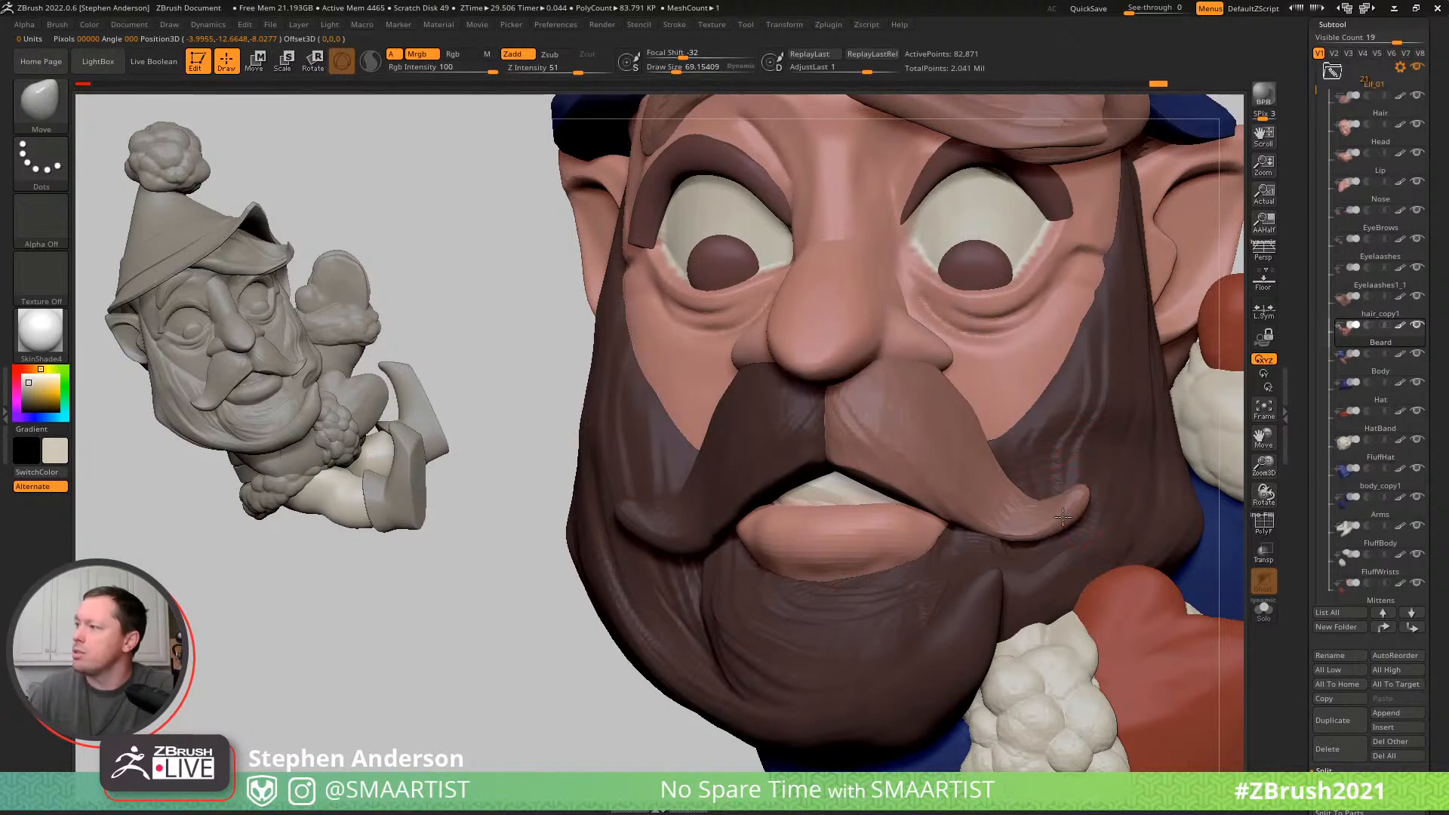
pyautogui.moveTo(1038, 453)
pyautogui.mouseDown(button='right')
pyautogui.moveTo(1103, 438)
pyautogui.moveTo(1155, 348)
pyautogui.mouseUp(button='right')
pyautogui.keyDown('ctrl'); pyautogui.moveTo(1155, 275); pyautogui.dragTo(1173, 301); pyautogui.keyUp('ctrl')
pyautogui.moveTo(1185, 439)
pyautogui.mouseDown(button='right')
pyautogui.moveTo(1222, 436)
pyautogui.moveTo(1071, 385)
pyautogui.moveTo(997, 423)
pyautogui.moveTo(802, 465)
pyautogui.moveTo(880, 407)
pyautogui.moveTo(949, 491)
pyautogui.mouseUp(button='right')
# - Thicken the beard's curled tip with the Inflat brush and smooth it
pyautogui.press('b')
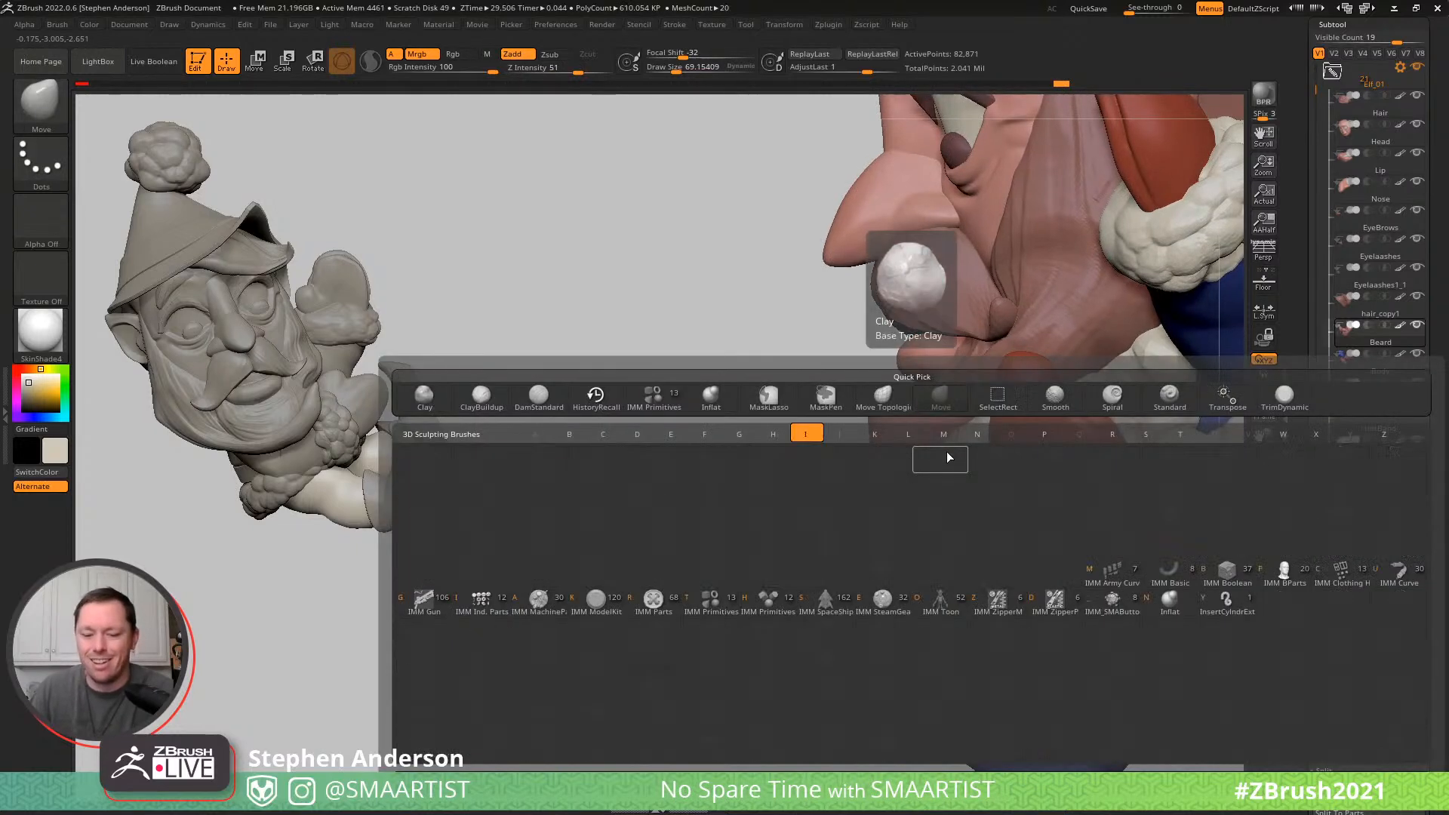
pyautogui.press('i')
pyautogui.press('n')
pyautogui.moveTo(873, 414)
pyautogui.mouseDown()
pyautogui.moveTo(847, 430)
pyautogui.moveTo(860, 472)
pyautogui.moveTo(908, 488)
pyautogui.mouseUp()
pyautogui.moveTo(807, 483)
pyautogui.mouseDown()
pyautogui.moveTo(973, 475)
pyautogui.moveTo(955, 502)
pyautogui.mouseUp()
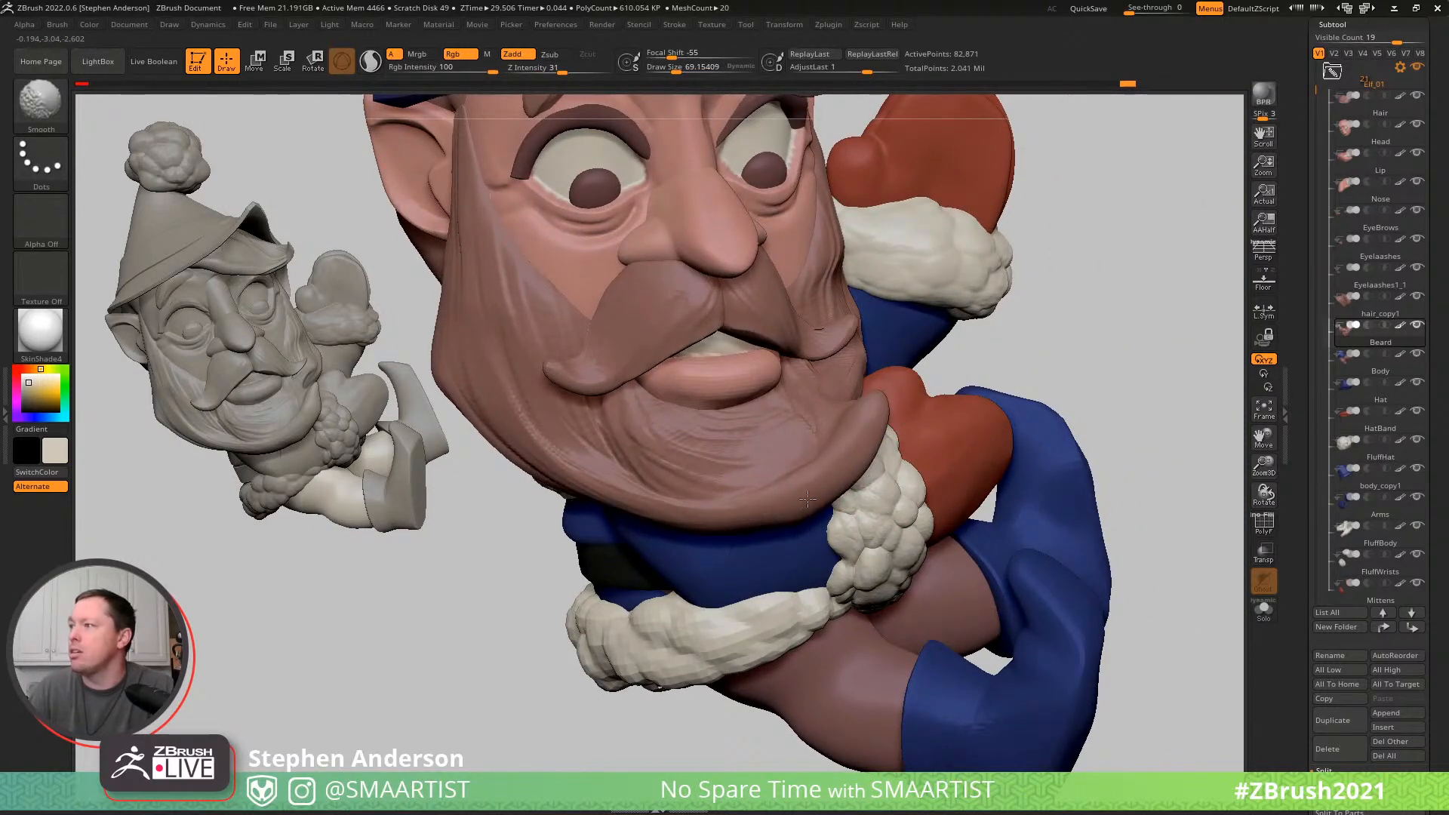
# - Reshape the beard's curled tip with the Move brush and smooth the beard beneath the moustache
pyautogui.press('b')
pyautogui.press('m')
pyautogui.press('v')
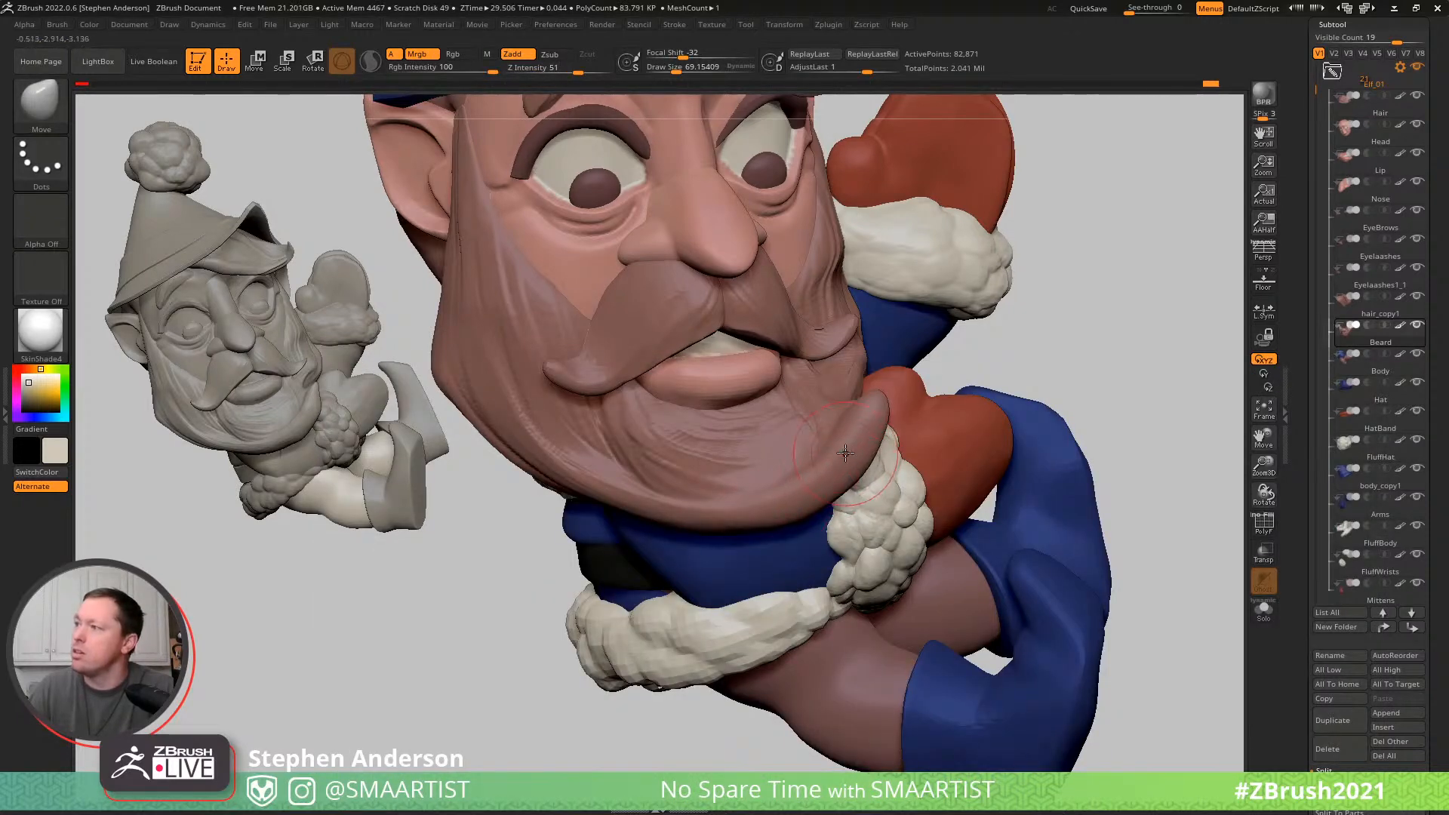
pyautogui.moveTo(855, 429); pyautogui.dragTo(872, 454)
pyautogui.moveTo(1004, 422)
pyautogui.mouseDown(button='right')
pyautogui.moveTo(860, 412)
pyautogui.moveTo(936, 453)
pyautogui.mouseUp(button='right')
pyautogui.moveTo(914, 423); pyautogui.dragTo(922, 432)
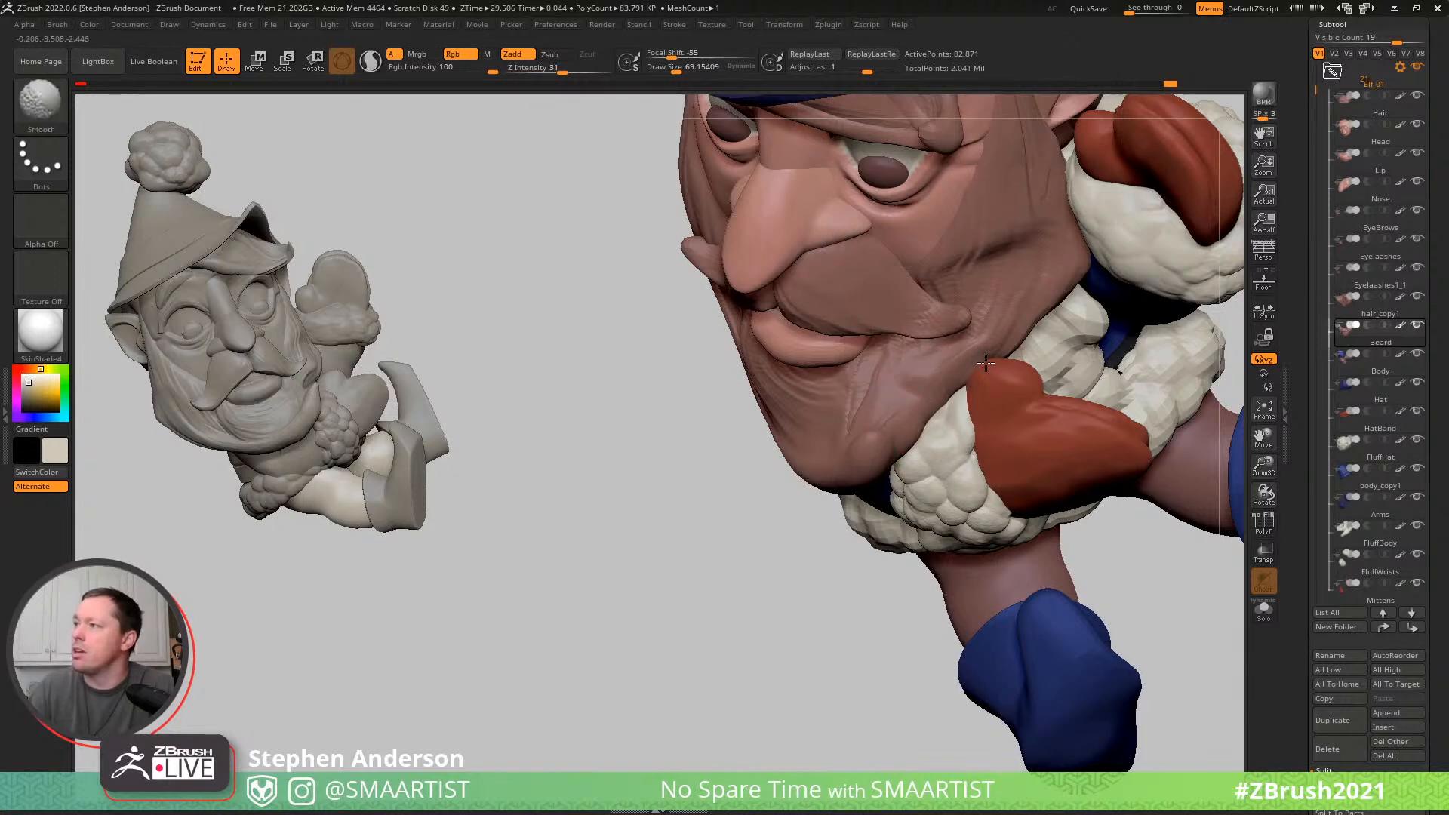
pyautogui.keyDown('shift'); pyautogui.moveTo(963, 375); pyautogui.dragTo(979, 365); pyautogui.keyUp('shift')
pyautogui.moveTo(979, 365)
pyautogui.mouseDown(button='right')
pyautogui.moveTo(972, 446)
pyautogui.moveTo(965, 412)
pyautogui.moveTo(990, 361)
pyautogui.moveTo(1024, 396)
pyautogui.mouseUp(button='right')
# - Build up the beard strands between the mouth and the curled beard tip with the ClayBuildup brush
pyautogui.press('b')
pyautogui.press('c')
pyautogui.press('b')
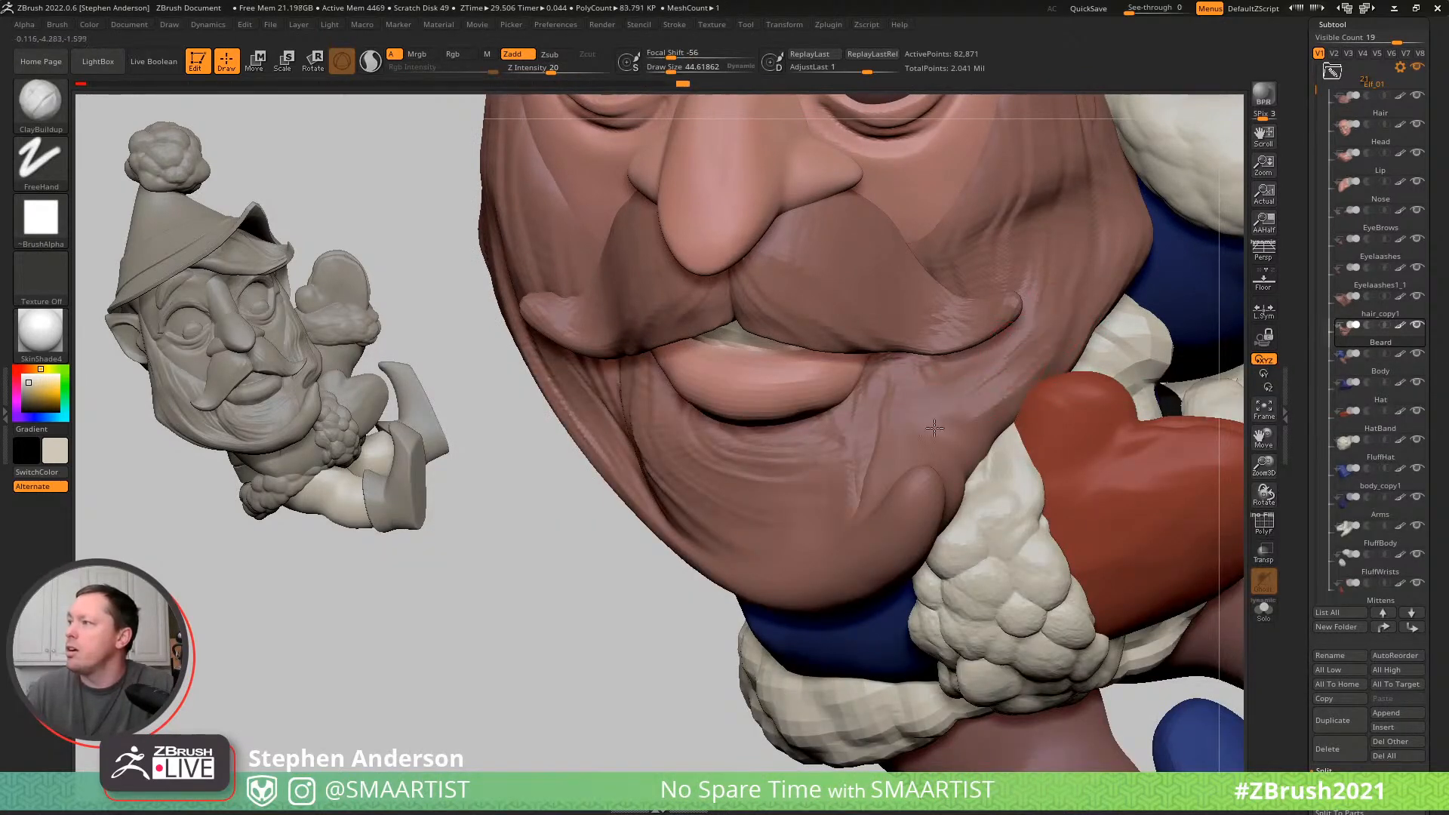
pyautogui.moveTo(990, 450)
pyautogui.mouseDown(button='right')
pyautogui.moveTo(987, 478)
pyautogui.moveTo(967, 461)
pyautogui.mouseUp(button='right')
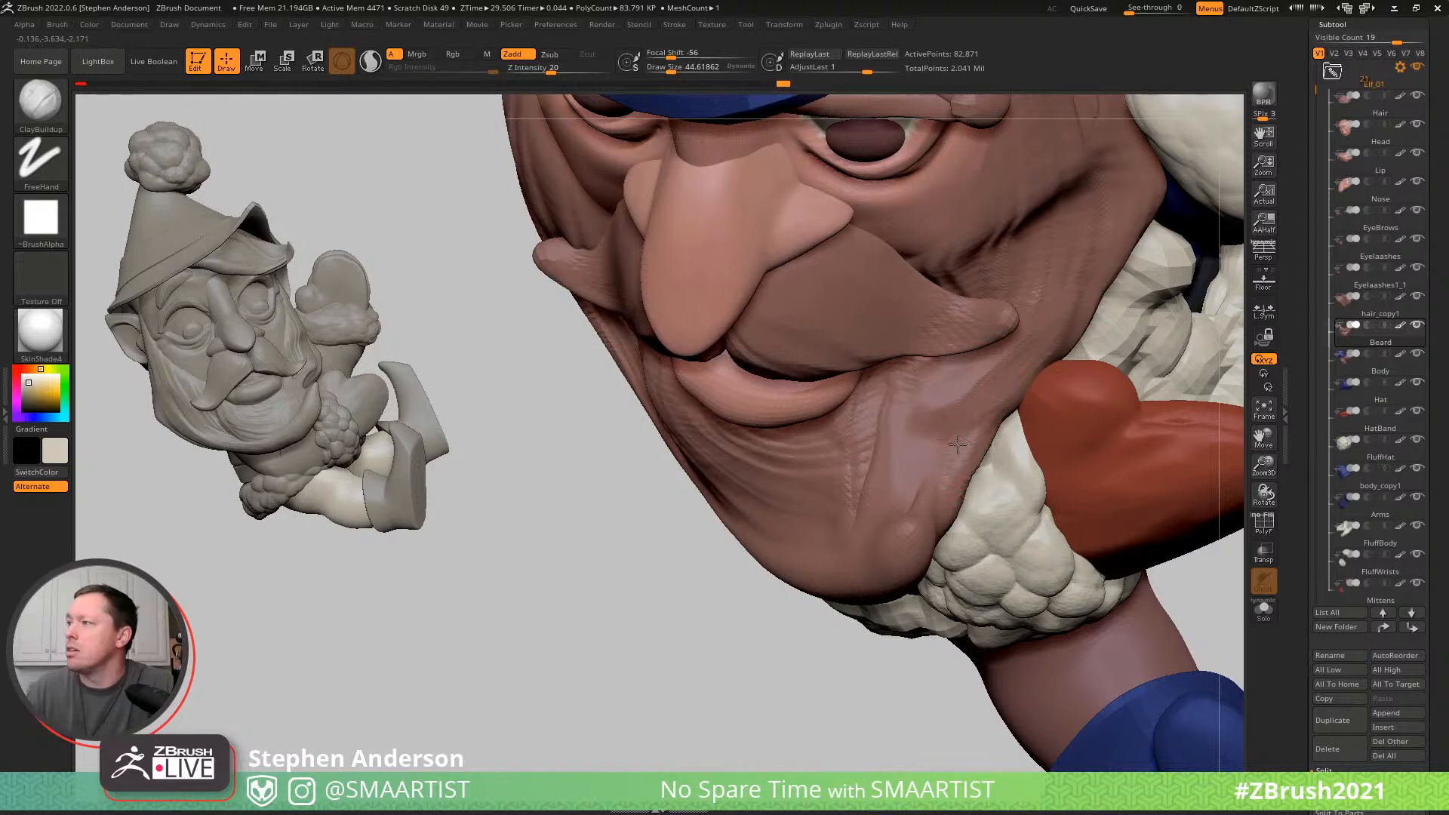
pyautogui.moveTo(945, 420); pyautogui.dragTo(937, 483, button='right')
pyautogui.moveTo(957, 551)
pyautogui.mouseDown(button='right')
pyautogui.moveTo(980, 404)
pyautogui.moveTo(1034, 377)
pyautogui.moveTo(959, 413)
pyautogui.moveTo(916, 360)
pyautogui.moveTo(1018, 310)
pyautogui.mouseUp(button='right')
pyautogui.press('ctrl')
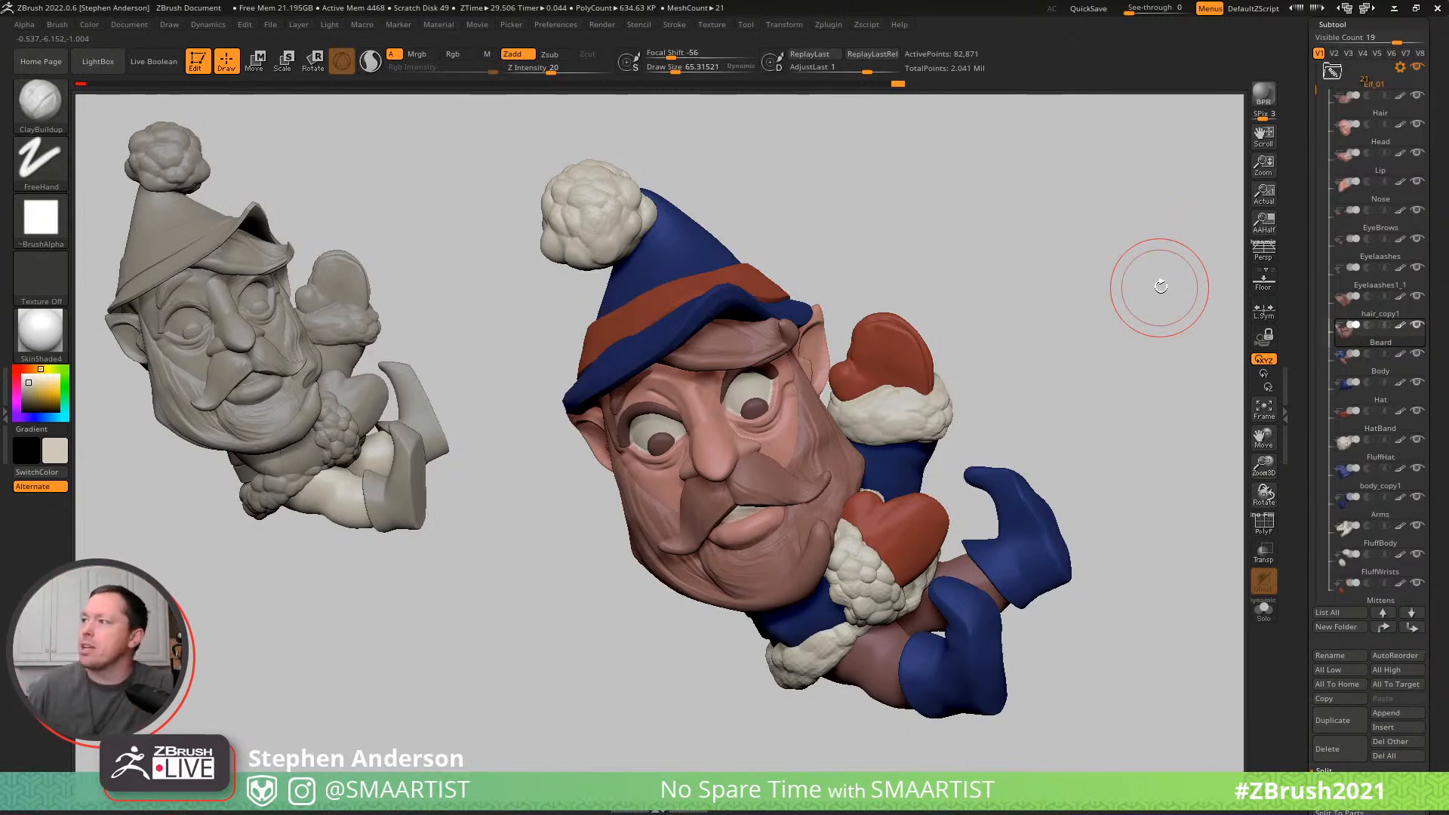
# - Select the Mittens subtool, mask the lower mitten, and turn on transparency for the surrounding parts
pyautogui.keyDown('alt'); pyautogui.click(904, 360); pyautogui.keyUp('alt')
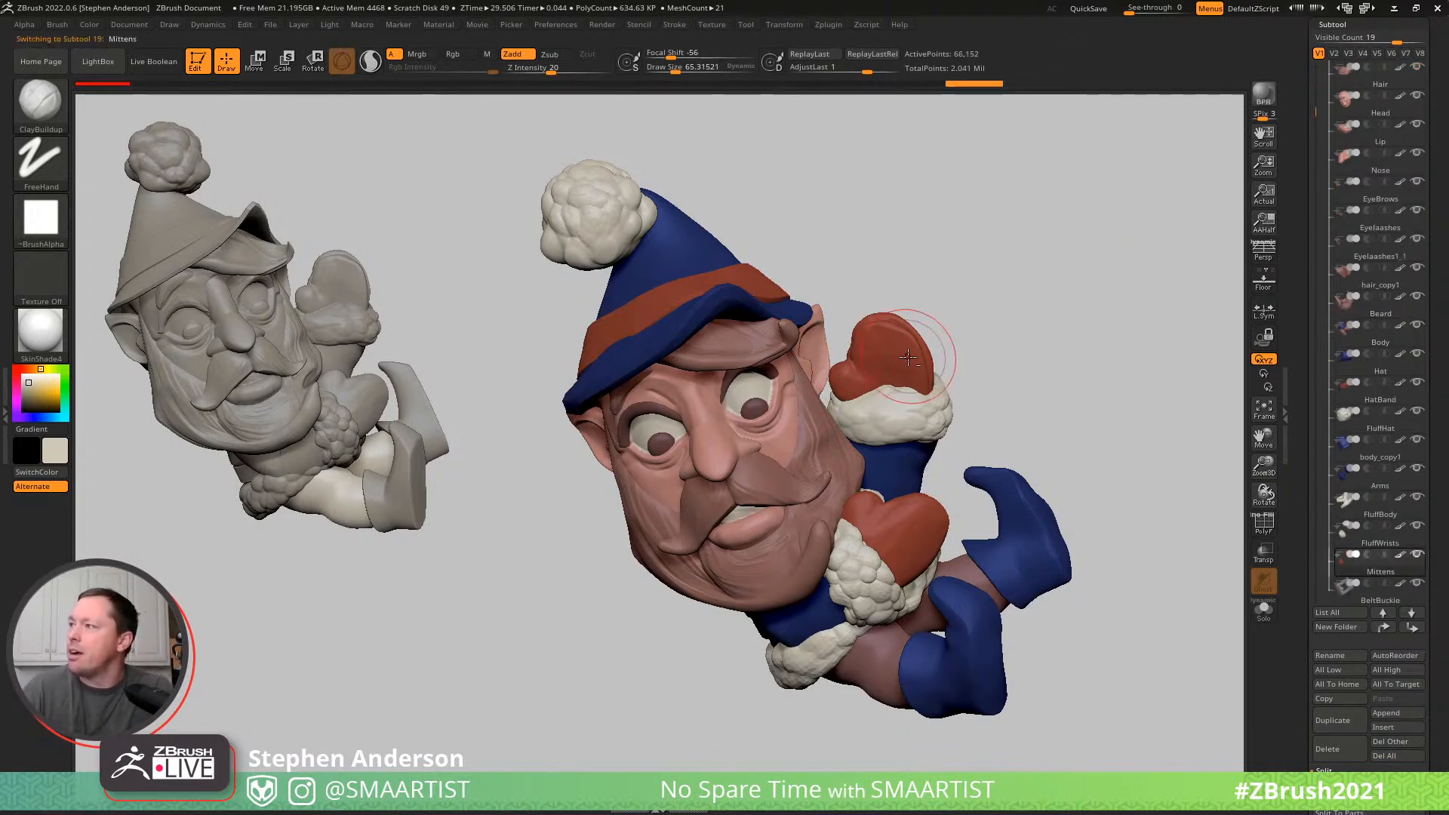
pyautogui.hotkey('shift', 'f')
pyautogui.press('w')
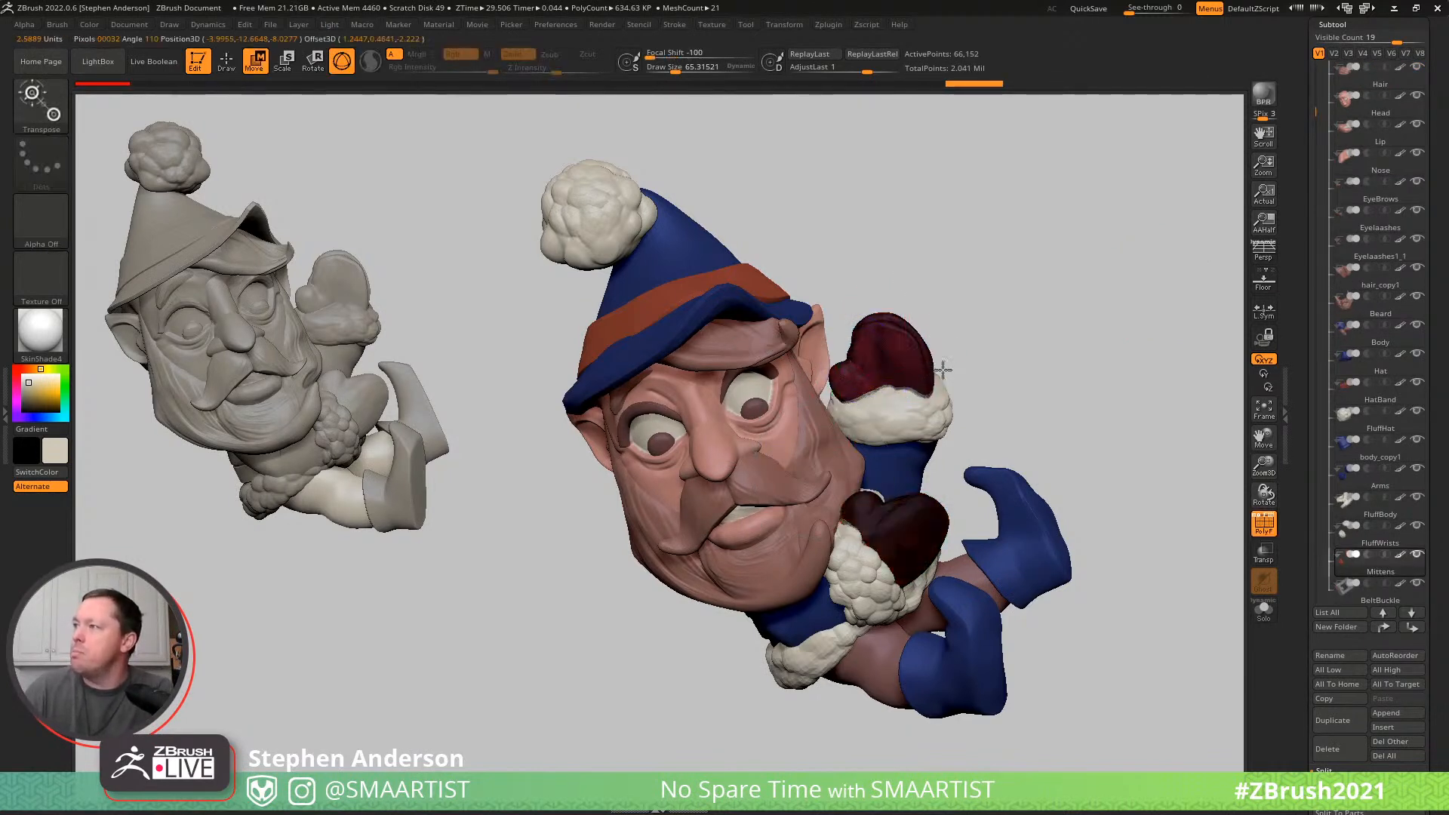
pyautogui.press('q')
pyautogui.hotkey('shift', 'f')
pyautogui.keyDown('ctrl'); pyautogui.moveTo(900, 355); pyautogui.dragTo(1039, 498, button='right'); pyautogui.keyUp('ctrl')
pyautogui.moveTo(898, 279)
pyautogui.mouseDown(button='right')
pyautogui.moveTo(877, 408)
pyautogui.moveTo(817, 404)
pyautogui.moveTo(925, 309)
pyautogui.mouseUp(button='right')
pyautogui.press('w')
pyautogui.hotkey('ctrl', 't')
# - Reposition the raised mitten inside its fluffy cuff with the gizmo
pyautogui.keyDown('alt'); pyautogui.moveTo(925, 308); pyautogui.dragTo(1008, 371); pyautogui.keyUp('alt')
pyautogui.moveTo(1008, 371); pyautogui.dragTo(1108, 379, button='right')
pyautogui.moveTo(1014, 375); pyautogui.dragTo(1006, 365)
pyautogui.moveTo(1006, 365); pyautogui.dragTo(1040, 378, button='right')
pyautogui.moveTo(946, 432); pyautogui.dragTo(901, 440)
pyautogui.moveTo(1025, 391); pyautogui.dragTo(1068, 363, button='right')
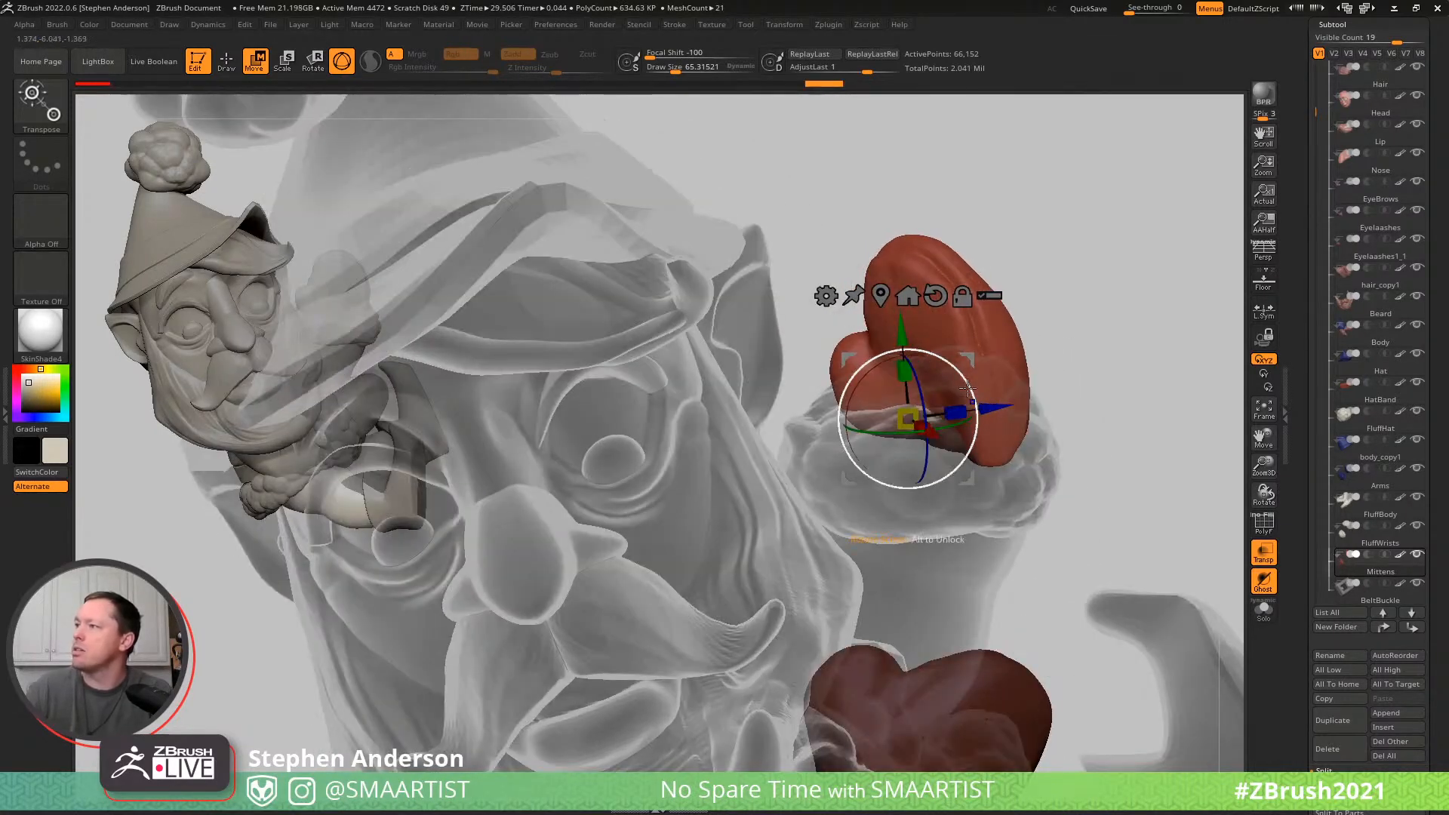
pyautogui.moveTo(965, 360); pyautogui.dragTo(924, 408)
# - Adjust the raised mitten's shape with the Move brush, turn off transparency, and reduce the draw size to about 94.5
pyautogui.press('q')
pyautogui.moveTo(1021, 352); pyautogui.dragTo(929, 394, button='right')
pyautogui.press('b')
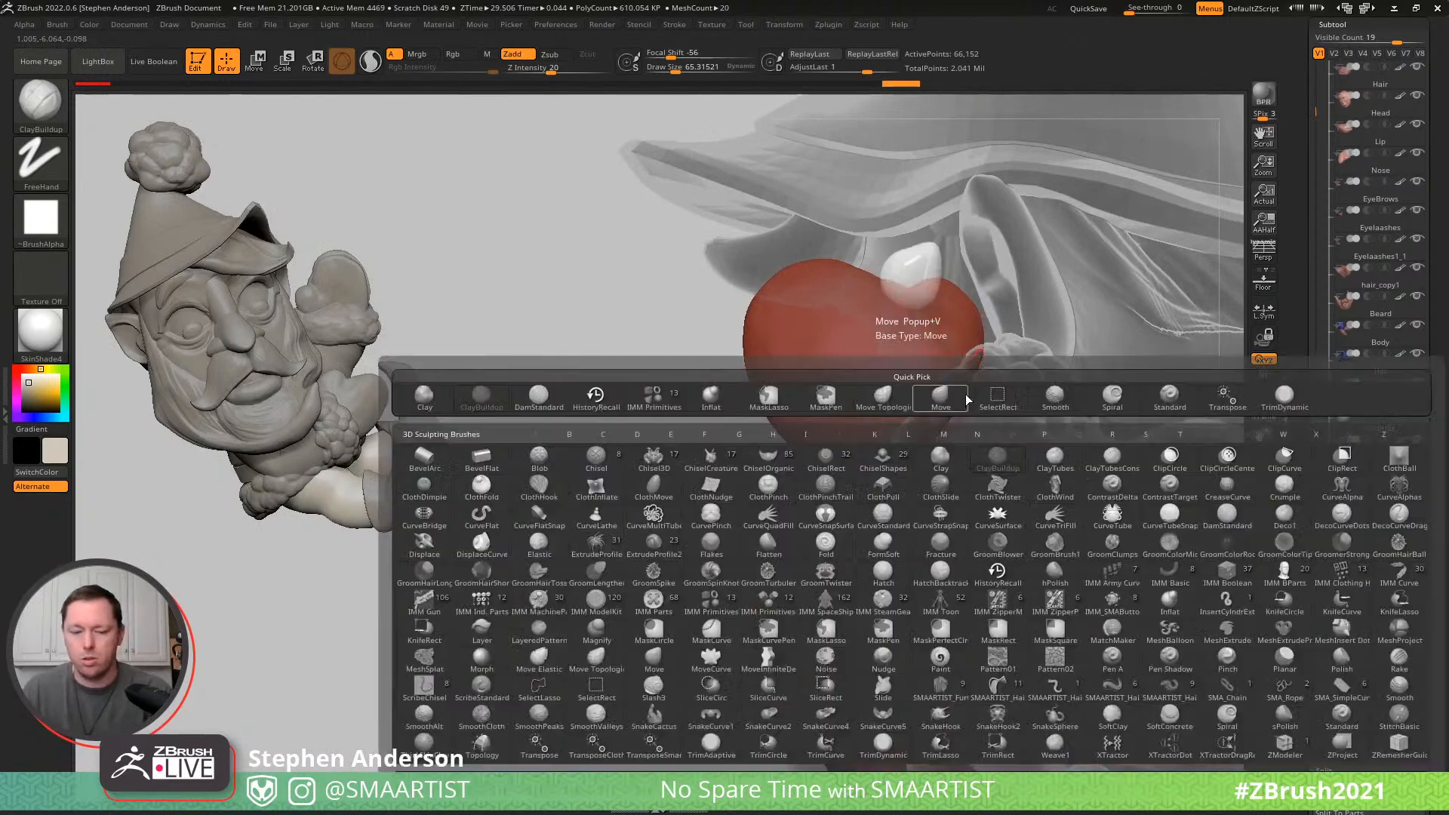
pyautogui.press('m')
pyautogui.press('l')
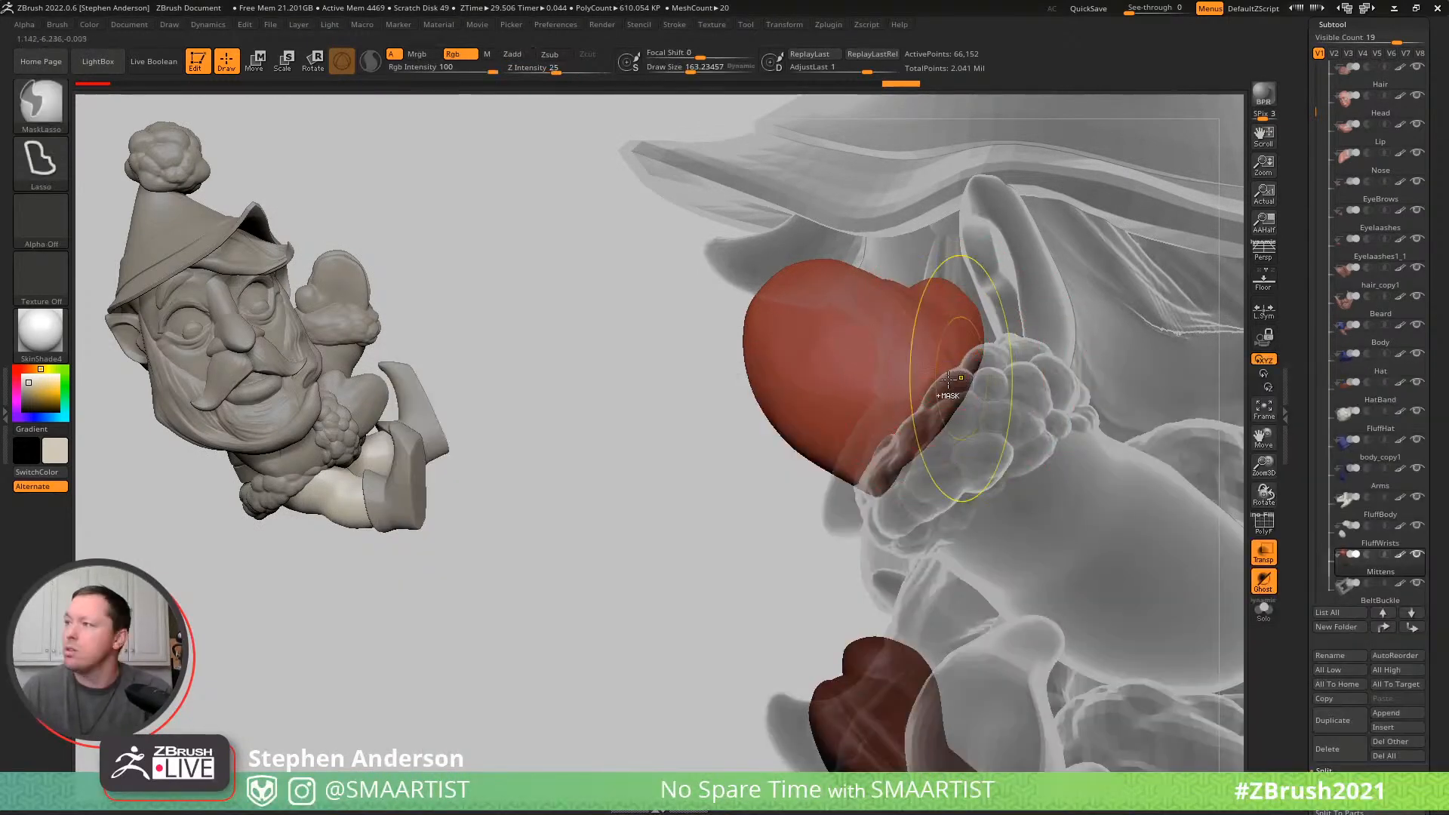
pyautogui.hotkey('ctrl', 't')
pyautogui.moveTo(940, 410)
pyautogui.mouseDown(button='right')
pyautogui.moveTo(971, 349)
pyautogui.moveTo(958, 315)
pyautogui.mouseUp(button='right')
pyautogui.press('s')
pyautogui.click(819, 388)
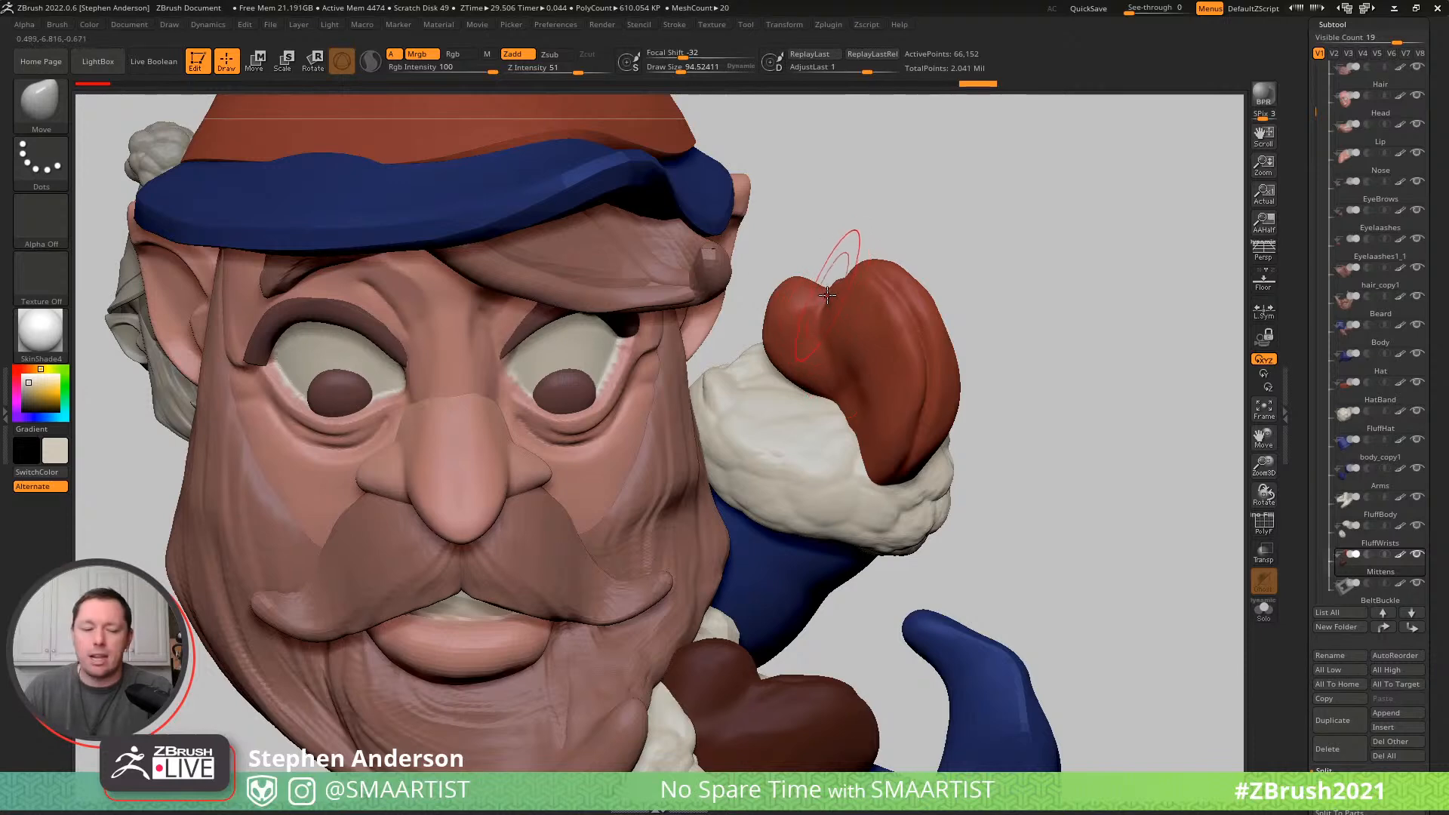
# - Solo the mittens and mask everything except the raised mitten's thumb
pyautogui.hotkey('ctrl', 'shift', 's')
pyautogui.moveTo(825, 282)
pyautogui.mouseDown(button='right')
pyautogui.moveTo(833, 312)
pyautogui.moveTo(837, 281)
pyautogui.mouseUp(button='right')
pyautogui.moveTo(824, 310)
pyautogui.keyDown('ctrl'); pyautogui.mouseDown()
pyautogui.moveTo(863, 641)
pyautogui.moveTo(896, 191)
pyautogui.moveTo(855, 207)
pyautogui.mouseUp(); pyautogui.keyUp('ctrl')
pyautogui.moveTo(859, 302); pyautogui.dragTo(966, 340, button='right')
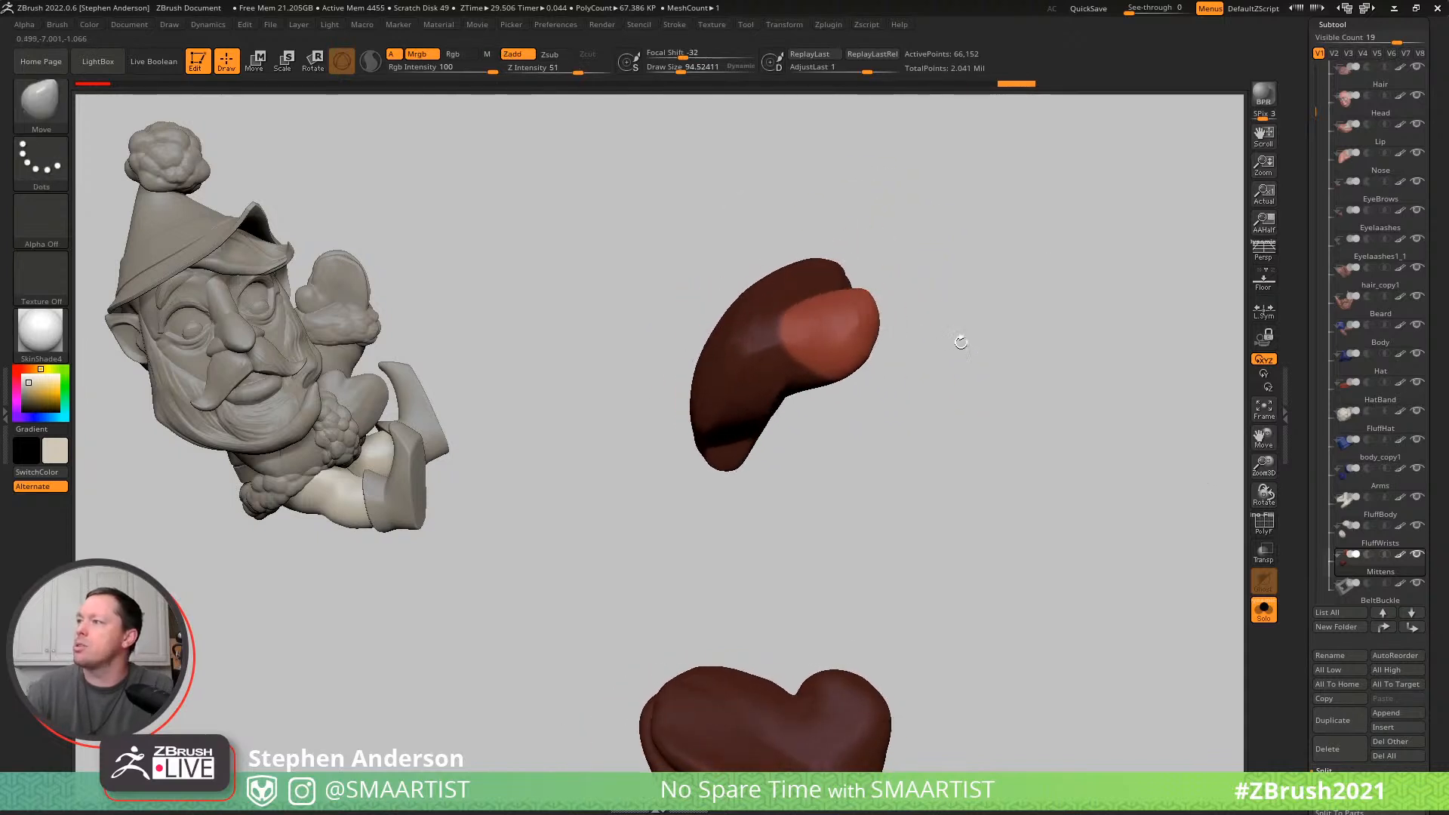
pyautogui.keyDown('ctrl'); pyautogui.click(850, 390); pyautogui.keyUp('ctrl')
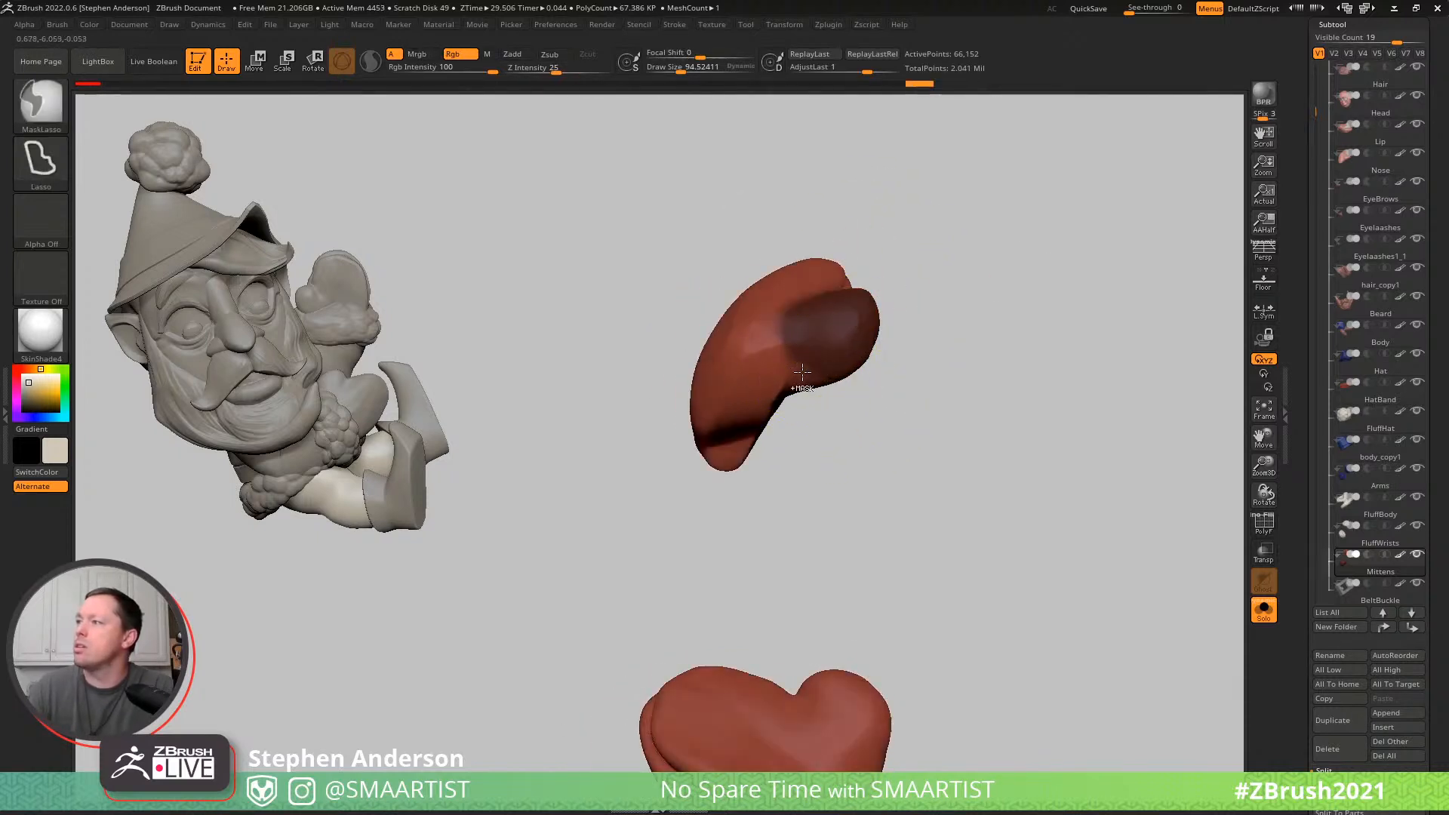
pyautogui.keyDown('ctrl'); pyautogui.click(857, 396); pyautogui.keyUp('ctrl')
pyautogui.moveTo(941, 408)
pyautogui.mouseDown()
pyautogui.moveTo(918, 281)
pyautogui.moveTo(925, 320)
pyautogui.moveTo(888, 351)
pyautogui.mouseUp()
# - Extend the mask over the mitten's edge below the thumb so only the thumb stays editable
pyautogui.press('w')
pyautogui.press('q')
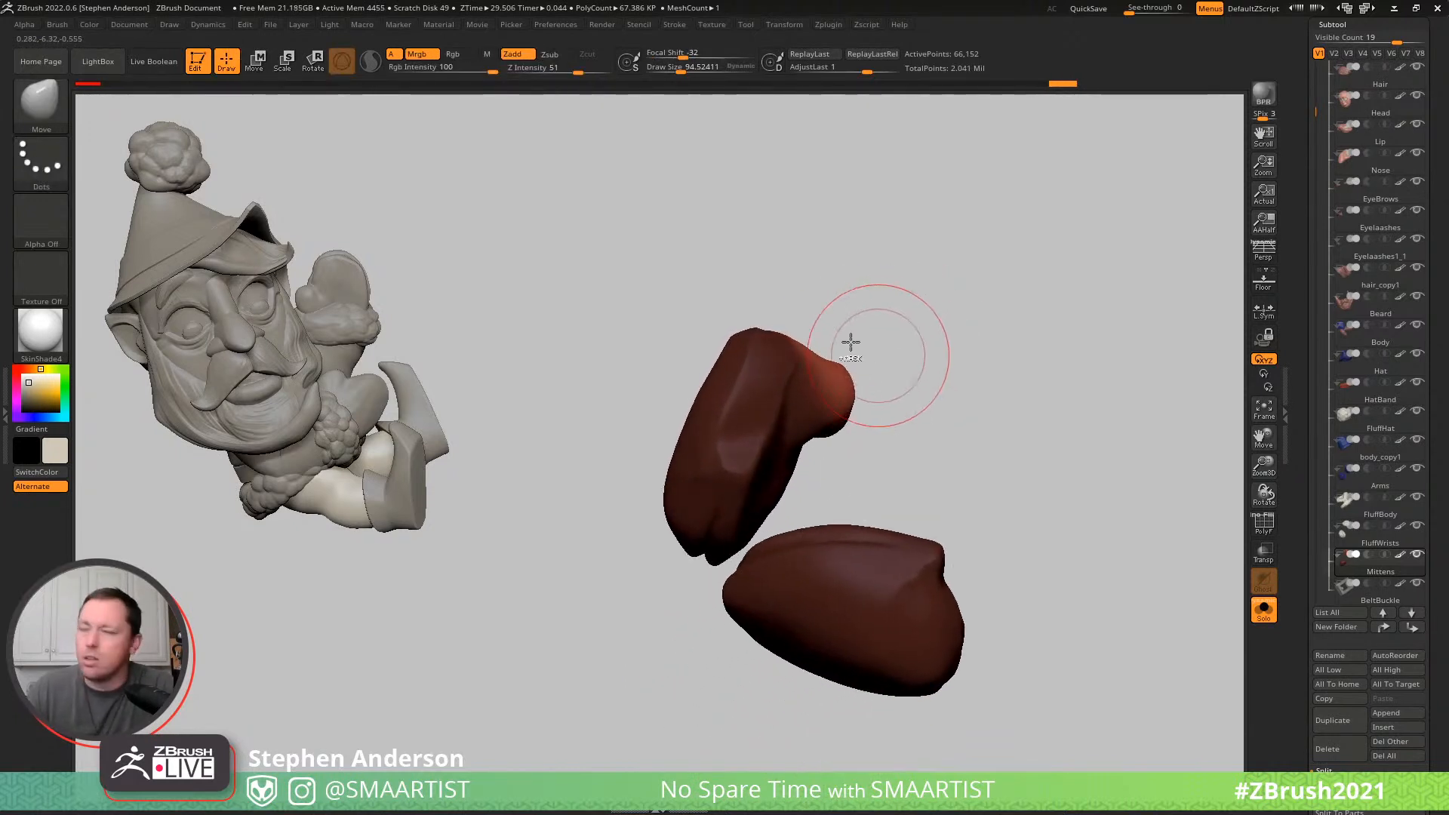
pyautogui.press('ctrl')
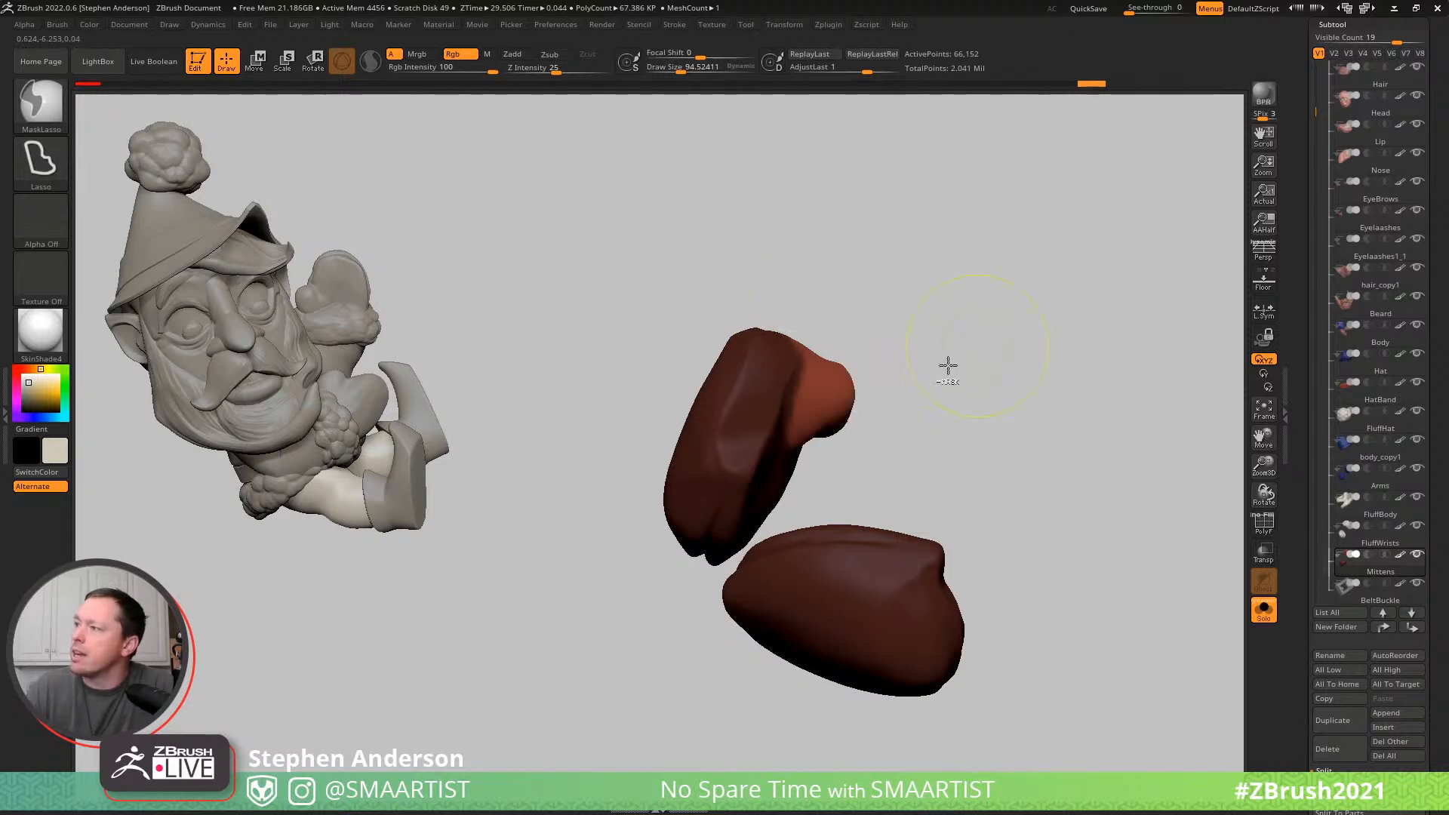
pyautogui.moveTo(887, 394); pyautogui.dragTo(963, 478)
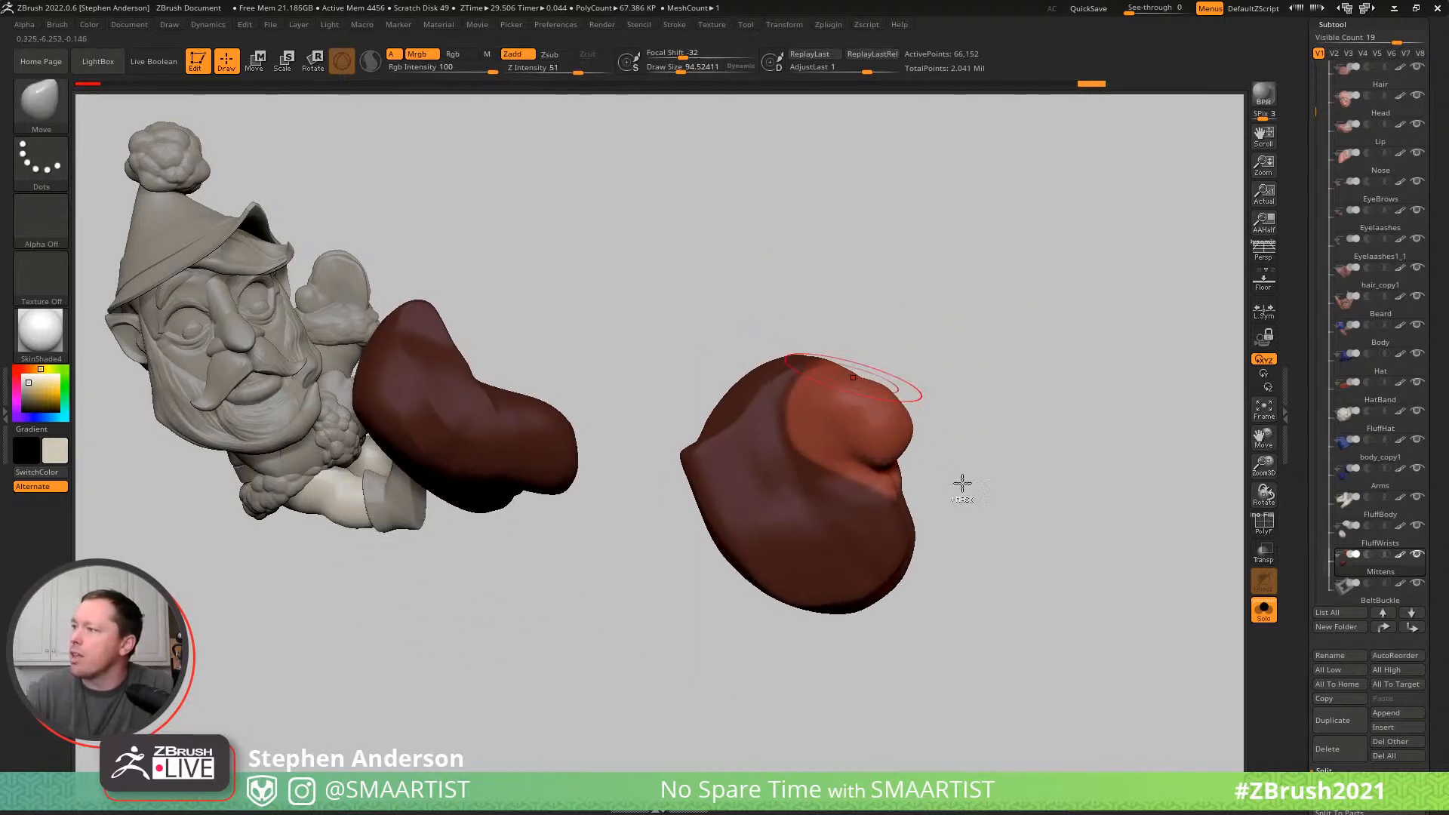
pyautogui.moveTo(949, 530)
pyautogui.keyDown('ctrl'); pyautogui.mouseDown()
pyautogui.moveTo(777, 491)
pyautogui.moveTo(773, 504)
pyautogui.mouseUp(); pyautogui.keyUp('ctrl')
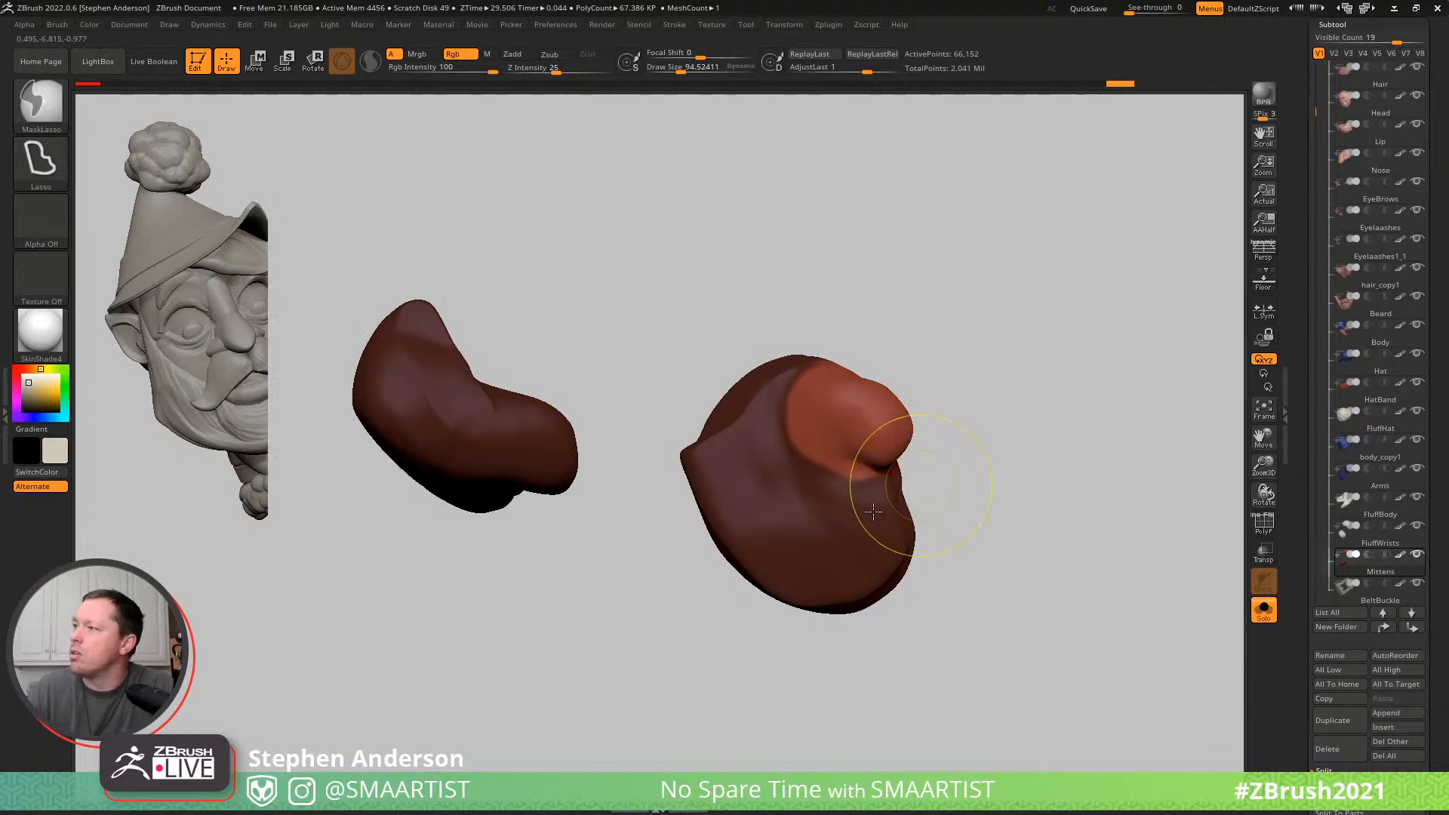
# - Reshape the unmasked thumb from several angles with the Move brush at a draw size of about 140
pyautogui.moveTo(932, 422); pyautogui.dragTo(944, 468)
pyautogui.keyDown('ctrl'); pyautogui.moveTo(869, 518); pyautogui.dragTo(854, 507); pyautogui.keyUp('ctrl')
pyautogui.moveTo(978, 451)
pyautogui.mouseDown()
pyautogui.moveTo(908, 479)
pyautogui.moveTo(970, 483)
pyautogui.mouseUp()
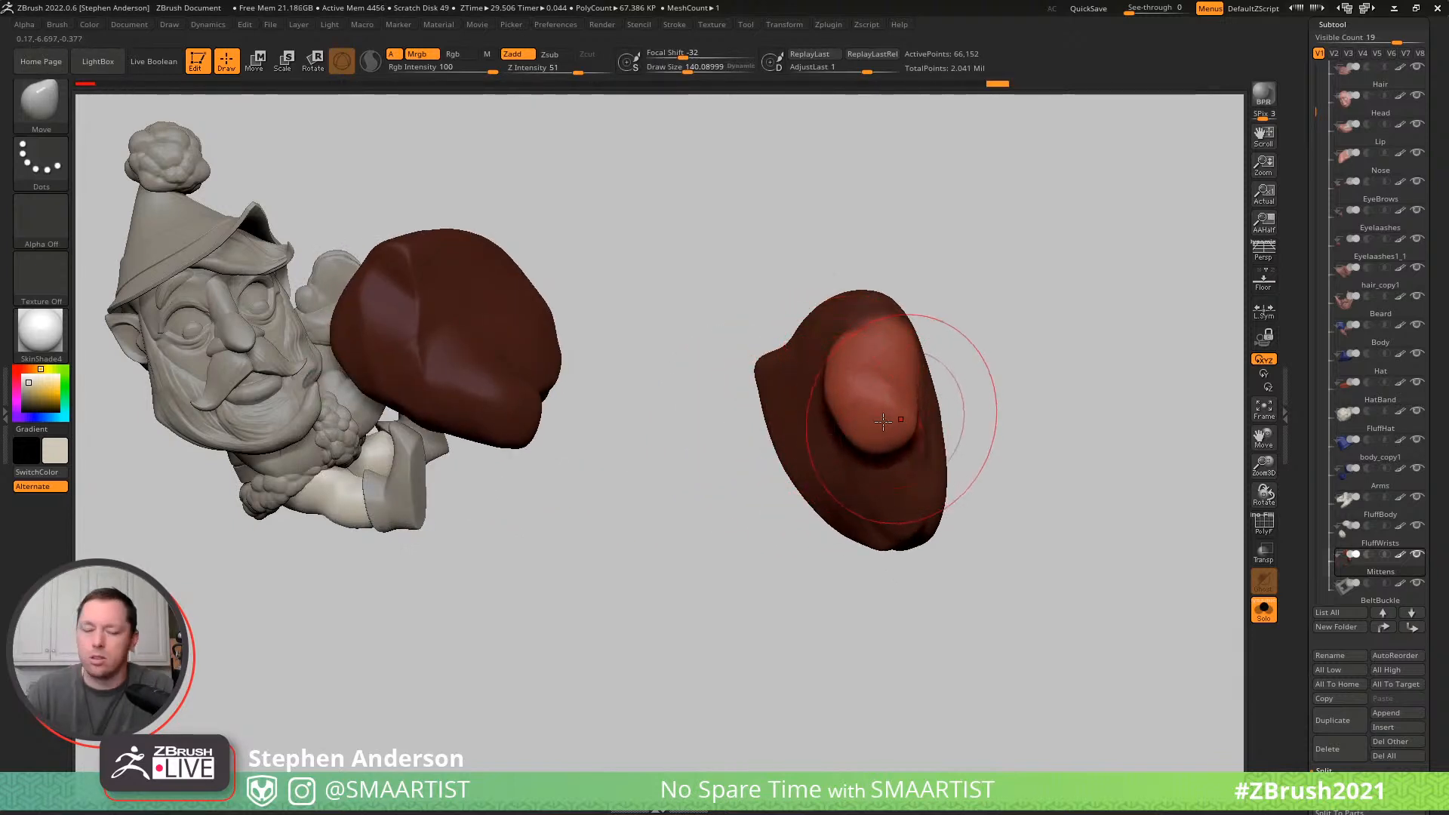
pyautogui.moveTo(966, 449); pyautogui.dragTo(890, 430)
pyautogui.moveTo(970, 478)
pyautogui.mouseDown(button='right')
pyautogui.moveTo(983, 475)
pyautogui.moveTo(960, 525)
pyautogui.moveTo(962, 491)
pyautogui.moveTo(1006, 483)
pyautogui.moveTo(946, 420)
pyautogui.moveTo(925, 451)
pyautogui.mouseUp(button='right')
pyautogui.press('w')
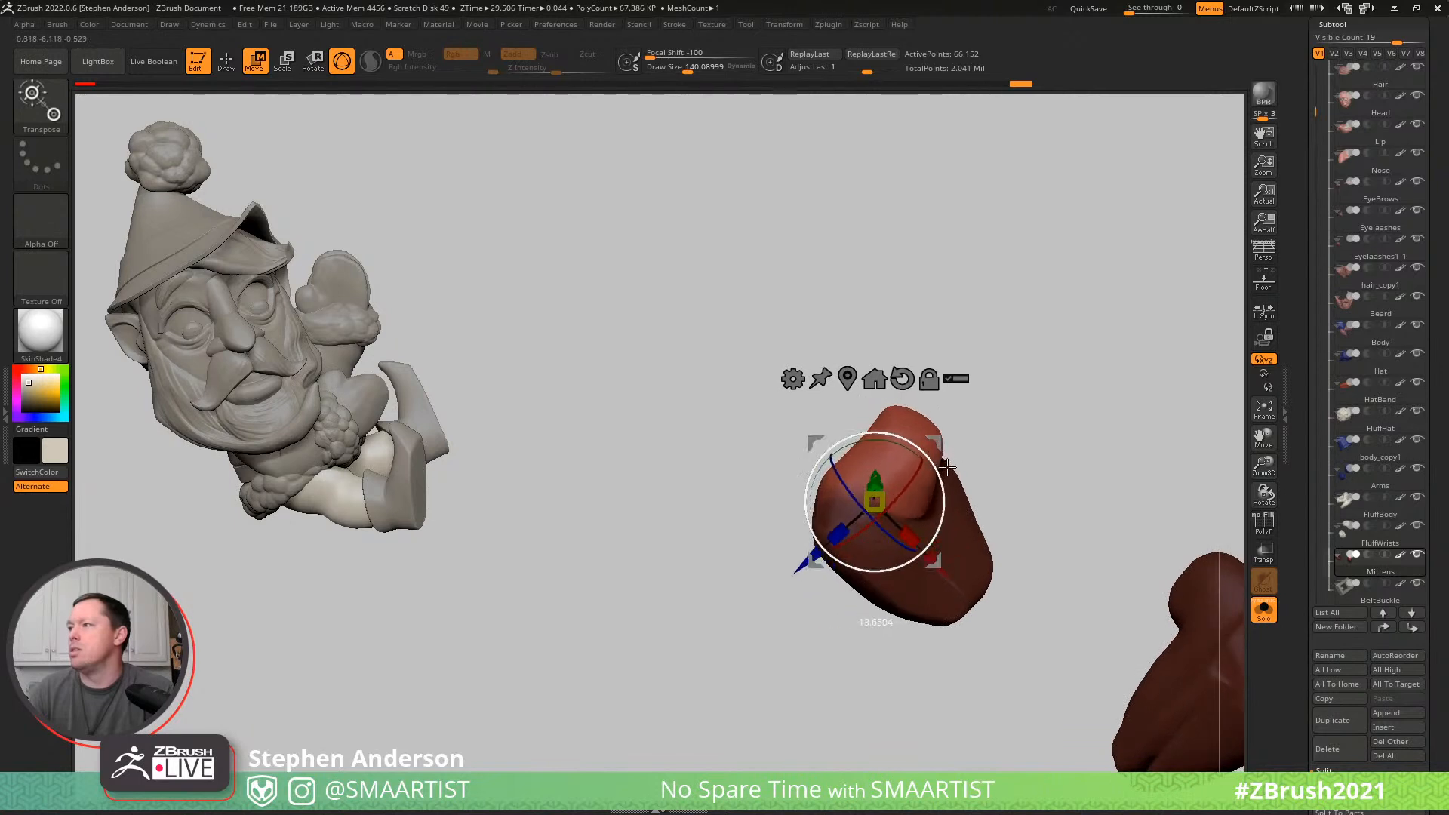
pyautogui.press('q')
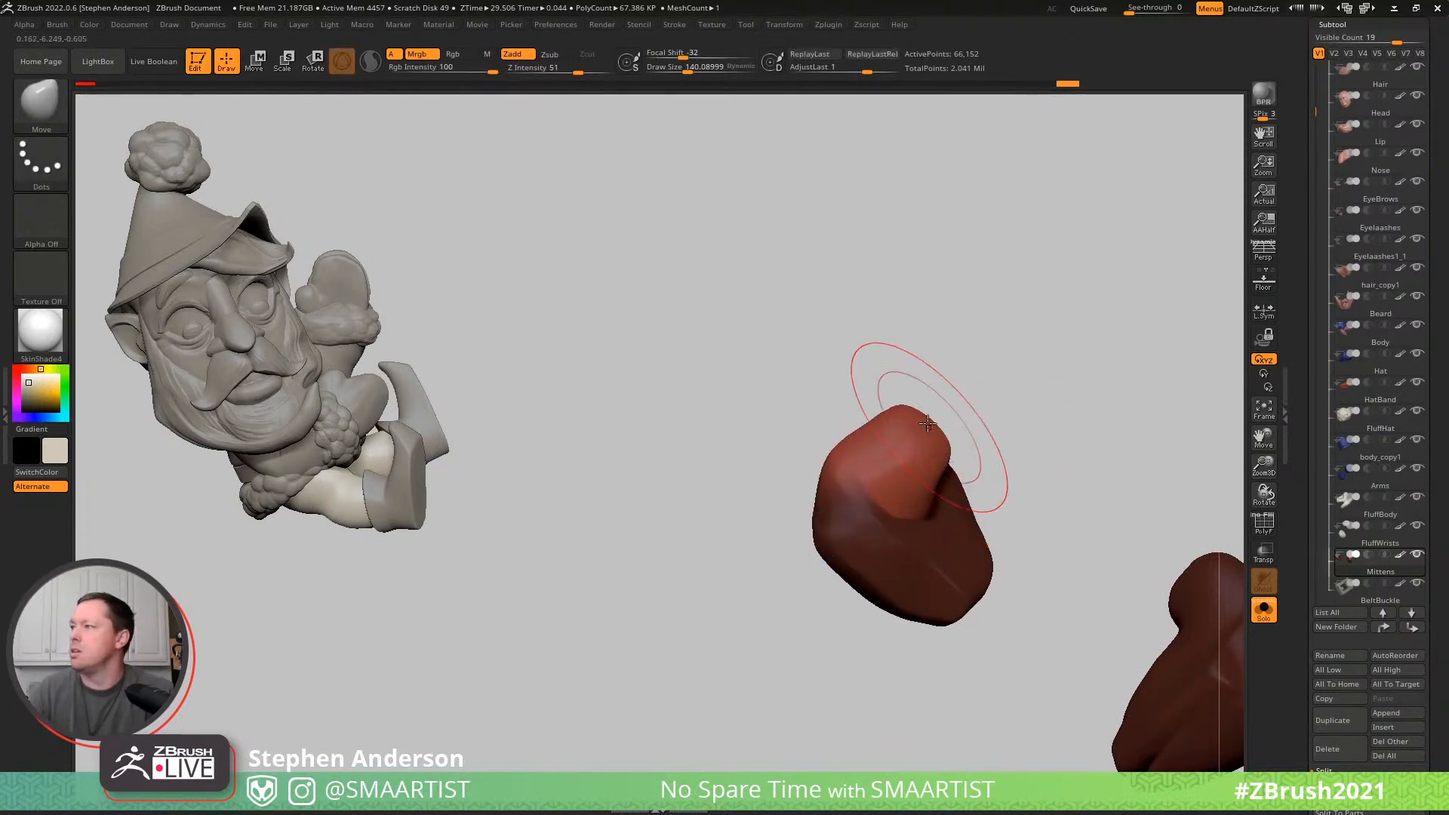
# - Leave solo mode and invert the mask to protect the thumb instead of the raised mitten's hand
pyautogui.hotkey('ctrl', 'shift', 's')
pyautogui.moveTo(977, 437)
pyautogui.mouseDown(button='right')
pyautogui.moveTo(1052, 421)
pyautogui.moveTo(754, 508)
pyautogui.moveTo(878, 547)
pyautogui.moveTo(904, 512)
pyautogui.moveTo(868, 521)
pyautogui.moveTo(860, 570)
pyautogui.moveTo(883, 559)
pyautogui.mouseUp(button='right')
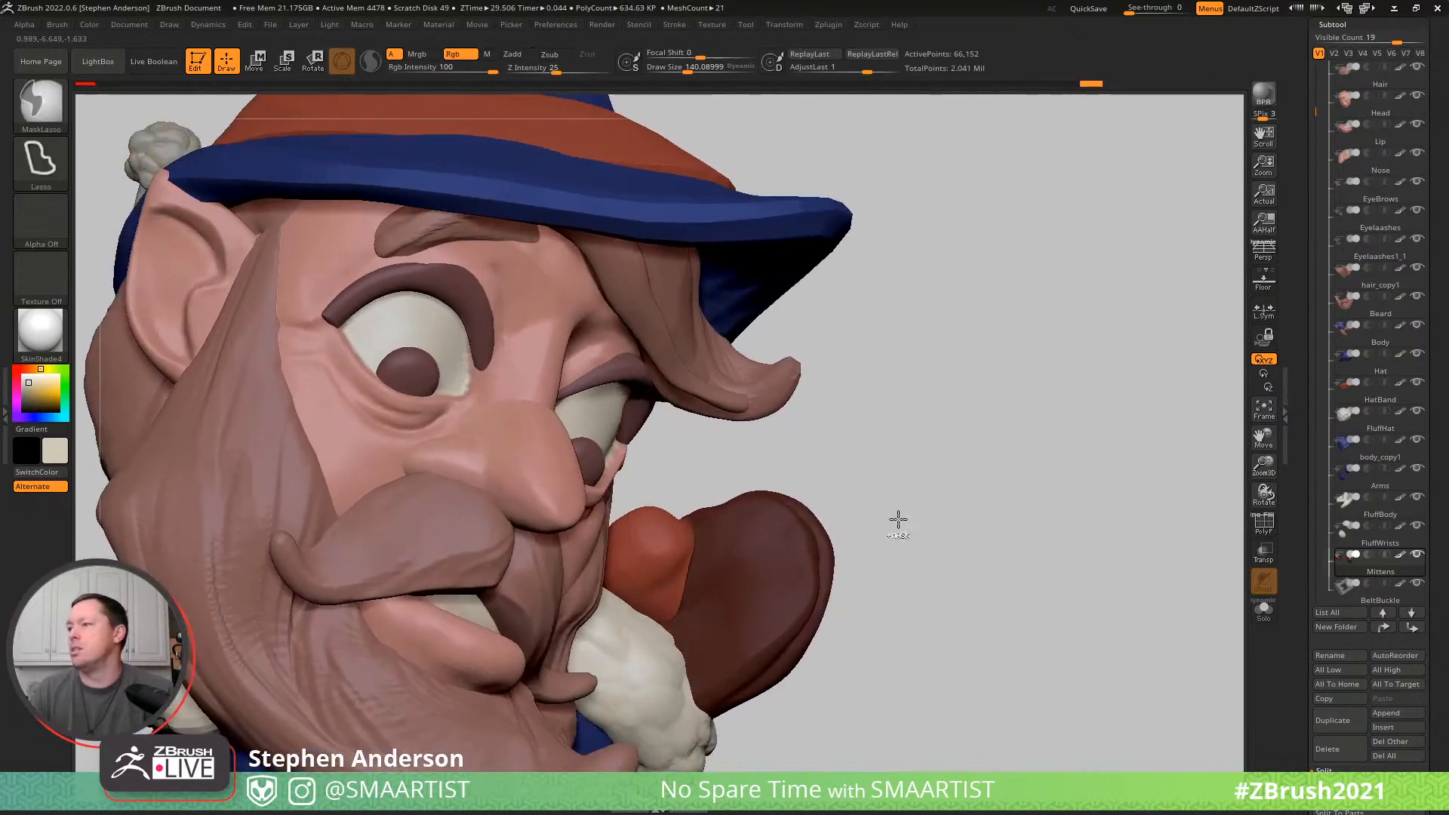
pyautogui.keyDown('ctrl'); pyautogui.click(899, 518); pyautogui.keyUp('ctrl')
pyautogui.moveTo(755, 555); pyautogui.dragTo(743, 629, button='right')
# - Rotate the unmasked hand of the raised mitten using a transpose line along its length
pyautogui.press('w')
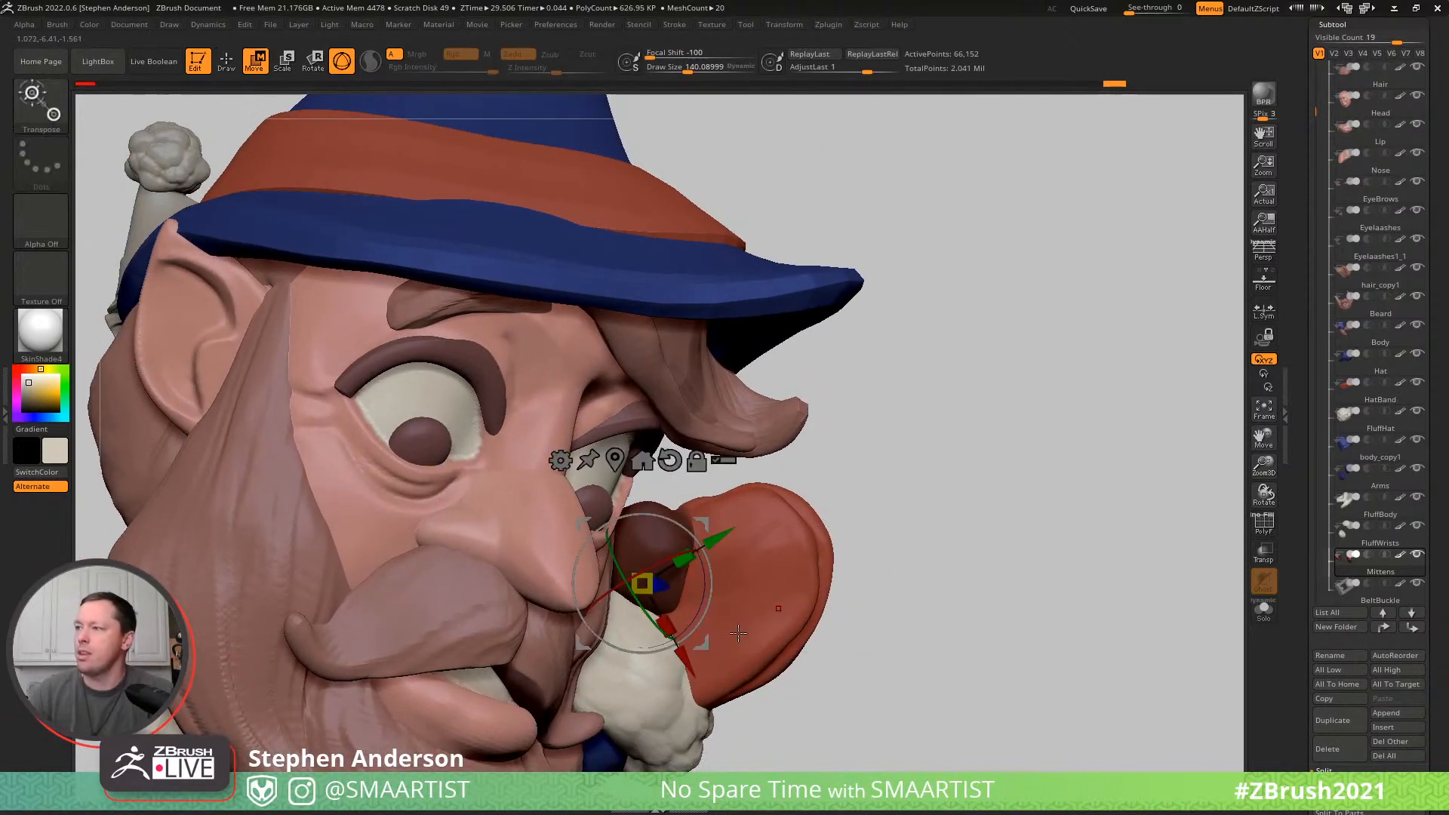
pyautogui.press('y')
pyautogui.moveTo(647, 637); pyautogui.dragTo(628, 658, button='right')
pyautogui.moveTo(628, 659); pyautogui.dragTo(748, 554)
pyautogui.moveTo(840, 492)
pyautogui.mouseDown(button='right')
pyautogui.moveTo(901, 578)
pyautogui.moveTo(887, 604)
pyautogui.mouseUp(button='right')
pyautogui.moveTo(933, 711); pyautogui.dragTo(998, 510)
pyautogui.moveTo(999, 456); pyautogui.dragTo(949, 447)
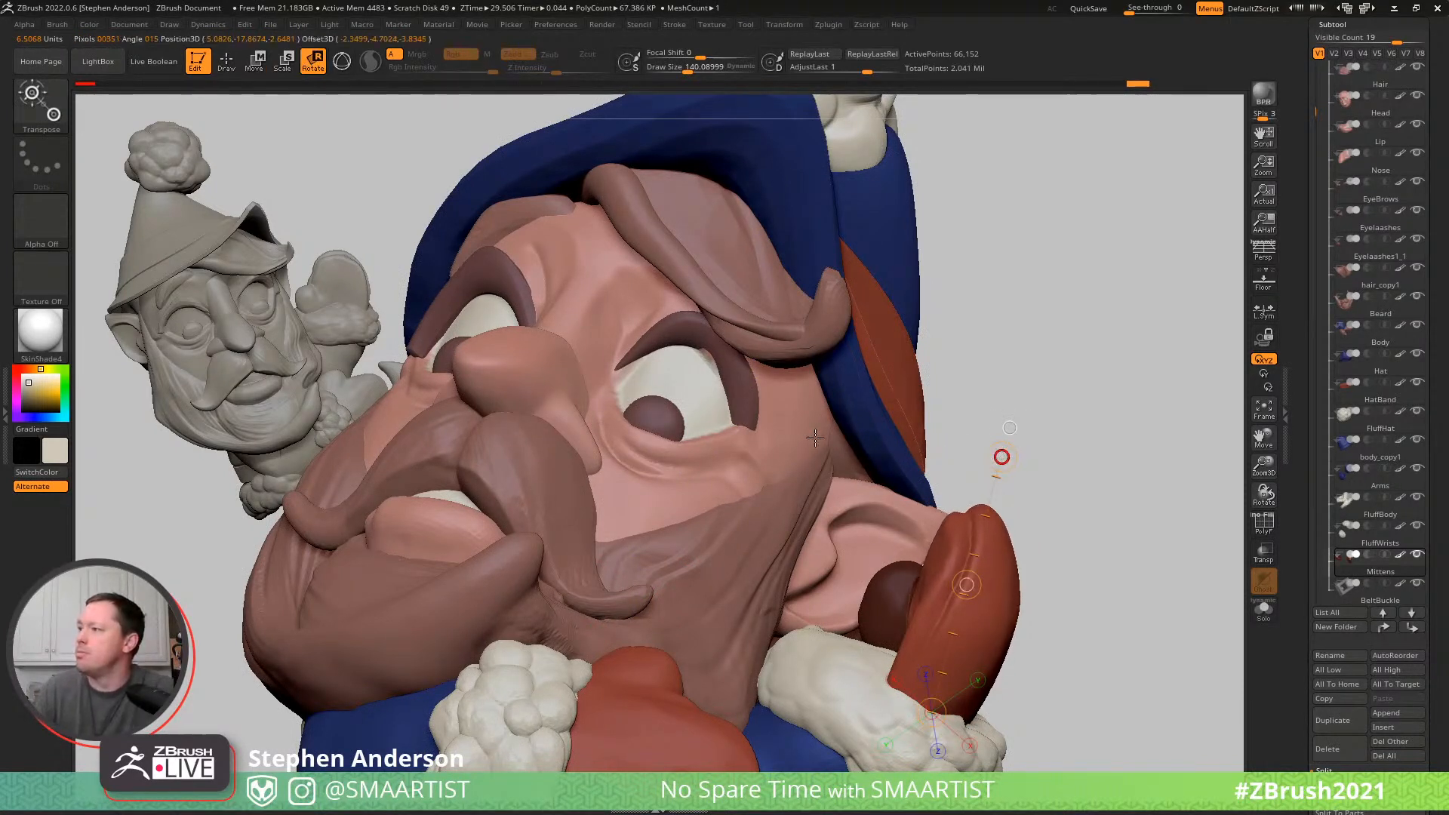
# - Reshape the unmasked hand of the raised mitten using the Move brush at a draw size of about 140
pyautogui.press('b')
pyautogui.press('m')
pyautogui.press('v')
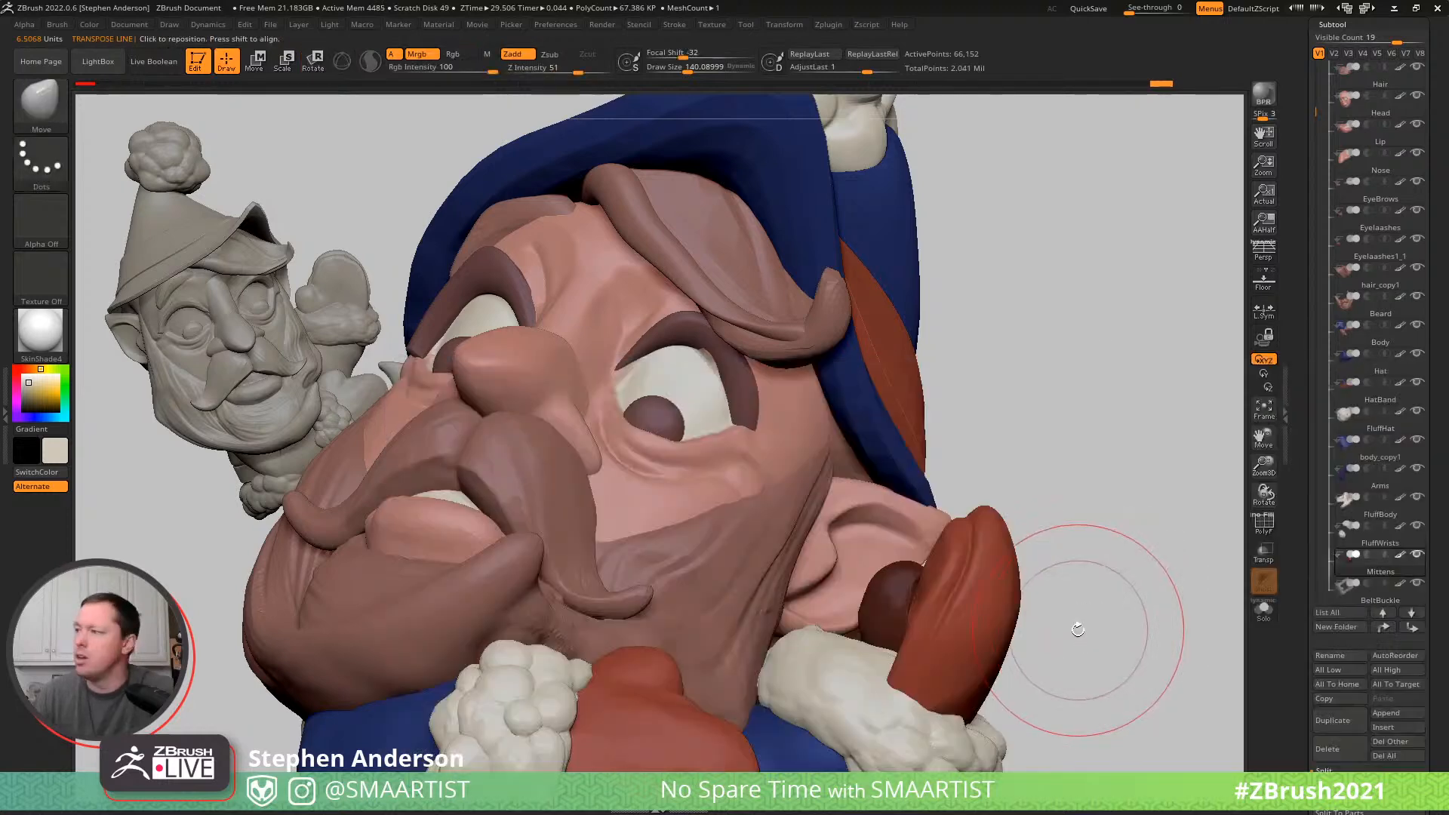
pyautogui.moveTo(1041, 627); pyautogui.dragTo(877, 575)
pyautogui.moveTo(986, 512)
pyautogui.mouseDown()
pyautogui.moveTo(993, 569)
pyautogui.moveTo(962, 588)
pyautogui.mouseUp()
pyautogui.moveTo(949, 444); pyautogui.dragTo(970, 455)
# - Refine the edge of the raised mitten's fingertips using the Move brush at a draw size of about 65
pyautogui.press('s')
pyautogui.moveTo(919, 544); pyautogui.dragTo(911, 544)
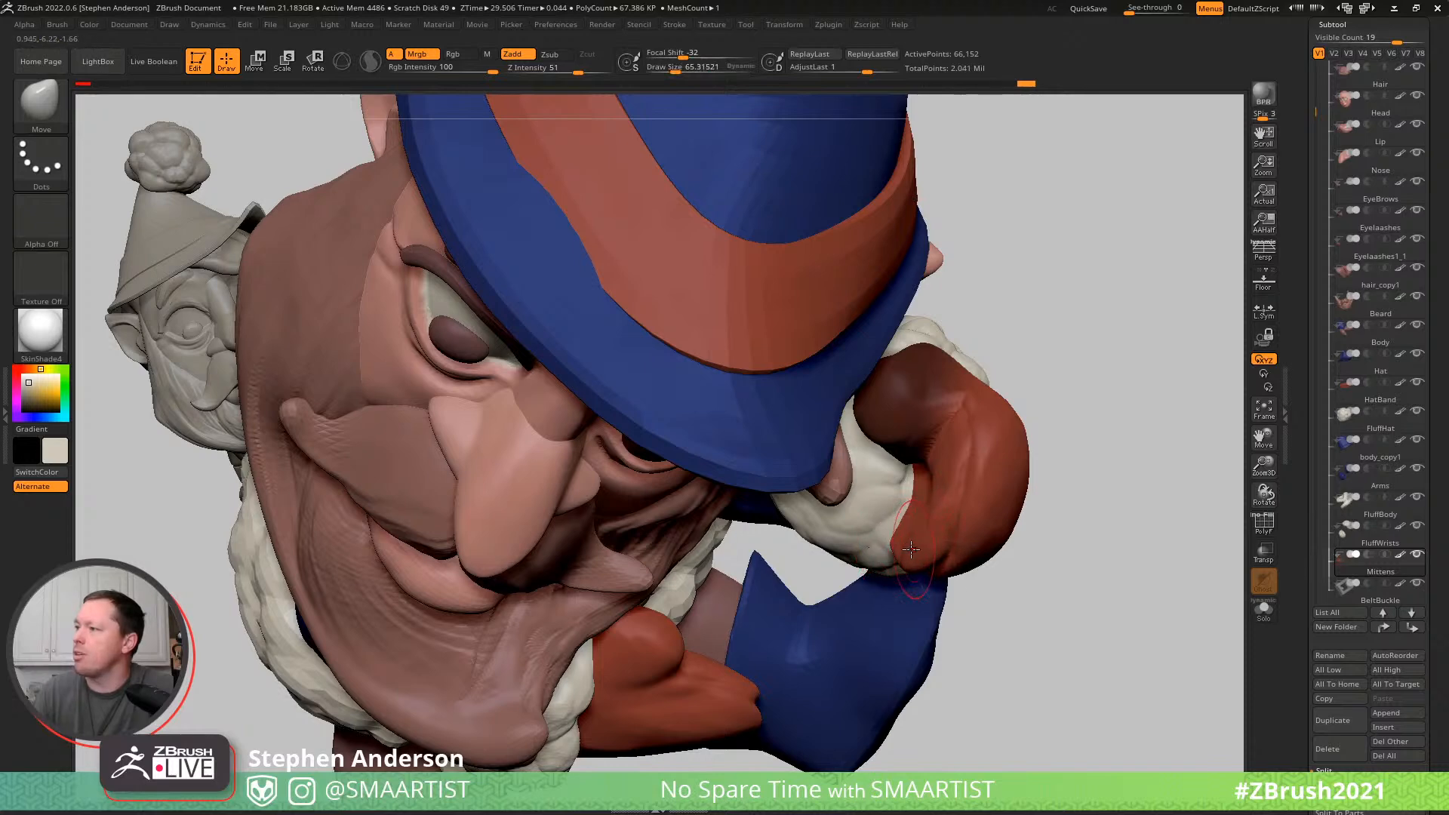
pyautogui.moveTo(922, 556); pyautogui.dragTo(925, 556)
pyautogui.moveTo(913, 555); pyautogui.dragTo(886, 552)
pyautogui.moveTo(969, 628); pyautogui.dragTo(996, 541)
pyautogui.moveTo(960, 528); pyautogui.dragTo(1004, 683, button='right')
# - Reposition the raised mitten's unmasked hand with the gizmo and reshape its edge near the cuff with the Move brush
pyautogui.press('w')
pyautogui.press('y')
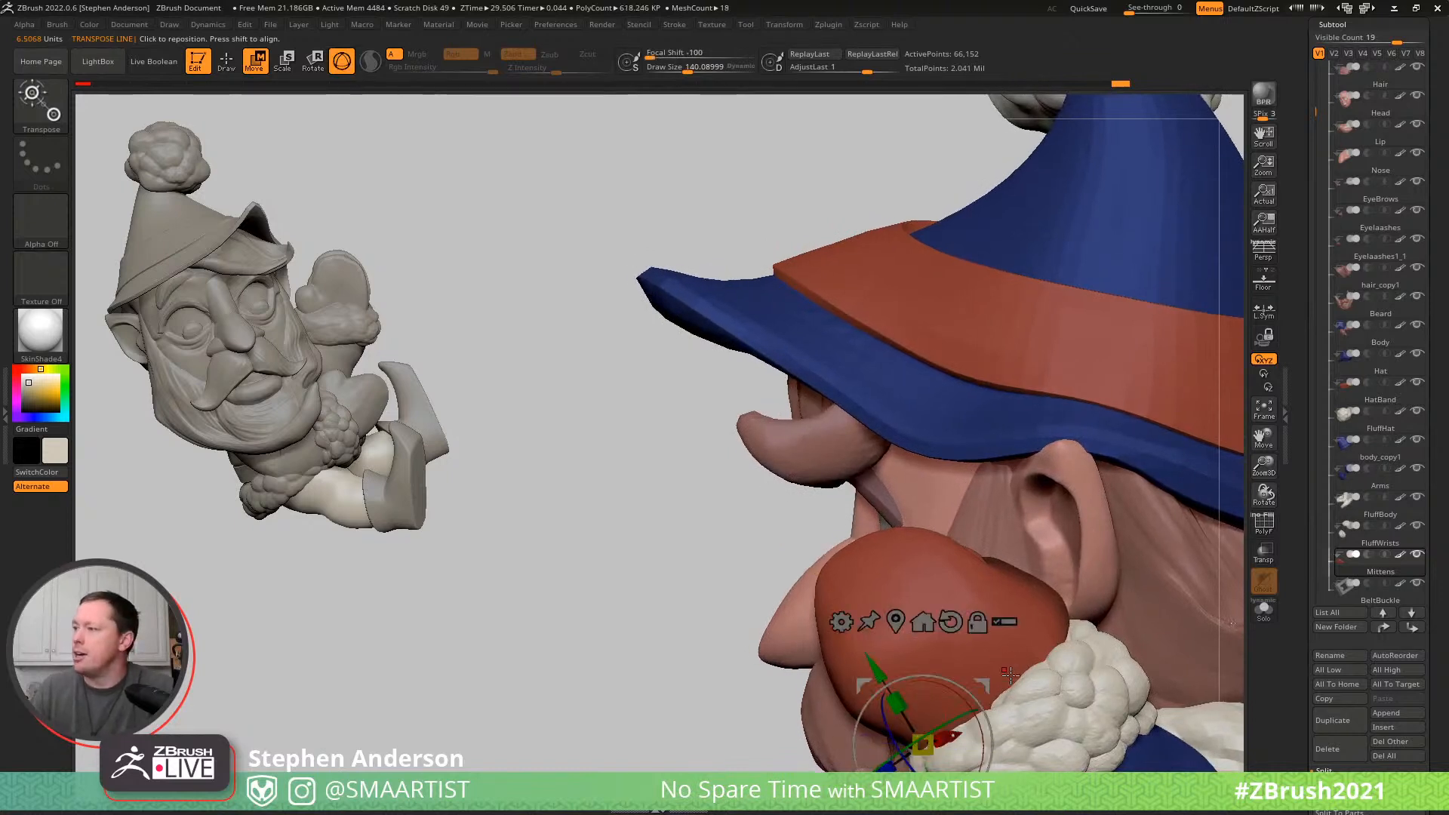
pyautogui.keyDown('alt'); pyautogui.moveTo(980, 683); pyautogui.dragTo(1026, 647); pyautogui.keyUp('alt')
pyautogui.press('b')
pyautogui.press('m')
pyautogui.press('v')
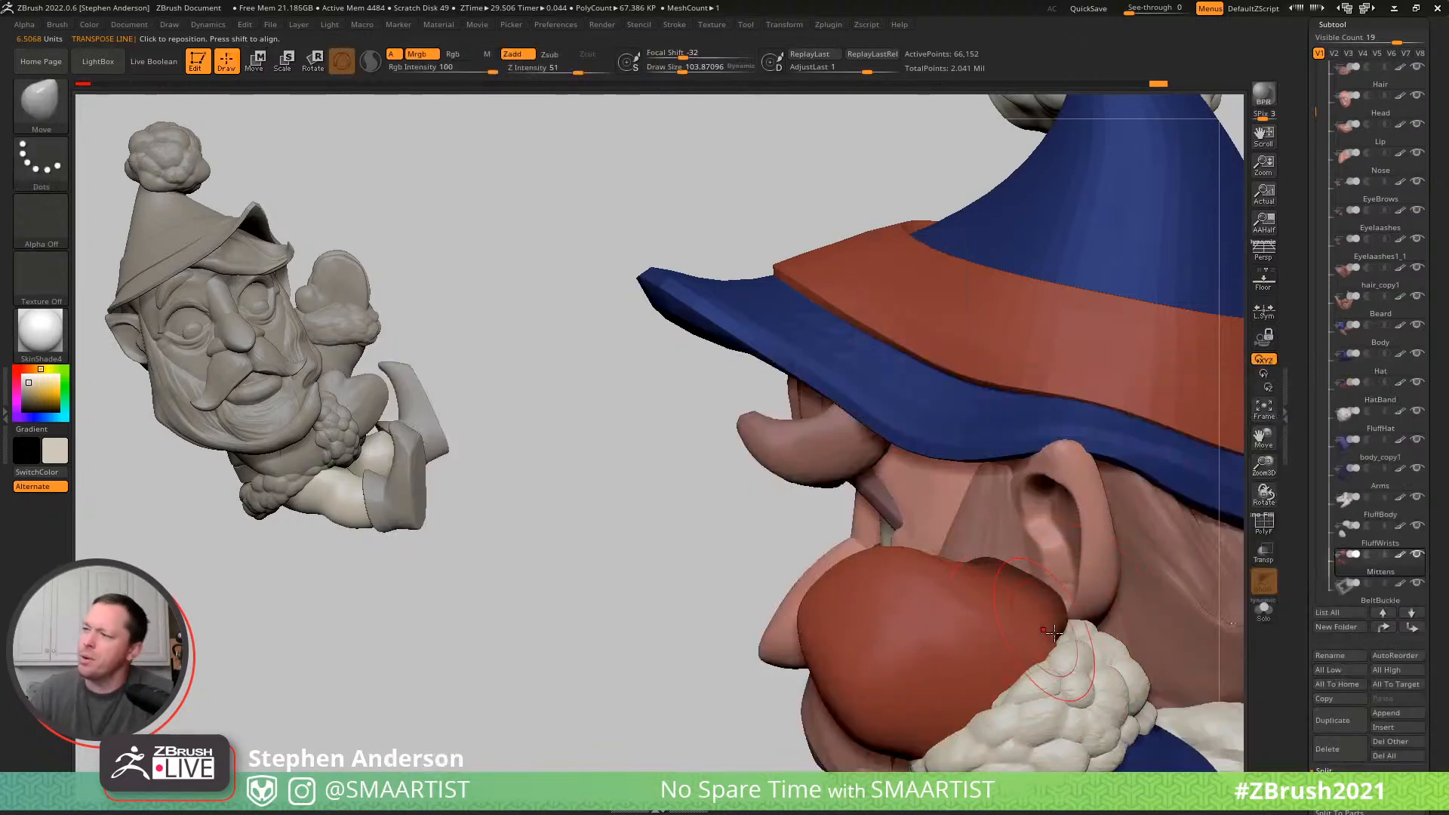
pyautogui.moveTo(1054, 630); pyautogui.dragTo(1001, 561, button='right')
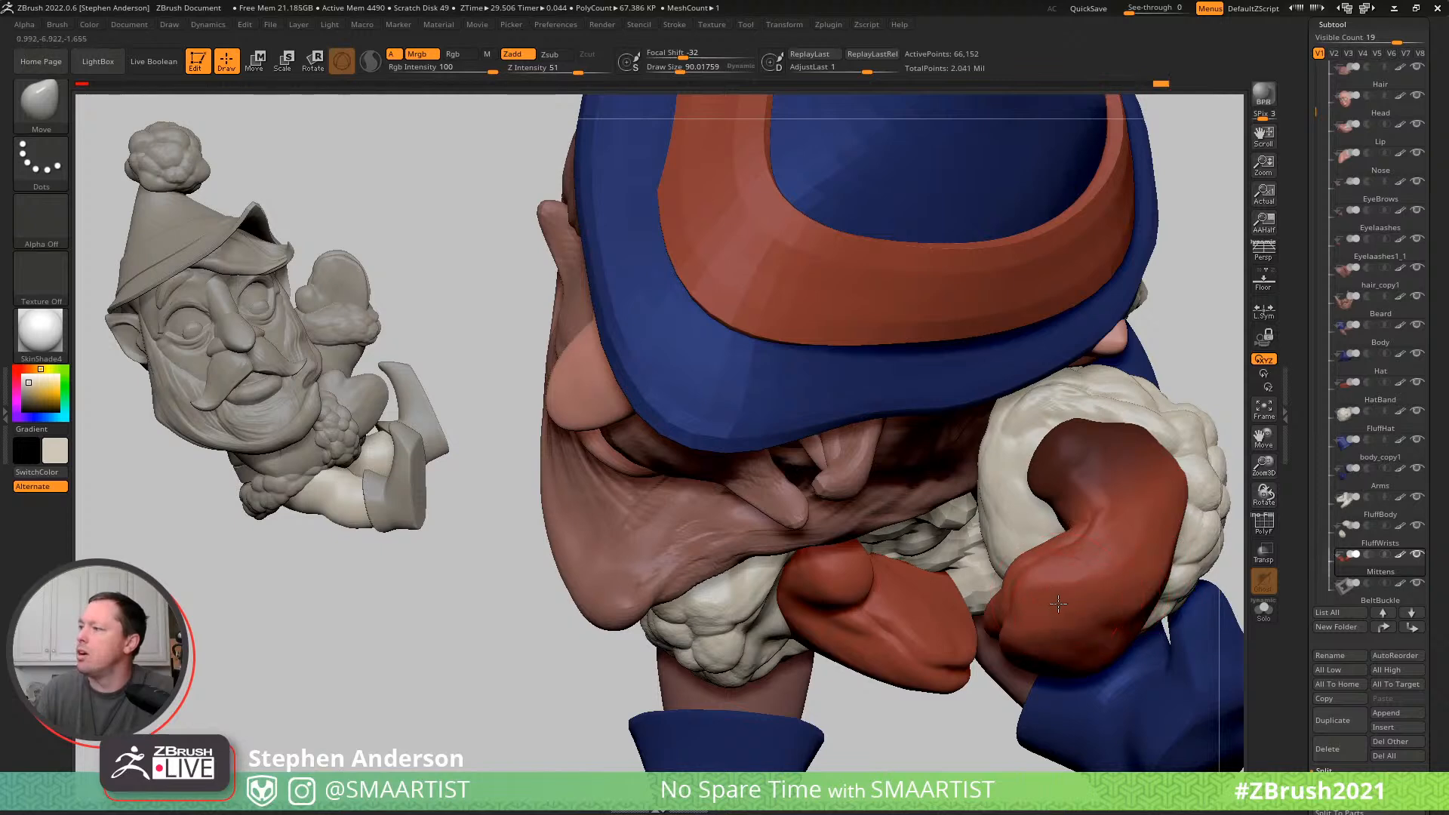
# - Clear the mask and adjust the raised mitten's thumb and palm with the Move brush at a draw size of about 90
pyautogui.moveTo(1155, 510); pyautogui.dragTo(1197, 411, button='right')
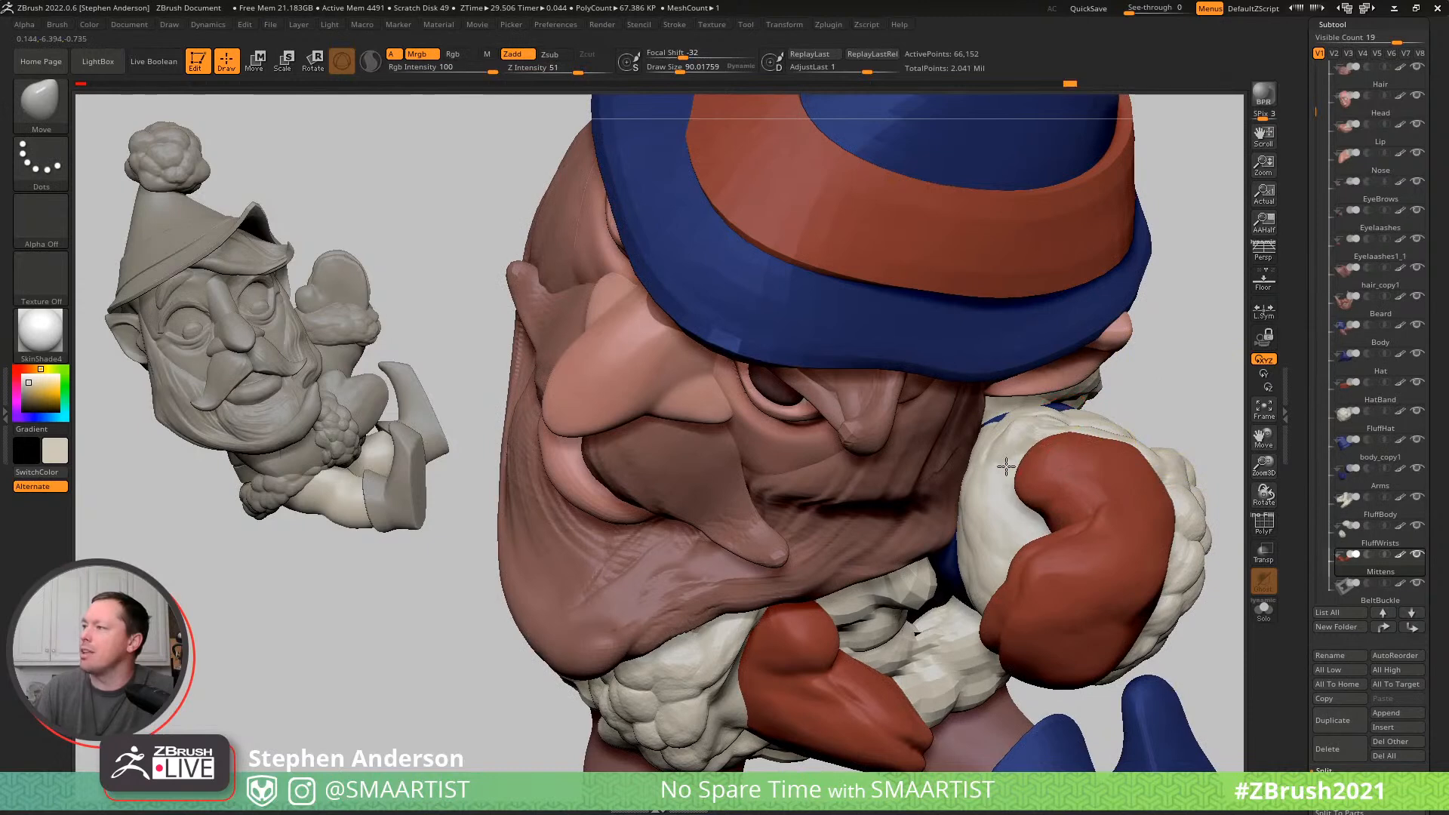
pyautogui.moveTo(1115, 458)
pyautogui.mouseDown(button='right')
pyautogui.moveTo(1132, 490)
pyautogui.moveTo(1040, 574)
pyautogui.moveTo(942, 586)
pyautogui.mouseUp(button='right')
pyautogui.moveTo(923, 530); pyautogui.dragTo(1007, 588, button='right')
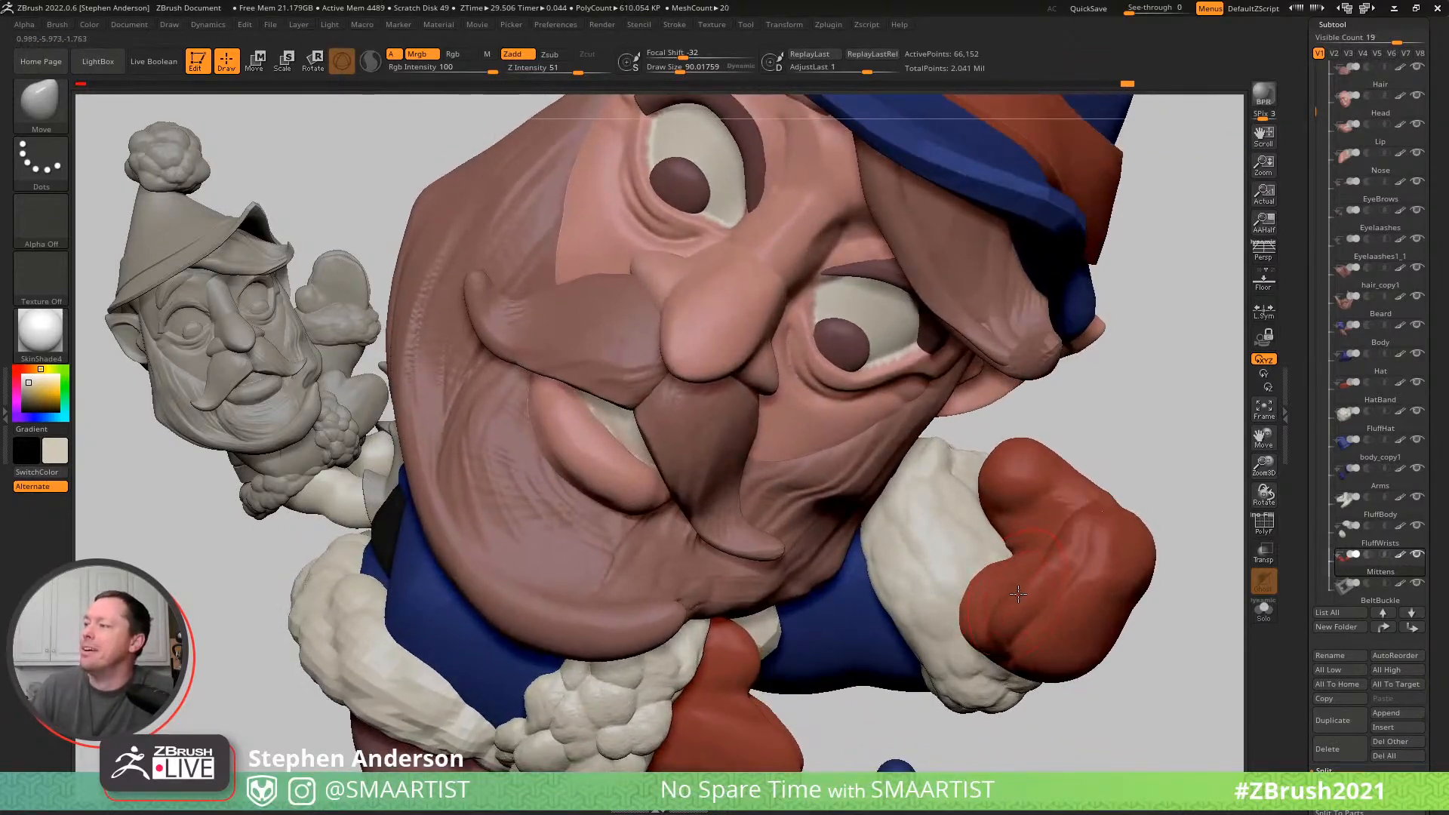
pyautogui.moveTo(1027, 533)
pyautogui.mouseDown(button='right')
pyautogui.moveTo(1025, 613)
pyautogui.moveTo(1107, 637)
pyautogui.mouseUp(button='right')
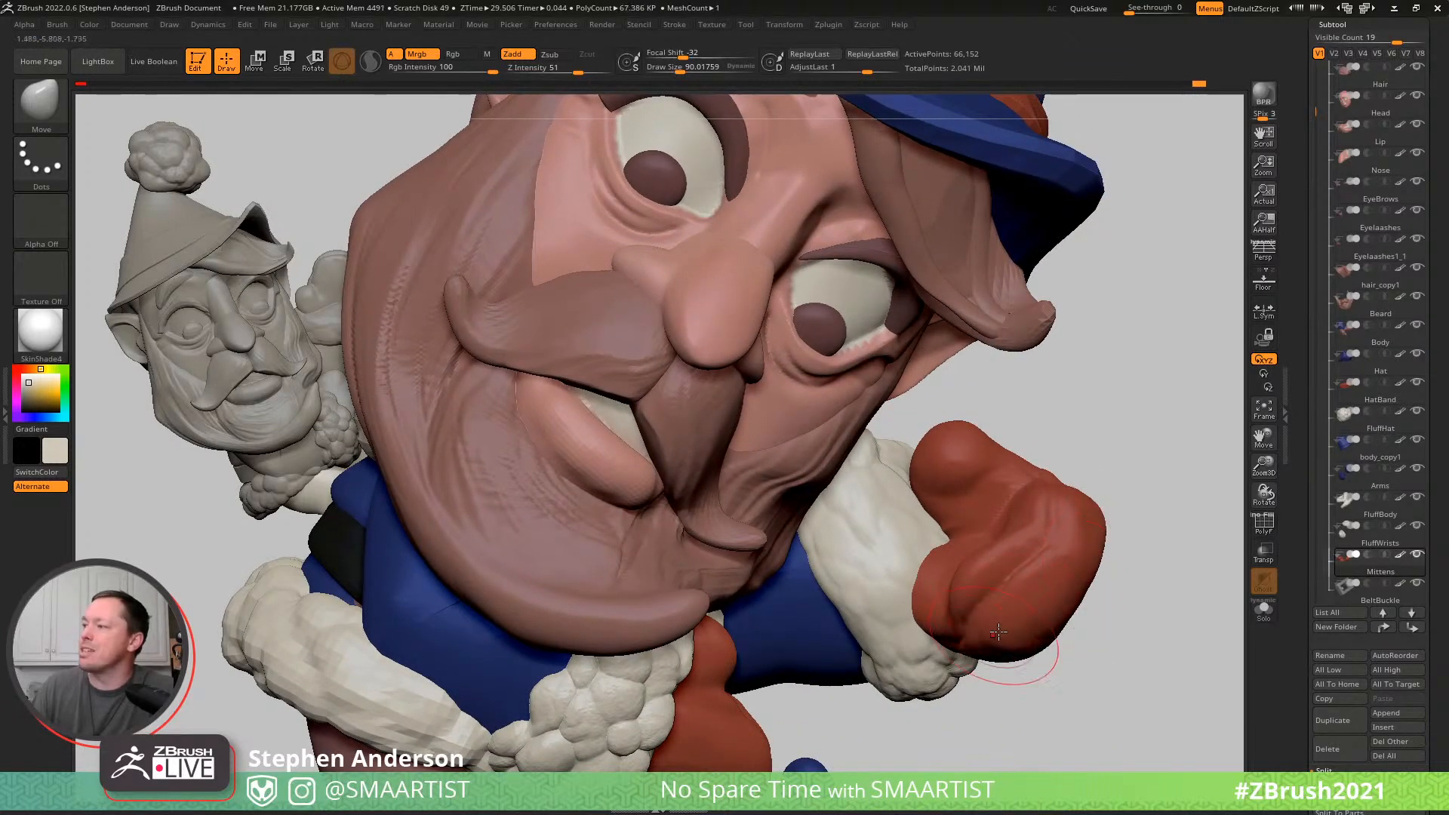
pyautogui.moveTo(1001, 474); pyautogui.dragTo(1070, 625, button='right')
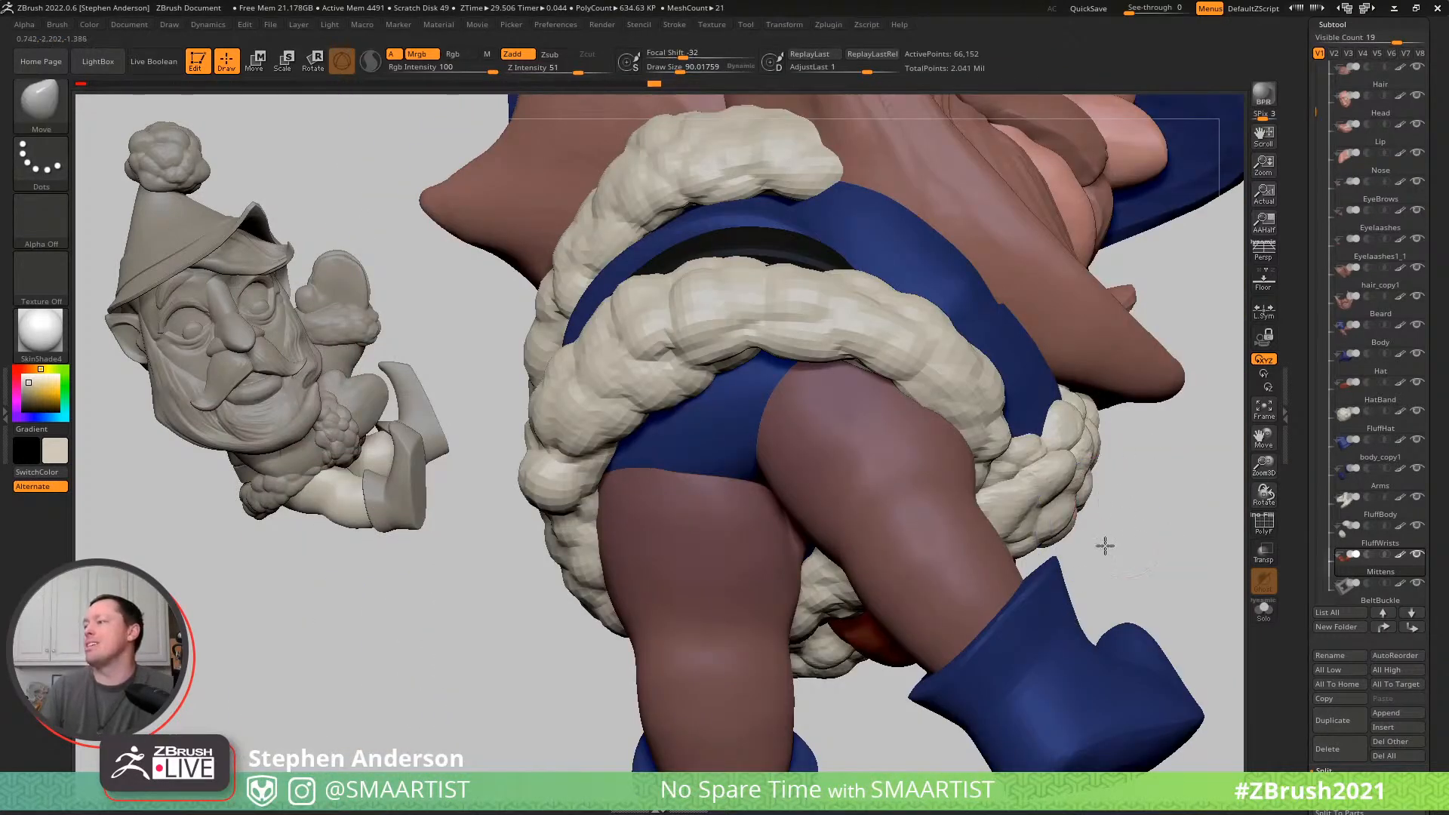
# - Push the raised mitten's outer side in with the Move brush at draw size about 157, and refine the shape at about 73
pyautogui.moveTo(1106, 543)
pyautogui.mouseDown(button='right')
pyautogui.moveTo(1109, 592)
pyautogui.moveTo(1077, 539)
pyautogui.moveTo(1096, 552)
pyautogui.mouseUp(button='right')
pyautogui.press('s')
pyautogui.moveTo(984, 468); pyautogui.dragTo(999, 427)
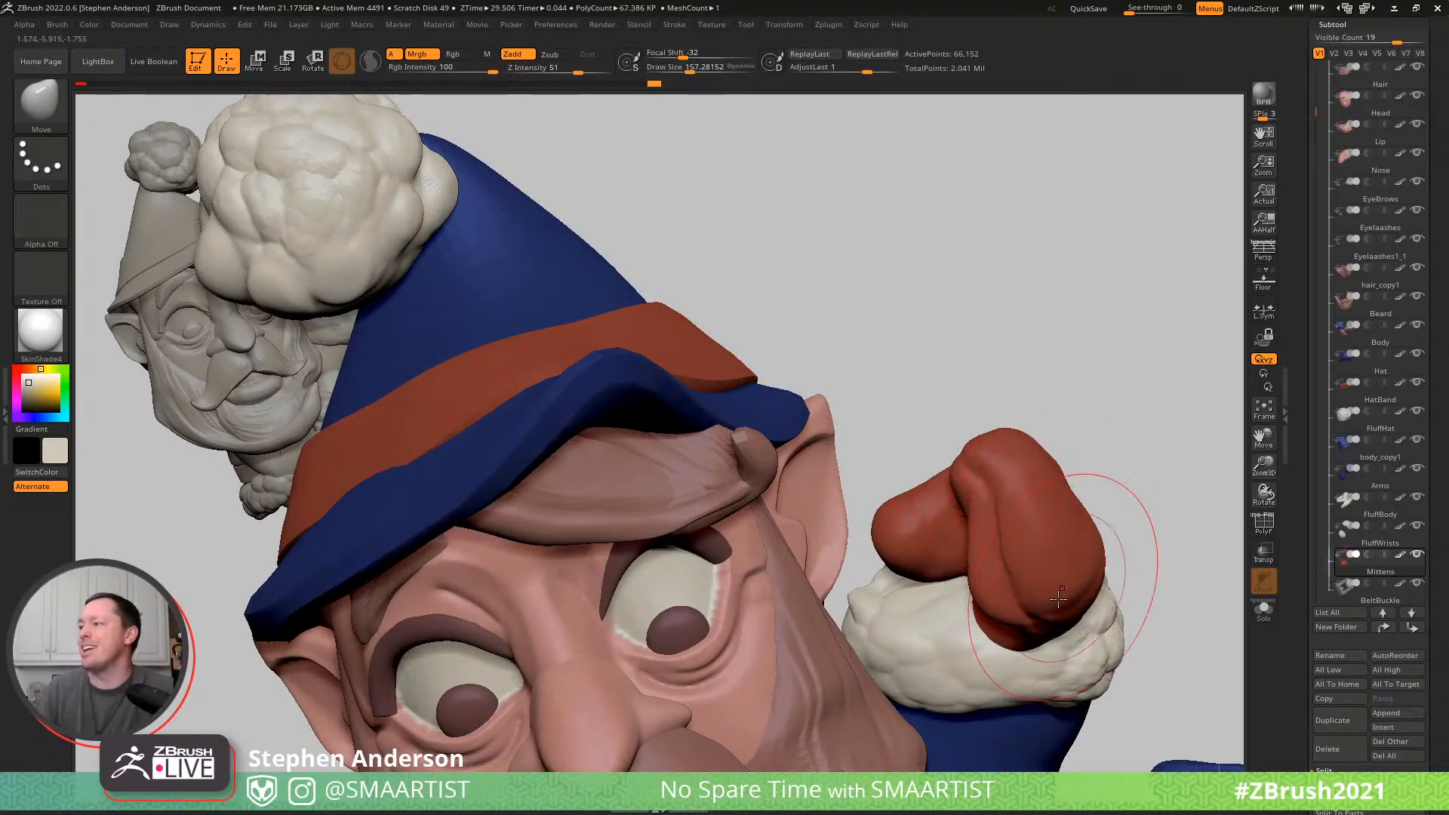
pyautogui.moveTo(1090, 548); pyautogui.dragTo(1073, 552)
pyautogui.moveTo(1062, 550); pyautogui.dragTo(1015, 553, button='right')
pyautogui.press('s')
pyautogui.moveTo(1108, 562); pyautogui.dragTo(1096, 552)
pyautogui.moveTo(1114, 545)
pyautogui.mouseDown(button='right')
pyautogui.moveTo(1147, 517)
pyautogui.moveTo(1093, 632)
pyautogui.moveTo(922, 597)
pyautogui.moveTo(956, 671)
pyautogui.moveTo(954, 630)
pyautogui.mouseUp(button='right')
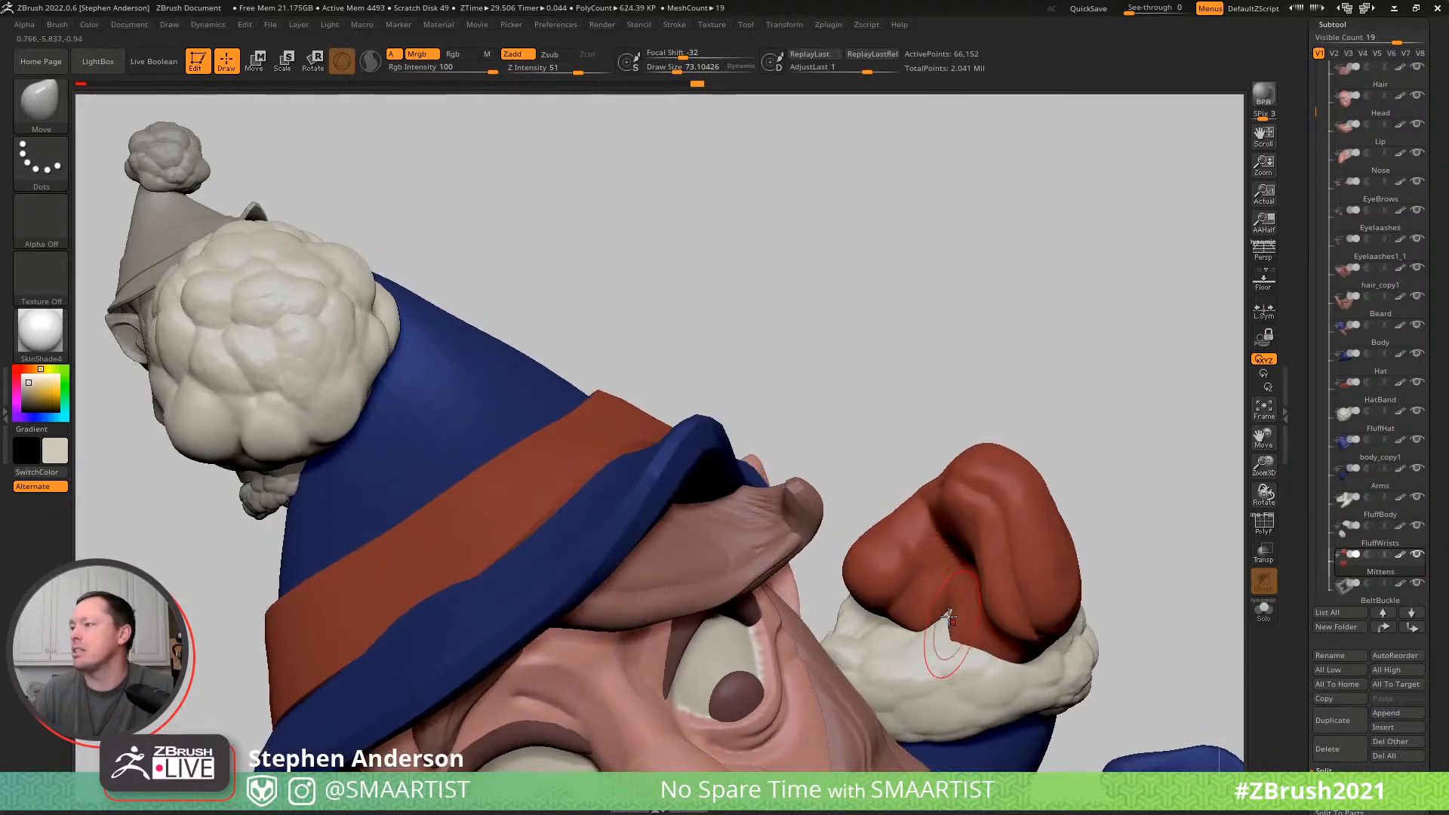
# - Inflate the raised mitten's surface between the thumb and the palm using the Inflat brush at a draw size of about 104
pyautogui.press('b')
pyautogui.press('i')
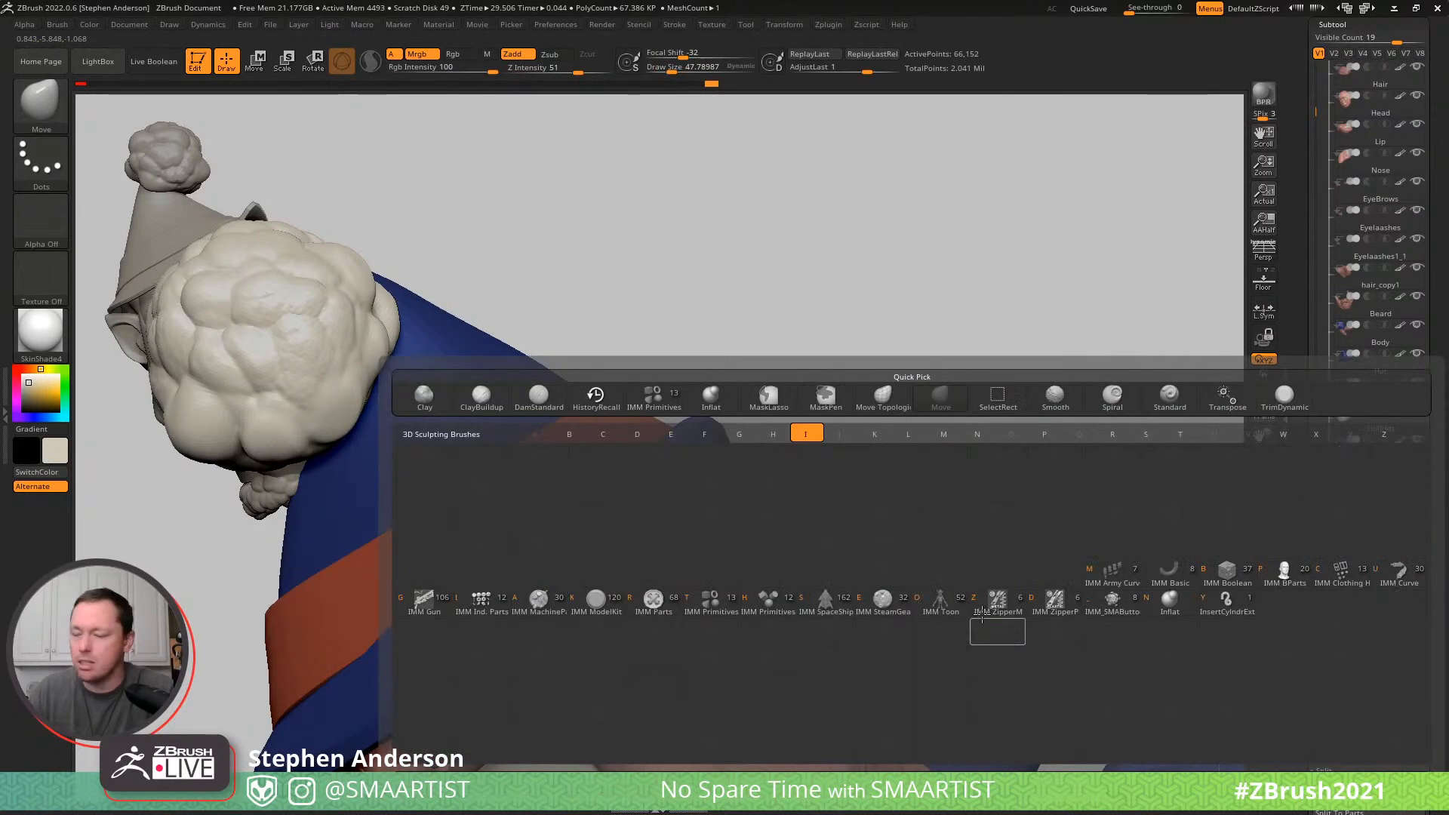
pyautogui.press('n')
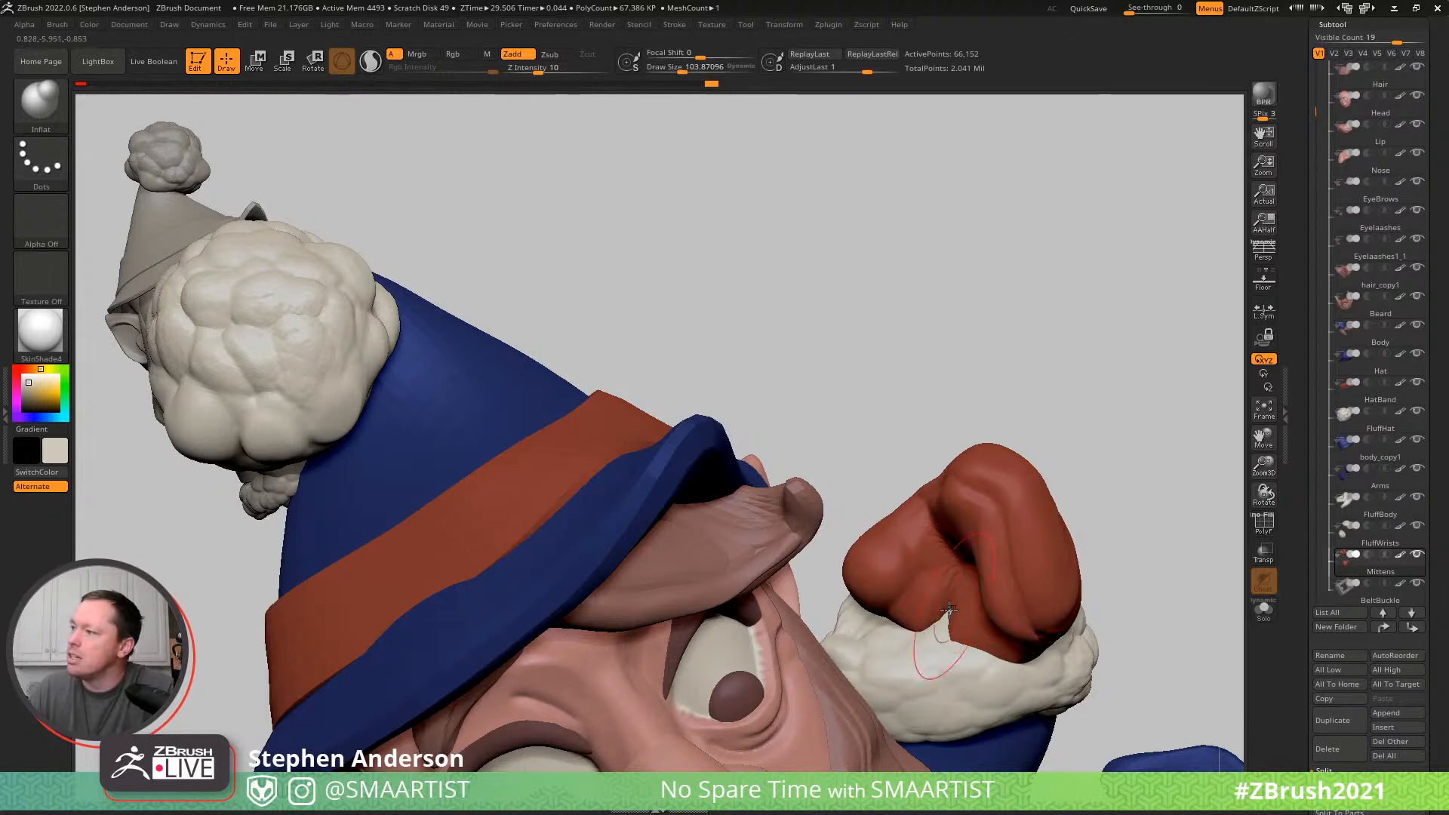
pyautogui.moveTo(963, 585)
pyautogui.mouseDown(button='right')
pyautogui.moveTo(957, 504)
pyautogui.moveTo(1128, 468)
pyautogui.moveTo(1112, 522)
pyautogui.mouseUp(button='right')
pyautogui.press('ctrl')
pyautogui.moveTo(1033, 694); pyautogui.dragTo(1052, 602, button='right')
# - Adjust the raised mitten's silhouette from above with the Move brush at a draw size of about 62
pyautogui.press('b')
pyautogui.press('m')
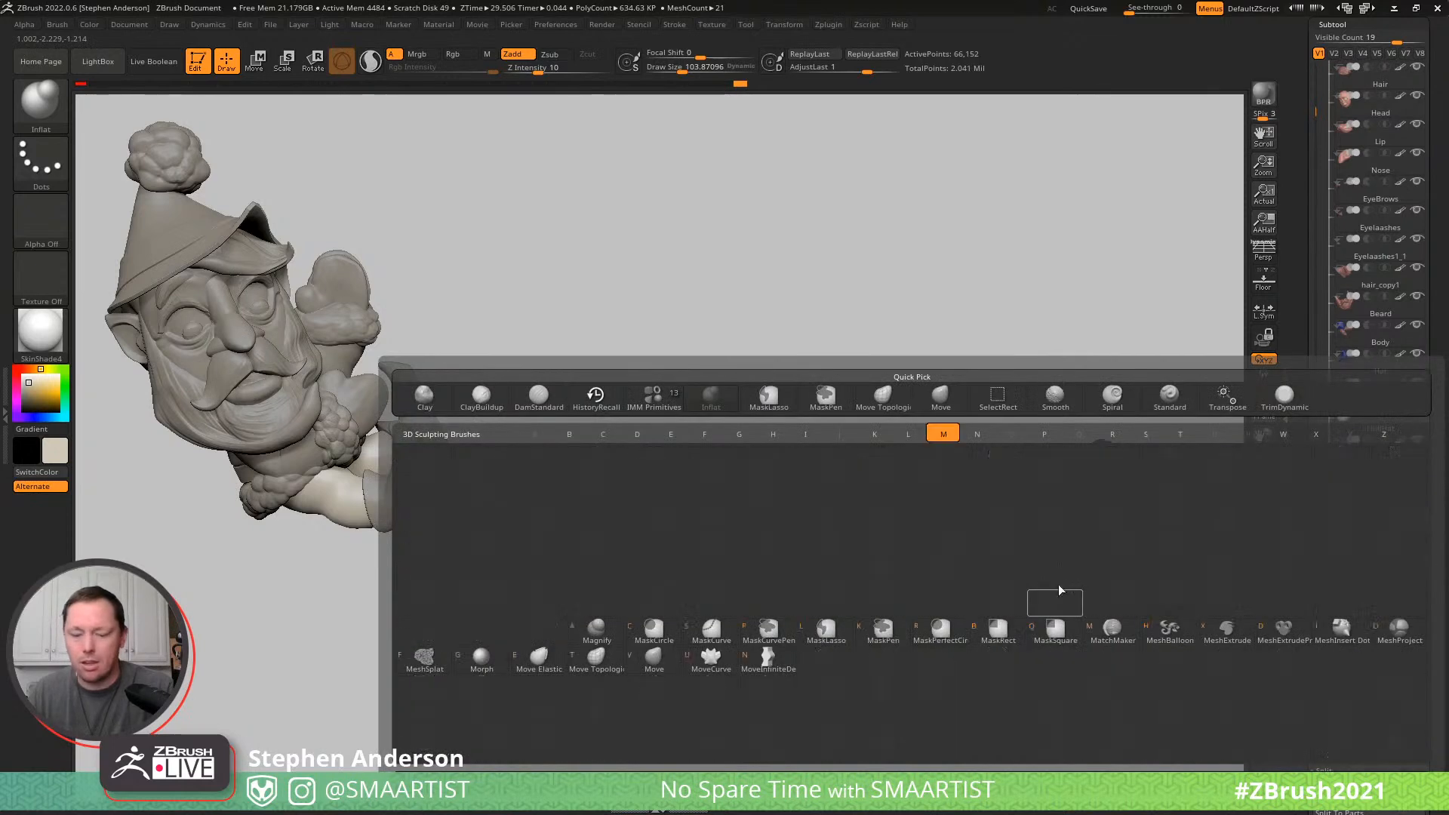
pyautogui.press('v')
pyautogui.press('s')
pyautogui.moveTo(1053, 569); pyautogui.dragTo(1041, 569)
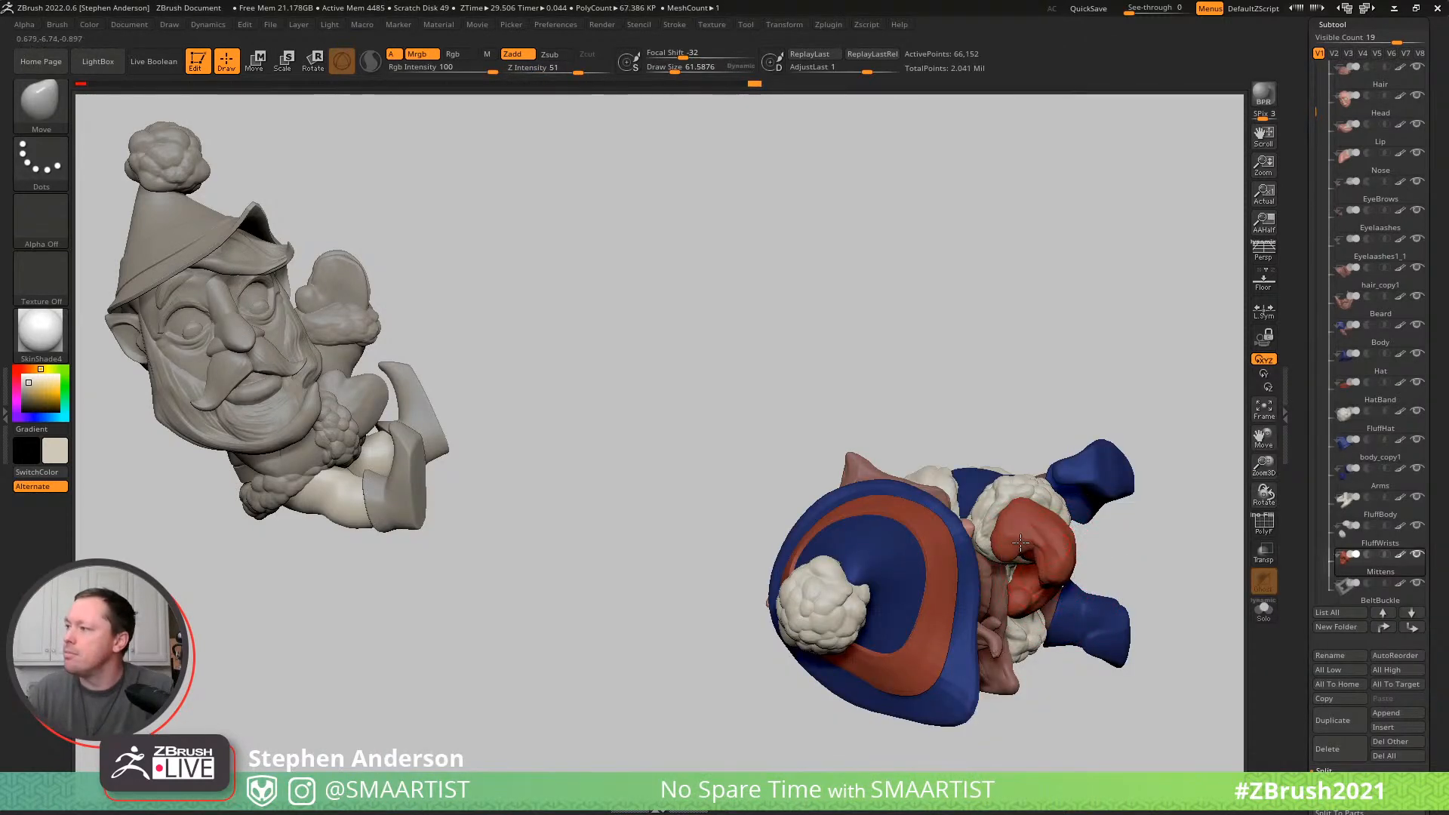
pyautogui.moveTo(1026, 564); pyautogui.dragTo(943, 473, button='right')
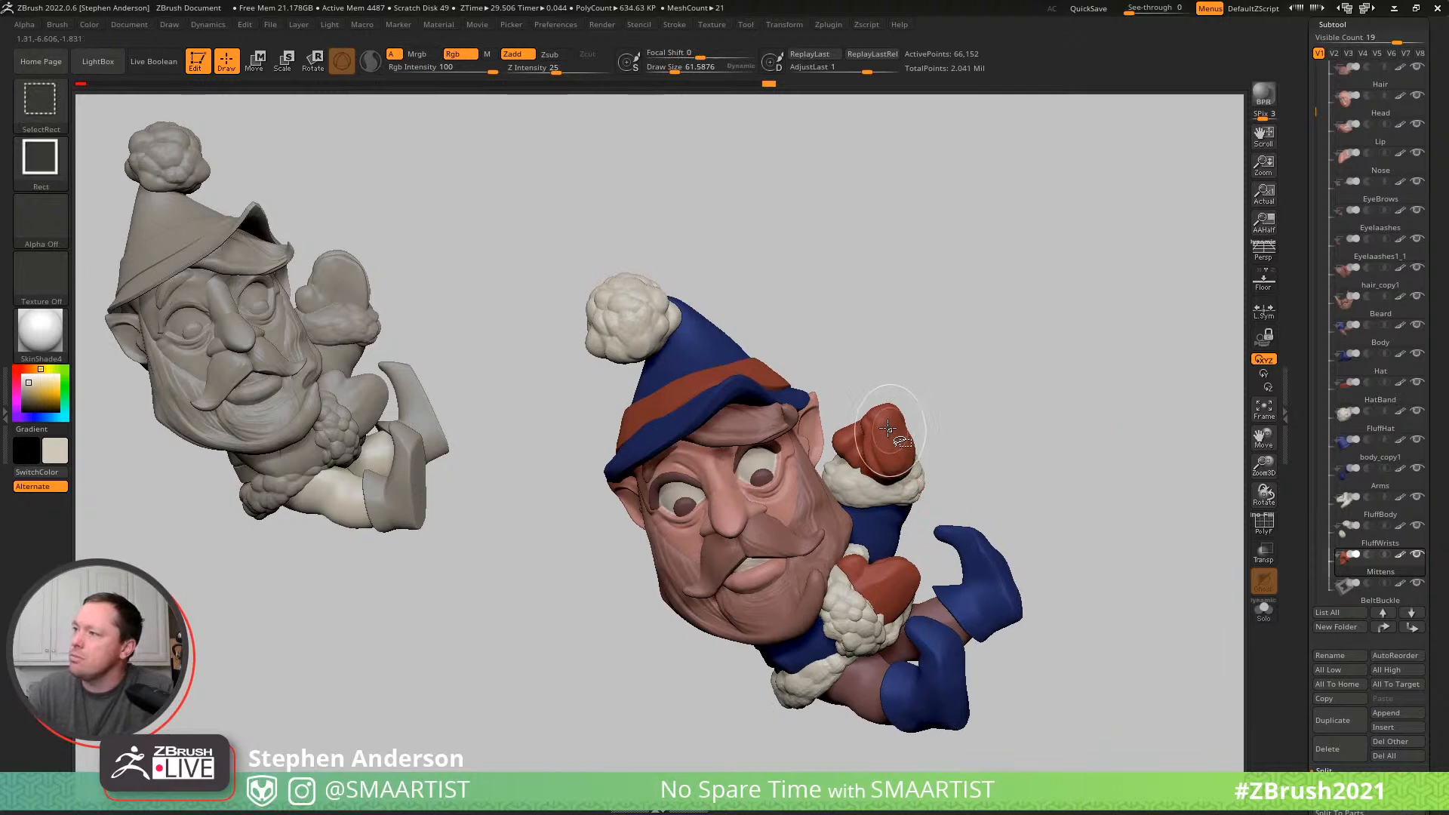
# - Isolate the raised mitten, split the hidden lower mitten into its own subtool and turn that subtool's visibility off
pyautogui.keyDown('ctrl'); pyautogui.keyDown('shift'); pyautogui.click(897, 431); pyautogui.keyUp('shift'); pyautogui.keyUp('ctrl')
pyautogui.scroll(-5, 1447, 761)
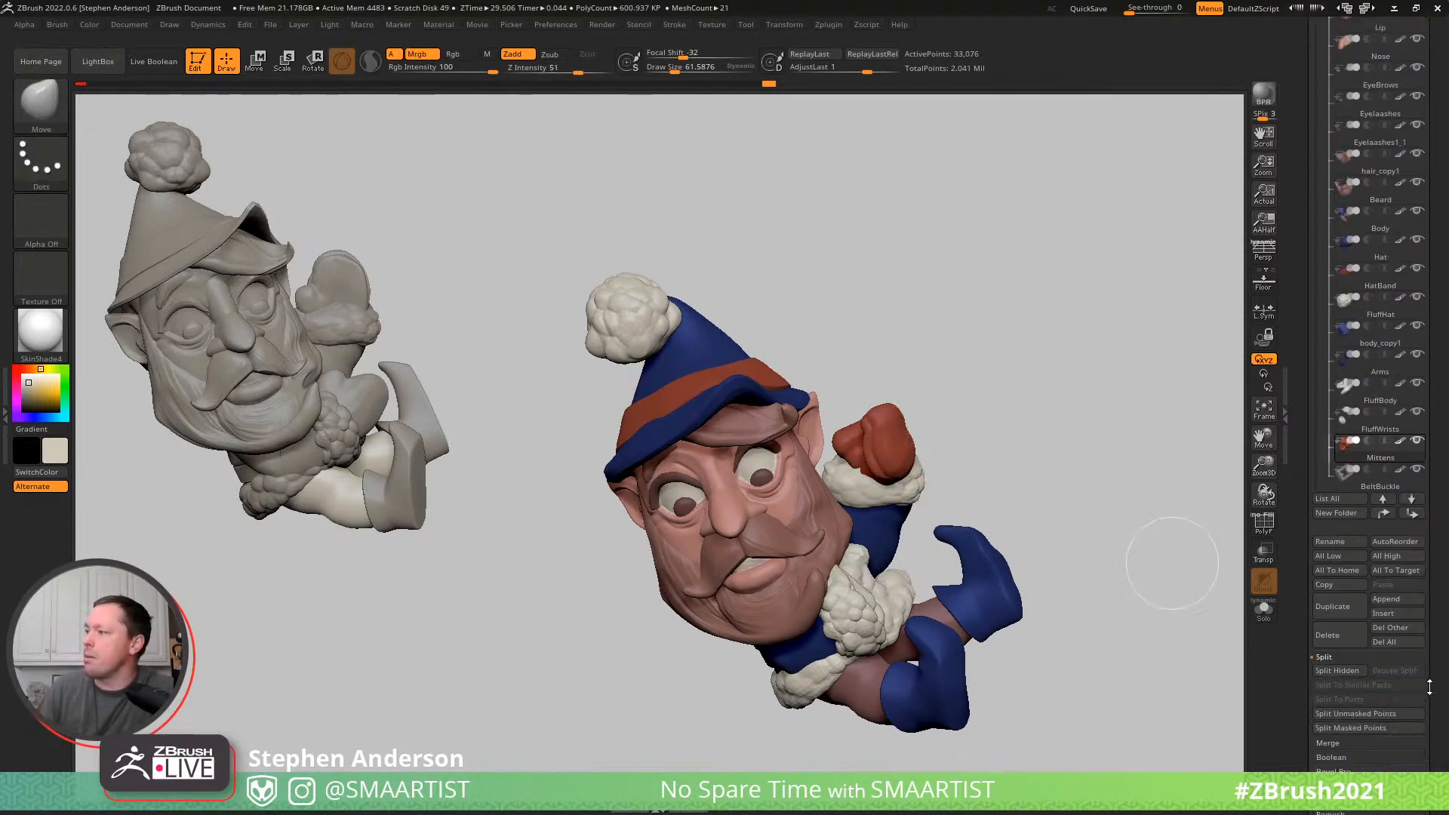
pyautogui.scroll(-1, 1439, 592)
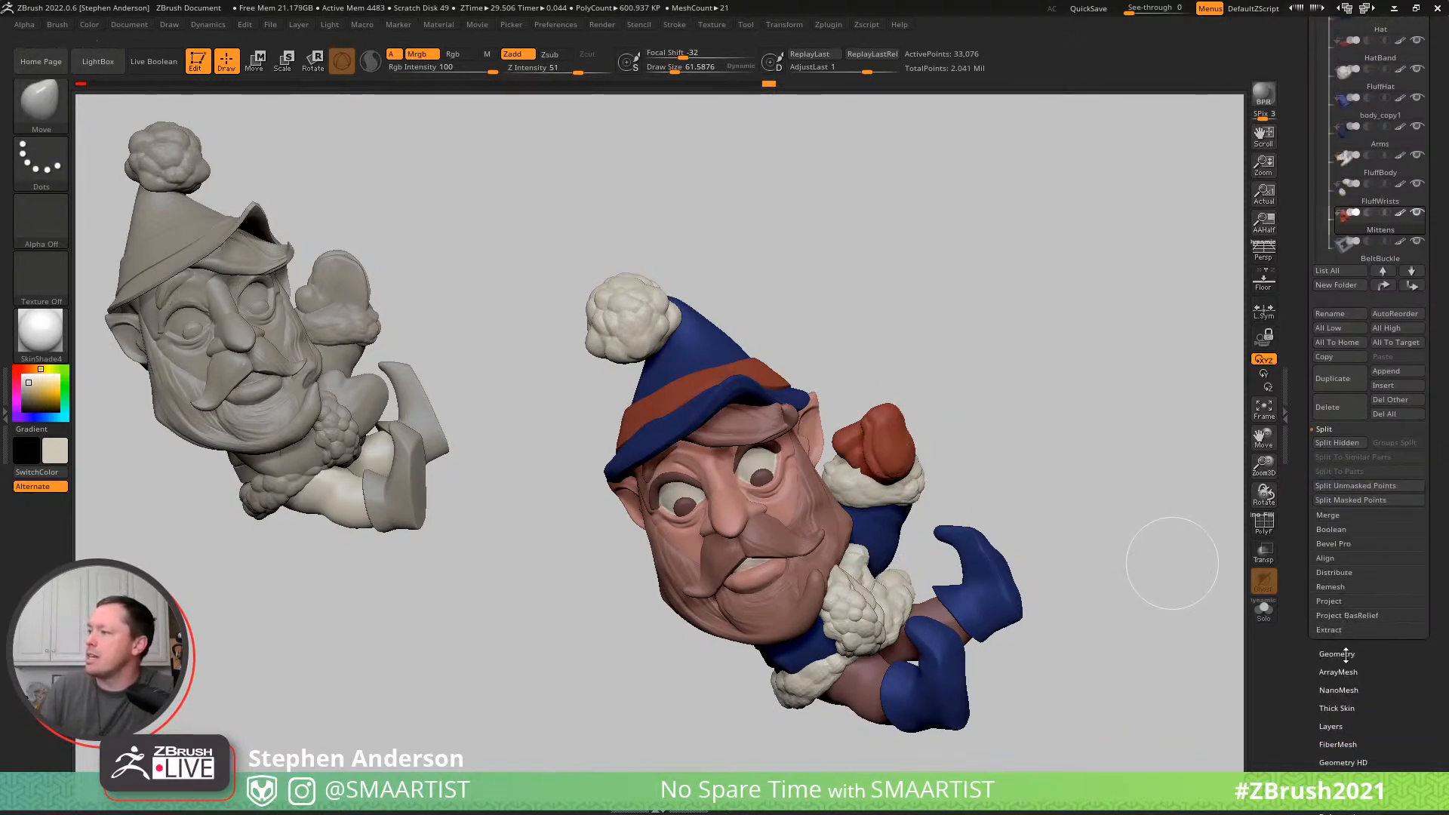
pyautogui.click(1340, 443)
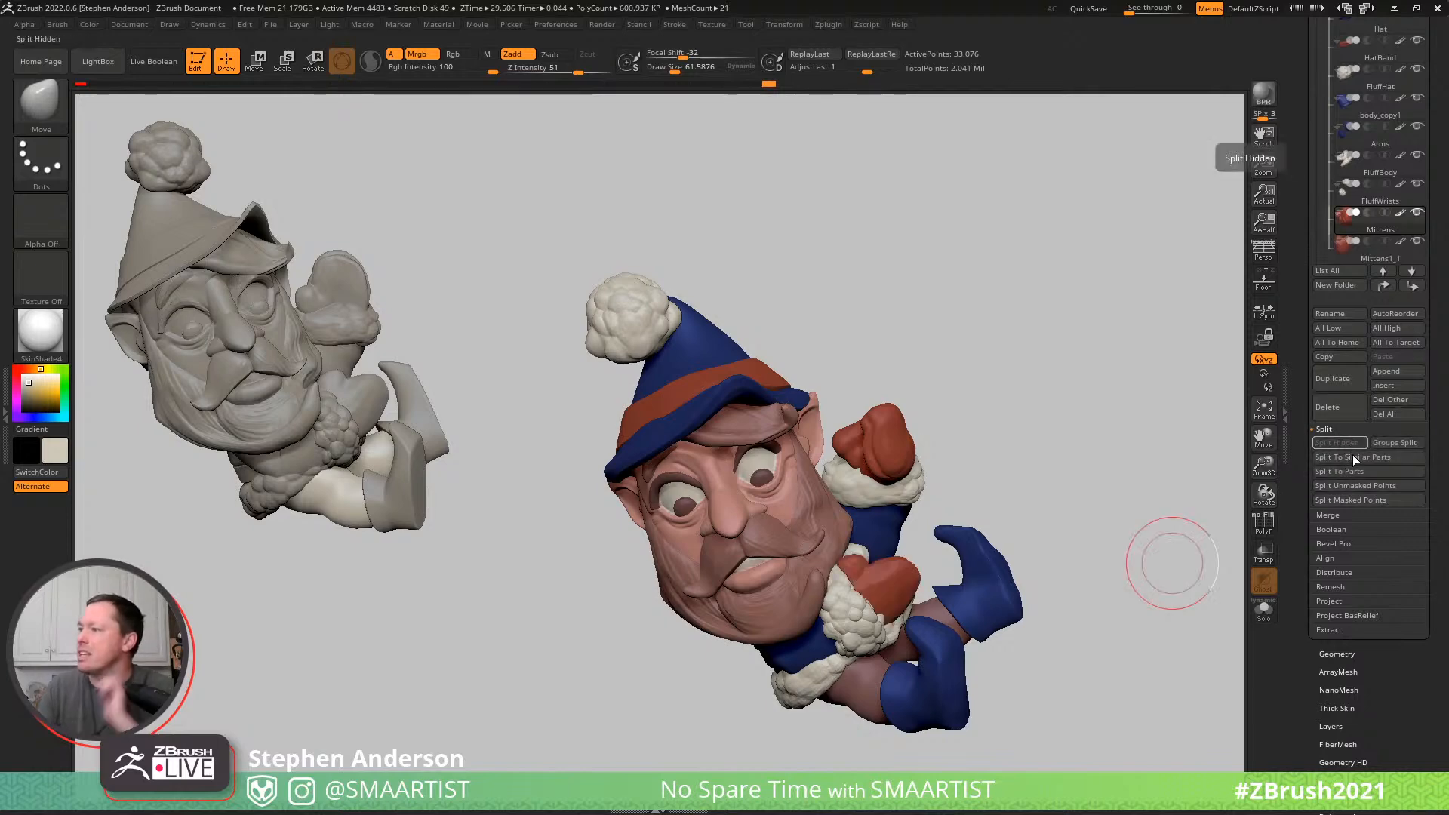
pyautogui.click(1417, 242)
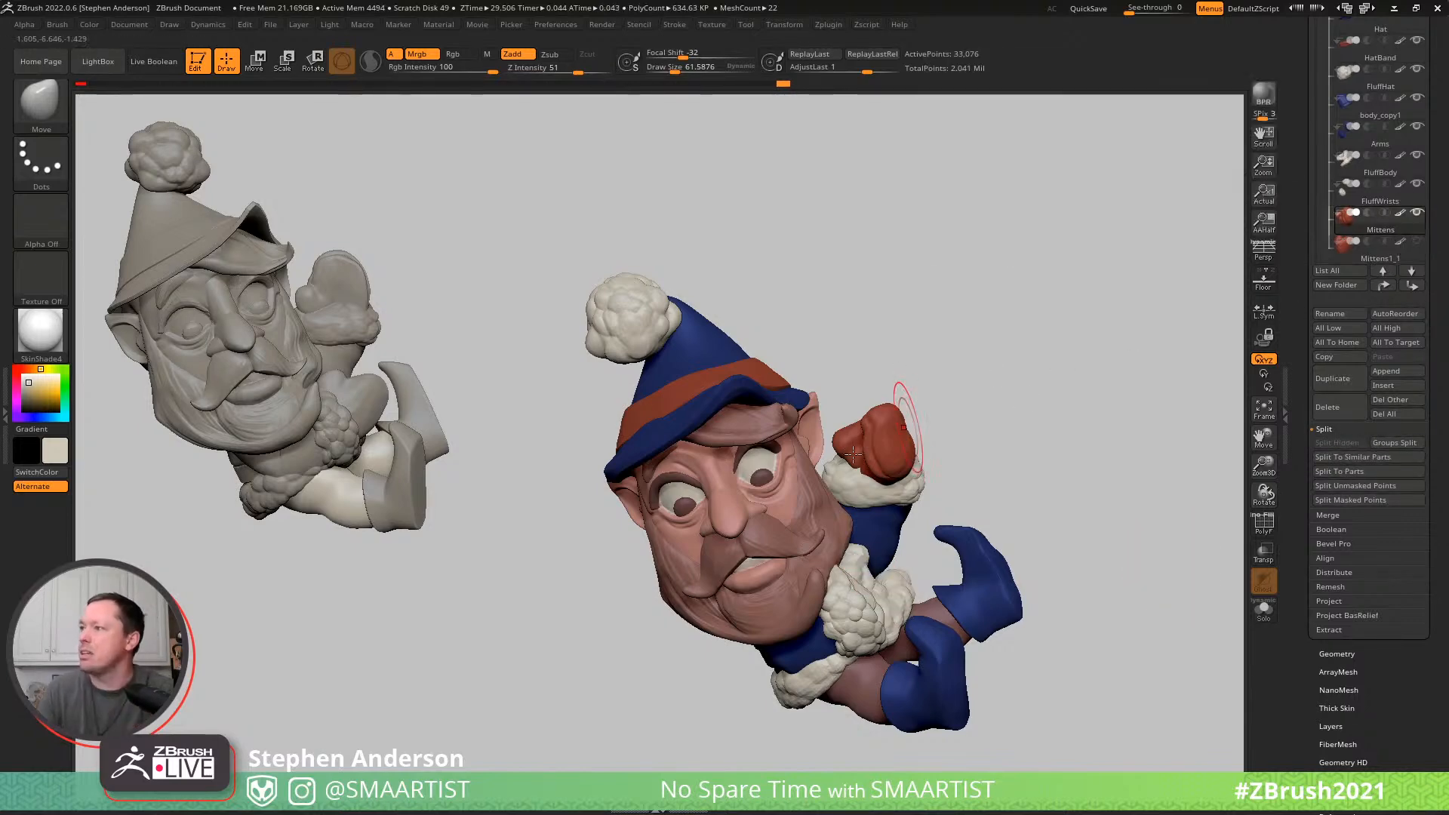
# - Duplicate the raised mitten within its subtool using the gizmo and mirror the unmasked copy
pyautogui.moveTo(852, 444)
pyautogui.mouseDown(button='right')
pyautogui.moveTo(867, 444)
pyautogui.moveTo(770, 443)
pyautogui.moveTo(850, 444)
pyautogui.mouseUp(button='right')
pyautogui.press('w')
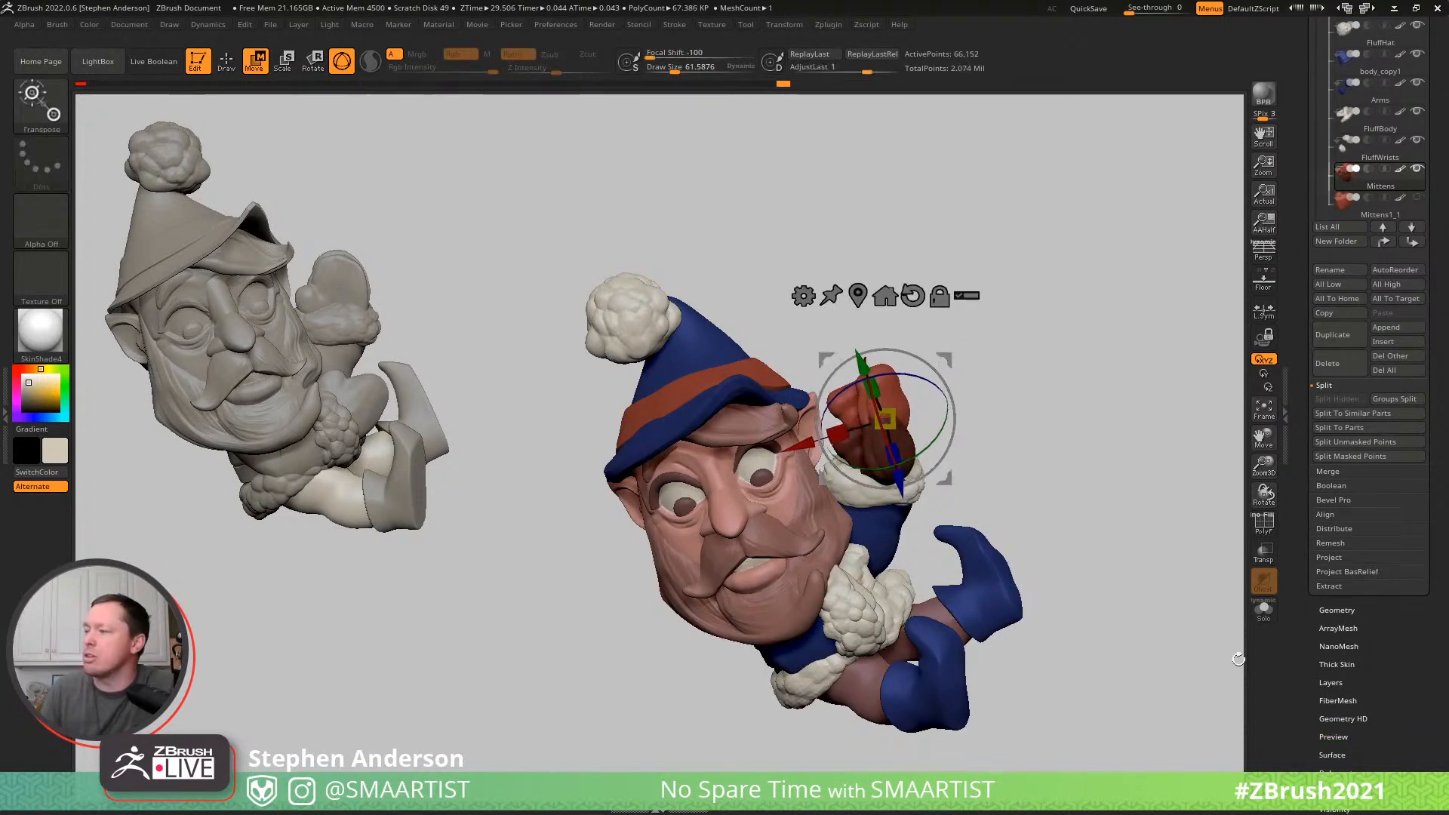
pyautogui.click(1352, 766)
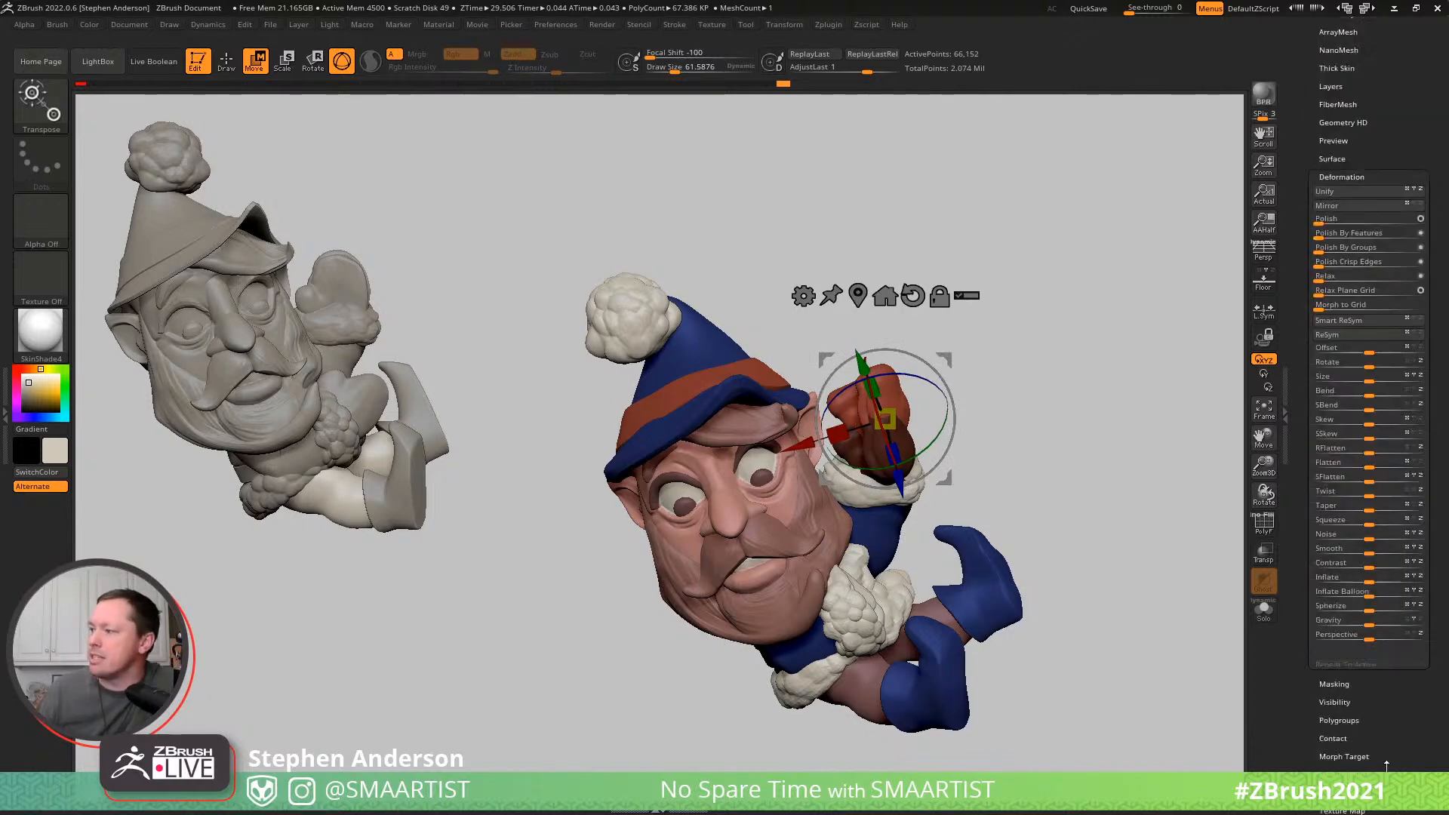
pyautogui.click(1357, 205)
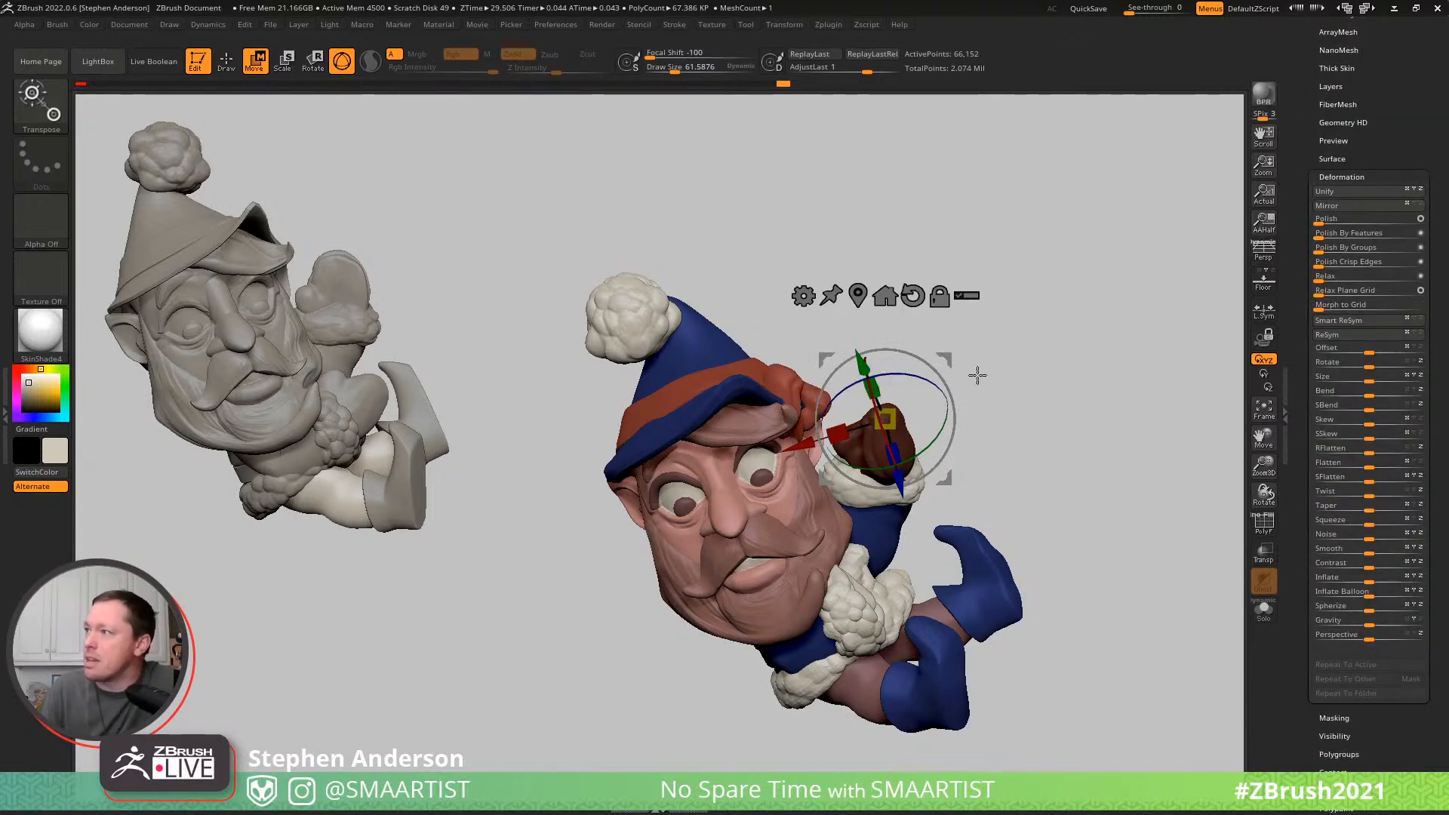
# - Centre the gizmo on the mirrored mitten and move and rotate it into the lower wrist's fluffy cuff
pyautogui.click(859, 294)
pyautogui.moveTo(854, 345); pyautogui.dragTo(941, 510)
pyautogui.moveTo(964, 457); pyautogui.dragTo(882, 687)
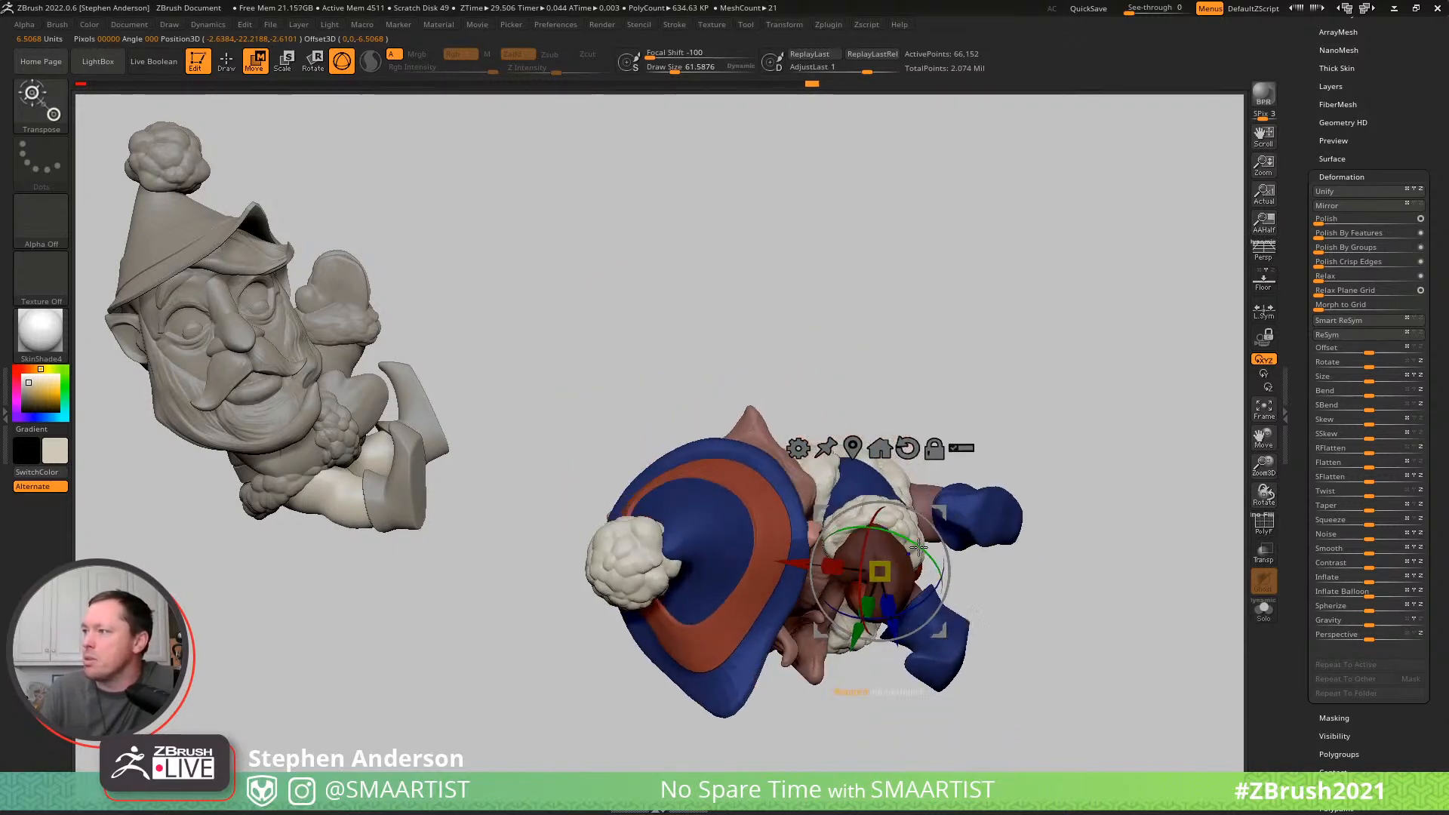
pyautogui.moveTo(936, 523); pyautogui.dragTo(759, 514)
pyautogui.moveTo(952, 515)
pyautogui.mouseDown()
pyautogui.moveTo(935, 382)
pyautogui.moveTo(973, 292)
pyautogui.moveTo(1053, 365)
pyautogui.moveTo(941, 473)
pyautogui.moveTo(868, 476)
pyautogui.moveTo(931, 486)
pyautogui.moveTo(905, 471)
pyautogui.moveTo(961, 430)
pyautogui.moveTo(999, 498)
pyautogui.moveTo(942, 441)
pyautogui.moveTo(883, 521)
pyautogui.mouseUp()
pyautogui.moveTo(914, 475); pyautogui.dragTo(841, 432)
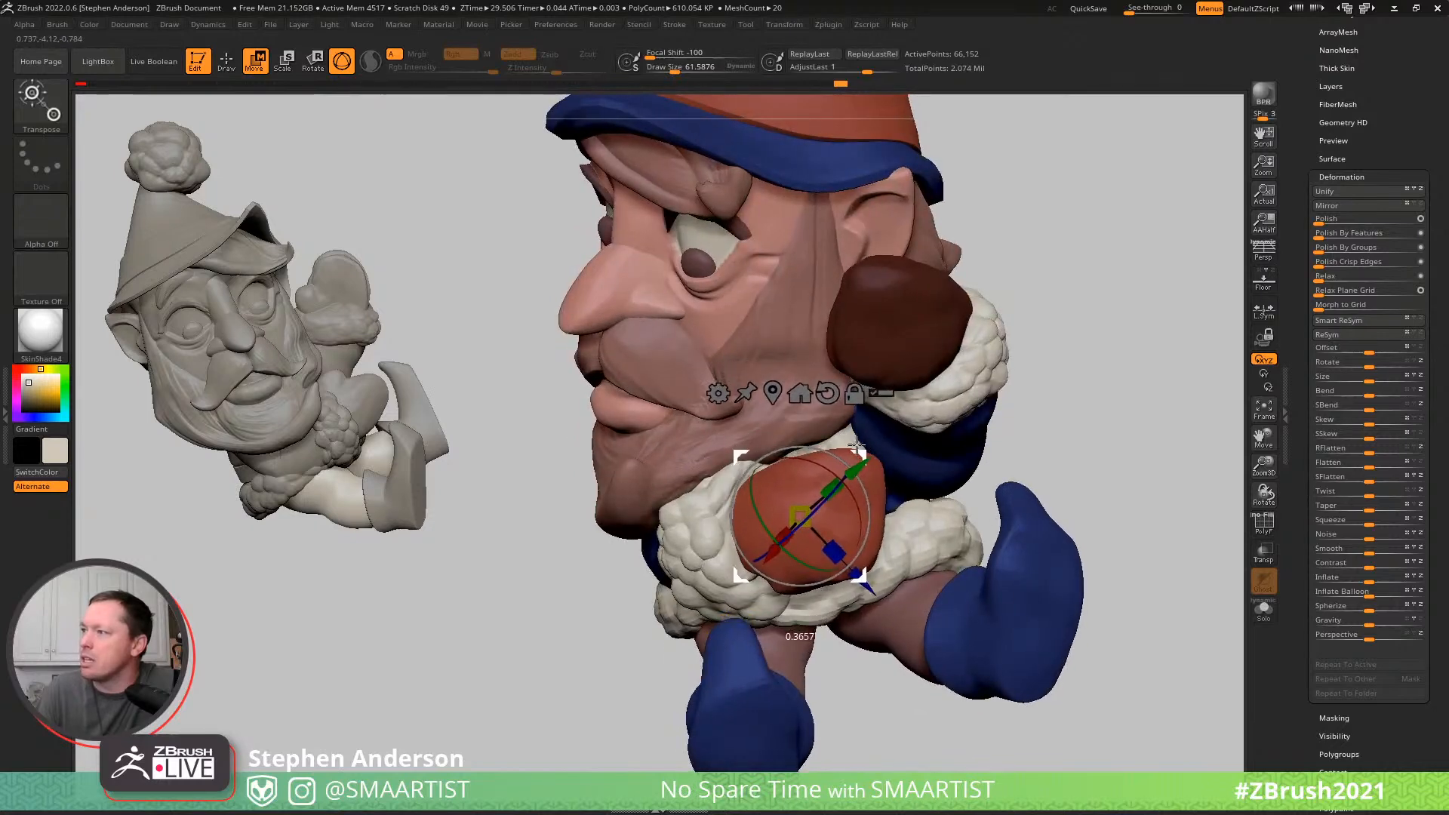
# - Fine-tune the mirrored mitten's placement inside the lower cuff with the gizmo, checking it from several angles
pyautogui.press('q')
pyautogui.moveTo(1033, 433)
pyautogui.mouseDown()
pyautogui.moveTo(849, 394)
pyautogui.moveTo(781, 549)
pyautogui.moveTo(793, 418)
pyautogui.moveTo(783, 430)
pyautogui.moveTo(833, 441)
pyautogui.moveTo(819, 381)
pyautogui.mouseUp()
pyautogui.press('w')
pyautogui.moveTo(819, 381); pyautogui.dragTo(833, 383, button='right')
pyautogui.moveTo(835, 503); pyautogui.dragTo(828, 500)
pyautogui.moveTo(873, 552); pyautogui.dragTo(867, 558)
pyautogui.press('q')
pyautogui.moveTo(871, 525)
pyautogui.mouseDown(button='right')
pyautogui.moveTo(711, 463)
pyautogui.moveTo(705, 412)
pyautogui.moveTo(766, 421)
pyautogui.moveTo(690, 432)
pyautogui.moveTo(847, 443)
pyautogui.moveTo(783, 443)
pyautogui.moveTo(847, 455)
pyautogui.moveTo(857, 480)
pyautogui.mouseUp(button='right')
# - Reshape the lower wrist's fluffy cuff around the mitten using the Move brush, reducing the draw size from about 62 to 33
pyautogui.keyDown('alt'); pyautogui.click(663, 545); pyautogui.keyUp('alt')
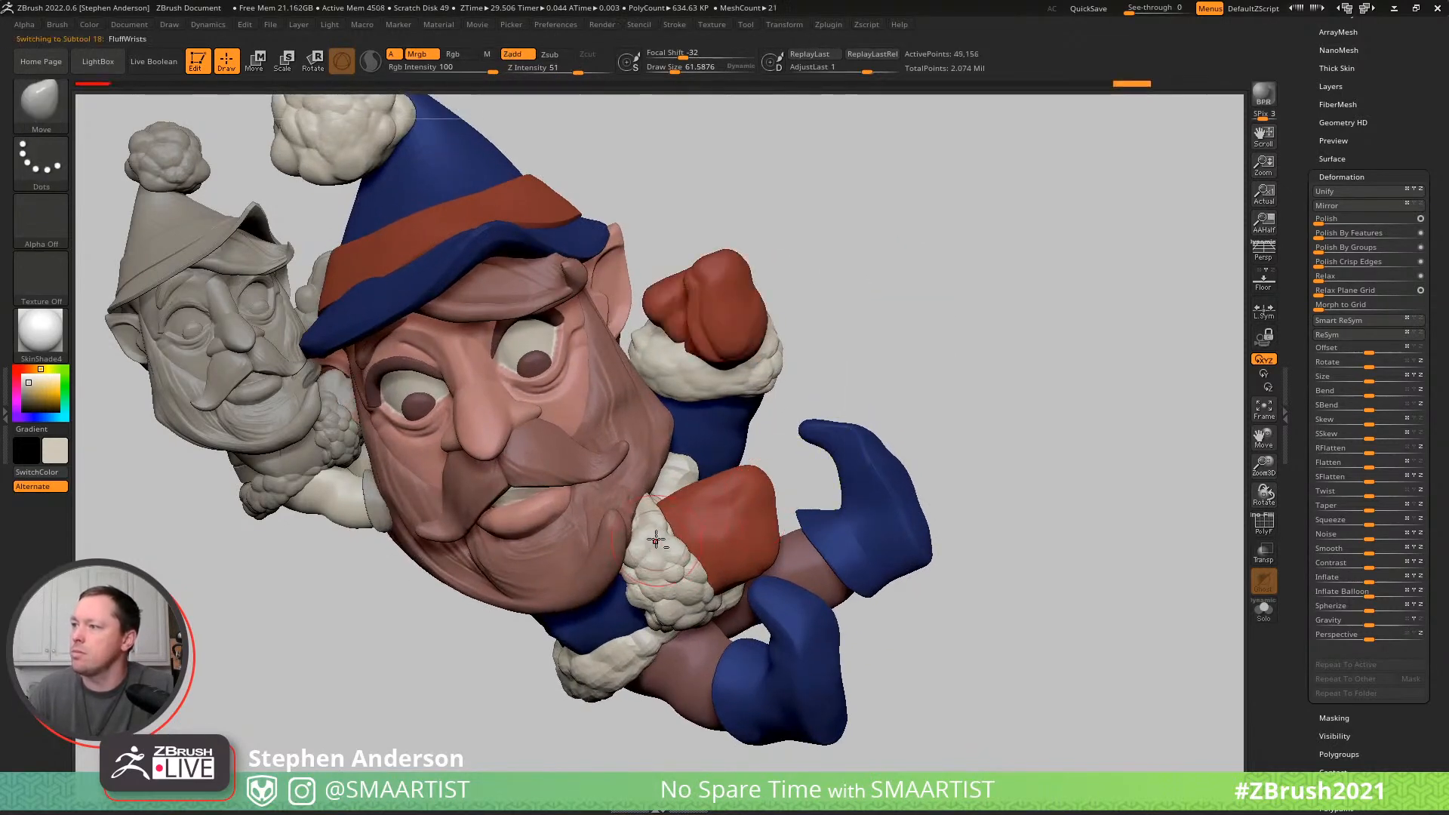
pyautogui.press('b')
pyautogui.press('m')
pyautogui.press('v')
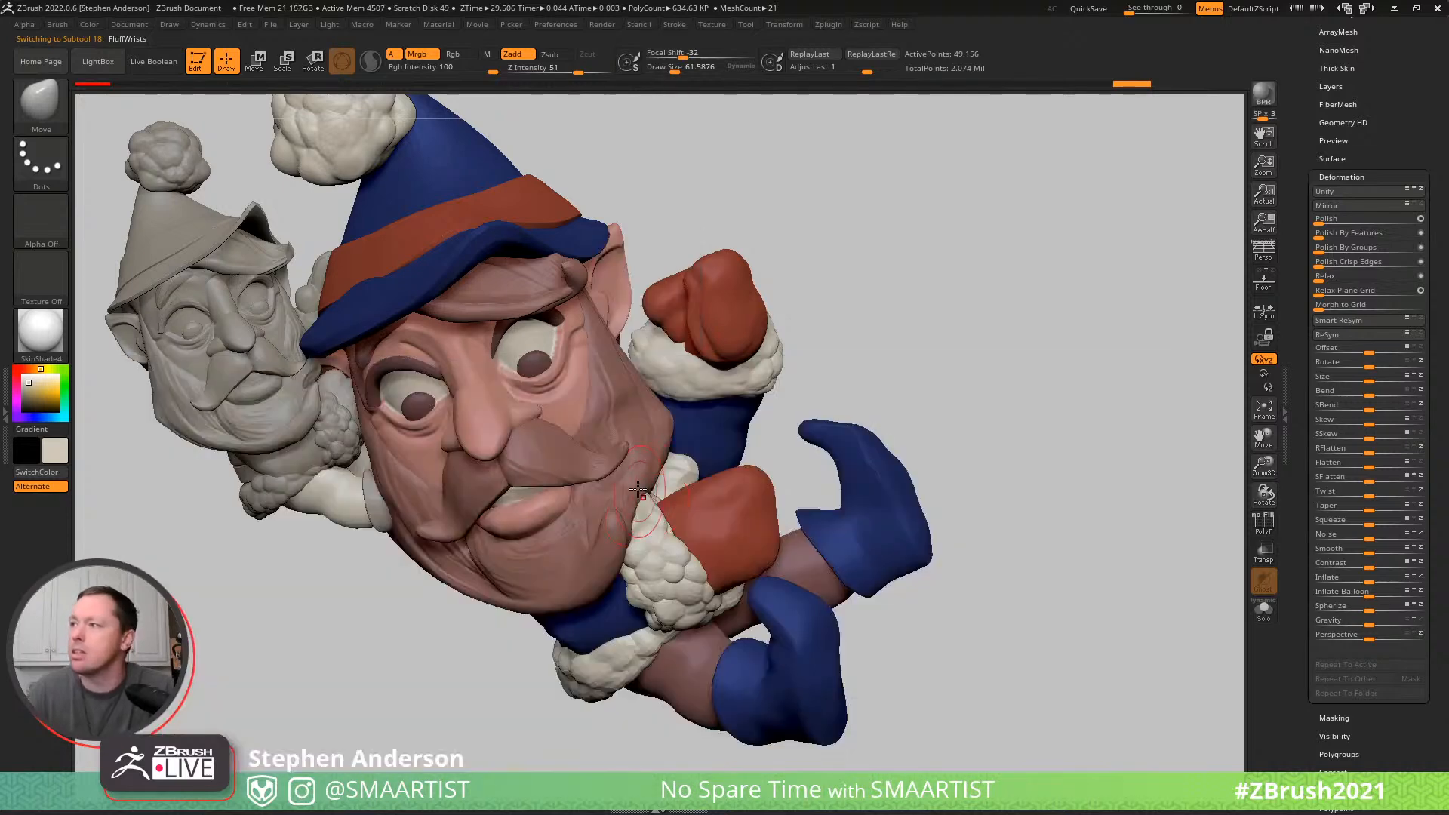
pyautogui.moveTo(665, 476)
pyautogui.mouseDown()
pyautogui.moveTo(681, 477)
pyautogui.moveTo(655, 486)
pyautogui.mouseUp()
pyautogui.press('s')
pyautogui.moveTo(662, 513)
pyautogui.mouseDown(button='right')
pyautogui.moveTo(661, 597)
pyautogui.moveTo(650, 572)
pyautogui.moveTo(677, 510)
pyautogui.moveTo(667, 554)
pyautogui.moveTo(653, 549)
pyautogui.mouseUp(button='right')
pyautogui.press('s')
pyautogui.moveTo(653, 552); pyautogui.dragTo(642, 550)
pyautogui.moveTo(672, 565)
pyautogui.mouseDown(button='right')
pyautogui.moveTo(681, 505)
pyautogui.moveTo(702, 554)
pyautogui.moveTo(741, 567)
pyautogui.moveTo(788, 525)
pyautogui.moveTo(821, 521)
pyautogui.moveTo(807, 517)
pyautogui.moveTo(835, 482)
pyautogui.moveTo(848, 496)
pyautogui.mouseUp(button='right')
# - Save the tool as ElfOrnament_01 in the _Santa folder, replacing the existing file
pyautogui.keyDown('alt'); pyautogui.moveTo(903, 440); pyautogui.dragTo(918, 409, button='right'); pyautogui.keyUp('alt')
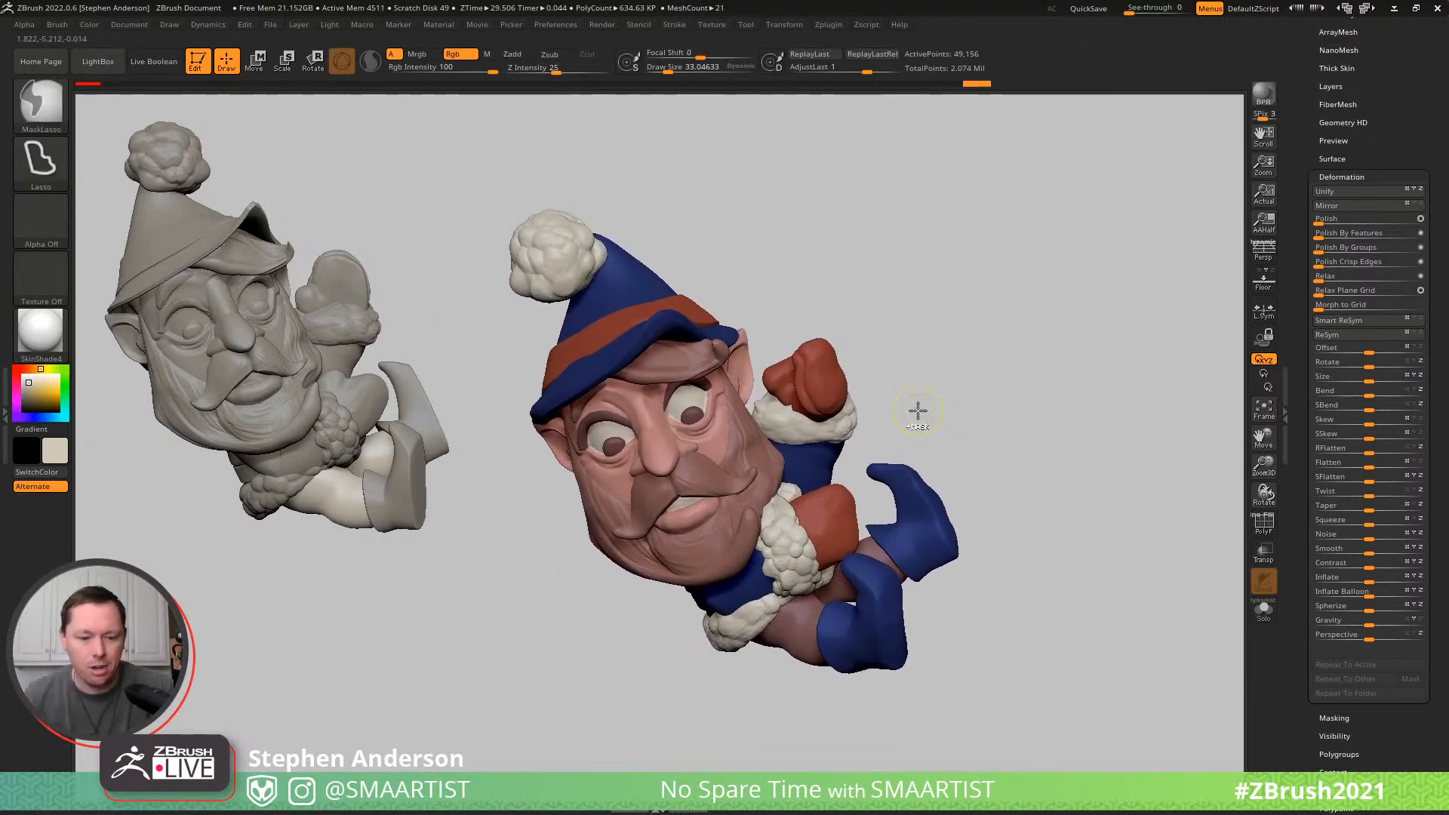
pyautogui.hotkey('ctrl', 's')
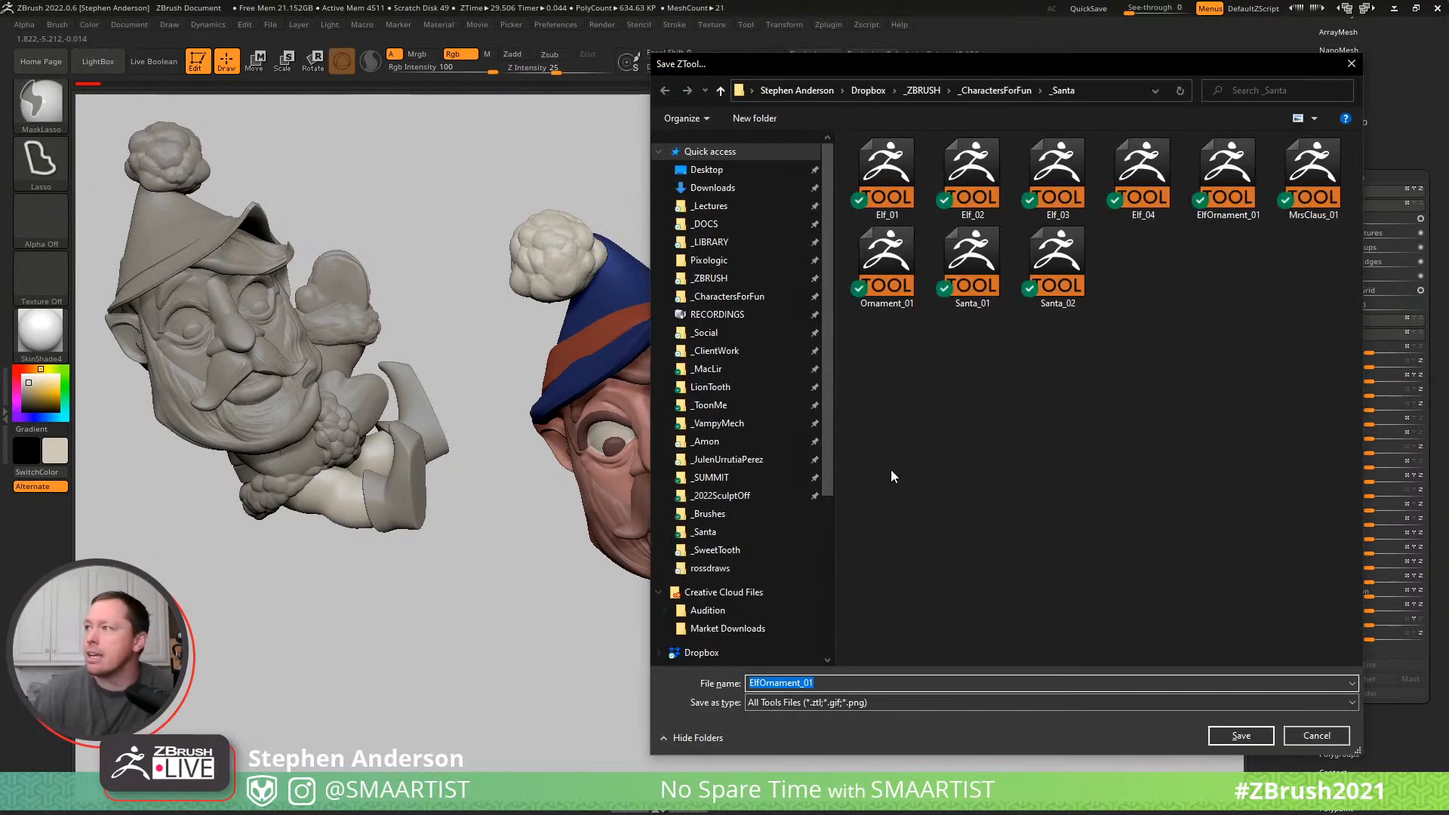
pyautogui.click(1238, 733)
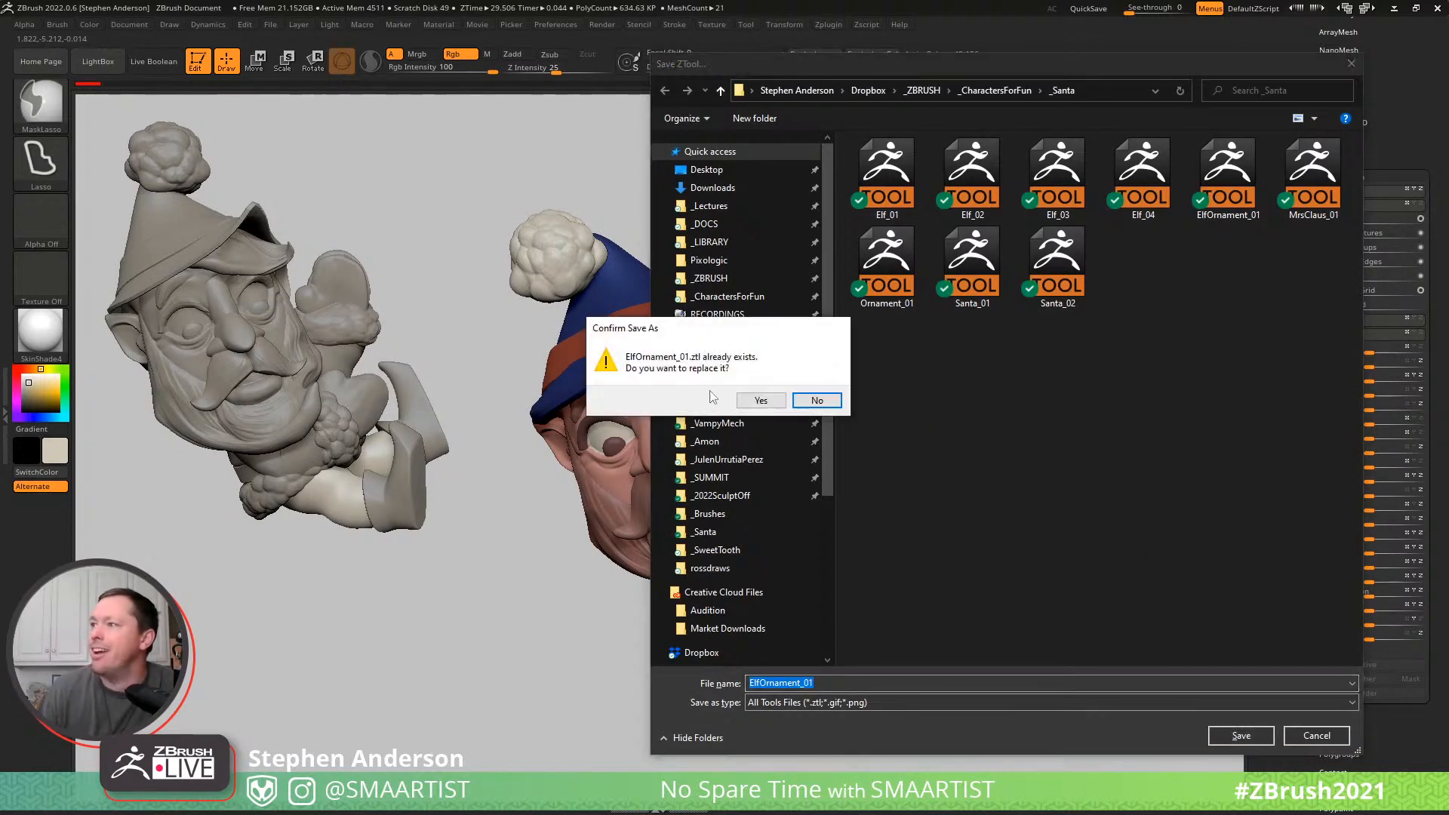
pyautogui.click(760, 400)
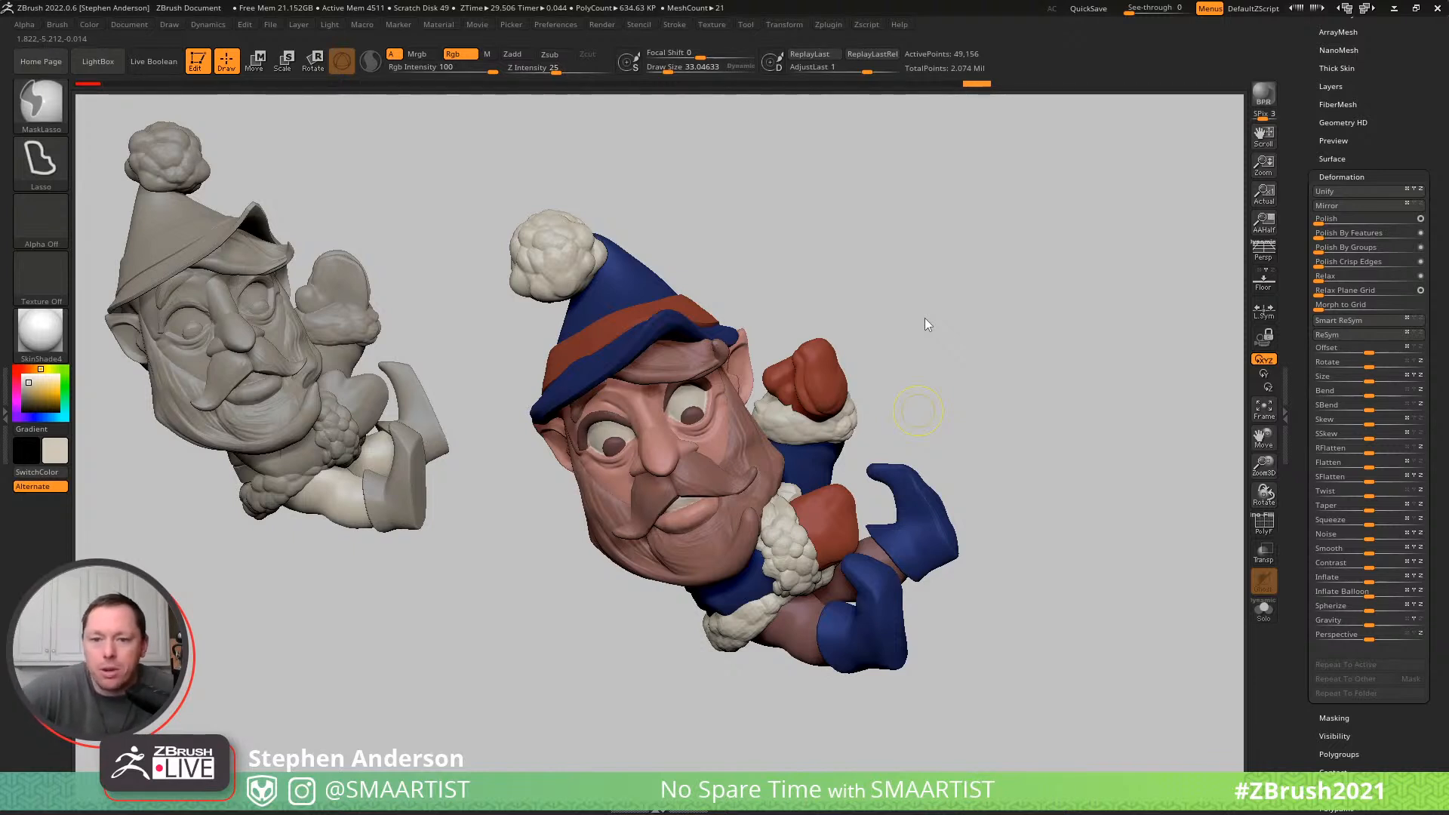
pyautogui.hotkey('ctrl', 's')
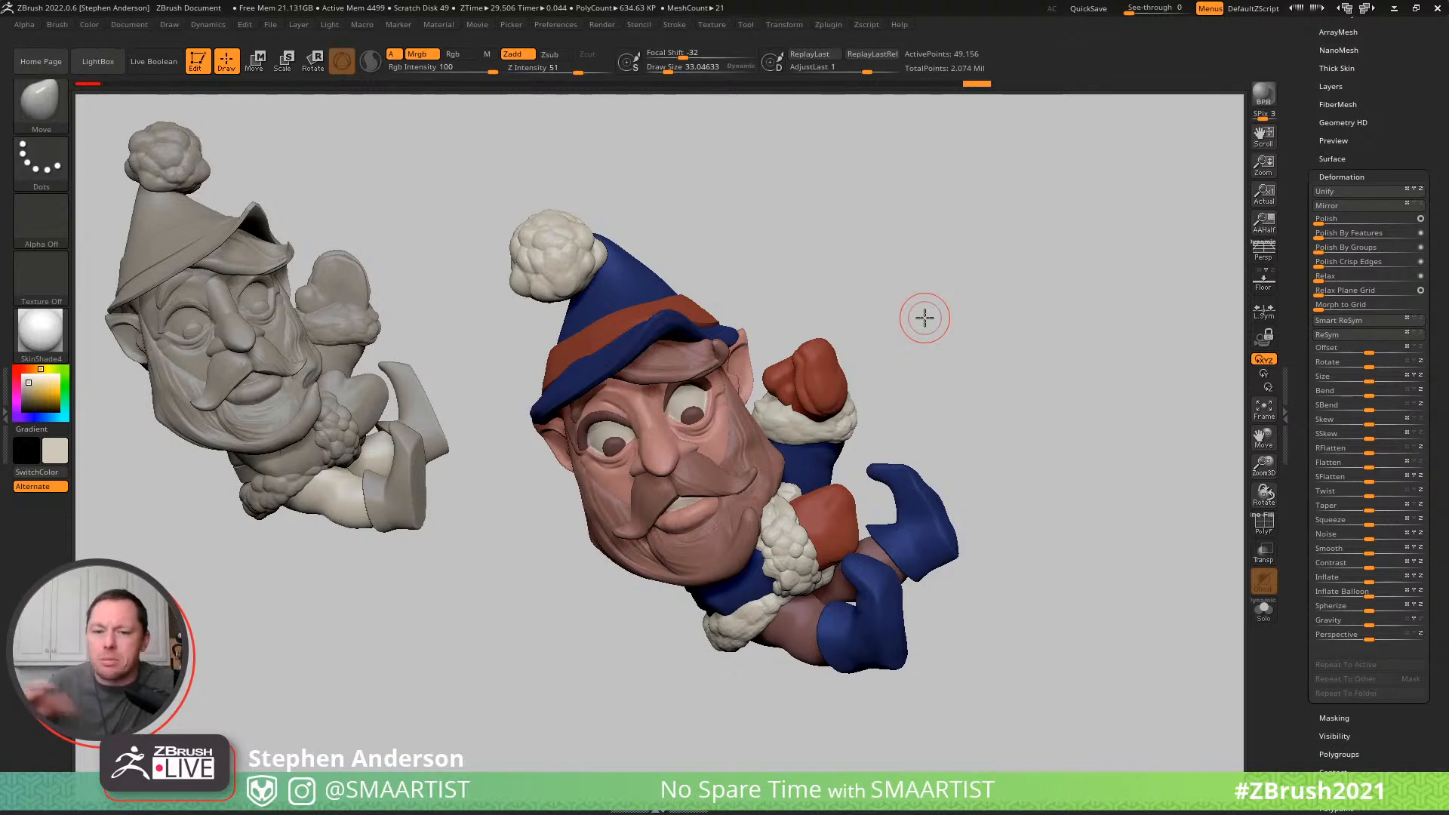
# - Make the body's fluffy trim the active subtool and minimise the window to show the desktop
pyautogui.moveTo(880, 332)
pyautogui.mouseDown()
pyautogui.moveTo(960, 349)
pyautogui.moveTo(889, 274)
pyautogui.moveTo(965, 259)
pyautogui.mouseUp()
pyautogui.moveTo(925, 313)
pyautogui.mouseDown()
pyautogui.moveTo(989, 323)
pyautogui.moveTo(941, 343)
pyautogui.moveTo(1074, 320)
pyautogui.moveTo(1044, 314)
pyautogui.moveTo(817, 582)
pyautogui.mouseUp()
pyautogui.keyDown('alt'); pyautogui.click(837, 574); pyautogui.keyUp('alt')
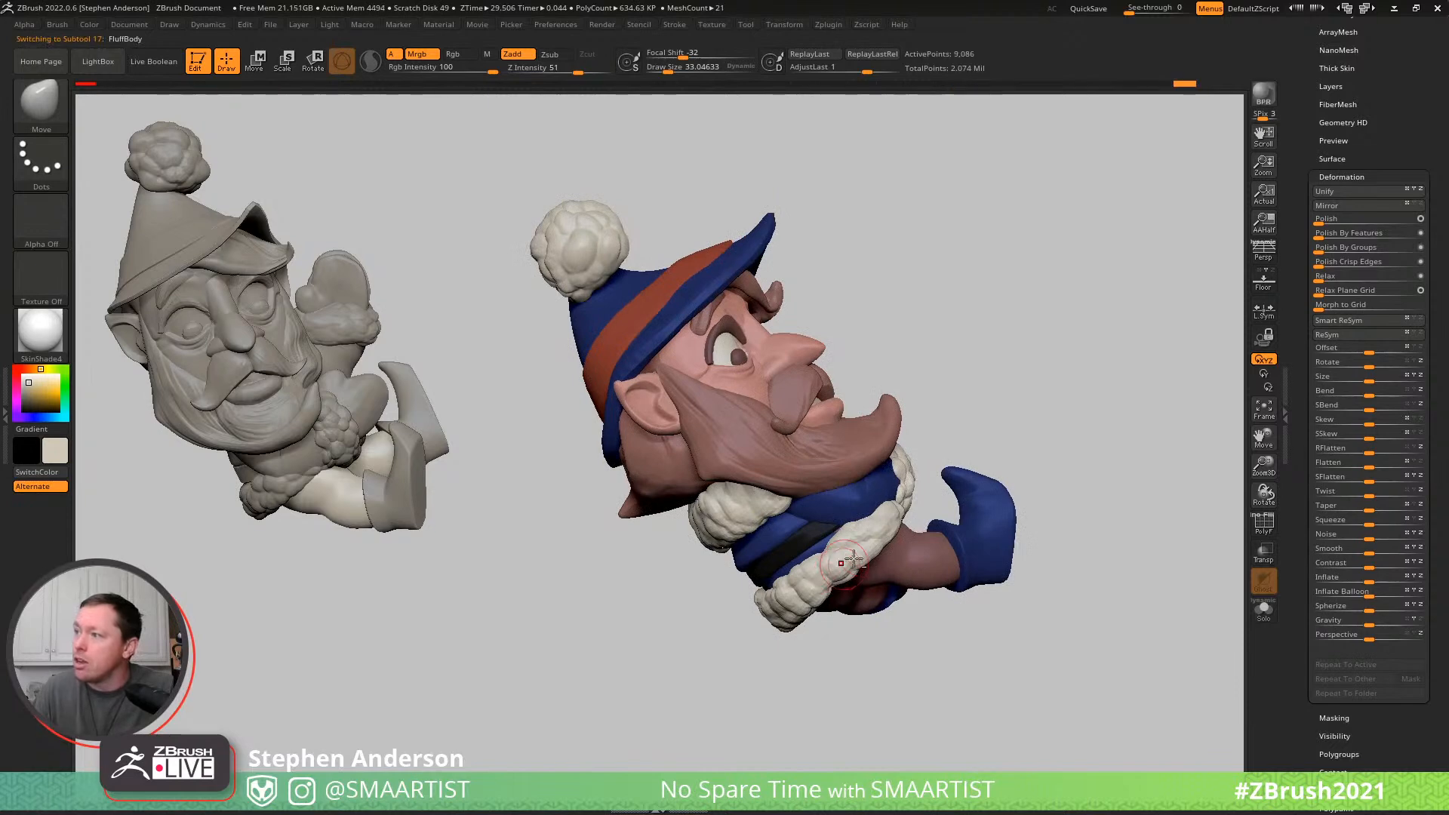
pyautogui.moveTo(1094, 285); pyautogui.dragTo(1126, 323)
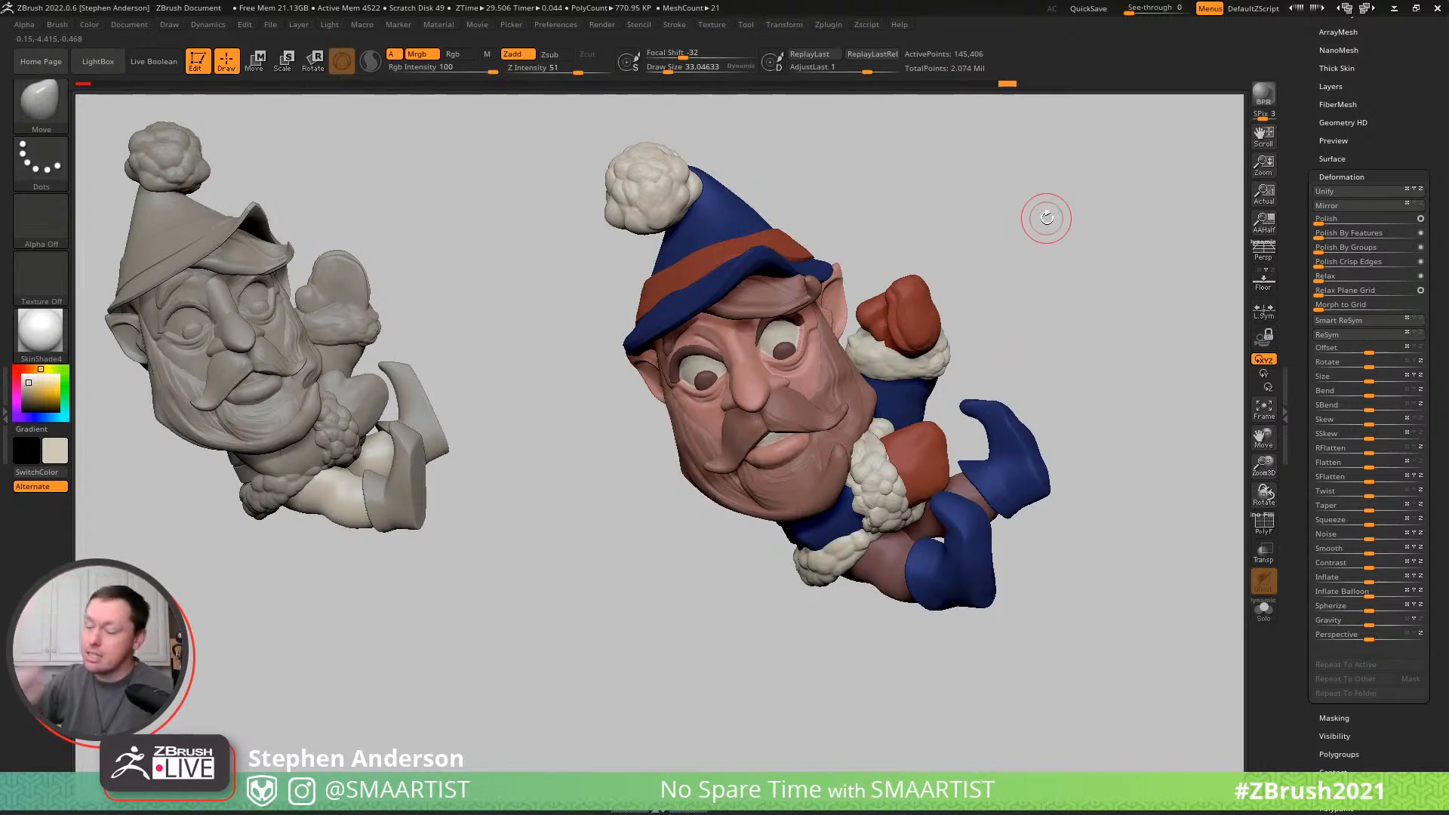
pyautogui.click(1394, 8)
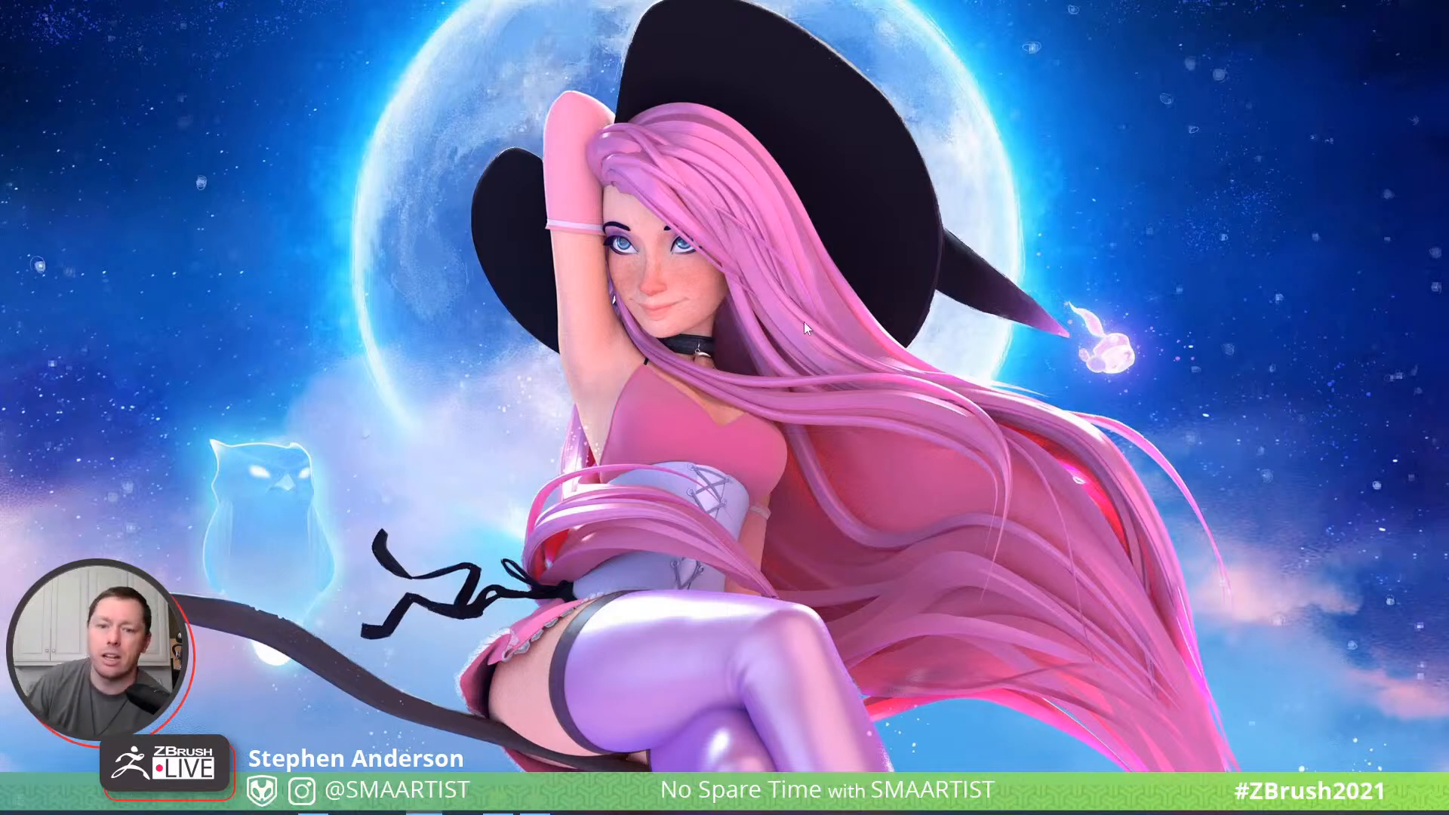
pyautogui.rightClick(353, 283)
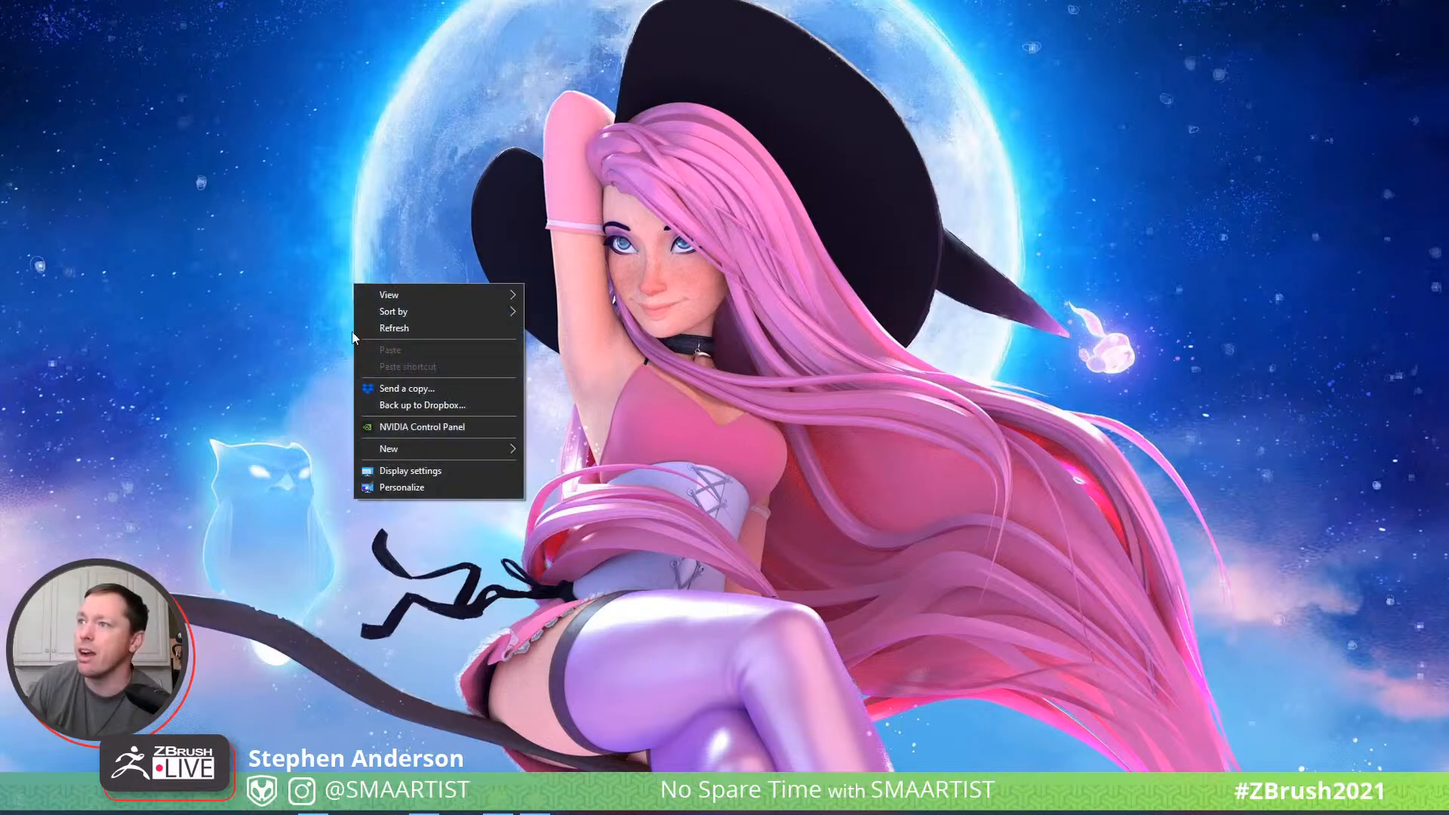
pyautogui.click(393, 488)
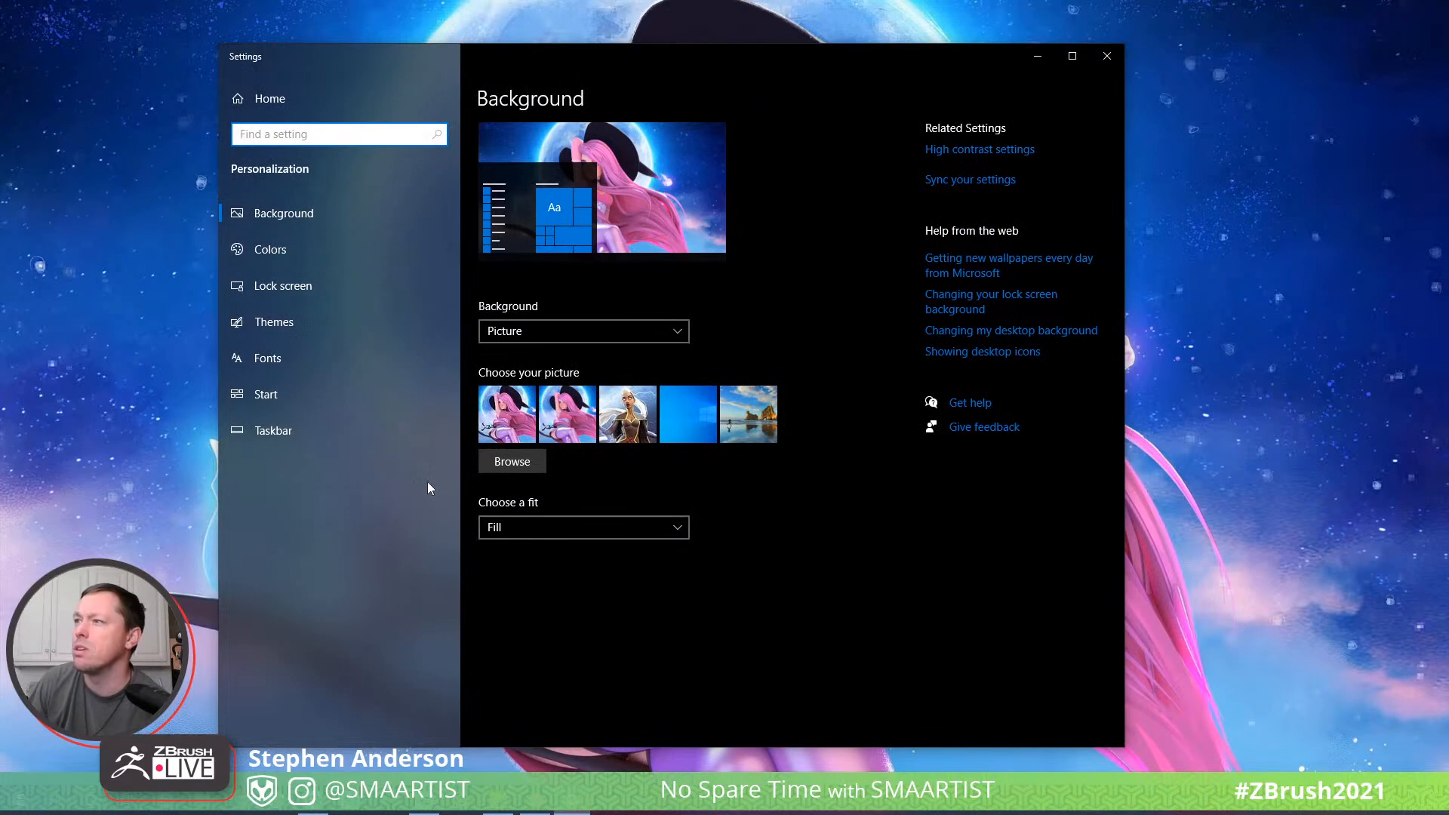
pyautogui.click(491, 470)
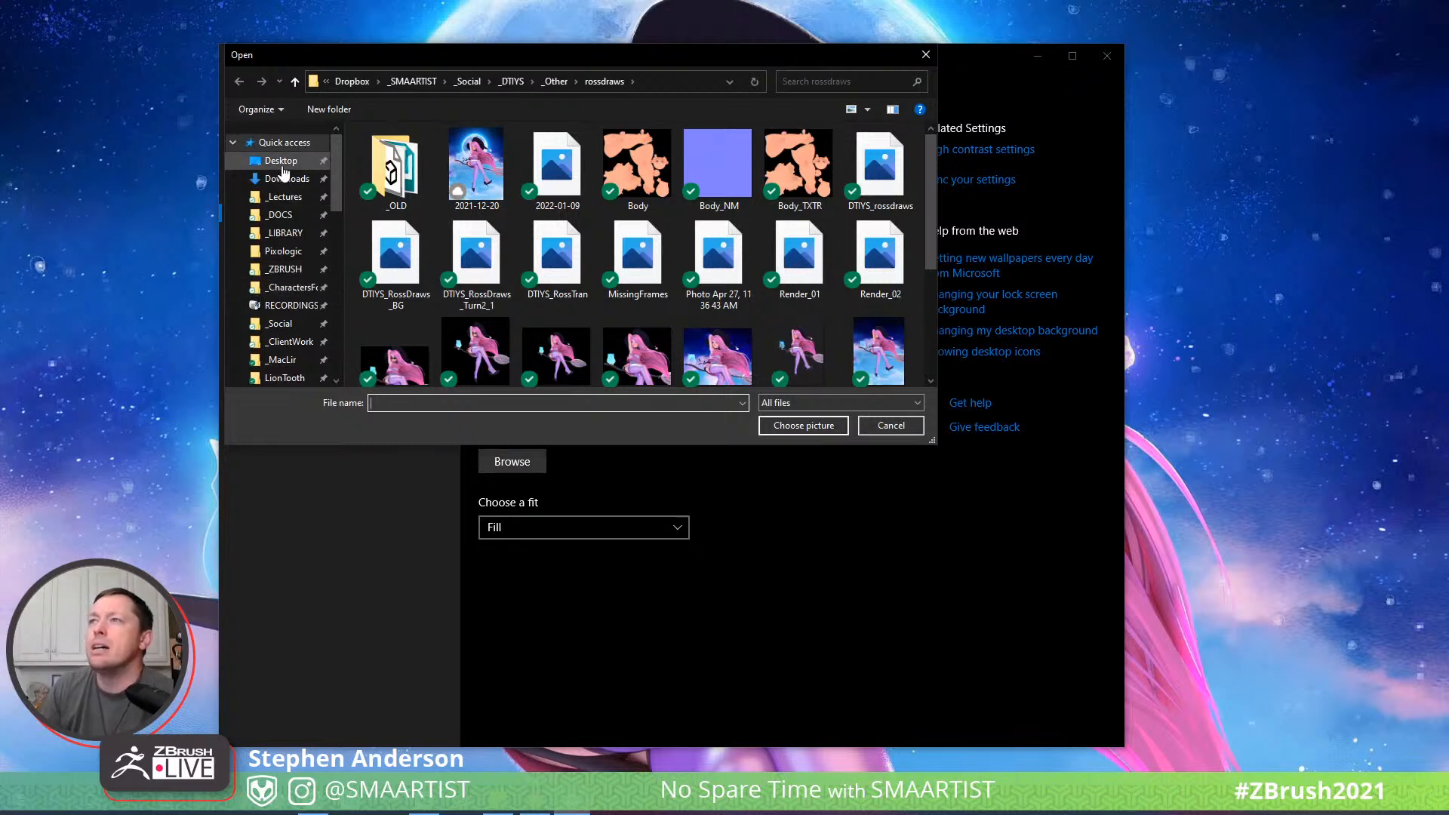
pyautogui.scroll(-1, 292, 257)
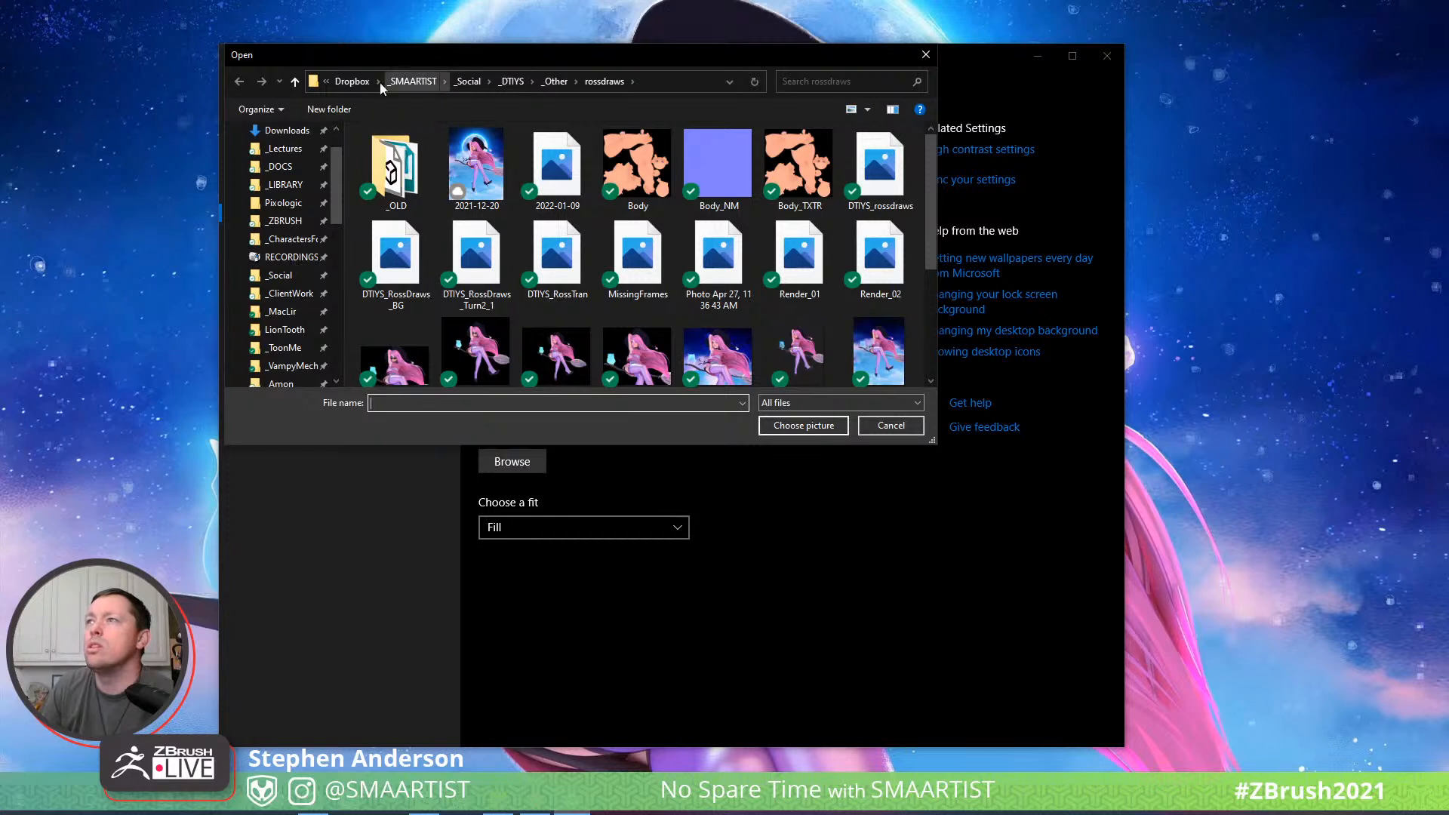
pyautogui.click(351, 81)
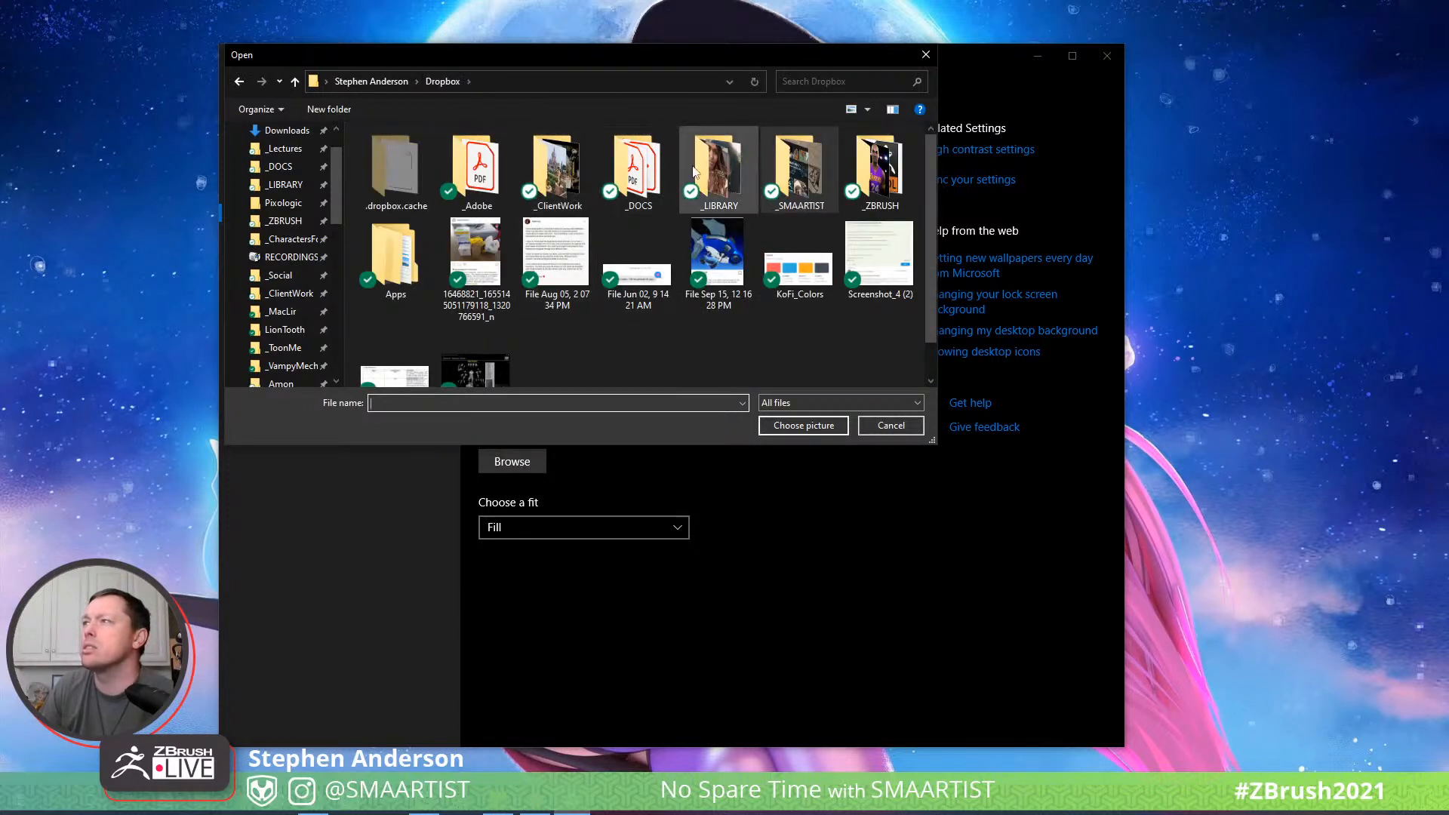
pyautogui.doubleClick(786, 170)
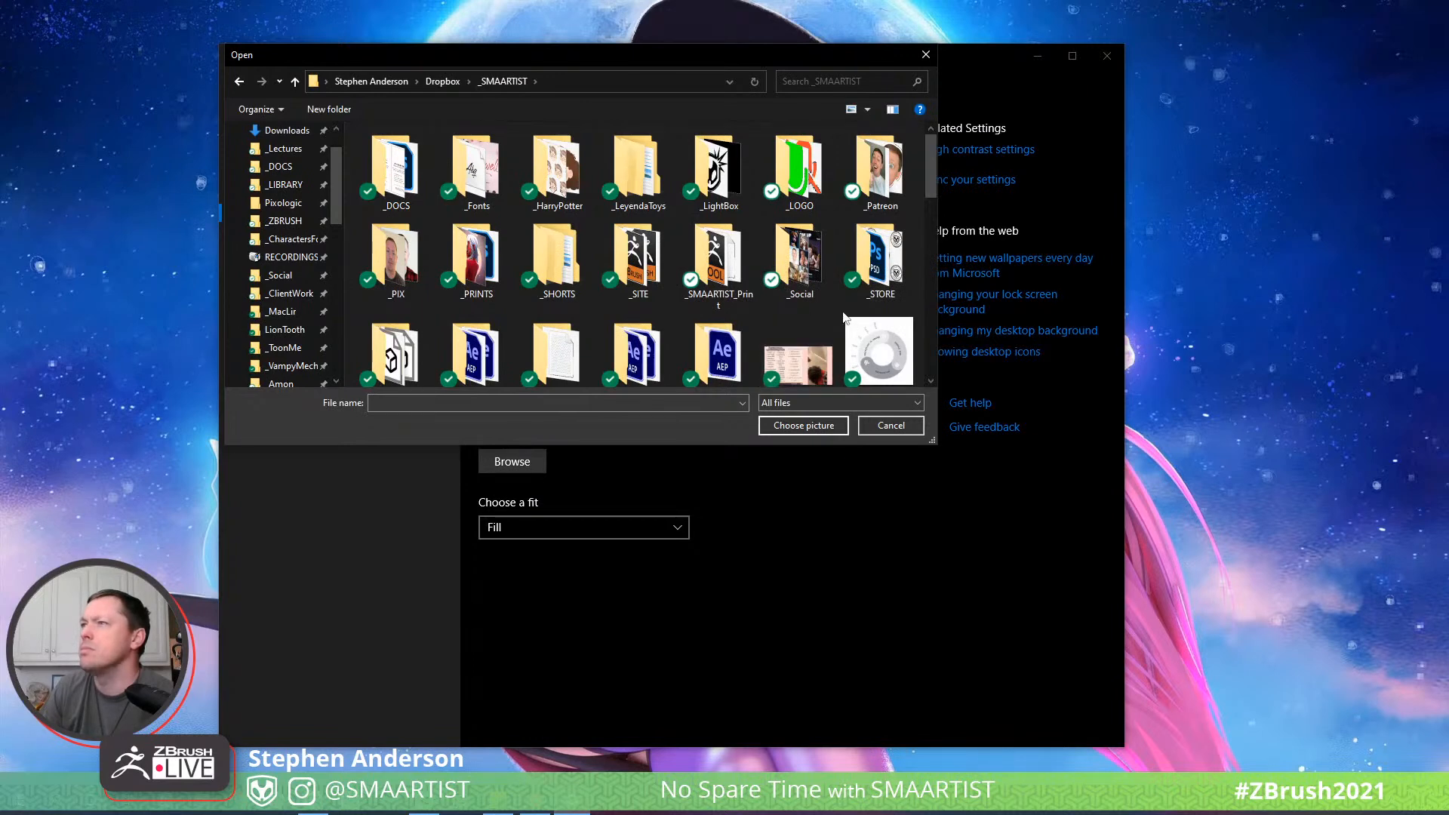
pyautogui.scroll(-1, 845, 318)
pyautogui.scroll(-3, 843, 316)
pyautogui.click(444, 80)
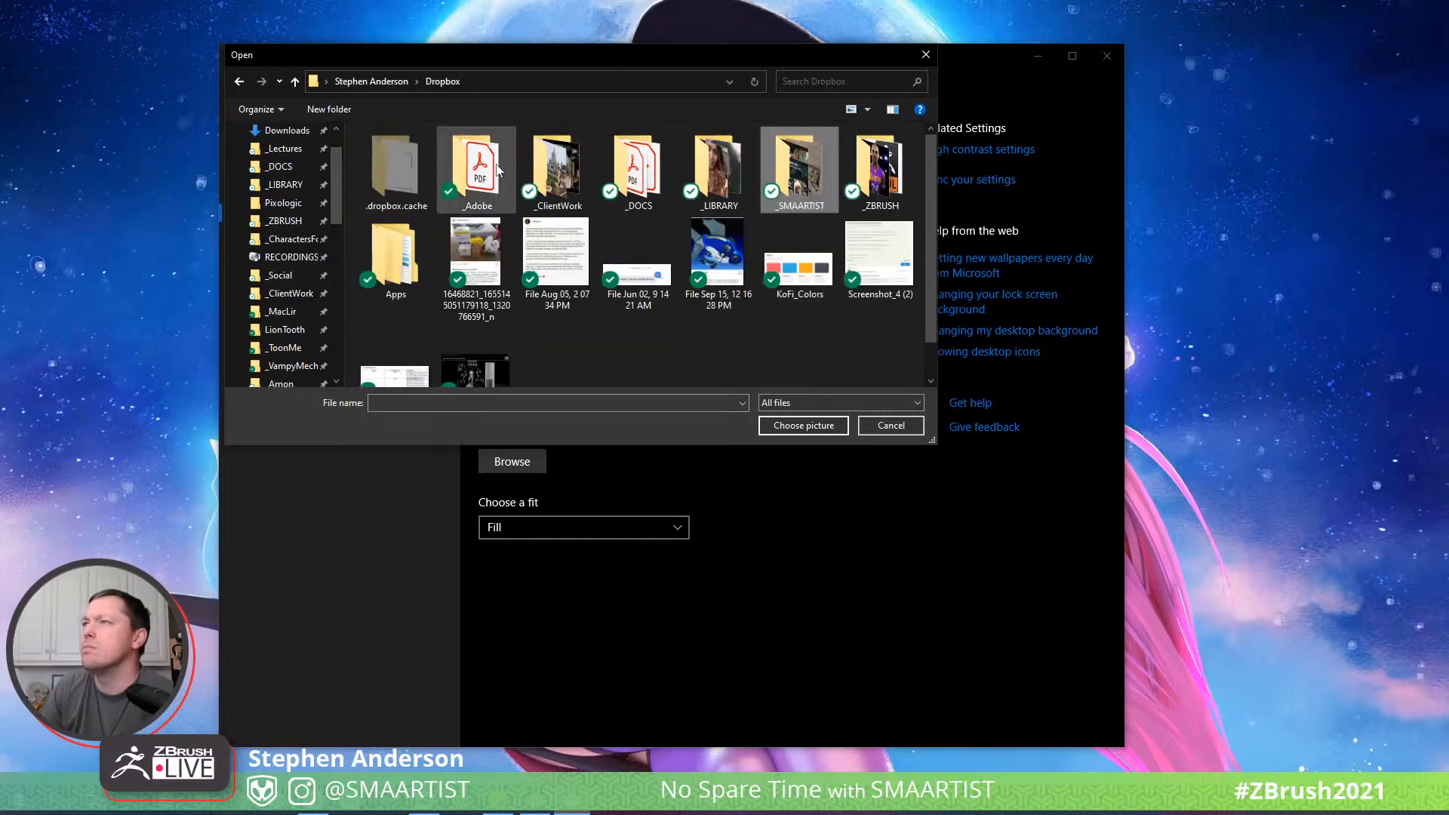
pyautogui.doubleClick(632, 177)
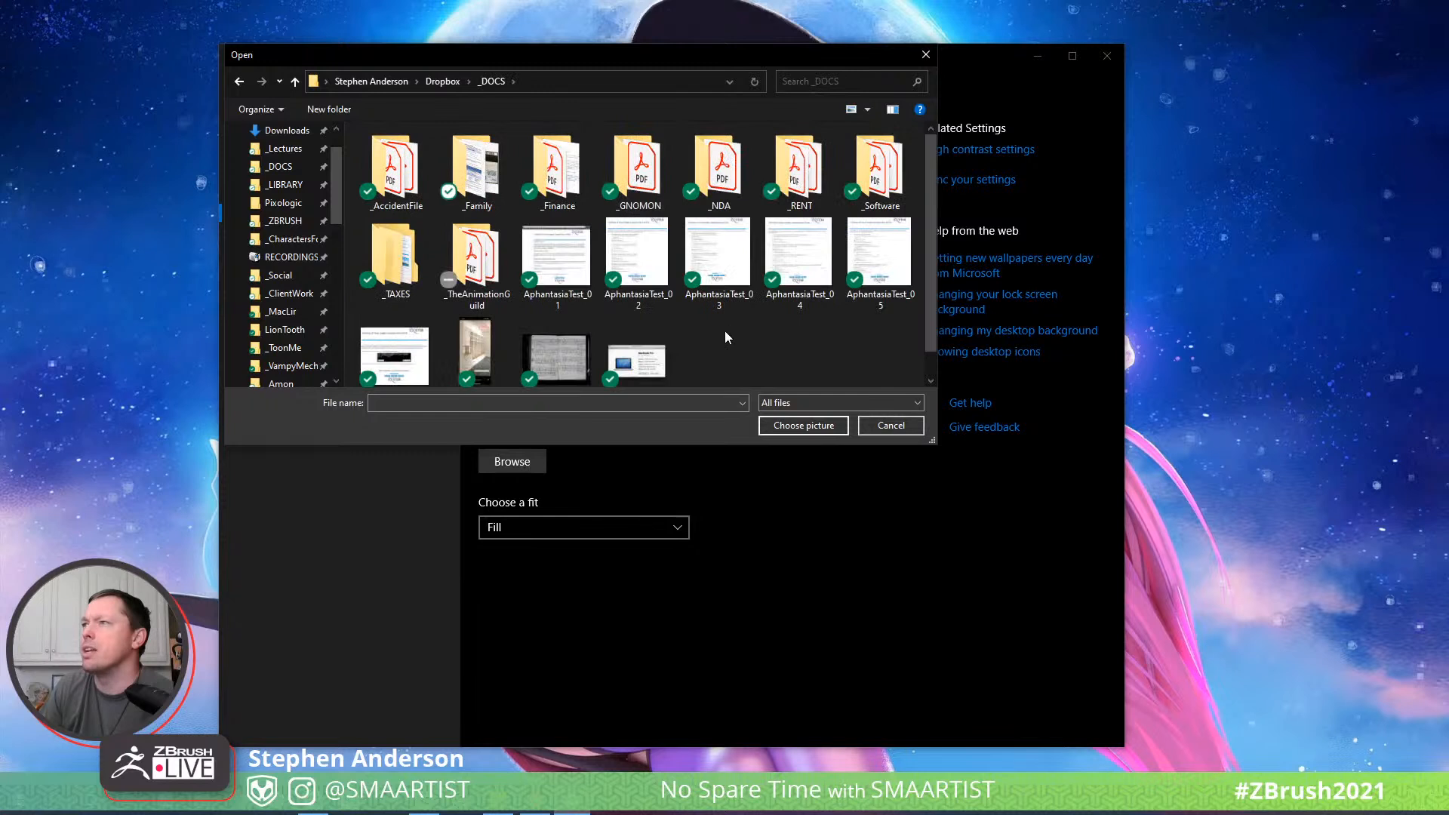
pyautogui.scroll(1, 300, 215)
pyautogui.scroll(-8, 300, 215)
pyautogui.scroll(-3, 302, 226)
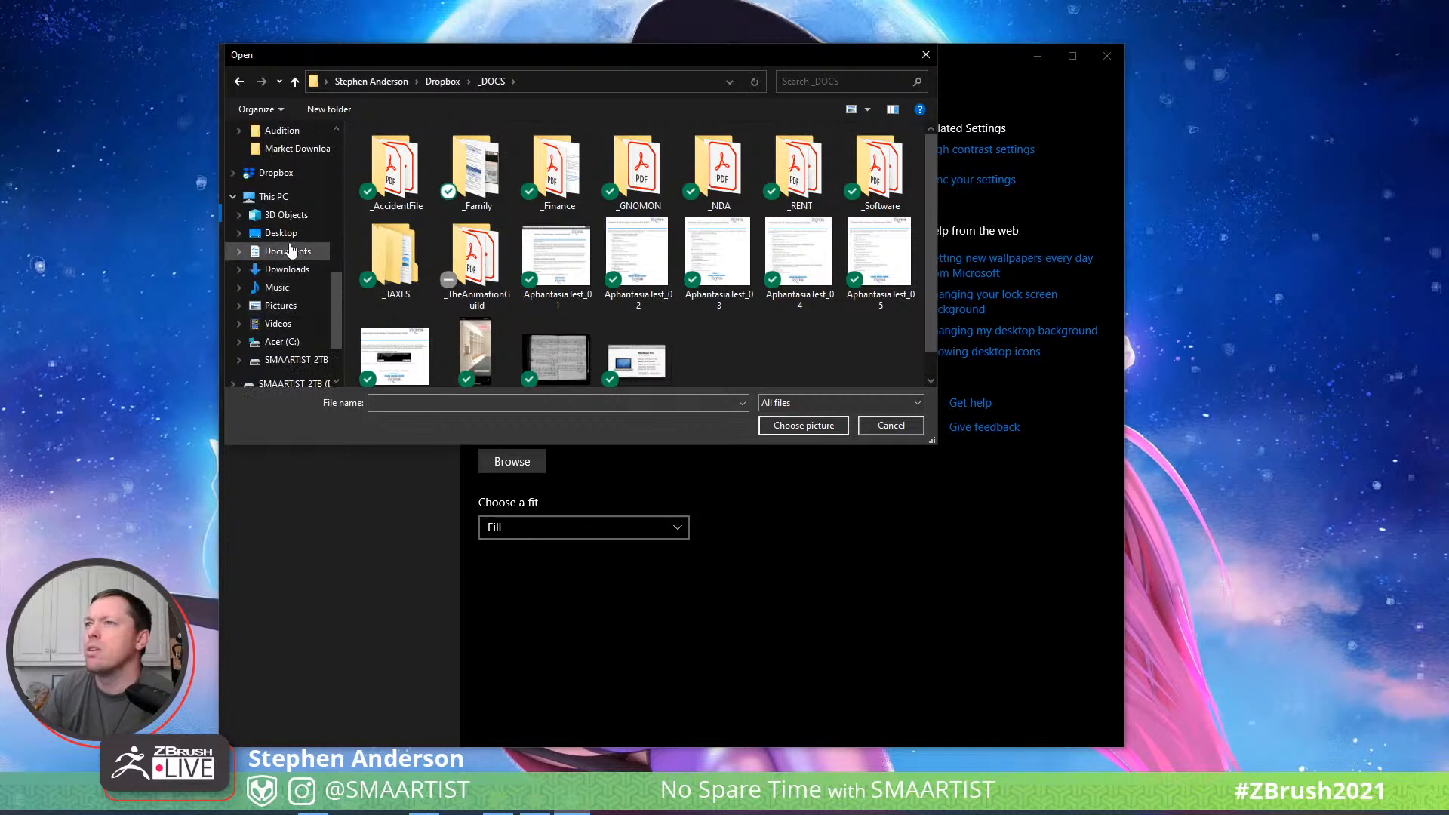
pyautogui.click(291, 251)
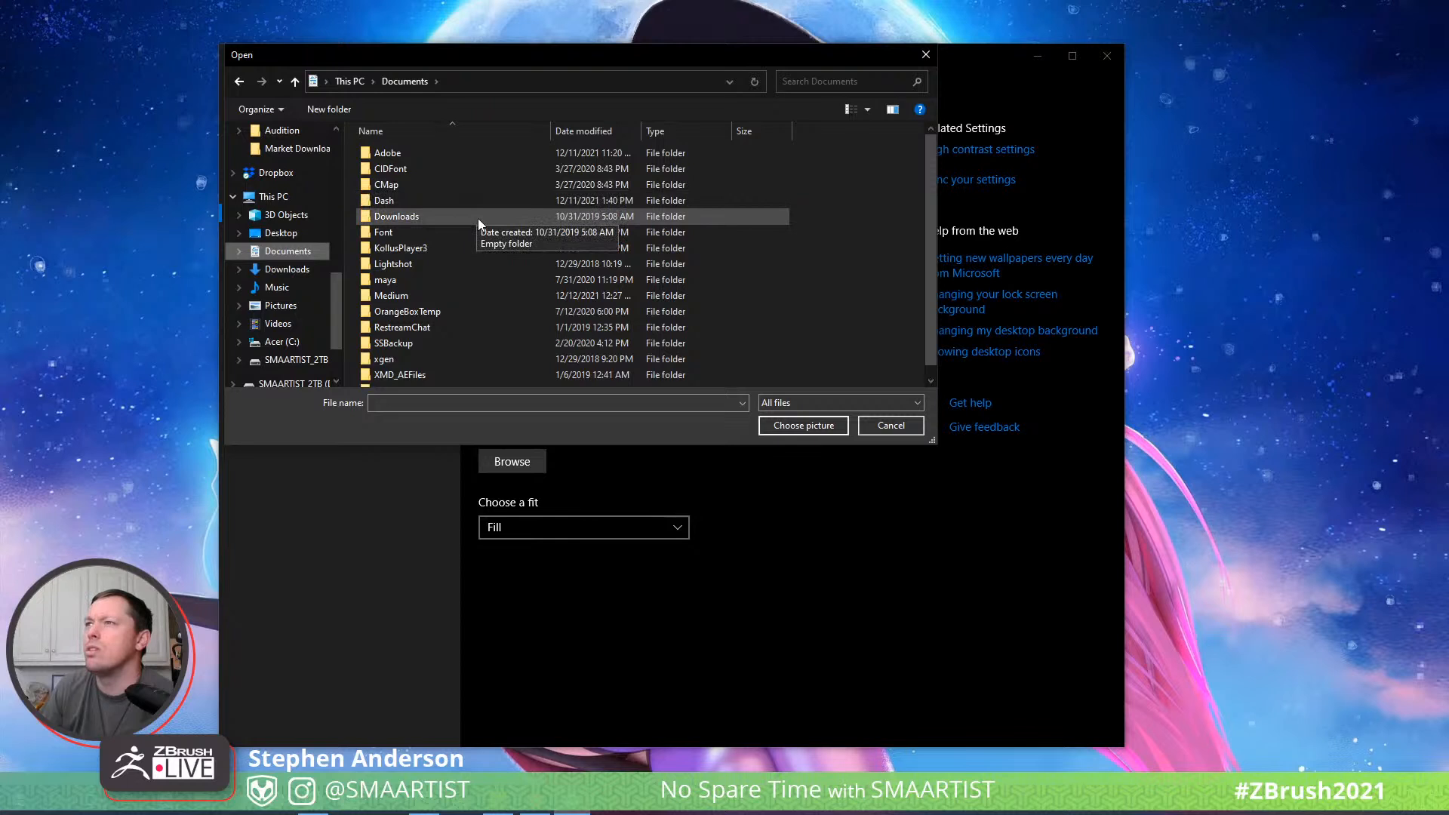
pyautogui.scroll(-1, 478, 219)
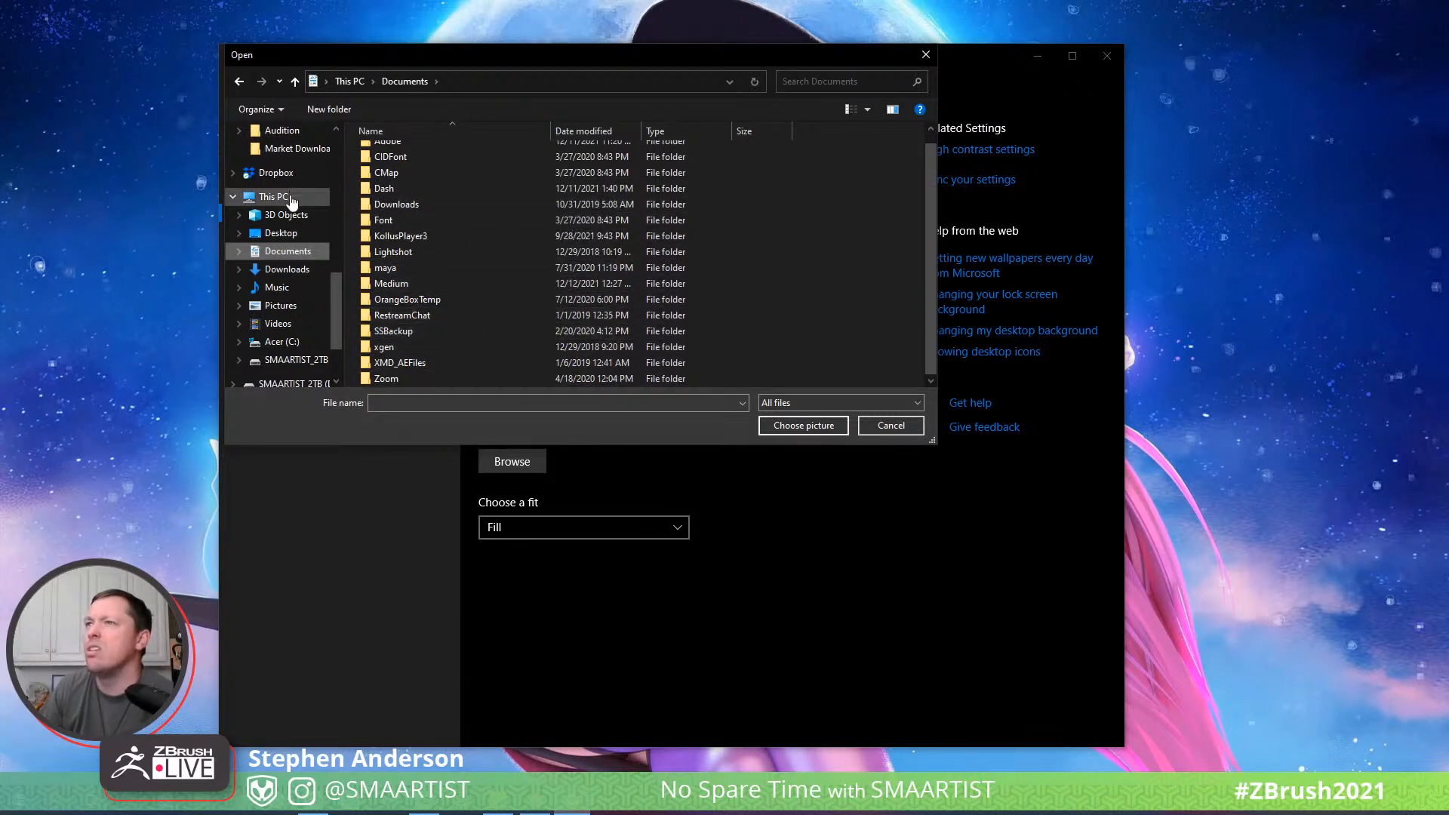
pyautogui.scroll(5, 290, 197)
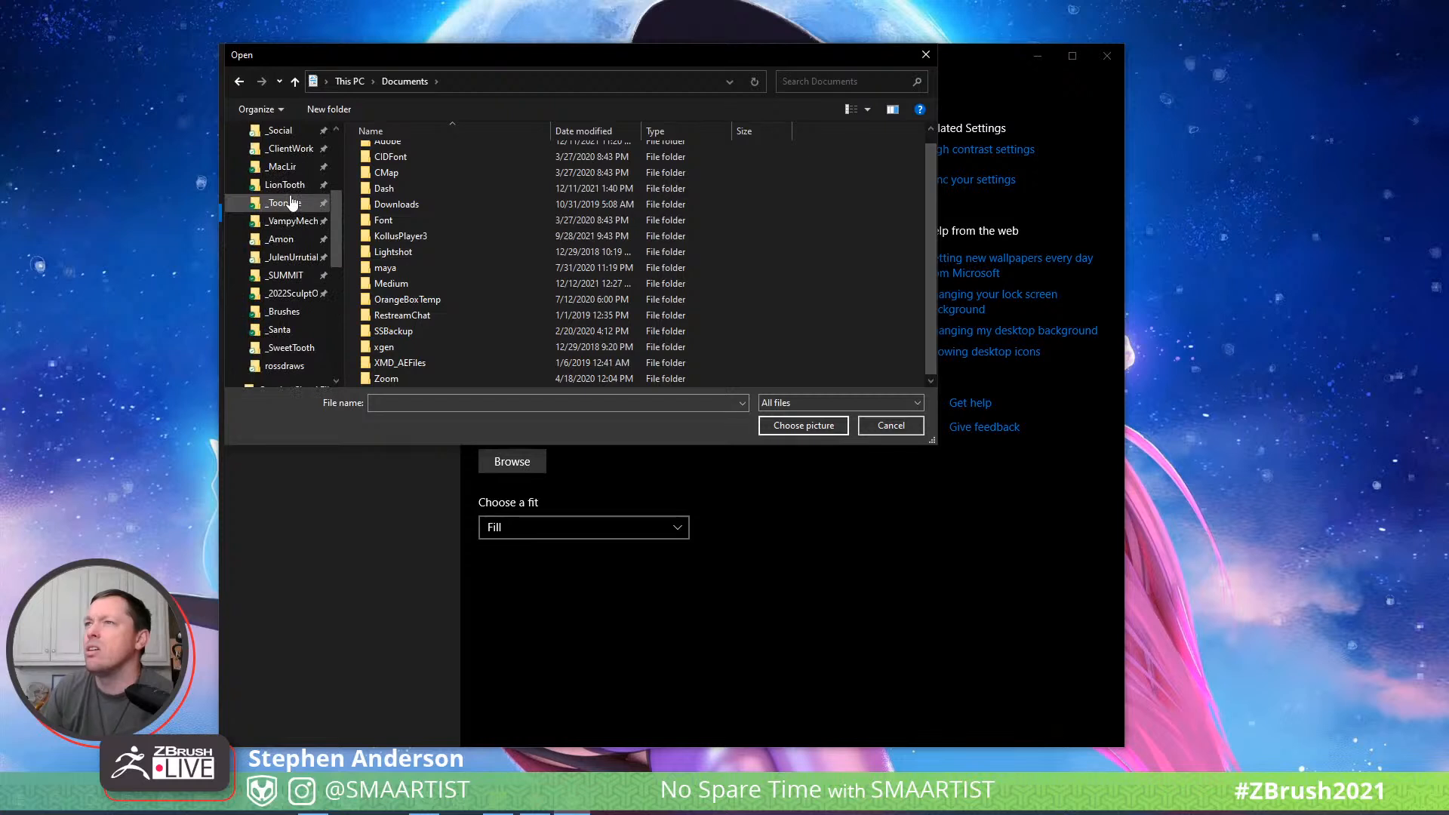
pyautogui.click(295, 366)
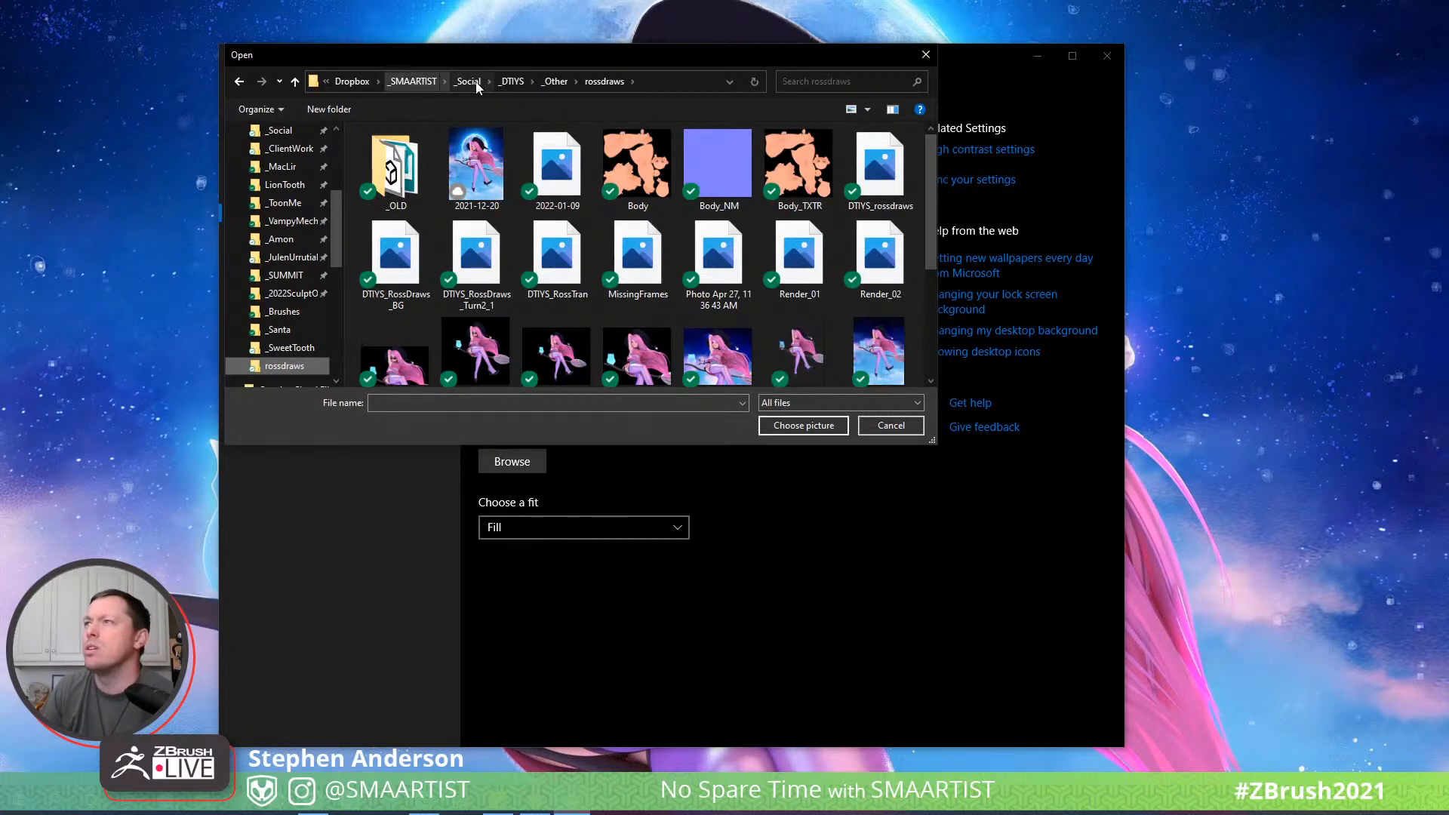
pyautogui.click(519, 83)
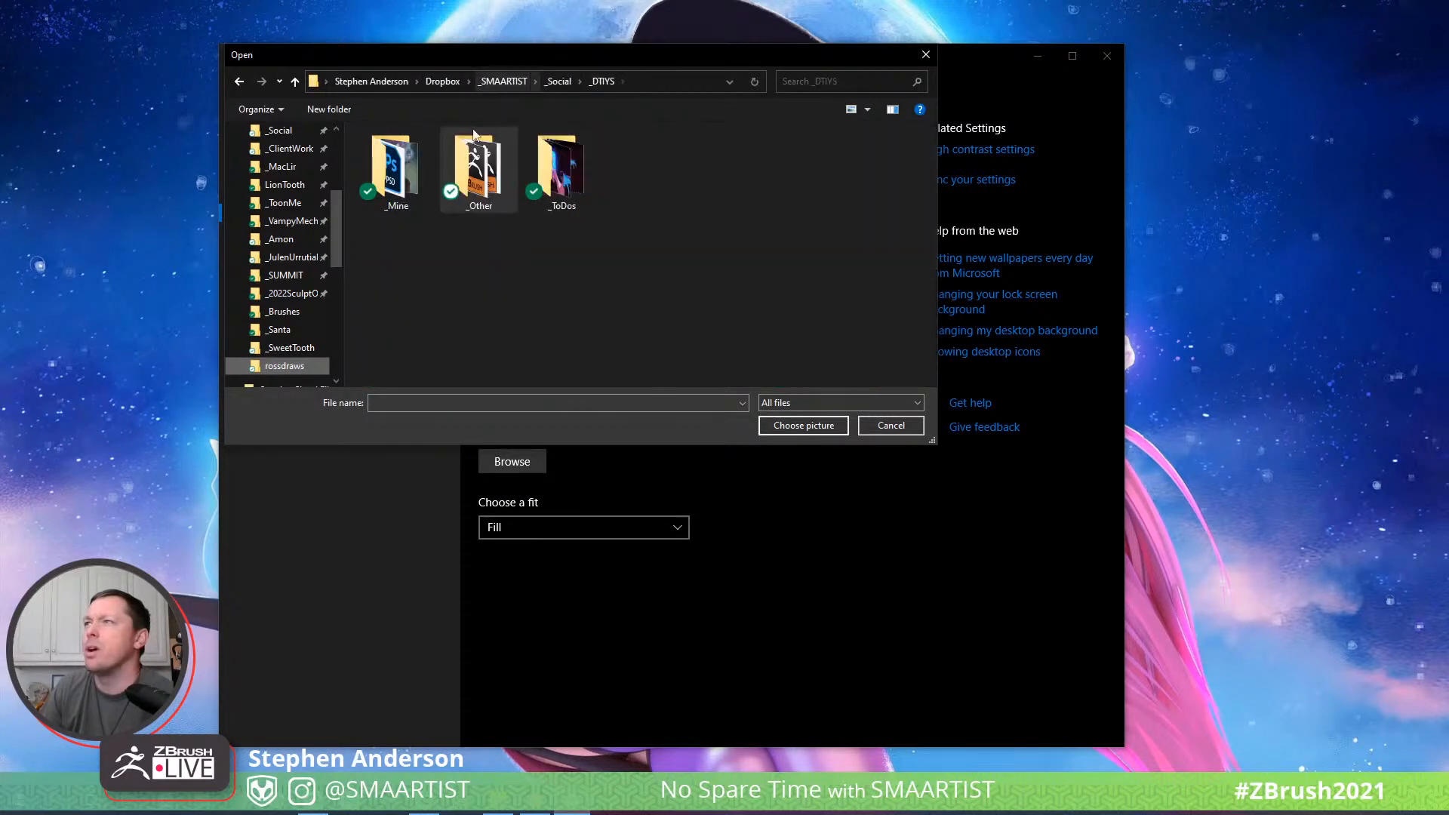
pyautogui.doubleClick(414, 170)
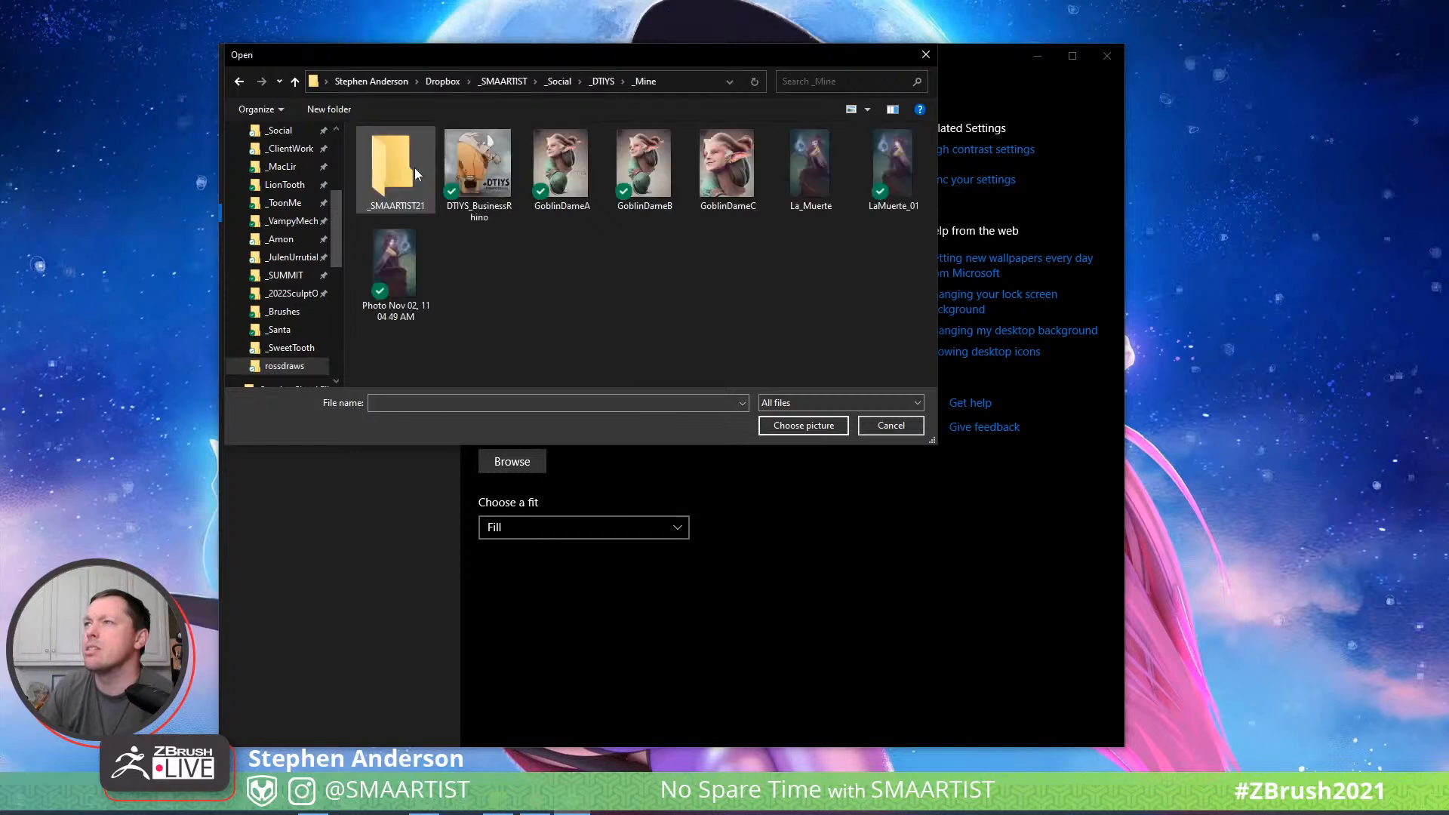
pyautogui.click(240, 82)
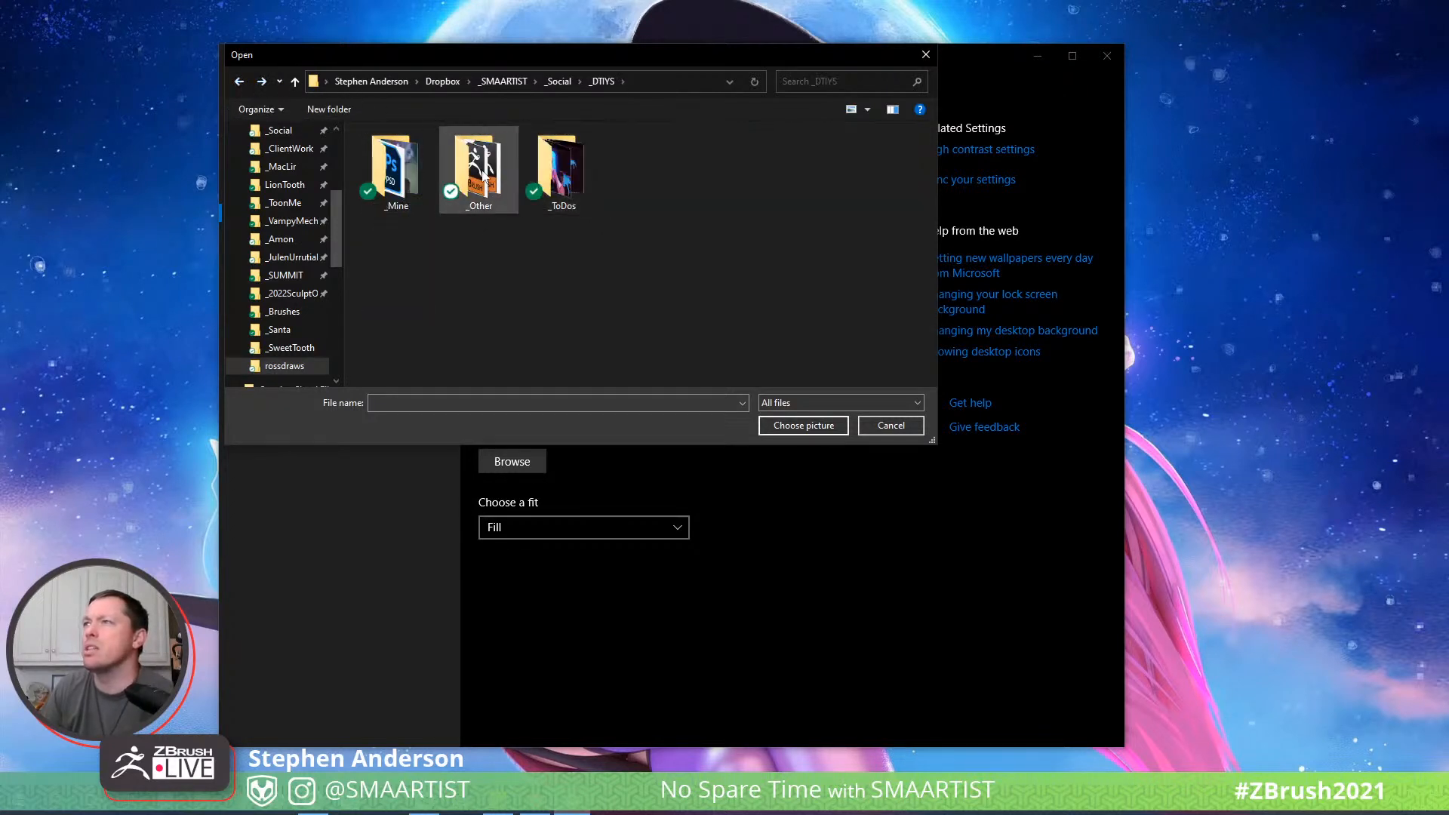
pyautogui.click(240, 82)
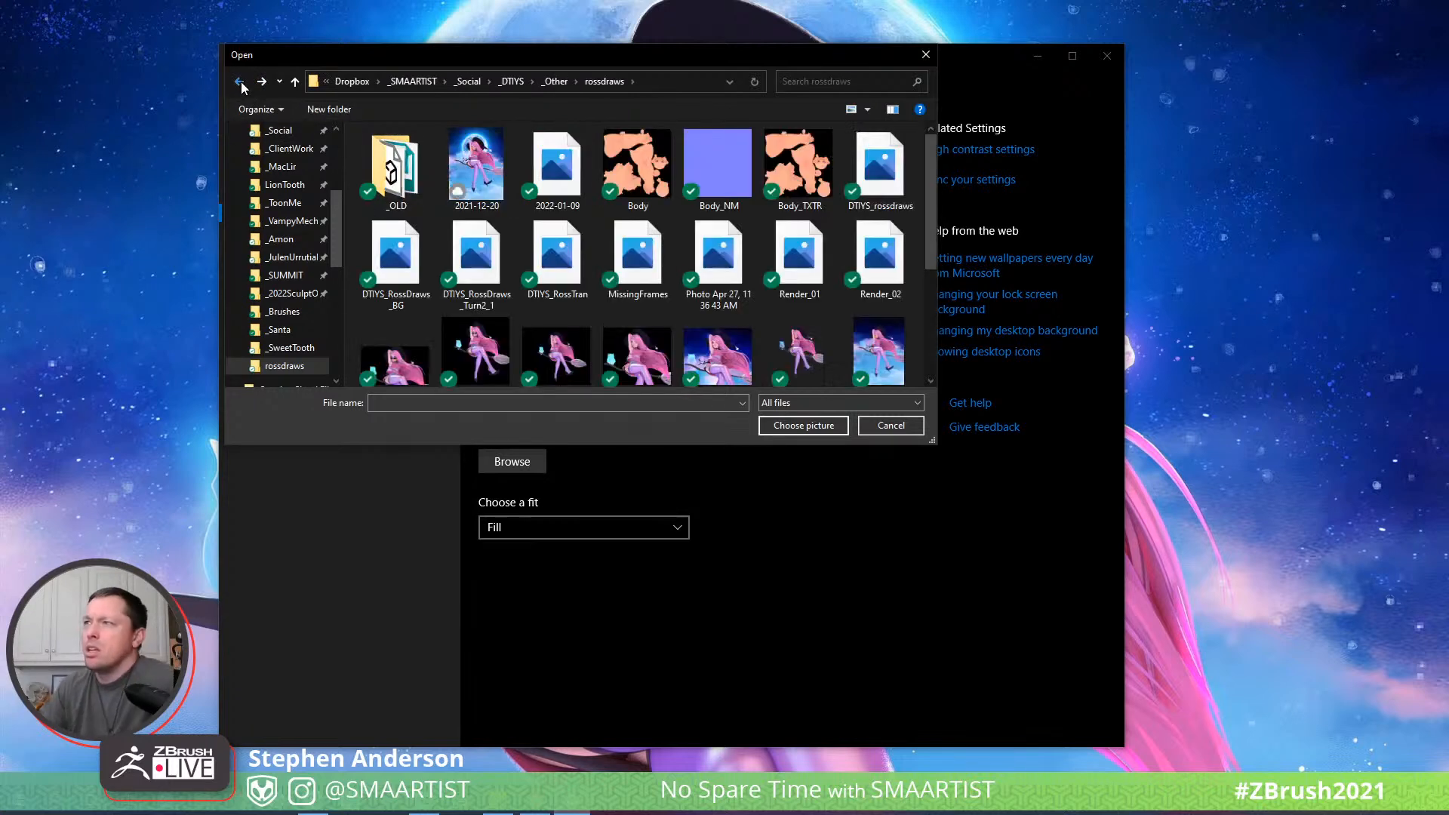
pyautogui.scroll(3, 308, 210)
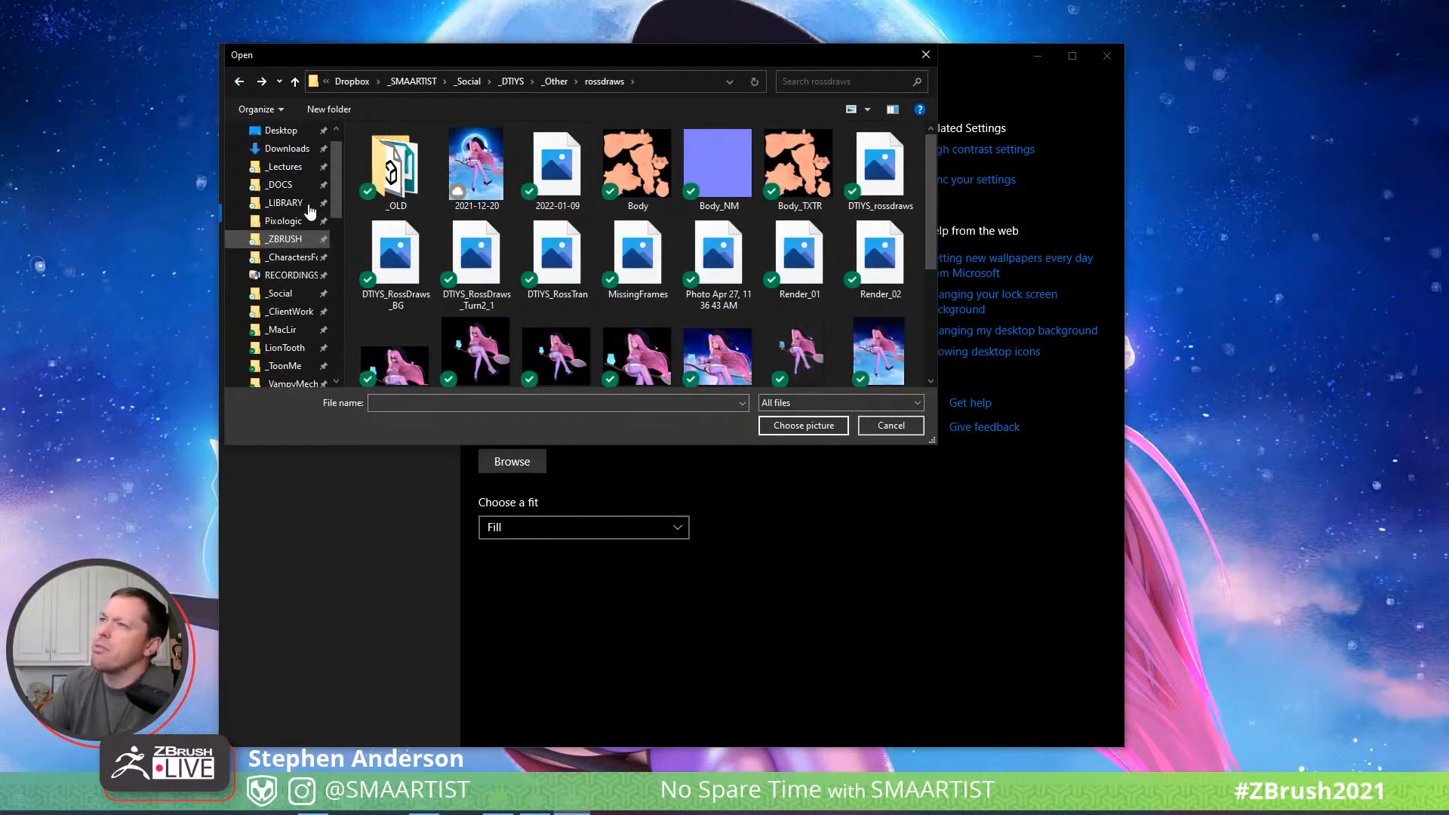
pyautogui.click(301, 261)
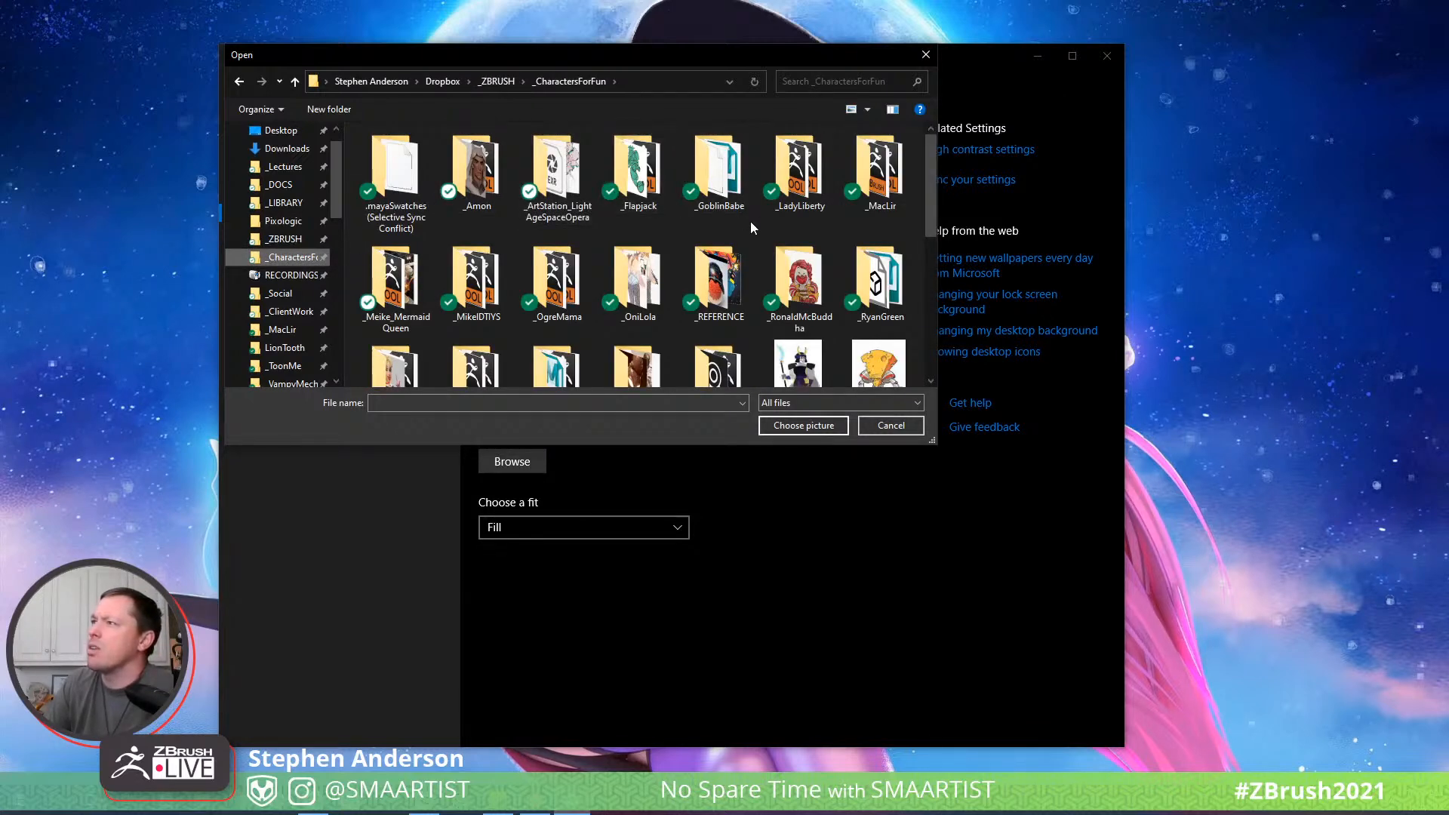
pyautogui.scroll(-1, 750, 228)
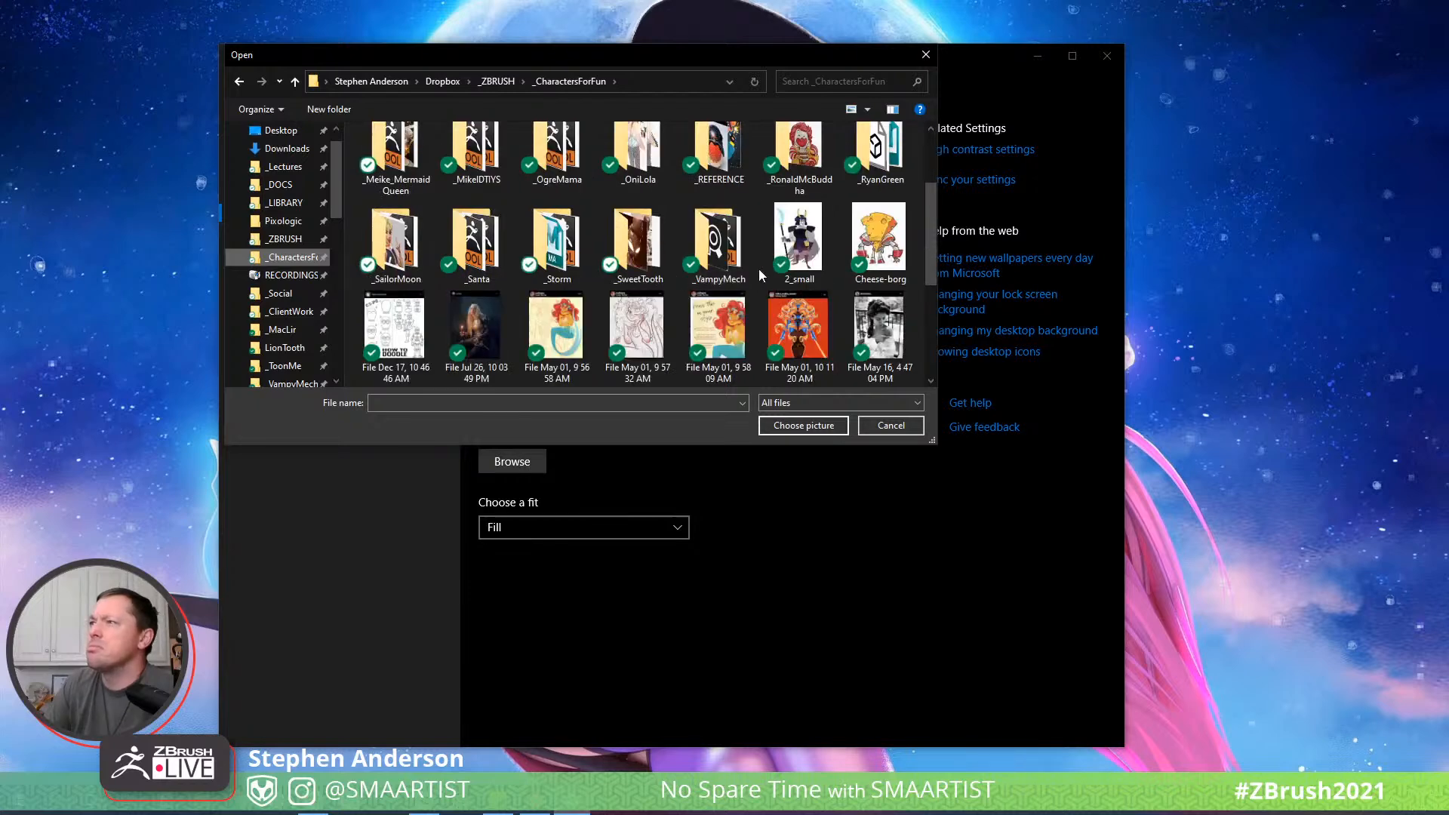
pyautogui.scroll(-2, 728, 256)
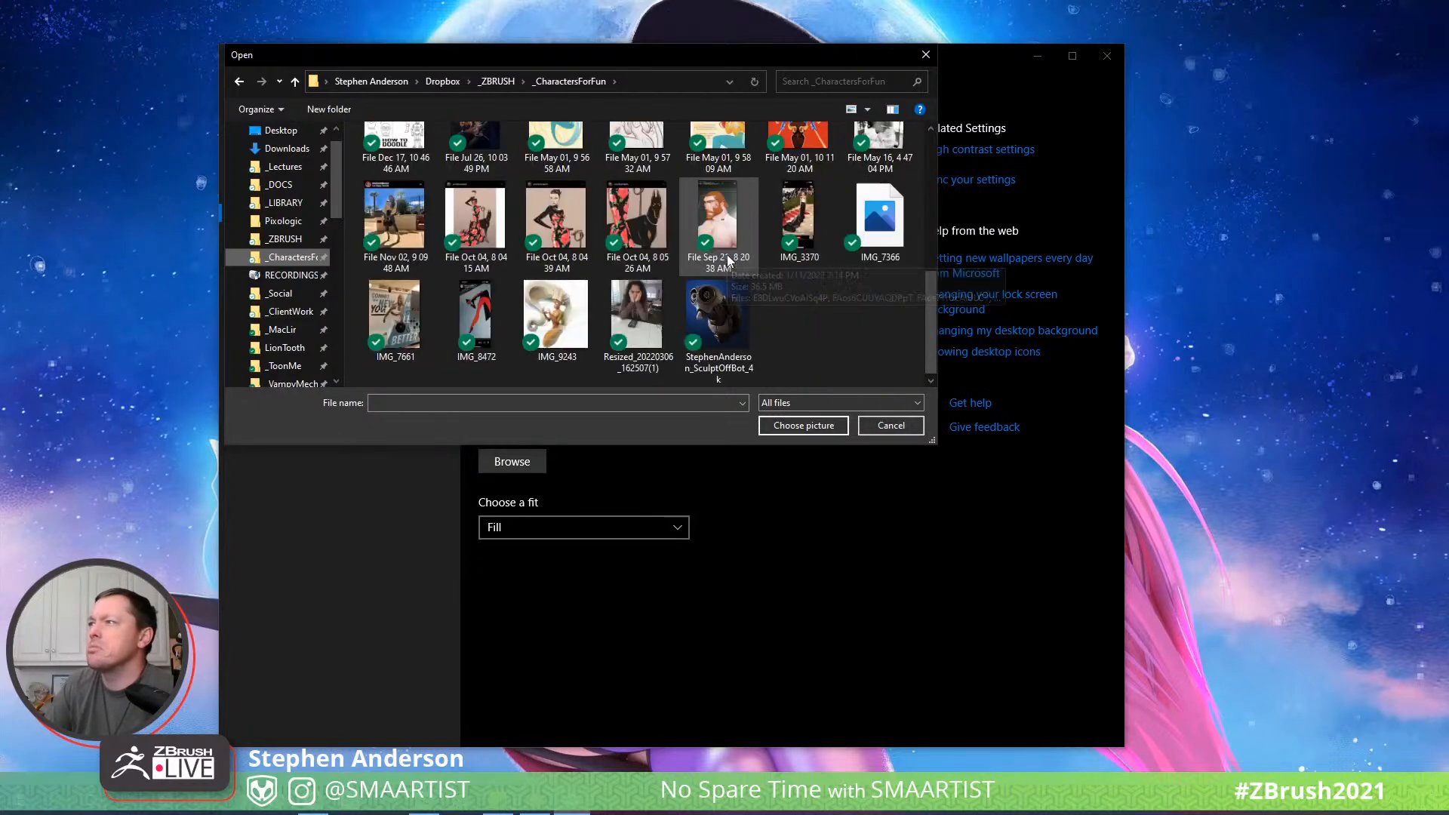
pyautogui.scroll(2, 771, 254)
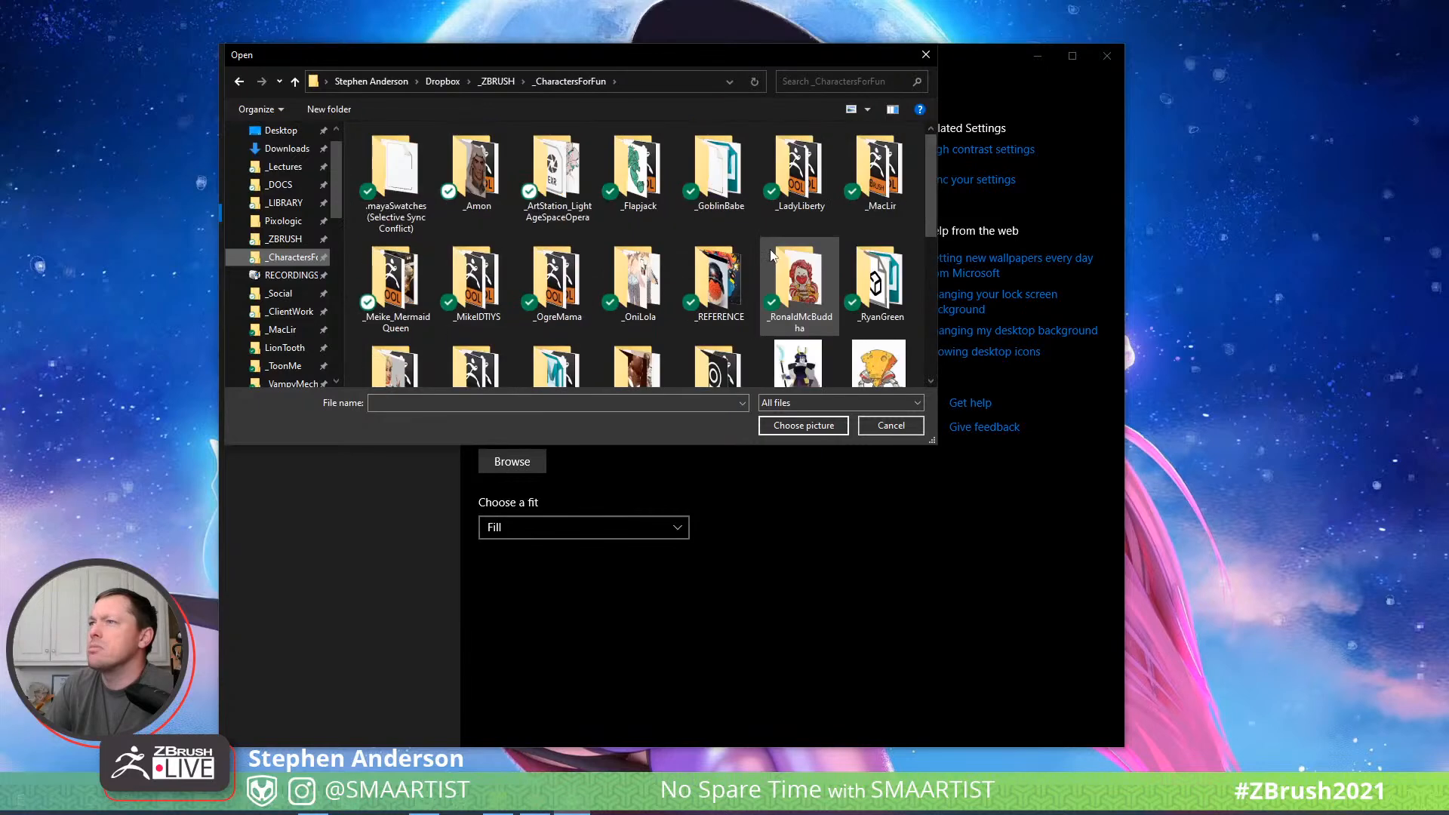
pyautogui.click(925, 55)
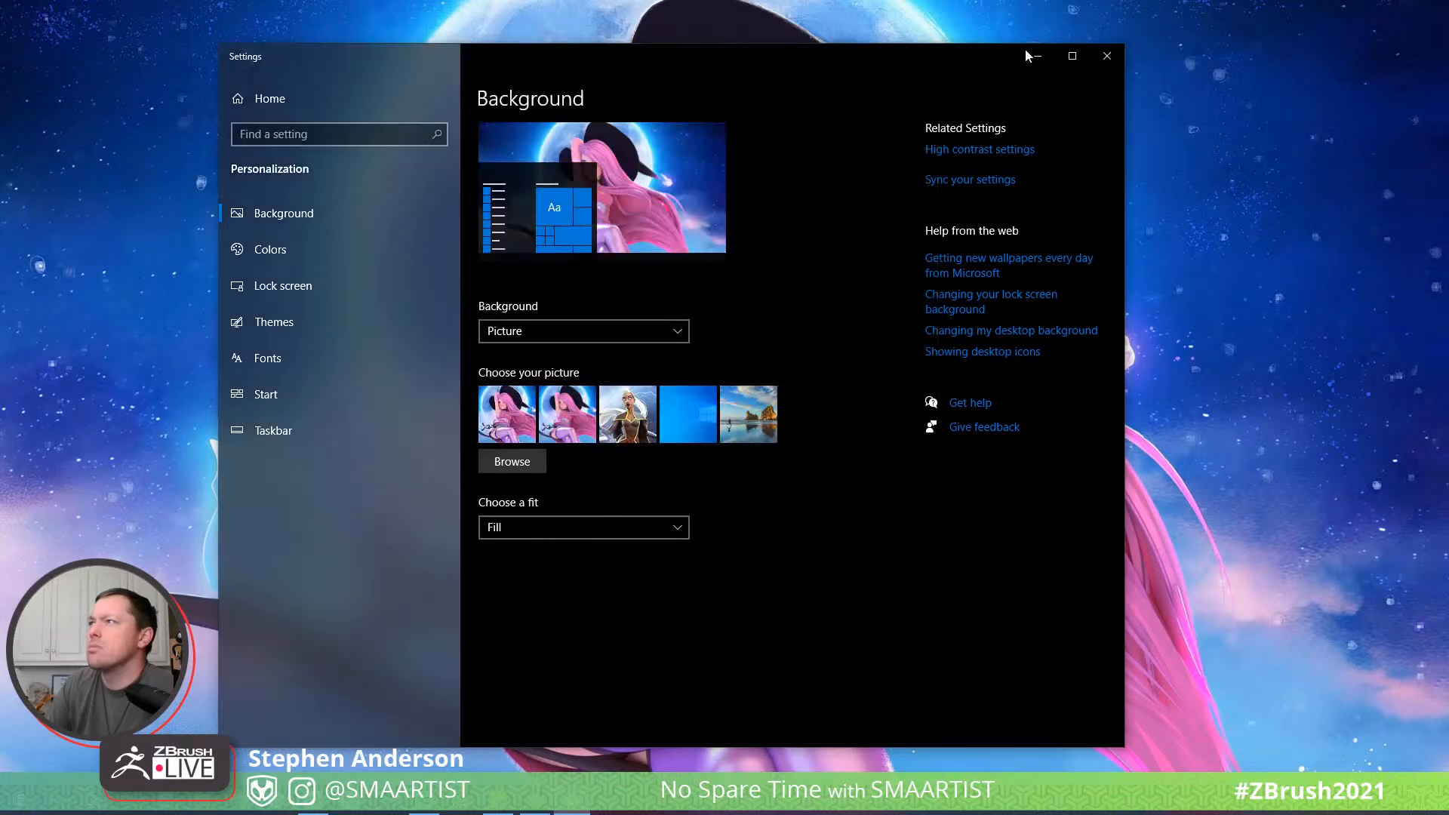
pyautogui.click(1106, 56)
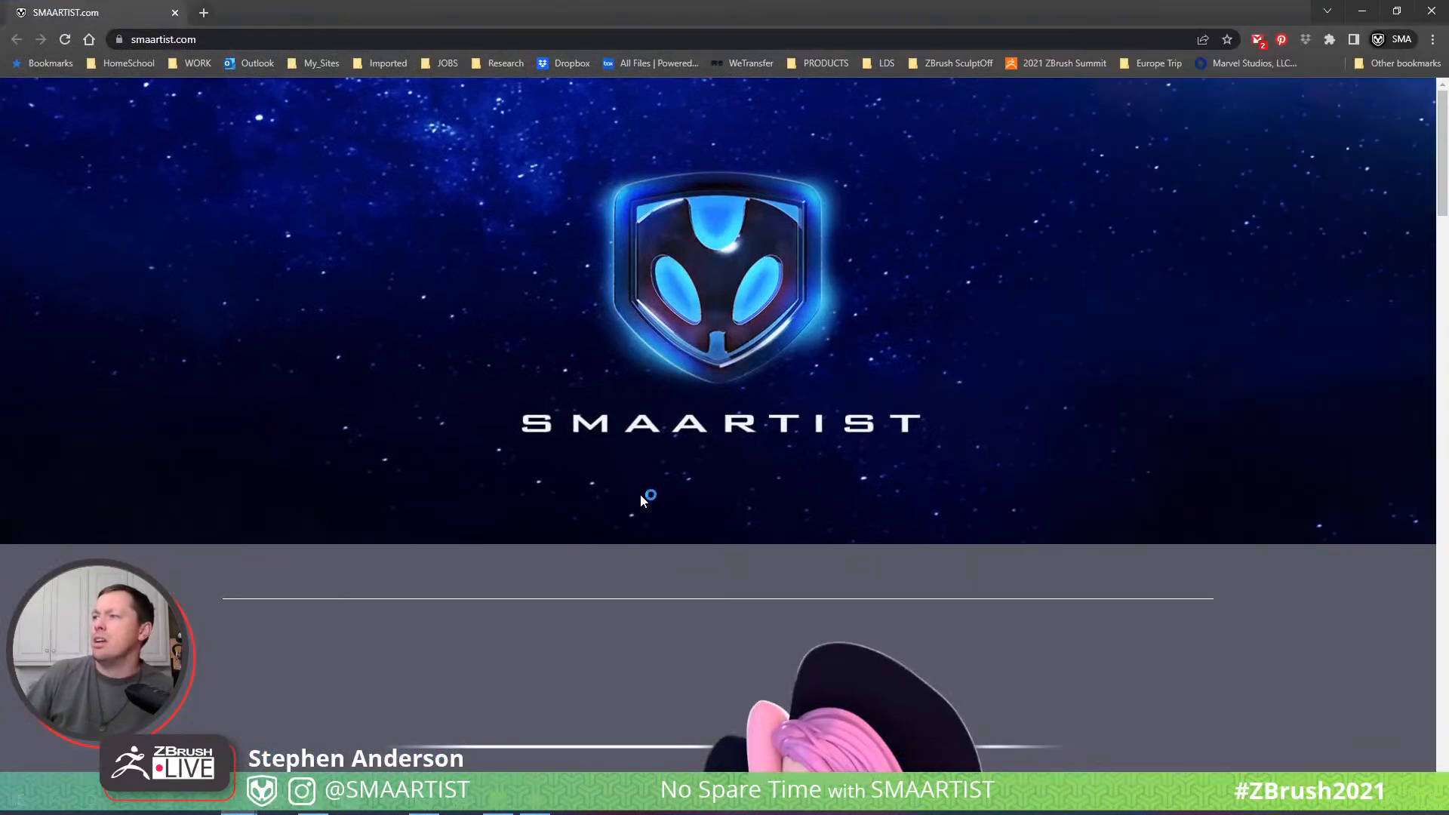
# - View the enlarged Clumsy Witch Apprentice render in the character portfolio on smaartist.com, and minimise the browser
pyautogui.scroll(-8, 699, 491)
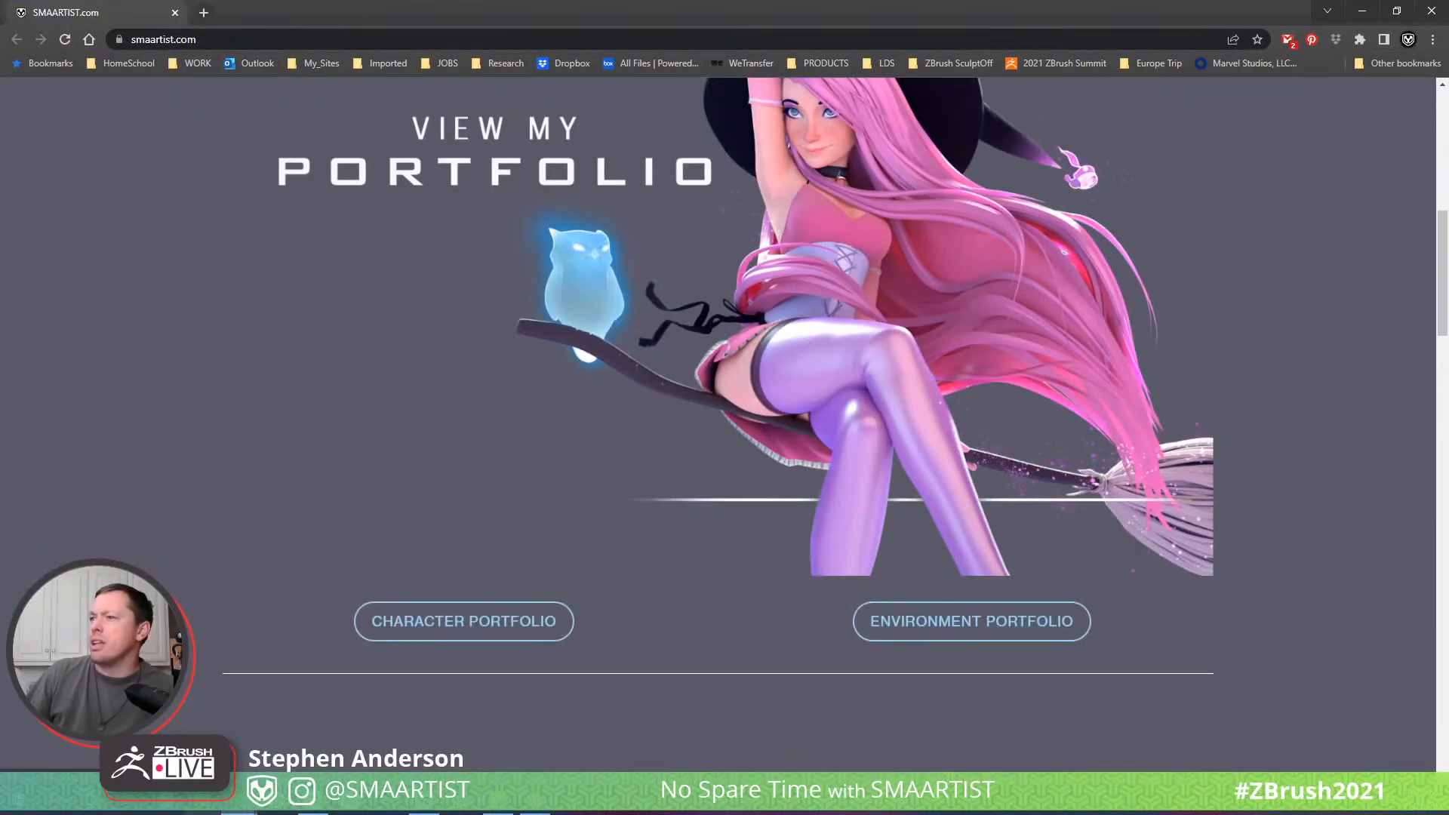
pyautogui.click(483, 620)
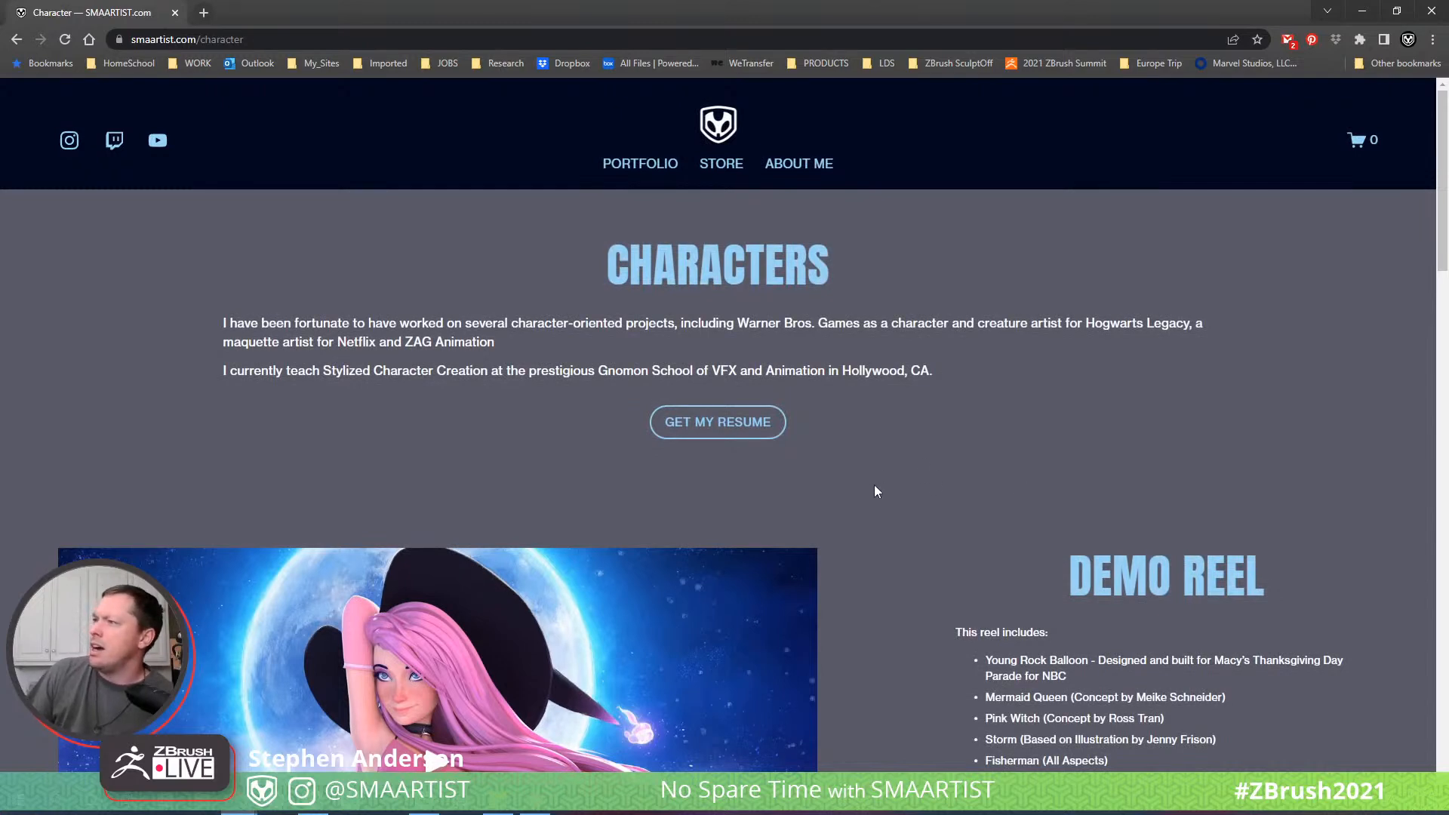
pyautogui.scroll(-12, 876, 490)
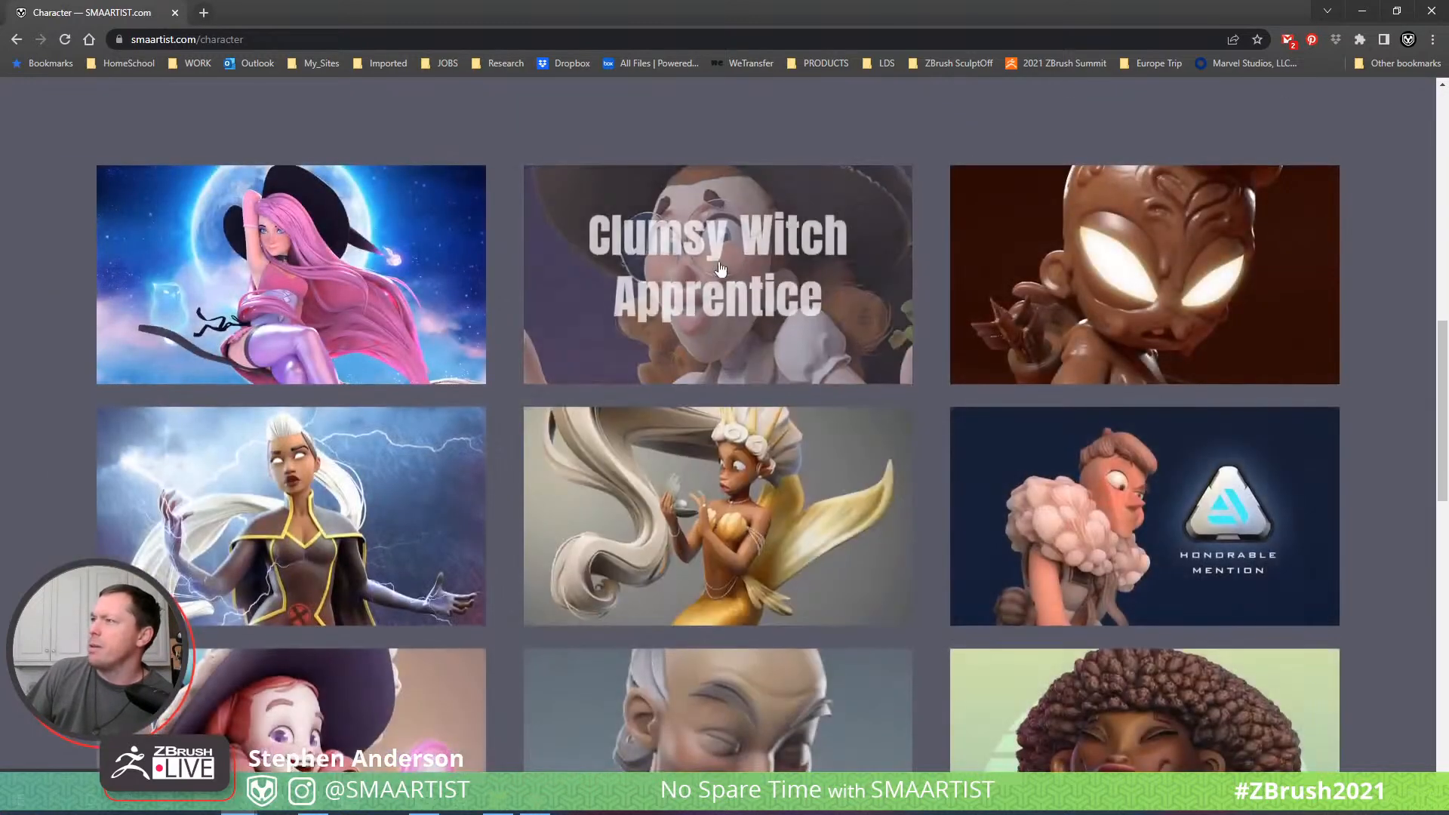
pyautogui.click(716, 261)
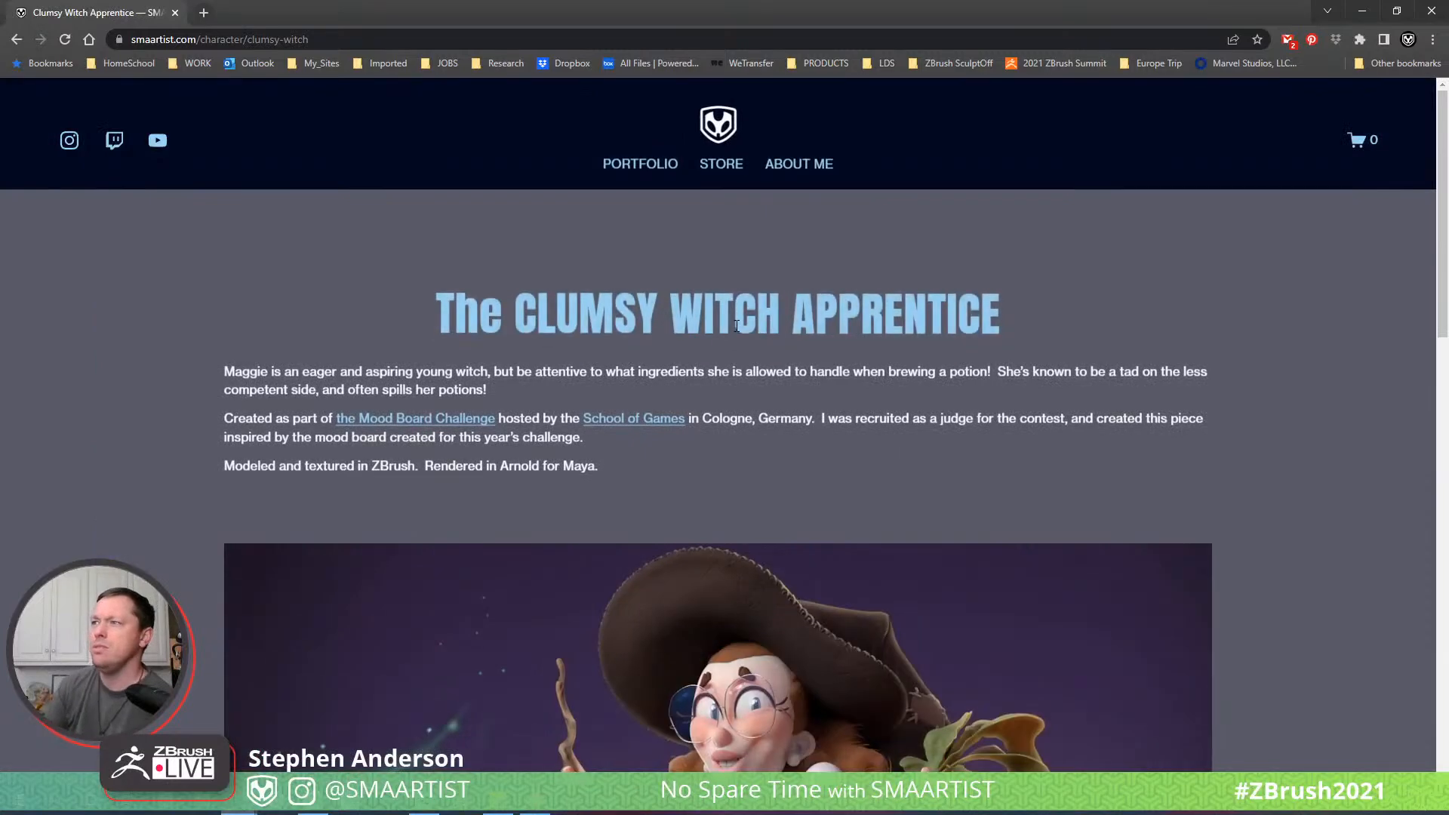
pyautogui.scroll(-6, 850, 446)
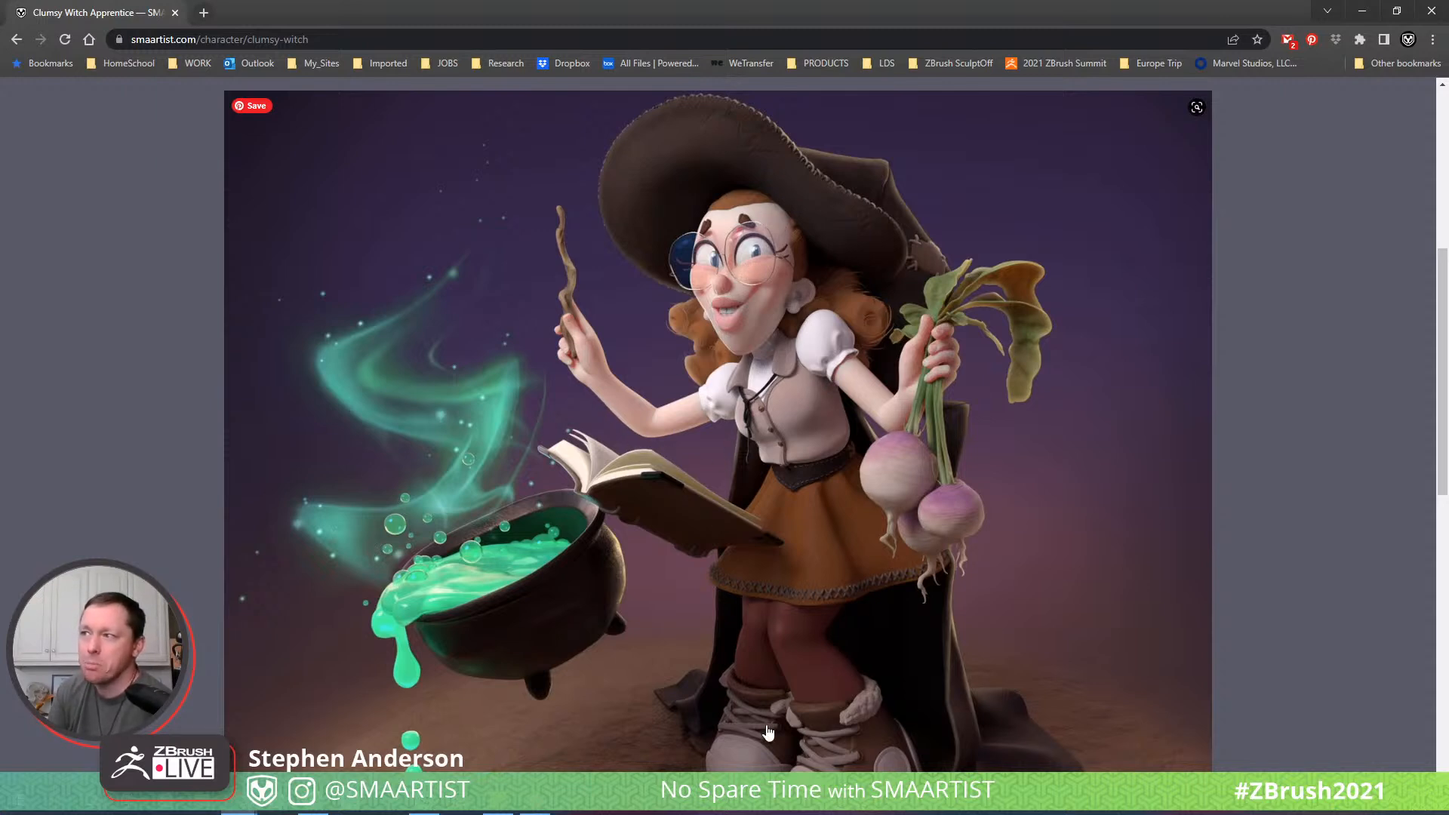
pyautogui.scroll(-1, 770, 717)
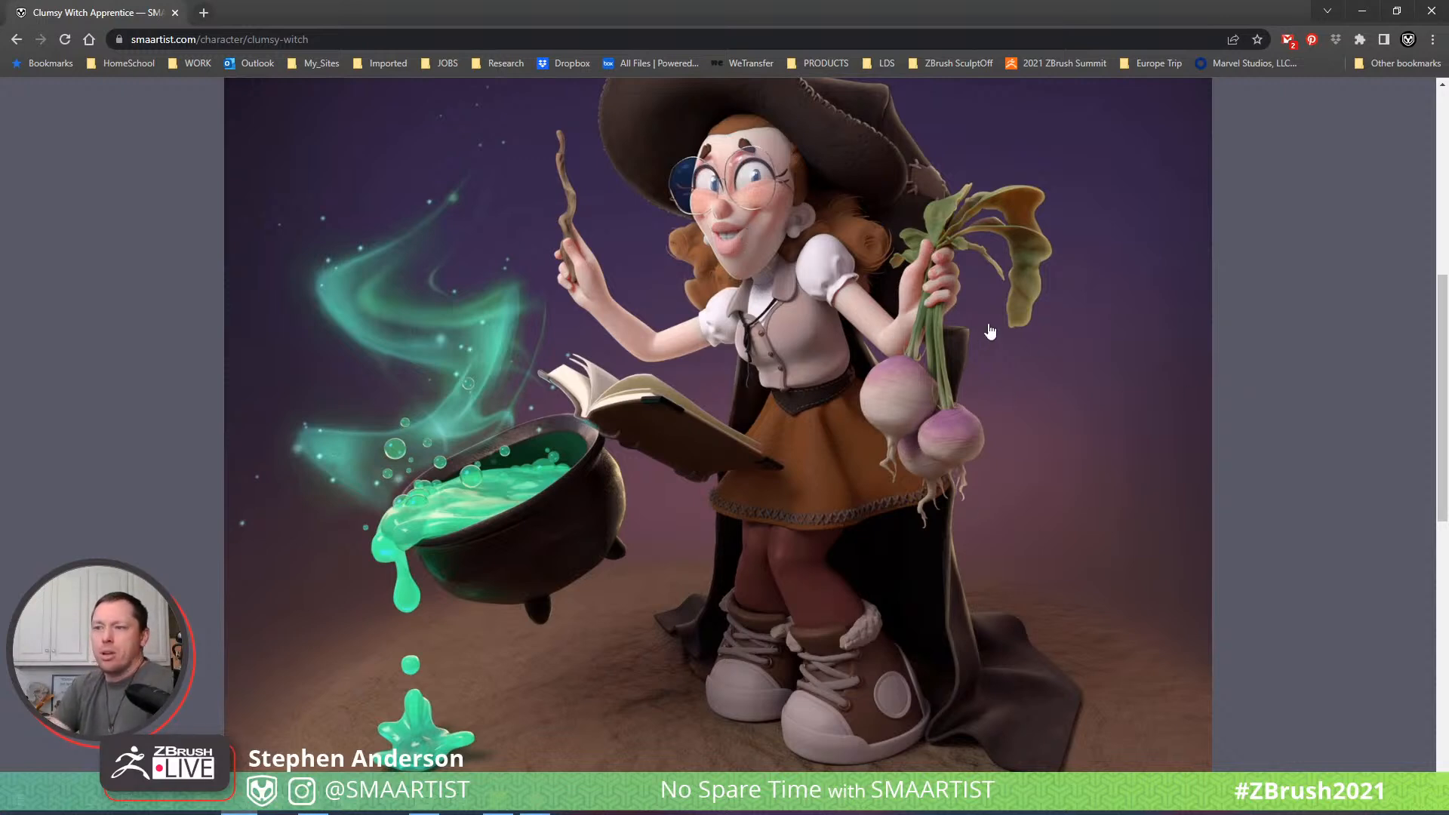
pyautogui.click(917, 369)
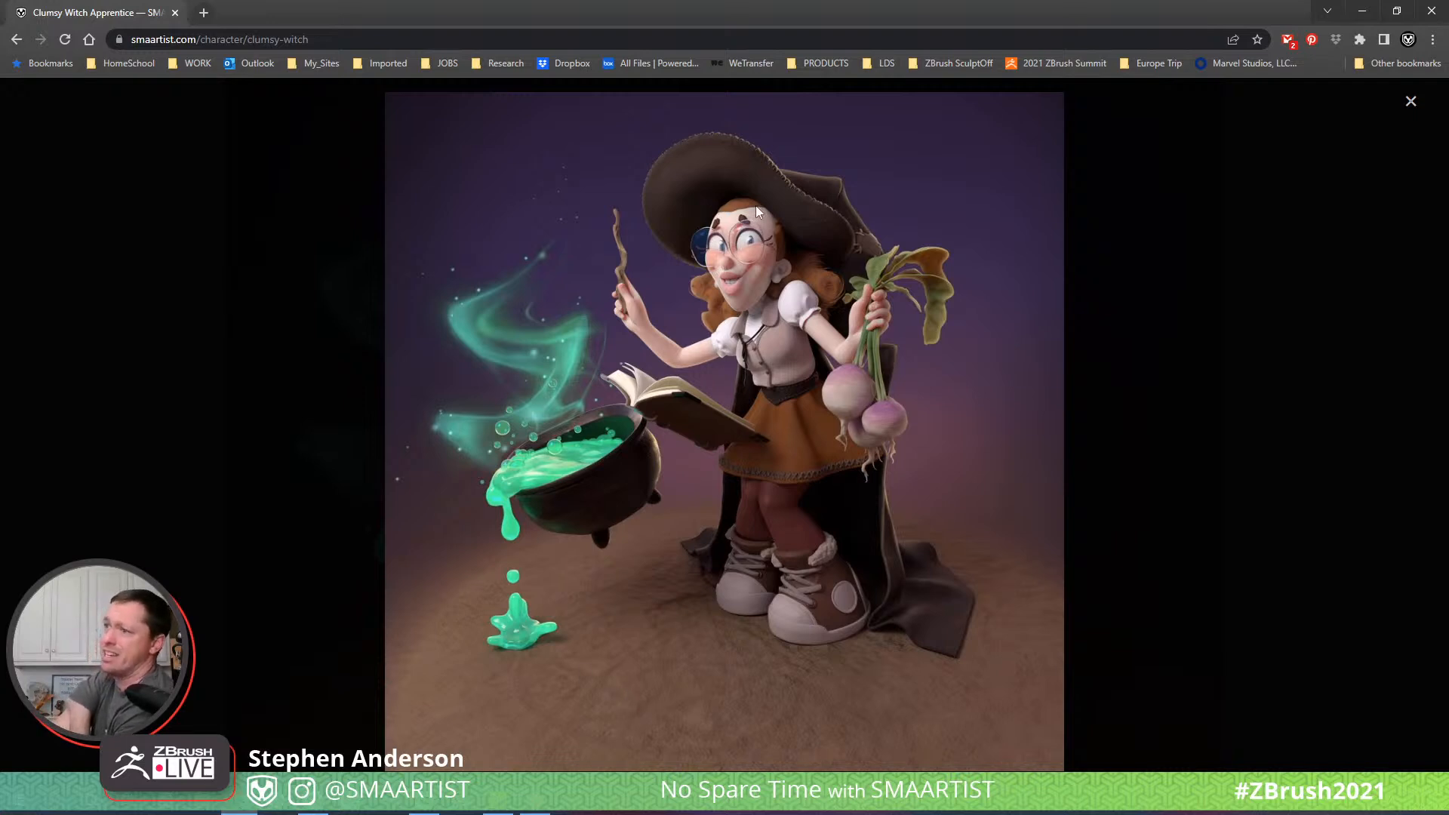
pyautogui.click(1368, 11)
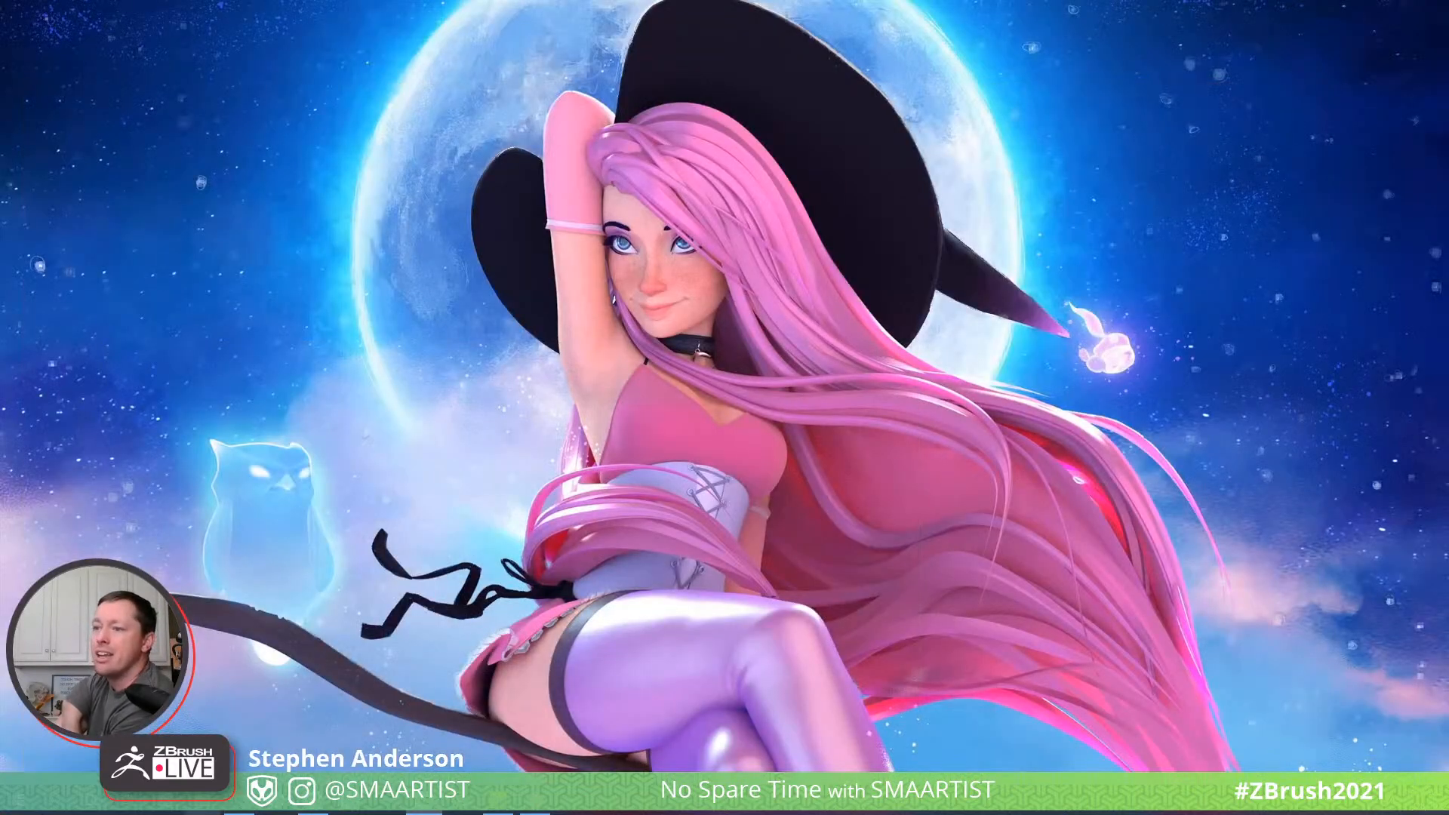
# - Switch back to ZBrush and view the coloured elf model from the front
pyautogui.click(314, 801)
pyautogui.moveTo(632, 614)
pyautogui.mouseDown()
pyautogui.moveTo(611, 608)
pyautogui.moveTo(643, 606)
pyautogui.mouseUp()
pyautogui.moveTo(1052, 275); pyautogui.dragTo(938, 326)
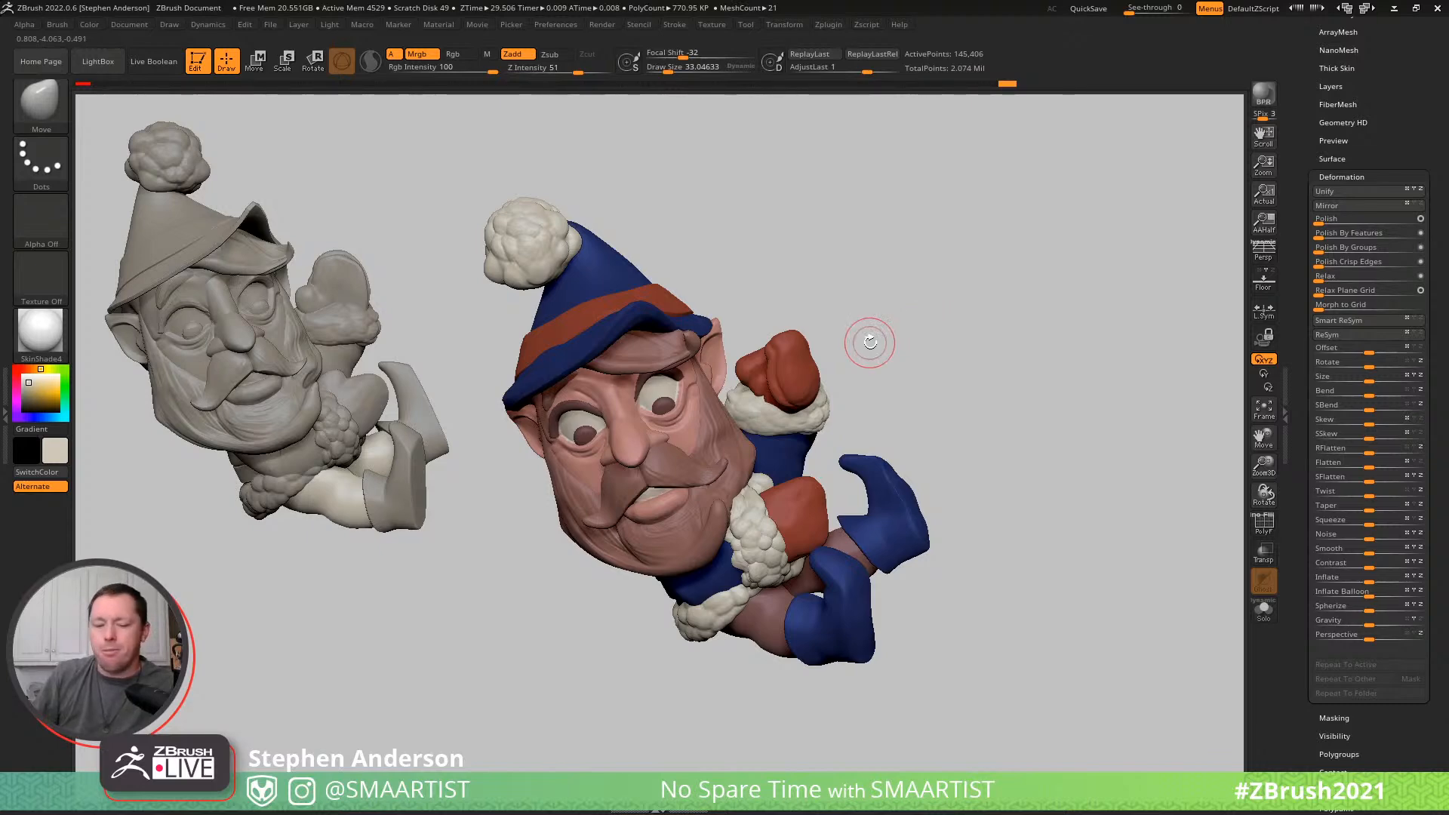
pyautogui.press('b')
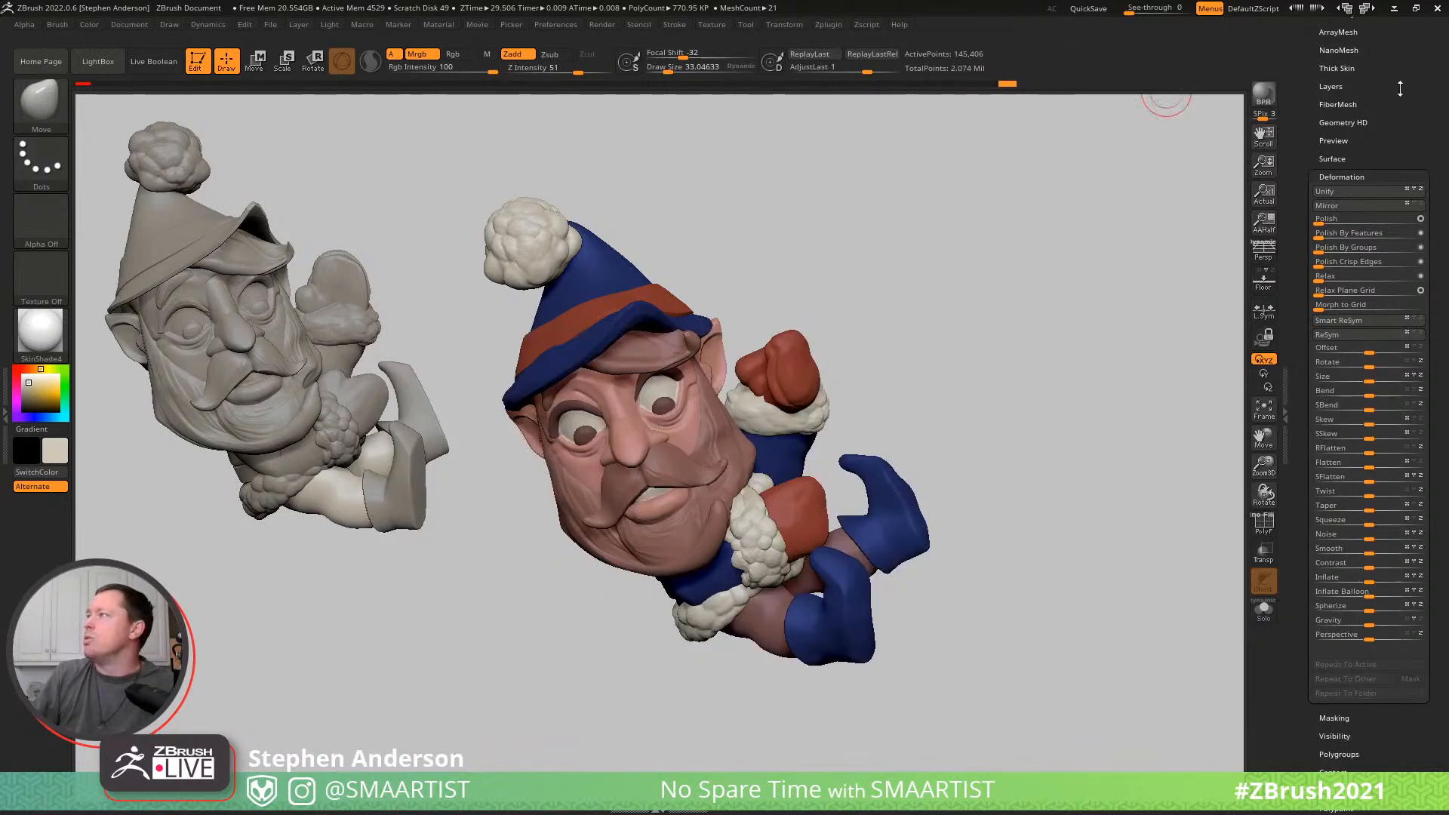
# - Collapse the Elf_01 folder in the subtool list, append a ZSphere as a new subtool and make it active
pyautogui.moveTo(1405, 86); pyautogui.dragTo(1407, 224)
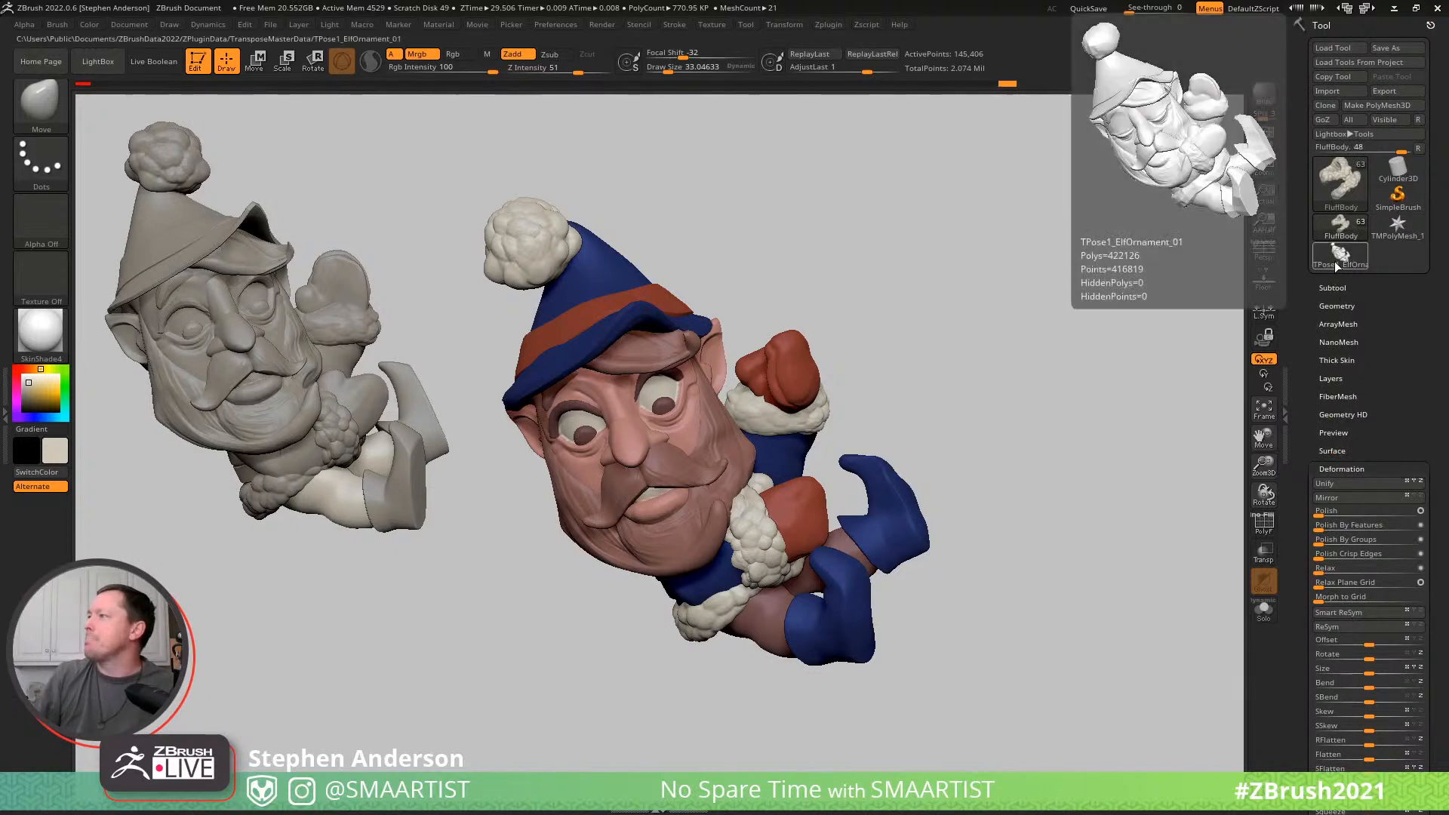
pyautogui.click(1334, 287)
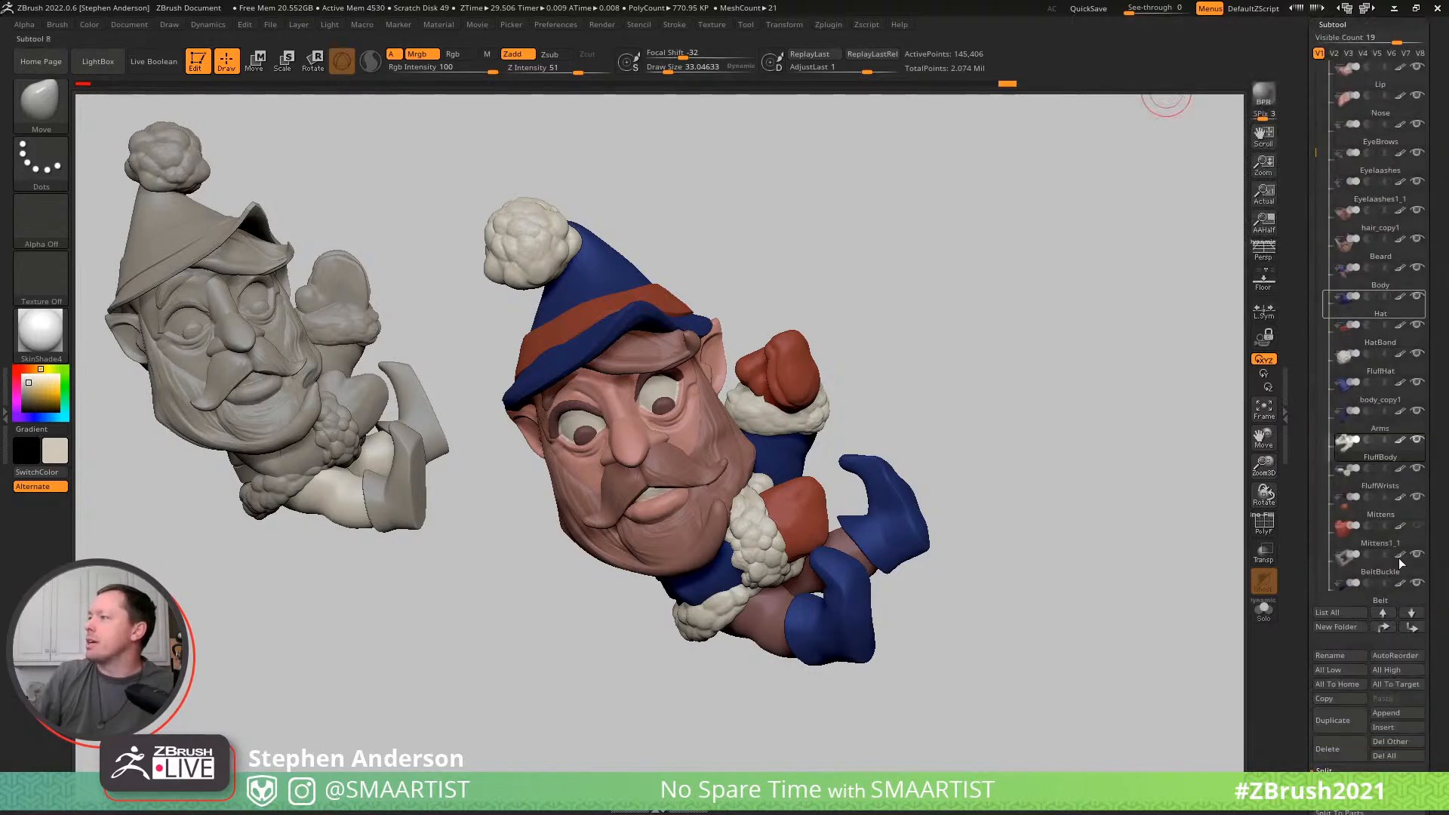
pyautogui.moveTo(1316, 142); pyautogui.dragTo(1317, 103)
pyautogui.click(1332, 101)
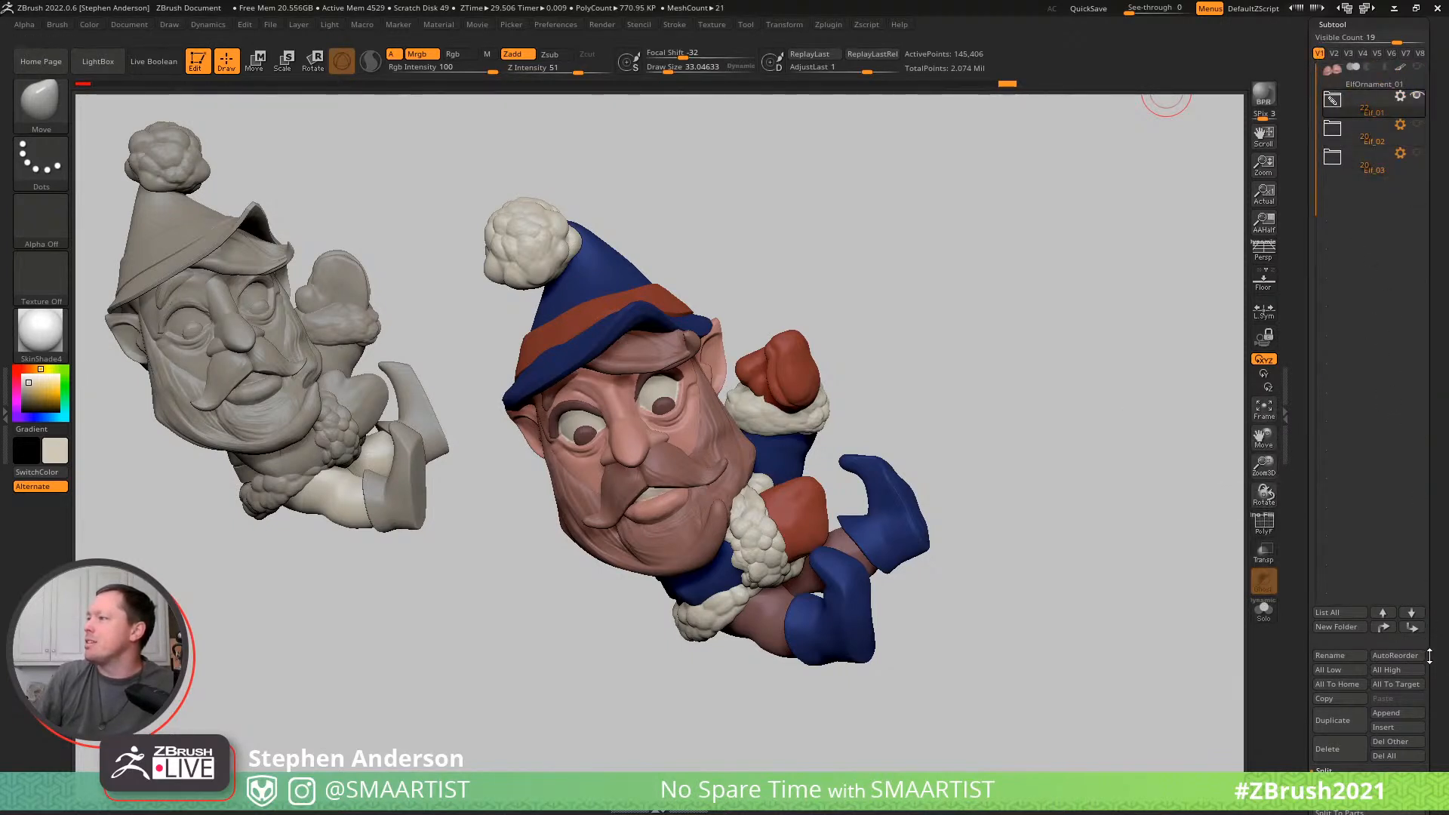
pyautogui.click(1395, 713)
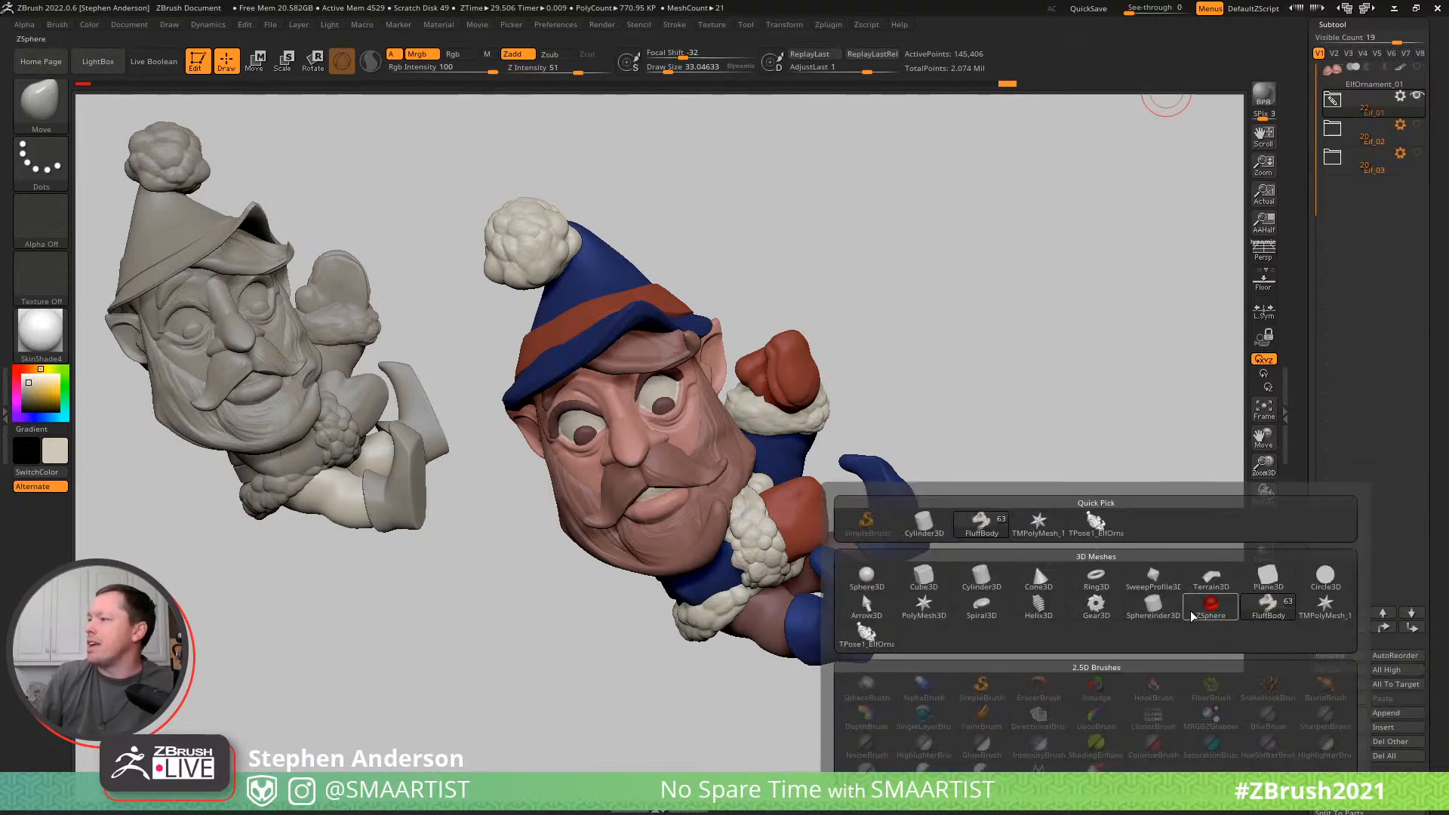
pyautogui.click(1371, 197)
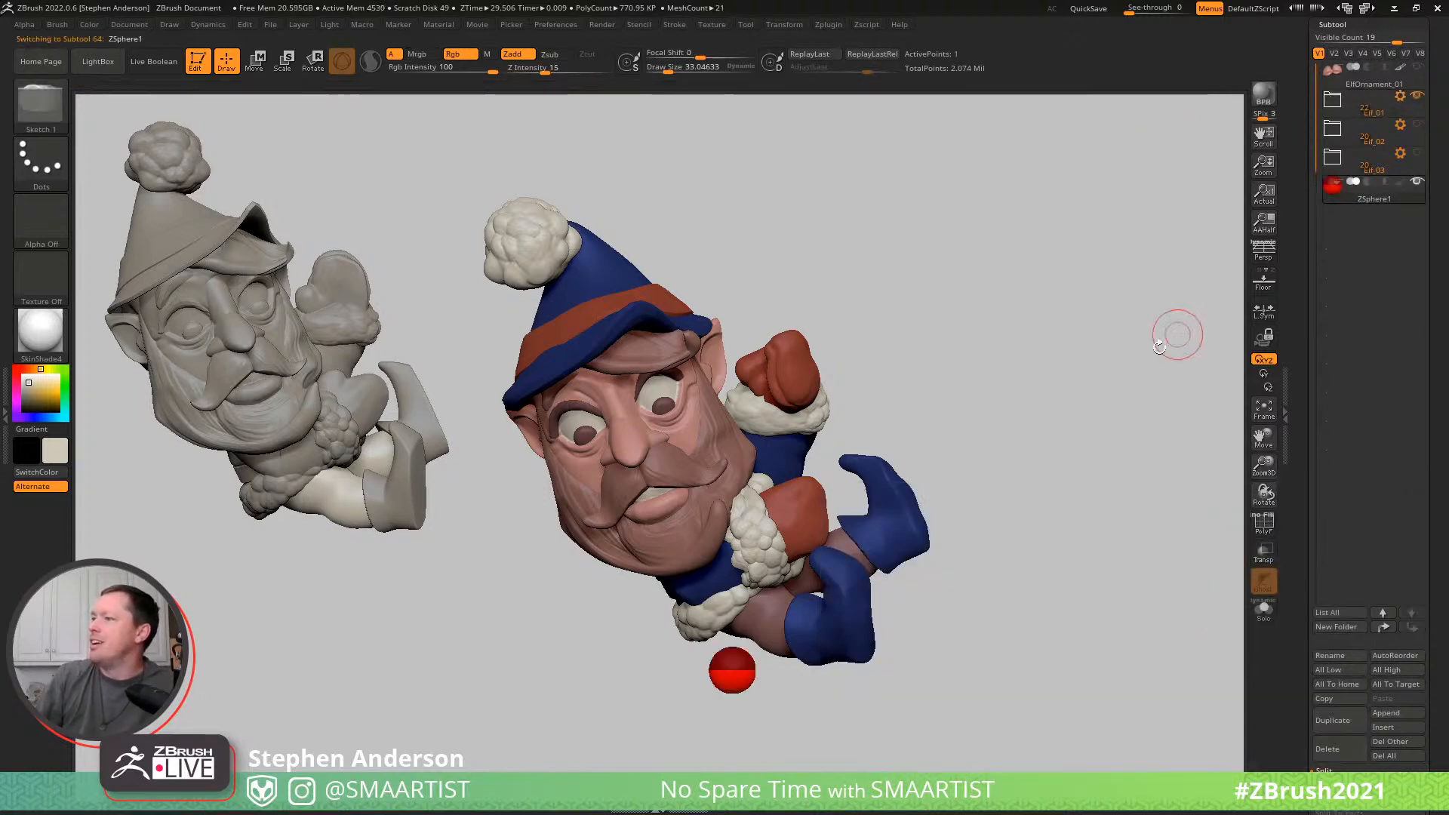
# - Move the new ZSphere from below the elf to just above the raised mitten
pyautogui.press('w')
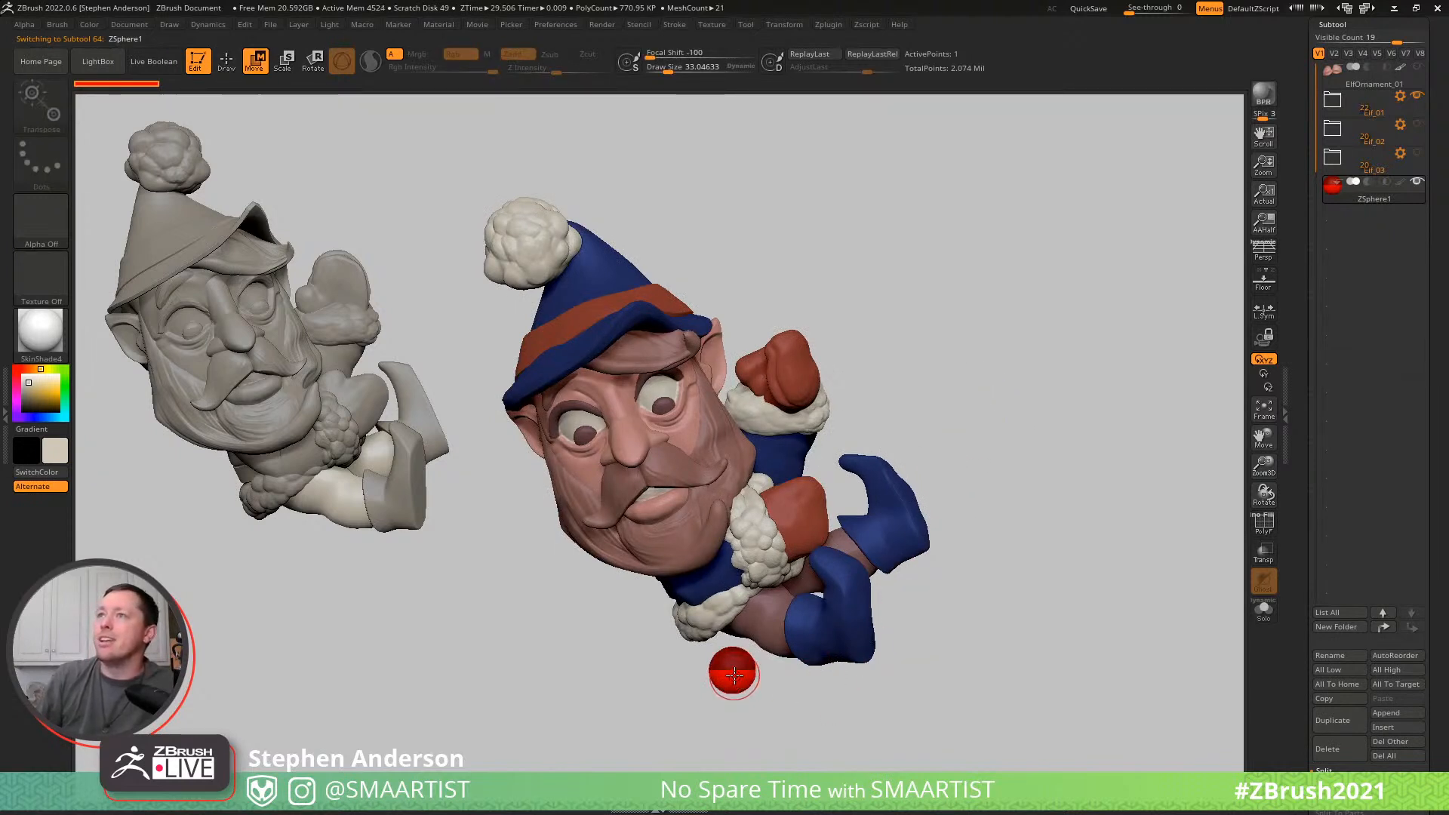
pyautogui.moveTo(733, 674); pyautogui.dragTo(767, 301)
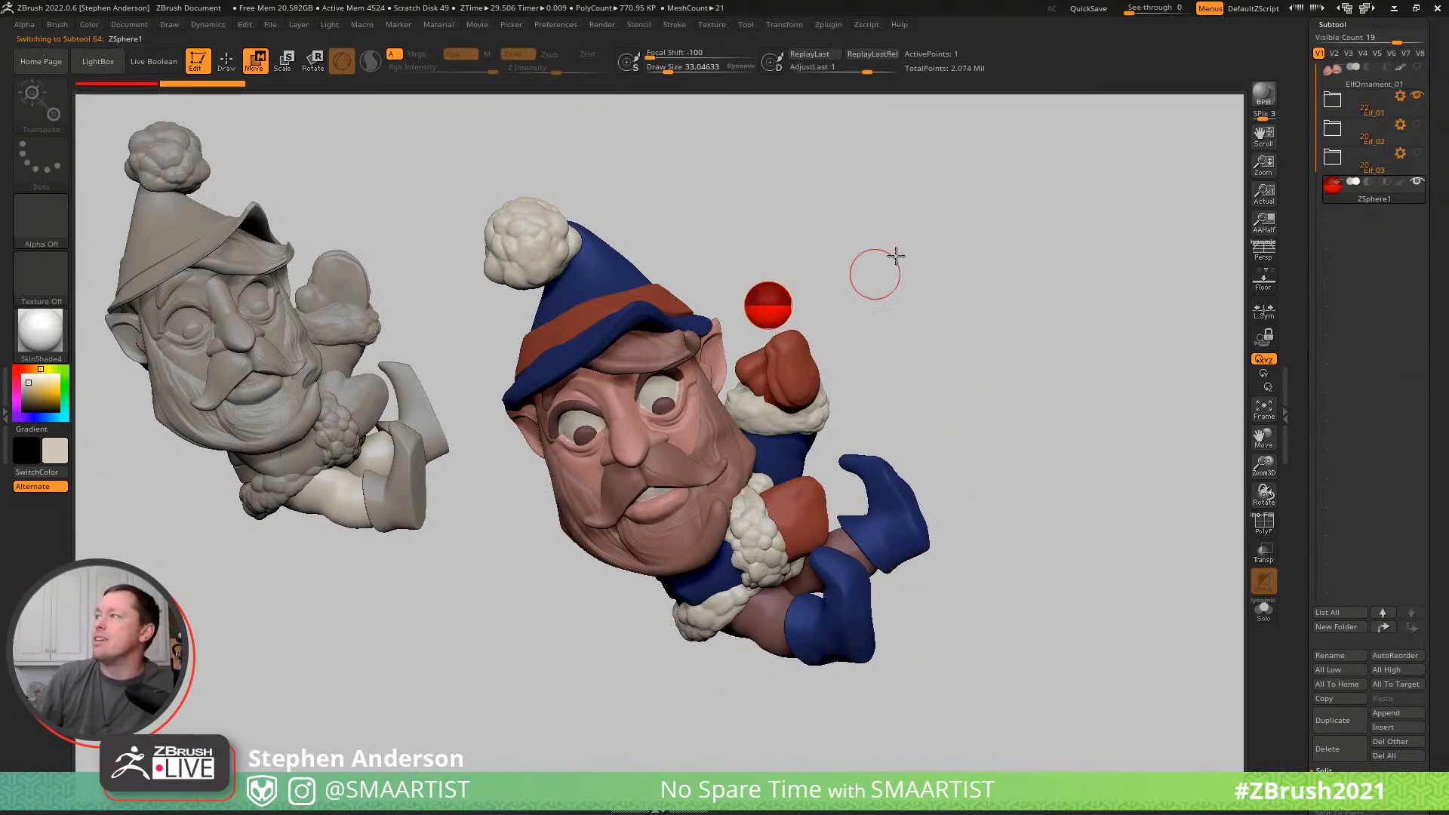
pyautogui.moveTo(829, 259); pyautogui.dragTo(811, 266)
pyautogui.moveTo(741, 299); pyautogui.dragTo(673, 245)
pyautogui.hotkey('ctrl', 'z')
pyautogui.hotkey('ctrl', 'z')
pyautogui.hotkey('ctrl', 'z')
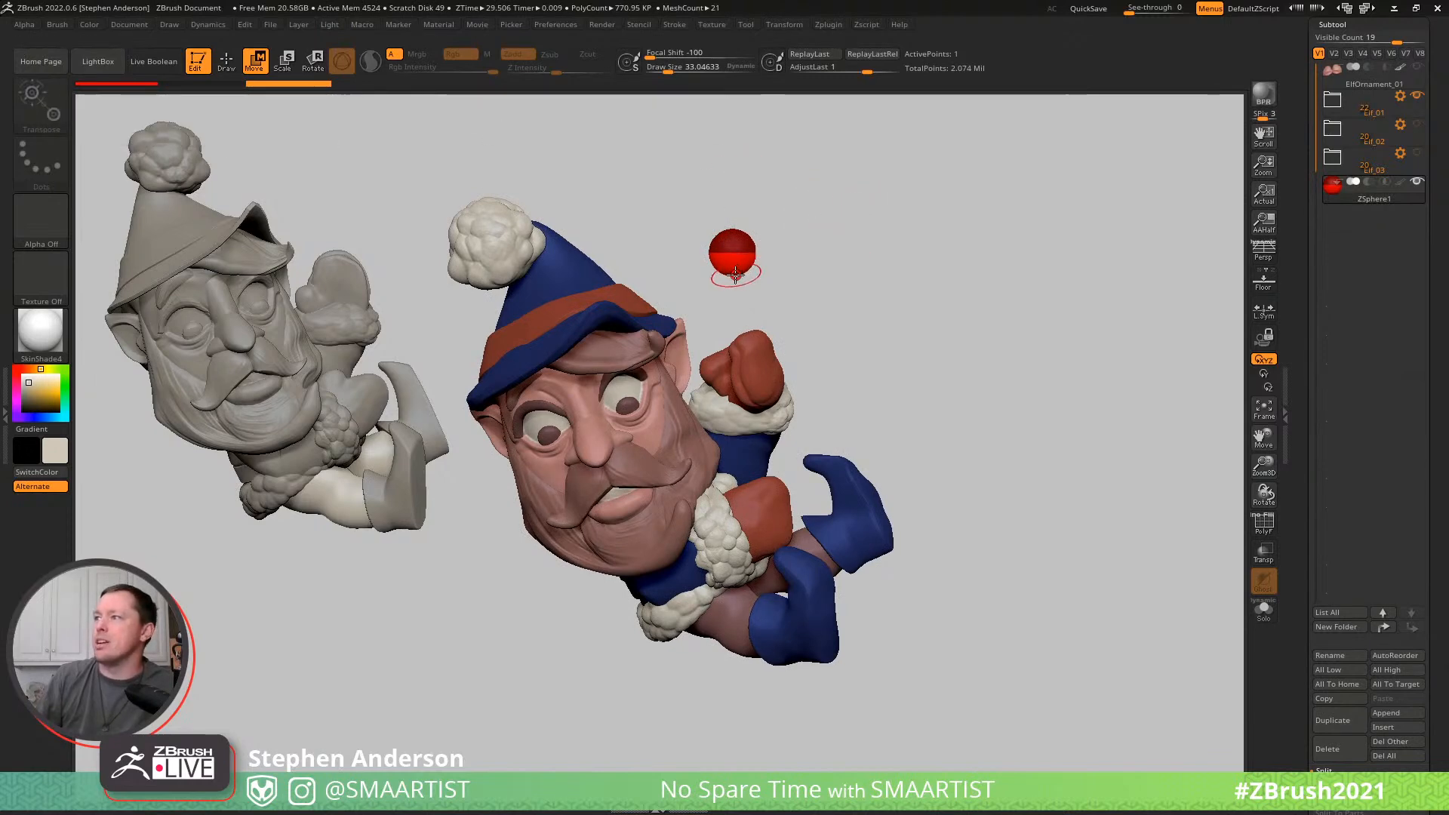
pyautogui.moveTo(884, 298)
pyautogui.mouseDown()
pyautogui.moveTo(879, 250)
pyautogui.moveTo(883, 266)
pyautogui.mouseUp()
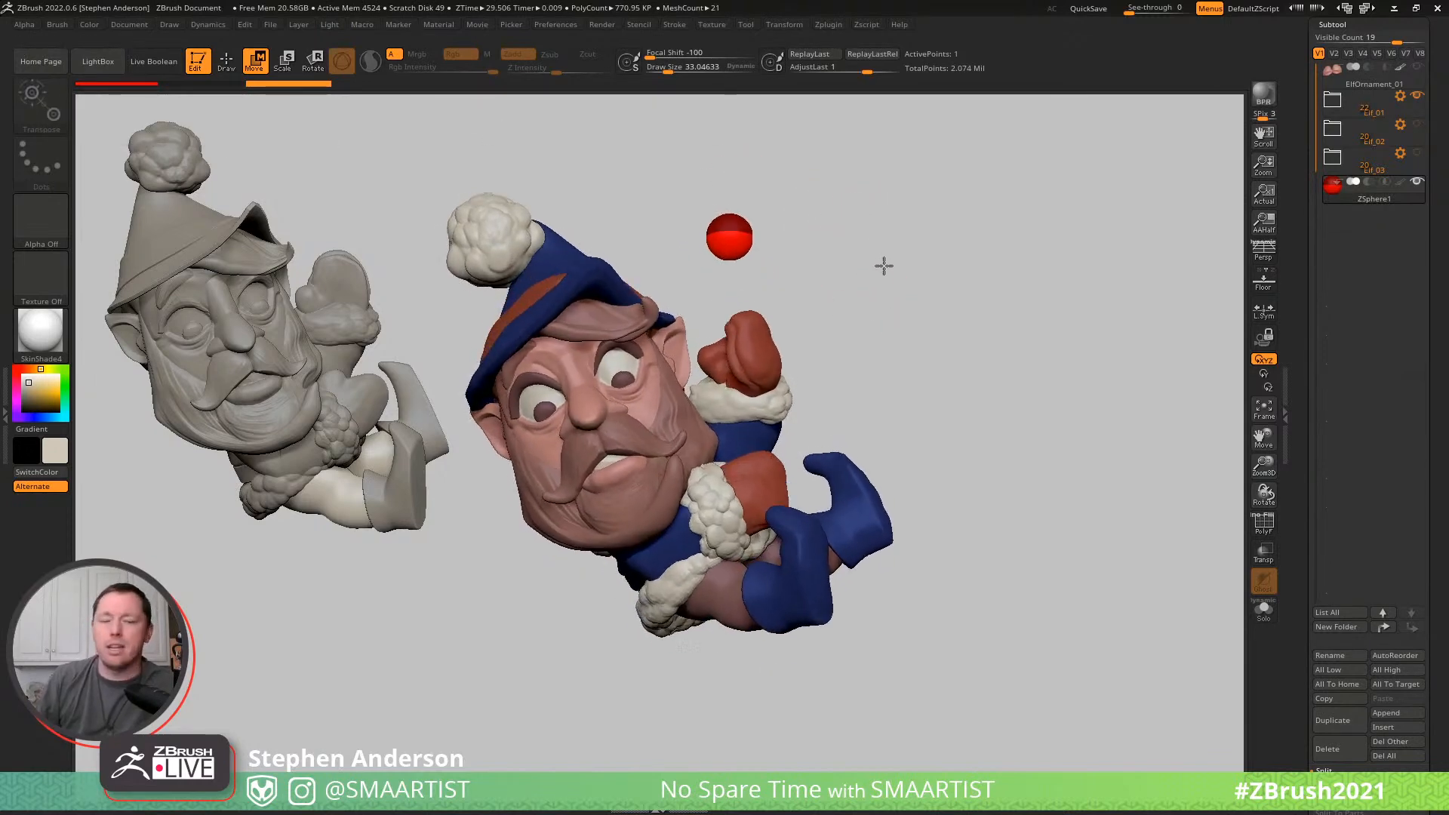
# - Add a child ZSphere, stretch it into a pole running through both mittens, and adjust its upper end, using a draw size of about 15
pyautogui.press('q')
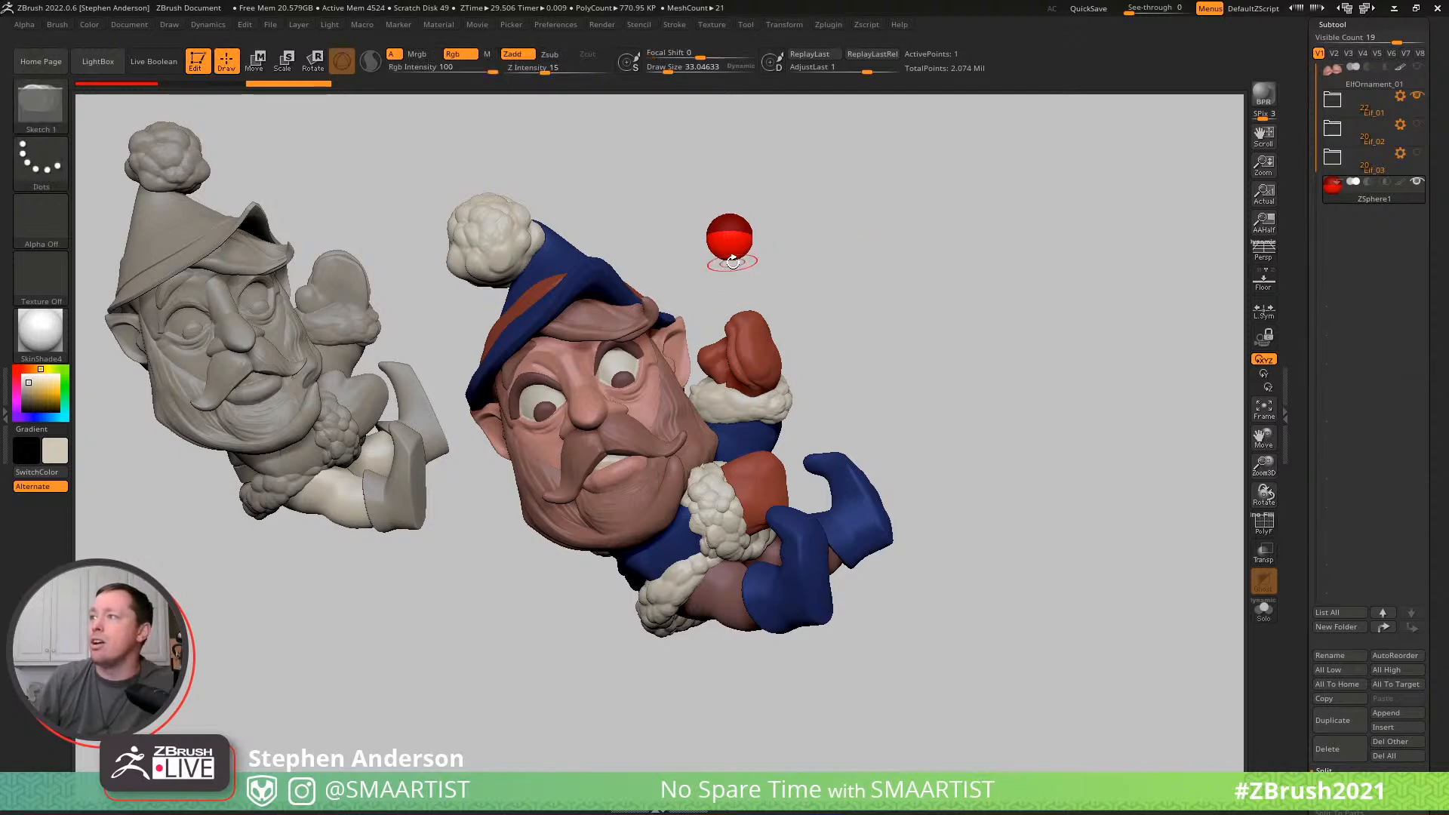
pyautogui.moveTo(732, 260); pyautogui.dragTo(734, 249)
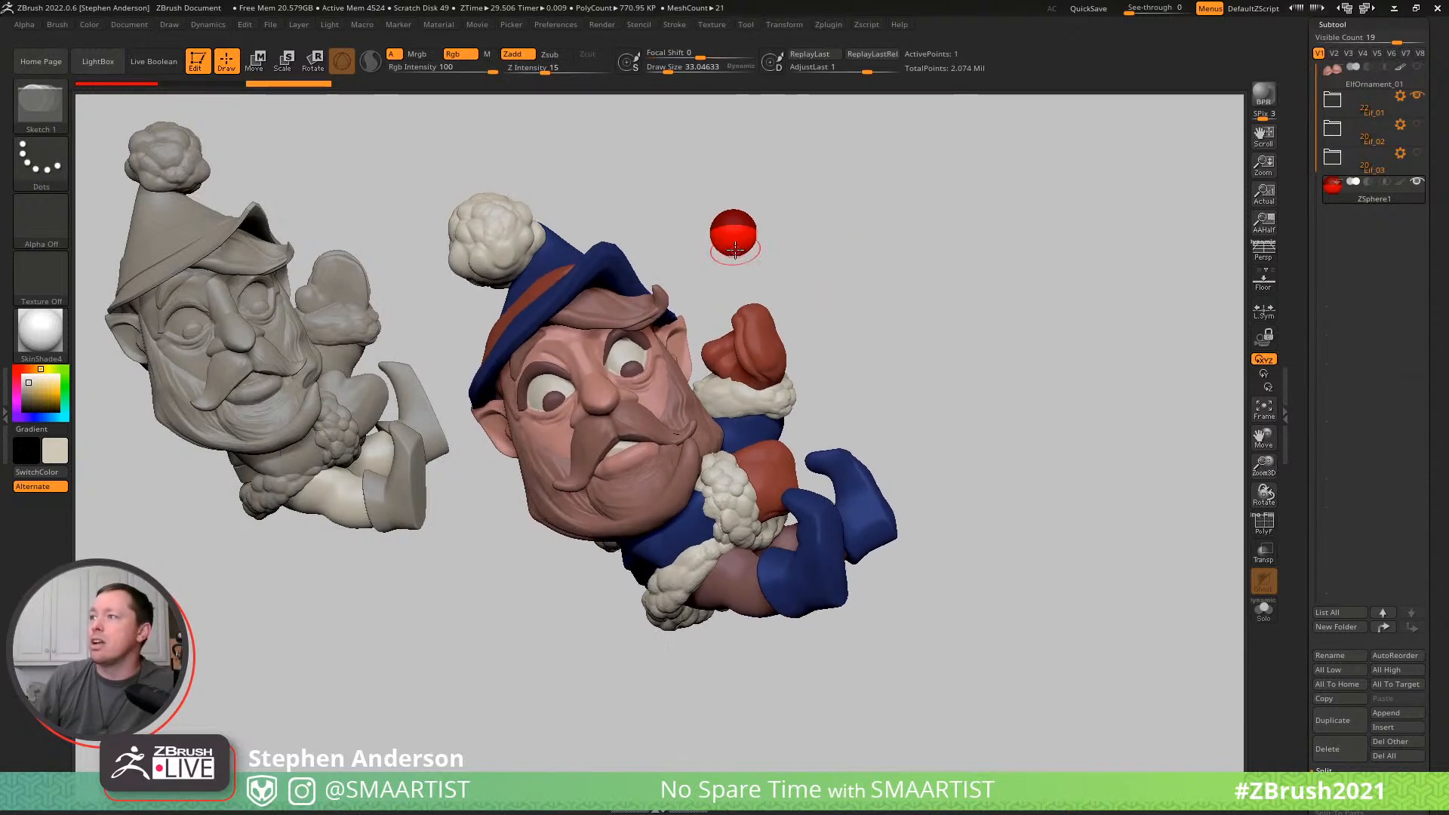
pyautogui.press('w')
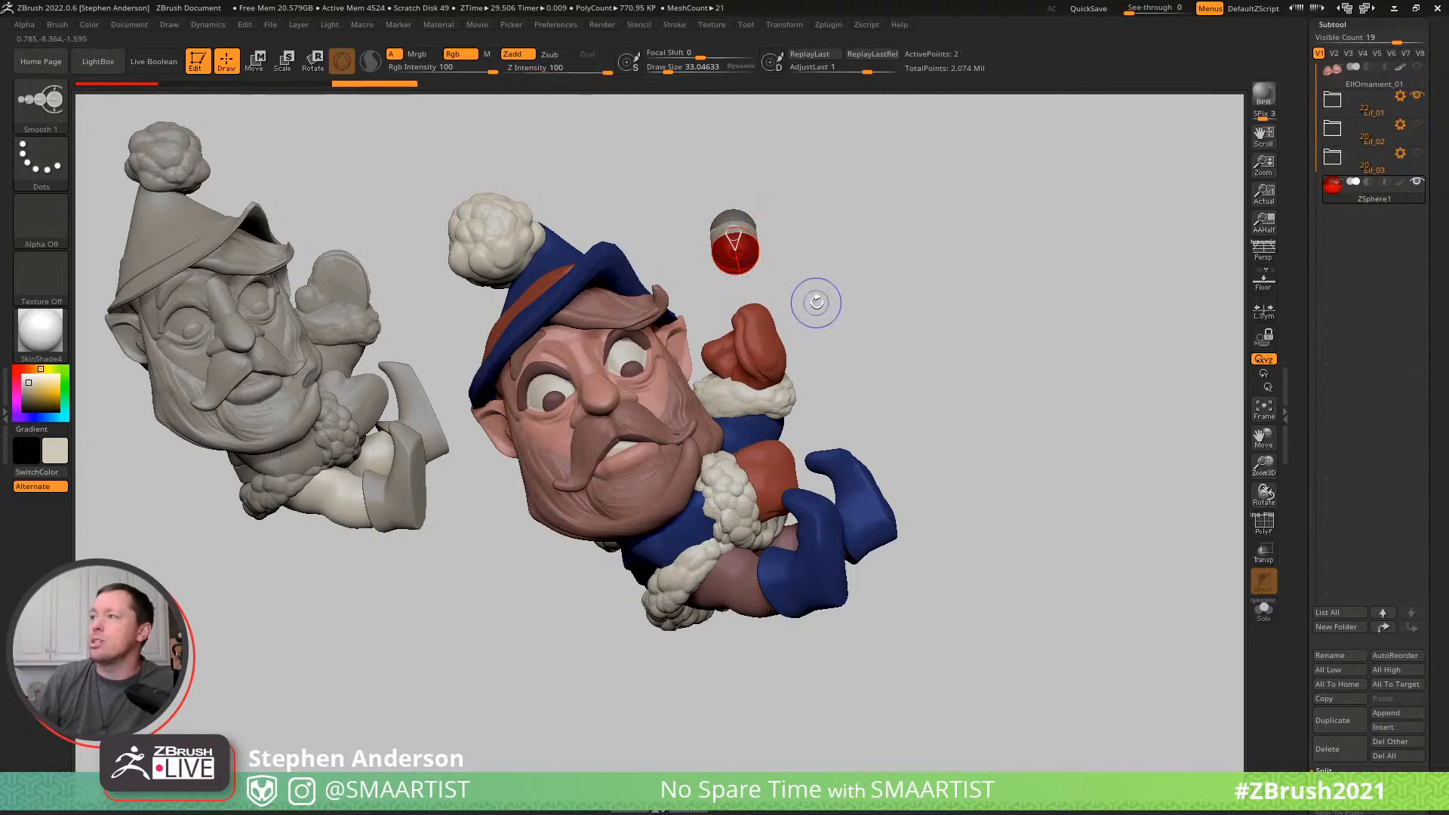
pyautogui.moveTo(741, 265)
pyautogui.mouseDown()
pyautogui.moveTo(734, 349)
pyautogui.moveTo(765, 353)
pyautogui.moveTo(753, 278)
pyautogui.moveTo(769, 445)
pyautogui.moveTo(873, 630)
pyautogui.mouseUp()
pyautogui.press('s')
pyautogui.moveTo(950, 423); pyautogui.dragTo(931, 467)
pyautogui.moveTo(873, 621); pyautogui.dragTo(977, 605)
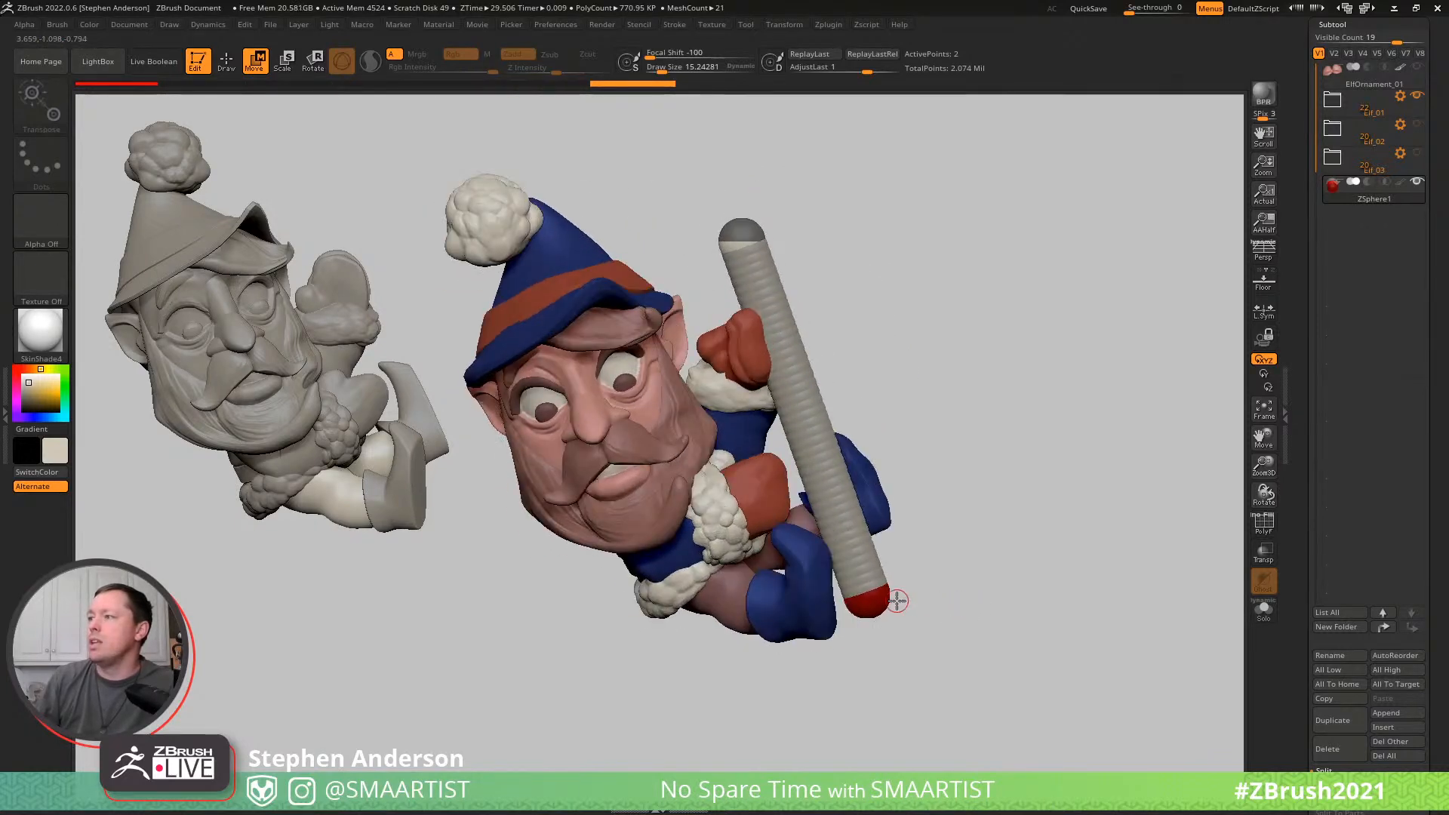
pyautogui.moveTo(877, 599); pyautogui.dragTo(761, 498)
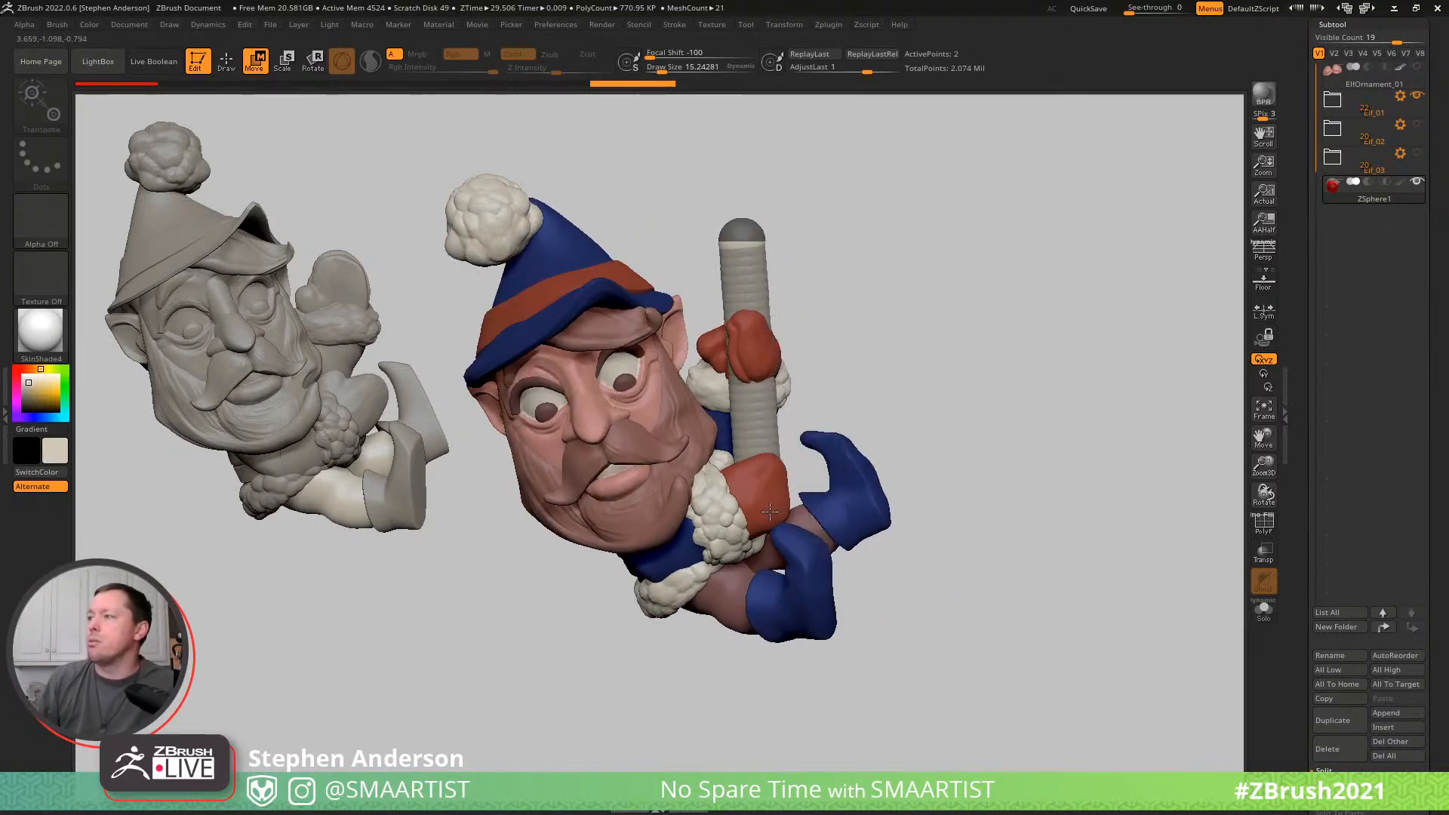
pyautogui.moveTo(742, 236); pyautogui.dragTo(709, 229)
pyautogui.moveTo(821, 229)
pyautogui.mouseDown()
pyautogui.moveTo(743, 231)
pyautogui.moveTo(850, 232)
pyautogui.moveTo(818, 219)
pyautogui.mouseUp()
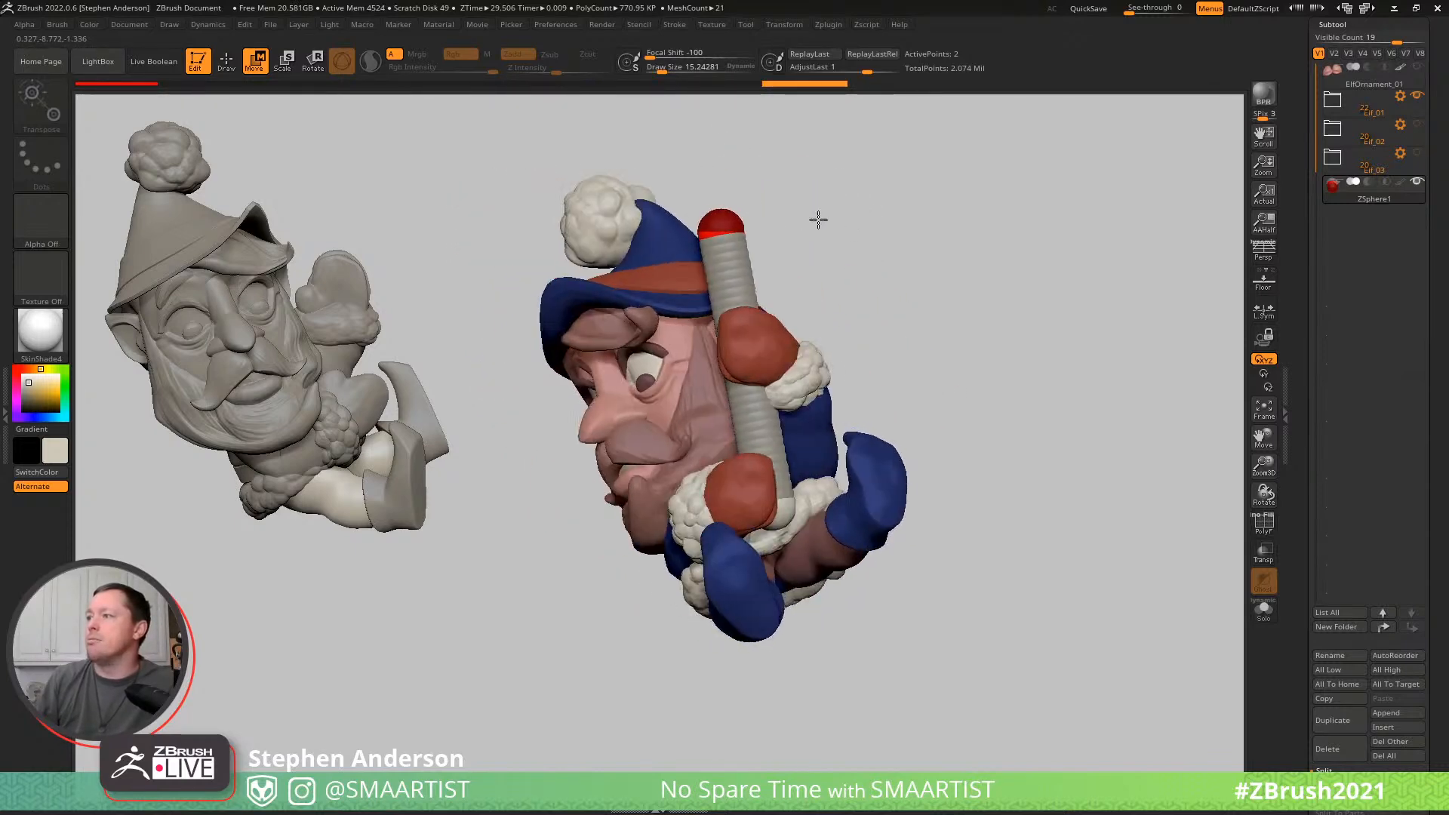
pyautogui.click(780, 520)
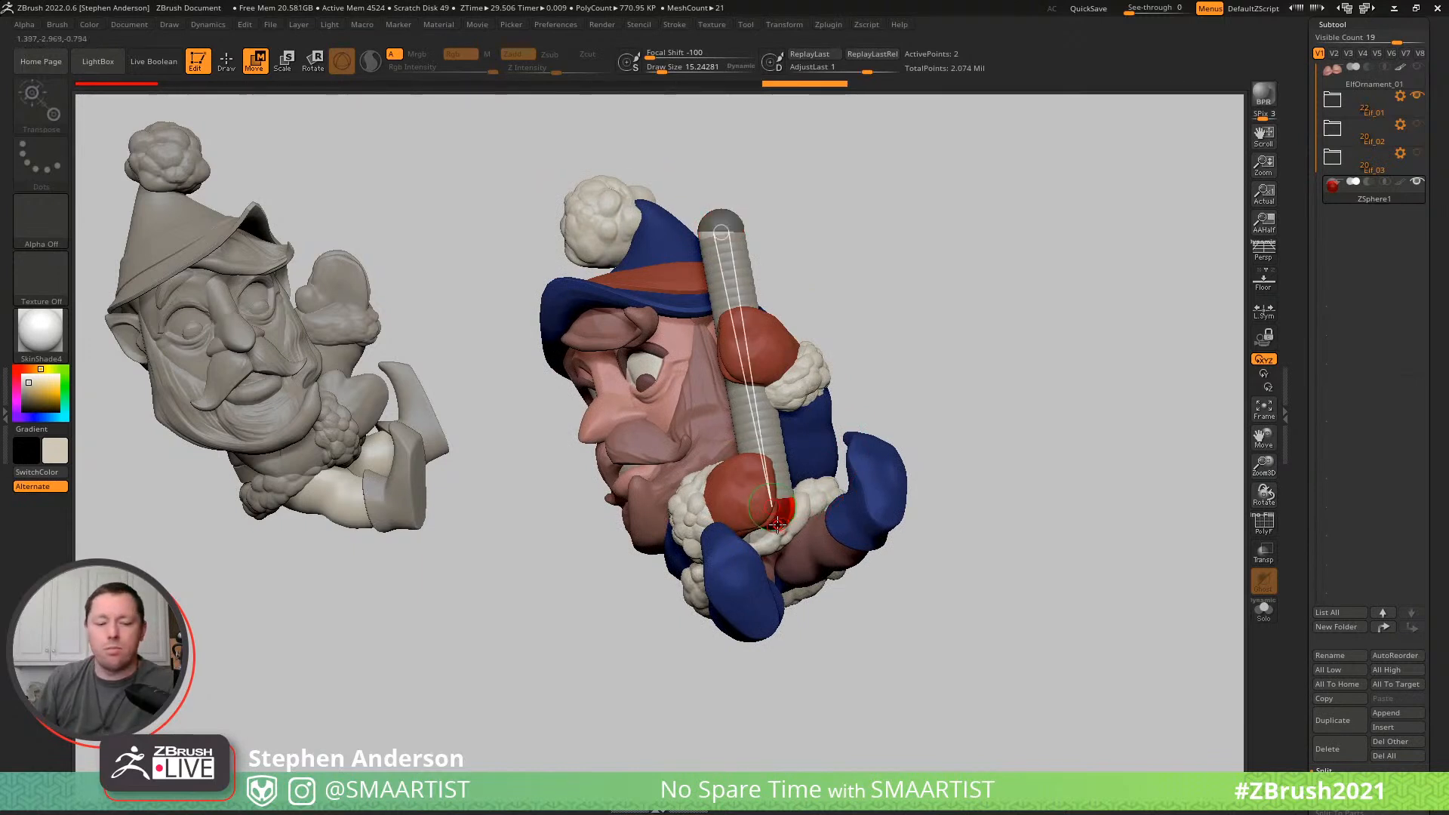
pyautogui.press('q')
pyautogui.press('w')
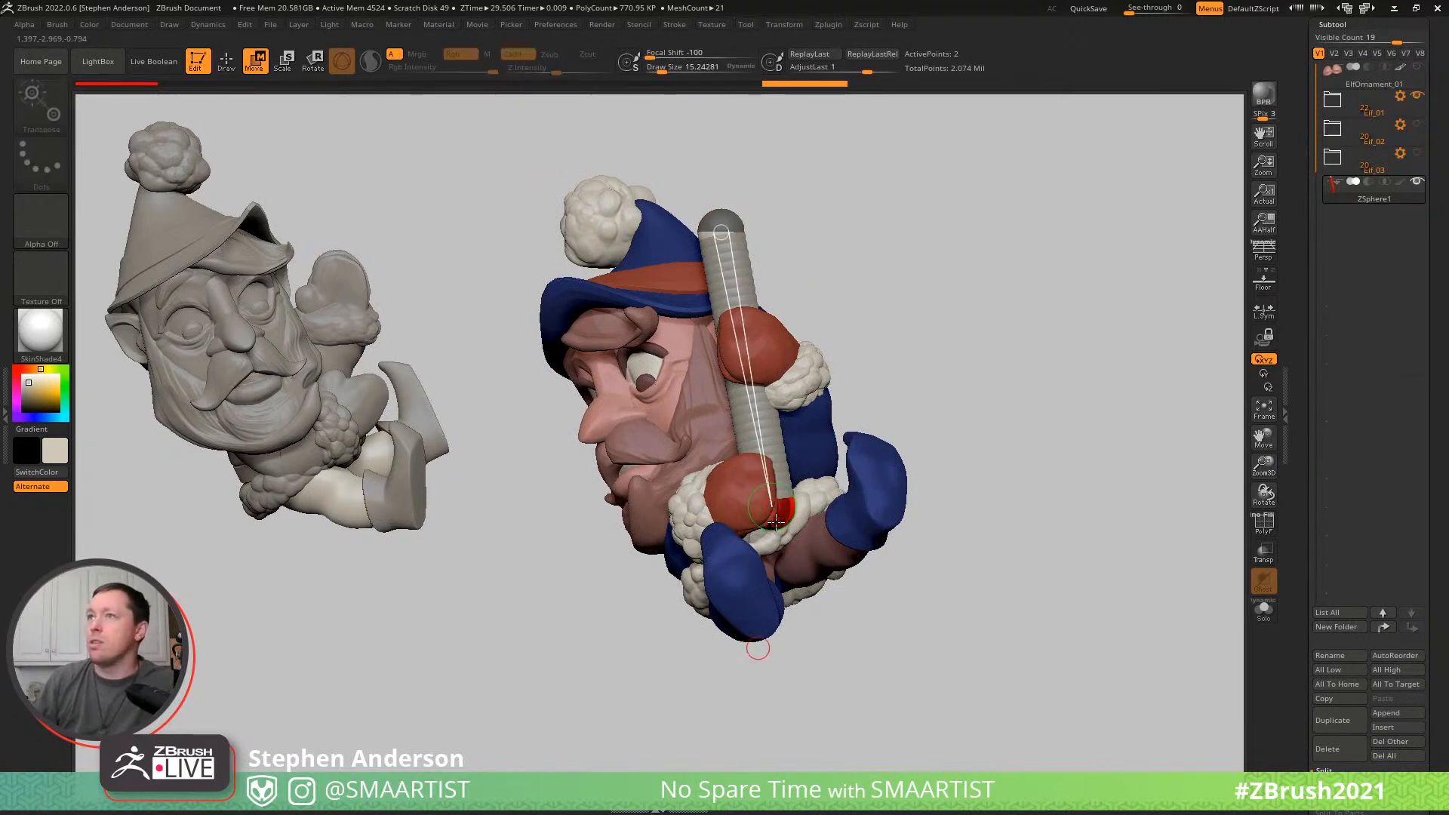
pyautogui.press('q')
pyautogui.moveTo(776, 518); pyautogui.dragTo(777, 532)
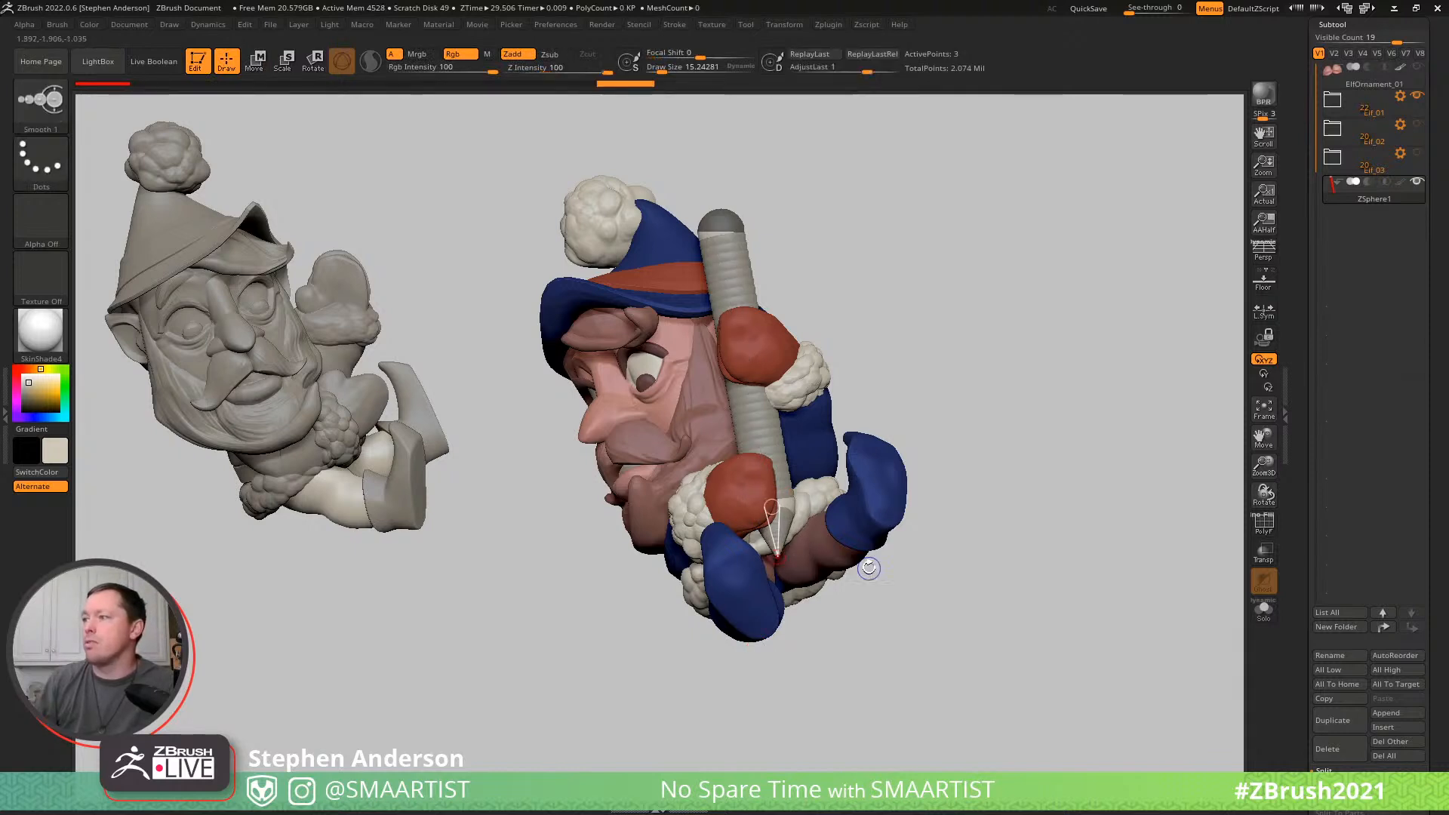
pyautogui.hotkey('ctrl', 'z')
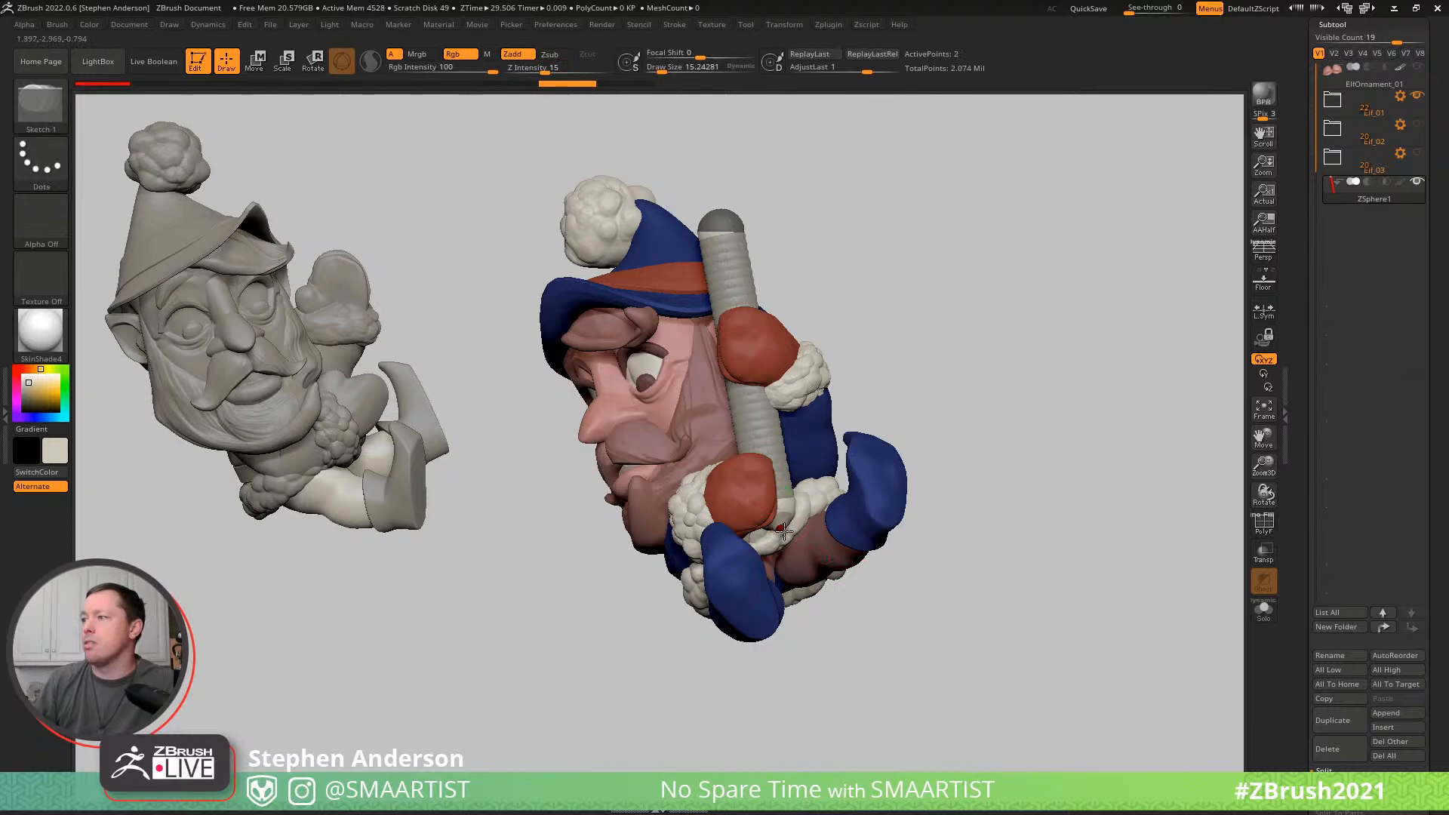
# - Add a ZSphere at the pole's lower end and extend it down past the boots
pyautogui.press('shift')
pyautogui.moveTo(888, 618); pyautogui.dragTo(934, 605)
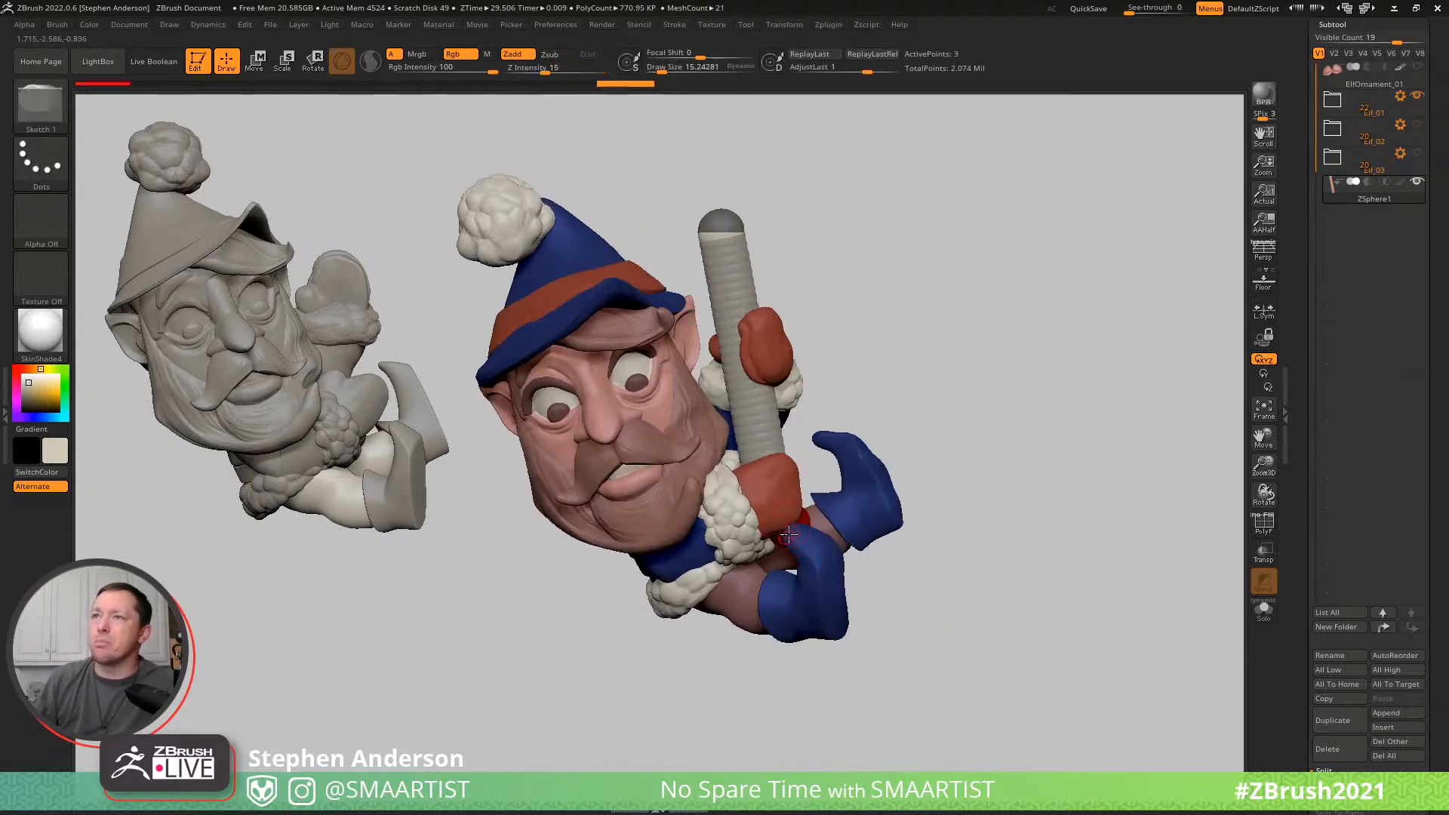
pyautogui.press('w')
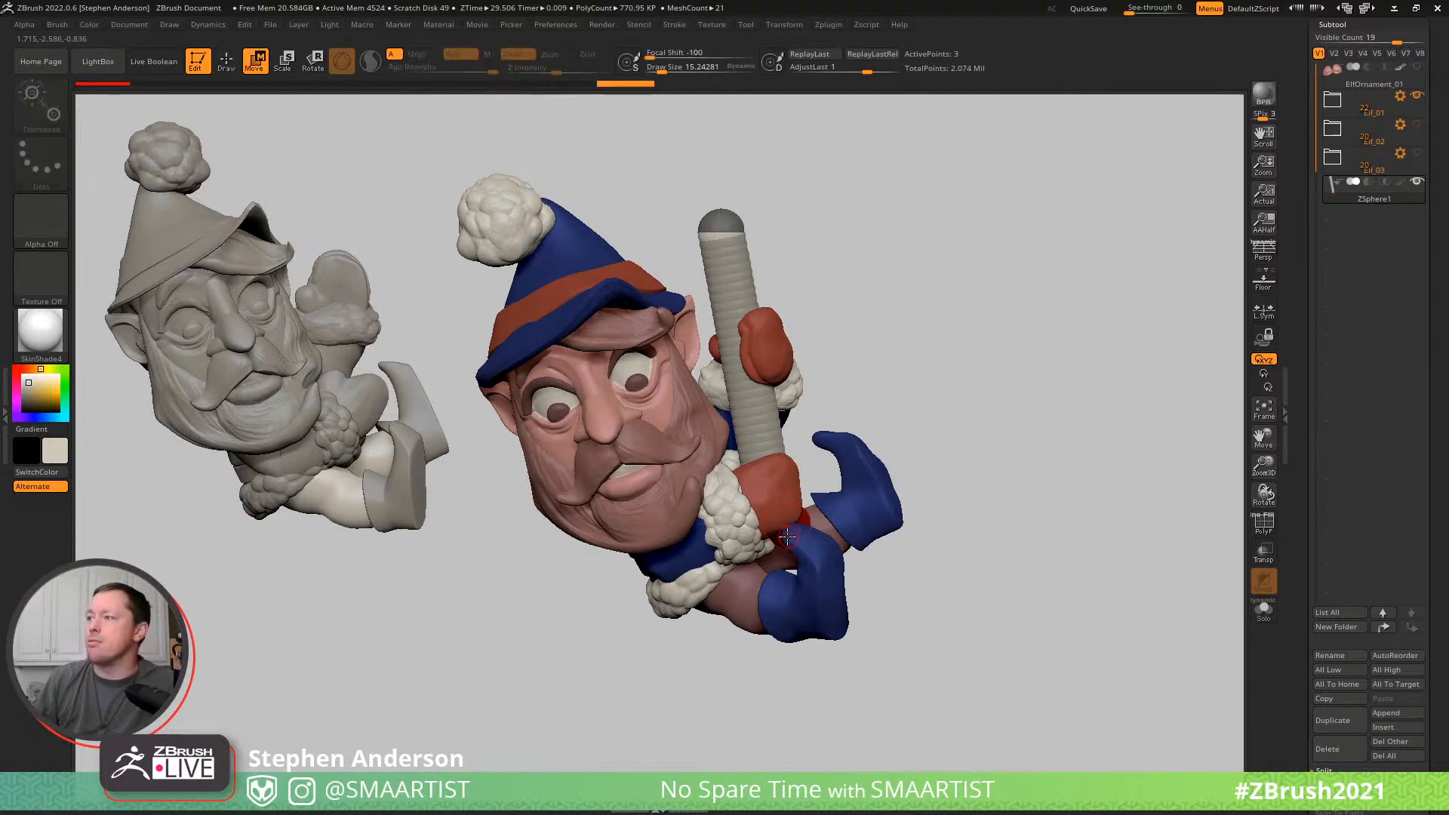
pyautogui.moveTo(815, 625); pyautogui.dragTo(868, 755)
pyautogui.moveTo(1013, 528); pyautogui.dragTo(1001, 467)
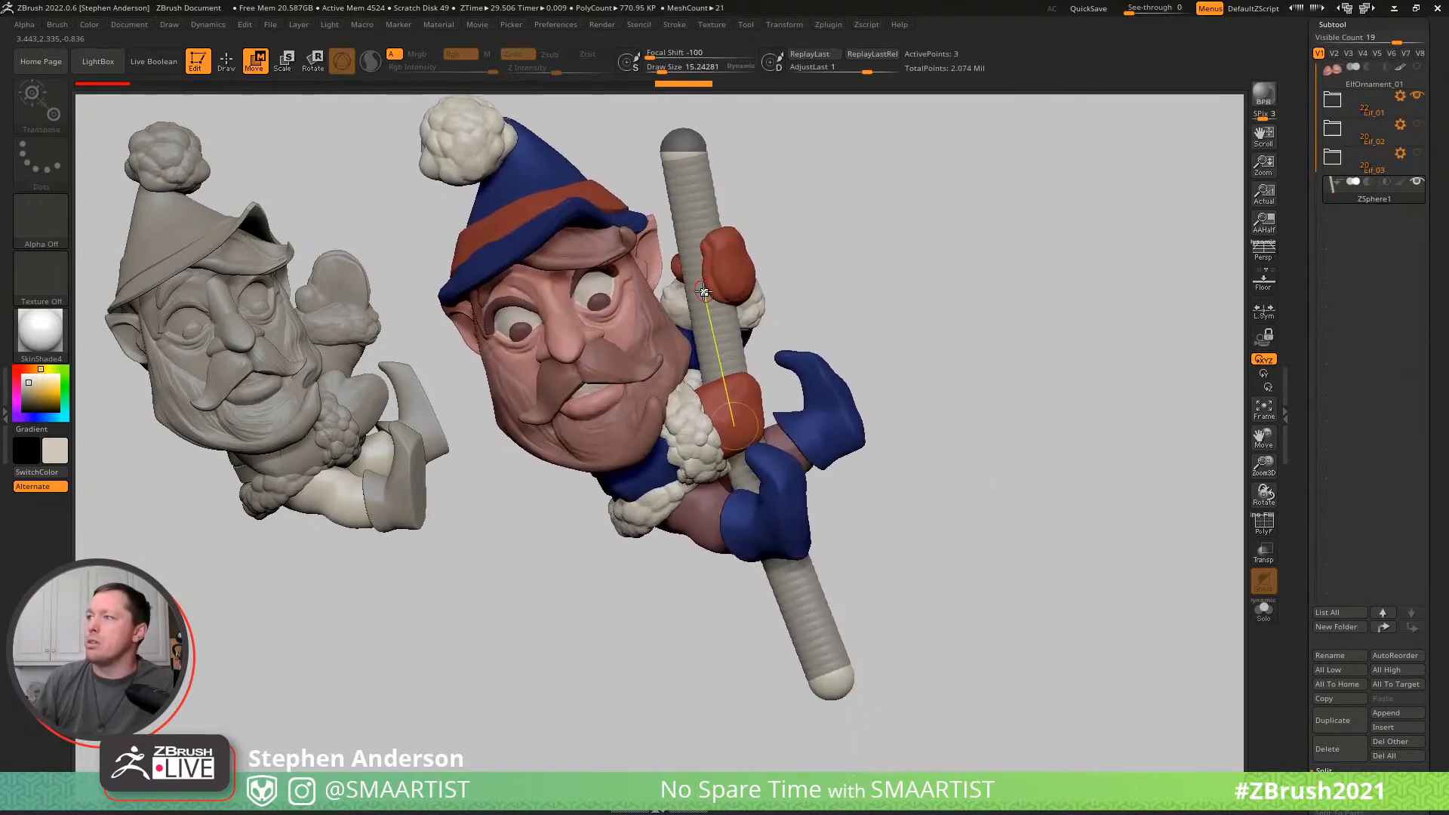
# - Insert four ZSpheres along the pole: at the upper mitten, above it, between the mittens and beside the legs
pyautogui.press('q')
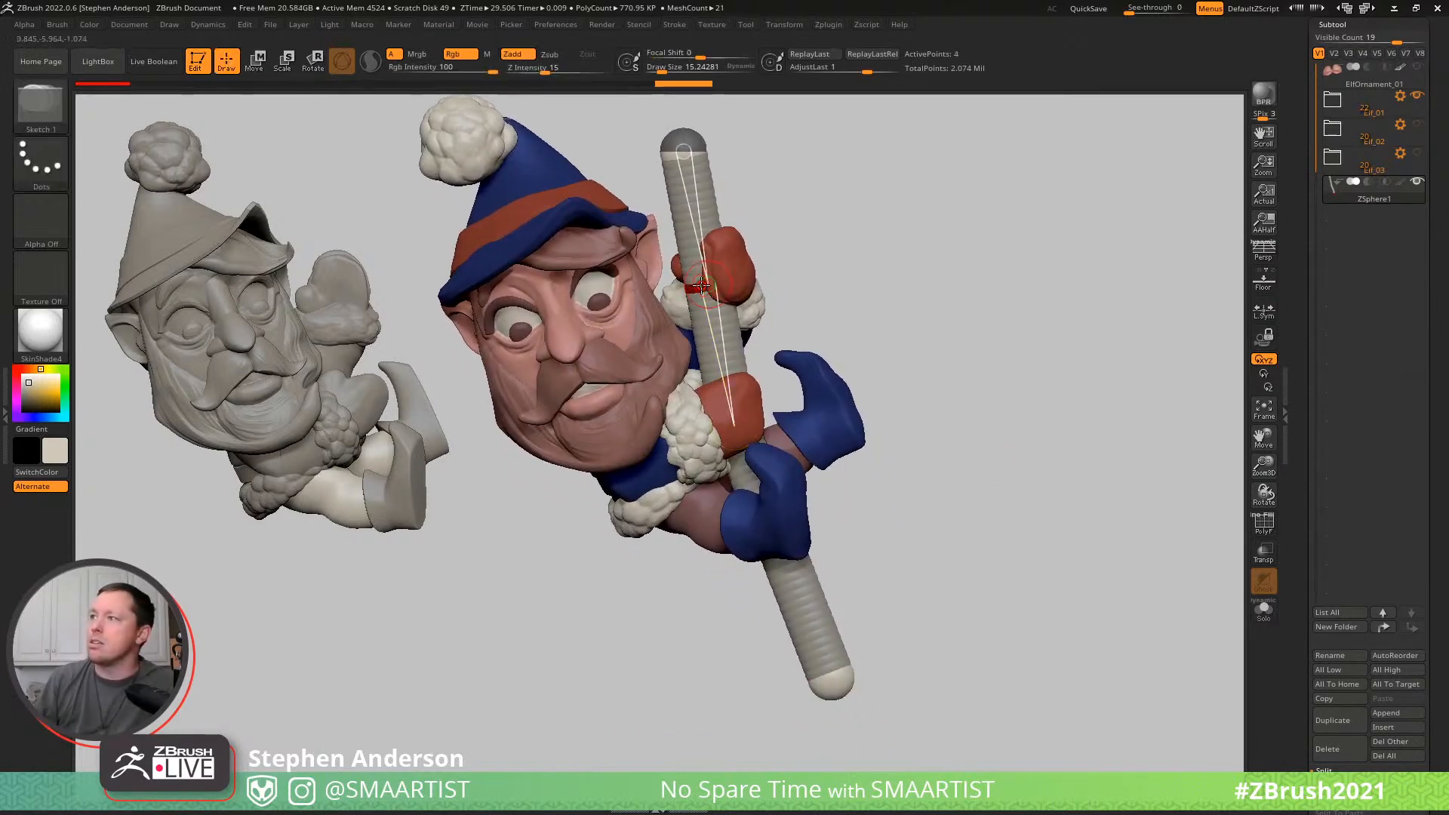
pyautogui.click(699, 219)
pyautogui.click(722, 354)
pyautogui.moveTo(990, 484); pyautogui.dragTo(941, 481)
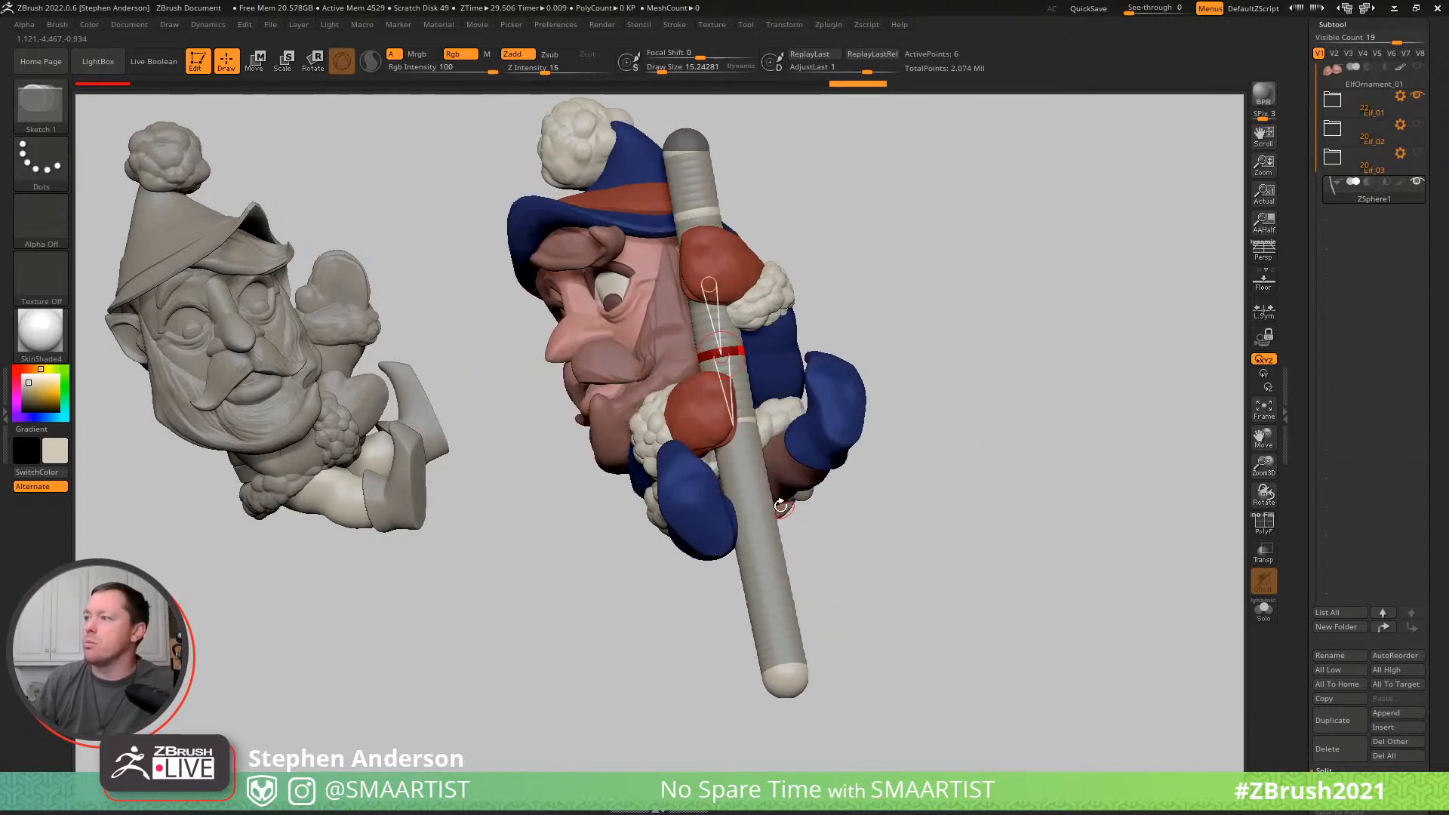
pyautogui.click(749, 496)
pyautogui.moveTo(1015, 537); pyautogui.dragTo(931, 523)
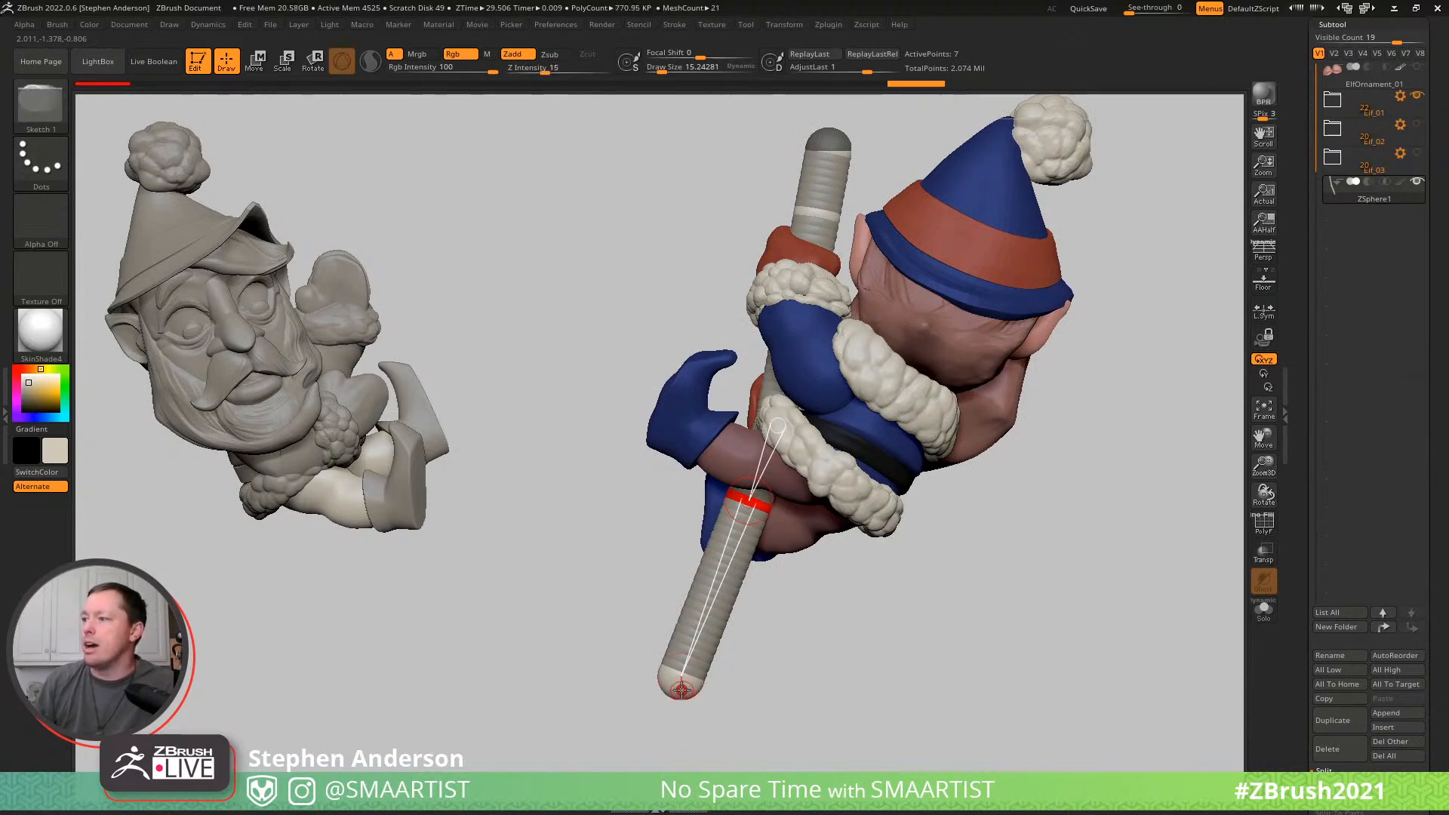
# - Reposition the pole's lower end and the joint near the legs so the pole passes between the elf's legs
pyautogui.press('w')
pyautogui.moveTo(681, 689); pyautogui.dragTo(792, 729)
pyautogui.moveTo(928, 631); pyautogui.dragTo(981, 598)
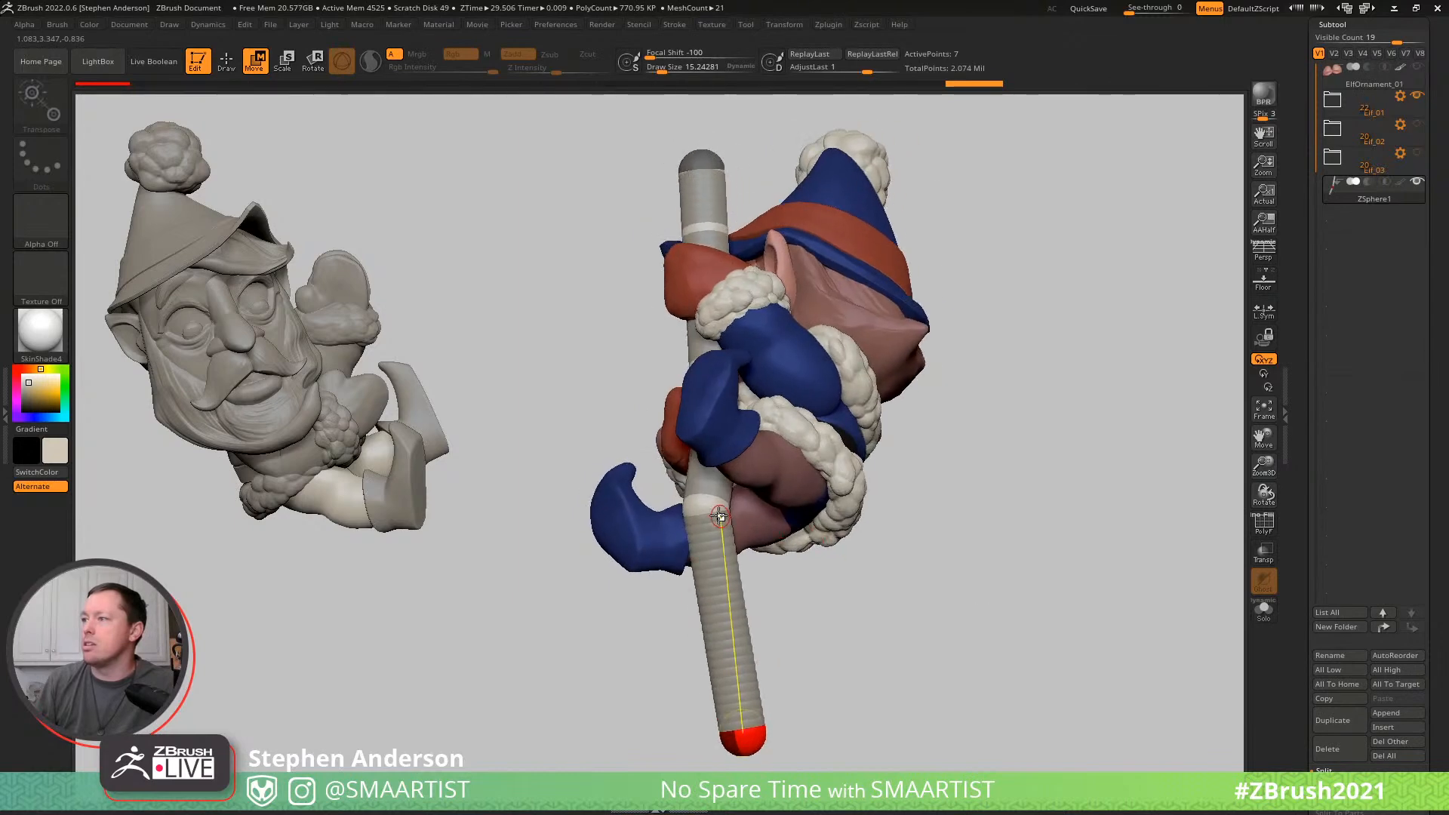
pyautogui.moveTo(722, 517); pyautogui.dragTo(752, 508)
pyautogui.moveTo(986, 540); pyautogui.dragTo(798, 477)
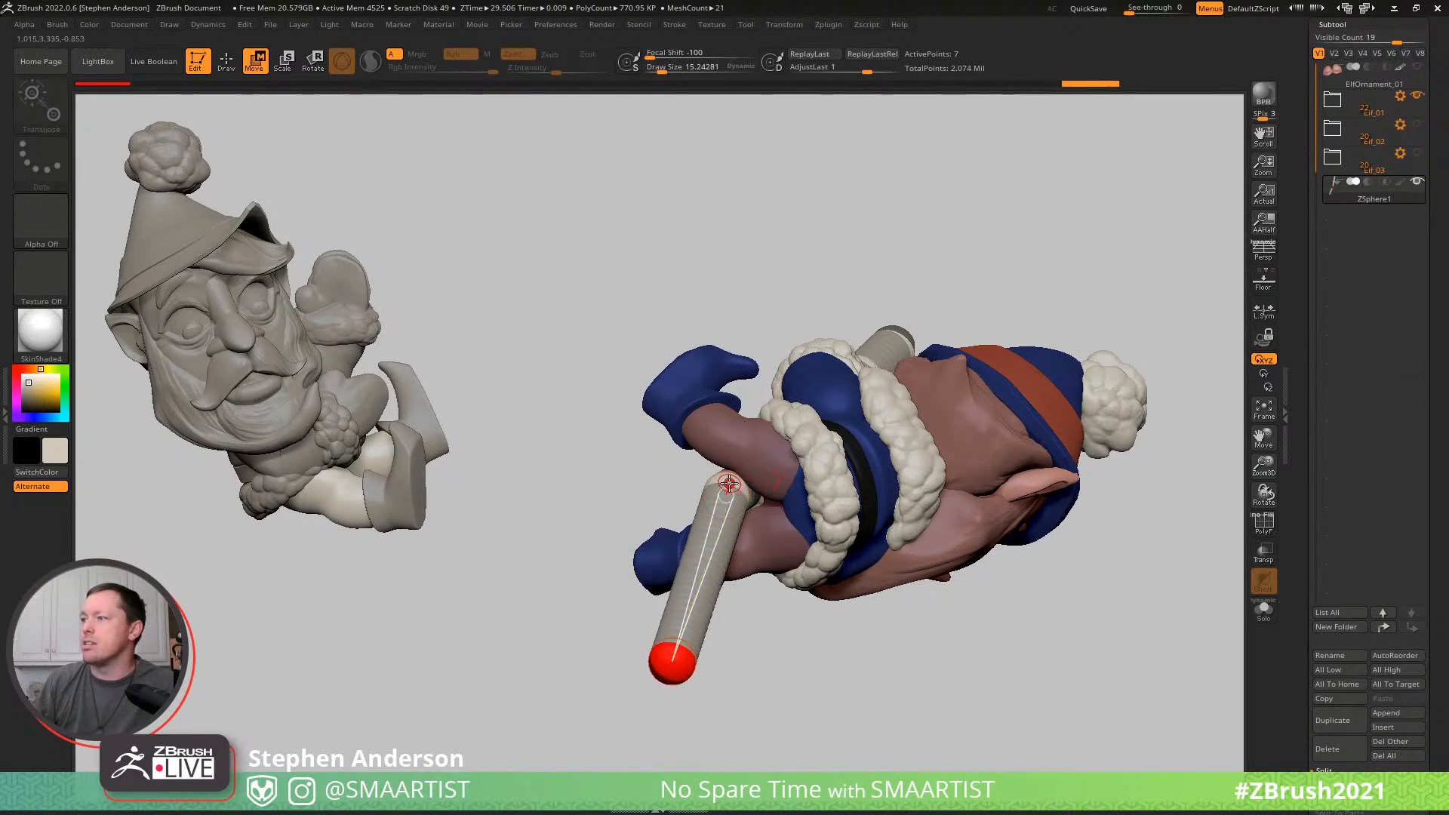
pyautogui.moveTo(905, 513); pyautogui.dragTo(860, 433)
pyautogui.moveTo(698, 726); pyautogui.dragTo(733, 728)
pyautogui.moveTo(879, 503); pyautogui.dragTo(944, 501)
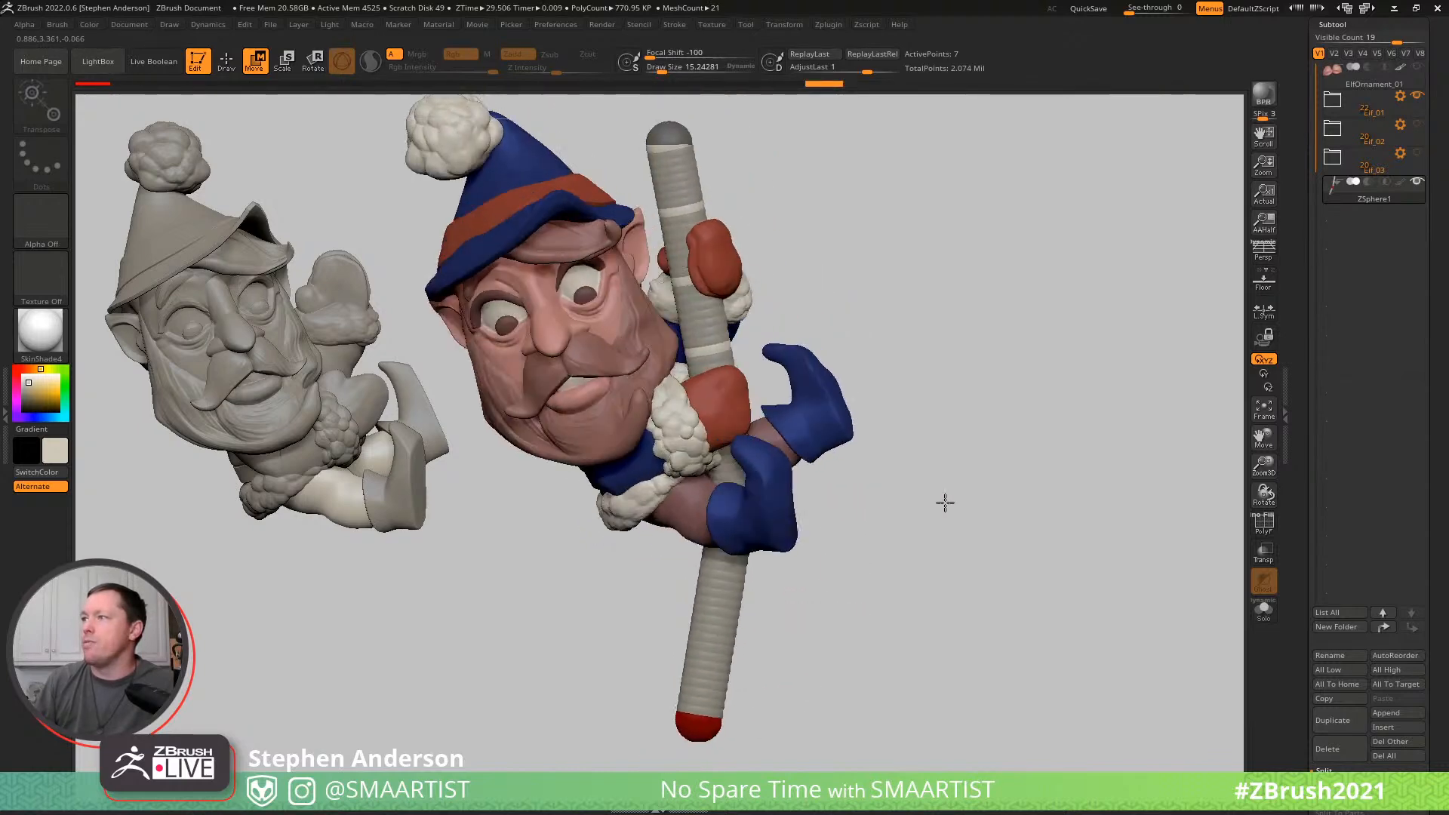
# - Extend the pole's upper end upward above the hands and shift its lower end to straighten the section below the boots
pyautogui.moveTo(833, 239); pyautogui.dragTo(753, 326)
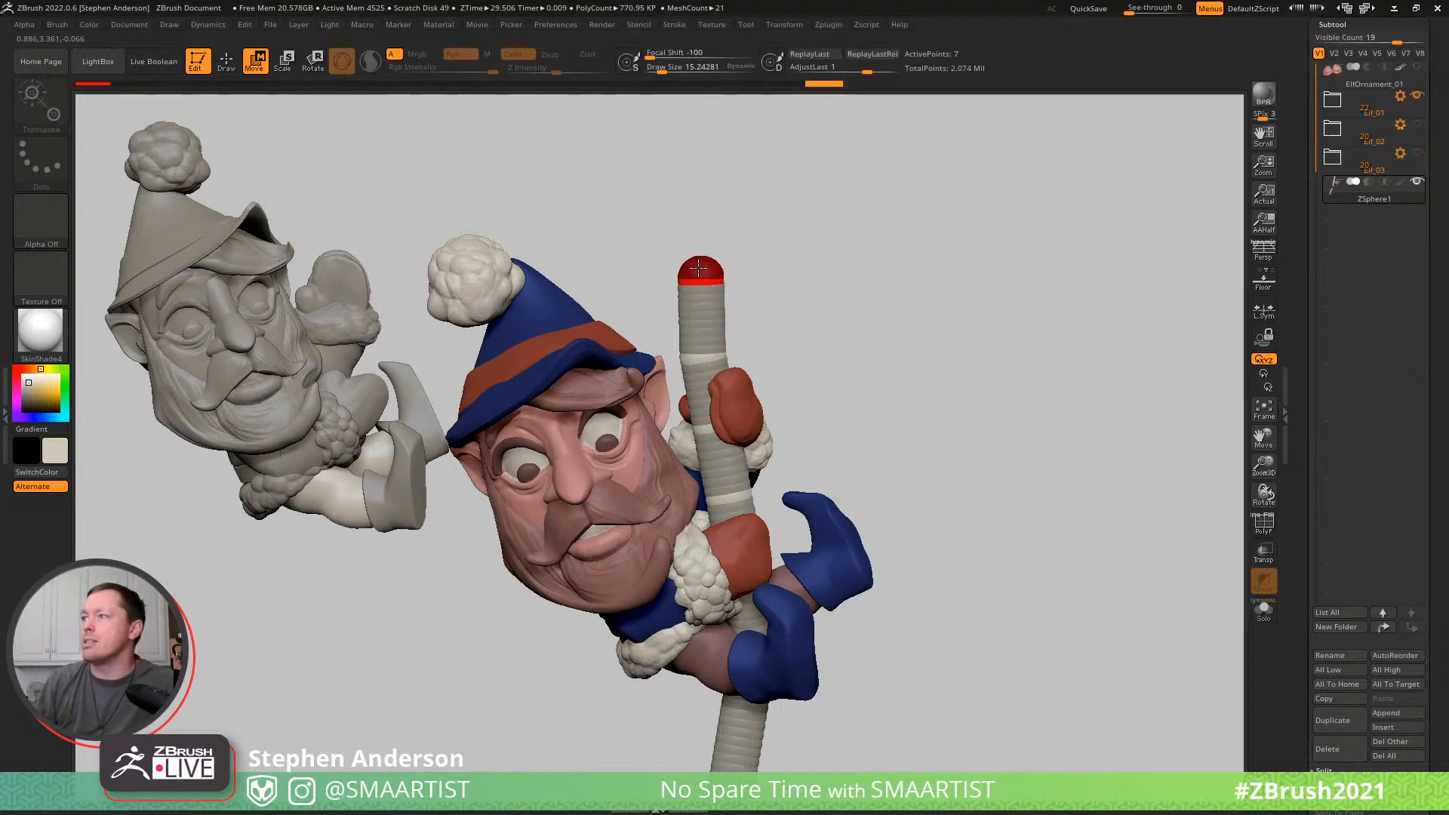
pyautogui.moveTo(698, 248); pyautogui.dragTo(696, 237)
pyautogui.moveTo(927, 309); pyautogui.dragTo(814, 332)
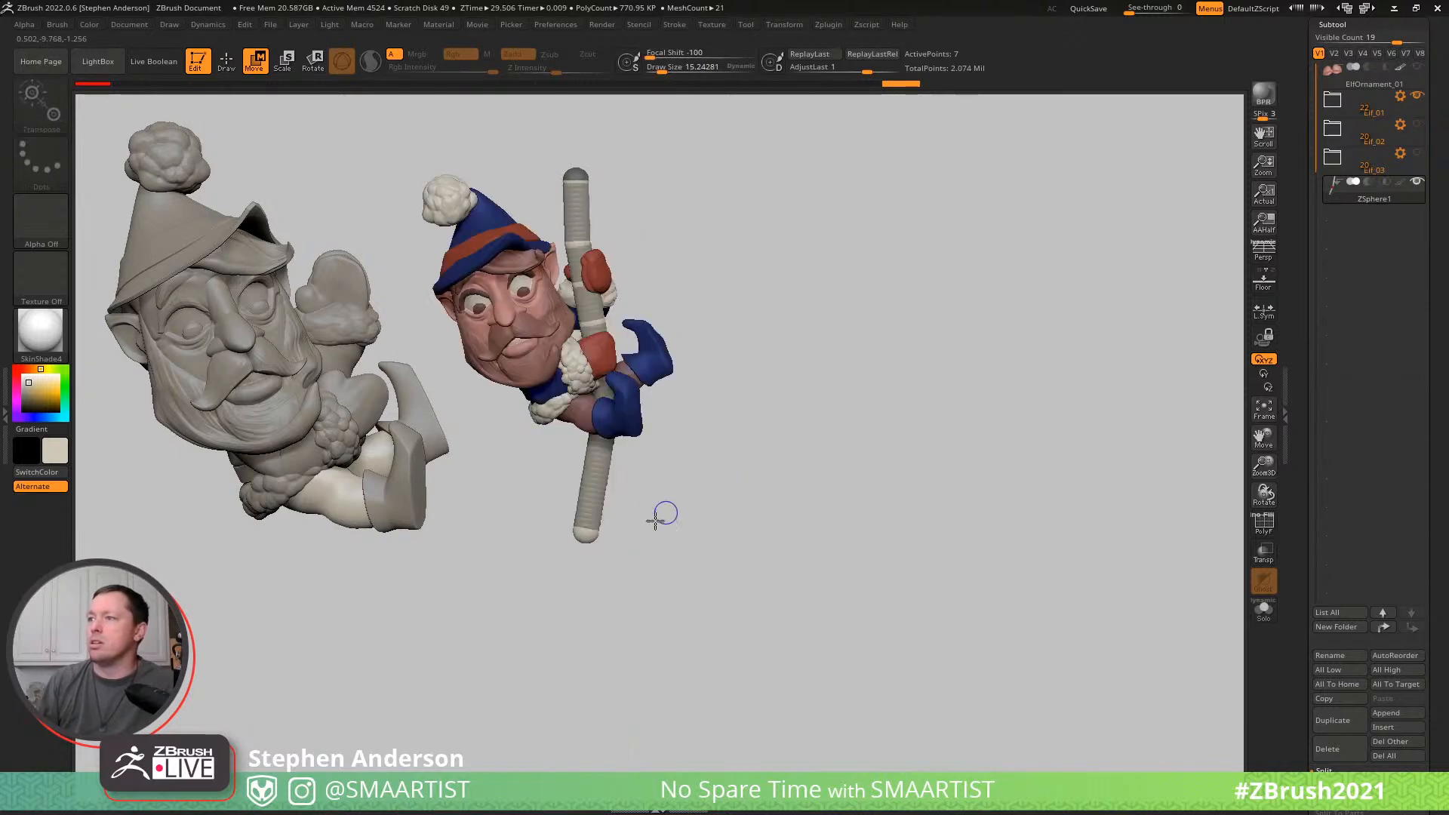
pyautogui.moveTo(585, 532); pyautogui.dragTo(611, 537)
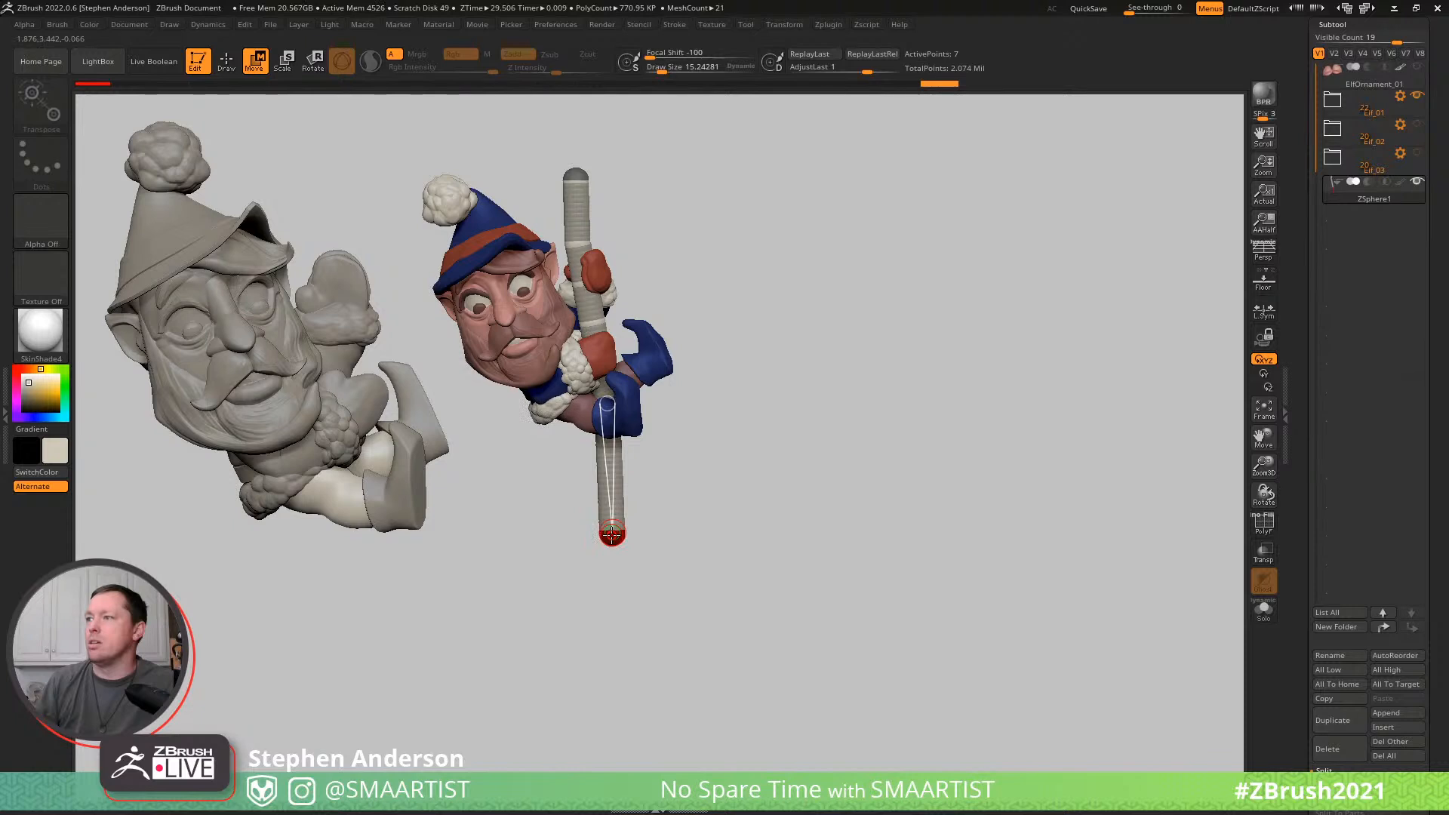
pyautogui.moveTo(767, 488); pyautogui.dragTo(820, 507)
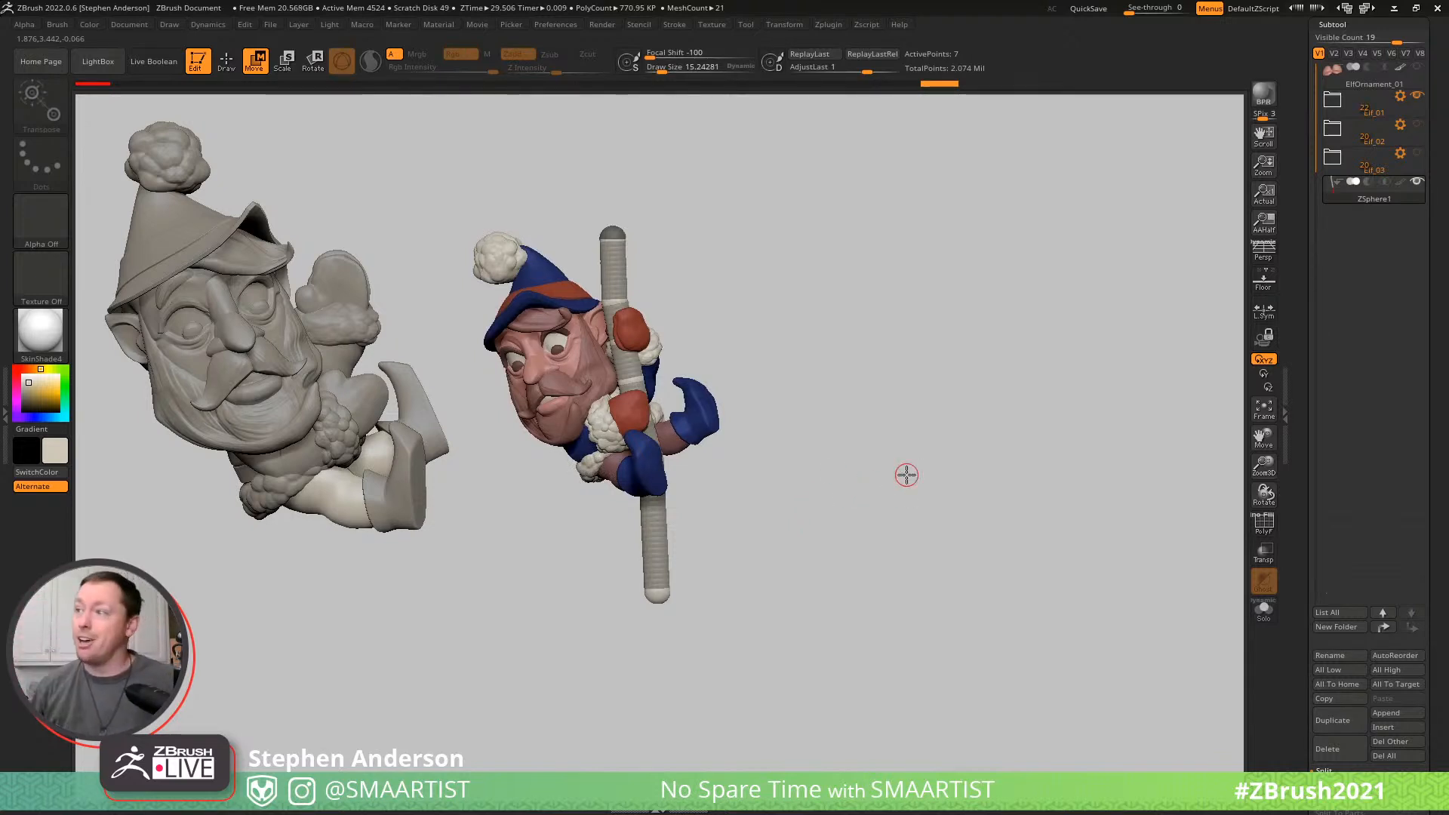
pyautogui.moveTo(863, 478); pyautogui.dragTo(930, 556)
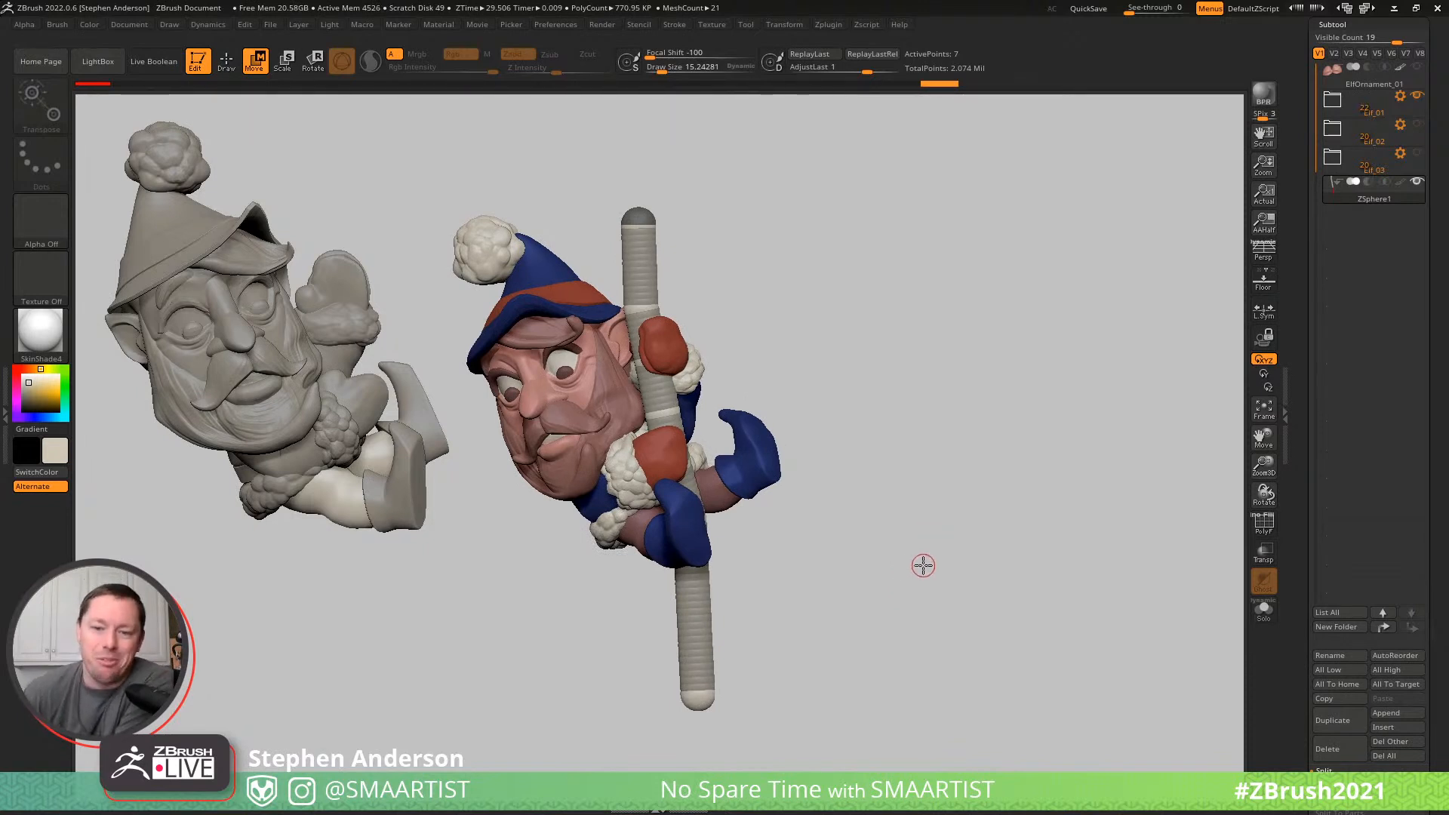
# - Insert two more ZSpheres along the pole section below the boots
pyautogui.moveTo(931, 596); pyautogui.dragTo(833, 583)
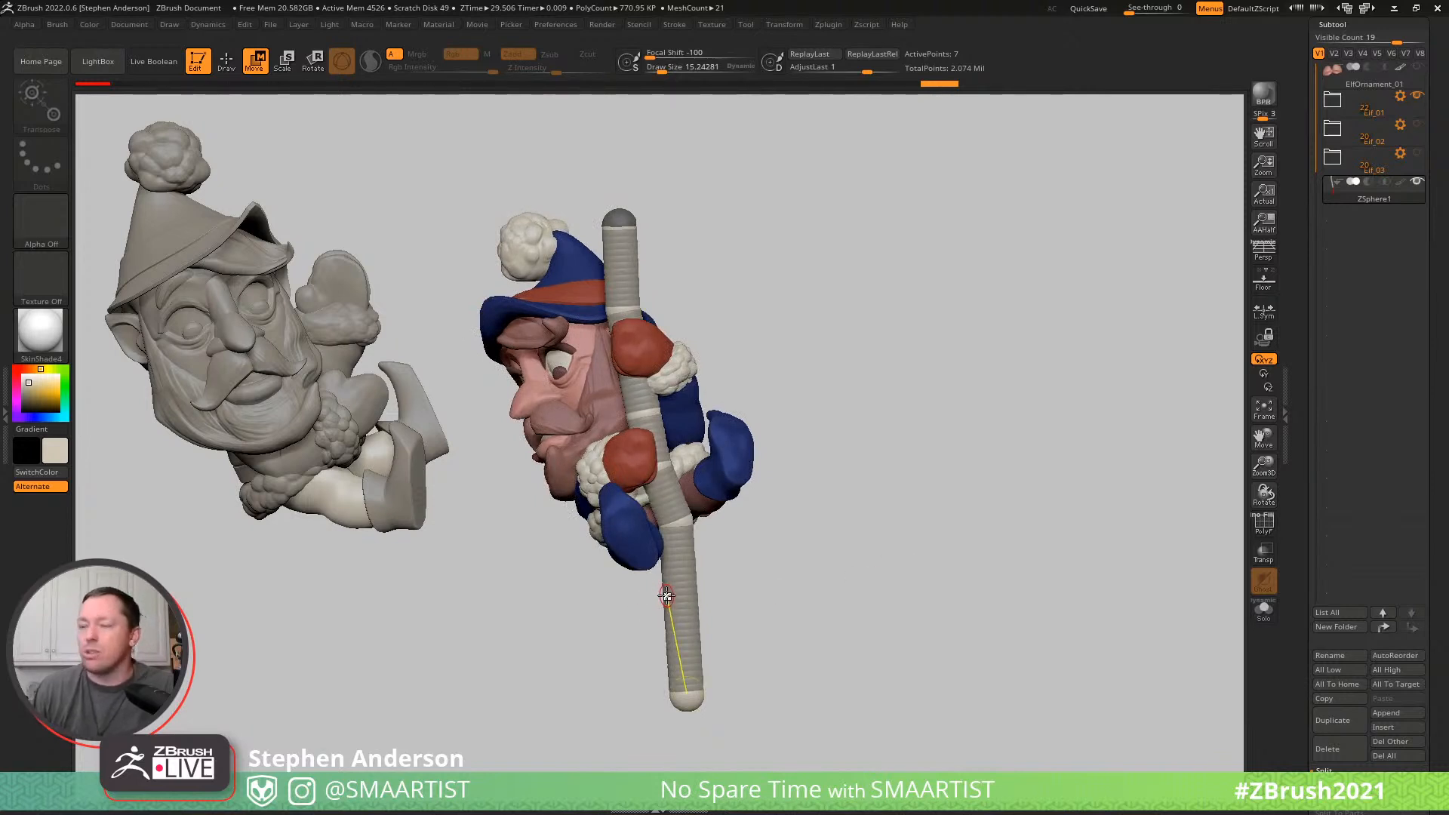
pyautogui.press('q')
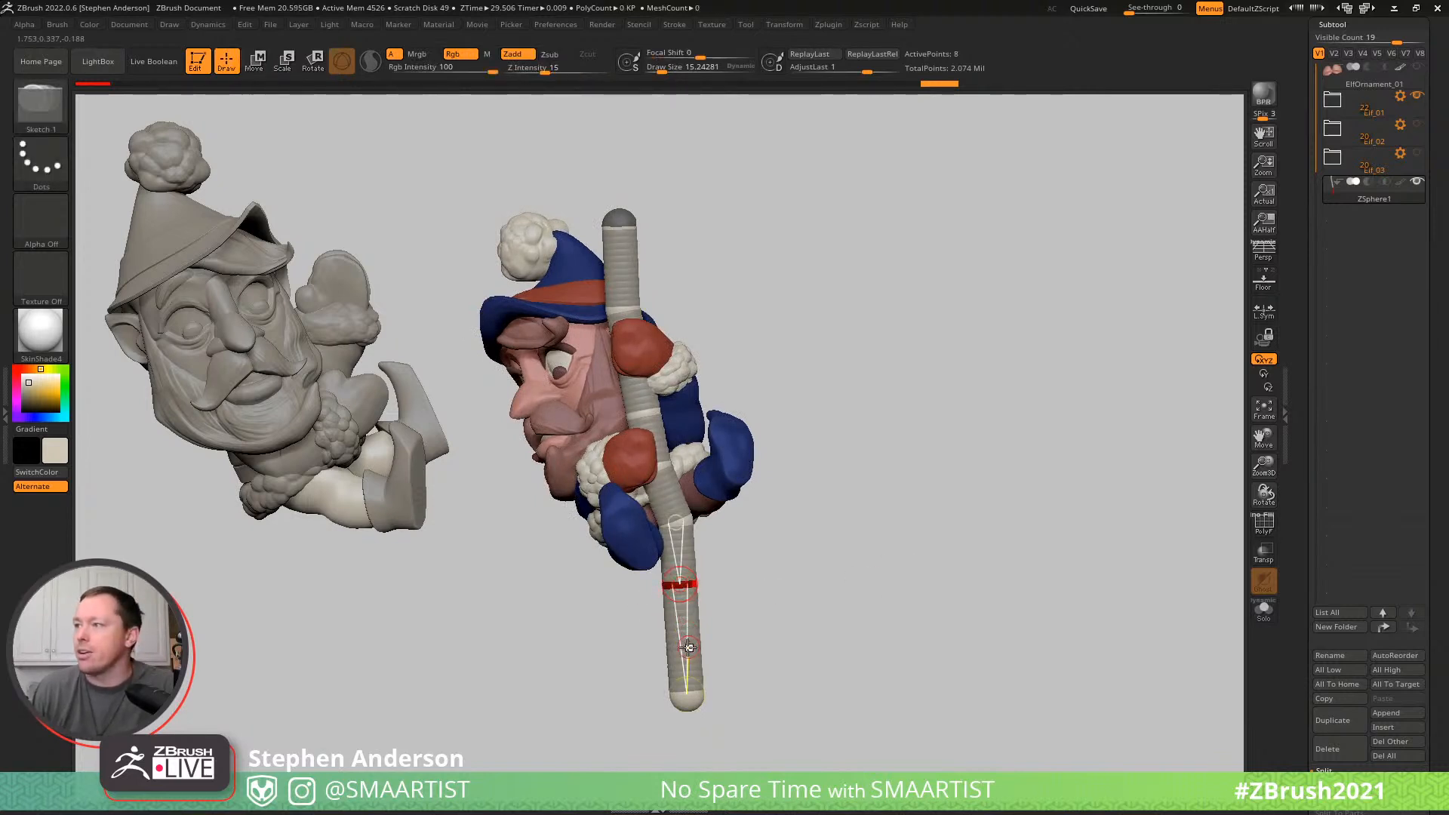
pyautogui.click(688, 647)
pyautogui.moveTo(893, 407); pyautogui.dragTo(922, 390)
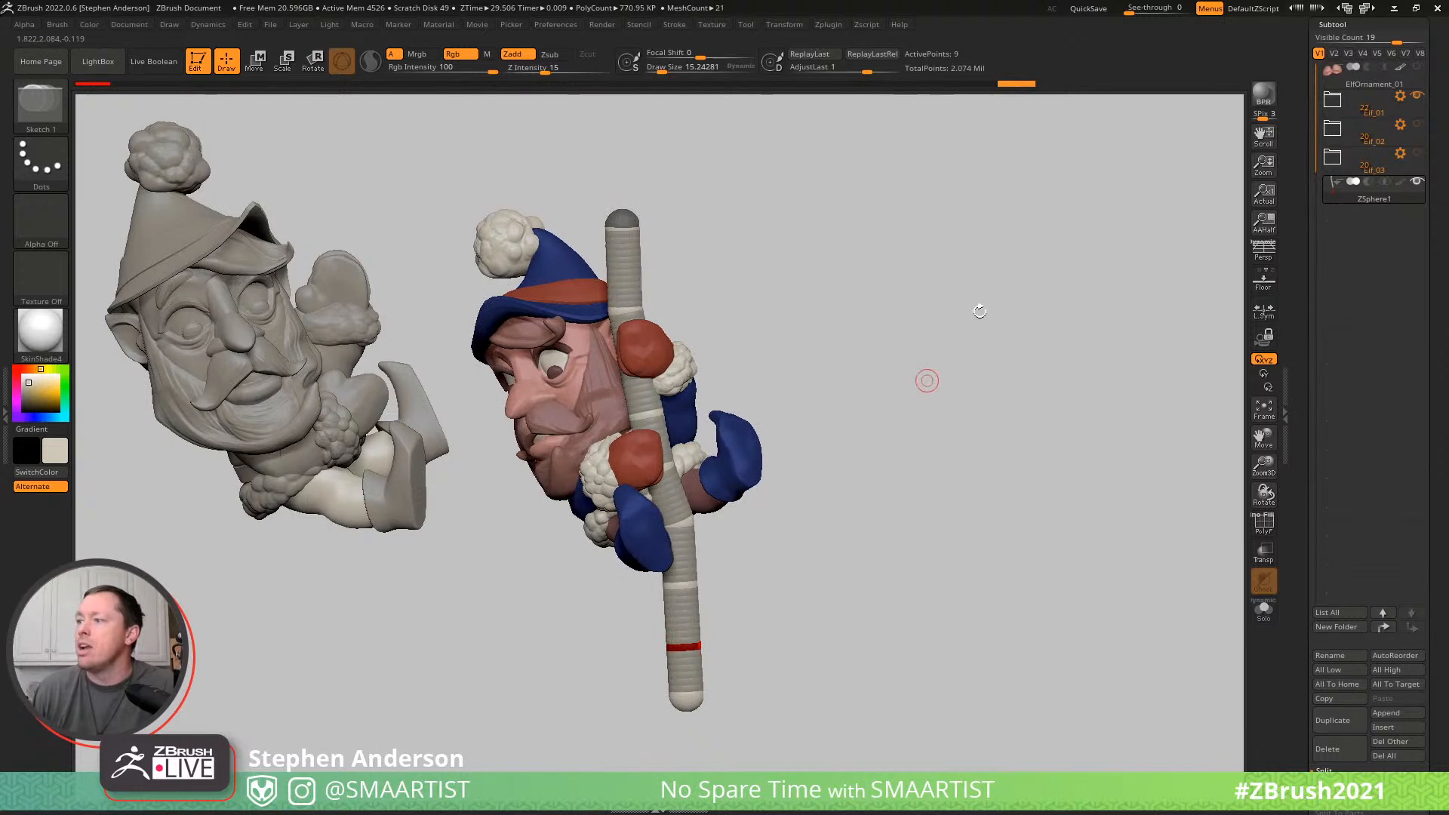
# - Copy the pole's ZSphere chain into memory with Curves Helper
pyautogui.click(827, 23)
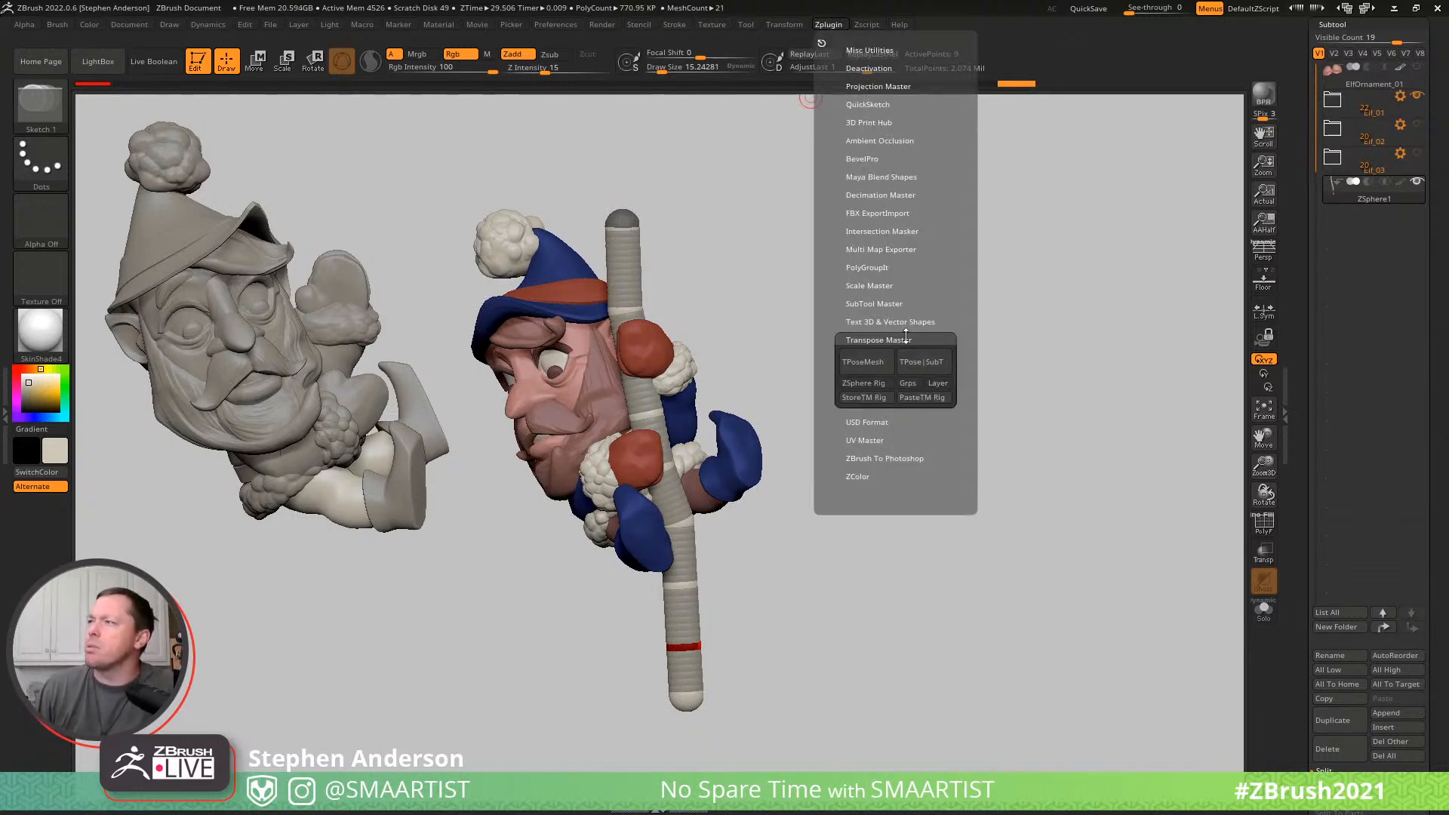
pyautogui.moveTo(677, 27)
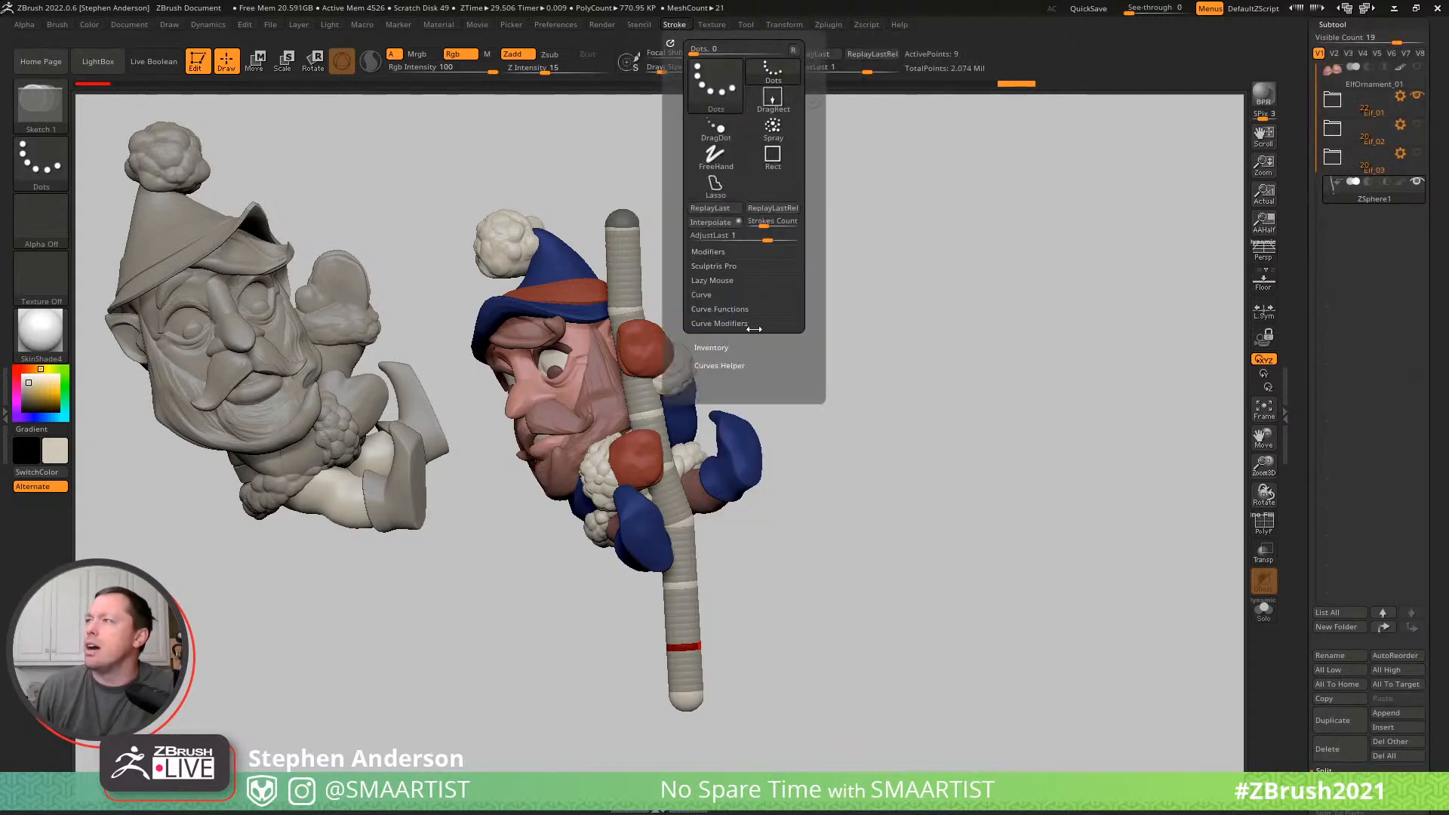
pyautogui.click(737, 365)
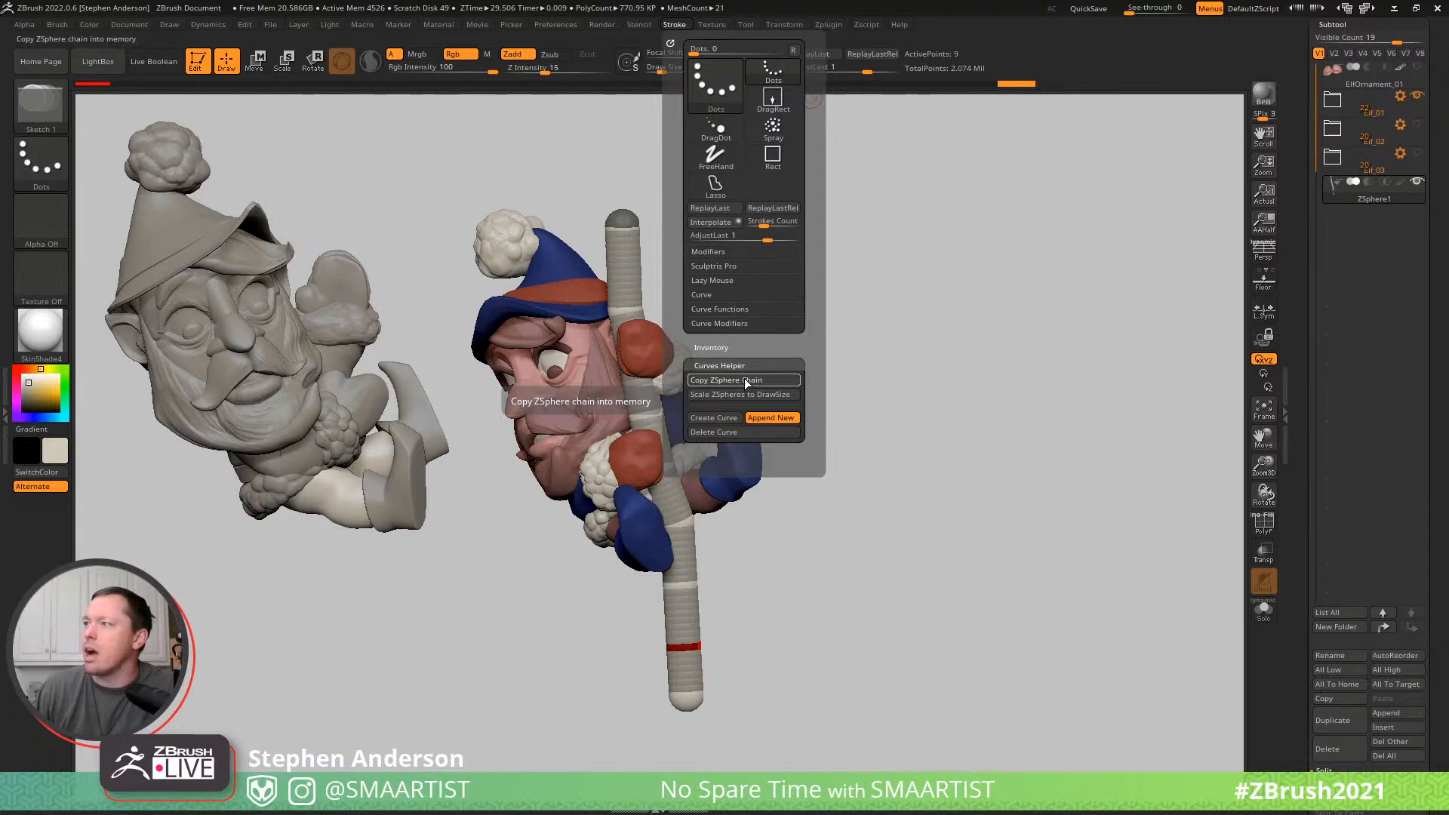
pyautogui.click(744, 378)
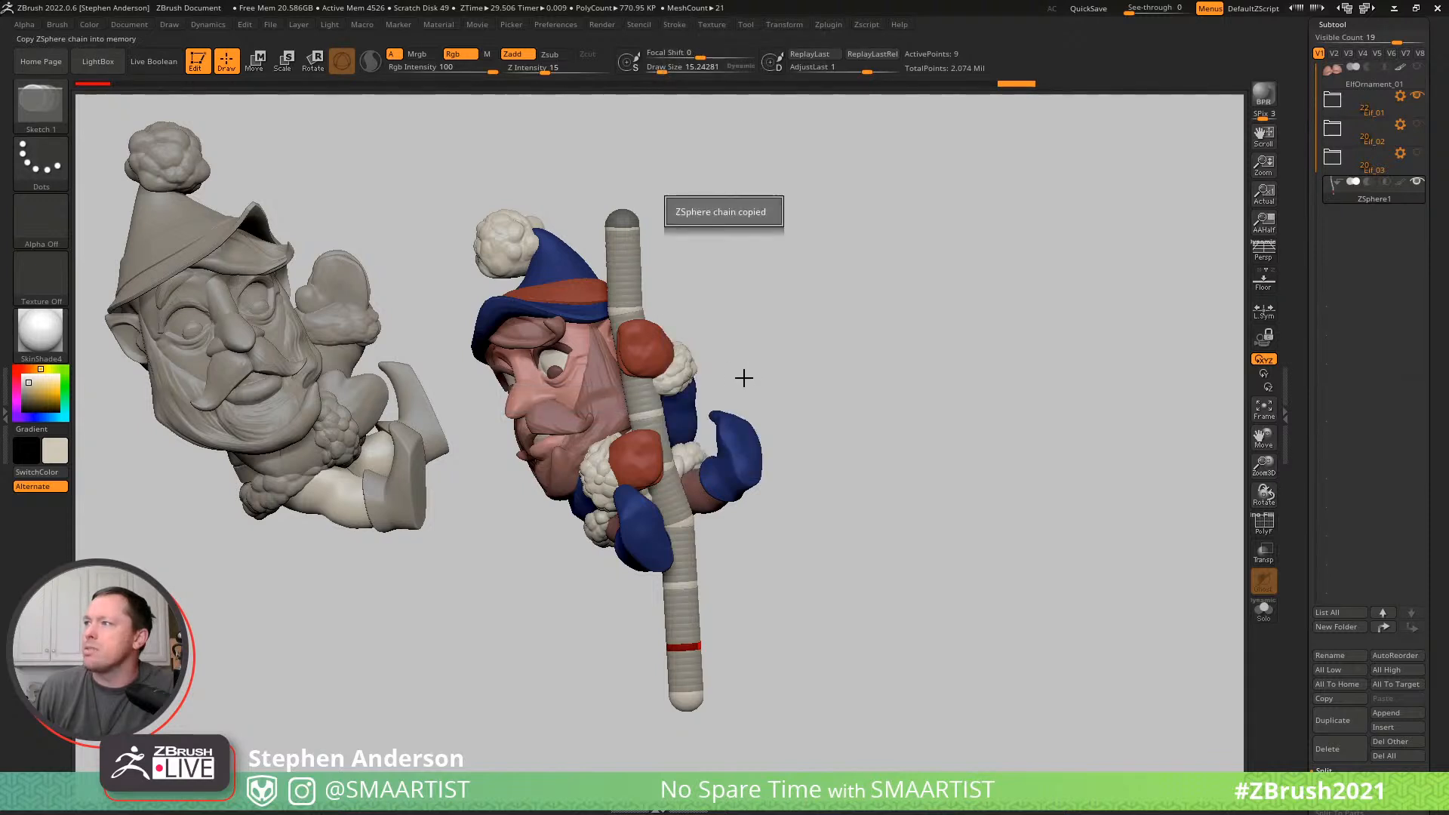
# - Create a curve from the copied ZSphere chain as a new appended subtool
pyautogui.click(714, 25)
pyautogui.moveTo(690, 26)
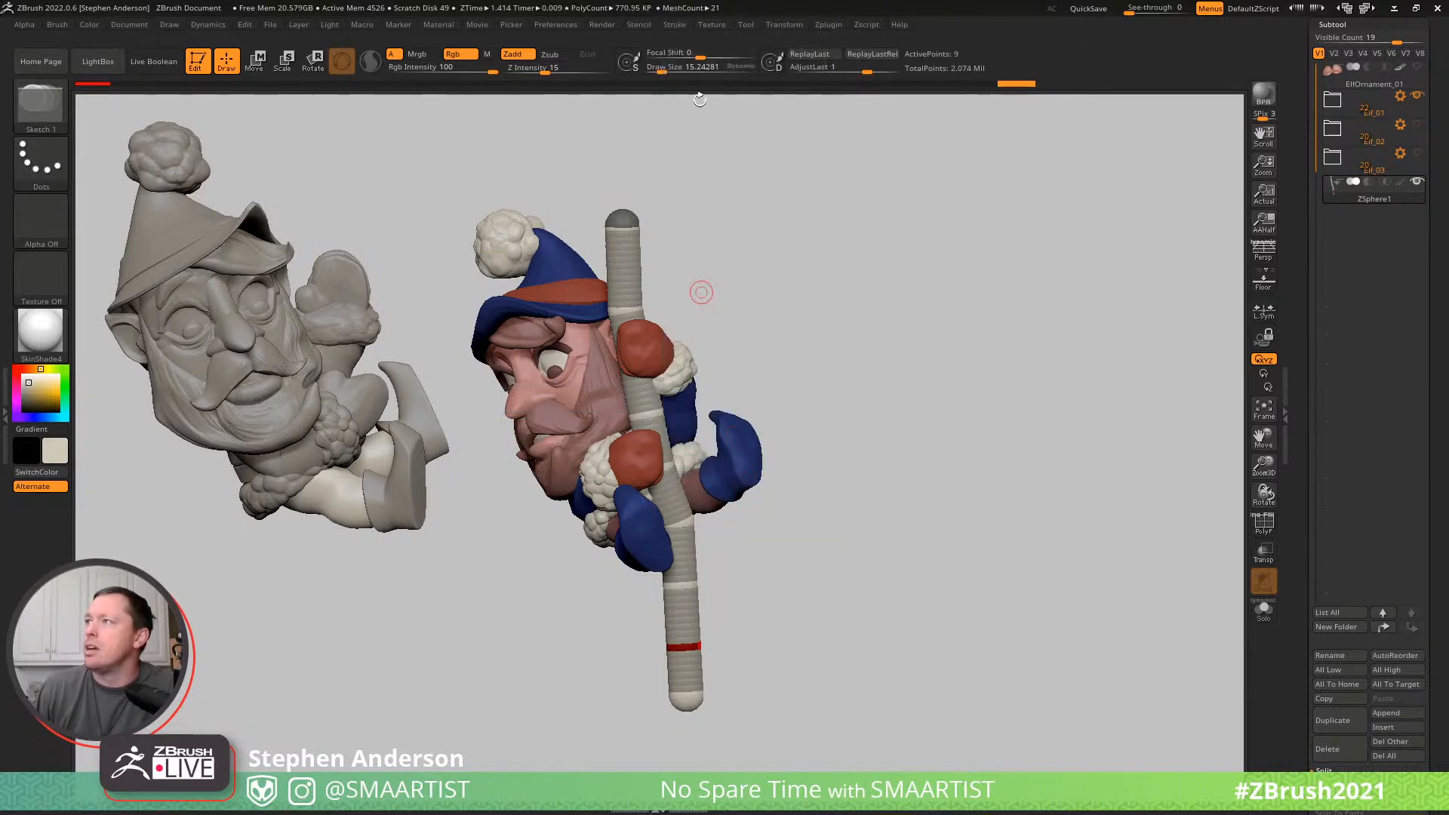
pyautogui.click(681, 25)
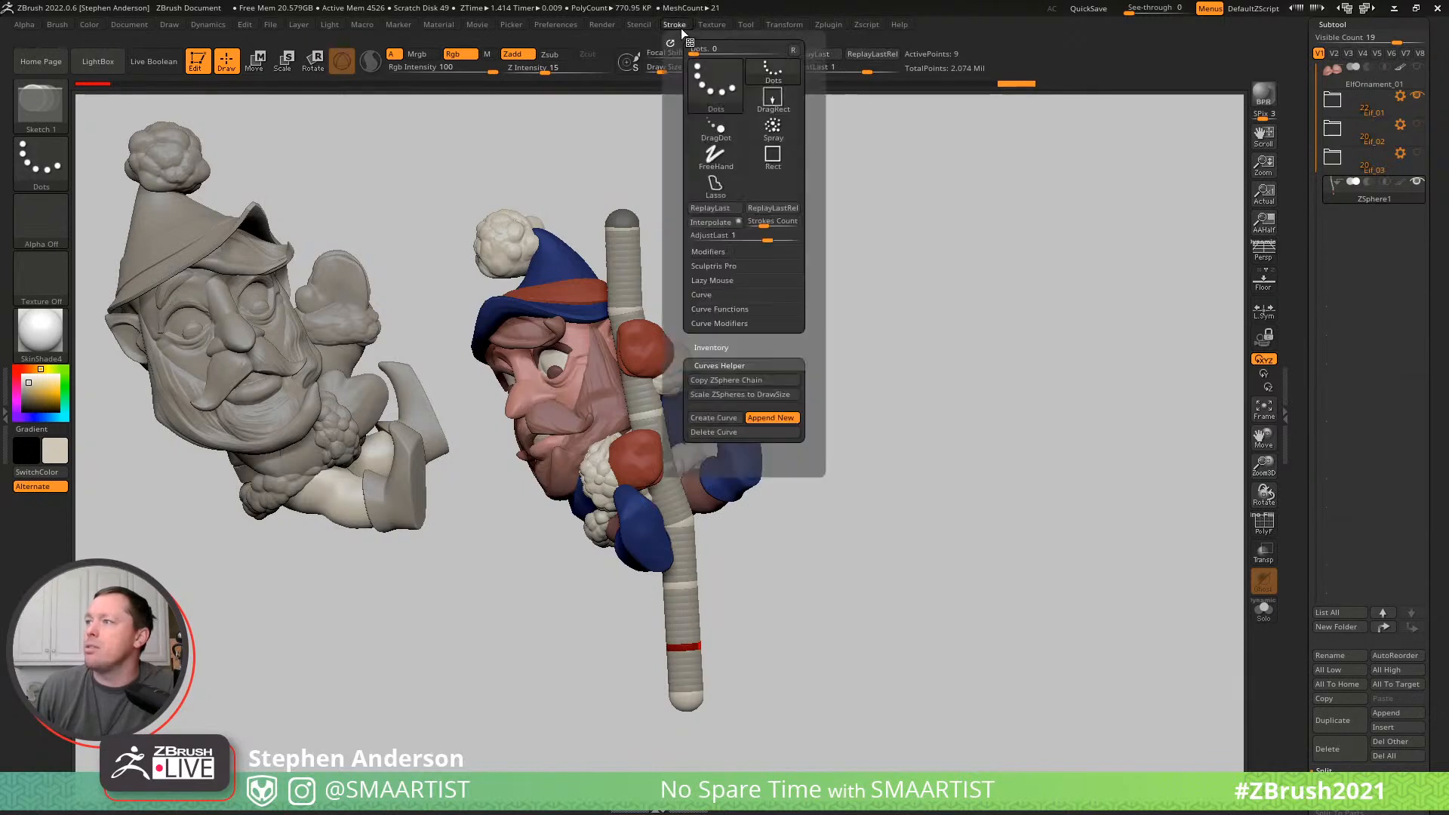
pyautogui.click(728, 419)
pyautogui.moveTo(912, 339); pyautogui.dragTo(860, 341)
pyautogui.moveTo(924, 413); pyautogui.dragTo(977, 415)
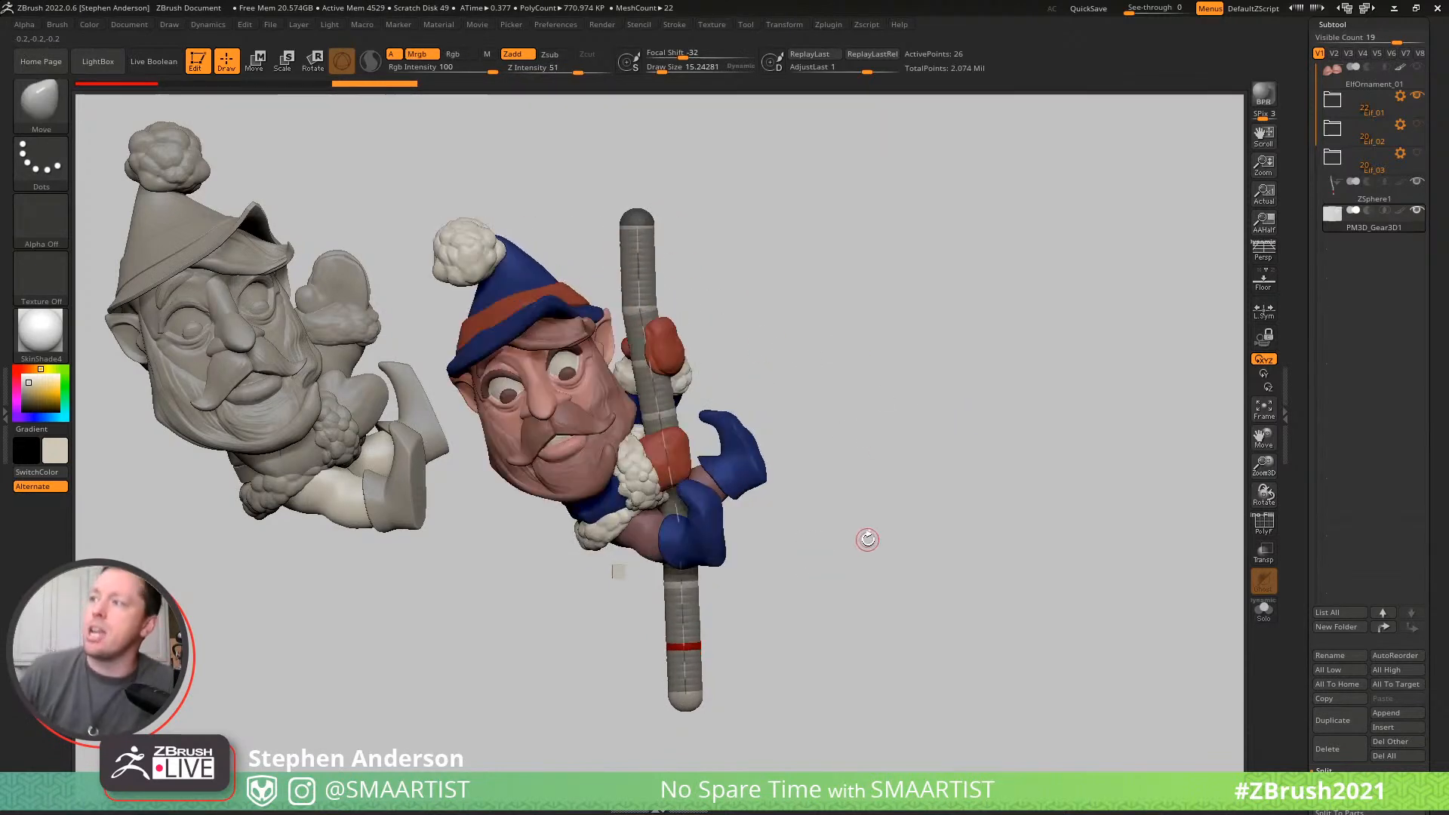
# - Generate a pole mesh on the curve with the SMA_SimpleCurve brush at a draw size of about 51, and hide the ZSphere1 subtool
pyautogui.press('b')
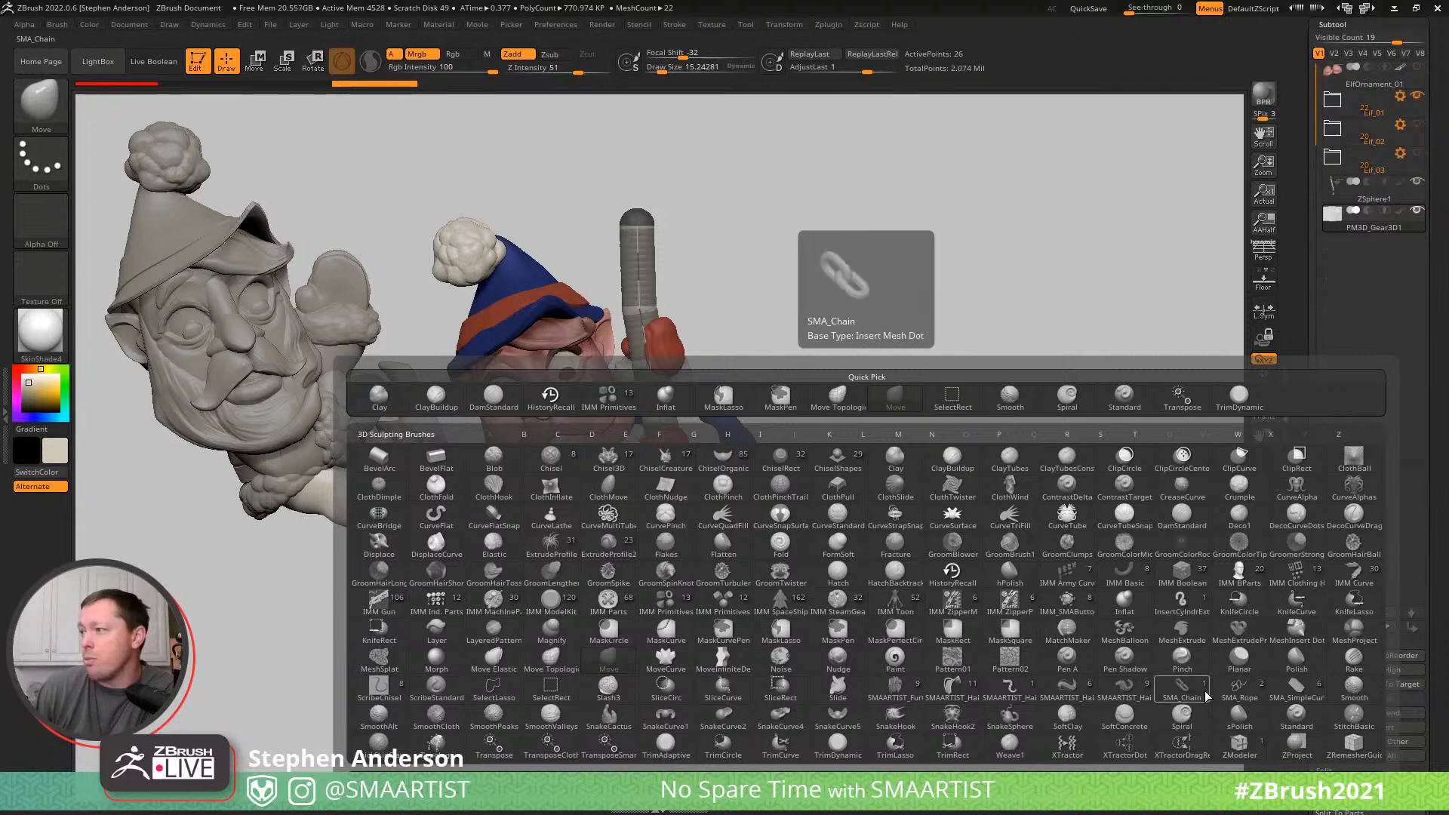
pyautogui.click(1292, 688)
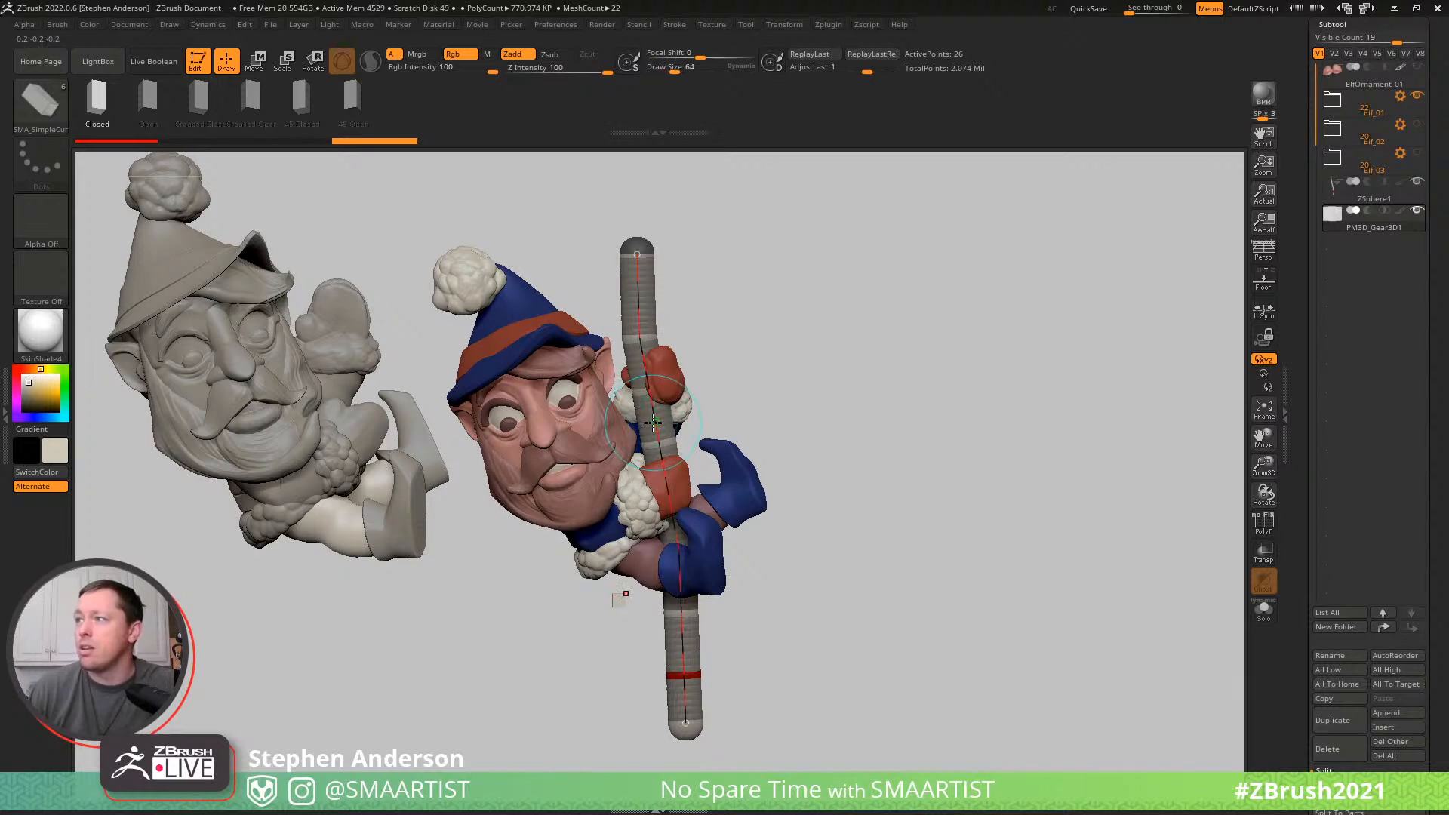
pyautogui.moveTo(802, 339)
pyautogui.mouseDown()
pyautogui.moveTo(831, 310)
pyautogui.moveTo(805, 310)
pyautogui.moveTo(845, 307)
pyautogui.moveTo(789, 259)
pyautogui.moveTo(935, 410)
pyautogui.moveTo(1116, 333)
pyautogui.mouseUp()
pyautogui.press('ctrl')
pyautogui.moveTo(1423, 182)
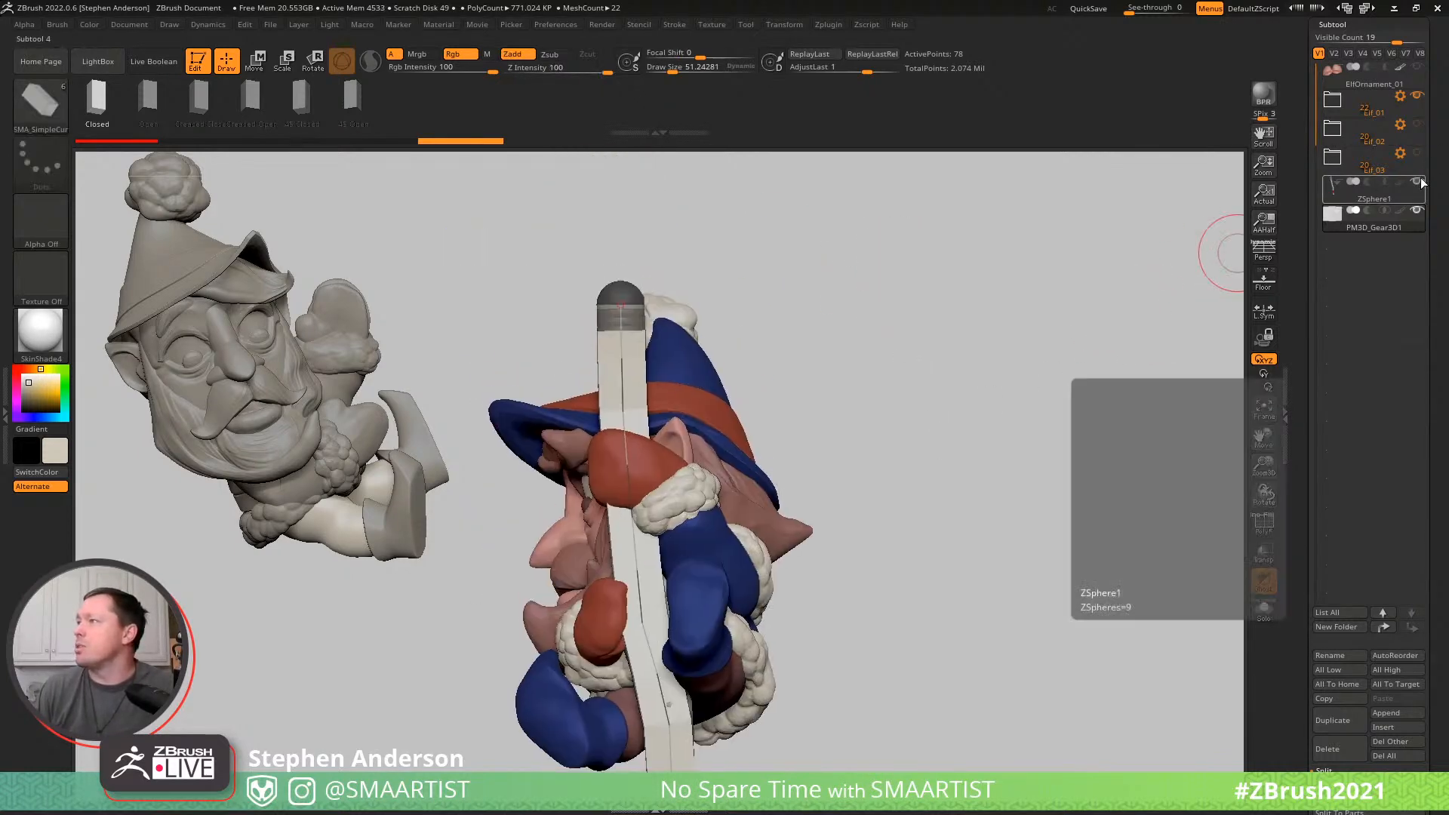
# - Delete the polygons capping the upper and lower ends of the pole mesh with ZModeler, targeting a single poly
pyautogui.moveTo(921, 392); pyautogui.dragTo(839, 347)
pyautogui.moveTo(879, 347); pyautogui.dragTo(889, 346)
pyautogui.moveTo(980, 340)
pyautogui.mouseDown()
pyautogui.moveTo(962, 339)
pyautogui.moveTo(989, 482)
pyautogui.moveTo(960, 301)
pyautogui.moveTo(968, 338)
pyautogui.mouseUp()
pyautogui.moveTo(954, 434); pyautogui.dragTo(986, 310)
pyautogui.press('m')
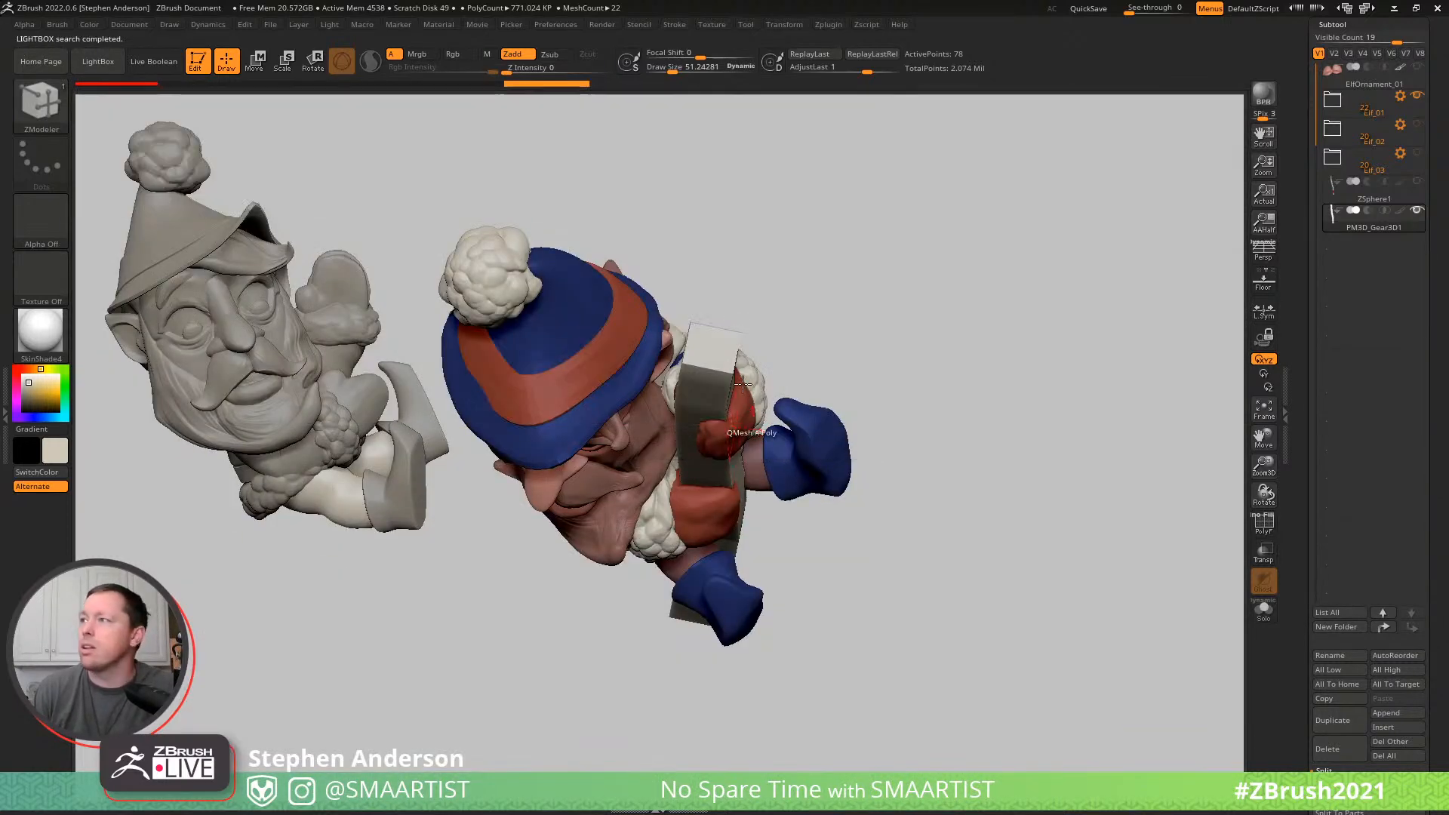
pyautogui.press('space')
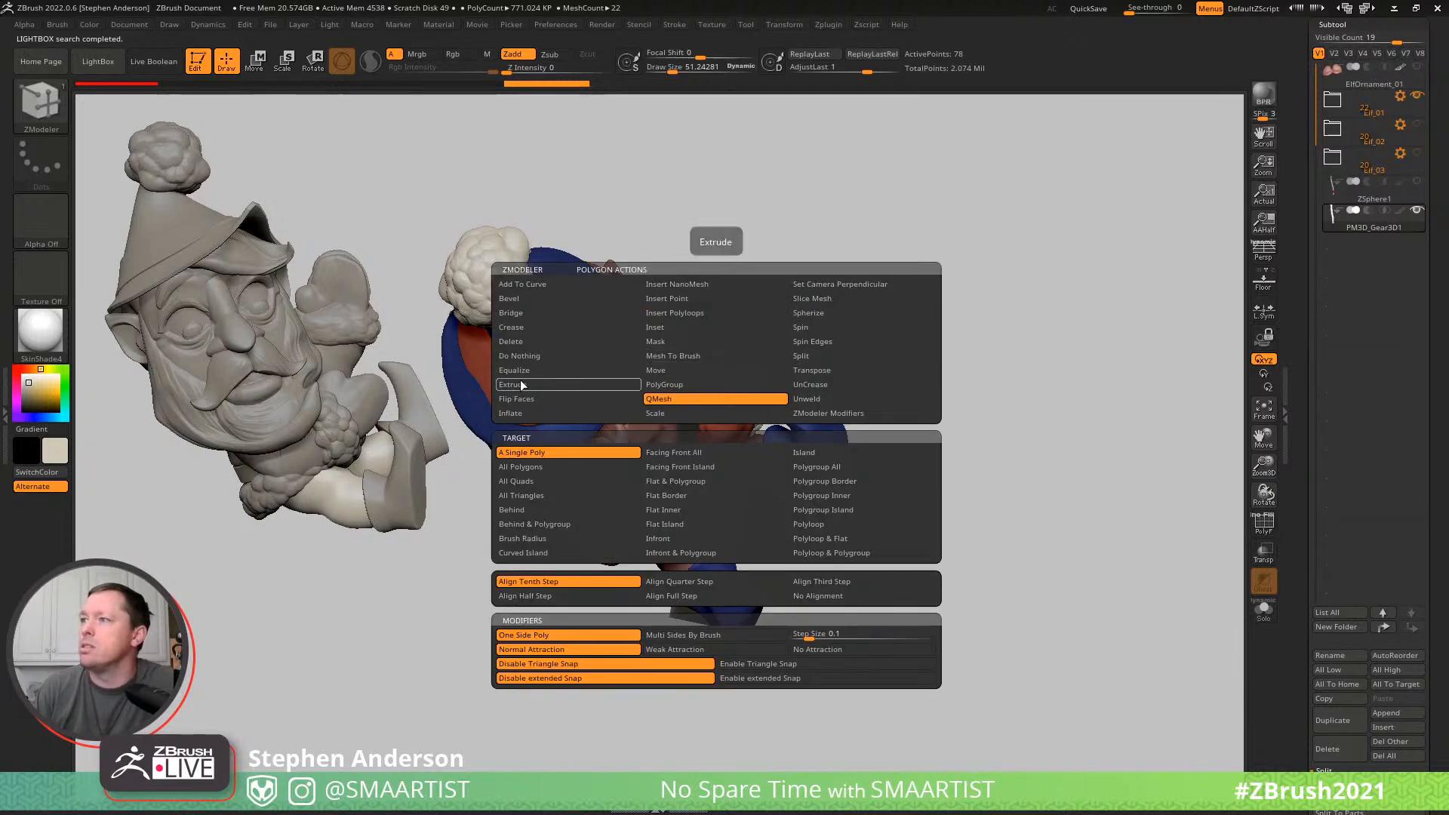
pyautogui.click(532, 342)
pyautogui.click(725, 355)
pyautogui.moveTo(855, 495); pyautogui.dragTo(678, 547)
pyautogui.click(678, 519)
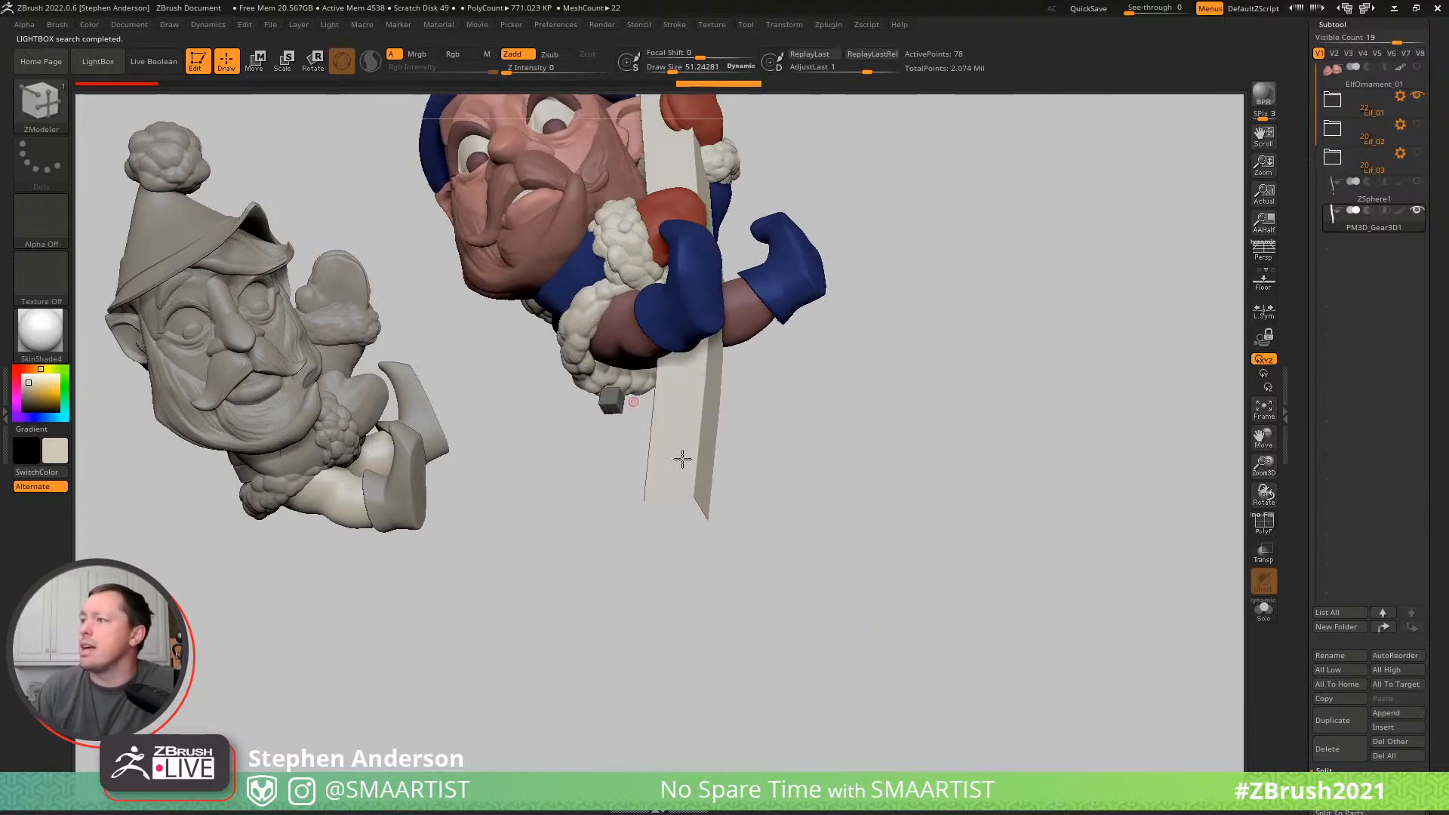
# - Hide the lengthwise strip of polygons on the pole's front face with SelectLasso and delete the hidden geometry
pyautogui.hotkey('ctrl', 'shift')
pyautogui.keyDown('ctrl'); pyautogui.keyDown('shift'); pyautogui.click(692, 499); pyautogui.keyUp('shift'); pyautogui.keyUp('ctrl')
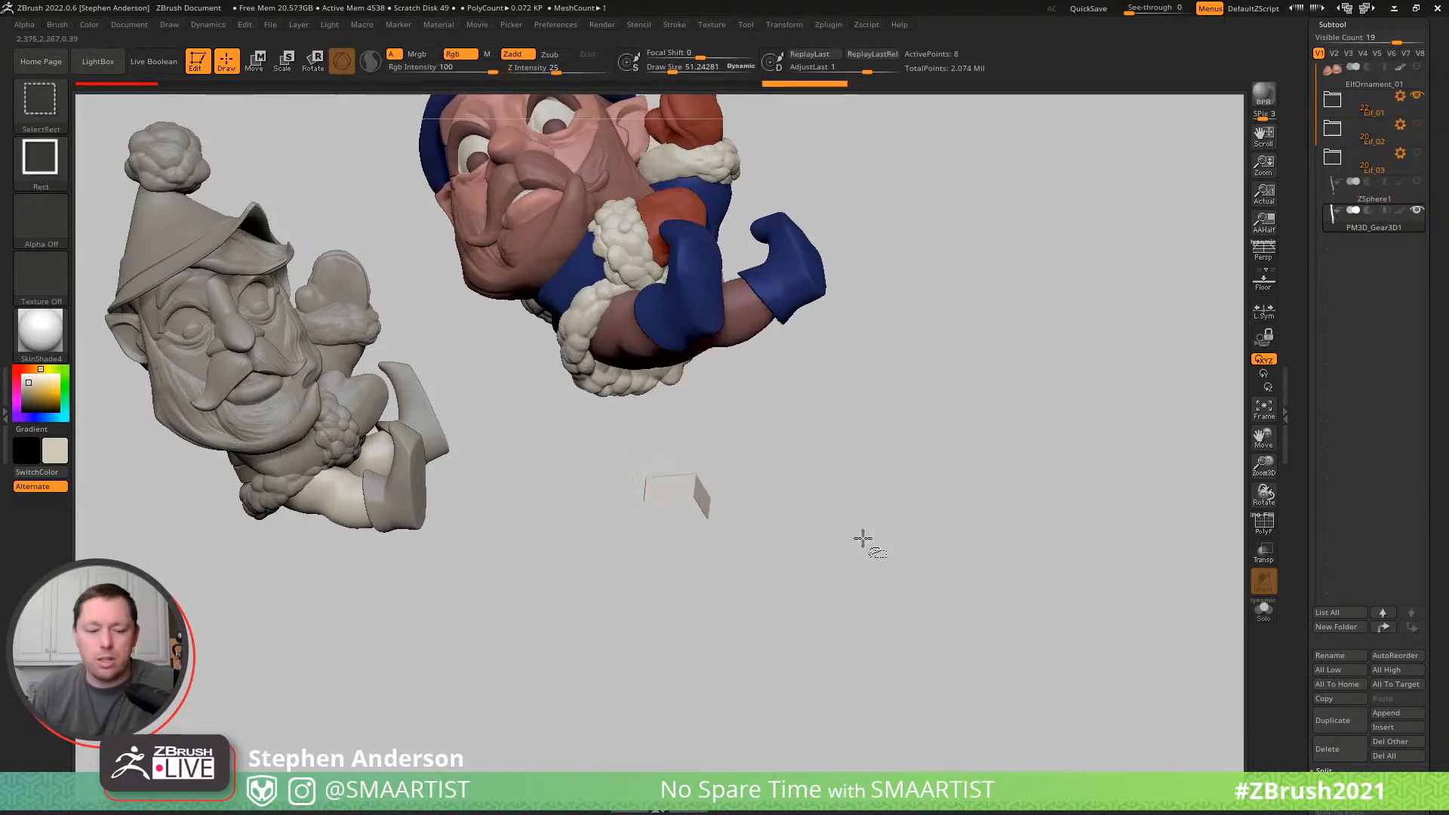
pyautogui.keyDown('ctrl'); pyautogui.keyDown('shift'); pyautogui.click(862, 541); pyautogui.keyUp('shift'); pyautogui.keyUp('ctrl')
pyautogui.moveTo(1424, 727); pyautogui.dragTo(1404, 646)
pyautogui.click(1338, 628)
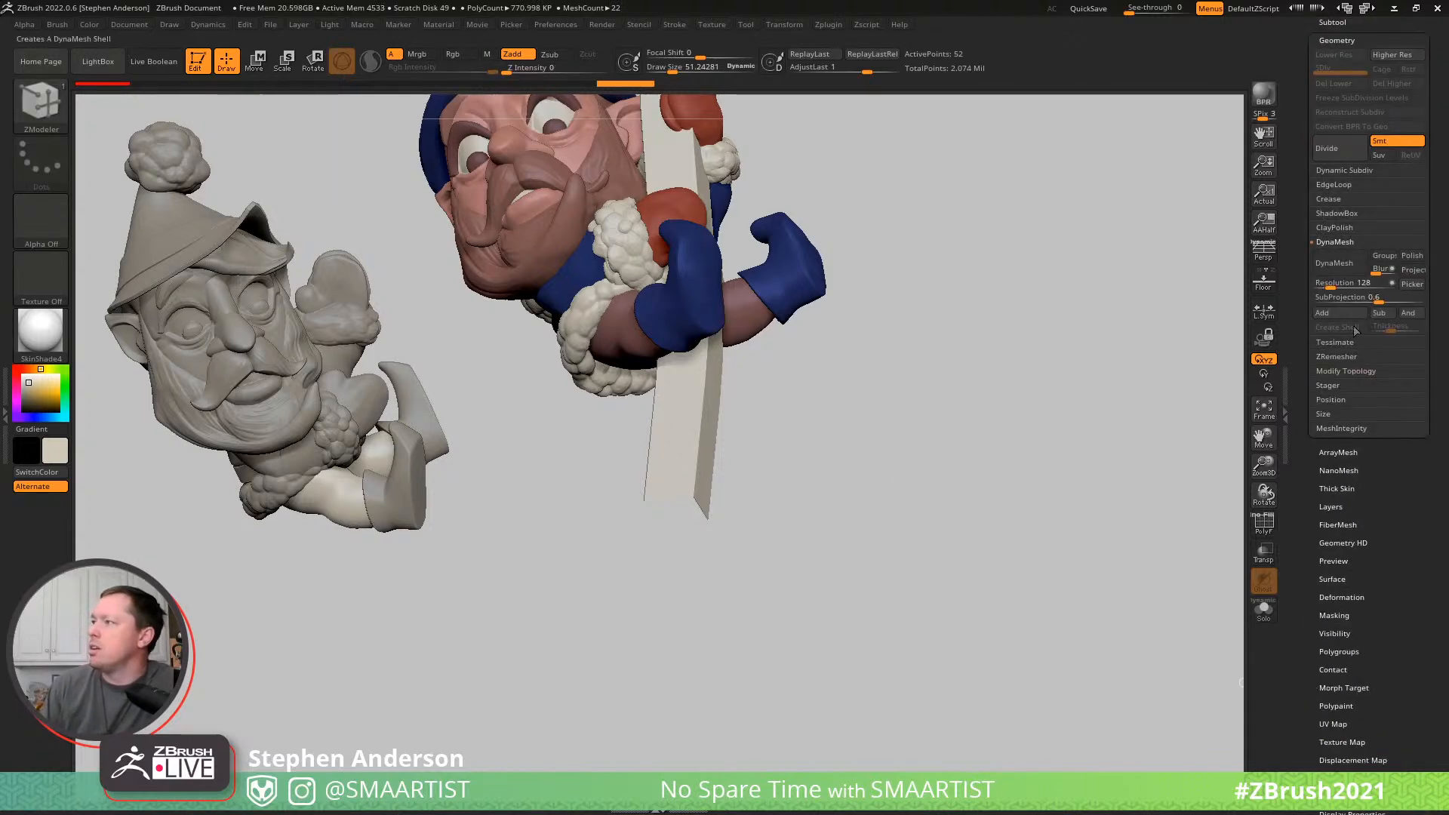
pyautogui.click(1346, 370)
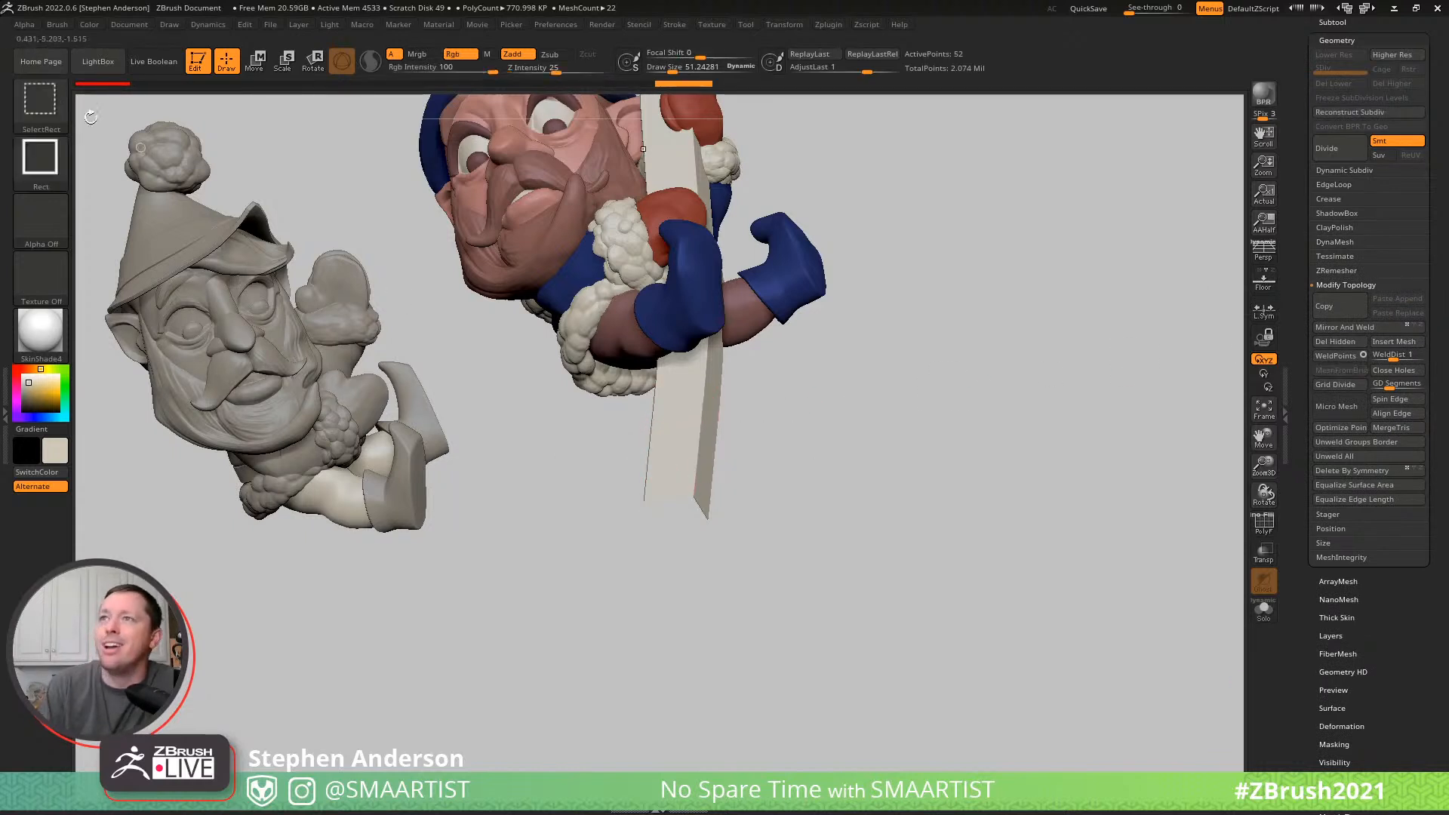
pyautogui.keyDown('ctrl'); pyautogui.keyDown('shift'); pyautogui.click(68, 98); pyautogui.keyUp('shift'); pyautogui.keyUp('ctrl')
pyautogui.click(634, 181)
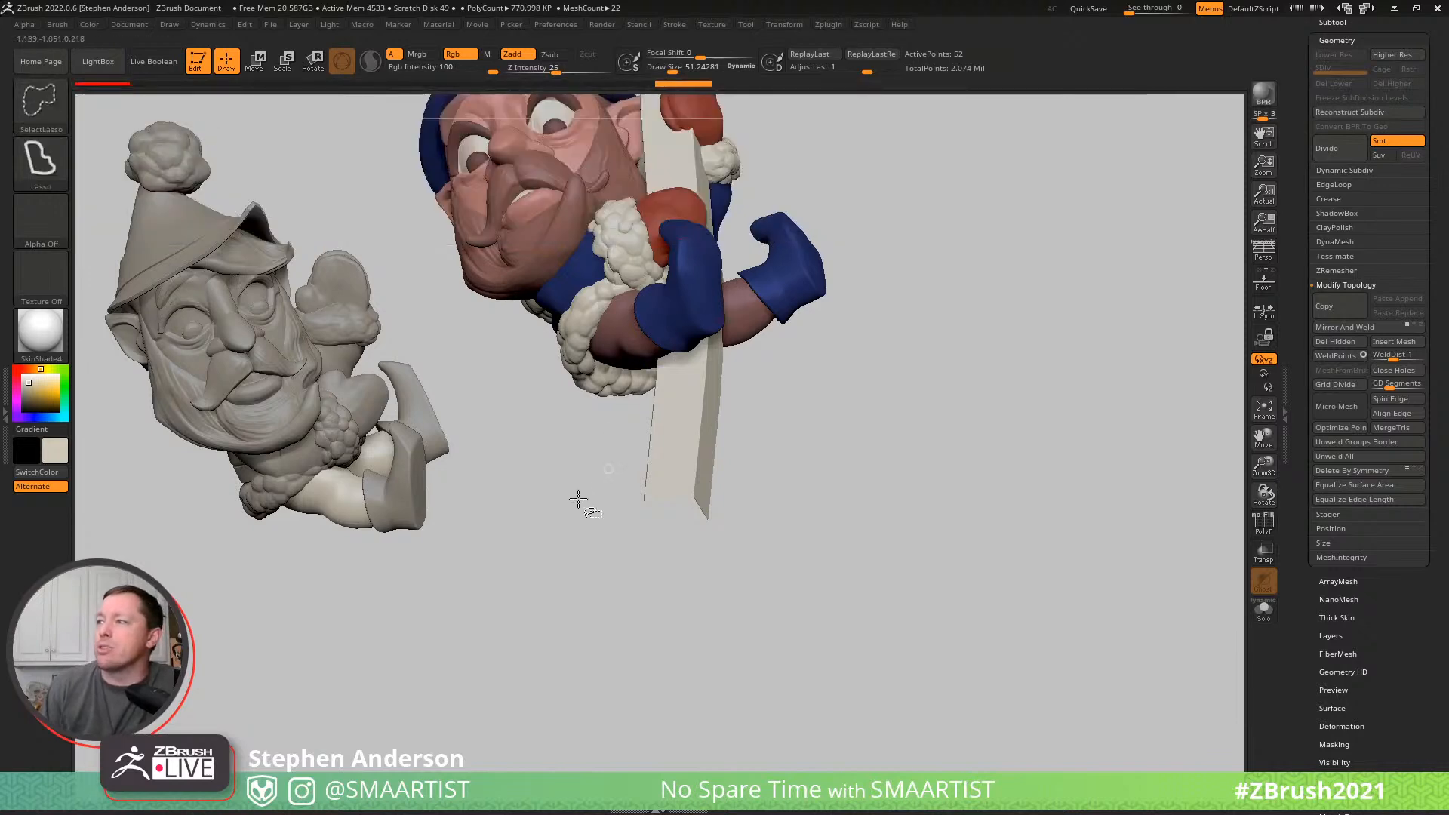
pyautogui.keyDown('ctrl'); pyautogui.keyDown('shift'); pyautogui.click(666, 476); pyautogui.keyUp('shift'); pyautogui.keyUp('ctrl')
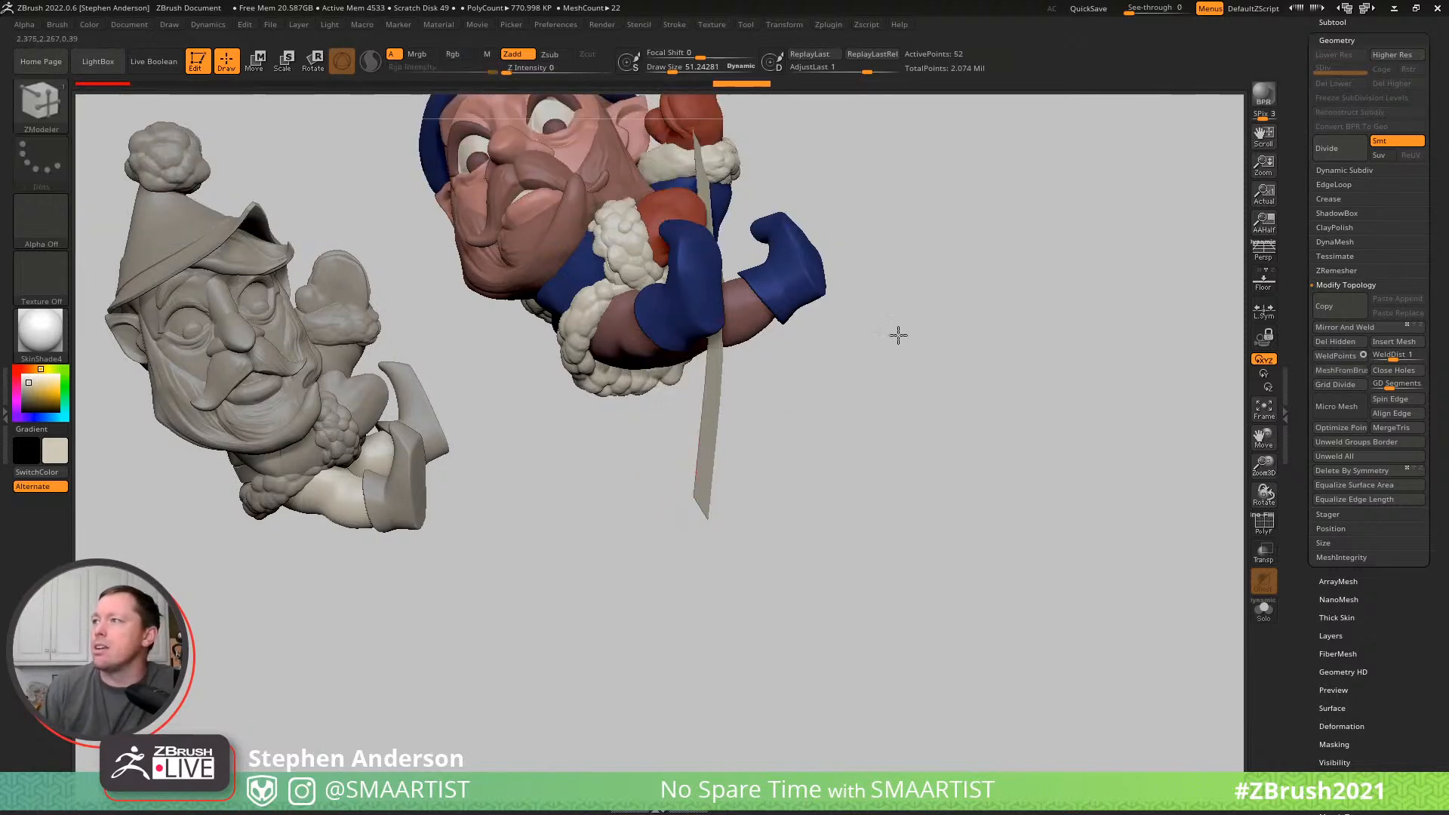
pyautogui.keyDown('alt'); pyautogui.moveTo(941, 240); pyautogui.dragTo(928, 419); pyautogui.keyUp('alt')
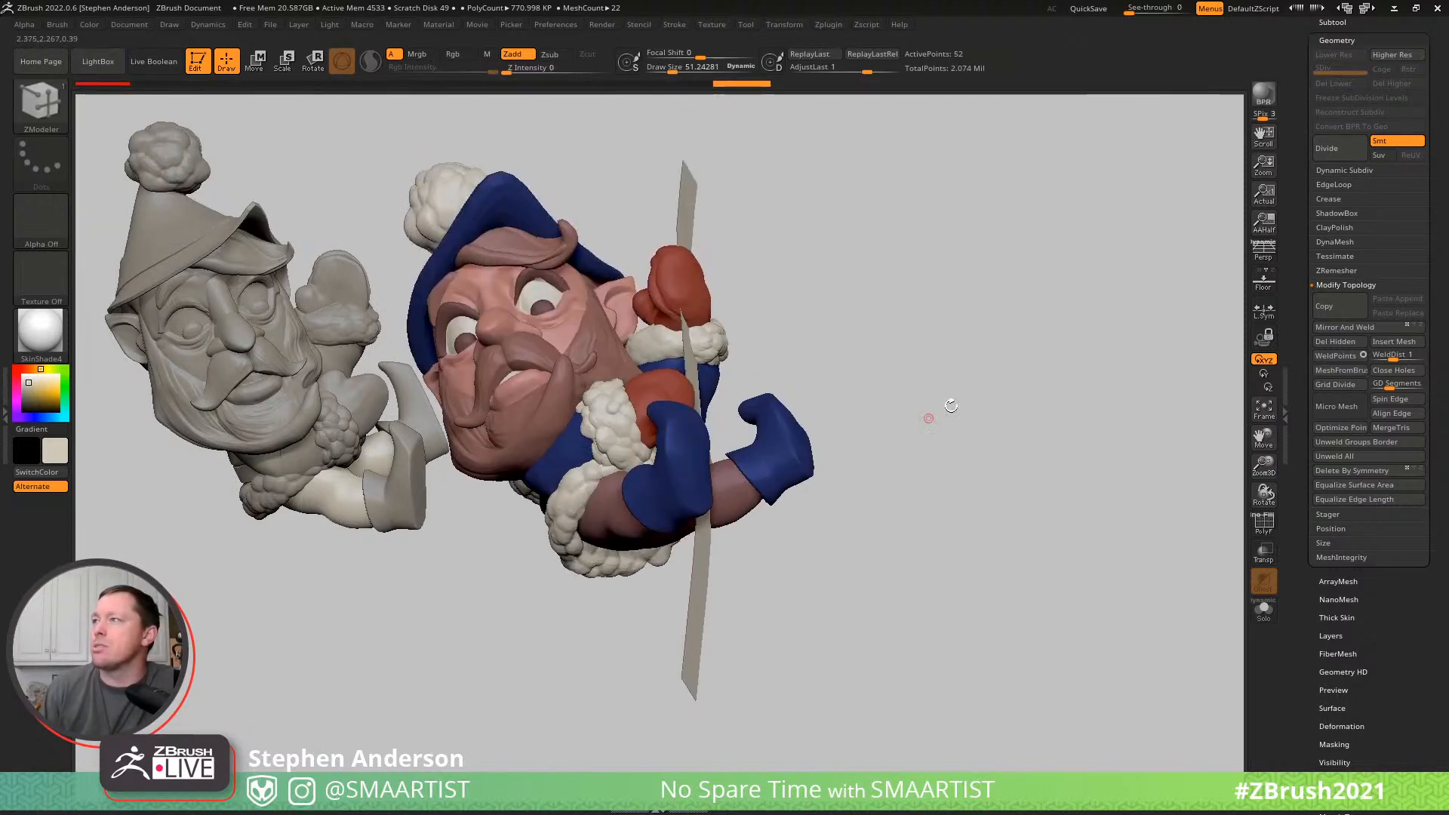
pyautogui.click(1355, 343)
# - Turn on double-sided display for the open pole mesh
pyautogui.moveTo(1357, 690); pyautogui.dragTo(1326, 332)
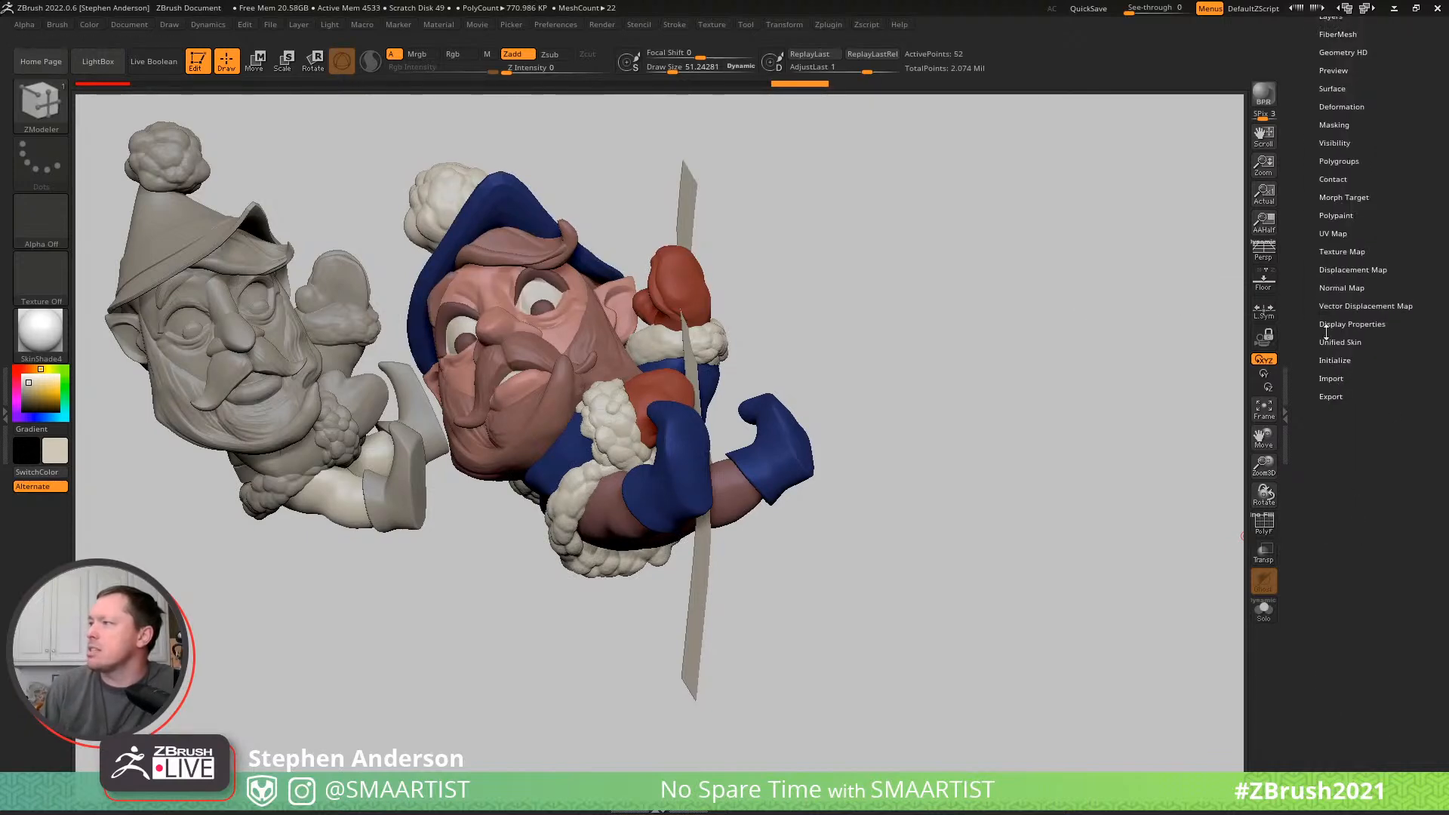
pyautogui.click(1340, 325)
pyautogui.click(1339, 445)
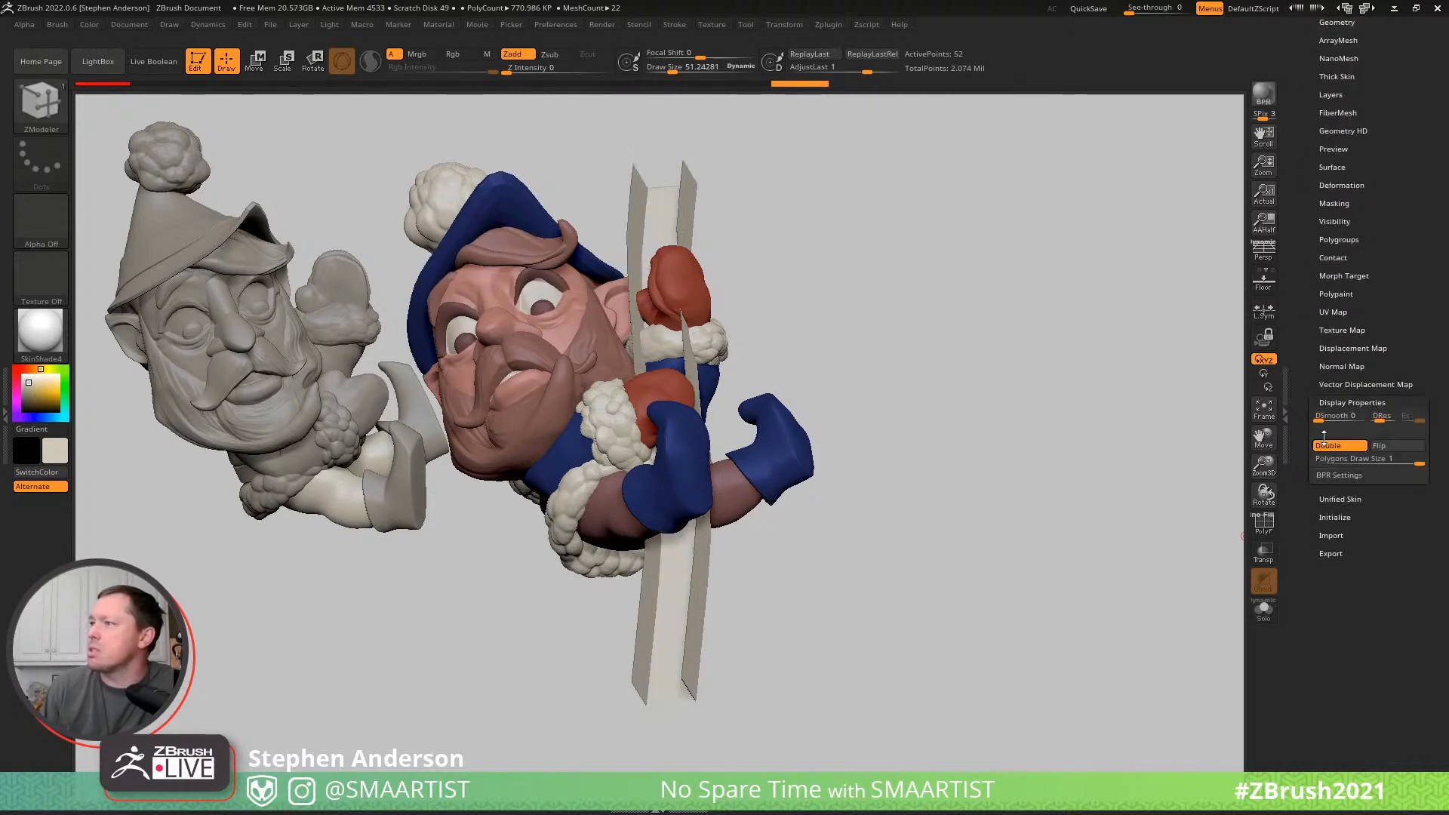
# - Insert a lengthwise edge loop into the open pole mesh with ZModeler and show its polyframe
pyautogui.moveTo(875, 437); pyautogui.dragTo(652, 339)
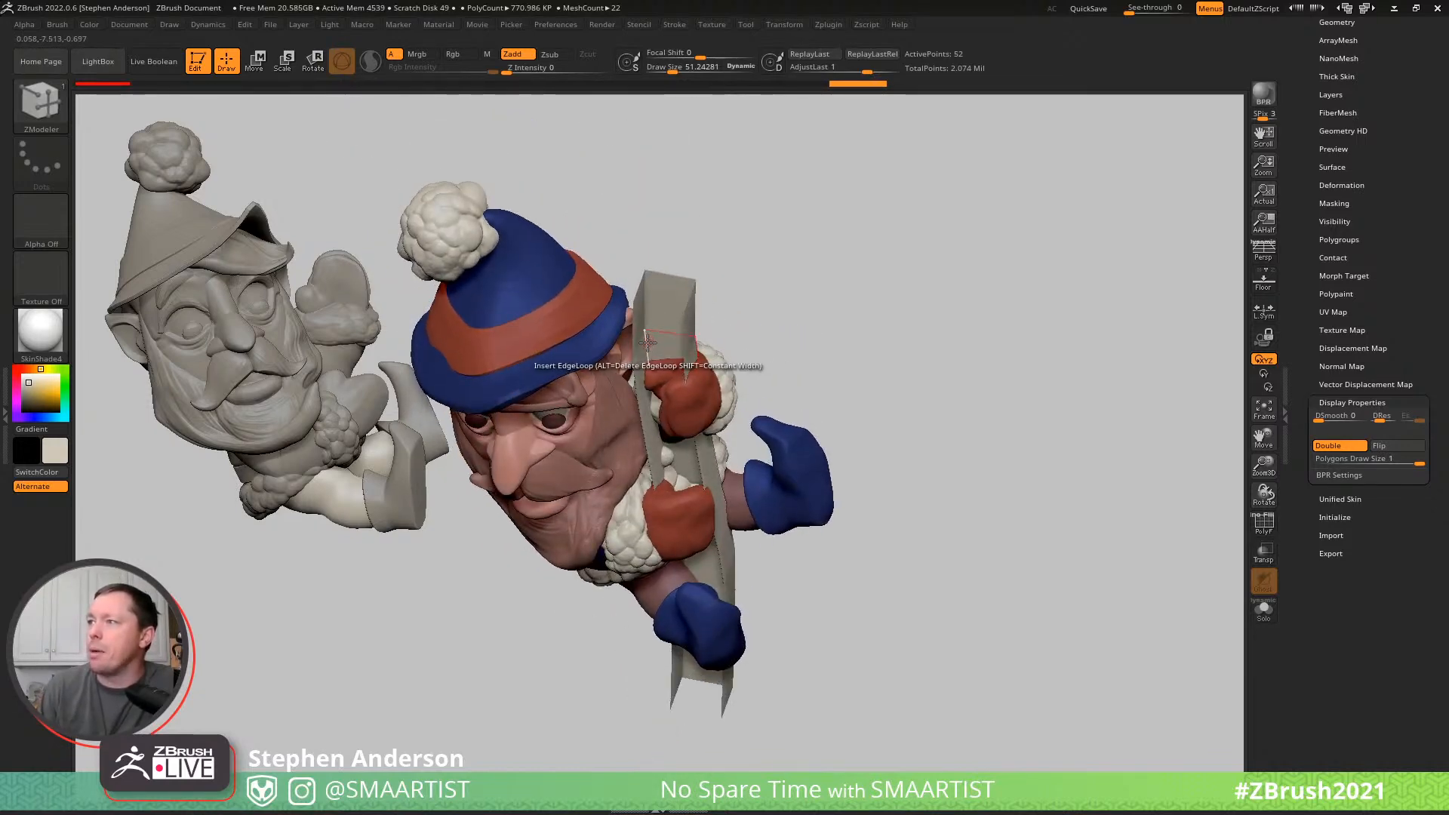
pyautogui.click(655, 331)
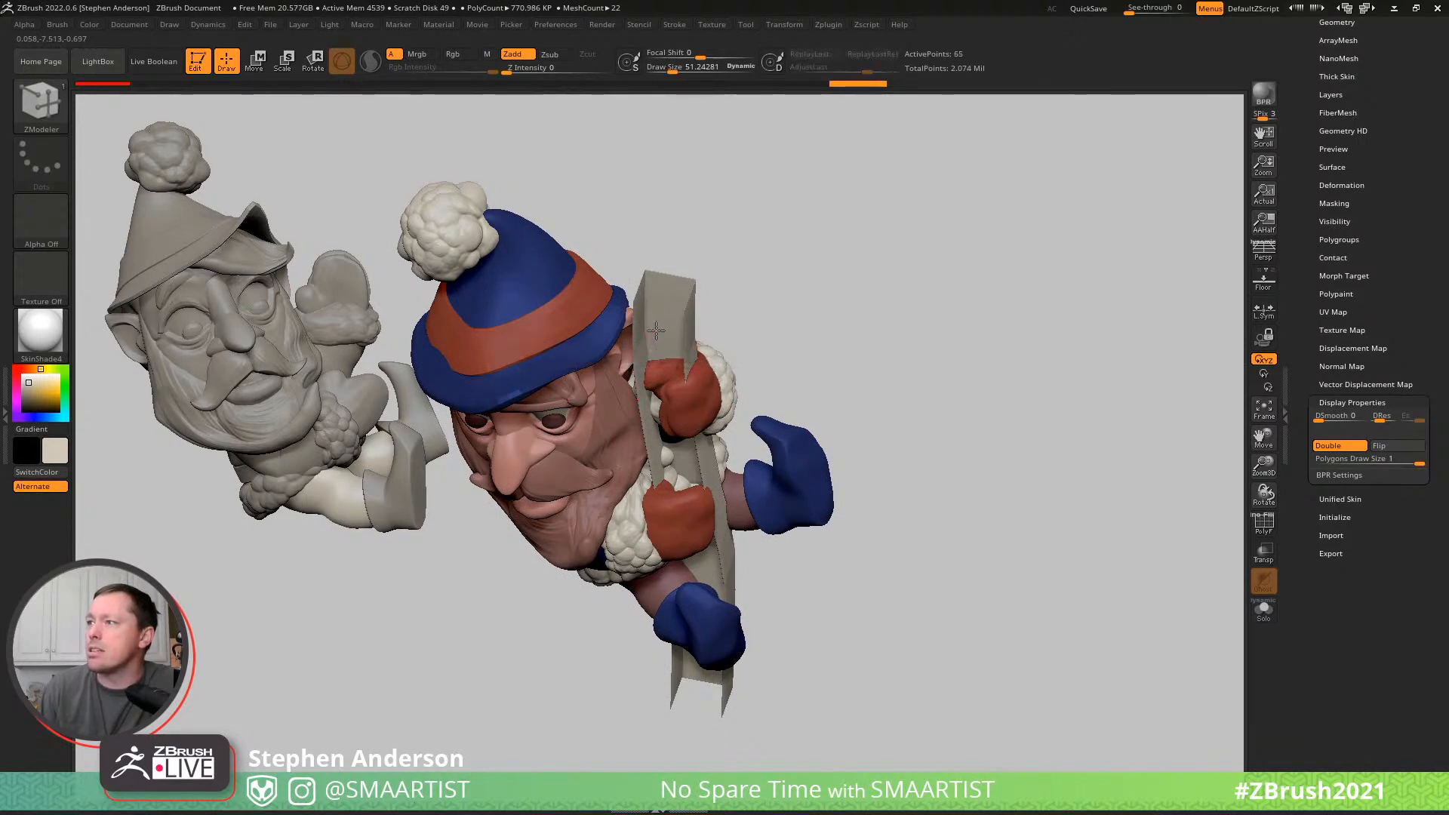
pyautogui.hotkey('shift', 'f')
pyautogui.moveTo(649, 318); pyautogui.dragTo(726, 351, button='right')
pyautogui.click(648, 333)
# - Isolate the two opposite side strips of the pole mesh in turn and assign each its own polygroup
pyautogui.keyDown('ctrl'); pyautogui.keyDown('shift'); pyautogui.click(715, 356); pyautogui.keyUp('shift'); pyautogui.keyUp('ctrl')
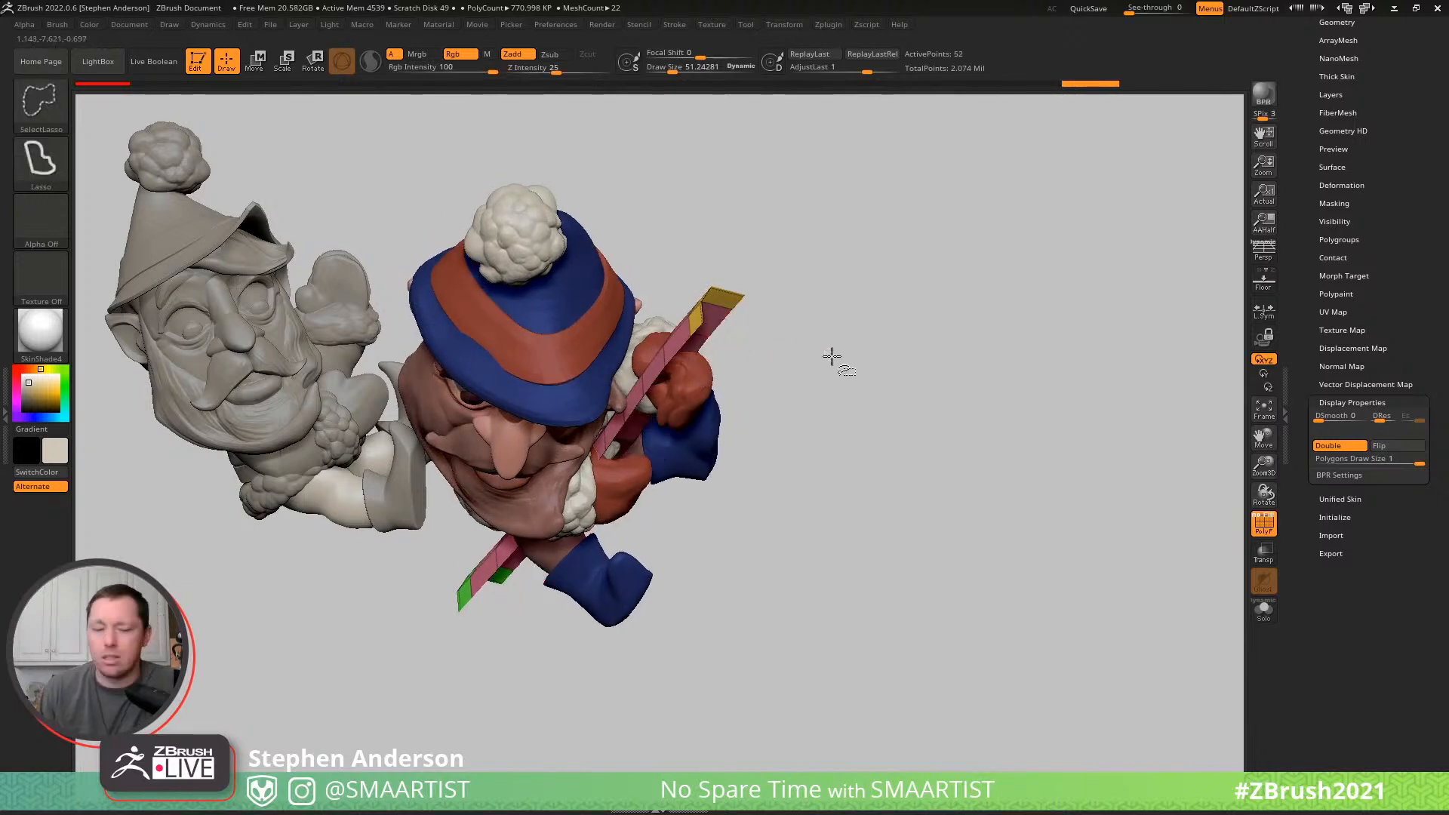
pyautogui.hotkey('ctrl', 'w')
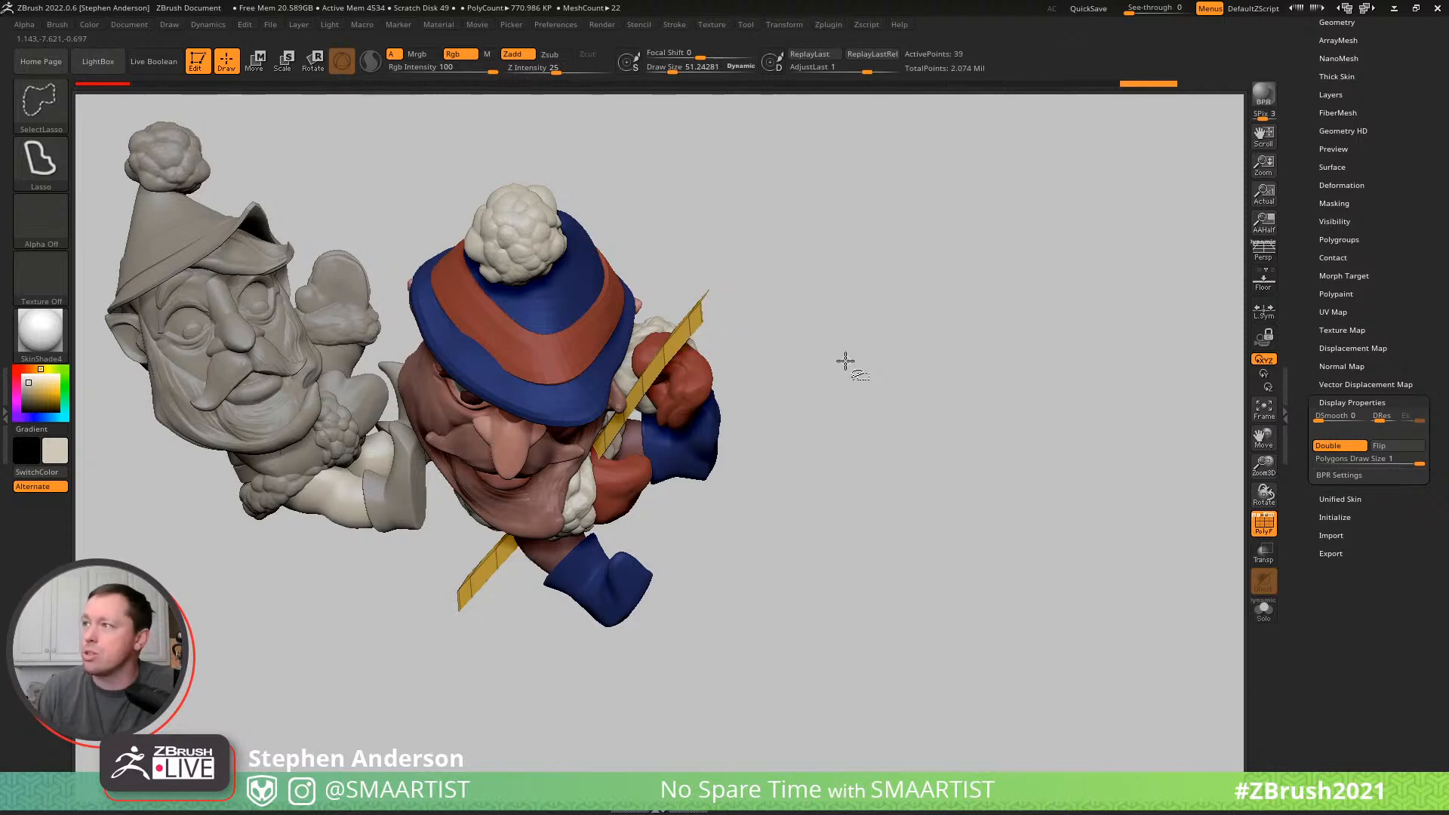
pyautogui.keyDown('ctrl'); pyautogui.keyDown('shift'); pyautogui.click(845, 361); pyautogui.keyUp('shift'); pyautogui.keyUp('ctrl')
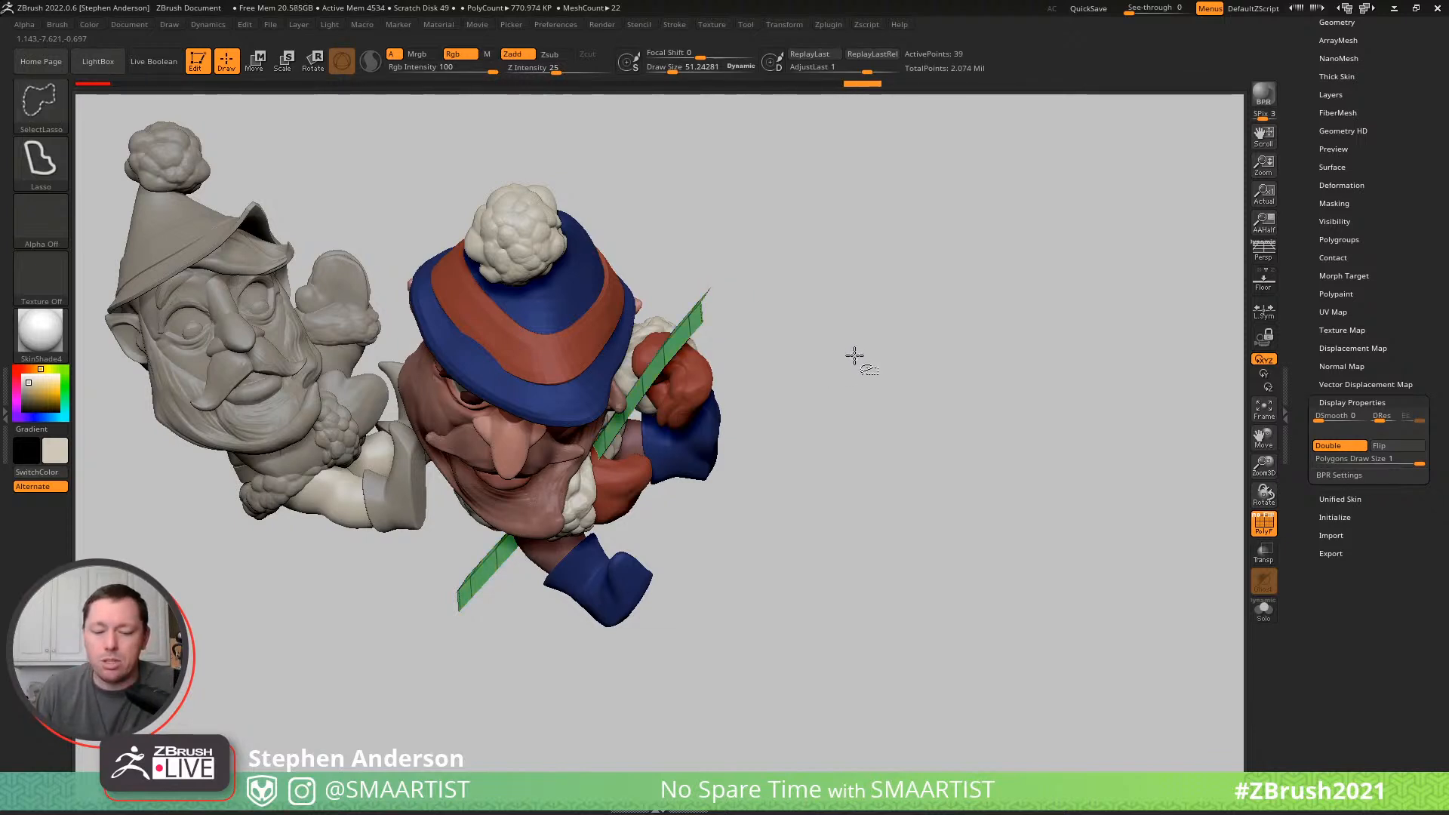
pyautogui.keyDown('ctrl'); pyautogui.keyDown('shift'); pyautogui.click(862, 351); pyautogui.keyUp('shift'); pyautogui.keyUp('ctrl')
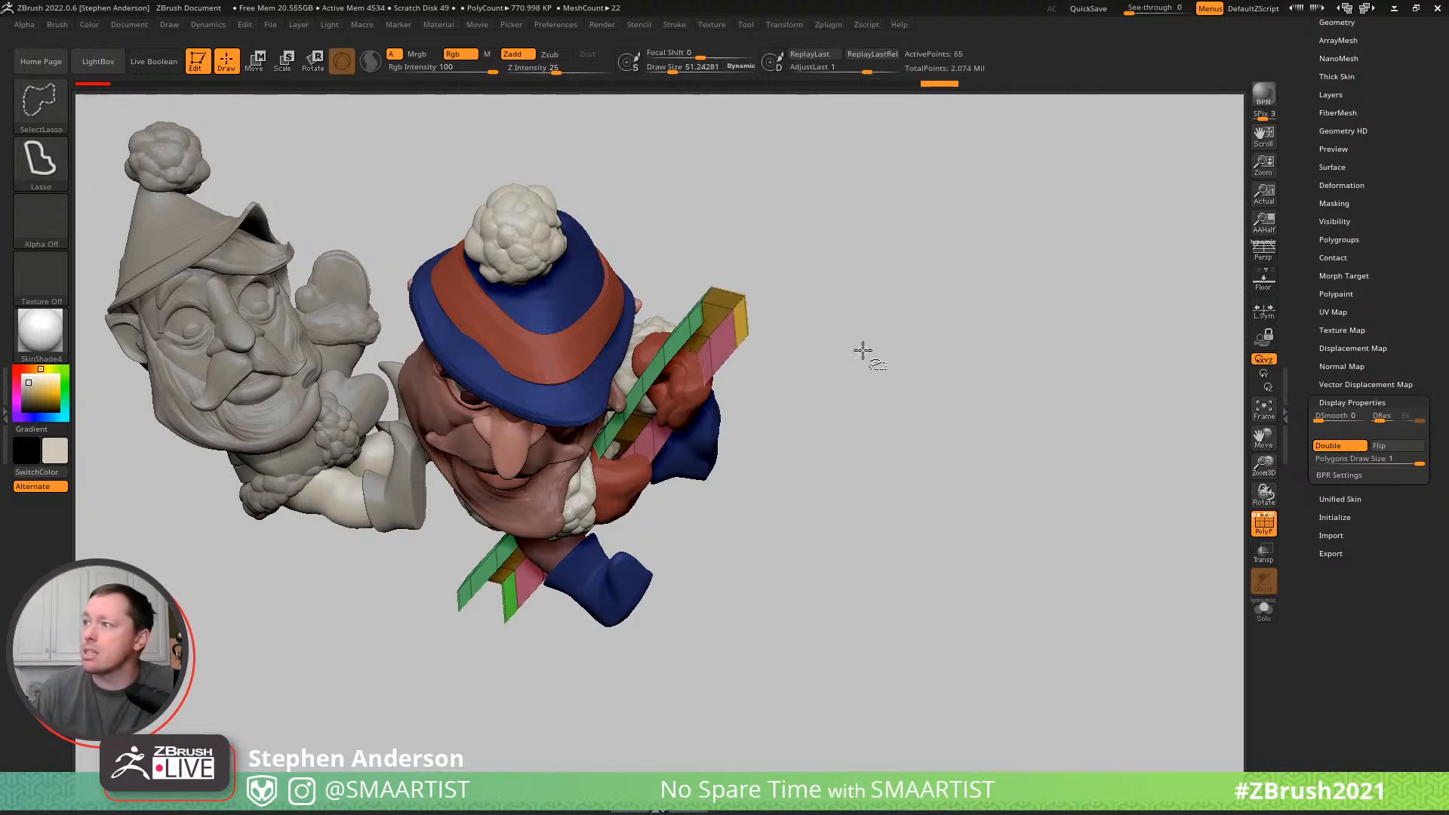
pyautogui.keyDown('ctrl'); pyautogui.keyDown('shift'); pyautogui.click(735, 329); pyautogui.keyUp('shift'); pyautogui.keyUp('ctrl')
pyautogui.moveTo(855, 293)
pyautogui.keyDown('ctrl'); pyautogui.keyDown('shift'); pyautogui.mouseDown()
pyautogui.moveTo(920, 385)
pyautogui.moveTo(868, 326)
pyautogui.moveTo(785, 313)
pyautogui.moveTo(763, 327)
pyautogui.moveTo(816, 333)
pyautogui.moveTo(800, 339)
pyautogui.mouseUp(); pyautogui.keyUp('shift'); pyautogui.keyUp('ctrl')
pyautogui.hotkey('ctrl', 'w')
pyautogui.keyDown('ctrl'); pyautogui.keyDown('shift'); pyautogui.click(920, 358); pyautogui.keyUp('shift'); pyautogui.keyUp('ctrl')
# - Bend the outer side strip of the pole mesh around the mittens and legs with the Move brush at draw size about 927
pyautogui.press('w')
pyautogui.press('b')
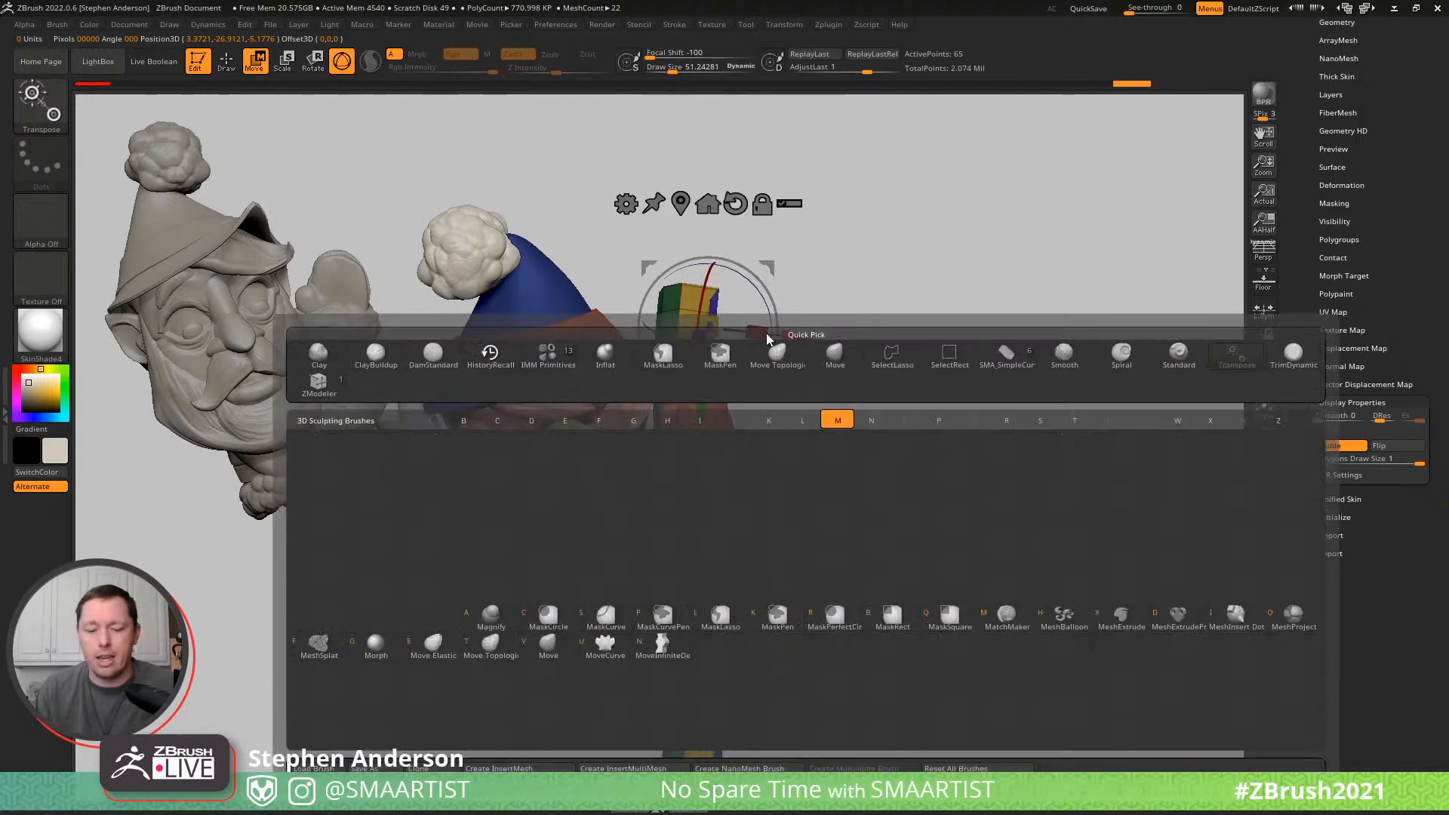
pyautogui.press('m')
pyautogui.press('v')
pyautogui.press('s')
pyautogui.moveTo(751, 405); pyautogui.dragTo(786, 405)
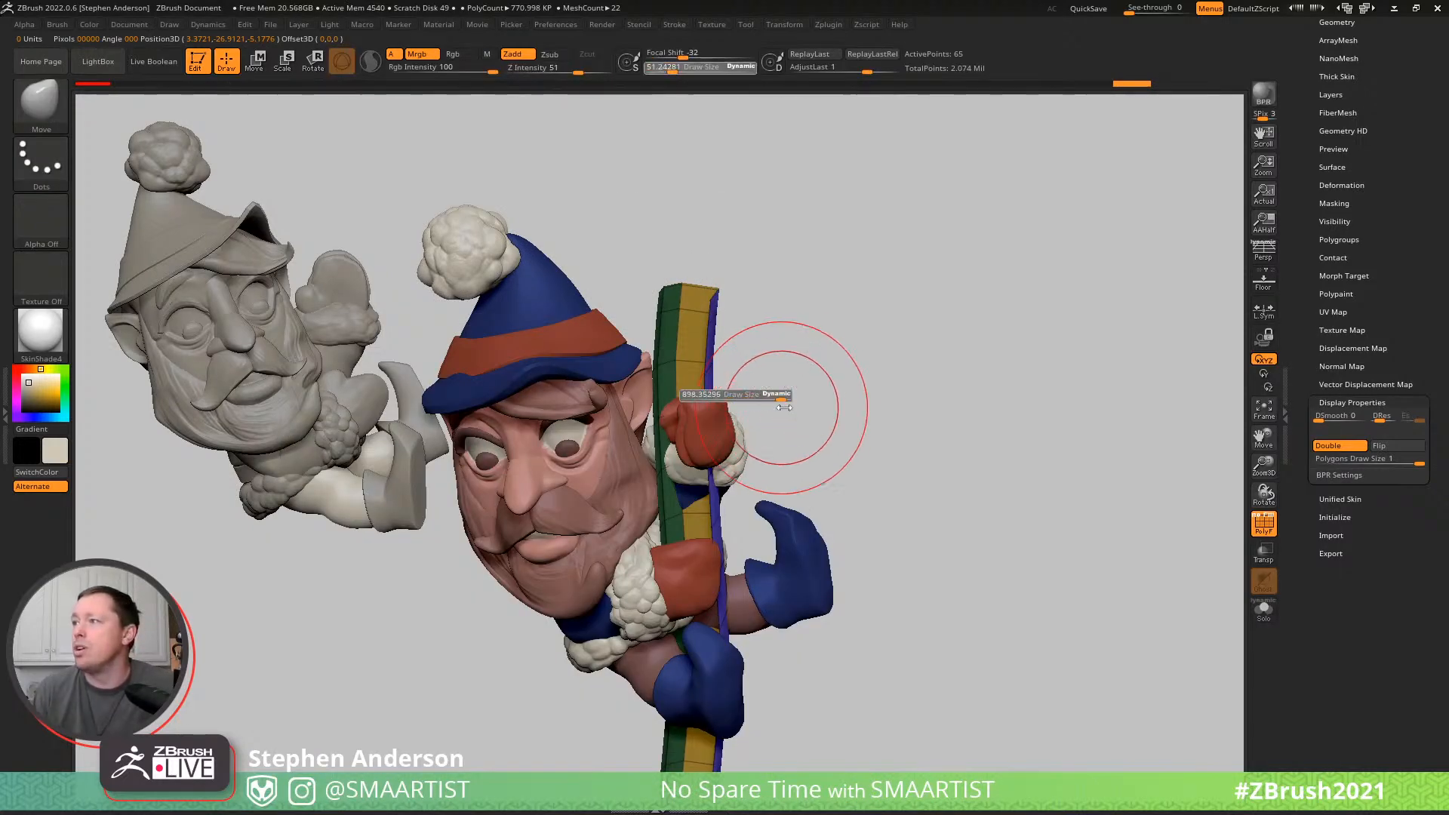
pyautogui.moveTo(703, 433); pyautogui.dragTo(658, 446)
pyautogui.moveTo(727, 413)
pyautogui.mouseDown(button='right')
pyautogui.moveTo(719, 421)
pyautogui.moveTo(727, 413)
pyautogui.mouseUp(button='right')
pyautogui.moveTo(782, 459); pyautogui.dragTo(747, 425, button='right')
pyautogui.moveTo(747, 424); pyautogui.dragTo(687, 411)
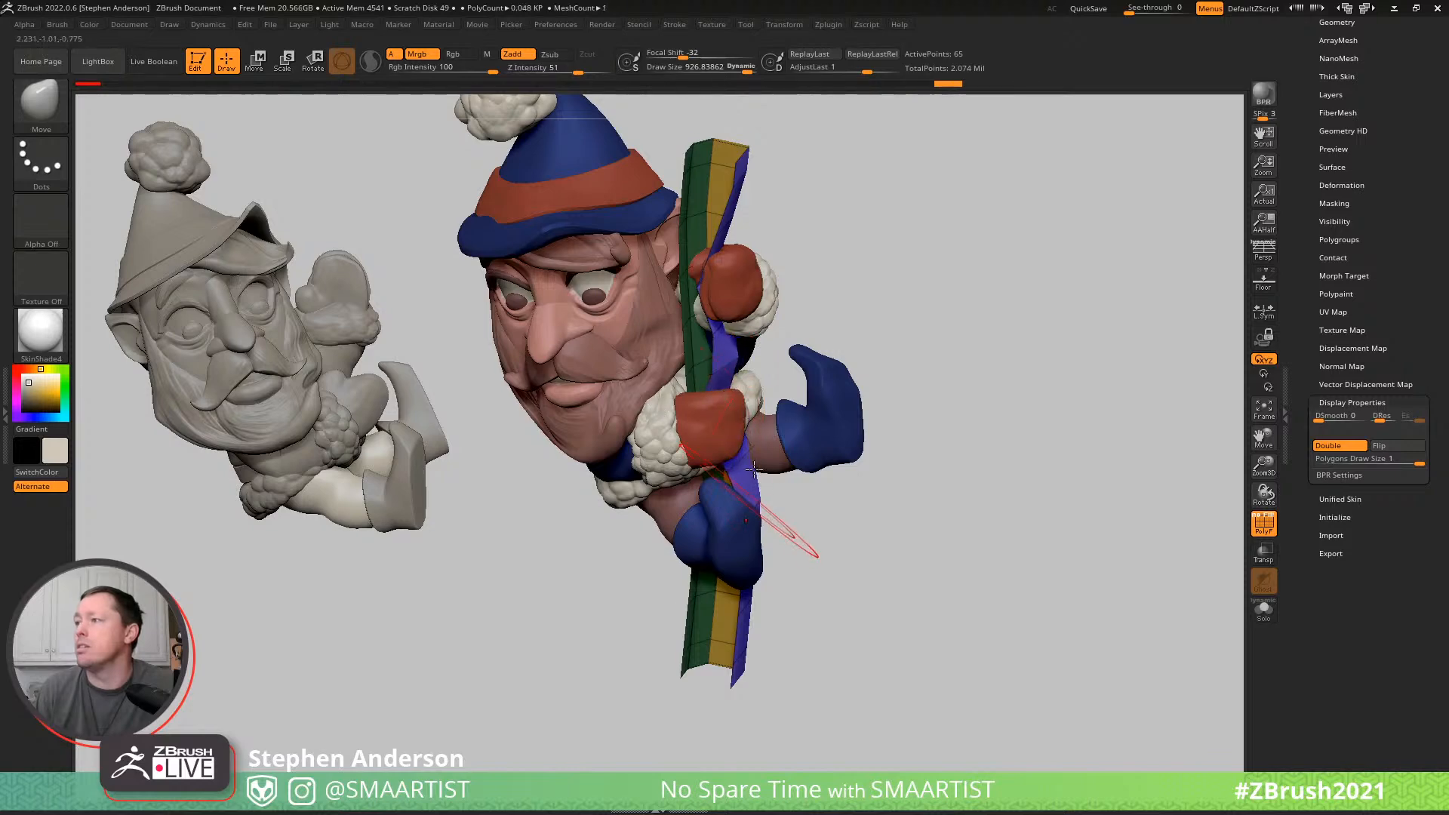
pyautogui.moveTo(752, 473); pyautogui.dragTo(753, 429, button='right')
# - Smooth and flare the pole mesh's lower end outward with the Move brush, reducing the draw size to about 591
pyautogui.moveTo(732, 681)
pyautogui.mouseDown()
pyautogui.moveTo(783, 683)
pyautogui.moveTo(762, 676)
pyautogui.moveTo(765, 545)
pyautogui.mouseUp()
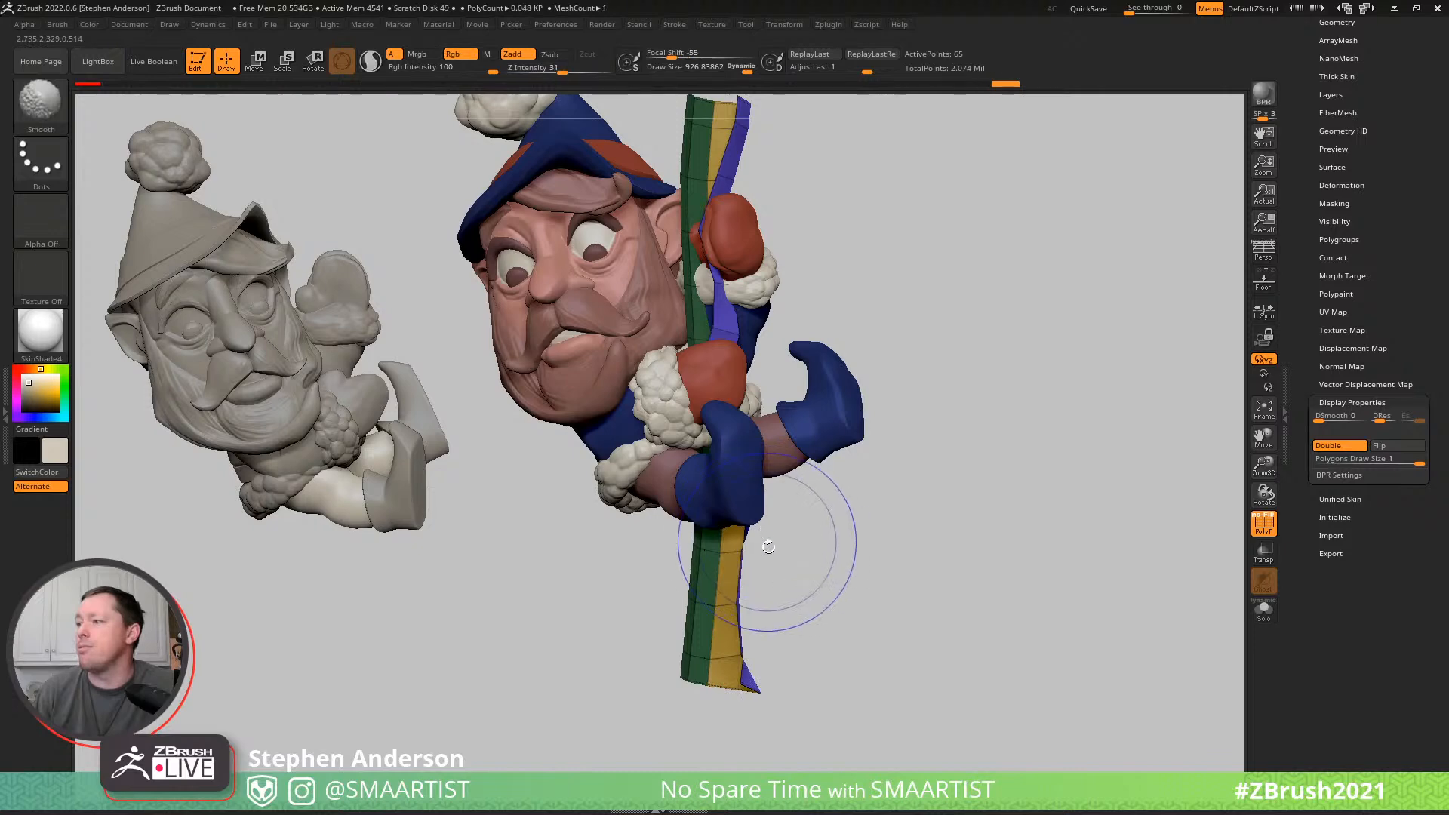
pyautogui.moveTo(763, 621)
pyautogui.mouseDown(button='right')
pyautogui.moveTo(777, 685)
pyautogui.moveTo(747, 677)
pyautogui.moveTo(777, 662)
pyautogui.mouseUp(button='right')
pyautogui.press('s')
pyautogui.moveTo(776, 663)
pyautogui.mouseDown()
pyautogui.moveTo(826, 679)
pyautogui.moveTo(697, 688)
pyautogui.mouseUp()
pyautogui.moveTo(766, 596); pyautogui.dragTo(785, 600)
pyautogui.moveTo(784, 603); pyautogui.dragTo(693, 608, button='right')
pyautogui.moveTo(763, 596)
pyautogui.mouseDown()
pyautogui.moveTo(745, 599)
pyautogui.moveTo(752, 544)
pyautogui.moveTo(843, 601)
pyautogui.mouseUp()
pyautogui.moveTo(713, 575)
pyautogui.keyDown('shift'); pyautogui.mouseDown()
pyautogui.moveTo(715, 638)
pyautogui.moveTo(722, 590)
pyautogui.mouseUp(); pyautogui.keyUp('shift')
pyautogui.moveTo(794, 581)
pyautogui.mouseDown(button='right')
pyautogui.moveTo(840, 576)
pyautogui.moveTo(818, 624)
pyautogui.mouseUp(button='right')
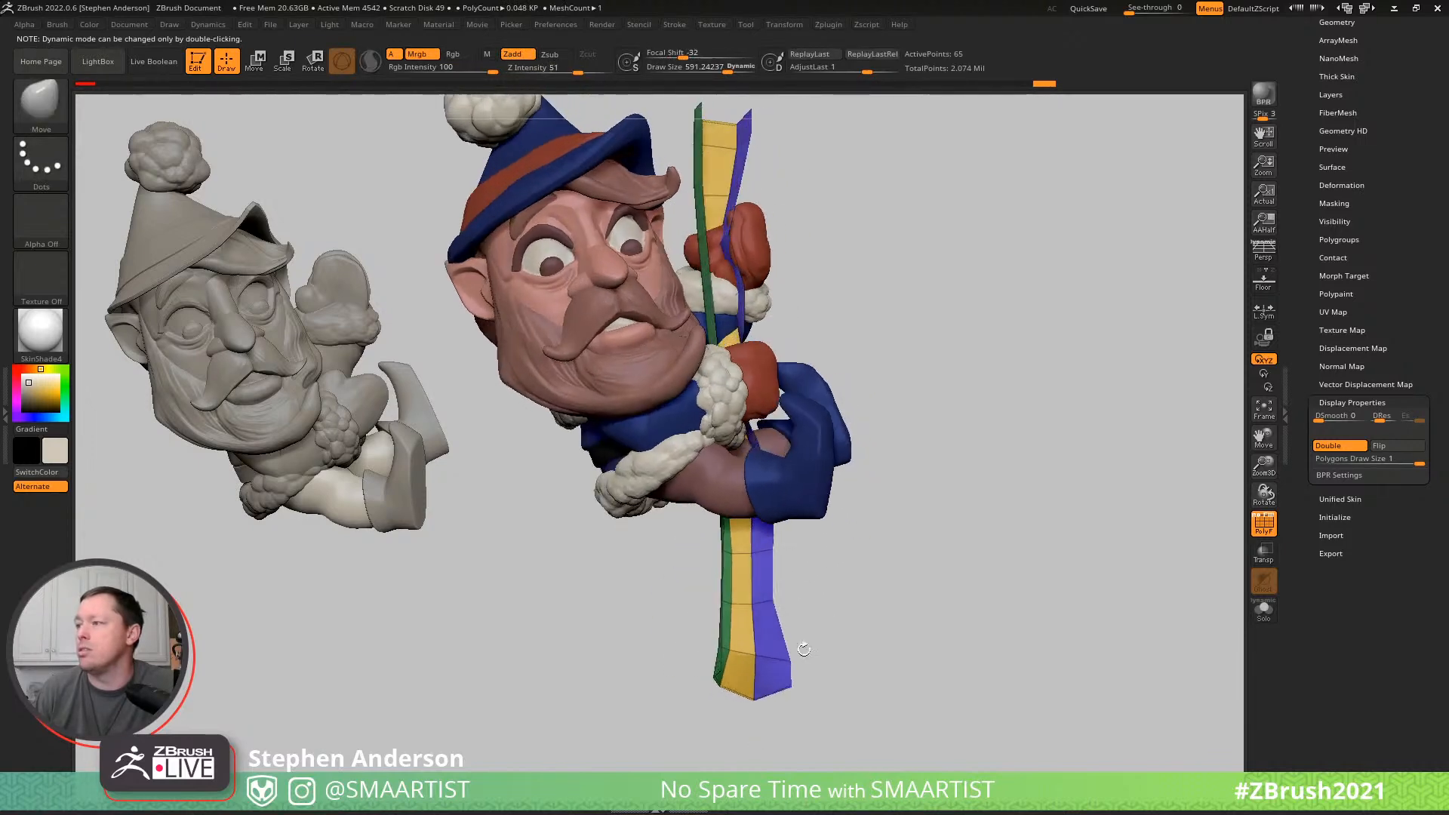
# - Reshape the pole's lower end from the side with the Move brush, pulling it downward at draw sizes of about 442 and 357
pyautogui.press('s')
pyautogui.moveTo(761, 698); pyautogui.dragTo(747, 700)
pyautogui.moveTo(747, 702)
pyautogui.mouseDown(button='right')
pyautogui.moveTo(795, 668)
pyautogui.moveTo(755, 698)
pyautogui.moveTo(740, 577)
pyautogui.mouseUp(button='right')
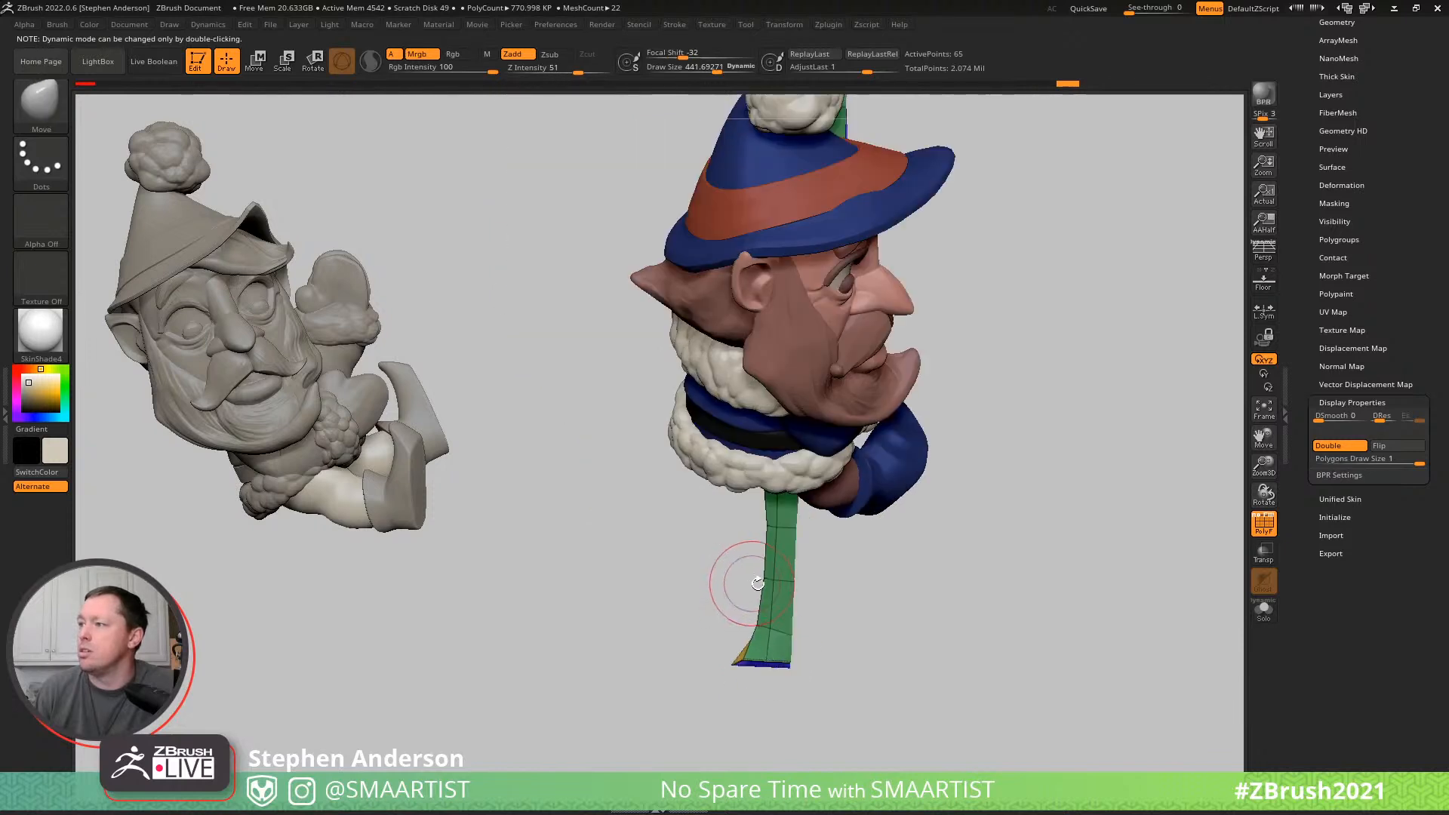
pyautogui.press('s')
pyautogui.moveTo(766, 594)
pyautogui.mouseDown()
pyautogui.moveTo(814, 594)
pyautogui.moveTo(760, 584)
pyautogui.mouseUp()
pyautogui.moveTo(770, 587); pyautogui.dragTo(754, 585)
pyautogui.moveTo(734, 664)
pyautogui.mouseDown()
pyautogui.moveTo(774, 684)
pyautogui.moveTo(758, 684)
pyautogui.mouseUp()
pyautogui.press('s')
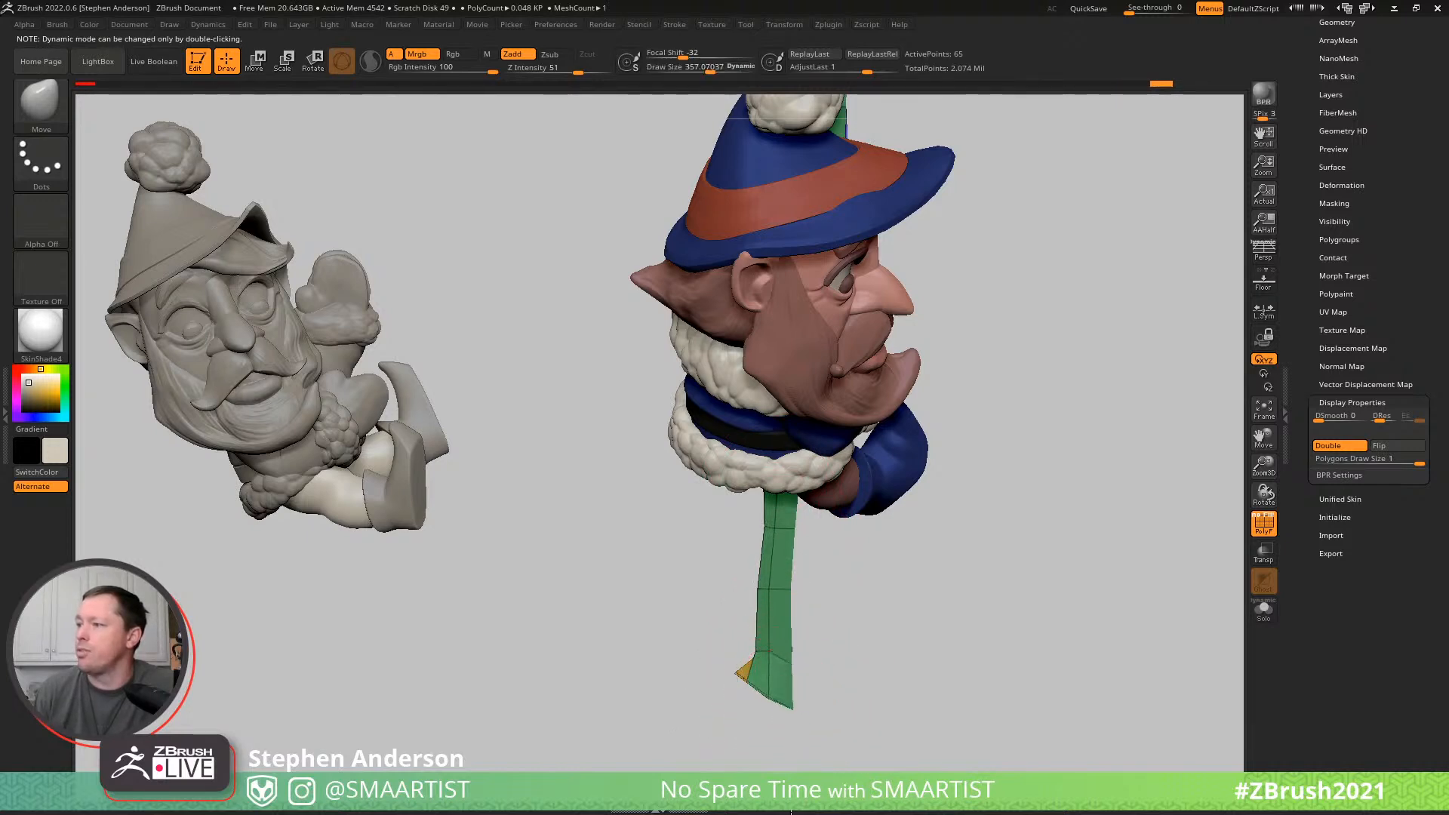
# - Hide the polyframe and shape the pole section below the legs with the Move brush at draw size about 591
pyautogui.moveTo(812, 623); pyautogui.dragTo(702, 645)
pyautogui.press('s')
pyautogui.moveTo(796, 589); pyautogui.dragTo(813, 592)
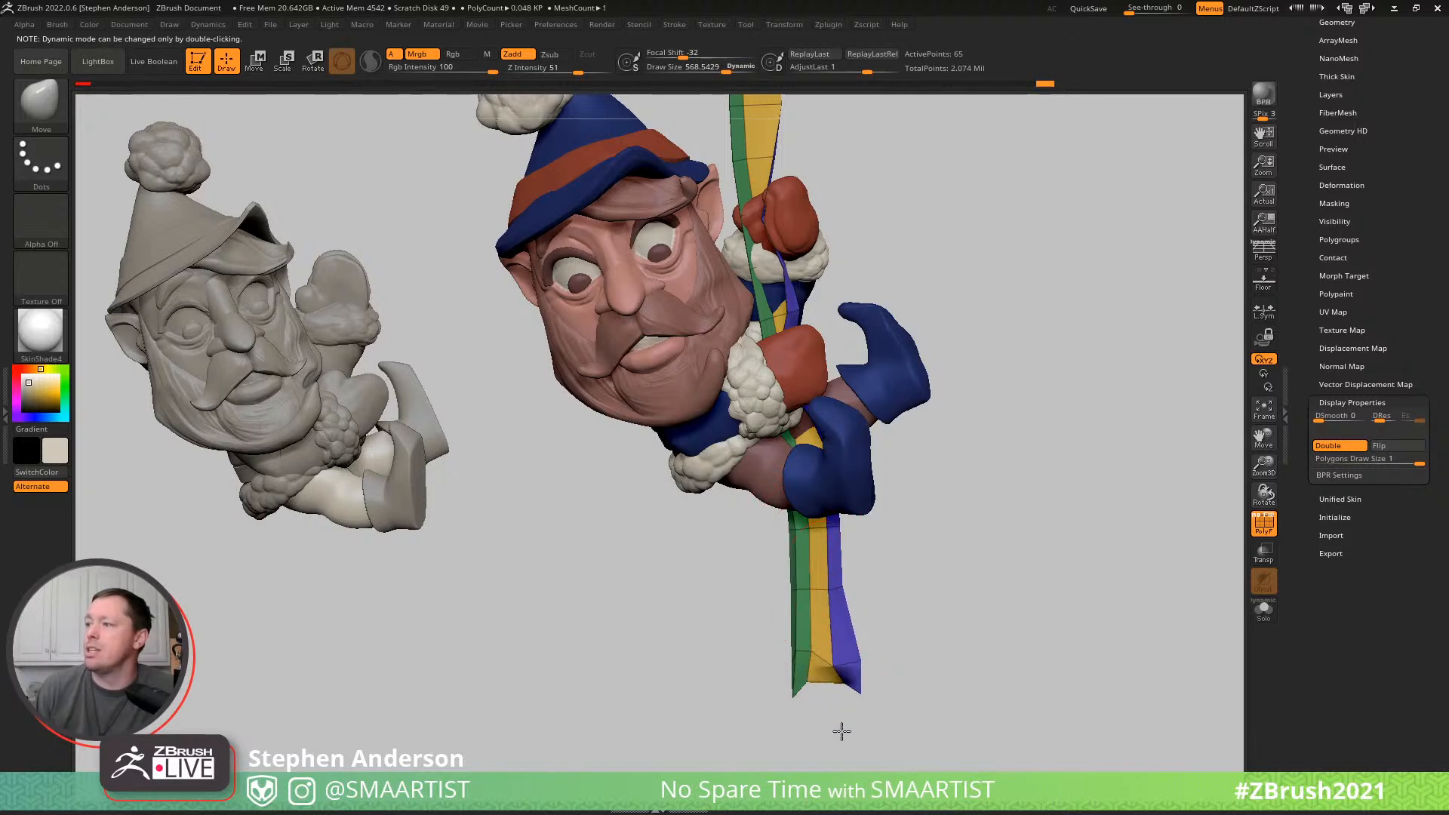
pyautogui.hotkey('shift', 'f')
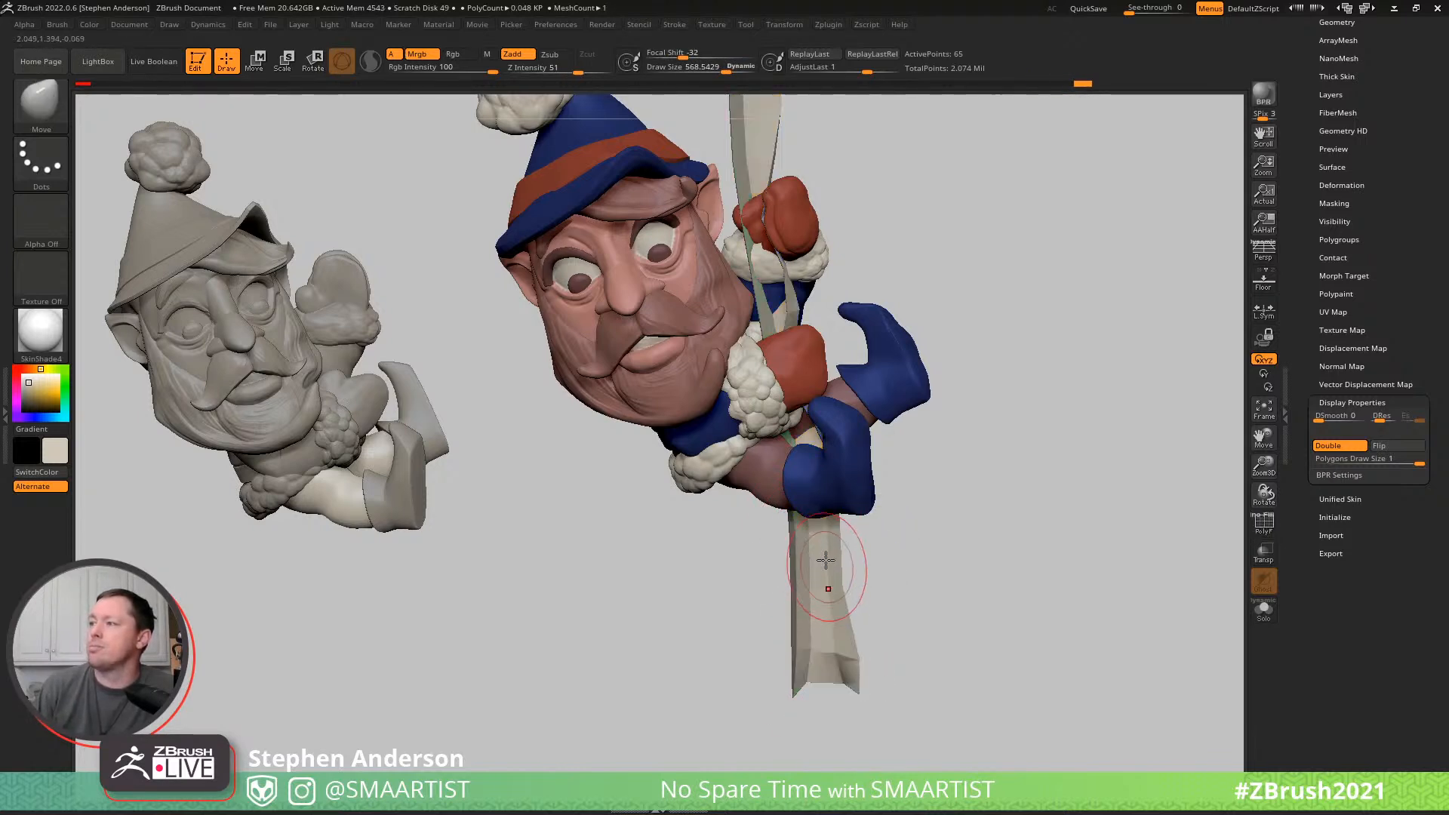
pyautogui.press('s')
pyautogui.moveTo(826, 566)
pyautogui.mouseDown()
pyautogui.moveTo(869, 570)
pyautogui.moveTo(868, 614)
pyautogui.moveTo(764, 641)
pyautogui.moveTo(720, 633)
pyautogui.mouseUp()
pyautogui.moveTo(799, 551)
pyautogui.mouseDown()
pyautogui.moveTo(848, 751)
pyautogui.moveTo(806, 708)
pyautogui.moveTo(823, 692)
pyautogui.mouseUp()
pyautogui.press('s')
pyautogui.moveTo(809, 535); pyautogui.dragTo(818, 516)
pyautogui.keyDown('alt'); pyautogui.moveTo(818, 521); pyautogui.dragTo(811, 626, button='right'); pyautogui.keyUp('alt')
pyautogui.moveTo(891, 603)
pyautogui.mouseDown(button='right')
pyautogui.moveTo(769, 573)
pyautogui.moveTo(812, 537)
pyautogui.moveTo(822, 550)
pyautogui.moveTo(807, 521)
pyautogui.moveTo(827, 600)
pyautogui.moveTo(864, 595)
pyautogui.moveTo(801, 477)
pyautogui.moveTo(819, 513)
pyautogui.moveTo(777, 545)
pyautogui.mouseUp(button='right')
# - Adjust the pole at the mittens with the Move brush at draw size about 686, using ghost transparency to see through the elf
pyautogui.hotkey('ctrl', 'shift', 't')
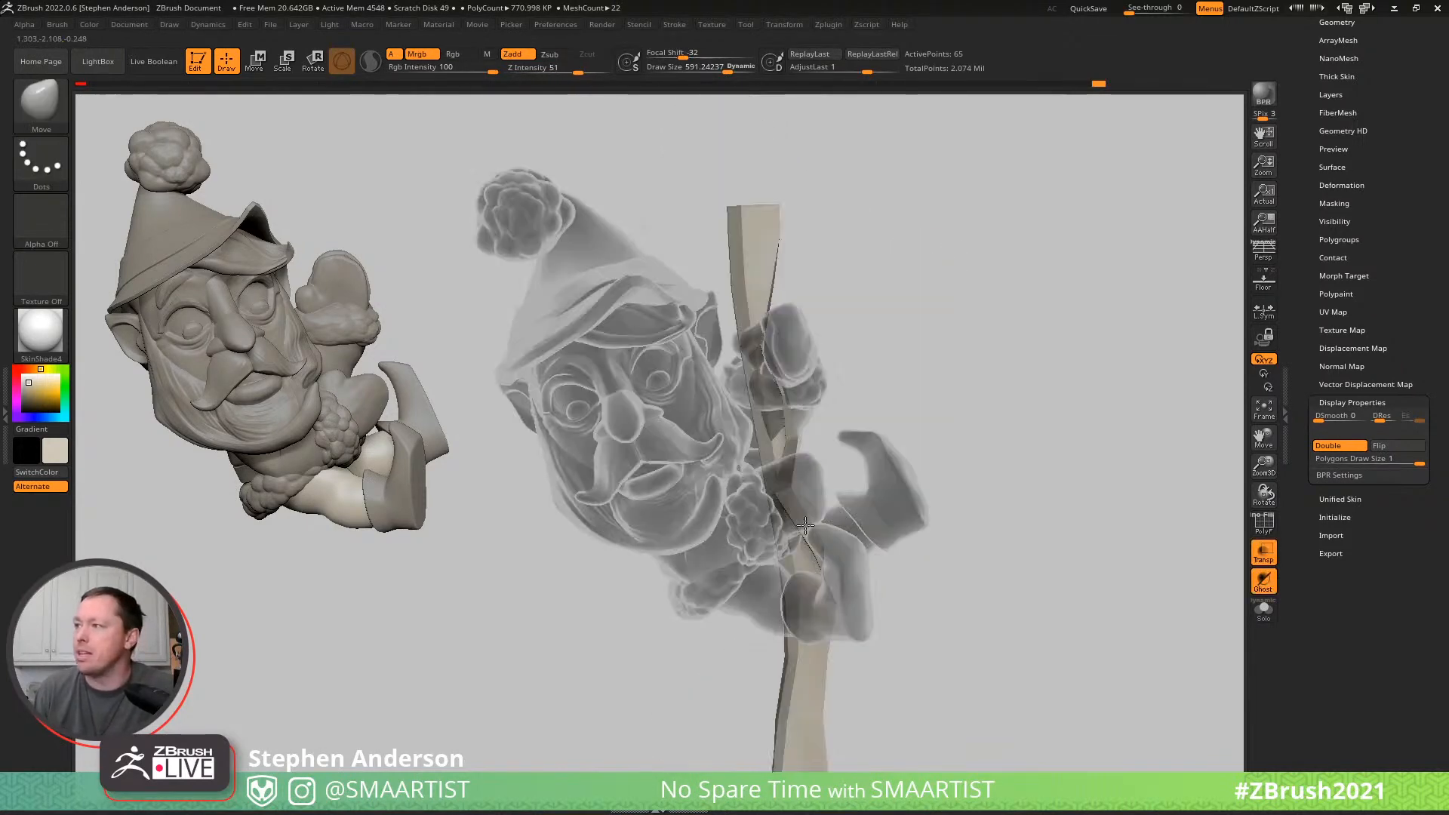
pyautogui.press('s')
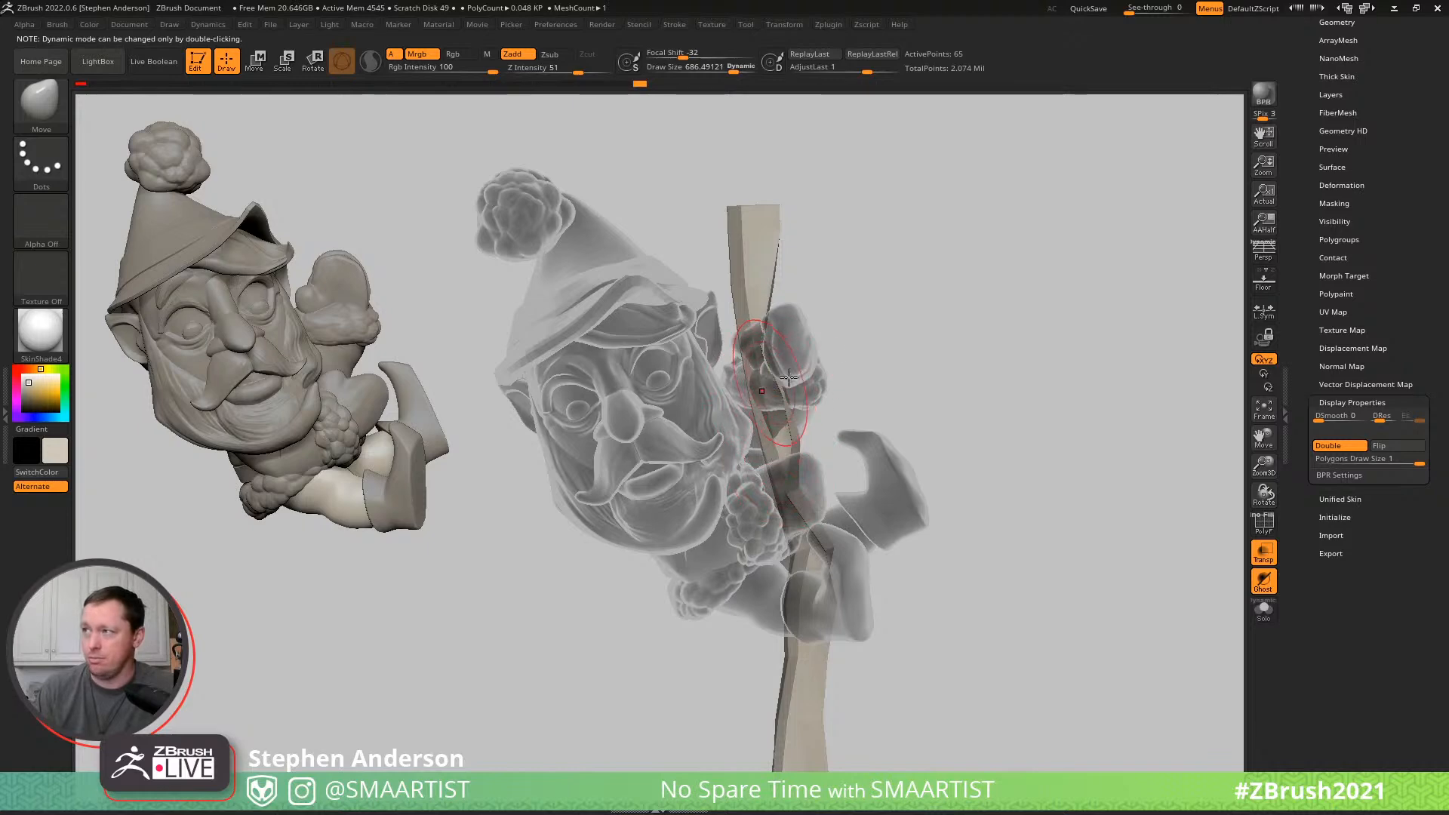
pyautogui.hotkey('ctrl', 'shift', 't')
pyautogui.moveTo(754, 354)
pyautogui.mouseDown(button='right')
pyautogui.moveTo(741, 362)
pyautogui.moveTo(766, 453)
pyautogui.moveTo(774, 386)
pyautogui.moveTo(791, 408)
pyautogui.mouseUp(button='right')
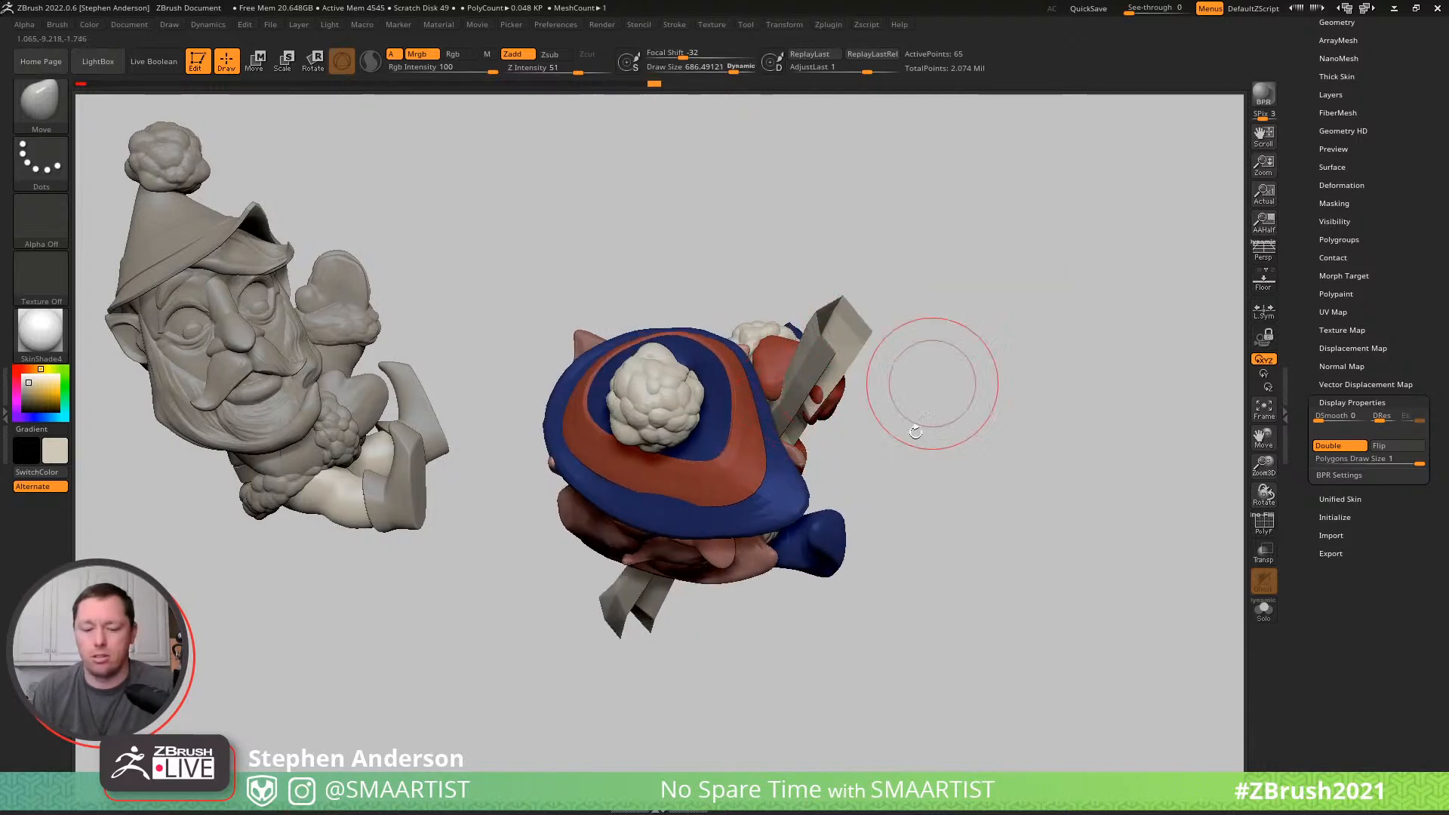
# - Switch to the Move Topological brush at draw size about 603 and adjust the pole's upper end beside the upper mitten
pyautogui.press('b')
pyautogui.press('m')
pyautogui.press('t')
pyautogui.press('[')
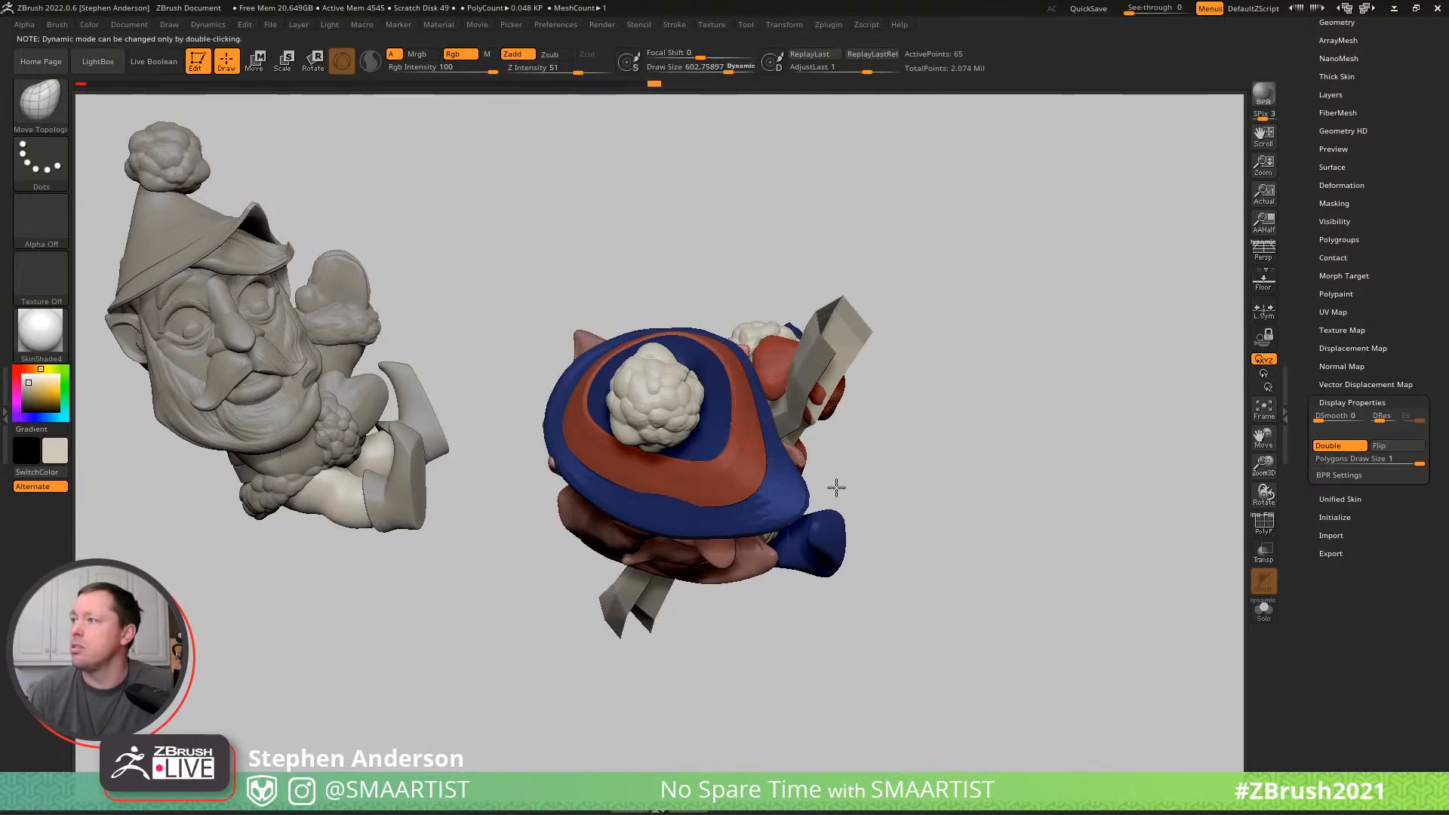
pyautogui.moveTo(834, 521); pyautogui.dragTo(835, 523)
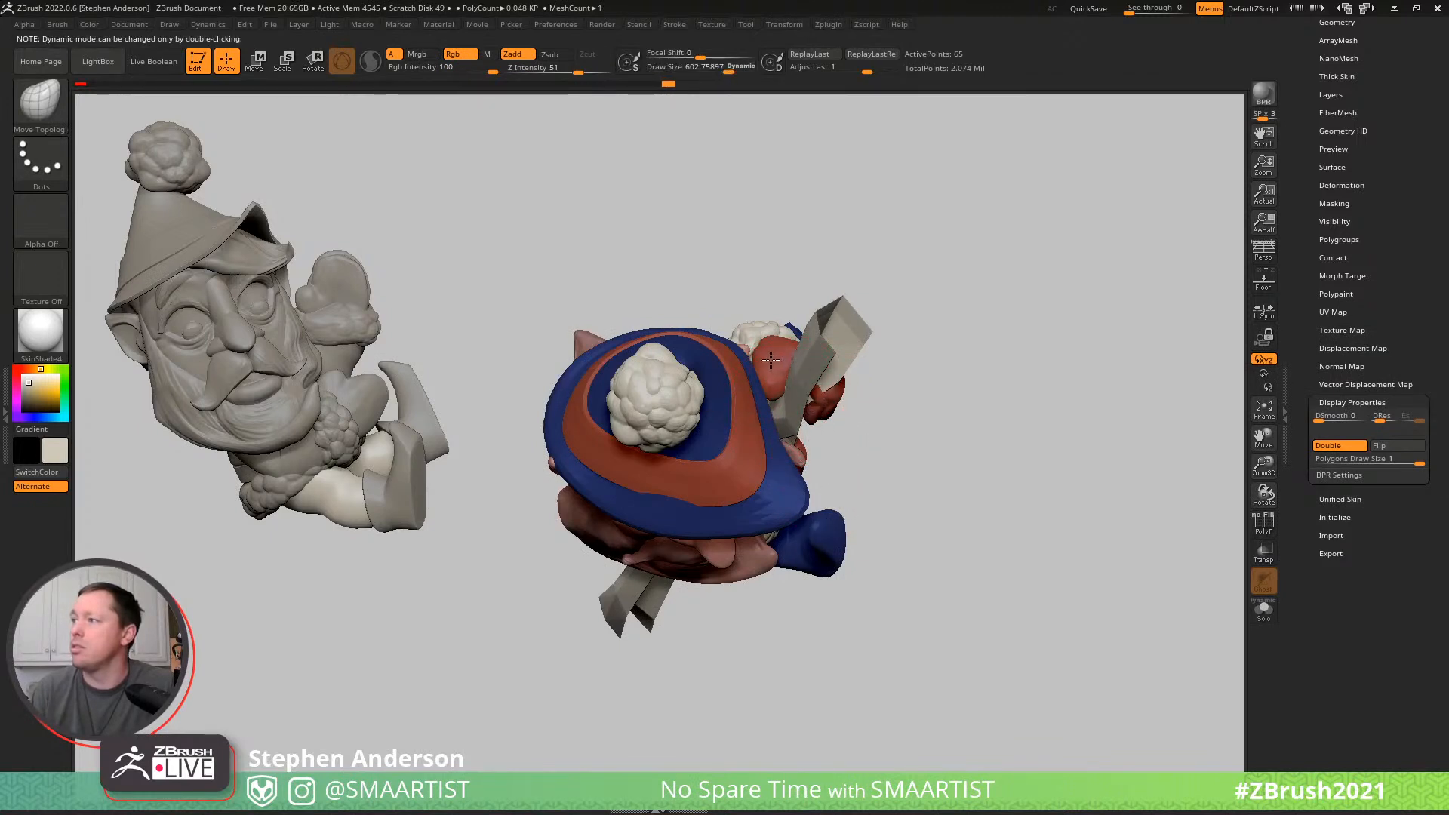
pyautogui.moveTo(868, 418); pyautogui.dragTo(807, 378)
pyautogui.moveTo(788, 352); pyautogui.dragTo(805, 381, button='right')
pyautogui.moveTo(848, 380); pyautogui.dragTo(851, 378)
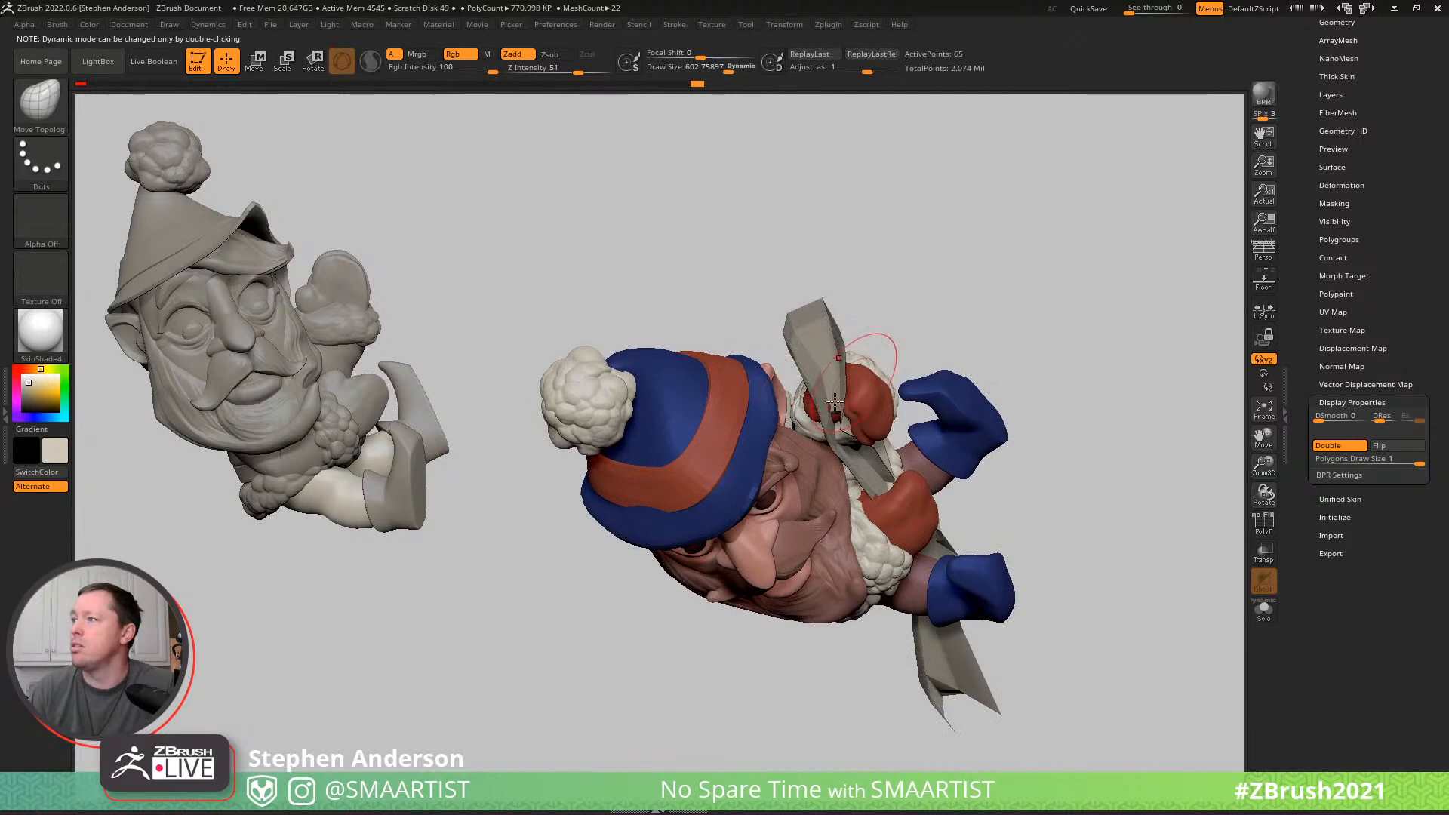
# - Shift the pole section between the two mittens with the Move Topological brush at draw size about 927
pyautogui.moveTo(830, 400); pyautogui.dragTo(856, 483, button='right')
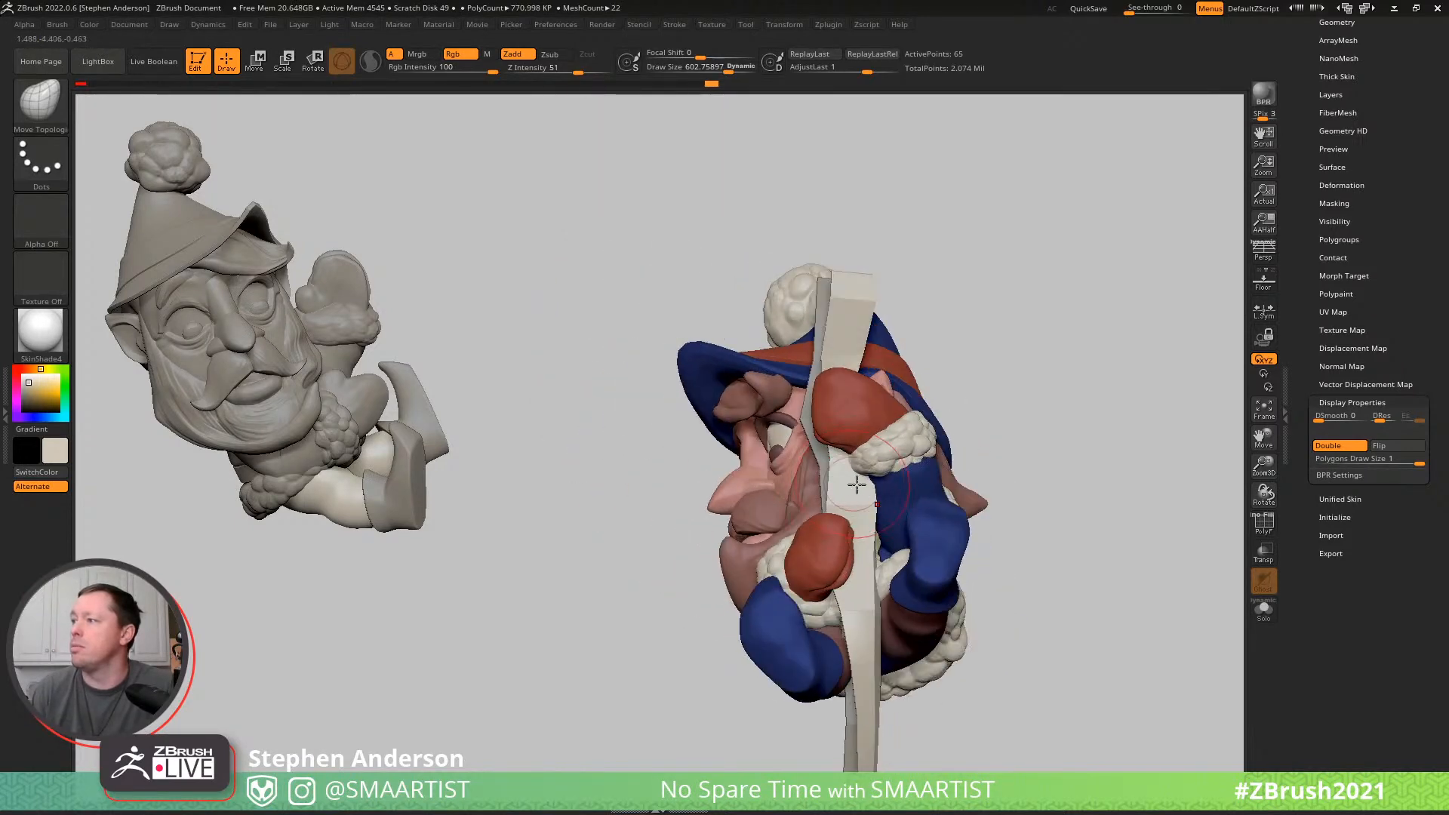
pyautogui.moveTo(876, 490); pyautogui.dragTo(879, 490)
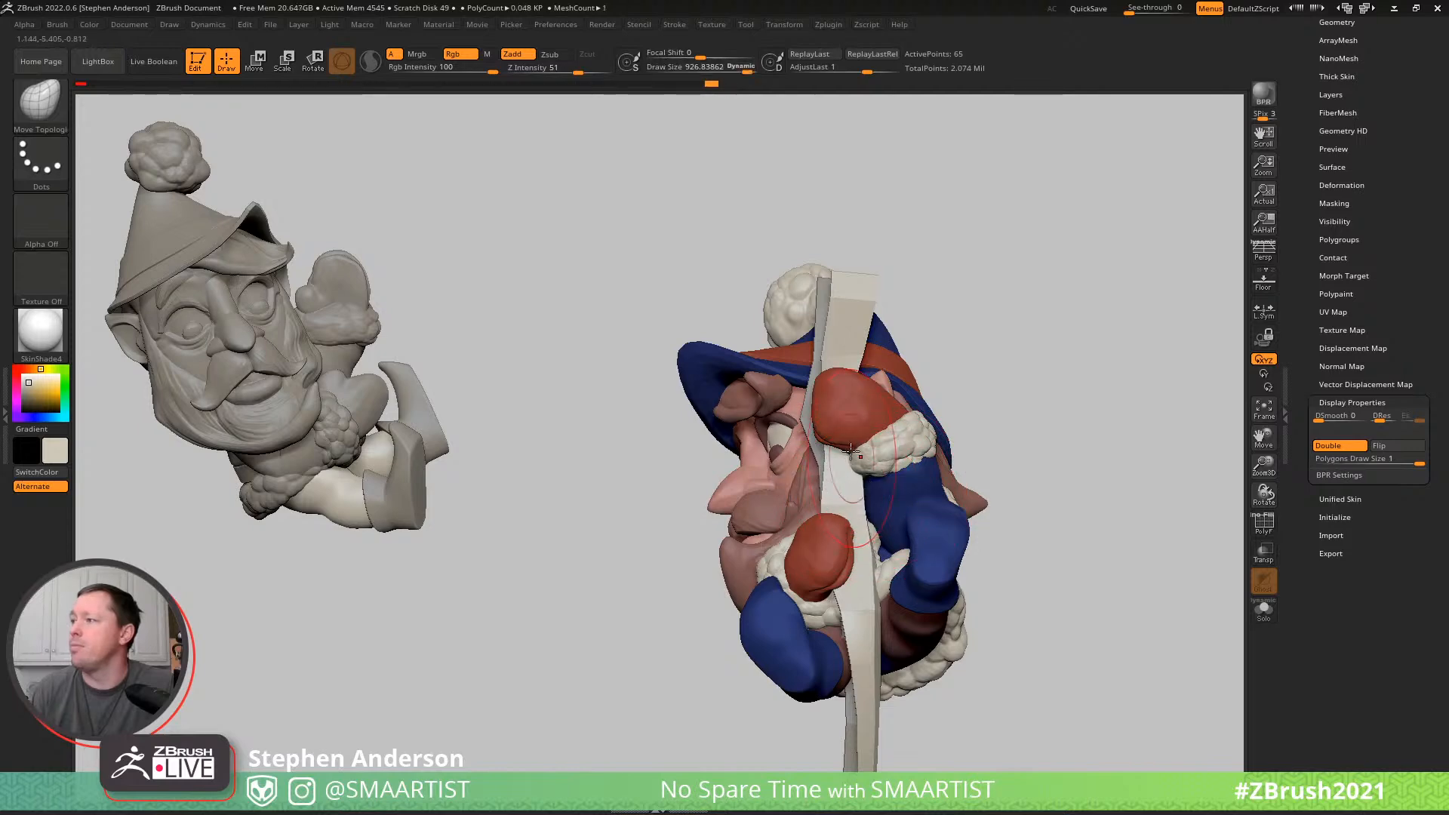
pyautogui.moveTo(899, 440)
pyautogui.mouseDown(button='right')
pyautogui.moveTo(876, 577)
pyautogui.moveTo(857, 491)
pyautogui.mouseUp(button='right')
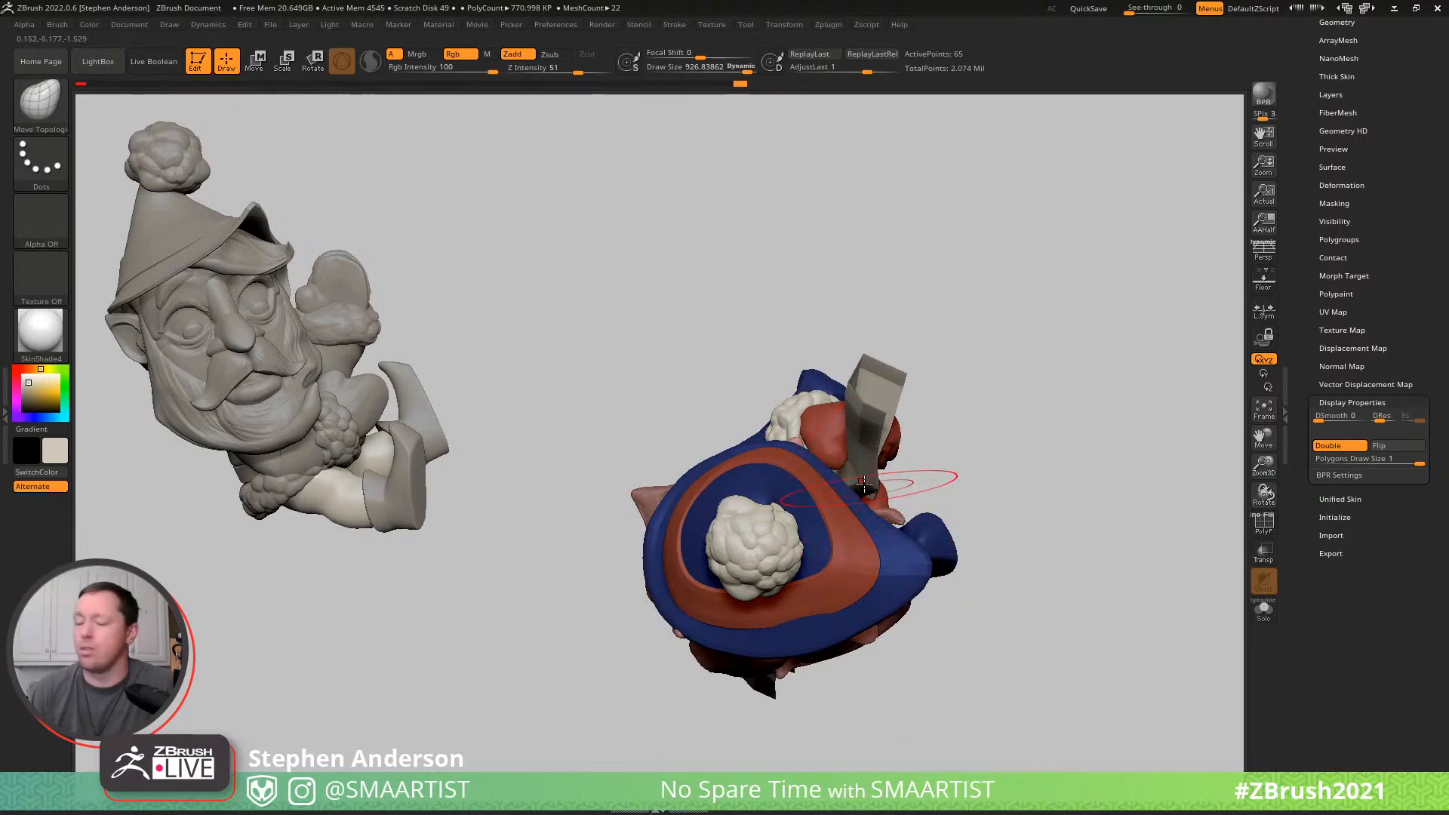
# - Refine the pole's path past the hands and legs with Move Topological at draw size about 699, using ghost transparency temporarily
pyautogui.hotkey('ctrl', 'shift', 't')
pyautogui.moveTo(866, 504); pyautogui.dragTo(845, 405, button='right')
pyautogui.moveTo(853, 578); pyautogui.dragTo(882, 521, button='right')
pyautogui.press('s')
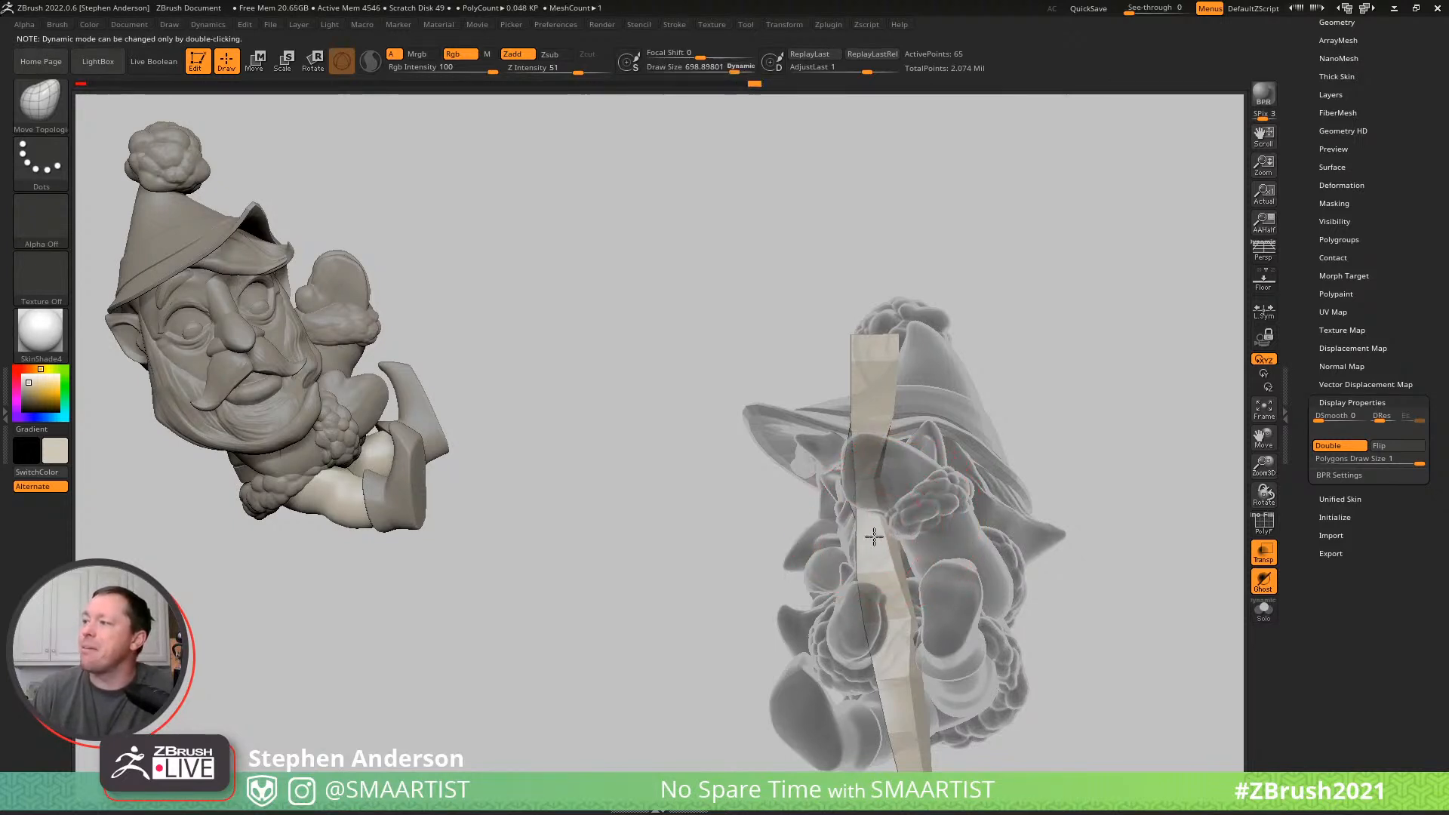
pyautogui.moveTo(896, 553)
pyautogui.keyDown('alt'); pyautogui.mouseDown(button='right')
pyautogui.moveTo(869, 448)
pyautogui.moveTo(878, 523)
pyautogui.mouseUp(button='right'); pyautogui.keyUp('alt')
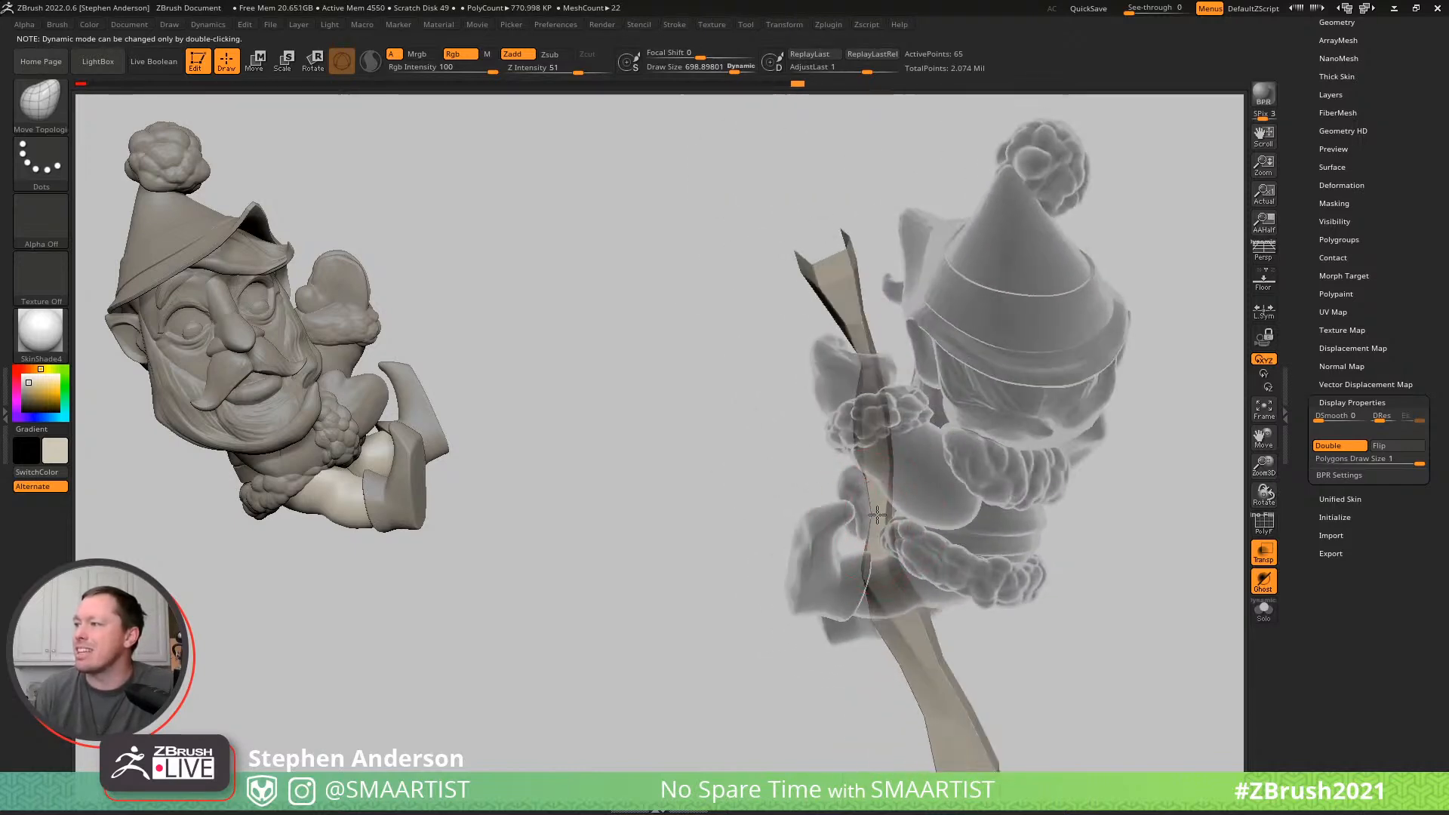
pyautogui.press('ctrl')
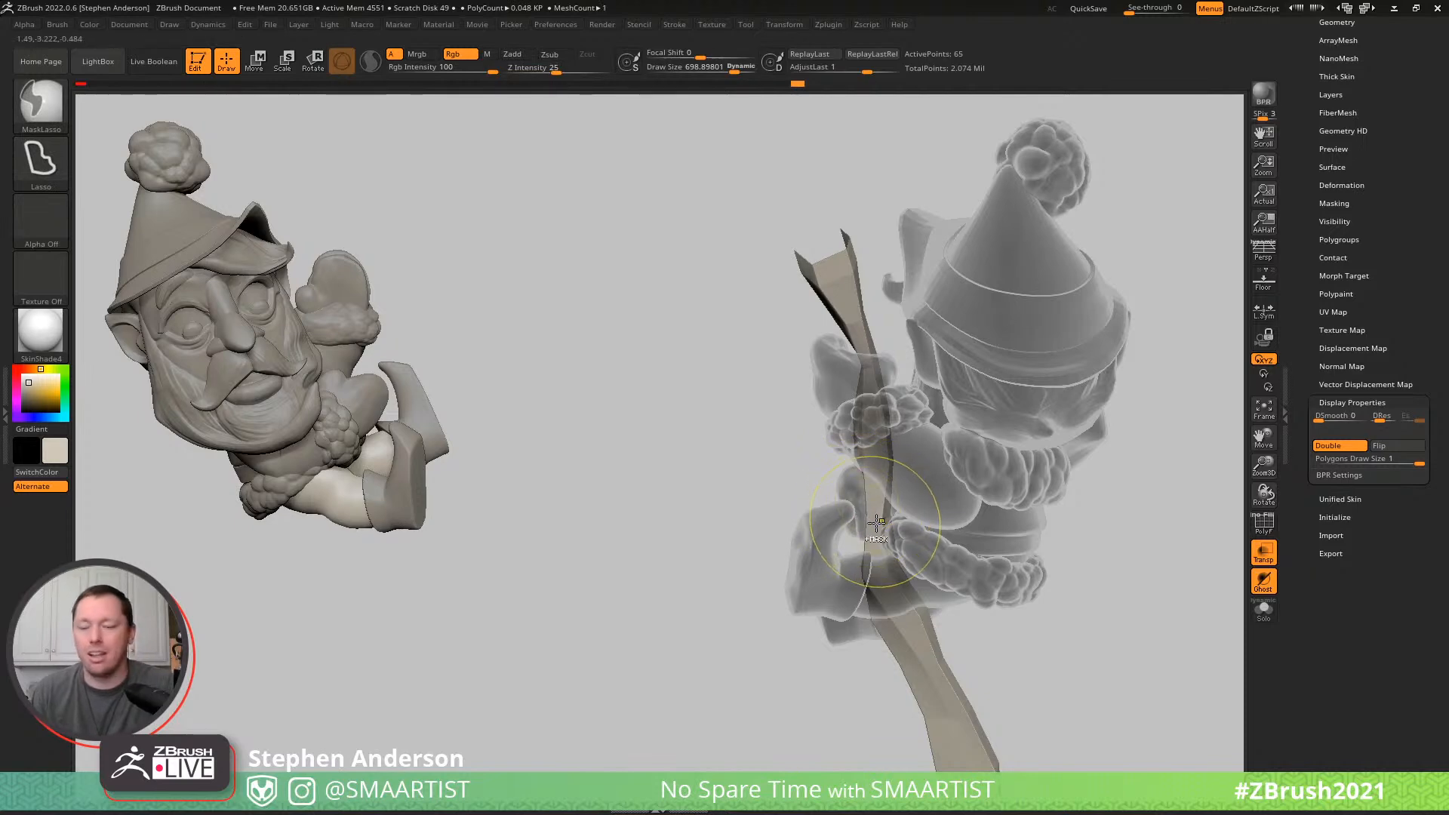
pyautogui.hotkey('ctrl', 't')
# - Pull the pole's top corner outward with the Move Topological brush to widen the upper end
pyautogui.moveTo(876, 523)
pyautogui.keyDown('ctrl'); pyautogui.mouseDown(button='right')
pyautogui.moveTo(878, 451)
pyautogui.moveTo(961, 433)
pyautogui.moveTo(862, 309)
pyautogui.moveTo(918, 313)
pyautogui.mouseUp(button='right'); pyautogui.keyUp('ctrl')
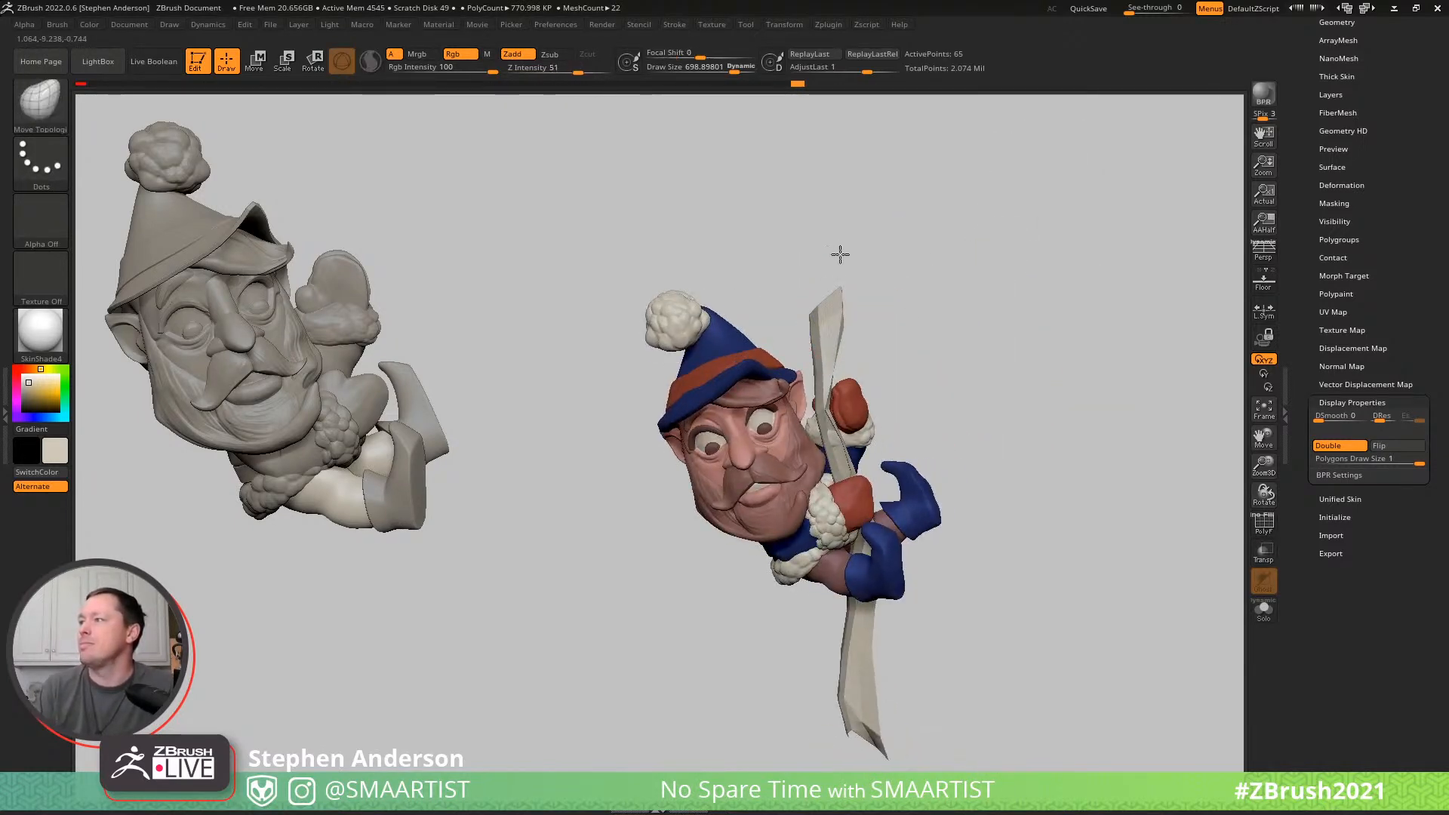
pyautogui.keyDown('alt'); pyautogui.click(819, 317); pyautogui.keyUp('alt')
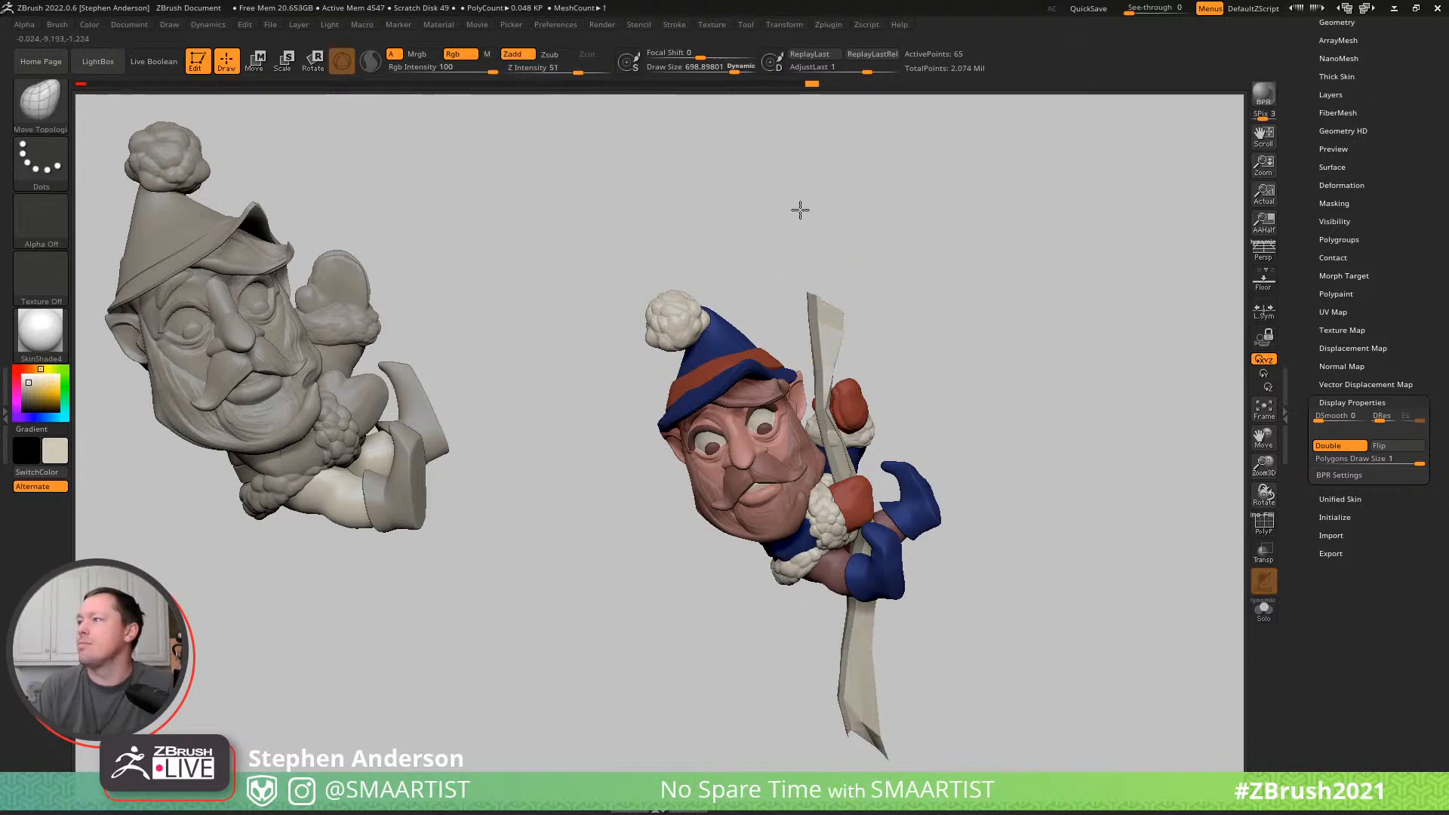
pyautogui.moveTo(851, 383)
pyautogui.mouseDown(button='right')
pyautogui.moveTo(893, 382)
pyautogui.moveTo(805, 389)
pyautogui.moveTo(829, 391)
pyautogui.mouseUp(button='right')
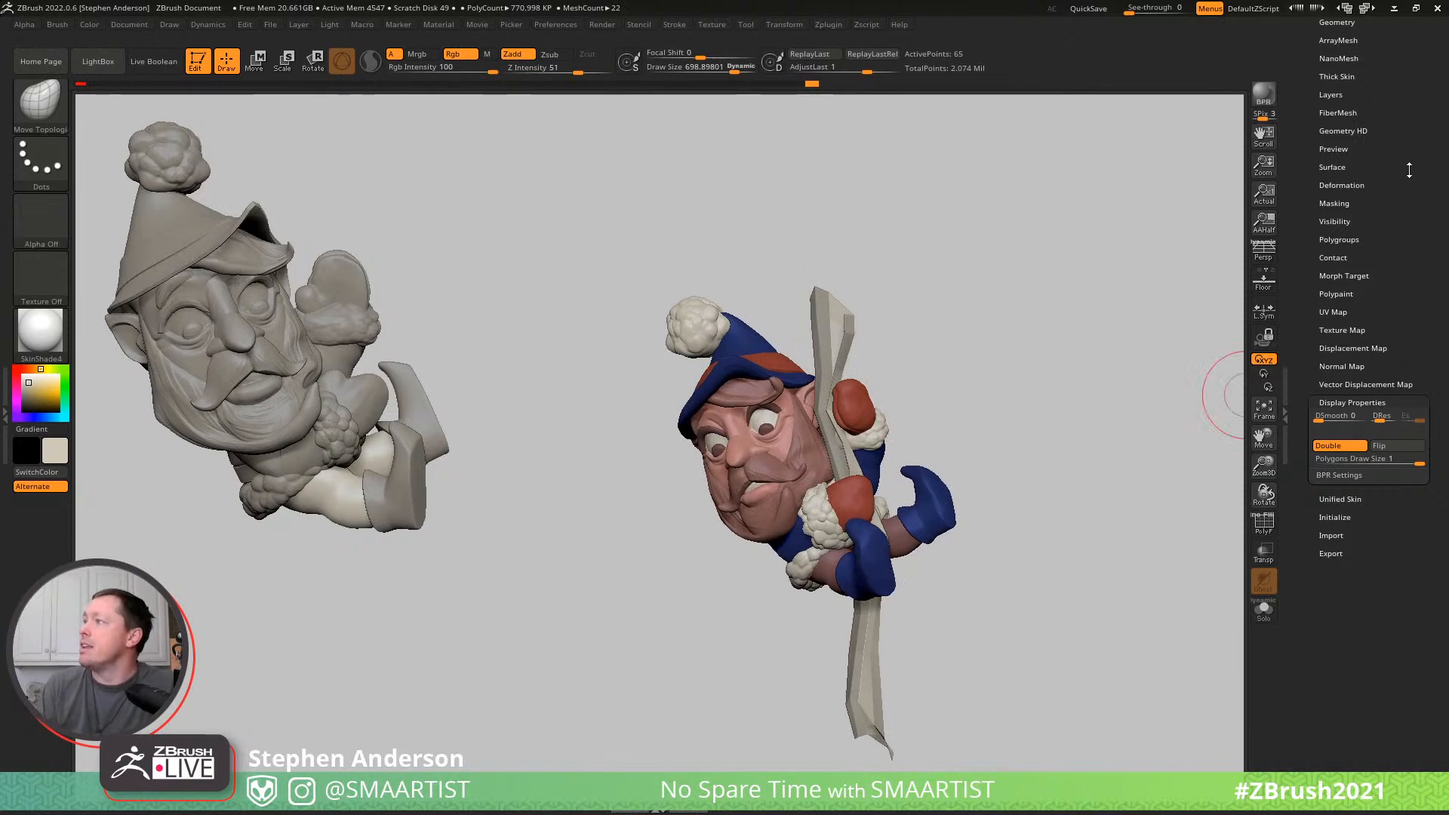
# - Show the polyframe, raise the crease tolerance to its maximum and crease the pole mesh's edges
pyautogui.moveTo(1408, 108); pyautogui.dragTo(1410, 221)
pyautogui.click(1330, 136)
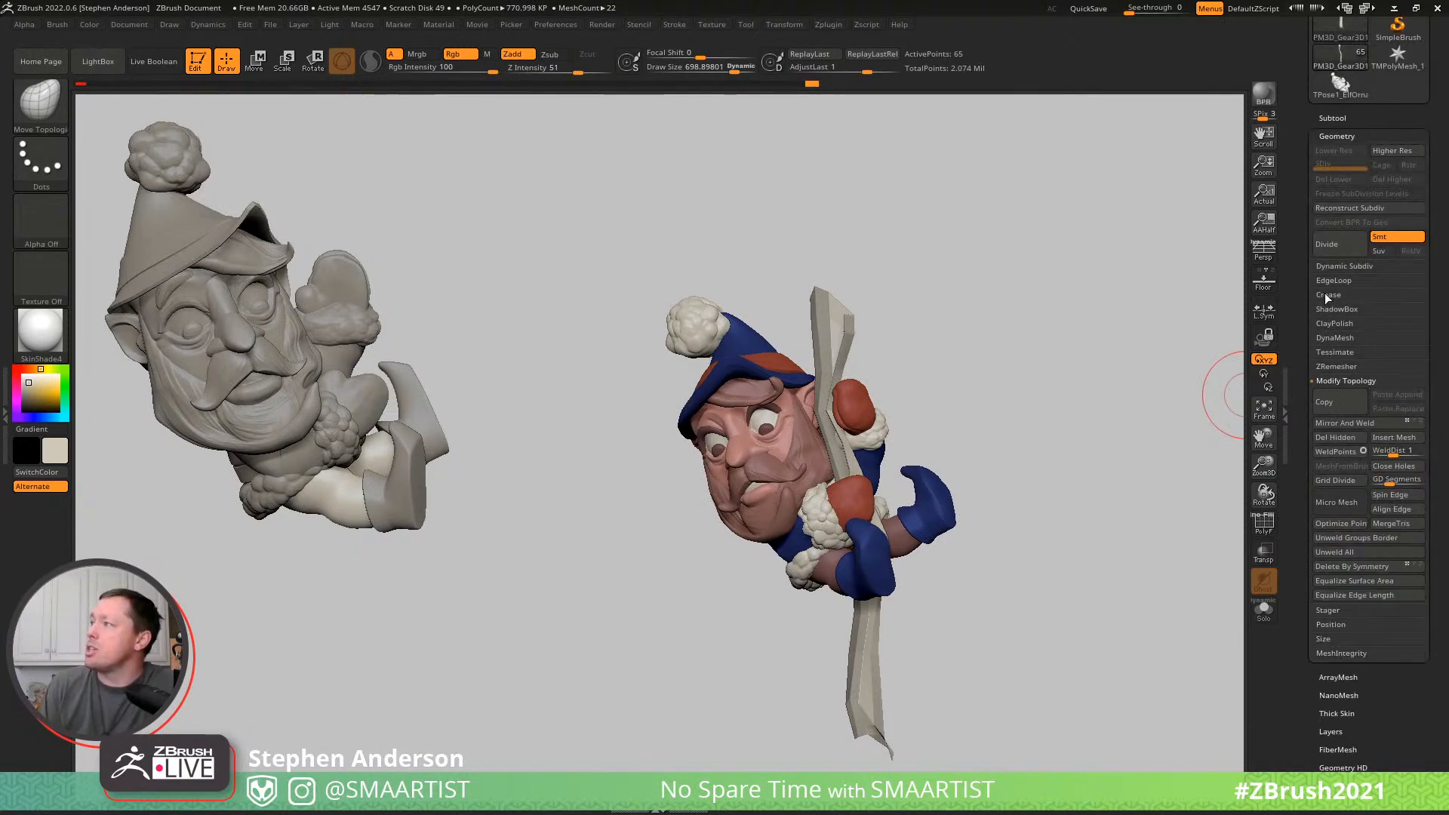
pyautogui.click(1332, 256)
pyautogui.keyDown('ctrl'); pyautogui.moveTo(838, 348); pyautogui.dragTo(921, 349, button='right'); pyautogui.keyUp('ctrl')
pyautogui.hotkey('shift', 'f')
pyautogui.moveTo(976, 304)
pyautogui.mouseDown(button='right')
pyautogui.moveTo(948, 307)
pyautogui.moveTo(963, 303)
pyautogui.mouseUp(button='right')
pyautogui.keyDown('ctrl'); pyautogui.moveTo(994, 348); pyautogui.dragTo(1032, 411); pyautogui.keyUp('ctrl')
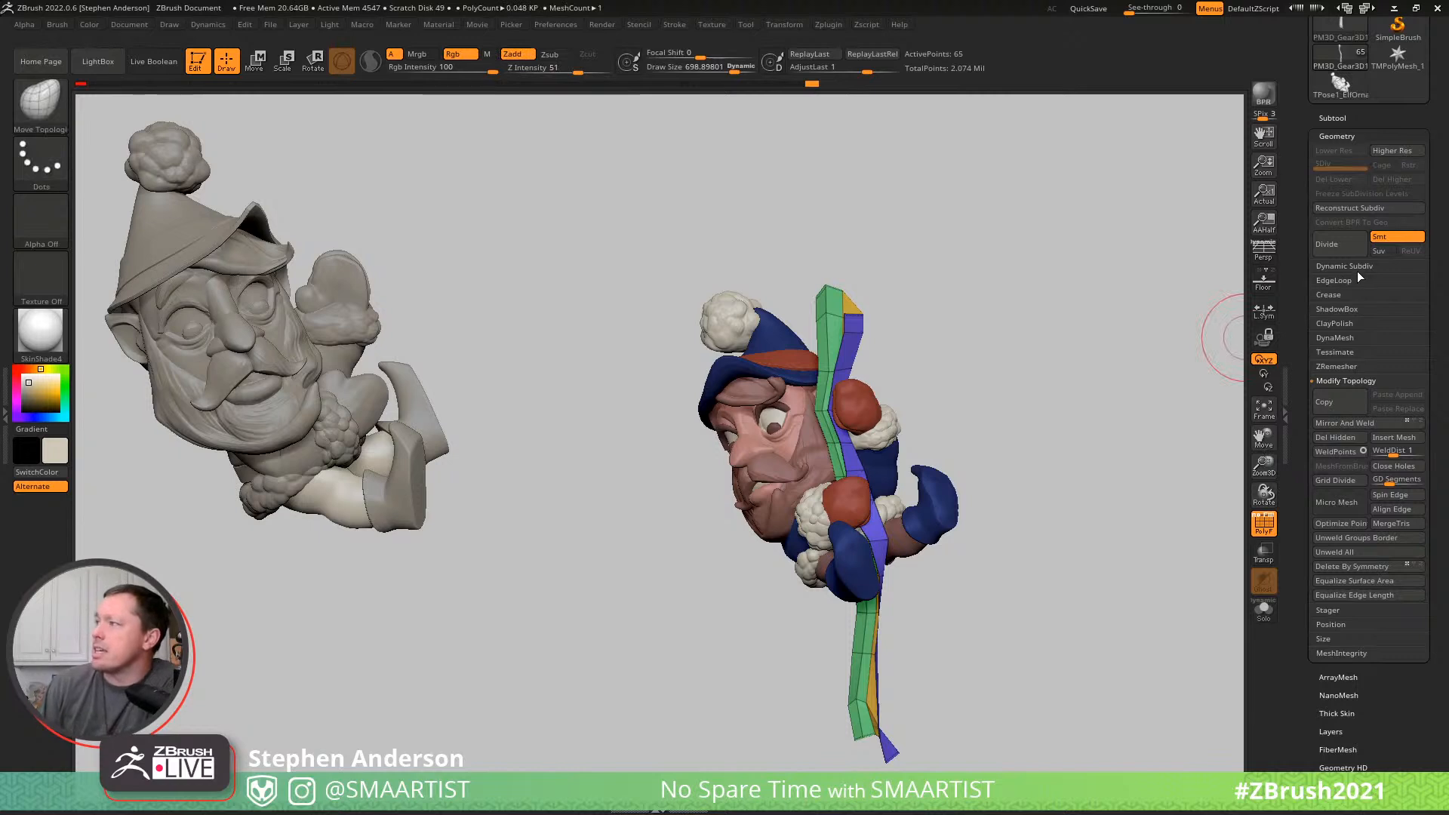
pyautogui.click(1336, 294)
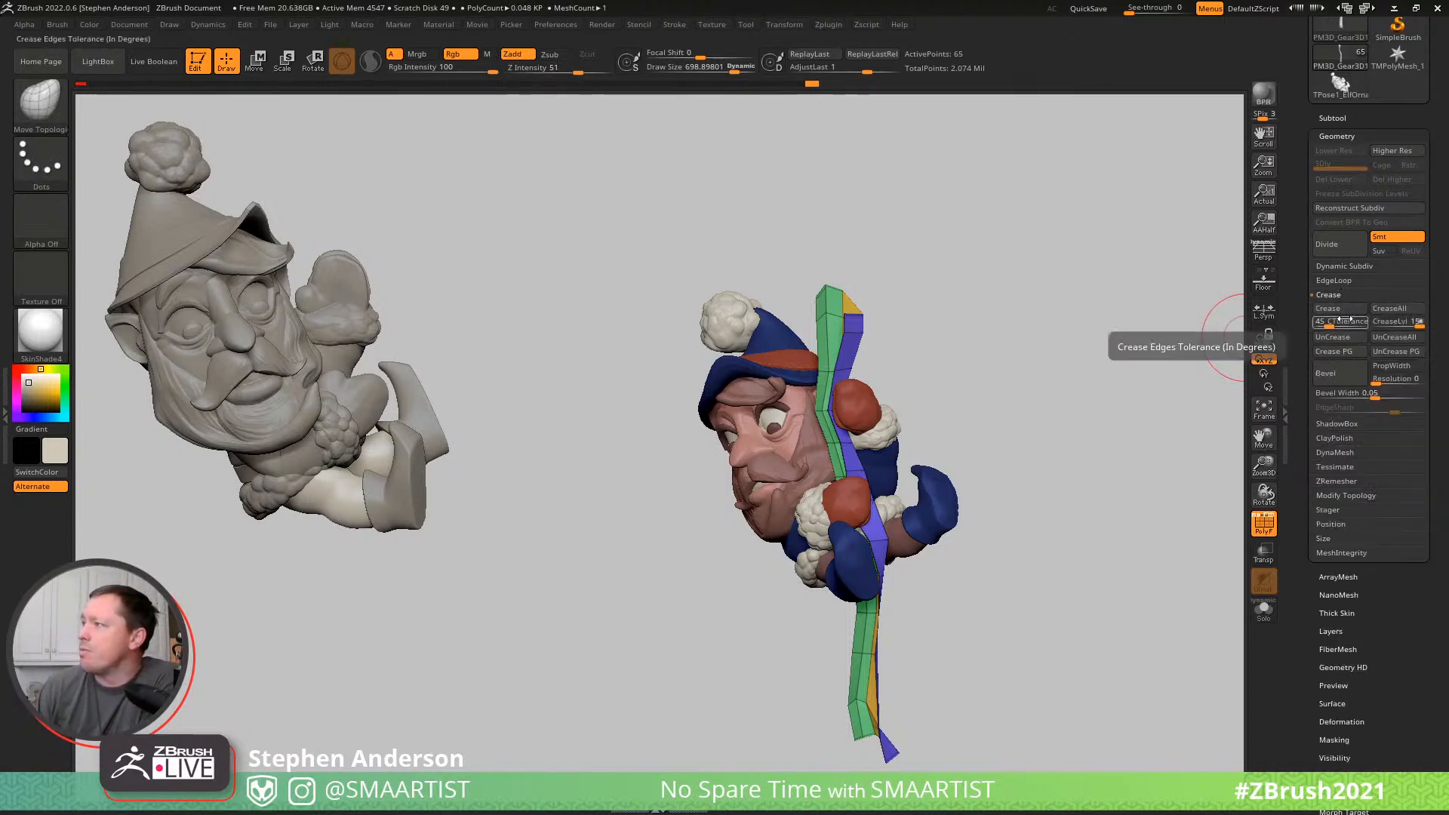
pyautogui.moveTo(1344, 326); pyautogui.dragTo(1377, 325)
pyautogui.click(1348, 311)
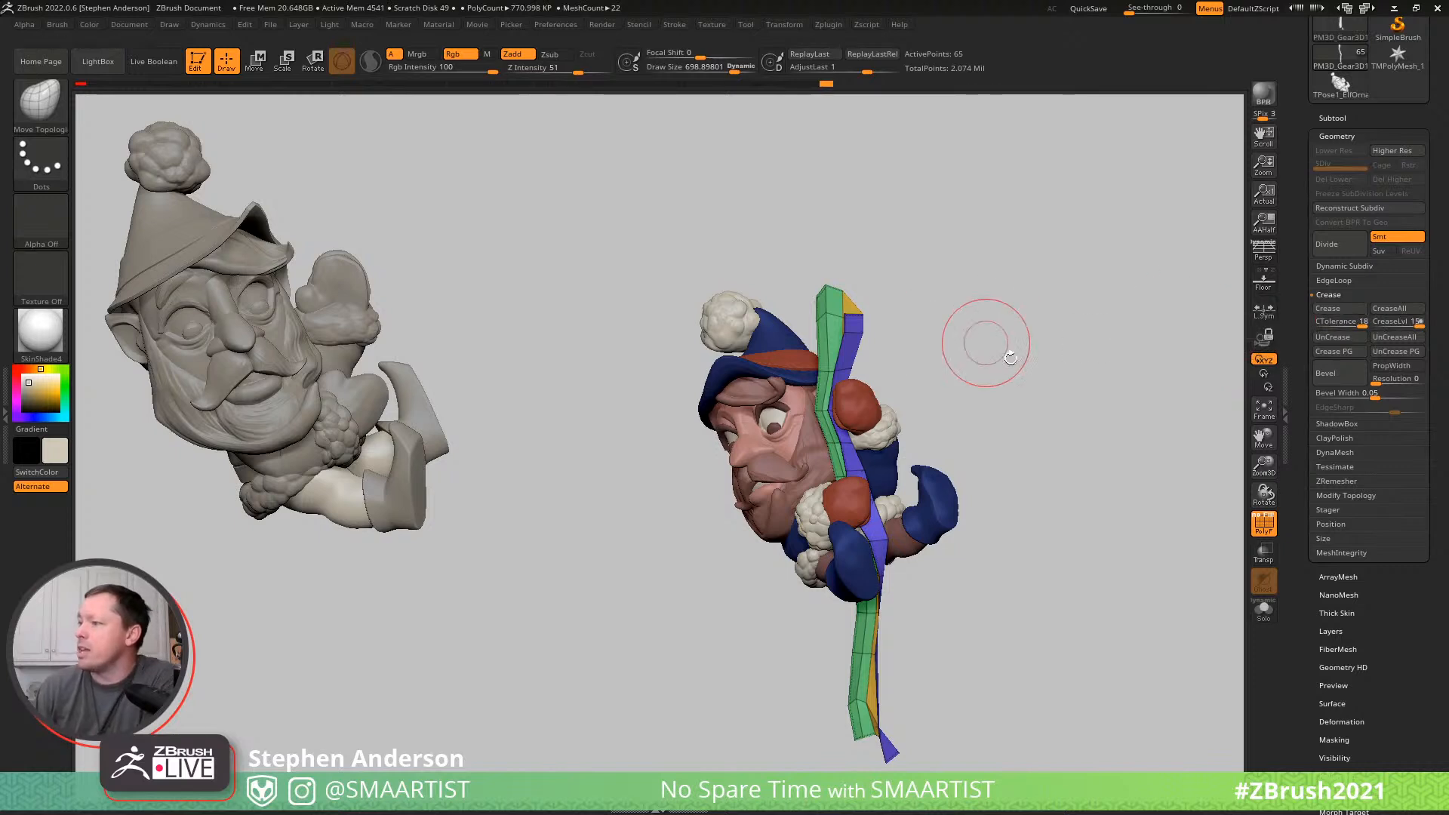
# - Adjust the strip corners at the pole's upper and lower ends with Move Topological at draw size about 394
pyautogui.moveTo(826, 316); pyautogui.dragTo(801, 297, button='right')
pyautogui.press('s')
pyautogui.moveTo(821, 297); pyautogui.dragTo(800, 297)
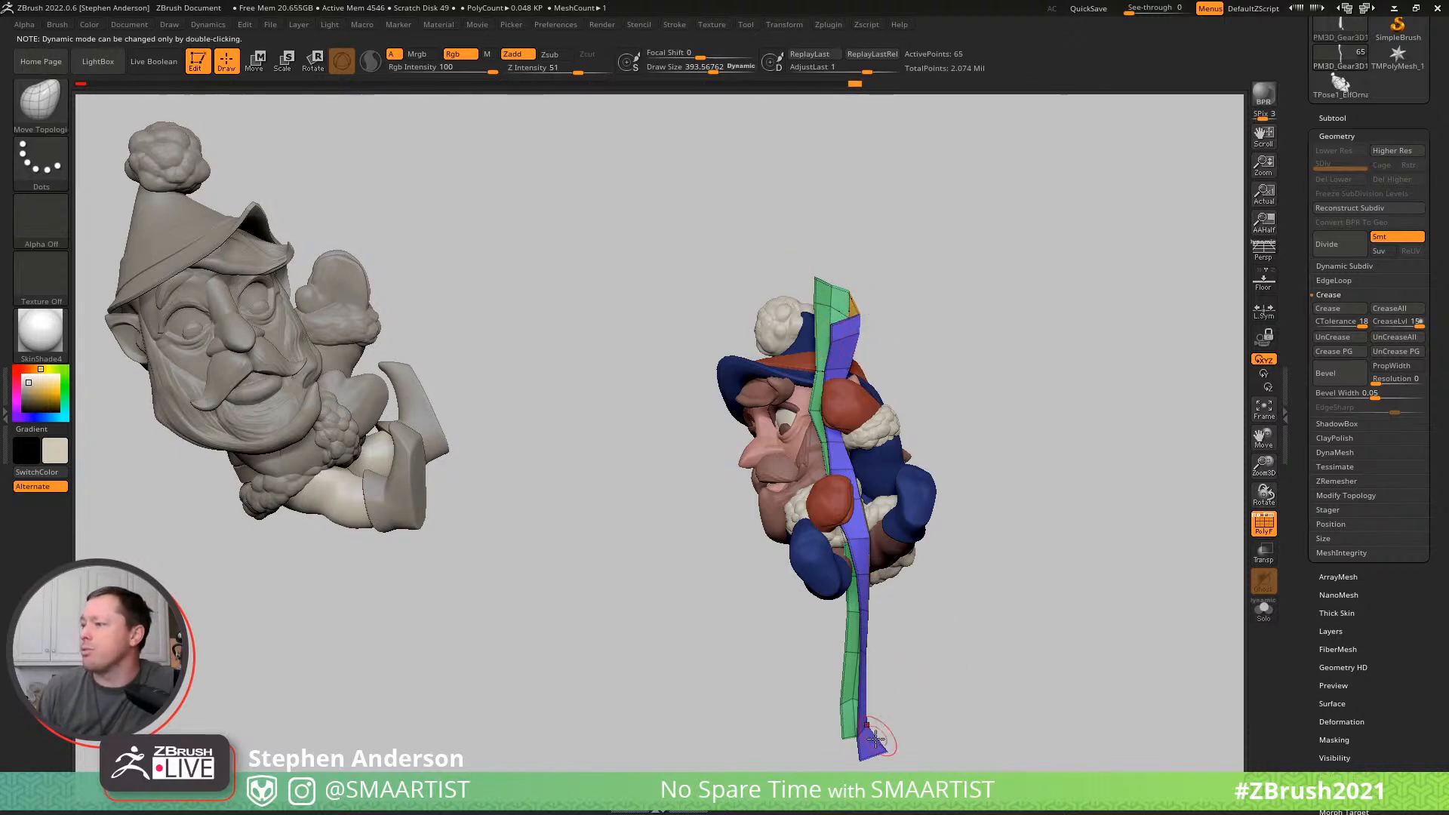
pyautogui.moveTo(820, 740); pyautogui.dragTo(784, 751)
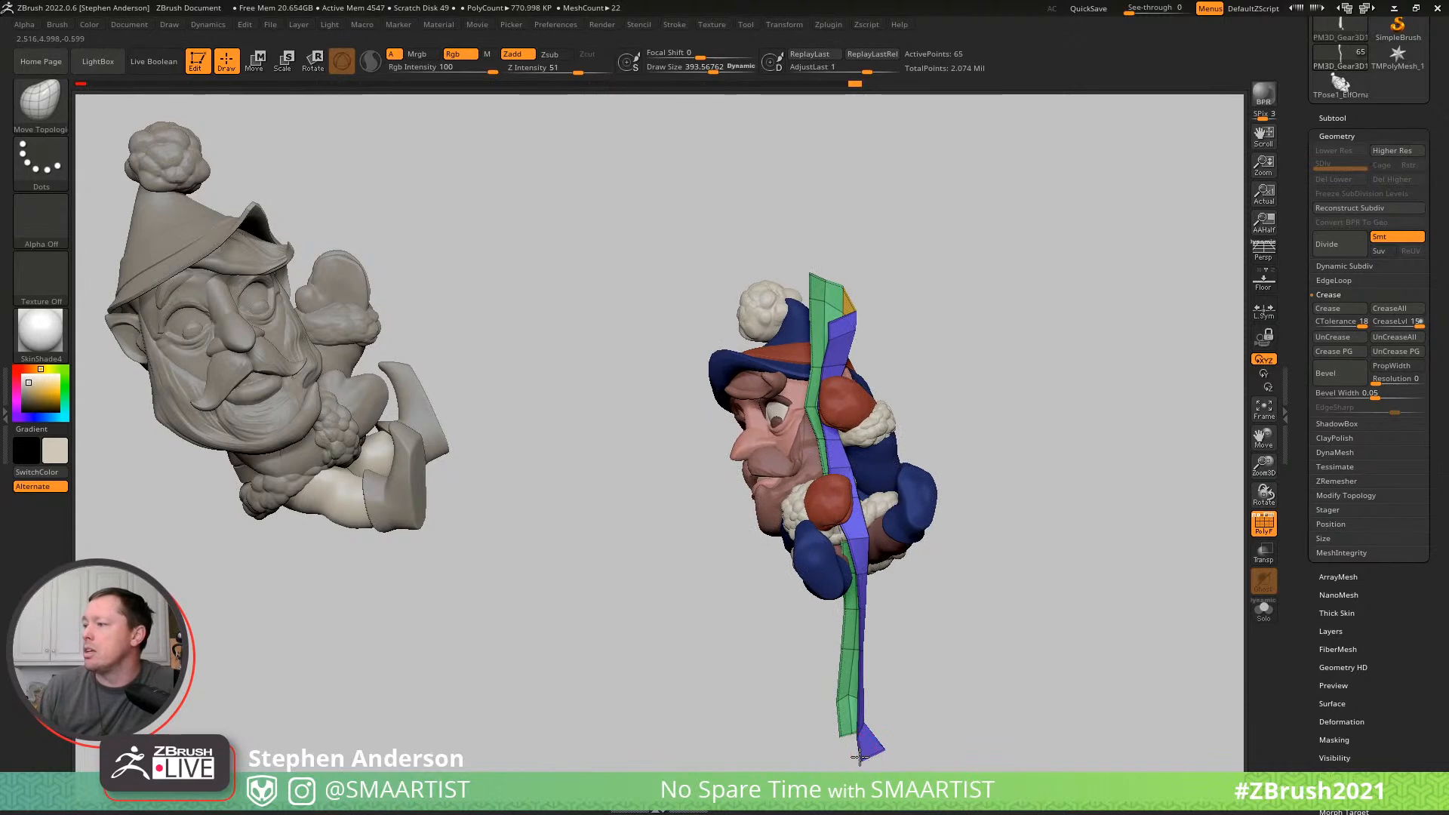
pyautogui.moveTo(875, 743); pyautogui.dragTo(906, 702)
pyautogui.moveTo(1018, 475); pyautogui.dragTo(1071, 453)
# - Turn on Dynamic Subdiv for the pole with one smooth subdivision level, thickness 0.16965 and offset -100
pyautogui.click(1348, 268)
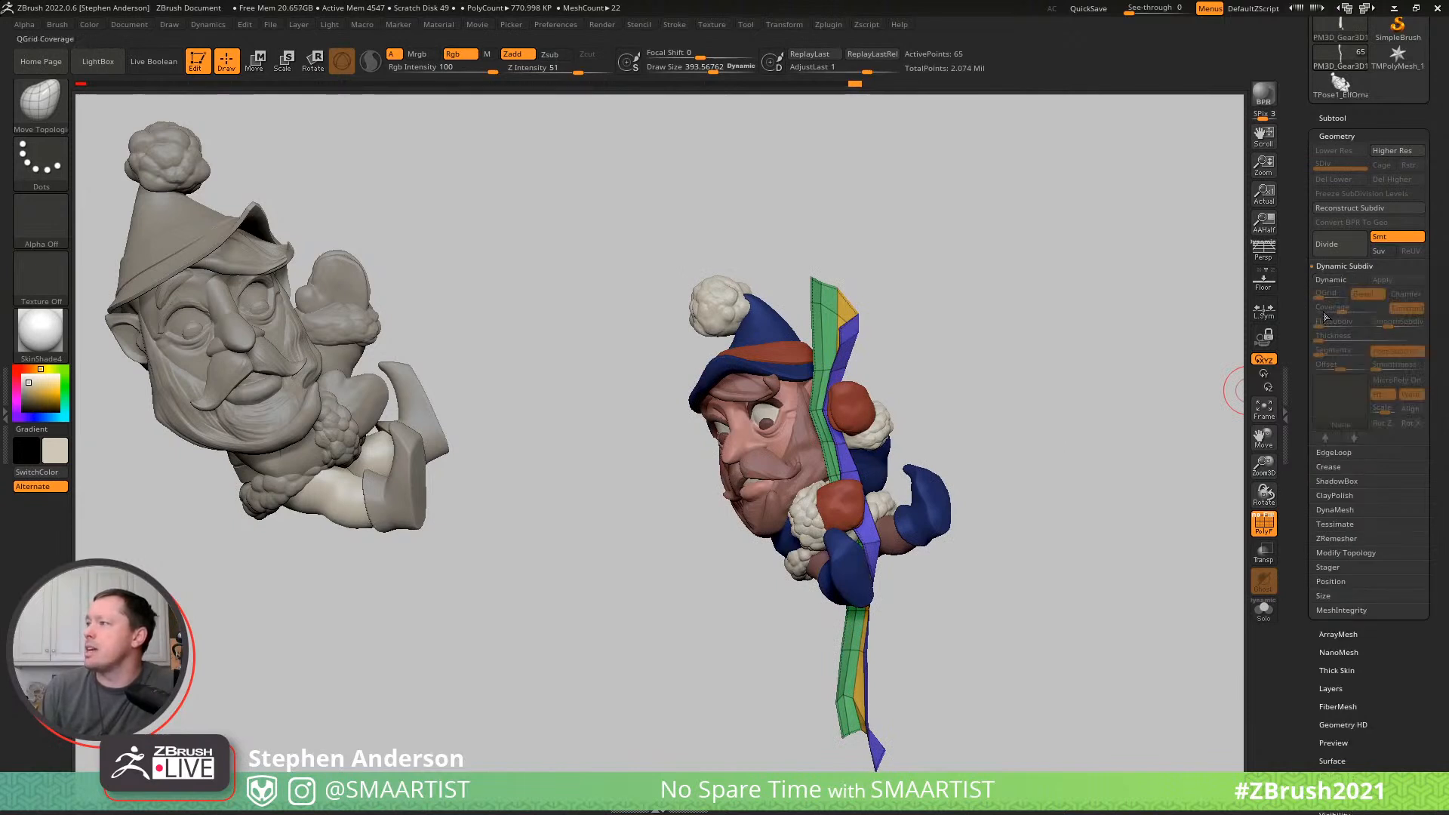
pyautogui.click(1334, 280)
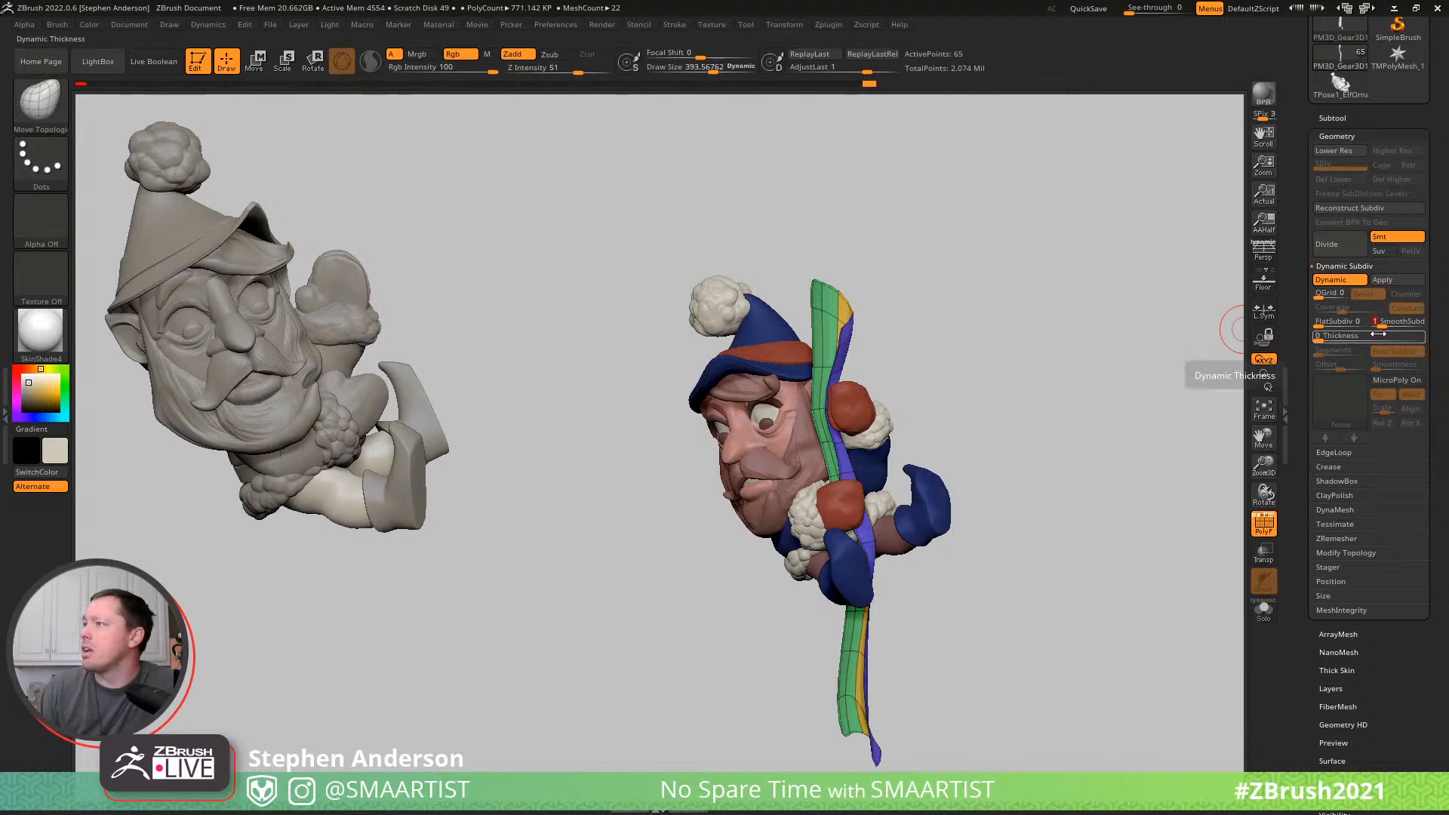
pyautogui.moveTo(1326, 339); pyautogui.dragTo(1311, 366)
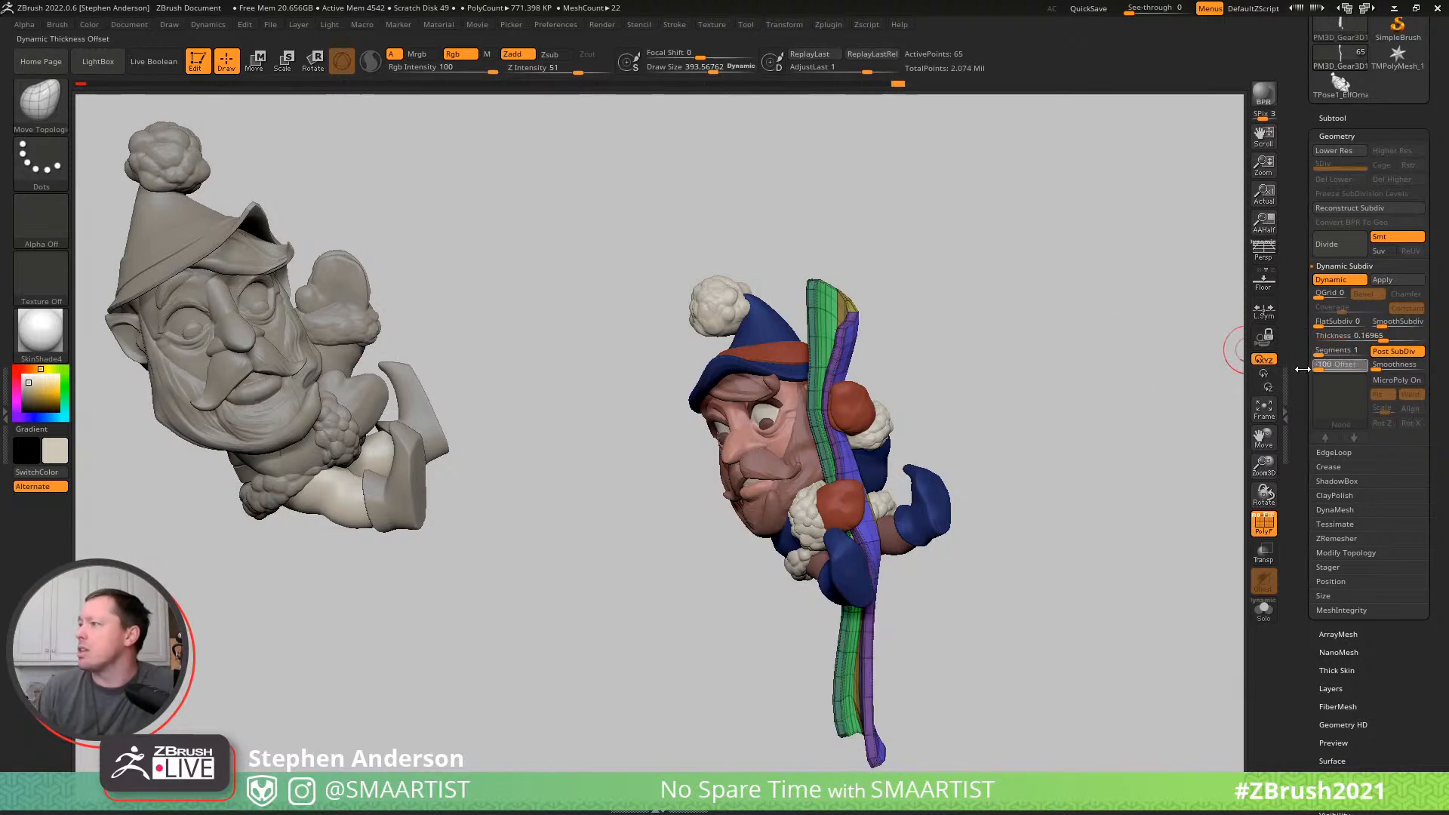
# - Smooth the thickened pole near the upper mitten and reposition its side strips there with the Move Topological brush
pyautogui.moveTo(919, 354); pyautogui.dragTo(883, 337)
pyautogui.press('shift')
pyautogui.keyDown('ctrl'); pyautogui.moveTo(842, 391); pyautogui.dragTo(863, 414, button='right'); pyautogui.keyUp('ctrl')
pyautogui.press('b')
pyautogui.press('m')
pyautogui.press('t')
pyautogui.moveTo(836, 403); pyautogui.dragTo(820, 408)
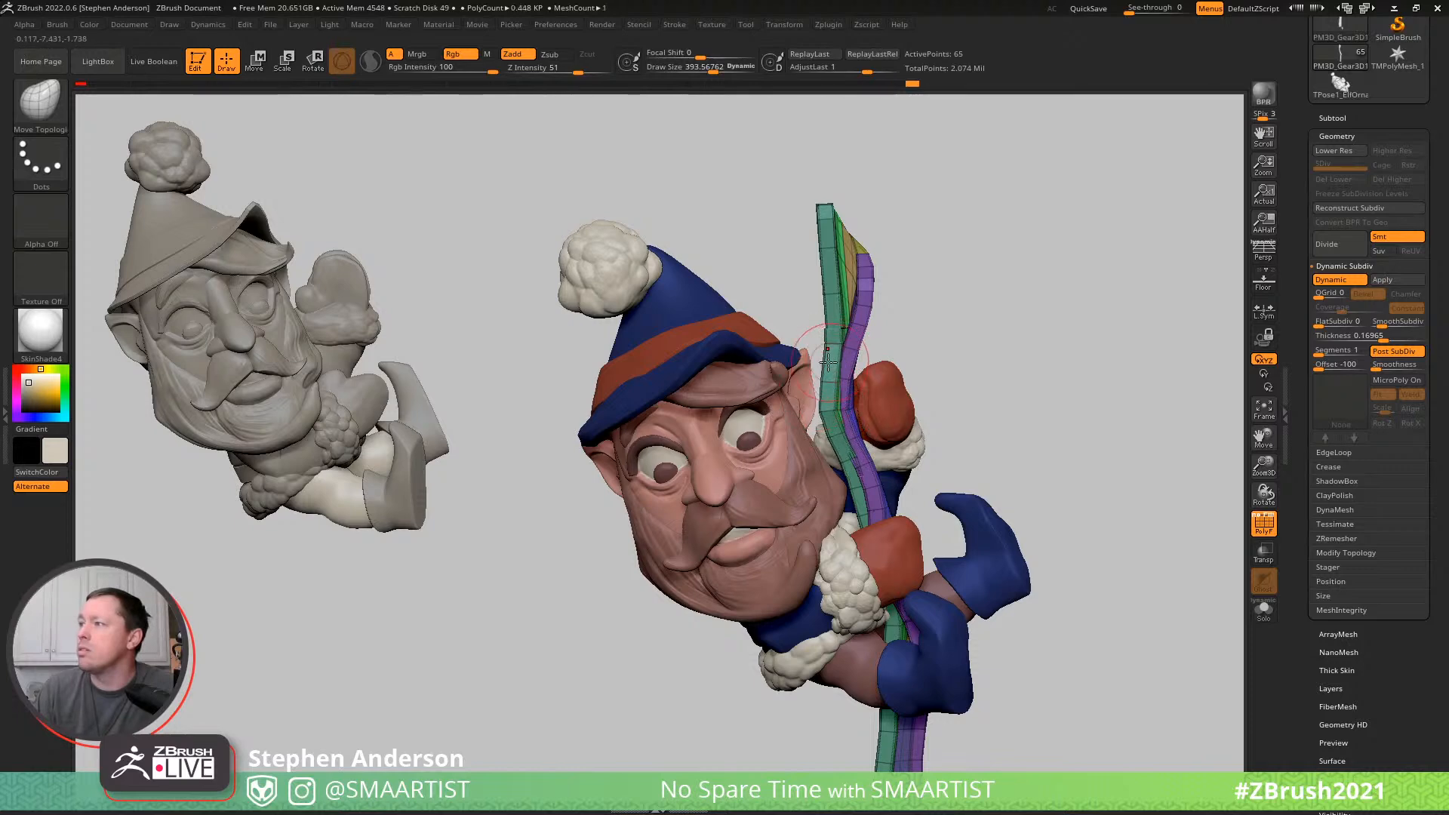
pyautogui.moveTo(844, 468); pyautogui.dragTo(818, 474)
pyautogui.moveTo(831, 447)
pyautogui.mouseDown(button='right')
pyautogui.moveTo(747, 441)
pyautogui.moveTo(773, 437)
pyautogui.mouseUp(button='right')
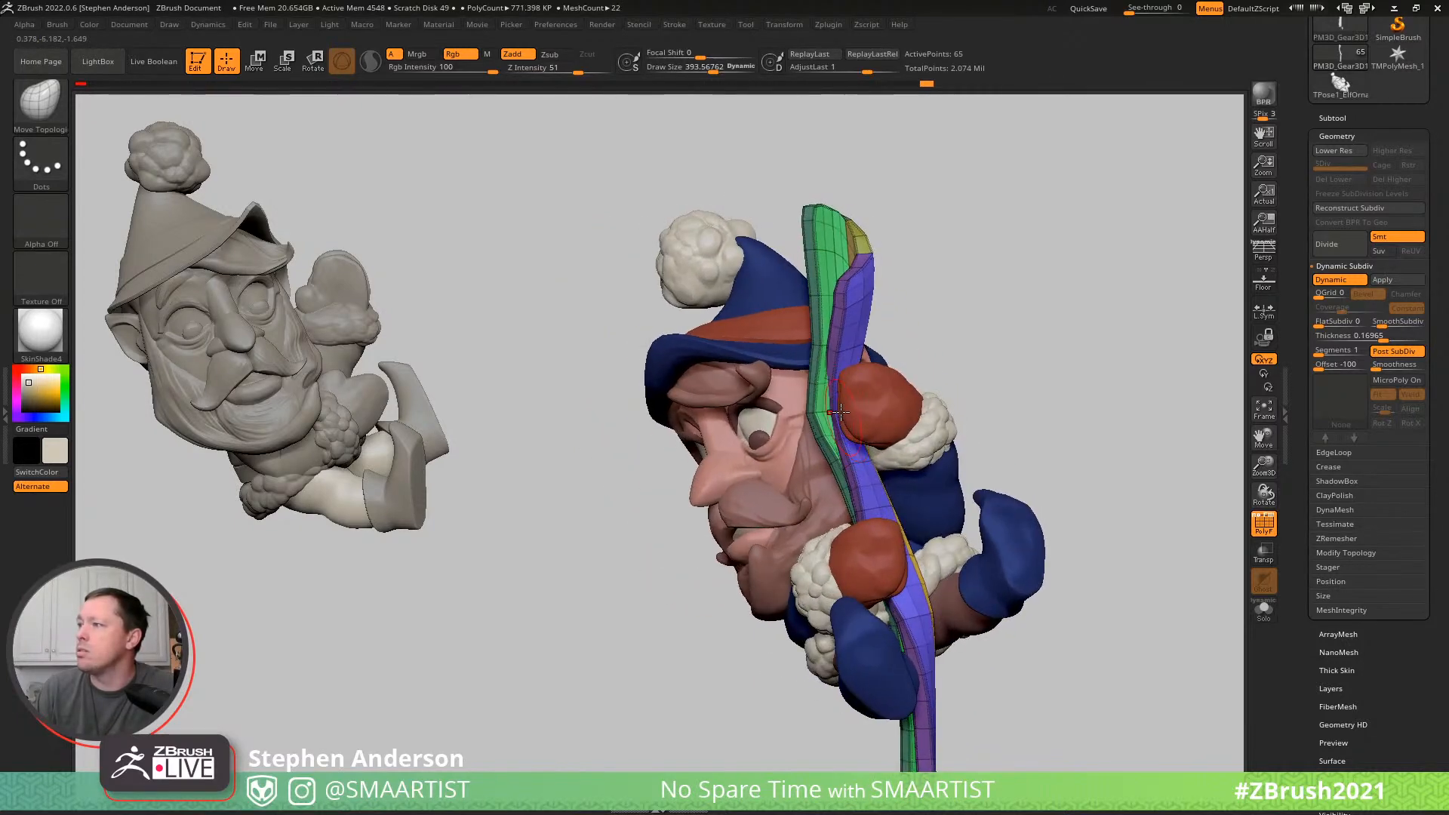
# - Set the pole's dynamic thickness to 0.10347 and hide the polyframe
pyautogui.moveTo(874, 411)
pyautogui.mouseDown(button='right')
pyautogui.moveTo(924, 398)
pyautogui.moveTo(899, 423)
pyautogui.moveTo(909, 563)
pyautogui.moveTo(843, 392)
pyautogui.moveTo(794, 366)
pyautogui.moveTo(883, 445)
pyautogui.moveTo(975, 489)
pyautogui.moveTo(983, 453)
pyautogui.moveTo(1015, 422)
pyautogui.mouseUp(button='right')
pyautogui.rightClick(794, 367)
pyautogui.moveTo(1380, 340); pyautogui.dragTo(1377, 338)
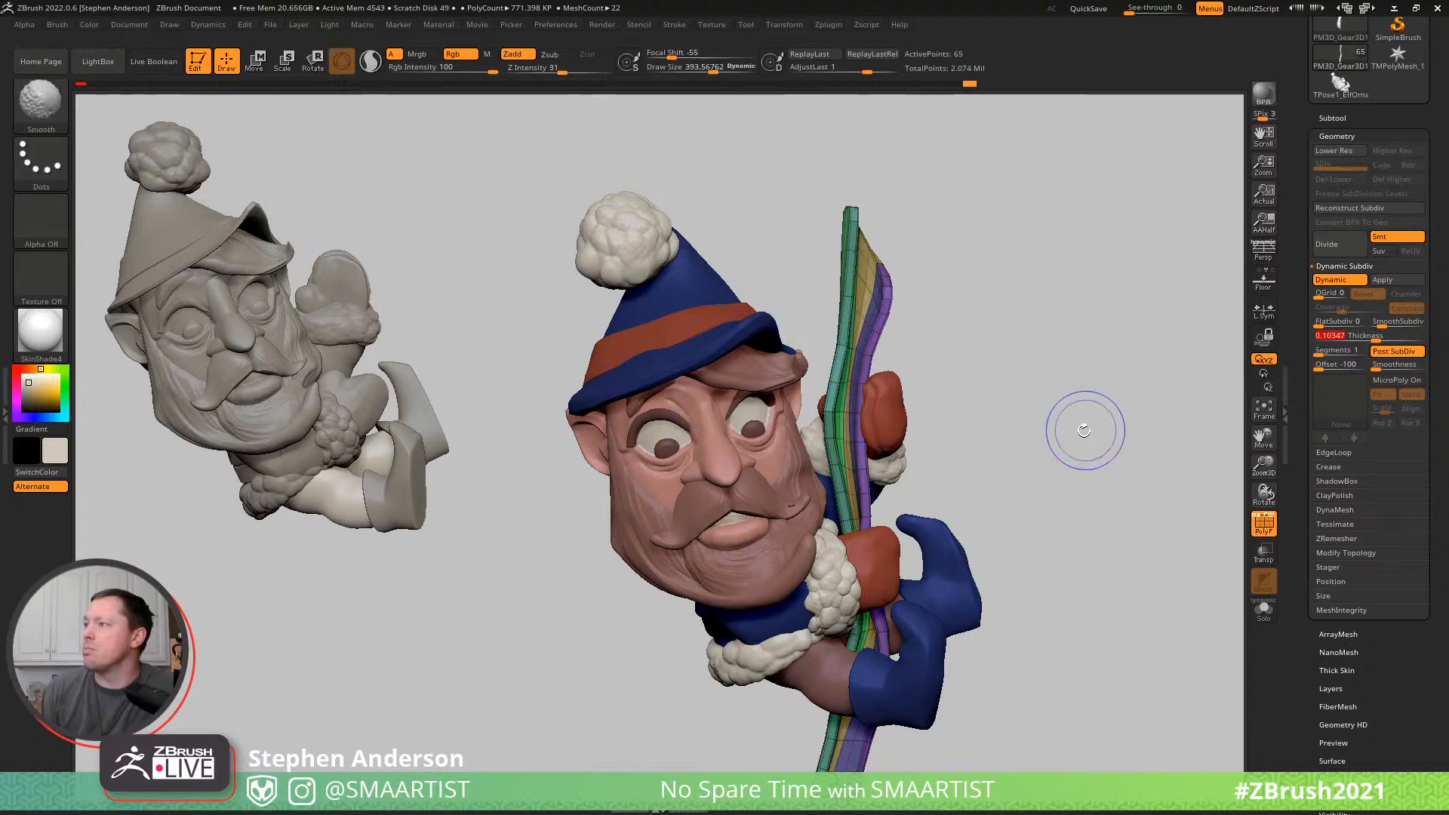
pyautogui.moveTo(1080, 485)
pyautogui.keyDown('ctrl'); pyautogui.mouseDown(button='right')
pyautogui.moveTo(1017, 464)
pyautogui.moveTo(1011, 417)
pyautogui.moveTo(1038, 427)
pyautogui.moveTo(1077, 411)
pyautogui.moveTo(1057, 408)
pyautogui.moveTo(1094, 407)
pyautogui.moveTo(1075, 424)
pyautogui.mouseUp(button='right'); pyautogui.keyUp('ctrl')
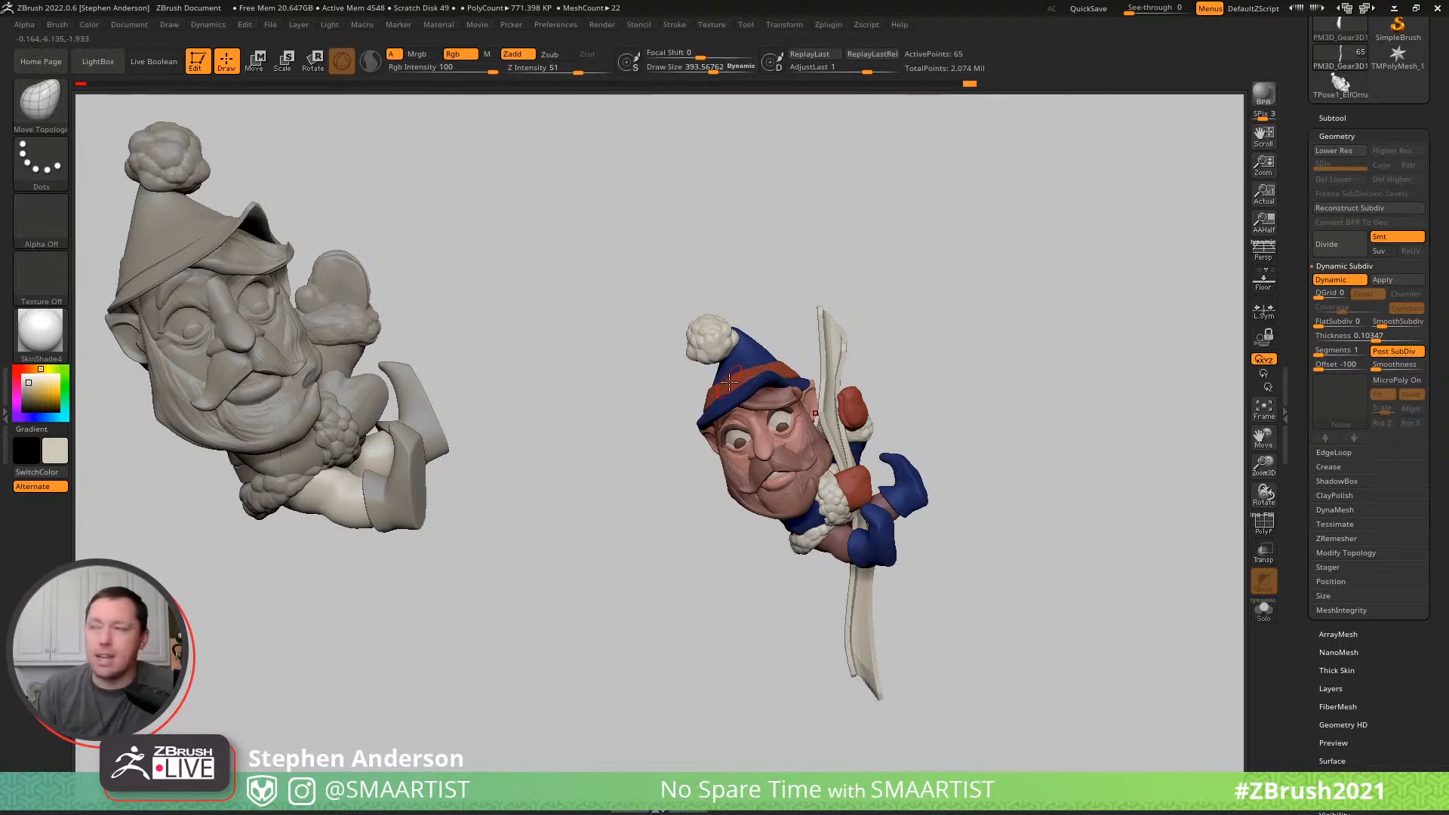
# - Sample the hat band's red, choose the Satin material and fill the pole with both color and material using Mrgb
pyautogui.press('c')
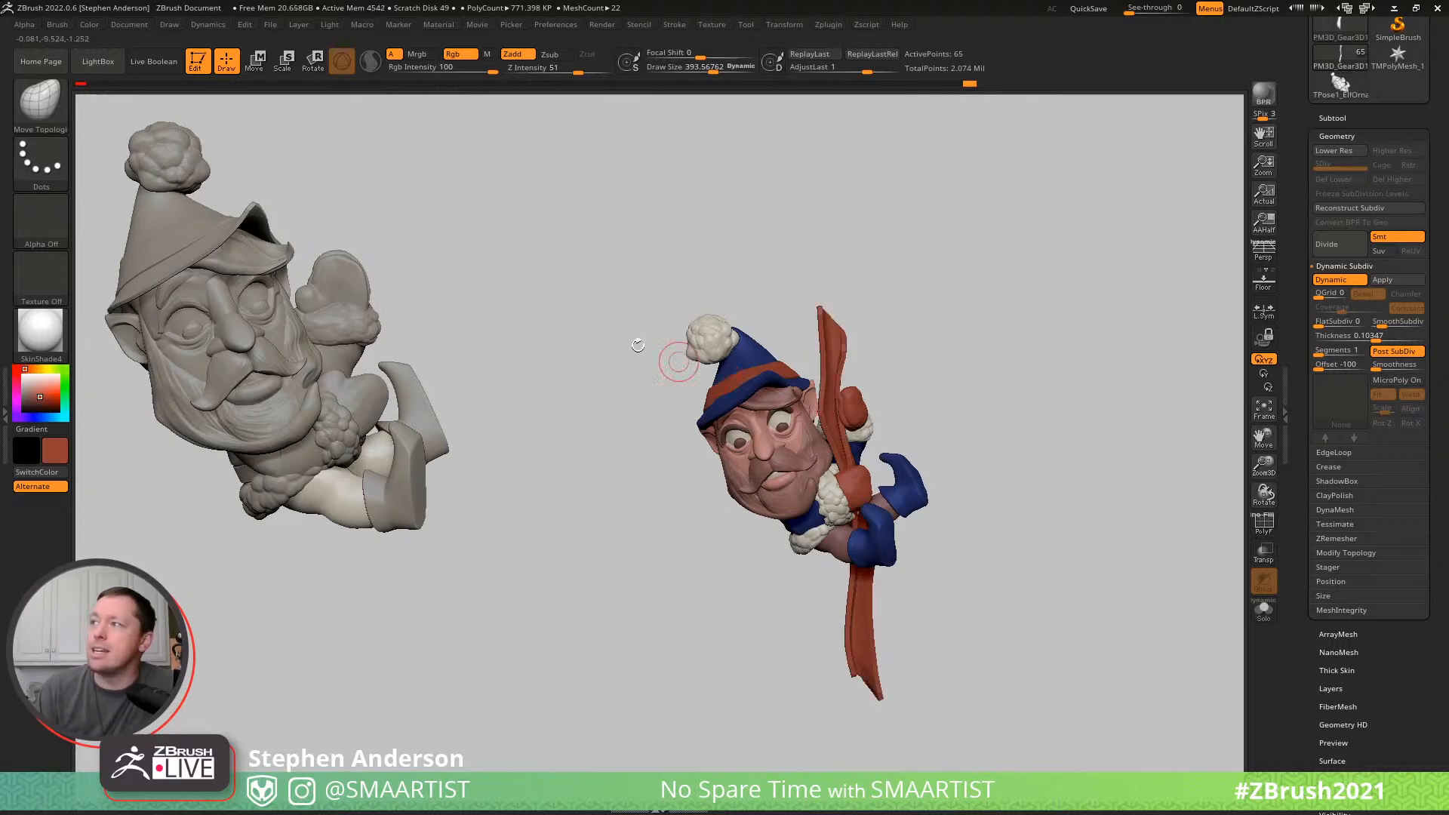
pyautogui.click(48, 337)
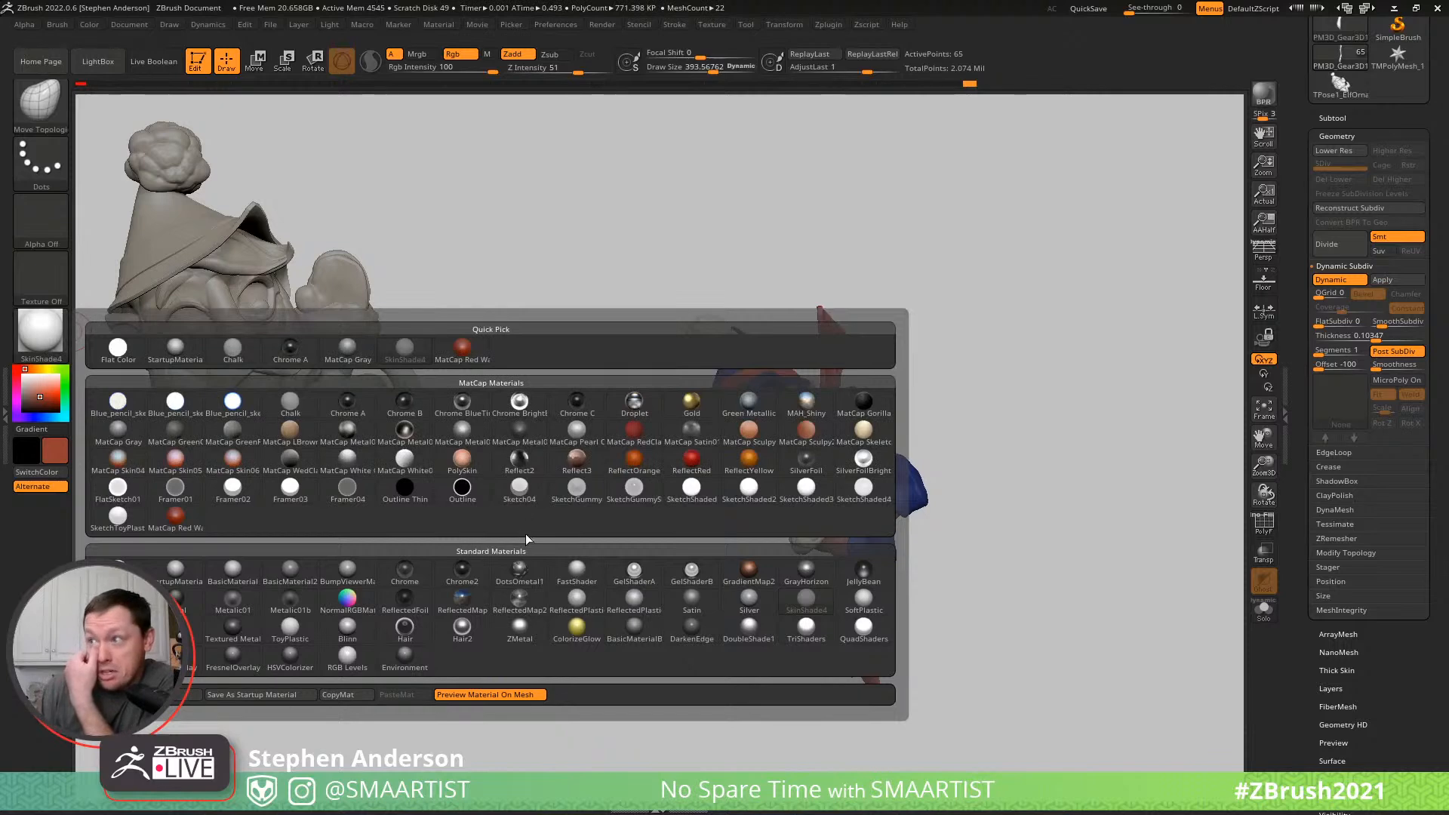
pyautogui.click(690, 600)
pyautogui.click(417, 54)
pyautogui.click(89, 25)
pyautogui.click(121, 308)
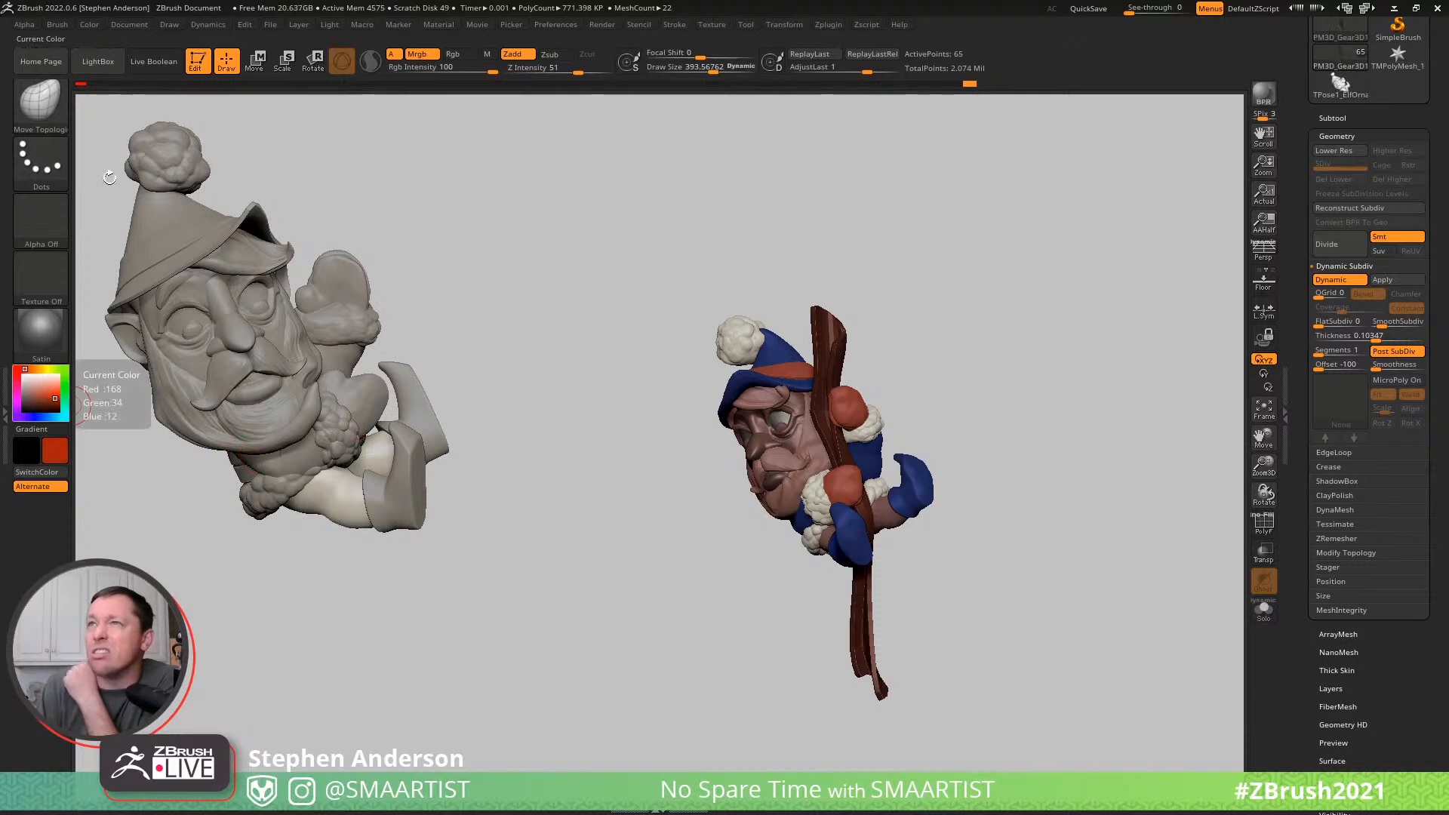
# - Sample the pompom's off-white as the current color and choose the SkinShade4 material
pyautogui.click(89, 24)
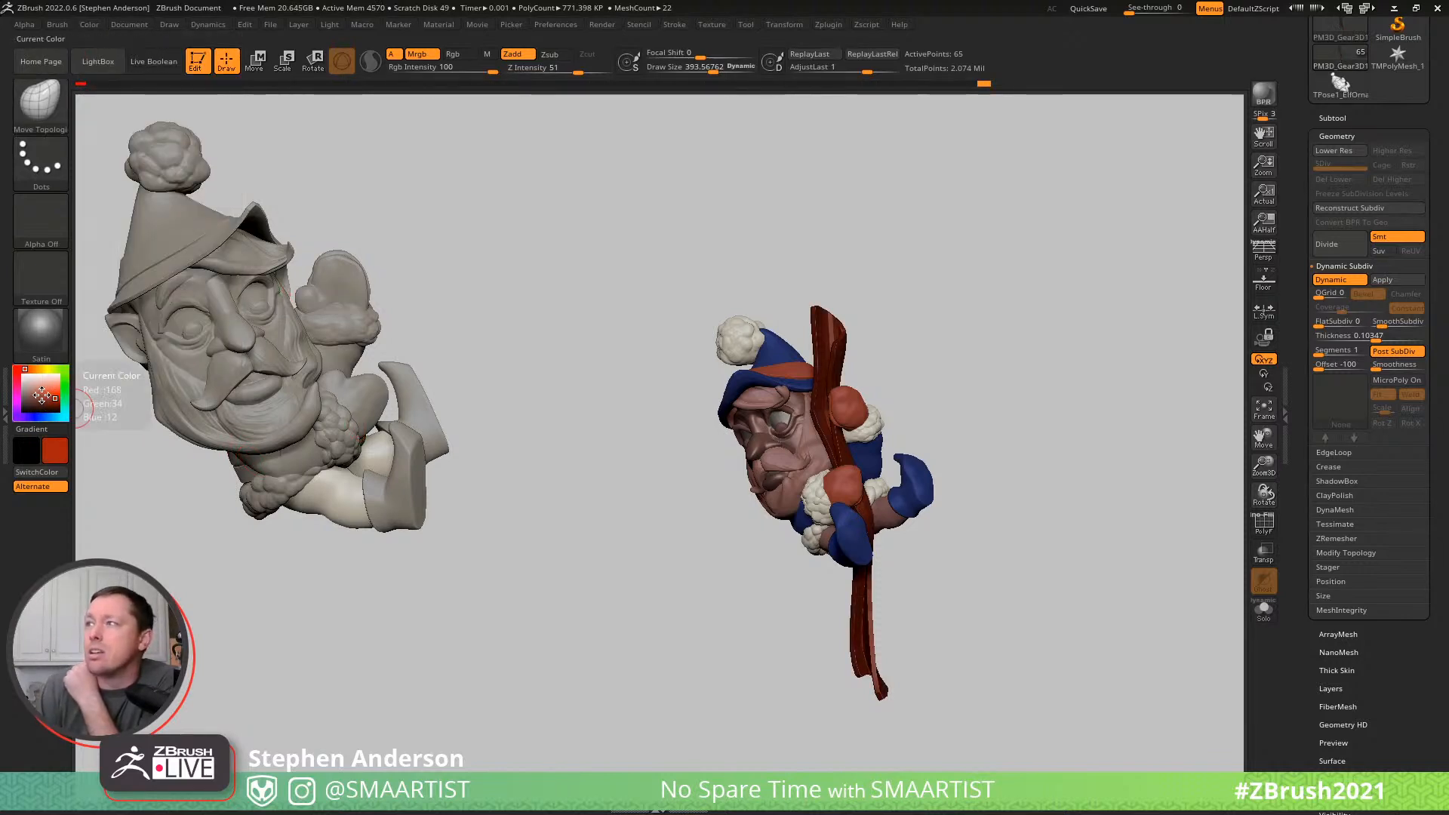
pyautogui.moveTo(64, 400); pyautogui.dragTo(737, 346)
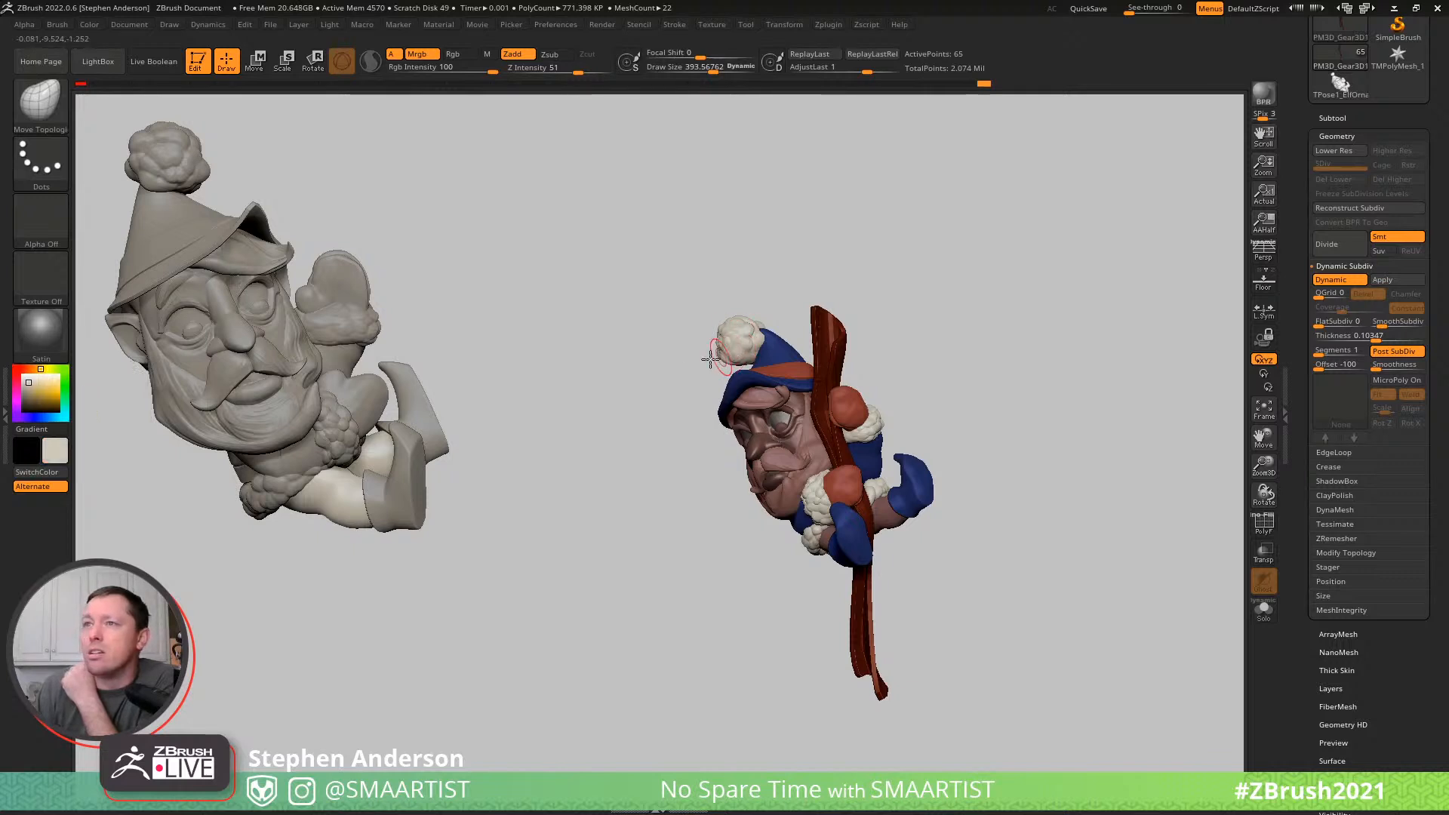
pyautogui.moveTo(193, 340); pyautogui.dragTo(739, 337)
pyautogui.moveTo(985, 393)
pyautogui.mouseDown()
pyautogui.moveTo(939, 389)
pyautogui.moveTo(1039, 385)
pyautogui.moveTo(977, 384)
pyautogui.mouseUp()
pyautogui.moveTo(978, 385)
pyautogui.keyDown('ctrl'); pyautogui.mouseDown(button='right')
pyautogui.moveTo(848, 400)
pyautogui.moveTo(880, 382)
pyautogui.moveTo(929, 387)
pyautogui.mouseUp(button='right'); pyautogui.keyUp('ctrl')
pyautogui.moveTo(1031, 408)
pyautogui.keyDown('ctrl'); pyautogui.mouseDown(button='right')
pyautogui.moveTo(961, 372)
pyautogui.moveTo(982, 376)
pyautogui.mouseUp(button='right'); pyautogui.keyUp('ctrl')
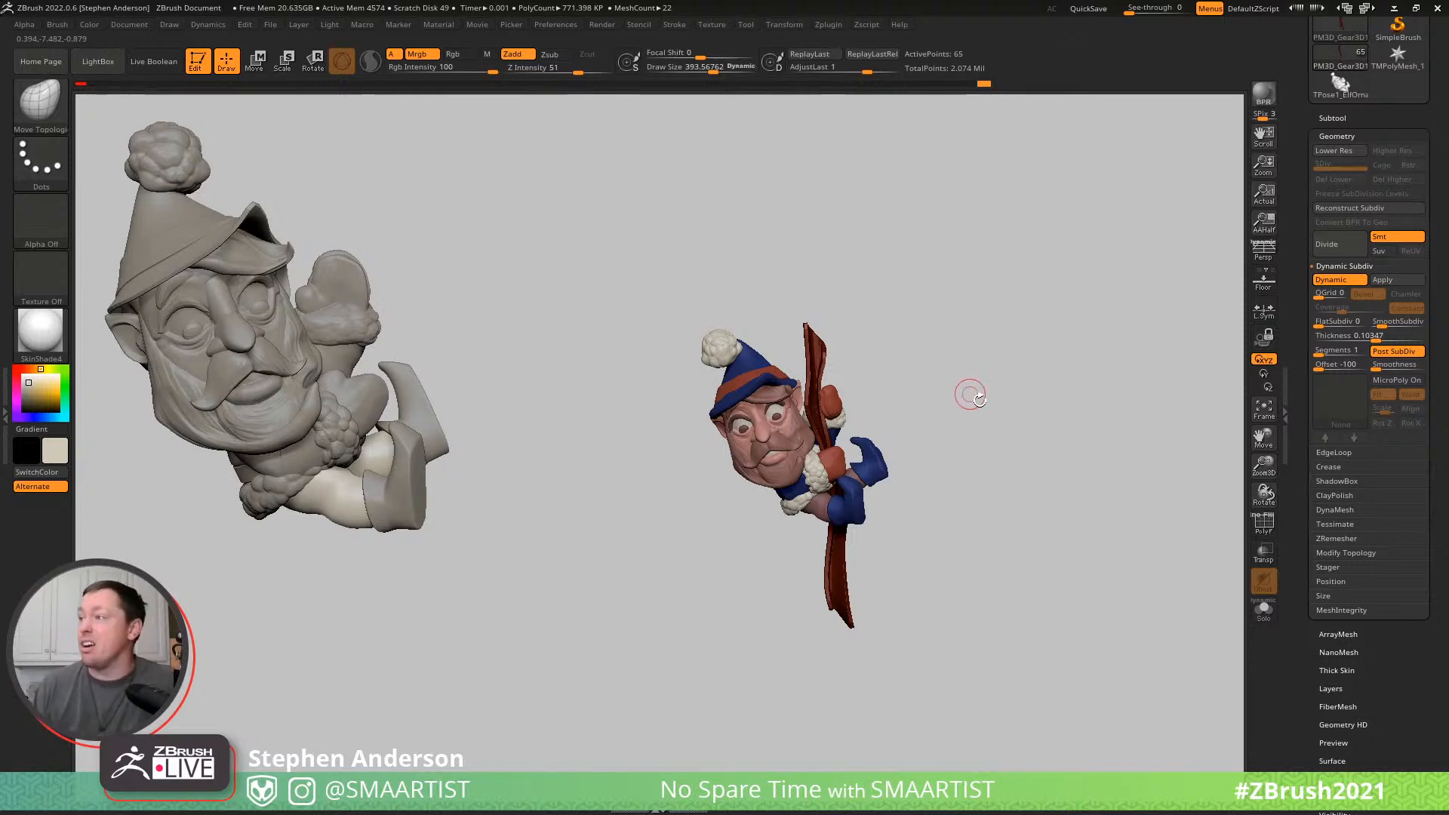
# - Isolate the mittens, carve the upper mitten's creases with the DamStandard brush at a draw size of about 146, and show all parts again
pyautogui.moveTo(995, 405)
pyautogui.mouseDown(button='right')
pyautogui.moveTo(1019, 401)
pyautogui.moveTo(895, 410)
pyautogui.moveTo(918, 387)
pyautogui.moveTo(892, 327)
pyautogui.moveTo(970, 567)
pyautogui.moveTo(843, 434)
pyautogui.mouseUp(button='right')
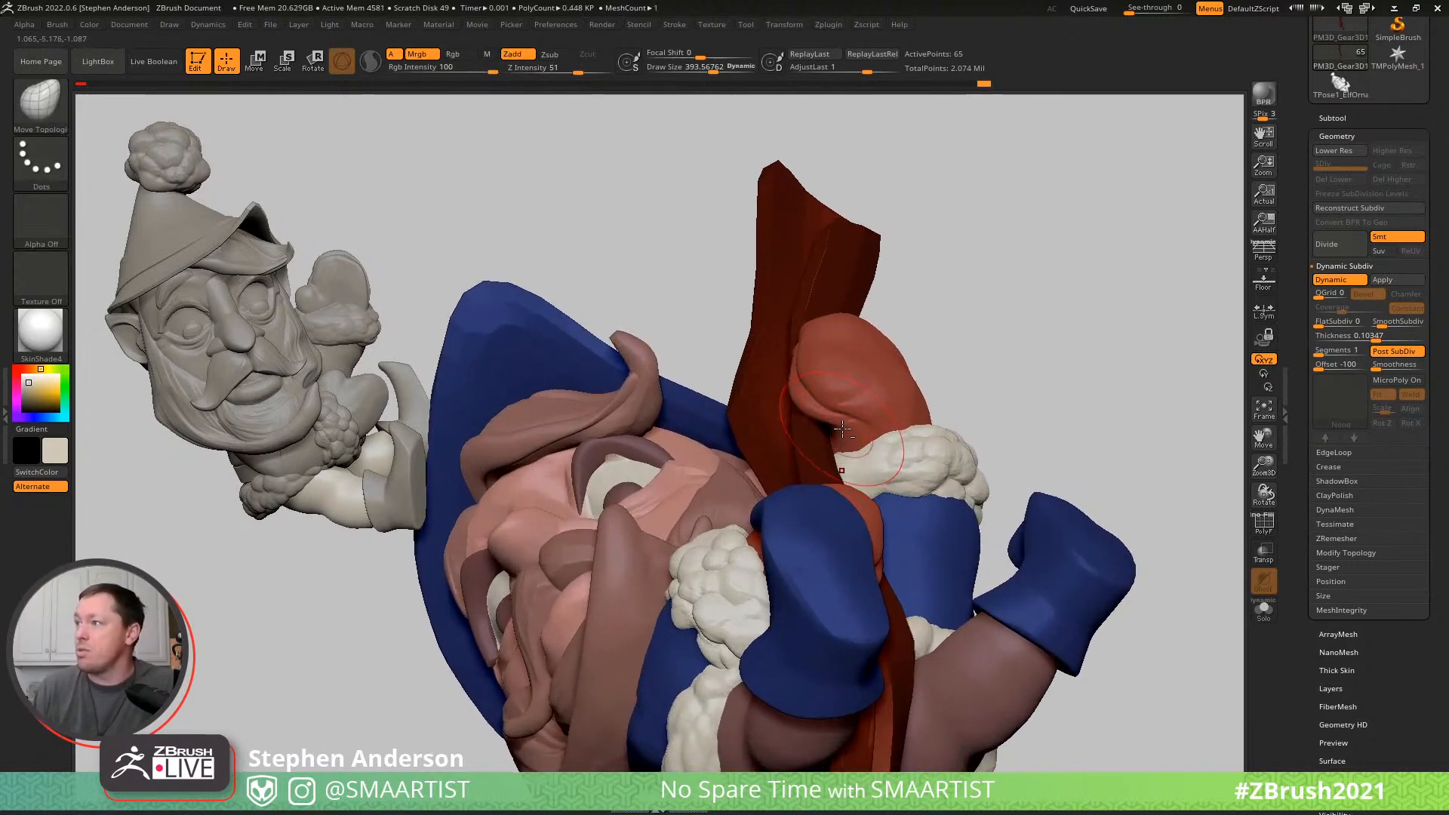
pyautogui.keyDown('alt'); pyautogui.click(847, 427); pyautogui.keyUp('alt')
pyautogui.keyDown('ctrl'); pyautogui.moveTo(1083, 315); pyautogui.dragTo(1117, 372); pyautogui.keyUp('ctrl')
pyautogui.press('b')
pyautogui.press('m')
pyautogui.press('v')
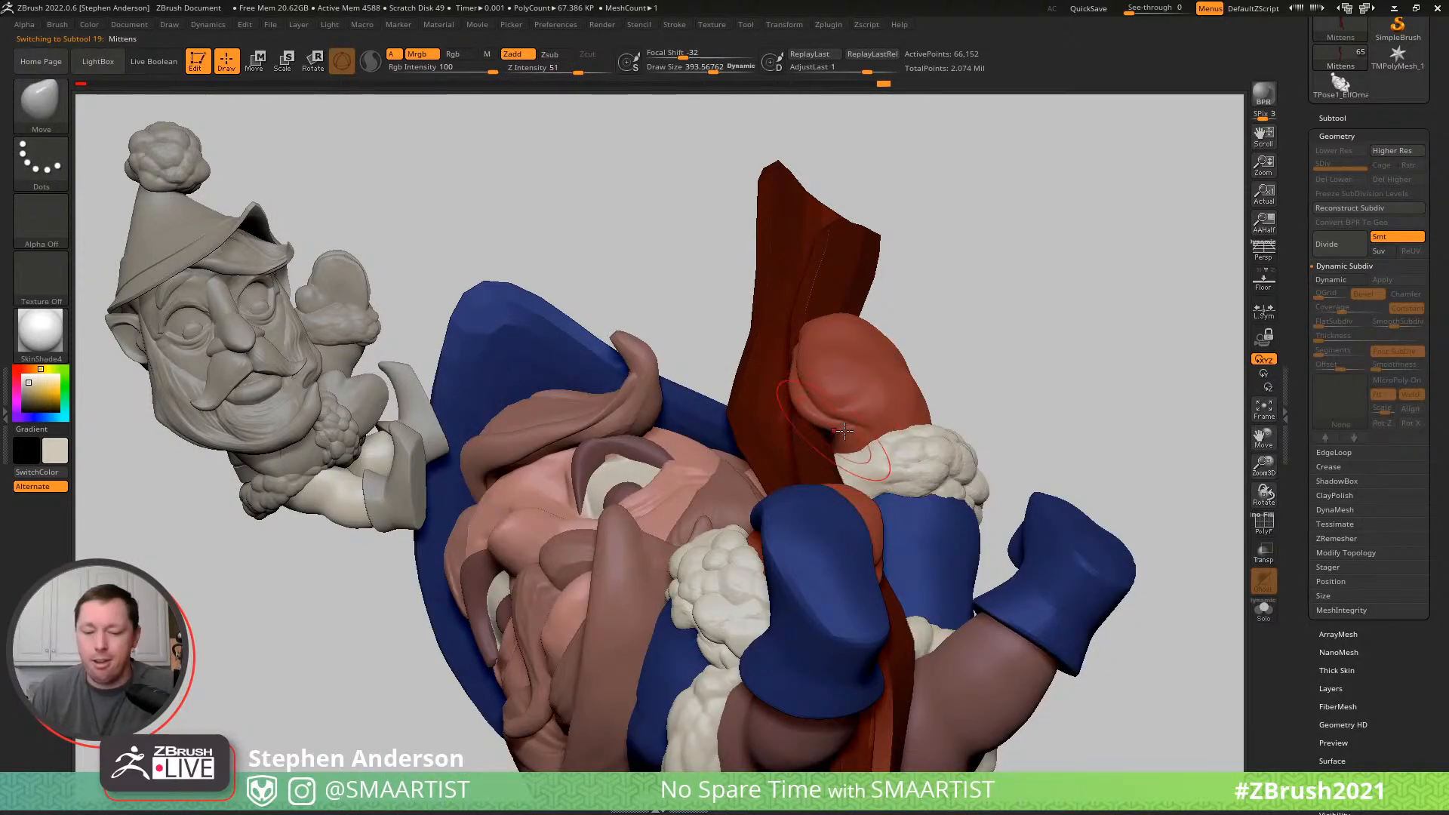
pyautogui.press('b')
pyautogui.press('d')
pyautogui.press('s')
pyautogui.hotkey('ctrl', 'q')
pyautogui.moveTo(863, 443)
pyautogui.mouseDown(button='right')
pyautogui.moveTo(884, 433)
pyautogui.moveTo(844, 420)
pyautogui.moveTo(839, 433)
pyautogui.mouseUp(button='right')
pyautogui.press('s')
pyautogui.moveTo(844, 435); pyautogui.dragTo(824, 434)
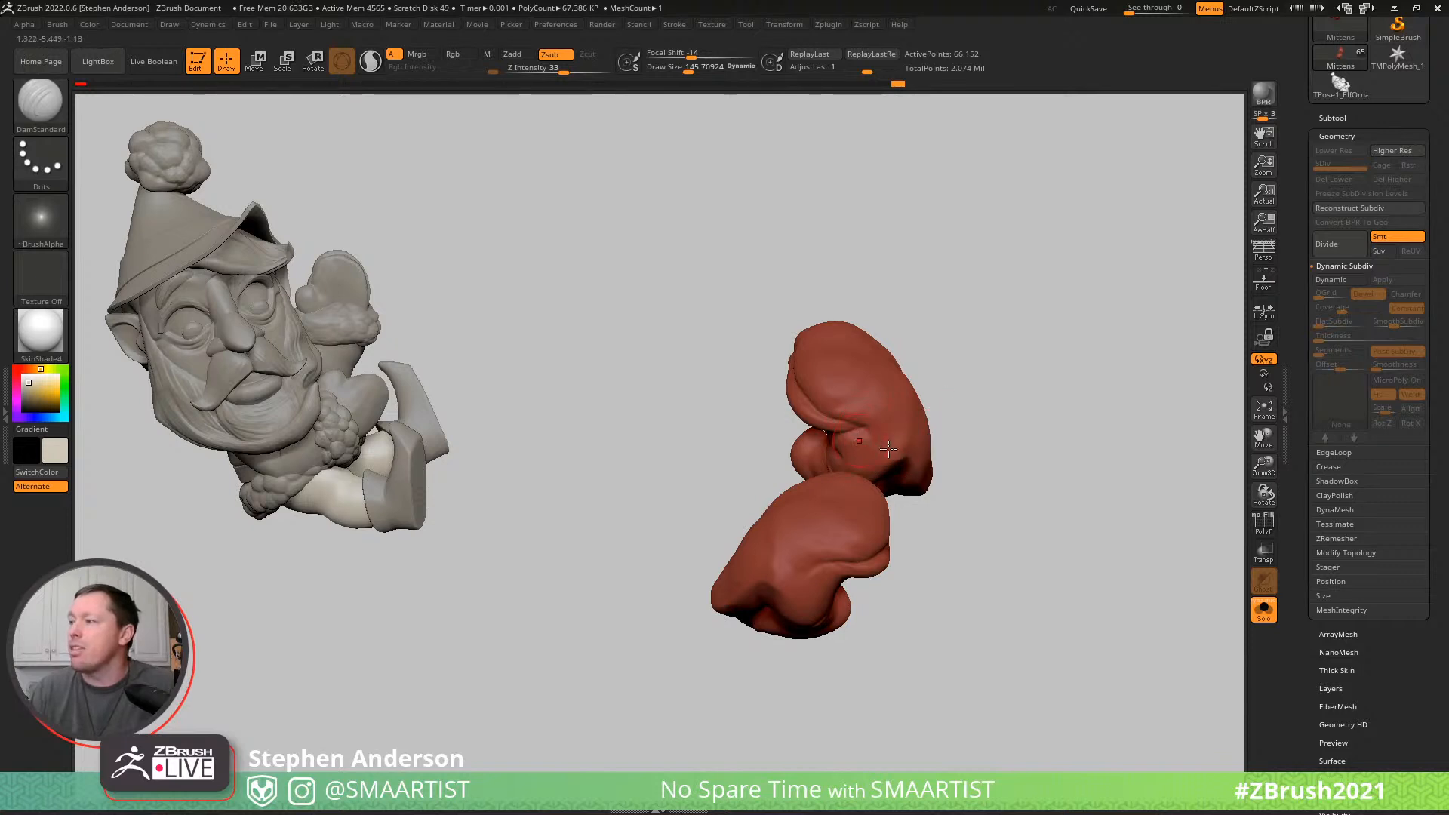
pyautogui.moveTo(884, 446); pyautogui.dragTo(858, 456, button='right')
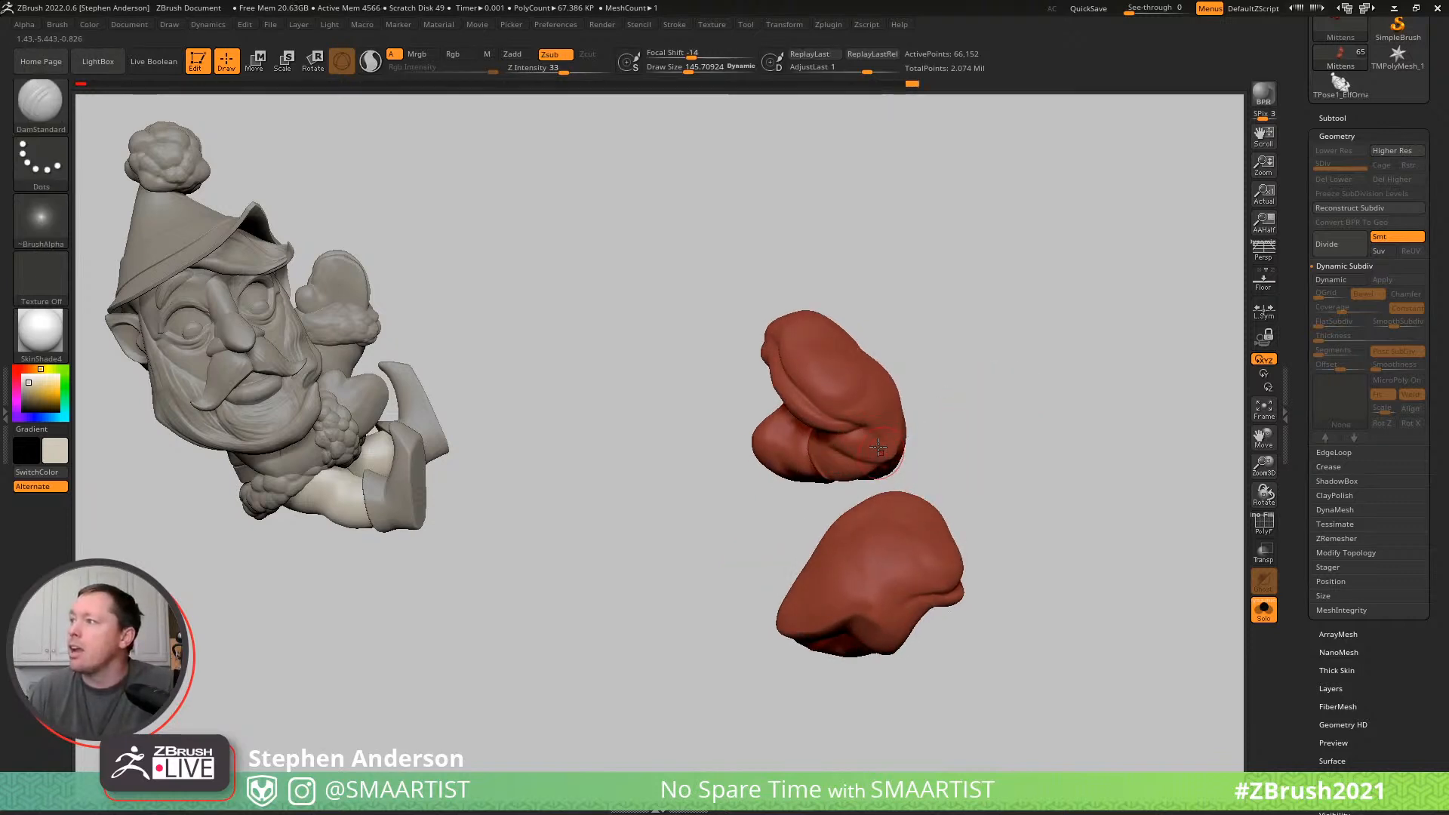
pyautogui.moveTo(891, 445); pyautogui.dragTo(928, 449, button='right')
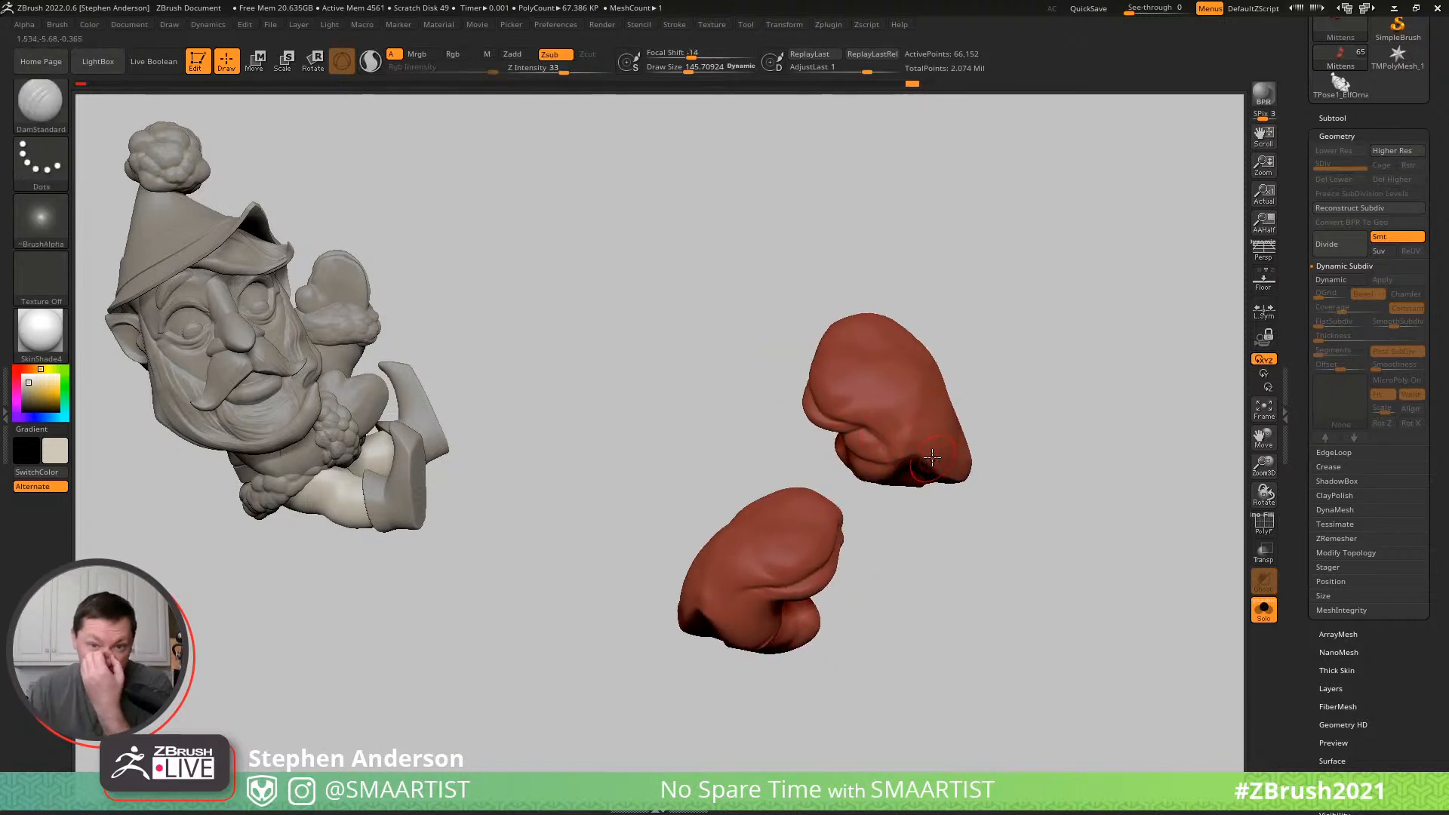
pyautogui.moveTo(945, 431)
pyautogui.mouseDown(button='right')
pyautogui.moveTo(982, 453)
pyautogui.moveTo(904, 376)
pyautogui.moveTo(838, 510)
pyautogui.moveTo(915, 414)
pyautogui.moveTo(896, 519)
pyautogui.moveTo(866, 524)
pyautogui.mouseUp(button='right')
pyautogui.hotkey('ctrl', 'shift', 's')
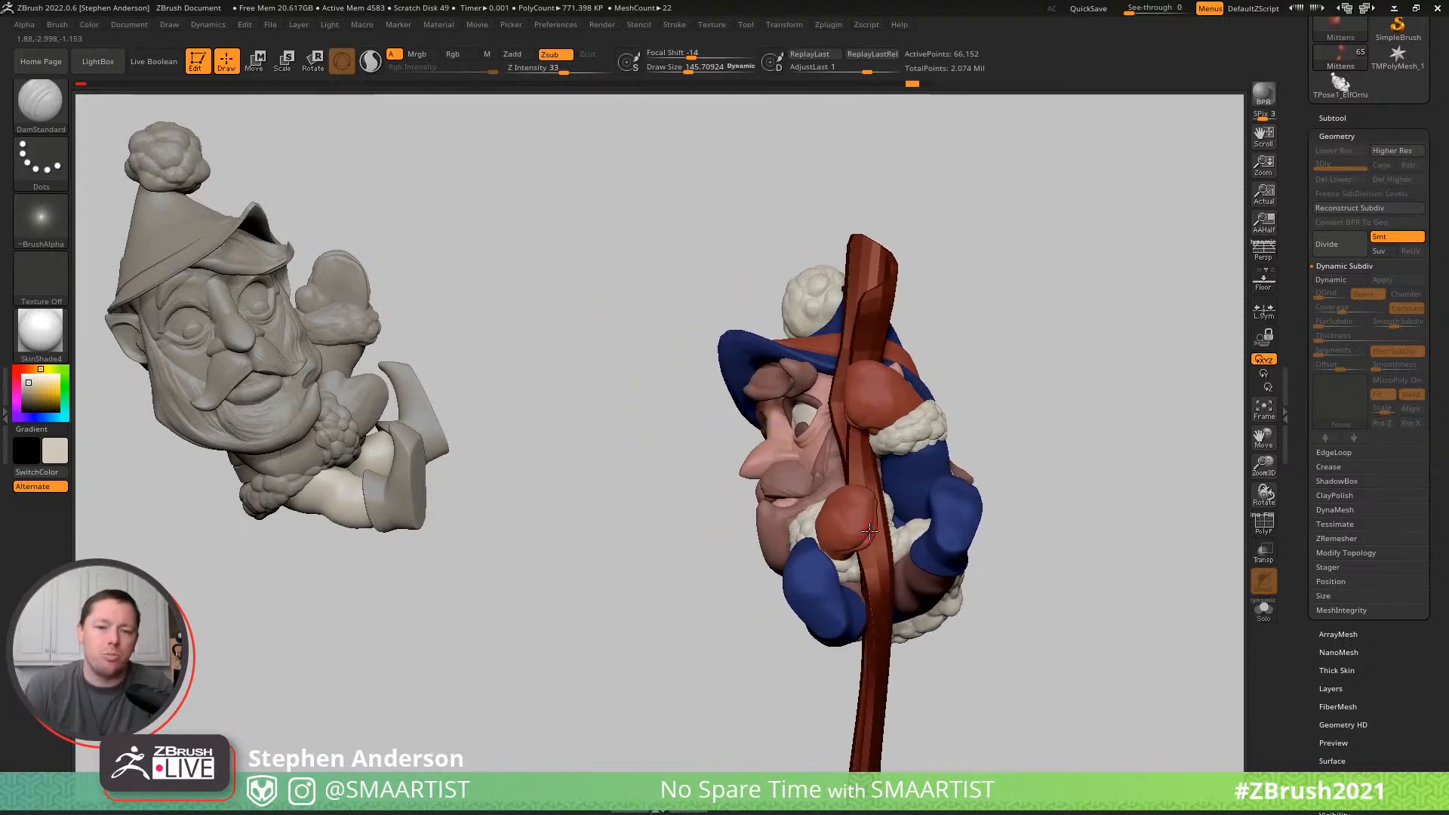
# - Isolate the arms with the polyframe shown, mask the raised arm and bring back the other parts
pyautogui.moveTo(816, 456); pyautogui.dragTo(873, 382, button='right')
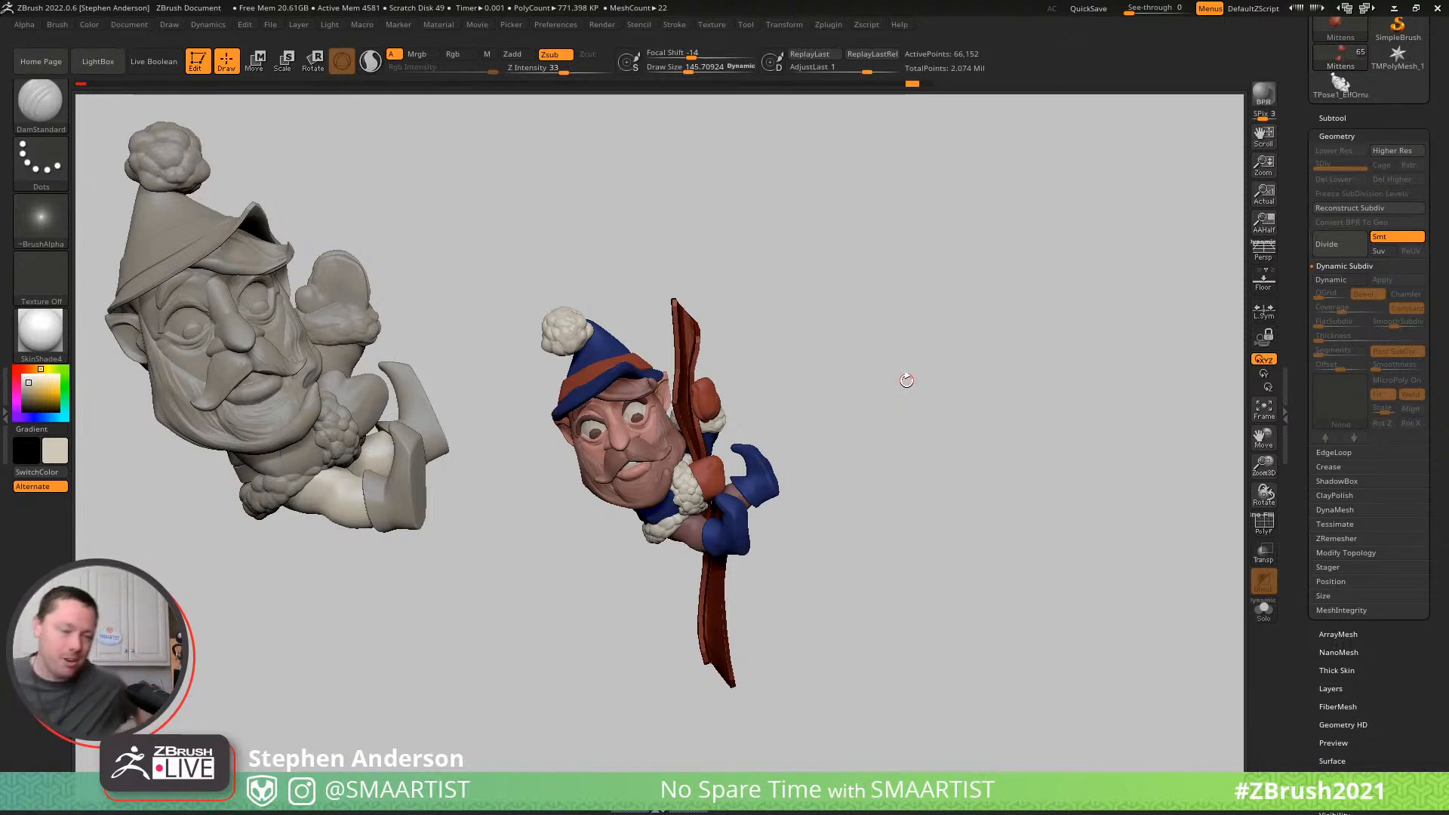
pyautogui.moveTo(825, 608); pyautogui.dragTo(693, 519)
pyautogui.keyDown('ctrl'); pyautogui.moveTo(681, 538); pyautogui.dragTo(868, 664, button='right'); pyautogui.keyUp('ctrl')
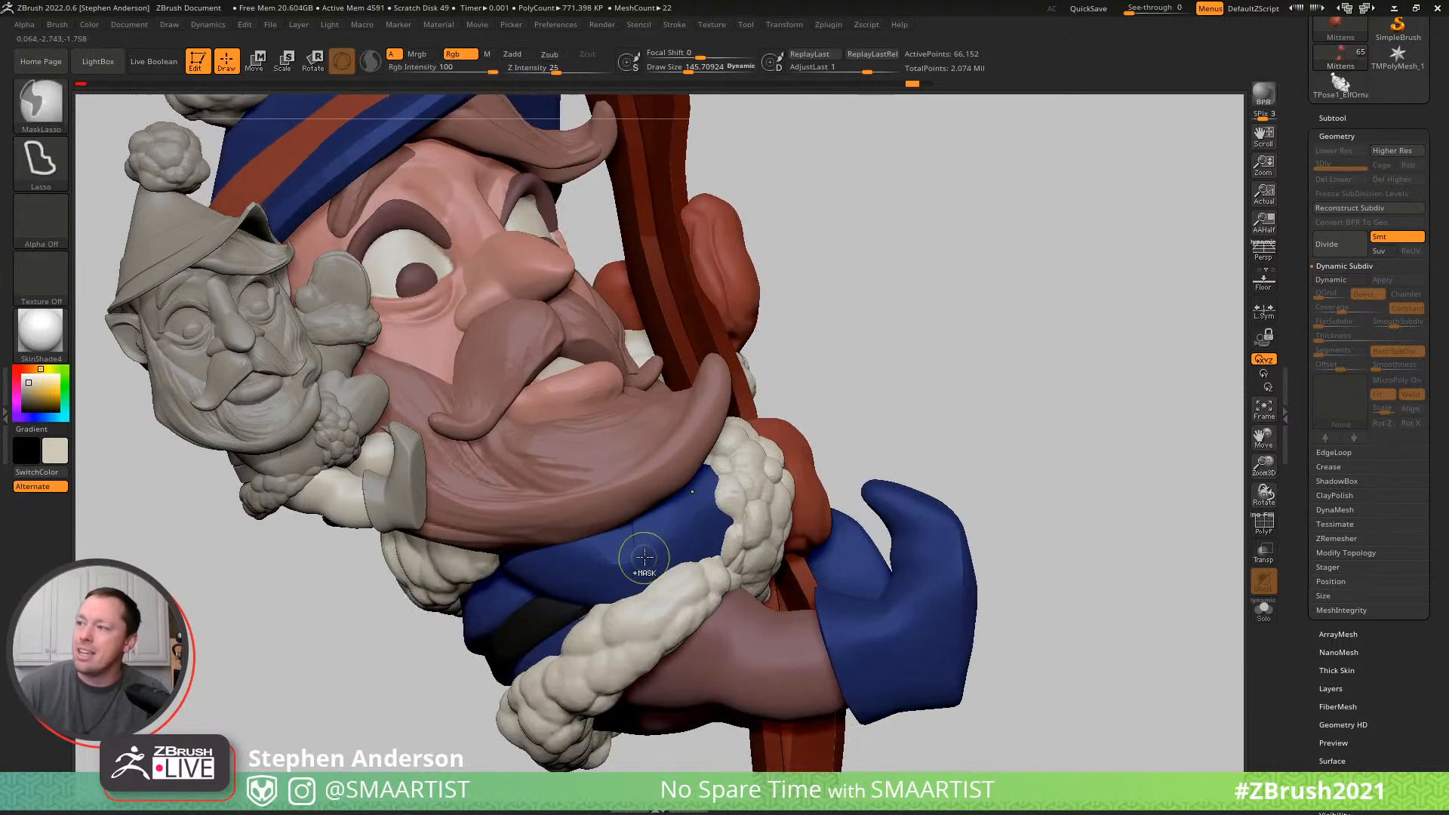
pyautogui.keyDown('alt'); pyautogui.click(643, 564); pyautogui.keyUp('alt')
pyautogui.moveTo(643, 563); pyautogui.dragTo(603, 490, button='right')
pyautogui.hotkey('shift', 'f')
pyautogui.moveTo(604, 491); pyautogui.dragTo(664, 563, button='right')
pyautogui.hotkey('ctrl', 'shift', 's')
pyautogui.press('w')
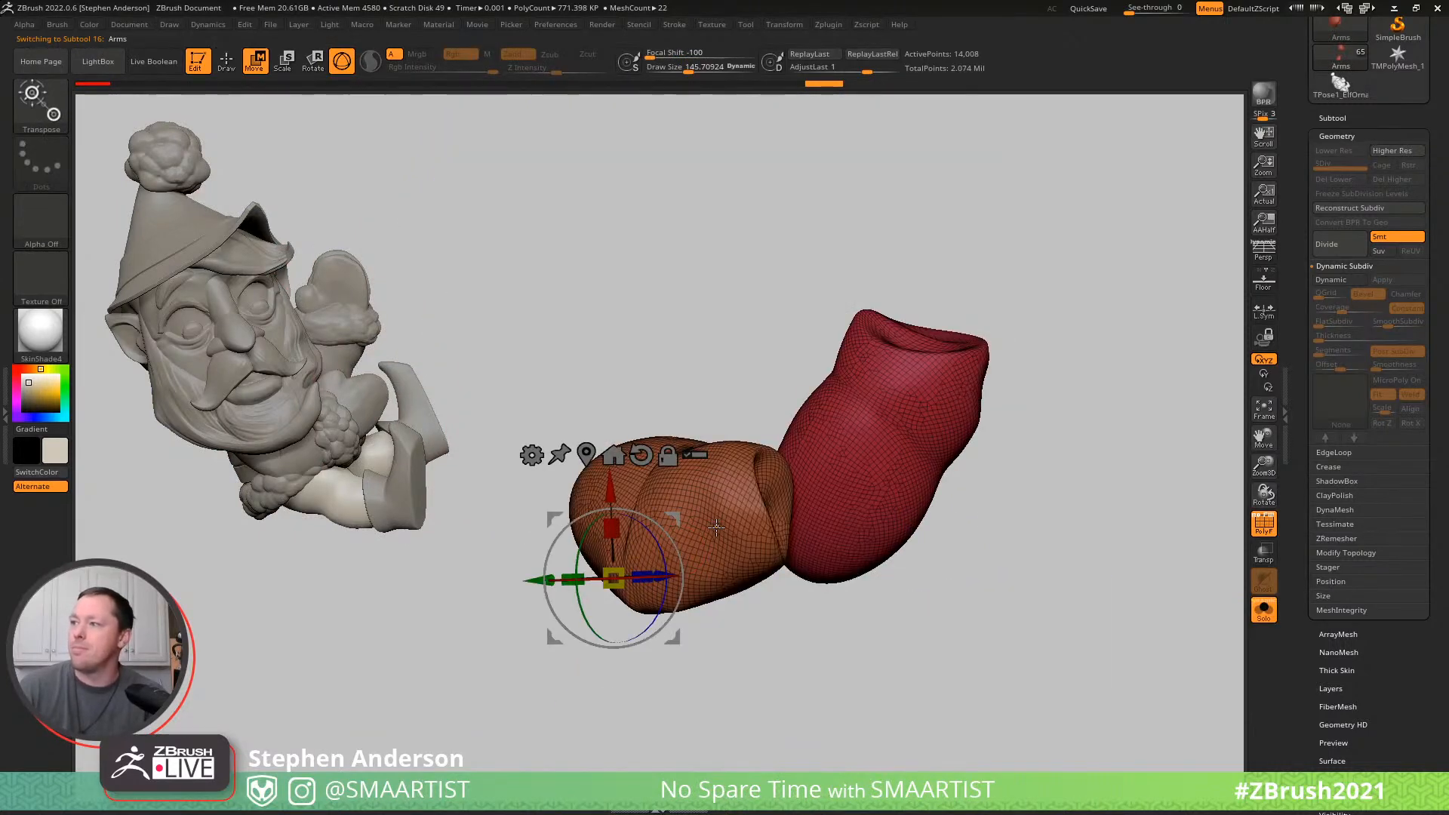
pyautogui.keyDown('ctrl'); pyautogui.moveTo(714, 526); pyautogui.dragTo(716, 528); pyautogui.keyUp('ctrl')
pyautogui.hotkey('ctrl', 'shift', 's')
# - Place the gizmo pivot at the lower arm's shoulder and adjust the unmasked arm's position under the beard
pyautogui.moveTo(679, 550); pyautogui.dragTo(740, 506, button='right')
pyautogui.keyDown('alt'); pyautogui.click(527, 559); pyautogui.keyUp('alt')
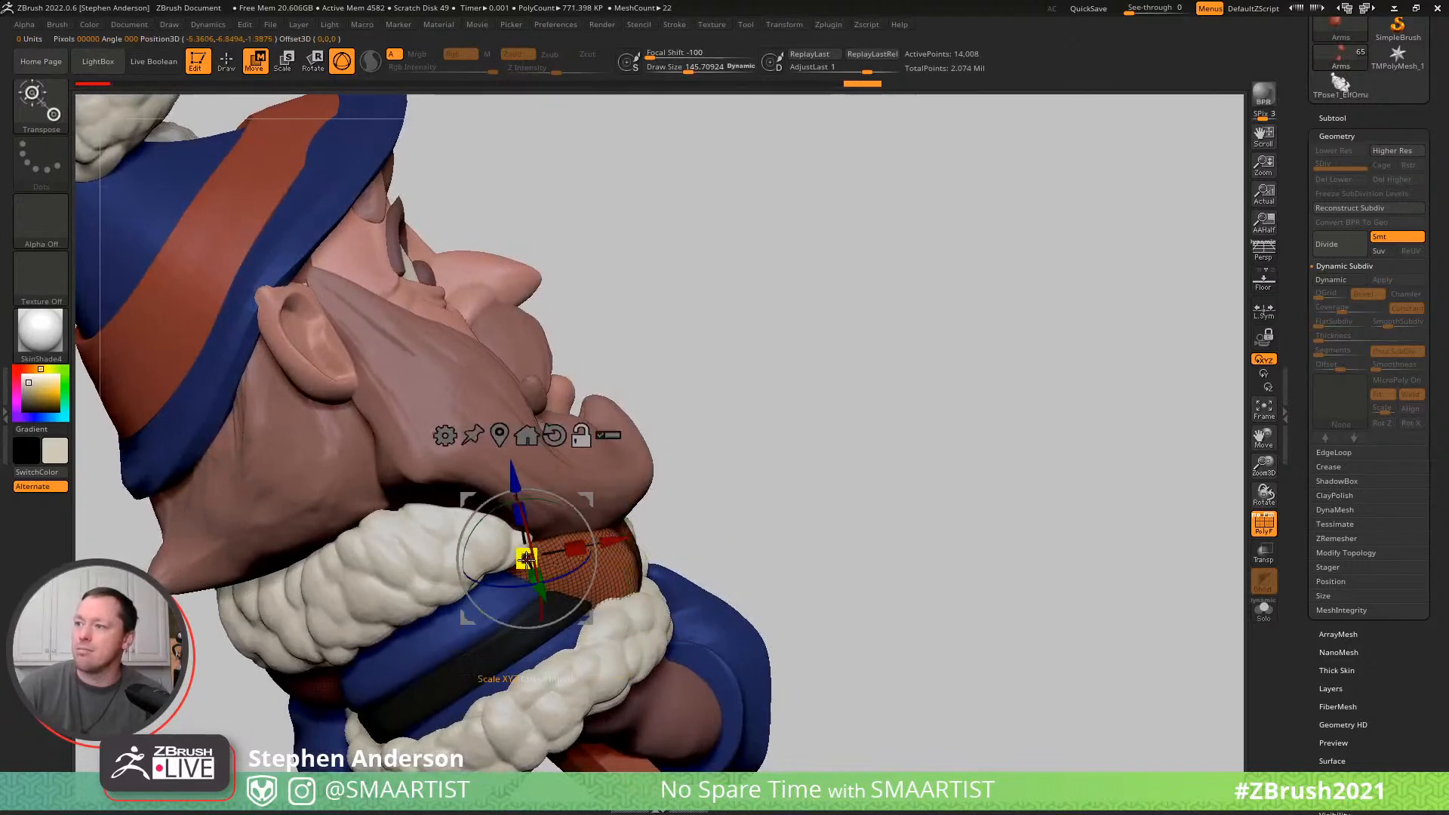
pyautogui.moveTo(637, 516); pyautogui.dragTo(581, 503, button='right')
pyautogui.moveTo(581, 510); pyautogui.dragTo(562, 497)
pyautogui.press('q')
pyautogui.moveTo(669, 492)
pyautogui.mouseDown(button='right')
pyautogui.moveTo(554, 539)
pyautogui.moveTo(704, 564)
pyautogui.moveTo(676, 585)
pyautogui.mouseUp(button='right')
# - Reshape the lower arm between the beard and fur cuff with the Move brush at a draw size of about 737
pyautogui.press('b')
pyautogui.press('m')
pyautogui.press('v')
pyautogui.press('s')
pyautogui.moveTo(656, 575); pyautogui.dragTo(676, 574)
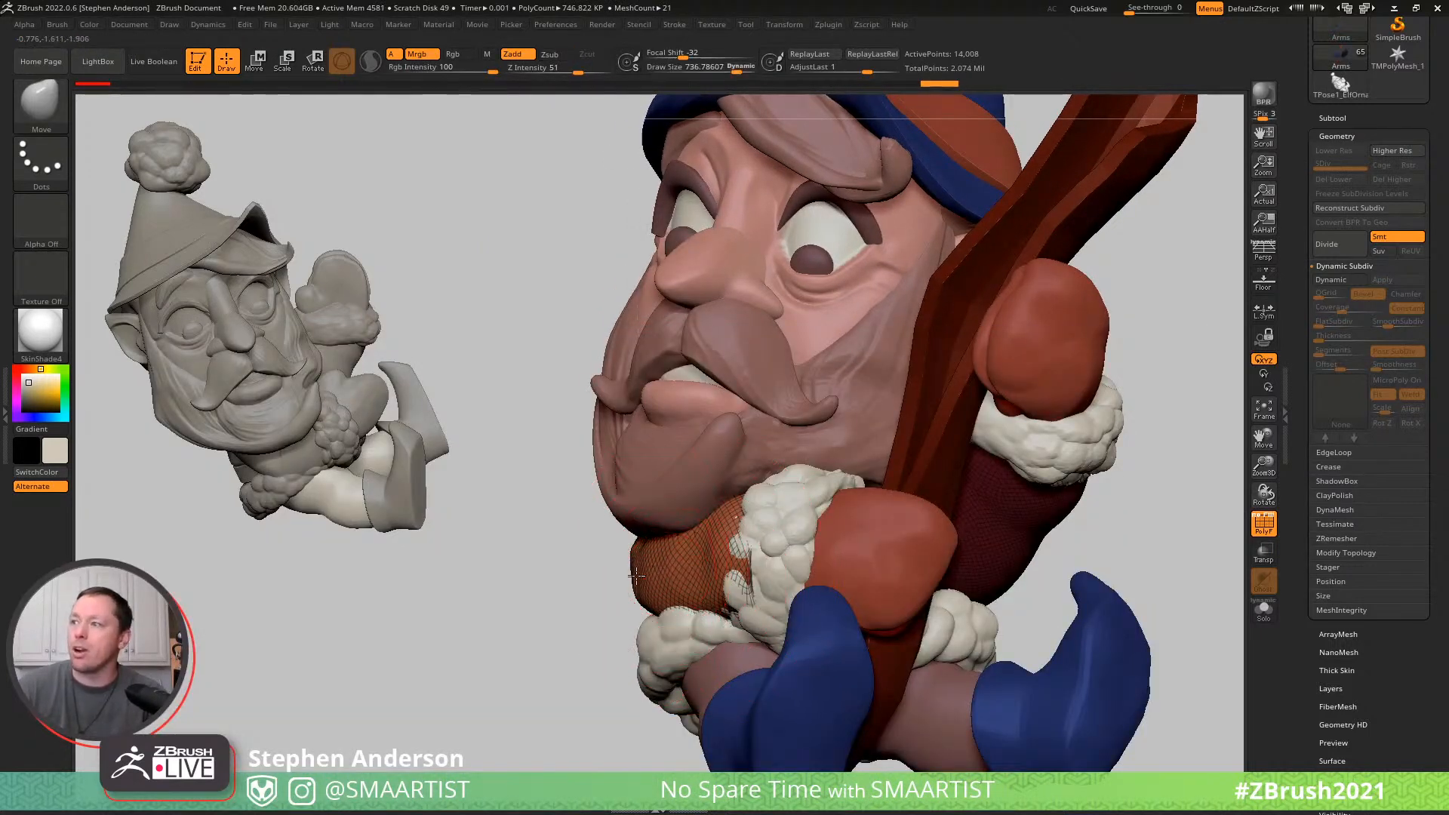
pyautogui.moveTo(641, 576)
pyautogui.mouseDown(button='right')
pyautogui.moveTo(847, 569)
pyautogui.moveTo(738, 562)
pyautogui.mouseUp(button='right')
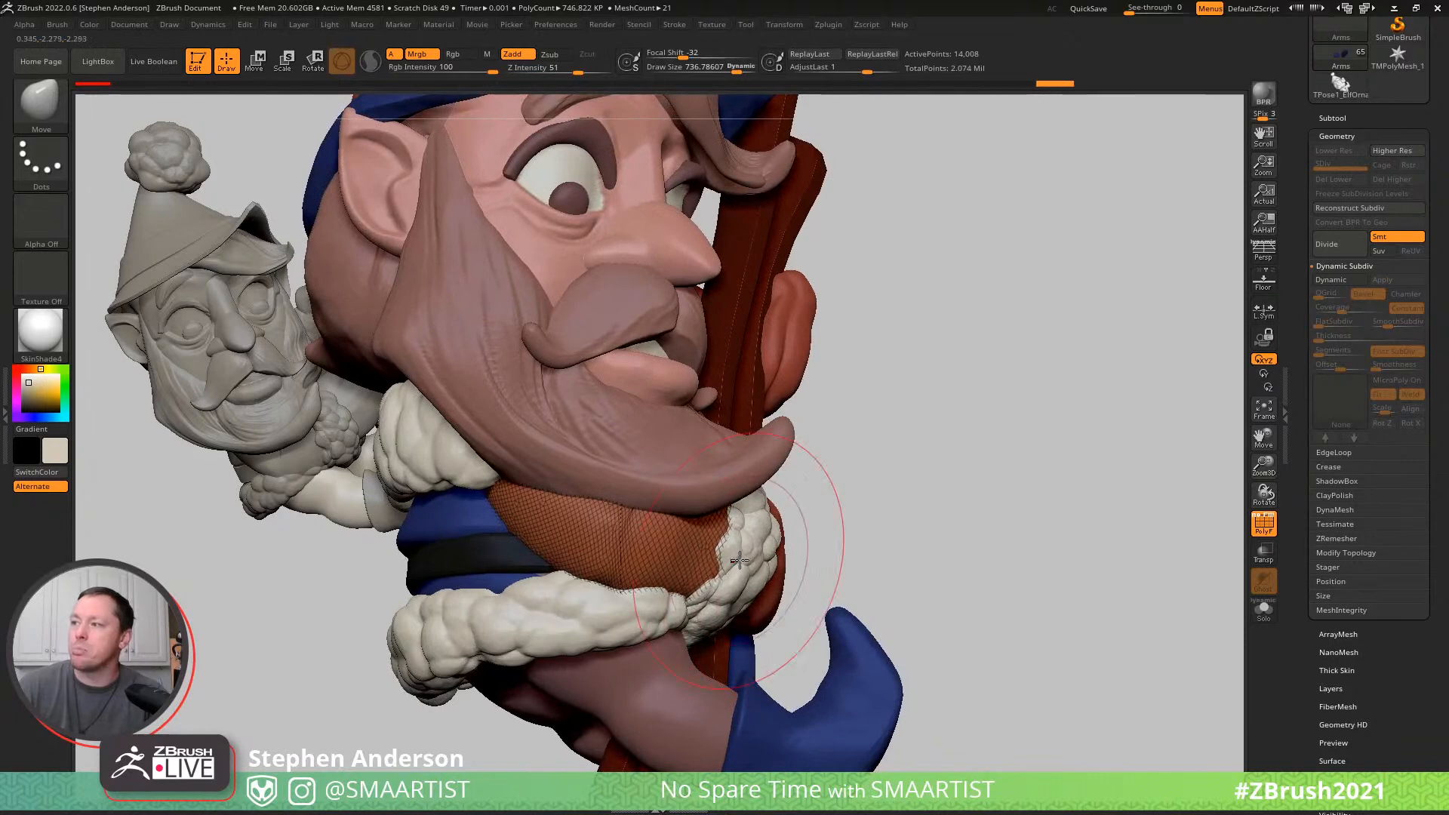
# - Hide the polyframe and refine and smooth the lower sleeve beside its fur cuff using a draw size of about 384
pyautogui.hotkey('shift', 'f')
pyautogui.moveTo(976, 563)
pyautogui.keyDown('ctrl'); pyautogui.mouseDown(button='right')
pyautogui.moveTo(890, 518)
pyautogui.moveTo(873, 563)
pyautogui.moveTo(800, 587)
pyautogui.moveTo(792, 489)
pyautogui.moveTo(761, 458)
pyautogui.mouseUp(button='right'); pyautogui.keyUp('ctrl')
pyautogui.press('s')
pyautogui.moveTo(762, 457); pyautogui.dragTo(738, 456)
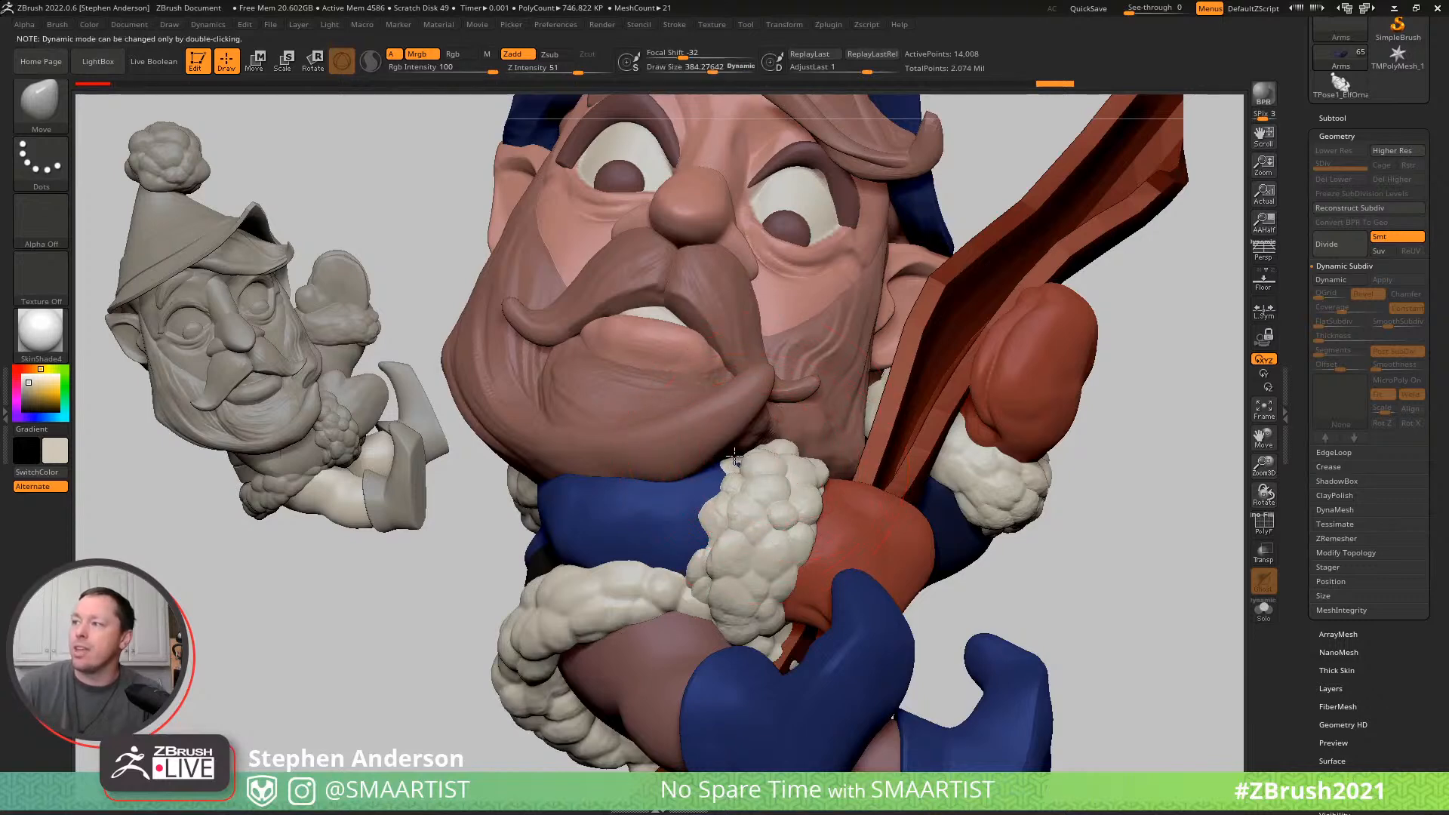
pyautogui.moveTo(735, 453)
pyautogui.mouseDown(button='right')
pyautogui.moveTo(827, 481)
pyautogui.moveTo(764, 453)
pyautogui.moveTo(786, 567)
pyautogui.moveTo(721, 576)
pyautogui.moveTo(707, 517)
pyautogui.mouseUp(button='right')
pyautogui.press('shift')
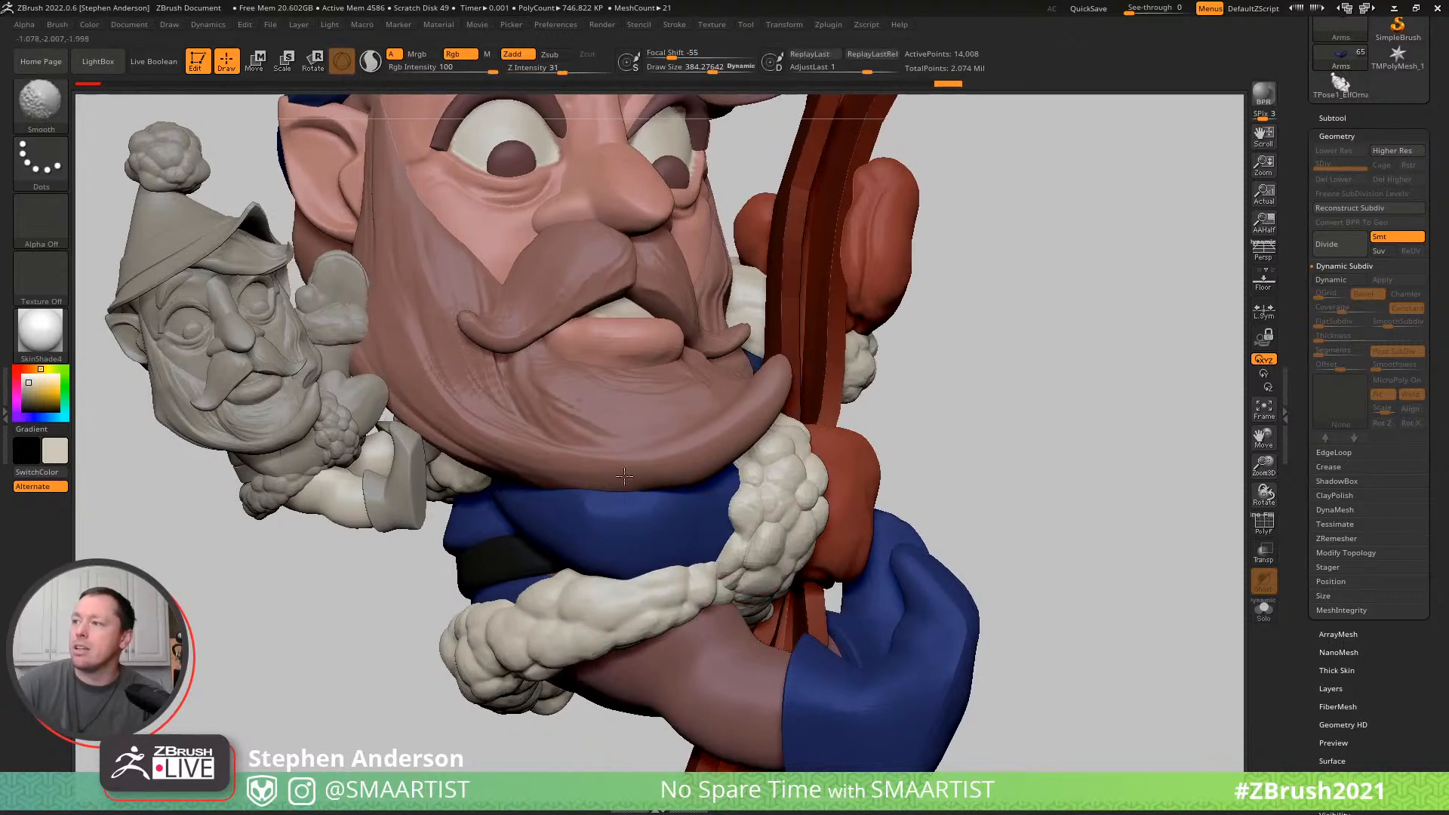
# - Carve fold lines into the lower sleeve beneath the beard with the DamStandard brush and smooth them
pyautogui.press('b')
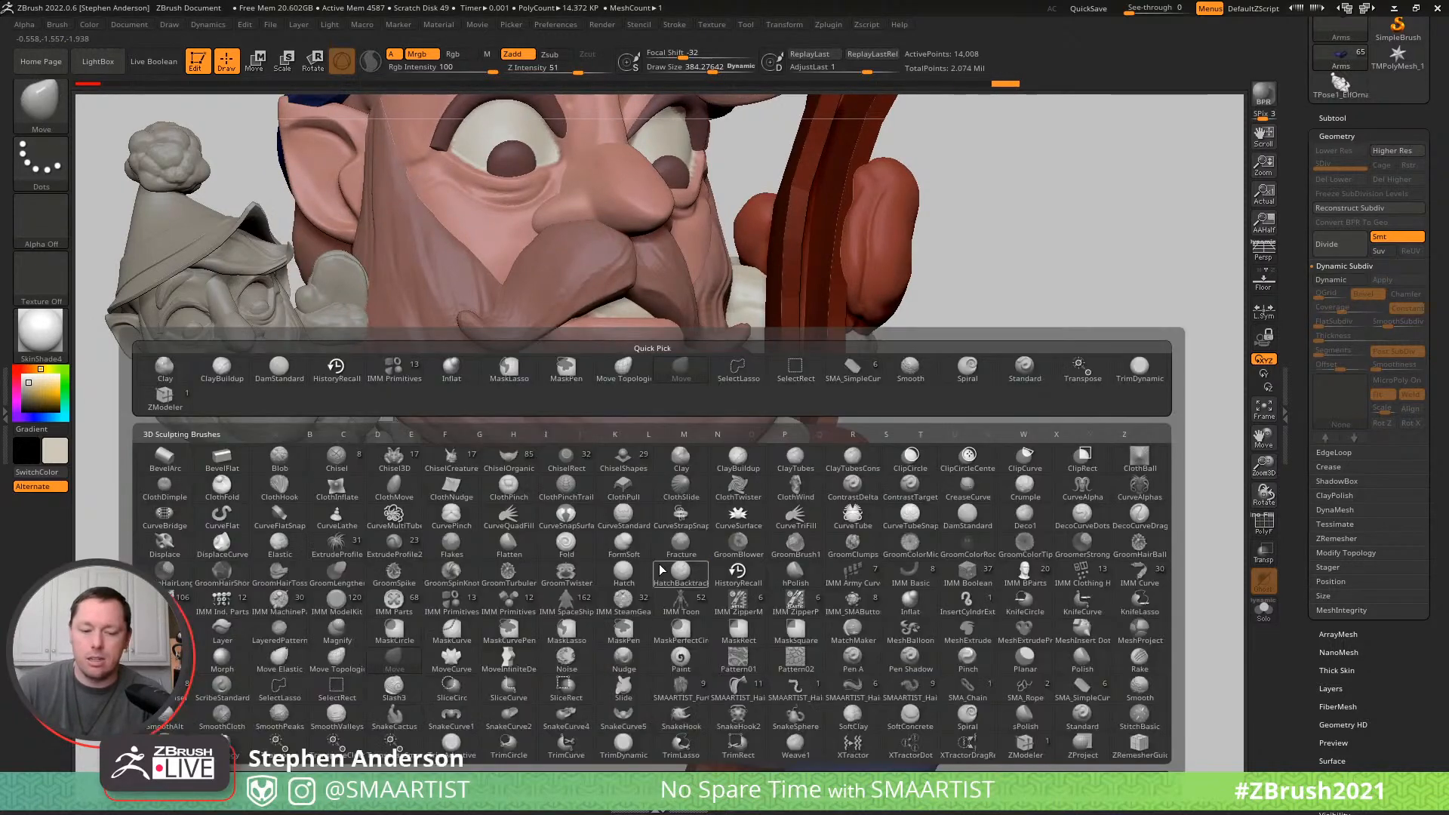
pyautogui.press('d')
pyautogui.press('s')
pyautogui.moveTo(562, 535)
pyautogui.mouseDown(button='right')
pyautogui.moveTo(615, 518)
pyautogui.moveTo(577, 522)
pyautogui.mouseUp(button='right')
pyautogui.press('shift')
pyautogui.moveTo(672, 532)
pyautogui.mouseDown(button='right')
pyautogui.moveTo(692, 499)
pyautogui.moveTo(653, 529)
pyautogui.moveTo(687, 555)
pyautogui.moveTo(747, 557)
pyautogui.moveTo(867, 521)
pyautogui.moveTo(919, 541)
pyautogui.moveTo(954, 491)
pyautogui.moveTo(929, 521)
pyautogui.moveTo(1047, 492)
pyautogui.moveTo(1003, 499)
pyautogui.moveTo(1112, 498)
pyautogui.moveTo(1096, 501)
pyautogui.mouseUp(button='right')
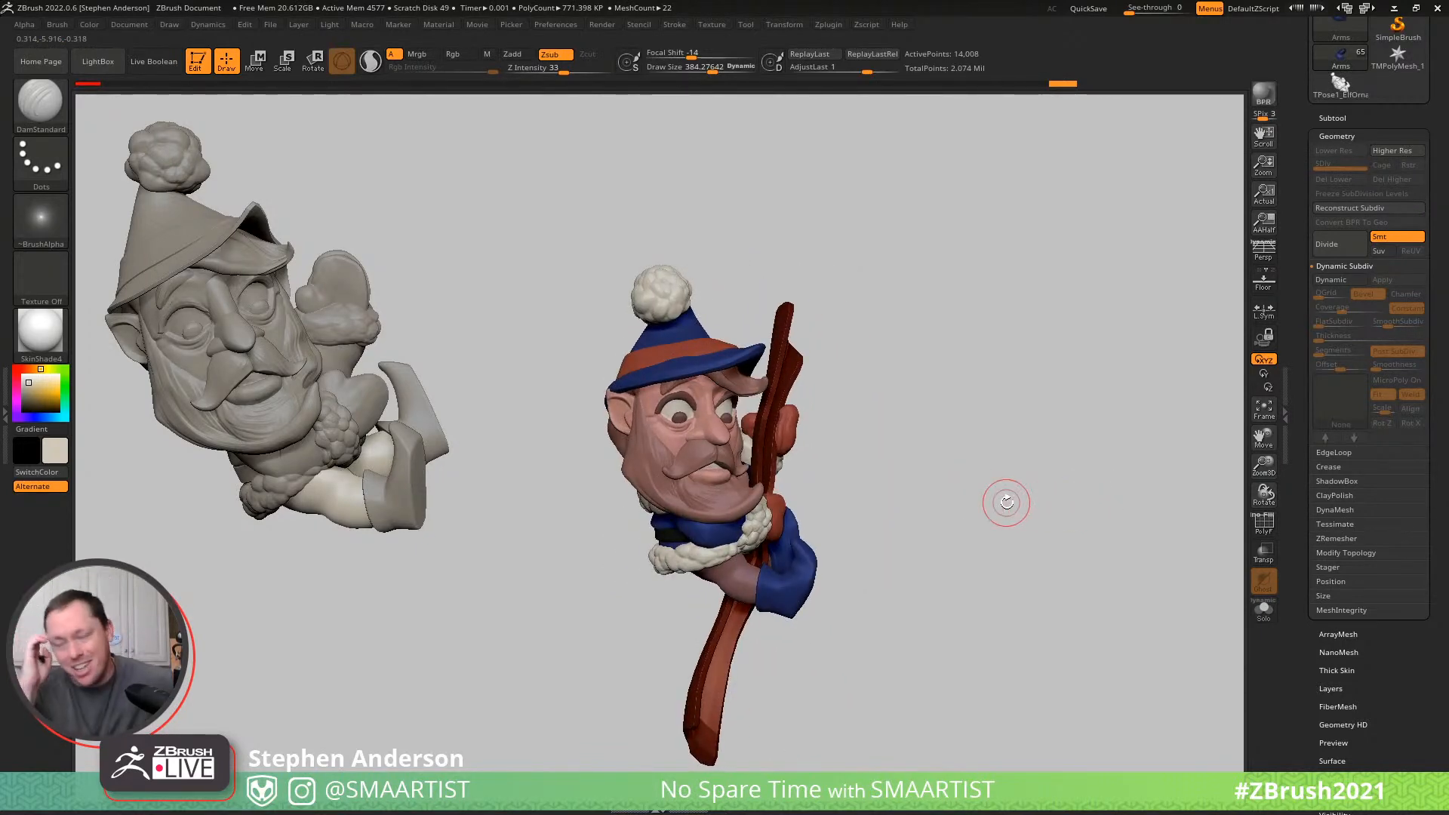
# - Isolate the body and carve folds at the front leg's bent knee with DamStandard at a draw size of about 169, undoing the last stroke
pyautogui.moveTo(698, 575); pyautogui.dragTo(942, 685, button='right')
pyautogui.keyDown('alt'); pyautogui.click(757, 587); pyautogui.keyUp('alt')
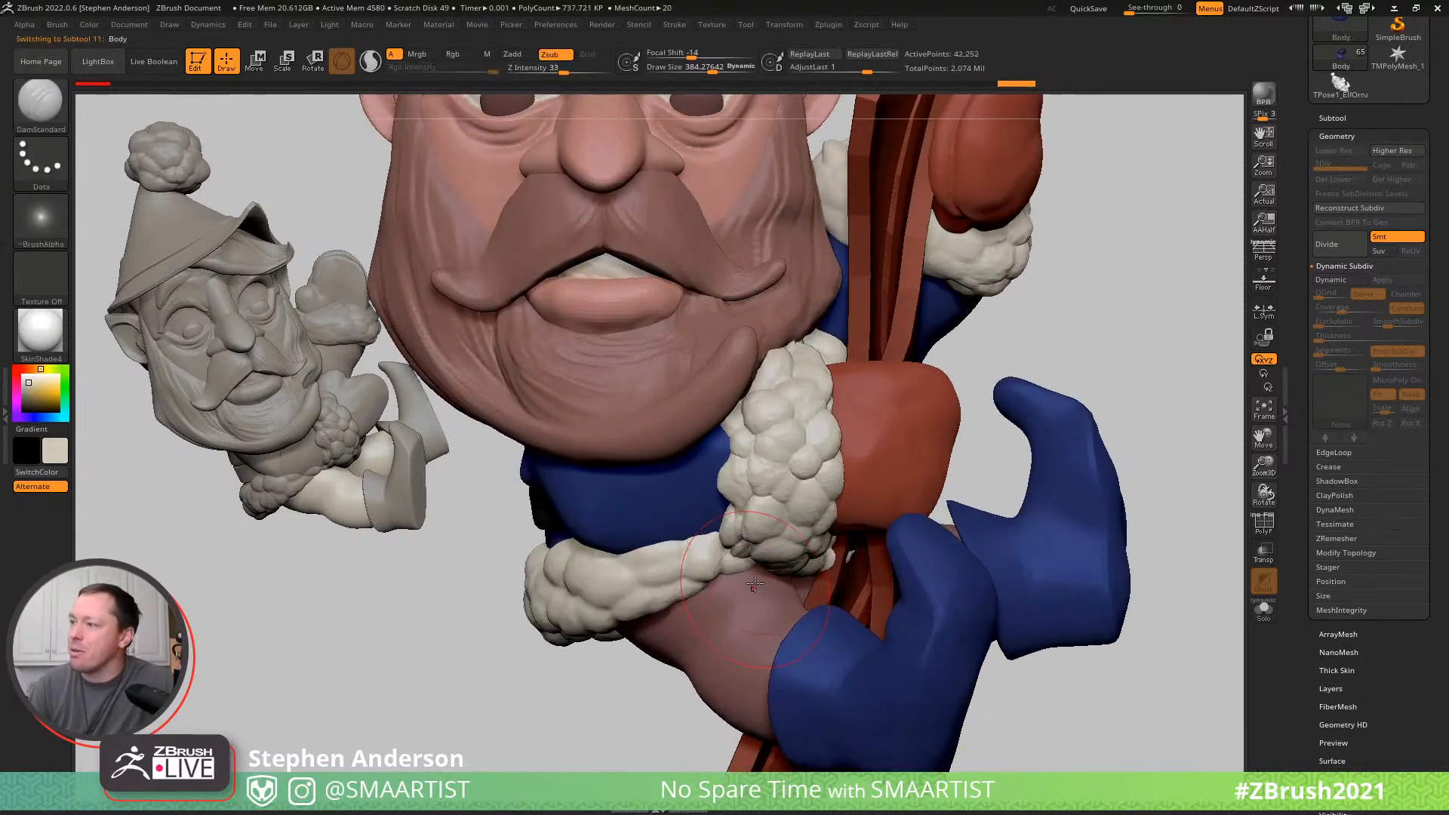
pyautogui.press('b')
pyautogui.press('Escape')
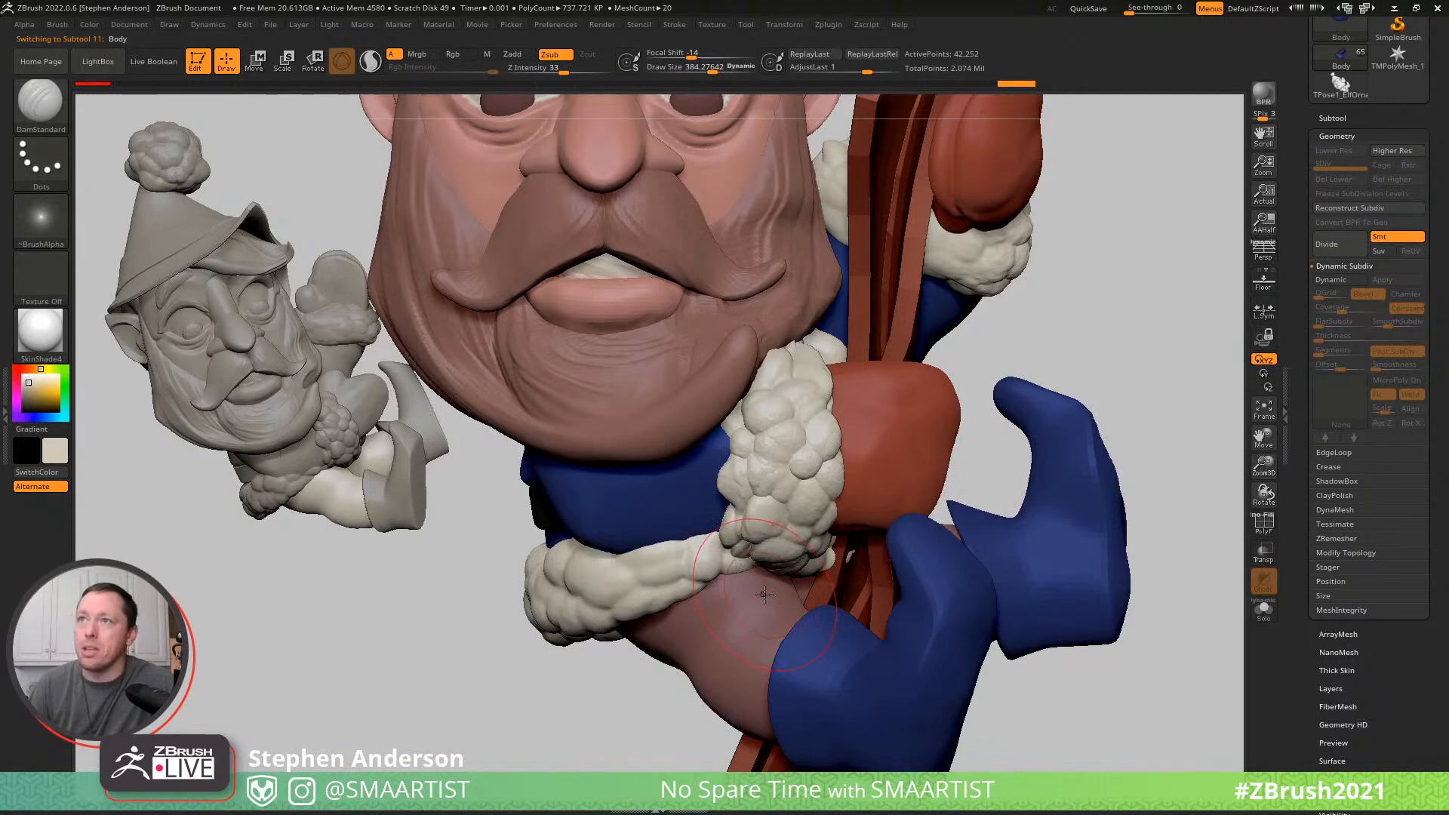
pyautogui.hotkey('ctrl', 's')
pyautogui.moveTo(779, 597); pyautogui.dragTo(771, 587, button='right')
pyautogui.press('s')
pyautogui.moveTo(771, 588); pyautogui.dragTo(753, 587)
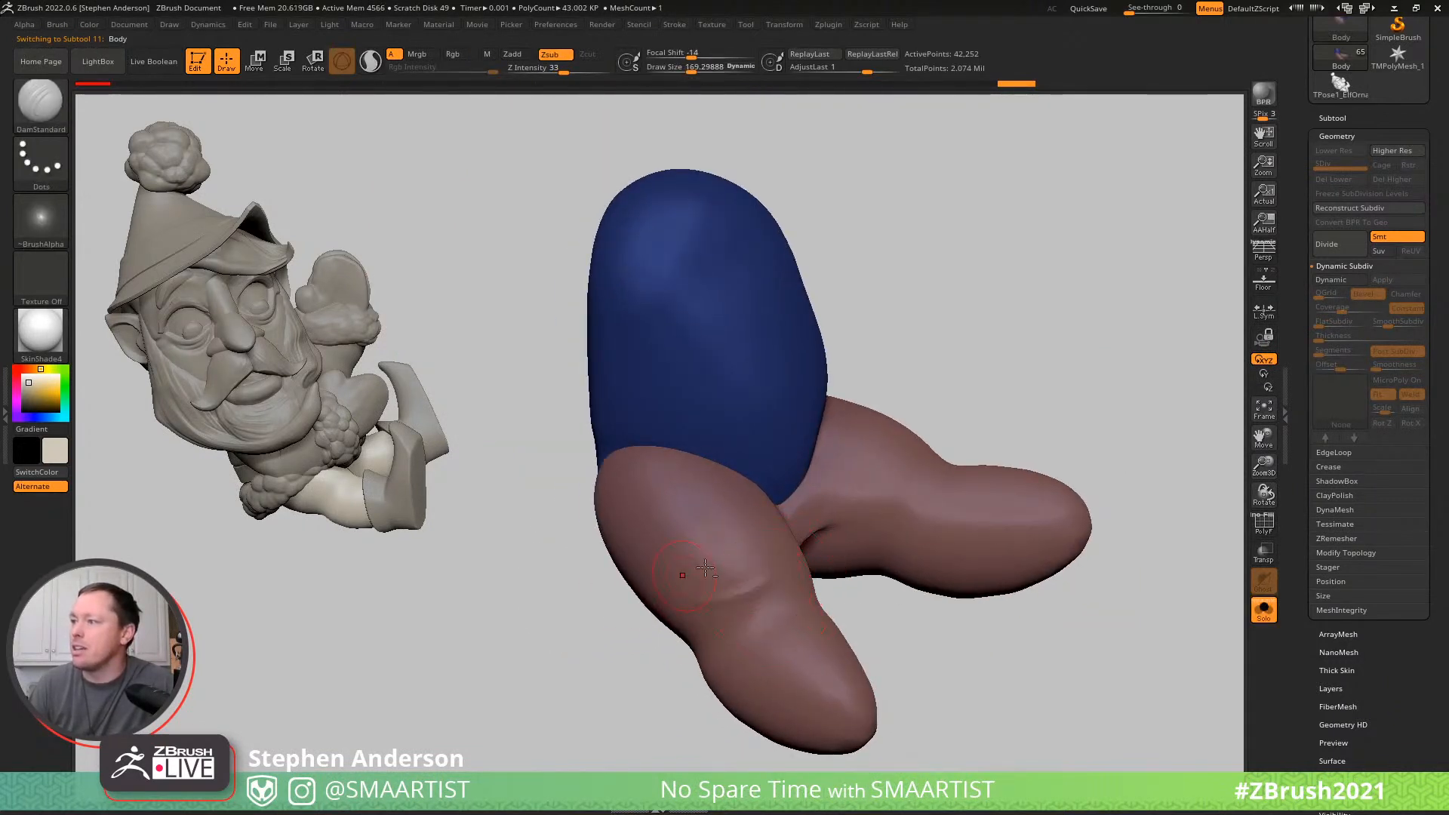
pyautogui.press('shift')
pyautogui.moveTo(724, 587)
pyautogui.keyDown('shift'); pyautogui.mouseDown()
pyautogui.moveTo(735, 575)
pyautogui.moveTo(777, 600)
pyautogui.moveTo(744, 624)
pyautogui.moveTo(804, 590)
pyautogui.mouseUp(); pyautogui.keyUp('shift')
pyautogui.press('ctrl')
pyautogui.hotkey('ctrl', 'z')
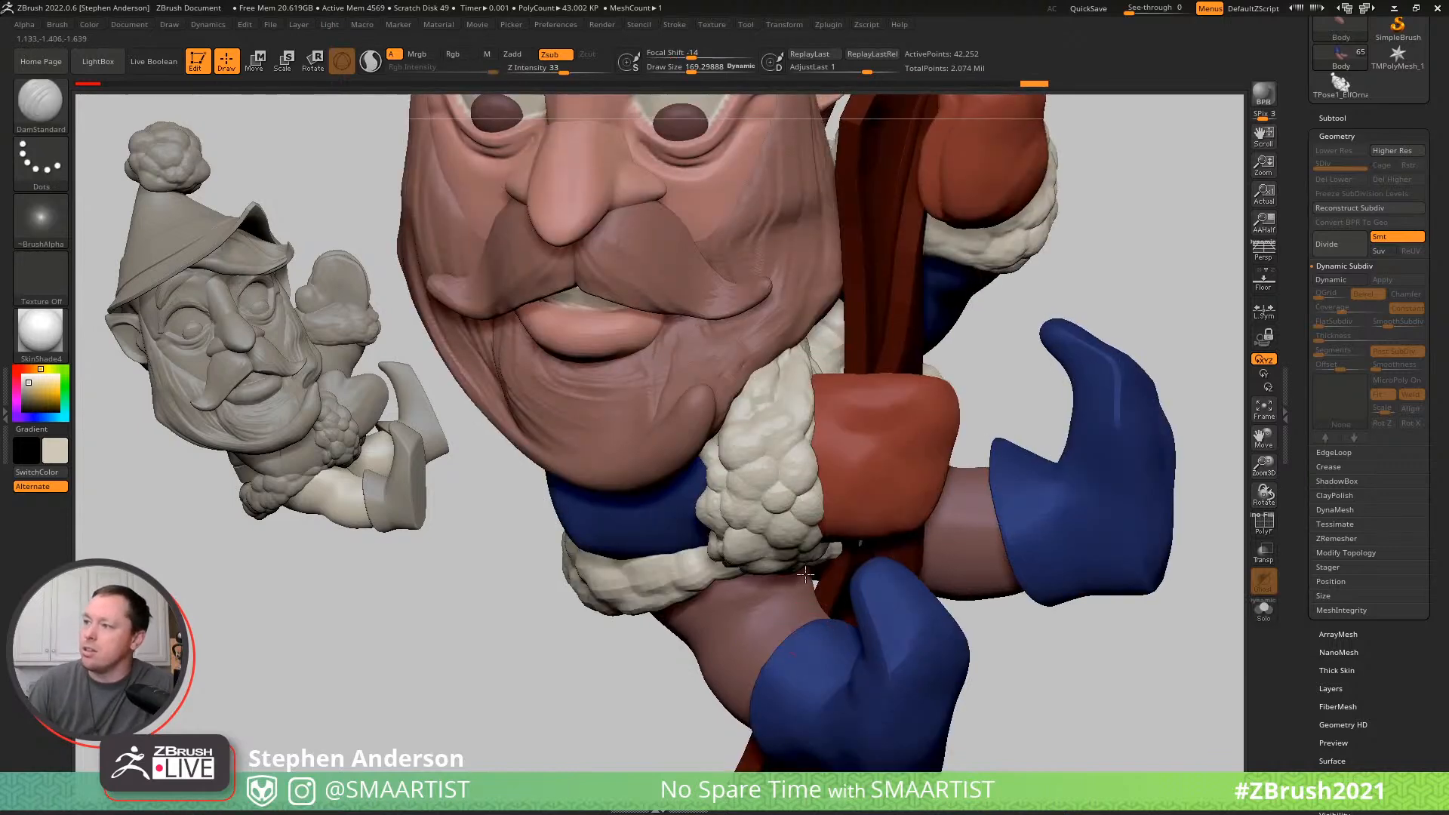
# - Refine the DamStandard folds on the front leg between the coat's fur trim and the boot
pyautogui.moveTo(786, 612)
pyautogui.mouseDown(button='right')
pyautogui.moveTo(726, 623)
pyautogui.moveTo(781, 606)
pyautogui.mouseUp(button='right')
pyautogui.moveTo(702, 632)
pyautogui.mouseDown()
pyautogui.moveTo(785, 606)
pyautogui.moveTo(782, 620)
pyautogui.mouseUp()
pyautogui.moveTo(787, 627)
pyautogui.mouseDown(button='right')
pyautogui.moveTo(1020, 435)
pyautogui.moveTo(975, 432)
pyautogui.mouseUp(button='right')
pyautogui.moveTo(1077, 436)
pyautogui.mouseDown()
pyautogui.moveTo(1010, 437)
pyautogui.moveTo(1046, 453)
pyautogui.moveTo(1035, 498)
pyautogui.mouseUp()
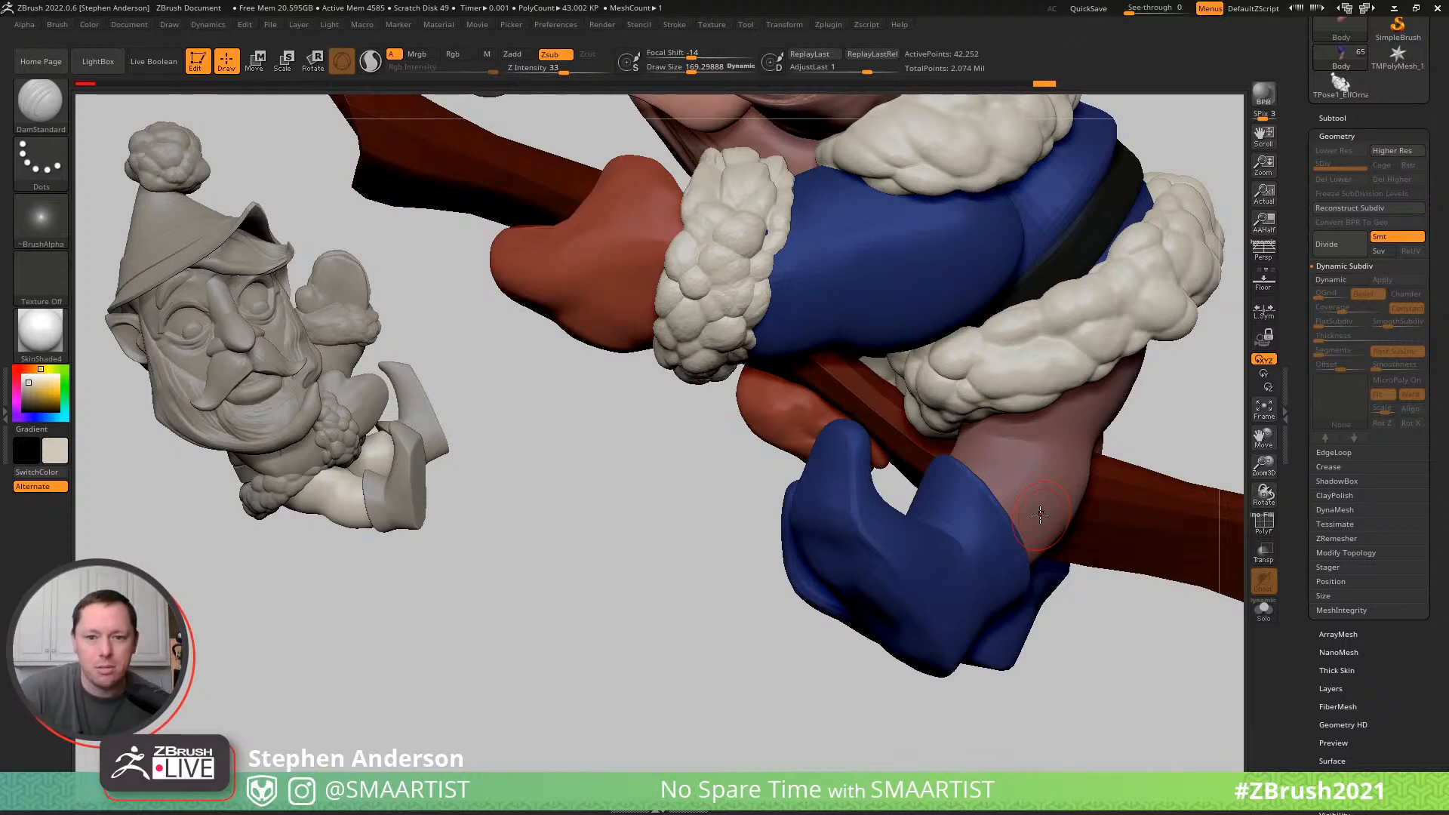
pyautogui.moveTo(637, 533); pyautogui.dragTo(998, 450)
pyautogui.moveTo(934, 361)
pyautogui.keyDown('ctrl'); pyautogui.mouseDown(button='right')
pyautogui.moveTo(938, 298)
pyautogui.moveTo(951, 317)
pyautogui.moveTo(940, 372)
pyautogui.moveTo(1008, 388)
pyautogui.mouseUp(button='right'); pyautogui.keyUp('ctrl')
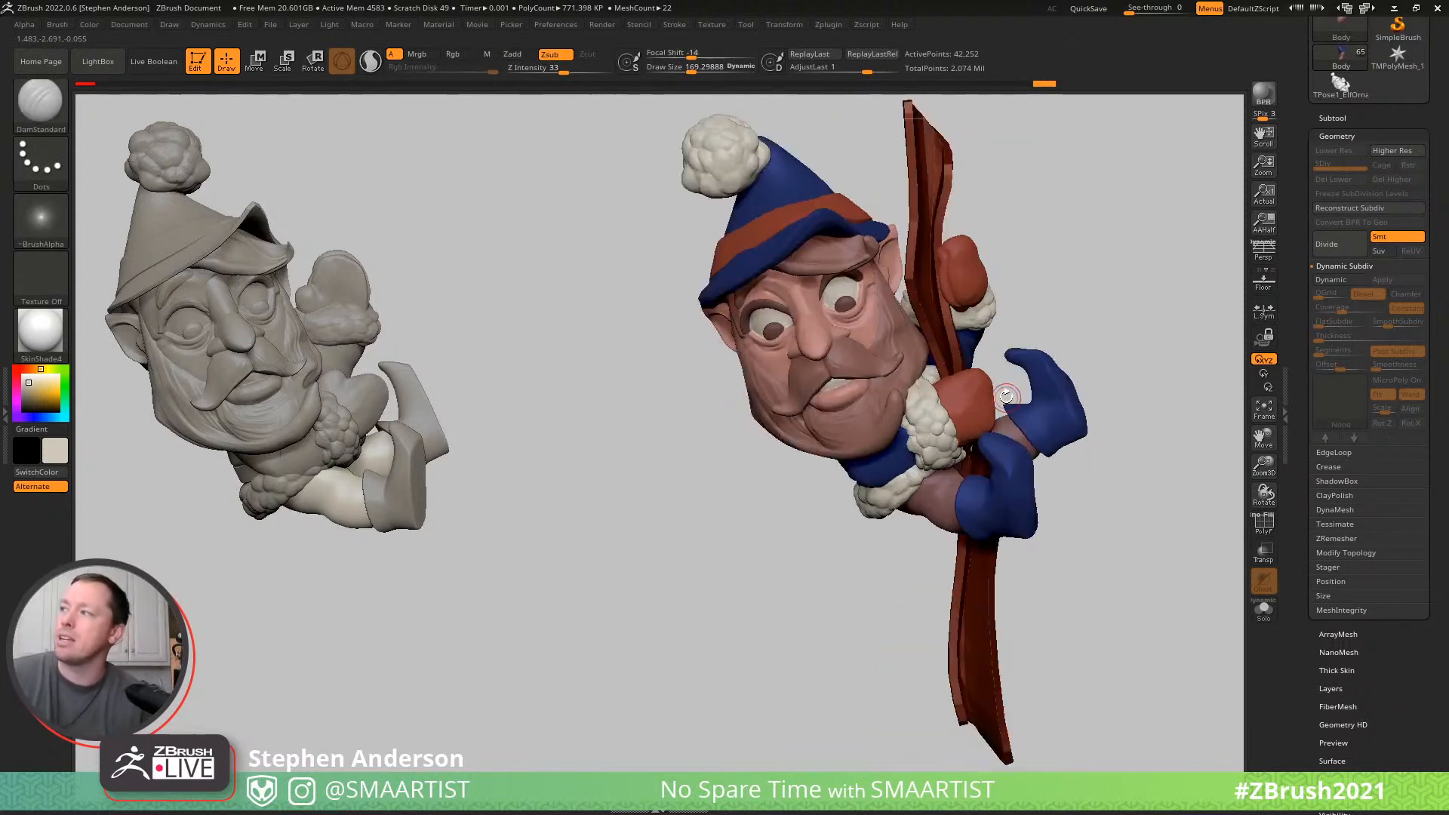
# - Move the transform gizmo up to the upper mitten's height, make the pole the active subtool and return to Draw mode
pyautogui.press('w')
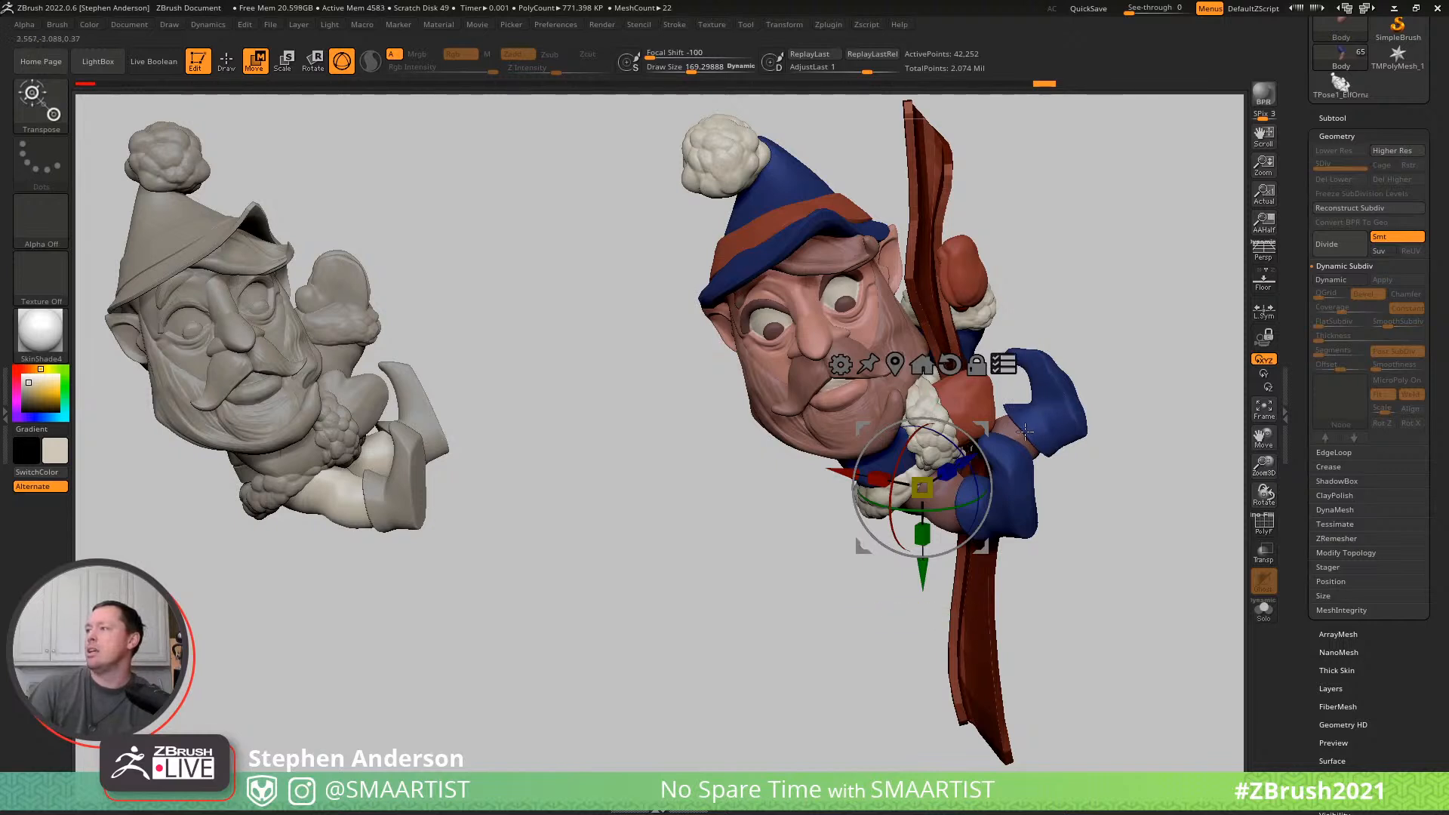
pyautogui.keyDown('alt'); pyautogui.moveTo(983, 427); pyautogui.dragTo(986, 269); pyautogui.keyUp('alt')
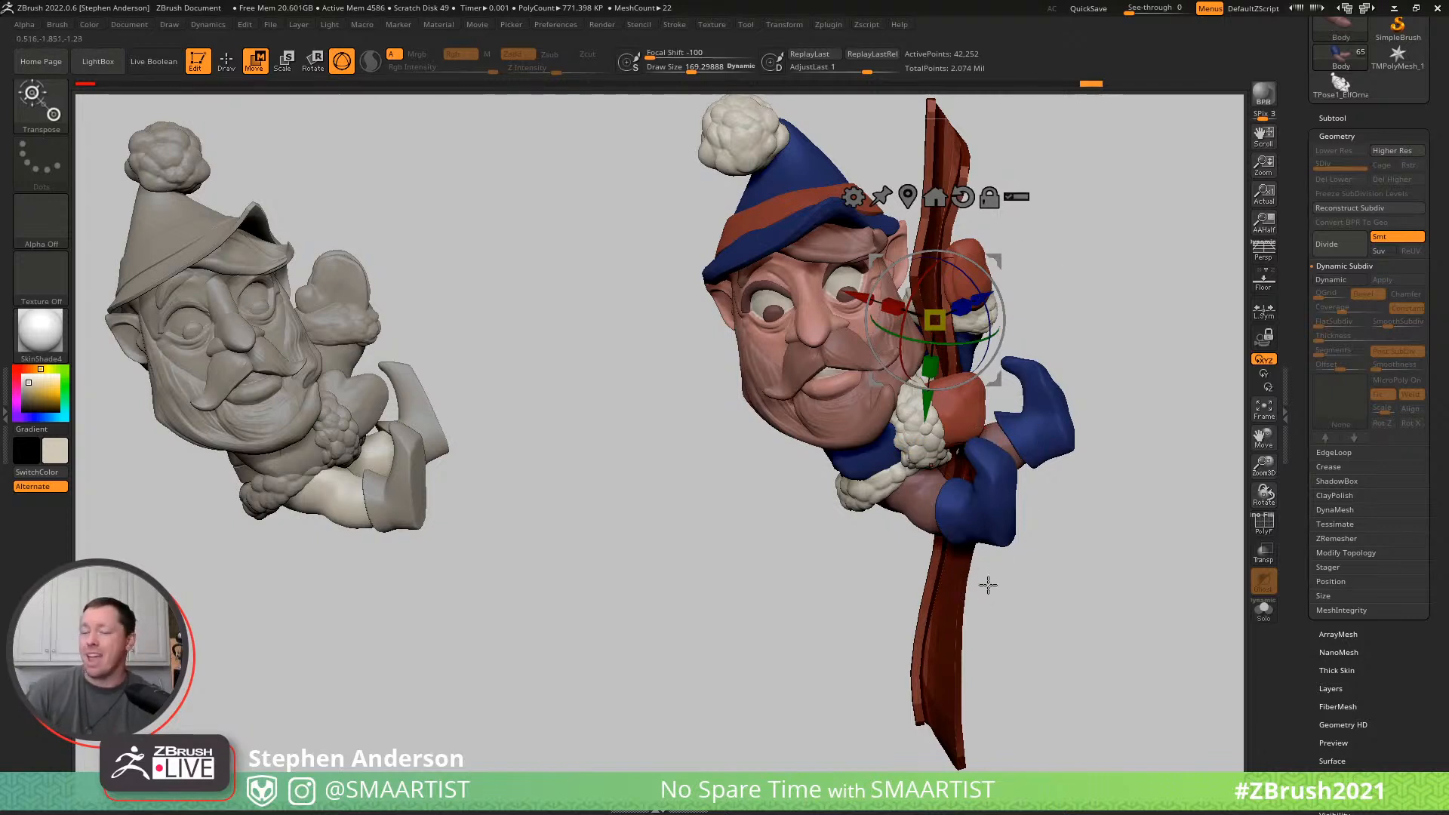
pyautogui.keyDown('alt'); pyautogui.click(948, 581); pyautogui.keyUp('alt')
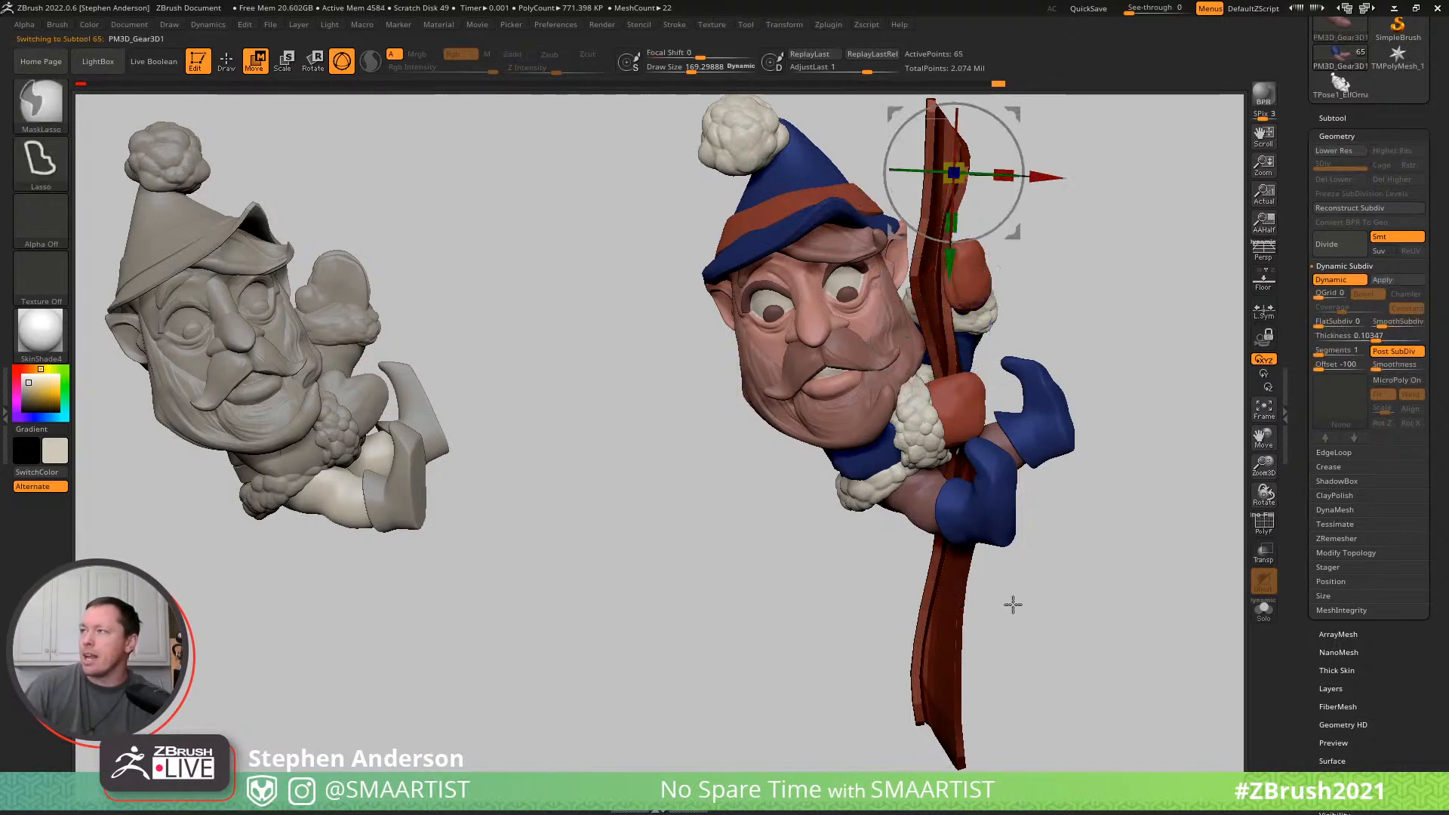
pyautogui.press('q')
pyautogui.moveTo(1008, 603)
pyautogui.keyDown('ctrl'); pyautogui.mouseDown(button='right')
pyautogui.moveTo(1084, 390)
pyautogui.moveTo(1019, 527)
pyautogui.moveTo(1000, 528)
pyautogui.moveTo(1014, 532)
pyautogui.mouseUp(button='right'); pyautogui.keyUp('ctrl')
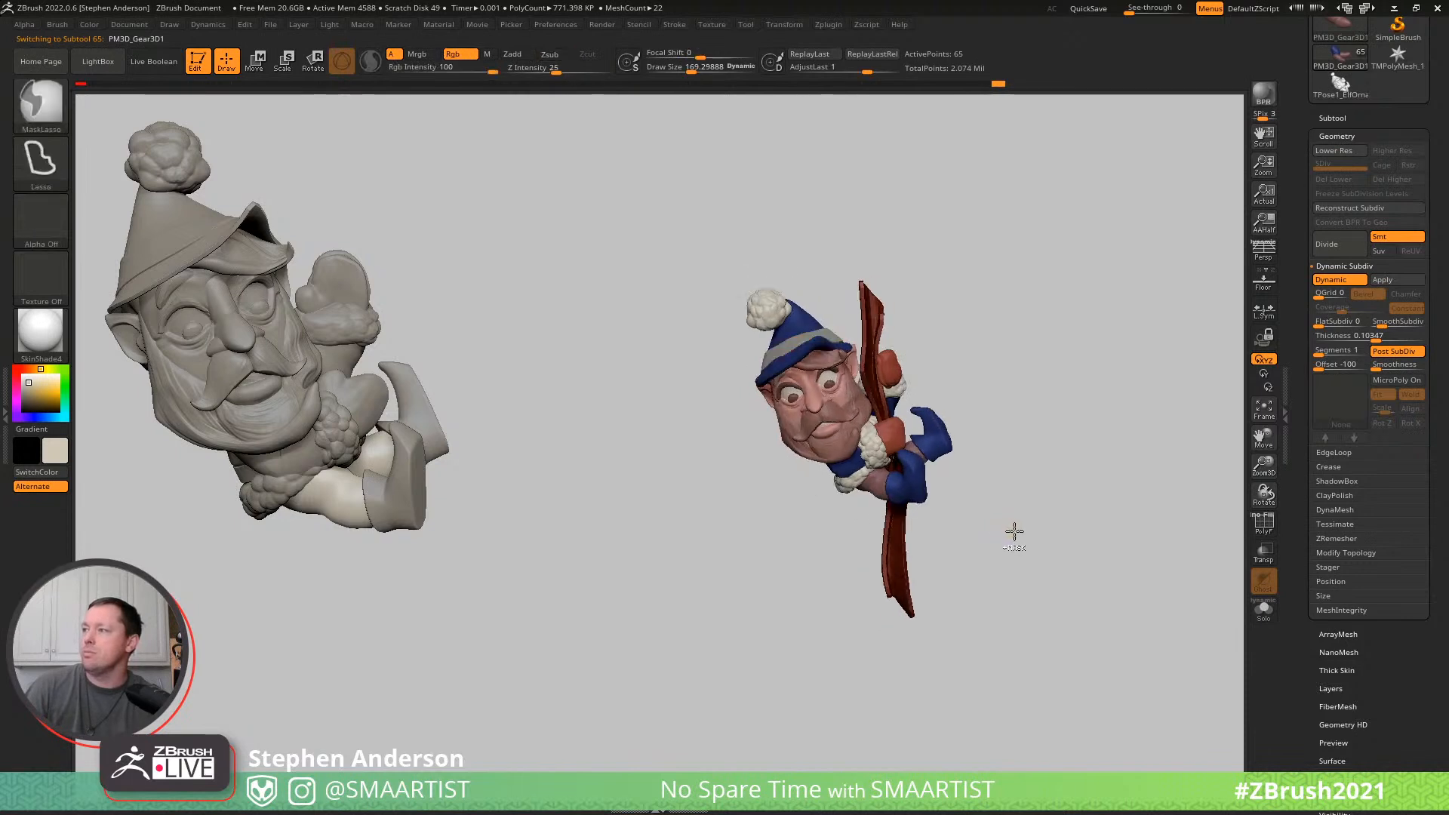
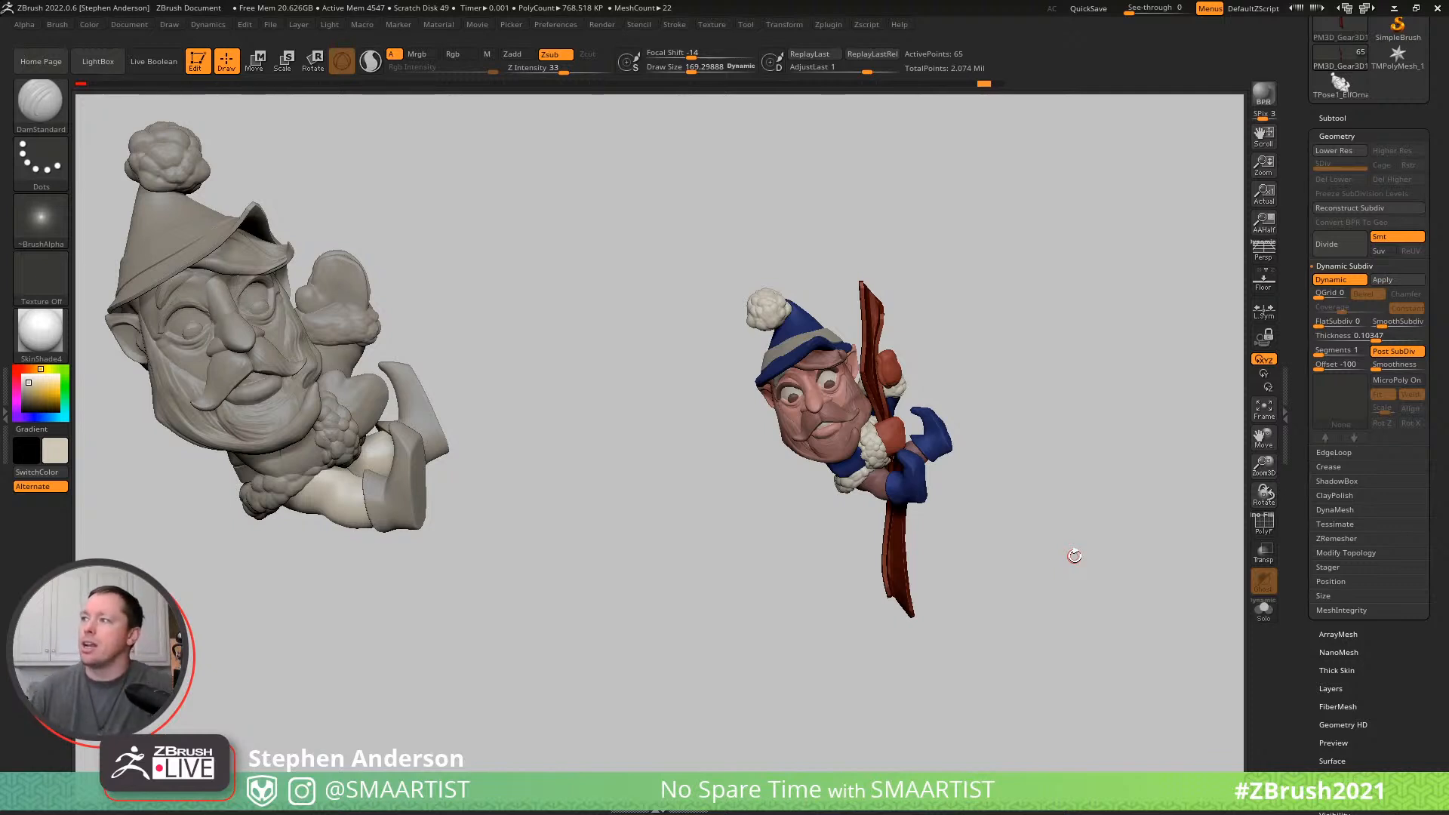
# - Bring up the subtool list and clear the leftover grey elf snapshot from the canvas
pyautogui.moveTo(996, 414); pyautogui.dragTo(1021, 380)
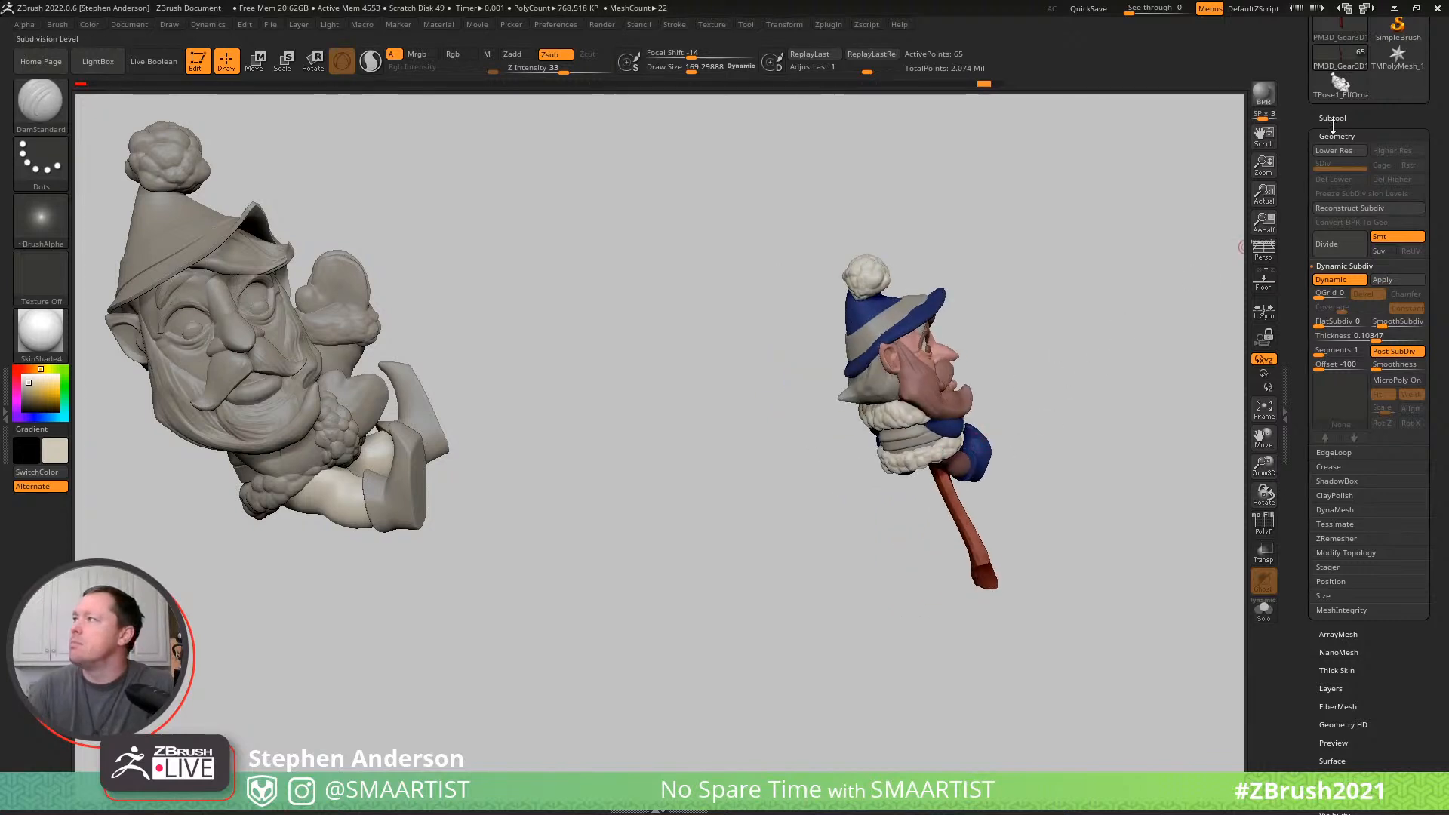
pyautogui.click(1332, 117)
pyautogui.keyDown('shift'); pyautogui.click(1401, 67); pyautogui.keyUp('shift')
pyautogui.keyDown('shift'); pyautogui.click(1400, 67); pyautogui.keyUp('shift')
pyautogui.keyDown('shift'); pyautogui.click(1401, 67); pyautogui.keyUp('shift')
pyautogui.keyDown('shift'); pyautogui.click(1400, 72); pyautogui.keyUp('shift')
pyautogui.moveTo(999, 350); pyautogui.dragTo(946, 375)
pyautogui.keyDown('ctrl'); pyautogui.moveTo(946, 375); pyautogui.dragTo(891, 461, button='right'); pyautogui.keyUp('ctrl')
pyautogui.moveTo(770, 453)
pyautogui.mouseDown(button='right')
pyautogui.moveTo(835, 400)
pyautogui.moveTo(938, 405)
pyautogui.mouseUp(button='right')
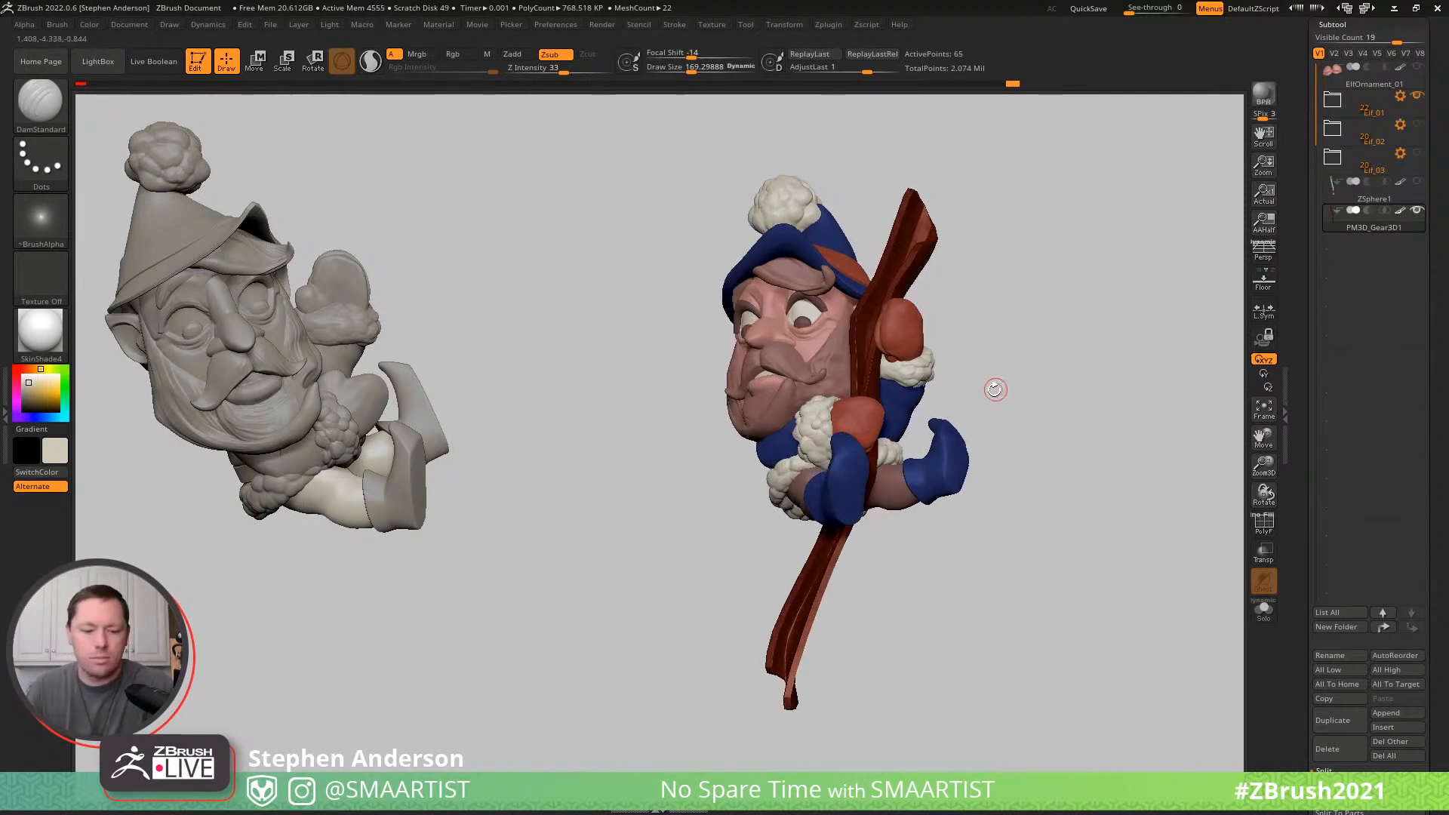
pyautogui.hotkey('ctrl', 'n')
# - Build a contact sheet on the canvas with smaller elf snapshots from both sides and behind around a large front view
pyautogui.moveTo(1028, 376)
pyautogui.keyDown('alt'); pyautogui.mouseDown(button='right')
pyautogui.moveTo(543, 378)
pyautogui.moveTo(465, 339)
pyautogui.moveTo(501, 378)
pyautogui.moveTo(1282, 377)
pyautogui.moveTo(1297, 353)
pyautogui.mouseUp(button='right'); pyautogui.keyUp('alt')
pyautogui.hotkey('shift', 's')
pyautogui.moveTo(1177, 403)
pyautogui.keyDown('alt'); pyautogui.mouseDown(button='right')
pyautogui.moveTo(555, 438)
pyautogui.moveTo(589, 469)
pyautogui.moveTo(624, 466)
pyautogui.moveTo(605, 481)
pyautogui.moveTo(890, 450)
pyautogui.moveTo(854, 455)
pyautogui.moveTo(870, 415)
pyautogui.moveTo(899, 404)
pyautogui.mouseUp(button='right'); pyautogui.keyUp('alt')
pyautogui.moveTo(867, 328)
pyautogui.keyDown('alt'); pyautogui.mouseDown(button='right')
pyautogui.moveTo(882, 358)
pyautogui.moveTo(914, 355)
pyautogui.moveTo(922, 382)
pyautogui.moveTo(532, 402)
pyautogui.moveTo(498, 397)
pyautogui.moveTo(549, 403)
pyautogui.moveTo(496, 327)
pyautogui.moveTo(496, 353)
pyautogui.moveTo(490, 335)
pyautogui.moveTo(526, 347)
pyautogui.moveTo(516, 333)
pyautogui.mouseUp(button='right'); pyautogui.keyUp('alt')
pyautogui.press('shift')
pyautogui.hotkey('shift', 's')
pyautogui.keyDown('alt'); pyautogui.moveTo(643, 295); pyautogui.dragTo(625, 274, button='right'); pyautogui.keyUp('alt')
pyautogui.hotkey('shift', 's')
pyautogui.moveTo(483, 466)
pyautogui.keyDown('alt'); pyautogui.mouseDown(button='right')
pyautogui.moveTo(550, 624)
pyautogui.moveTo(609, 602)
pyautogui.moveTo(588, 663)
pyautogui.moveTo(602, 640)
pyautogui.moveTo(586, 631)
pyautogui.mouseUp(button='right'); pyautogui.keyUp('alt')
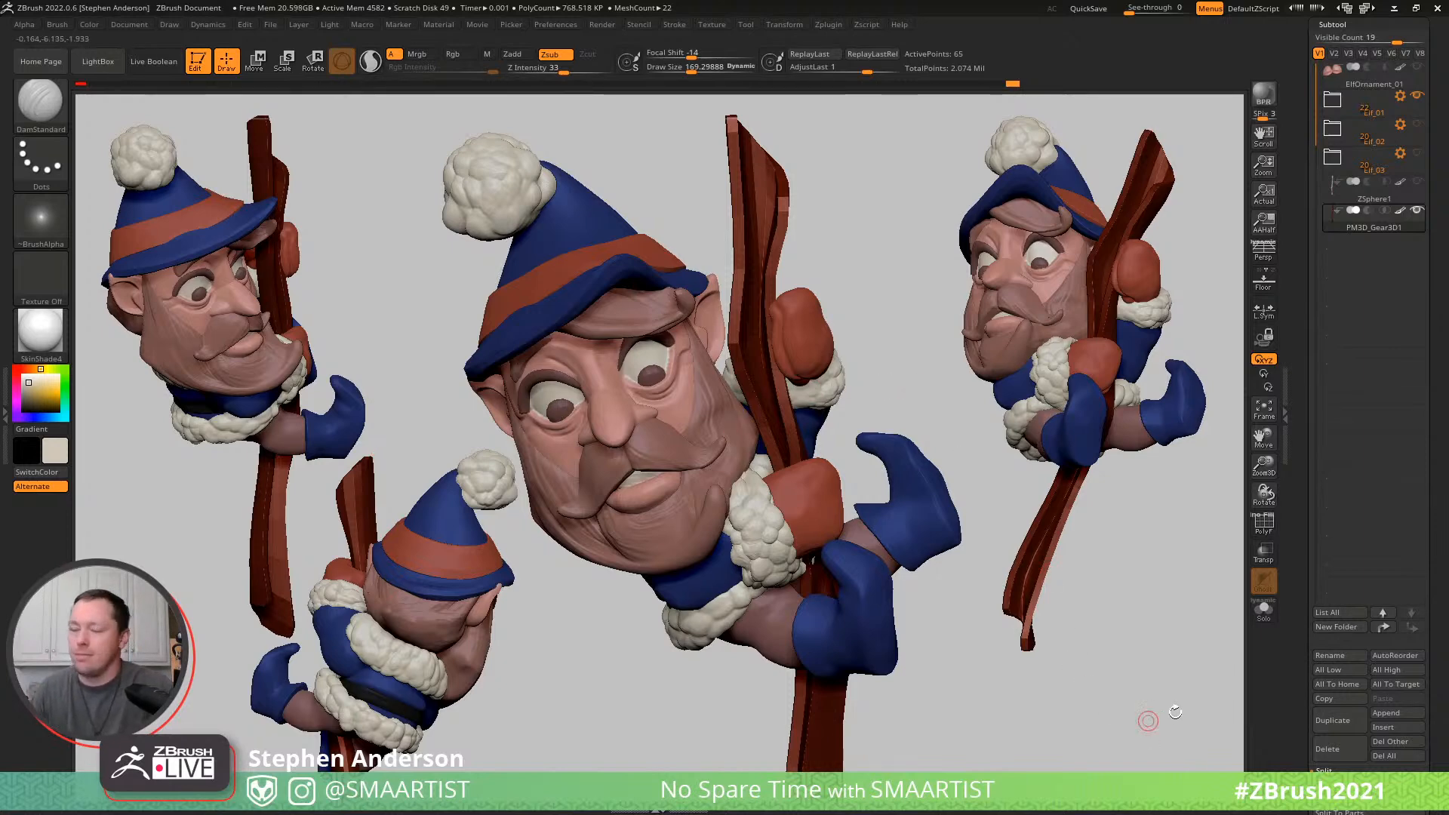
# - Export the canvas as a JPEG image named ElfOrnament_01a in the _Santa folder
pyautogui.hotkey('ctrl', 'shift')
pyautogui.hotkey('ctrl', 'shift', 'e')
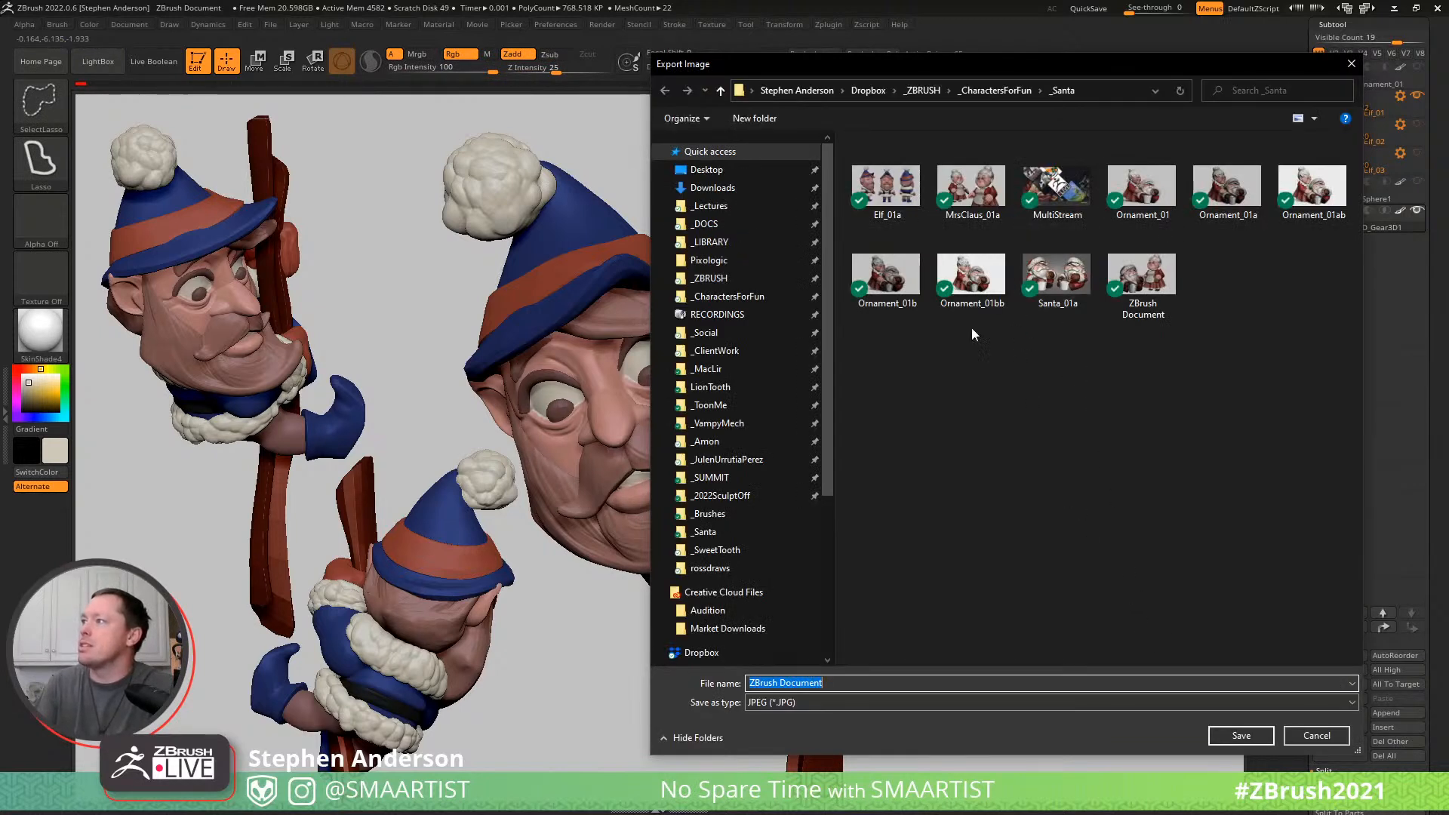
pyautogui.click(892, 198)
pyautogui.click(805, 684)
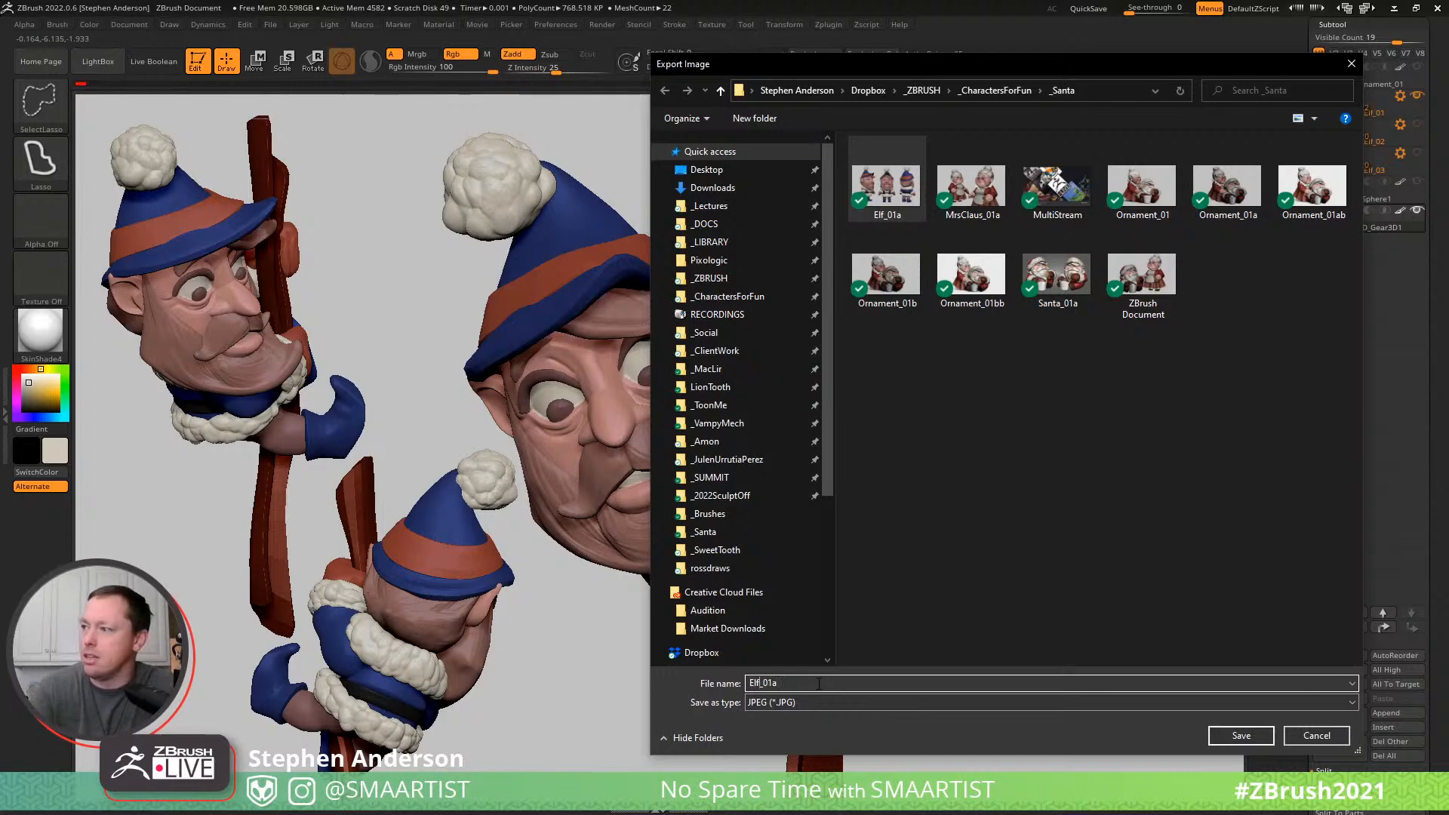
pyautogui.write('Ornament')
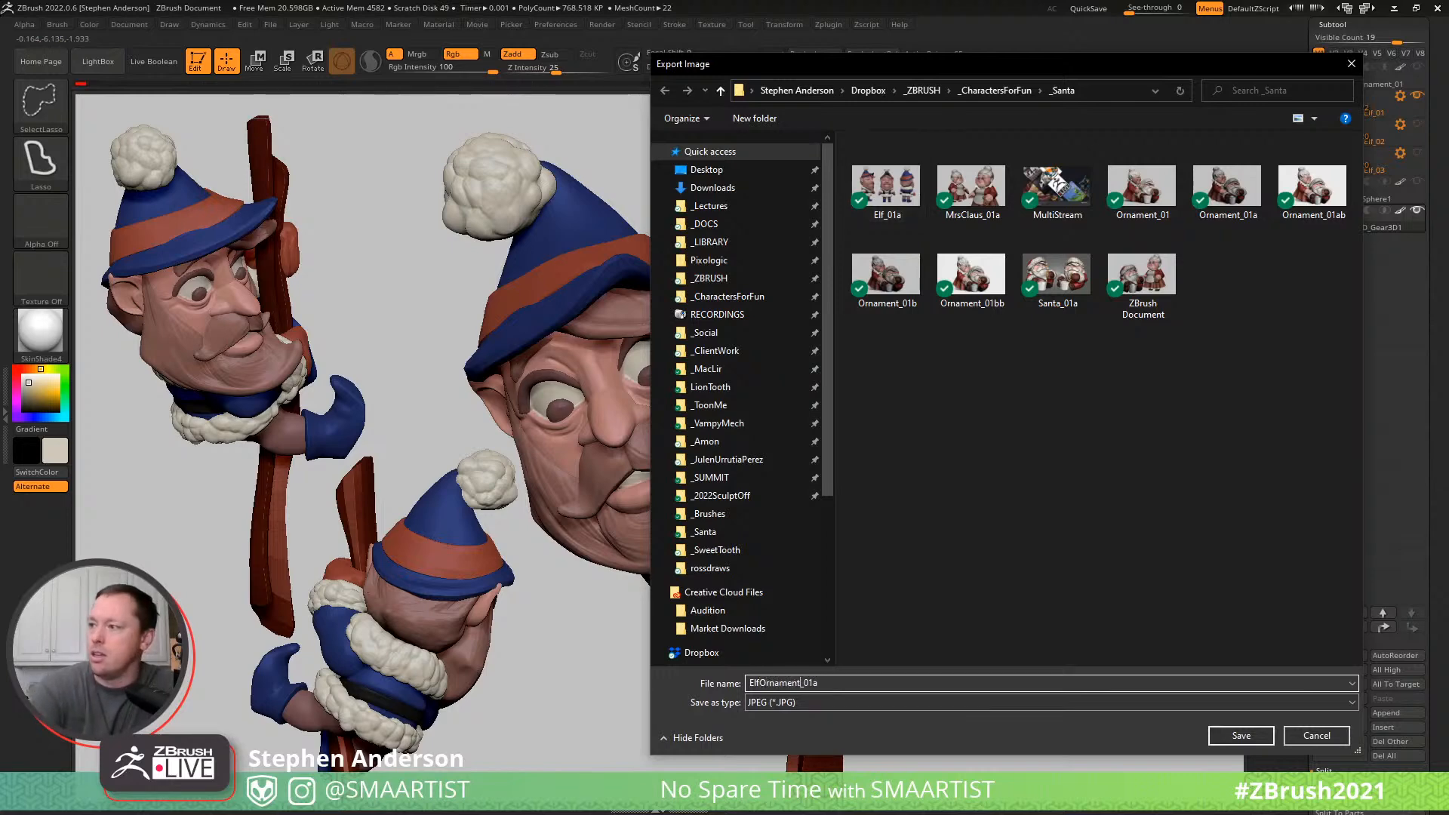
pyautogui.click(1241, 735)
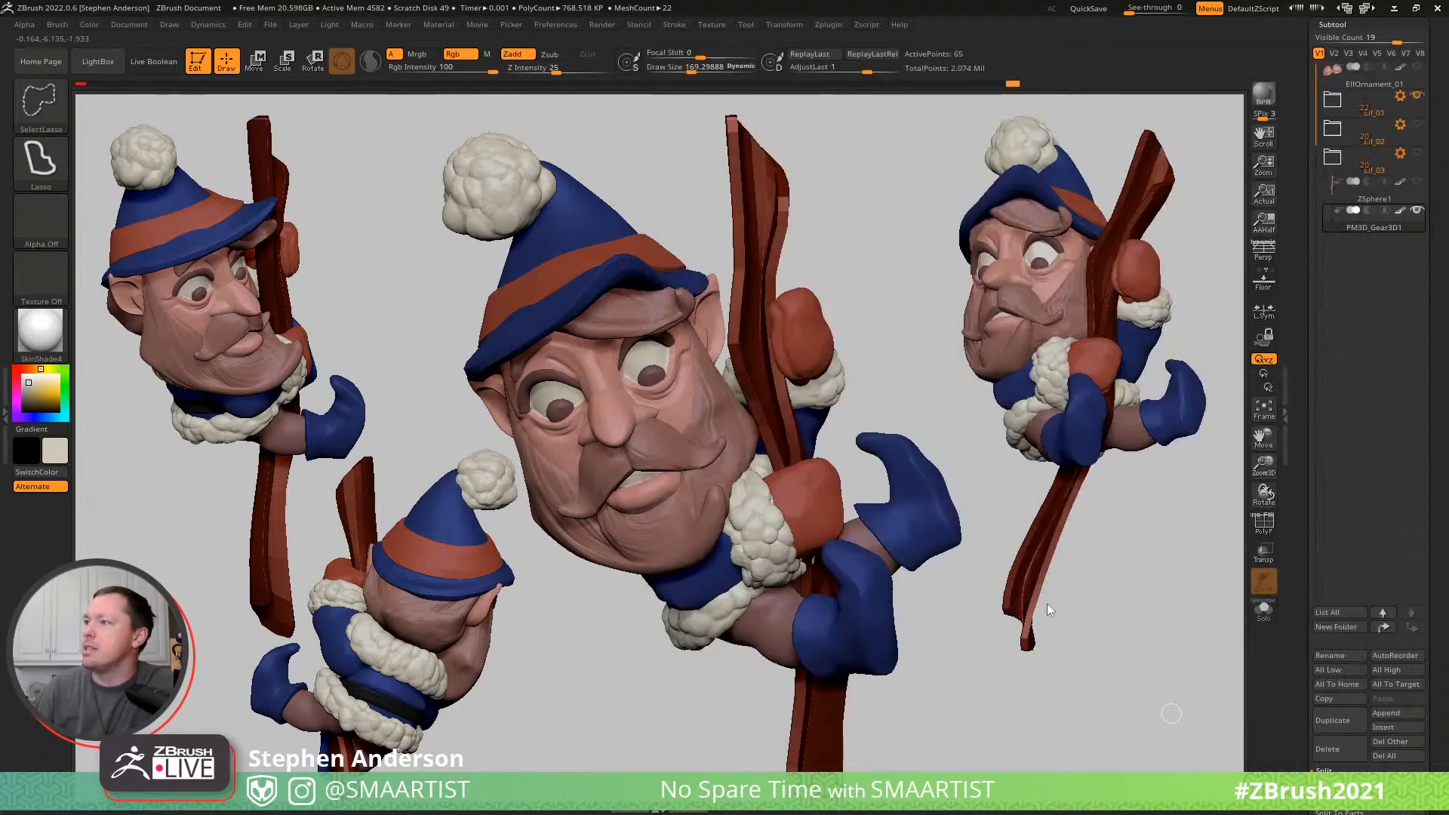
pyautogui.click(890, 790)
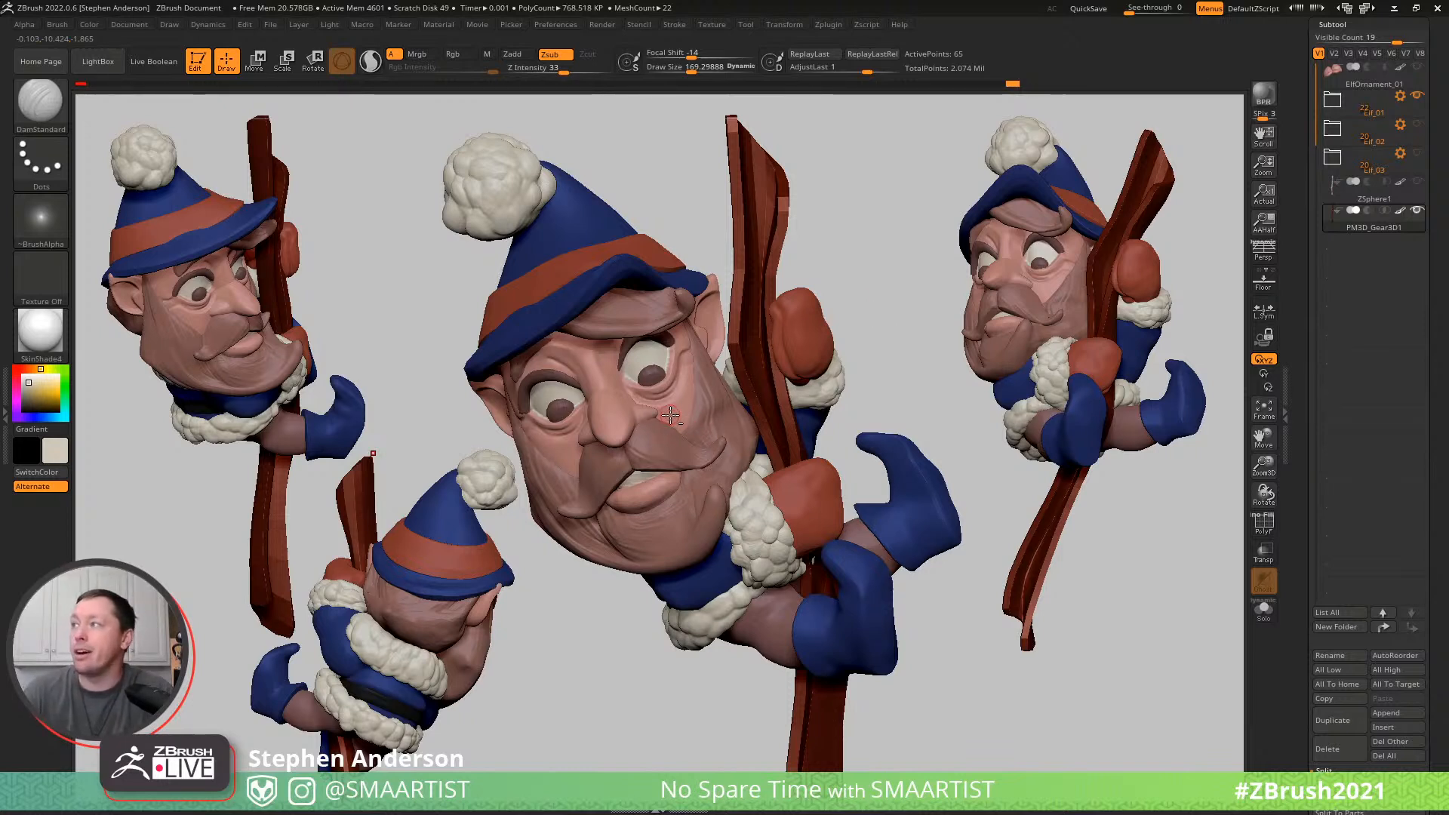
# - Clear the snapshots from the canvas and reframe the whole elf in the centre
pyautogui.hotkey('ctrl', 'n')
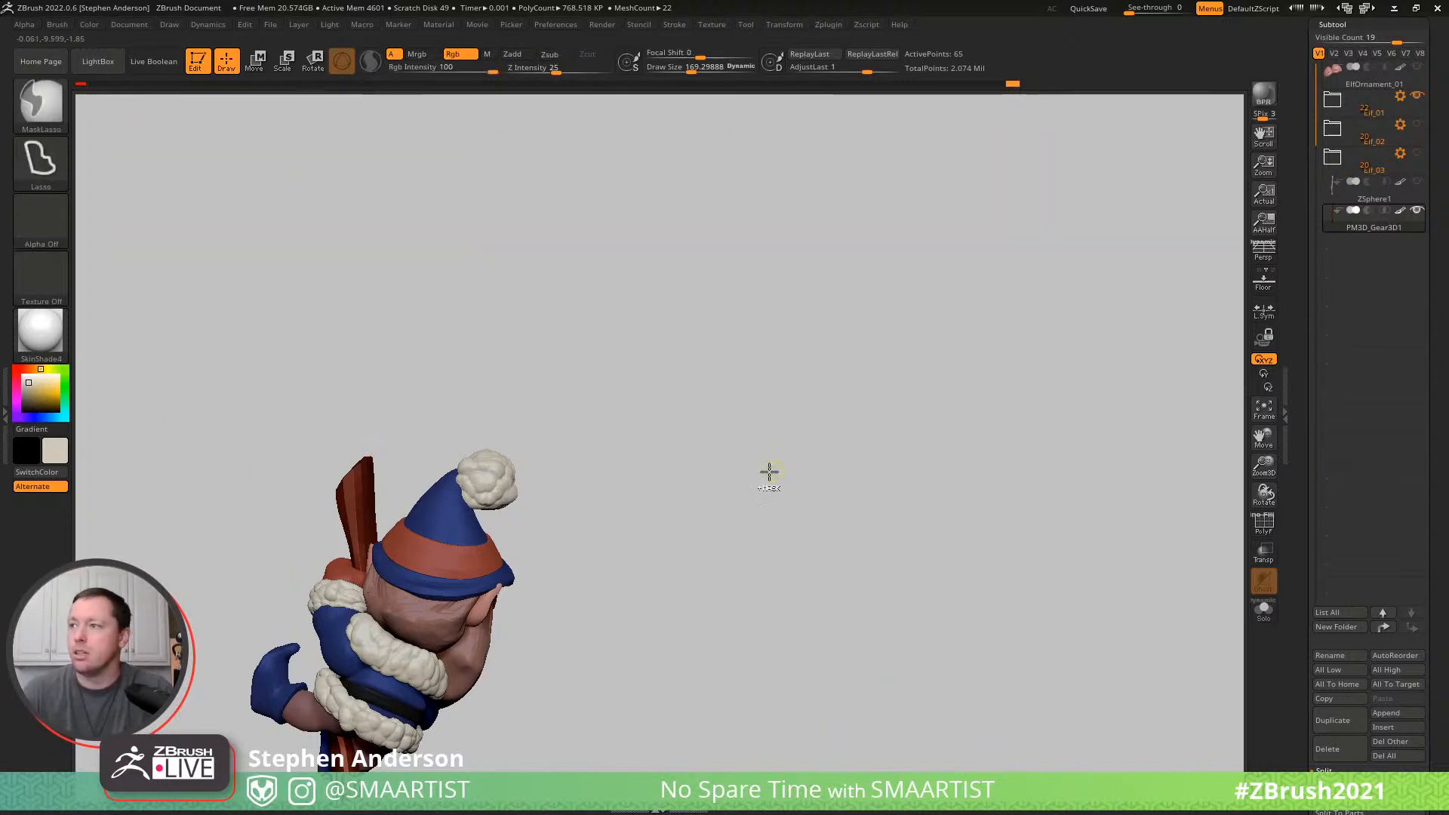
pyautogui.moveTo(581, 543); pyautogui.dragTo(768, 501)
pyautogui.press('shift')
pyautogui.moveTo(685, 582)
pyautogui.keyDown('alt'); pyautogui.mouseDown()
pyautogui.moveTo(896, 423)
pyautogui.moveTo(878, 428)
pyautogui.mouseUp(); pyautogui.keyUp('alt')
pyautogui.keyDown('ctrl'); pyautogui.moveTo(878, 428); pyautogui.dragTo(884, 435, button='right'); pyautogui.keyUp('ctrl')
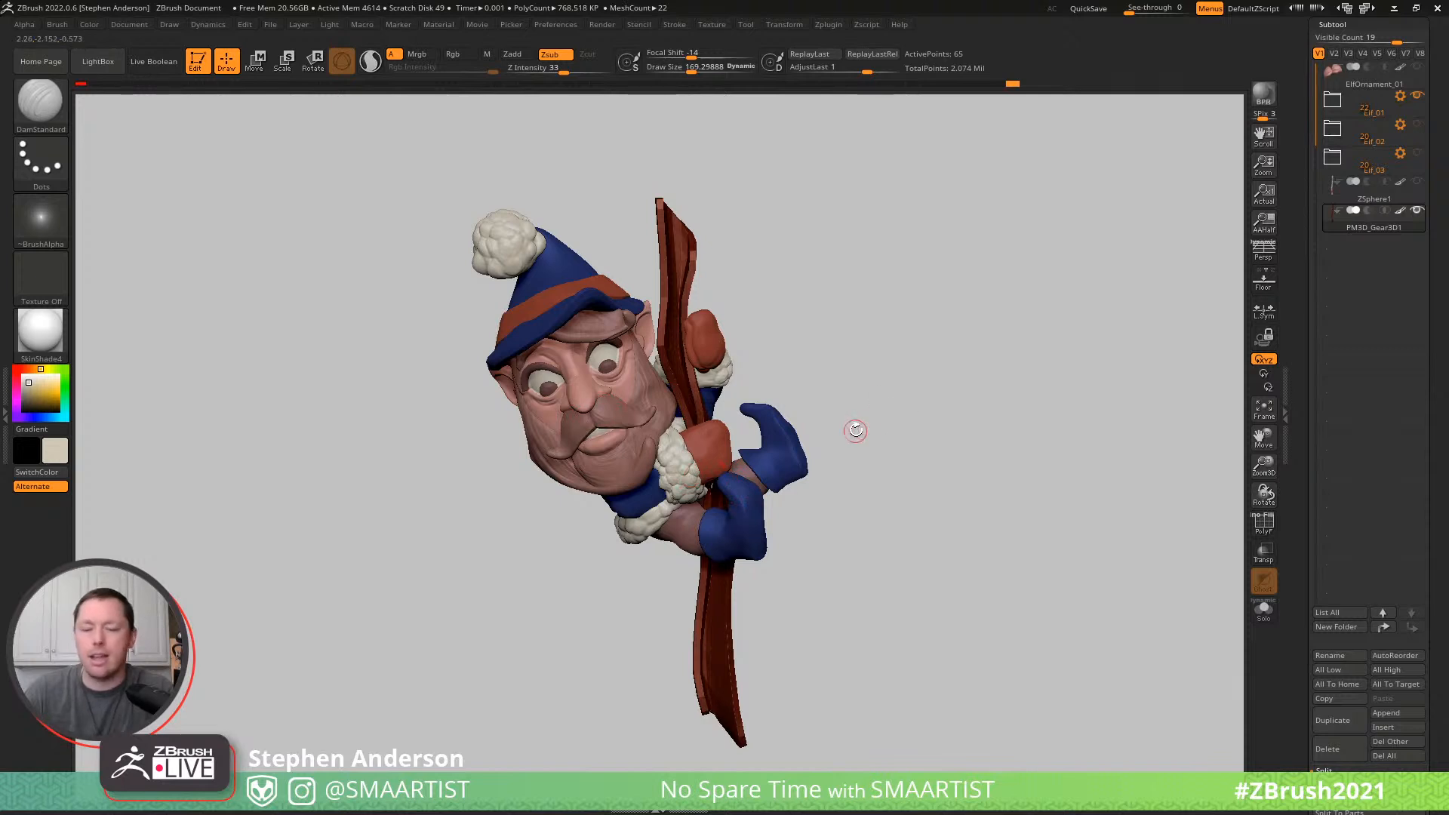
pyautogui.press('w')
pyautogui.keyDown('alt'); pyautogui.moveTo(757, 203); pyautogui.dragTo(759, 292); pyautogui.keyUp('alt')
pyautogui.hotkey('ctrl', 'z')
pyautogui.moveTo(731, 363); pyautogui.dragTo(694, 355)
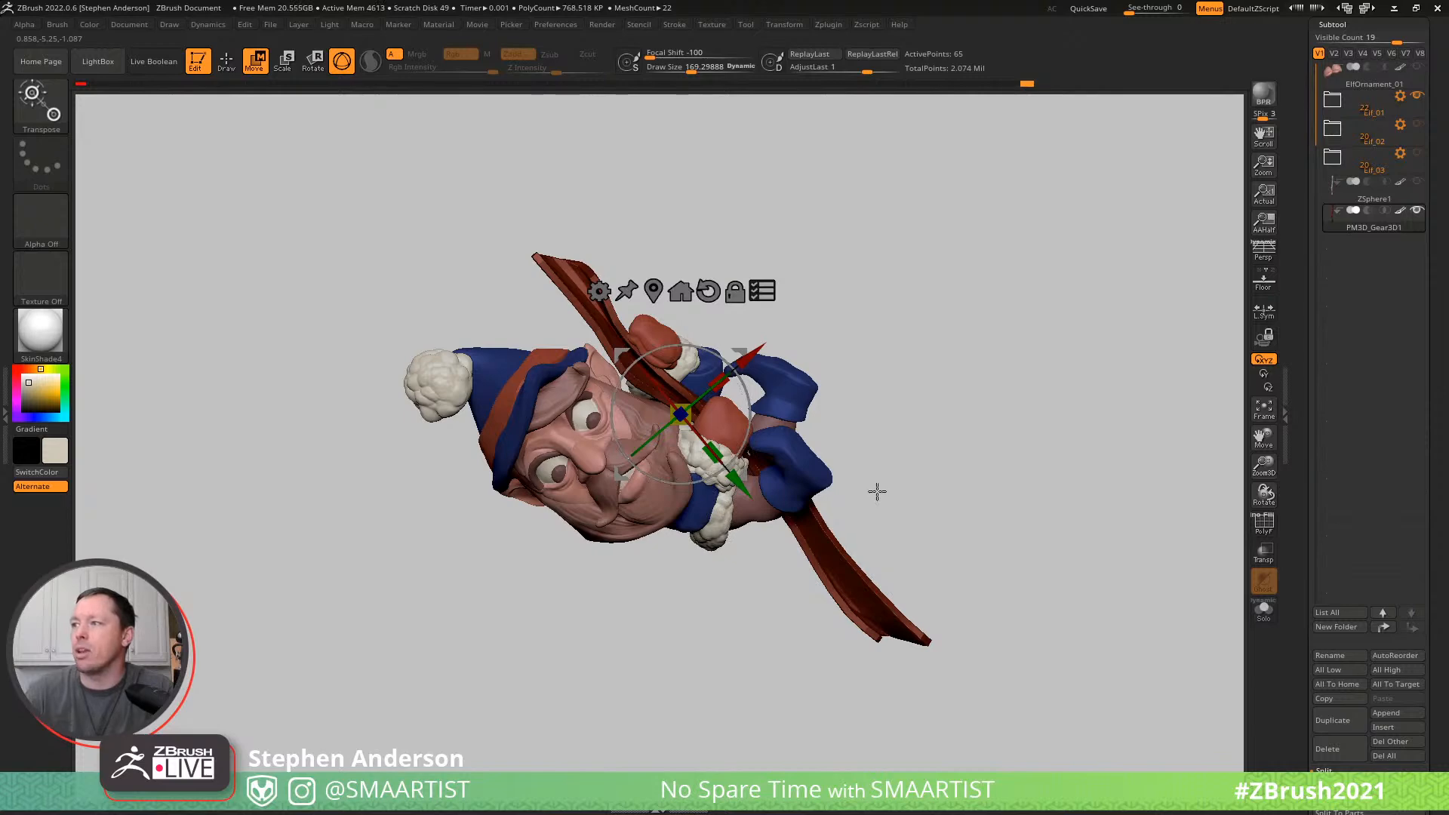
pyautogui.moveTo(880, 491); pyautogui.dragTo(870, 327)
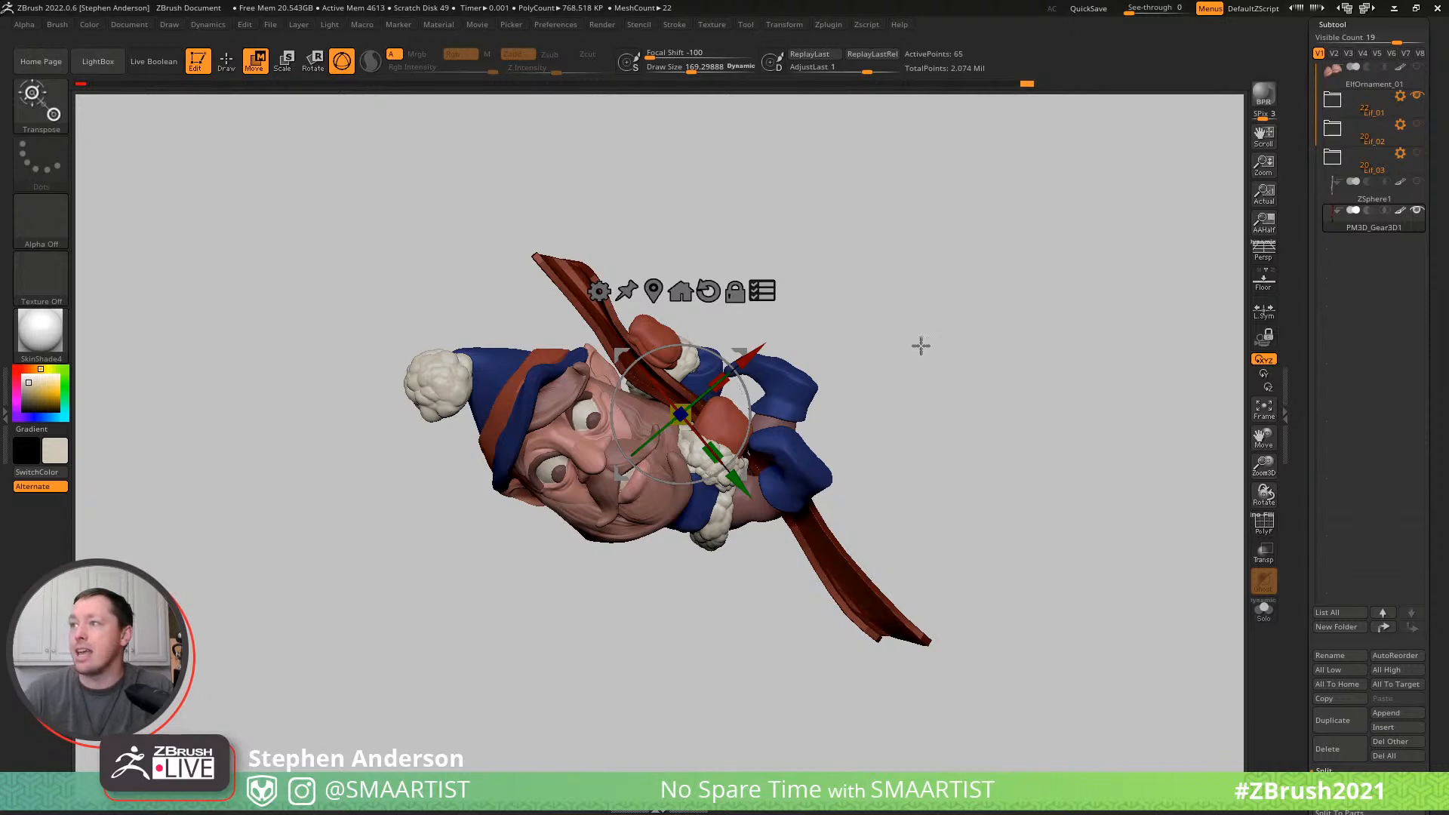
pyautogui.press('q')
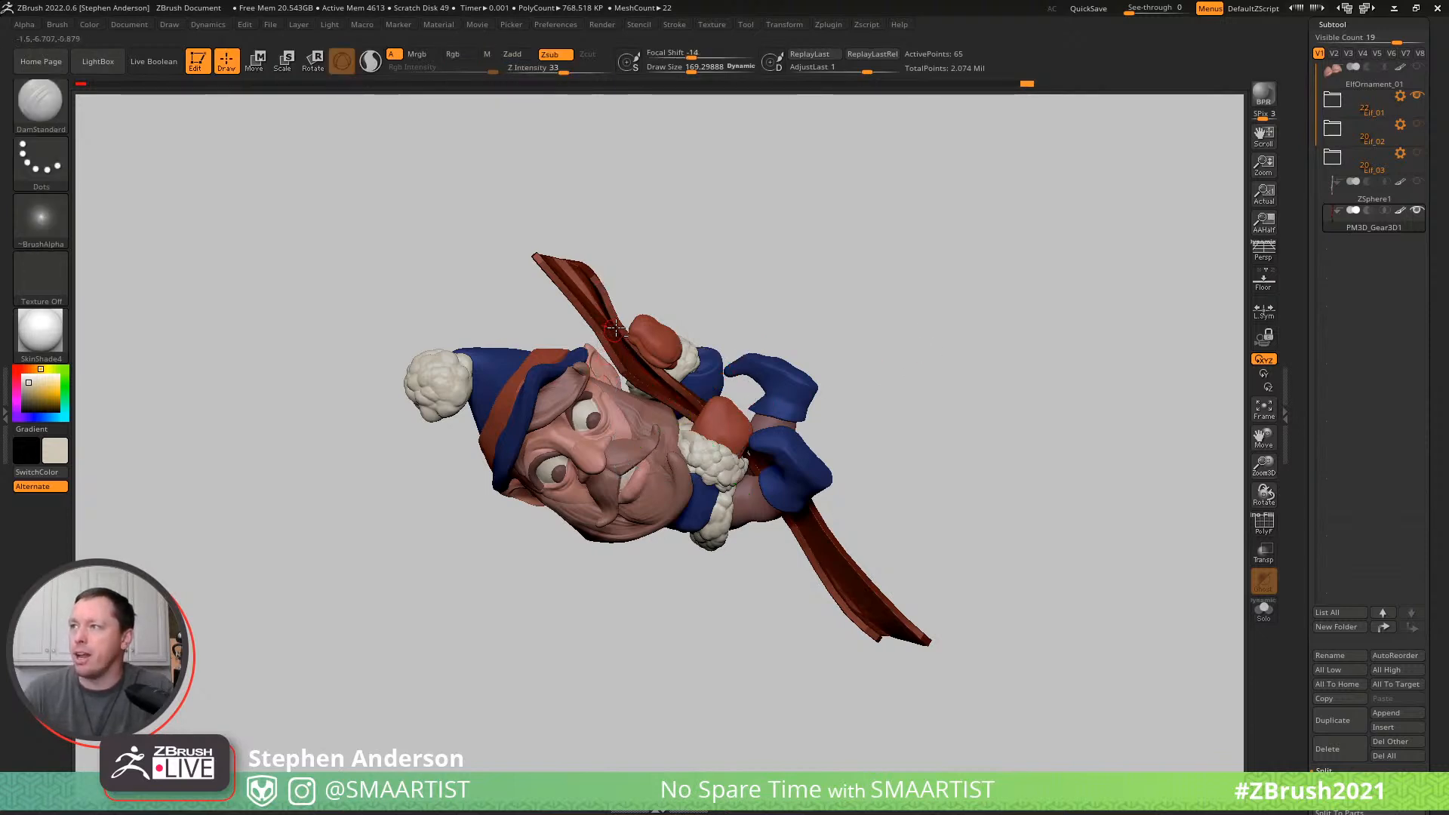
# - Show the polyframe, mask the pole below its upper end and rotate that upper end upright above the mitten
pyautogui.hotkey('shift', 'f')
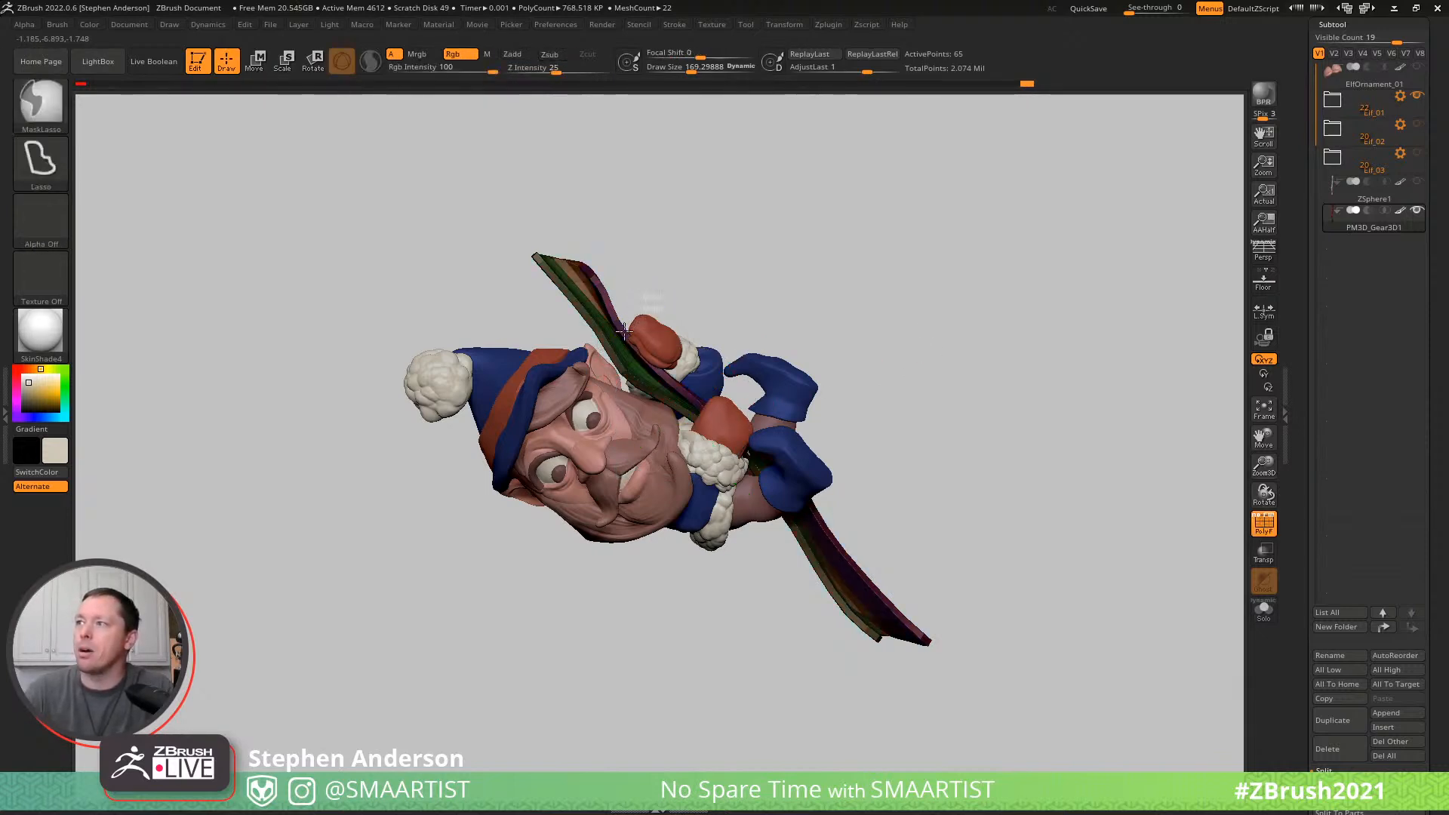
pyautogui.moveTo(495, 327)
pyautogui.keyDown('ctrl'); pyautogui.mouseDown()
pyautogui.moveTo(670, 174)
pyautogui.moveTo(703, 178)
pyautogui.mouseUp(); pyautogui.keyUp('ctrl')
pyautogui.press('w')
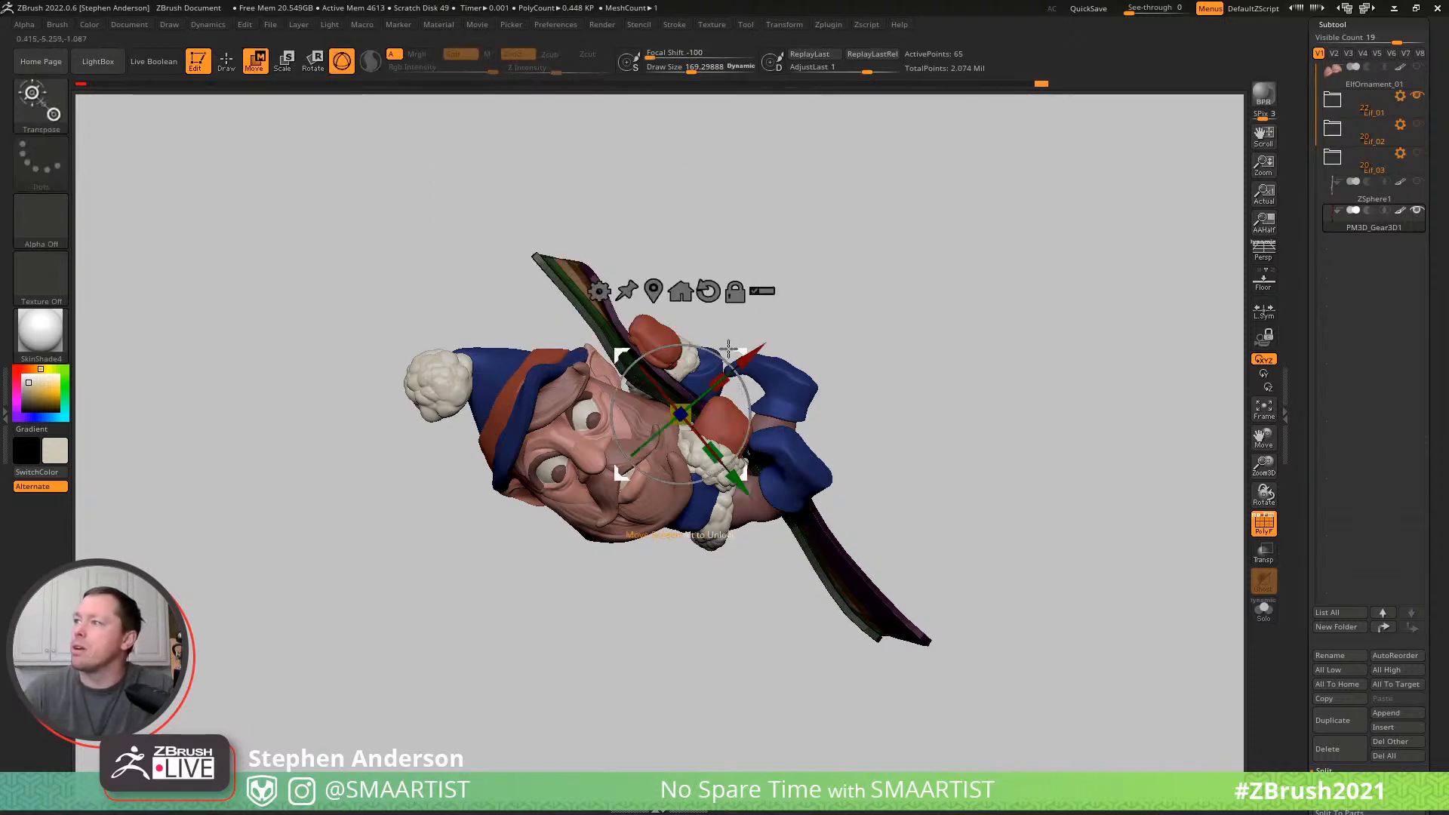
pyautogui.moveTo(738, 350)
pyautogui.keyDown('alt'); pyautogui.mouseDown()
pyautogui.moveTo(674, 276)
pyautogui.moveTo(699, 303)
pyautogui.mouseUp(); pyautogui.keyUp('alt')
pyautogui.press('ctrl')
pyautogui.press('ctrl')
# - Mask the rest of the pole, rotate its lower end to hang straight down and hide the polyframe
pyautogui.moveTo(864, 408)
pyautogui.keyDown('ctrl'); pyautogui.mouseDown()
pyautogui.moveTo(705, 712)
pyautogui.moveTo(621, 586)
pyautogui.mouseUp(); pyautogui.keyUp('ctrl')
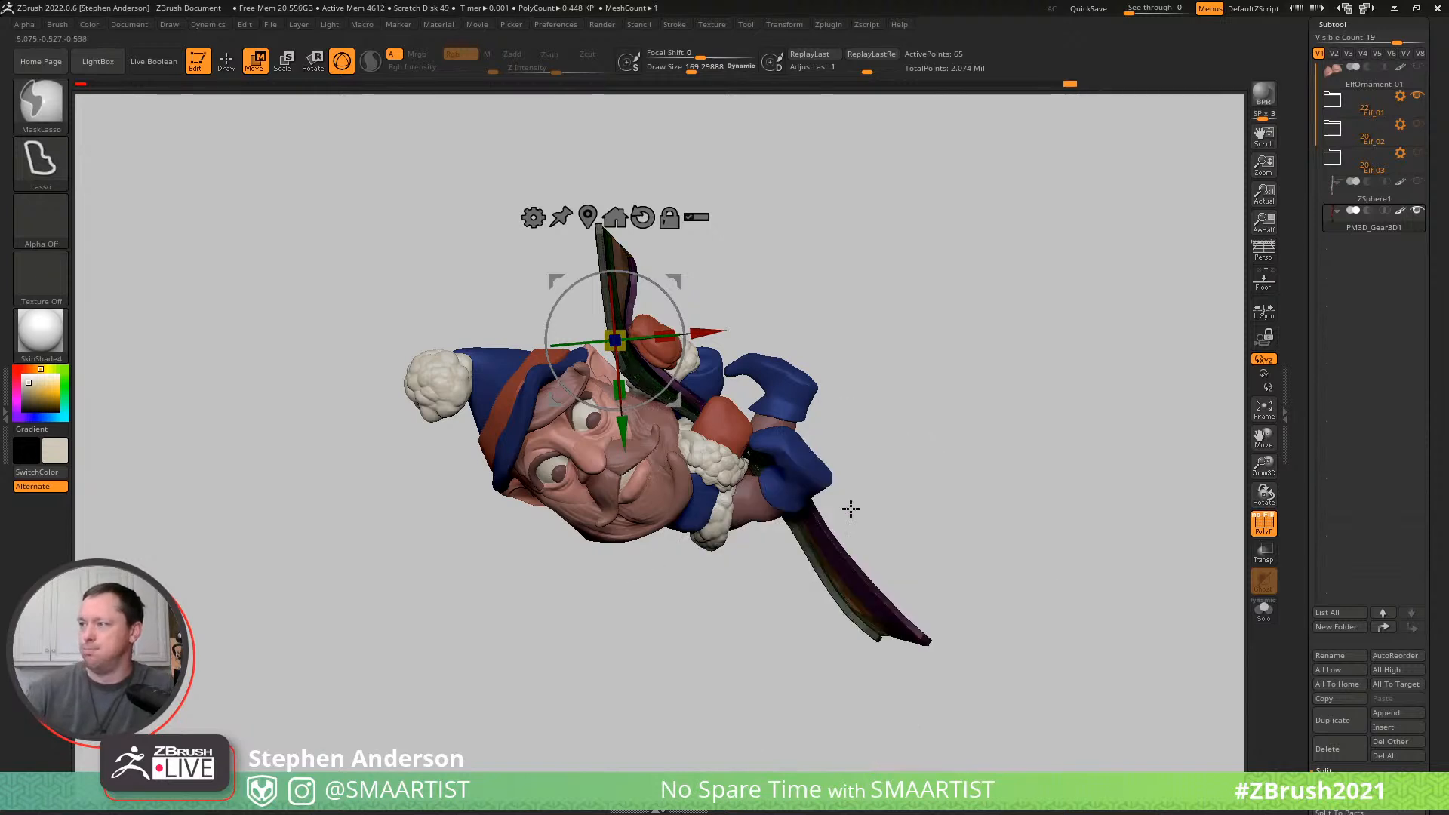
pyautogui.moveTo(679, 287)
pyautogui.keyDown('alt'); pyautogui.mouseDown()
pyautogui.moveTo(831, 362)
pyautogui.moveTo(826, 410)
pyautogui.mouseUp(); pyautogui.keyUp('alt')
pyautogui.moveTo(806, 408); pyautogui.dragTo(828, 445)
pyautogui.press('q')
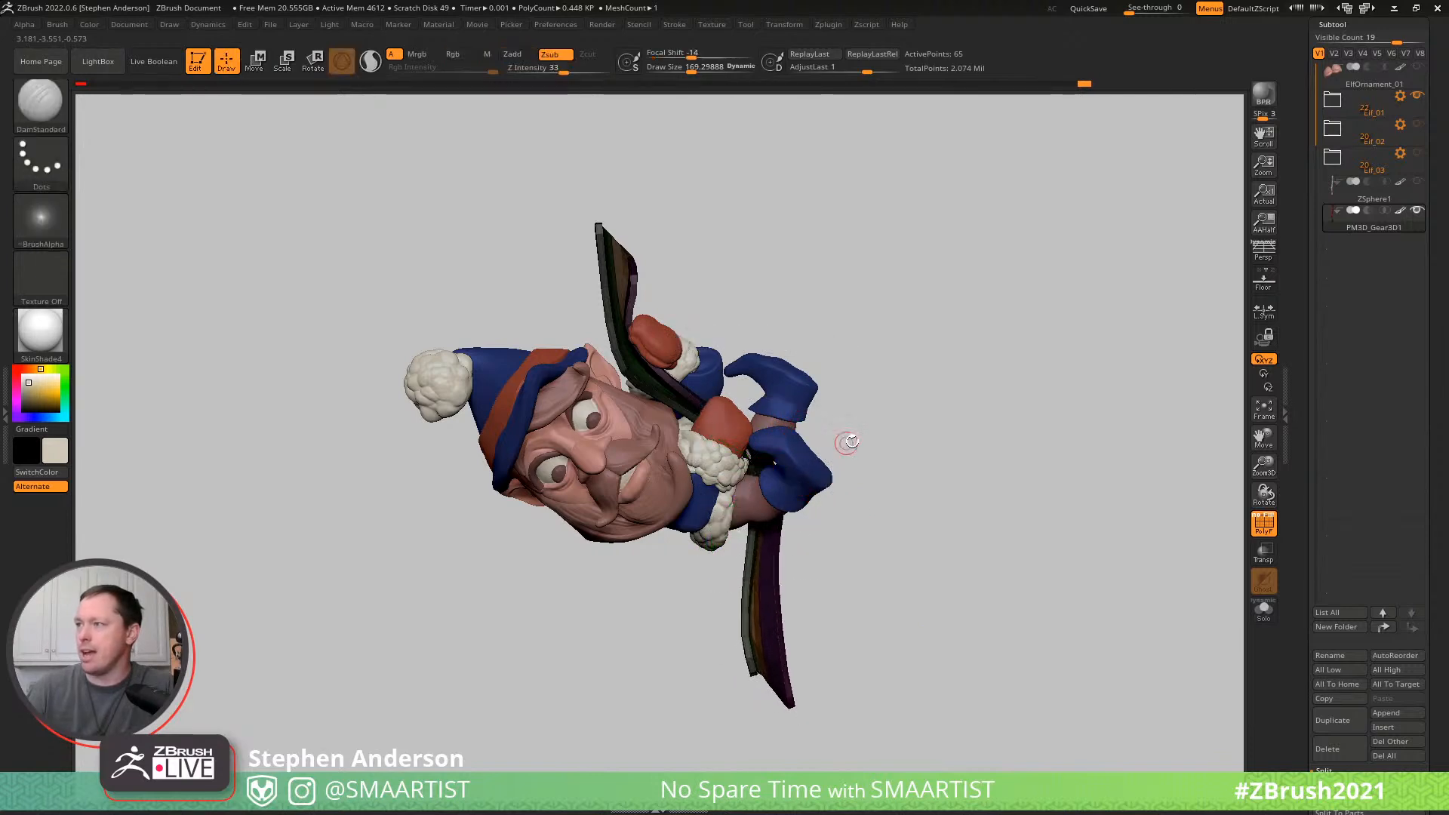
pyautogui.keyDown('ctrl'); pyautogui.moveTo(987, 513); pyautogui.dragTo(985, 514); pyautogui.keyUp('ctrl')
pyautogui.hotkey('shift', 'f')
# - Rotate the pole's lower end with the gizmo to twist it beneath the elf's legs
pyautogui.moveTo(928, 340)
pyautogui.mouseDown()
pyautogui.moveTo(826, 356)
pyautogui.moveTo(930, 342)
pyautogui.mouseUp()
pyautogui.press('w')
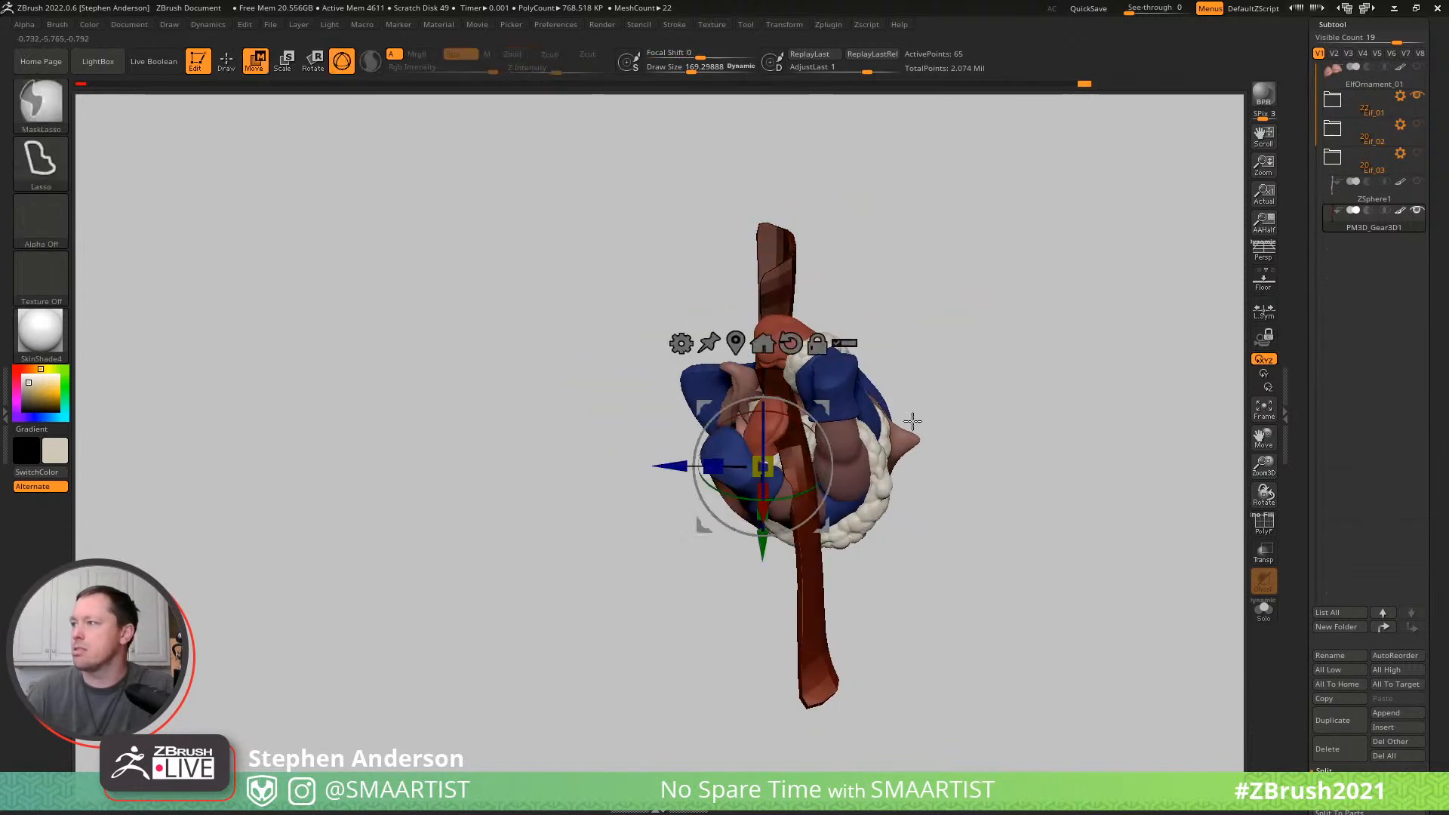
pyautogui.moveTo(922, 368); pyautogui.dragTo(925, 521)
pyautogui.keyDown('alt'); pyautogui.moveTo(838, 410); pyautogui.dragTo(874, 411); pyautogui.keyUp('alt')
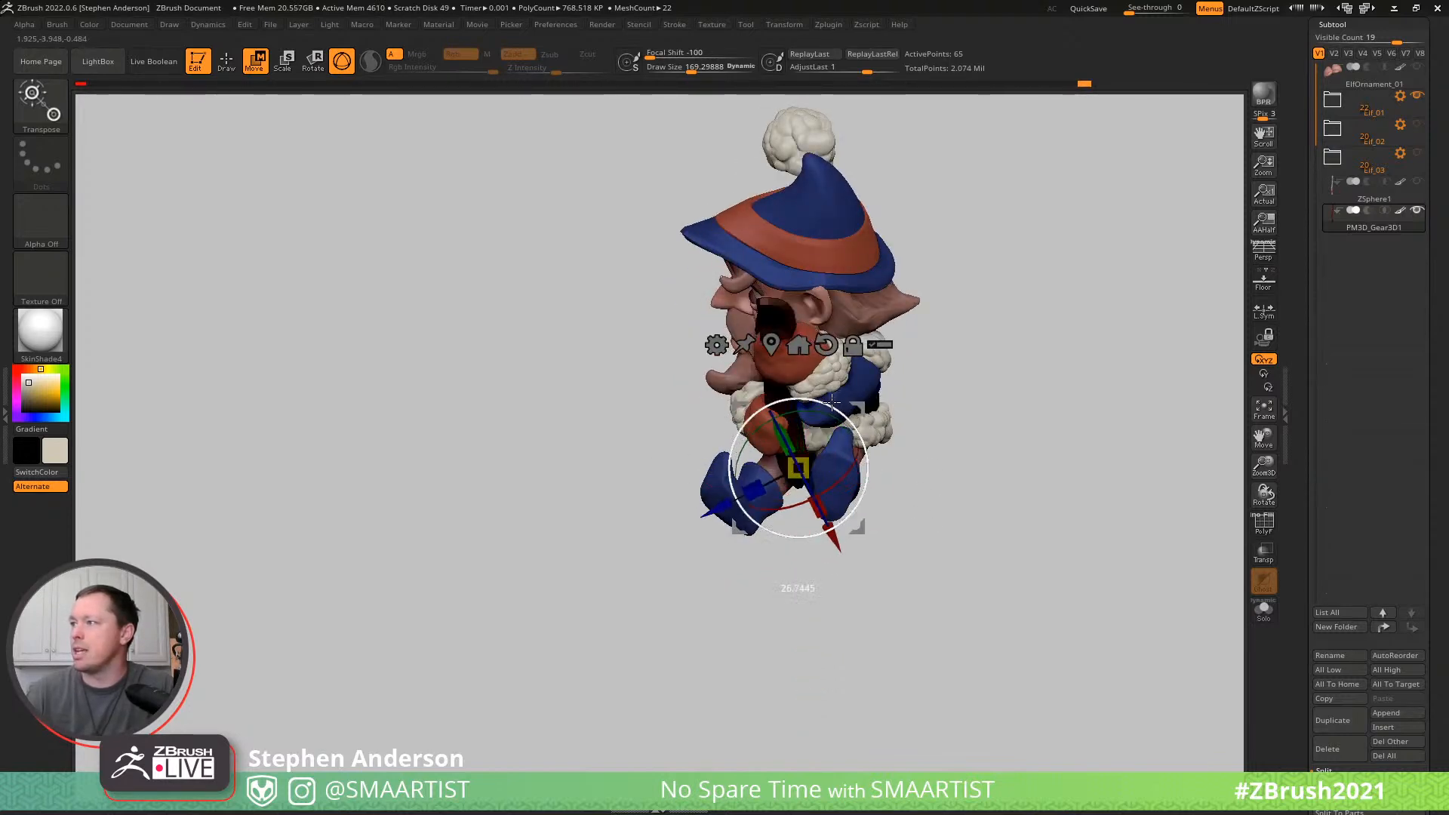
pyautogui.press('q')
pyautogui.moveTo(921, 479)
pyautogui.mouseDown()
pyautogui.moveTo(928, 314)
pyautogui.moveTo(873, 330)
pyautogui.moveTo(844, 439)
pyautogui.moveTo(878, 406)
pyautogui.mouseUp()
# - Shift the pole's lower end sideways toward the coat's fur trim and return to Draw mode
pyautogui.press('w')
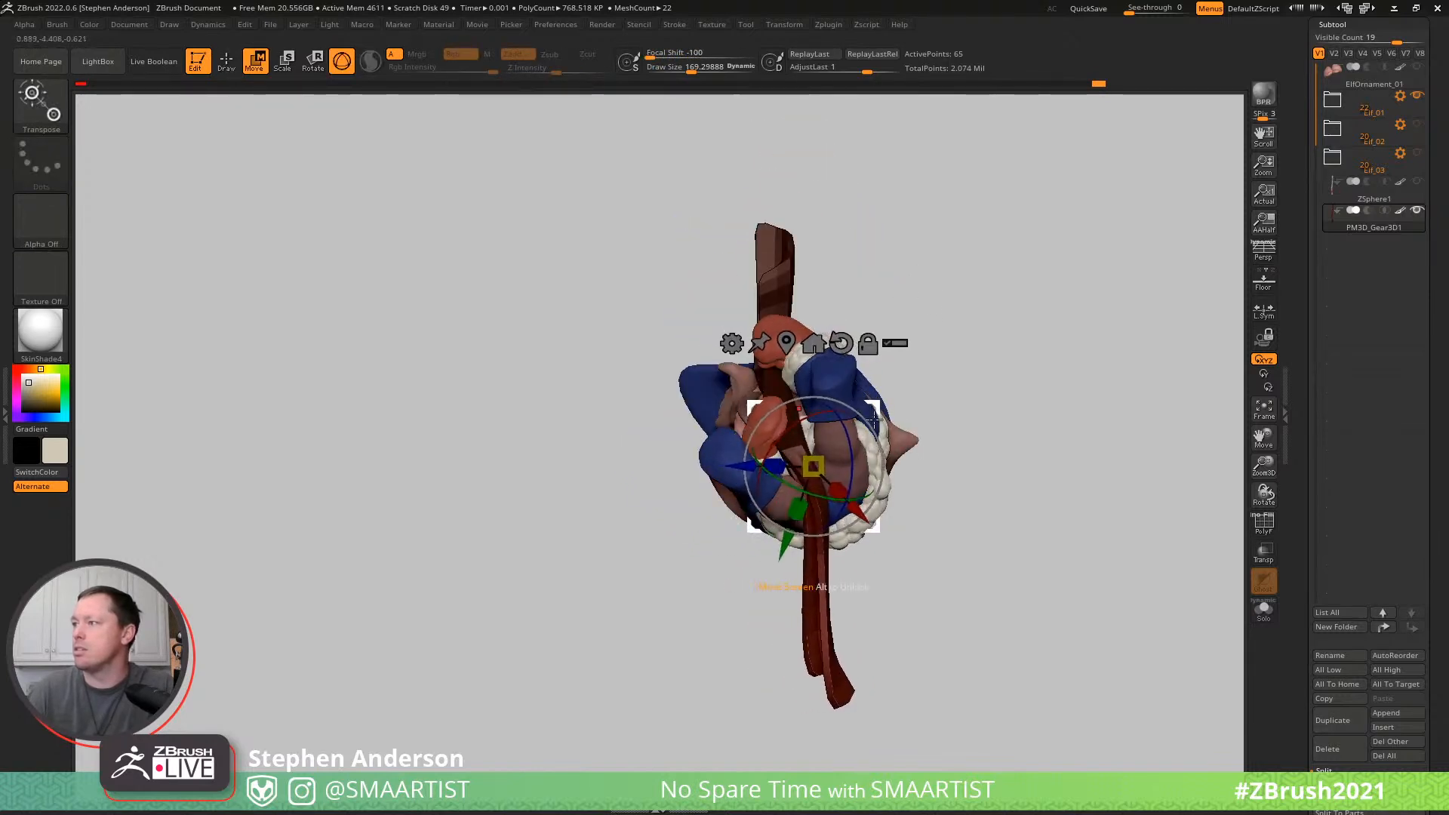
pyautogui.press('q')
pyautogui.press('ctrl')
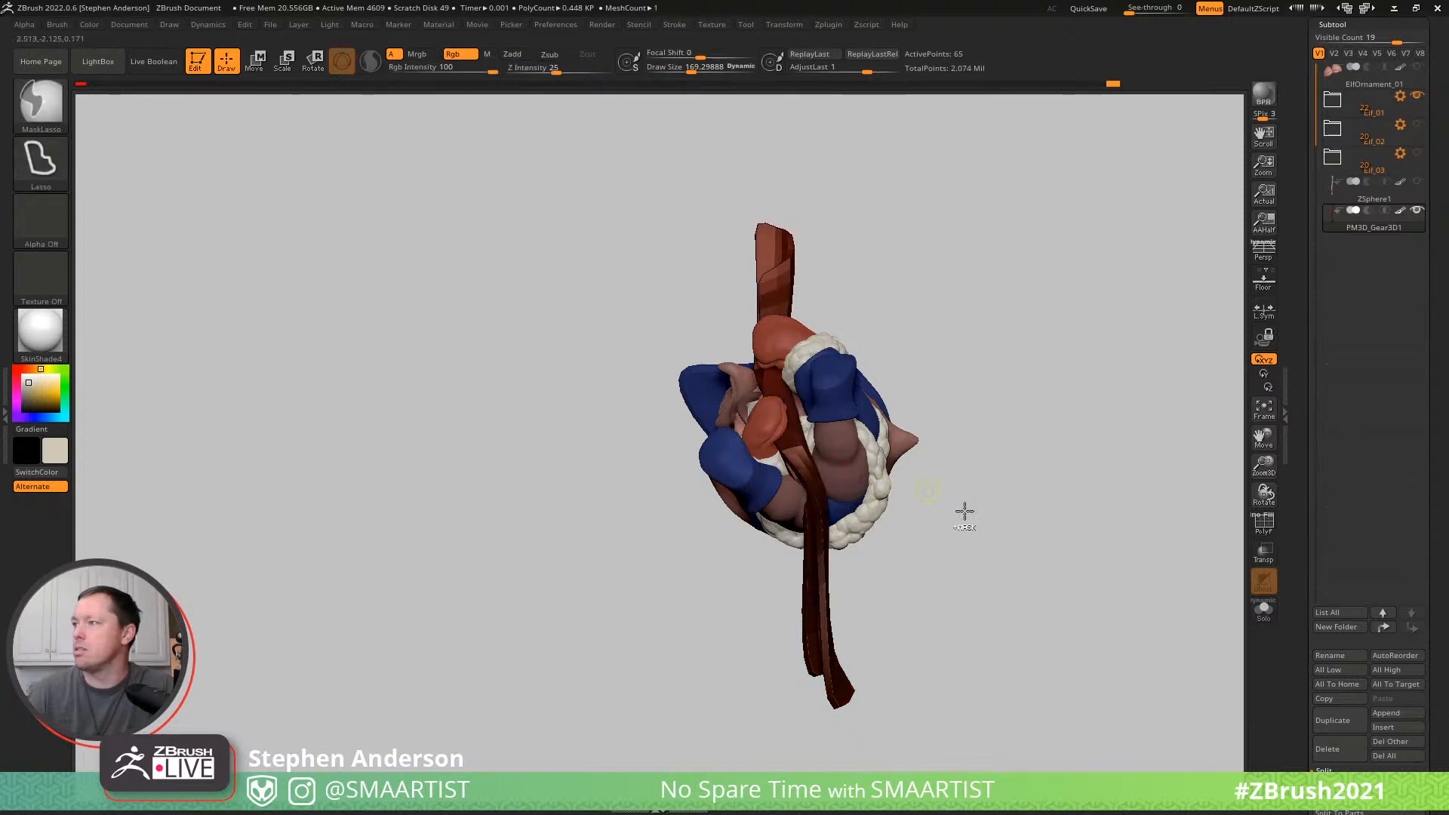
pyautogui.press('w')
pyautogui.moveTo(890, 405); pyautogui.dragTo(891, 407)
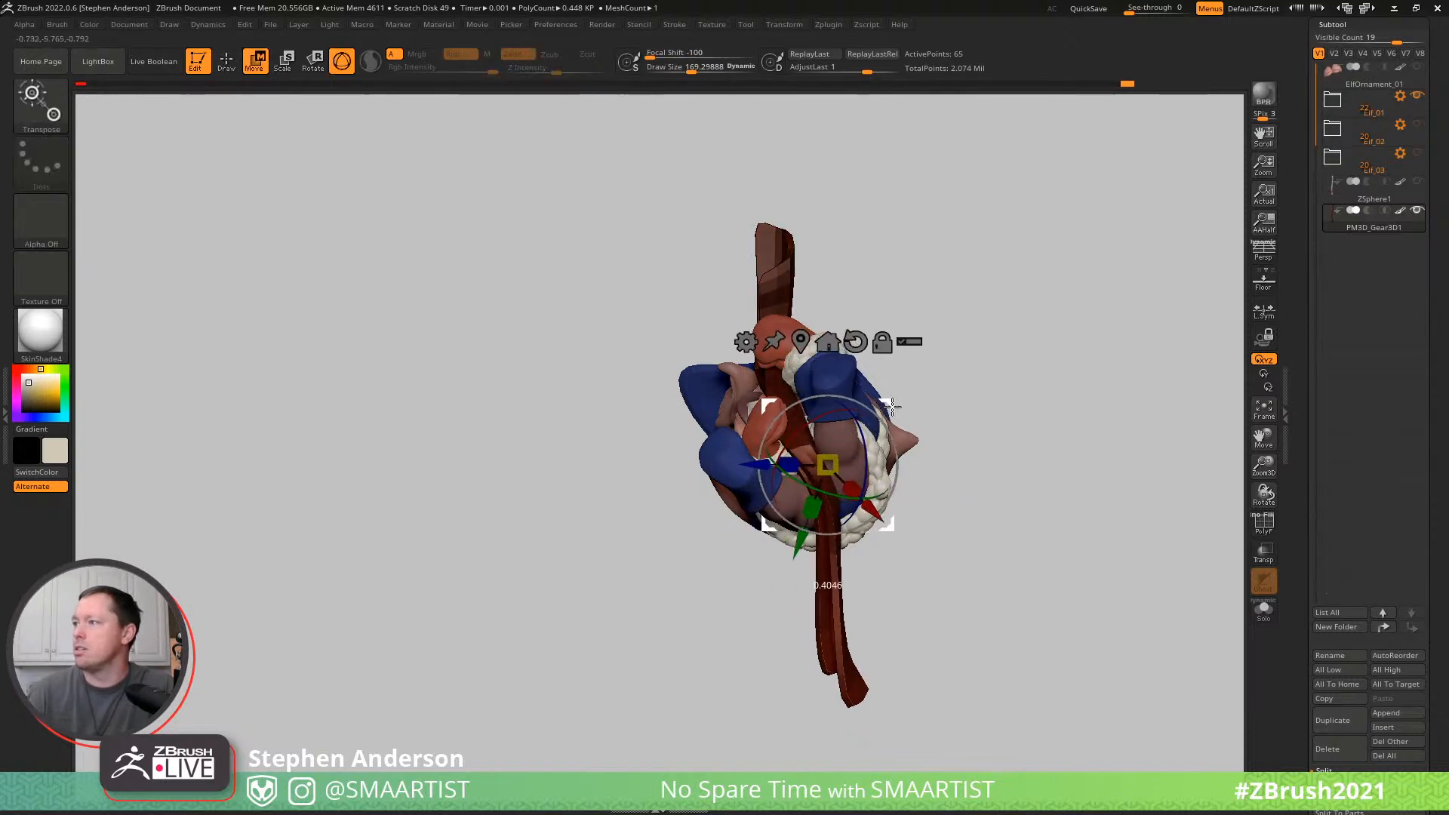
pyautogui.press('q')
# - Reshape the pole's lower section beneath the front leg using the Move brush at a draw size of about 514
pyautogui.moveTo(849, 462)
pyautogui.mouseDown(button='right')
pyautogui.moveTo(672, 459)
pyautogui.moveTo(923, 463)
pyautogui.mouseUp(button='right')
pyautogui.keyDown('ctrl'); pyautogui.moveTo(923, 463); pyautogui.dragTo(852, 649, button='right'); pyautogui.keyUp('ctrl')
pyautogui.moveTo(796, 455)
pyautogui.mouseDown(button='right')
pyautogui.moveTo(817, 426)
pyautogui.moveTo(782, 456)
pyautogui.moveTo(819, 460)
pyautogui.moveTo(800, 446)
pyautogui.mouseUp(button='right')
pyautogui.press('b')
pyautogui.press('m')
pyautogui.press('v')
pyautogui.press('s')
pyautogui.moveTo(800, 445); pyautogui.dragTo(831, 449)
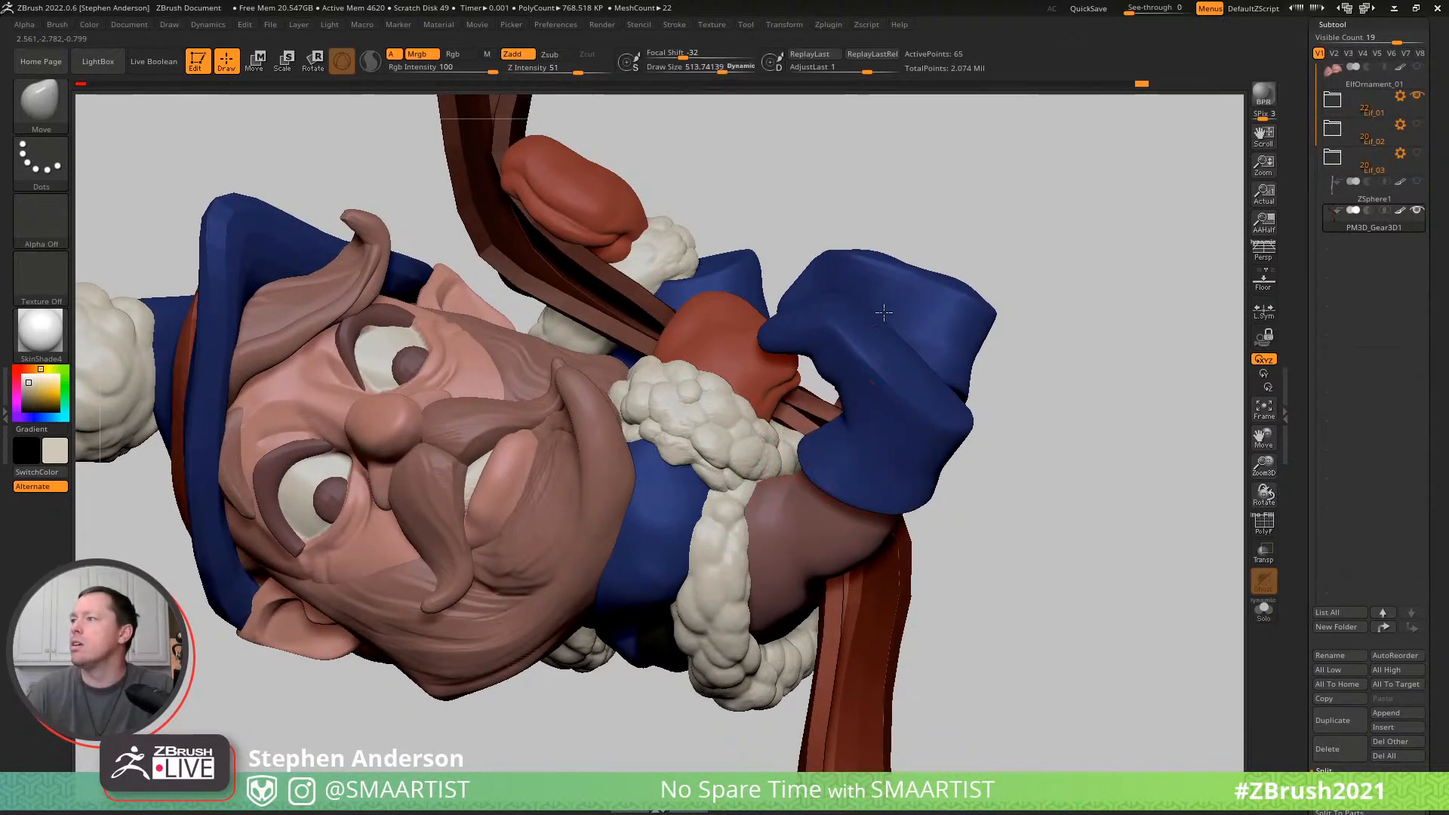
pyautogui.moveTo(886, 320); pyautogui.dragTo(725, 332, button='right')
pyautogui.moveTo(725, 332); pyautogui.dragTo(1049, 539, button='right')
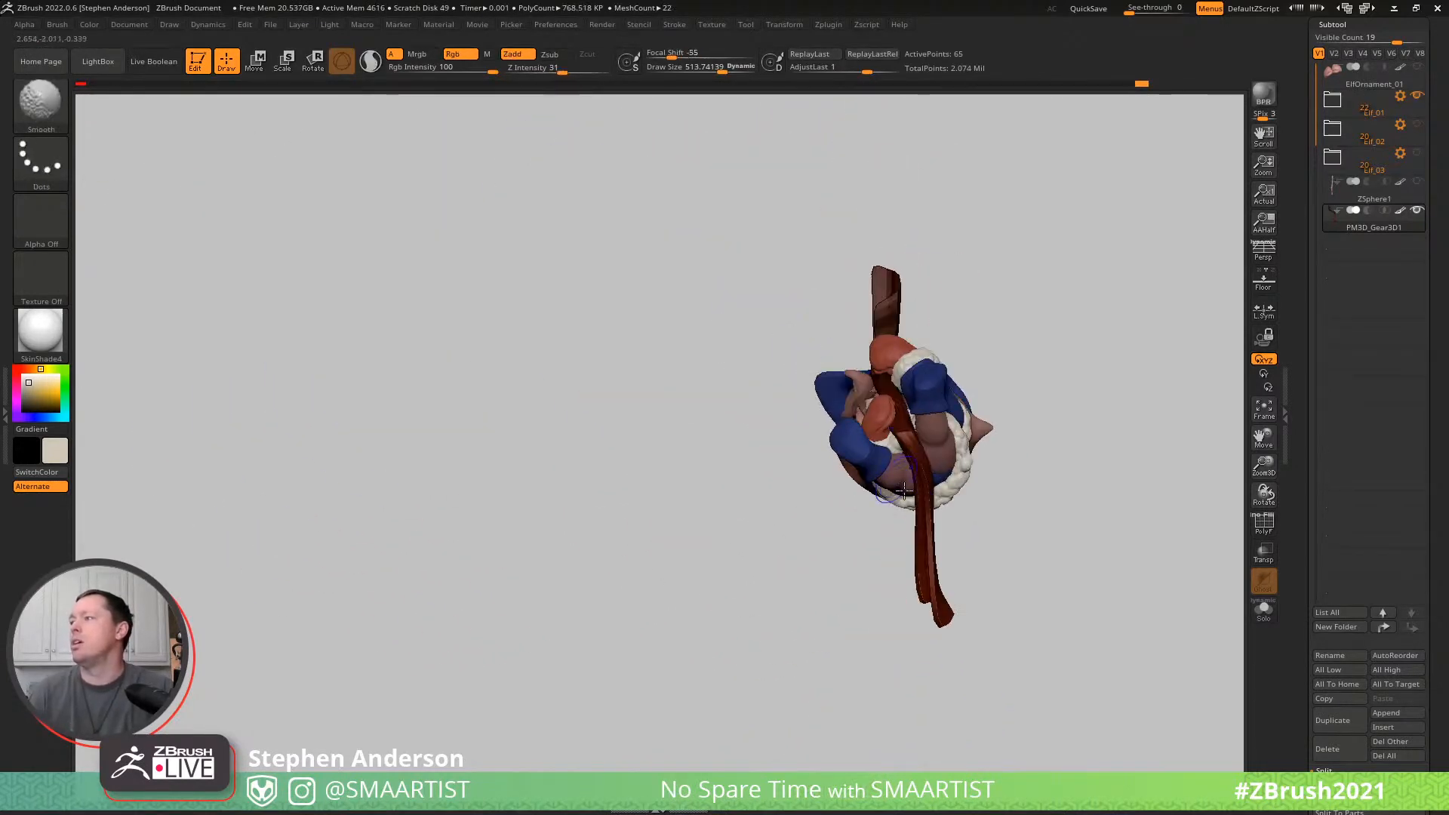
pyautogui.moveTo(857, 582); pyautogui.dragTo(986, 475, button='right')
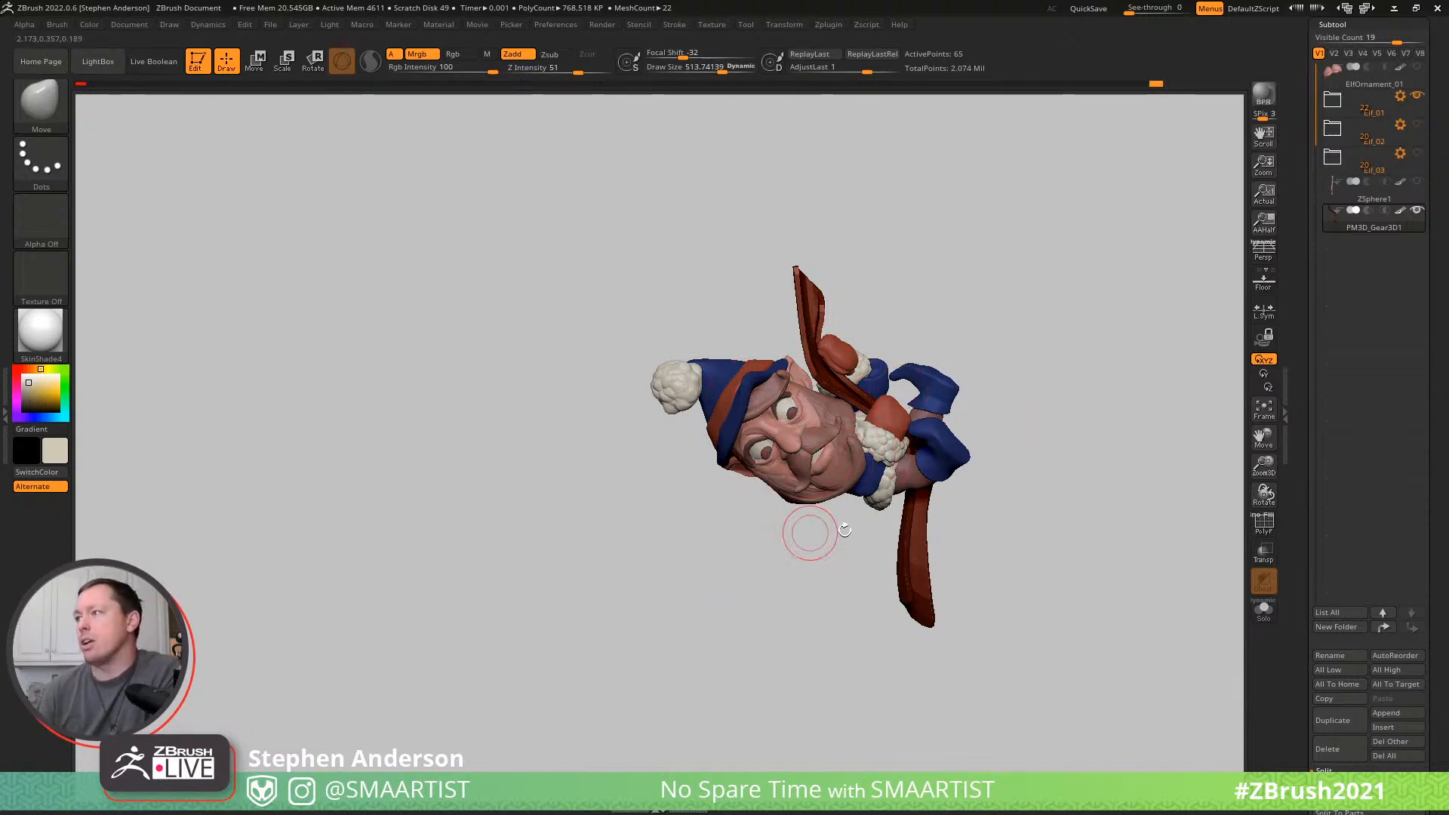
pyautogui.moveTo(1045, 332)
pyautogui.mouseDown()
pyautogui.moveTo(1162, 344)
pyautogui.moveTo(1063, 321)
pyautogui.mouseUp()
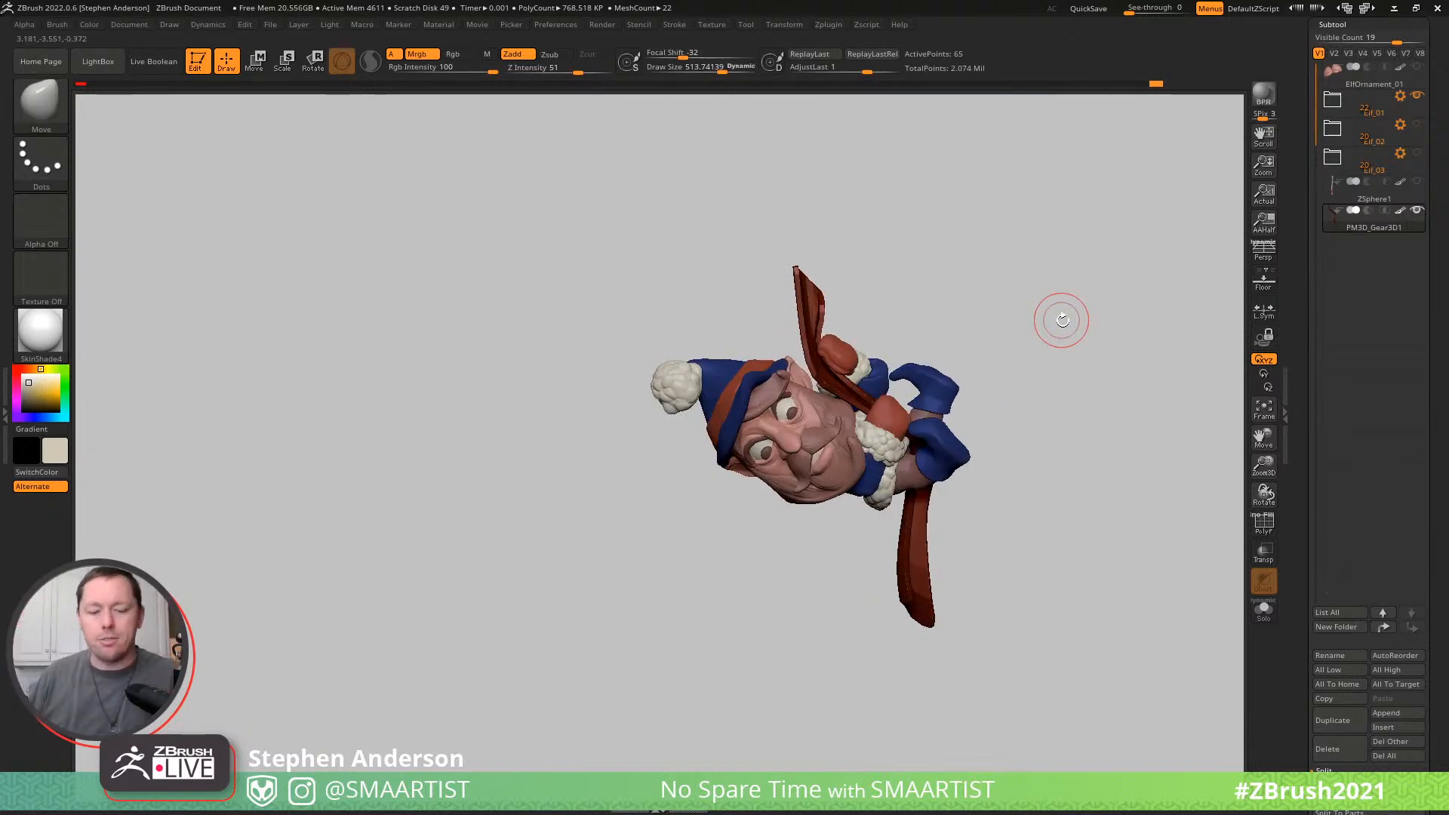
pyautogui.moveTo(847, 518)
pyautogui.keyDown('alt'); pyautogui.mouseDown()
pyautogui.moveTo(702, 437)
pyautogui.moveTo(804, 536)
pyautogui.mouseUp(); pyautogui.keyUp('alt')
pyautogui.press('shift')
pyautogui.hotkey('shift', 's')
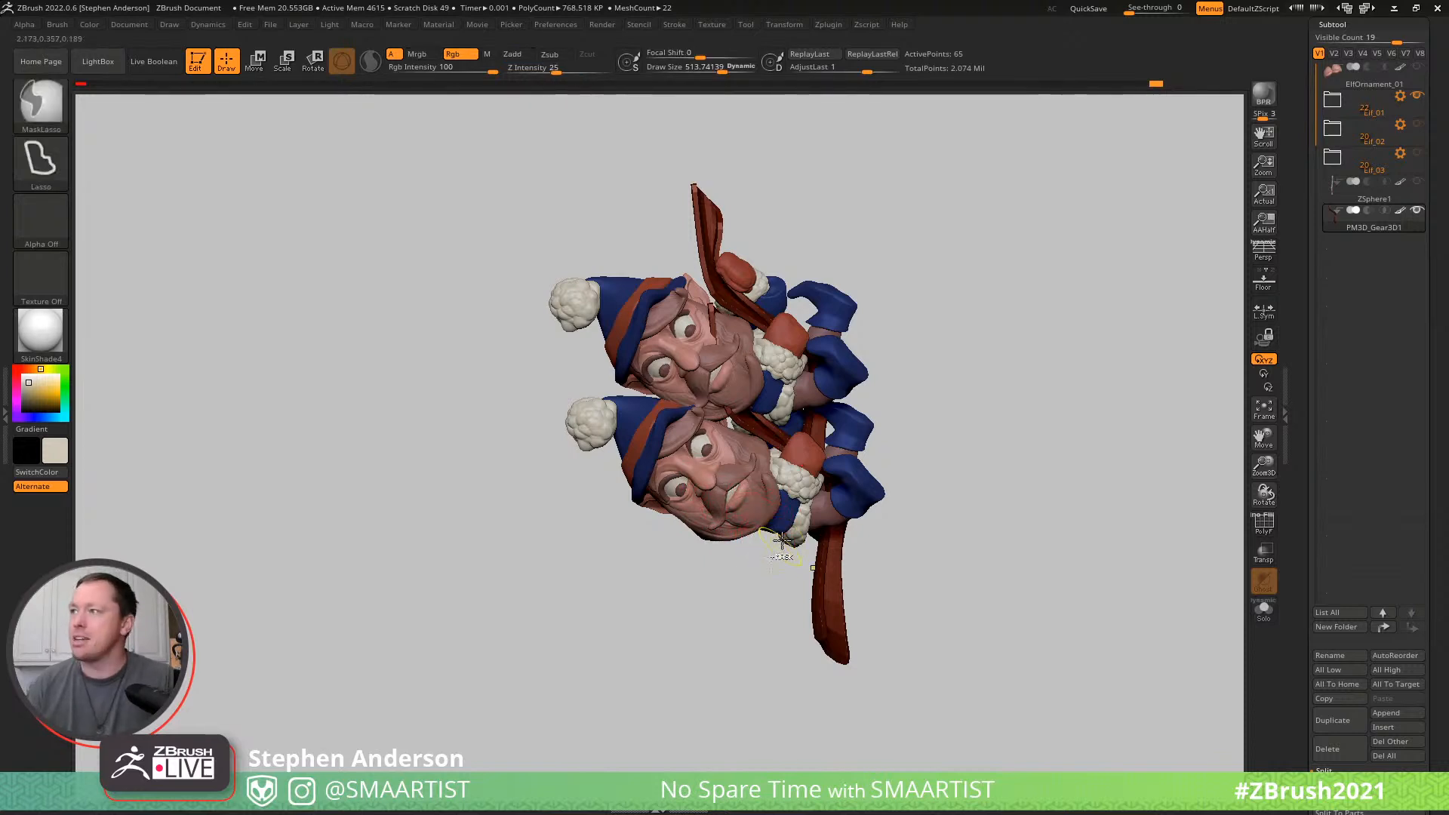
pyautogui.hotkey('ctrl', 'n')
# - Examine the bent pole and the elf's grip and silhouette from several angles
pyautogui.moveTo(891, 445)
pyautogui.keyDown('alt'); pyautogui.mouseDown()
pyautogui.moveTo(553, 385)
pyautogui.moveTo(450, 249)
pyautogui.moveTo(915, 433)
pyautogui.mouseUp(); pyautogui.keyUp('alt')
pyautogui.moveTo(916, 433)
pyautogui.mouseDown()
pyautogui.moveTo(880, 391)
pyautogui.moveTo(853, 393)
pyautogui.mouseUp()
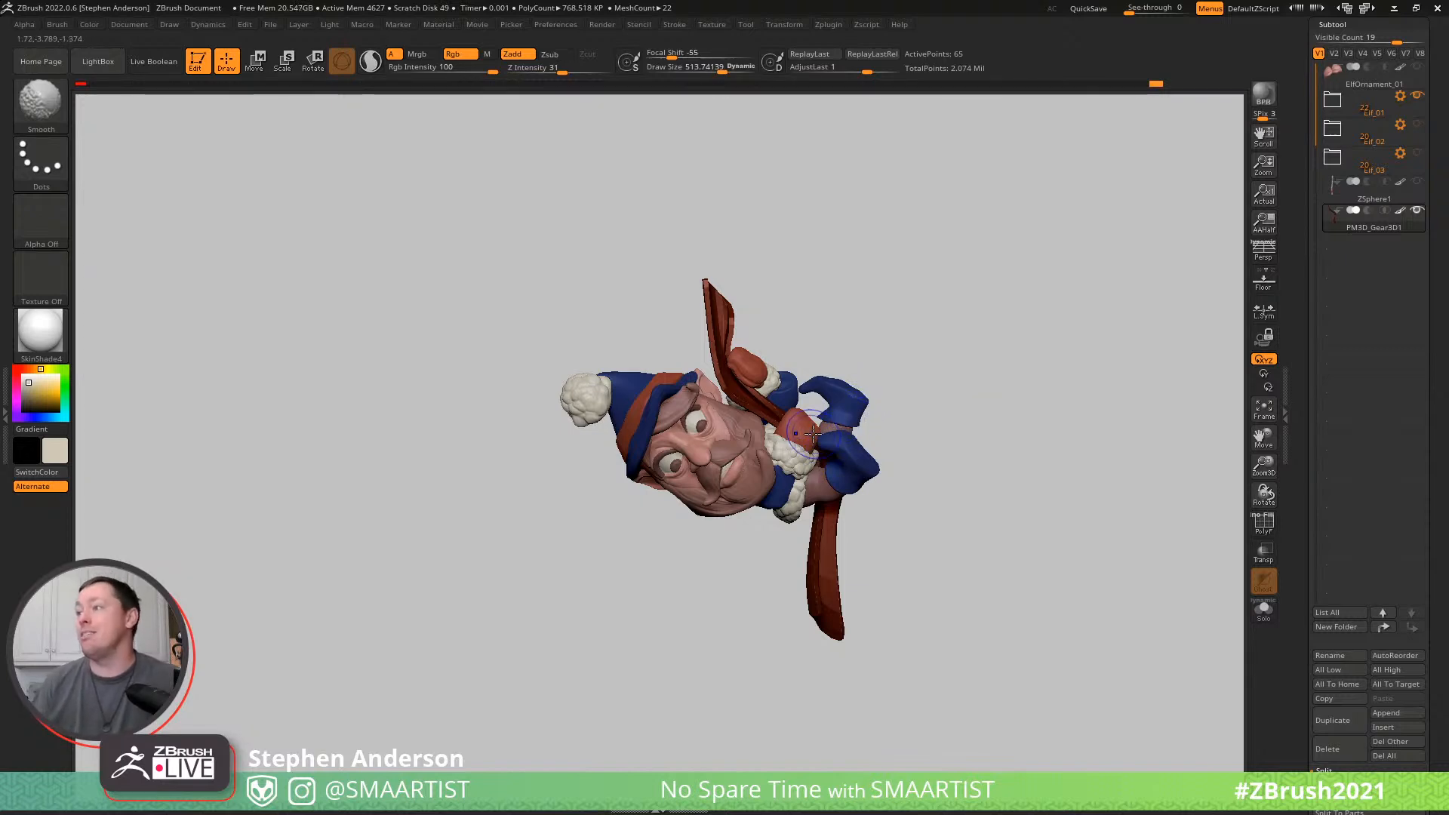
pyautogui.moveTo(1014, 366)
pyautogui.mouseDown()
pyautogui.moveTo(944, 395)
pyautogui.moveTo(1012, 384)
pyautogui.moveTo(1046, 361)
pyautogui.moveTo(990, 363)
pyautogui.mouseUp()
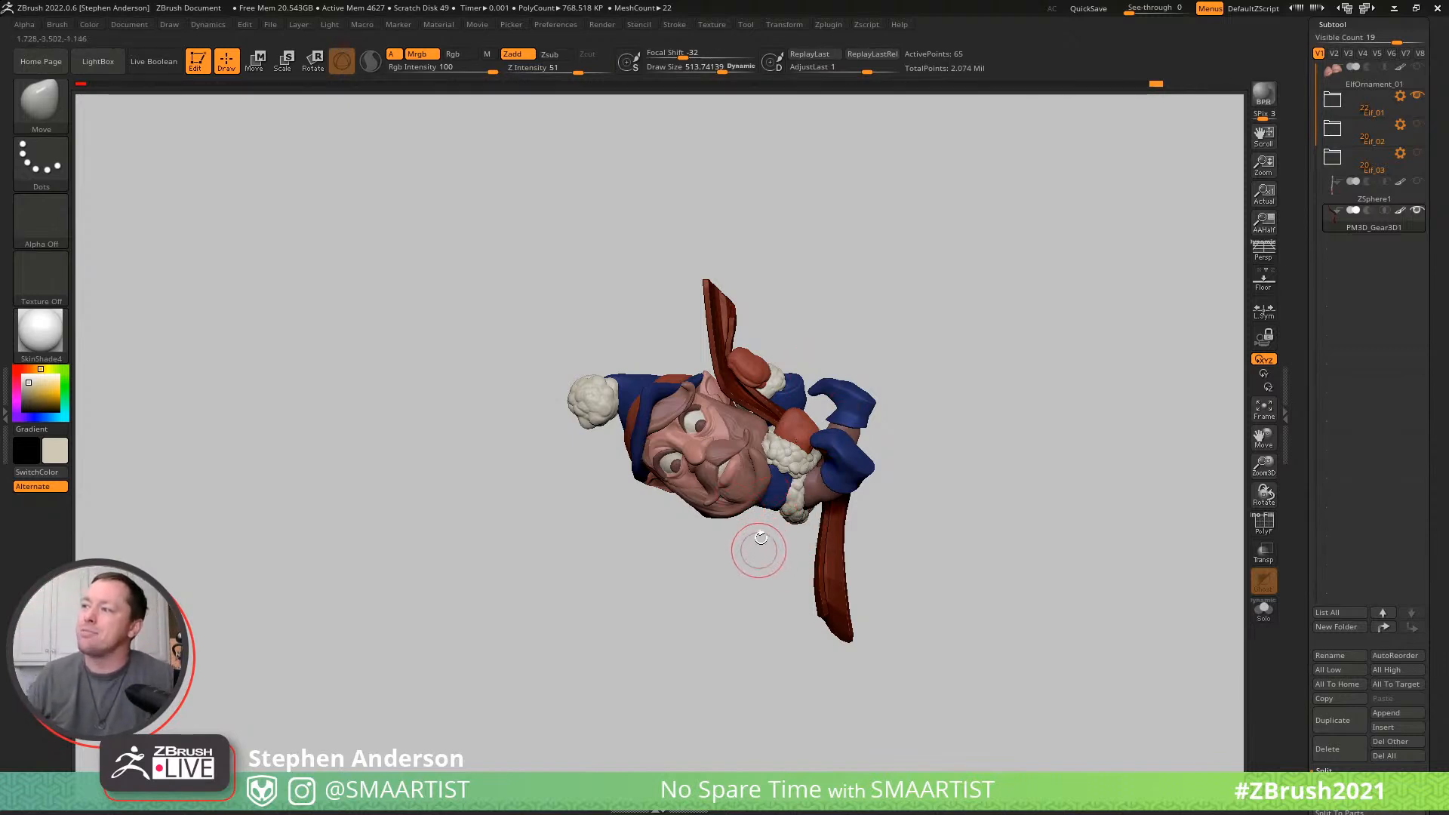
pyautogui.moveTo(782, 532); pyautogui.dragTo(958, 387)
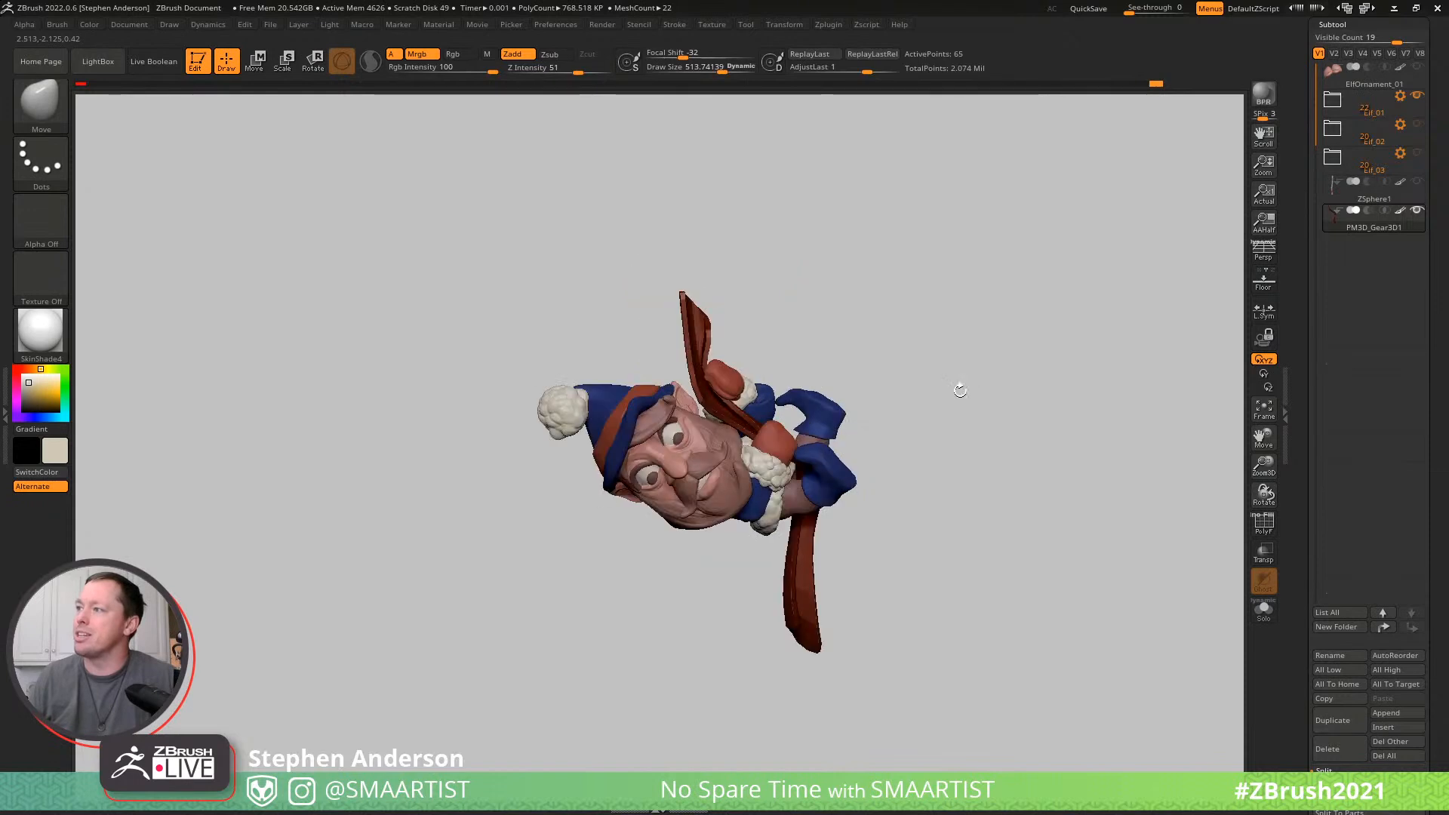
pyautogui.keyDown('ctrl'); pyautogui.moveTo(910, 401); pyautogui.dragTo(916, 450, button='right'); pyautogui.keyUp('ctrl')
pyautogui.moveTo(747, 381)
pyautogui.mouseDown(button='right')
pyautogui.moveTo(709, 392)
pyautogui.moveTo(659, 347)
pyautogui.moveTo(860, 284)
pyautogui.moveTo(782, 301)
pyautogui.moveTo(906, 287)
pyautogui.mouseUp(button='right')
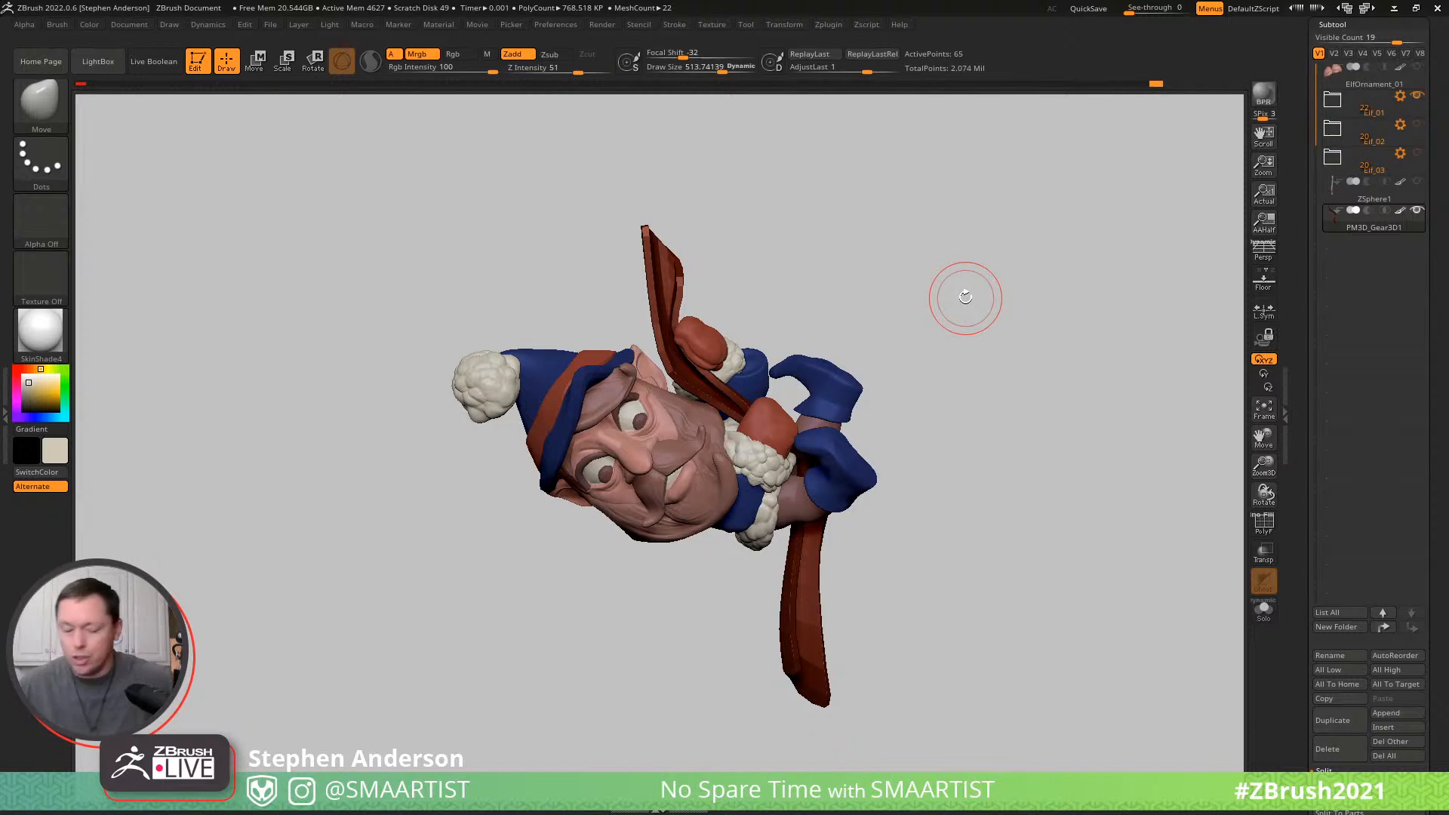
pyautogui.moveTo(928, 423)
pyautogui.mouseDown()
pyautogui.moveTo(964, 446)
pyautogui.moveTo(948, 443)
pyautogui.moveTo(979, 334)
pyautogui.moveTo(960, 347)
pyautogui.moveTo(915, 308)
pyautogui.moveTo(970, 410)
pyautogui.moveTo(963, 472)
pyautogui.moveTo(909, 456)
pyautogui.moveTo(966, 462)
pyautogui.moveTo(944, 456)
pyautogui.moveTo(1174, 430)
pyautogui.moveTo(1135, 424)
pyautogui.mouseUp()
pyautogui.moveTo(1036, 394)
pyautogui.mouseDown()
pyautogui.moveTo(1006, 395)
pyautogui.moveTo(1051, 385)
pyautogui.mouseUp()
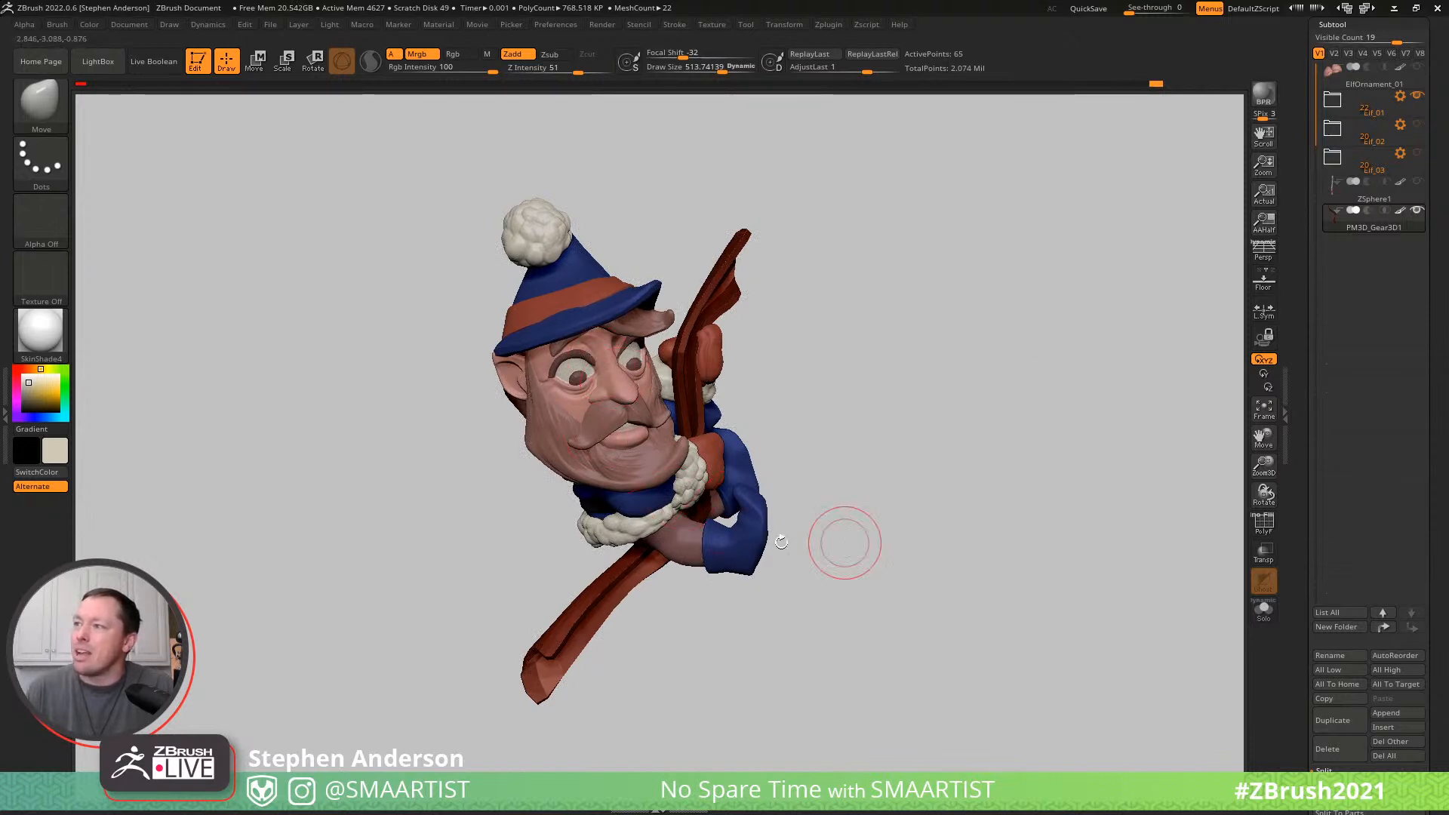
pyautogui.keyDown('ctrl'); pyautogui.moveTo(815, 528); pyautogui.dragTo(819, 570, button='right'); pyautogui.keyUp('ctrl')
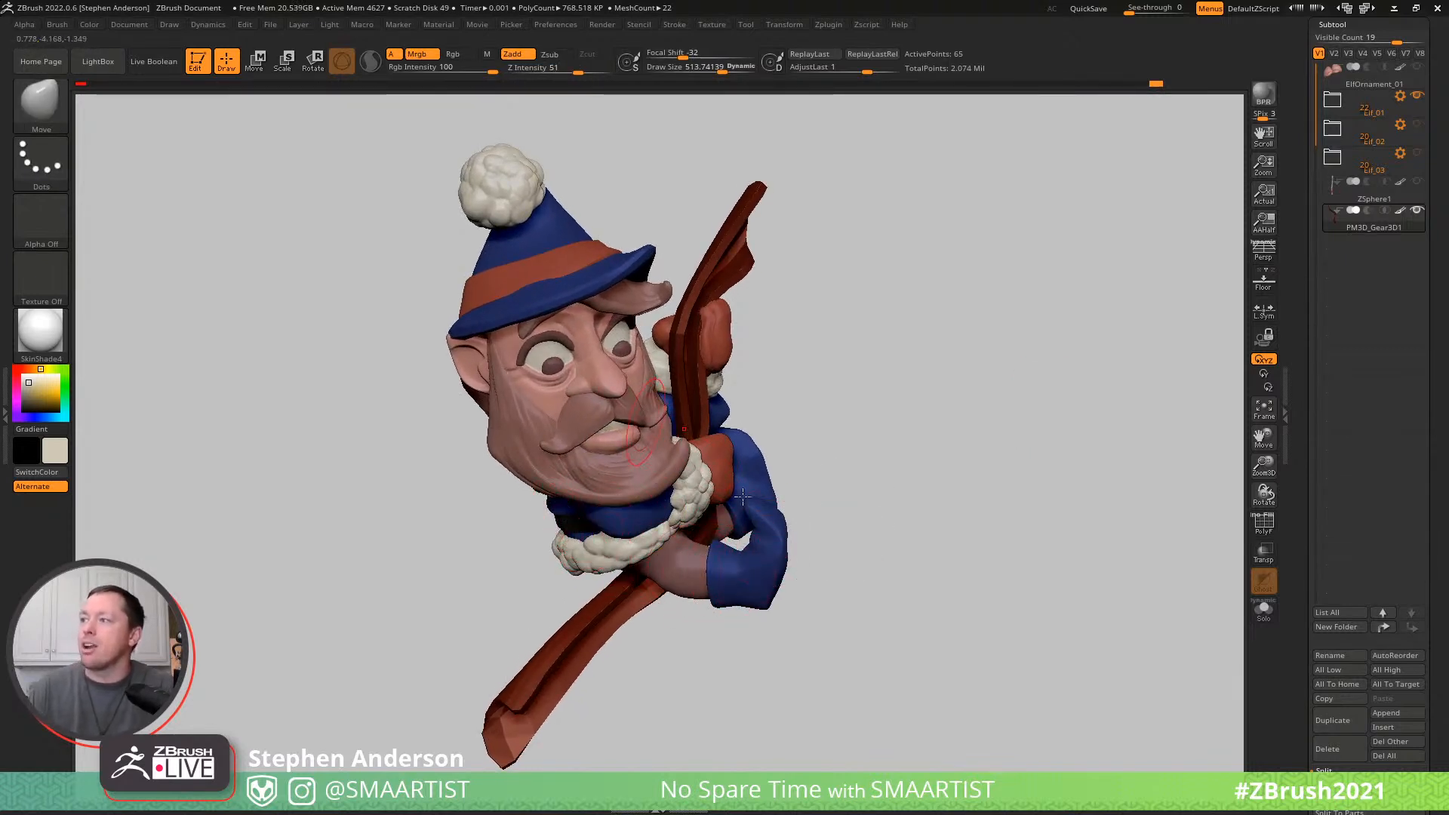
pyautogui.moveTo(741, 492); pyautogui.dragTo(758, 432, button='right')
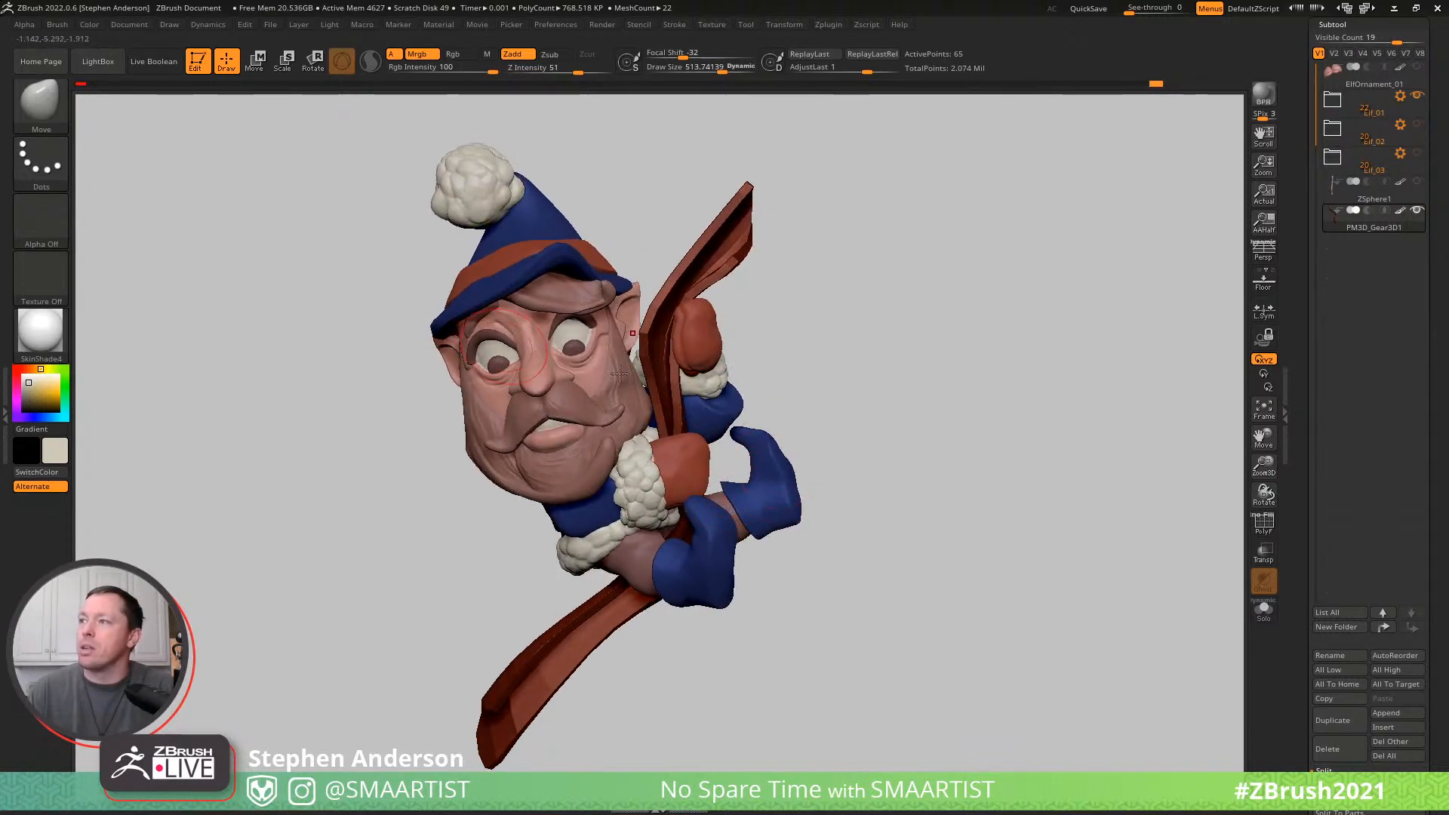
pyautogui.moveTo(577, 376); pyautogui.dragTo(546, 348, button='right')
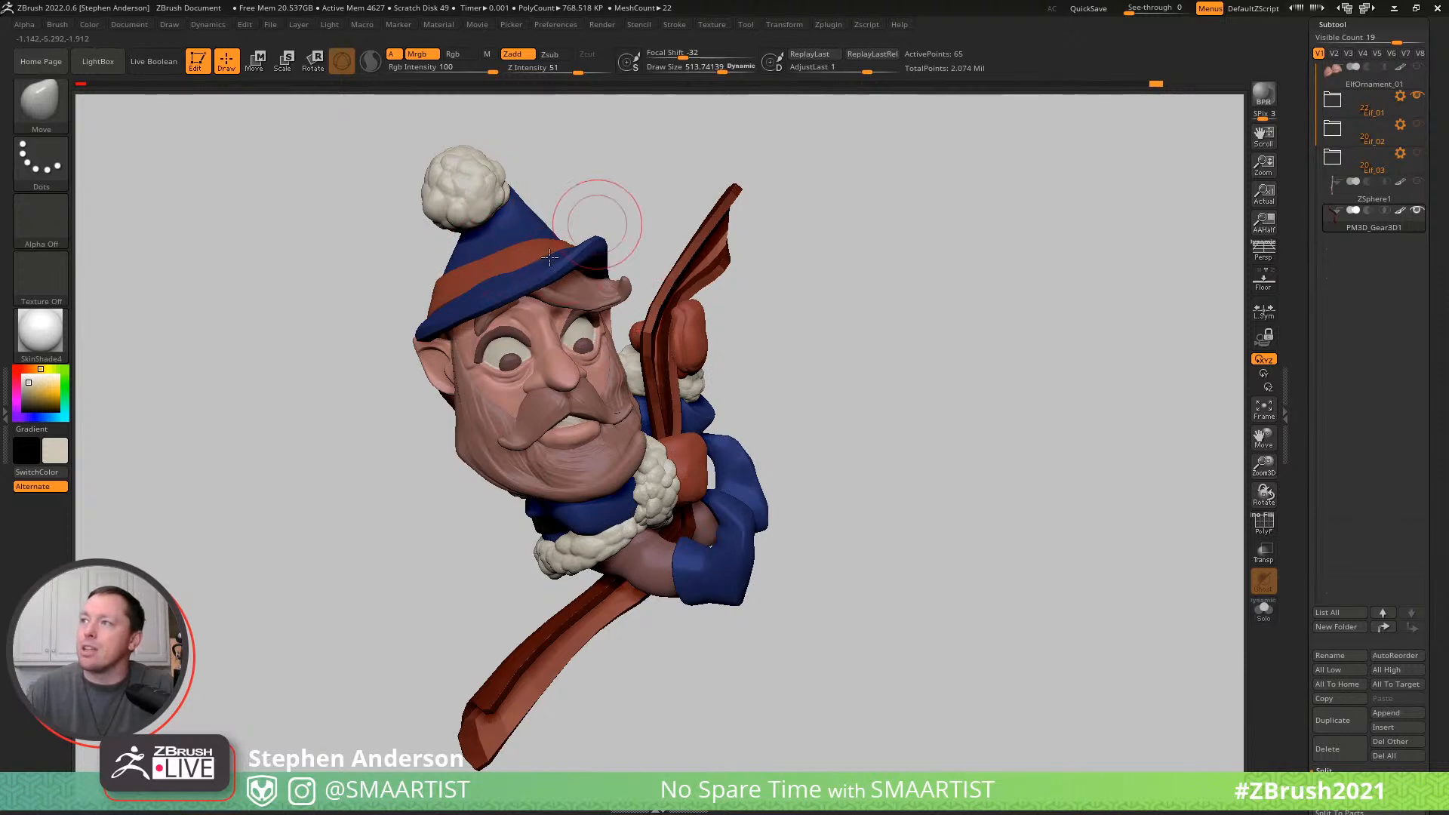
# - Select the elf's pupils and nudge both slightly with the Move brush at a draw size of about 514
pyautogui.moveTo(600, 375); pyautogui.dragTo(705, 372, button='right')
pyautogui.moveTo(749, 428)
pyautogui.mouseDown(button='right')
pyautogui.moveTo(776, 395)
pyautogui.moveTo(642, 453)
pyautogui.mouseUp(button='right')
pyautogui.press('shift')
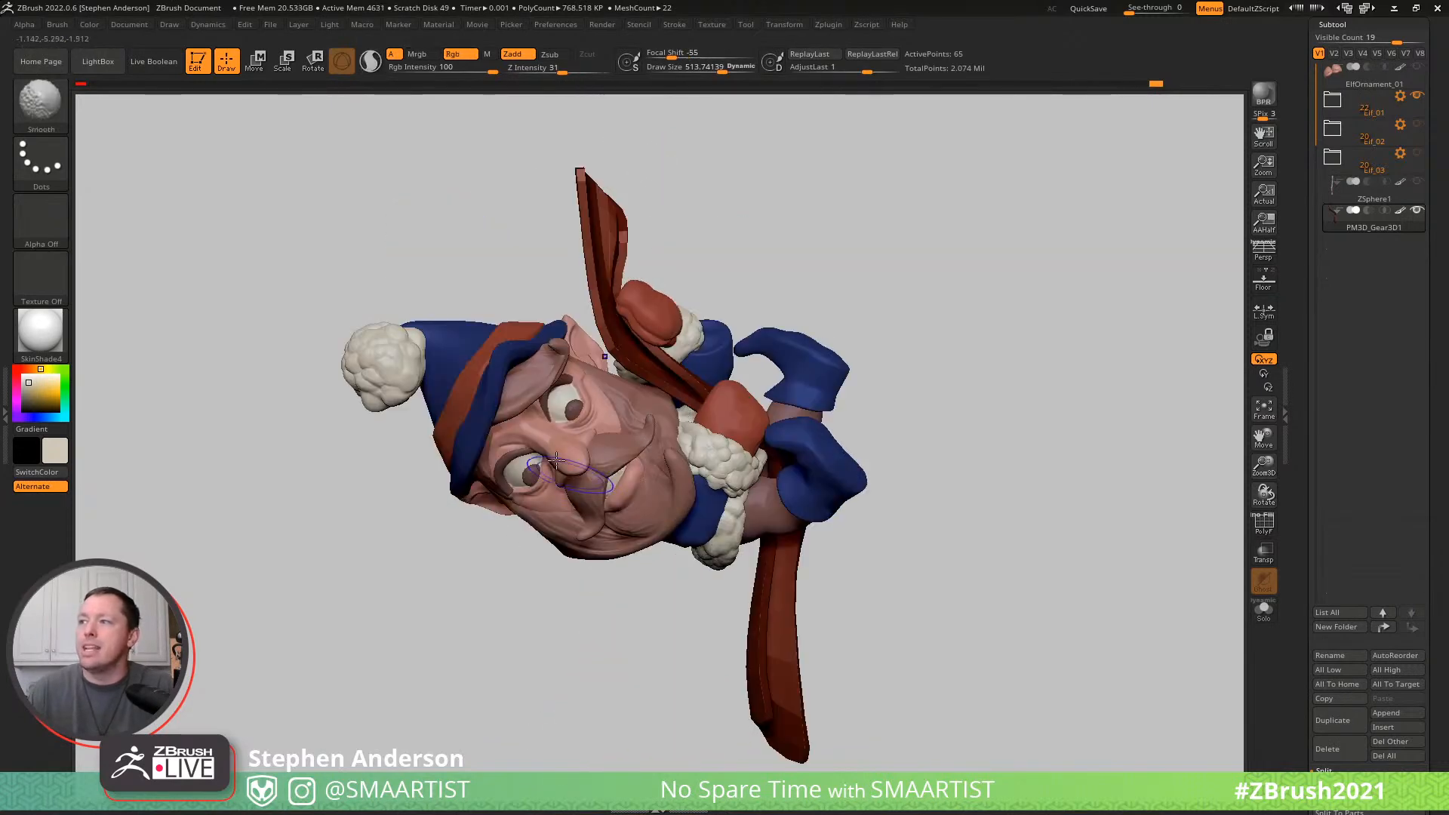
pyautogui.keyDown('alt'); pyautogui.click(578, 411); pyautogui.keyUp('alt')
pyautogui.hotkey('shift', 'f')
pyautogui.press('w')
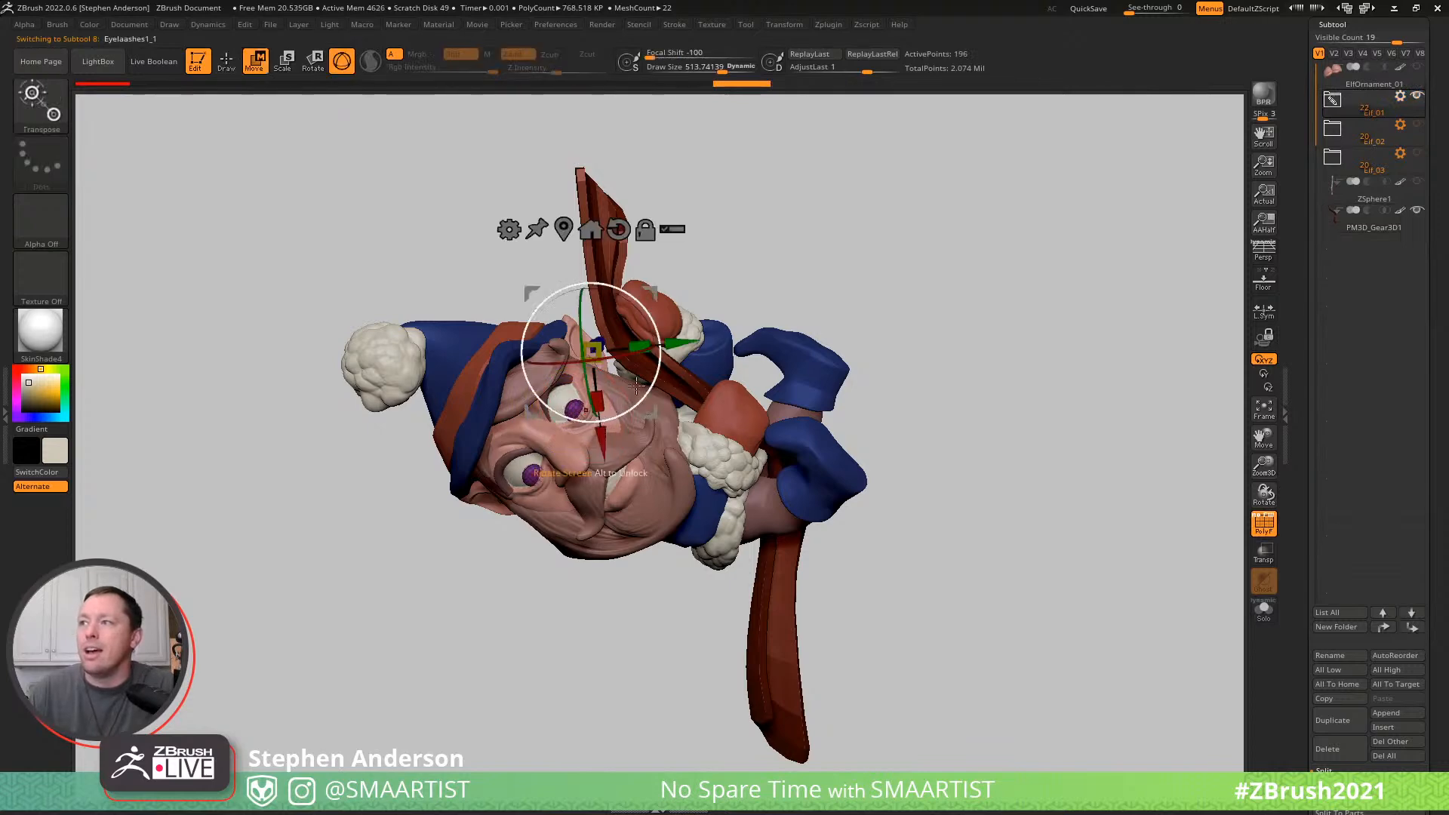
pyautogui.moveTo(657, 298); pyautogui.dragTo(660, 301)
pyautogui.moveTo(672, 394)
pyautogui.mouseDown(button='right')
pyautogui.moveTo(722, 403)
pyautogui.moveTo(716, 439)
pyautogui.mouseUp(button='right')
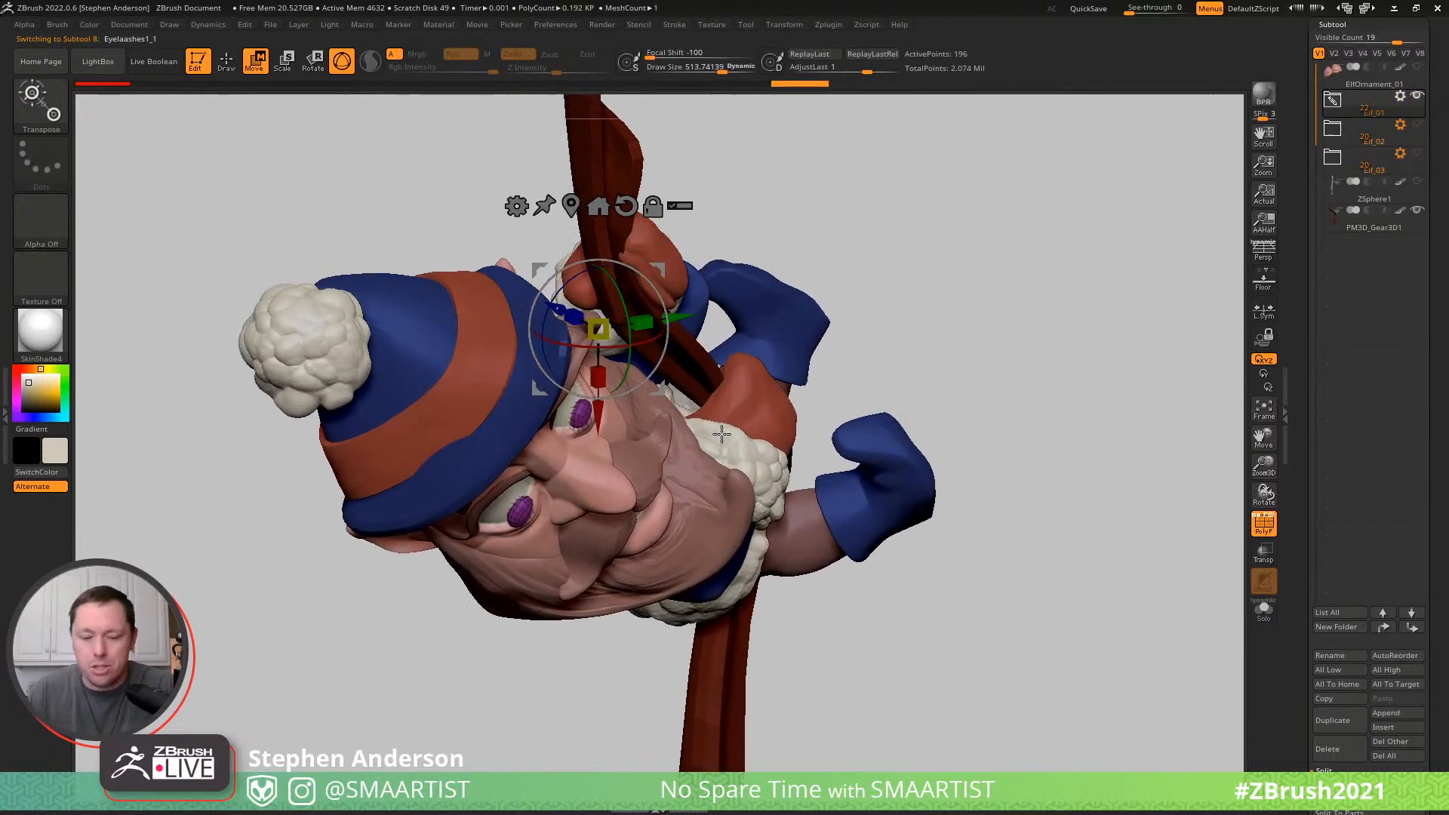
pyautogui.press('b')
pyautogui.press('m')
pyautogui.press('v')
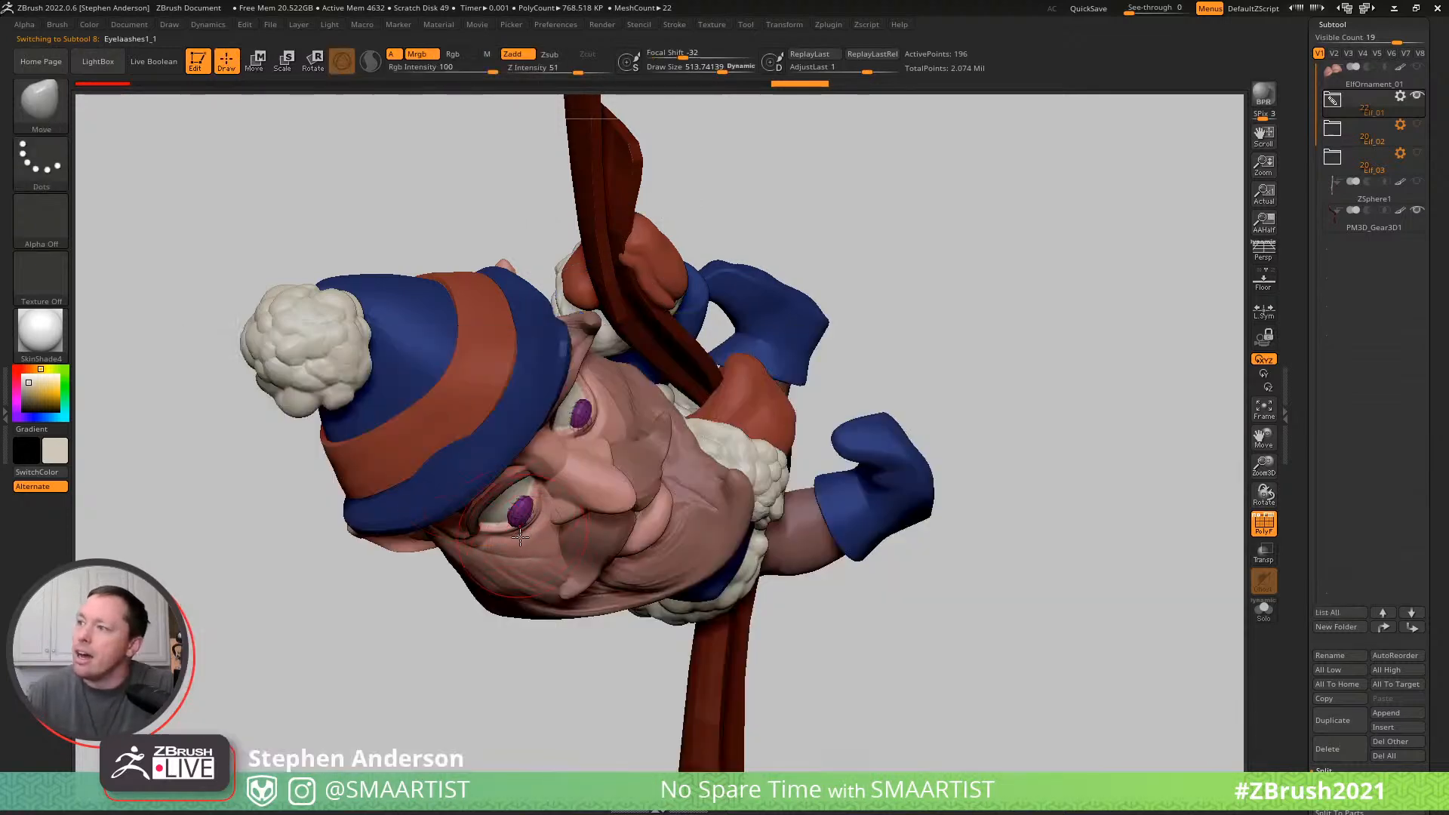
pyautogui.moveTo(528, 517); pyautogui.dragTo(526, 512)
pyautogui.moveTo(590, 422); pyautogui.dragTo(584, 419)
# - Refine the pupils' placement in the eyes with the Move brush at a draw size of about 375
pyautogui.moveTo(1053, 383)
pyautogui.keyDown('ctrl'); pyautogui.mouseDown(button='right')
pyautogui.moveTo(993, 340)
pyautogui.moveTo(925, 410)
pyautogui.moveTo(905, 365)
pyautogui.moveTo(893, 401)
pyautogui.moveTo(607, 456)
pyautogui.moveTo(574, 430)
pyautogui.moveTo(610, 400)
pyautogui.mouseUp(button='right'); pyautogui.keyUp('ctrl')
pyautogui.press('s')
pyautogui.moveTo(612, 400); pyautogui.dragTo(602, 402)
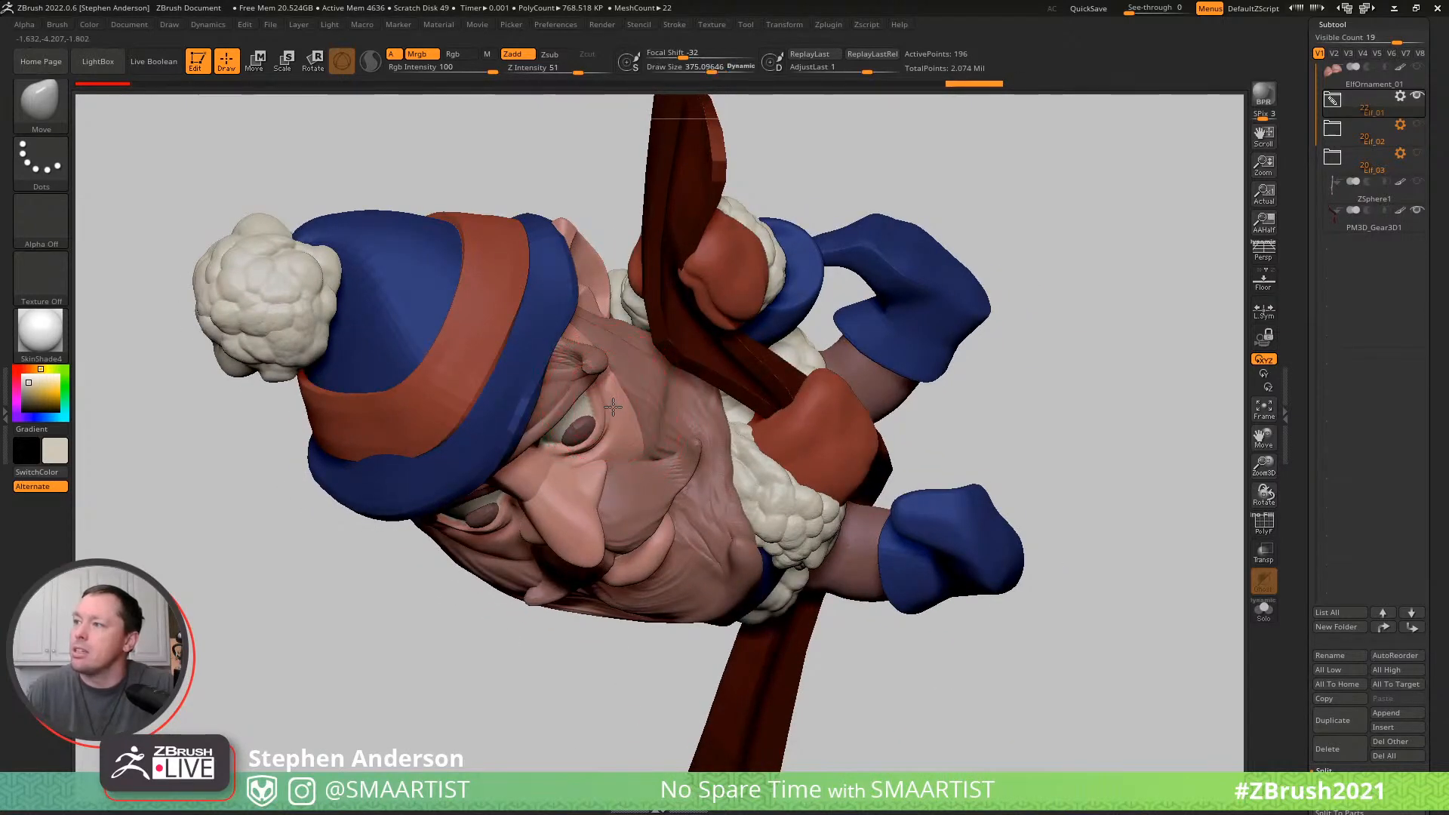
pyautogui.moveTo(910, 683); pyautogui.dragTo(916, 370, button='right')
pyautogui.moveTo(1094, 421)
pyautogui.keyDown('ctrl'); pyautogui.mouseDown(button='right')
pyautogui.moveTo(919, 305)
pyautogui.moveTo(809, 462)
pyautogui.mouseUp(button='right'); pyautogui.keyUp('ctrl')
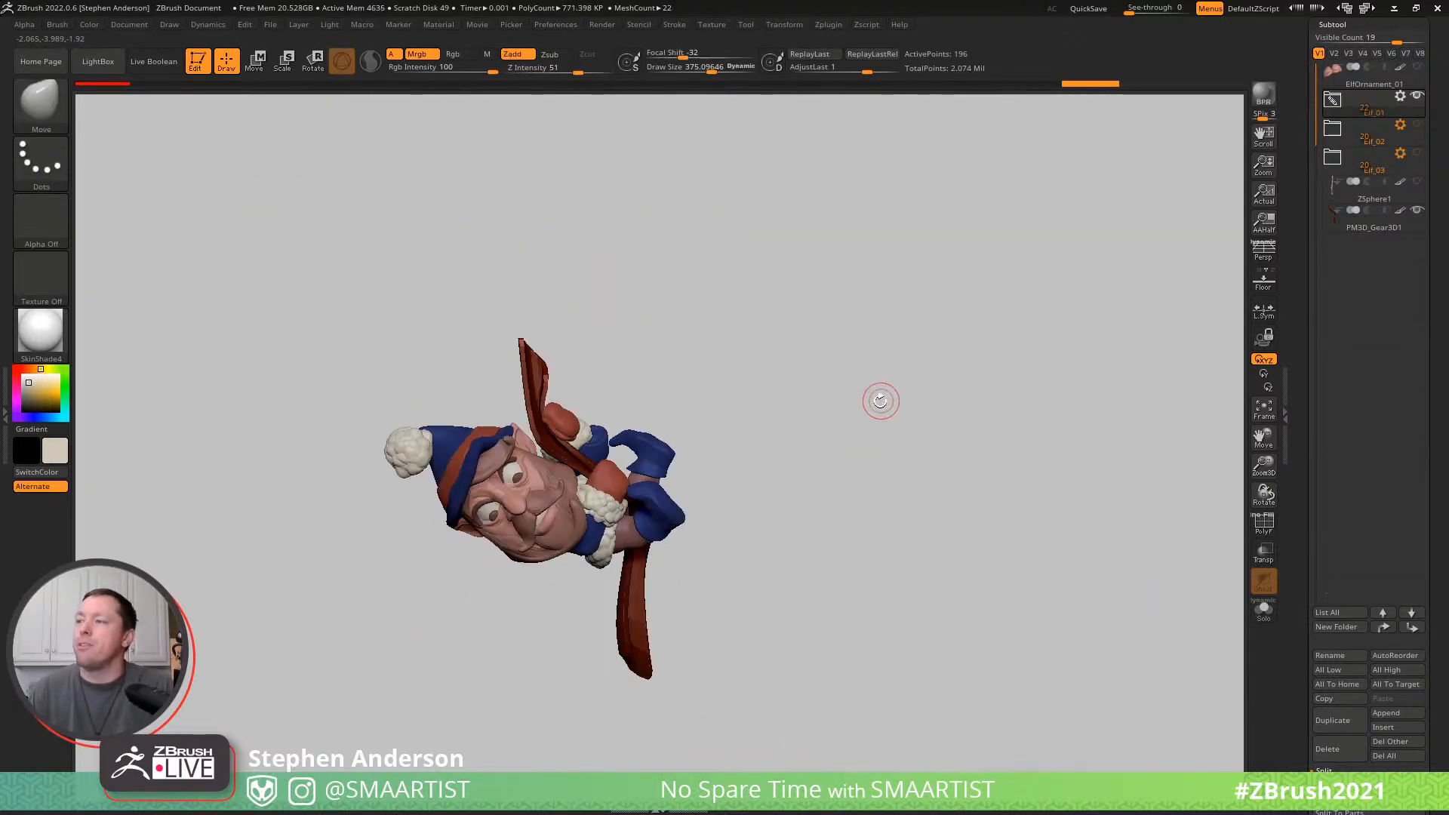
# - Try to pull the belt outward with the Move brush at a draw size of about 898, and undo it
pyautogui.moveTo(526, 559)
pyautogui.keyDown('ctrl'); pyautogui.mouseDown(button='right')
pyautogui.moveTo(706, 600)
pyautogui.moveTo(694, 578)
pyautogui.moveTo(821, 544)
pyautogui.moveTo(649, 596)
pyautogui.moveTo(464, 601)
pyautogui.mouseUp(button='right'); pyautogui.keyUp('ctrl')
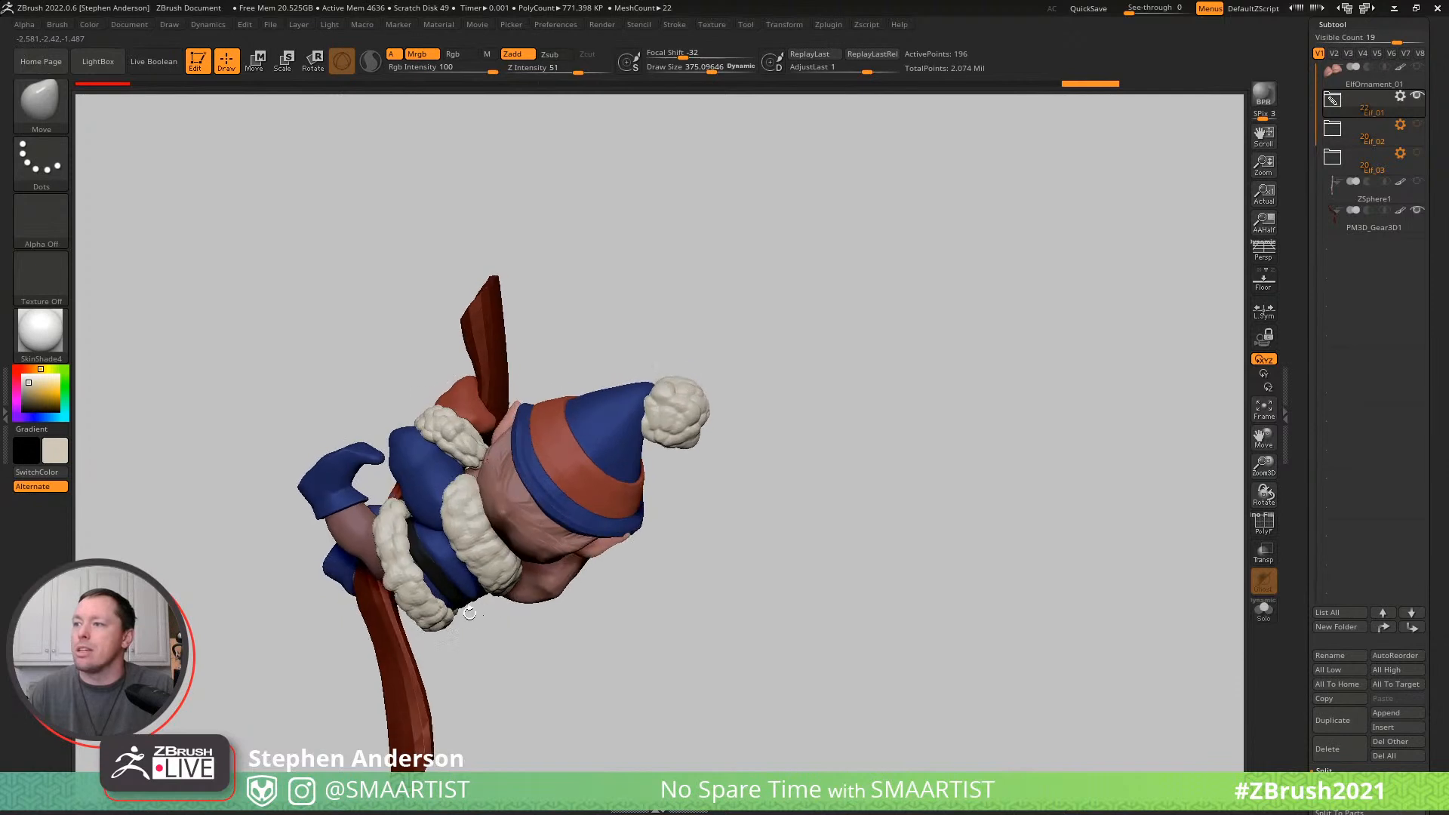
pyautogui.moveTo(453, 601)
pyautogui.mouseDown()
pyautogui.moveTo(492, 640)
pyautogui.moveTo(466, 650)
pyautogui.moveTo(477, 707)
pyautogui.mouseUp()
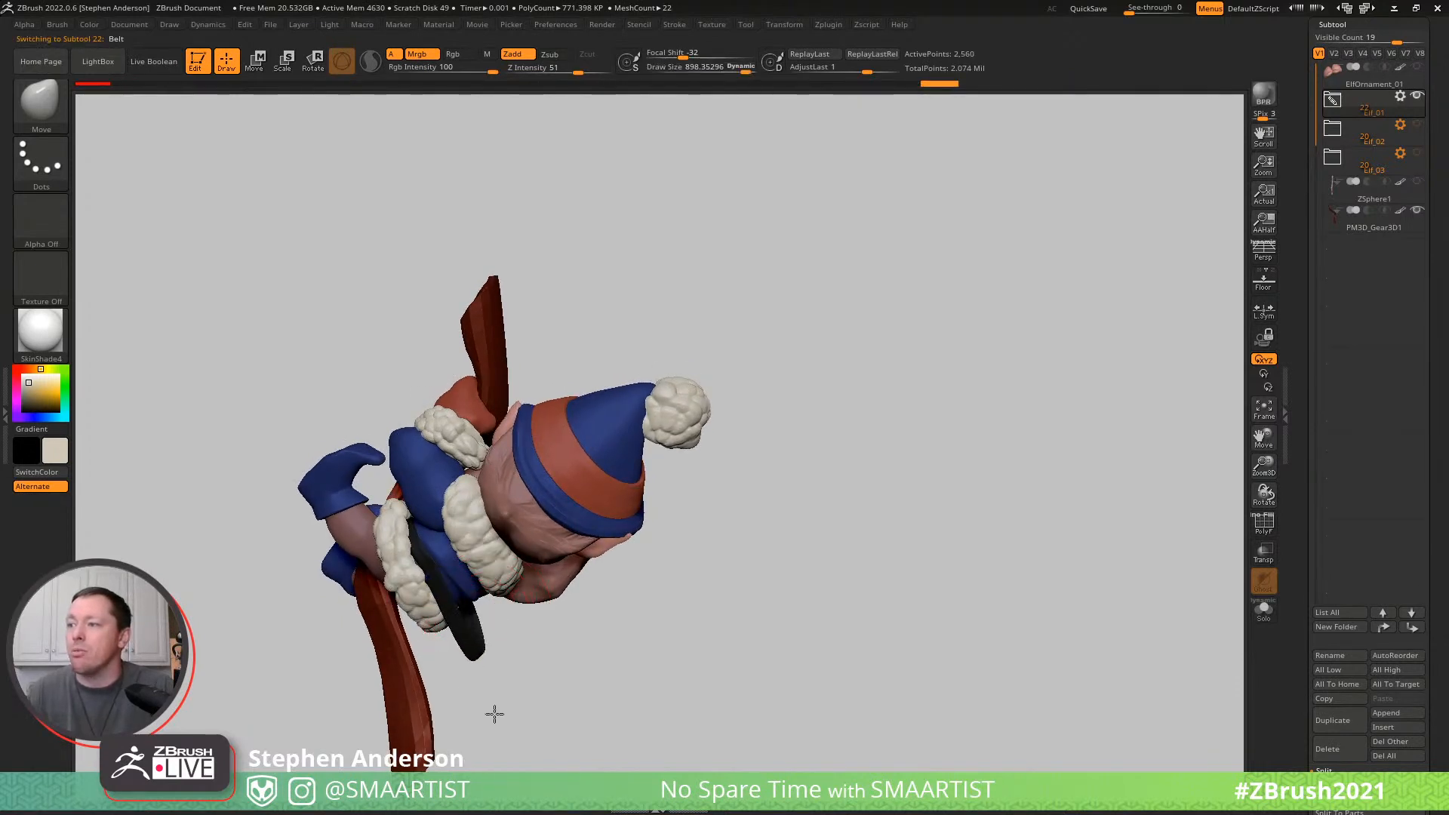
pyautogui.moveTo(540, 664)
pyautogui.mouseDown()
pyautogui.moveTo(410, 649)
pyautogui.moveTo(469, 704)
pyautogui.mouseUp()
pyautogui.hotkey('ctrl', 'z')
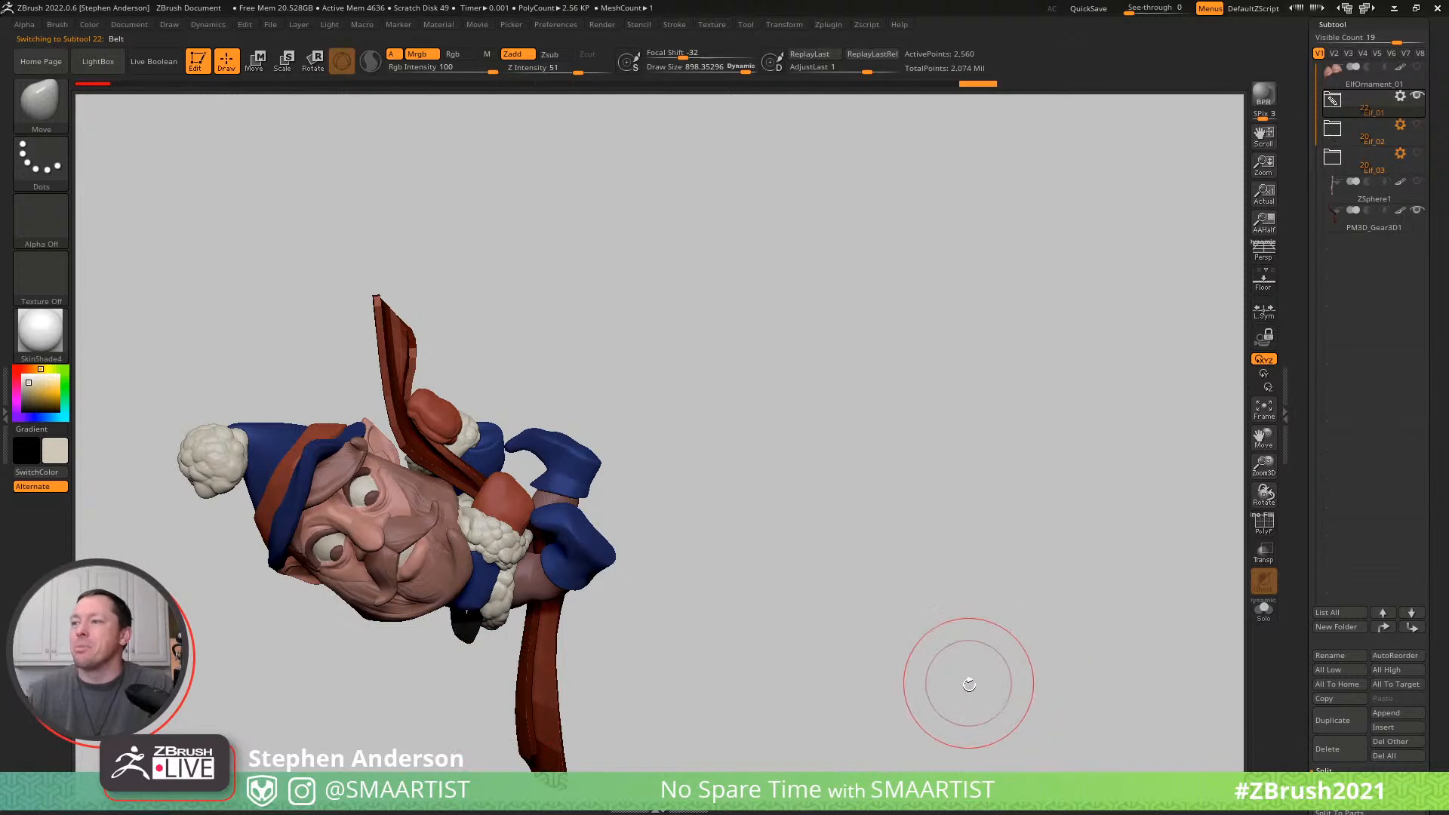
pyautogui.hotkey('ctrl', 'z')
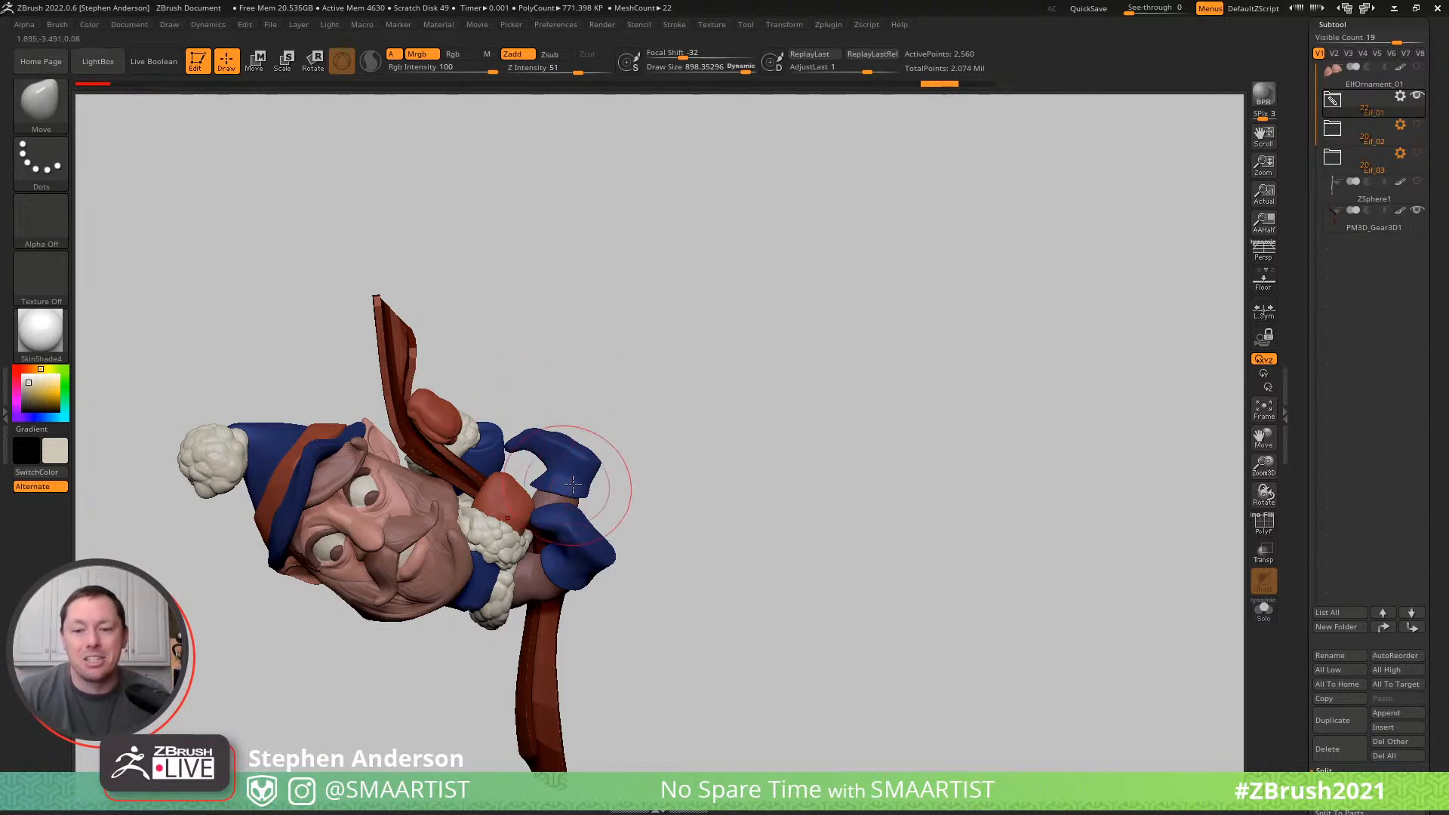
# - Frame the tilted elf beside empty canvas space and place a snapshot of that view on the canvas
pyautogui.moveTo(501, 377)
pyautogui.mouseDown()
pyautogui.moveTo(556, 372)
pyautogui.moveTo(475, 380)
pyautogui.mouseUp()
pyautogui.keyDown('alt'); pyautogui.moveTo(547, 337); pyautogui.dragTo(594, 327); pyautogui.keyUp('alt')
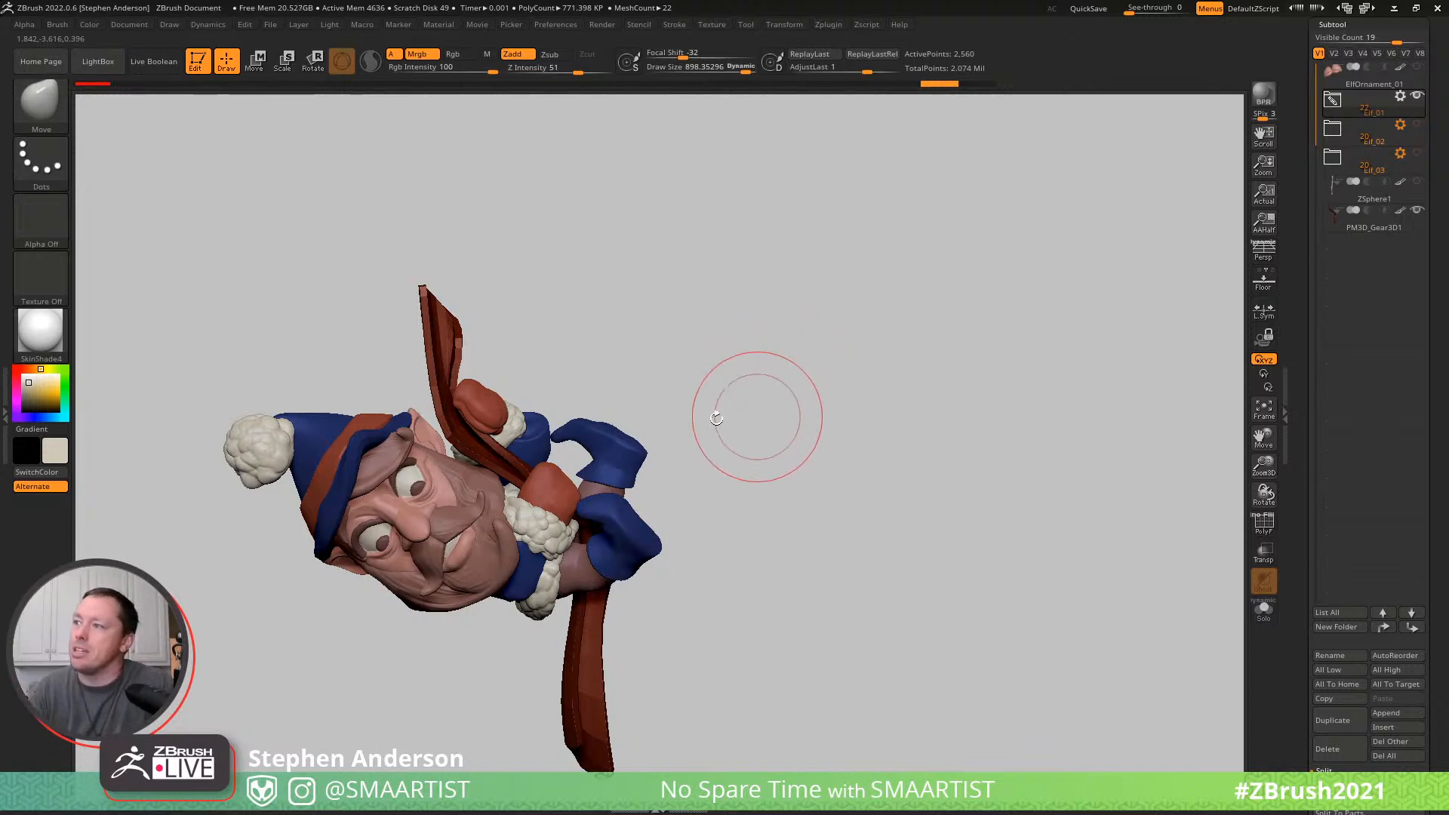
pyautogui.moveTo(672, 459)
pyautogui.keyDown('ctrl'); pyautogui.mouseDown(button='right')
pyautogui.moveTo(765, 448)
pyautogui.moveTo(666, 347)
pyautogui.moveTo(677, 341)
pyautogui.mouseUp(button='right'); pyautogui.keyUp('ctrl')
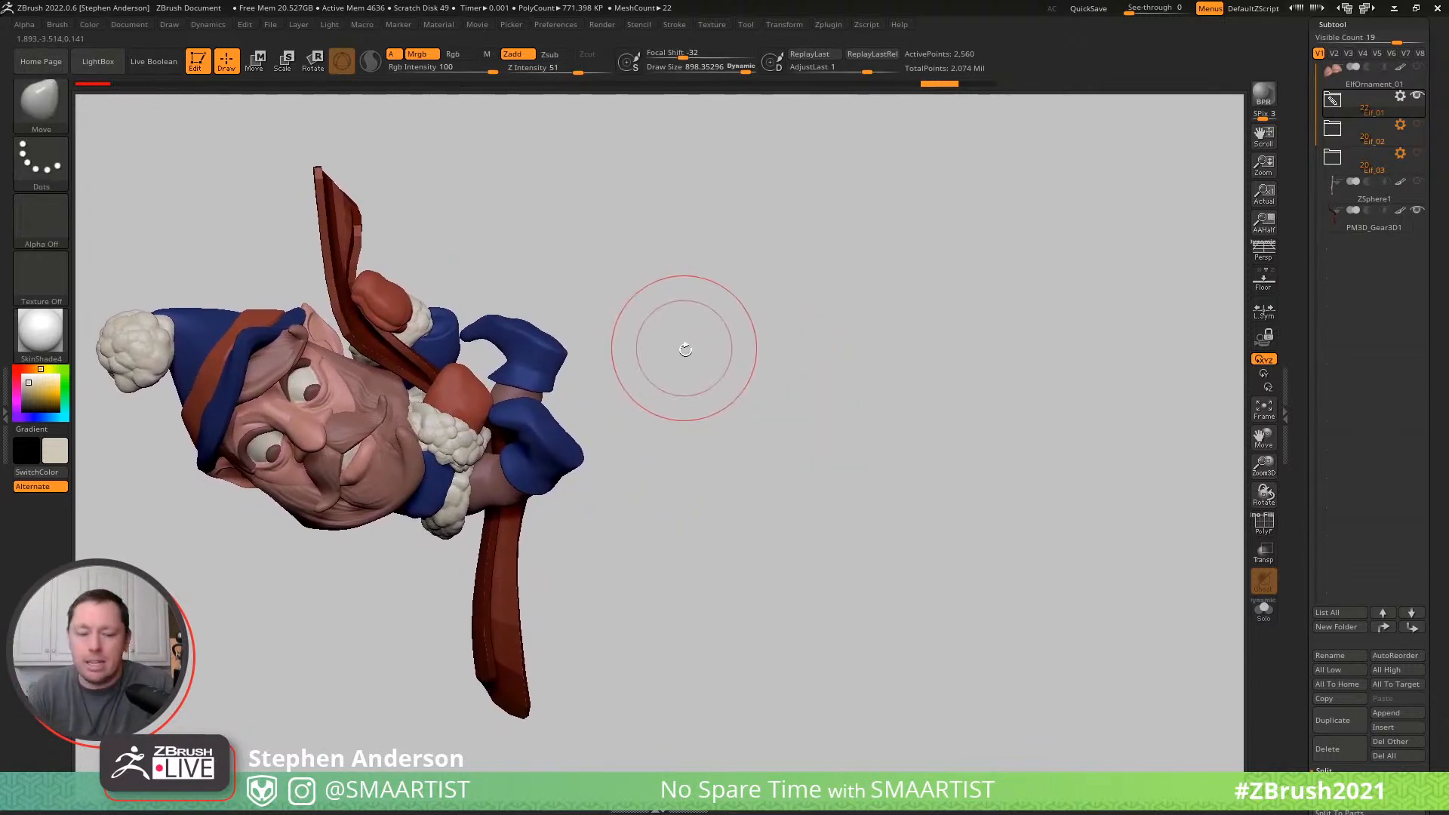
pyautogui.press('shift')
pyautogui.hotkey('shift', 's')
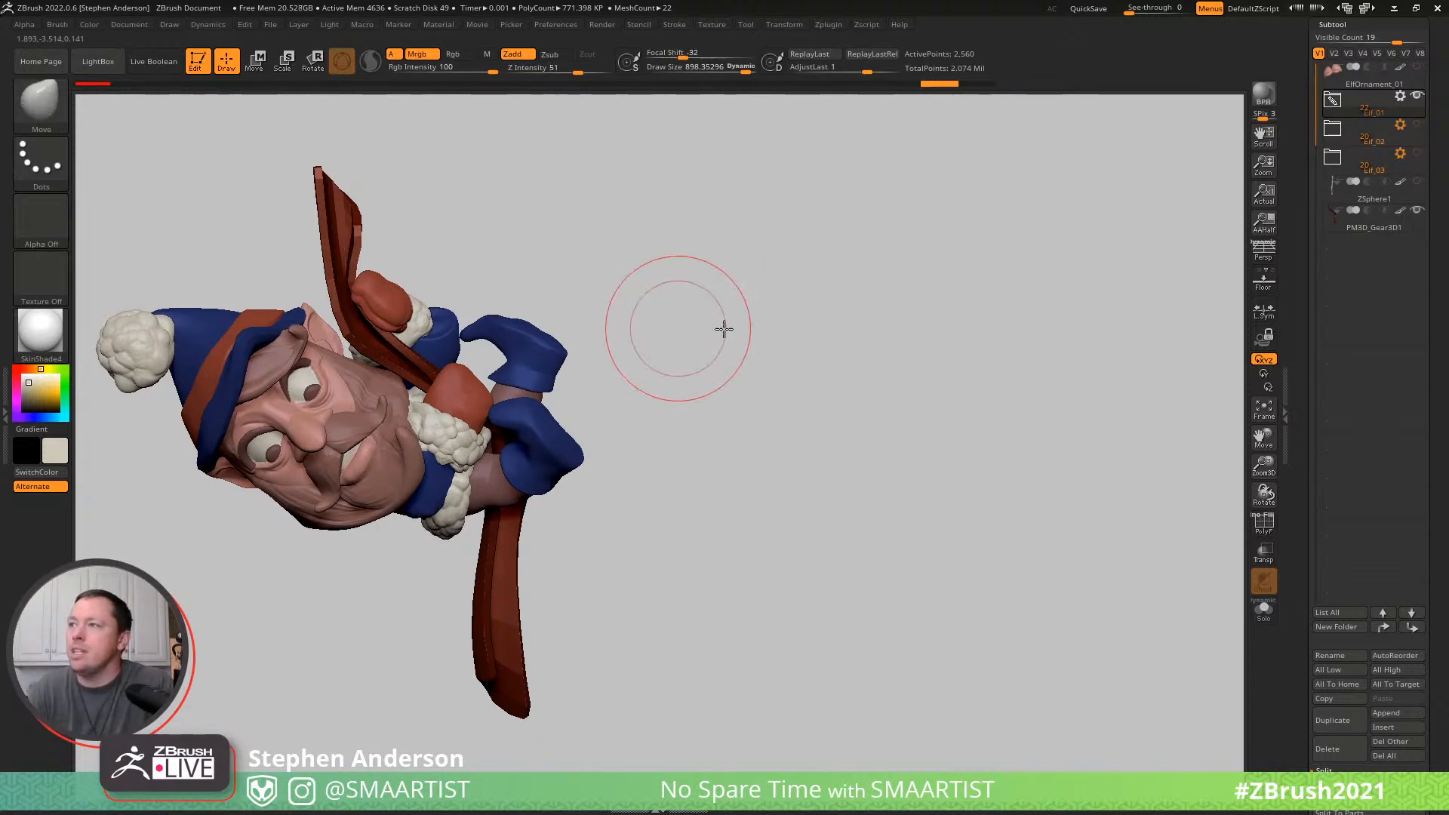
# - Stand the live elf upright beside the snapshot and examine its face and pose from several angles
pyautogui.keyDown('alt'); pyautogui.moveTo(674, 327); pyautogui.dragTo(1020, 352, button='right'); pyautogui.keyUp('alt')
pyautogui.press('shift')
pyautogui.moveTo(1077, 419)
pyautogui.mouseDown()
pyautogui.moveTo(1022, 579)
pyautogui.moveTo(981, 631)
pyautogui.moveTo(967, 601)
pyautogui.moveTo(948, 604)
pyautogui.moveTo(958, 579)
pyautogui.moveTo(1033, 614)
pyautogui.moveTo(1038, 597)
pyautogui.mouseUp()
pyautogui.keyDown('ctrl'); pyautogui.moveTo(1119, 508); pyautogui.dragTo(1120, 544, button='right'); pyautogui.keyUp('ctrl')
pyautogui.keyDown('alt'); pyautogui.moveTo(1149, 451); pyautogui.dragTo(1149, 515, button='right'); pyautogui.keyUp('alt')
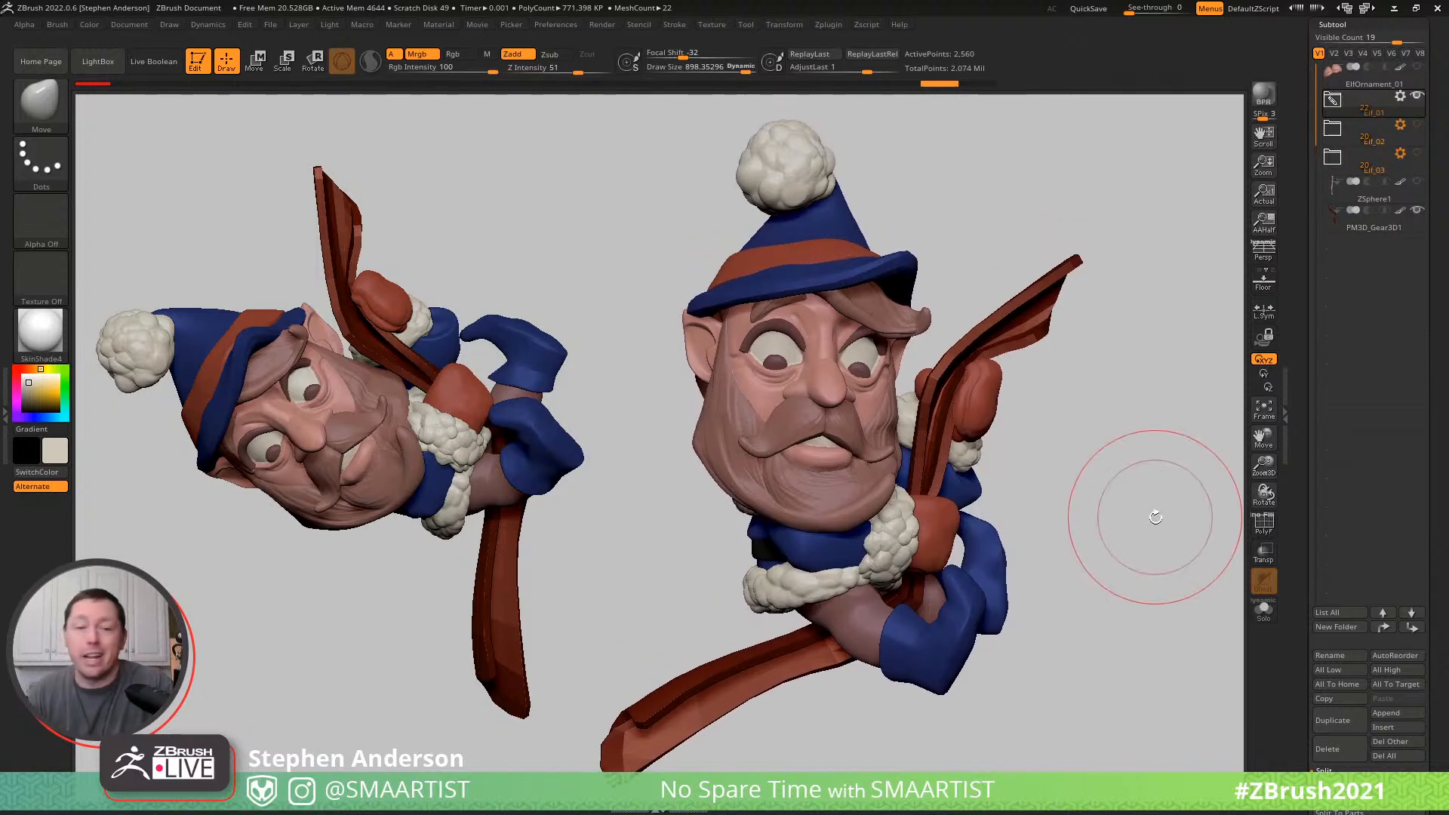
pyautogui.moveTo(1099, 488)
pyautogui.mouseDown()
pyautogui.moveTo(1086, 488)
pyautogui.moveTo(1104, 478)
pyautogui.mouseUp()
pyautogui.keyDown('ctrl'); pyautogui.moveTo(1120, 442); pyautogui.dragTo(1123, 452, button='right'); pyautogui.keyUp('ctrl')
pyautogui.moveTo(1132, 414); pyautogui.dragTo(1116, 420)
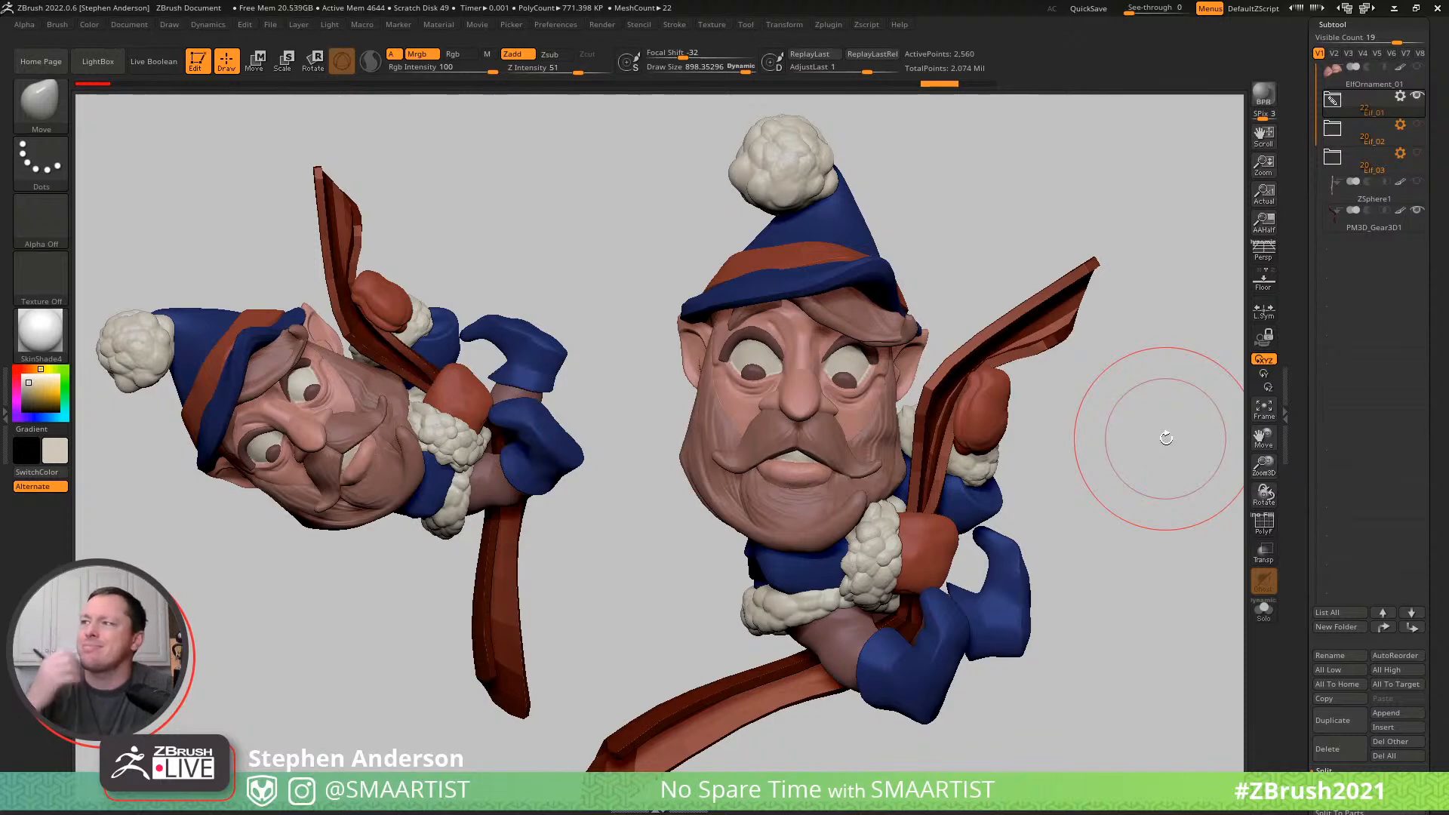
pyautogui.moveTo(1071, 451); pyautogui.dragTo(797, 468)
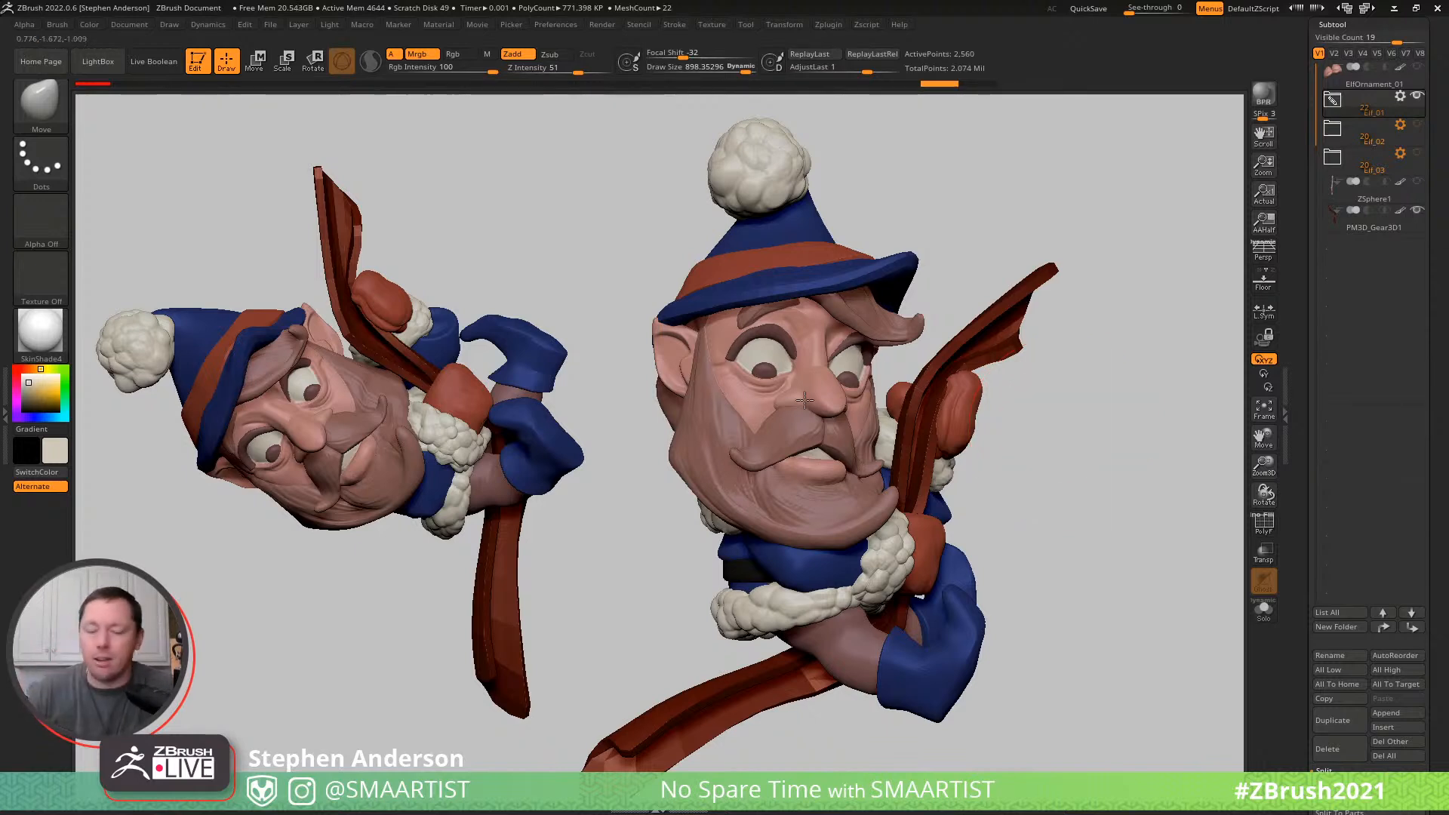
# - Select the hat and adjust it slightly with the Move brush at a draw size of about 524
pyautogui.keyDown('alt'); pyautogui.click(766, 273); pyautogui.keyUp('alt')
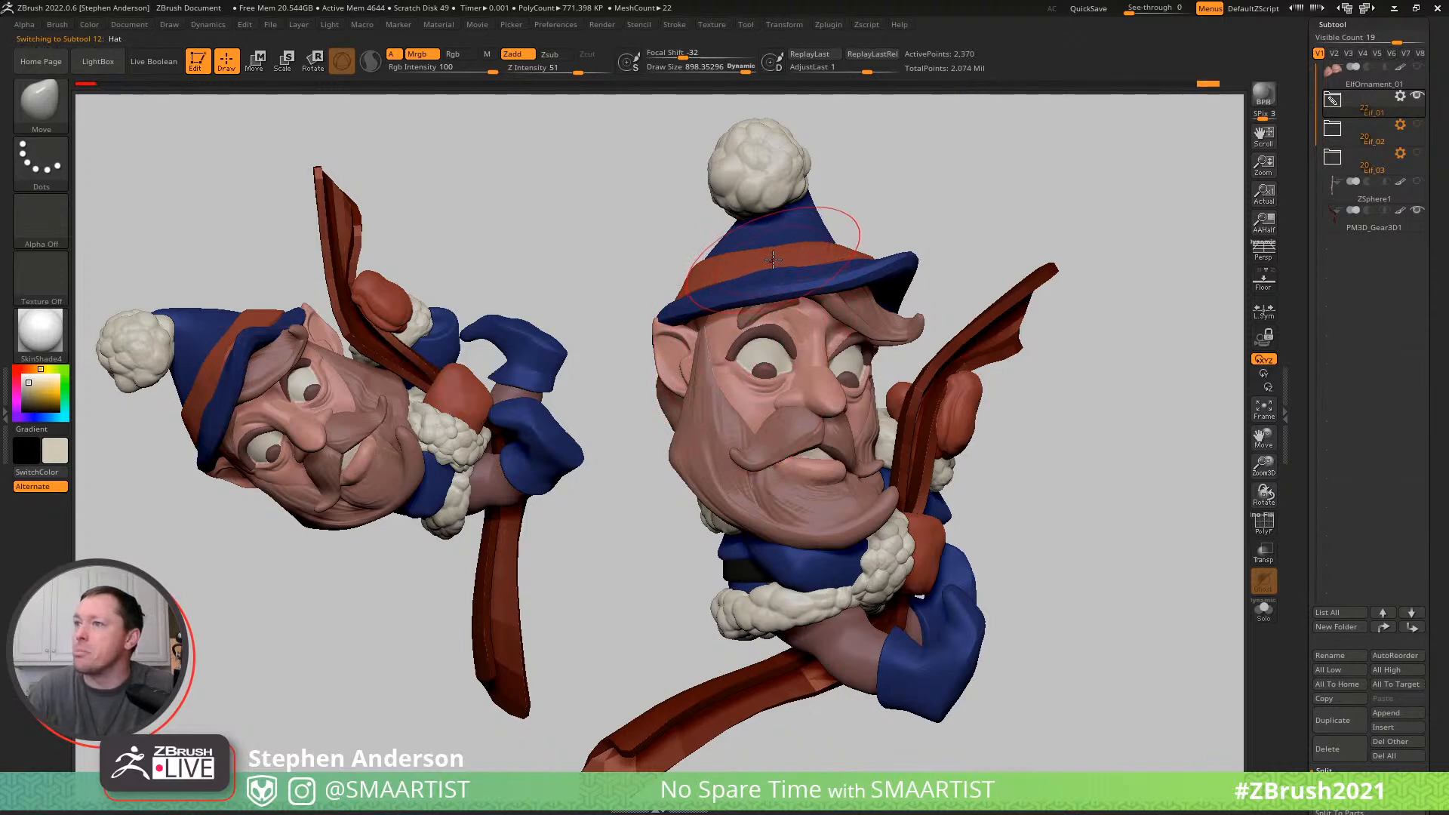
pyautogui.press('s')
pyautogui.moveTo(772, 259); pyautogui.dragTo(754, 262)
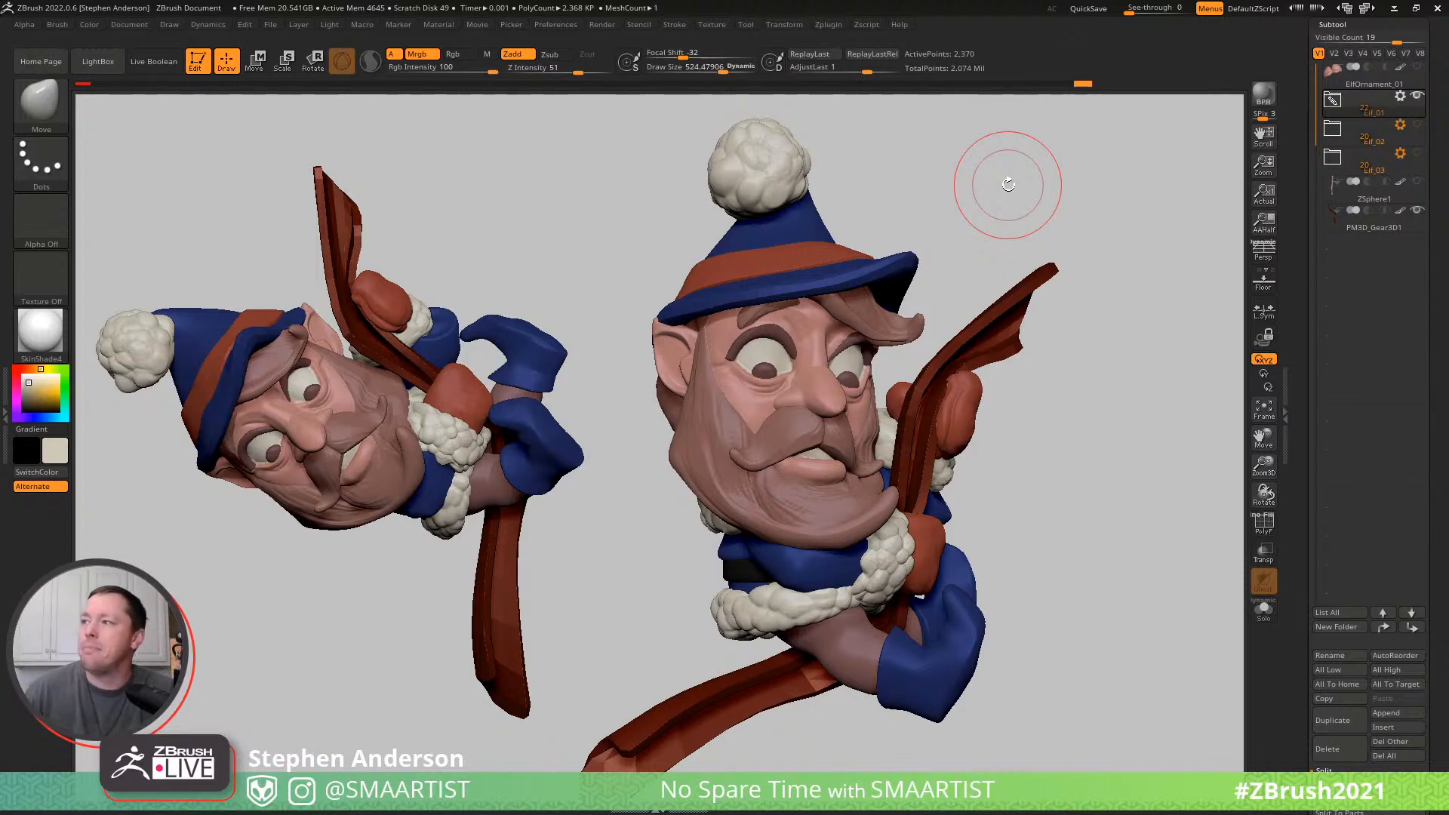
# - Reshape the beard along the cheek and jaw nearest the pole using the Move brush at a draw size of about 229
pyautogui.moveTo(1045, 508); pyautogui.dragTo(1011, 513)
pyautogui.keyDown('ctrl'); pyautogui.moveTo(905, 456); pyautogui.dragTo(885, 554, button='right'); pyautogui.keyUp('ctrl')
pyautogui.keyDown('alt'); pyautogui.click(886, 555); pyautogui.keyUp('alt')
pyautogui.moveTo(884, 555)
pyautogui.mouseDown()
pyautogui.moveTo(903, 553)
pyautogui.moveTo(859, 550)
pyautogui.moveTo(898, 567)
pyautogui.mouseUp()
pyautogui.press('s')
pyautogui.moveTo(861, 571)
pyautogui.mouseDown(button='right')
pyautogui.moveTo(860, 585)
pyautogui.moveTo(904, 513)
pyautogui.mouseUp(button='right')
pyautogui.moveTo(877, 504); pyautogui.dragTo(870, 505)
pyautogui.press('s')
pyautogui.moveTo(873, 561); pyautogui.dragTo(884, 557)
pyautogui.moveTo(917, 545); pyautogui.dragTo(892, 553, button='right')
pyautogui.moveTo(891, 553); pyautogui.dragTo(896, 501)
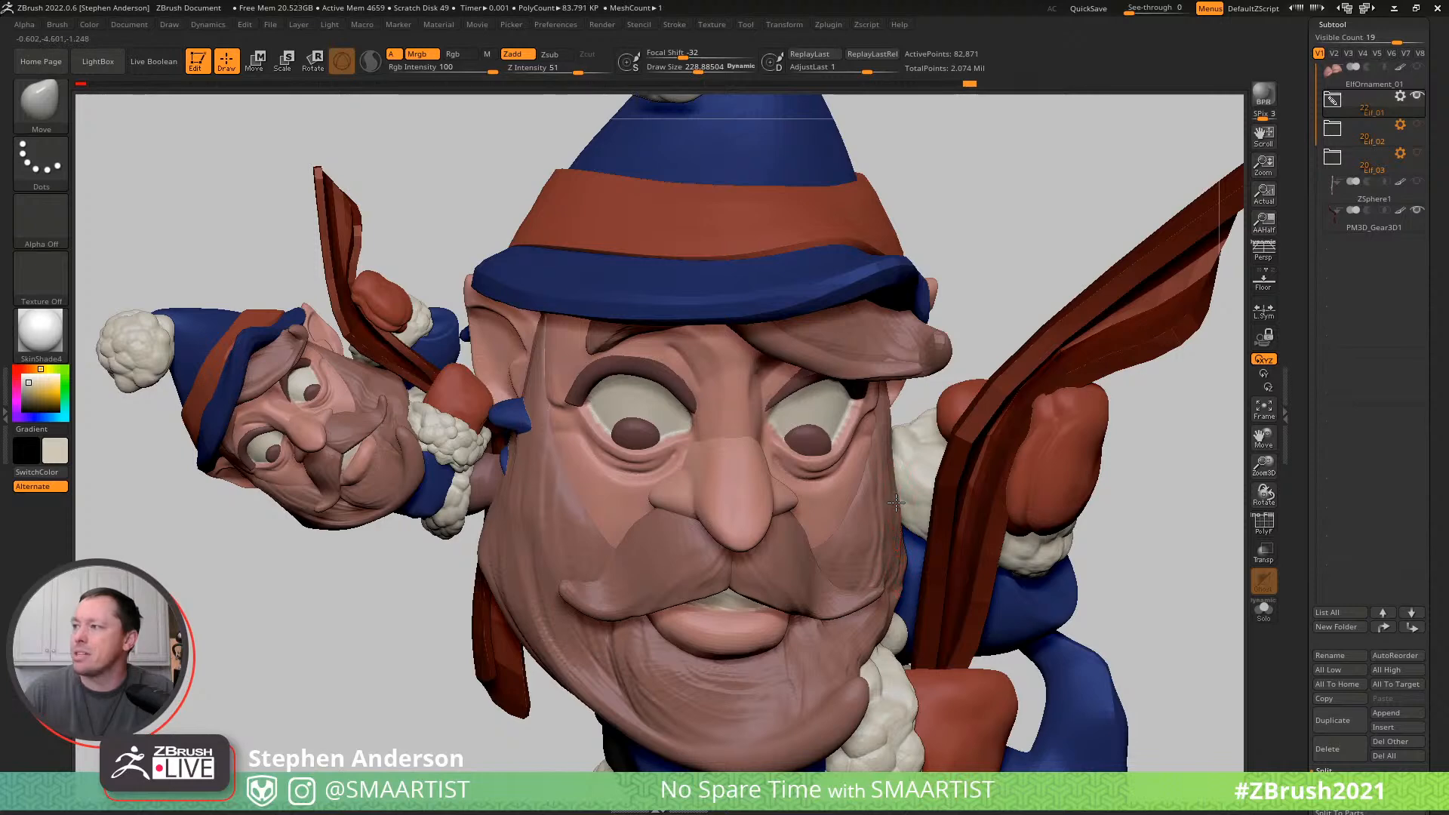
pyautogui.moveTo(886, 587); pyautogui.dragTo(890, 586)
pyautogui.moveTo(898, 638)
pyautogui.mouseDown(button='right')
pyautogui.moveTo(877, 542)
pyautogui.moveTo(886, 571)
pyautogui.moveTo(886, 557)
pyautogui.mouseUp(button='right')
pyautogui.moveTo(886, 557); pyautogui.dragTo(892, 552)
pyautogui.moveTo(890, 553)
pyautogui.keyDown('ctrl'); pyautogui.mouseDown(button='right')
pyautogui.moveTo(863, 480)
pyautogui.moveTo(867, 430)
pyautogui.mouseUp(button='right'); pyautogui.keyUp('ctrl')
pyautogui.moveTo(1084, 459)
pyautogui.mouseDown(button='right')
pyautogui.moveTo(1067, 455)
pyautogui.moveTo(1093, 445)
pyautogui.moveTo(1098, 466)
pyautogui.mouseUp(button='right')
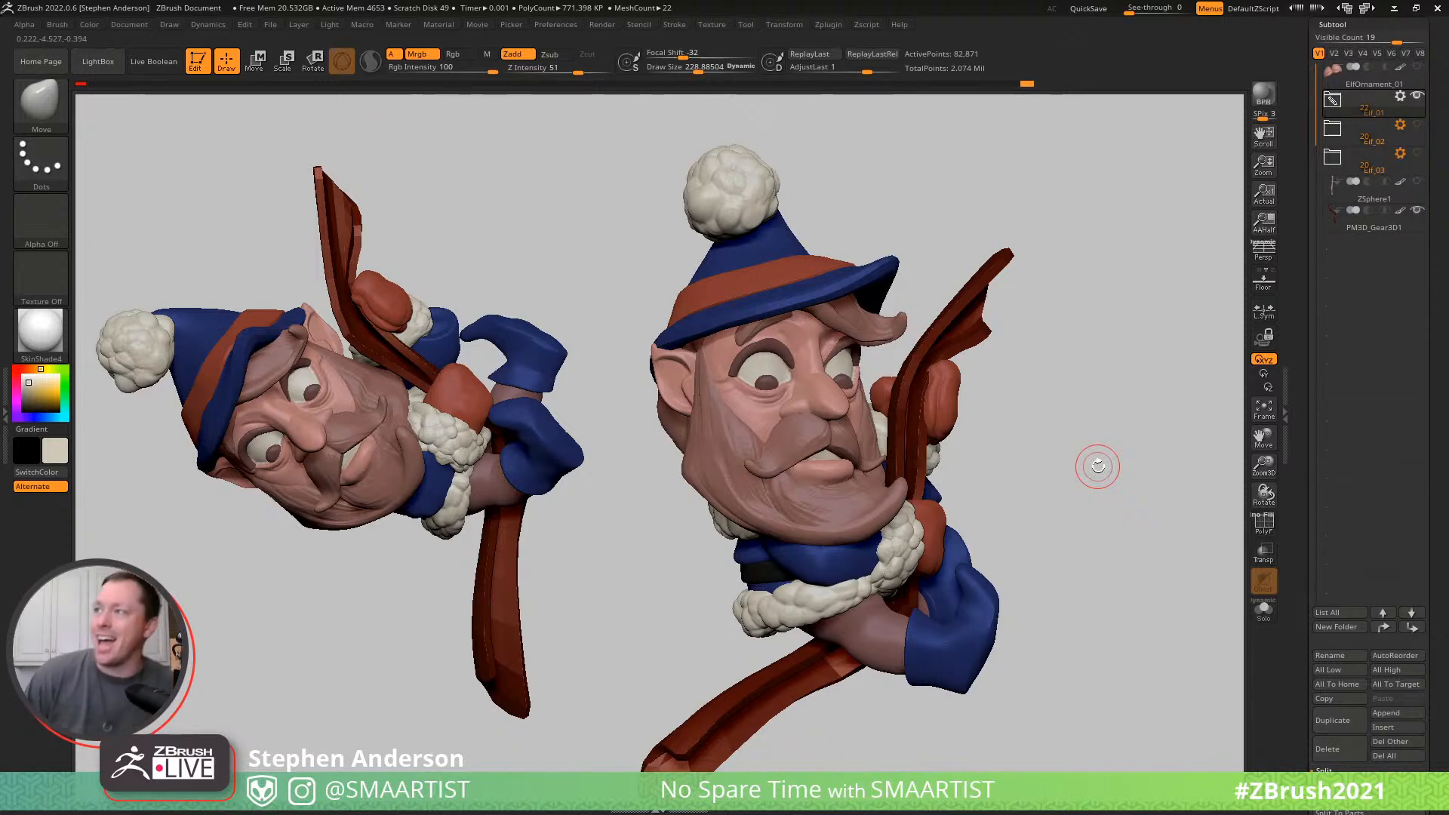
# - Pull the head's ear tips outward from under the hat brim with the Move brush at a draw size of about 472
pyautogui.keyDown('alt'); pyautogui.click(656, 346); pyautogui.keyUp('alt')
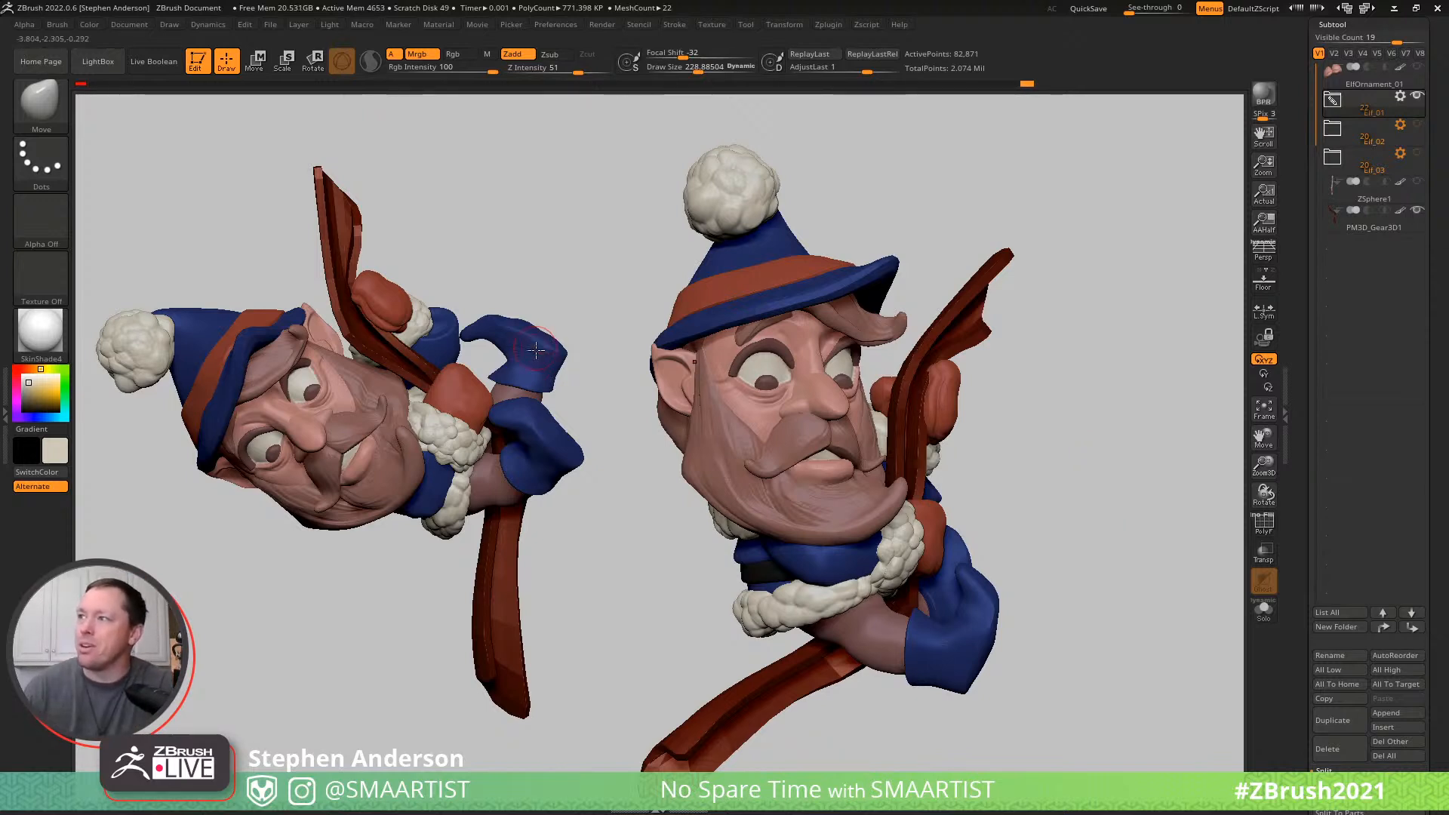
pyautogui.press('s')
pyautogui.moveTo(656, 348); pyautogui.dragTo(676, 348)
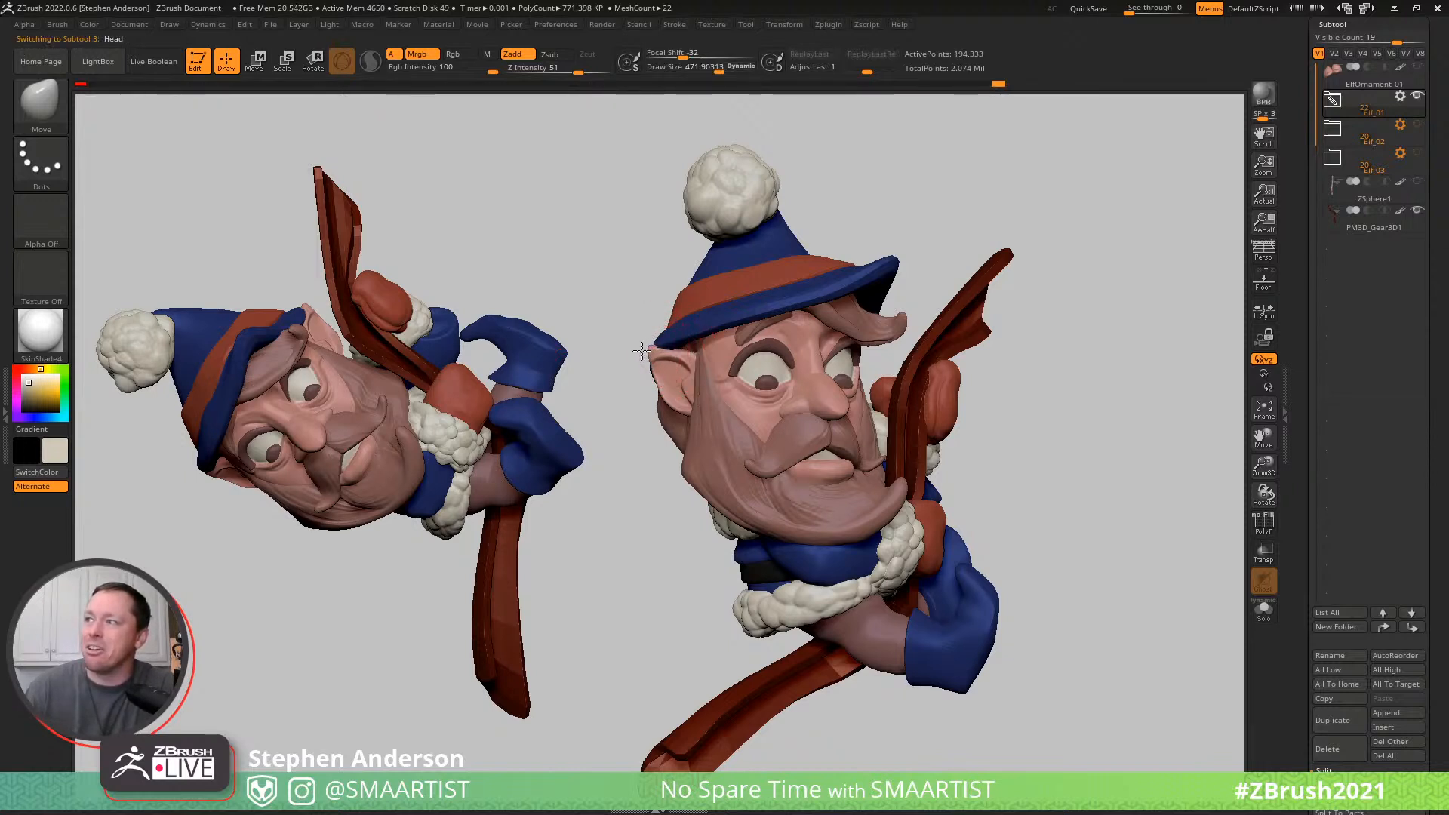
pyautogui.moveTo(658, 347)
pyautogui.mouseDown(button='right')
pyautogui.moveTo(790, 352)
pyautogui.moveTo(910, 319)
pyautogui.moveTo(923, 287)
pyautogui.moveTo(914, 312)
pyautogui.moveTo(1055, 301)
pyautogui.moveTo(962, 304)
pyautogui.mouseUp(button='right')
# - Examine the elf's face, back and ears from the front, side and rear beside the snapshot
pyautogui.moveTo(868, 505)
pyautogui.mouseDown(button='right')
pyautogui.moveTo(962, 517)
pyautogui.moveTo(919, 522)
pyautogui.moveTo(918, 566)
pyautogui.moveTo(916, 545)
pyautogui.moveTo(838, 520)
pyautogui.moveTo(883, 508)
pyautogui.moveTo(874, 493)
pyautogui.mouseUp(button='right')
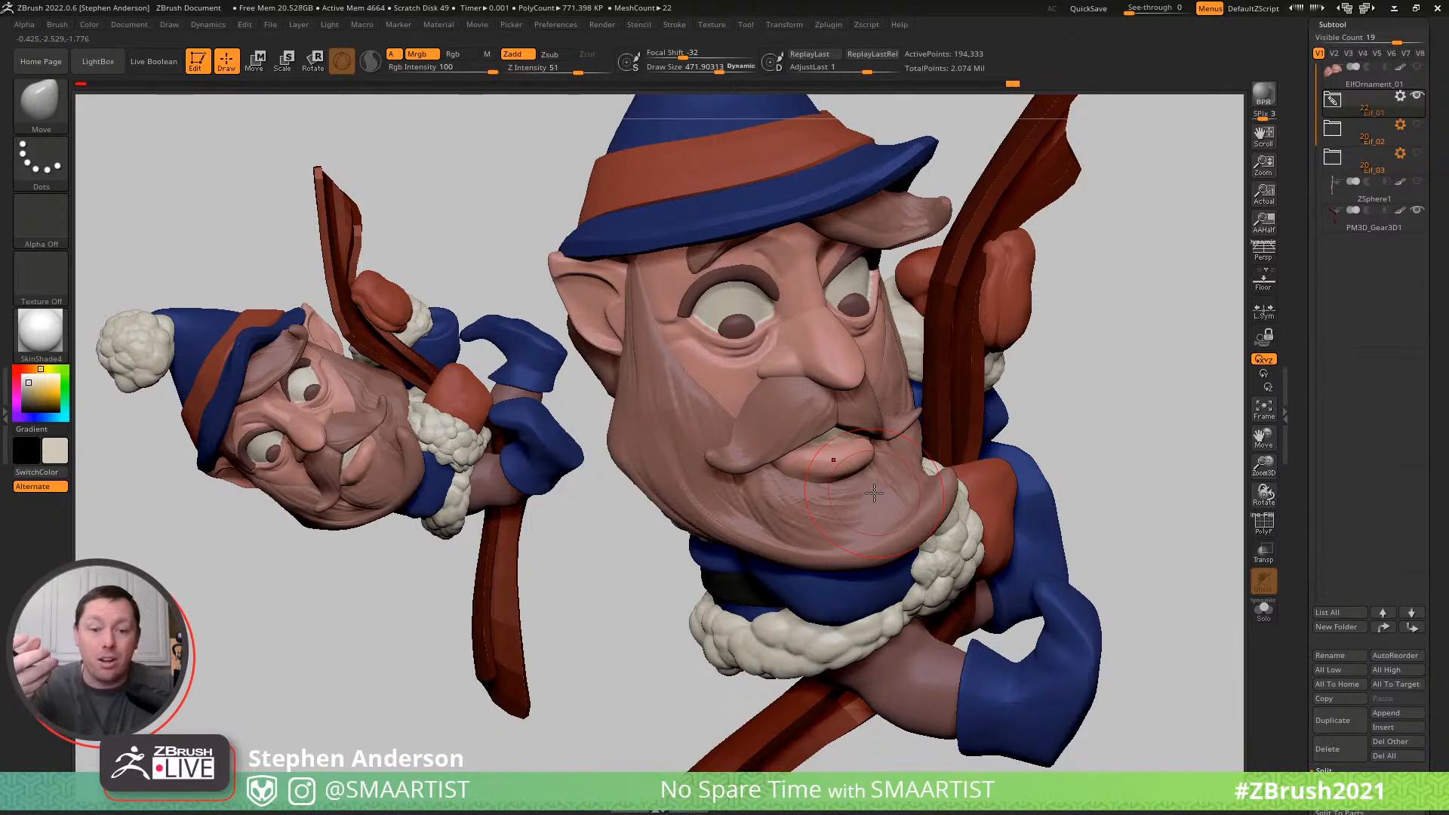
pyautogui.keyDown('ctrl'); pyautogui.moveTo(945, 438); pyautogui.dragTo(947, 397, button='right'); pyautogui.keyUp('ctrl')
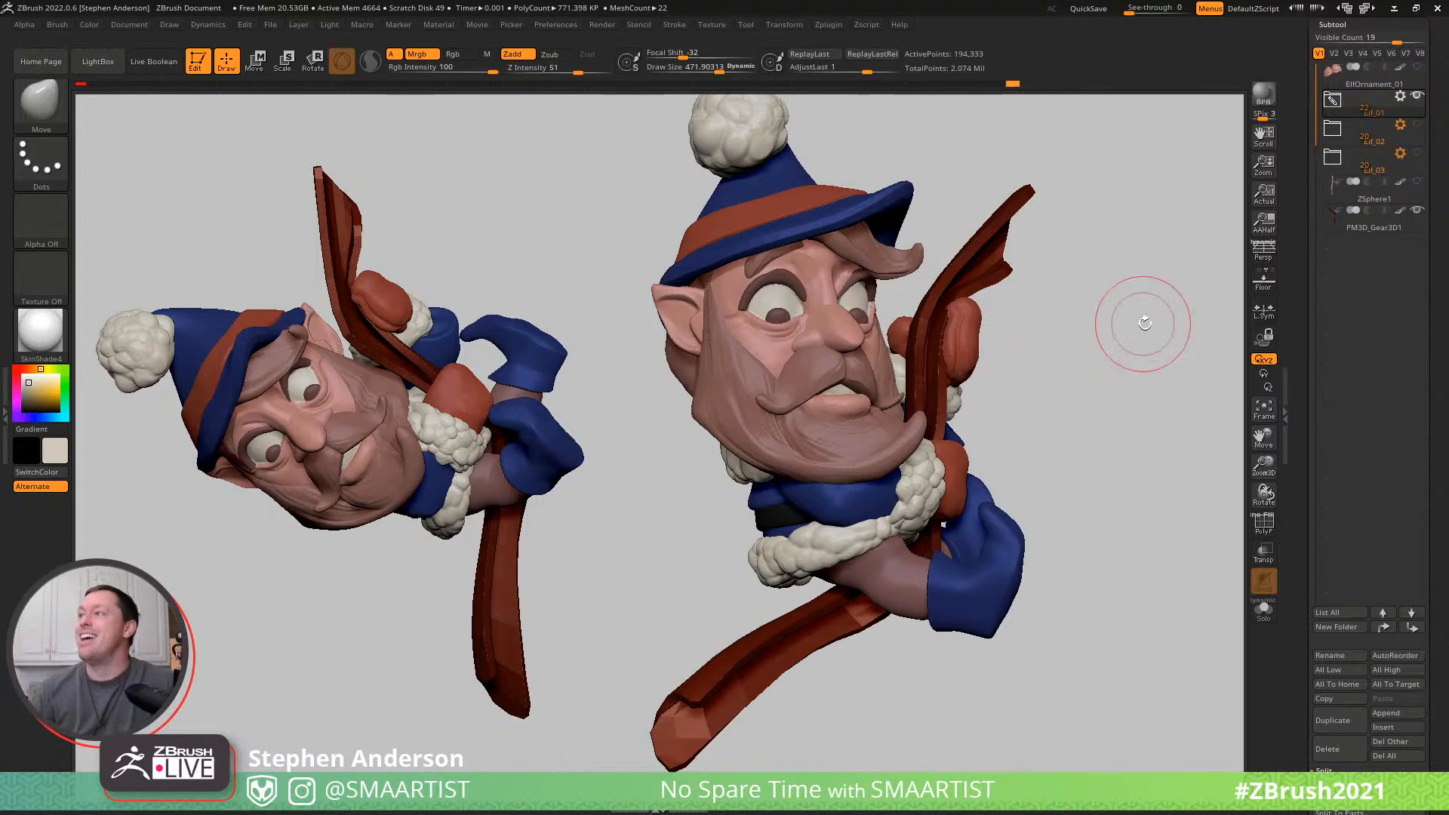
pyautogui.moveTo(1064, 378)
pyautogui.mouseDown()
pyautogui.moveTo(1034, 385)
pyautogui.moveTo(1058, 395)
pyautogui.moveTo(1184, 372)
pyautogui.mouseUp()
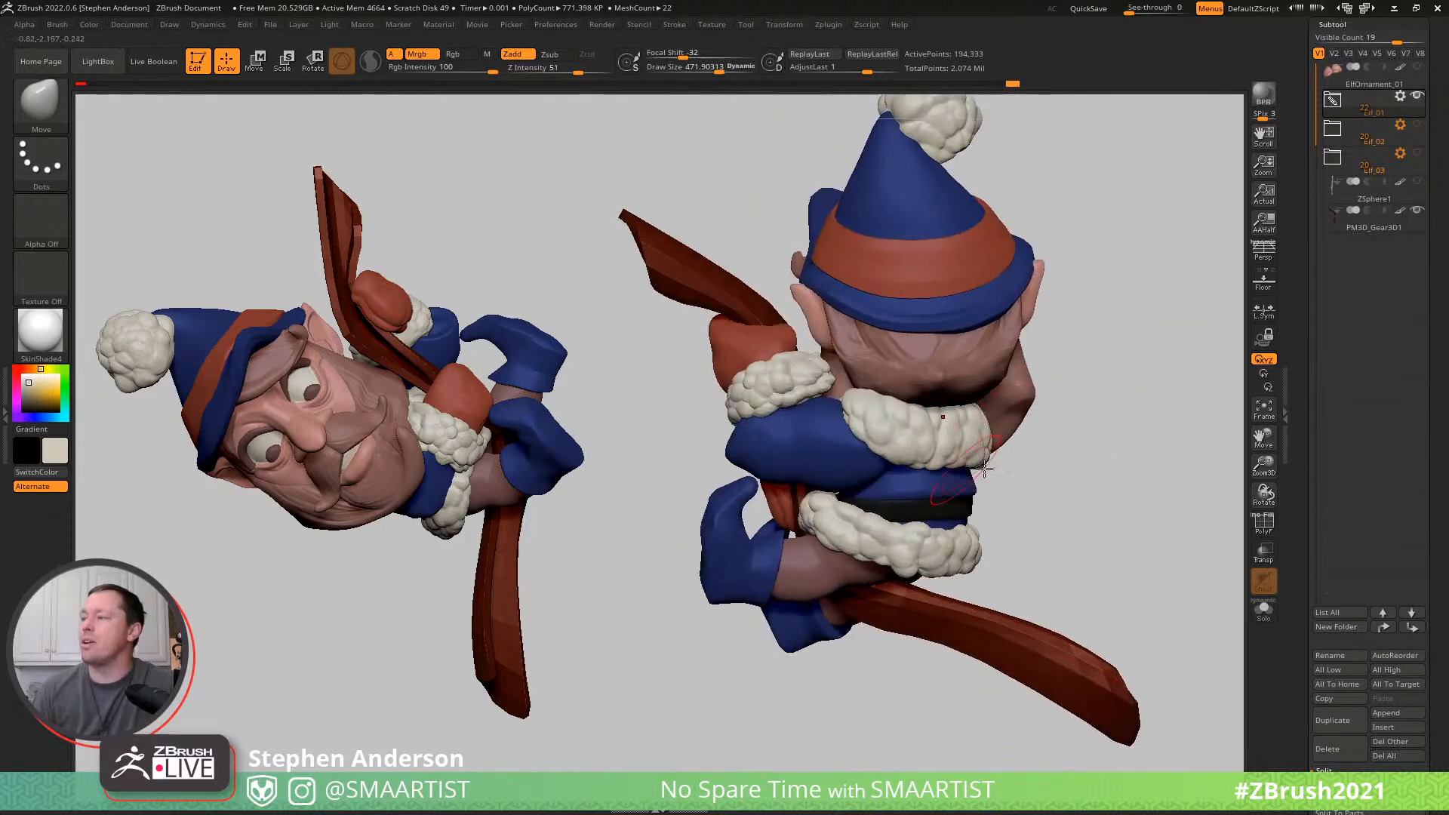
pyautogui.moveTo(1041, 420); pyautogui.dragTo(1041, 430)
pyautogui.moveTo(1003, 430)
pyautogui.mouseDown(button='right')
pyautogui.moveTo(934, 414)
pyautogui.moveTo(995, 400)
pyautogui.mouseUp(button='right')
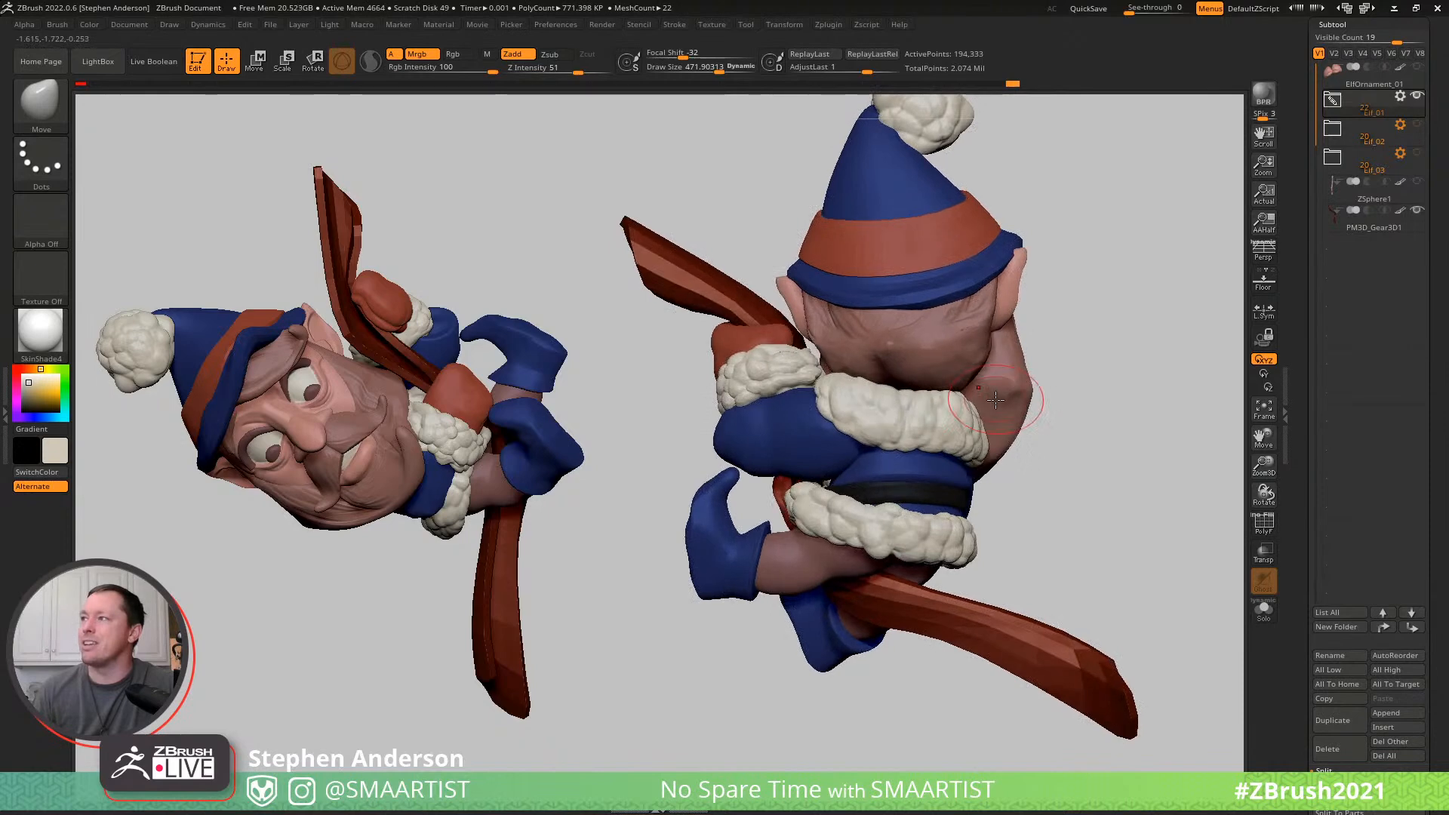
pyautogui.moveTo(1065, 256)
pyautogui.keyDown('alt'); pyautogui.mouseDown()
pyautogui.moveTo(979, 305)
pyautogui.moveTo(935, 354)
pyautogui.moveTo(865, 356)
pyautogui.moveTo(902, 355)
pyautogui.moveTo(909, 391)
pyautogui.moveTo(1013, 349)
pyautogui.moveTo(976, 355)
pyautogui.mouseUp(); pyautogui.keyUp('alt')
pyautogui.moveTo(794, 379)
pyautogui.mouseDown(button='right')
pyautogui.moveTo(942, 363)
pyautogui.moveTo(936, 381)
pyautogui.moveTo(1121, 329)
pyautogui.moveTo(1093, 327)
pyautogui.mouseUp(button='right')
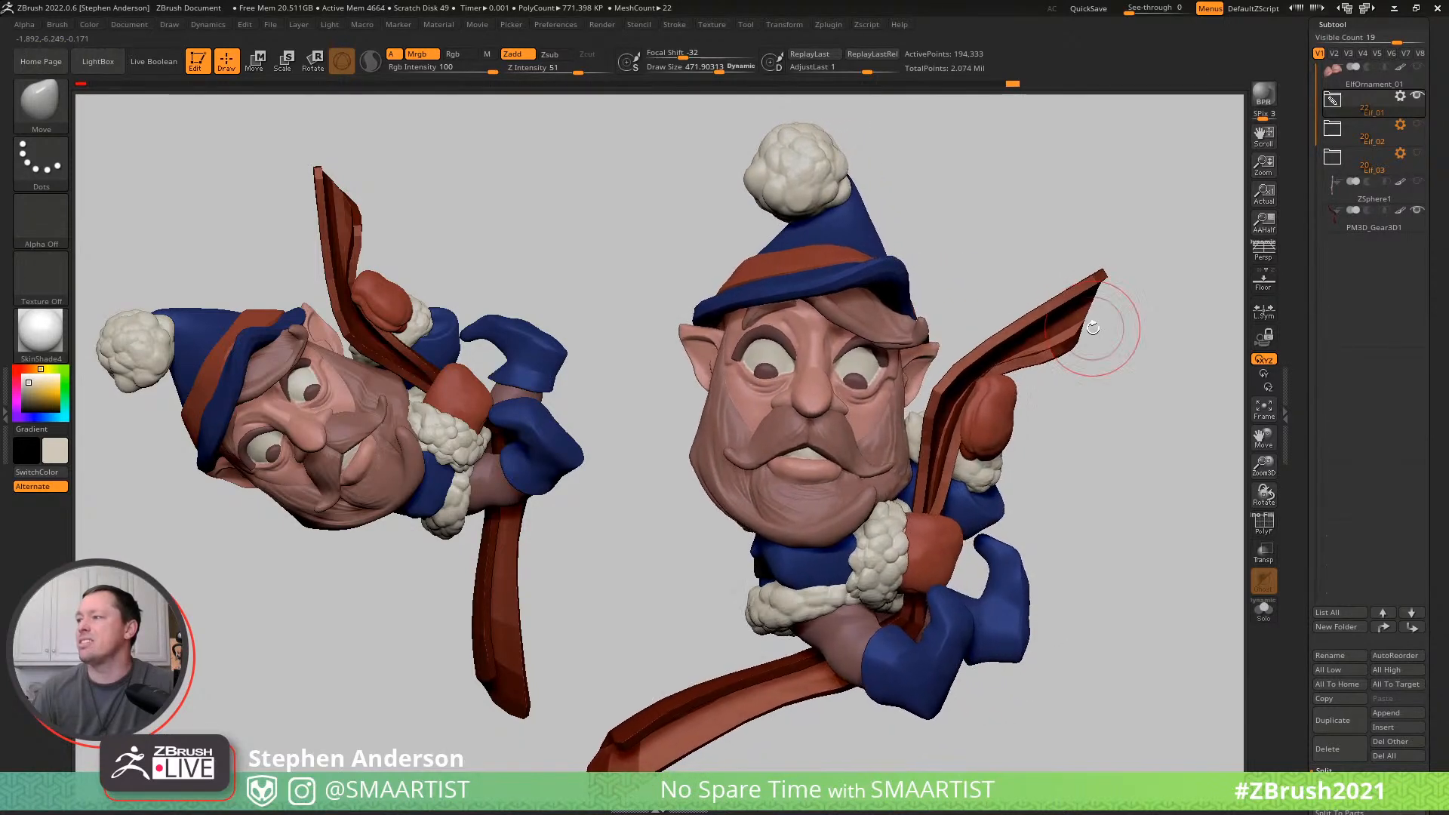
pyautogui.moveTo(1120, 427)
pyautogui.keyDown('ctrl'); pyautogui.mouseDown(button='right')
pyautogui.moveTo(1134, 414)
pyautogui.moveTo(1111, 415)
pyautogui.mouseUp(button='right'); pyautogui.keyUp('ctrl')
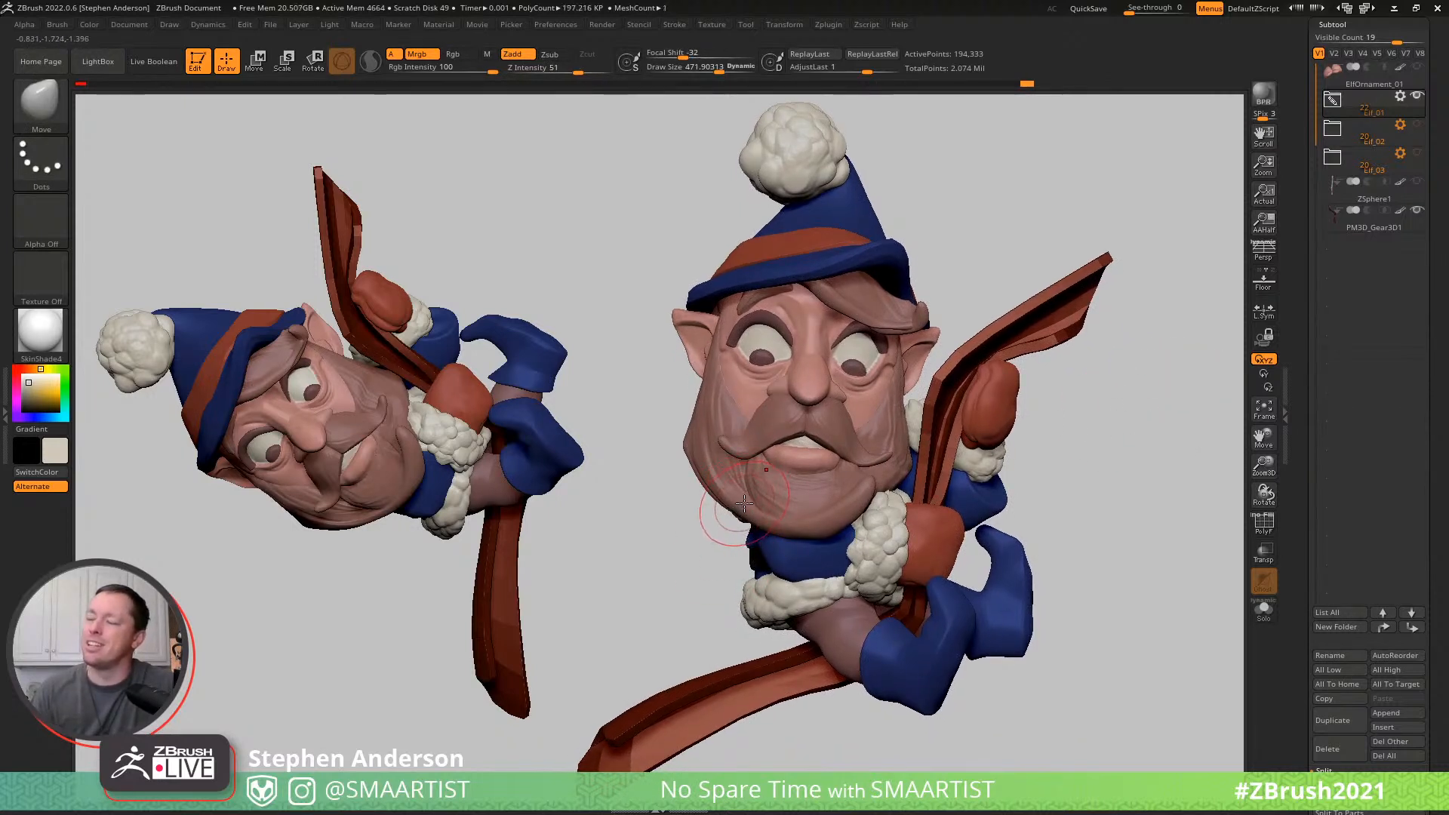
# - Check the head in isolation, and refine the beard's jaw and cheek with the Move brush at a draw size of about 306
pyautogui.hotkey('ctrl', 's')
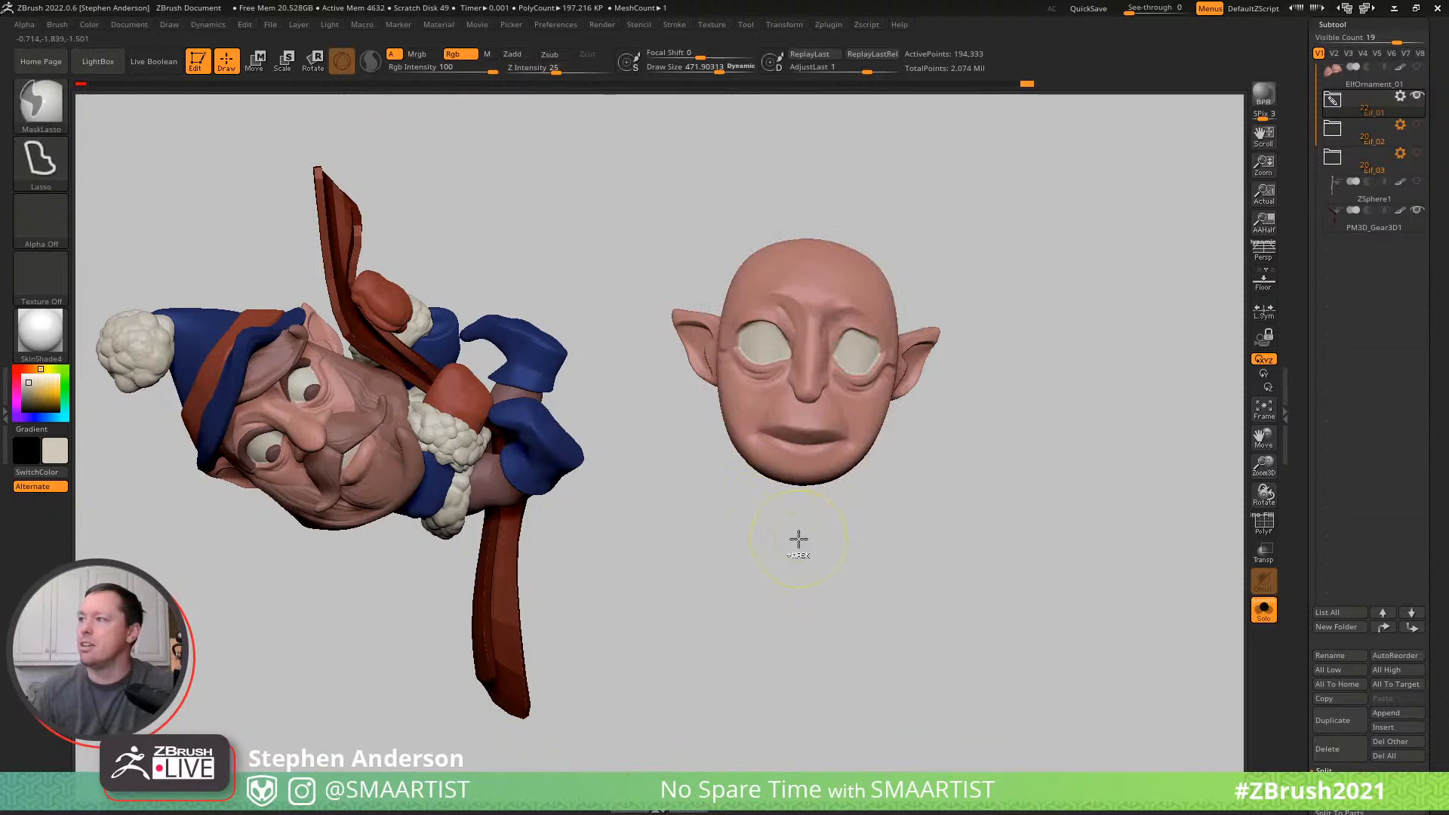
pyautogui.hotkey('ctrl', 's')
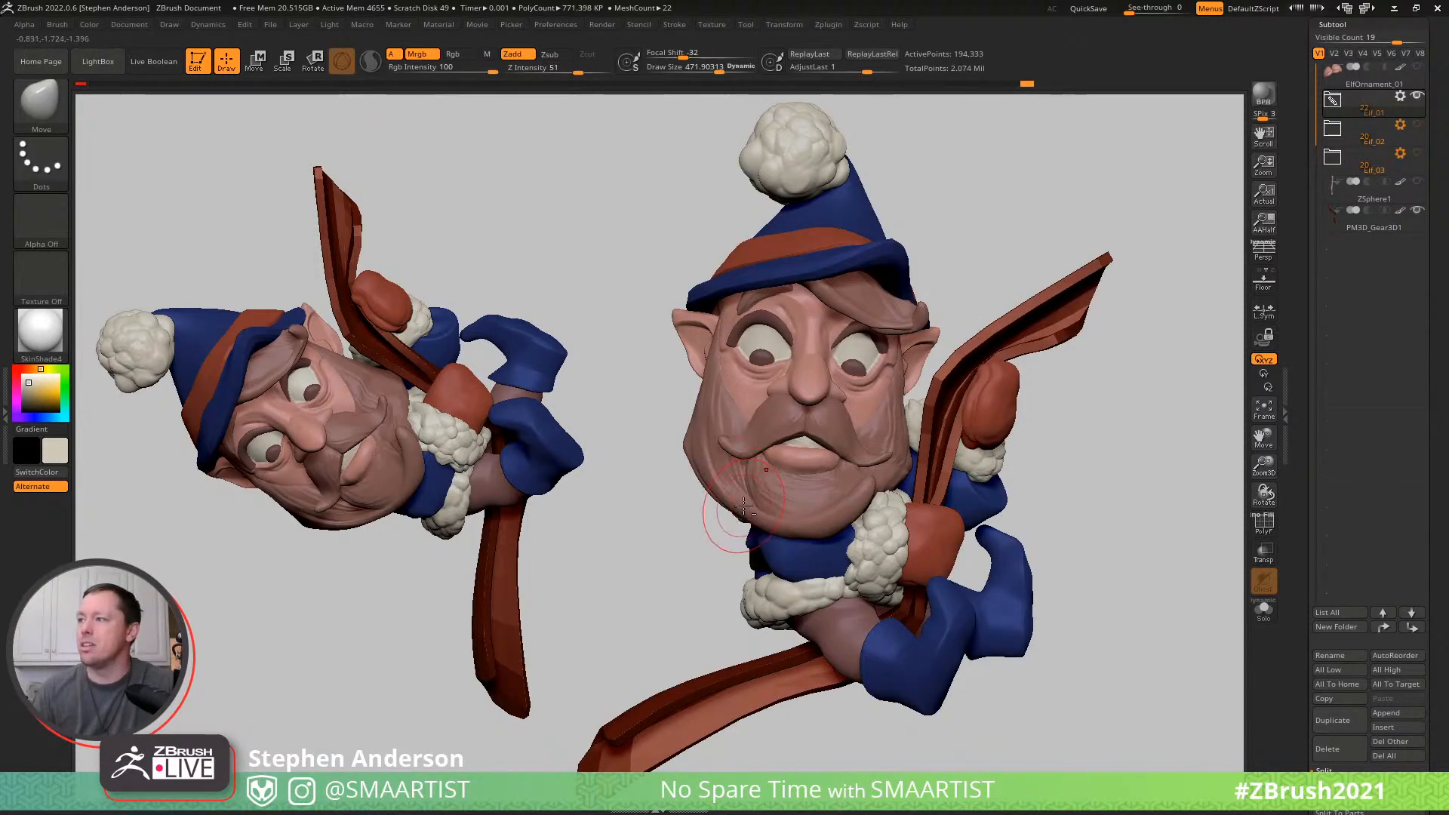
pyautogui.keyDown('alt'); pyautogui.click(744, 513); pyautogui.keyUp('alt')
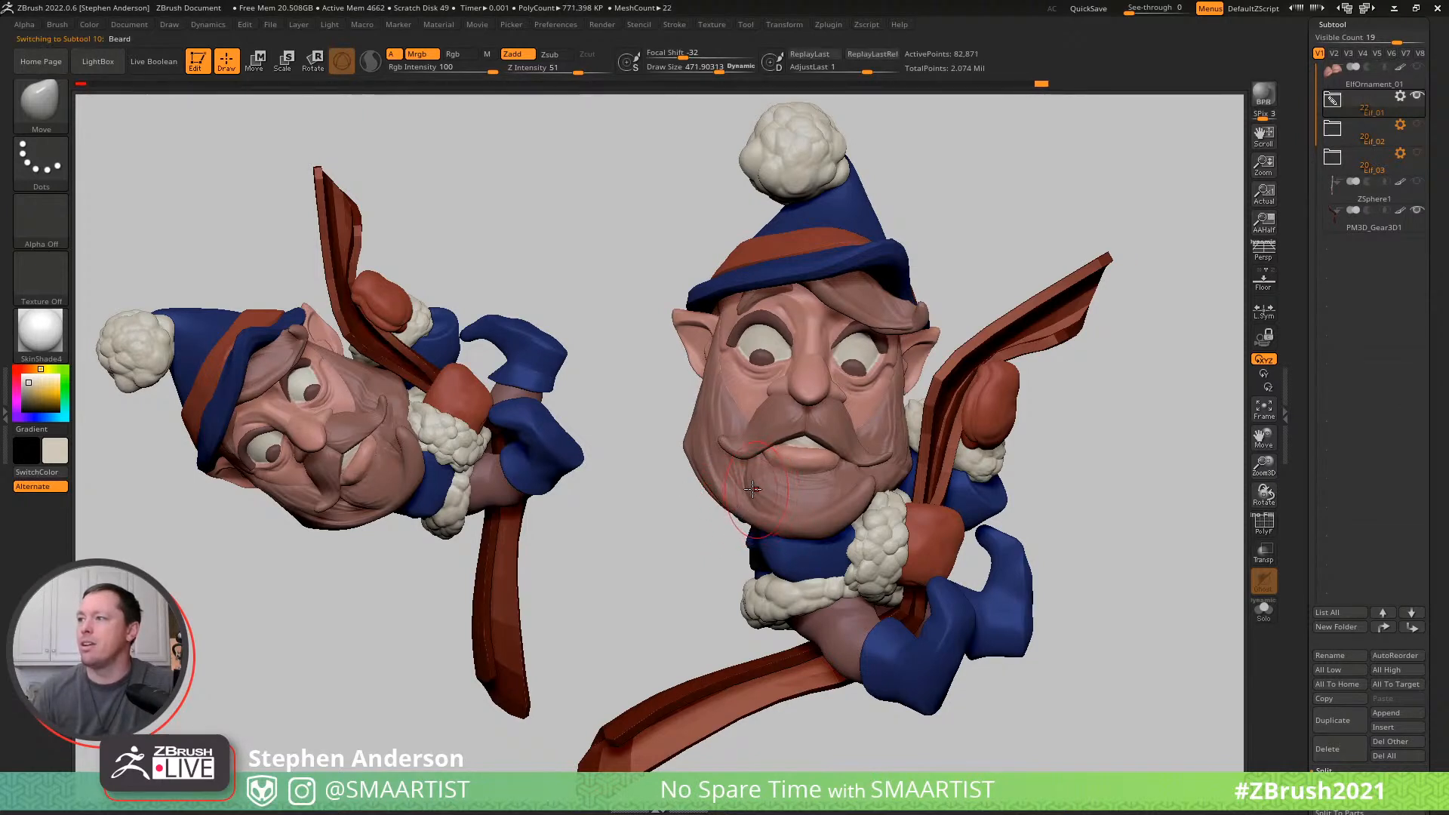
pyautogui.press('s')
pyautogui.moveTo(746, 487)
pyautogui.mouseDown()
pyautogui.moveTo(732, 486)
pyautogui.moveTo(812, 470)
pyautogui.mouseUp()
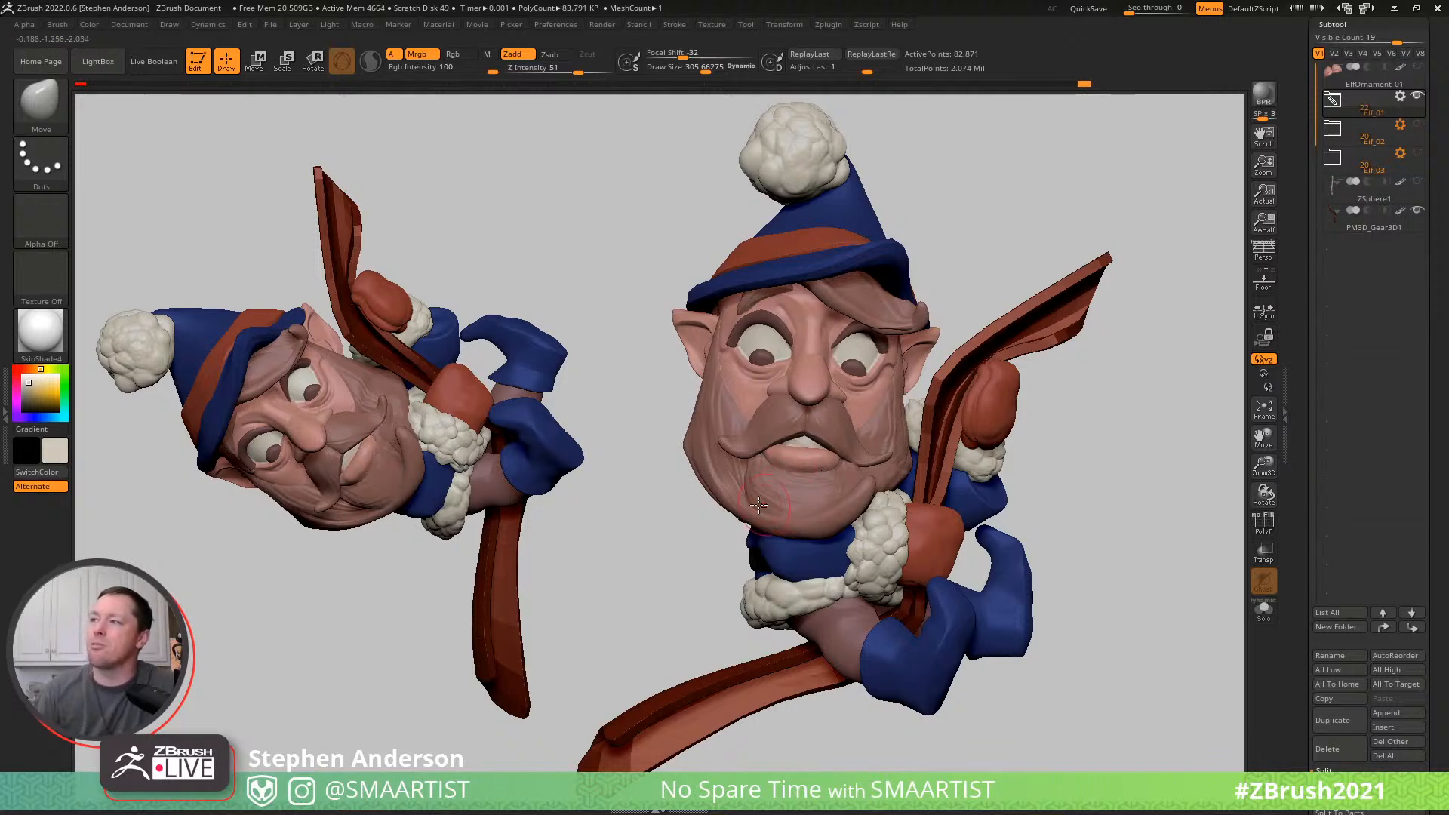
pyautogui.moveTo(701, 436); pyautogui.dragTo(712, 426)
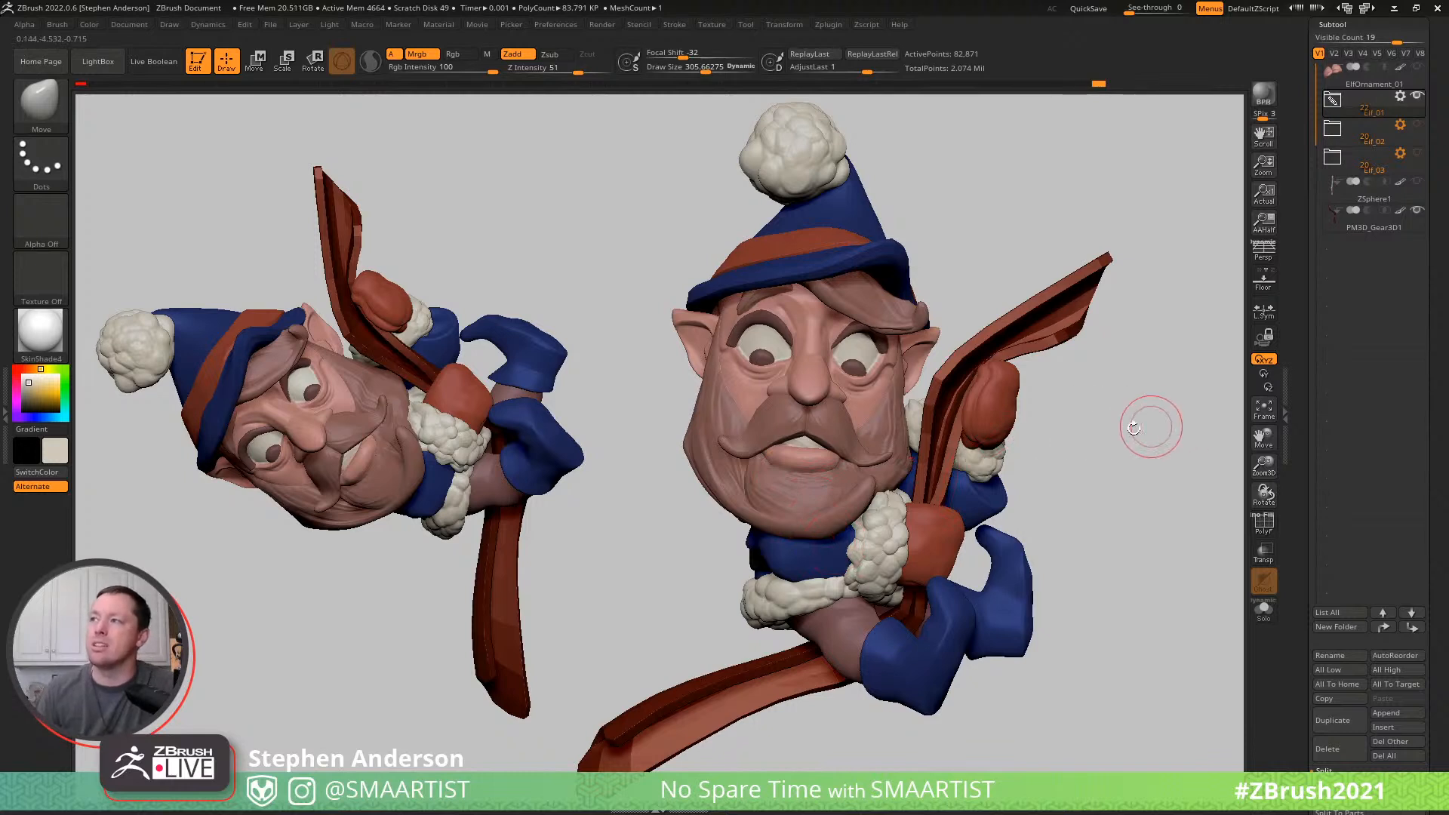
# - Select the mustache subtool and refine its crease above the mouth with the DamStandard brush at a draw size of about 169
pyautogui.keyDown('alt'); pyautogui.click(860, 314); pyautogui.keyUp('alt')
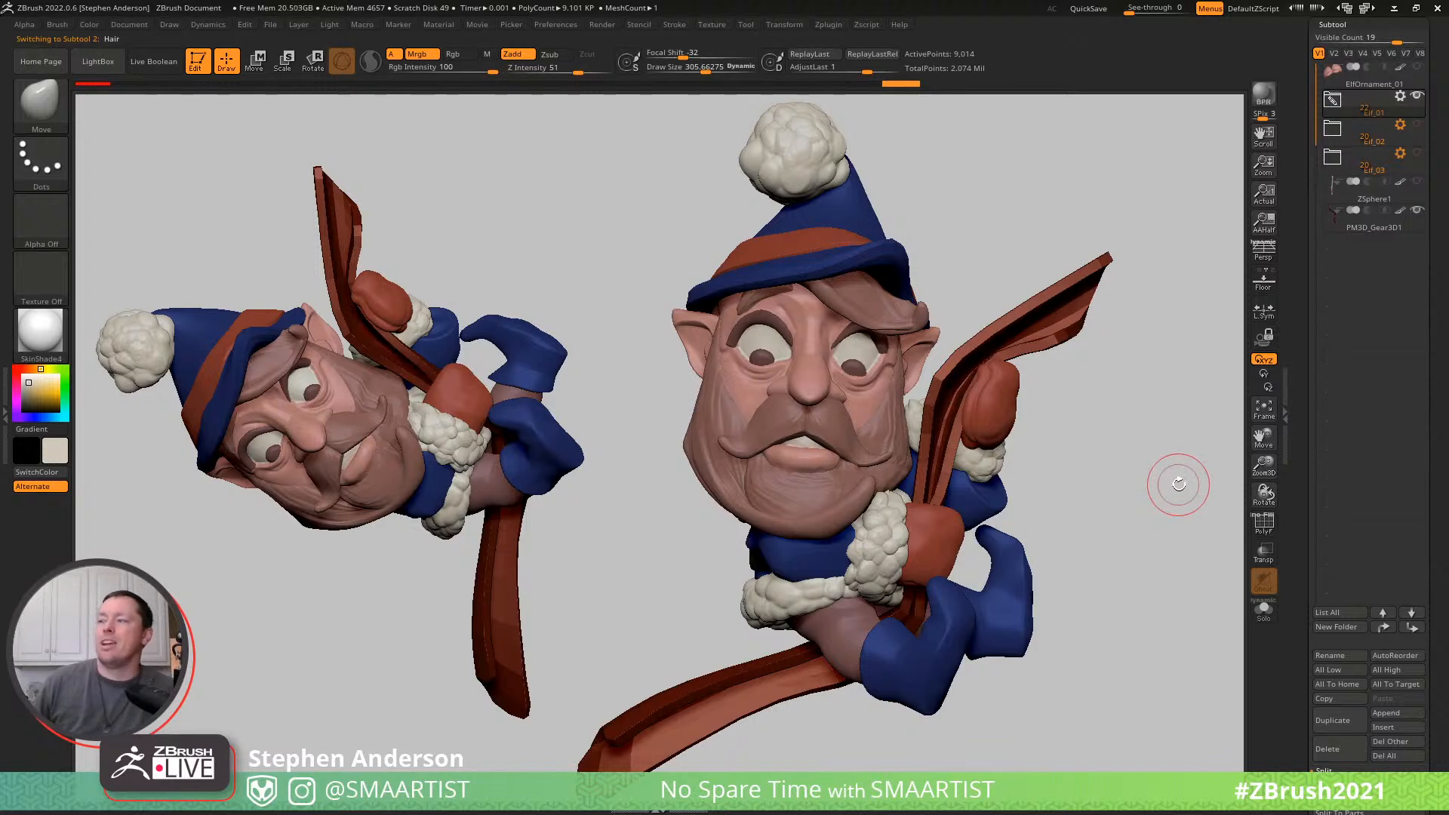
pyautogui.keyDown('alt'); pyautogui.click(767, 459); pyautogui.keyUp('alt')
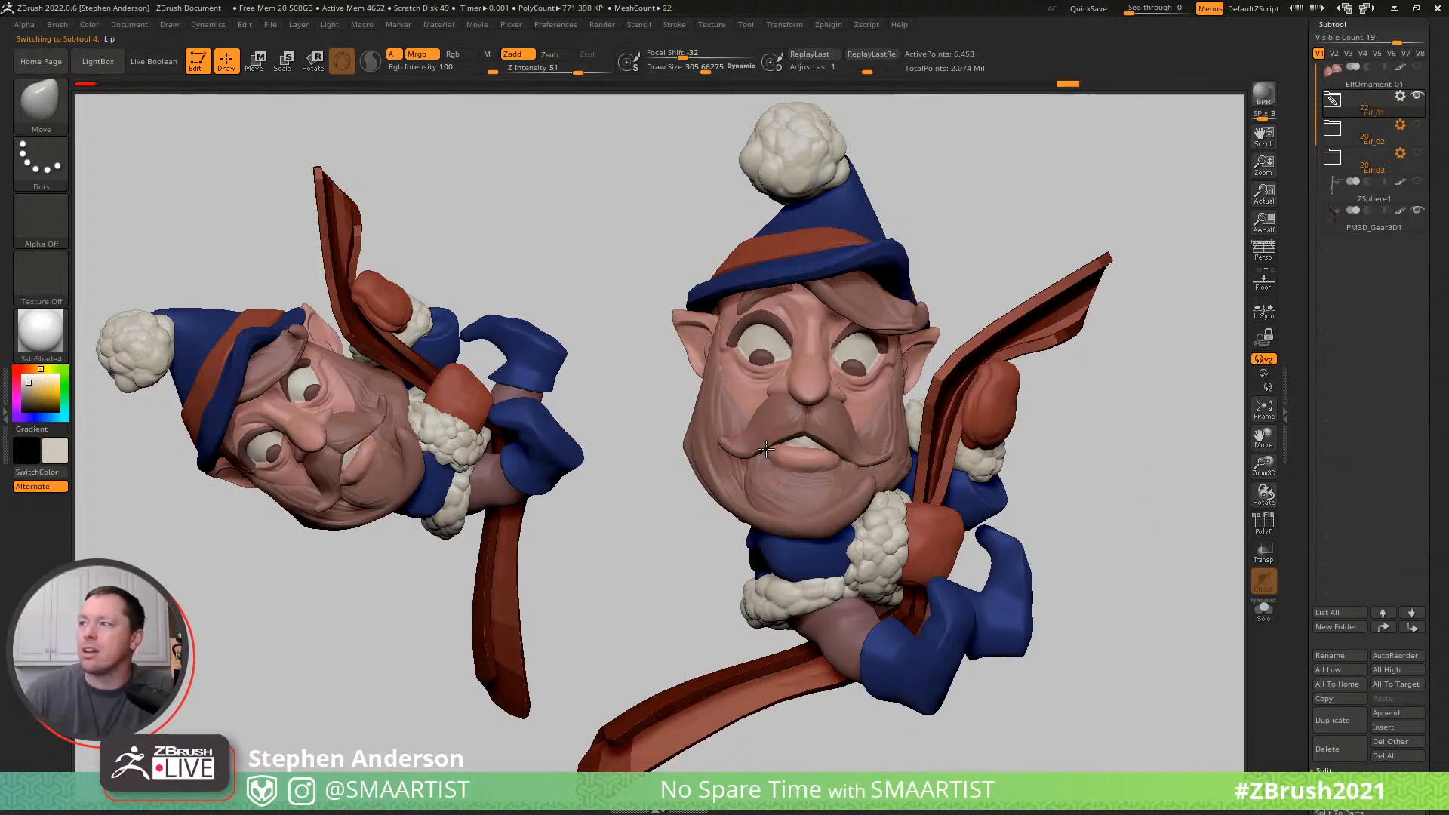
pyautogui.press('b')
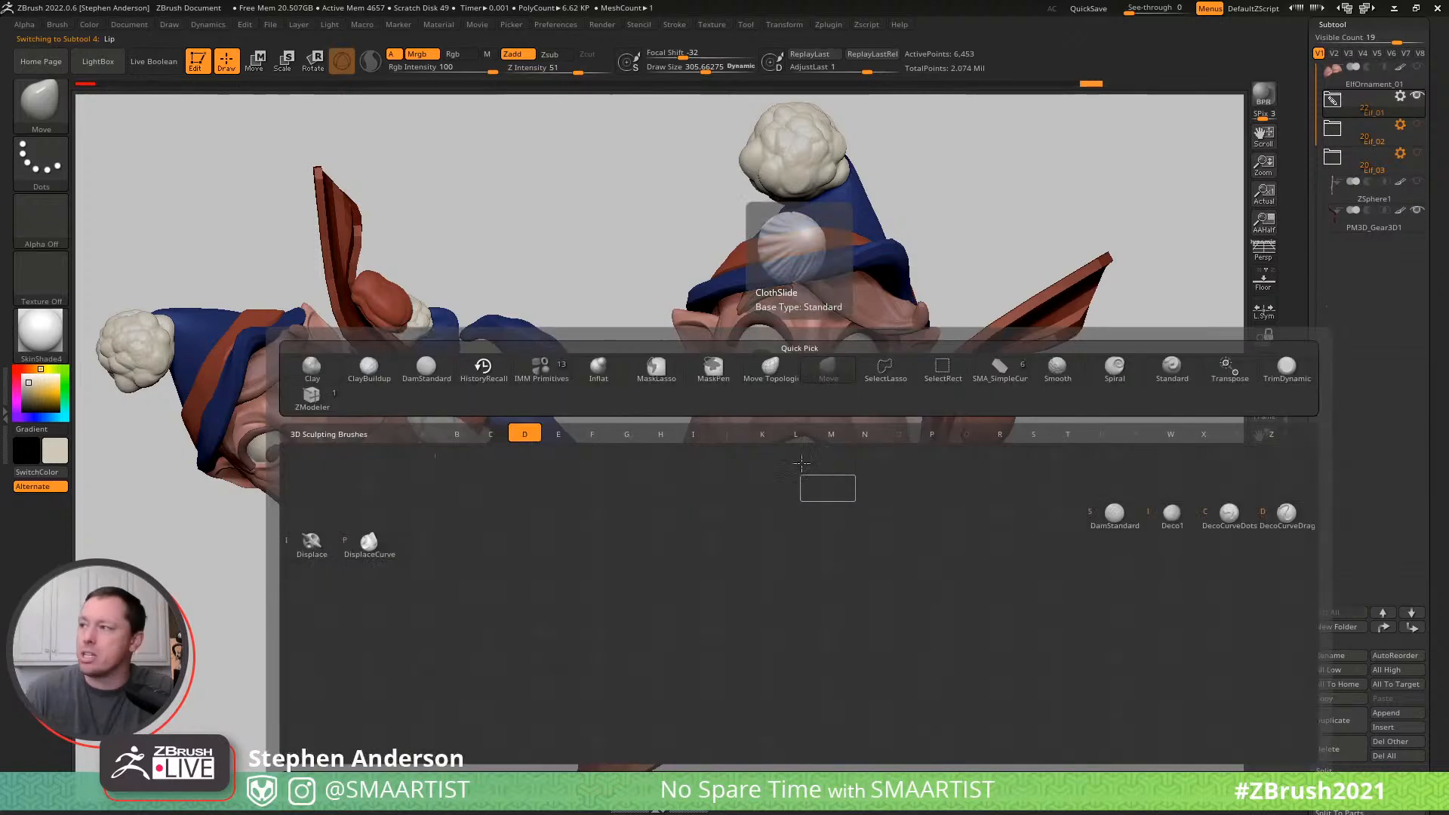
pyautogui.press('s')
pyautogui.moveTo(767, 454)
pyautogui.mouseDown()
pyautogui.moveTo(811, 469)
pyautogui.moveTo(849, 456)
pyautogui.moveTo(790, 446)
pyautogui.mouseUp()
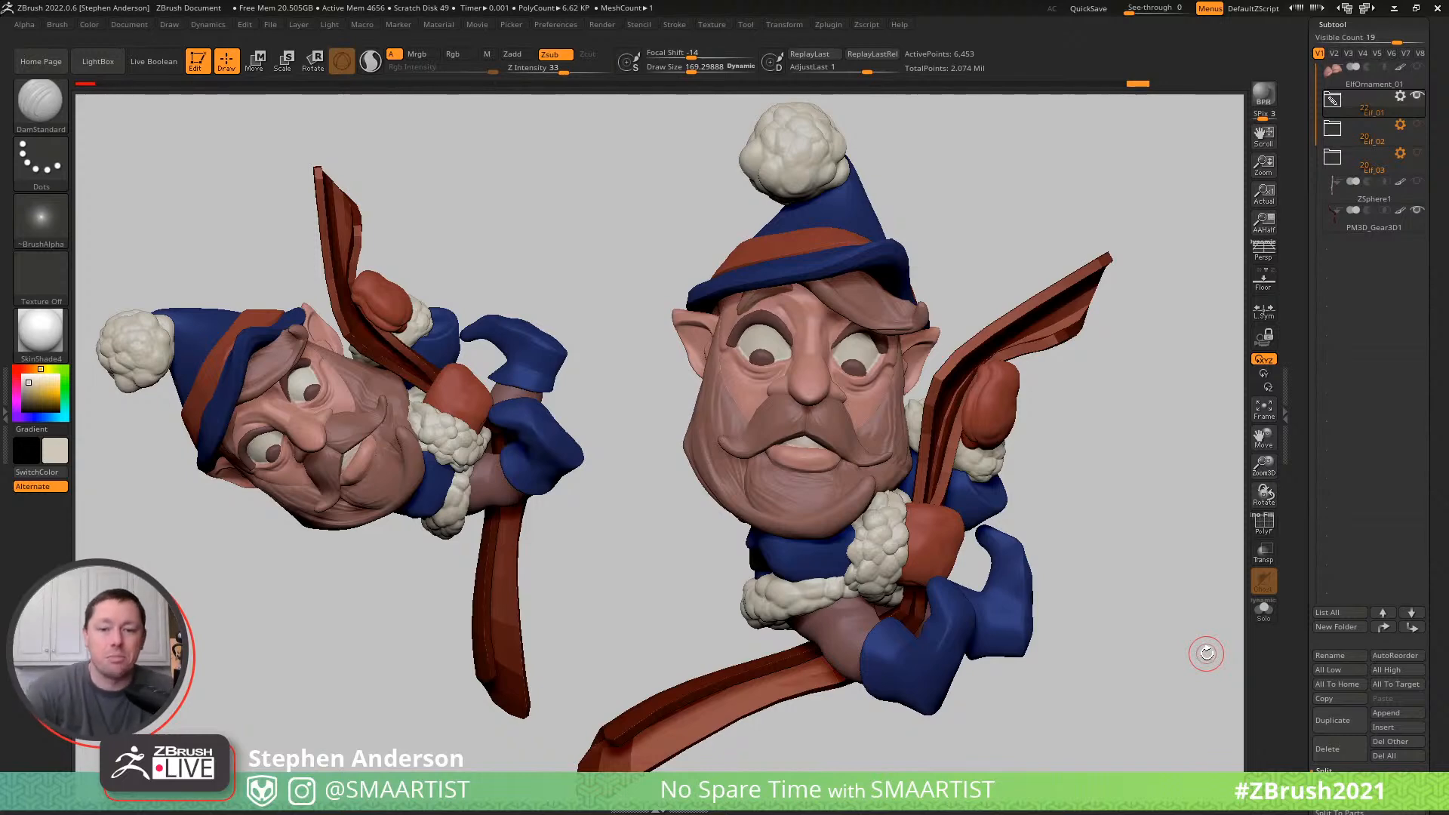
# - Save the tool as ElfOrnament_01 in the _Santa folder, overwriting the existing file
pyautogui.hotkey('ctrl', 's')
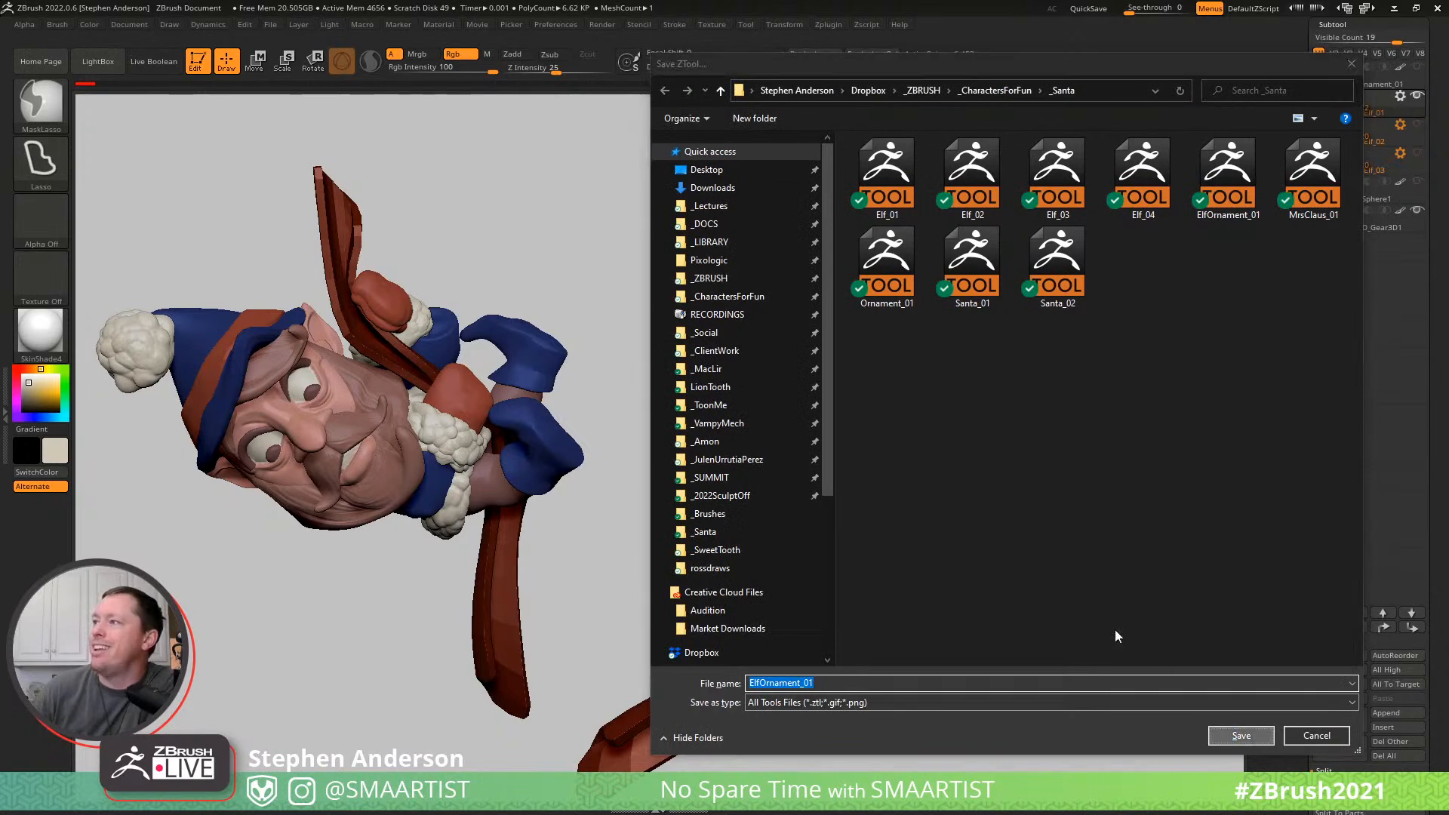
pyautogui.press('Return')
pyautogui.click(758, 399)
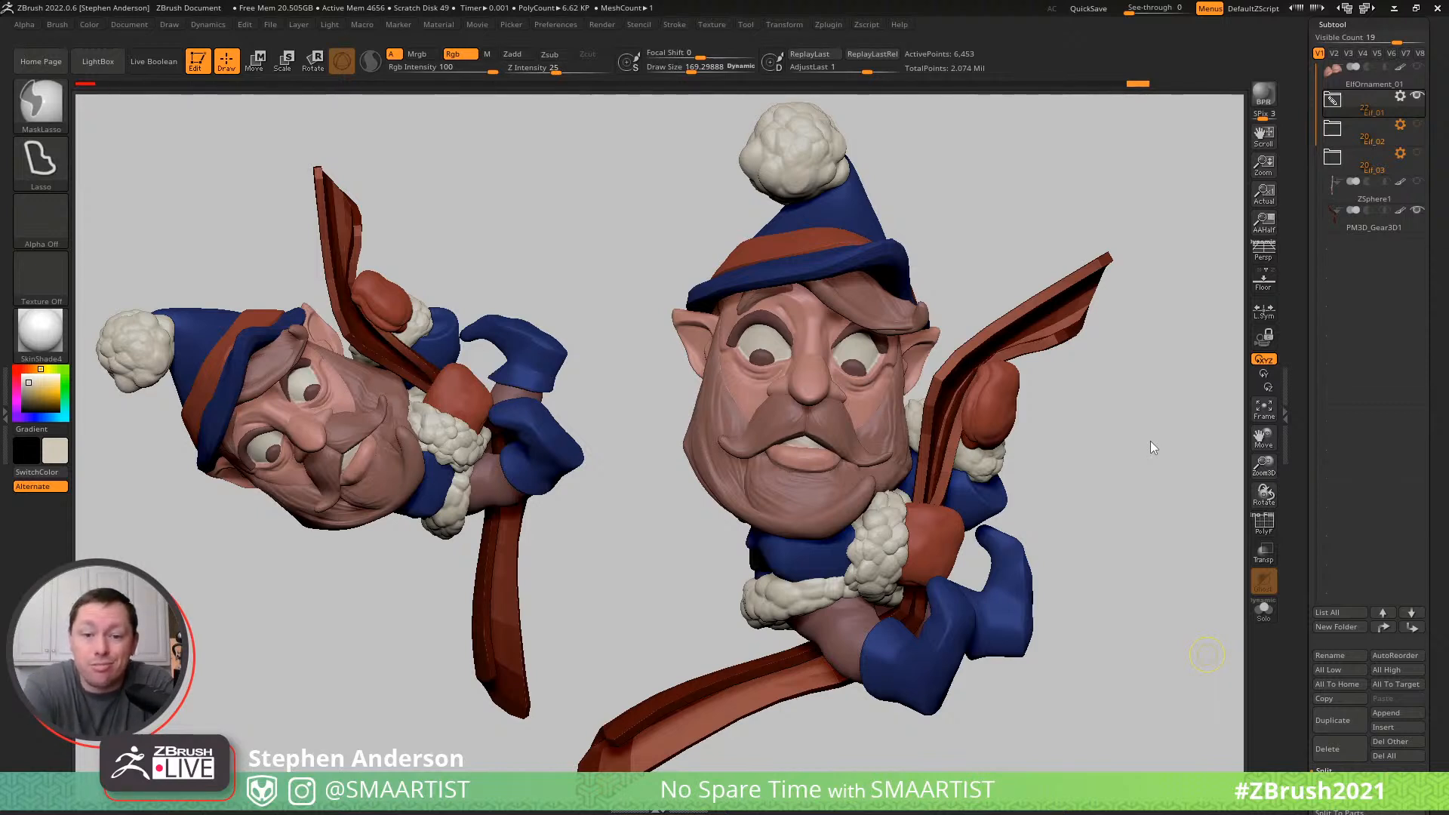
pyautogui.hotkey('ctrl', 's')
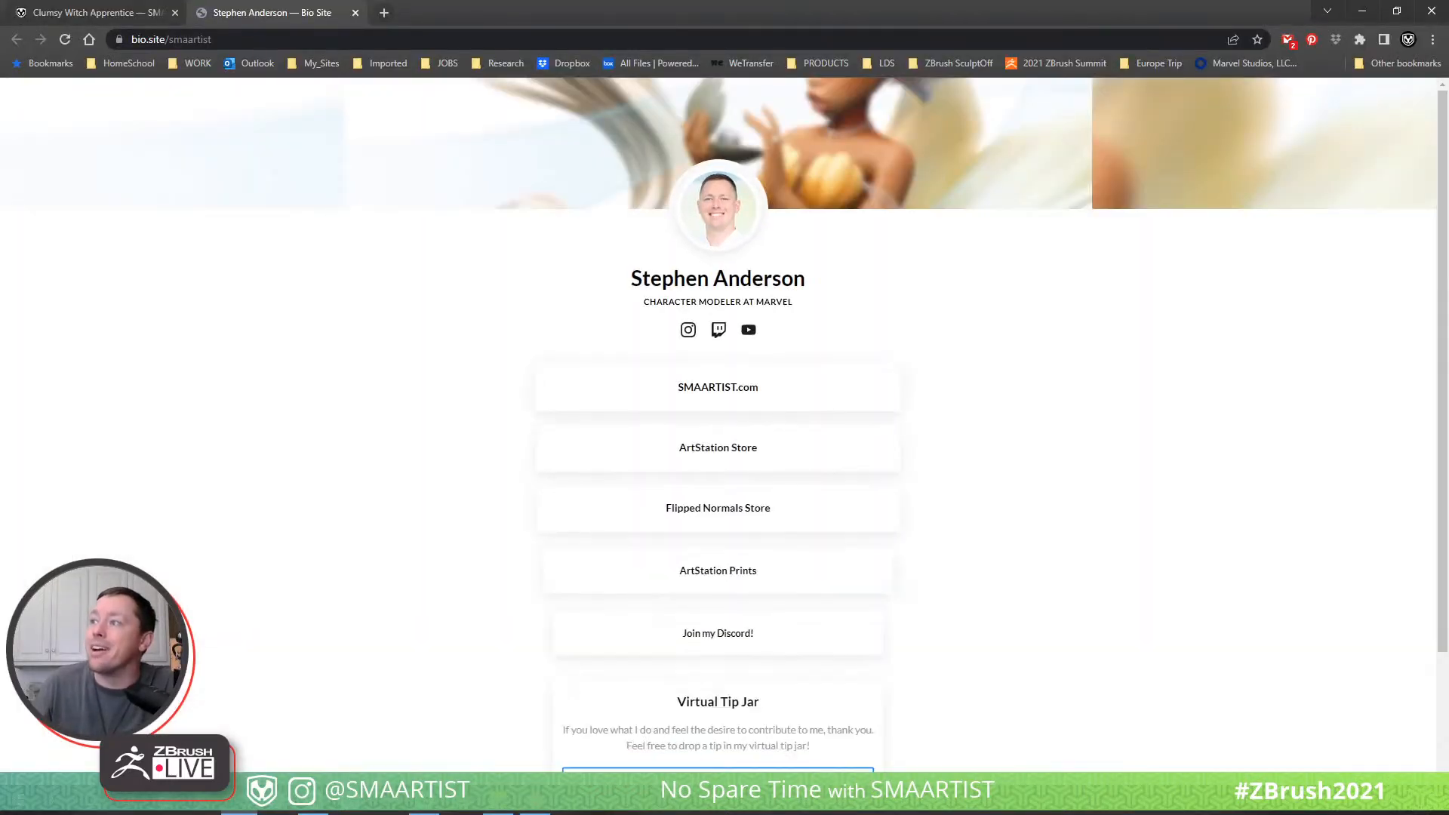
# - Look over the artist's link page in the browser, including the store links and tip jar, and return to ZBrush
pyautogui.scroll(-2, 1033, 552)
pyautogui.scroll(2, 1032, 551)
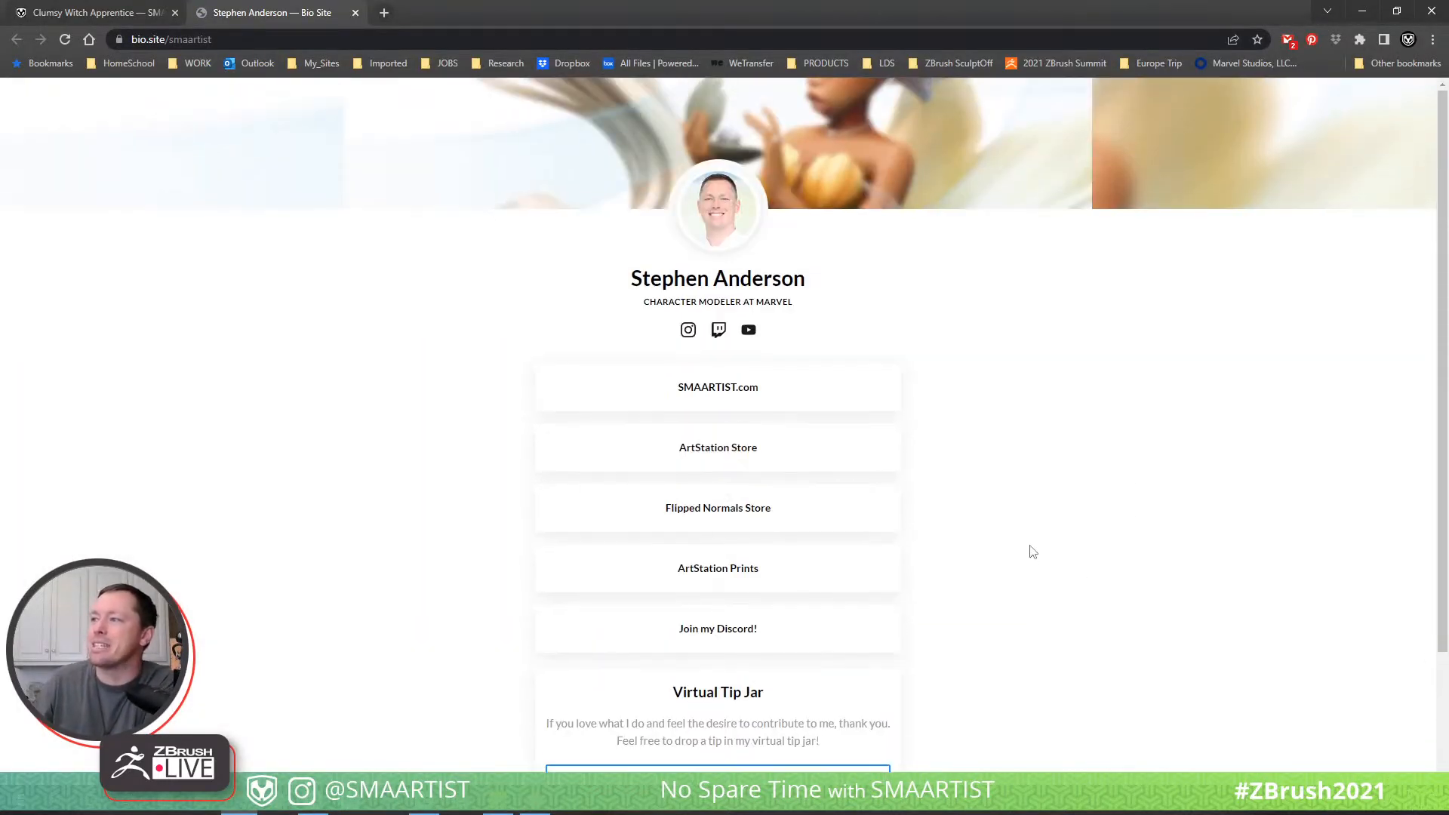
pyautogui.click(1362, 11)
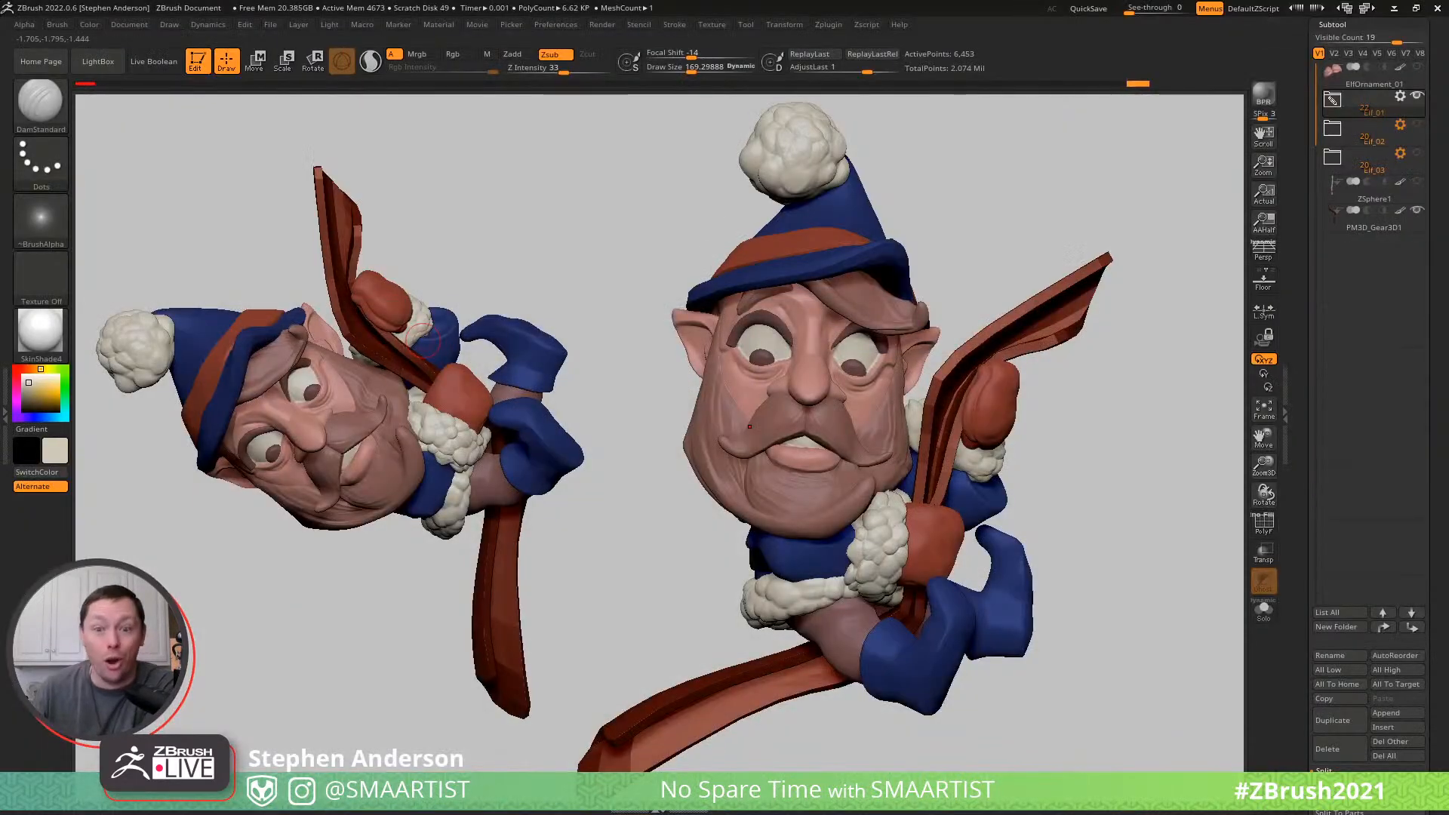